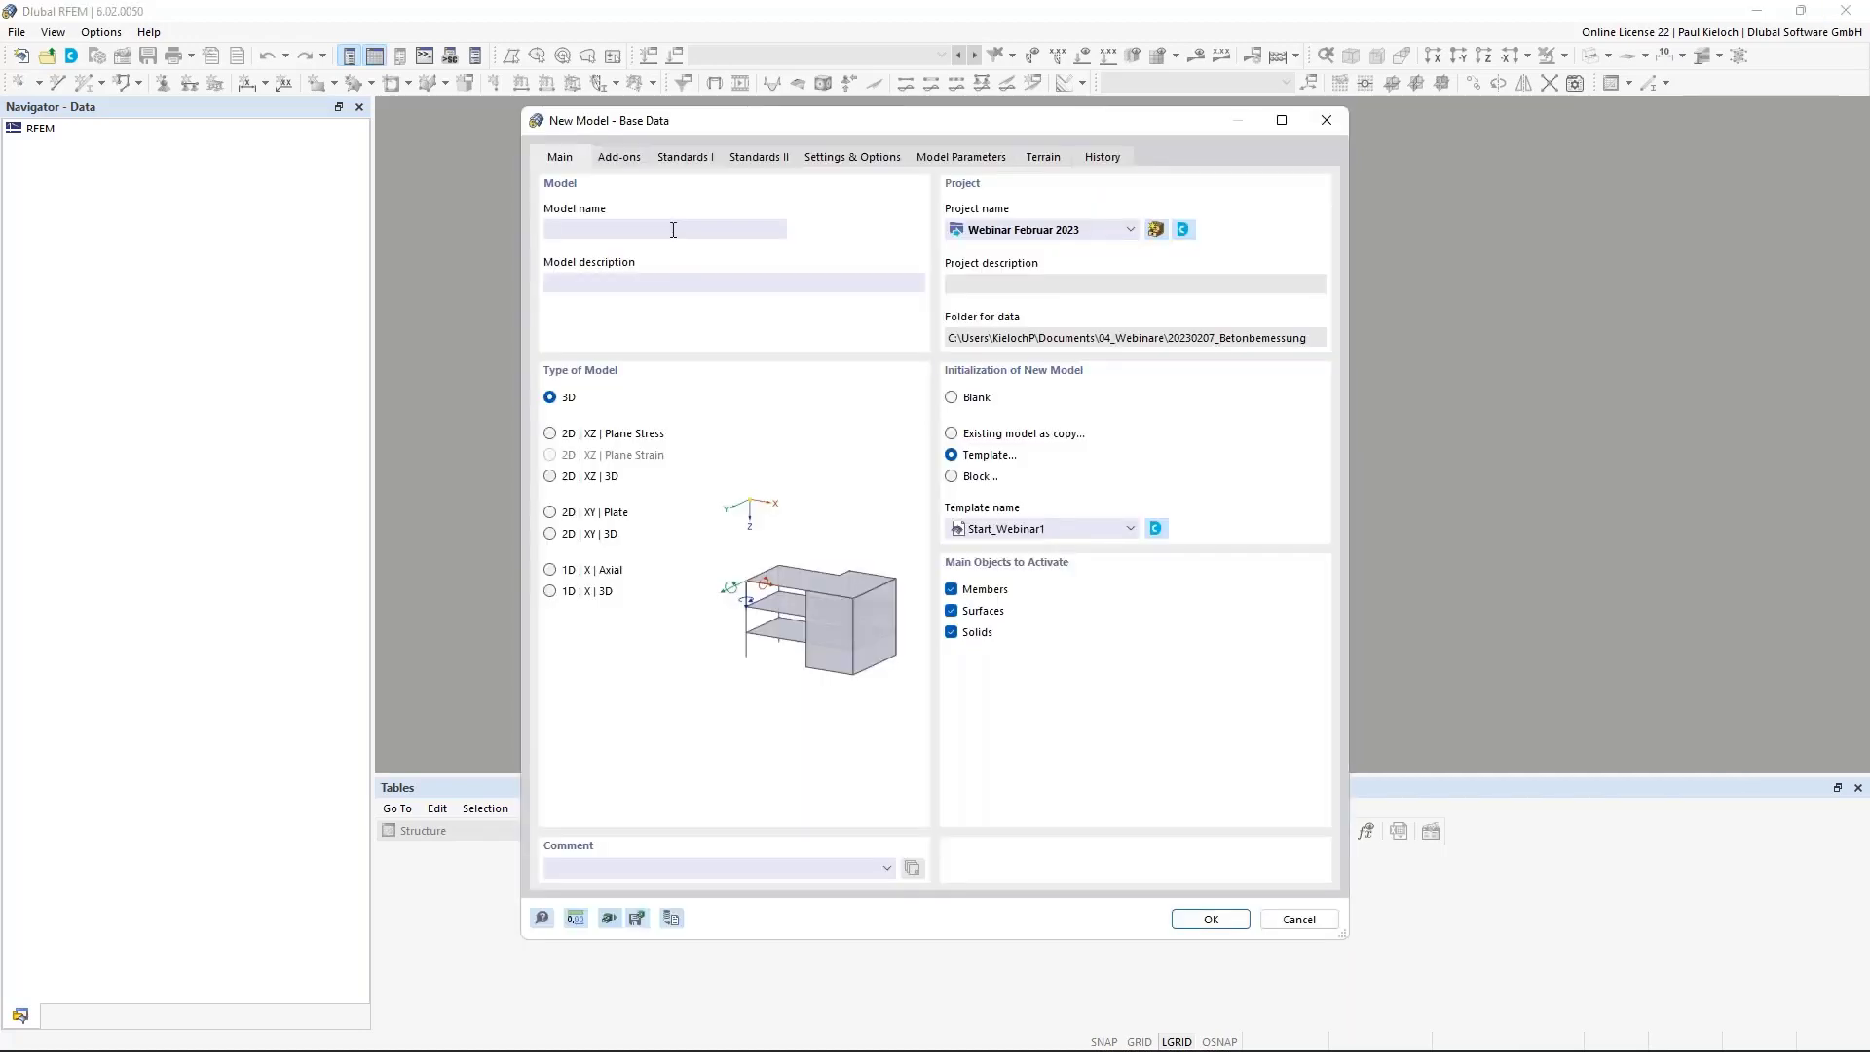
# Check the Add-ons and Standards tabs, then create the new model named 'Webinar EN'.
pyautogui.click(619, 157)
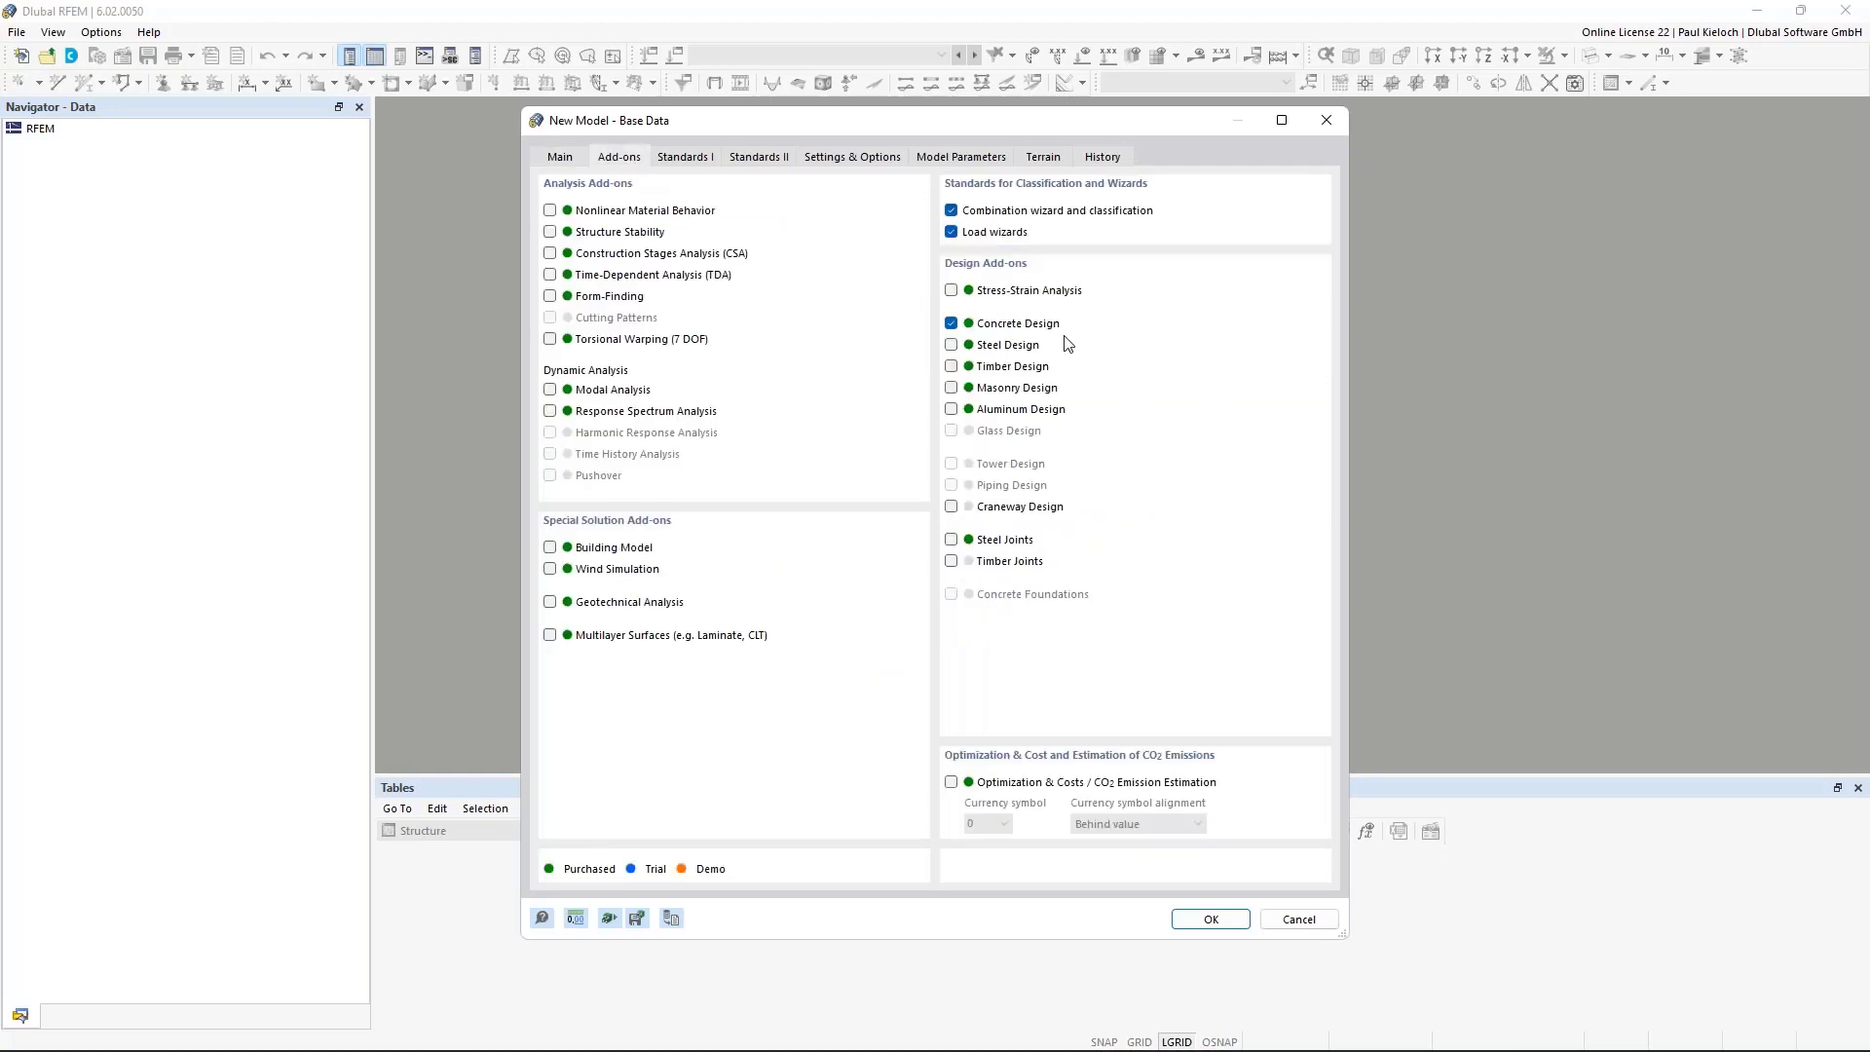
pyautogui.click(687, 159)
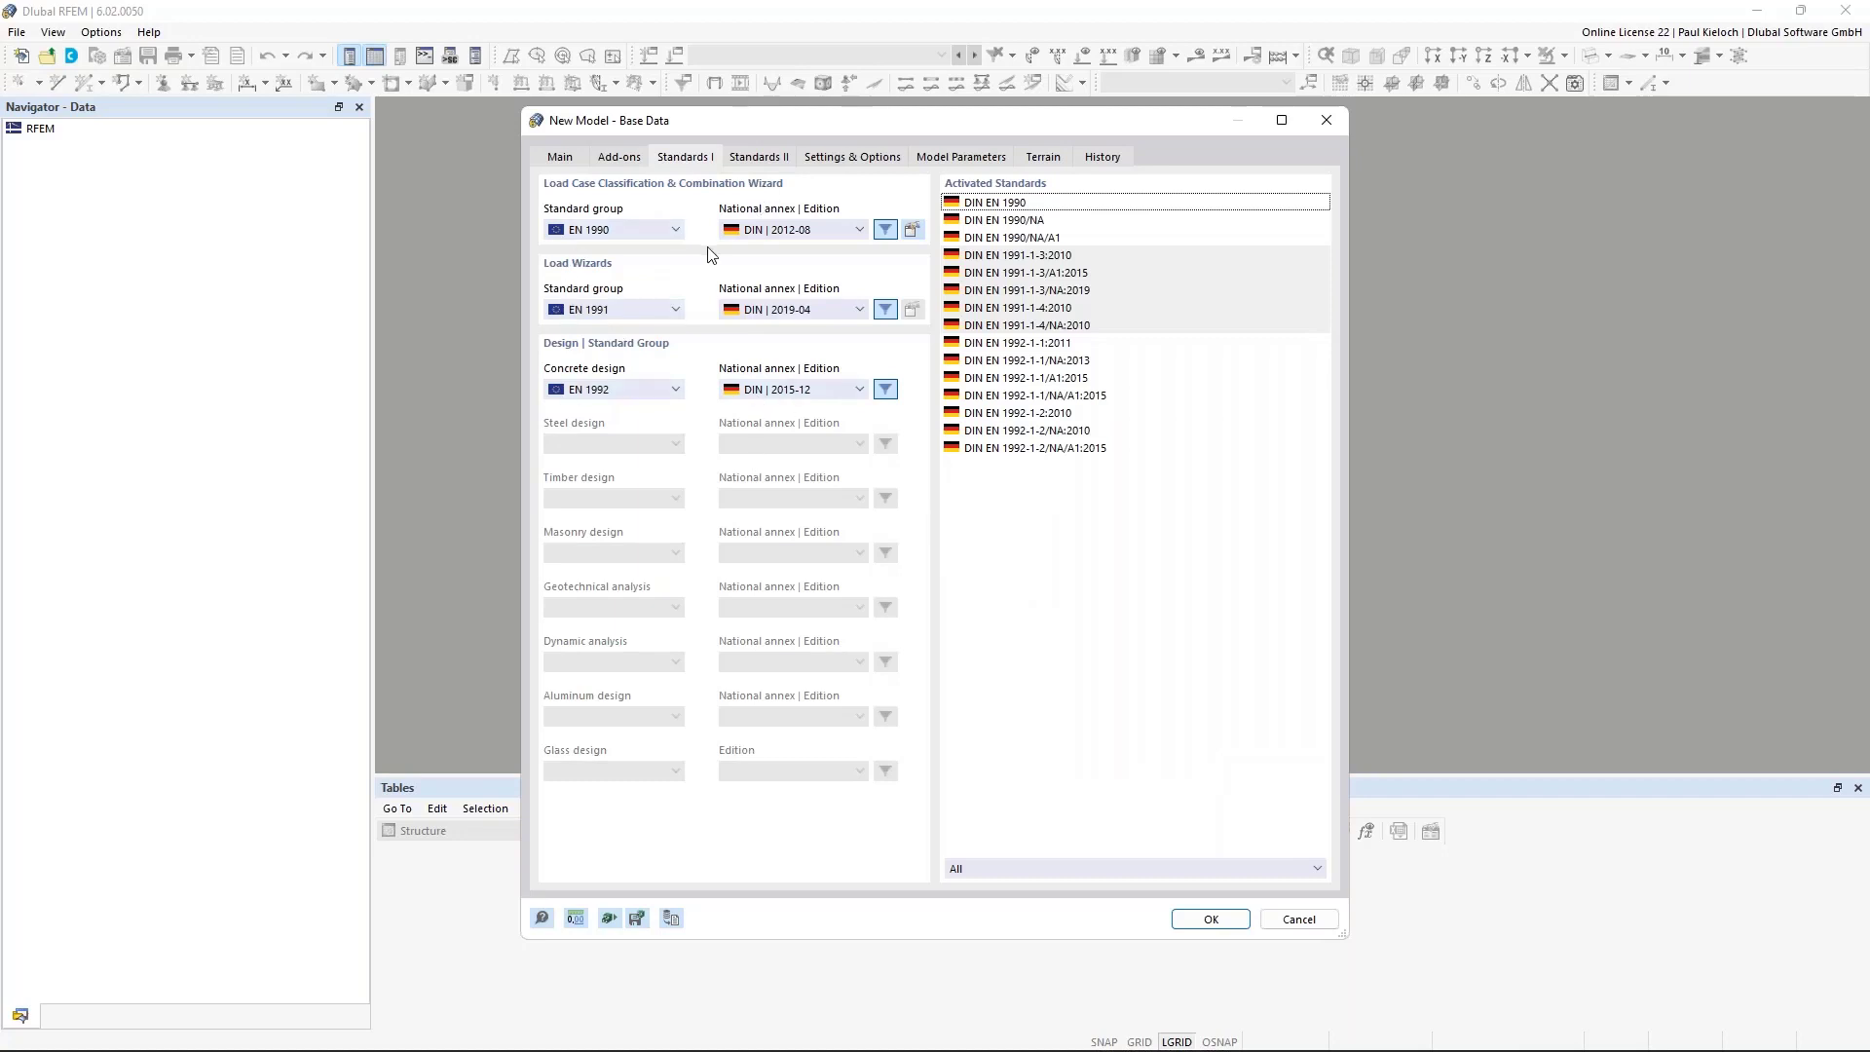
pyautogui.click(560, 158)
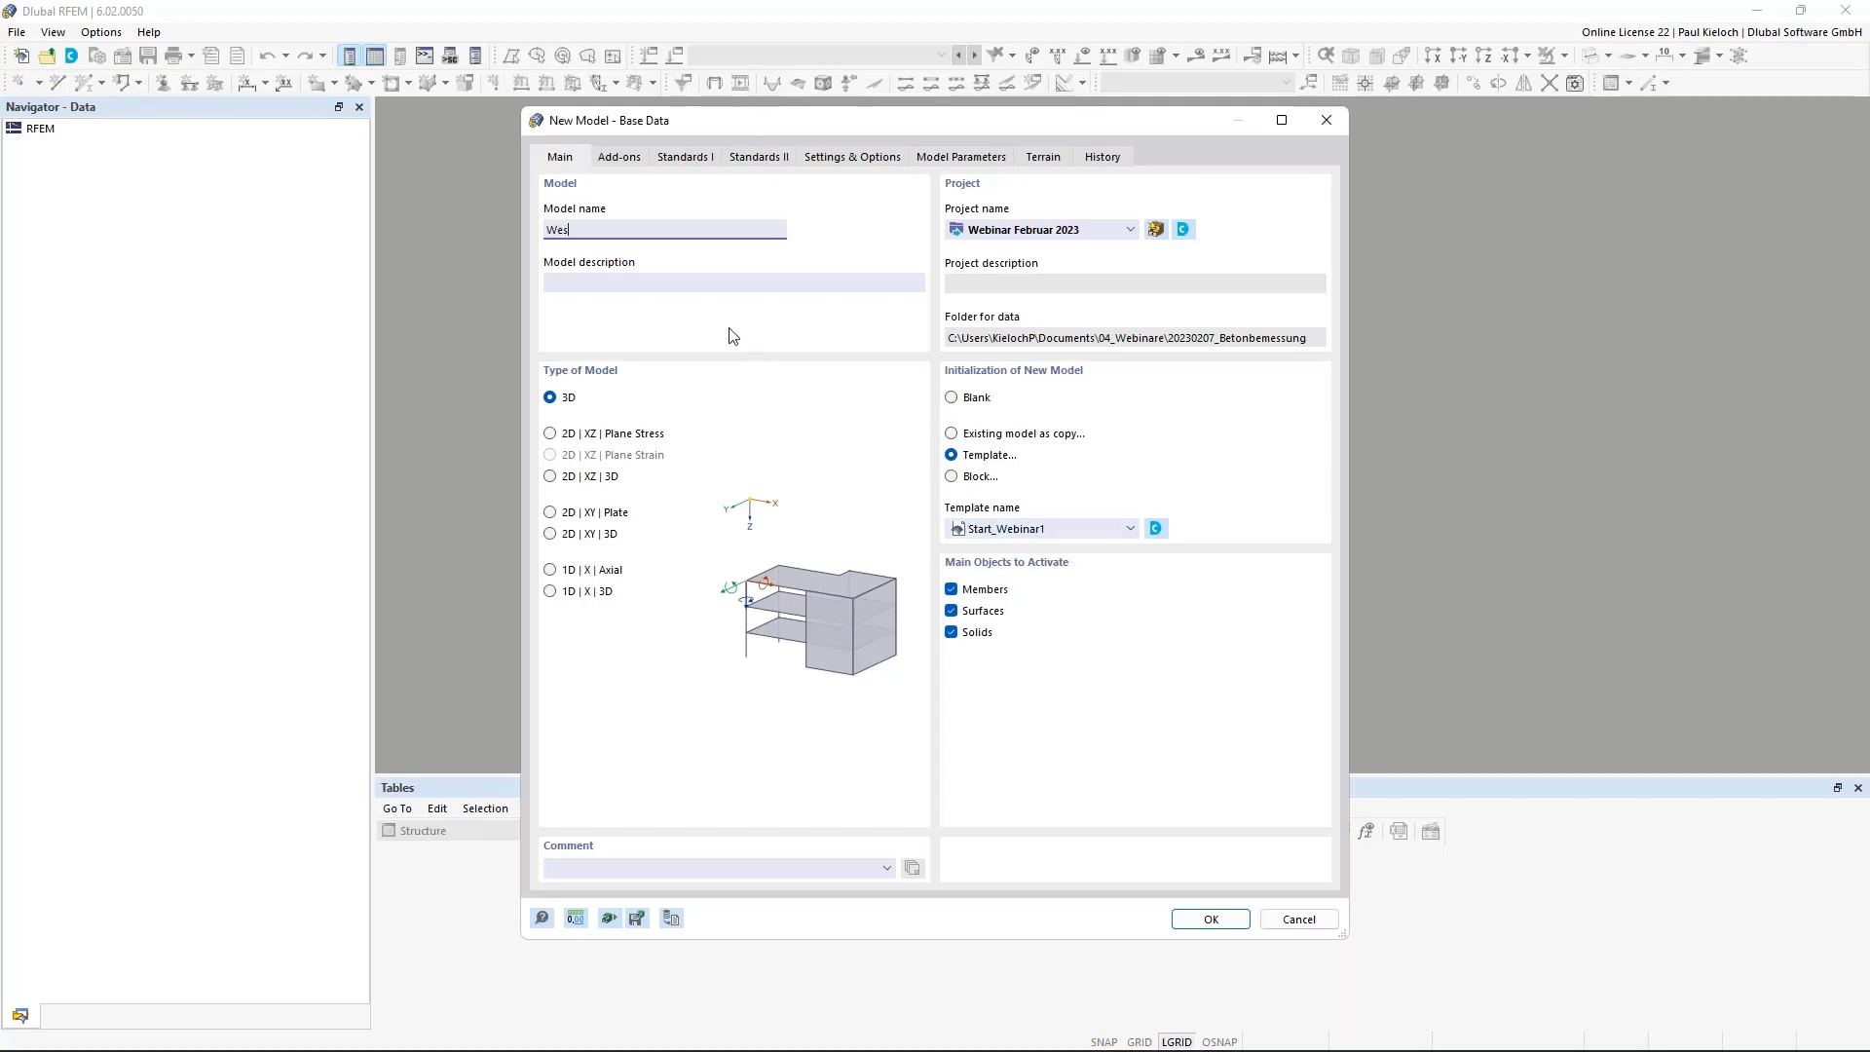
pyautogui.write('Webinar EN')
pyautogui.click(1211, 921)
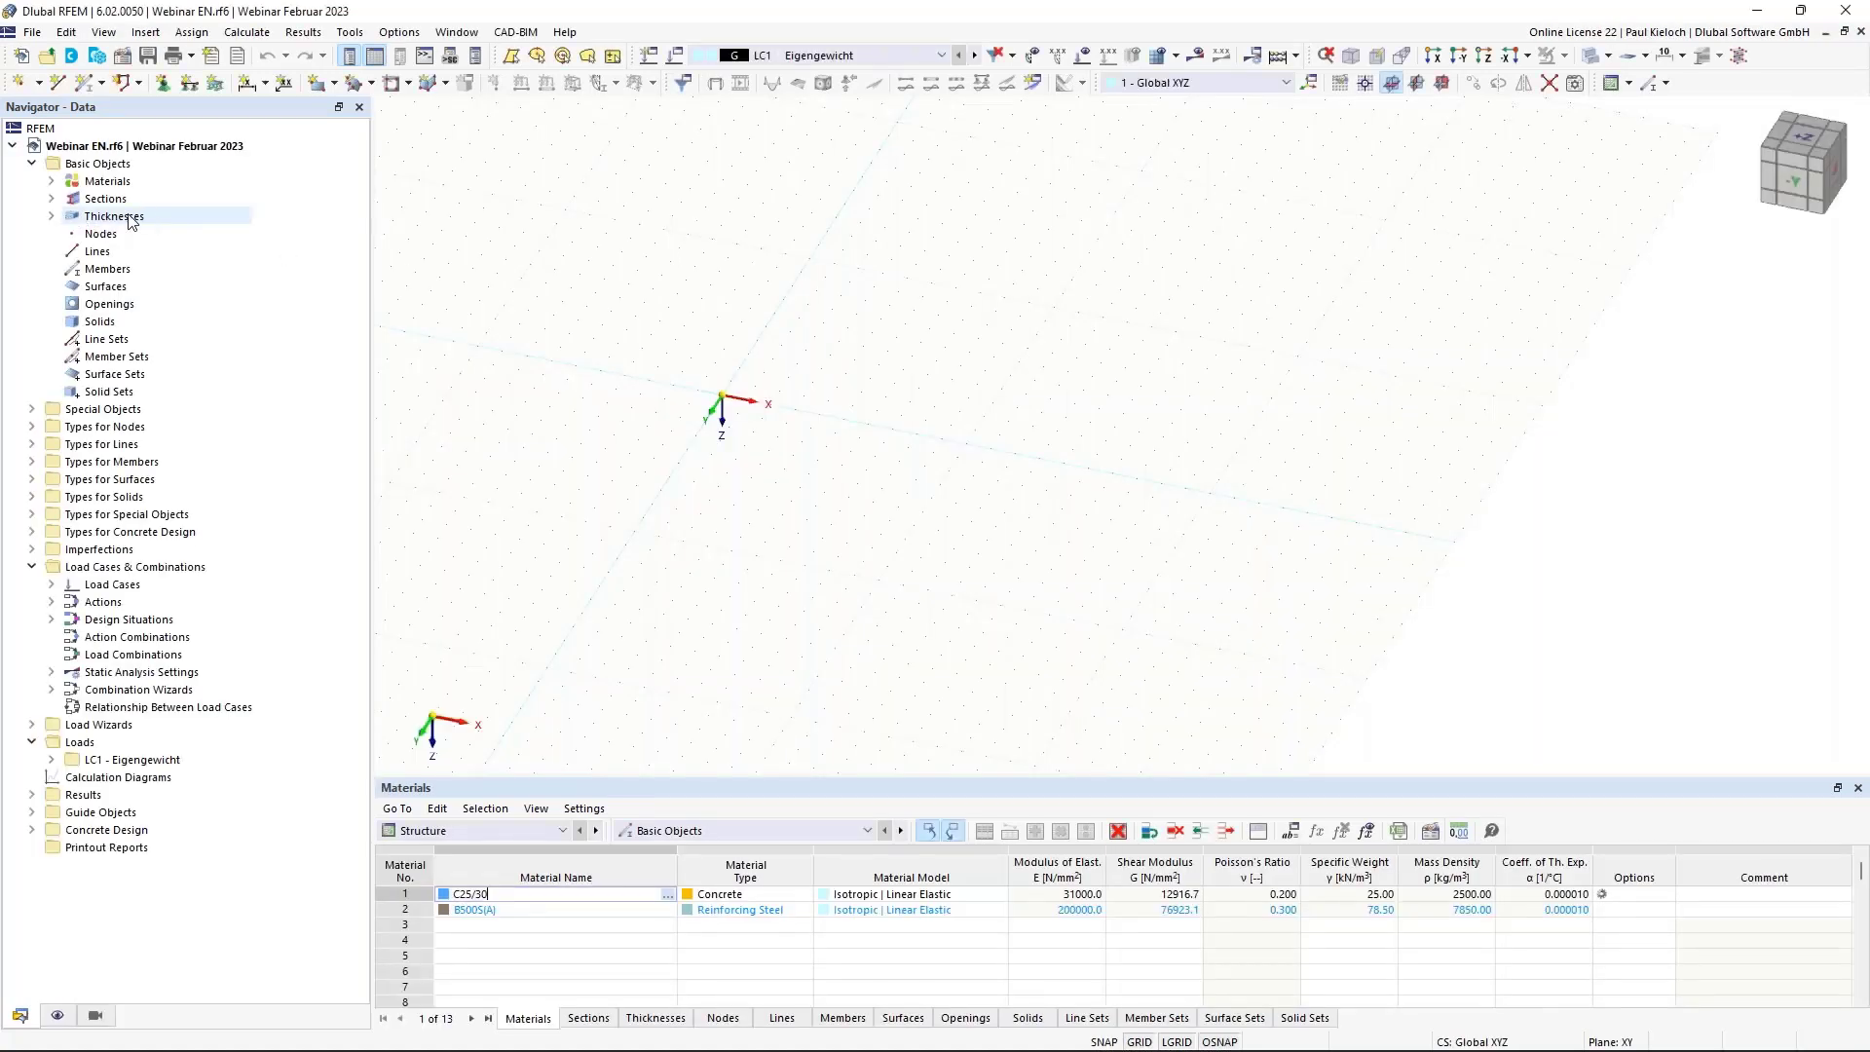
# Expand Thicknesses, Sections and Materials in the Navigator to list C25/30, B500S(A) and 250 mm.
pyautogui.click(51, 217)
pyautogui.click(51, 198)
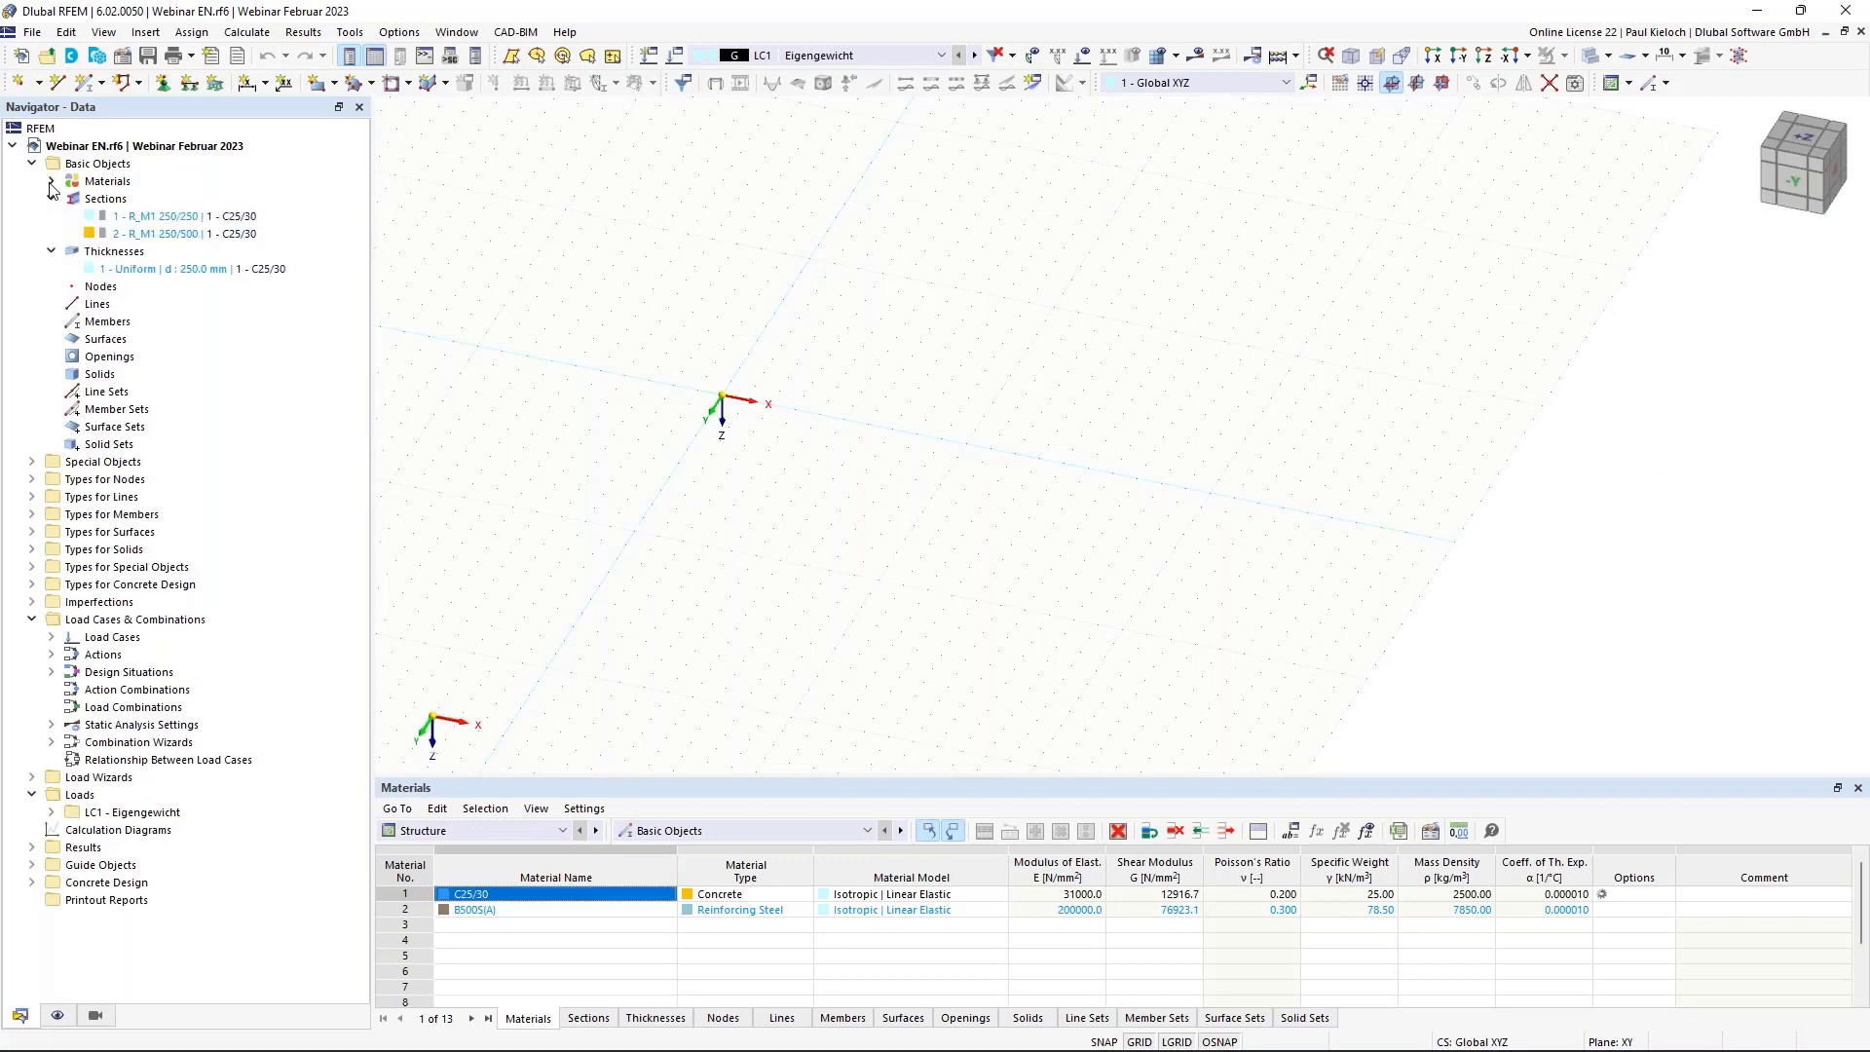
pyautogui.click(51, 181)
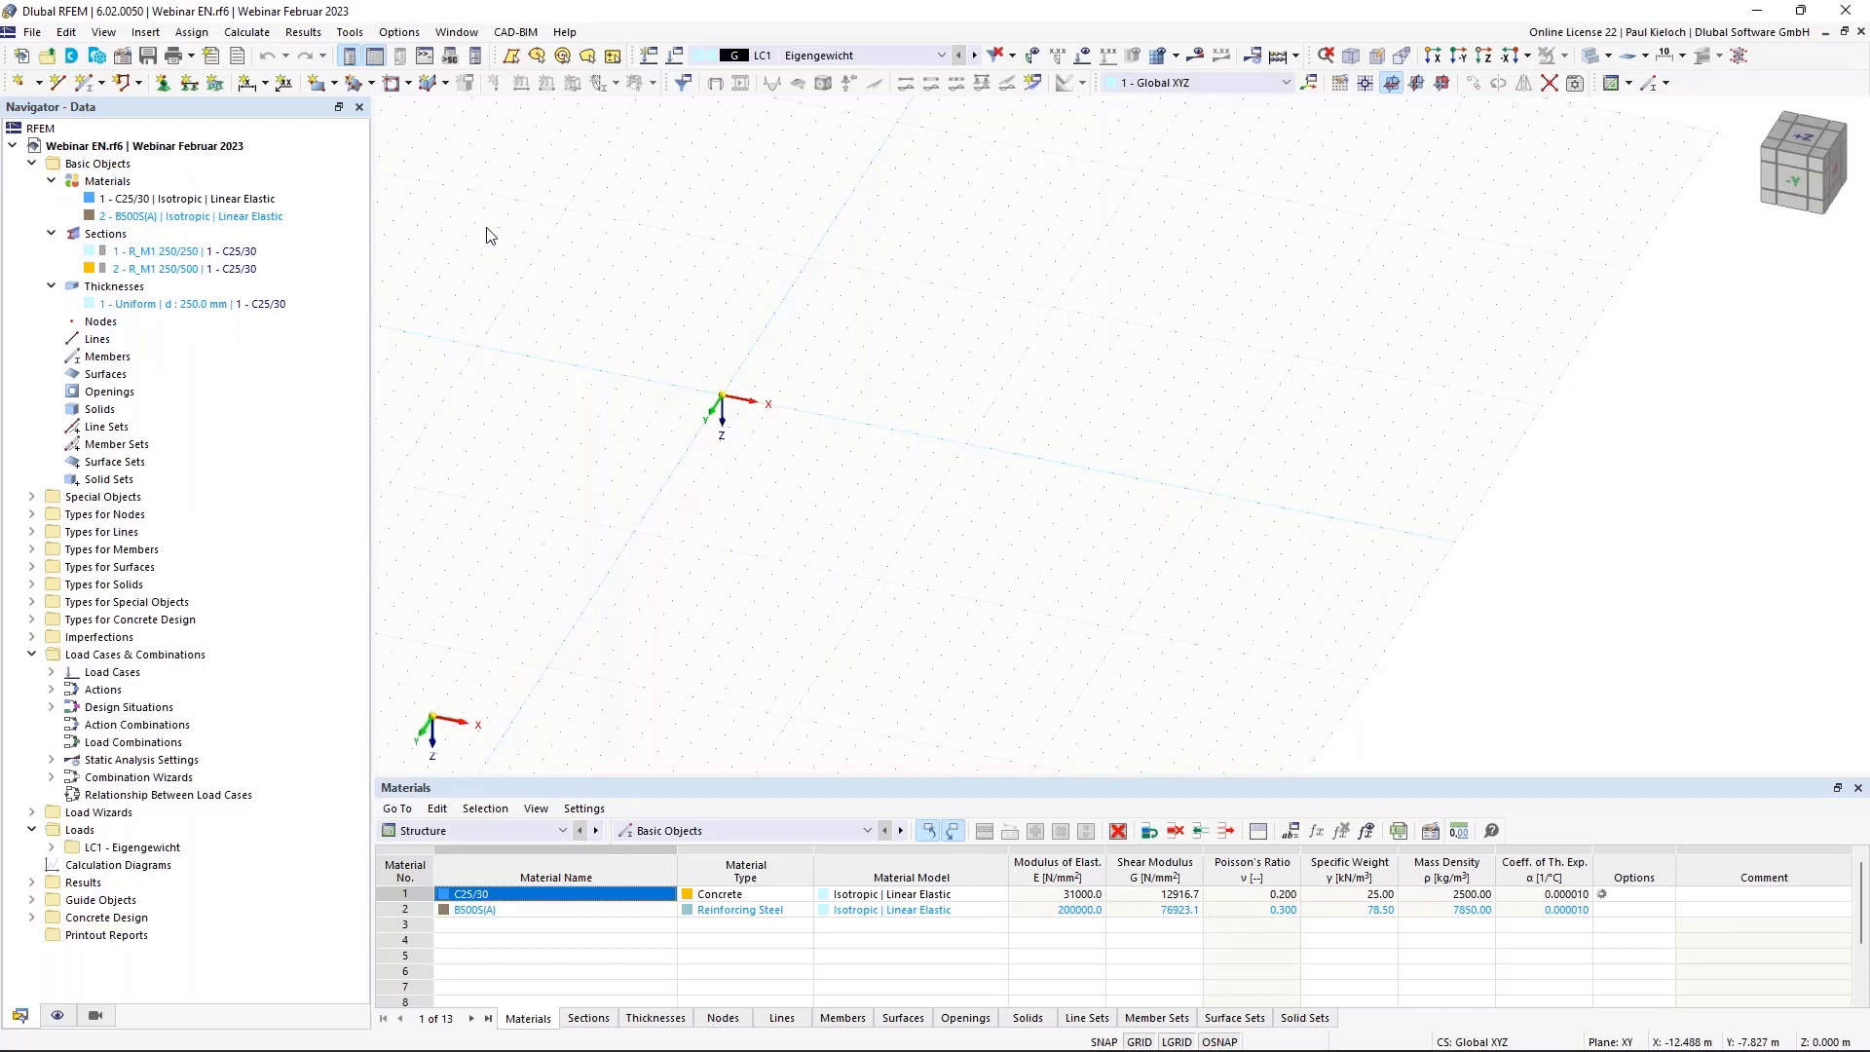
pyautogui.moveTo(750, 284); pyautogui.dragTo(839, 200, button='middle')
pyautogui.keyDown('ctrl'); pyautogui.moveTo(972, 412); pyautogui.dragTo(1005, 398, button='middle'); pyautogui.keyUp('ctrl')
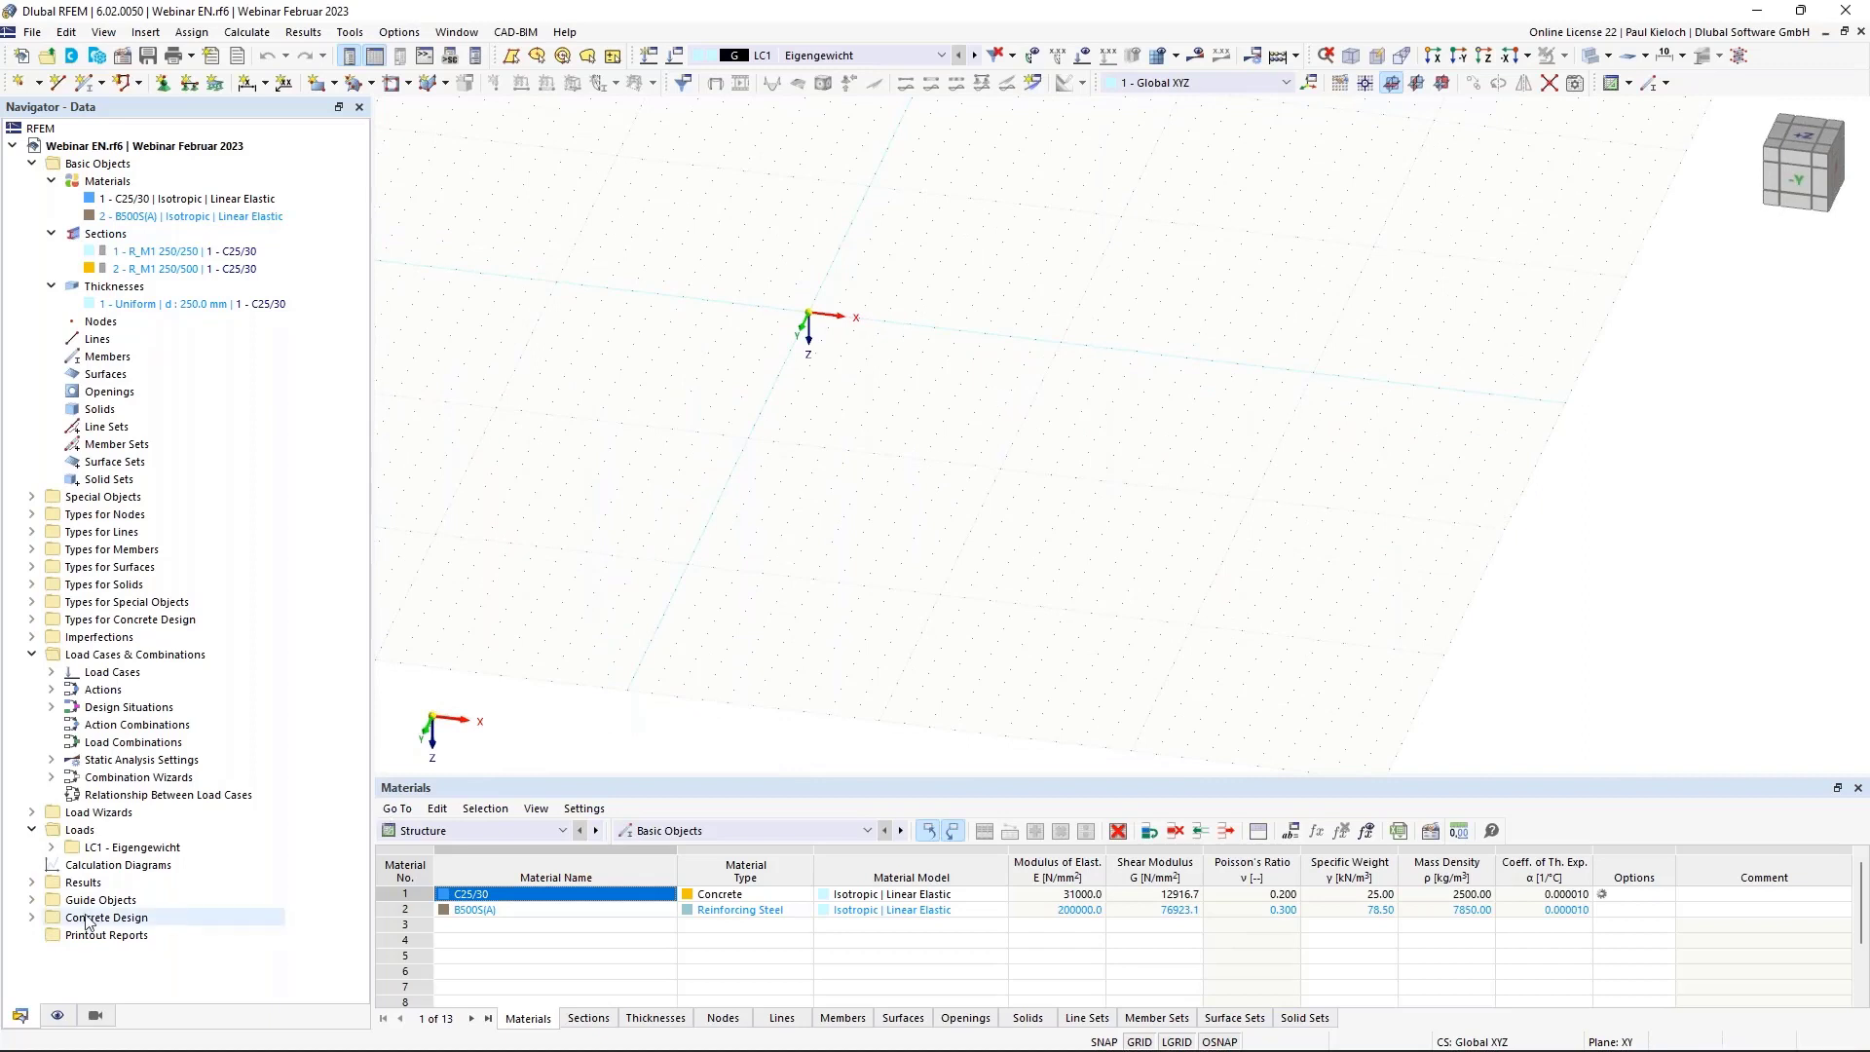
# Expand Guide Objects and bring up the Line Grids context menu.
pyautogui.click(31, 900)
pyautogui.scroll(-1, 220, 873)
pyautogui.scroll(-1, 220, 874)
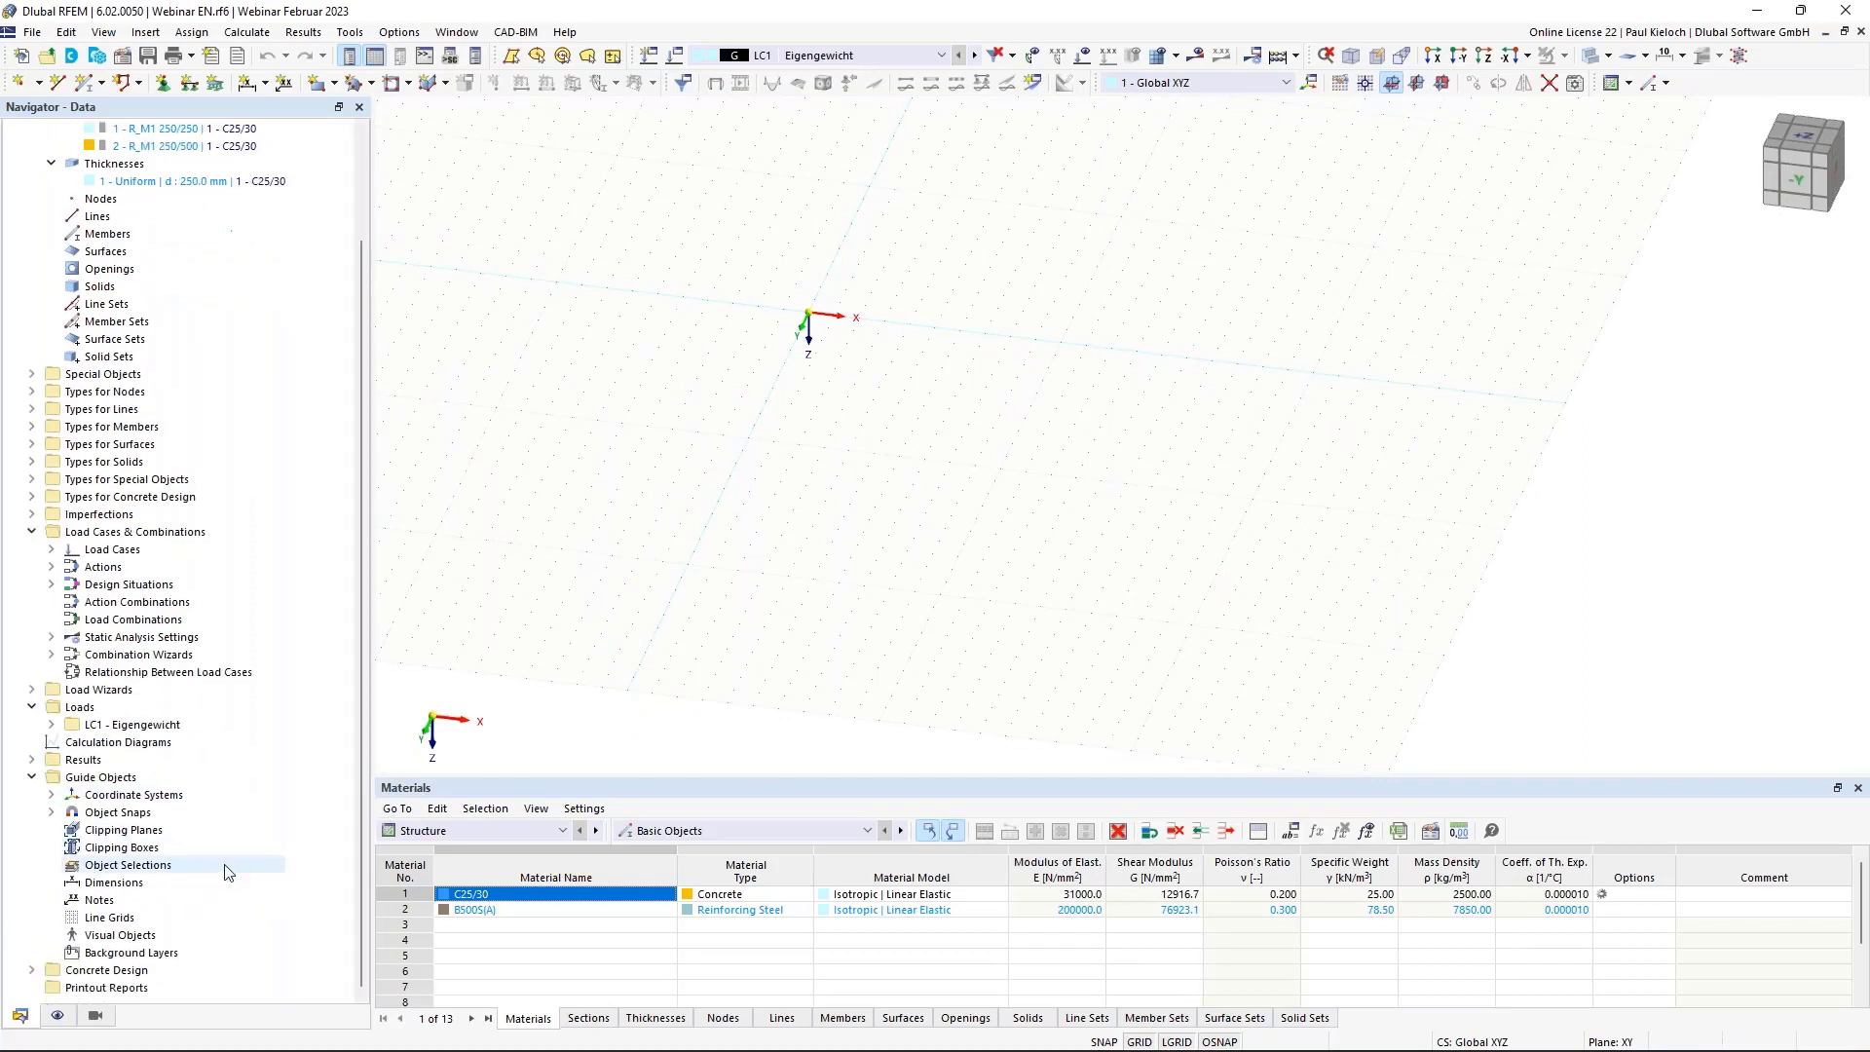
pyautogui.rightClick(111, 920)
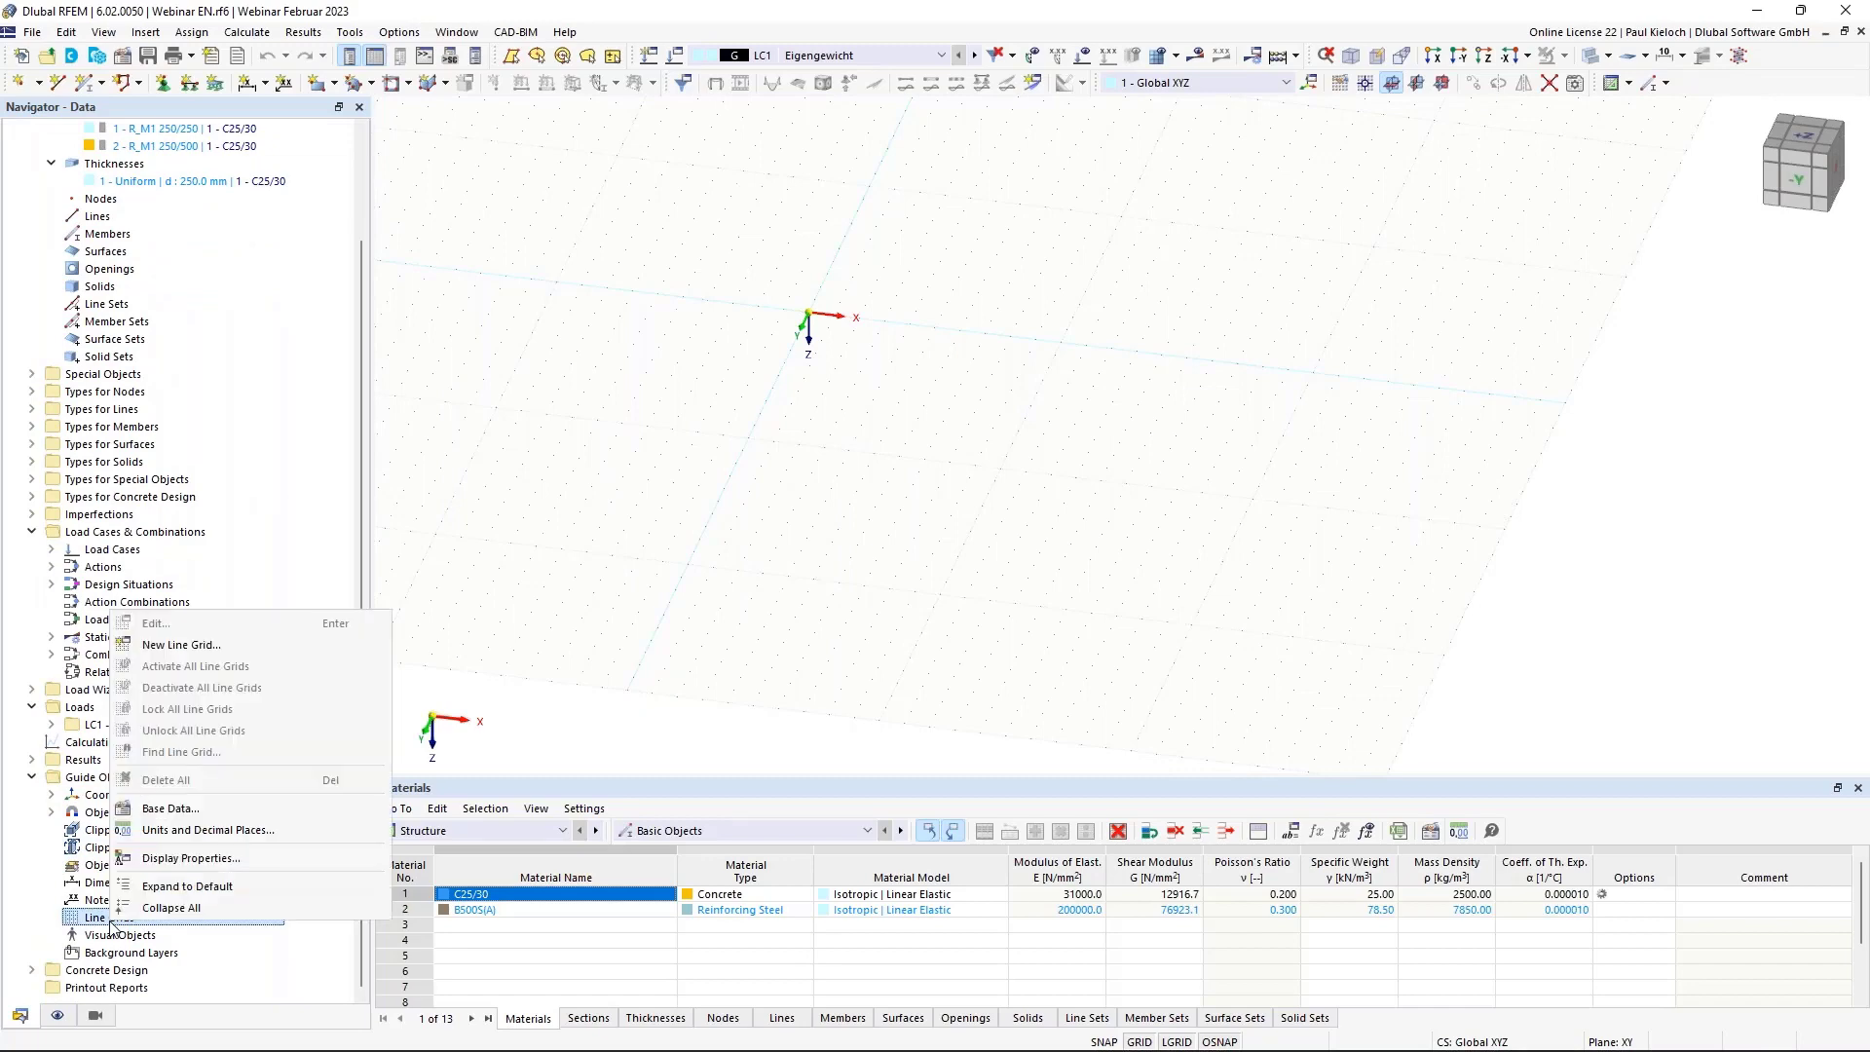
# Start a new labelled, dimensioned line grid with four 5 m spans in X.
pyautogui.click(249, 646)
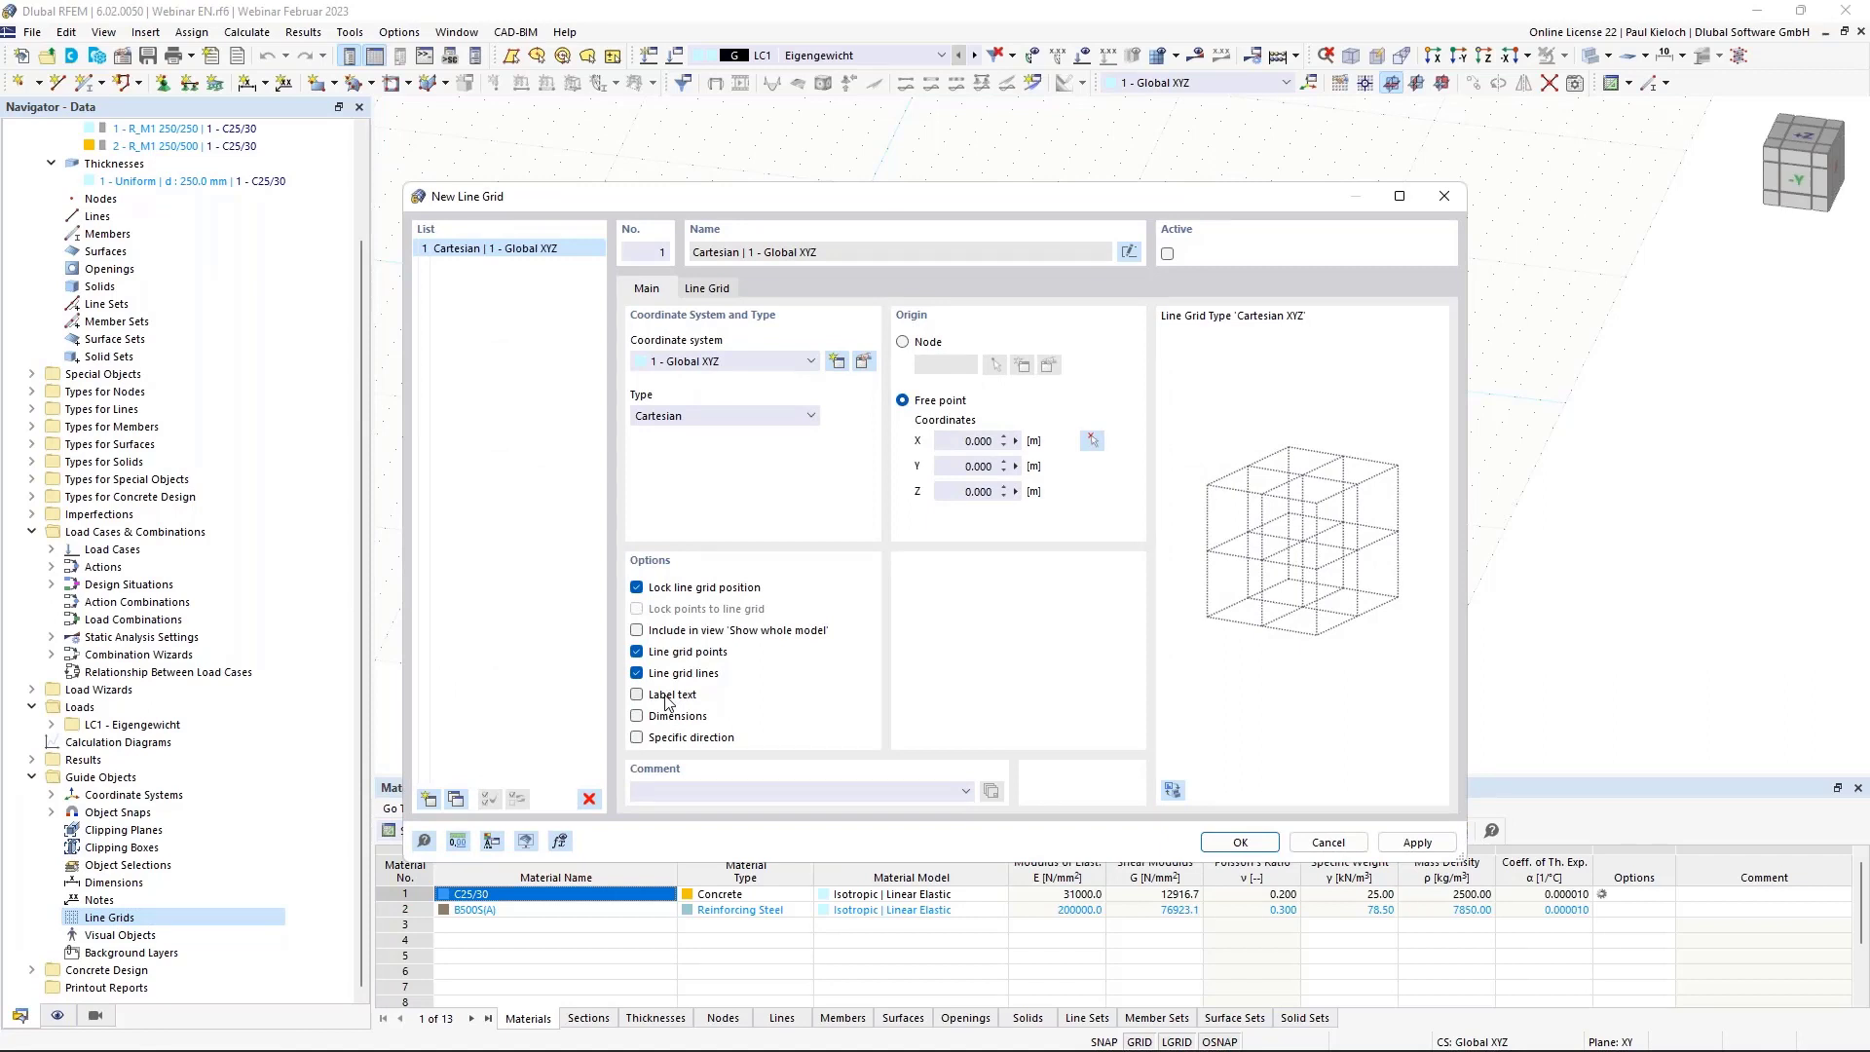
pyautogui.click(672, 695)
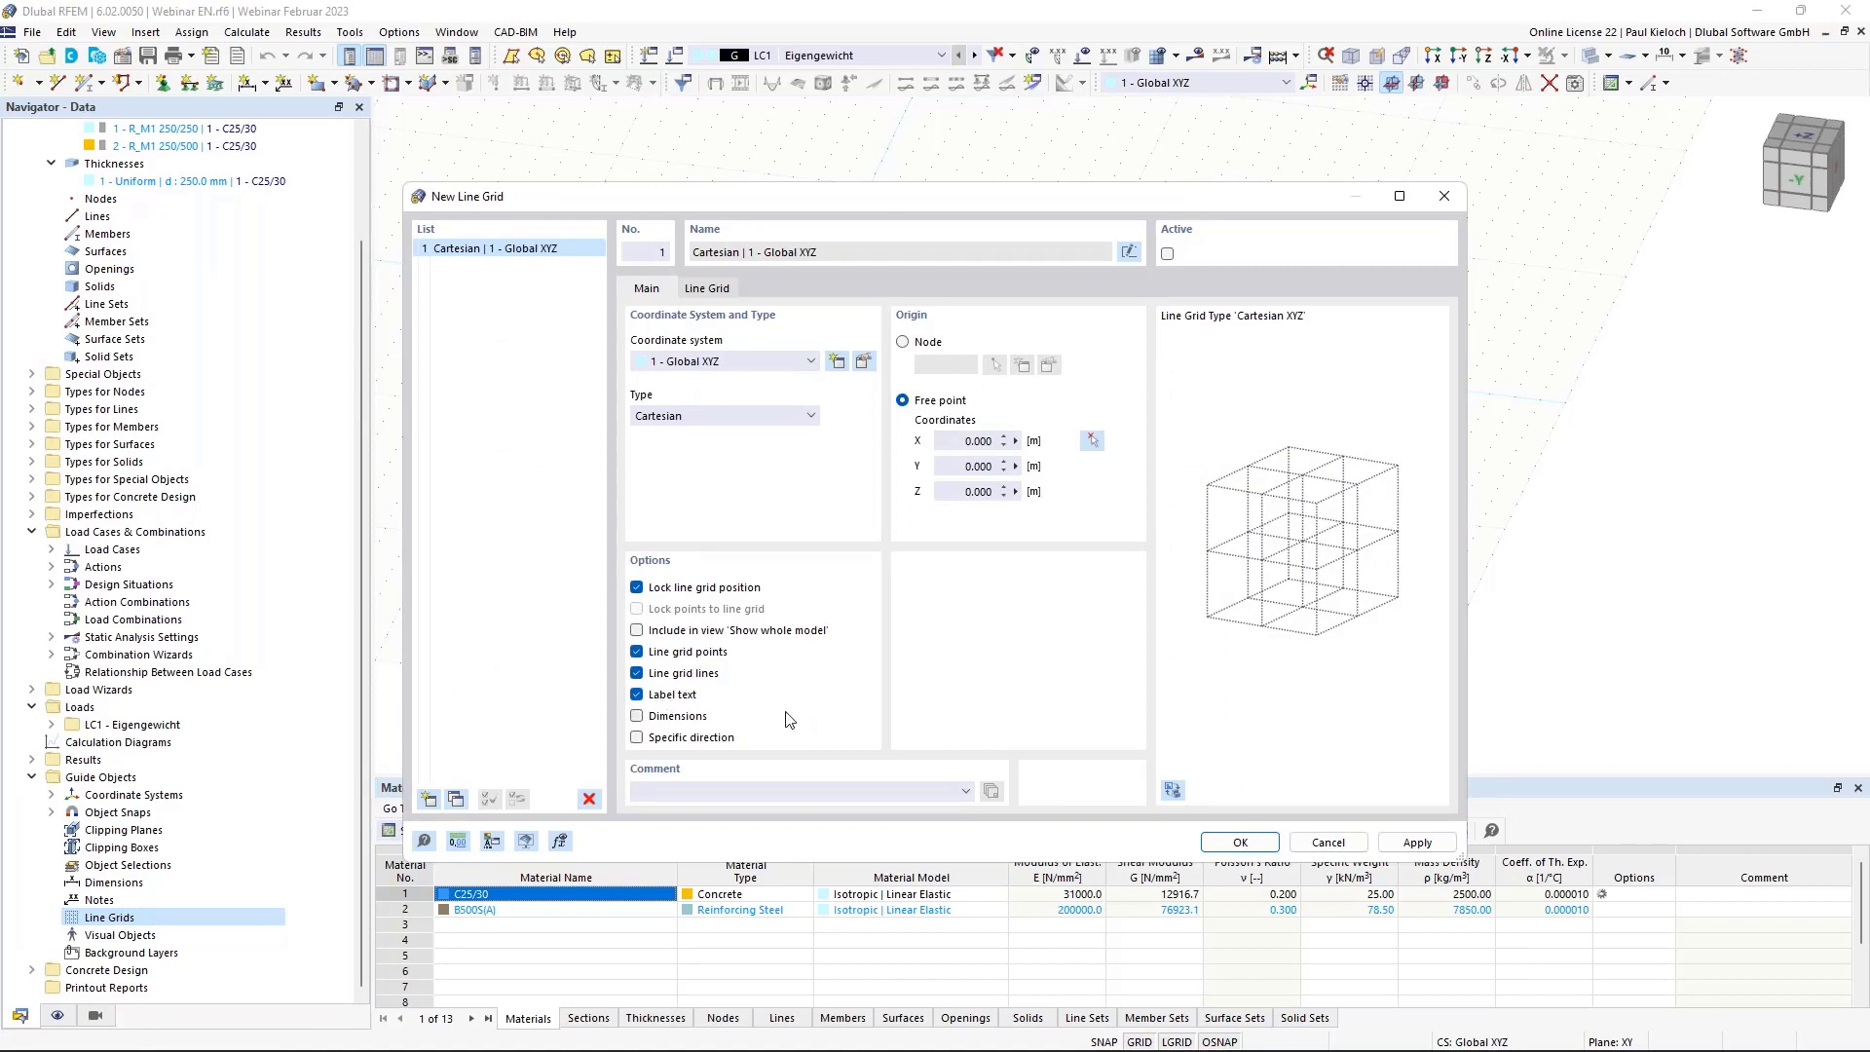
pyautogui.click(690, 718)
pyautogui.click(705, 290)
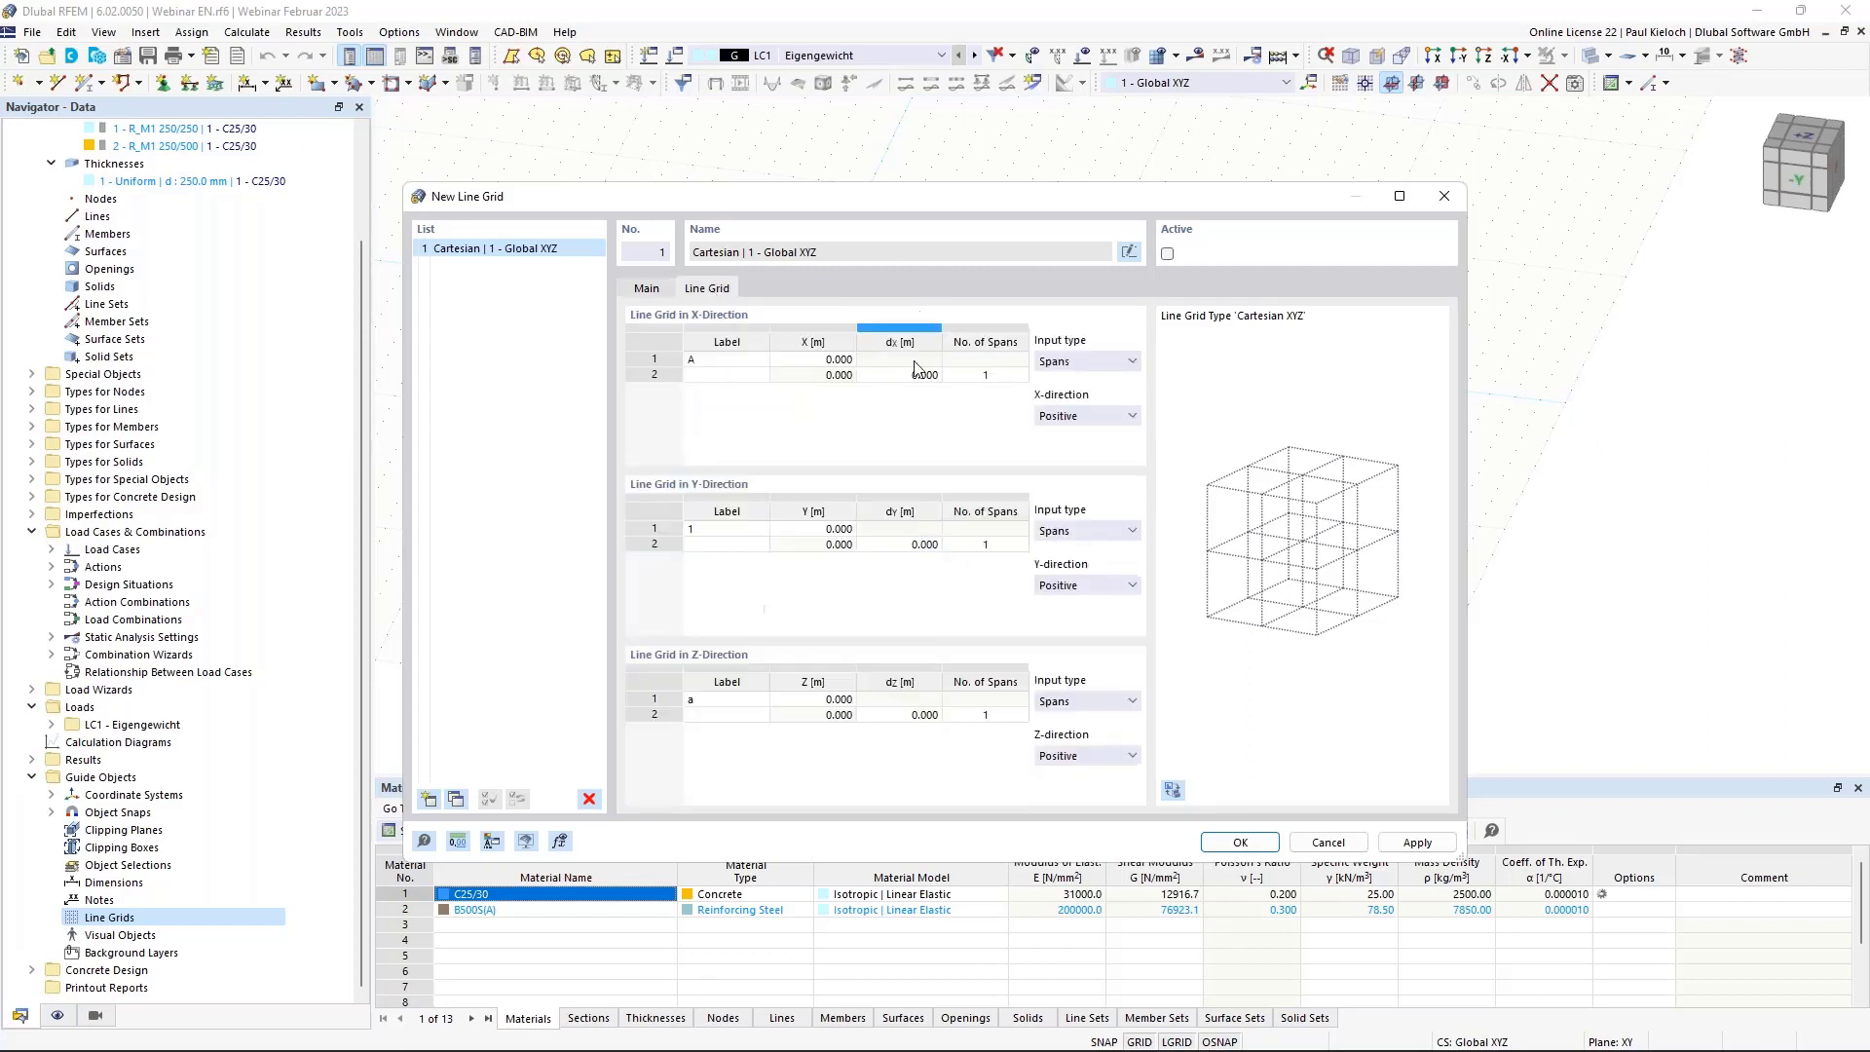
pyautogui.click(897, 376)
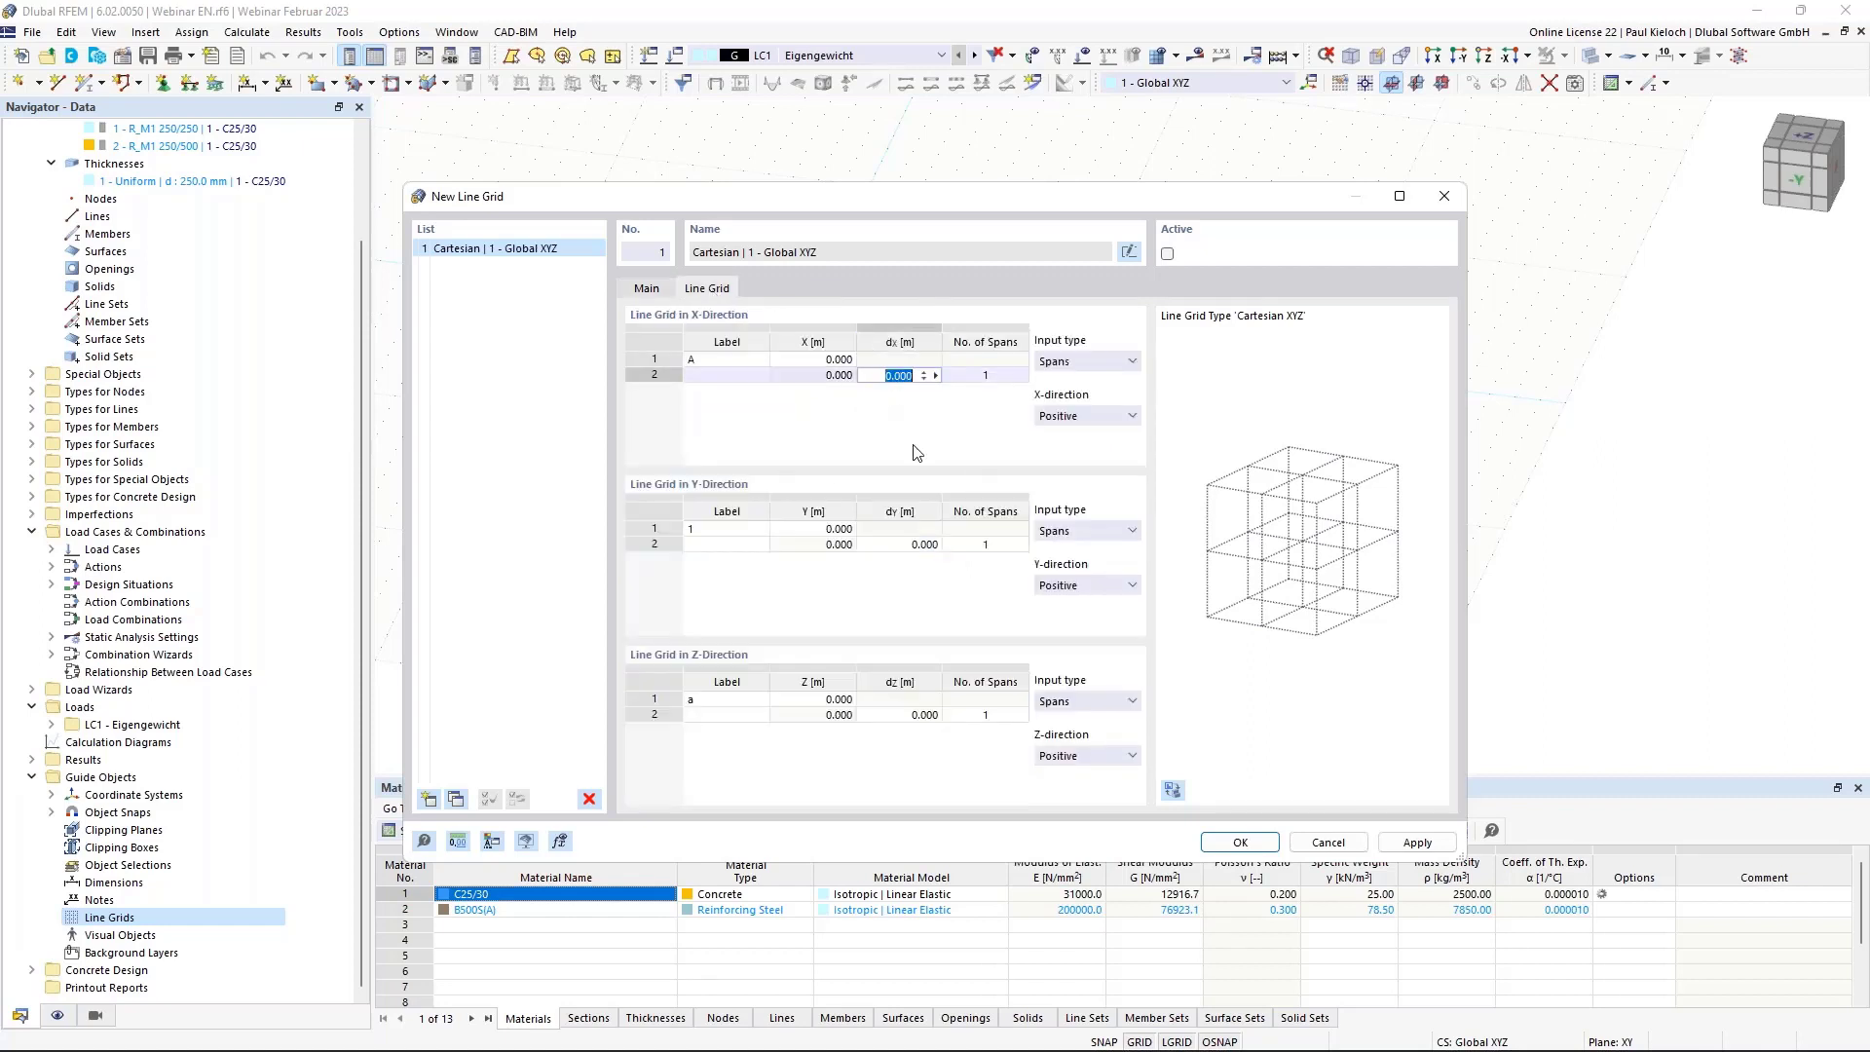
pyautogui.write('5')
pyautogui.press('Tab')
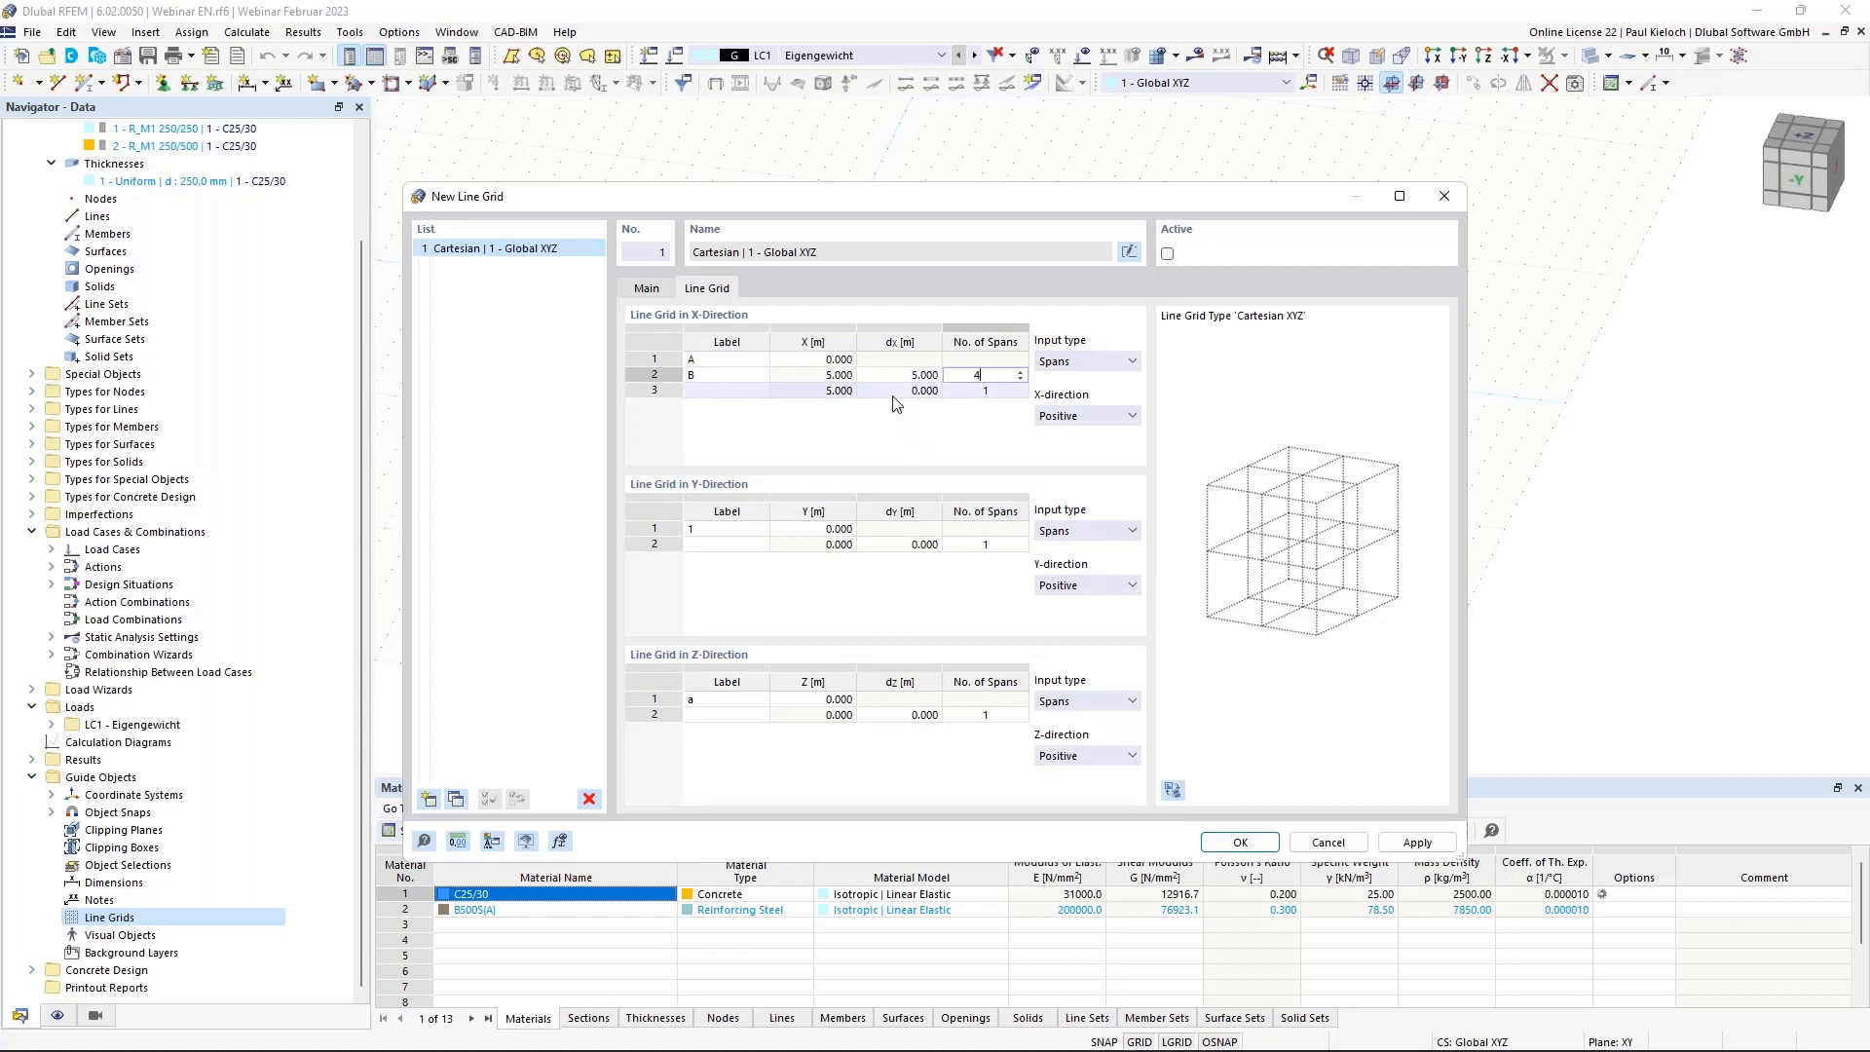
pyautogui.press('Tab')
# Set the Y spacings to 5, 2.5, 2.5 and 5 m and create the line grid.
pyautogui.doubleClick(890, 545)
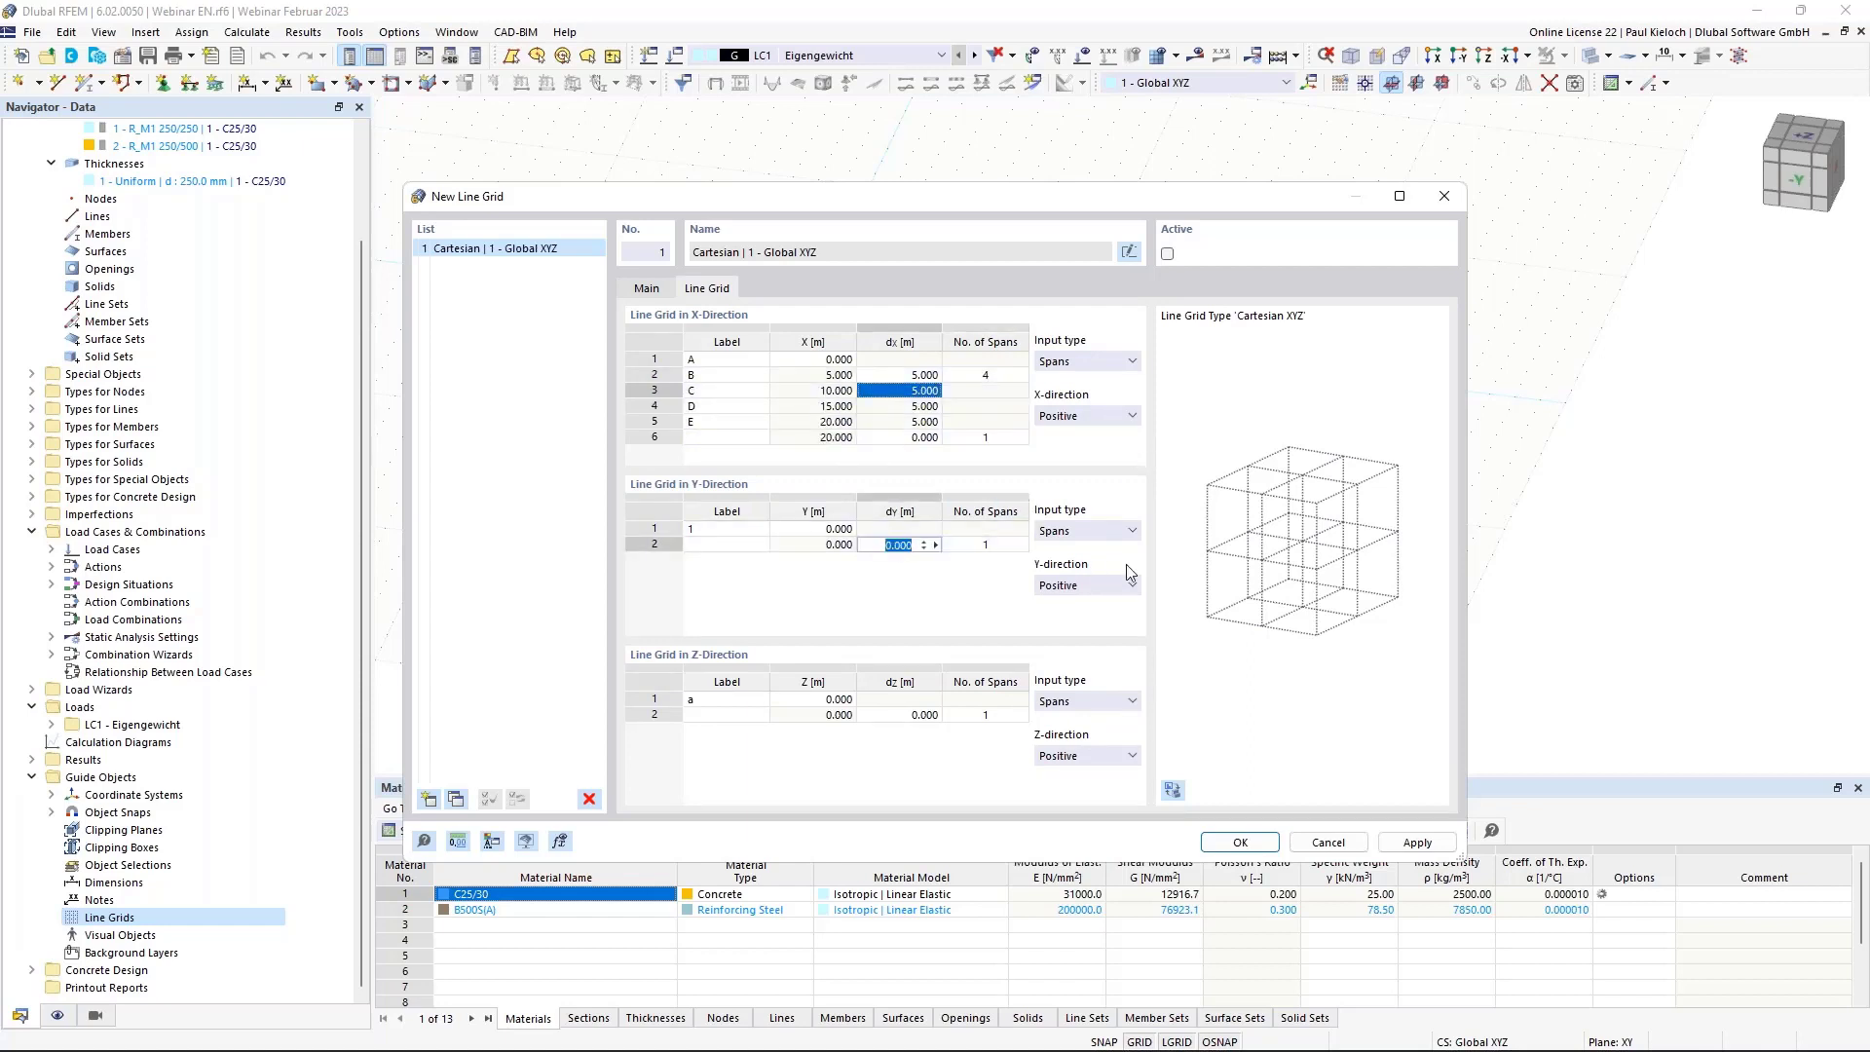
pyautogui.write('5')
pyautogui.press('Tab')
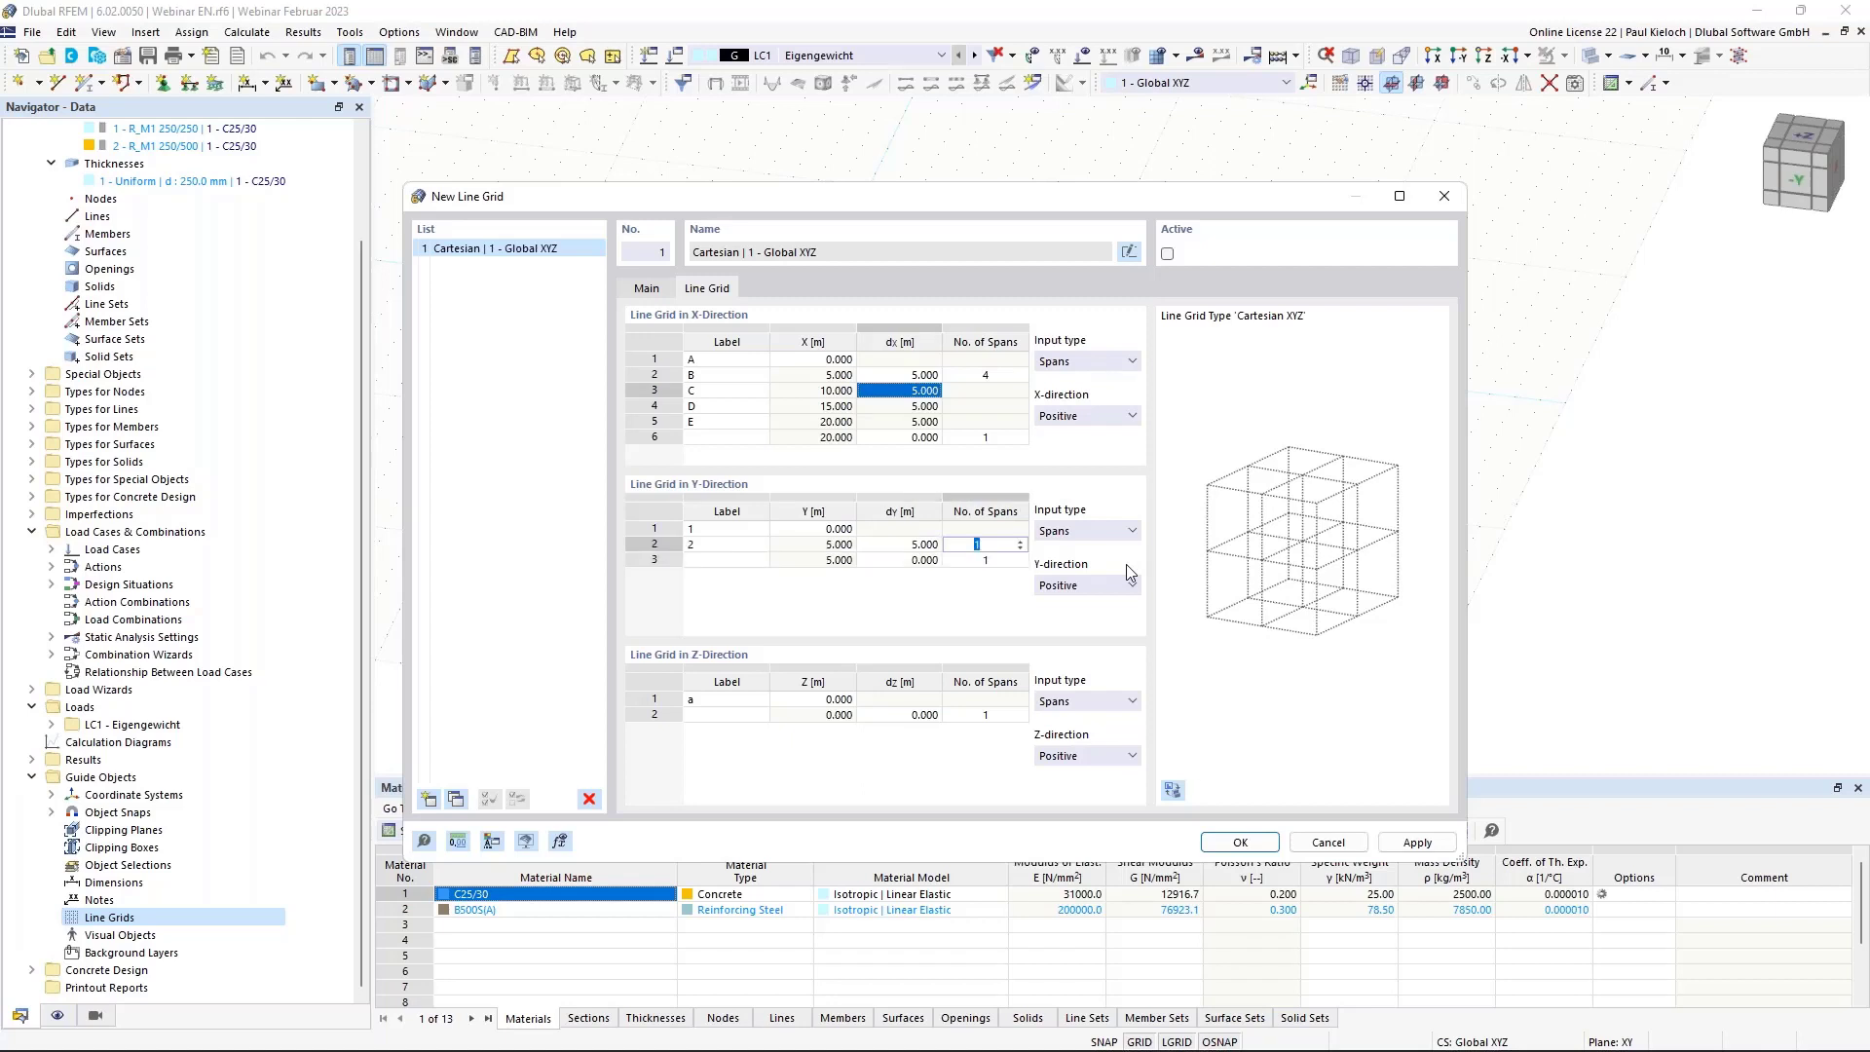
pyautogui.doubleClick(903, 561)
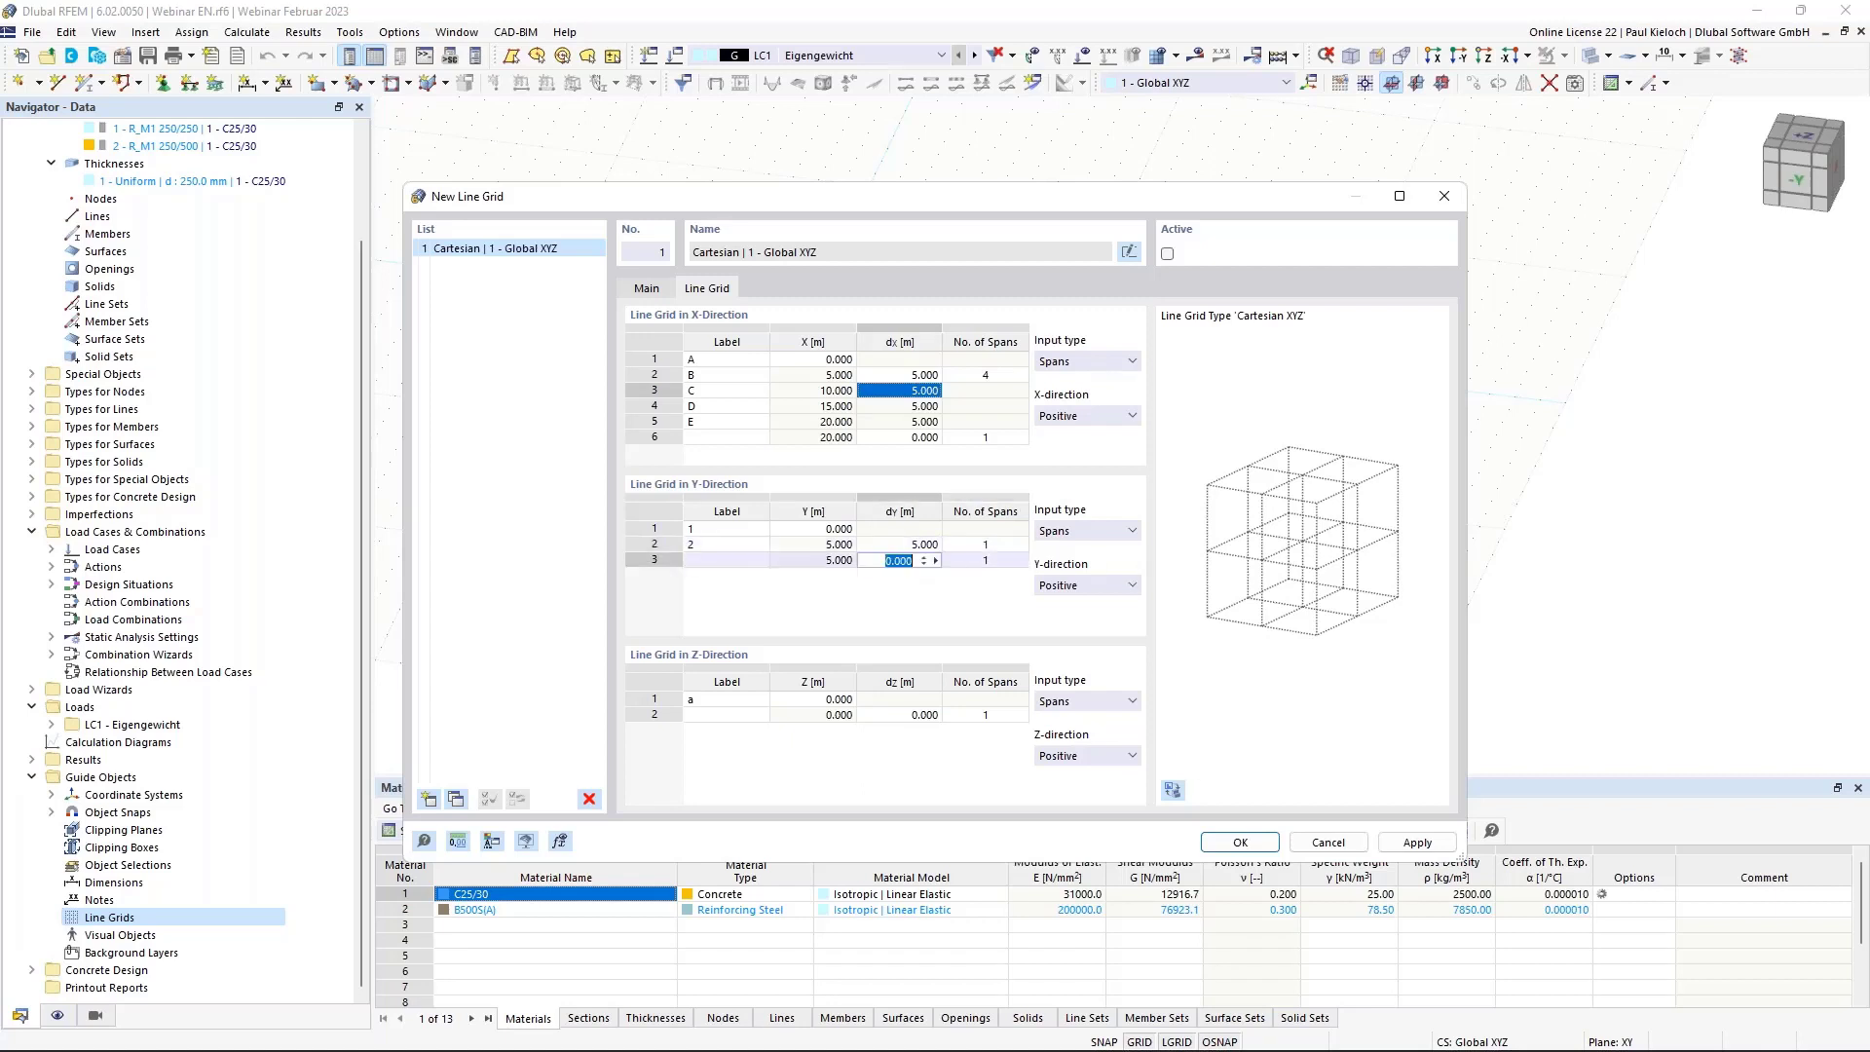
pyautogui.write('2,5')
pyautogui.press('Tab')
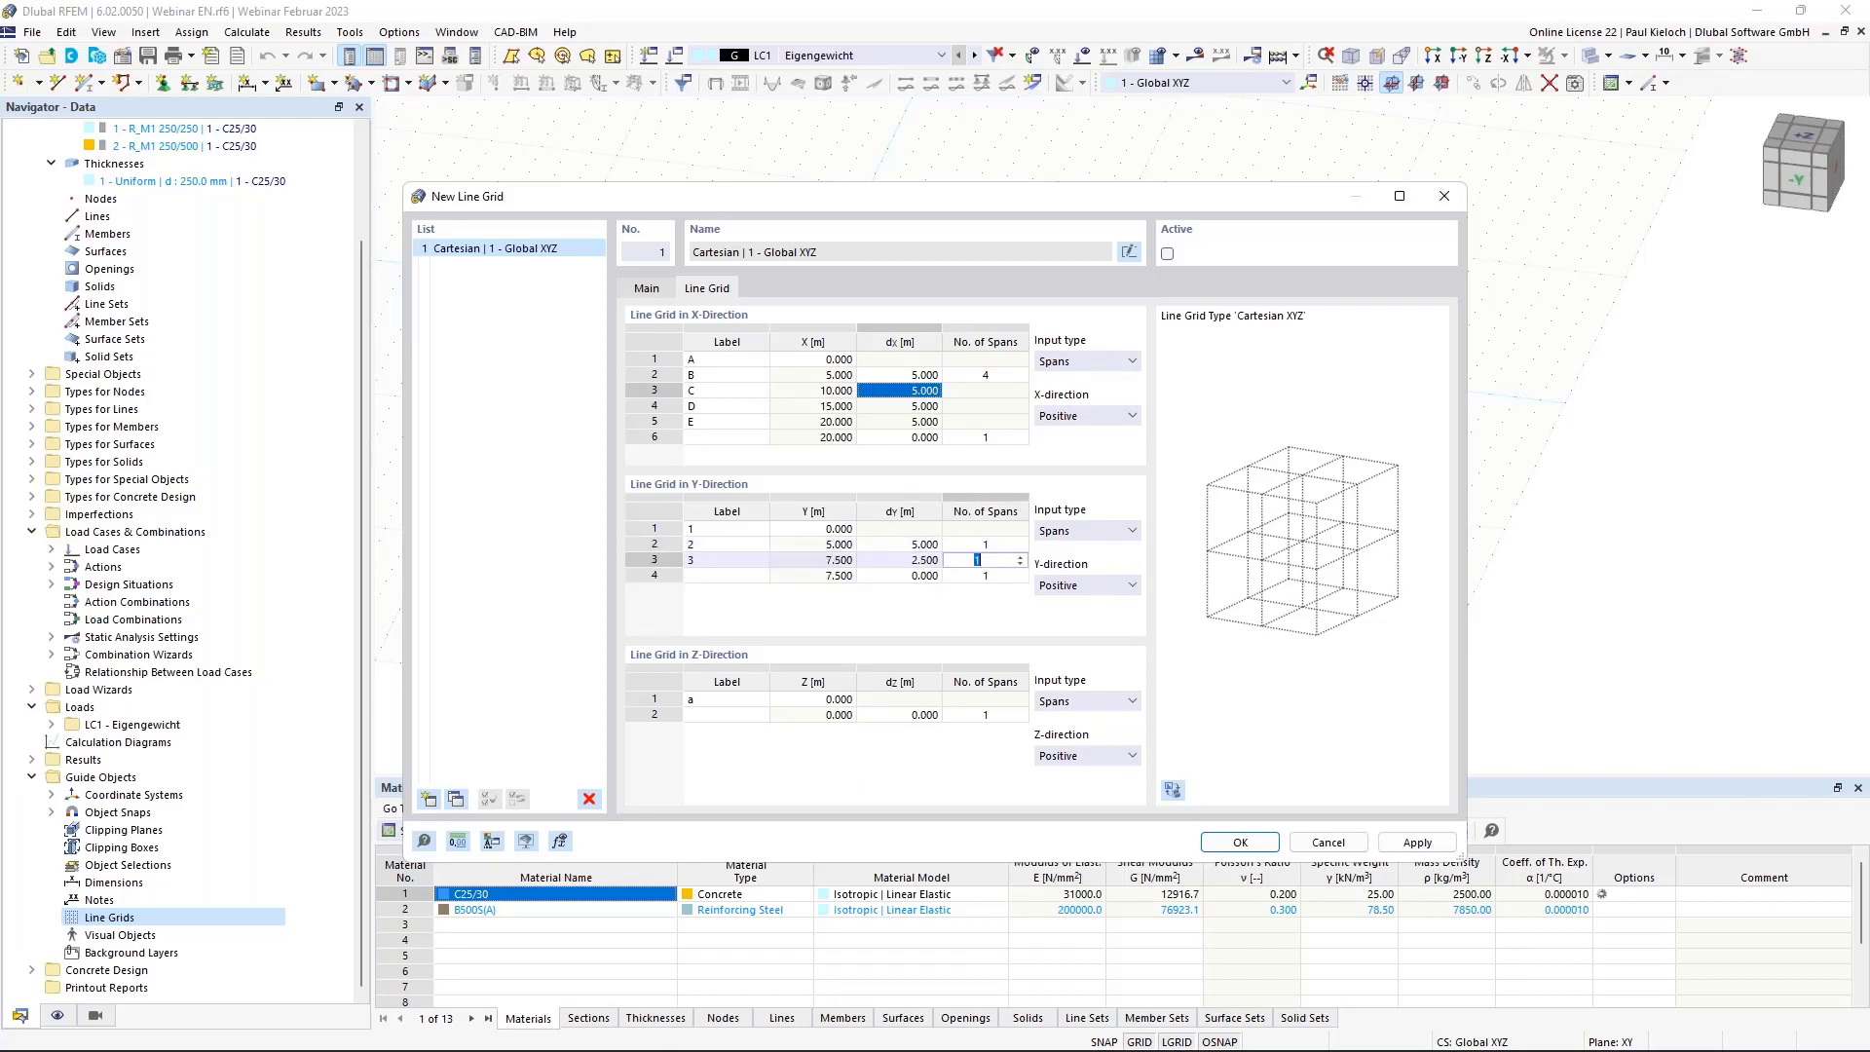
pyautogui.write('2')
pyautogui.press('Tab')
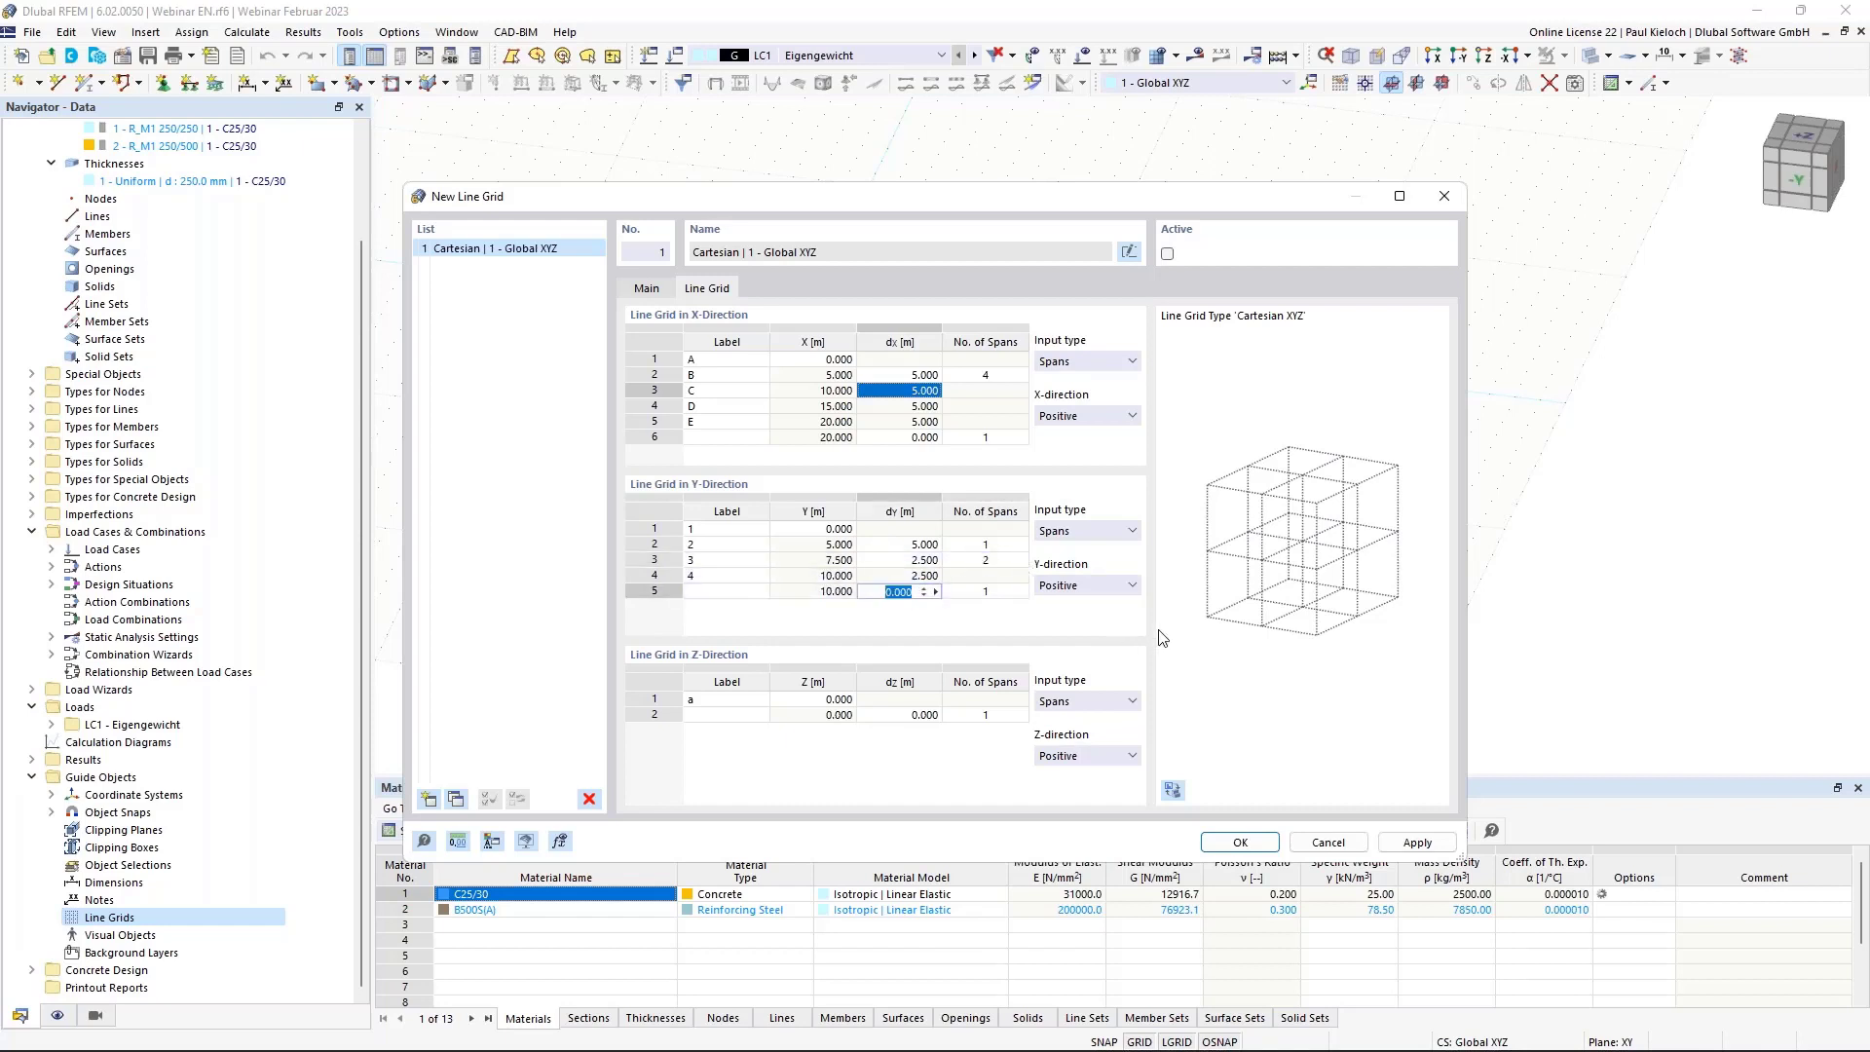
pyautogui.write('5')
pyautogui.press('Tab')
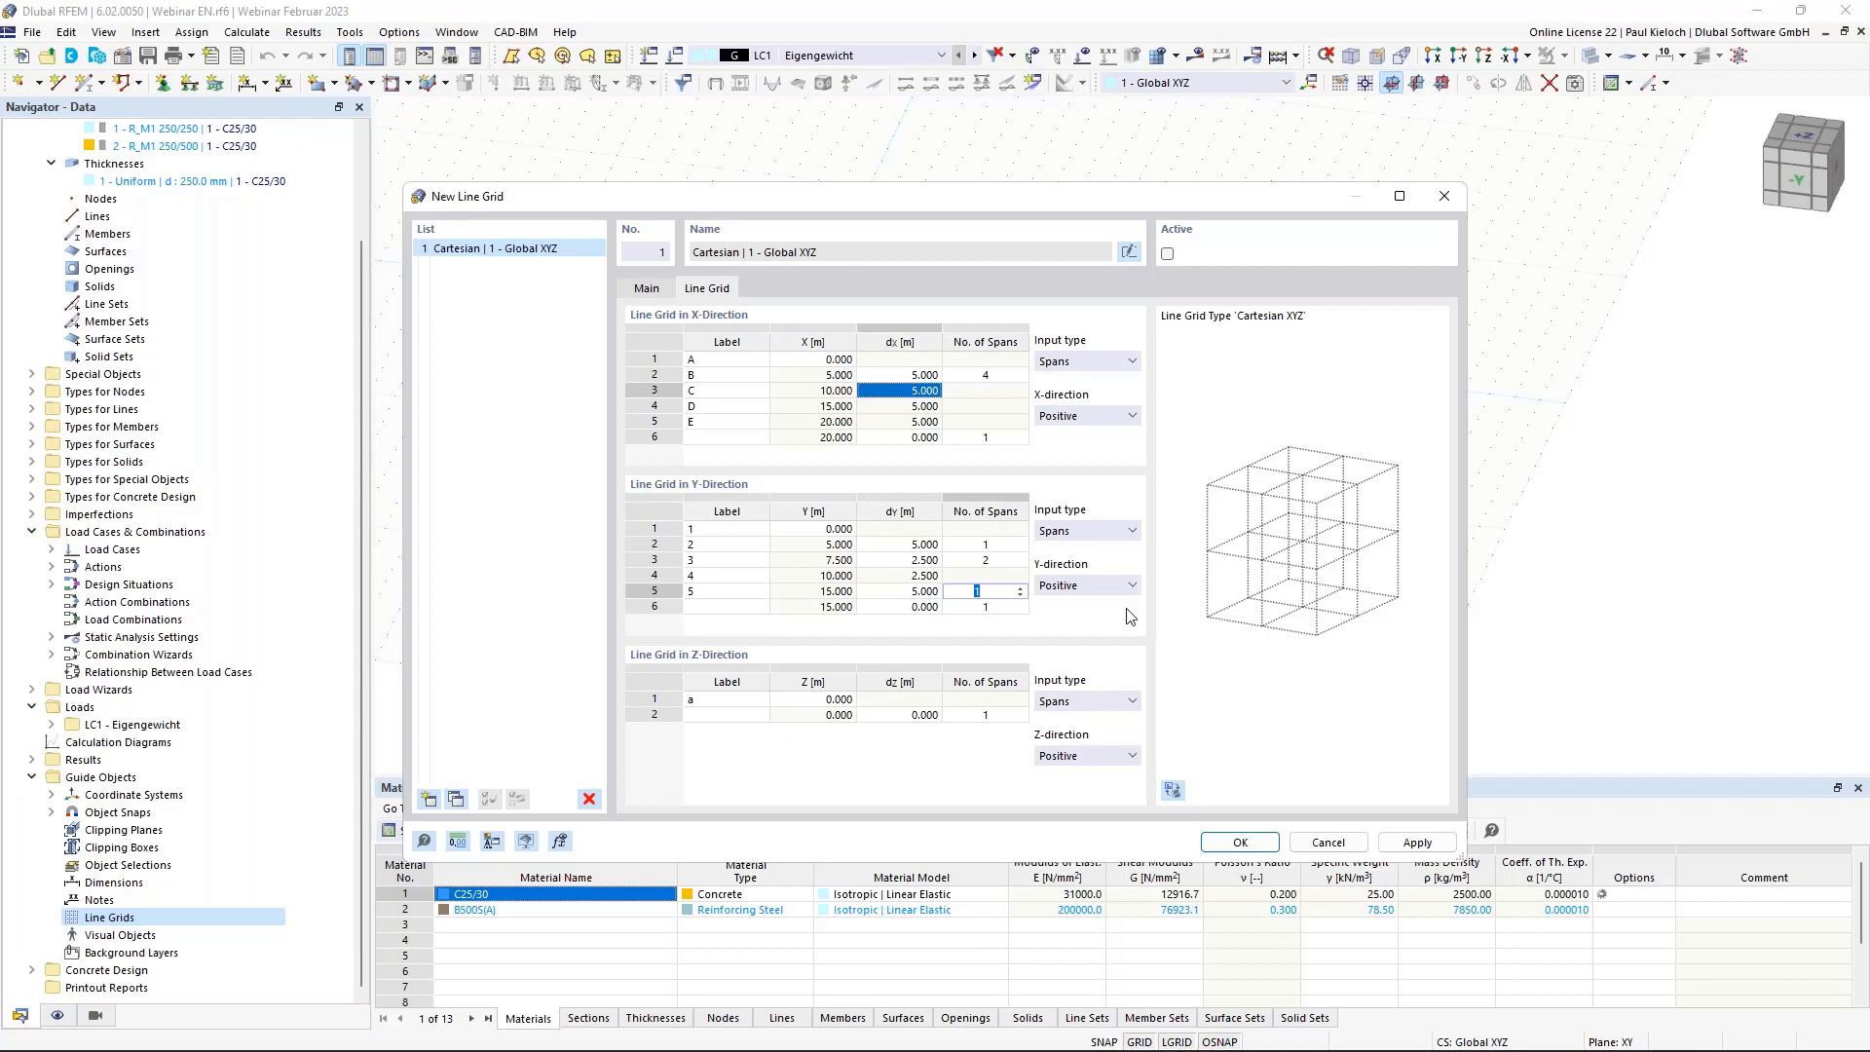
pyautogui.hotkey('shift', 'Tab')
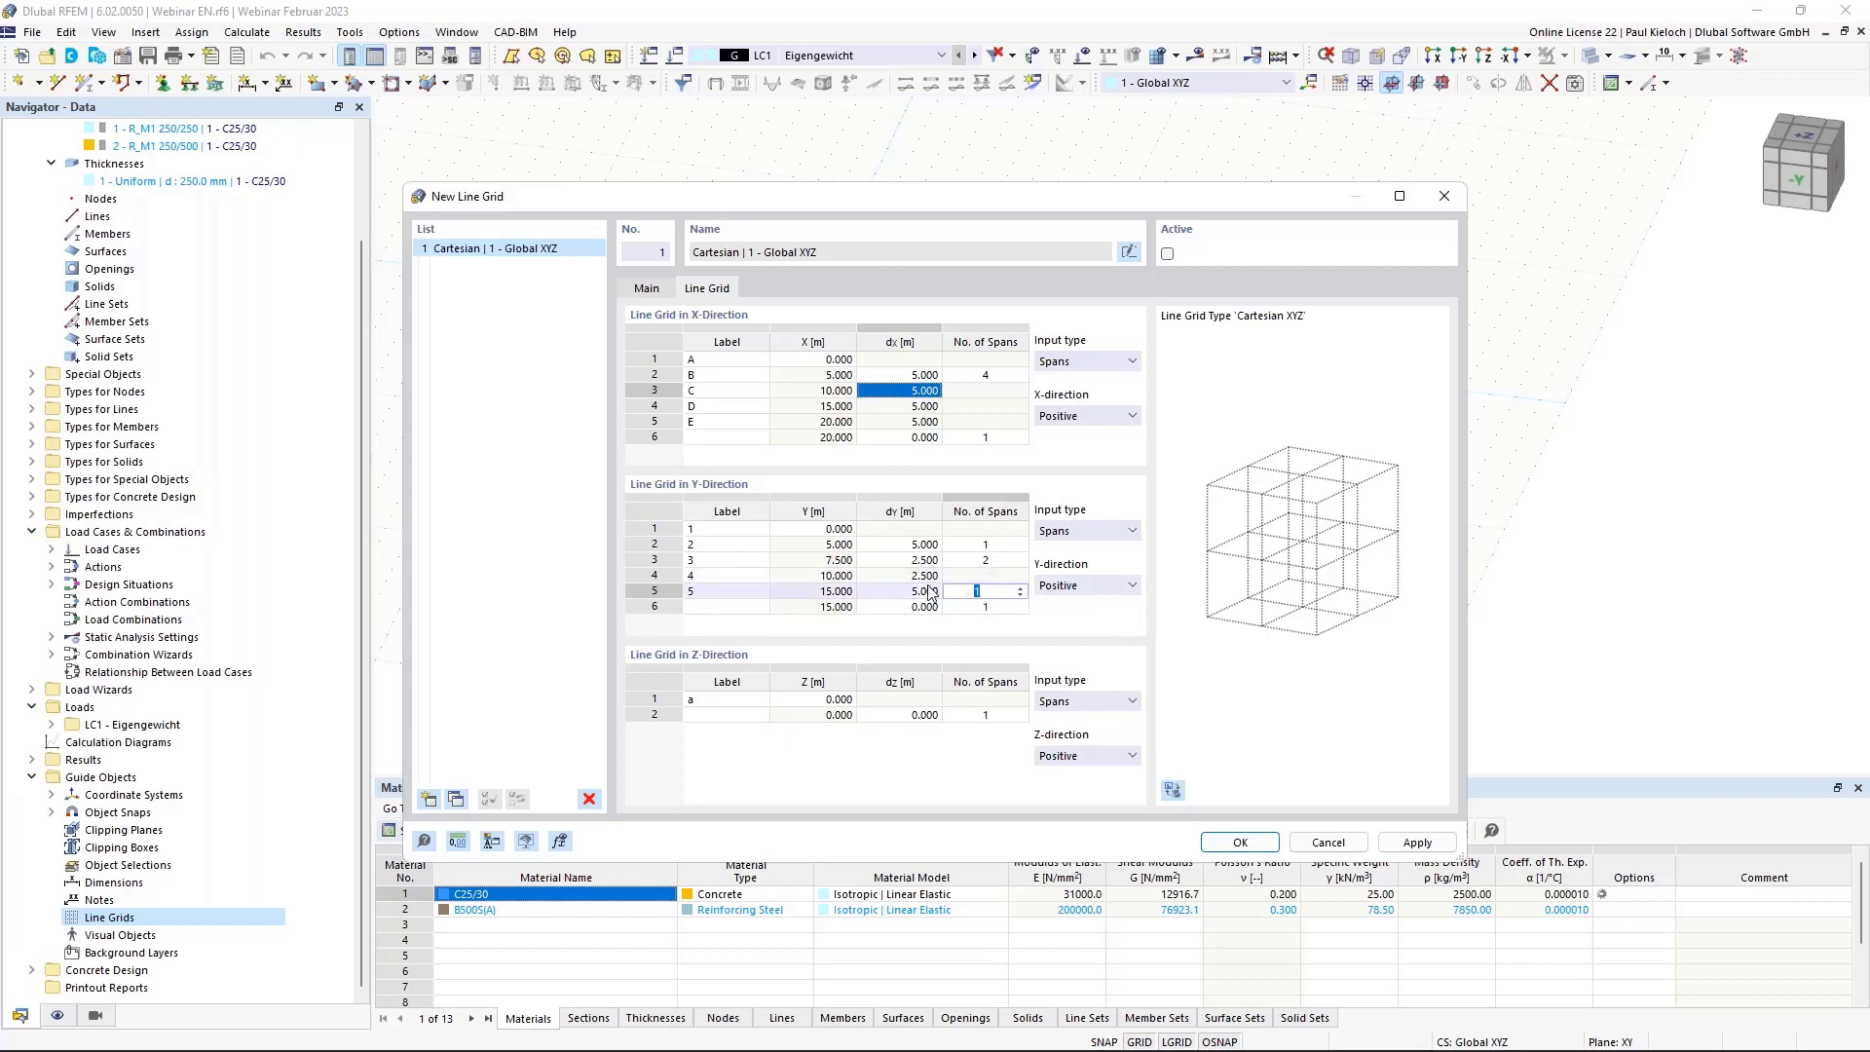
pyautogui.click(1242, 842)
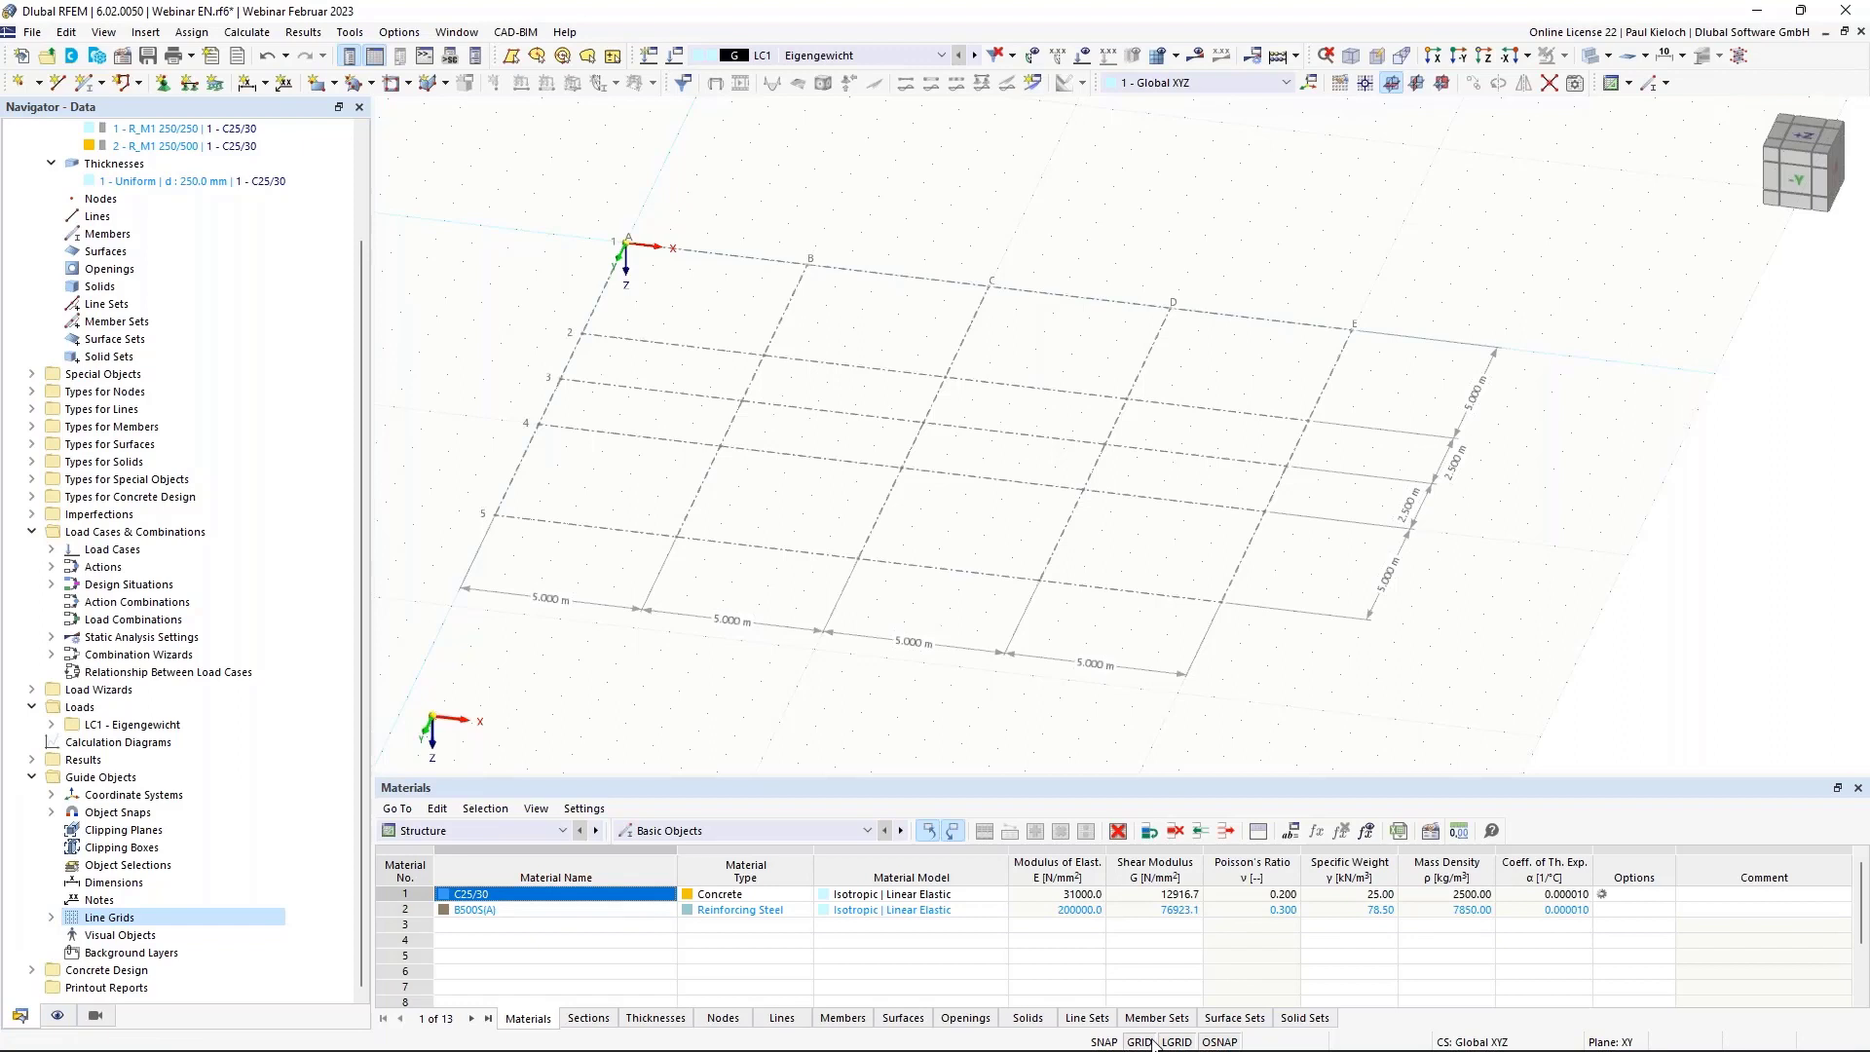
pyautogui.moveTo(1303, 472); pyautogui.dragTo(1371, 429, button='middle')
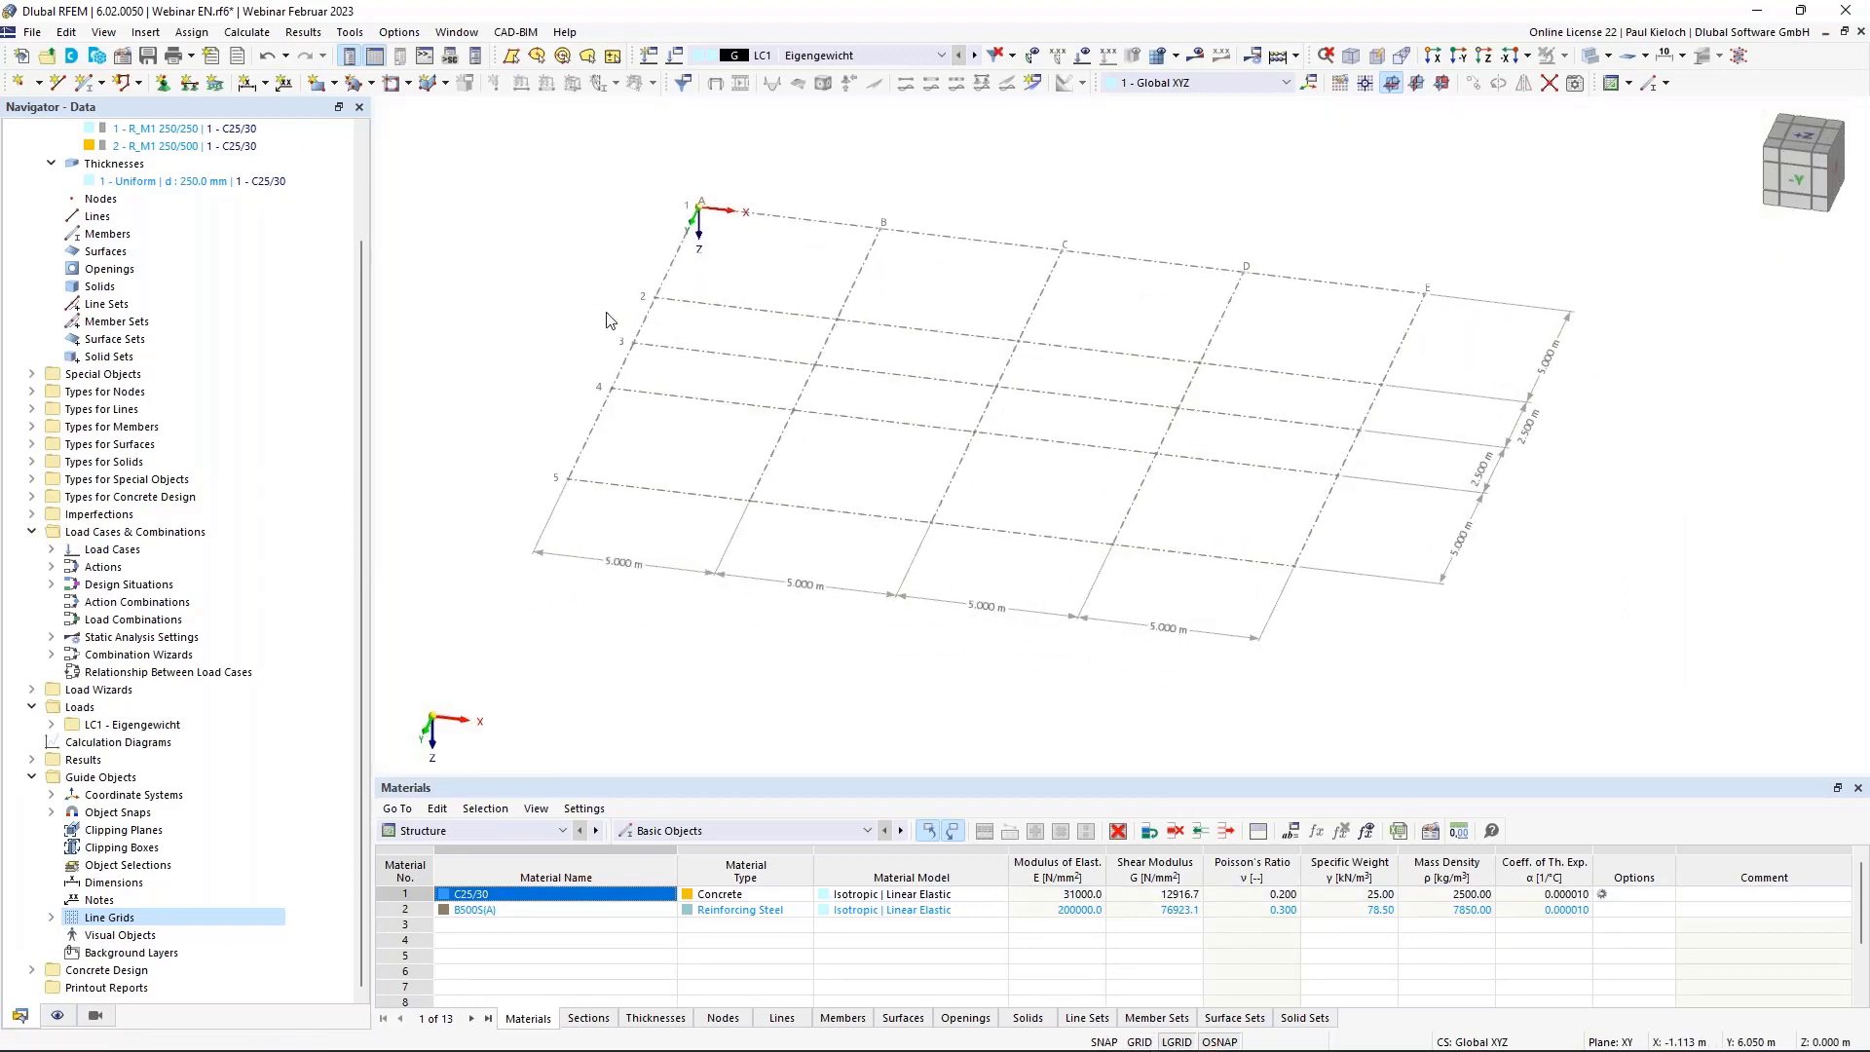
pyautogui.scroll(1, 886, 380)
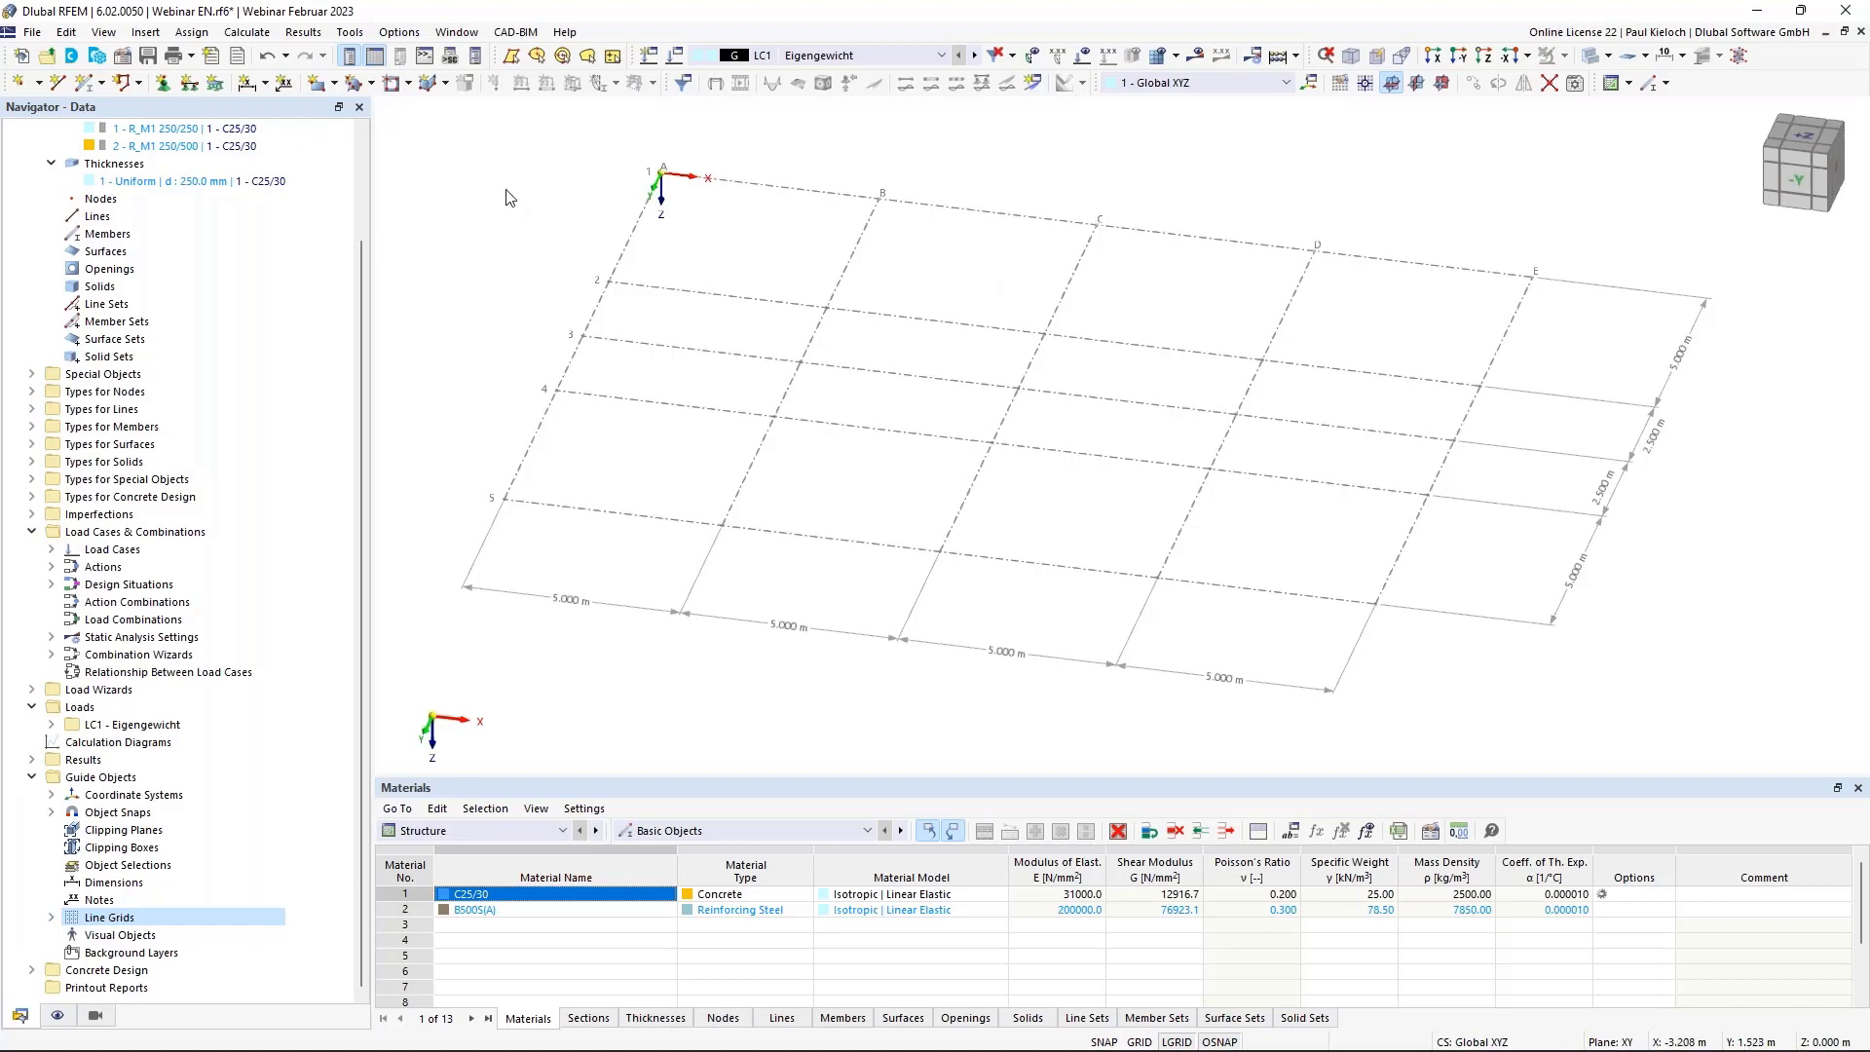
# Start a new rectangular surface and review its concrete cover, design properties and reinforcement tabs.
pyautogui.click(317, 87)
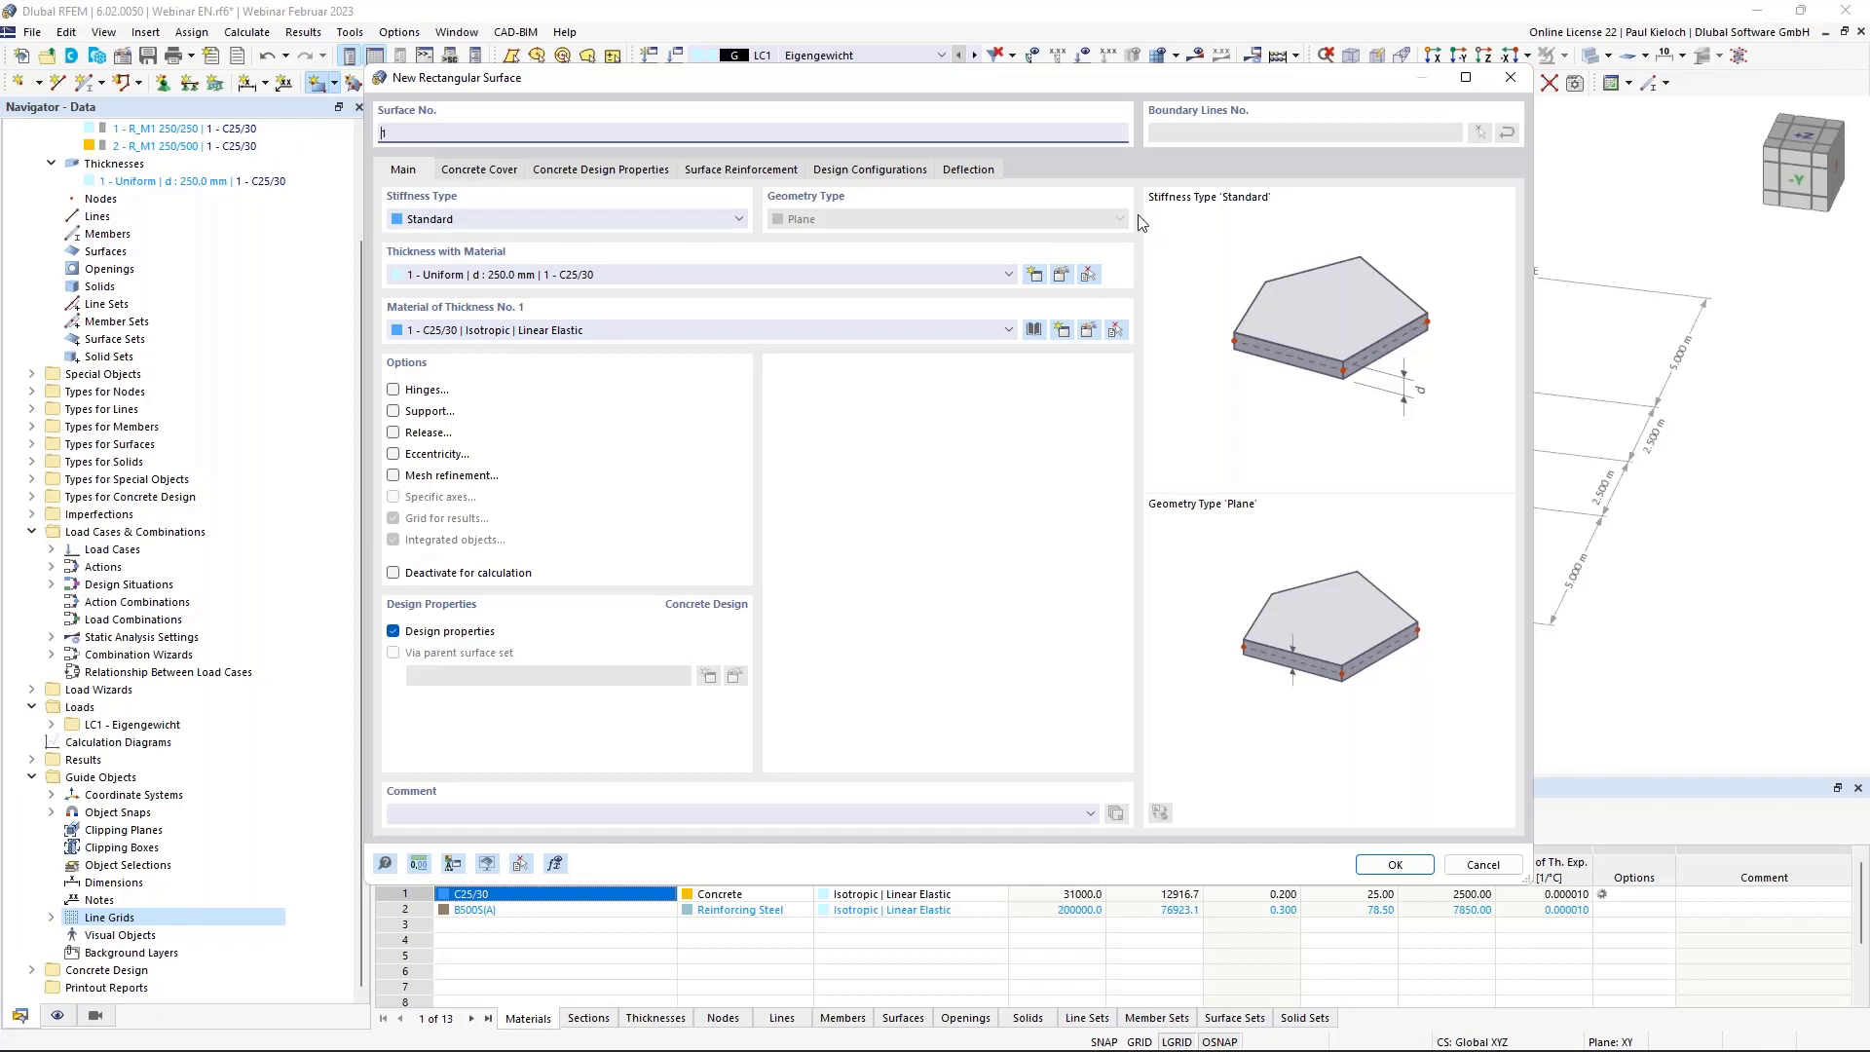
pyautogui.click(483, 171)
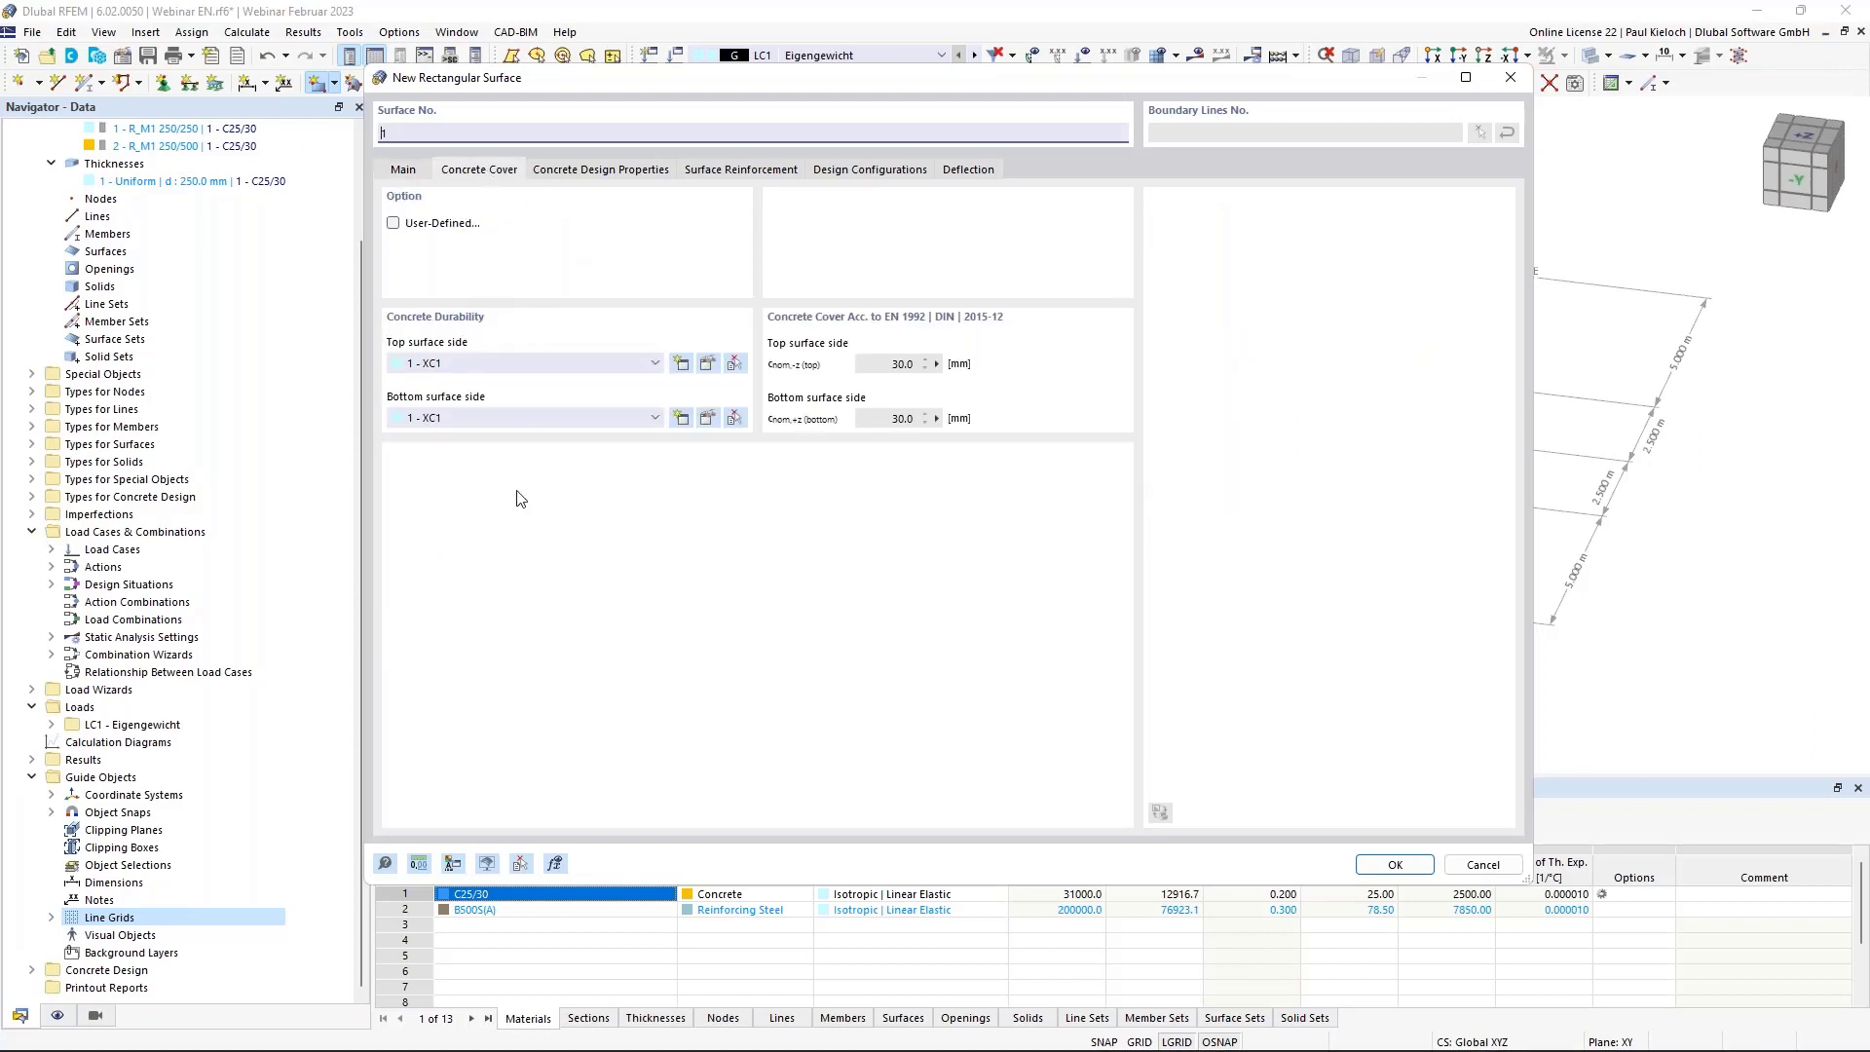
pyautogui.click(615, 170)
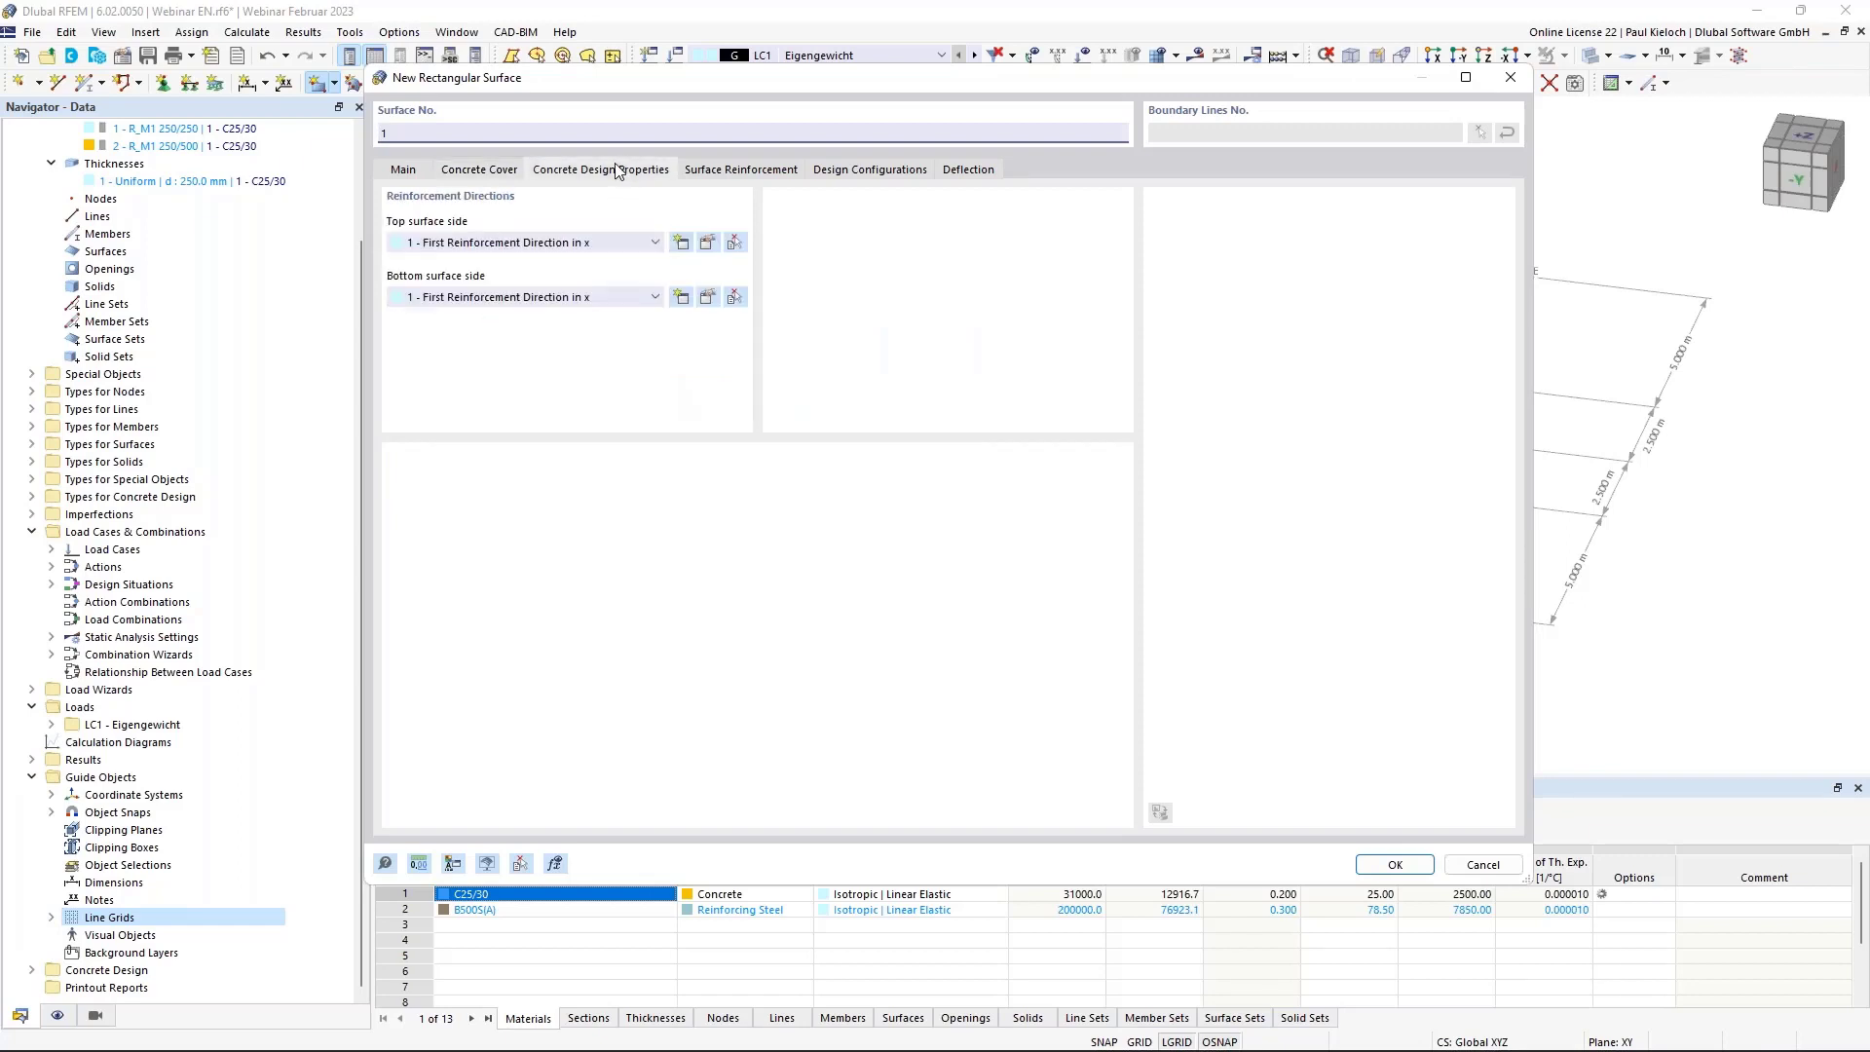
pyautogui.click(738, 172)
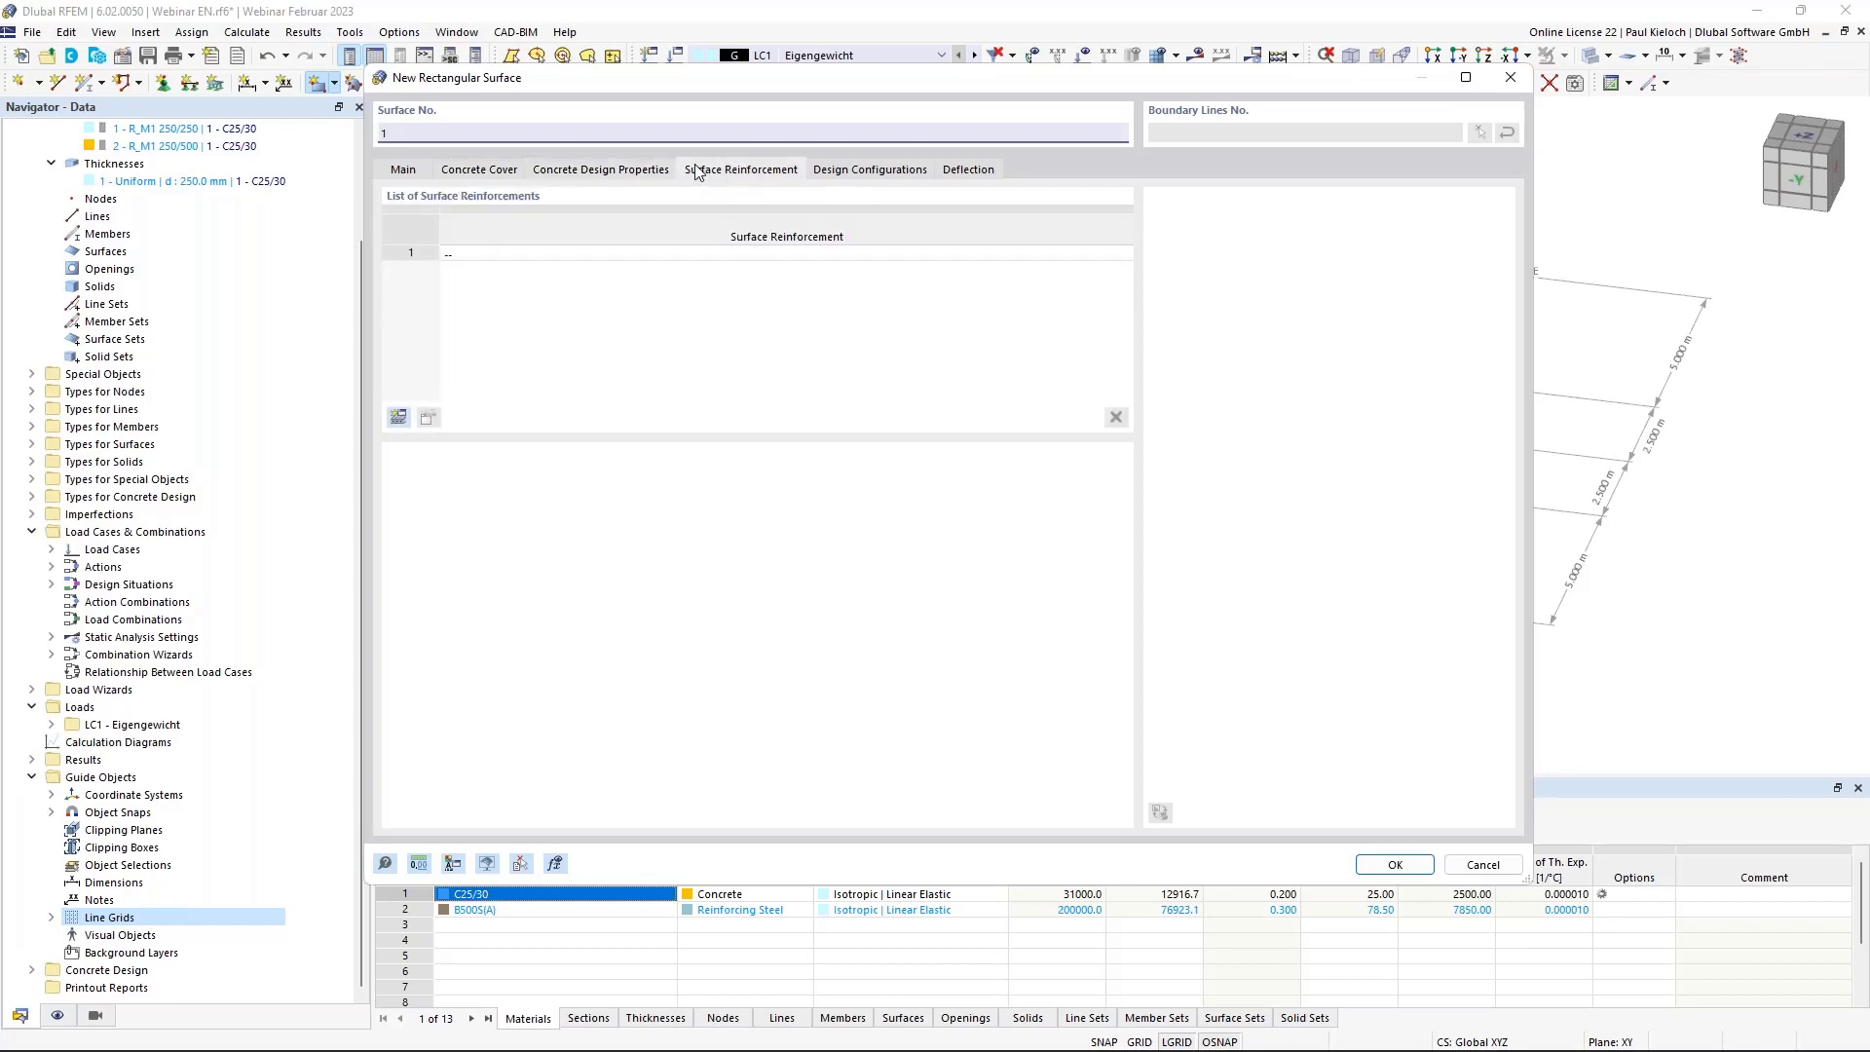
# Add top and bottom 10 mm rebar at 0.150 m with 90° transverse bars to the surface.
pyautogui.click(398, 417)
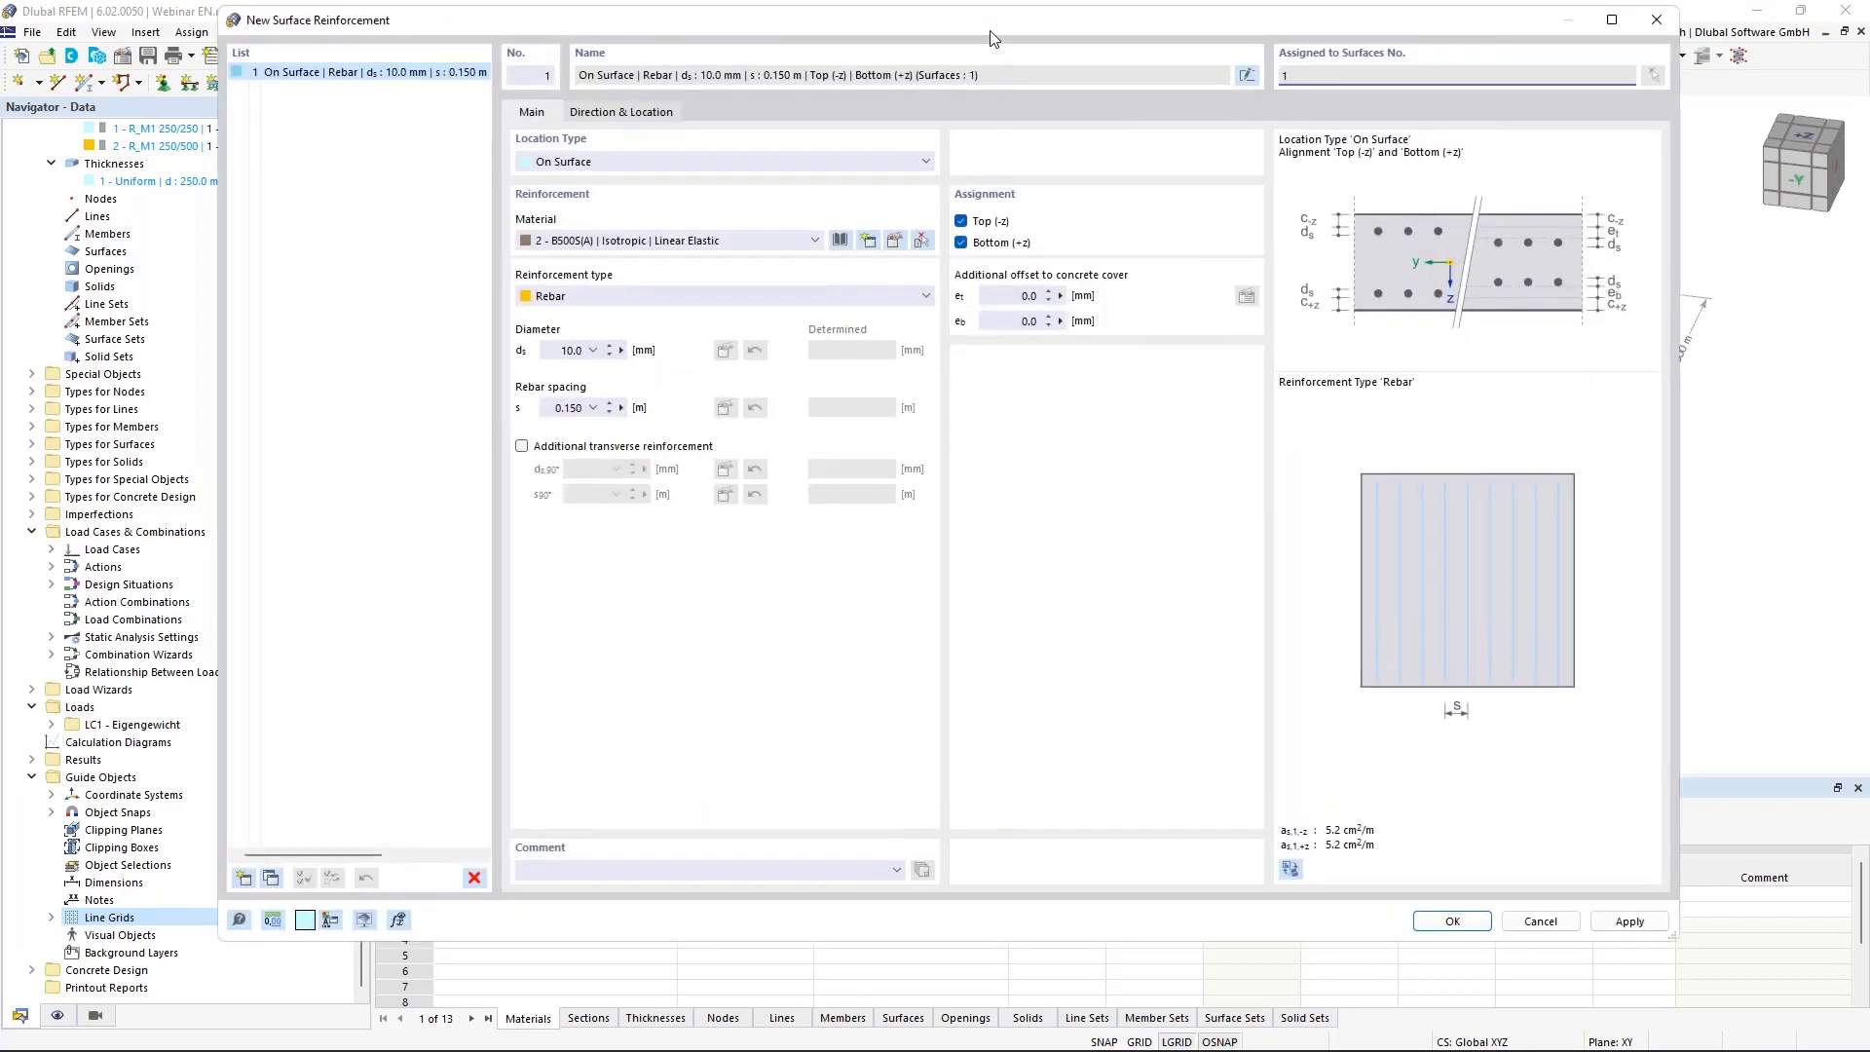
pyautogui.moveTo(990, 38); pyautogui.dragTo(979, 87)
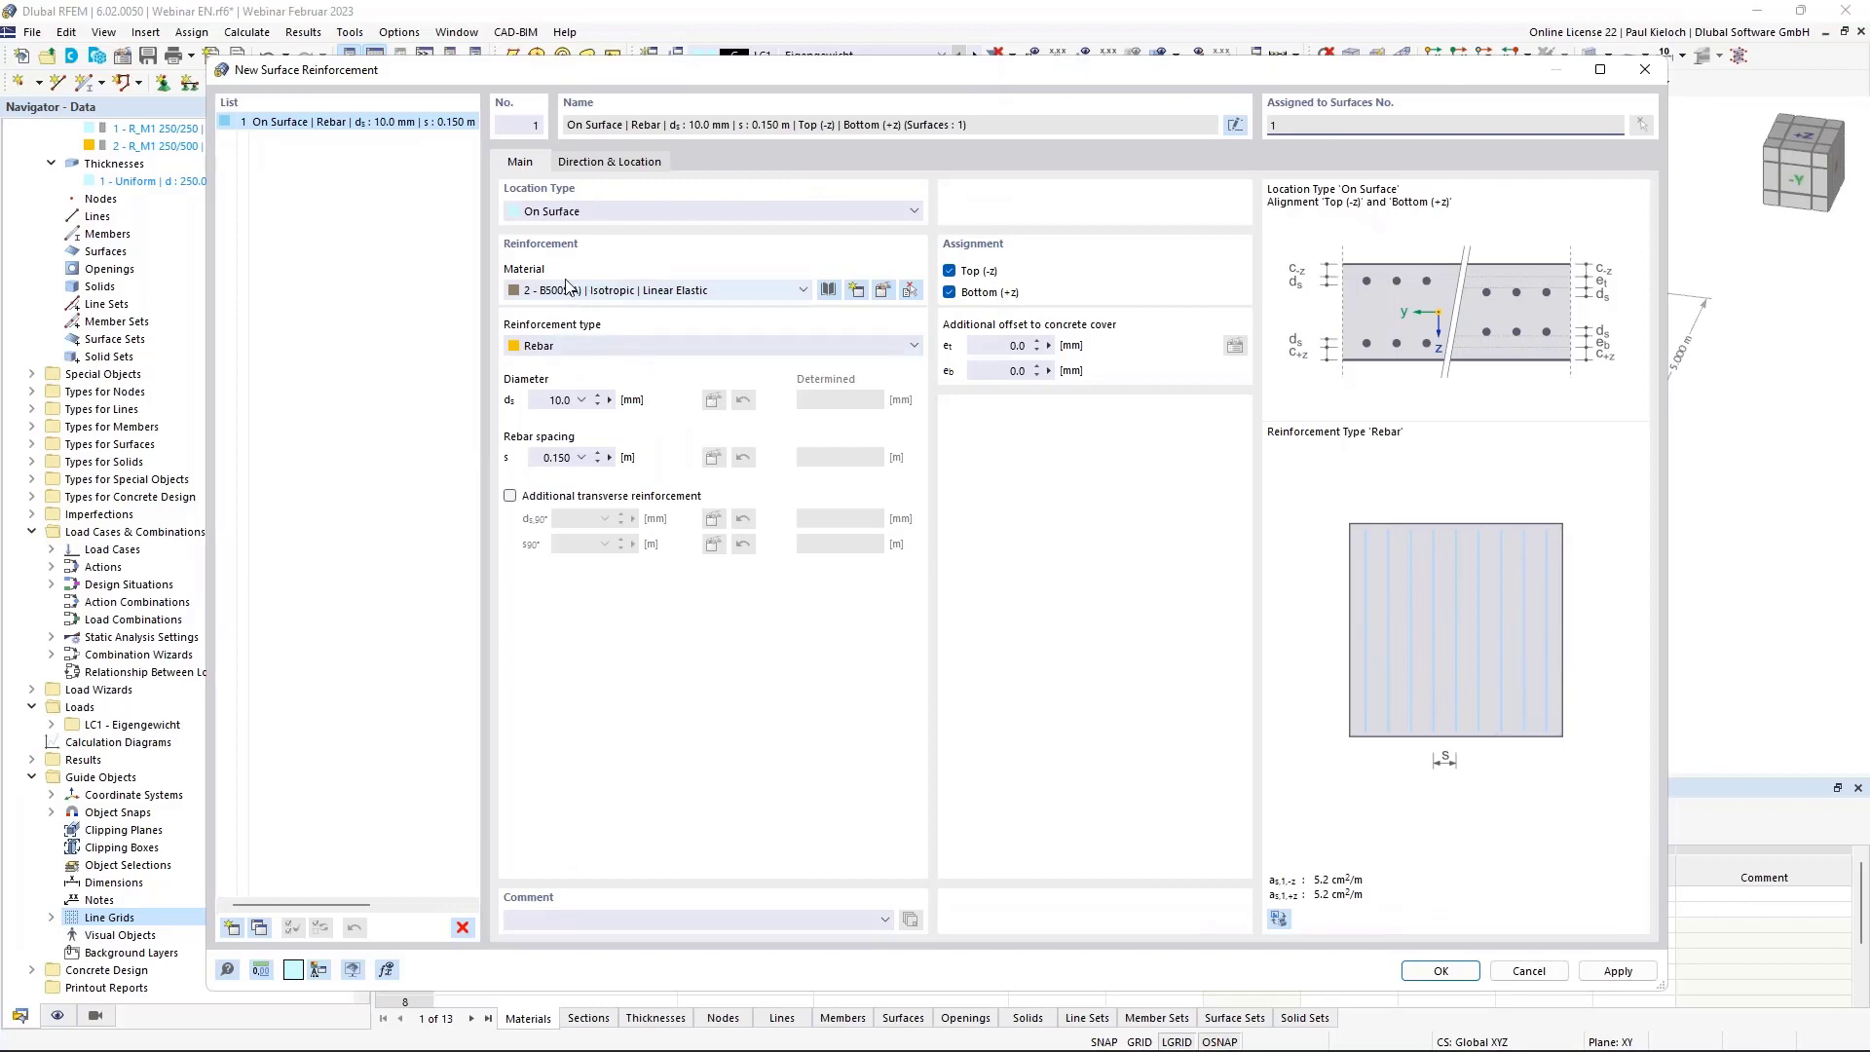
pyautogui.click(596, 498)
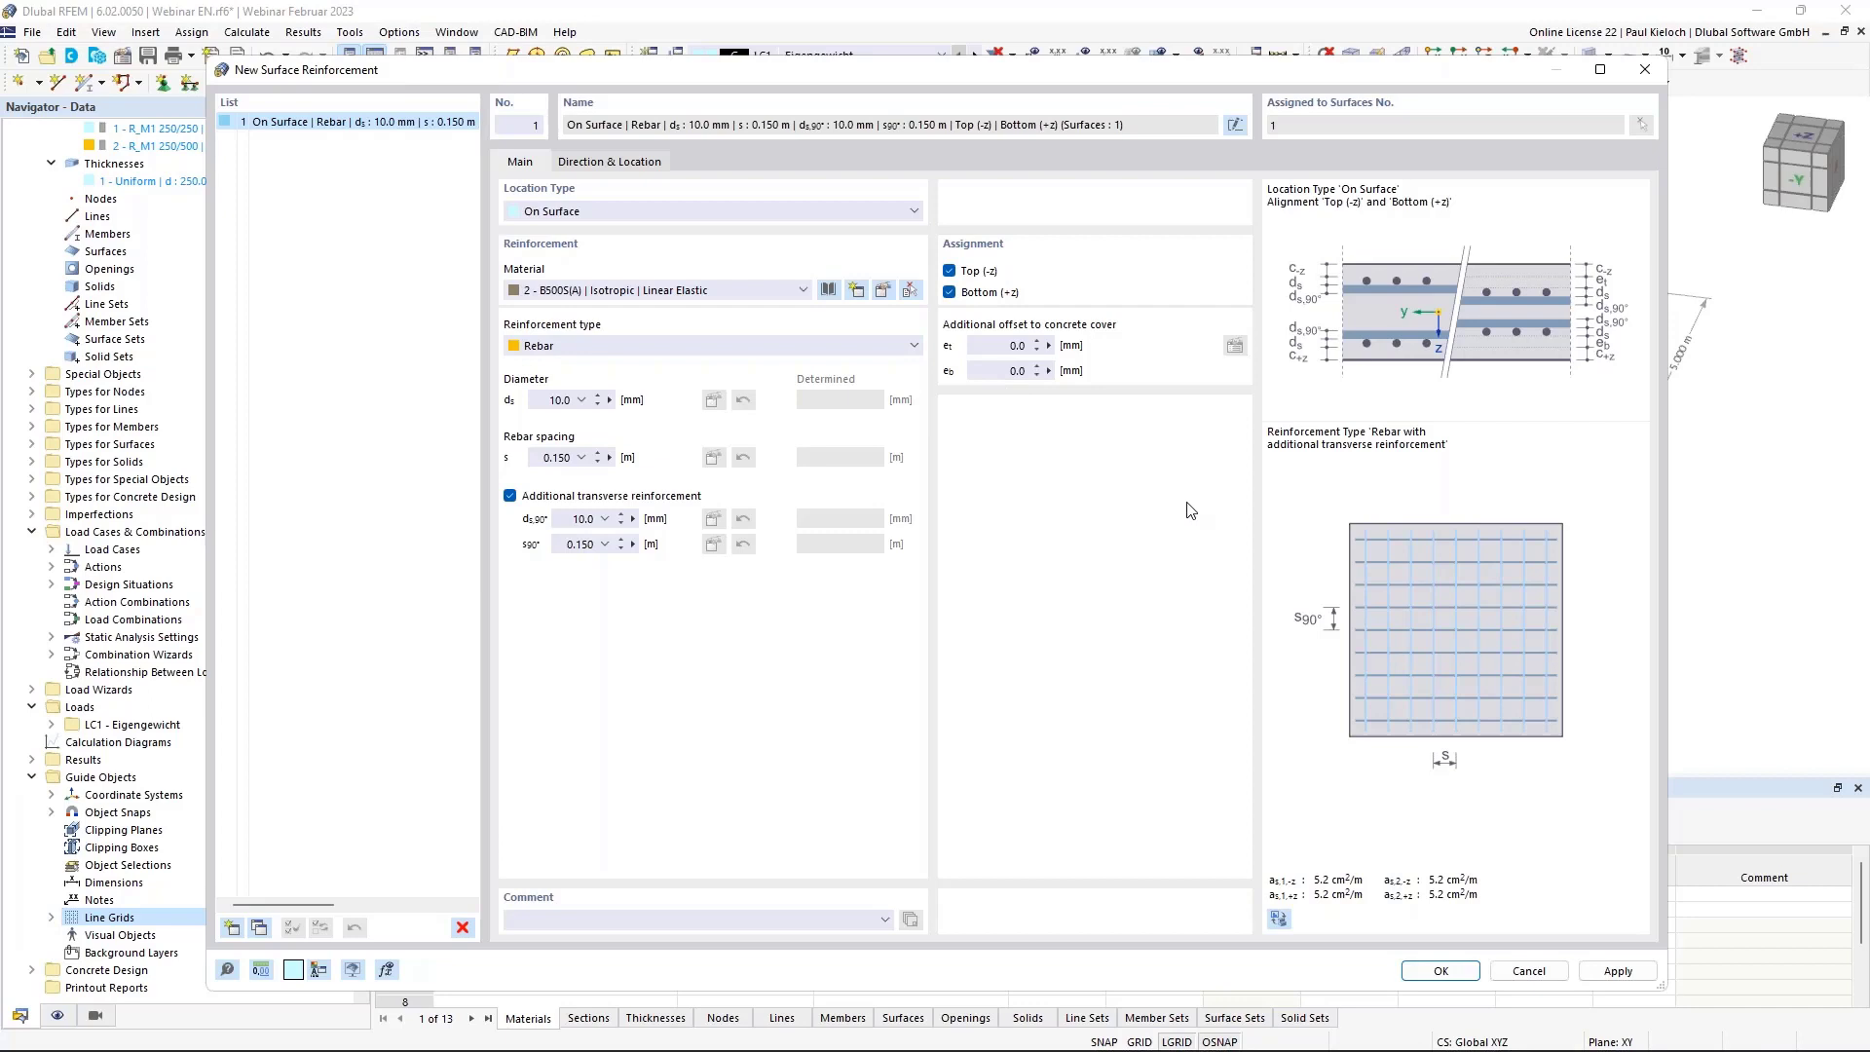
pyautogui.click(1440, 972)
pyautogui.click(877, 172)
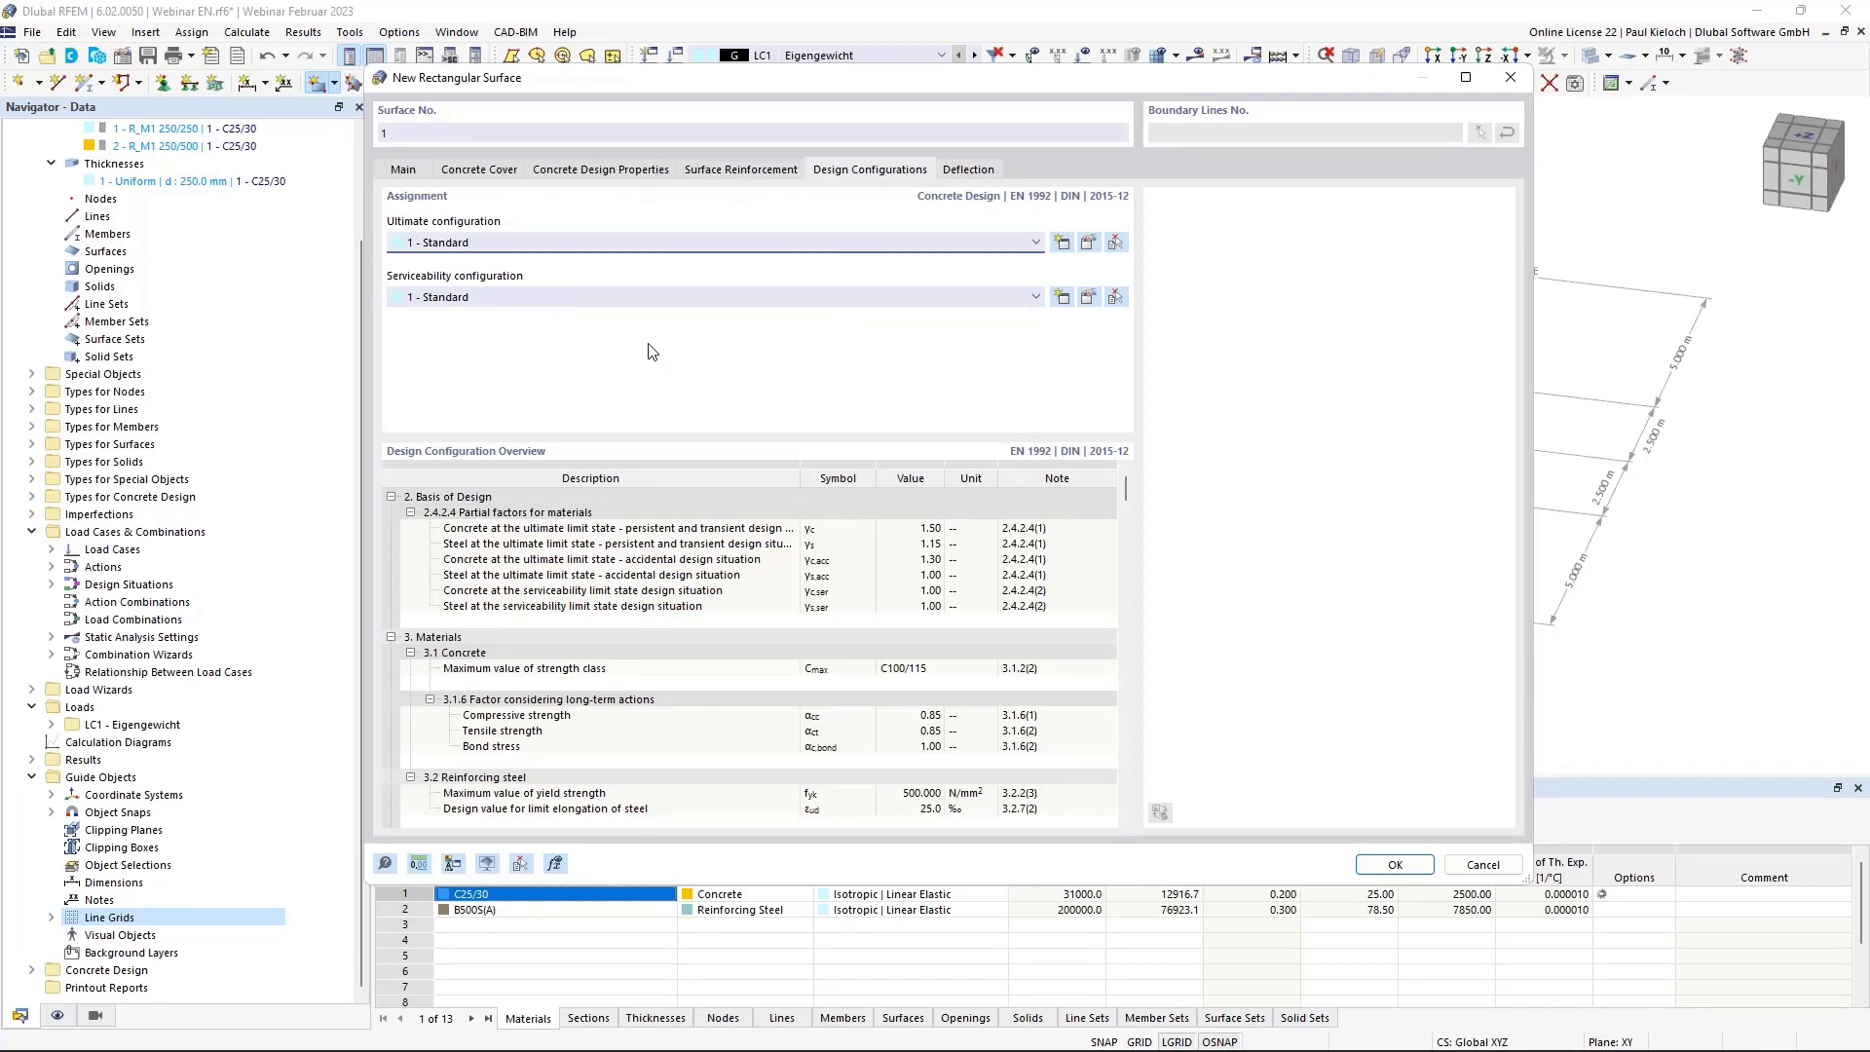
# Set the surface's deflection reference length manually to 5.000 m and accept the surface settings.
pyautogui.click(962, 172)
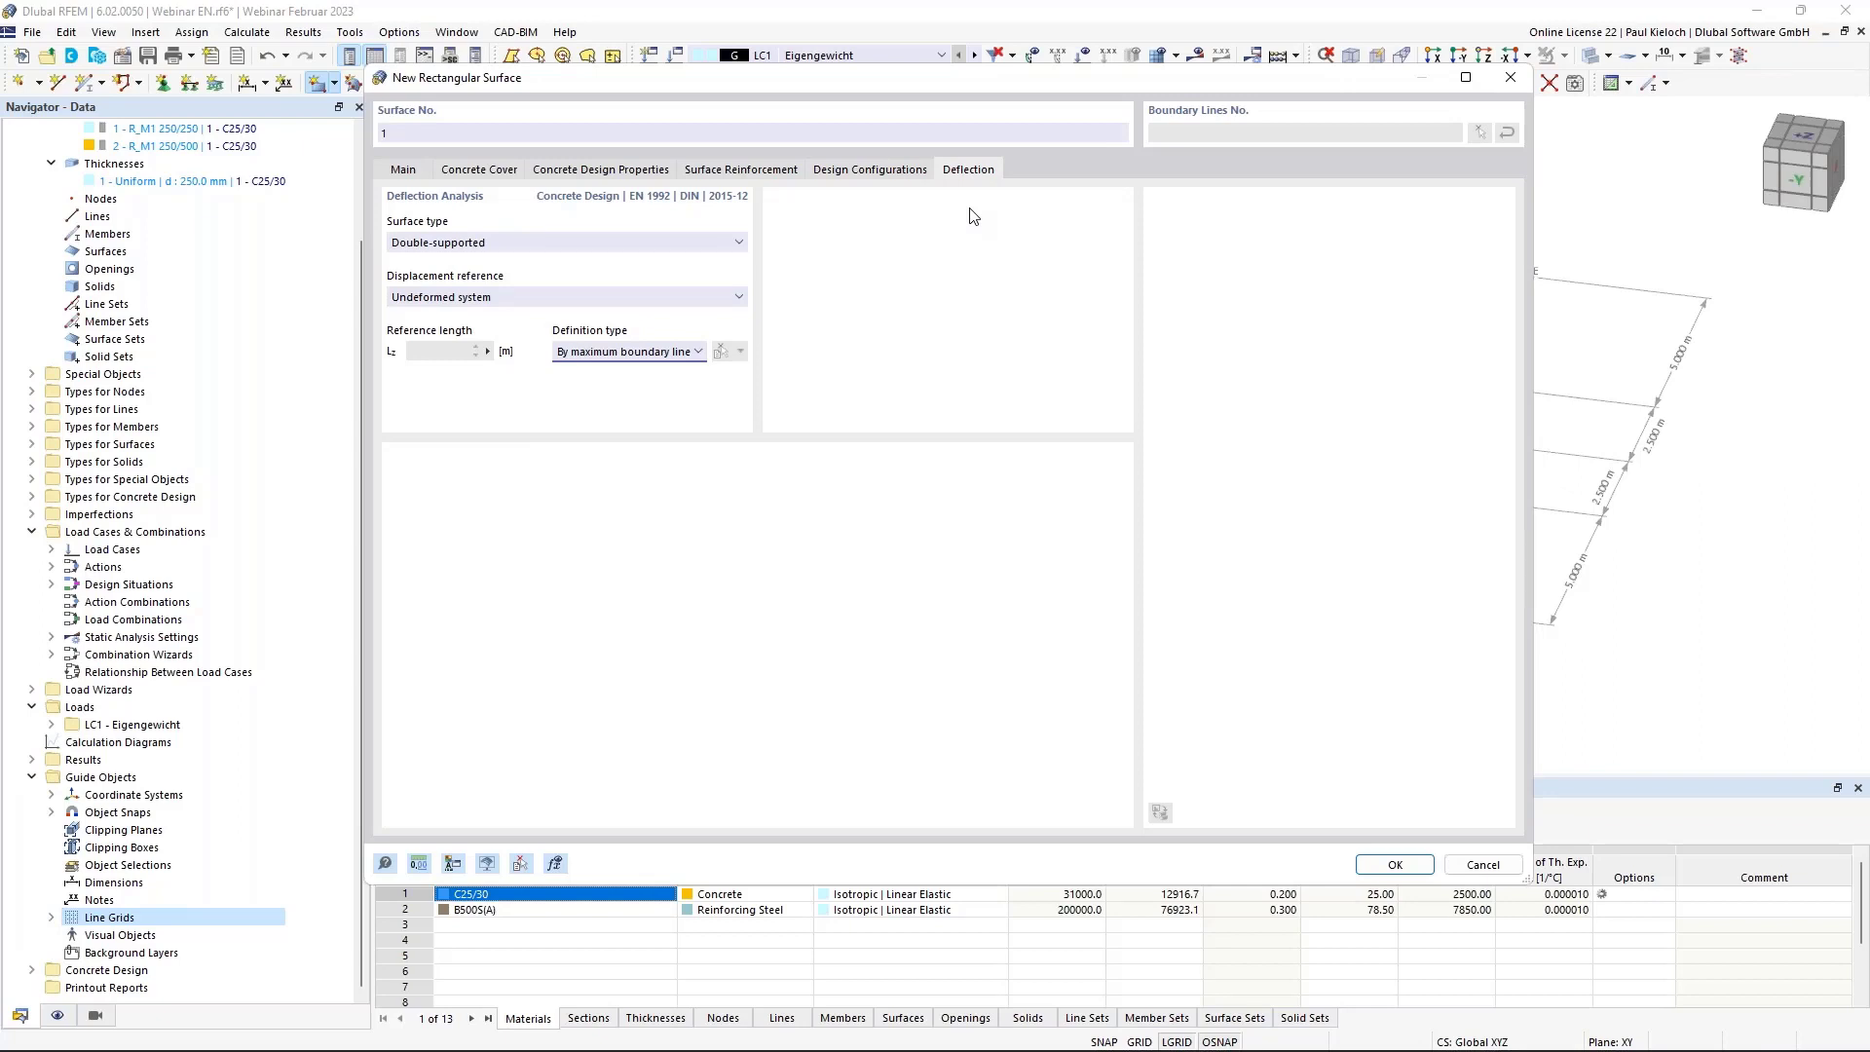
pyautogui.click(695, 352)
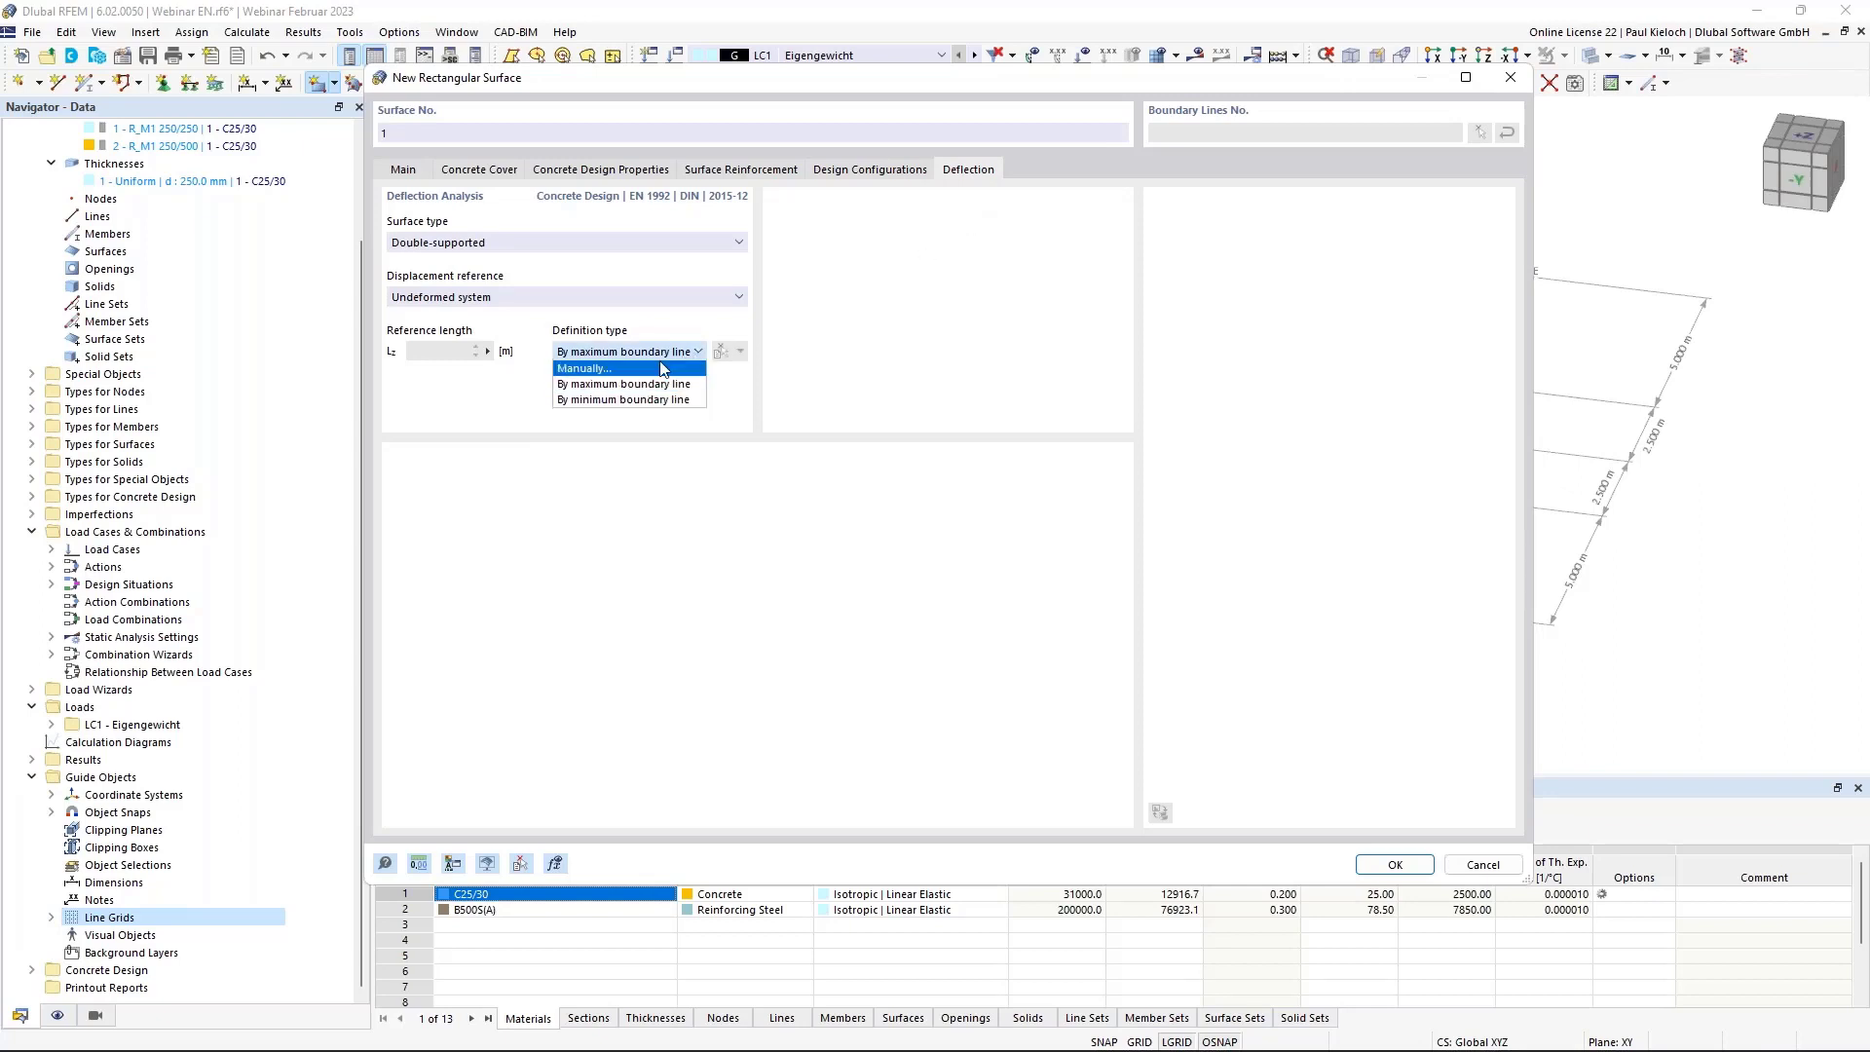
pyautogui.click(645, 369)
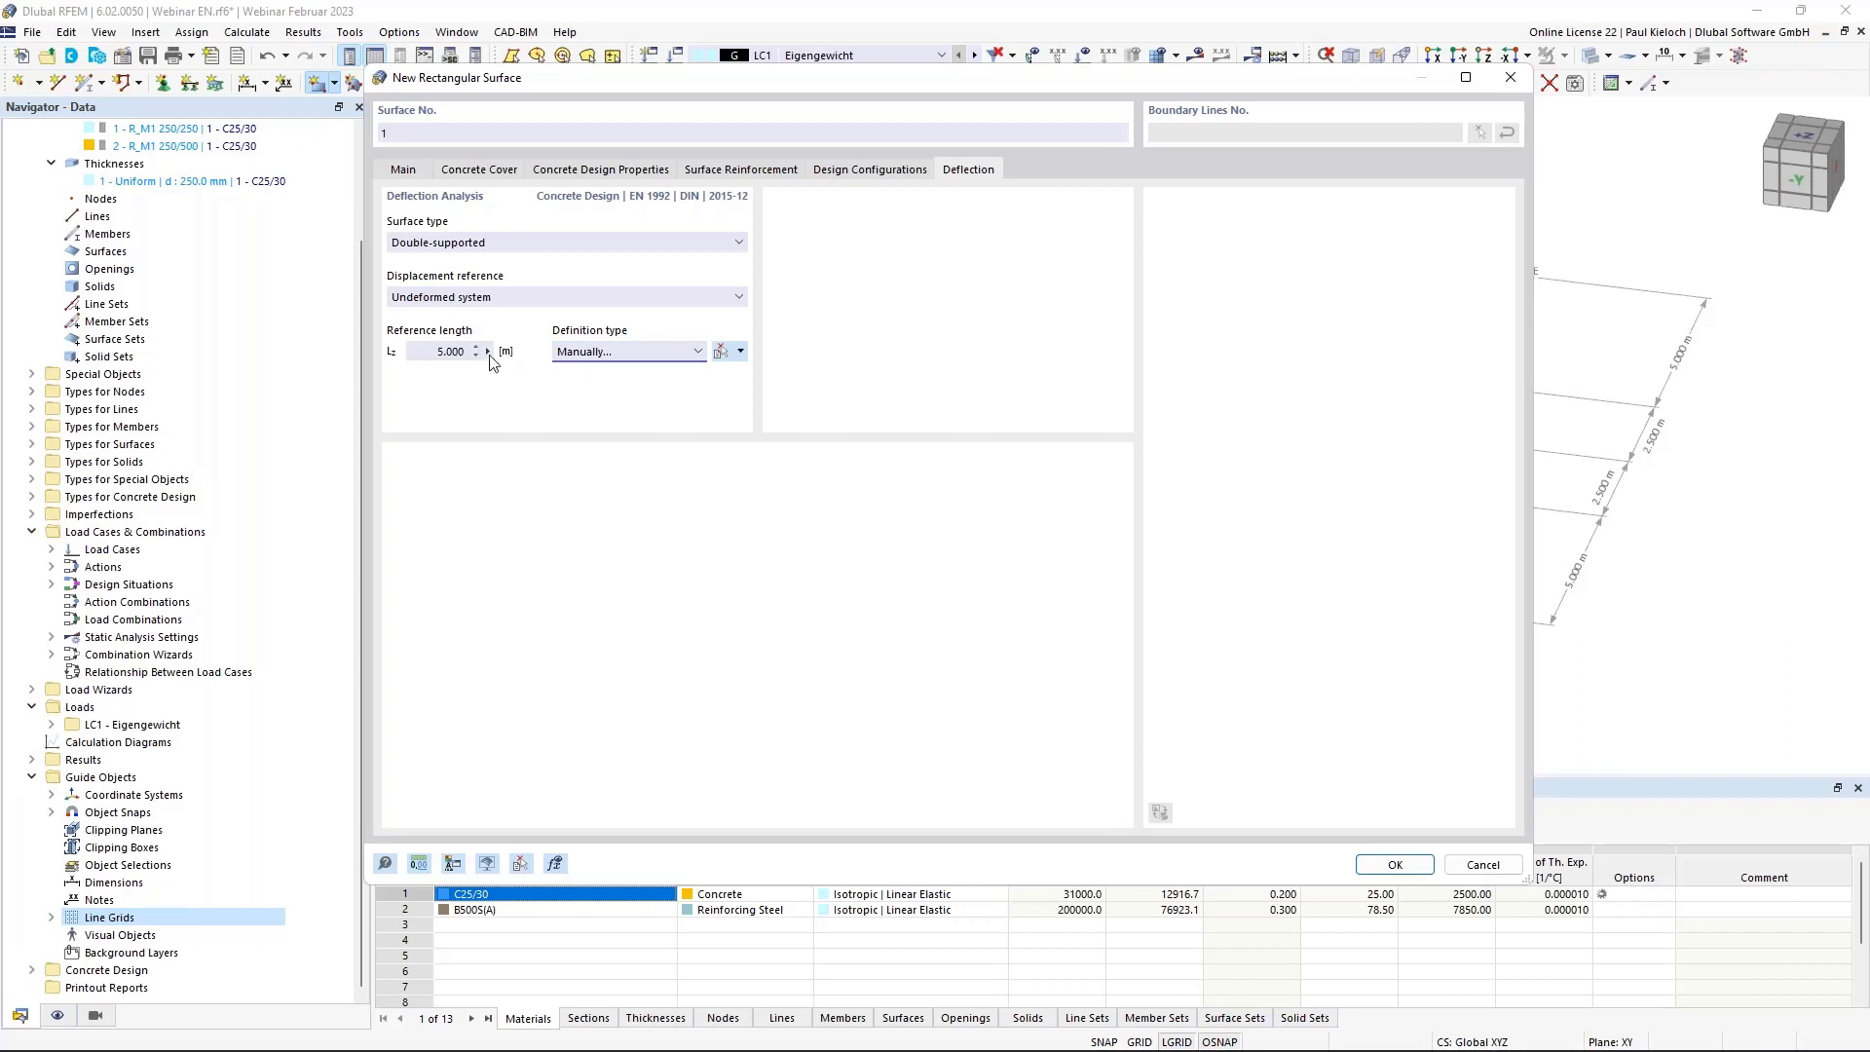
pyautogui.moveTo(1206, 81); pyautogui.dragTo(895, 53)
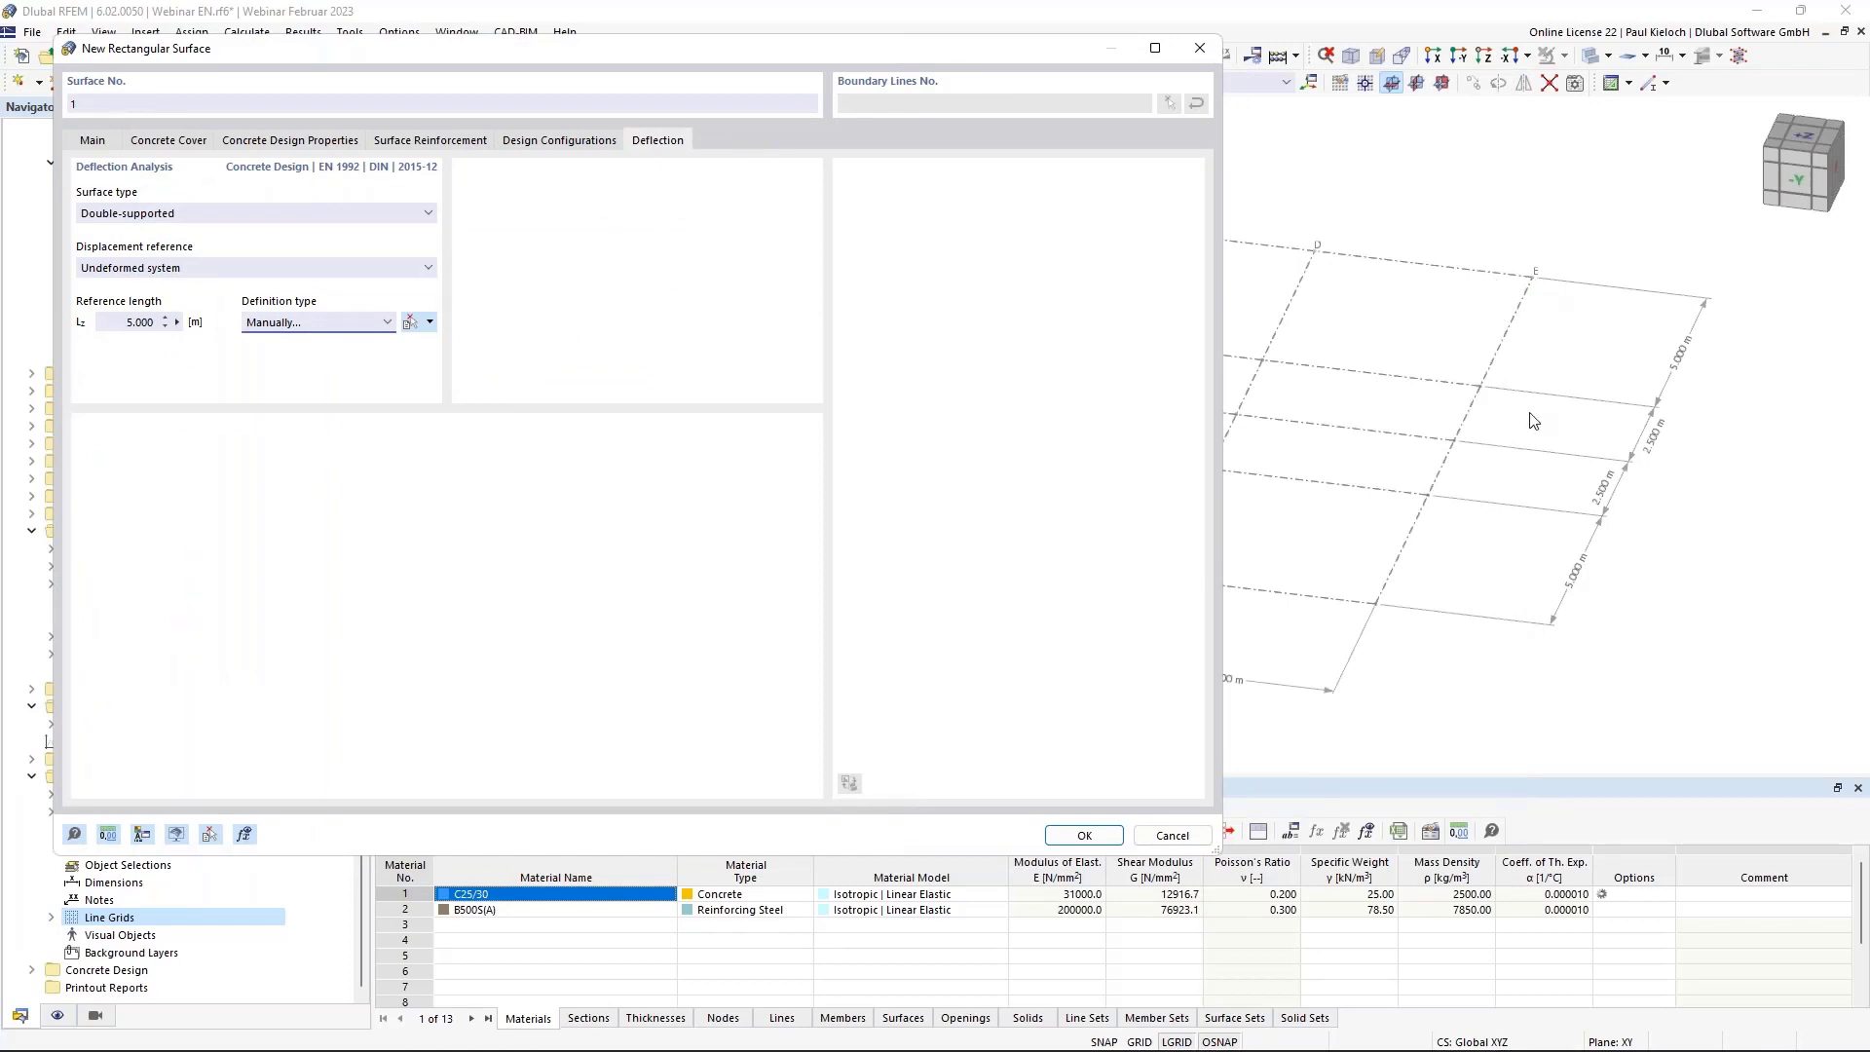
pyautogui.moveTo(1018, 66); pyautogui.dragTo(1234, 98)
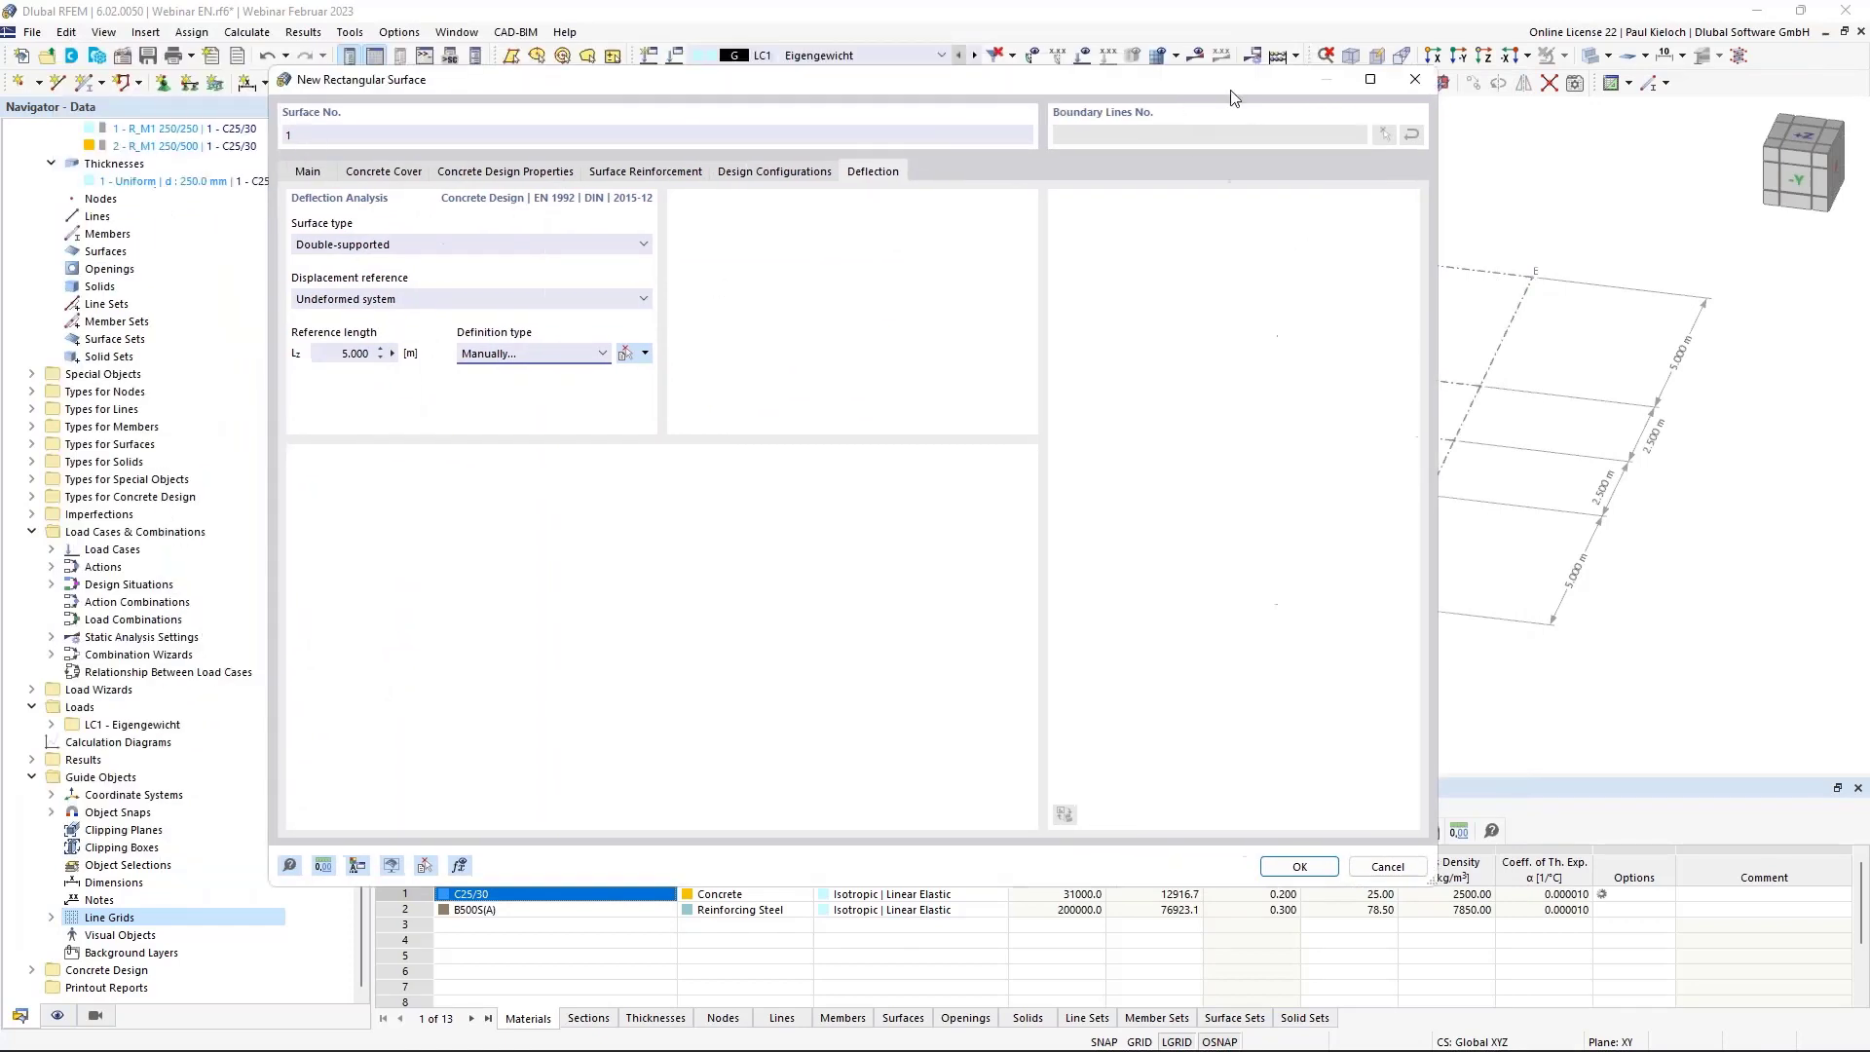
pyautogui.click(1298, 866)
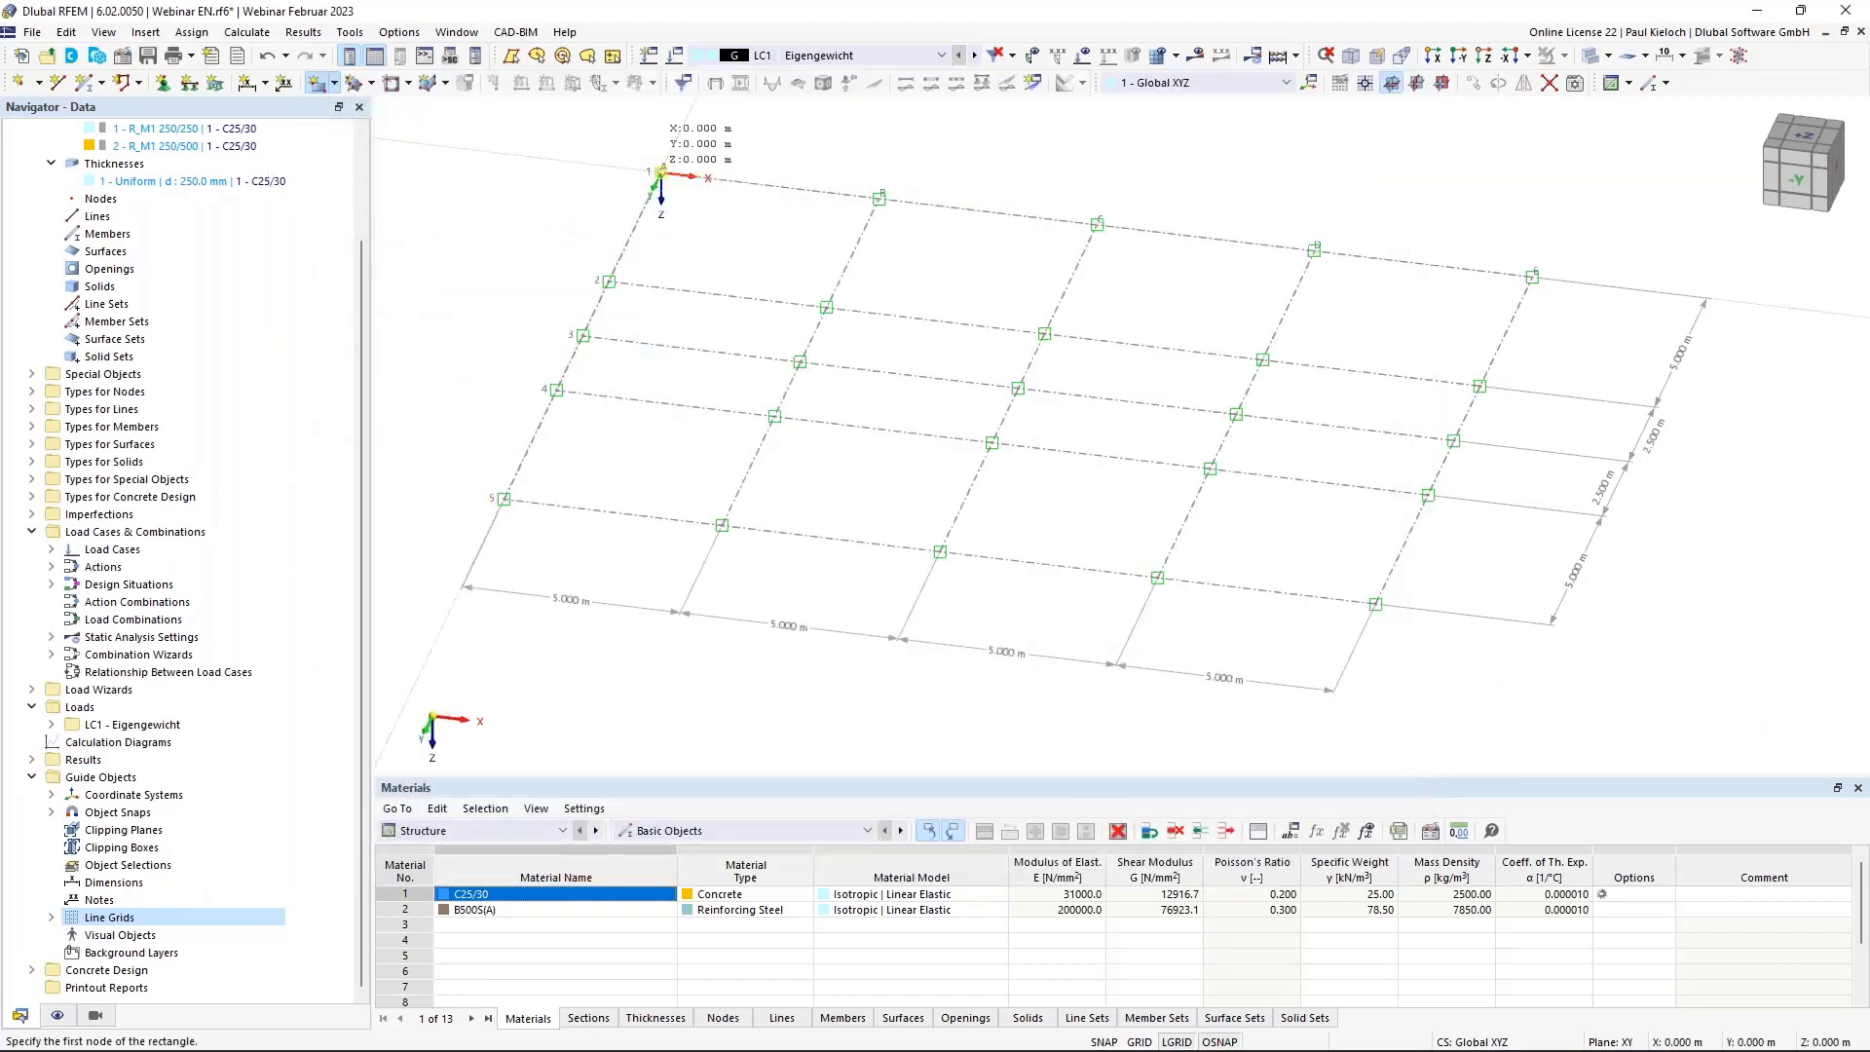
# Draw the rectangular slab from node 1 to the corner at 20 m, 15 m, then zoom to its corner.
pyautogui.click(662, 173)
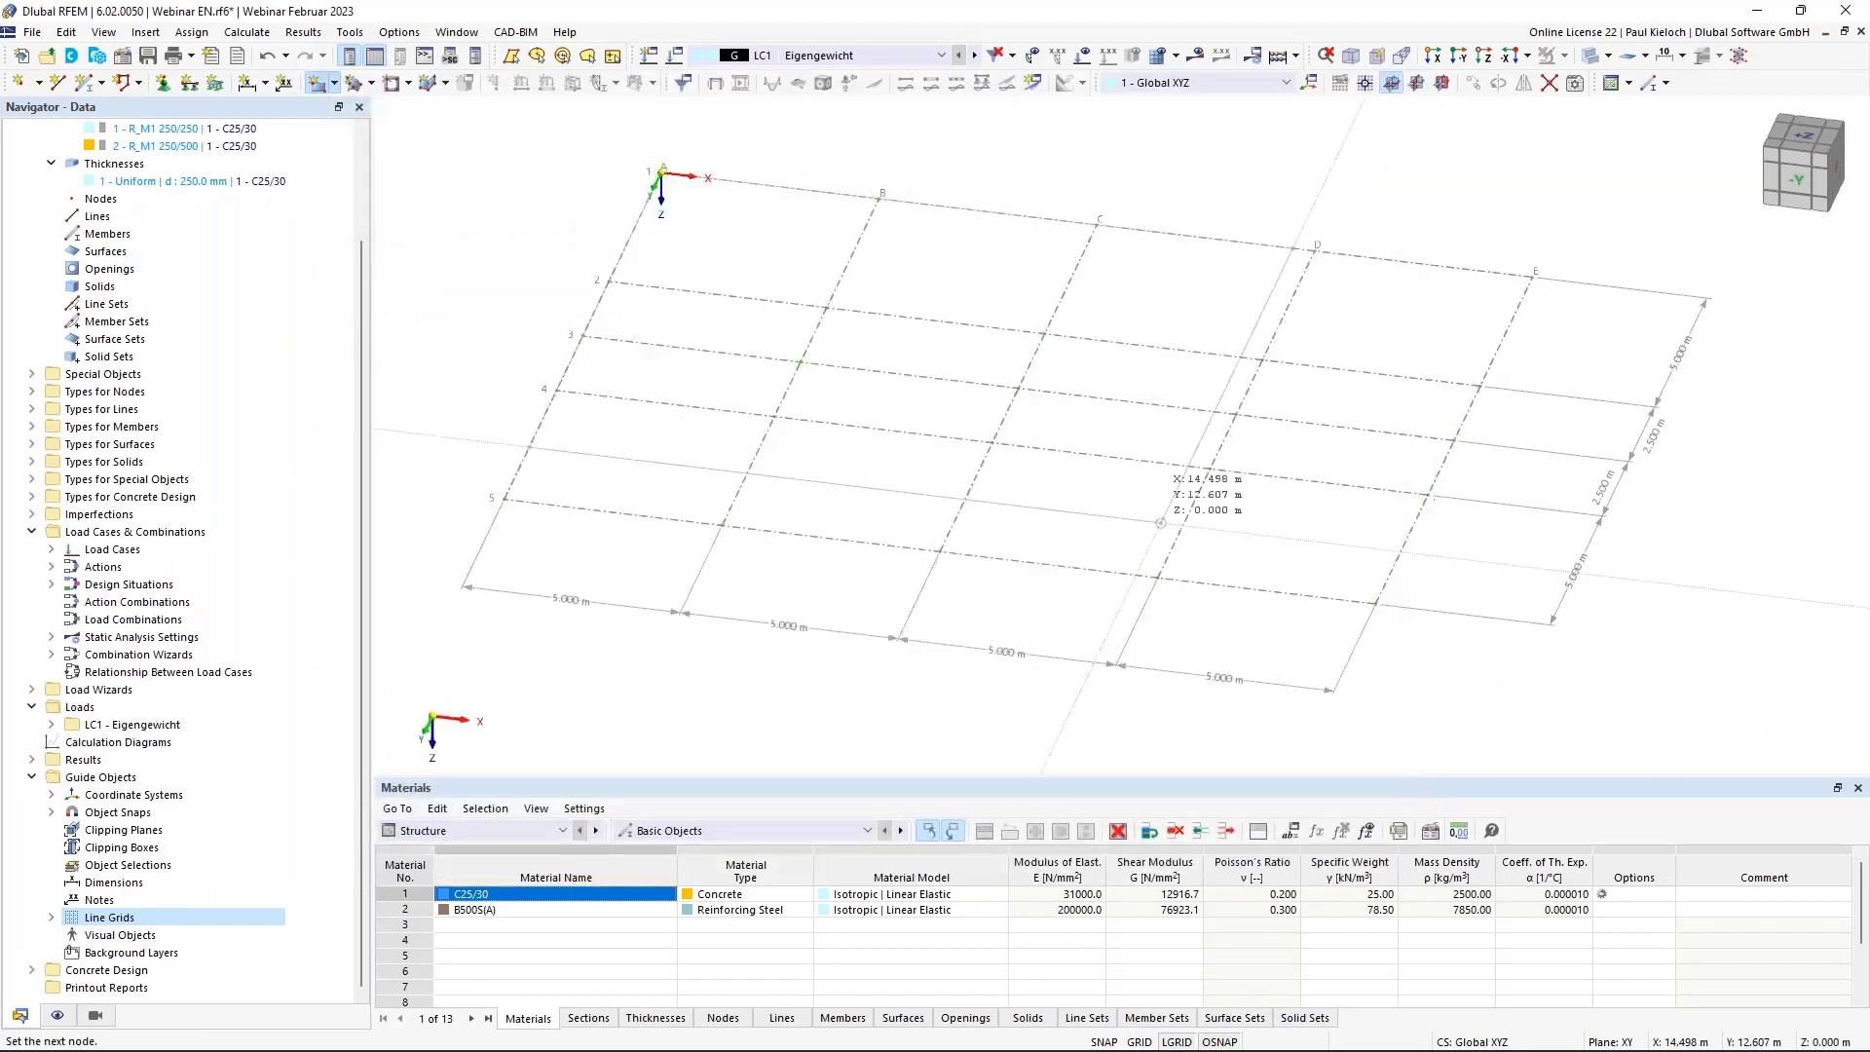
pyautogui.click(1464, 610)
pyautogui.press('Escape')
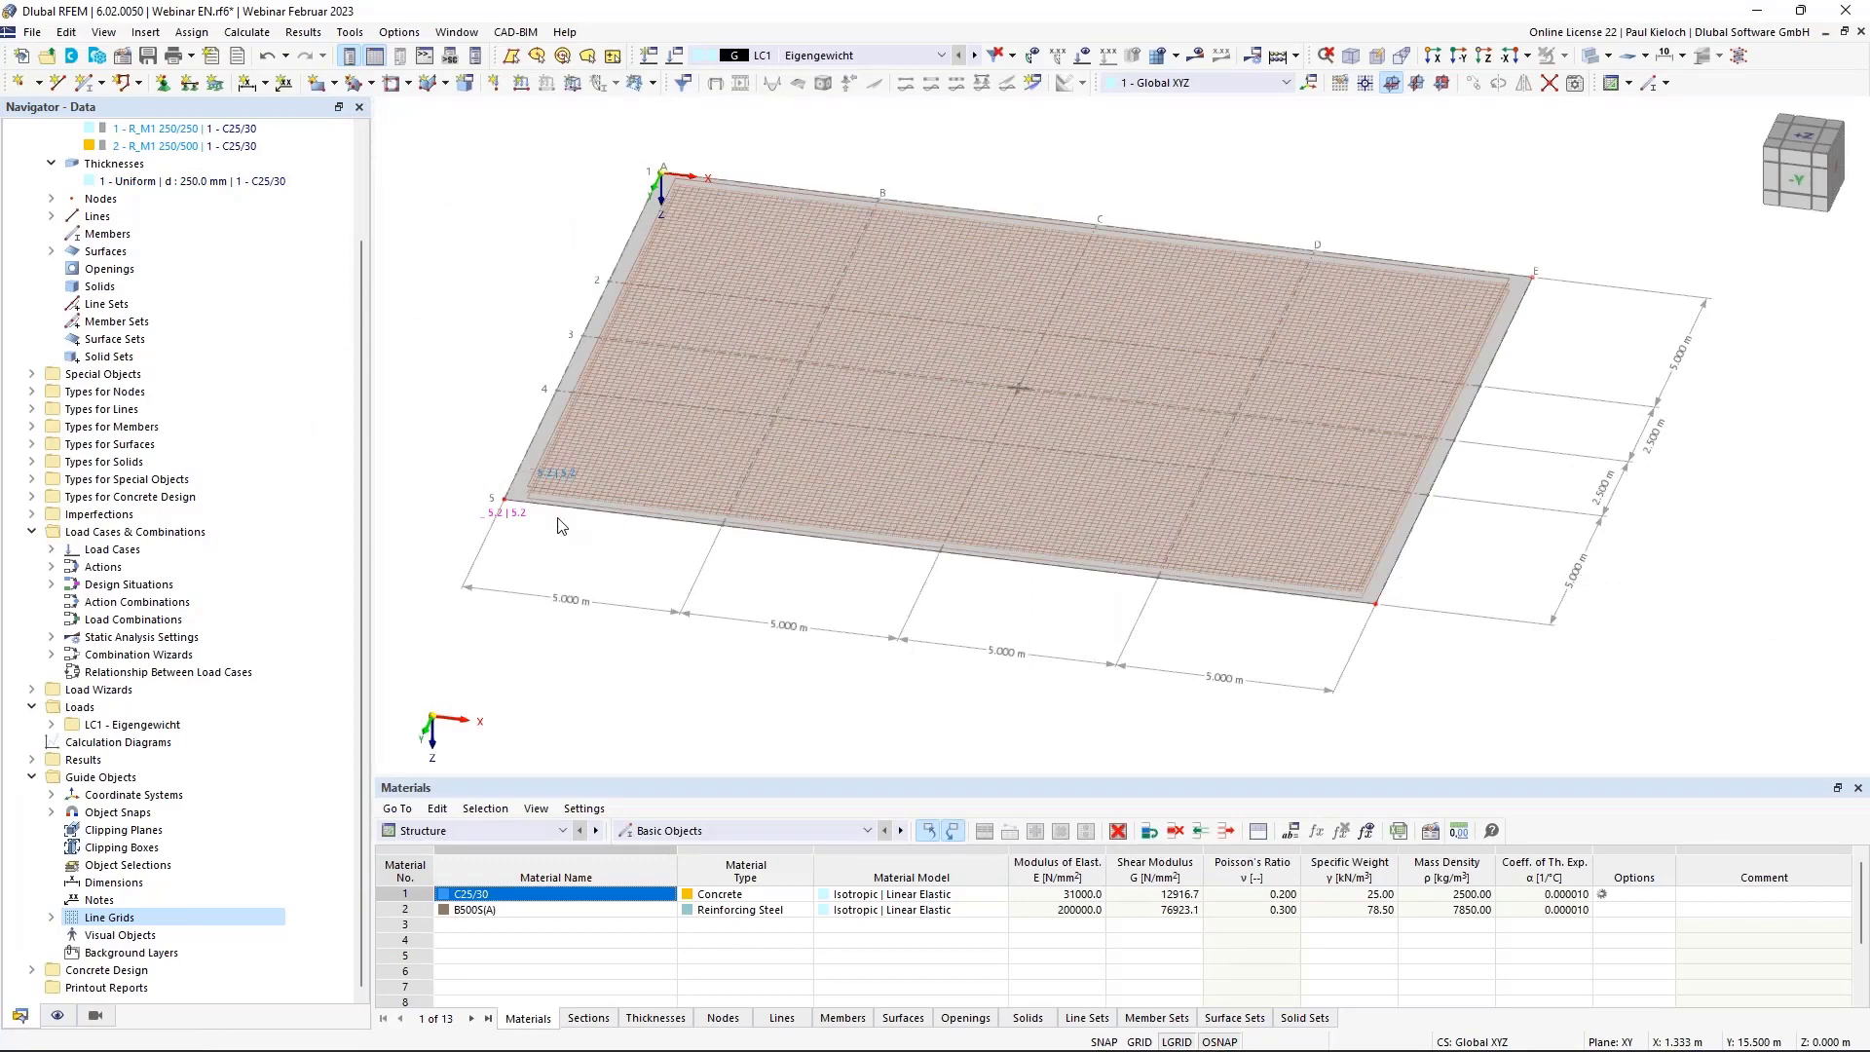
pyautogui.scroll(4, 476, 516)
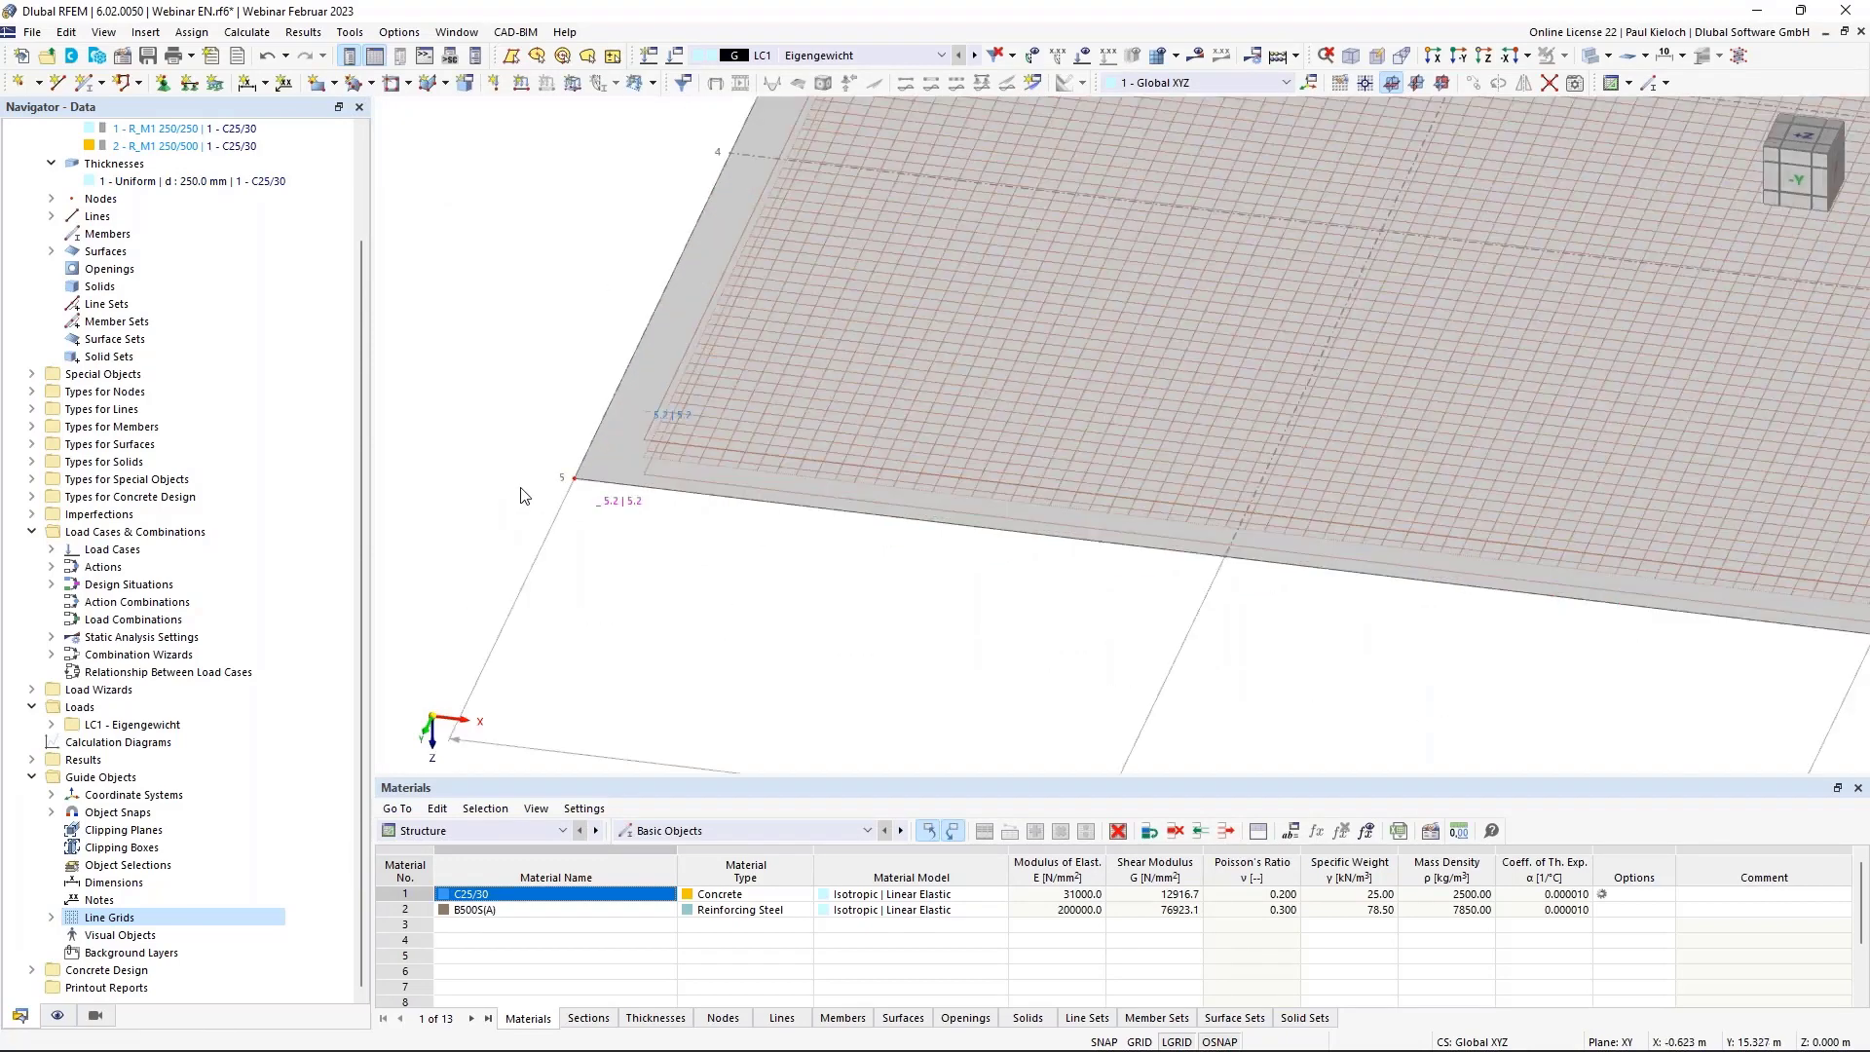
pyautogui.scroll(-4, 874, 636)
pyautogui.moveTo(877, 673); pyautogui.dragTo(736, 689, button='middle')
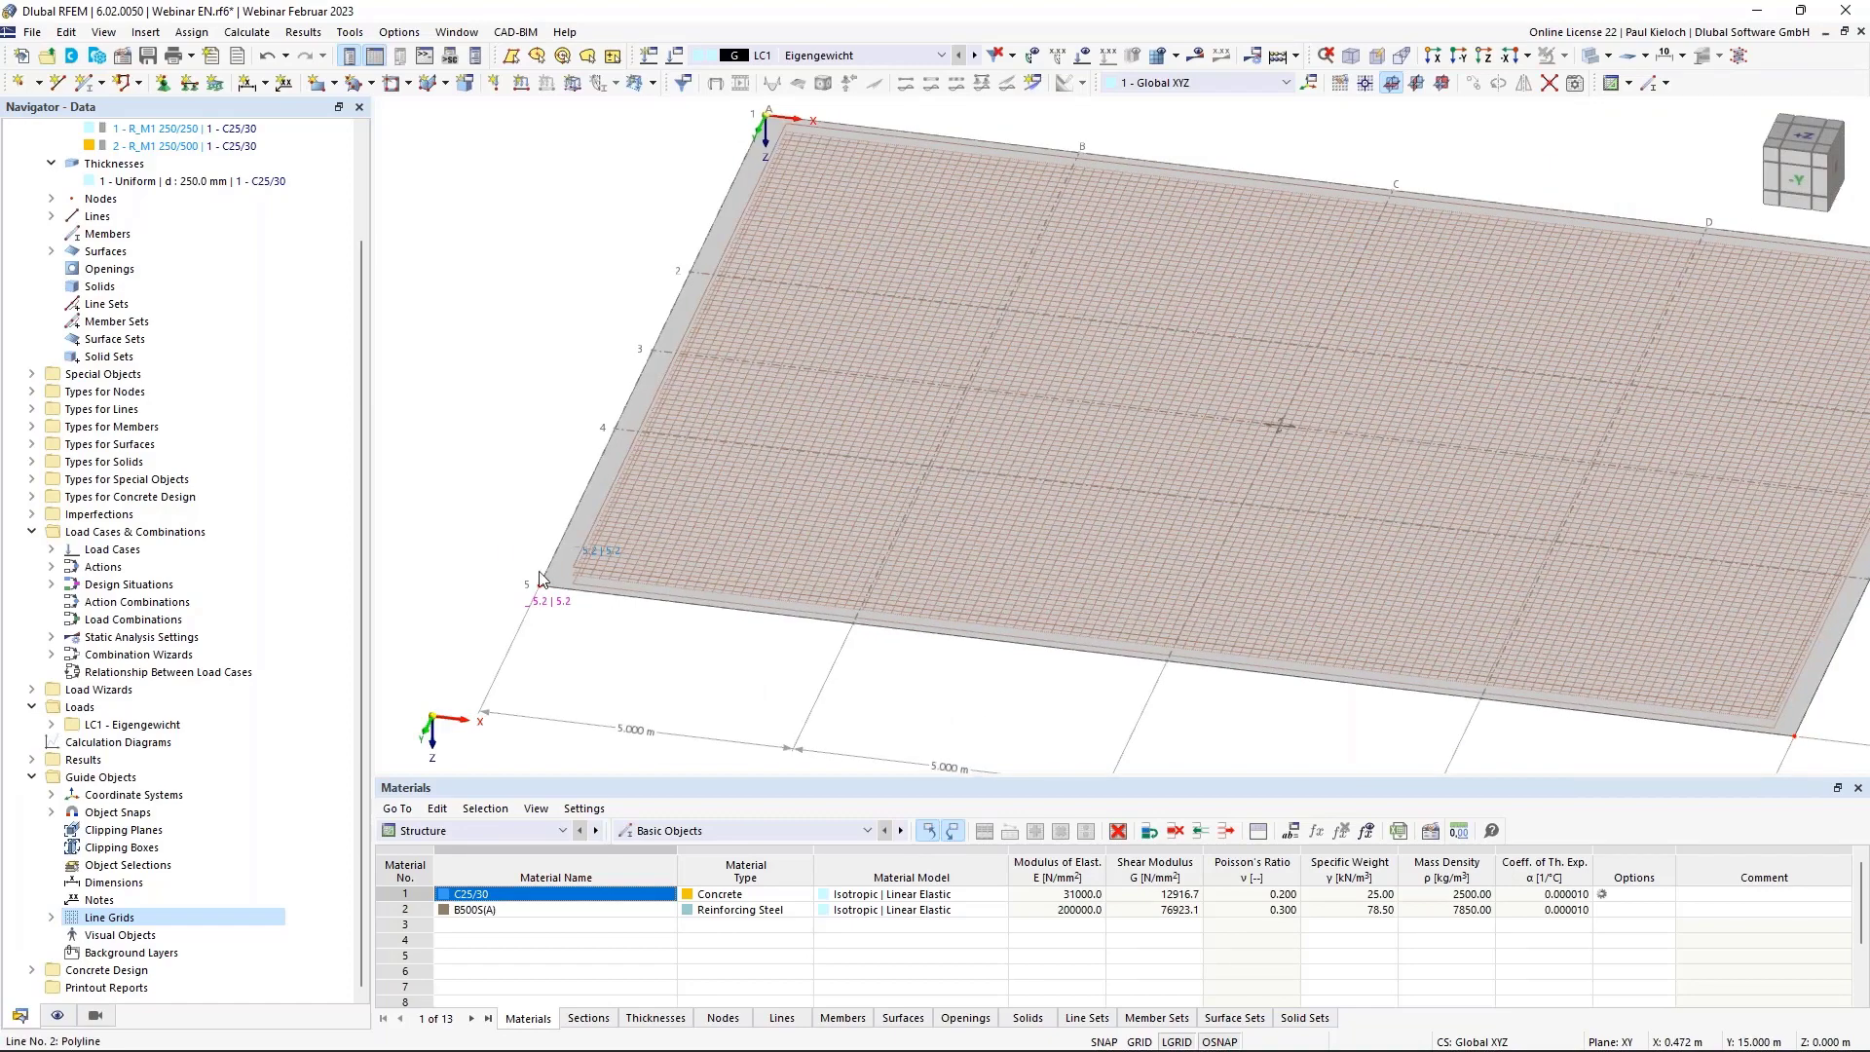
pyautogui.scroll(5, 542, 580)
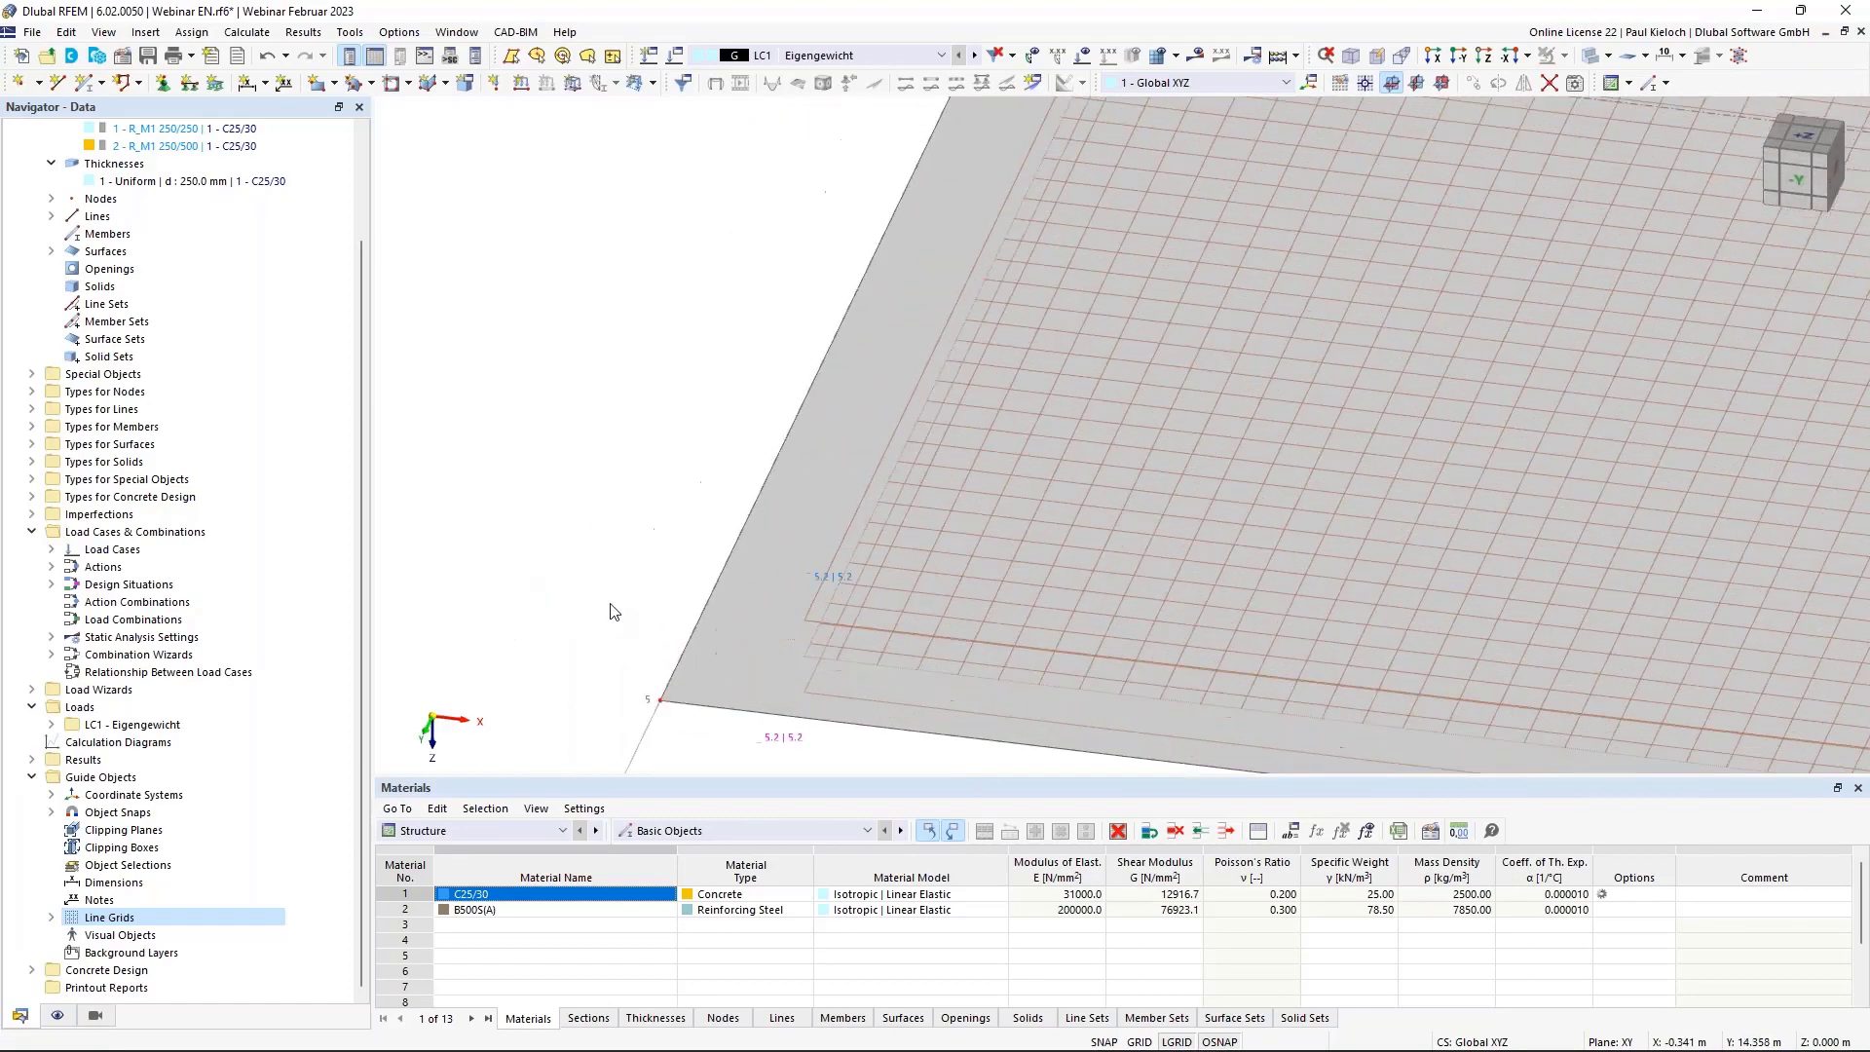
pyautogui.moveTo(611, 604); pyautogui.dragTo(575, 482, button='middle')
pyautogui.scroll(1, 767, 649)
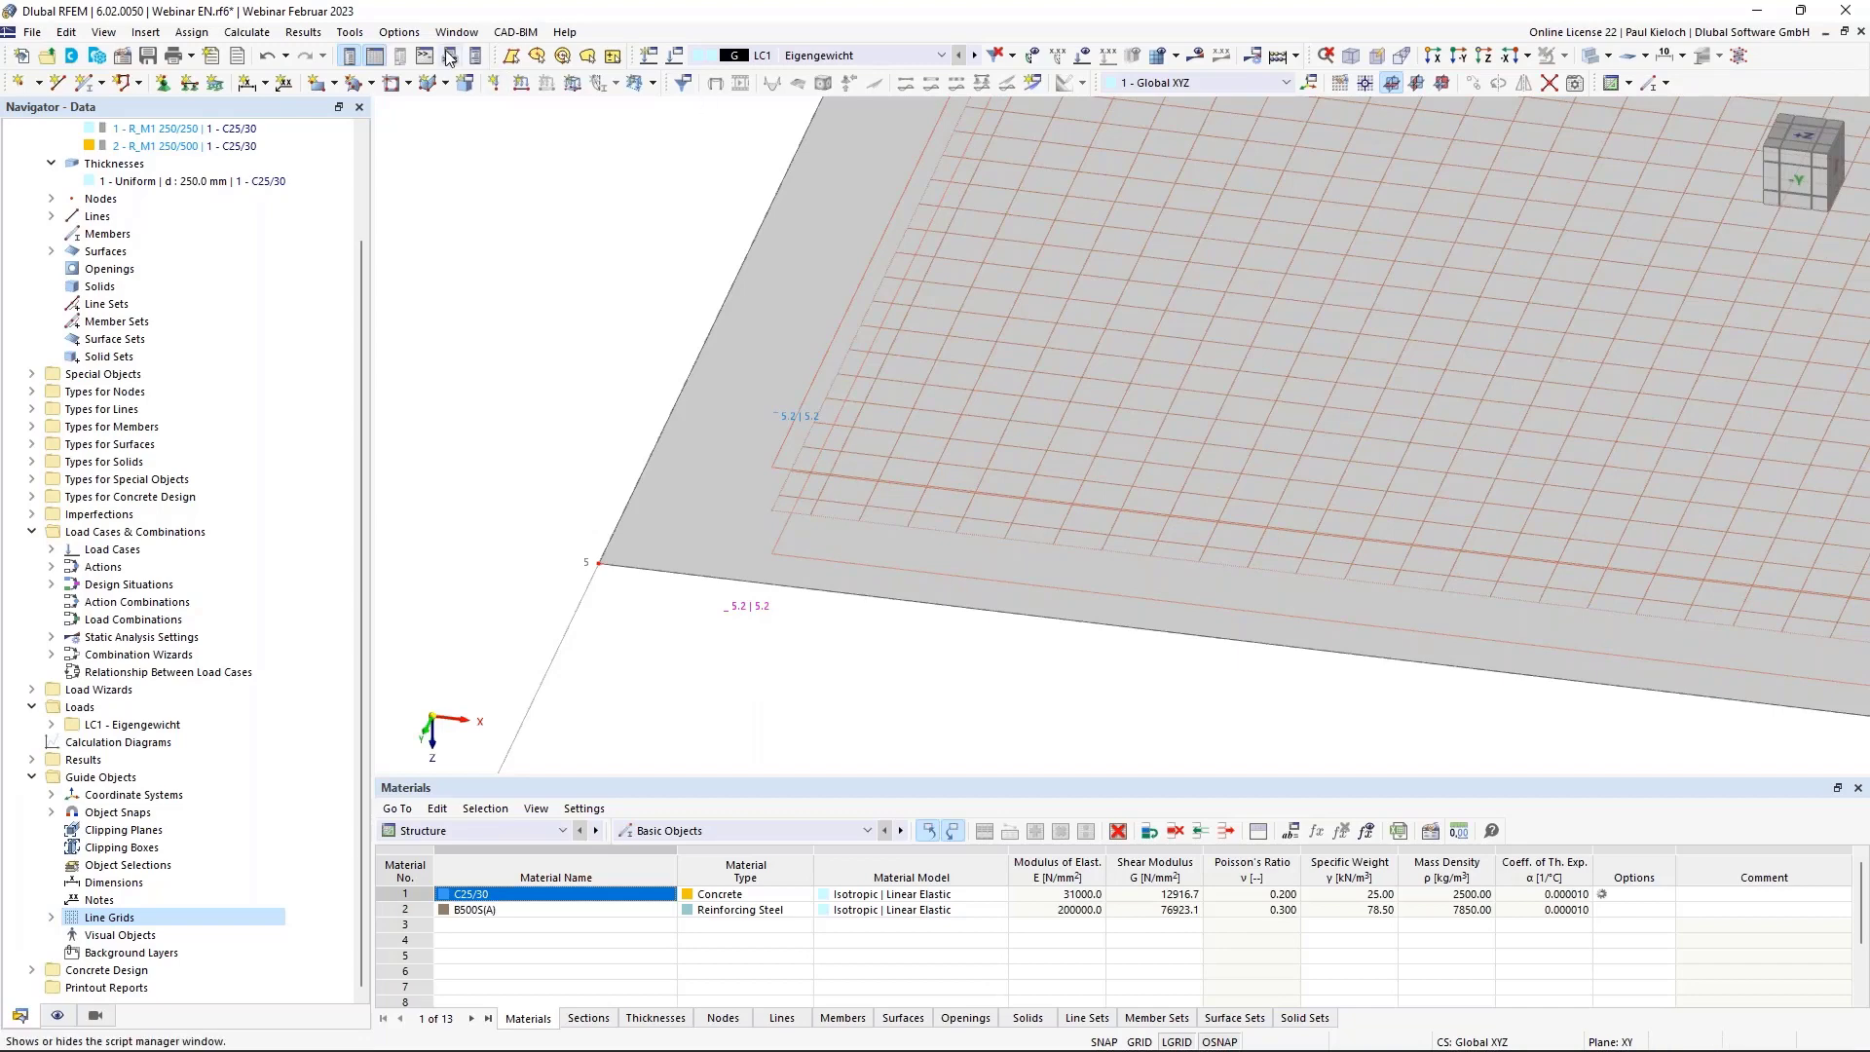
# Show concrete reinforcement areas per unit length with 2 decimal places.
pyautogui.click(418, 37)
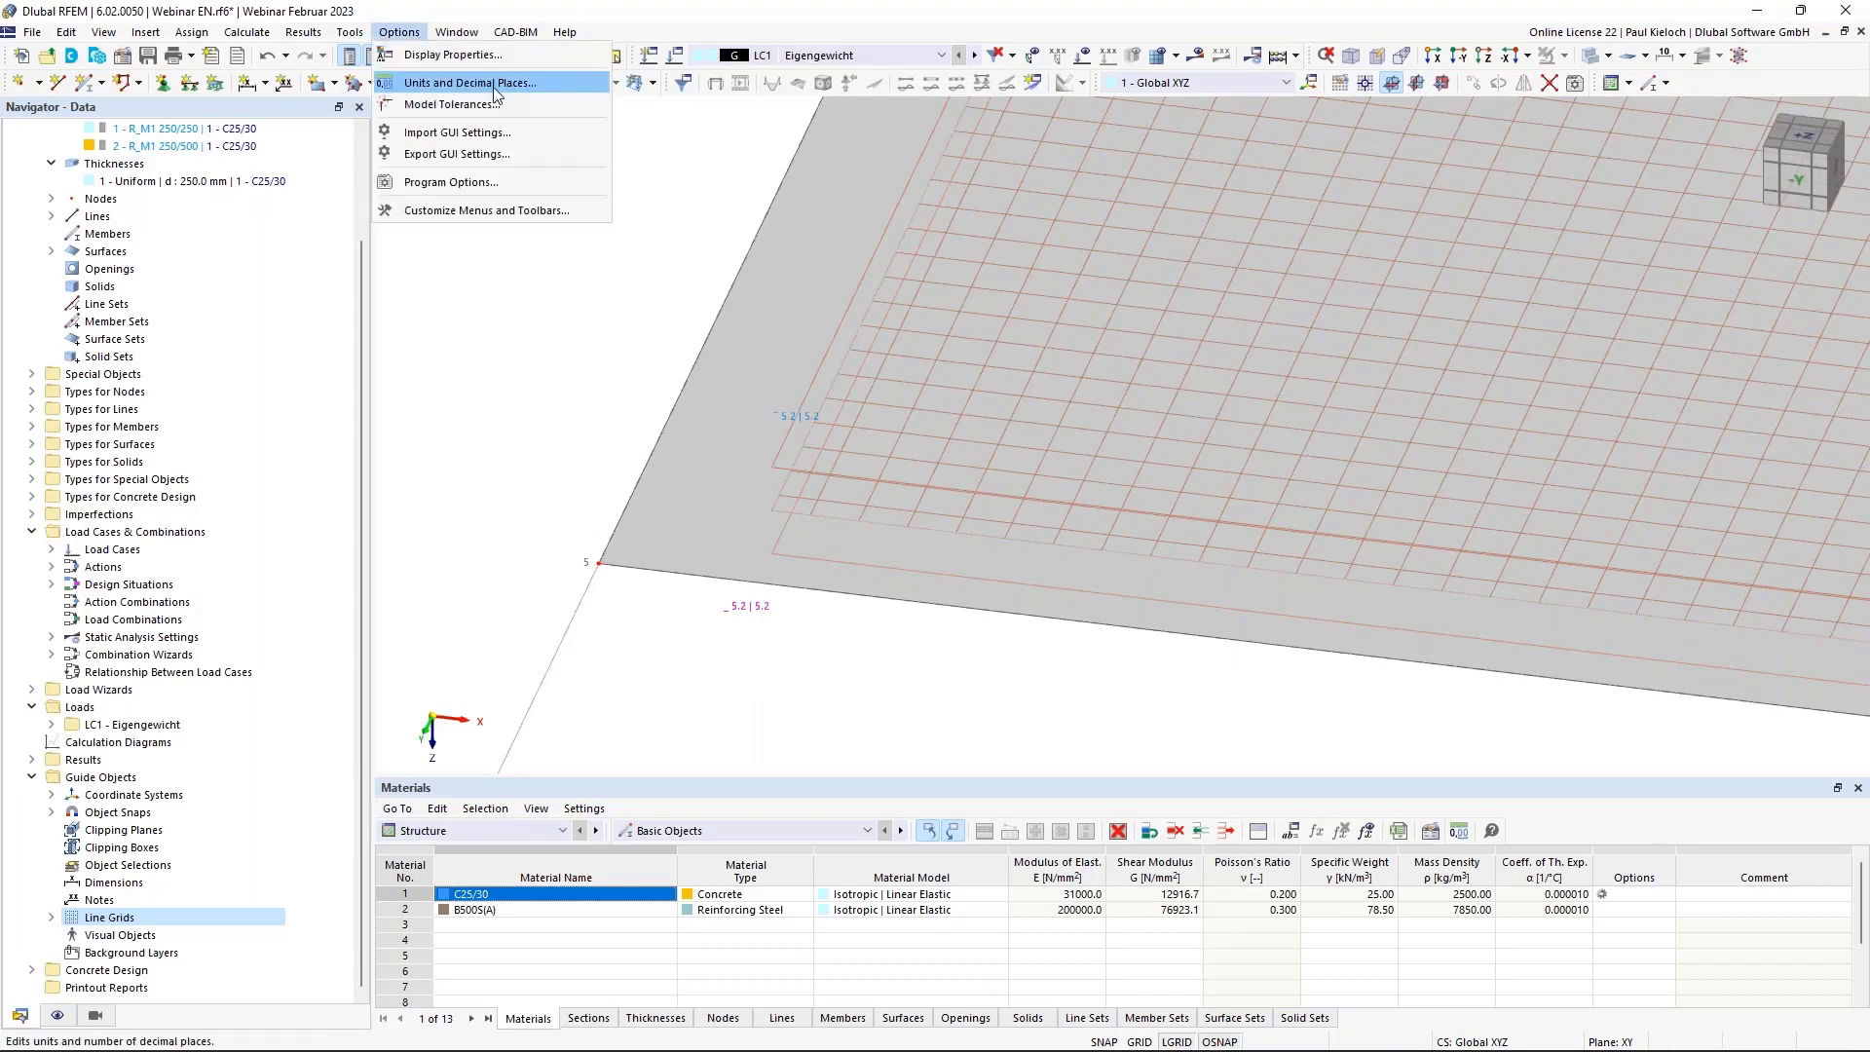
pyautogui.click(457, 82)
pyautogui.click(672, 440)
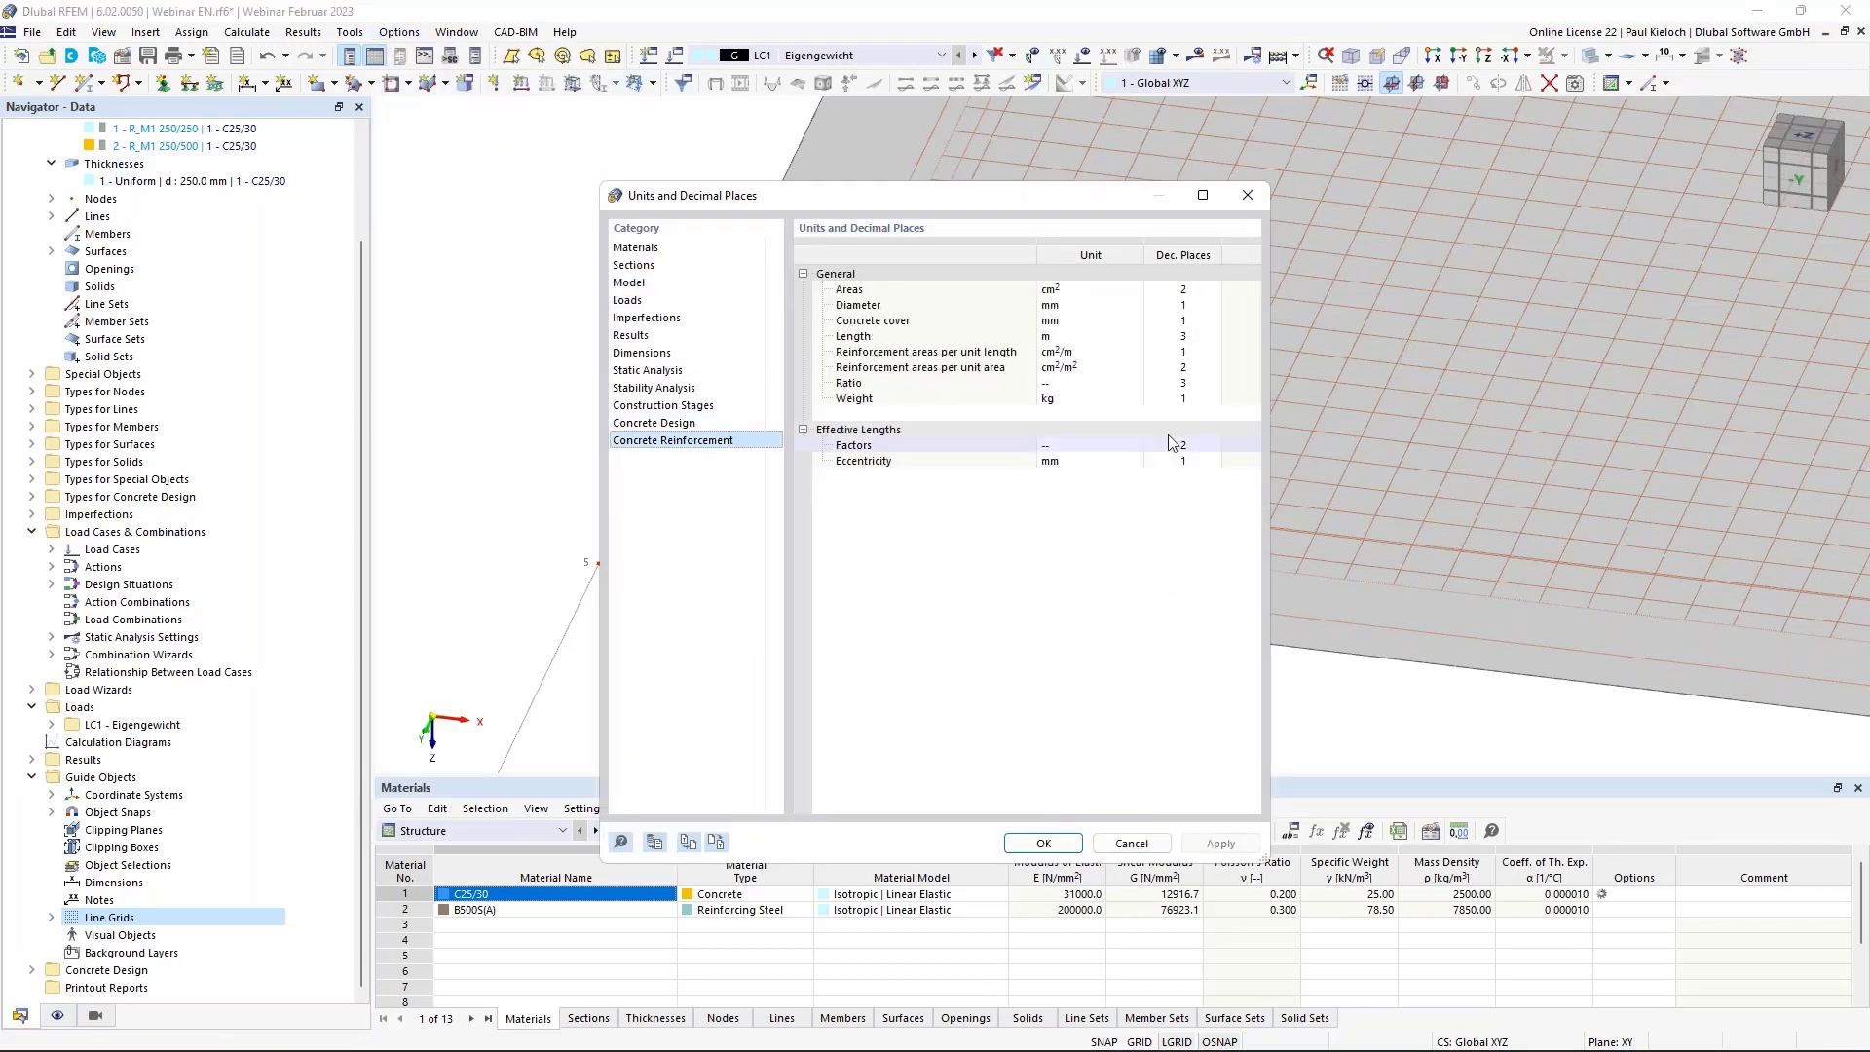
pyautogui.click(1205, 351)
pyautogui.write('2')
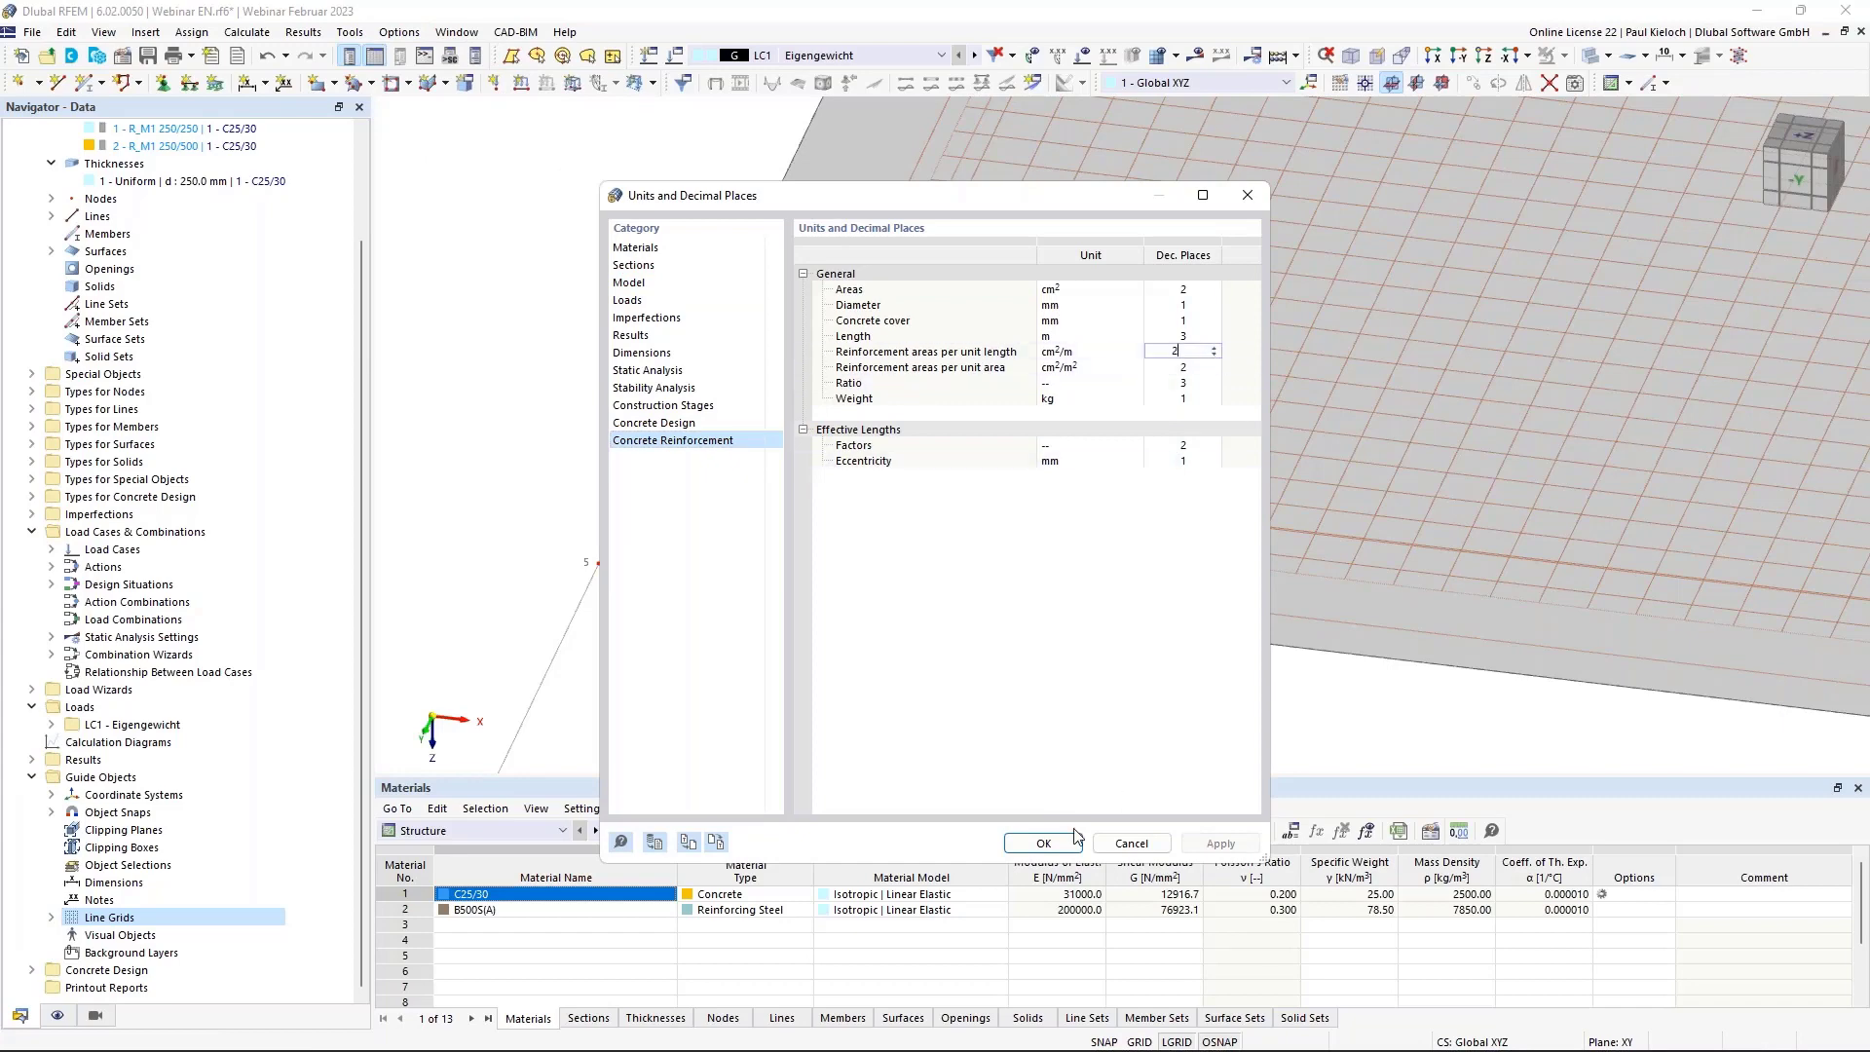
pyautogui.press('Return')
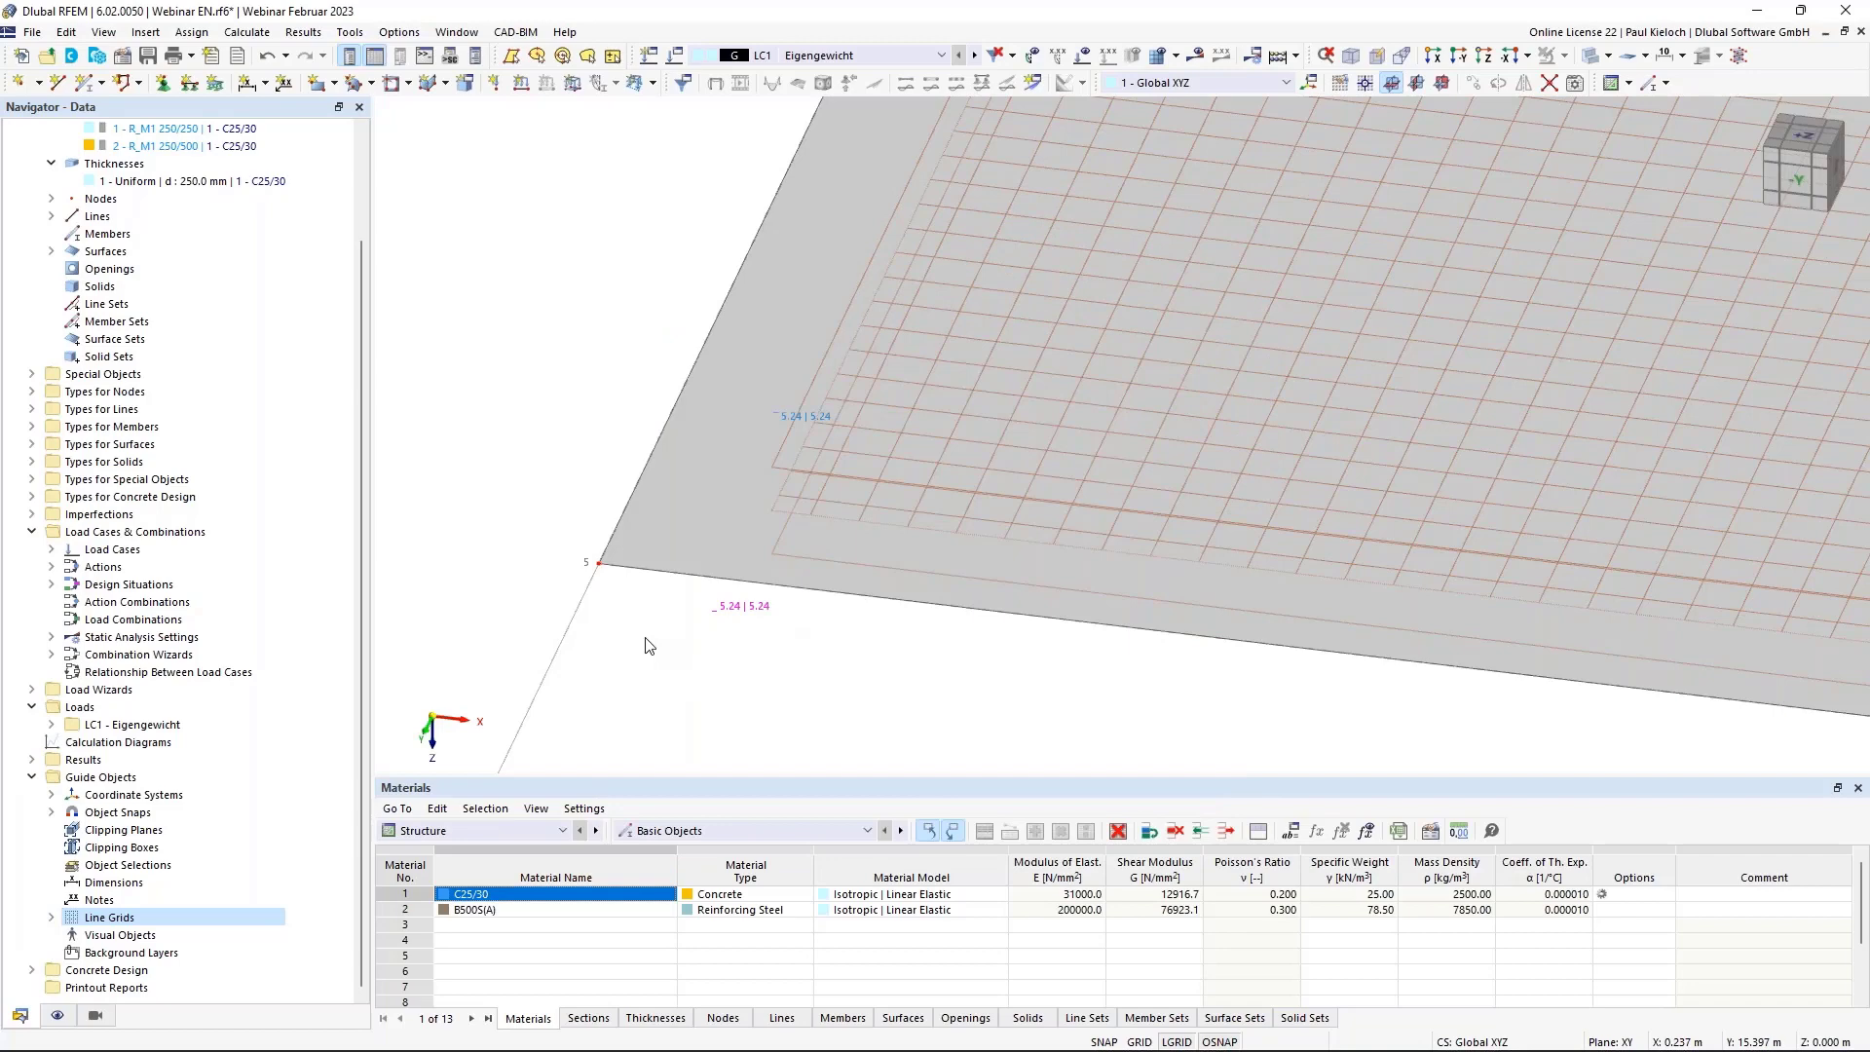
# Hide the Concrete Design types in the Display navigator so the slab shows without reinforcement.
pyautogui.scroll(-5, 649, 646)
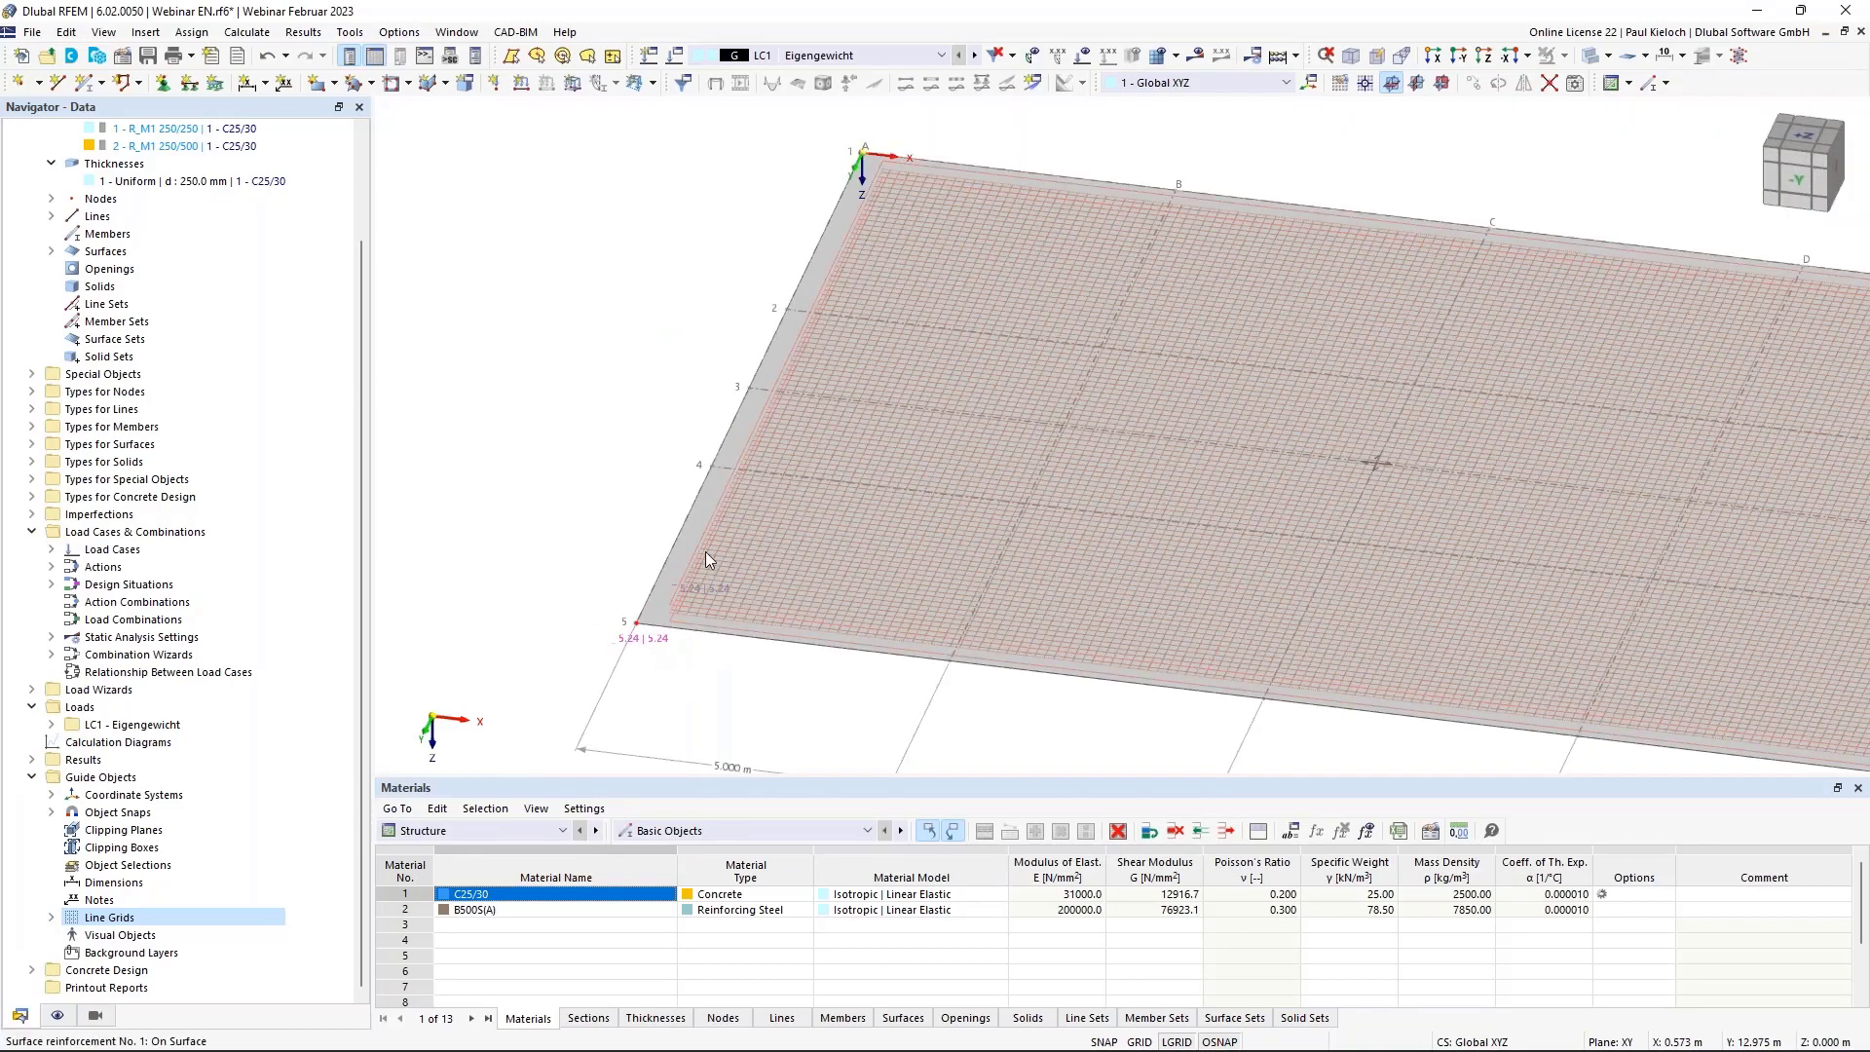
pyautogui.click(57, 1015)
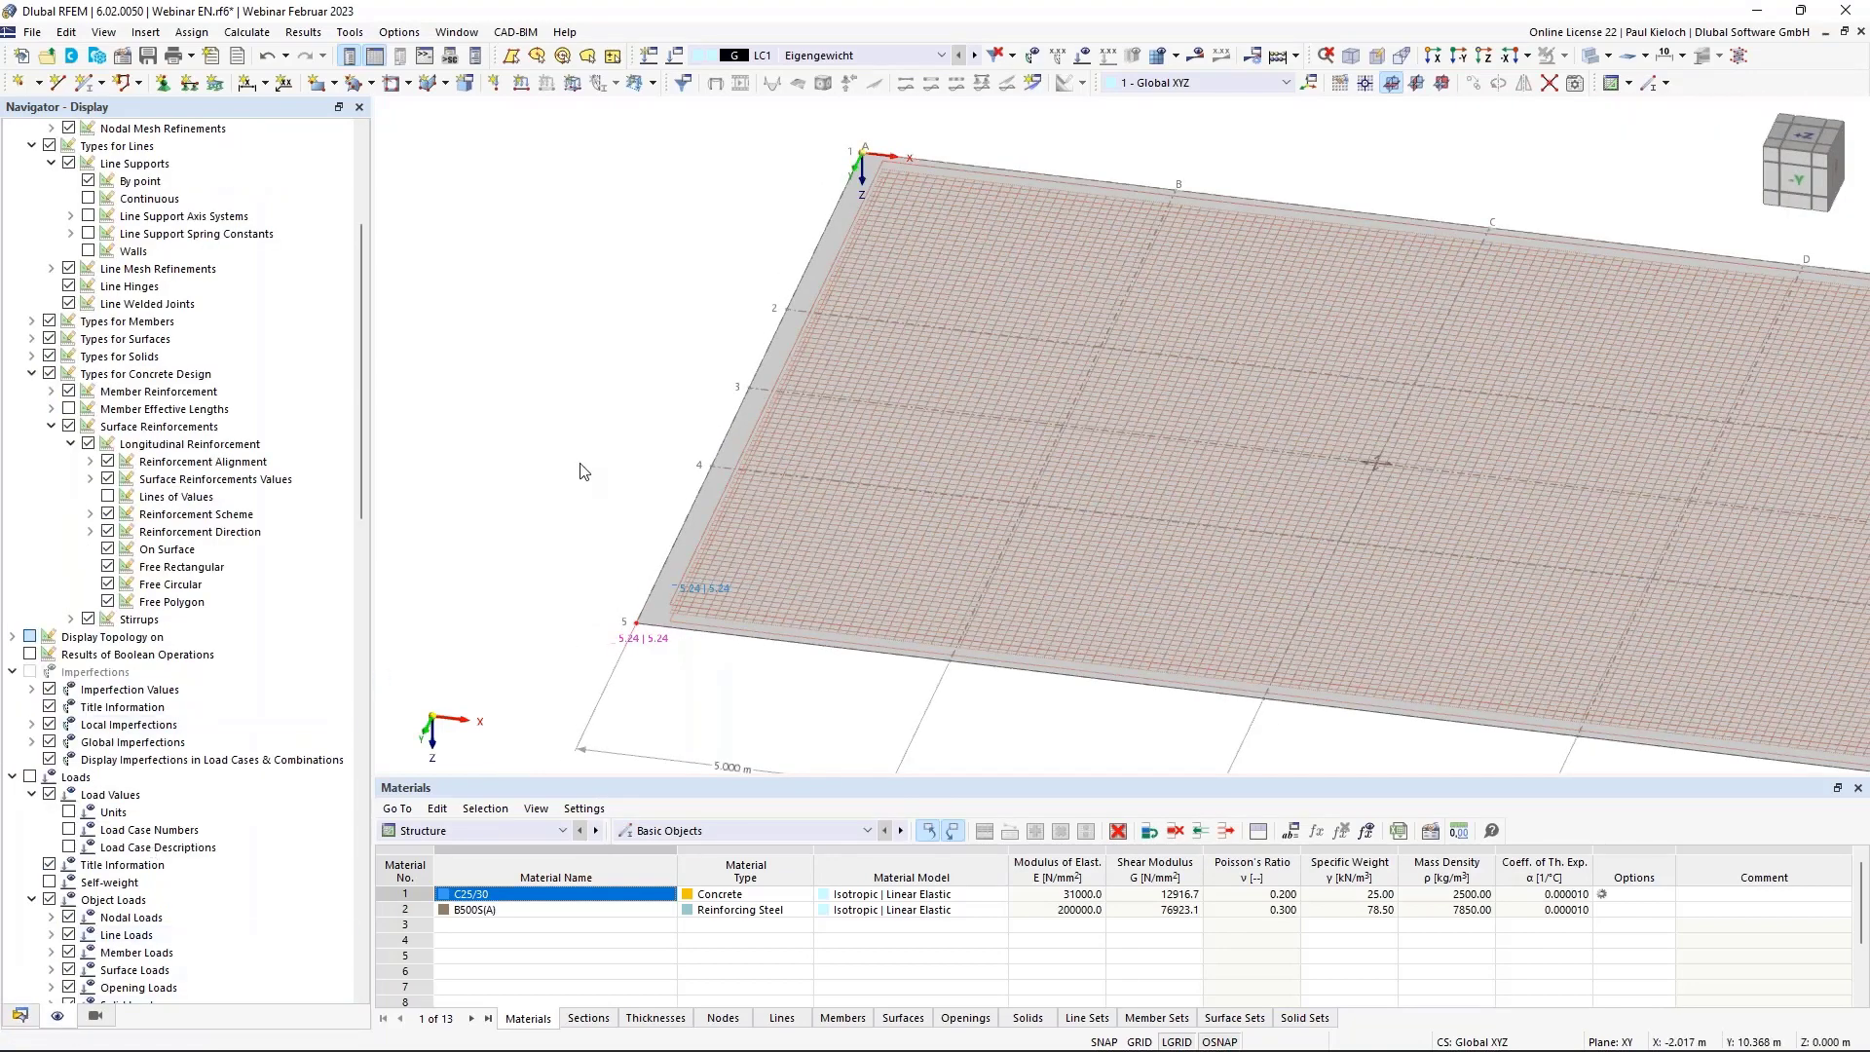
pyautogui.moveTo(581, 472); pyautogui.dragTo(471, 481, button='middle')
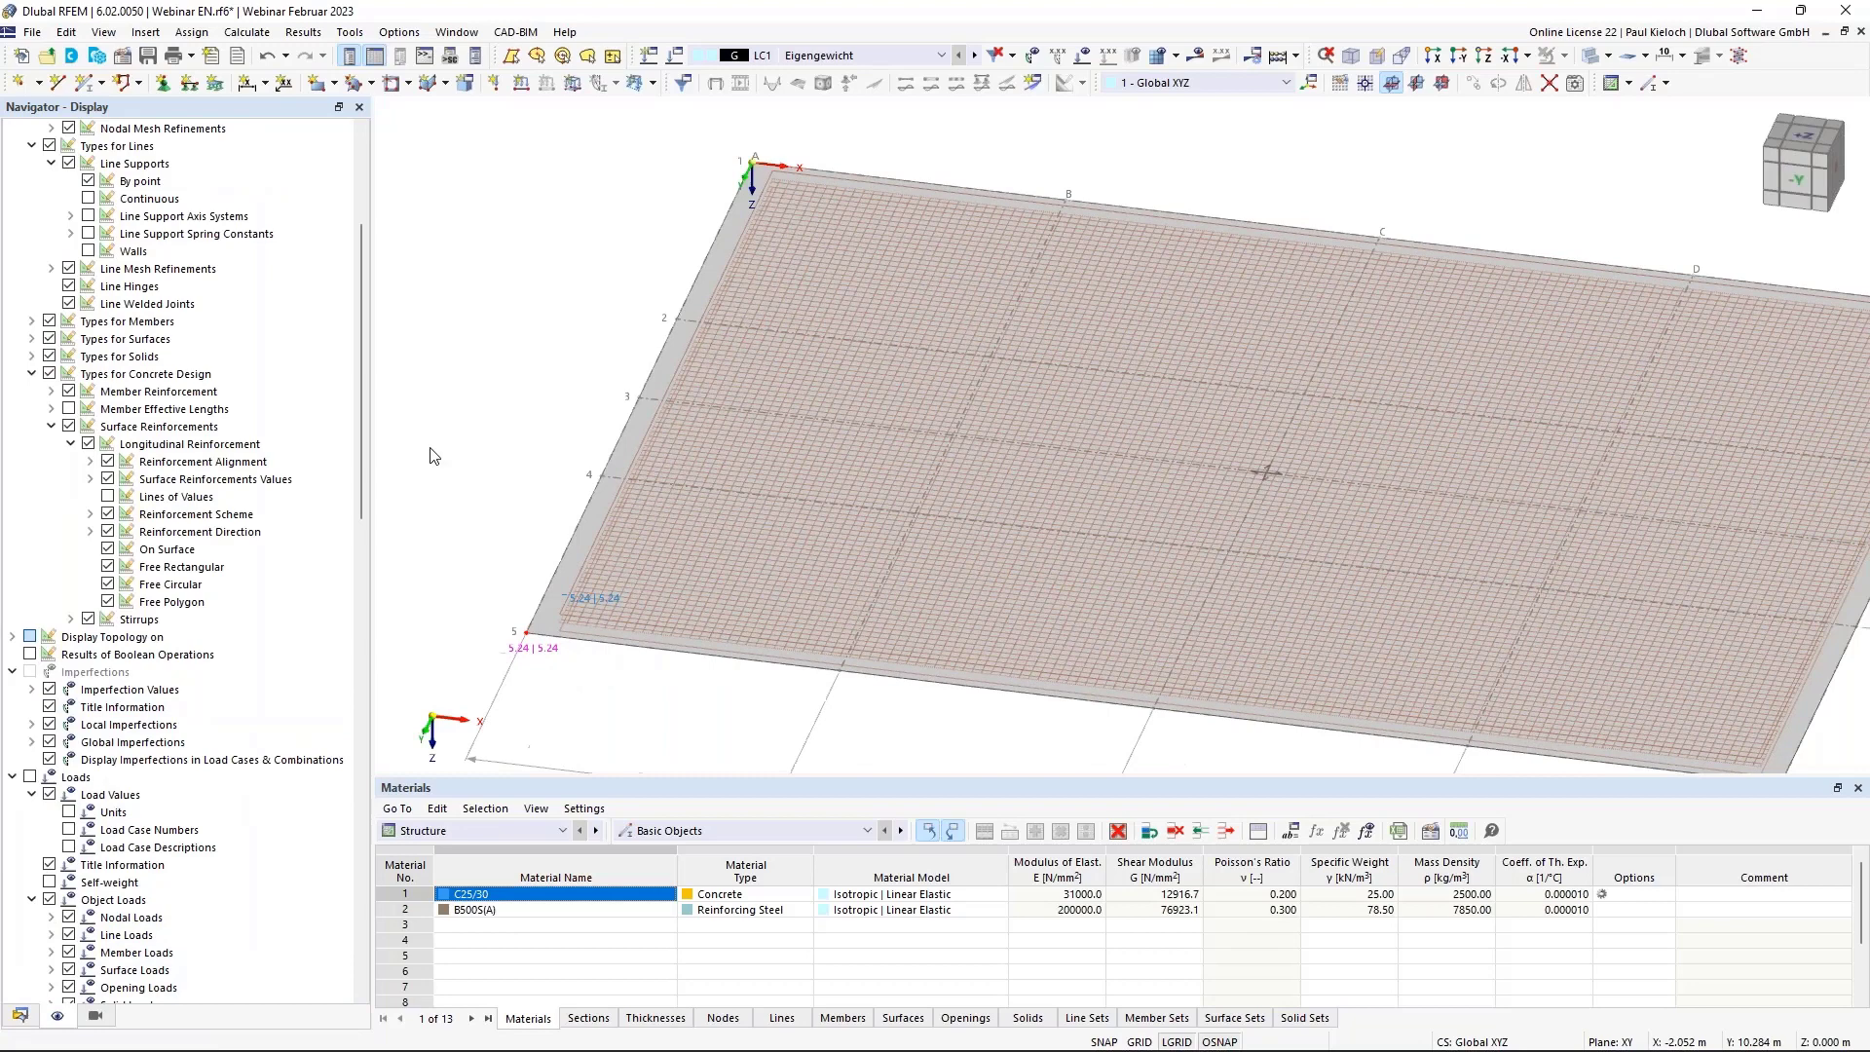
pyautogui.click(49, 374)
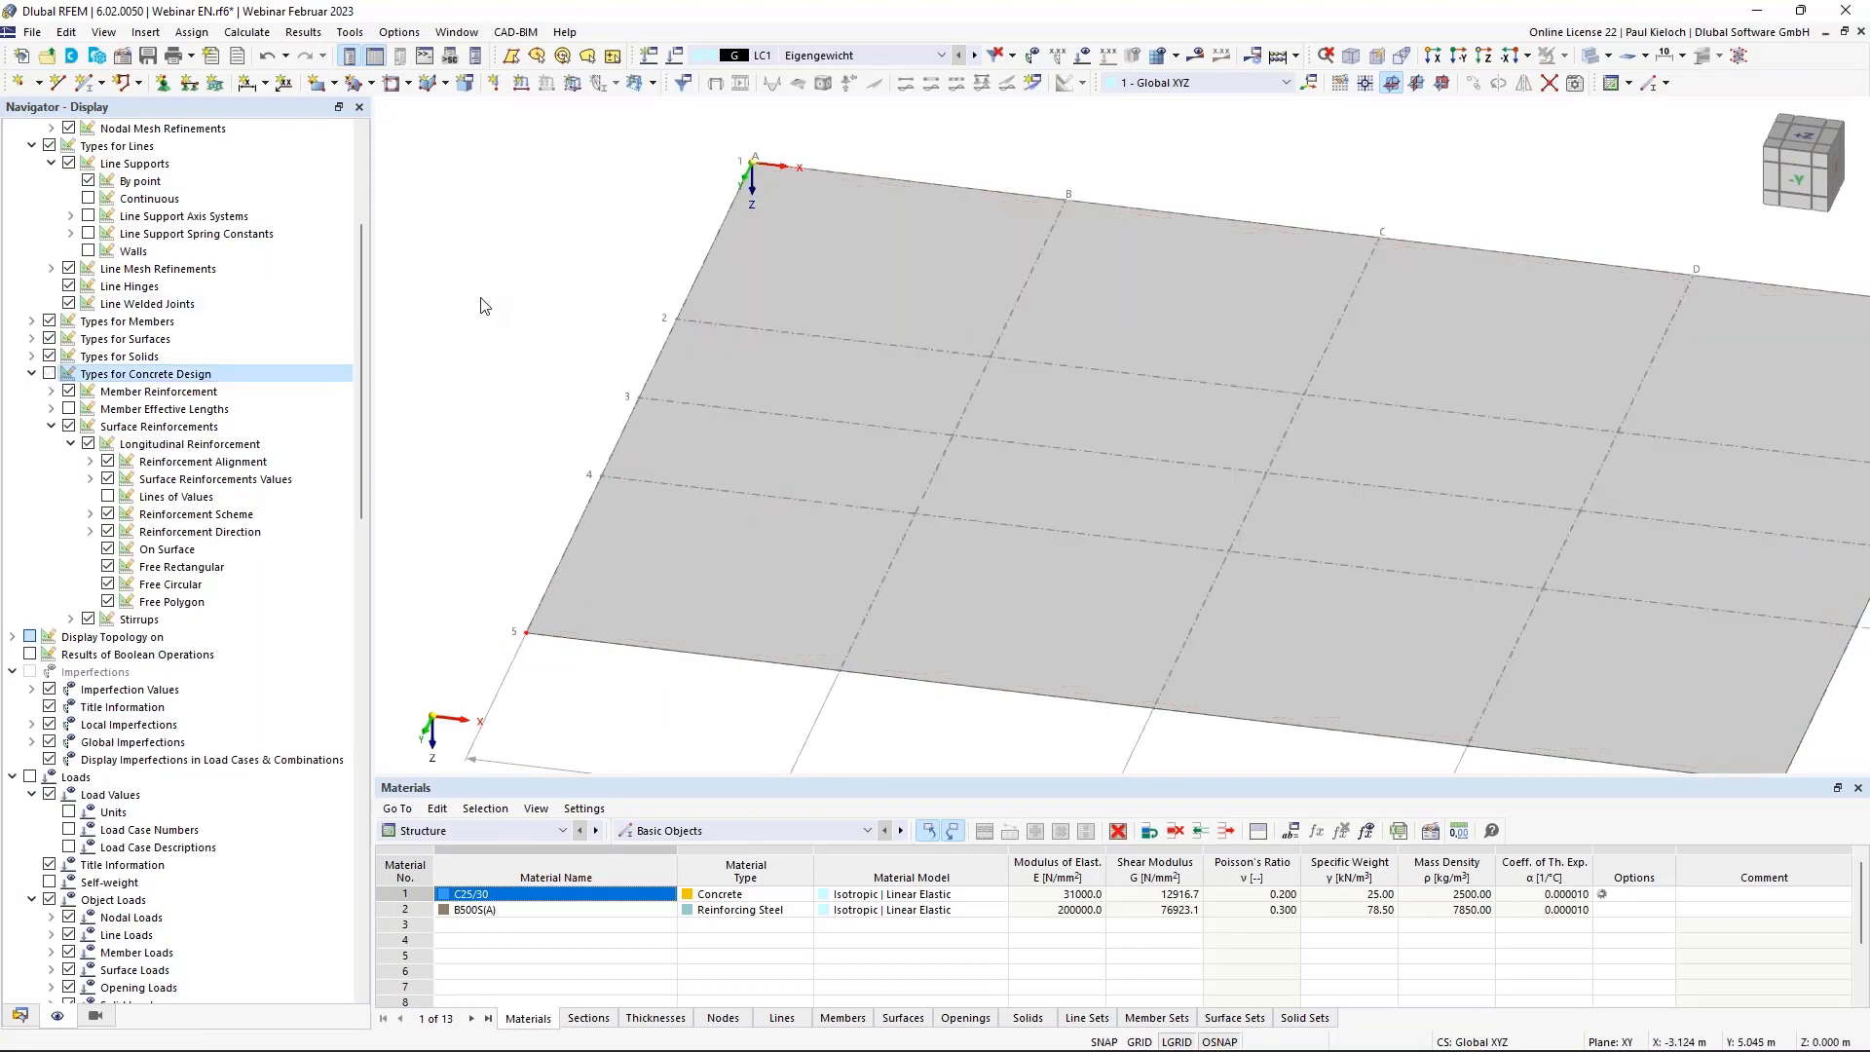
pyautogui.scroll(-3, 482, 300)
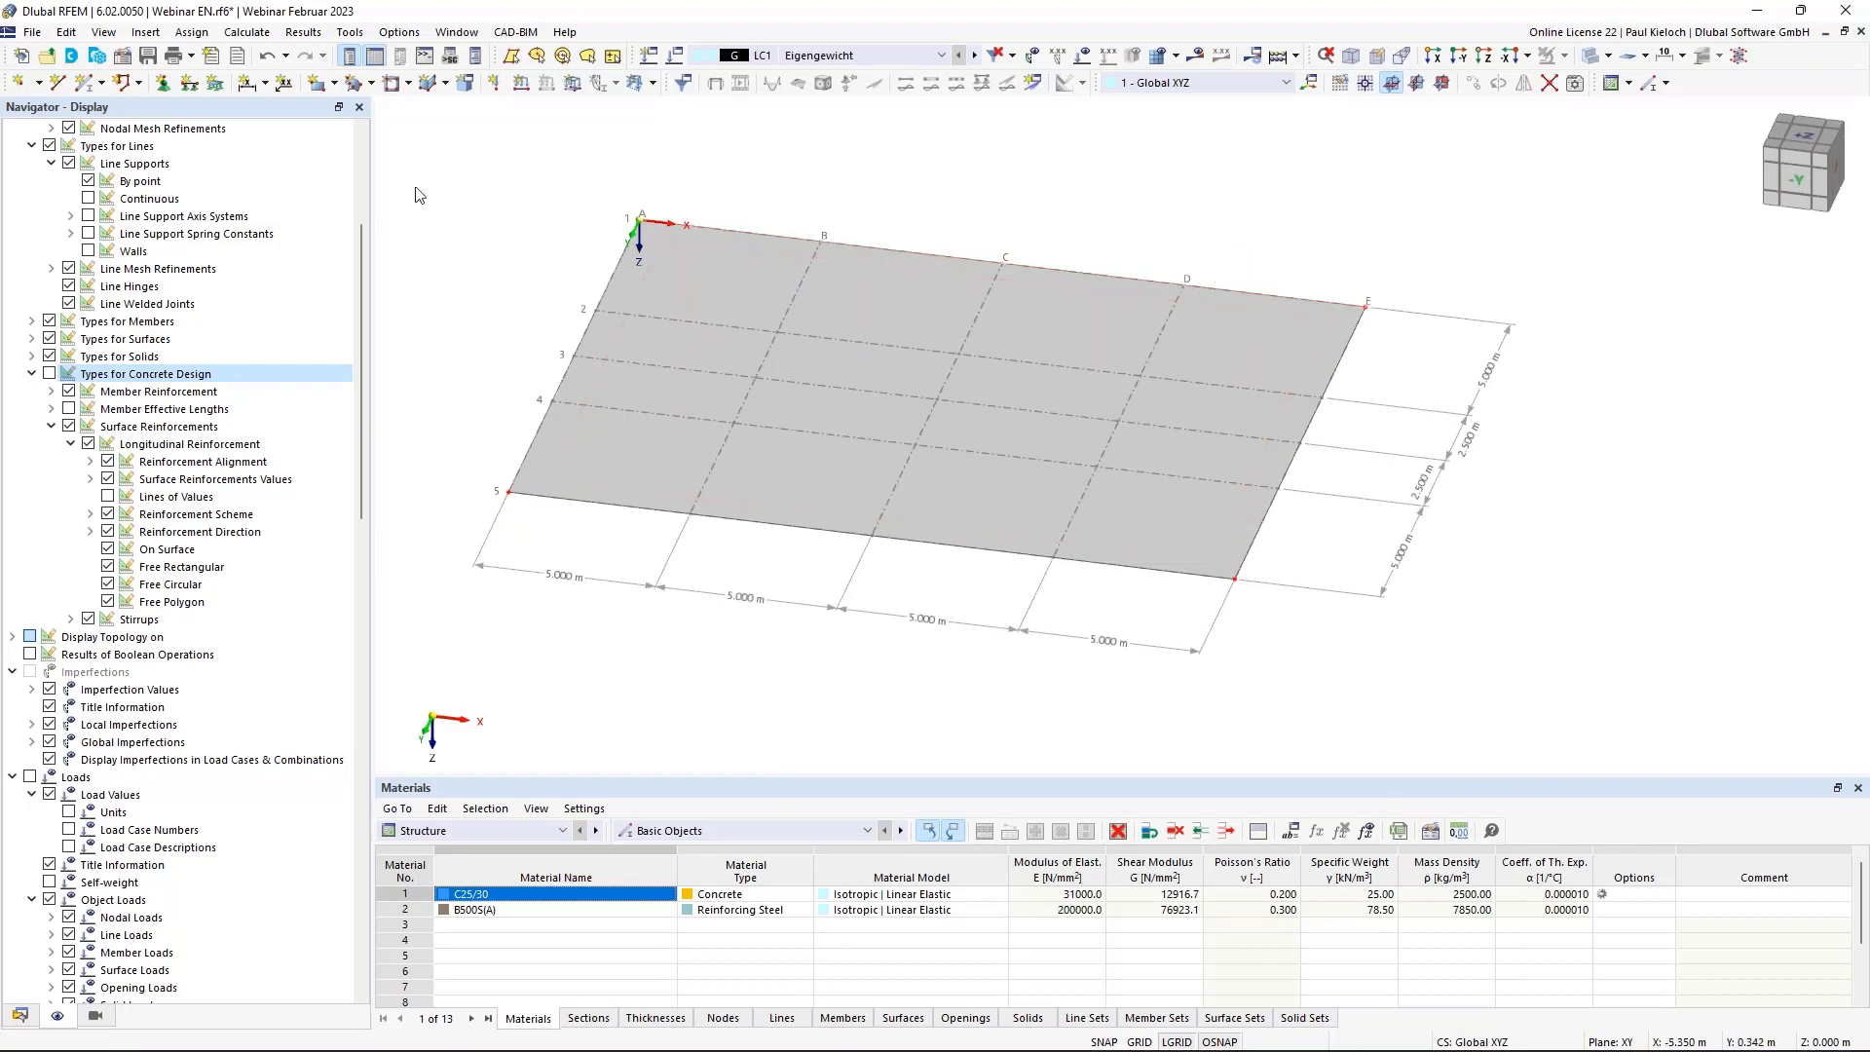
# Define a new Rib member with section 2 - R_M1 250/500 in C25/30 and begin placing it.
pyautogui.click(87, 93)
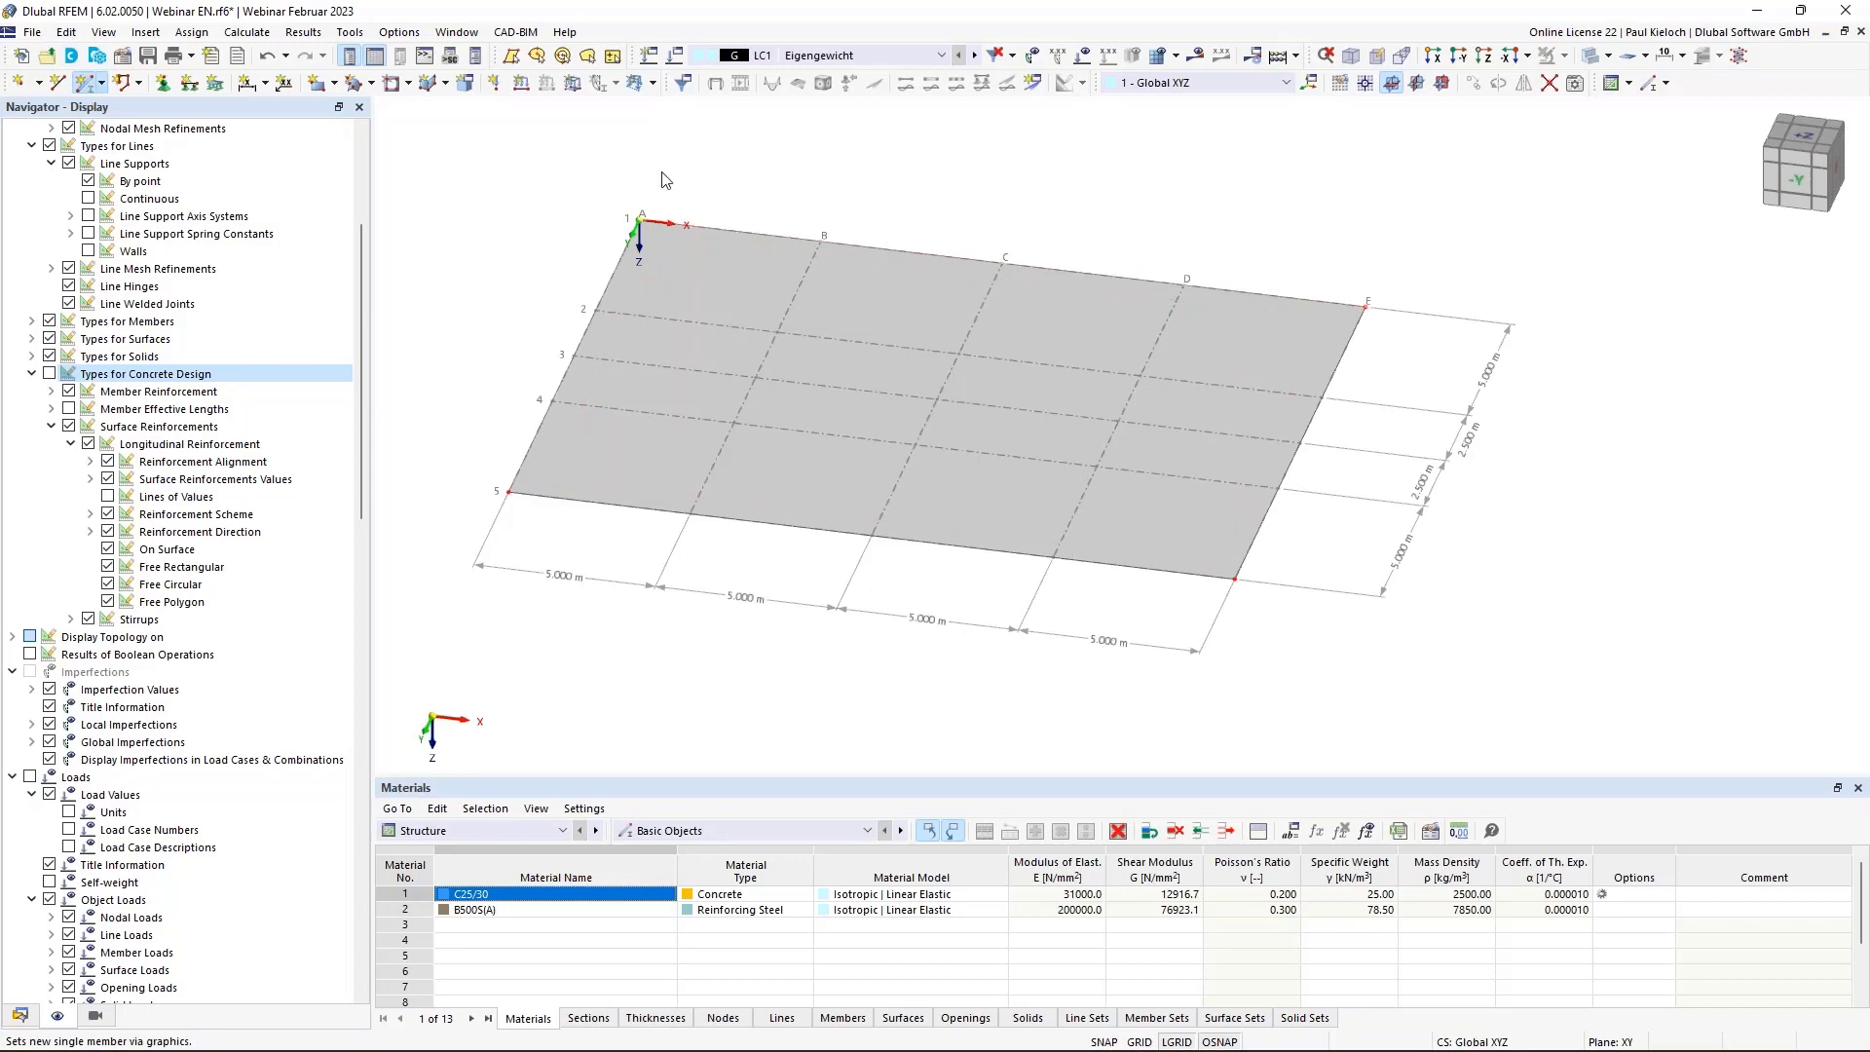
pyautogui.click(517, 282)
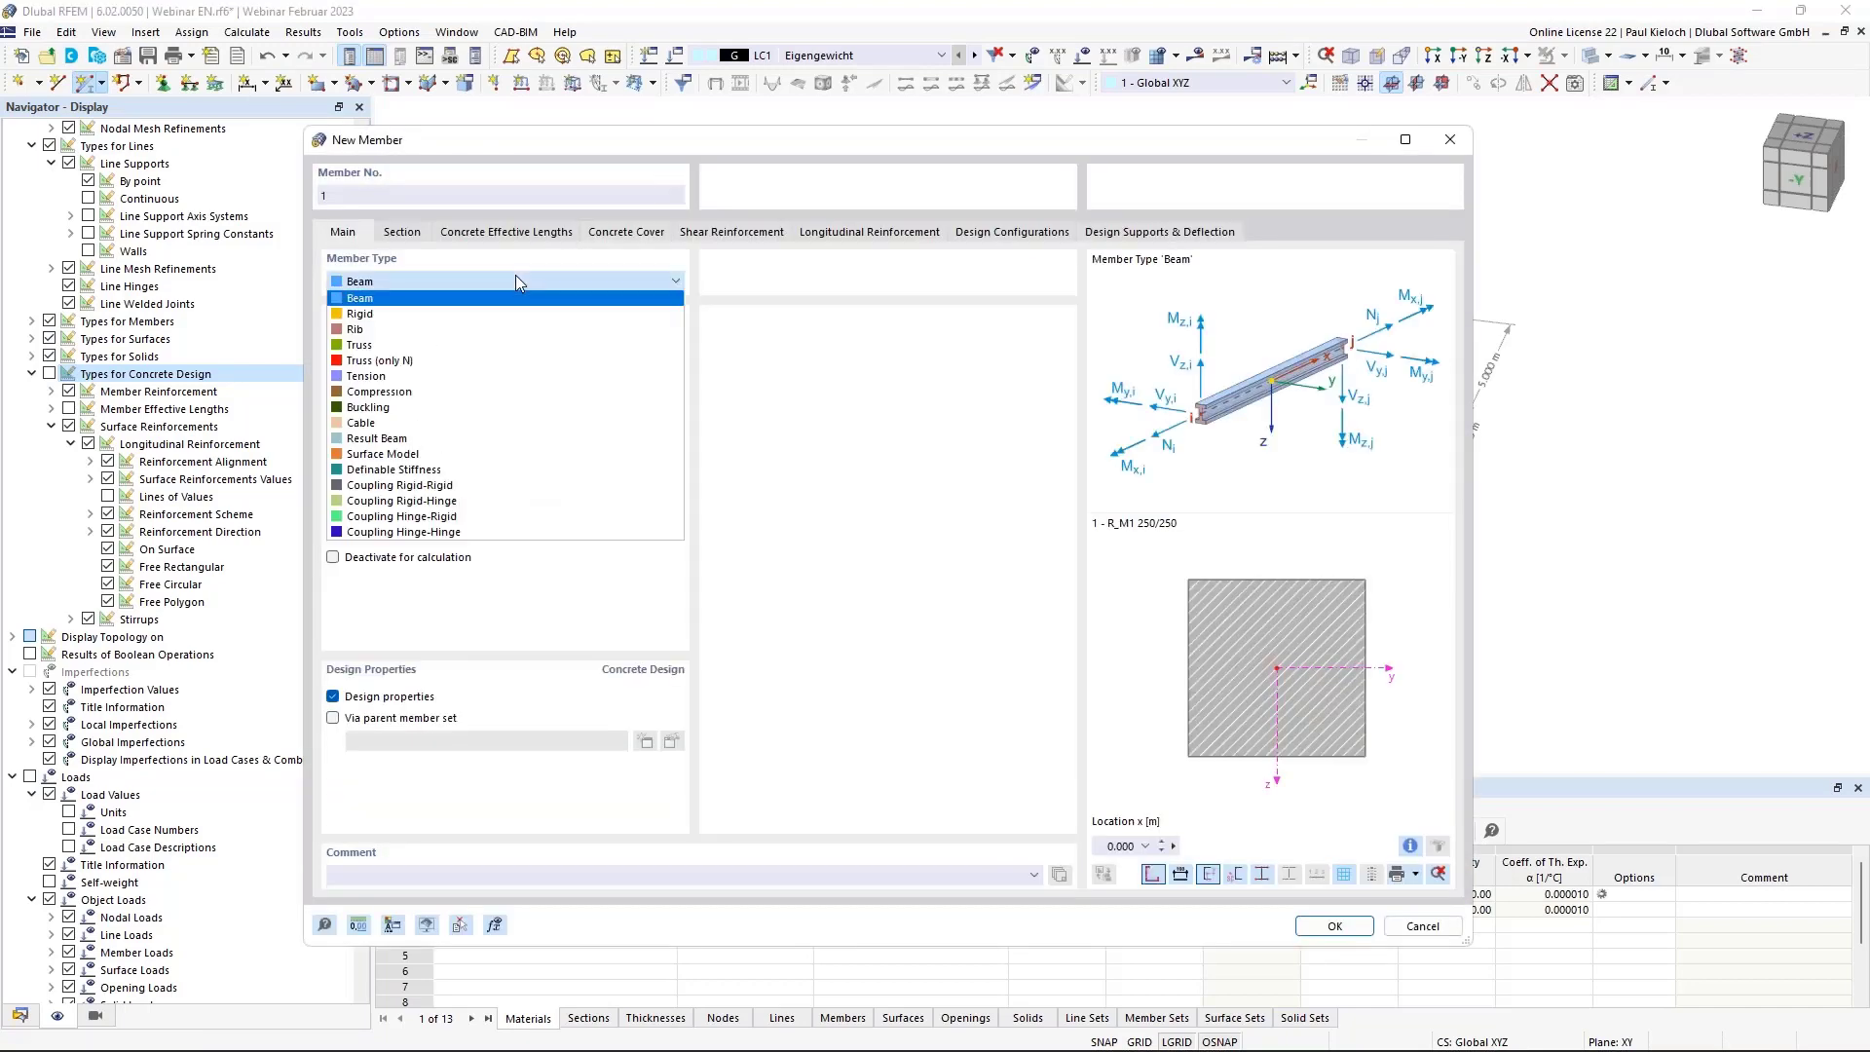
pyautogui.click(492, 330)
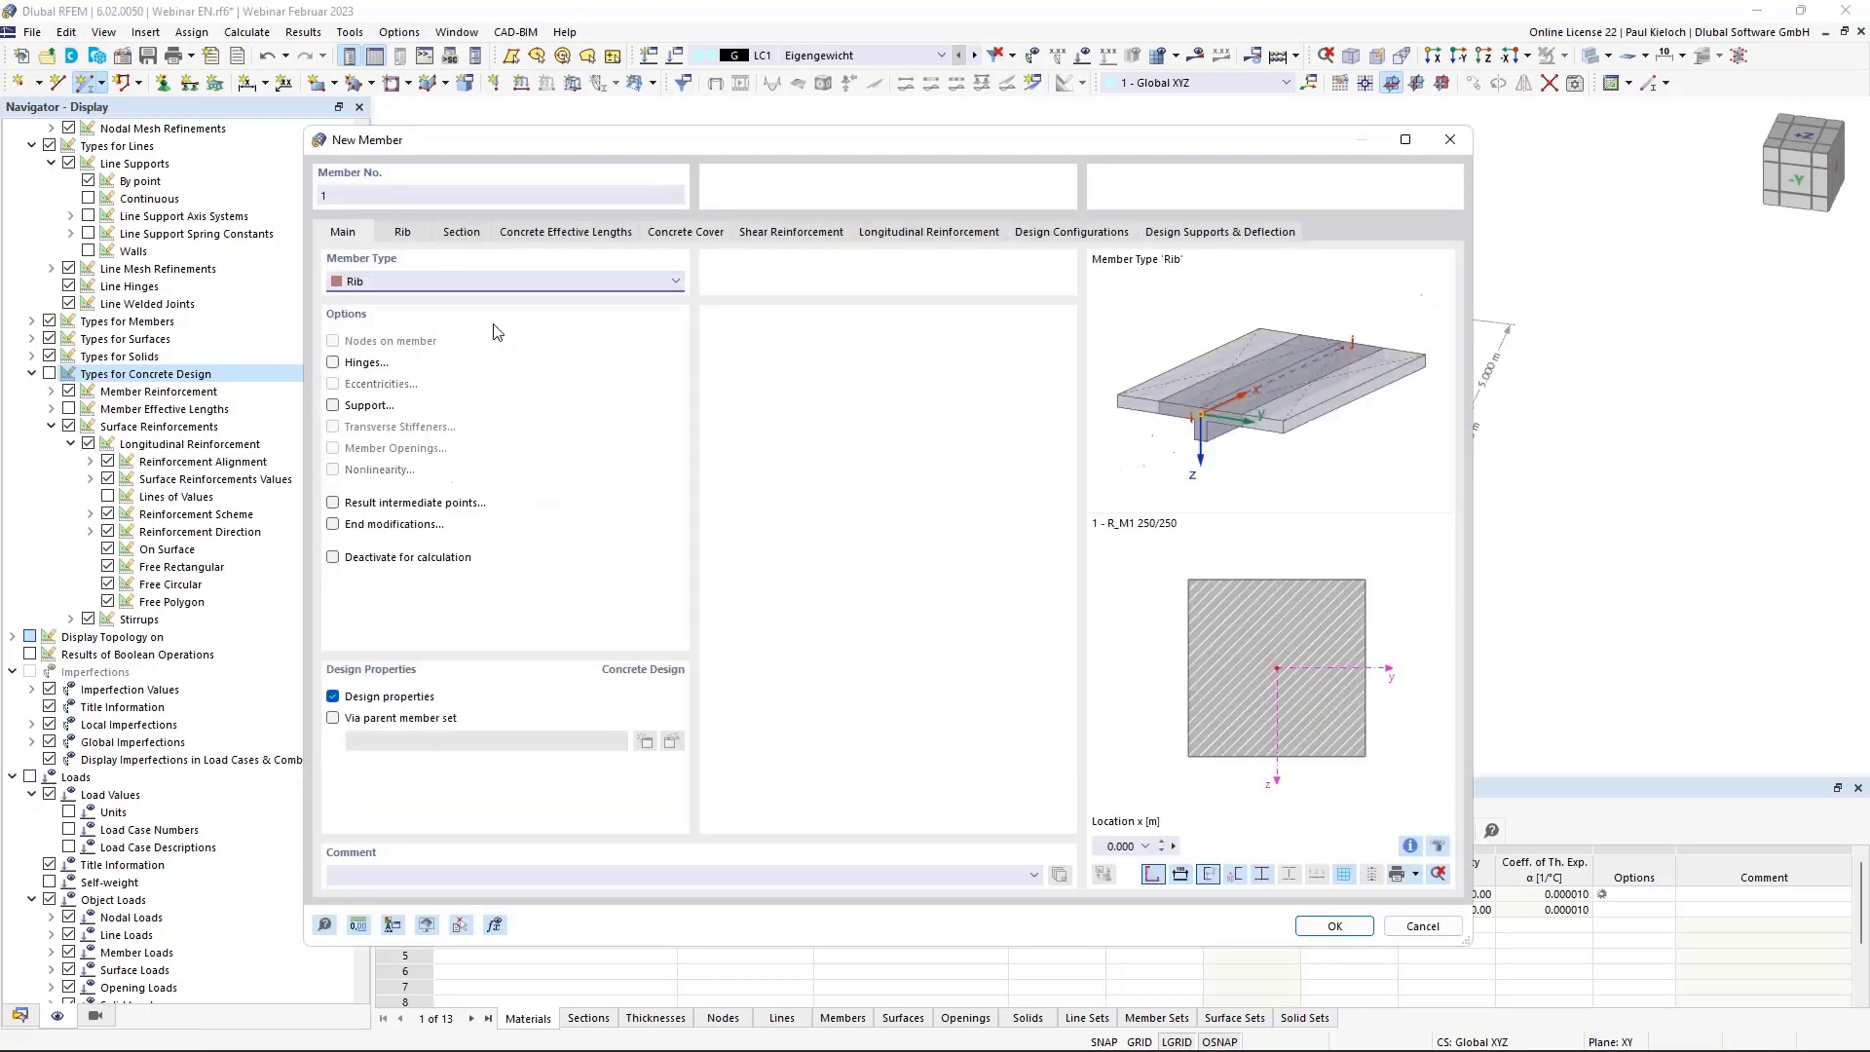
pyautogui.click(418, 235)
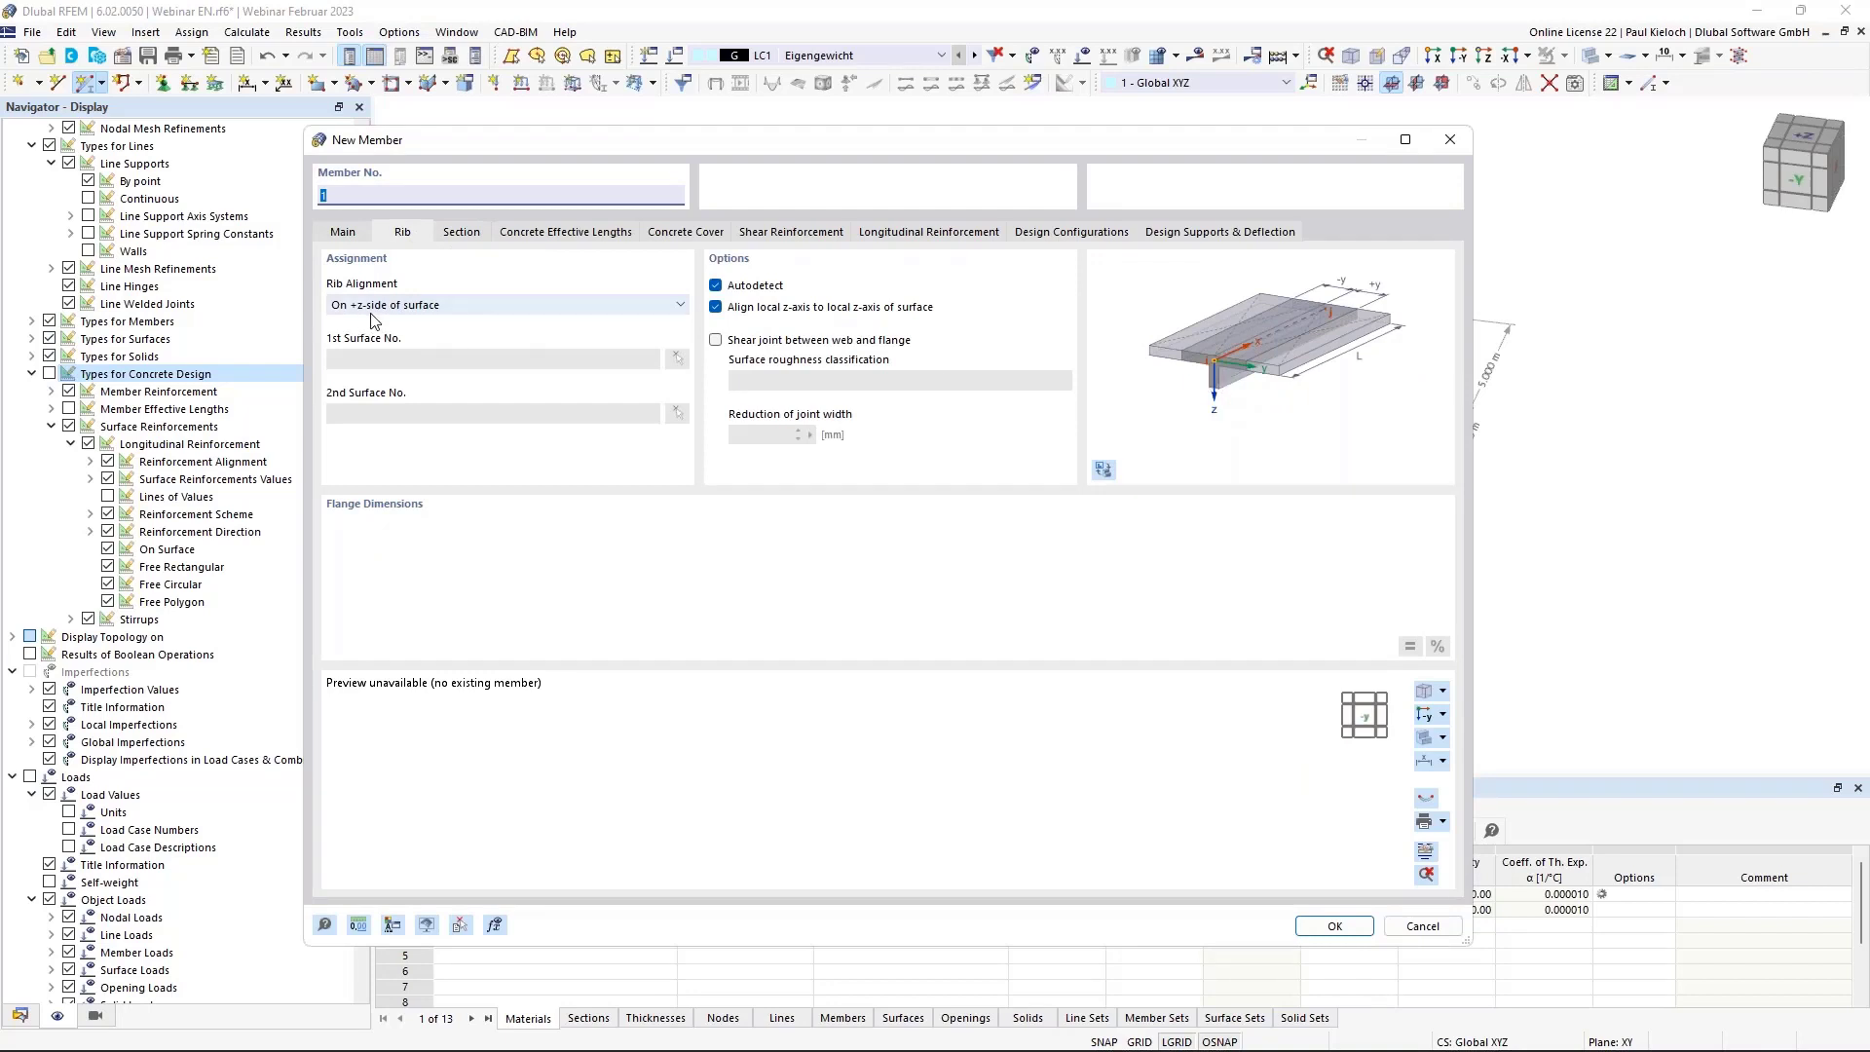
pyautogui.click(461, 237)
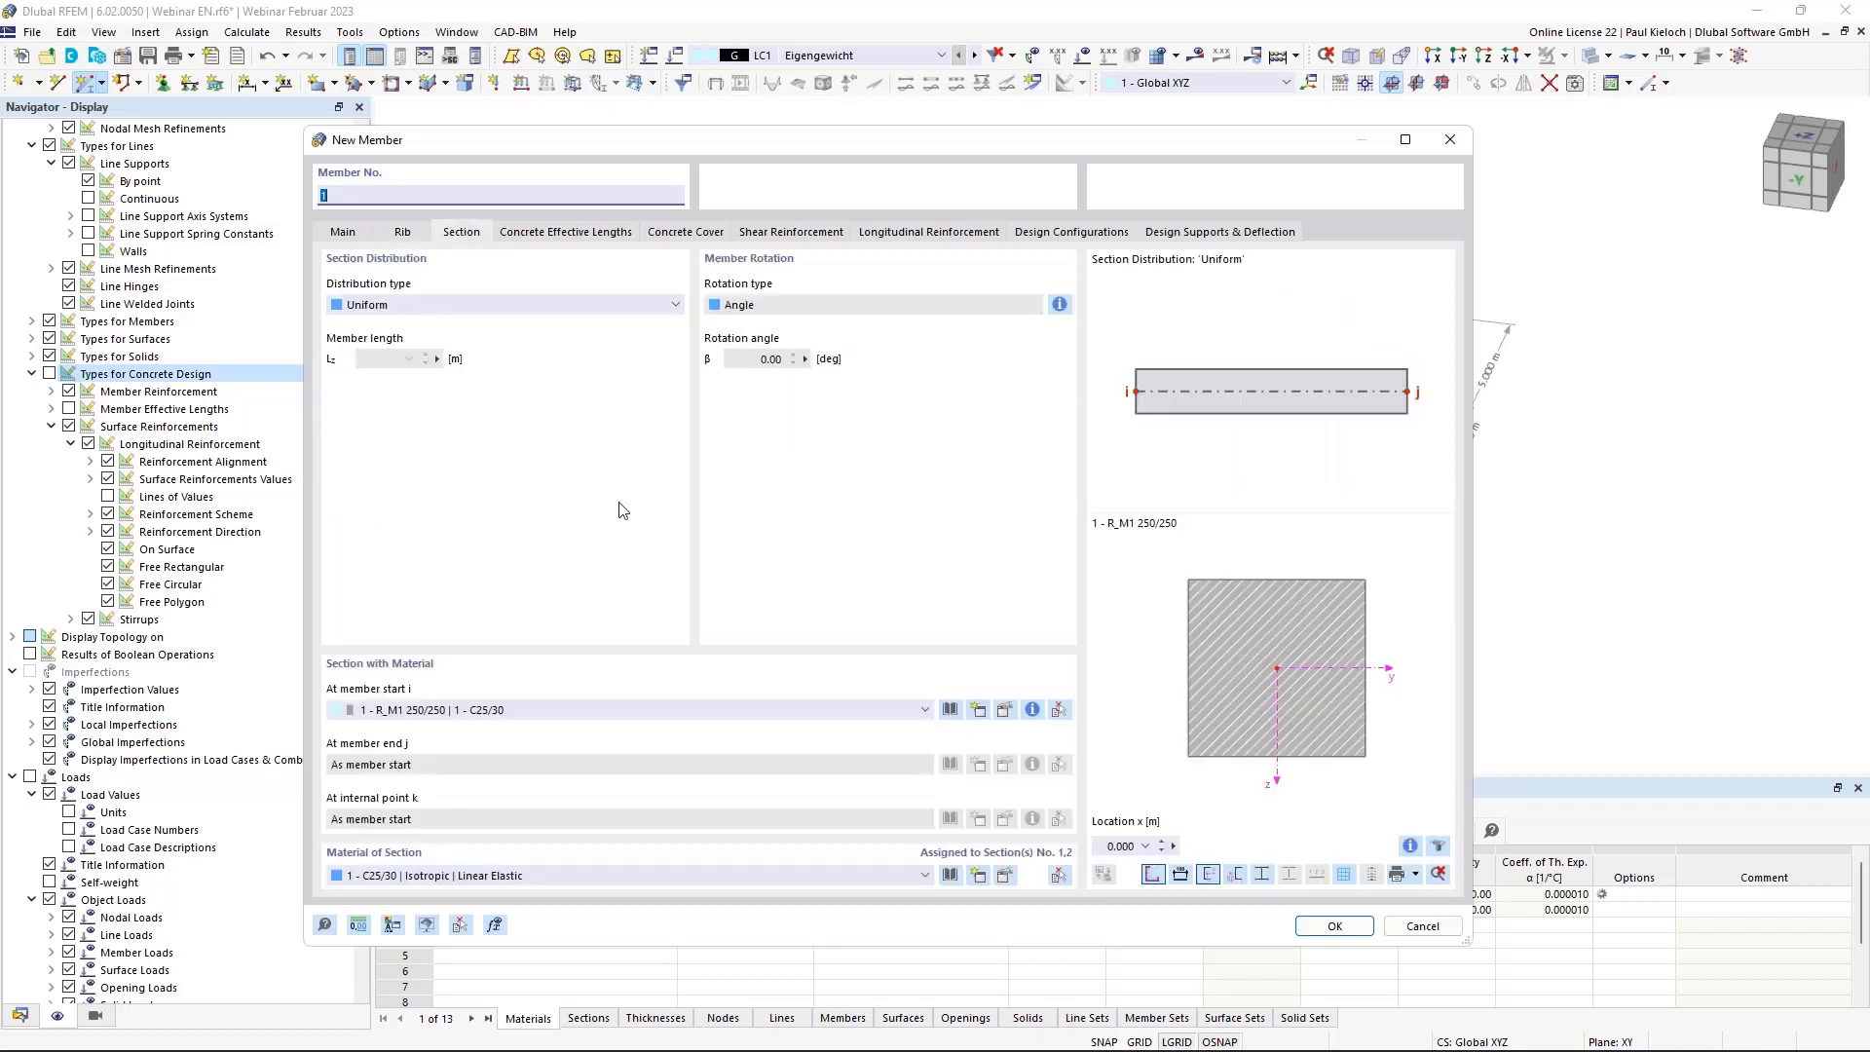
pyautogui.click(621, 710)
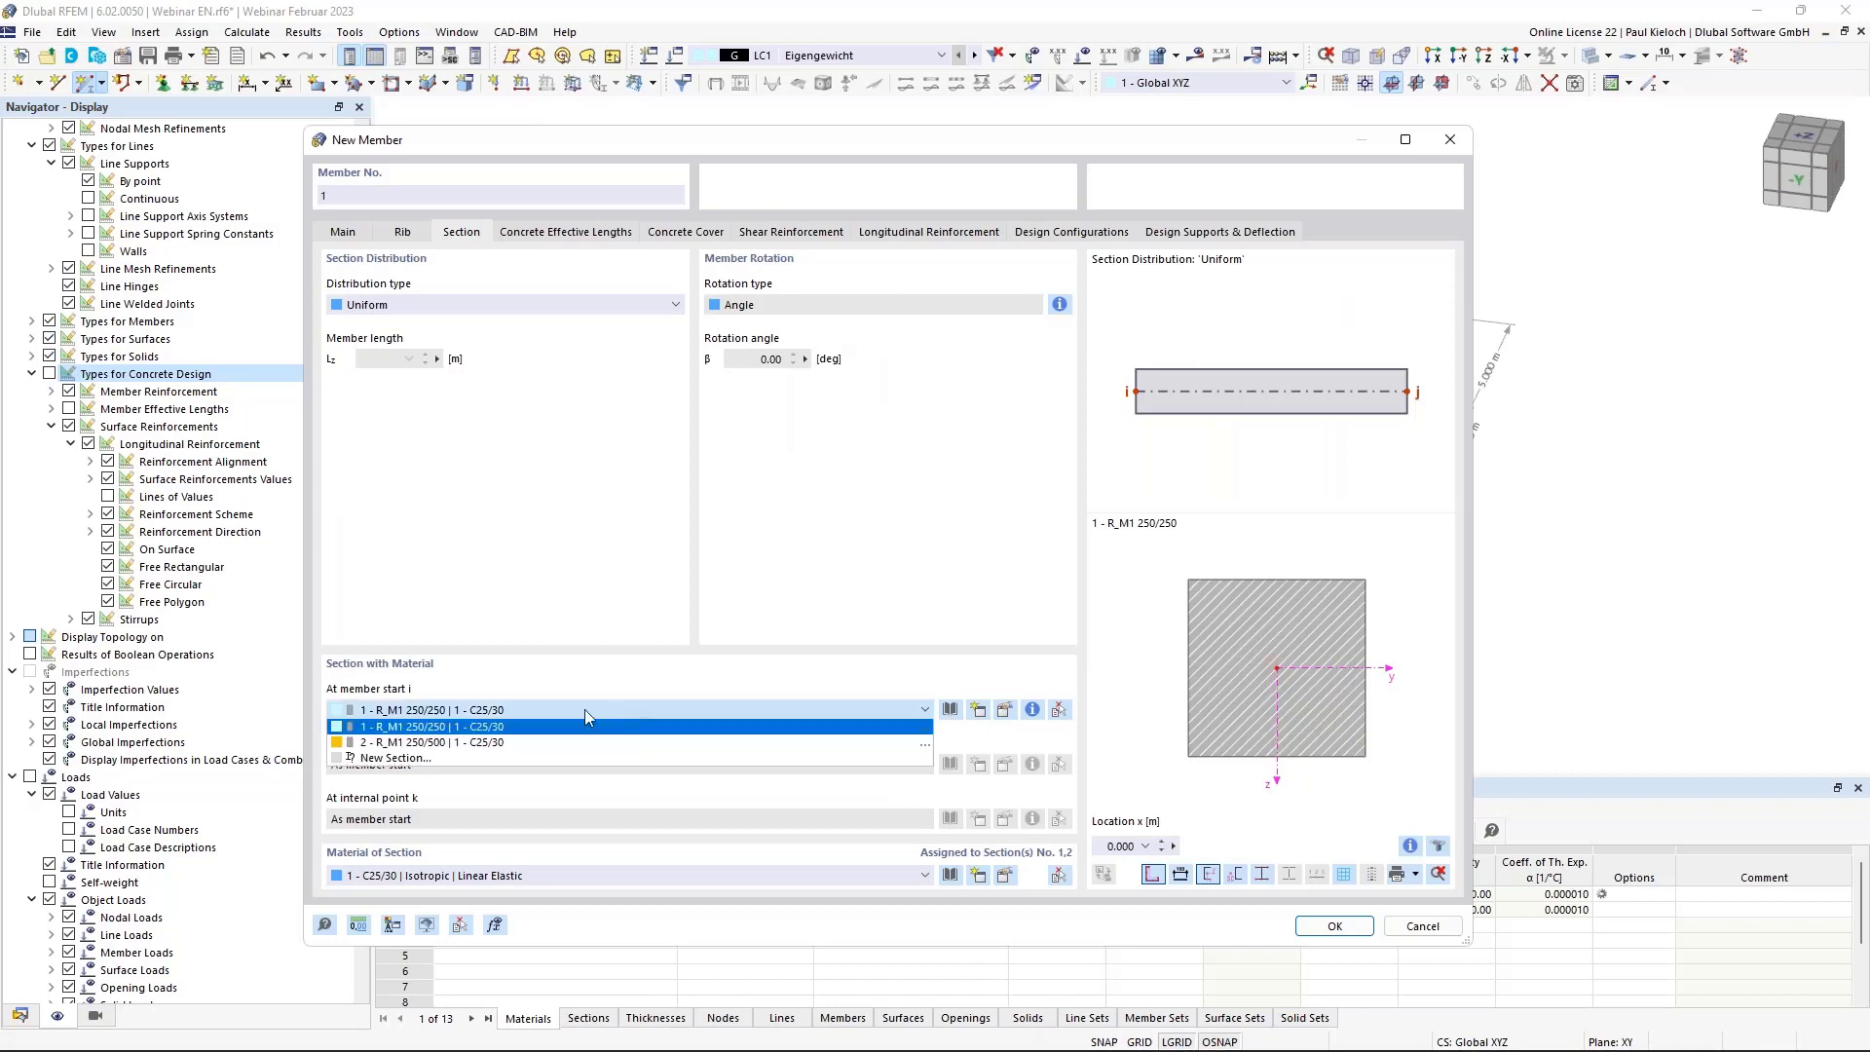
pyautogui.click(424, 745)
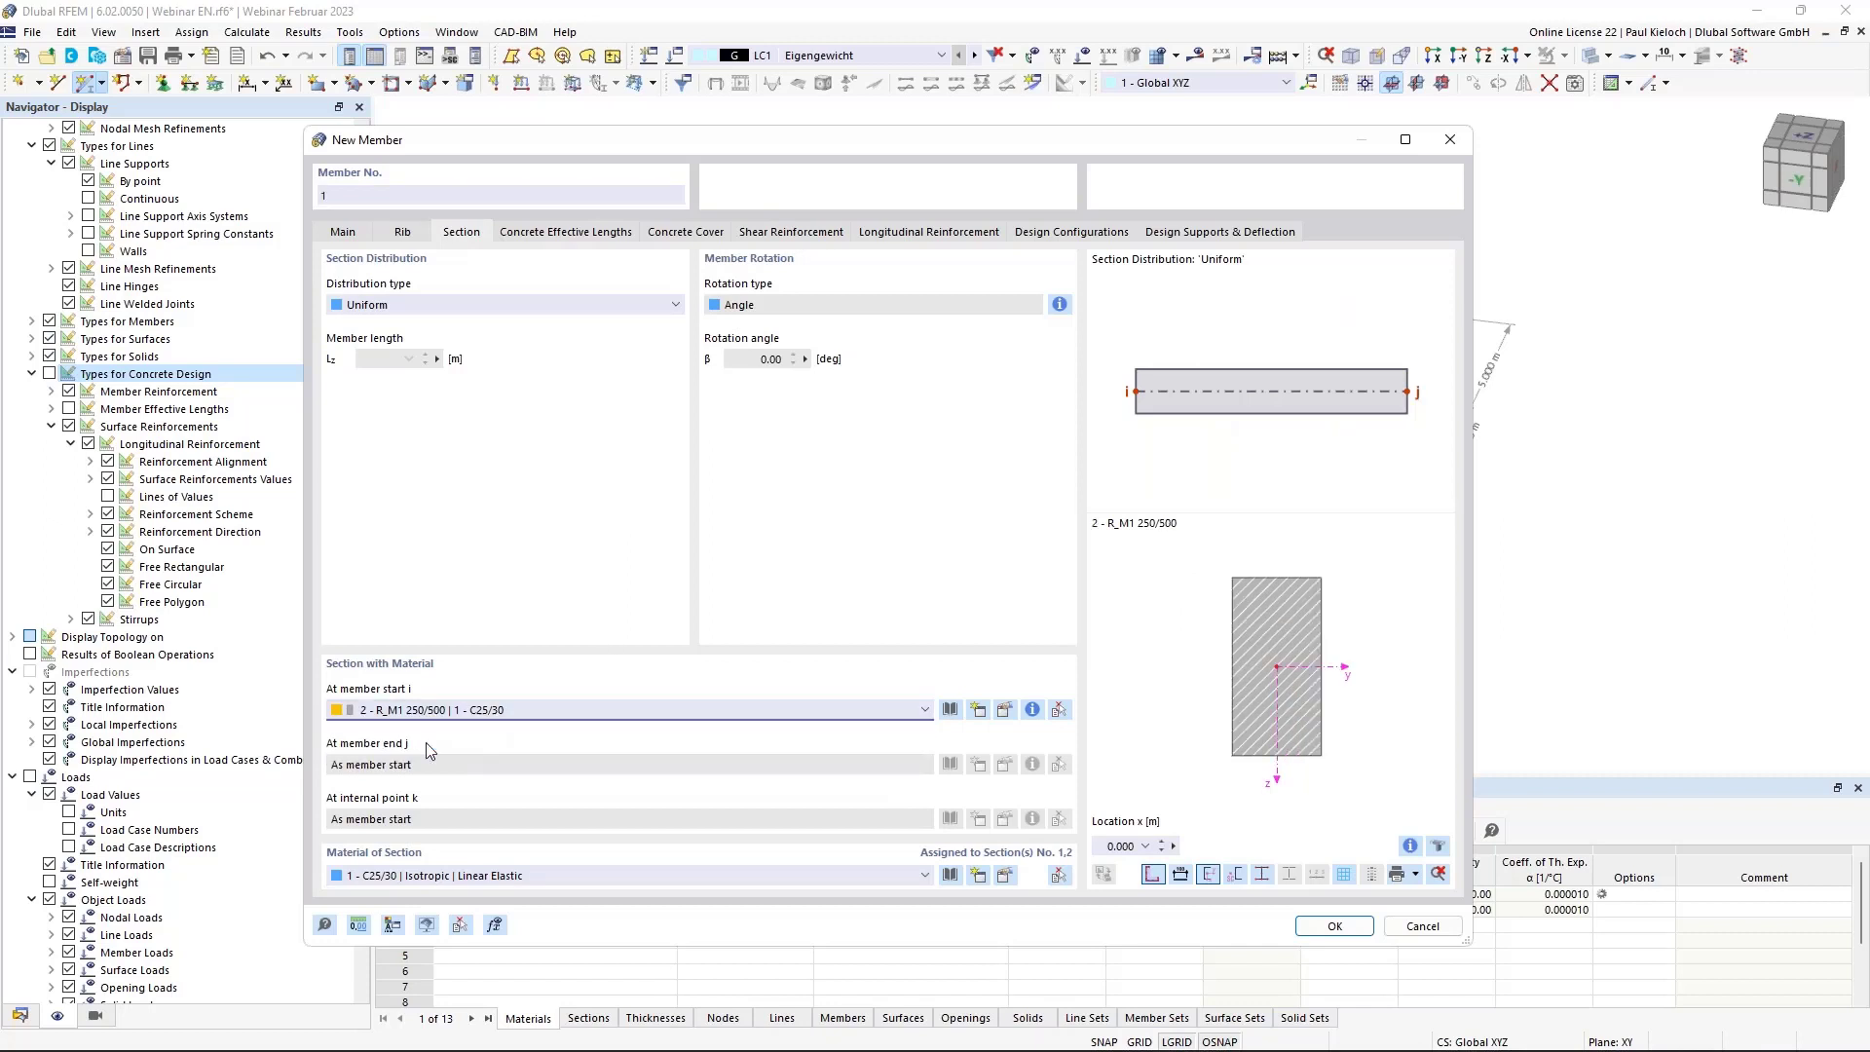
pyautogui.click(1334, 926)
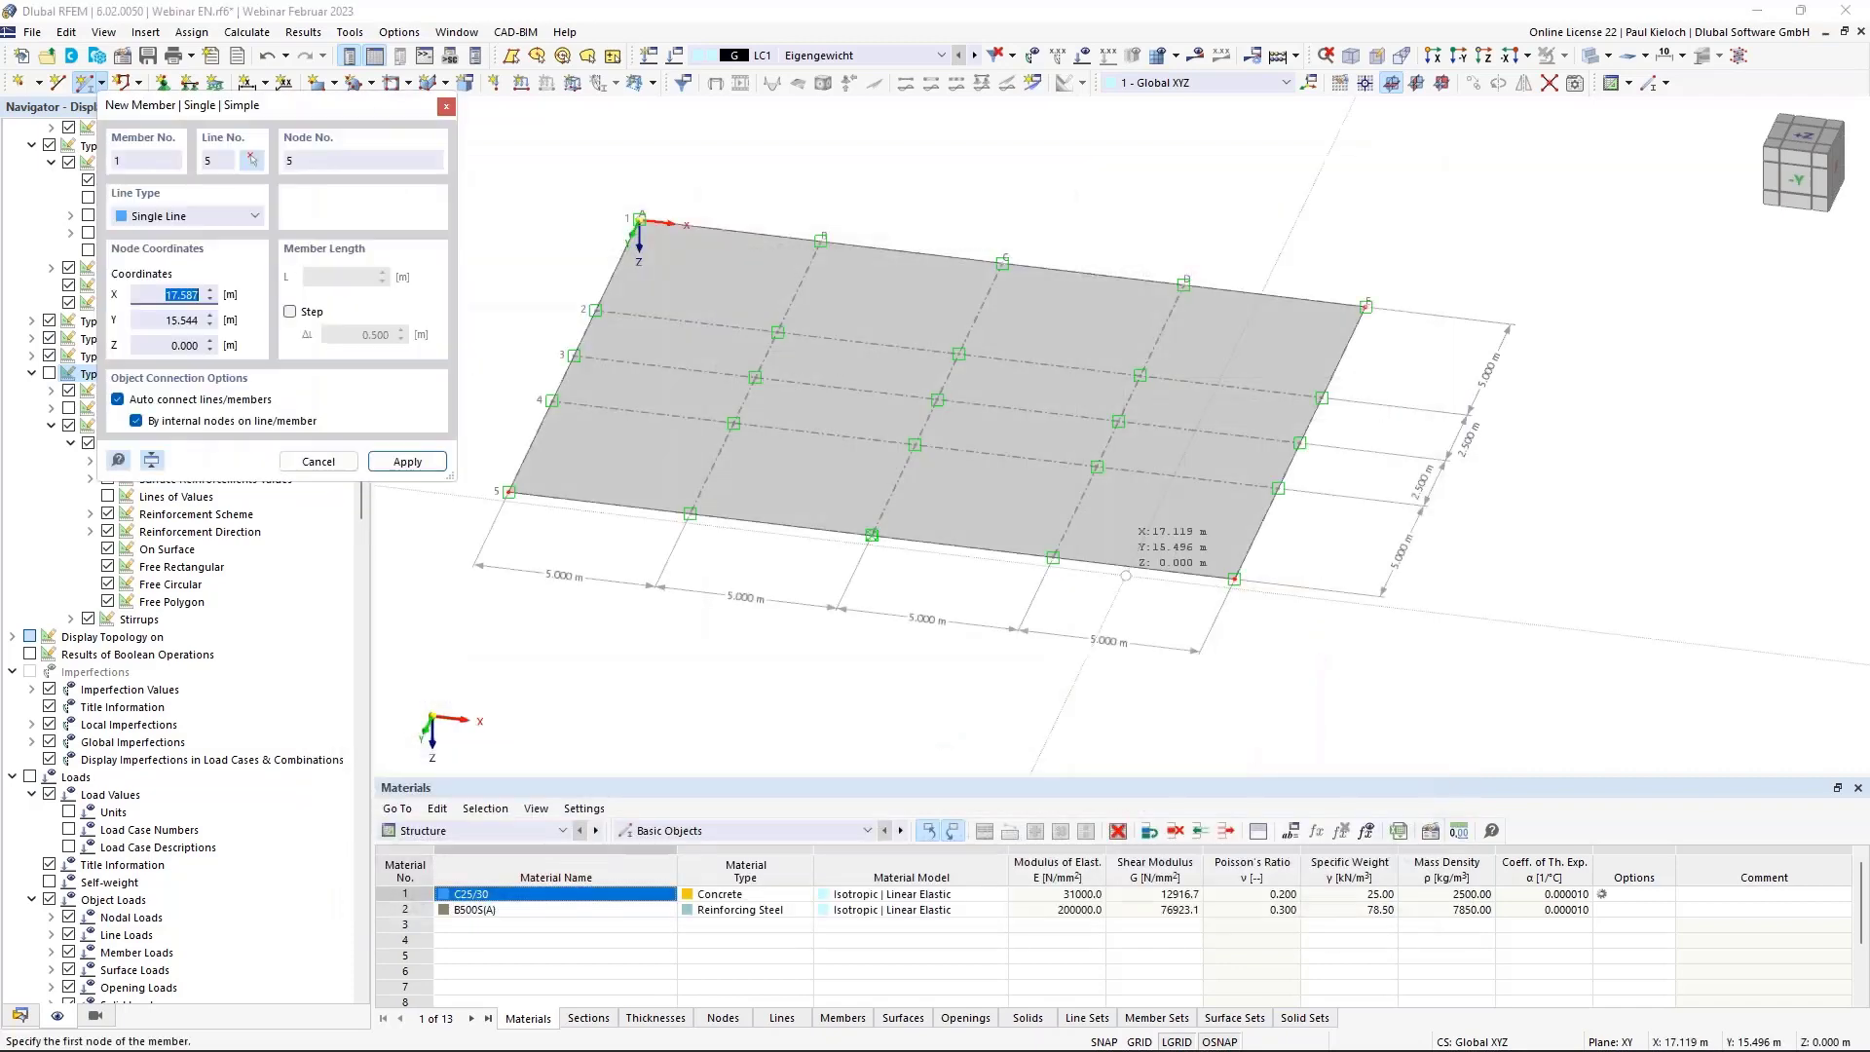
# Draw rib member 1 (250/500) 15 m along grid axis D to the X 15 m node.
pyautogui.click(1053, 557)
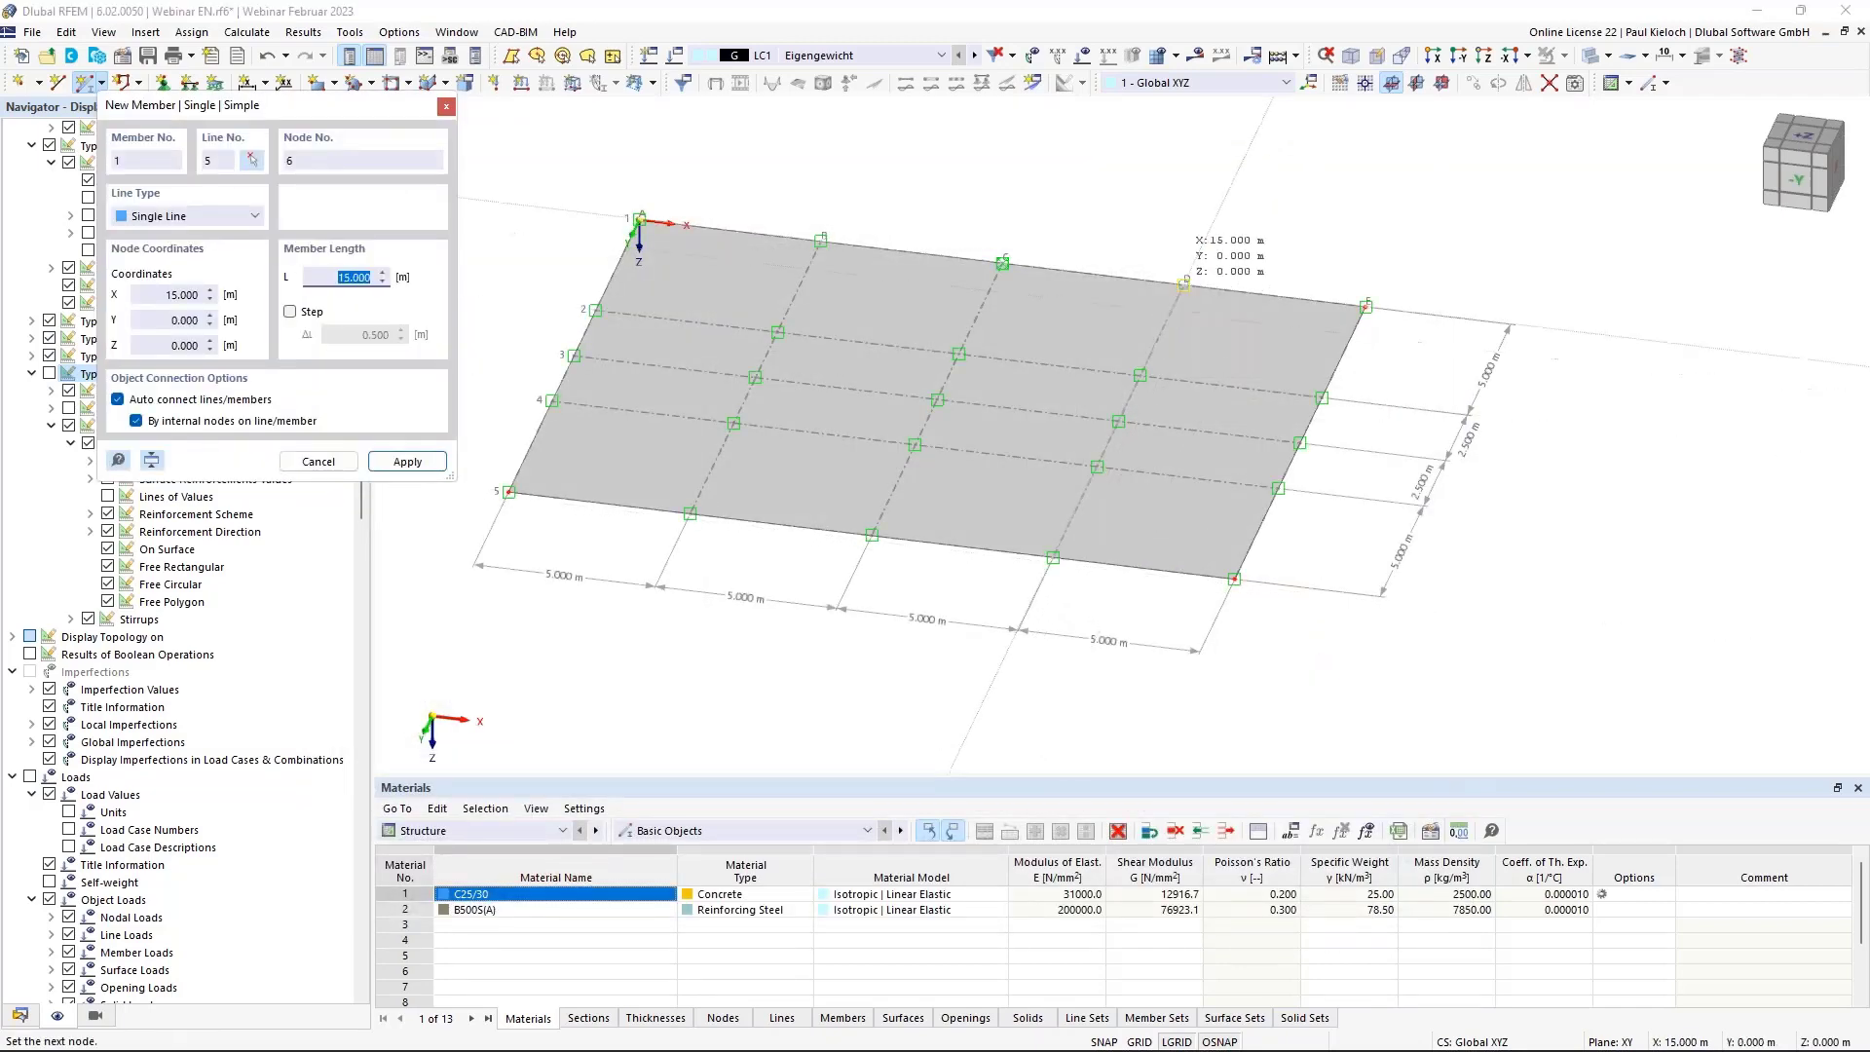
pyautogui.click(1183, 284)
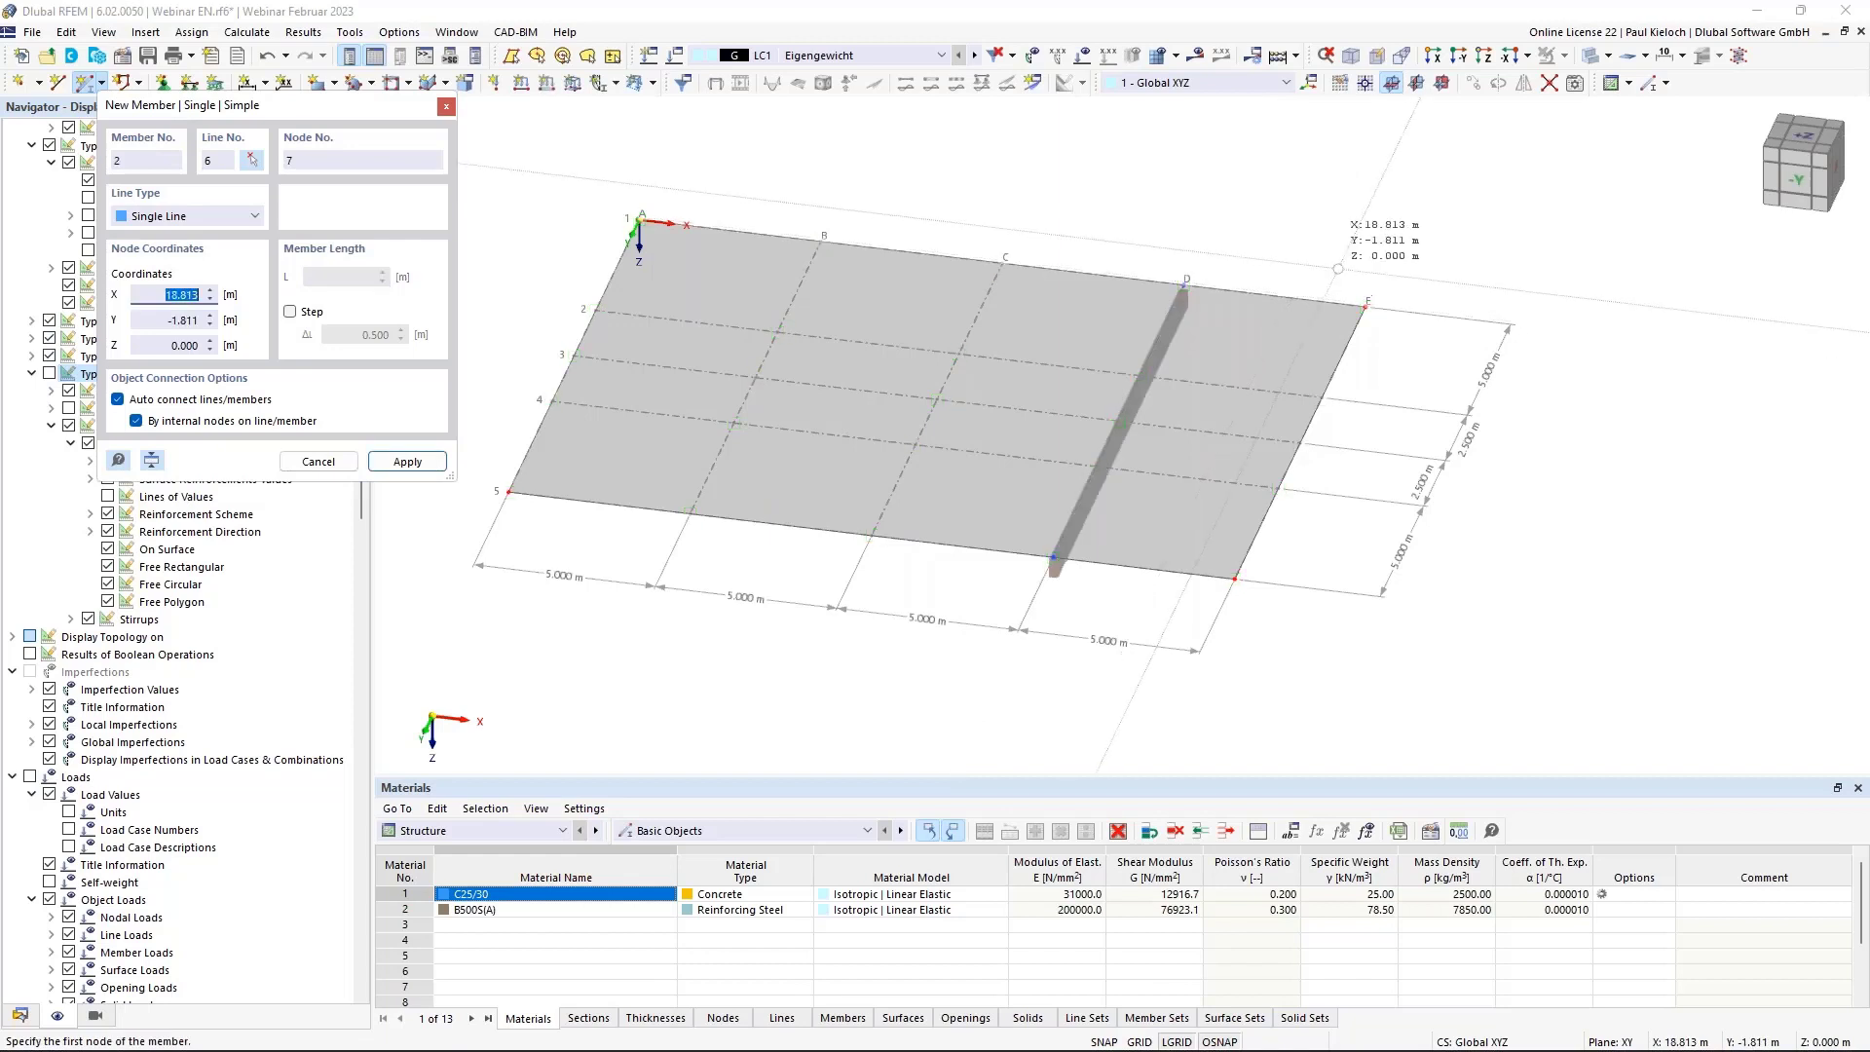
pyautogui.press('Escape')
pyautogui.keyDown('ctrl'); pyautogui.moveTo(1414, 432); pyautogui.dragTo(1348, 449, button='middle'); pyautogui.keyUp('ctrl')
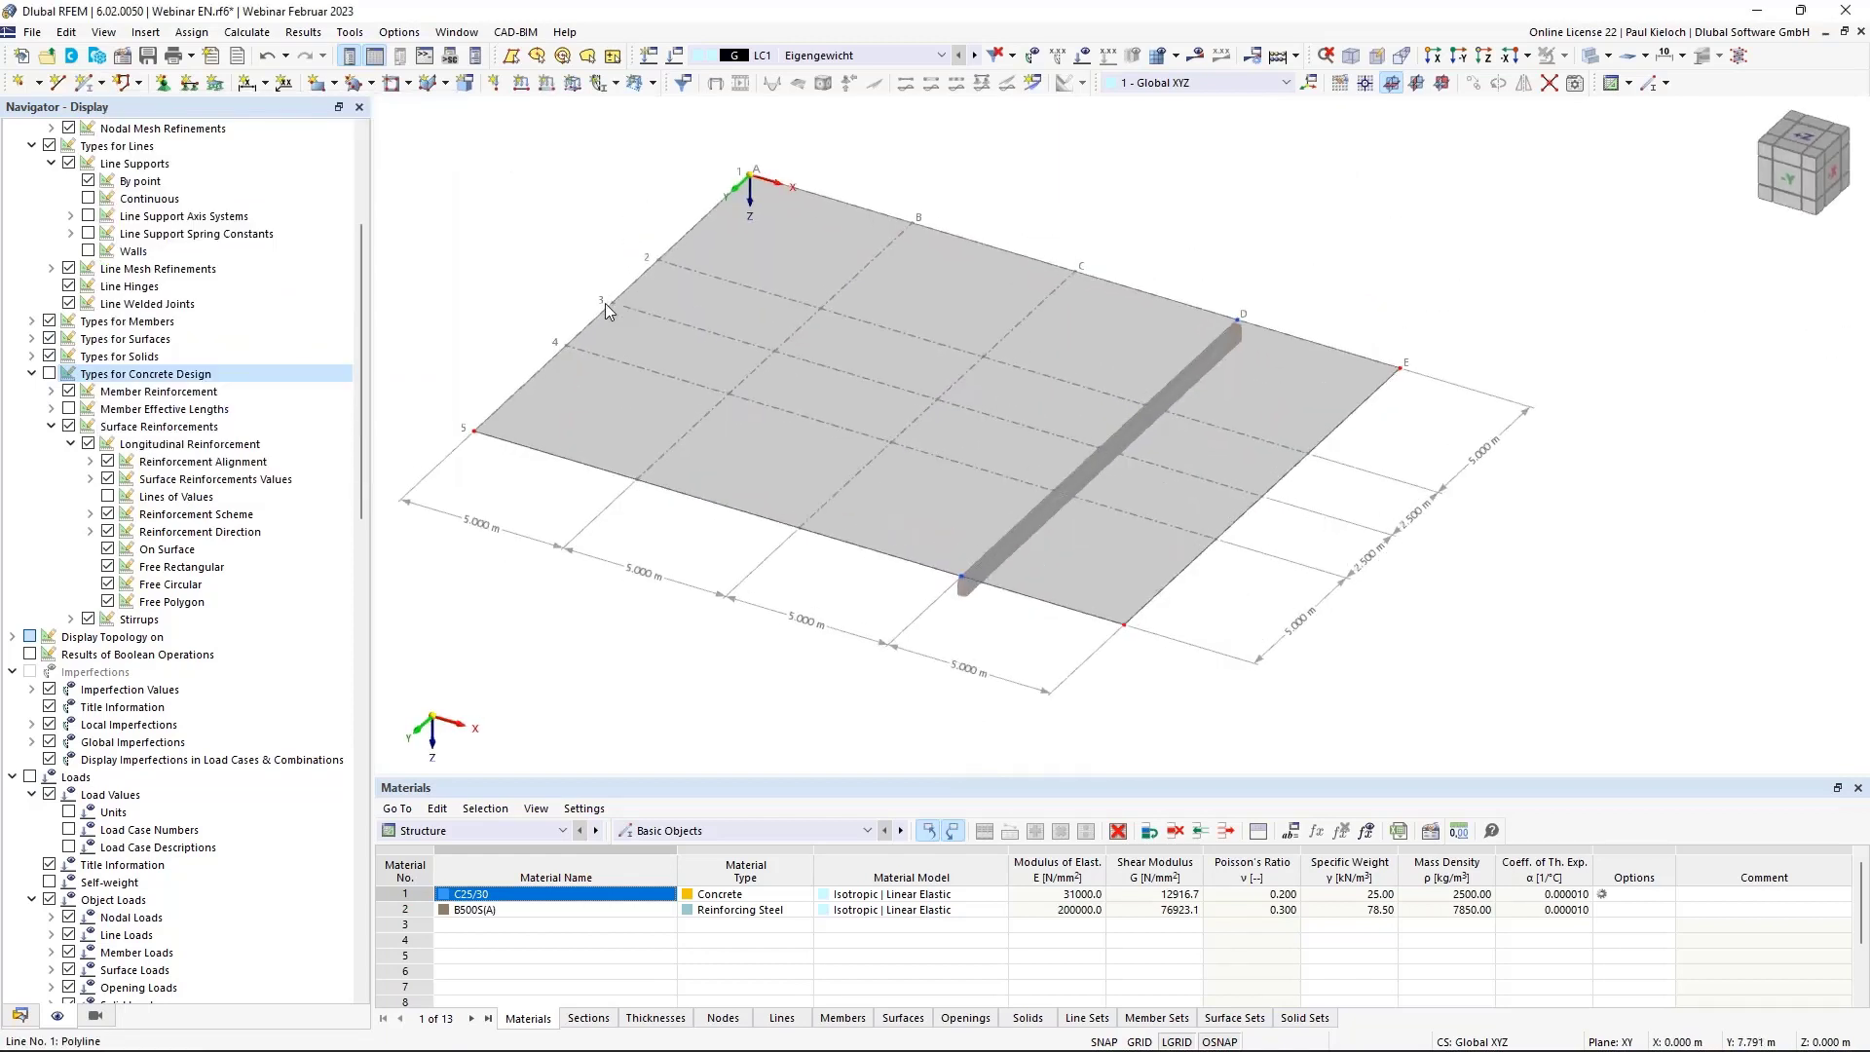
pyautogui.moveTo(1102, 453)
# Divide rib member 1 with one intermediate On Member node, keeping it a single member.
pyautogui.rightClick(1124, 443)
pyautogui.moveTo(1206, 519)
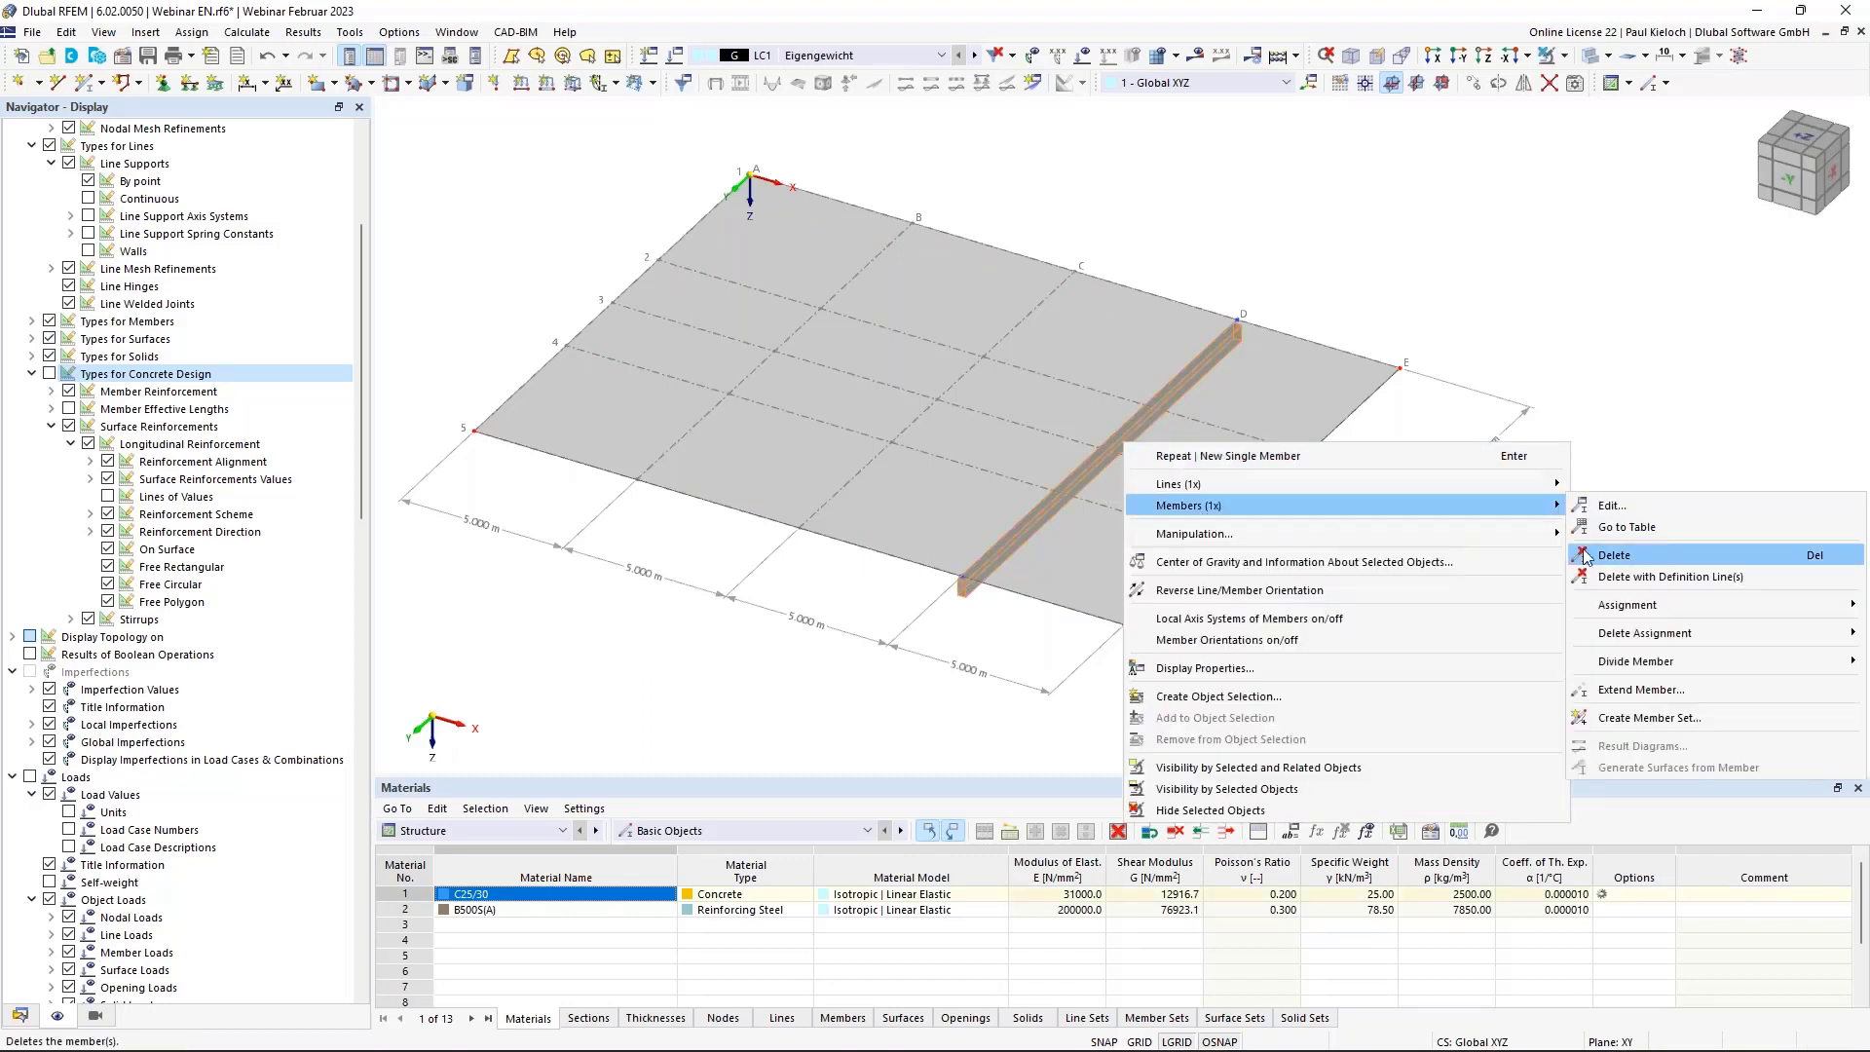
pyautogui.moveTo(1607, 655)
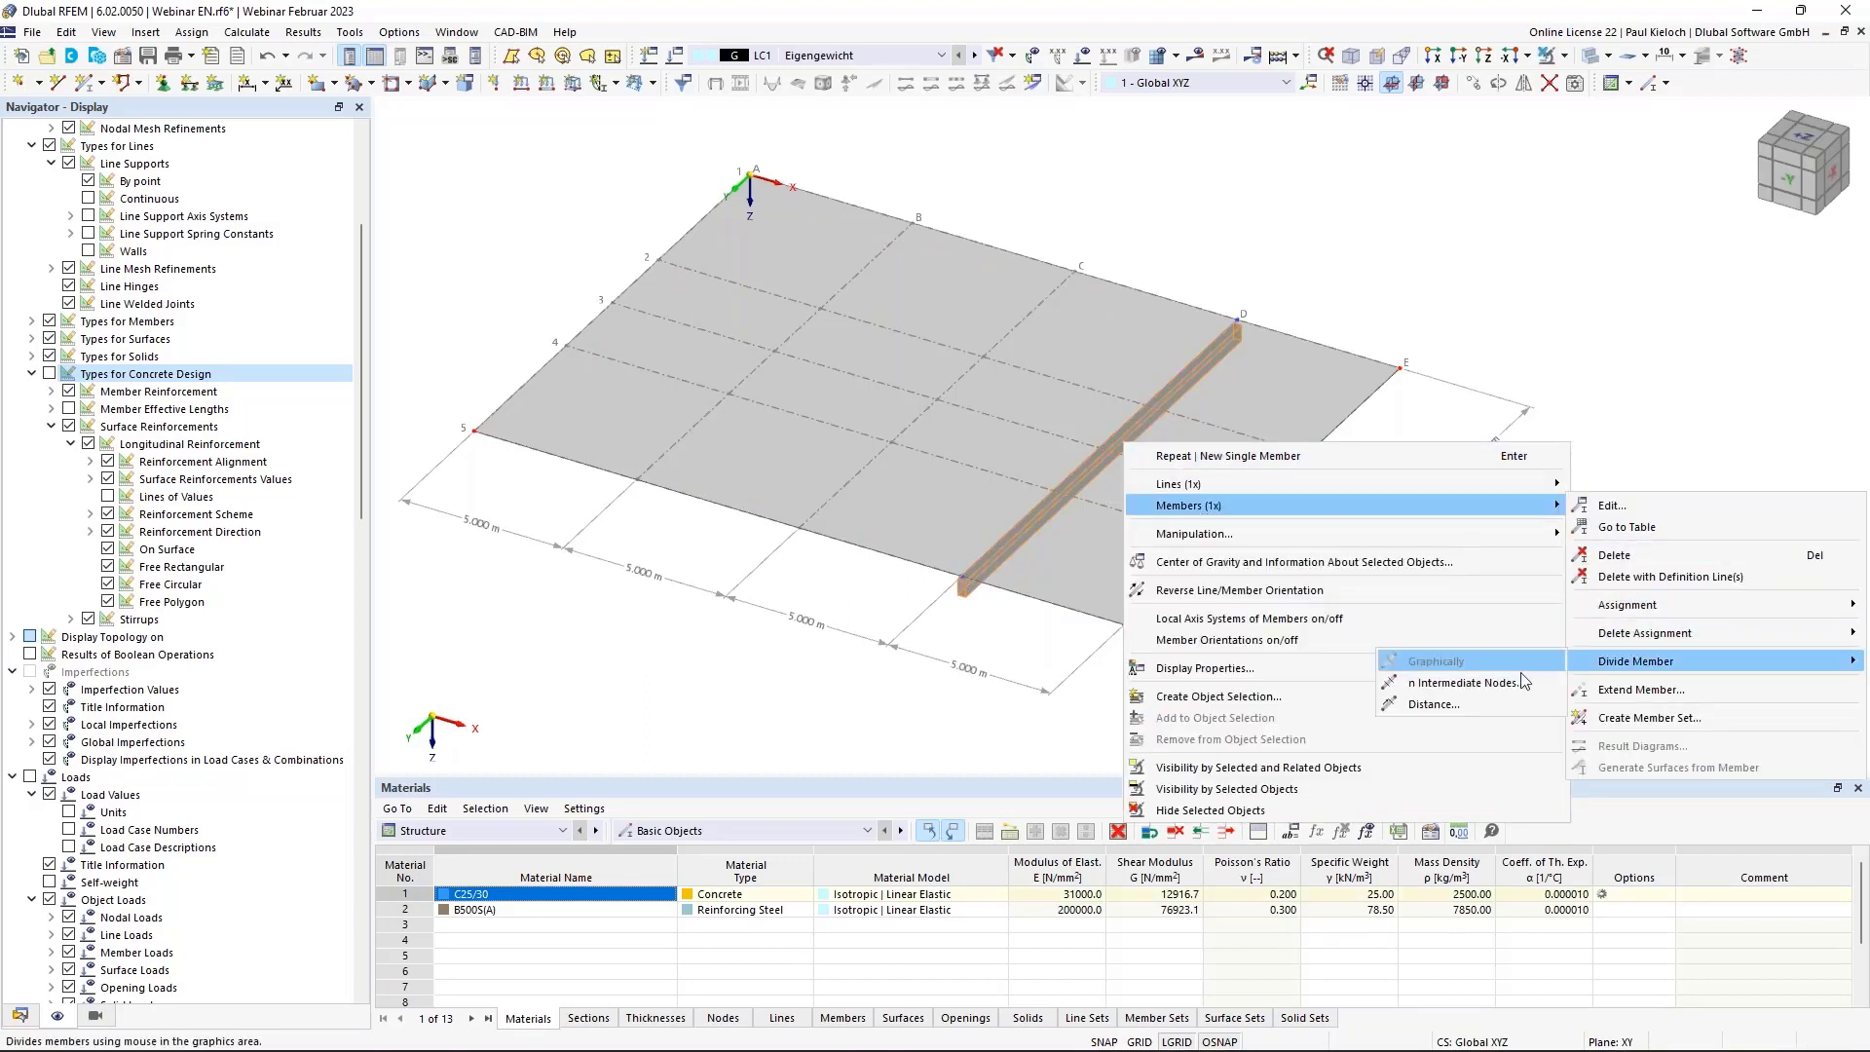
pyautogui.click(1478, 686)
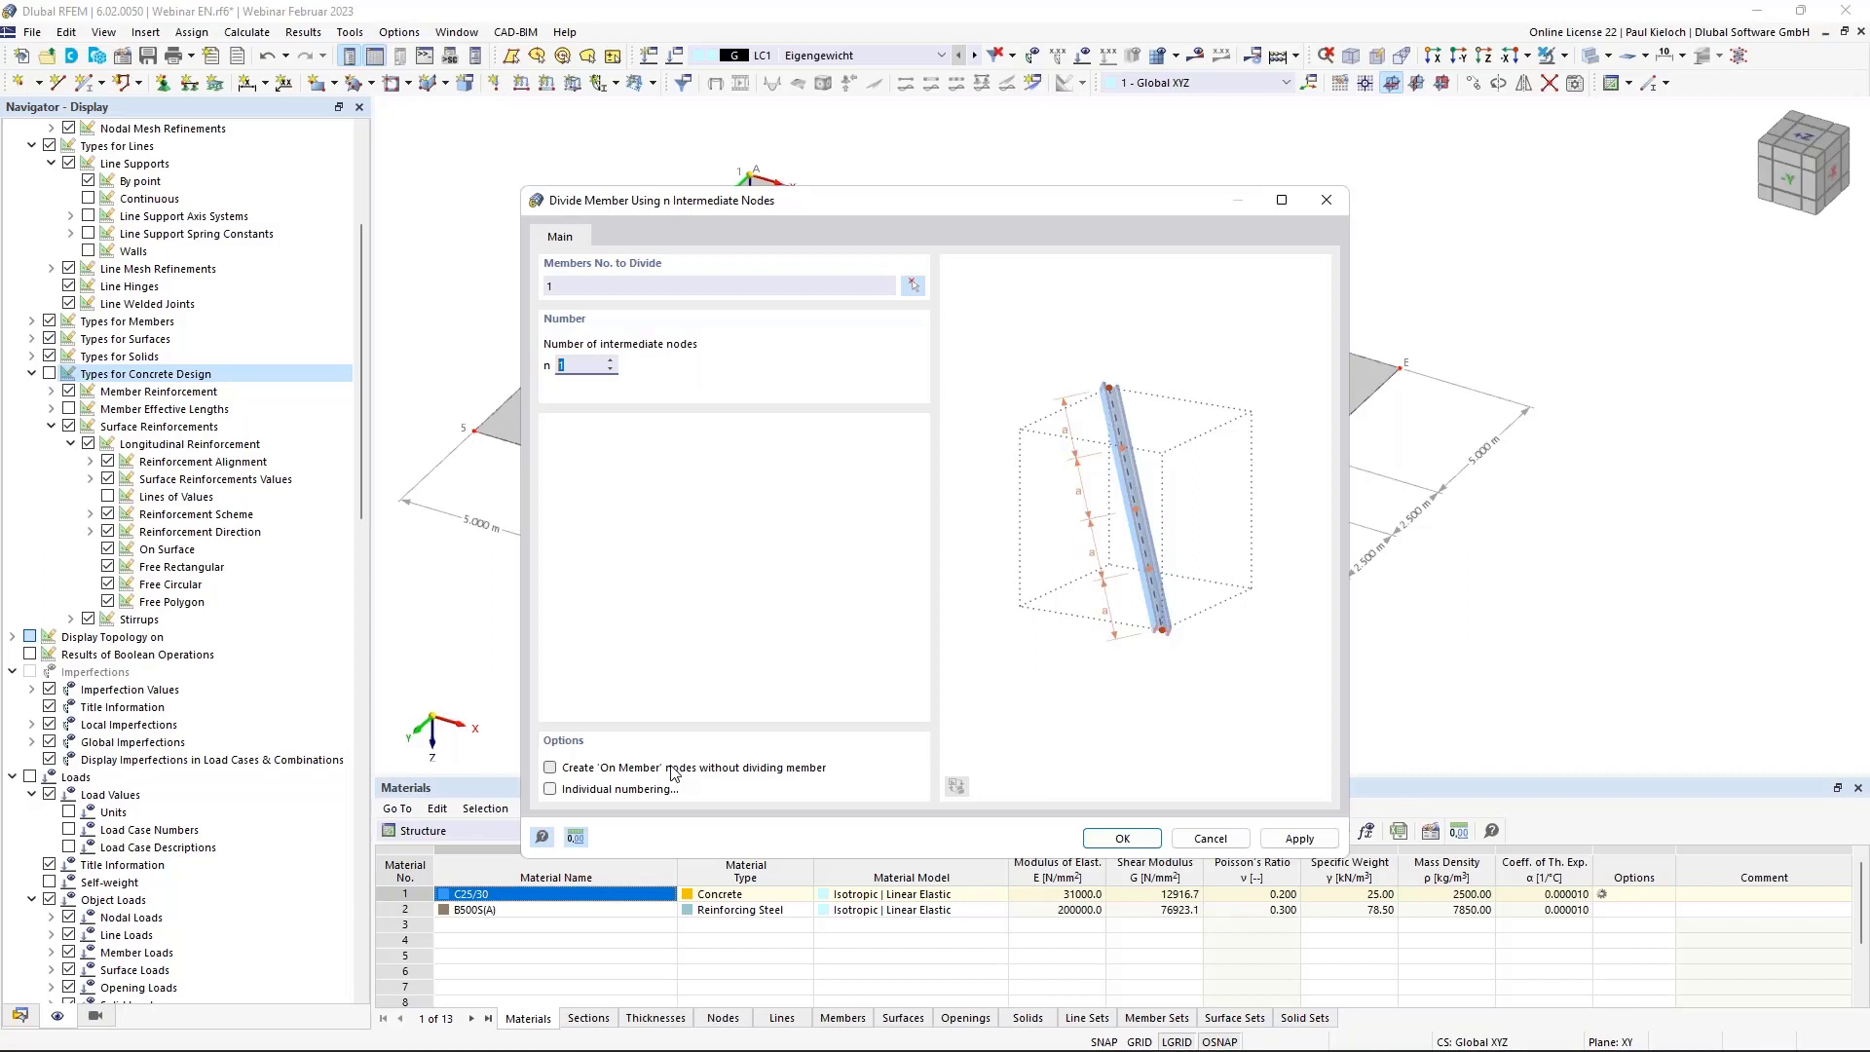
pyautogui.click(708, 768)
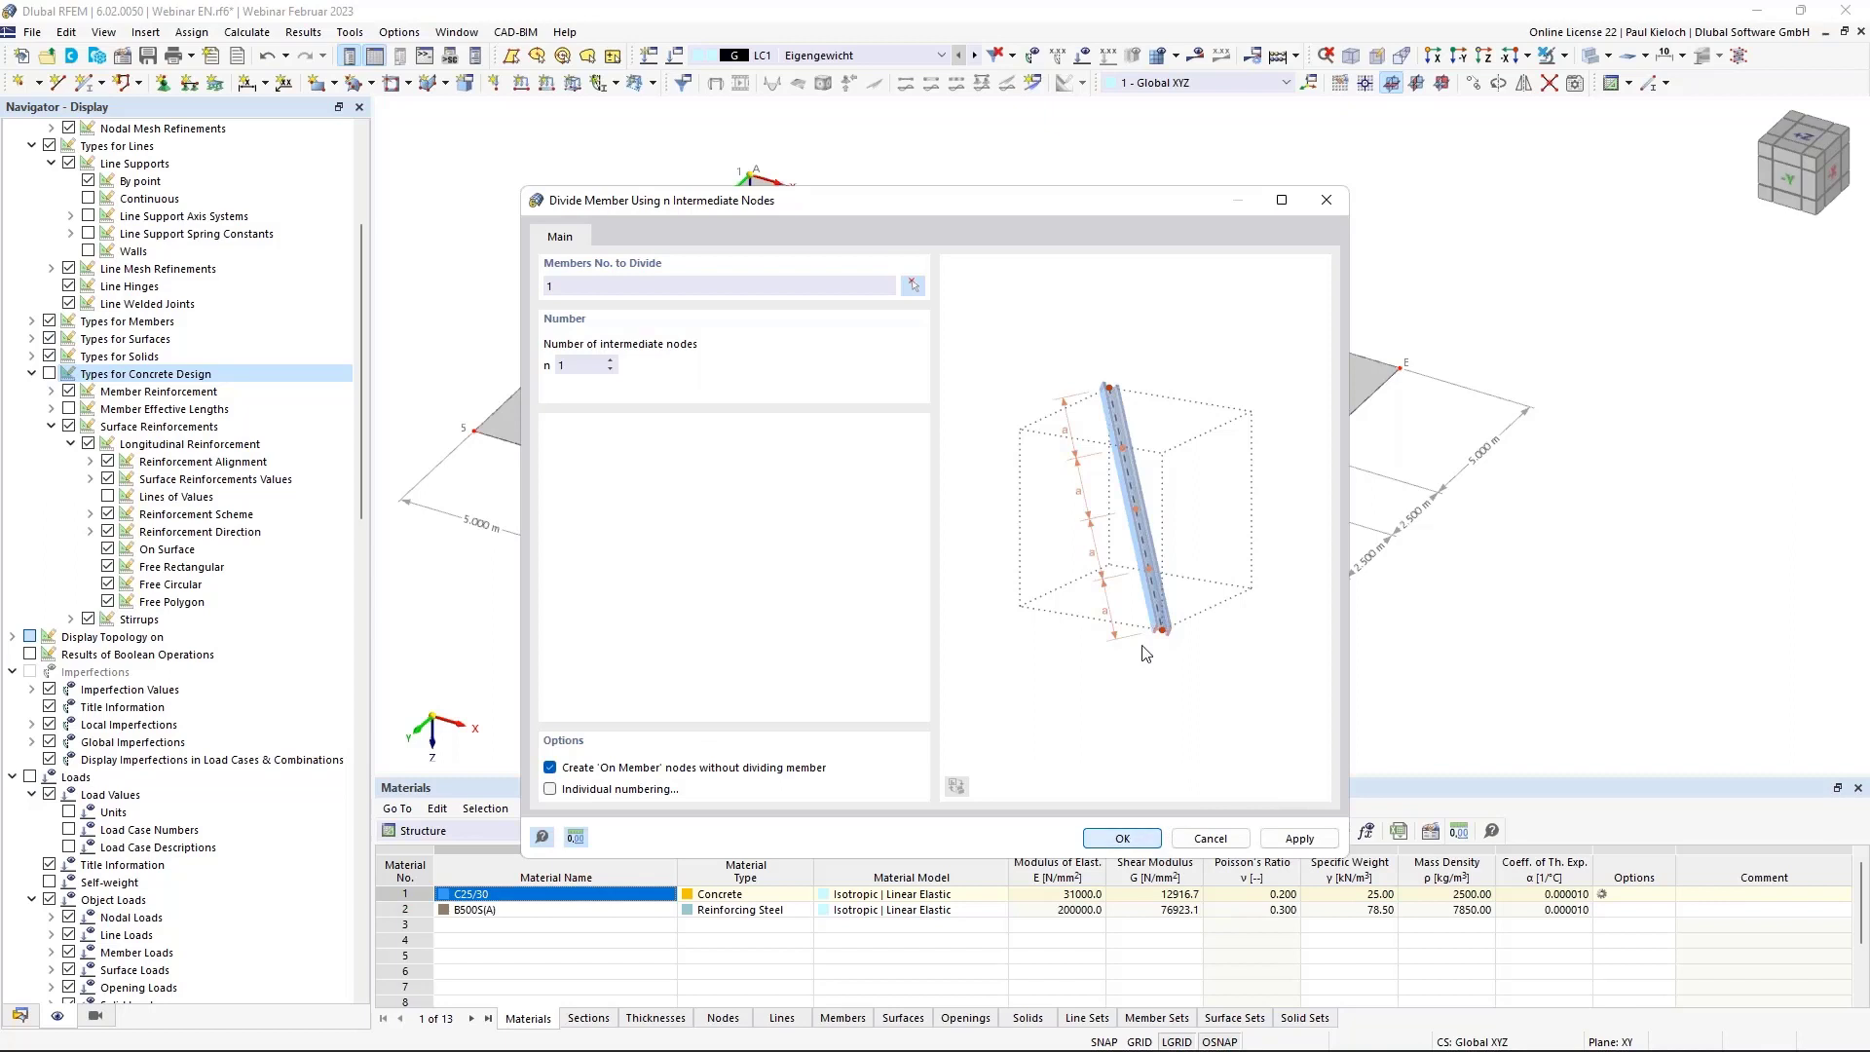
pyautogui.press('Return')
pyautogui.scroll(2, 1399, 539)
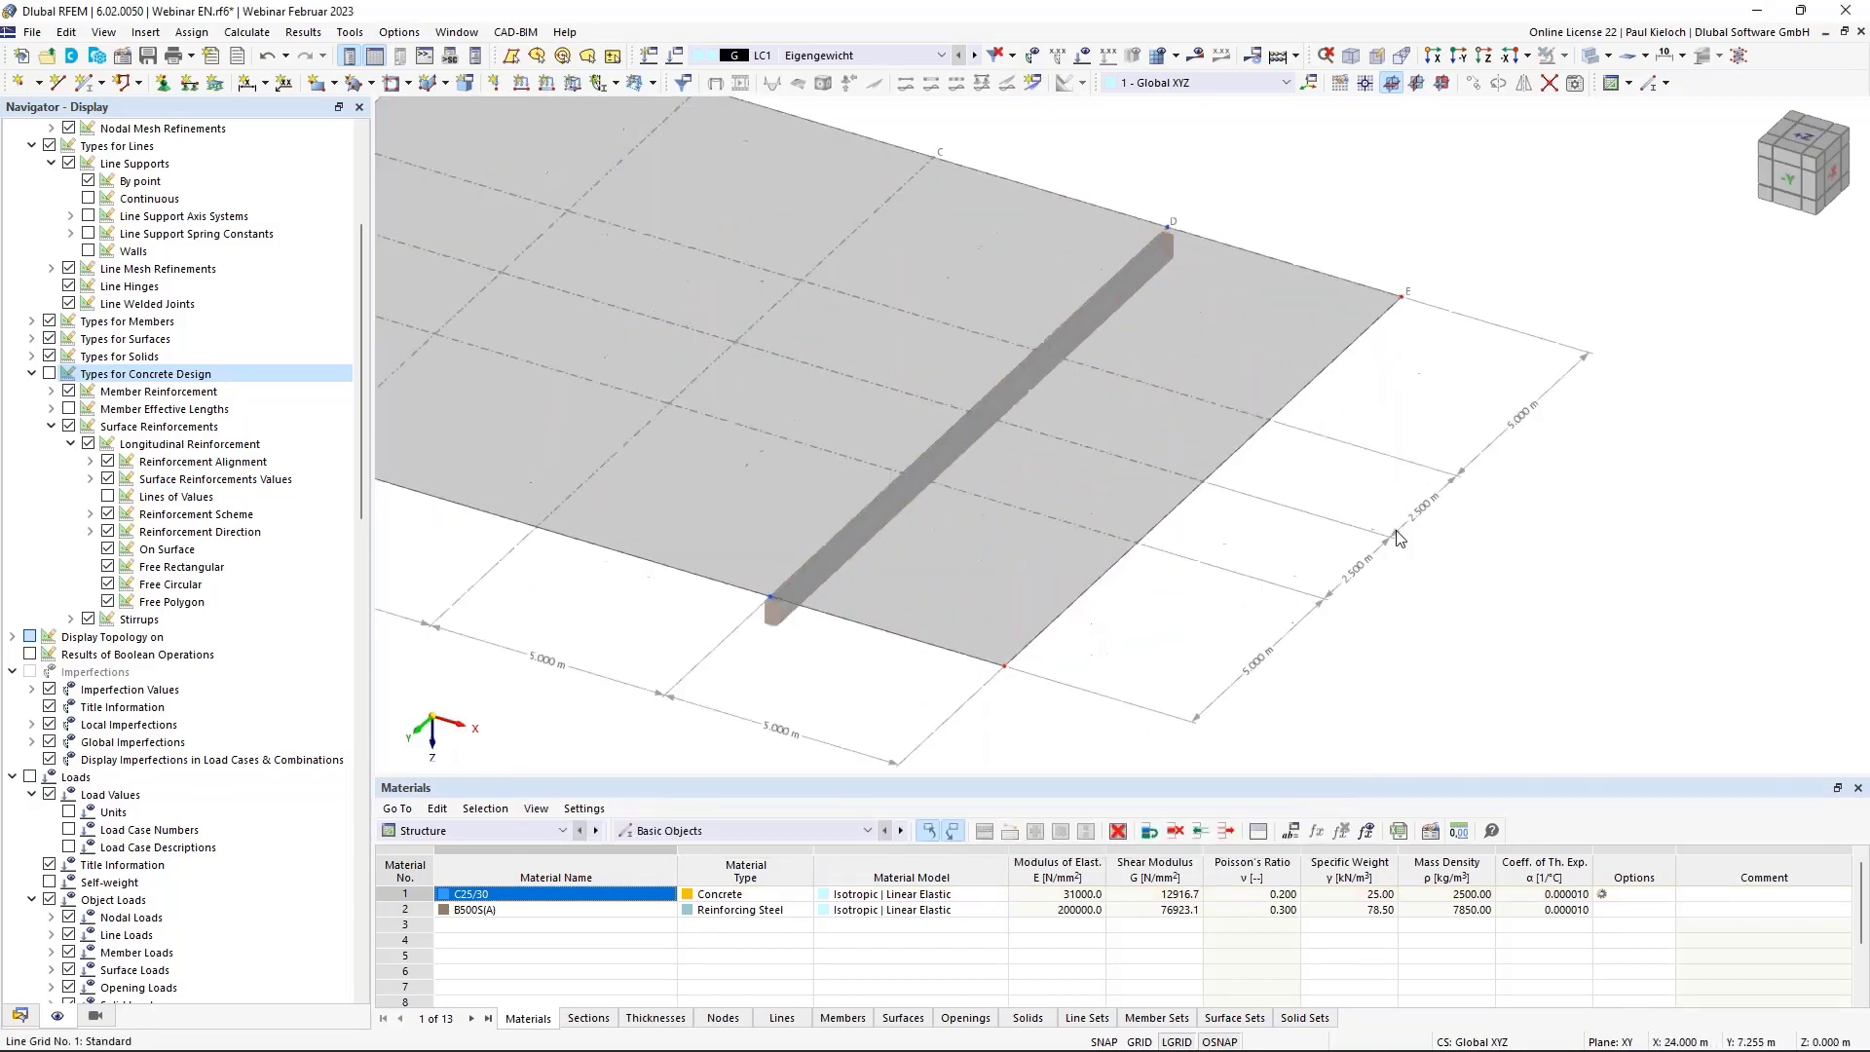
# Select the rib beam and reposition the view over the slab grid.
pyautogui.click(974, 442)
pyautogui.moveTo(1421, 399); pyautogui.dragTo(1541, 408, button='middle')
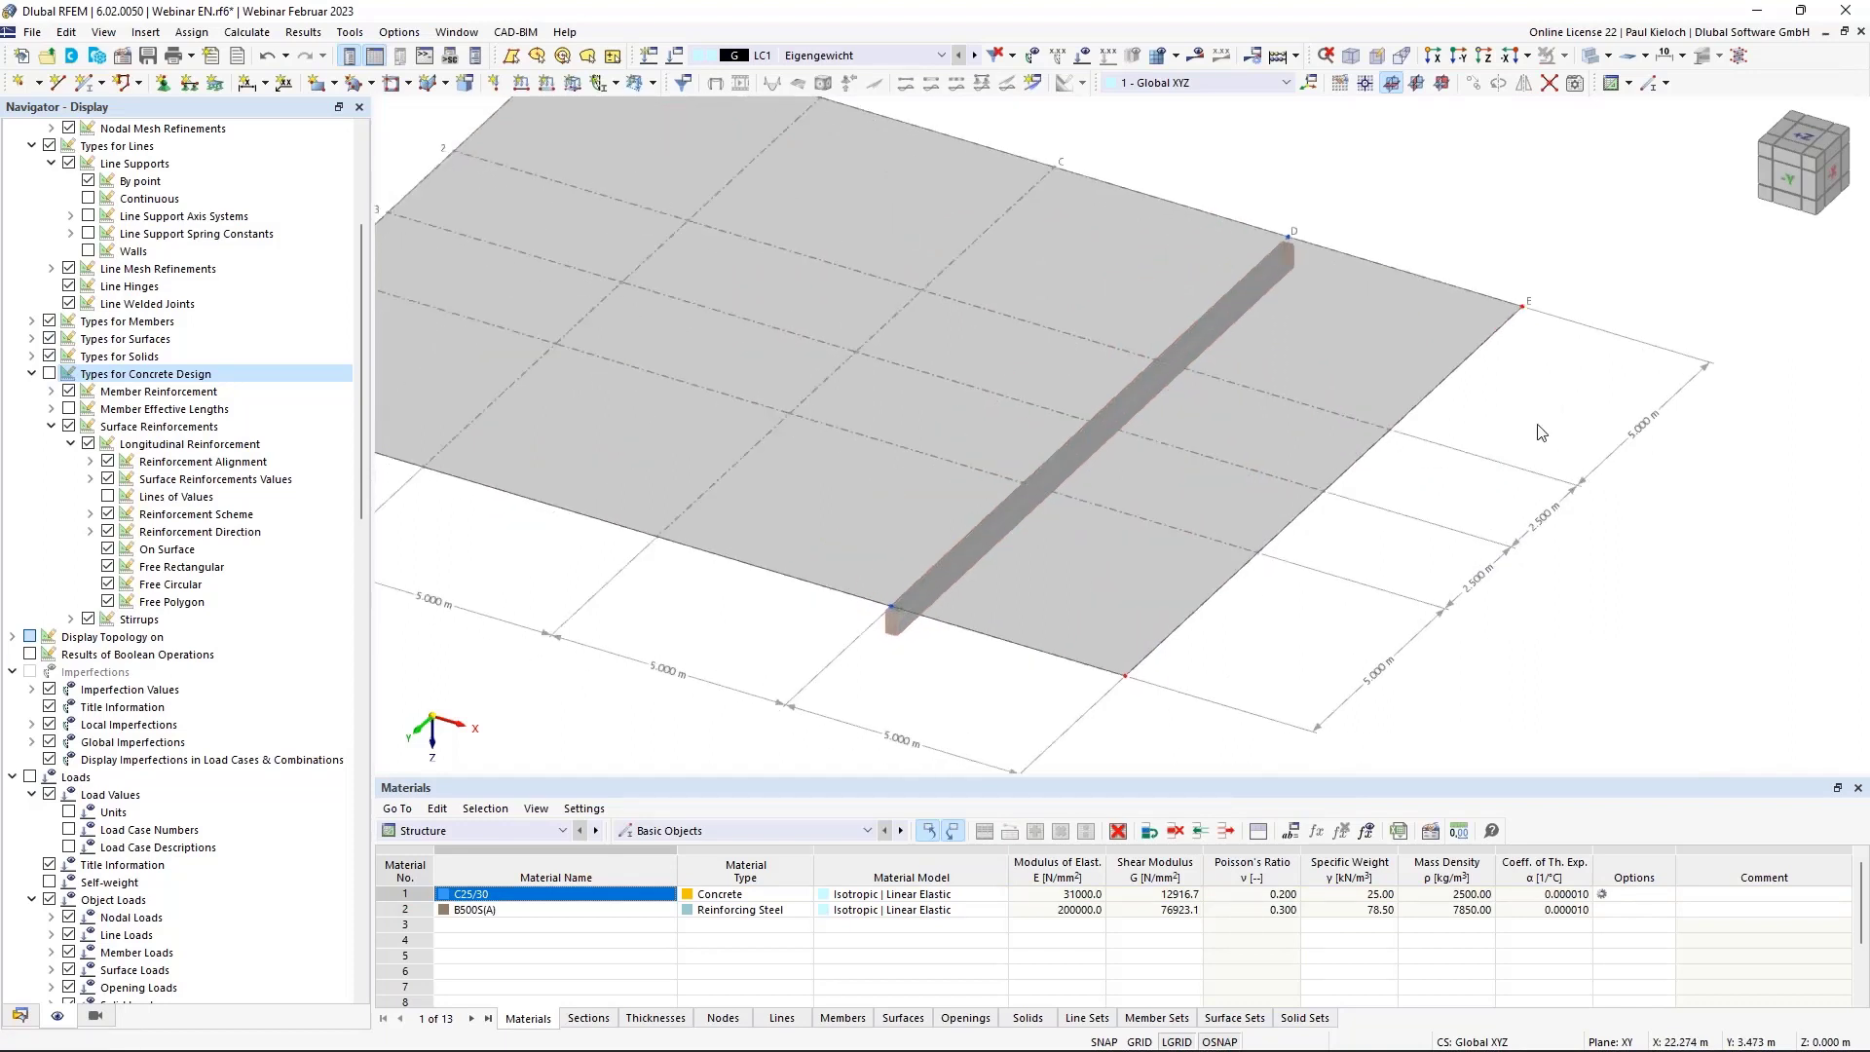
pyautogui.scroll(-1, 1538, 426)
pyautogui.moveTo(1500, 484); pyautogui.dragTo(1544, 486, button='middle')
pyautogui.keyDown('ctrl'); pyautogui.moveTo(1544, 486); pyautogui.dragTo(1583, 473, button='middle'); pyautogui.keyUp('ctrl')
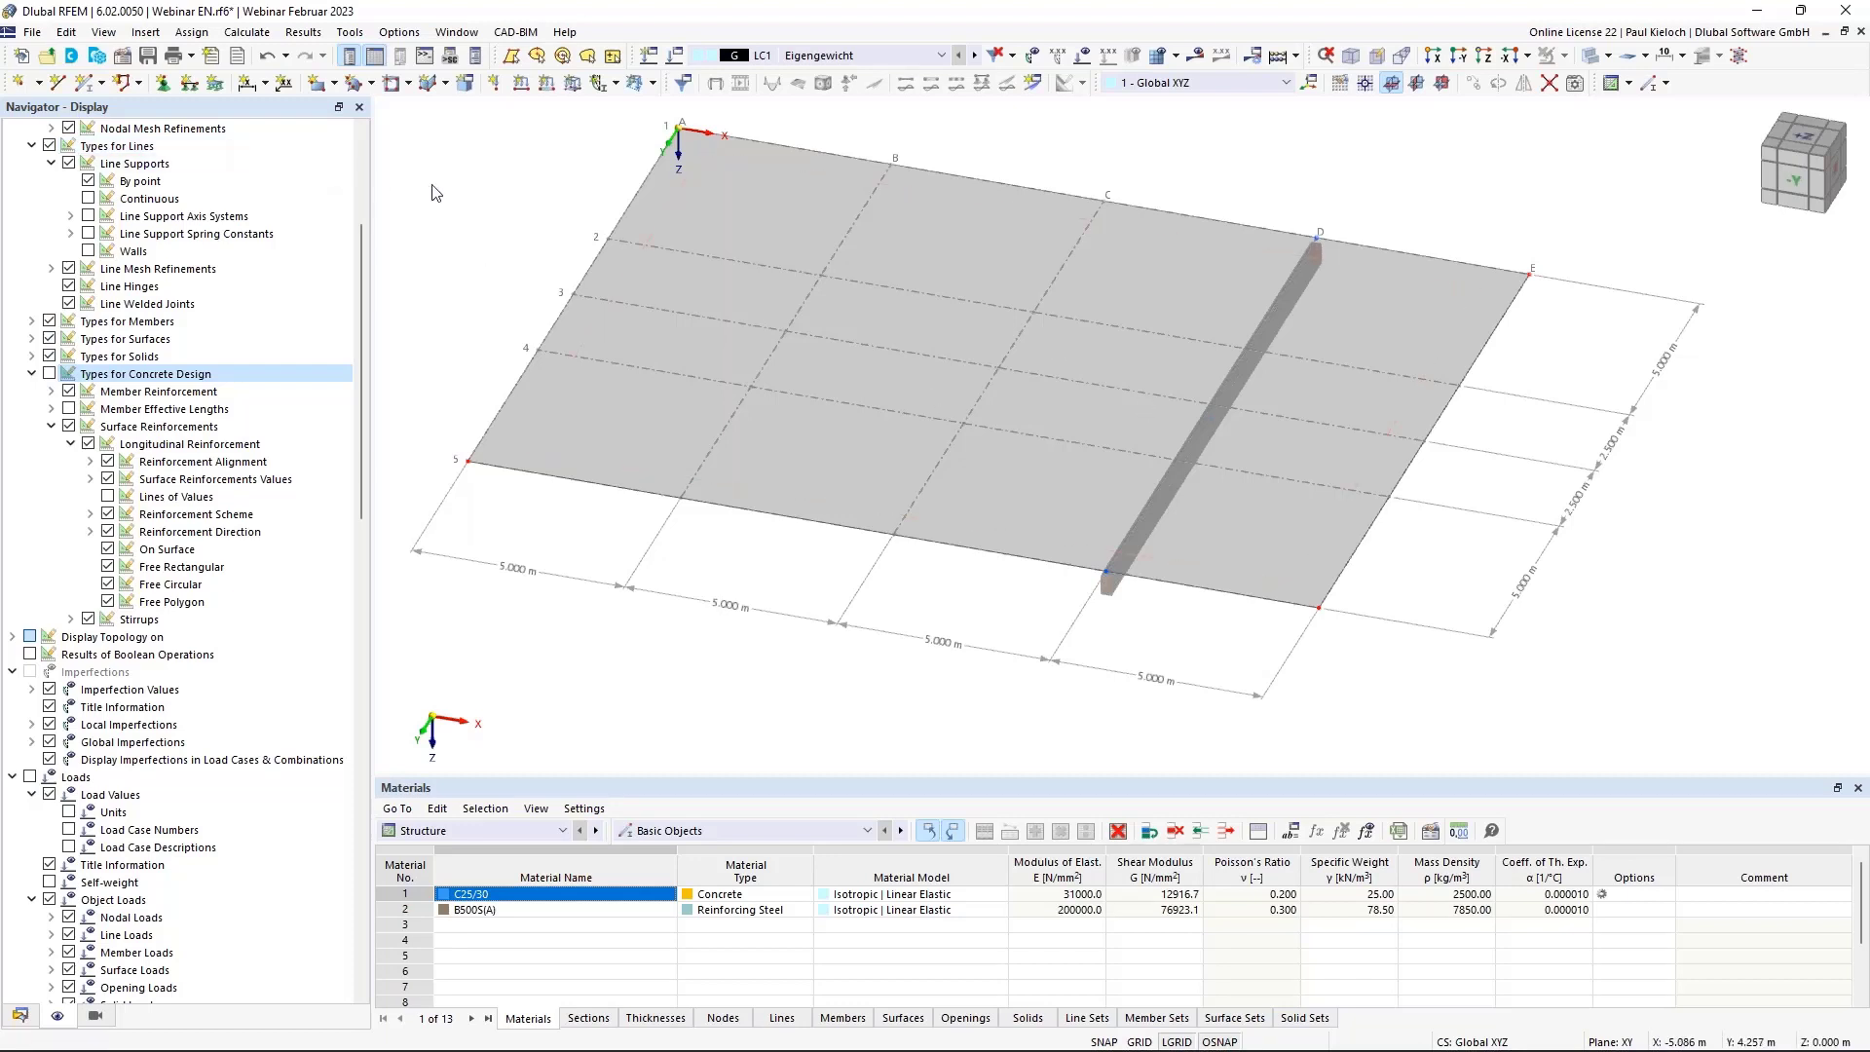
pyautogui.moveTo(462, 186); pyautogui.dragTo(530, 253, button='middle')
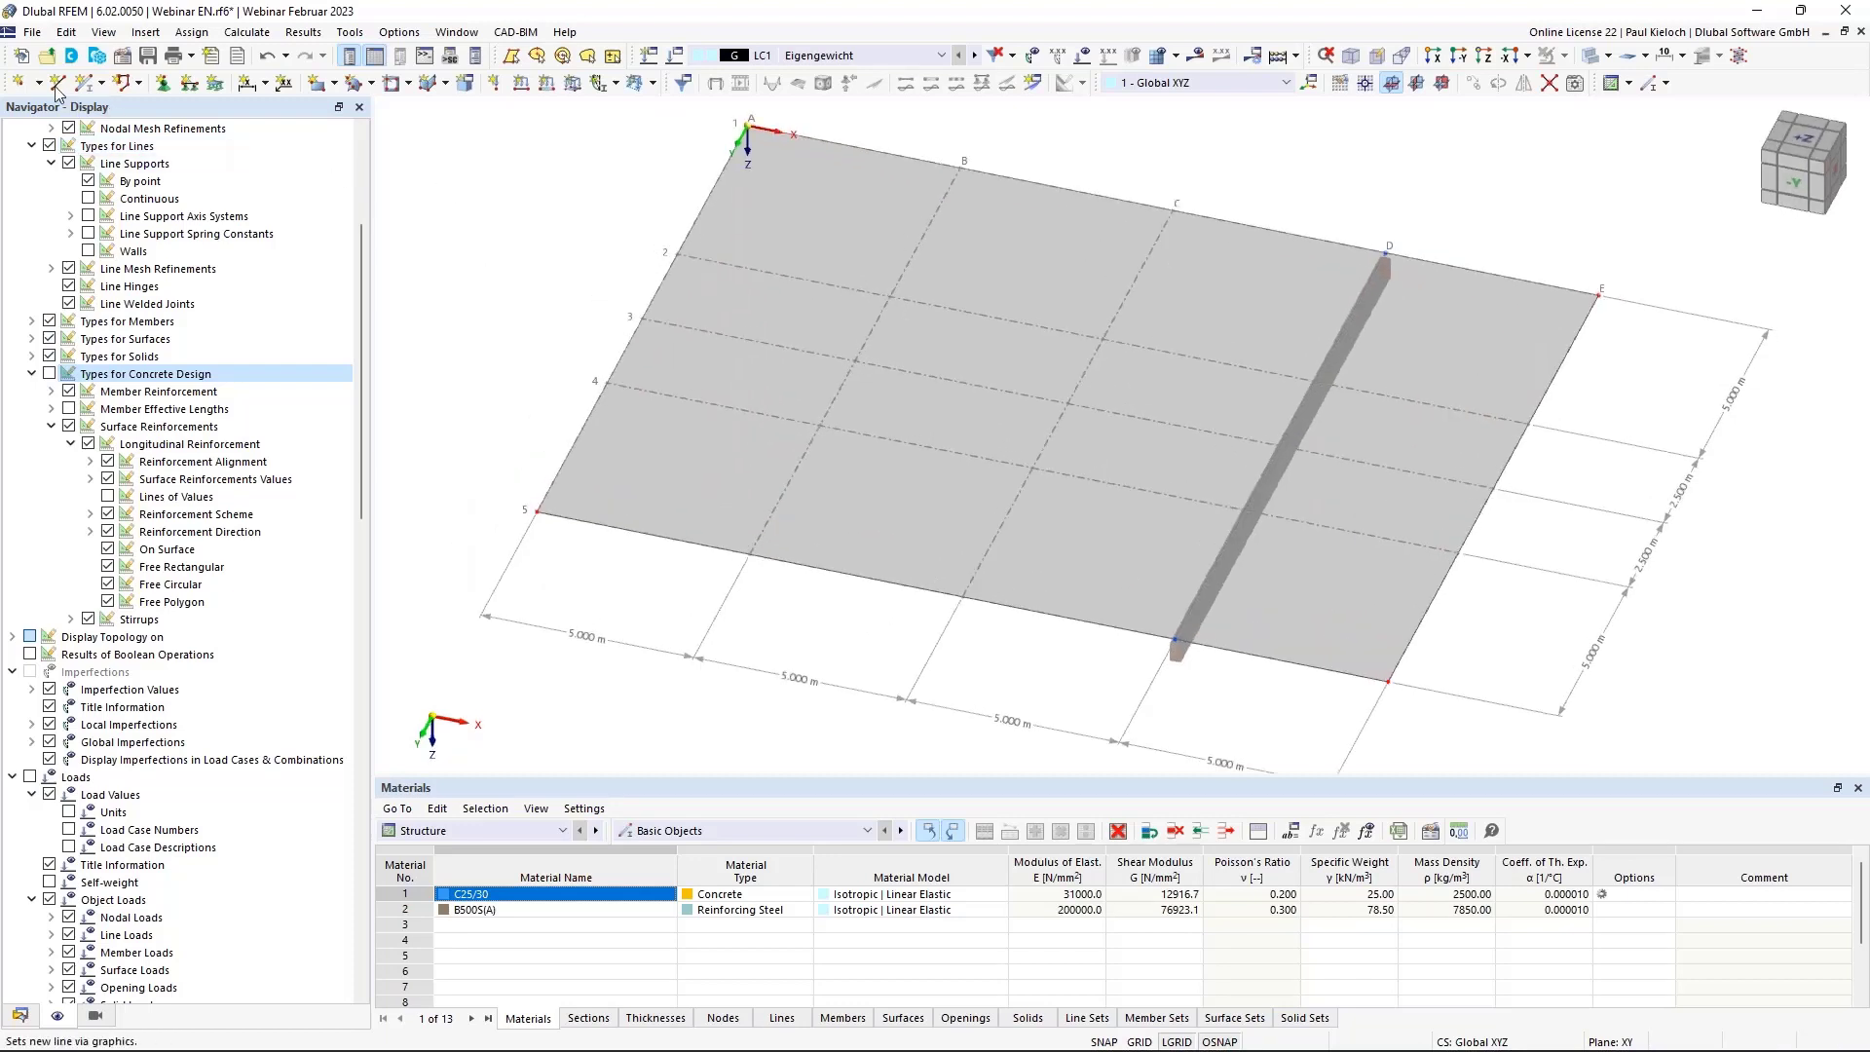
# Place four new nodes at interior grid intersections and switch the display to Wireframe Model.
pyautogui.click(19, 84)
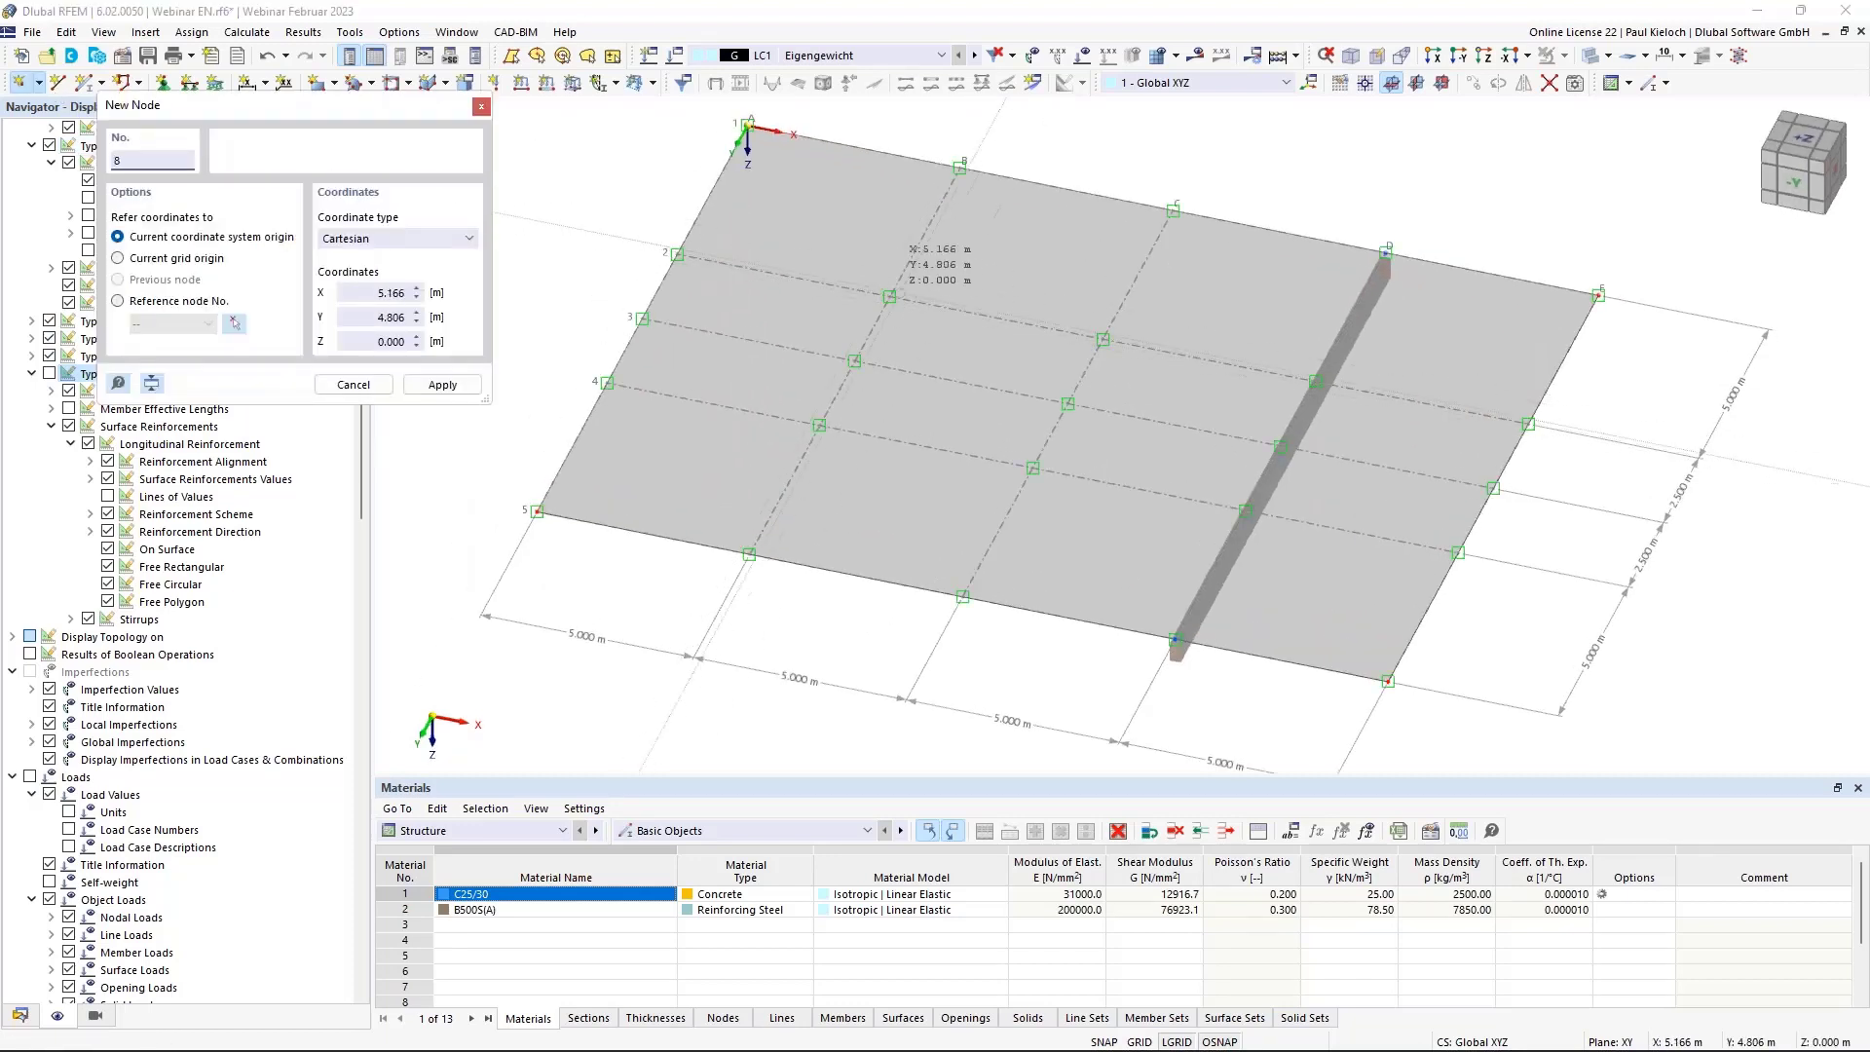
pyautogui.click(889, 295)
pyautogui.click(819, 426)
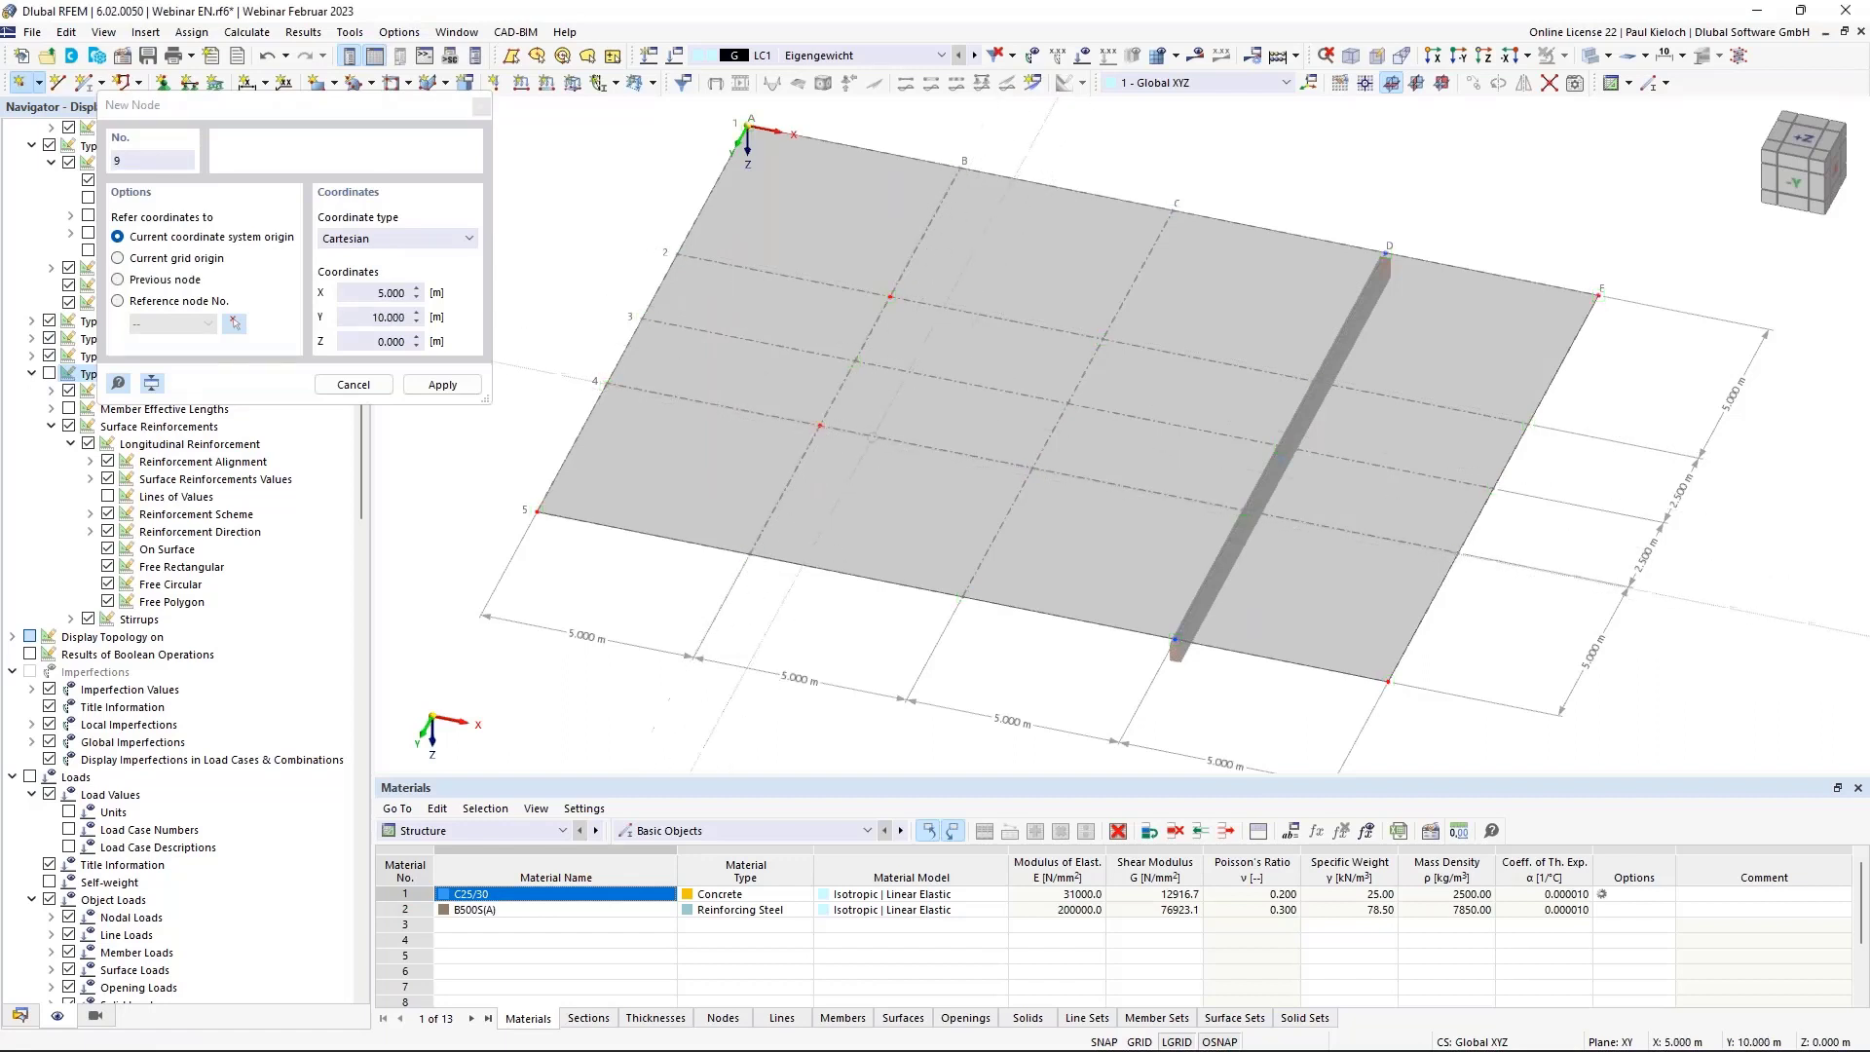
pyautogui.click(1103, 339)
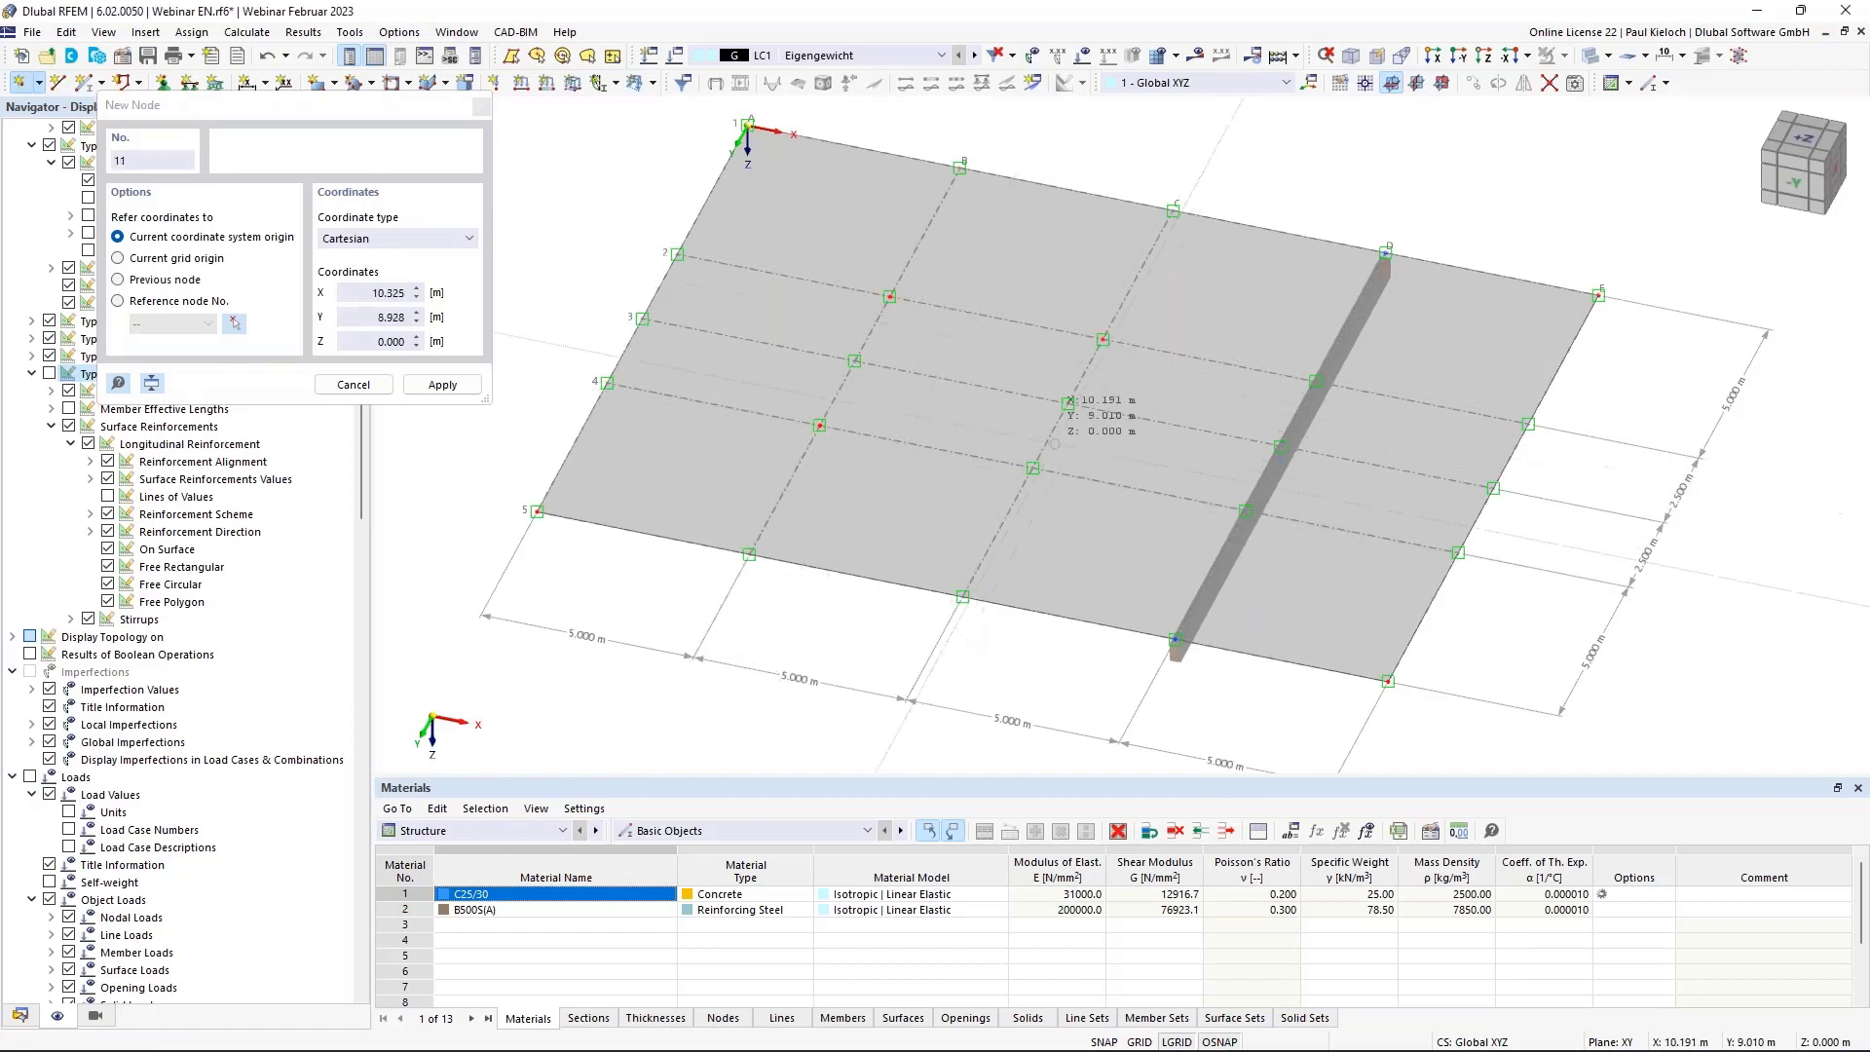
pyautogui.click(1033, 469)
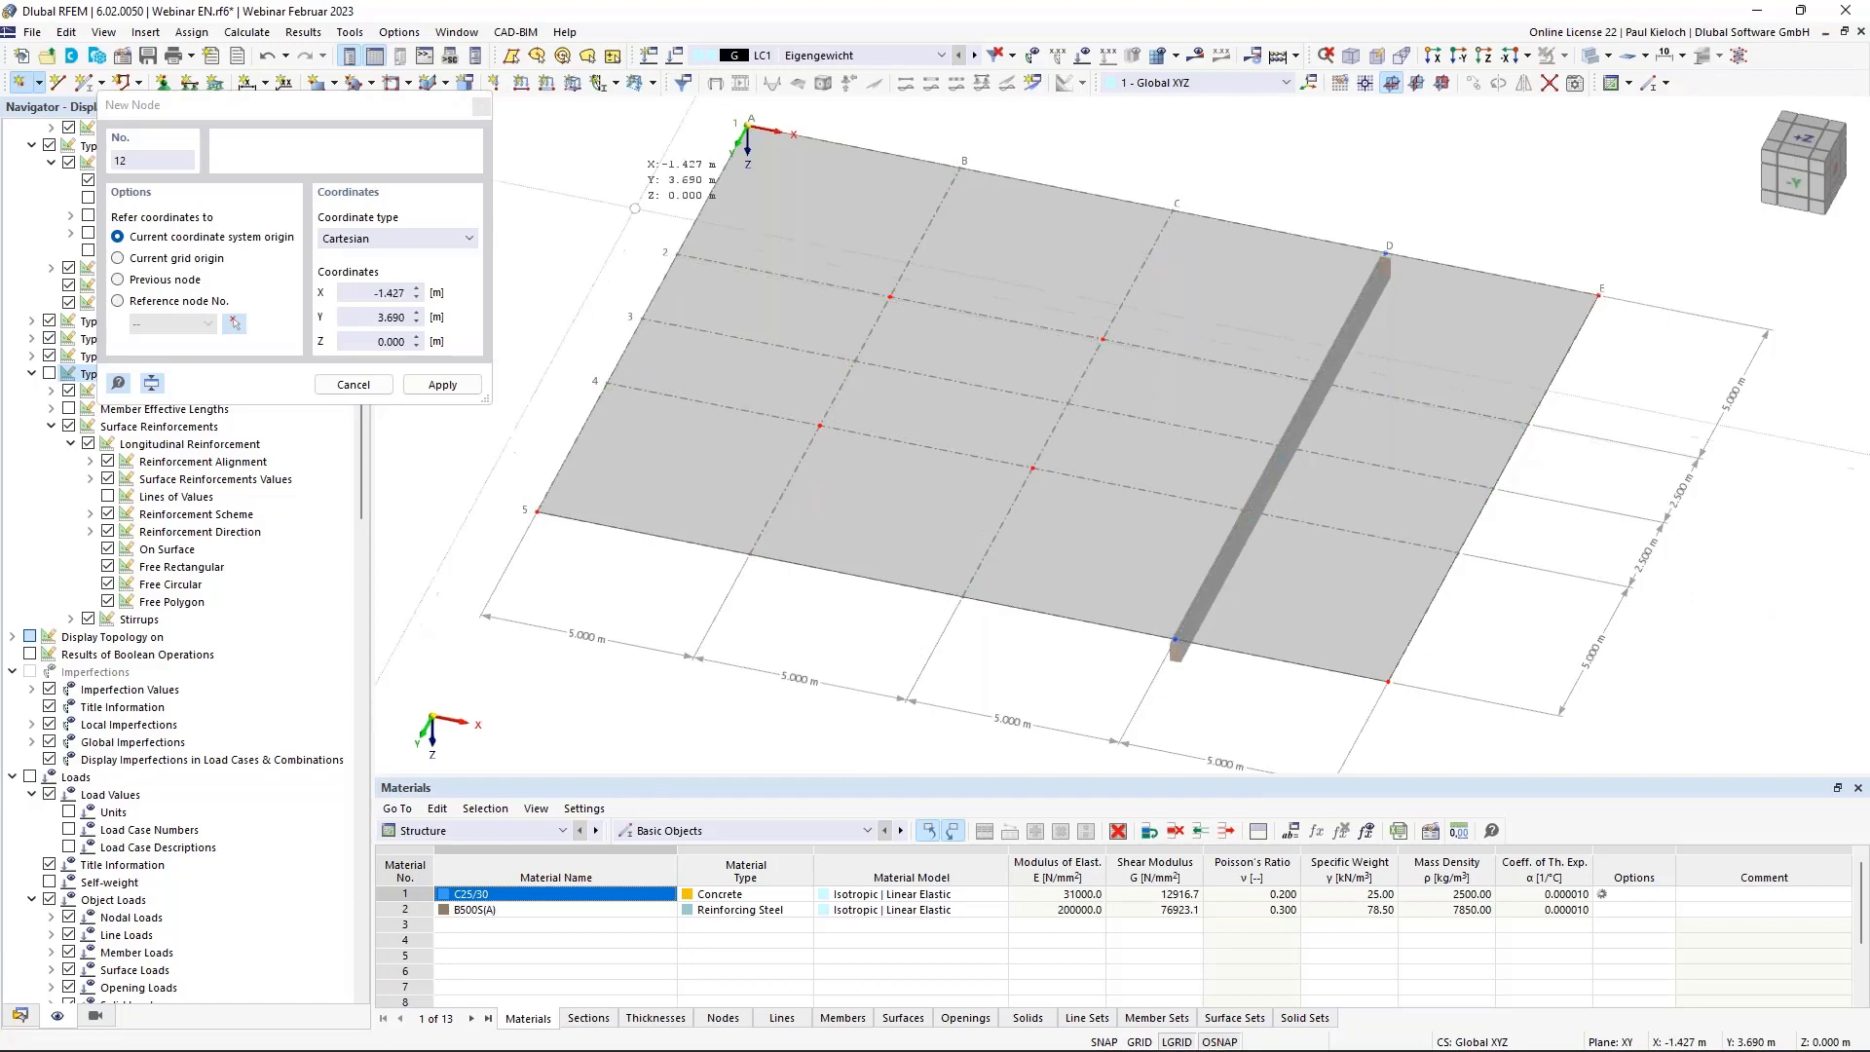
pyautogui.press('Escape')
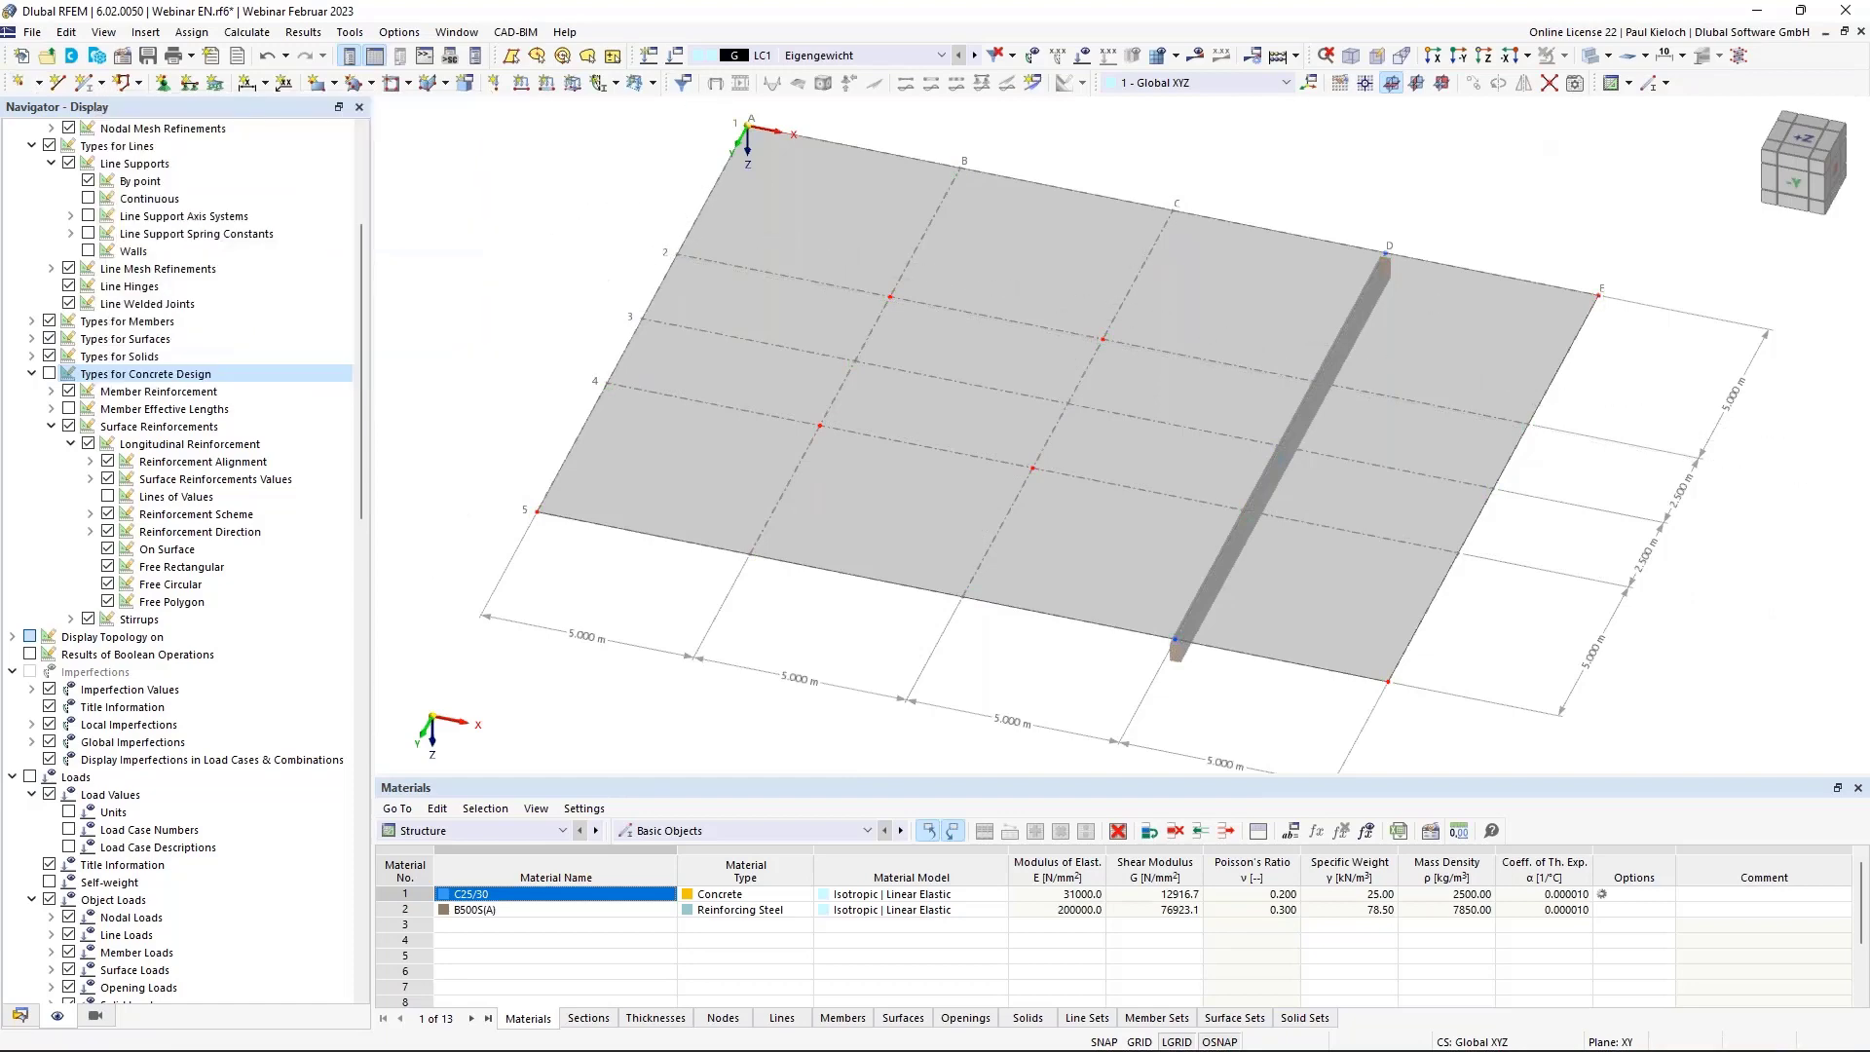
pyautogui.click(1607, 56)
pyautogui.click(1621, 85)
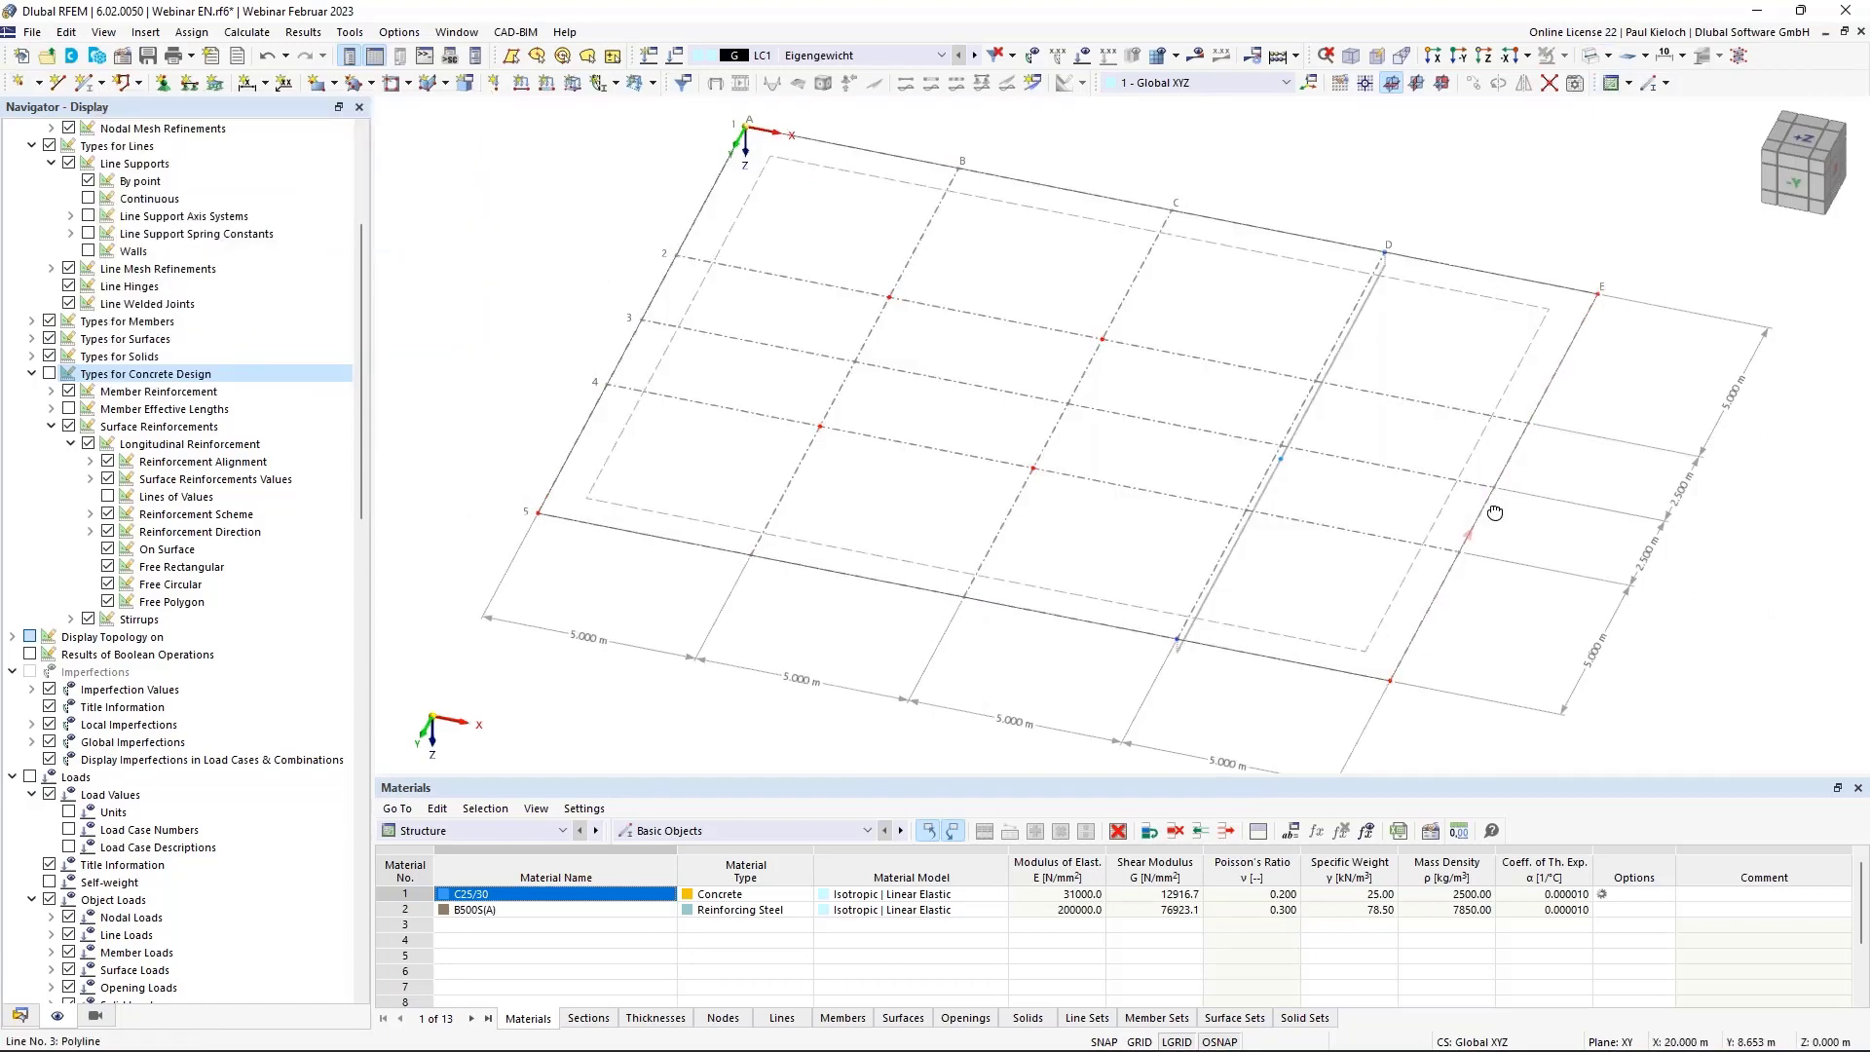
# Window-select the grid nodes across the slab.
pyautogui.keyDown('ctrl'); pyautogui.moveTo(1393, 477); pyautogui.dragTo(720, 288, button='middle'); pyautogui.keyUp('ctrl')
pyautogui.moveTo(779, 278); pyautogui.dragTo(1373, 536)
pyautogui.keyDown('ctrl'); pyautogui.moveTo(1381, 518); pyautogui.dragTo(1315, 465, button='middle'); pyautogui.keyUp('ctrl')
# Set up a 3 m Z copy with step links joining nodes by a new template member.
pyautogui.click(1474, 82)
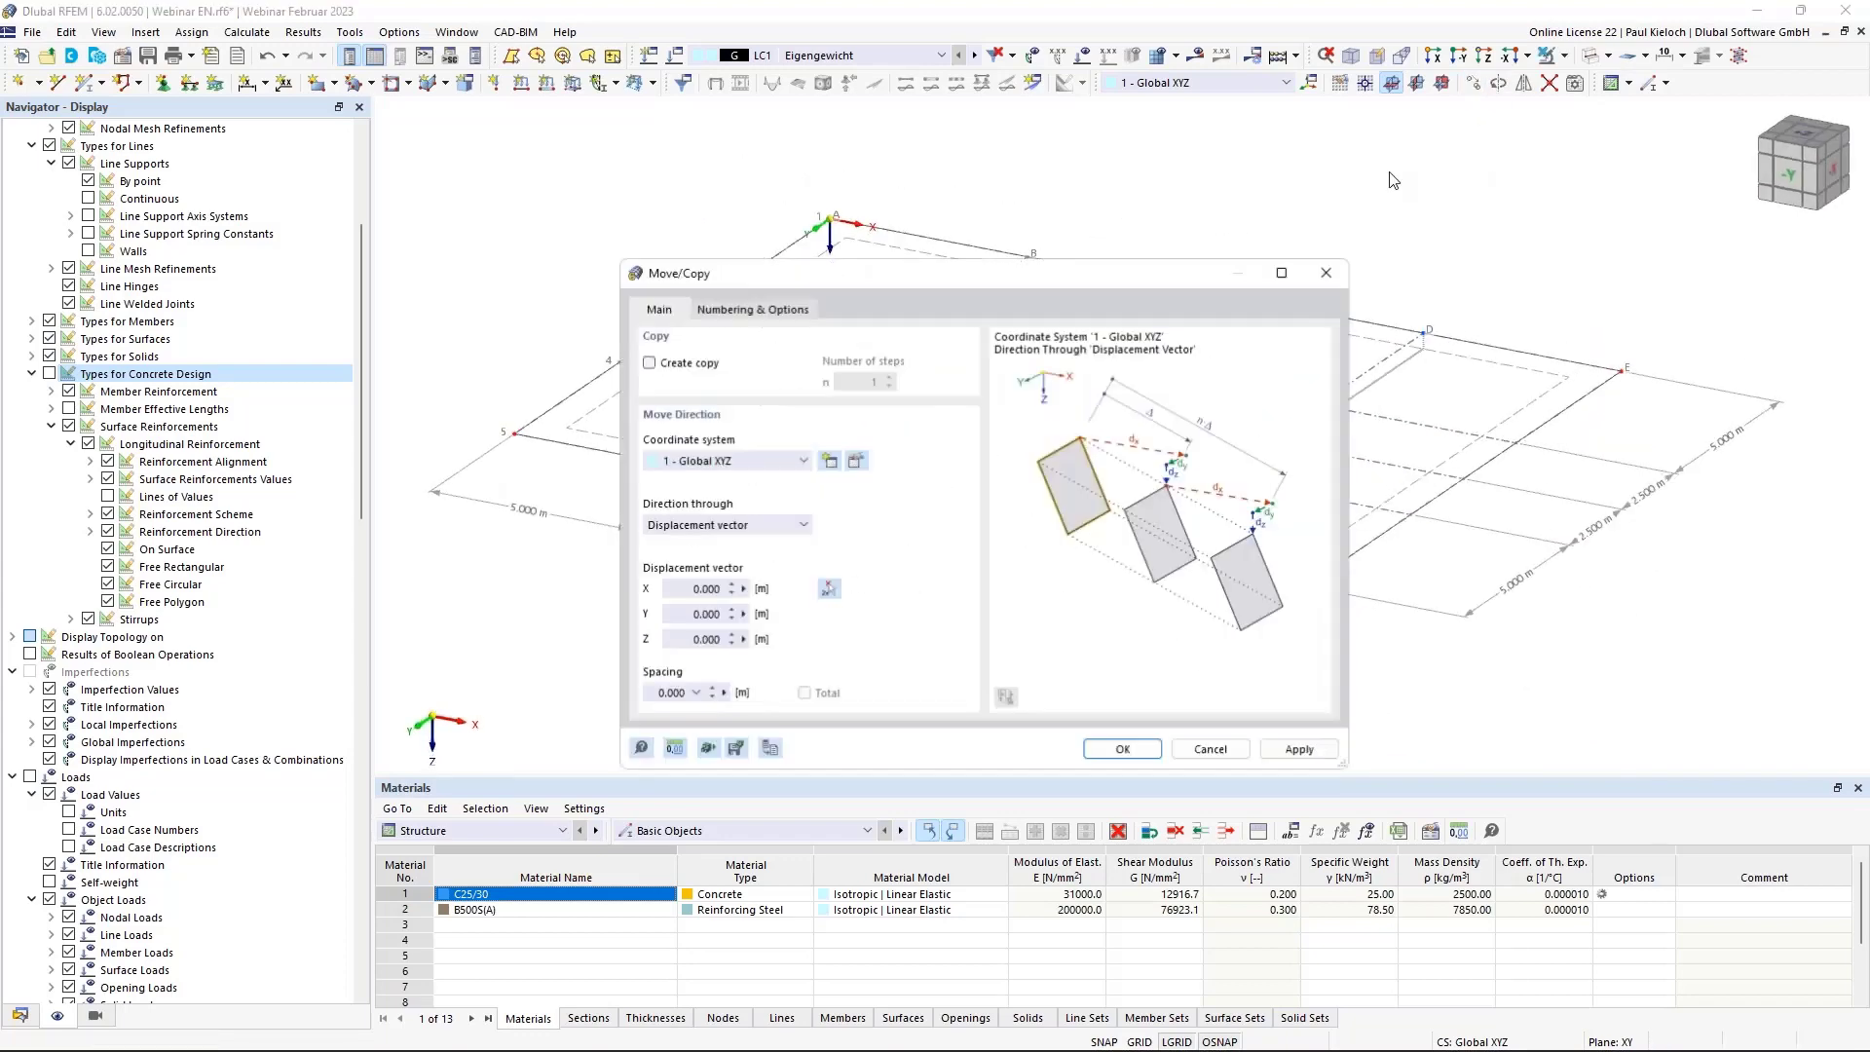
pyautogui.click(706, 638)
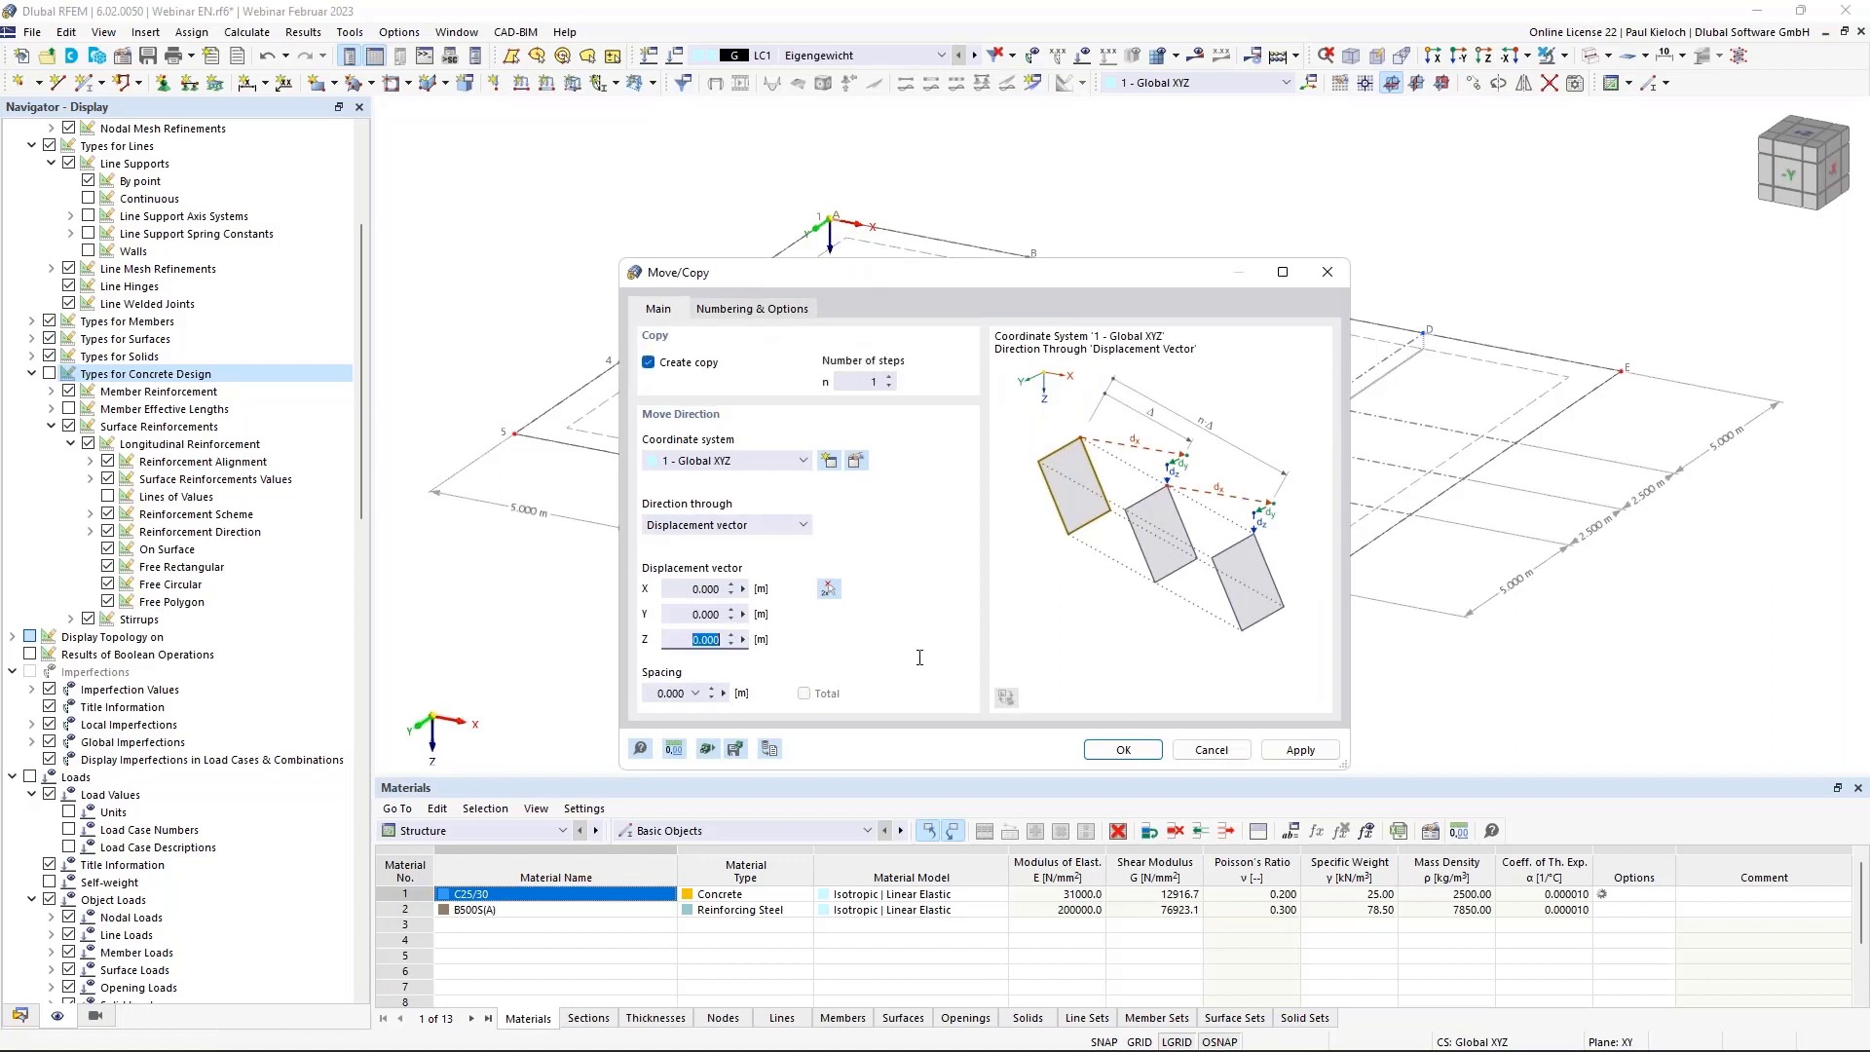
pyautogui.write('3')
pyautogui.click(694, 614)
pyautogui.click(739, 311)
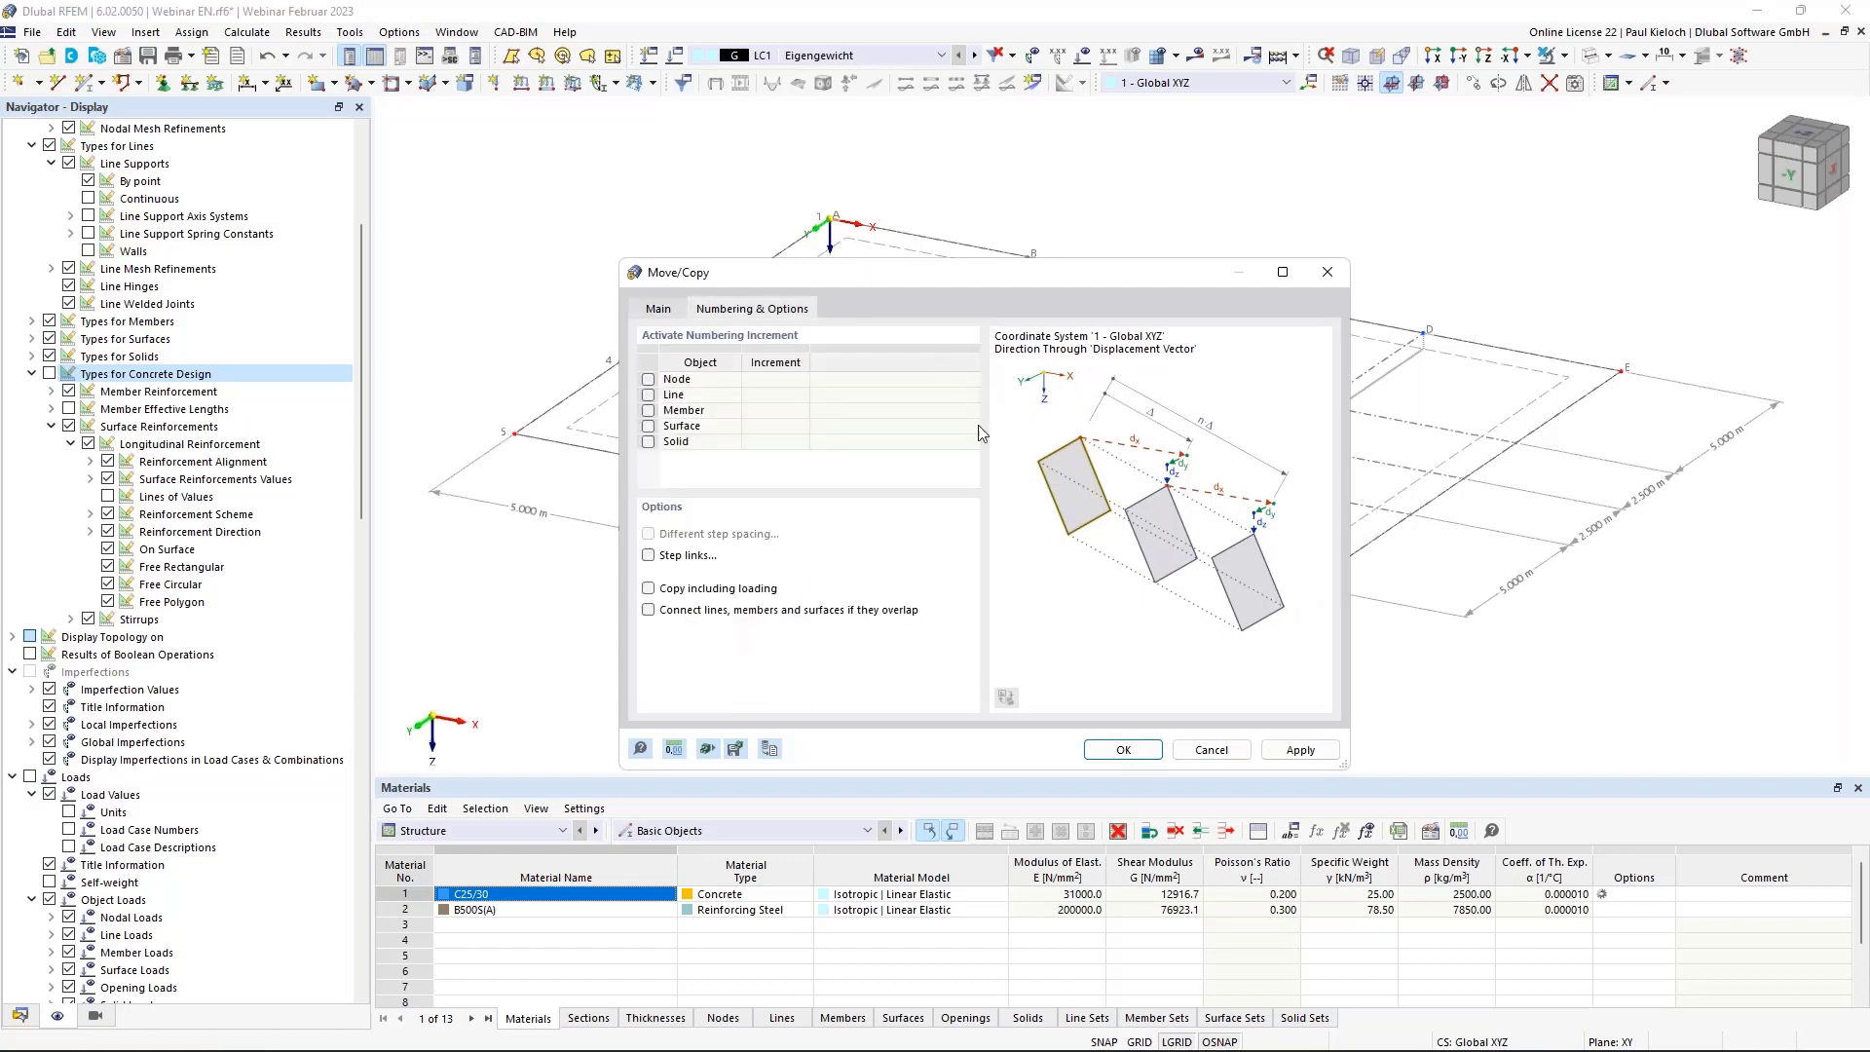
pyautogui.click(666, 557)
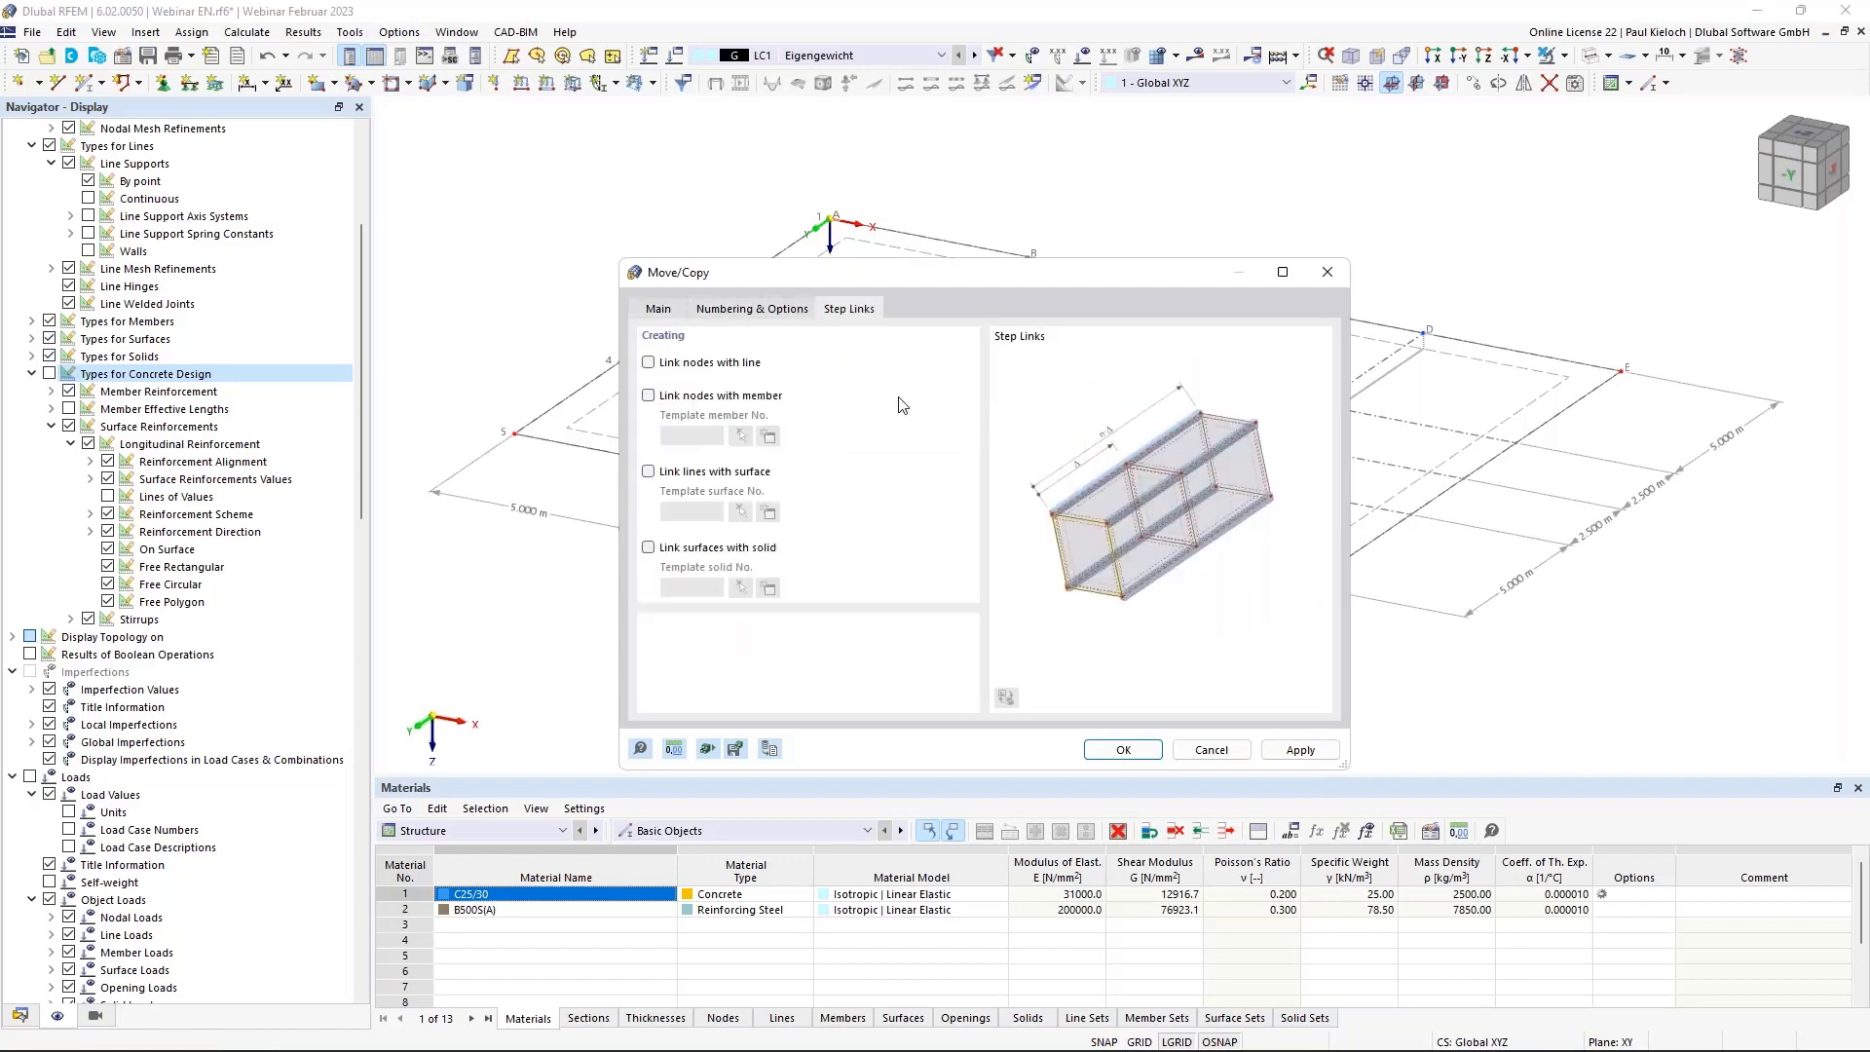
pyautogui.click(774, 399)
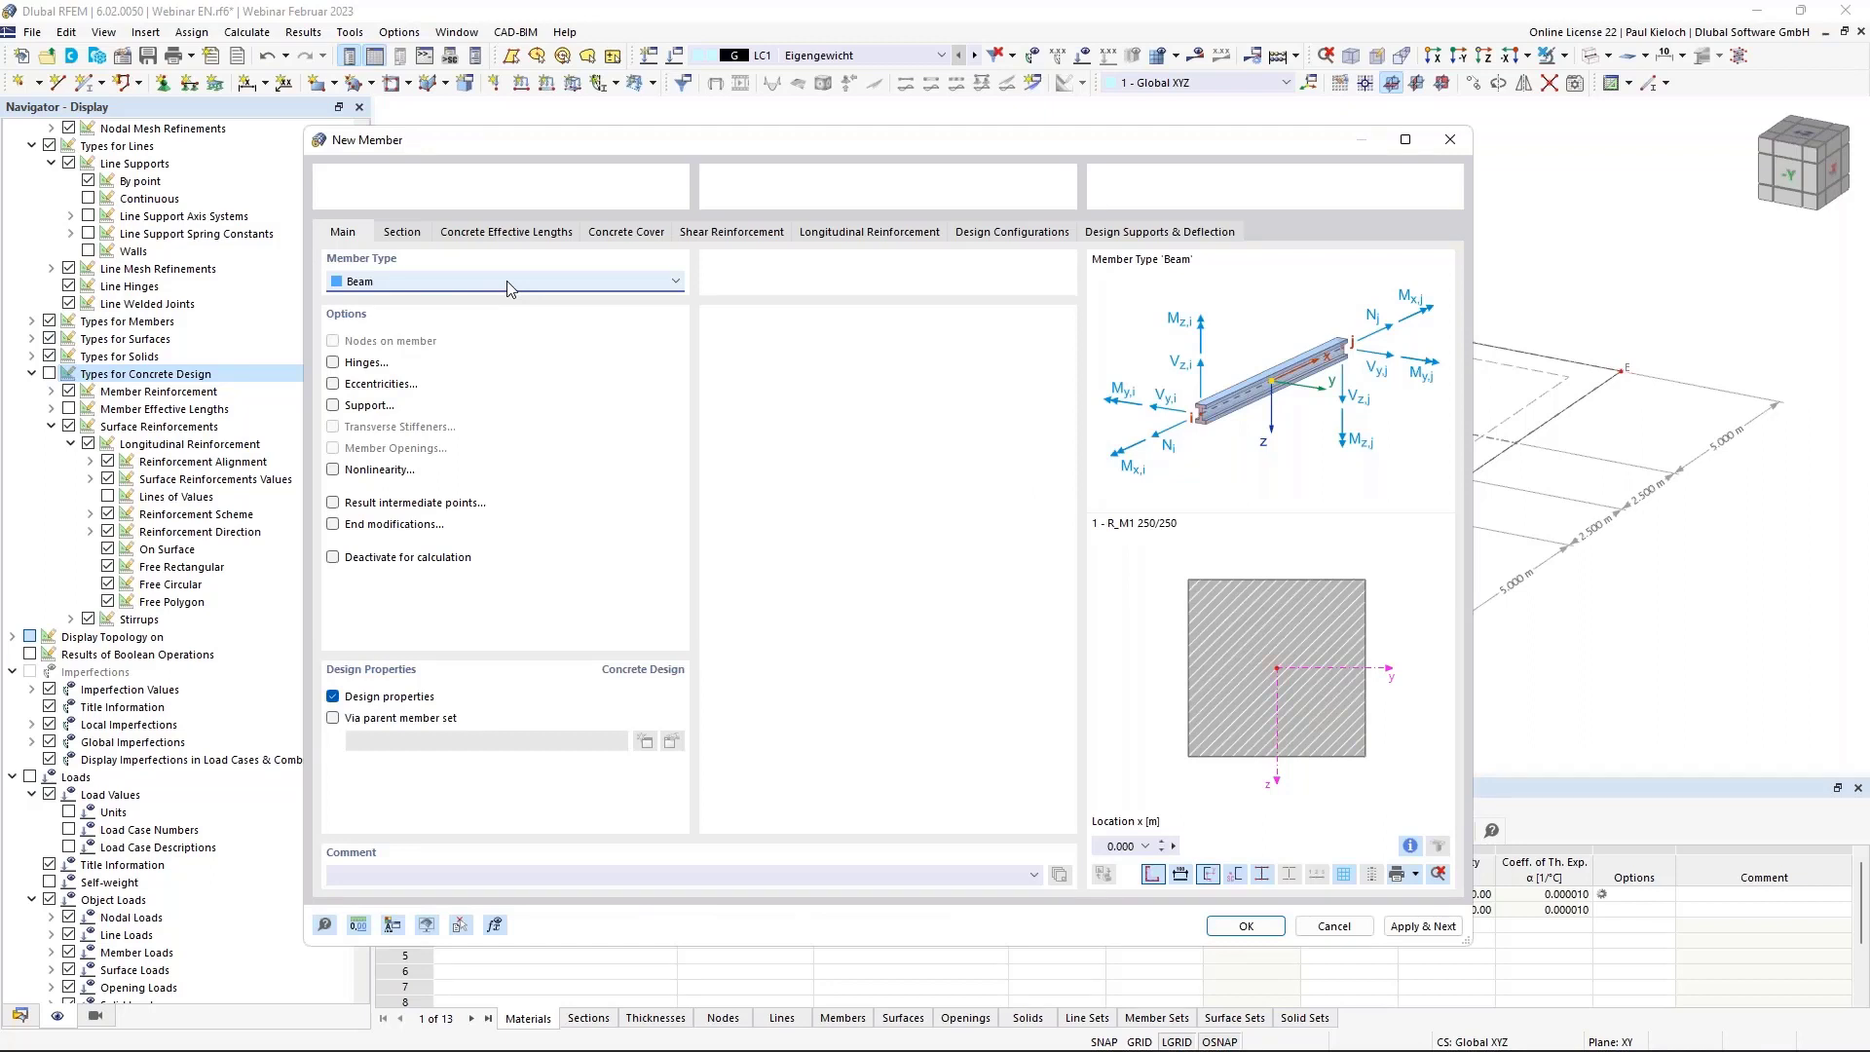
# Make the template member a Truss and start new effective lengths braced about y.
pyautogui.click(507, 281)
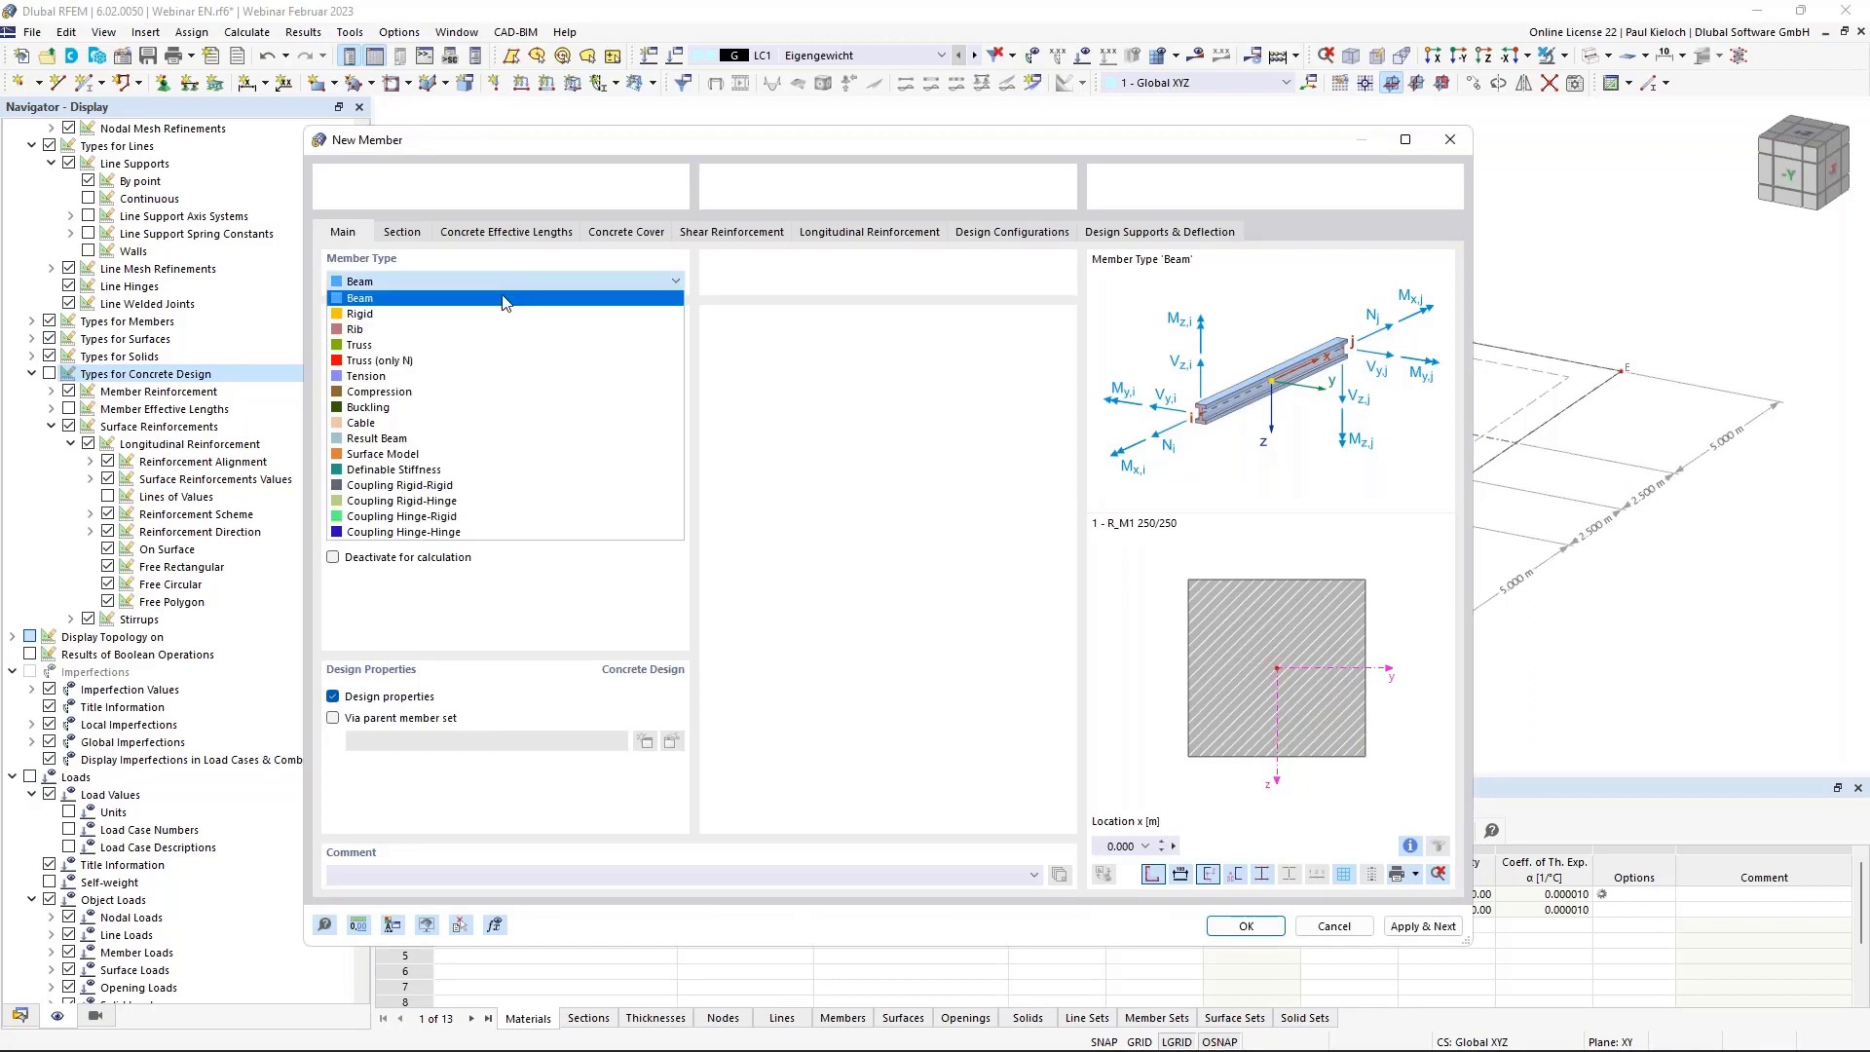
pyautogui.click(482, 347)
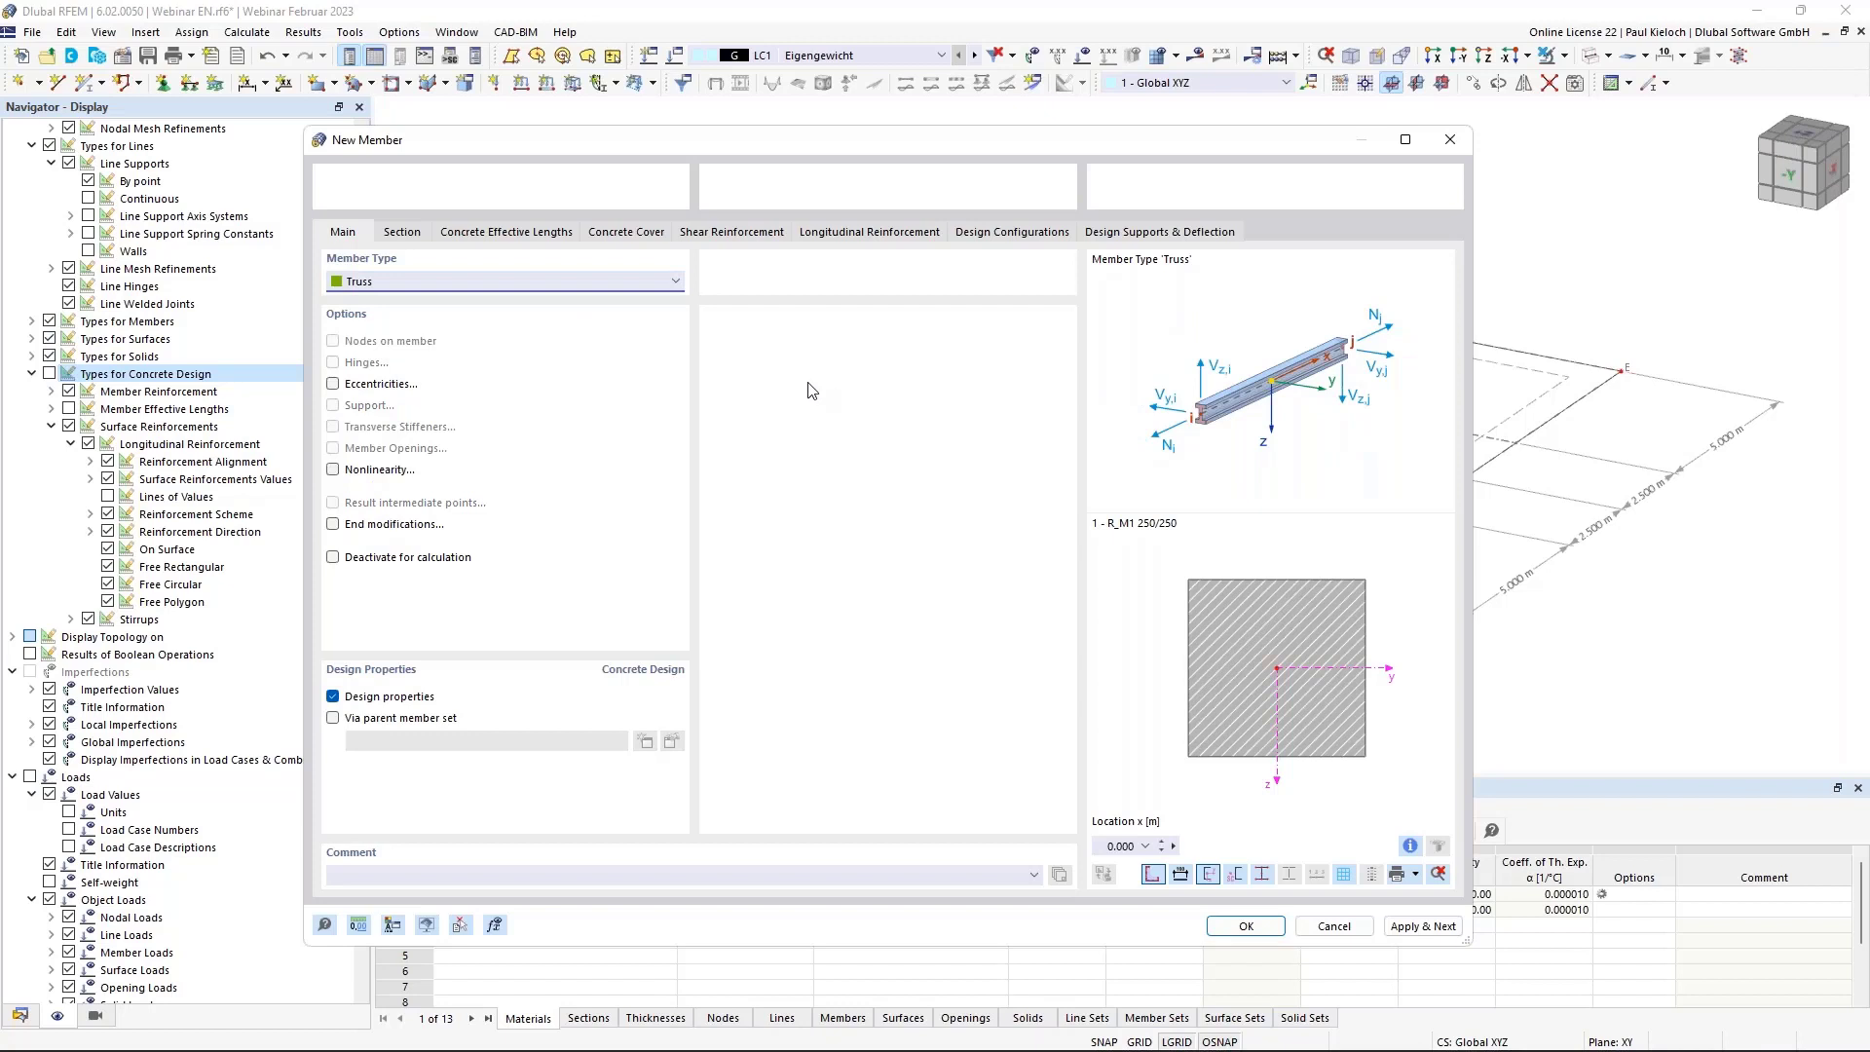
pyautogui.click(403, 234)
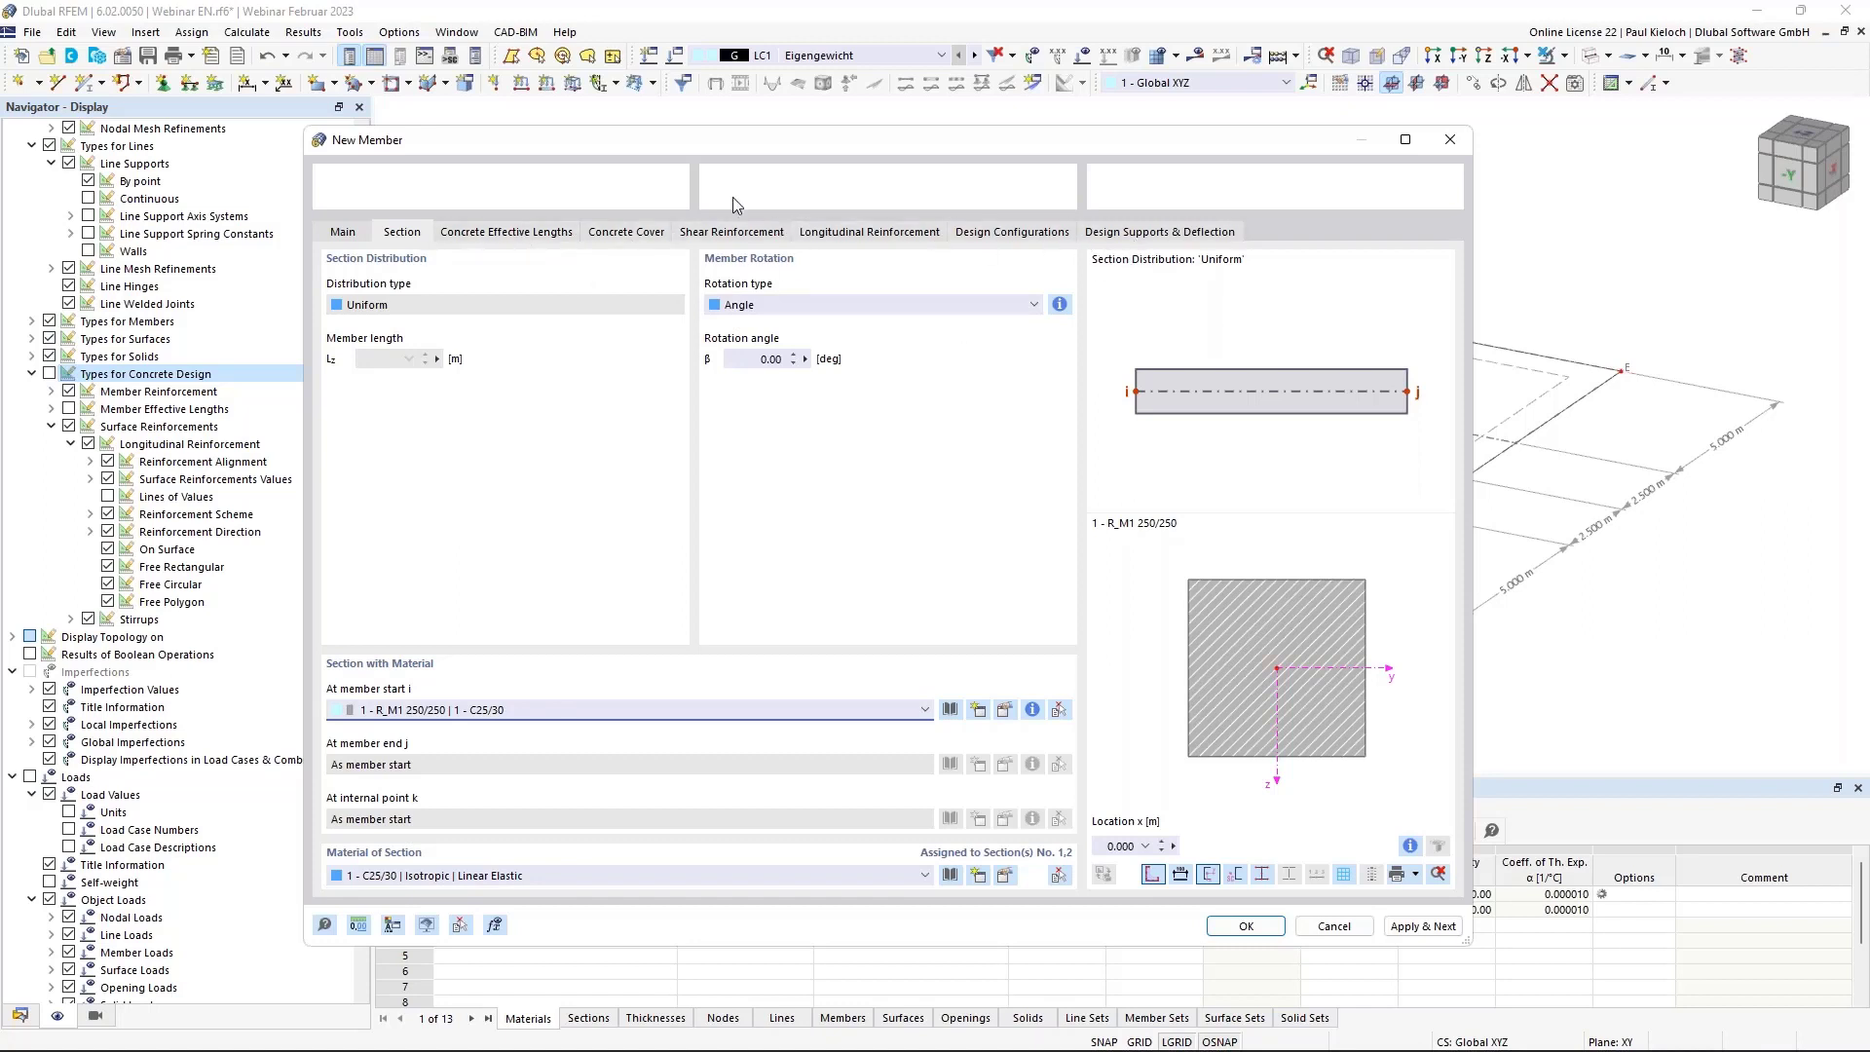
pyautogui.click(475, 235)
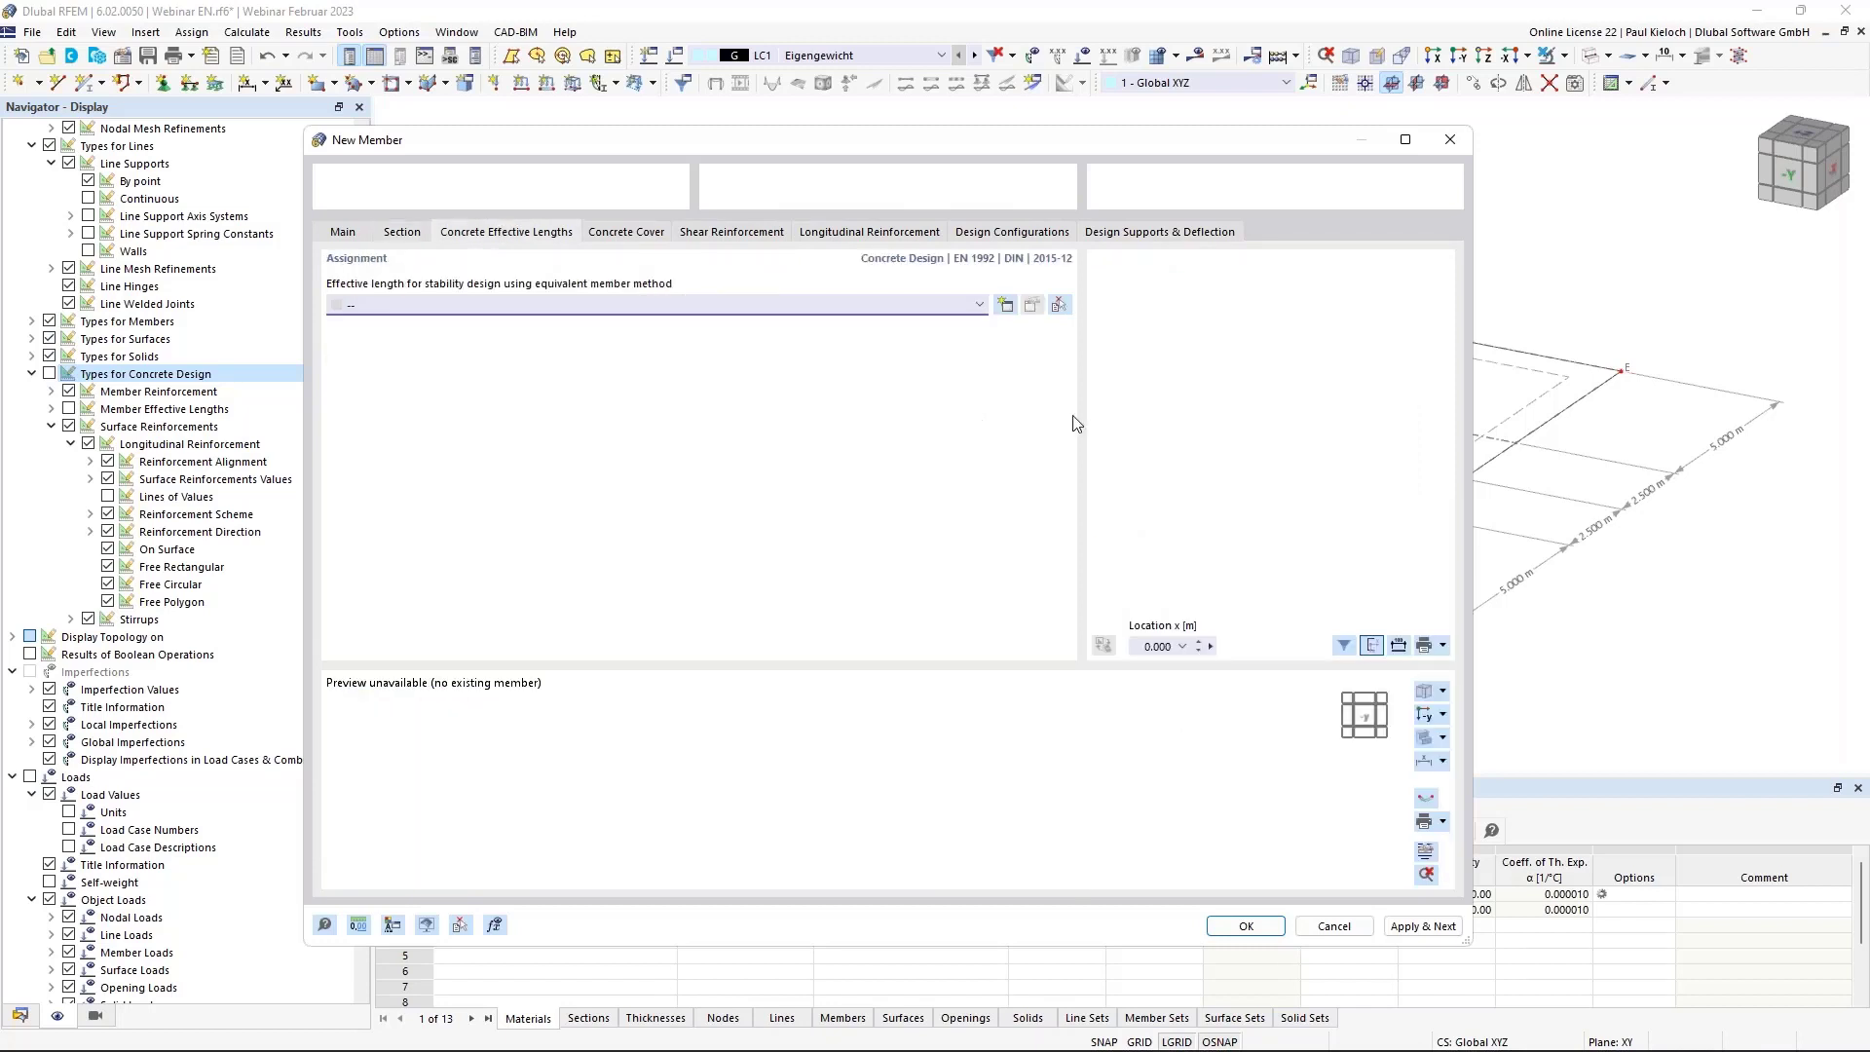
pyautogui.click(1006, 306)
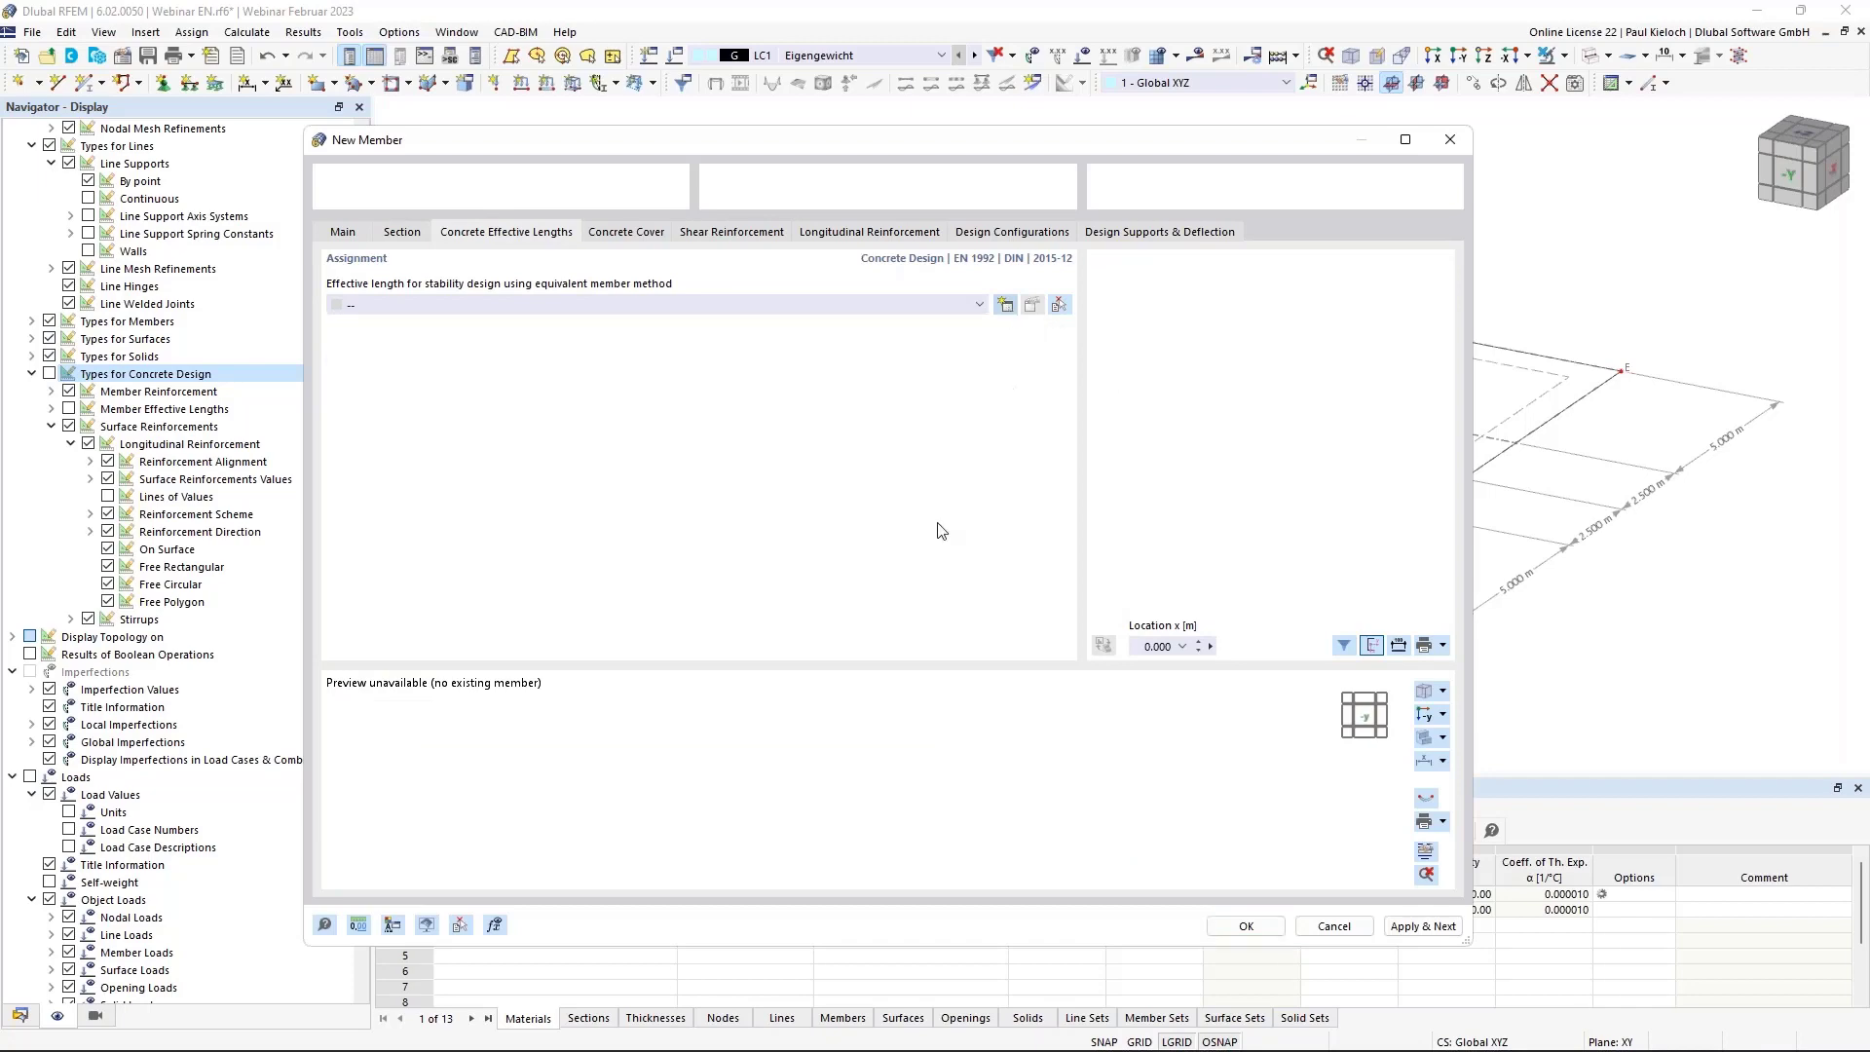
pyautogui.click(578, 327)
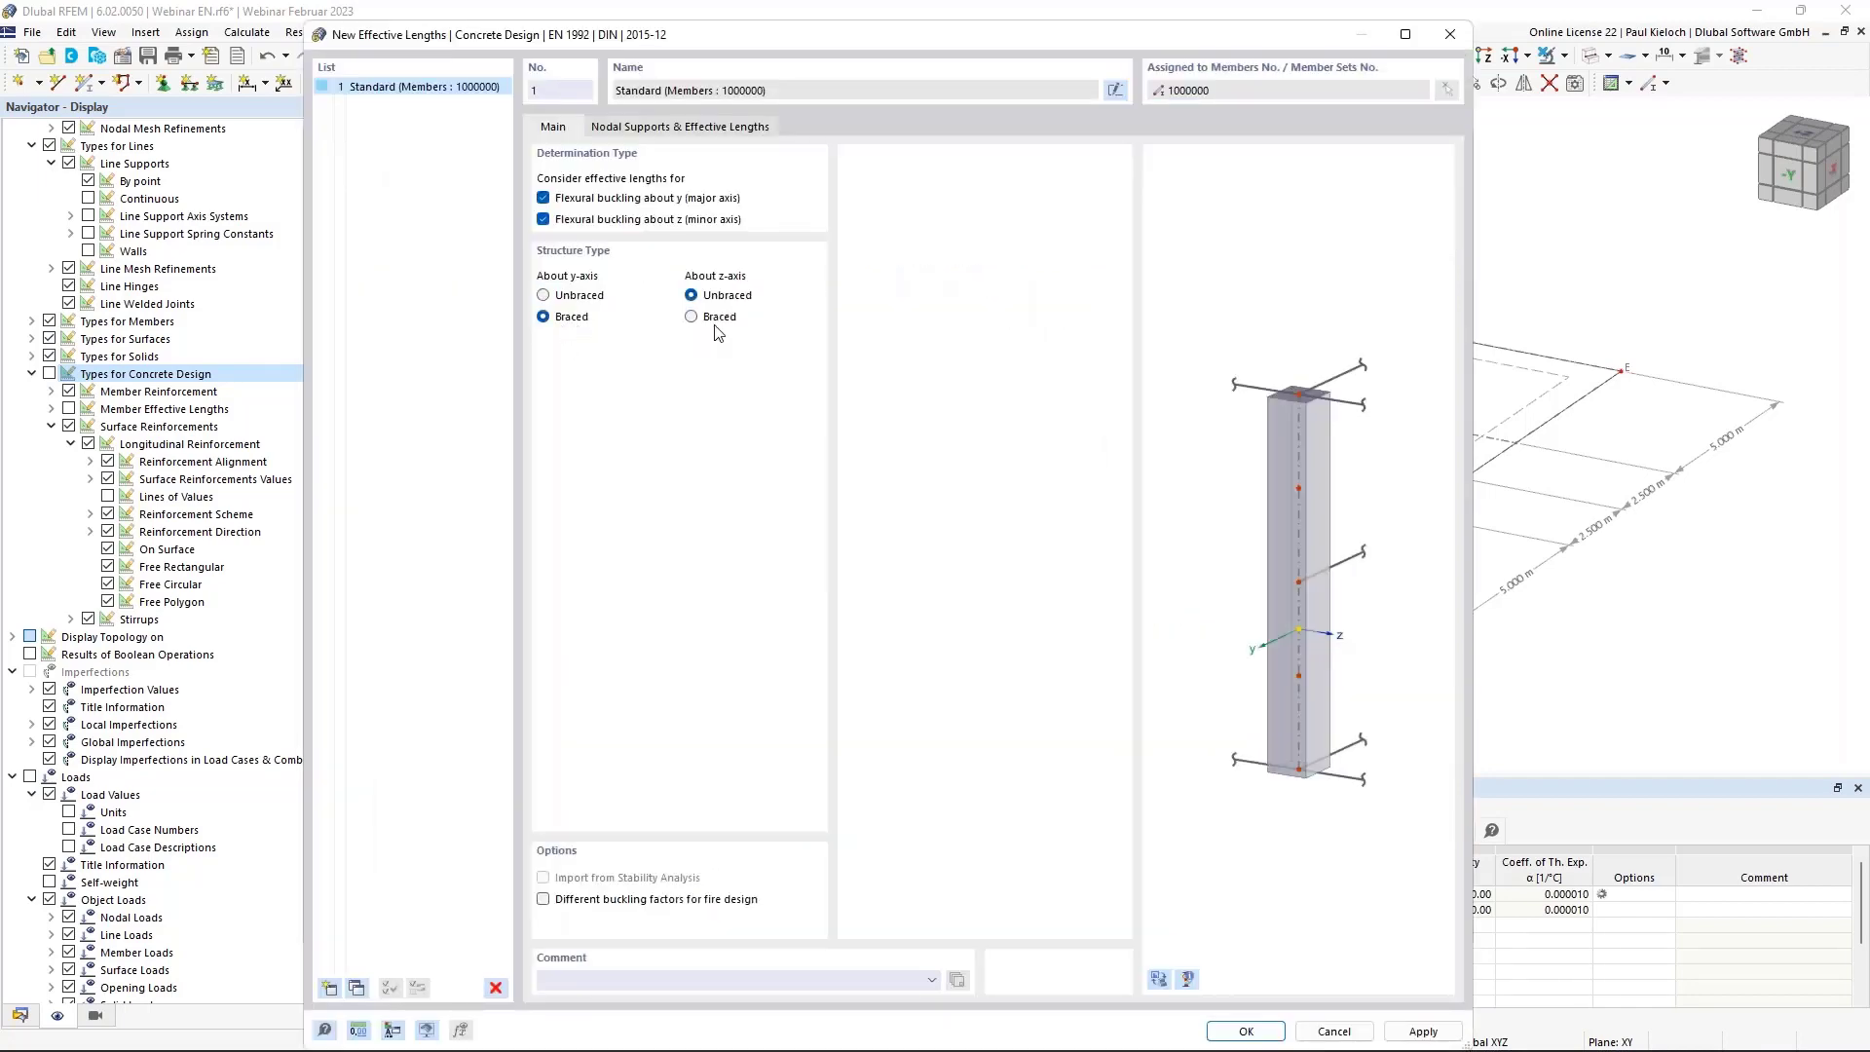
# Brace the effective lengths about z too and assign them to the member.
pyautogui.click(717, 325)
pyautogui.click(665, 123)
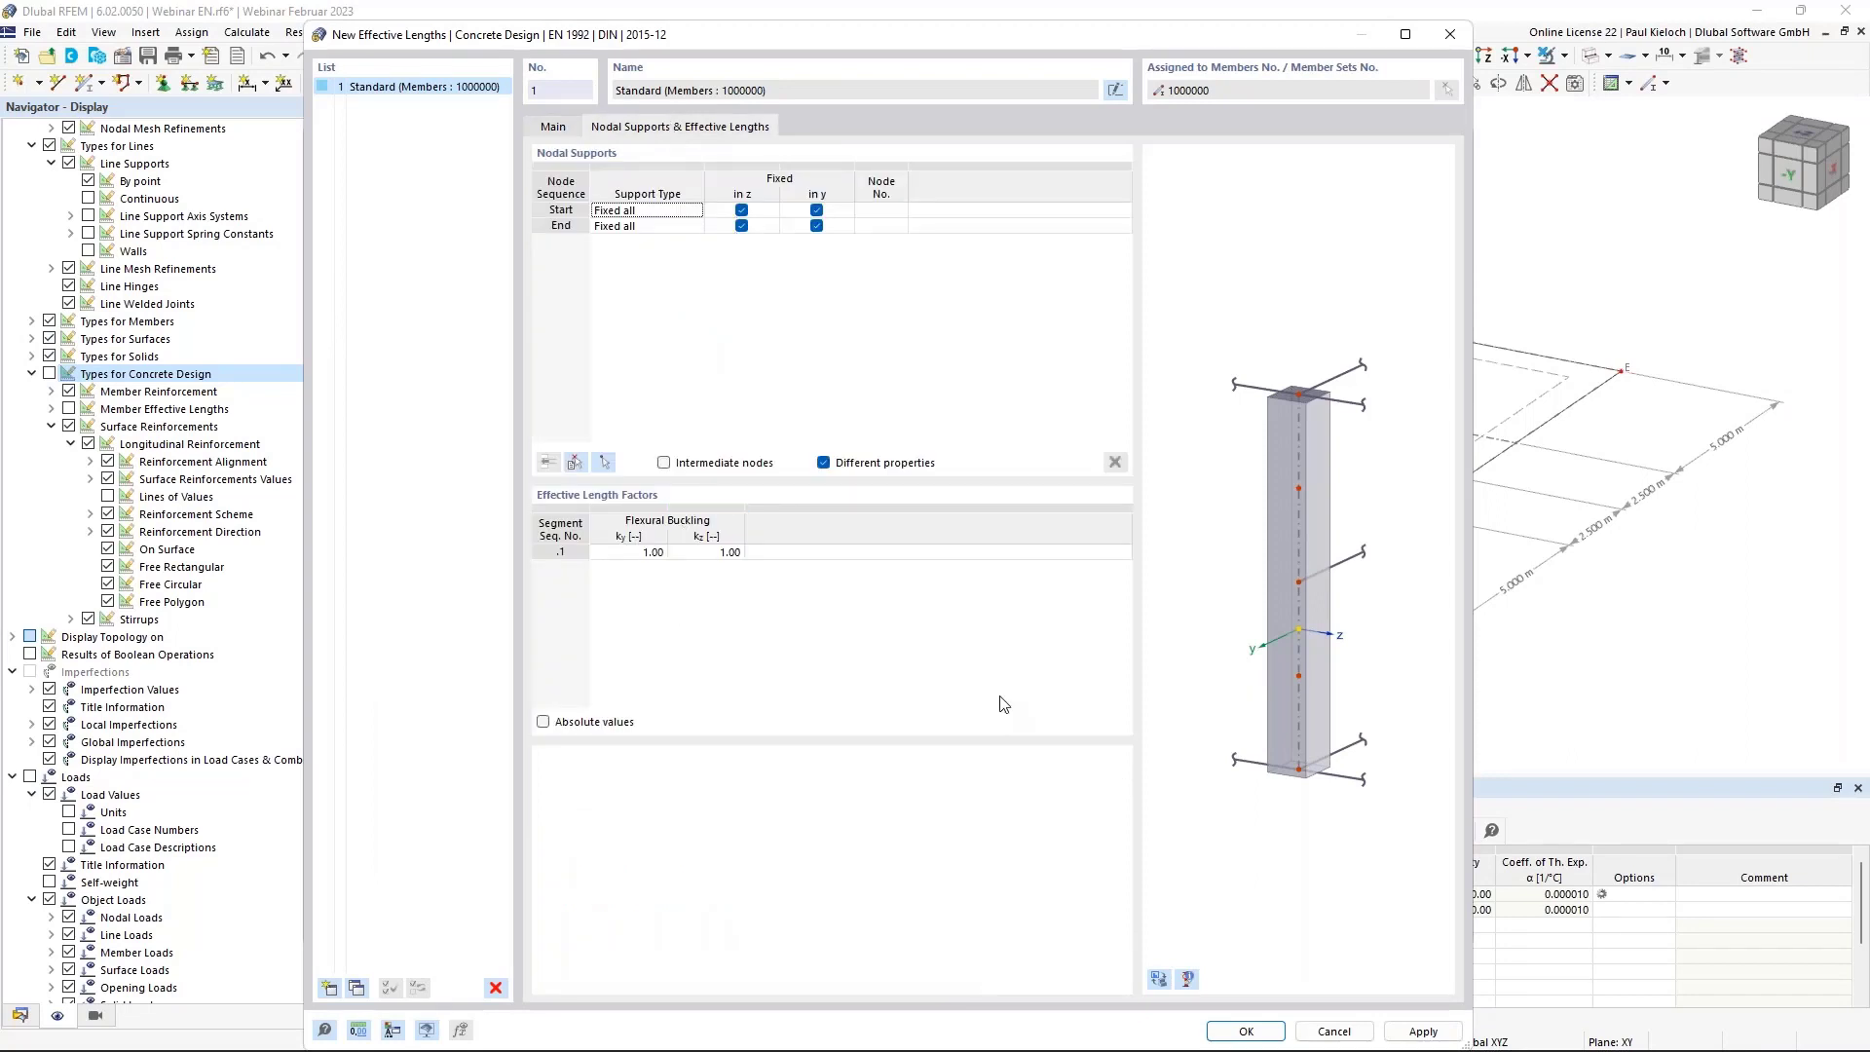
pyautogui.click(1247, 1031)
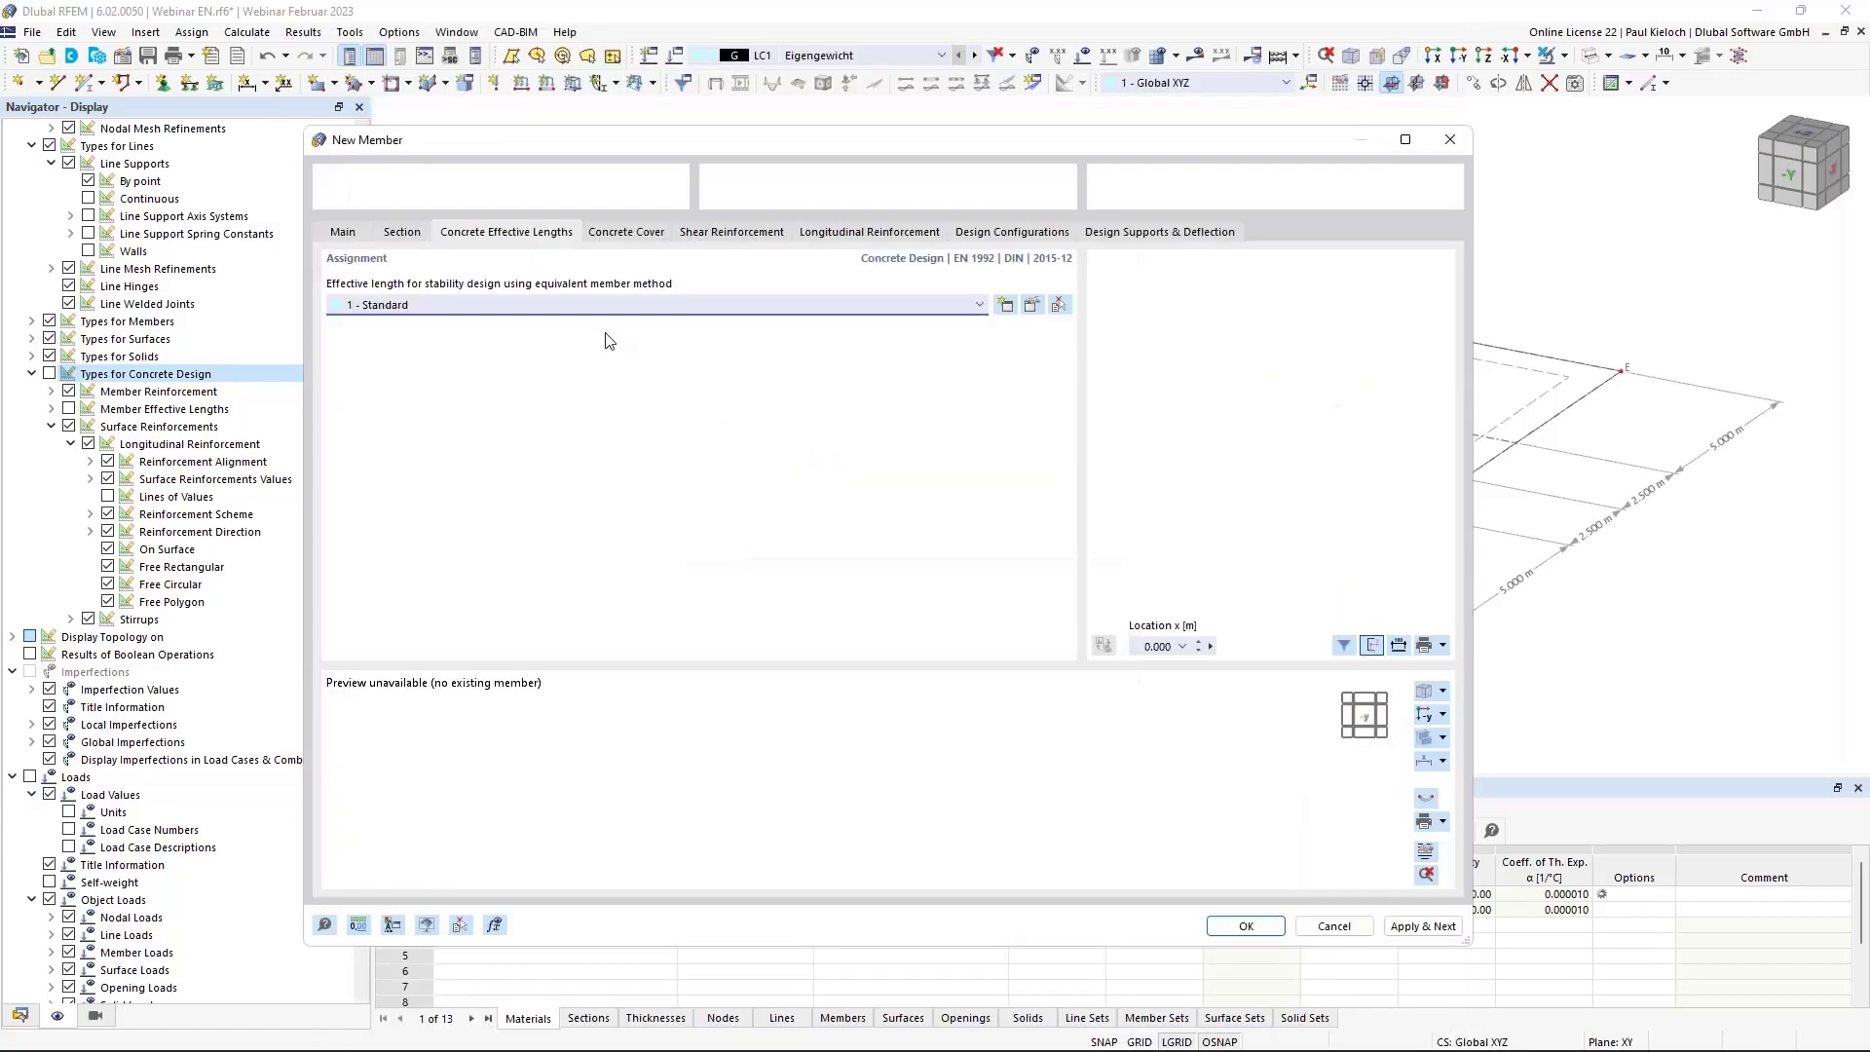
# Set the Ø10 stirrup spacing to 0.150 m.
pyautogui.click(640, 234)
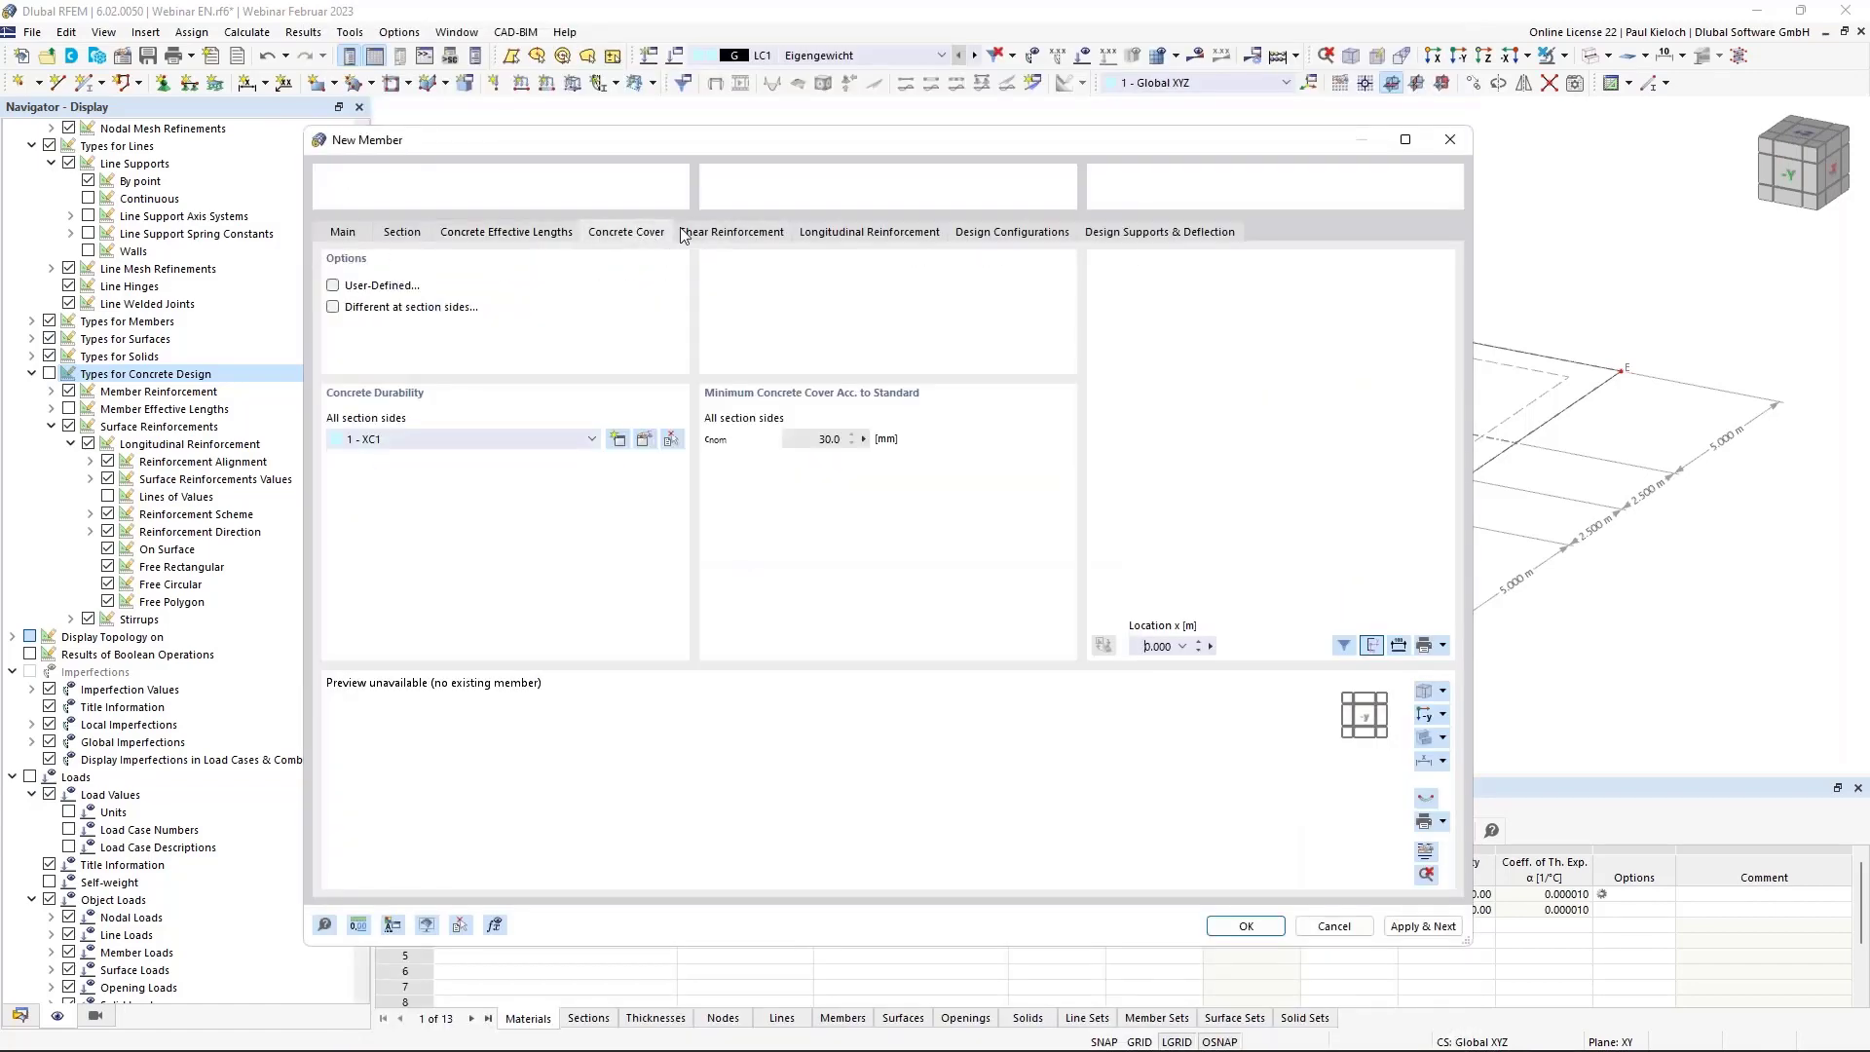
pyautogui.click(746, 230)
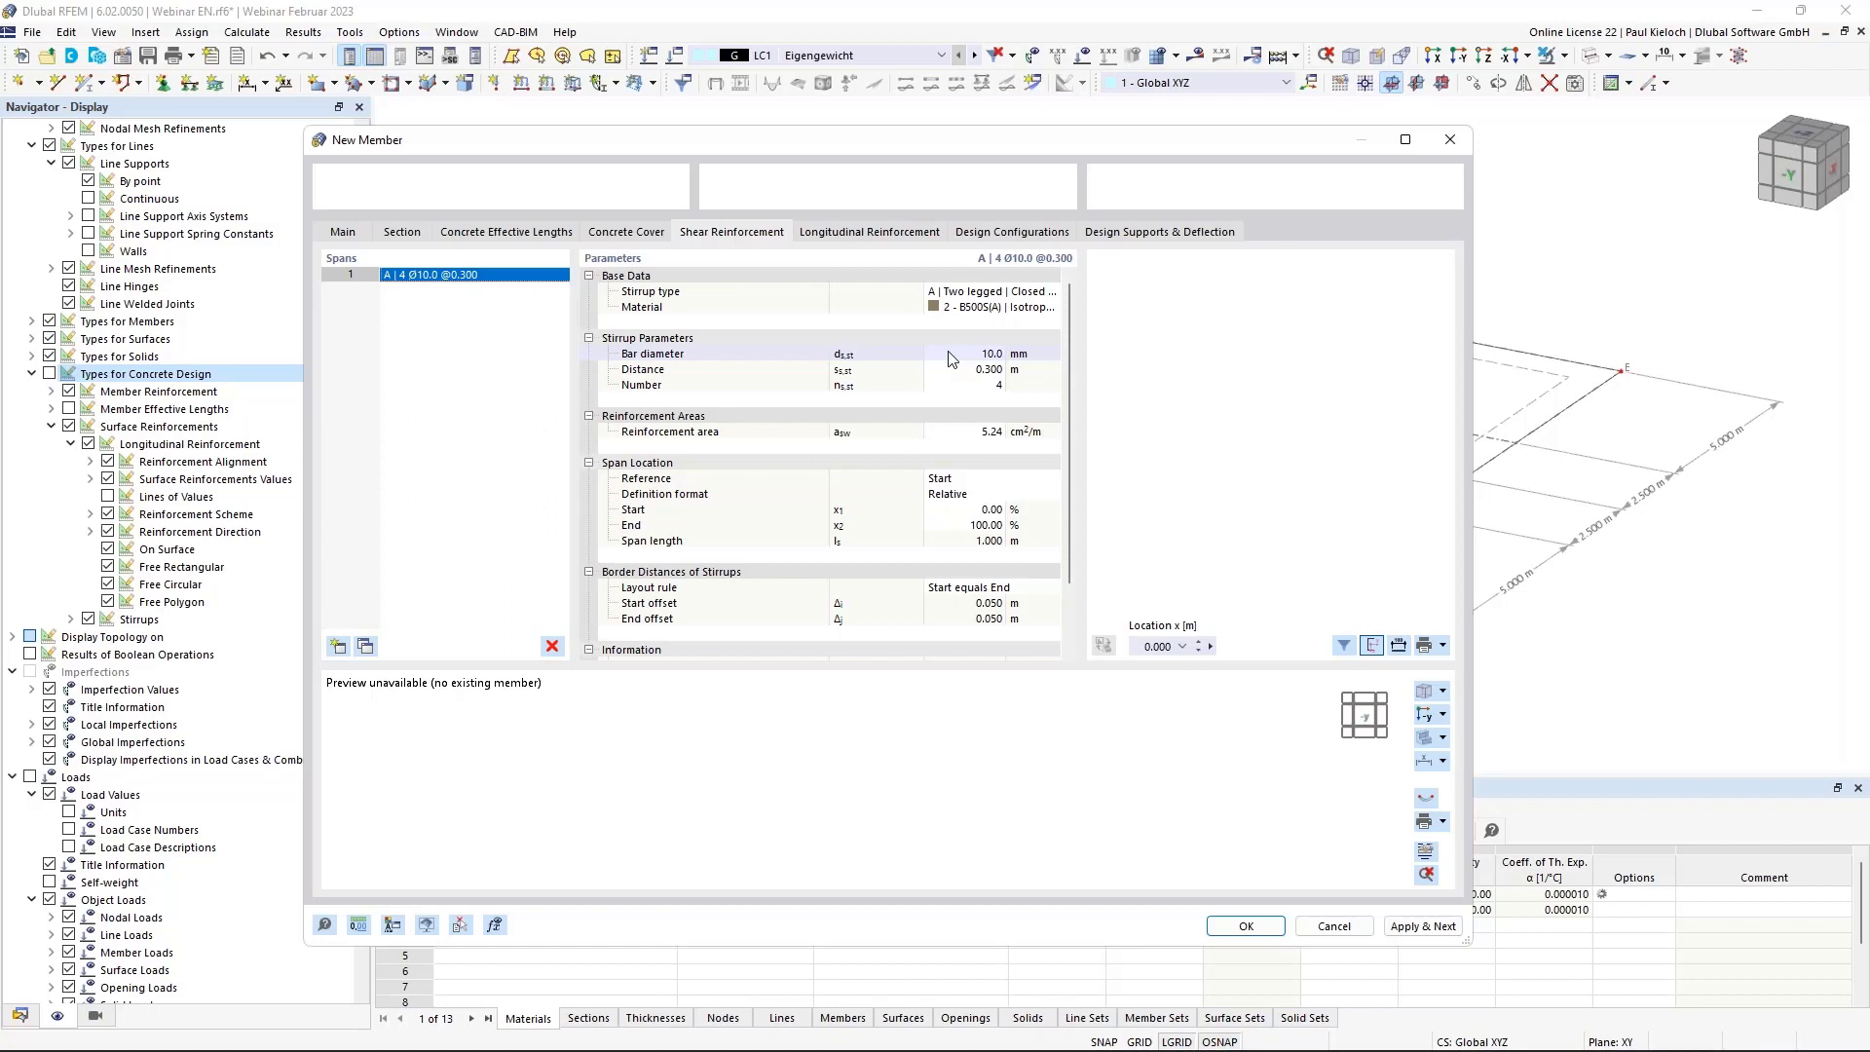
pyautogui.click(964, 370)
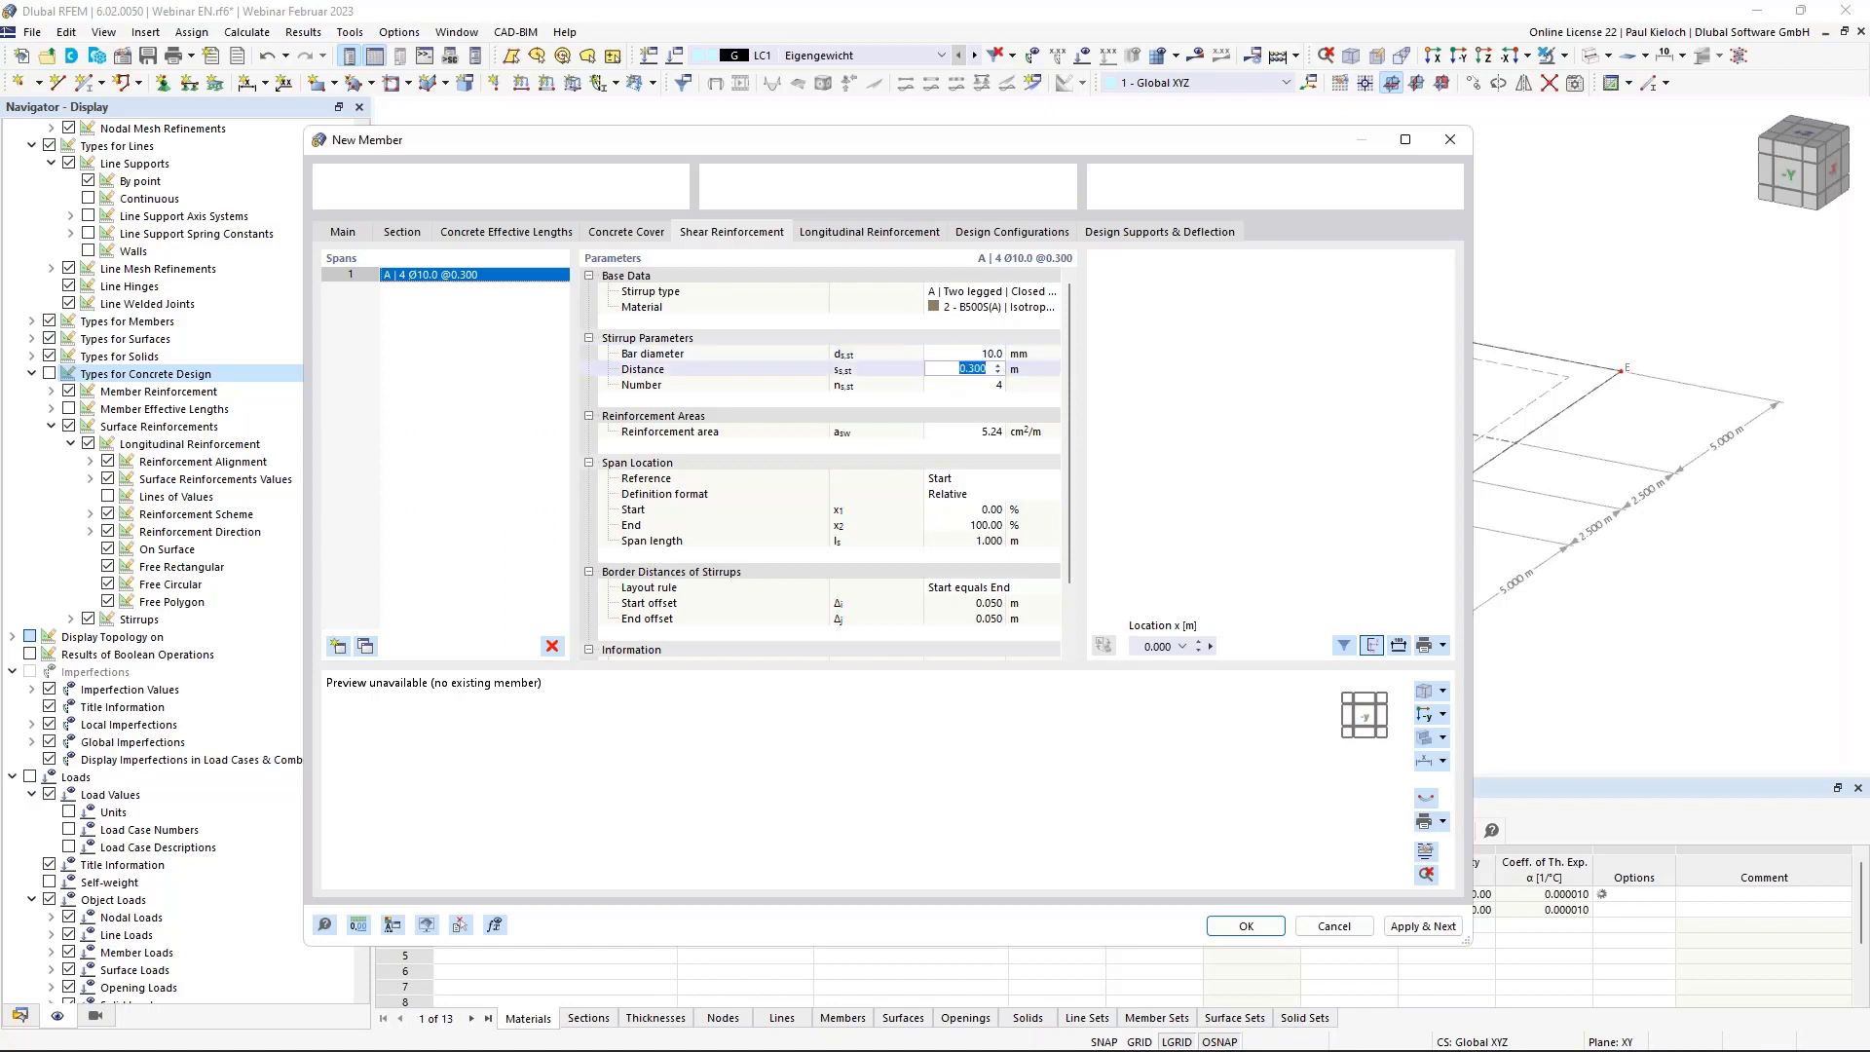
pyautogui.press('BackSpace')
pyautogui.write(',15')
pyautogui.press('Tab')
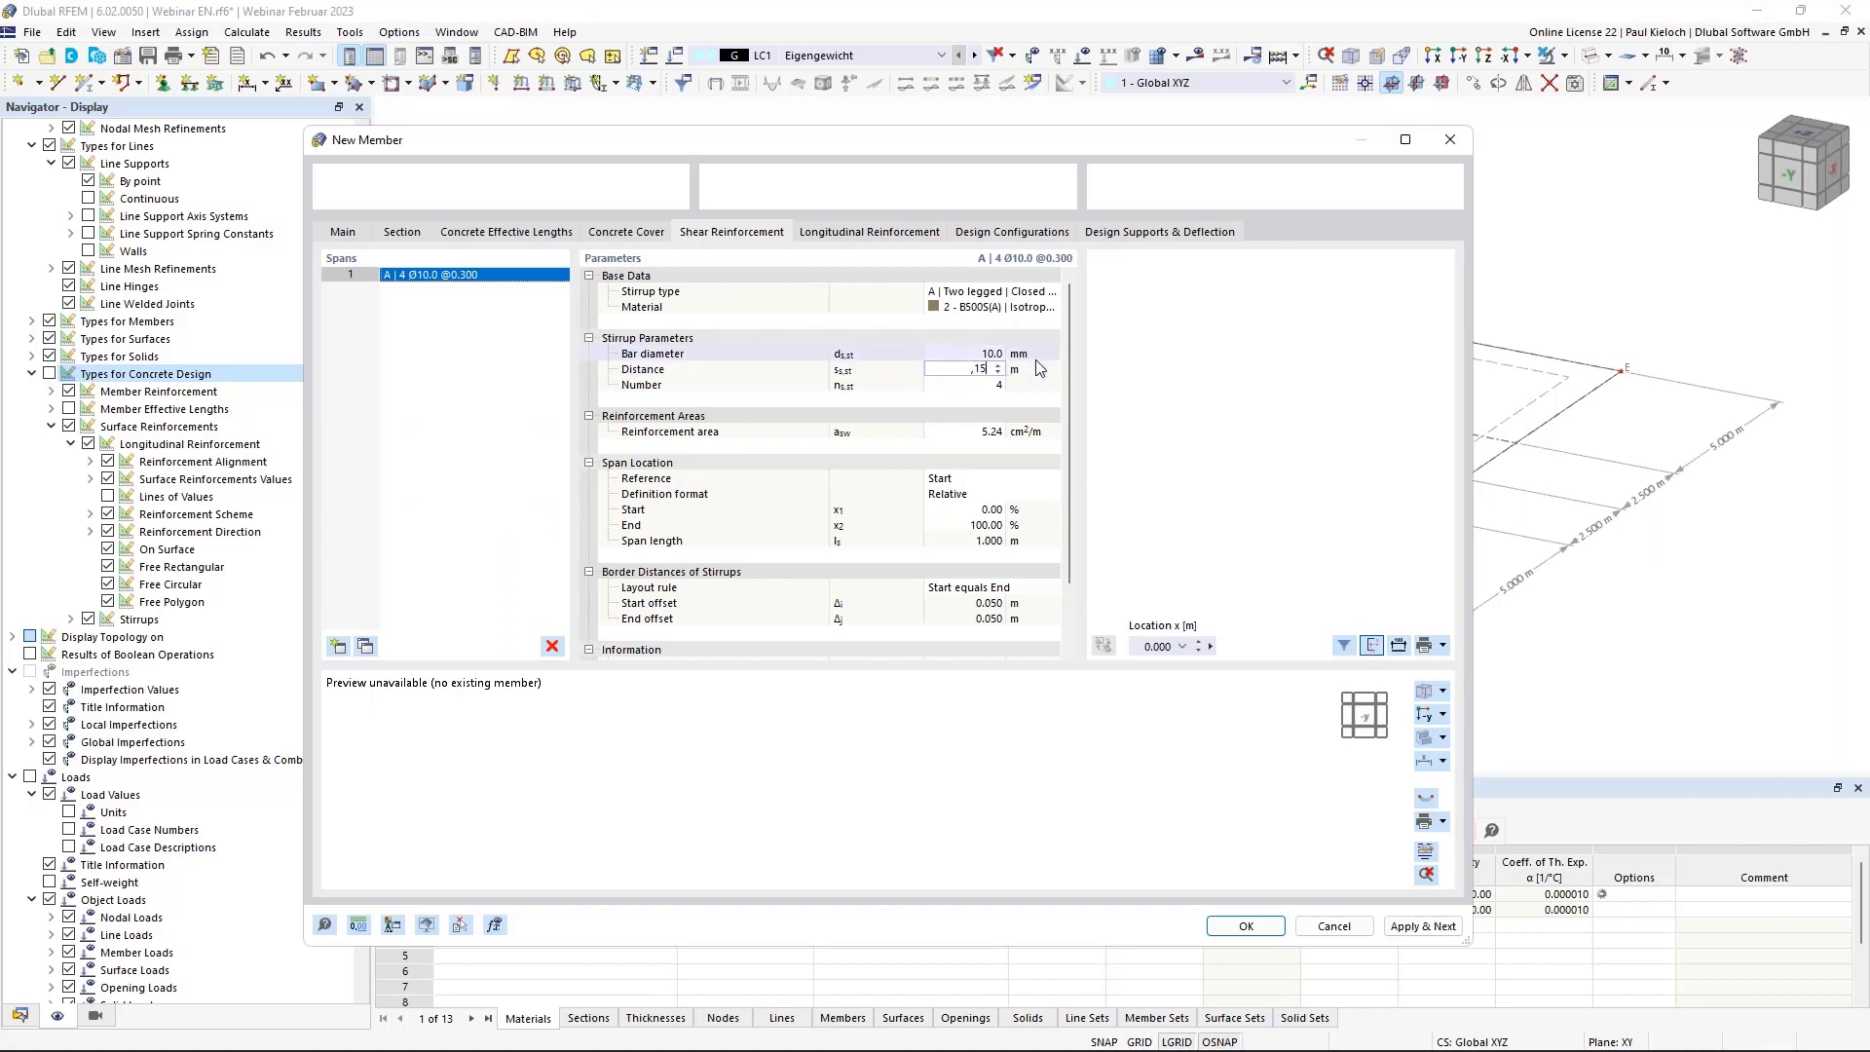
# Use C | Uniformly surrounding longitudinal rebar with 14 mm bars.
pyautogui.click(845, 232)
pyautogui.click(974, 292)
pyautogui.click(1010, 292)
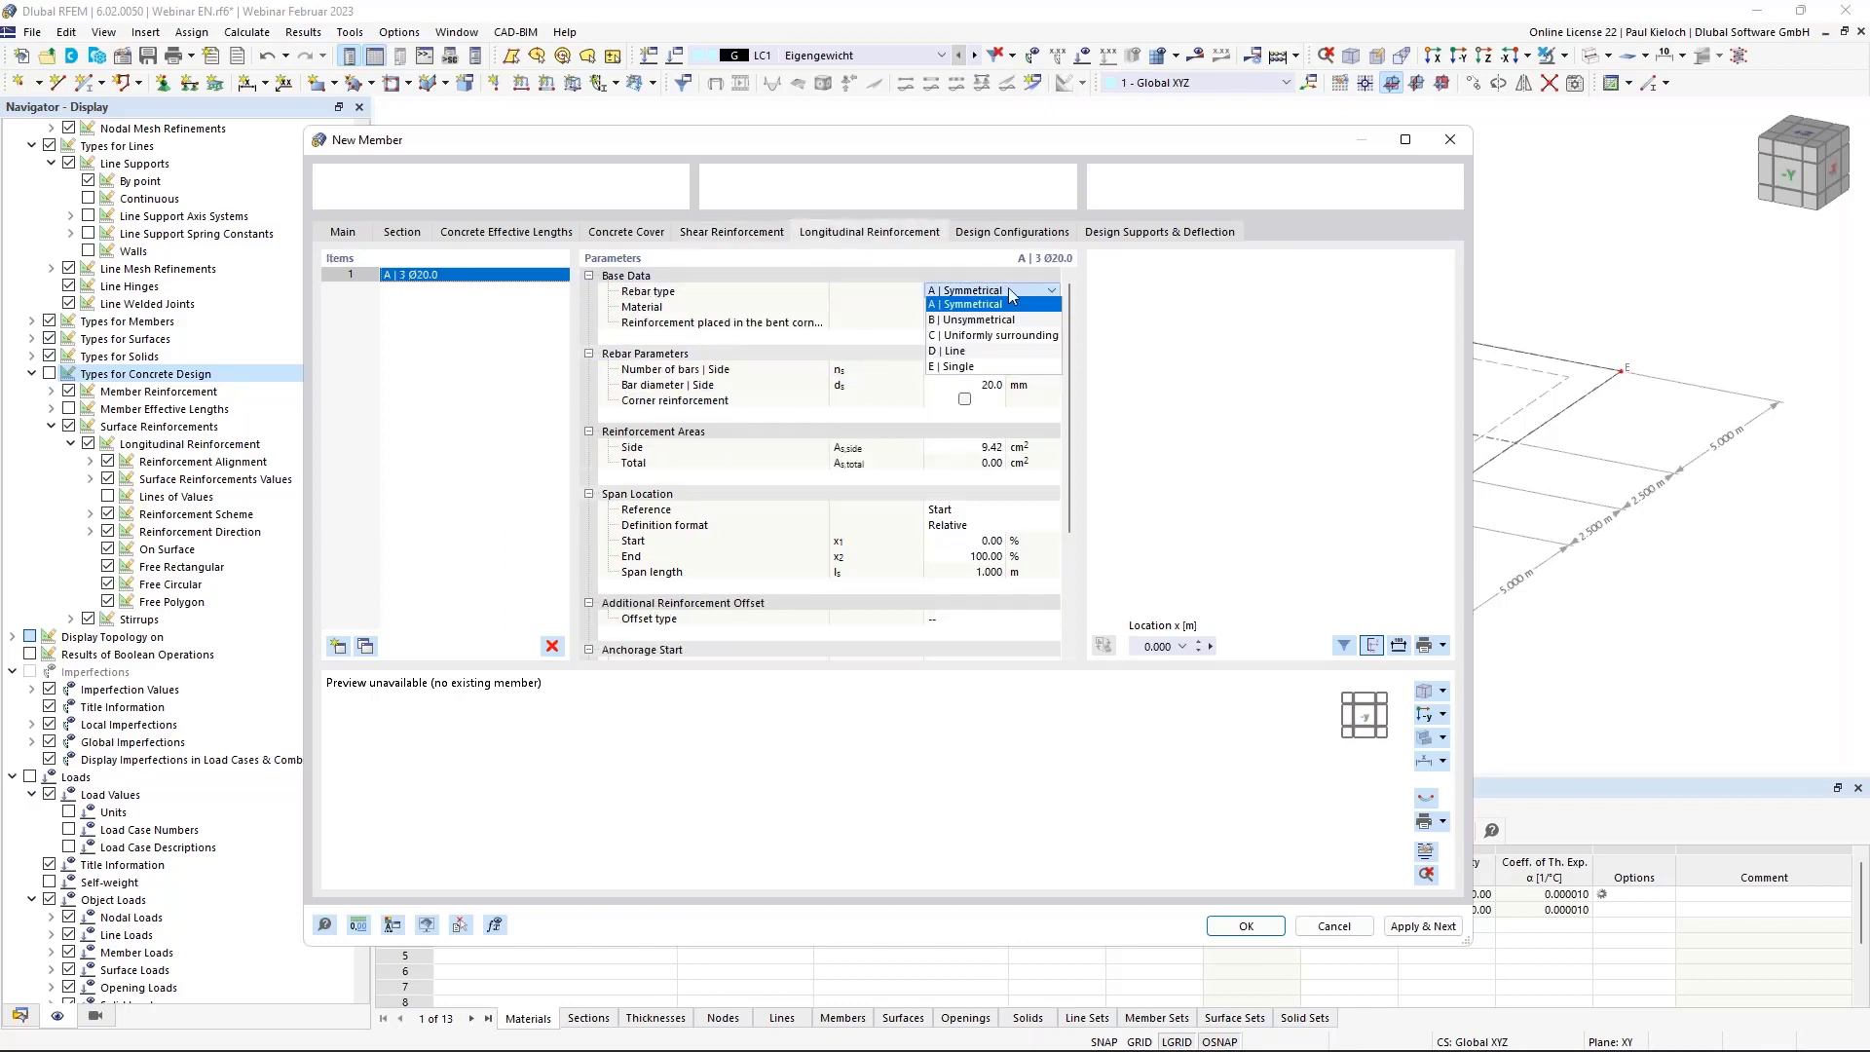
pyautogui.click(993, 335)
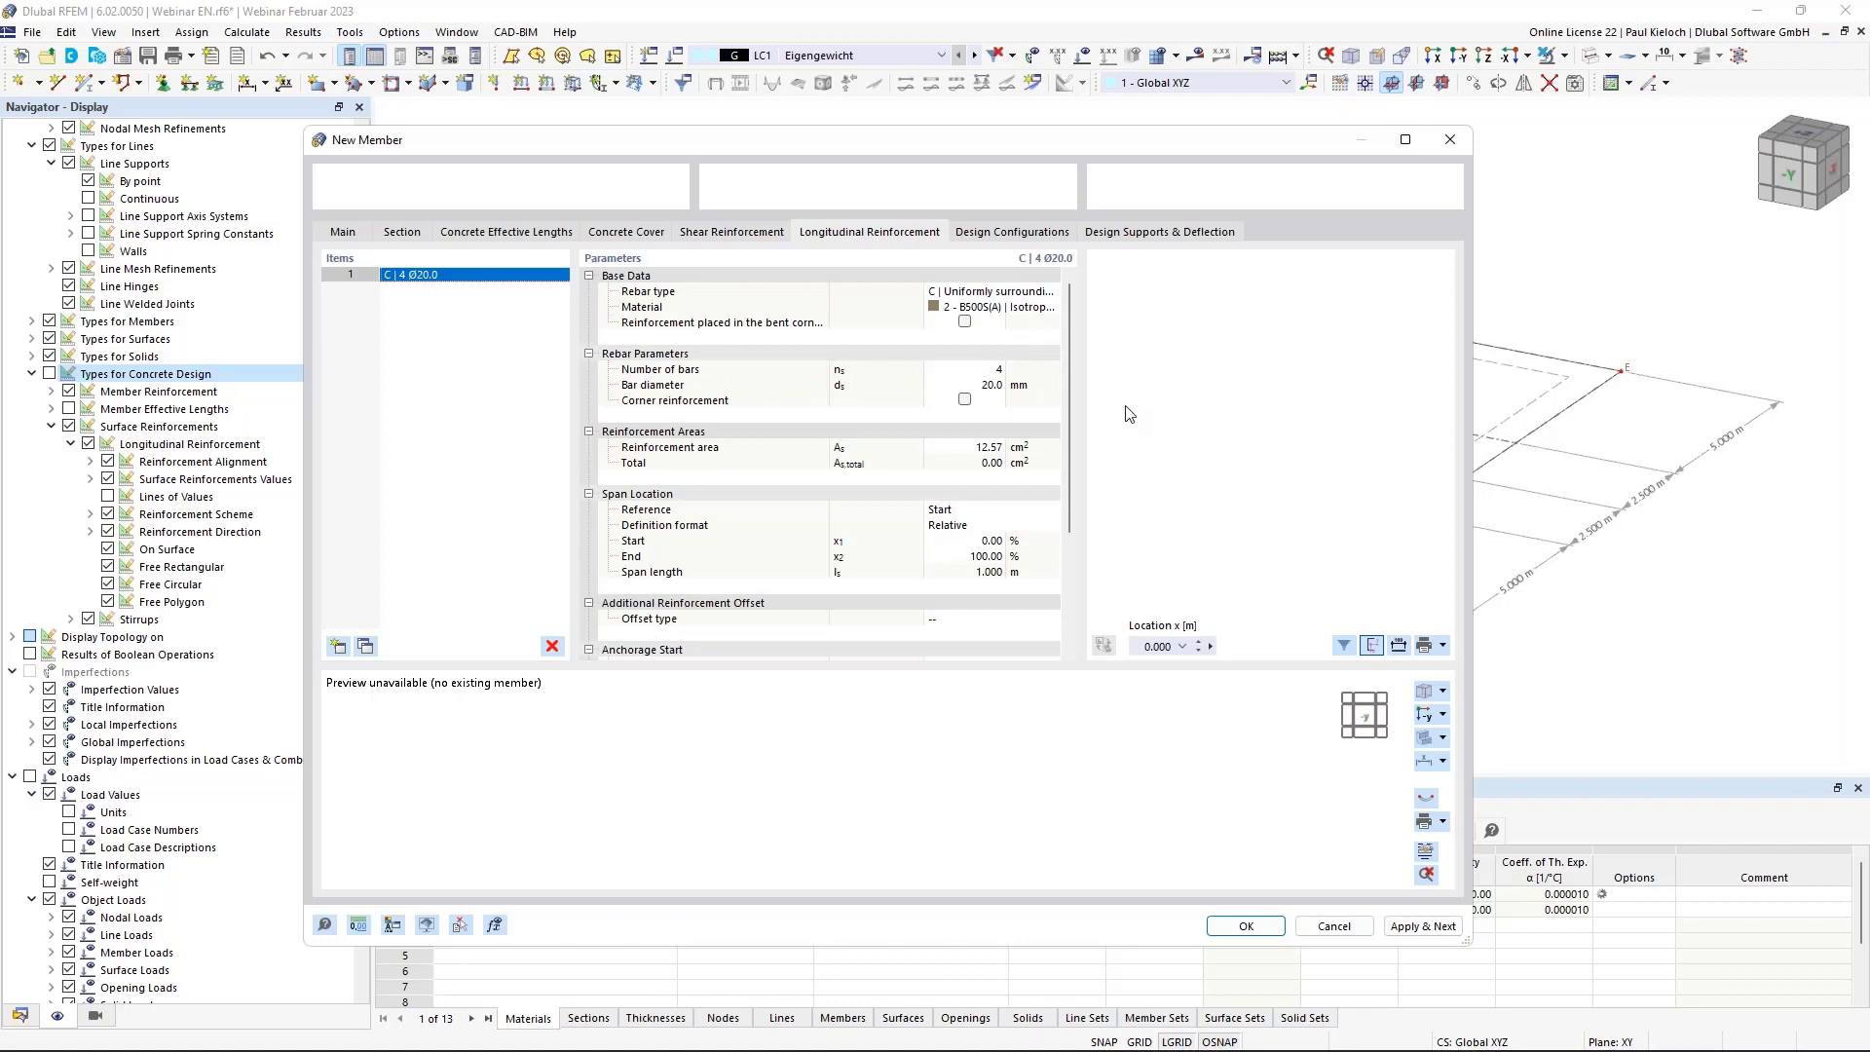
pyautogui.click(965, 384)
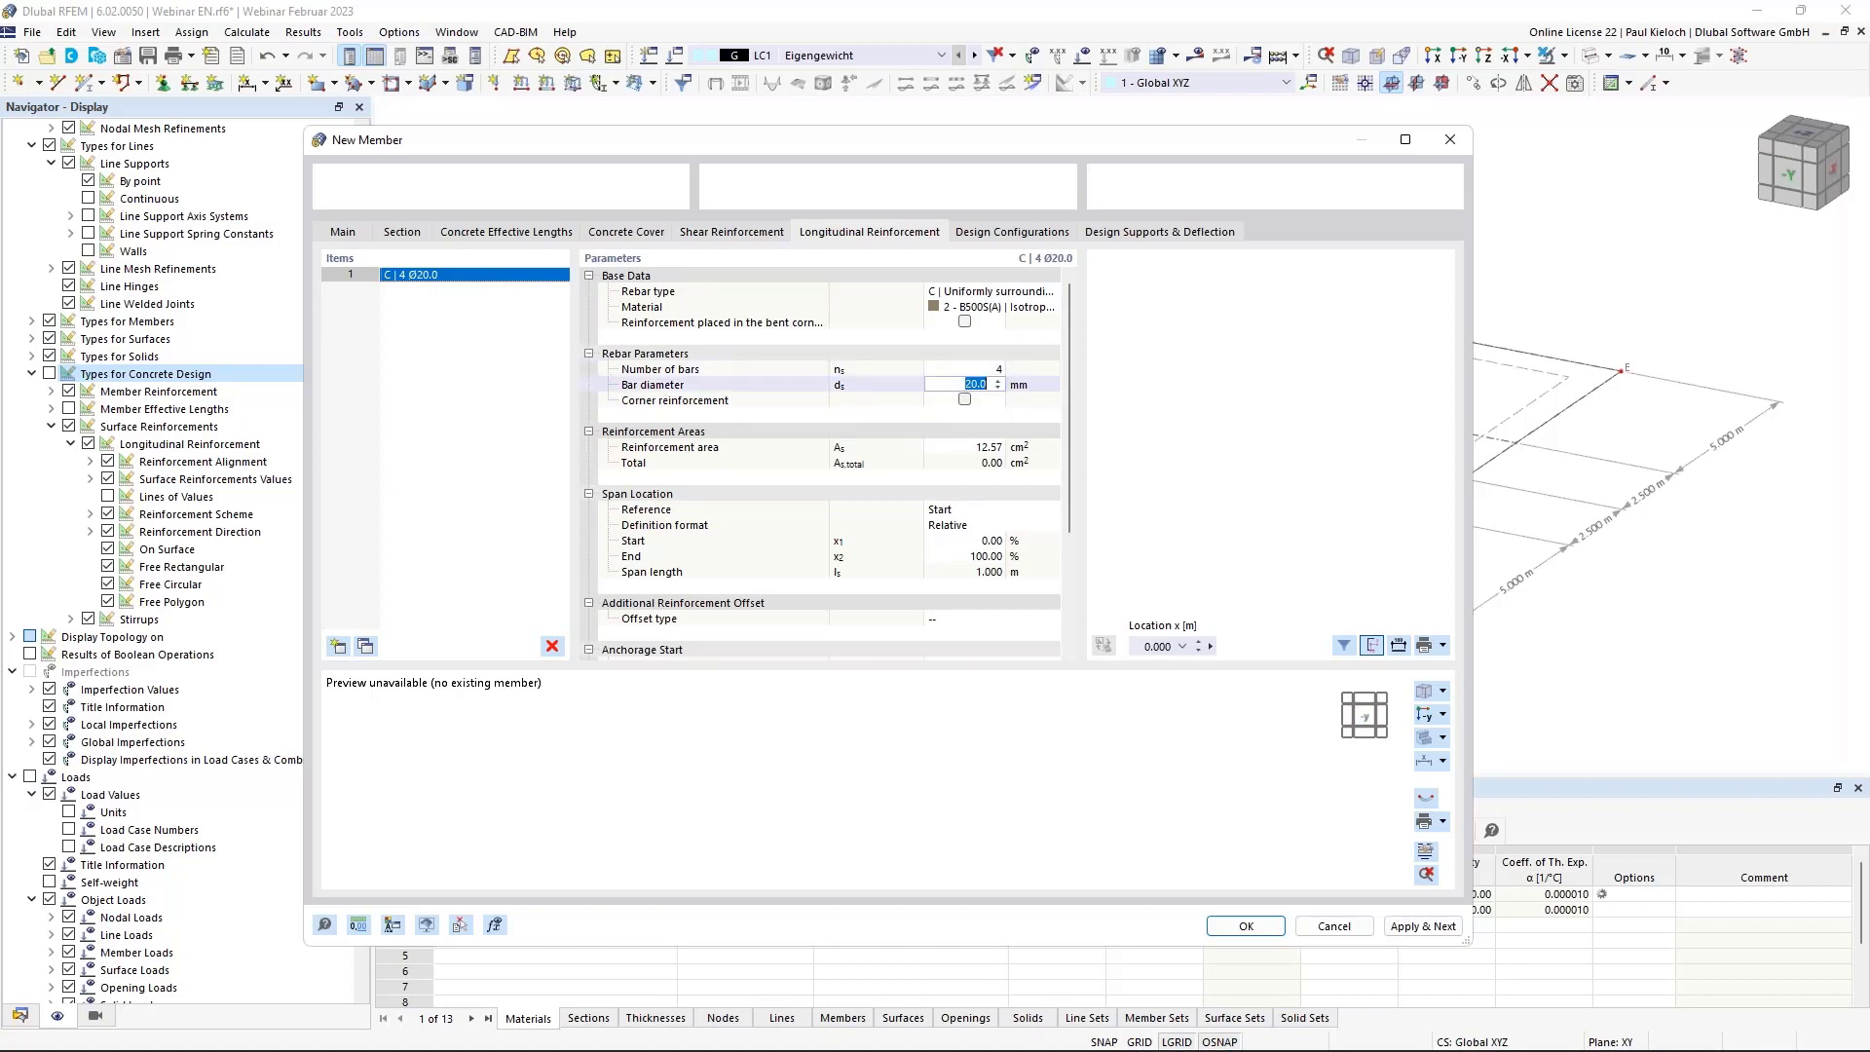
pyautogui.write('14')
pyautogui.click(1037, 388)
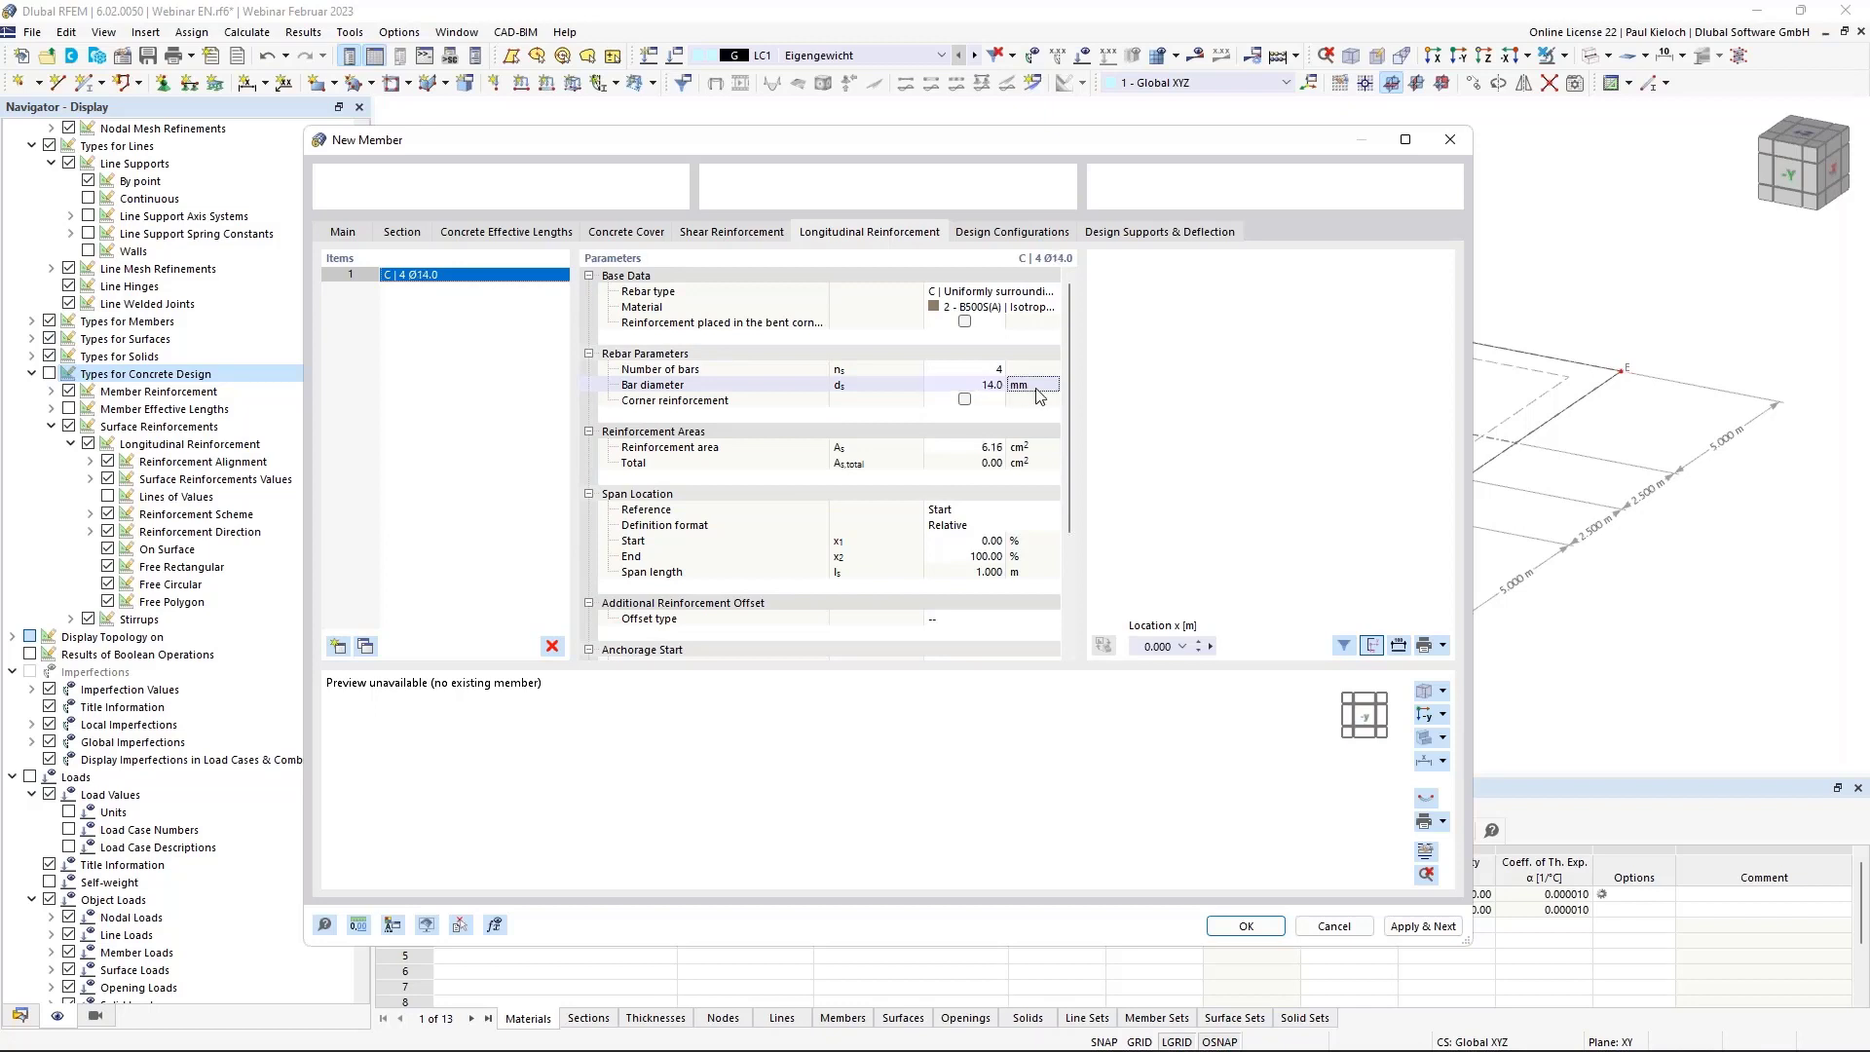
# Review the design configurations, create the member and confirm copying the columns.
pyautogui.click(1040, 234)
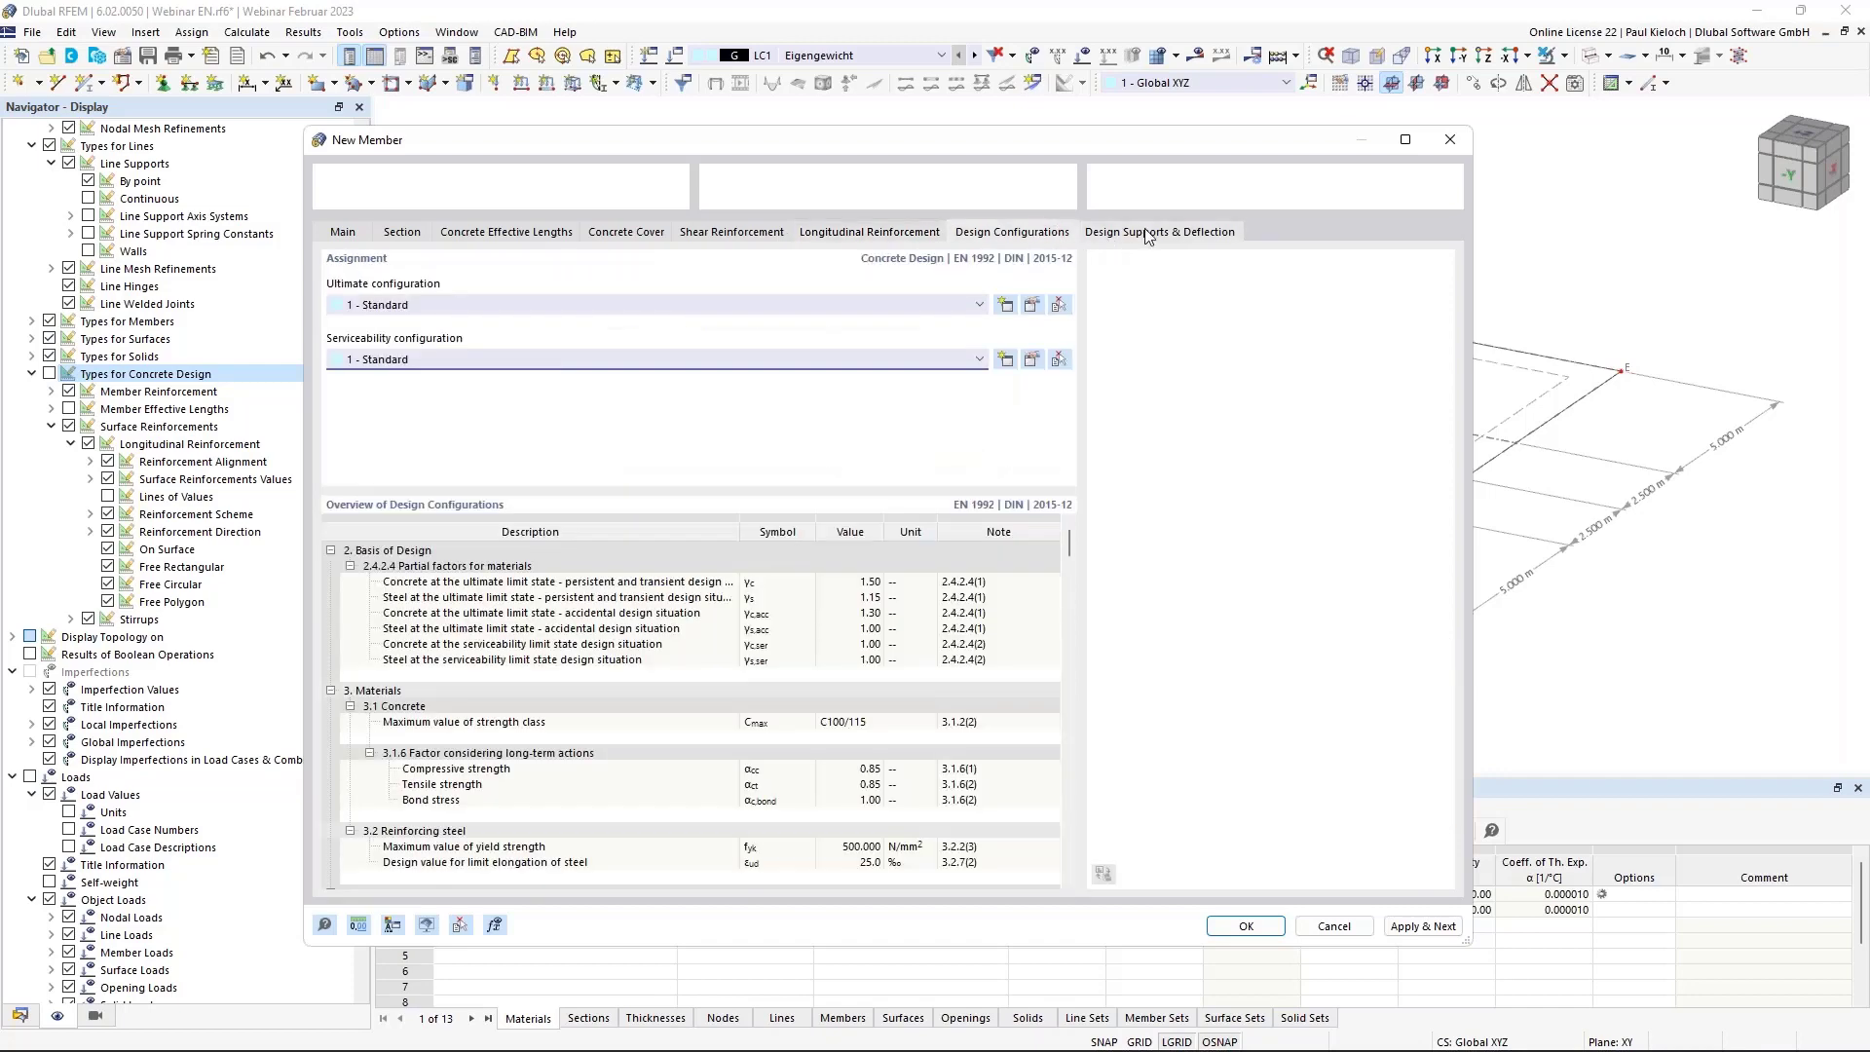
pyautogui.click(1147, 233)
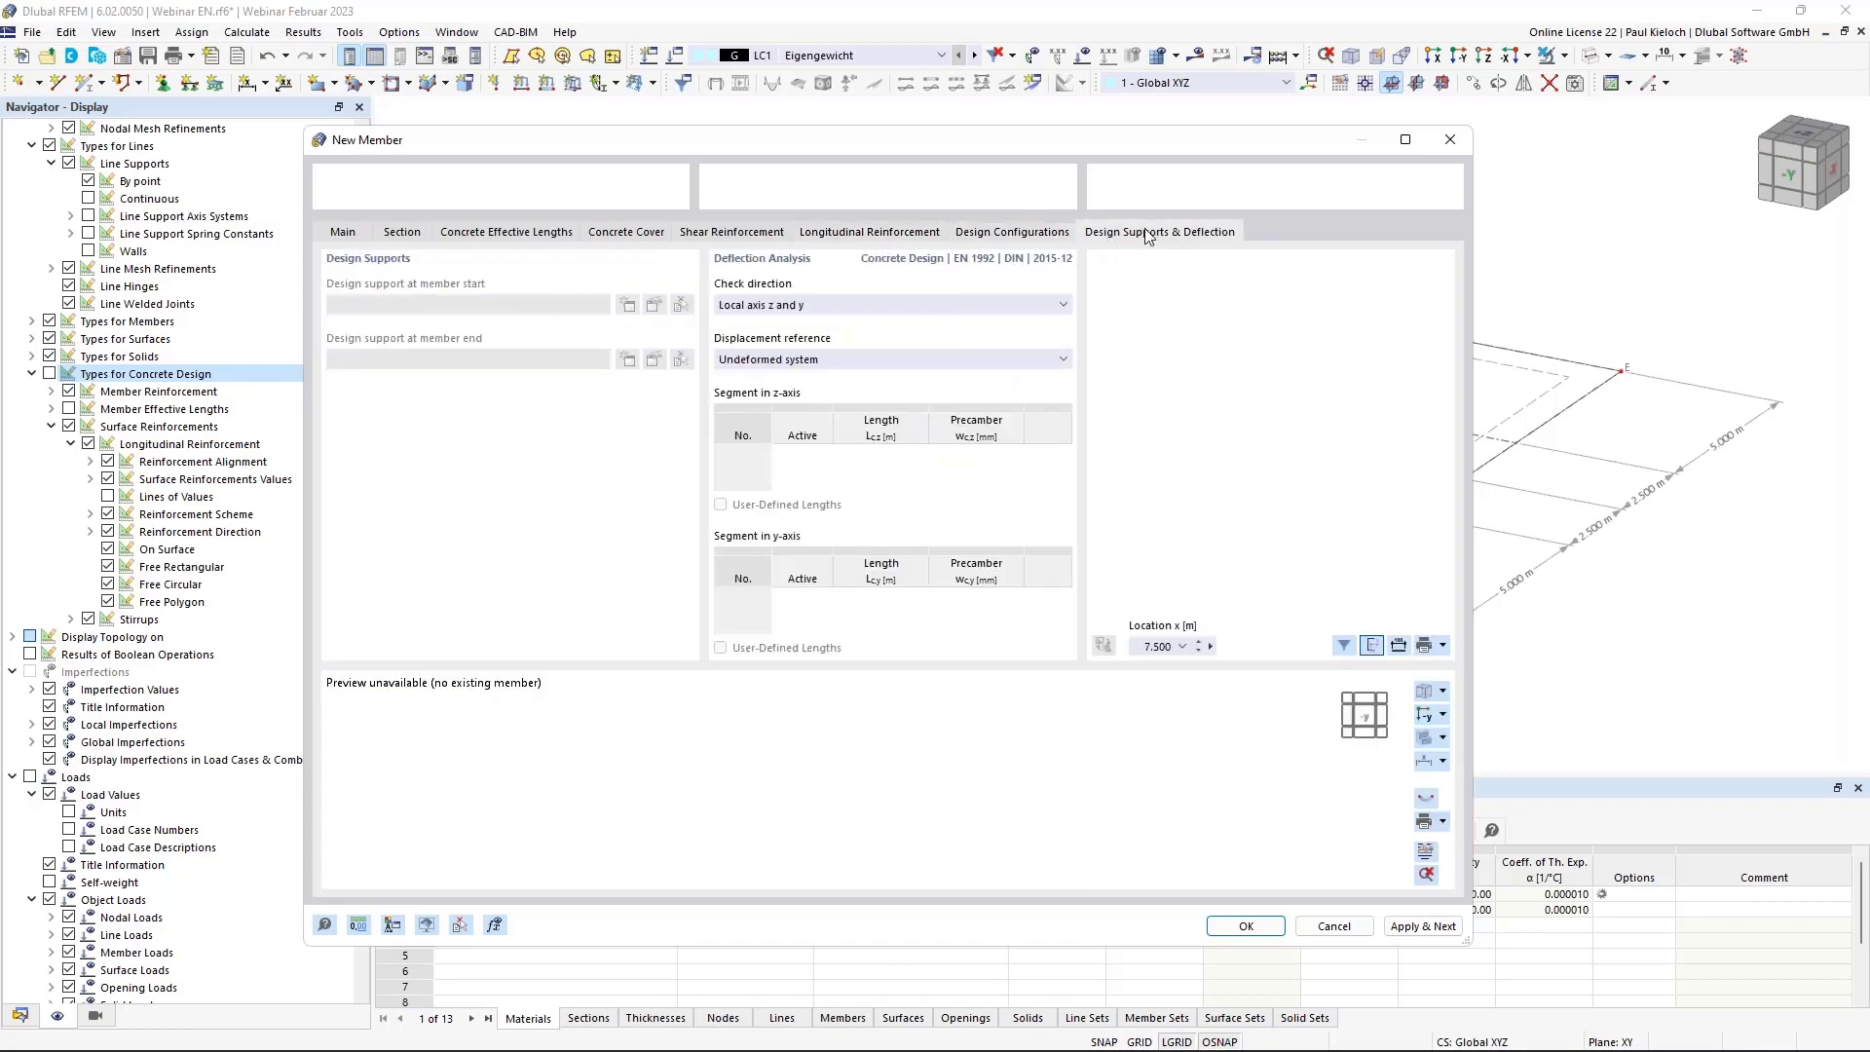
pyautogui.click(1246, 926)
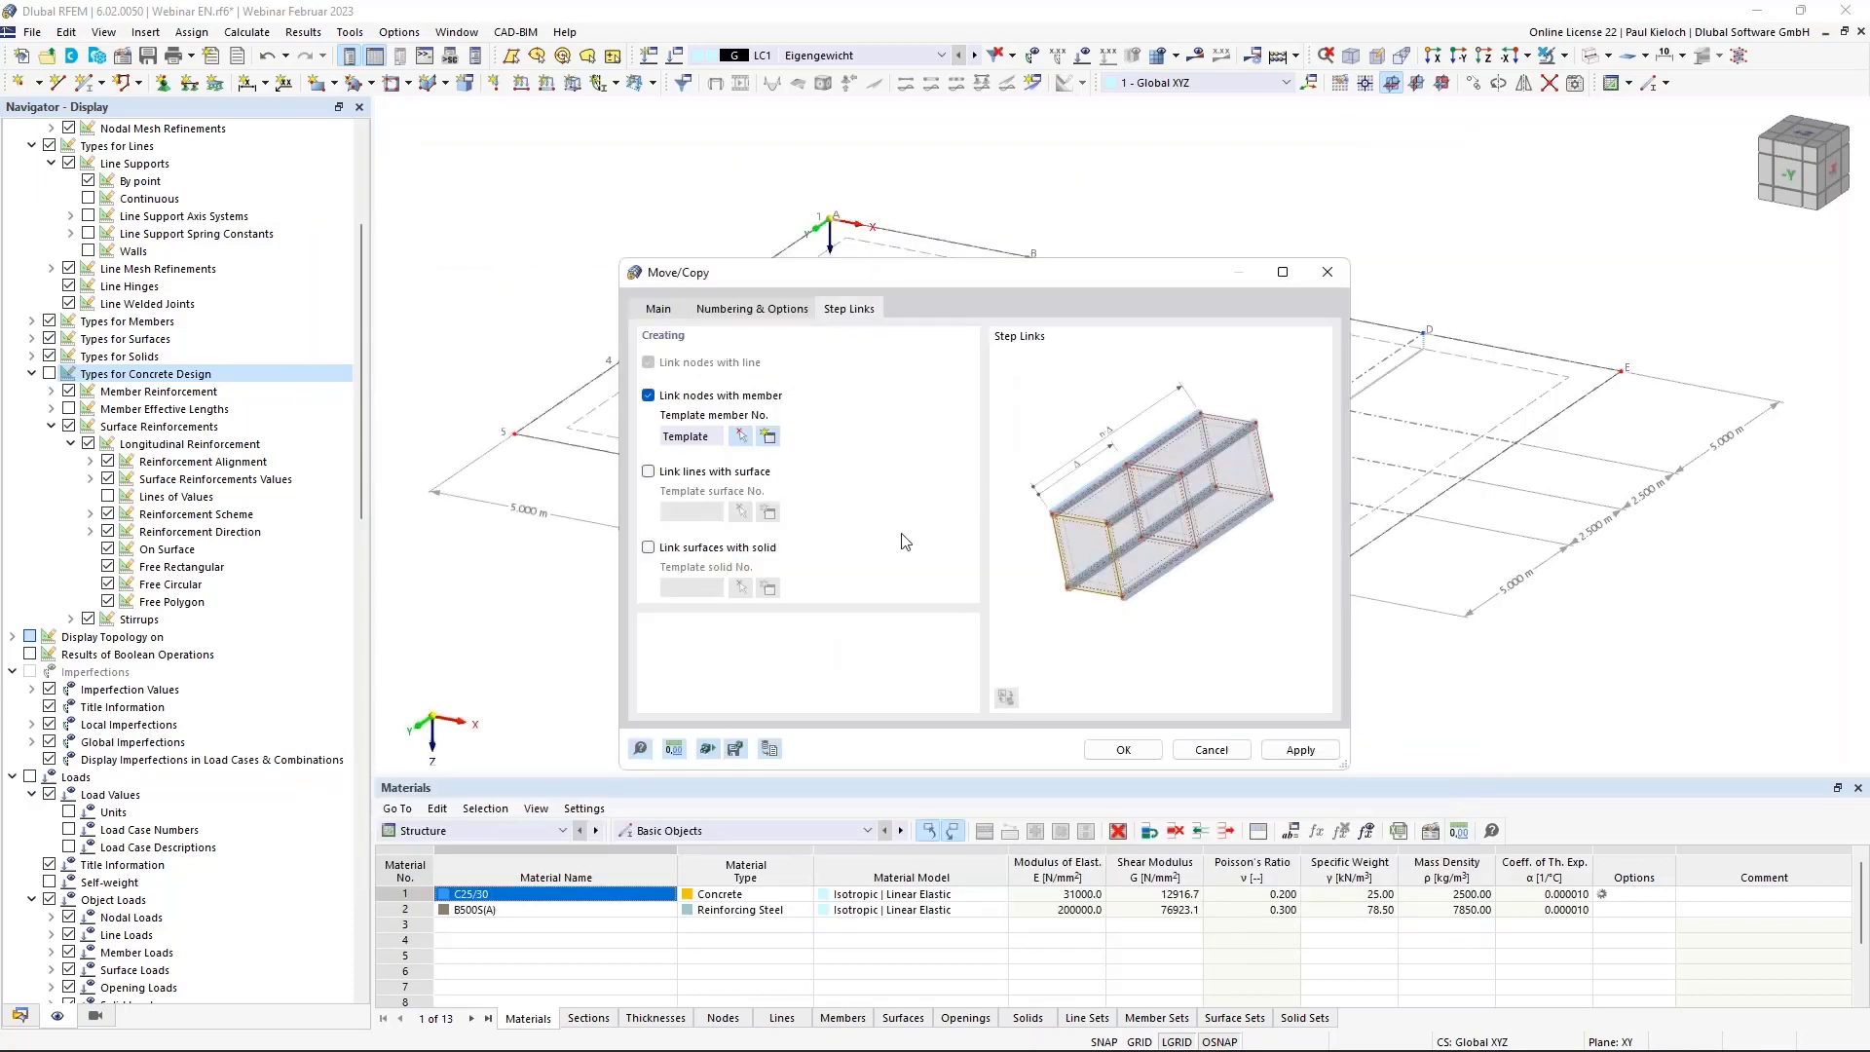
pyautogui.click(1123, 750)
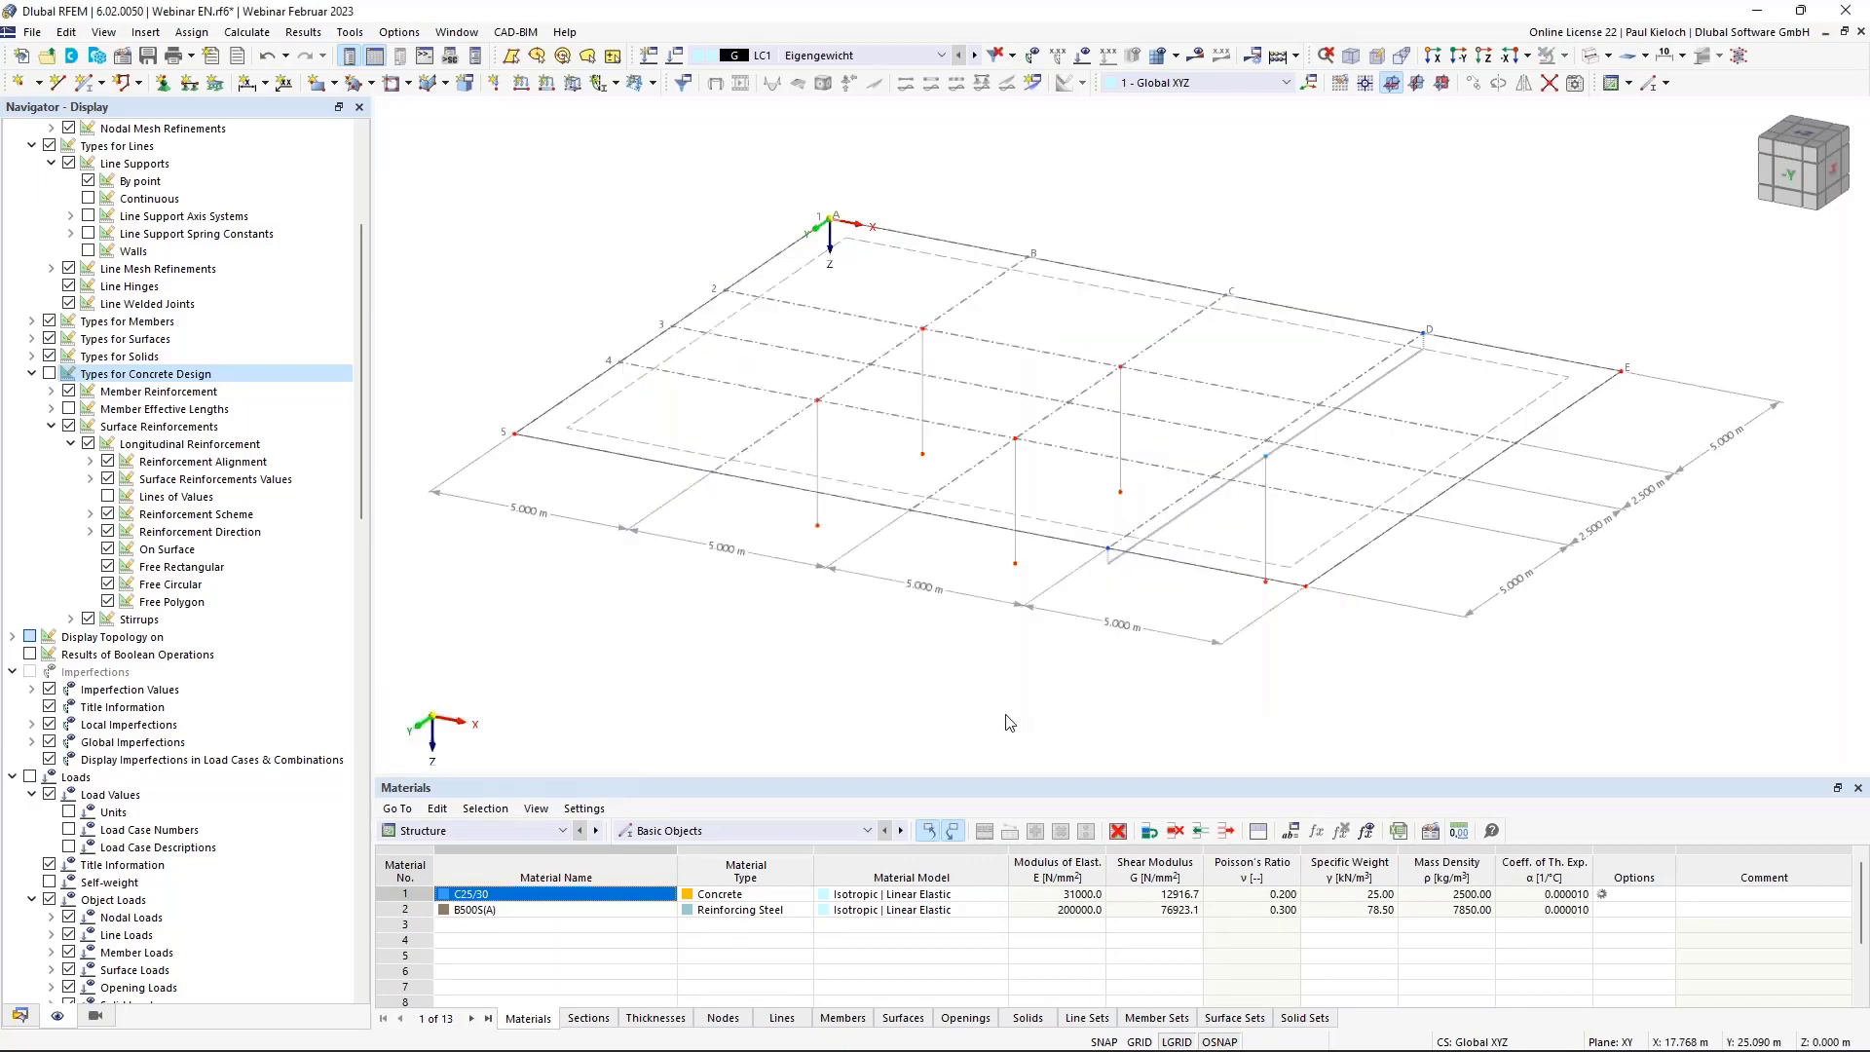
# Correct node 16's Z coordinate from 3.375 to 3.000 m, then window-select the five column base nodes.
pyautogui.keyDown('ctrl'); pyautogui.moveTo(1013, 721); pyautogui.dragTo(1264, 462, button='middle'); pyautogui.keyUp('ctrl')
pyautogui.scroll(2, 1271, 450)
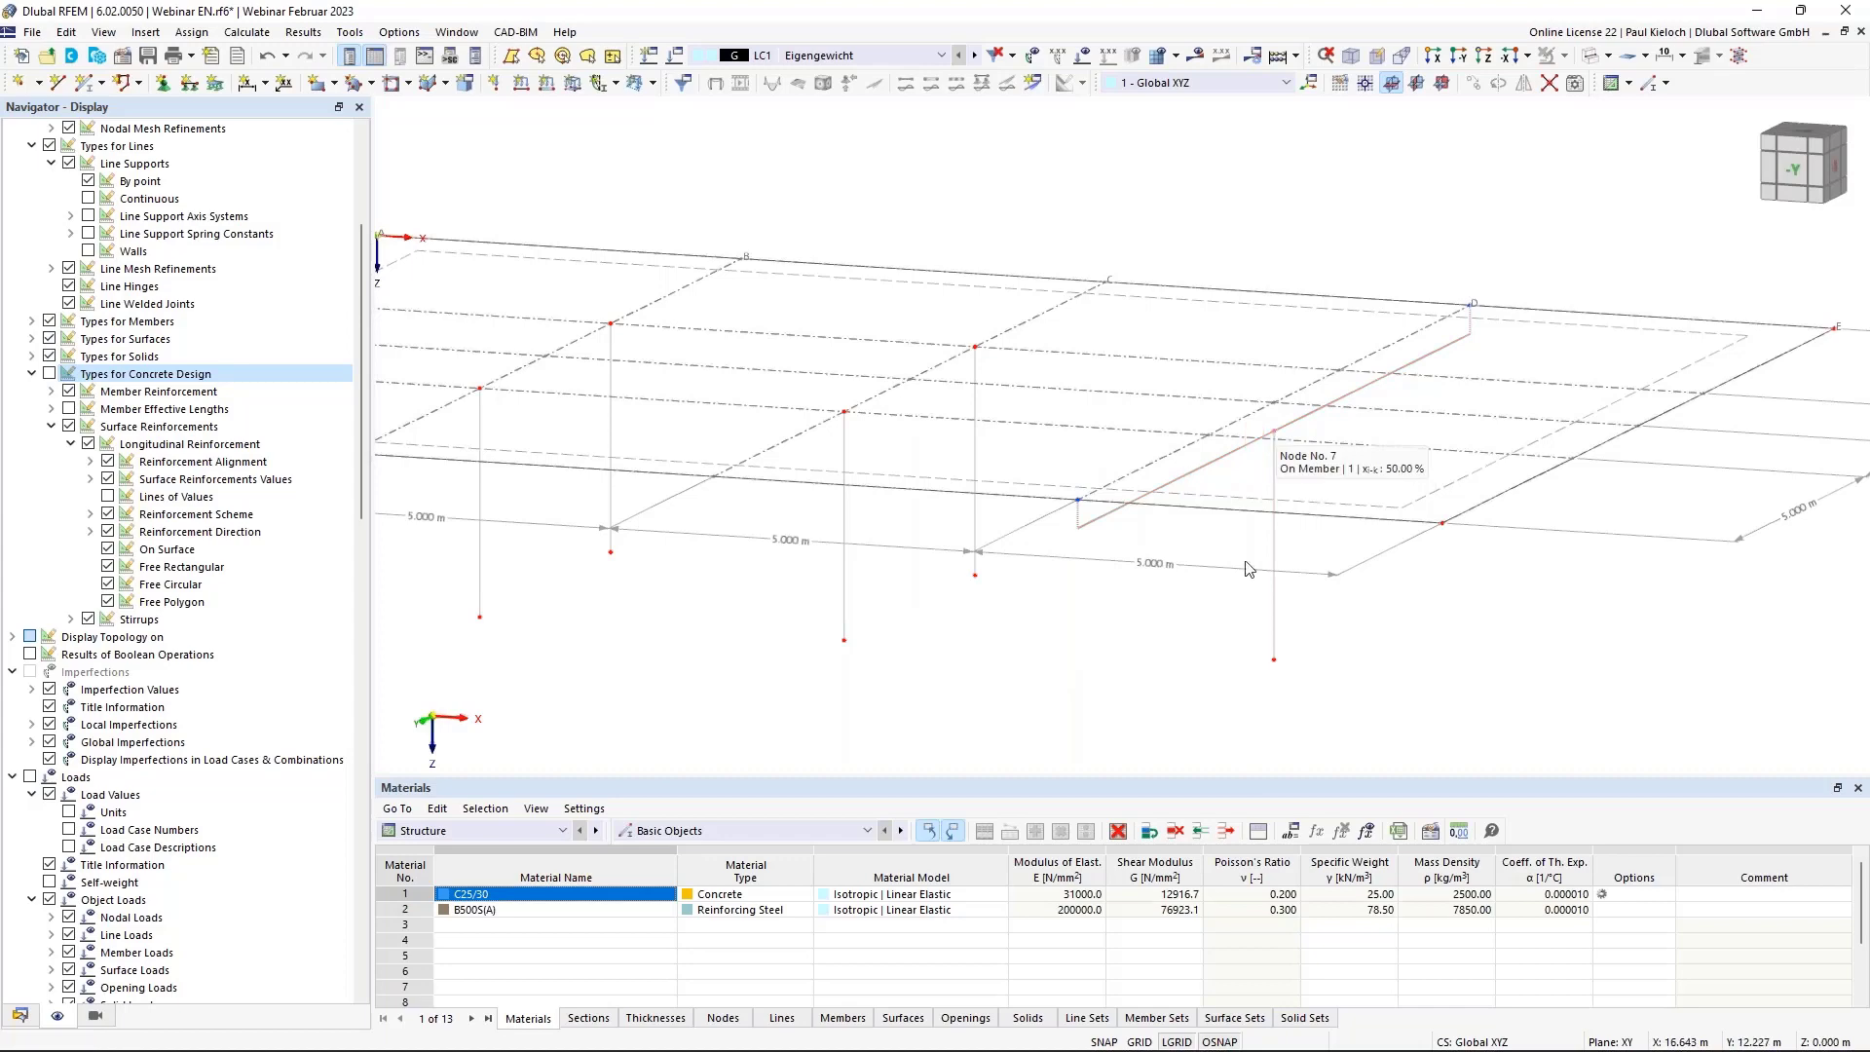
pyautogui.keyDown('ctrl'); pyautogui.moveTo(1173, 622); pyautogui.dragTo(1217, 595, button='middle'); pyautogui.keyUp('ctrl')
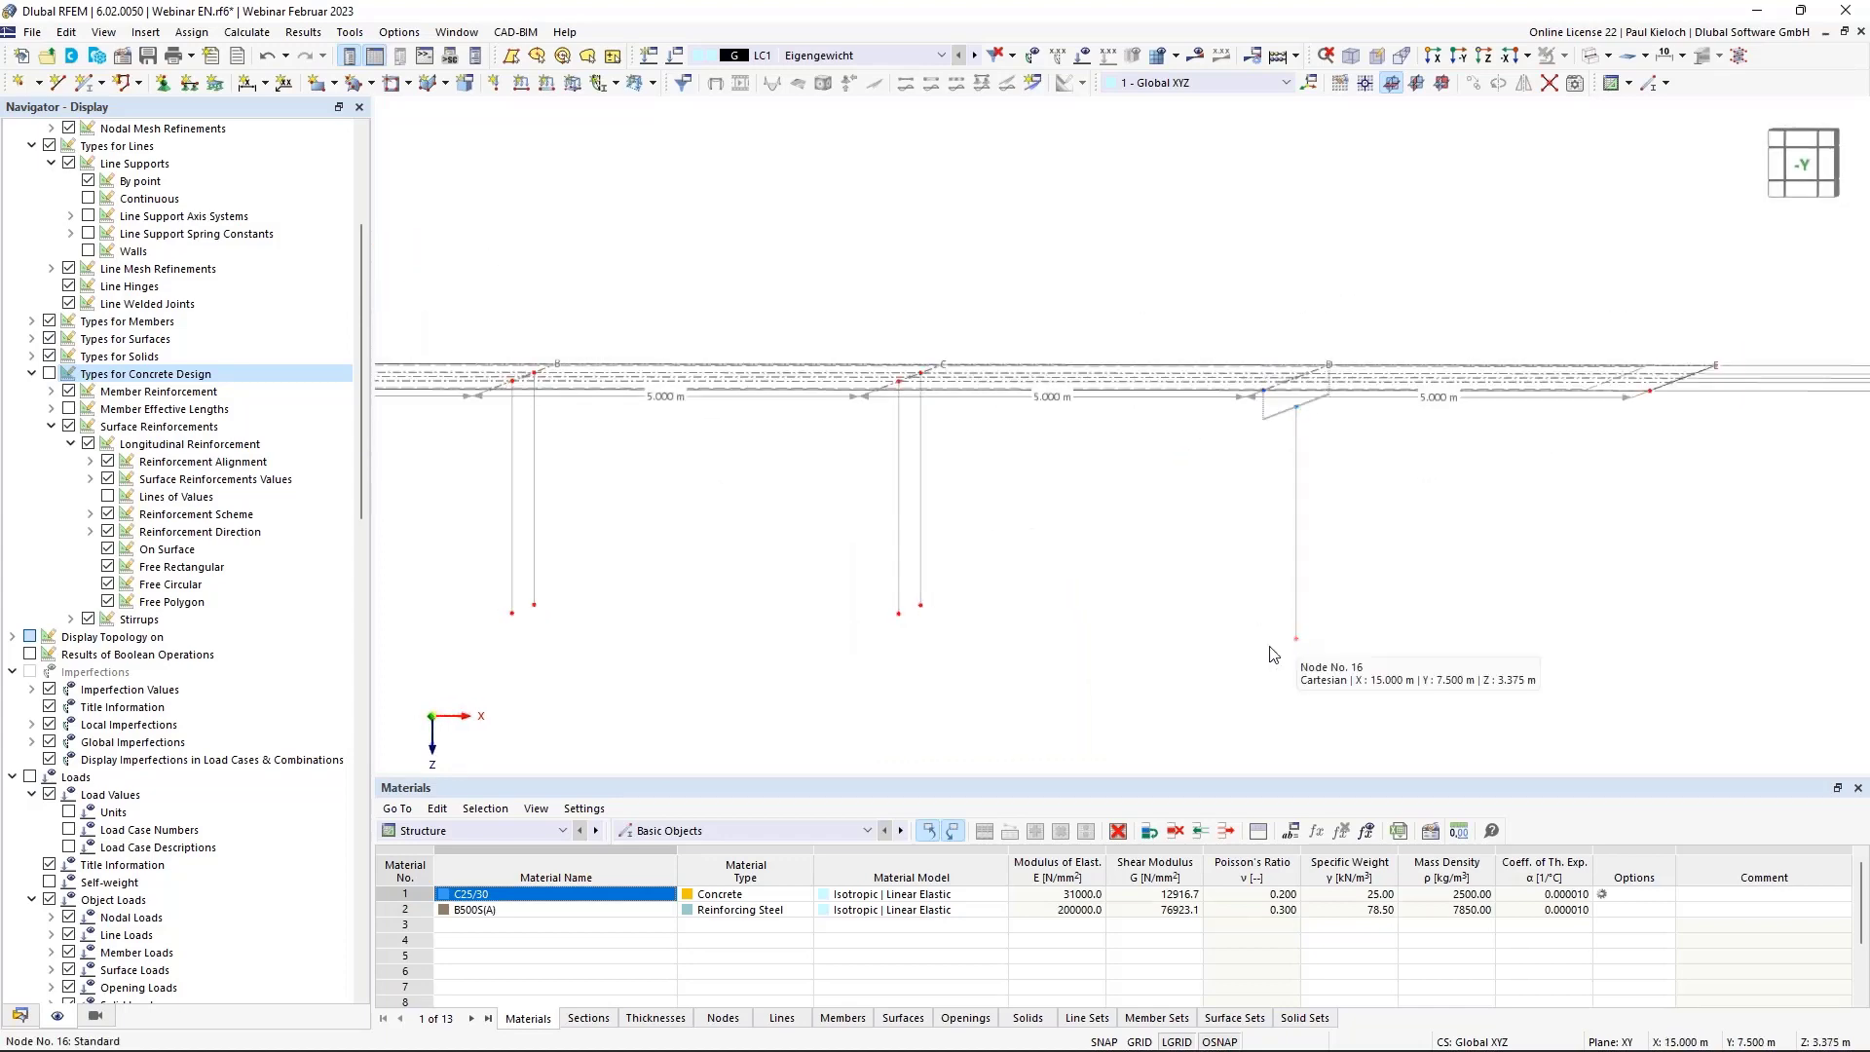
pyautogui.keyDown('ctrl'); pyautogui.moveTo(1299, 649); pyautogui.dragTo(1271, 649, button='middle'); pyautogui.keyUp('ctrl')
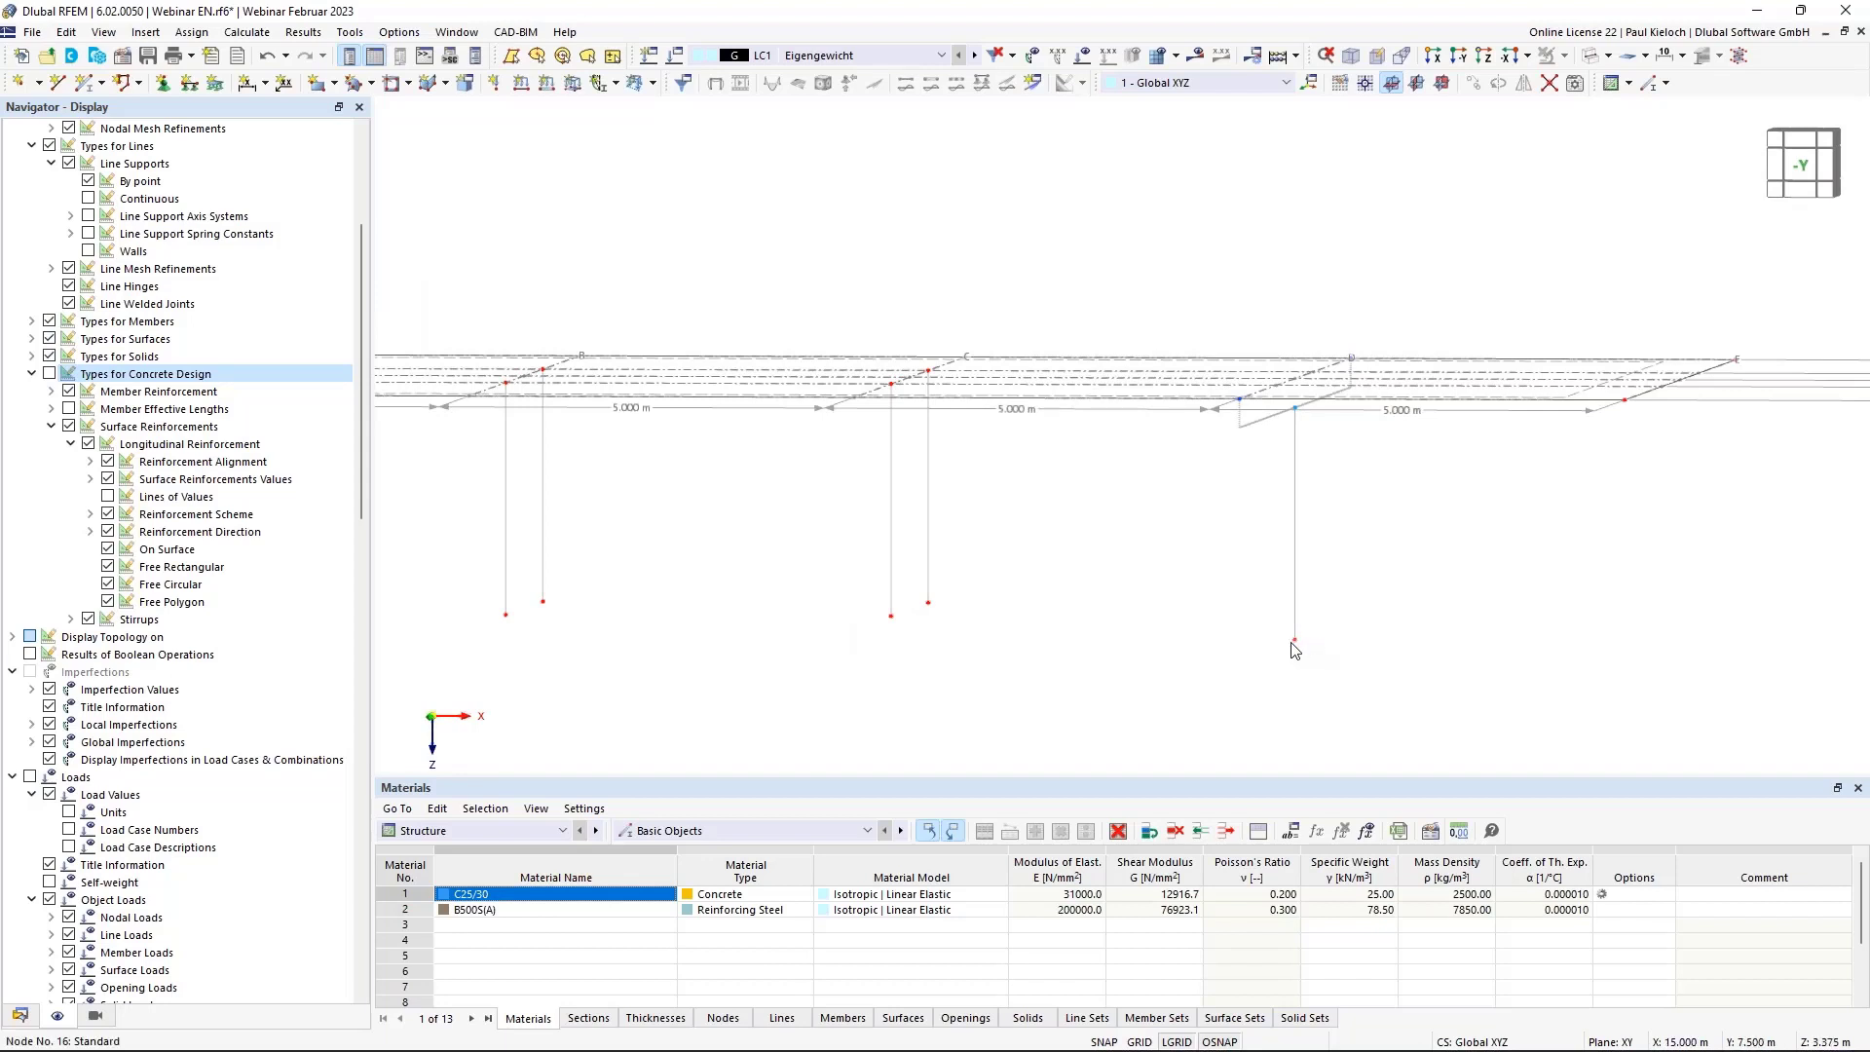
pyautogui.doubleClick(1294, 643)
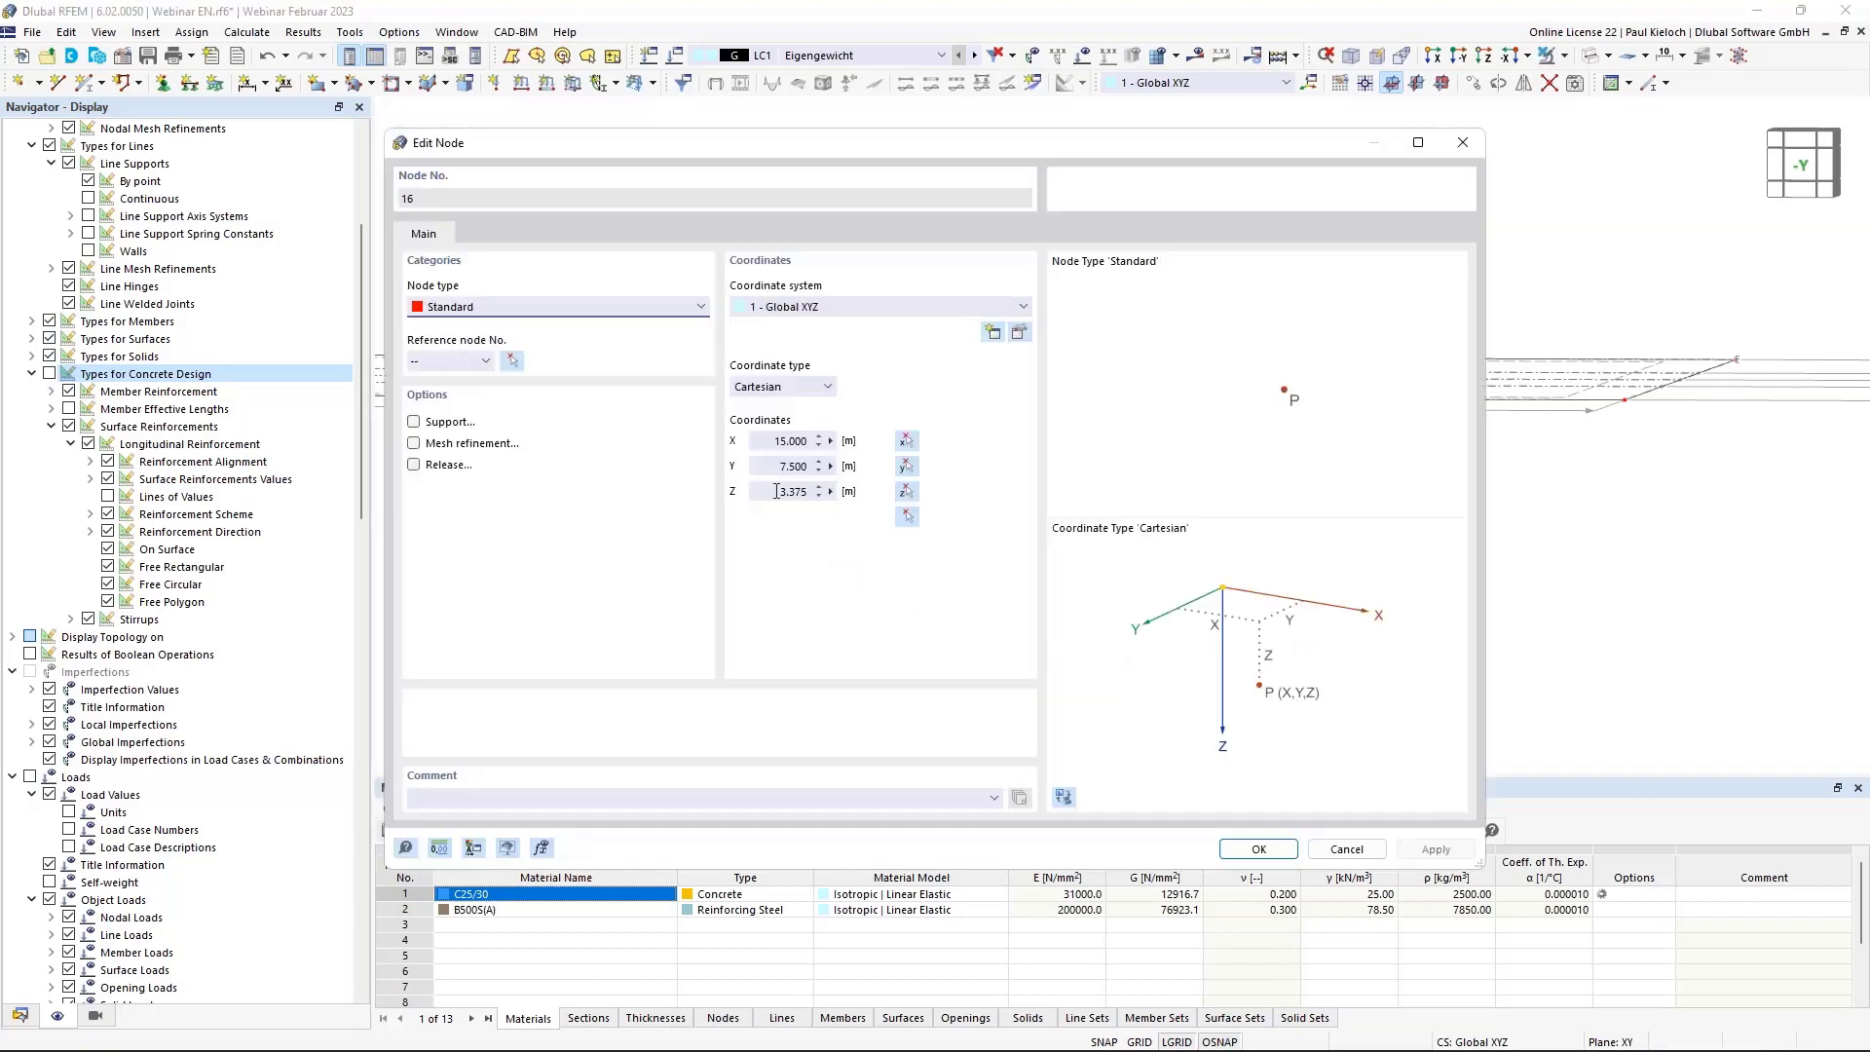
pyautogui.doubleClick(791, 490)
pyautogui.write('3')
pyautogui.press('Tab')
pyautogui.press('Return')
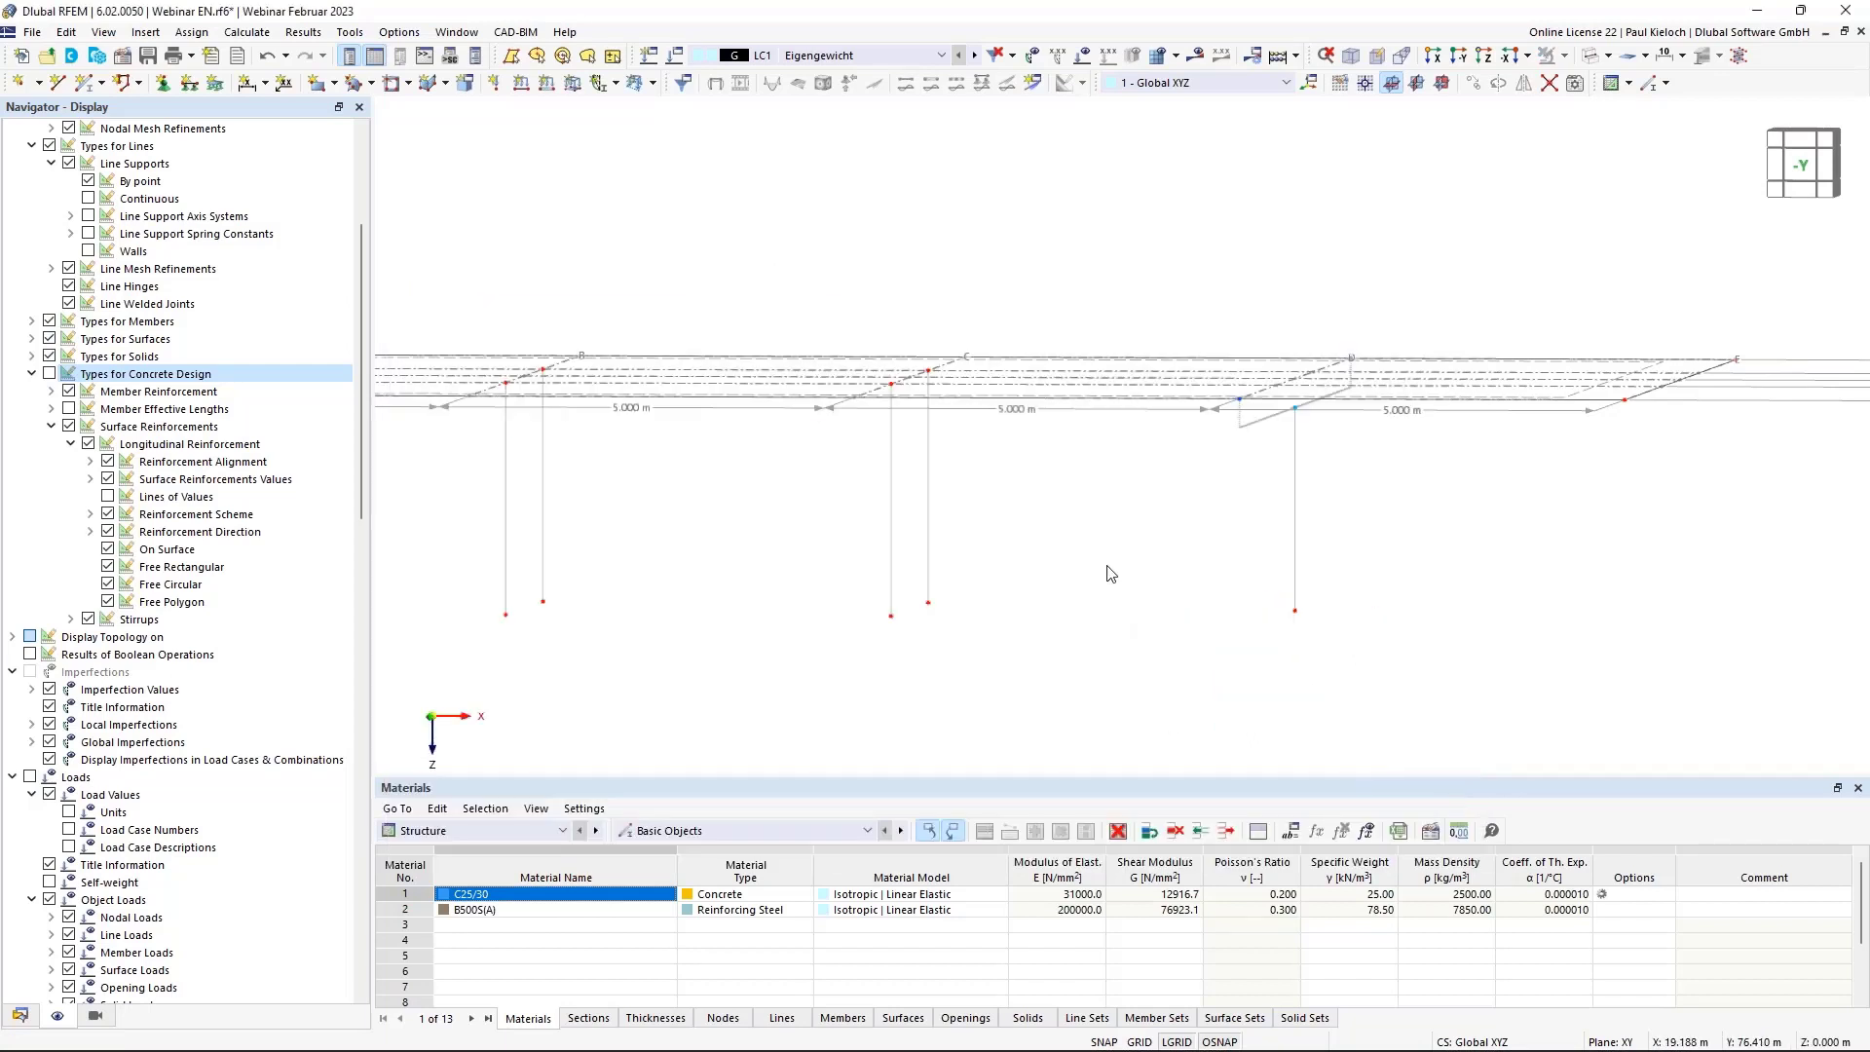
pyautogui.moveTo(1116, 575); pyautogui.dragTo(1204, 561, button='middle')
pyautogui.moveTo(531, 589); pyautogui.dragTo(1464, 704)
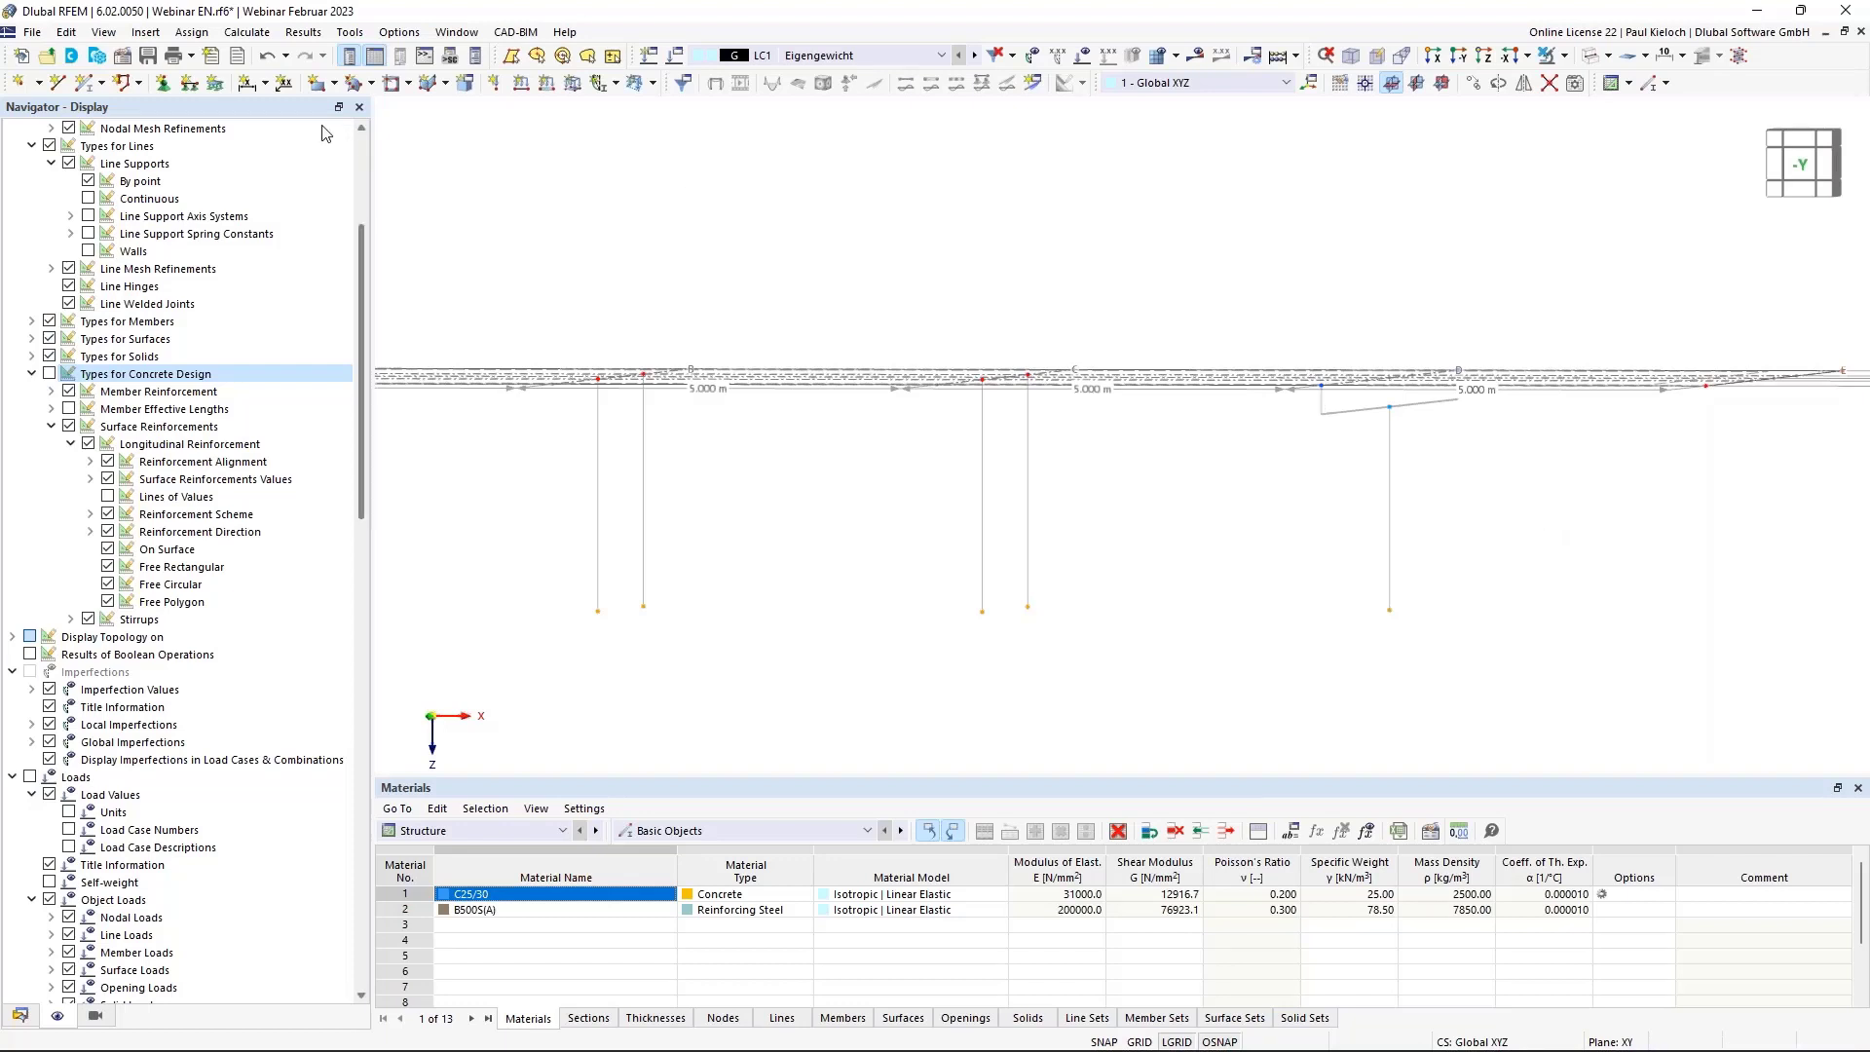
# Assign support 1 (Gelenkig) to nodes 12–16, adding φX and φY rotational restraints.
pyautogui.click(166, 85)
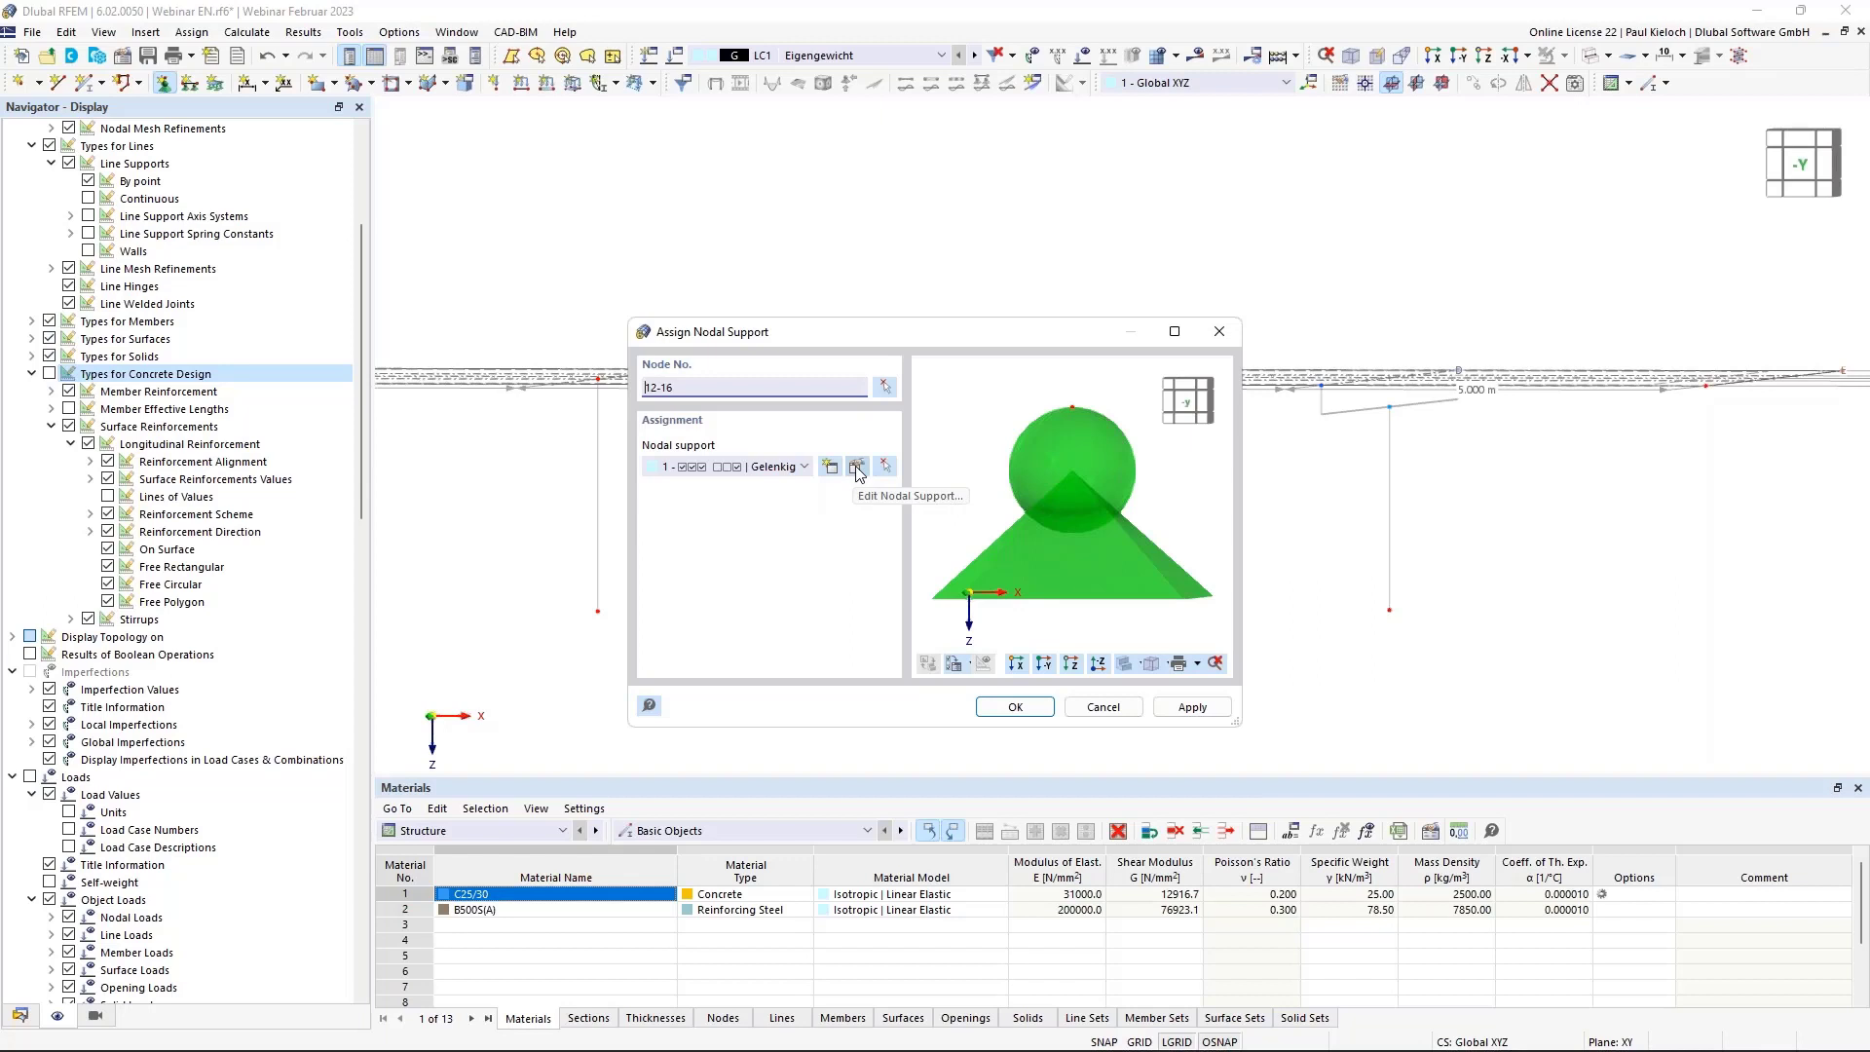
pyautogui.click(858, 474)
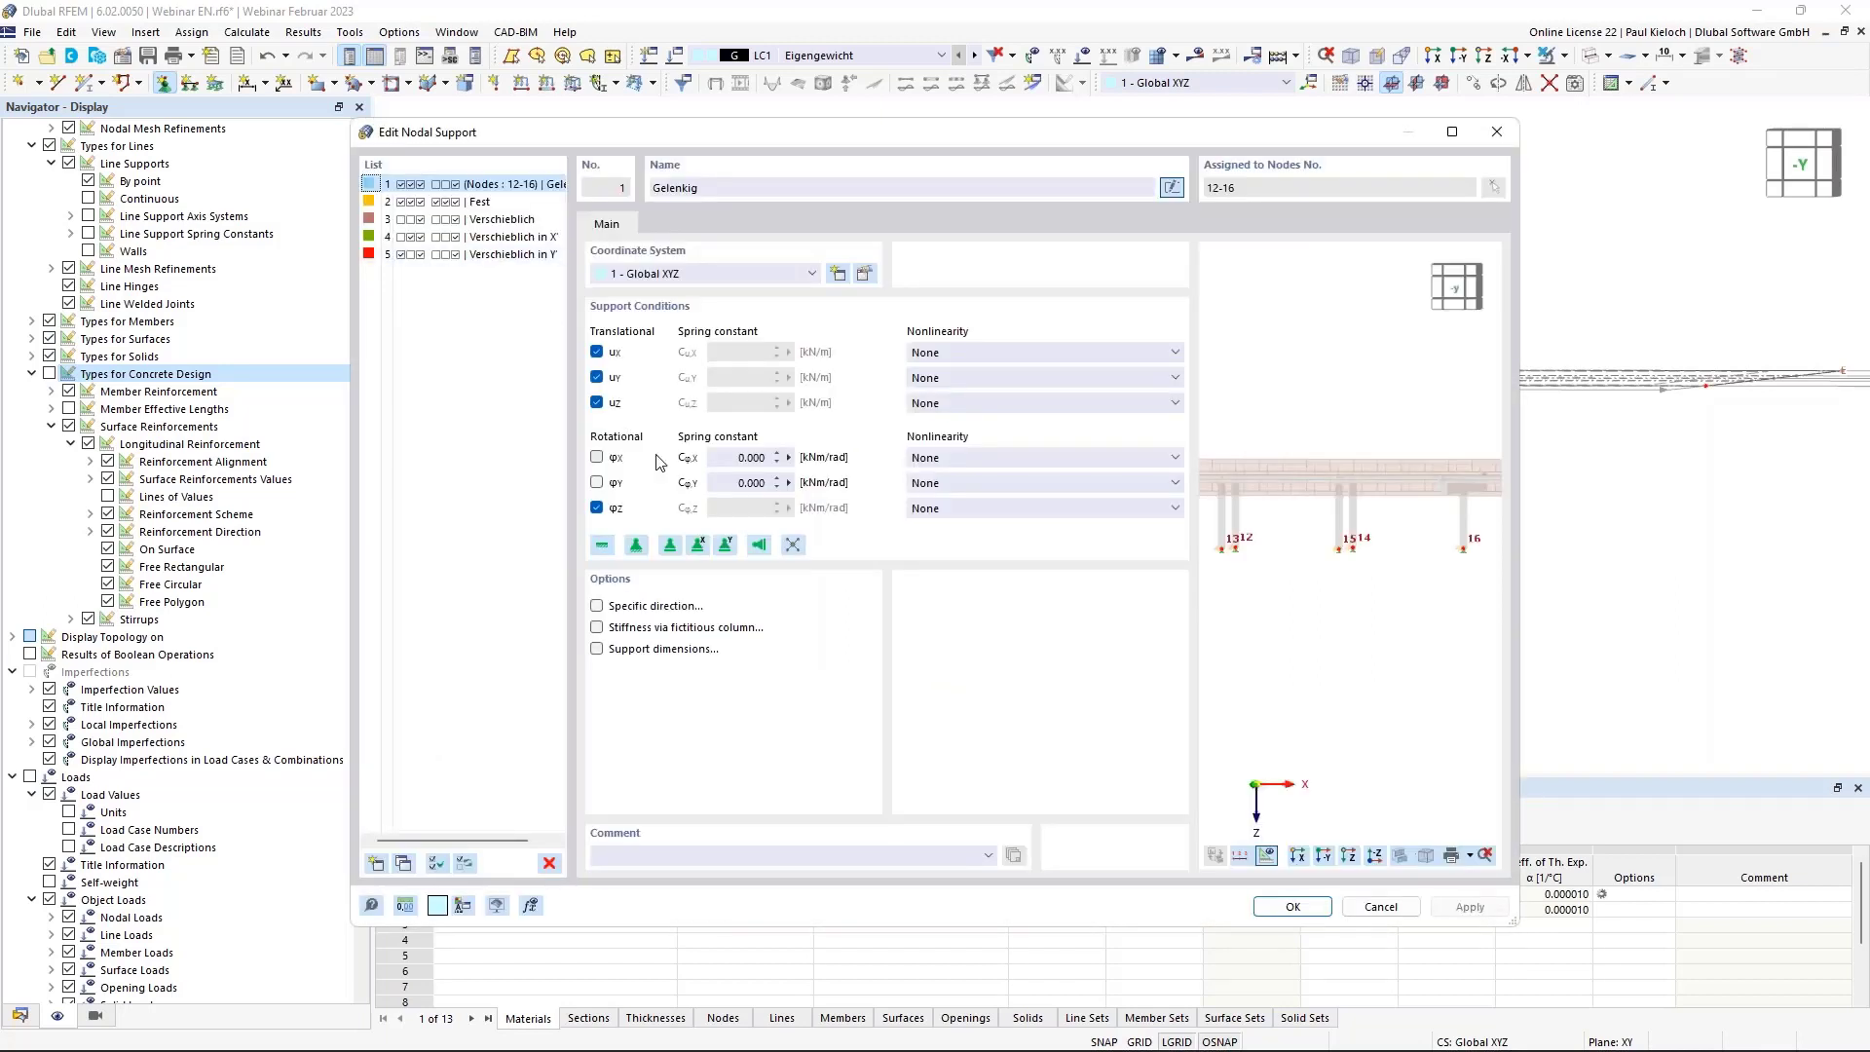
pyautogui.click(596, 482)
pyautogui.click(596, 456)
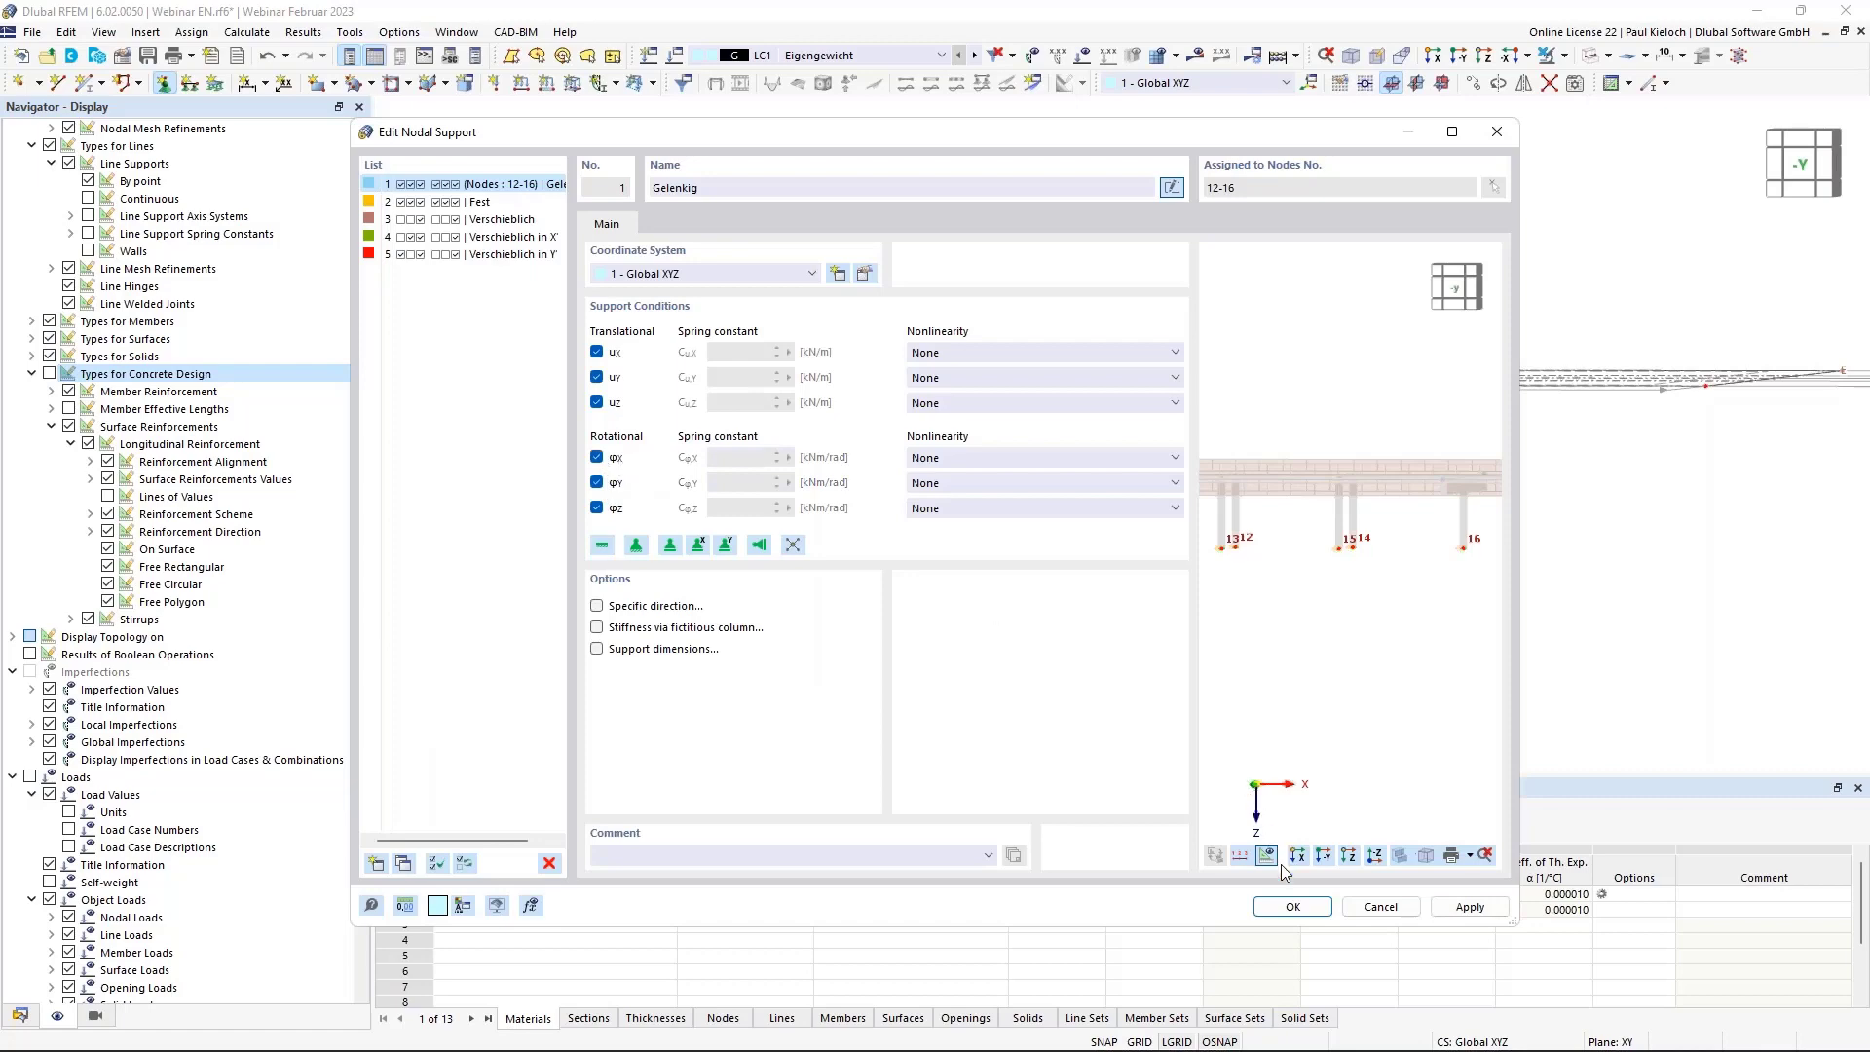
pyautogui.click(1286, 905)
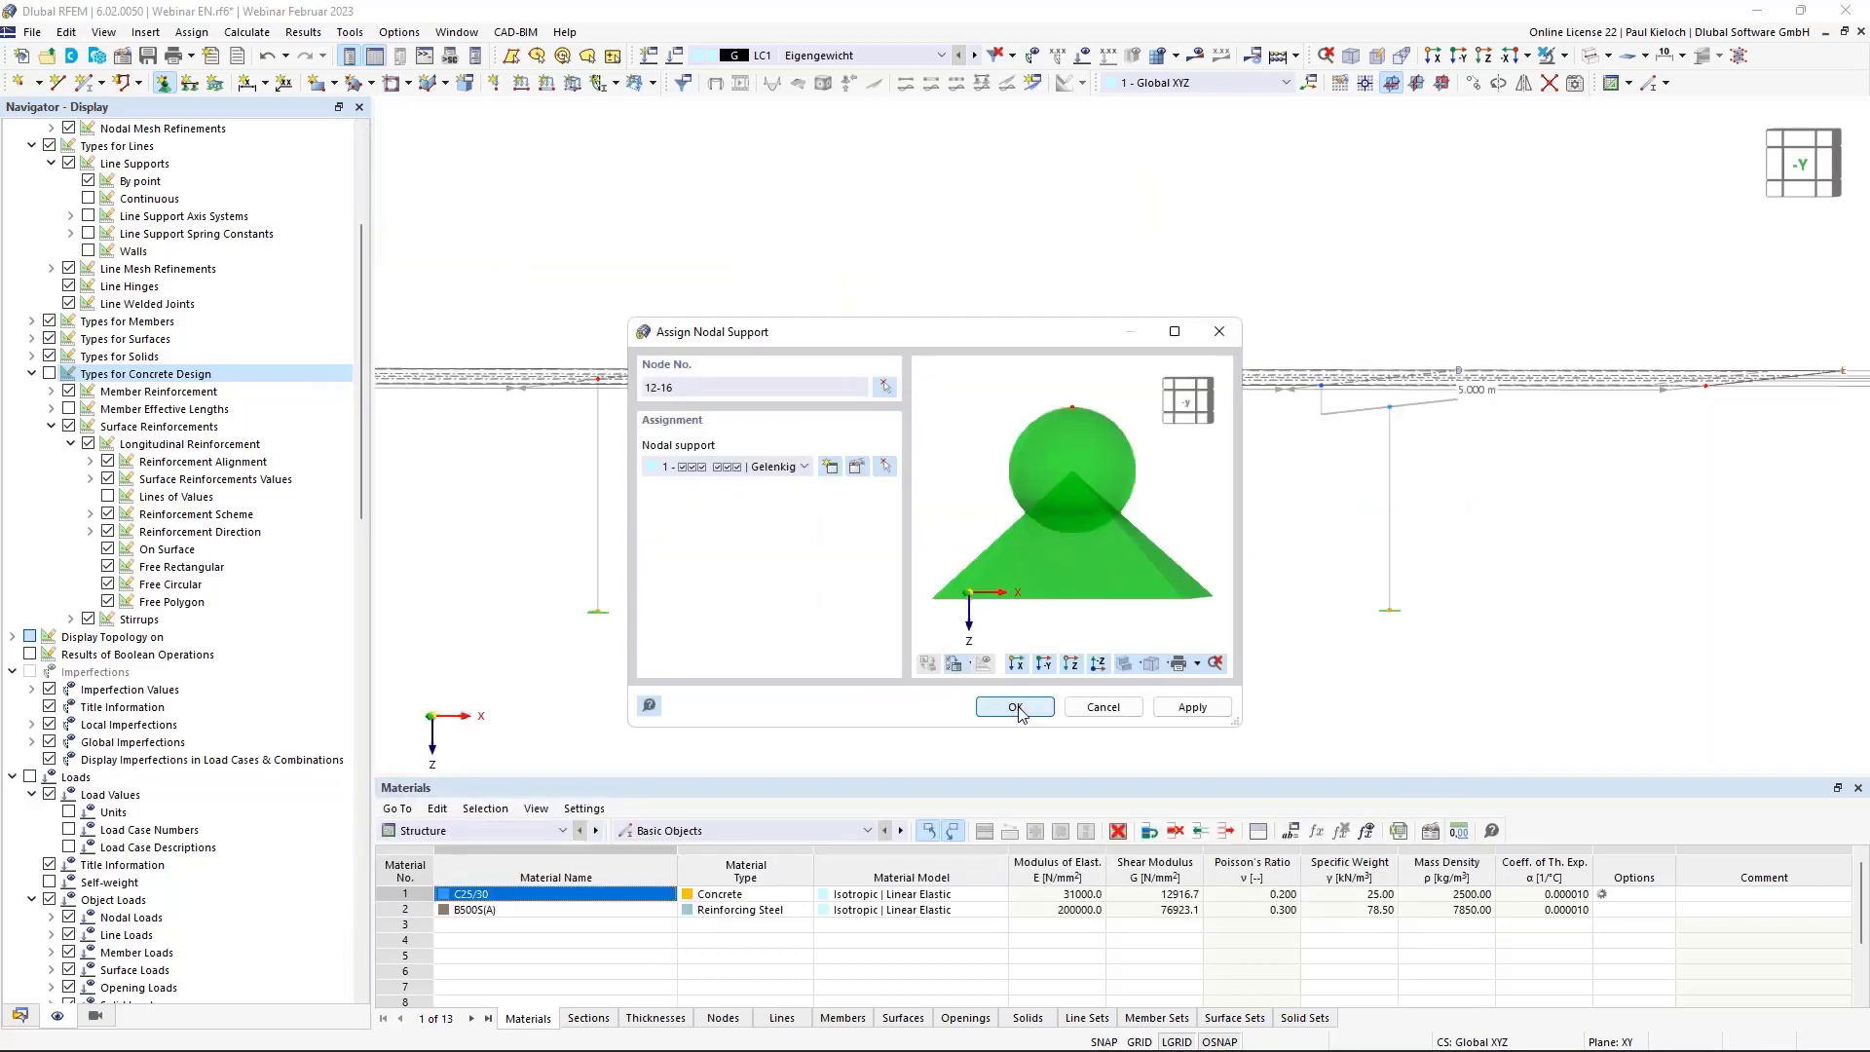
pyautogui.click(1016, 708)
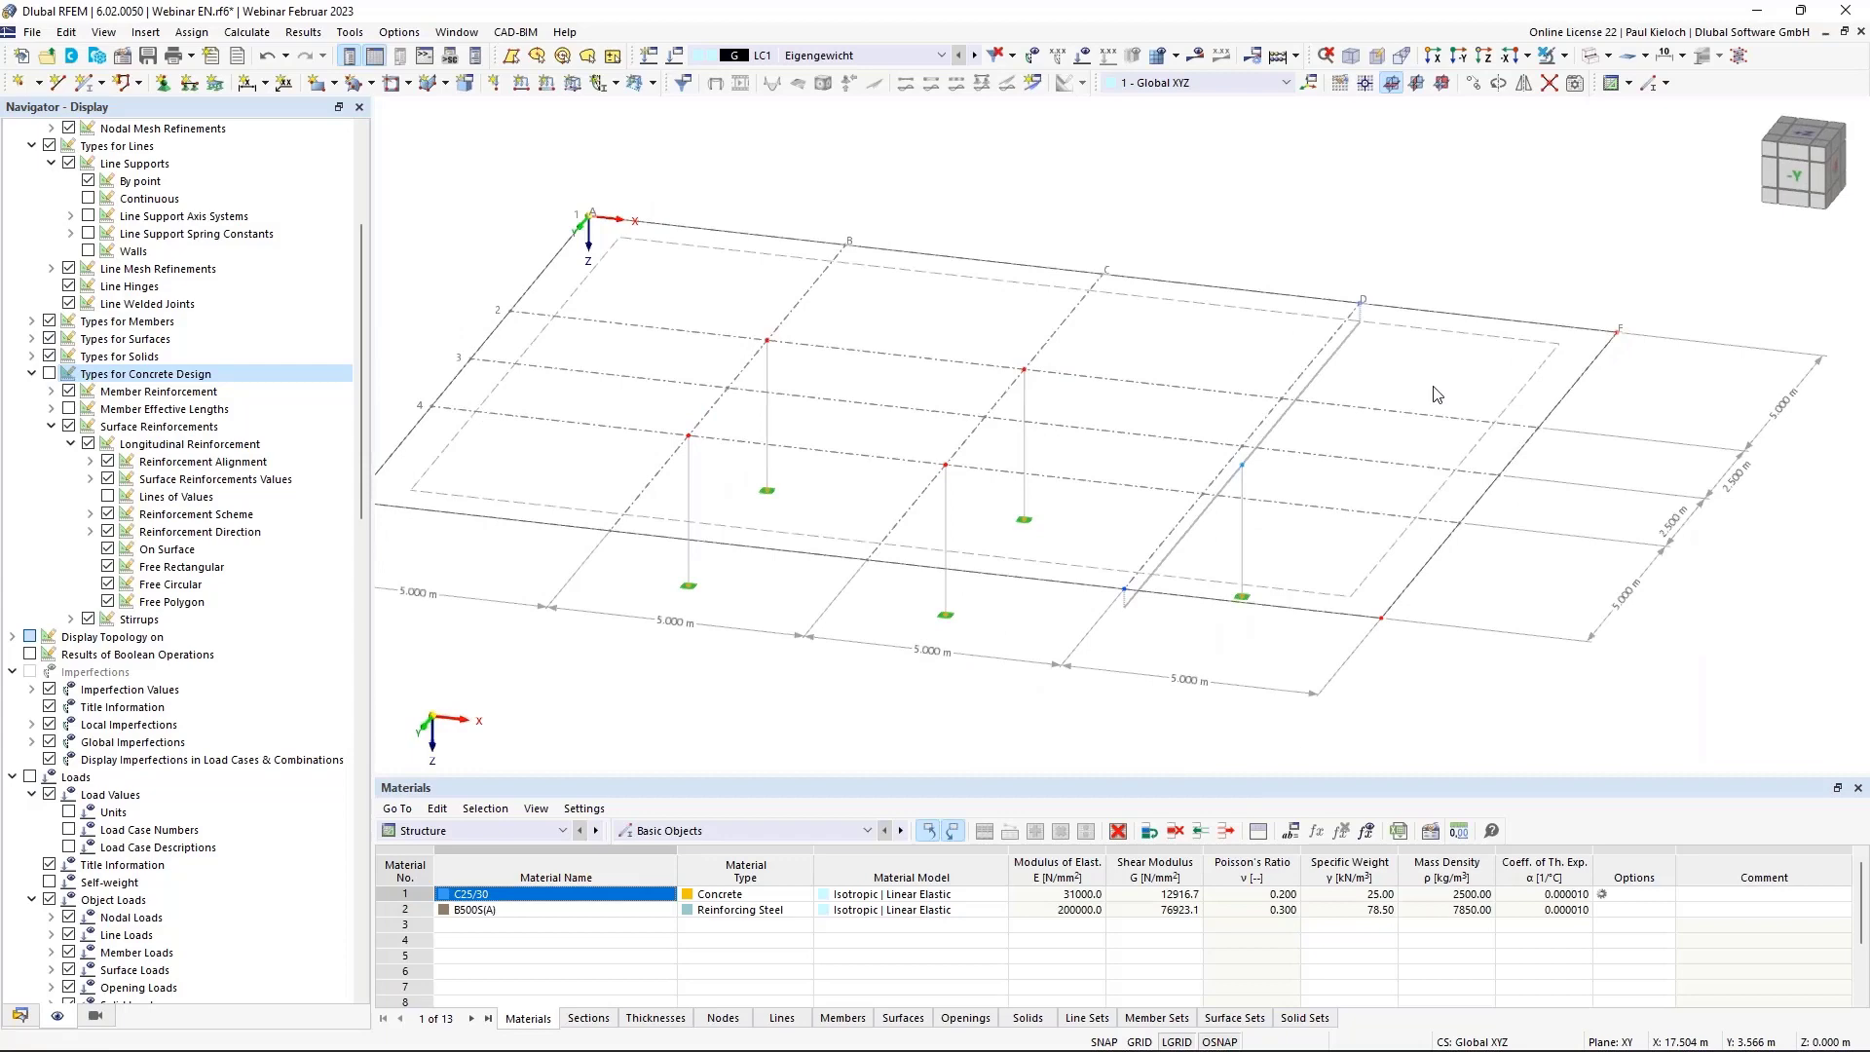
# Select the slab edge lines and enable a line support for them.
pyautogui.keyDown('ctrl'); pyautogui.moveTo(1428, 396); pyautogui.dragTo(1528, 398, button='middle'); pyautogui.keyUp('ctrl')
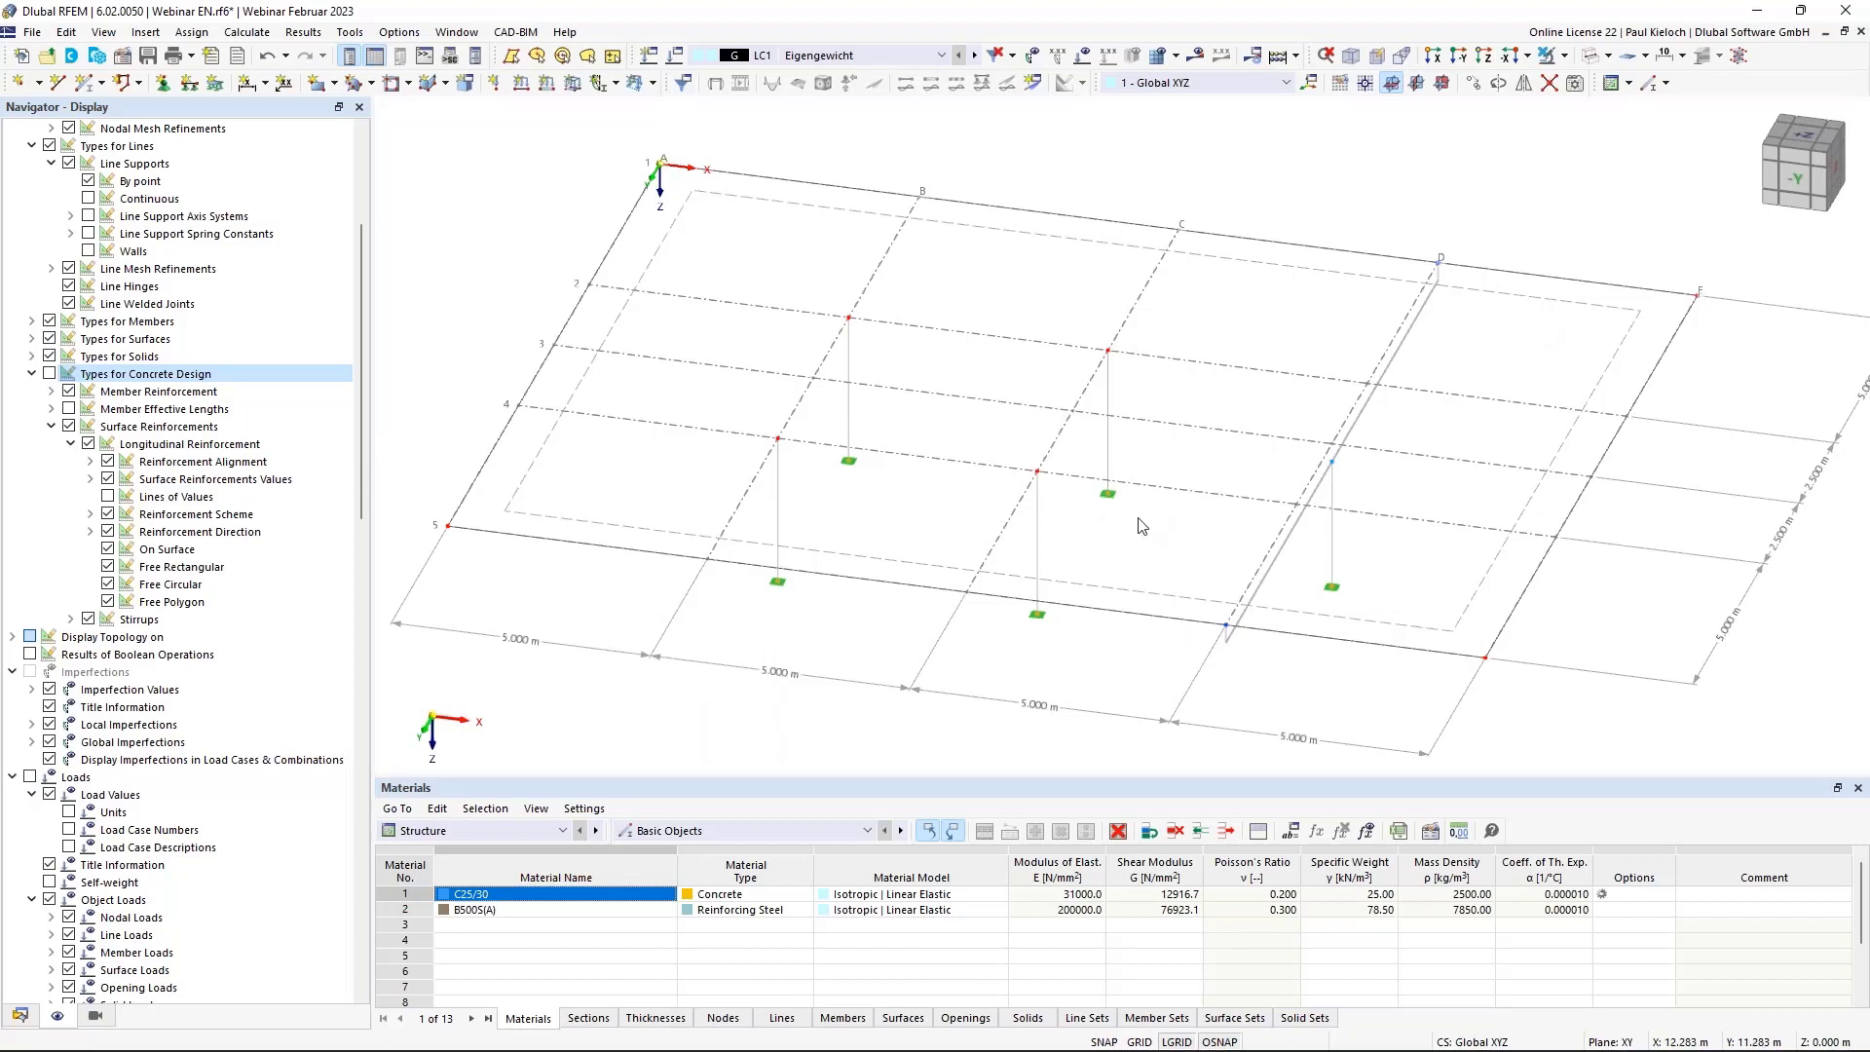
pyautogui.click(628, 224)
pyautogui.keyDown('ctrl'); pyautogui.click(700, 557); pyautogui.keyUp('ctrl')
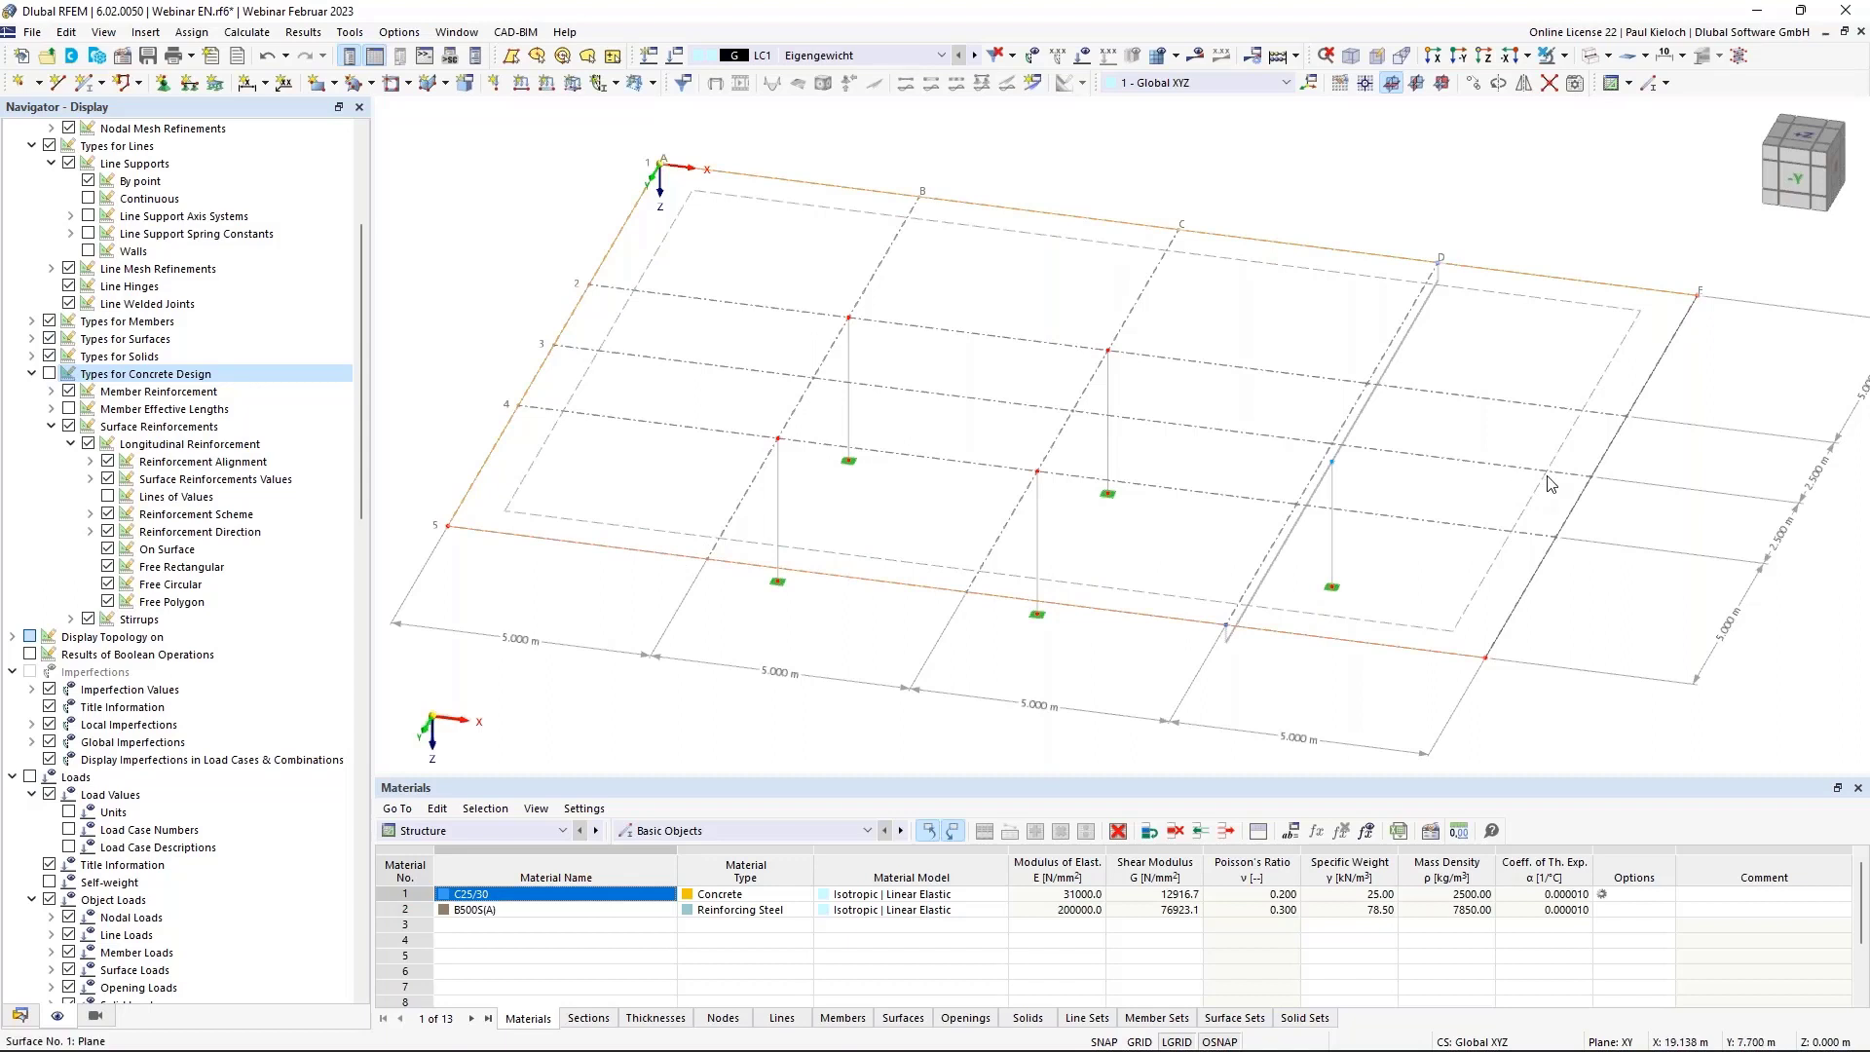
pyautogui.keyDown('ctrl'); pyautogui.click(1658, 378); pyautogui.keyUp('ctrl')
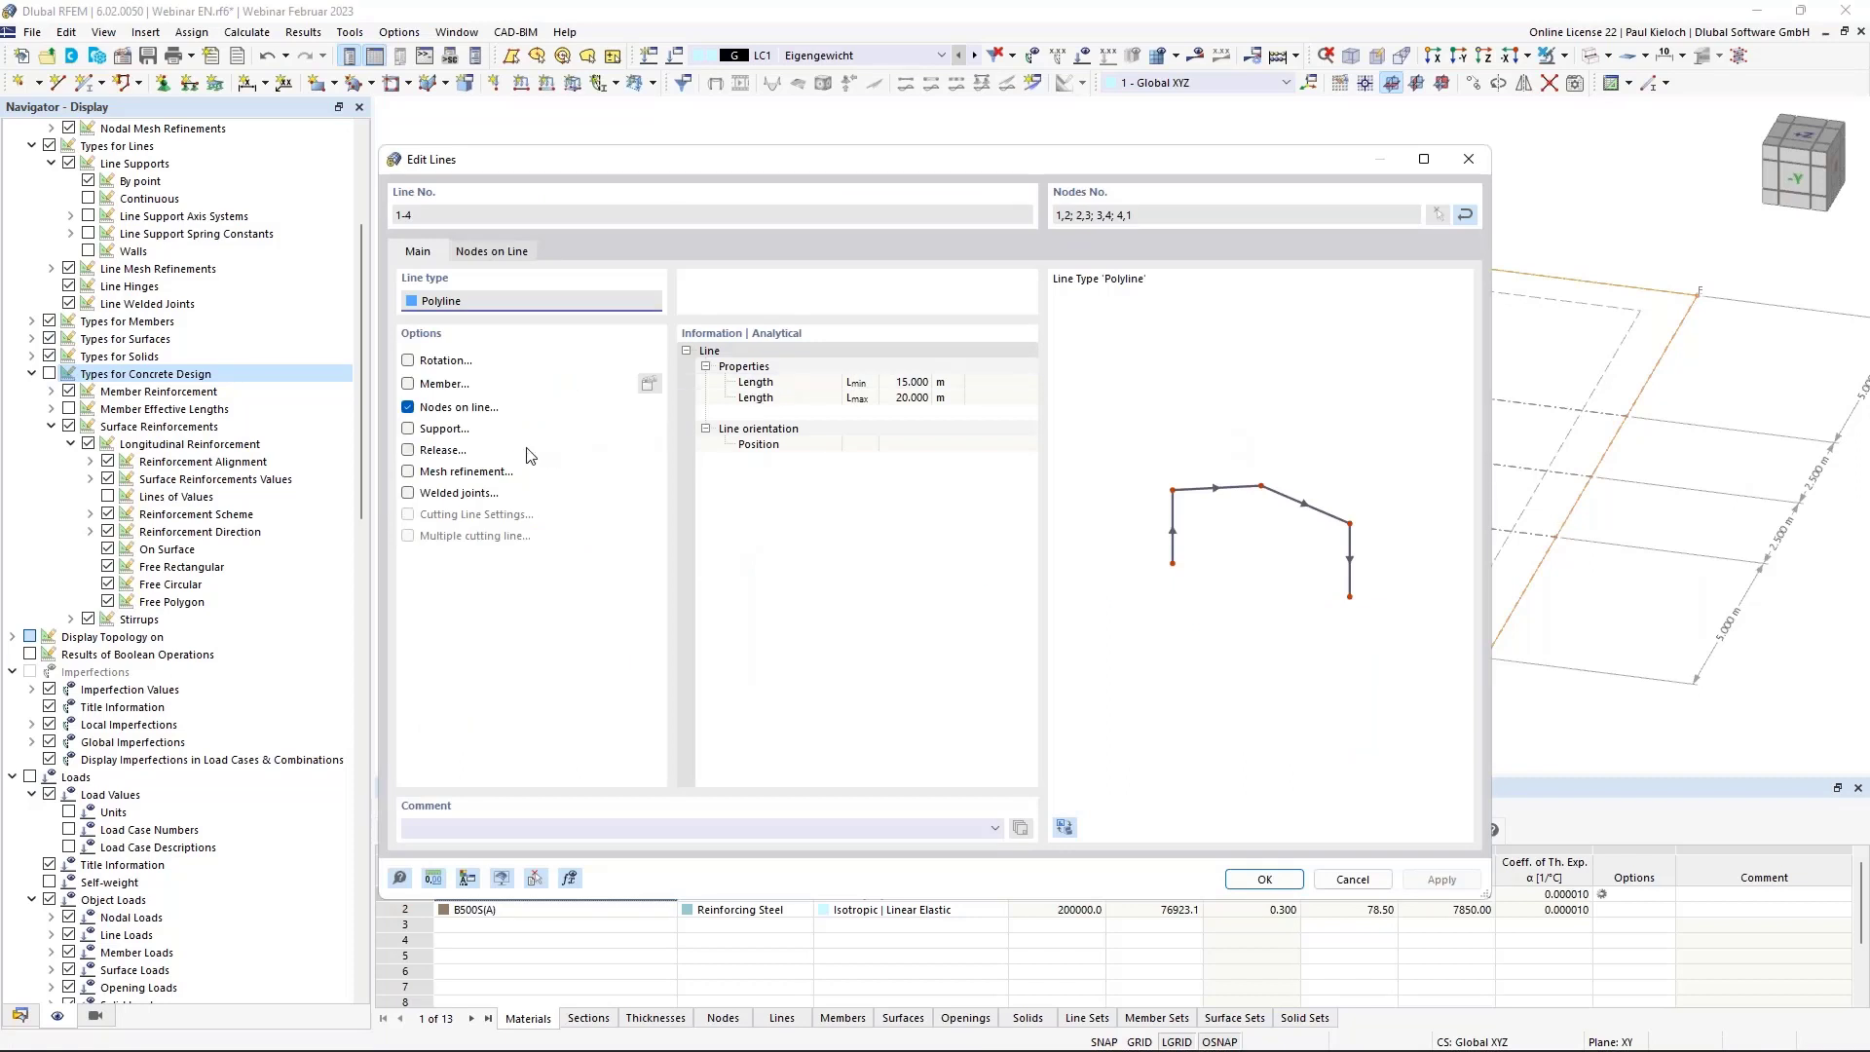
pyautogui.click(408, 428)
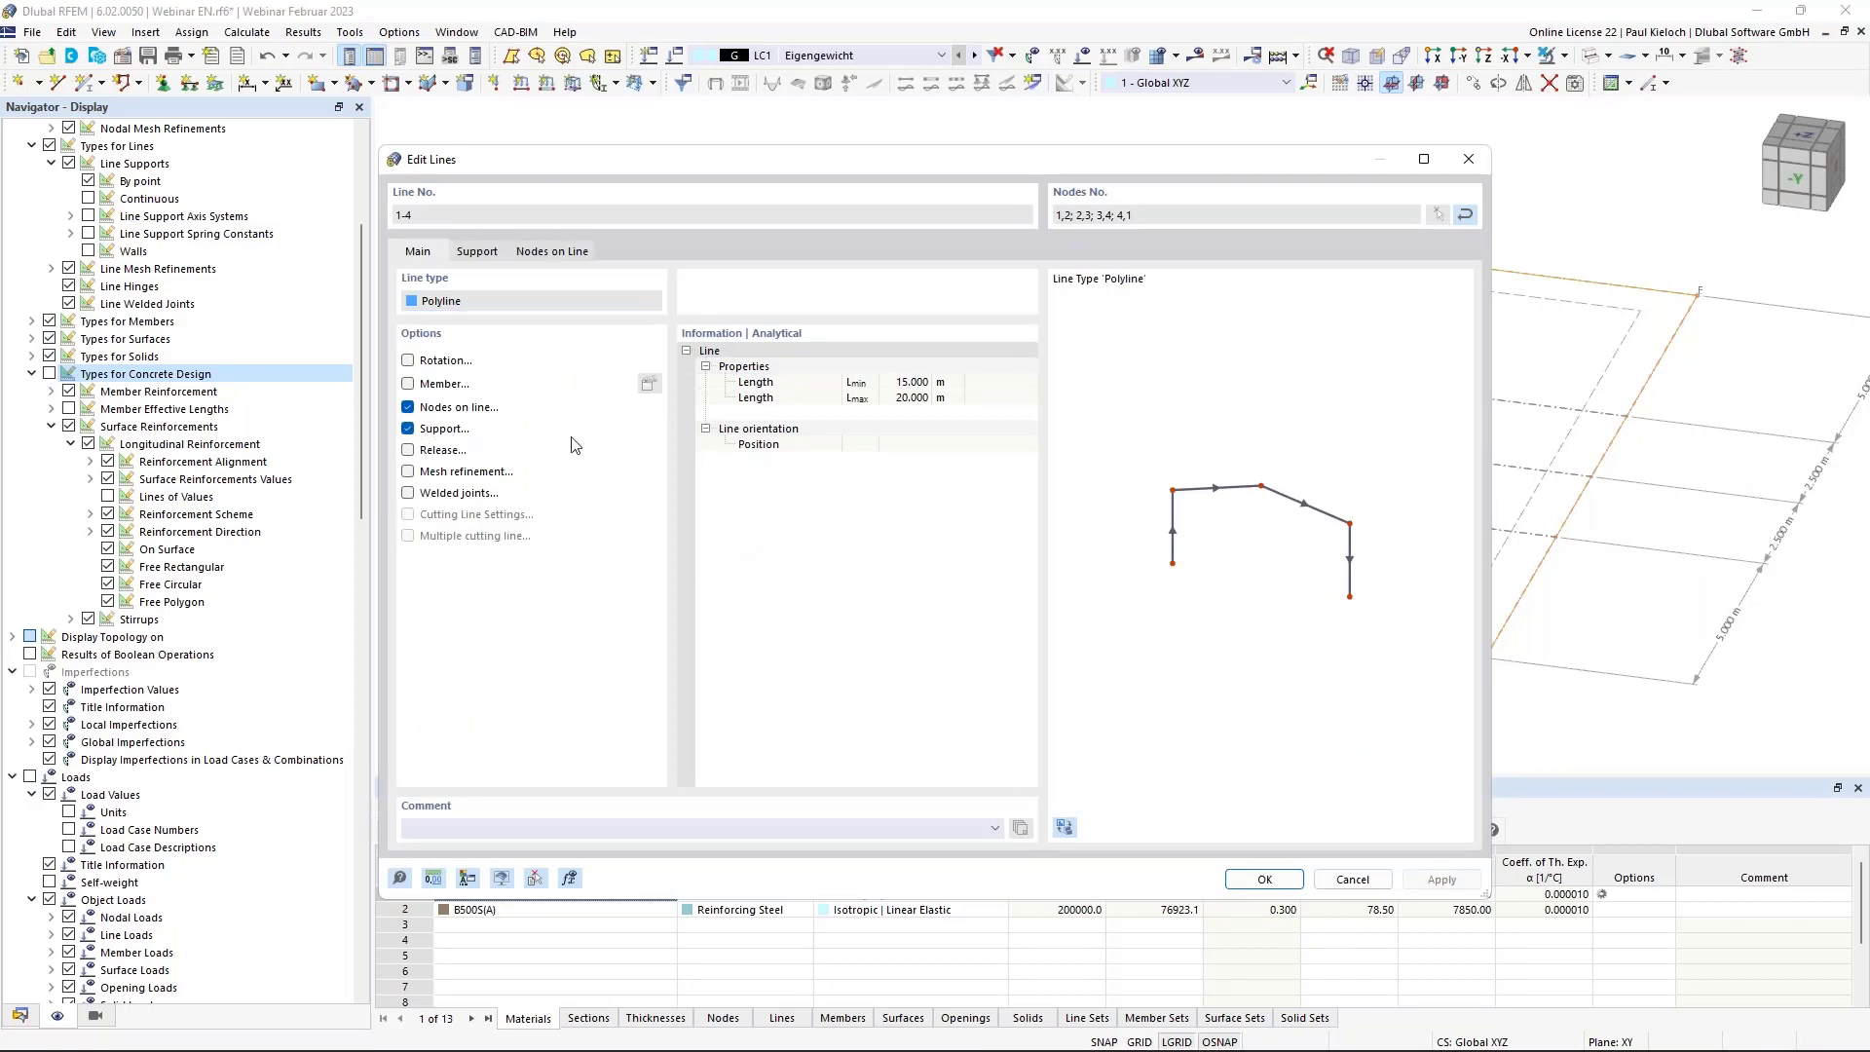
pyautogui.click(492, 251)
# Create line support 3 in local axes with fictitious wall stiffness, 0.250 m wide, 3.000 m high.
pyautogui.click(966, 323)
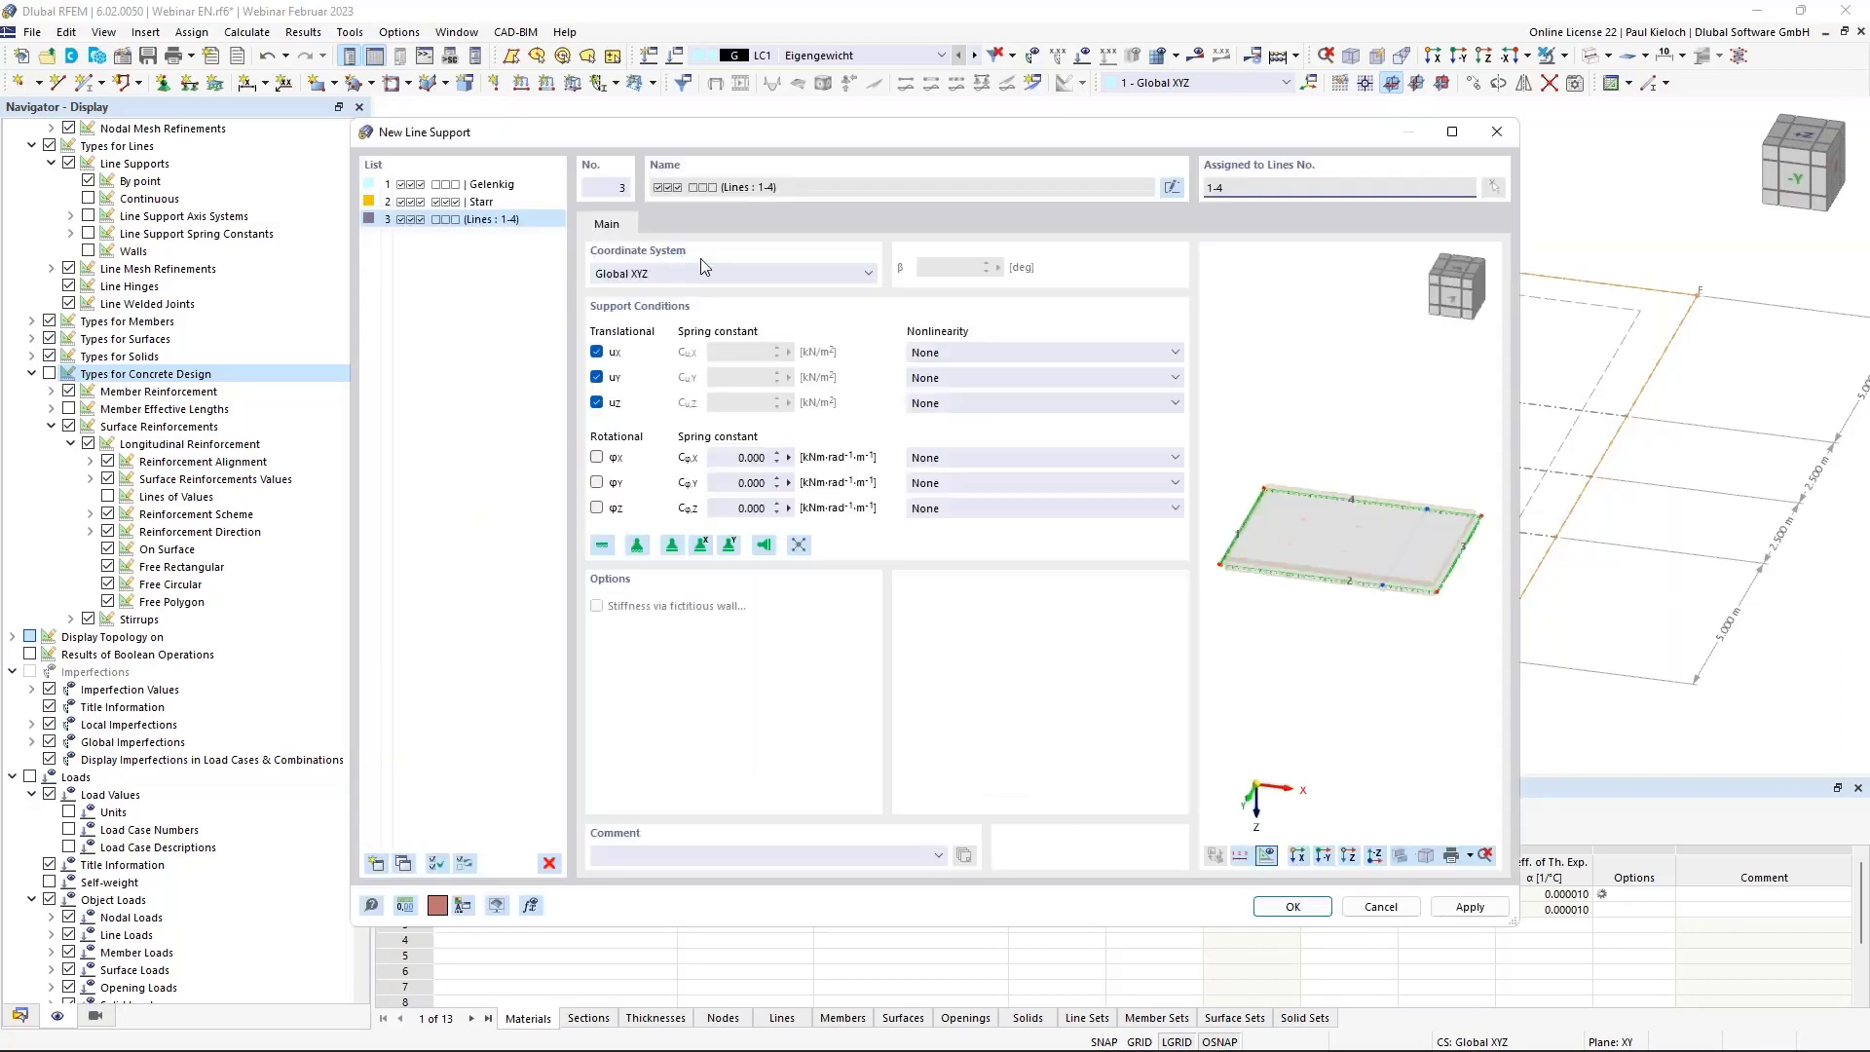
pyautogui.click(635, 275)
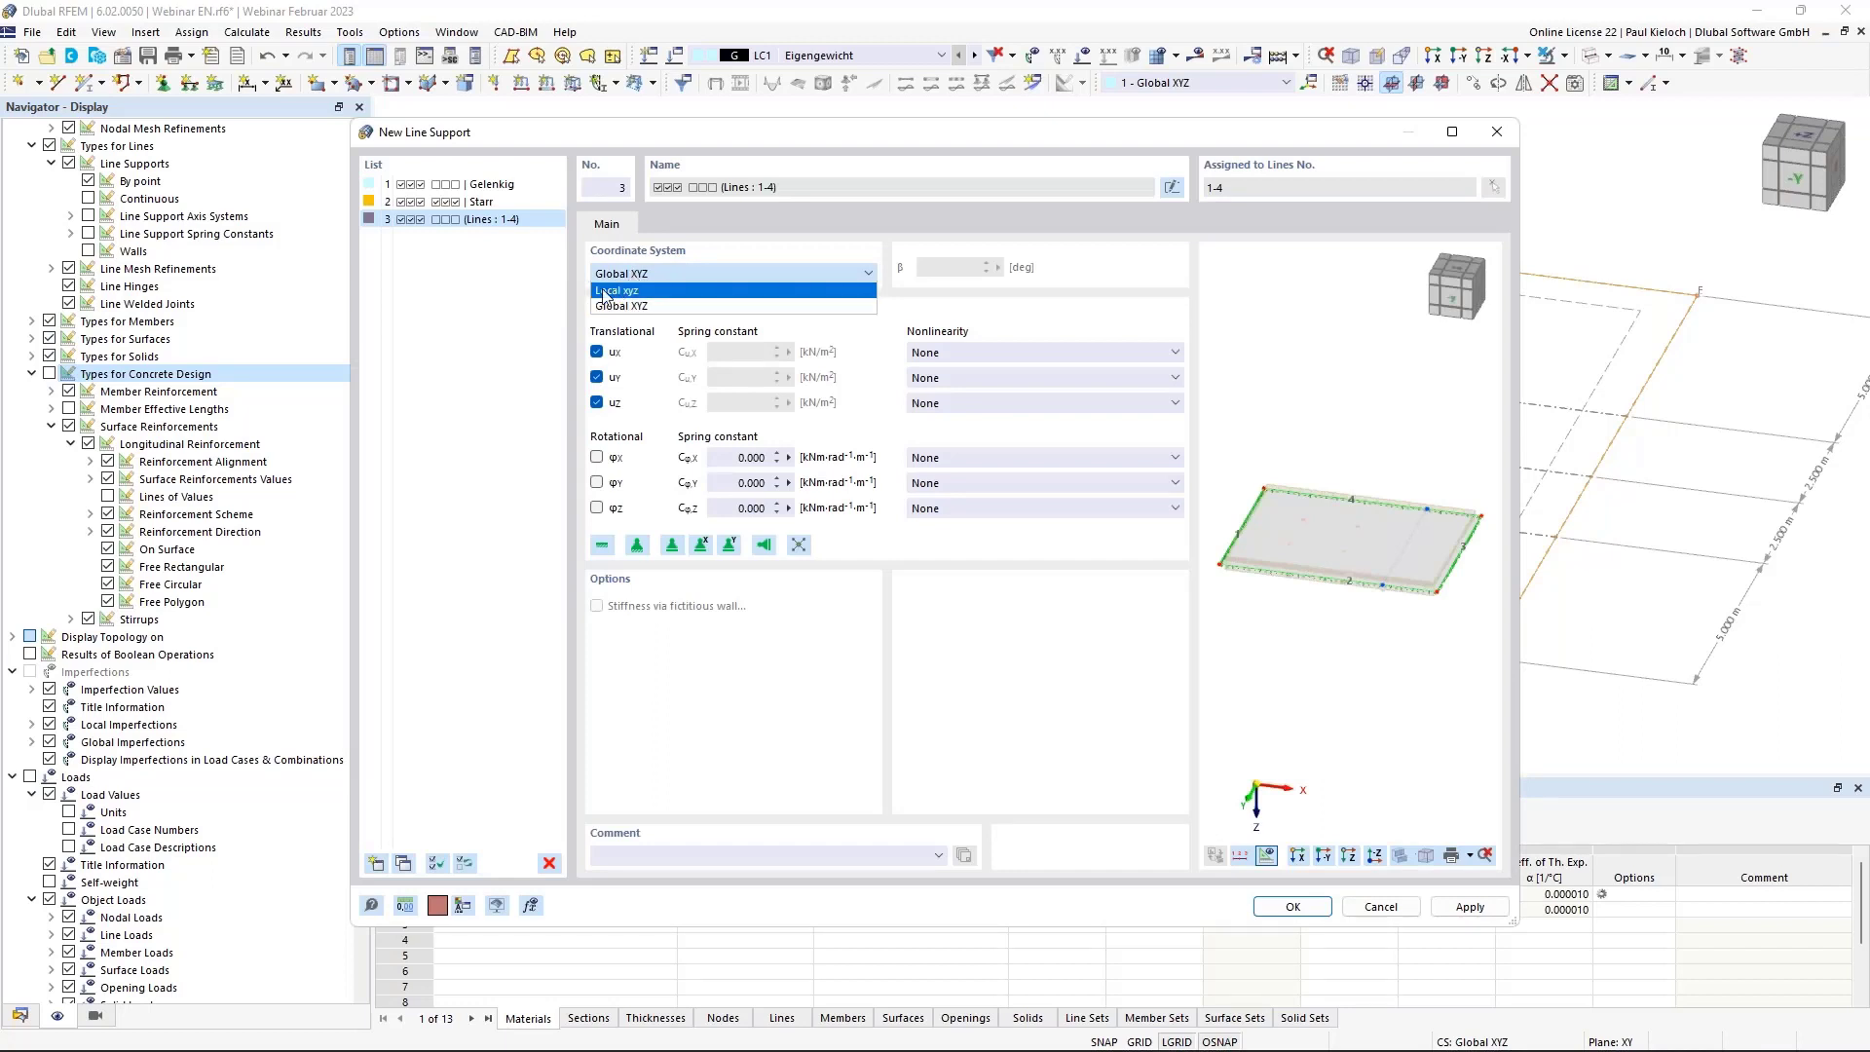
pyautogui.click(608, 292)
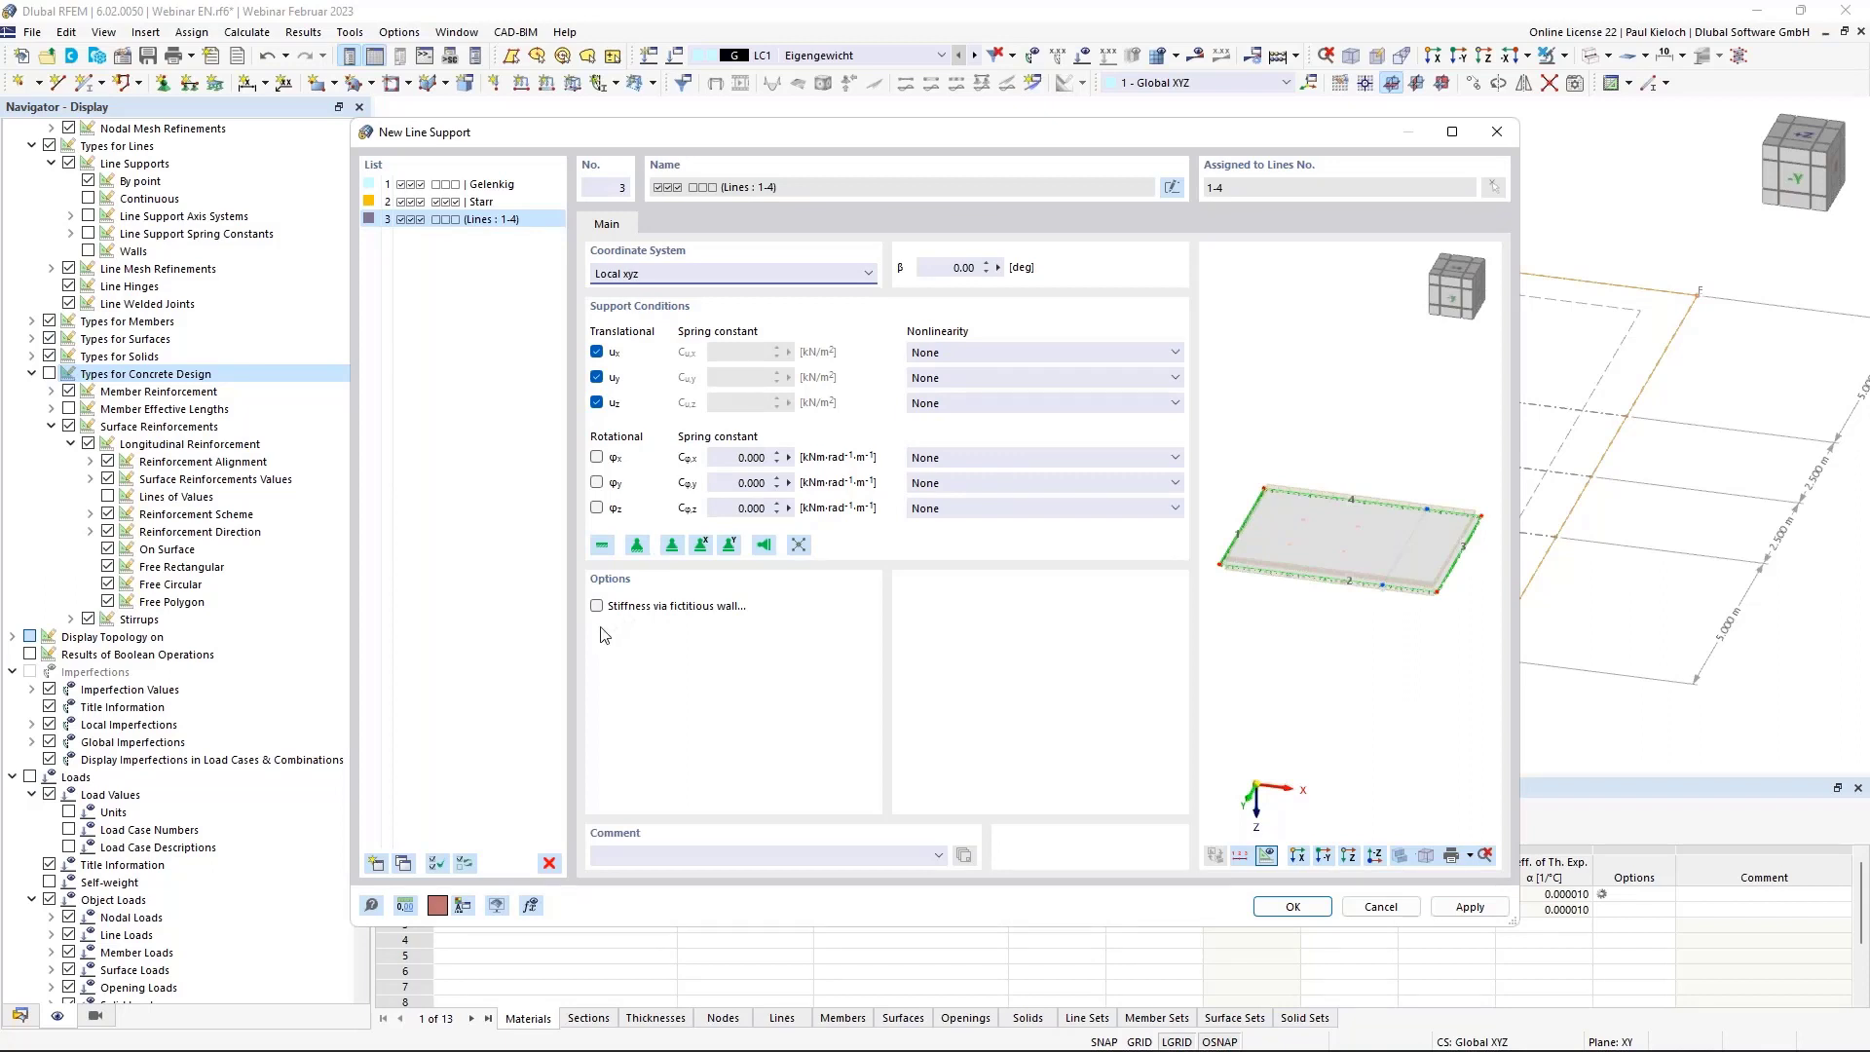
pyautogui.click(732, 610)
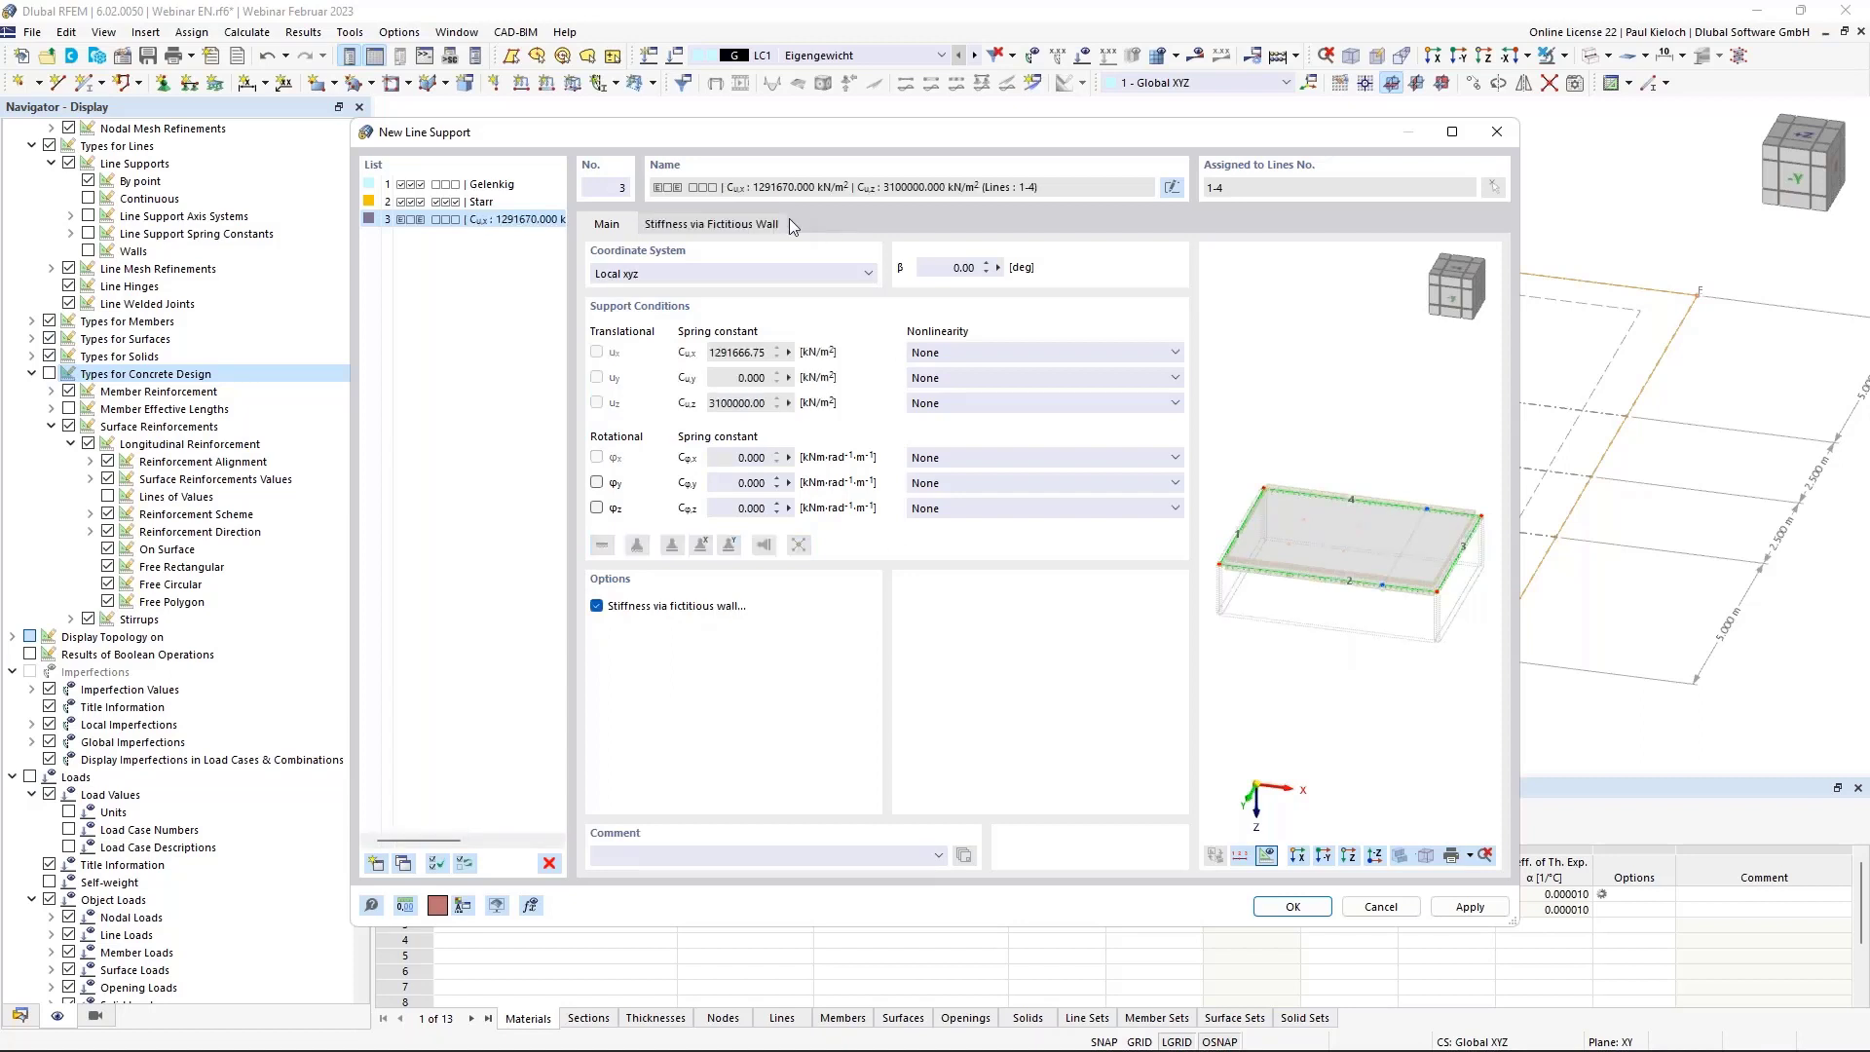
pyautogui.click(779, 223)
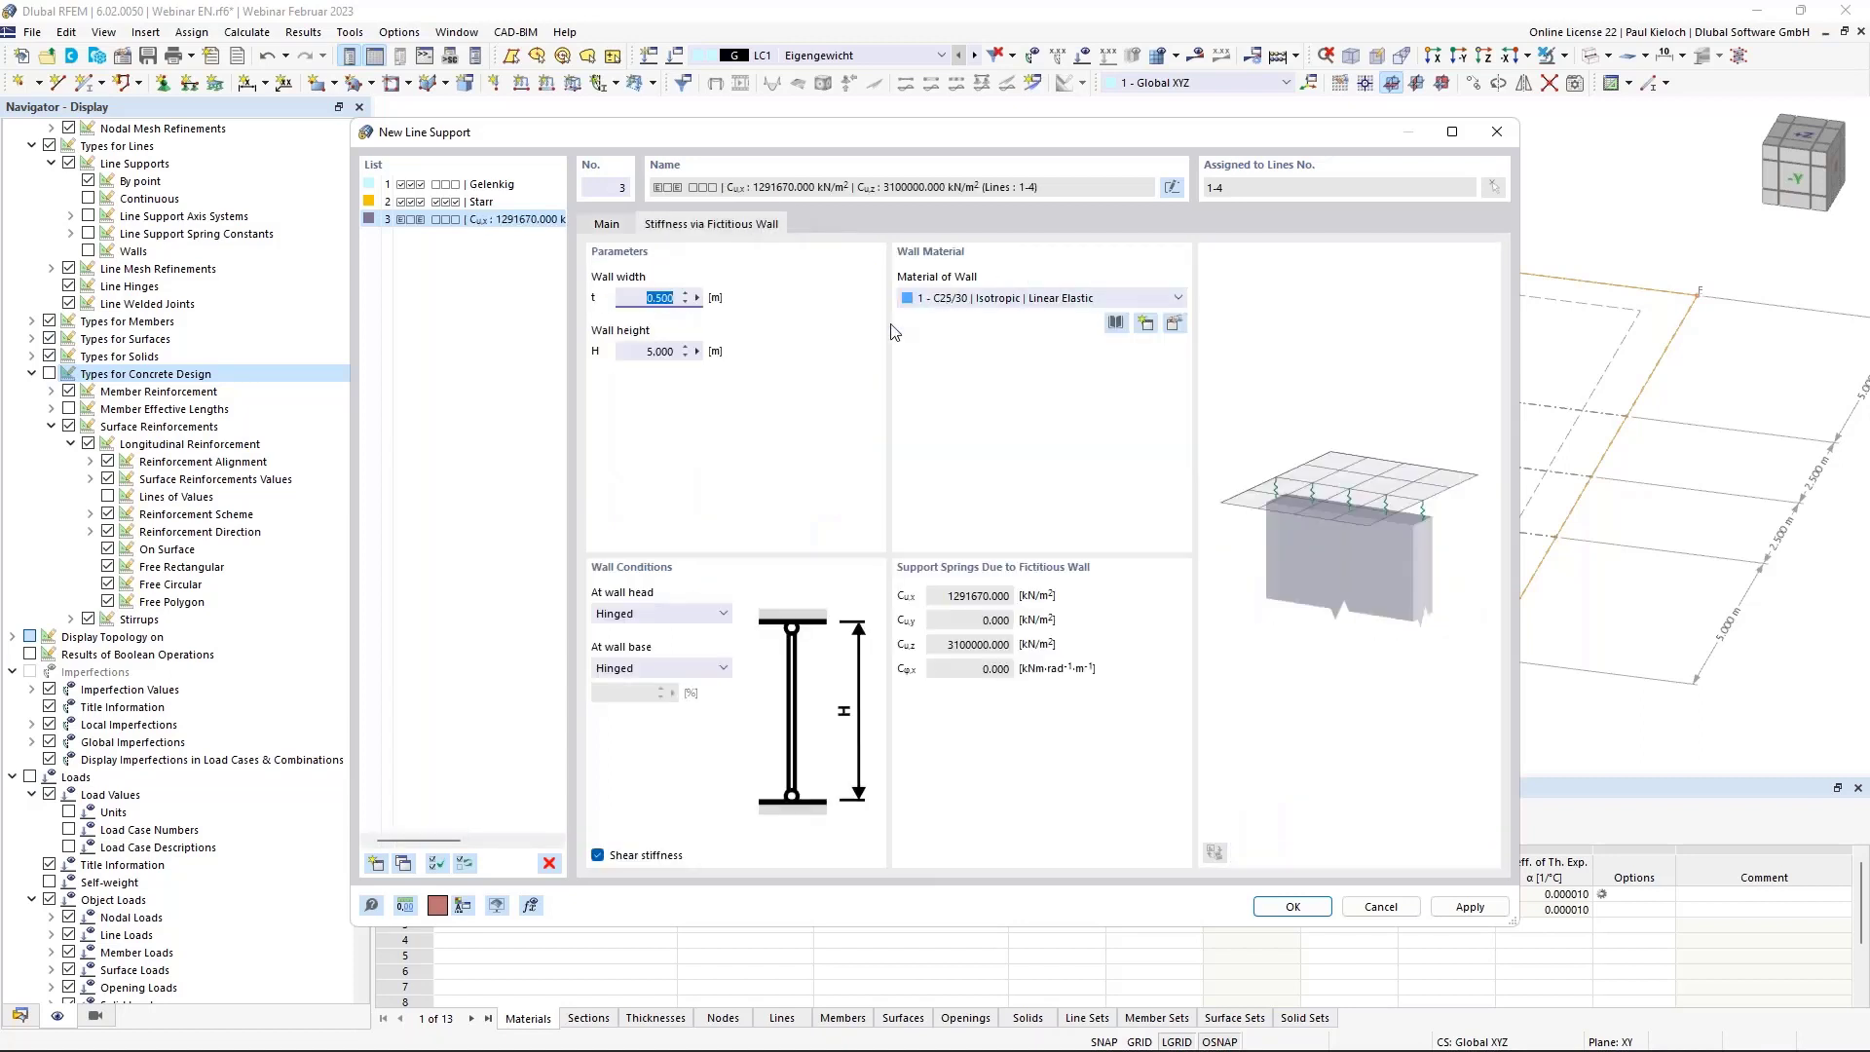
pyautogui.press('BackSpace')
pyautogui.click(629, 350)
pyautogui.write('3')
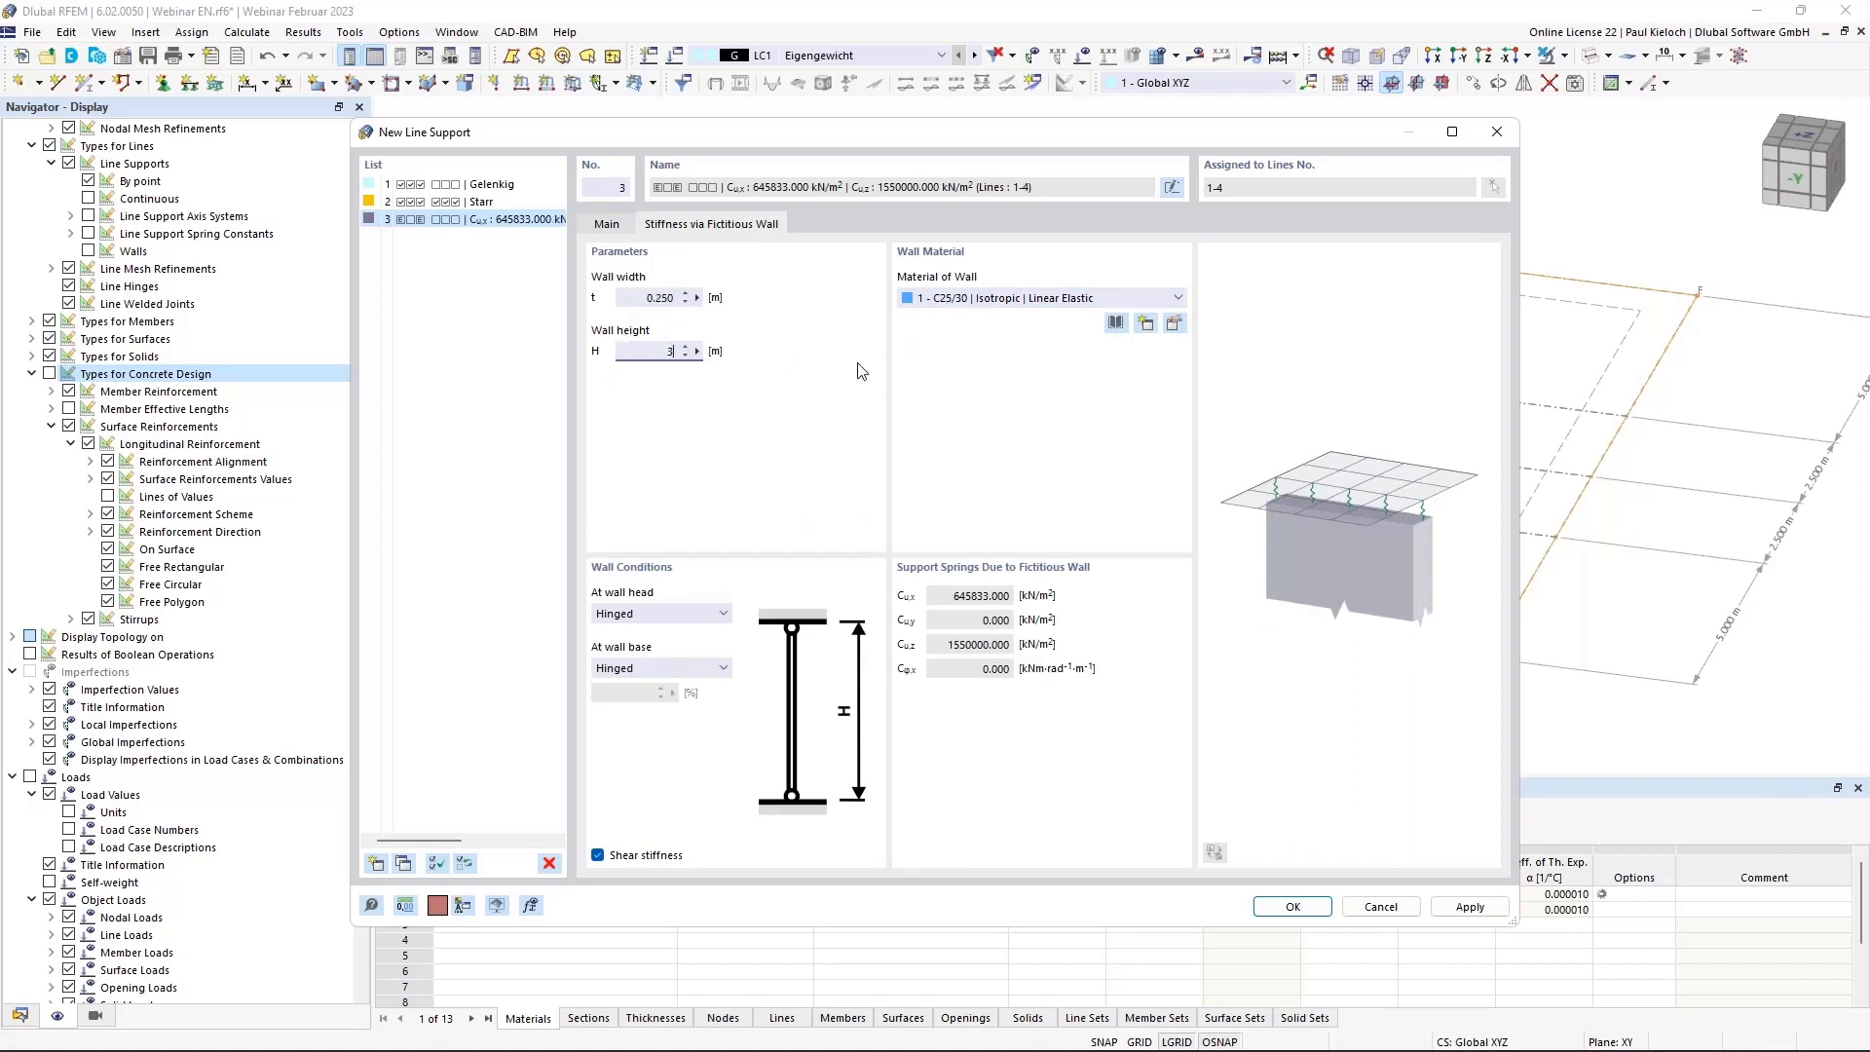
pyautogui.hotkey('shift', 'Tab')
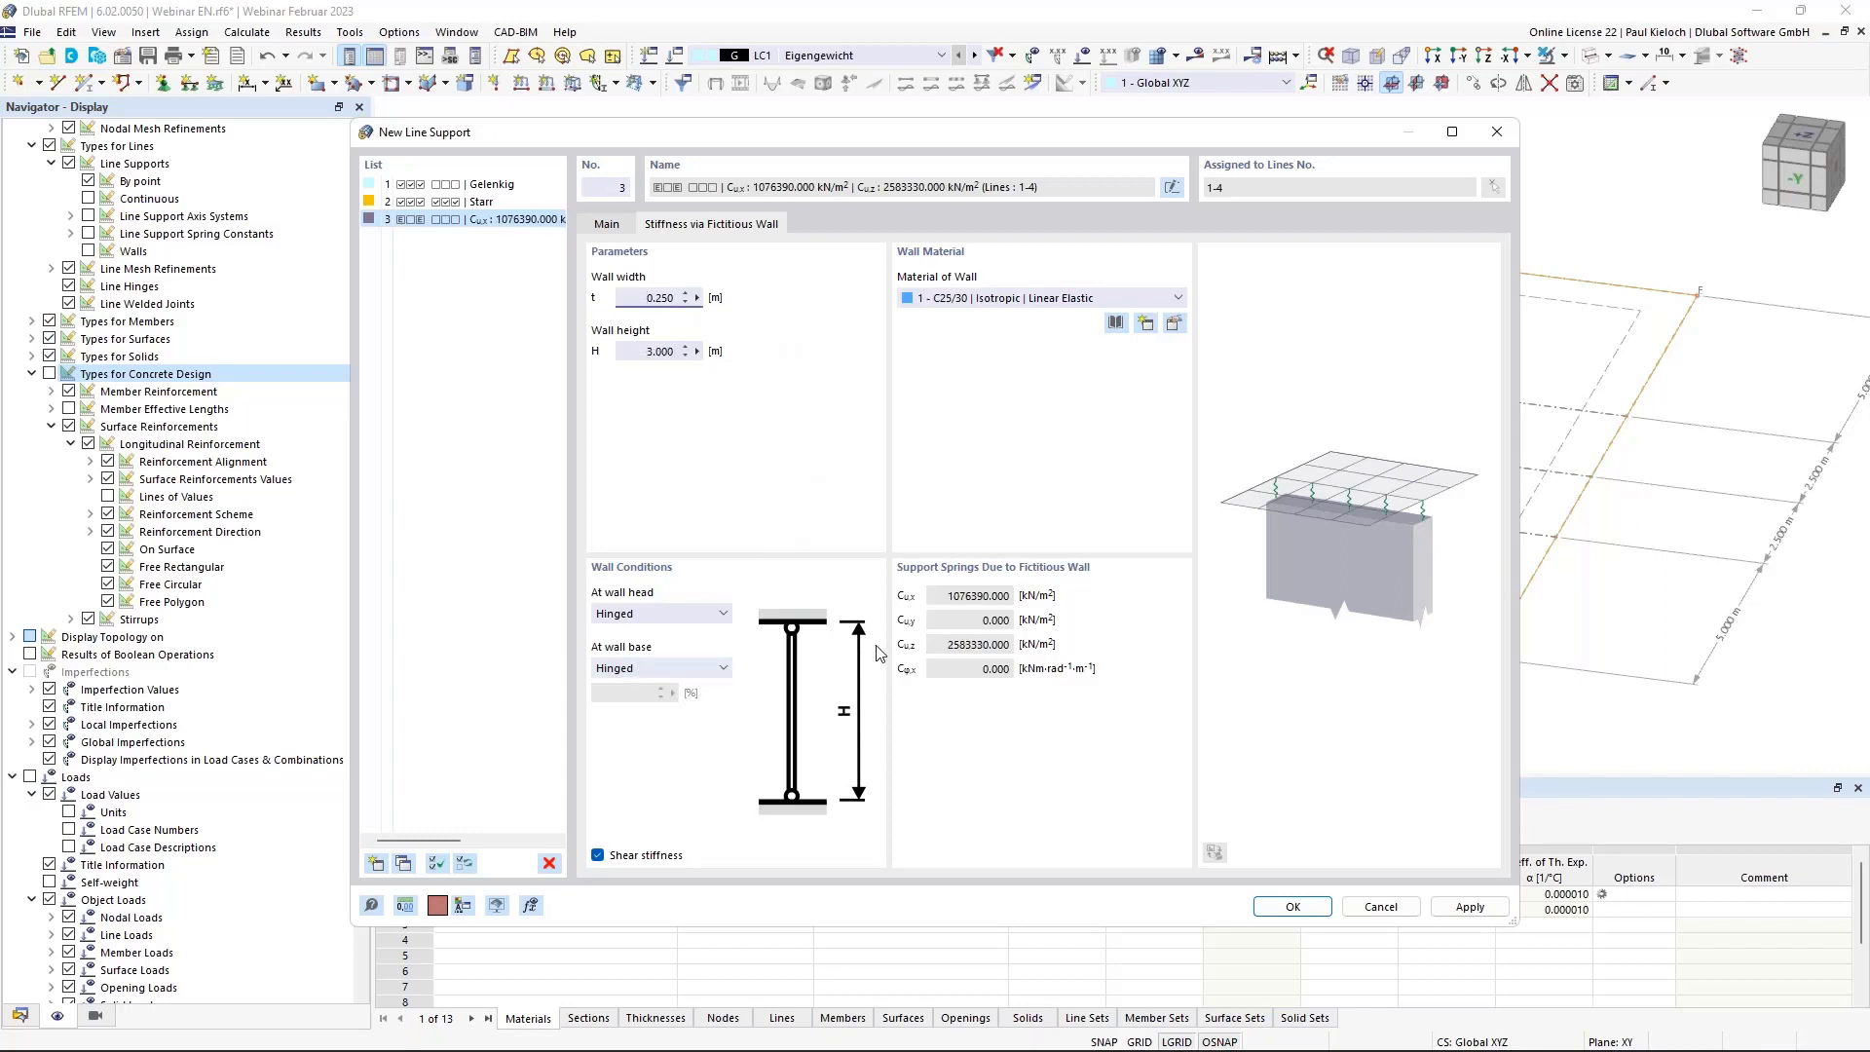
pyautogui.click(1292, 908)
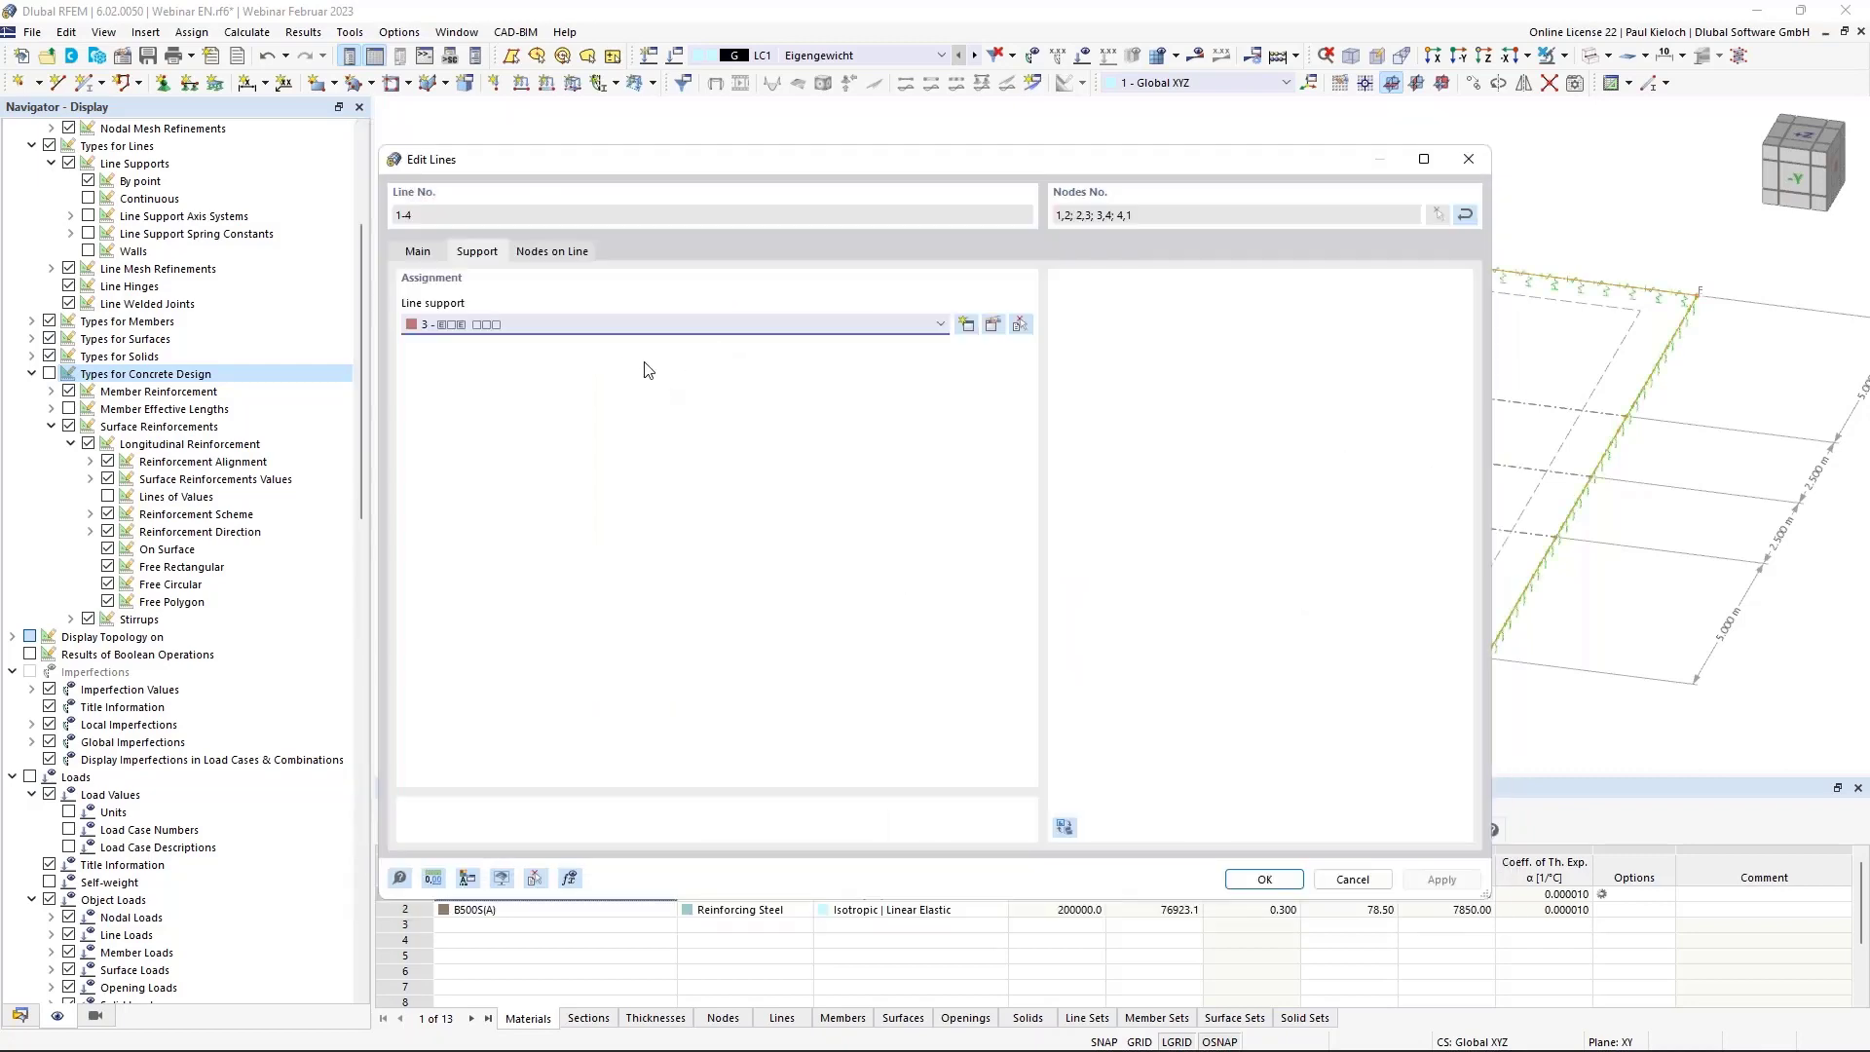
# Apply line support 3 to lines 1–4 and close the line editing dialog.
pyautogui.click(1264, 880)
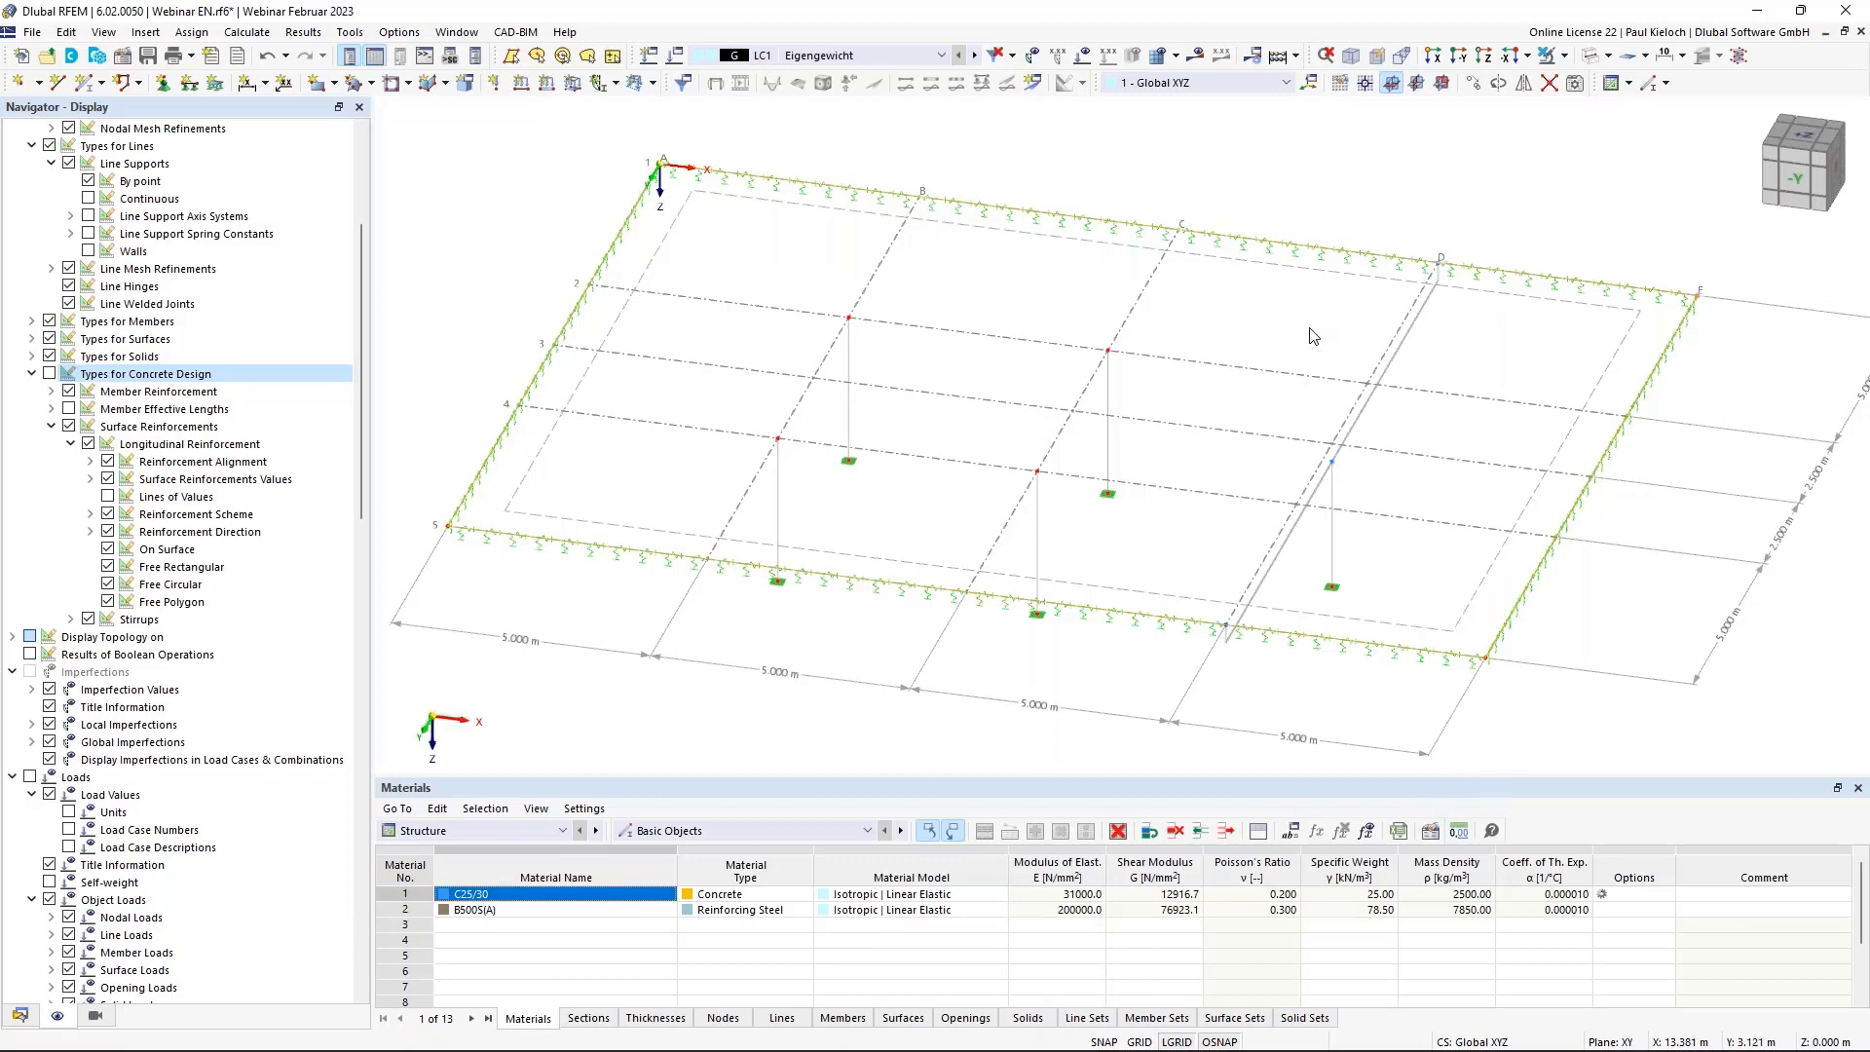
pyautogui.moveTo(1300, 328)
pyautogui.keyDown('ctrl'); pyautogui.mouseDown(button='middle')
pyautogui.moveTo(1306, 296)
pyautogui.moveTo(1279, 325)
pyautogui.mouseUp(button='middle'); pyautogui.keyUp('ctrl')
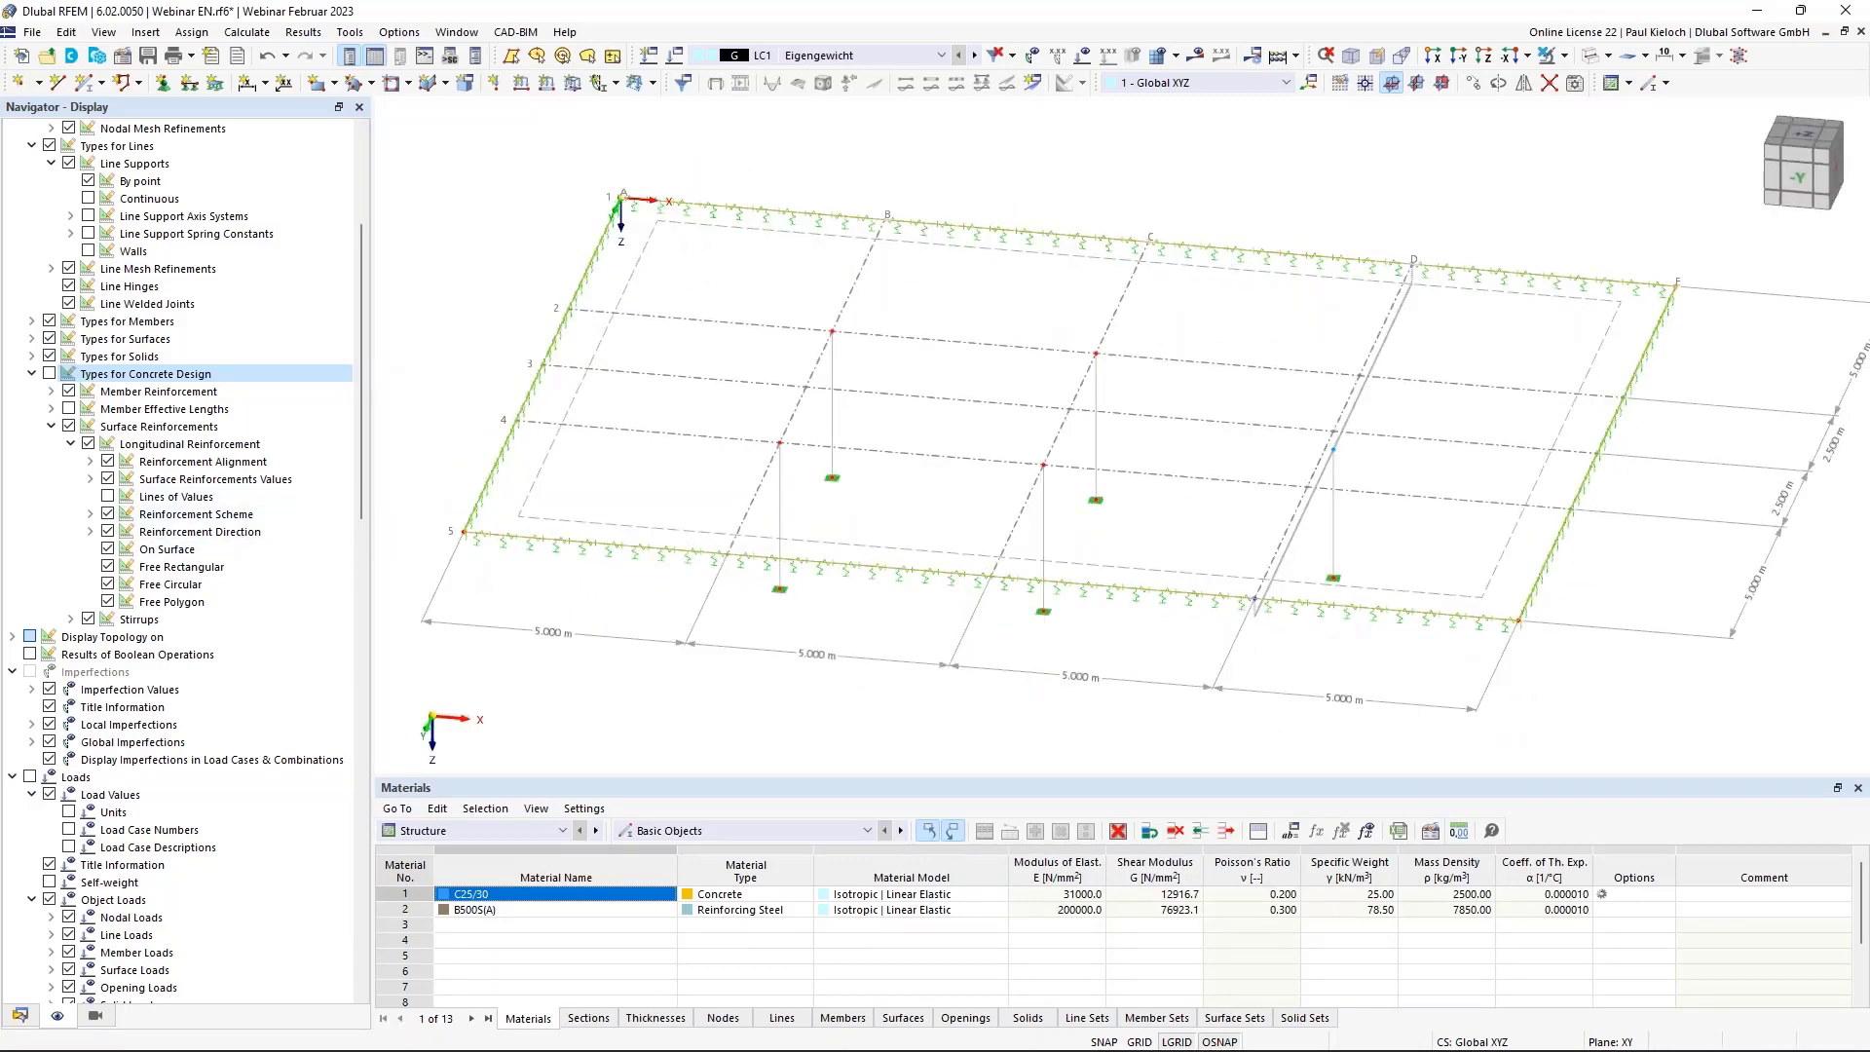
pyautogui.scroll(5, 364, 373)
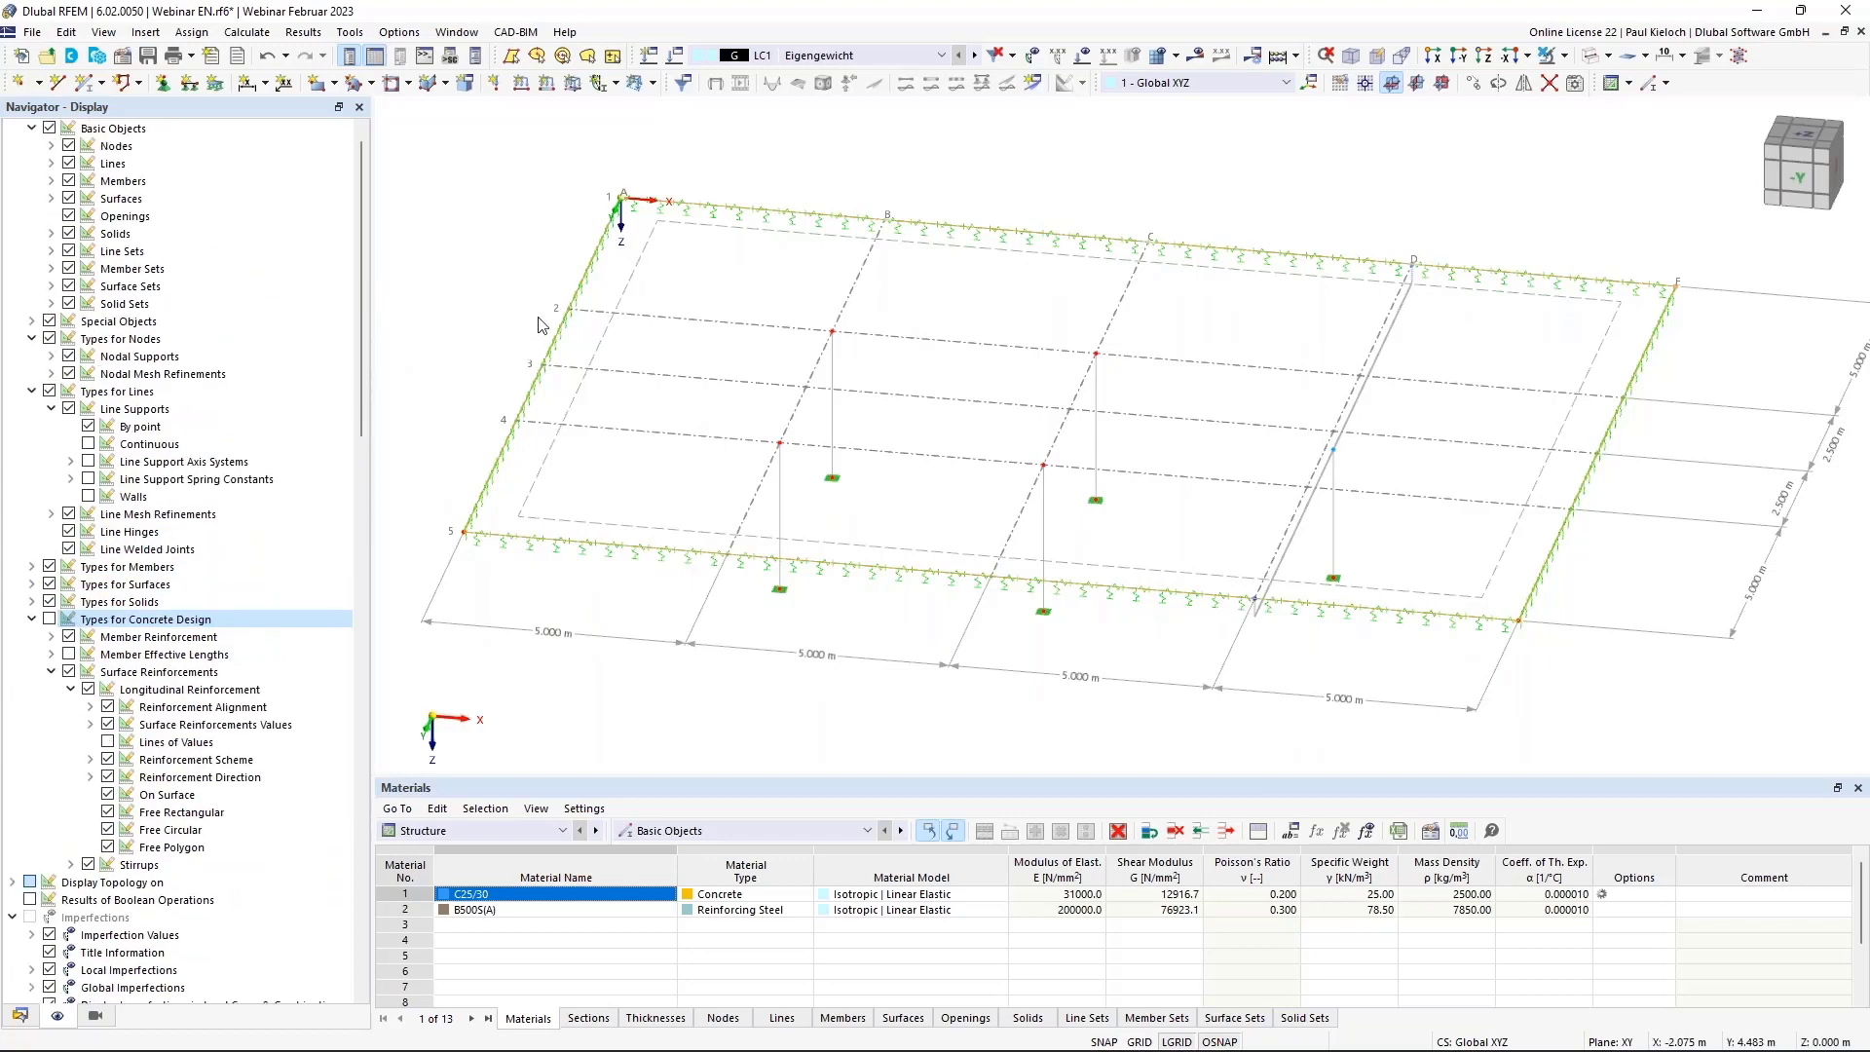
pyautogui.keyDown('ctrl'); pyautogui.moveTo(662, 360); pyautogui.dragTo(670, 366, button='middle'); pyautogui.keyUp('ctrl')
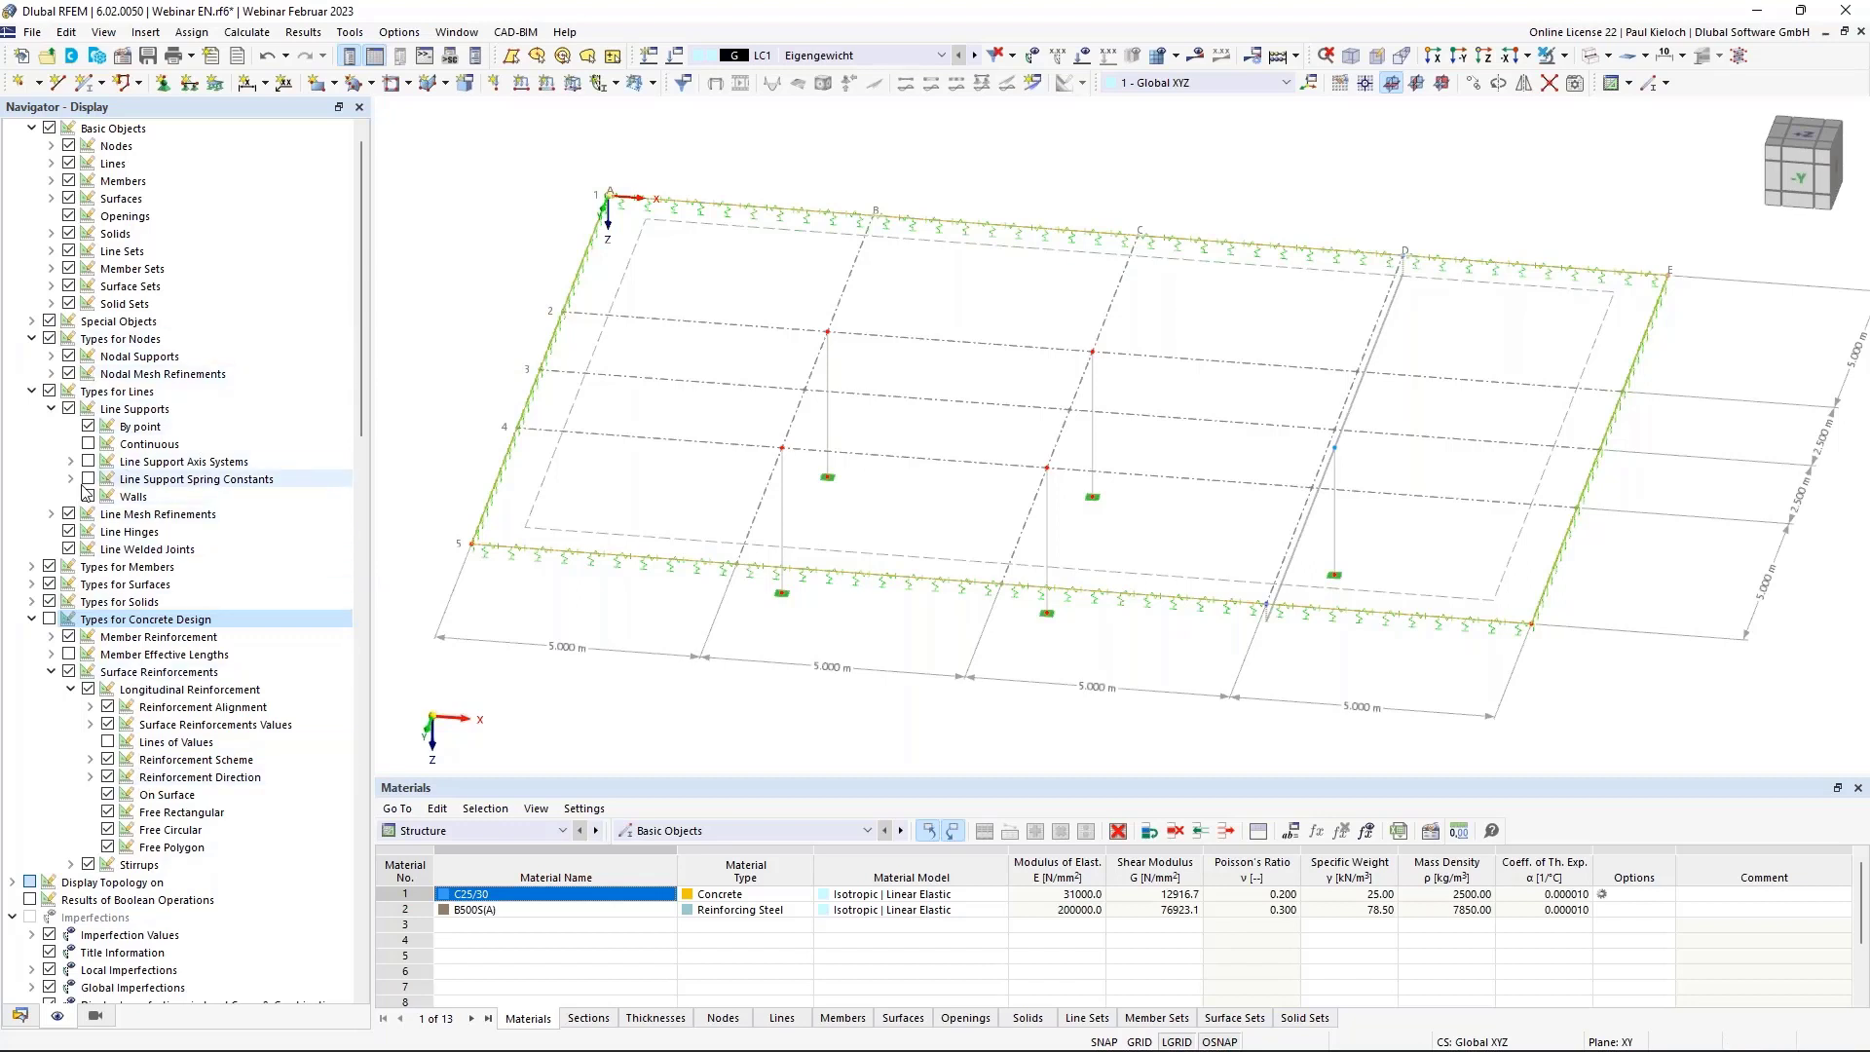
# Display the fictitious walls under Line Supports and inspect them beneath the slab edges.
pyautogui.click(107, 410)
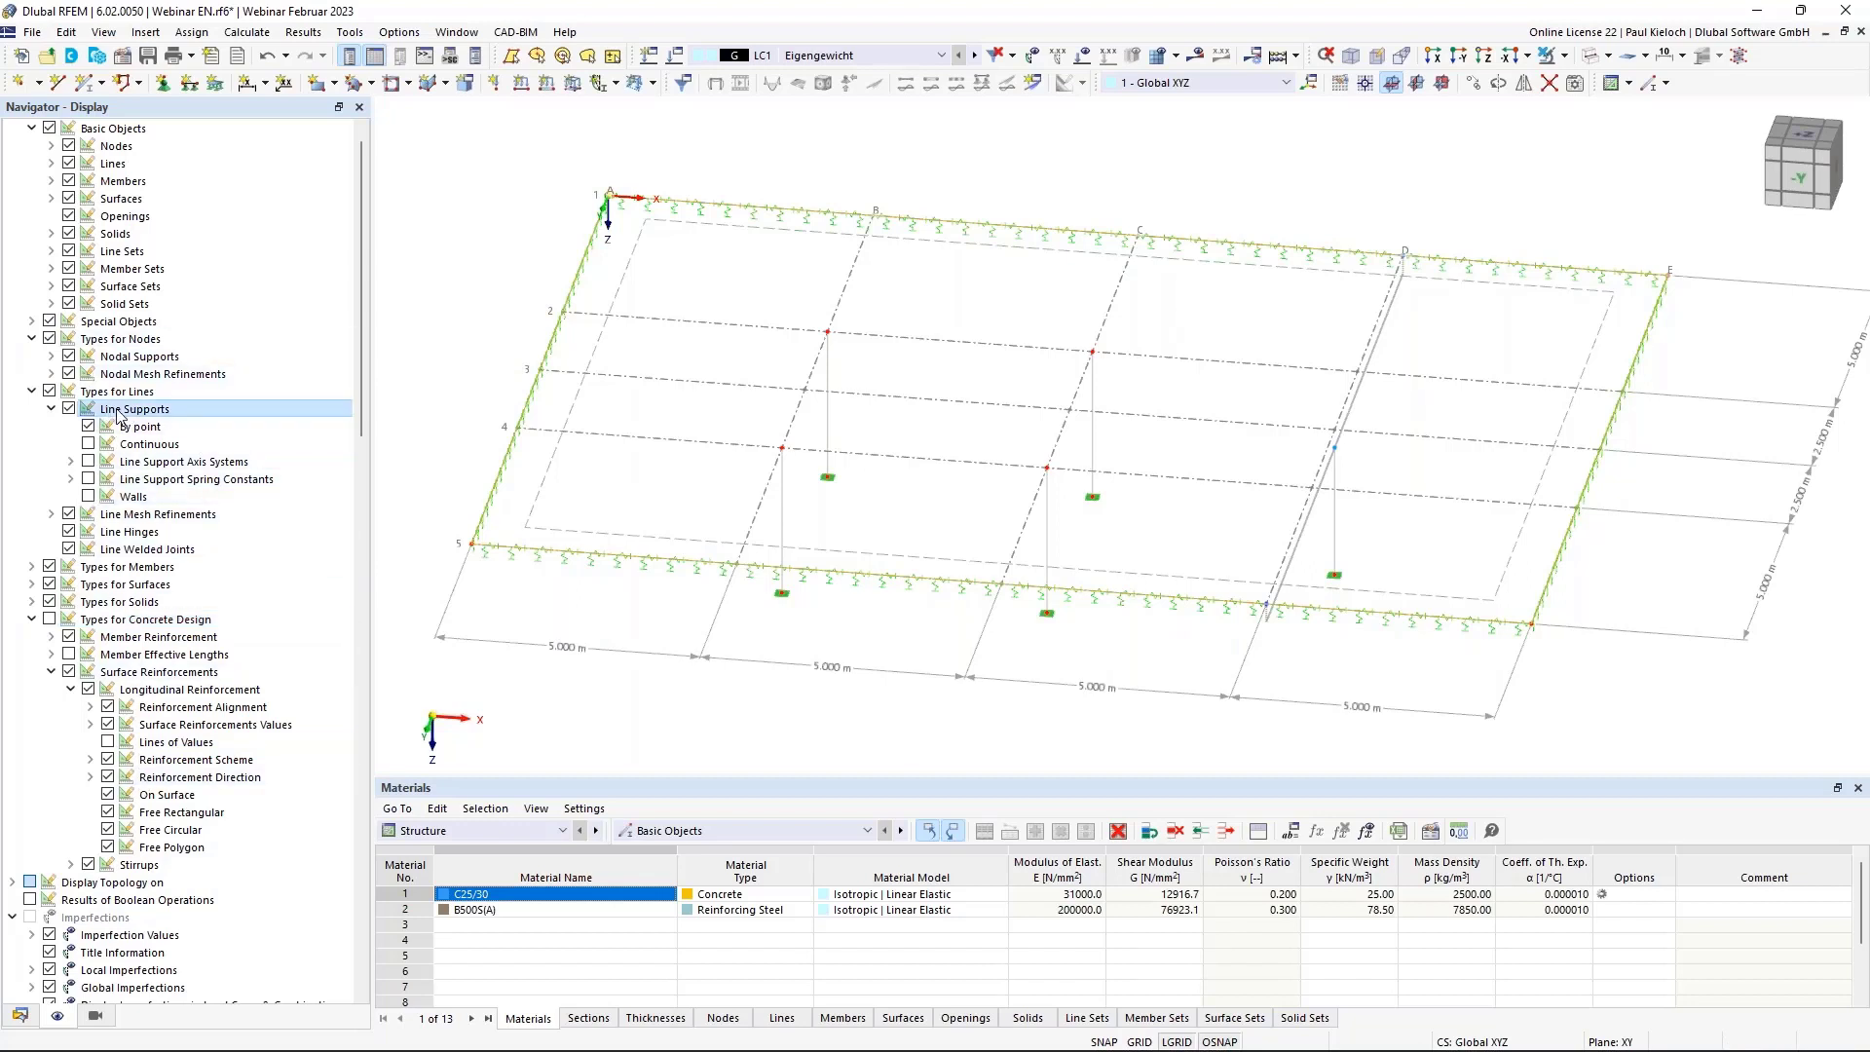
pyautogui.click(89, 497)
pyautogui.moveTo(989, 584)
pyautogui.mouseDown(button='middle')
pyautogui.moveTo(1006, 588)
pyautogui.moveTo(935, 468)
pyautogui.moveTo(993, 570)
pyautogui.mouseUp(button='middle')
pyautogui.scroll(-1, 999, 380)
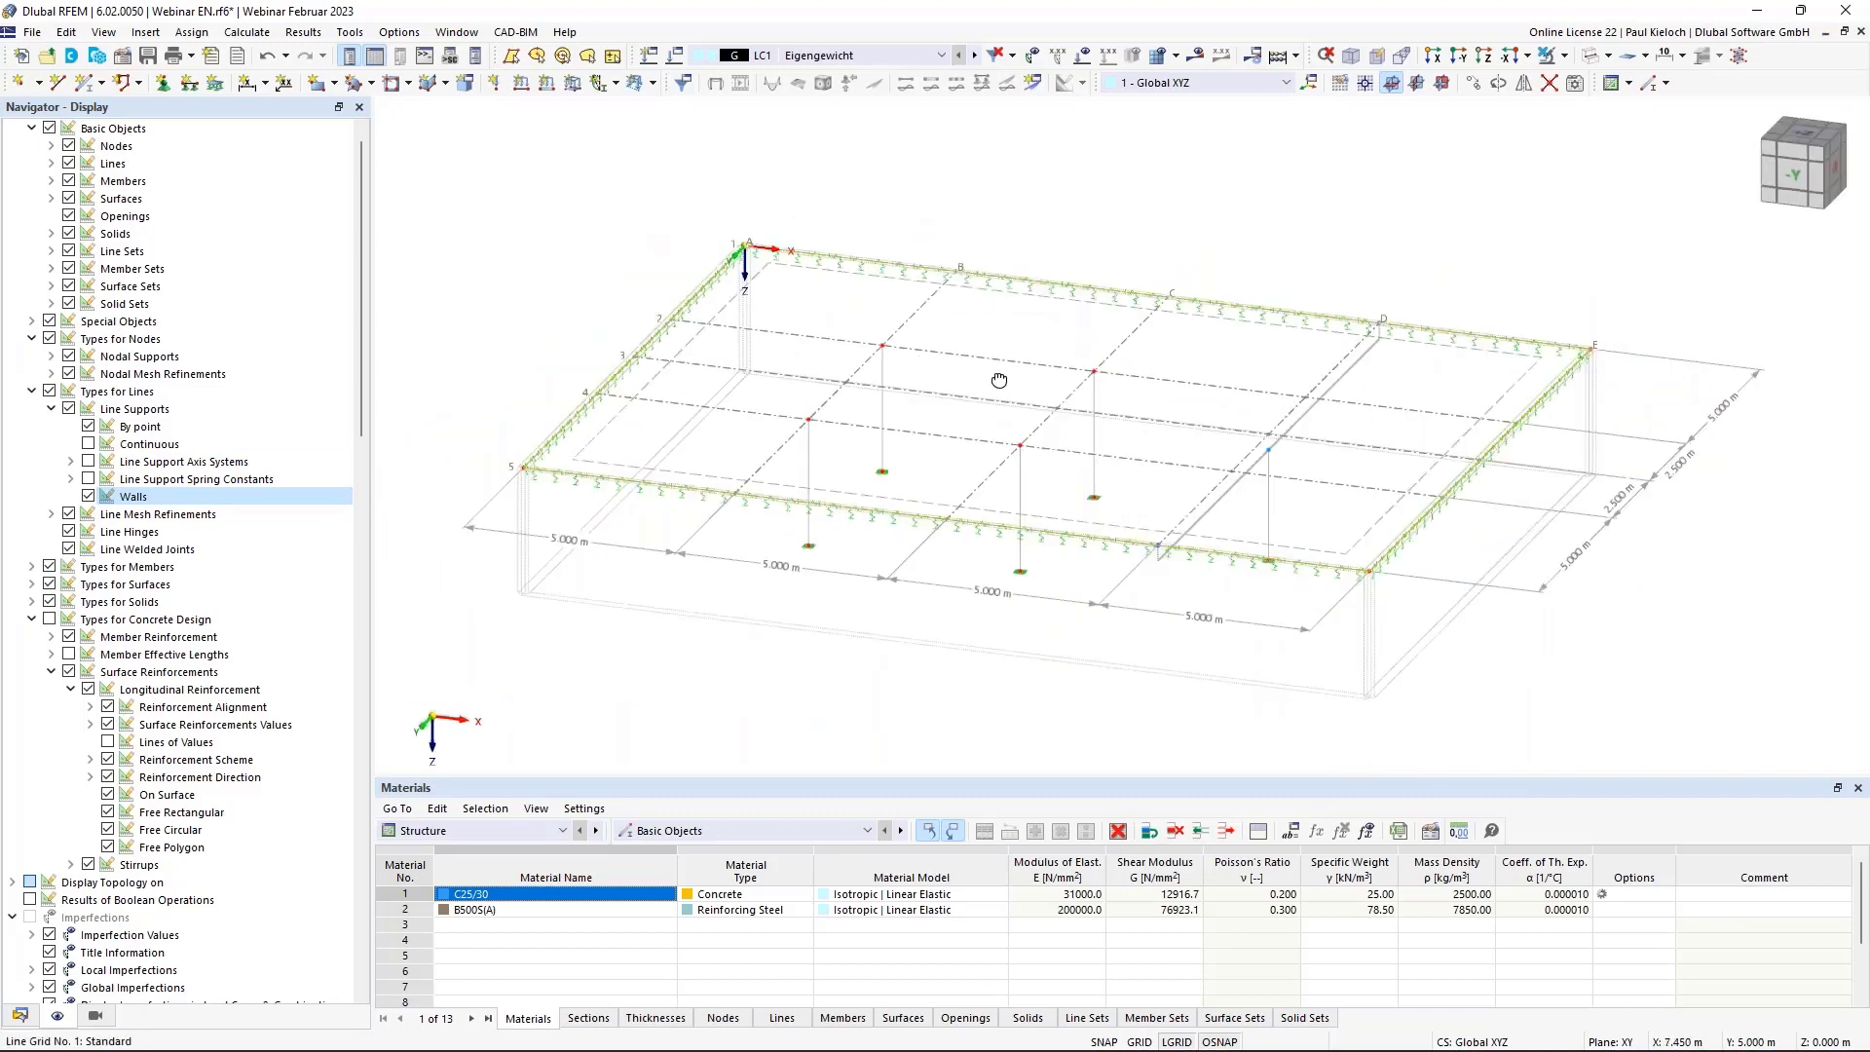
pyautogui.keyDown('ctrl'); pyautogui.moveTo(999, 380); pyautogui.dragTo(1009, 411, button='middle'); pyautogui.keyUp('ctrl')
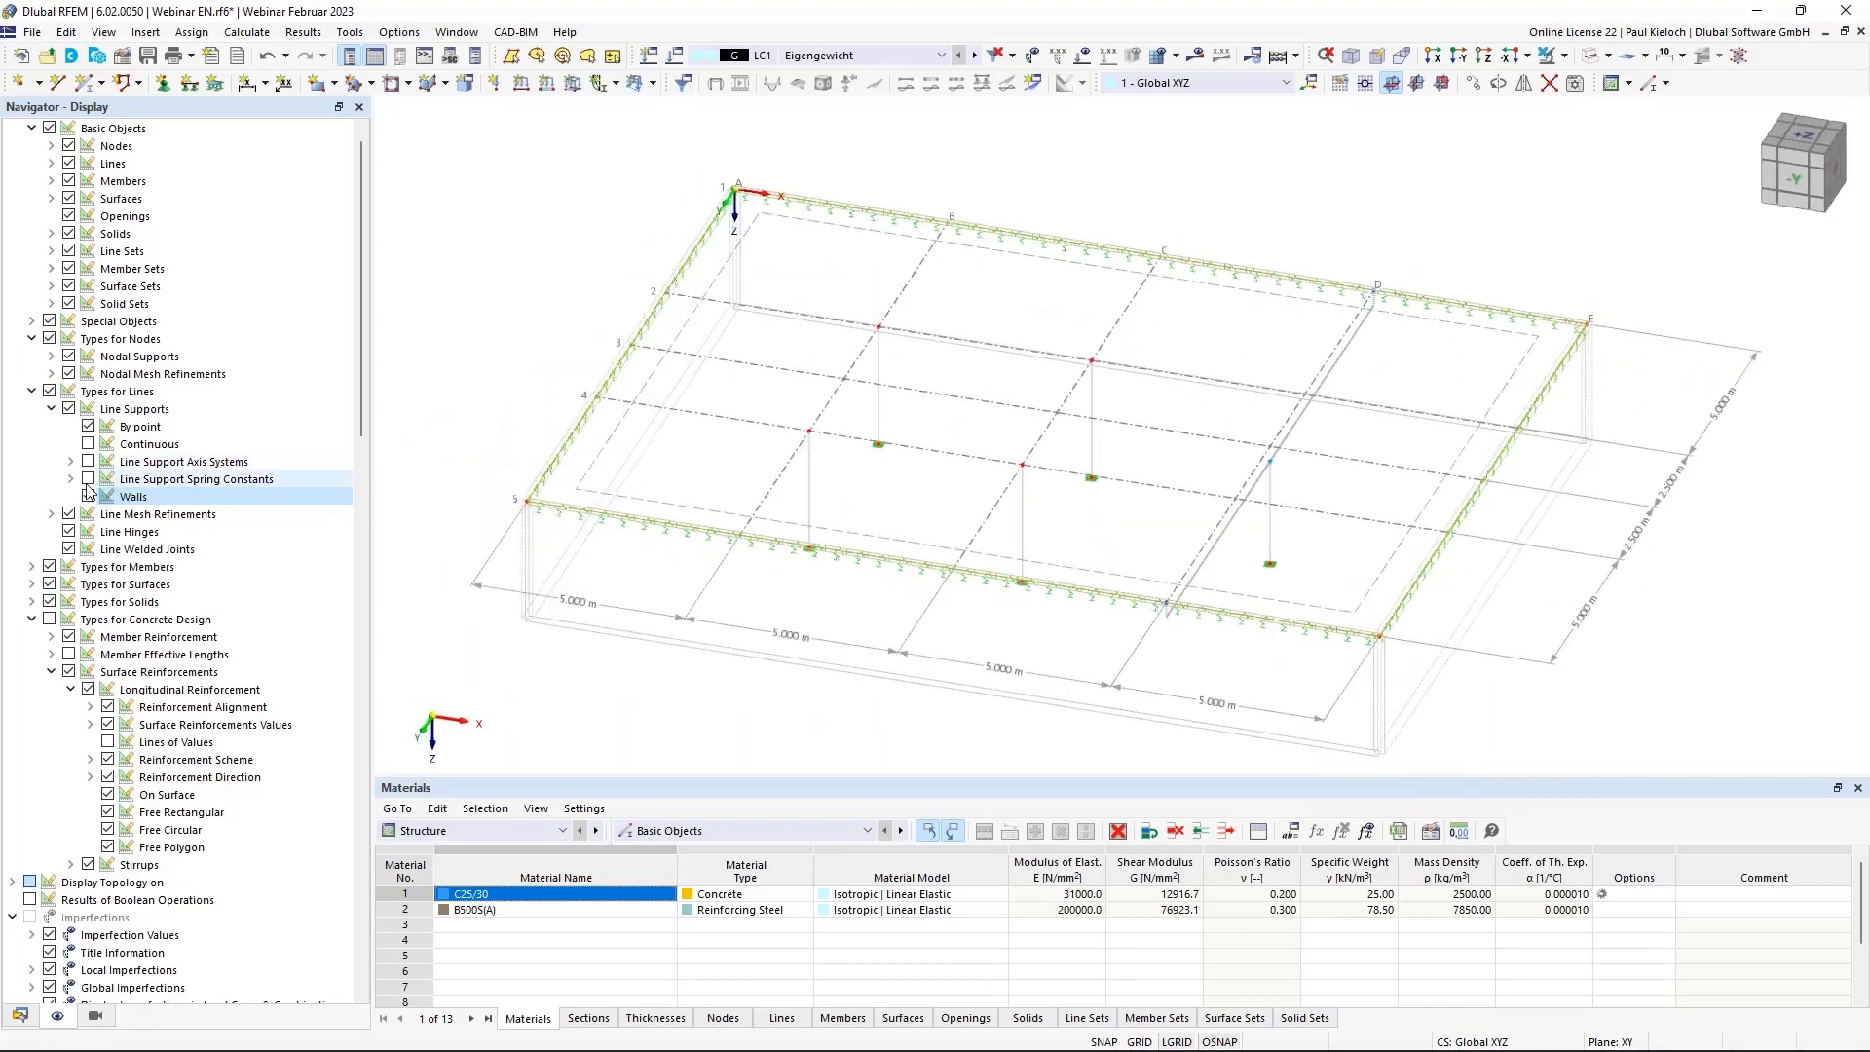
pyautogui.keyDown('ctrl'); pyautogui.moveTo(583, 415); pyautogui.dragTo(595, 409, button='middle'); pyautogui.keyUp('ctrl')
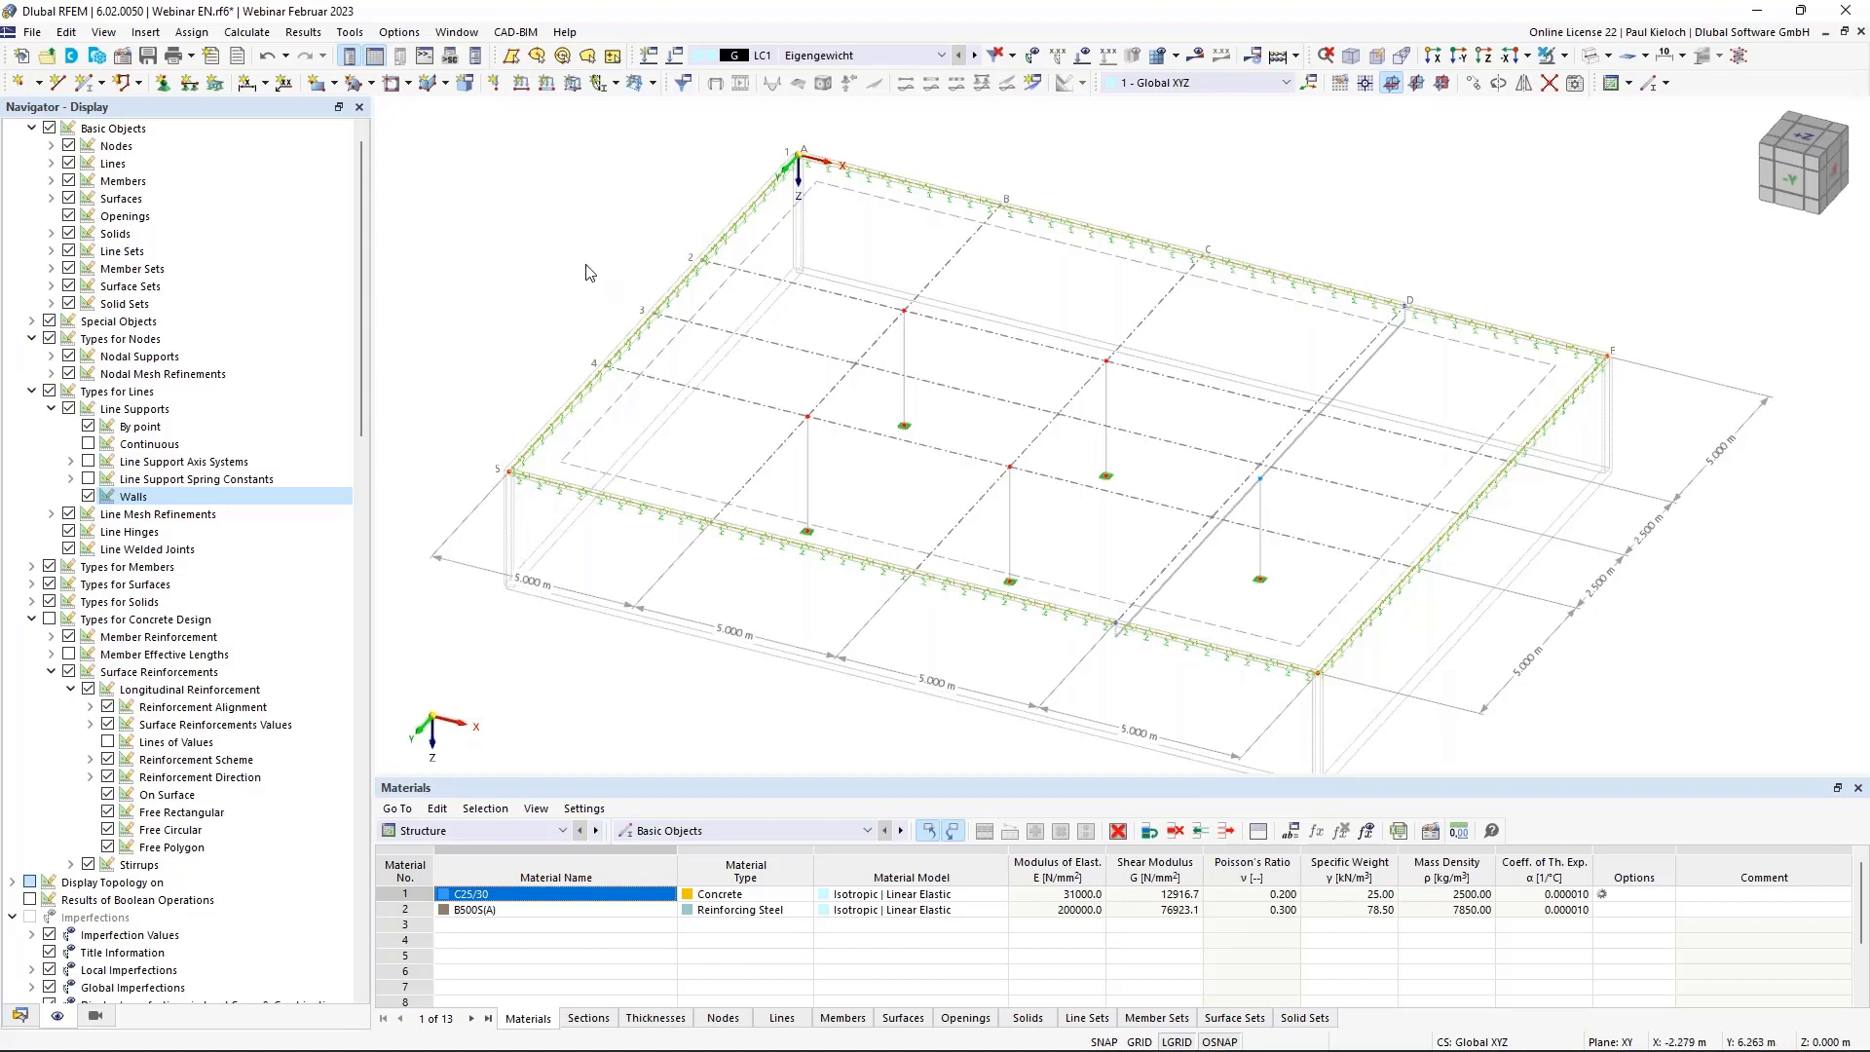
pyautogui.keyDown('ctrl'); pyautogui.moveTo(1391, 415); pyautogui.dragTo(1344, 375, button='middle'); pyautogui.keyUp('ctrl')
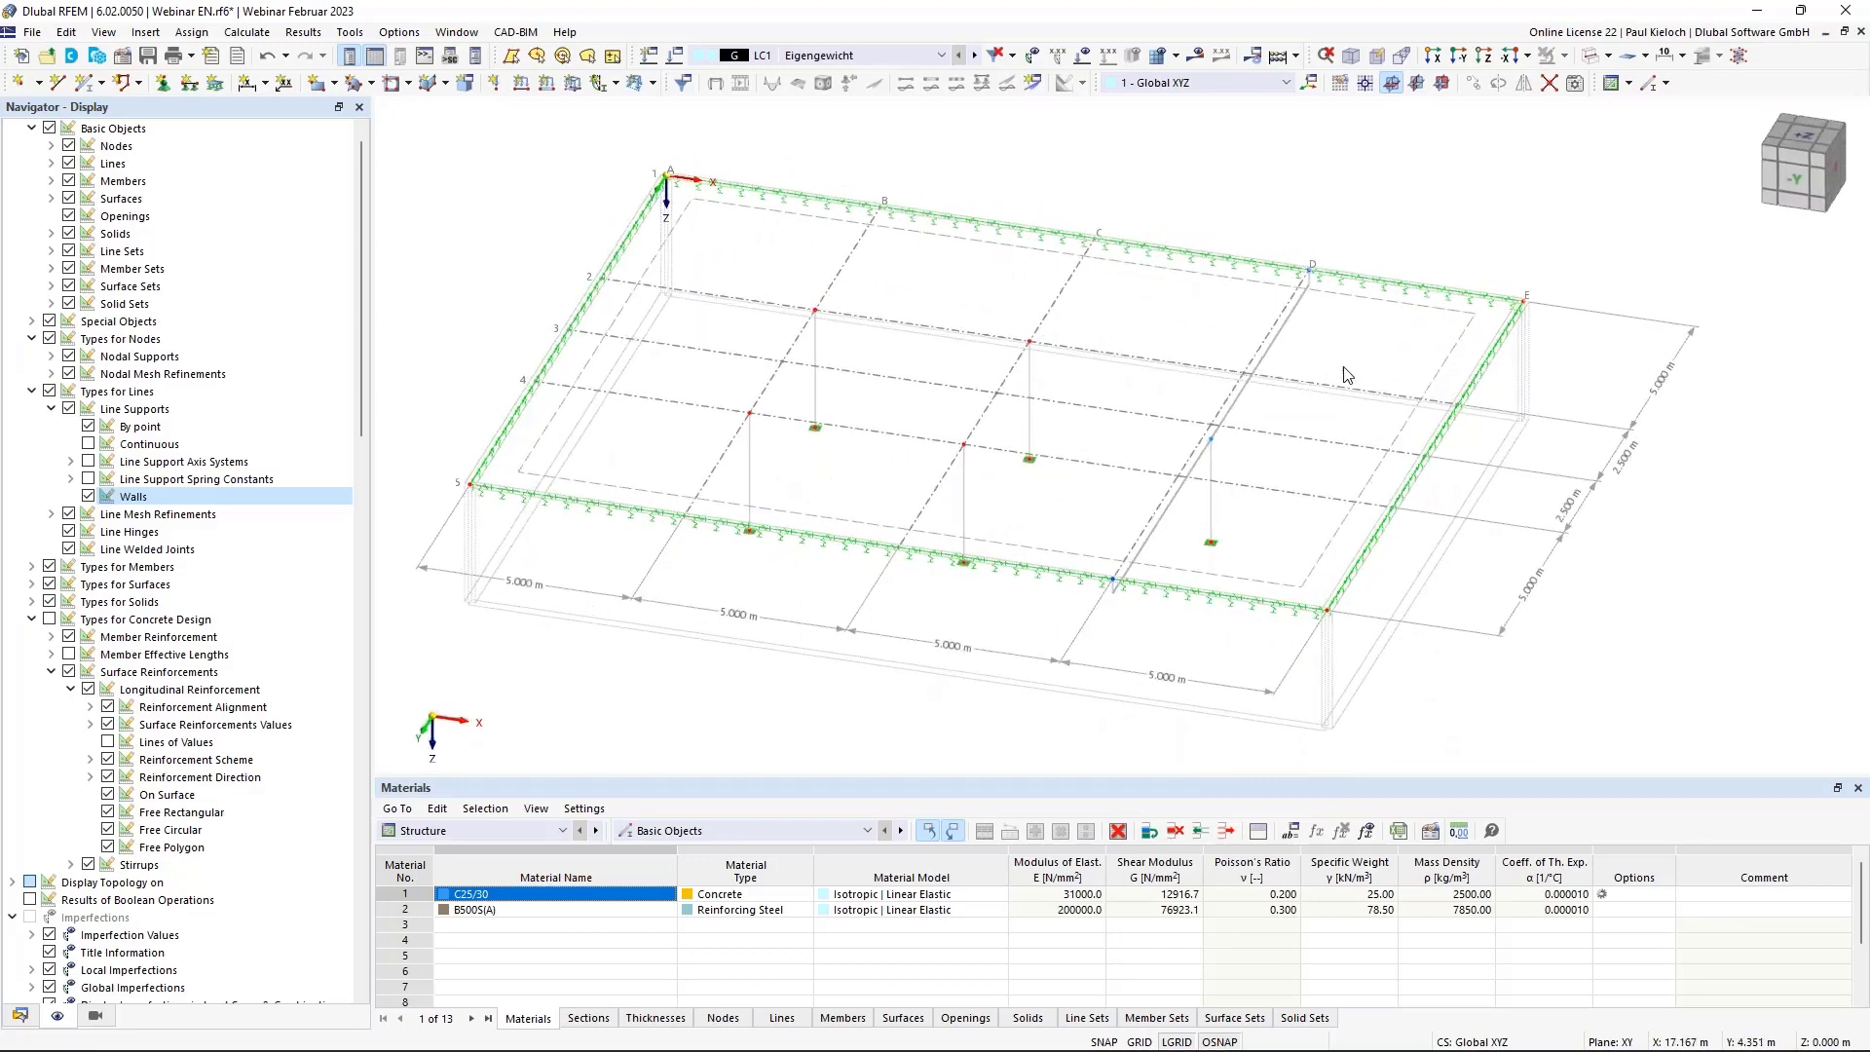
# In rib member 1's Rib tab, end the first flange segment at 42.50 % with user-defined 7.500 m reference length.
pyautogui.doubleClick(1281, 340)
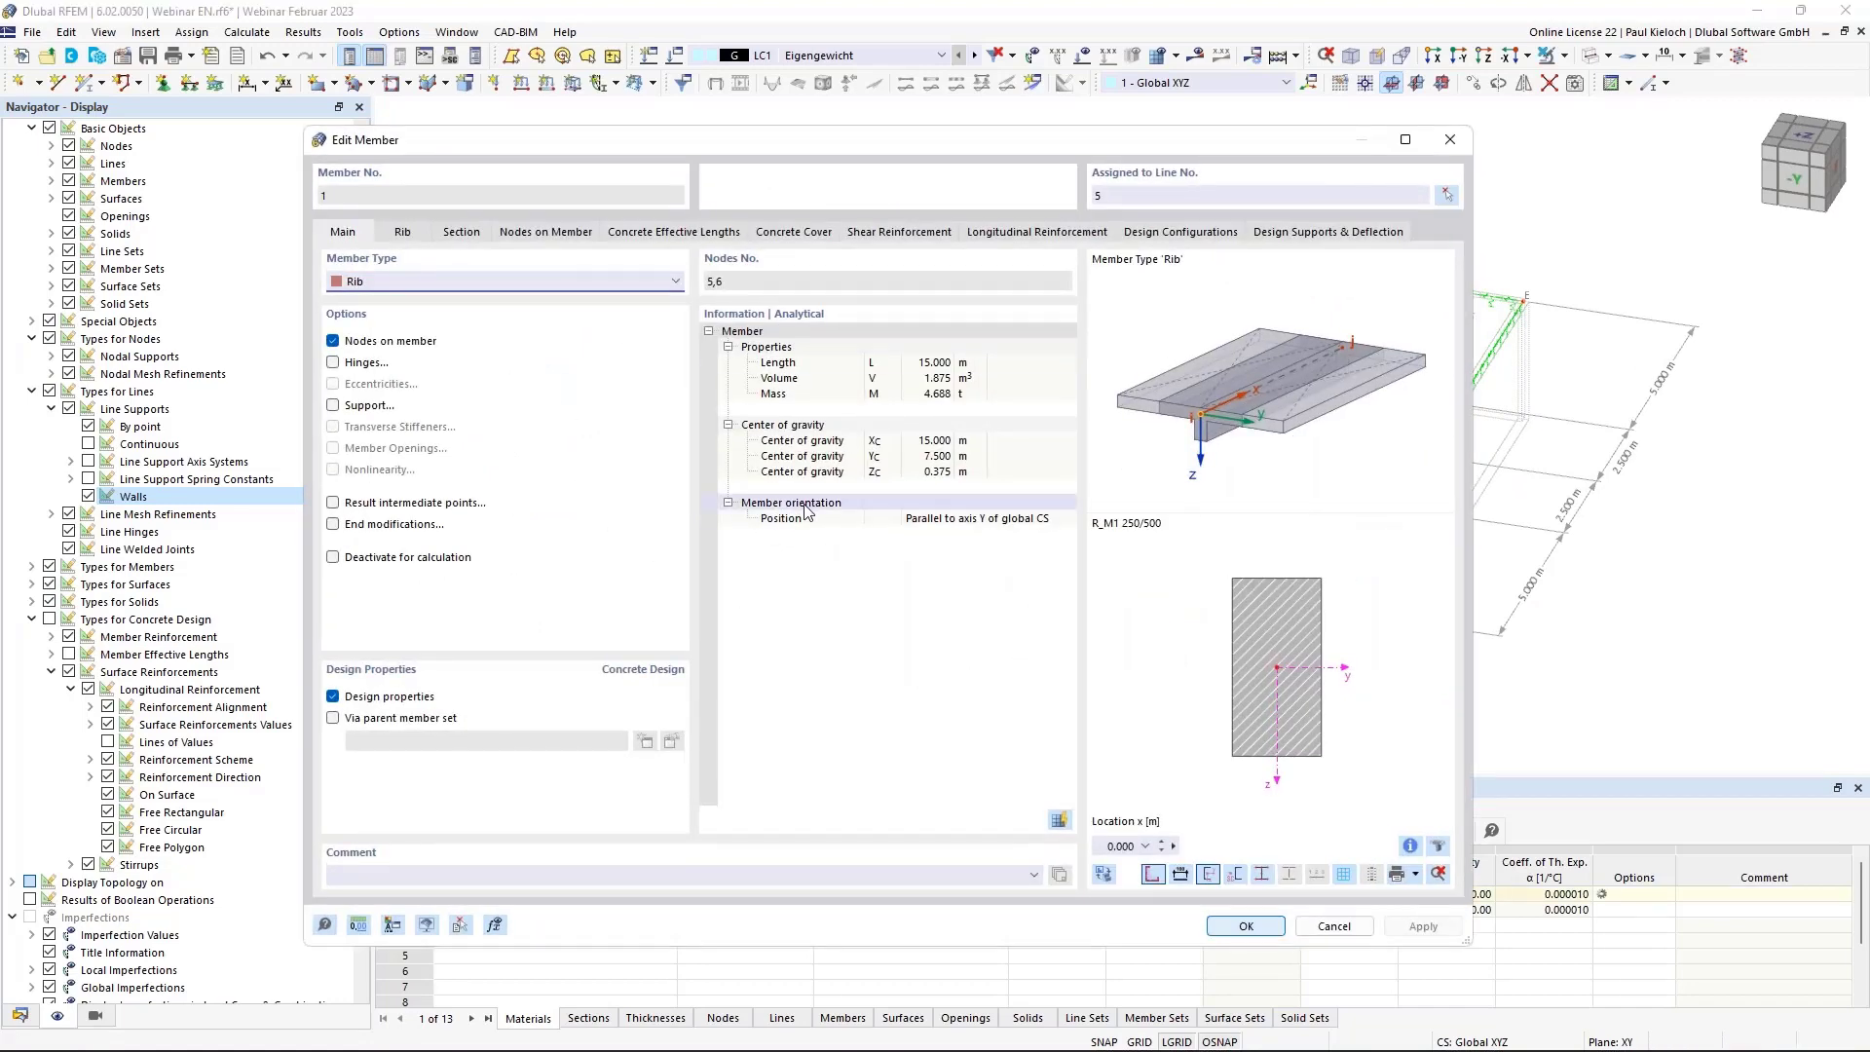
pyautogui.click(404, 232)
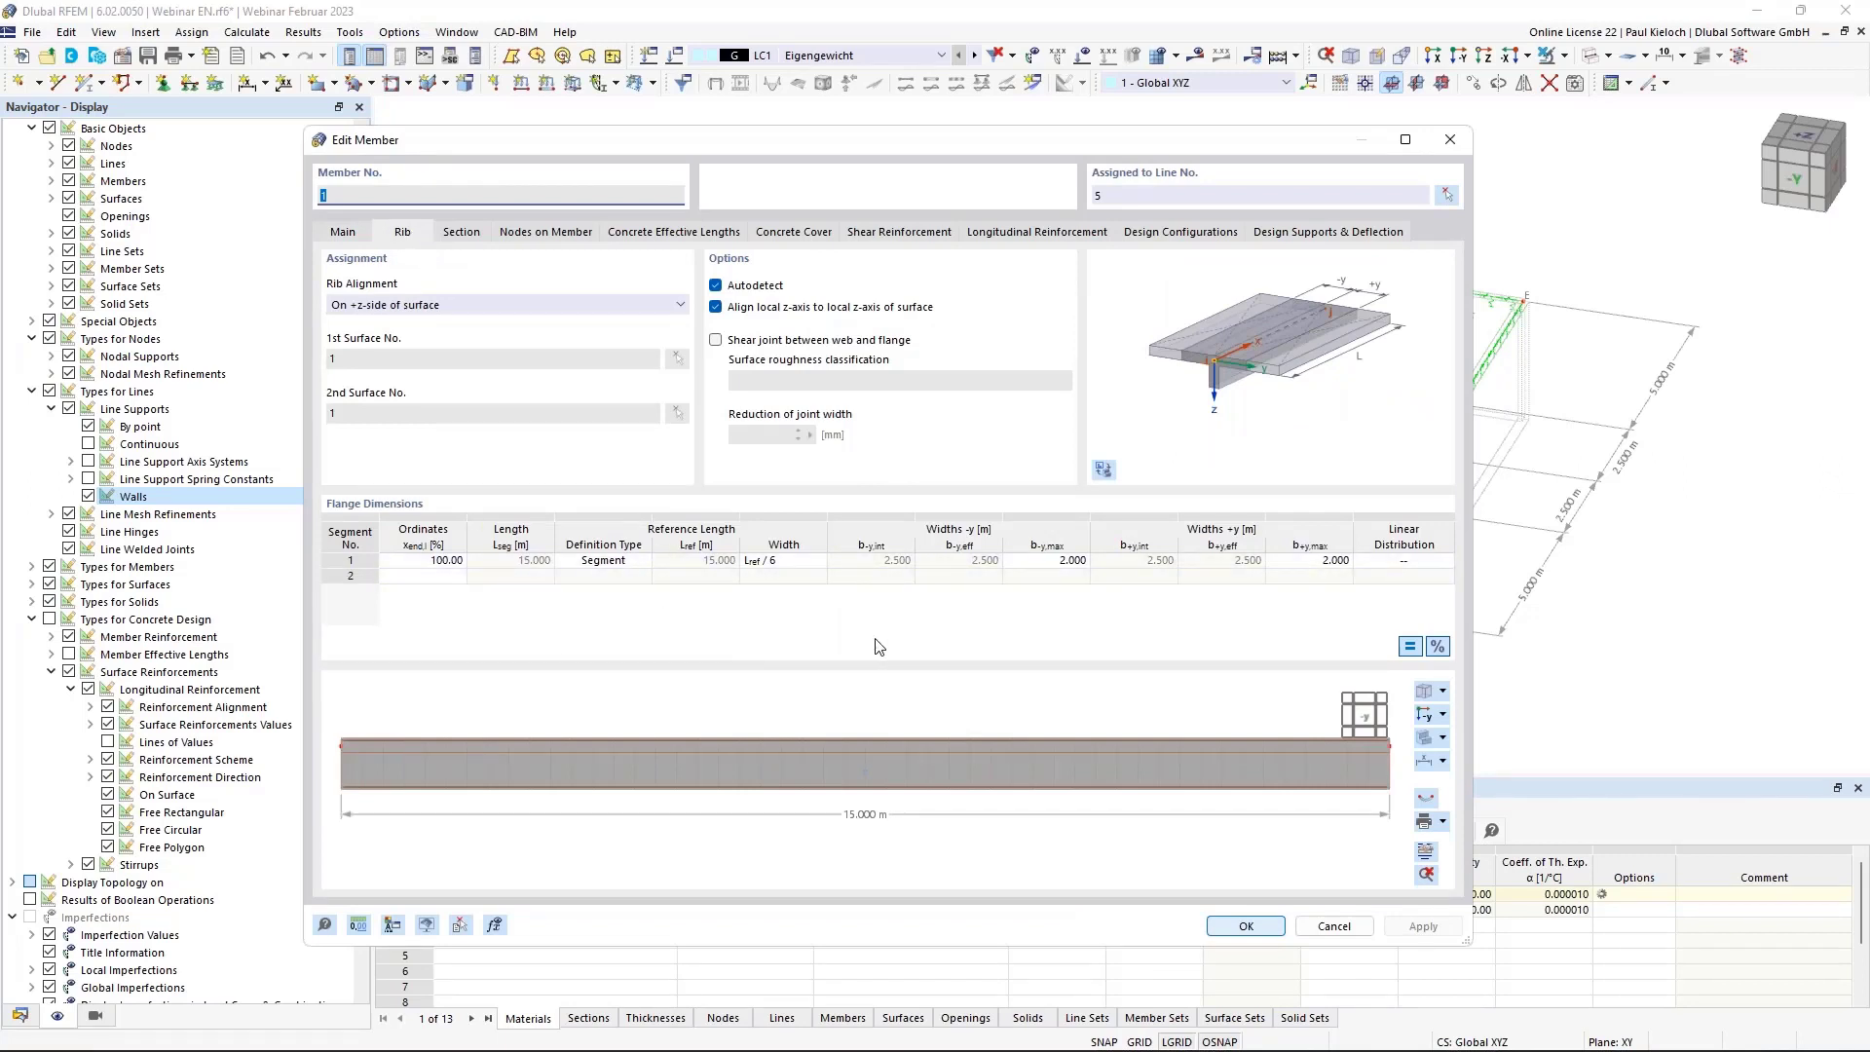
pyautogui.keyDown('ctrl'); pyautogui.moveTo(896, 724); pyautogui.dragTo(907, 734, button='middle'); pyautogui.keyUp('ctrl')
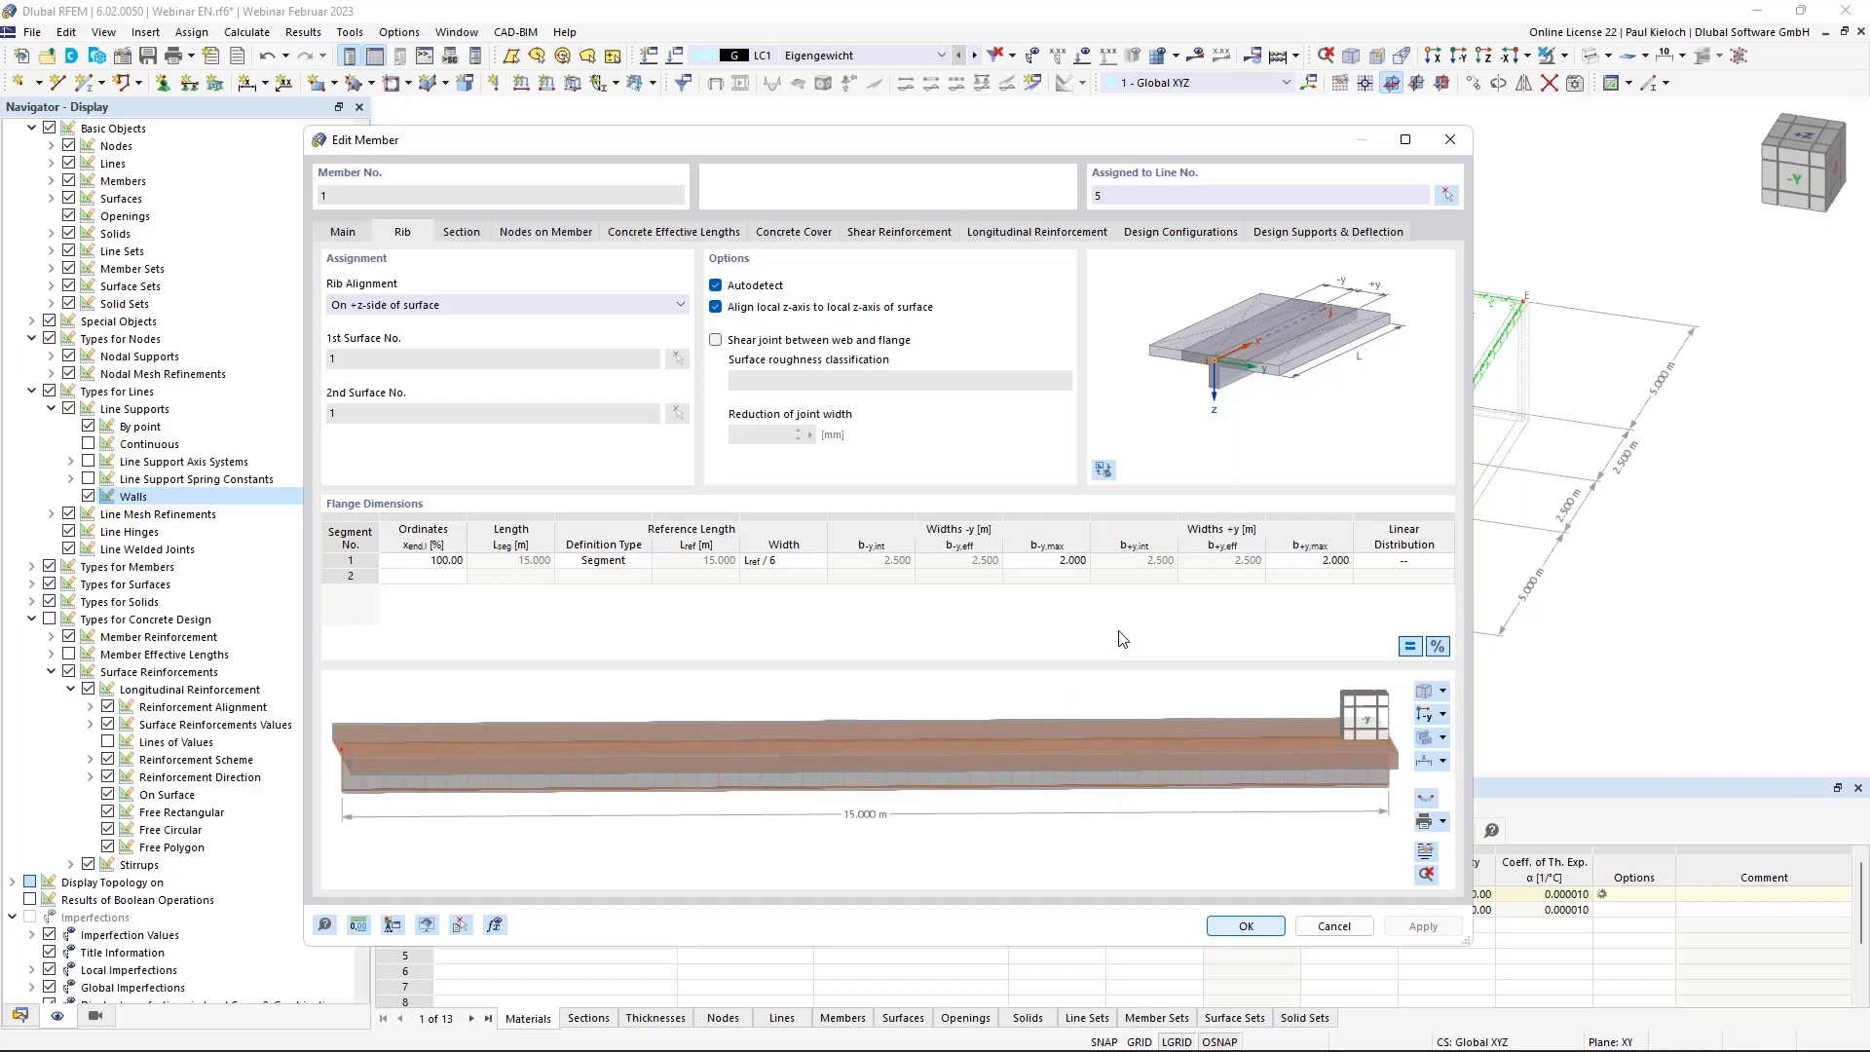
pyautogui.click(425, 561)
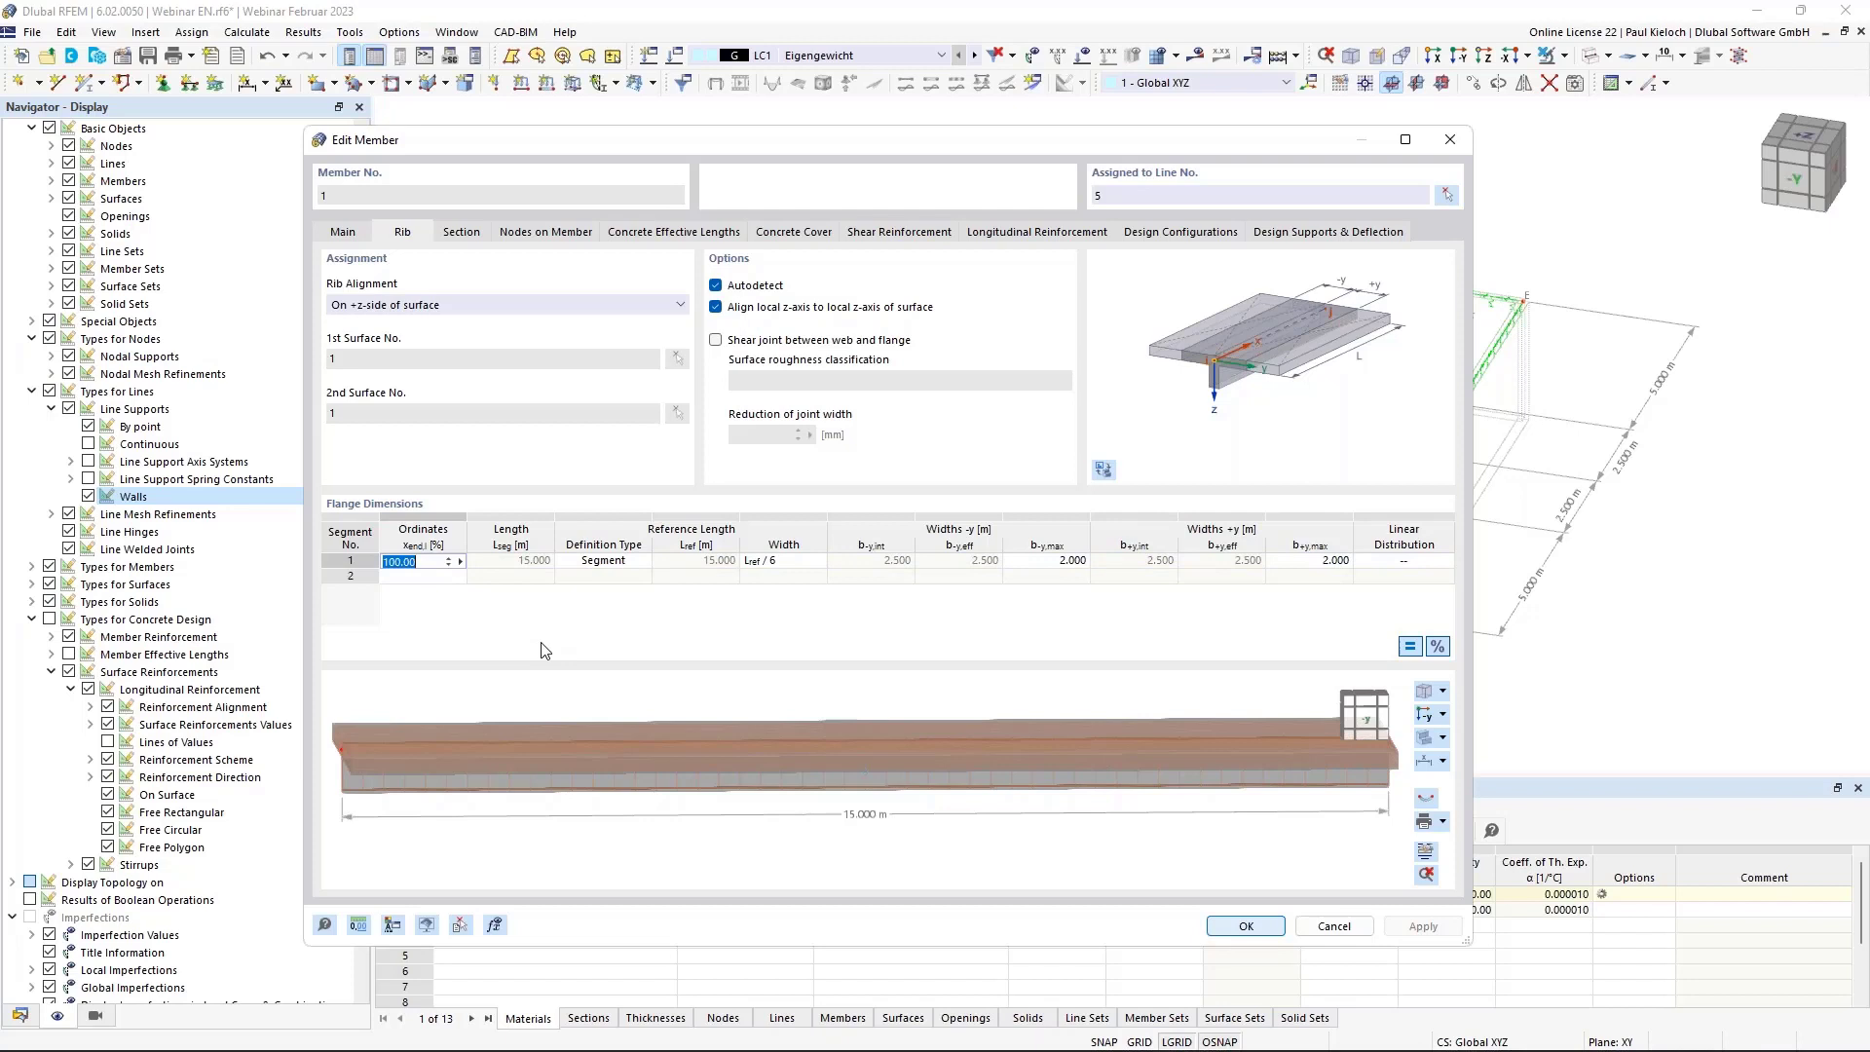
pyautogui.write('42,5')
pyautogui.press('Return')
pyautogui.click(640, 563)
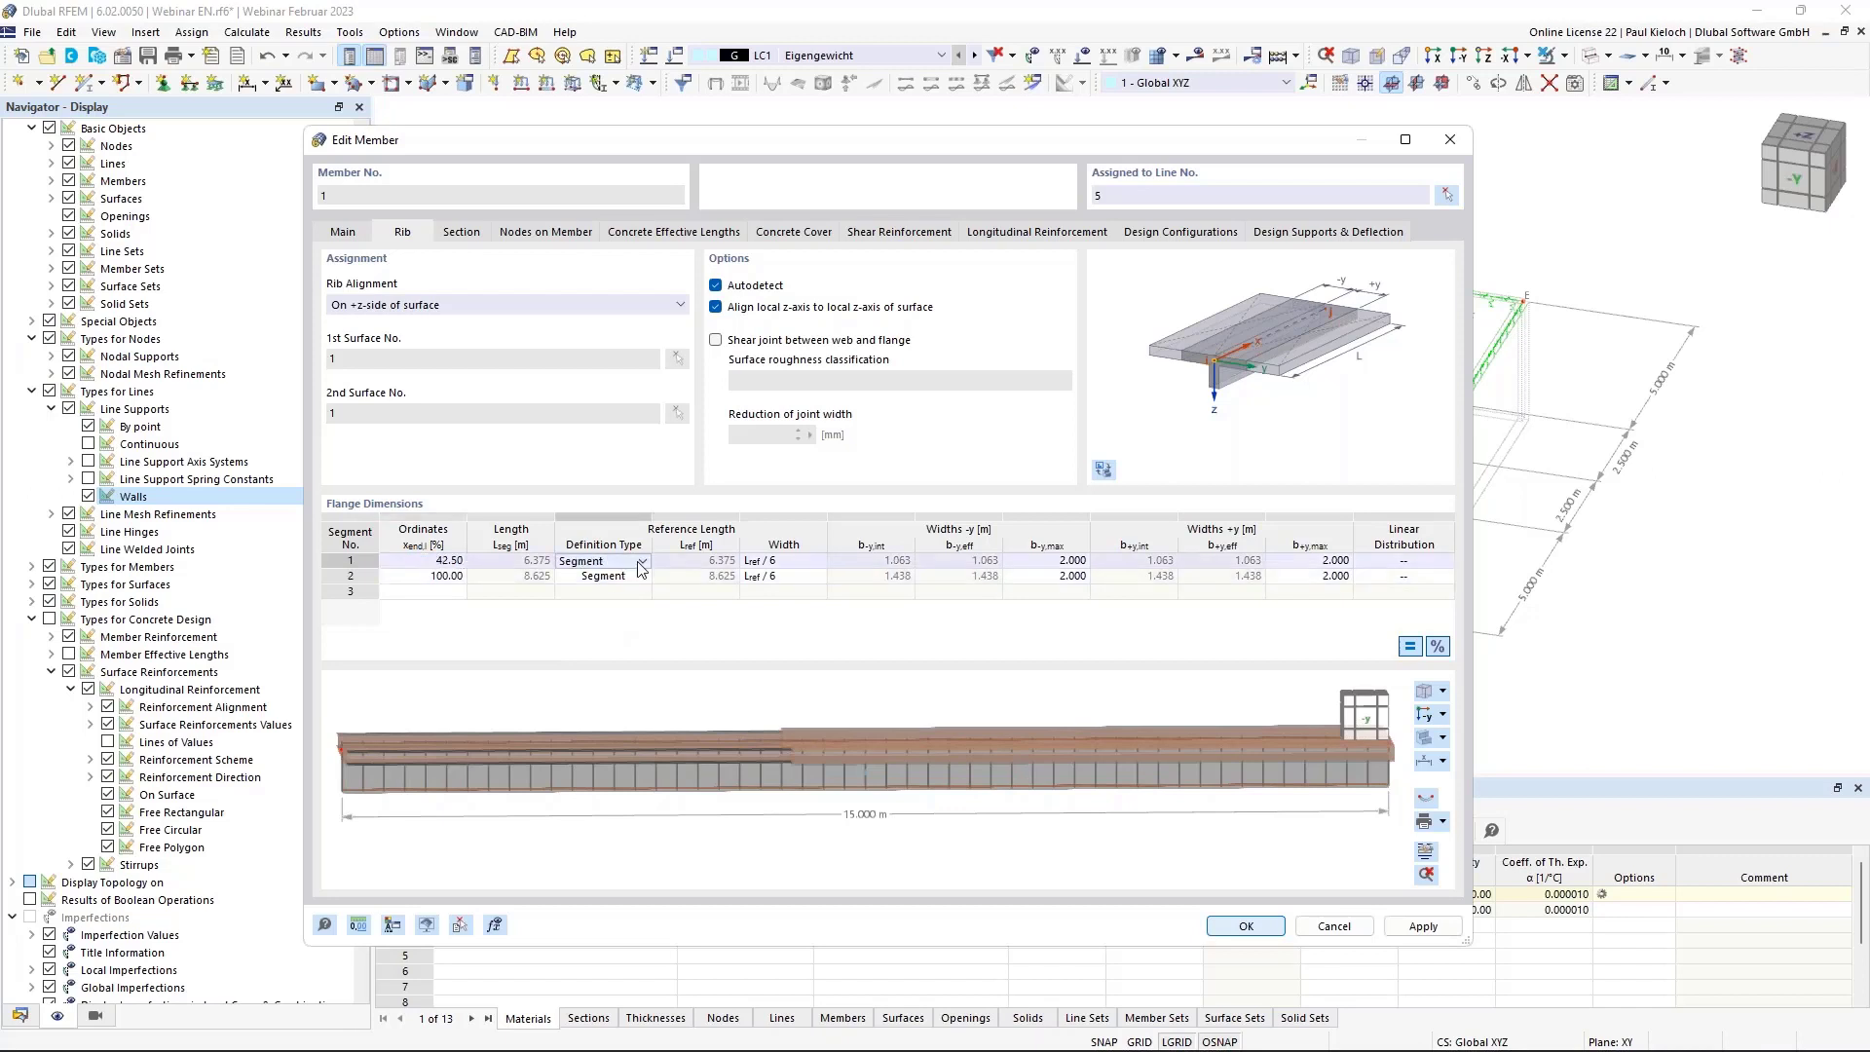
pyautogui.click(641, 563)
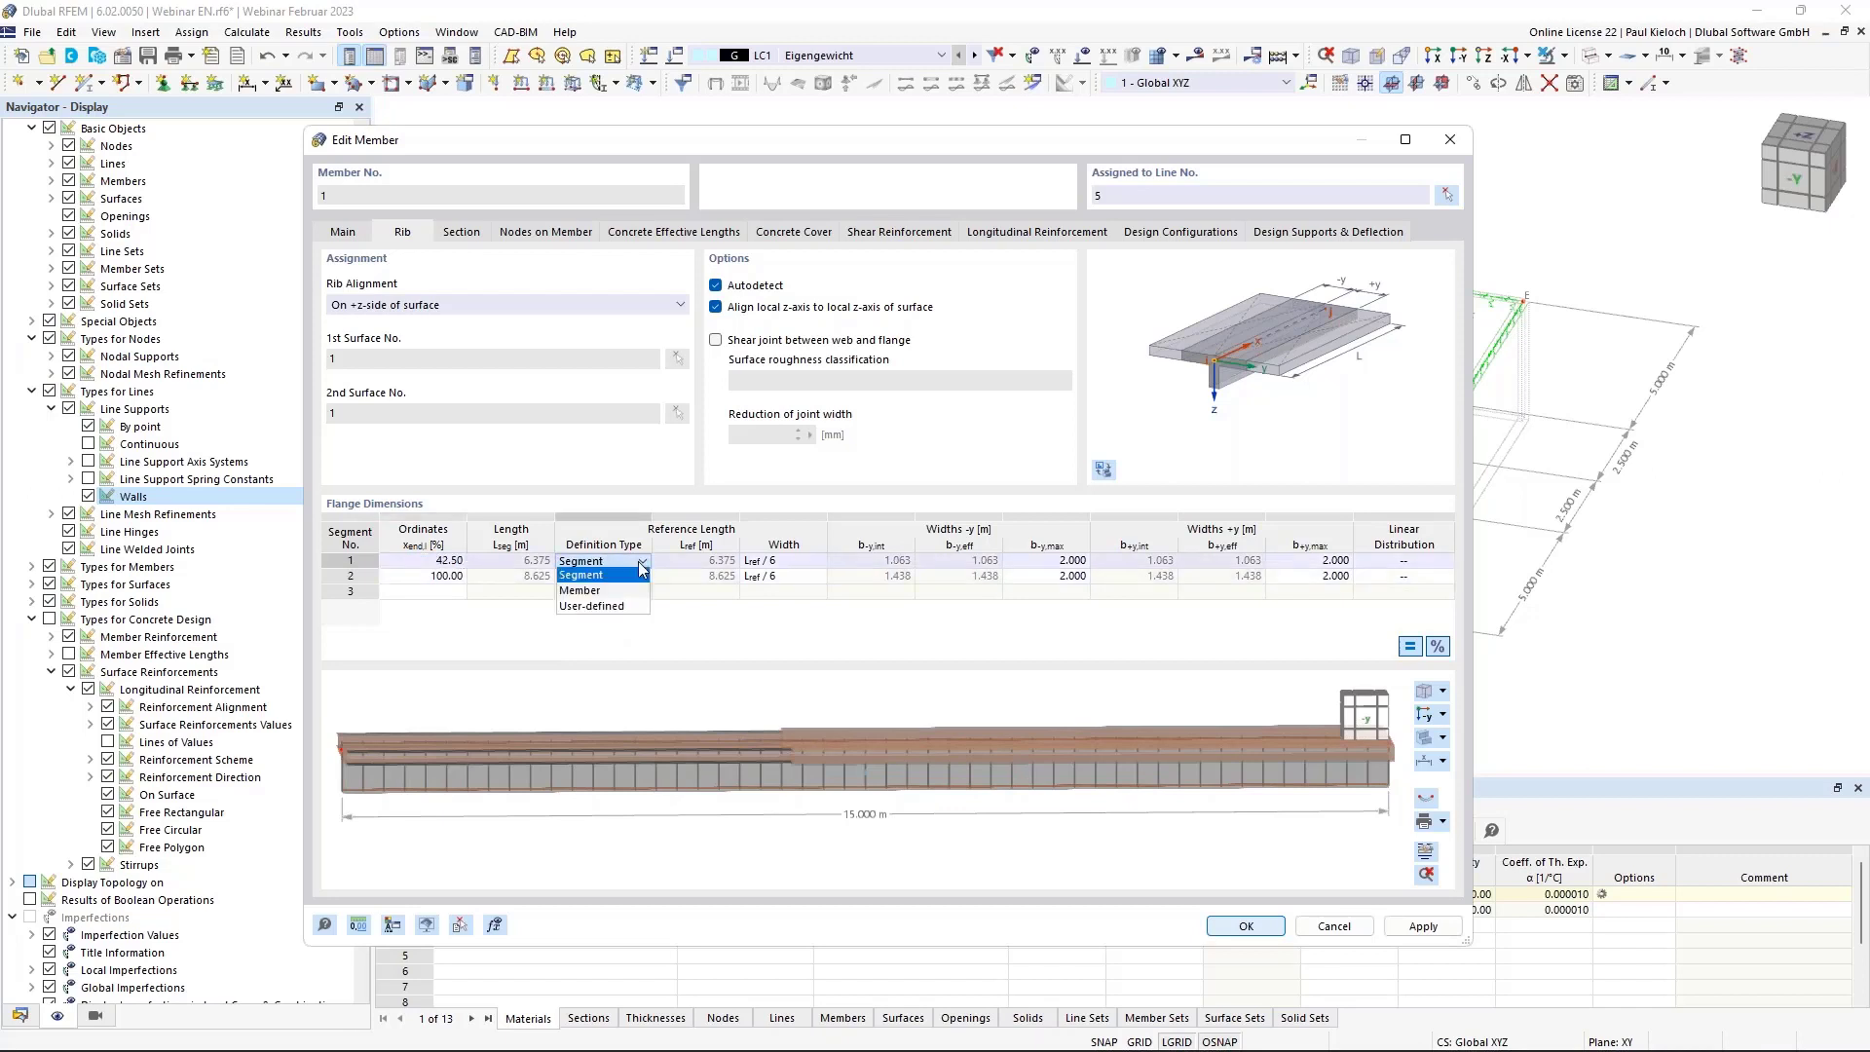
pyautogui.click(596, 606)
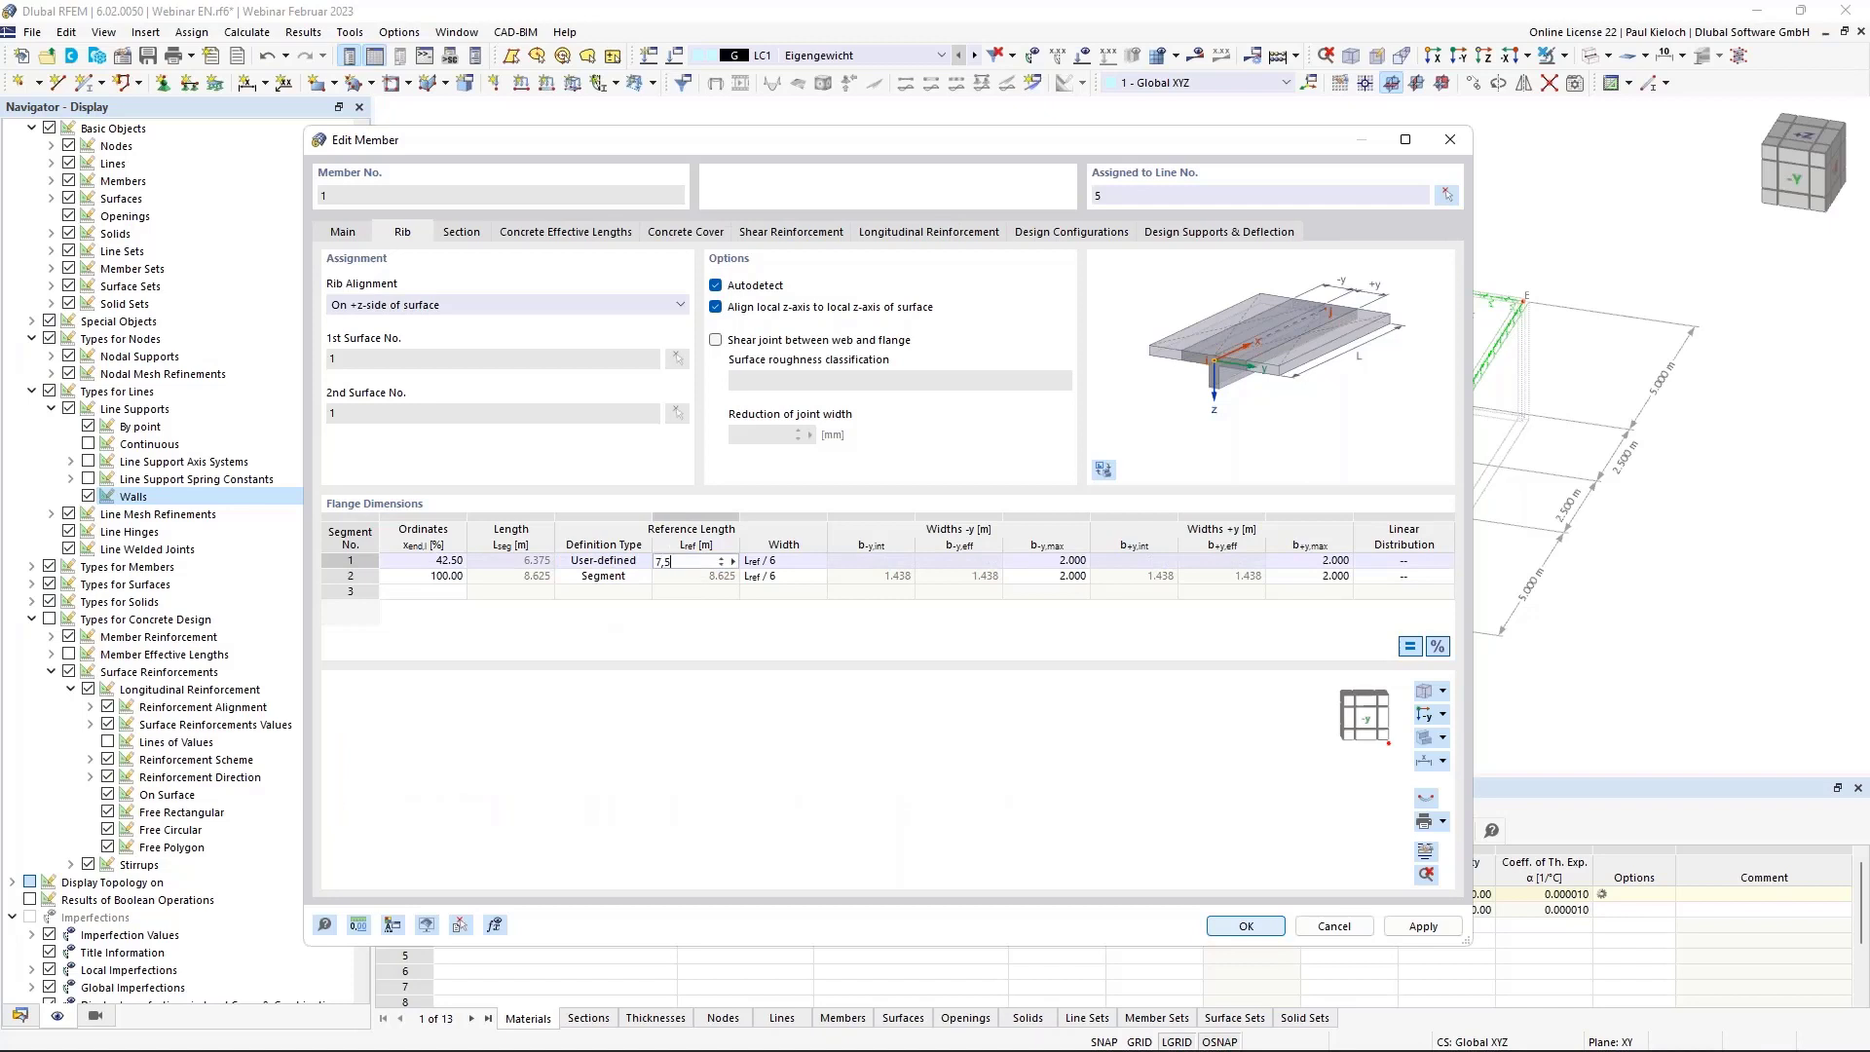
pyautogui.click(769, 563)
pyautogui.press('Escape')
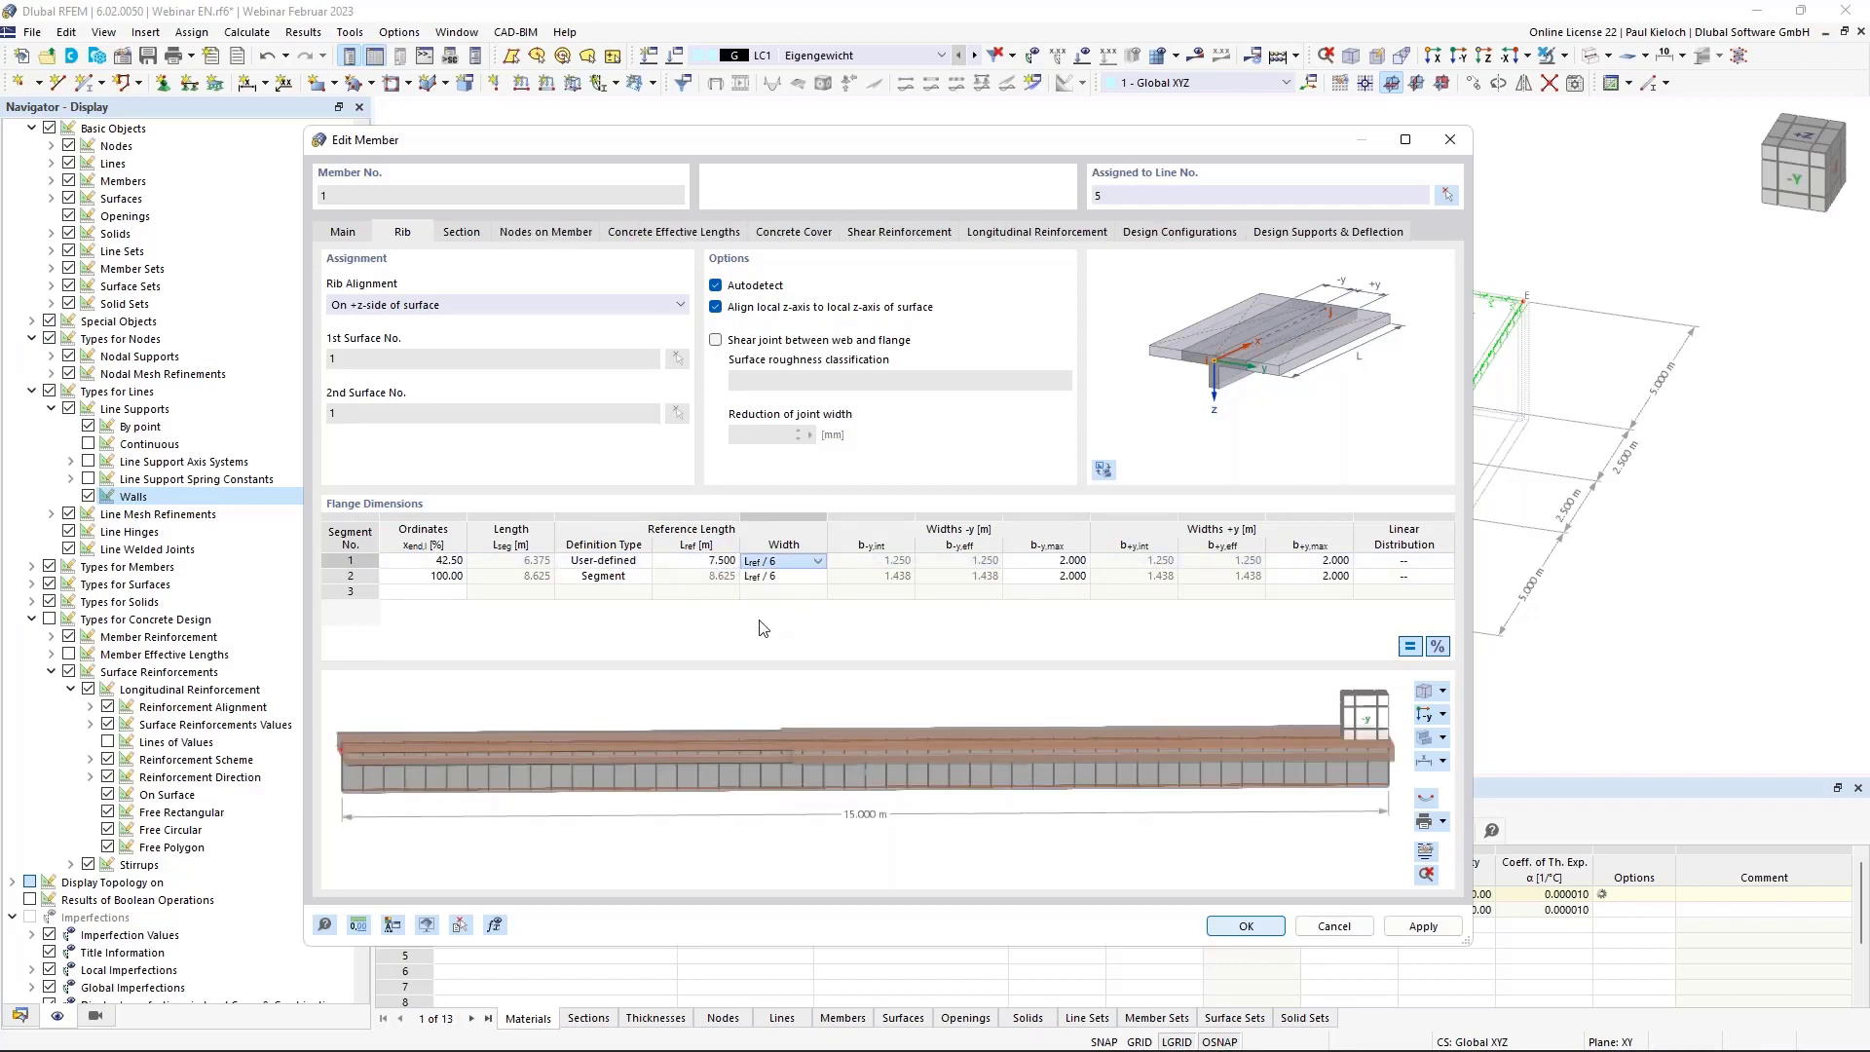
# Add a second flange segment ending at 50 %, user-defined with 2.250 m reference length and EC2 width.
pyautogui.click(440, 577)
pyautogui.write('50')
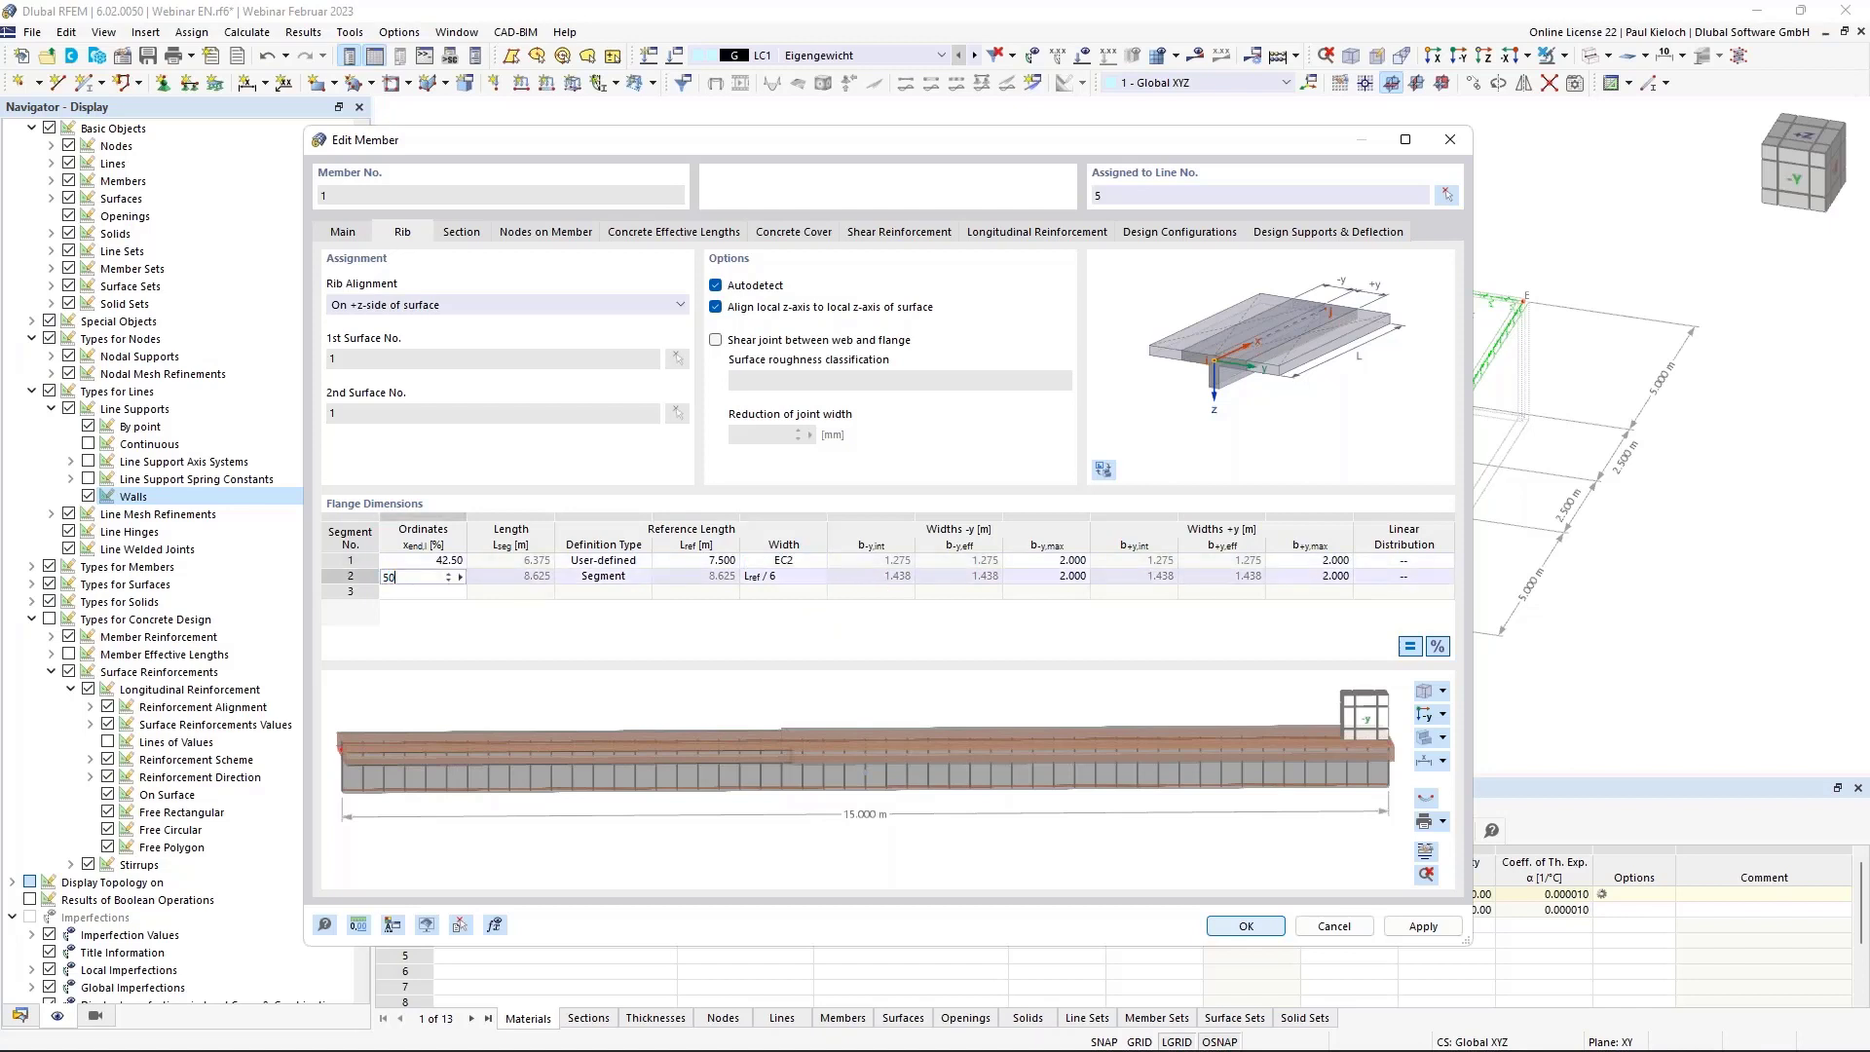
pyautogui.click(611, 581)
pyautogui.click(630, 579)
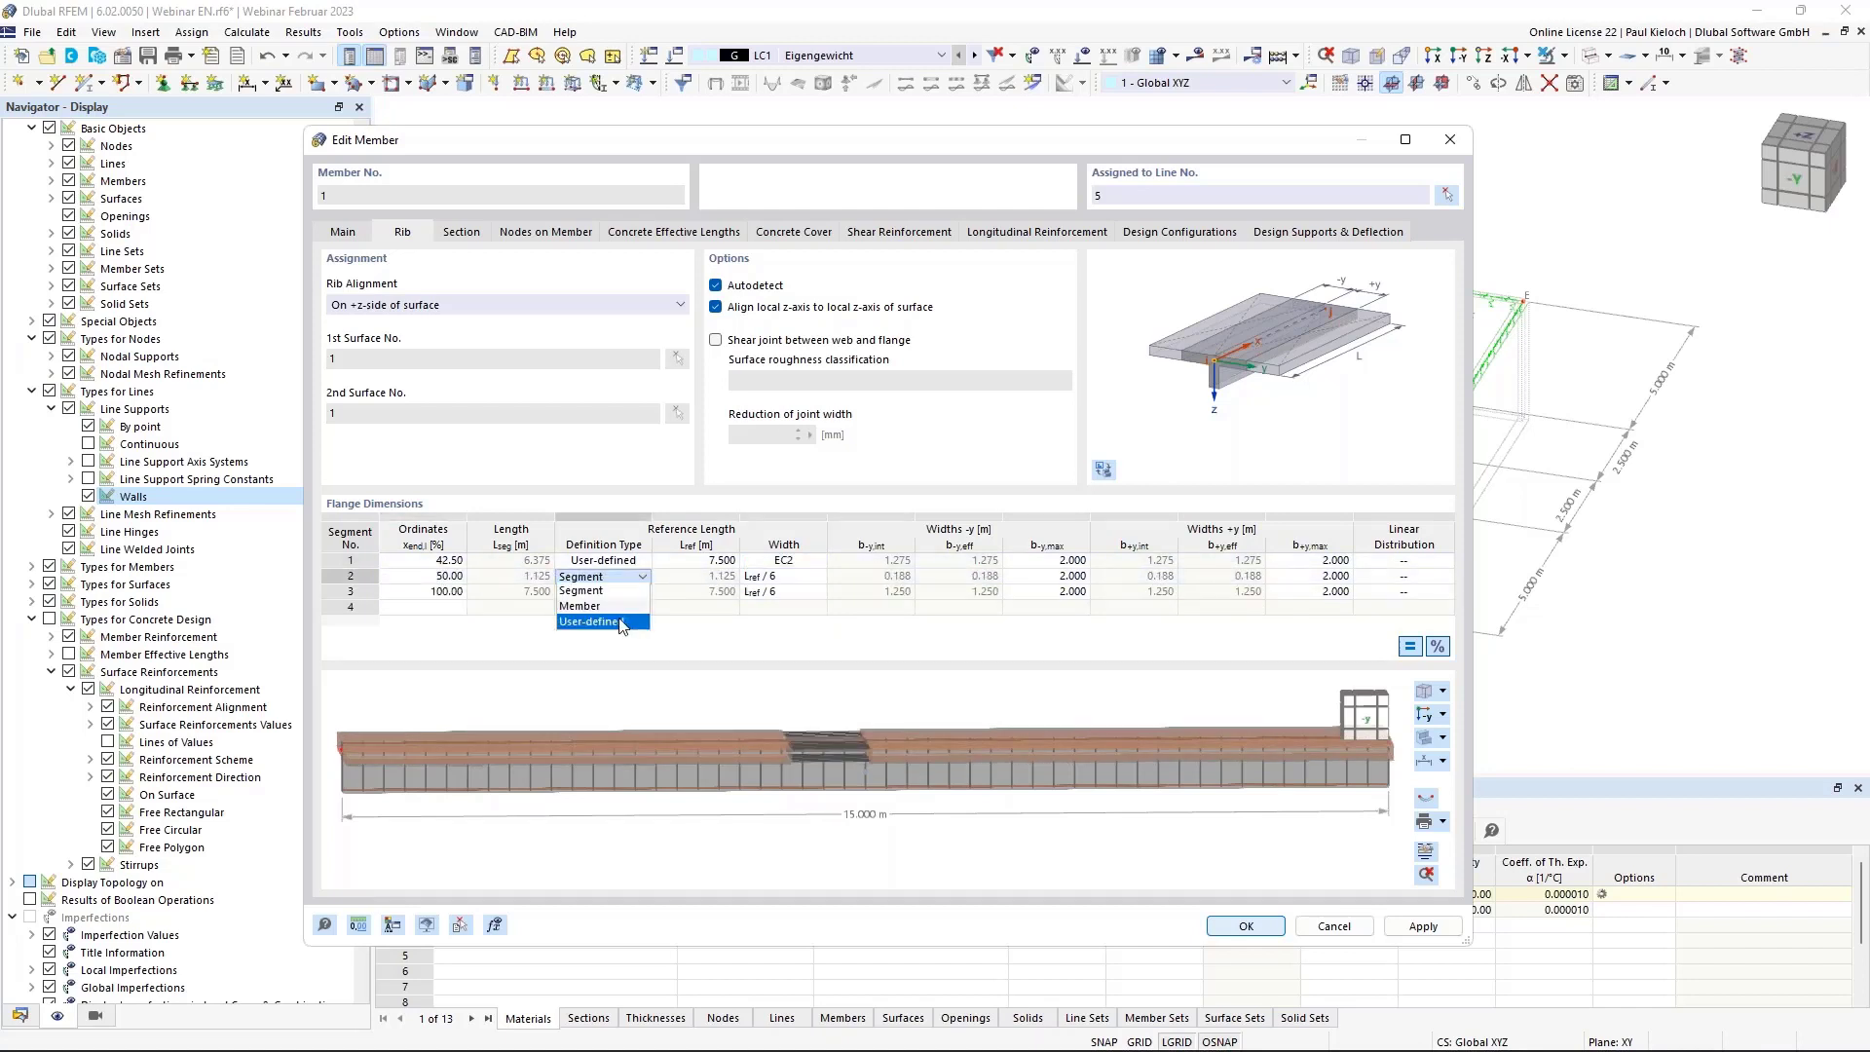
pyautogui.click(618, 622)
pyautogui.click(697, 576)
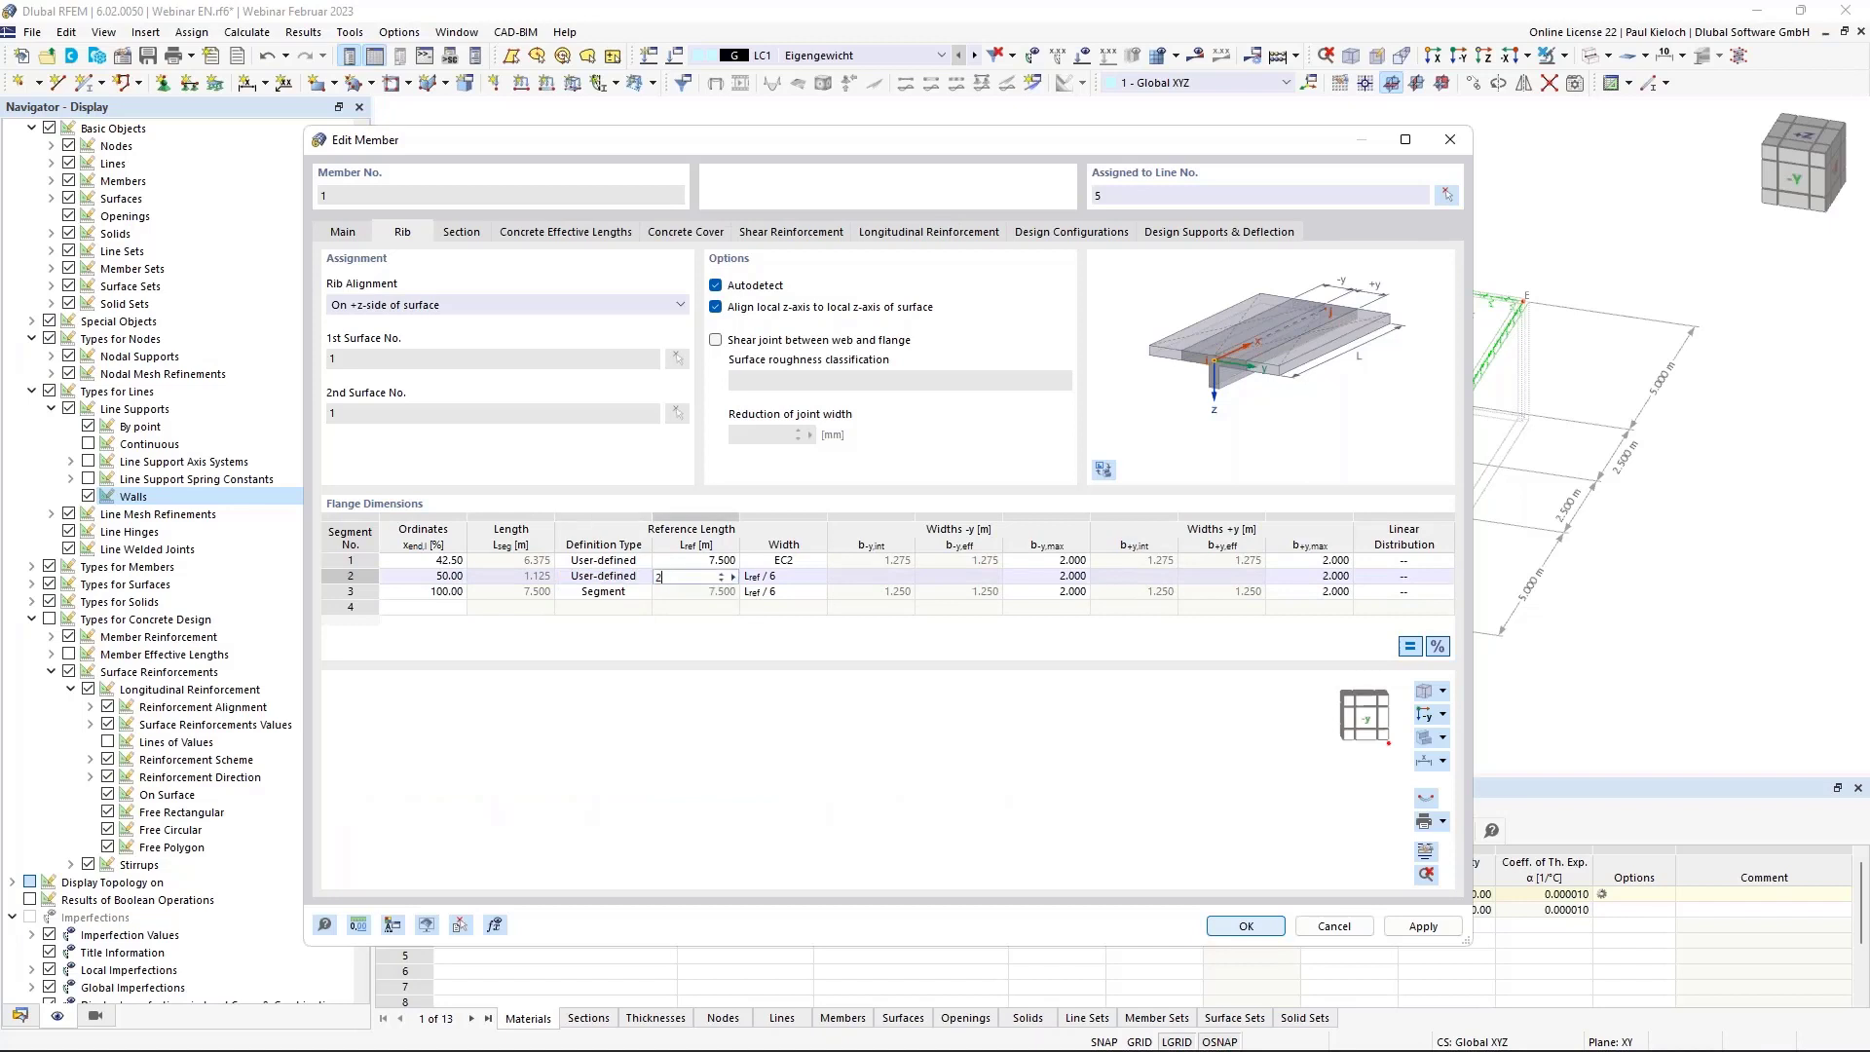
pyautogui.write('2,25')
pyautogui.click(816, 578)
pyautogui.click(794, 607)
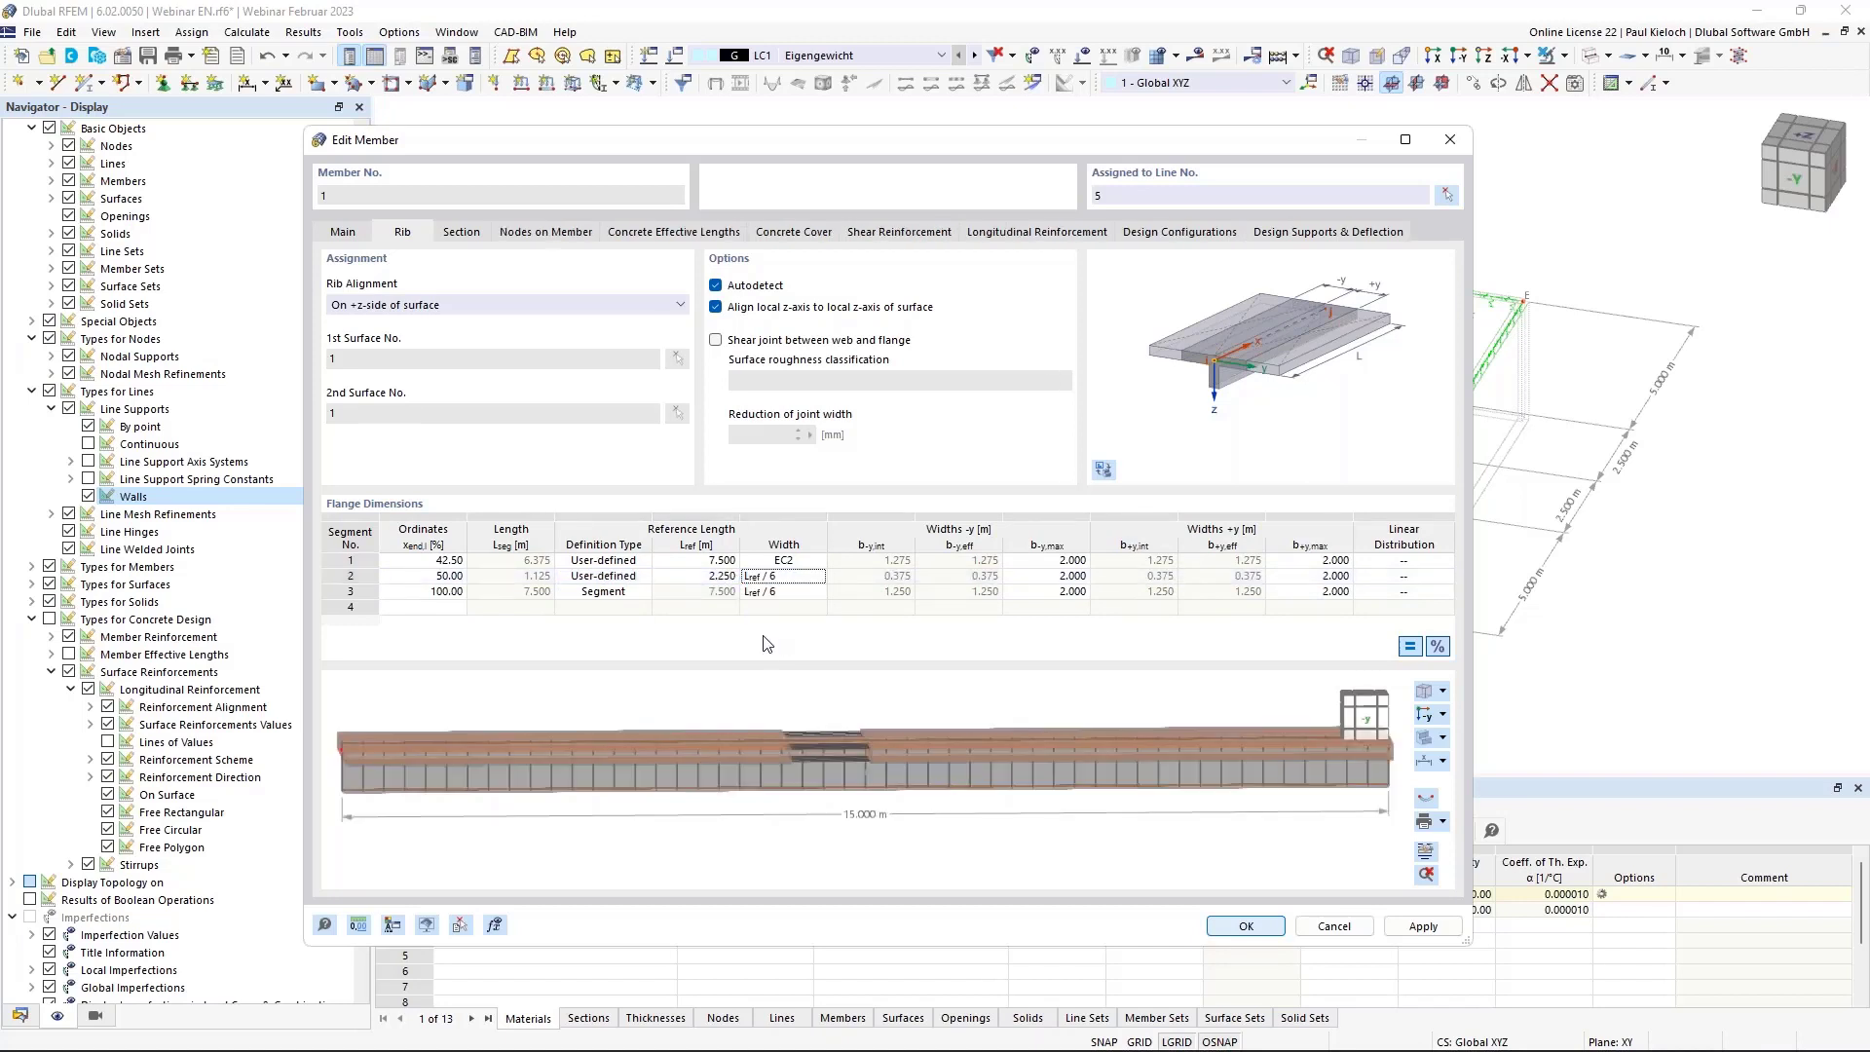
pyautogui.click(784, 577)
pyautogui.click(817, 577)
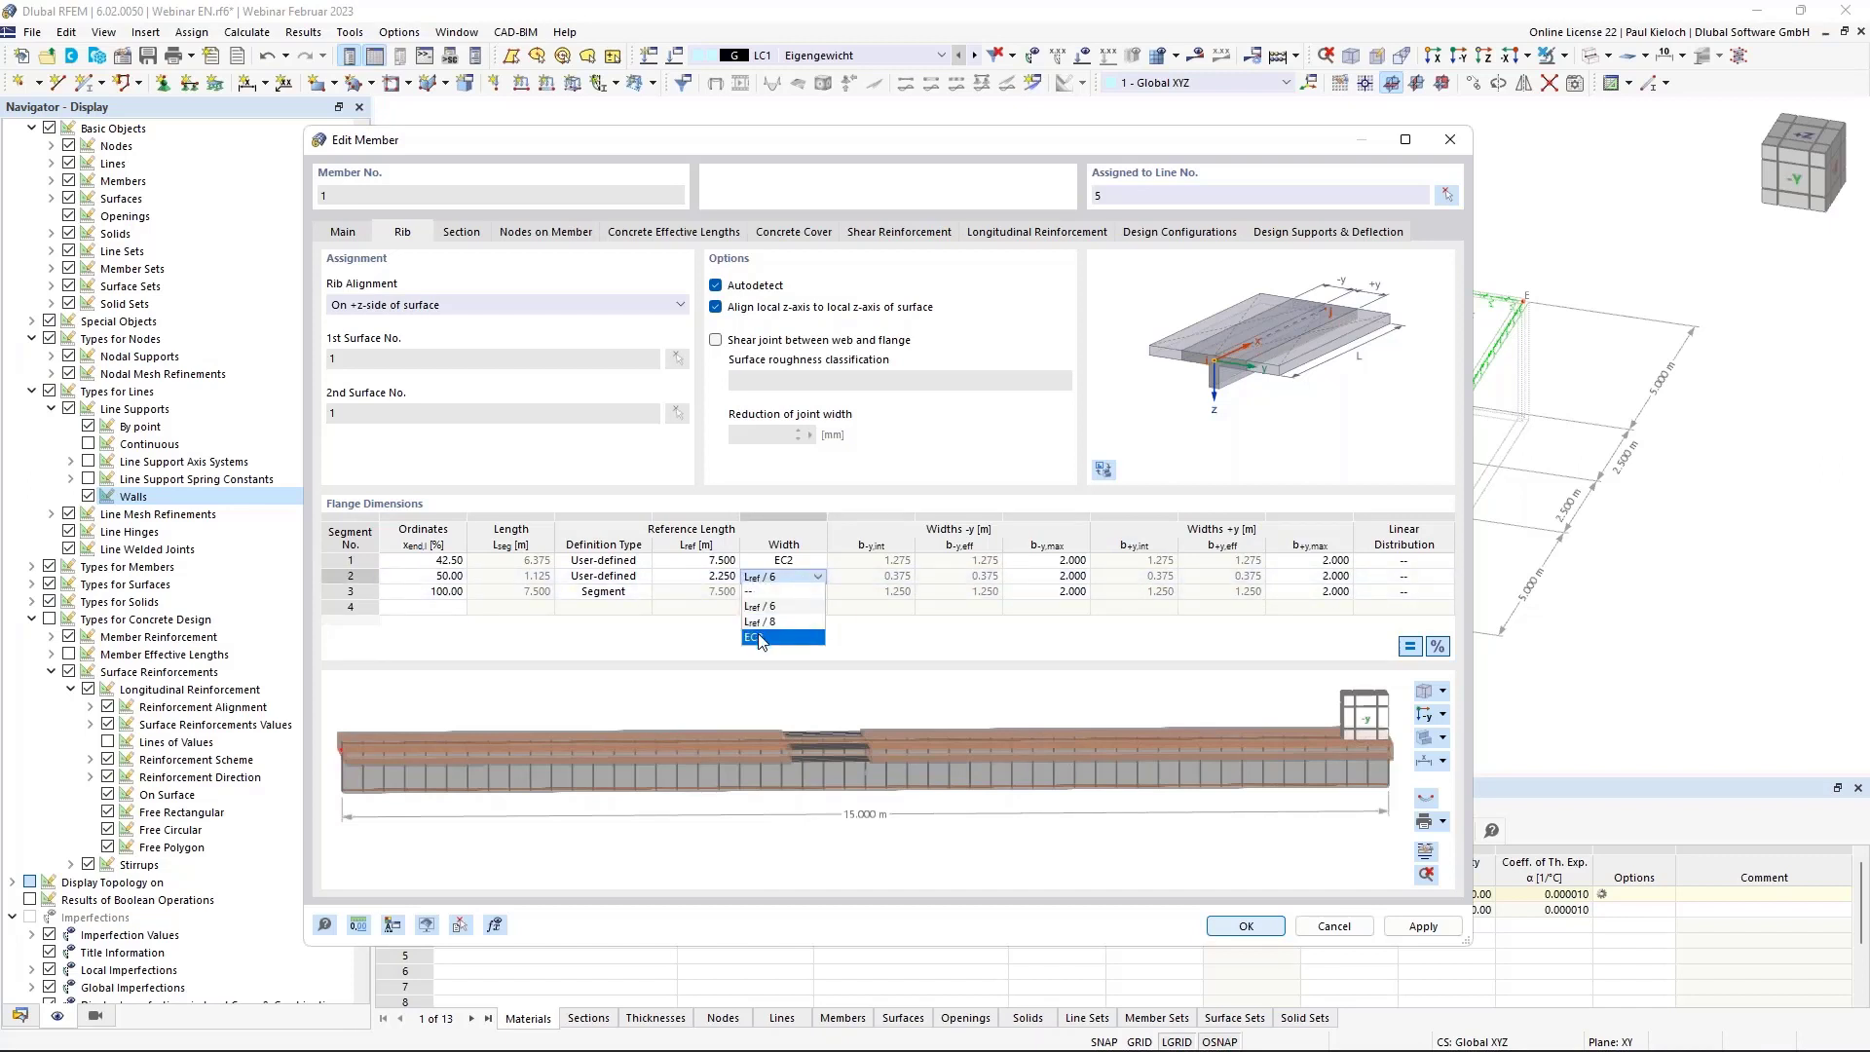
pyautogui.click(760, 638)
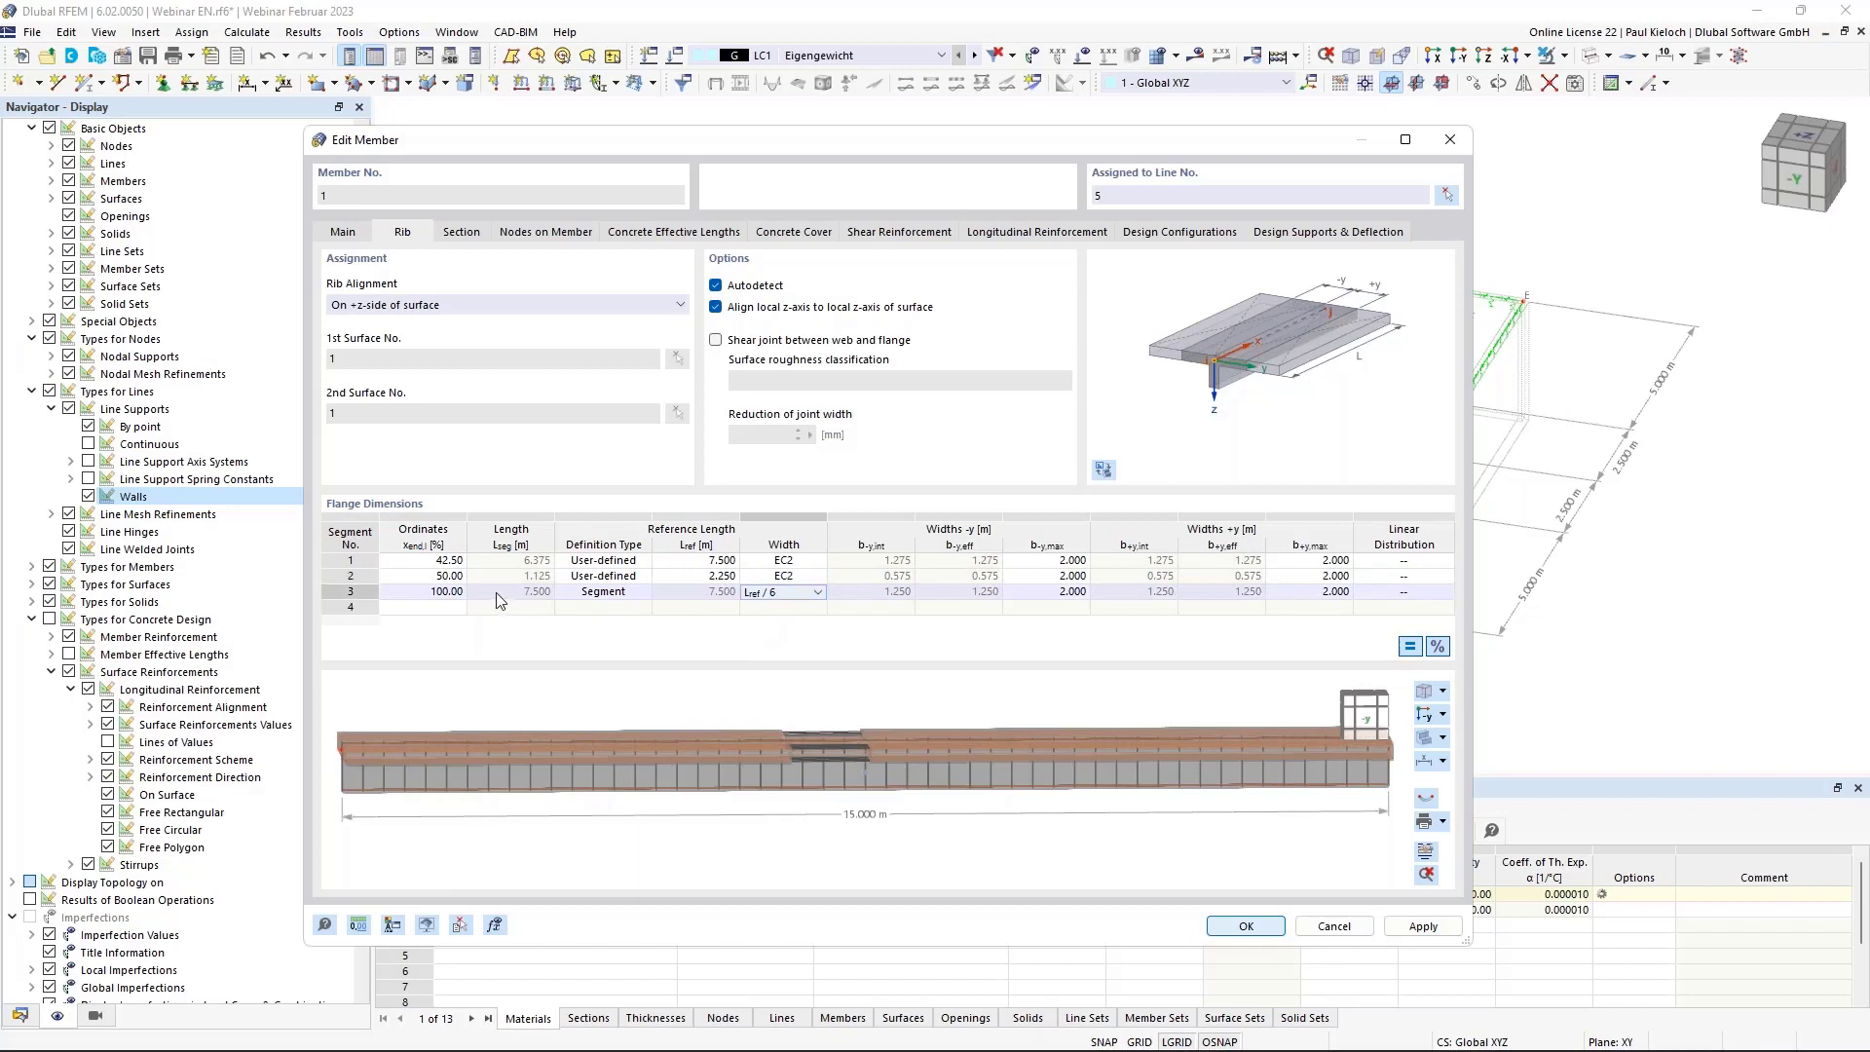
# Add a third segment ending at 57.50 %, user-defined with 2.250 m reference length and EC2 width.
pyautogui.click(441, 591)
pyautogui.write('57,5')
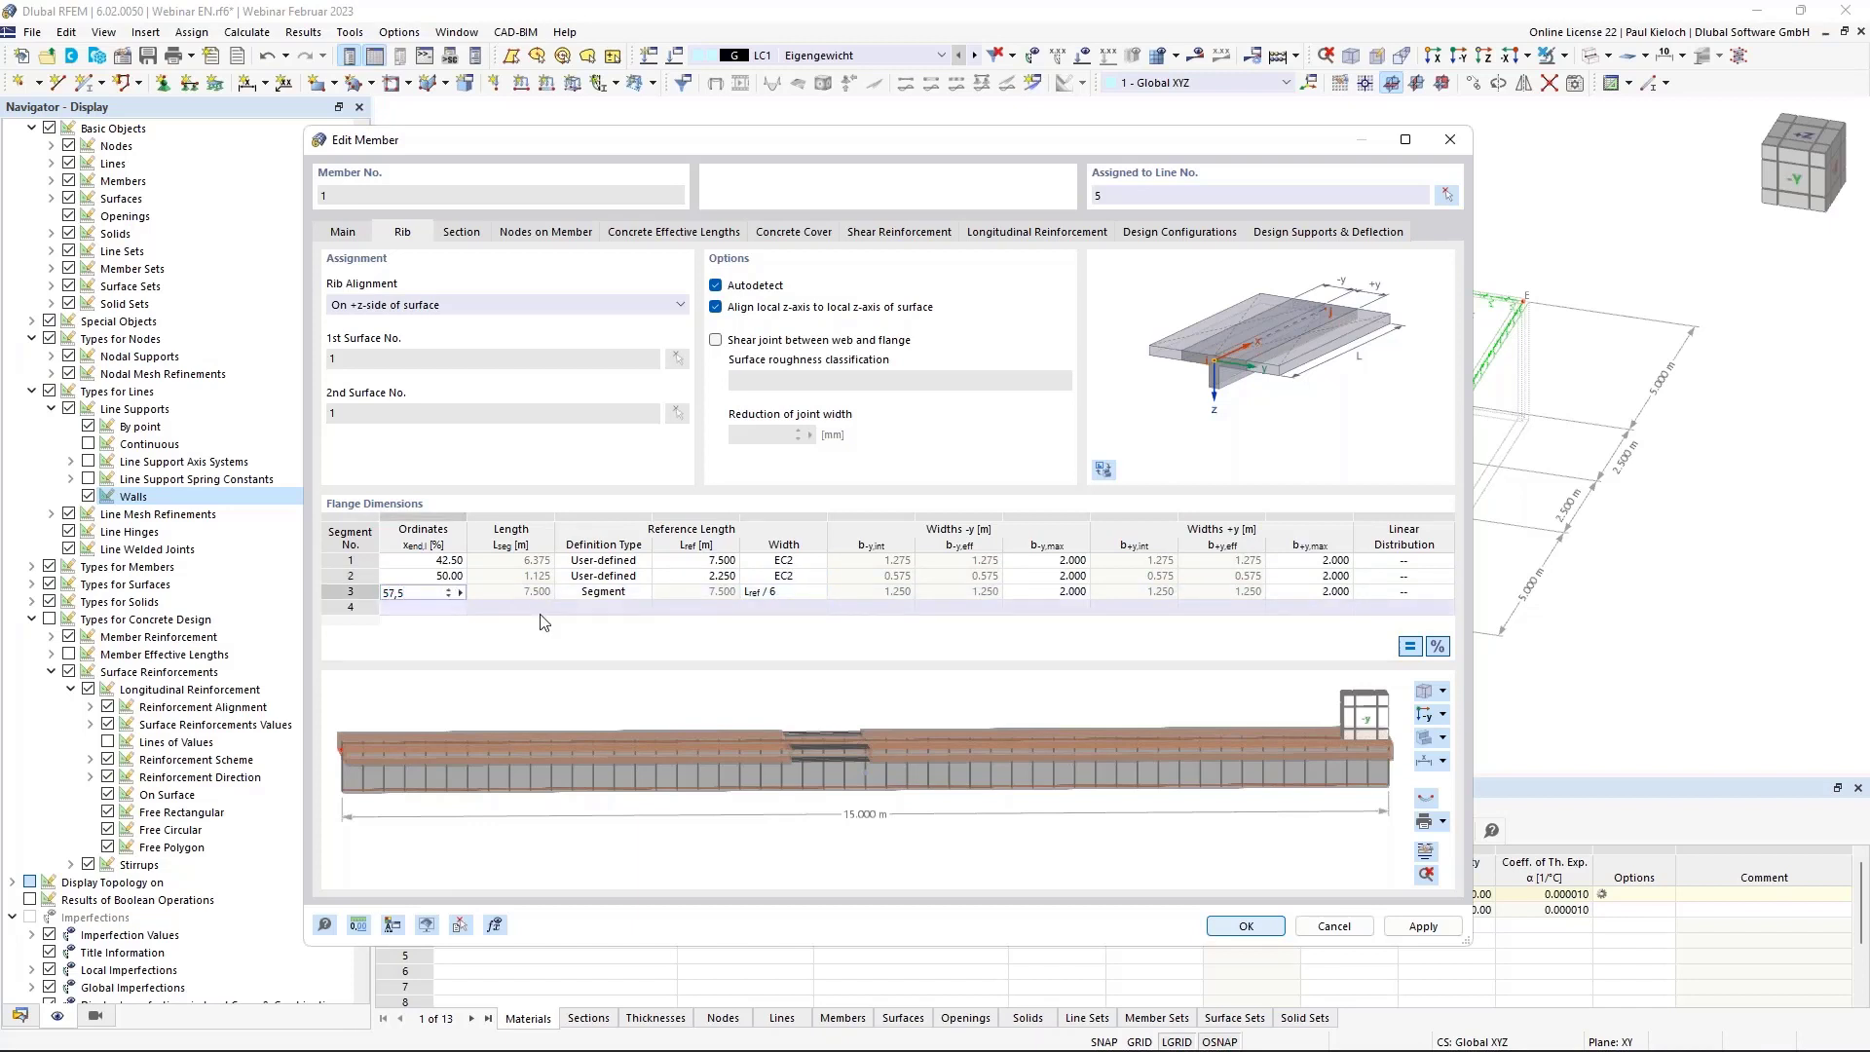
pyautogui.click(616, 592)
pyautogui.click(616, 592)
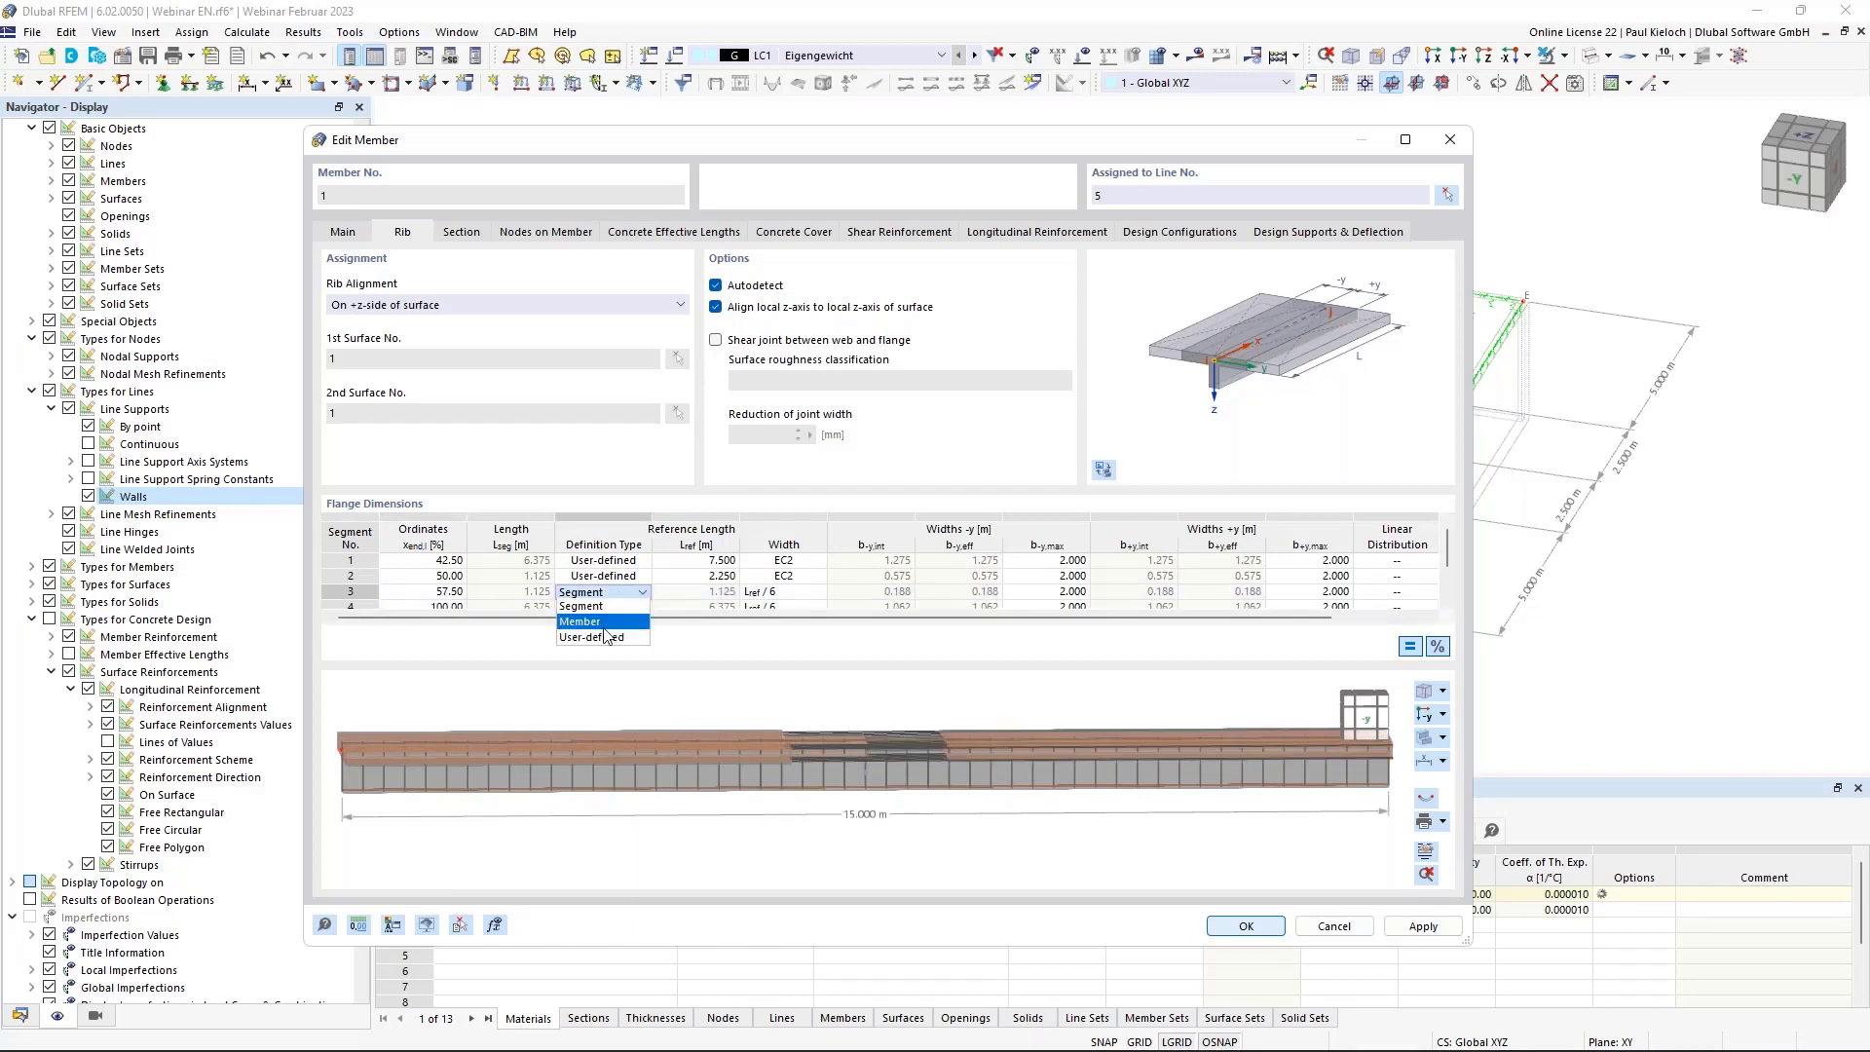
pyautogui.click(602, 635)
pyautogui.click(710, 594)
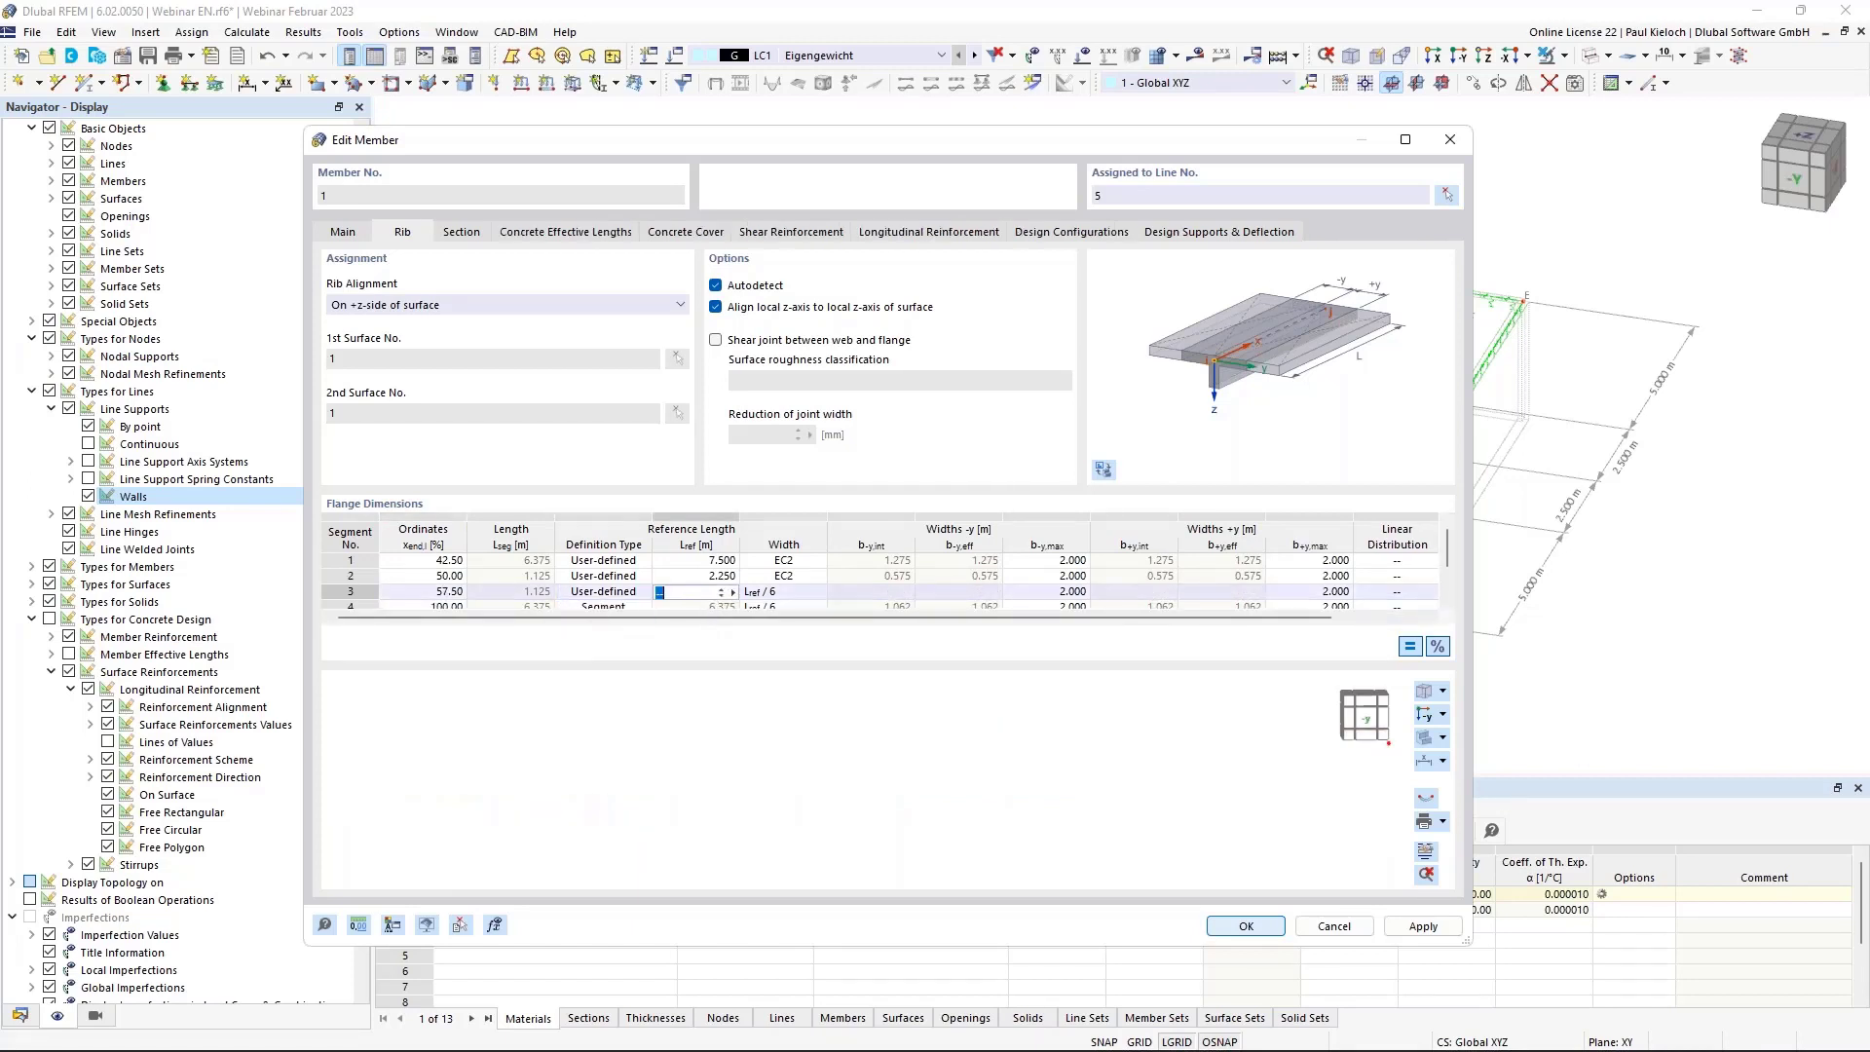
pyautogui.click(794, 595)
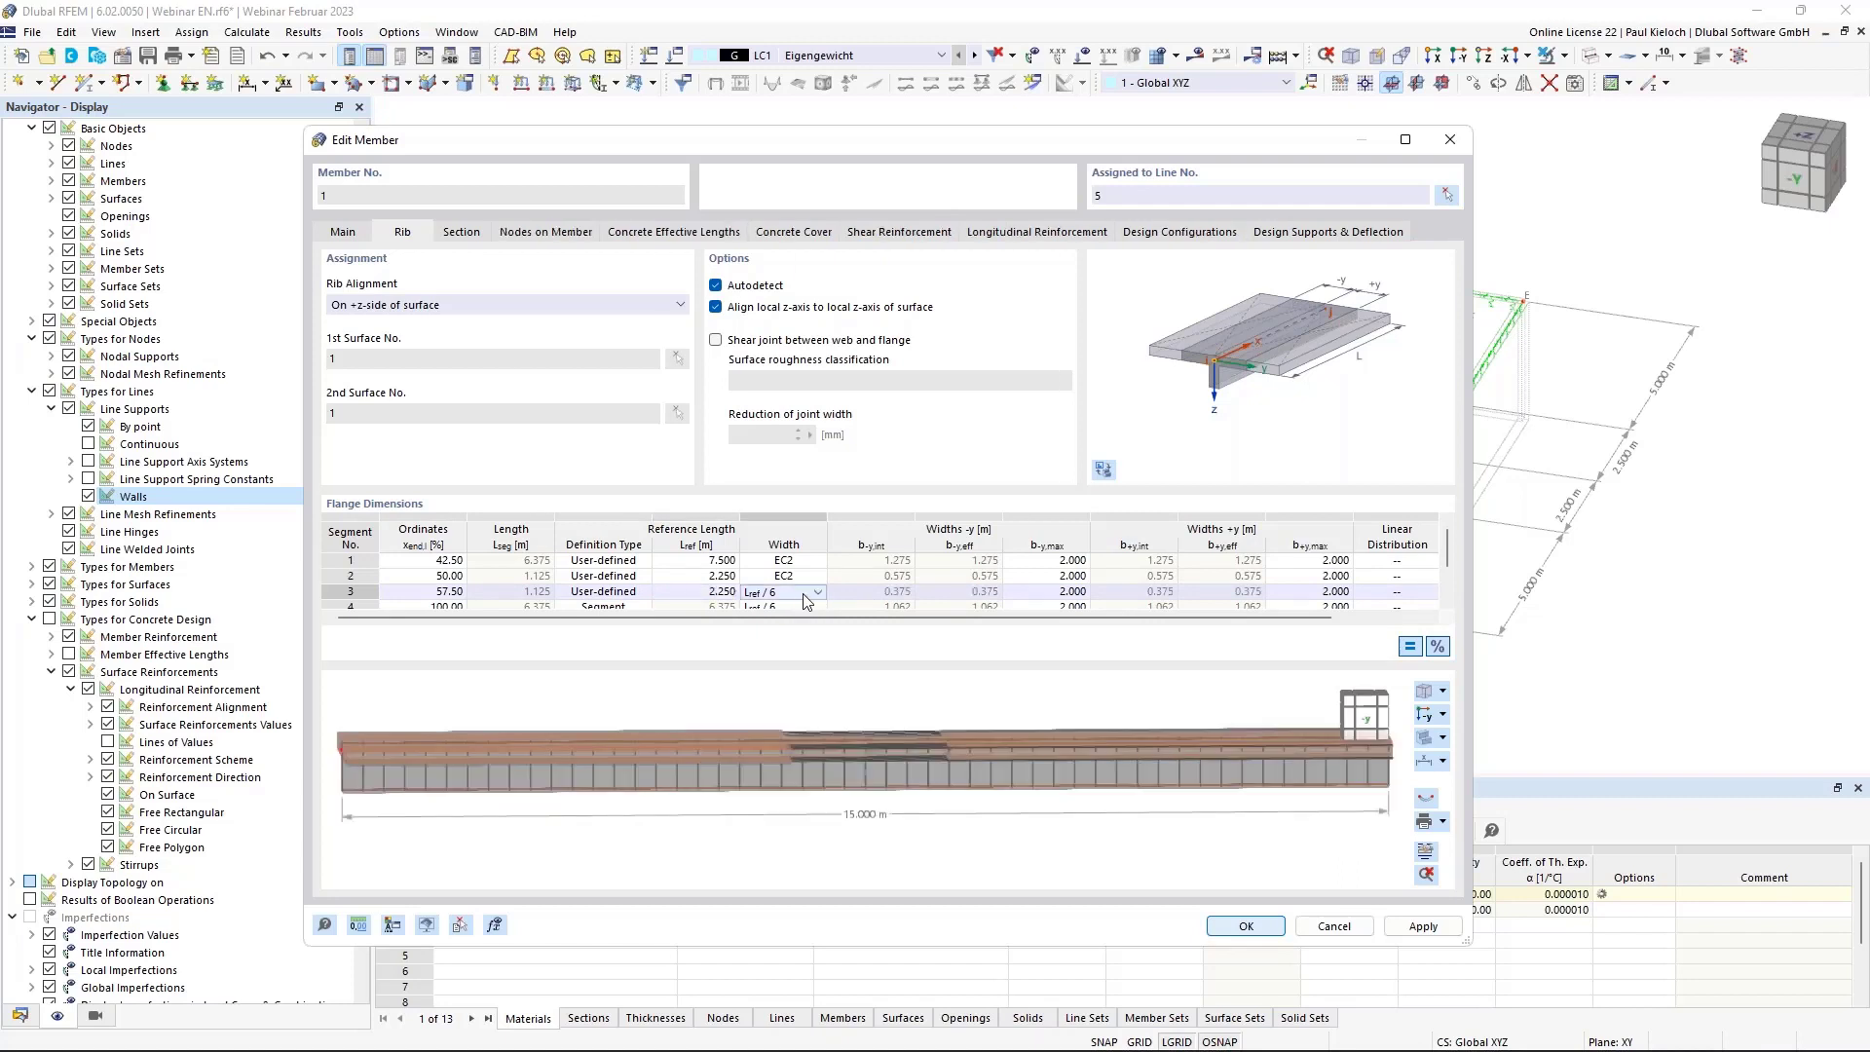
pyautogui.click(803, 593)
pyautogui.click(778, 652)
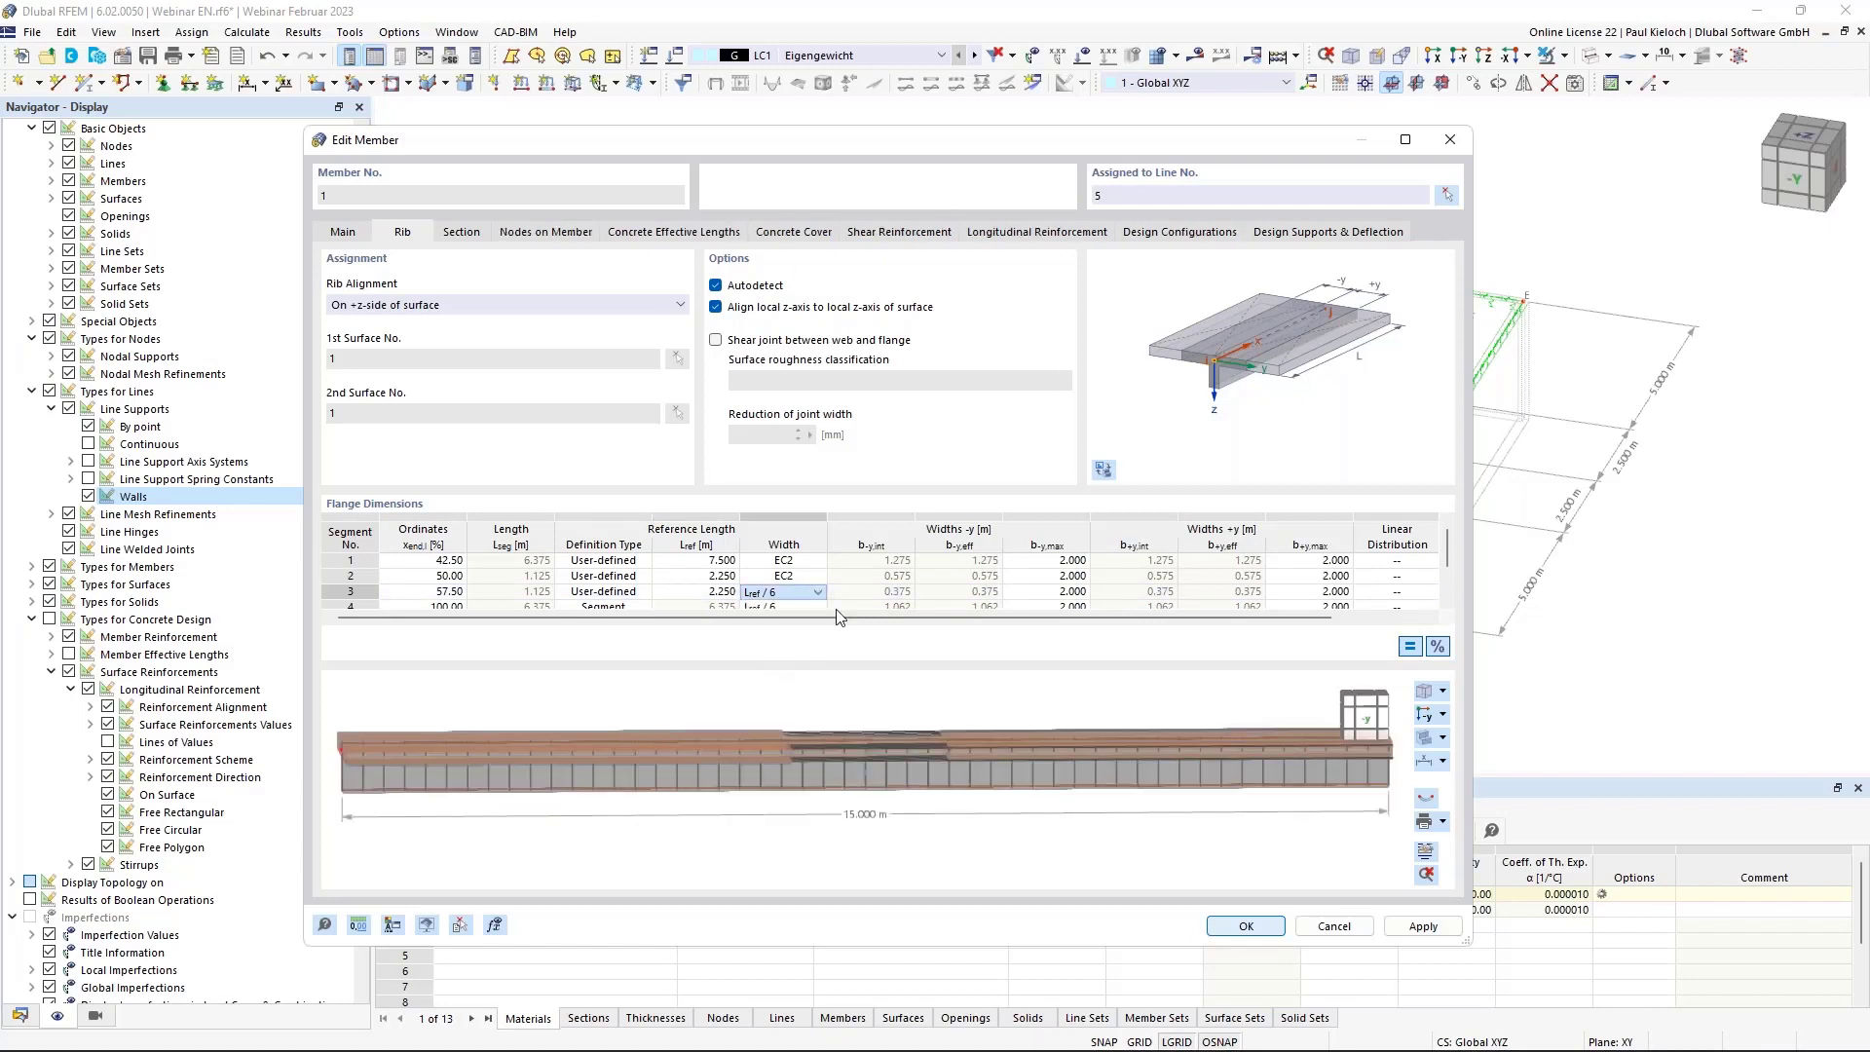
# Make the fourth segment user-defined with 7.500 m reference length and EC2 width.
pyautogui.scroll(-1, 857, 598)
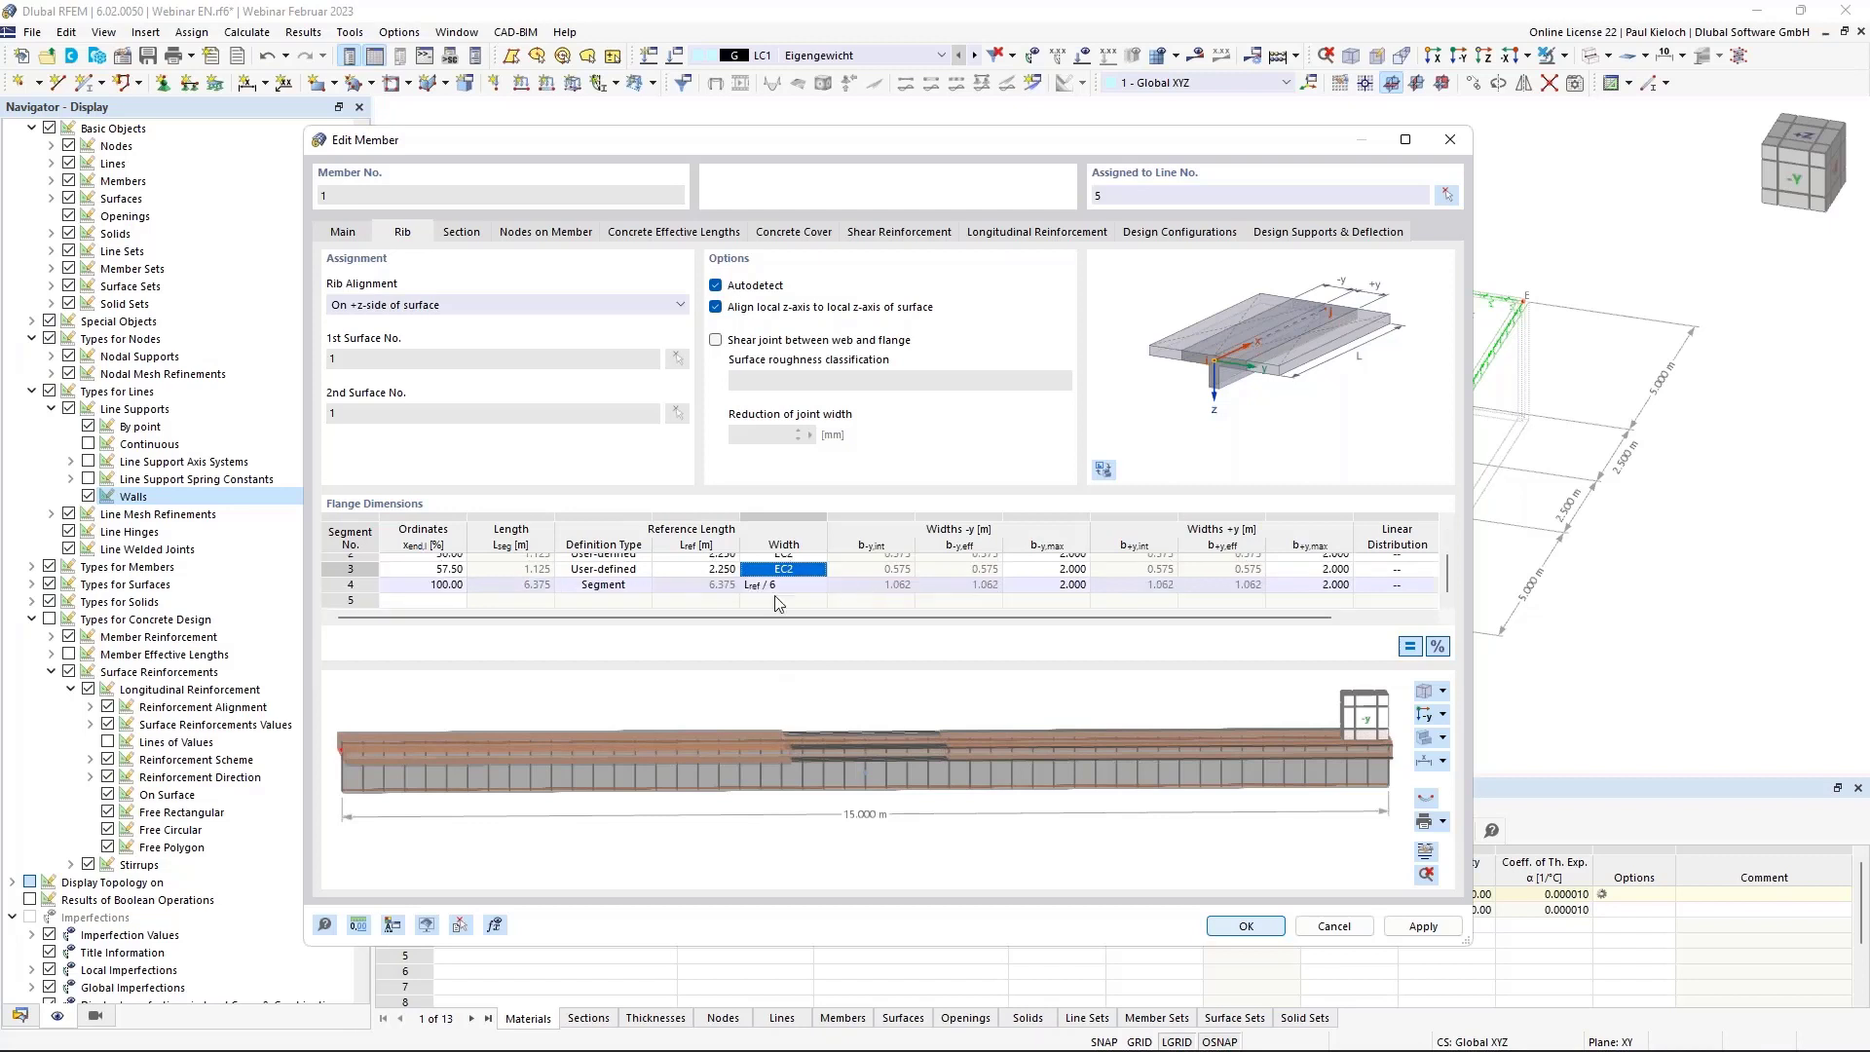
pyautogui.click(609, 589)
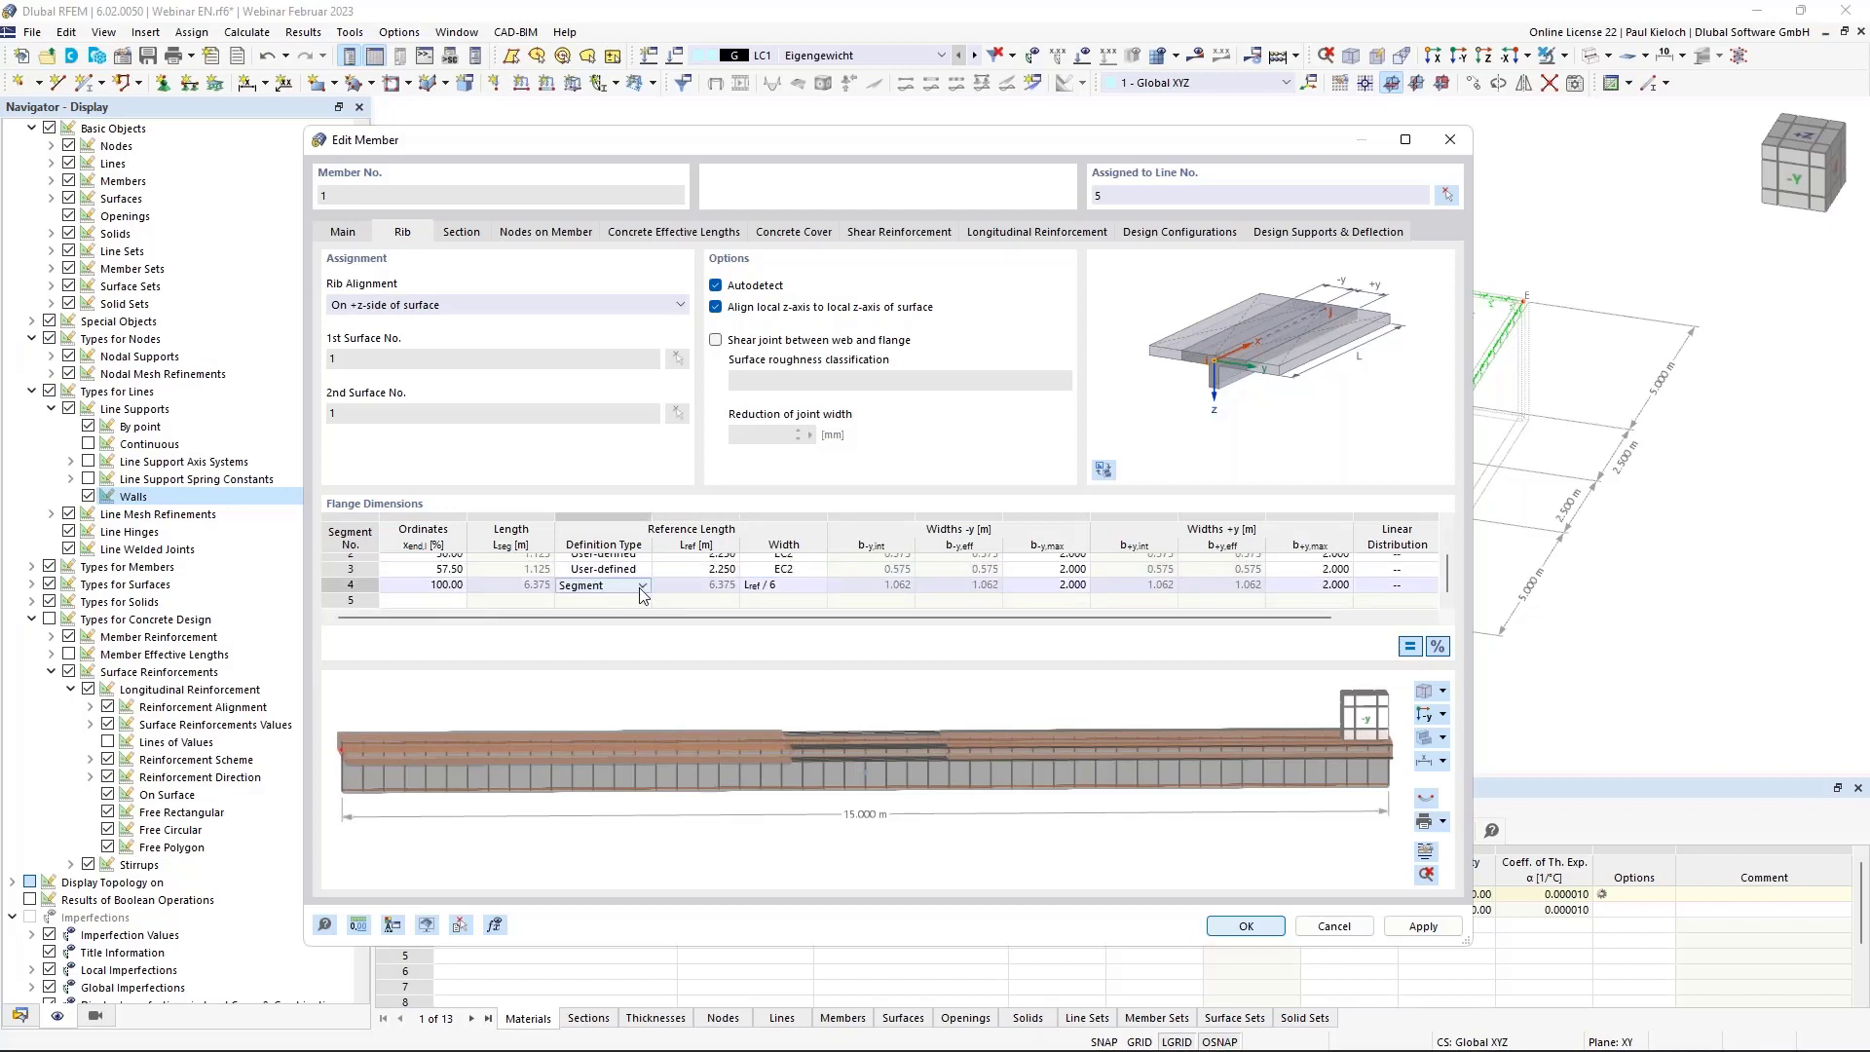
pyautogui.click(639, 587)
pyautogui.click(602, 635)
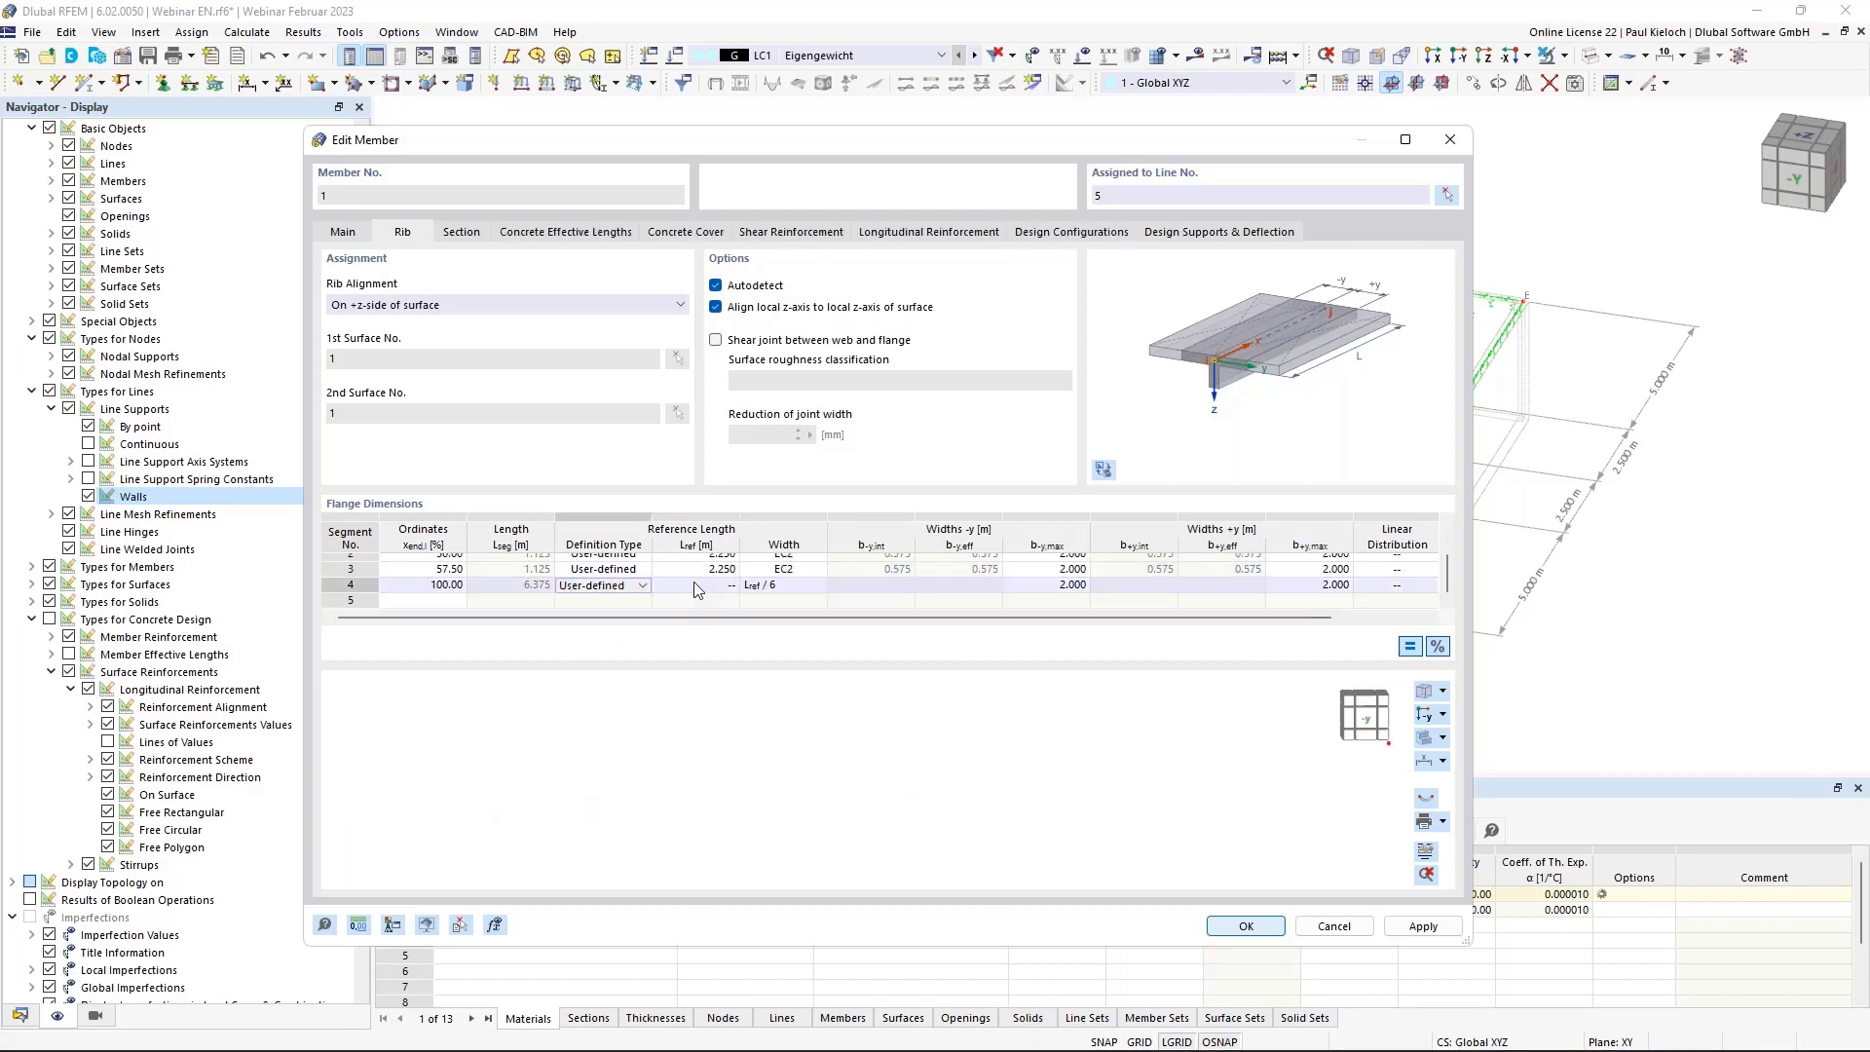
pyautogui.click(691, 584)
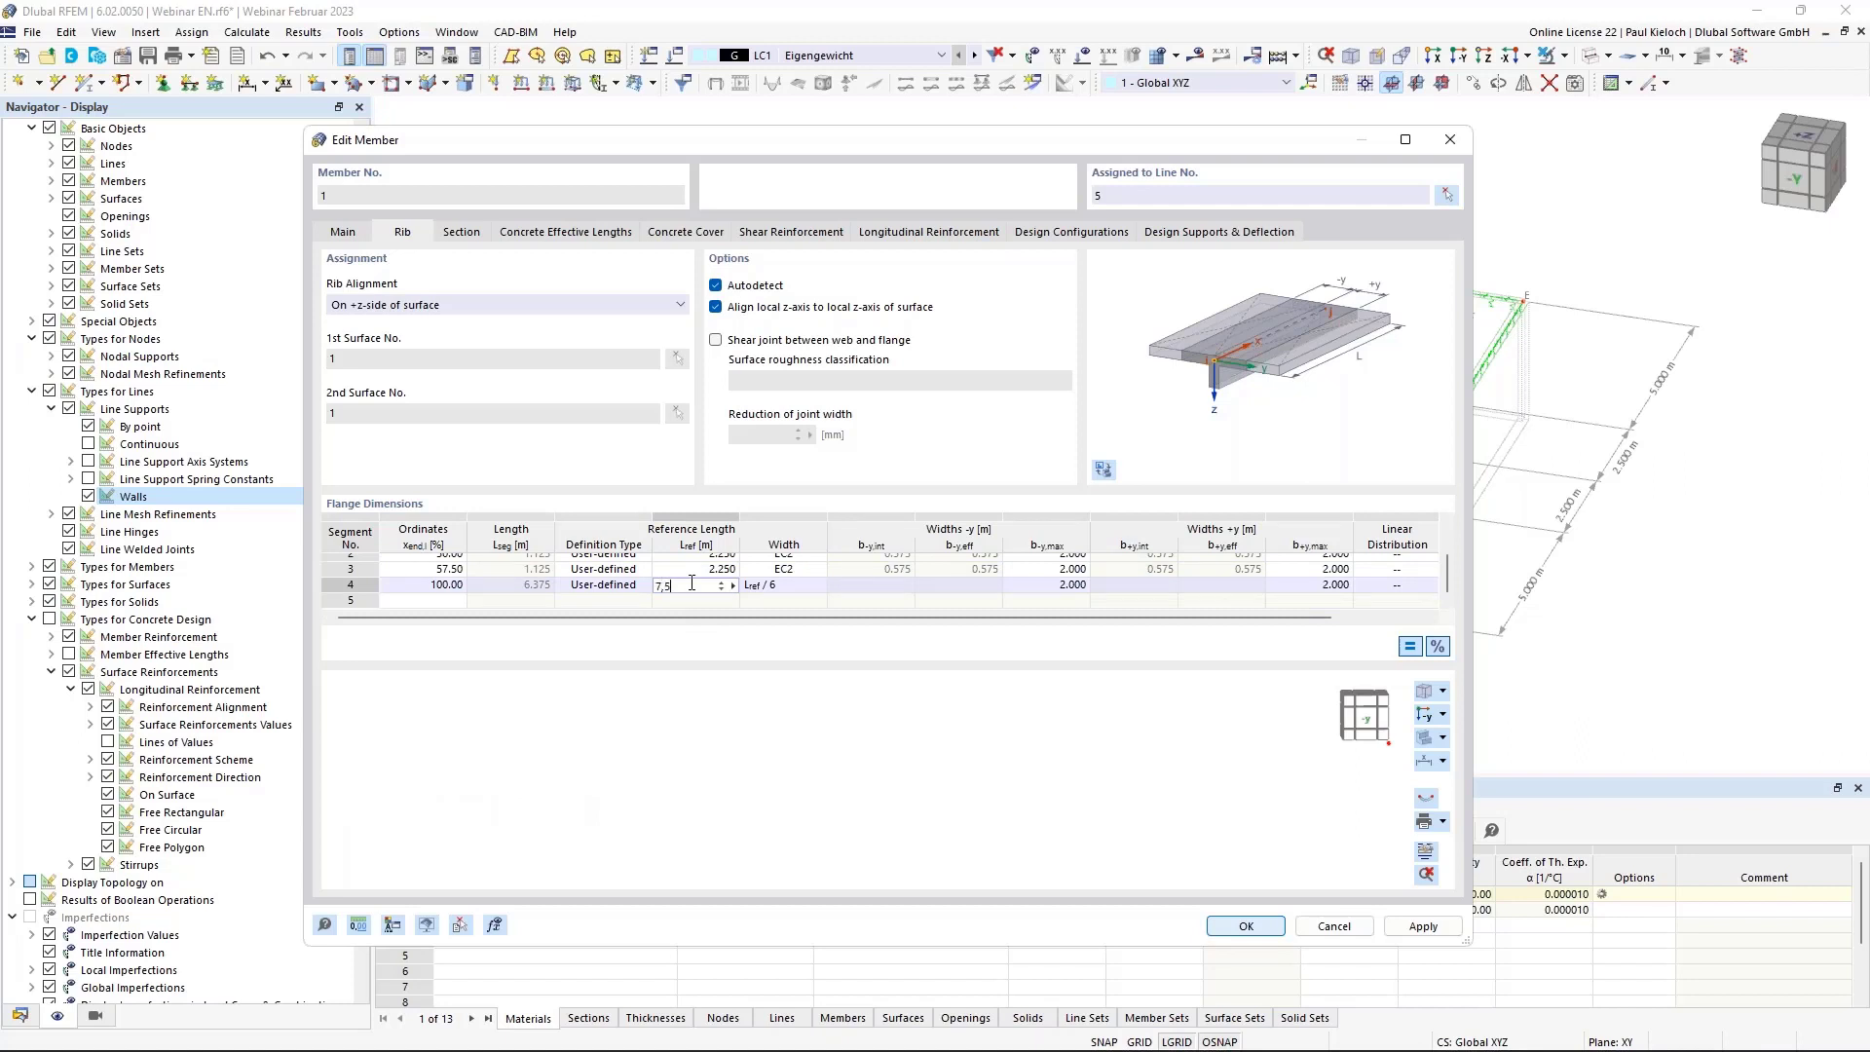
pyautogui.write('7,5')
pyautogui.click(797, 584)
pyautogui.click(814, 645)
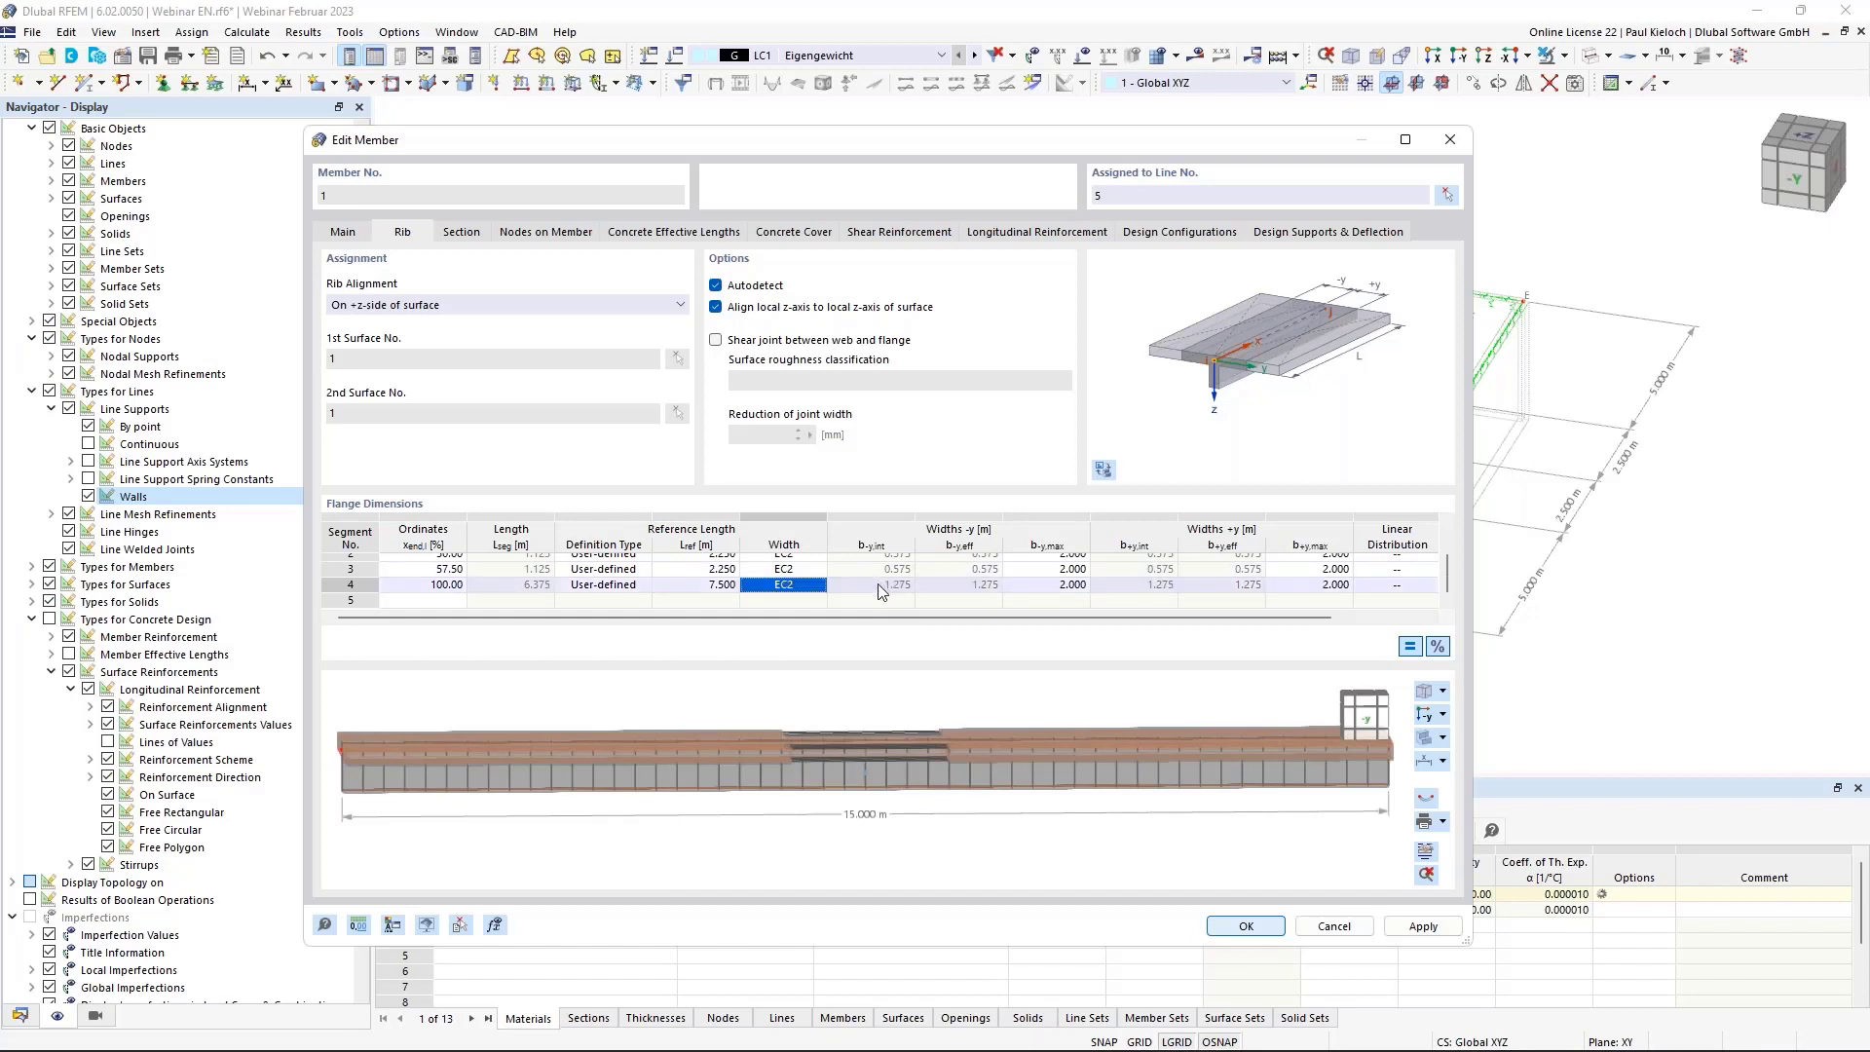
pyautogui.keyDown('ctrl'); pyautogui.moveTo(854, 678); pyautogui.dragTo(845, 757, button='middle'); pyautogui.keyUp('ctrl')
pyautogui.keyDown('ctrl'); pyautogui.moveTo(954, 768); pyautogui.dragTo(956, 713, button='middle'); pyautogui.keyUp('ctrl')
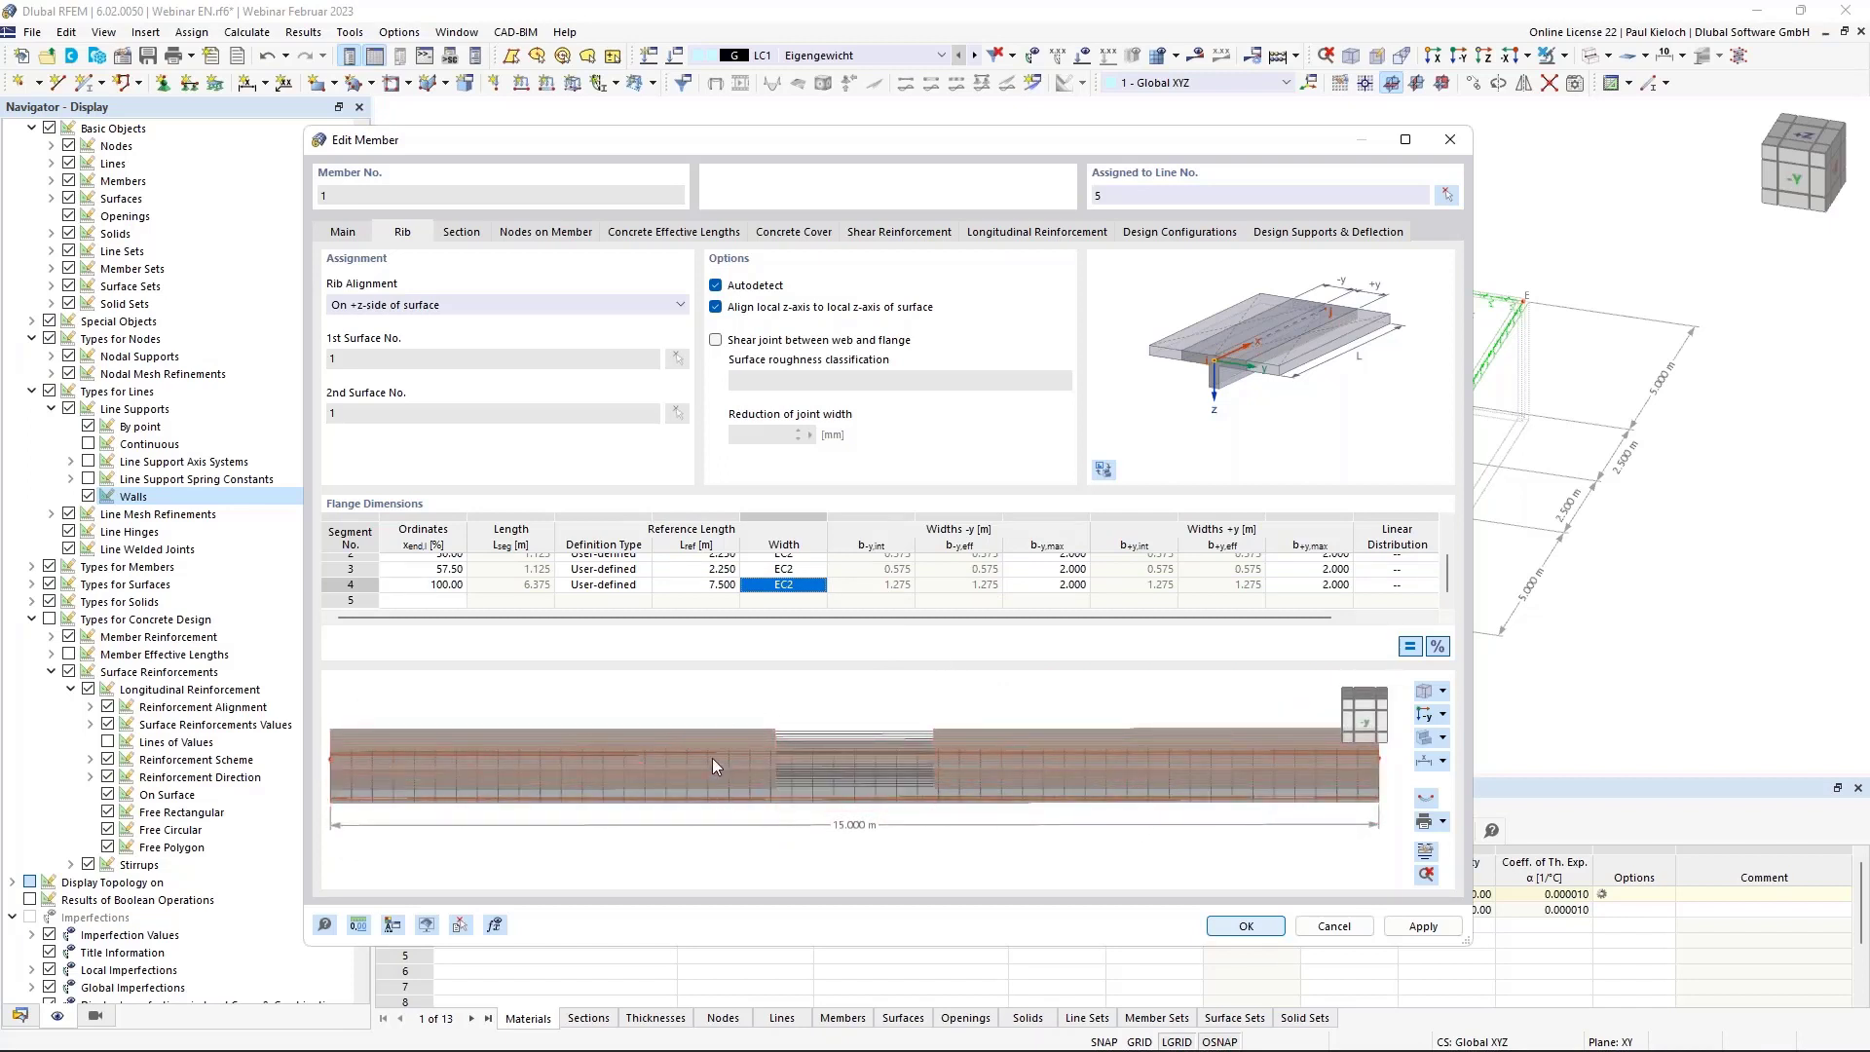
pyautogui.keyDown('ctrl'); pyautogui.moveTo(721, 814); pyautogui.dragTo(1087, 800, button='middle'); pyautogui.keyUp('ctrl')
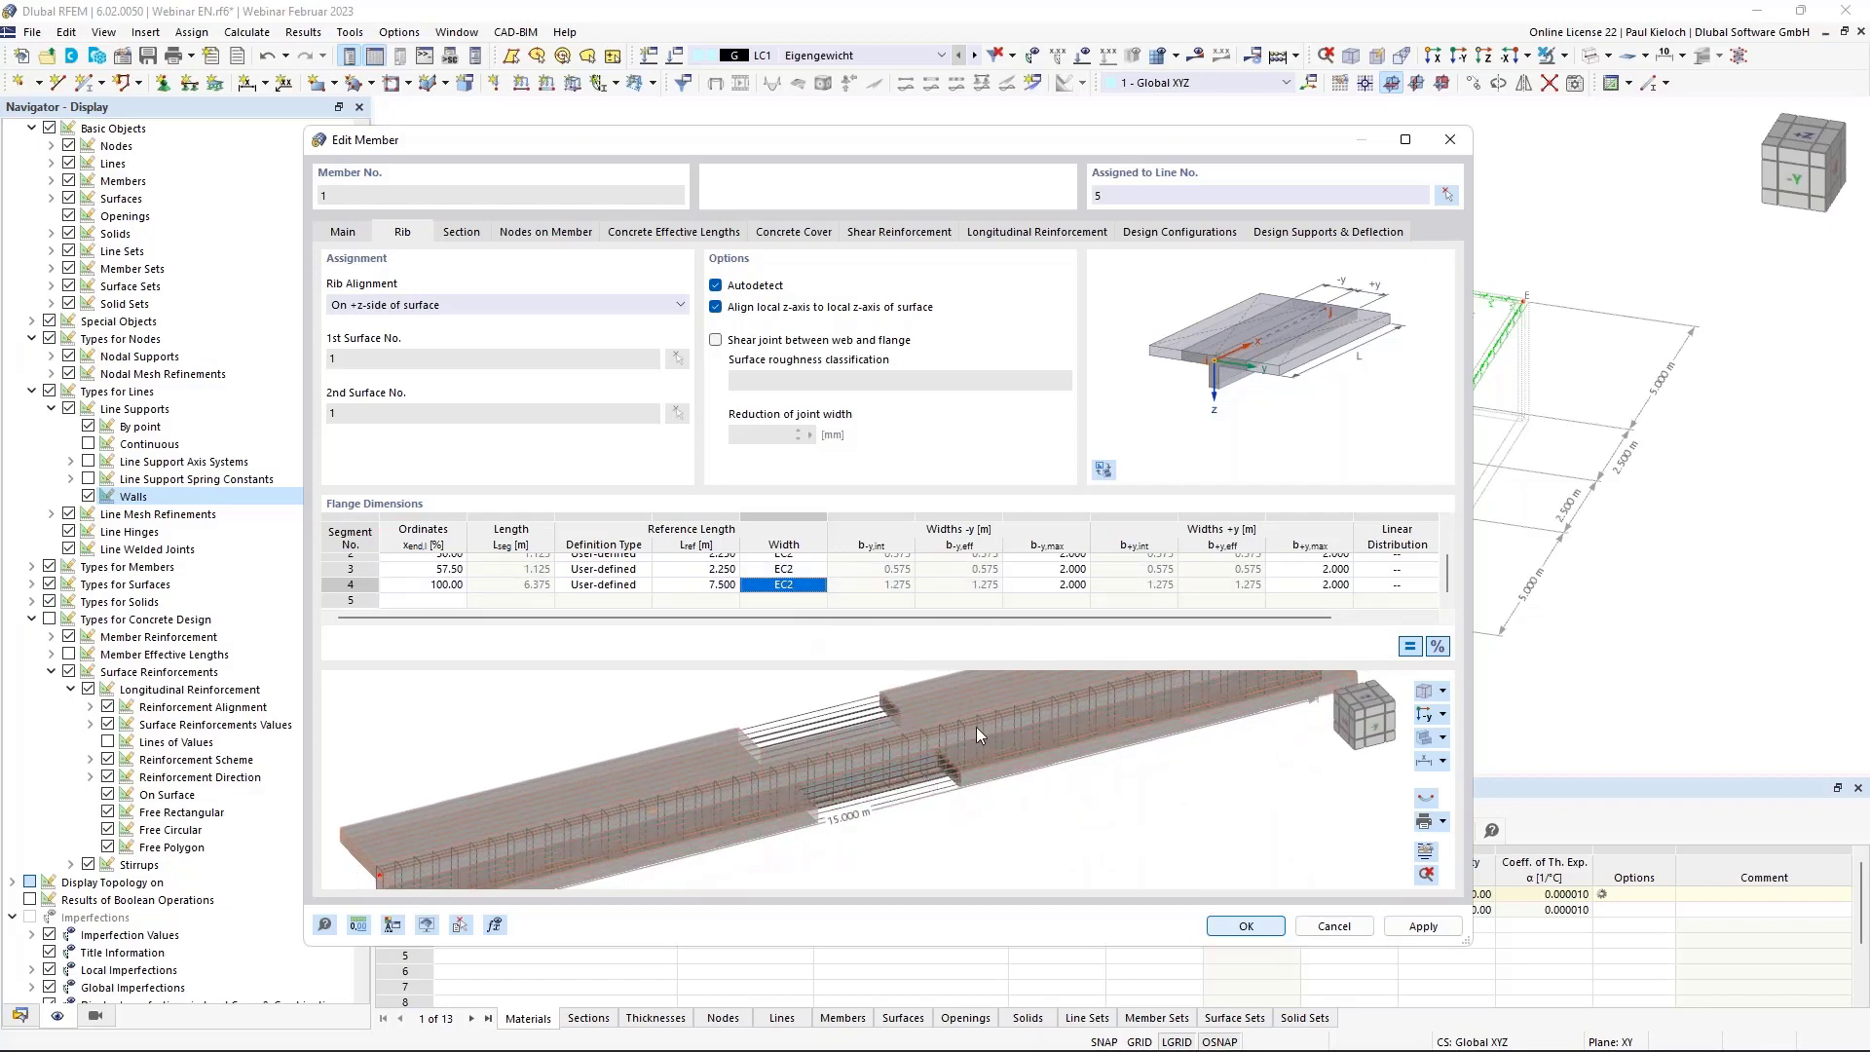
pyautogui.moveTo(1077, 748); pyautogui.dragTo(1044, 810, button='middle')
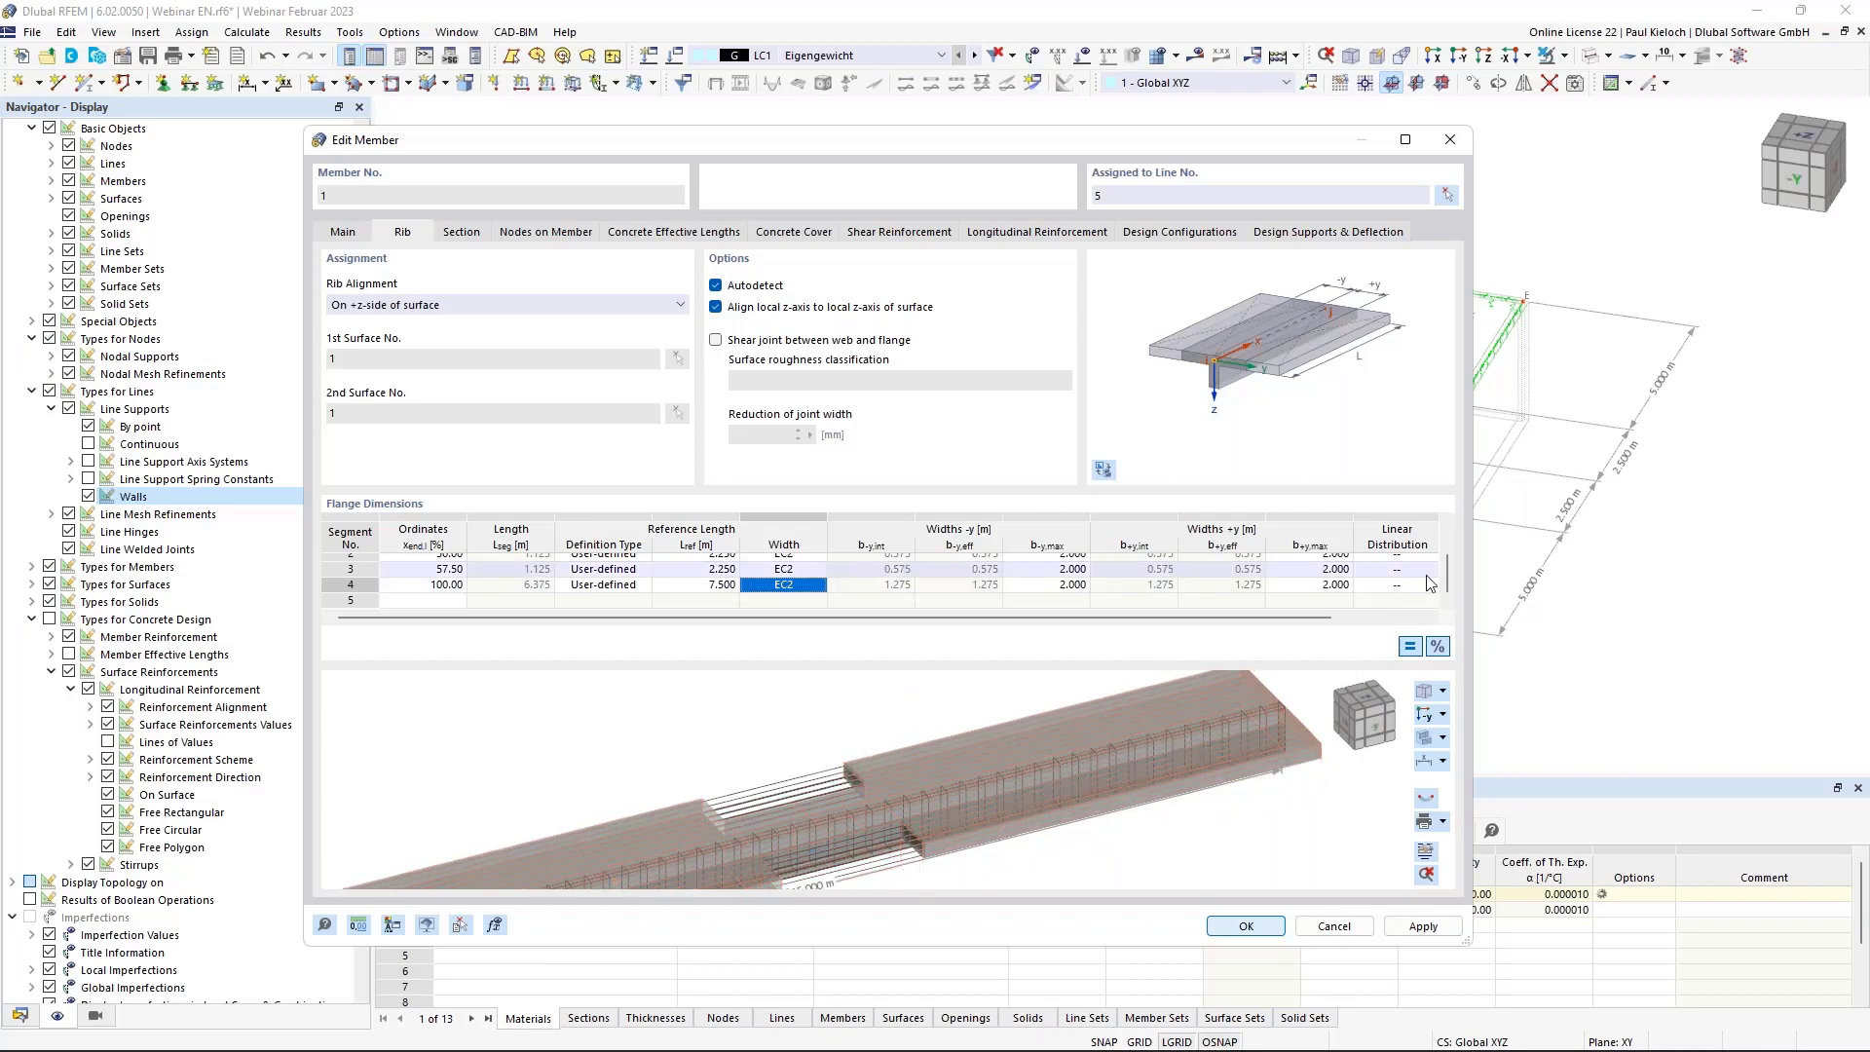
pyautogui.scroll(1, 1430, 575)
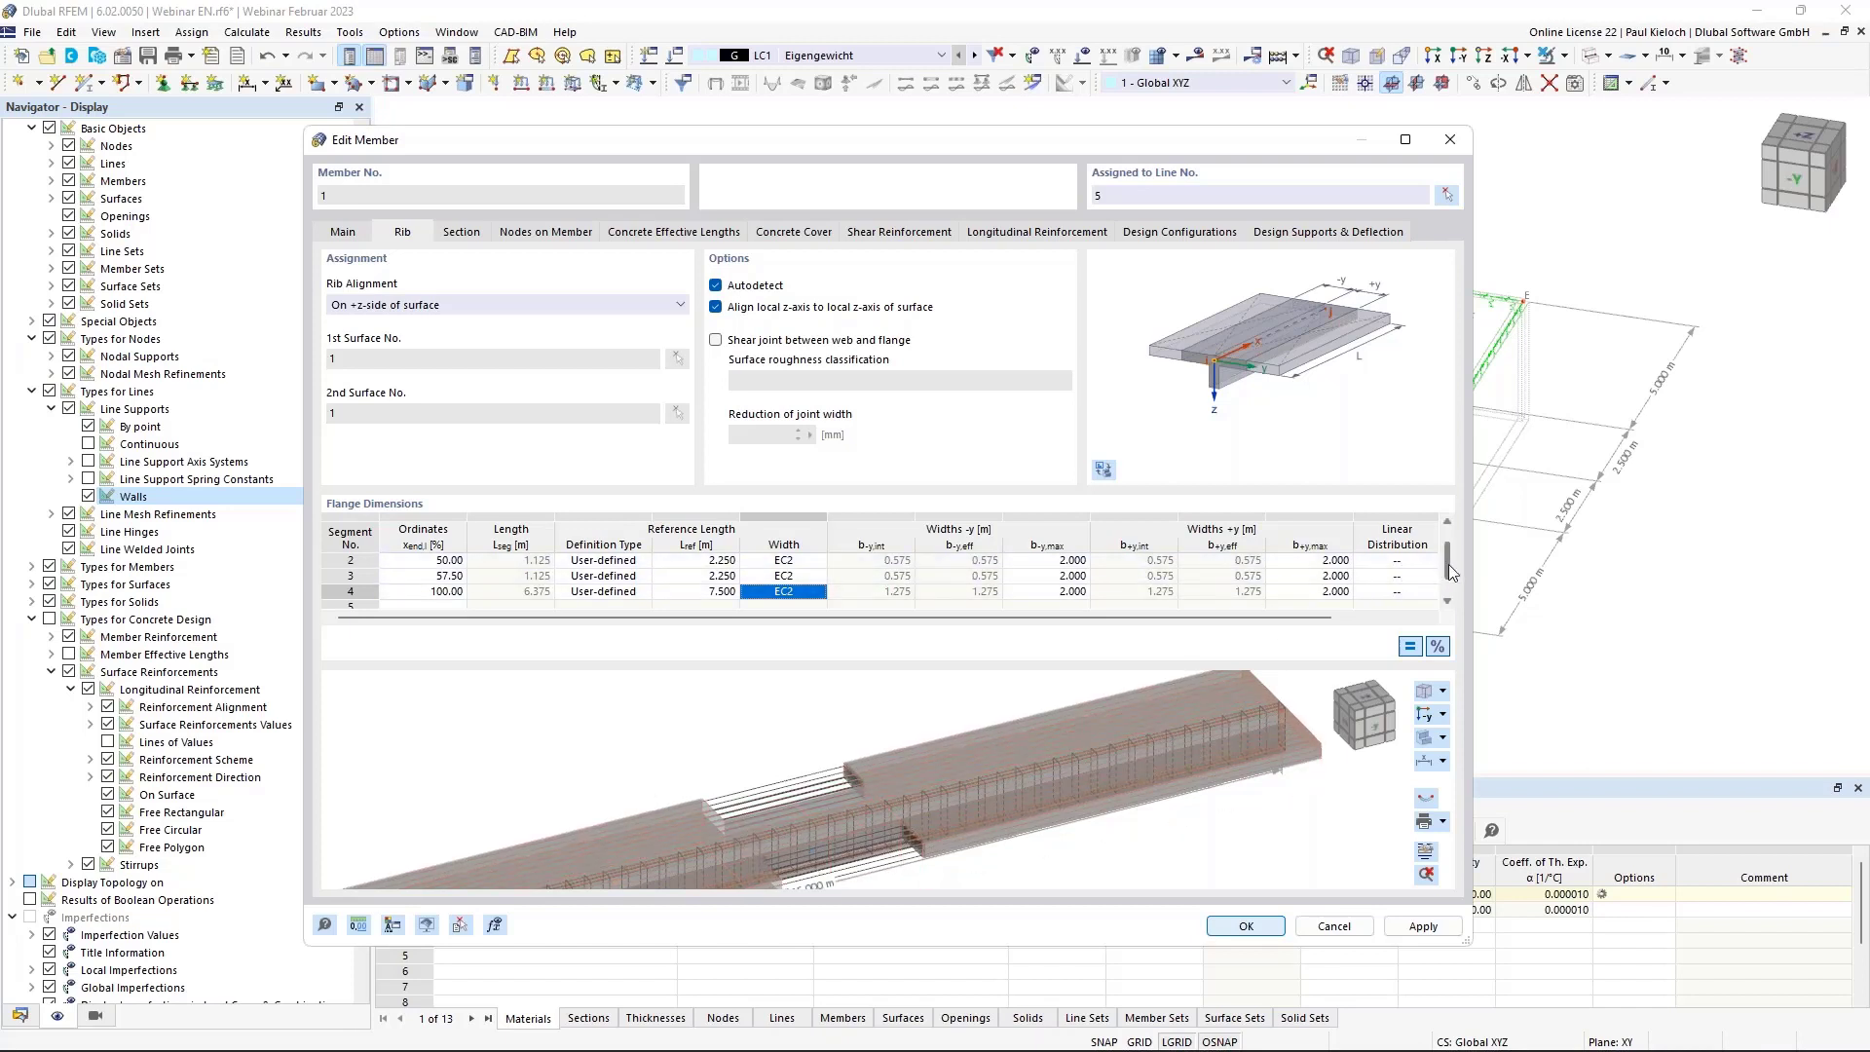
pyautogui.scroll(1, 1420, 584)
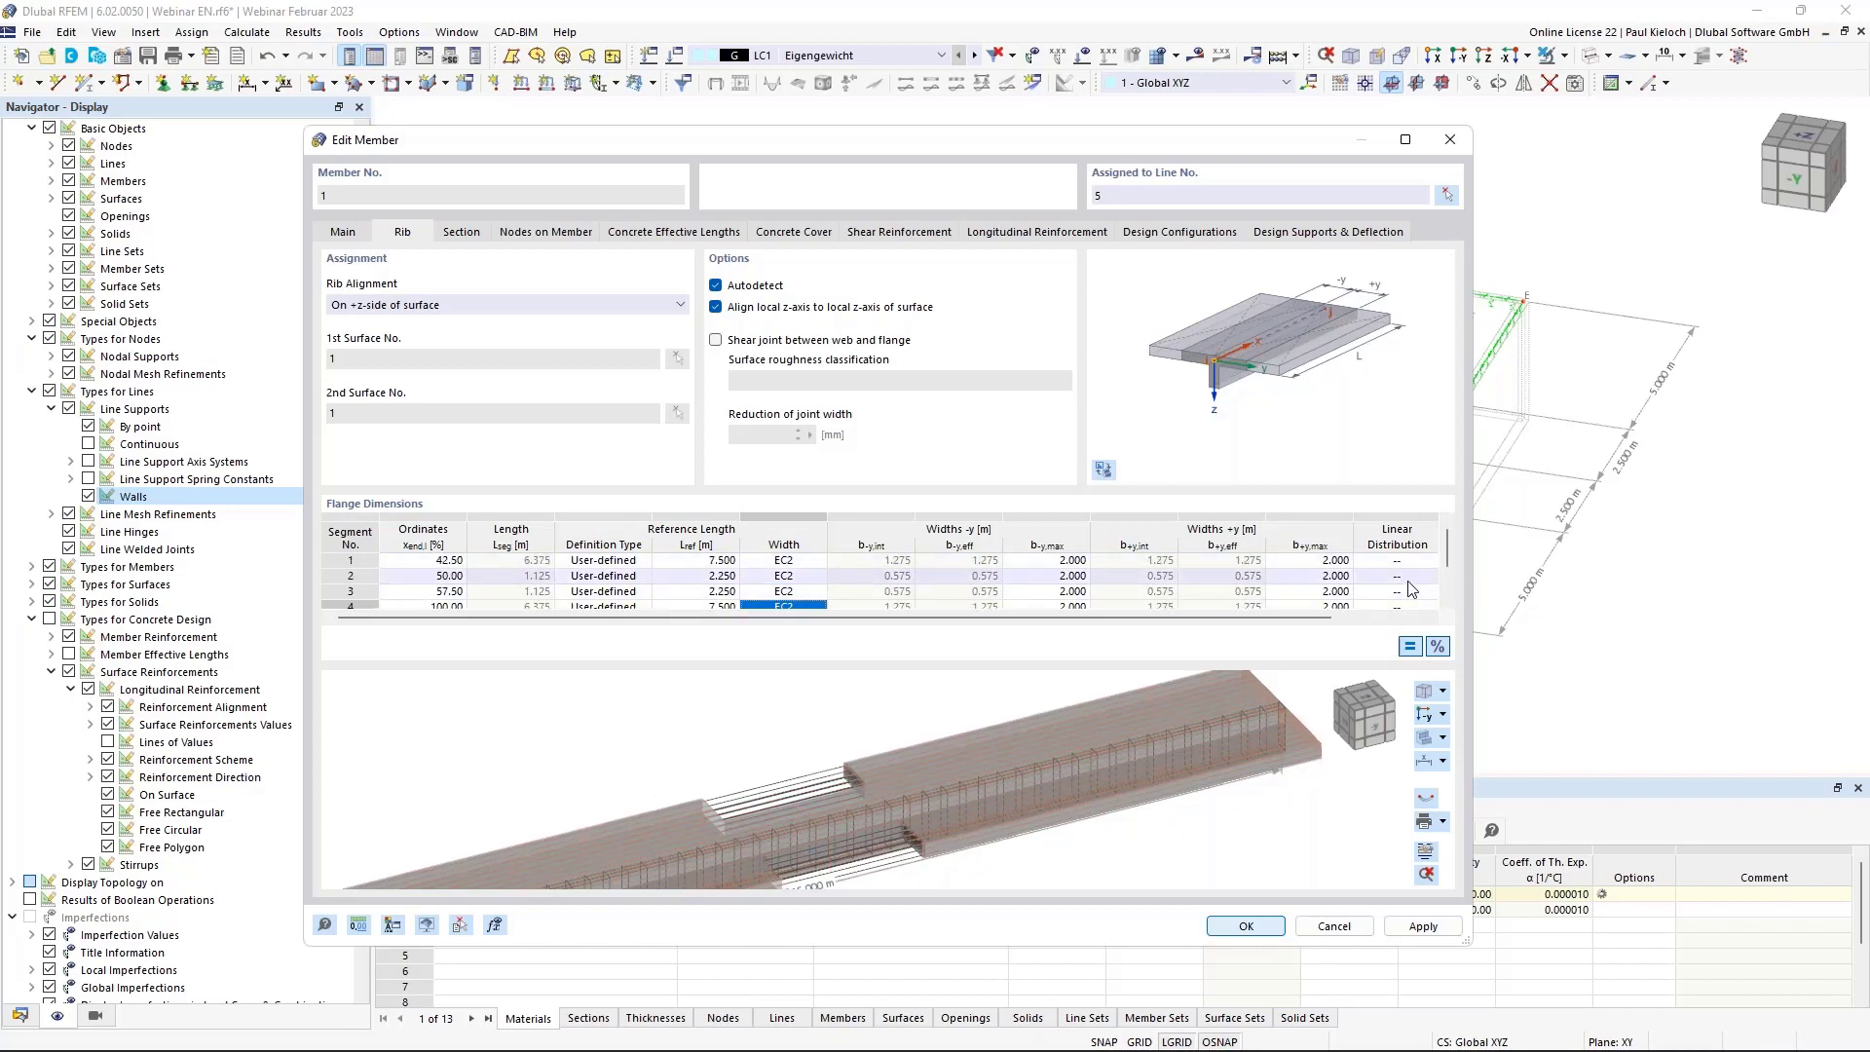
# Give flange segment 2 a To End linear distribution and segment 3 From Start, then apply.
pyautogui.click(1411, 576)
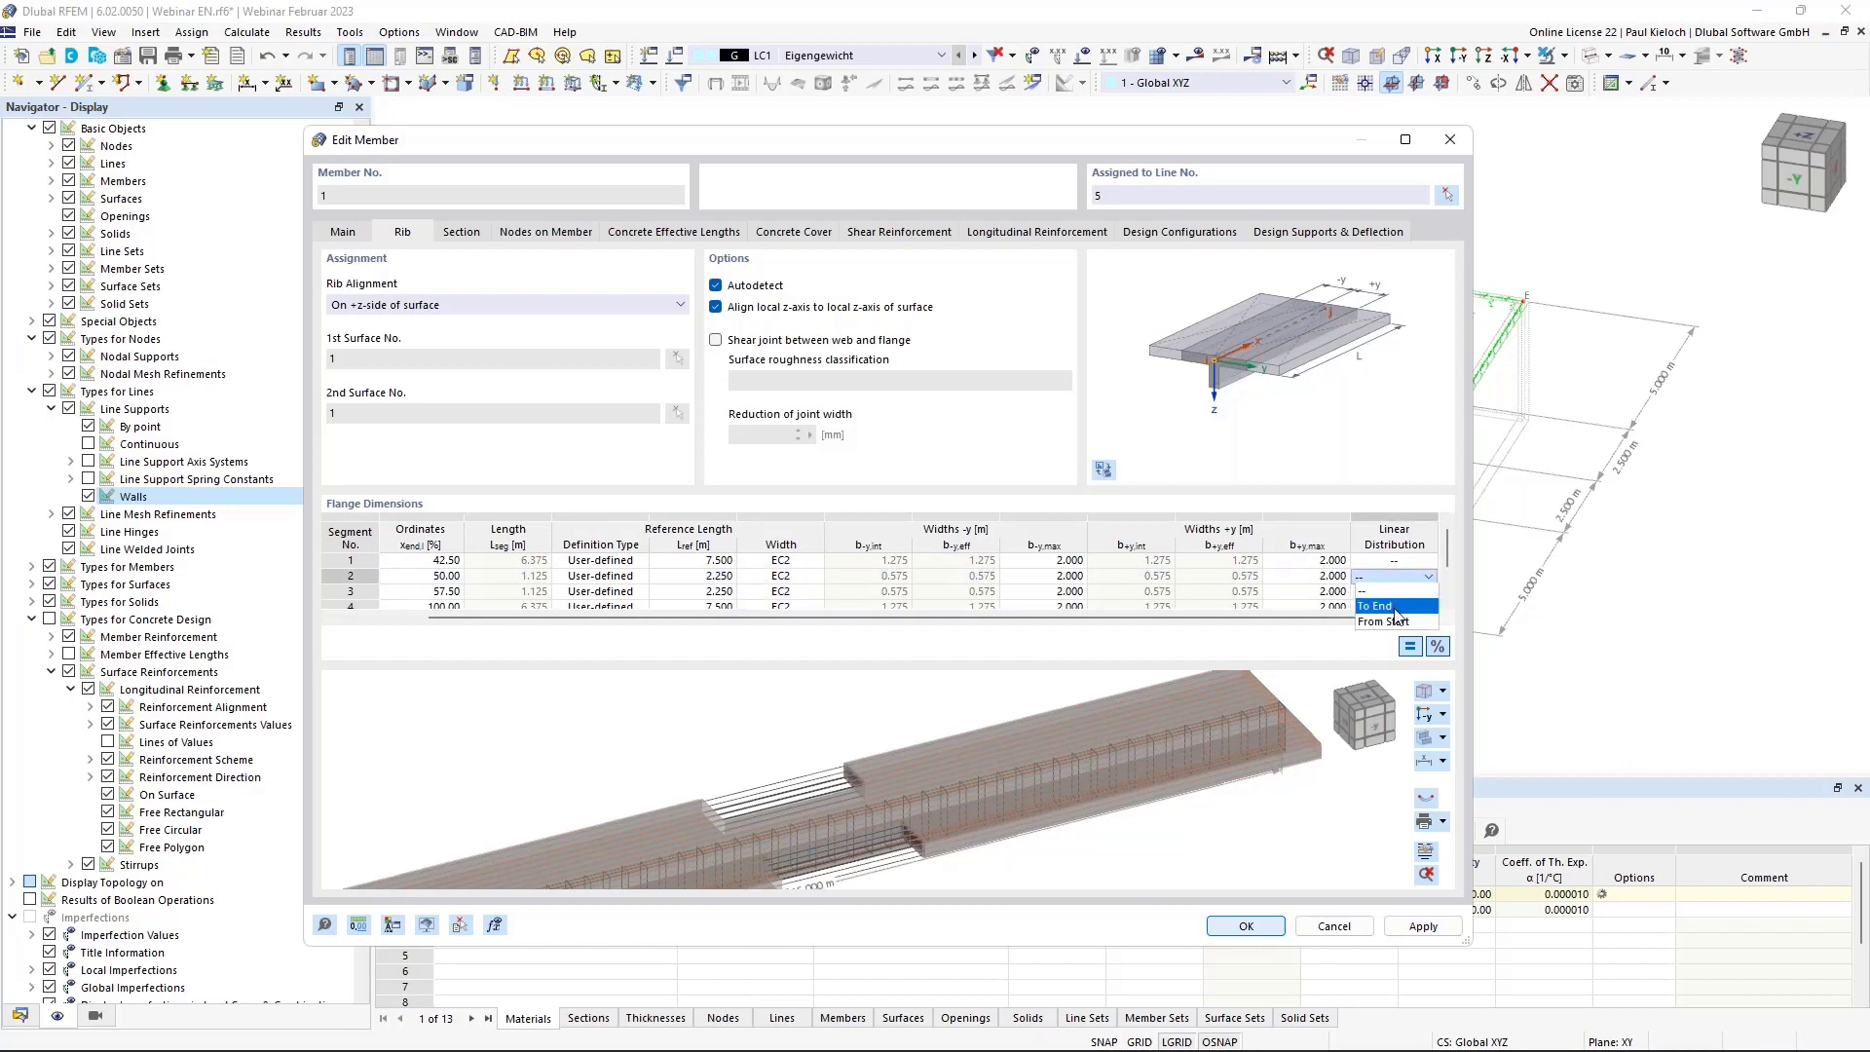
pyautogui.click(1376, 606)
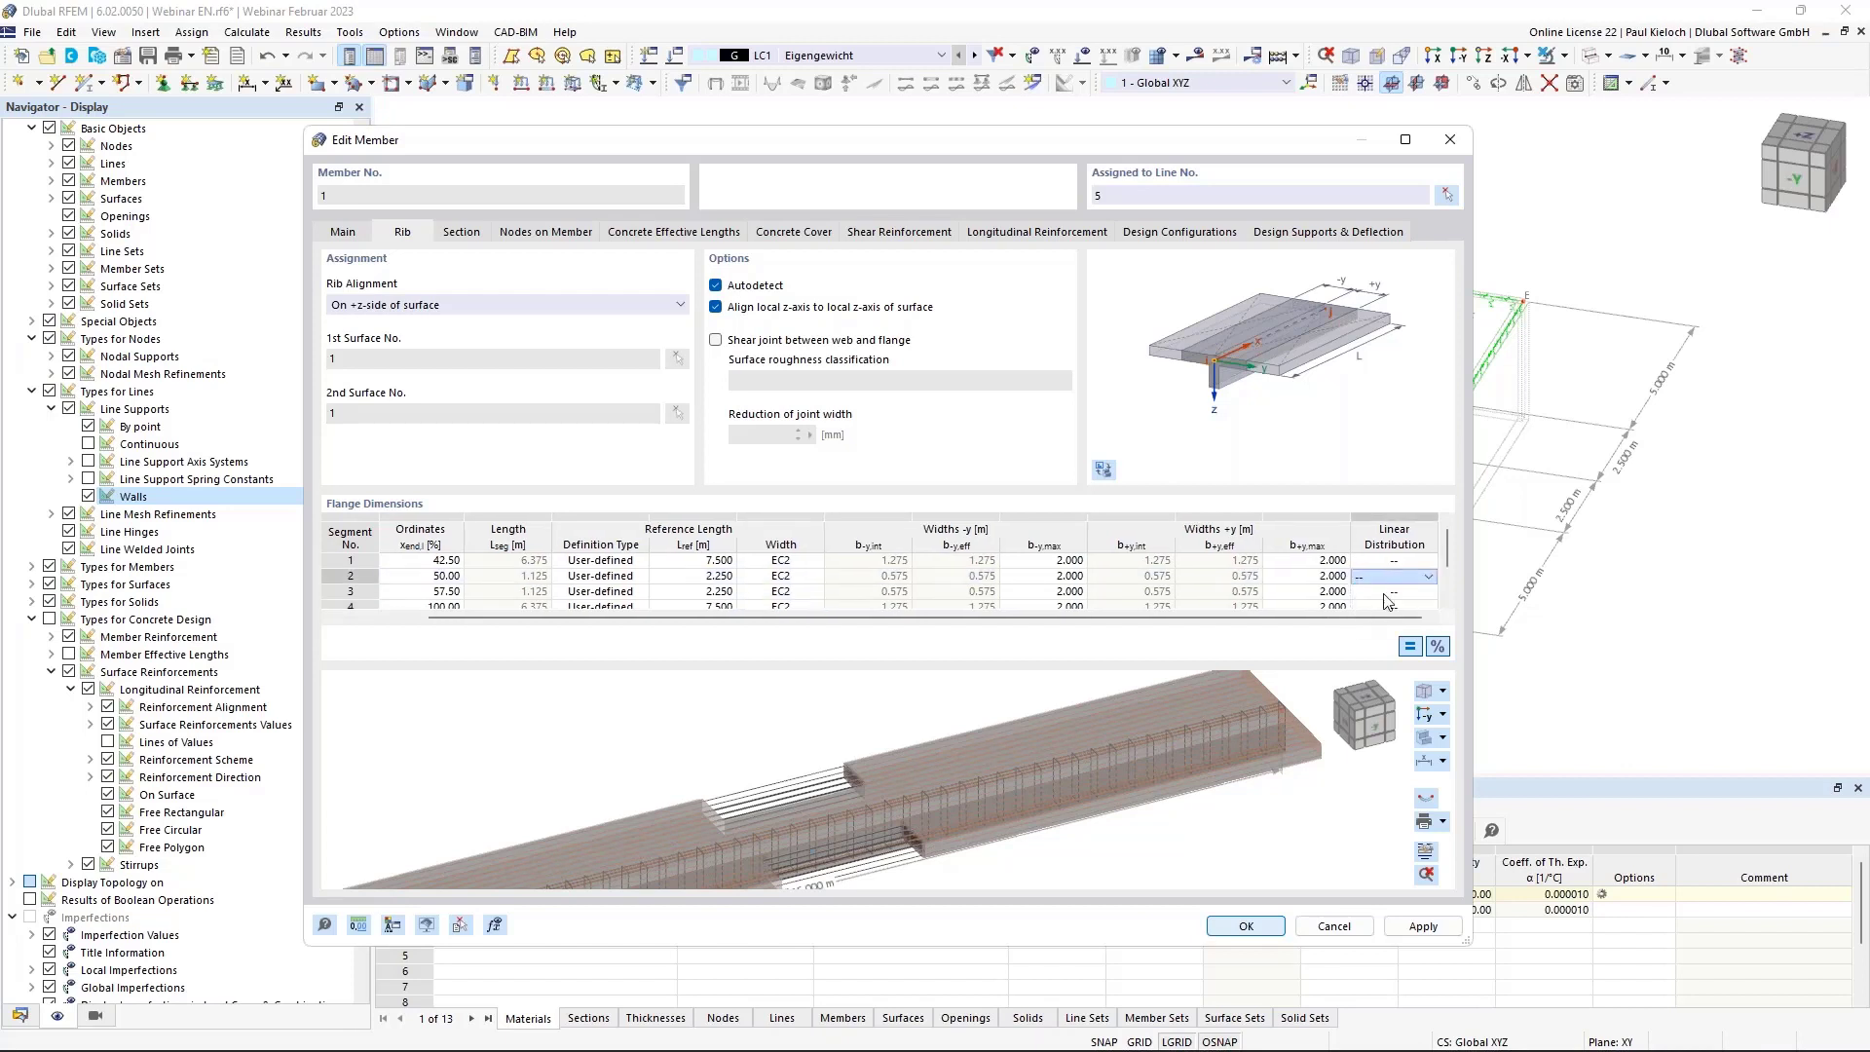
pyautogui.click(1387, 593)
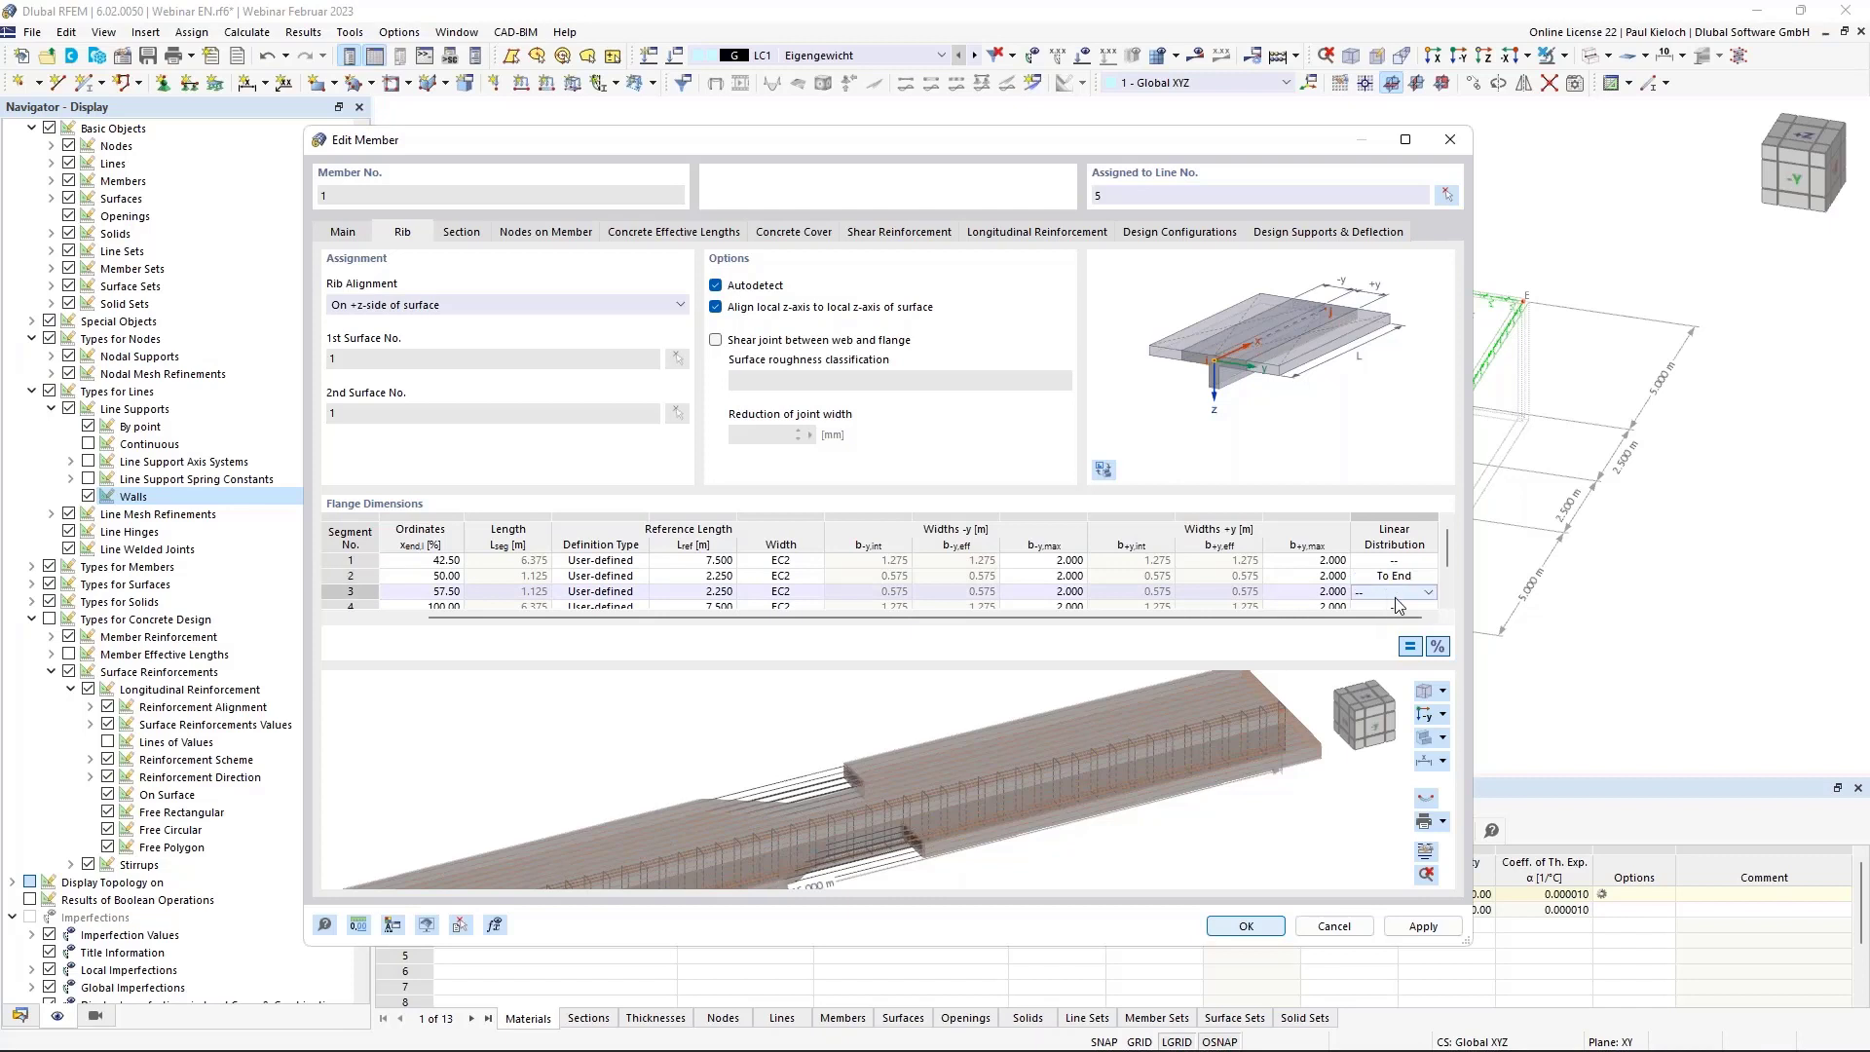
pyautogui.click(1395, 595)
pyautogui.click(1377, 636)
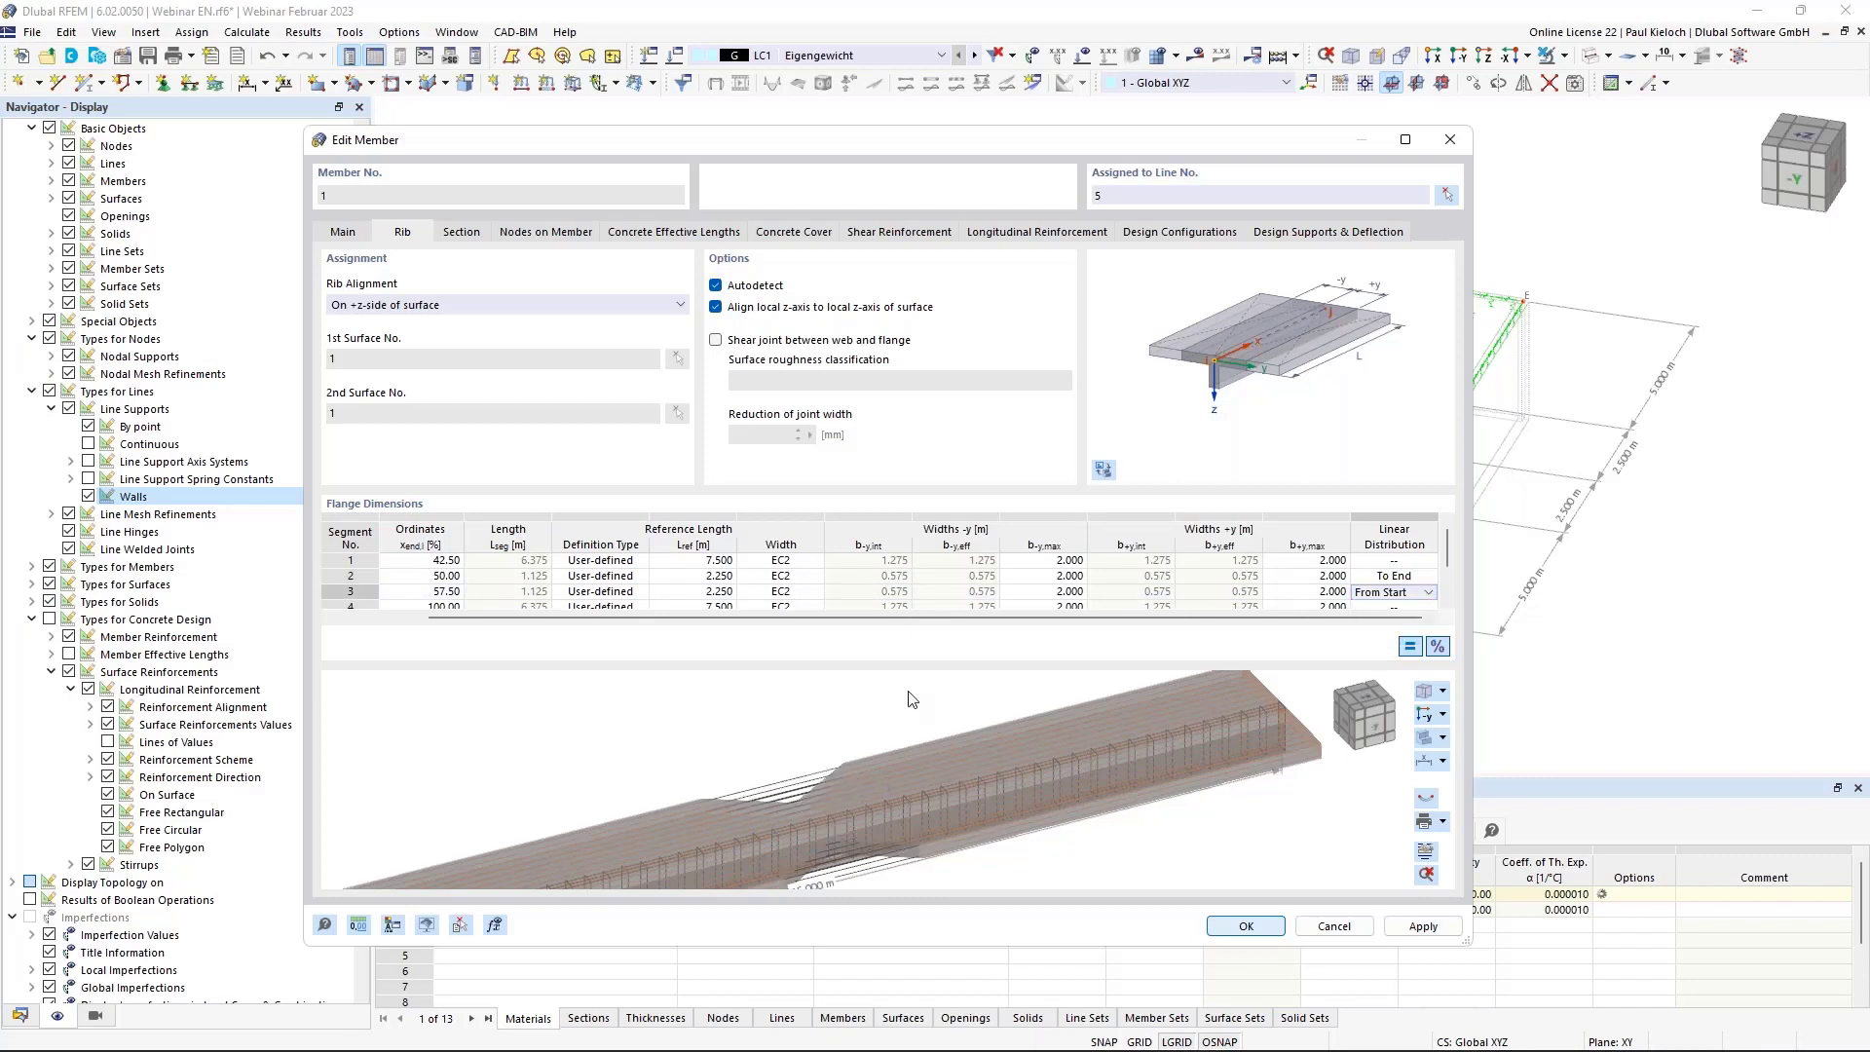
pyautogui.scroll(-1, 912, 699)
pyautogui.moveTo(924, 761); pyautogui.dragTo(926, 747, button='middle')
pyautogui.click(1415, 926)
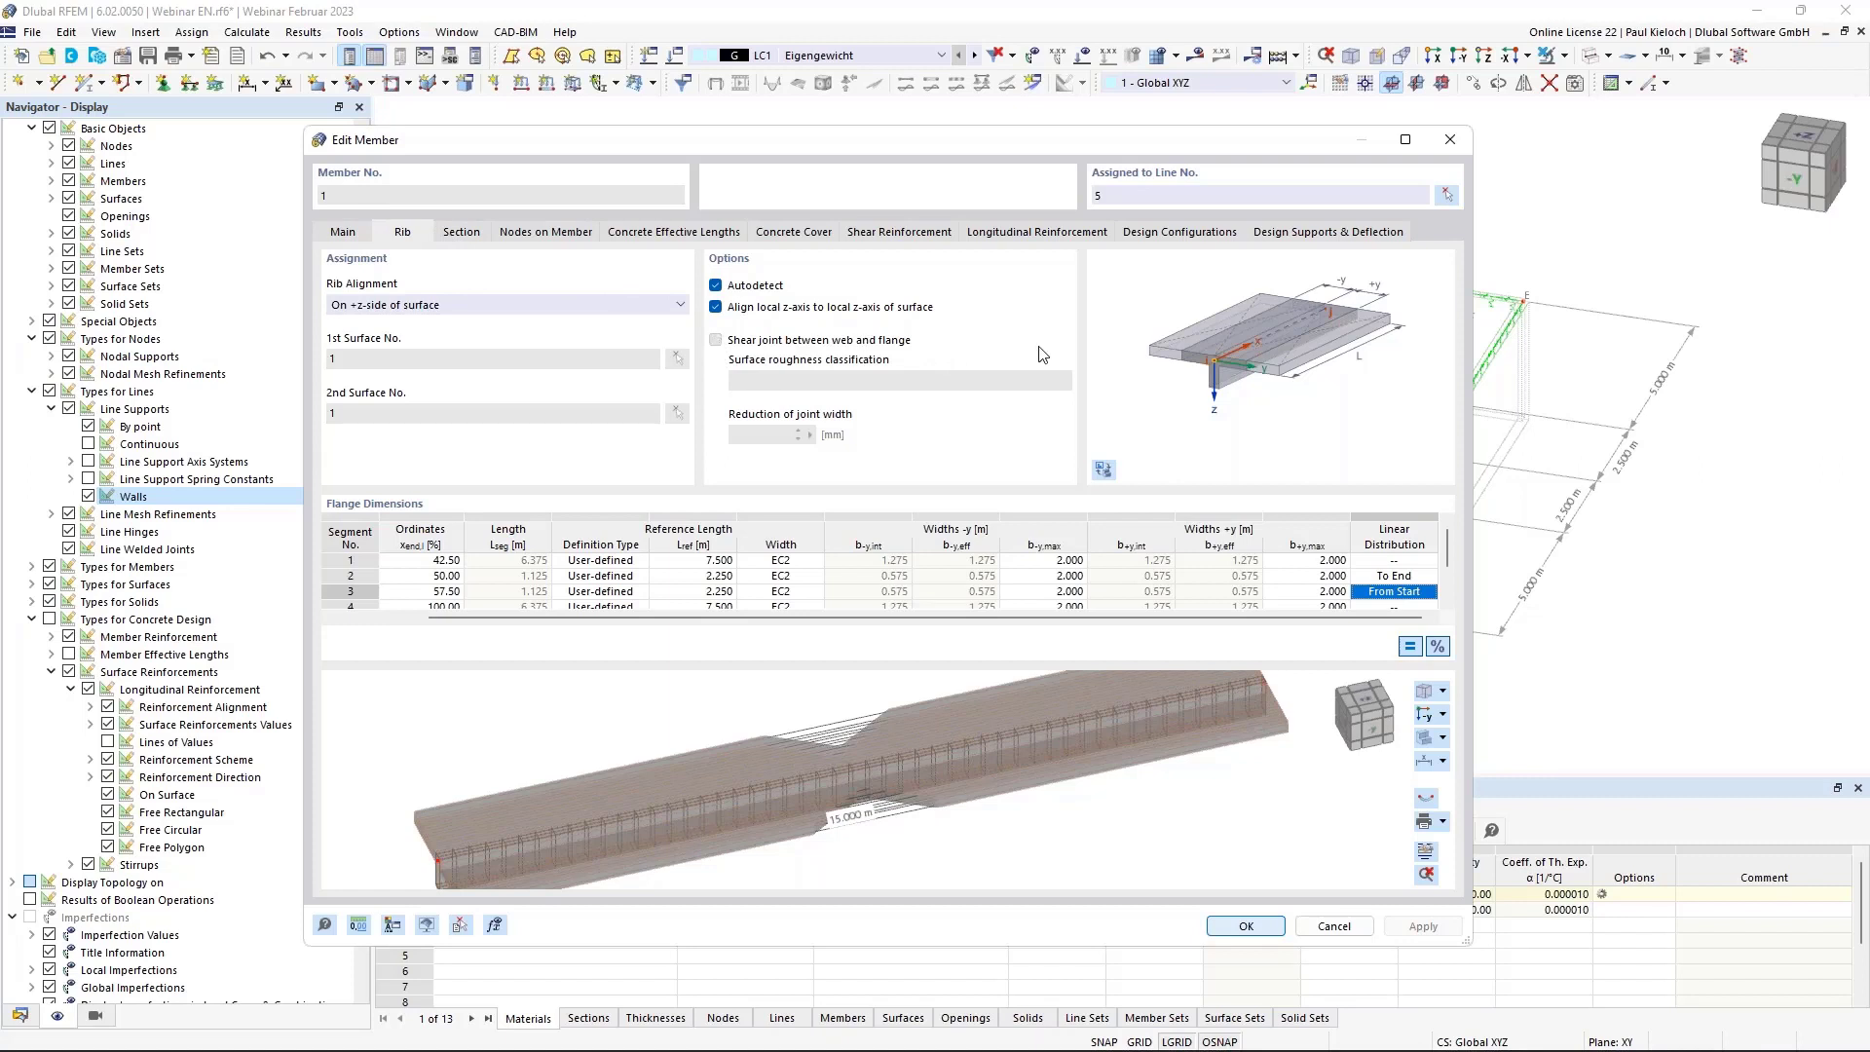
# Enable a Rough shear joint between web and flange, apply it, and show the Section settings.
pyautogui.click(881, 341)
pyautogui.click(923, 384)
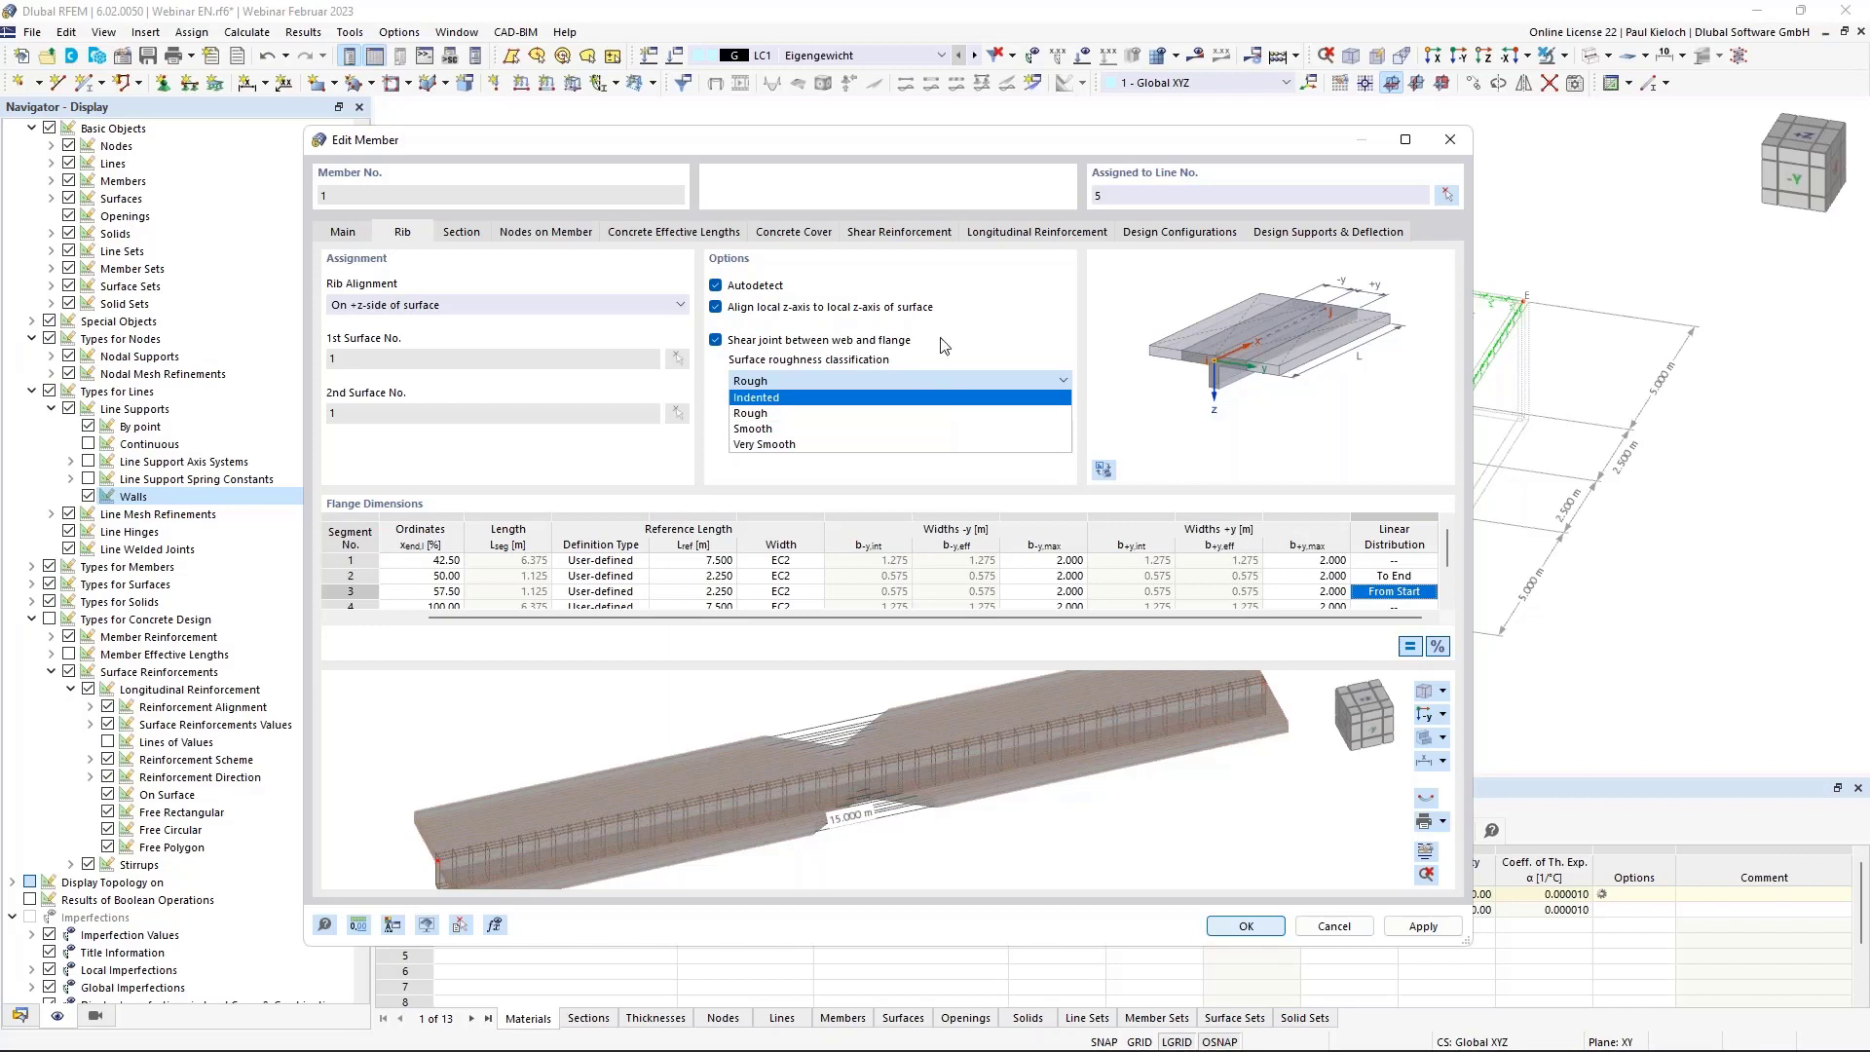
pyautogui.click(984, 336)
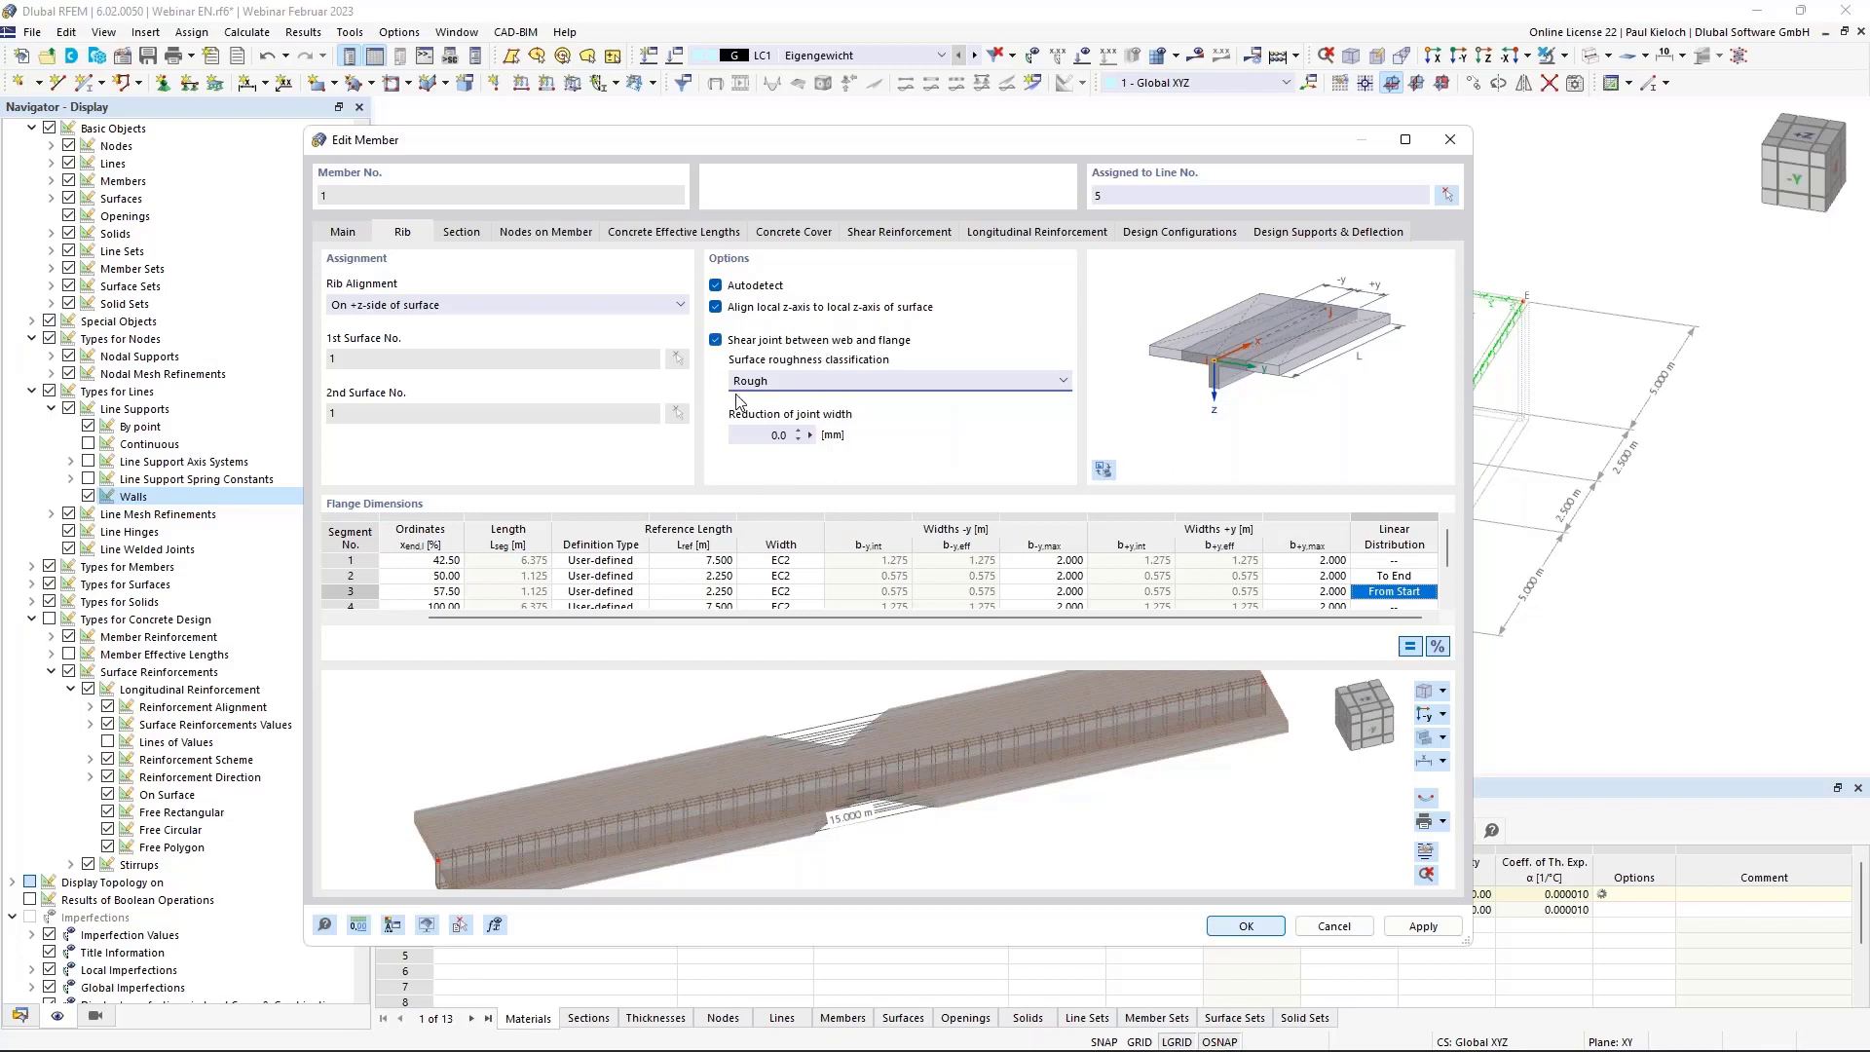
pyautogui.click(1439, 930)
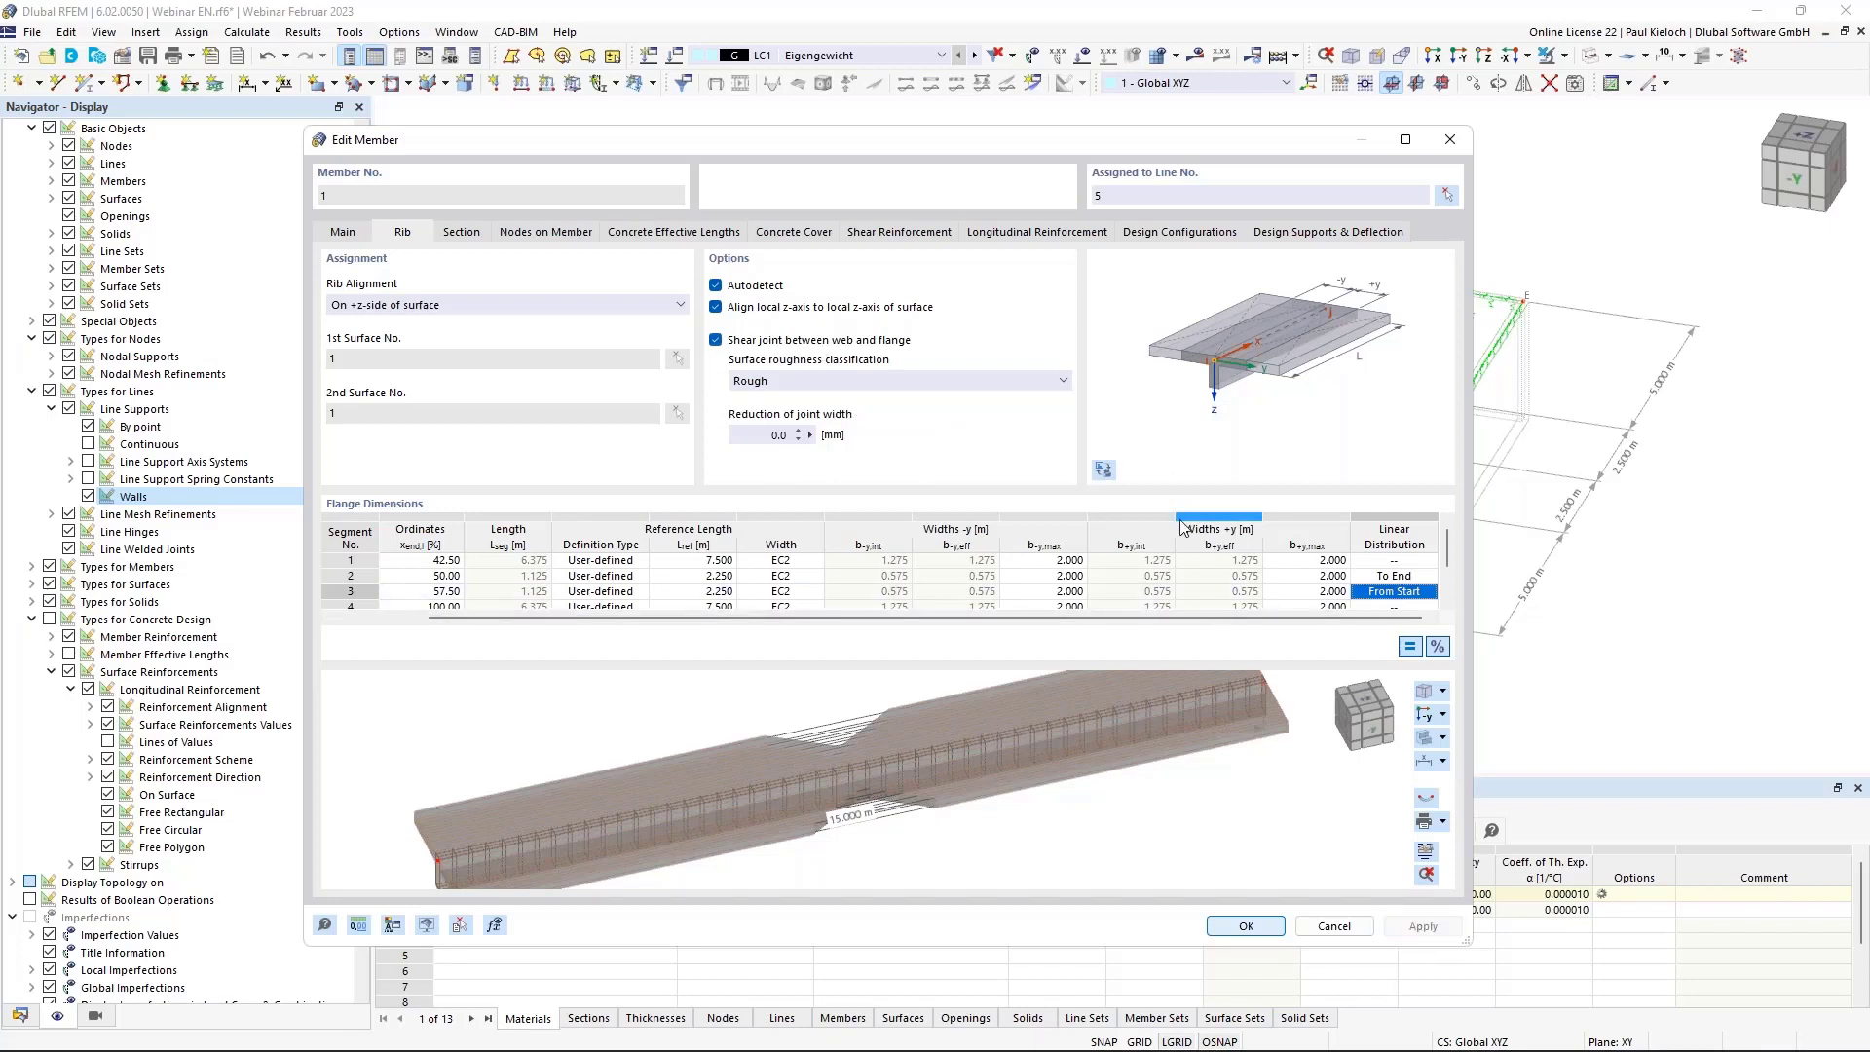
pyautogui.click(466, 233)
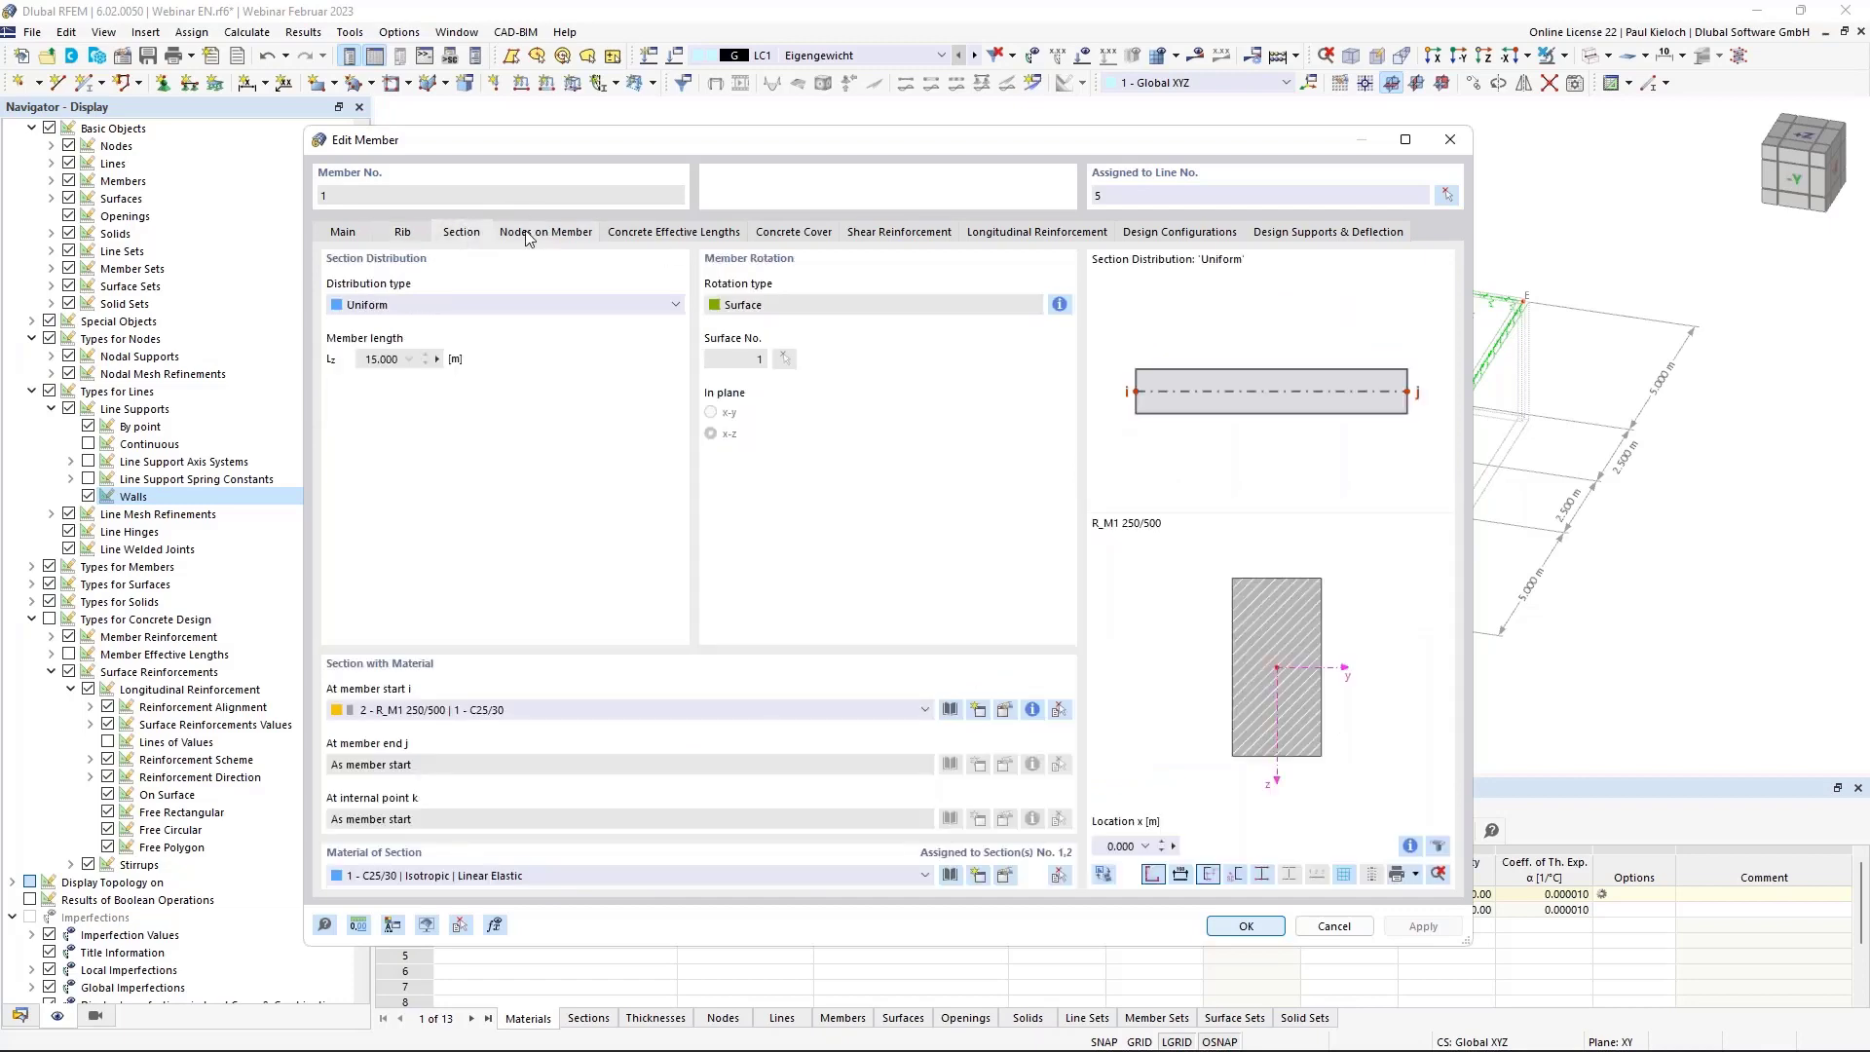
# Browse the Nodes, Effective Lengths and Concrete Cover settings, ending on Shear Reinforcement.
pyautogui.click(577, 235)
pyautogui.click(699, 234)
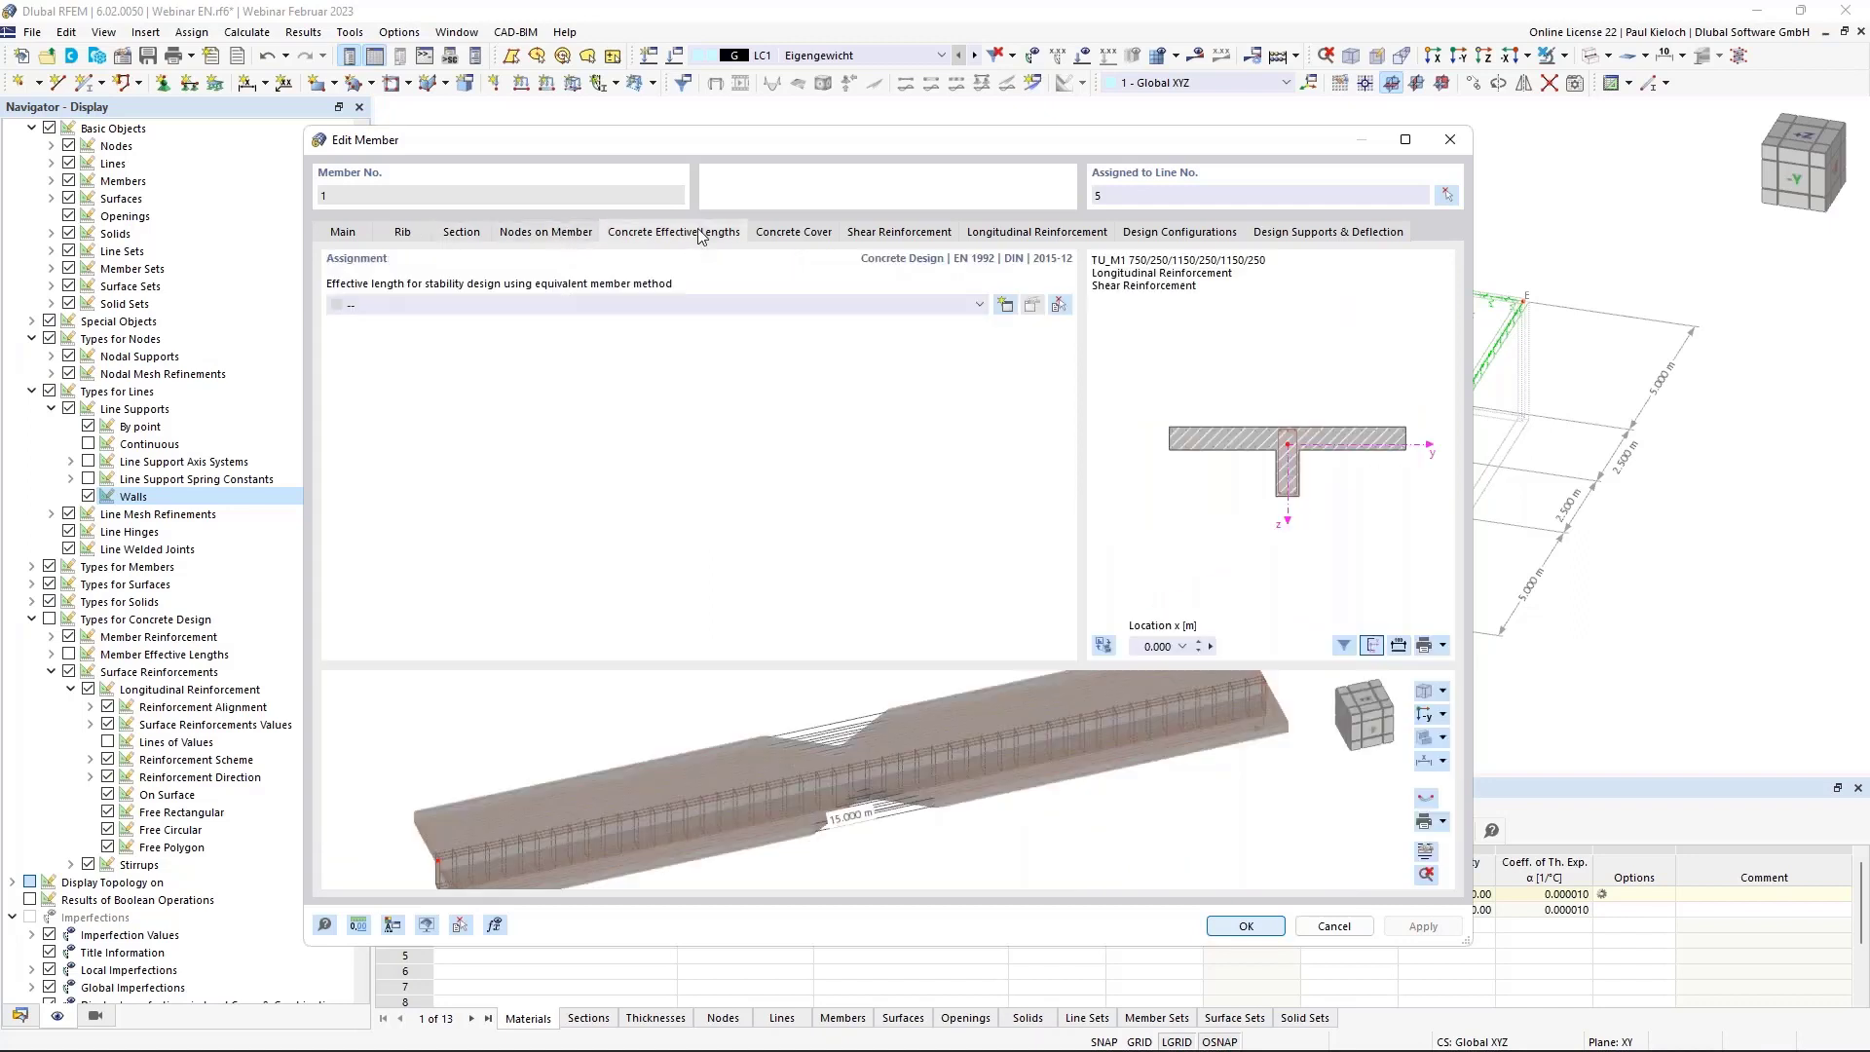
pyautogui.click(786, 235)
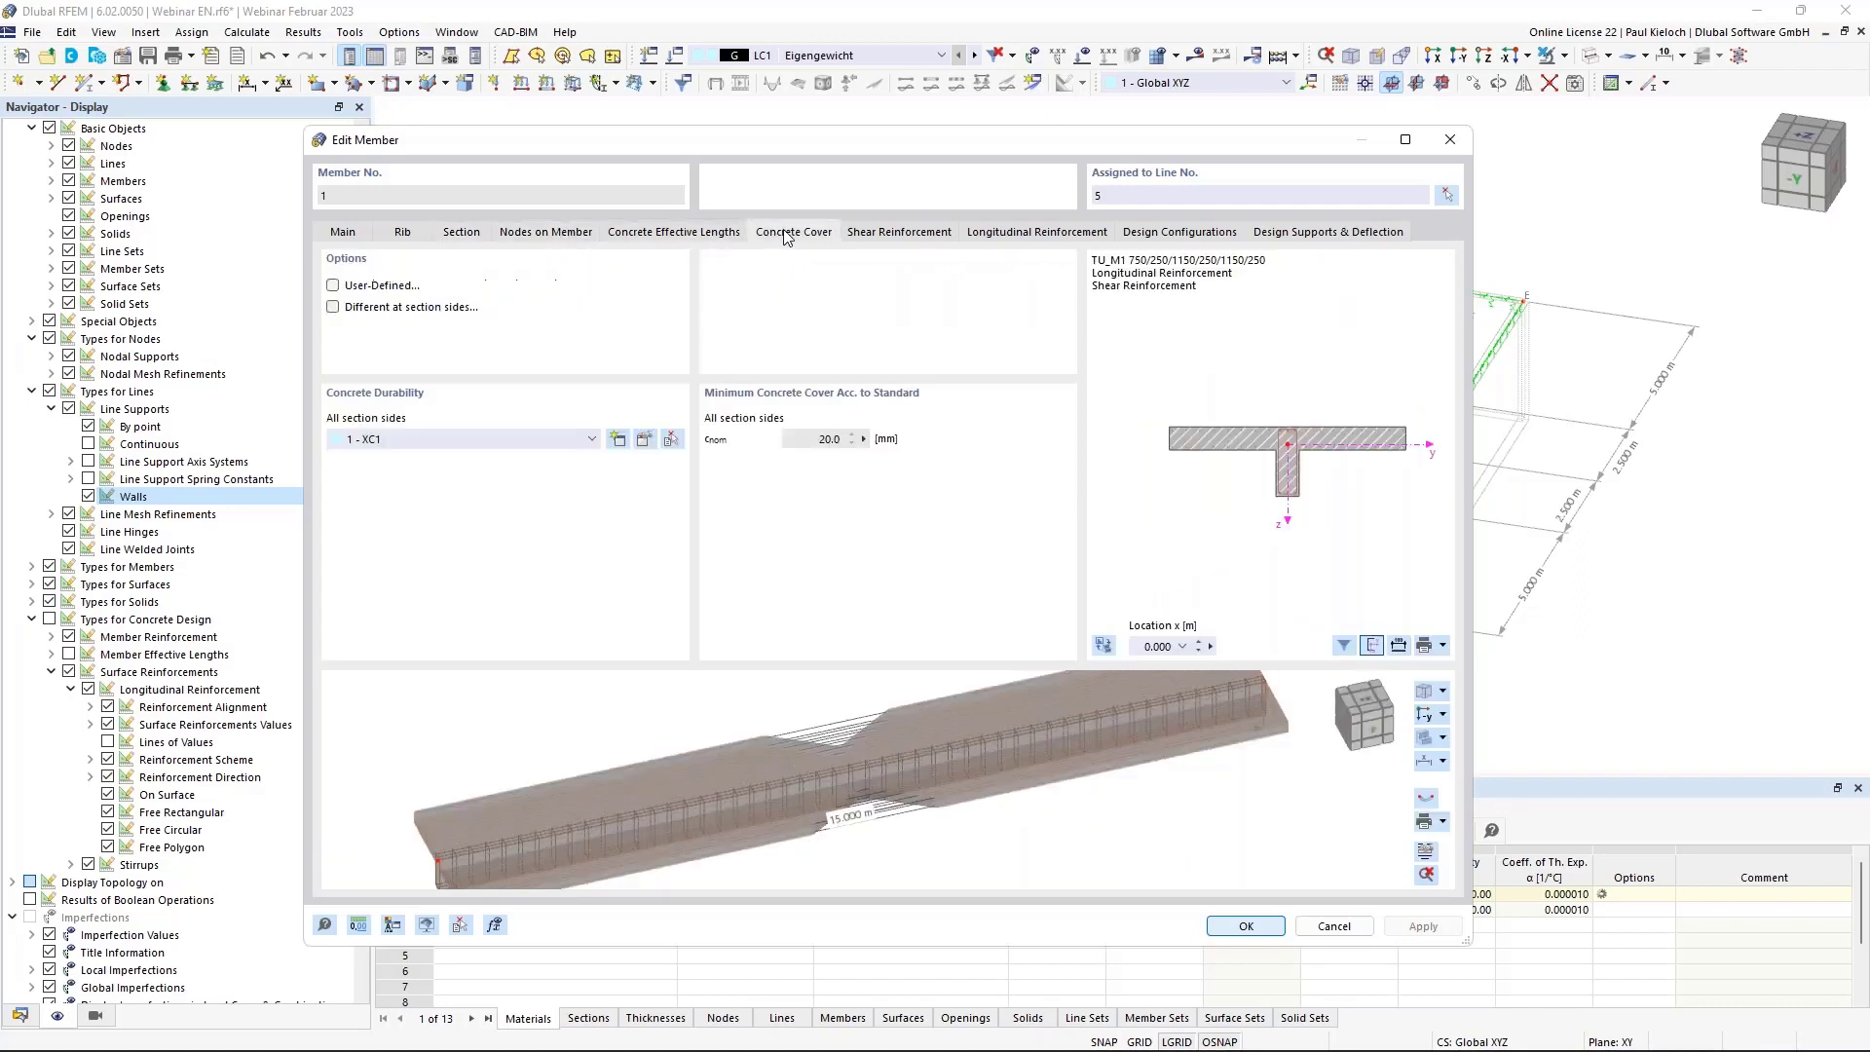
pyautogui.click(914, 237)
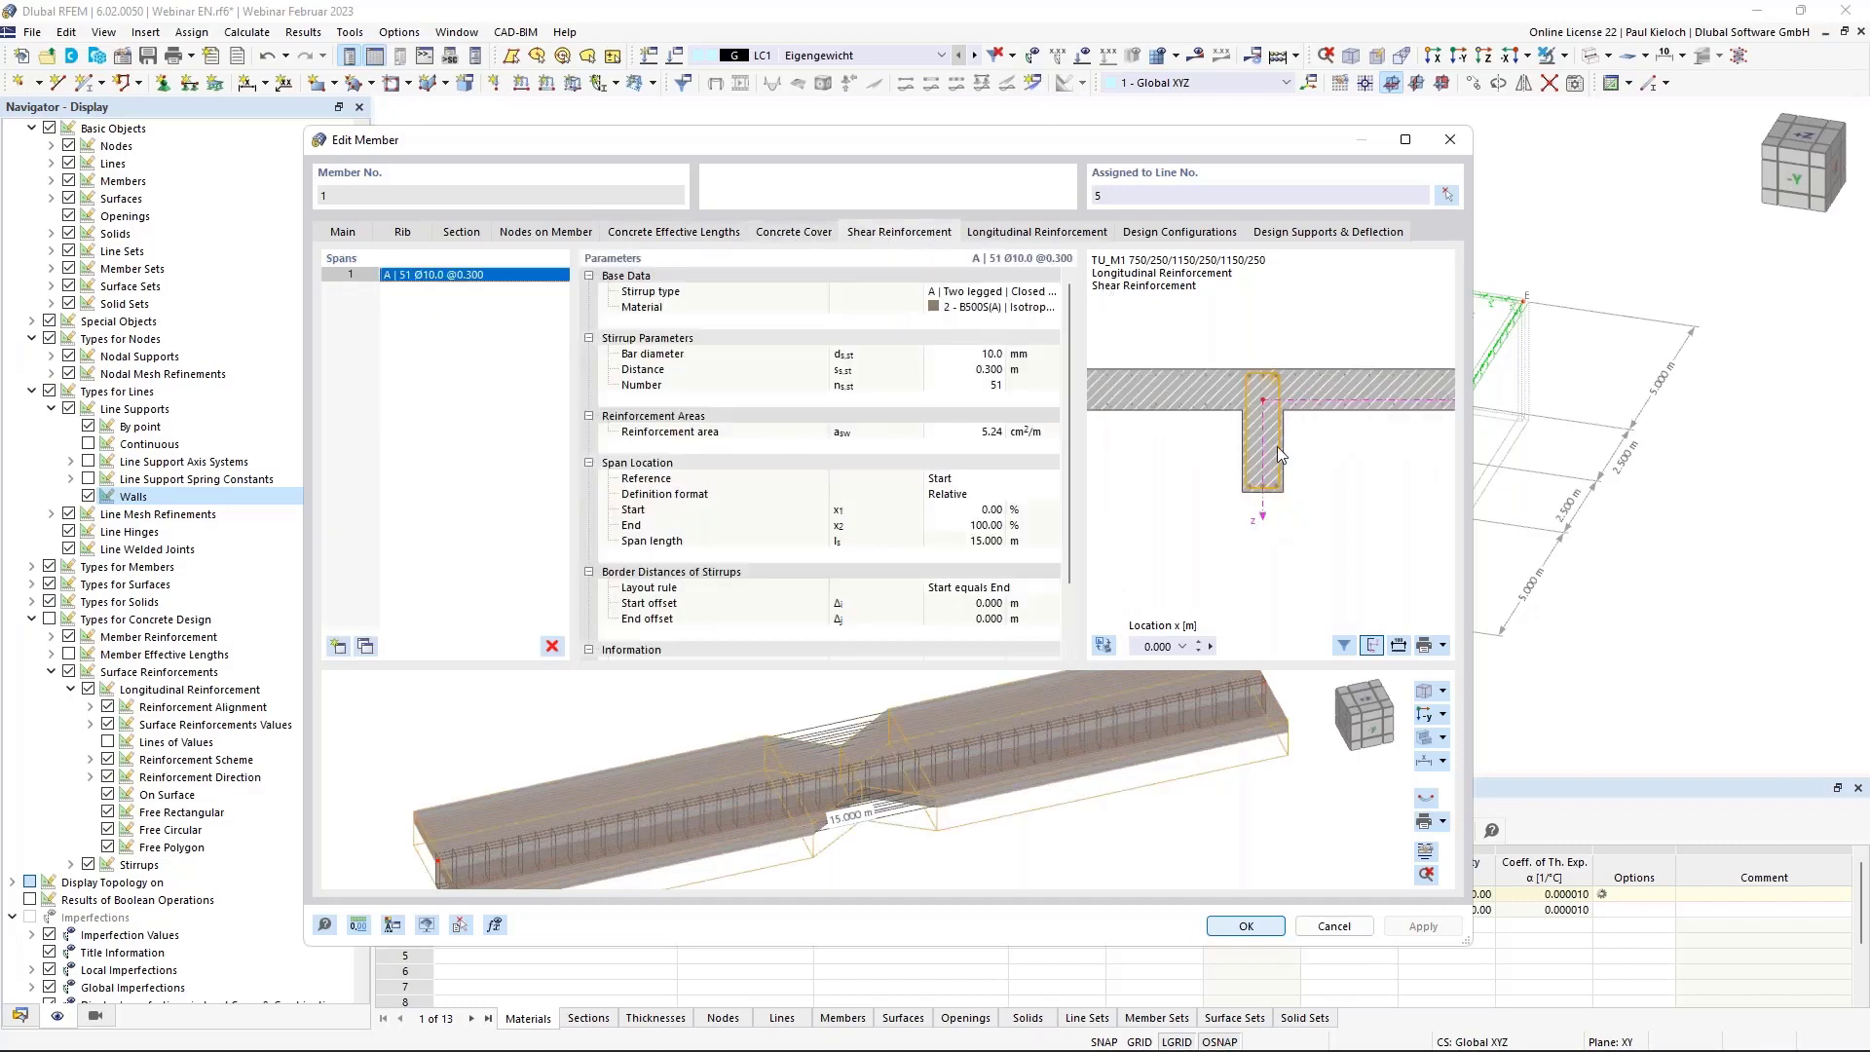
# Change the stirrup spacing from 0.300 m to 0.150 m, giving 101 Ø10 stirrups.
pyautogui.click(959, 371)
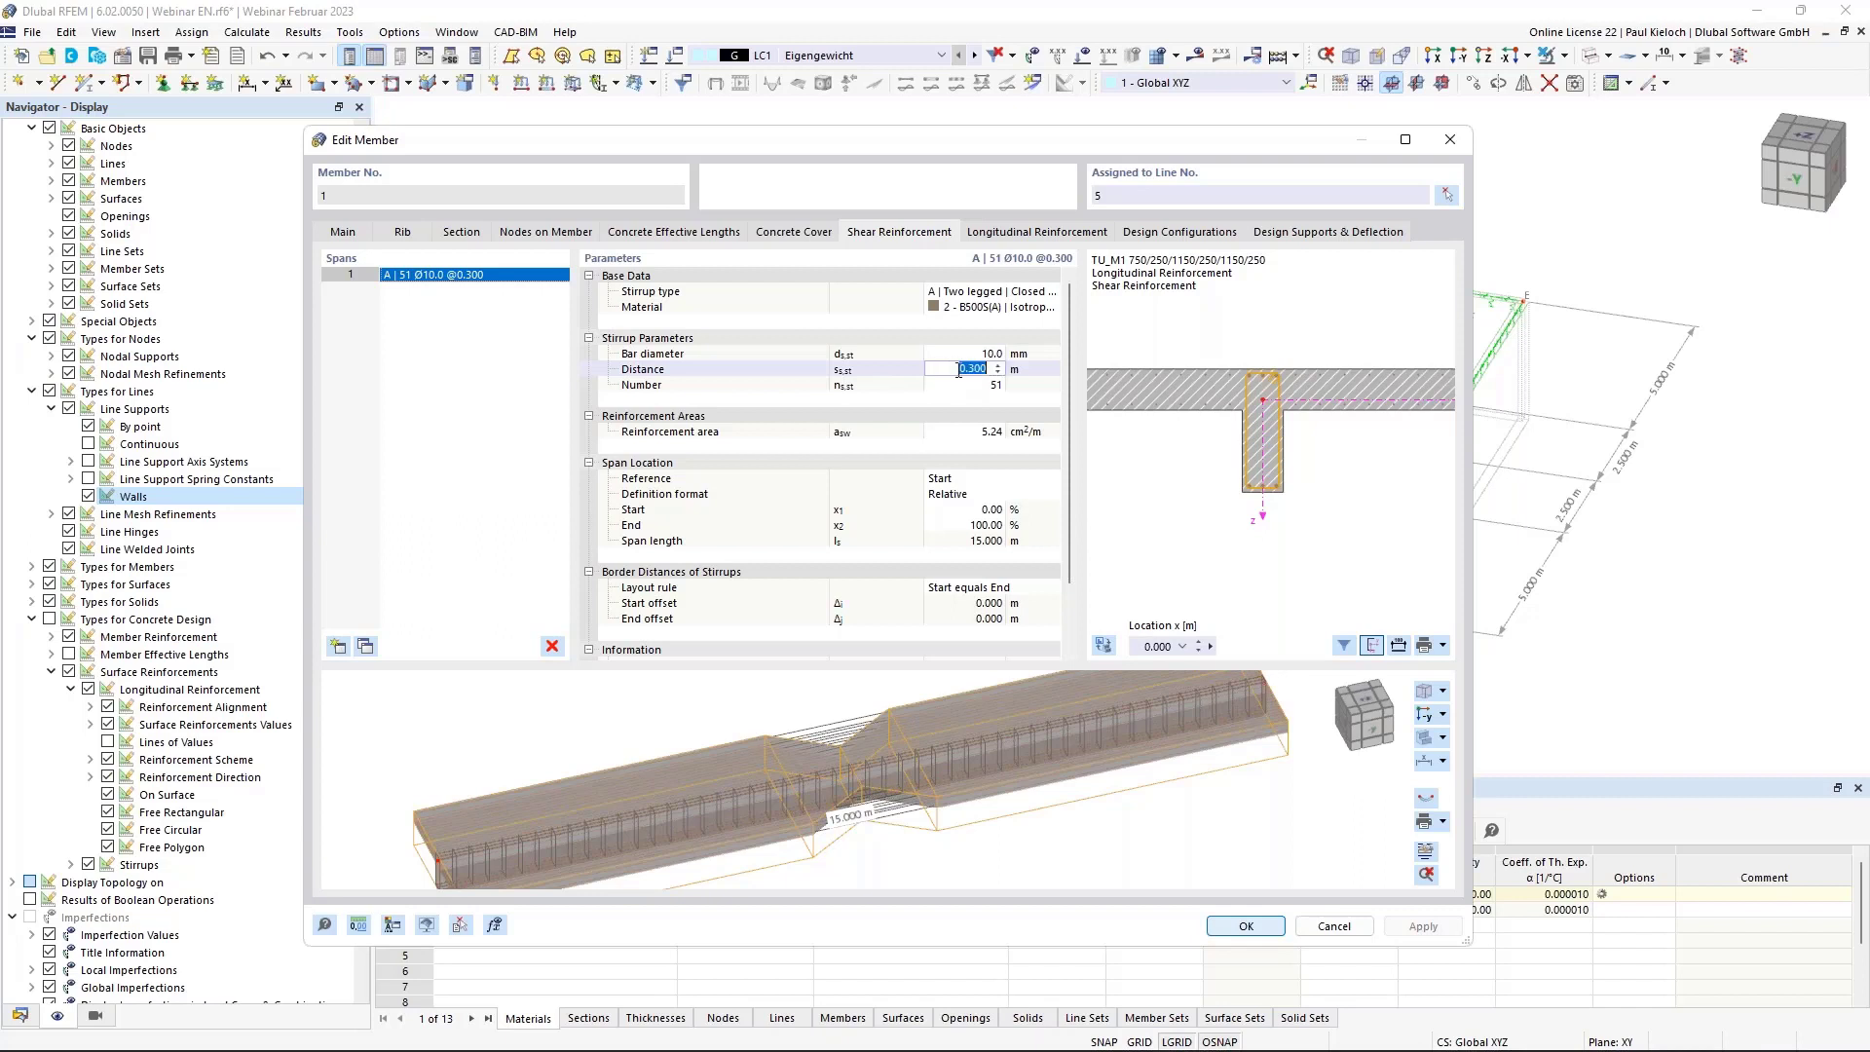
pyautogui.press('BackSpace')
pyautogui.click(1035, 363)
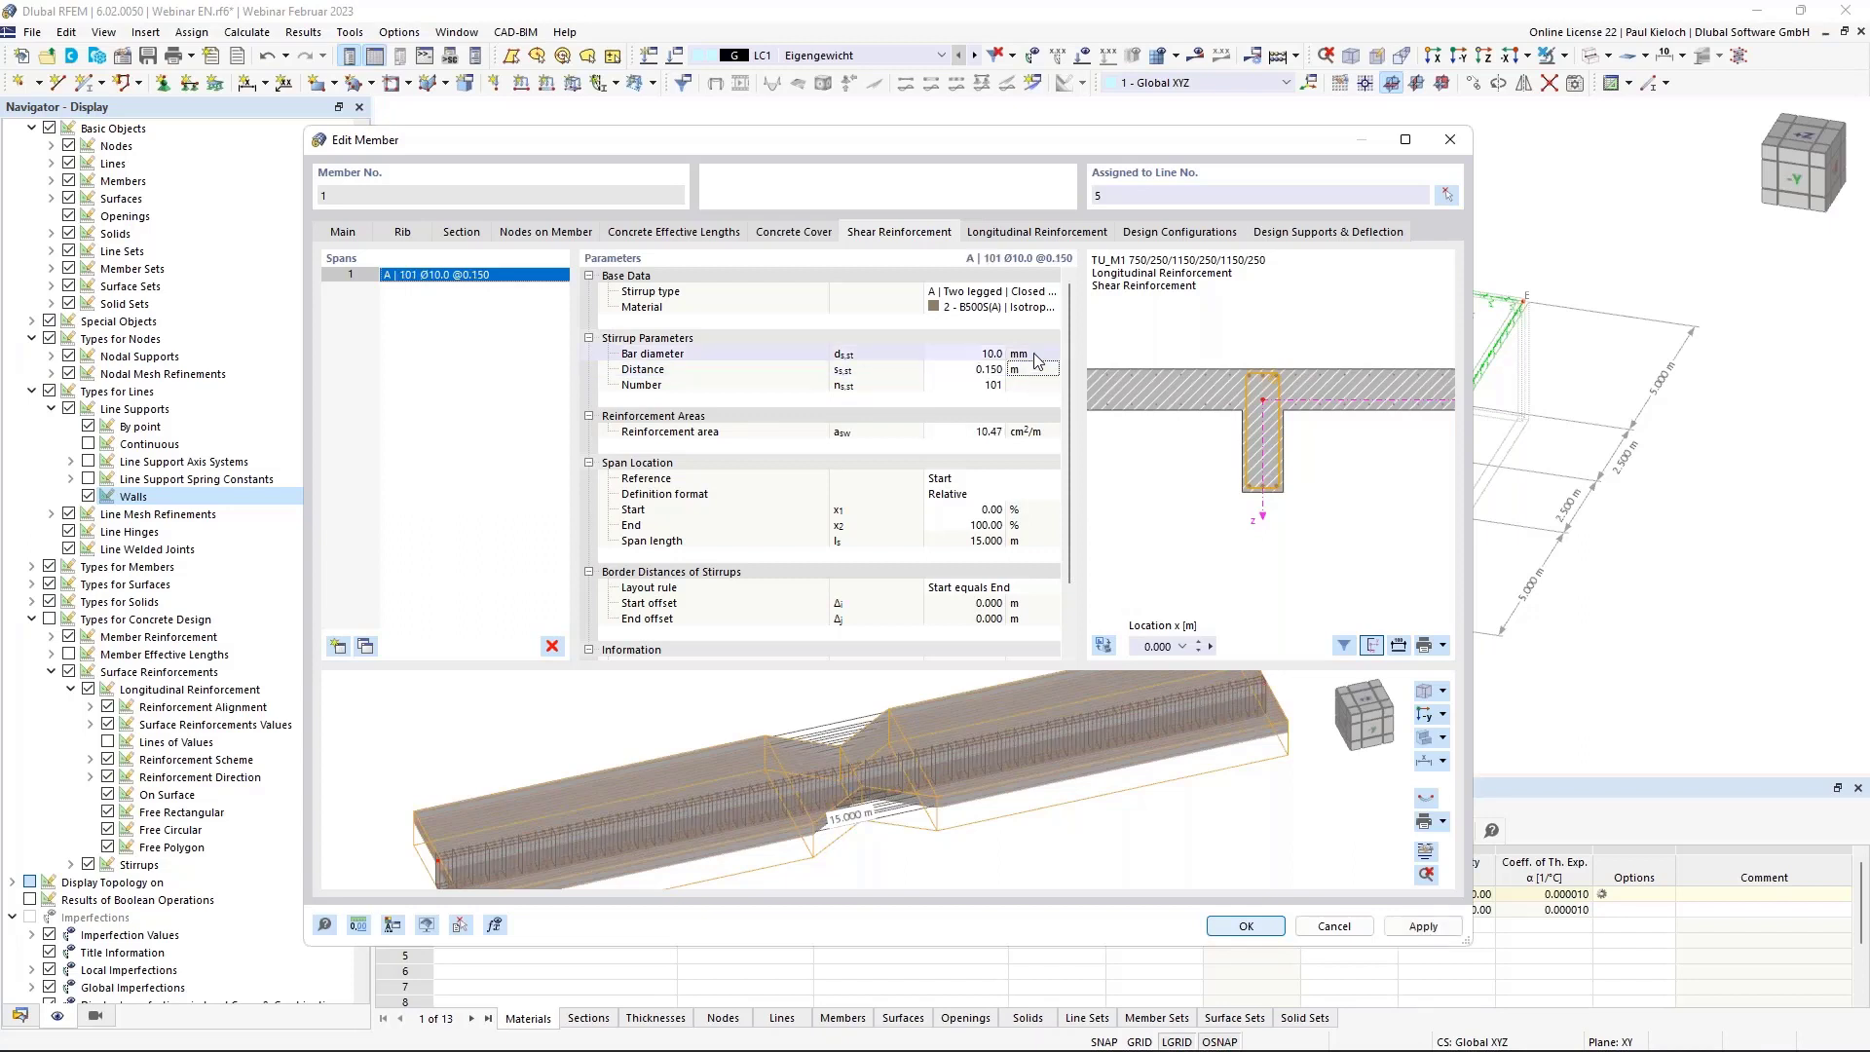
pyautogui.keyDown('ctrl'); pyautogui.moveTo(1238, 799); pyautogui.dragTo(1179, 815, button='middle'); pyautogui.keyUp('ctrl')
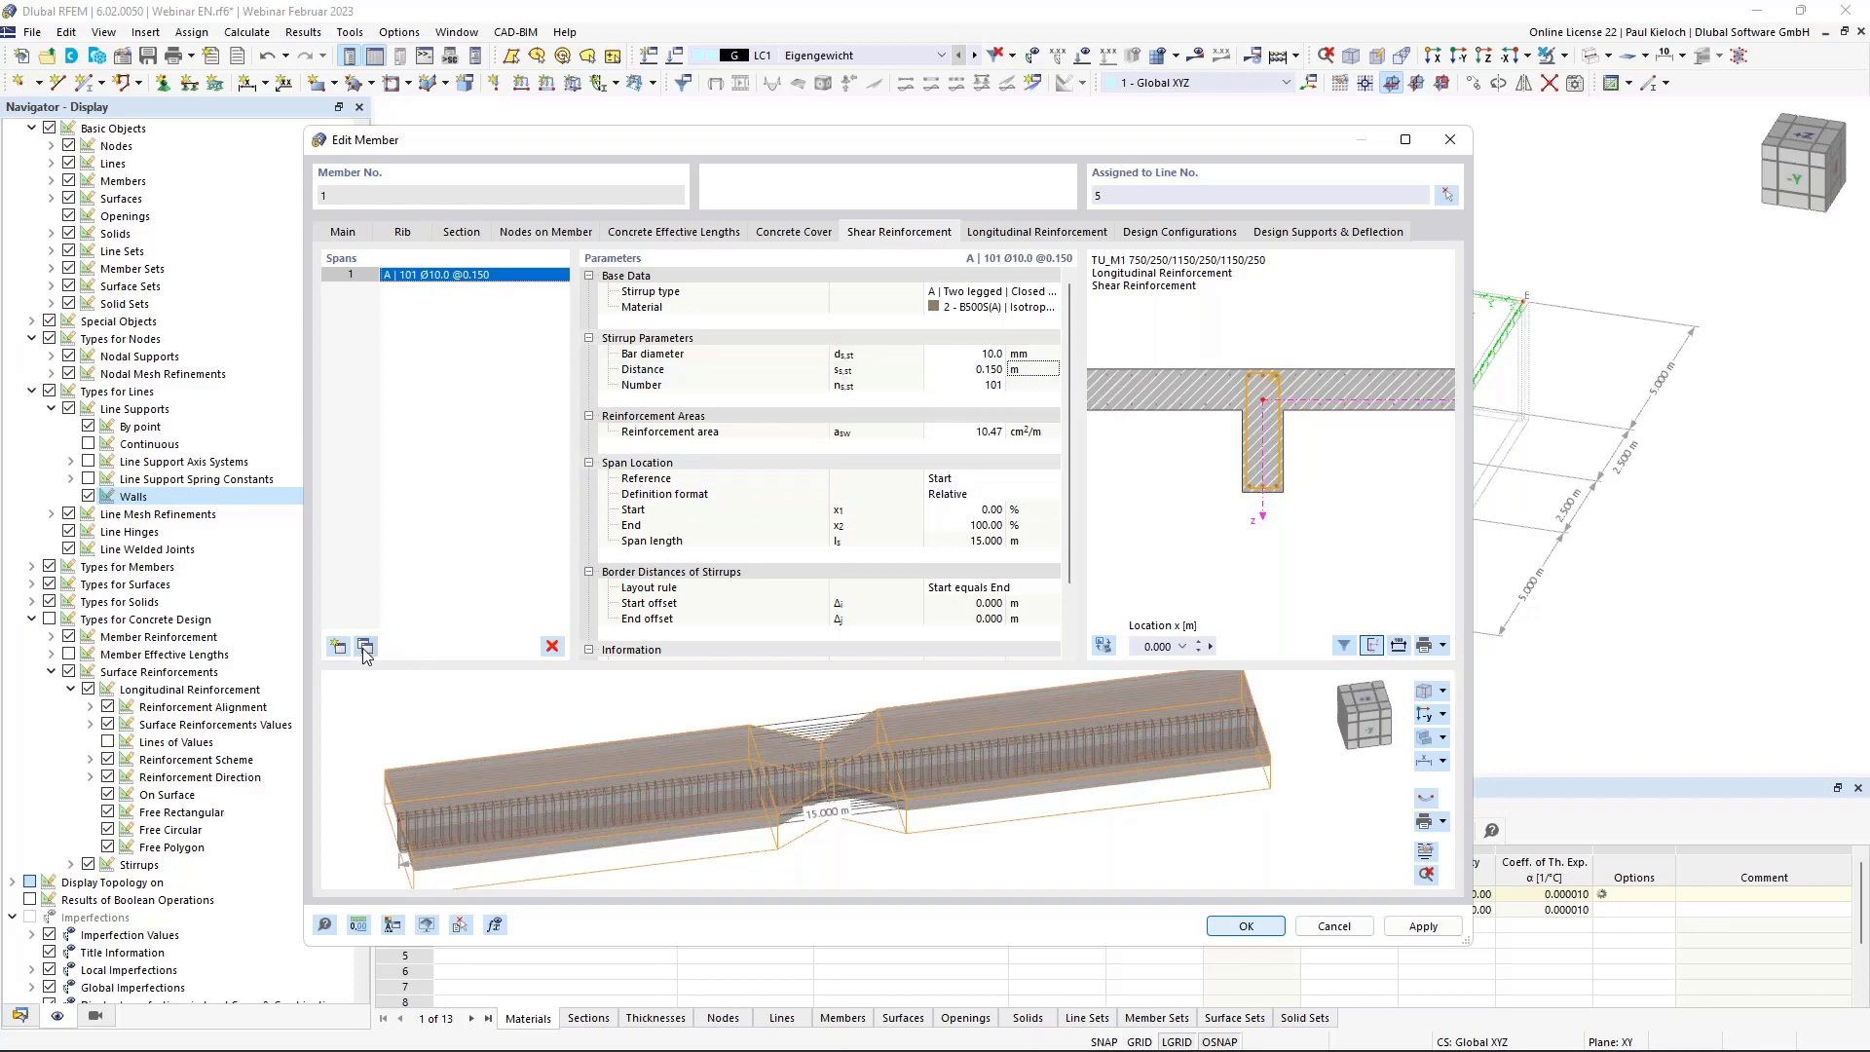
# Switch the span definition to absolute metres and copy the stirrup span into three spans.
pyautogui.click(974, 500)
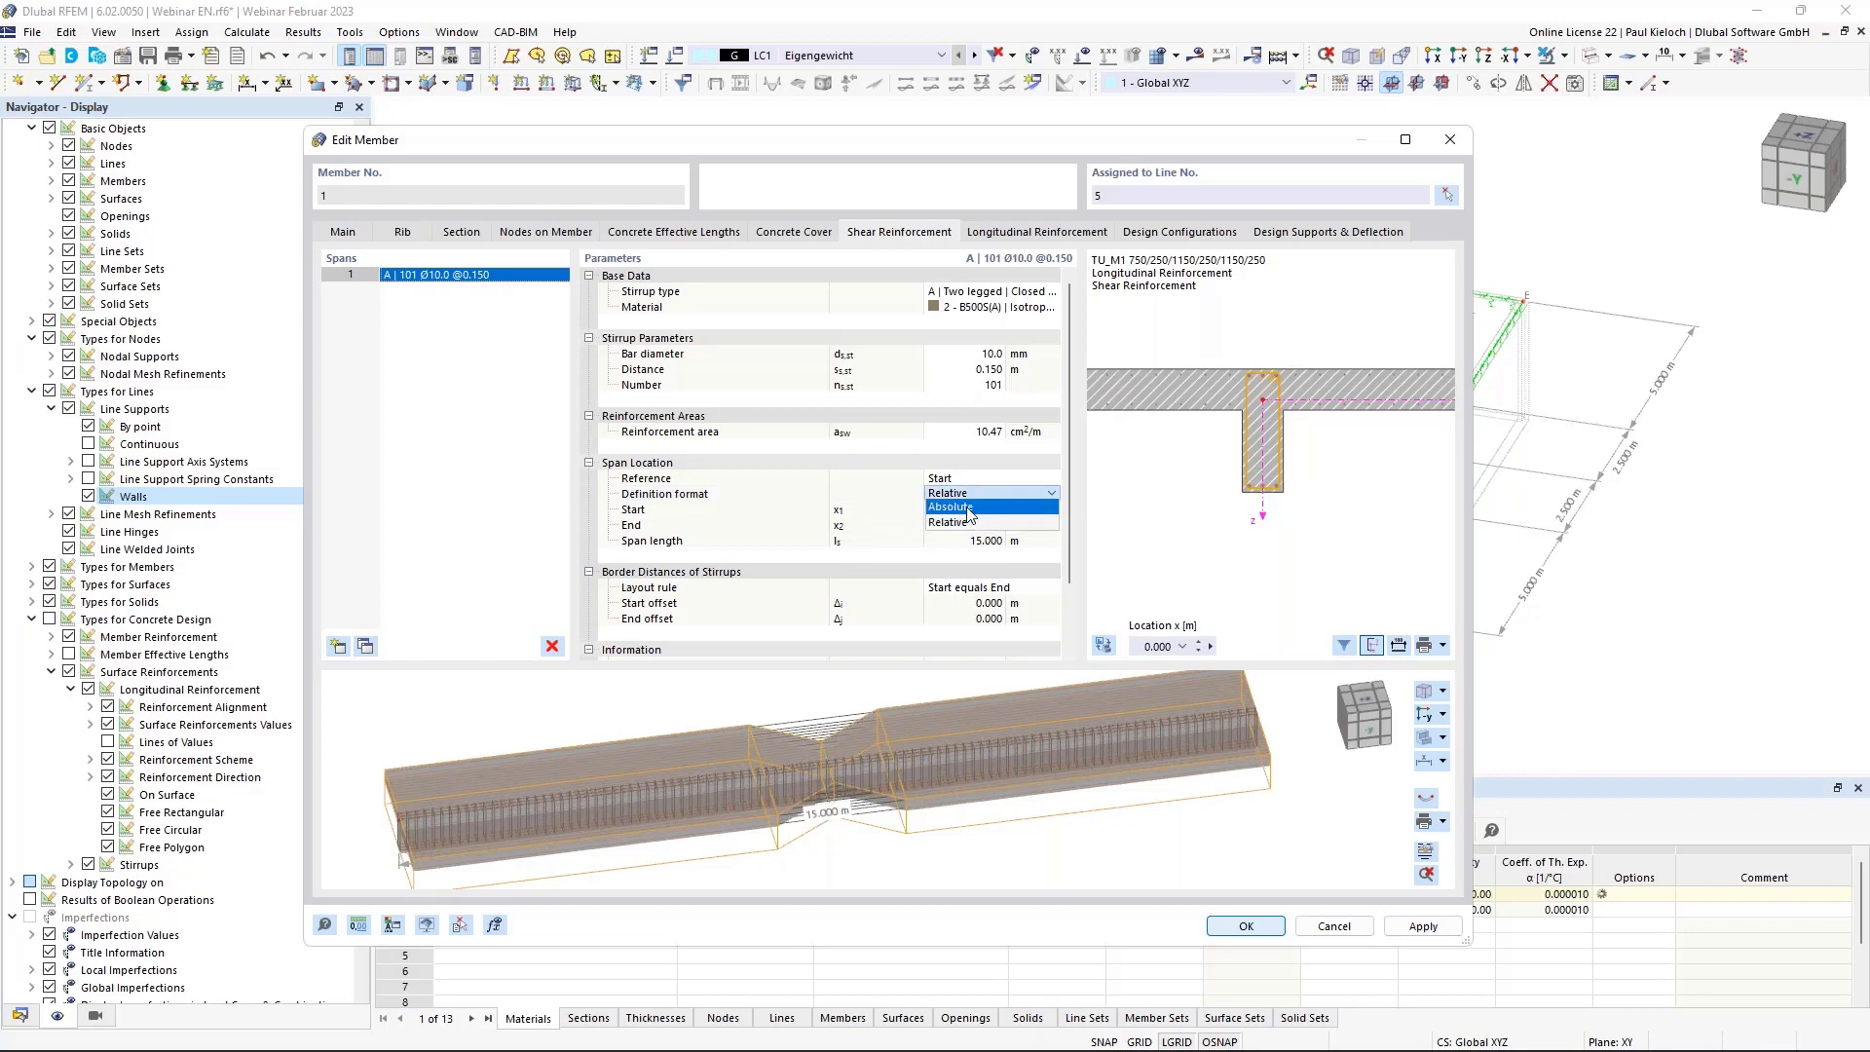
pyautogui.click(968, 508)
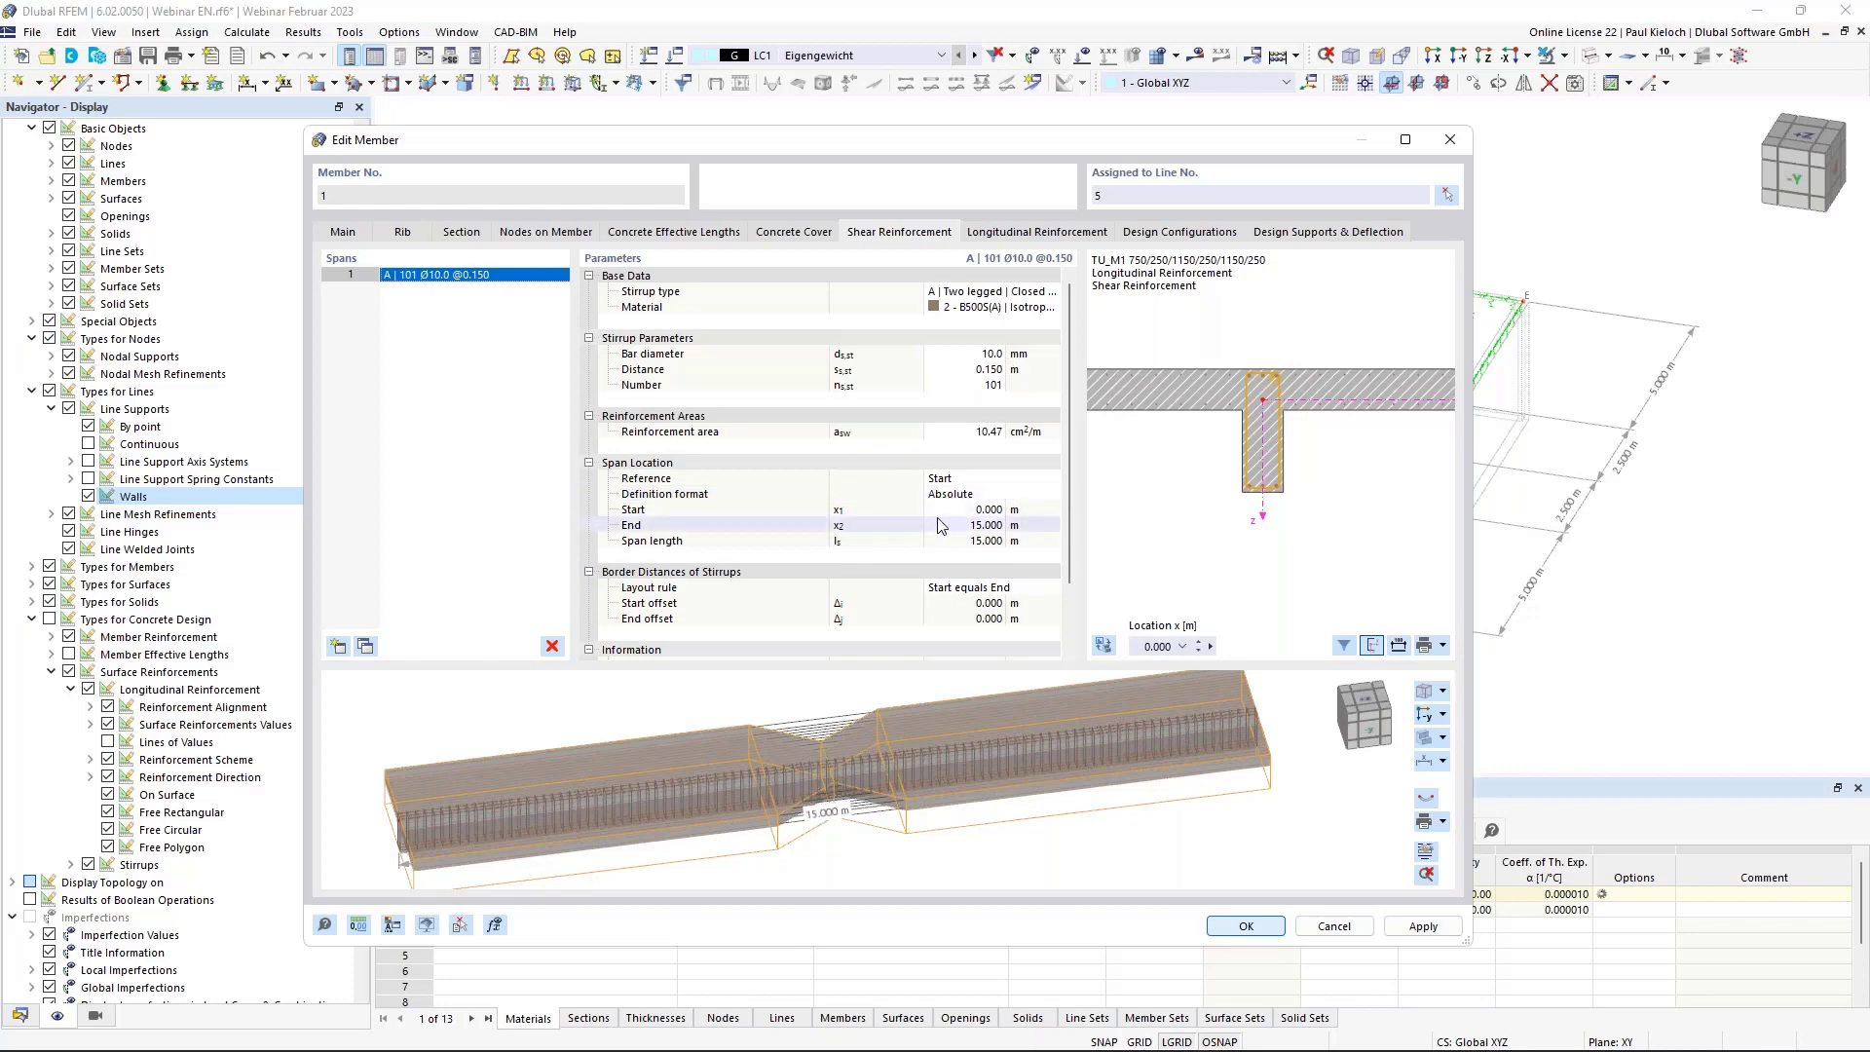
pyautogui.click(364, 647)
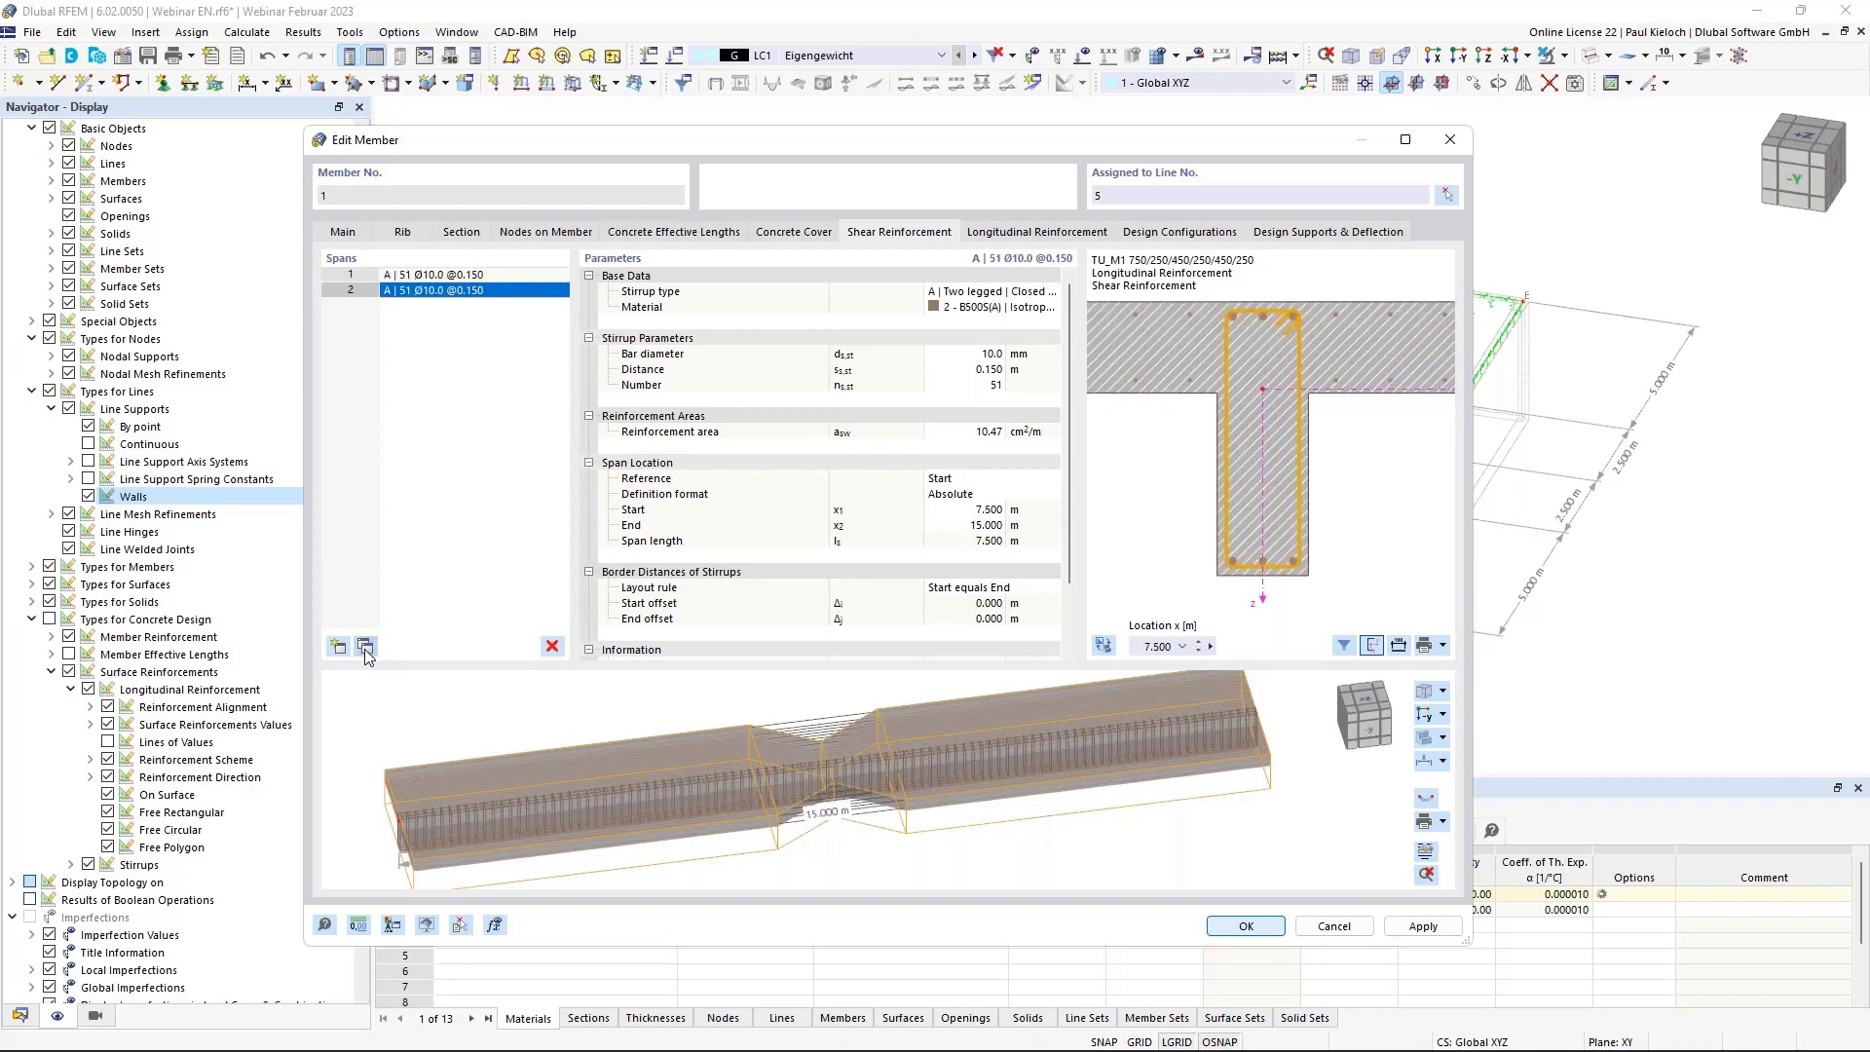
pyautogui.click(364, 646)
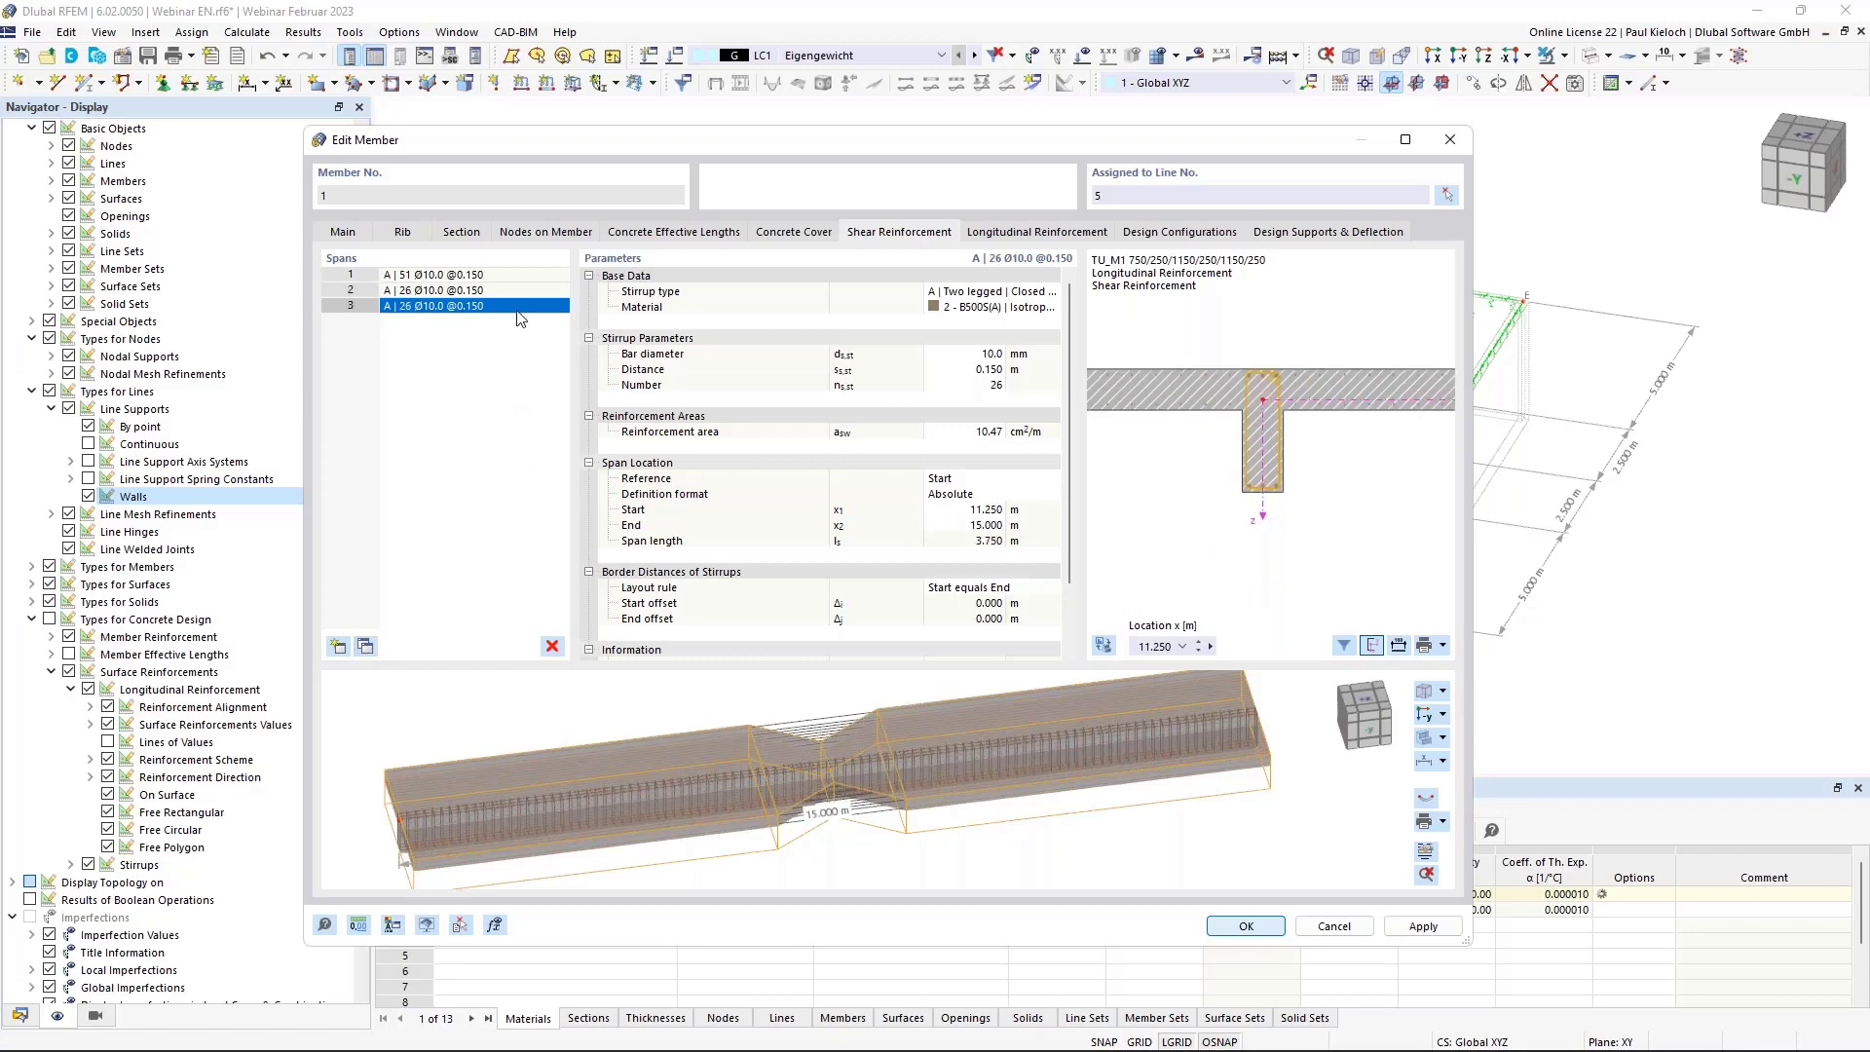
pyautogui.click(518, 284)
pyautogui.scroll(5, 816, 752)
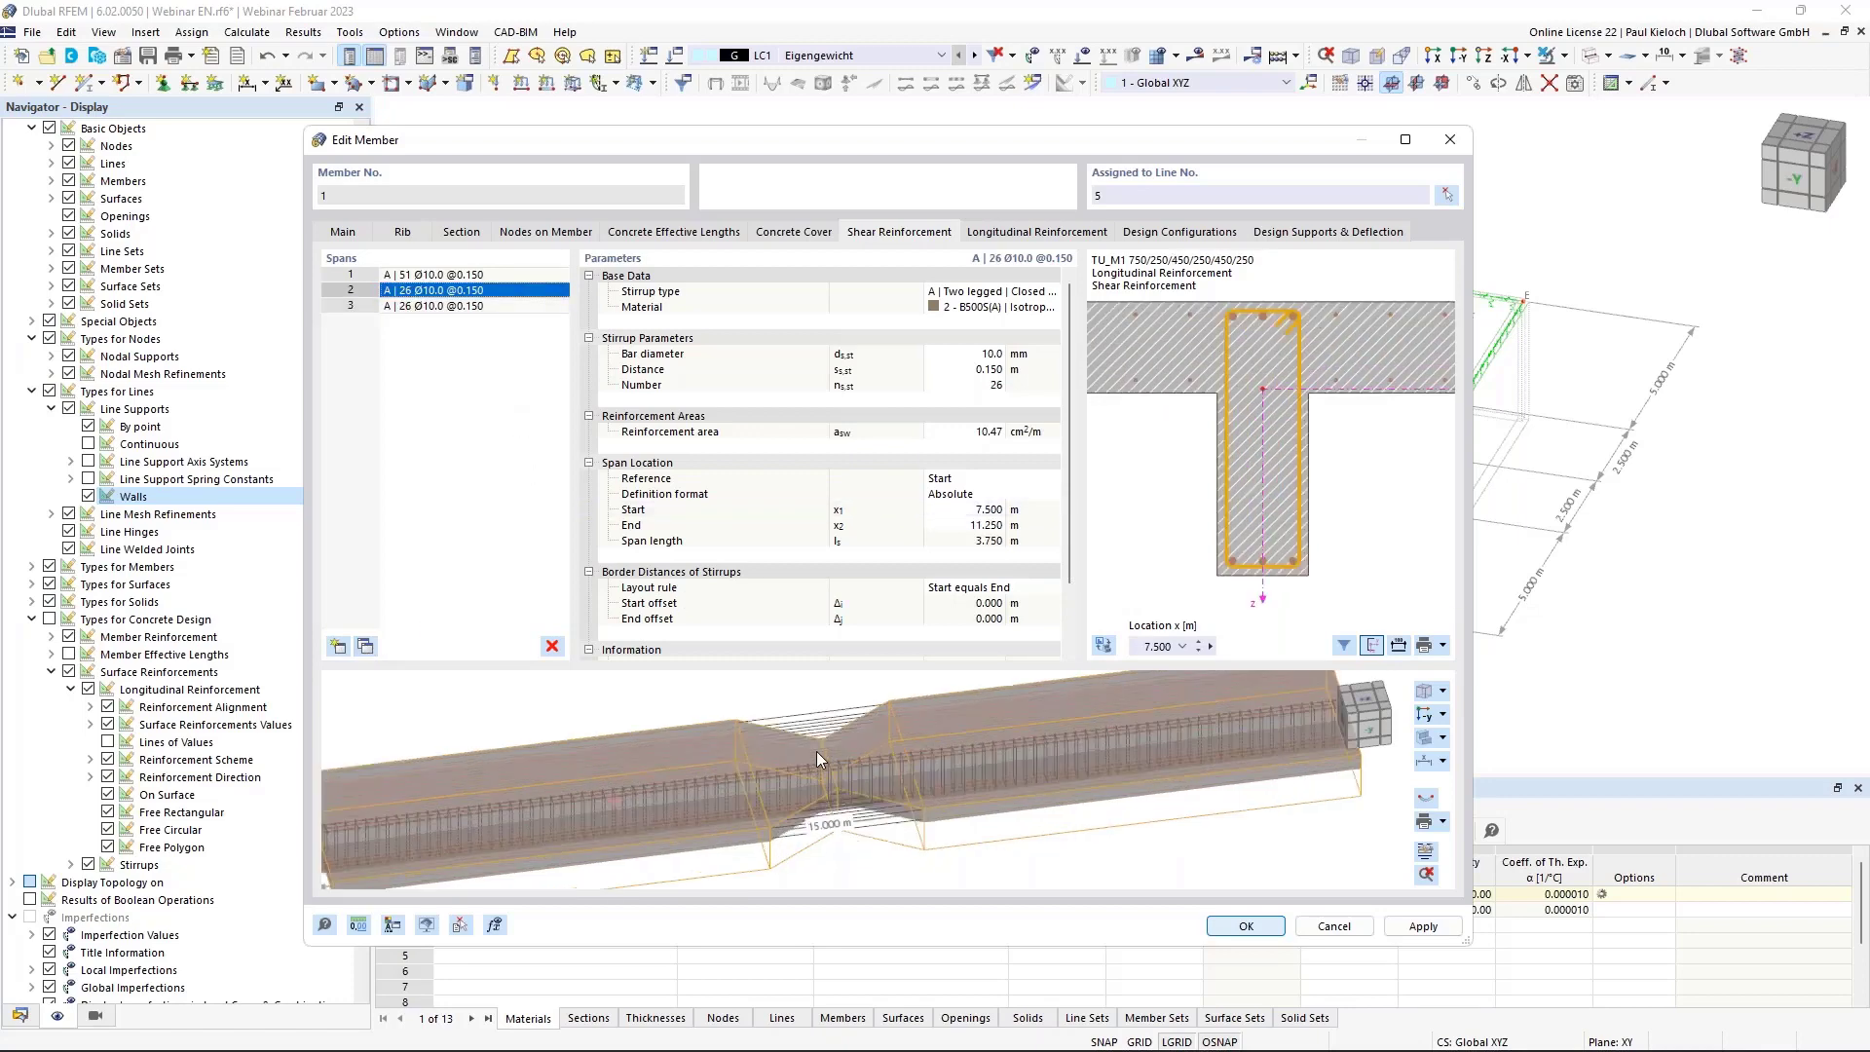
pyautogui.scroll(-2, 828, 757)
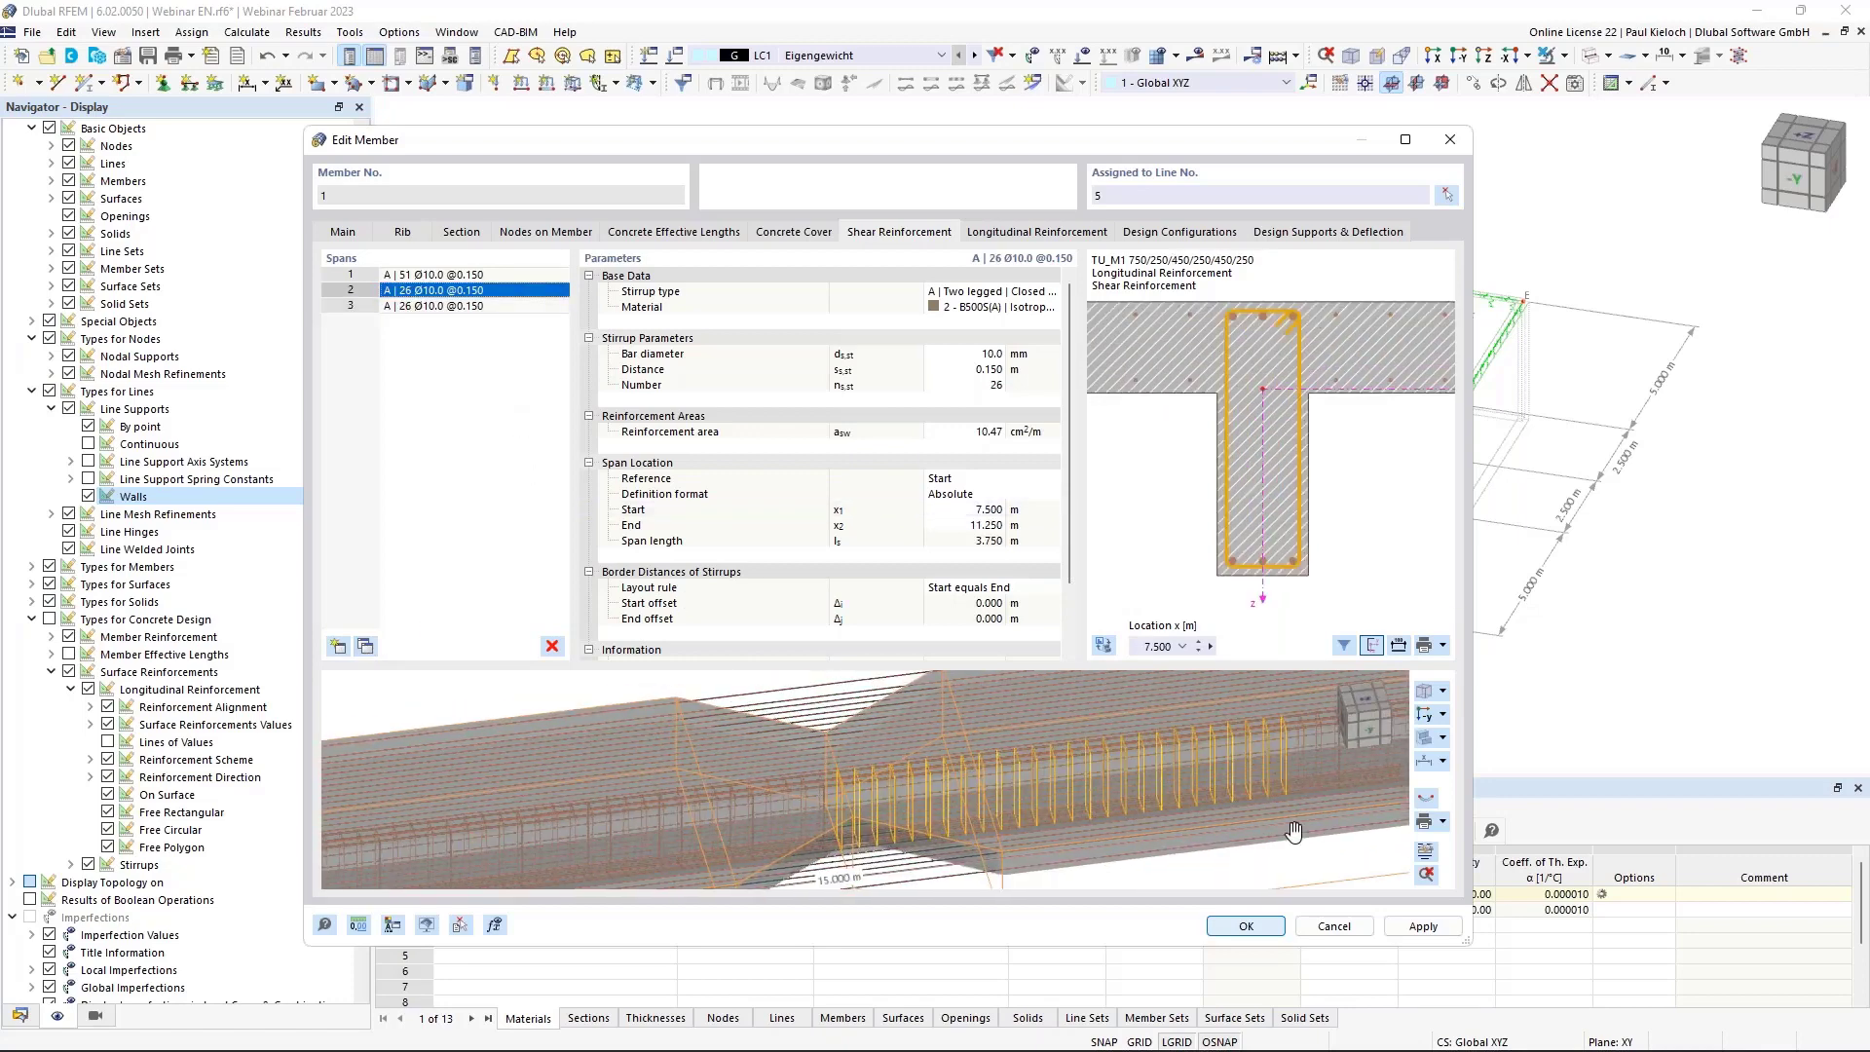
pyautogui.scroll(1, 1207, 791)
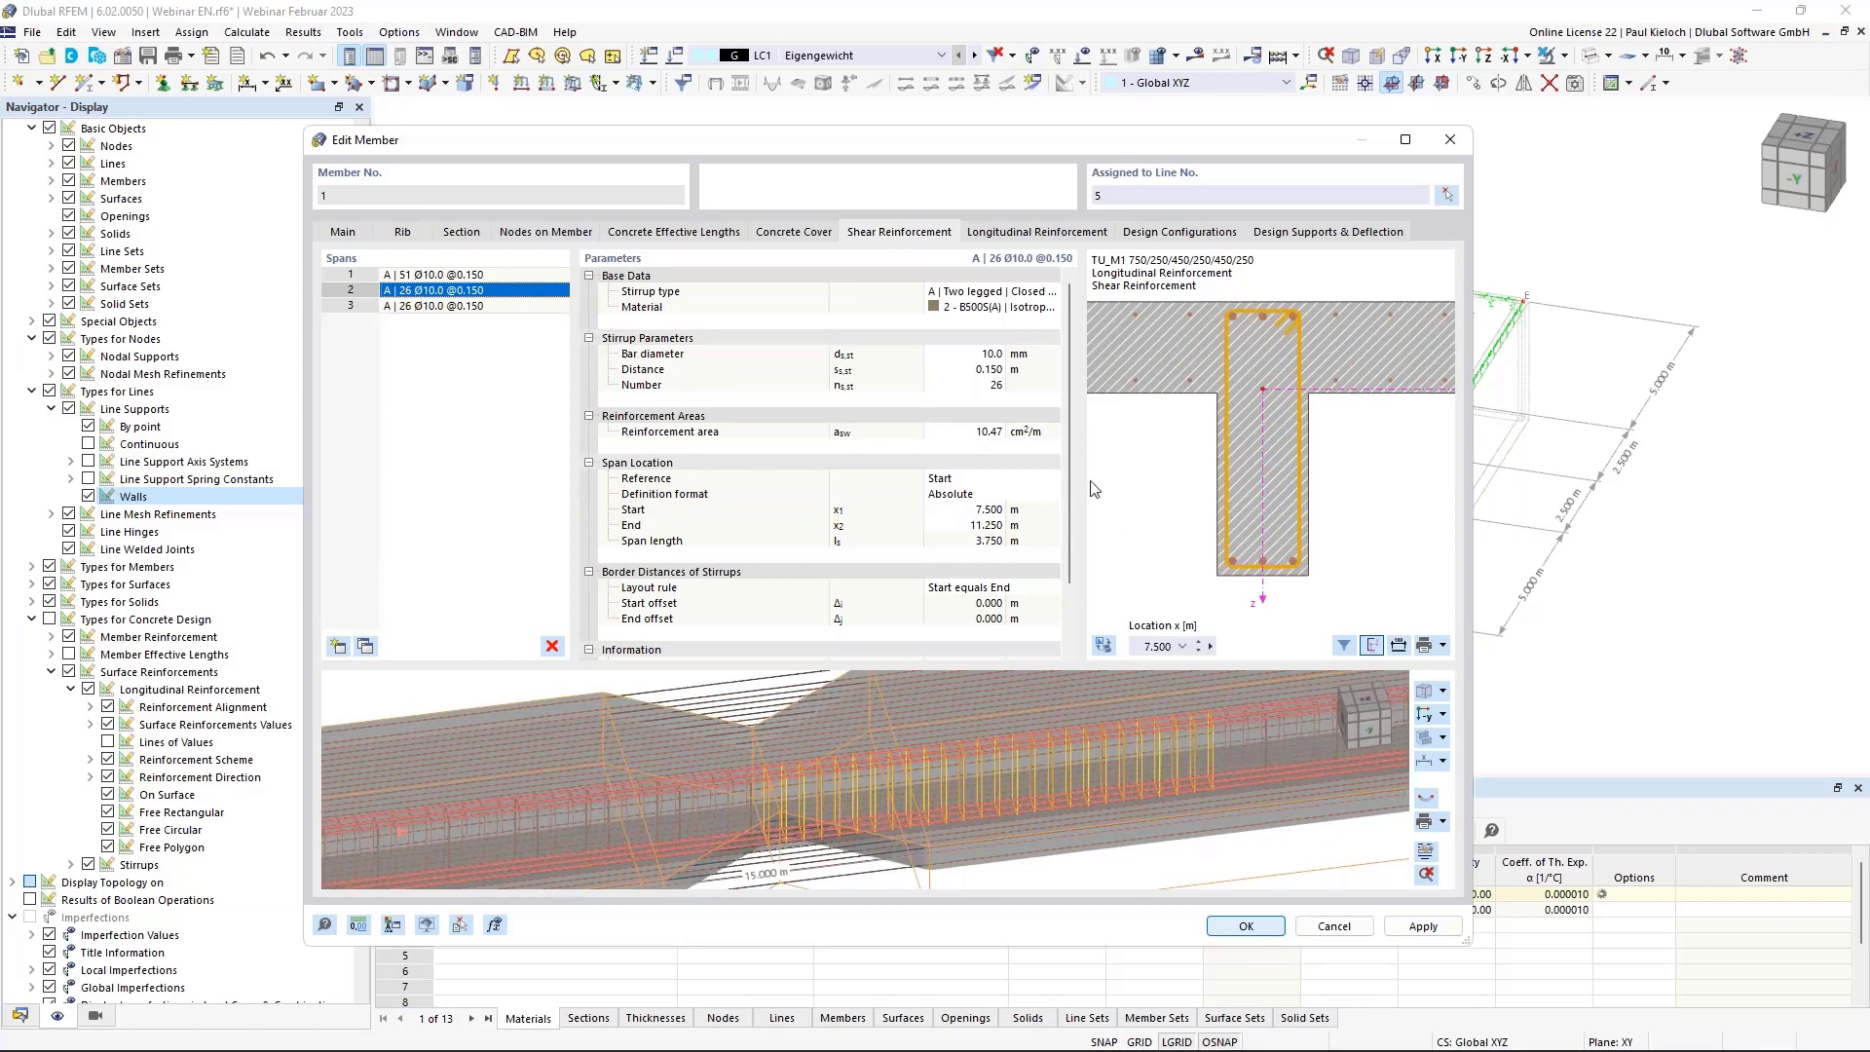
# Set span 2 from 6.000 to 9.000 m with 0.100 m stirrup spacing and apply.
pyautogui.click(980, 510)
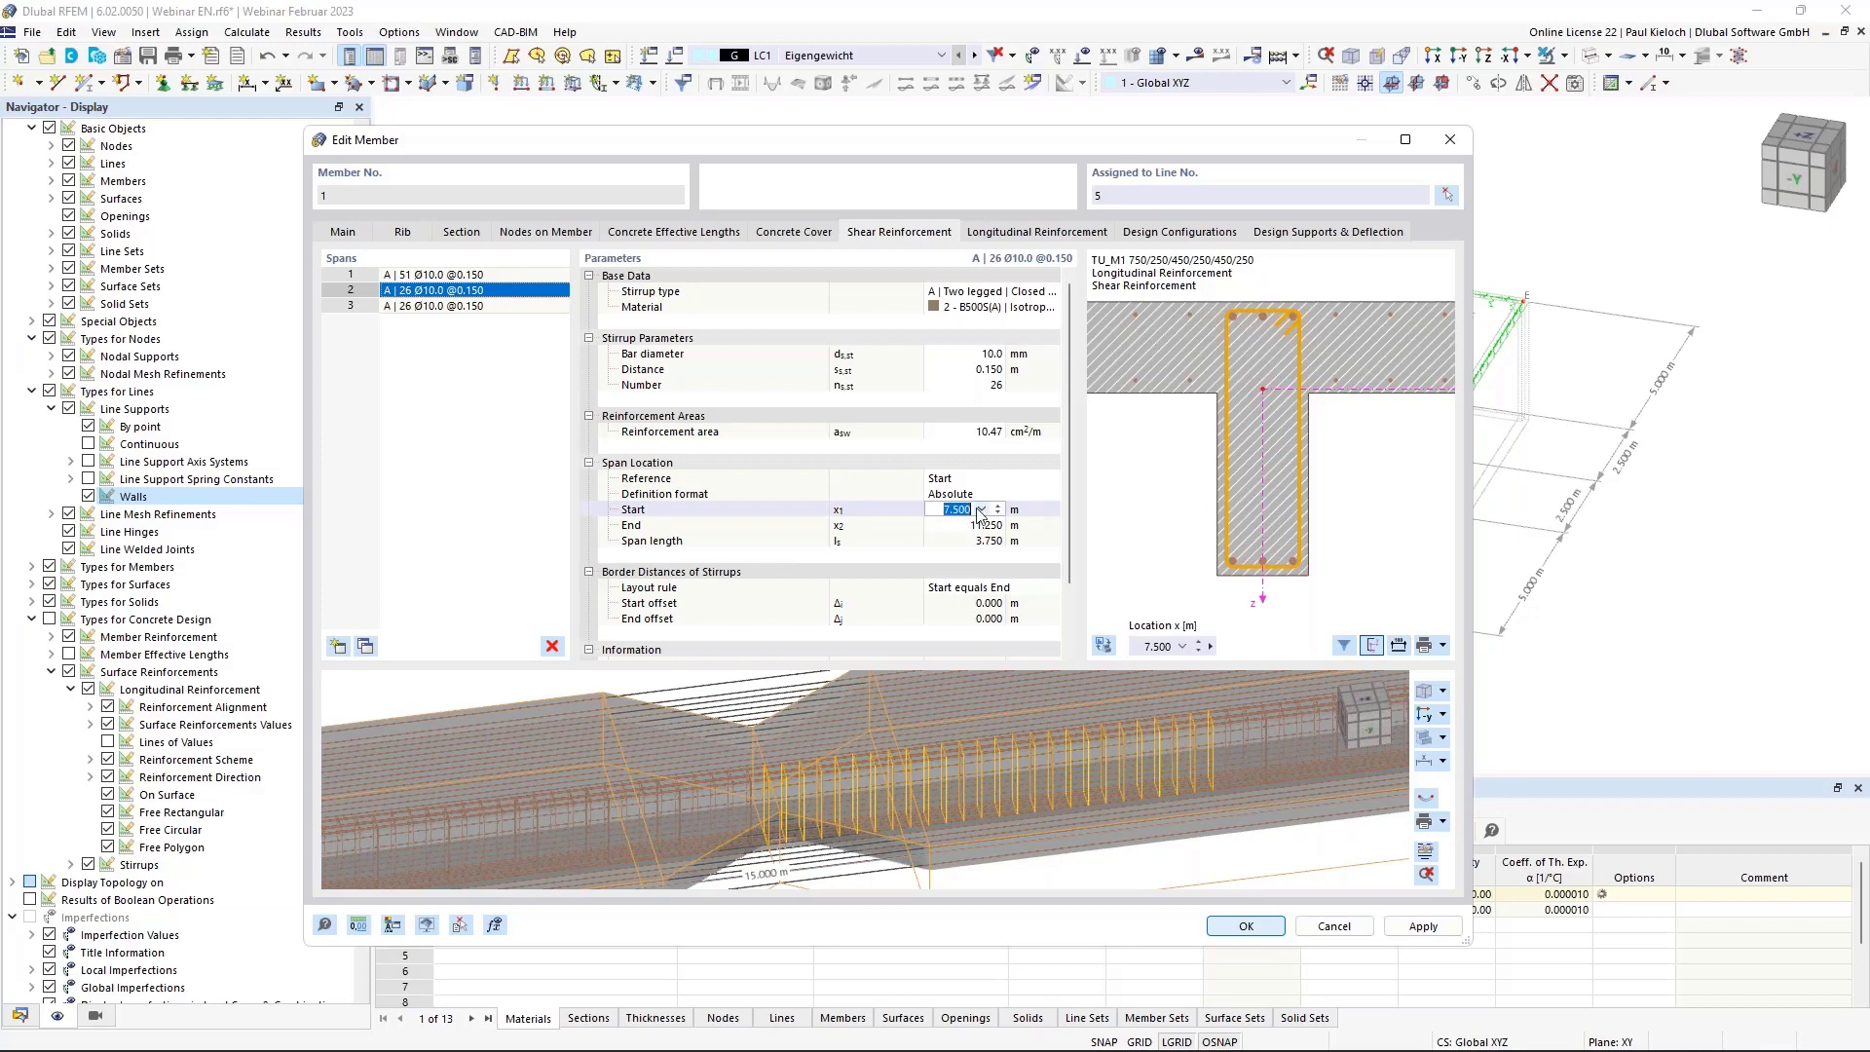
pyautogui.write('6')
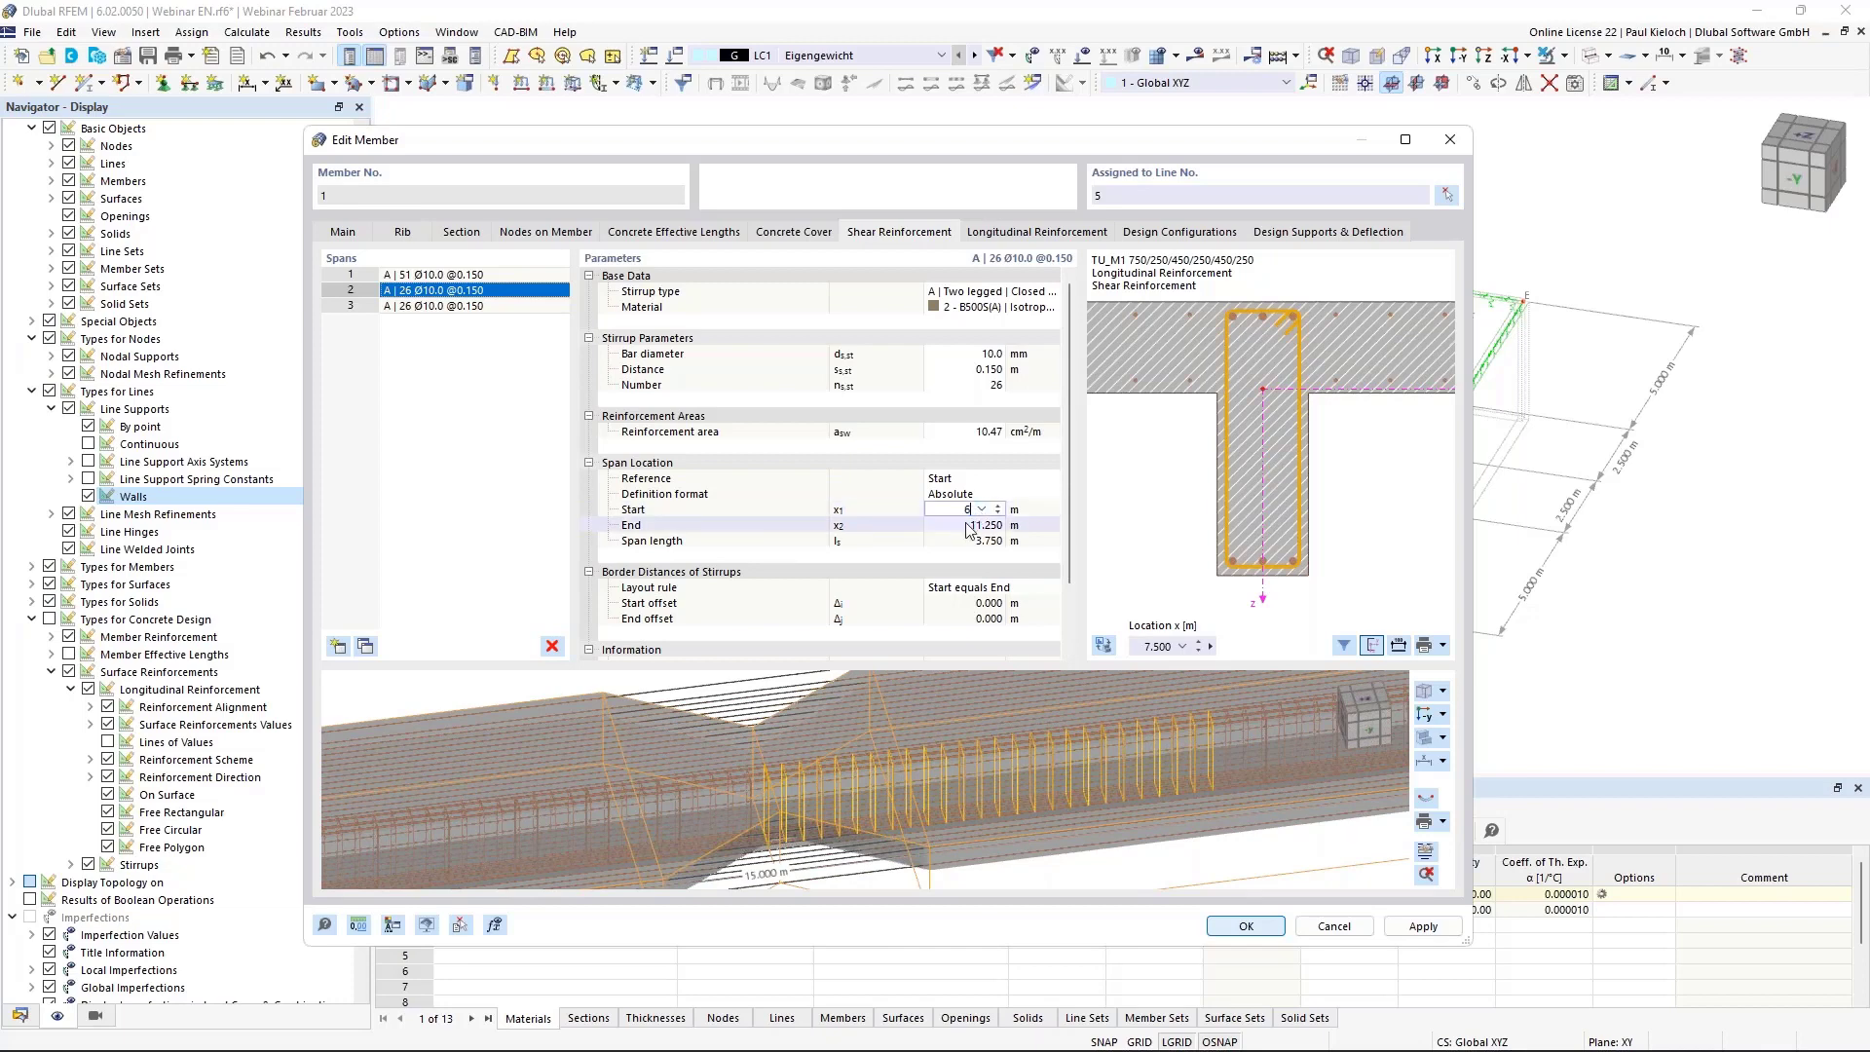
pyautogui.click(970, 526)
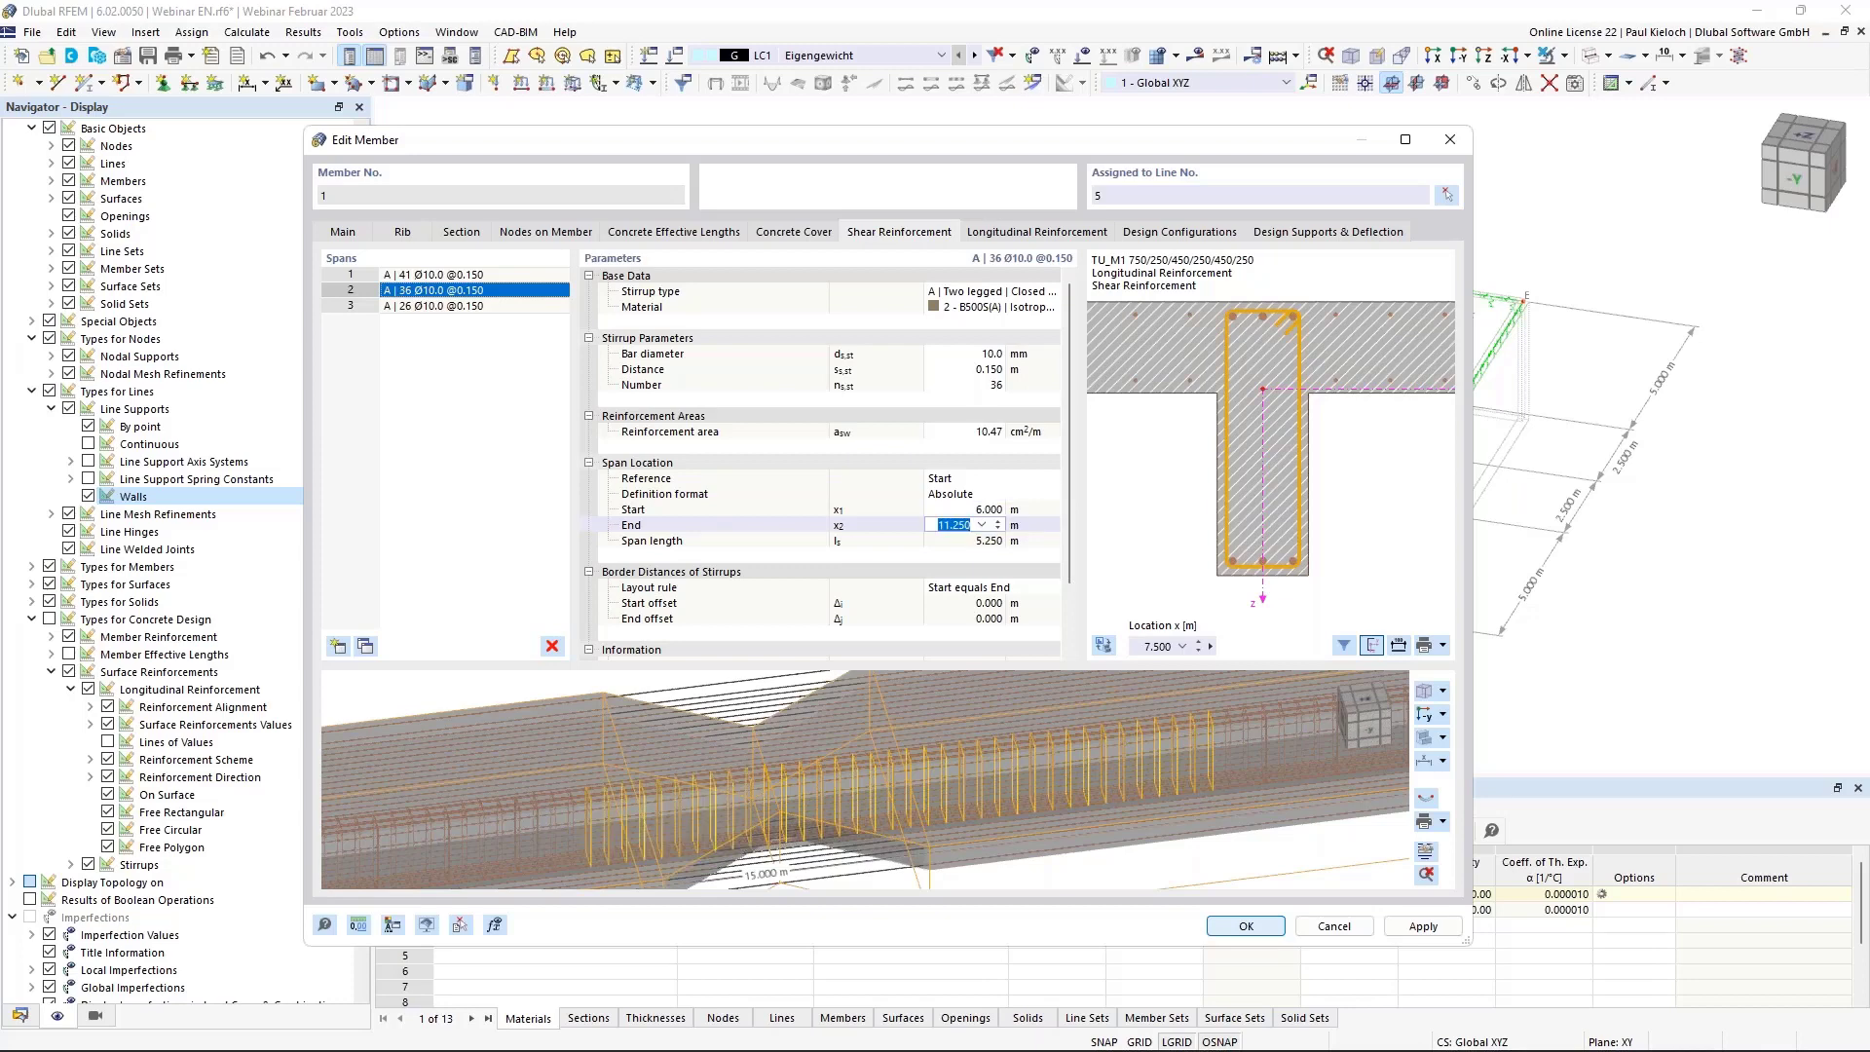
pyautogui.write('9')
pyautogui.click(1052, 527)
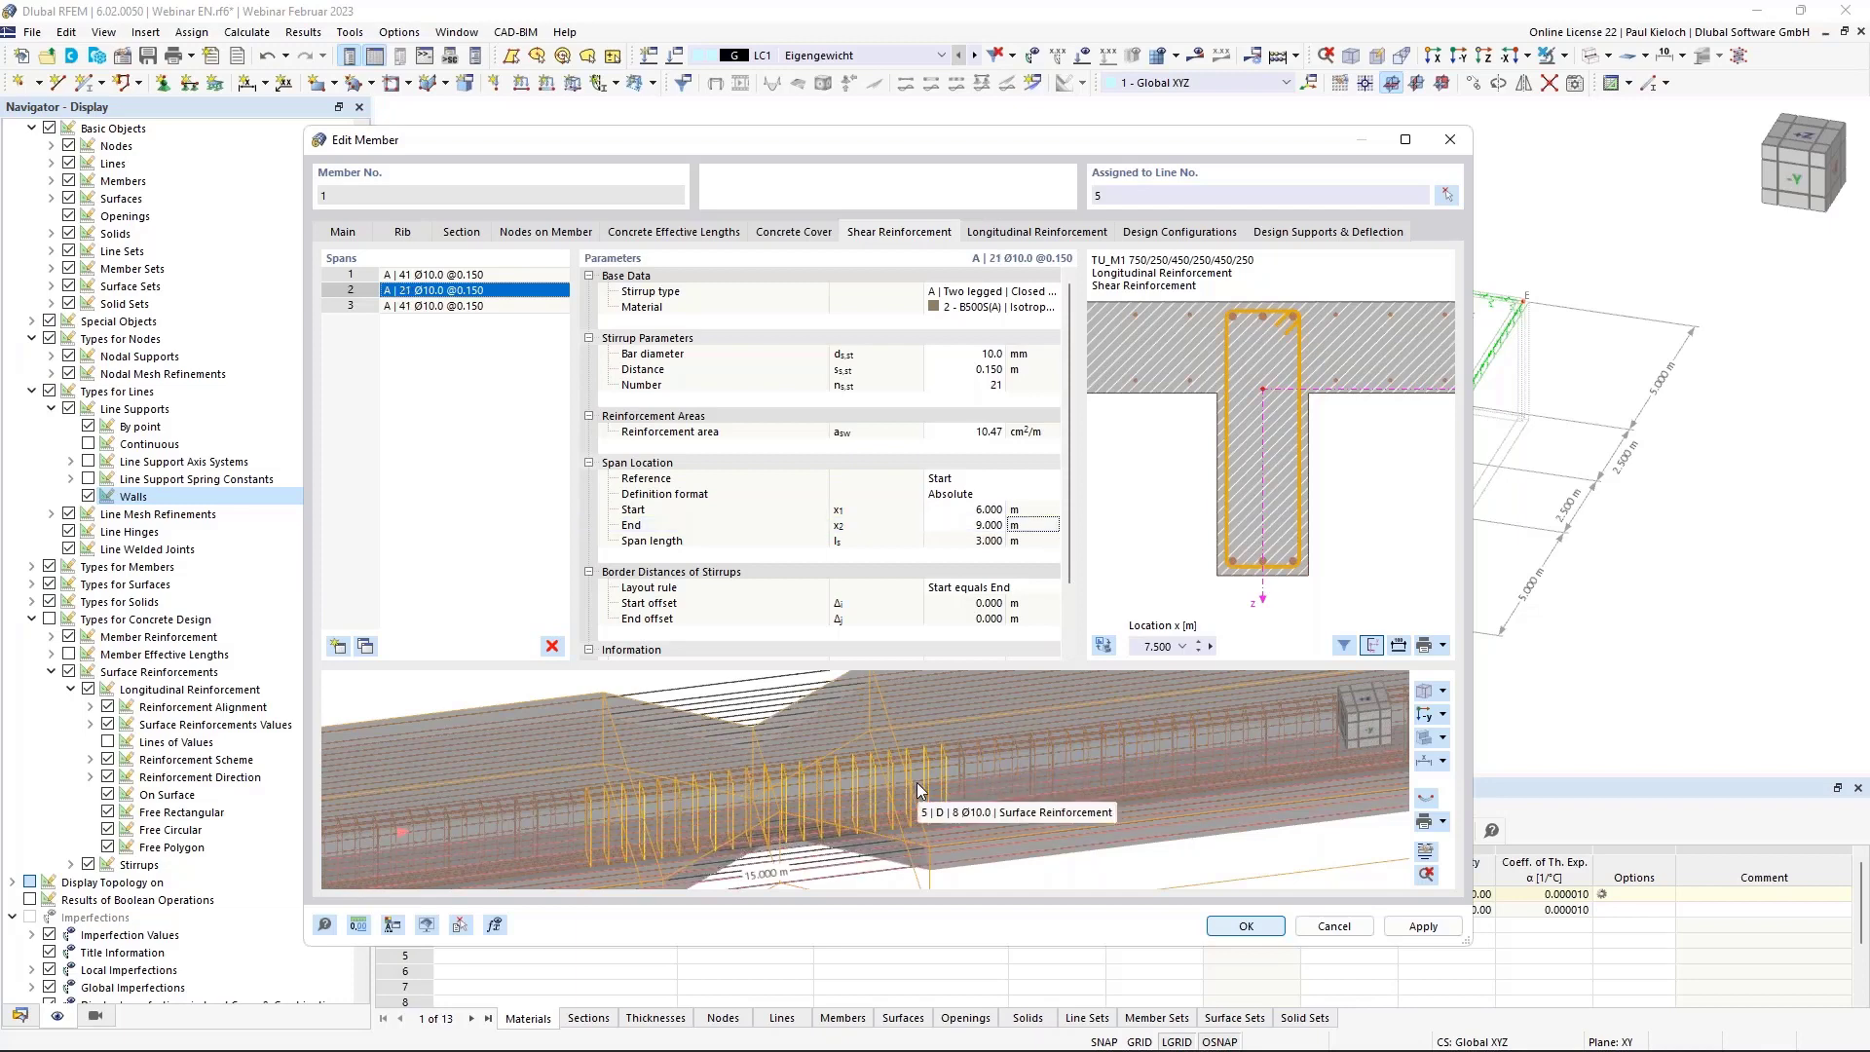
pyautogui.click(984, 371)
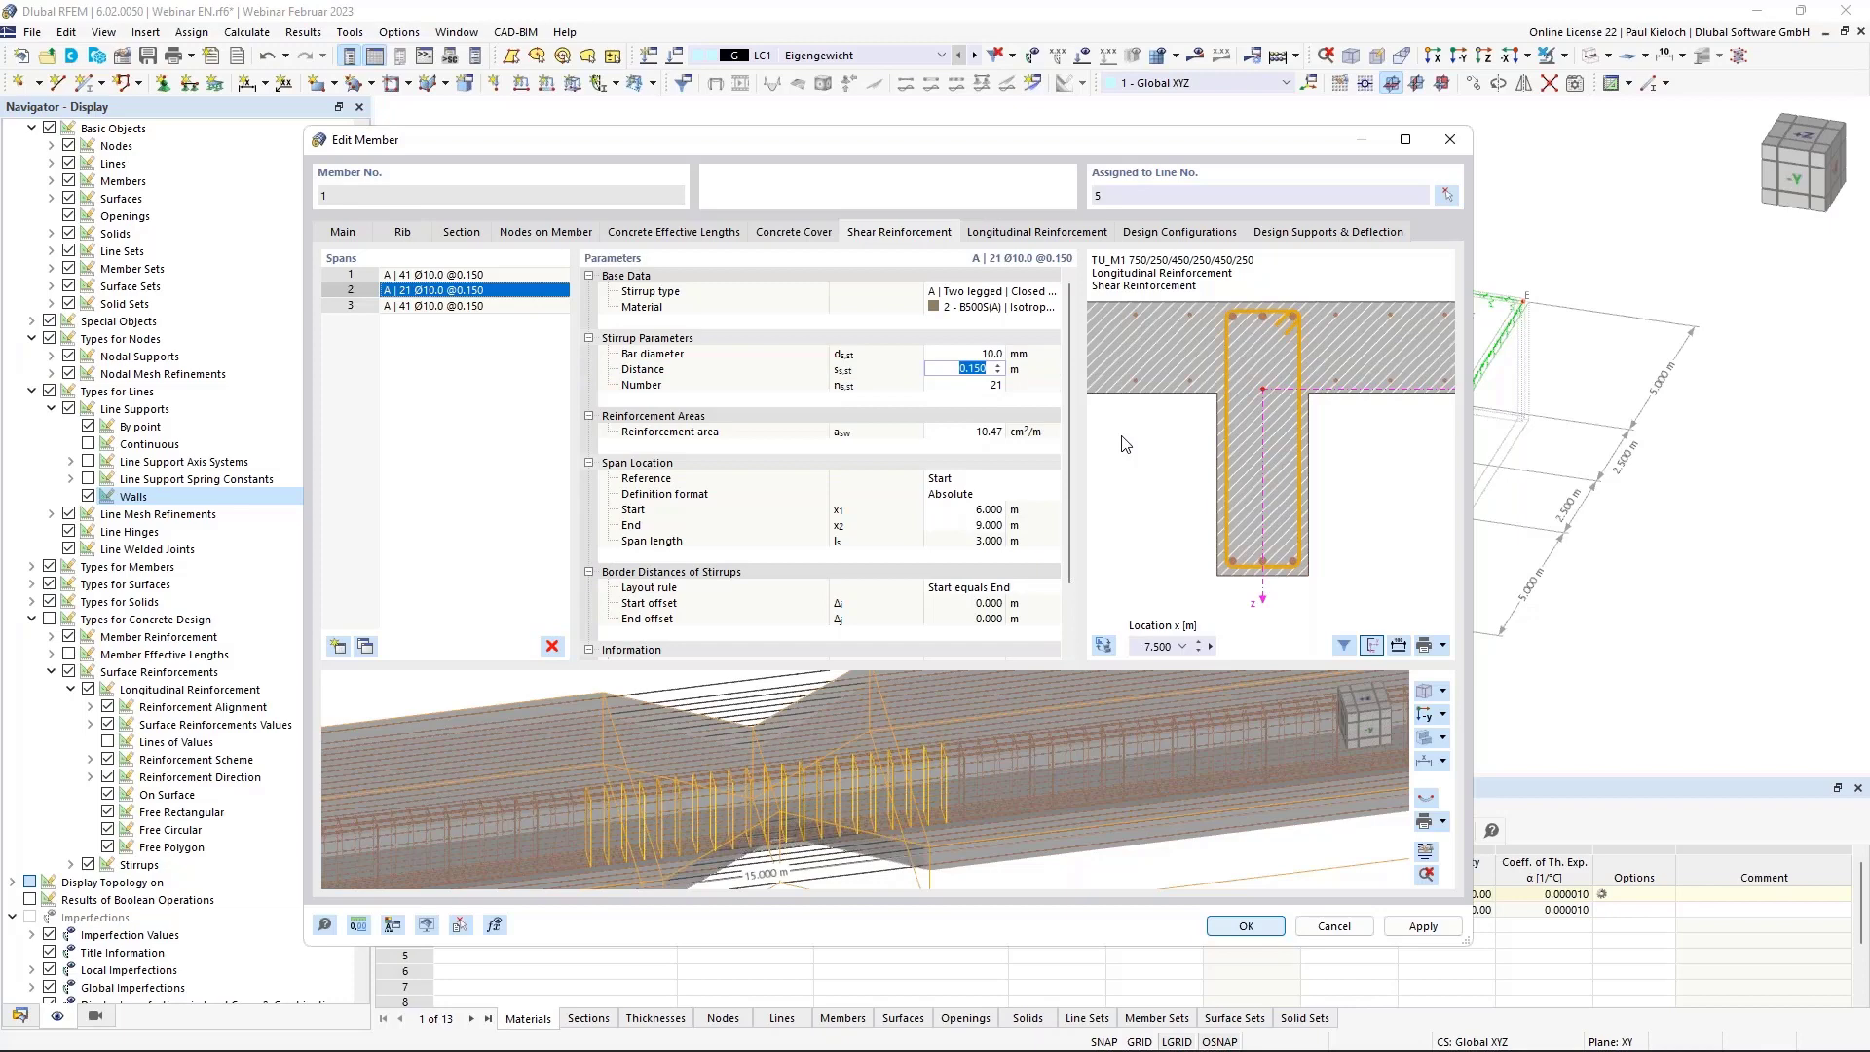
pyautogui.press('BackSpace')
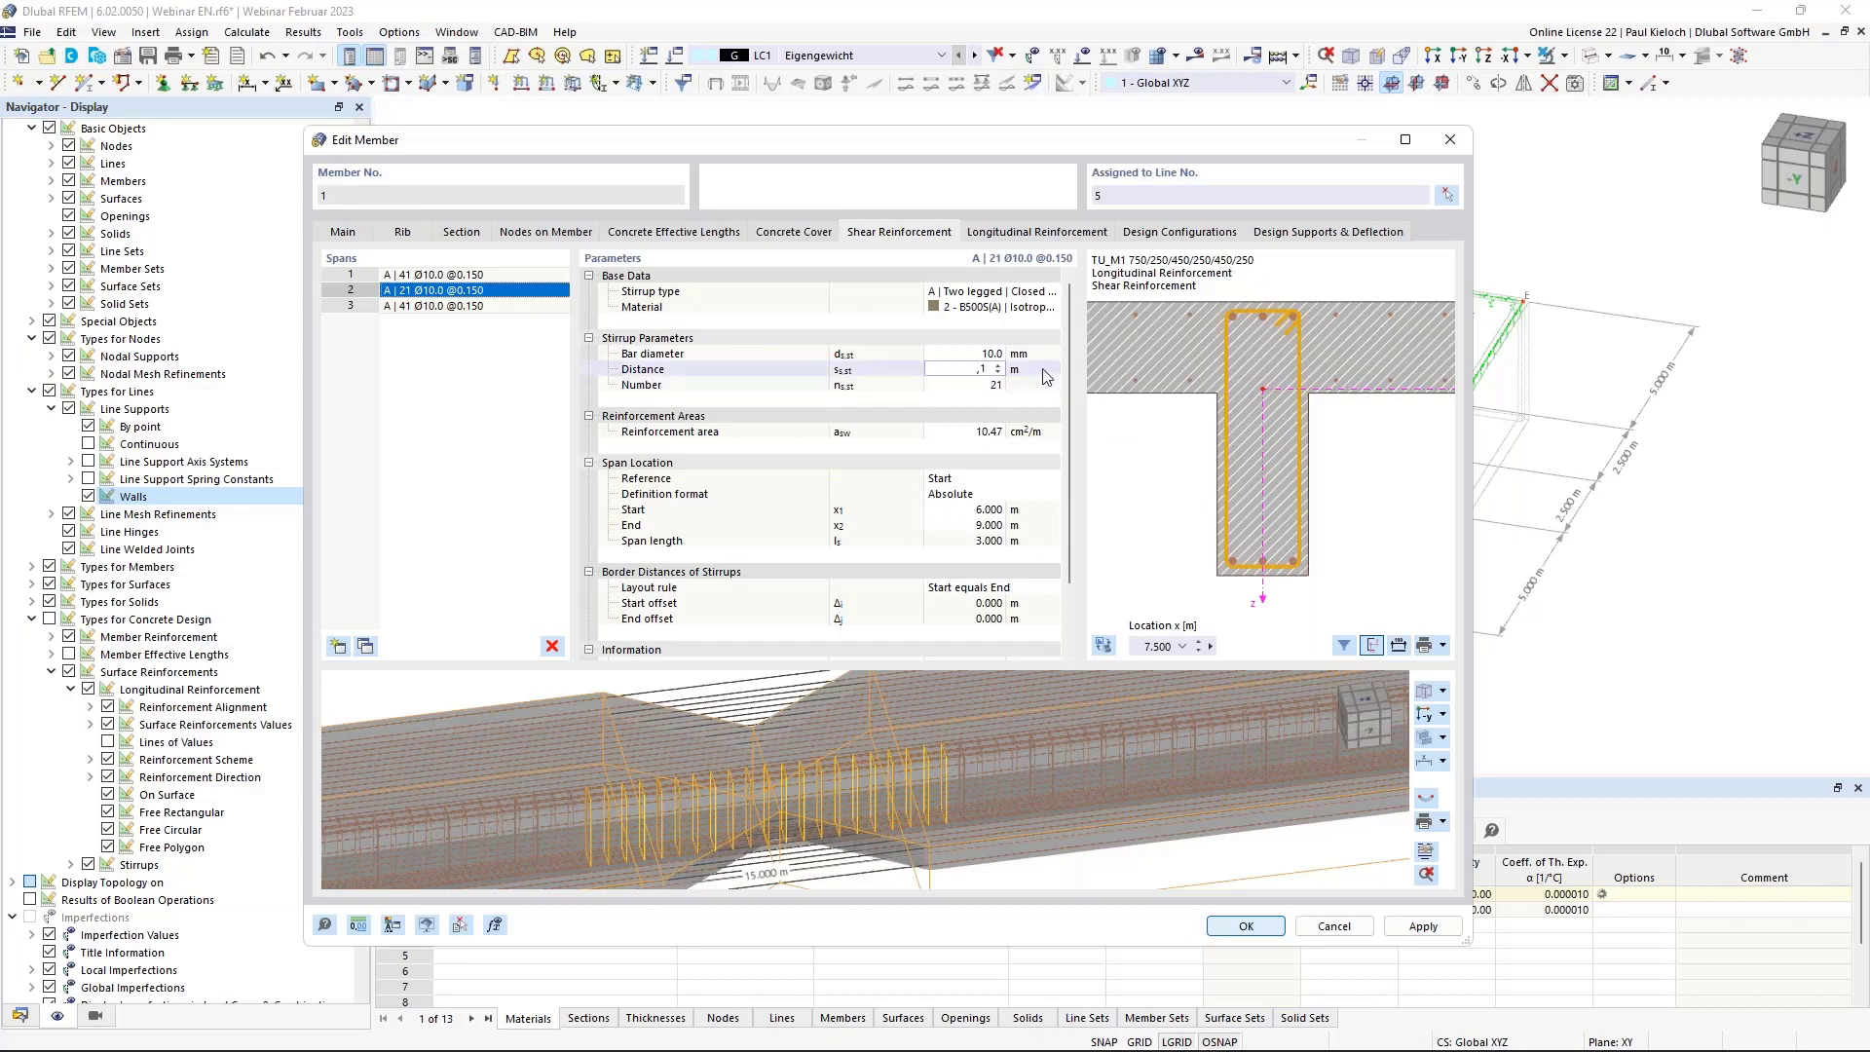
pyautogui.press('Tab')
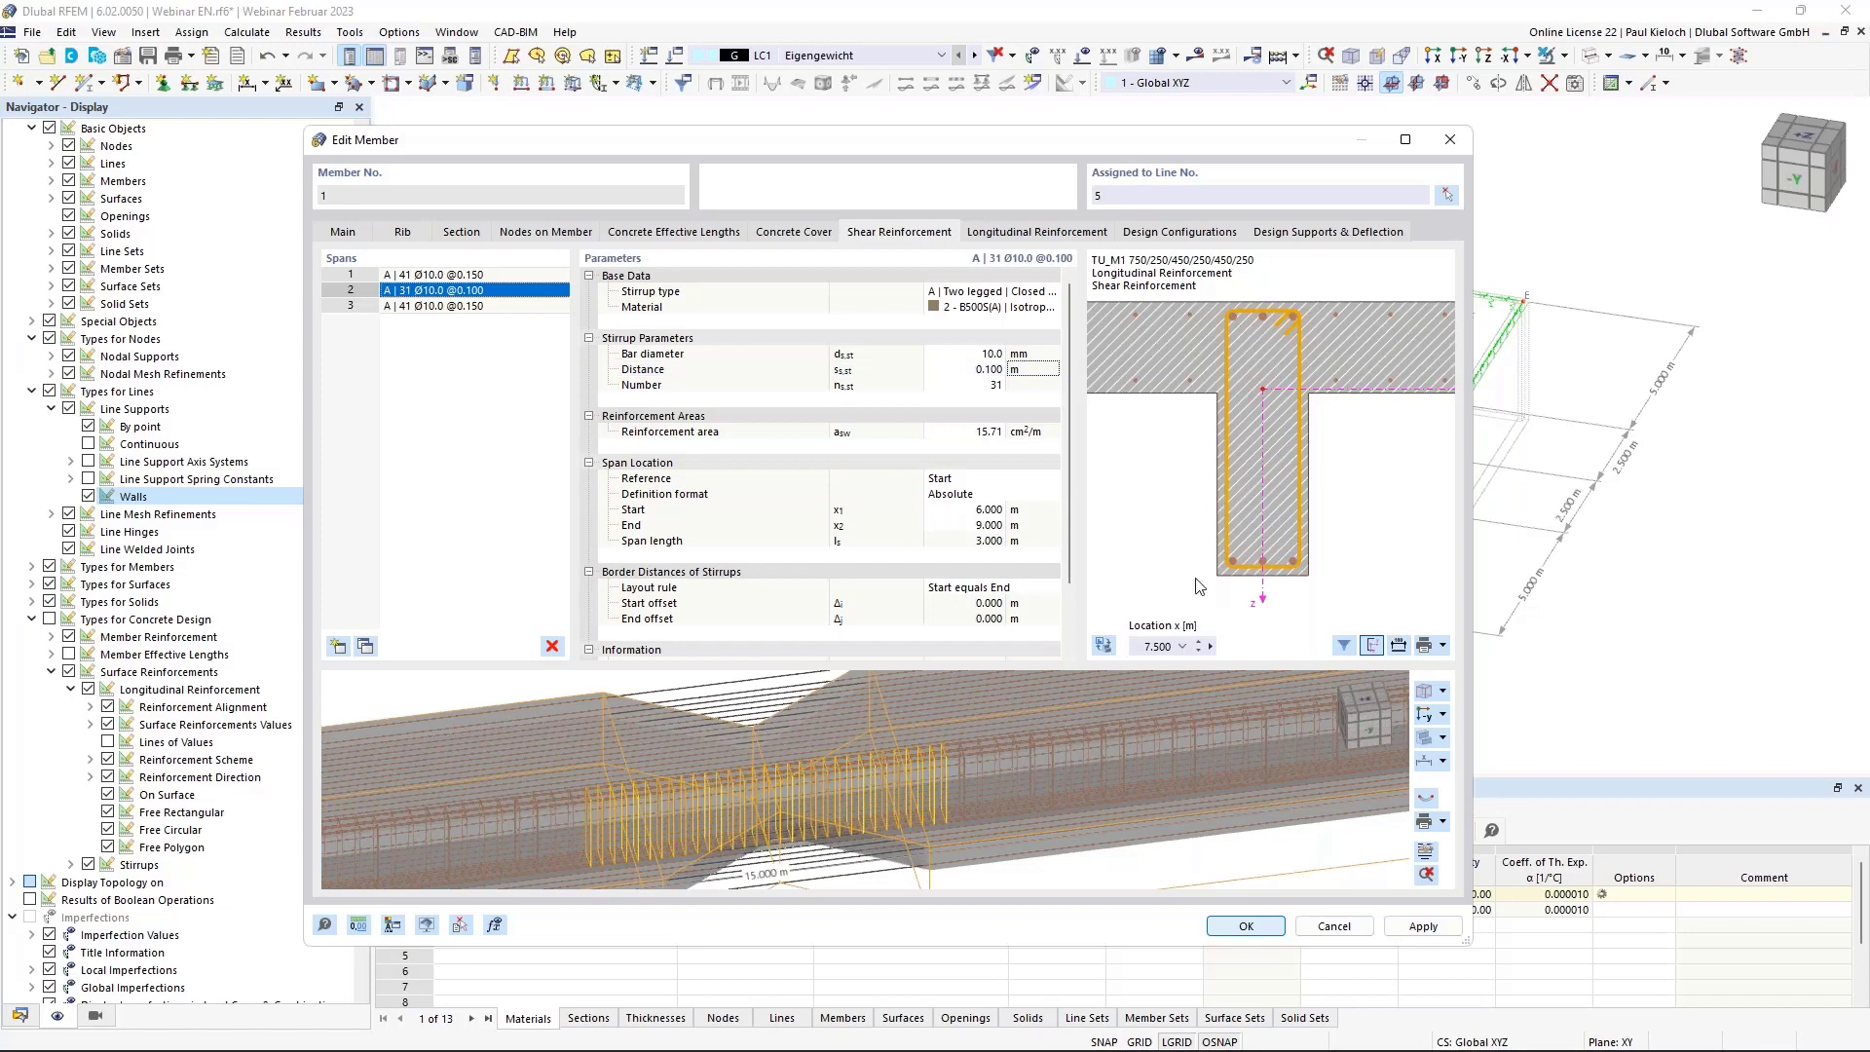
pyautogui.click(1424, 933)
# Set the first longitudinal reinforcement item to 4 Ø20 bars per side, totalling 25.13 cm².
pyautogui.click(1049, 234)
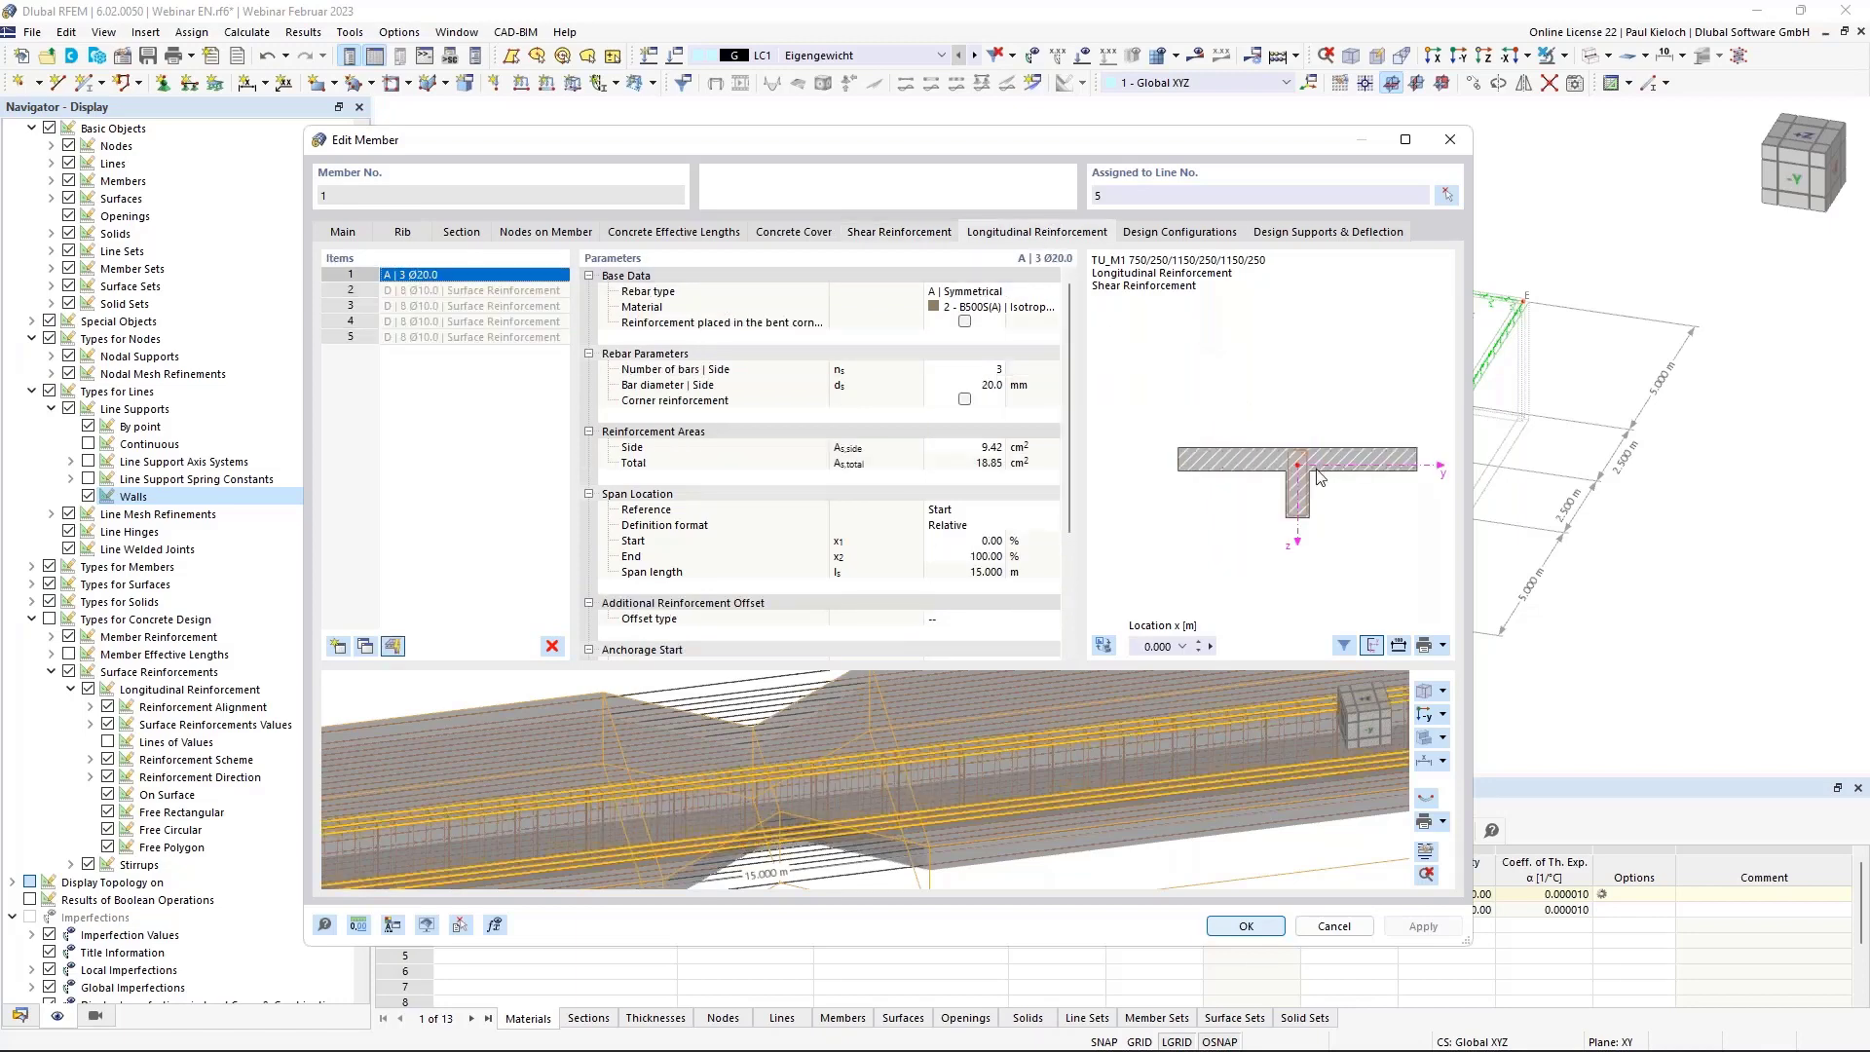
pyautogui.scroll(4, 1305, 499)
pyautogui.scroll(2, 1303, 494)
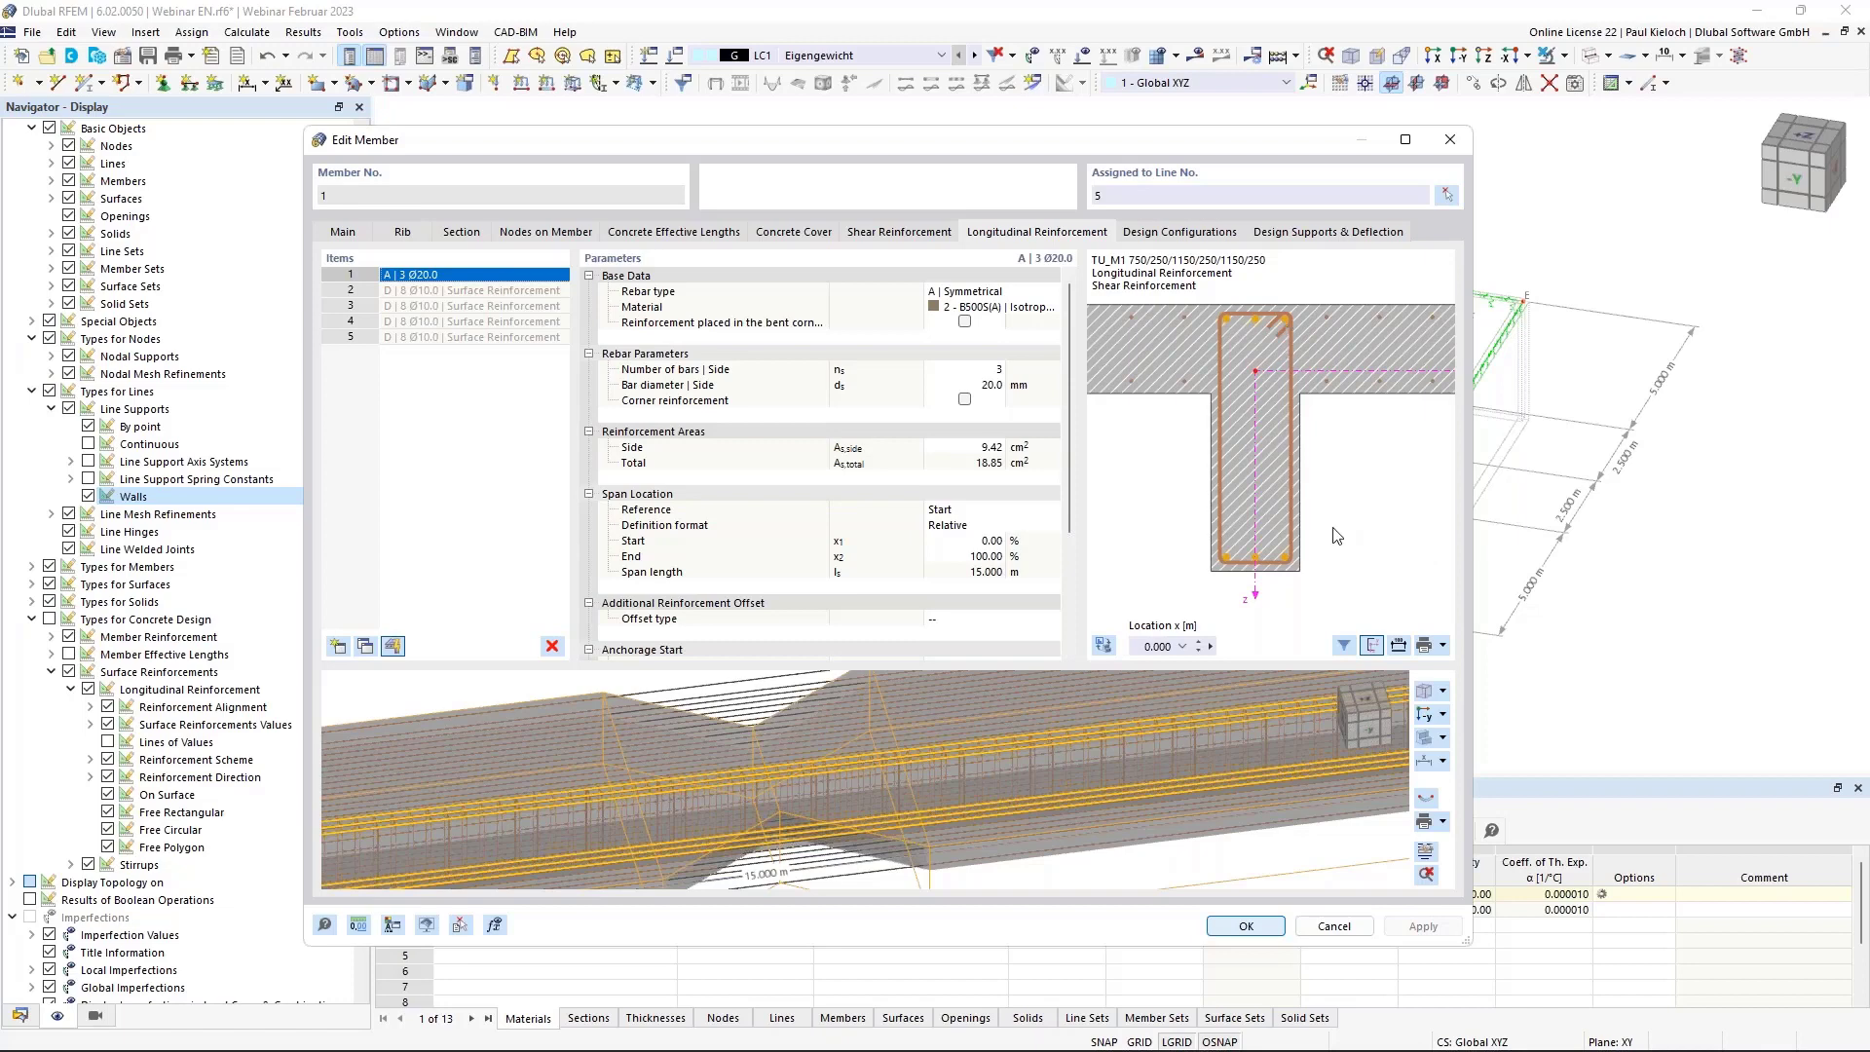
pyautogui.click(973, 370)
pyautogui.write('4')
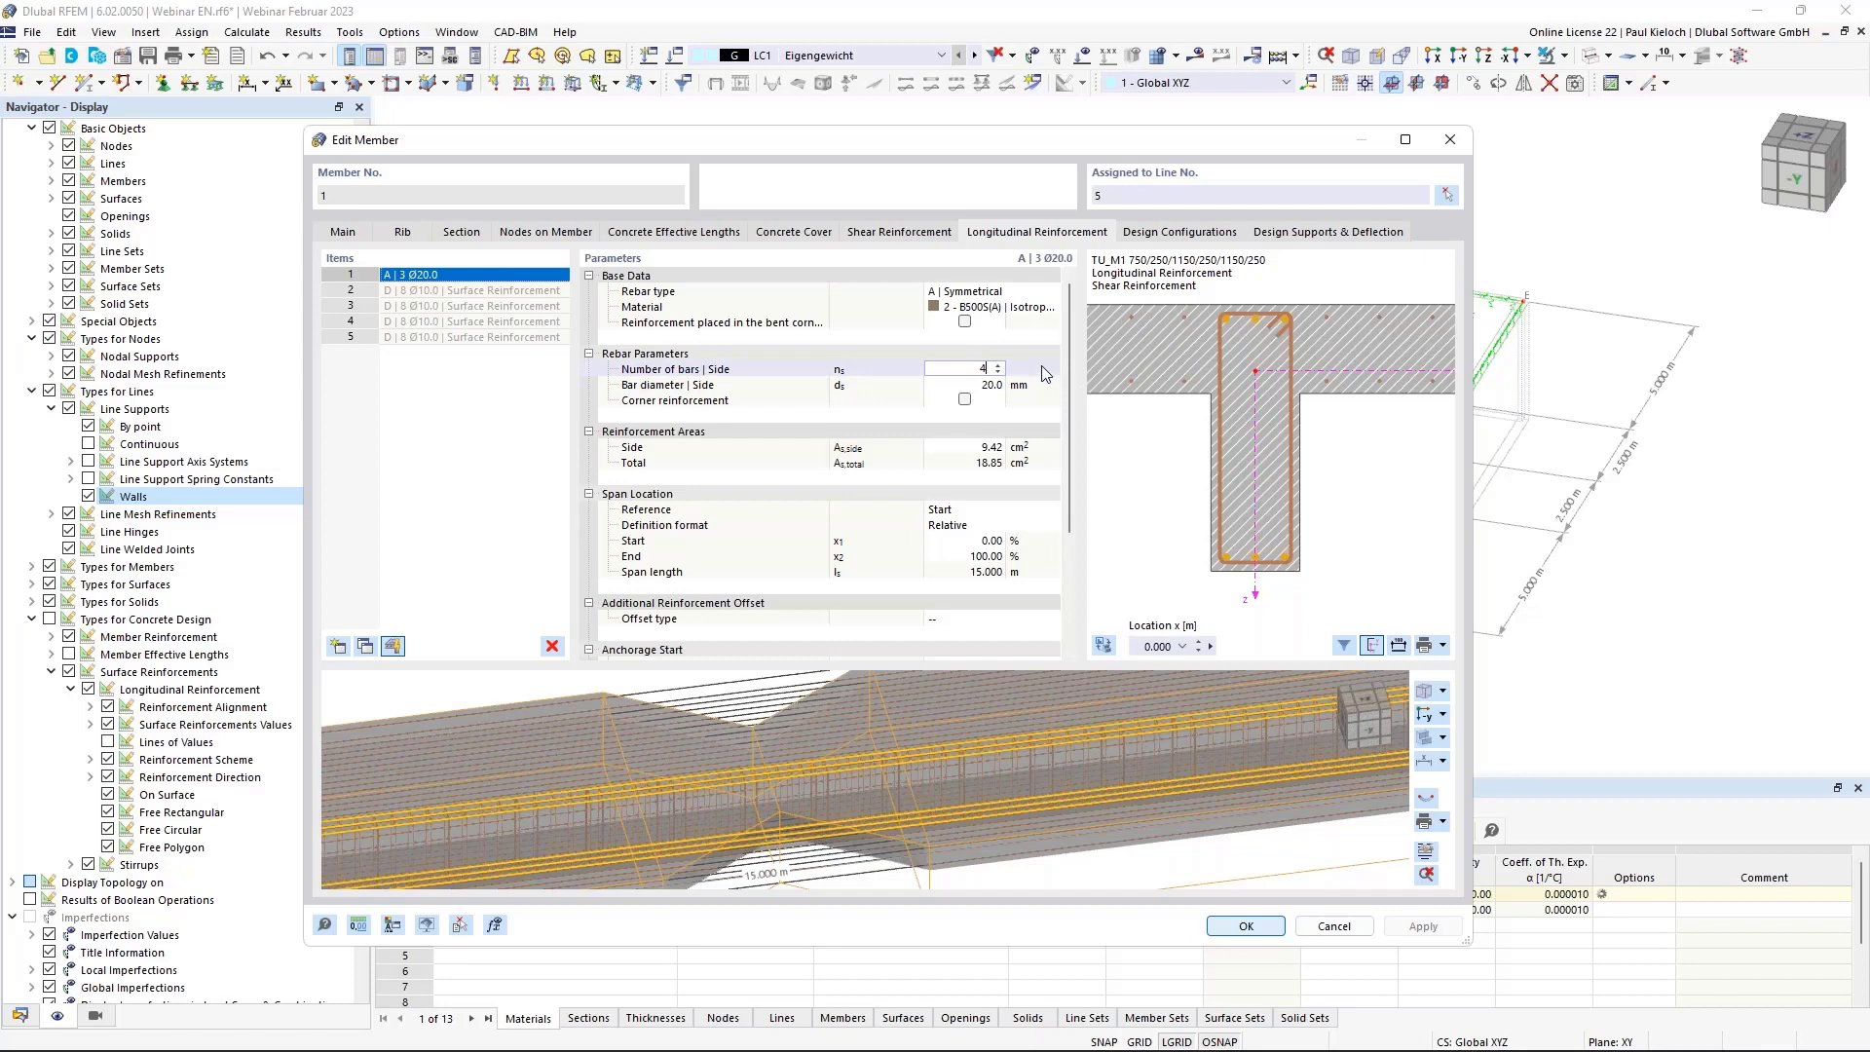
pyautogui.press('Return')
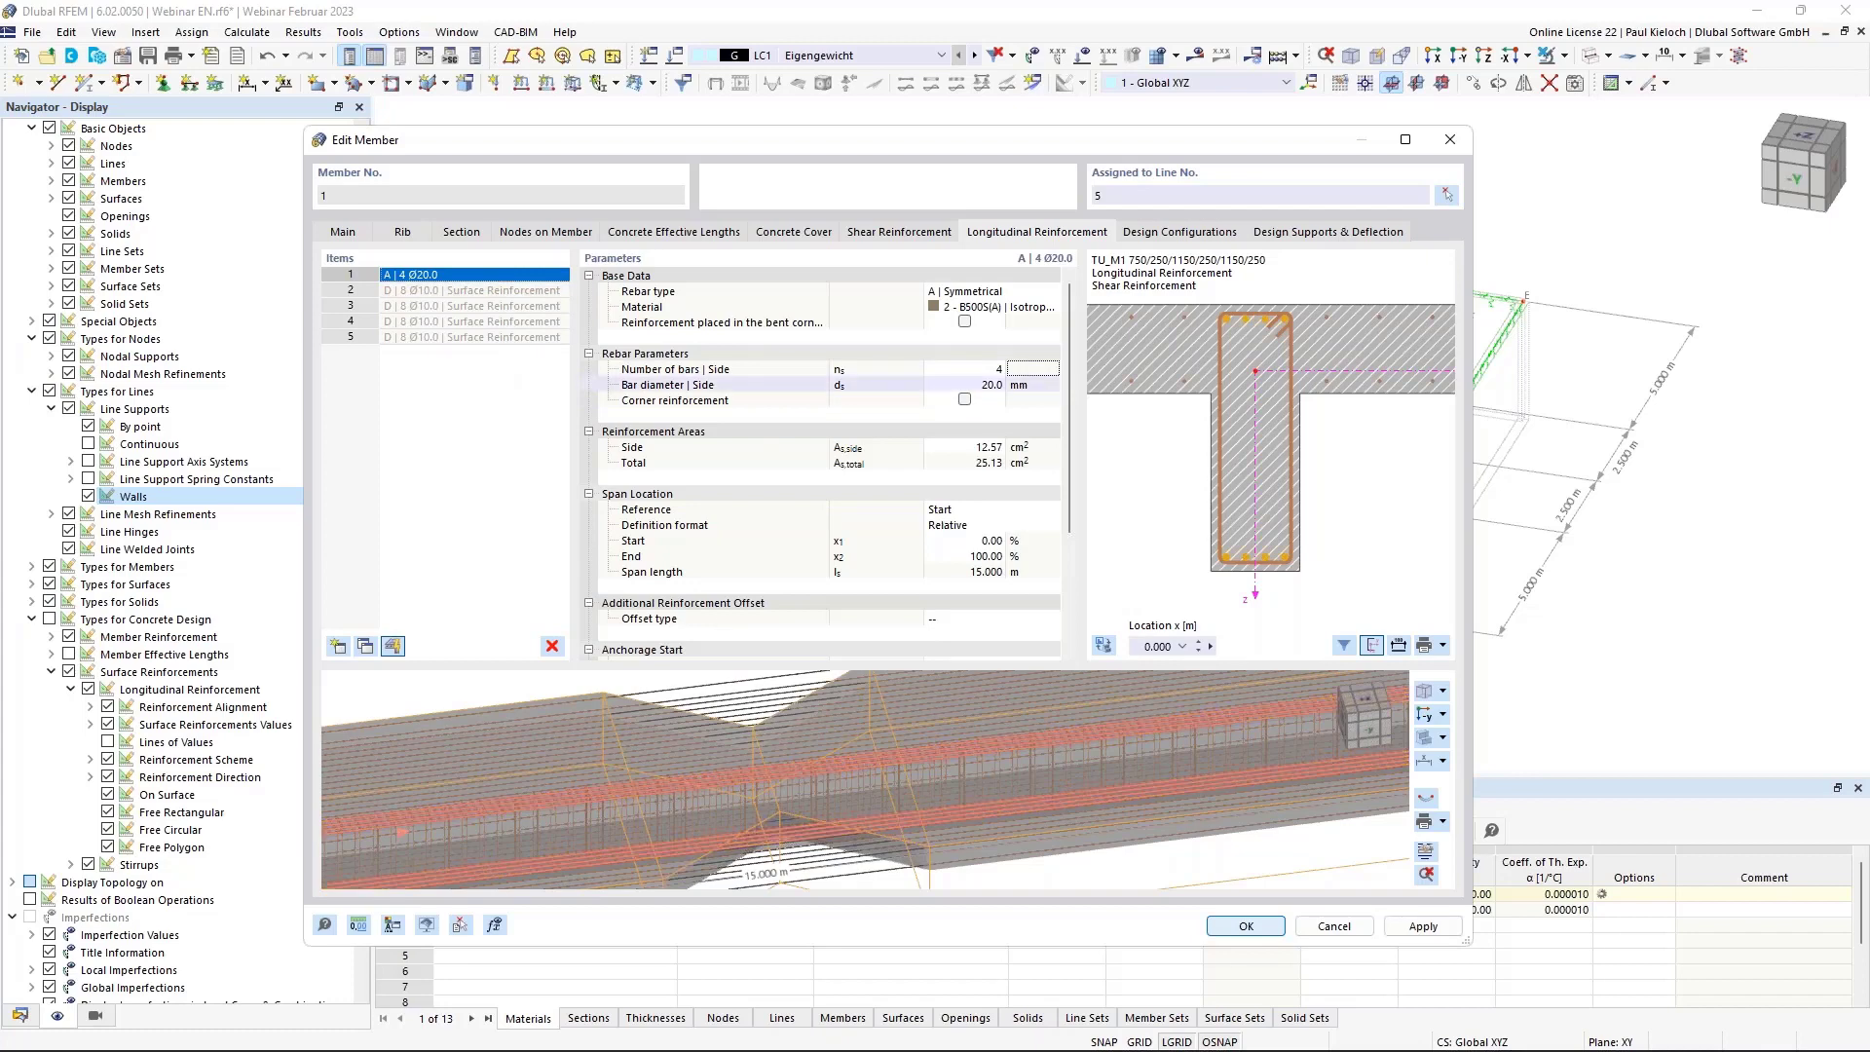
# Pan the section preview to inspect the flange ends and web.
pyautogui.scroll(-2, 1229, 395)
pyautogui.moveTo(1204, 400); pyautogui.dragTo(1334, 412, button='middle')
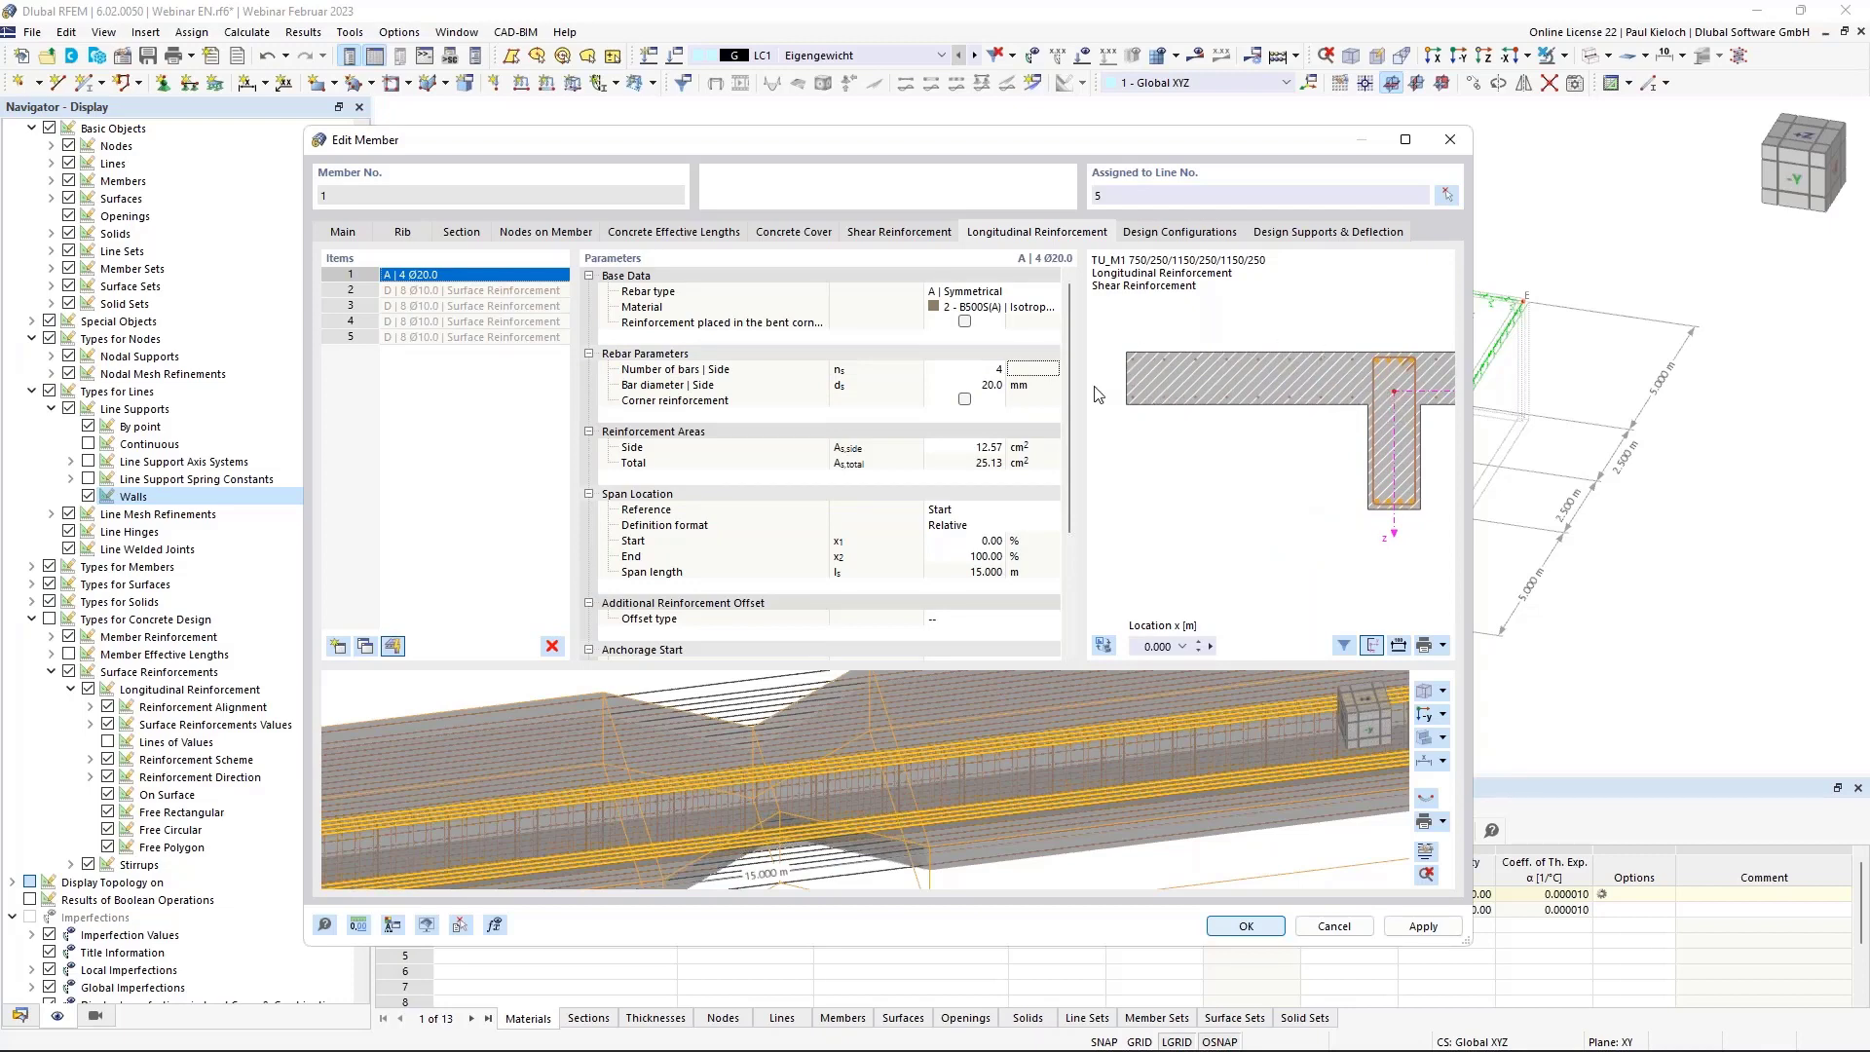
pyautogui.moveTo(1342, 451); pyautogui.dragTo(1155, 450, button='middle')
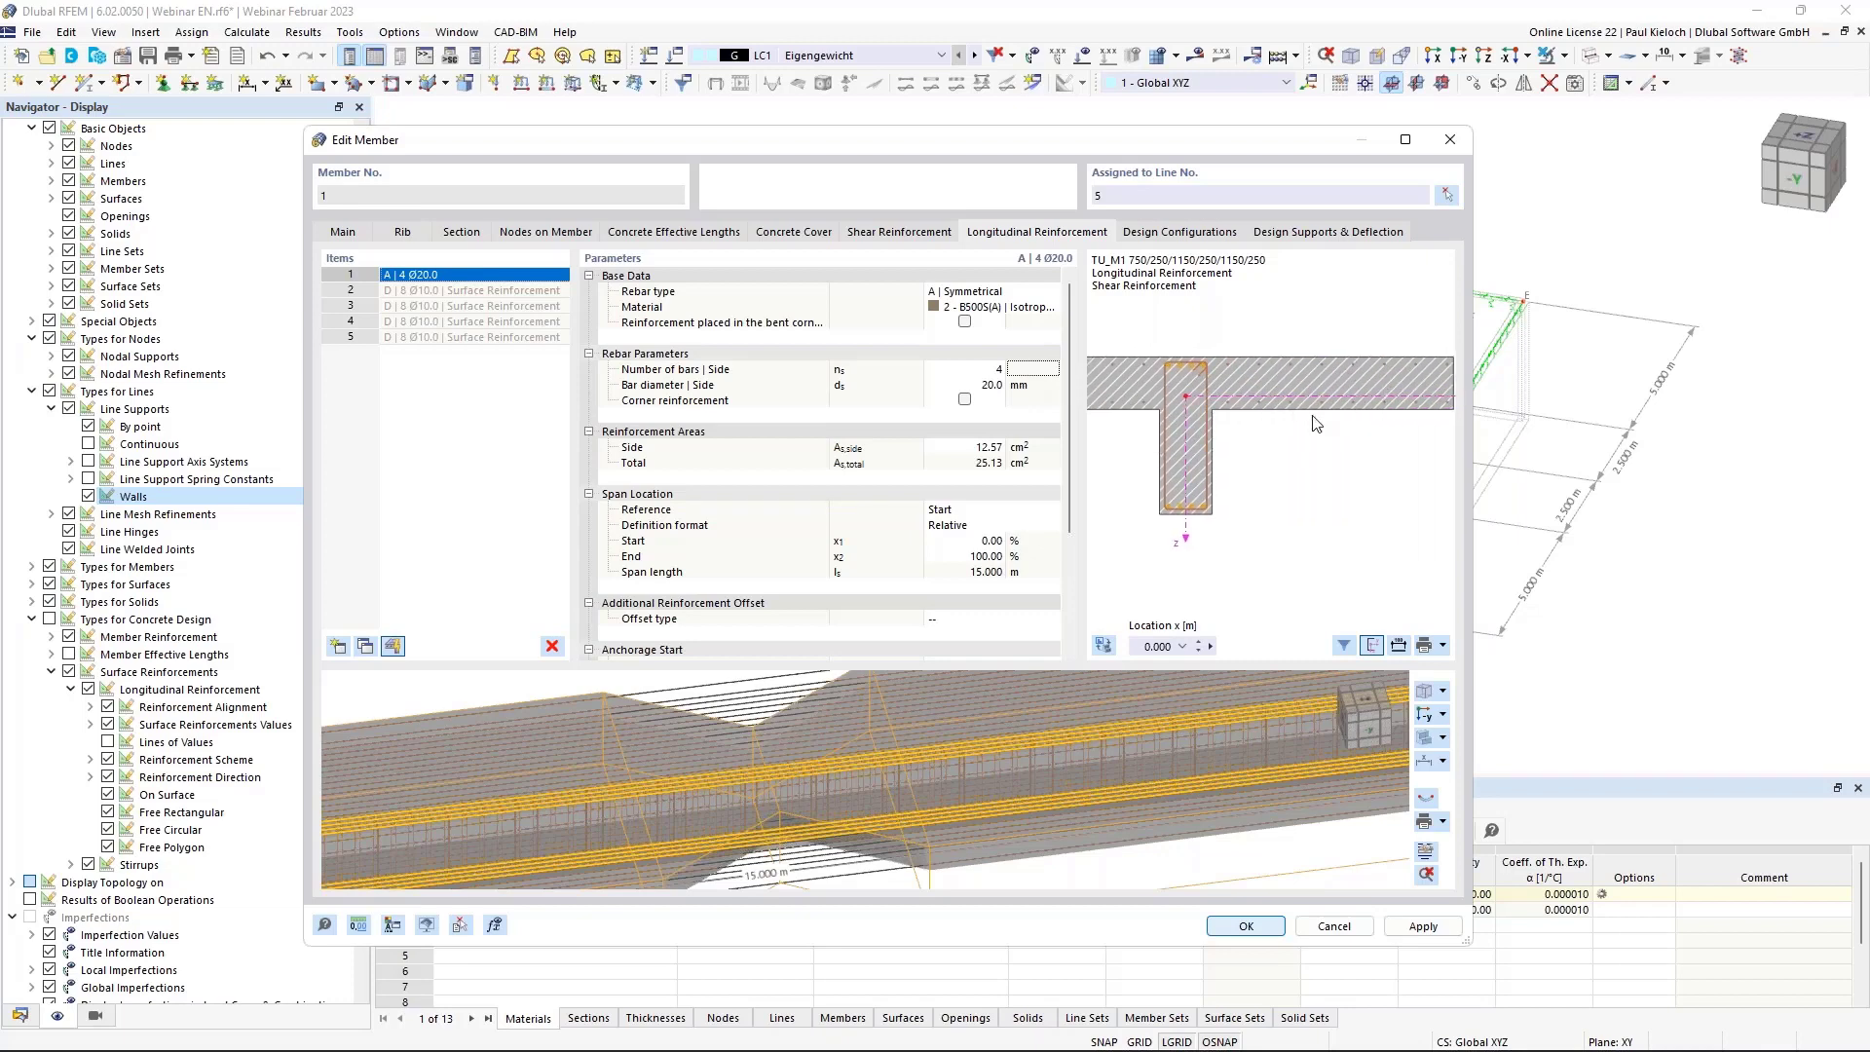
pyautogui.moveTo(1217, 462); pyautogui.dragTo(1319, 459, button='middle')
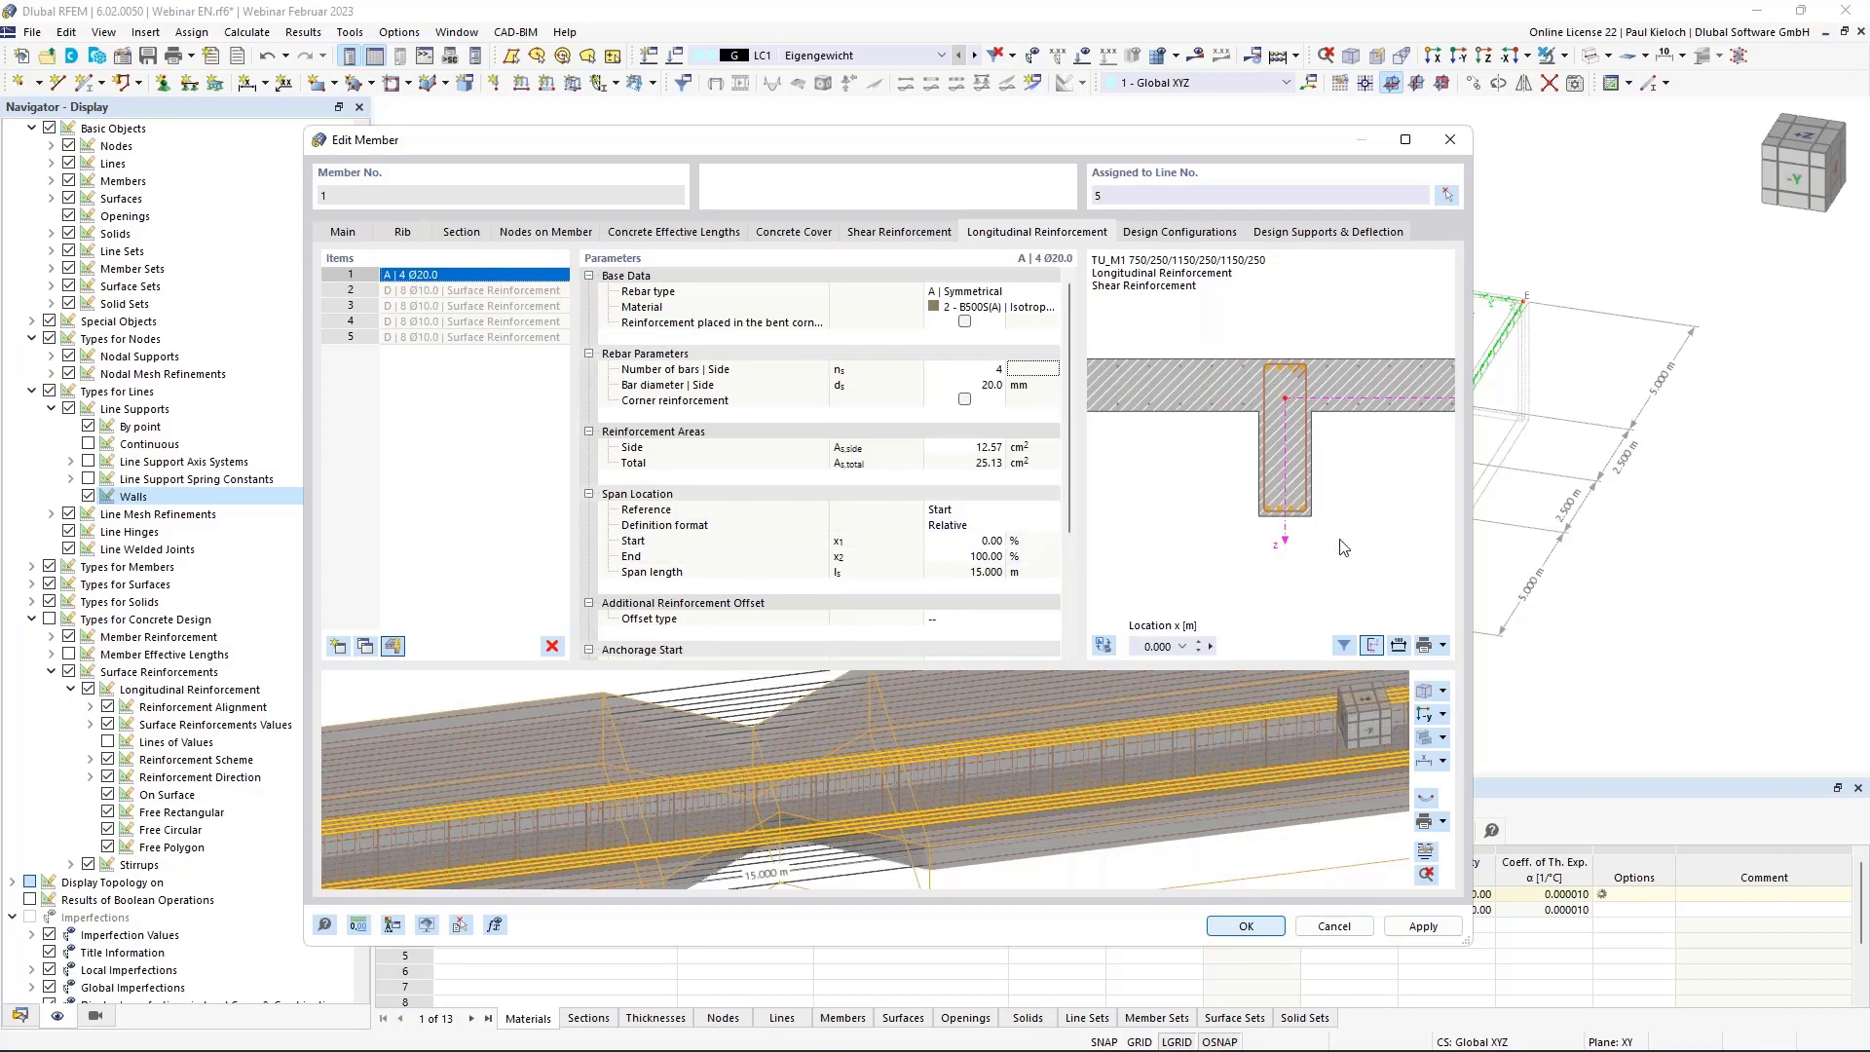
pyautogui.scroll(2, 1342, 521)
pyautogui.moveTo(1314, 435); pyautogui.dragTo(1323, 462, button='middle')
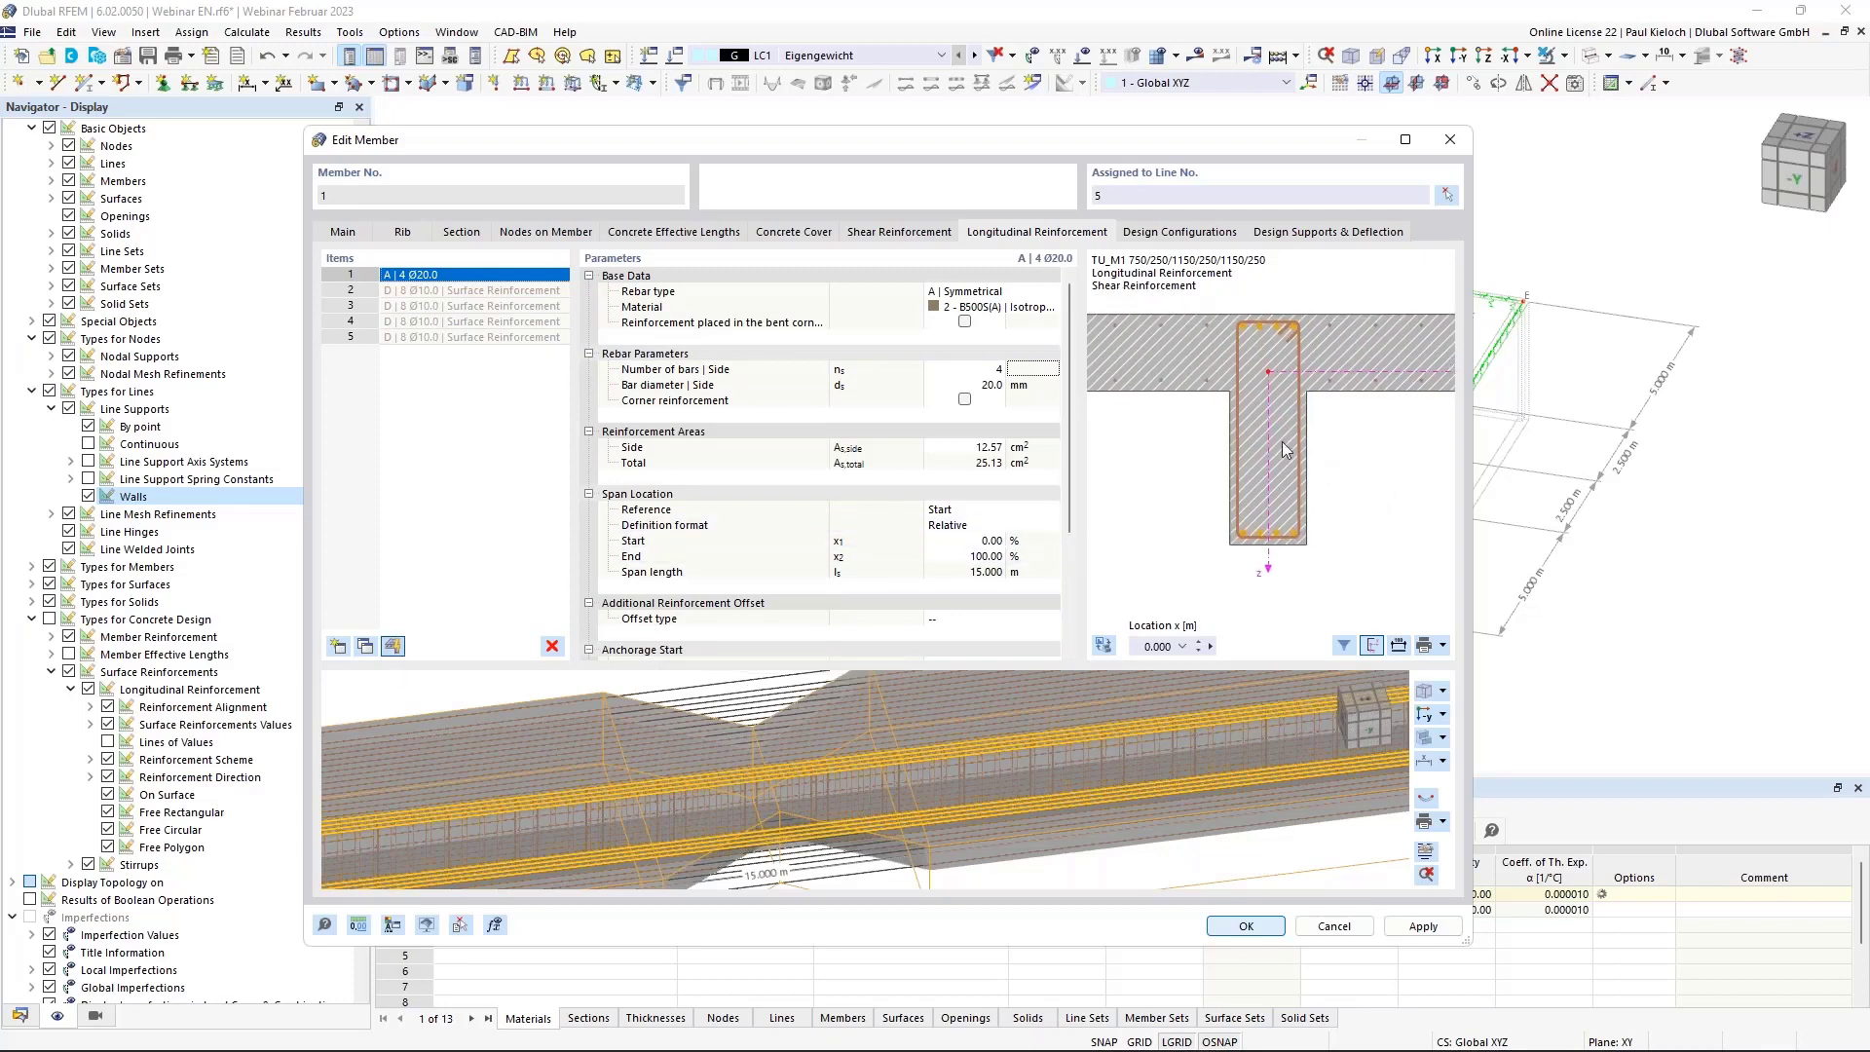
pyautogui.scroll(1, 1286, 434)
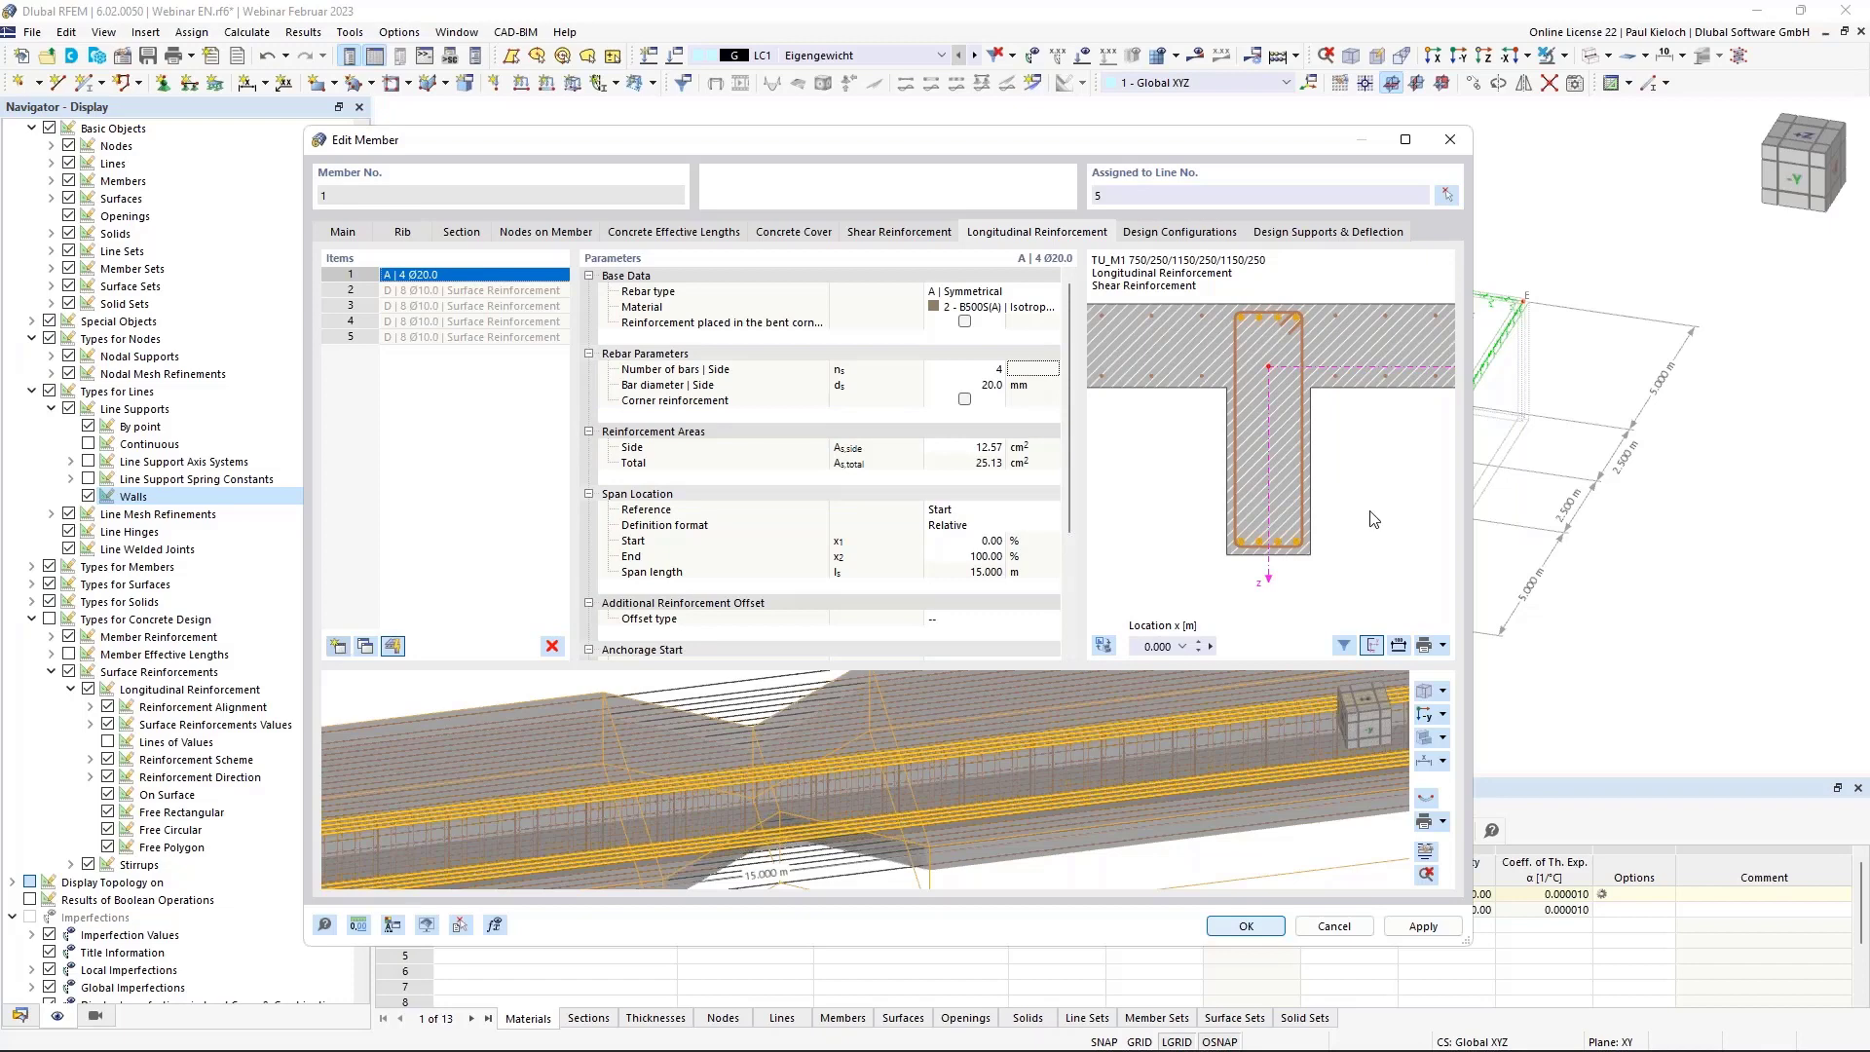
# Add a second longitudinal item of uniformly surrounding rebar with 6 Ø12 bars.
pyautogui.click(500, 290)
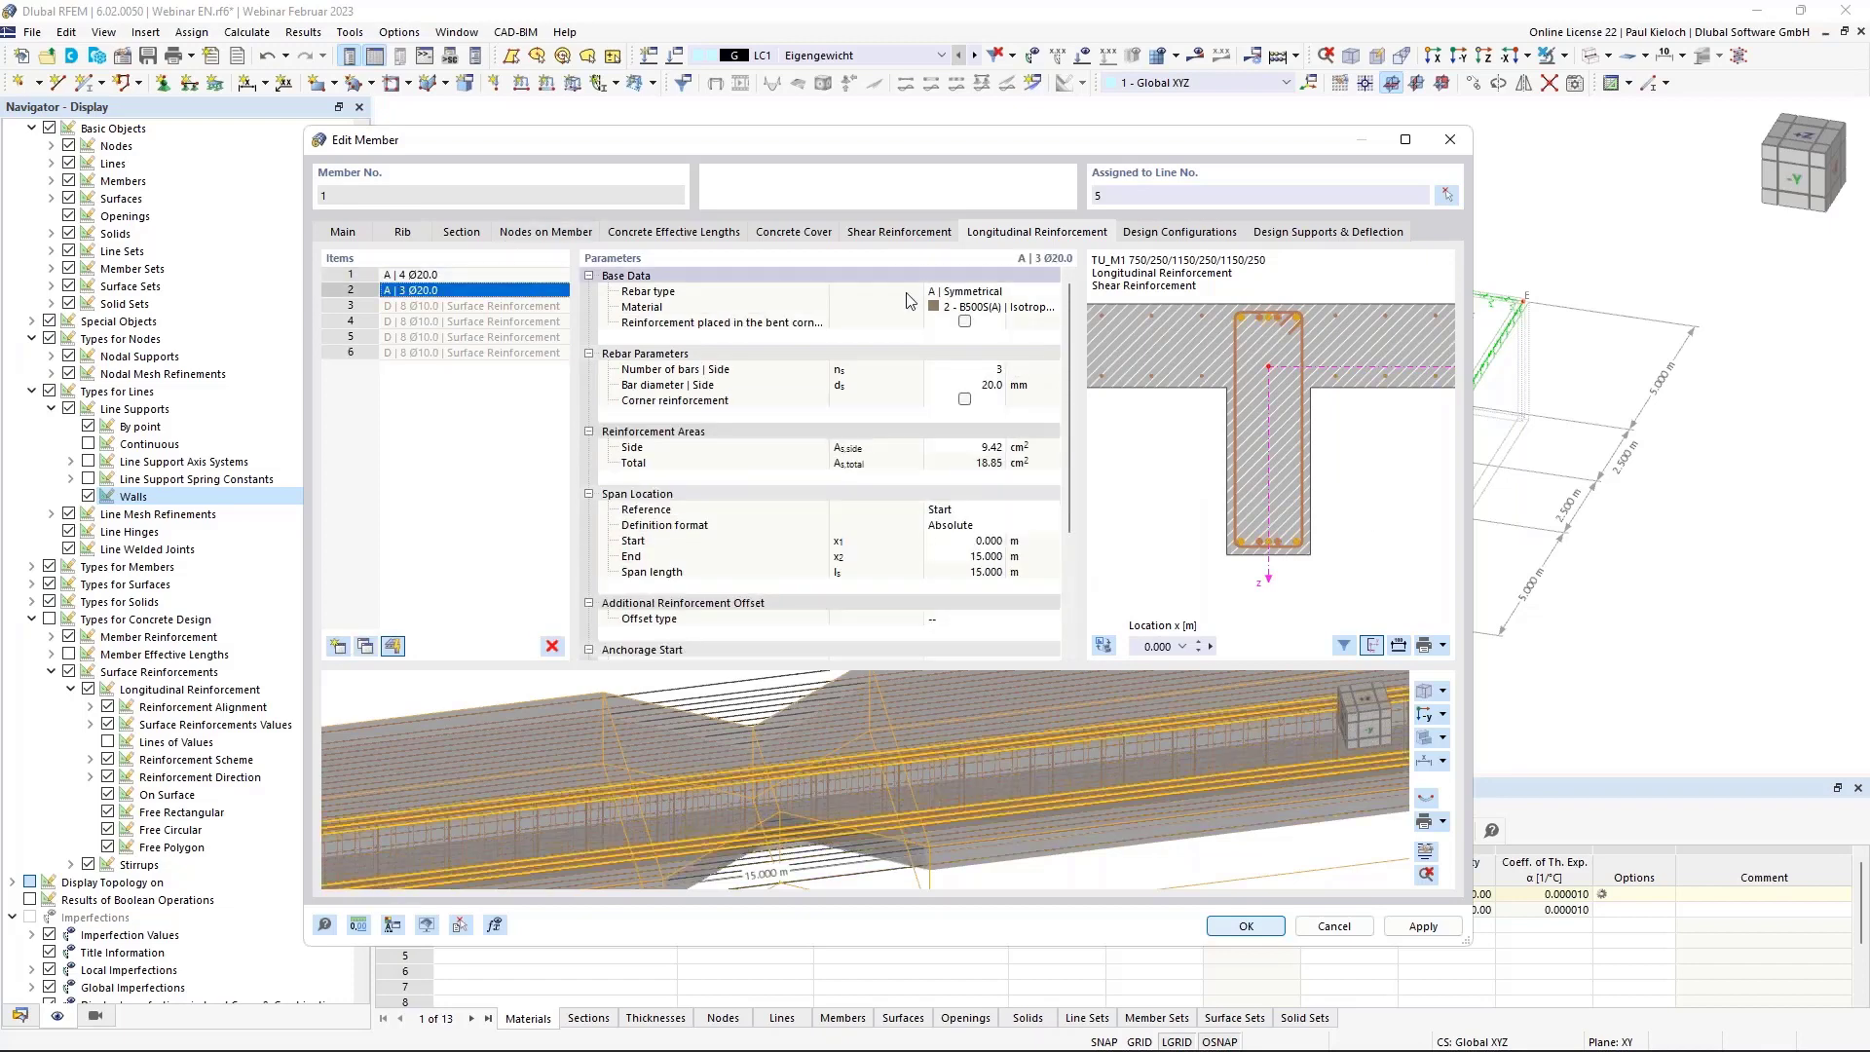
pyautogui.click(1032, 292)
pyautogui.click(1050, 291)
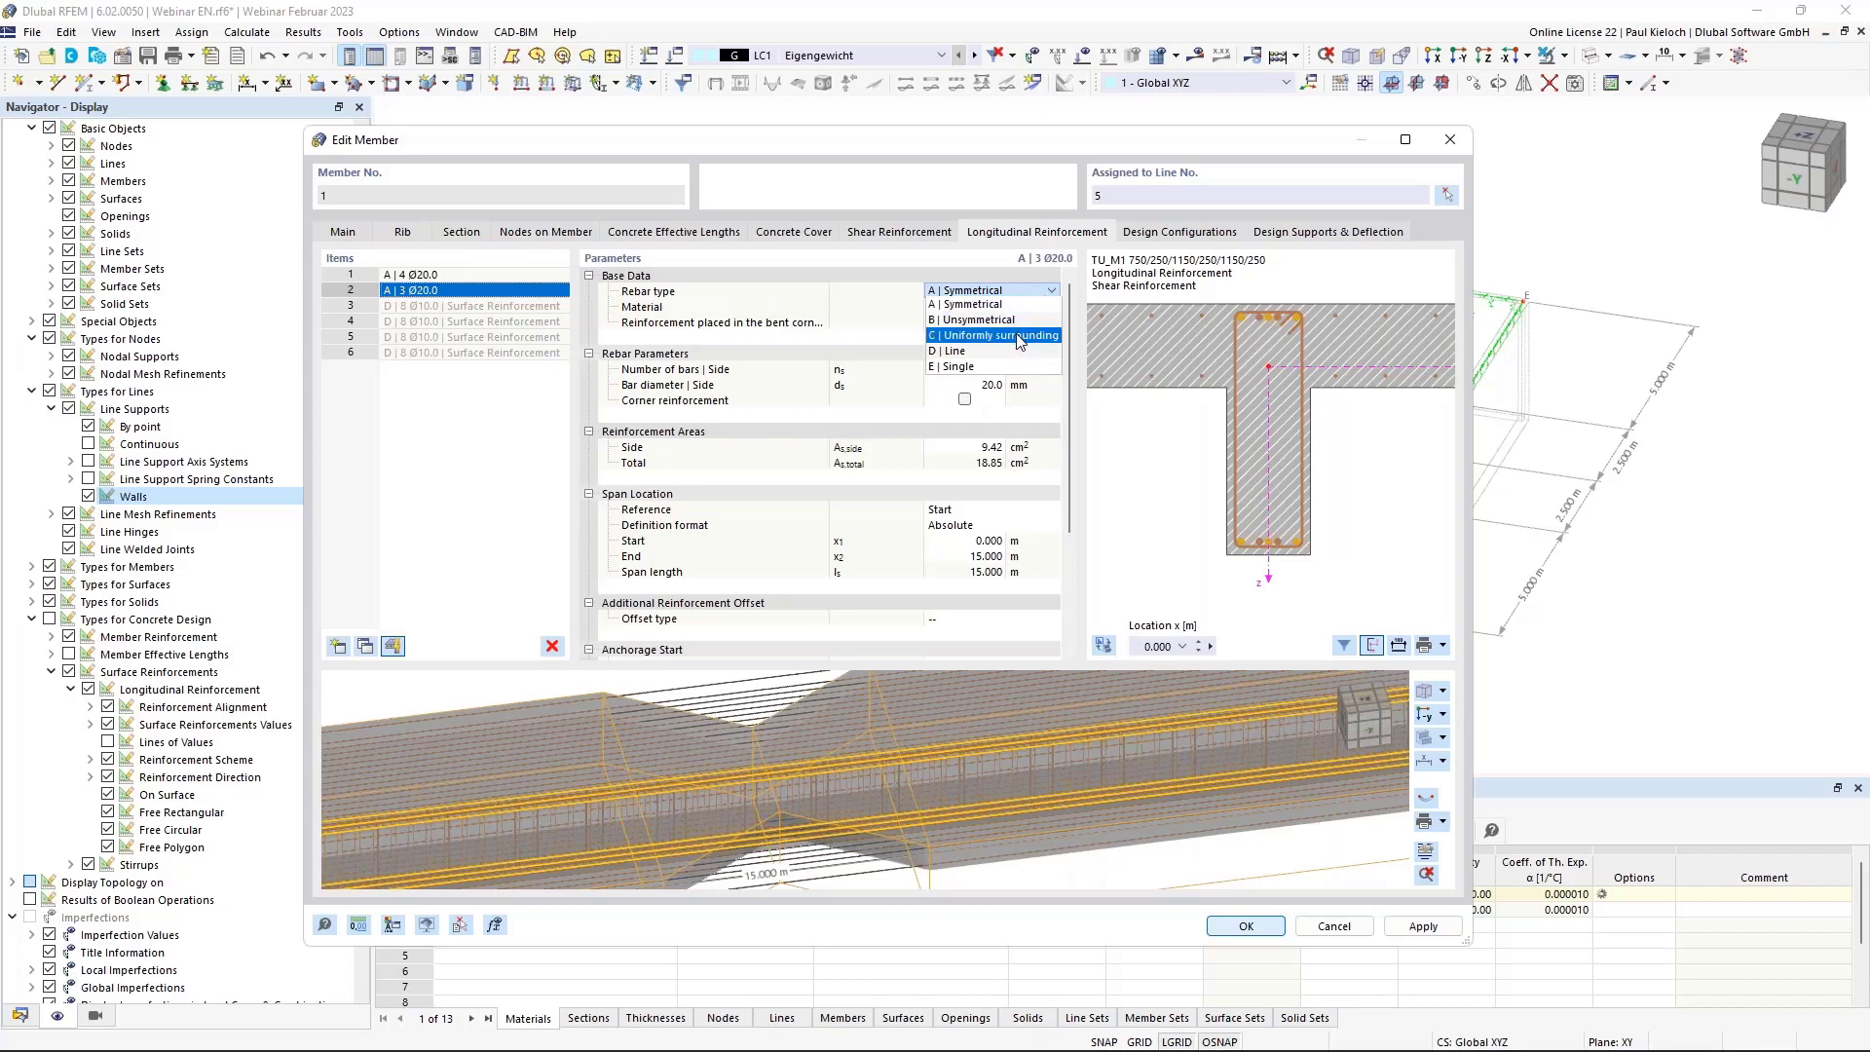
pyautogui.click(1017, 335)
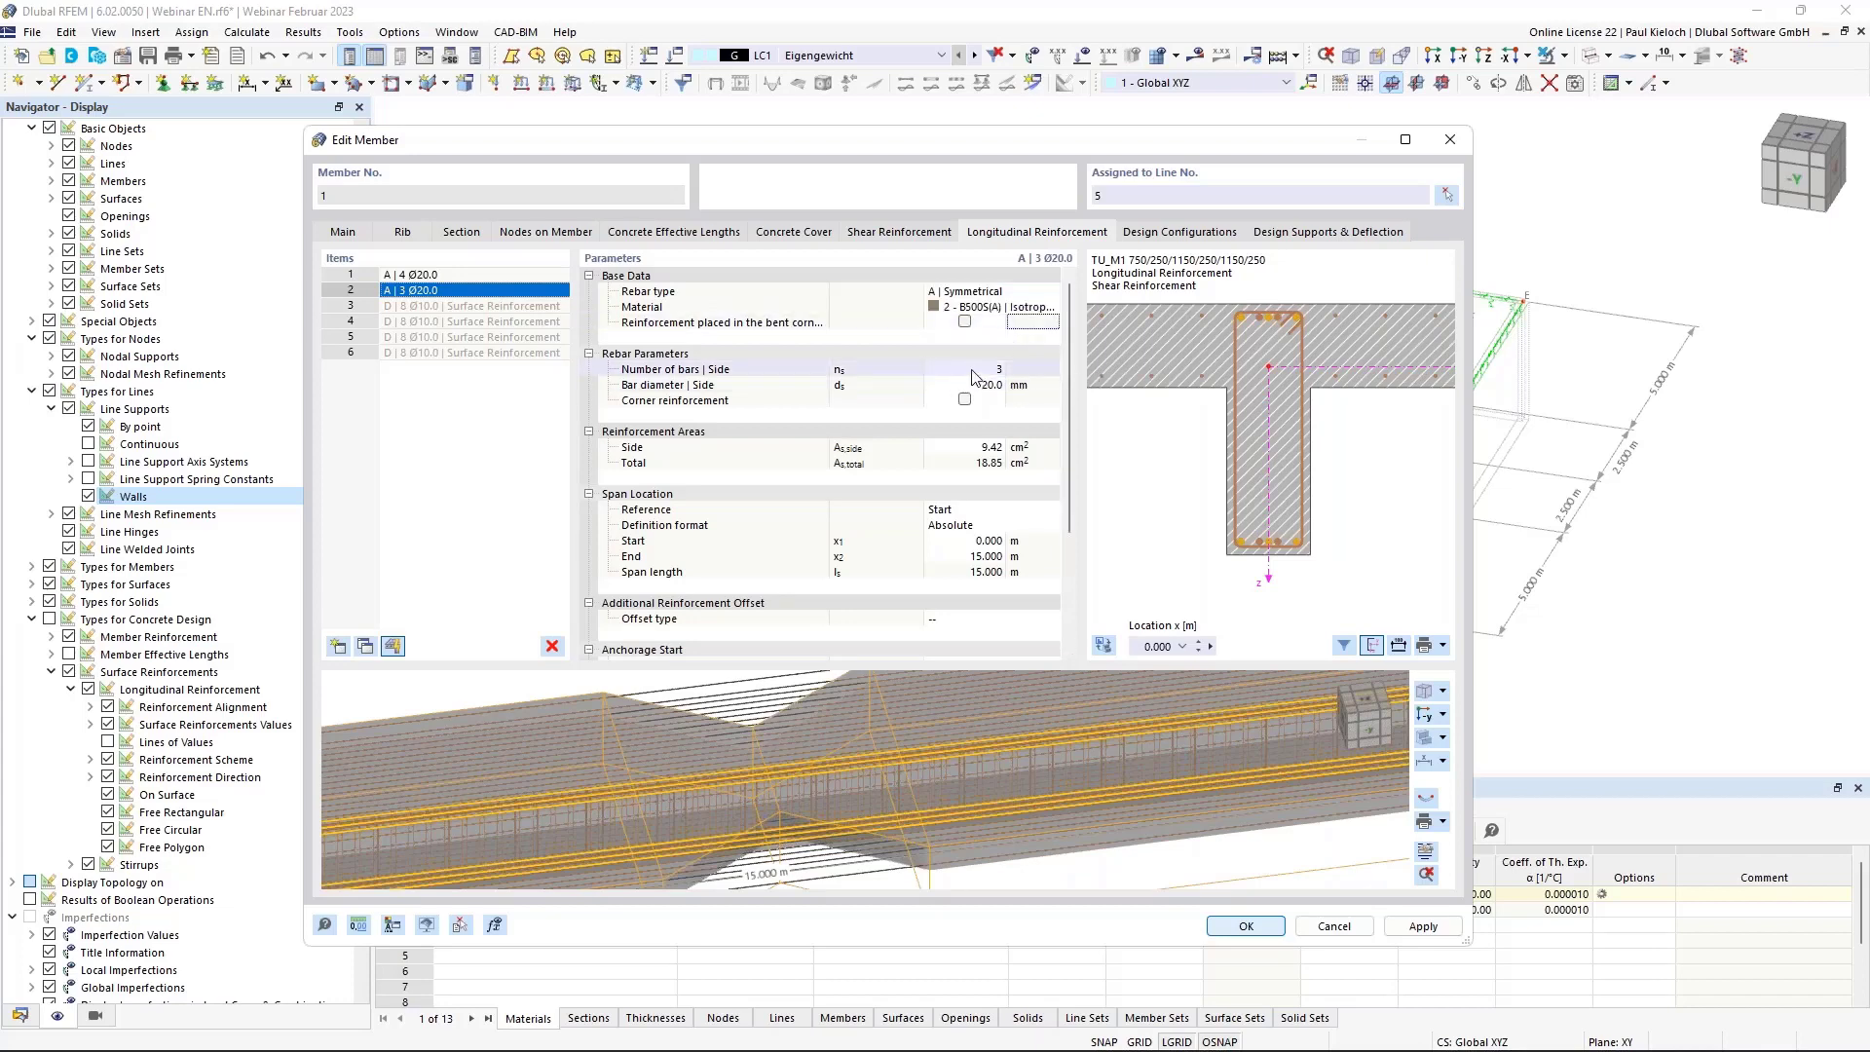
pyautogui.click(998, 292)
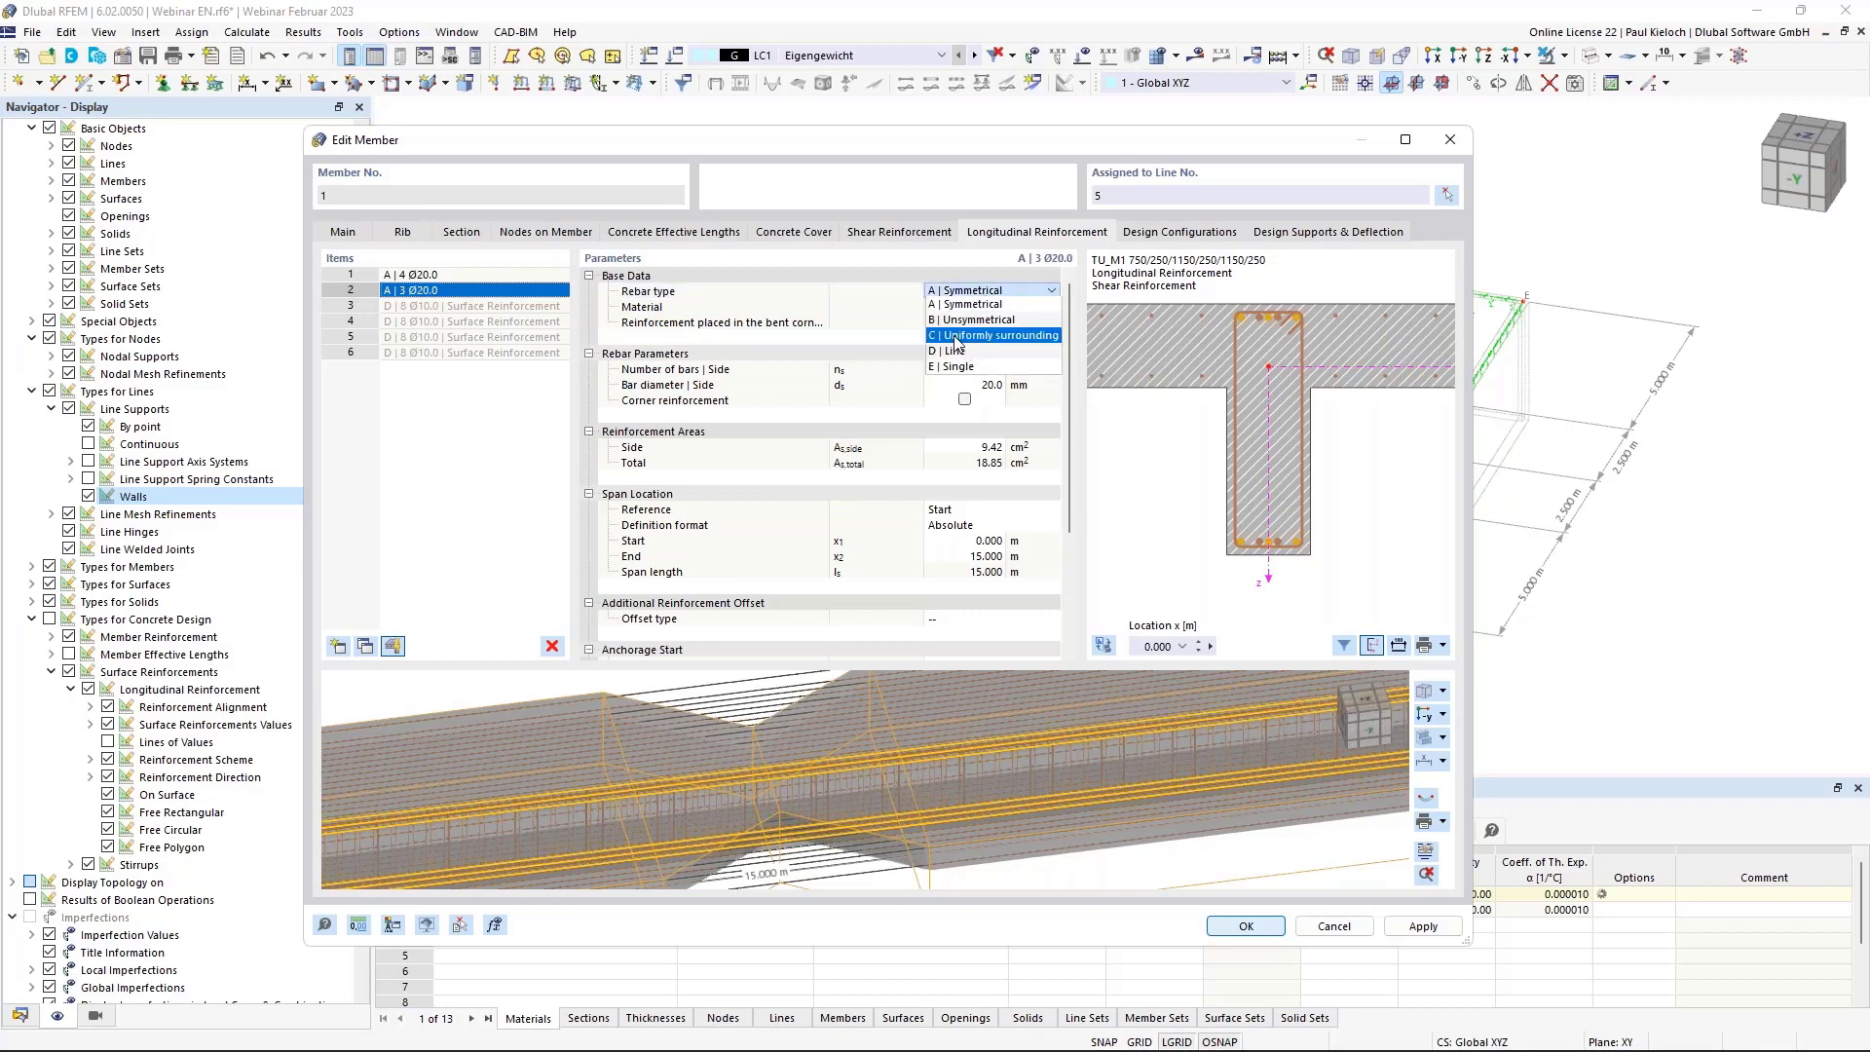
pyautogui.click(955, 336)
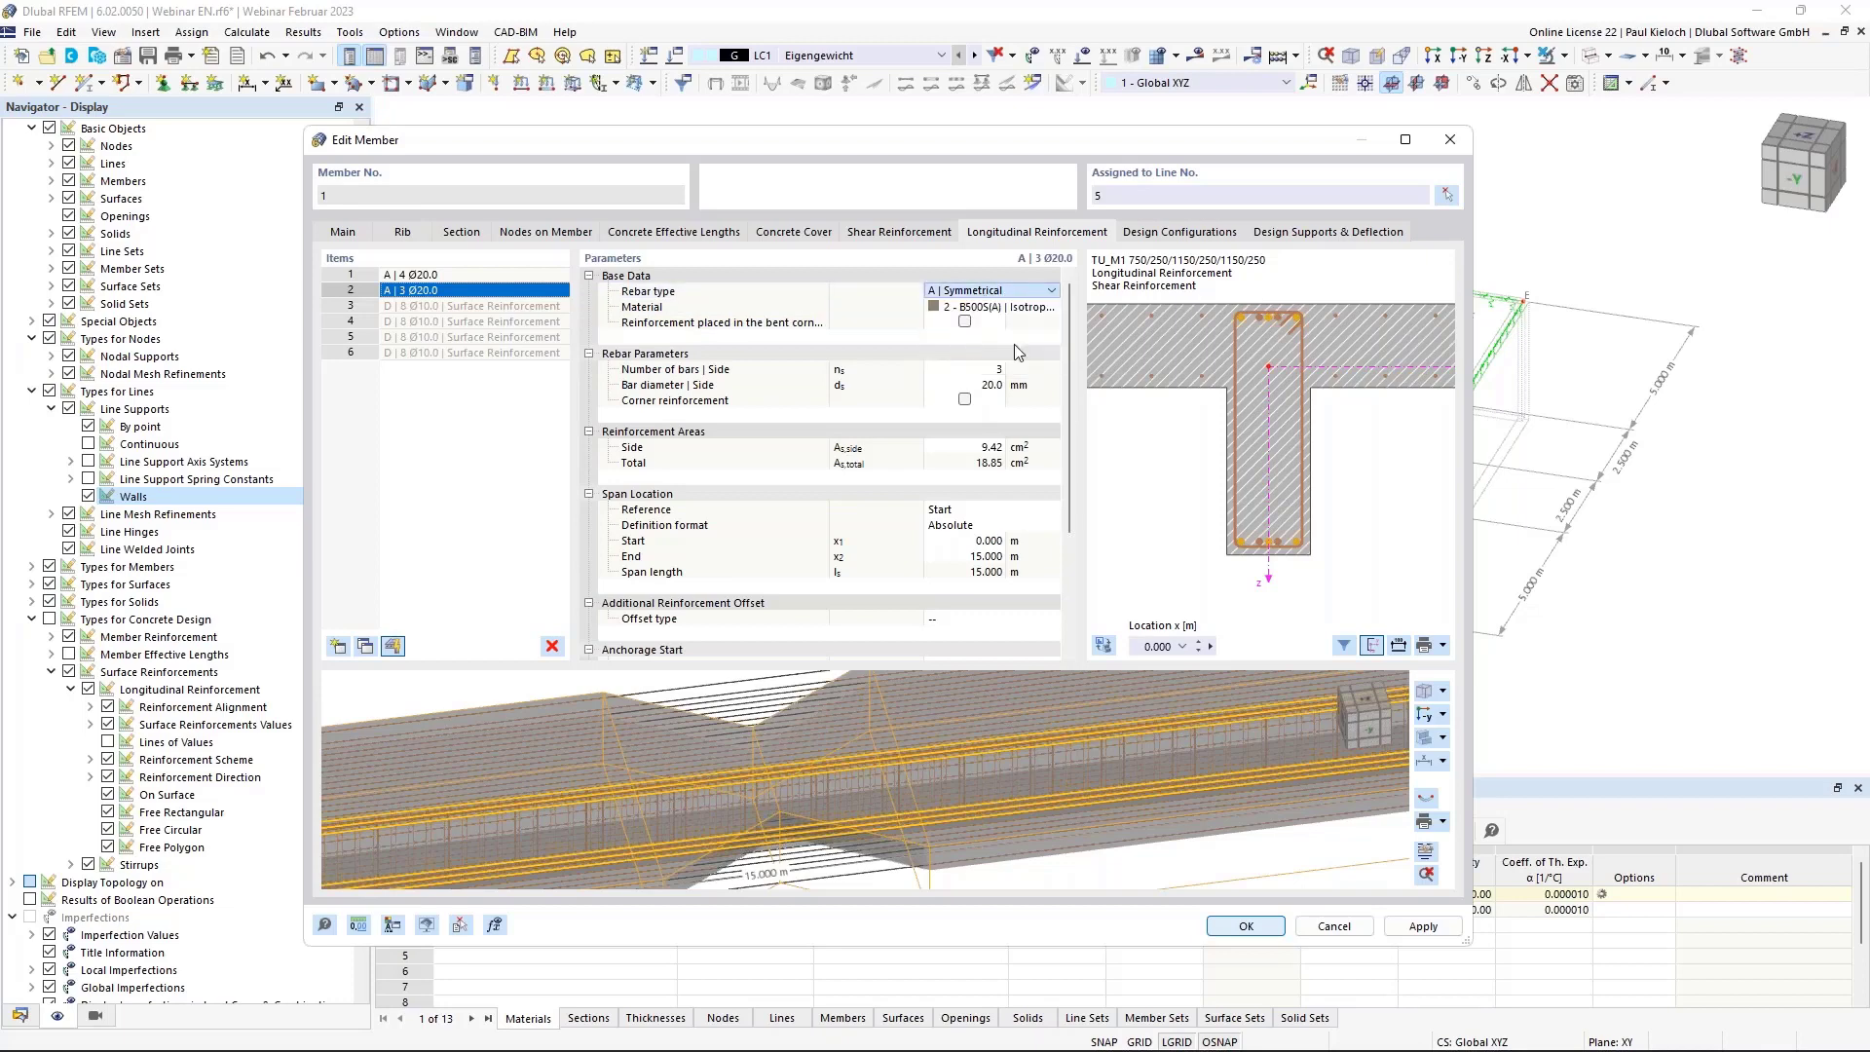
pyautogui.click(962, 369)
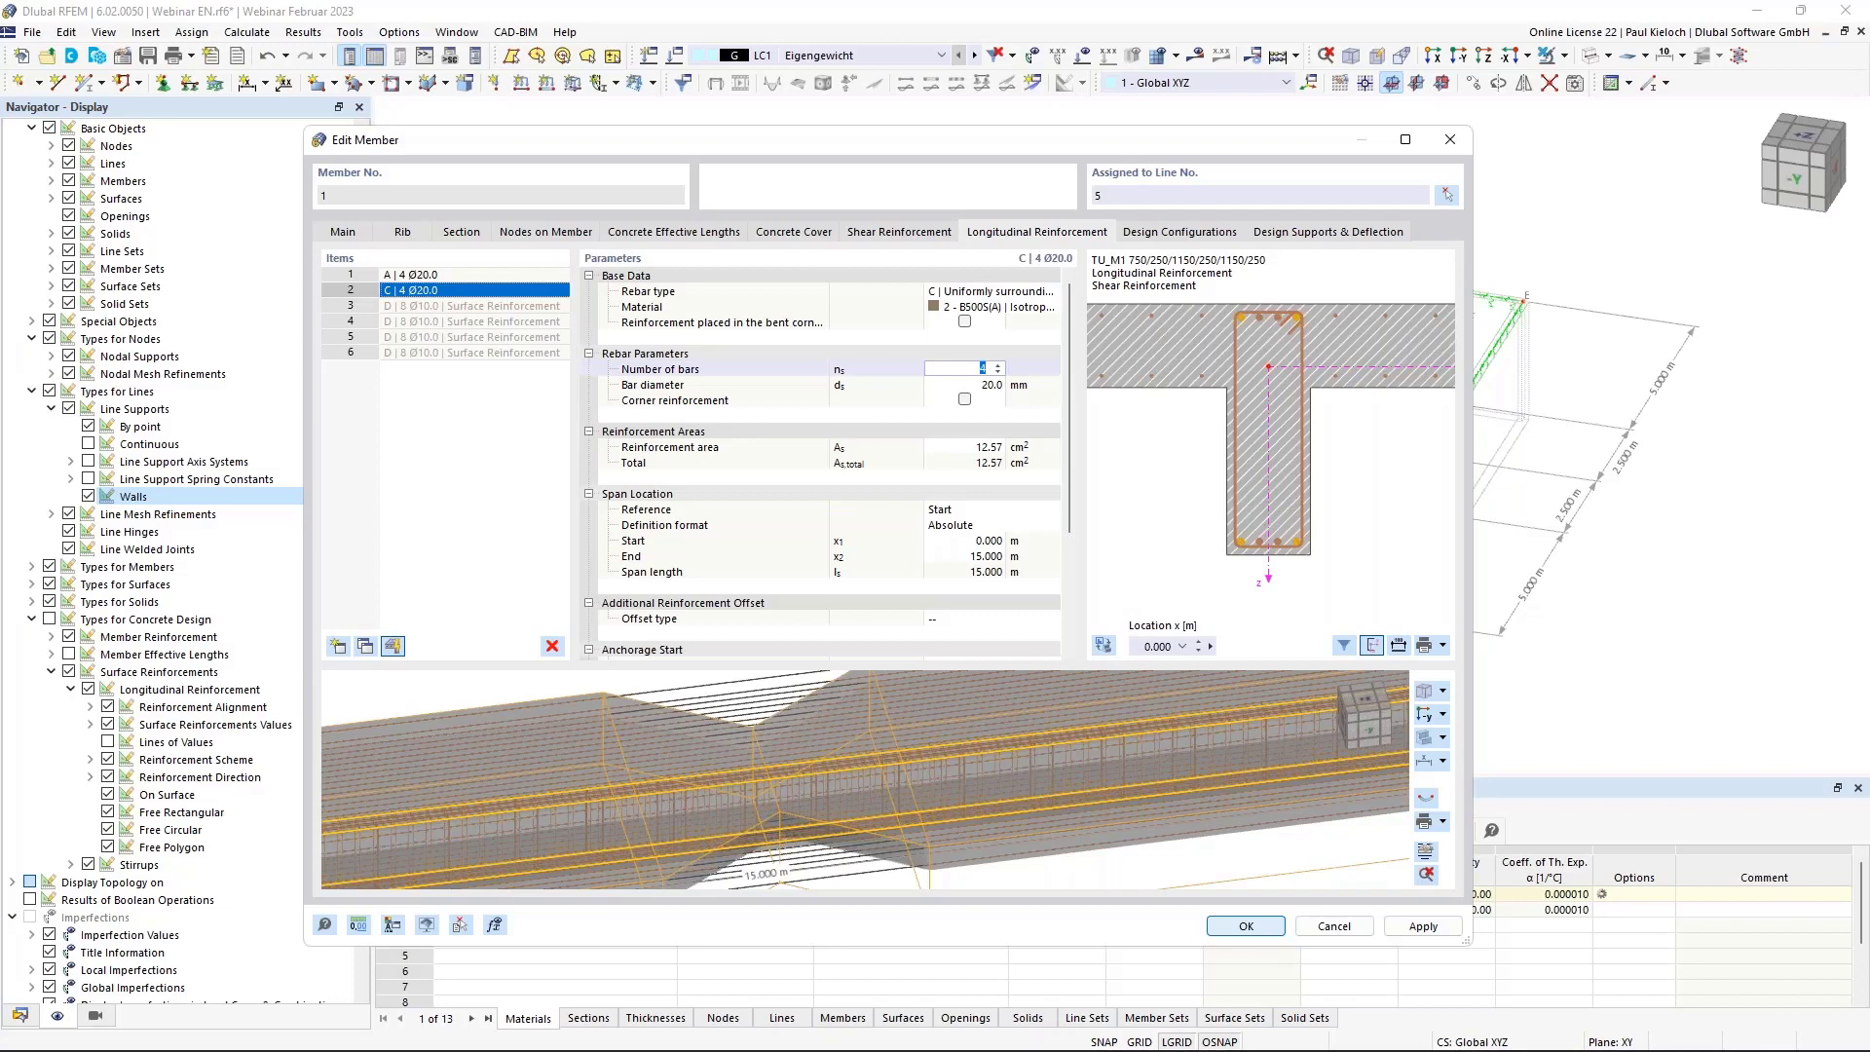
pyautogui.write('6')
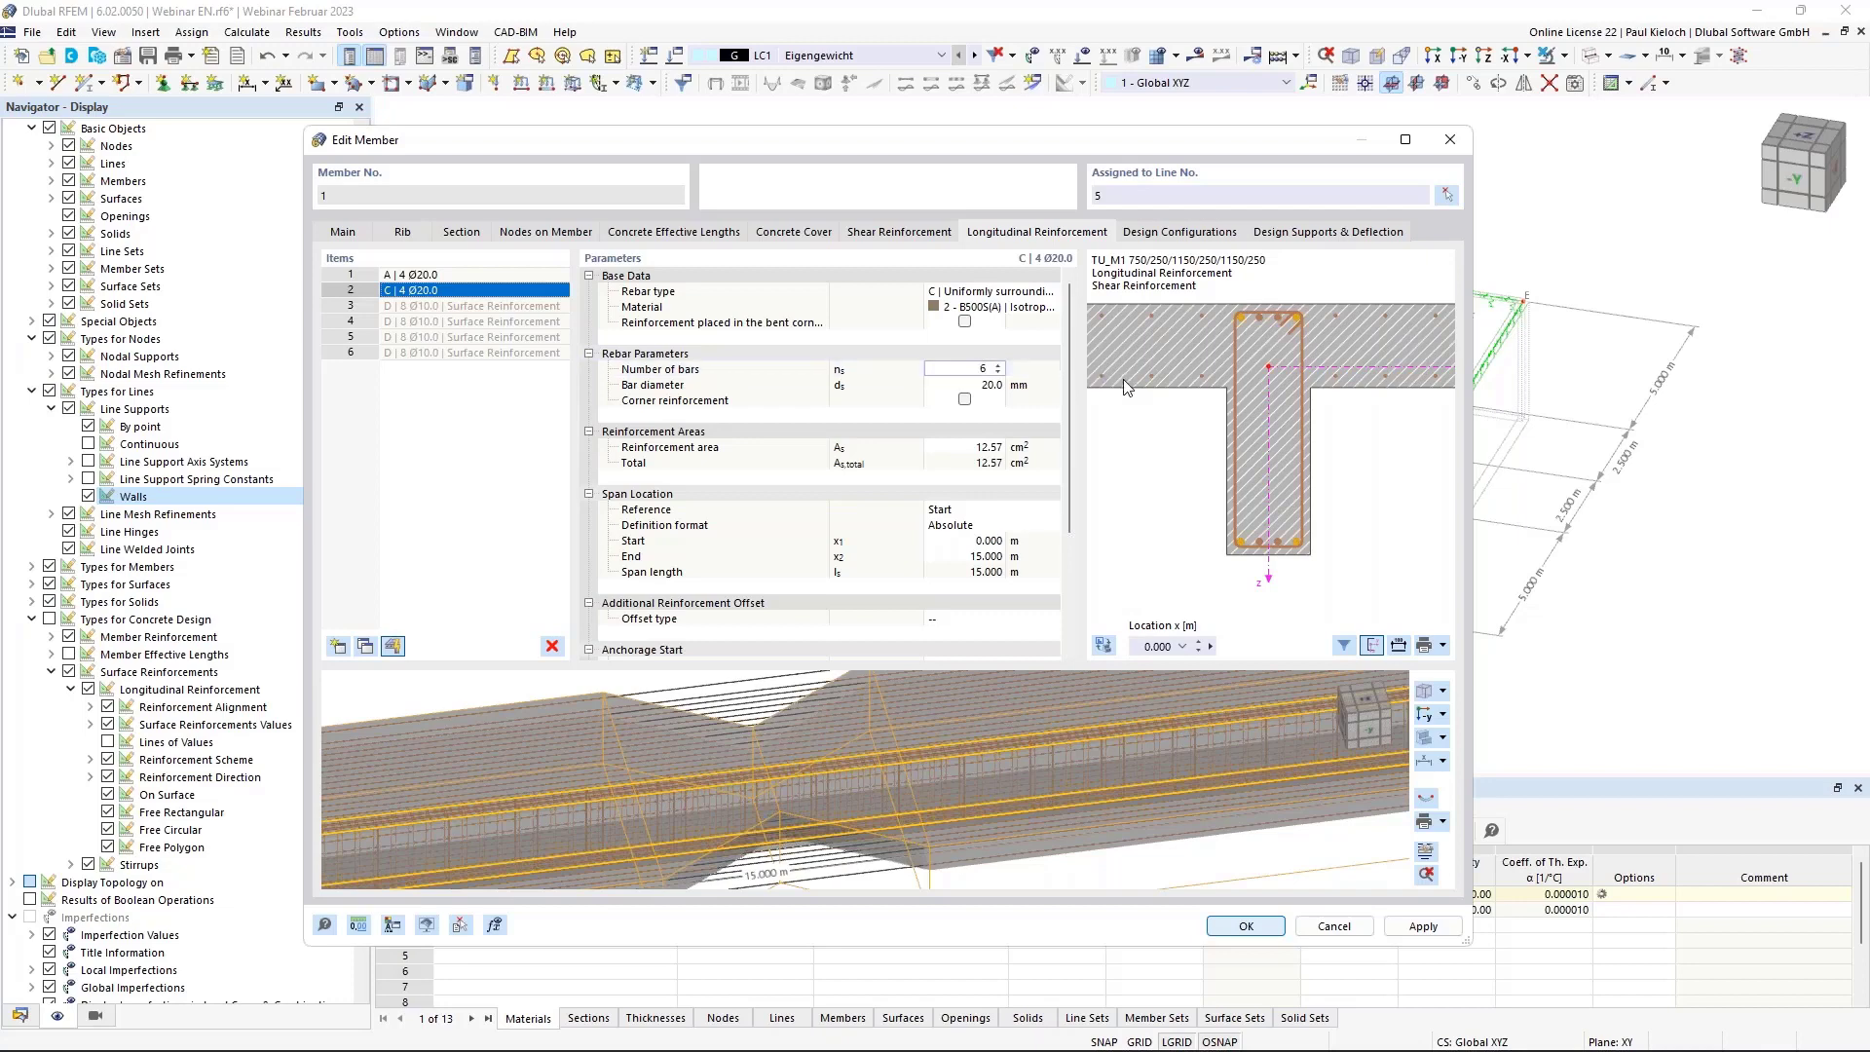
pyautogui.click(960, 383)
pyautogui.doubleClick(960, 384)
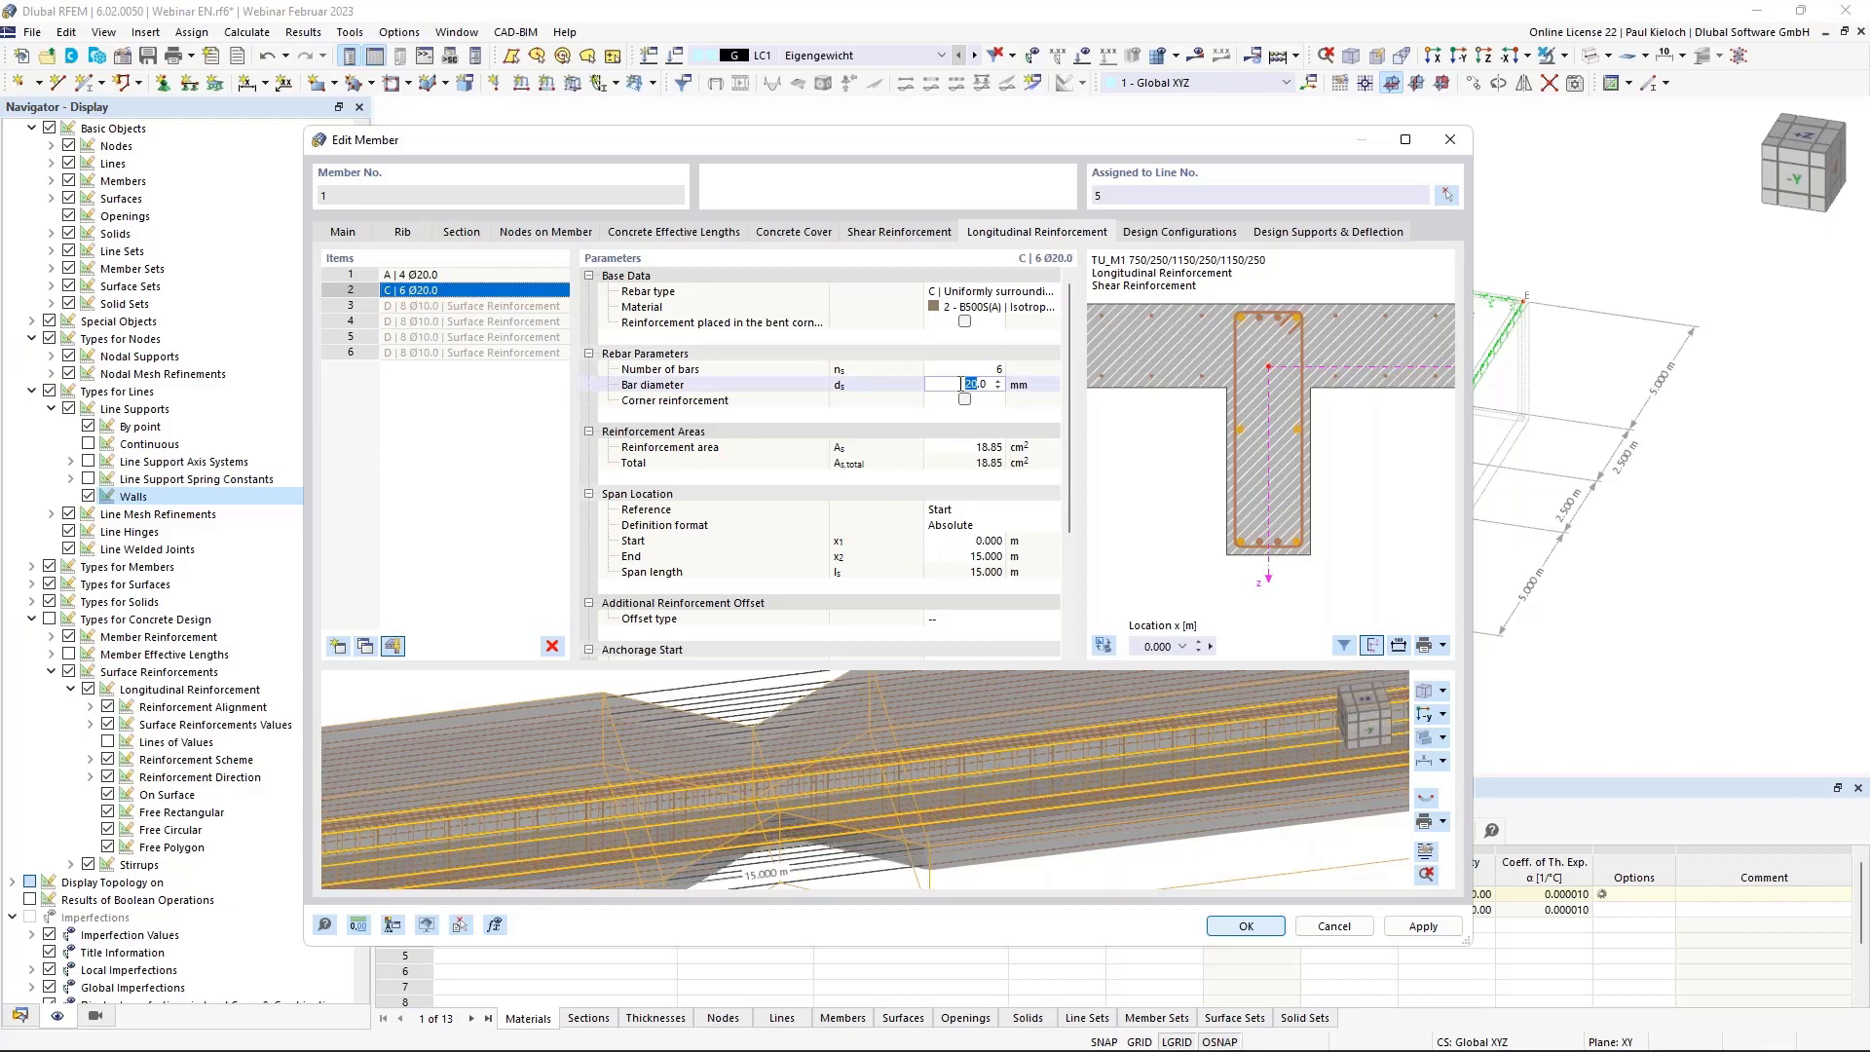
pyautogui.write('12')
pyautogui.press('Tab')
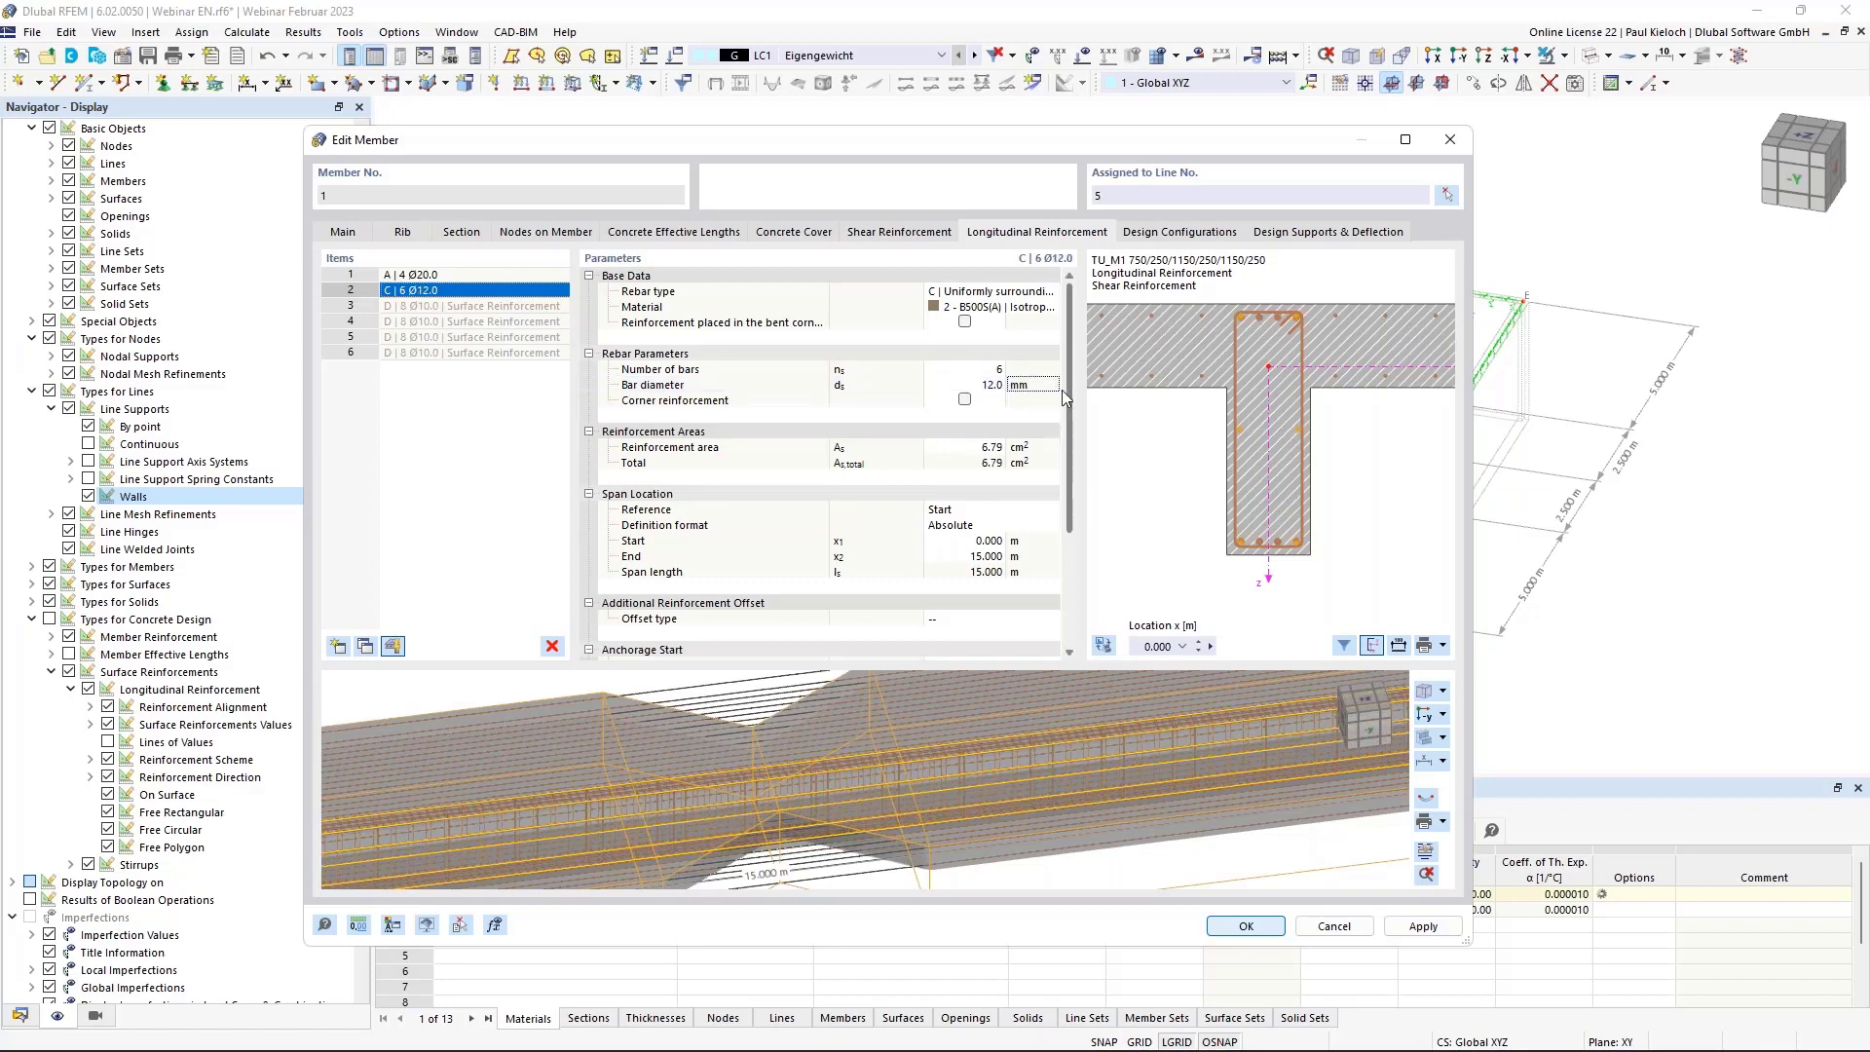
pyautogui.moveTo(1069, 390); pyautogui.dragTo(1072, 460)
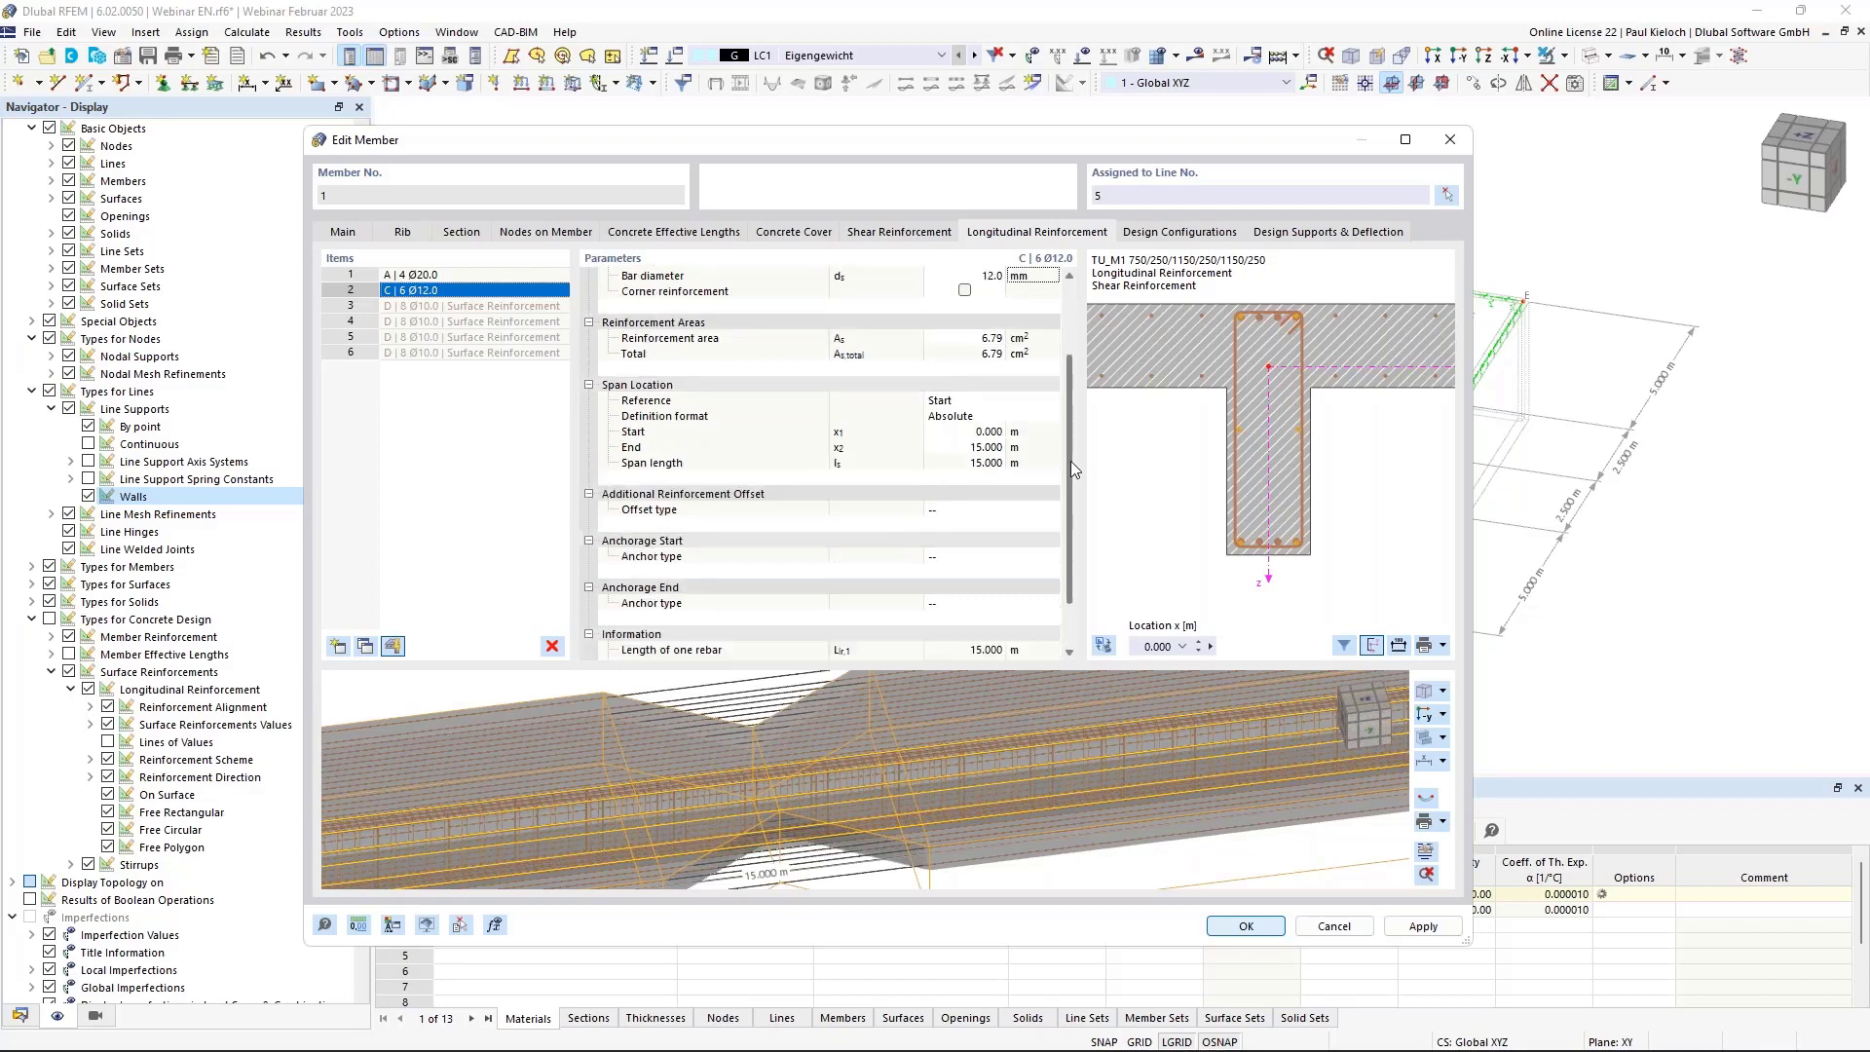
# Offset those bars 150 mm top and bottom from the stirrup and apply.
pyautogui.click(968, 508)
pyautogui.click(989, 507)
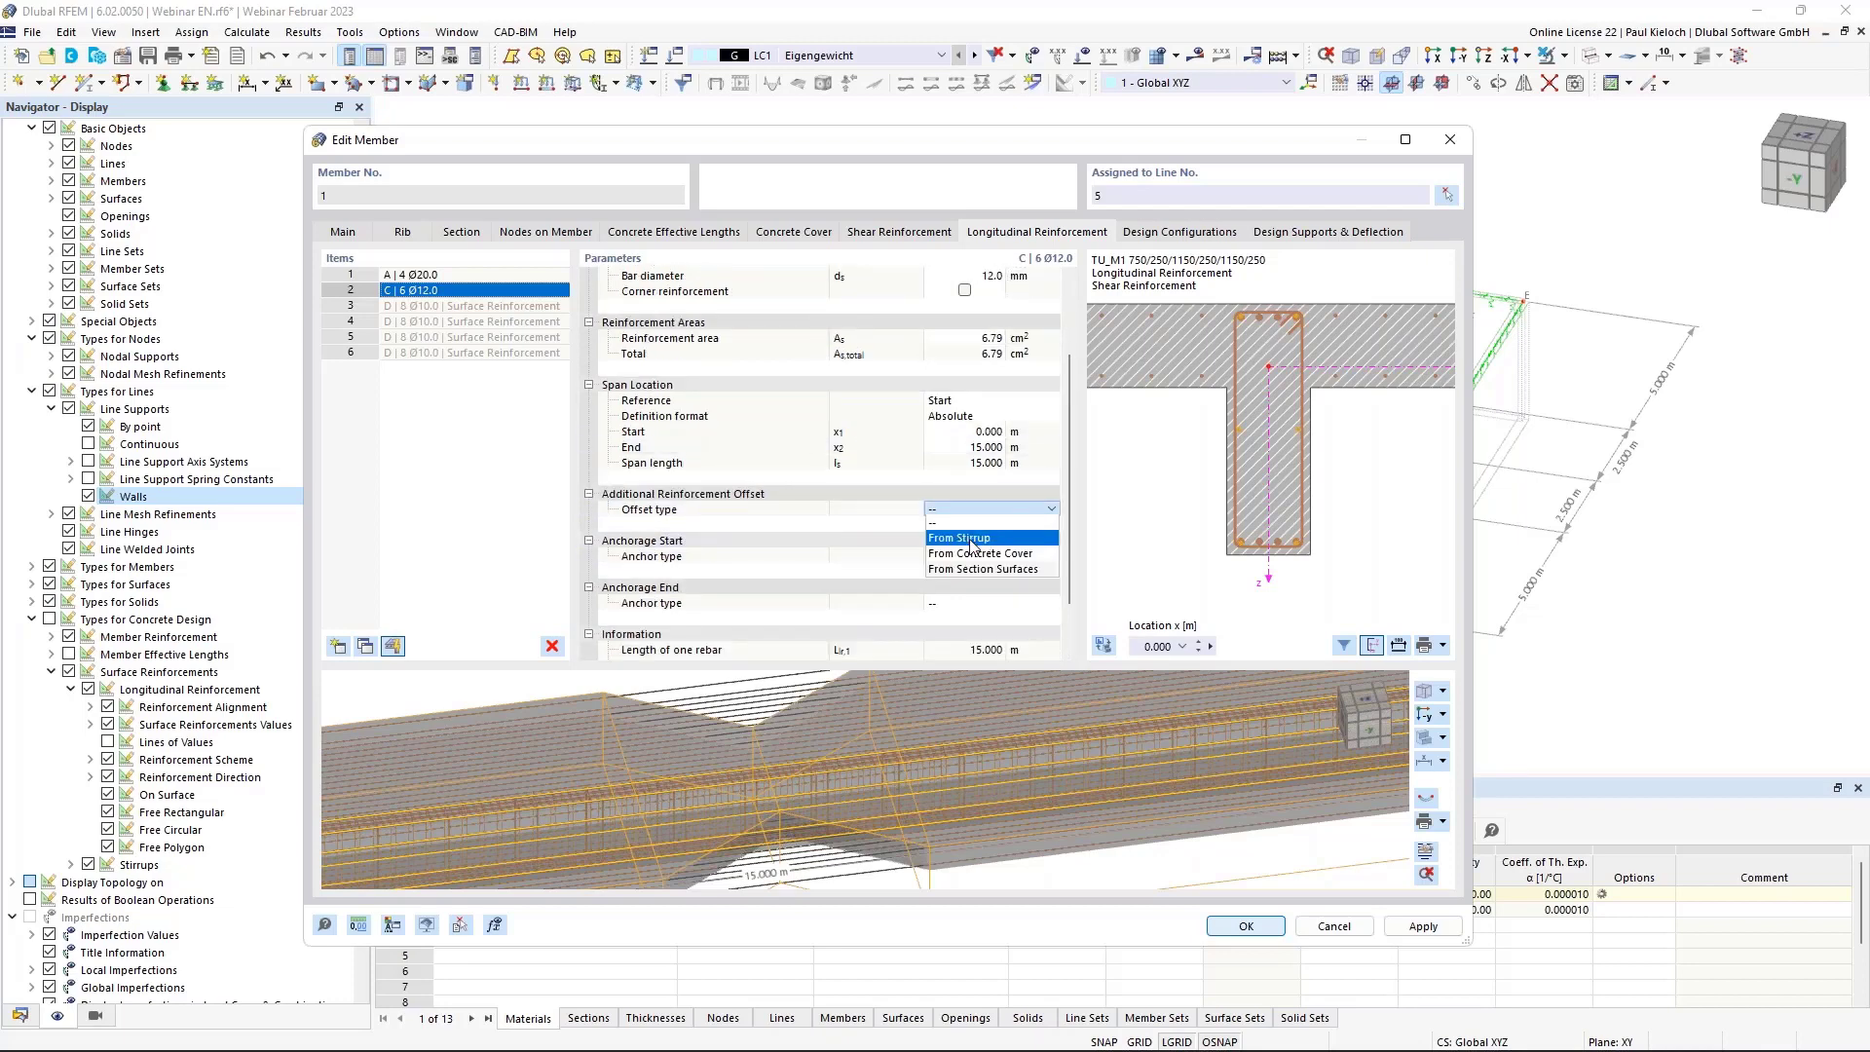
pyautogui.click(954, 538)
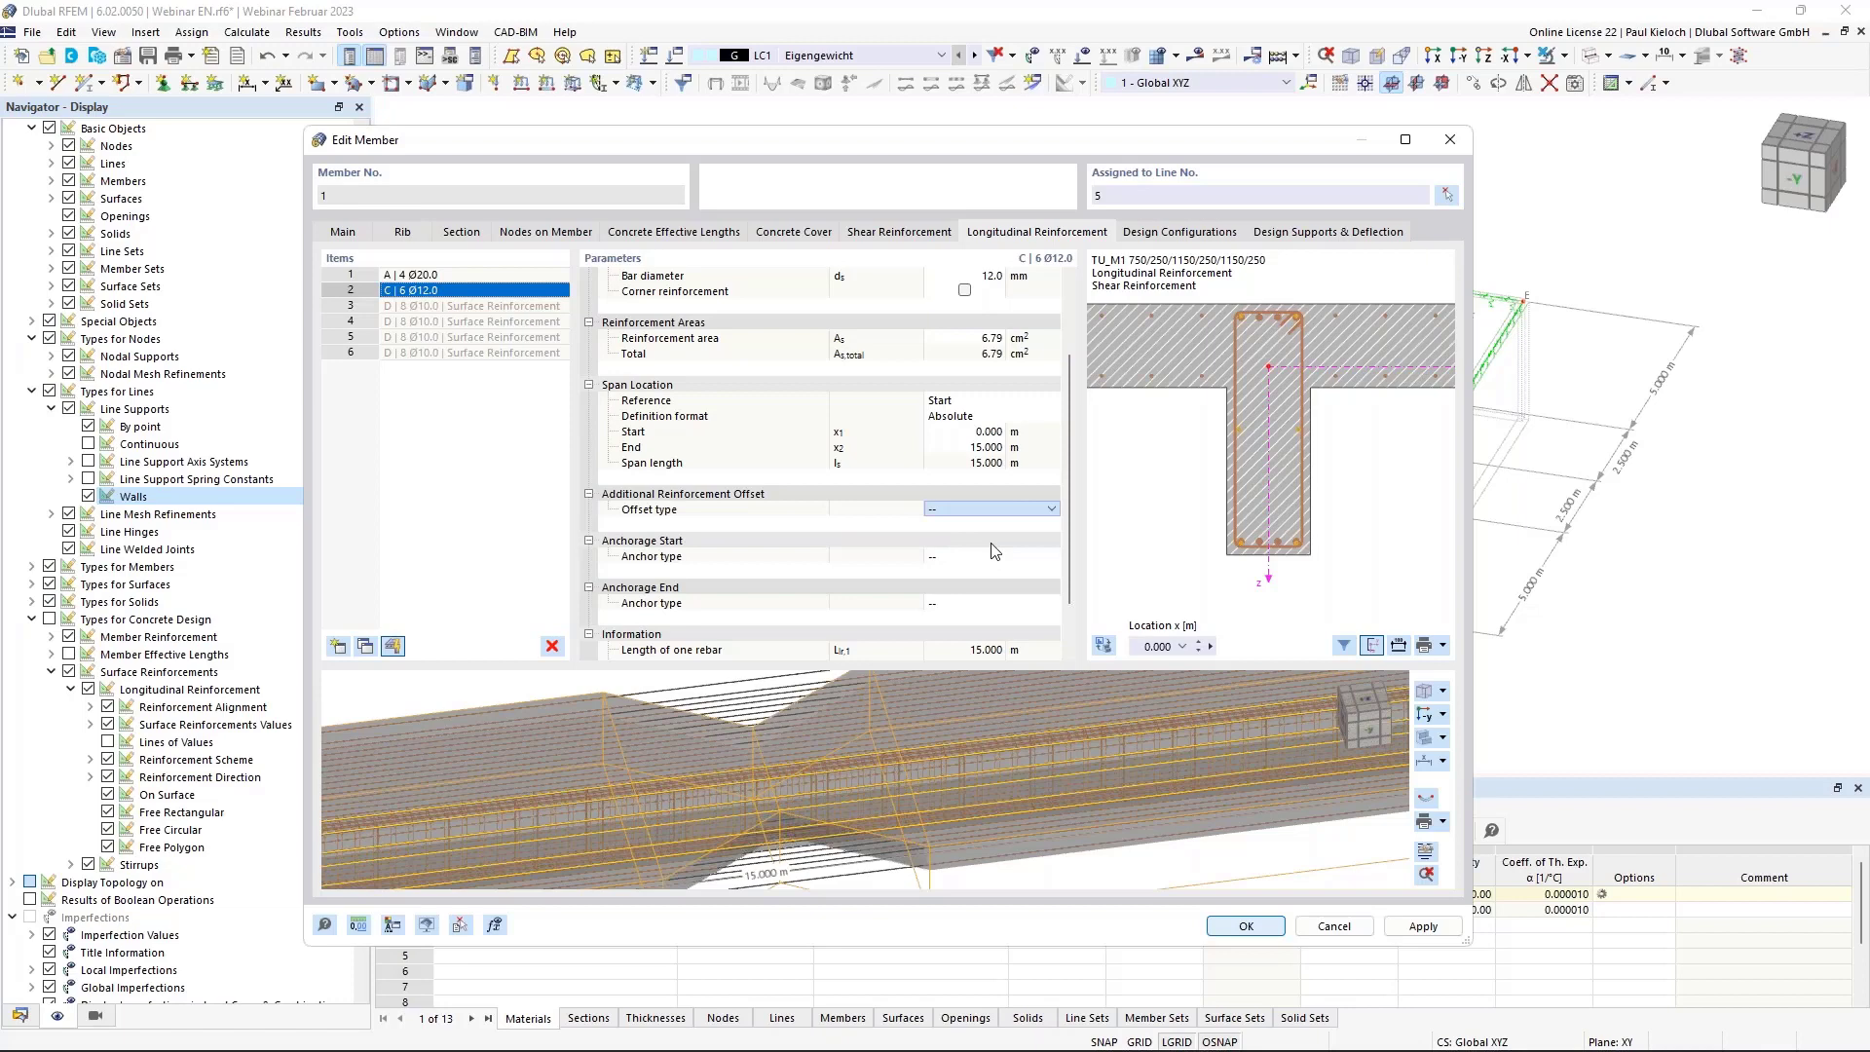
pyautogui.click(976, 524)
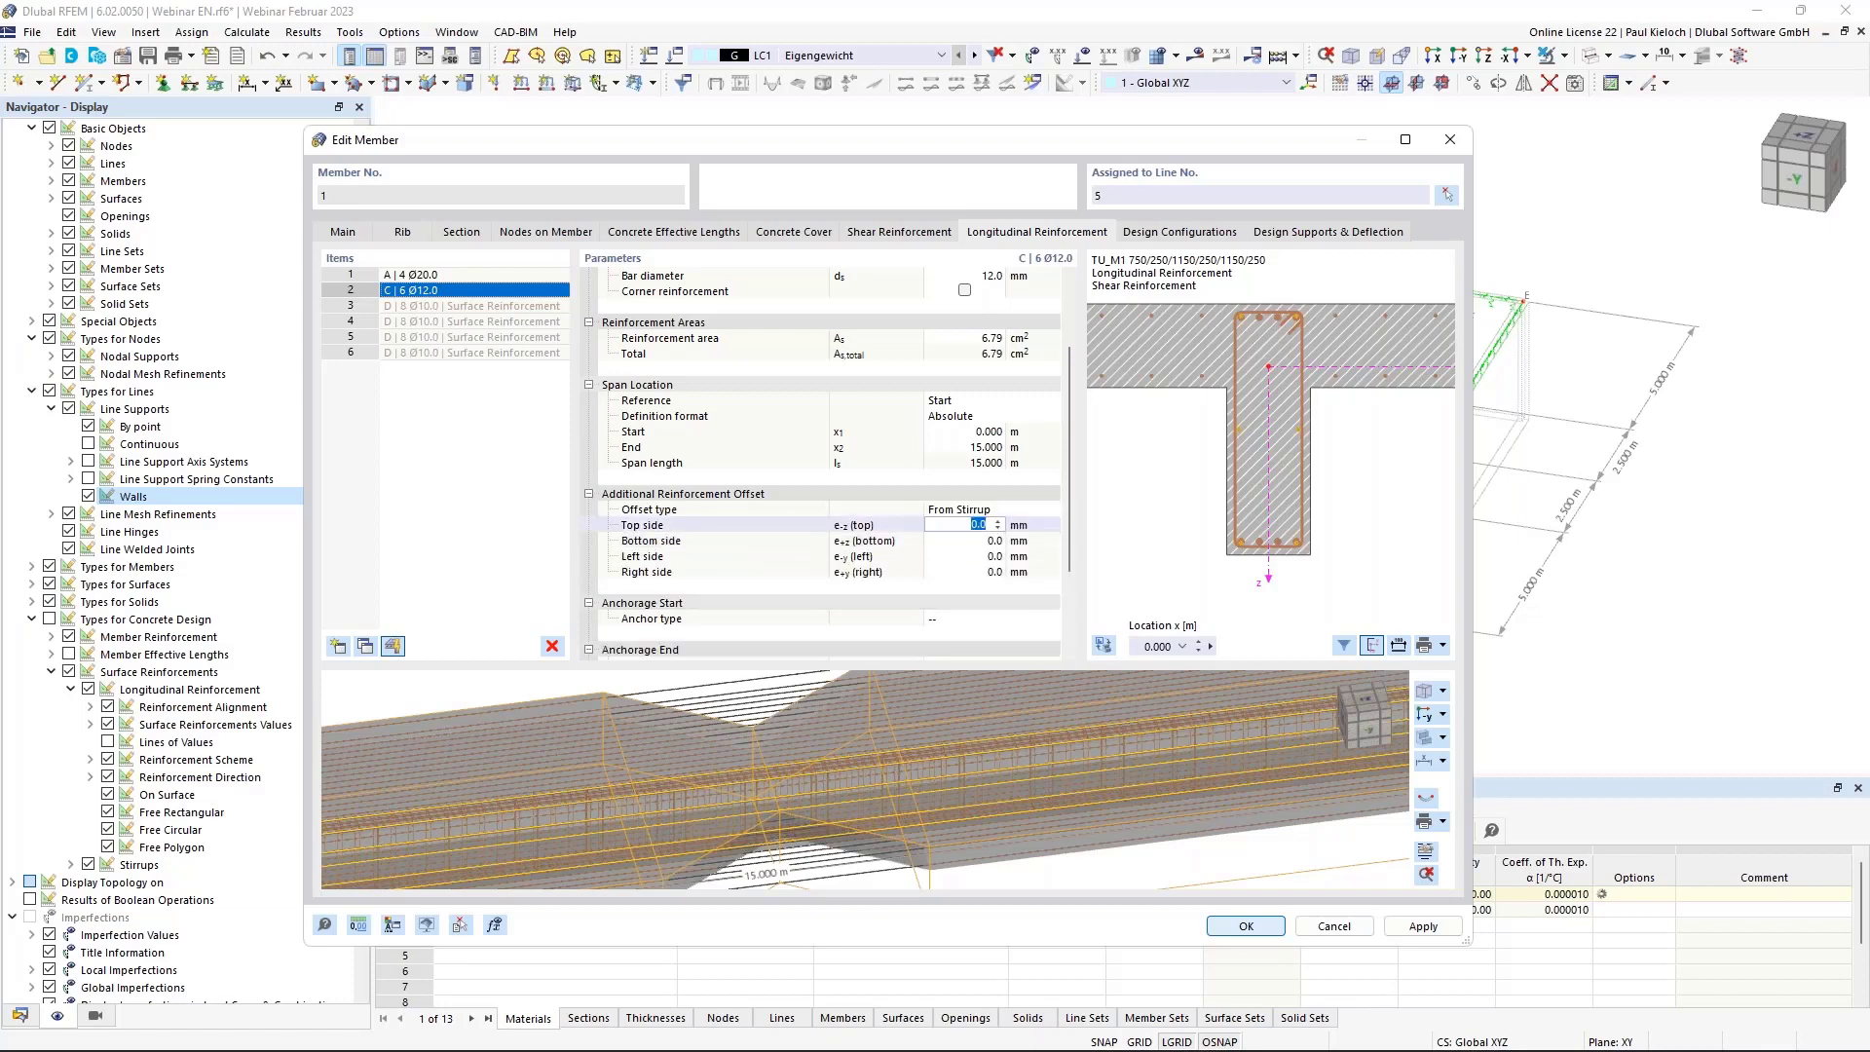
pyautogui.write('150')
pyautogui.click(962, 539)
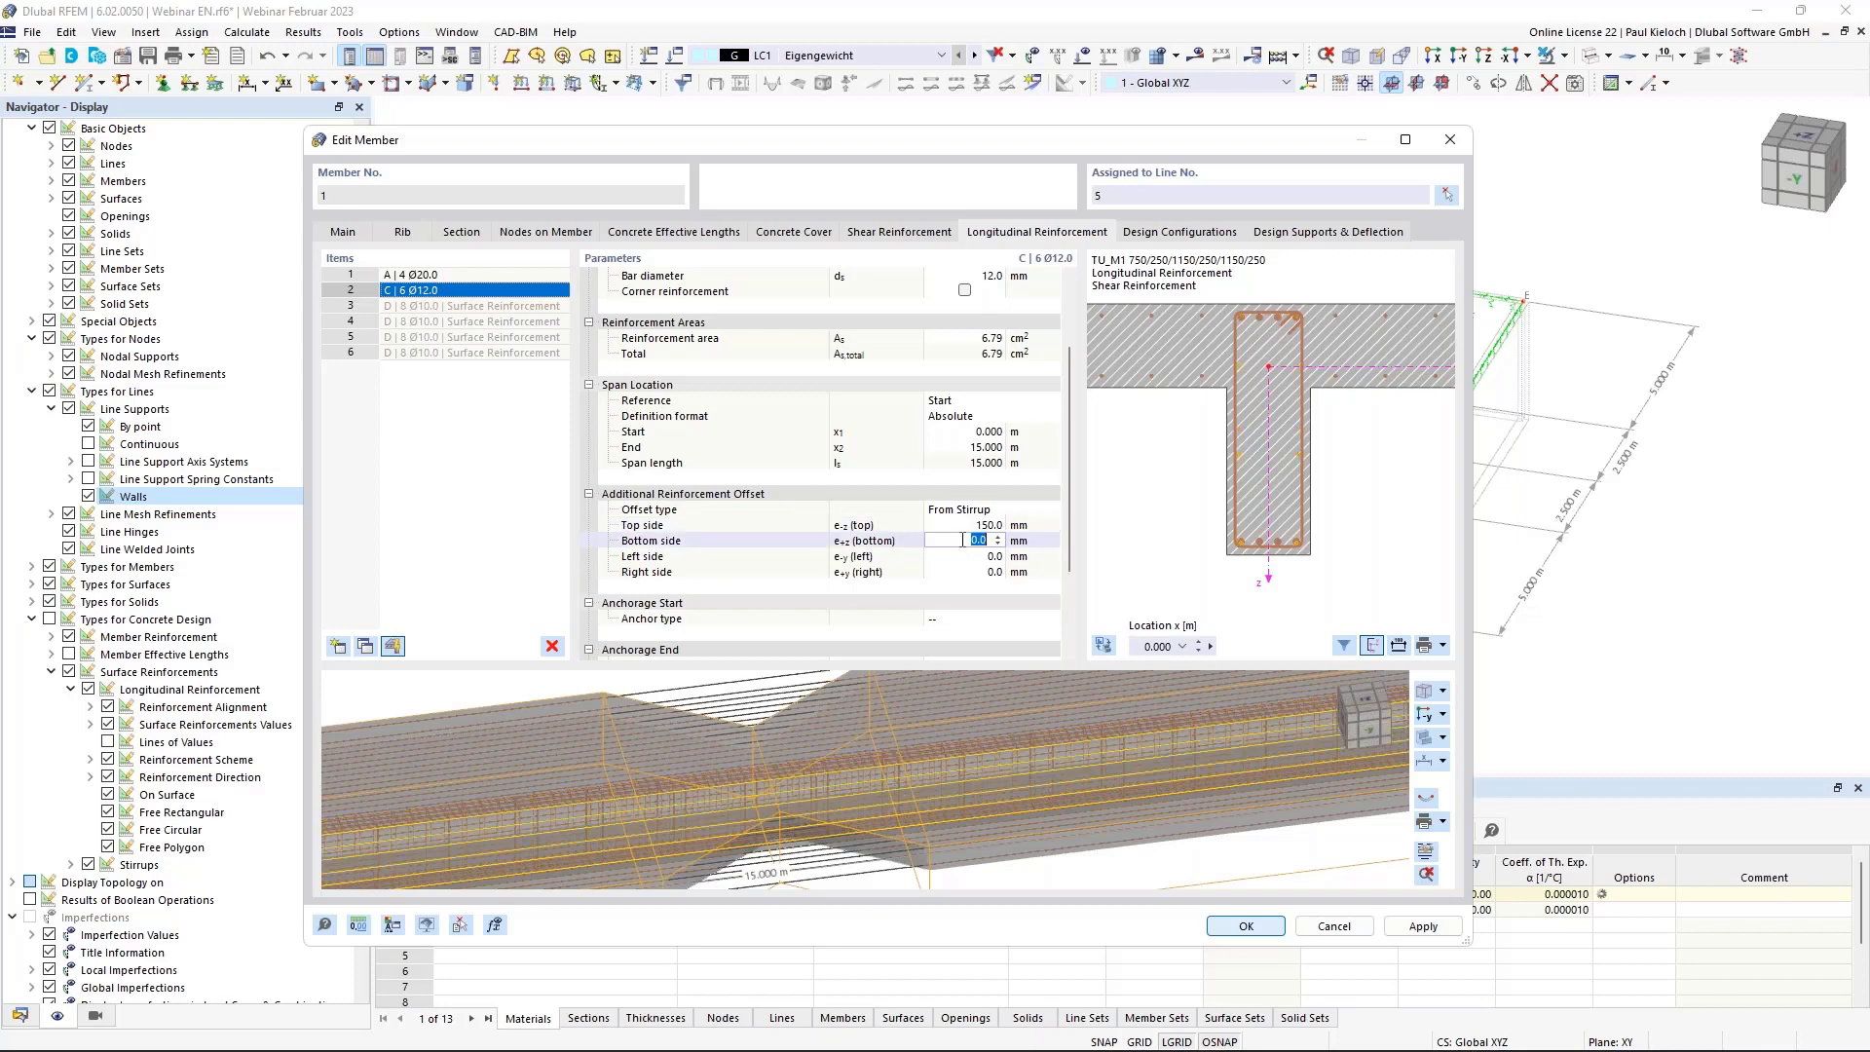
pyautogui.write('150')
pyautogui.press('Tab')
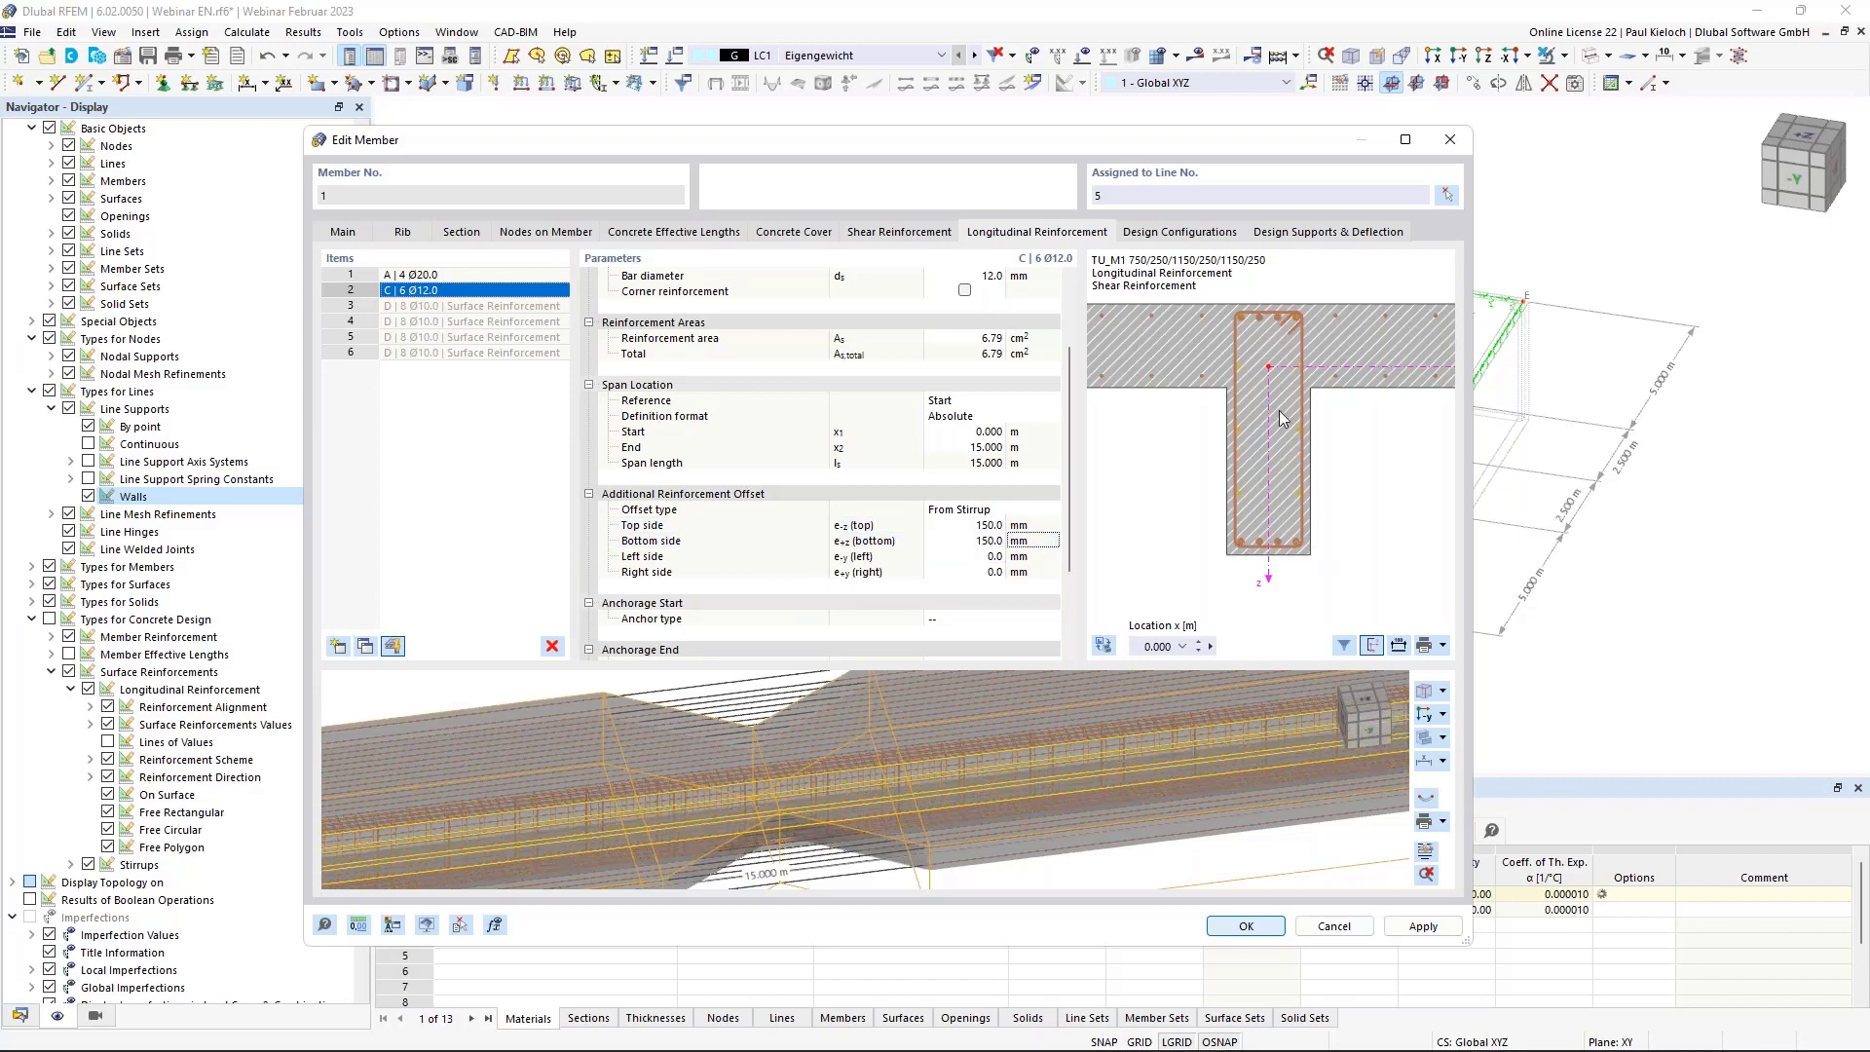
pyautogui.scroll(1, 1278, 411)
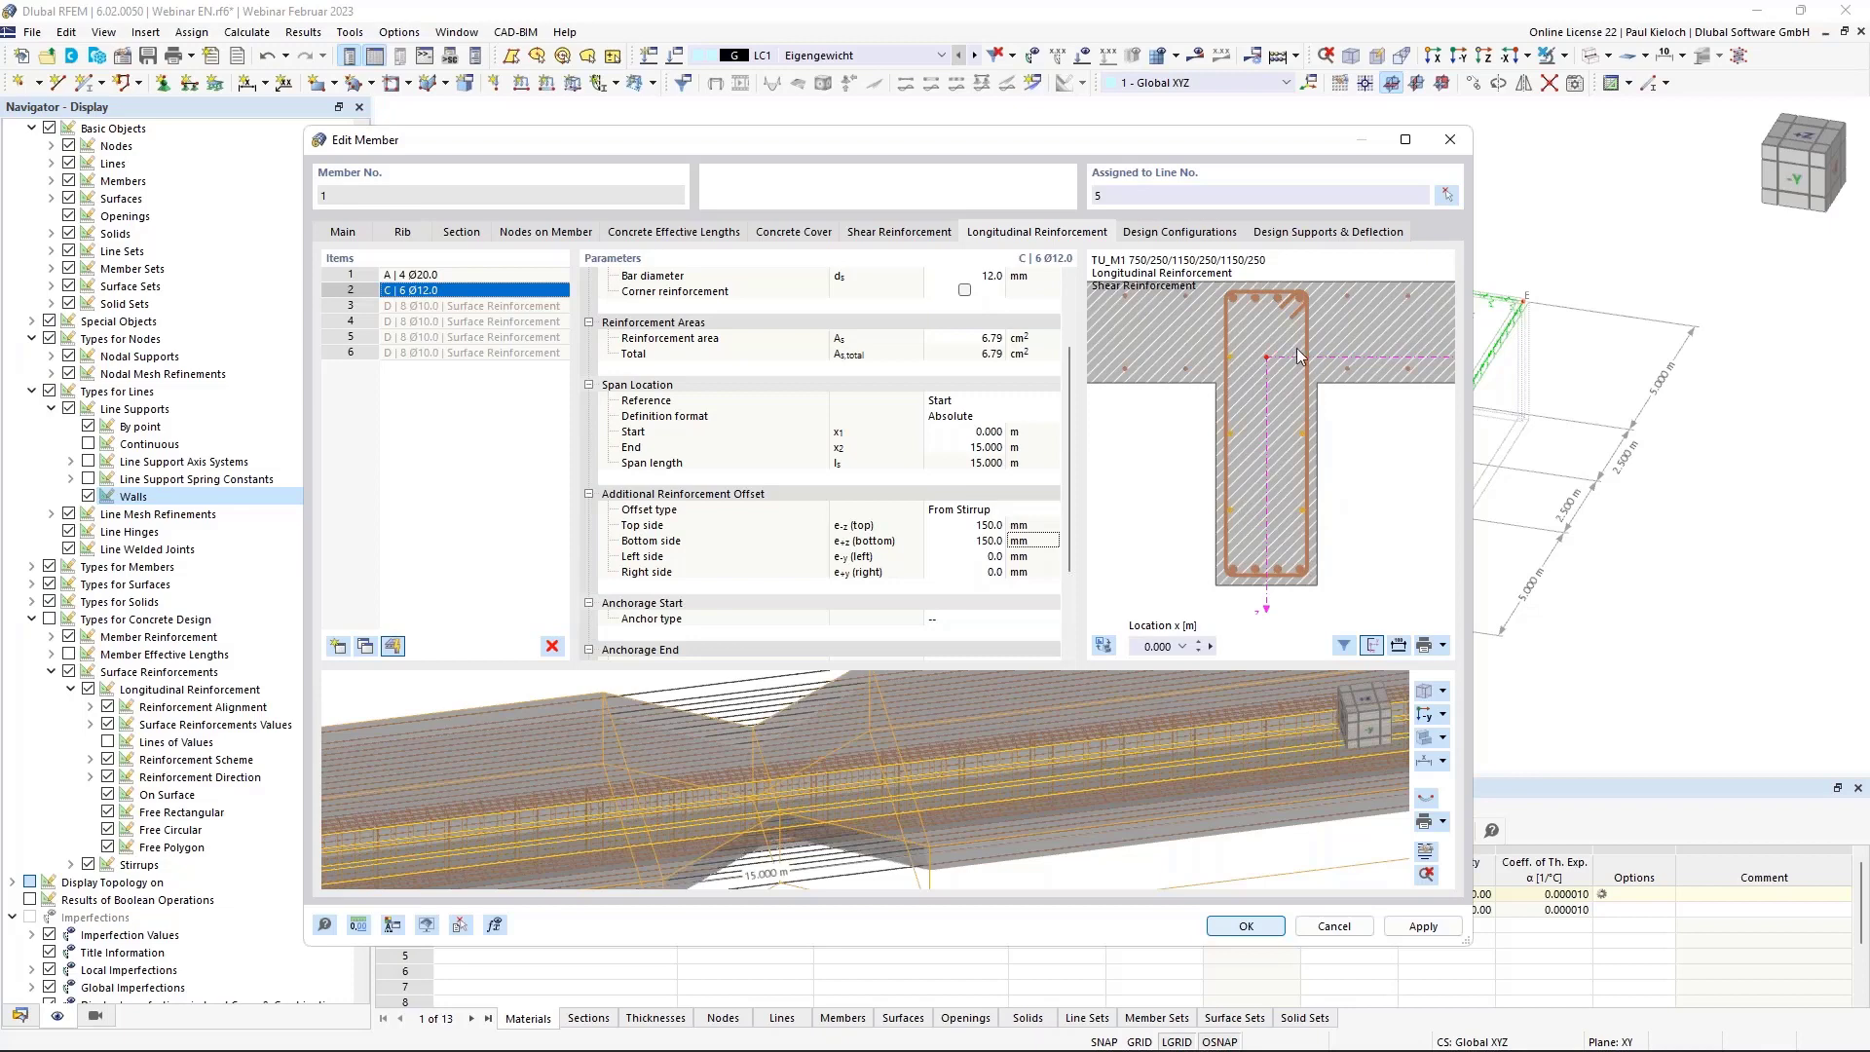
pyautogui.click(1437, 927)
pyautogui.click(1425, 851)
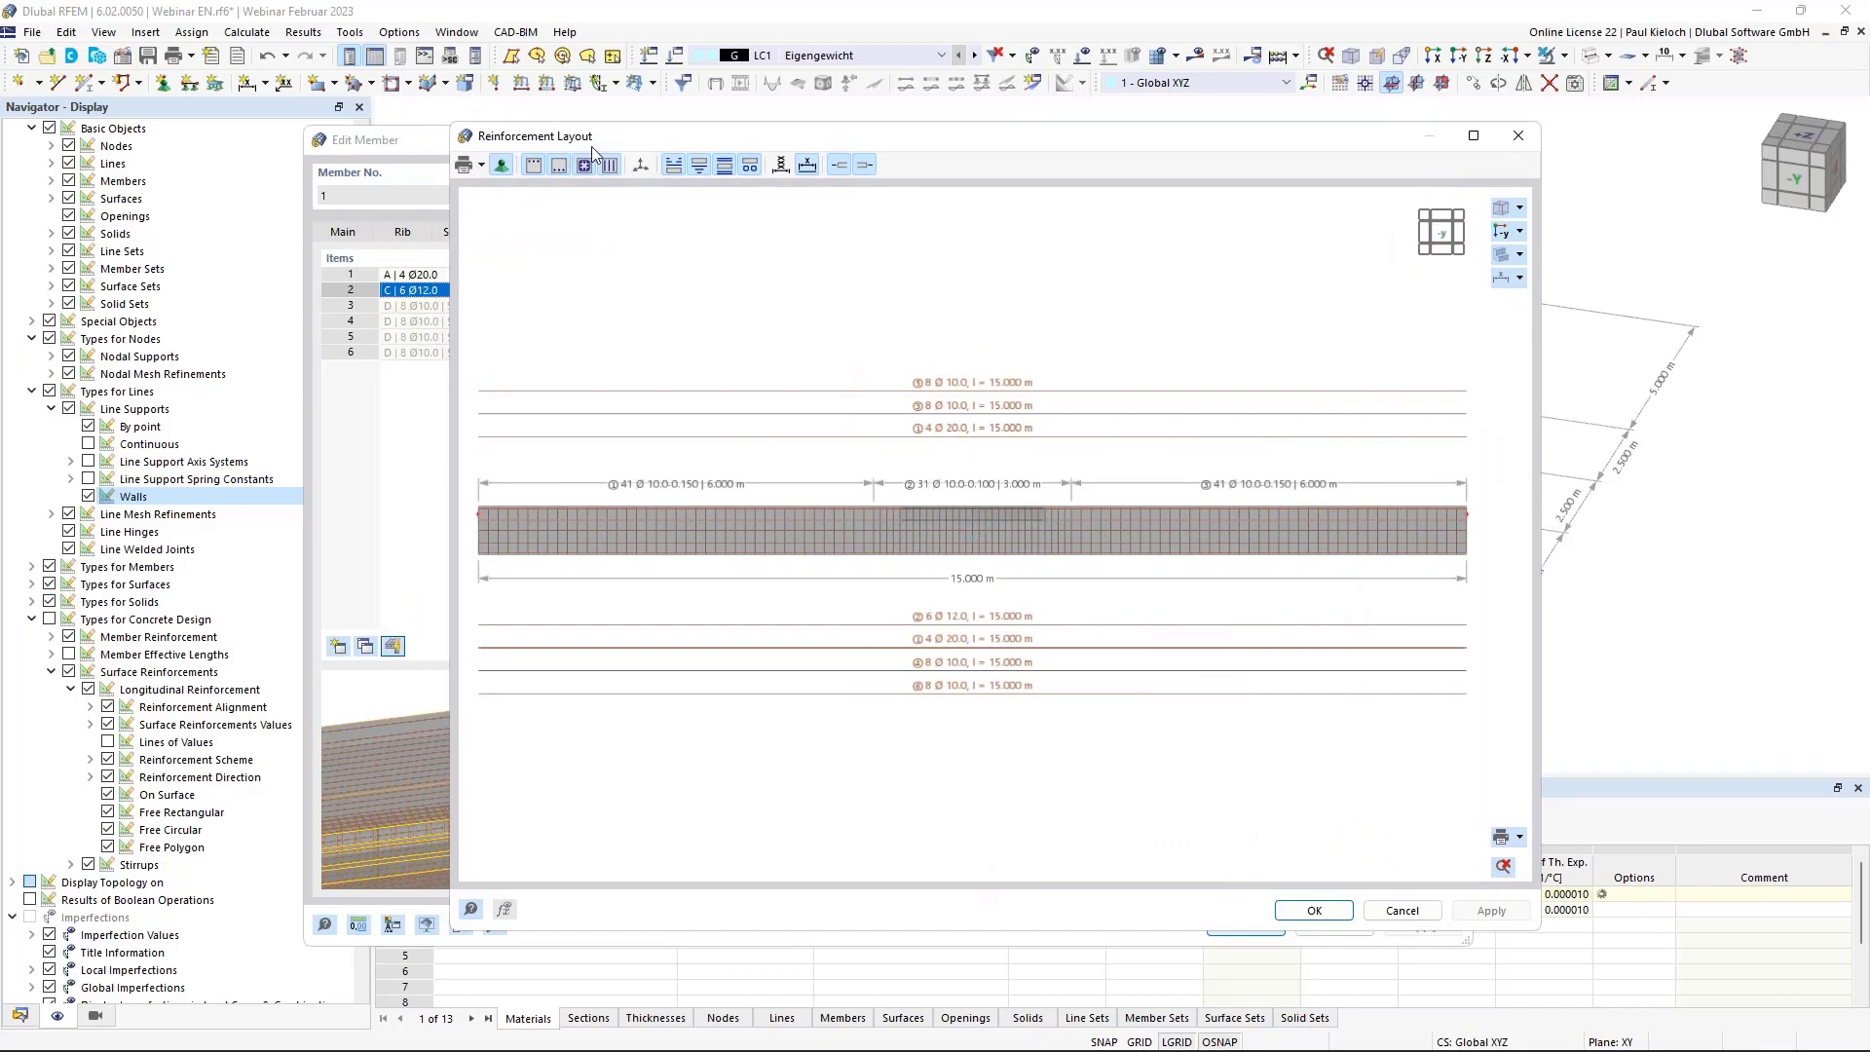
pyautogui.click(482, 166)
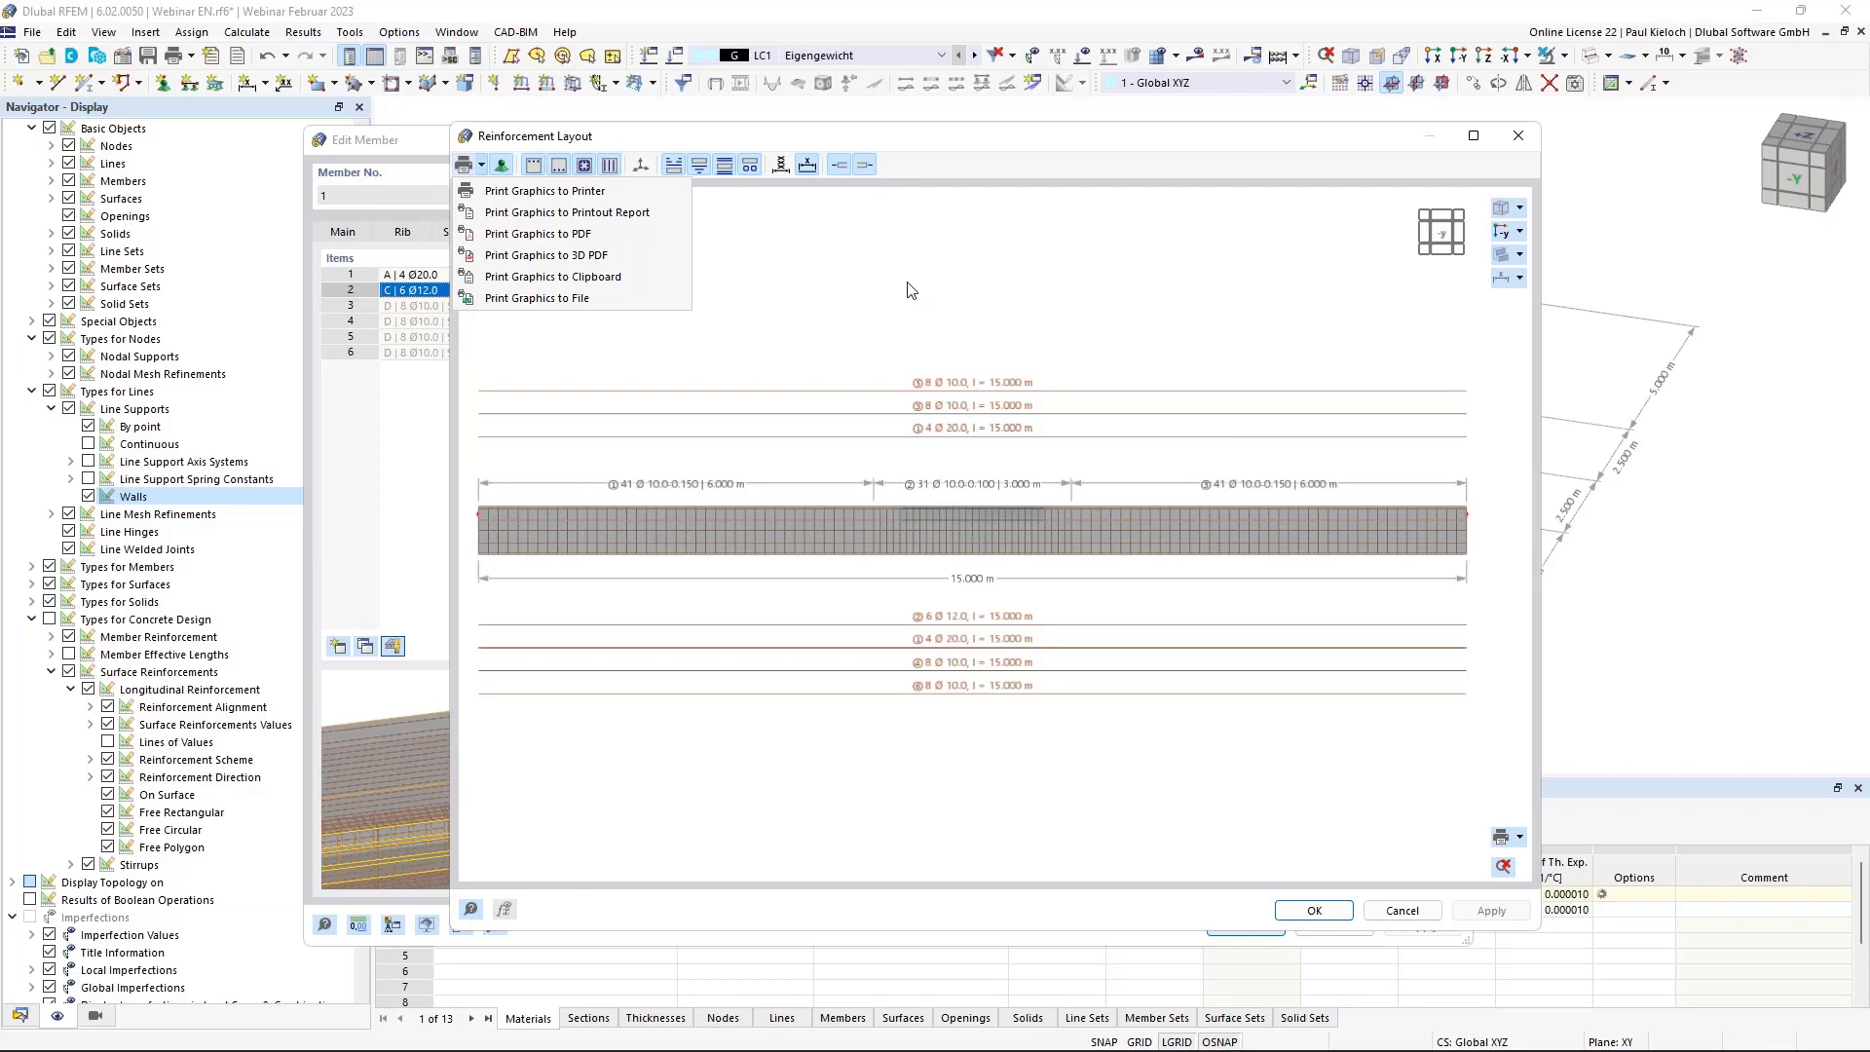
pyautogui.click(930, 291)
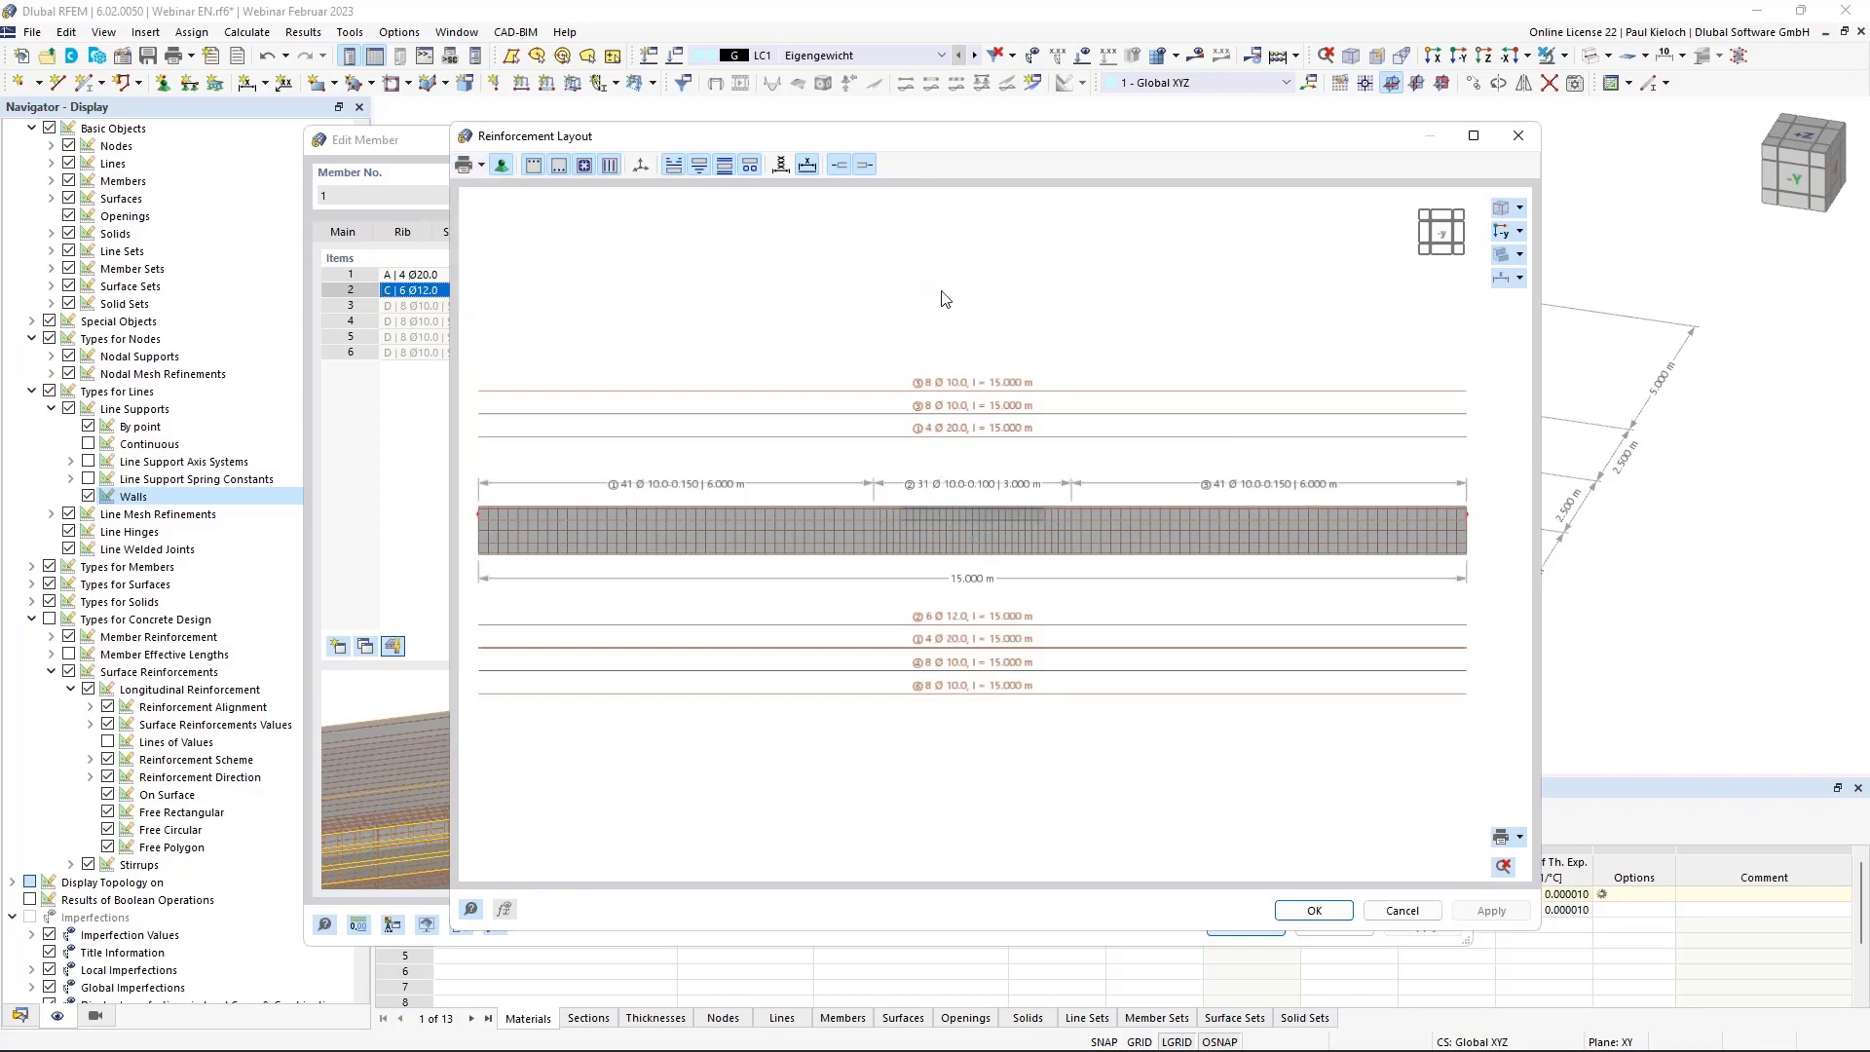
pyautogui.click(1518, 136)
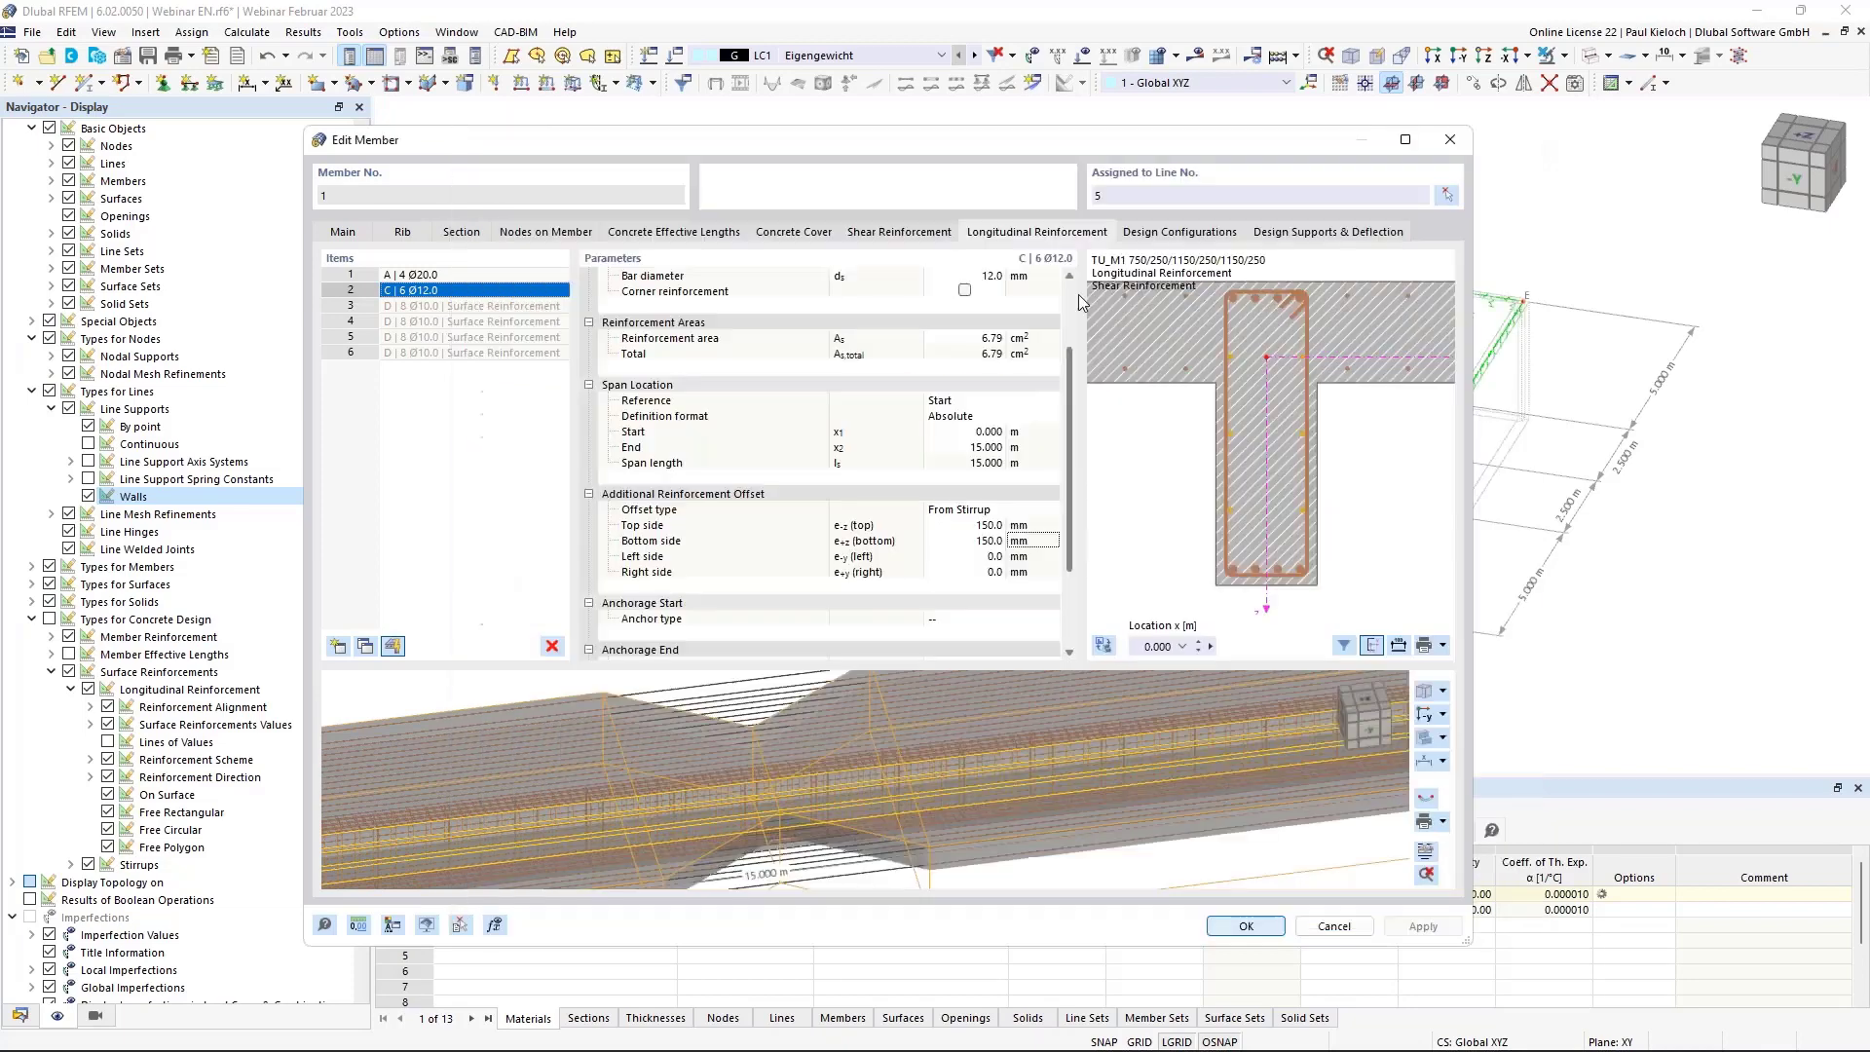
pyautogui.click(1176, 234)
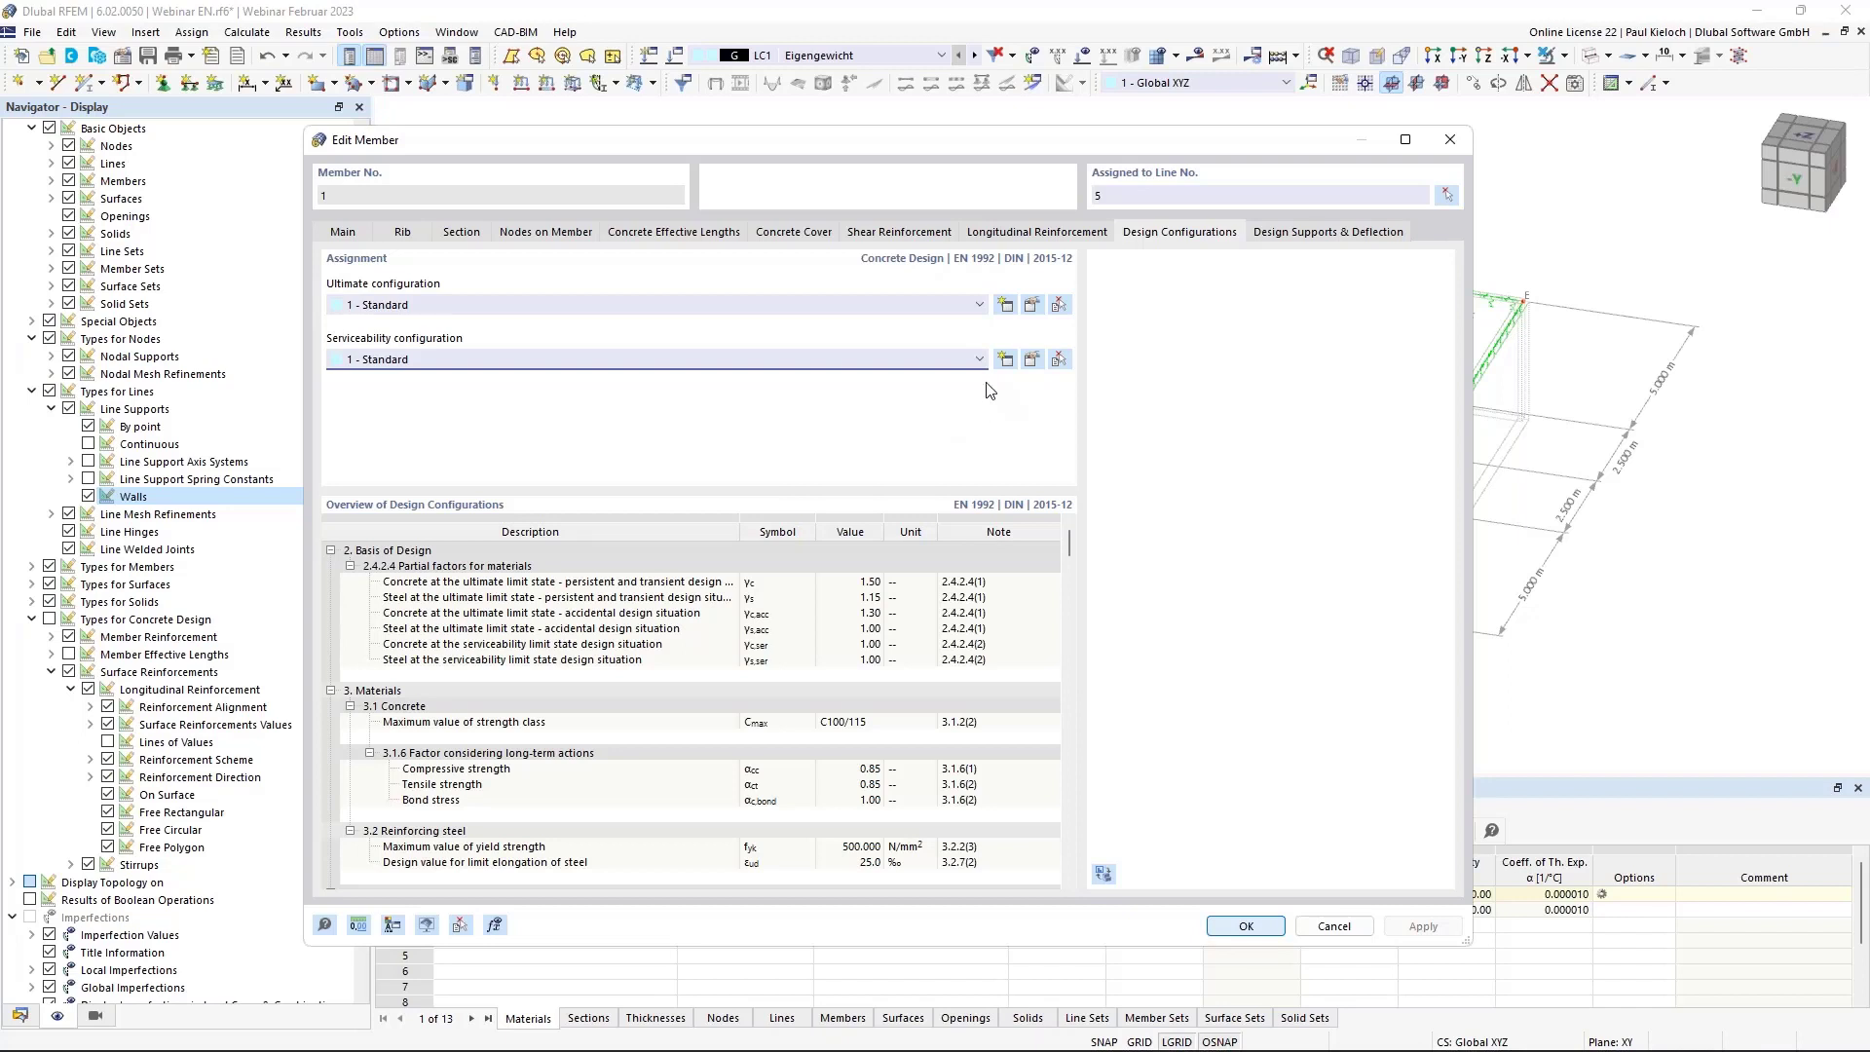
pyautogui.click(1032, 305)
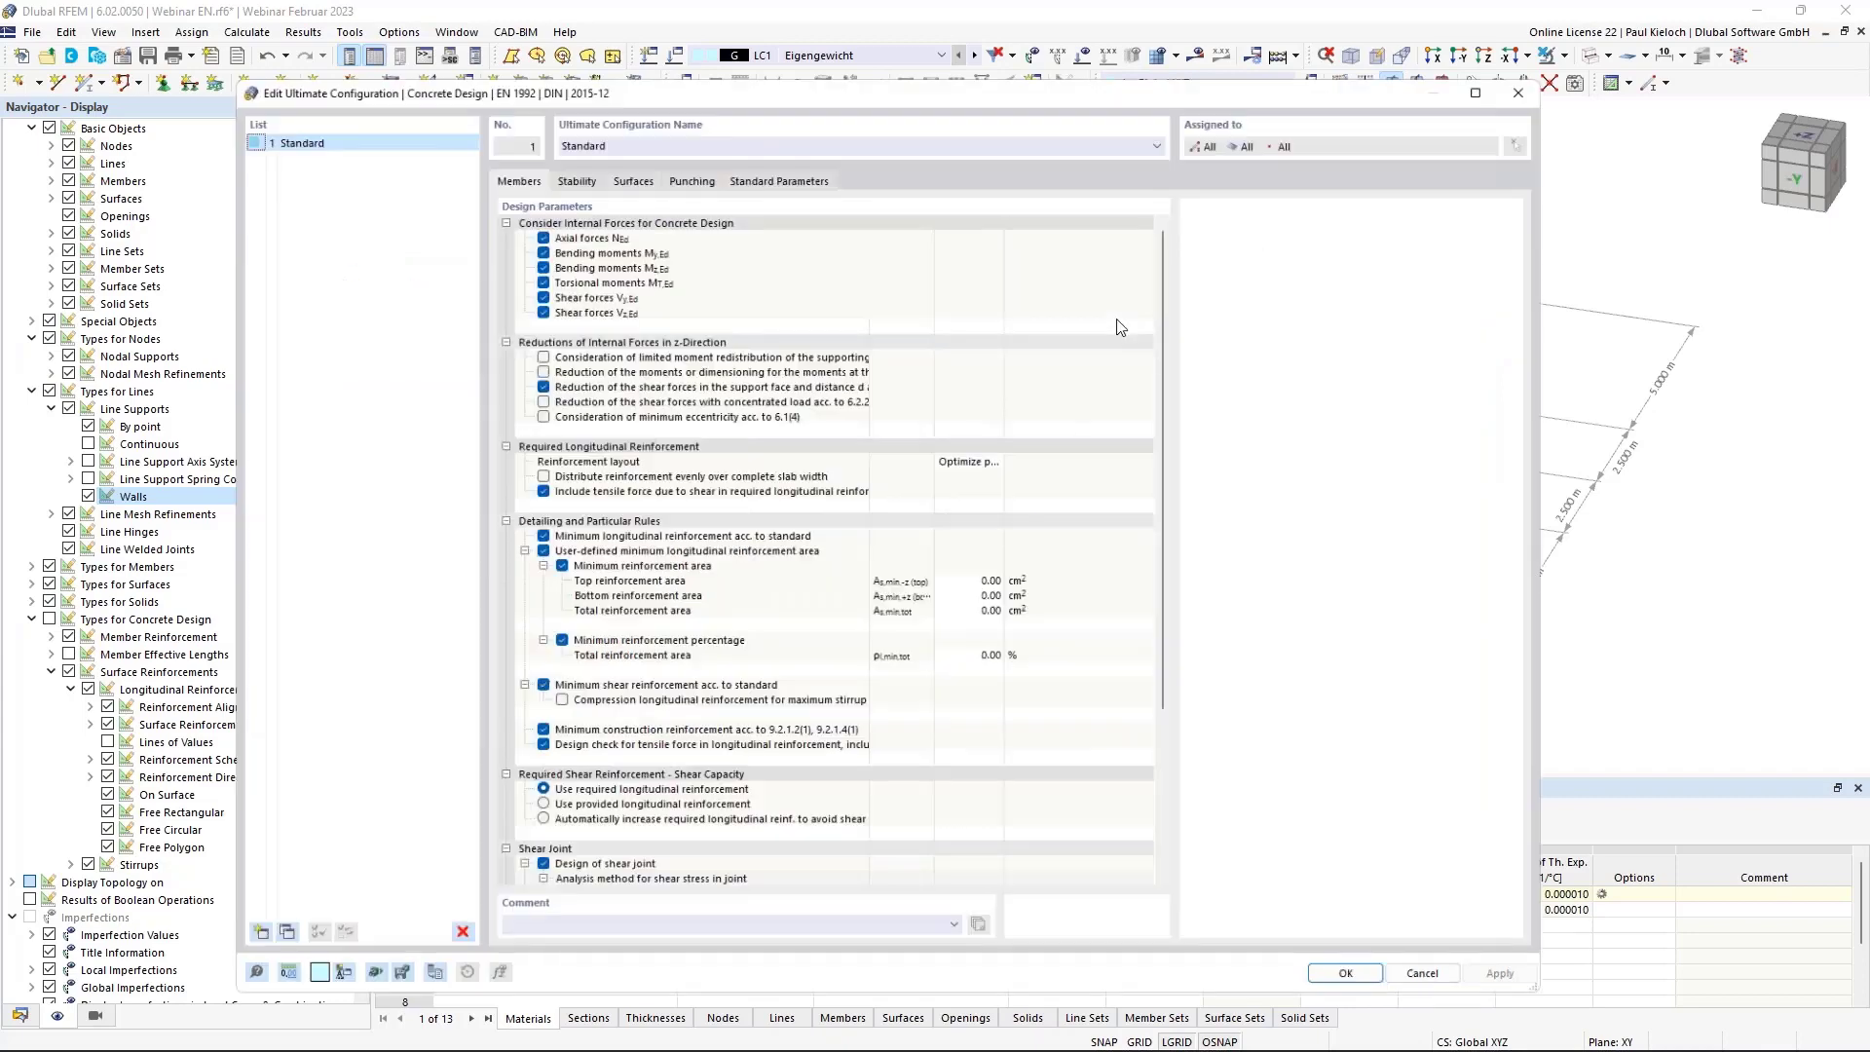
pyautogui.moveTo(486, 76); pyautogui.dragTo(558, 70)
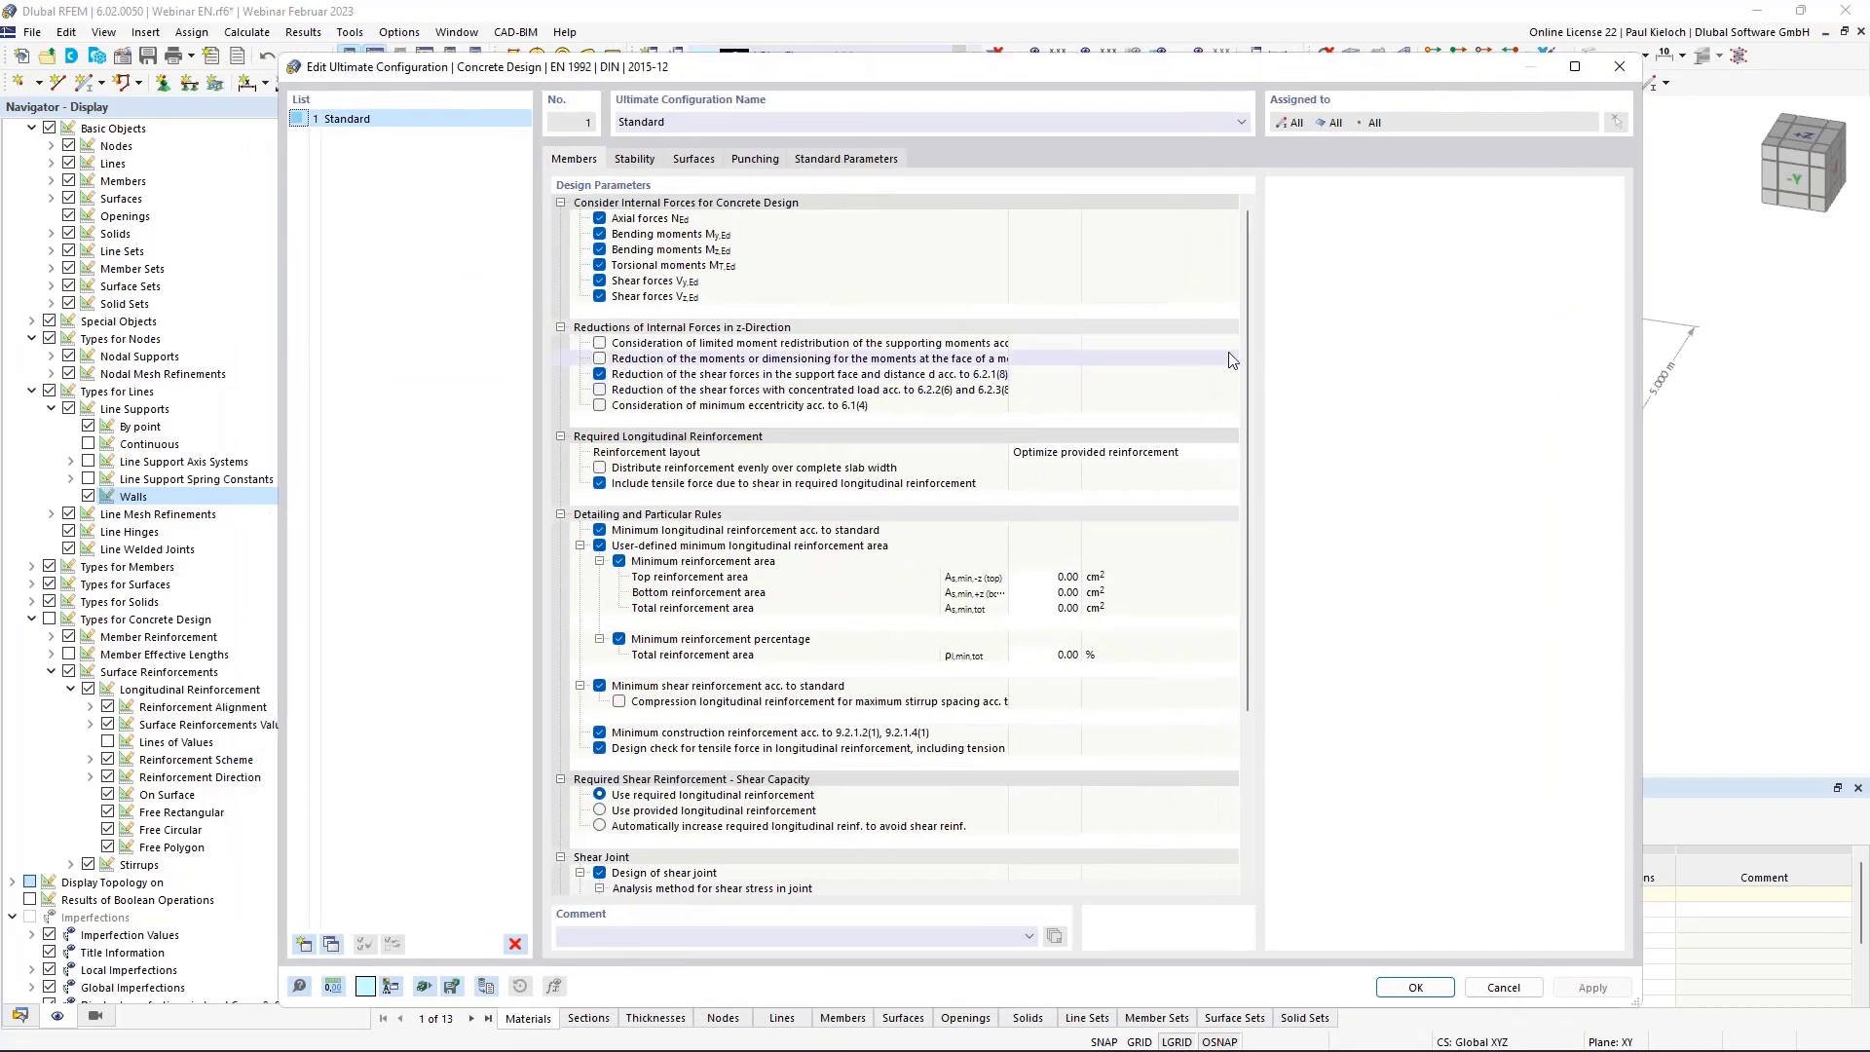
pyautogui.moveTo(1248, 345); pyautogui.dragTo(1253, 531)
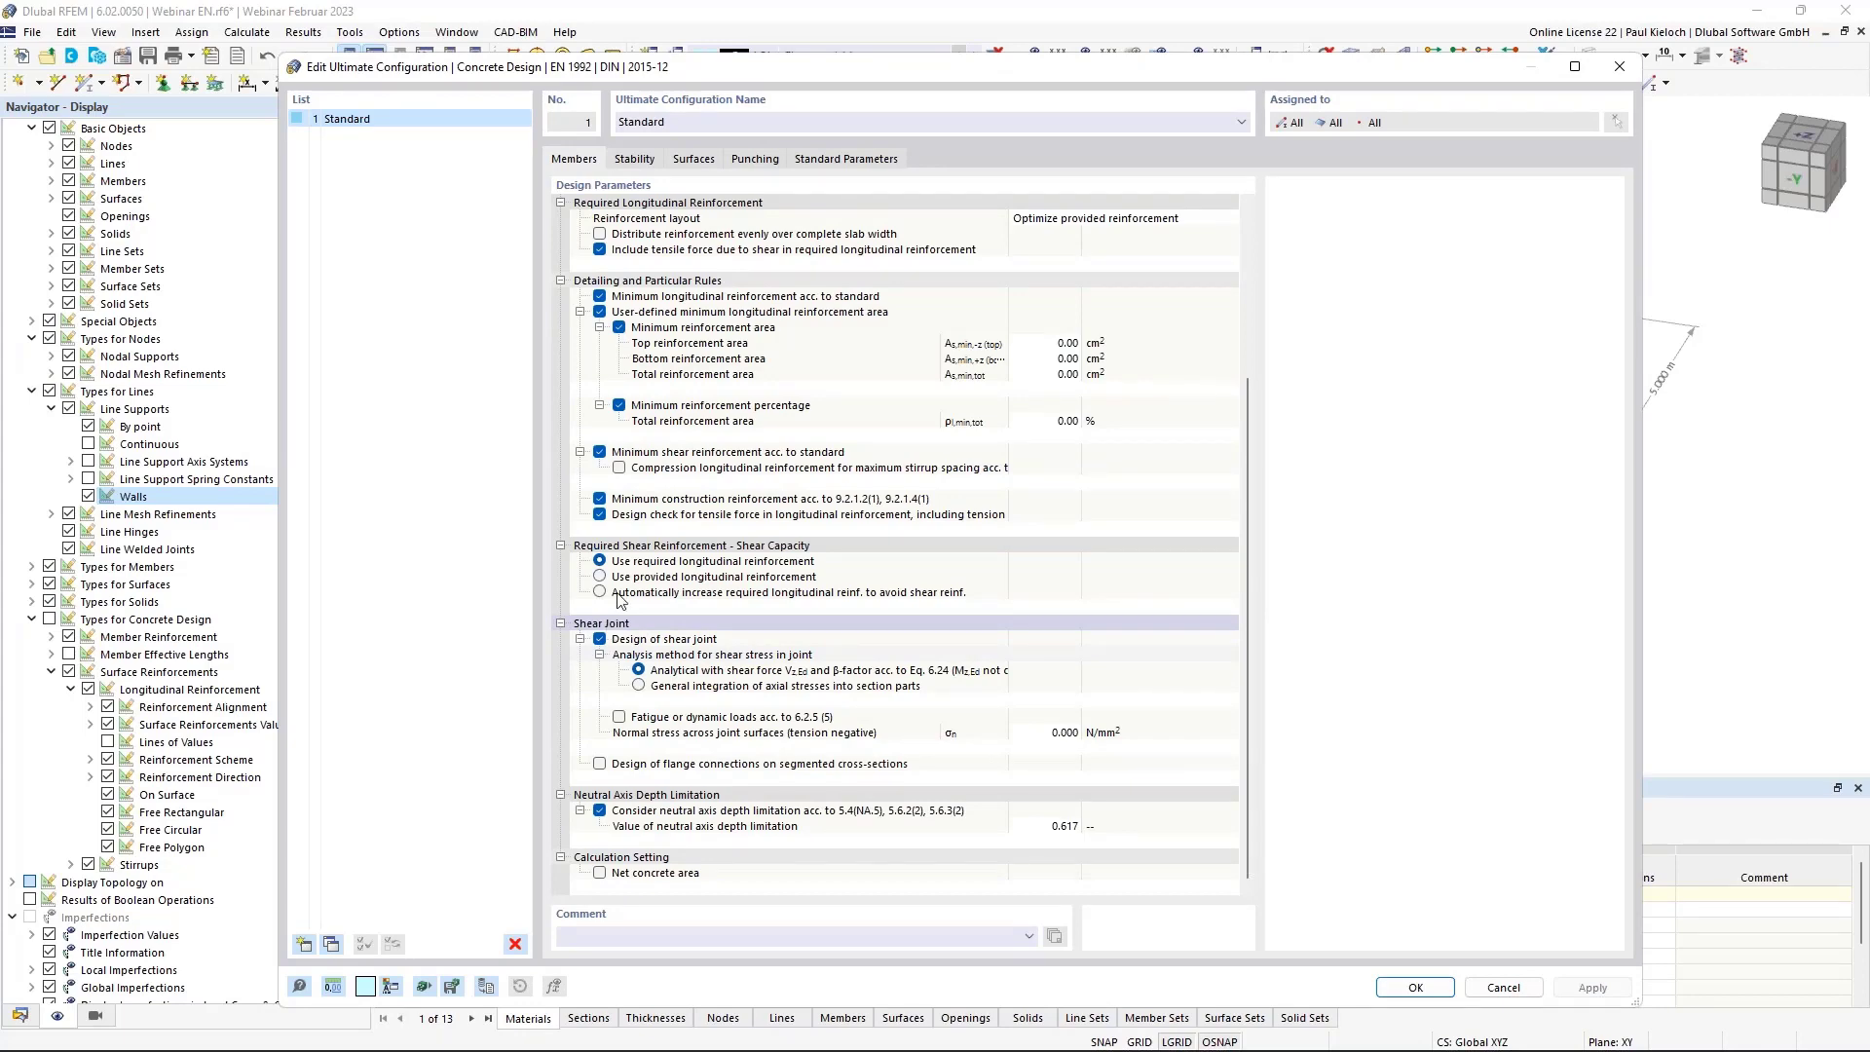
pyautogui.moveTo(762, 73)
pyautogui.mouseDown()
pyautogui.moveTo(720, 433)
pyautogui.moveTo(789, 323)
pyautogui.moveTo(779, 76)
pyautogui.mouseUp()
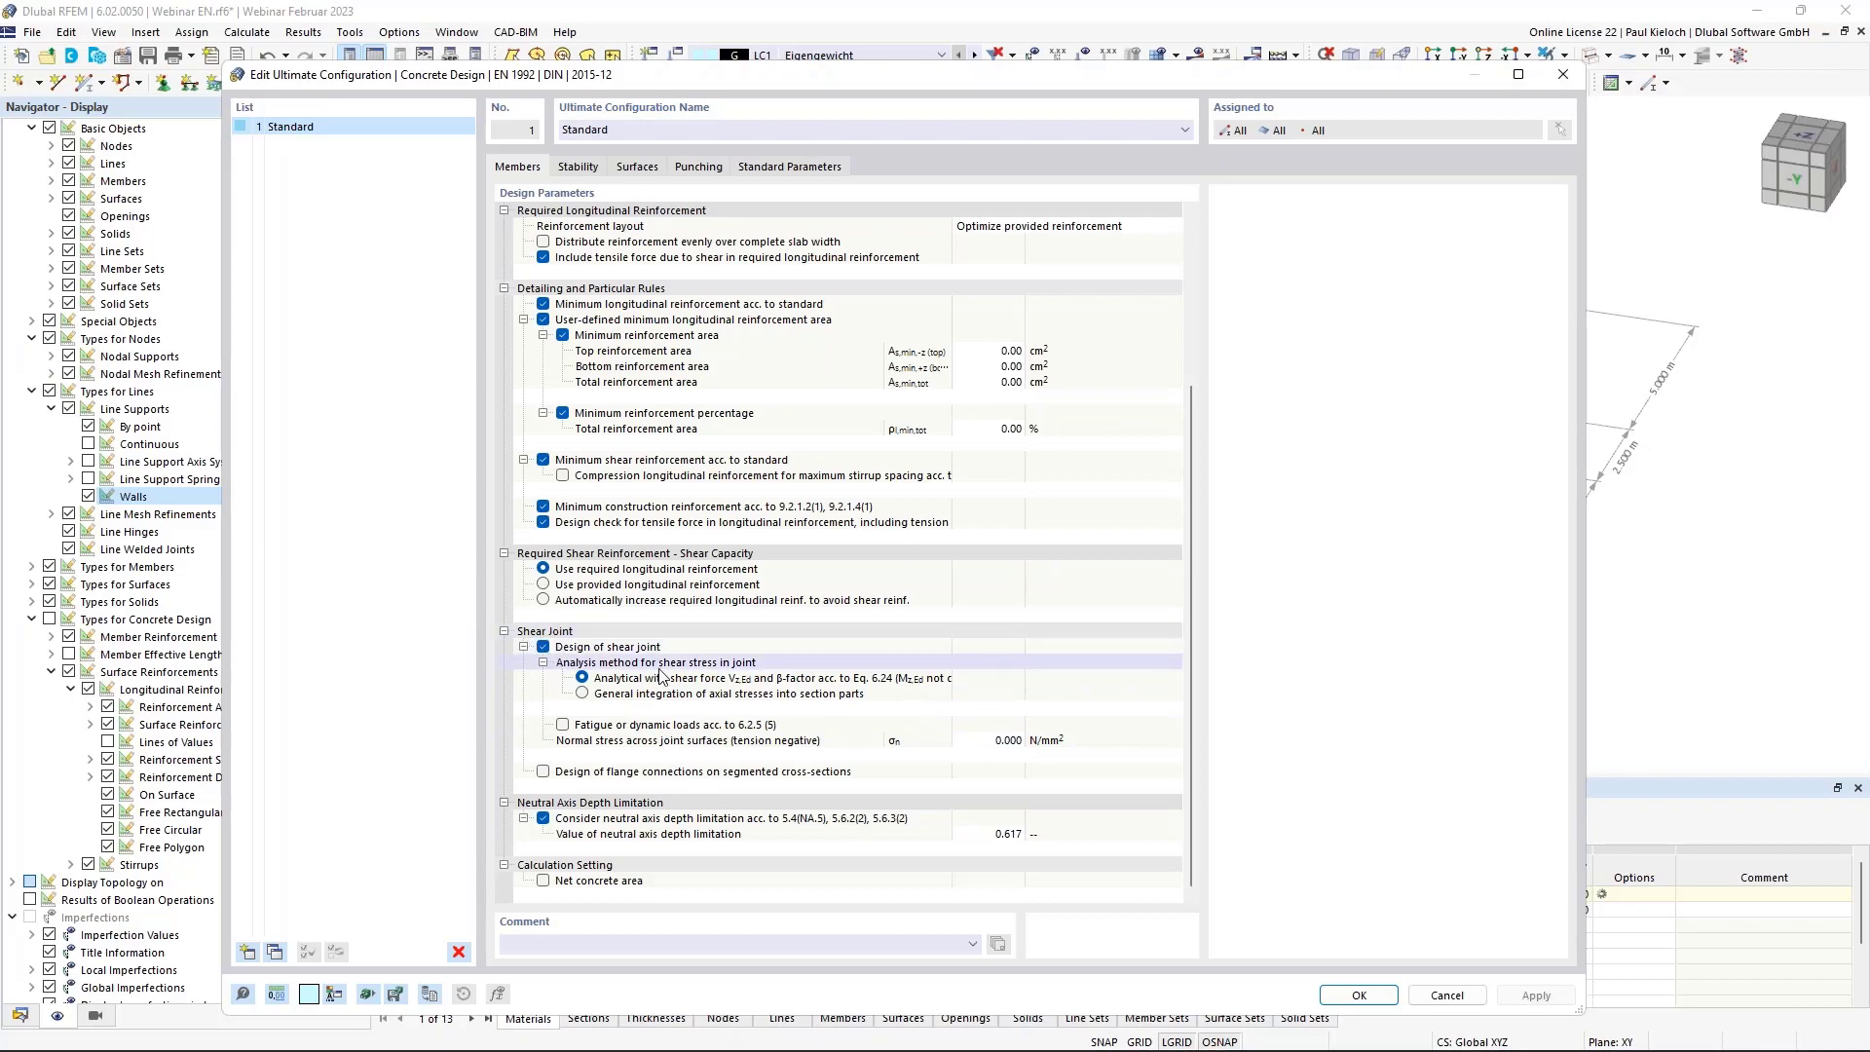
pyautogui.click(1447, 995)
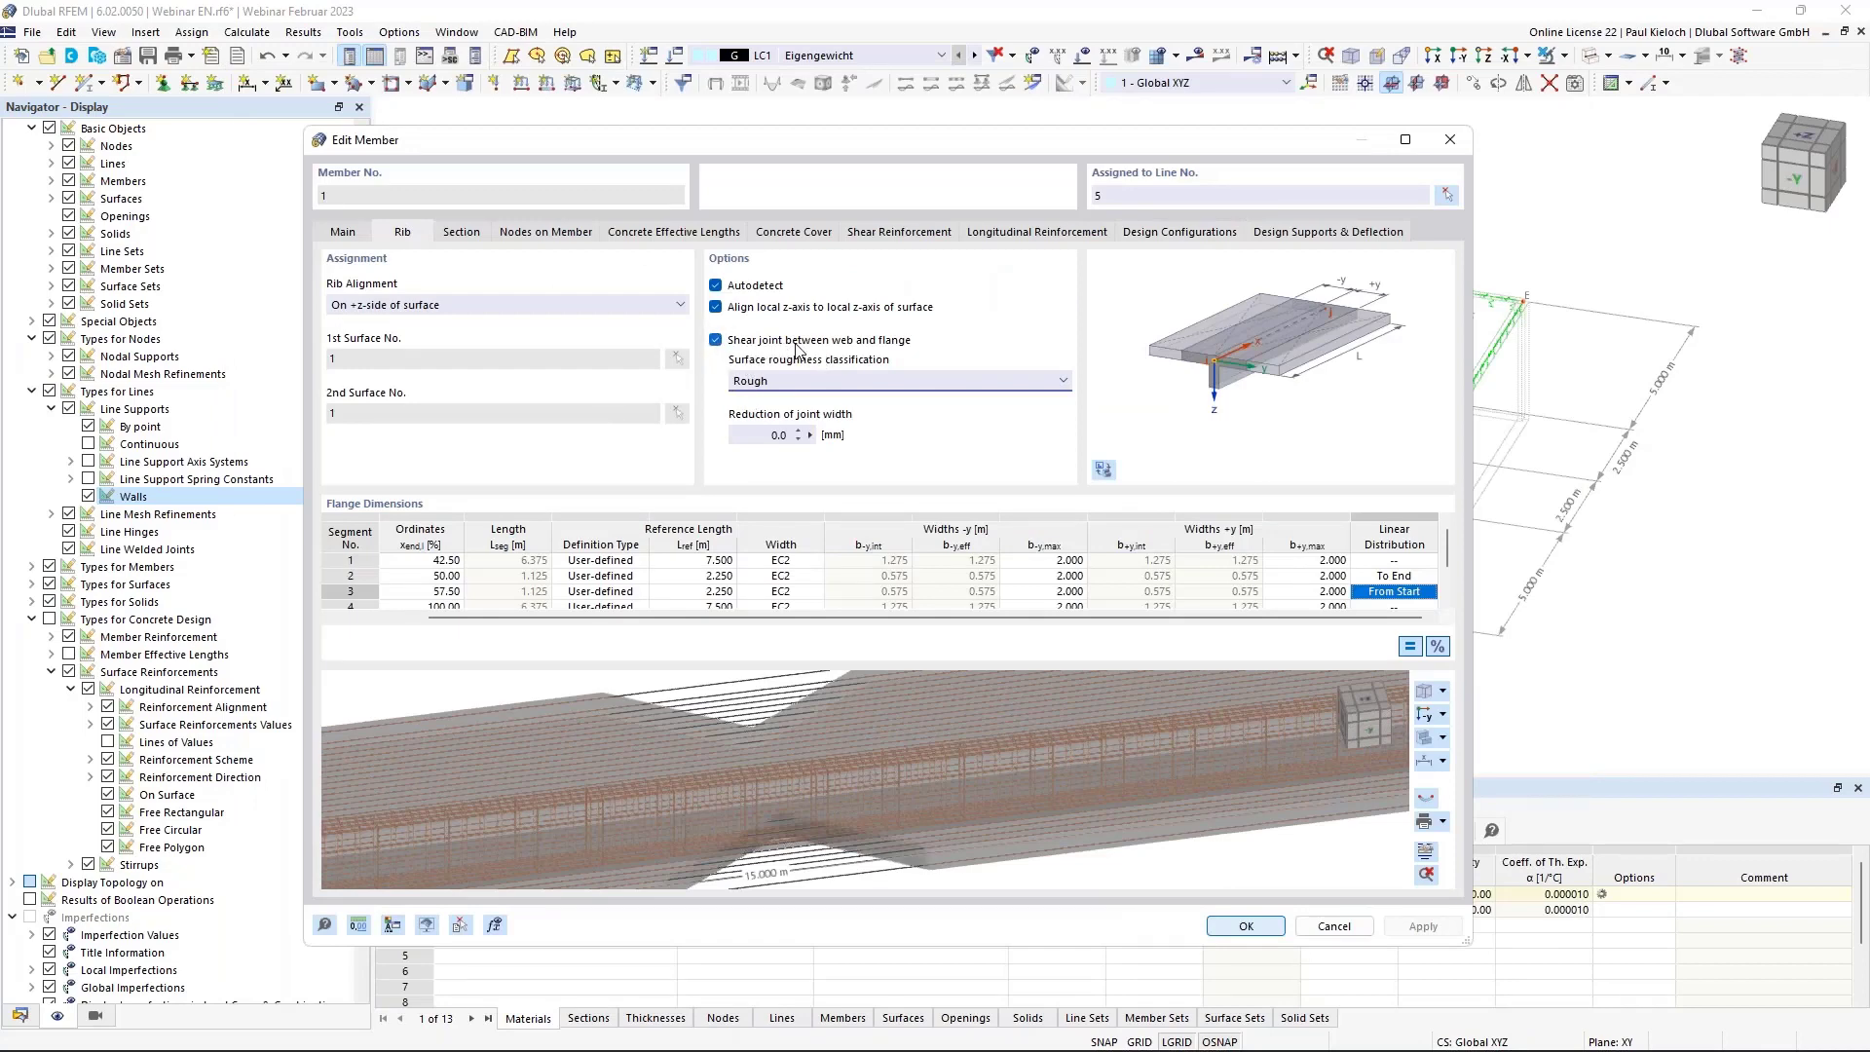
# Open the Standard serviceability configuration from the member's Design Configurations settings.
pyautogui.click(1182, 234)
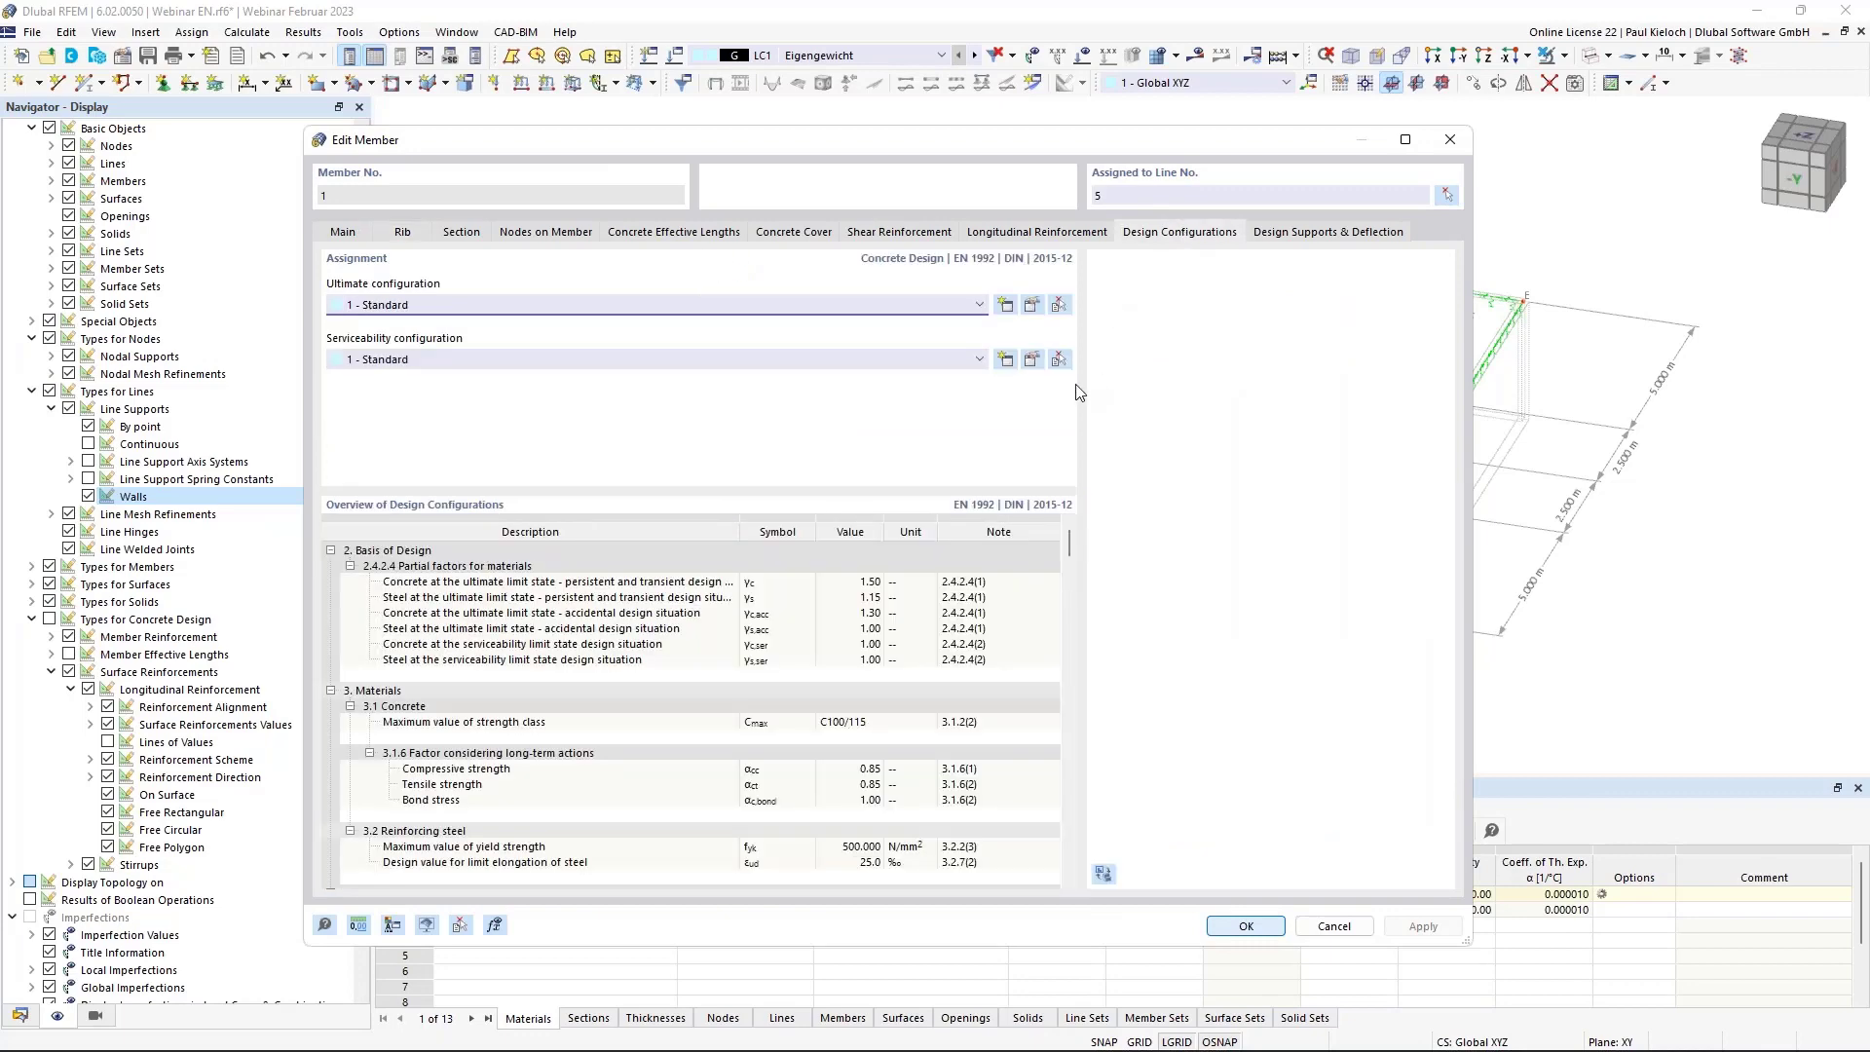
pyautogui.click(1032, 360)
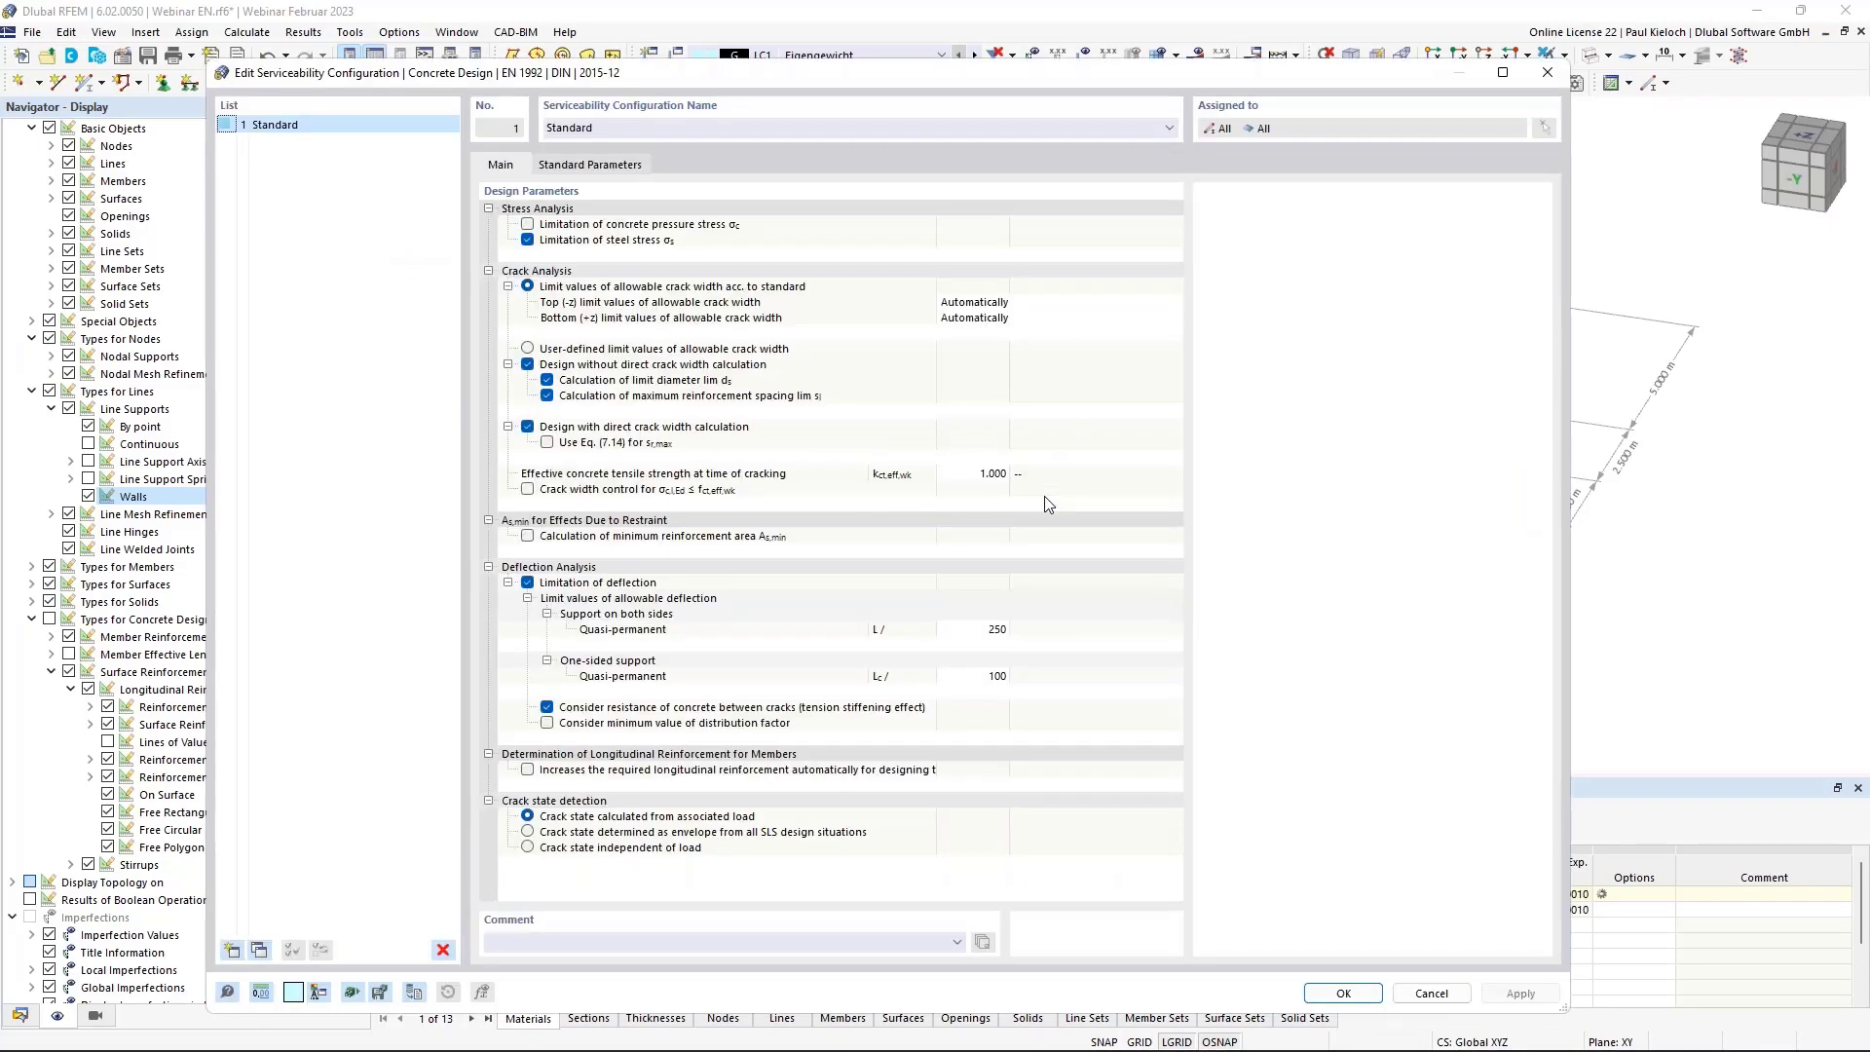
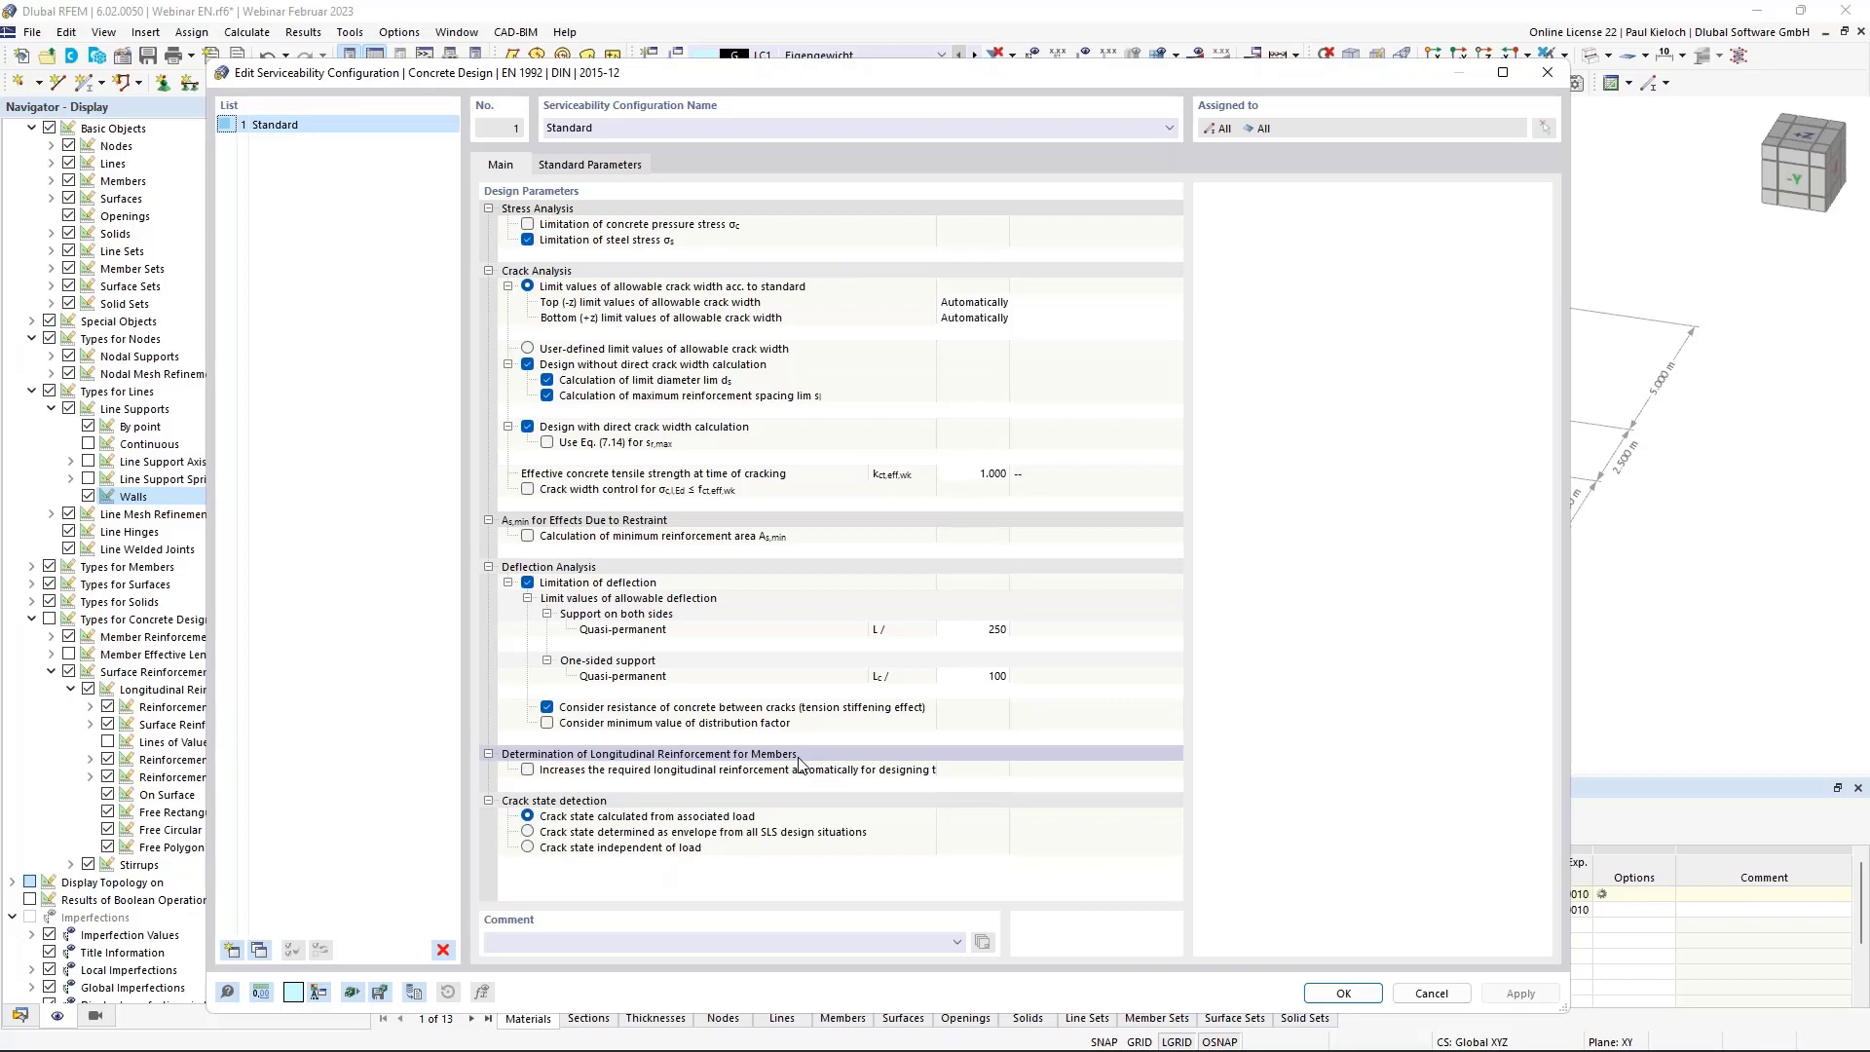
# Read the reinforcement-increase option's description about minimum reinforcement area, then cancel without changes.
pyautogui.click(800, 769)
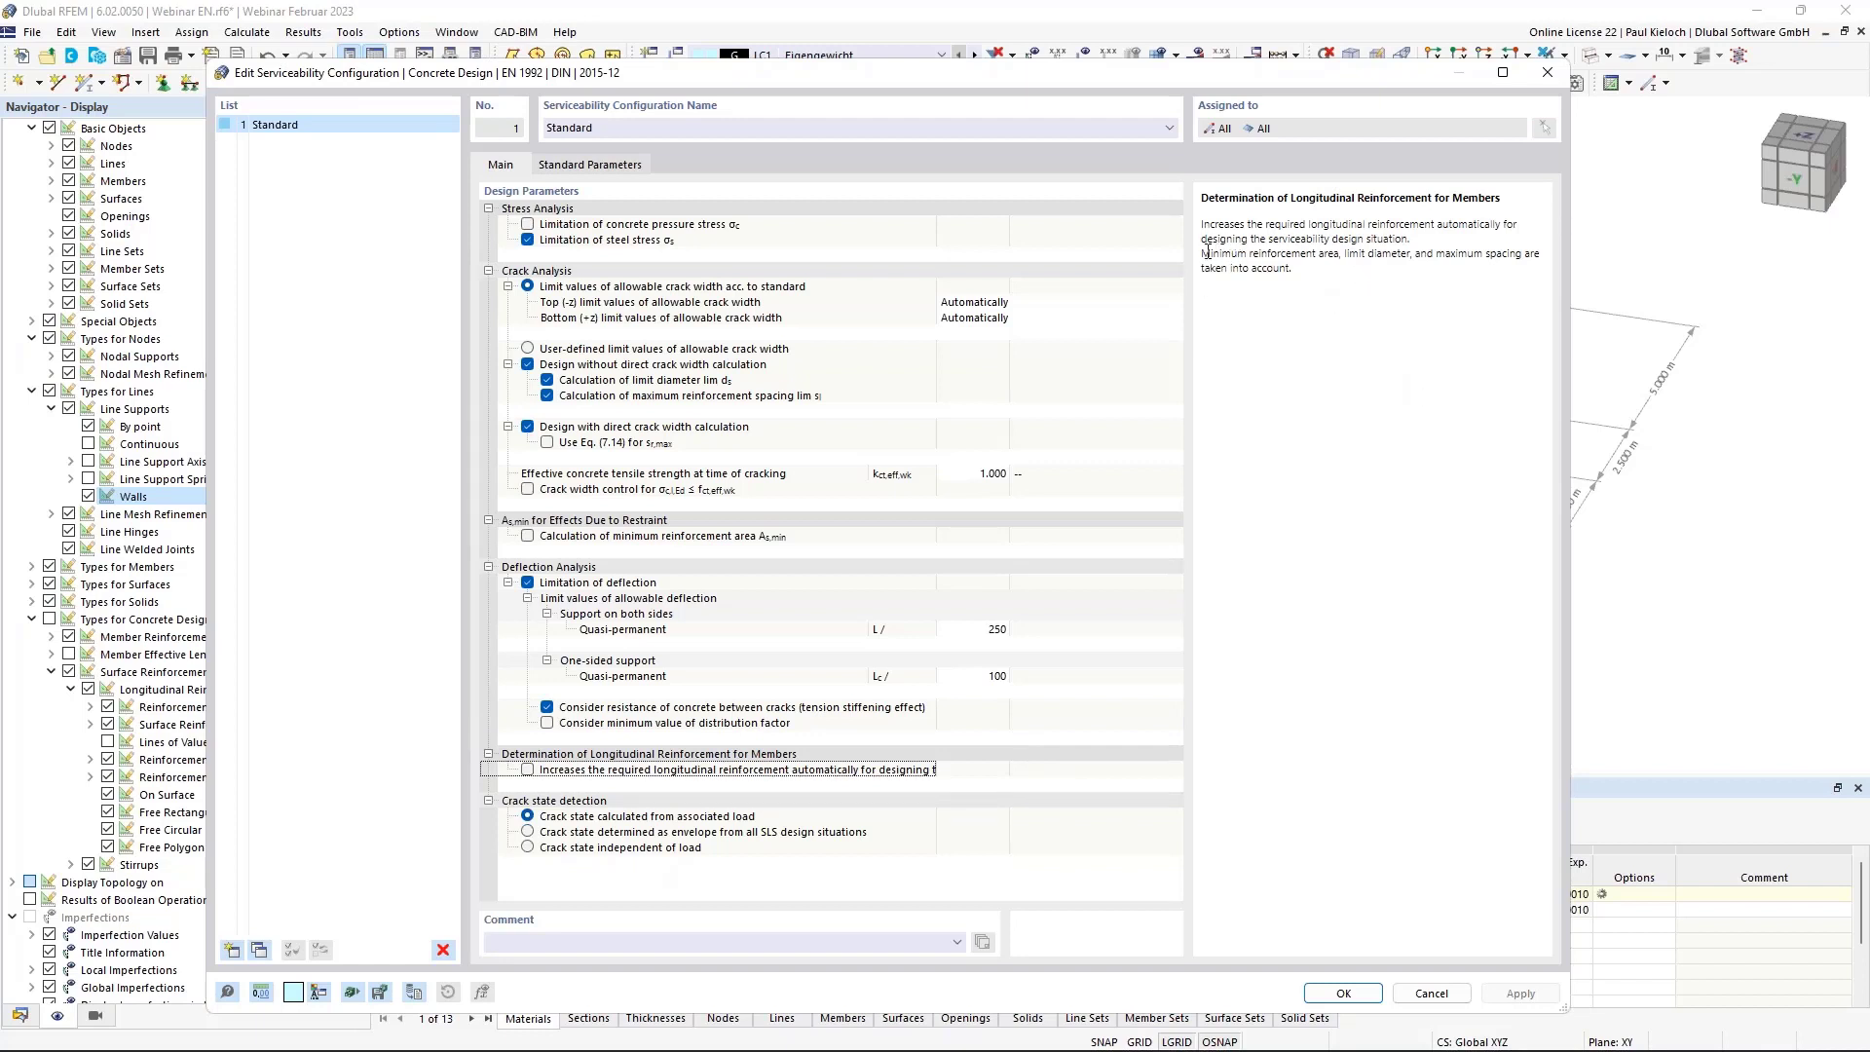
pyautogui.moveTo(1204, 254); pyautogui.dragTo(1242, 253)
pyautogui.moveTo(1342, 253); pyautogui.dragTo(1213, 253)
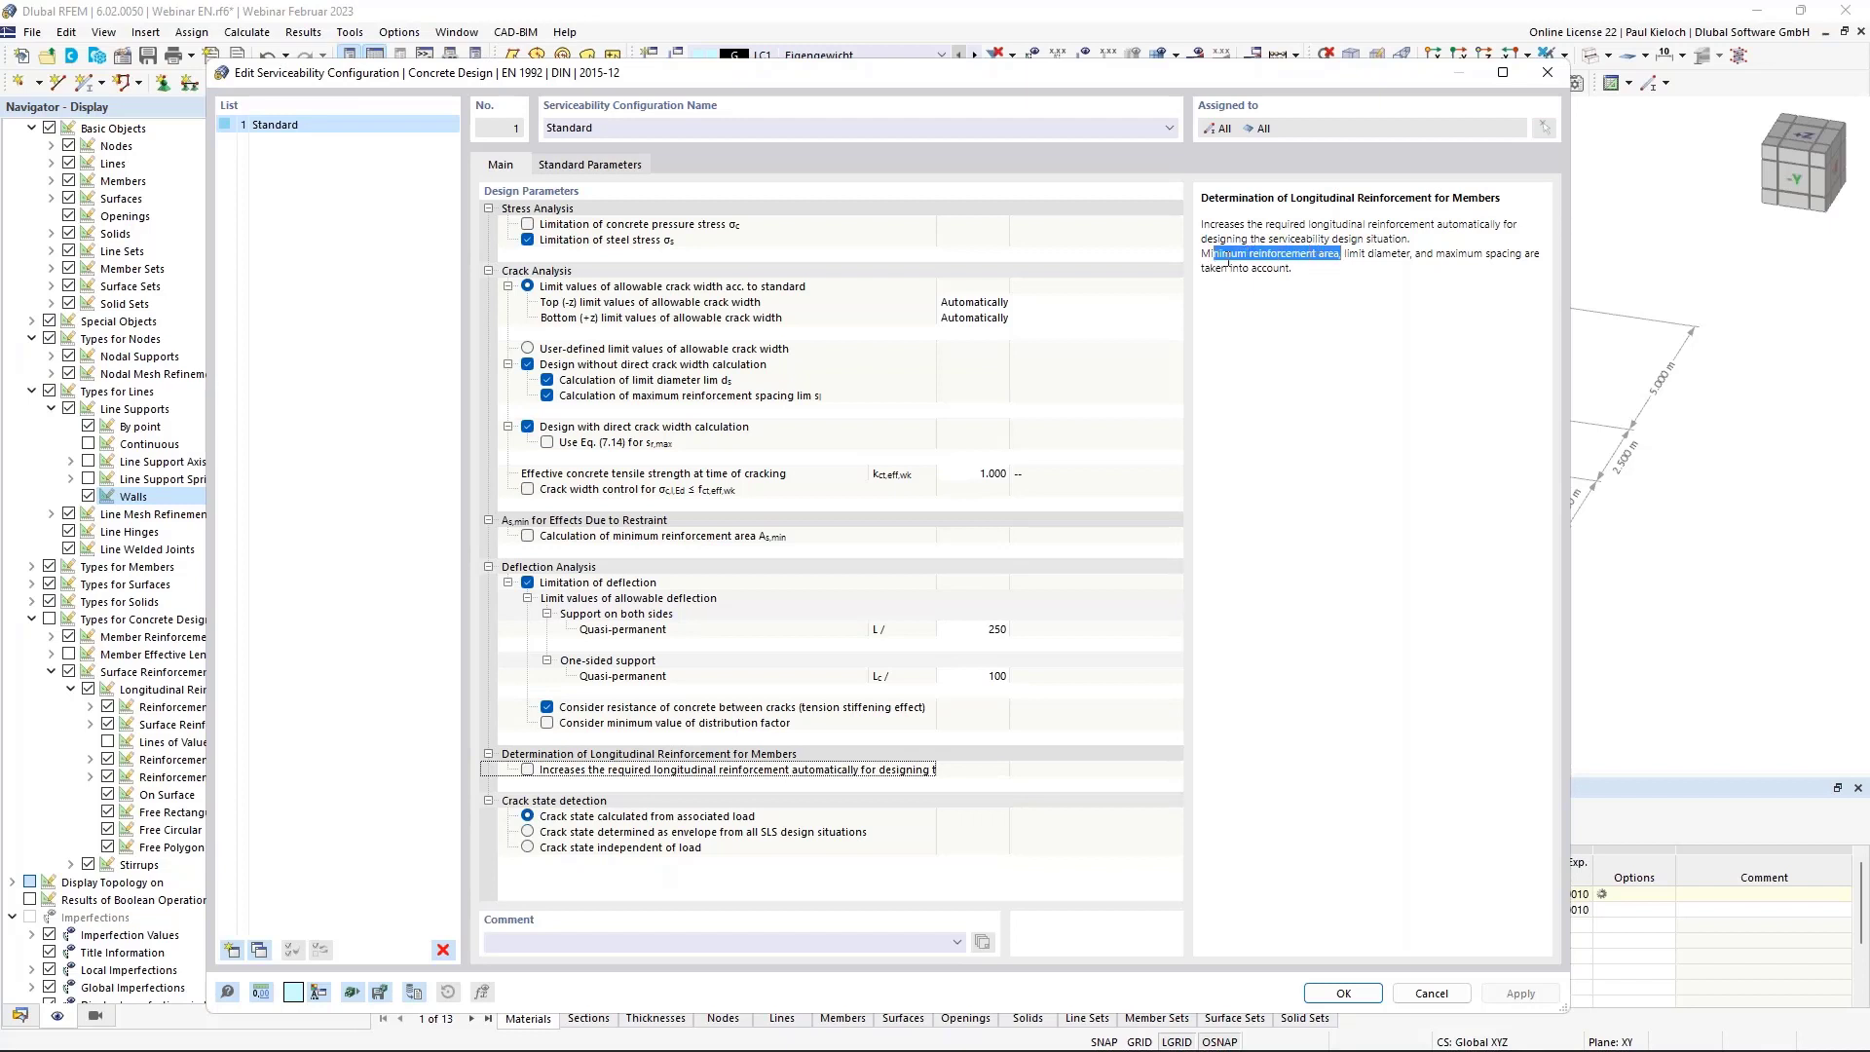
pyautogui.click(1372, 295)
pyautogui.click(1434, 995)
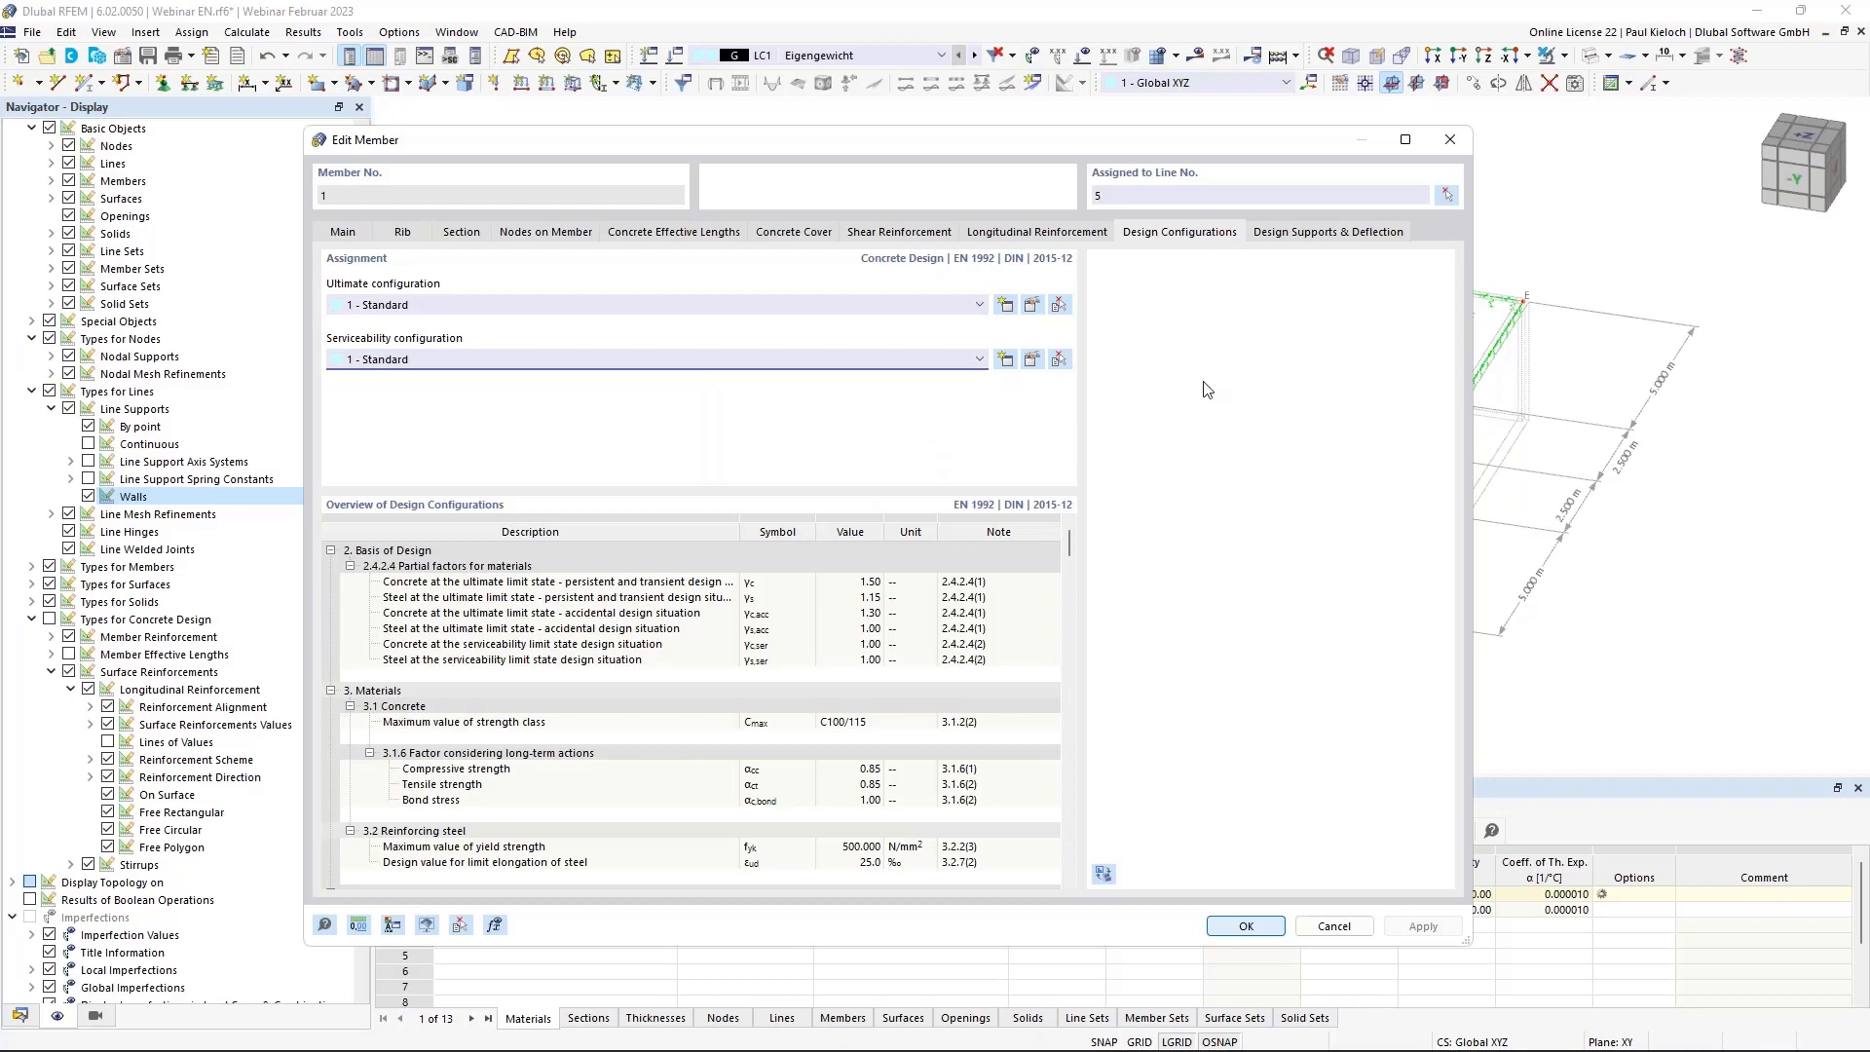
# Set member 1's deflection check direction to local axis z only.
pyautogui.click(1326, 236)
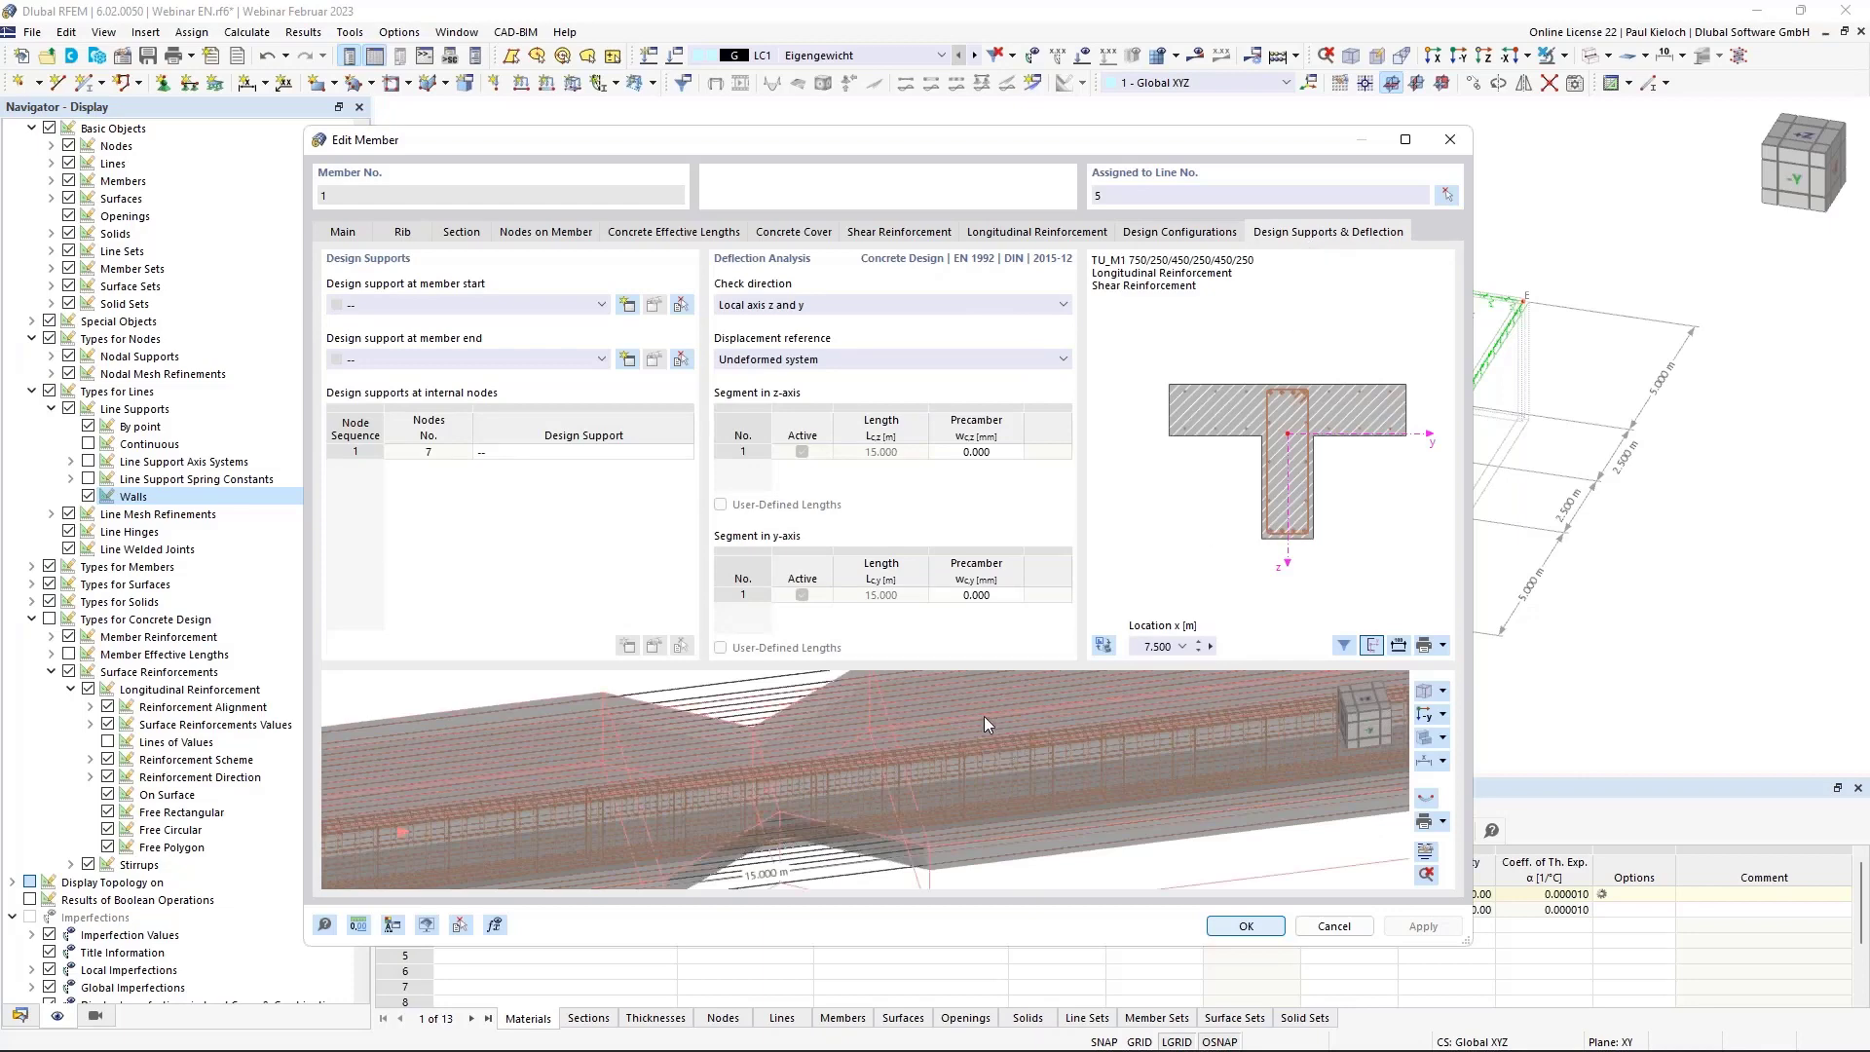
pyautogui.click(830, 299)
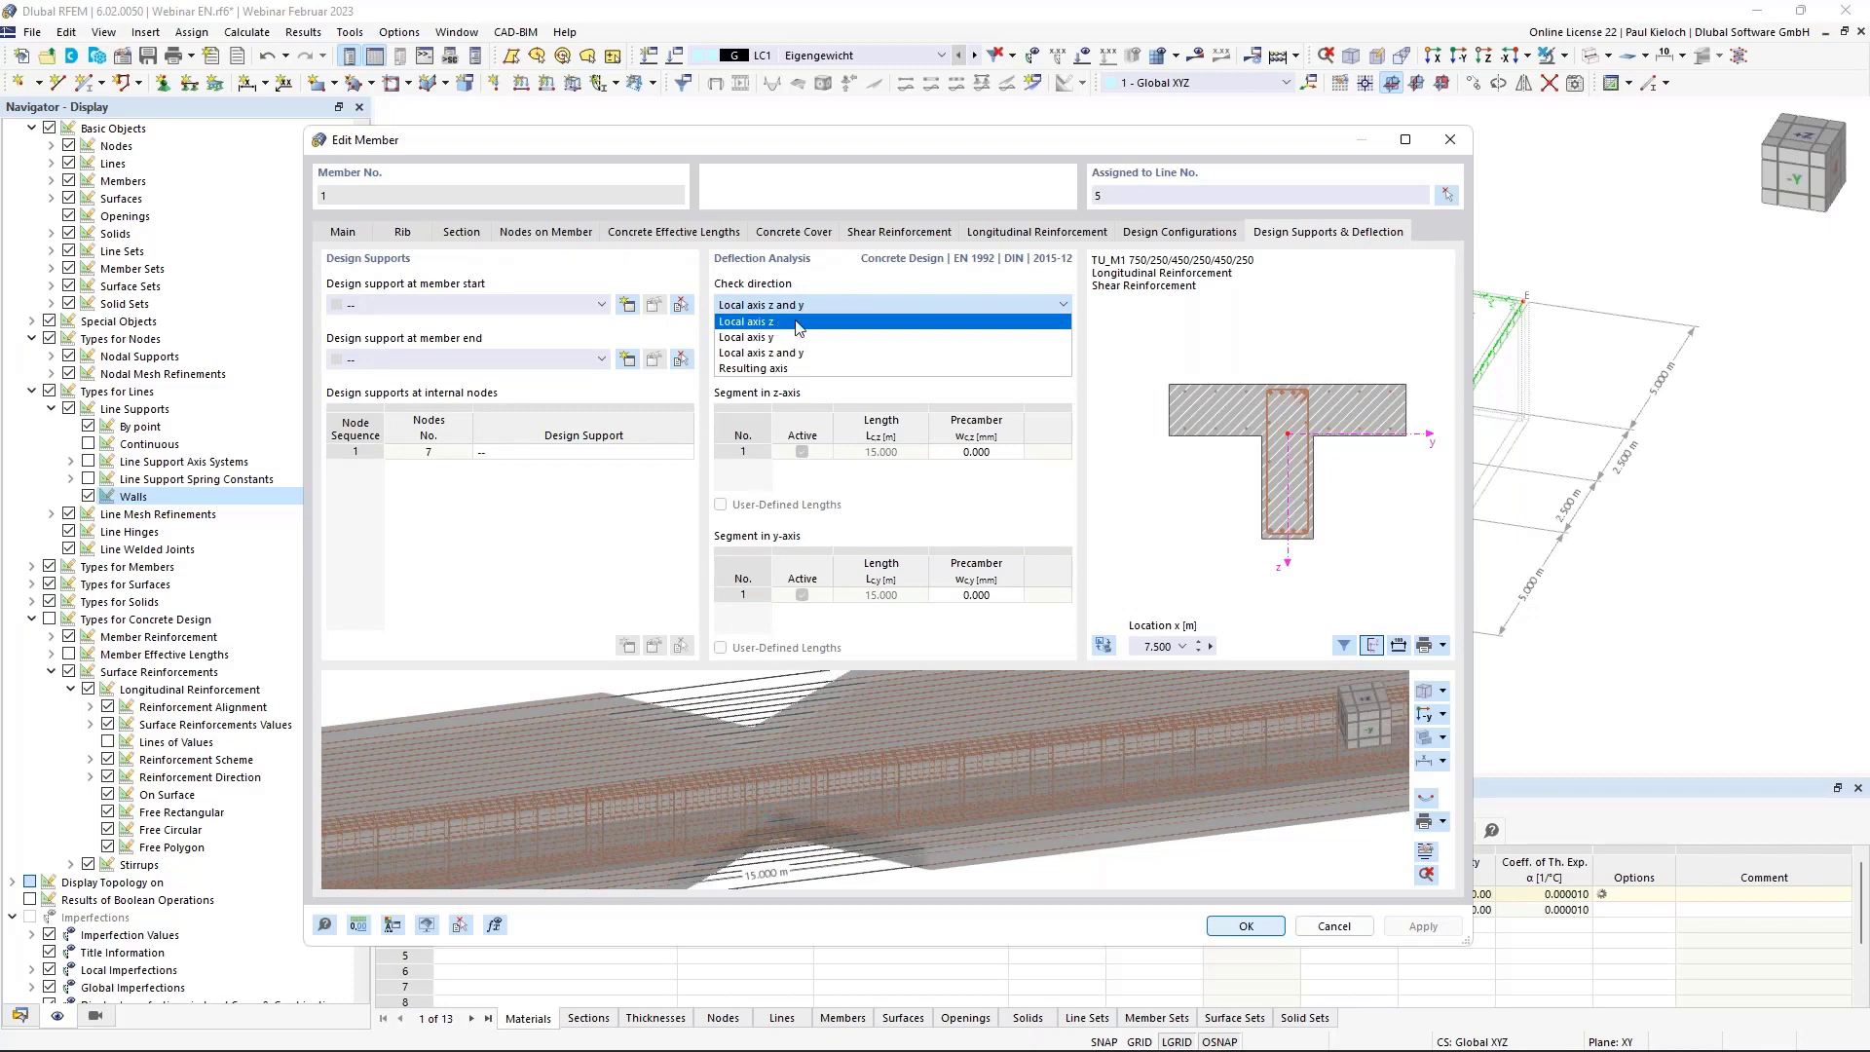
pyautogui.press('Escape')
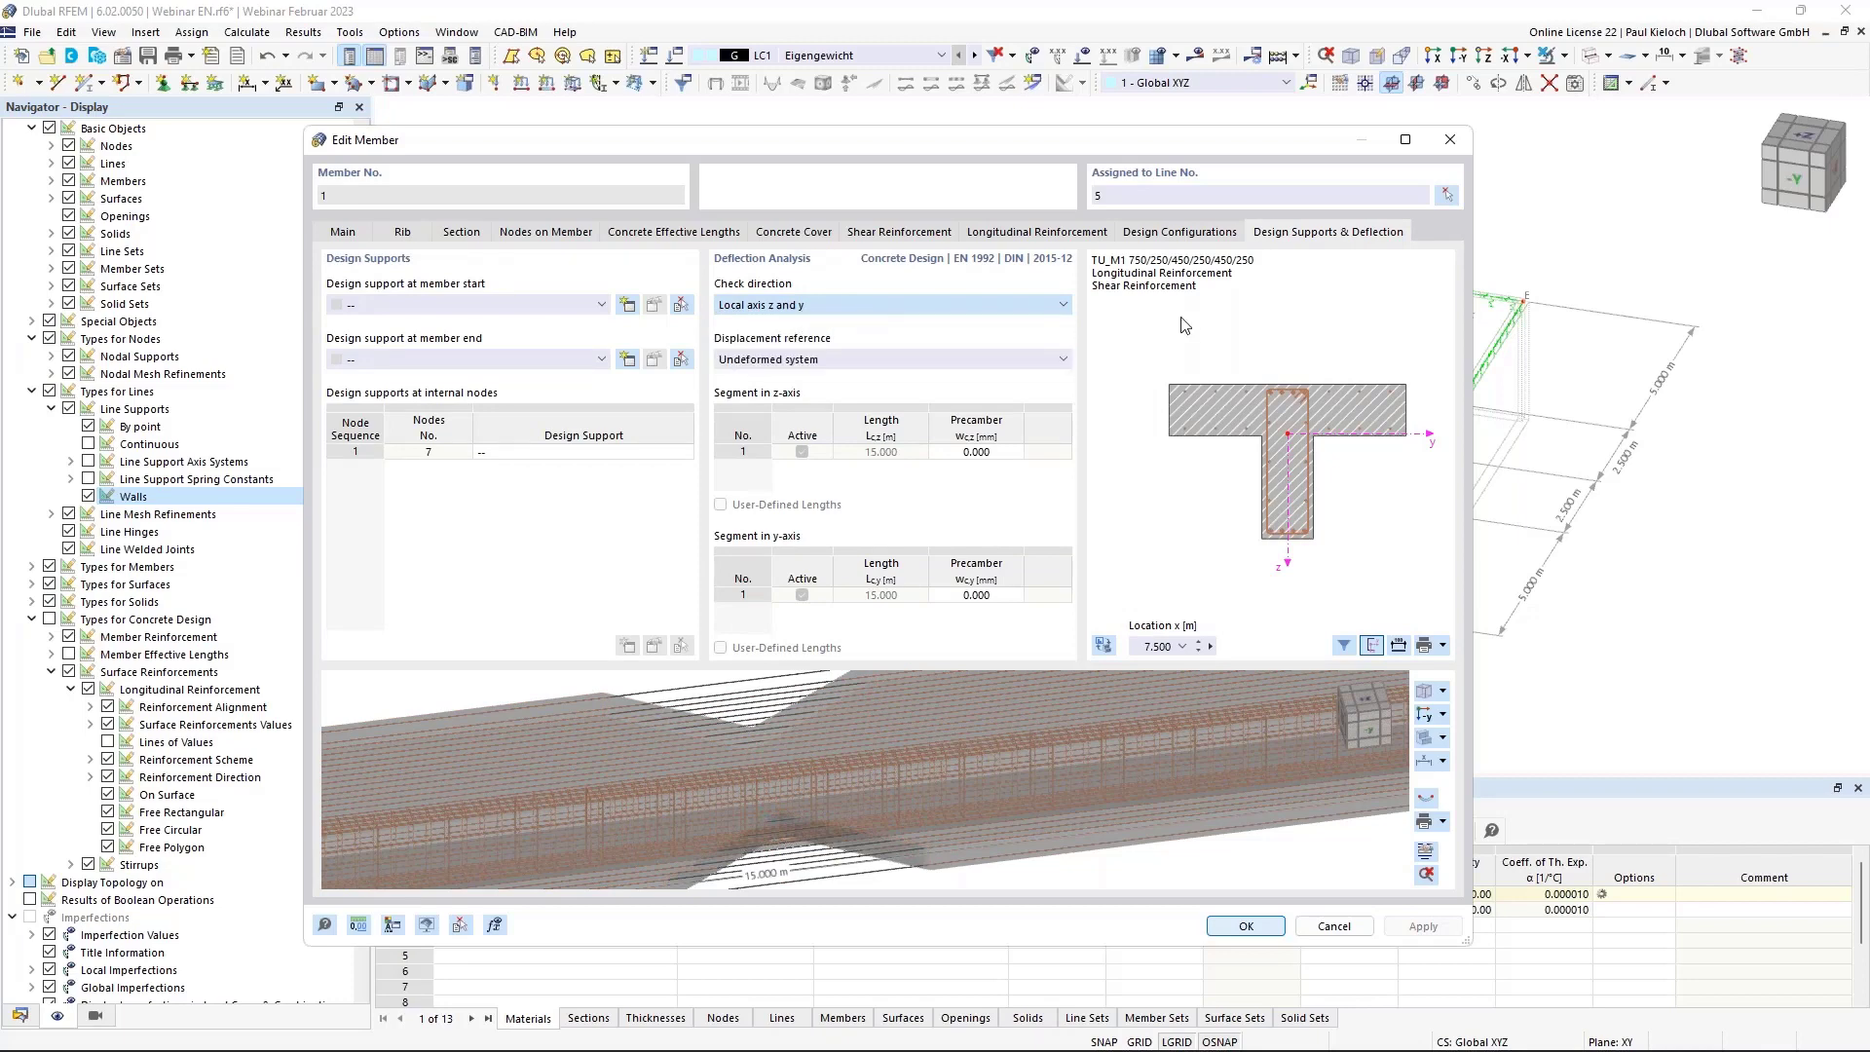
pyautogui.press('Down')
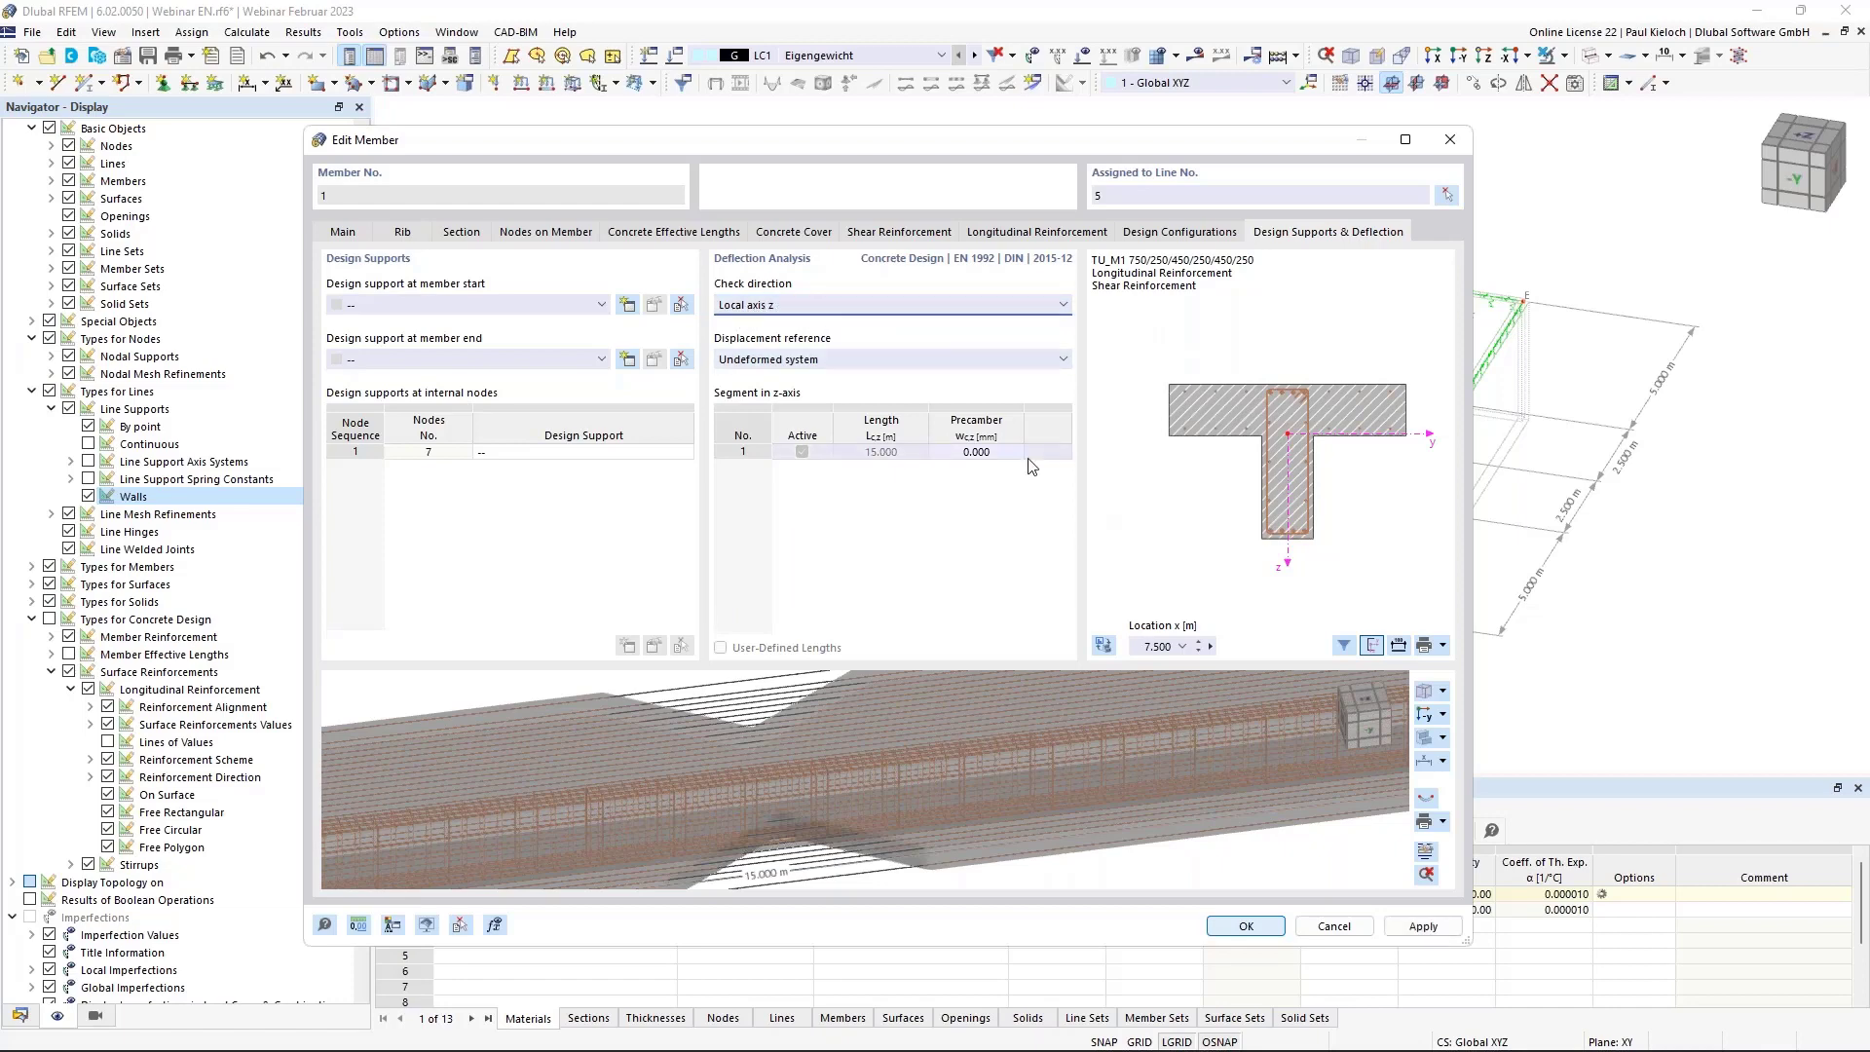
pyautogui.scroll(-5, 1037, 714)
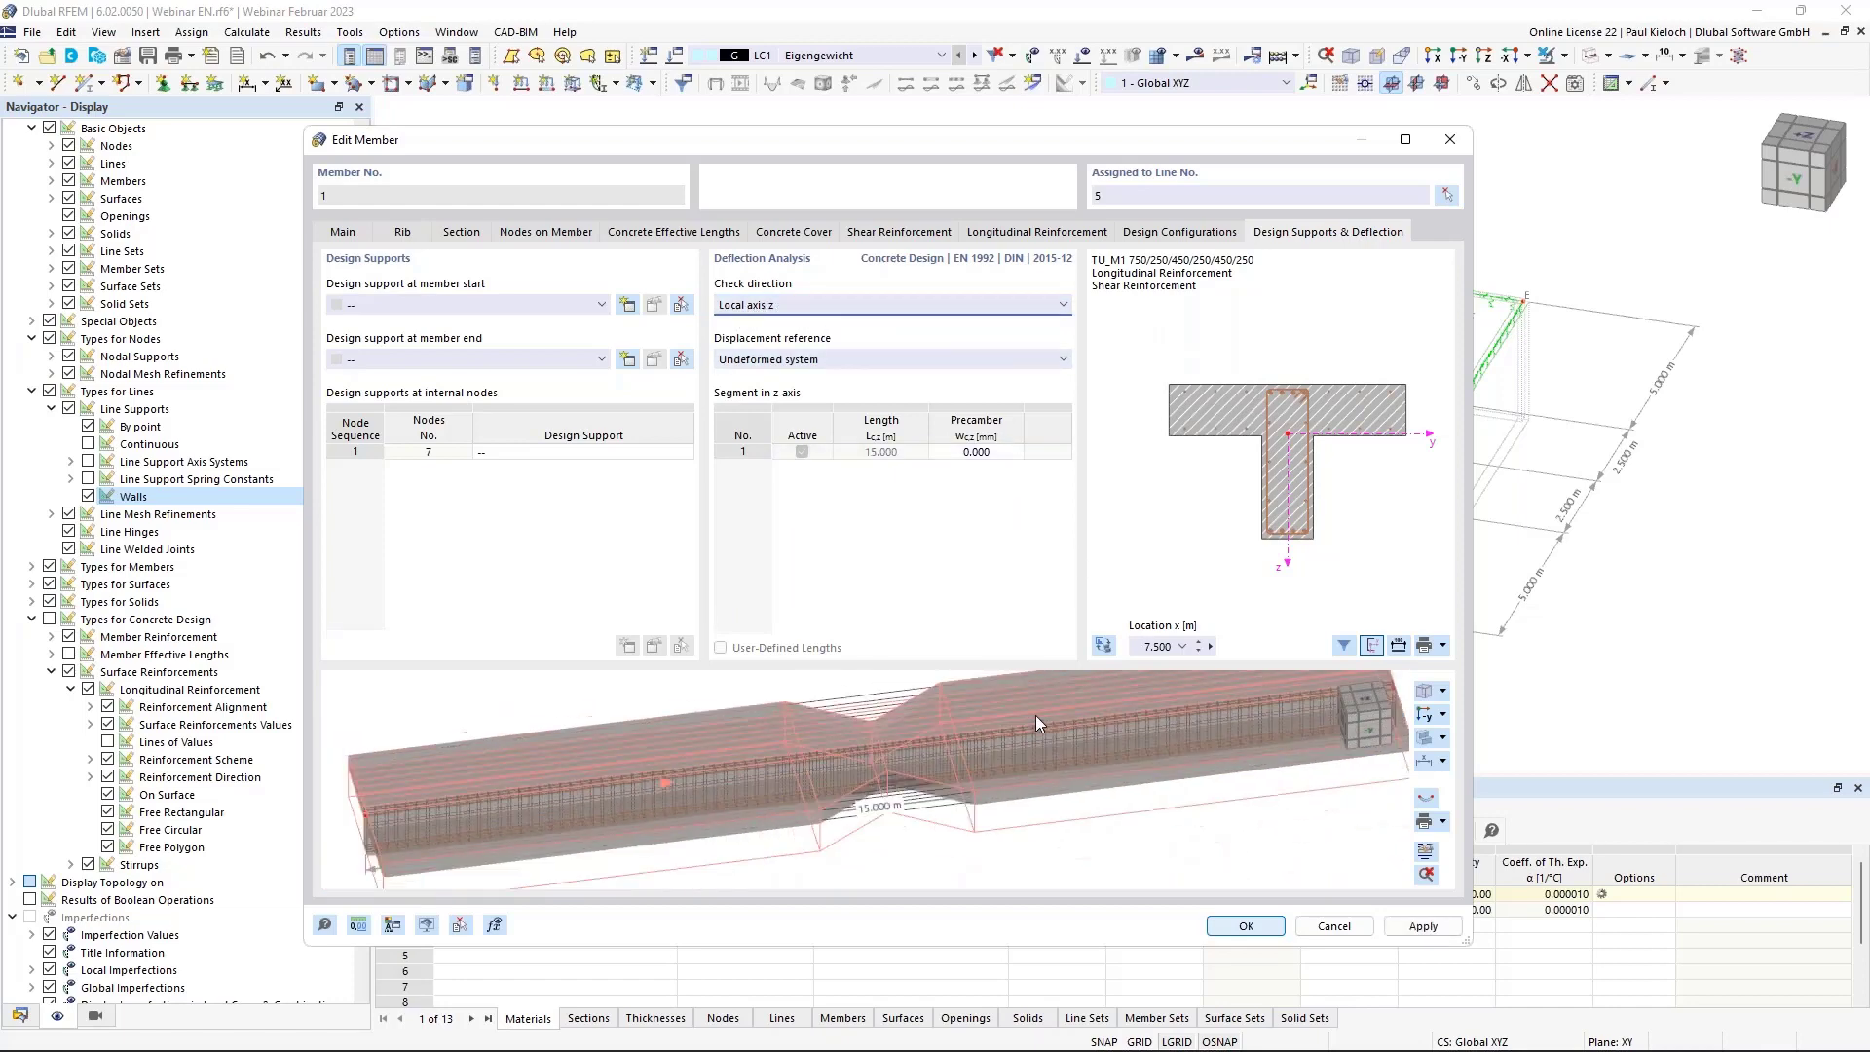
pyautogui.keyDown('ctrl'); pyautogui.moveTo(1130, 746); pyautogui.dragTo(1081, 634, button='middle'); pyautogui.keyUp('ctrl')
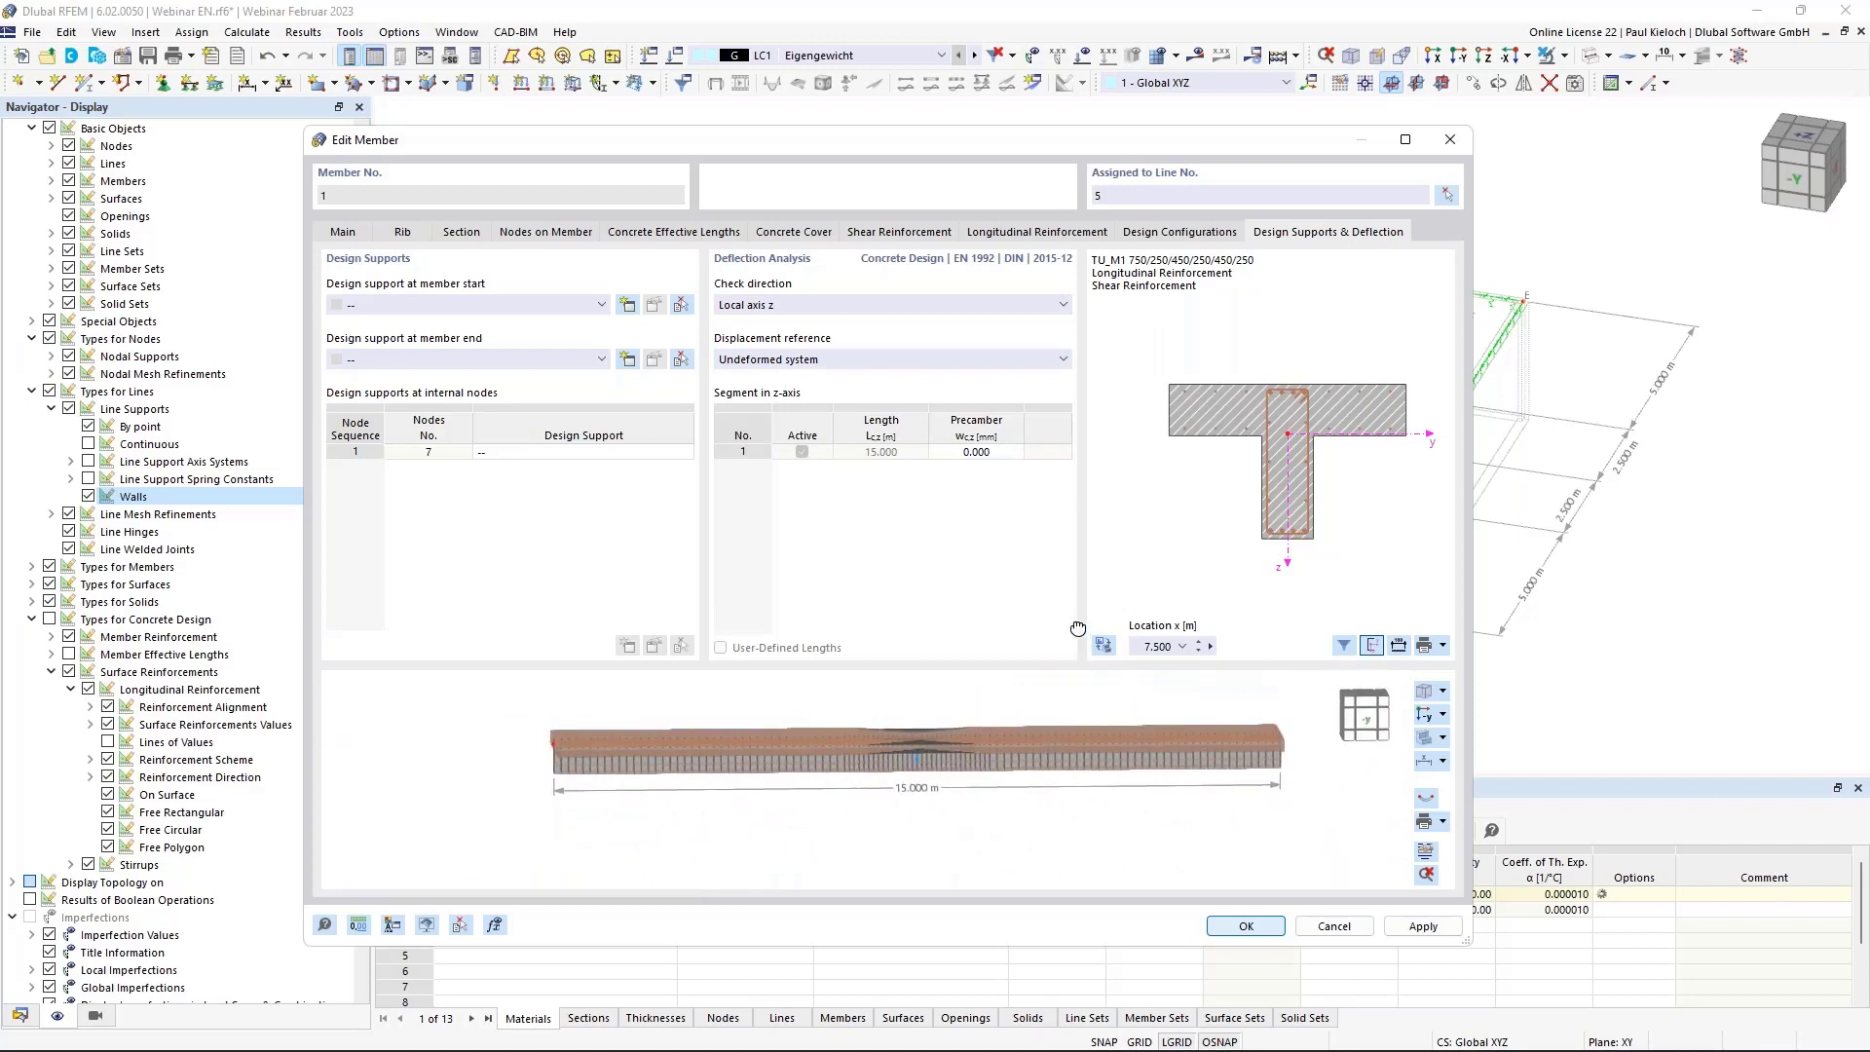
pyautogui.scroll(2, 997, 735)
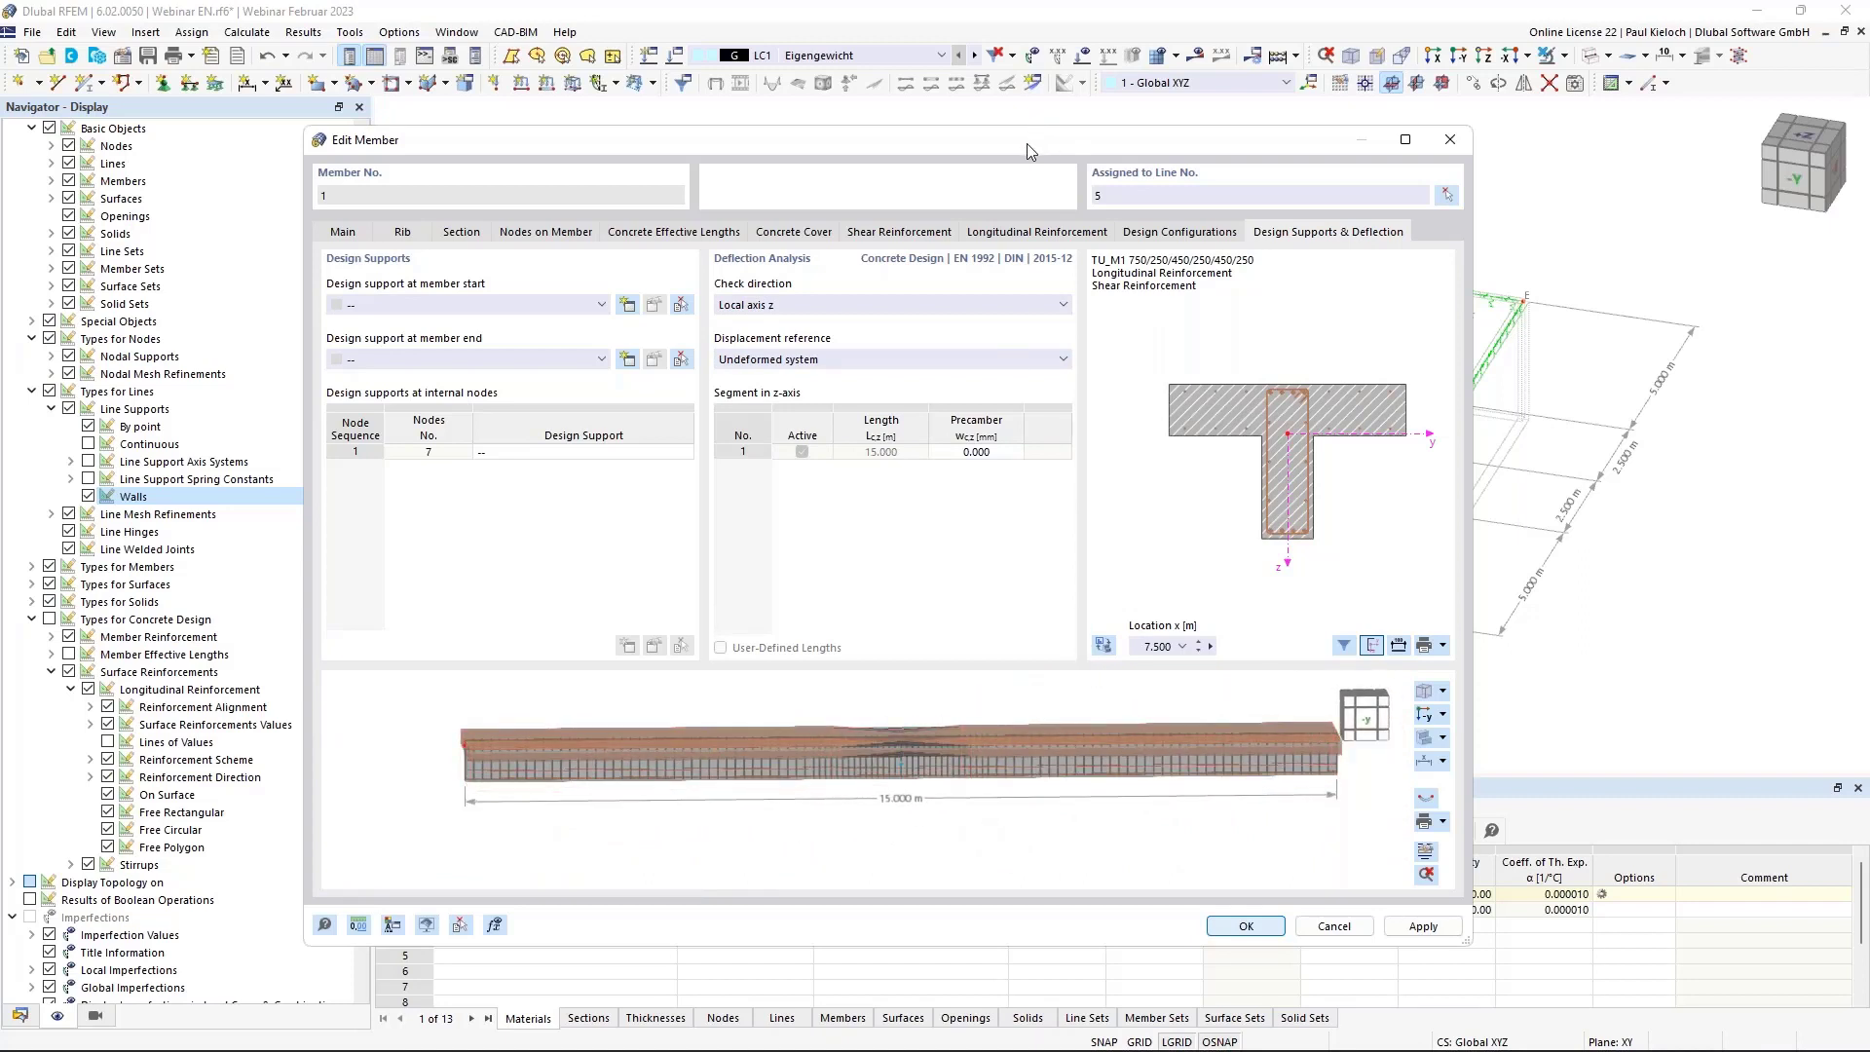
pyautogui.moveTo(1026, 143); pyautogui.dragTo(533, 103)
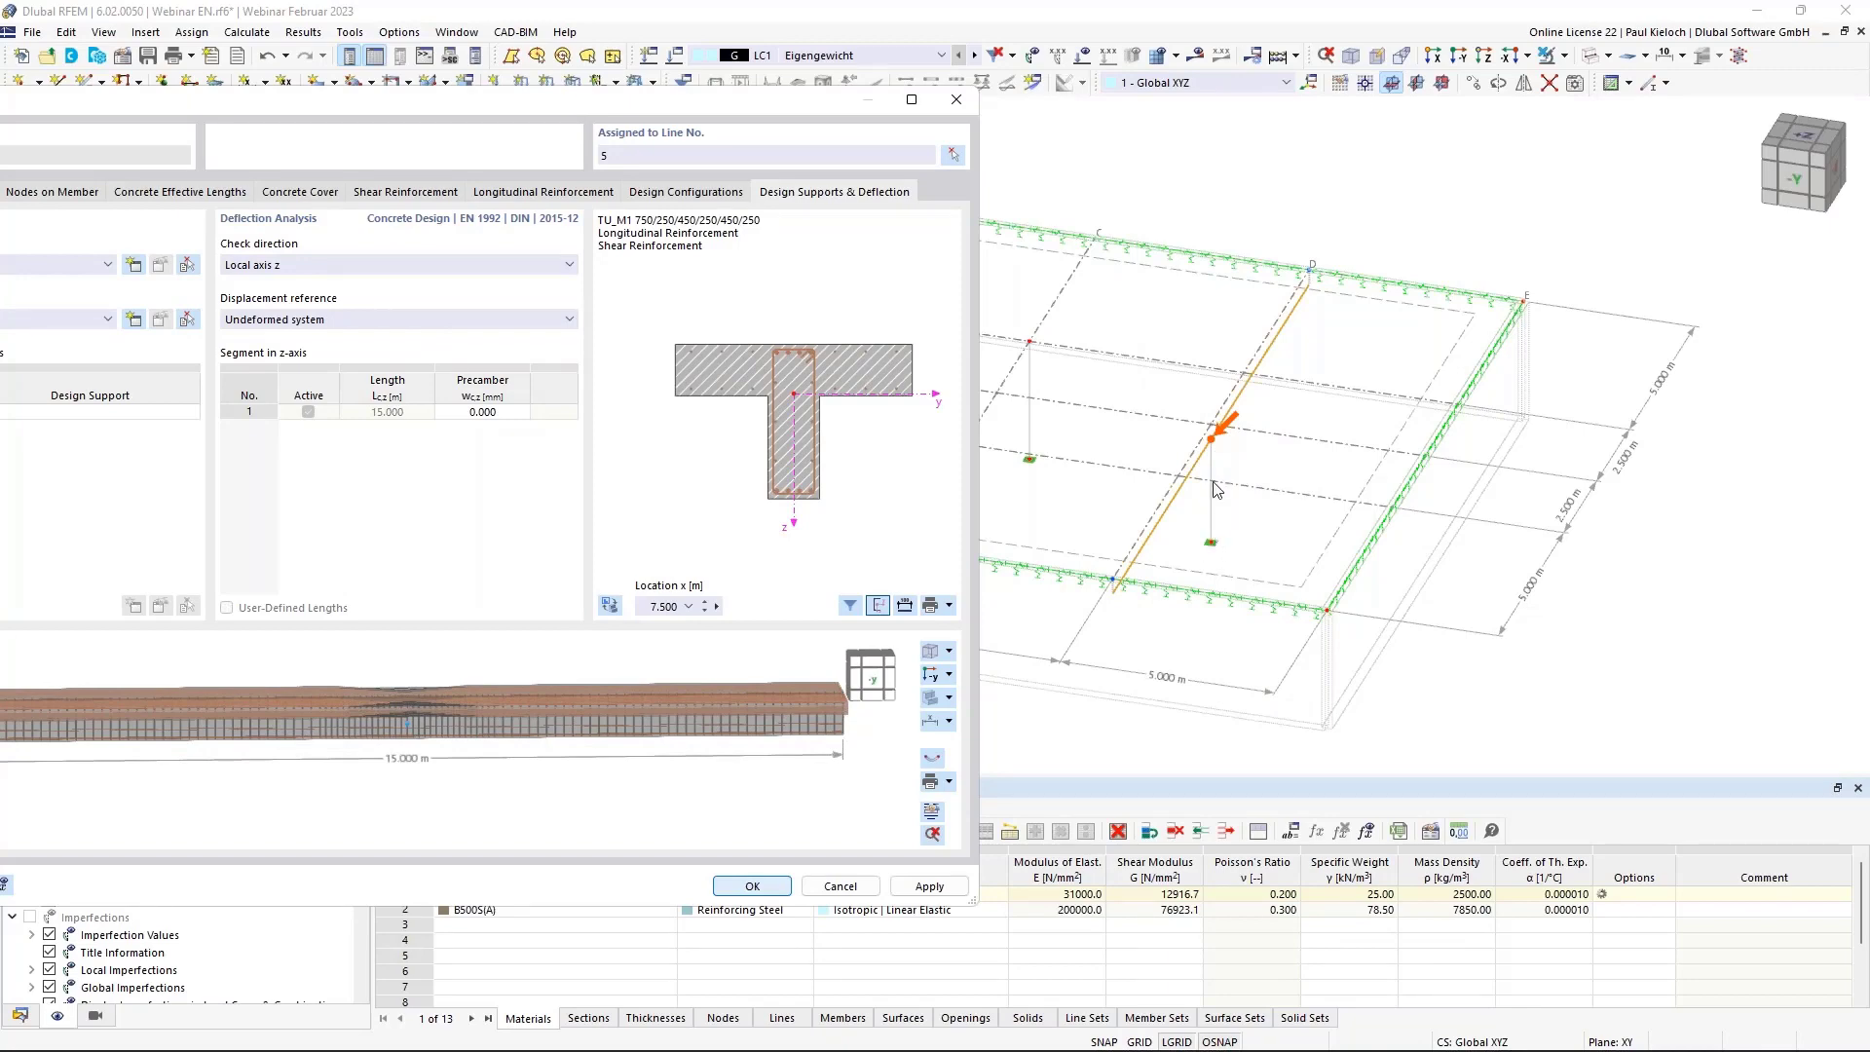
pyautogui.moveTo(773, 104); pyautogui.dragTo(1280, 93)
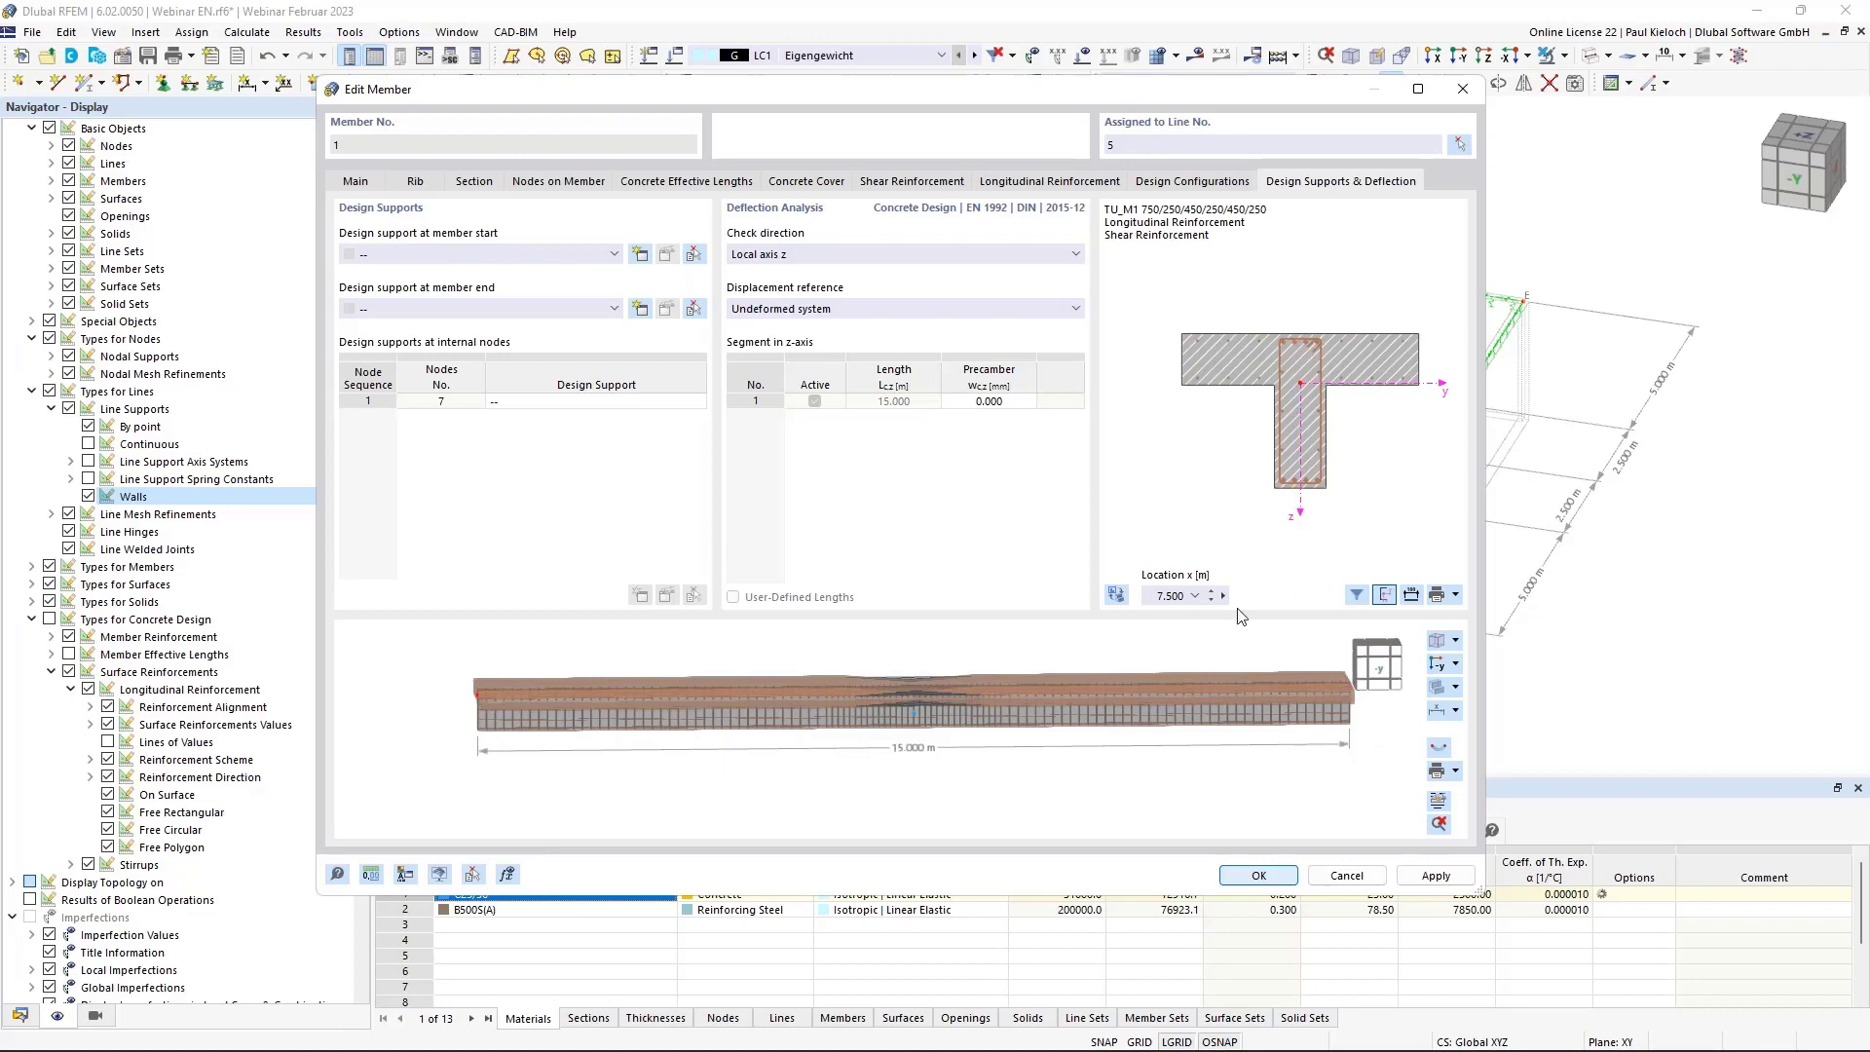
# Create support 1 - Concrete, a 250 mm monolithic end support without y-deflection, for both member ends.
pyautogui.click(552, 253)
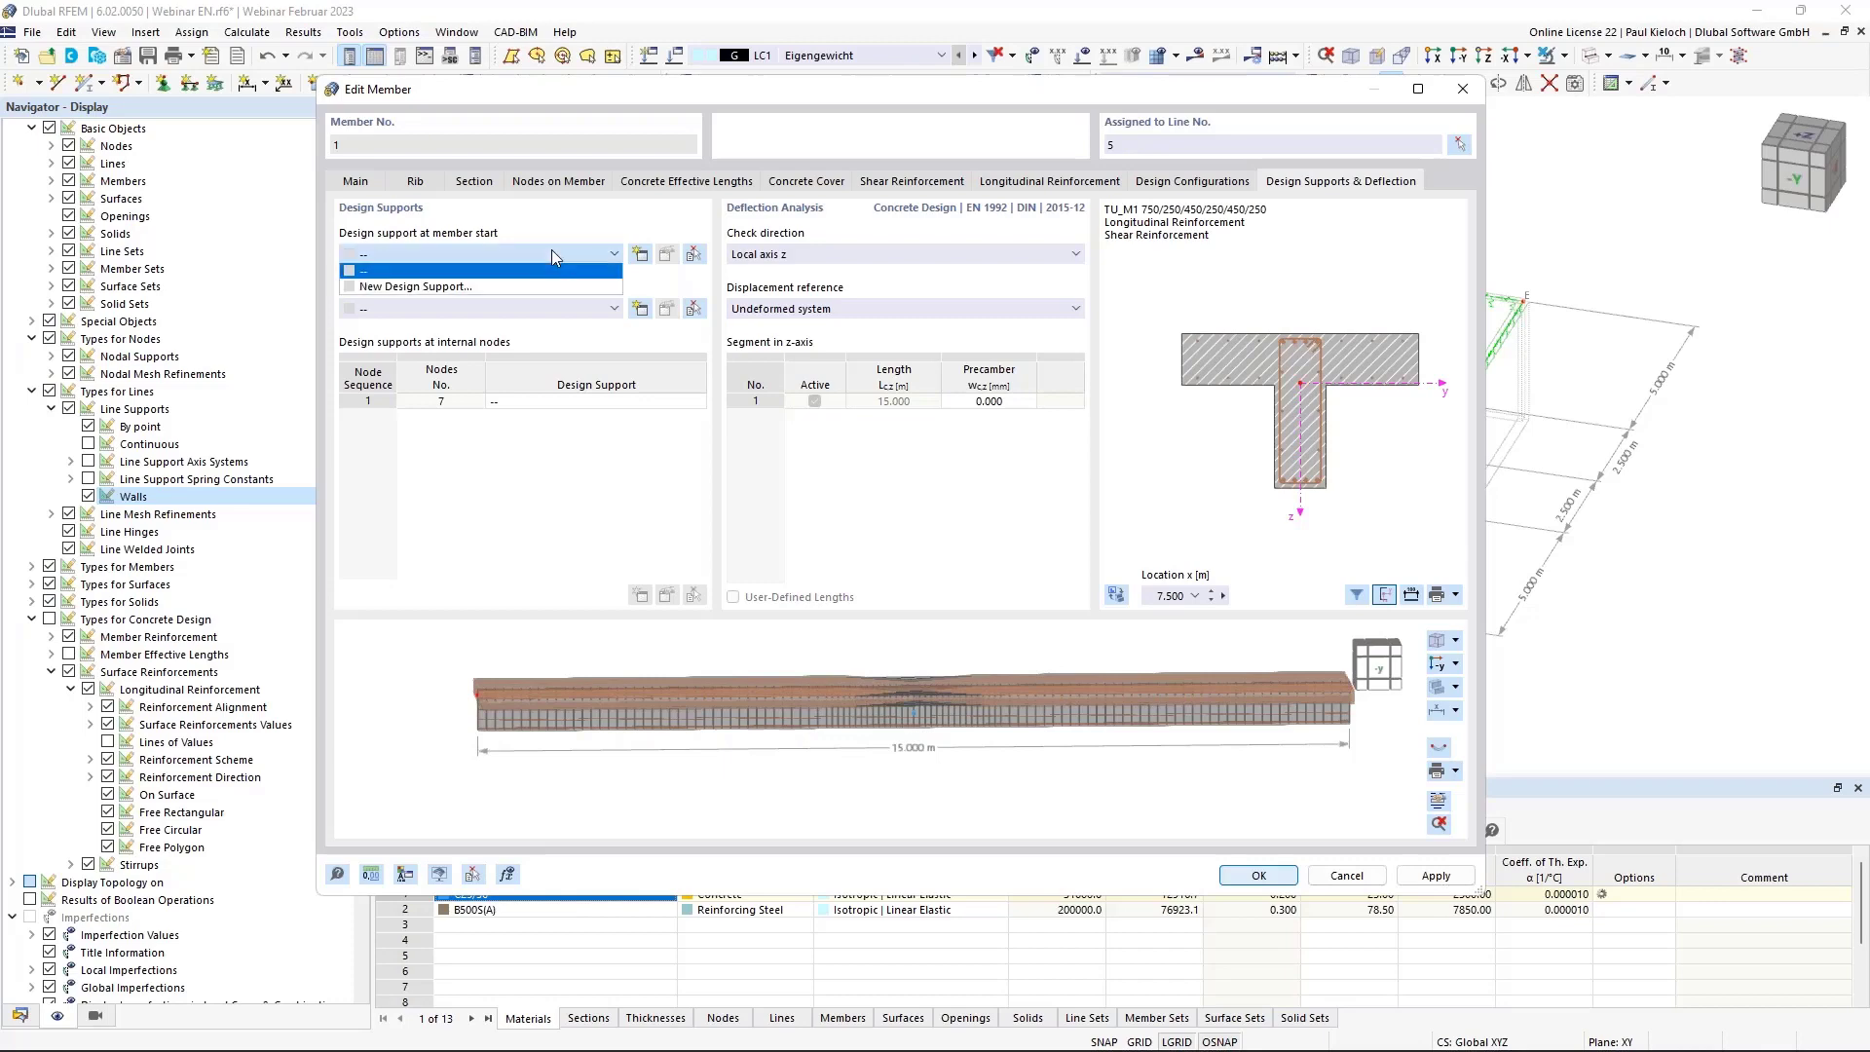
pyautogui.click(427, 287)
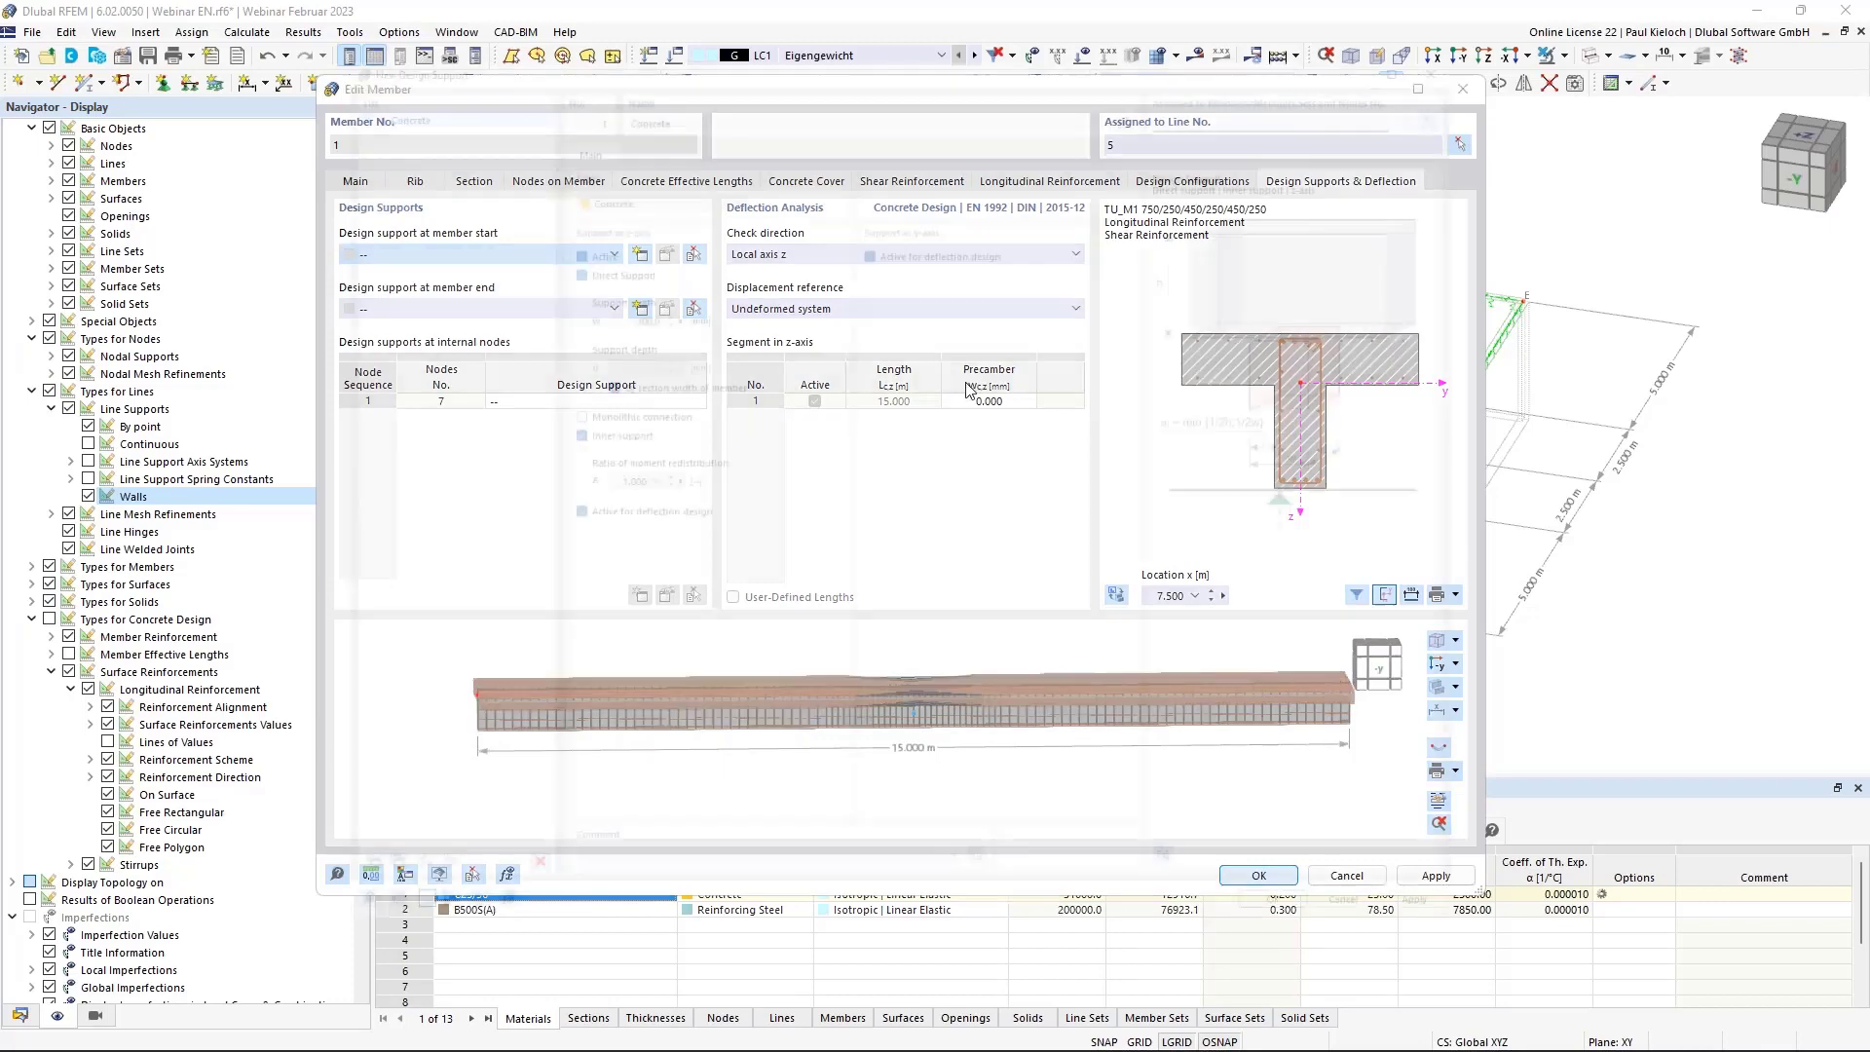
pyautogui.click(865, 223)
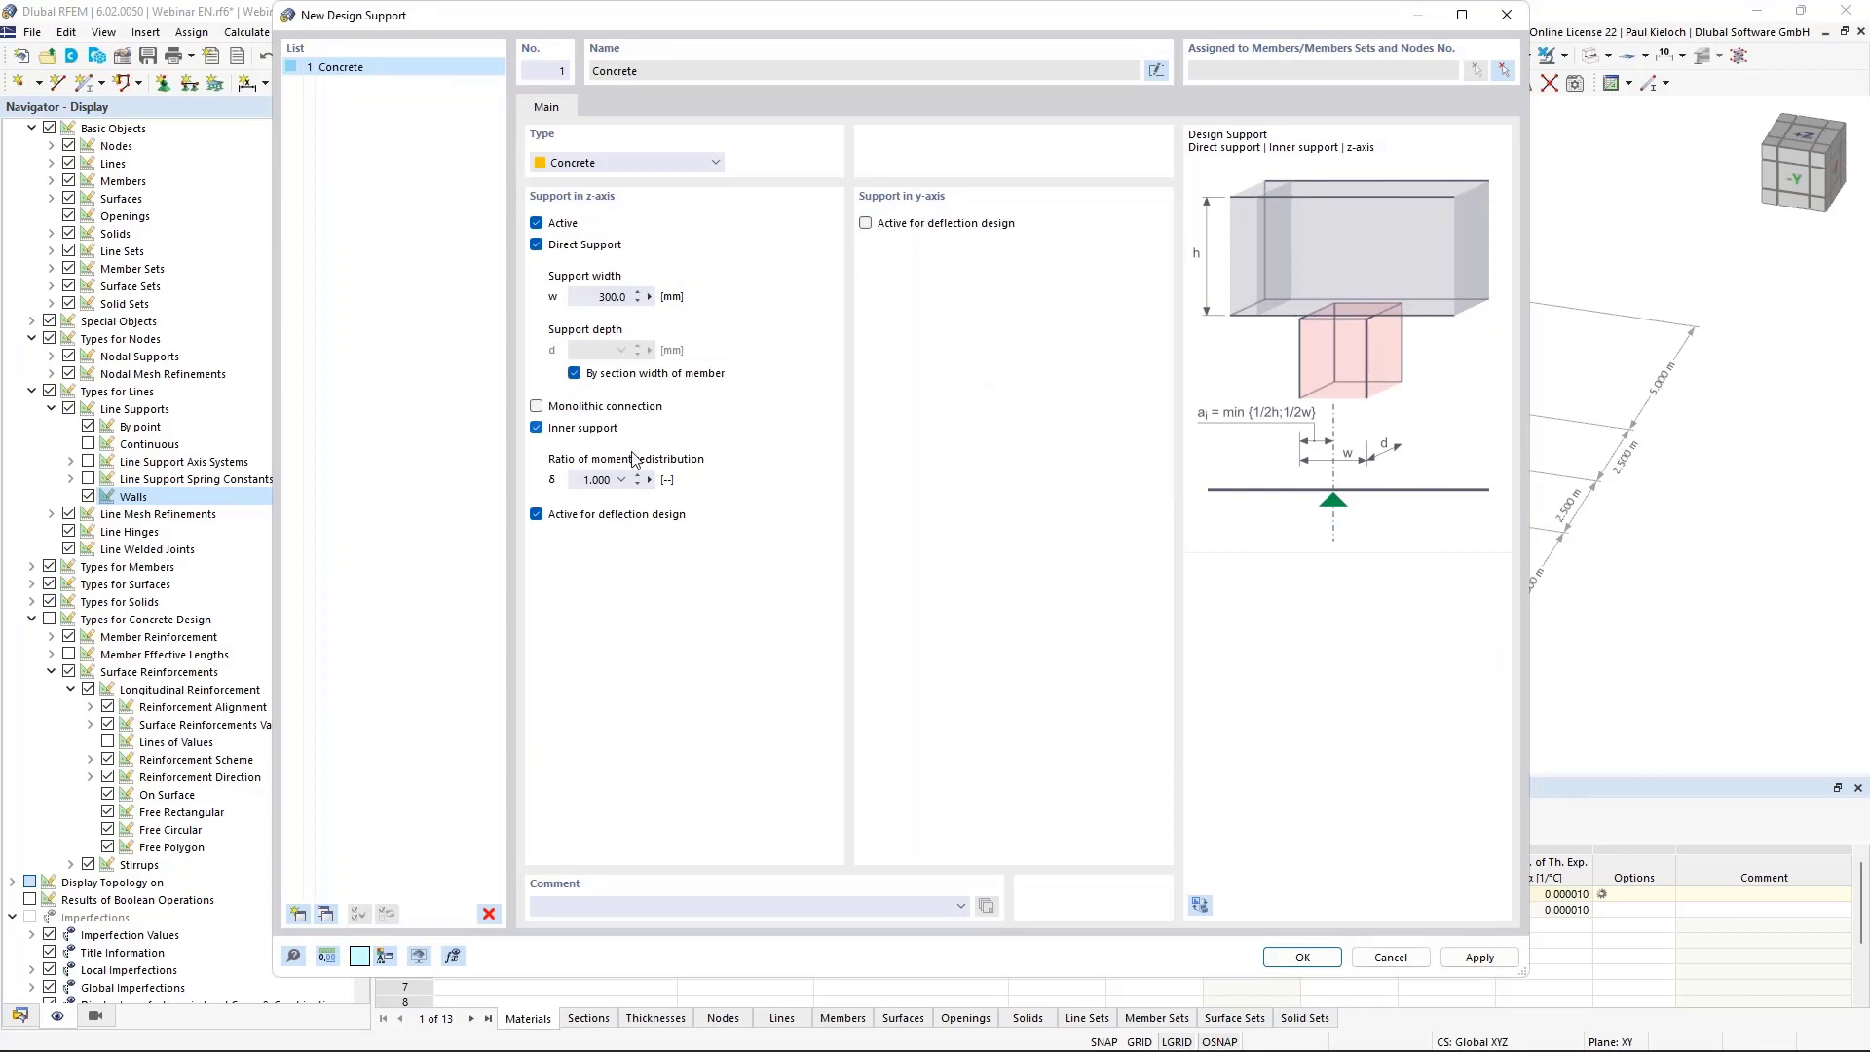
pyautogui.click(585, 406)
pyautogui.click(609, 428)
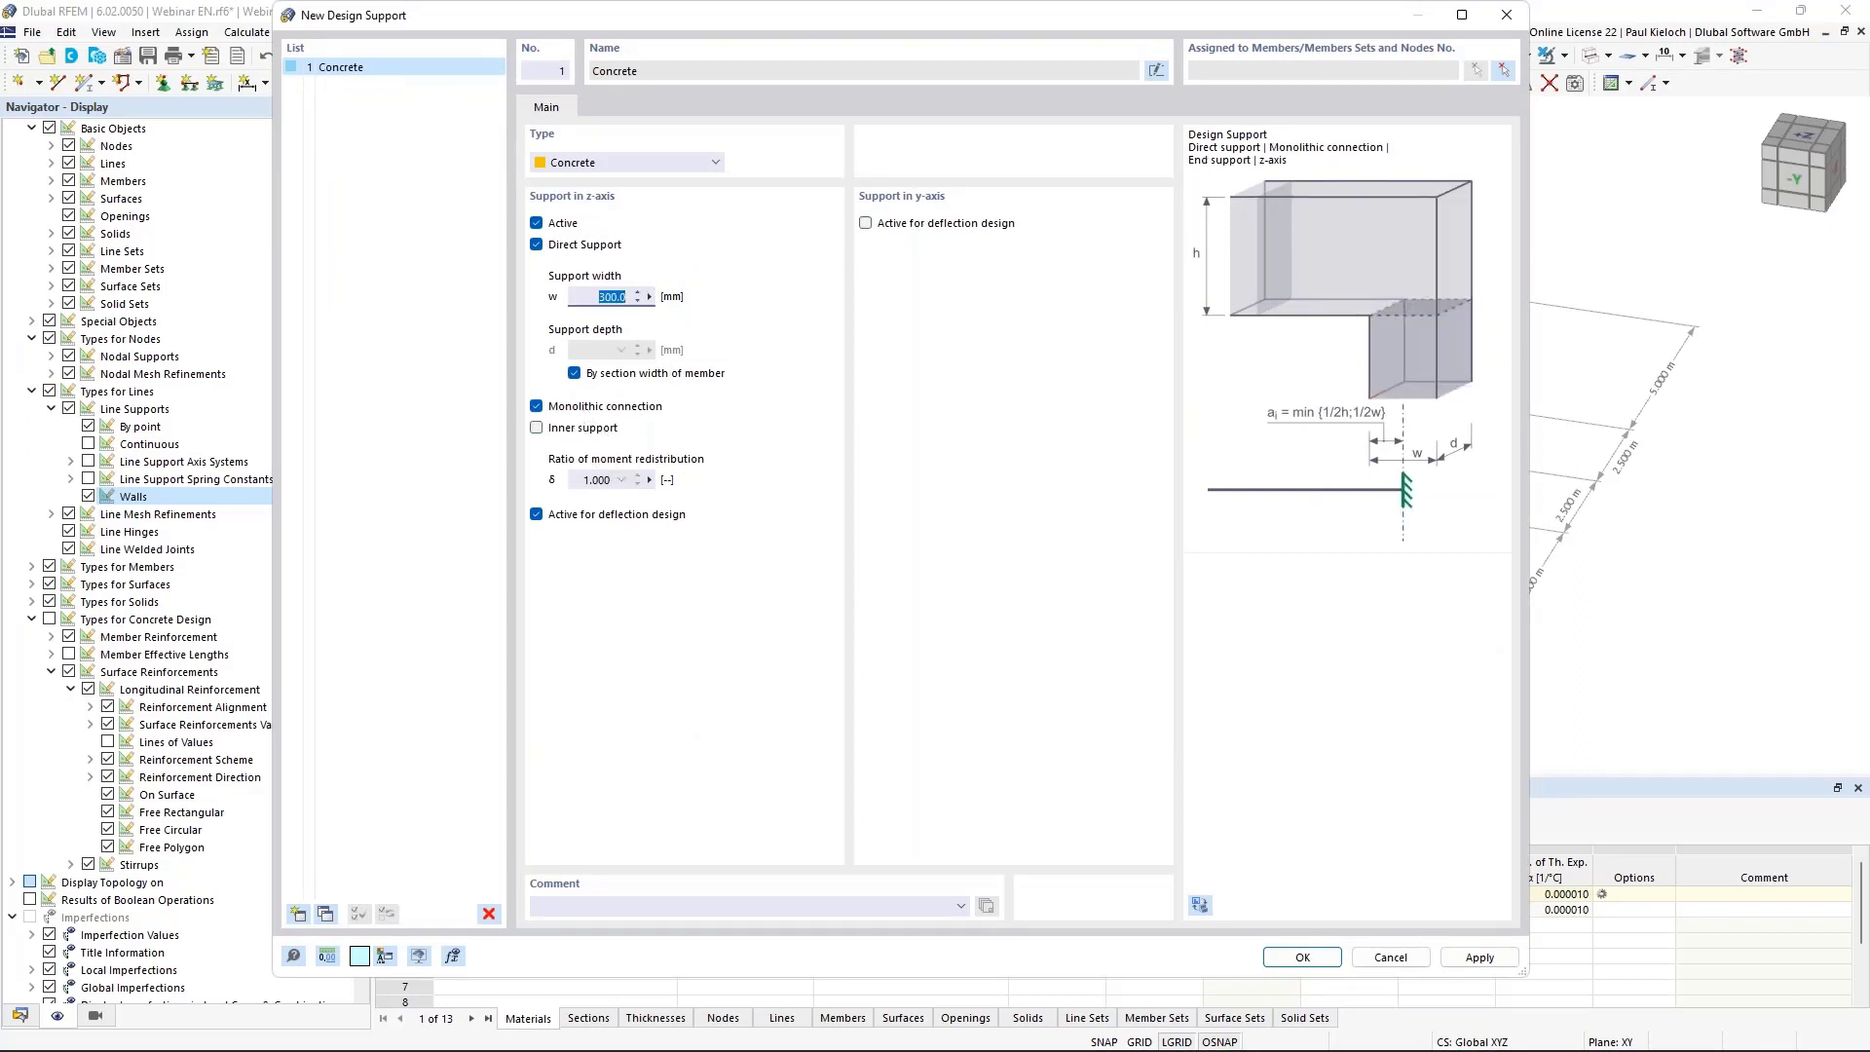
pyautogui.write('250')
pyautogui.click(1302, 957)
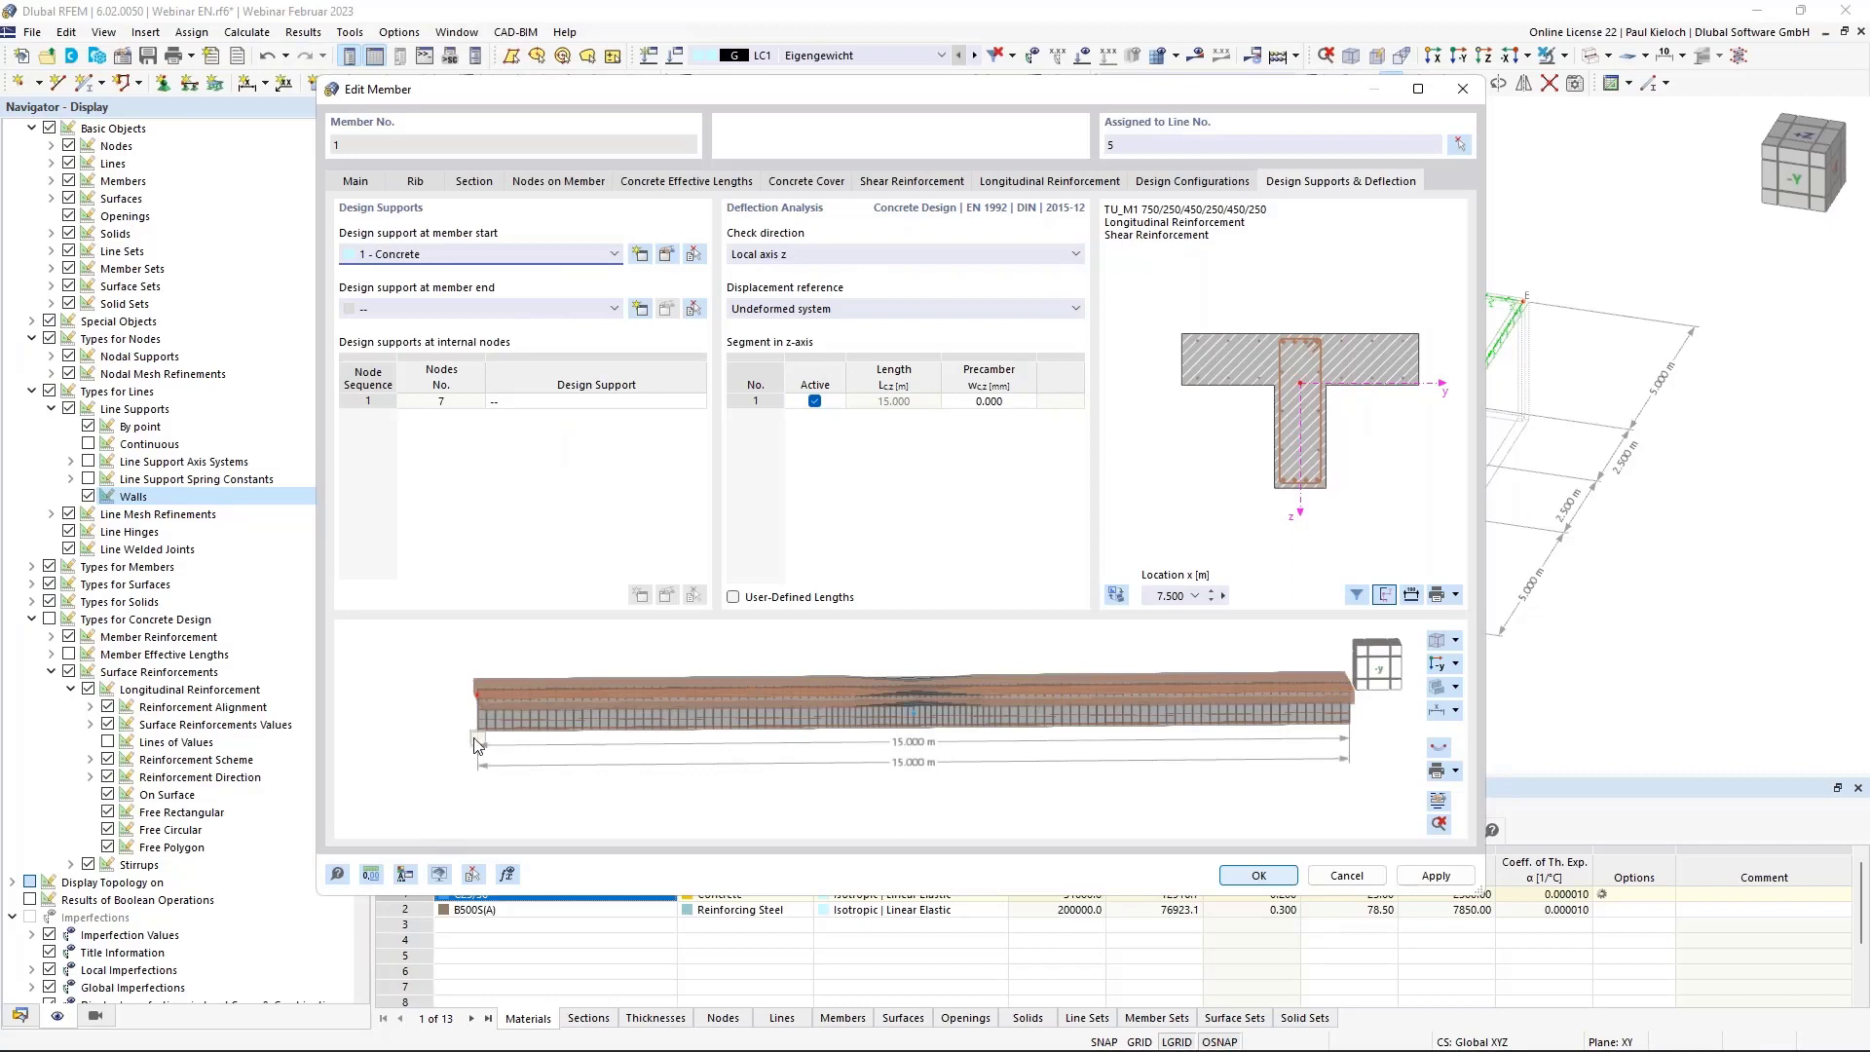
pyautogui.click(475, 305)
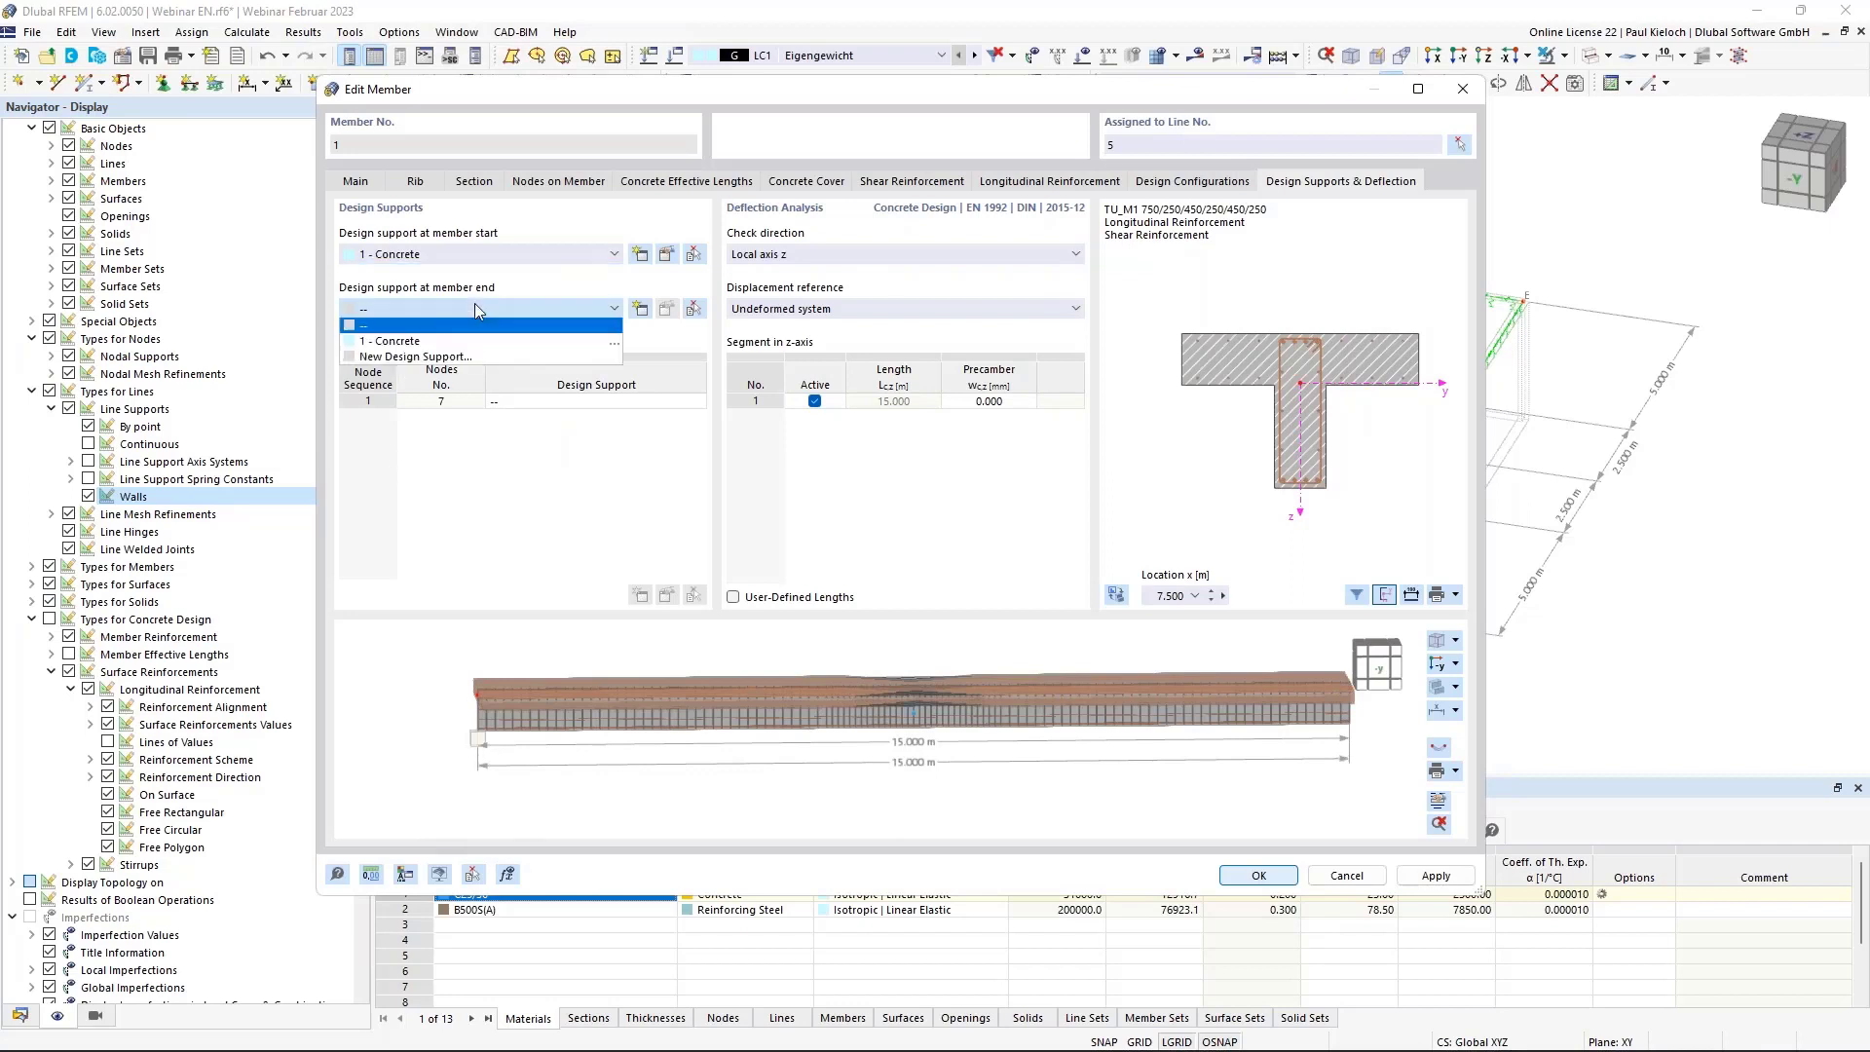
pyautogui.click(398, 343)
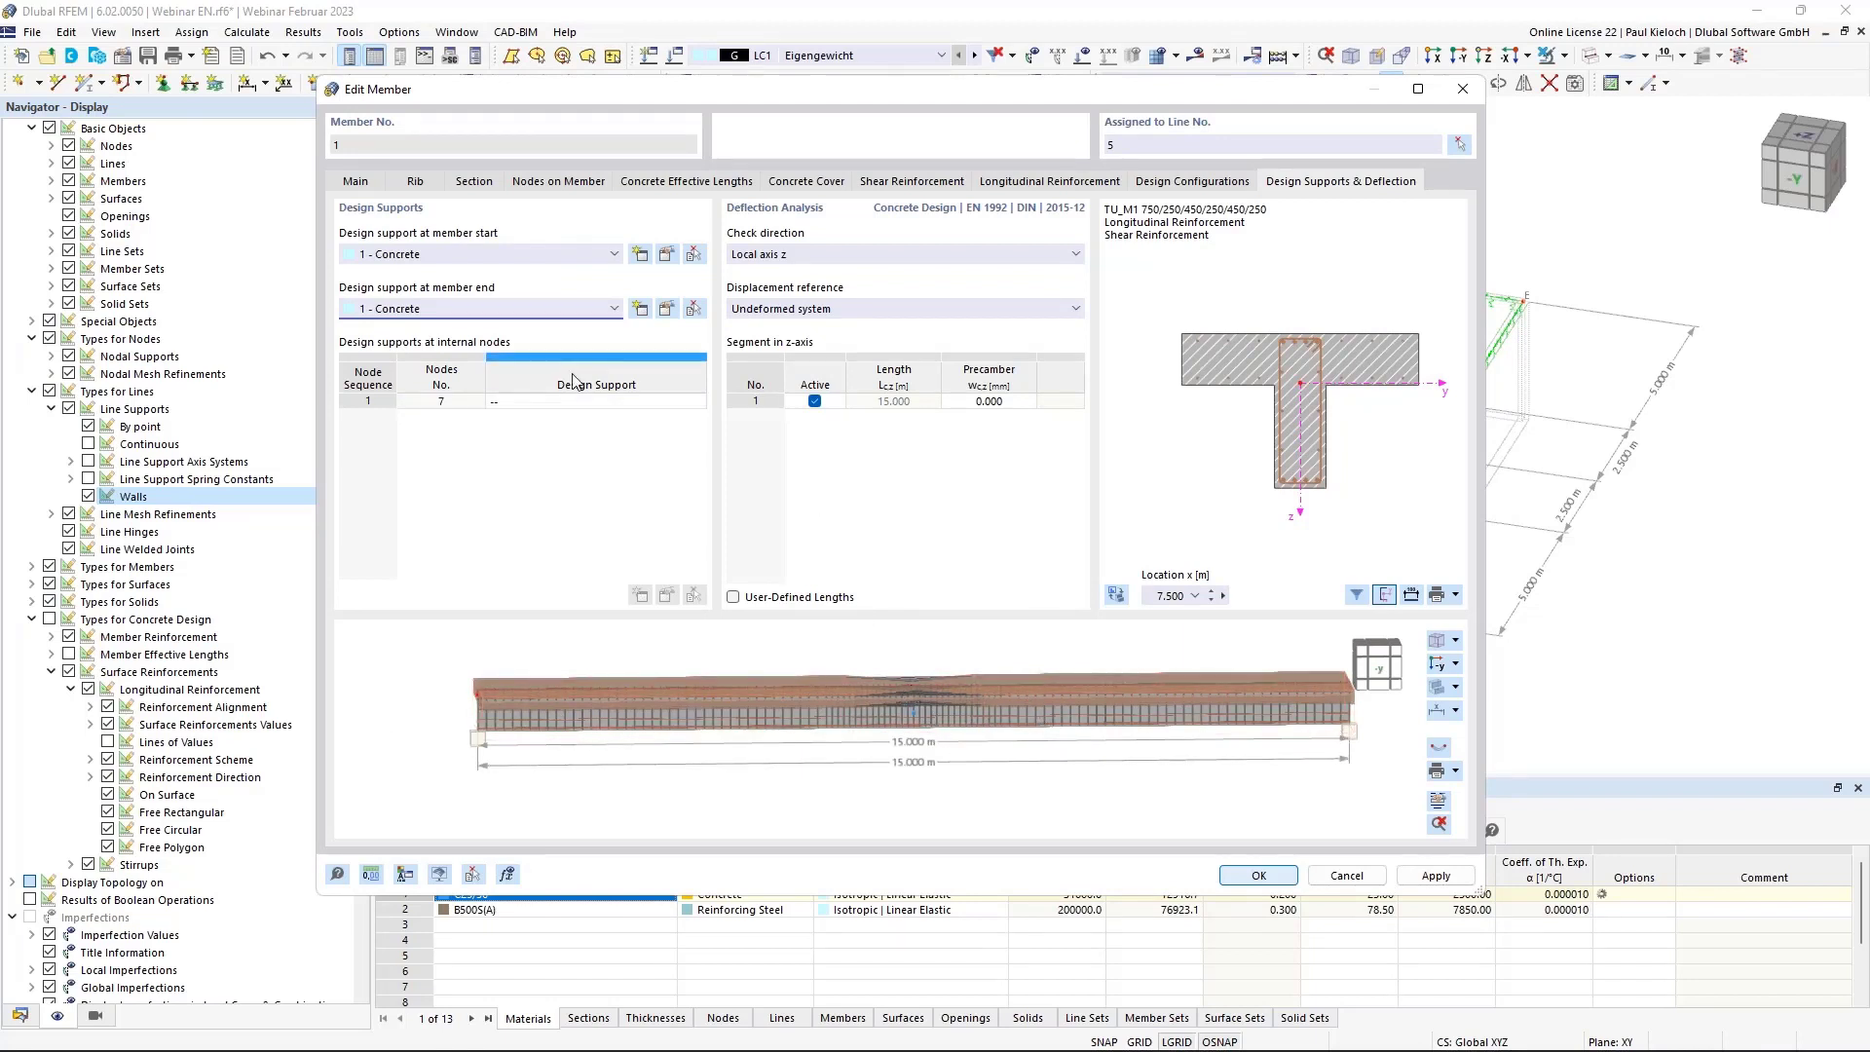
# Add a new 250 mm inner support without y-deflection at node 7 and apply member 1's settings.
pyautogui.click(584, 401)
pyautogui.click(610, 401)
pyautogui.click(583, 447)
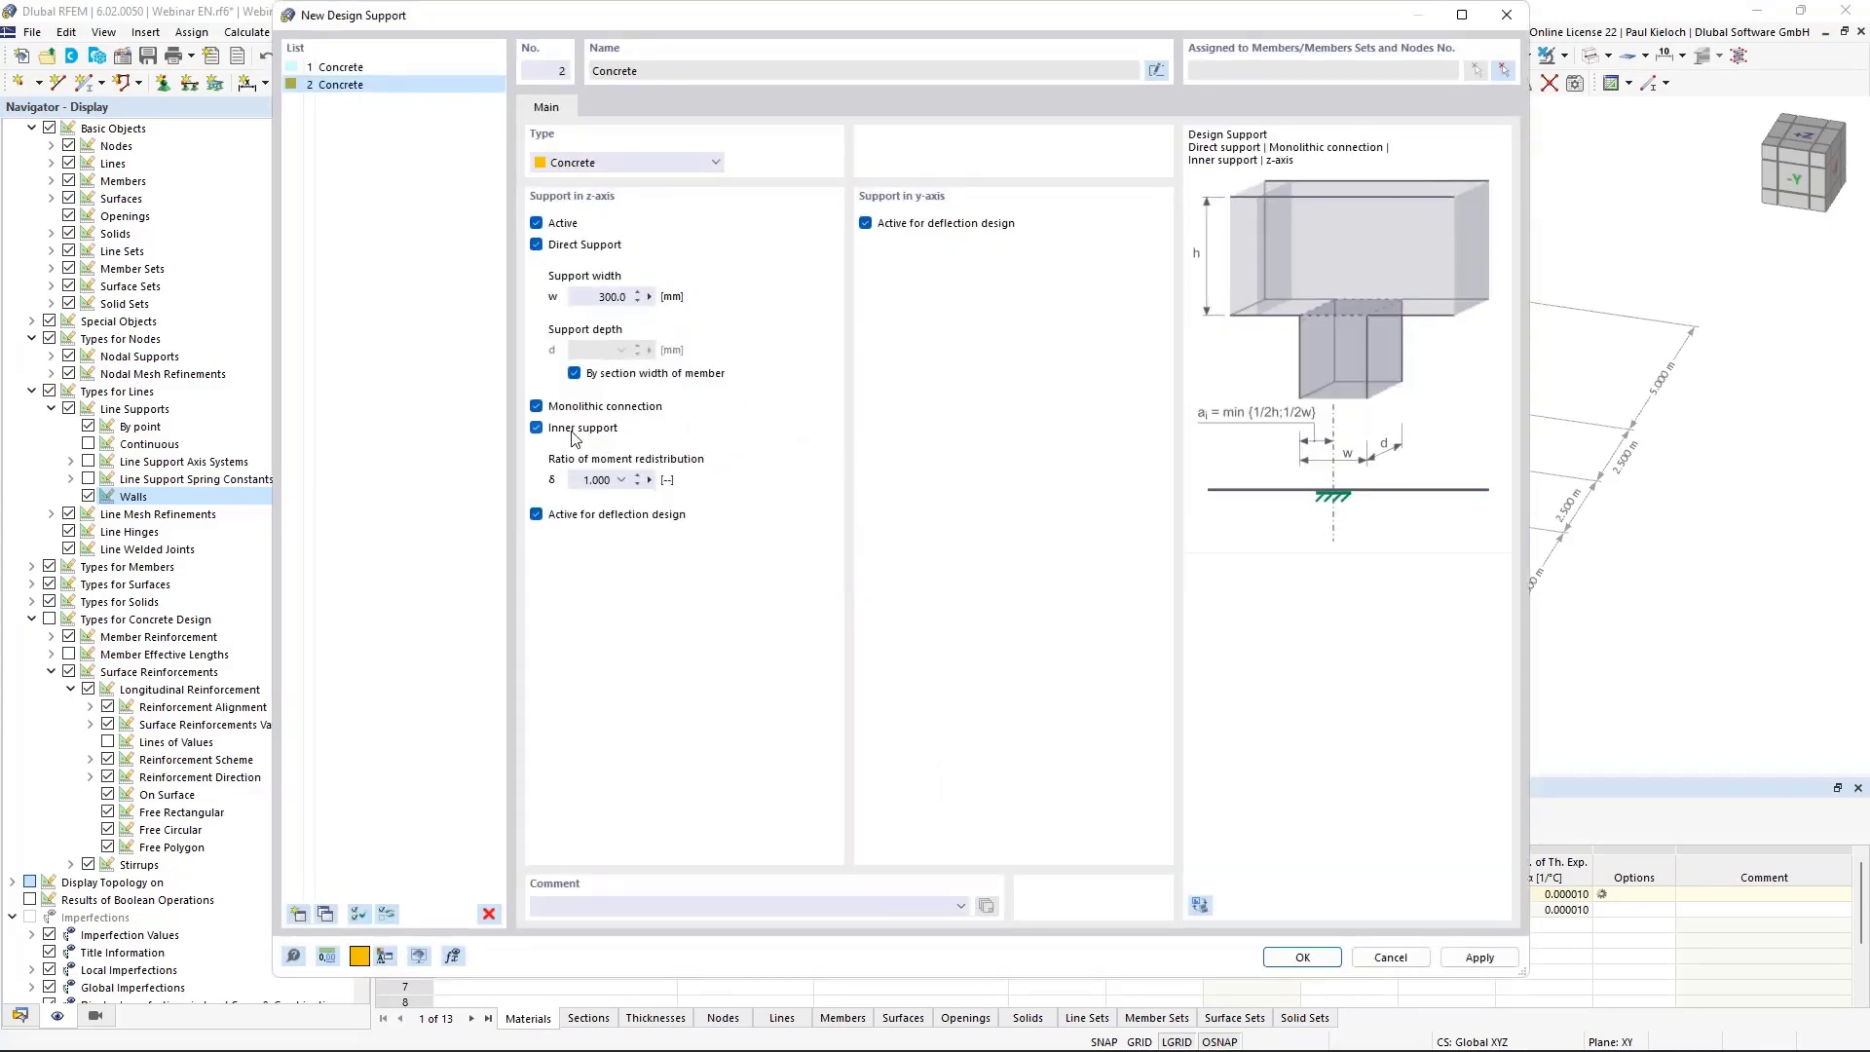
pyautogui.click(613, 296)
pyautogui.write('250')
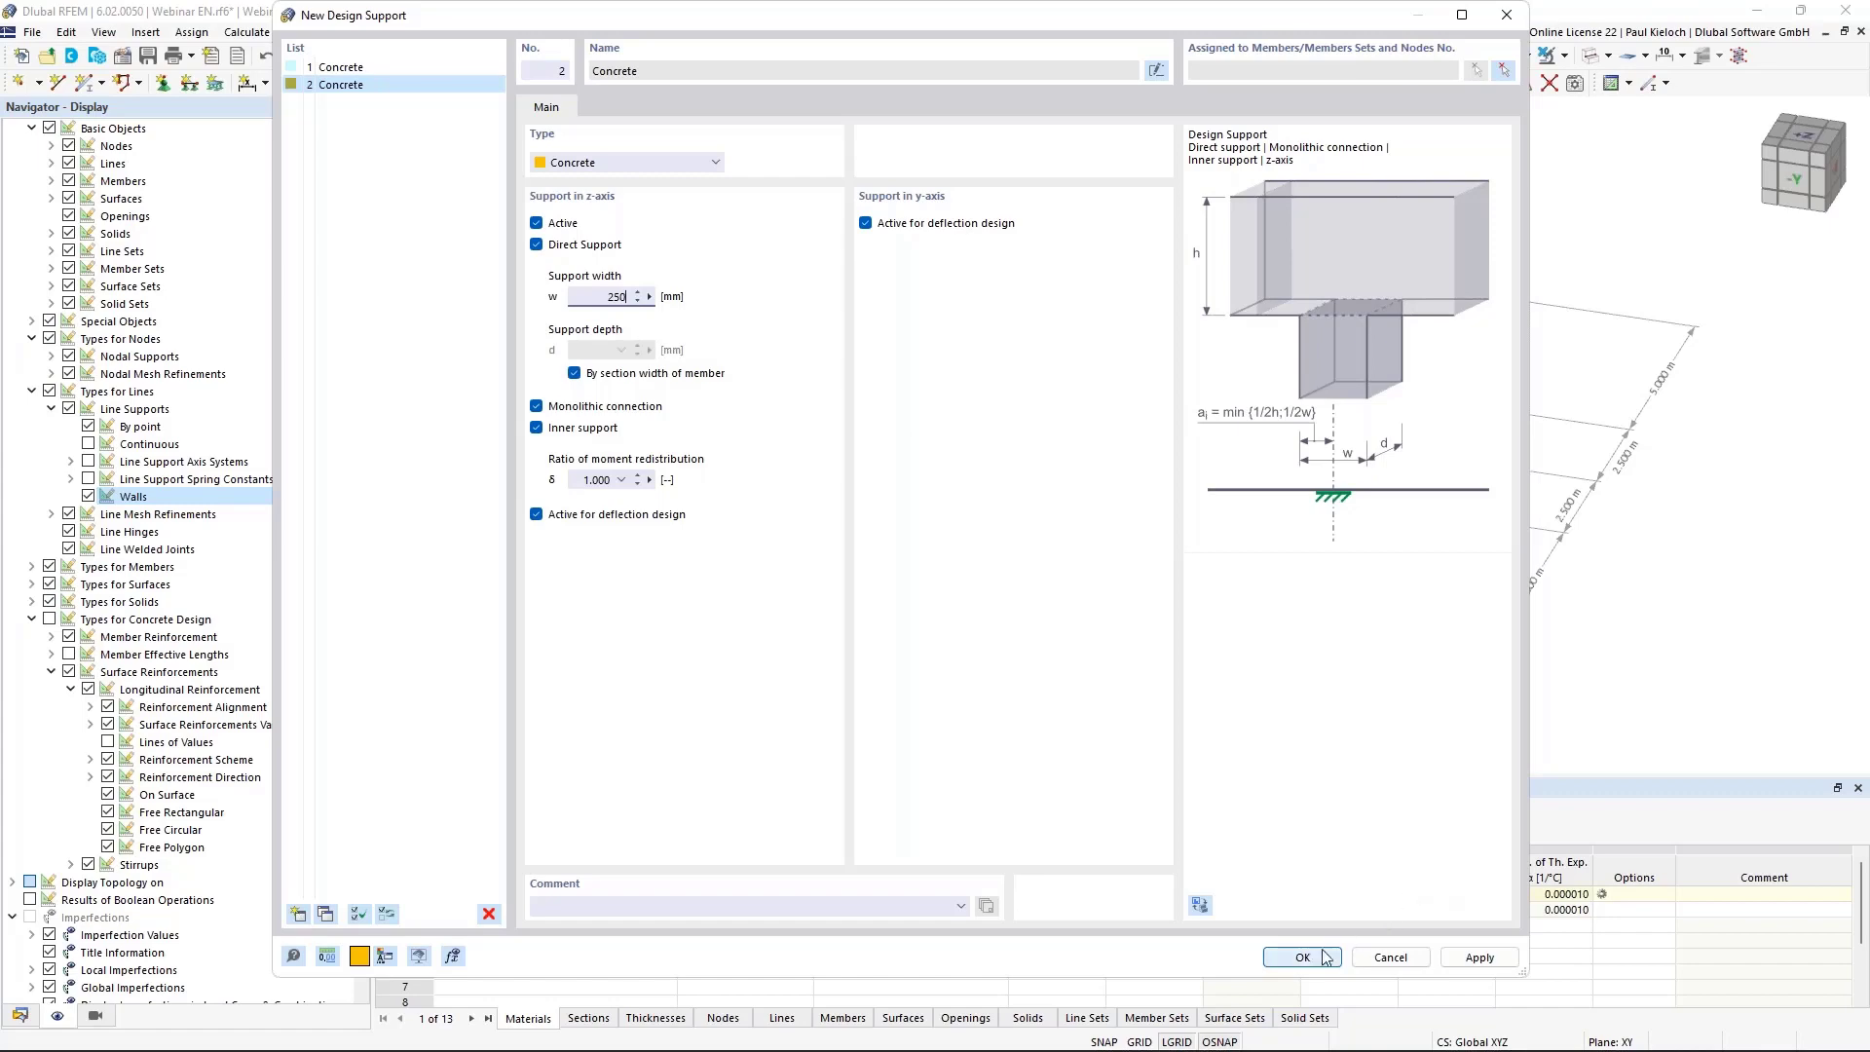
pyautogui.click(968, 224)
pyautogui.click(1301, 959)
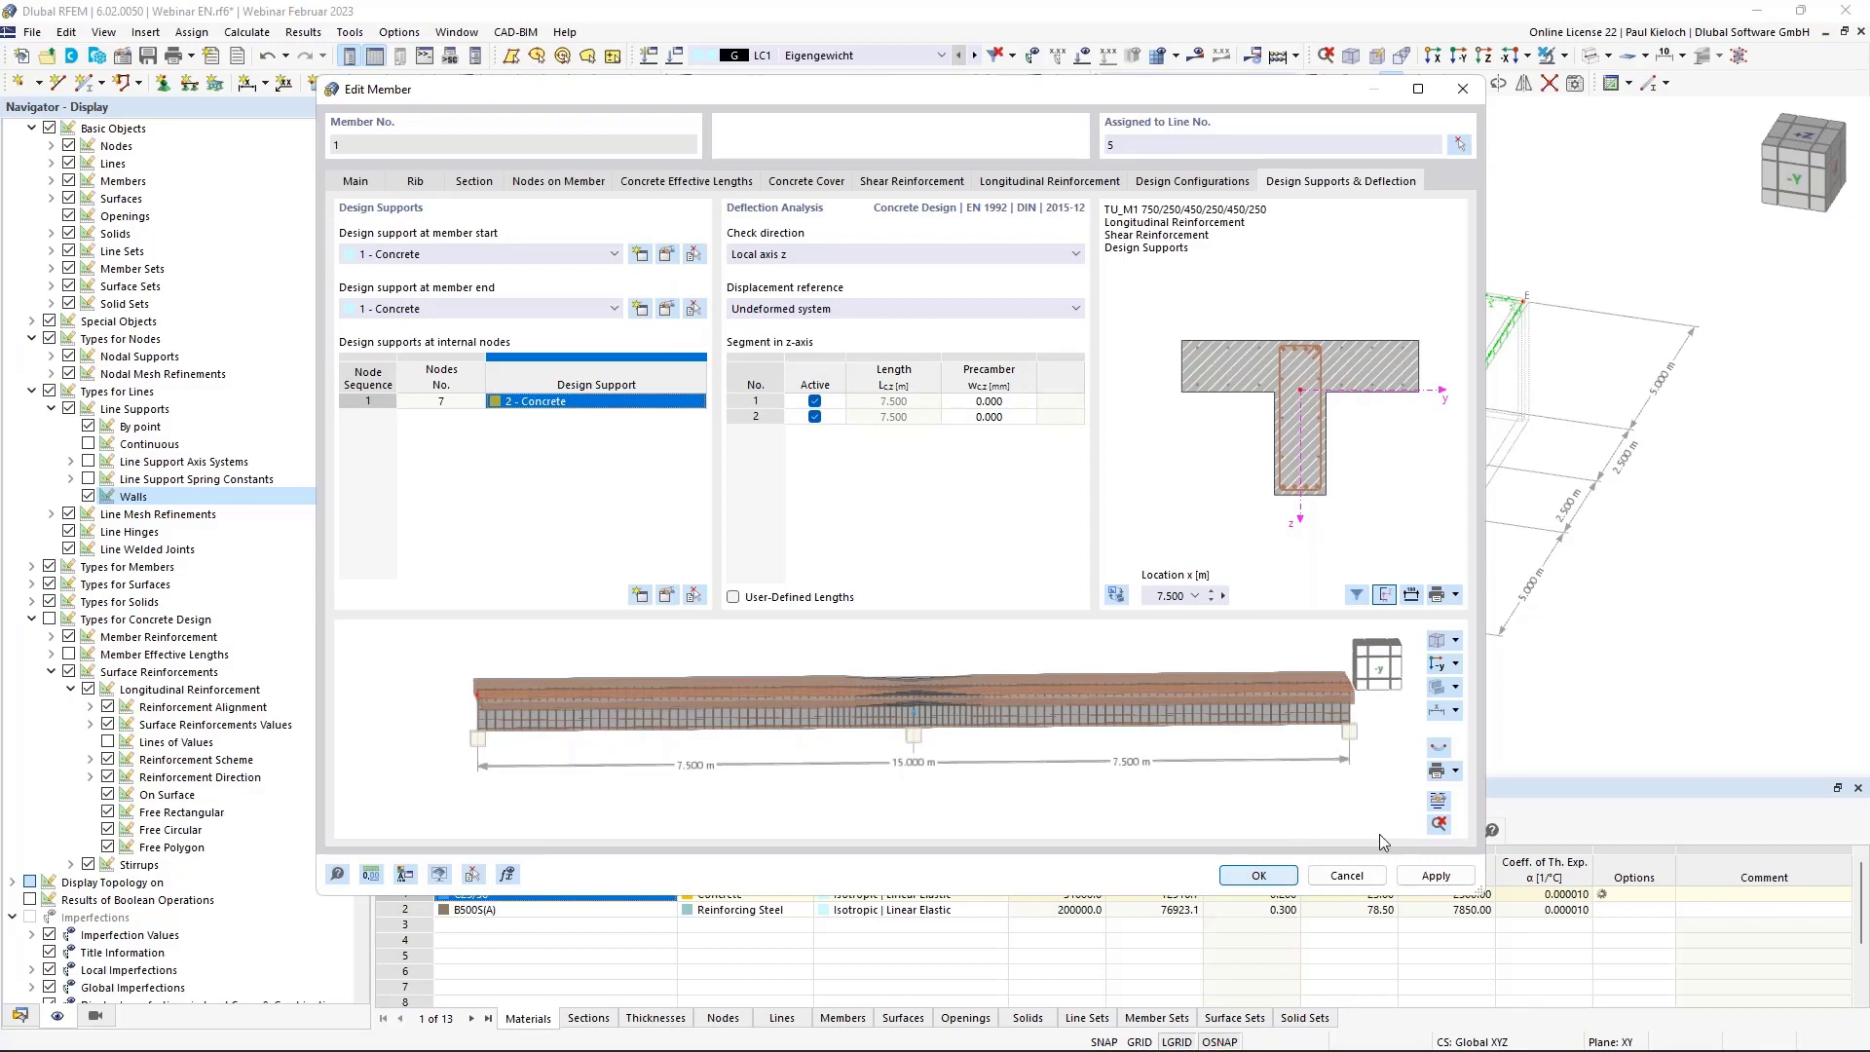
pyautogui.click(1268, 874)
pyautogui.moveTo(1208, 463); pyautogui.dragTo(1354, 371, button='middle')
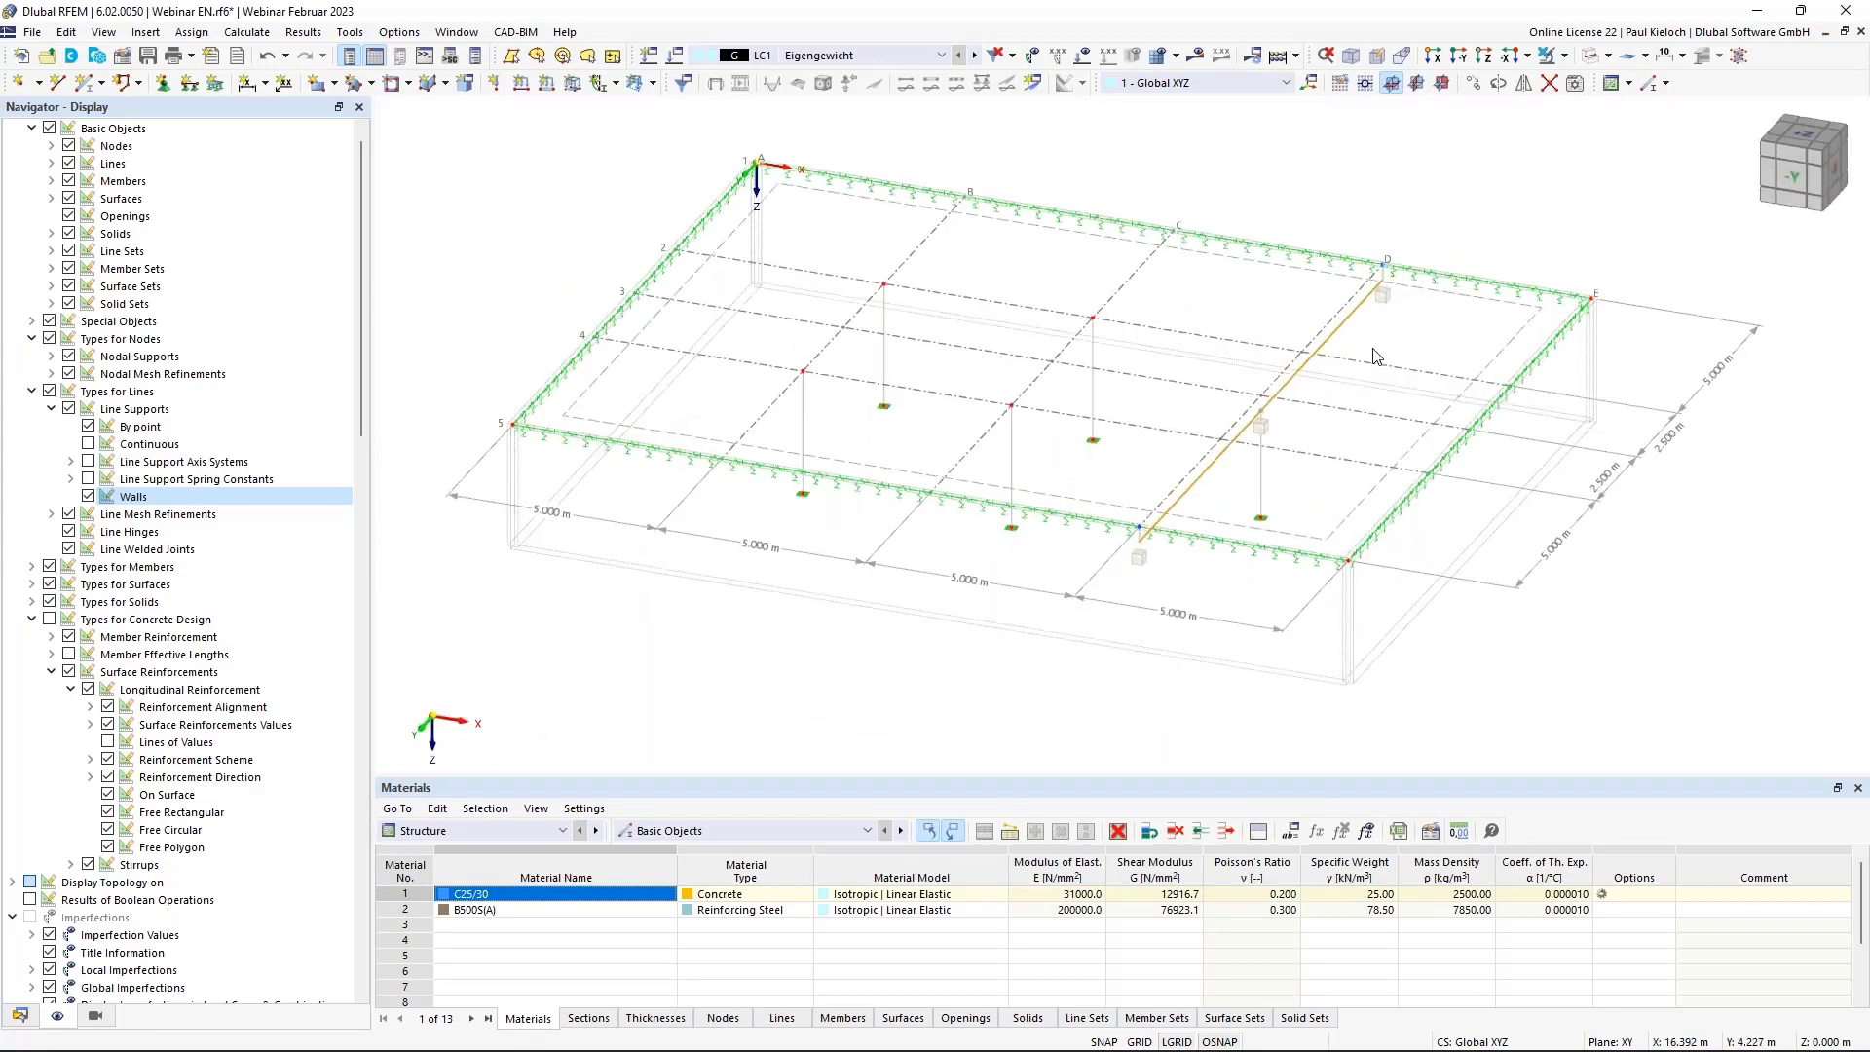
# Enable mesh refinement on nodes 7-11 and start a new nodal mesh refinement.
pyautogui.click(1373, 349)
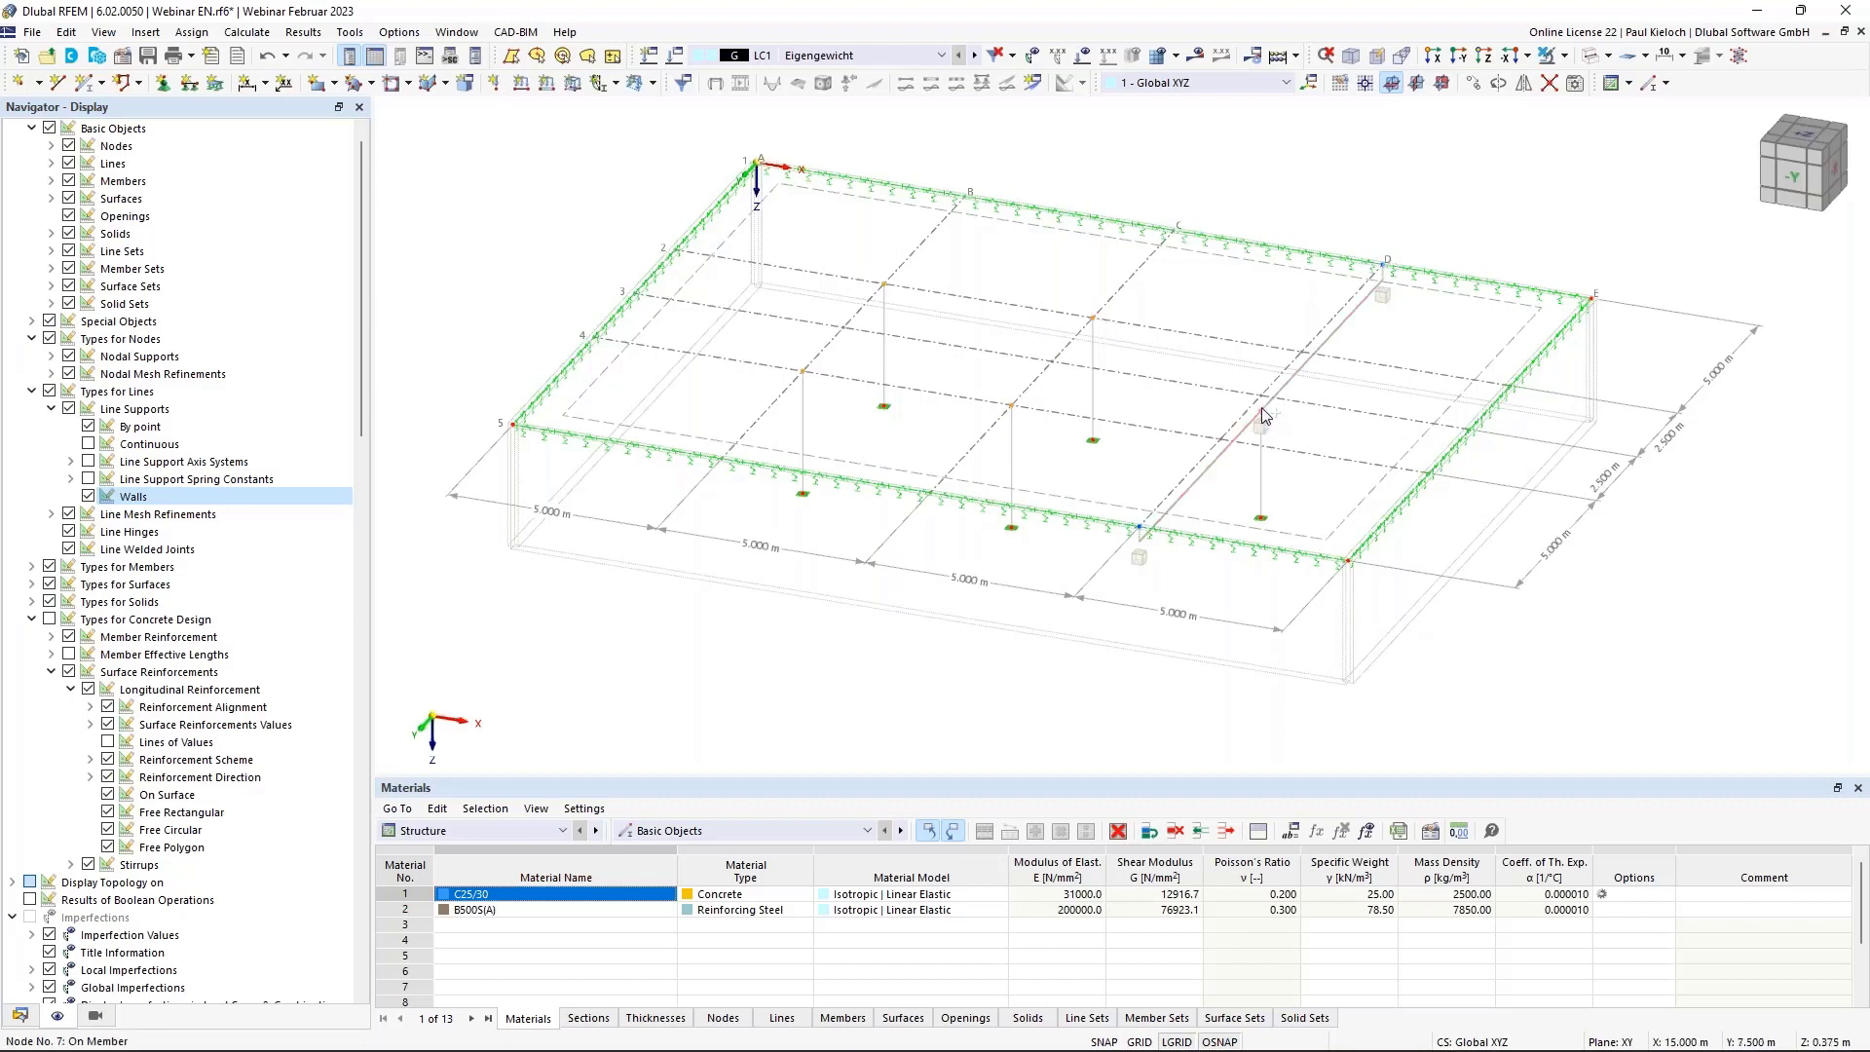
pyautogui.doubleClick(1011, 412)
pyautogui.click(477, 451)
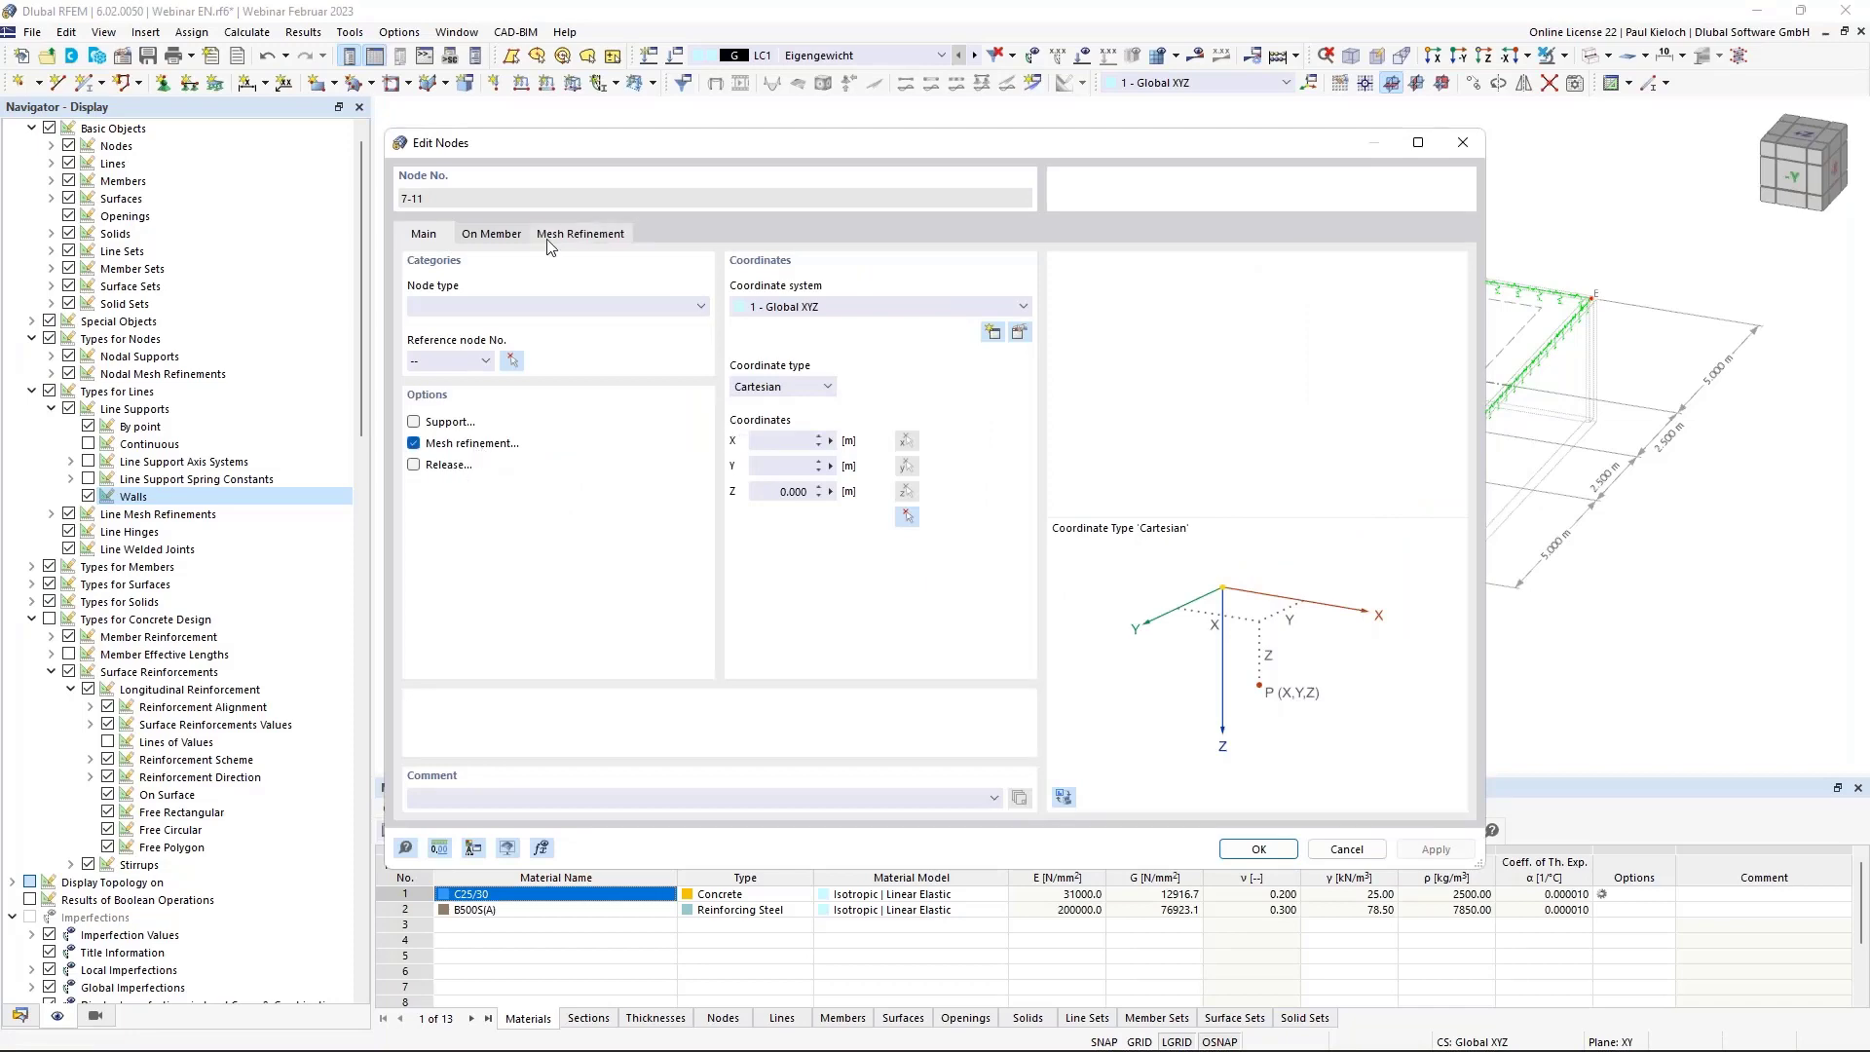
pyautogui.click(580, 234)
pyautogui.click(612, 308)
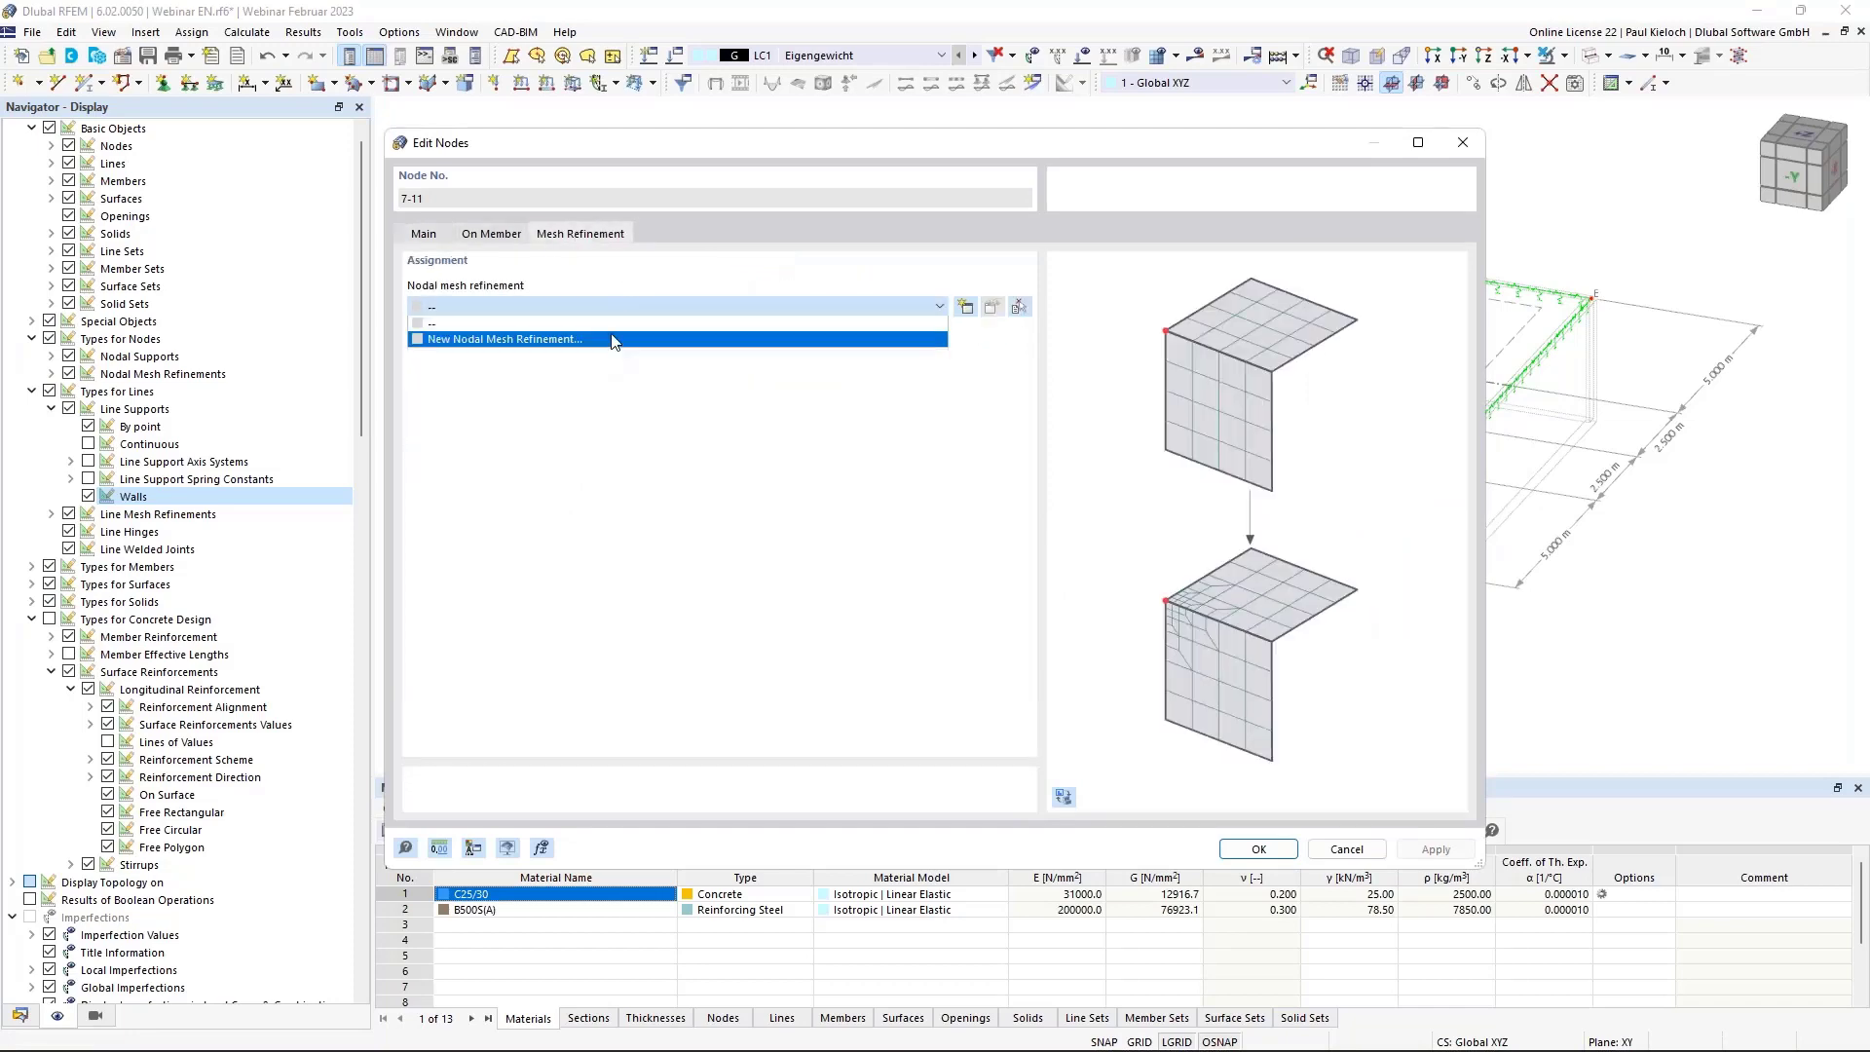
pyautogui.click(612, 340)
# Make the refinement rectangular with 0.500 m side and 0.075 m inner FE length, and confirm.
pyautogui.click(808, 314)
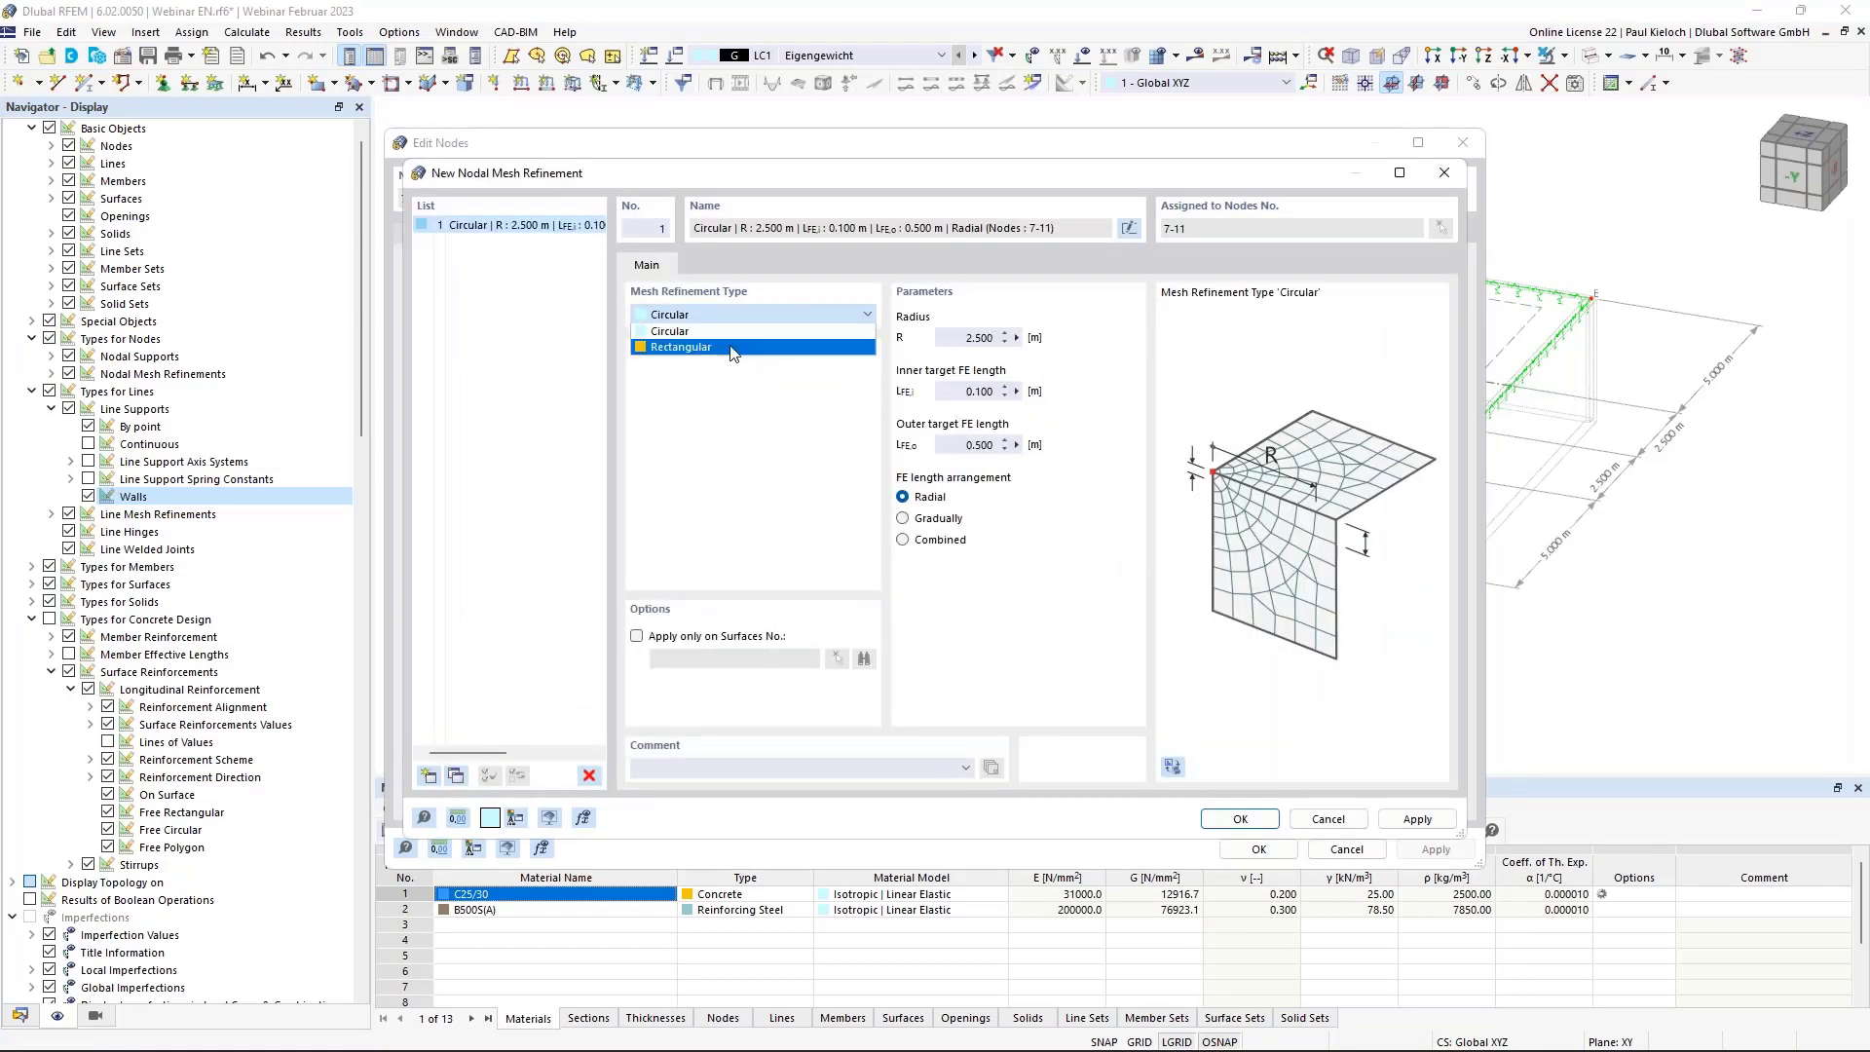
pyautogui.click(734, 348)
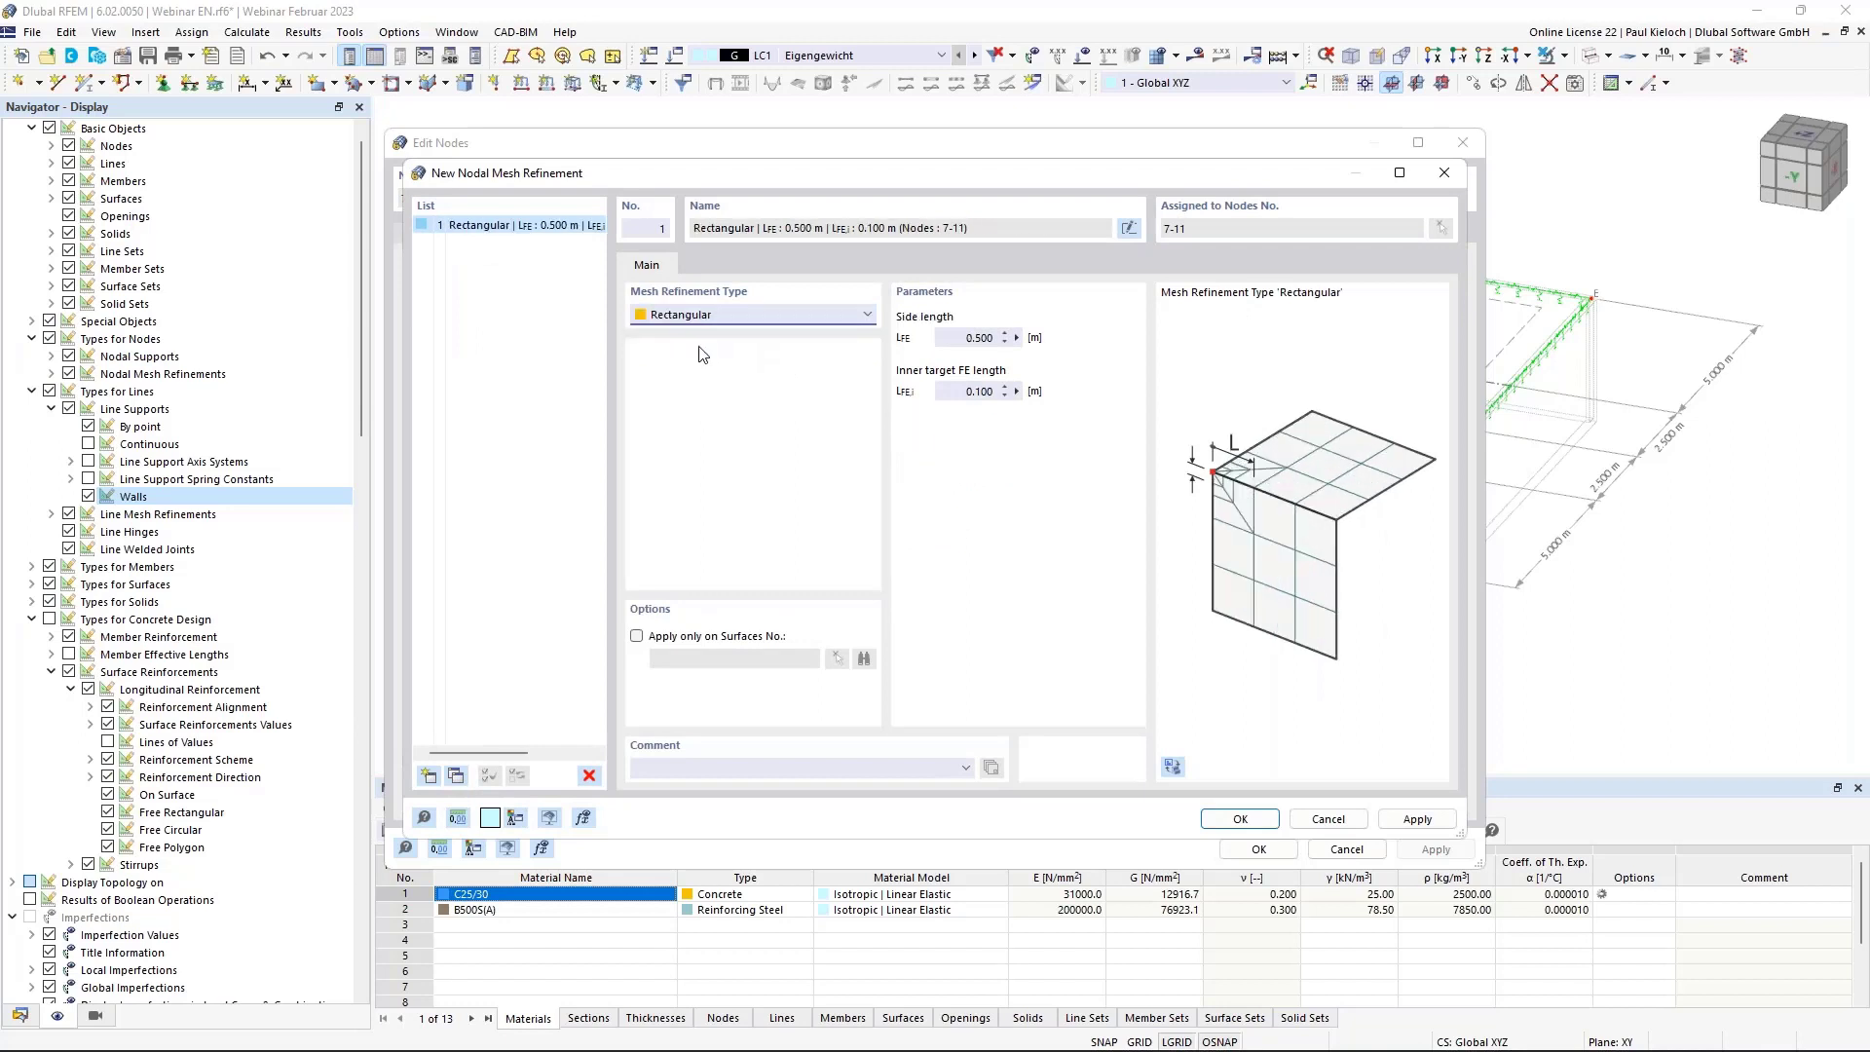
pyautogui.doubleClick(978, 338)
pyautogui.doubleClick(980, 391)
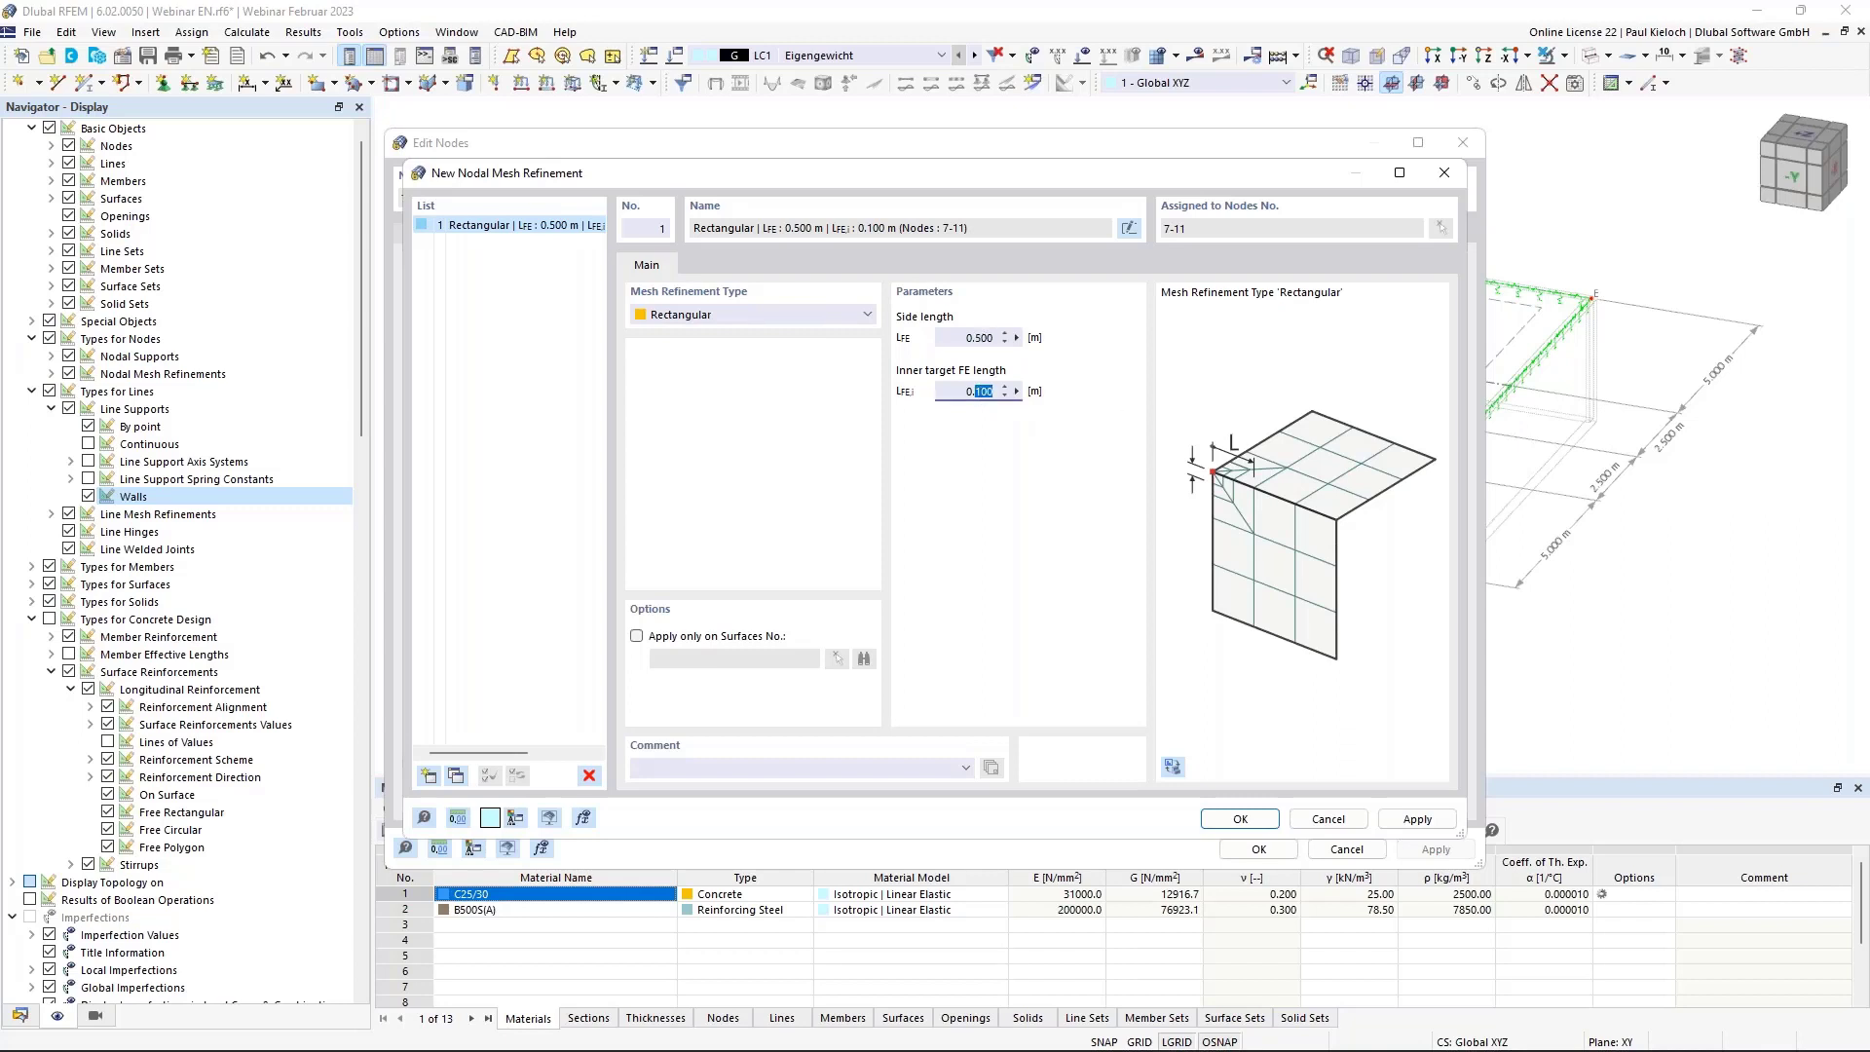
pyautogui.write('075')
pyautogui.click(1255, 823)
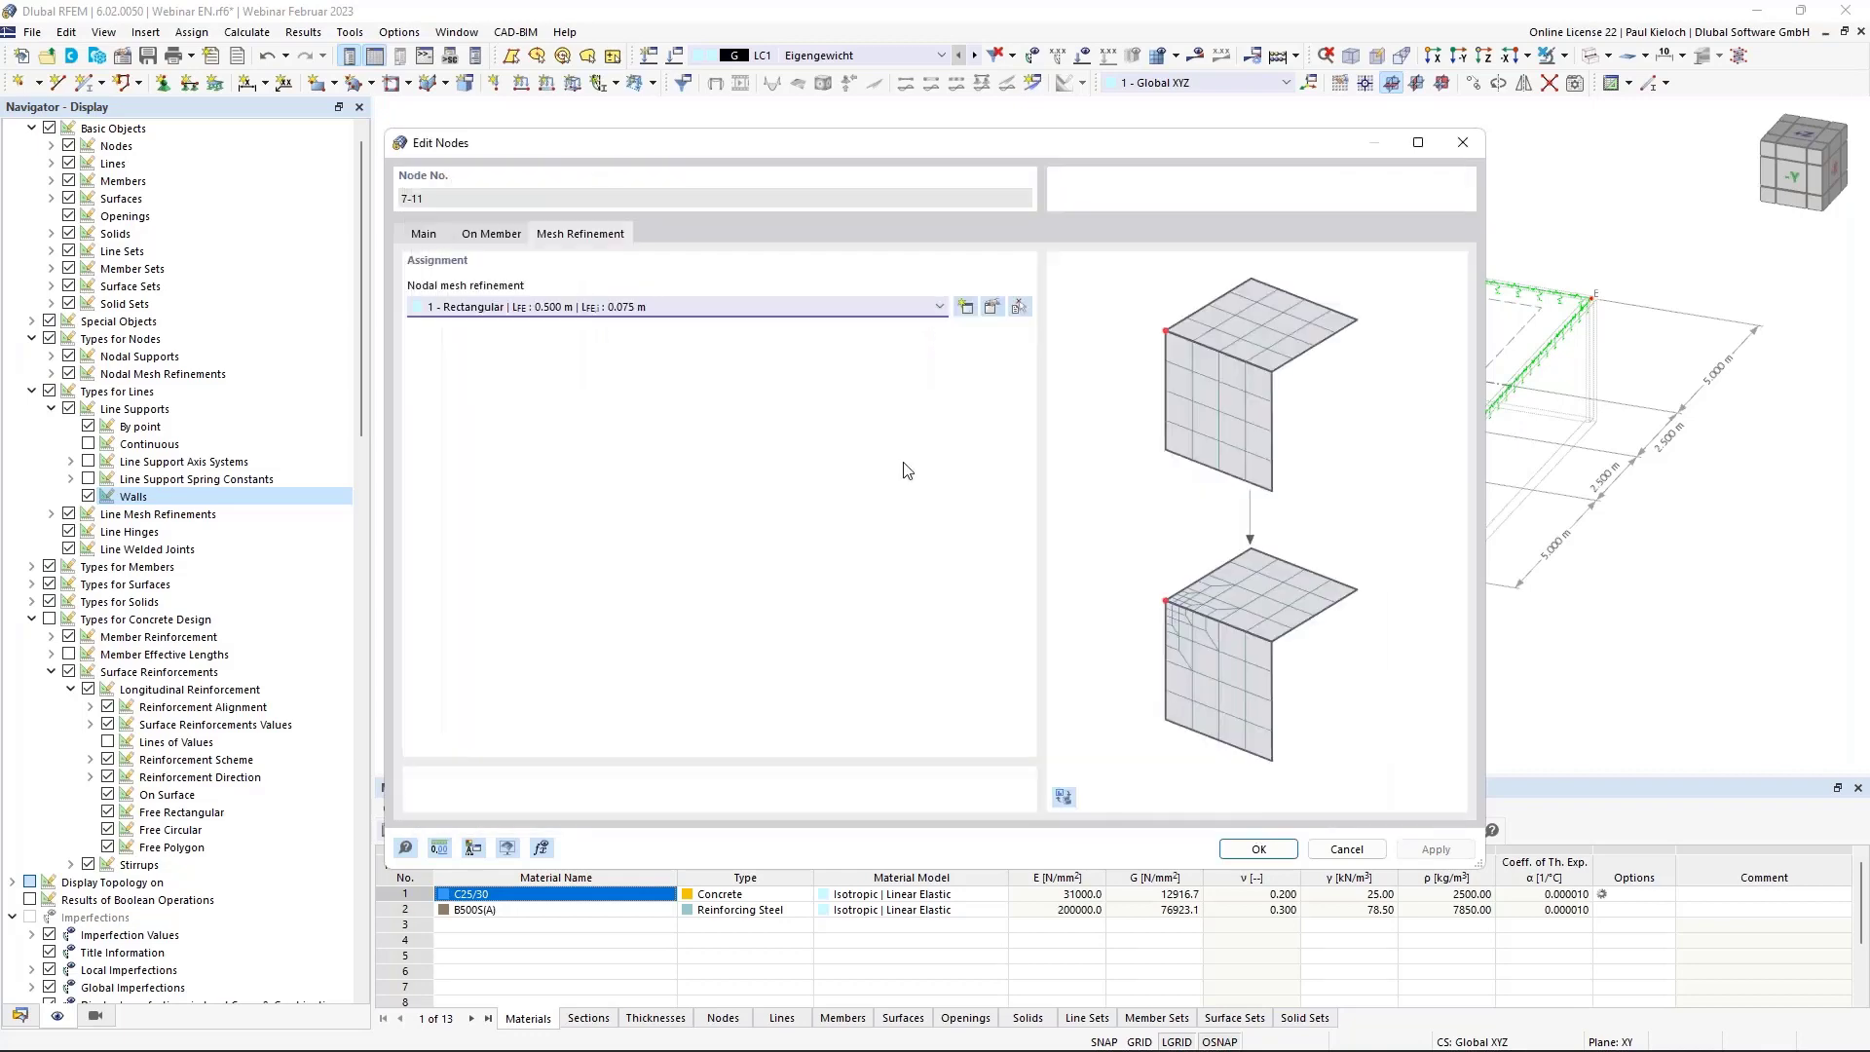
pyautogui.click(1257, 846)
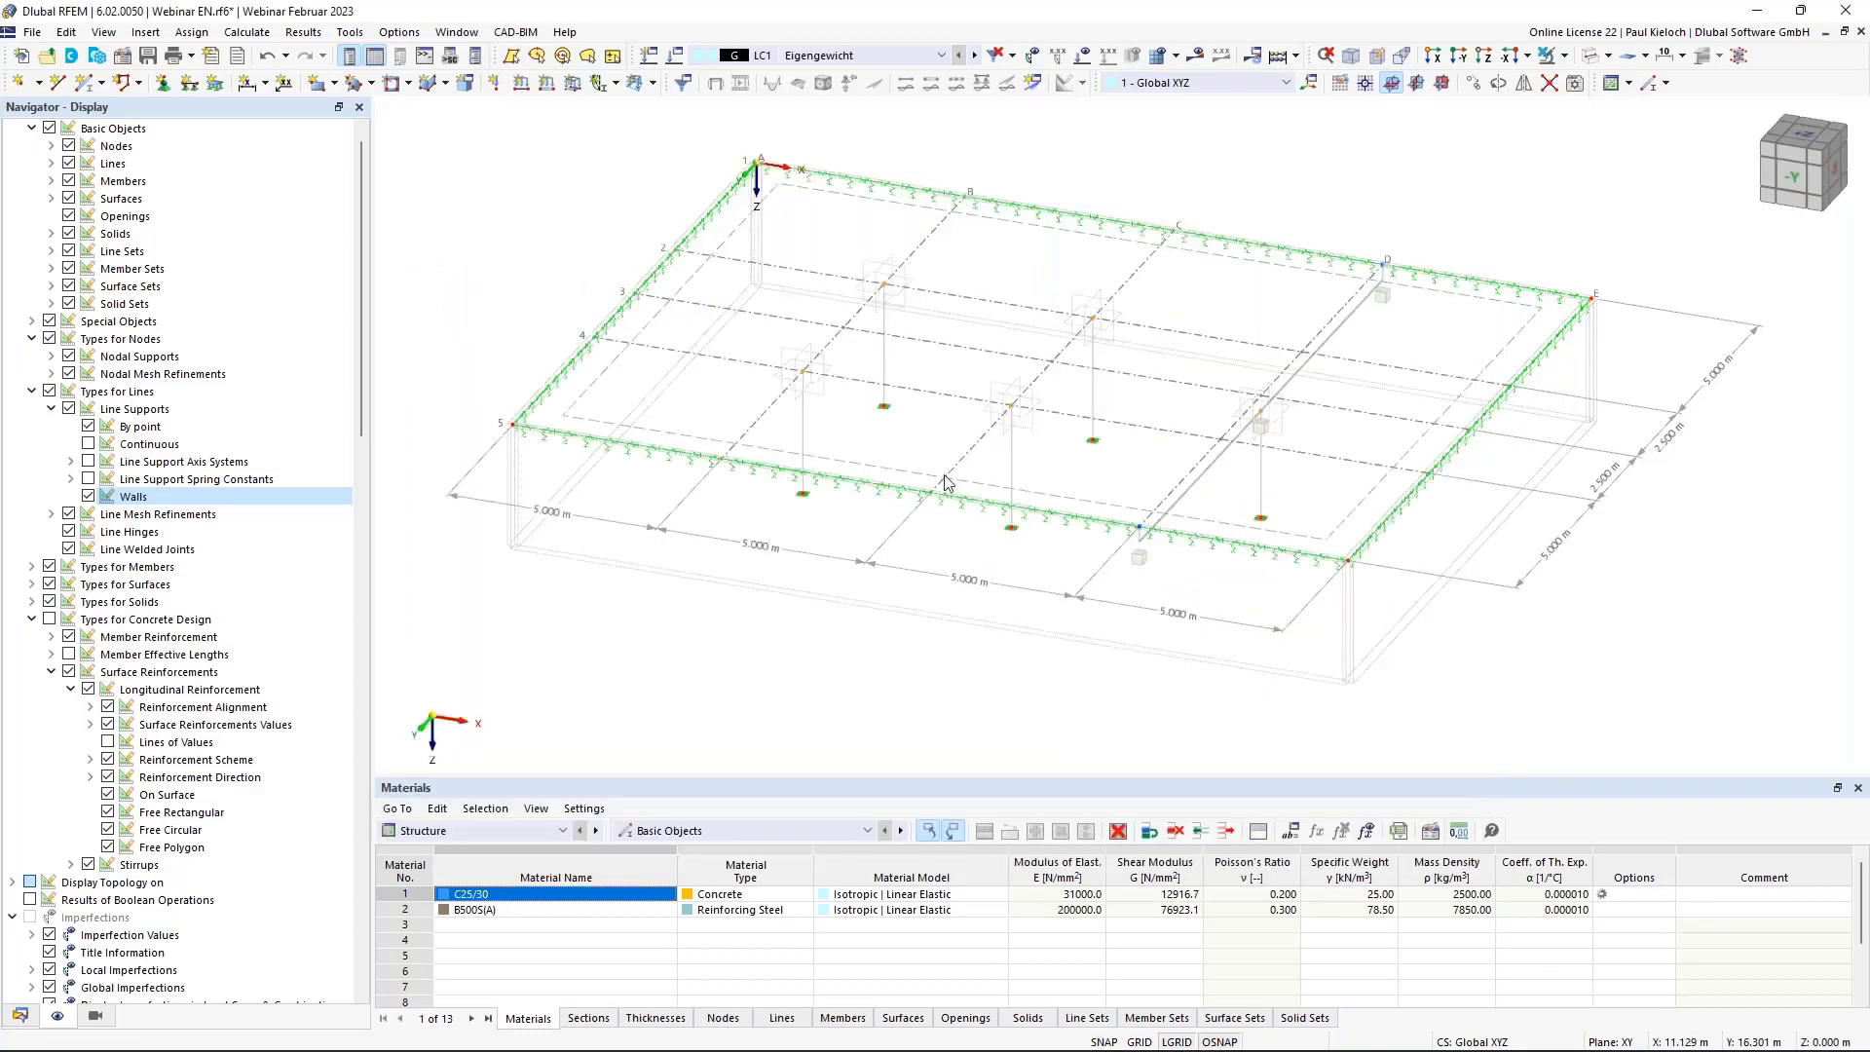
# Switch the navigator to the model's data tree listing materials, thicknesses and load cases.
pyautogui.keyDown('ctrl'); pyautogui.moveTo(1120, 316); pyautogui.dragTo(1203, 298, button='middle'); pyautogui.keyUp('ctrl')
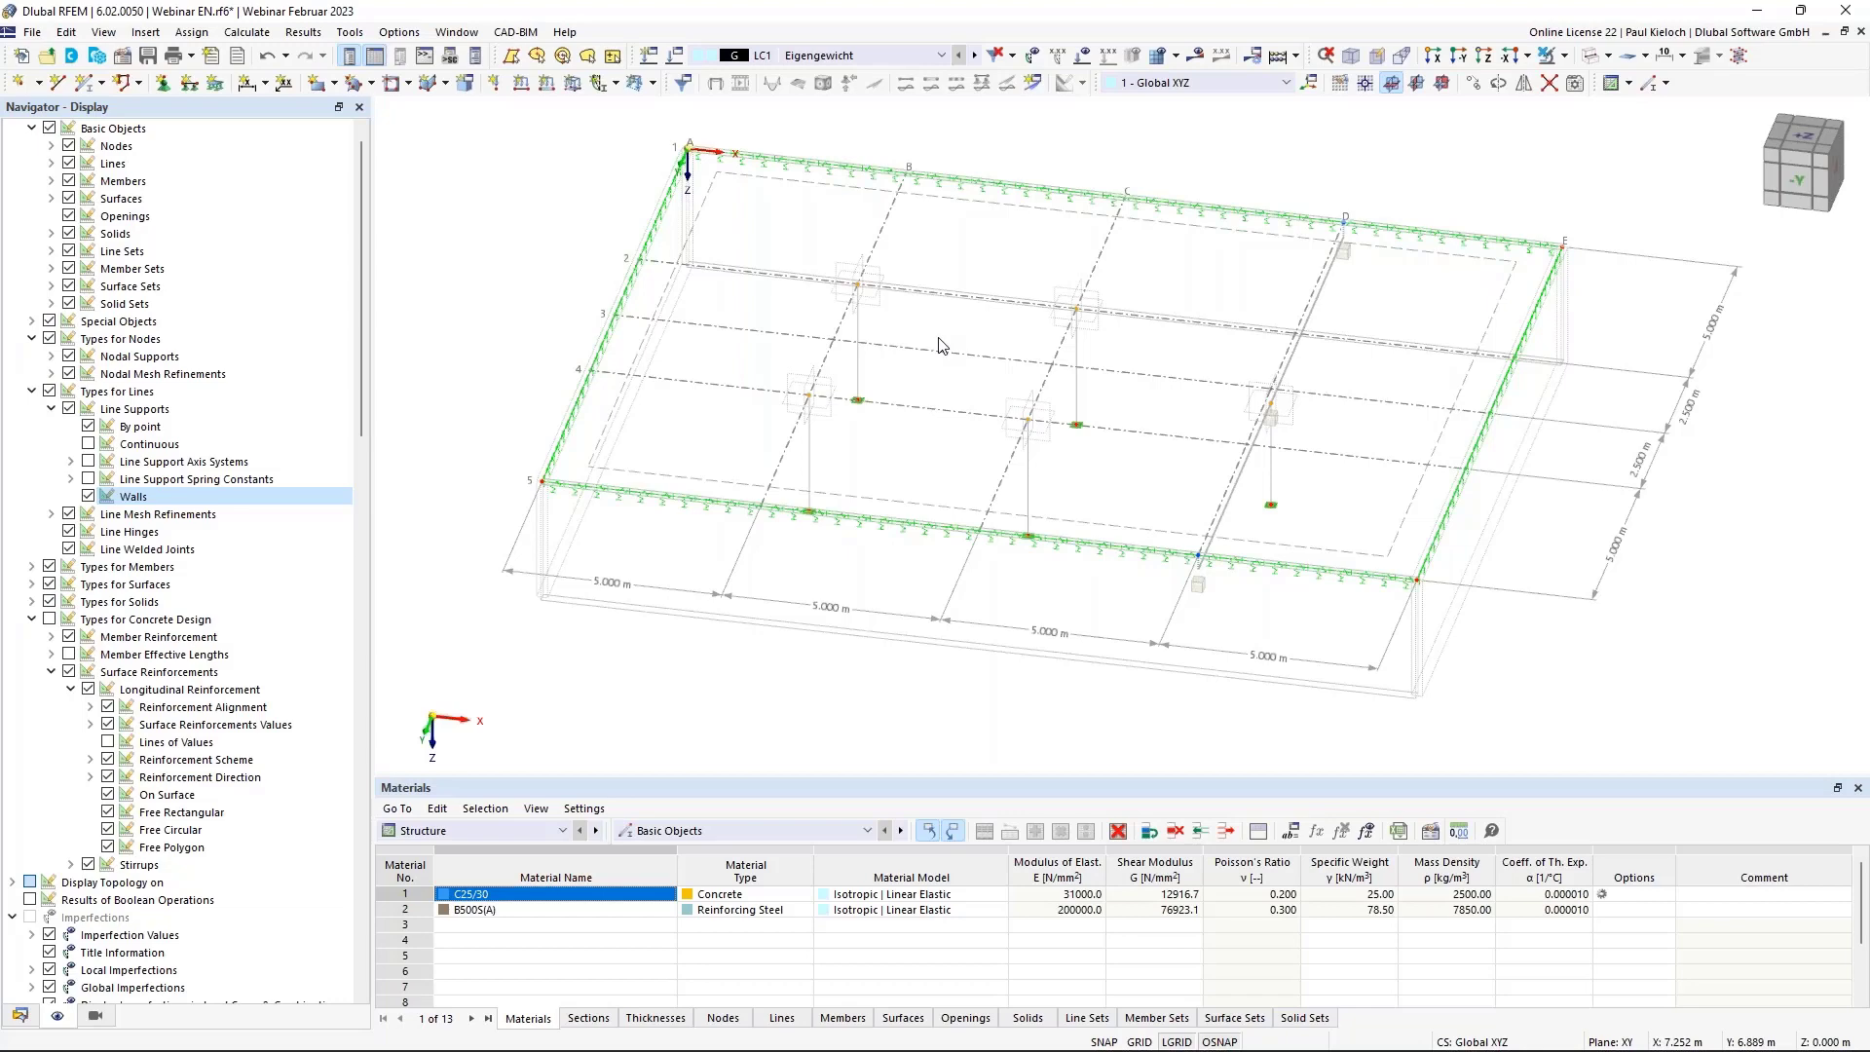
pyautogui.moveTo(918, 344); pyautogui.dragTo(888, 364, button='middle')
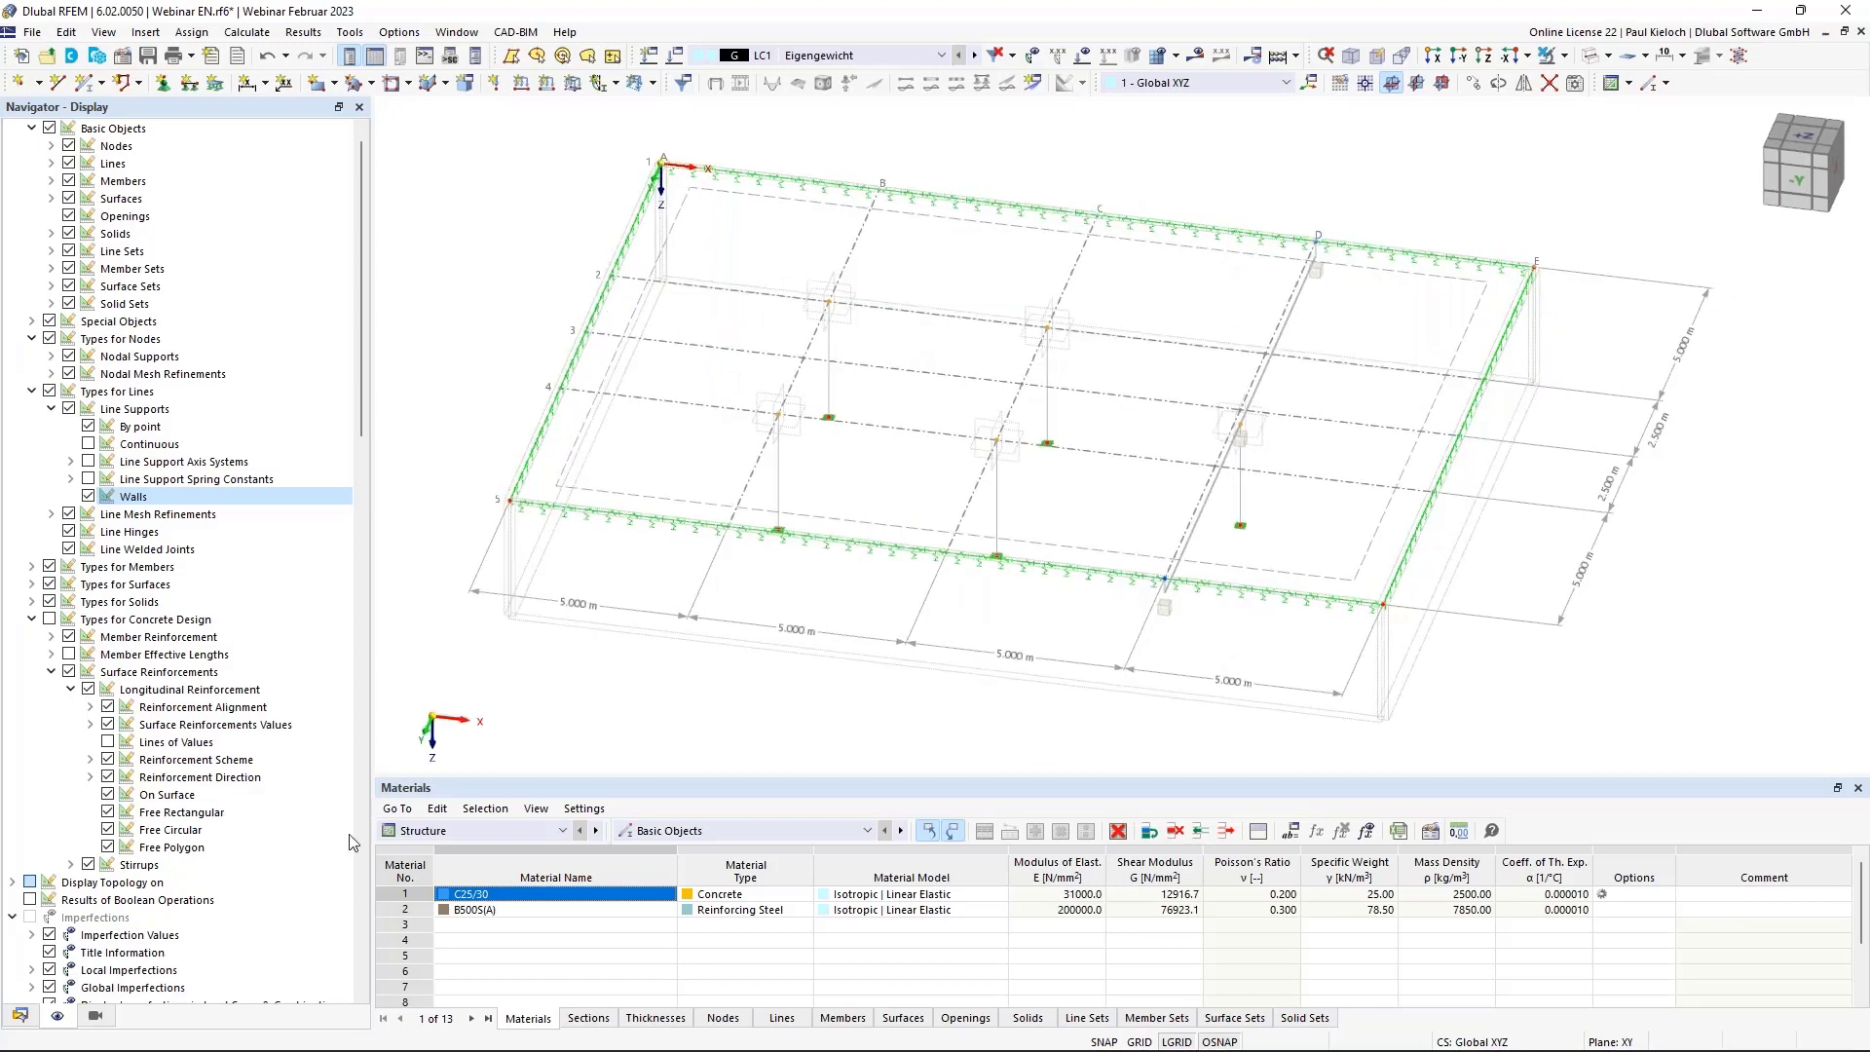
pyautogui.click(19, 1018)
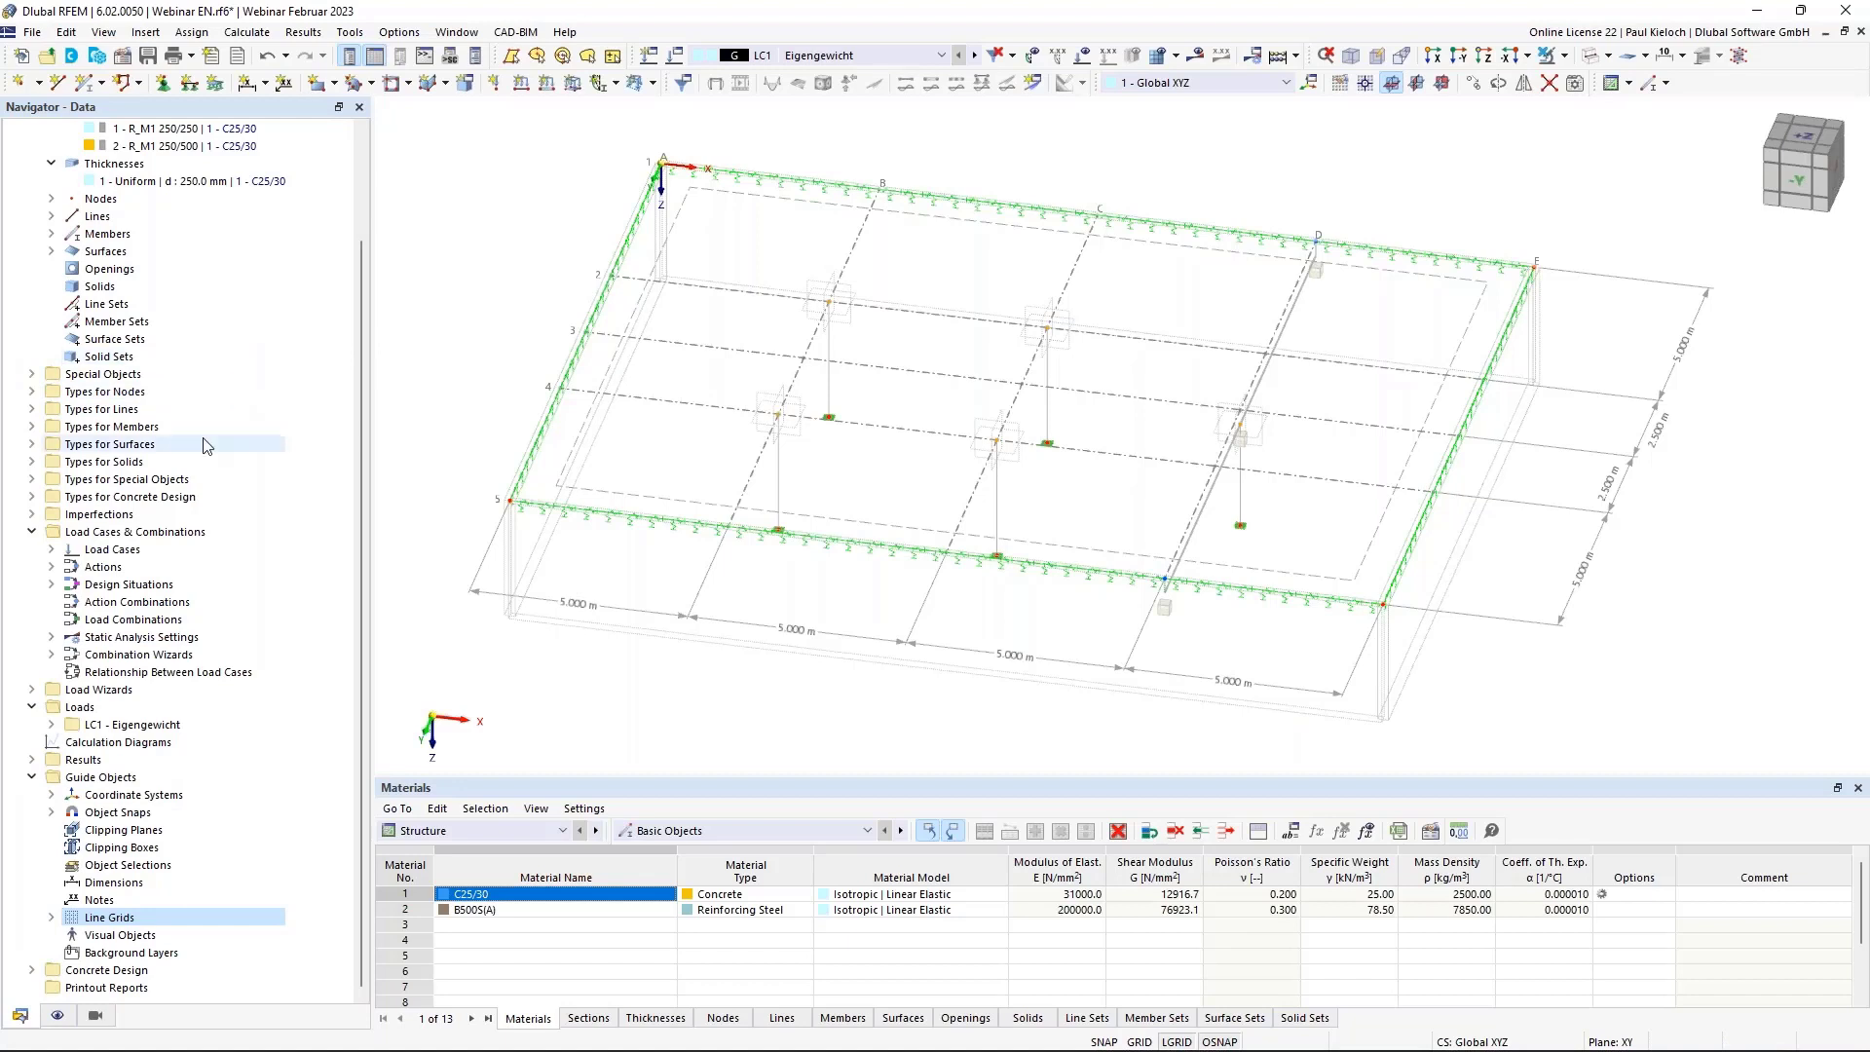
# Create a new surface results adjustment on surface 1 with a = b = 0.750 m.
pyautogui.click(32, 374)
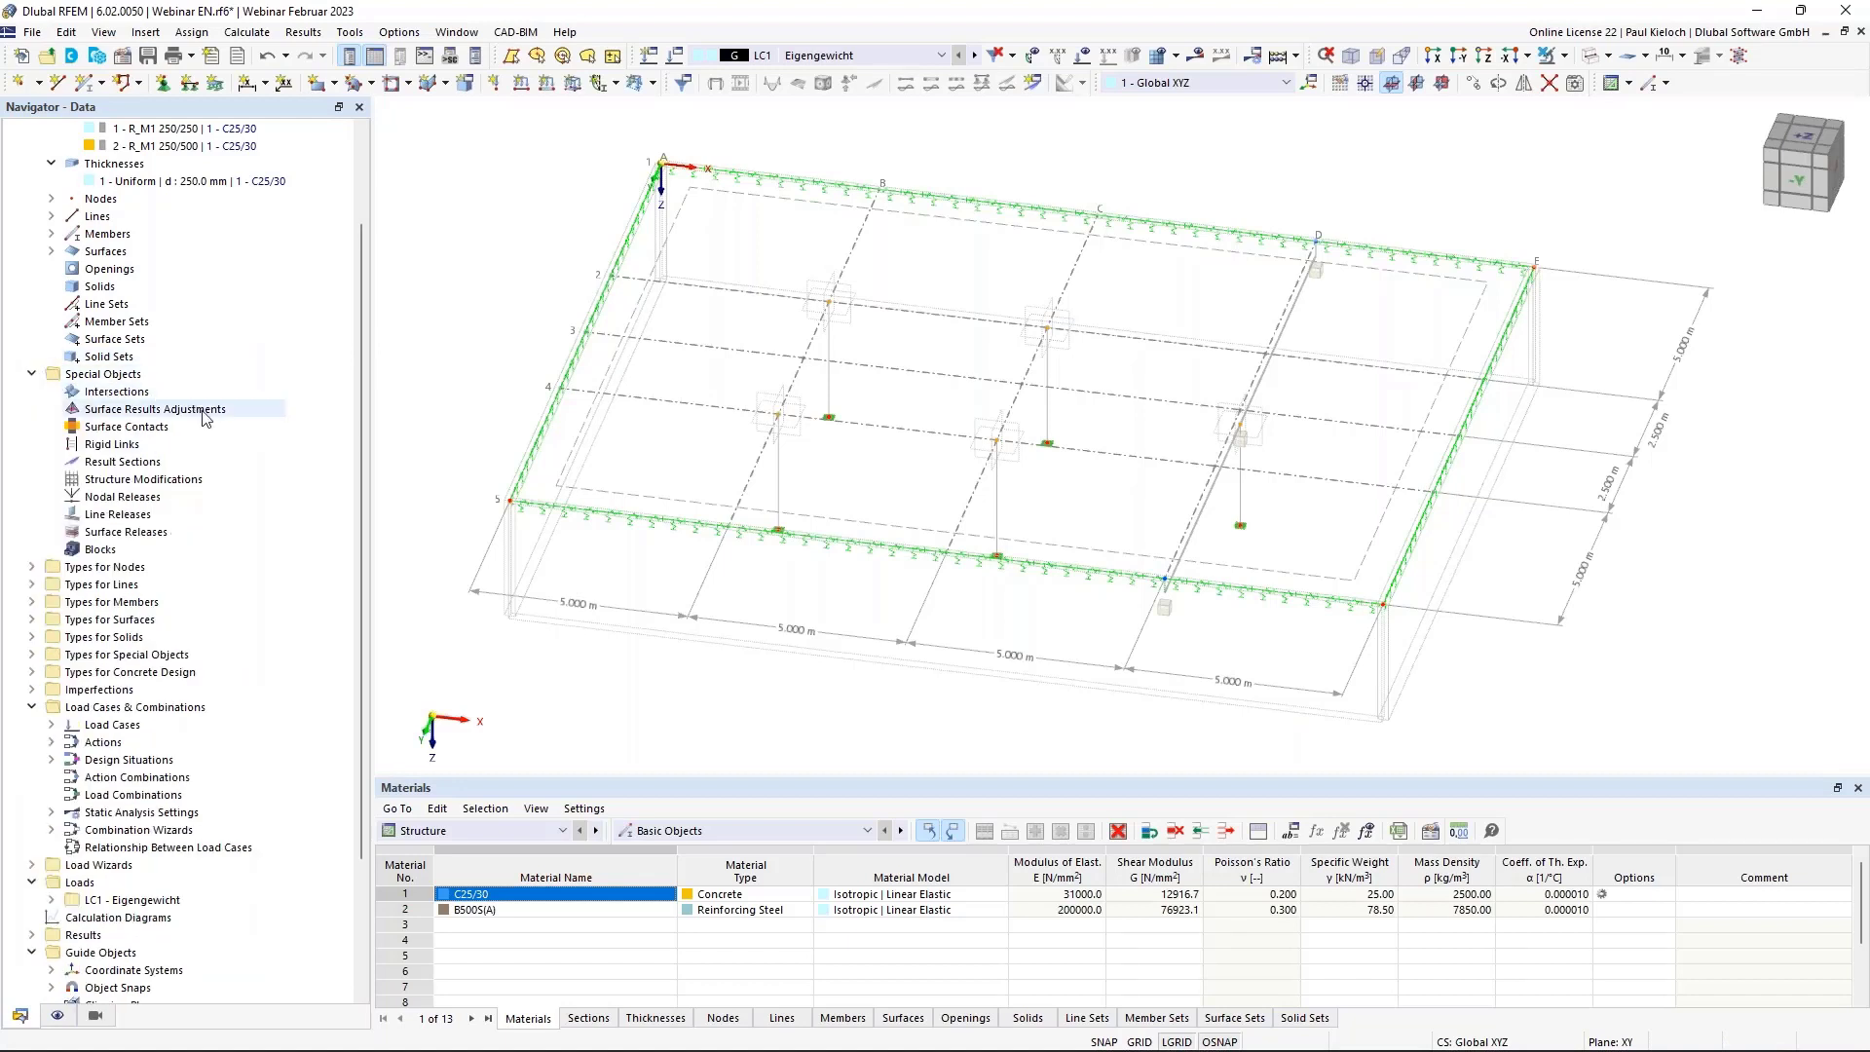
pyautogui.click(185, 410)
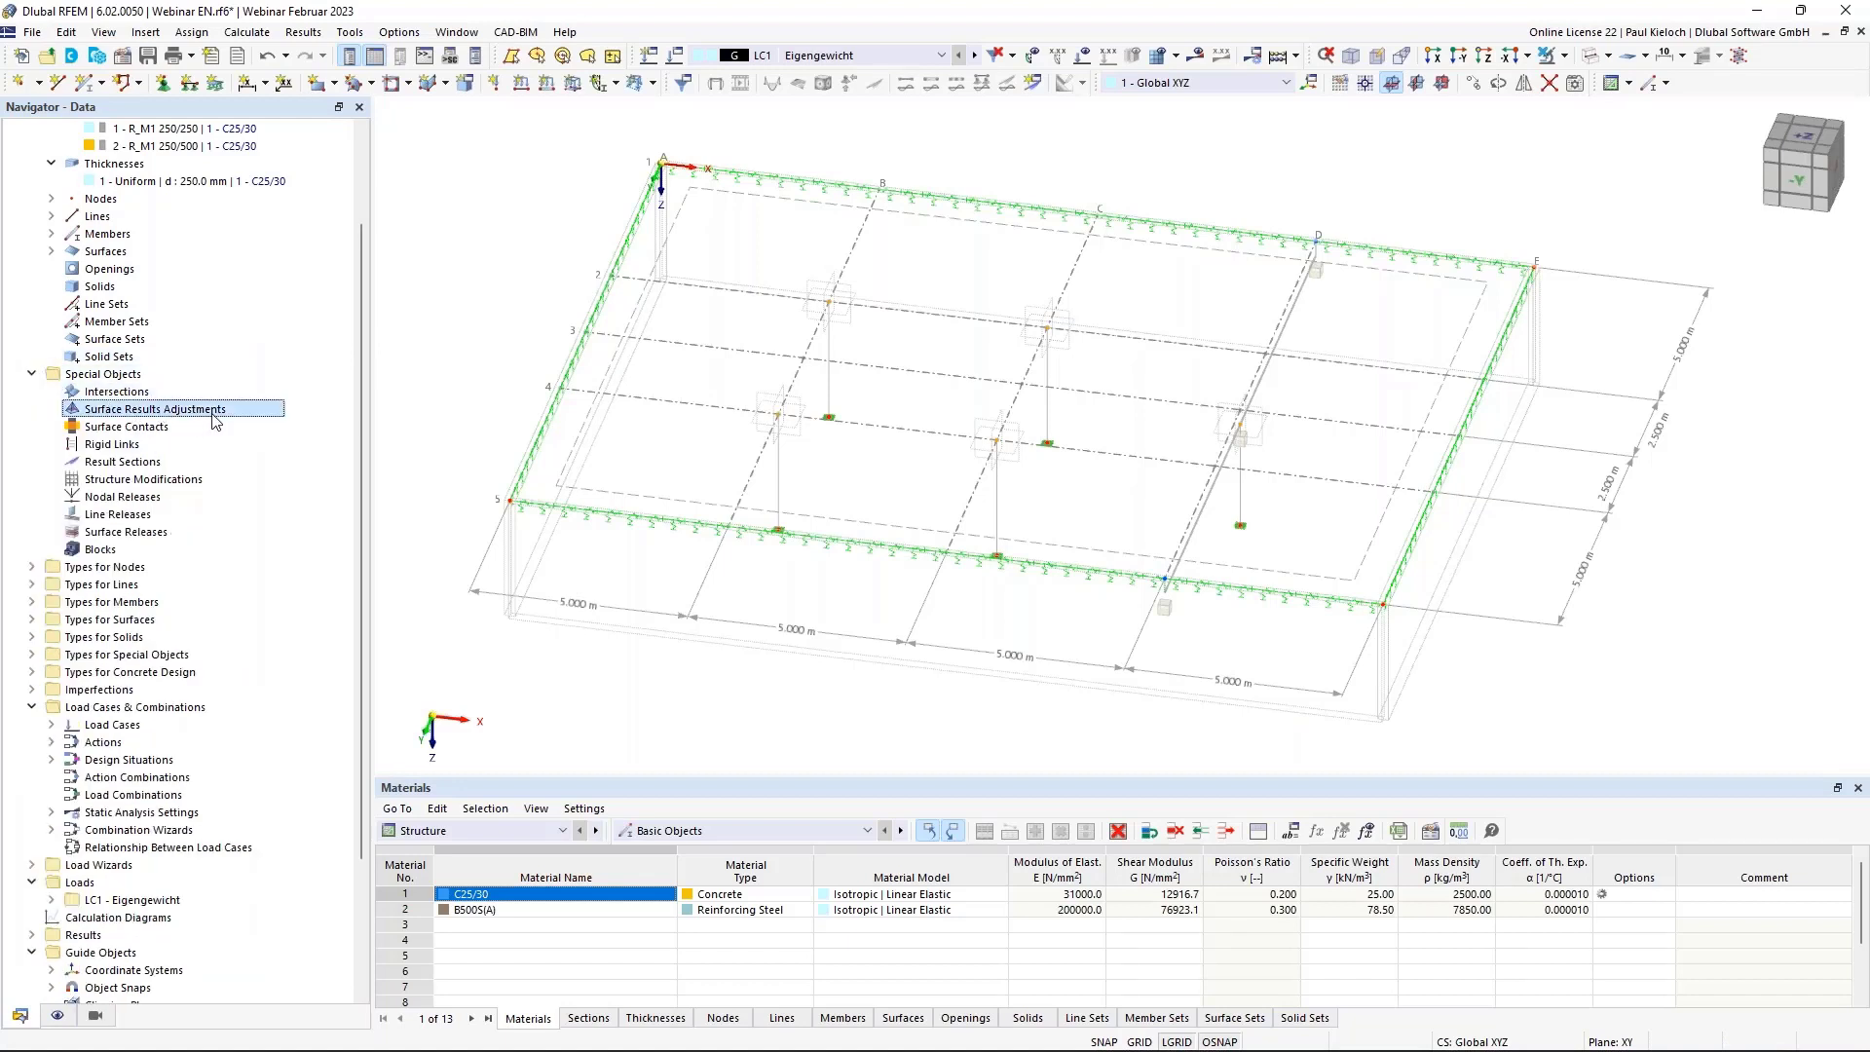
pyautogui.rightClick(224, 414)
pyautogui.click(277, 436)
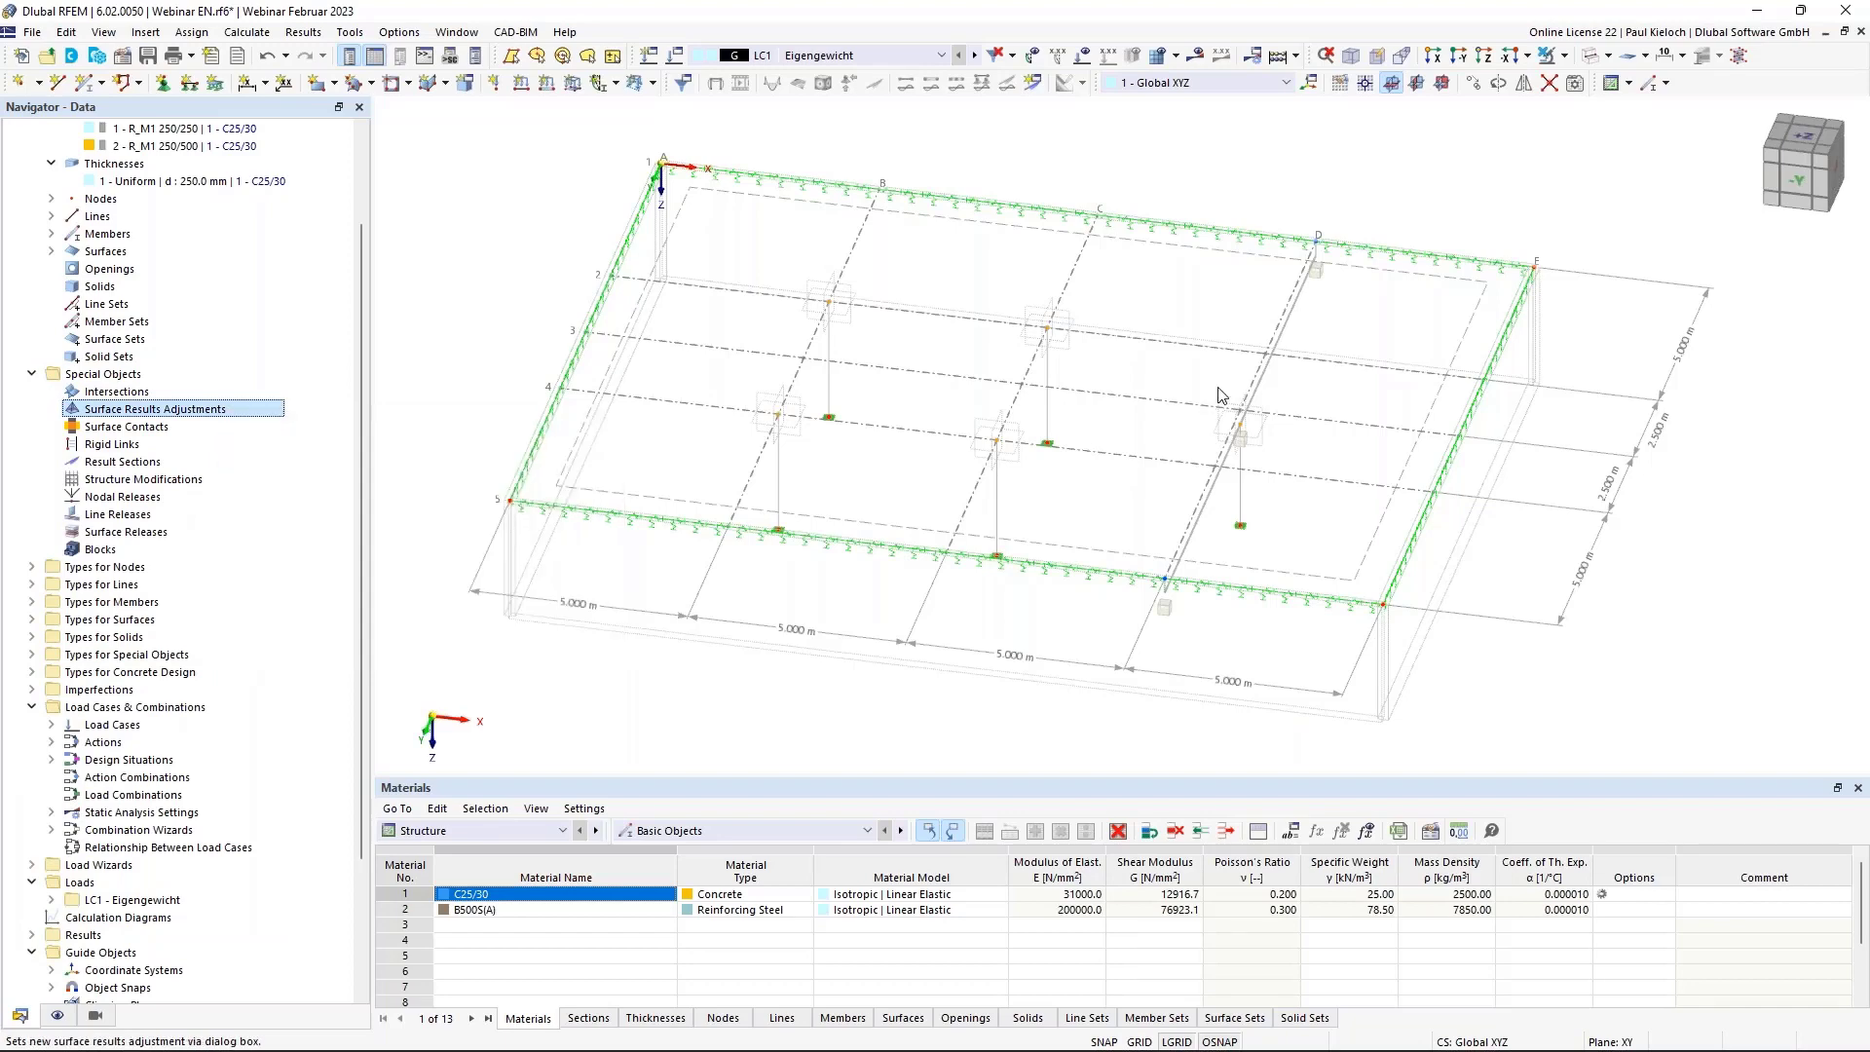
pyautogui.click(1439, 256)
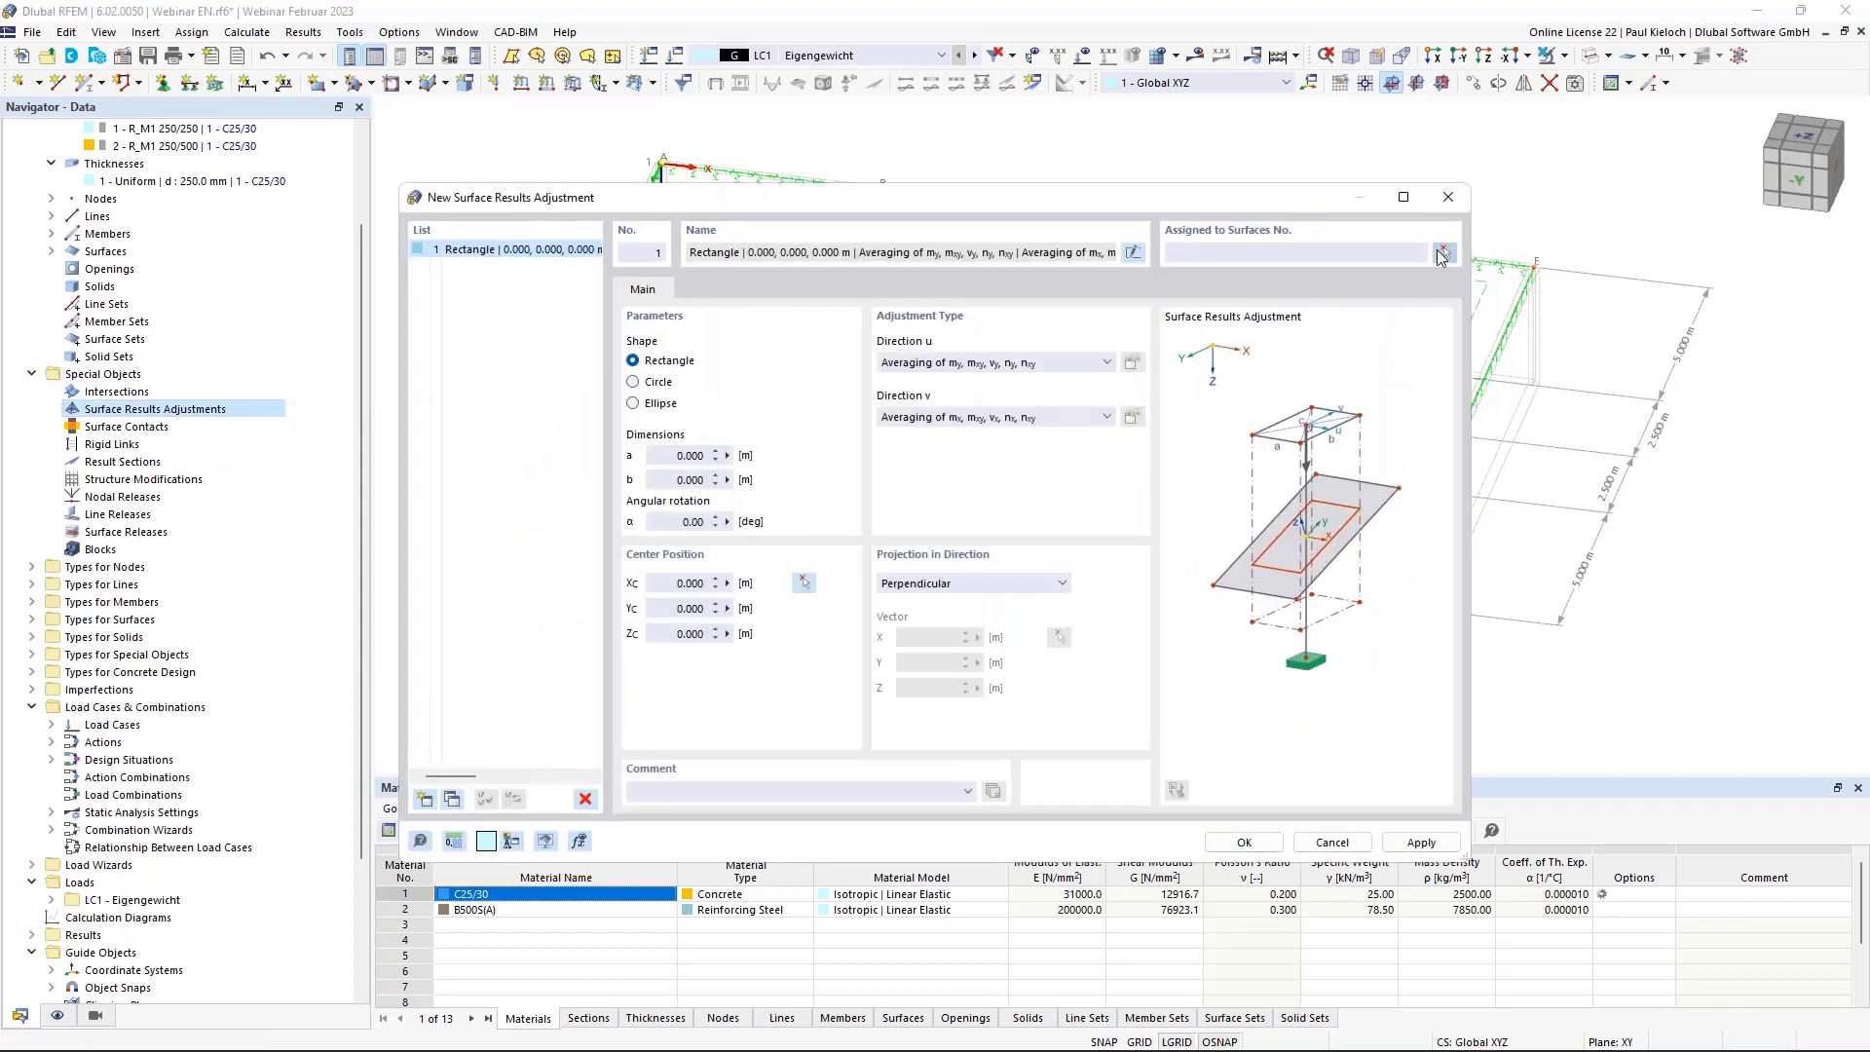
pyautogui.click(291, 307)
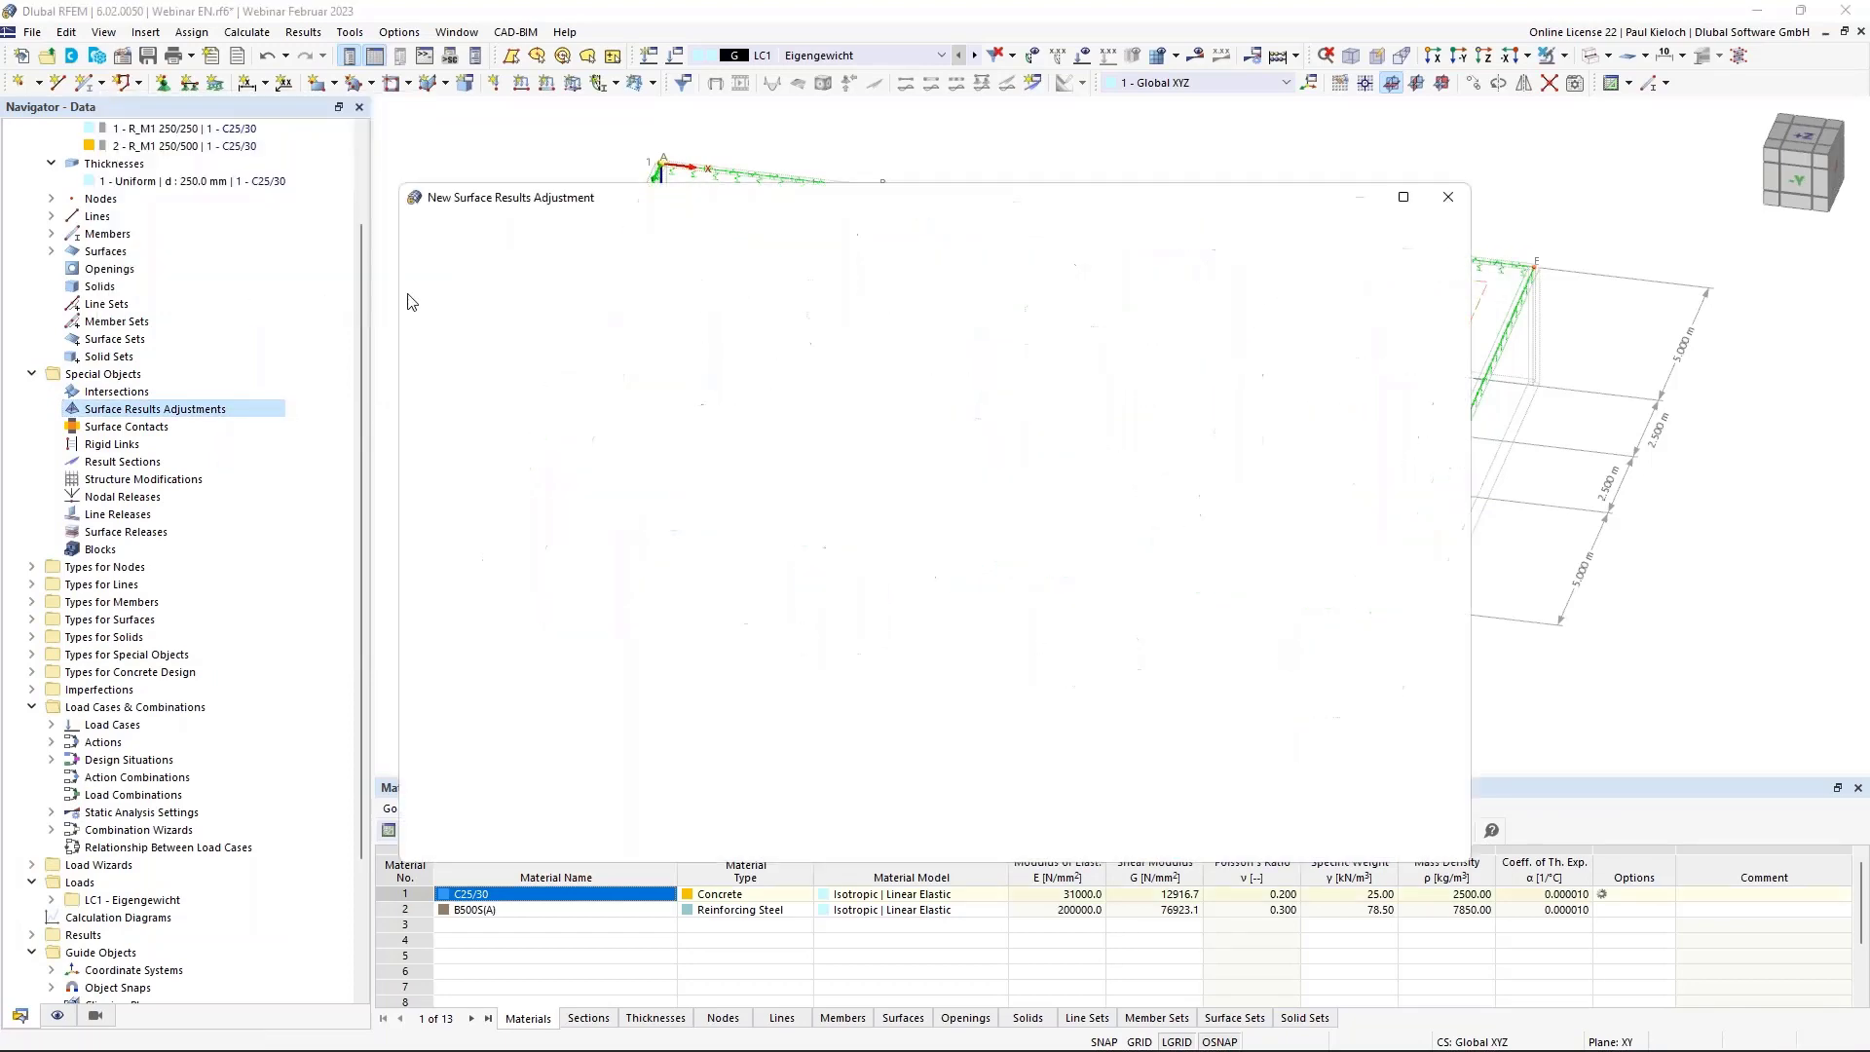
pyautogui.click(672, 455)
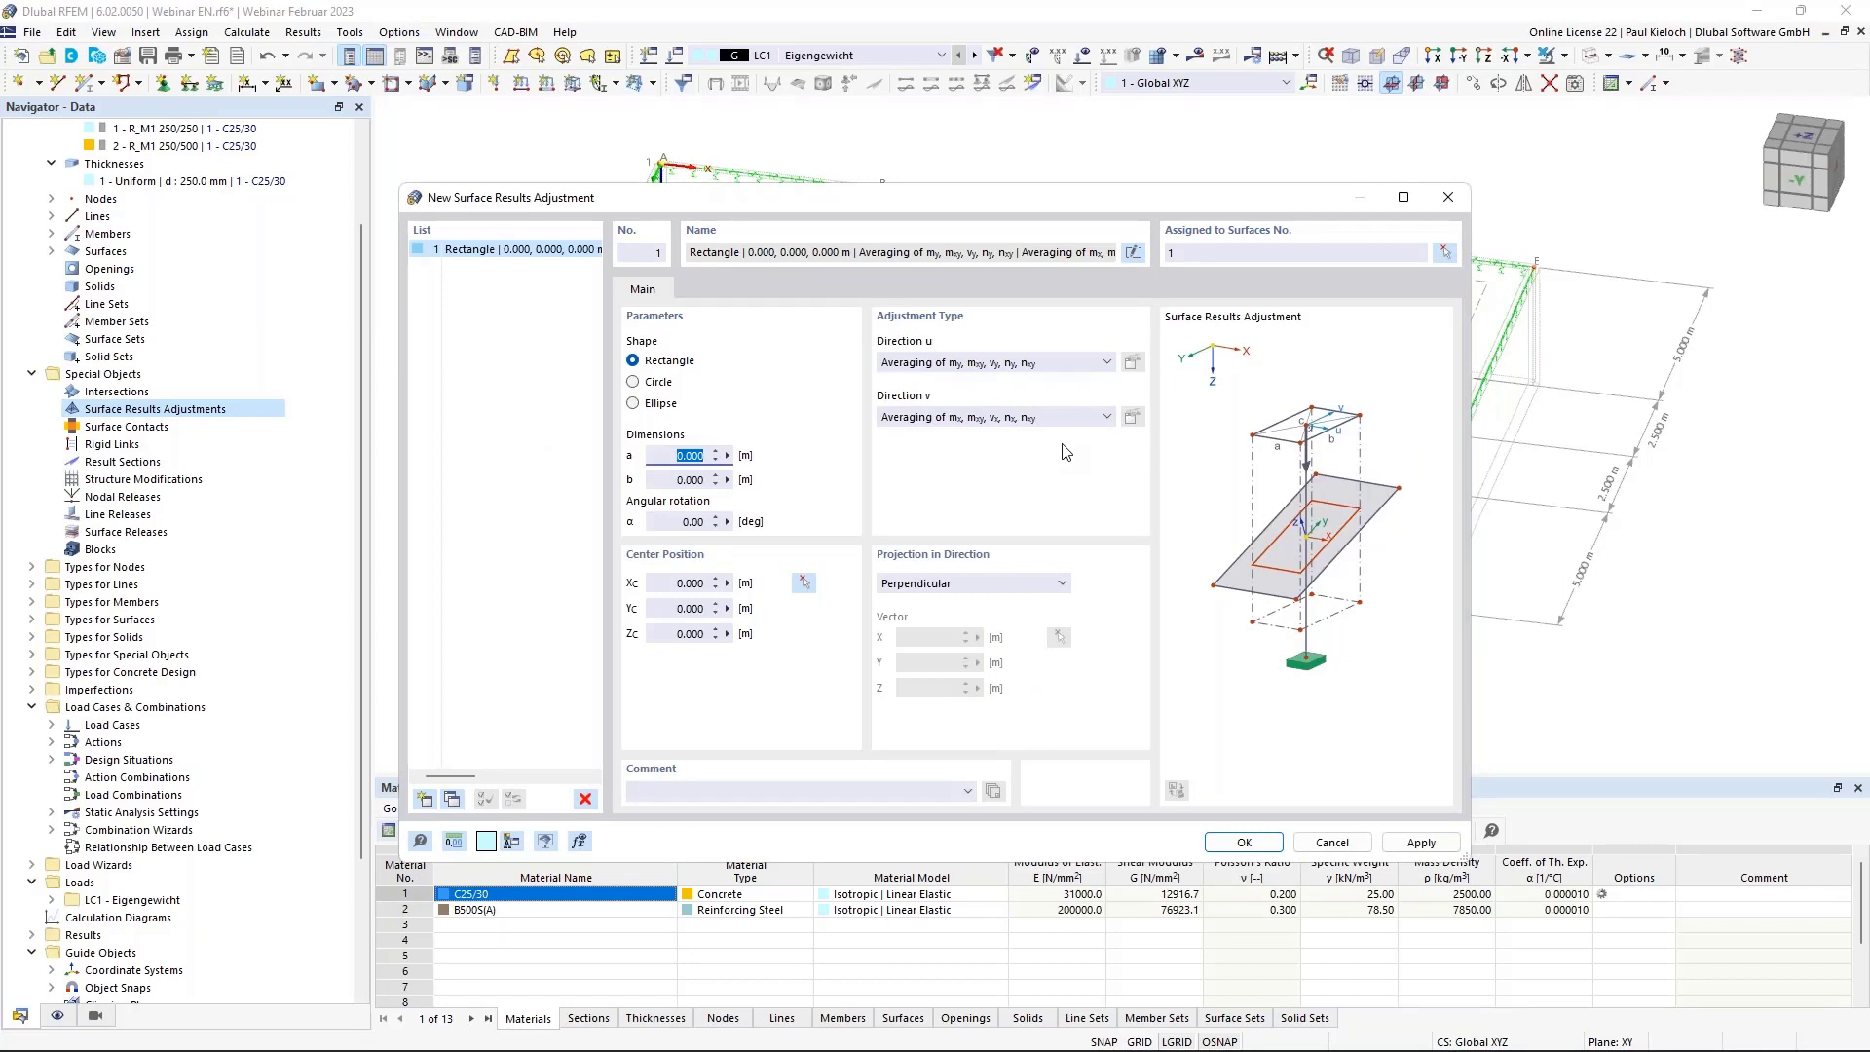
pyautogui.write('0,75')
pyautogui.click(668, 479)
pyautogui.write('0,')
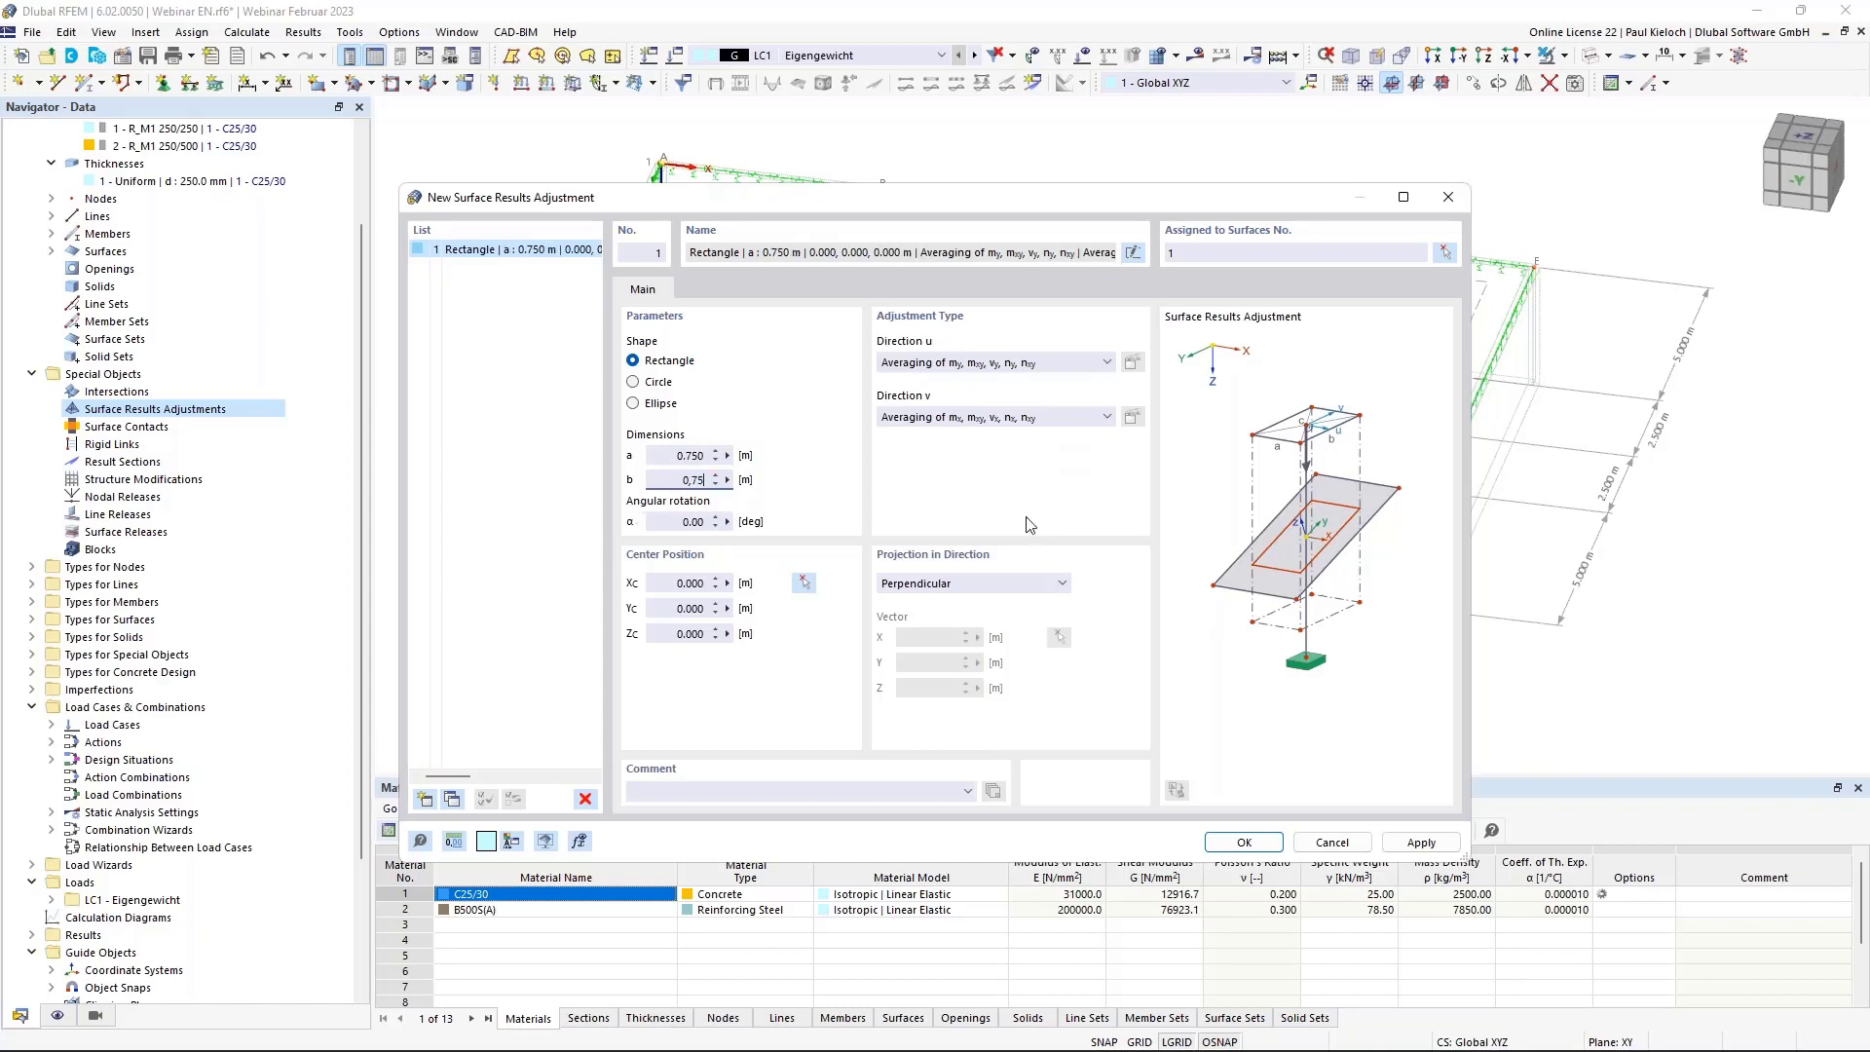
pyautogui.write('75')
pyautogui.press('Return')
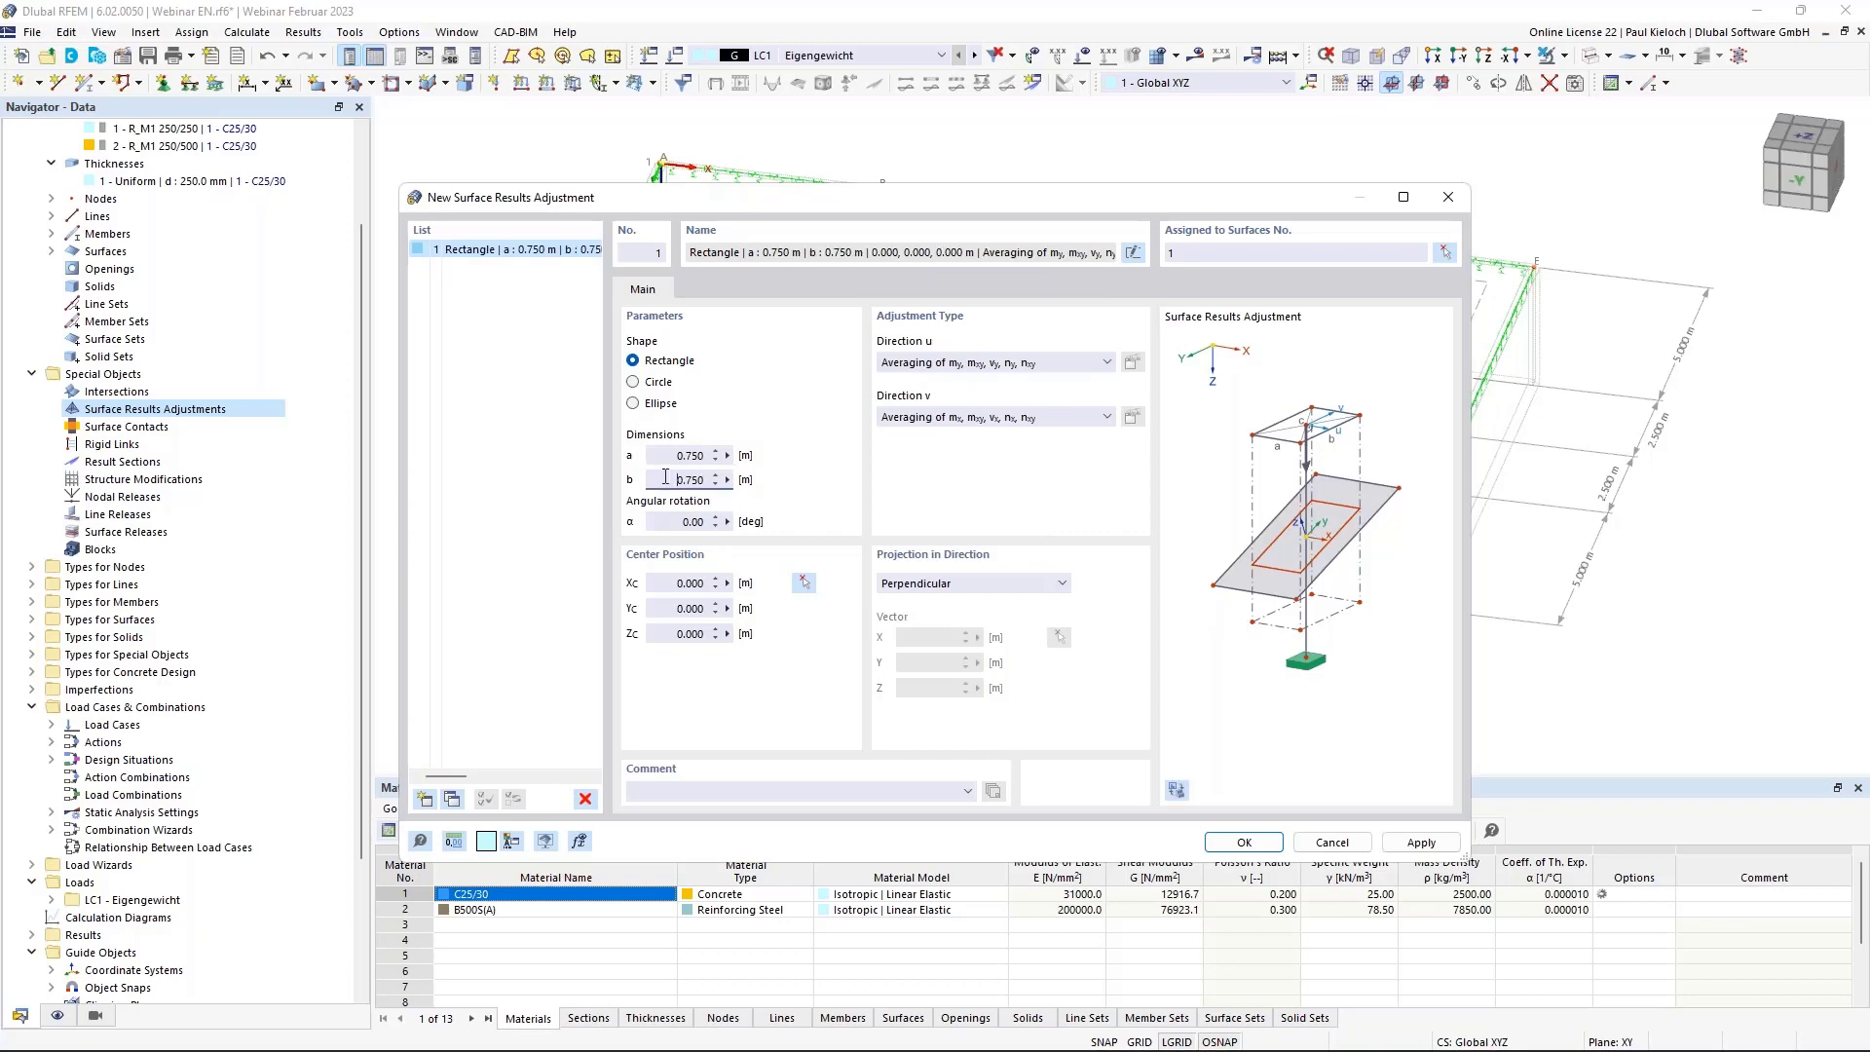
# Centre the first adjustment on the column node at 5, 10 and apply it.
pyautogui.click(803, 582)
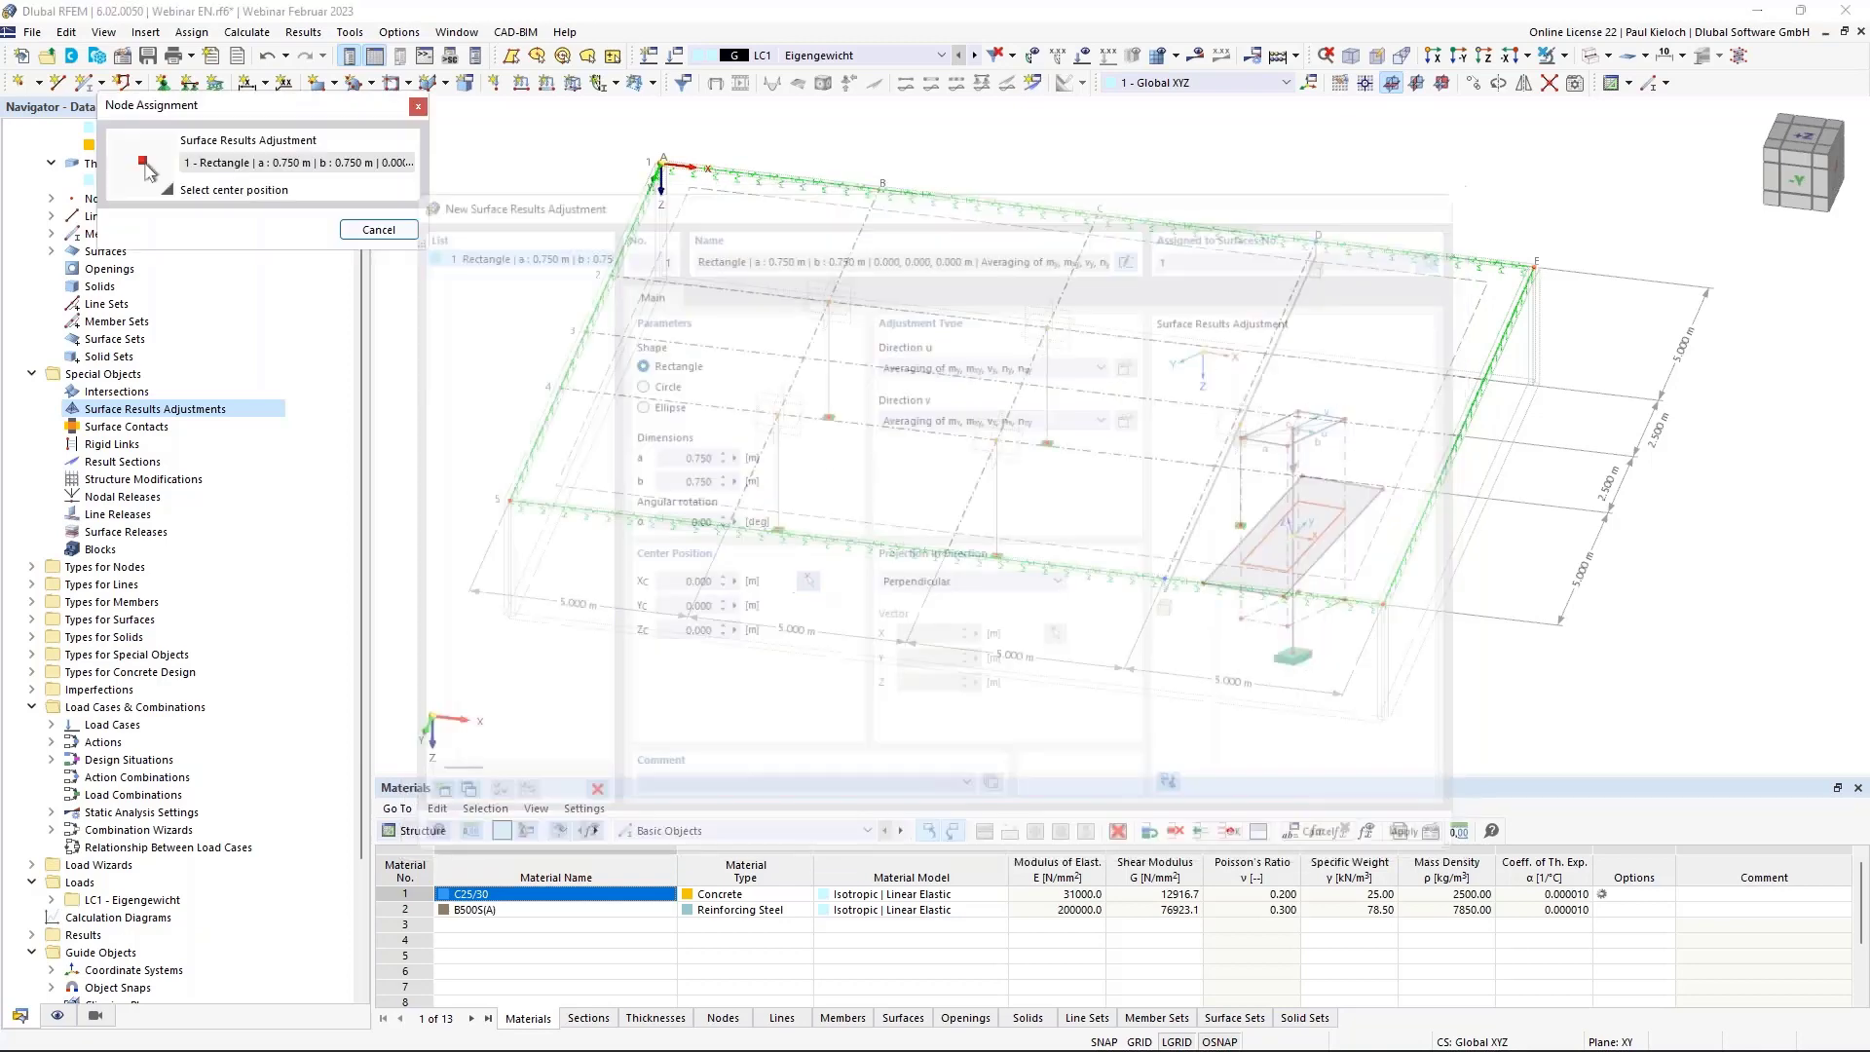
pyautogui.click(781, 379)
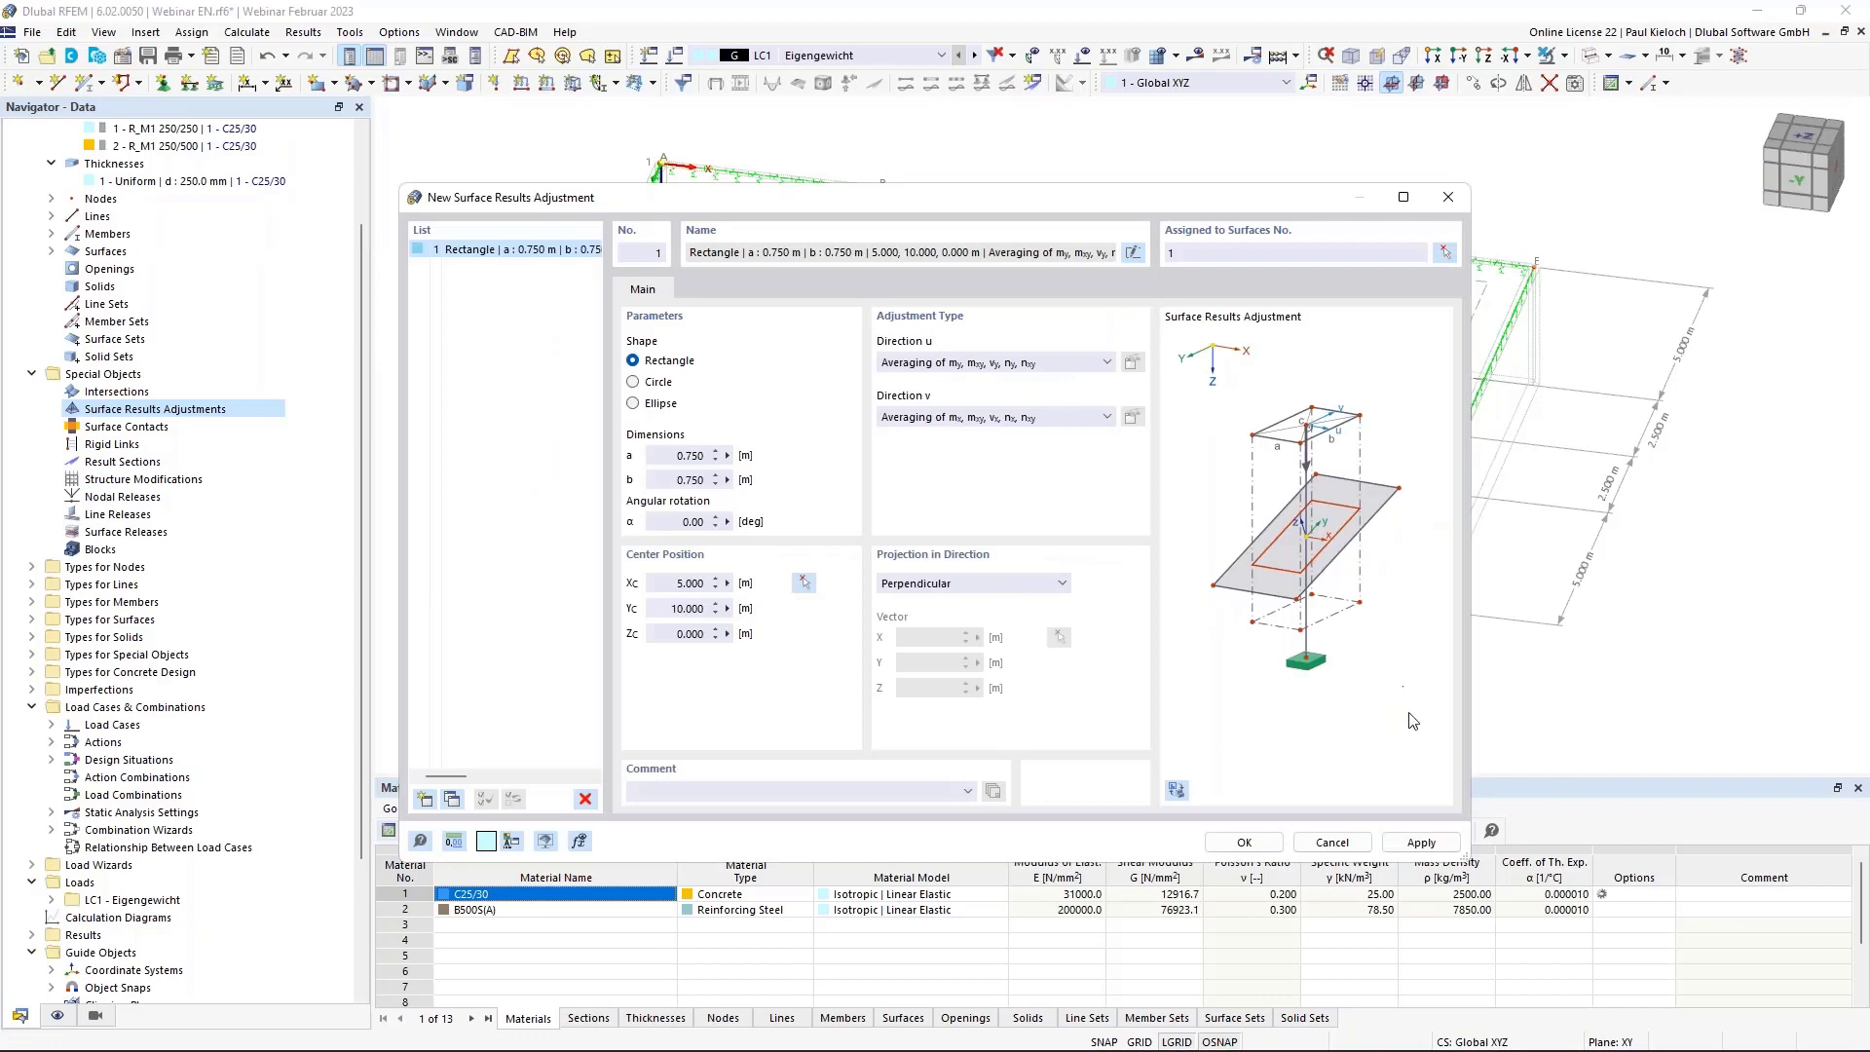
pyautogui.click(1407, 844)
pyautogui.moveTo(939, 196); pyautogui.dragTo(1561, 239)
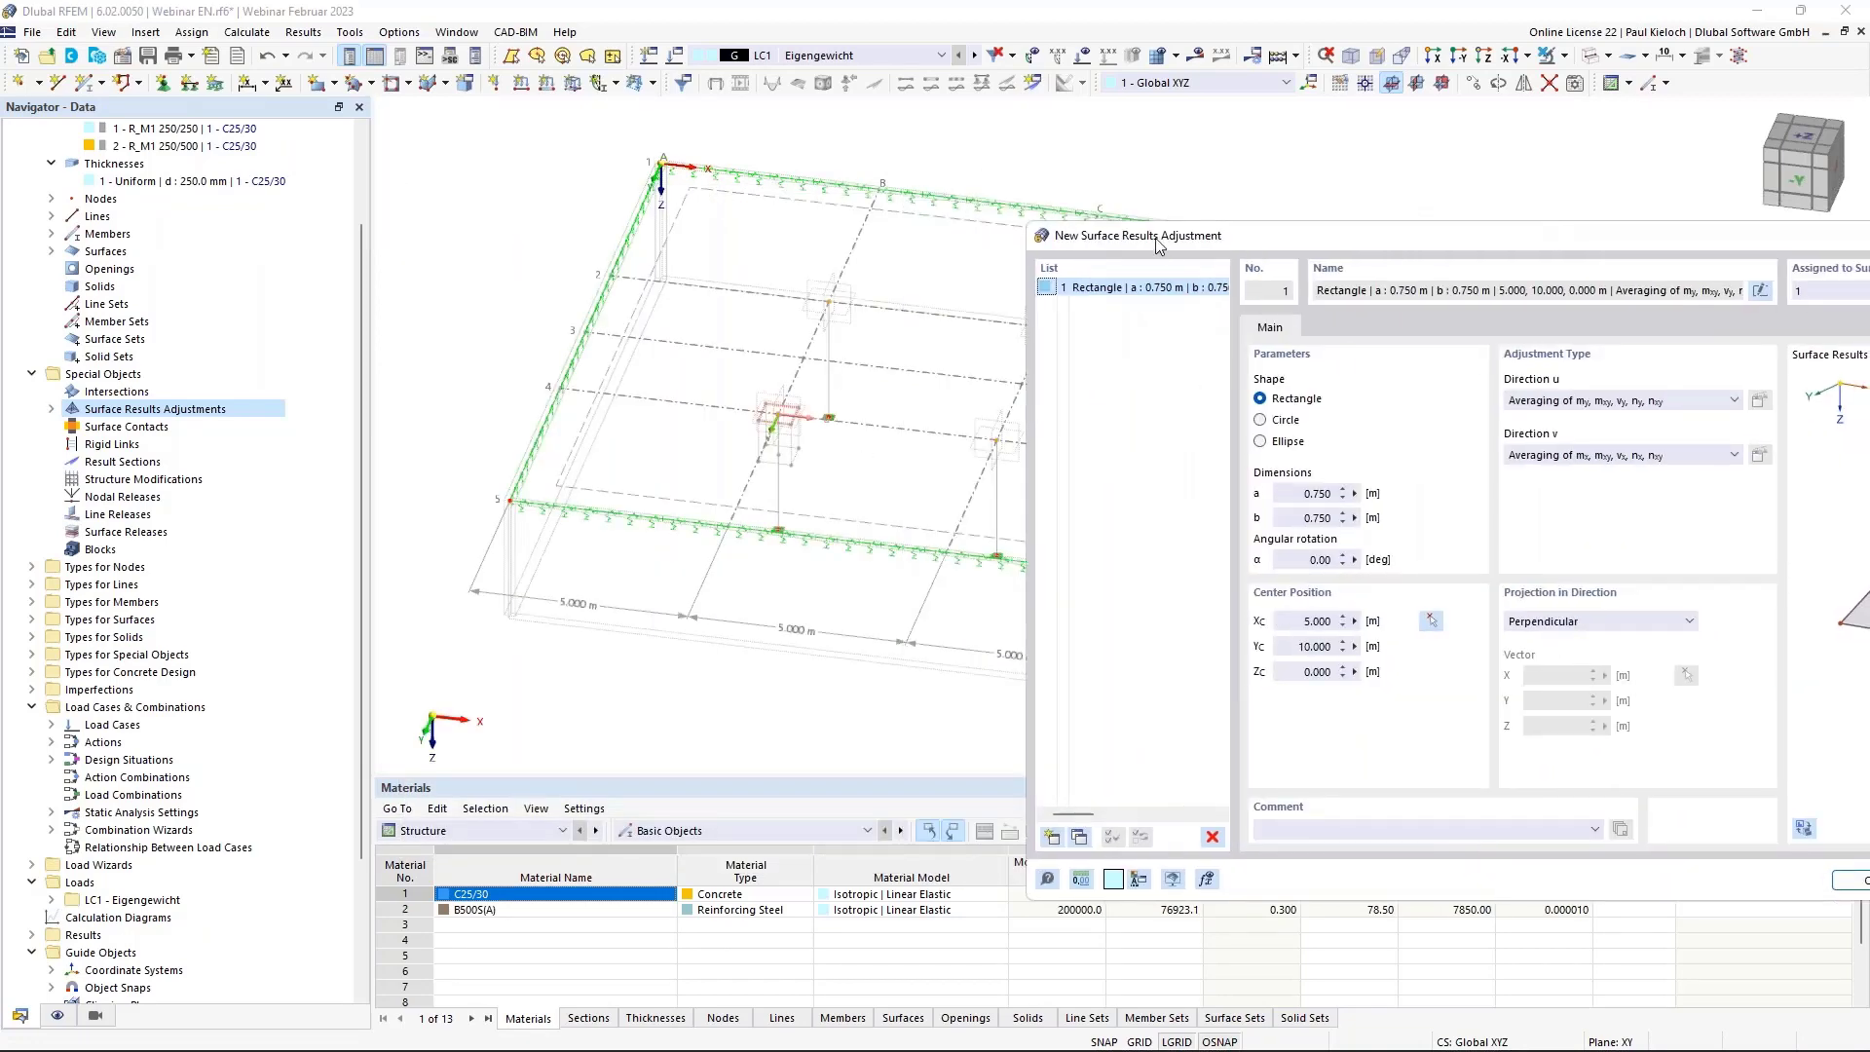
pyautogui.moveTo(1161, 243); pyautogui.dragTo(1189, 240)
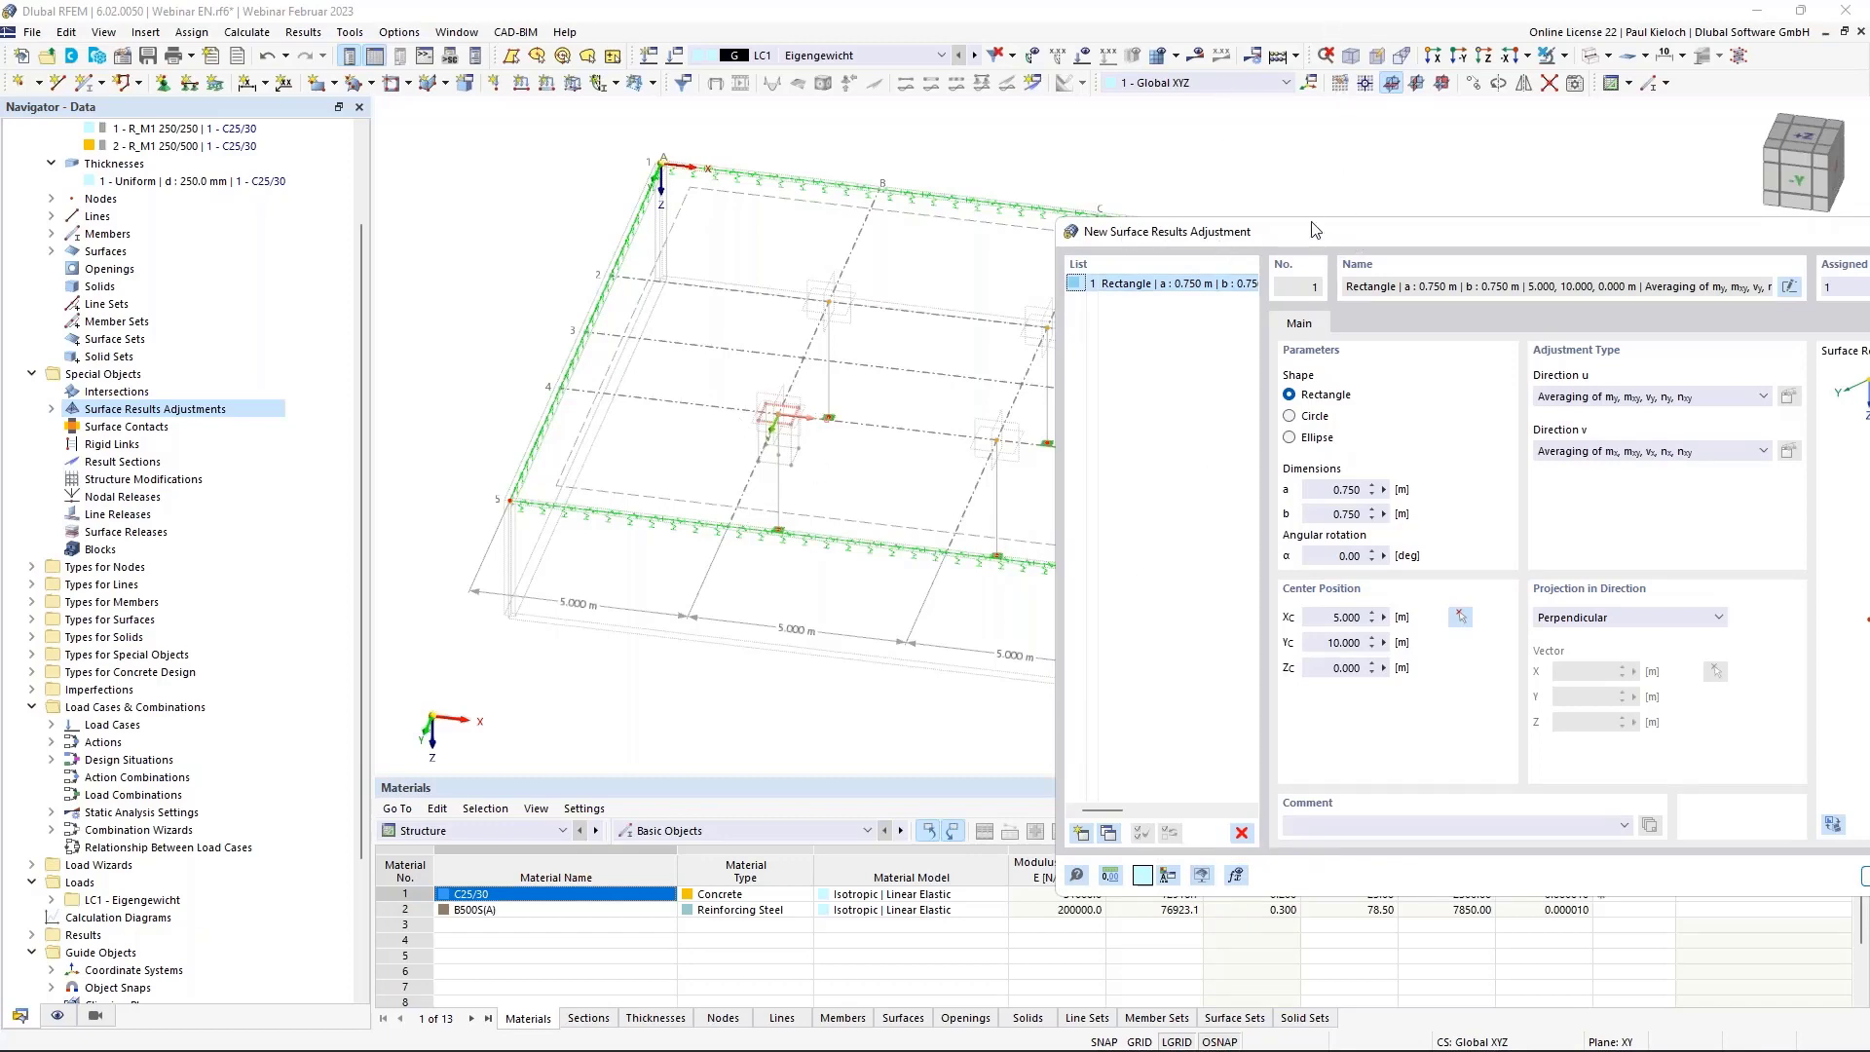
pyautogui.moveTo(1312, 230); pyautogui.dragTo(477, 173)
# Copy the adjustment to centres at 5,5; 10,10; 10,5; and 15,7.5, then apply and close.
pyautogui.click(282, 777)
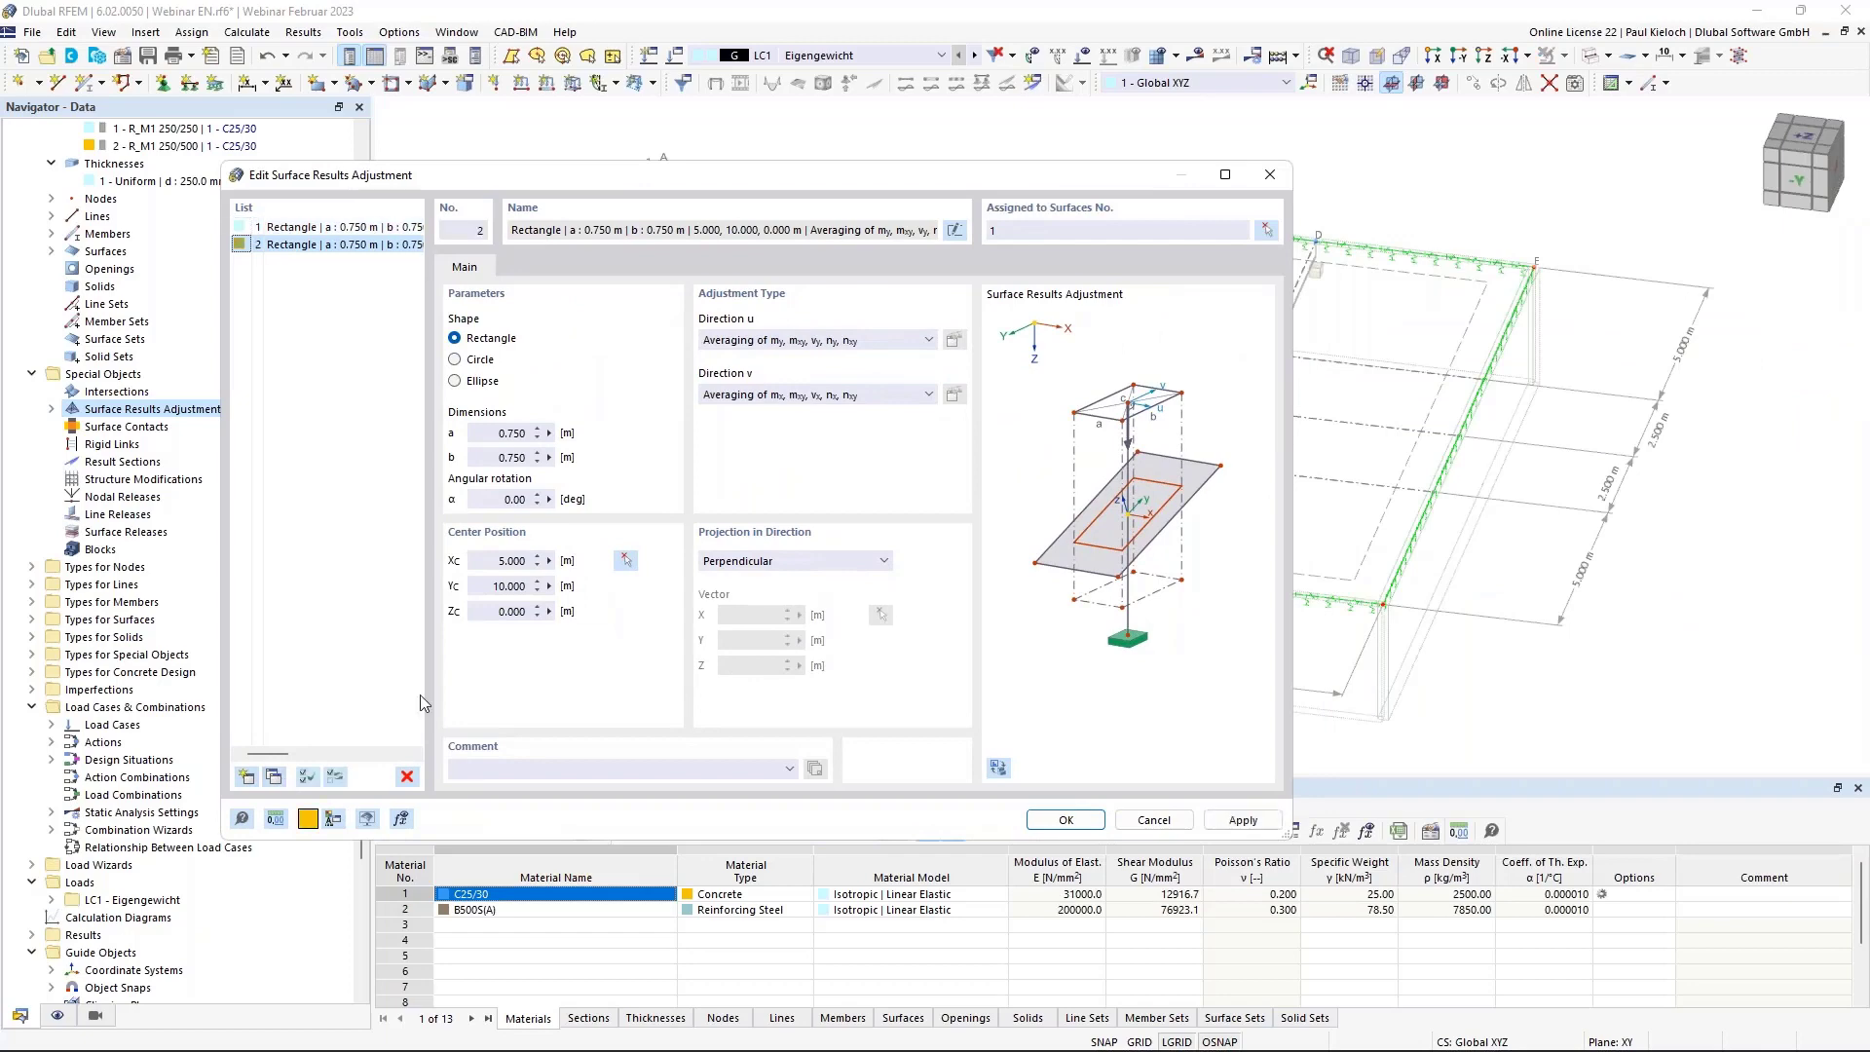
pyautogui.click(627, 560)
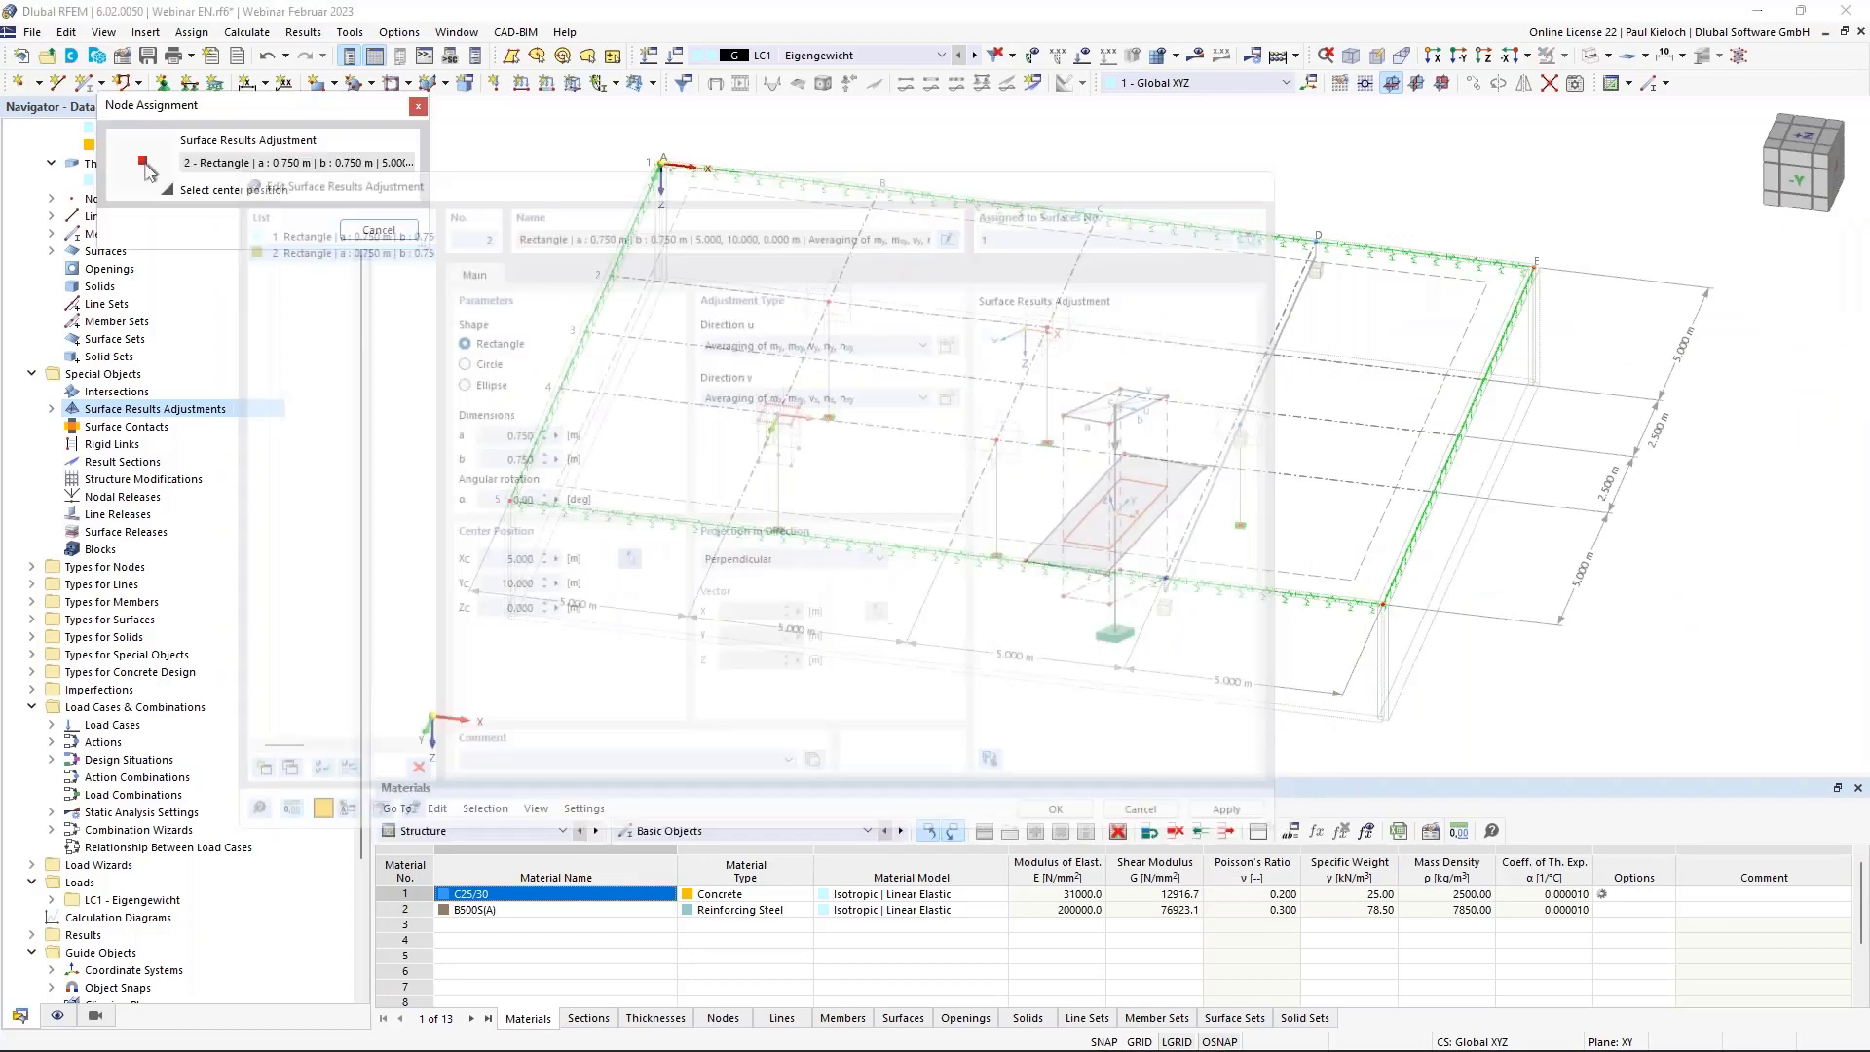
pyautogui.click(827, 301)
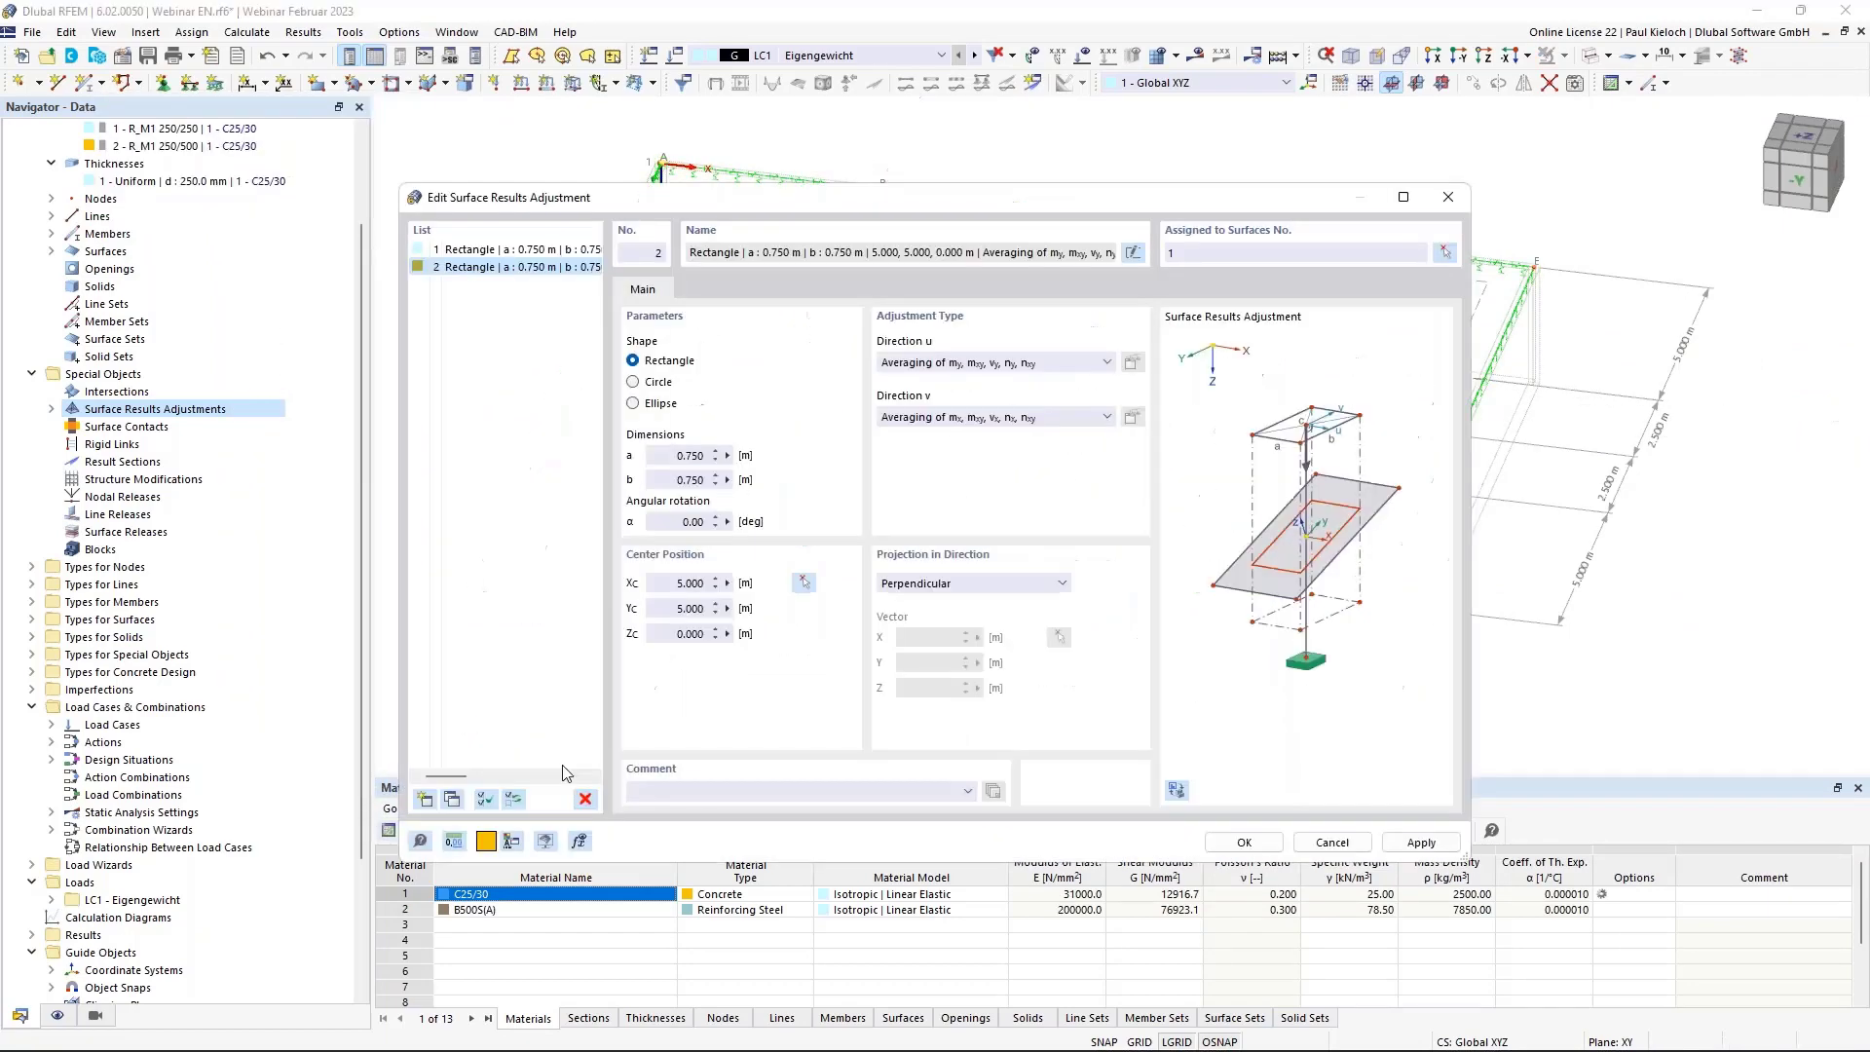
pyautogui.click(454, 797)
pyautogui.click(804, 582)
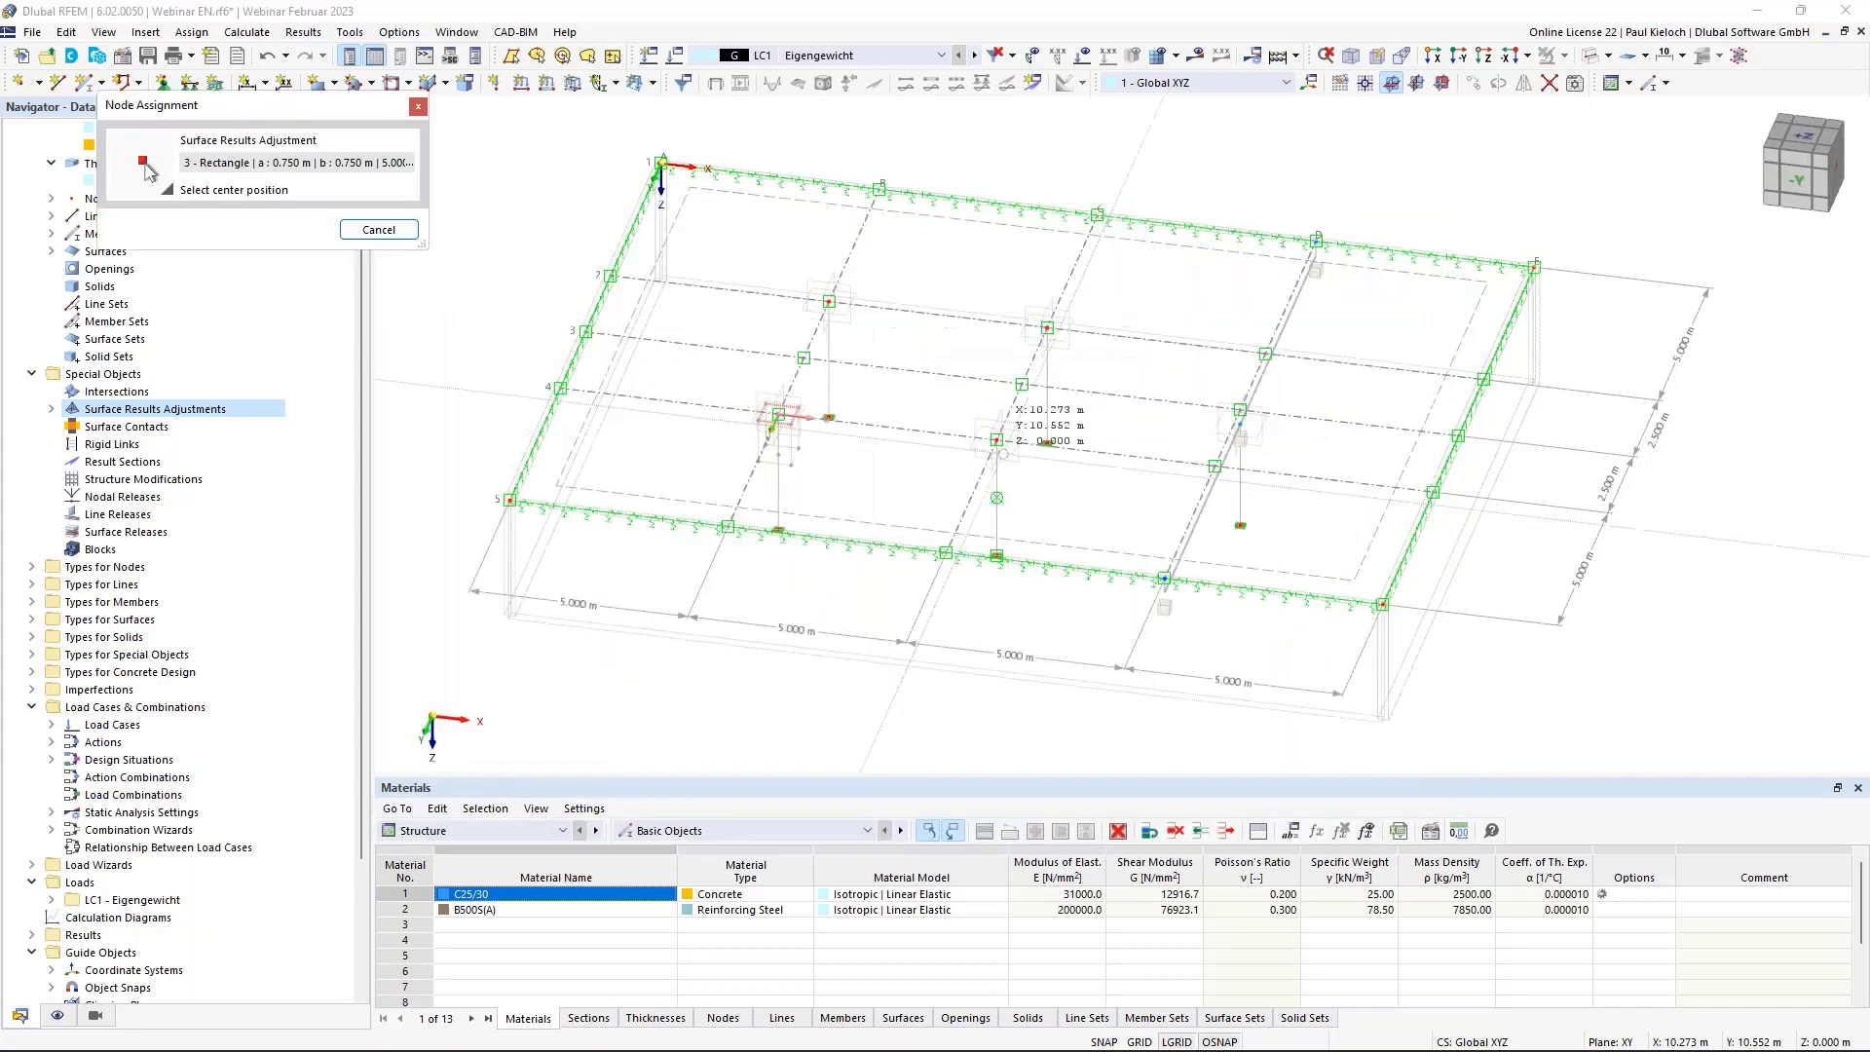
pyautogui.click(996, 440)
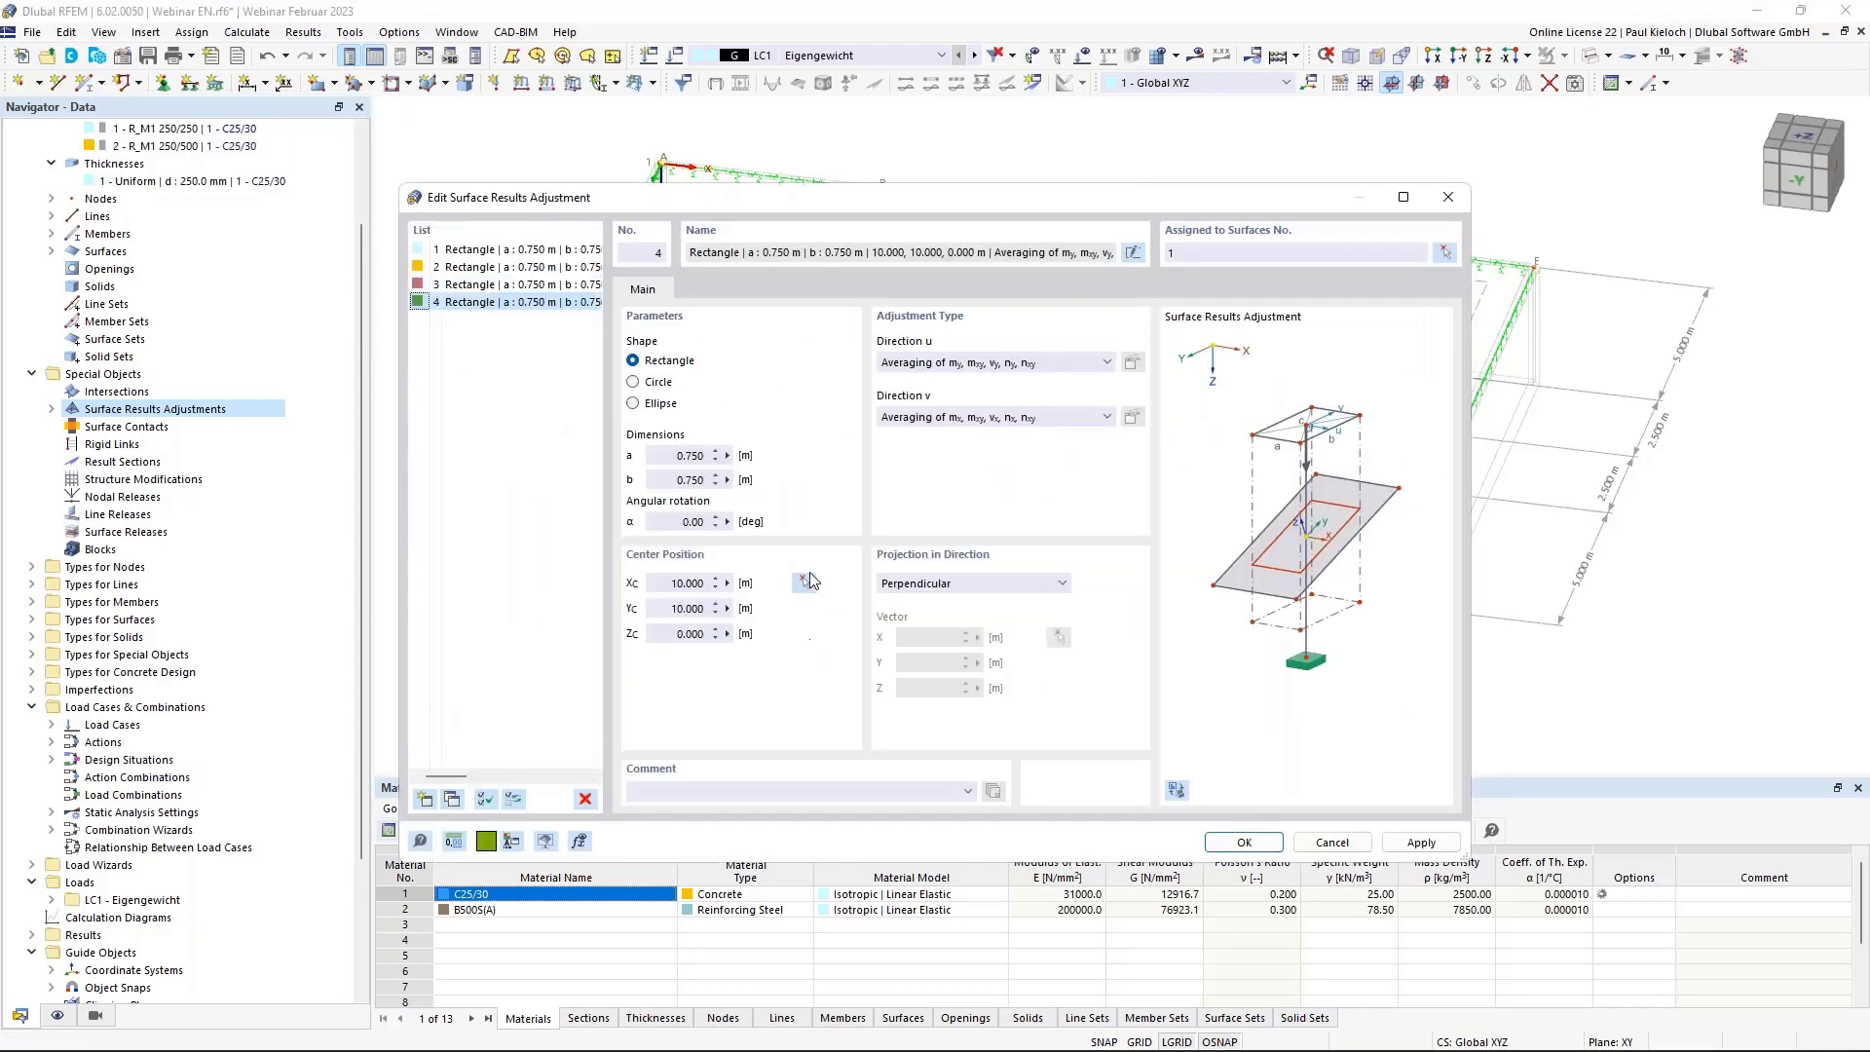
pyautogui.click(807, 582)
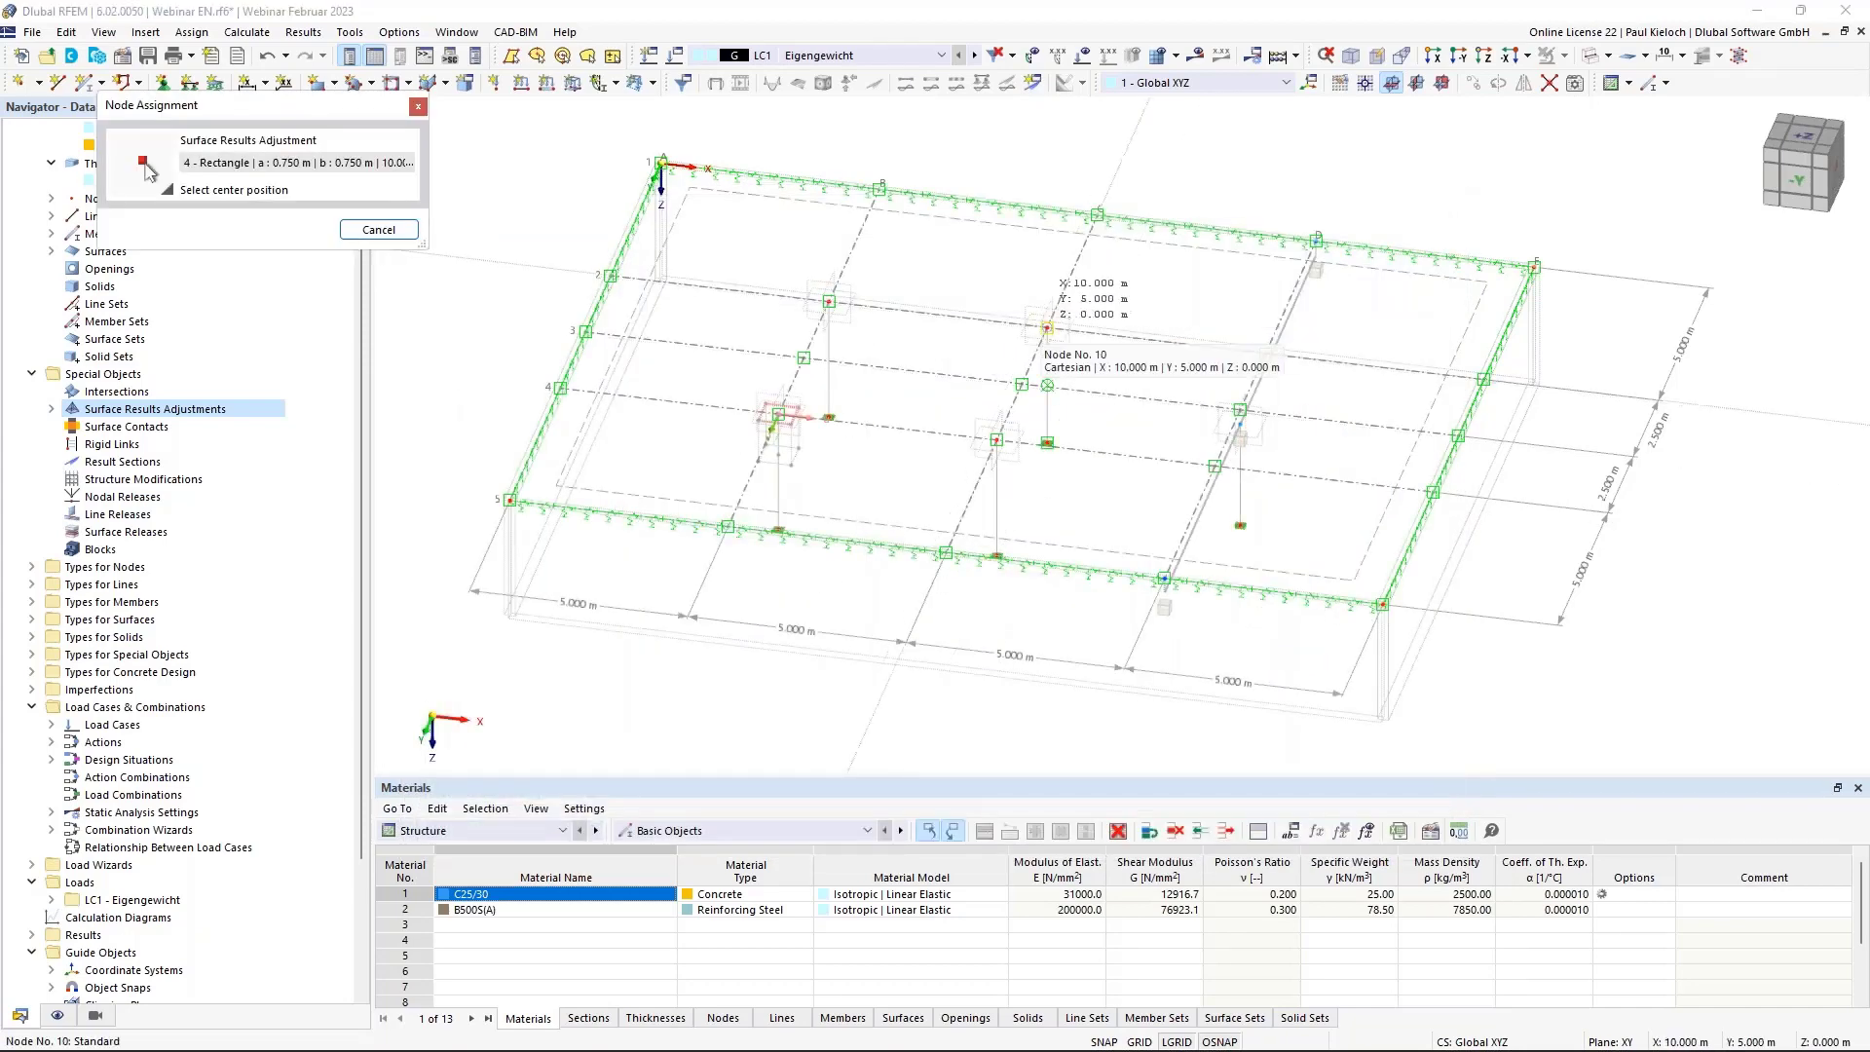
pyautogui.click(1046, 328)
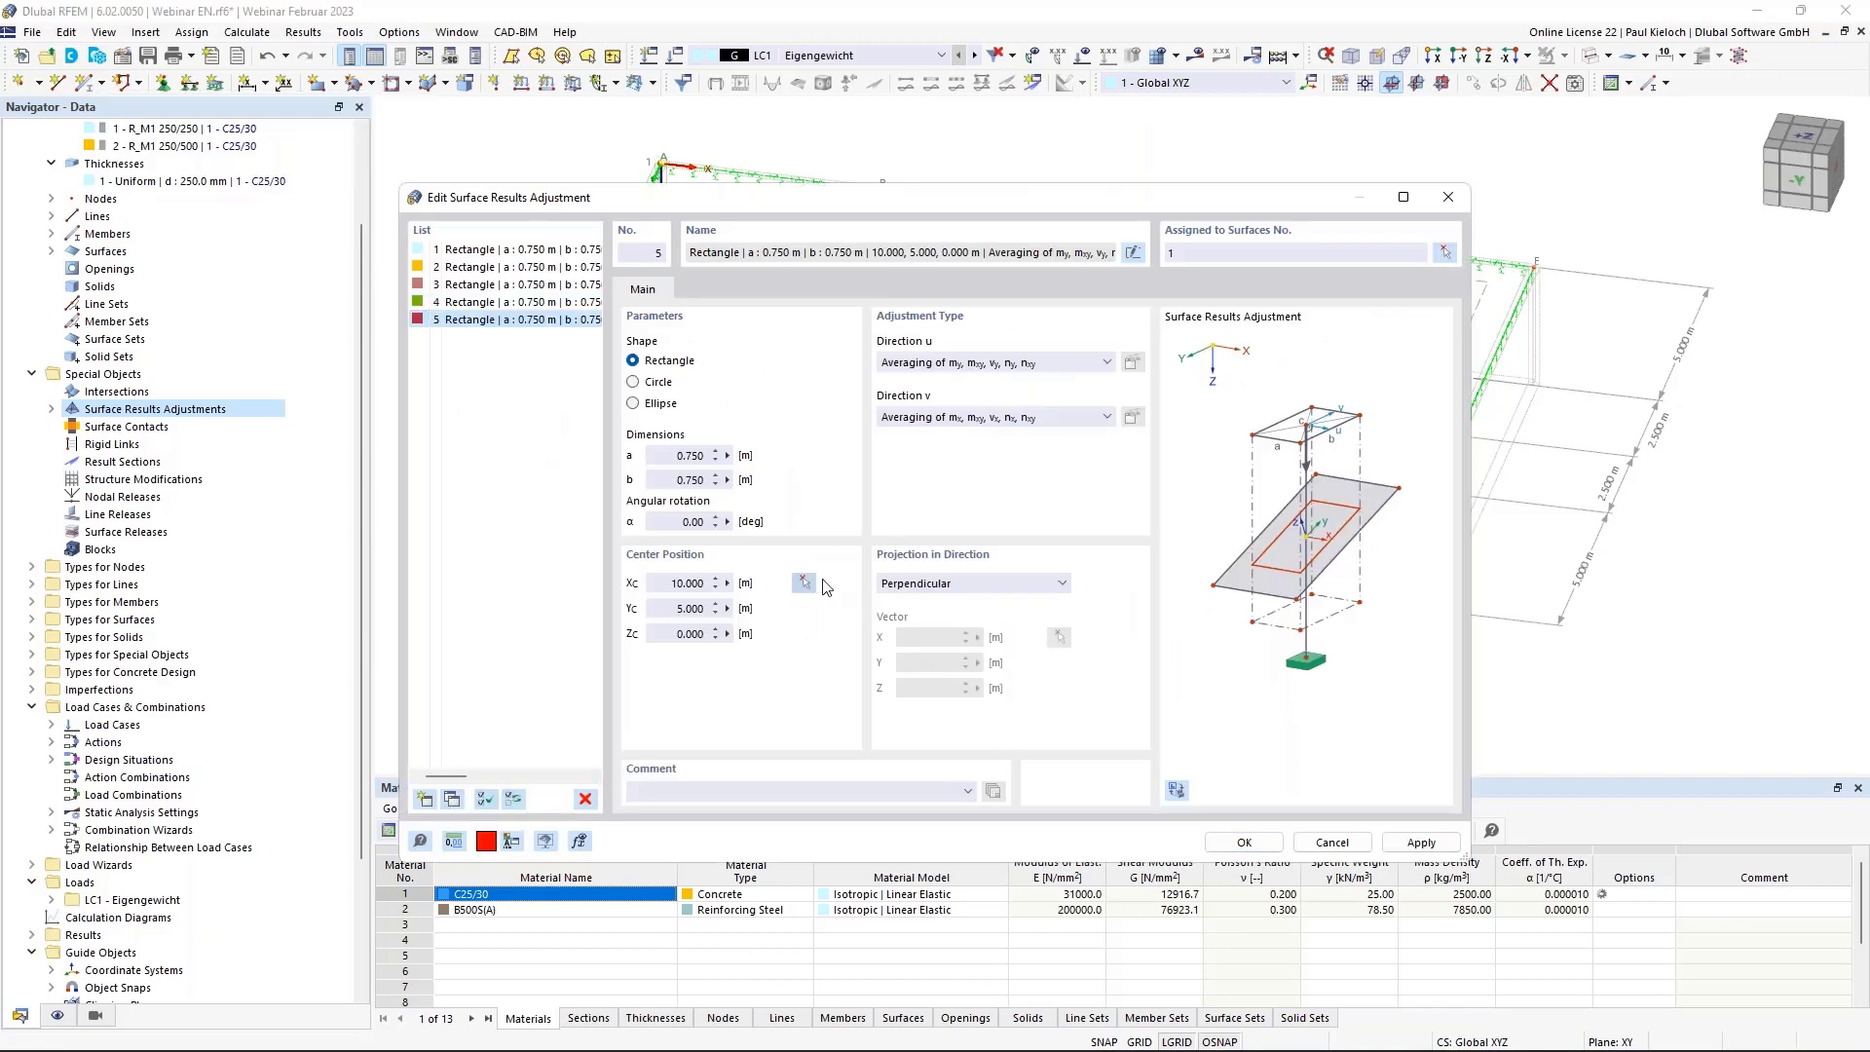
pyautogui.click(804, 582)
pyautogui.scroll(5, 1114, 417)
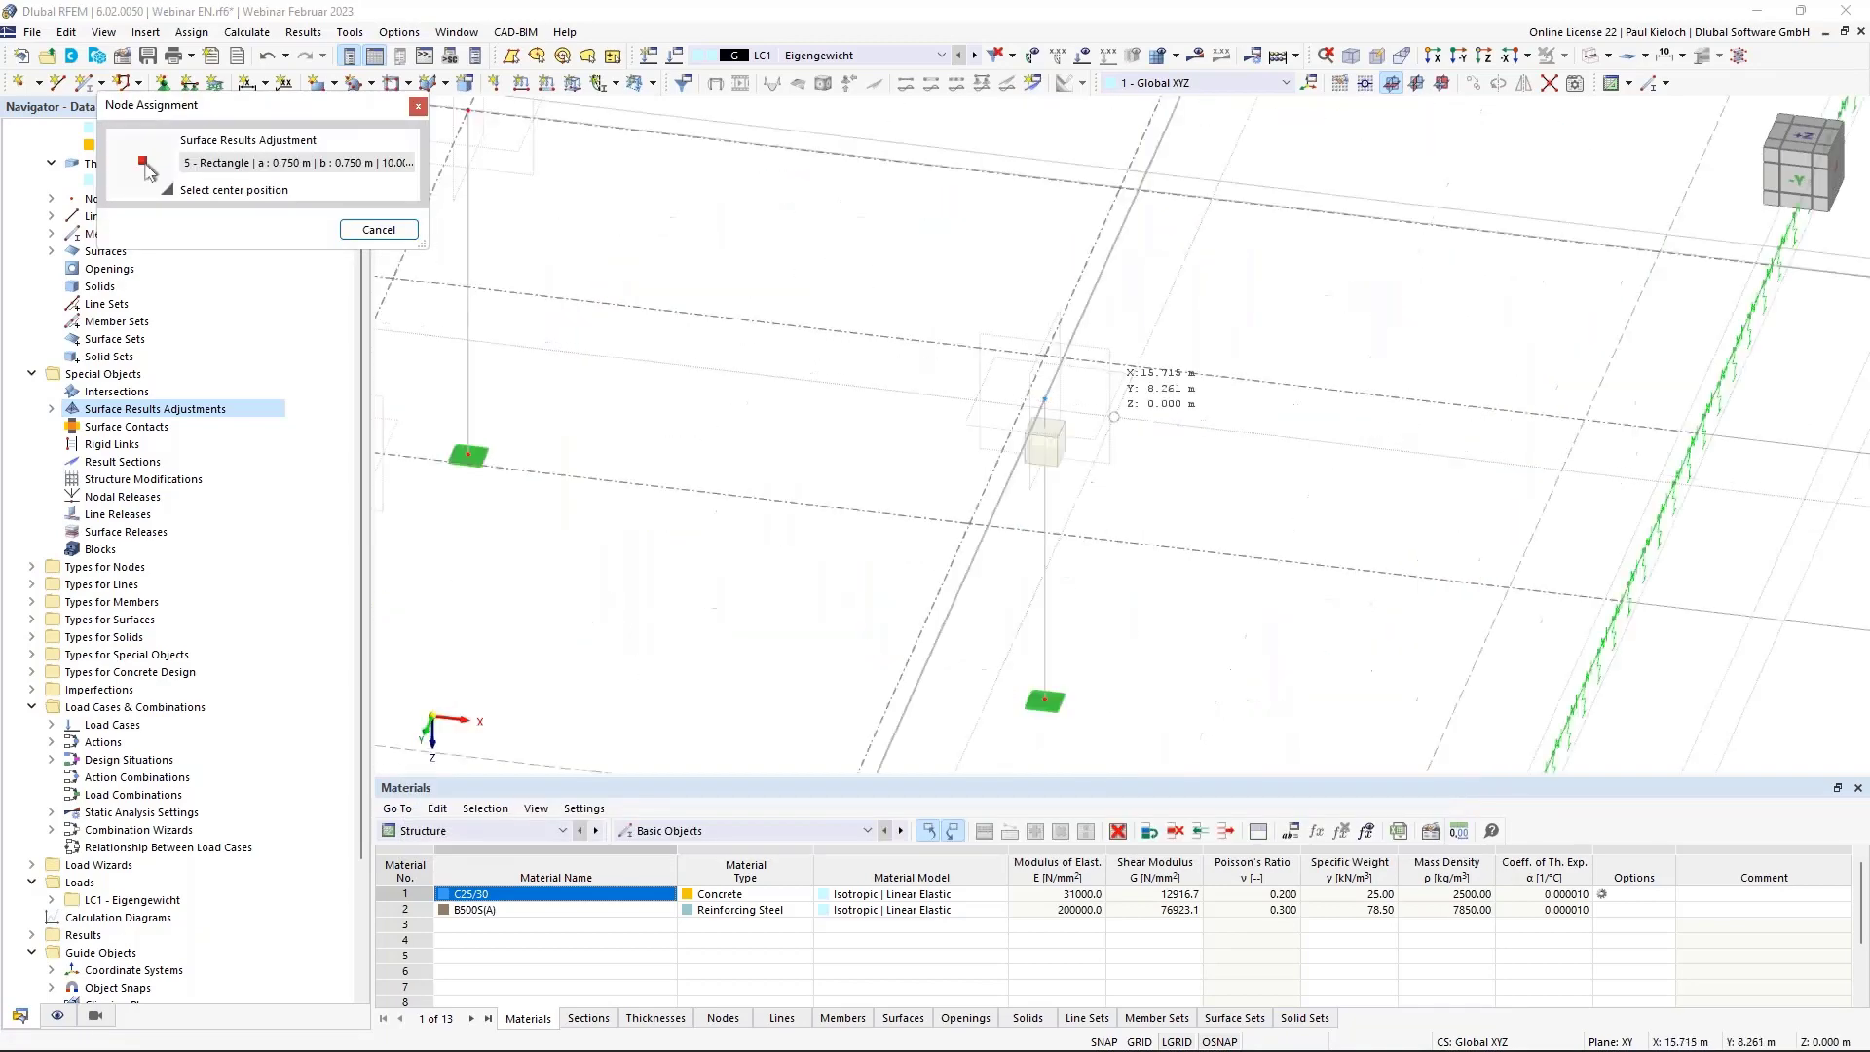
pyautogui.click(1045, 397)
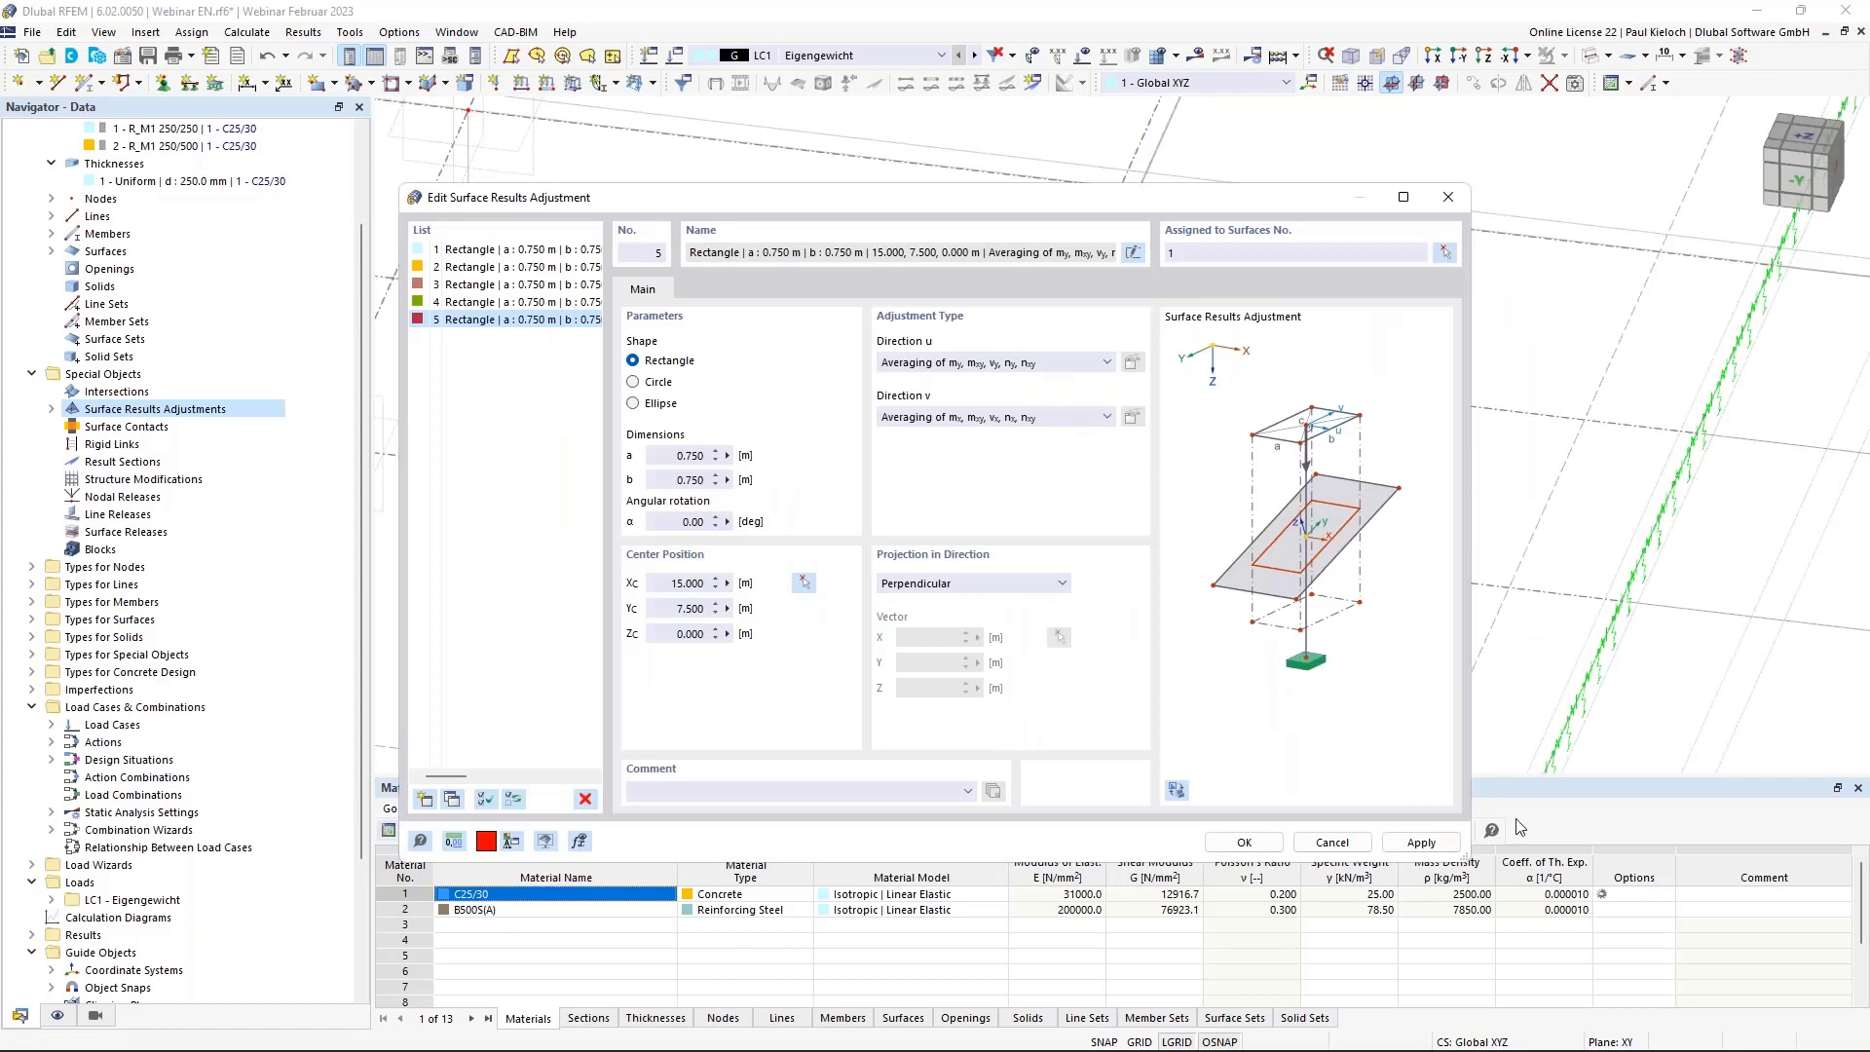
pyautogui.click(1418, 843)
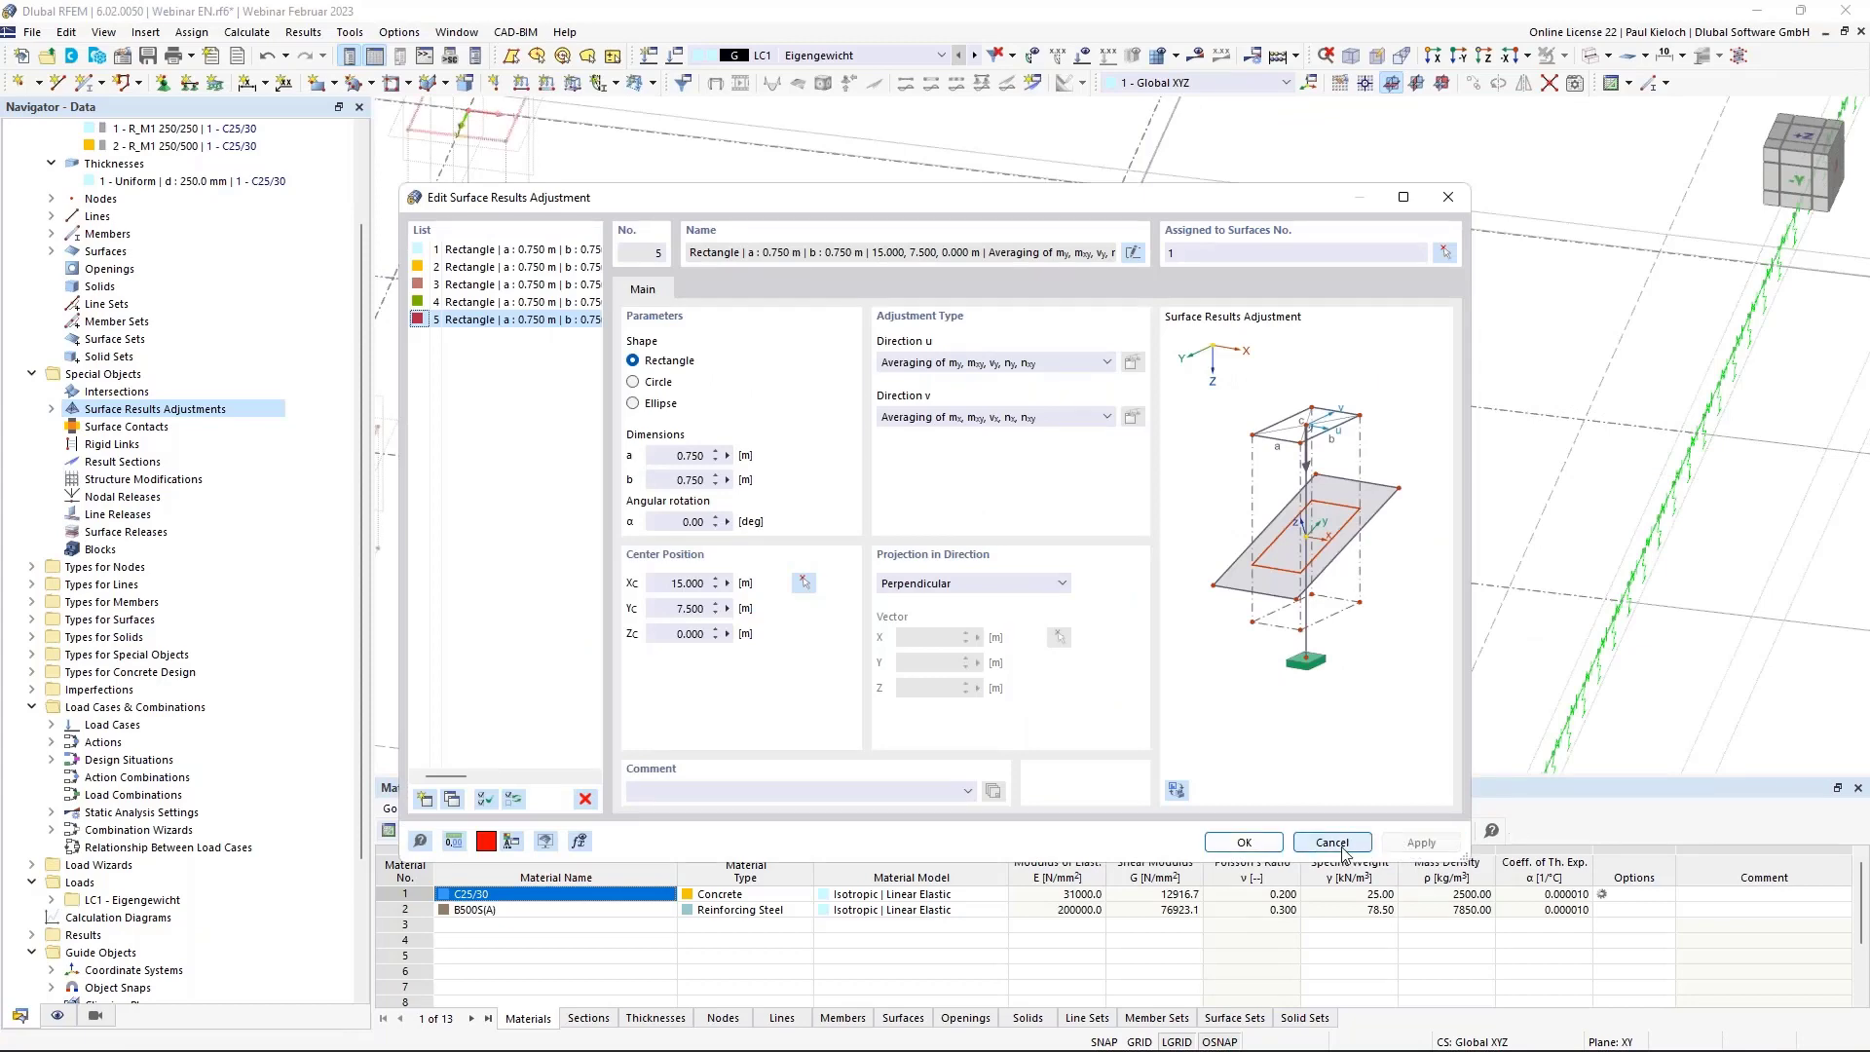
pyautogui.click(1332, 843)
pyautogui.scroll(-6, 1071, 375)
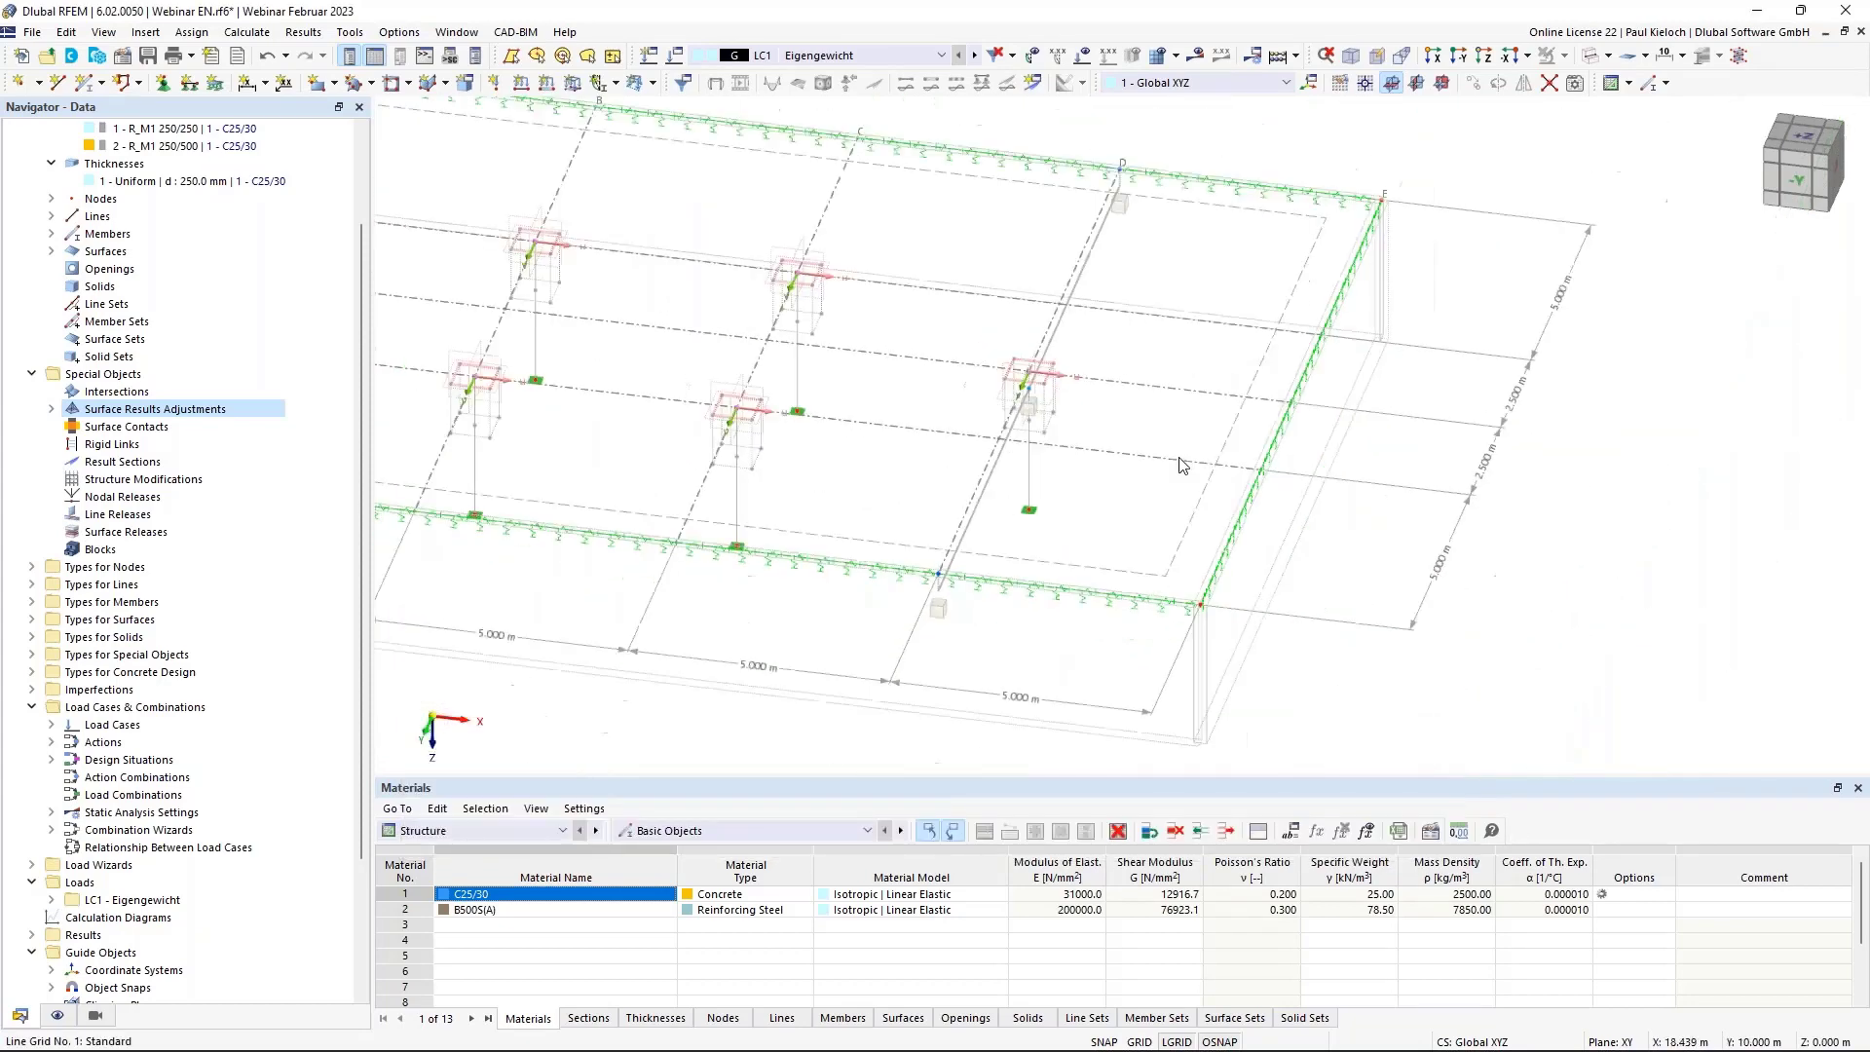
# Orbit around the slab model and save it with Ctrl+S.
pyautogui.keyDown('ctrl'); pyautogui.moveTo(1125, 382); pyautogui.dragTo(1527, 484, button='middle'); pyautogui.keyUp('ctrl')
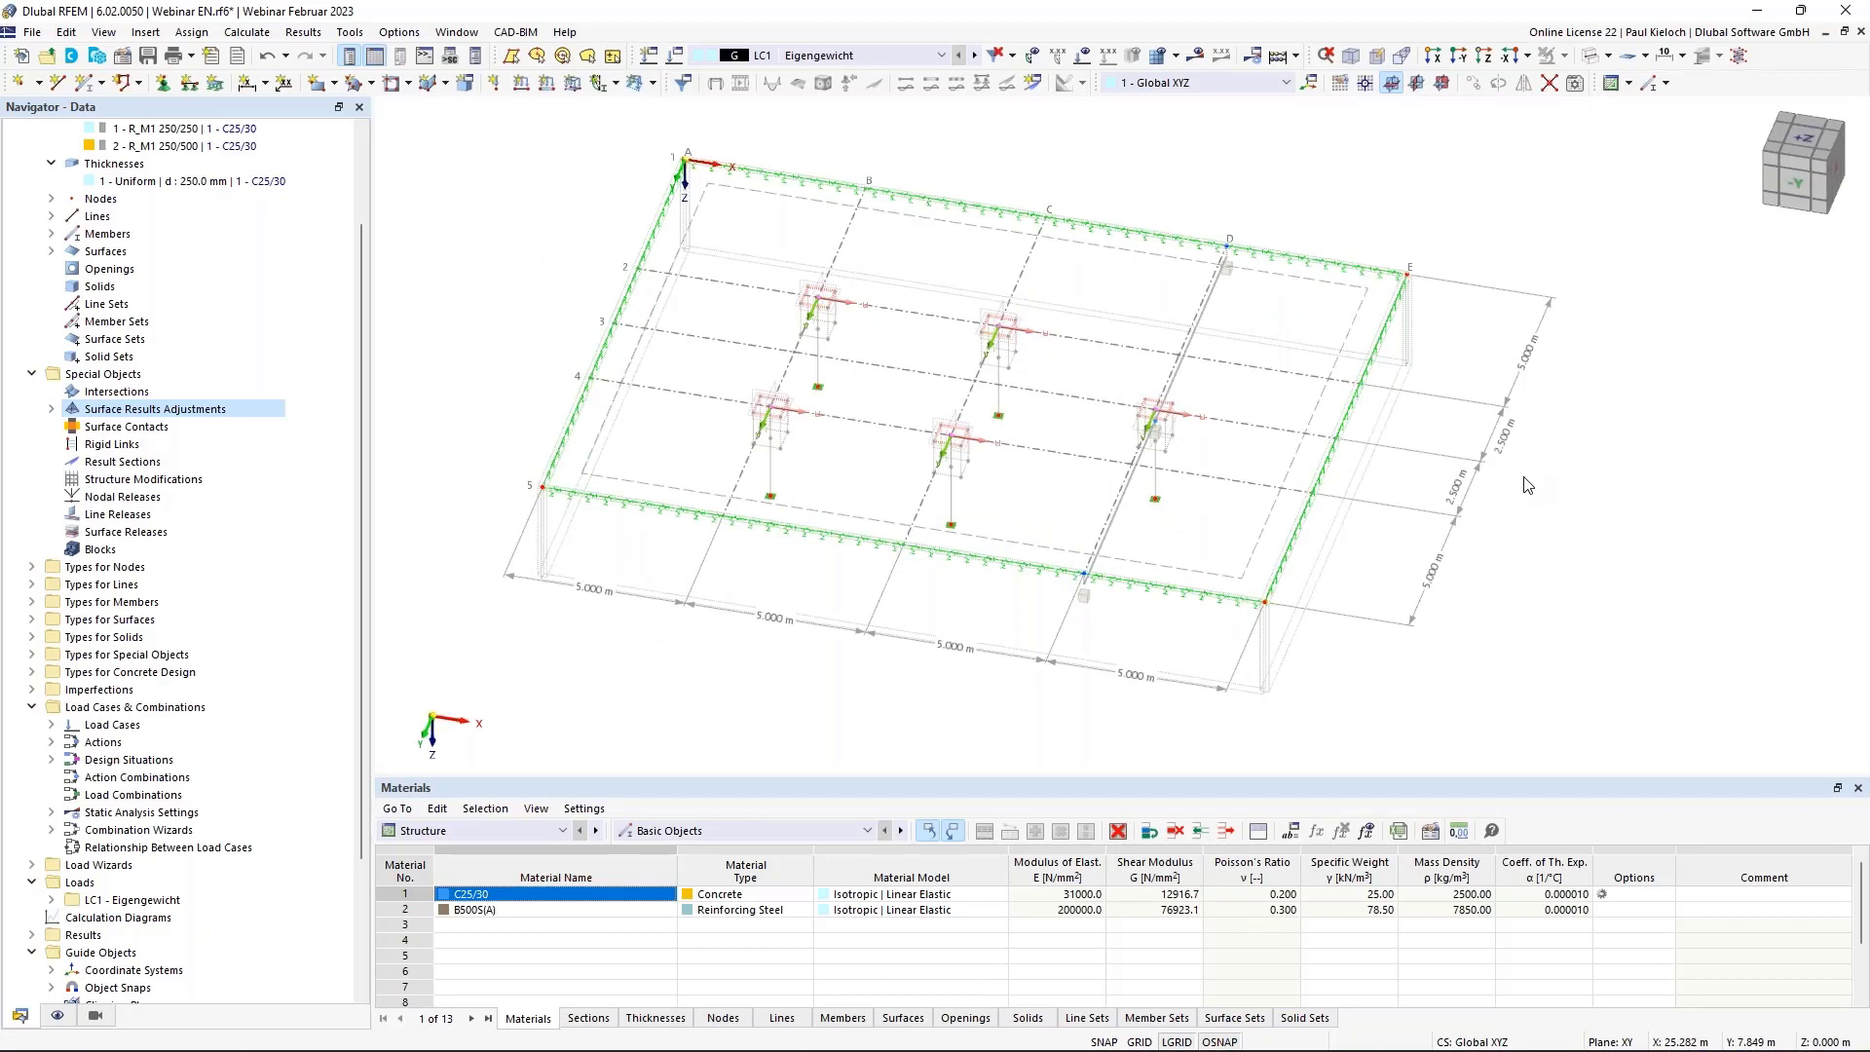
pyautogui.hotkey('ctrl', 's')
pyautogui.moveTo(1578, 506)
pyautogui.keyDown('ctrl'); pyautogui.mouseDown(button='middle')
pyautogui.moveTo(1578, 471)
pyautogui.moveTo(1590, 535)
pyautogui.mouseUp(button='middle'); pyautogui.keyUp('ctrl')
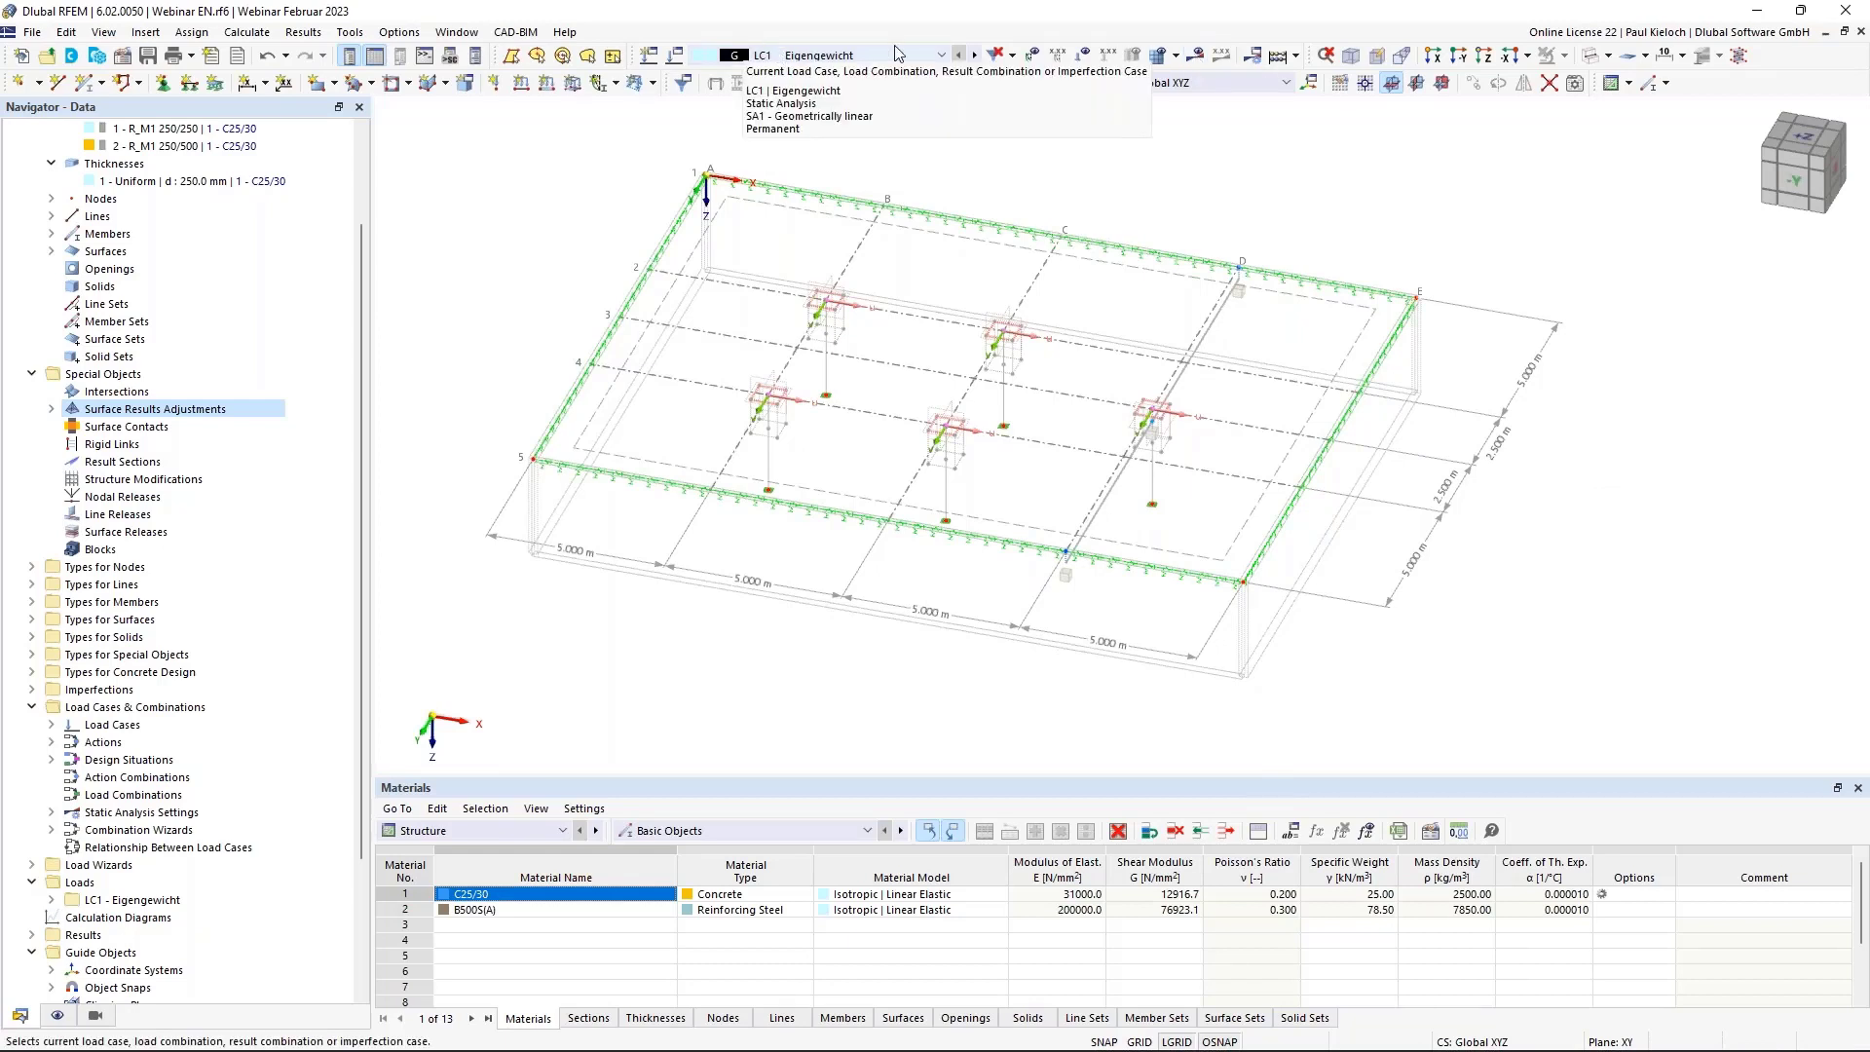
# Calculate LC1 and orbit the resulting deformation view.
pyautogui.click(1201, 61)
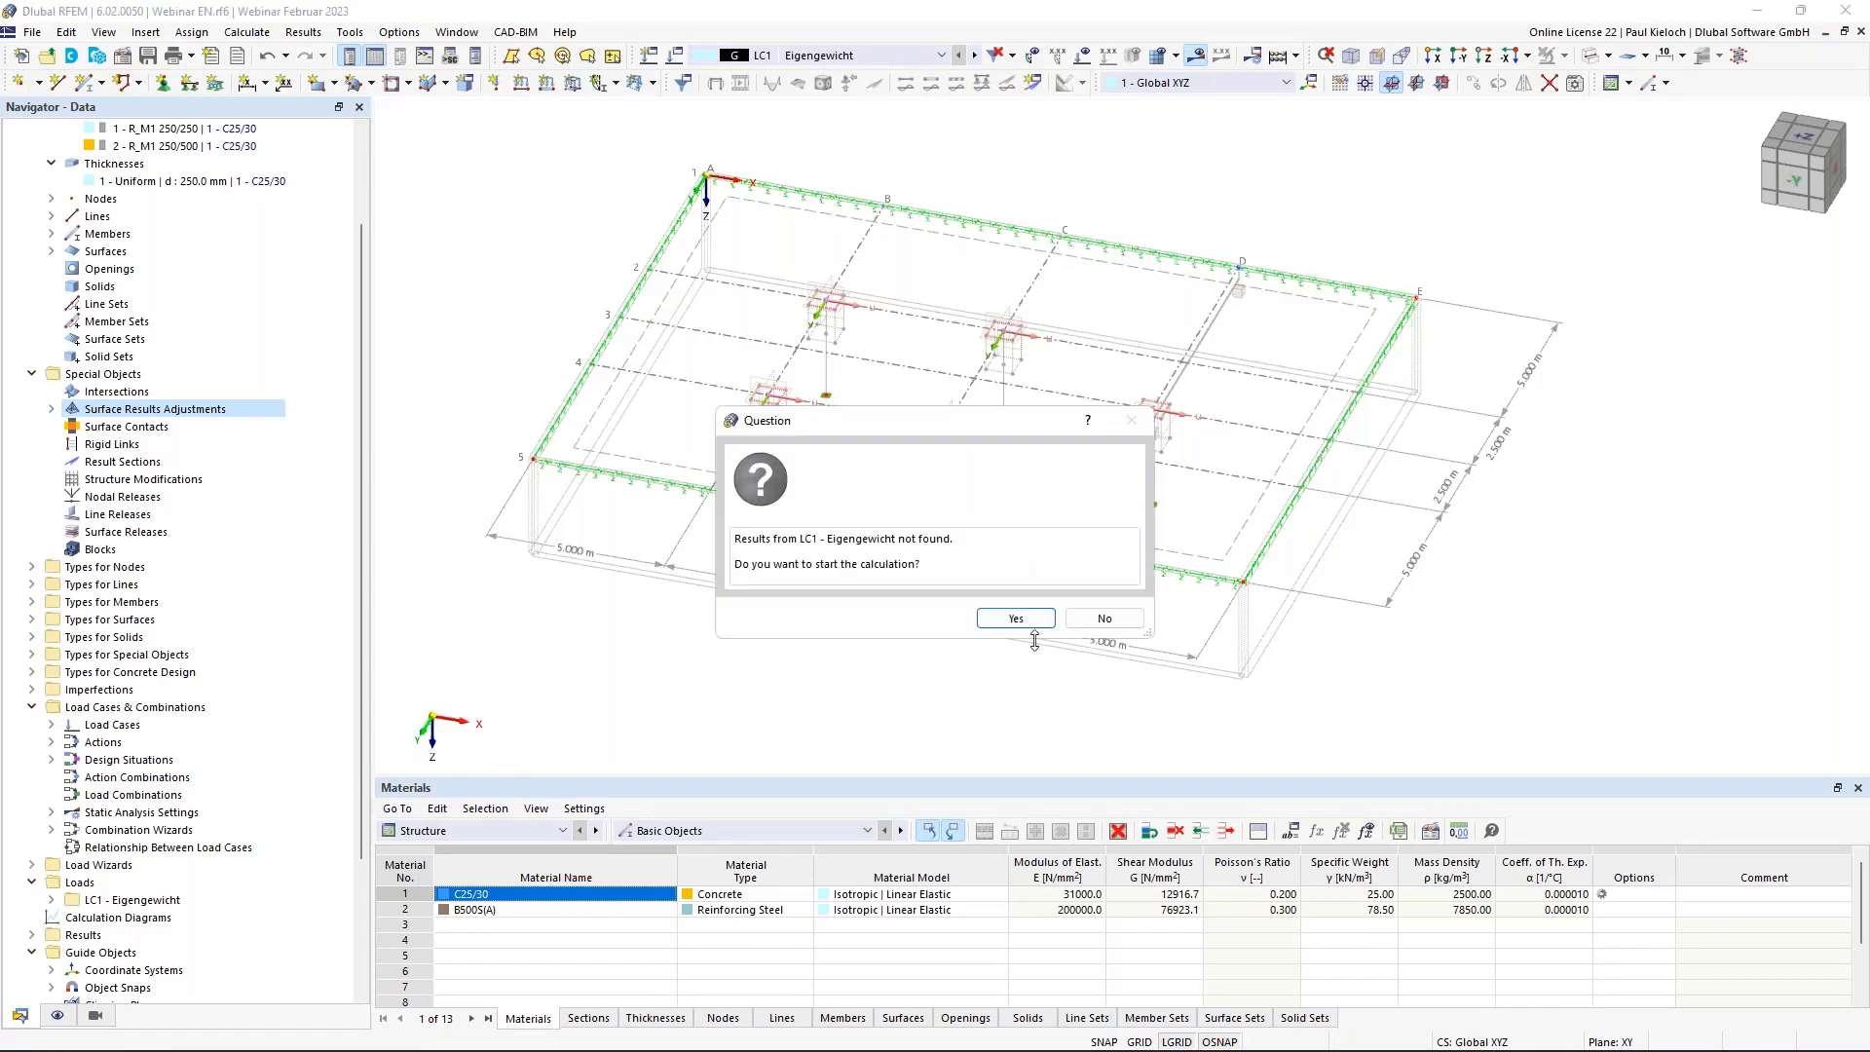
pyautogui.click(1014, 618)
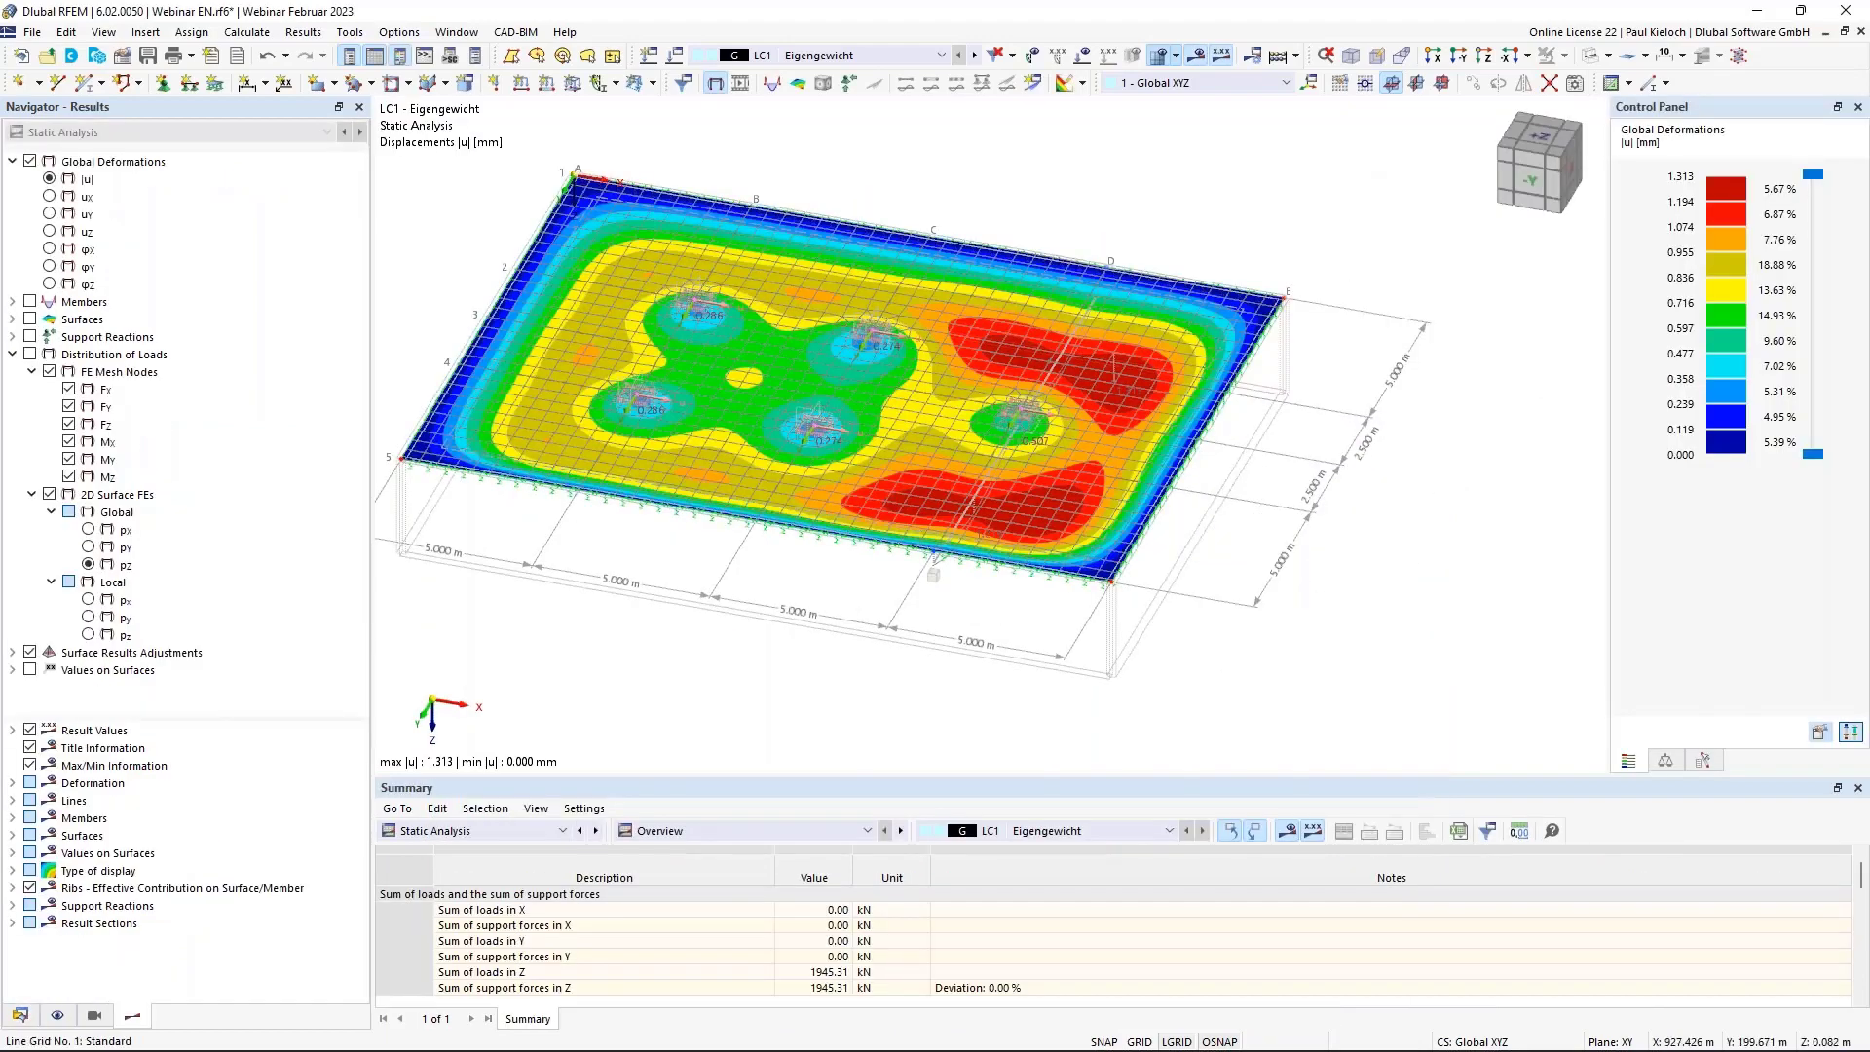
pyautogui.keyDown('ctrl'); pyautogui.moveTo(1319, 572); pyautogui.dragTo(1365, 612, button='middle'); pyautogui.keyUp('ctrl')
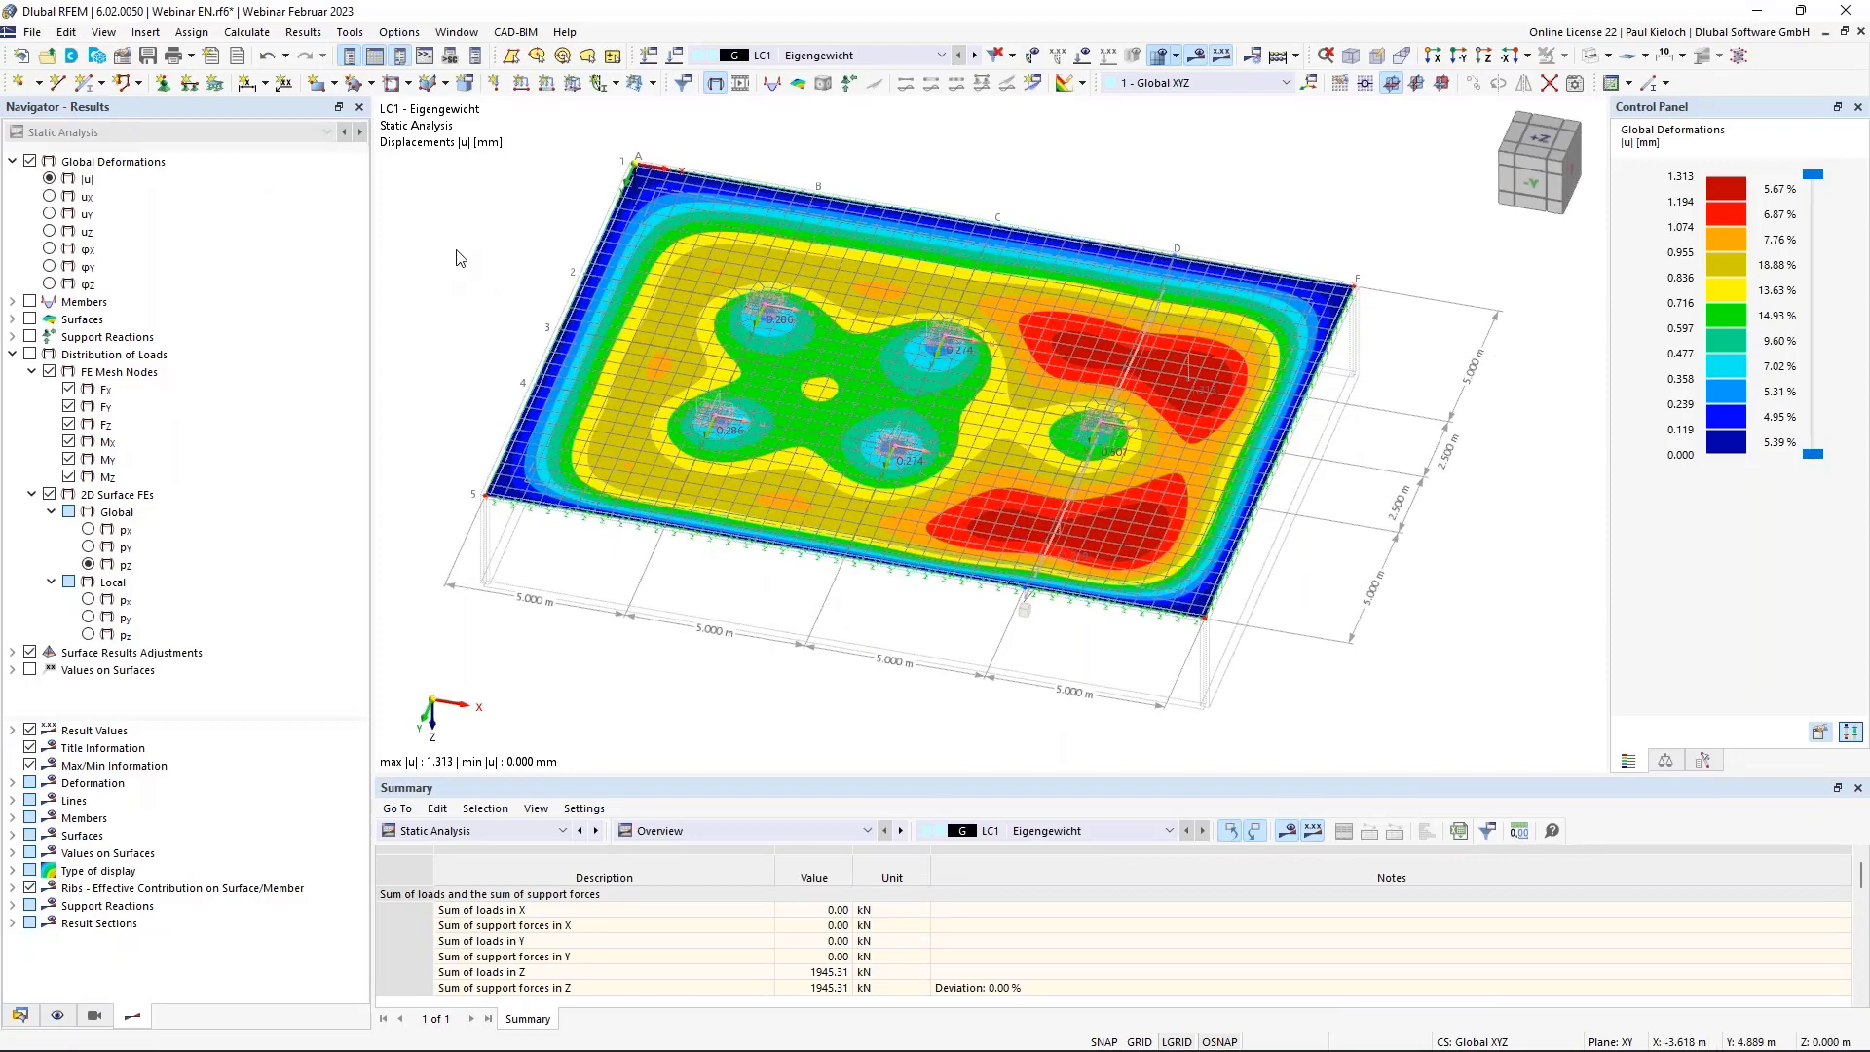
pyautogui.scroll(5, 672, 429)
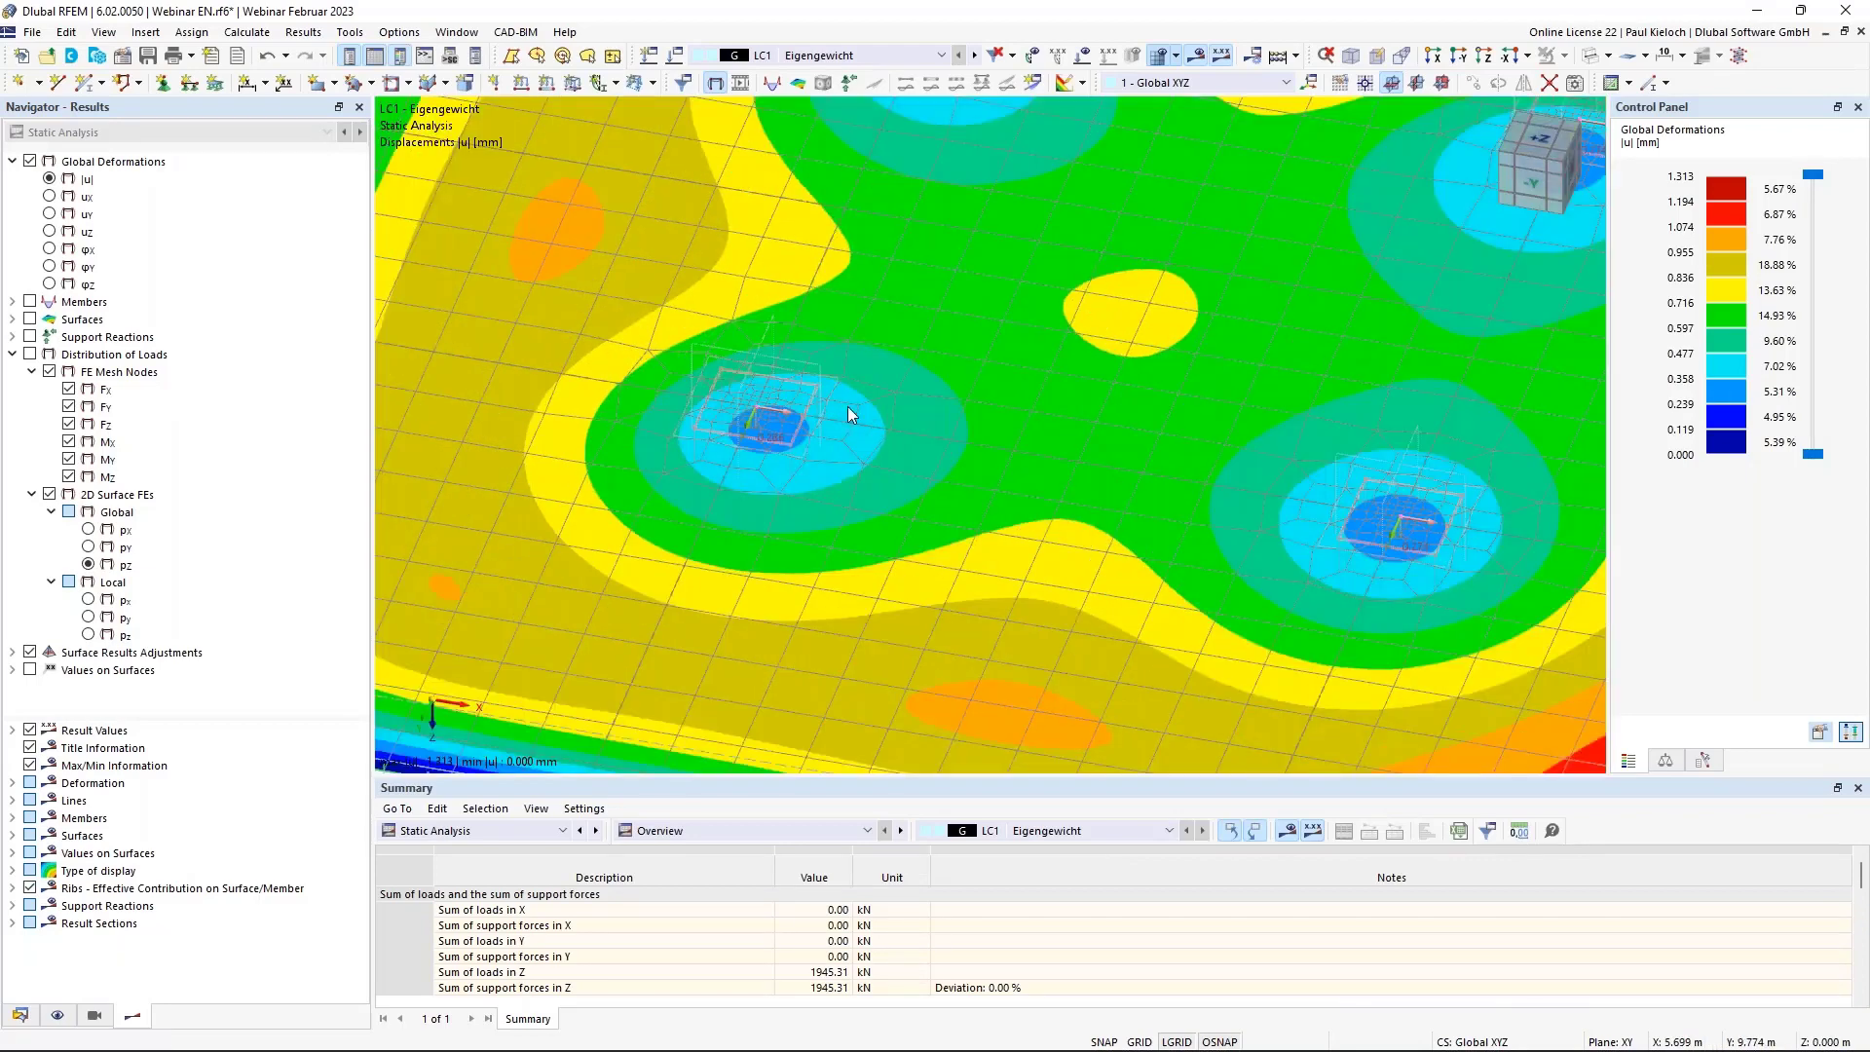
# Show mx moment contours, compare them with and without surface result adjustments, then hide results.
pyautogui.click(12, 354)
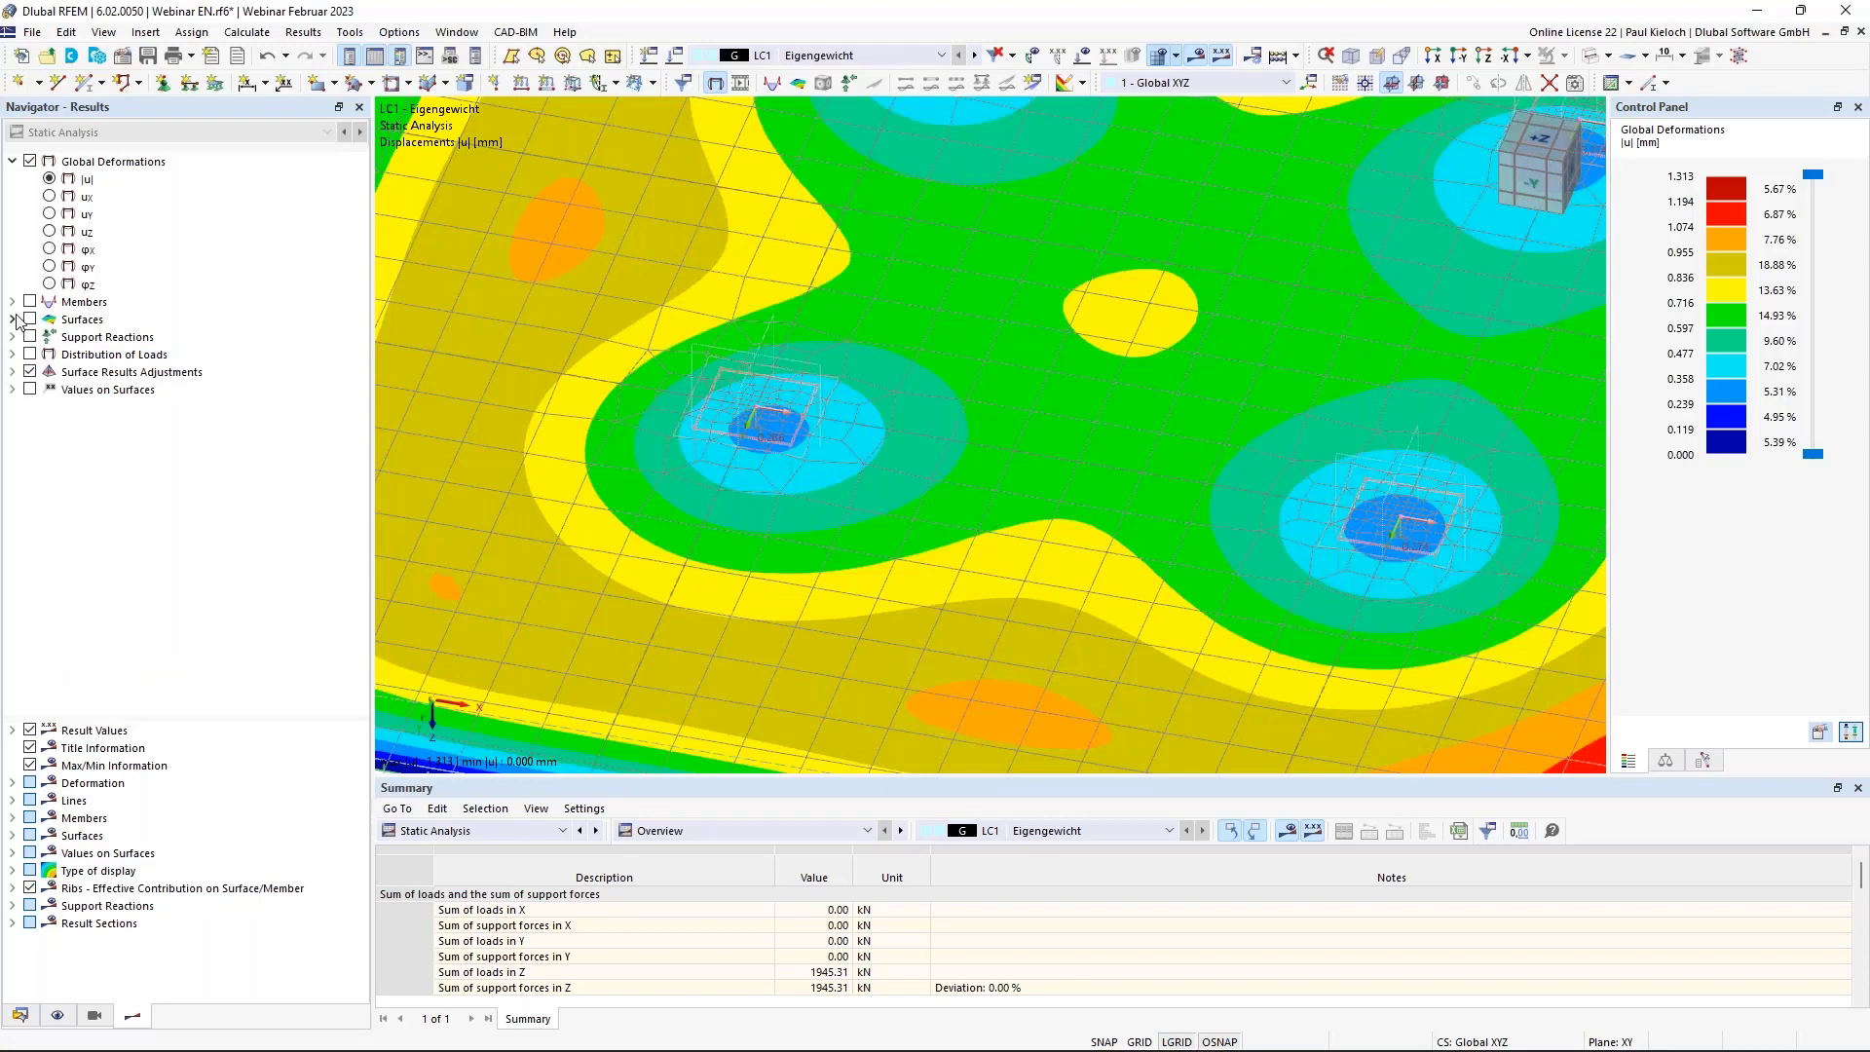
pyautogui.click(12, 320)
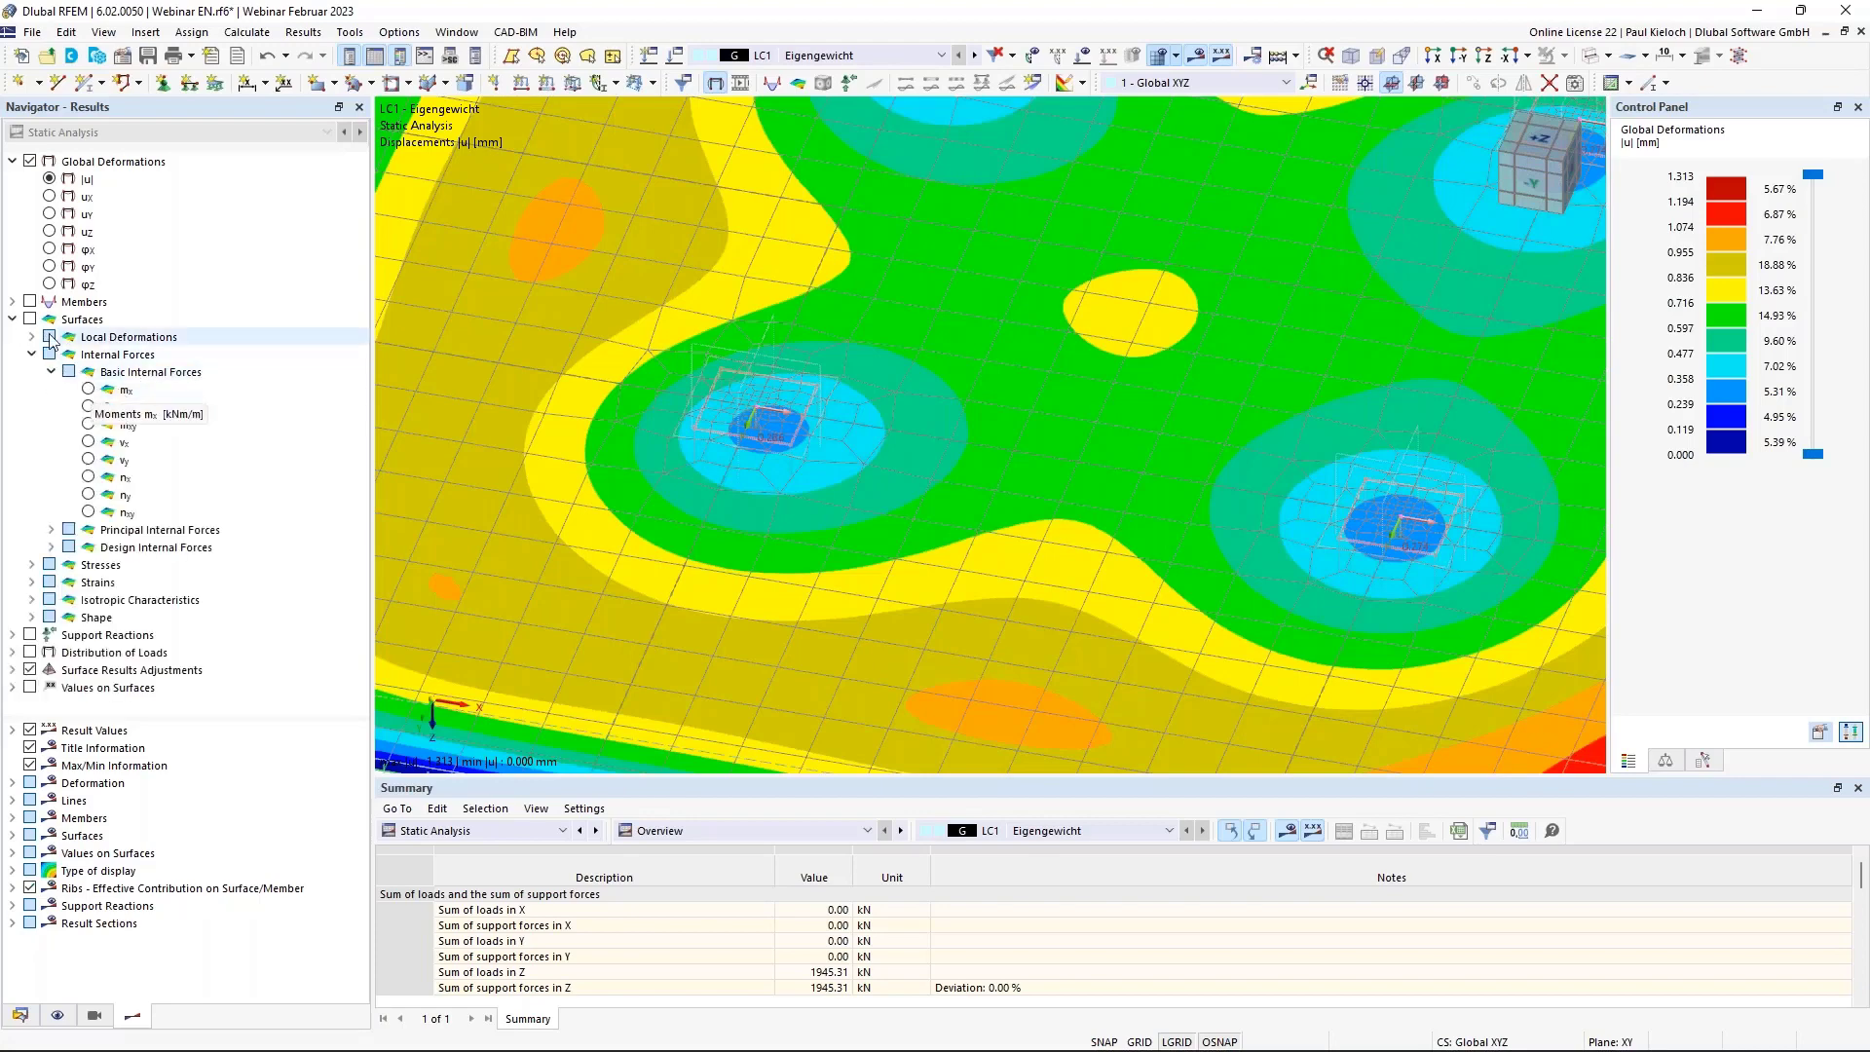
pyautogui.click(89, 389)
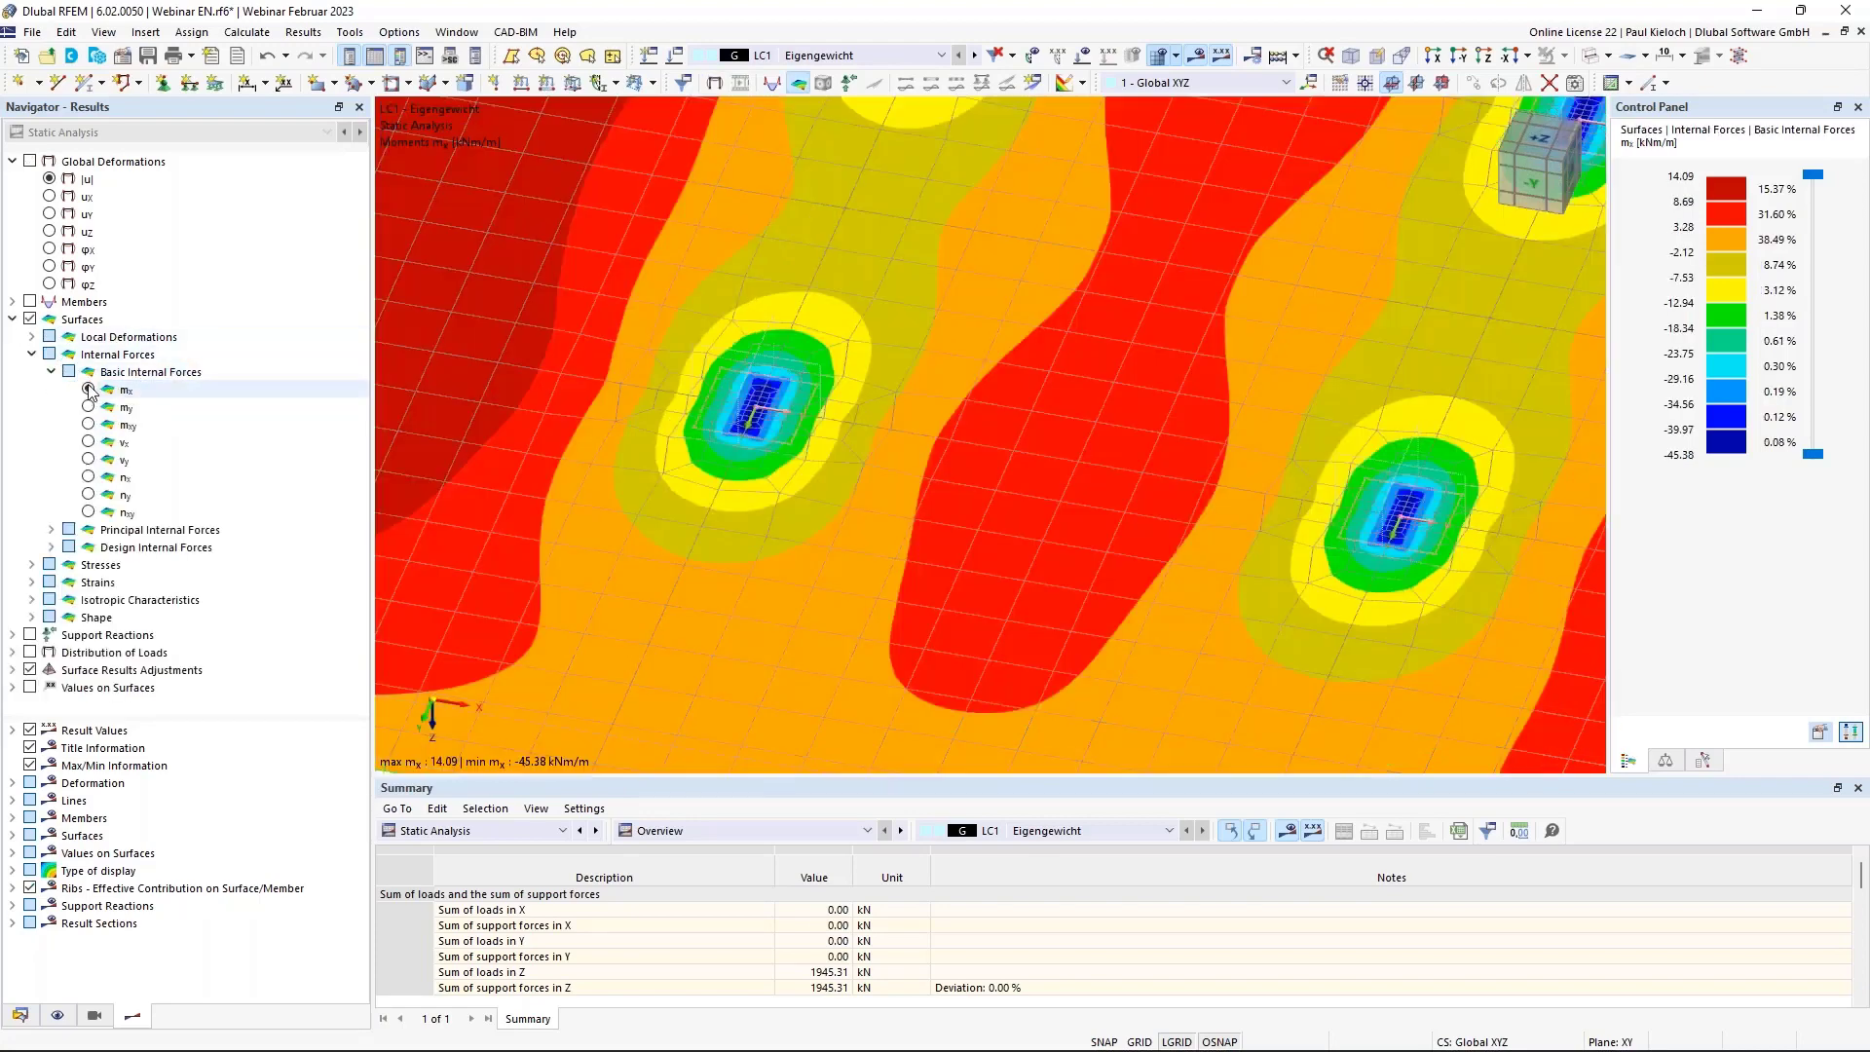
pyautogui.click(30, 670)
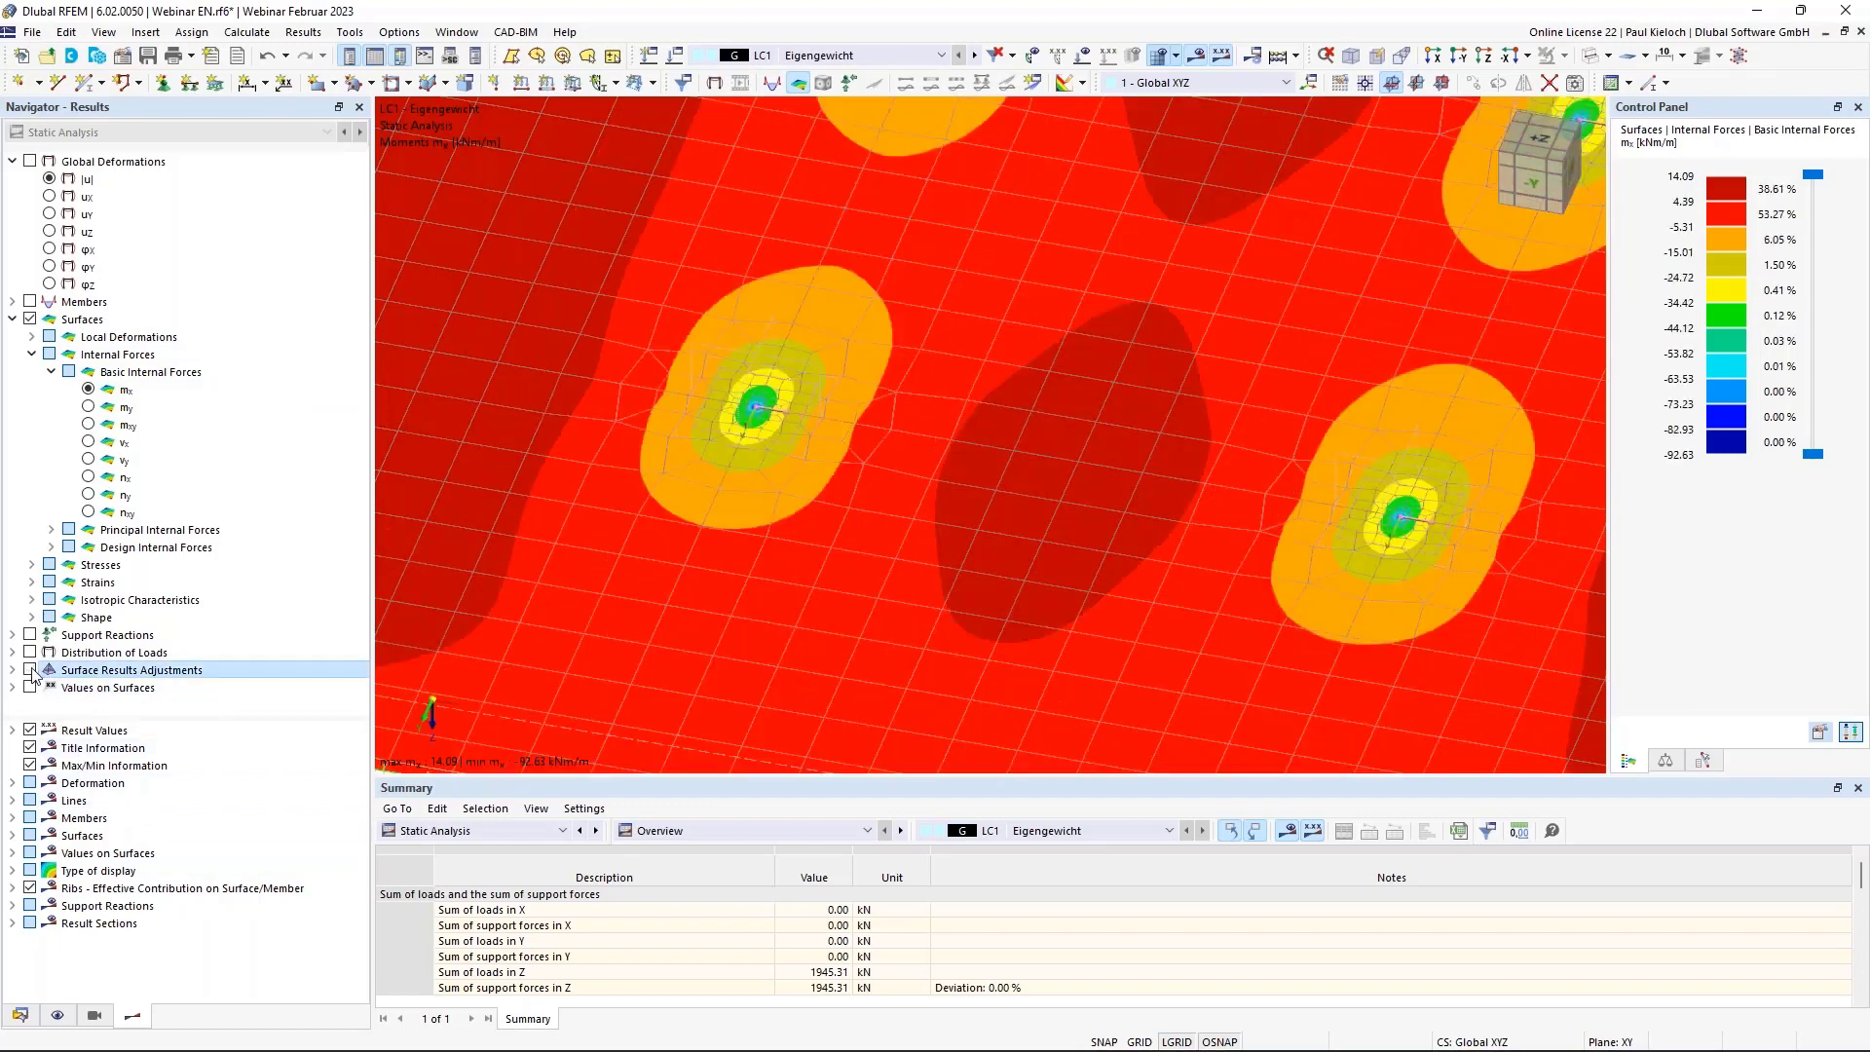
pyautogui.click(30, 670)
pyautogui.click(31, 670)
pyautogui.click(30, 670)
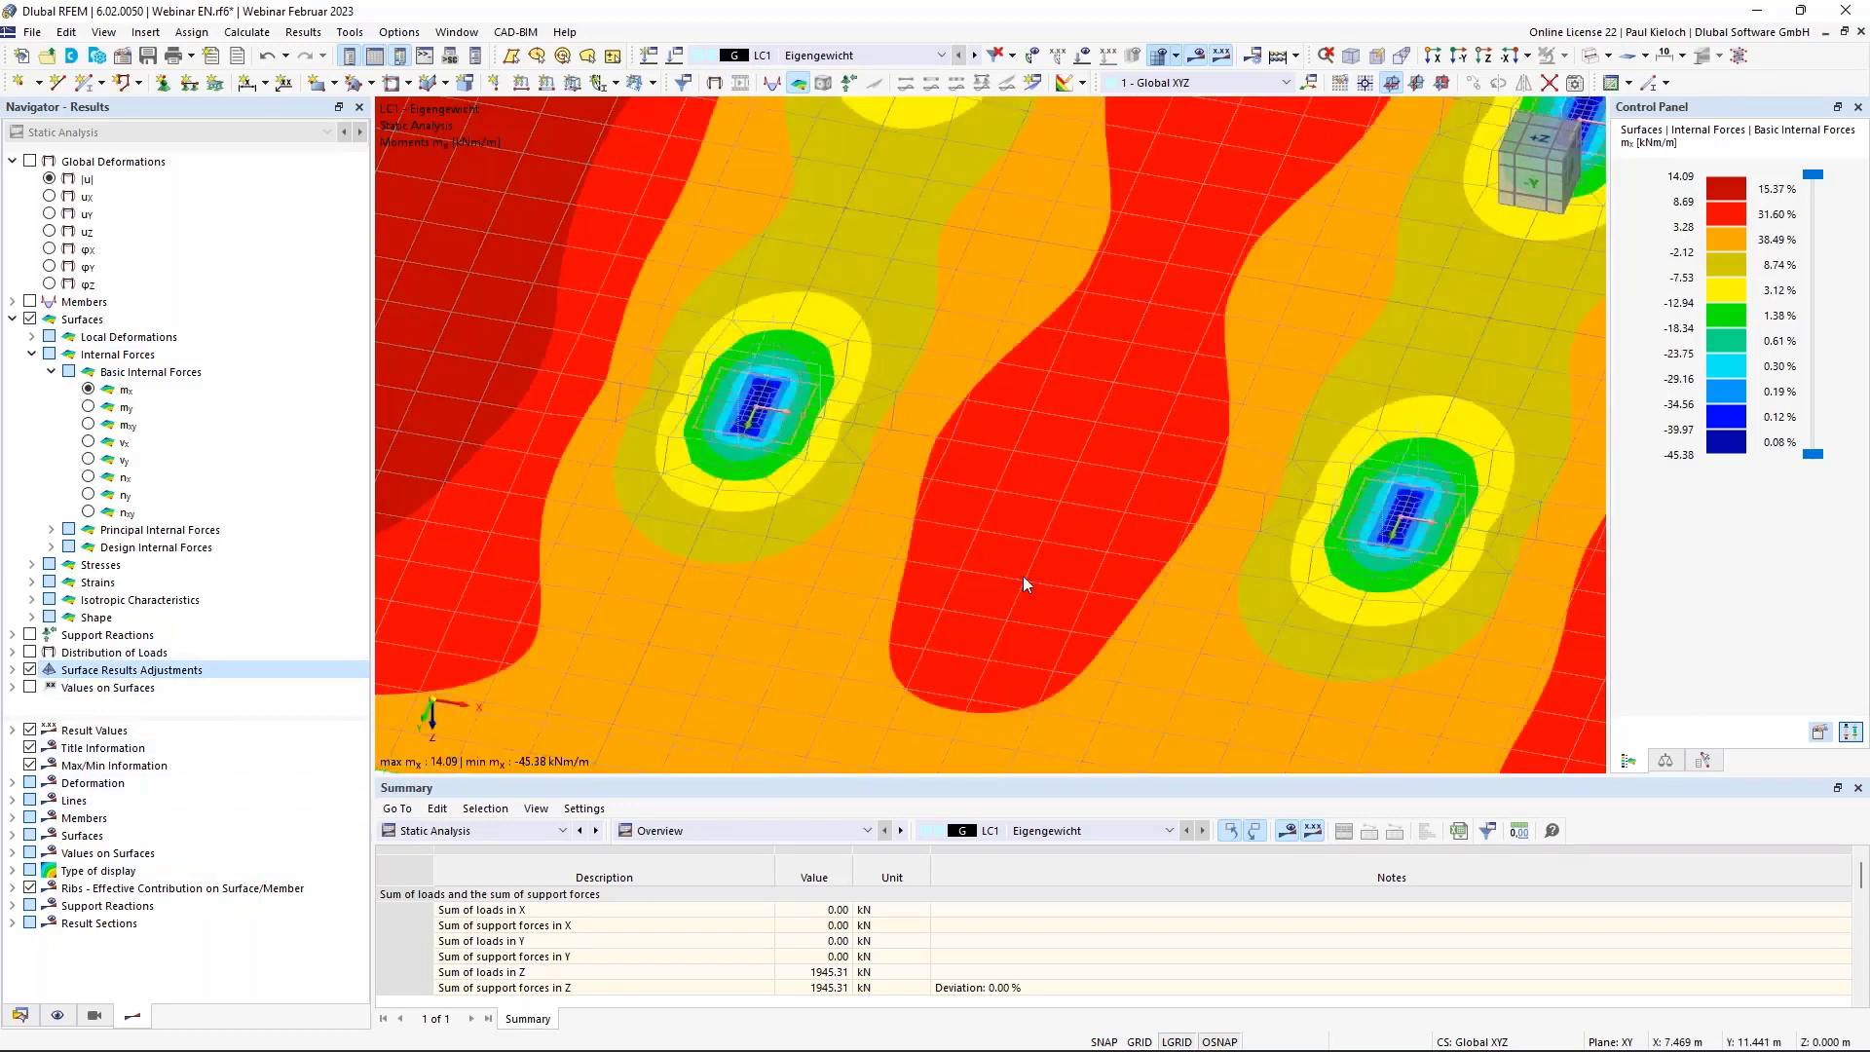
pyautogui.scroll(-7, 1023, 575)
pyautogui.moveTo(957, 551); pyautogui.dragTo(779, 531, button='middle')
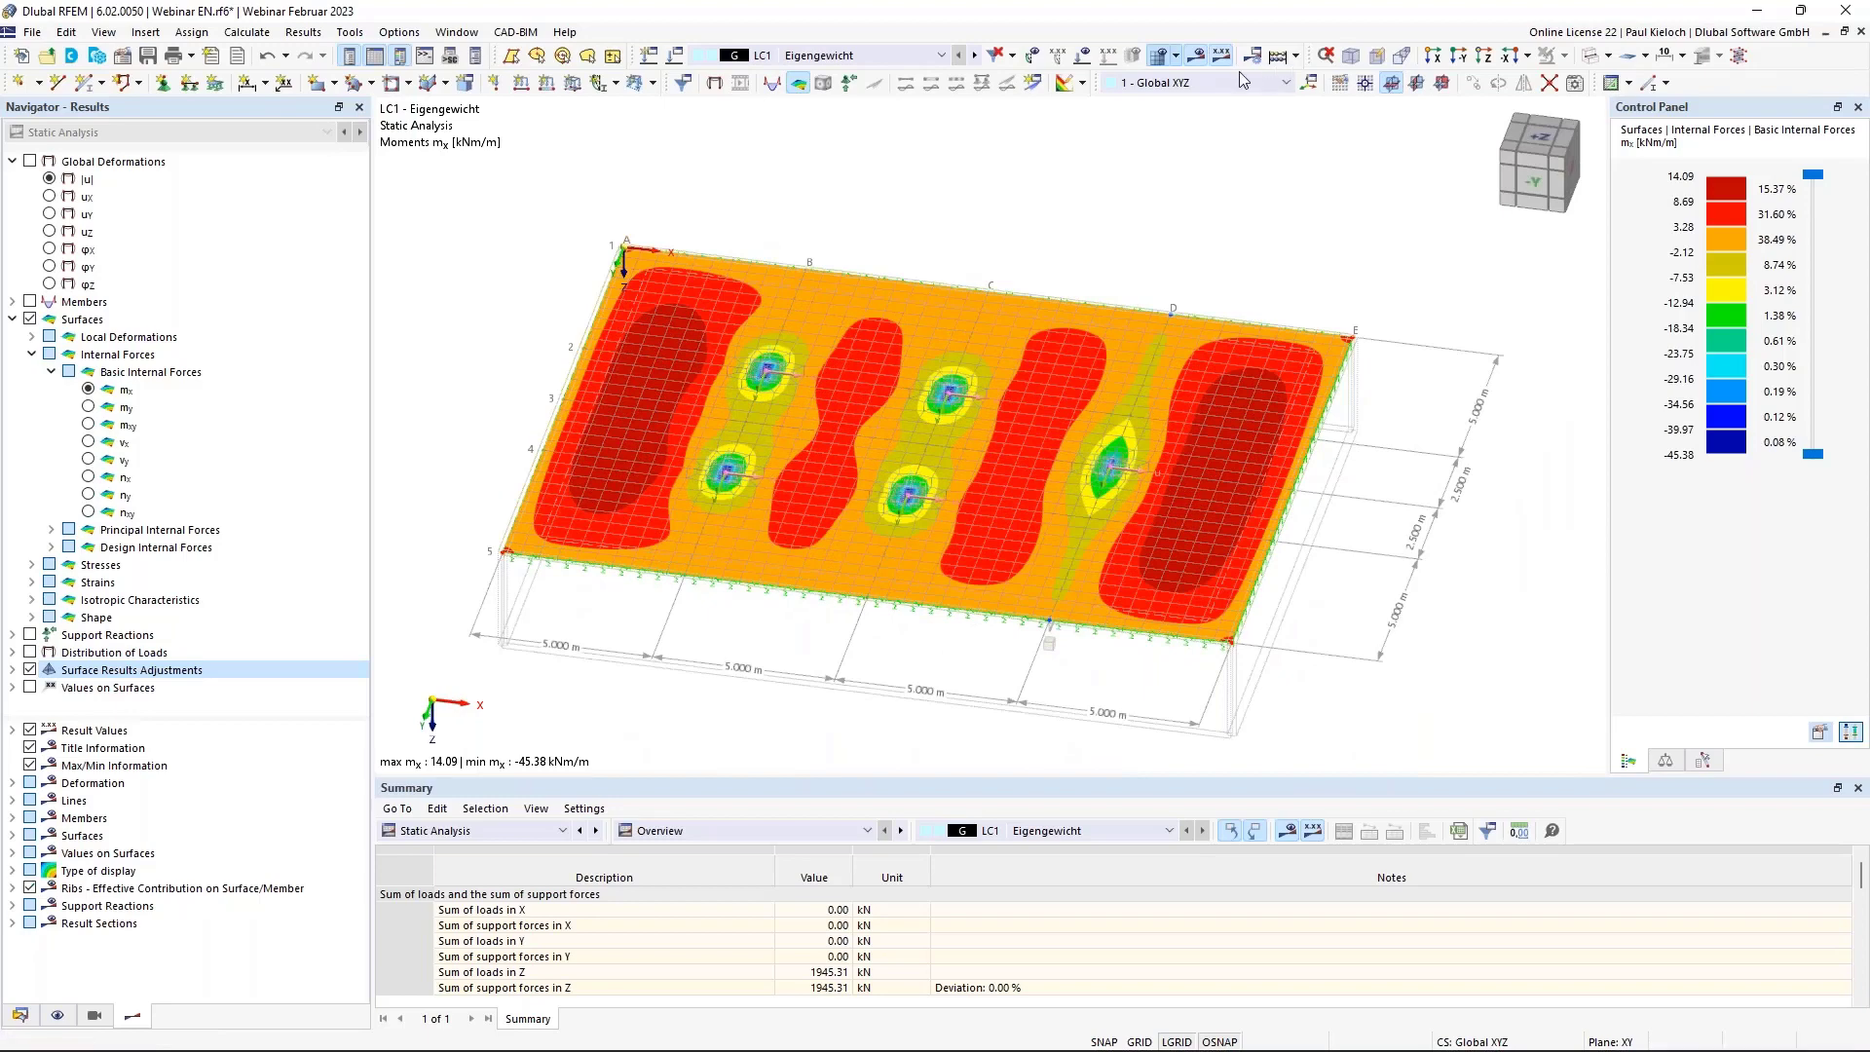
pyautogui.click(1197, 55)
pyautogui.moveTo(1343, 271); pyautogui.dragTo(1248, 235, button='middle')
# Hide the surface results adjustment and nodal mesh refinement symbols, then save the project.
pyautogui.click(57, 1014)
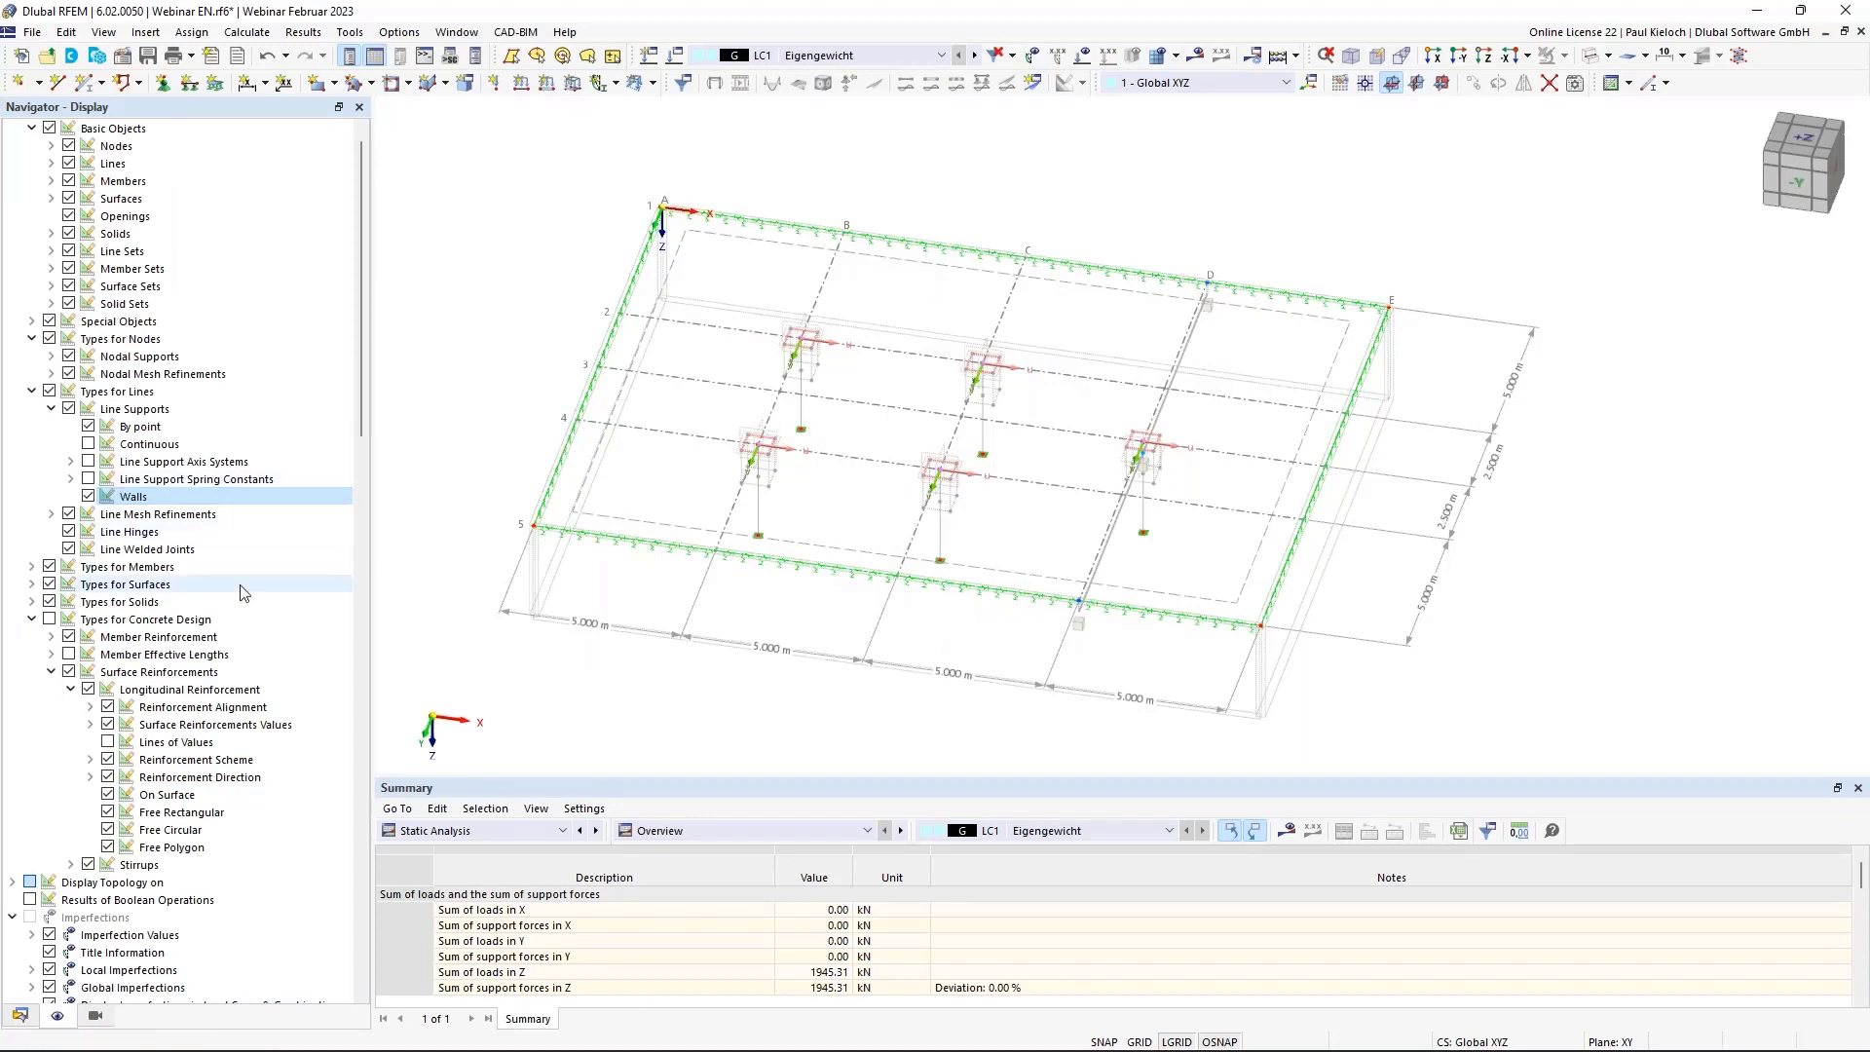
pyautogui.scroll(-15, 244, 593)
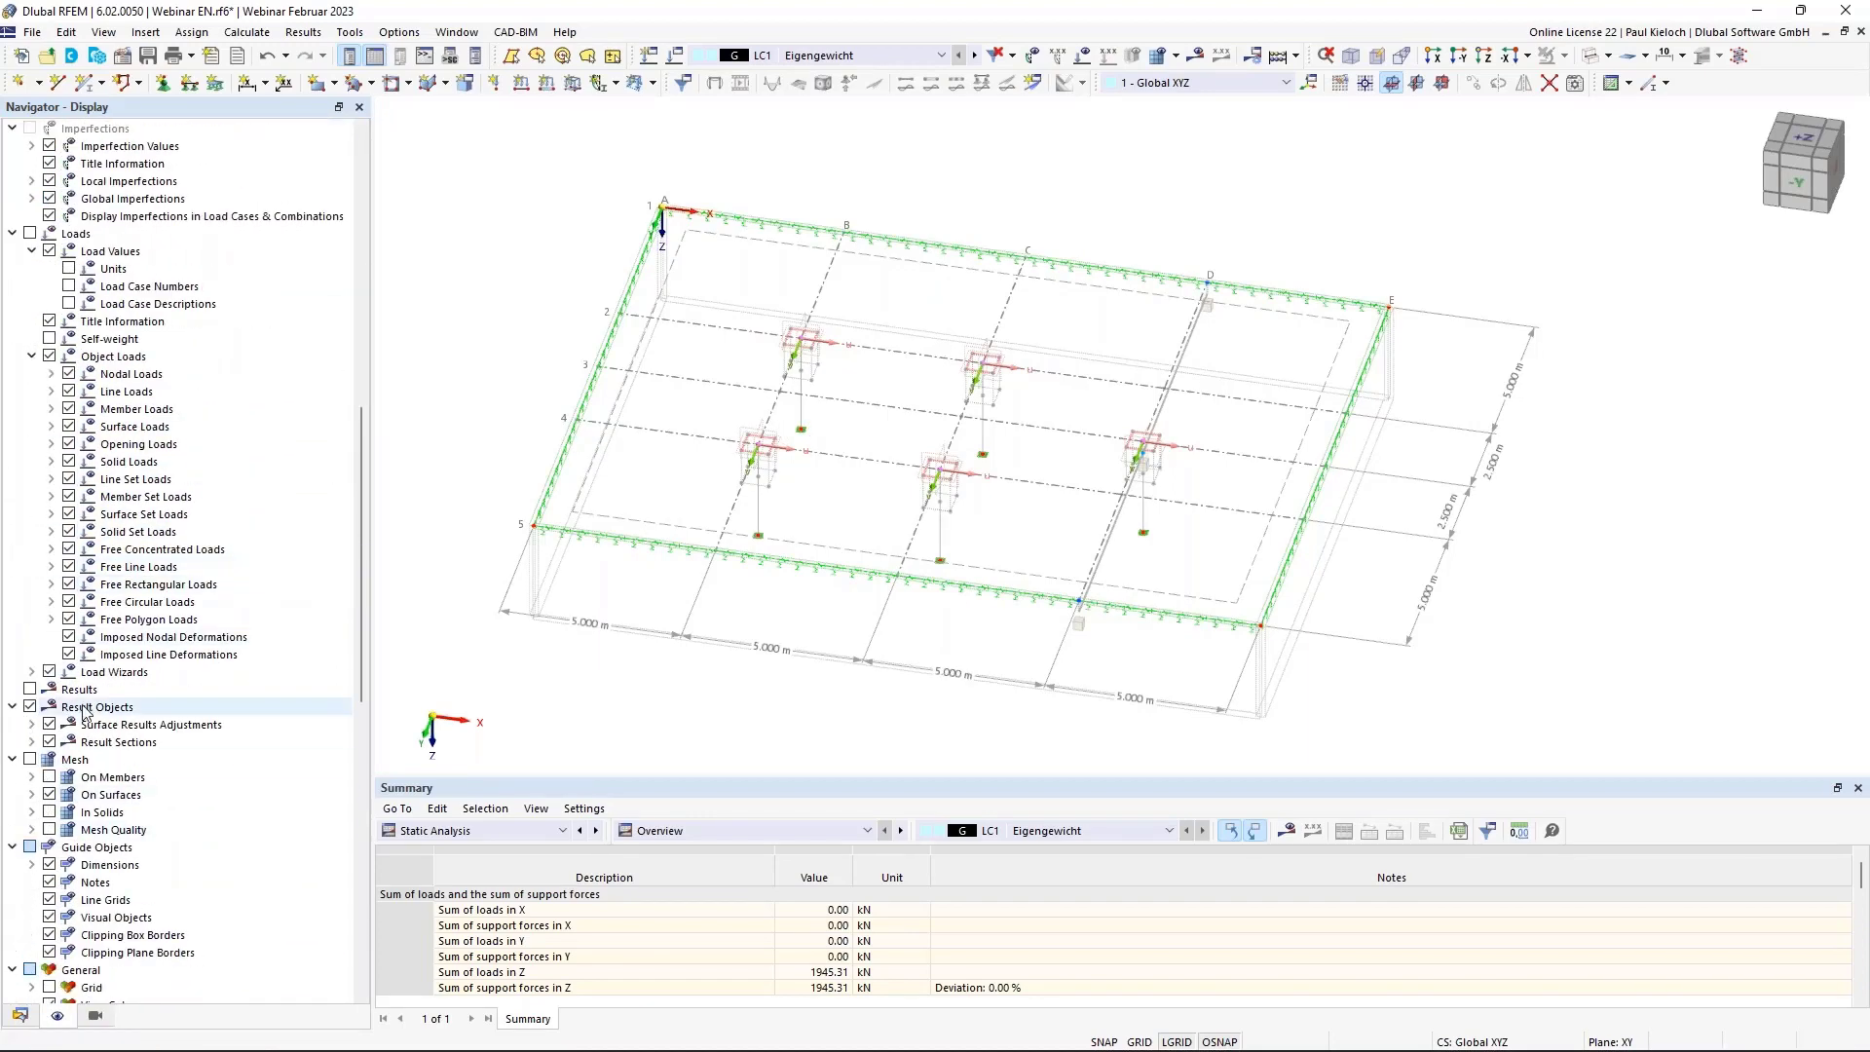
pyautogui.click(49, 724)
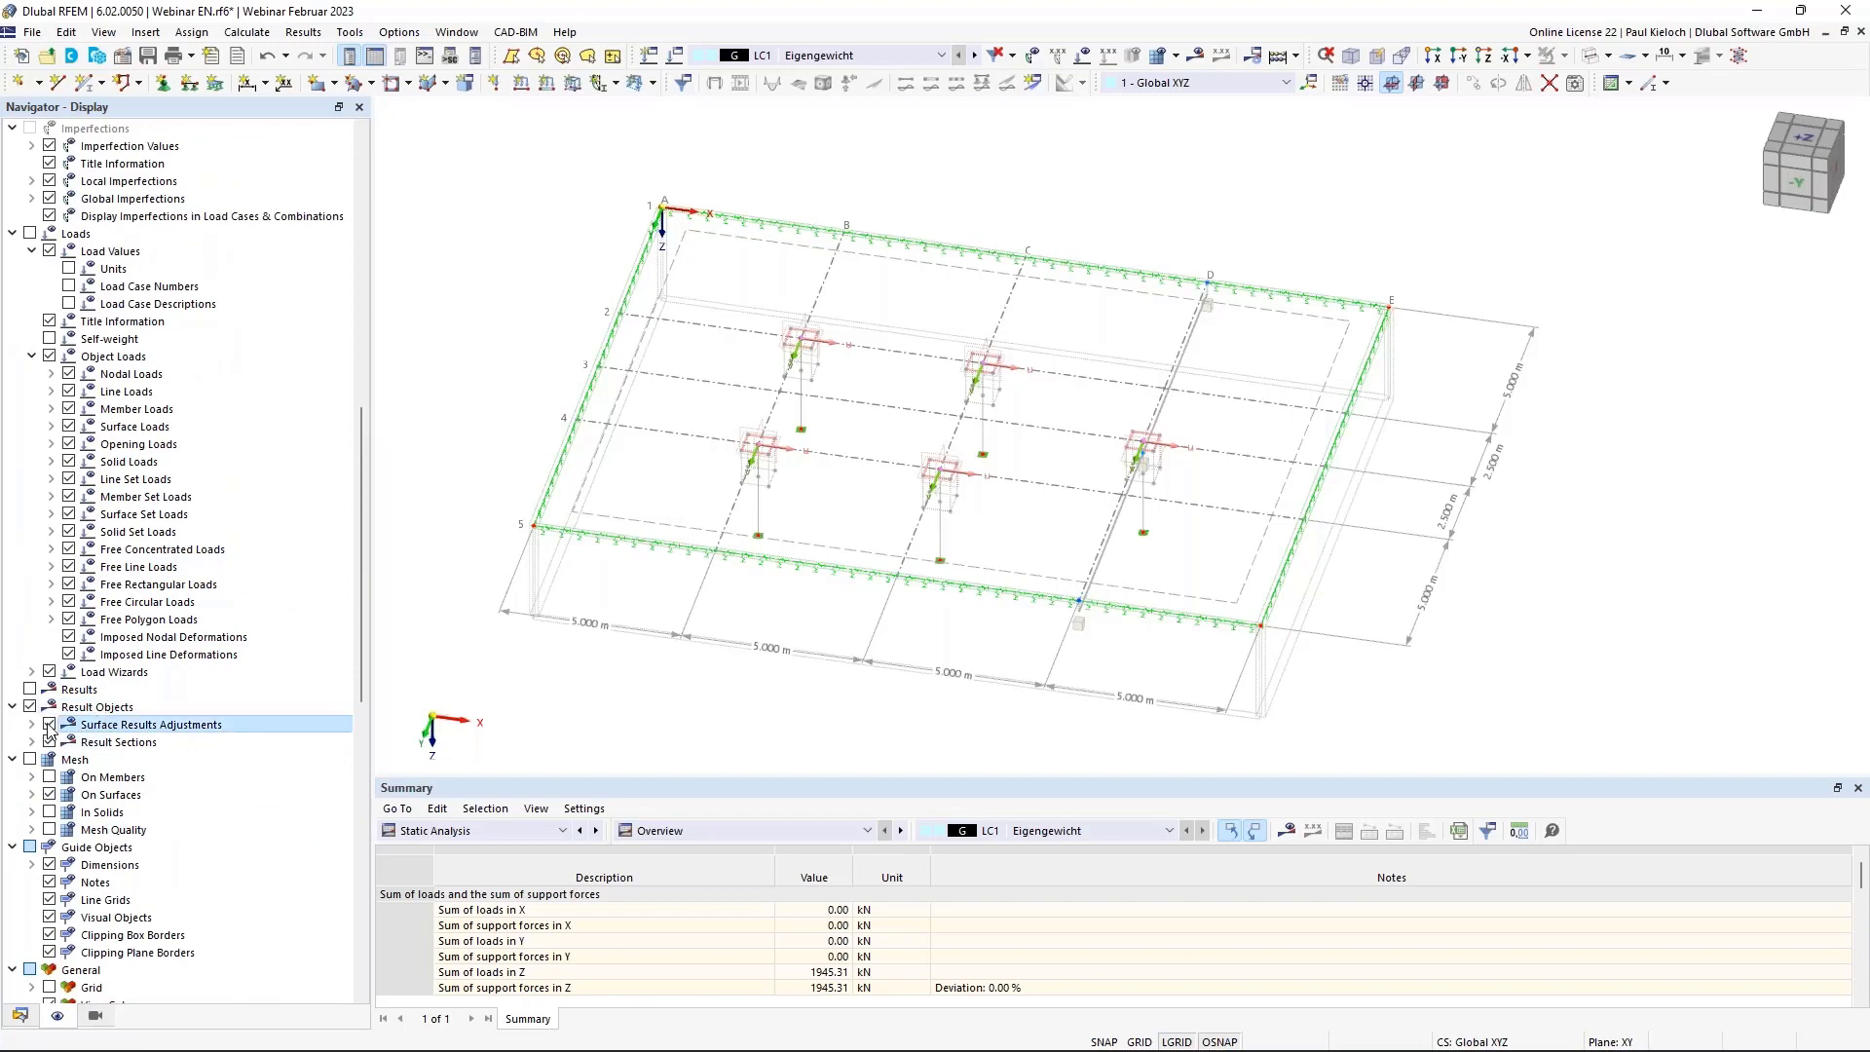
pyautogui.scroll(15, 256, 482)
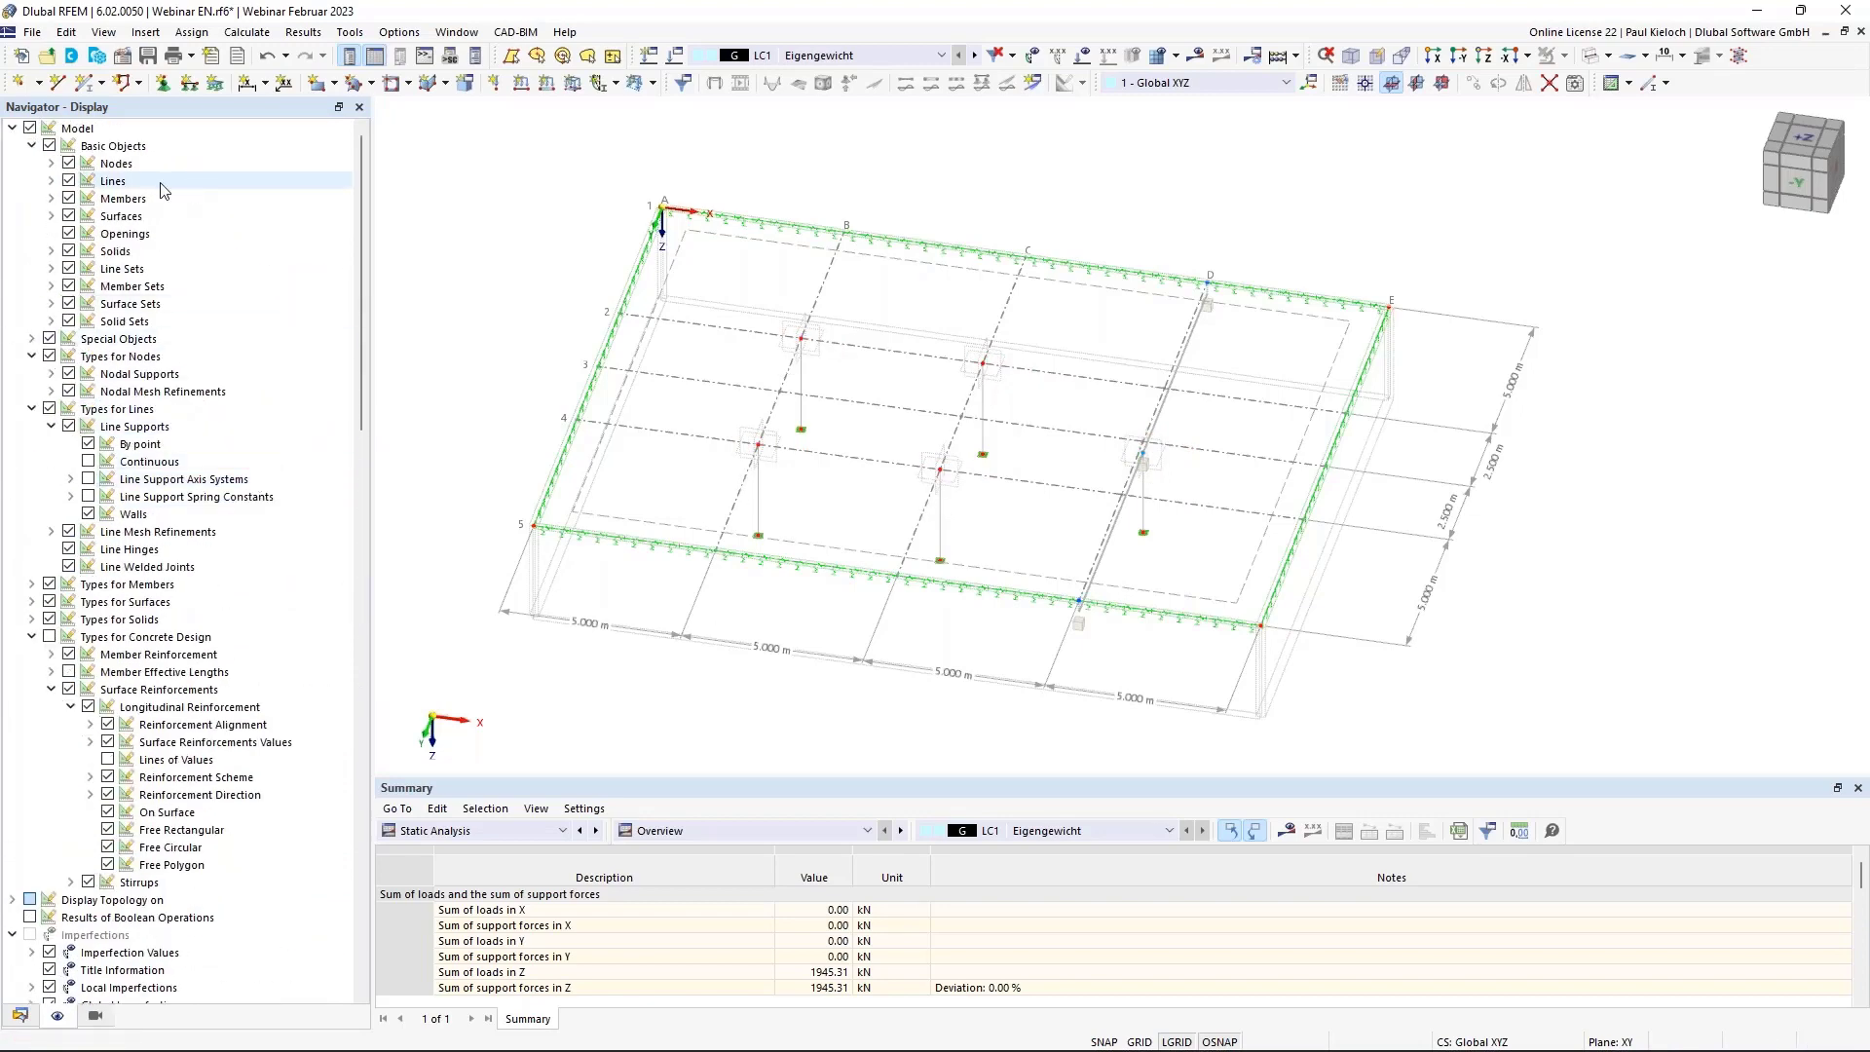
pyautogui.click(105, 366)
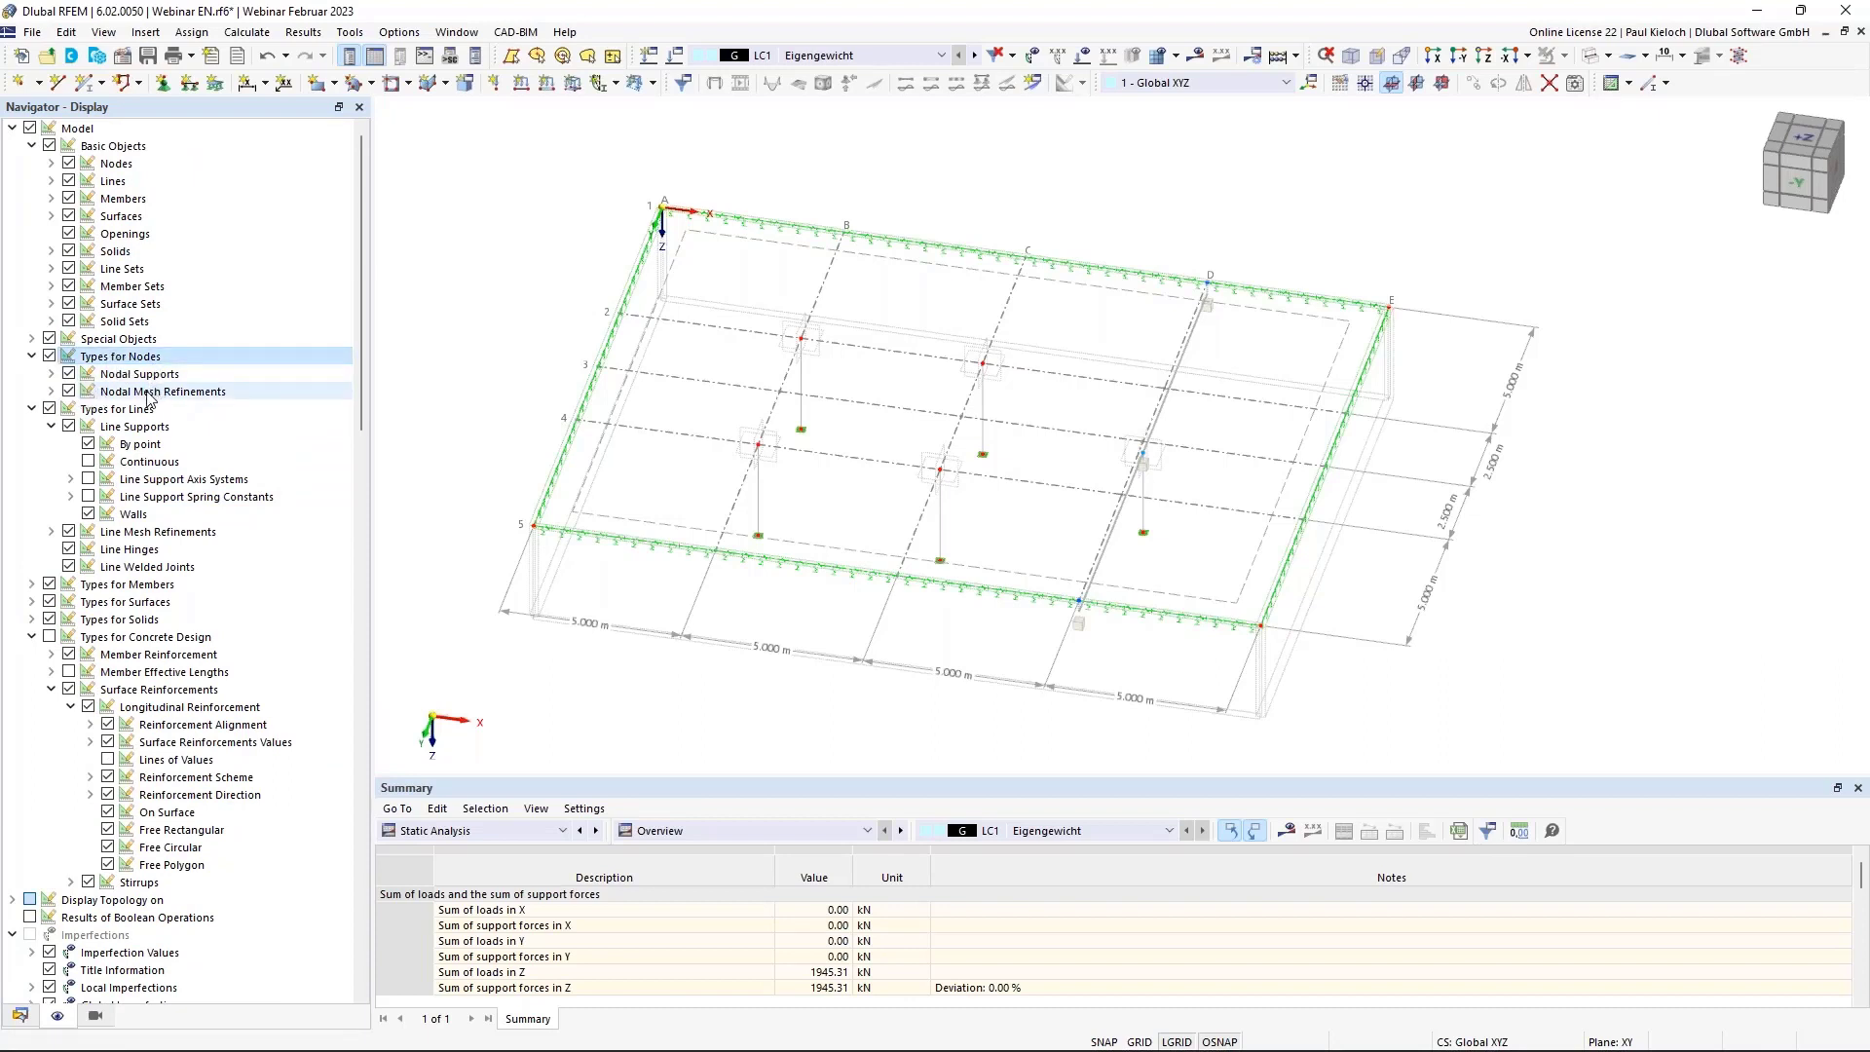
pyautogui.click(68, 391)
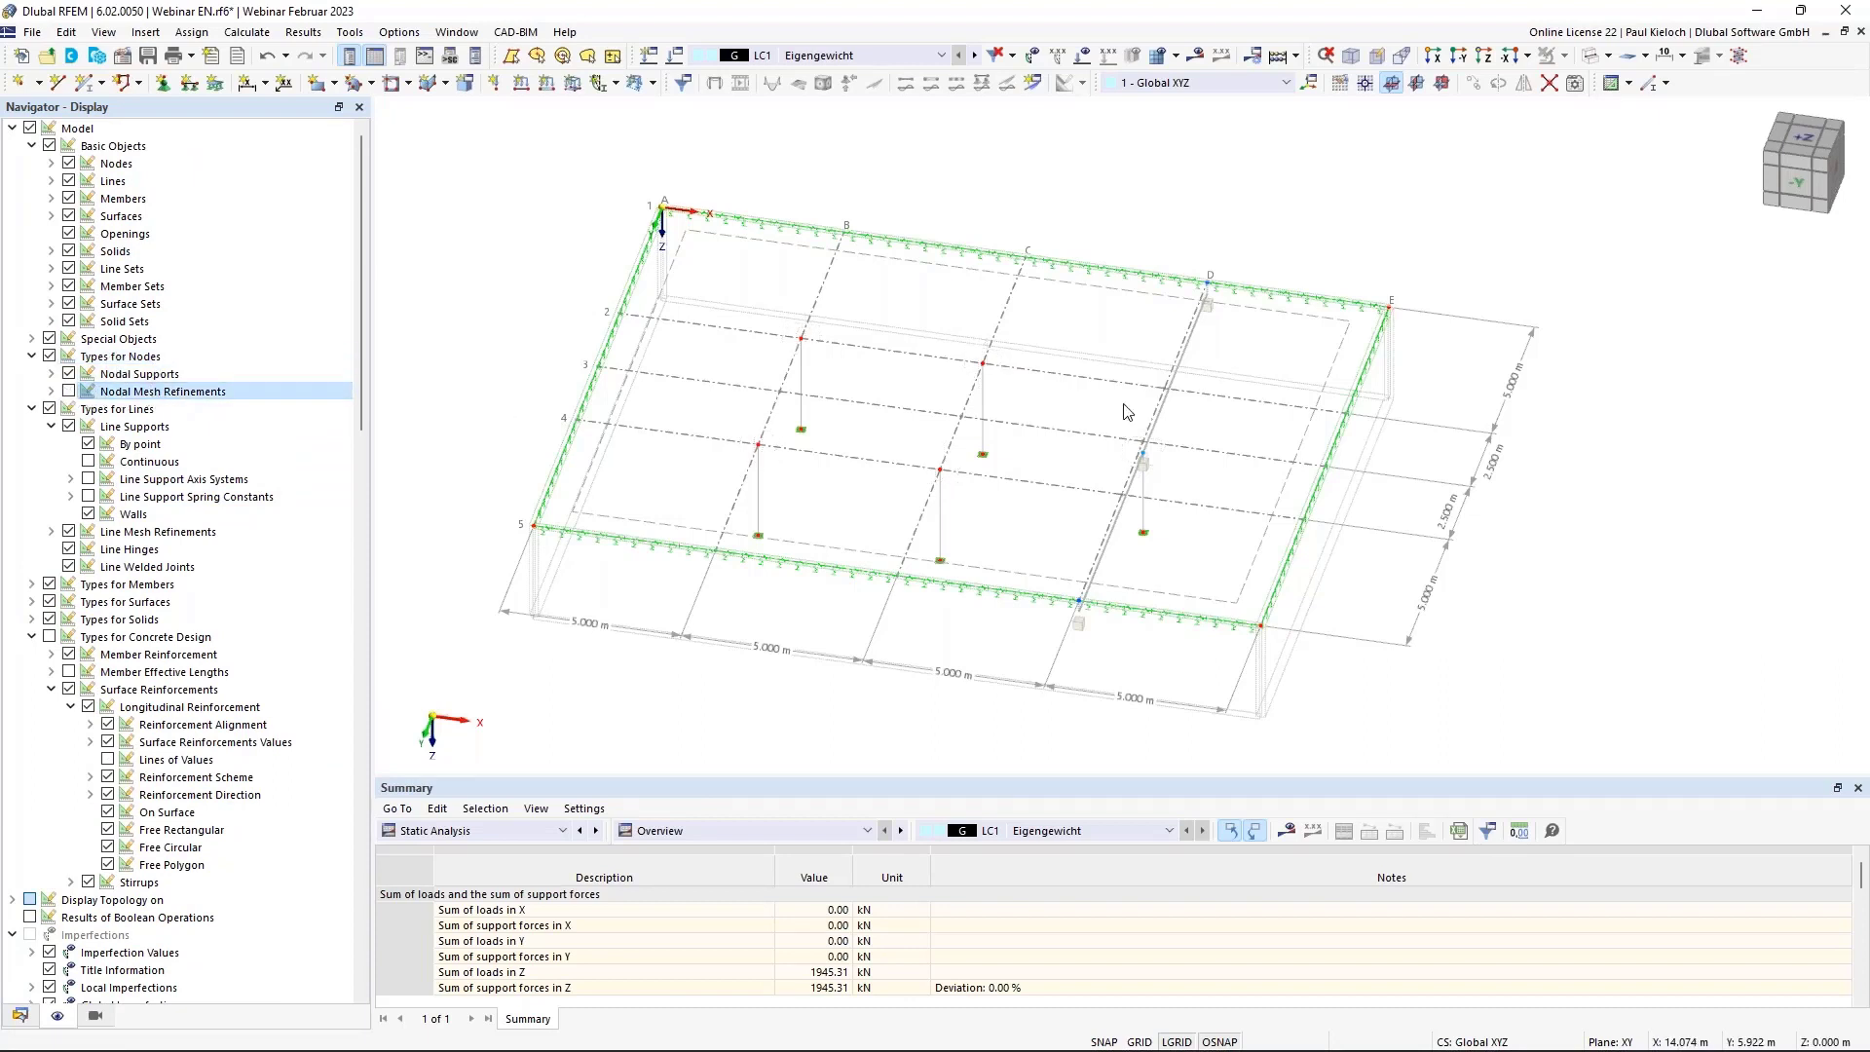
pyautogui.moveTo(1124, 387)
pyautogui.keyDown('ctrl'); pyautogui.mouseDown(button='middle')
pyautogui.moveTo(1081, 296)
pyautogui.moveTo(1131, 371)
pyautogui.moveTo(1090, 312)
pyautogui.moveTo(1126, 400)
pyautogui.mouseUp(button='middle'); pyautogui.keyUp('ctrl')
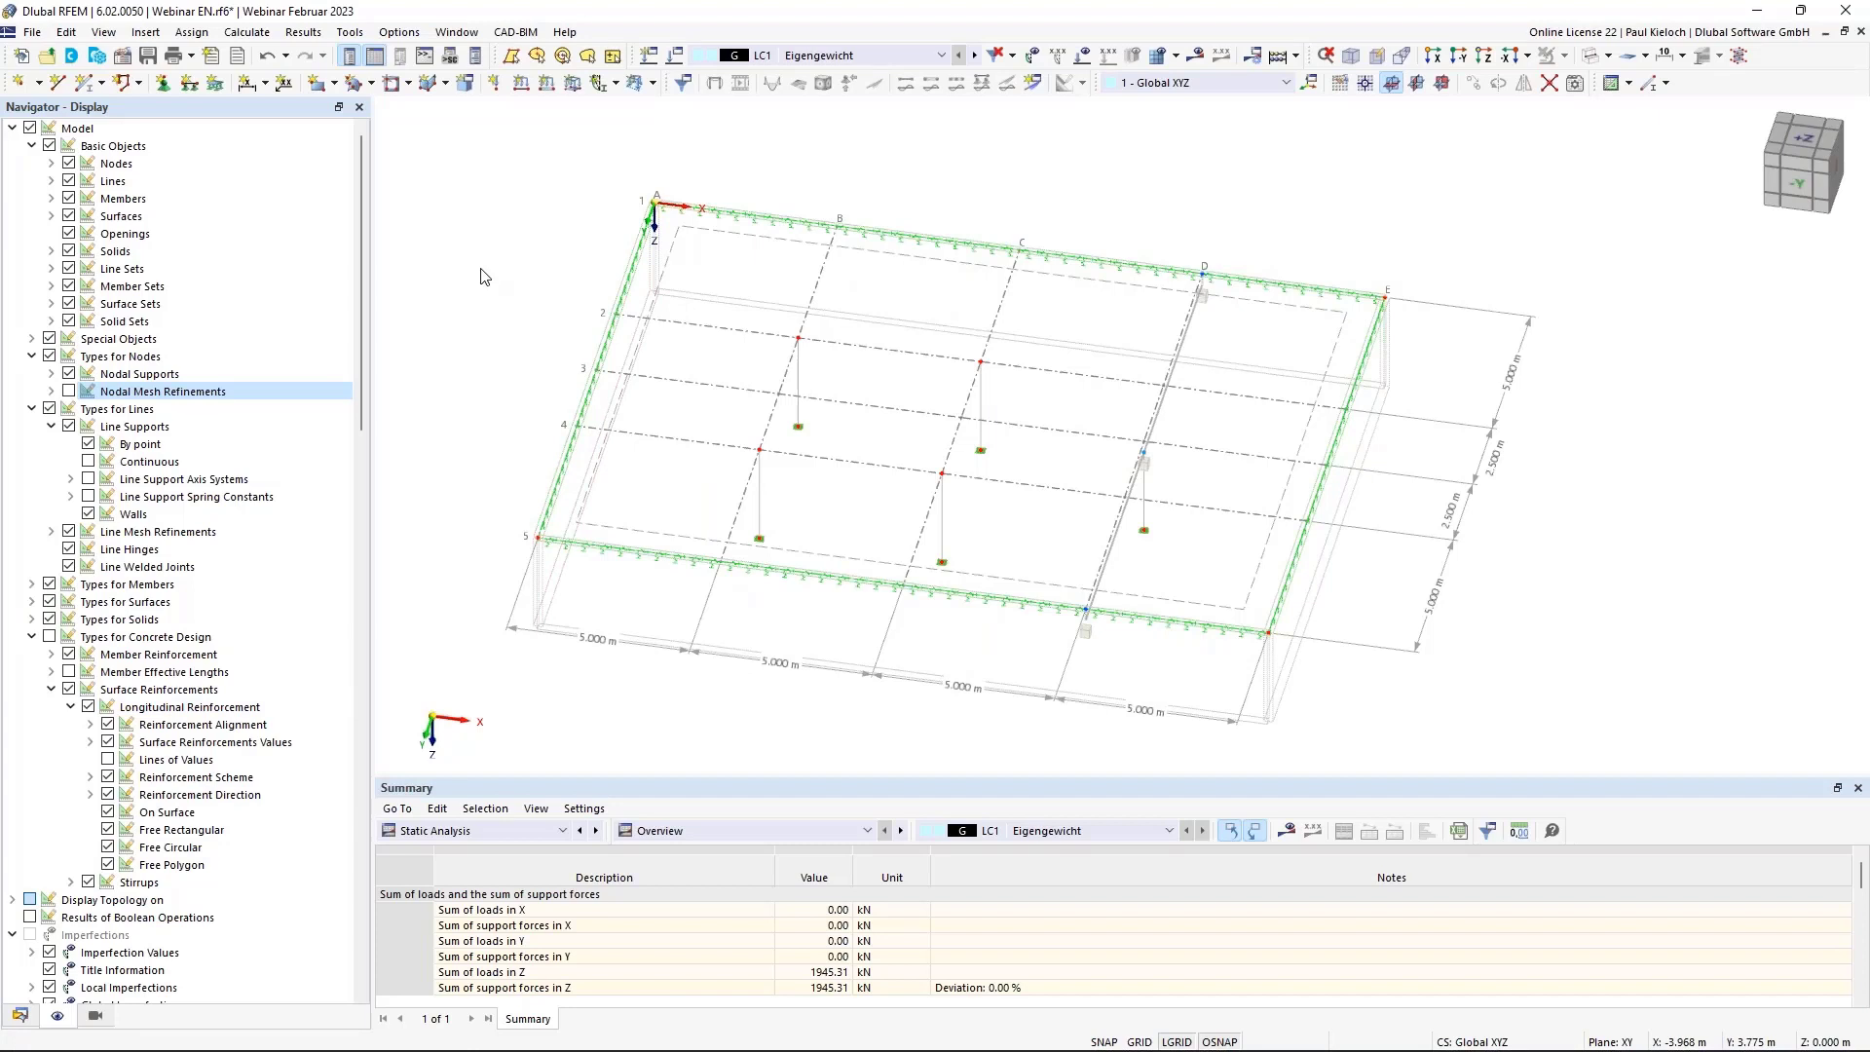
pyautogui.hotkey('ctrl', 's')
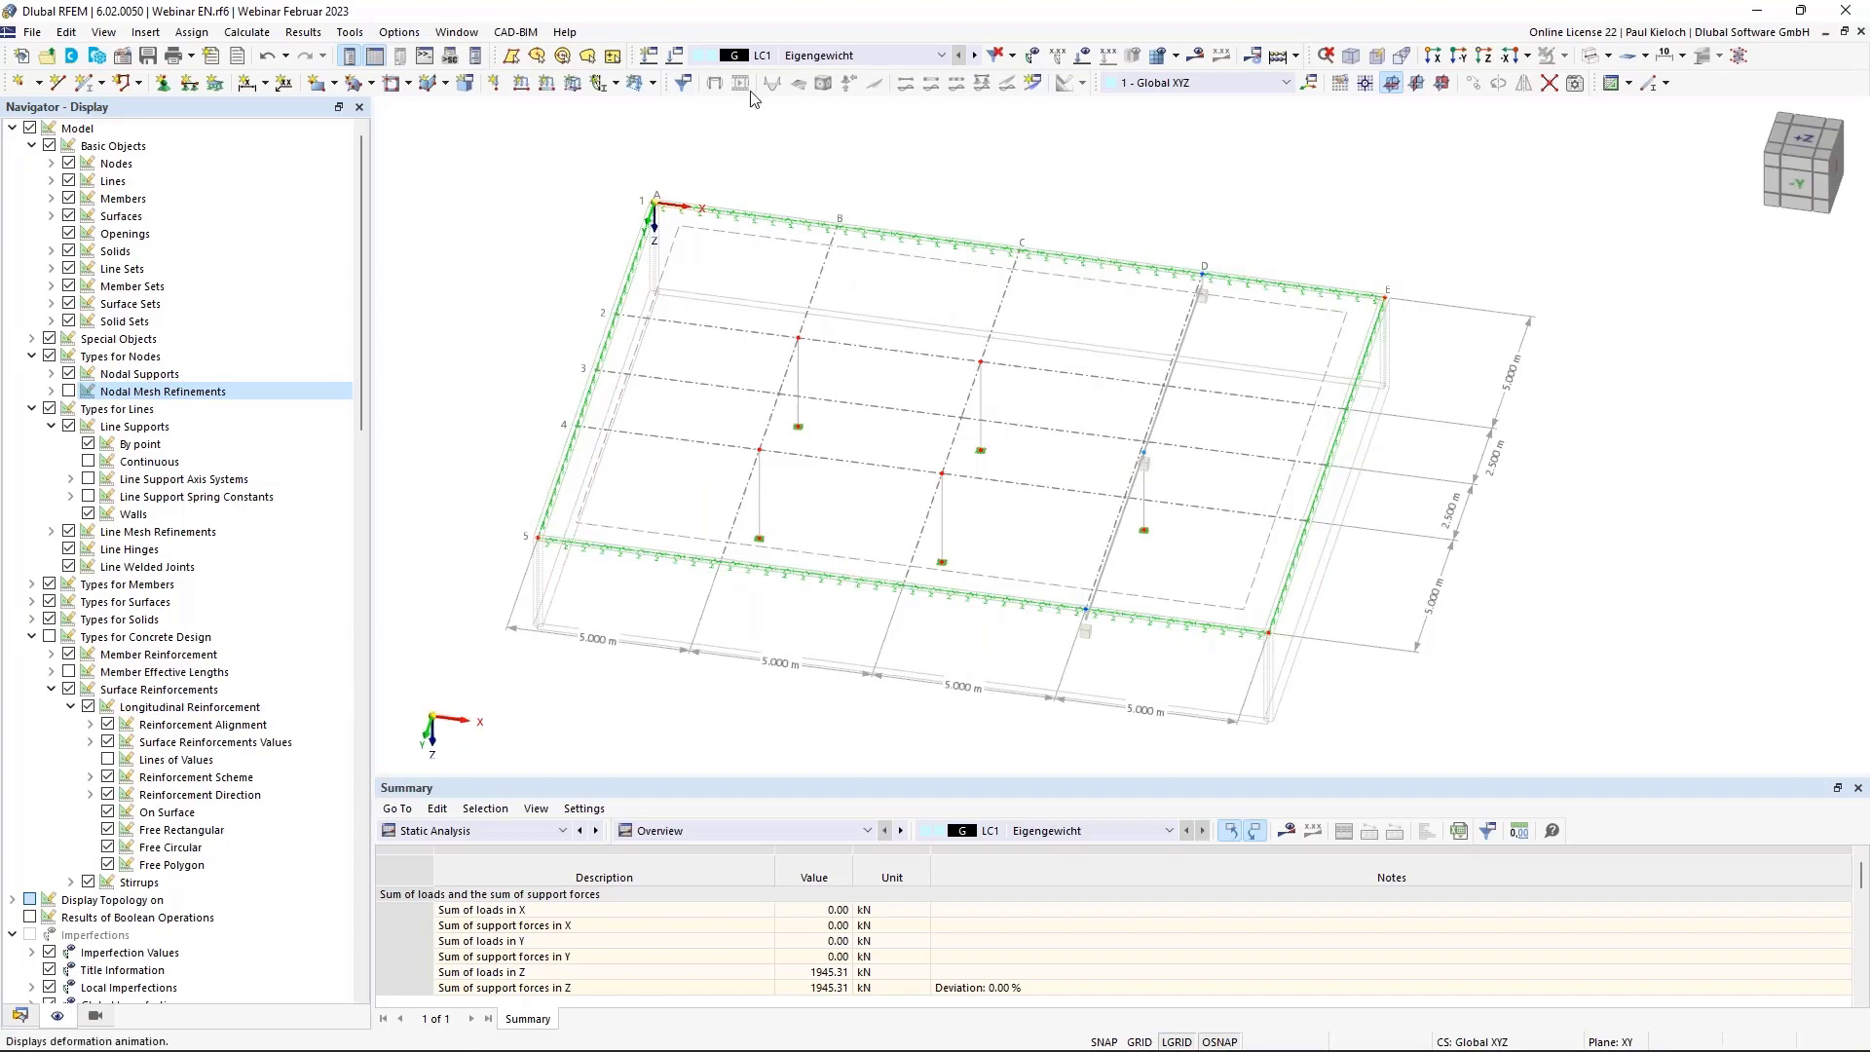
pyautogui.click(677, 58)
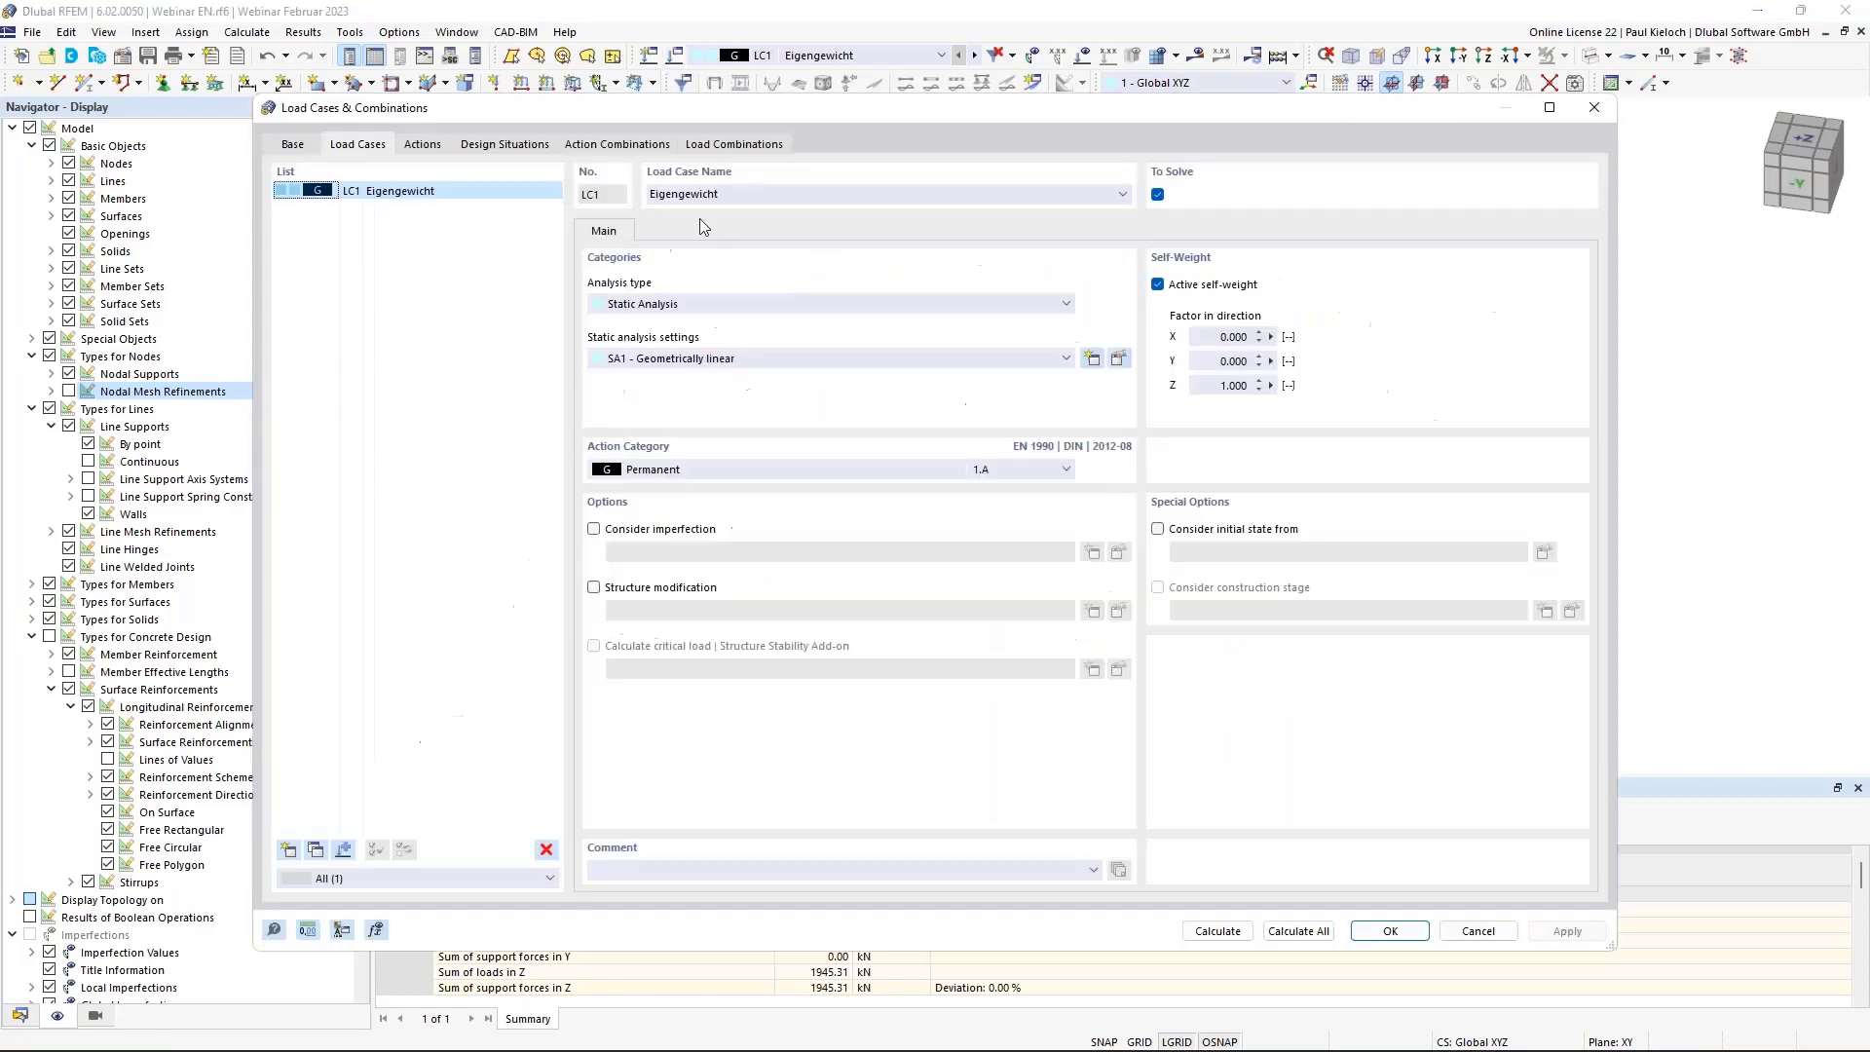
# Rename LC1 from Eigengewicht to DL and add LC2 LL 1 as imposed loads category B offices.
pyautogui.click(769, 199)
pyautogui.moveTo(770, 194); pyautogui.dragTo(603, 191)
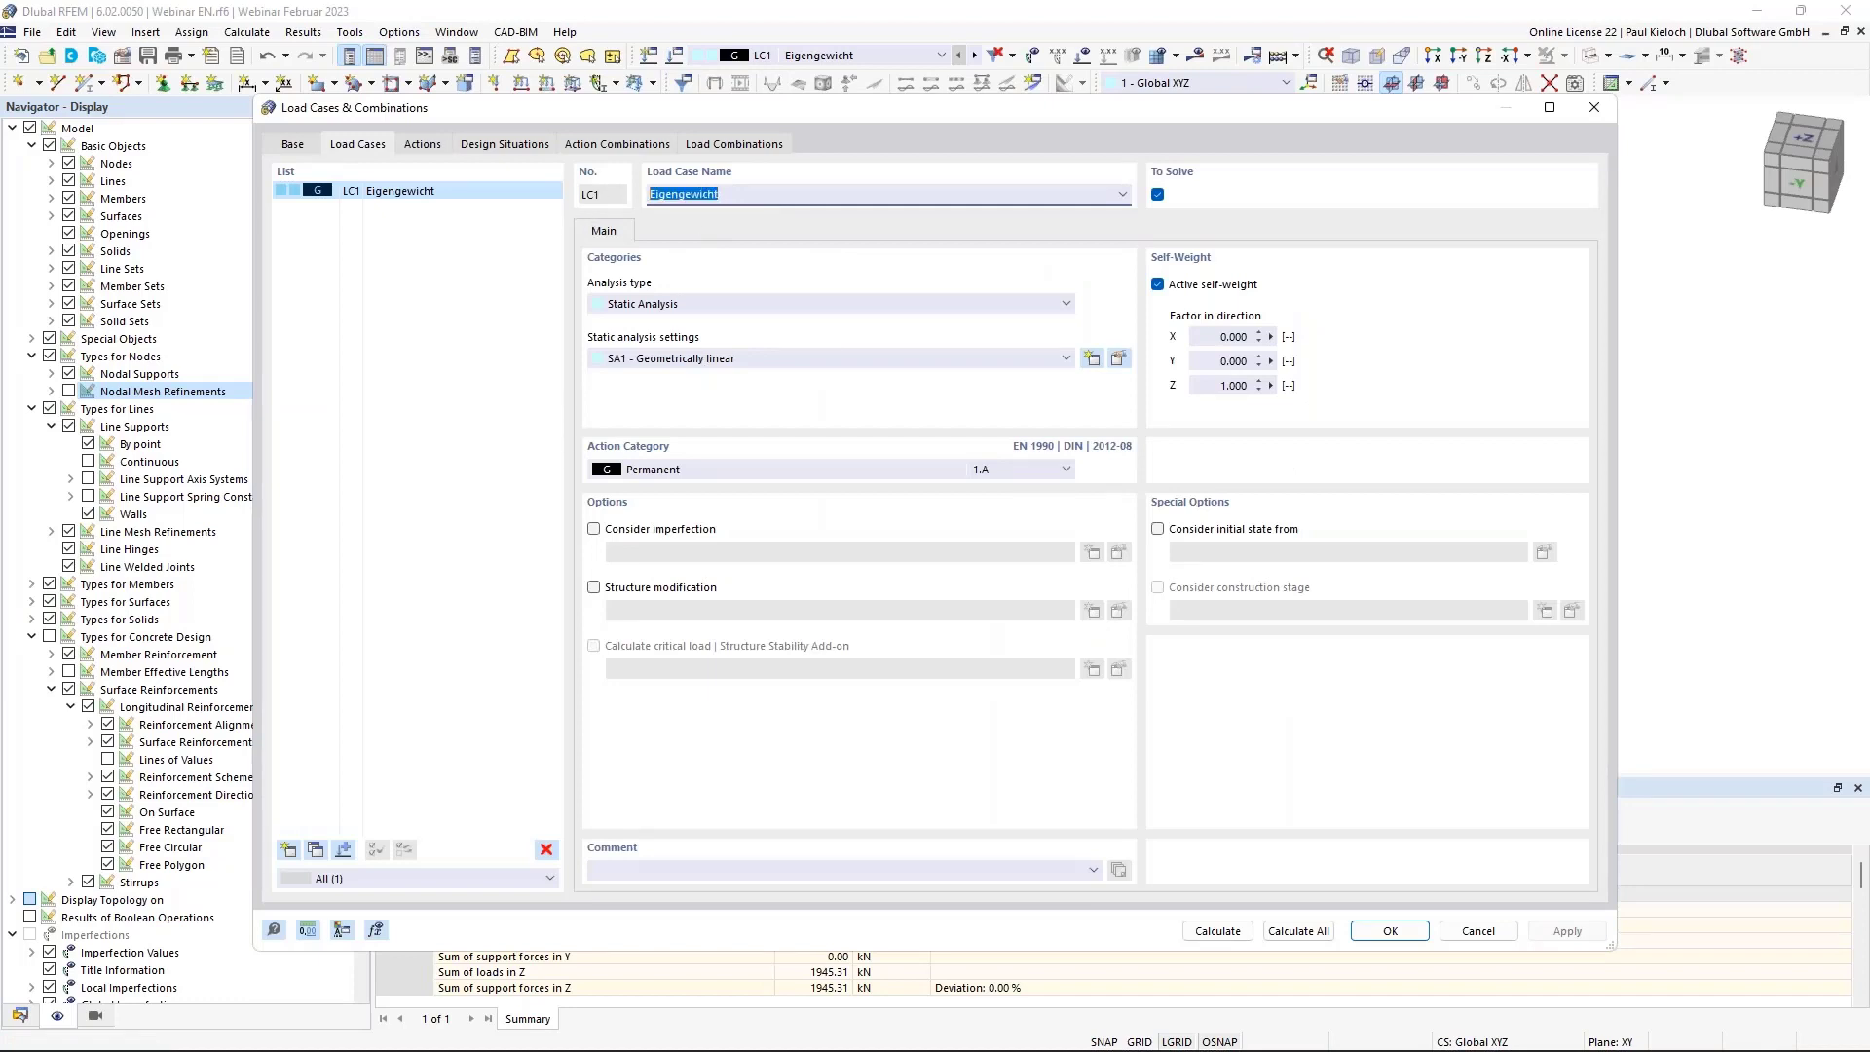
pyautogui.write('DL')
pyautogui.click(477, 431)
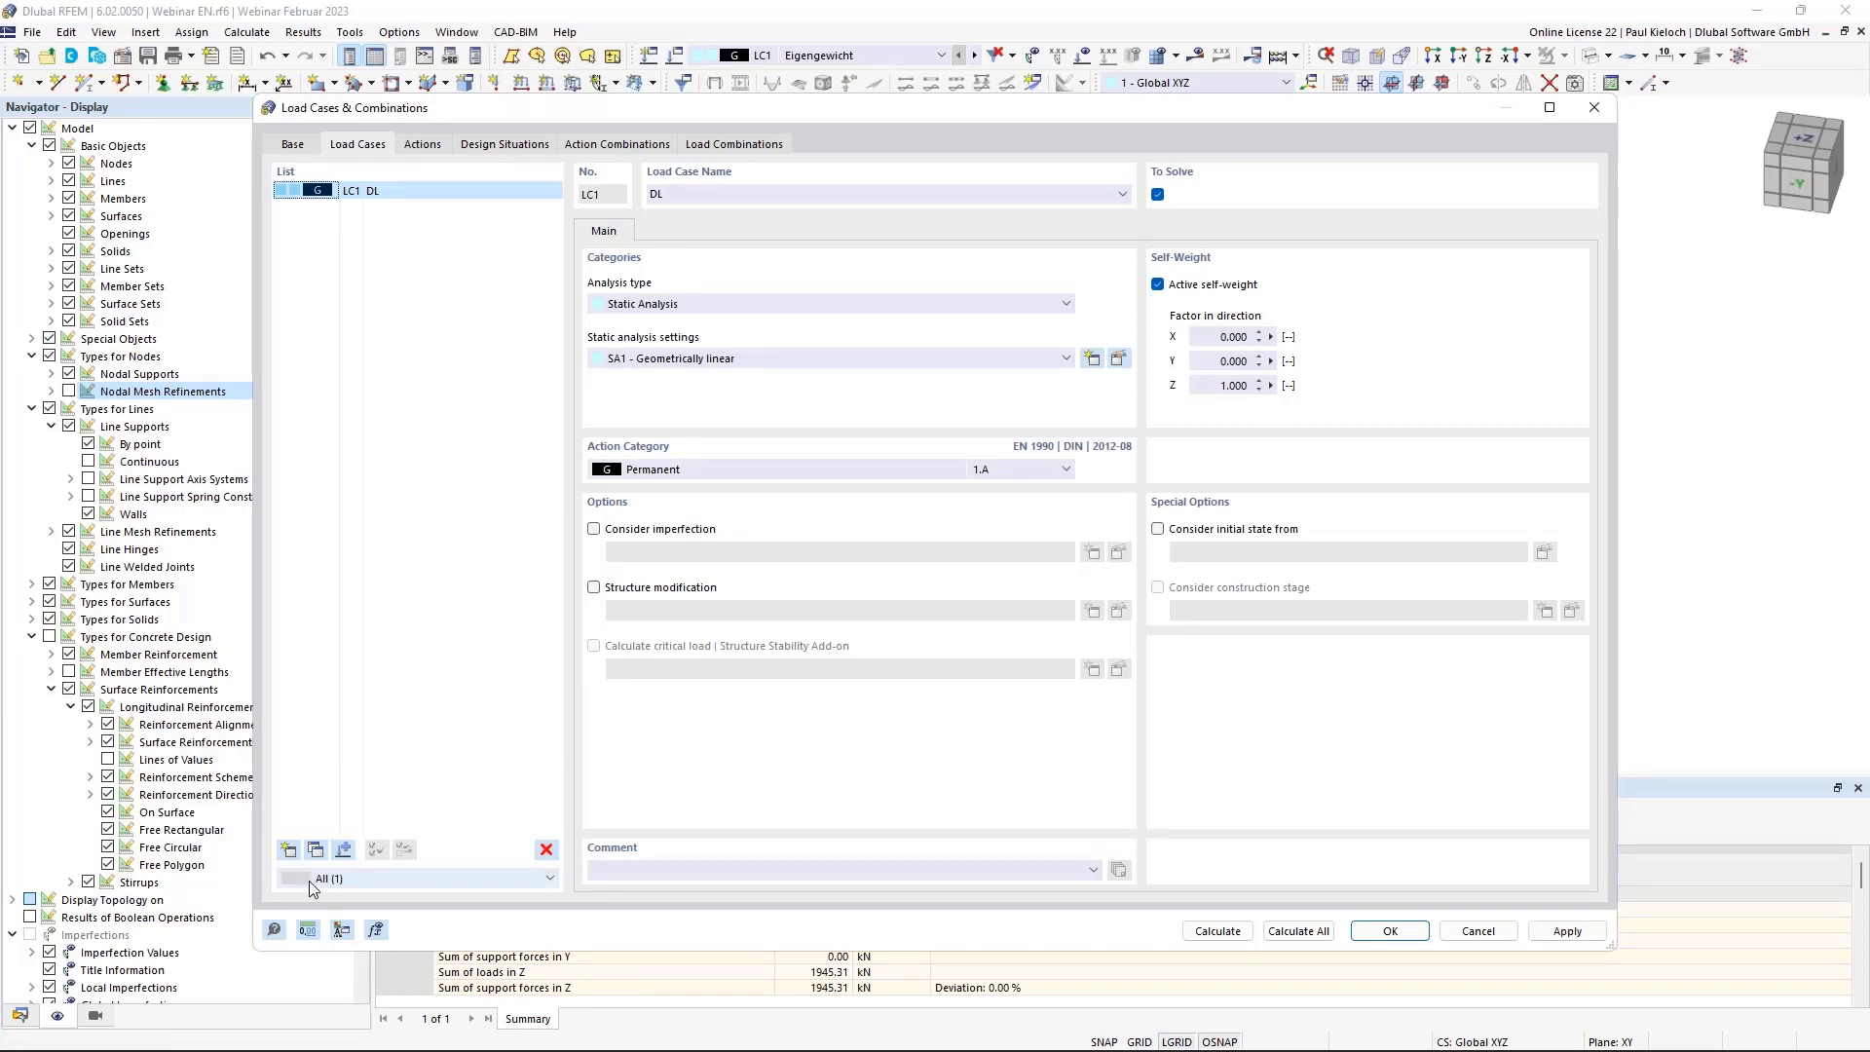
pyautogui.click(289, 851)
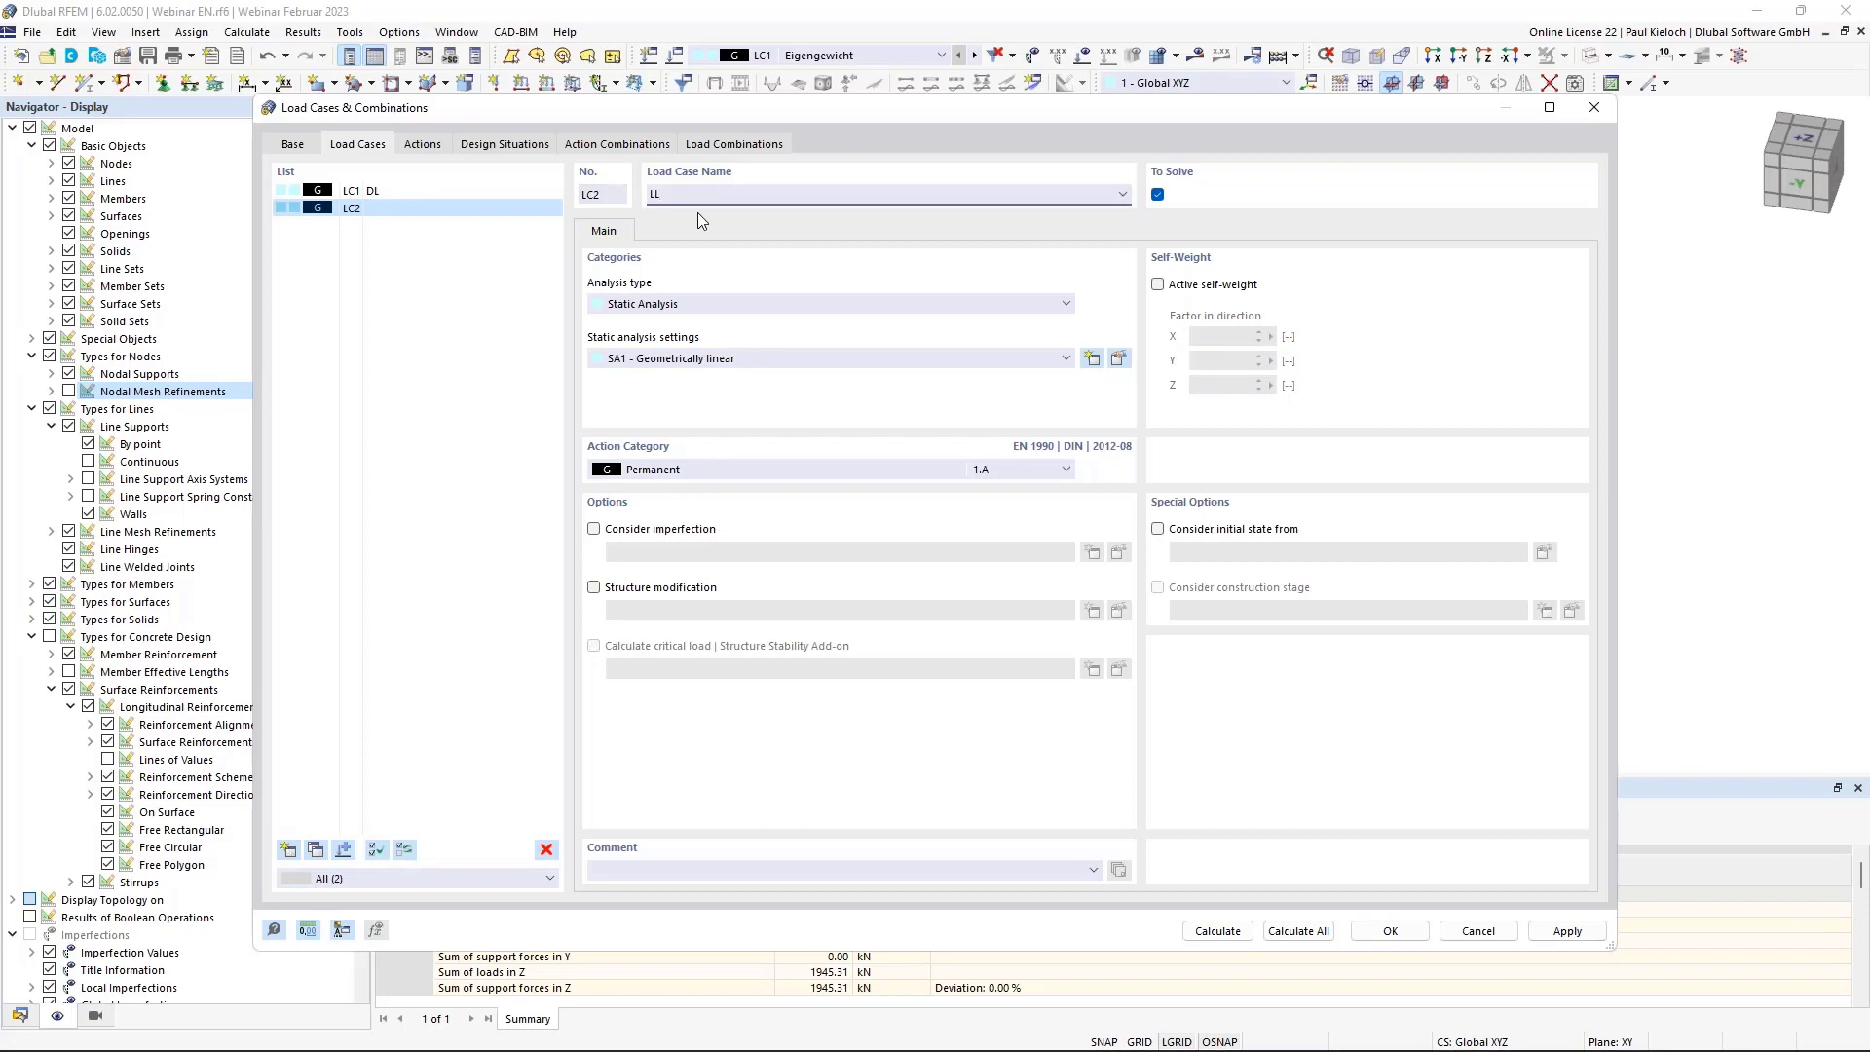
pyautogui.click(733, 470)
pyautogui.click(710, 564)
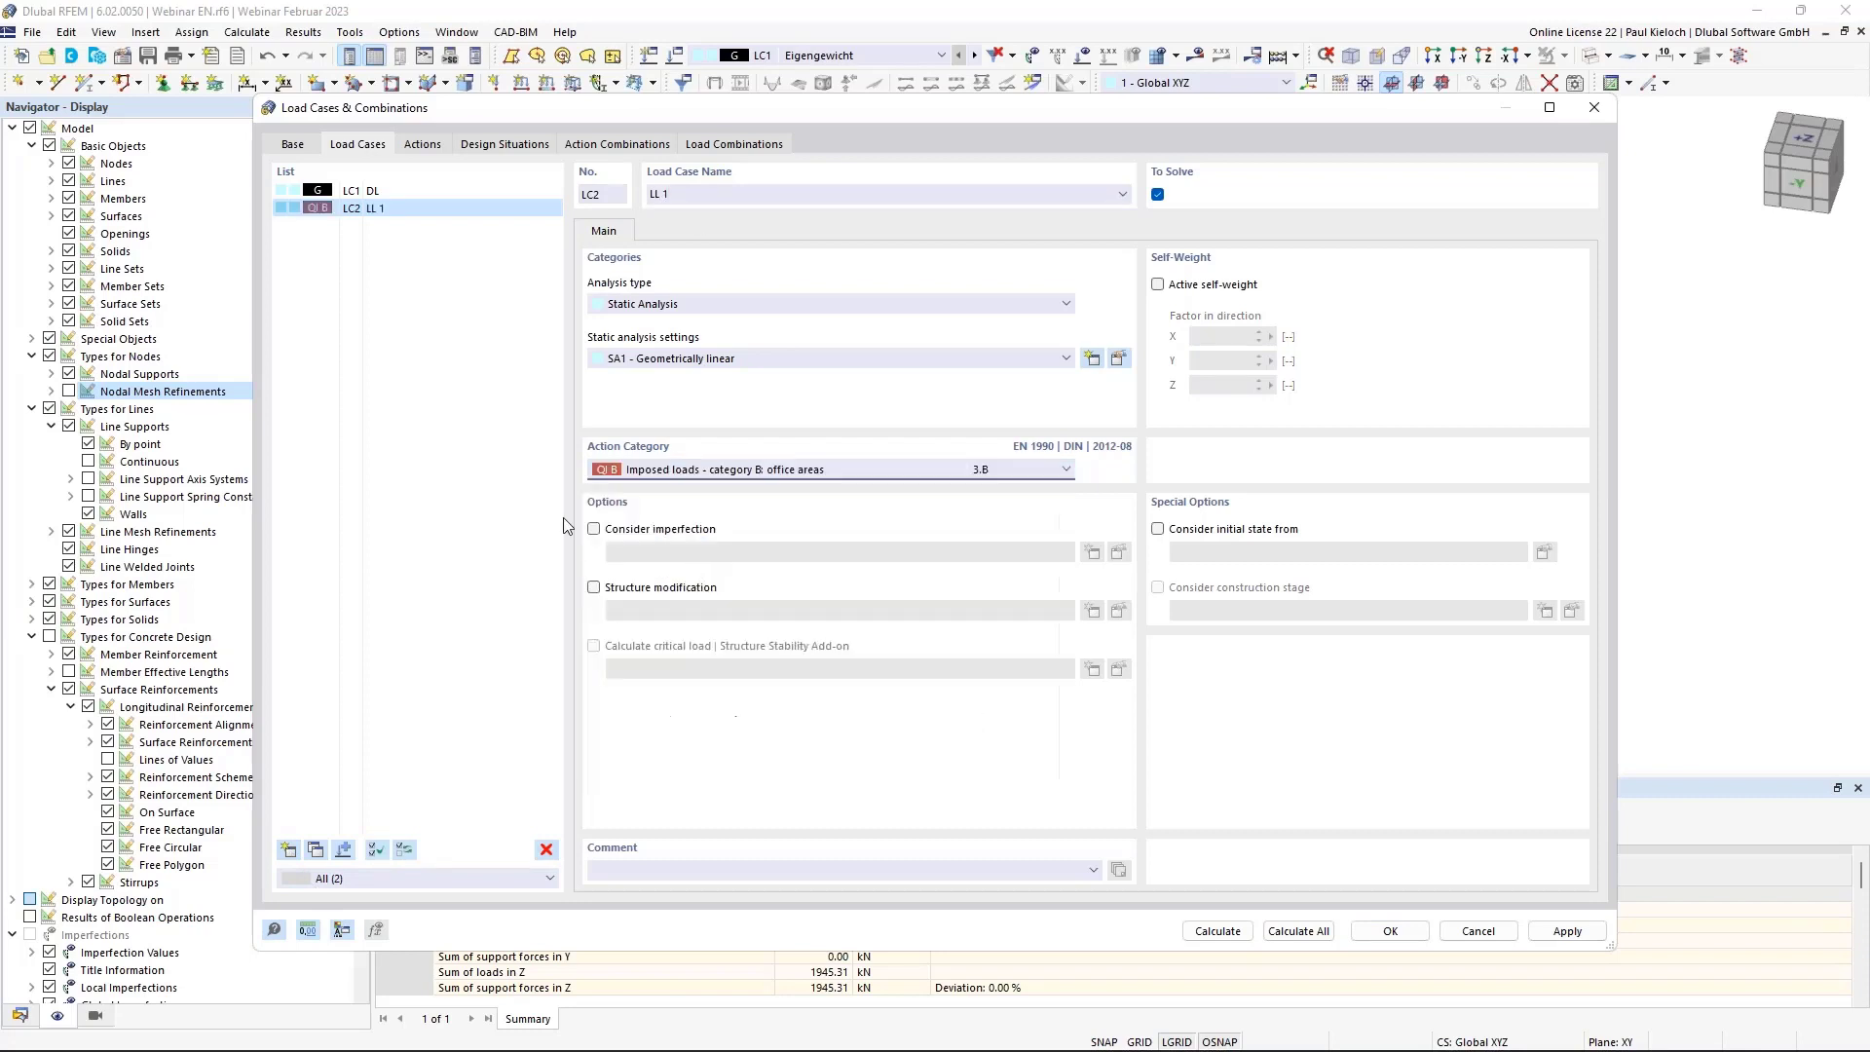
pyautogui.click(429, 193)
pyautogui.click(425, 210)
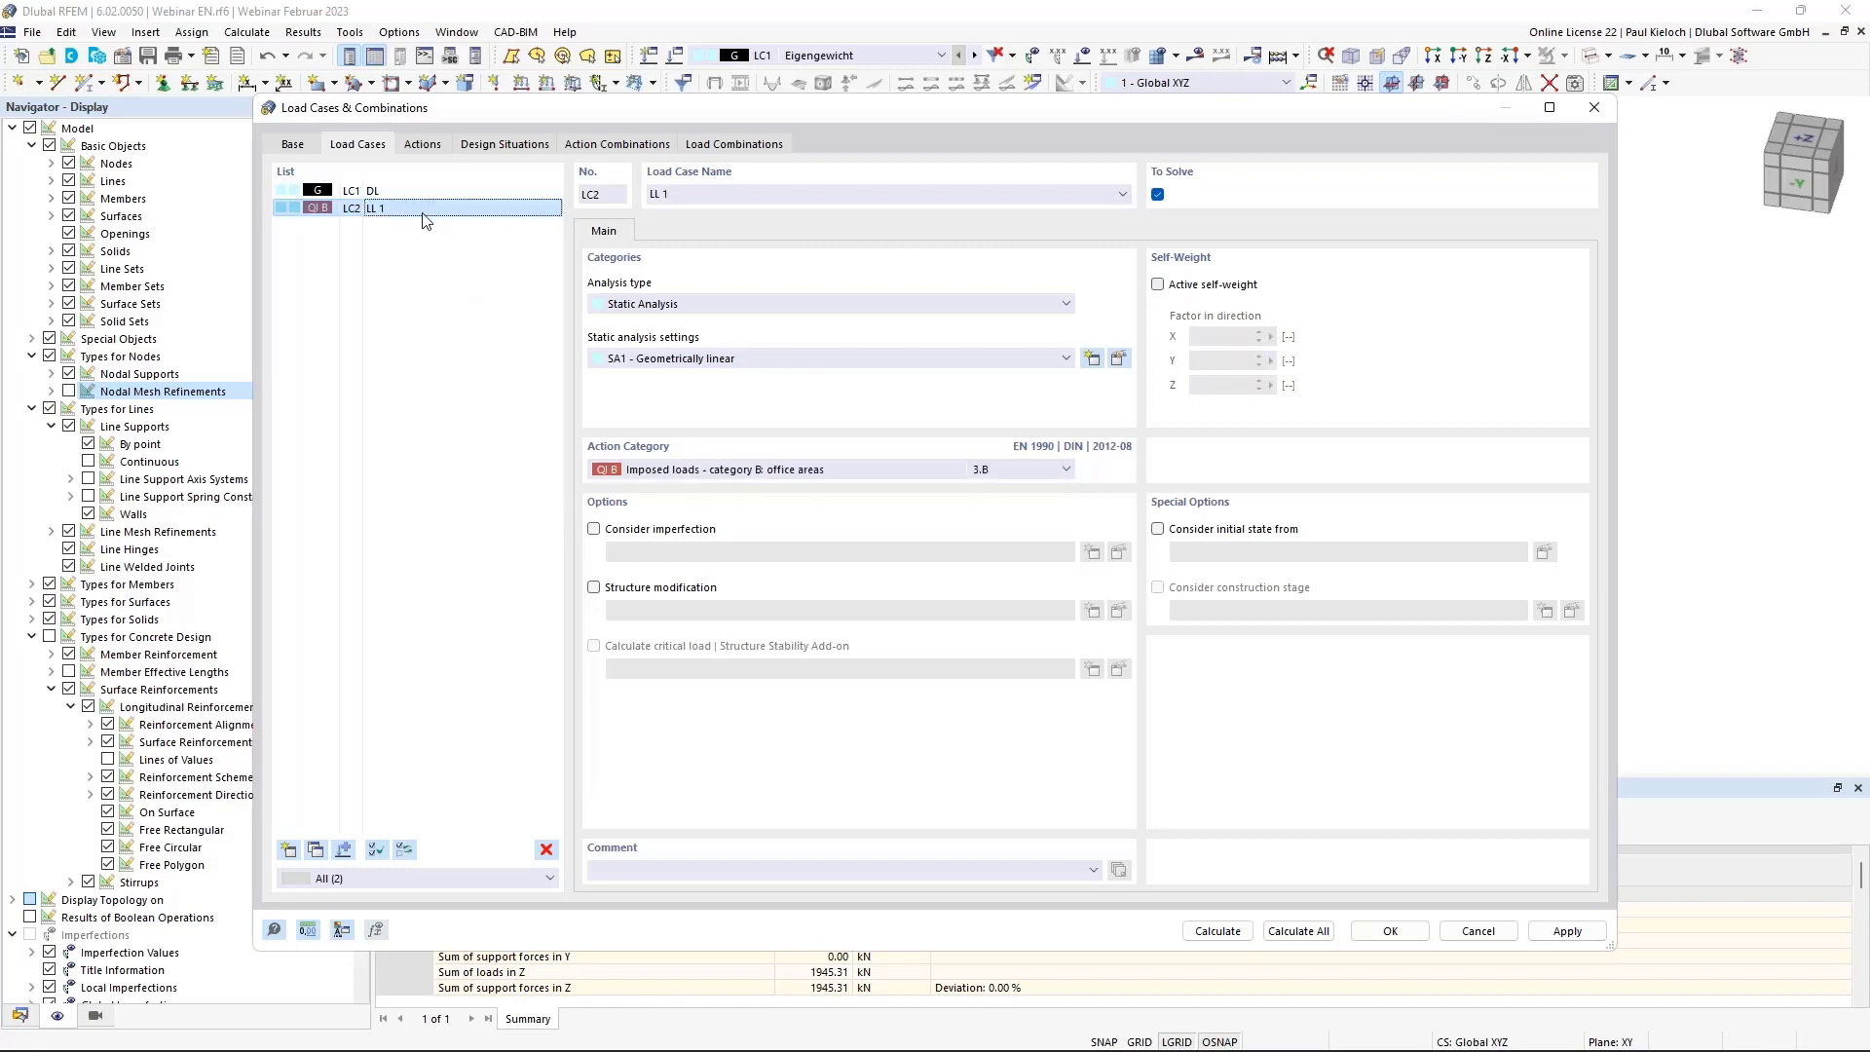
# Copy LC2 into LC3–LC5, rename them LL 2, LL 3 and LL 4, and apply.
pyautogui.click(316, 849)
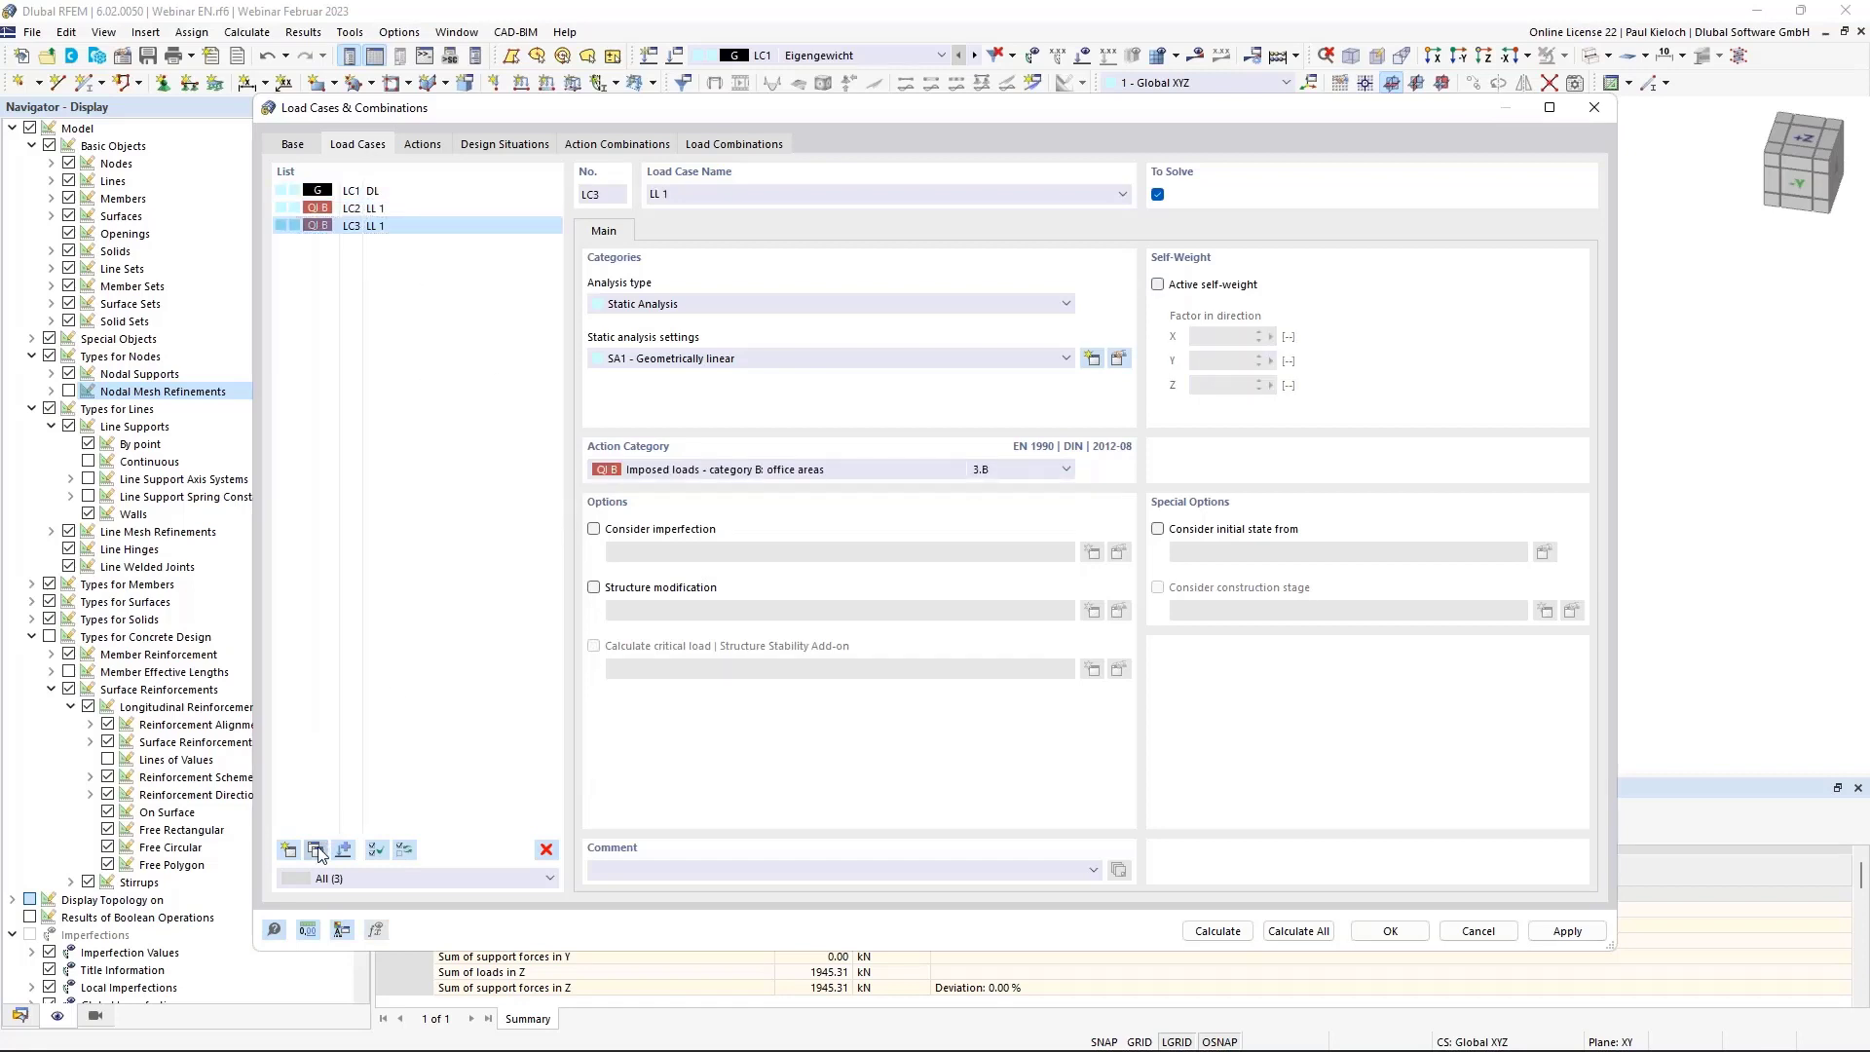
pyautogui.click(315, 849)
pyautogui.click(316, 849)
pyautogui.click(458, 226)
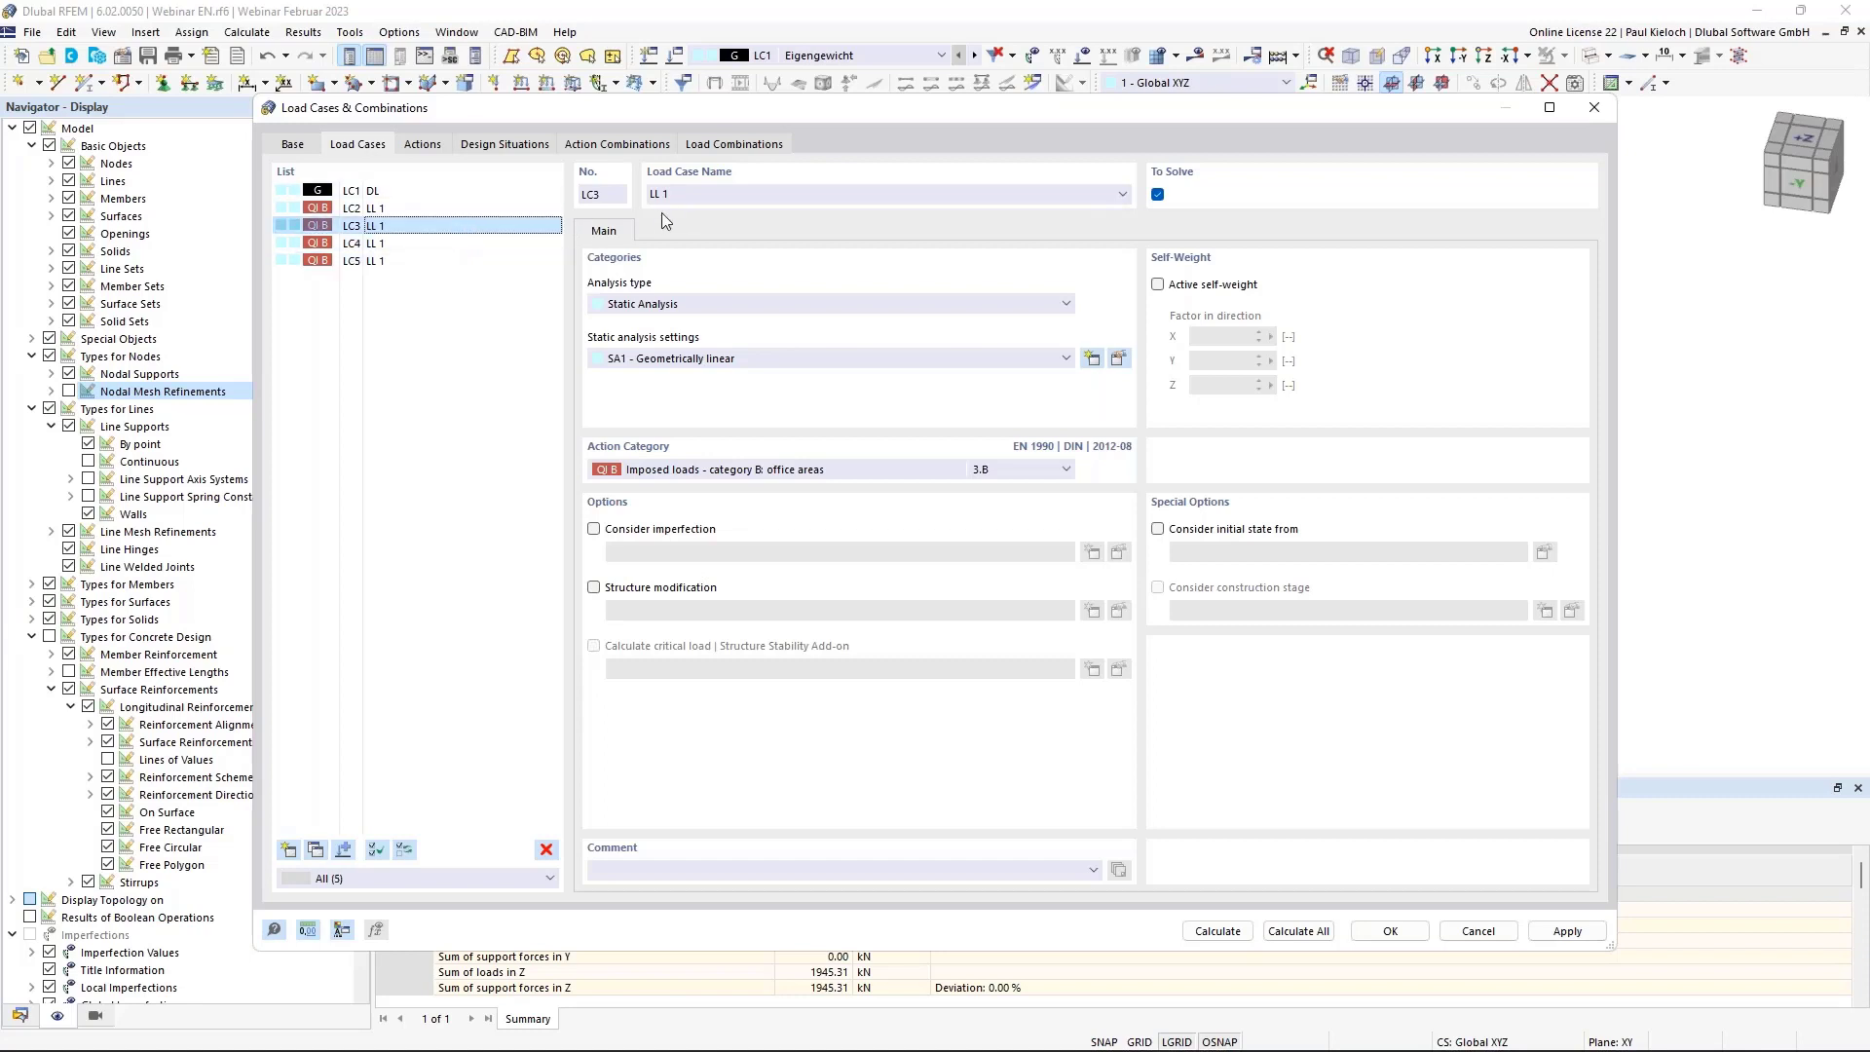
pyautogui.doubleClick(685, 195)
pyautogui.write('2')
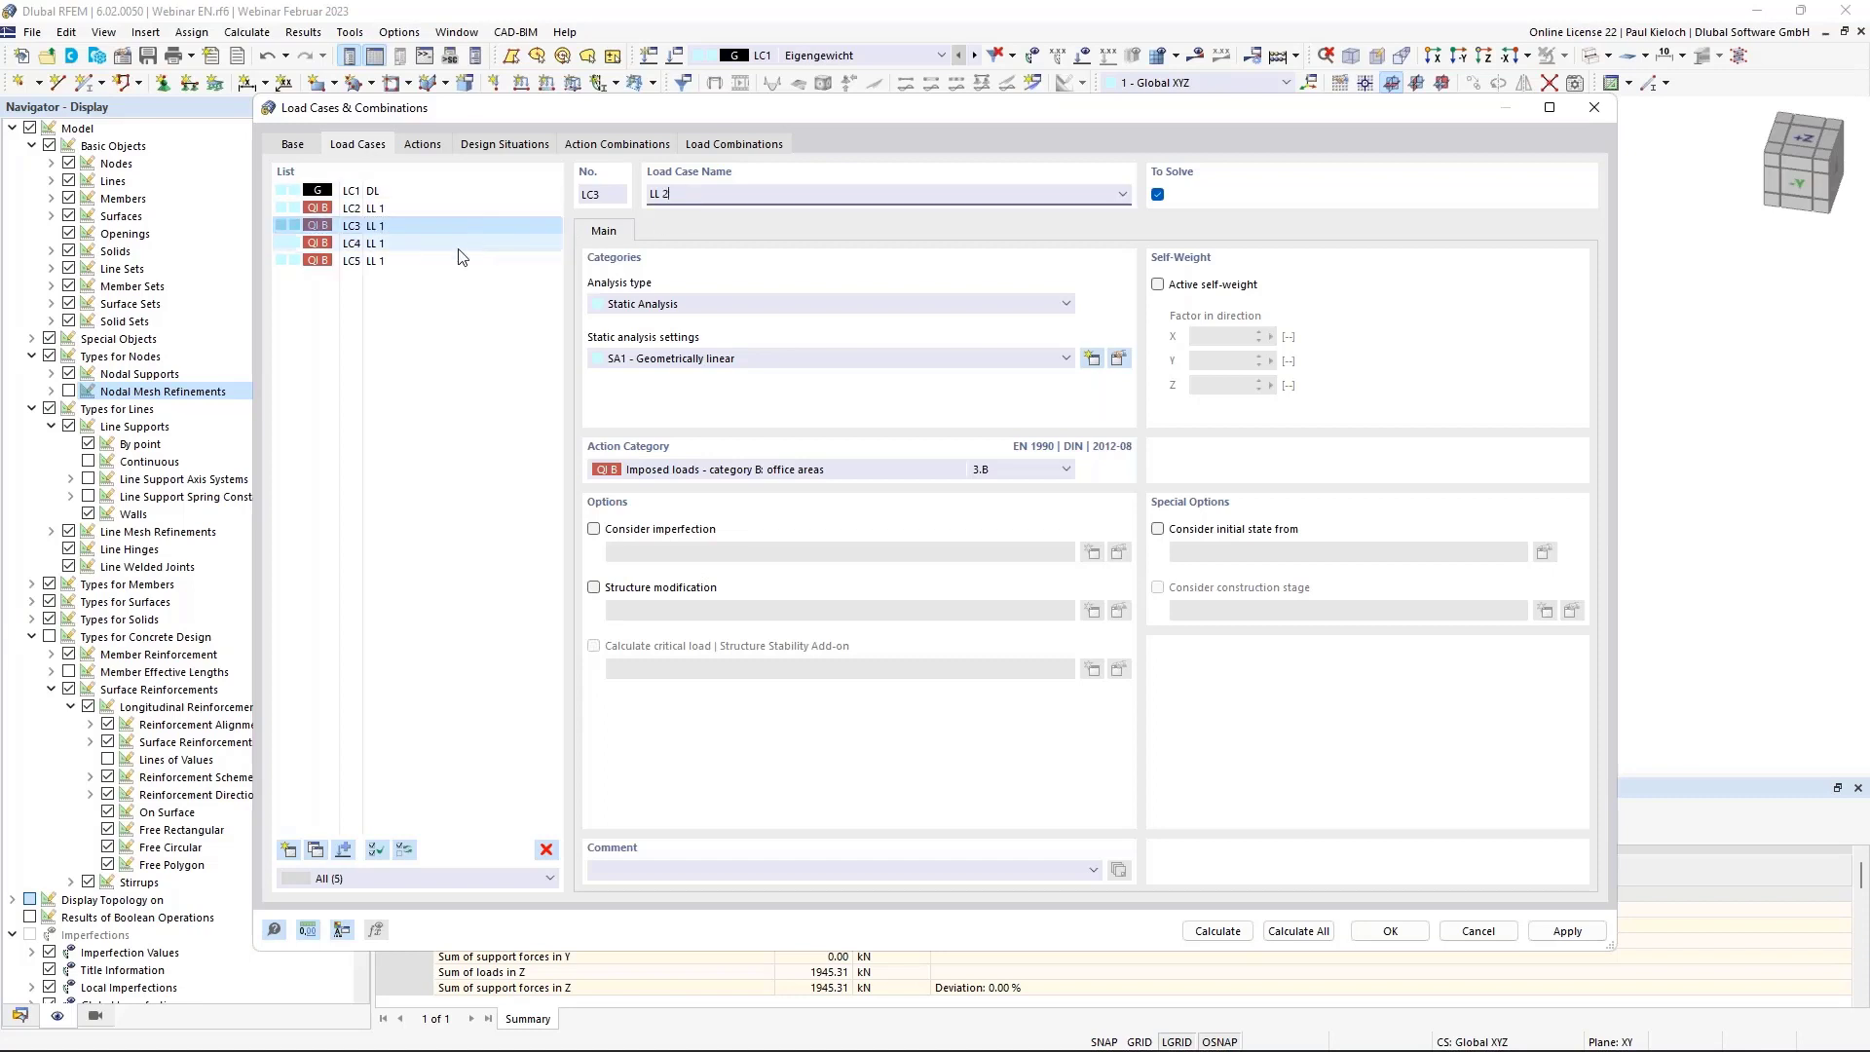
pyautogui.click(458, 247)
pyautogui.doubleClick(728, 196)
pyautogui.write('3')
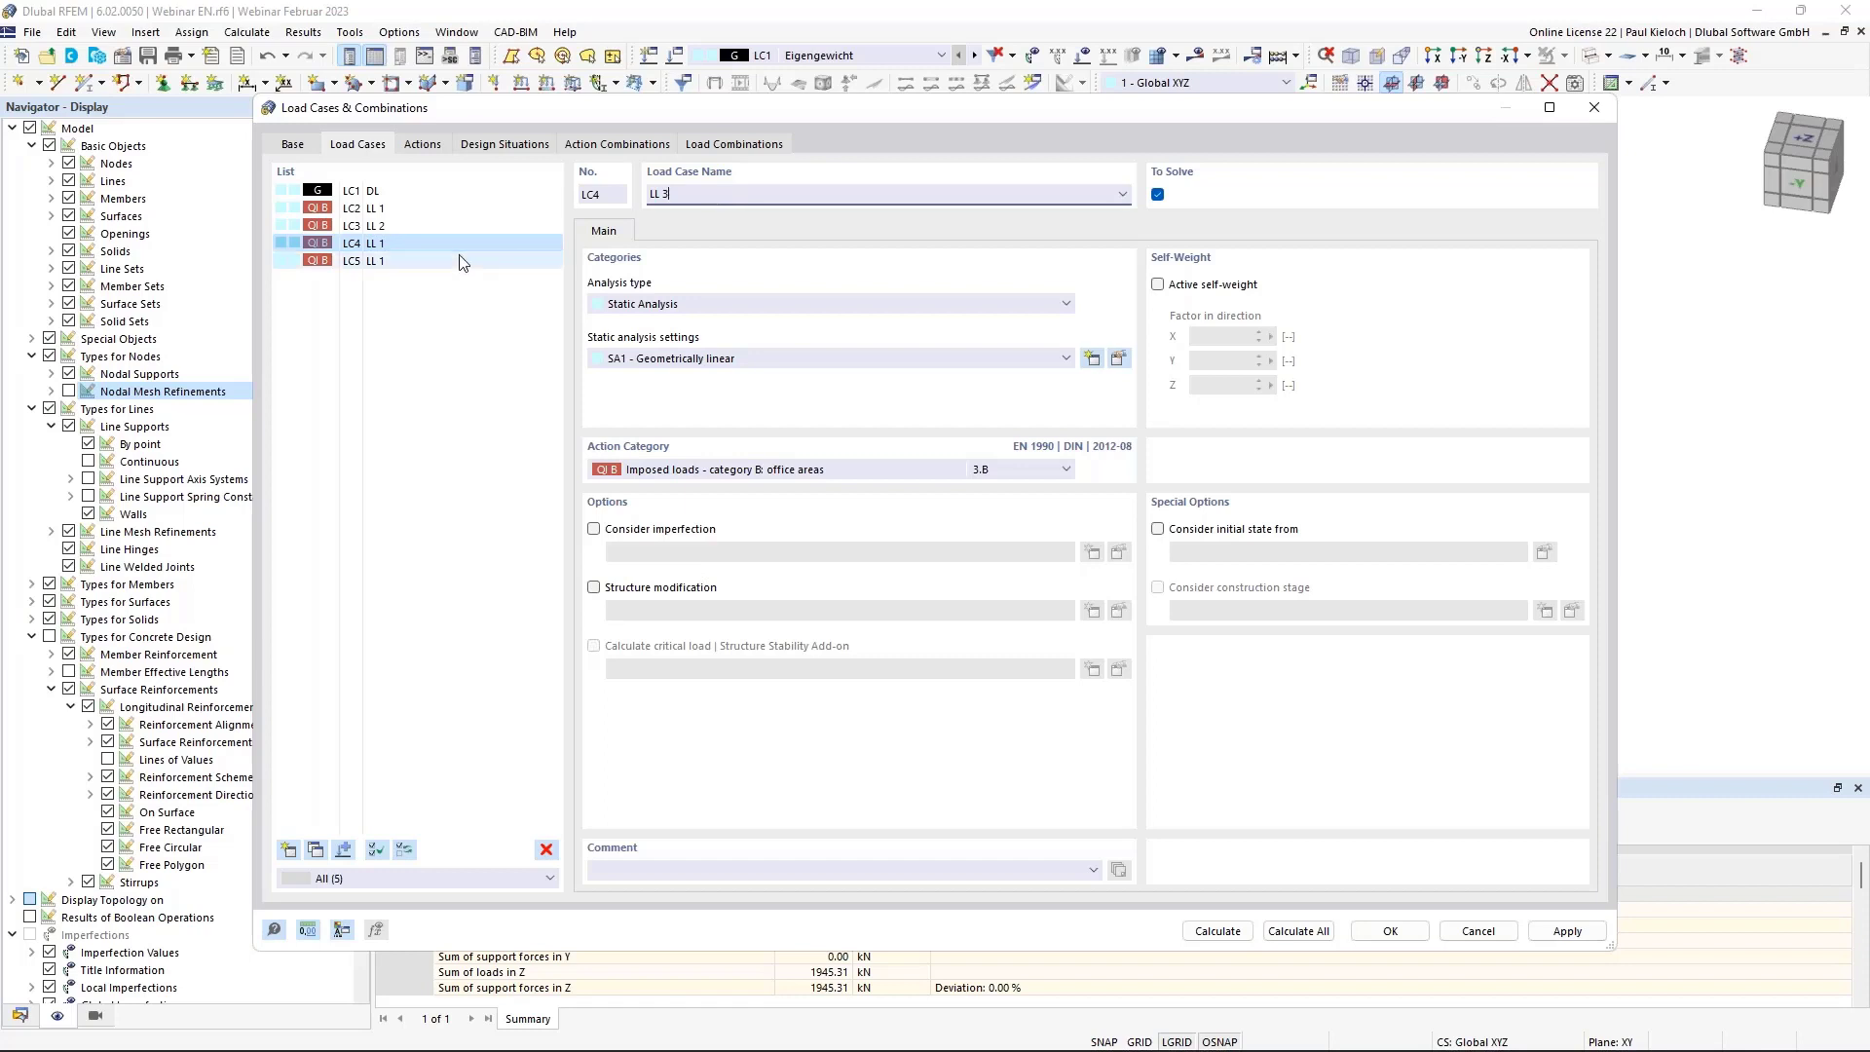
pyautogui.click(459, 260)
pyautogui.doubleClick(684, 195)
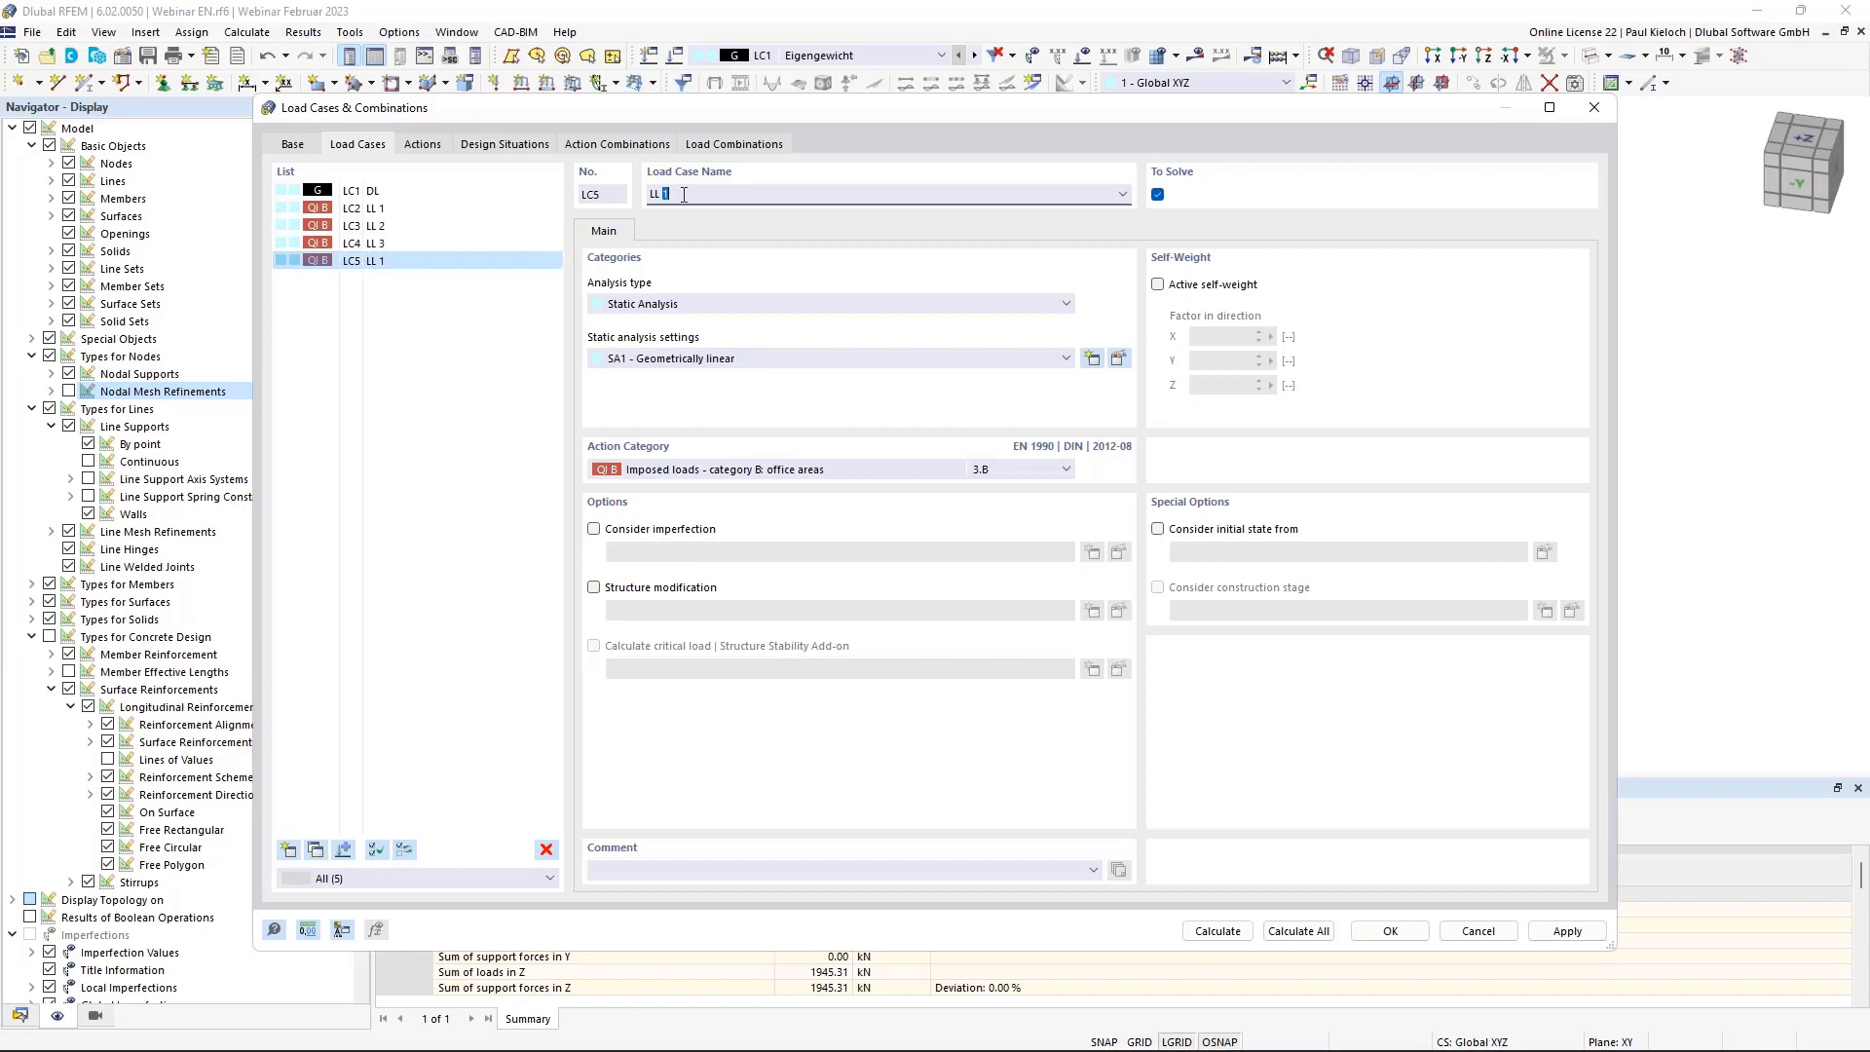
pyautogui.write('4')
pyautogui.click(455, 244)
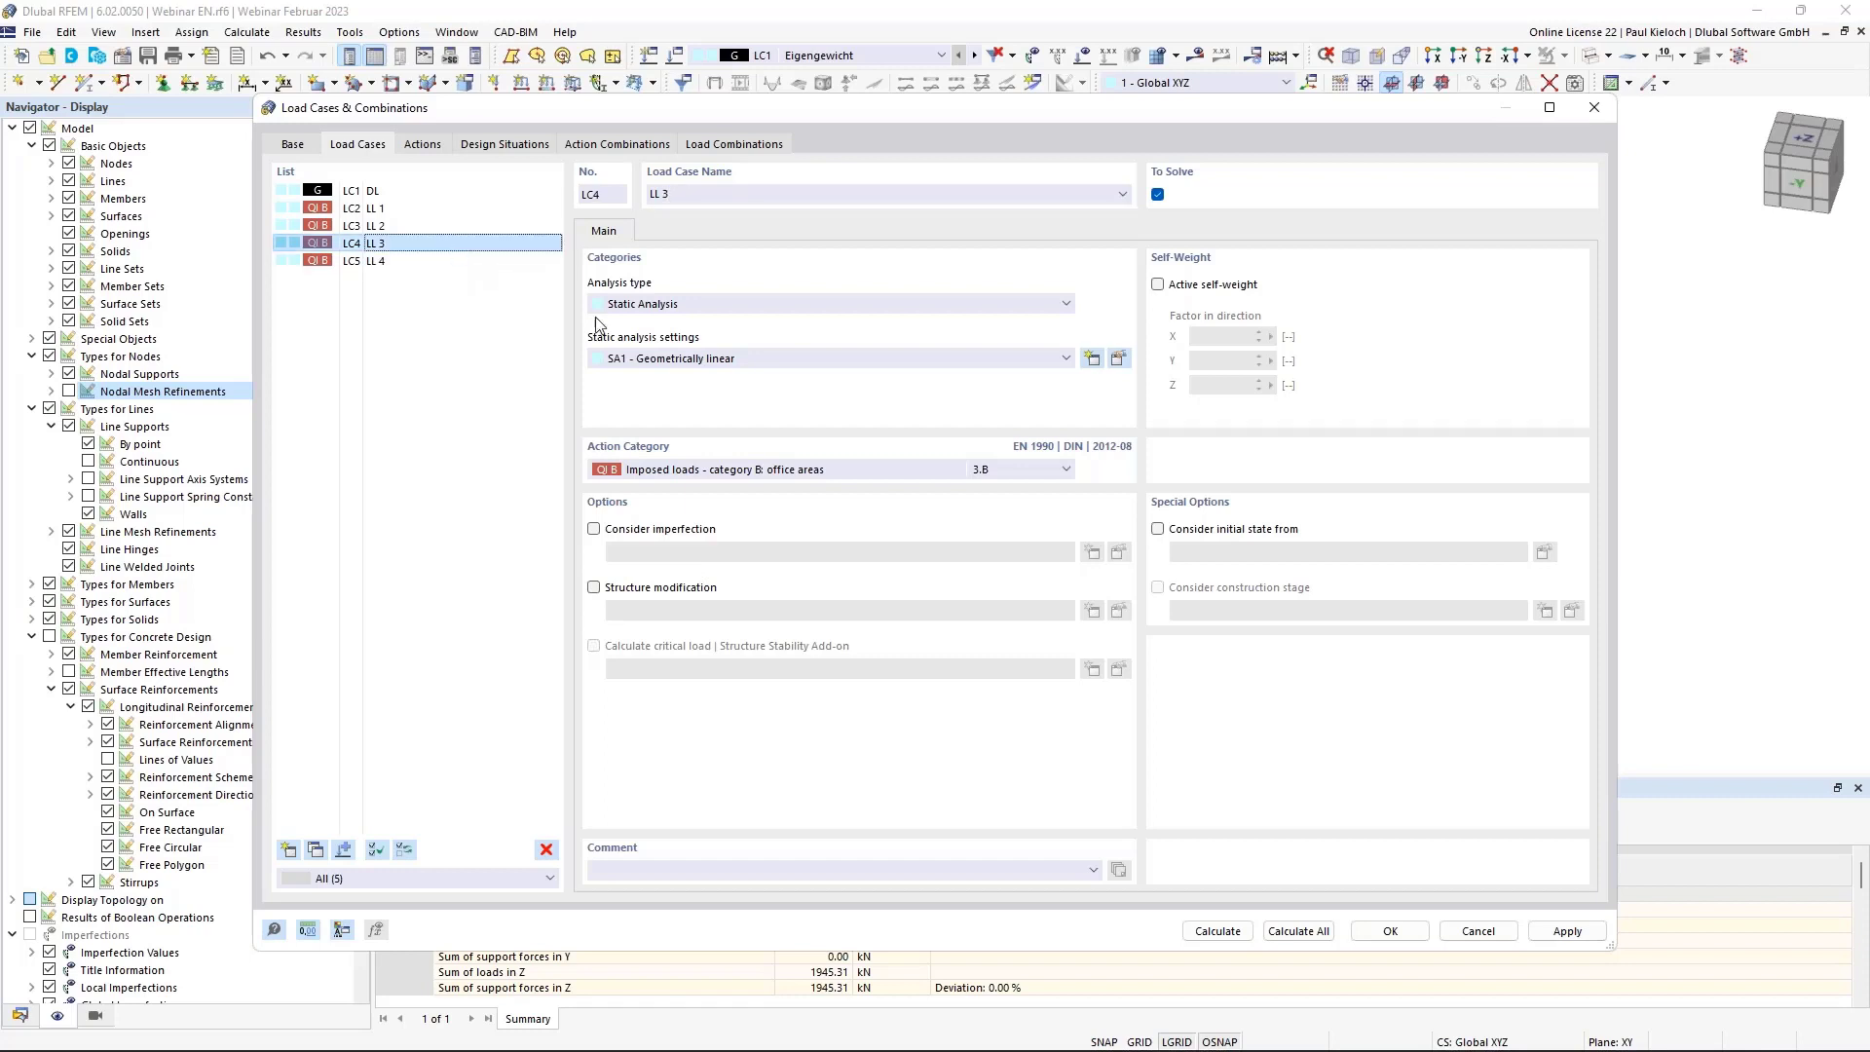
pyautogui.click(1567, 931)
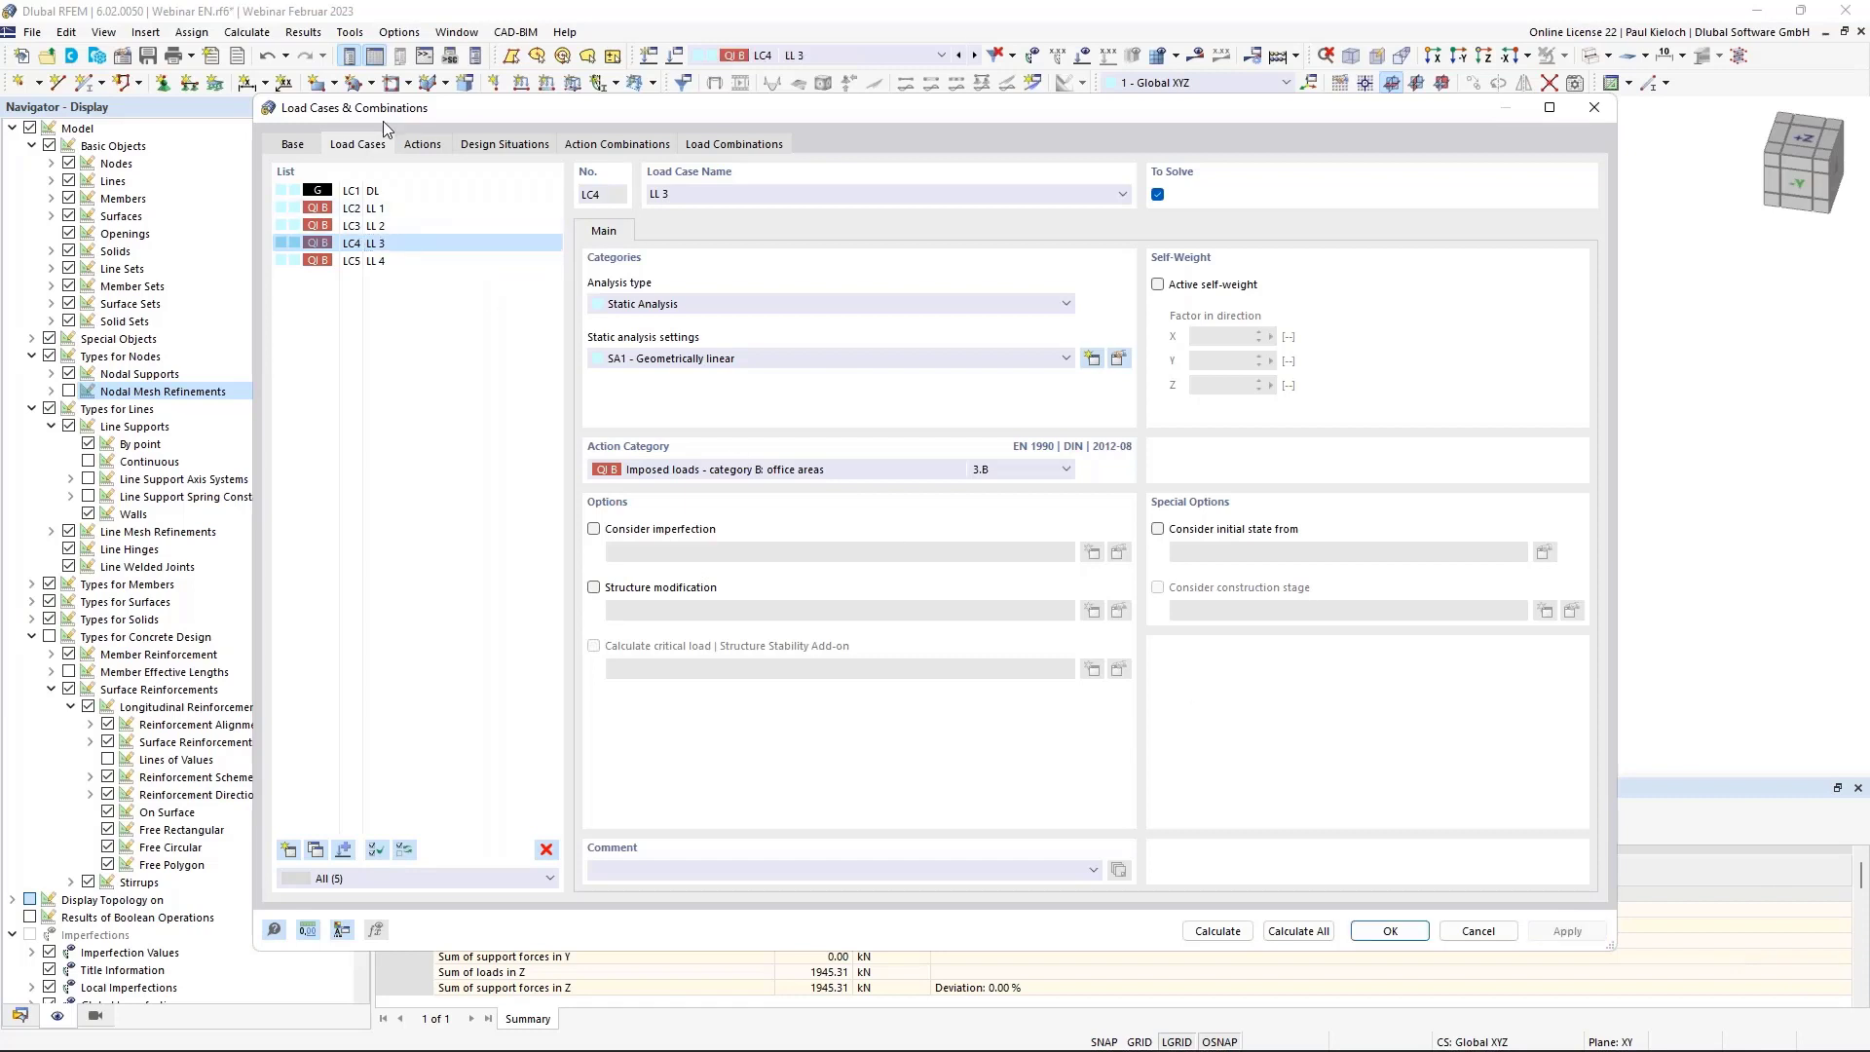
# Delete the DS3 SLS - Frequent design situation.
pyautogui.click(426, 146)
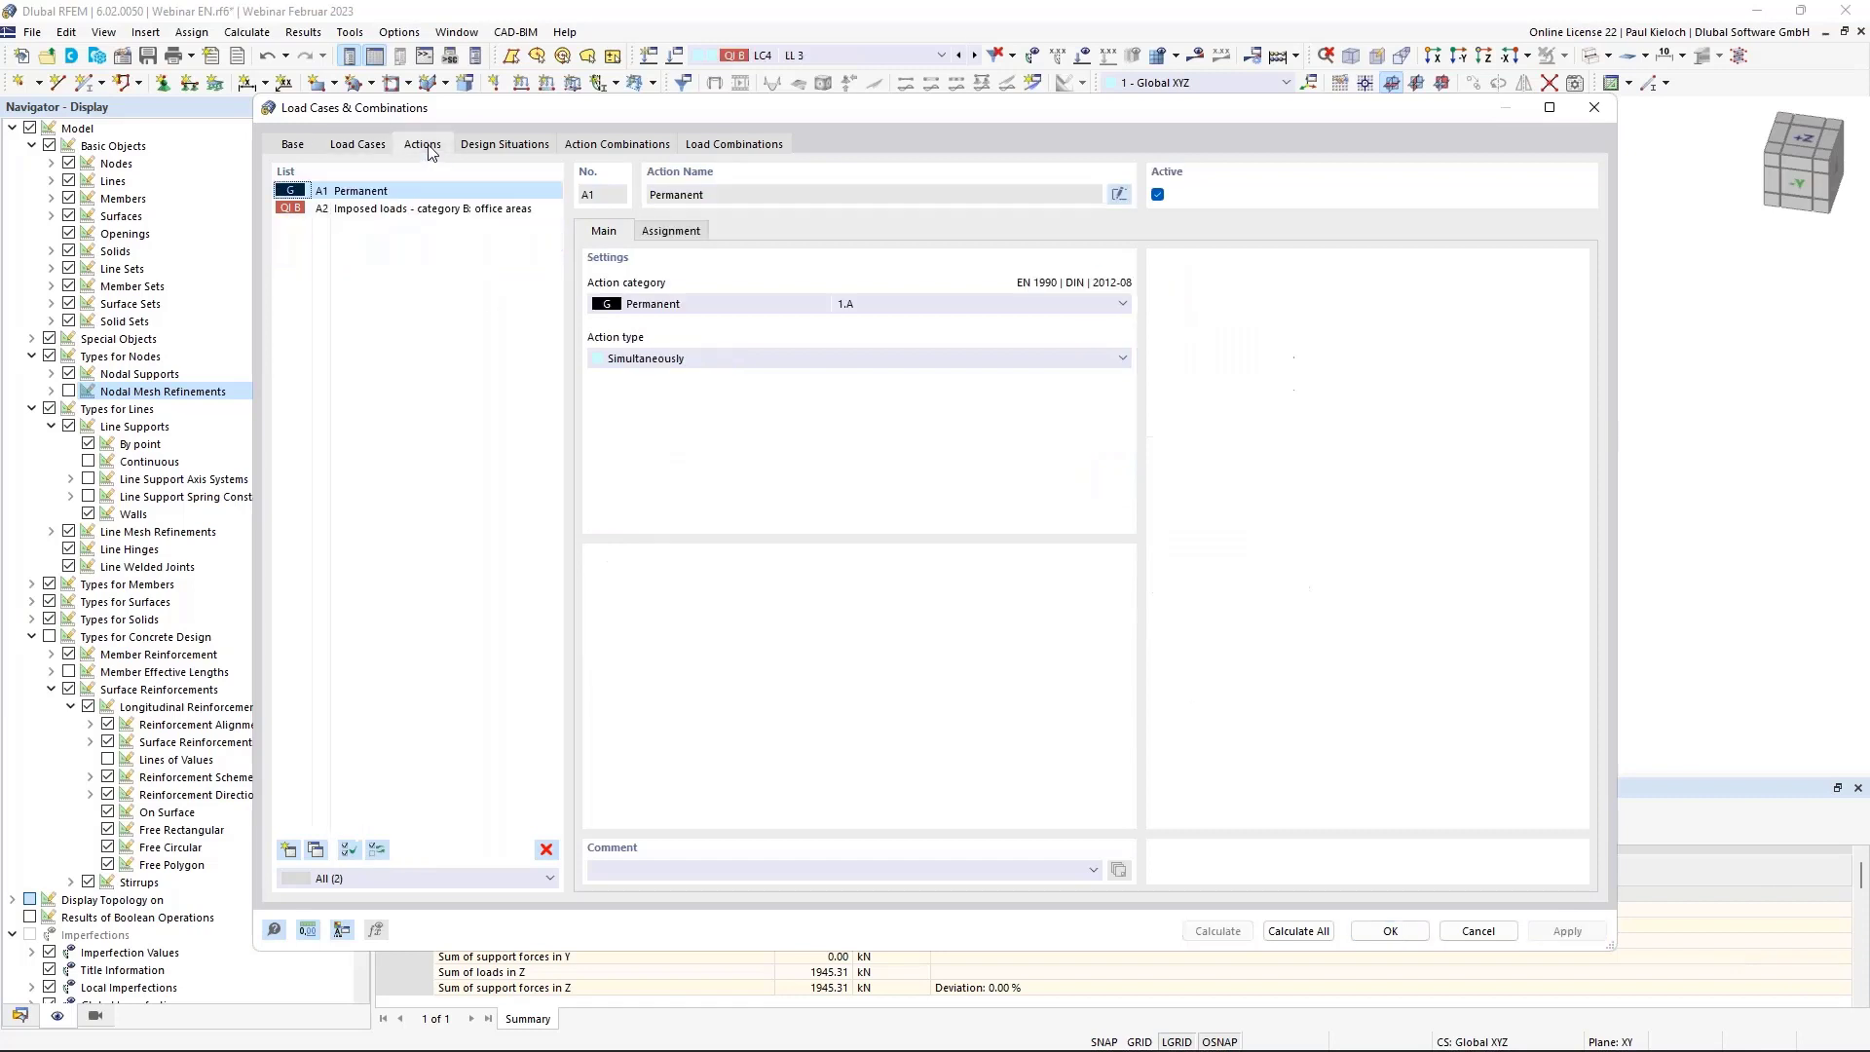
pyautogui.click(513, 147)
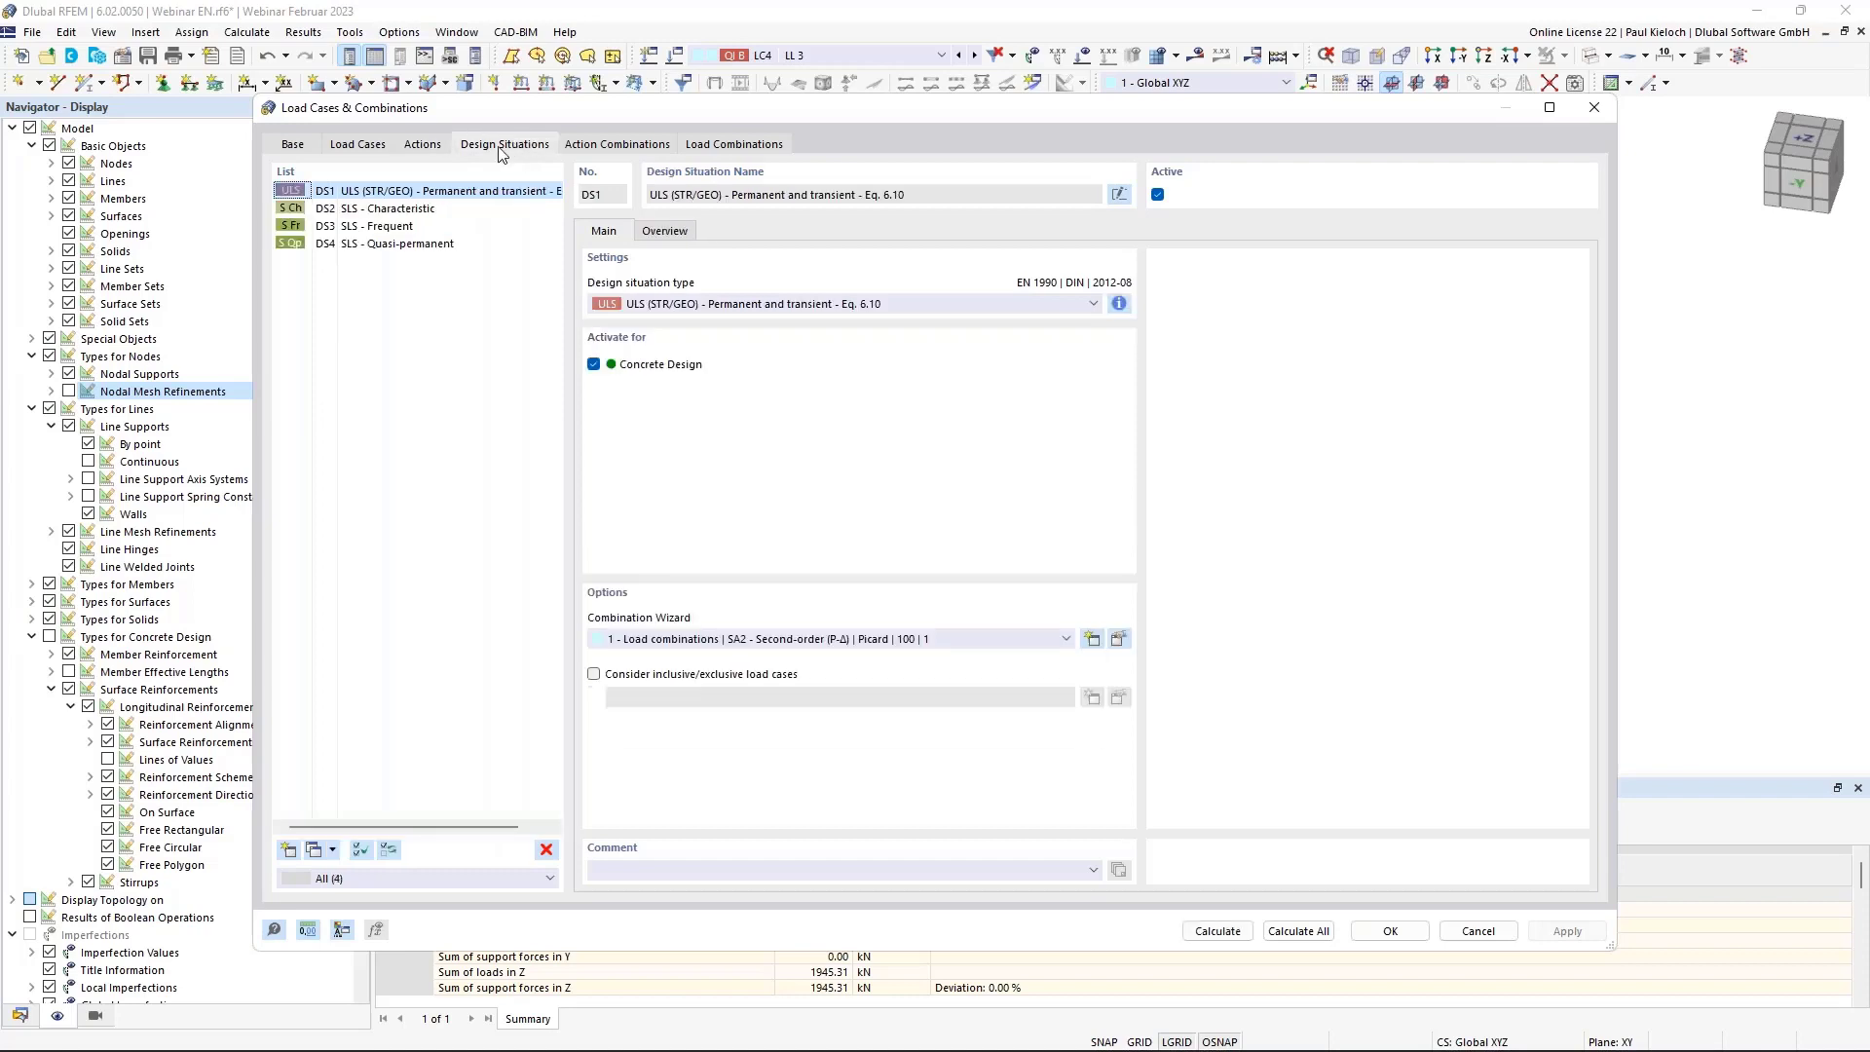
pyautogui.click(372, 228)
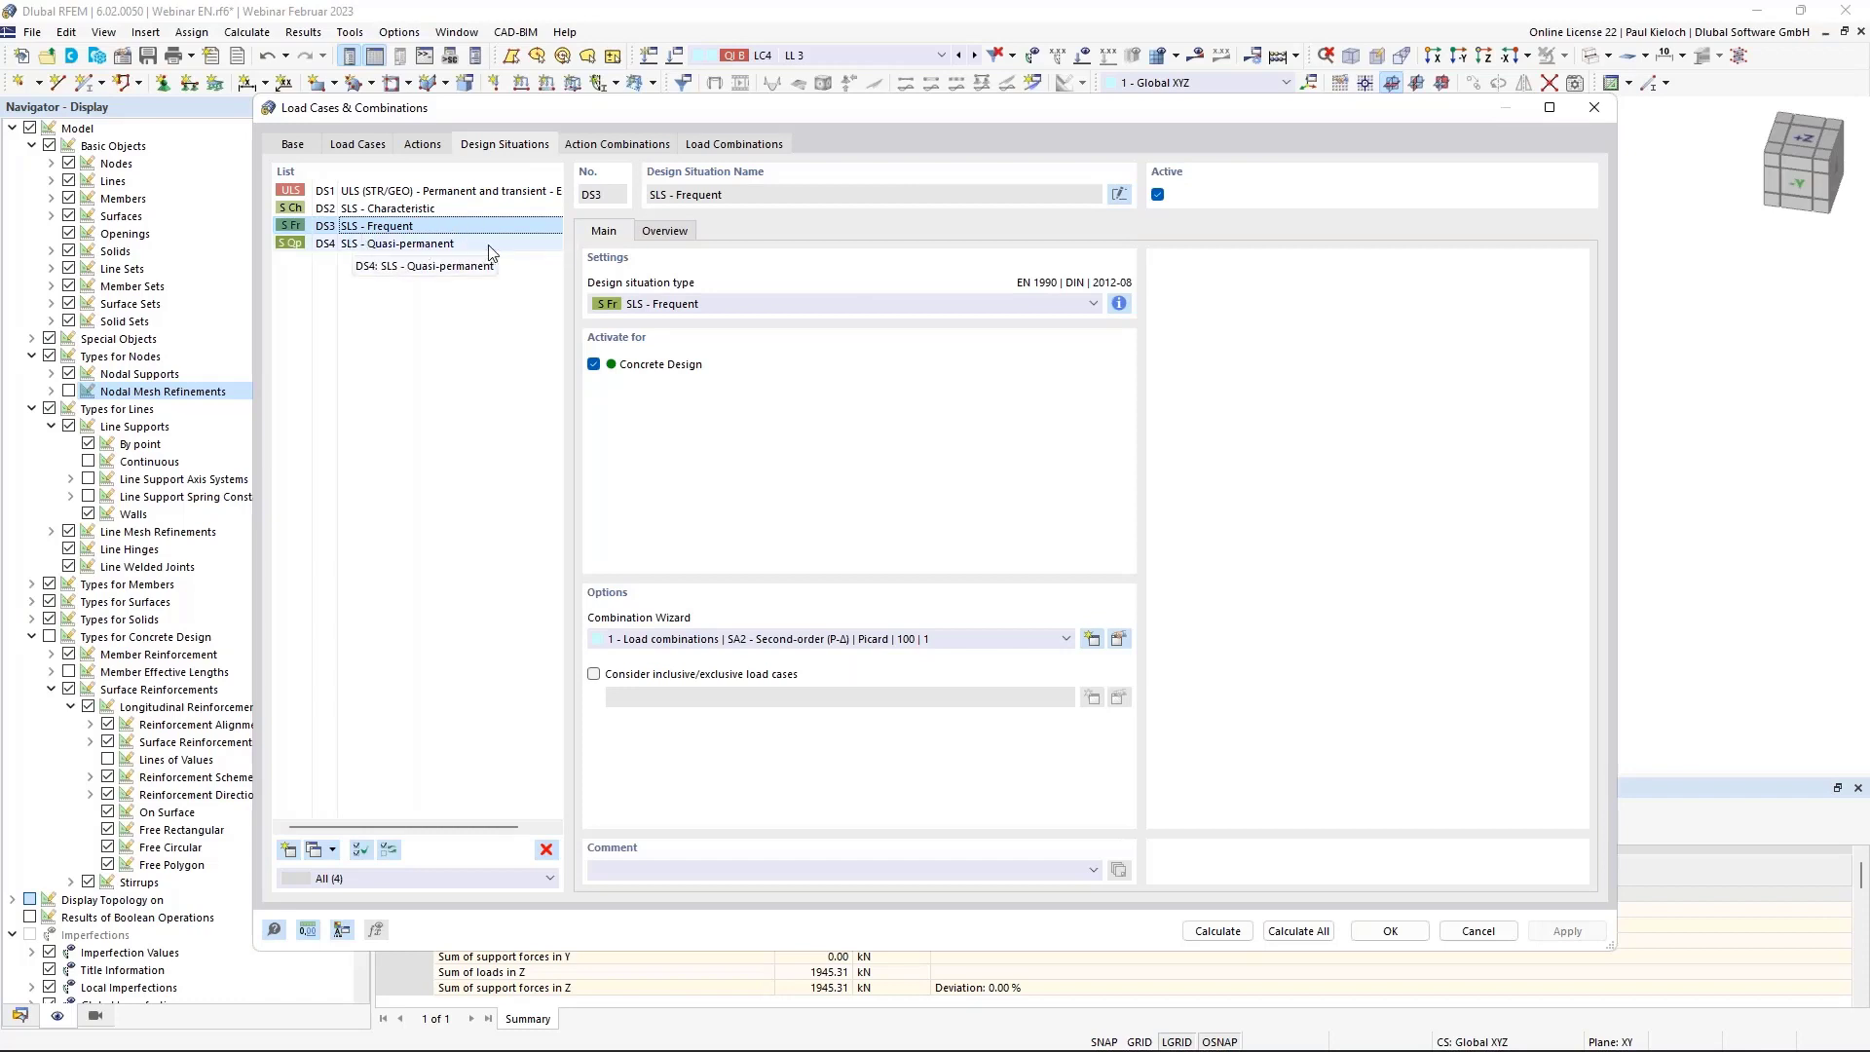
pyautogui.click(545, 852)
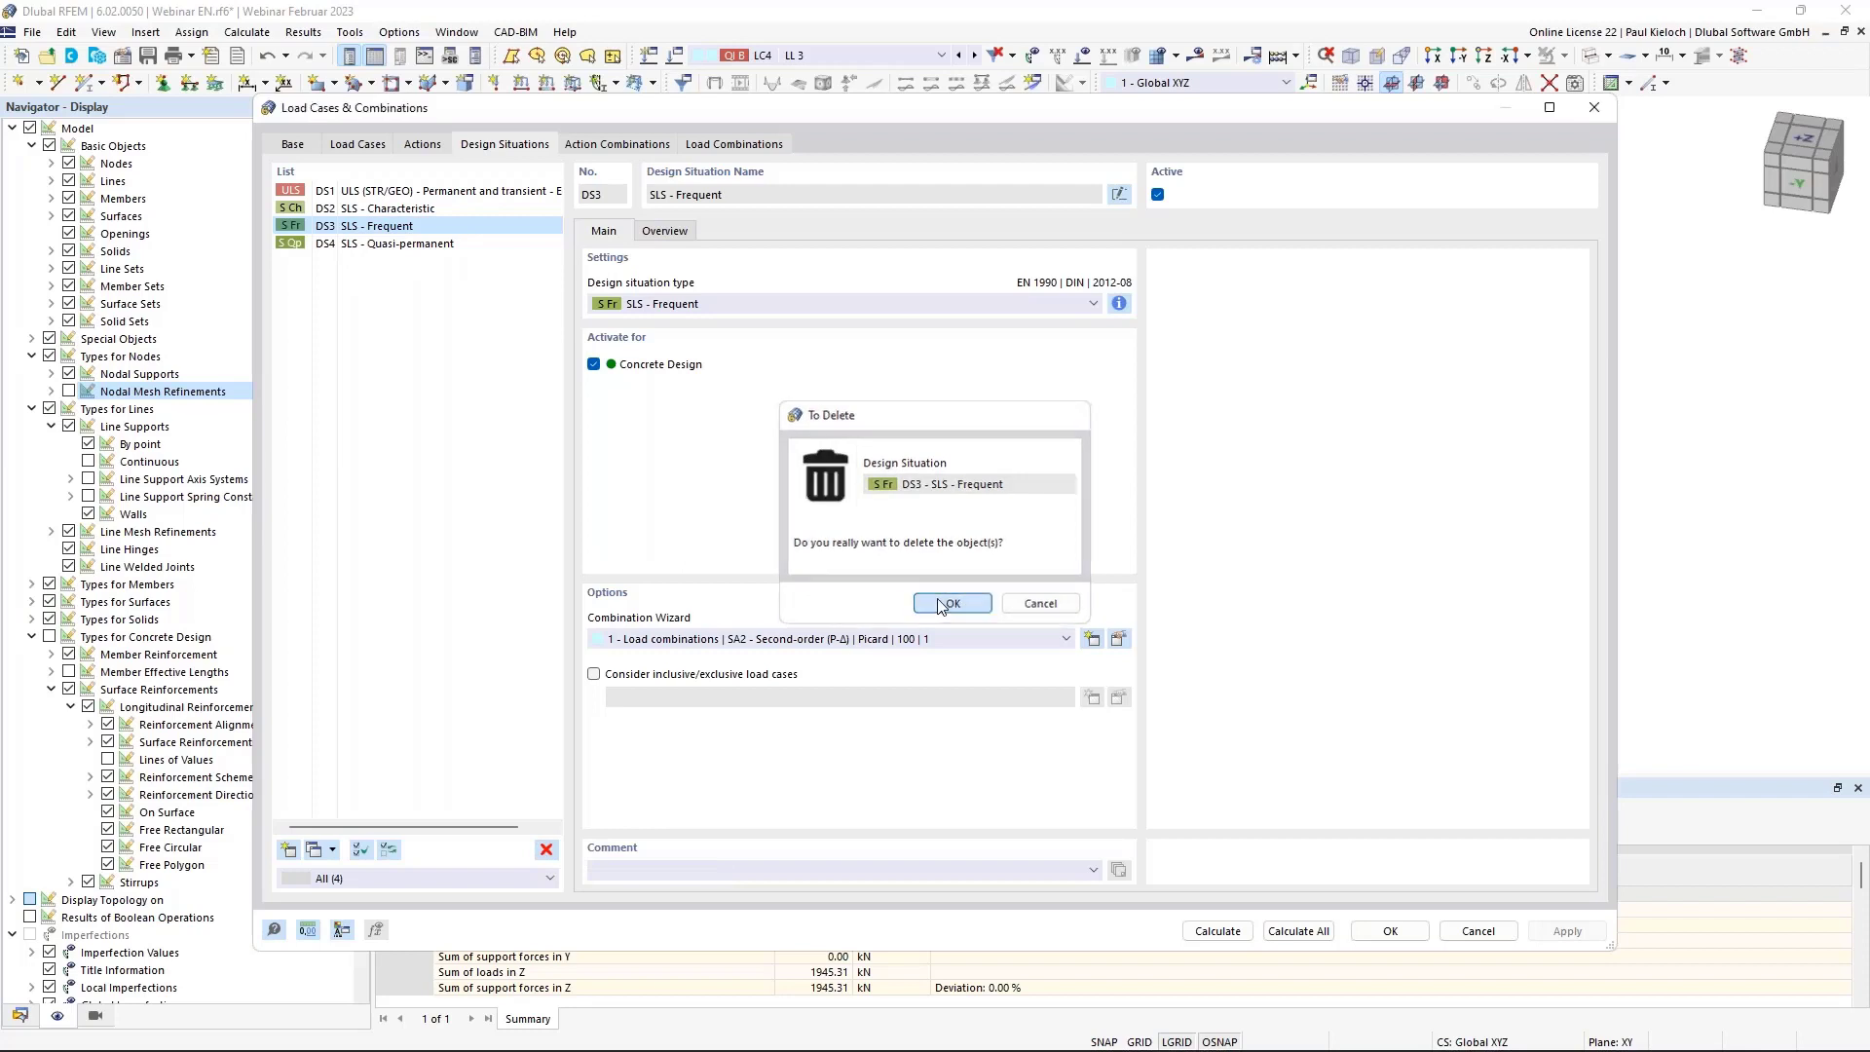
pyautogui.click(940, 606)
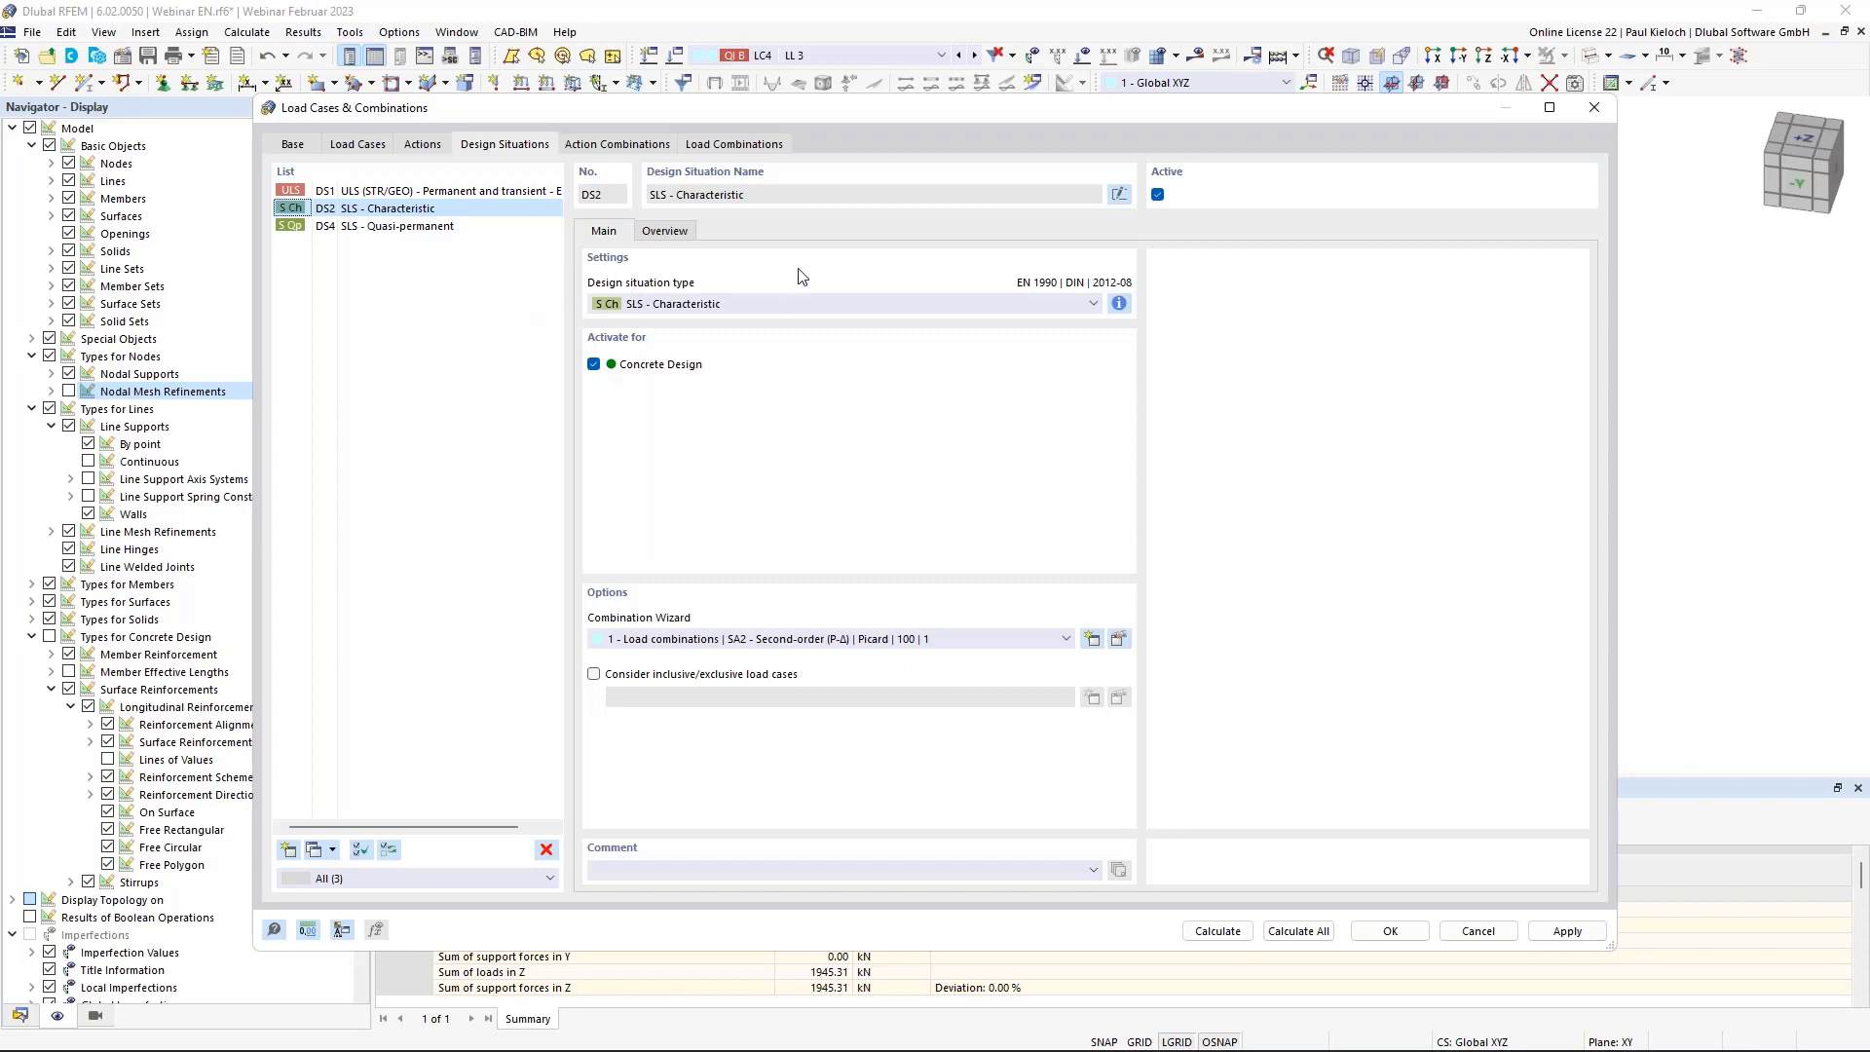
# Assign combination wizard 2 – SA1 Geometrically linear to DS1, DS2 and DS4, then review action combinations.
pyautogui.click(489, 193)
pyautogui.keyDown('shift'); pyautogui.click(480, 227); pyautogui.keyUp('shift')
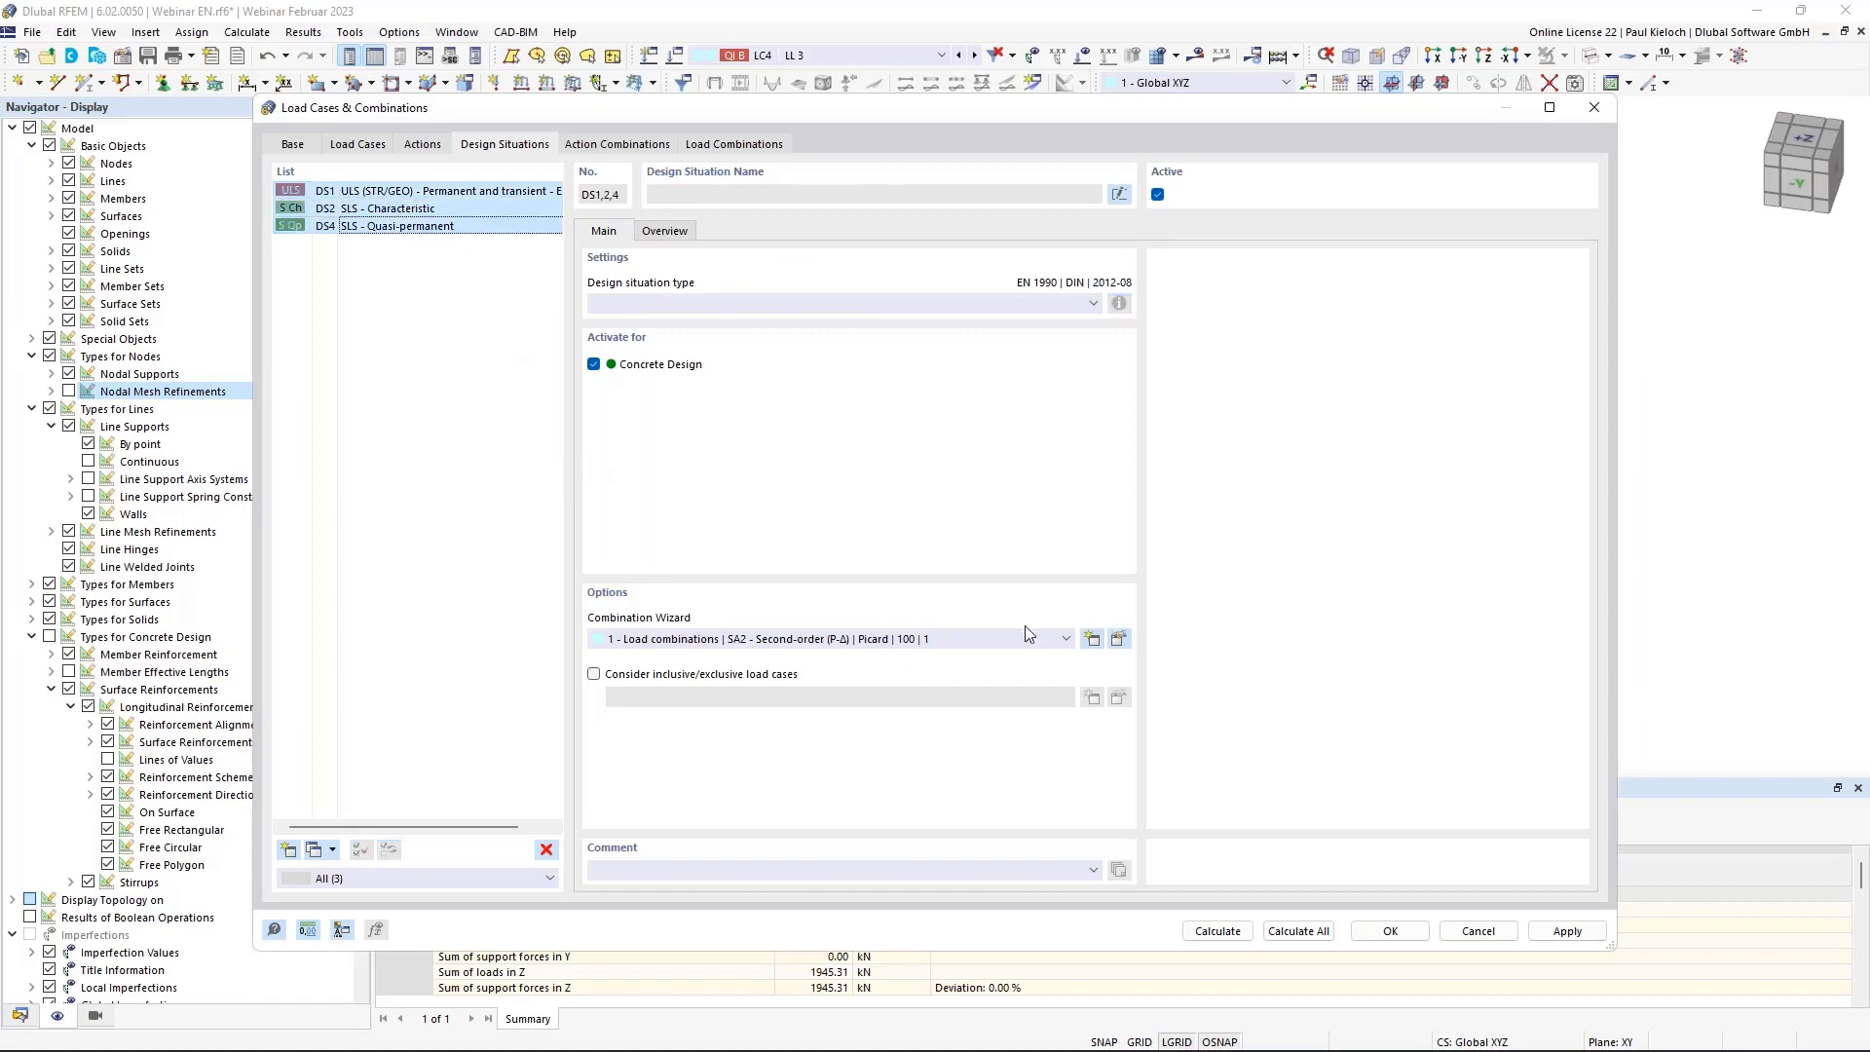
pyautogui.click(953, 642)
pyautogui.click(795, 685)
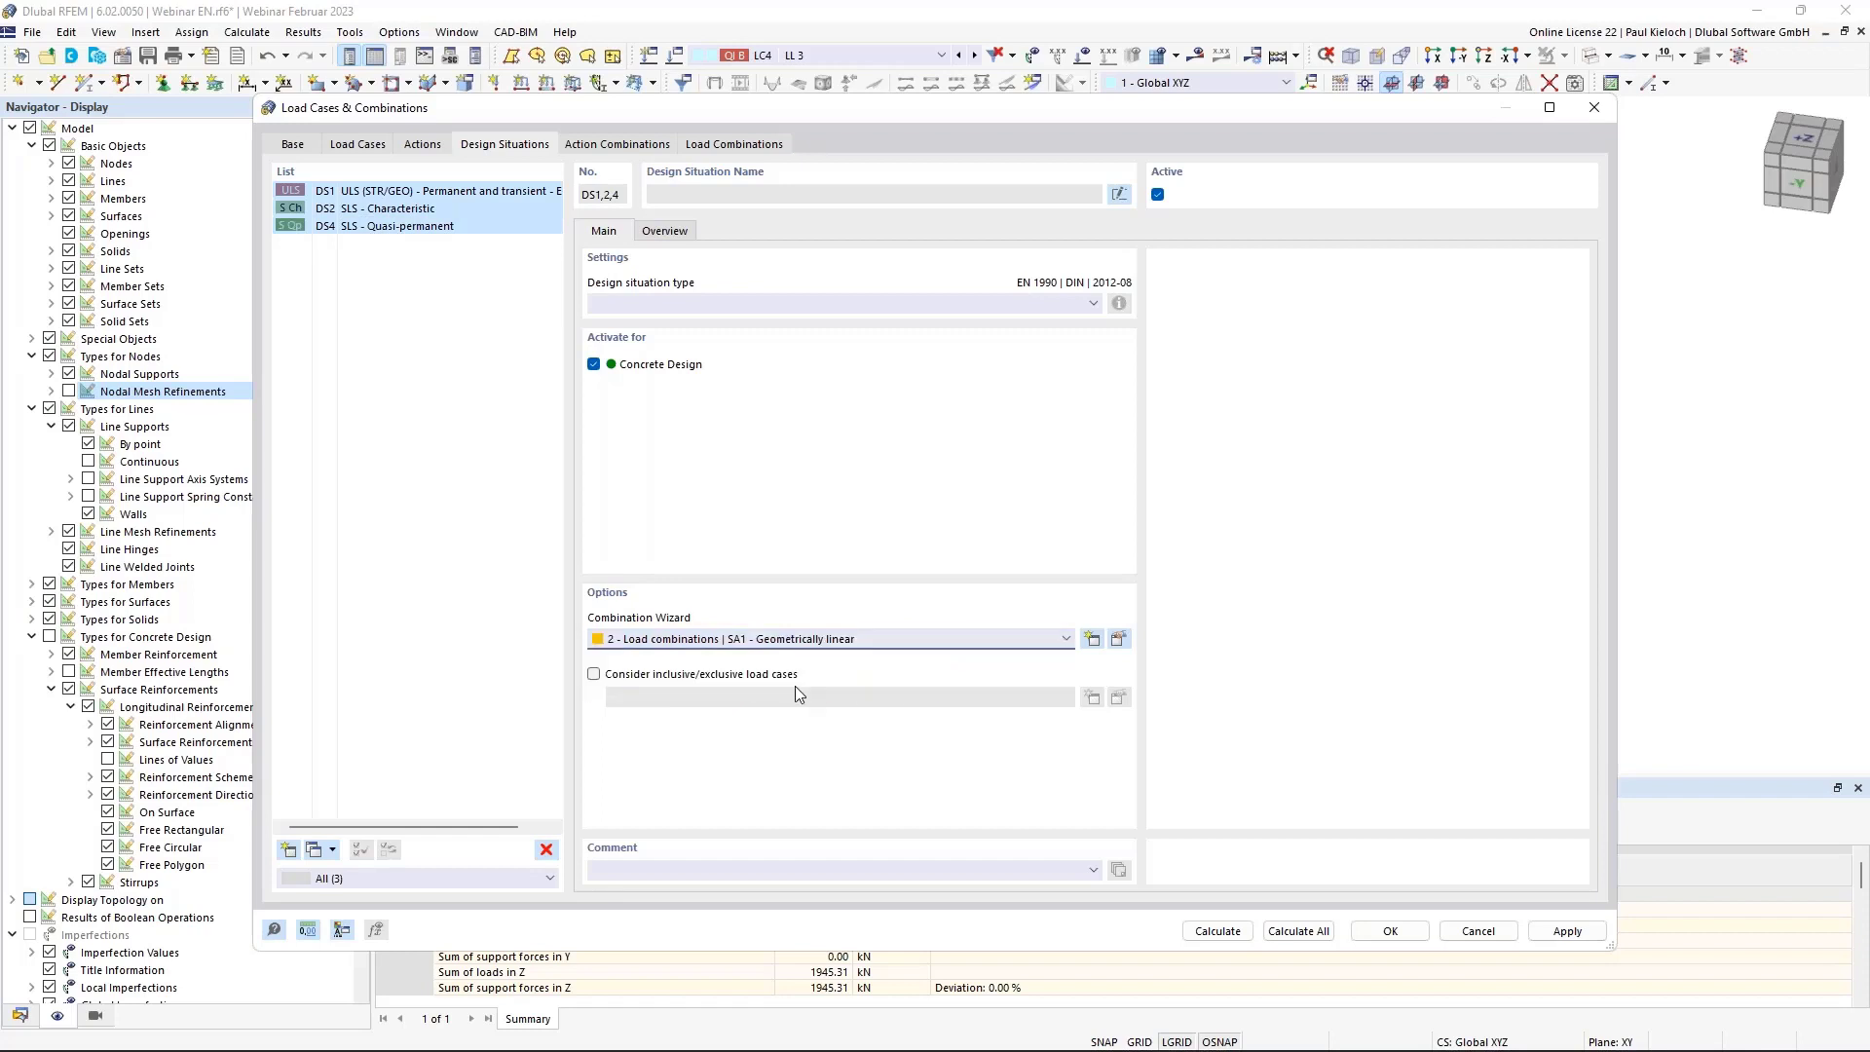
pyautogui.click(458, 208)
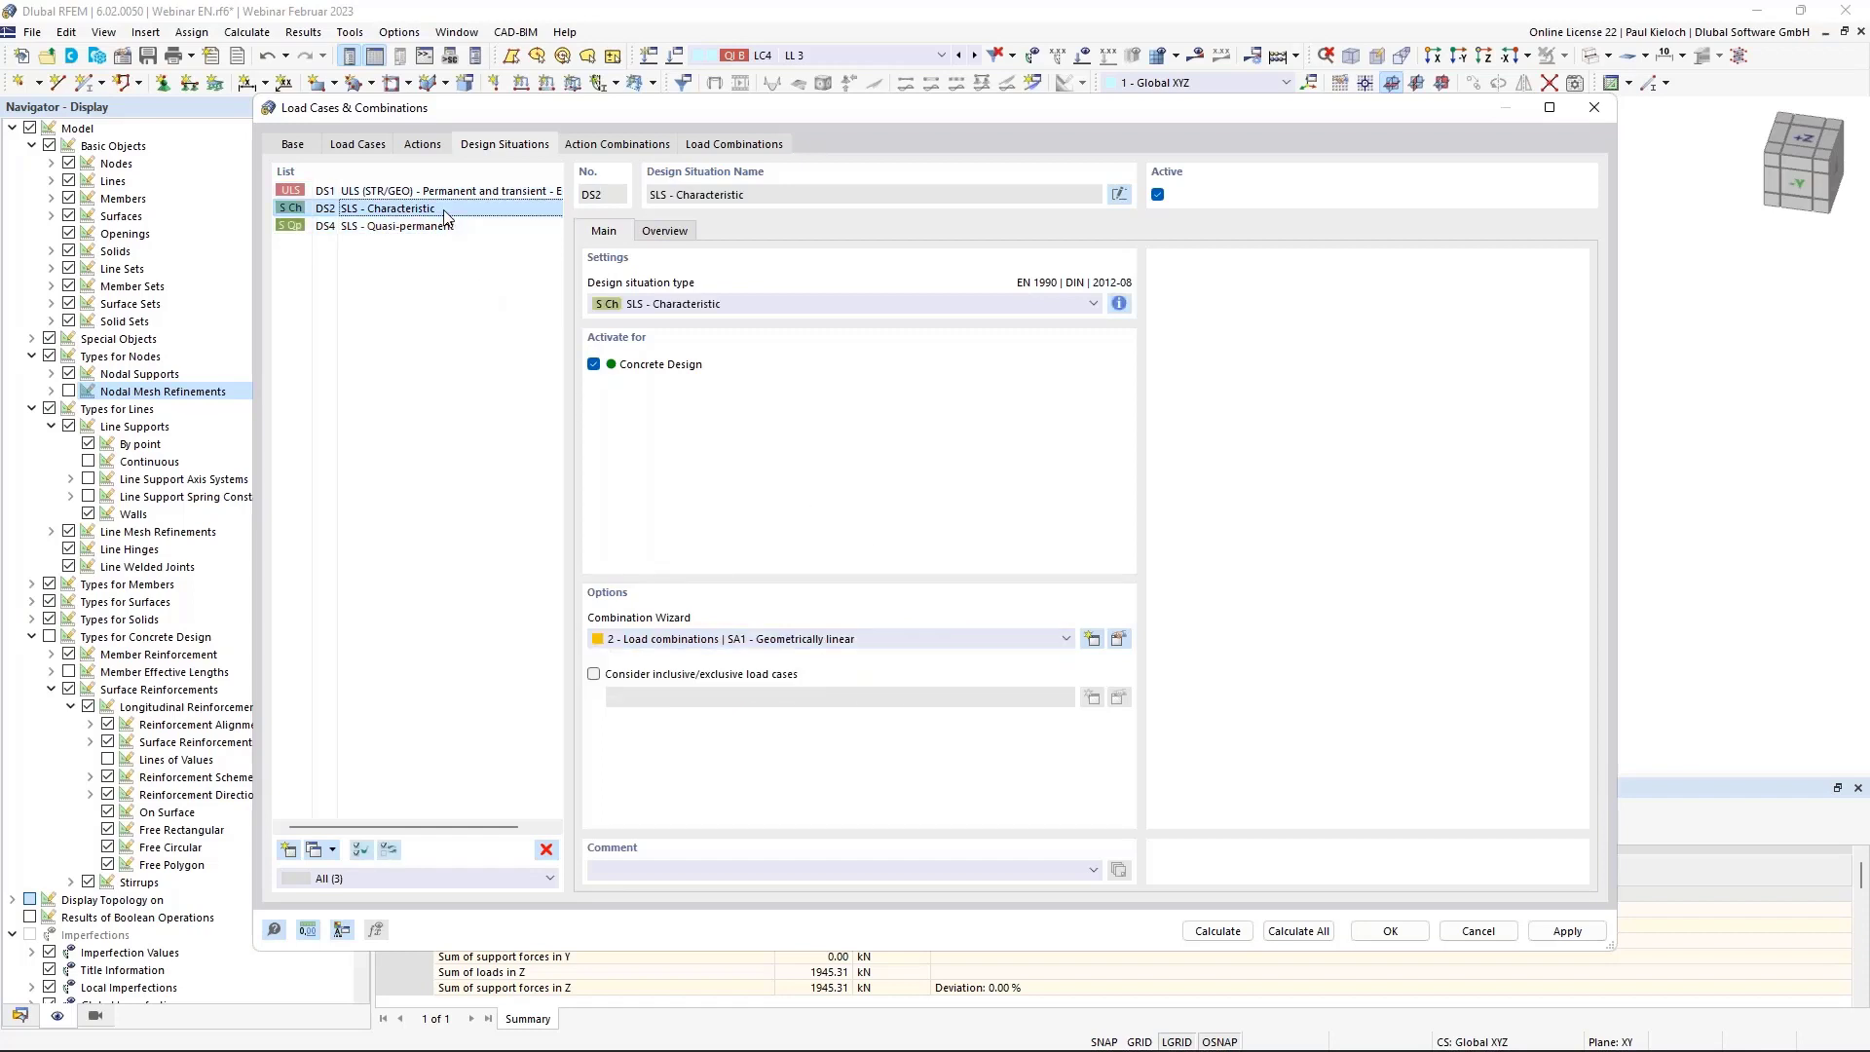
pyautogui.click(614, 146)
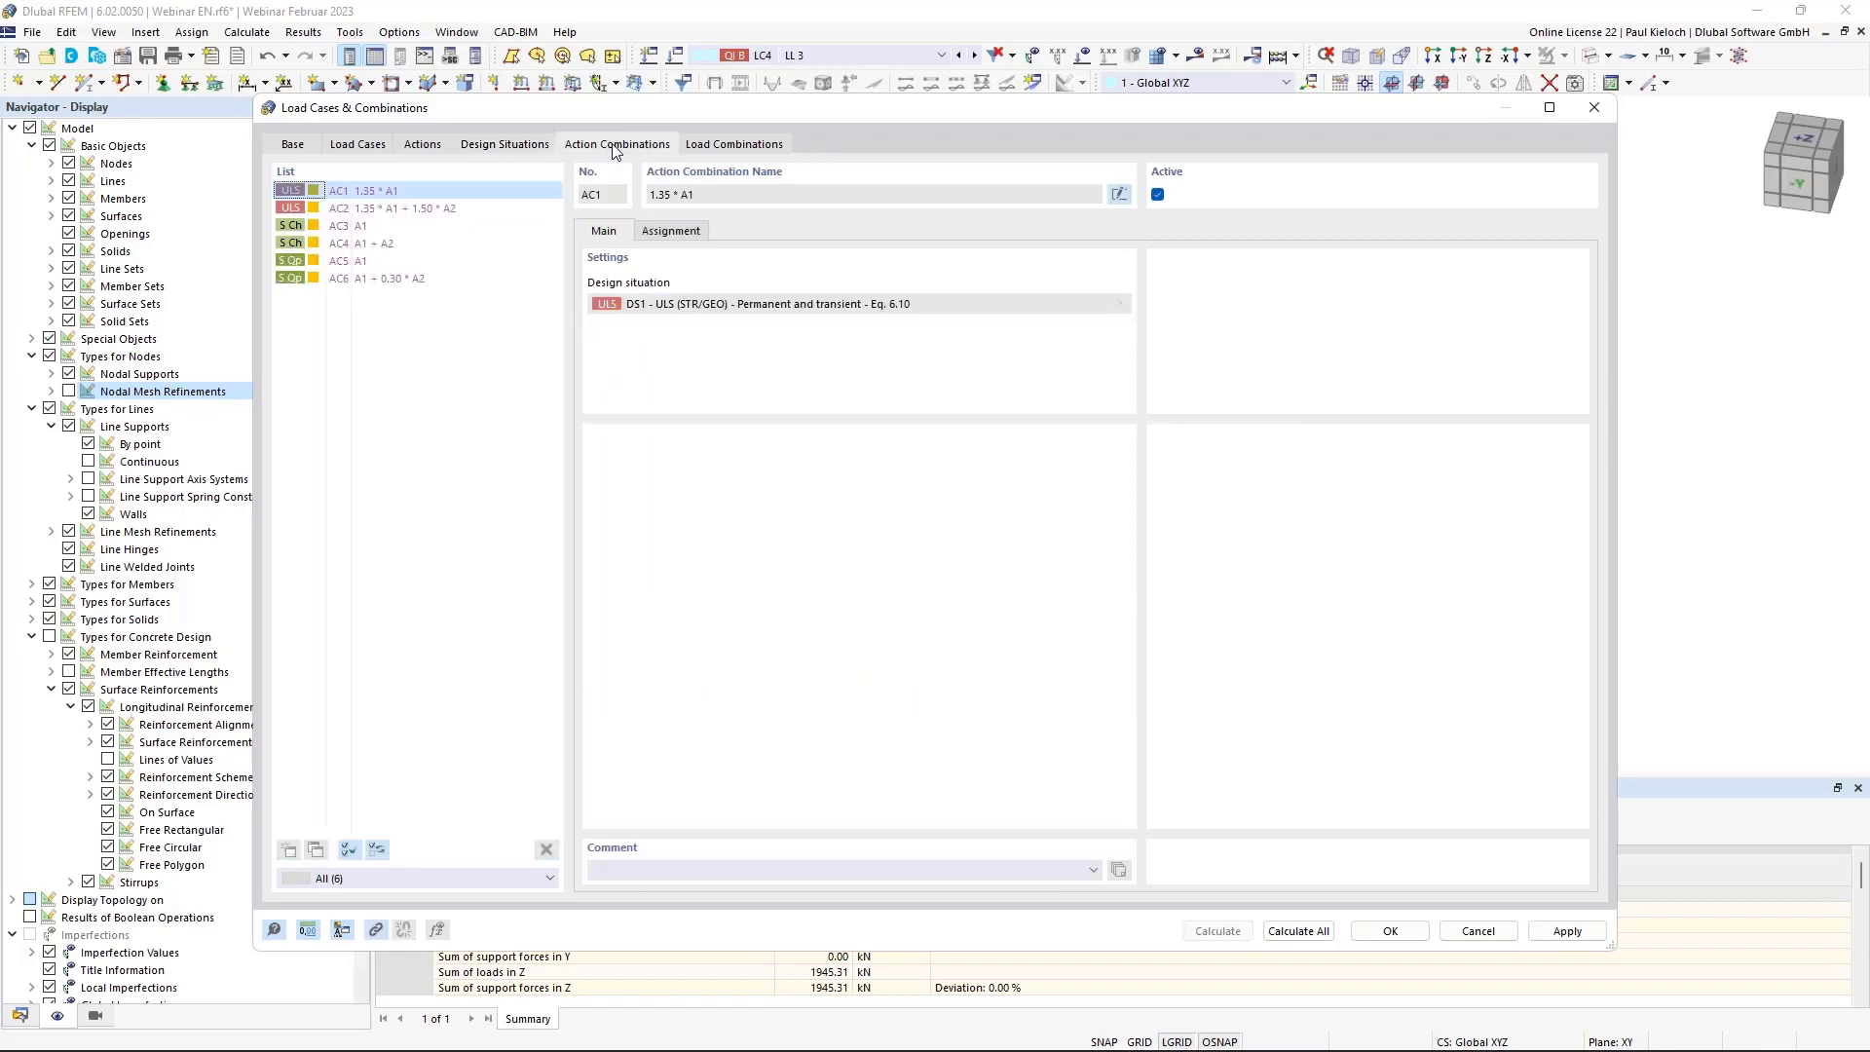
# Review the 48 generated load combinations, close the load case dialog and save the model.
pyautogui.click(768, 147)
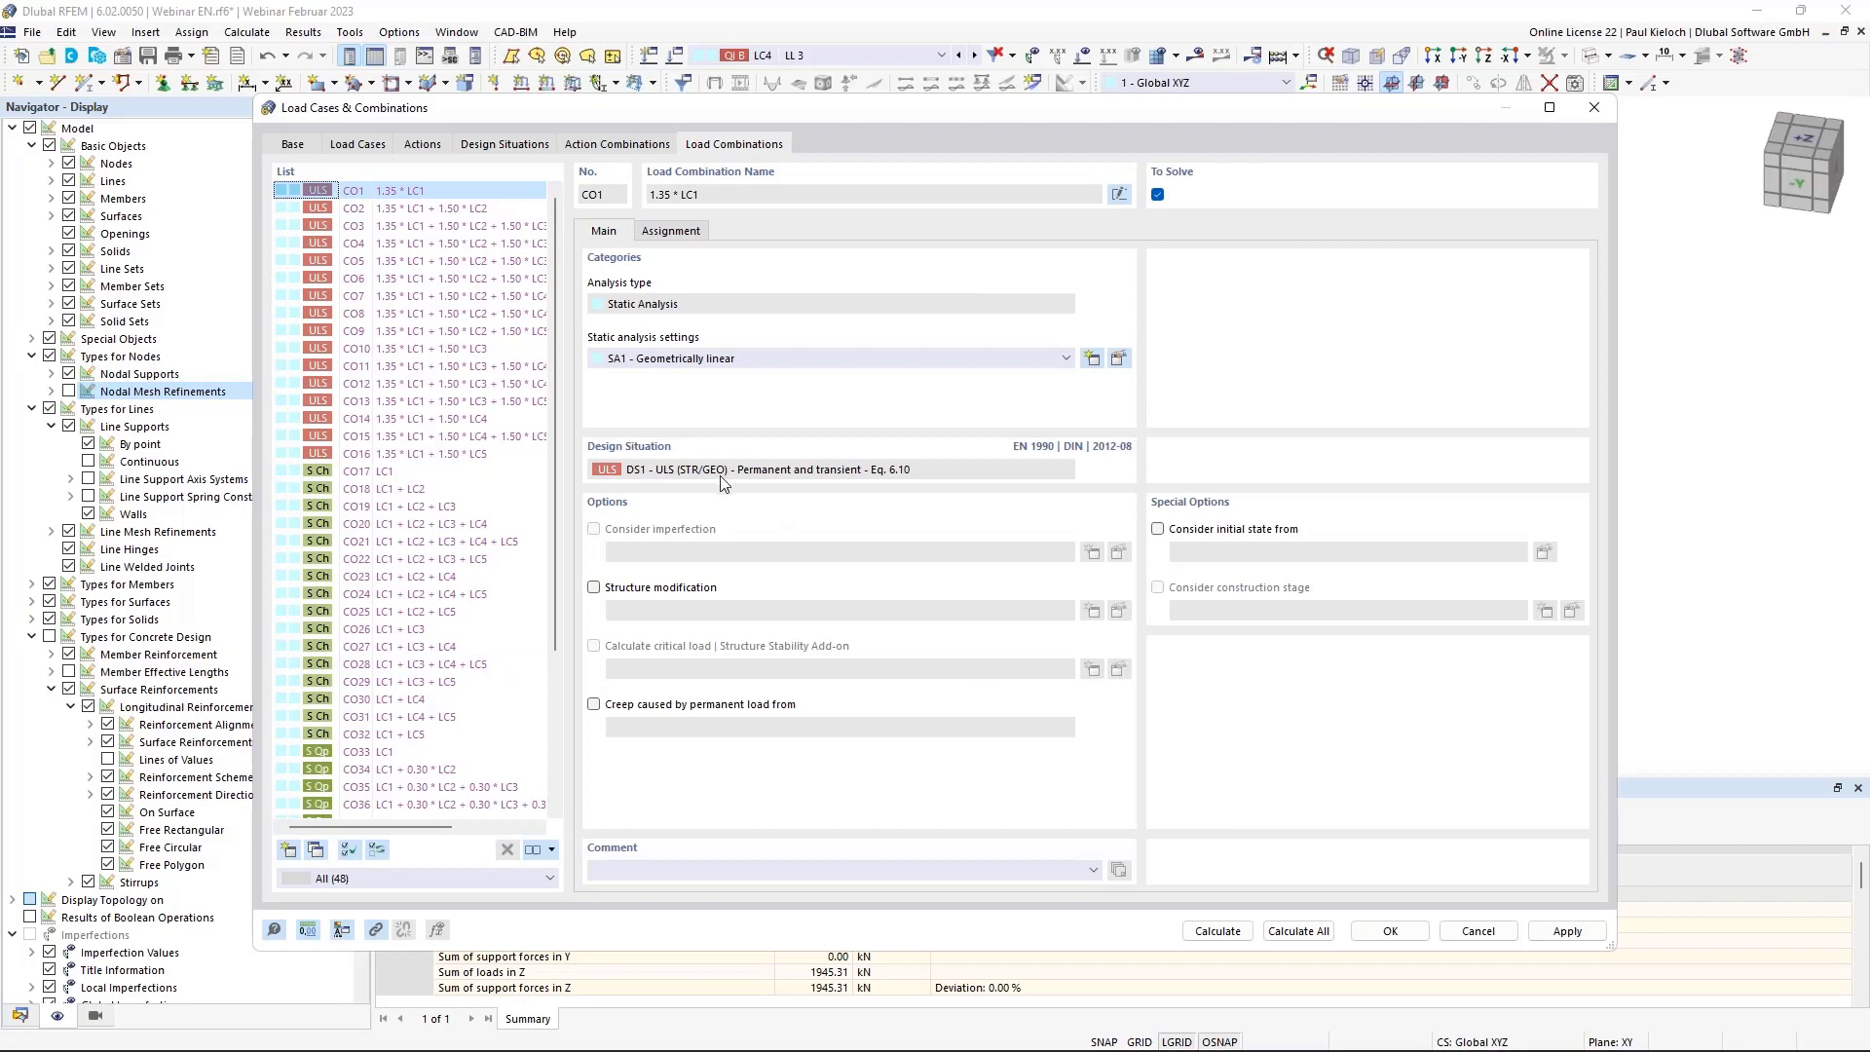
pyautogui.moveTo(557, 410)
pyautogui.mouseDown()
pyautogui.moveTo(575, 522)
pyautogui.moveTo(563, 390)
pyautogui.mouseUp()
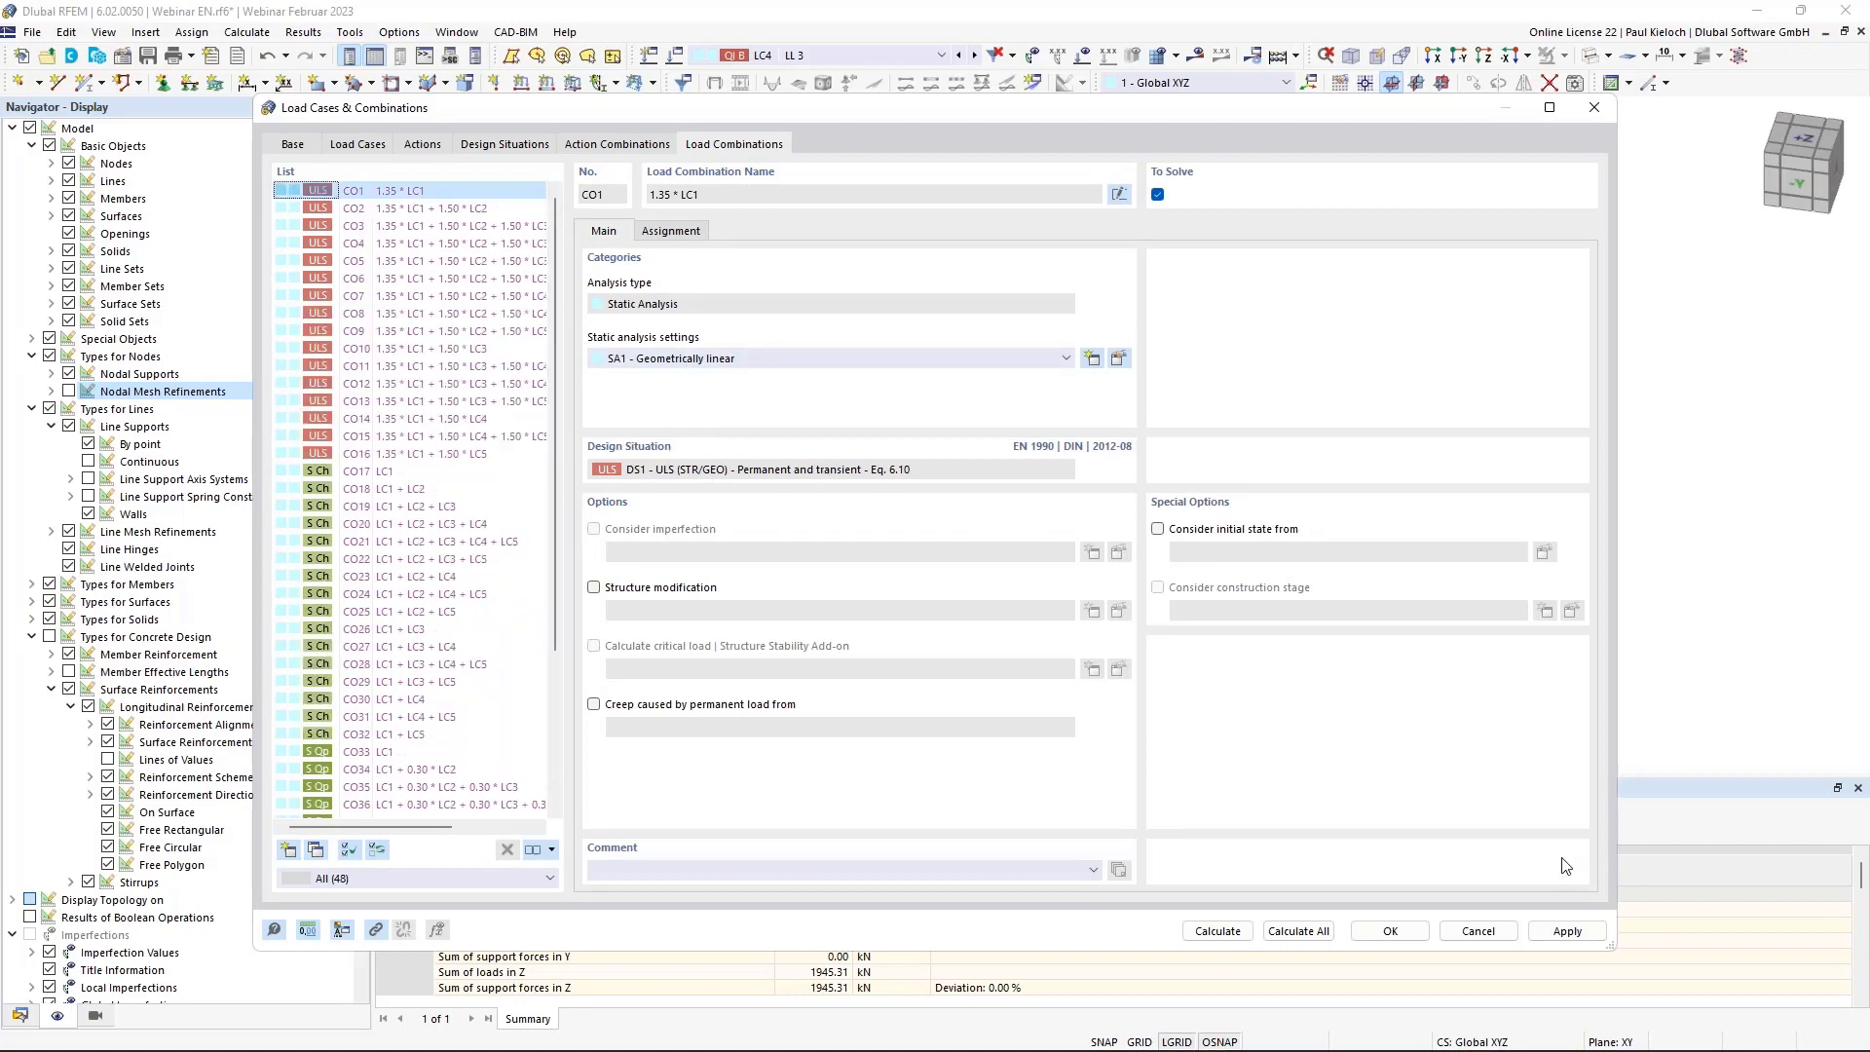
pyautogui.click(1390, 932)
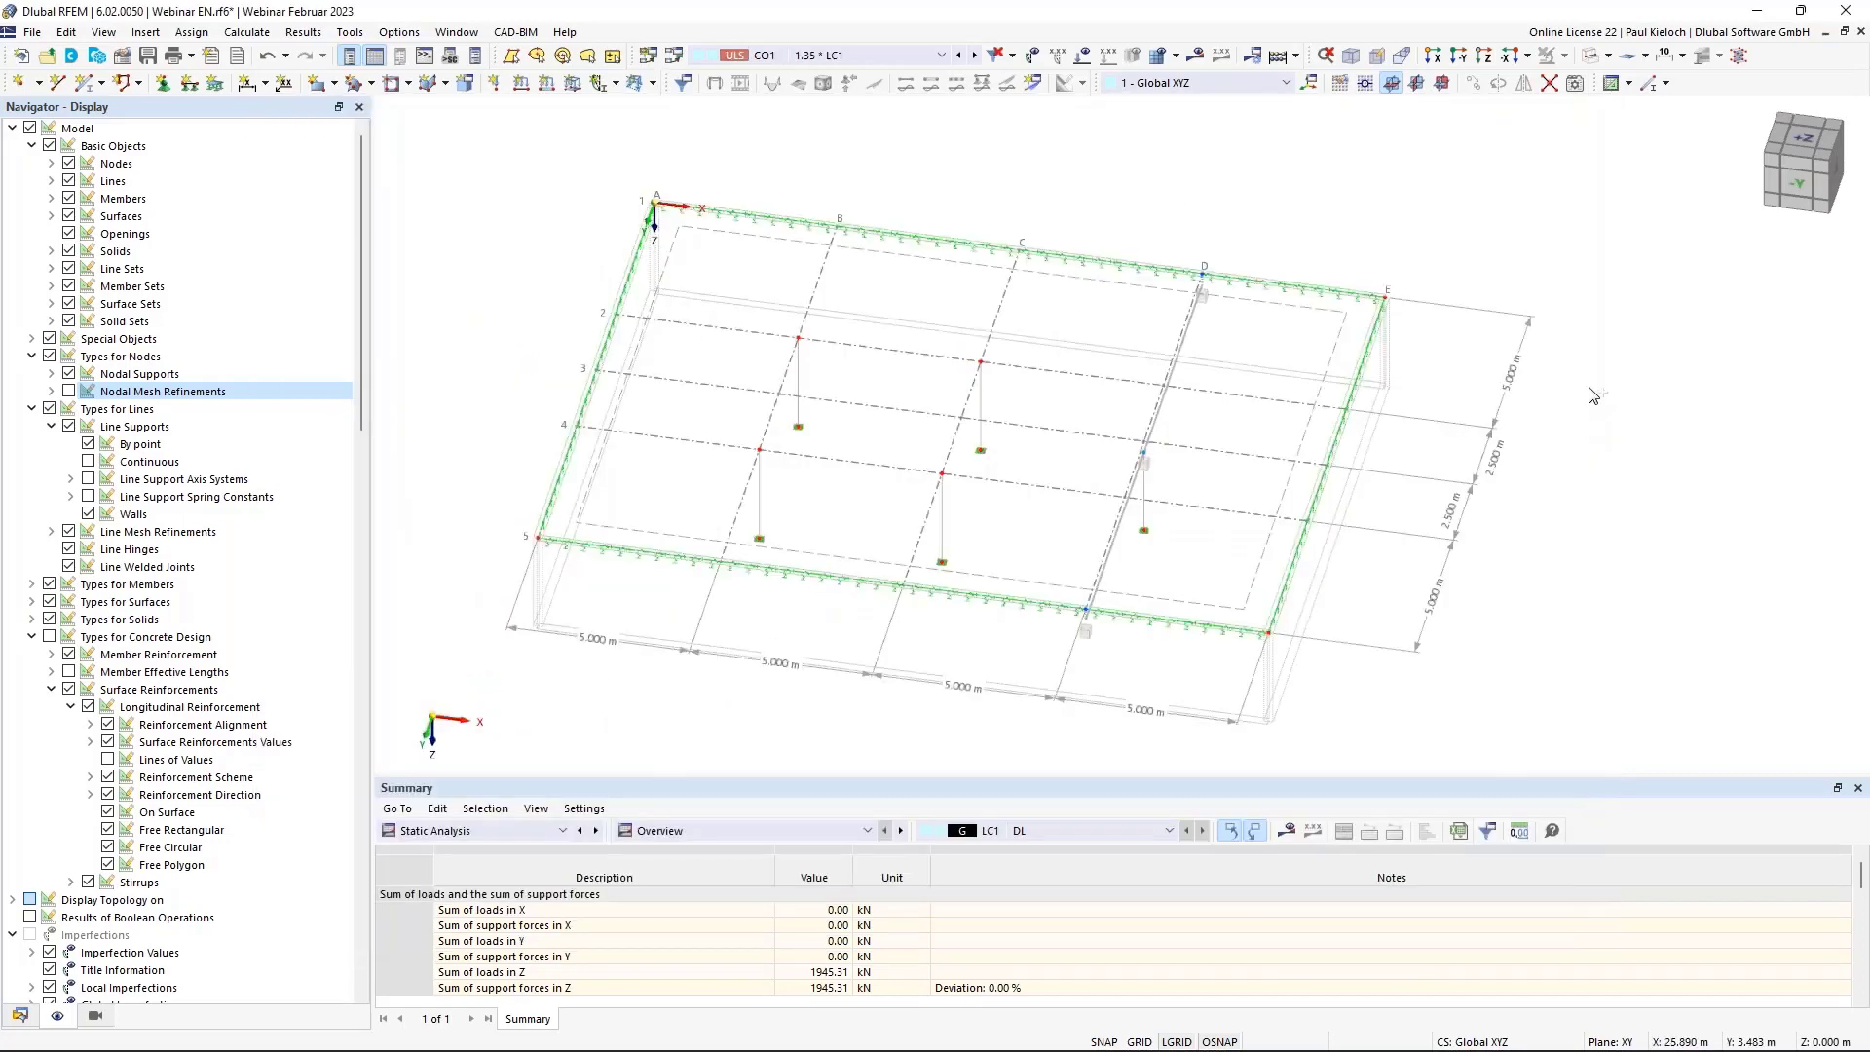
pyautogui.hotkey('ctrl', 's')
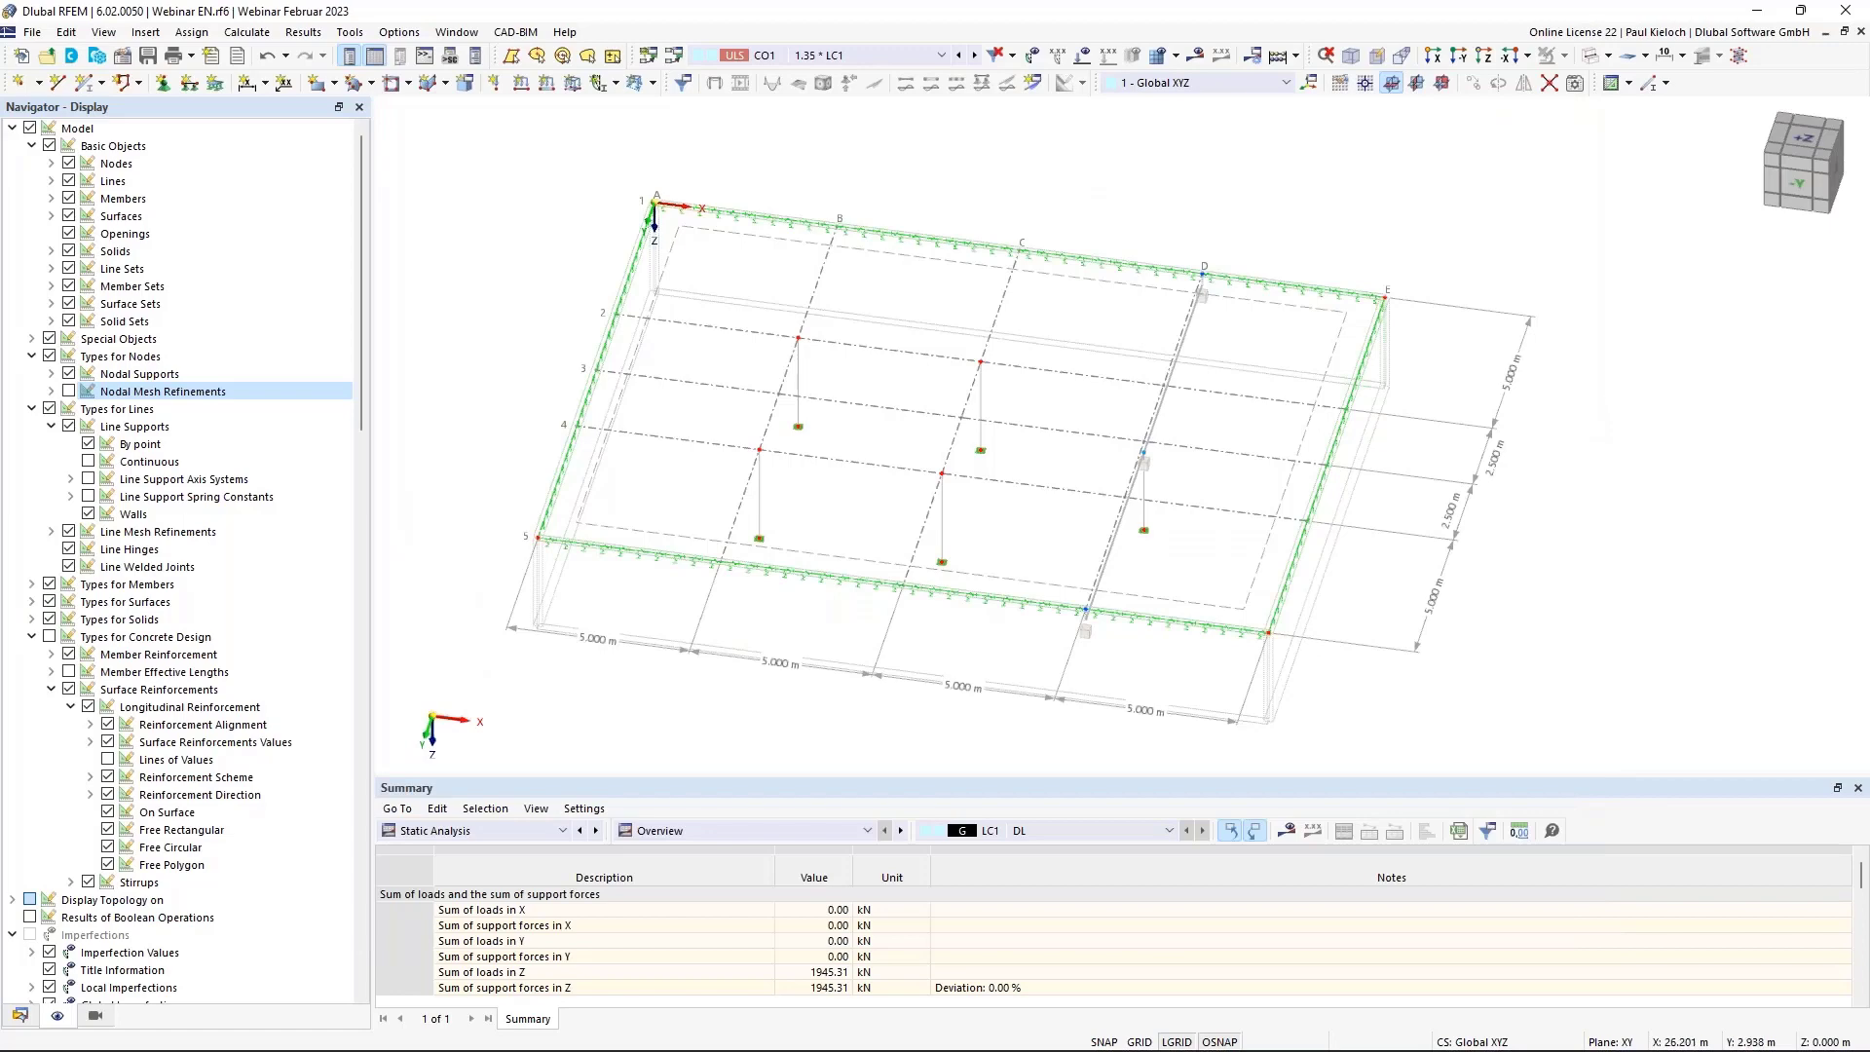
# Display load case LC1 DL and tilt the view to a flatter angle.
pyautogui.click(834, 55)
pyautogui.click(835, 75)
pyautogui.keyDown('ctrl'); pyautogui.moveTo(1073, 208); pyautogui.dragTo(1073, 175, button='middle'); pyautogui.keyUp('ctrl')
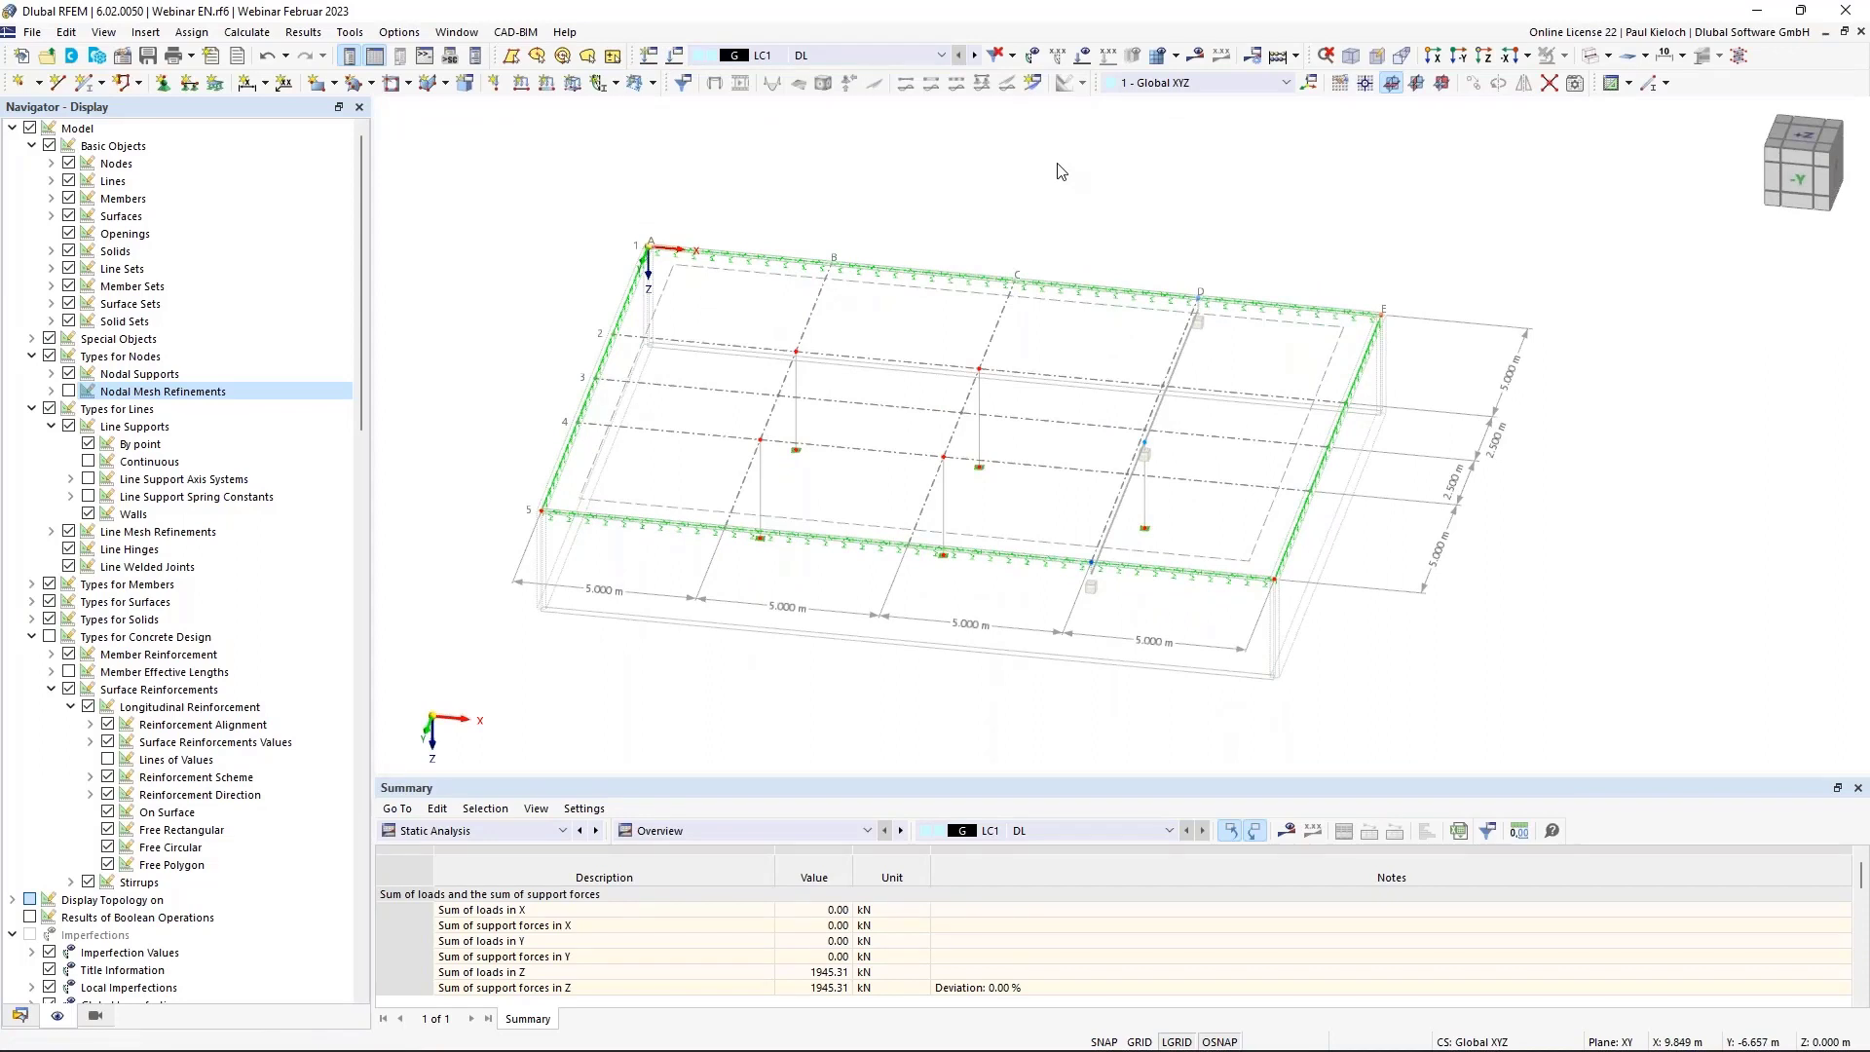
# Put a uniform 1.50 kN/m² surface load on surface 1 in LC1 DL, clearing results, then show LC2.
pyautogui.click(573, 84)
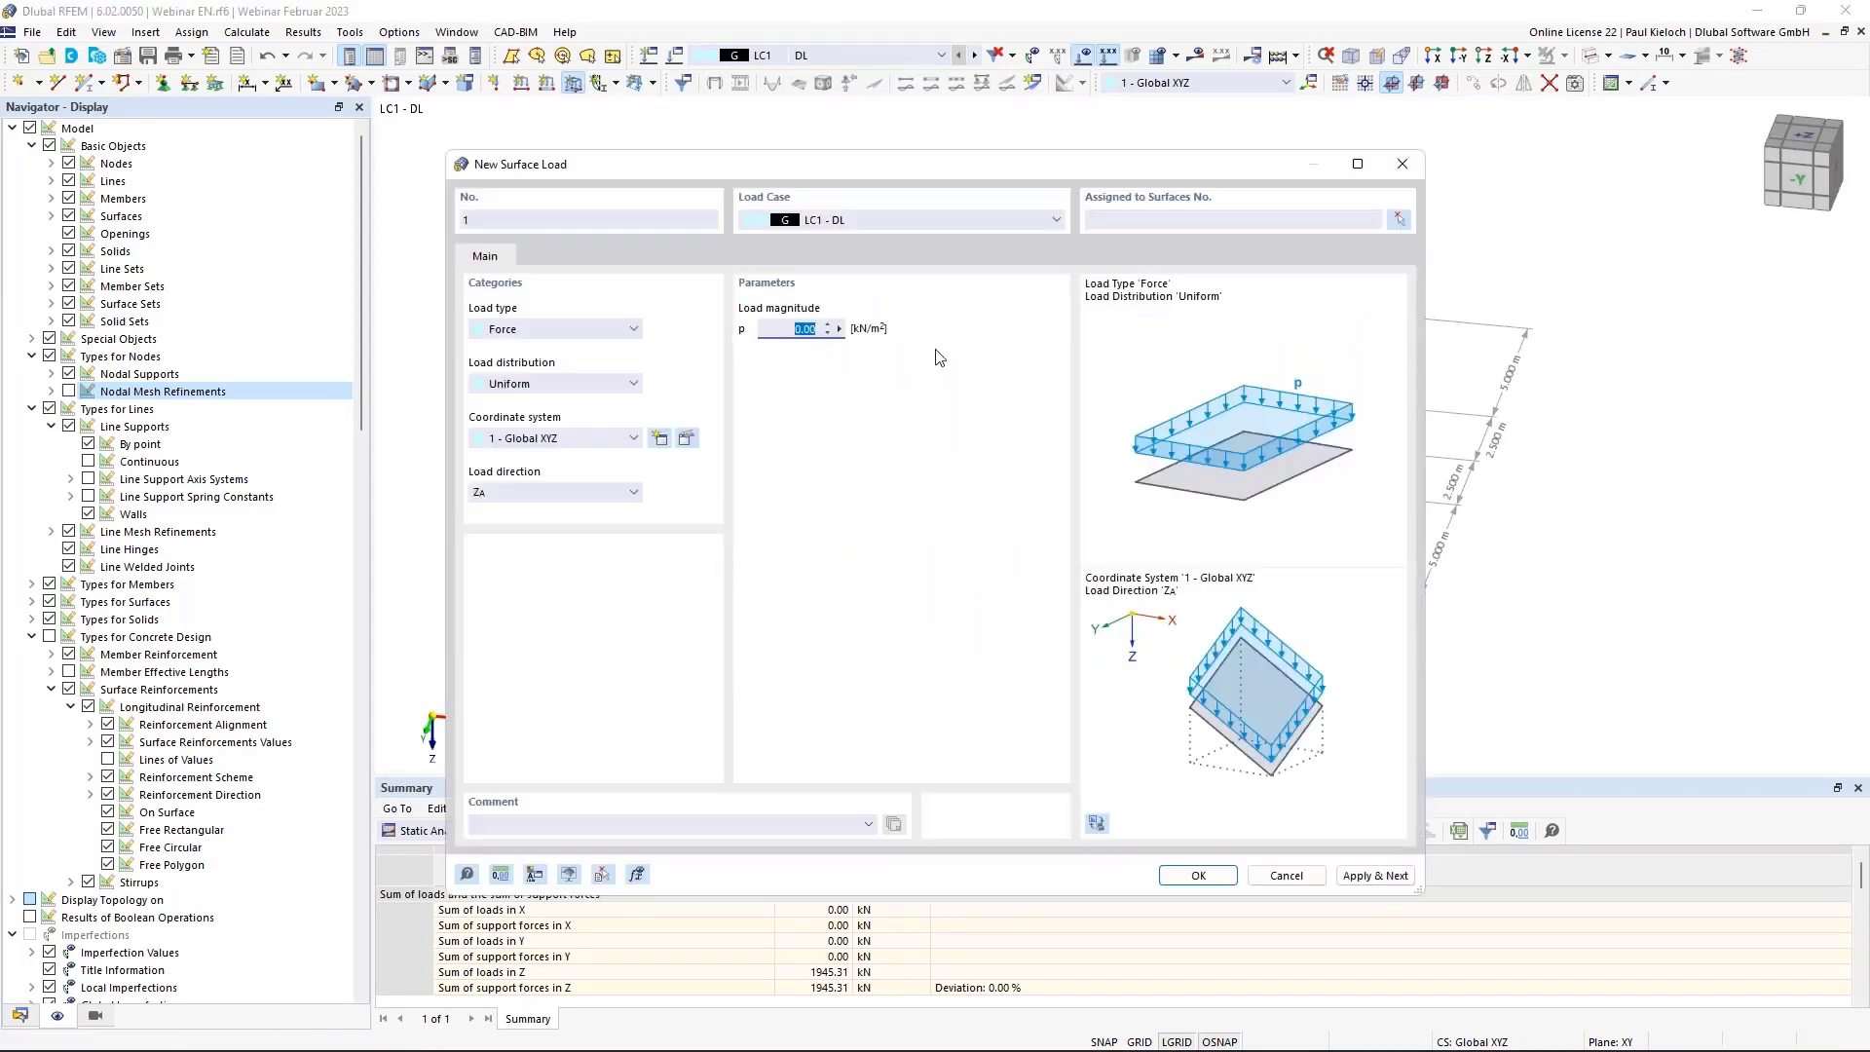
pyautogui.write('1,5')
pyautogui.click(1398, 220)
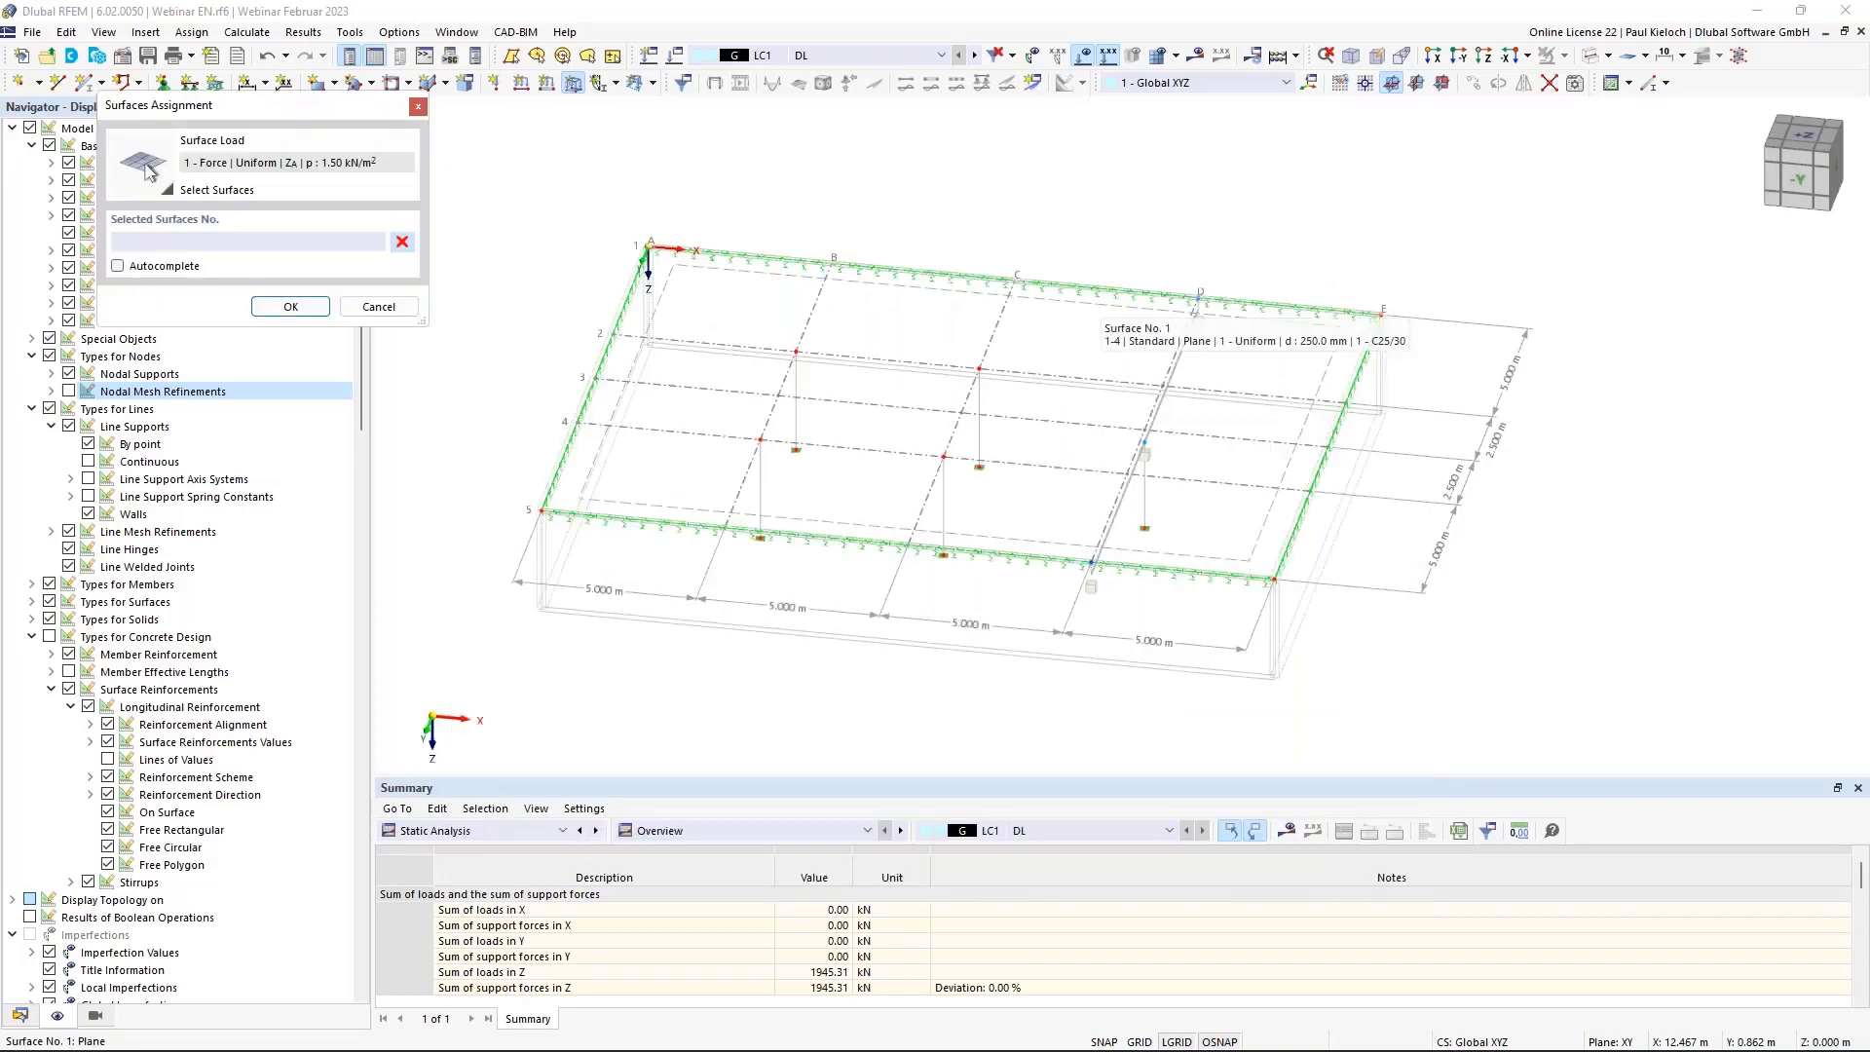
pyautogui.click(290, 306)
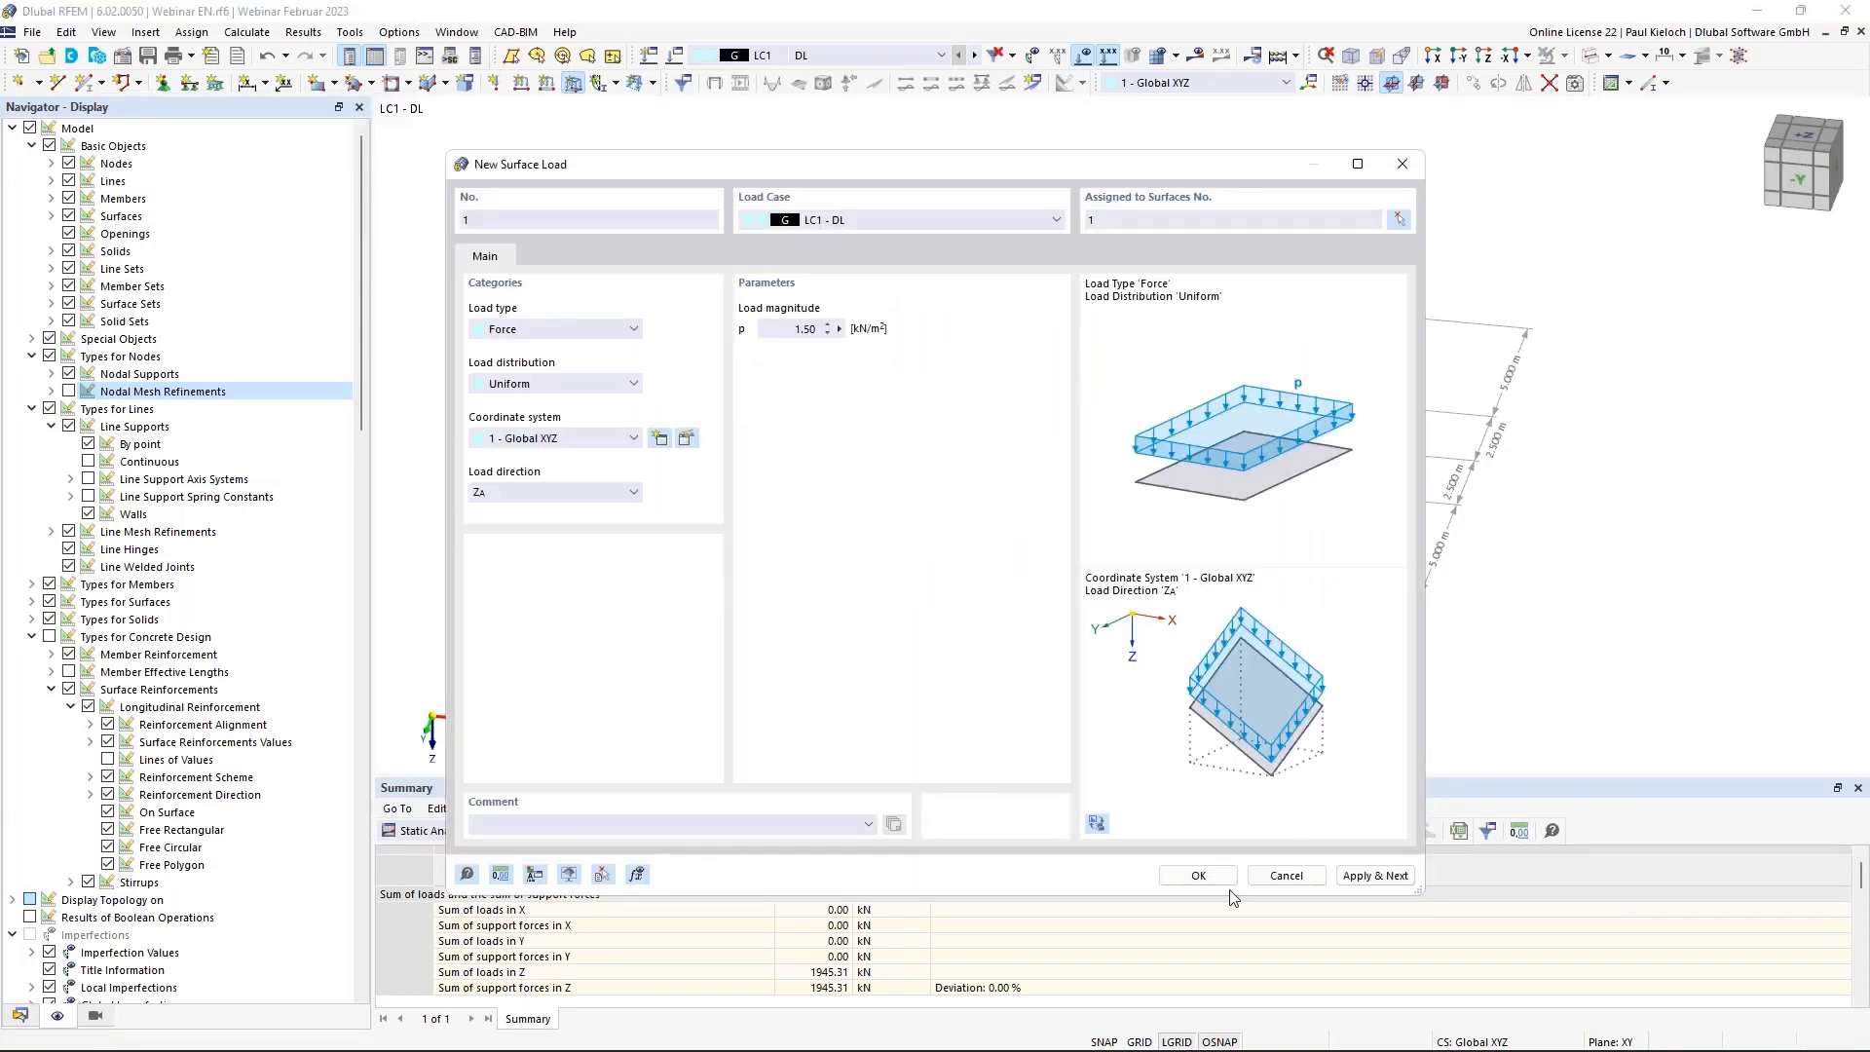
pyautogui.click(1197, 876)
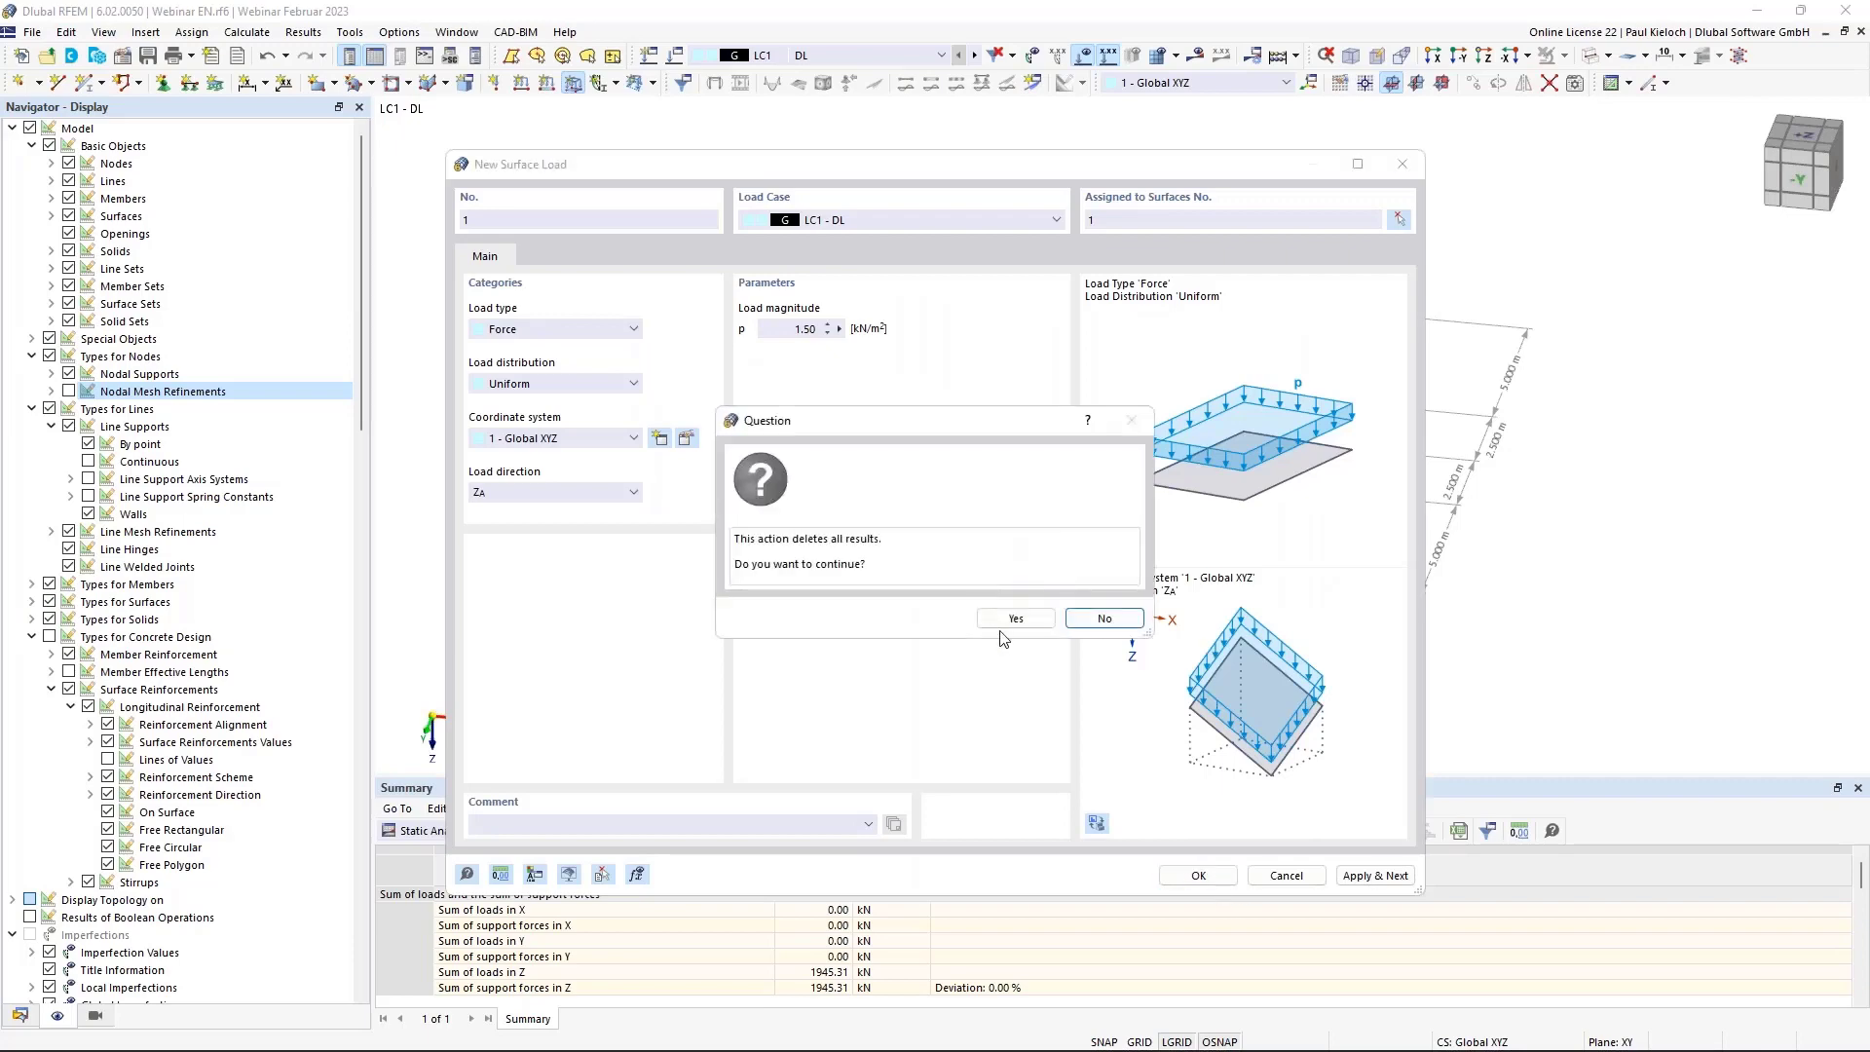
pyautogui.click(1015, 621)
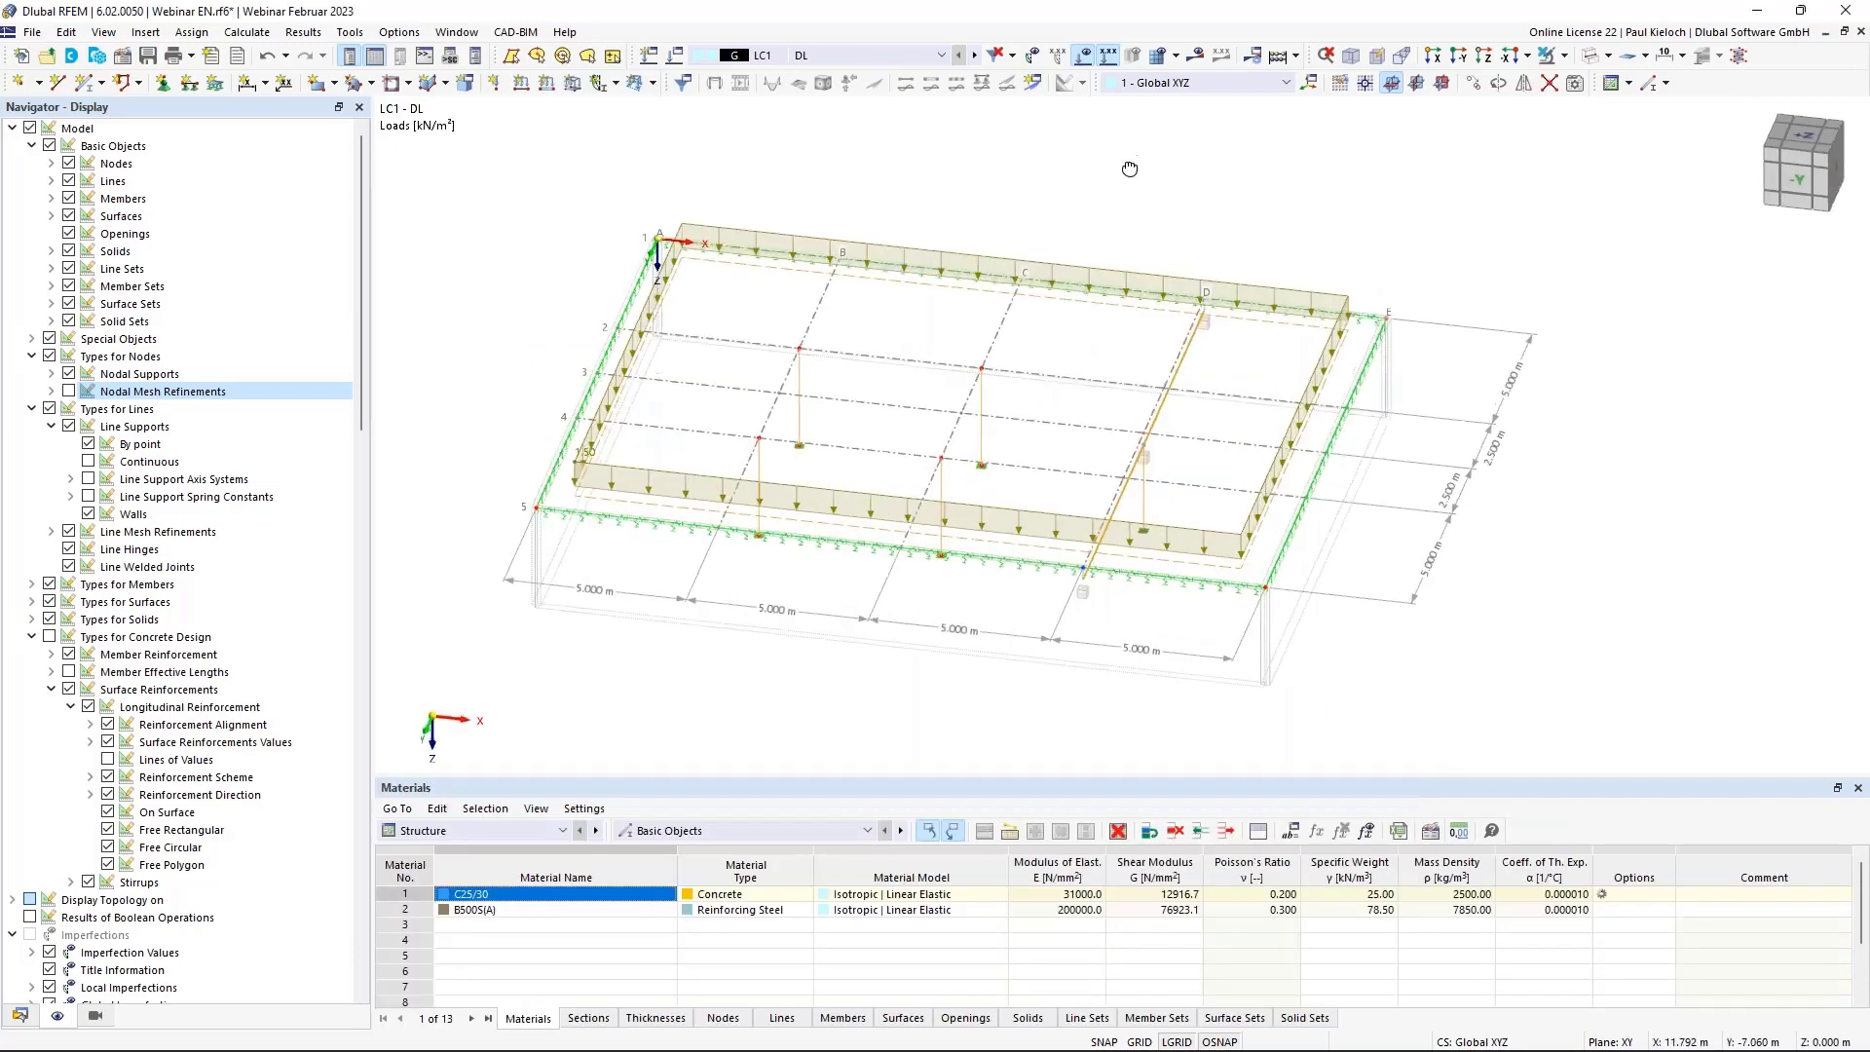
pyautogui.click(973, 55)
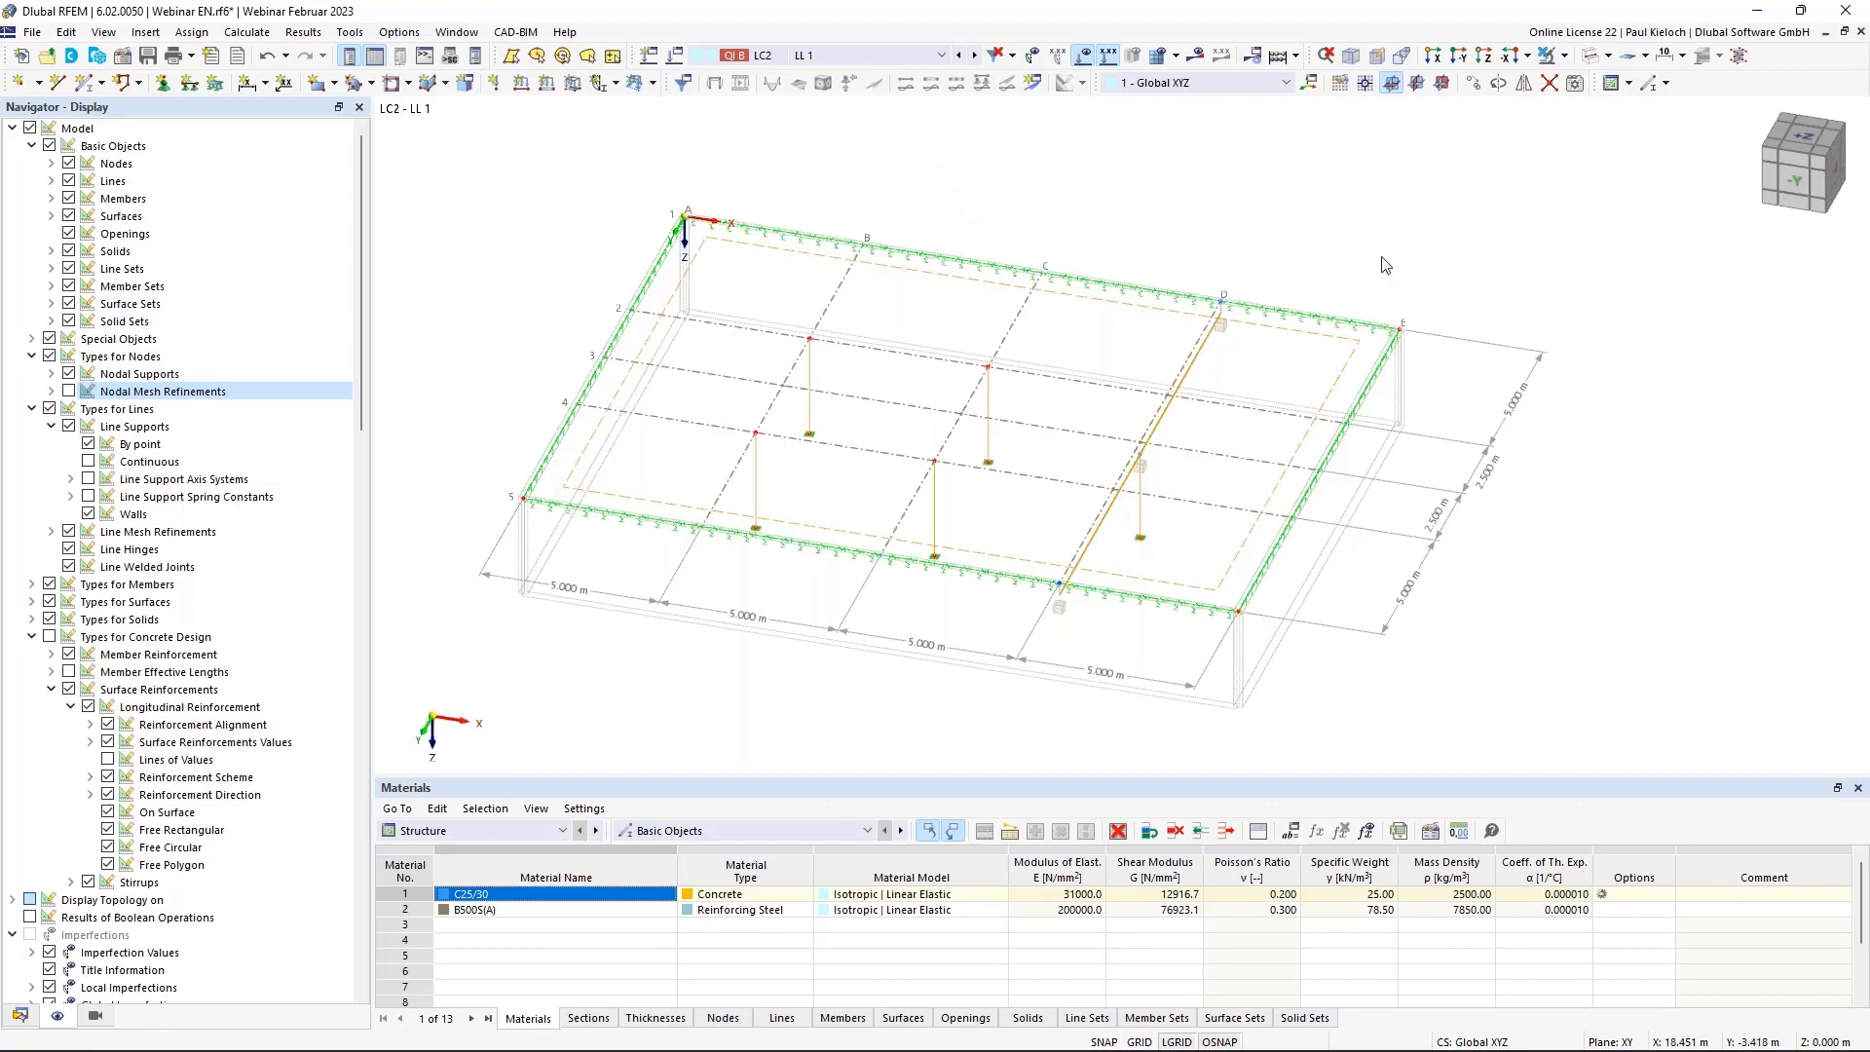
# Add a 3.80 kN/m² free rectangular load from X 0, Y 15 to X 5, Y 10.
pyautogui.click(652, 83)
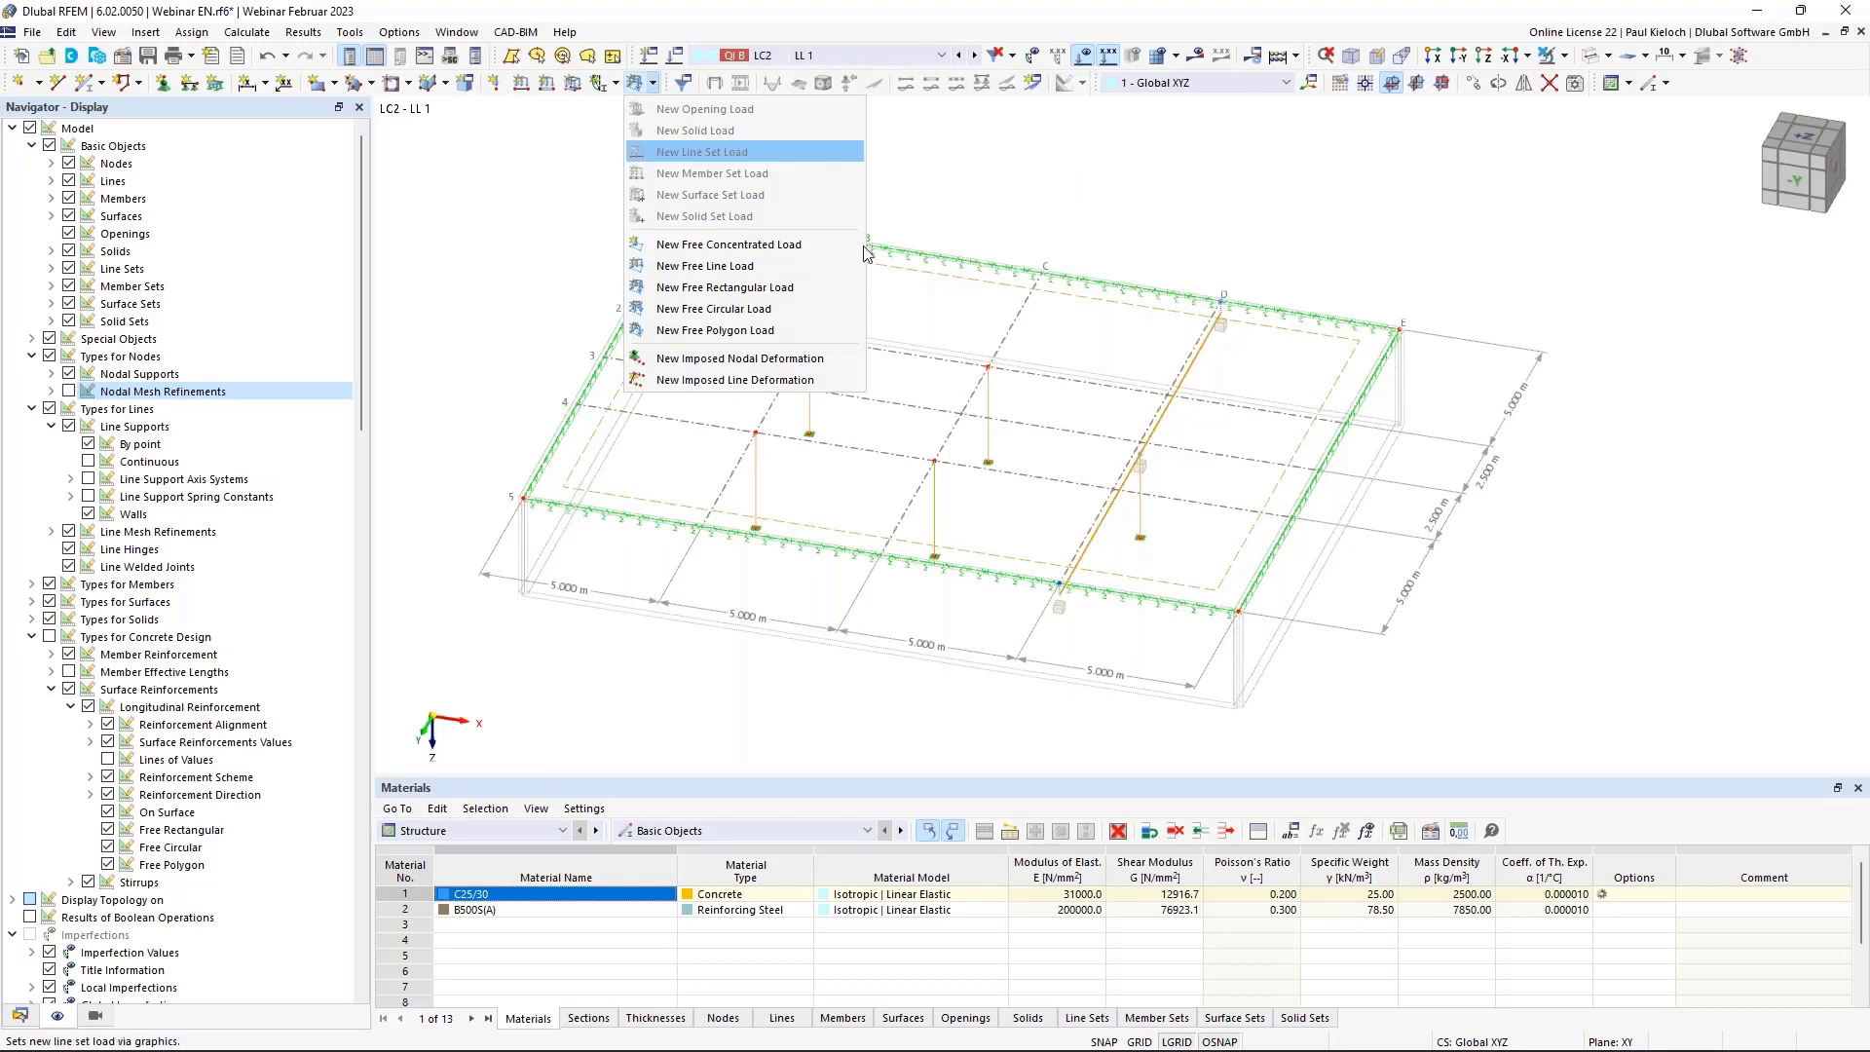
pyautogui.click(717, 289)
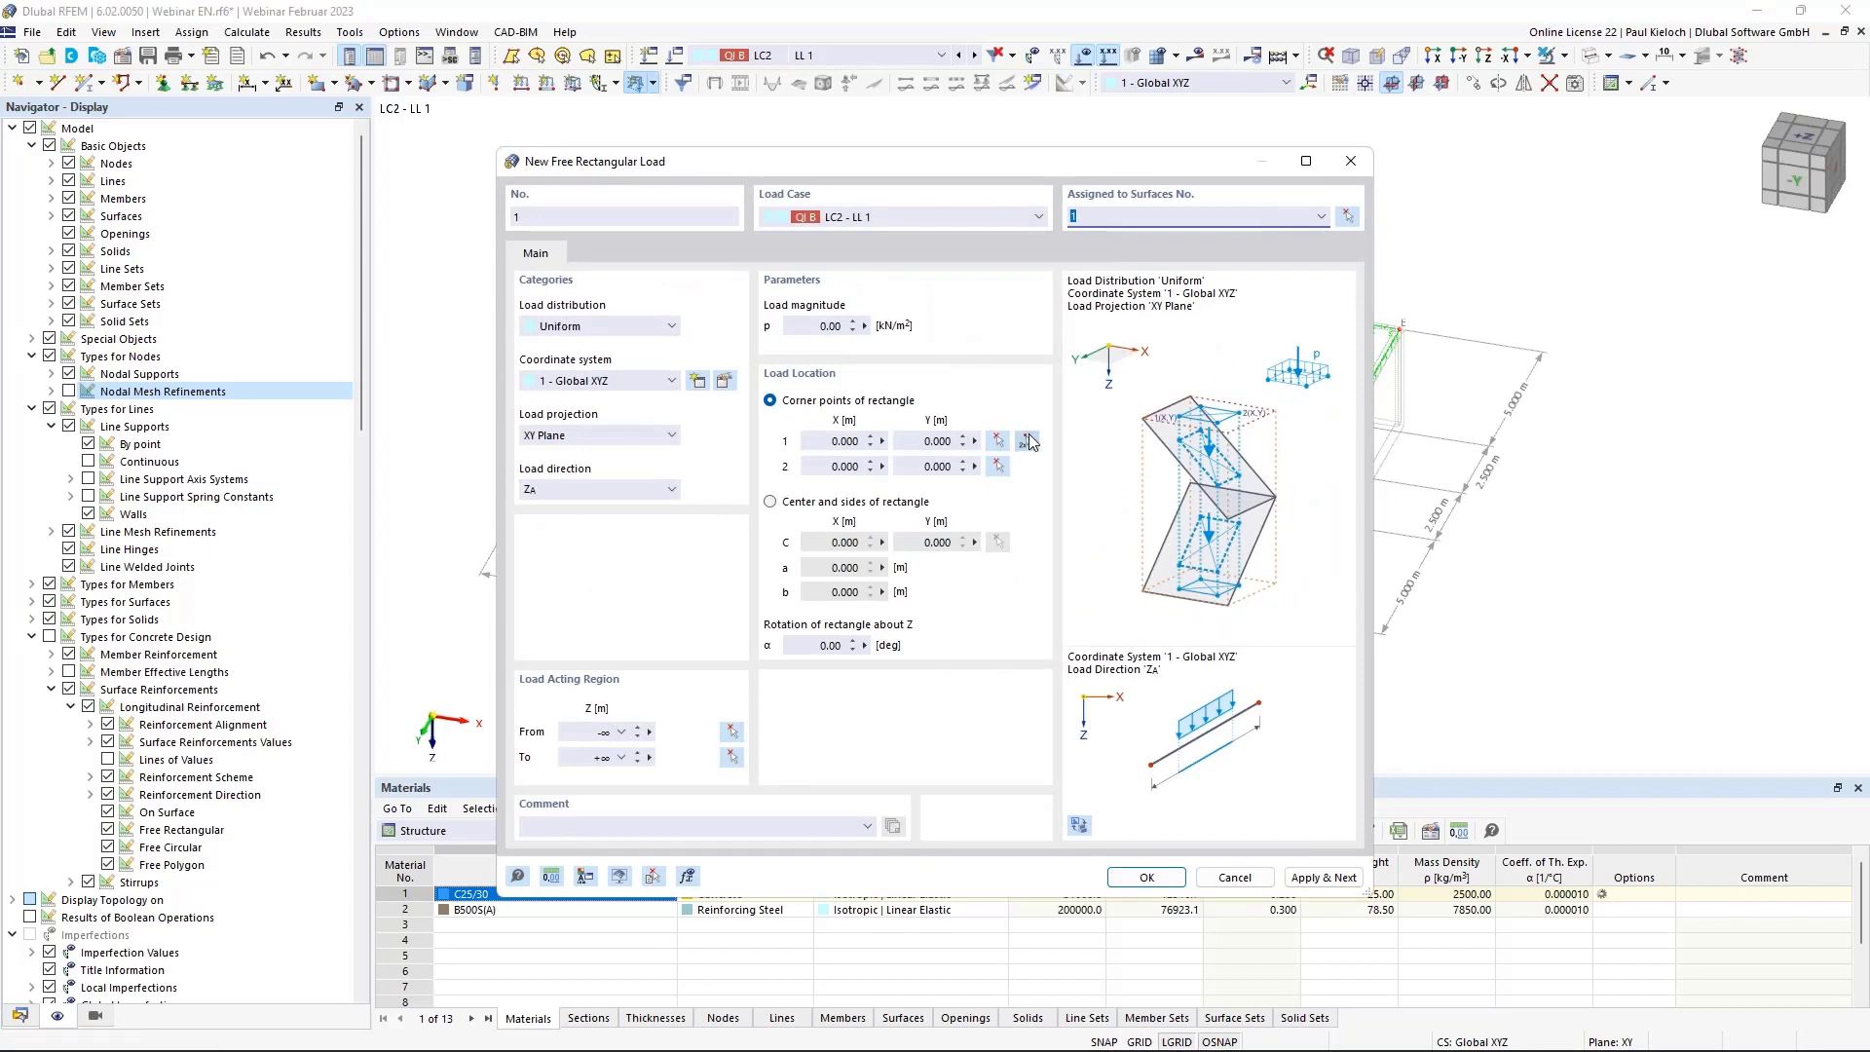
pyautogui.click(823, 326)
pyautogui.press('Tab')
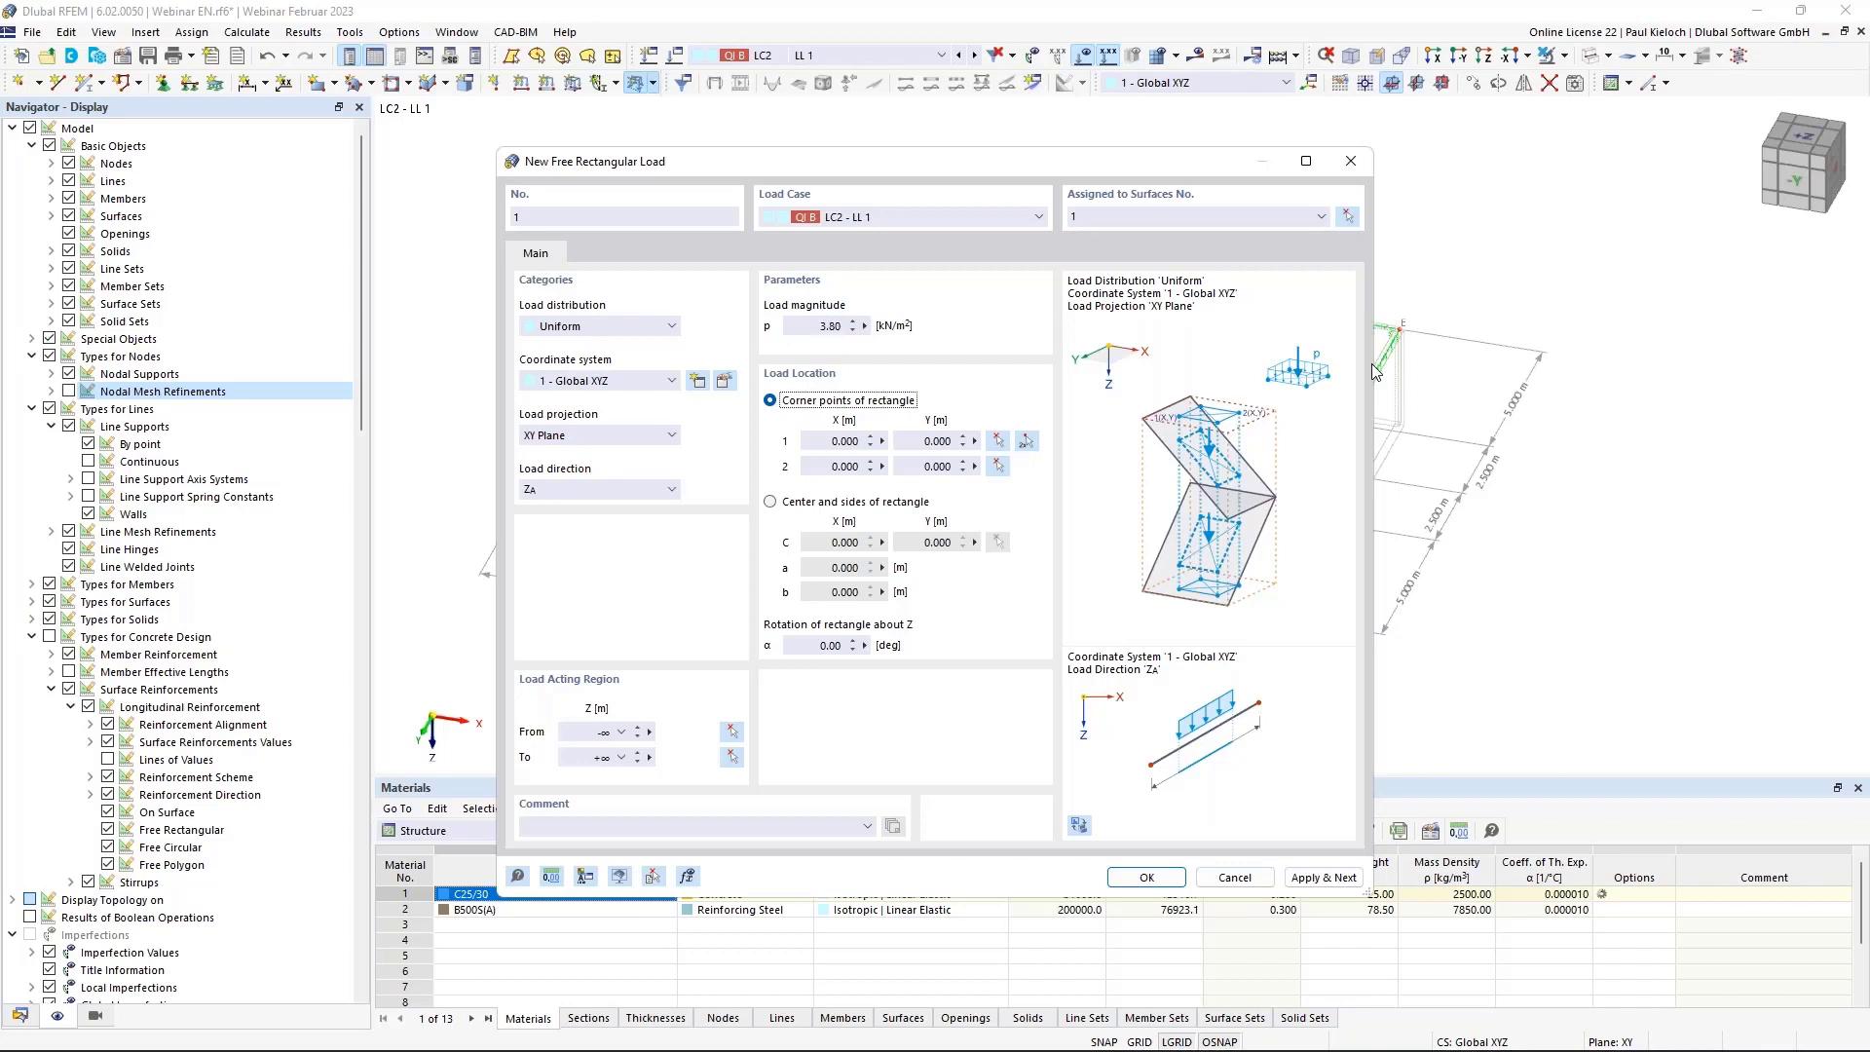
pyautogui.click(1025, 442)
pyautogui.click(523, 498)
pyautogui.click(756, 433)
pyautogui.click(1323, 877)
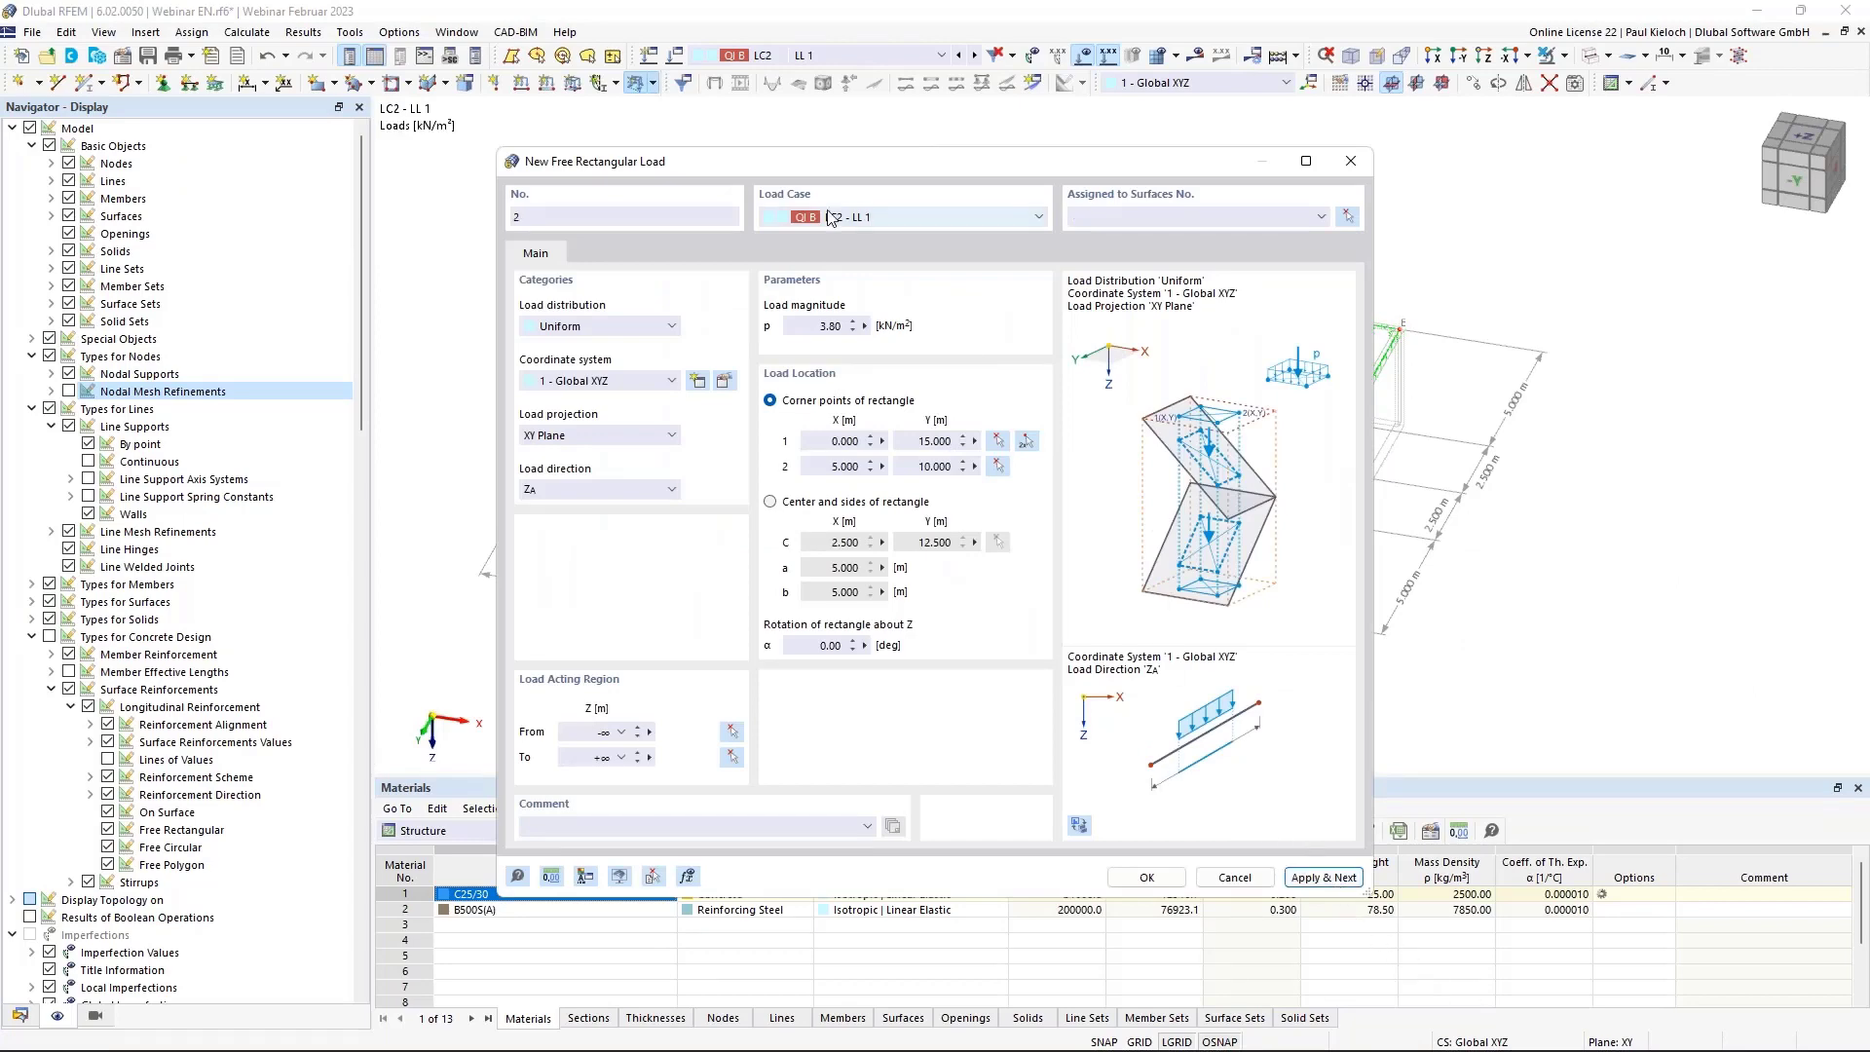
# Add a second 3.80 kN/m² rectangular load from X 0, Y 5 to X 5, Y 0.
pyautogui.moveTo(790, 165); pyautogui.dragTo(1042, 253)
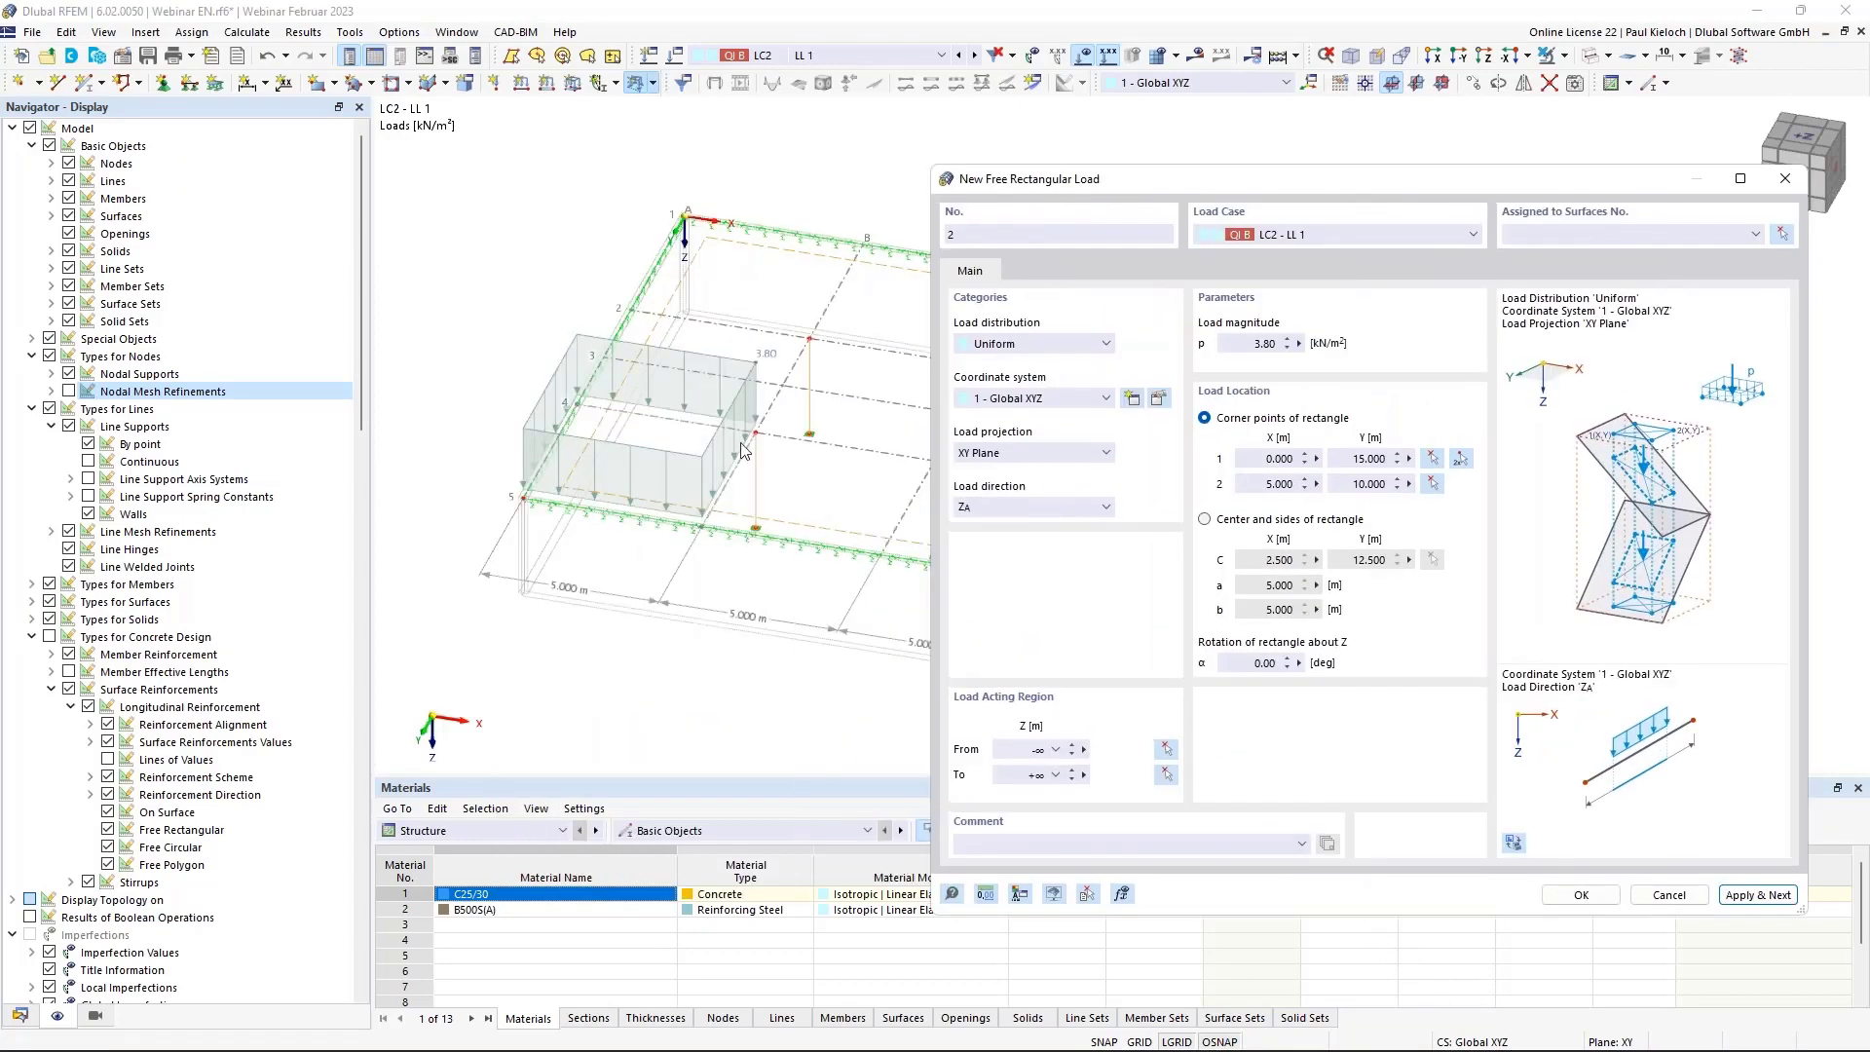
pyautogui.moveTo(1071, 185); pyautogui.dragTo(761, 161)
pyautogui.click(1235, 210)
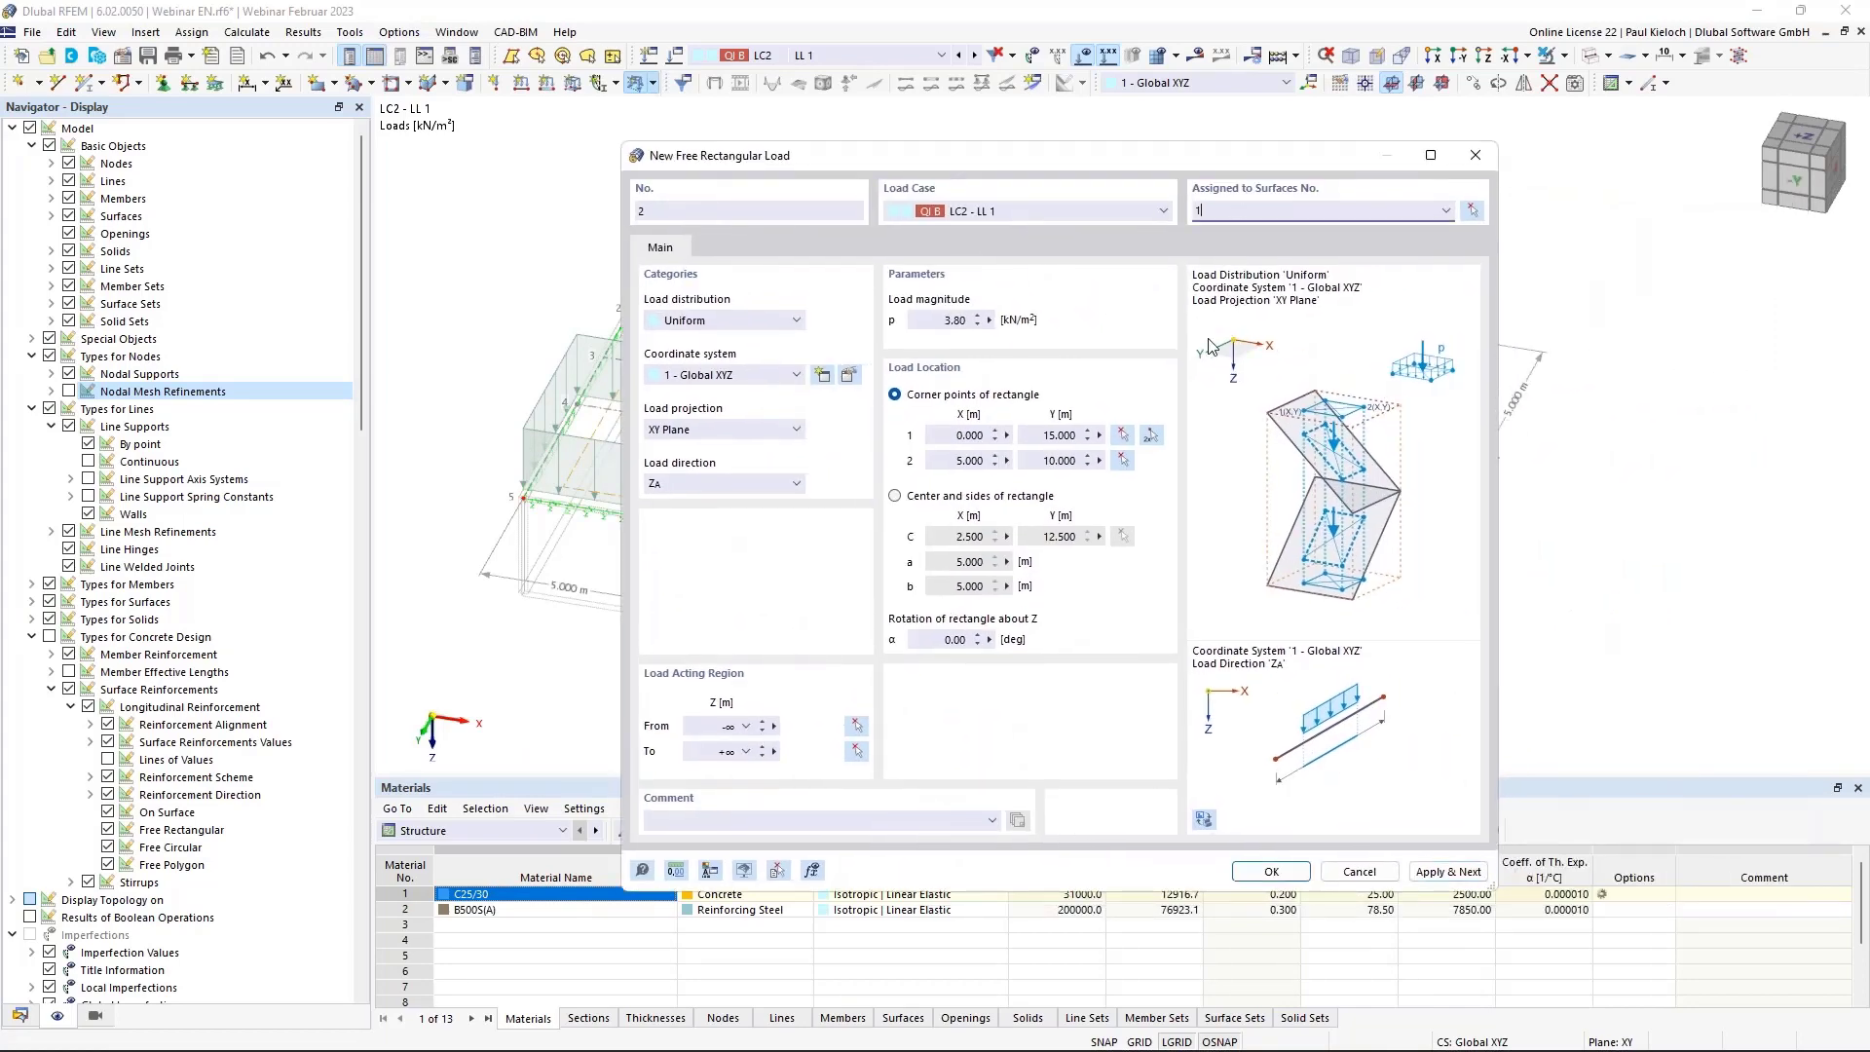
pyautogui.click(1152, 438)
pyautogui.click(631, 309)
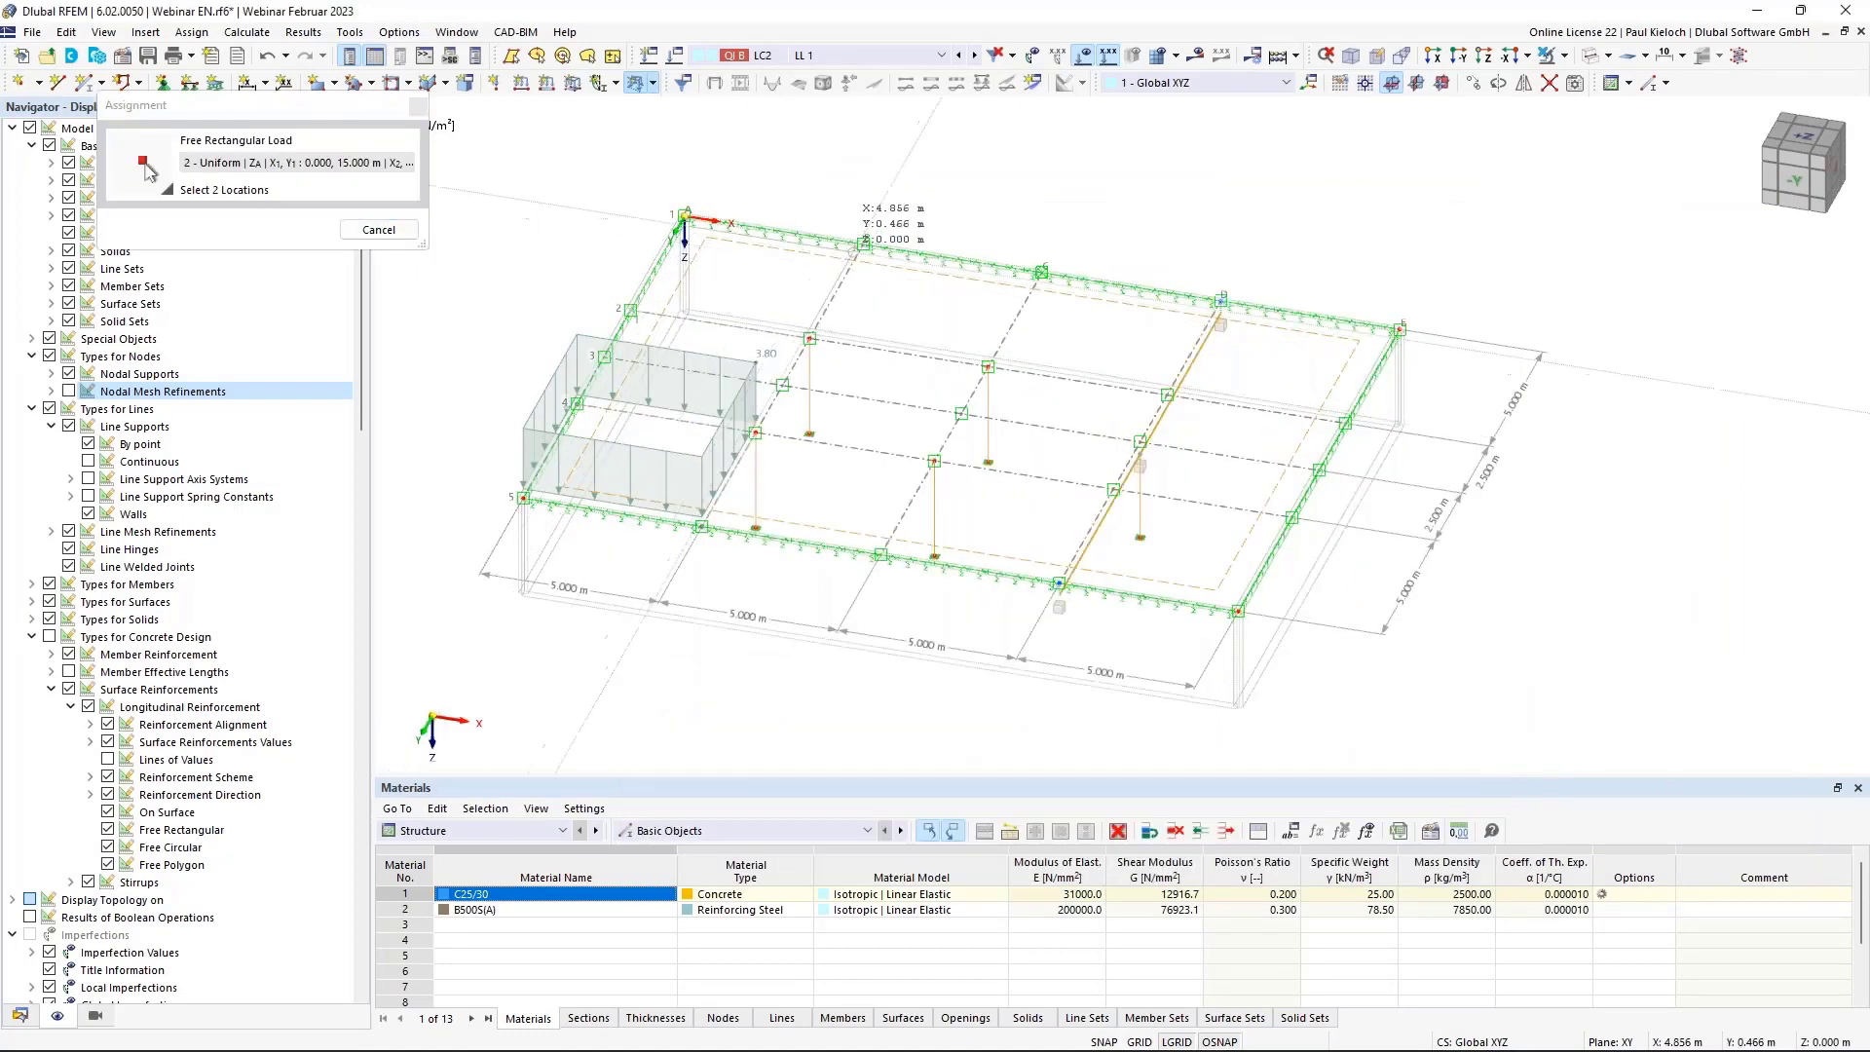
pyautogui.click(863, 244)
pyautogui.click(1317, 877)
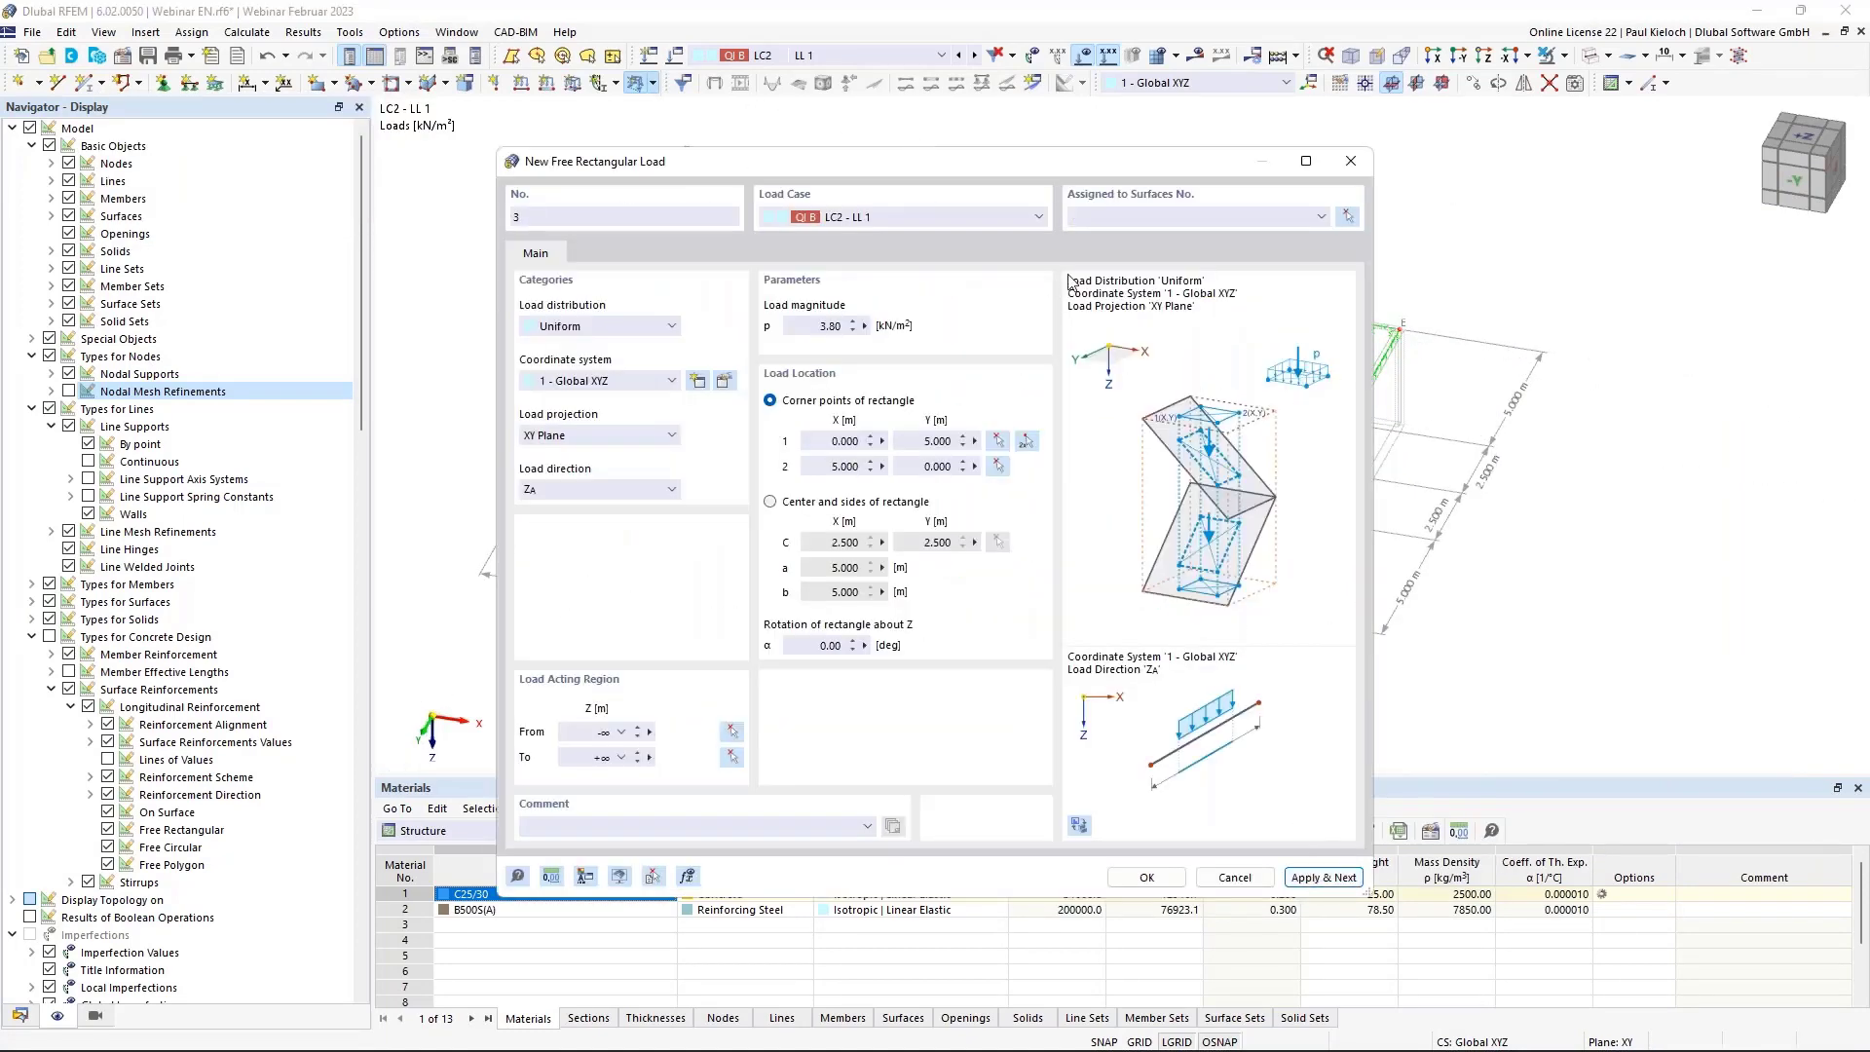
# Add a third 3.80 kN/m² rectangular load from X 5, Y 10 to X 10, Y 5.
pyautogui.click(1091, 219)
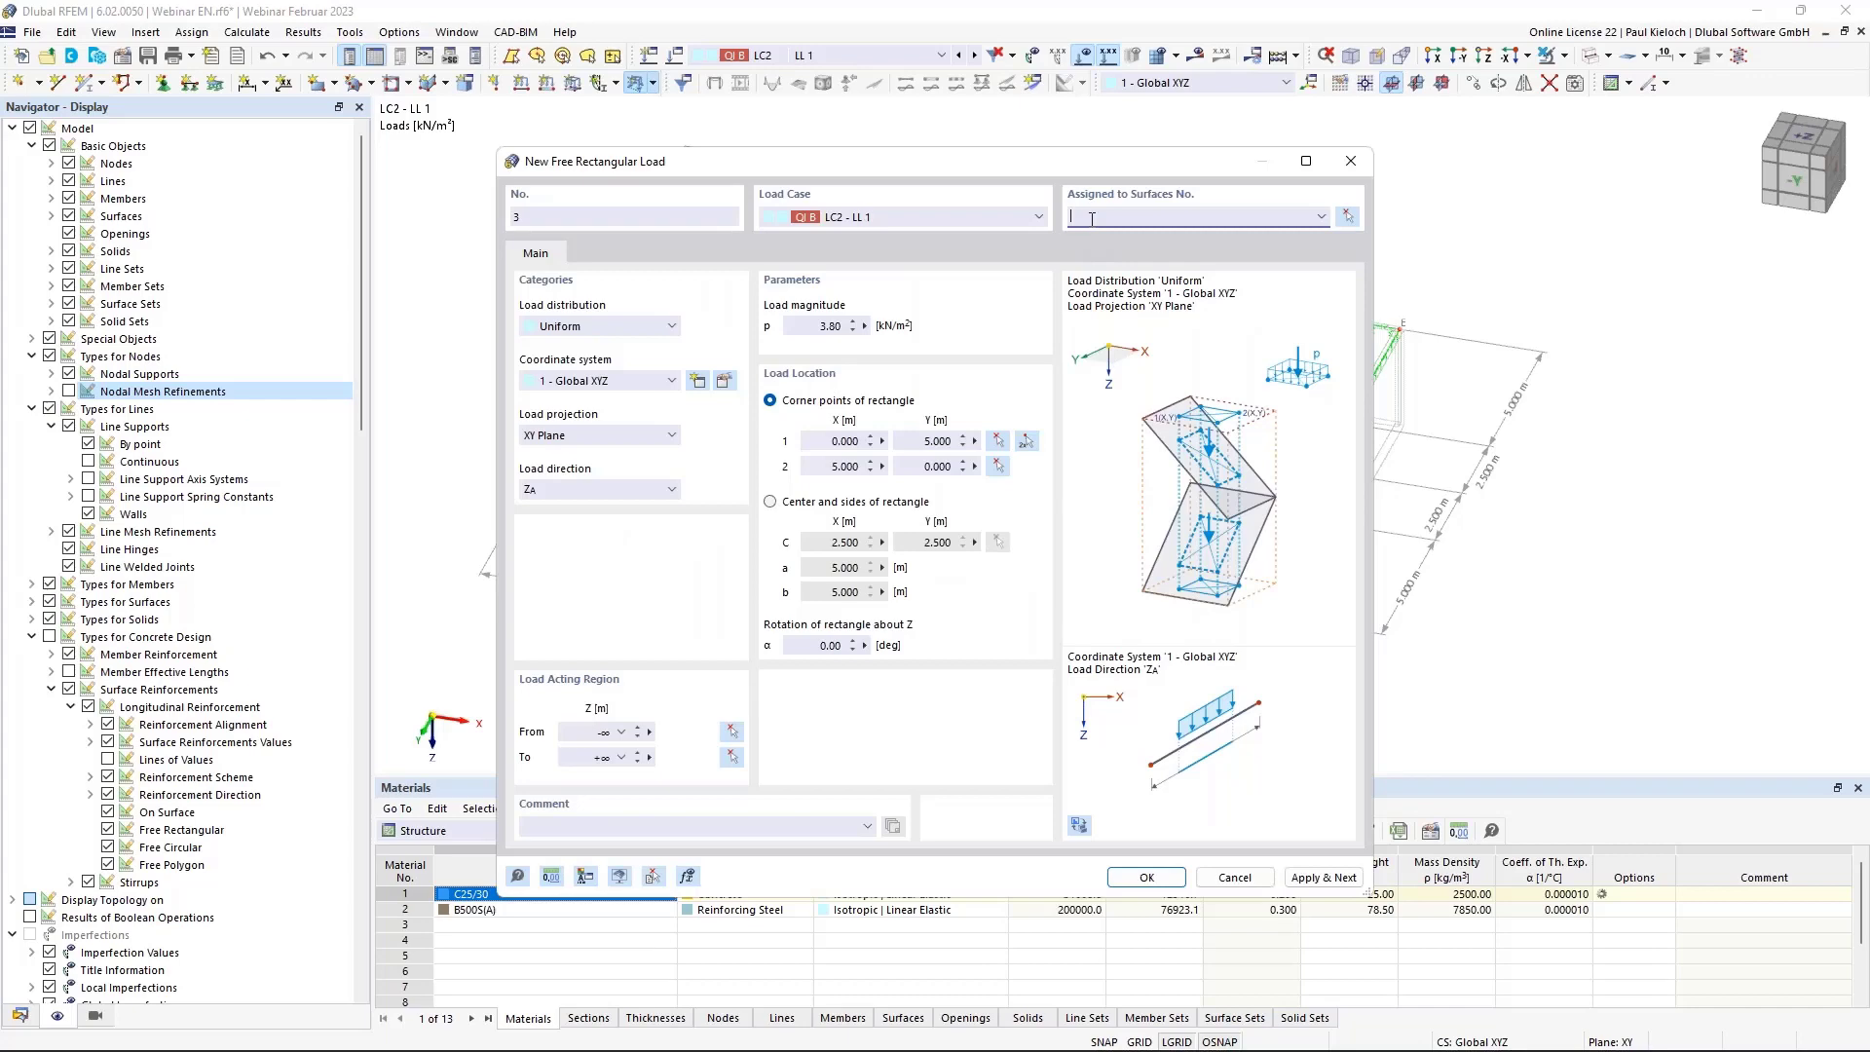
pyautogui.click(1025, 441)
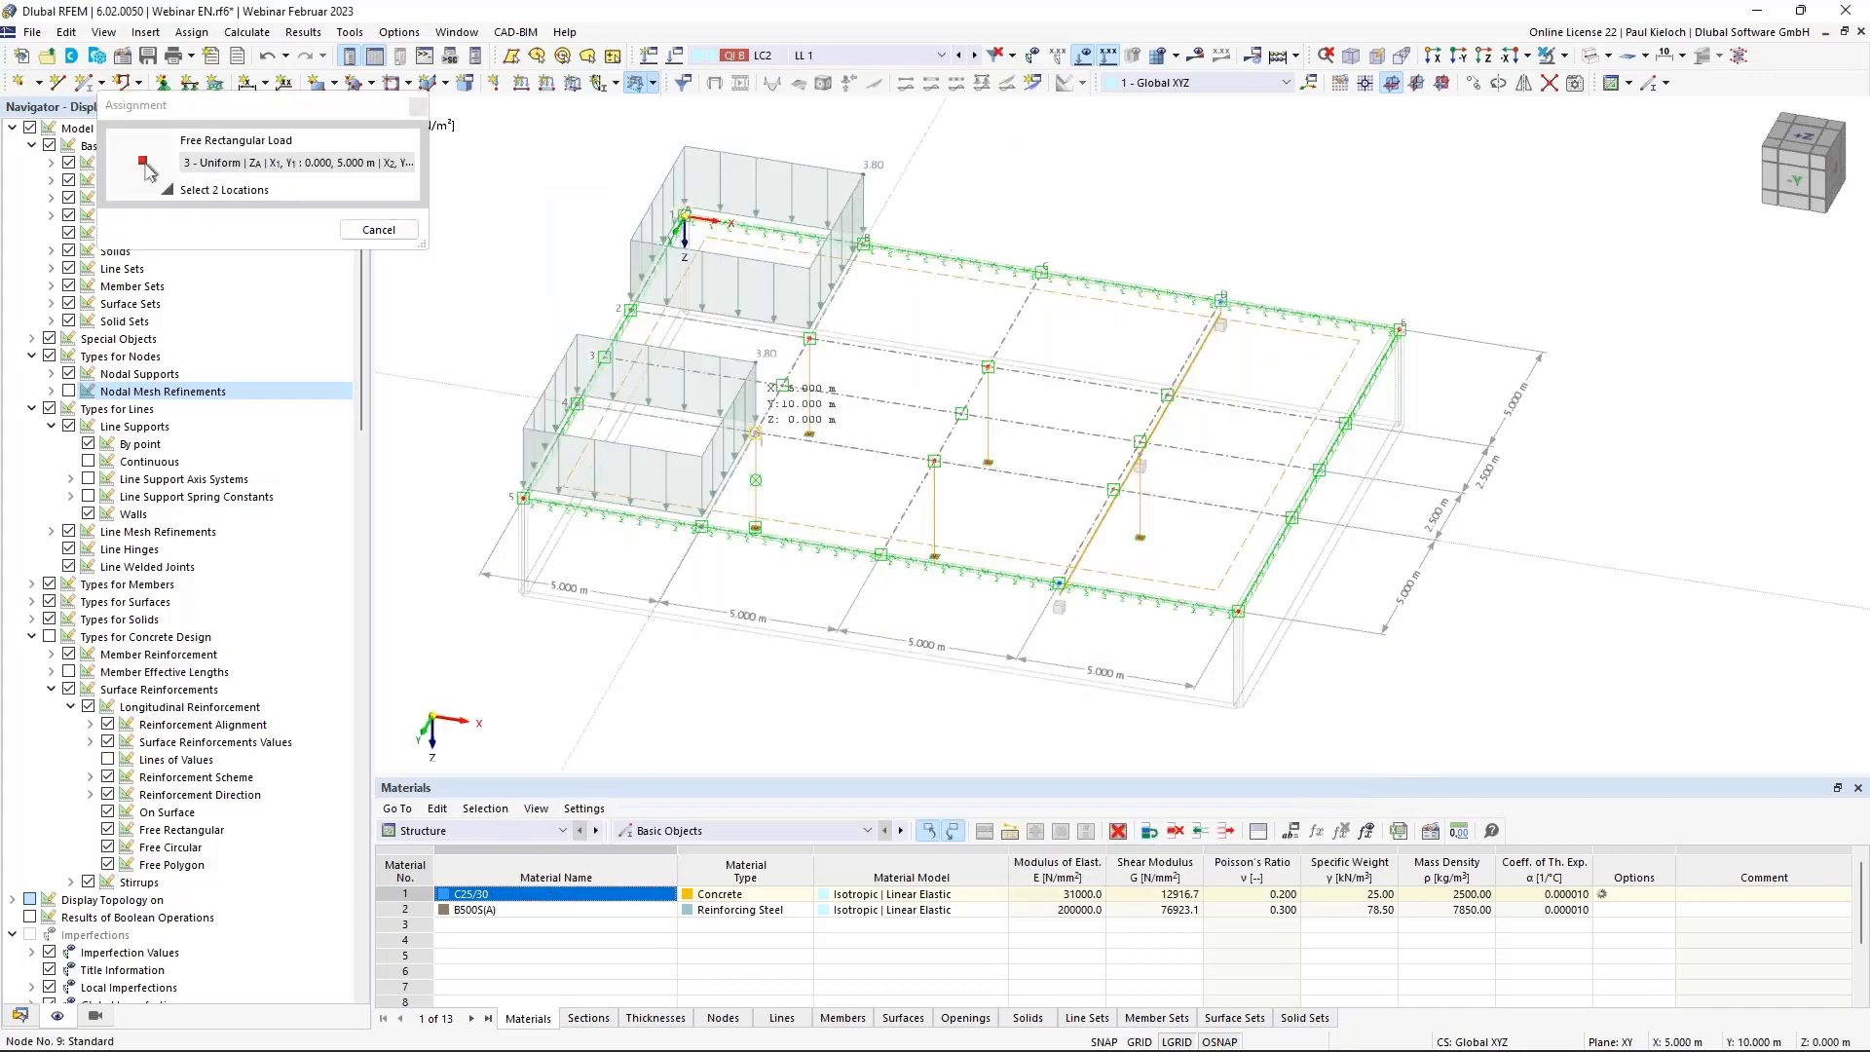
pyautogui.click(755, 433)
pyautogui.click(988, 368)
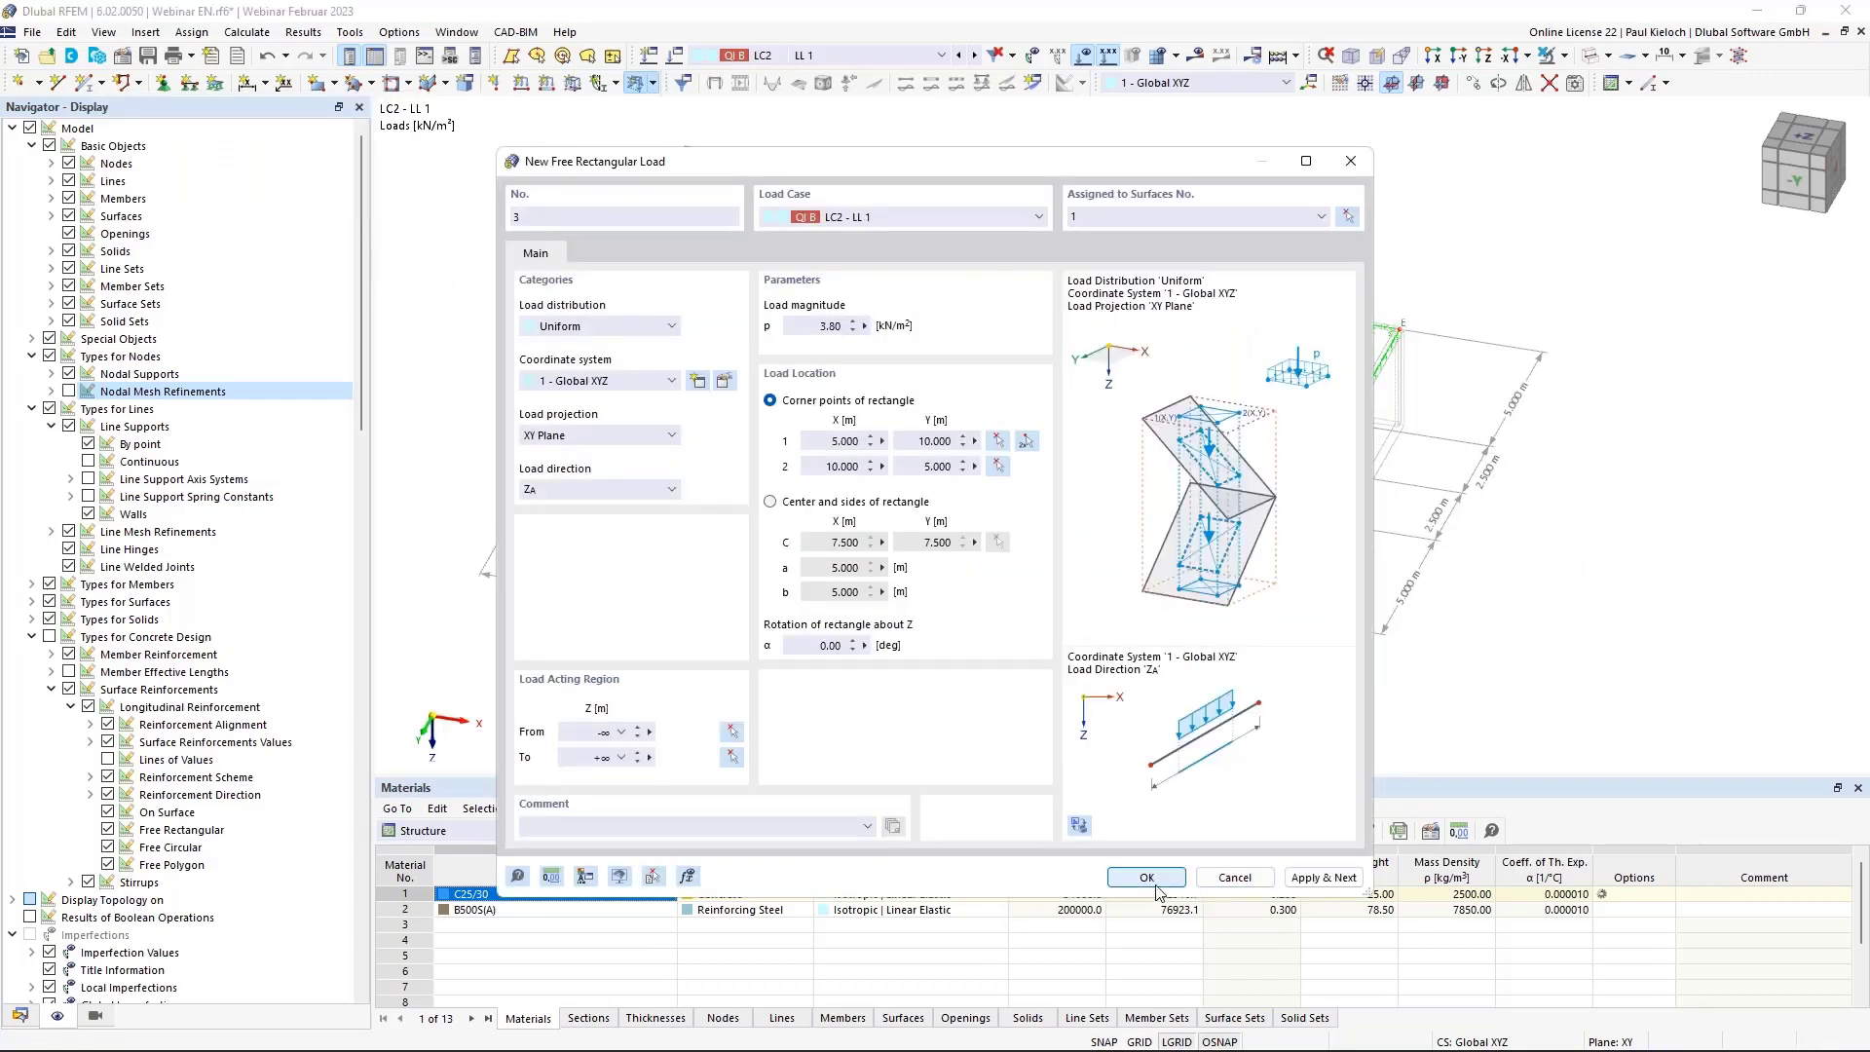
pyautogui.press('Return')
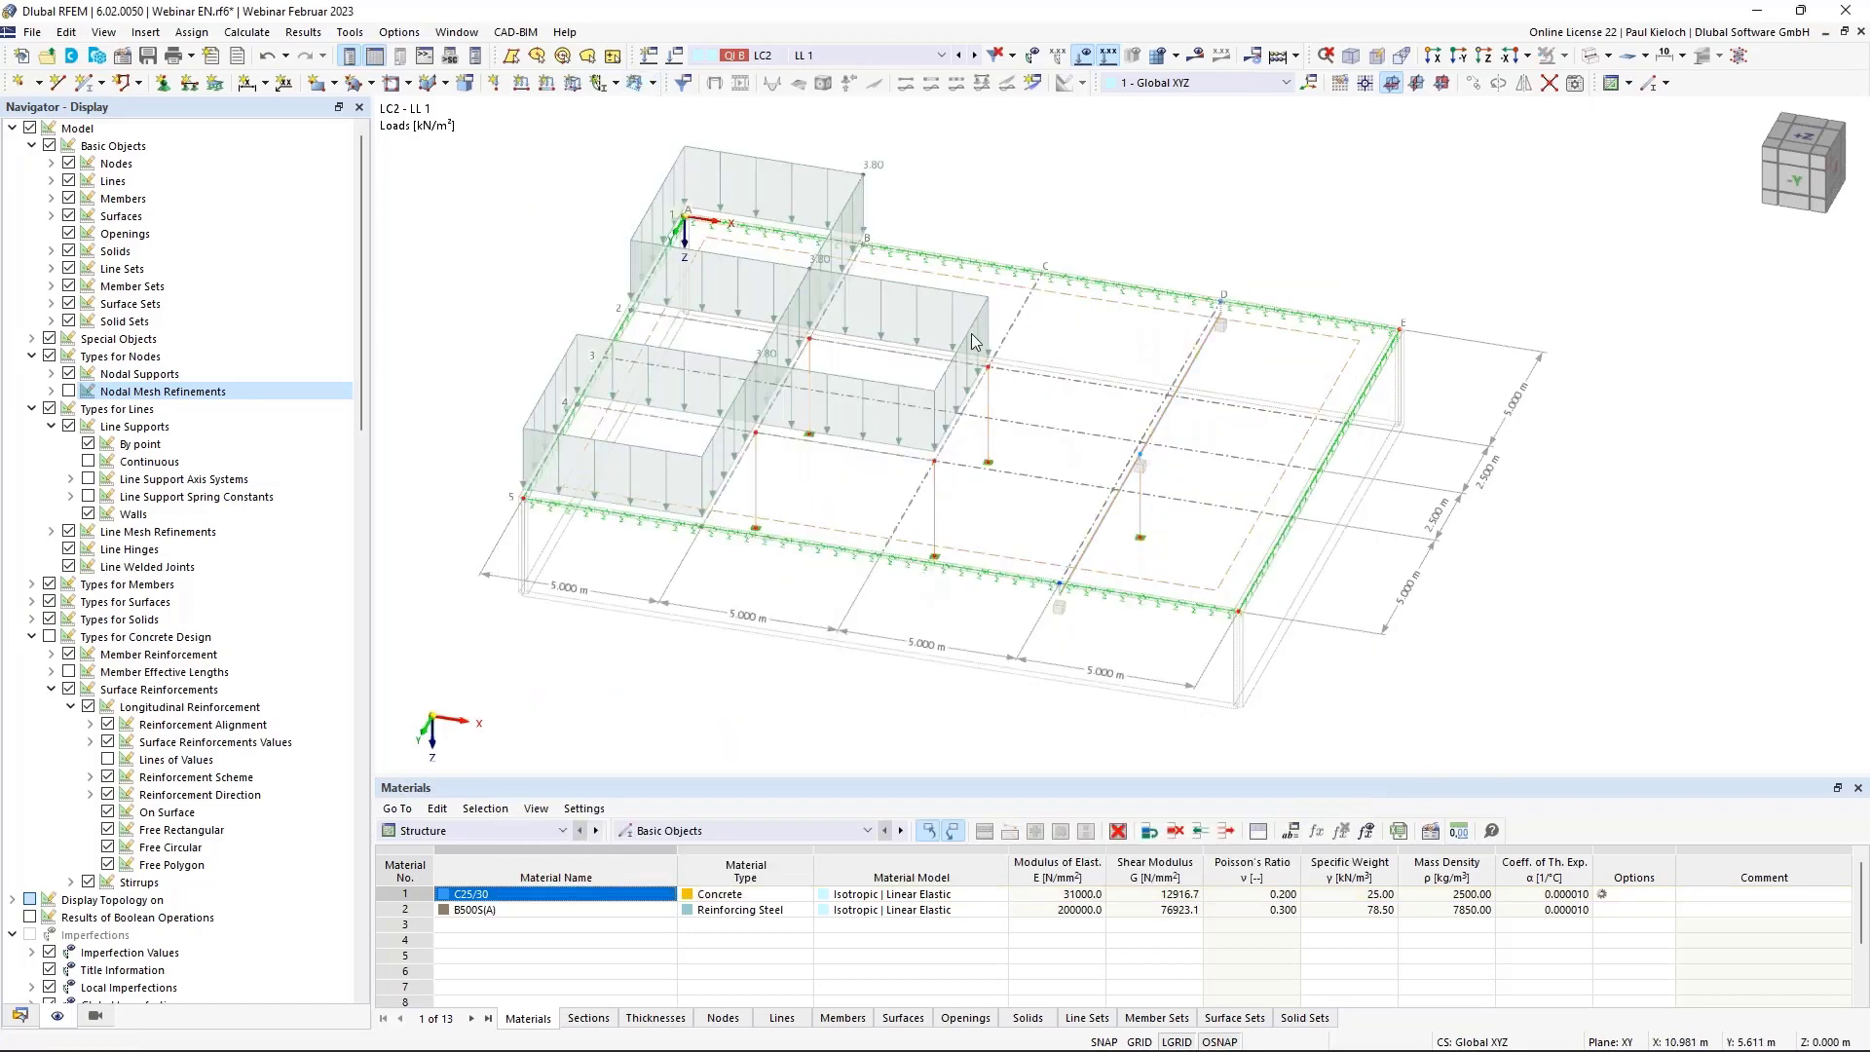
pyautogui.click(652, 85)
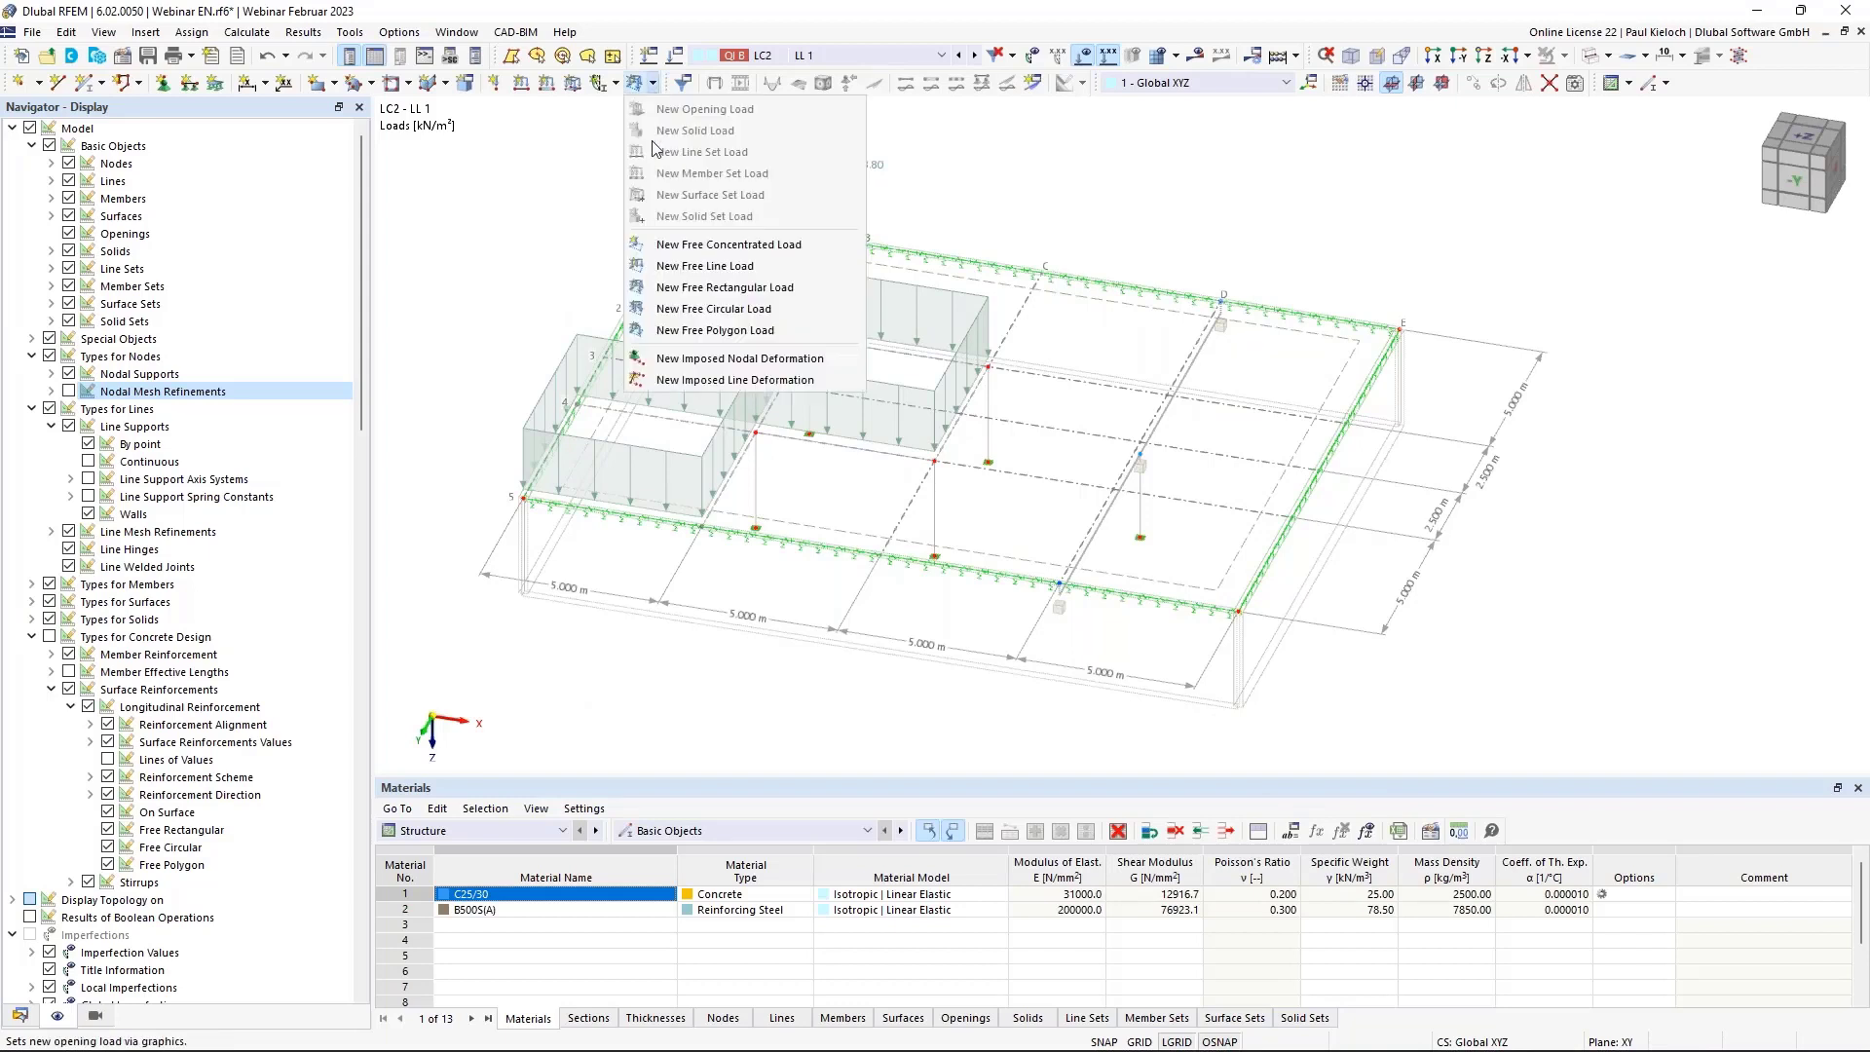
# Create a first 3.80 kN/m² free polygon load on surface 1 by picking its corner nodes.
pyautogui.click(709, 330)
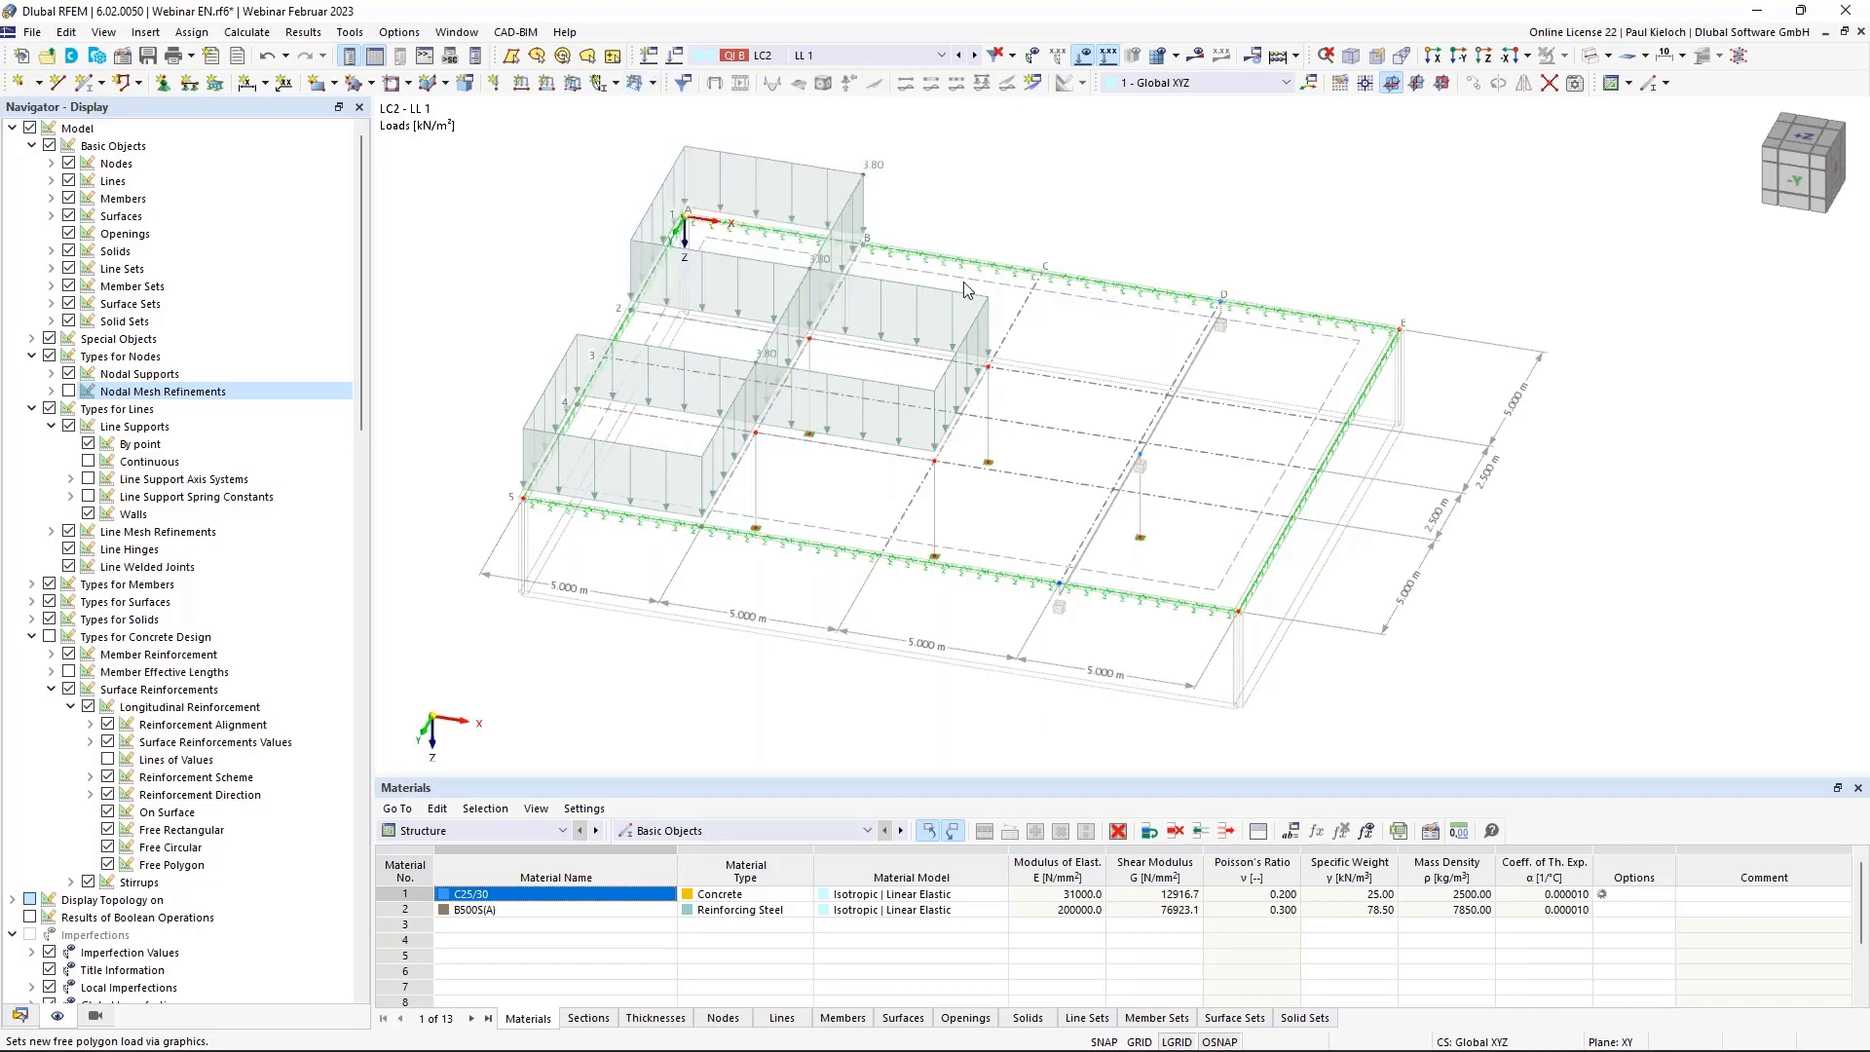
pyautogui.write('1')
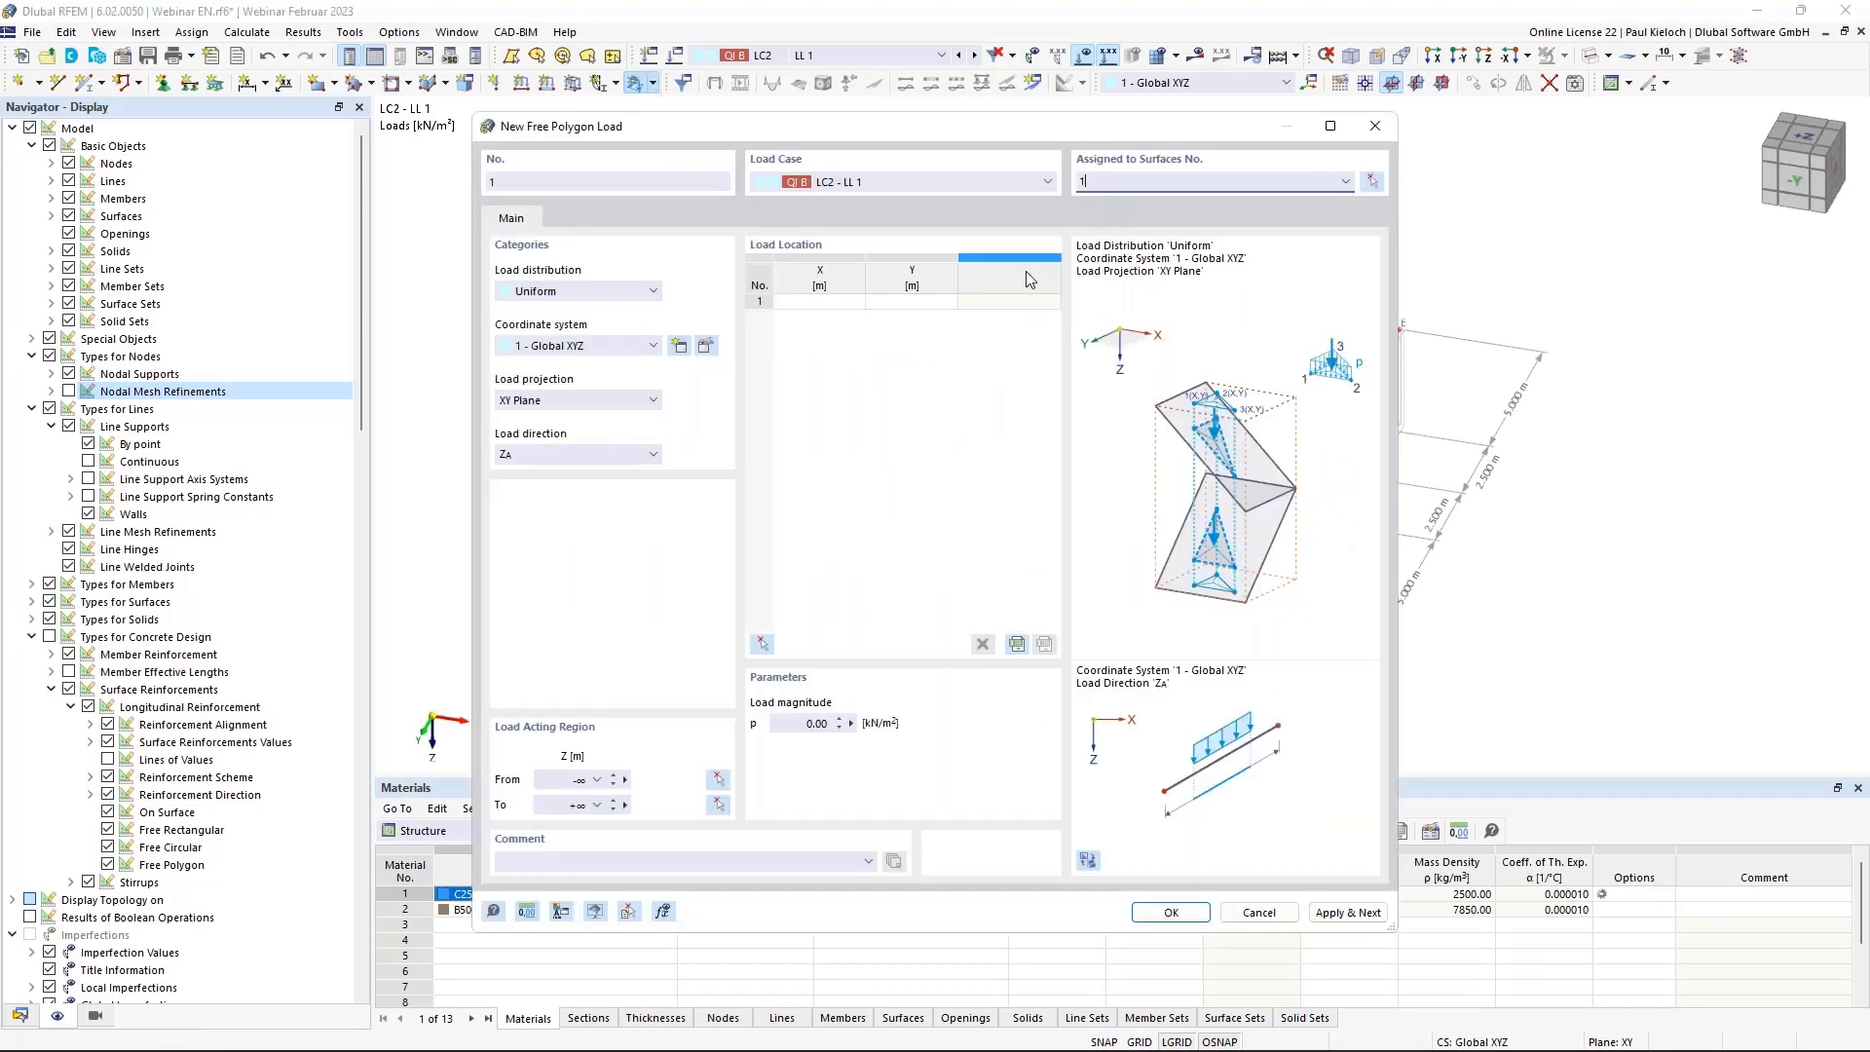
pyautogui.click(760, 646)
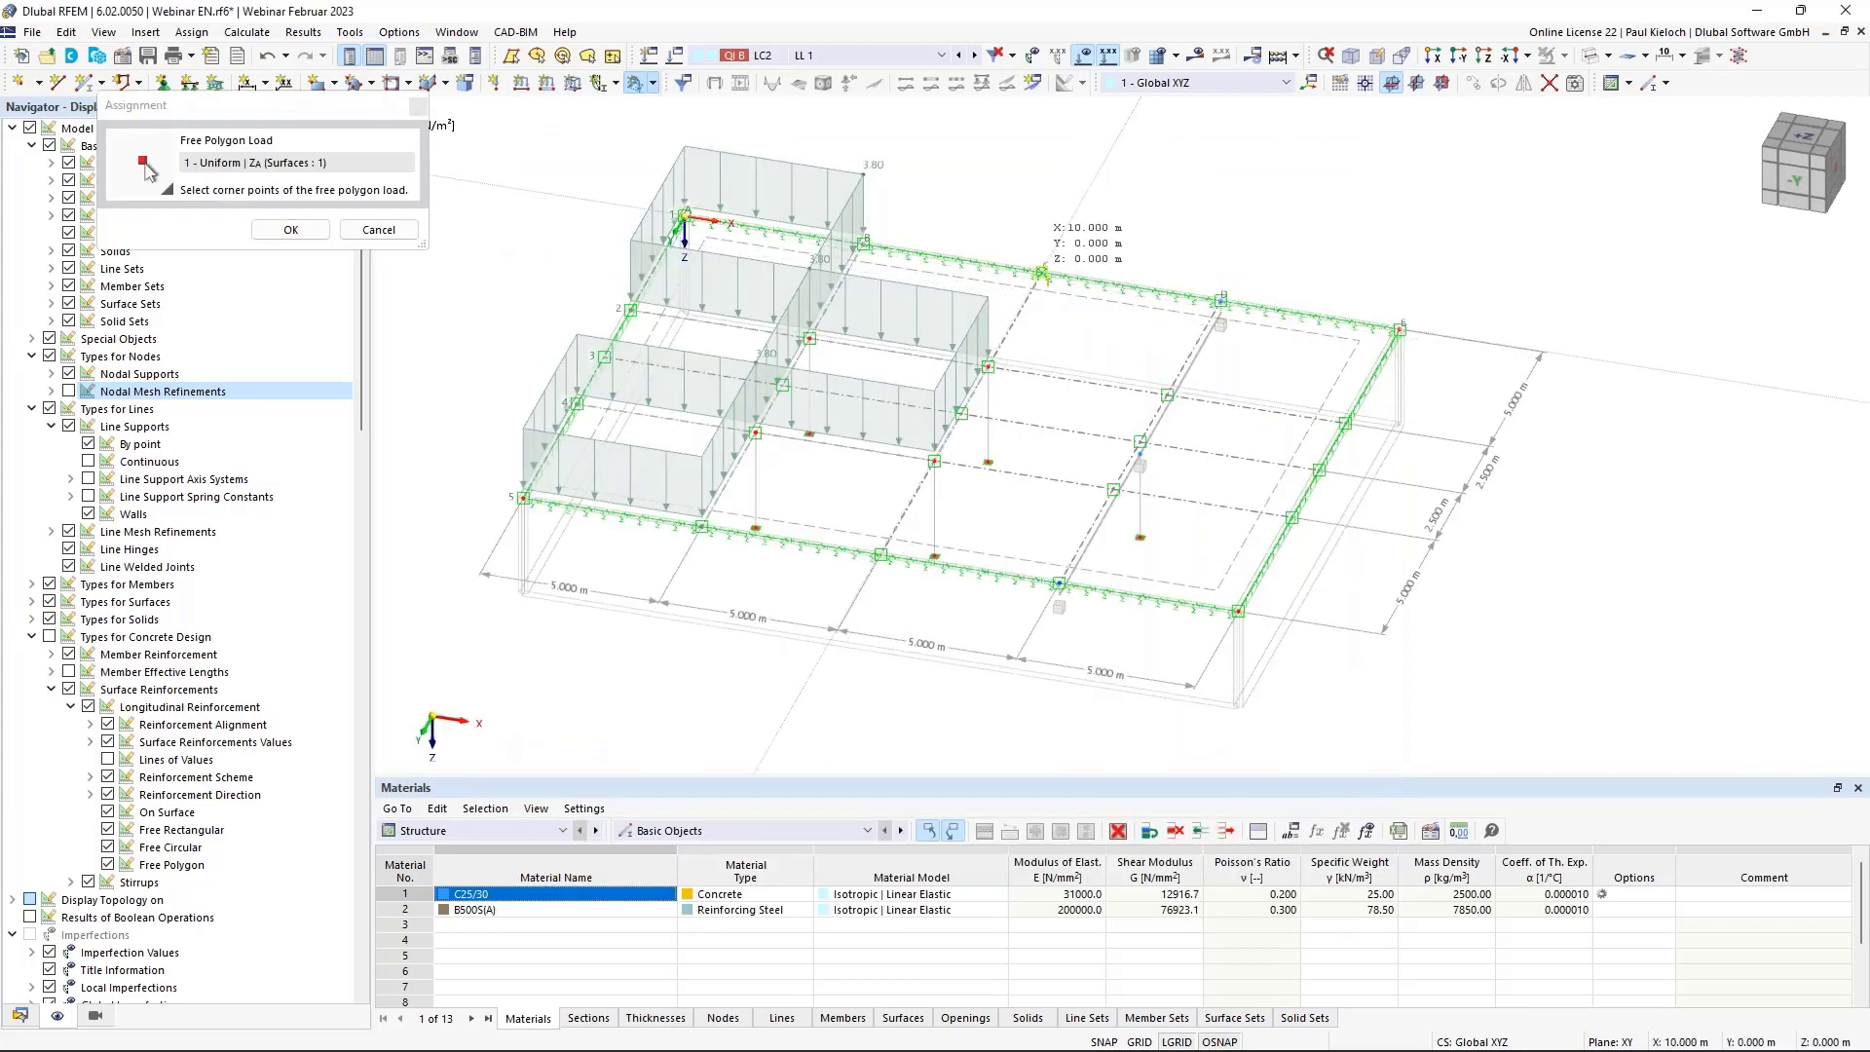
pyautogui.scroll(3, 1170, 452)
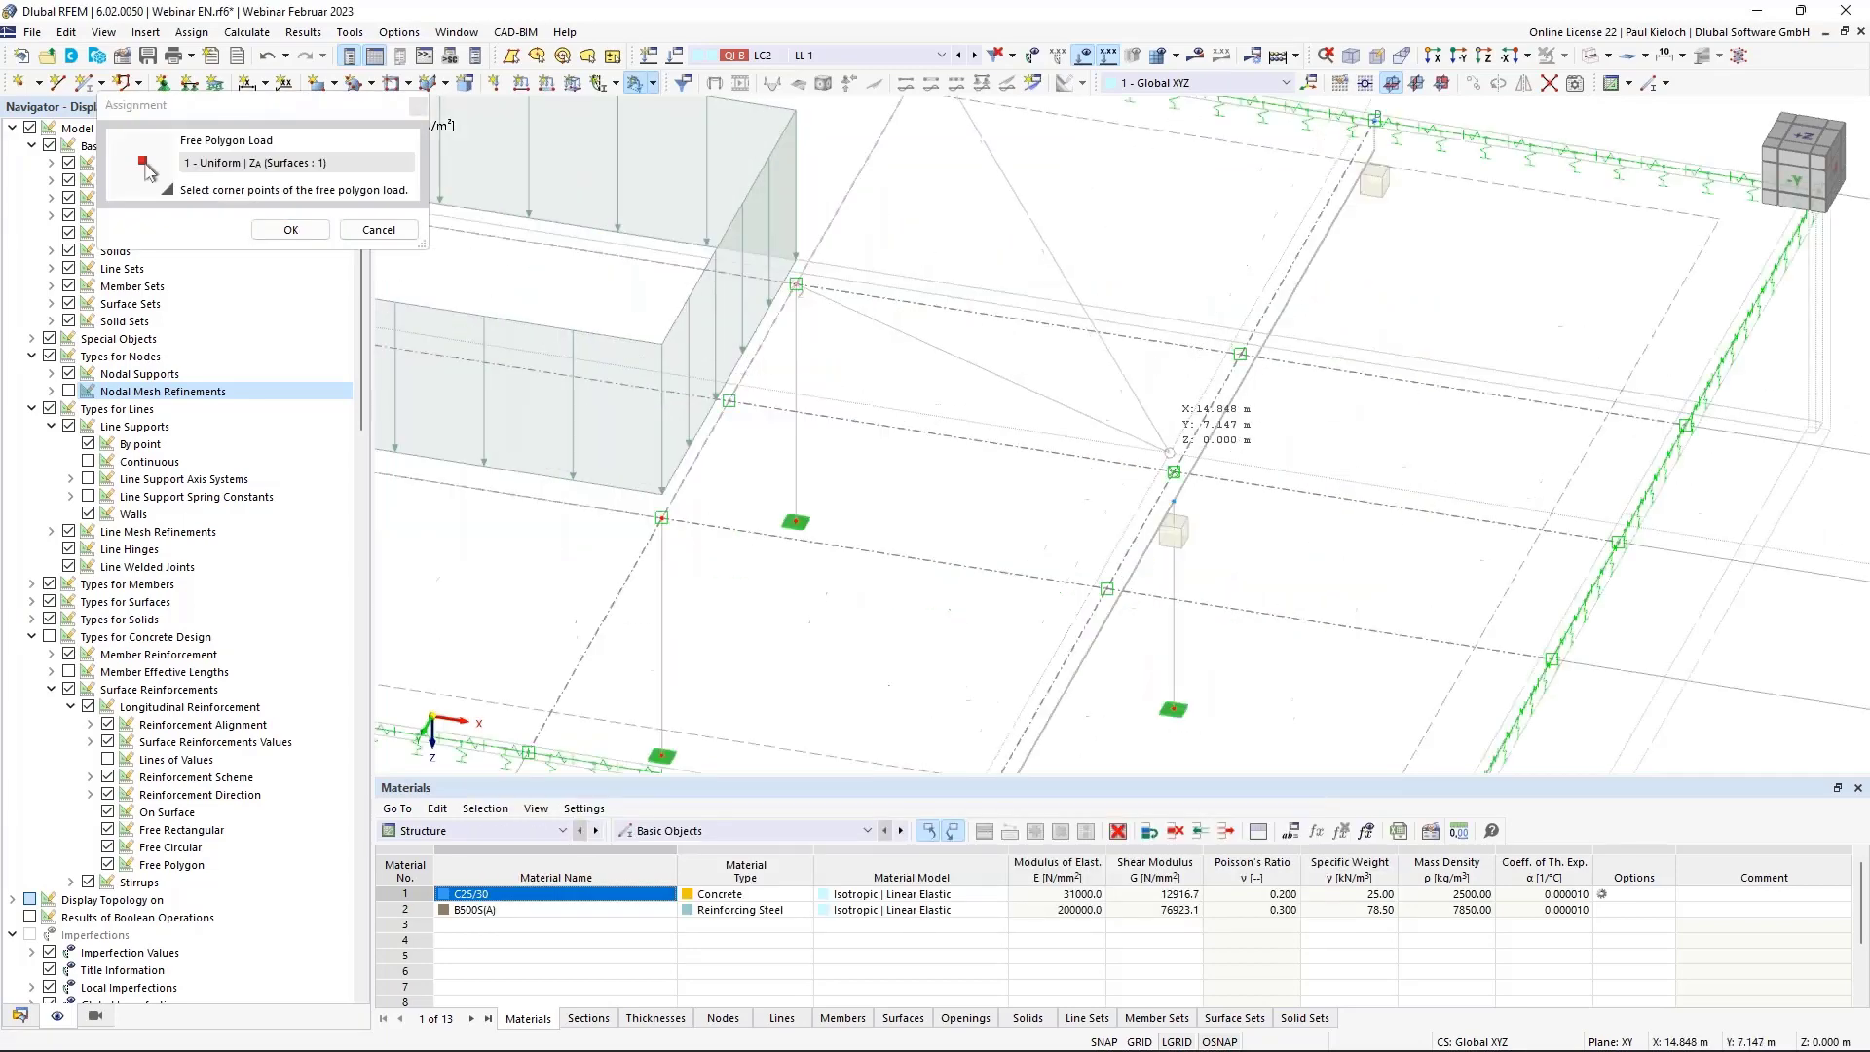
pyautogui.click(1173, 471)
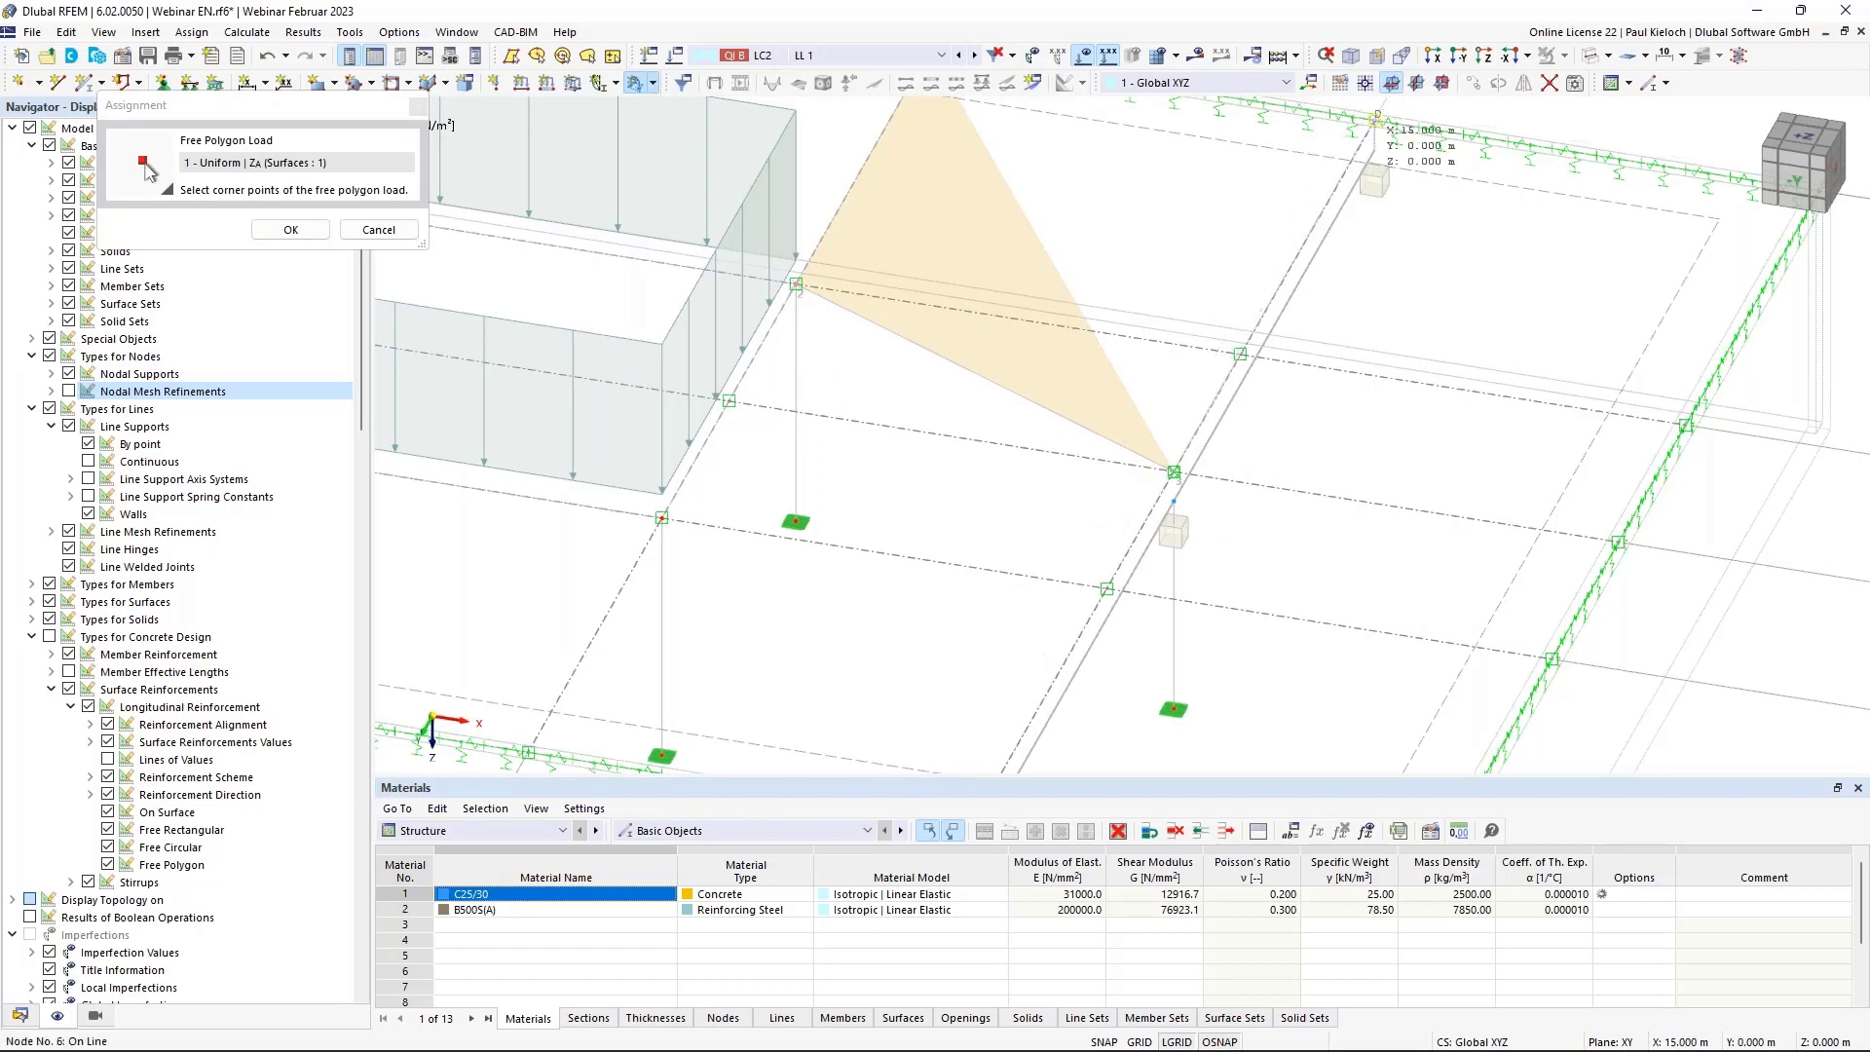
pyautogui.click(1376, 119)
pyautogui.click(290, 229)
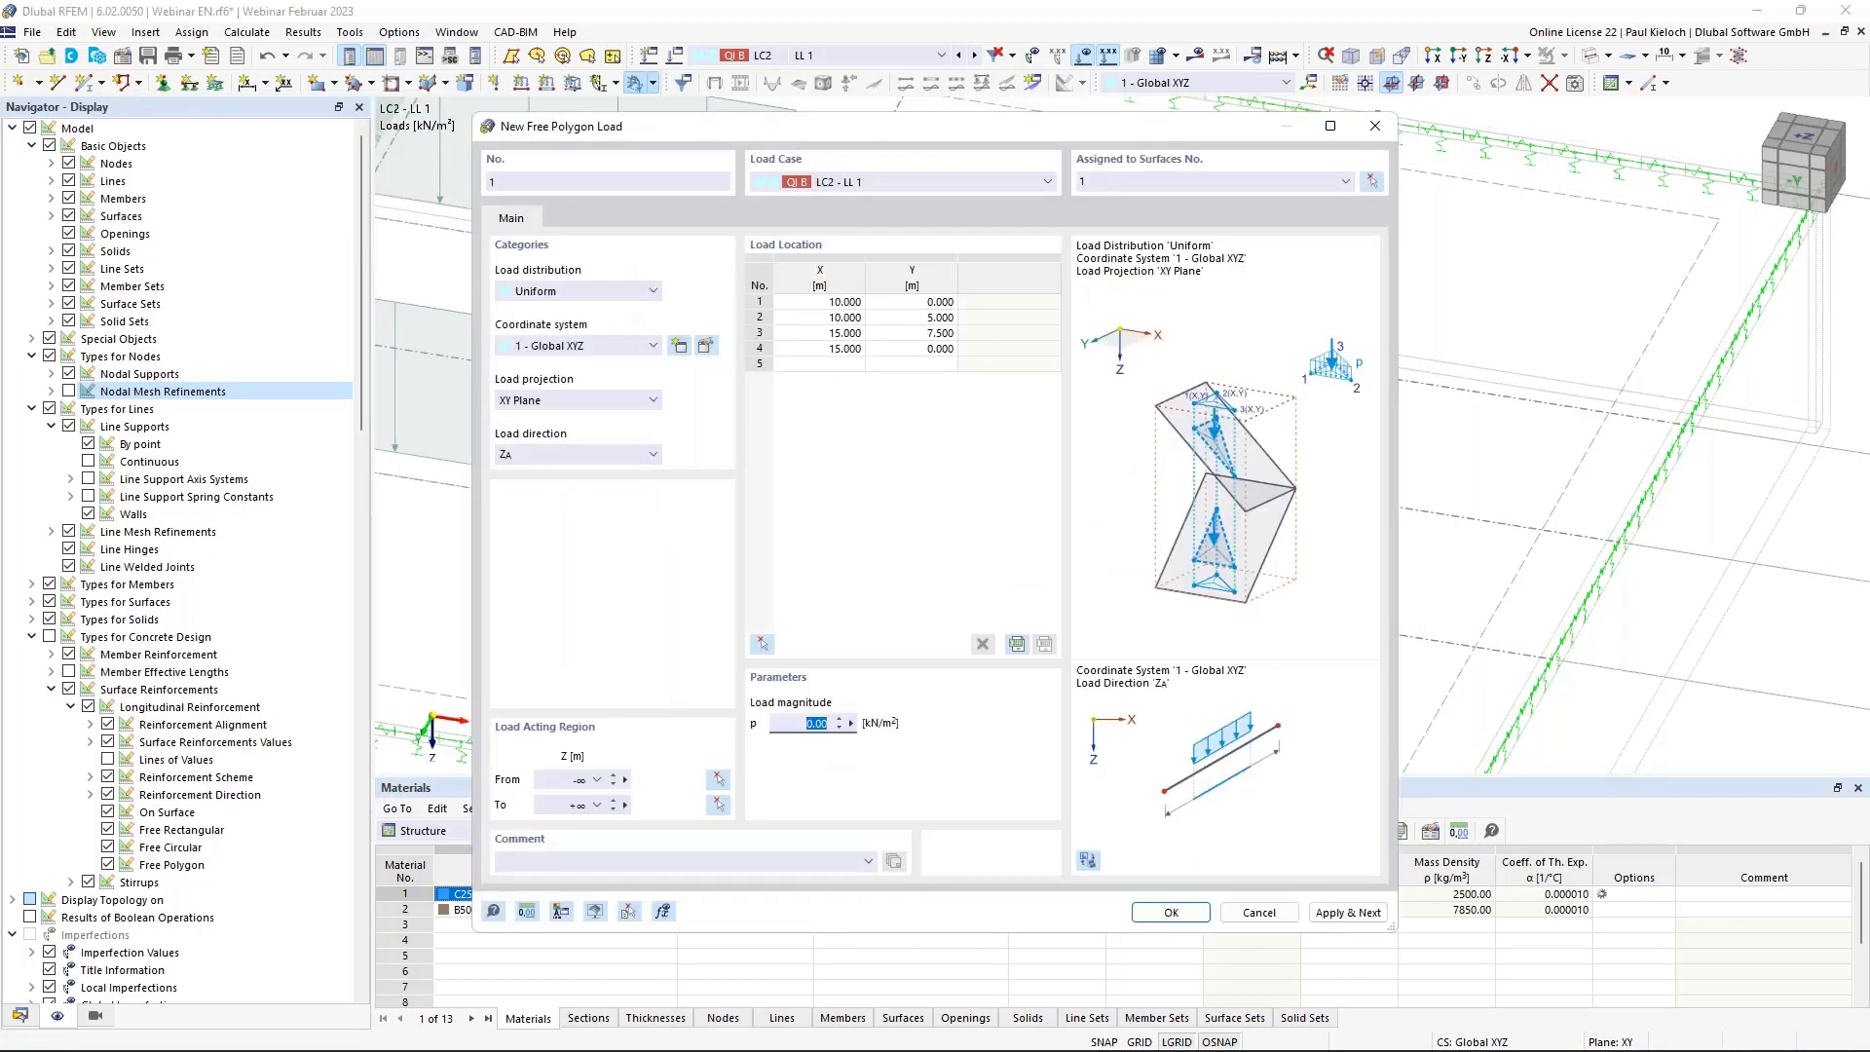
pyautogui.click(1184, 913)
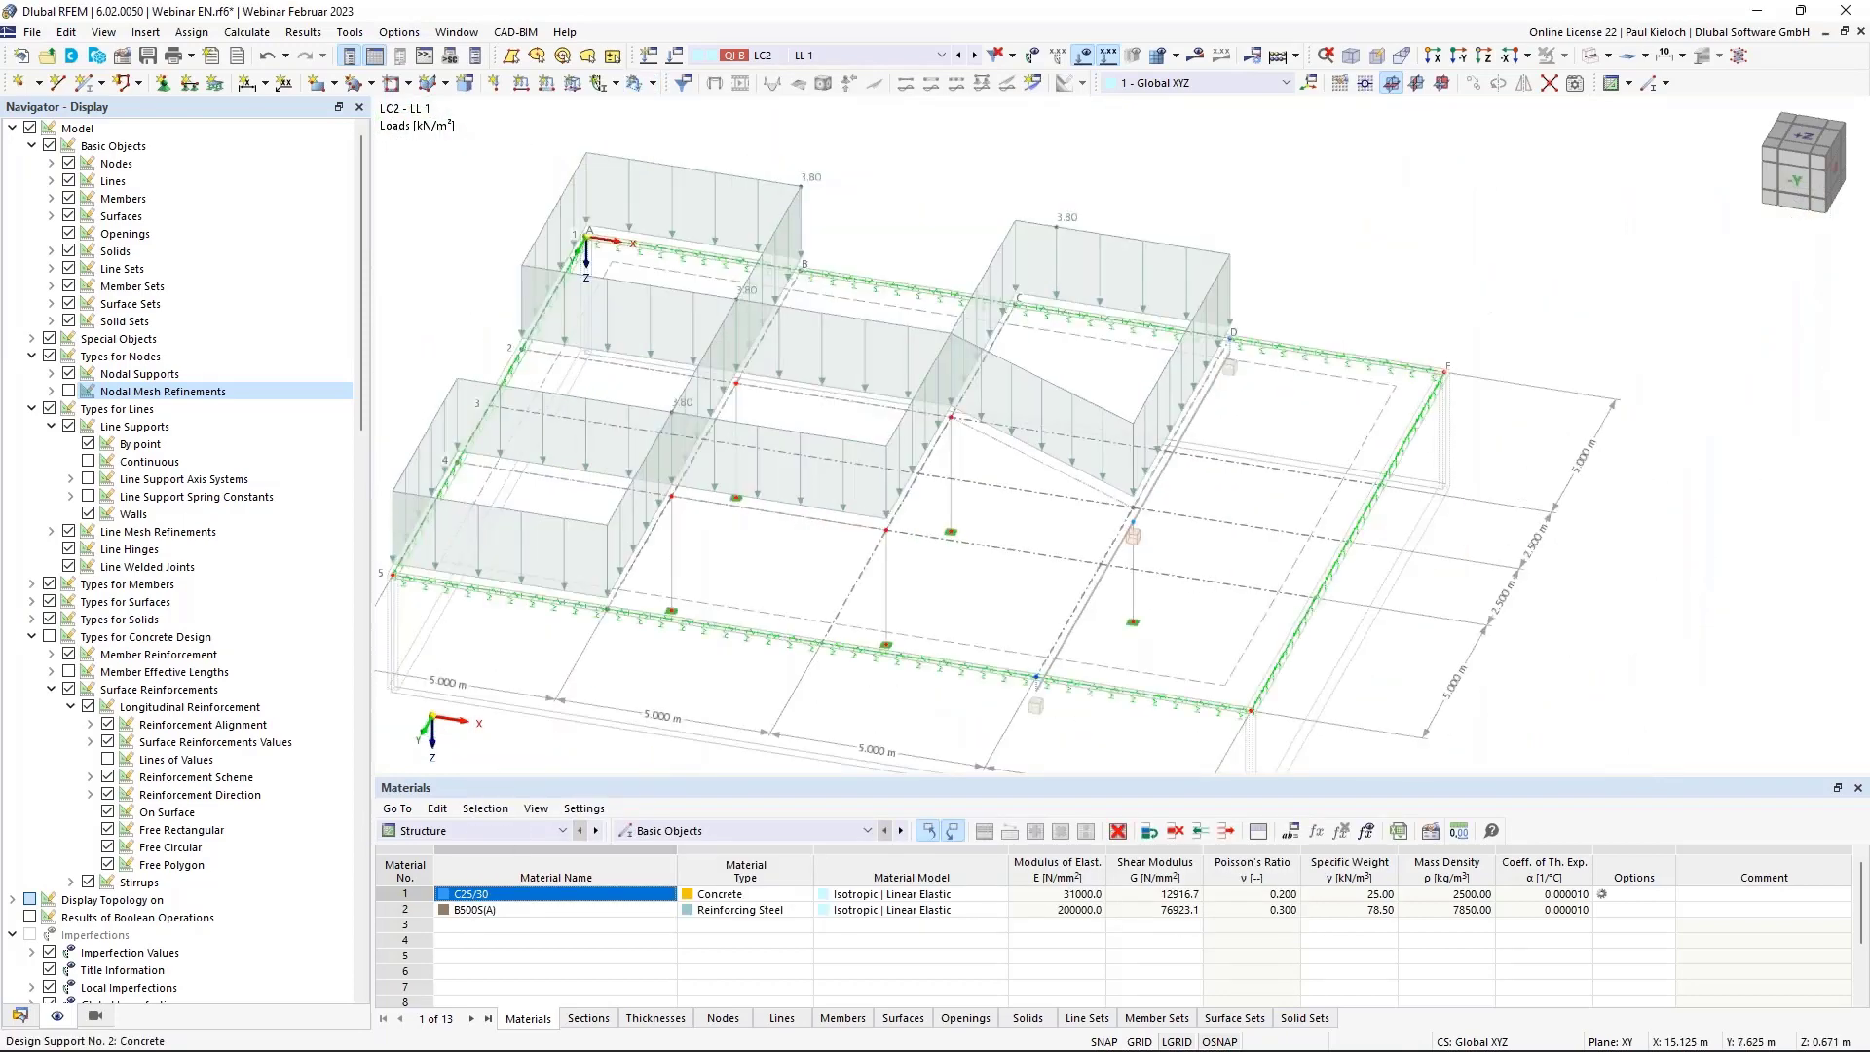
# Create a second four-corner 3.80 kN/m² polygon load on surface 1 meeting at X 15, Y 7.5.
pyautogui.click(634, 82)
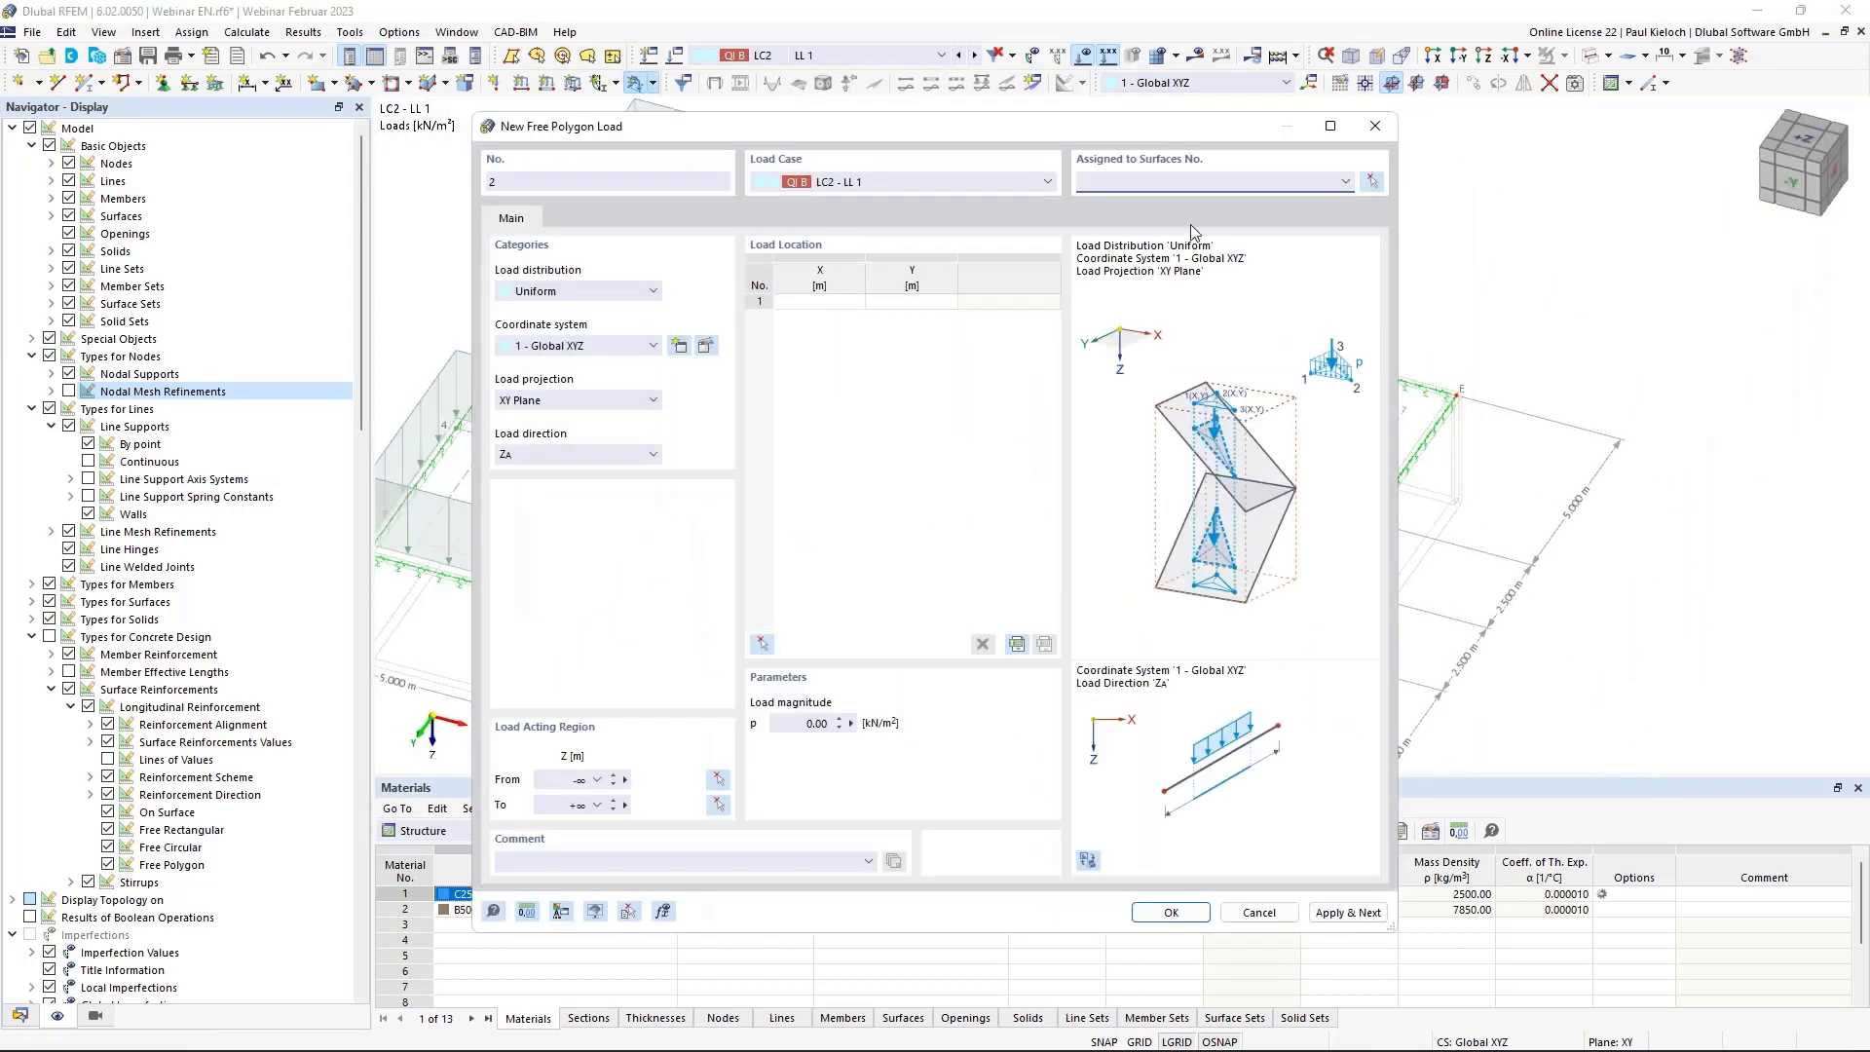
pyautogui.write('1')
pyautogui.click(762, 645)
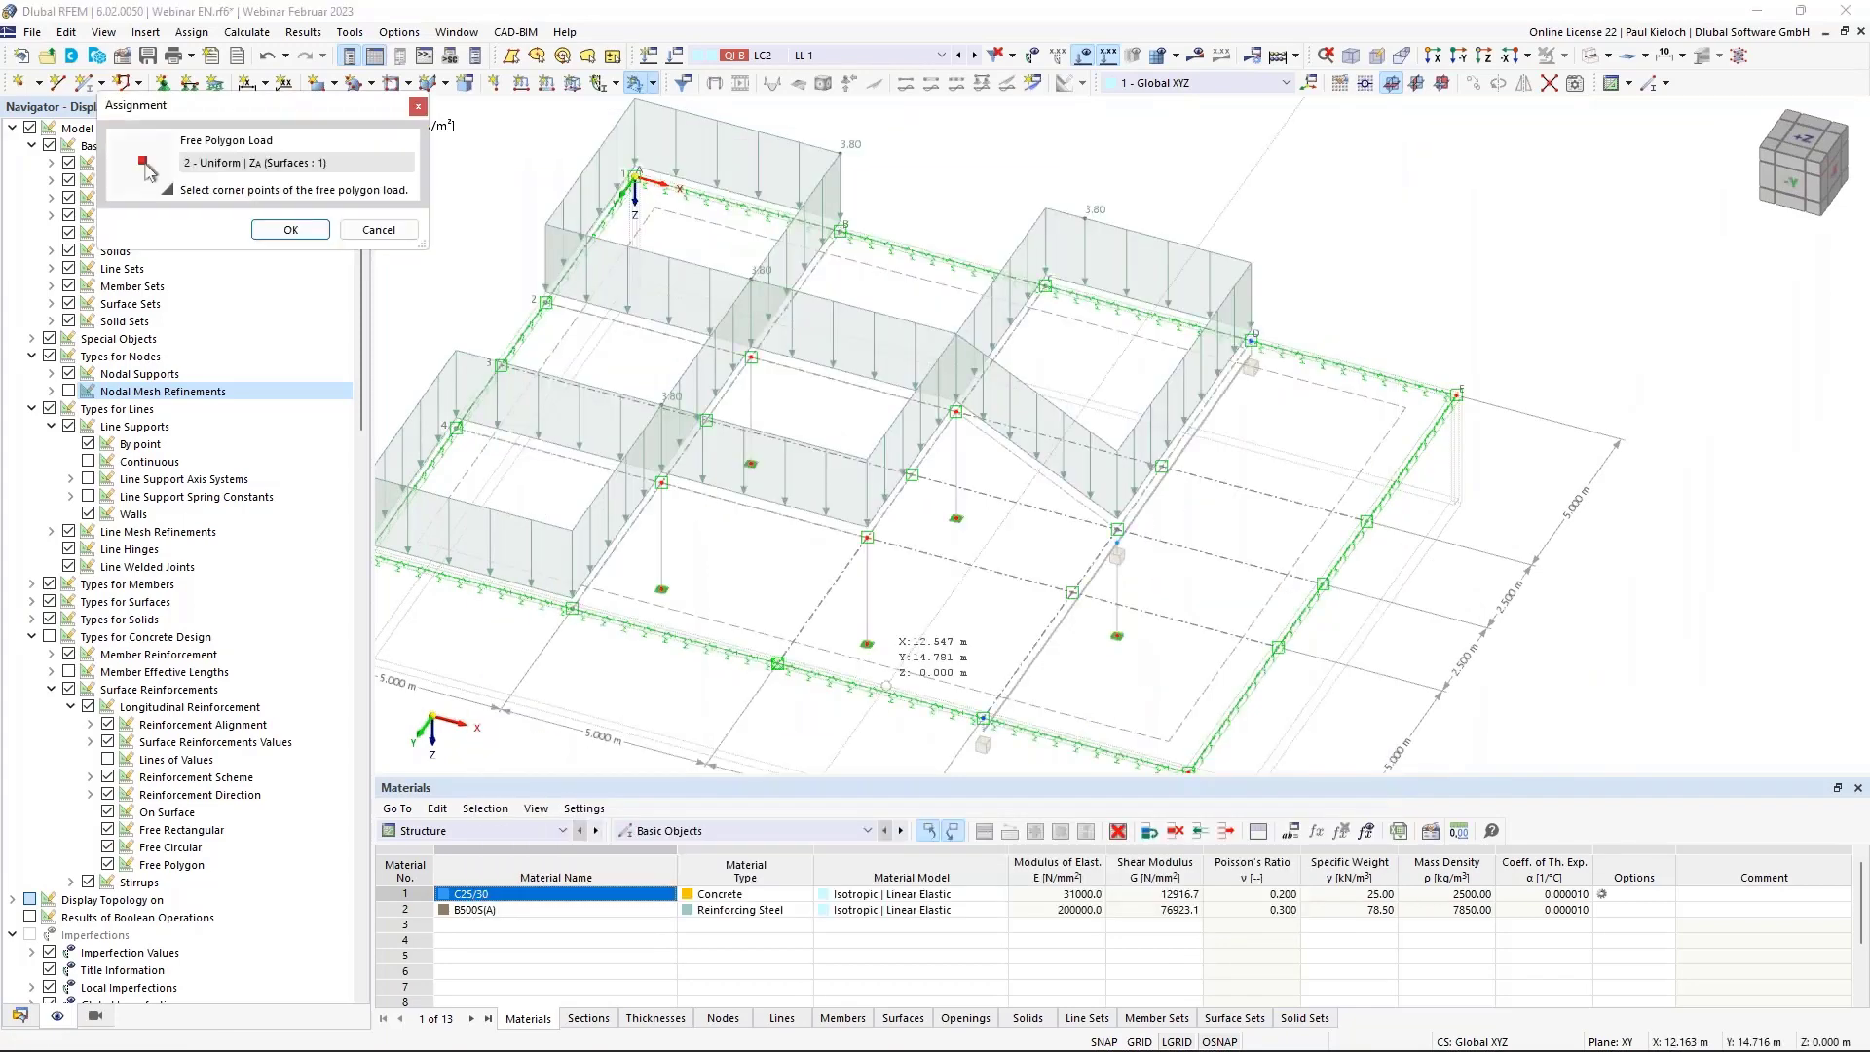
pyautogui.click(777, 663)
pyautogui.click(867, 538)
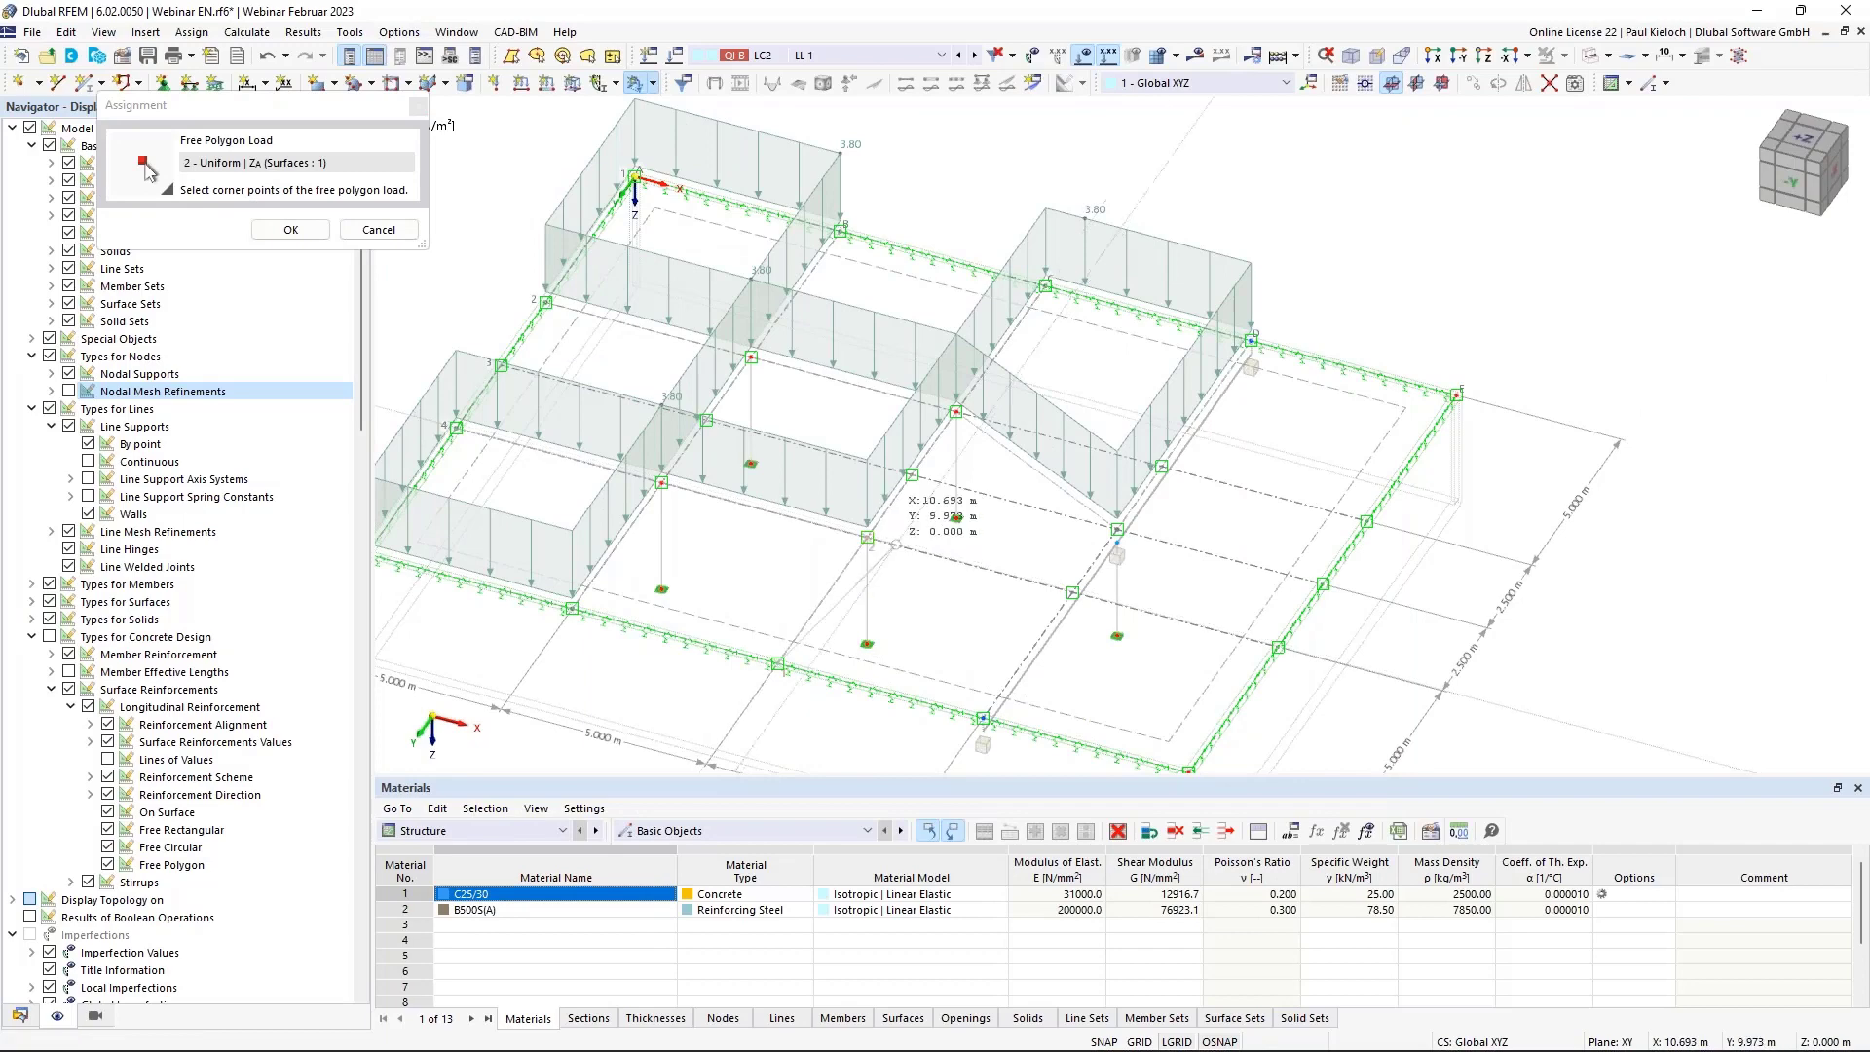
pyautogui.click(1117, 529)
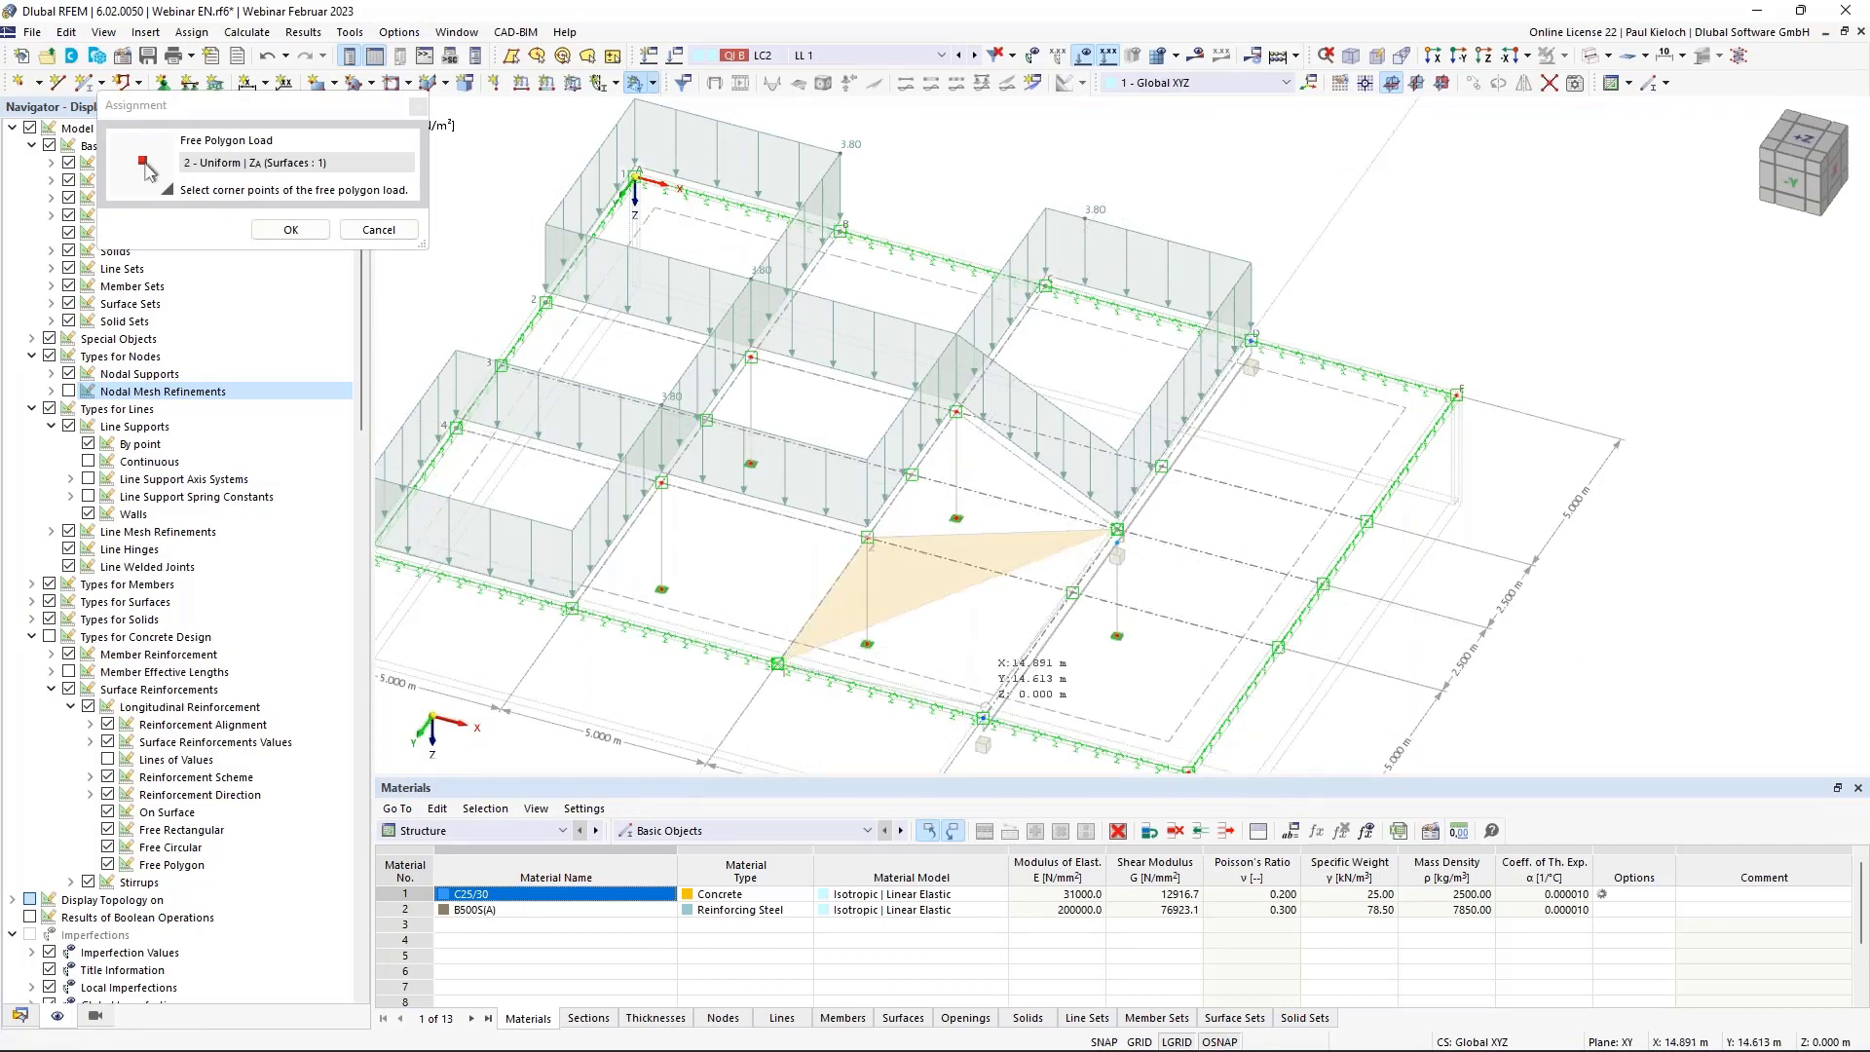
pyautogui.click(977, 710)
pyautogui.click(291, 231)
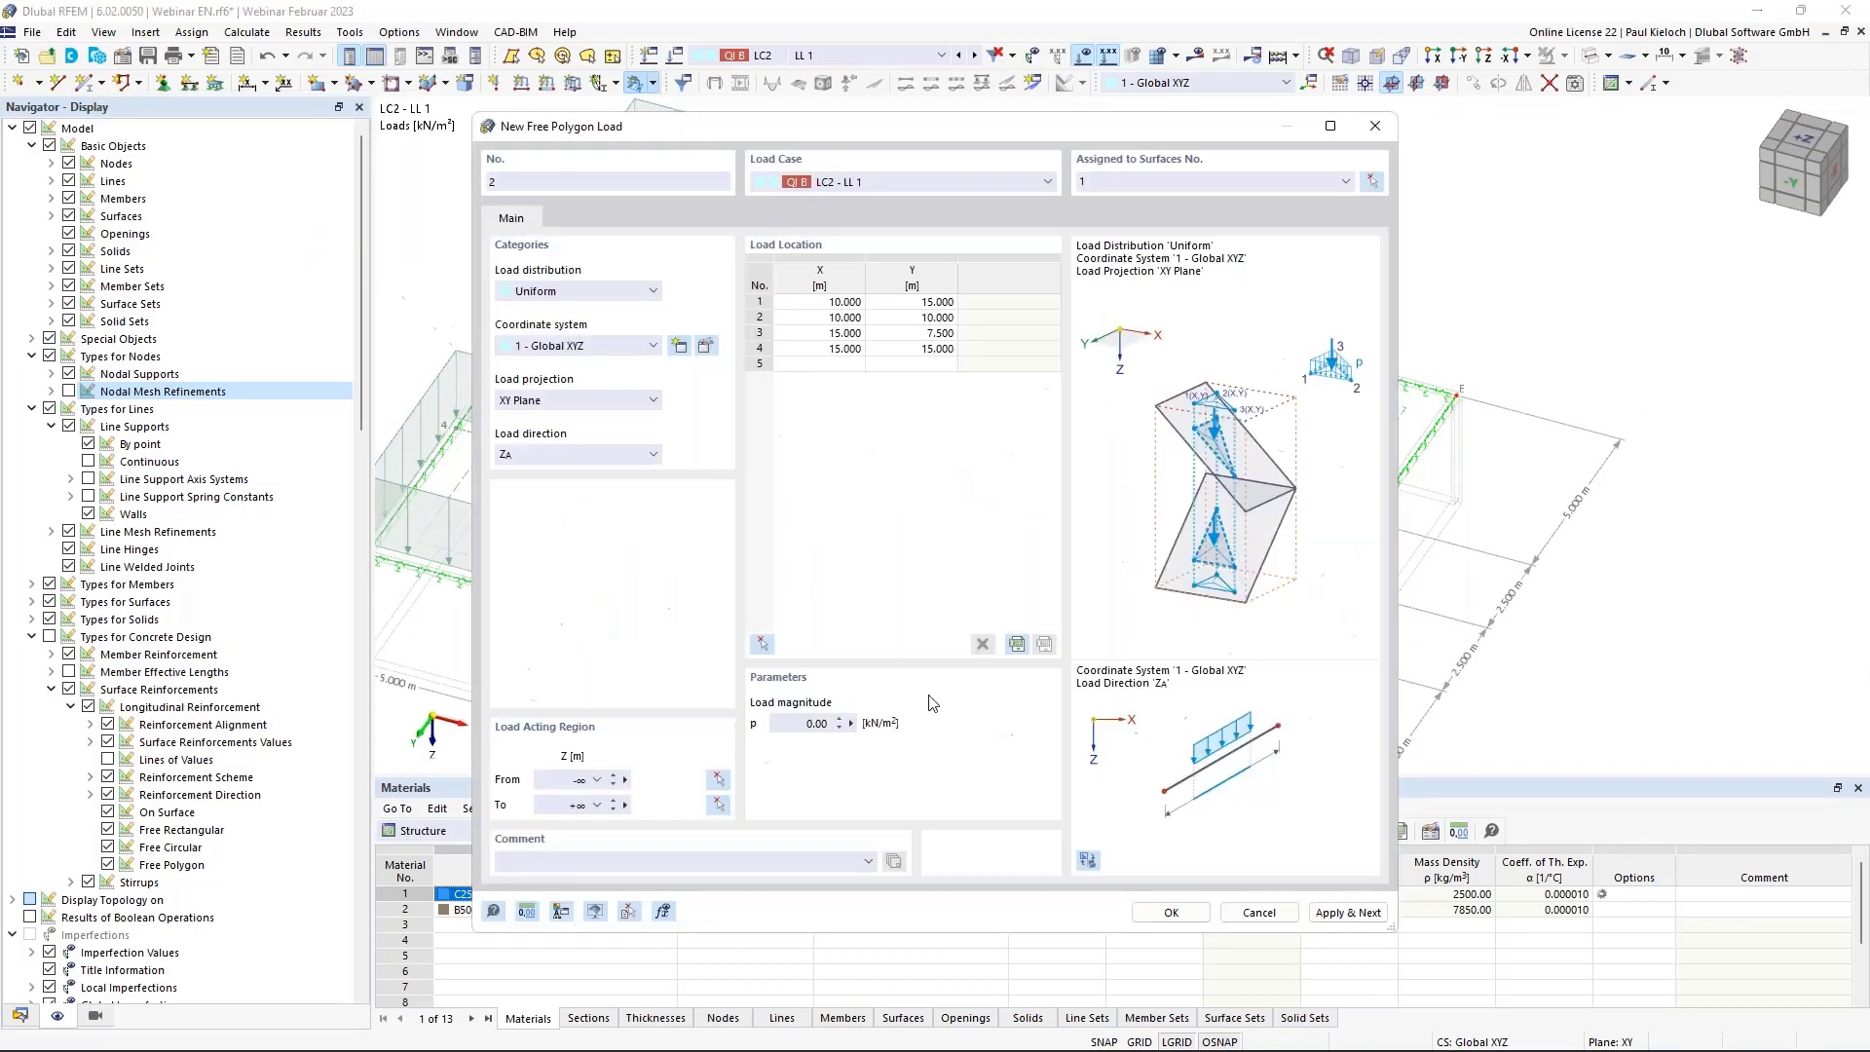
pyautogui.click(808, 722)
pyautogui.click(1169, 913)
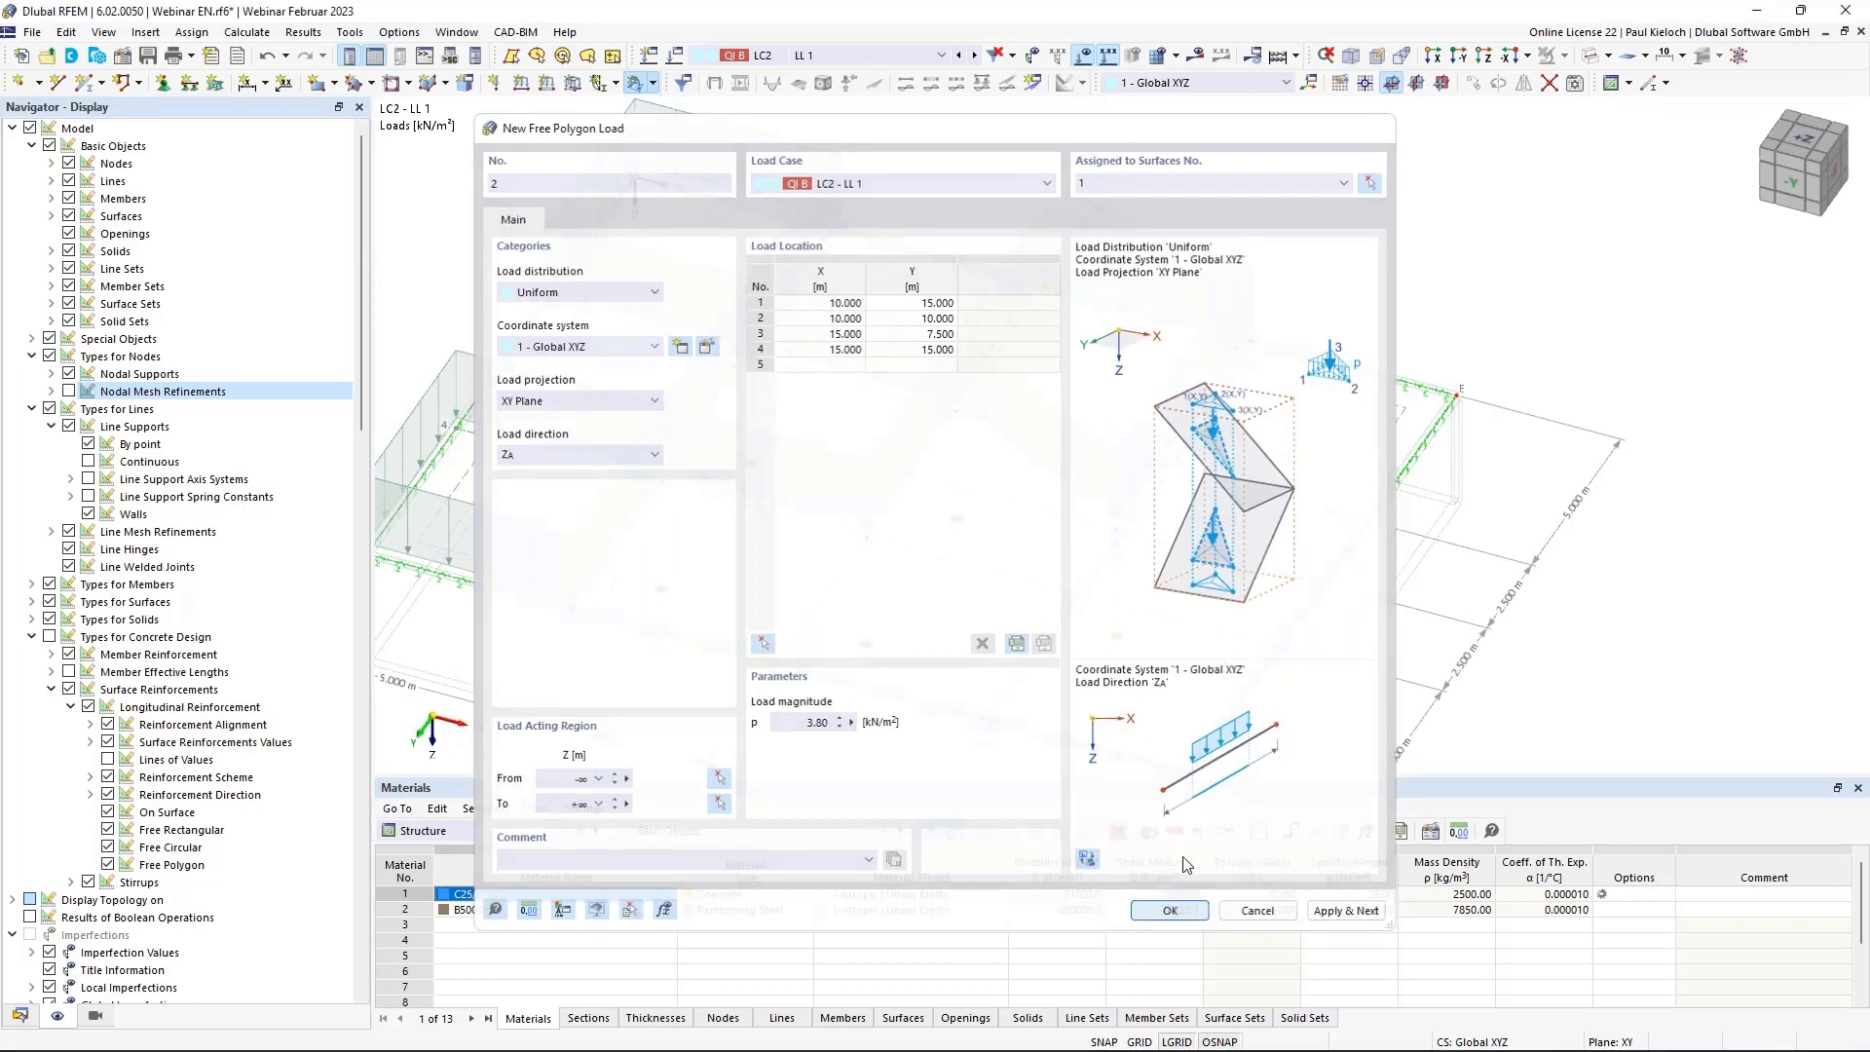
pyautogui.keyDown('ctrl'); pyautogui.moveTo(1436, 365); pyautogui.dragTo(1468, 356, button='middle'); pyautogui.keyUp('ctrl')
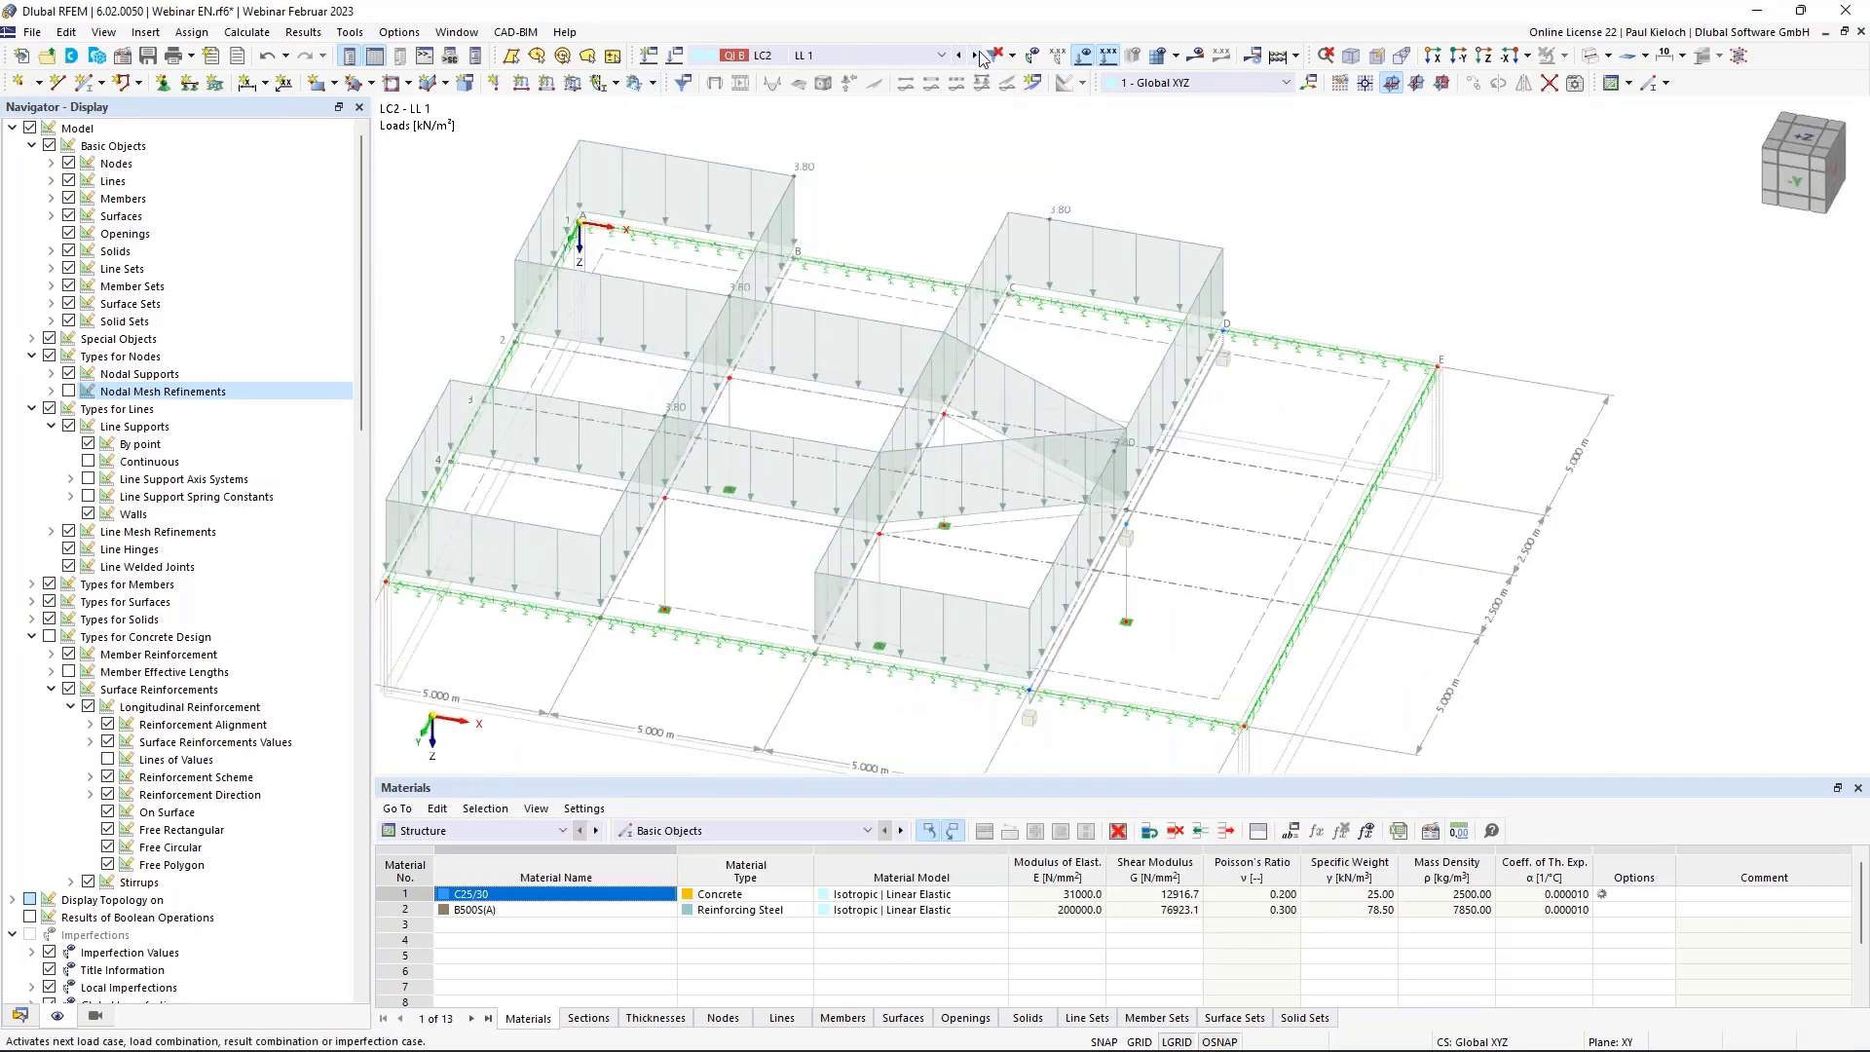
# In LC3 LL 2, add a 3.80 kN/m² rectangular load from X 0, Y 10 to X 5, Y 5.
pyautogui.click(976, 57)
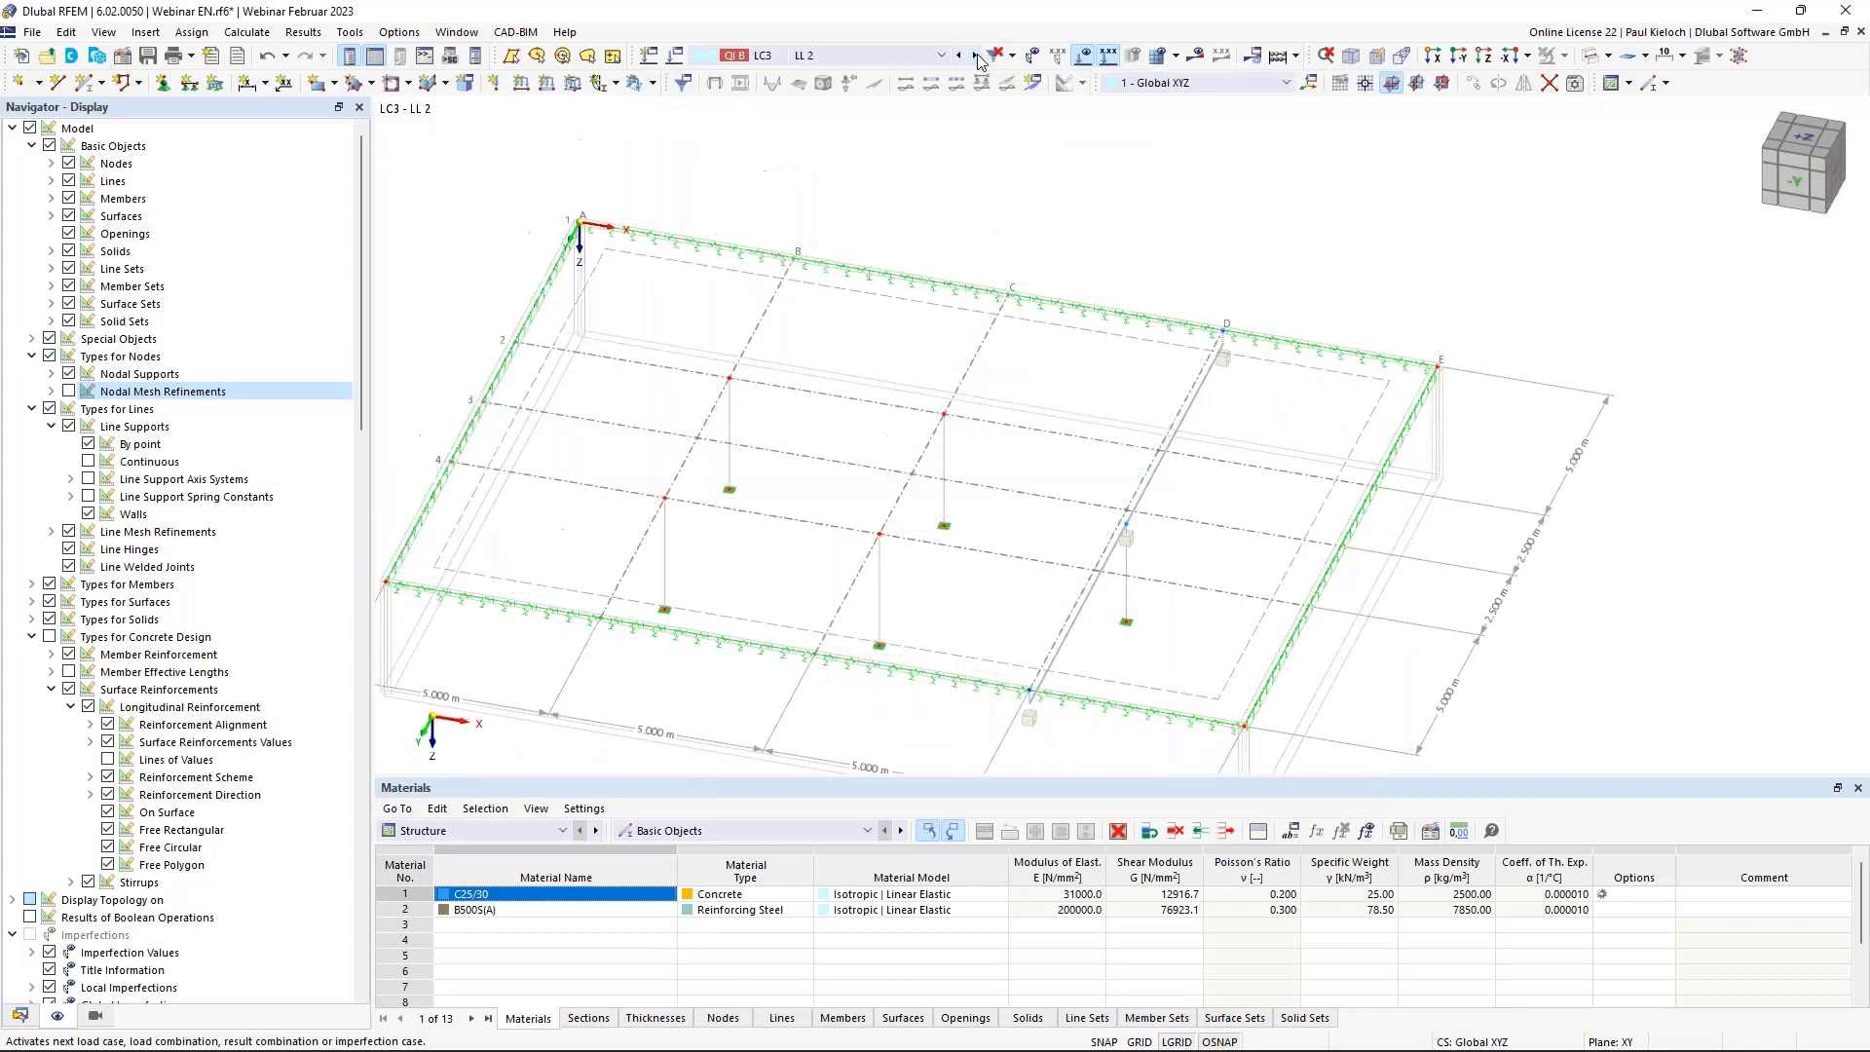
pyautogui.click(651, 83)
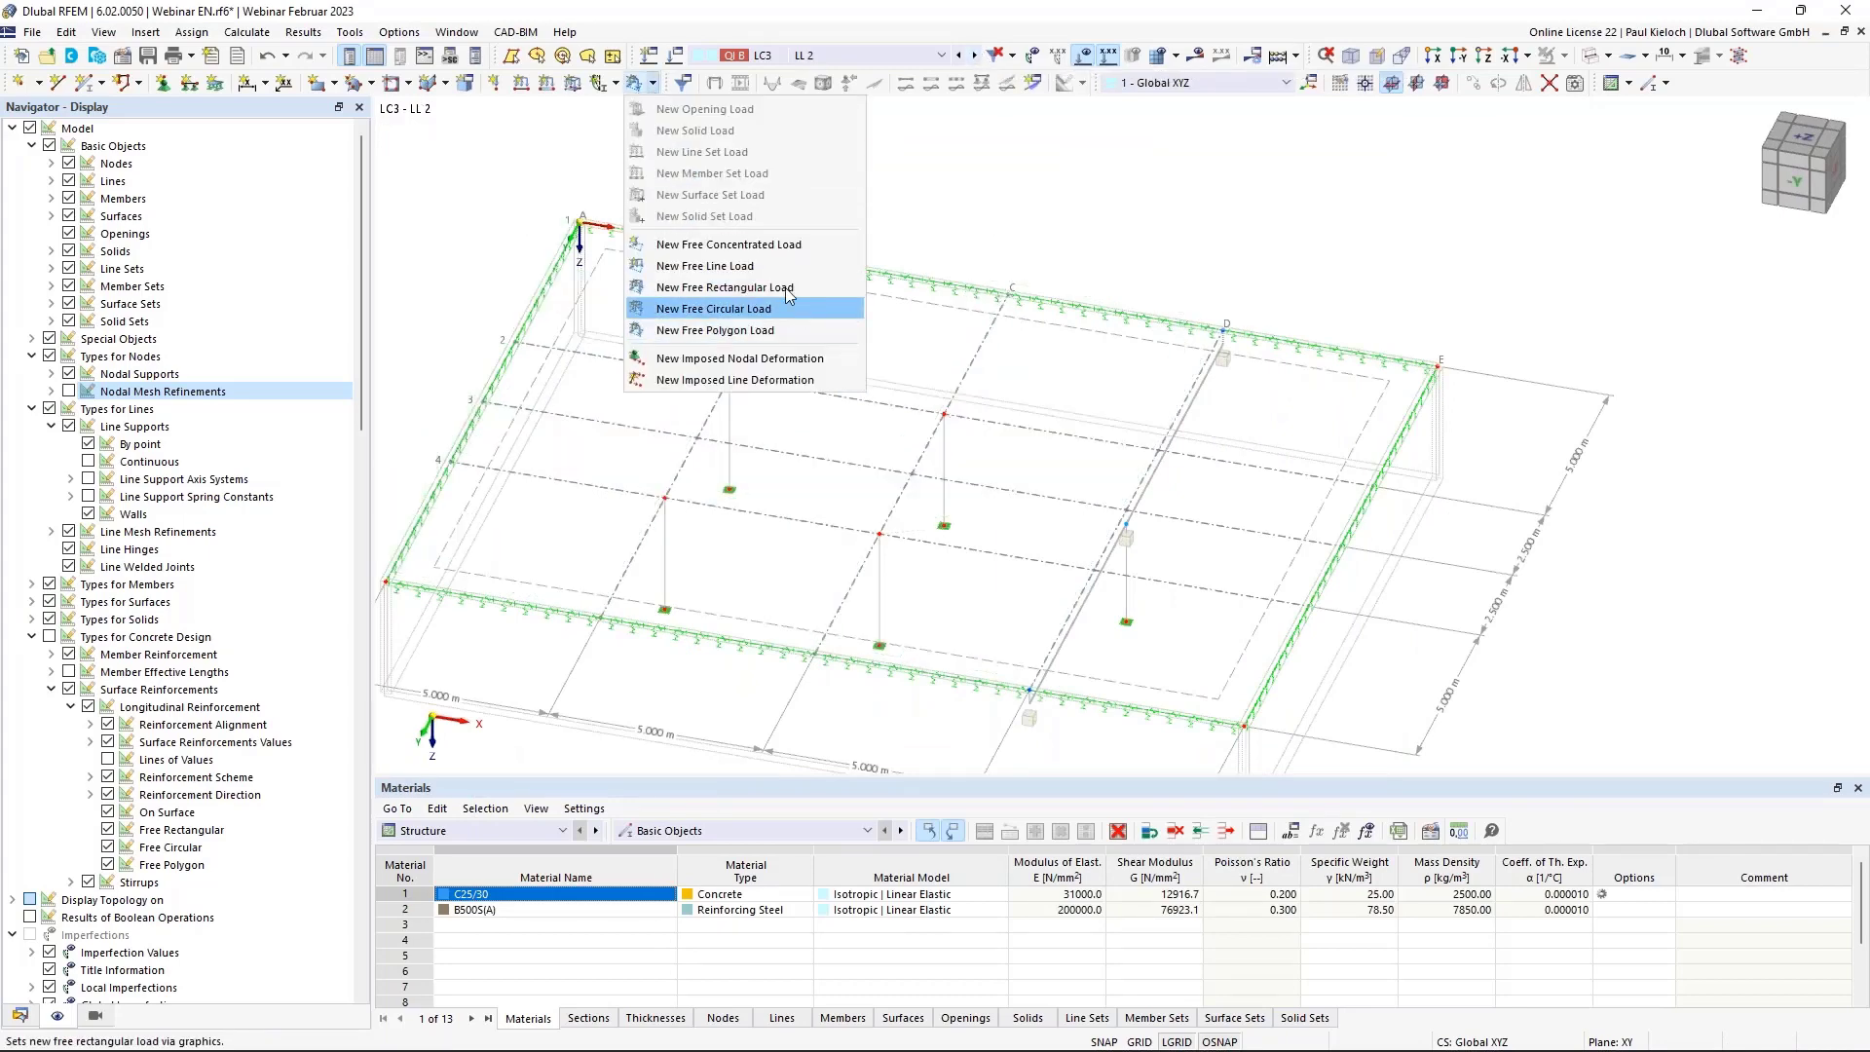
pyautogui.click(818, 291)
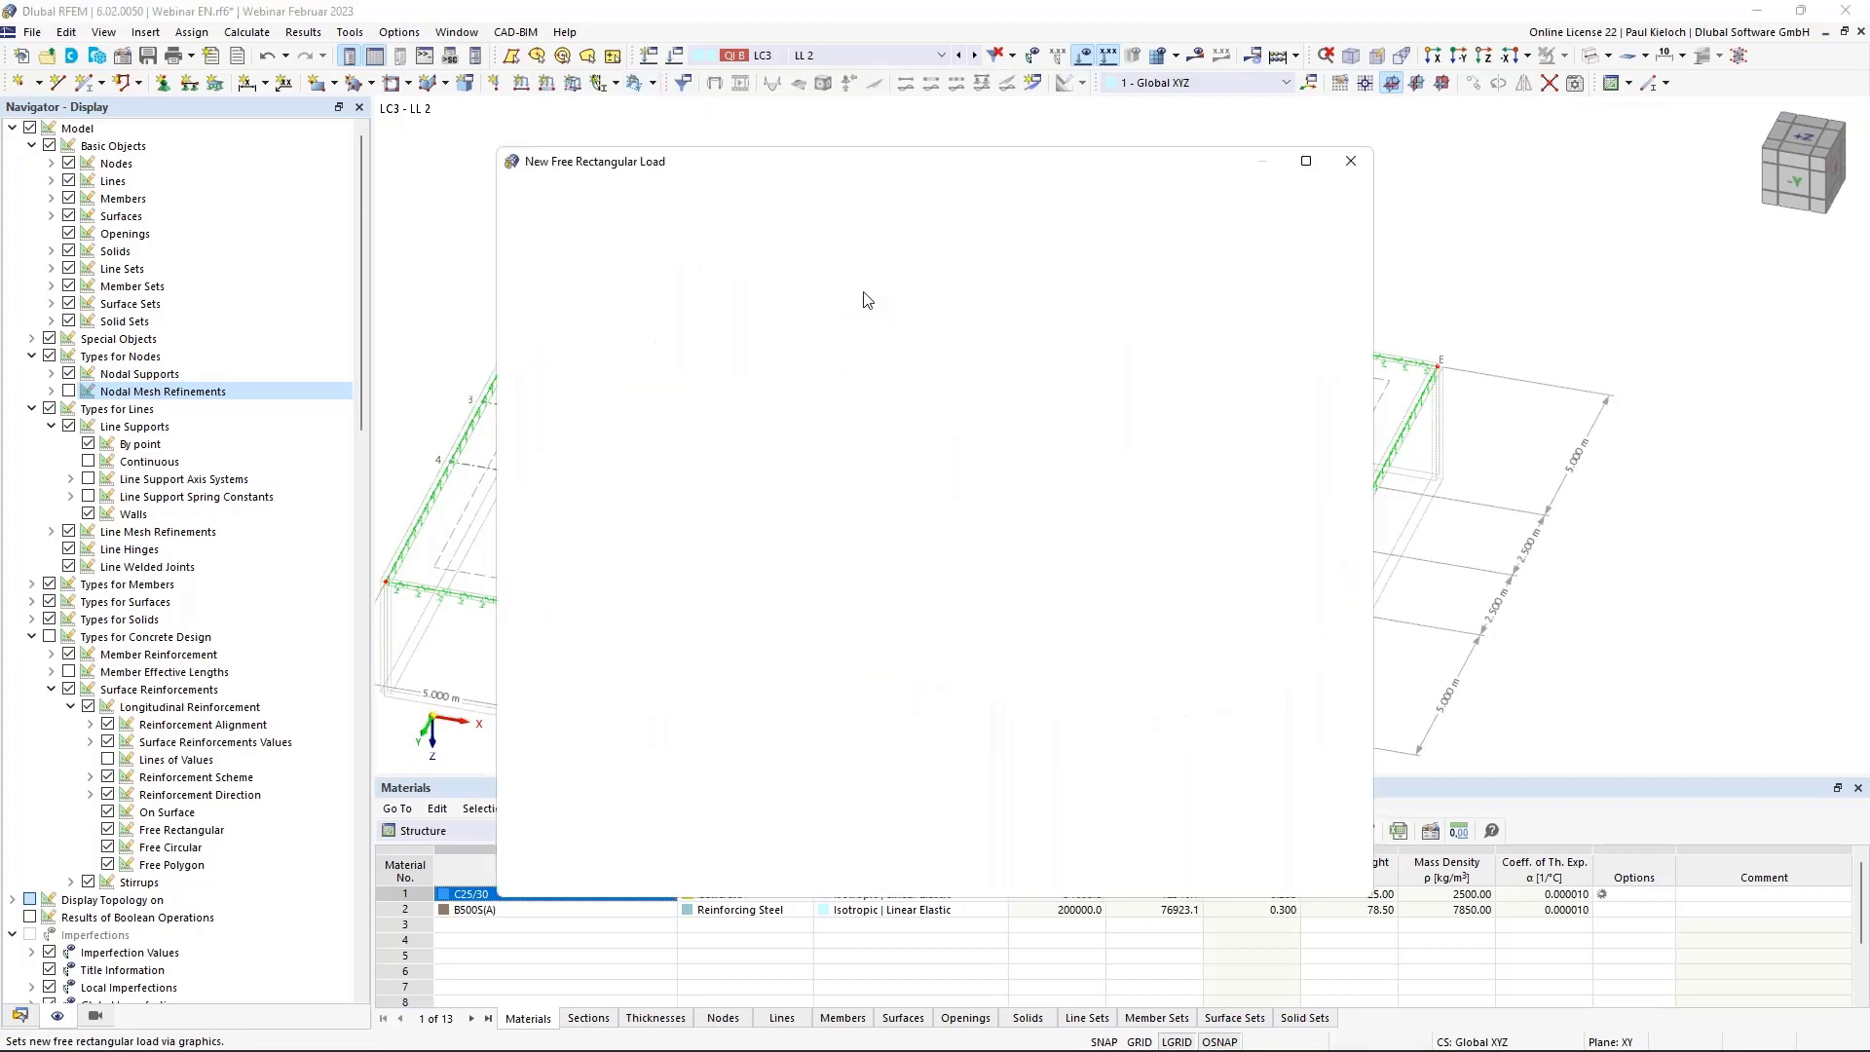
pyautogui.press('Tab')
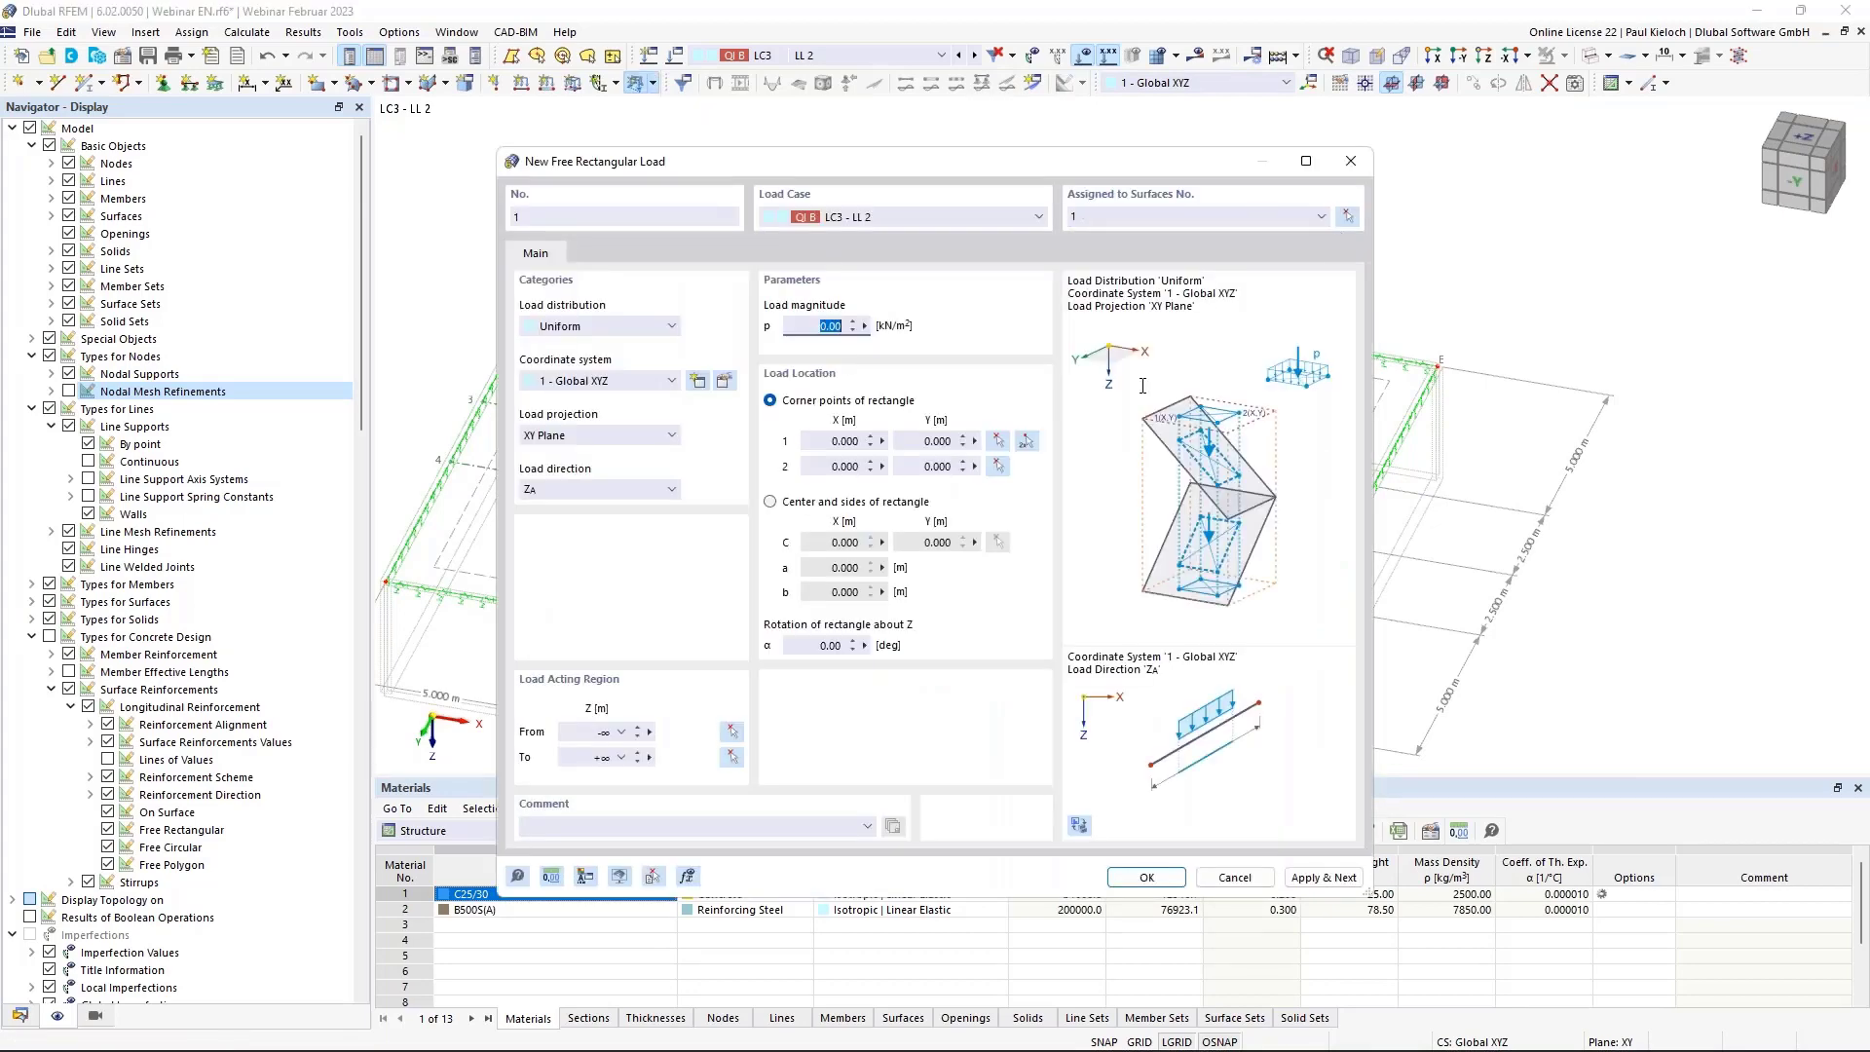
pyautogui.click(1026, 441)
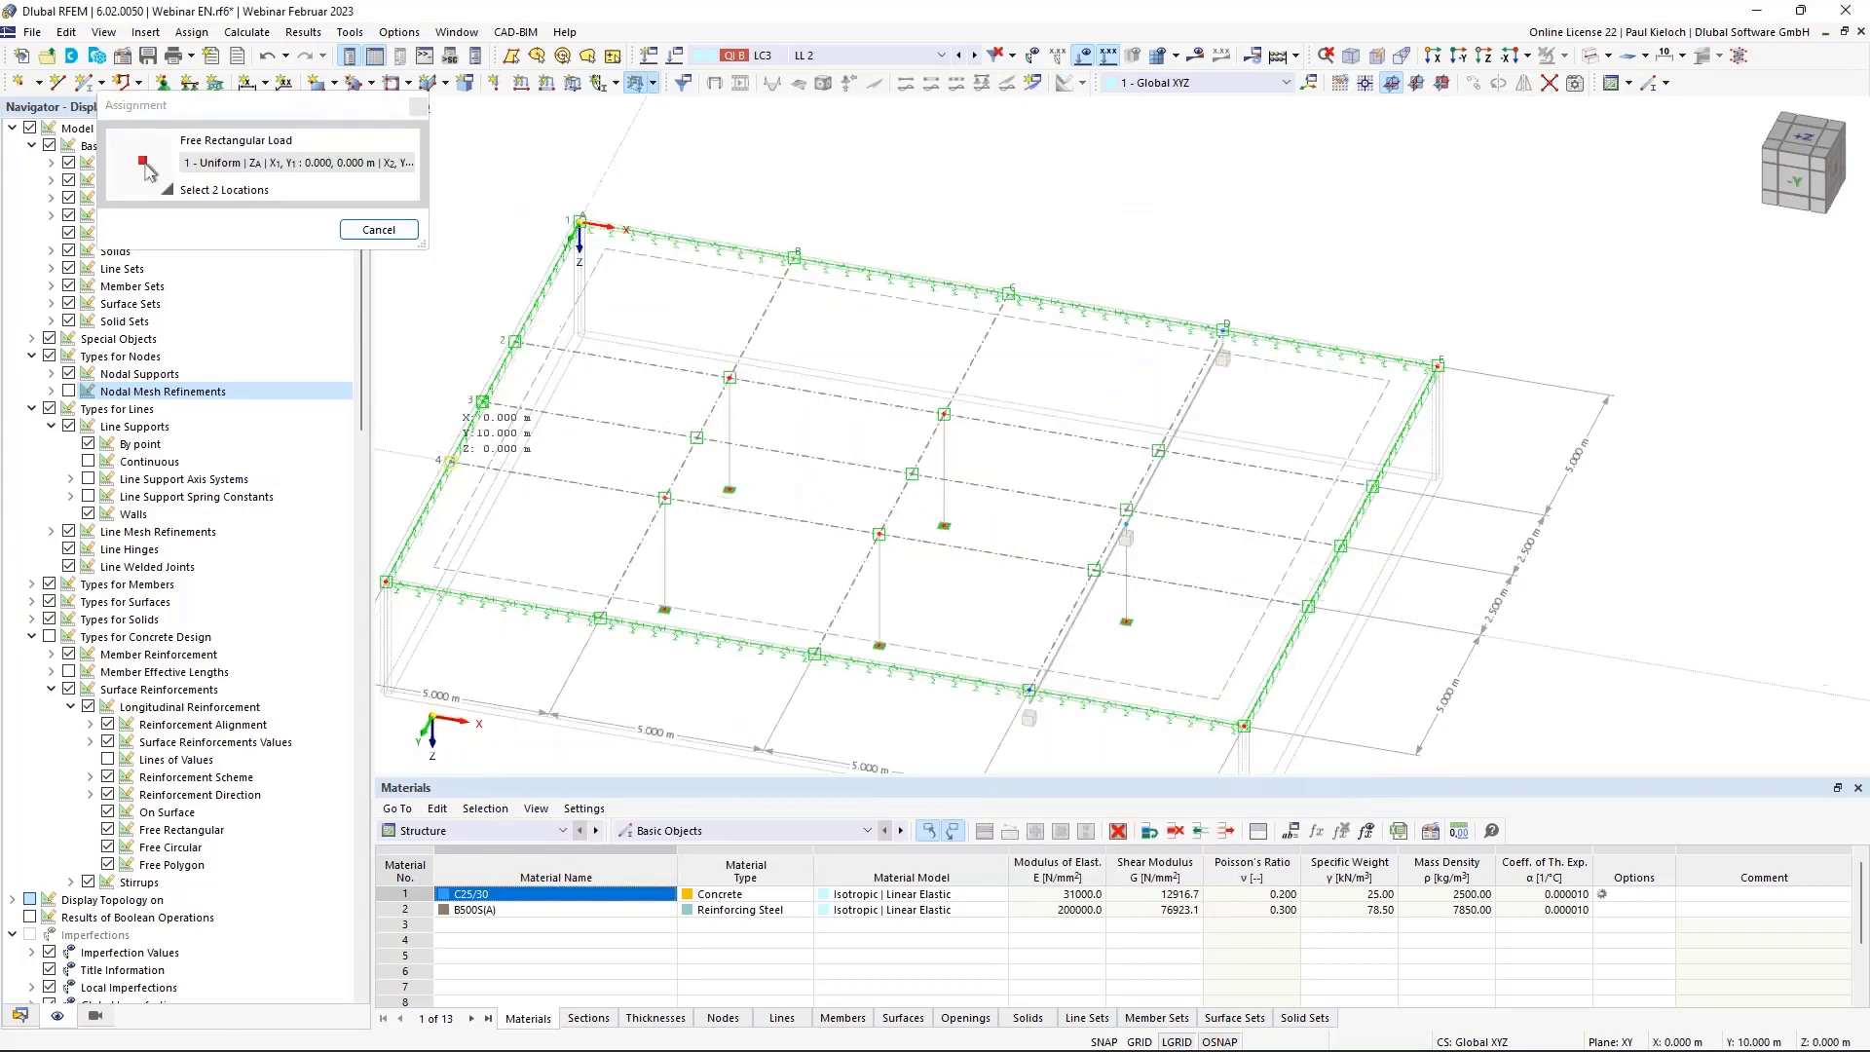
pyautogui.click(451, 461)
pyautogui.click(730, 378)
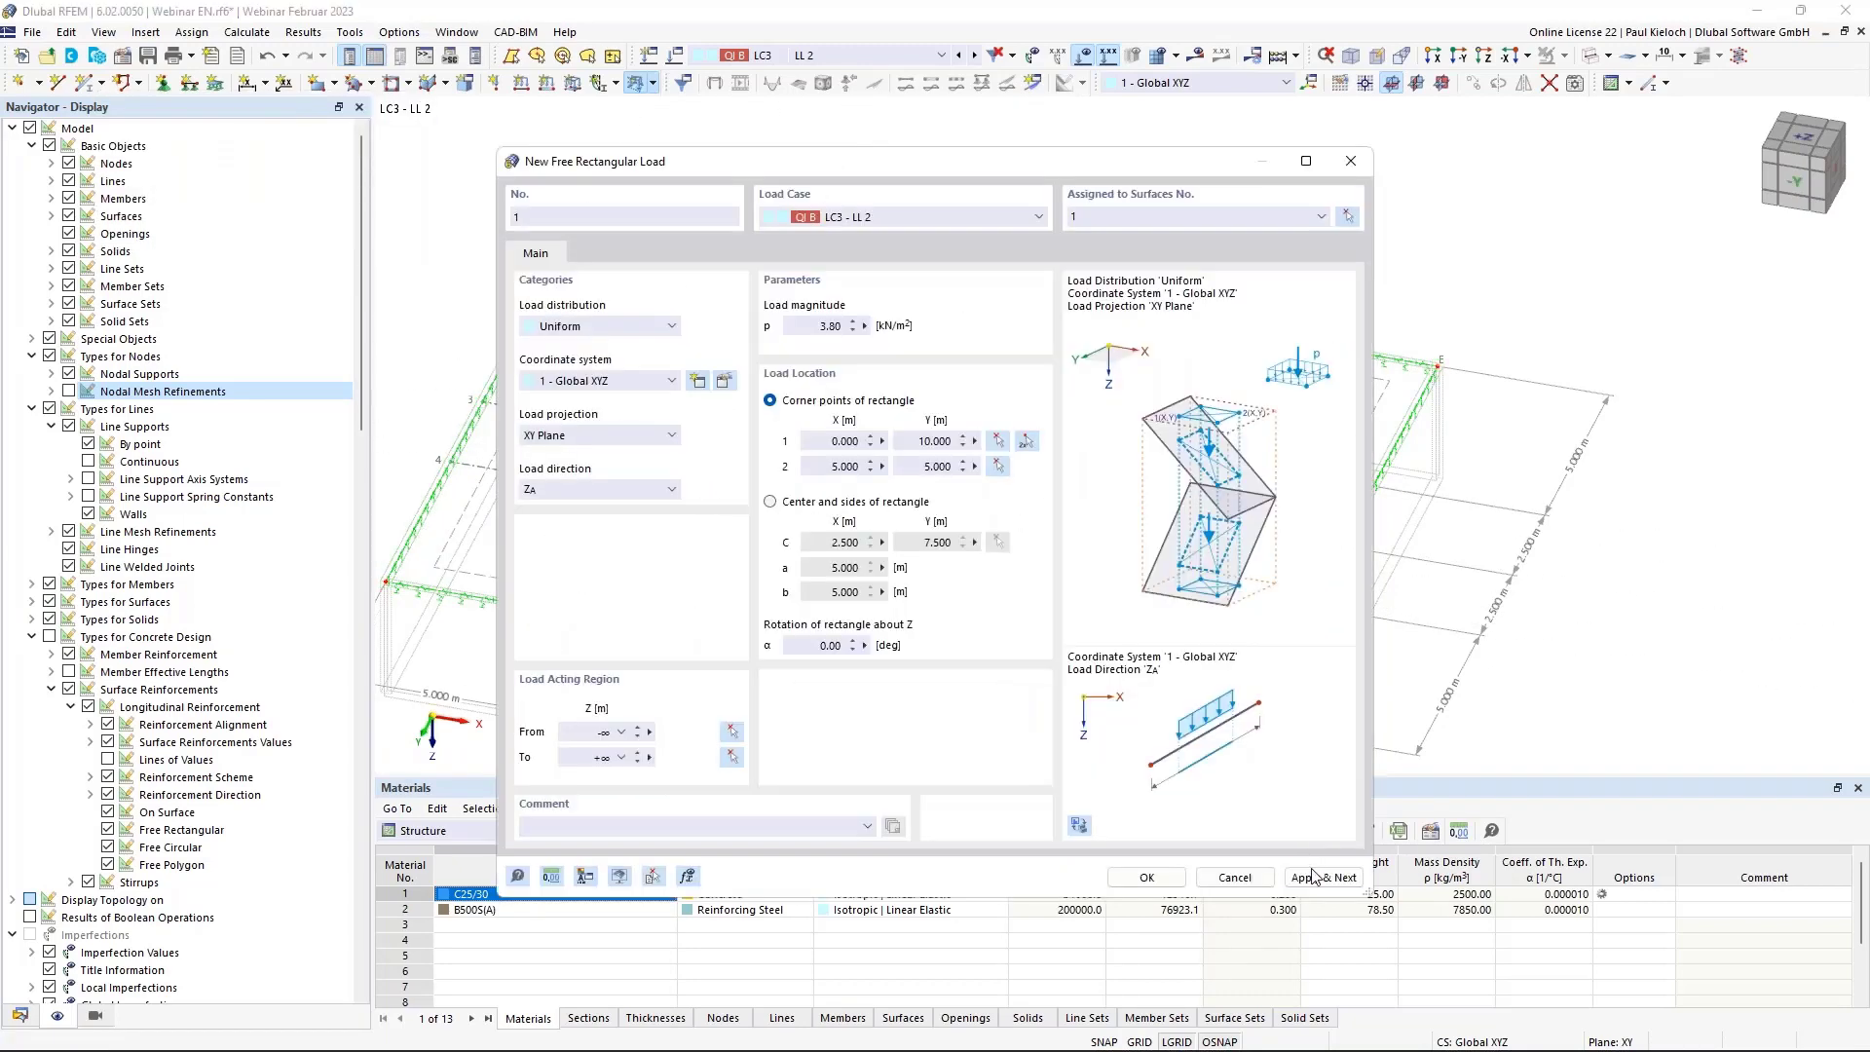
pyautogui.click(1316, 878)
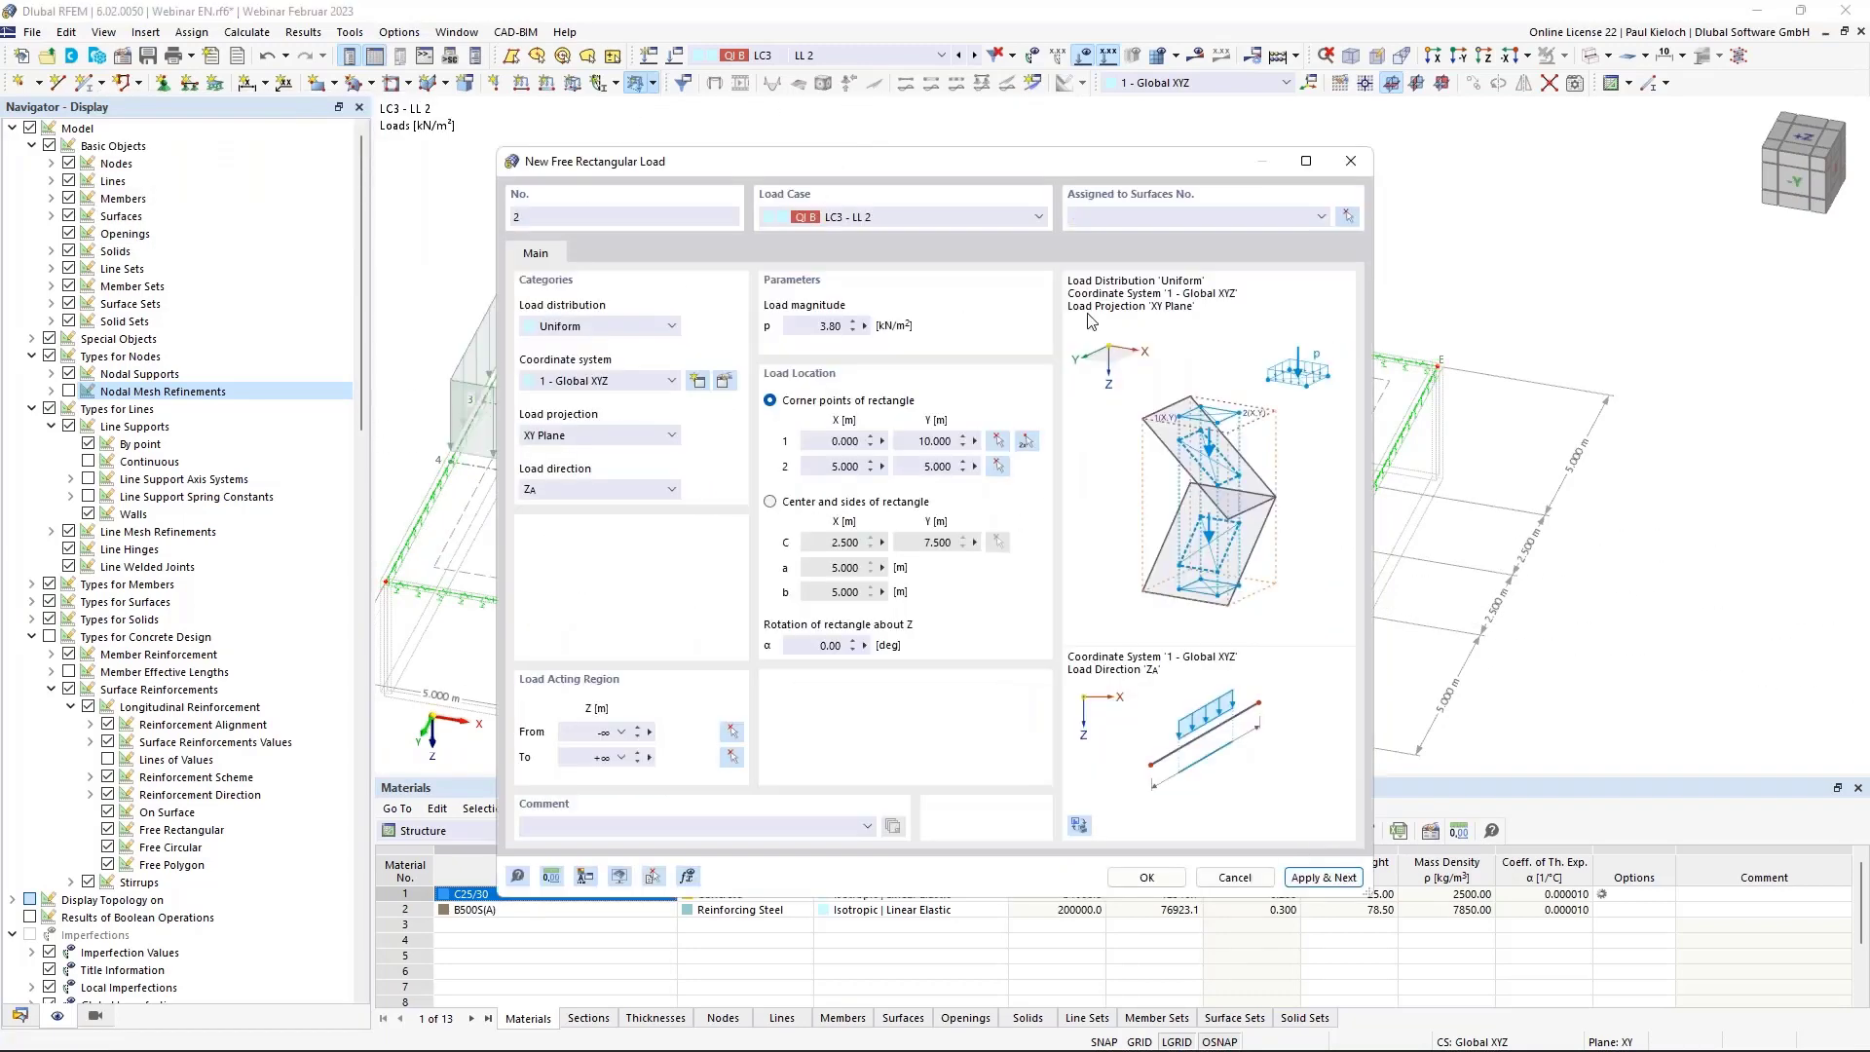
# Add a second 5 m × 5 m rectangular load of 3.80 kN/m² on surface 1.
pyautogui.click(1110, 216)
pyautogui.write('1')
pyautogui.click(1026, 440)
pyautogui.click(601, 616)
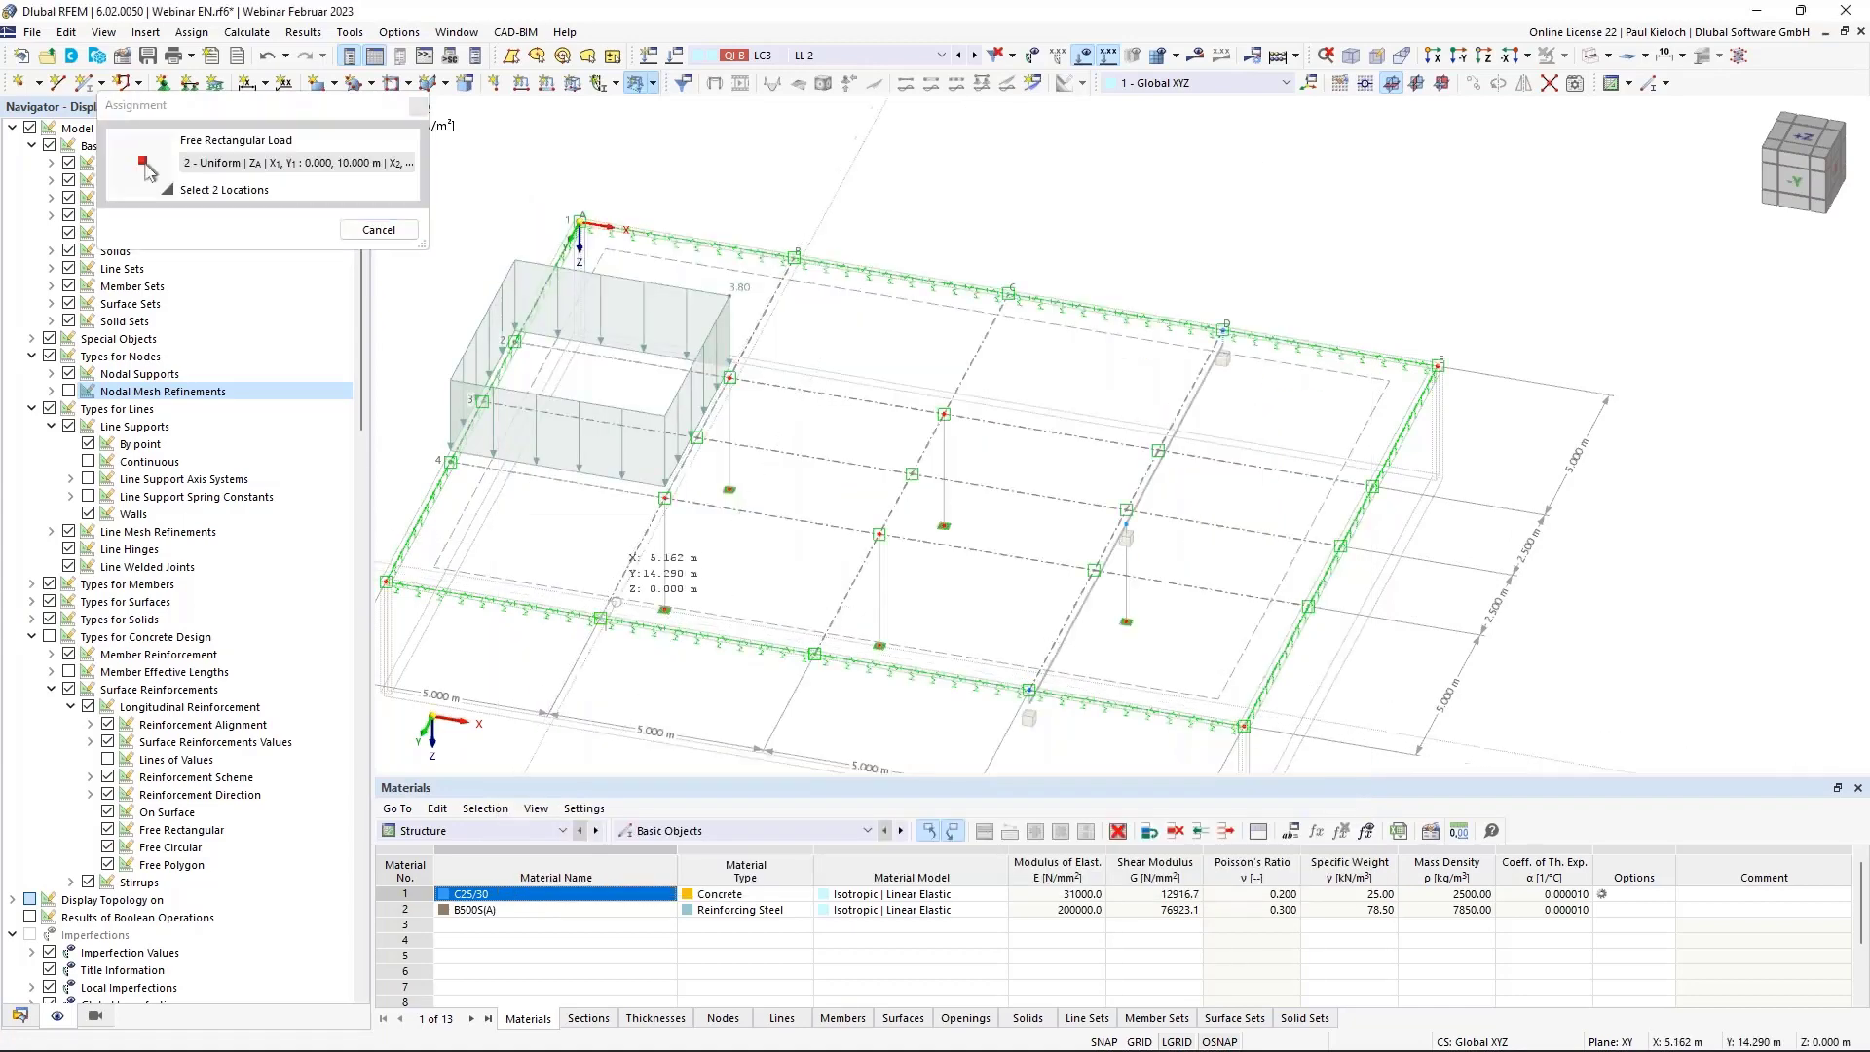
pyautogui.click(878, 534)
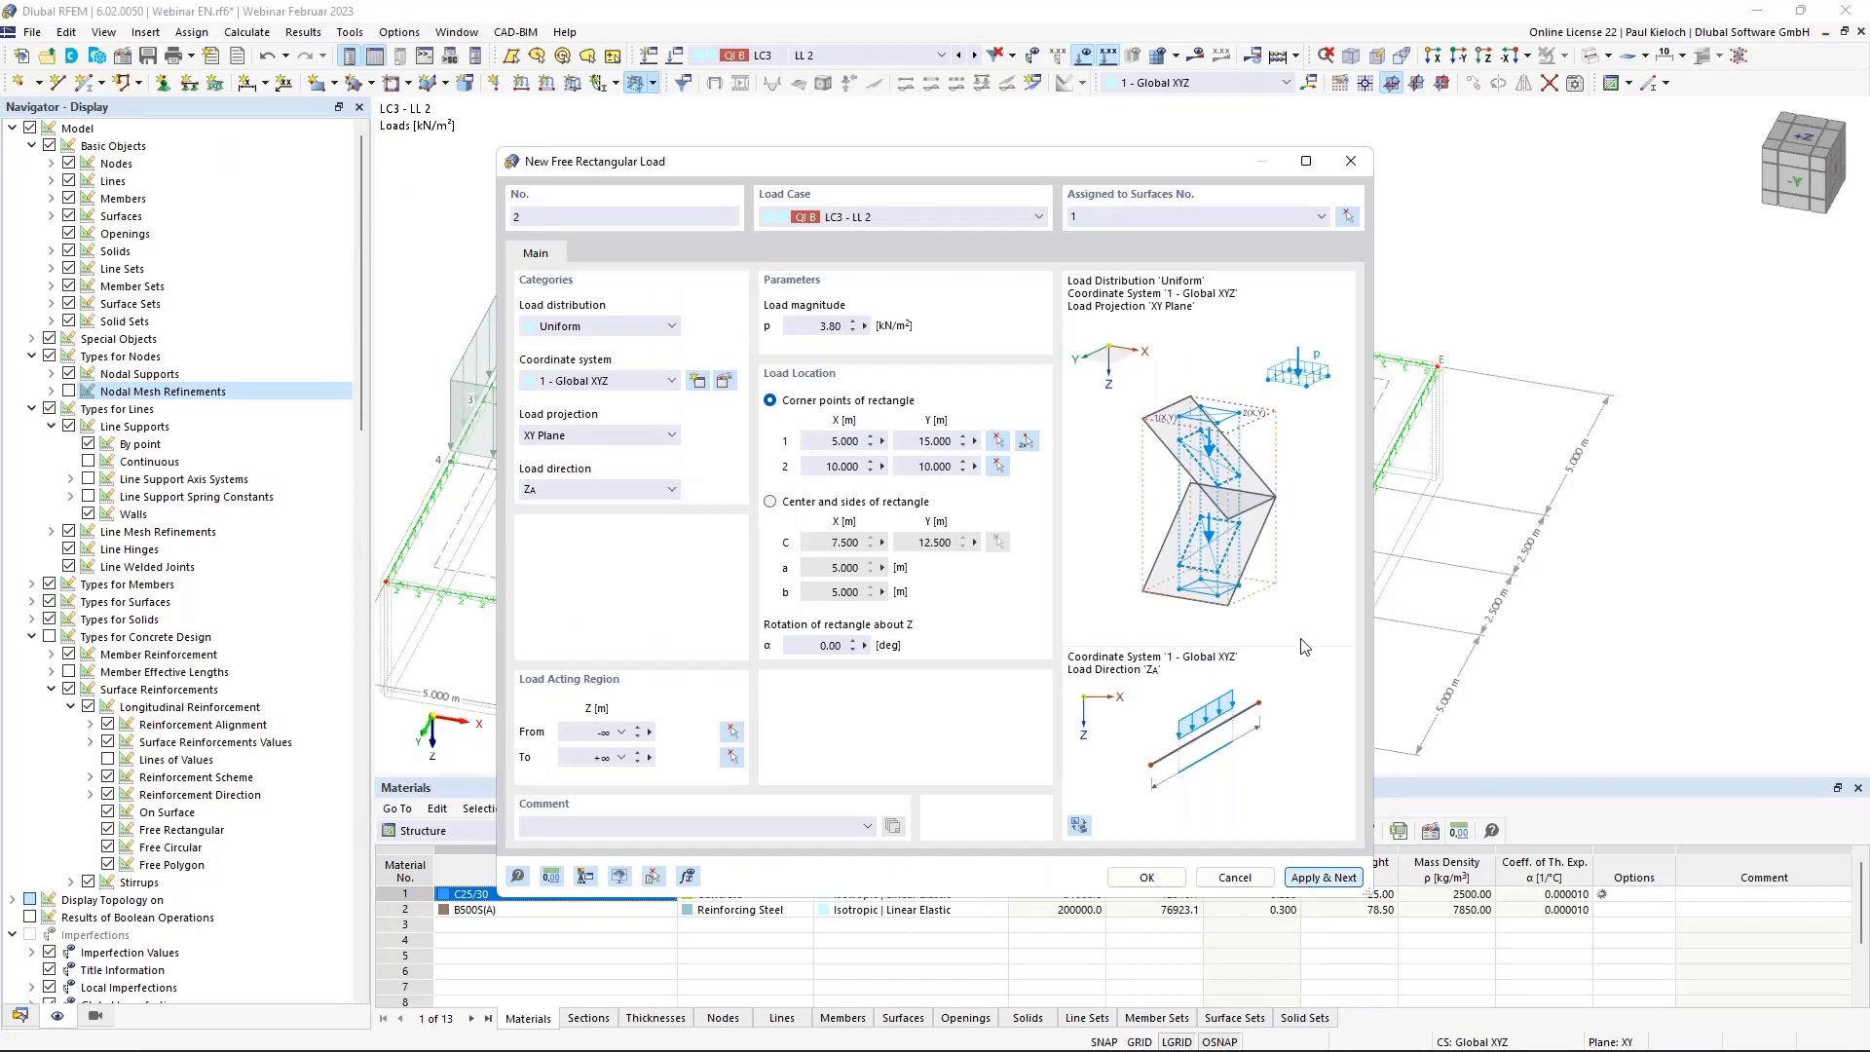
pyautogui.press('Return')
# Add a third 3.80 kN/m² rectangular load from X 5, Y 5 to X 10, Y 0.
pyautogui.click(1139, 216)
pyautogui.write('1')
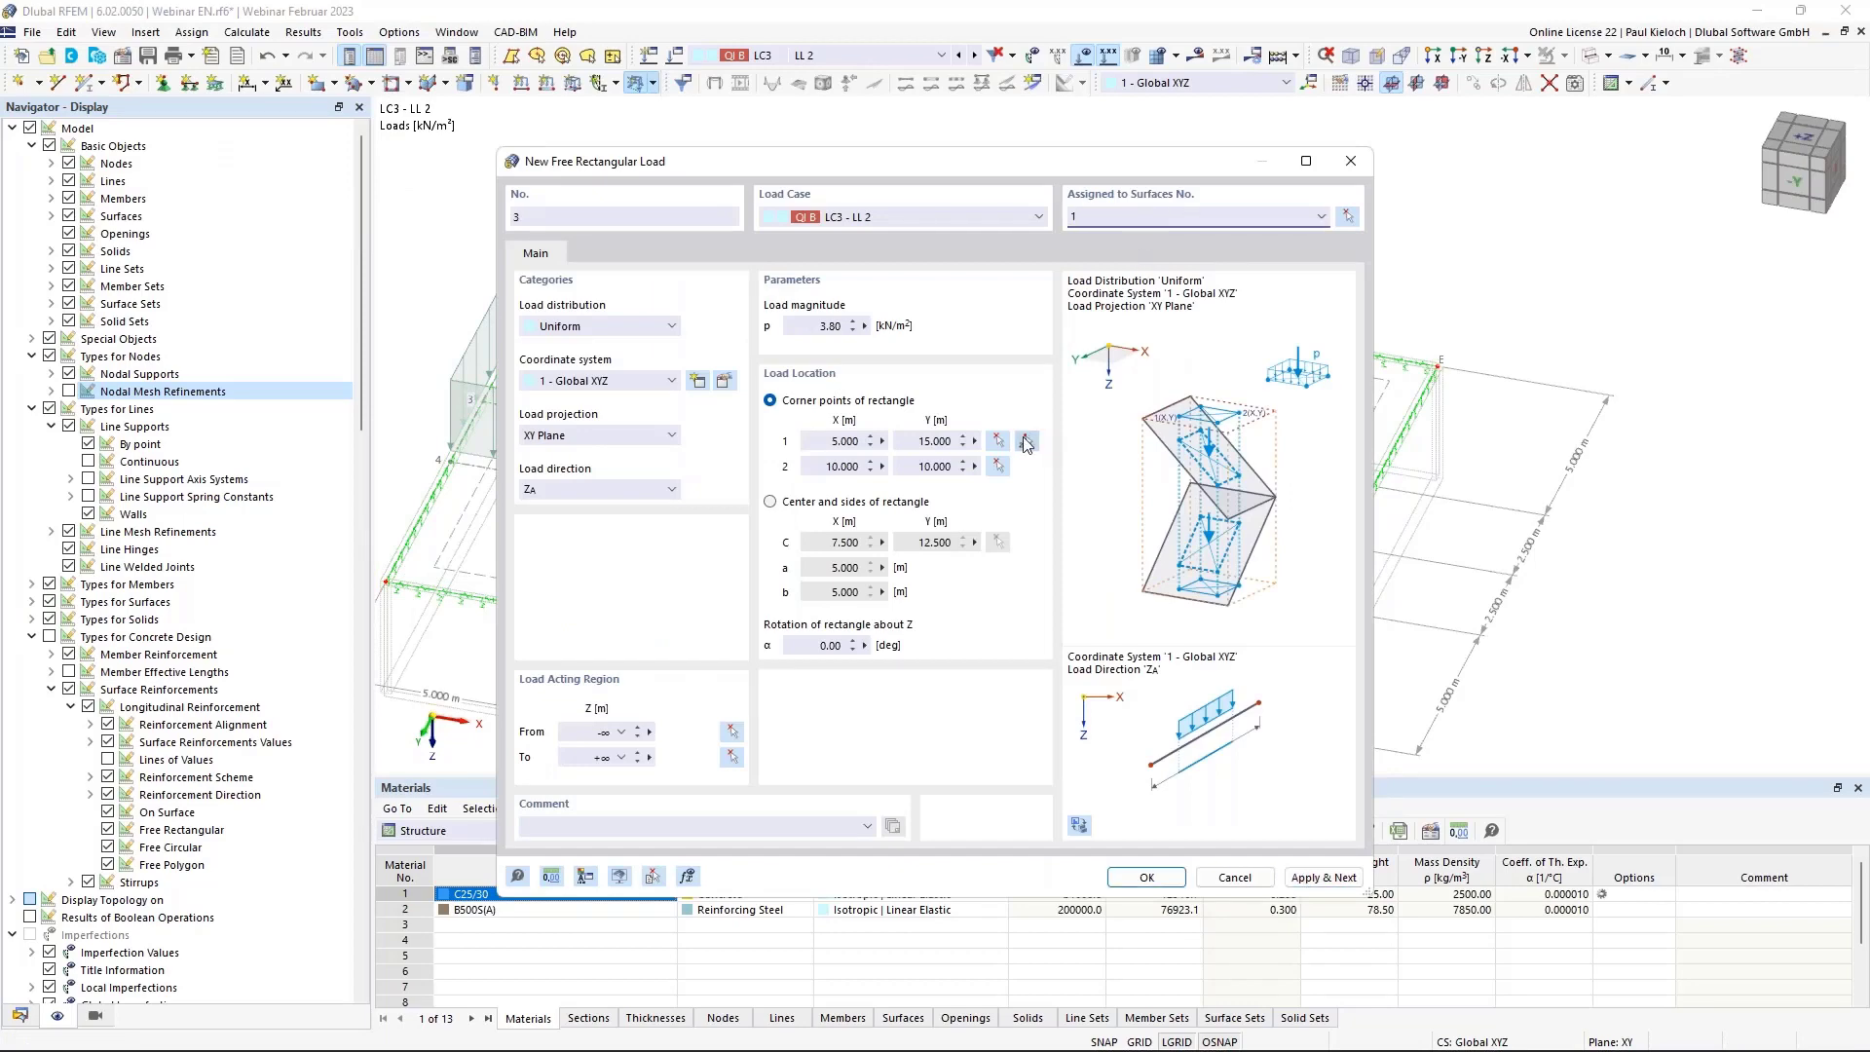
pyautogui.click(1026, 441)
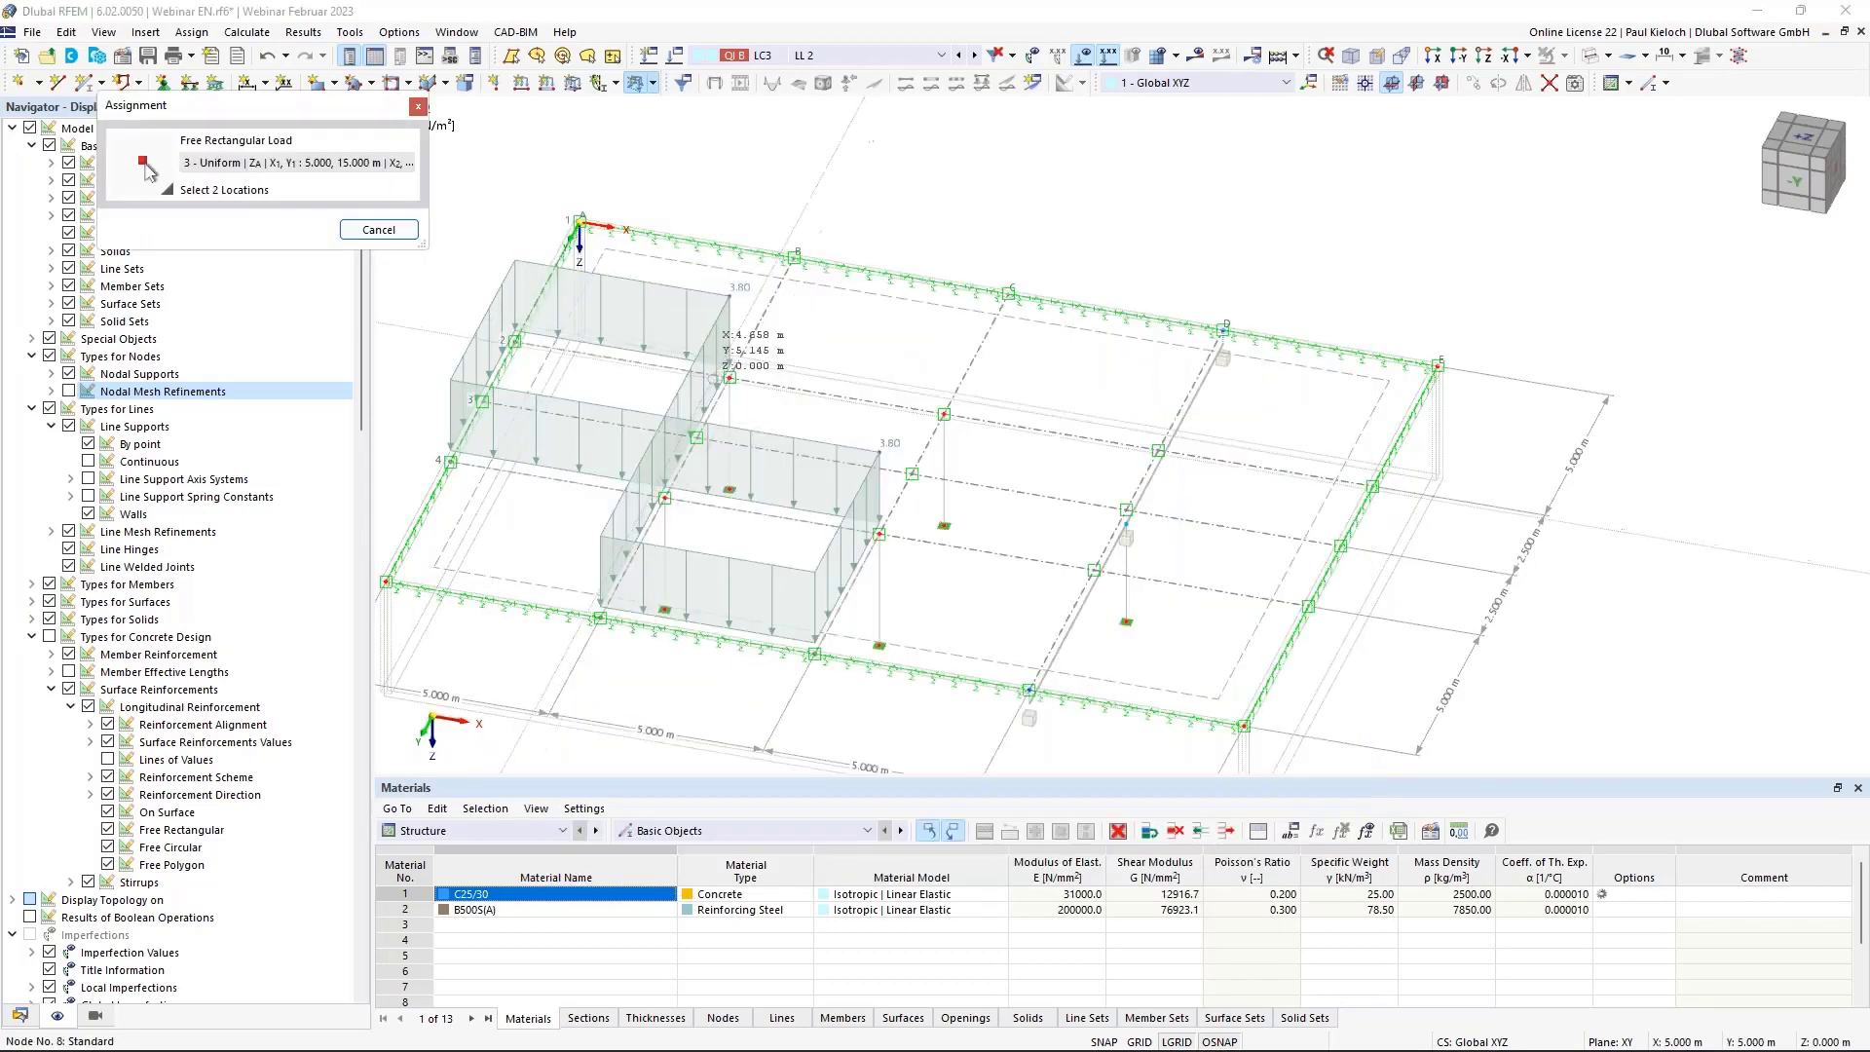
pyautogui.click(730, 377)
pyautogui.click(1009, 292)
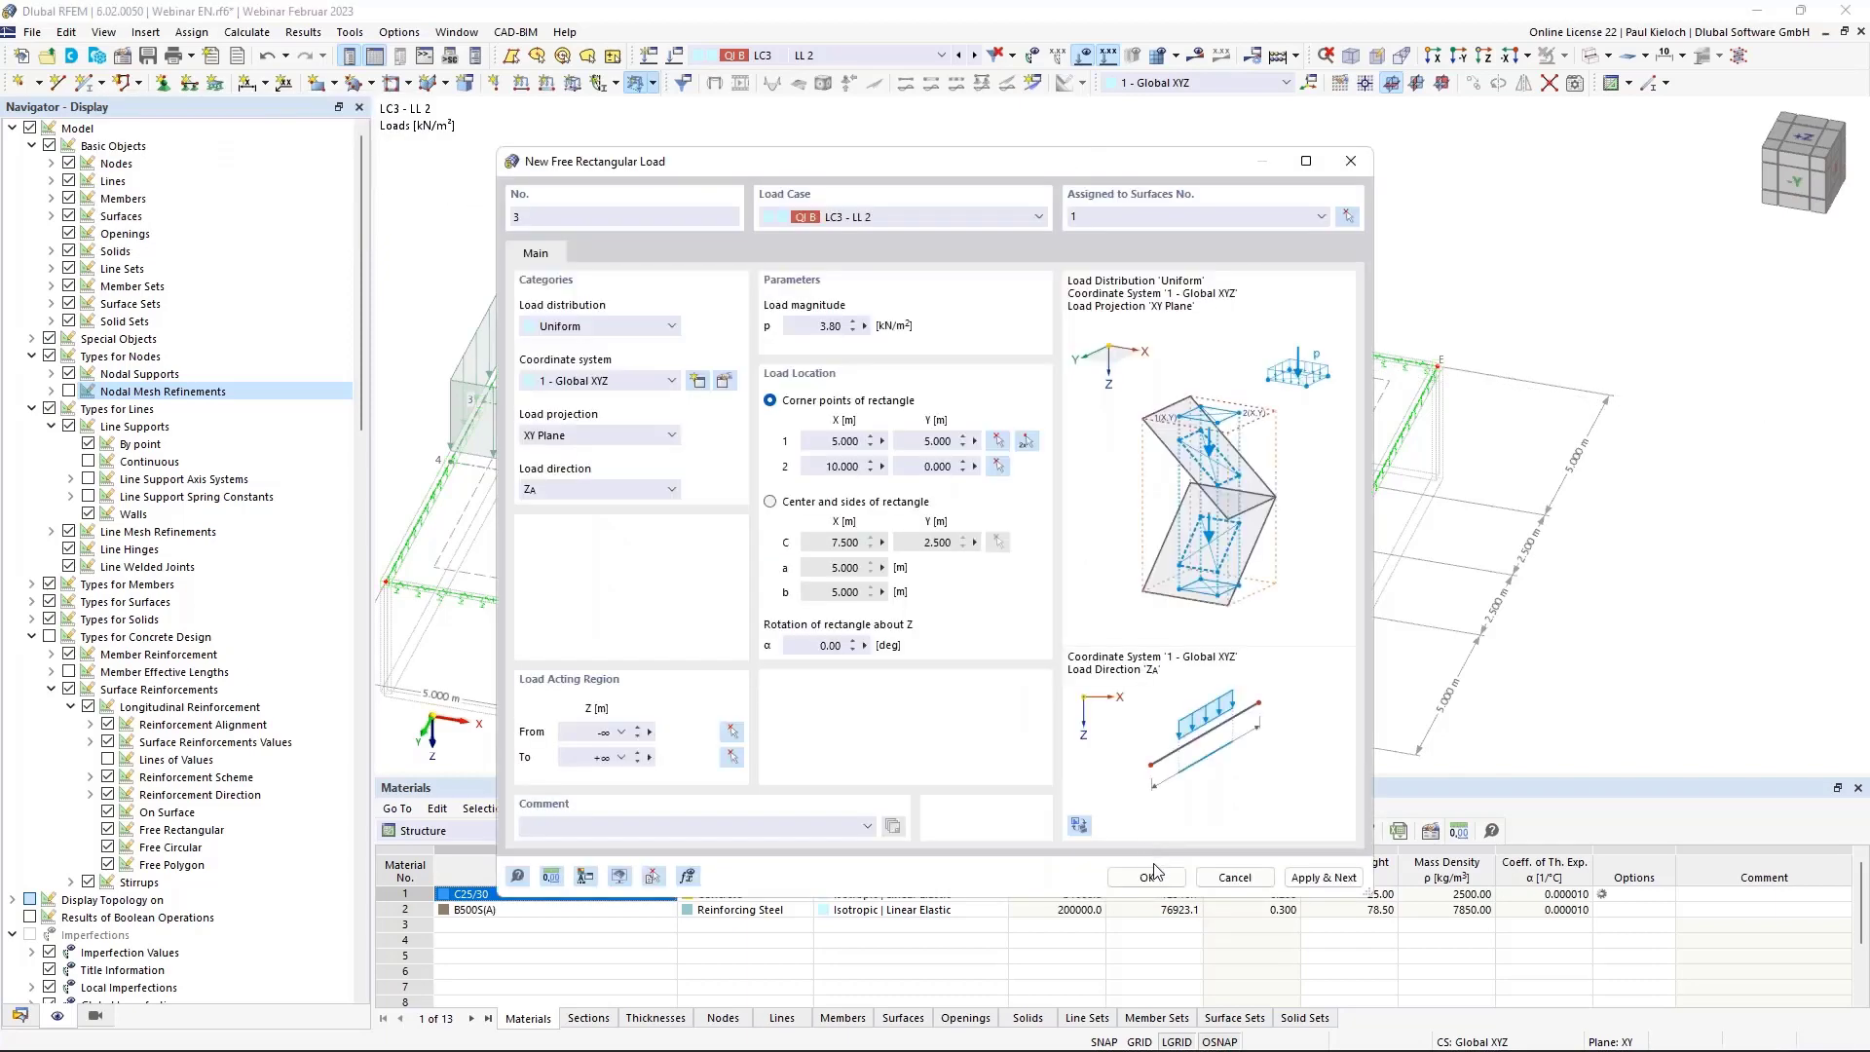
pyautogui.click(1149, 875)
pyautogui.click(653, 83)
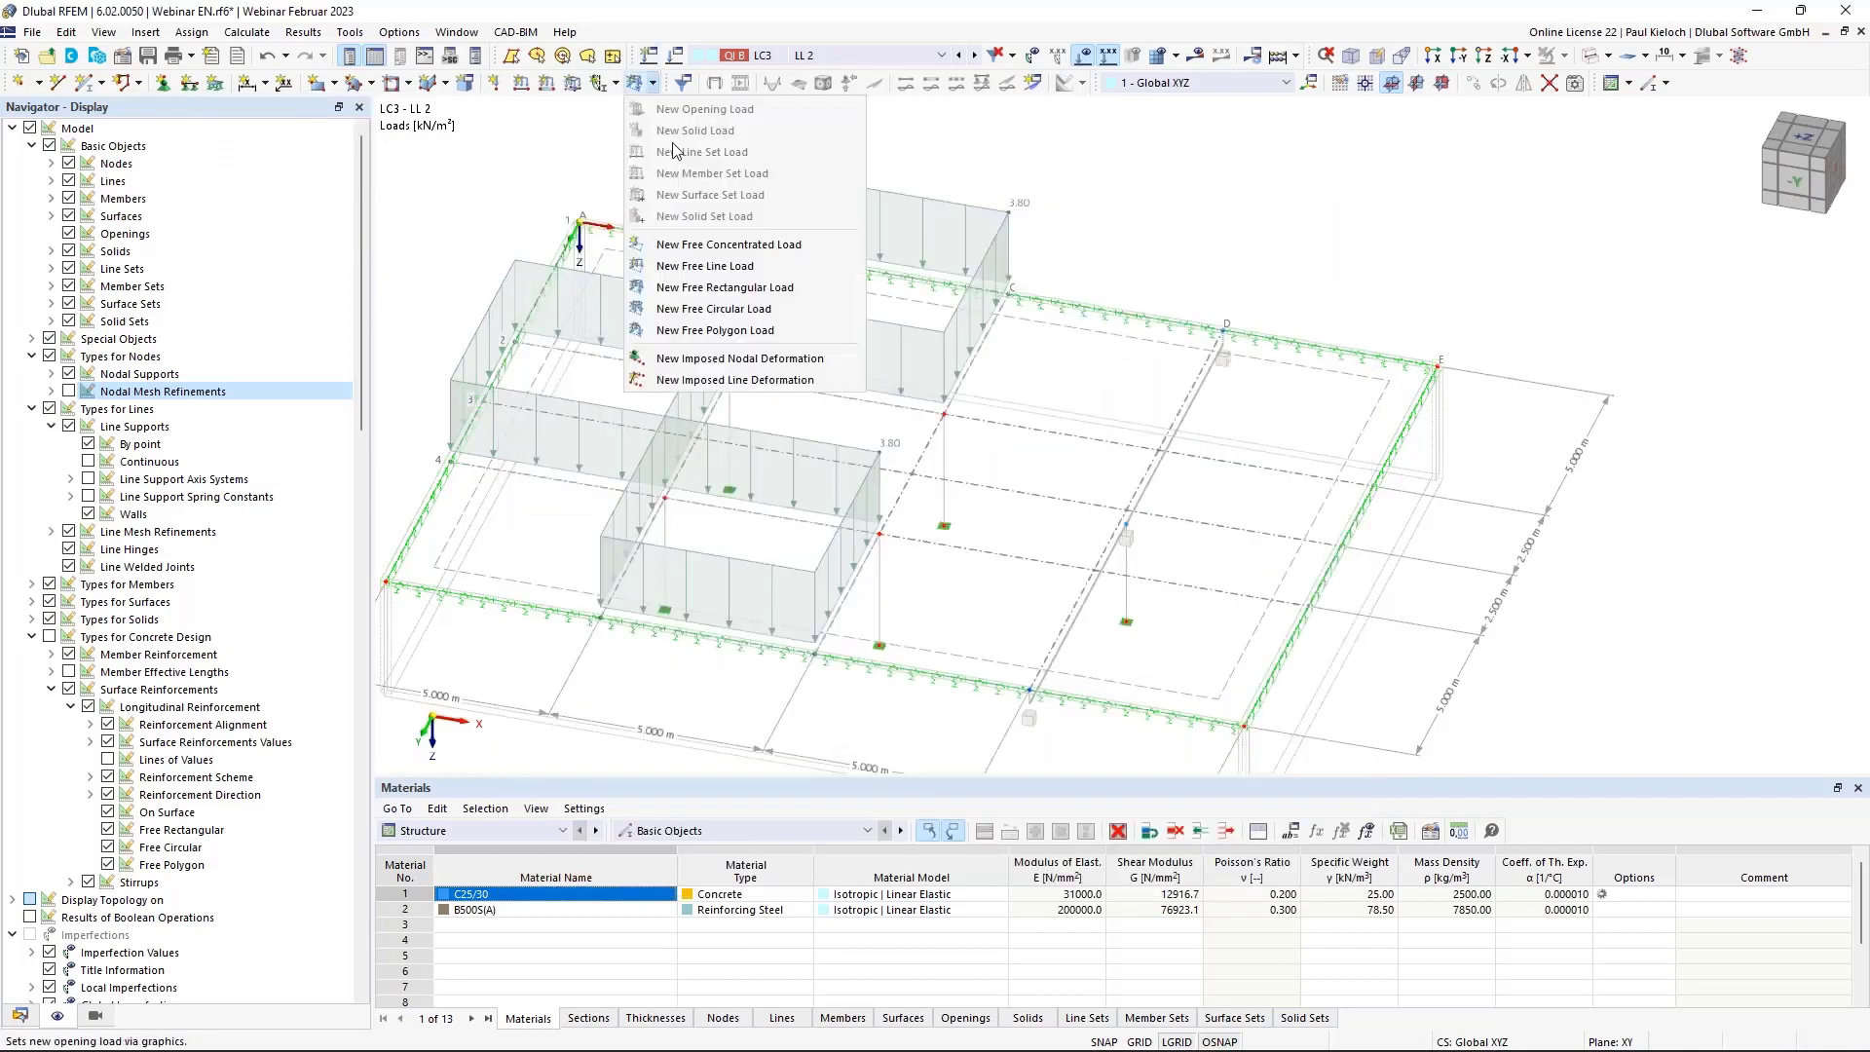
# Add a triangular 3.80 kN/m² polygon load on surface 1 reaching X 15, Y 7.5, then show LC4 LL 3.
pyautogui.click(792, 336)
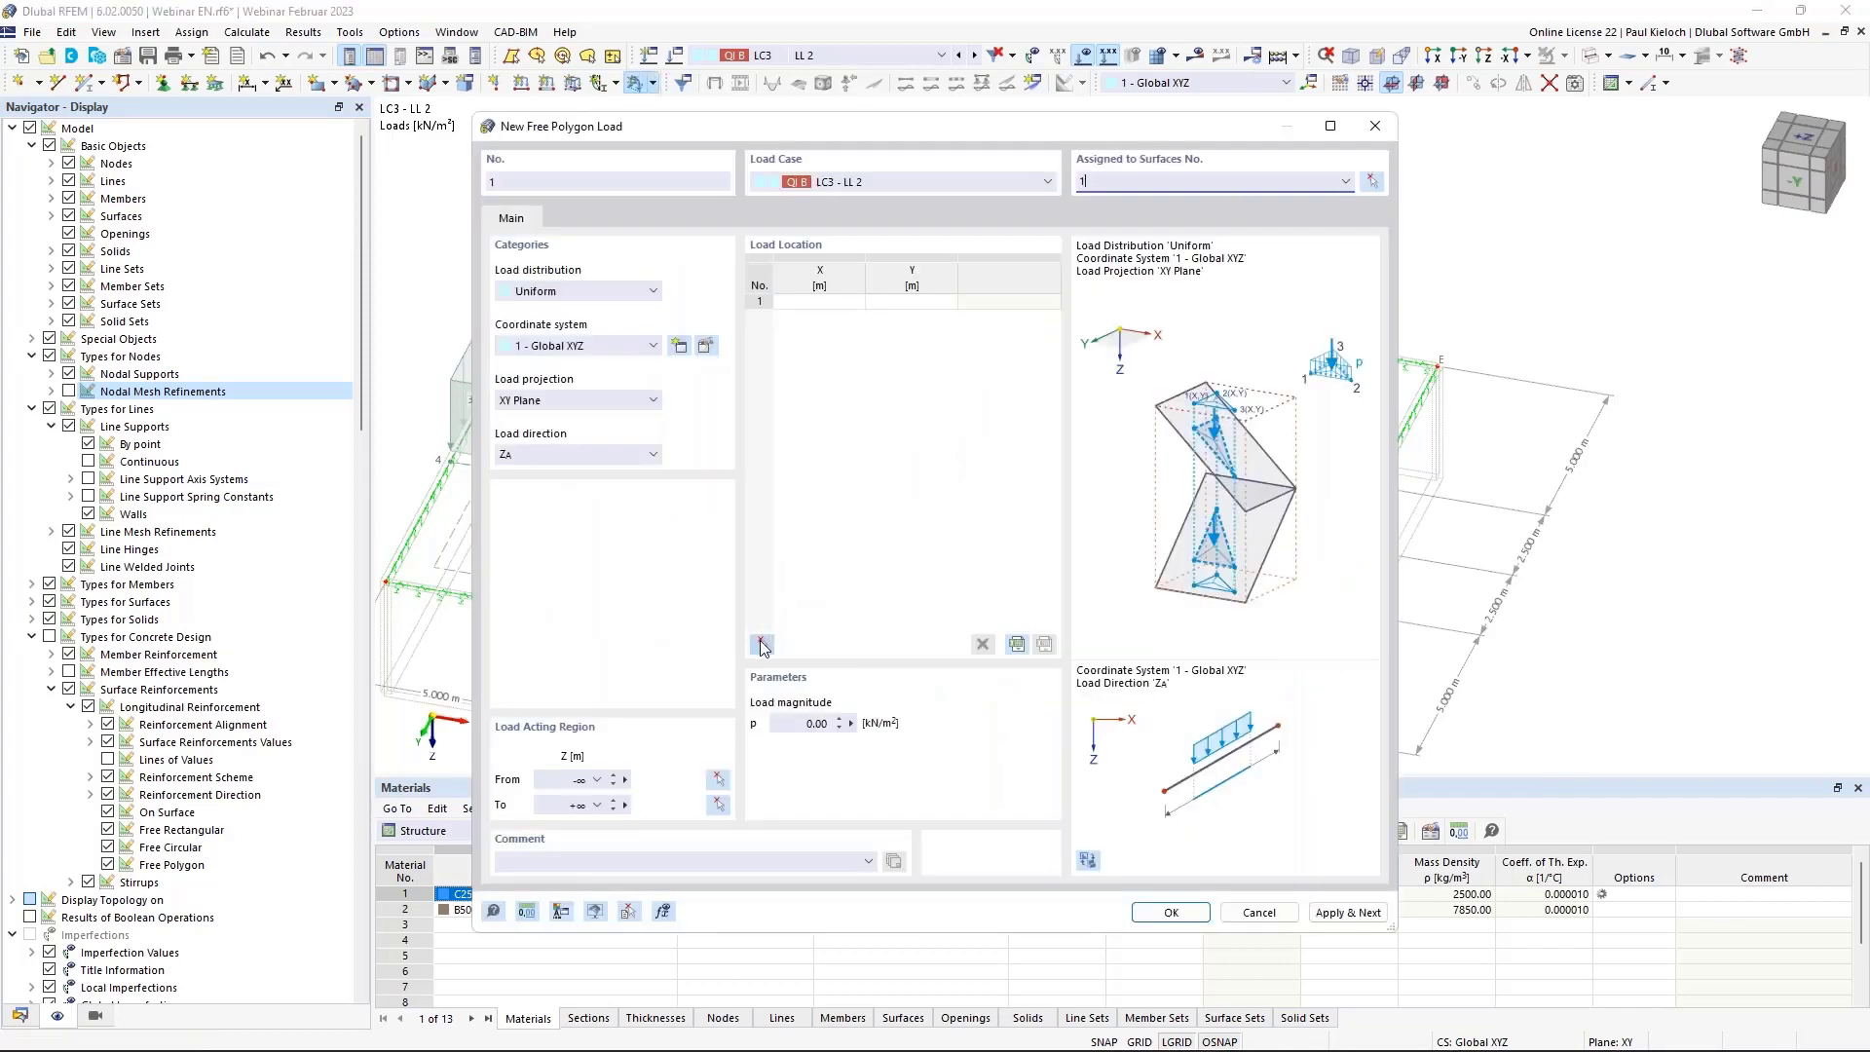
pyautogui.click(762, 644)
pyautogui.click(879, 533)
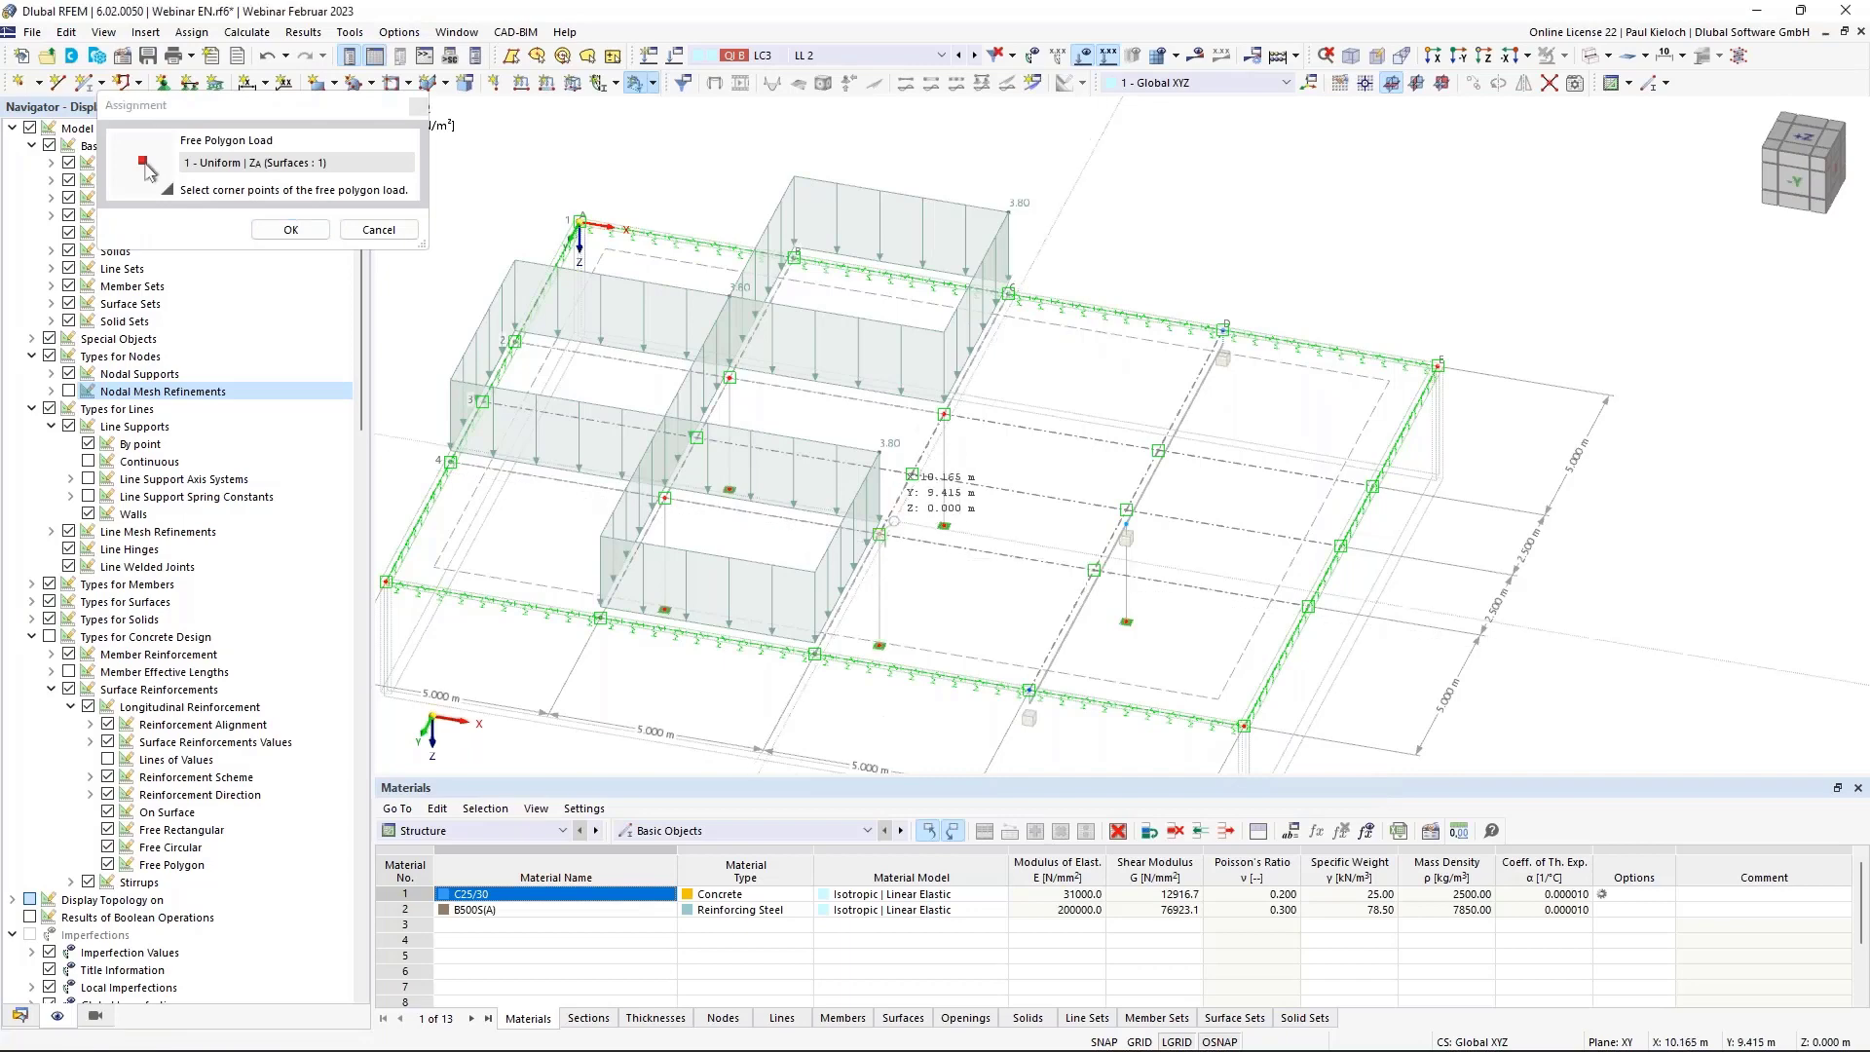
pyautogui.click(943, 414)
pyautogui.click(1126, 508)
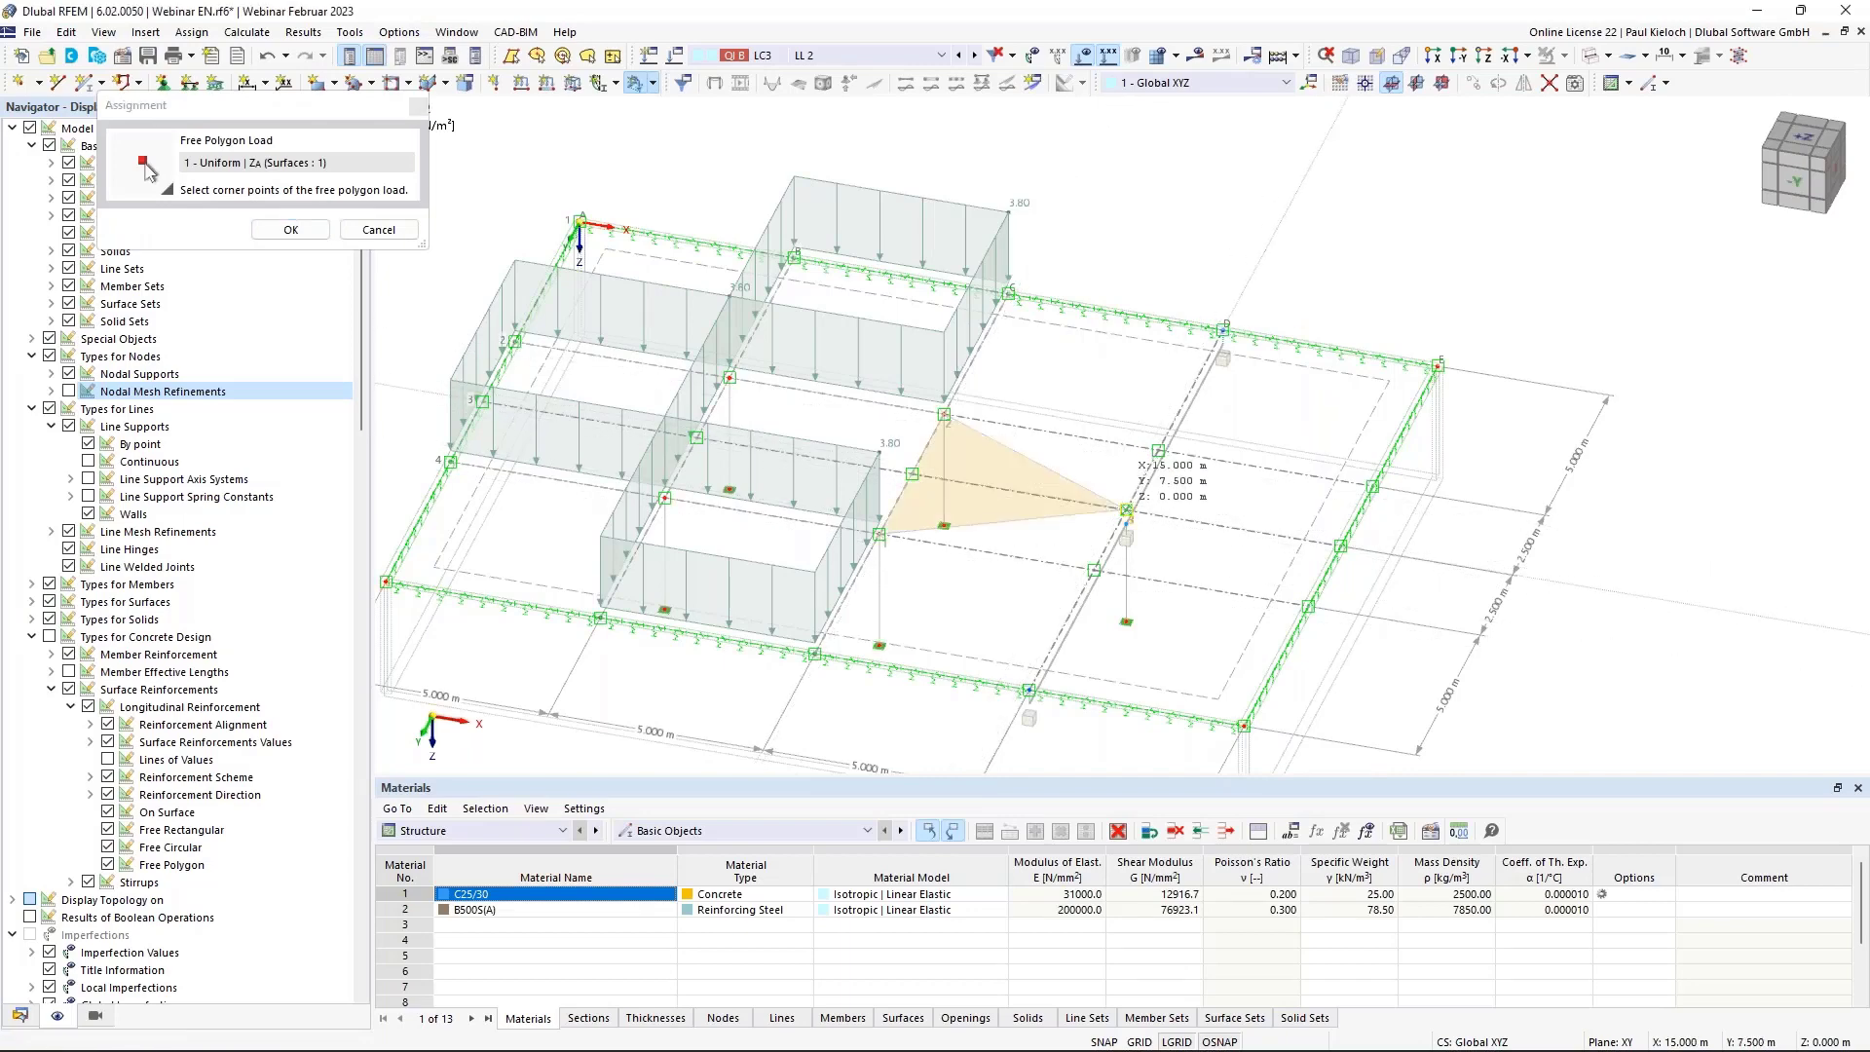
pyautogui.click(291, 230)
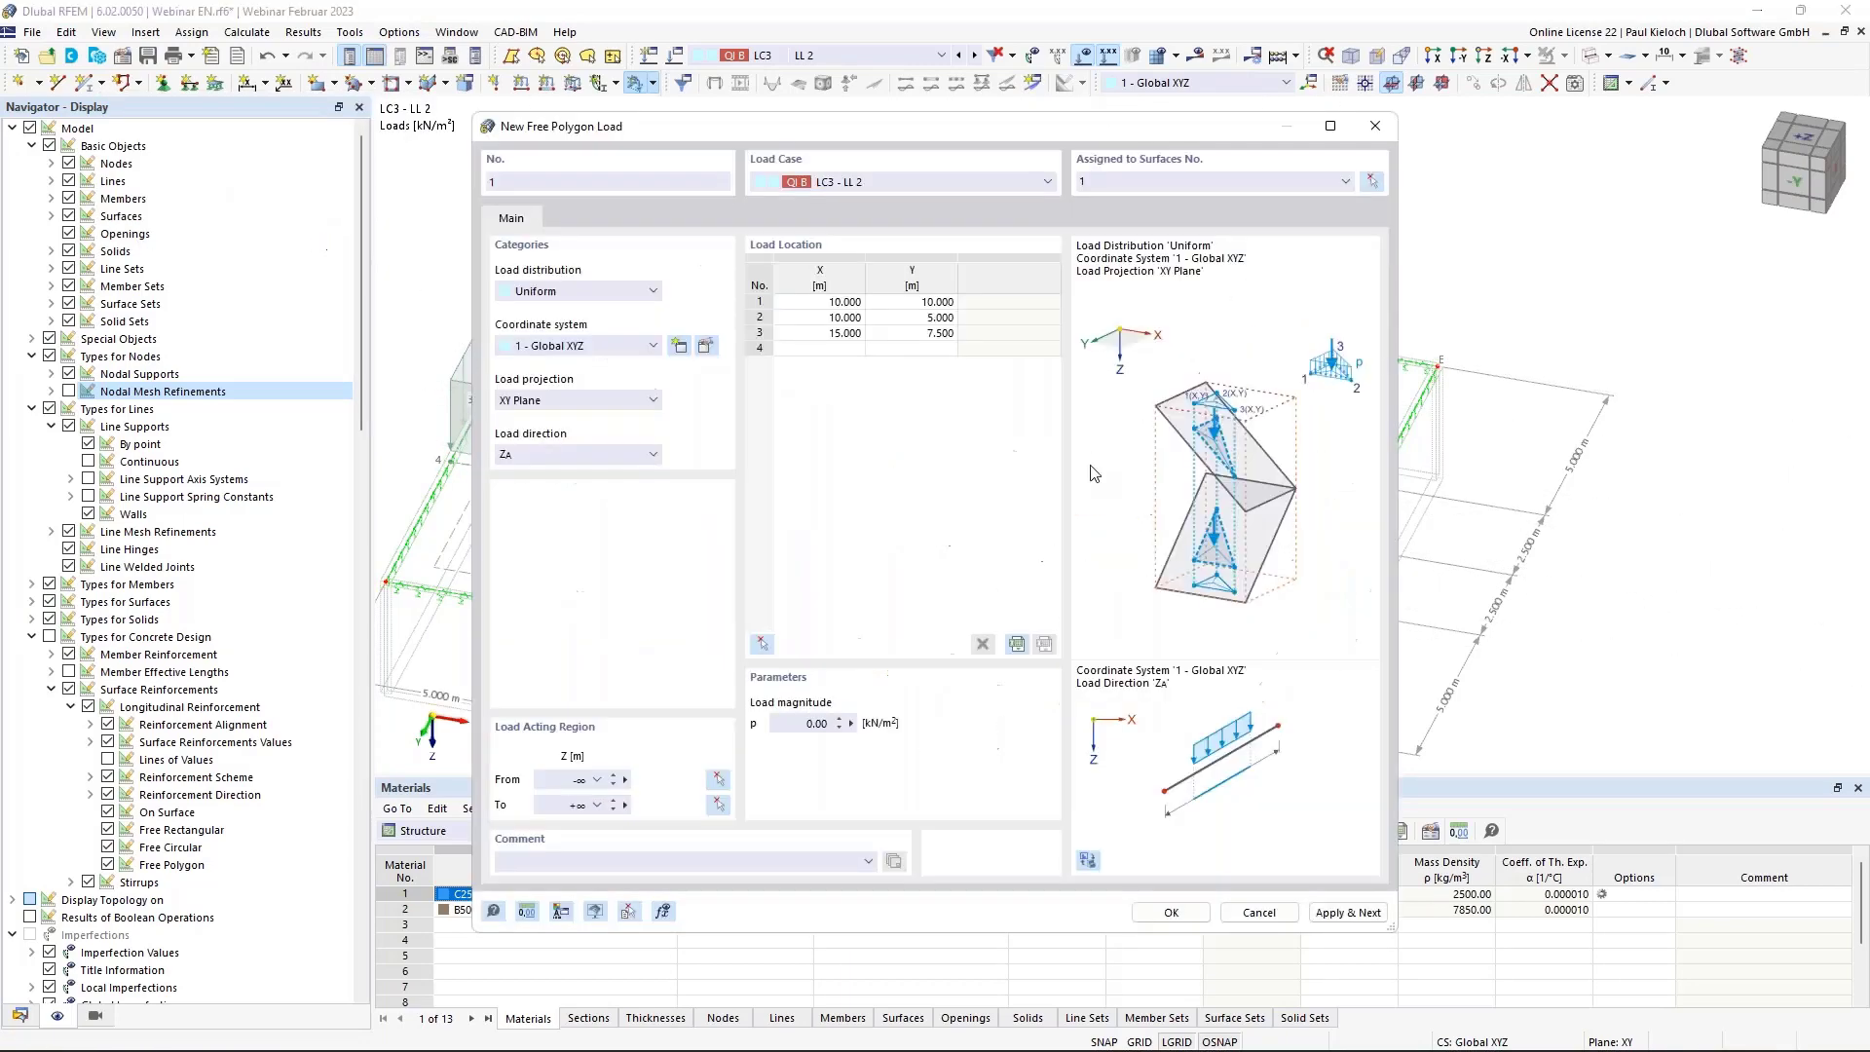
pyautogui.click(816, 724)
pyautogui.click(1172, 911)
pyautogui.click(976, 59)
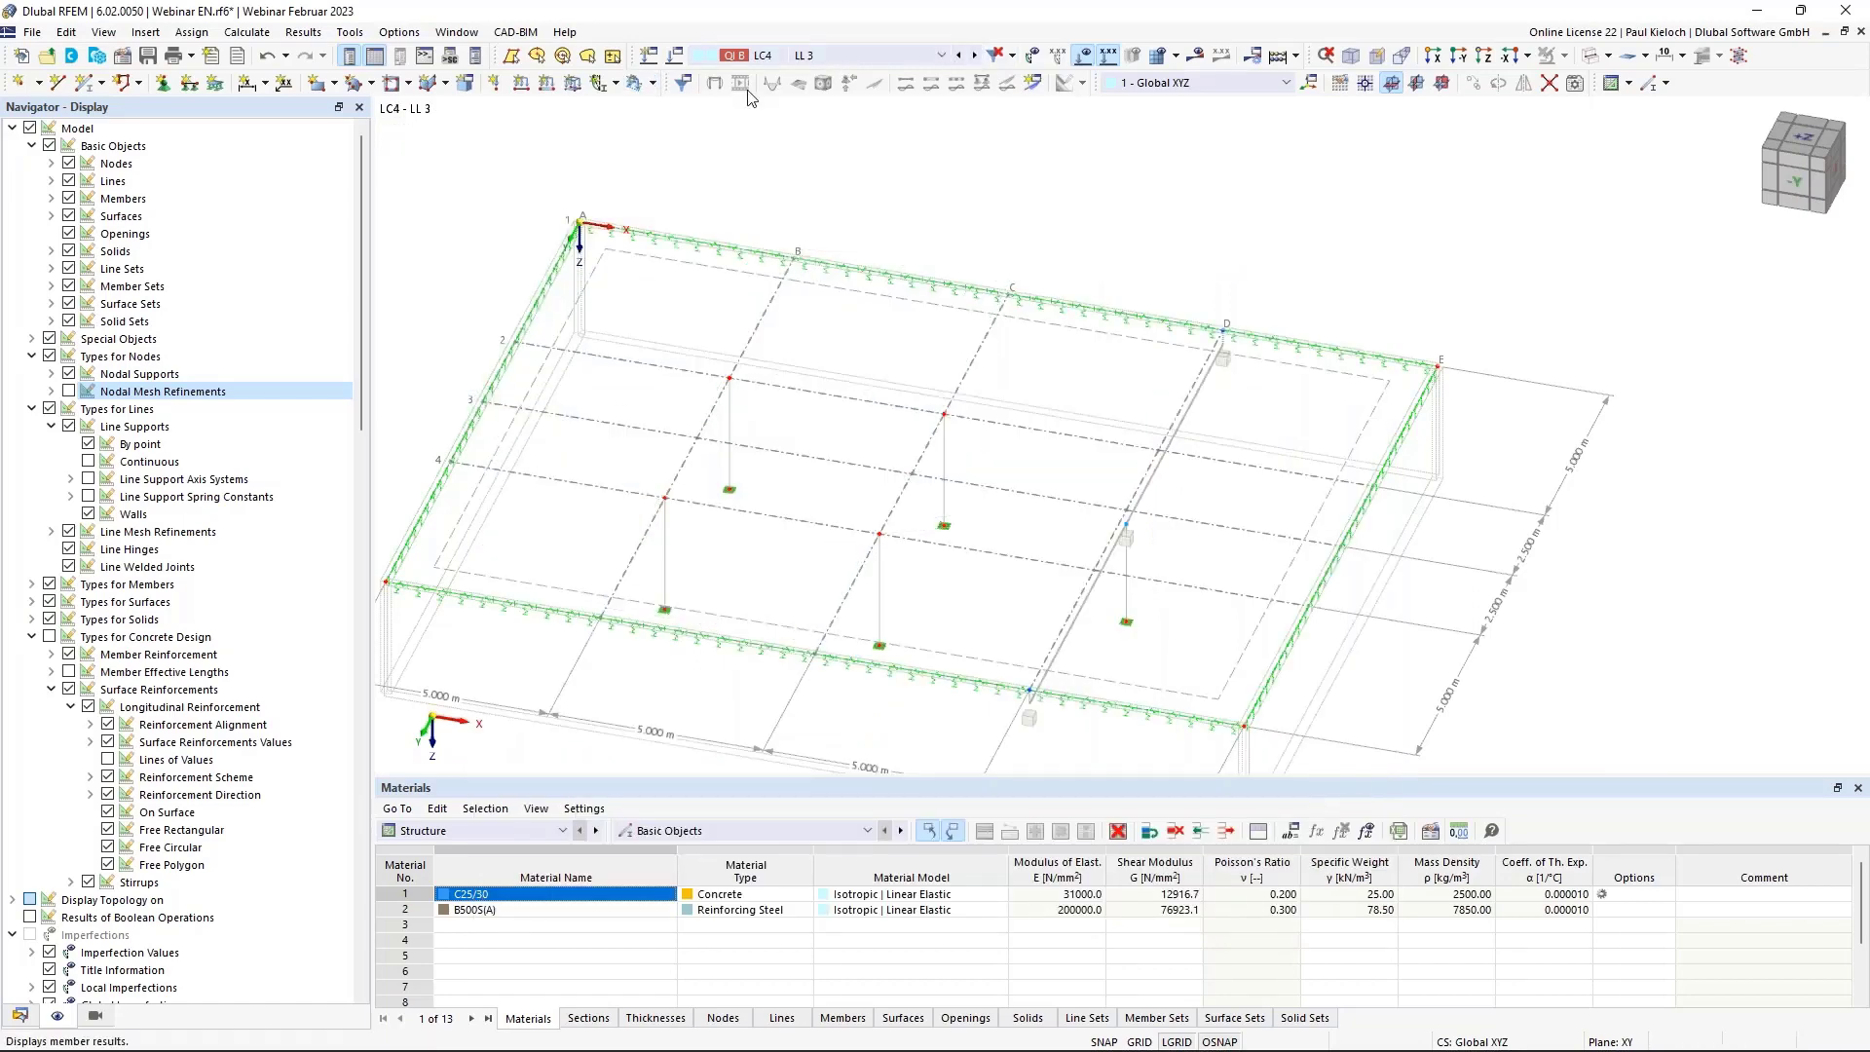
# In LC4 LL 3, add a 3.80 kN/m² rectangular load from X 15, Y 0 to X 20, Y 7.5.
pyautogui.click(653, 84)
pyautogui.click(750, 282)
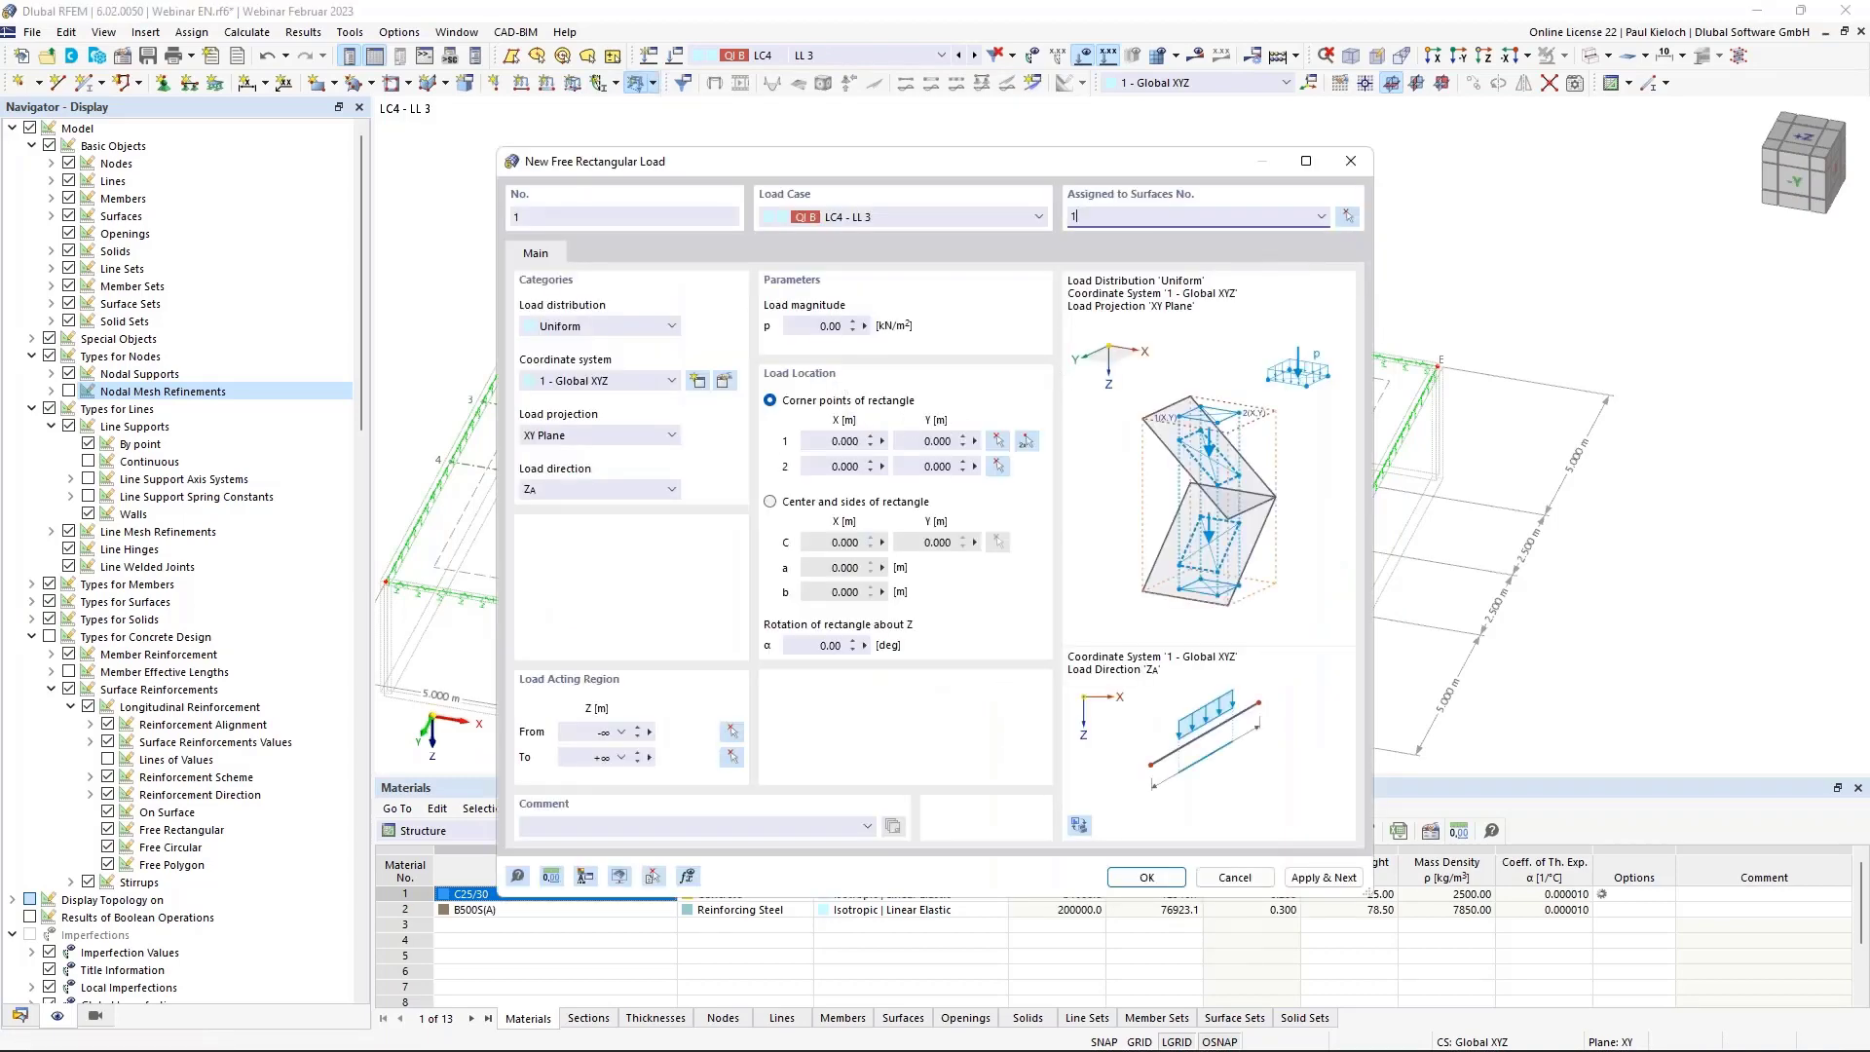
pyautogui.click(814, 327)
pyautogui.click(1026, 444)
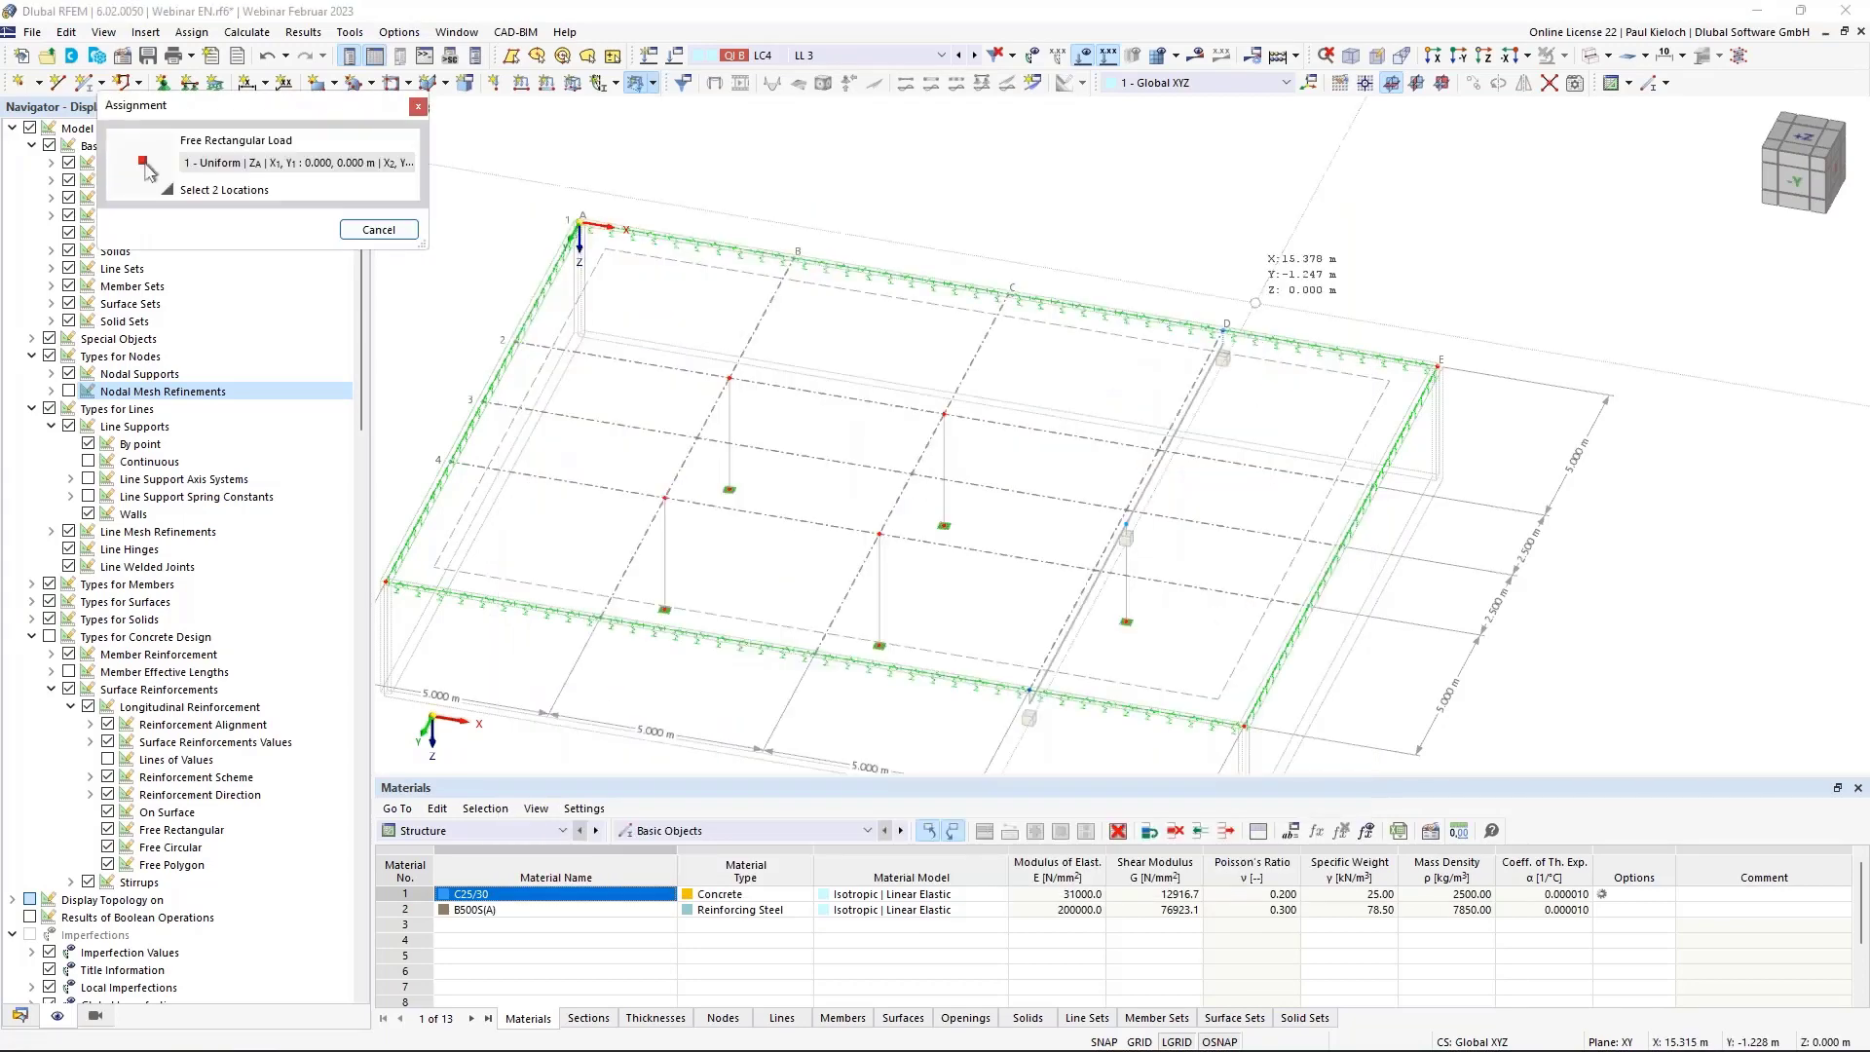
pyautogui.click(1225, 332)
pyautogui.click(1341, 545)
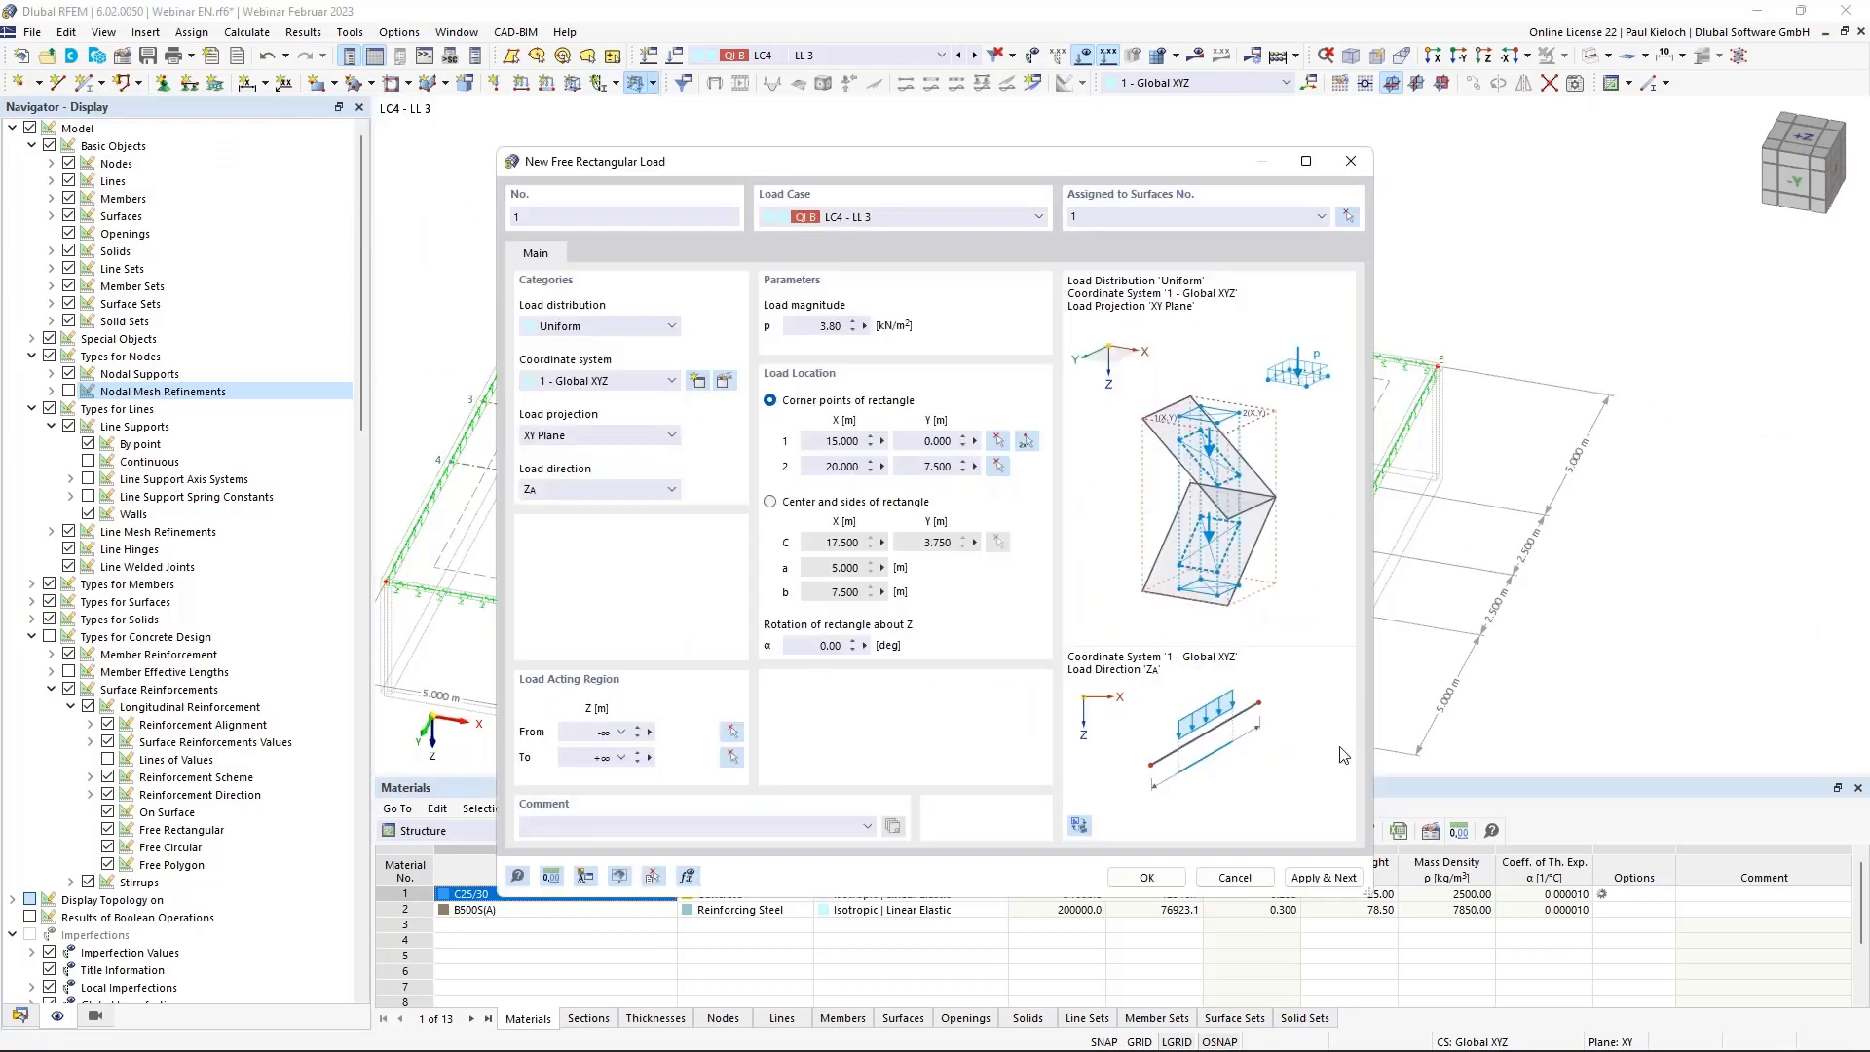
pyautogui.click(1325, 878)
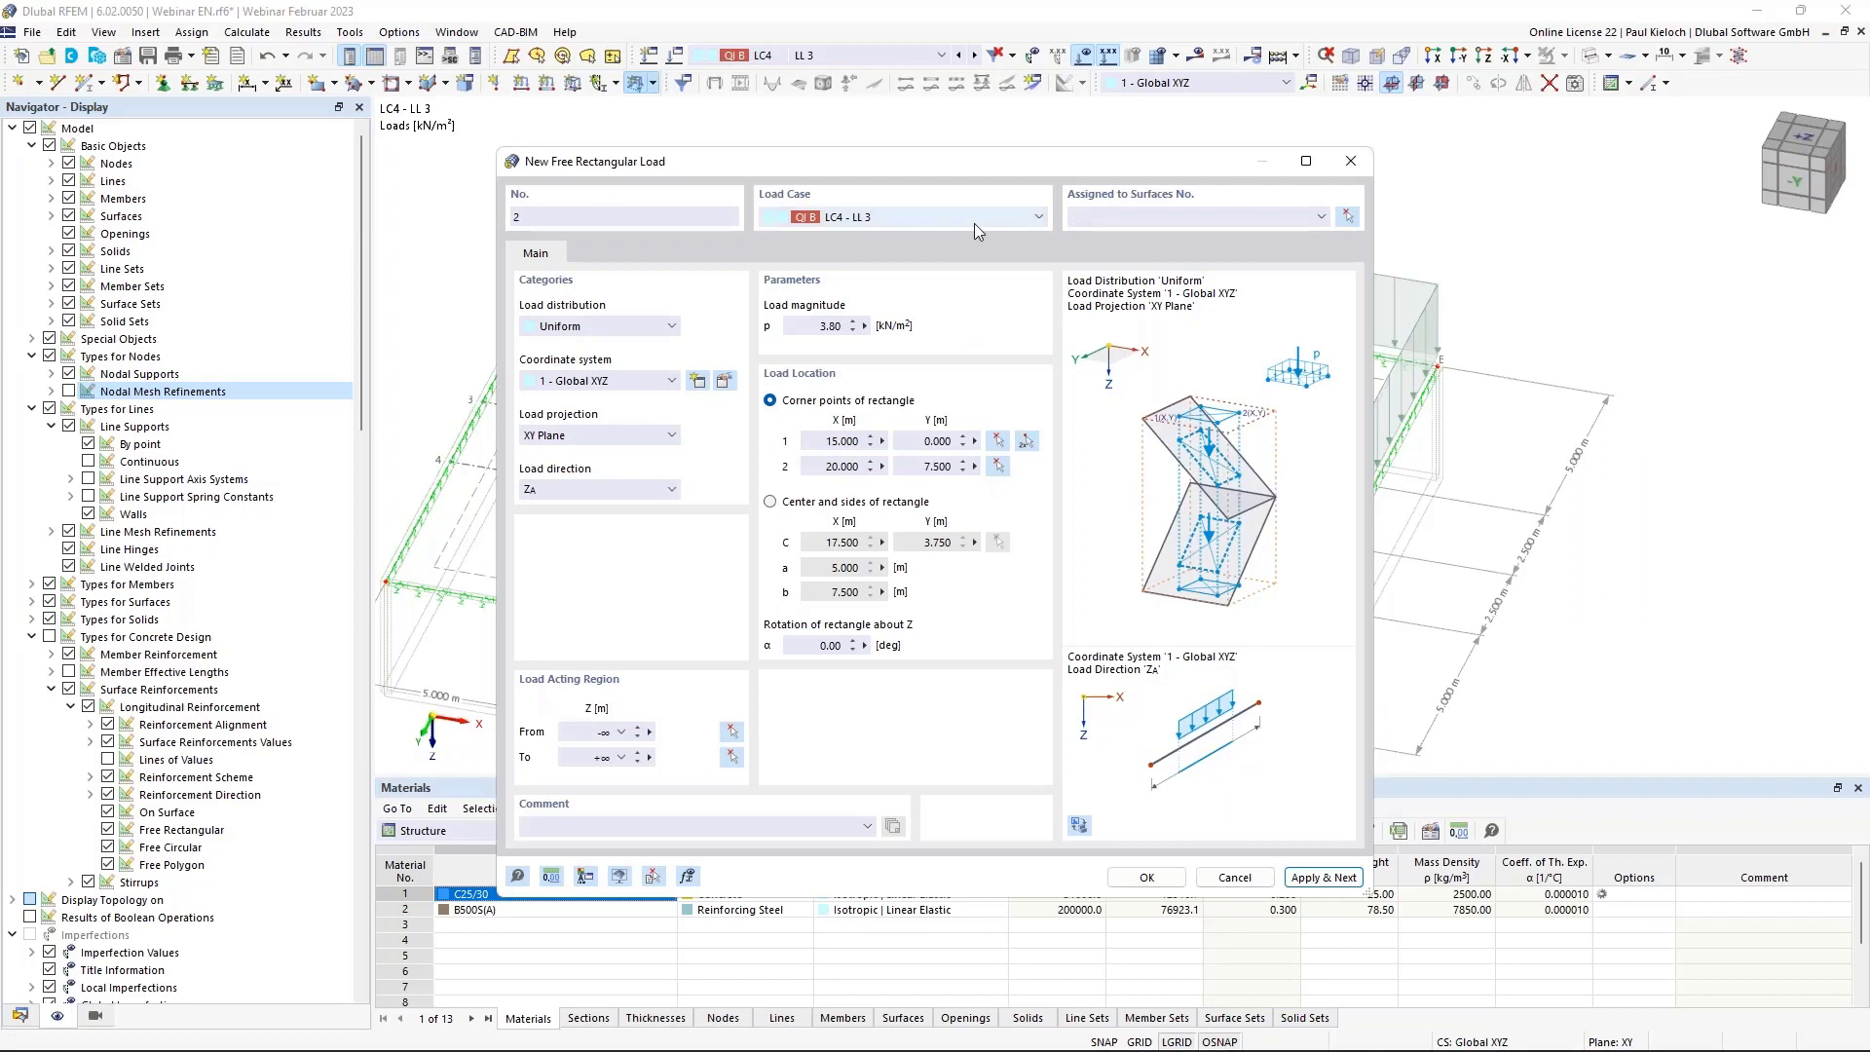
# Add a 3.80 kN/m² rectangular load in LC5 LL 4 reaching corner X 20, Y 7.5.
pyautogui.click(974, 220)
pyautogui.click(973, 292)
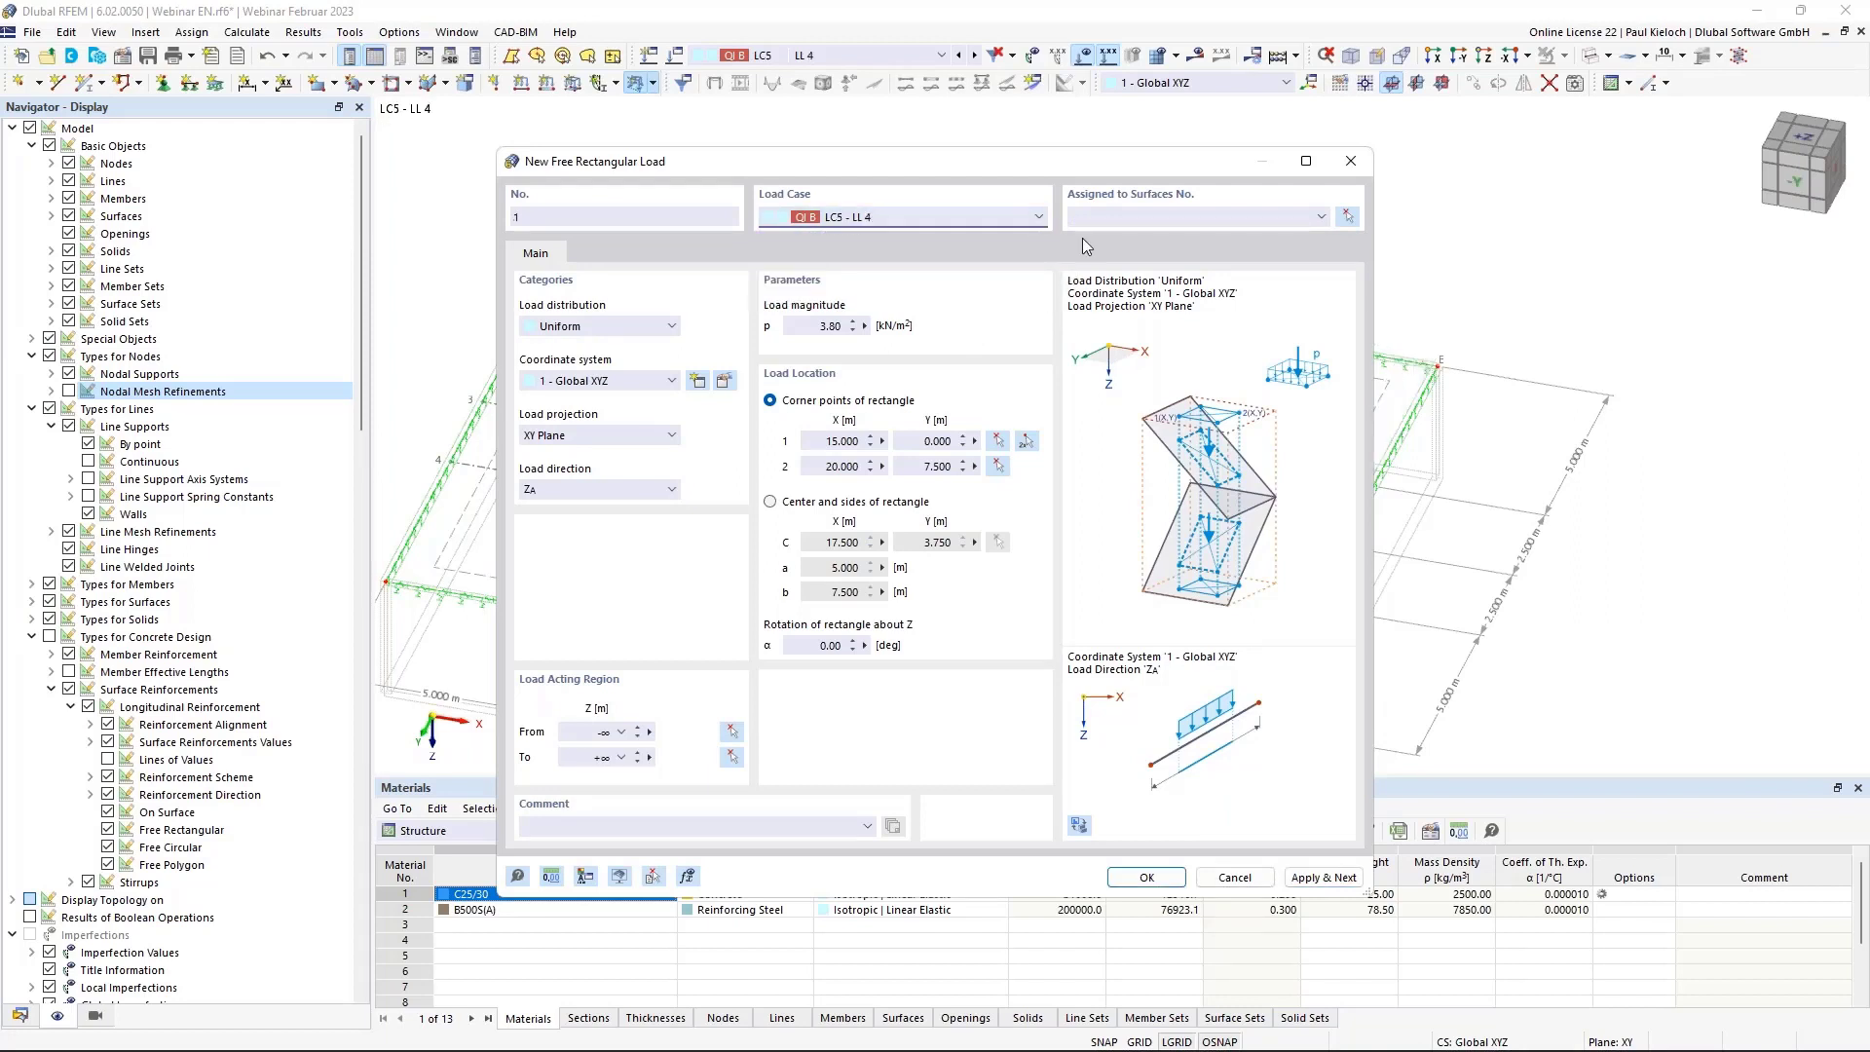
pyautogui.click(1097, 218)
pyautogui.click(1028, 443)
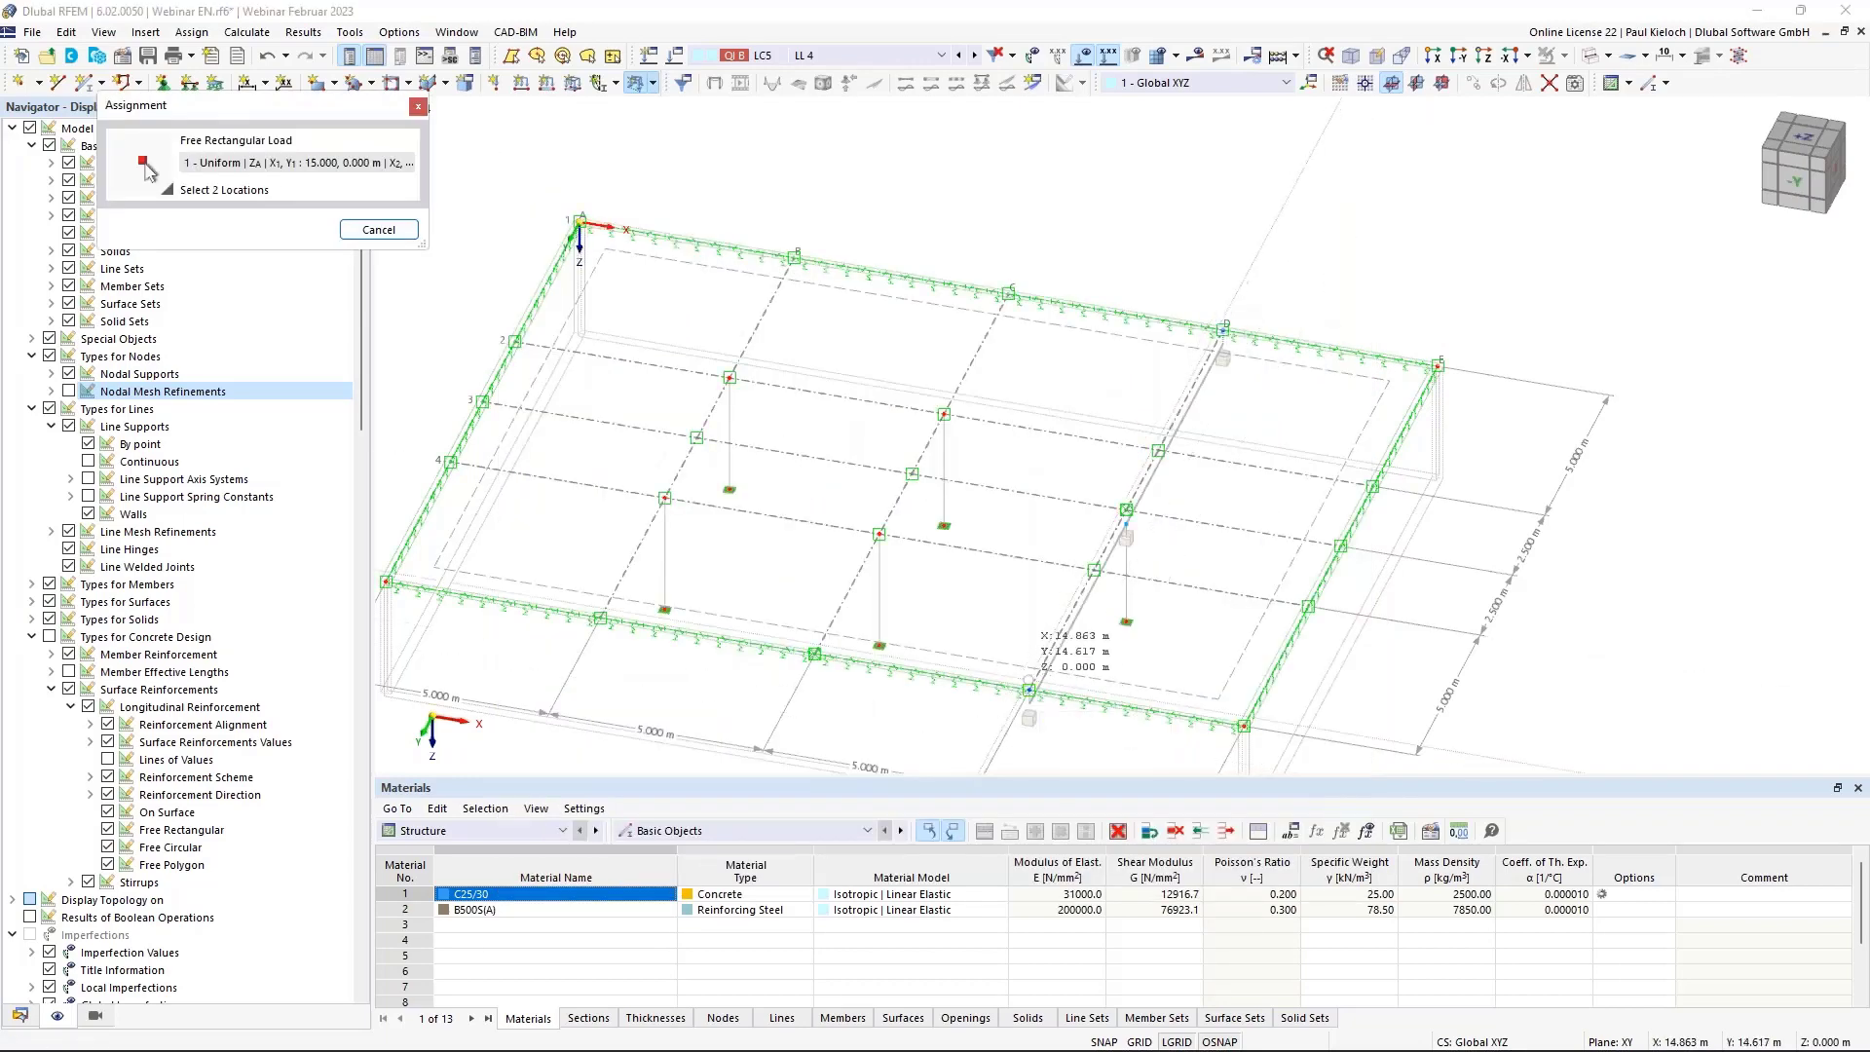
pyautogui.click(1028, 687)
pyautogui.click(1341, 545)
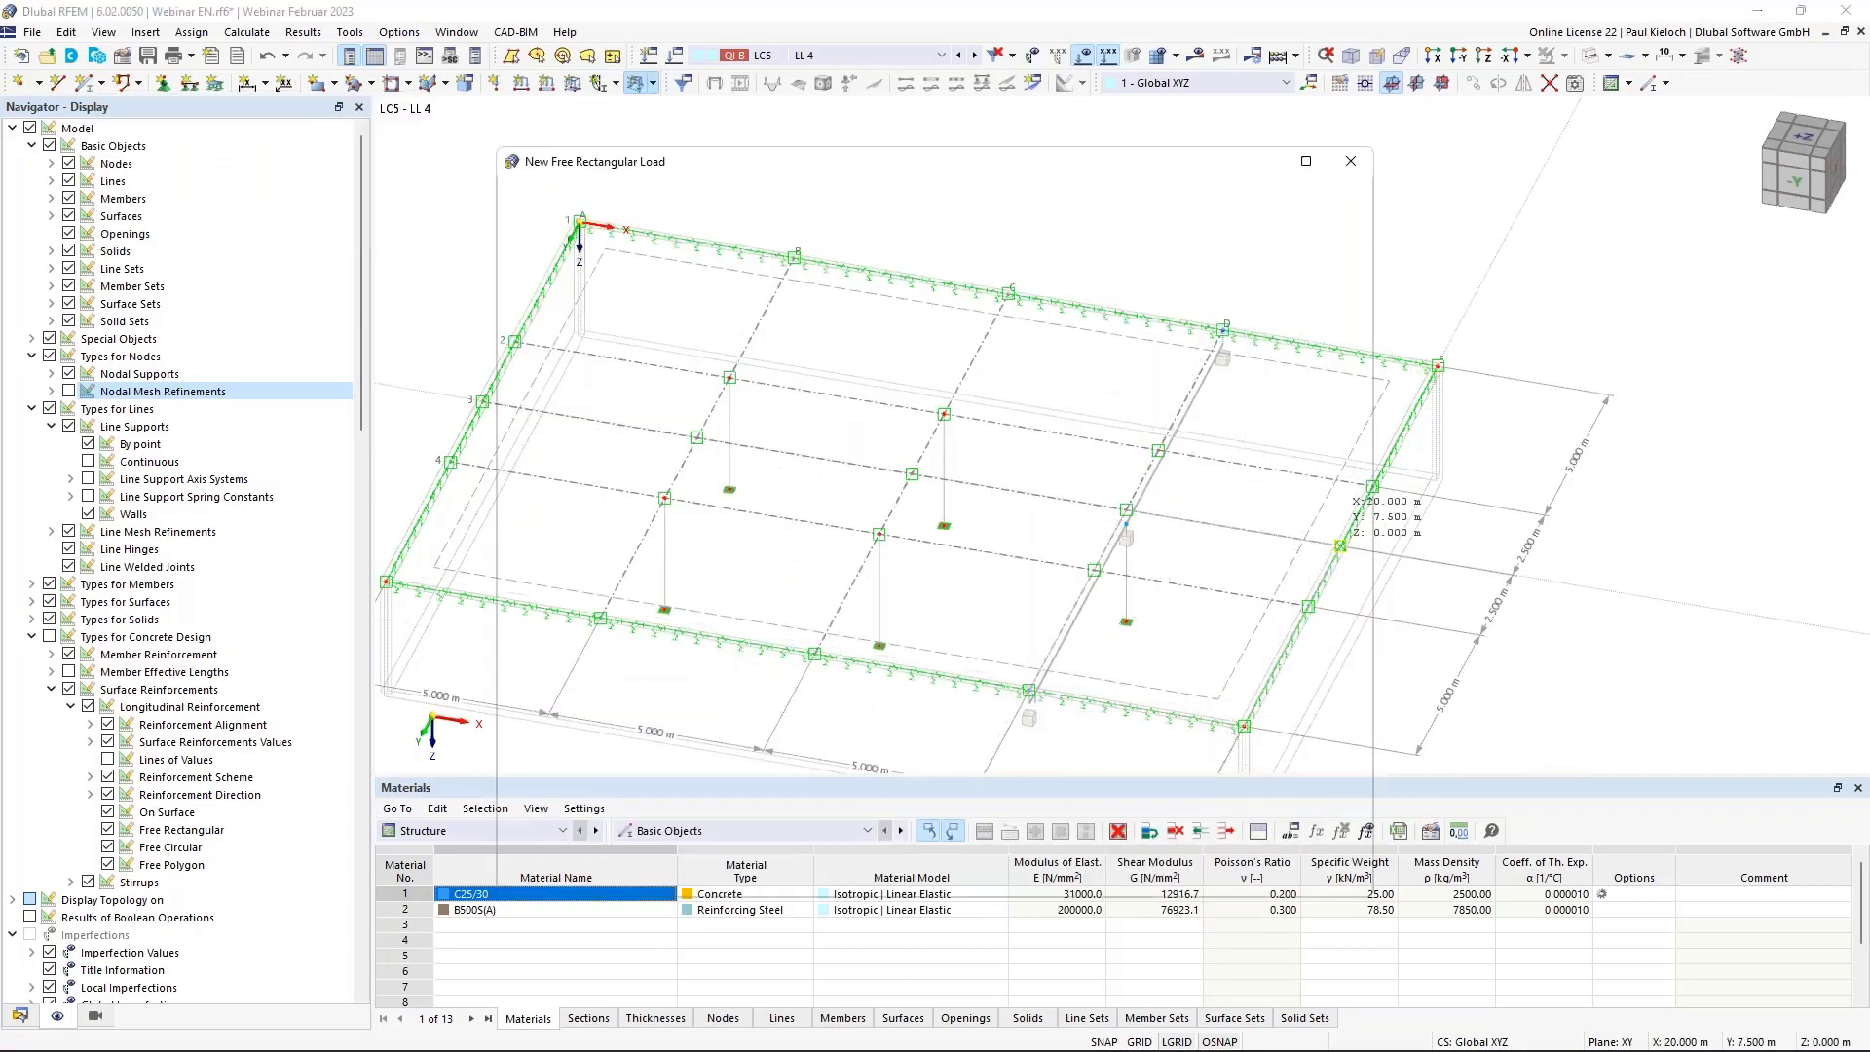
pyautogui.click(1149, 875)
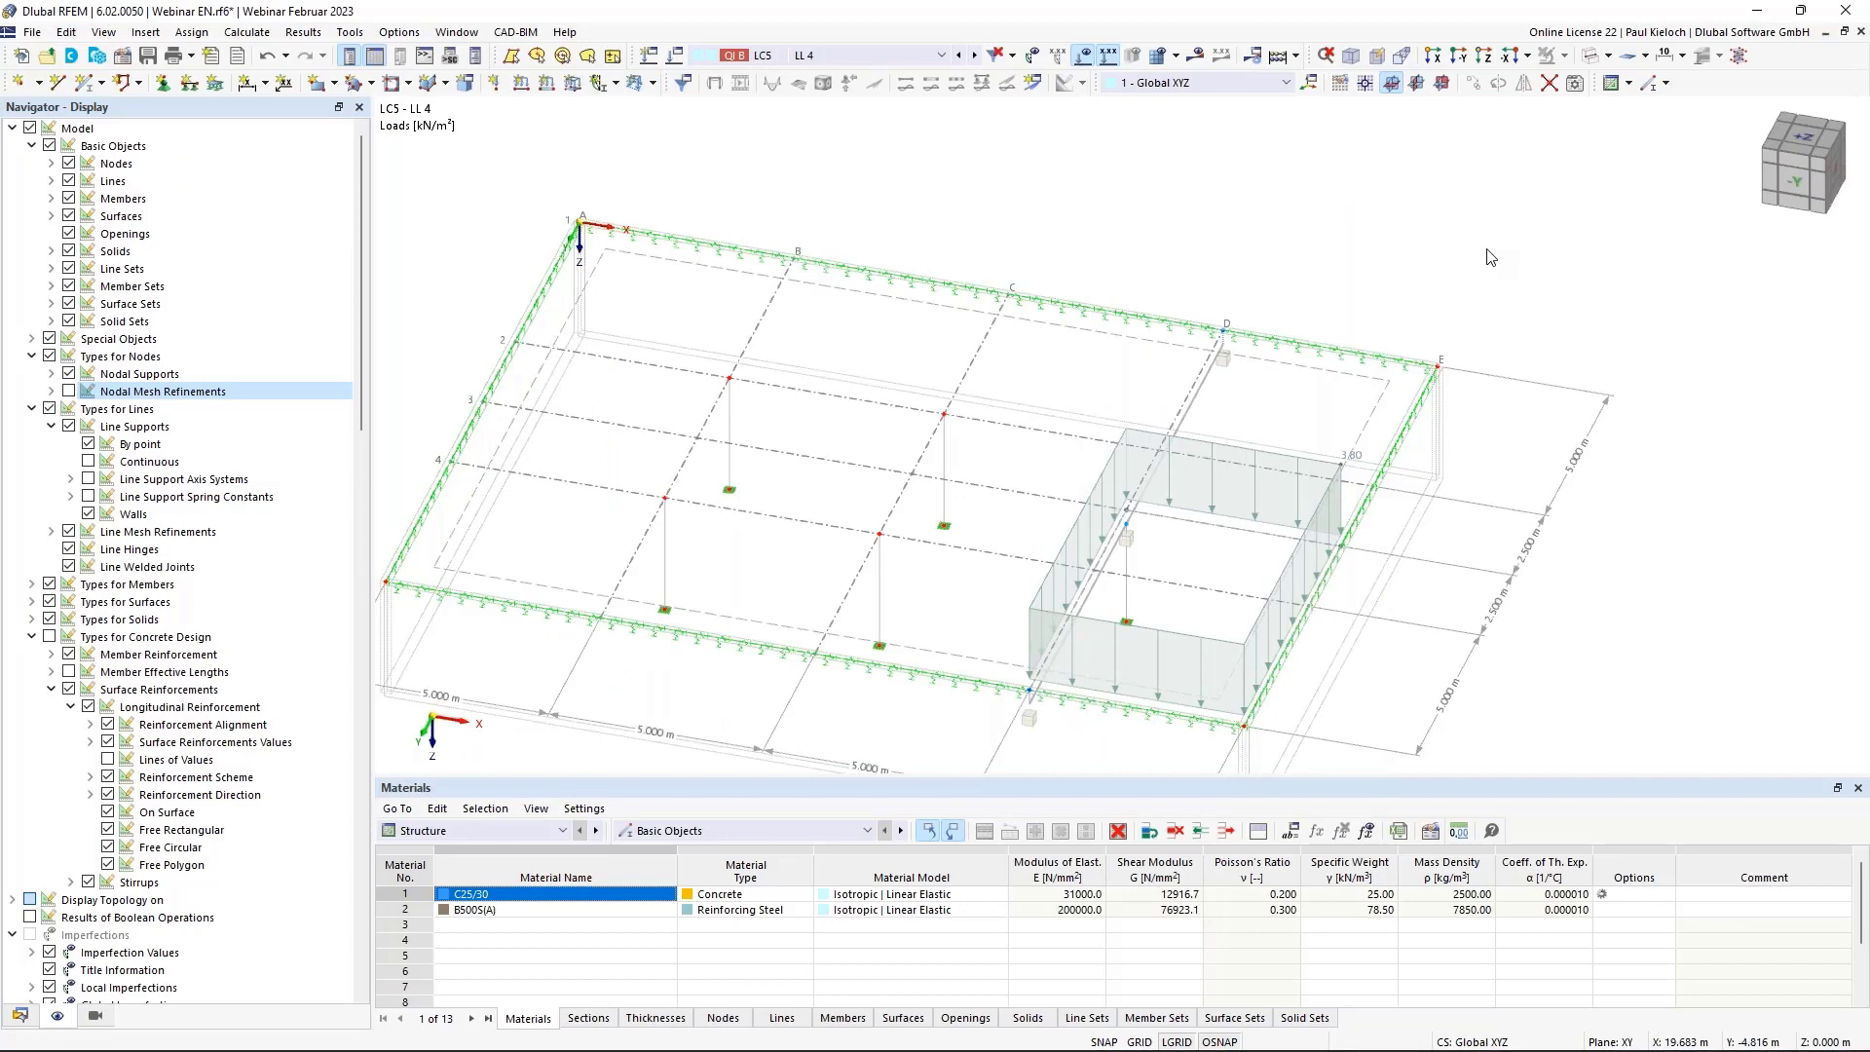
# Save the model and calculate load cases LC2 through LC5.
pyautogui.hotkey('ctrl', 's')
pyautogui.moveTo(1440, 279); pyautogui.dragTo(1590, 208, button='middle')
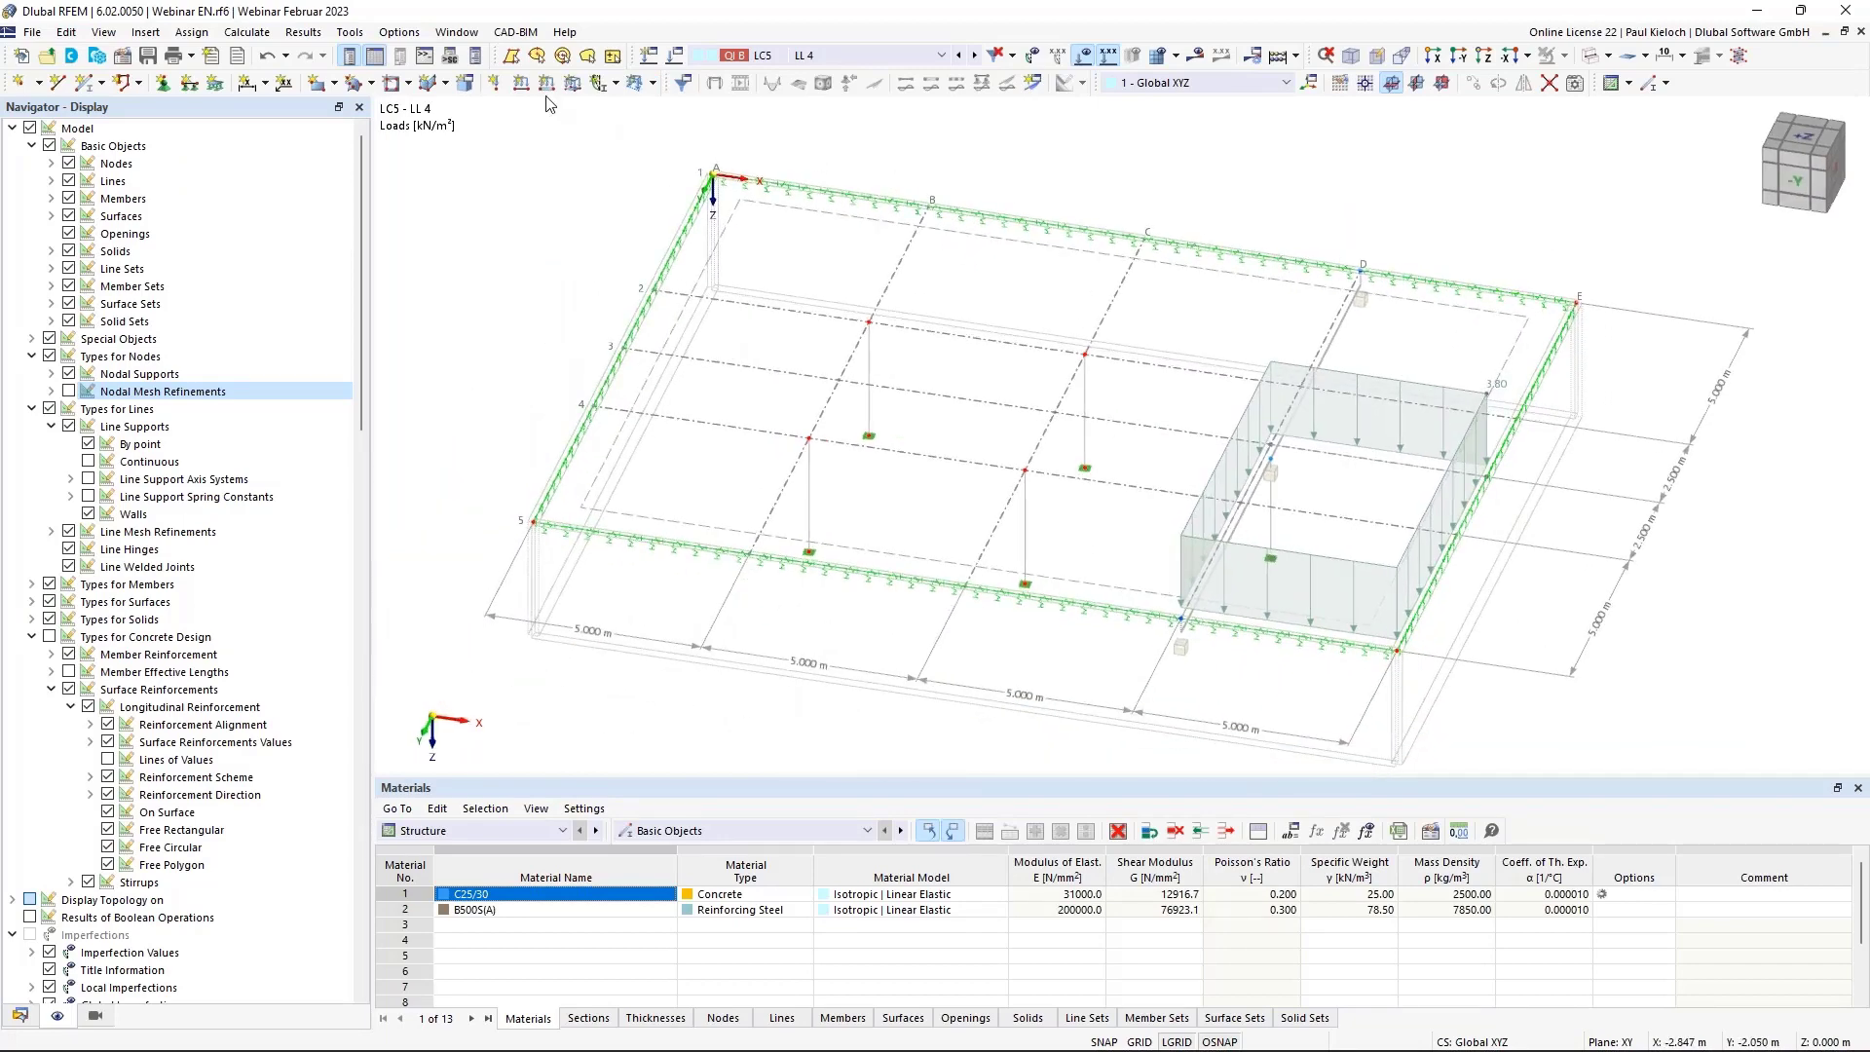
pyautogui.click(255, 34)
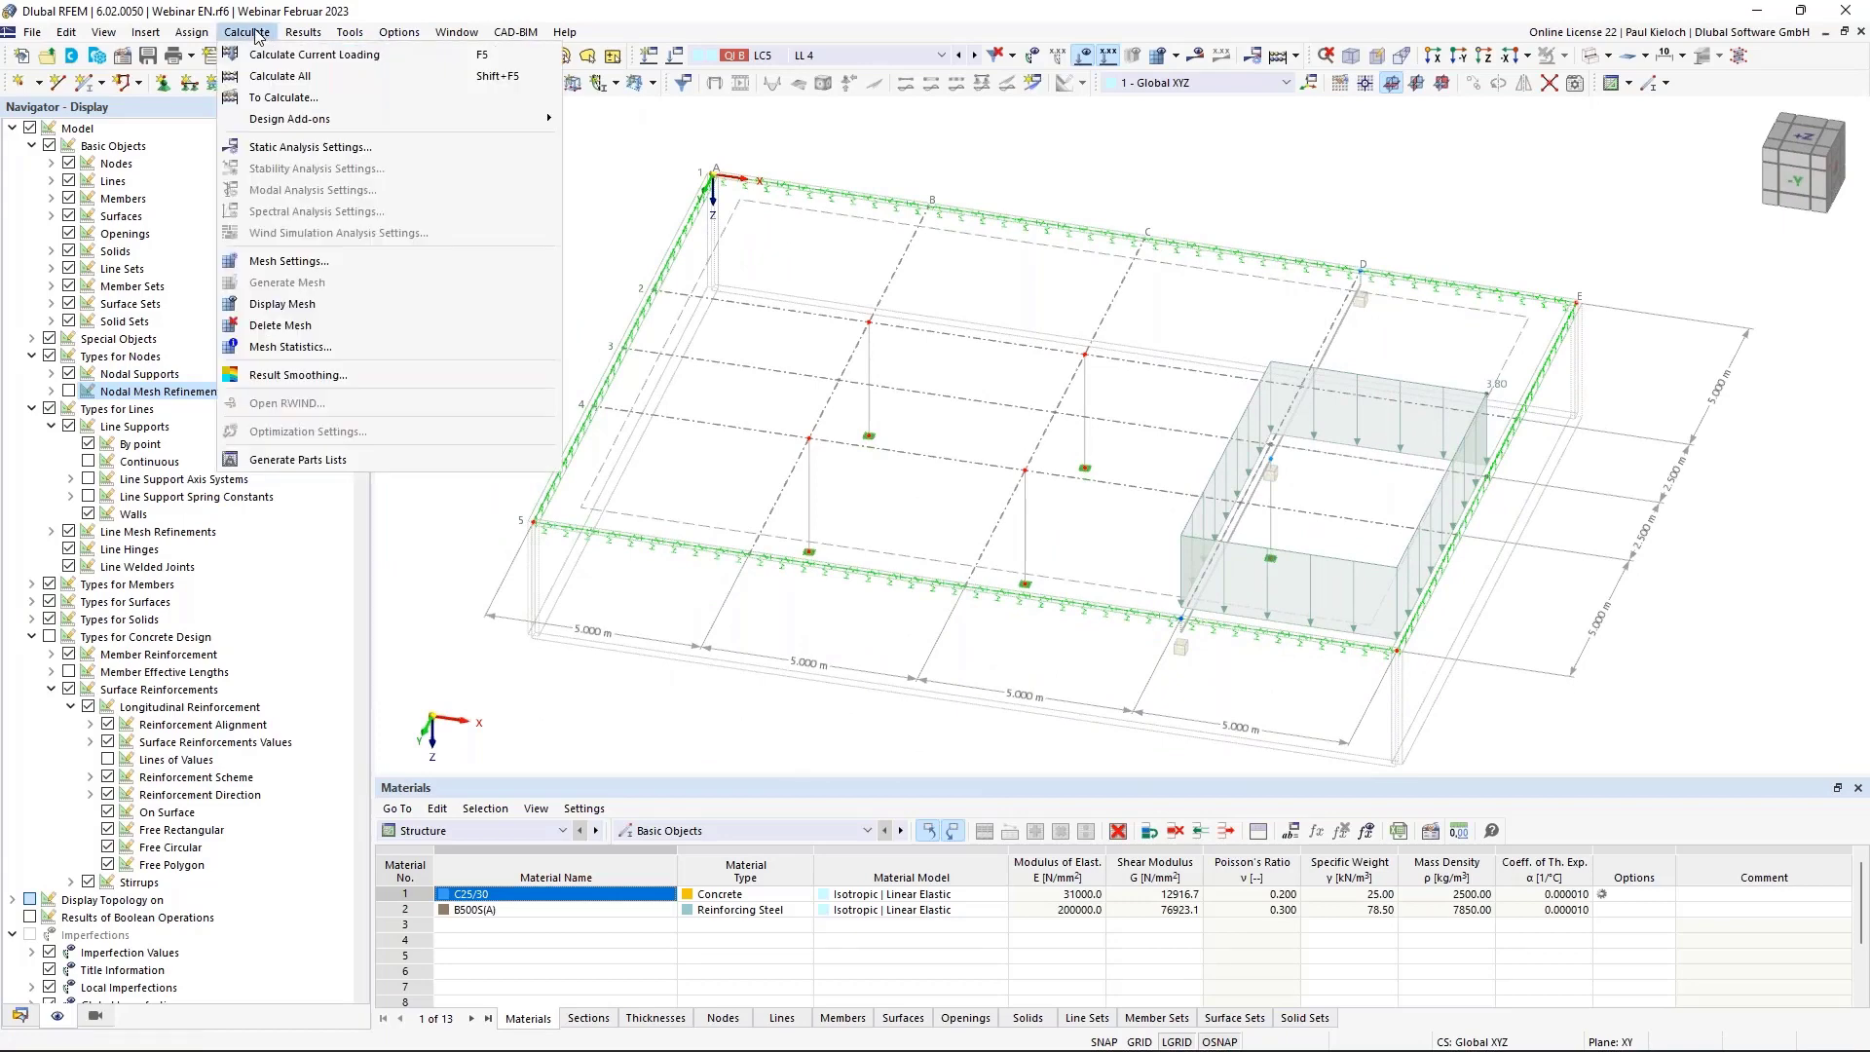
pyautogui.click(292, 100)
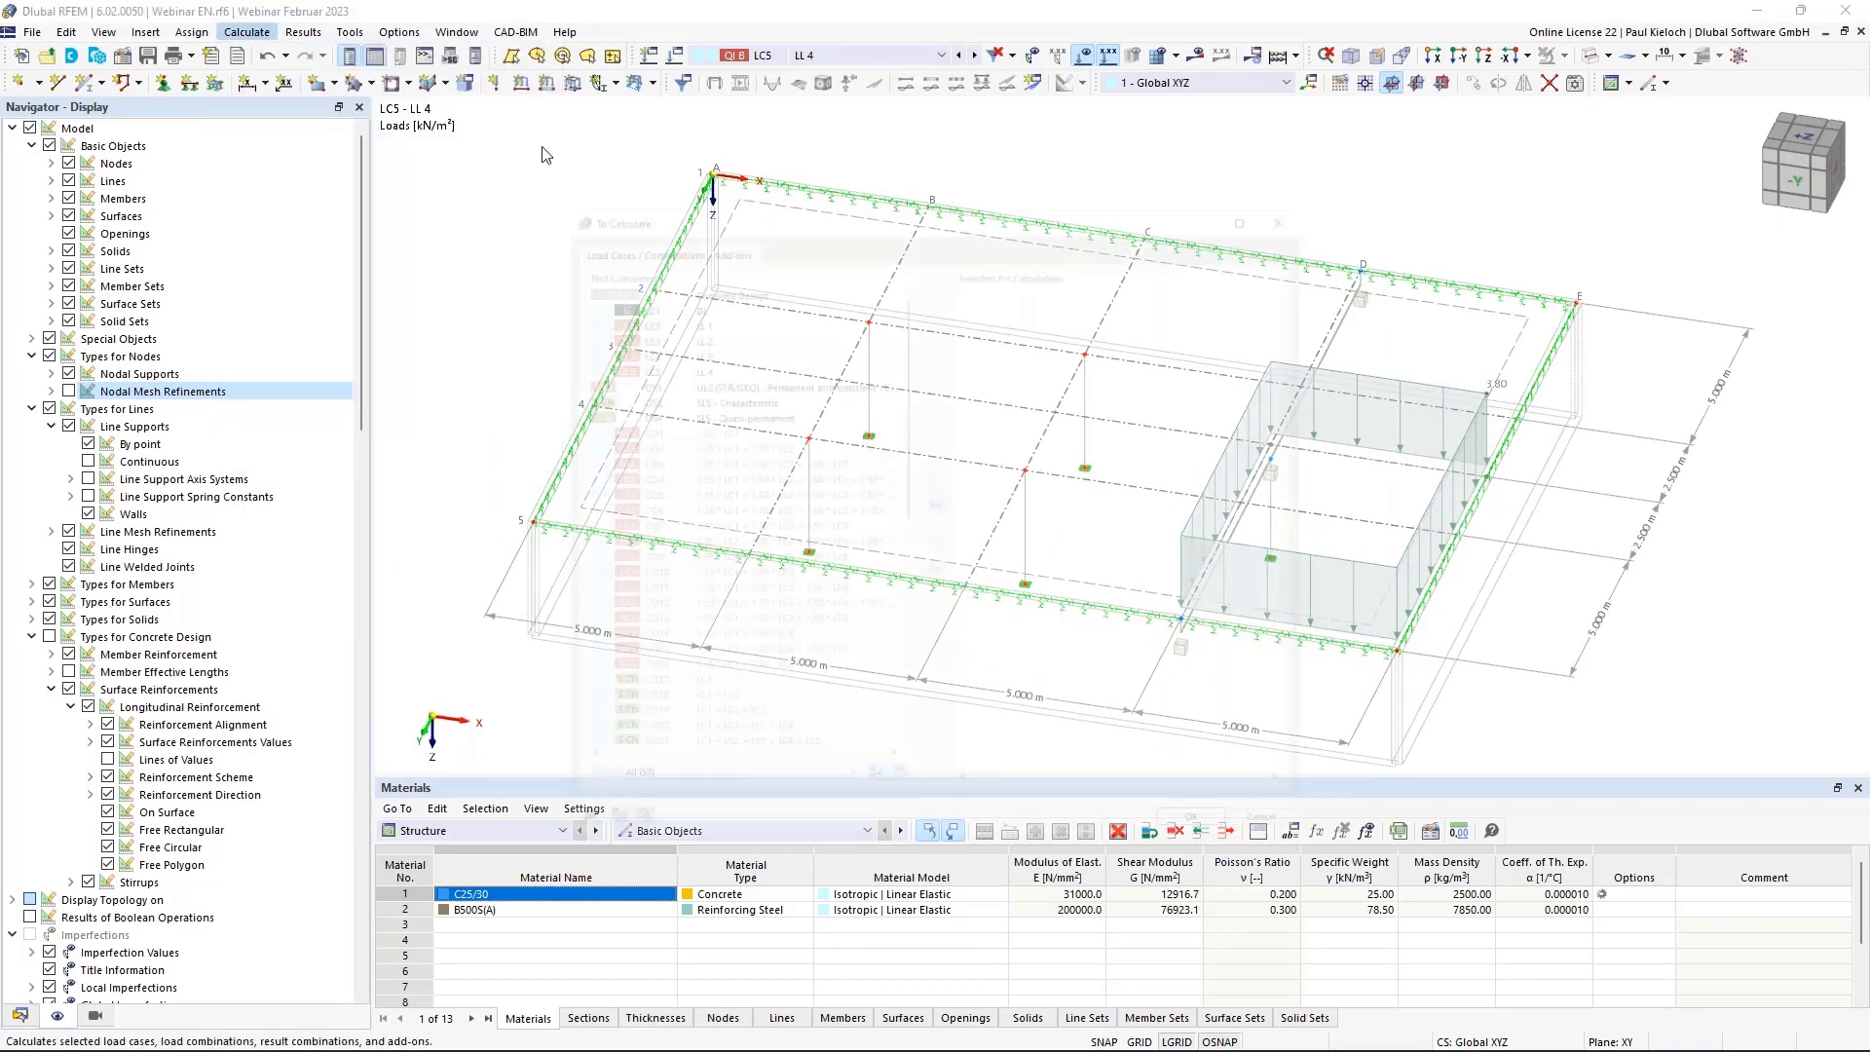
pyautogui.moveTo(701, 297); pyautogui.dragTo(715, 350)
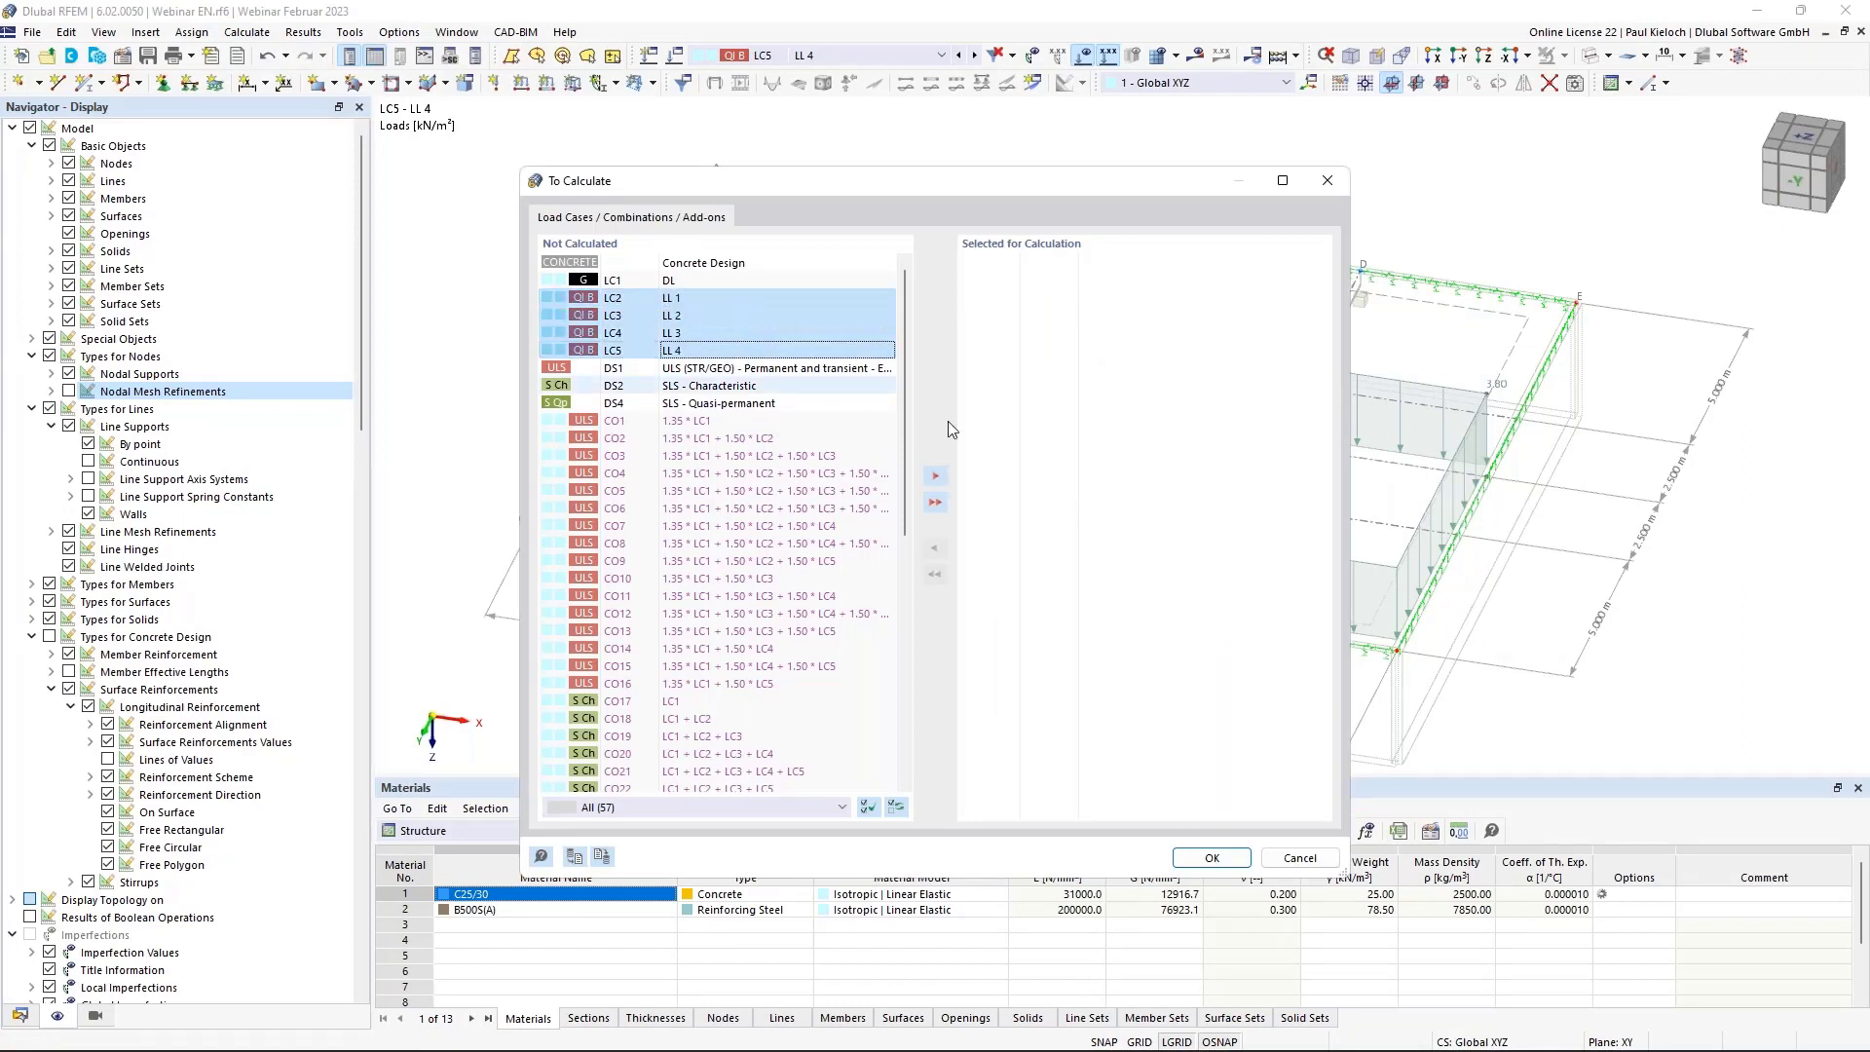
pyautogui.click(935, 478)
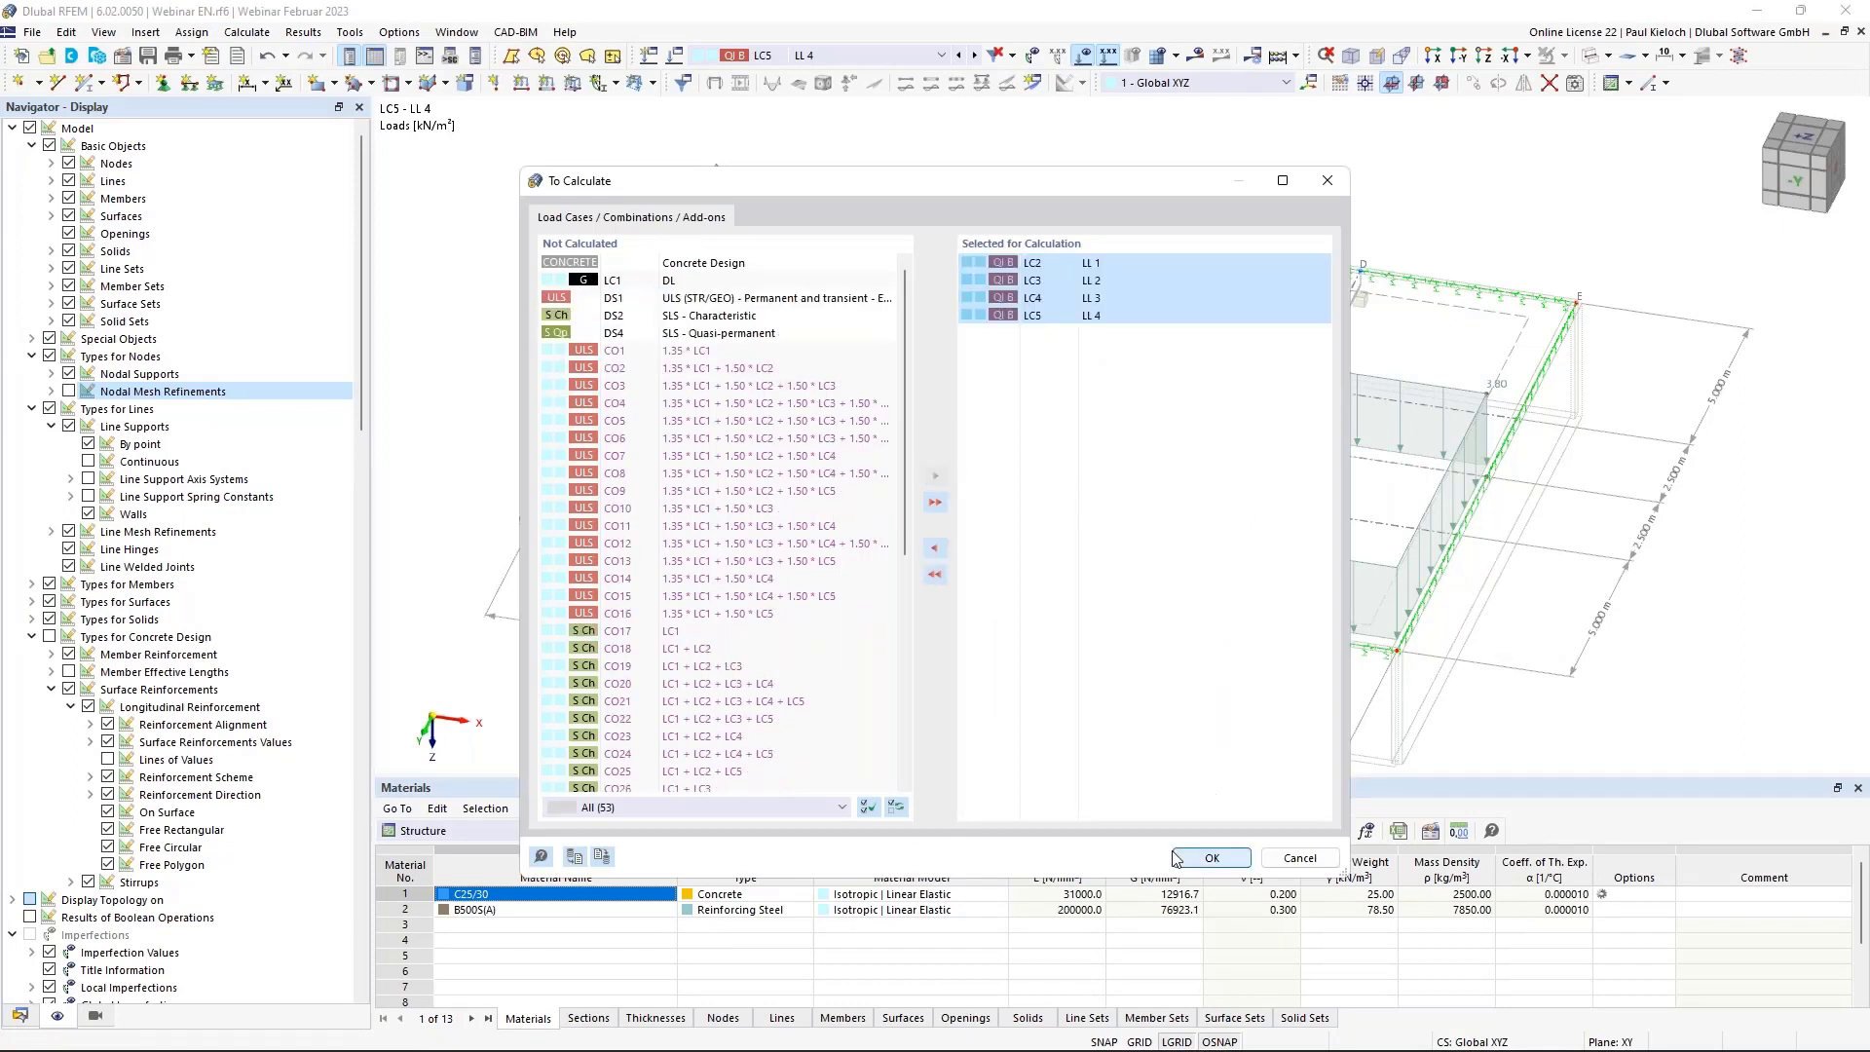
pyautogui.click(1211, 858)
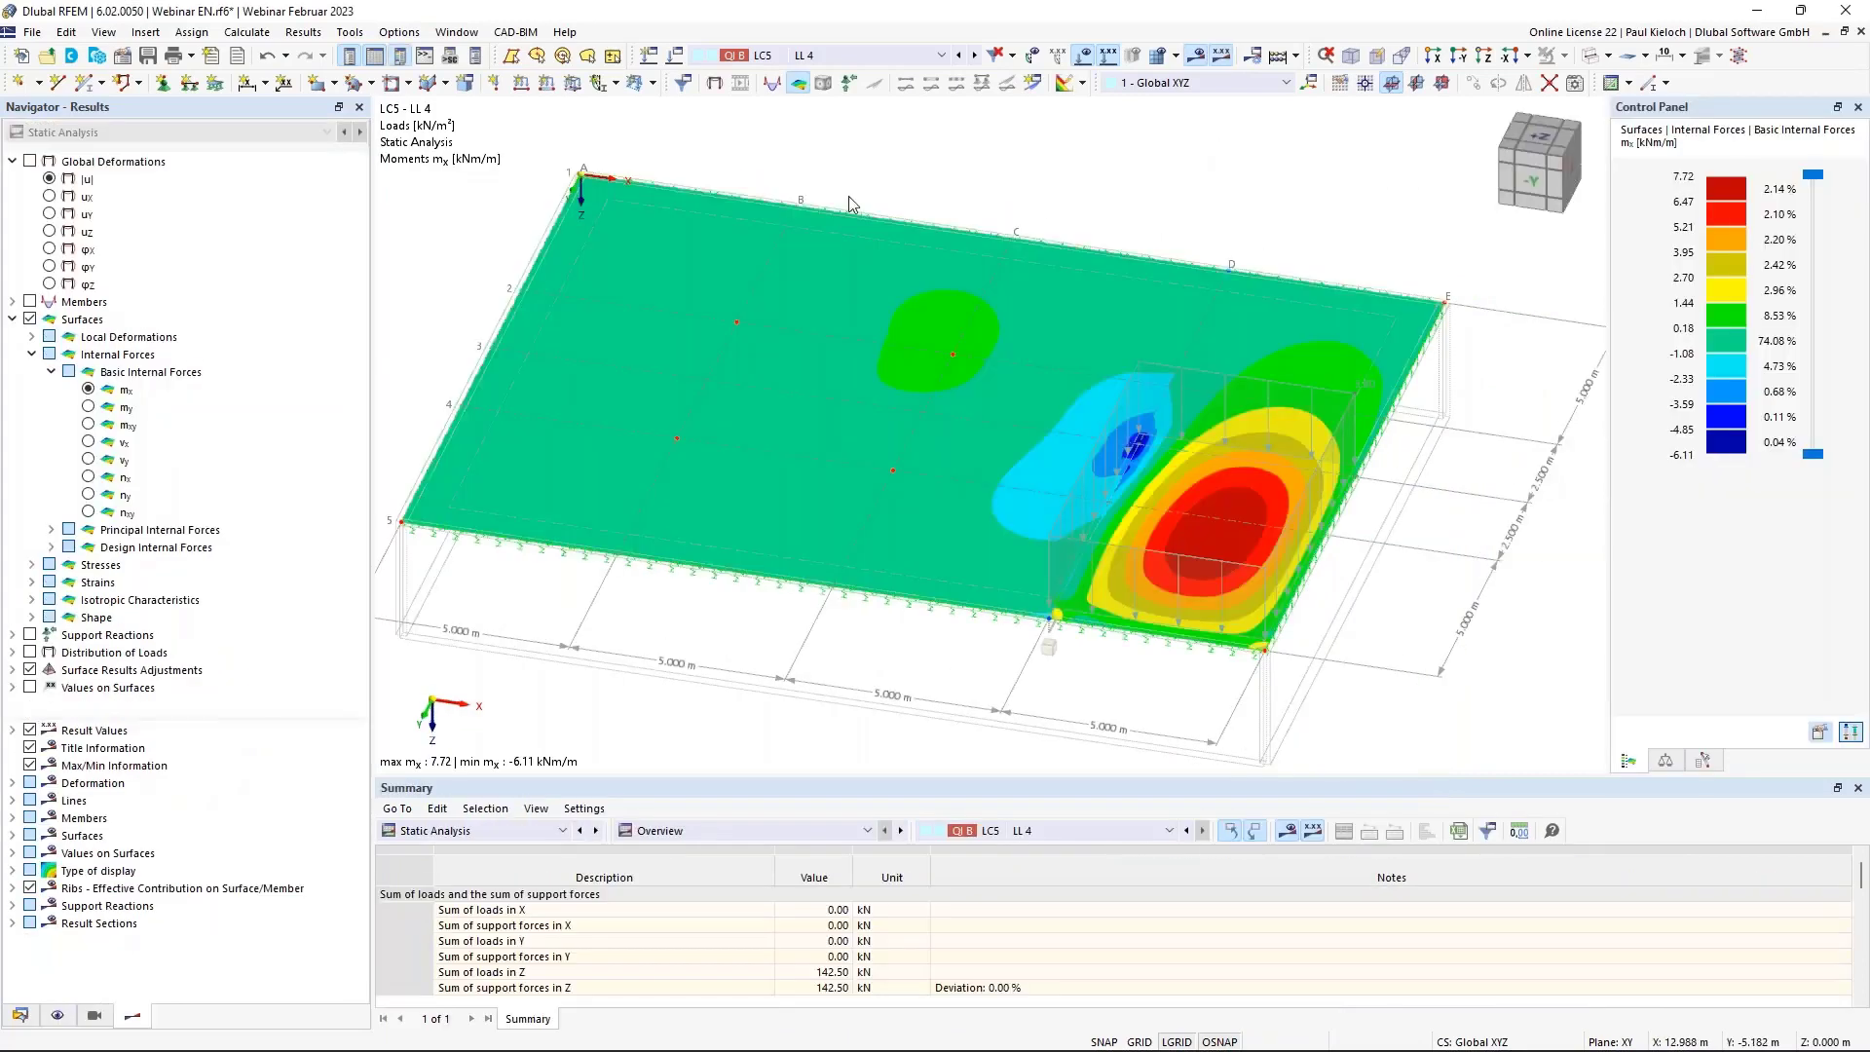
# Replace the moment contours with LC5's load distribution, hiding load arrows and nodal results.
pyautogui.click(30, 319)
pyautogui.click(12, 319)
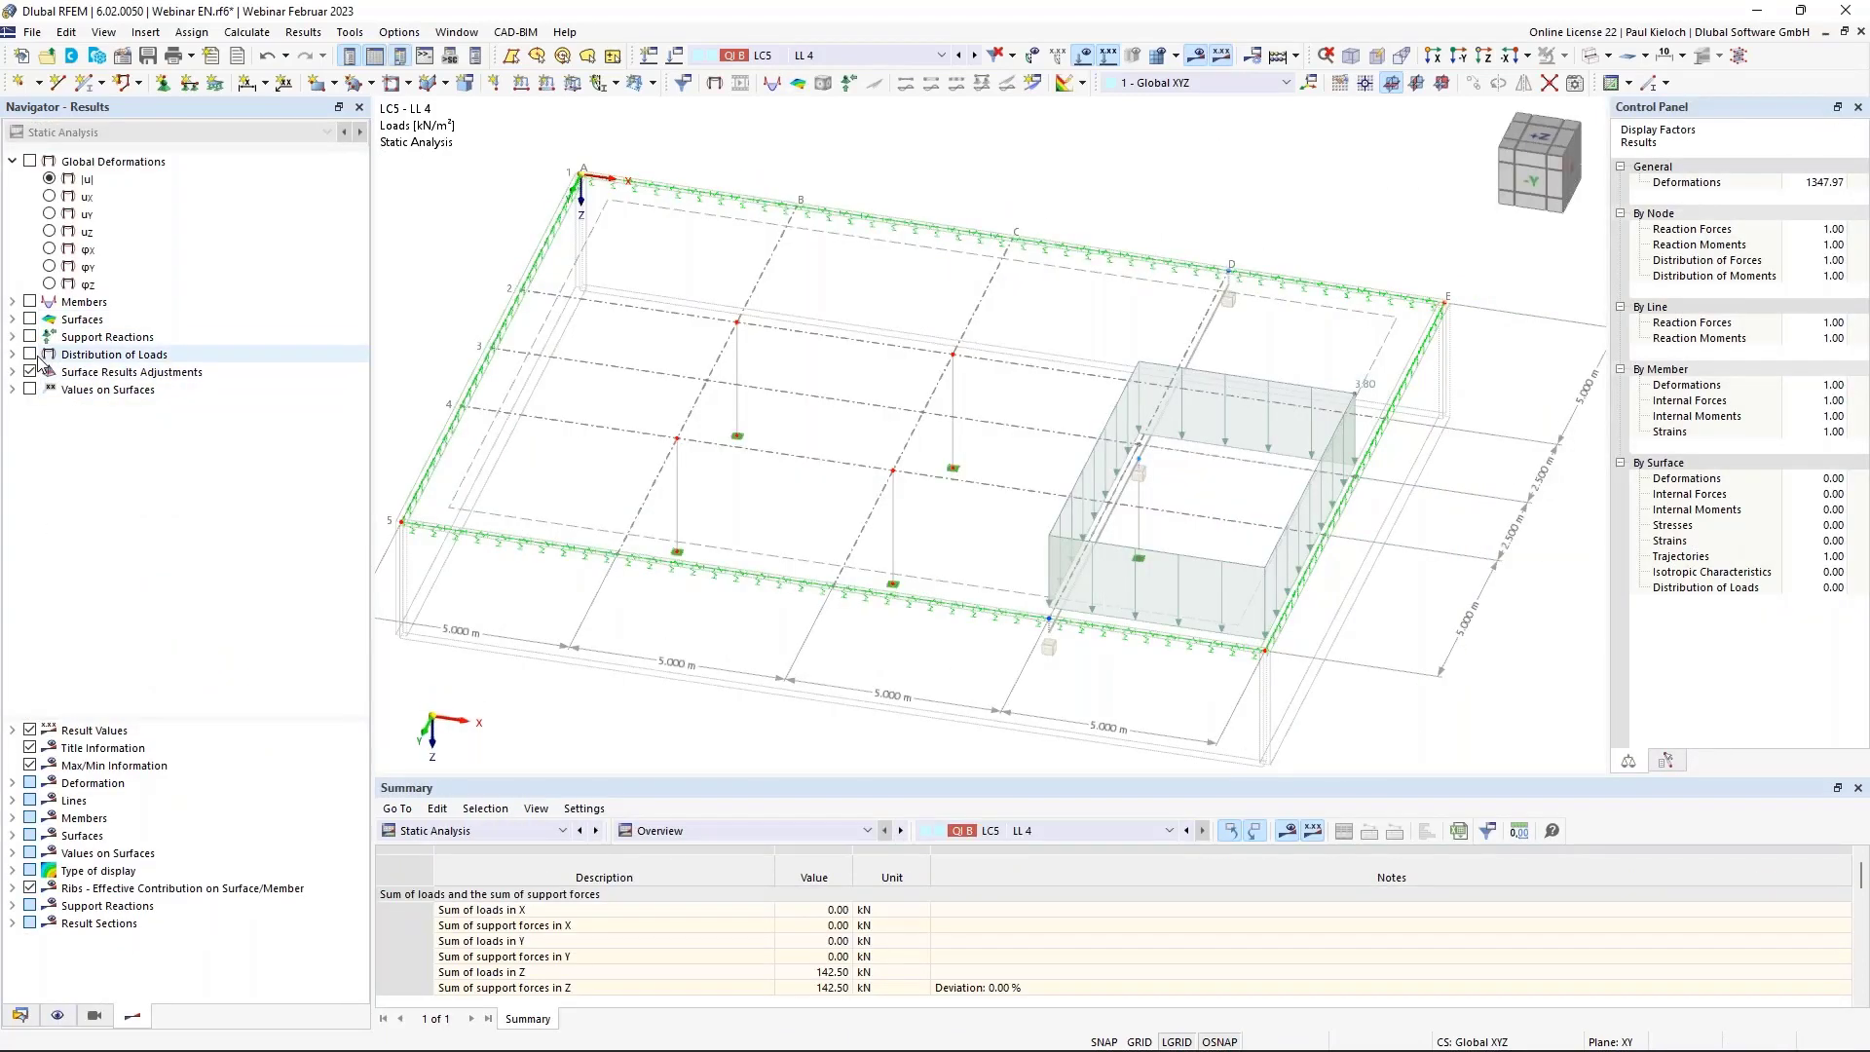
pyautogui.click(30, 355)
pyautogui.click(12, 355)
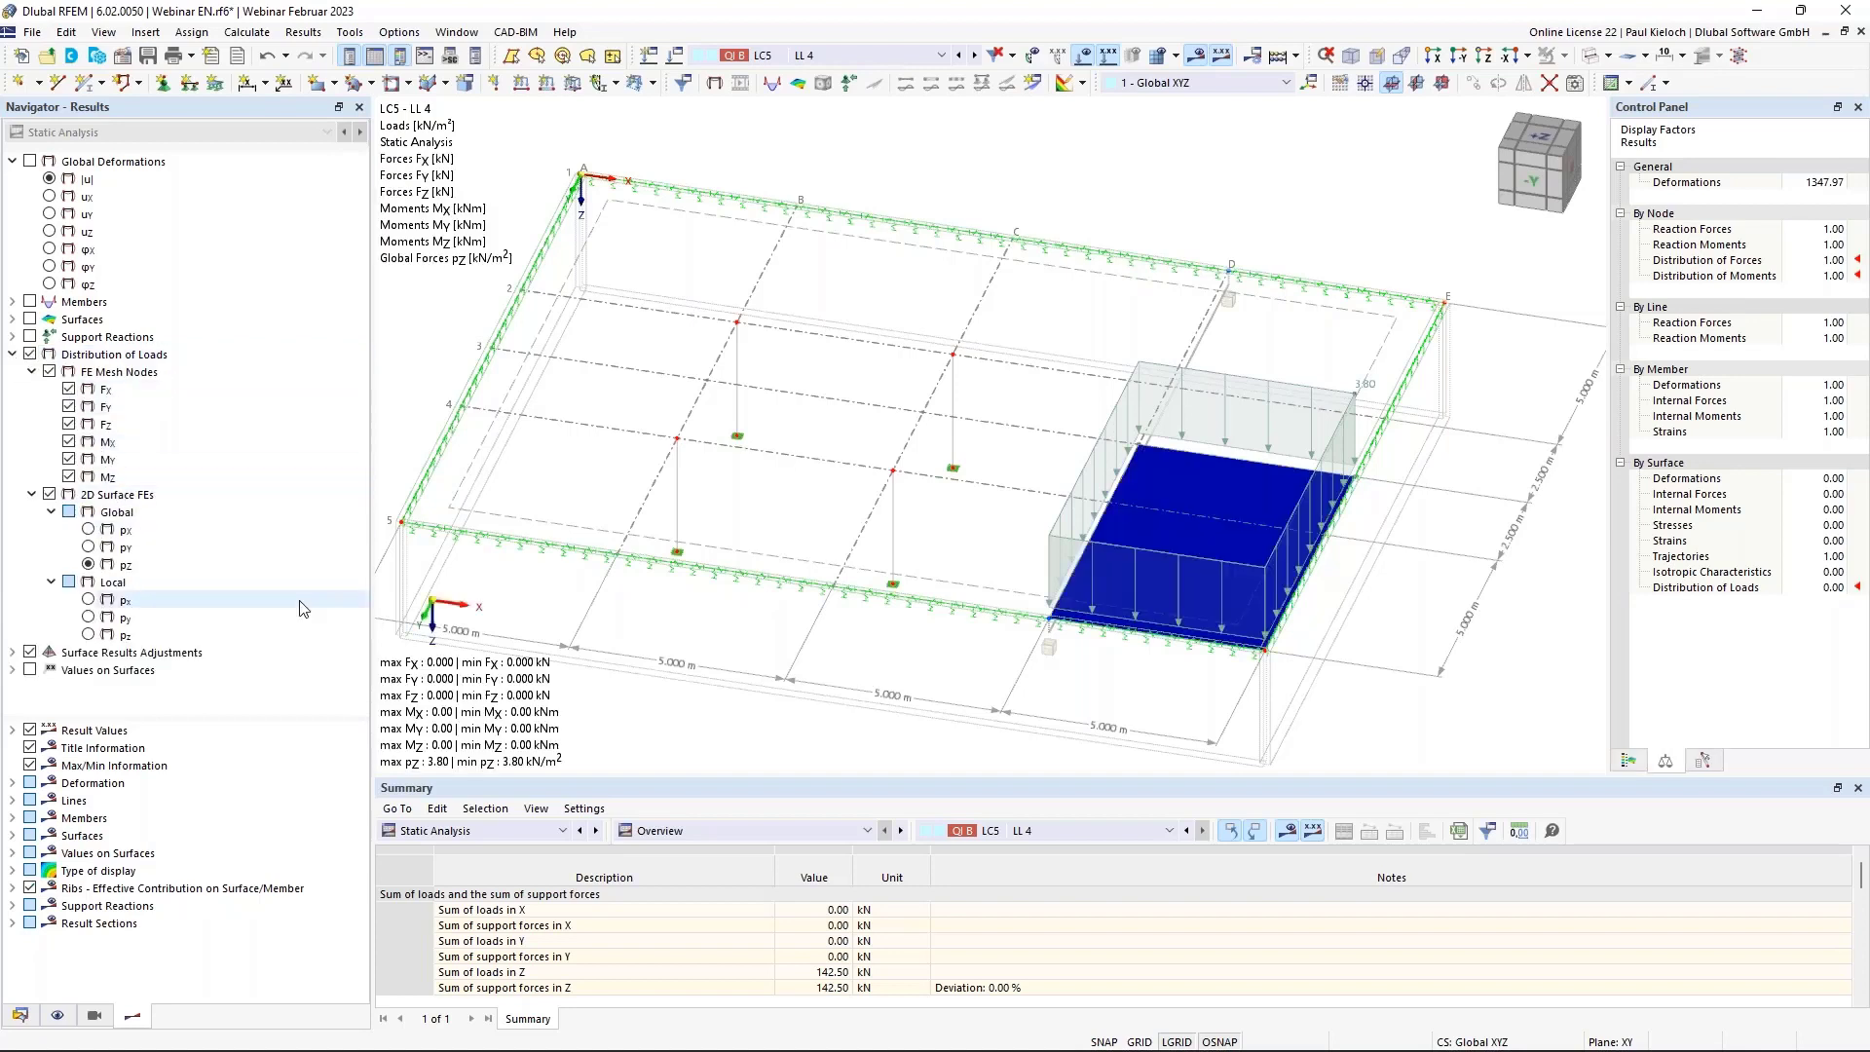
pyautogui.click(1083, 54)
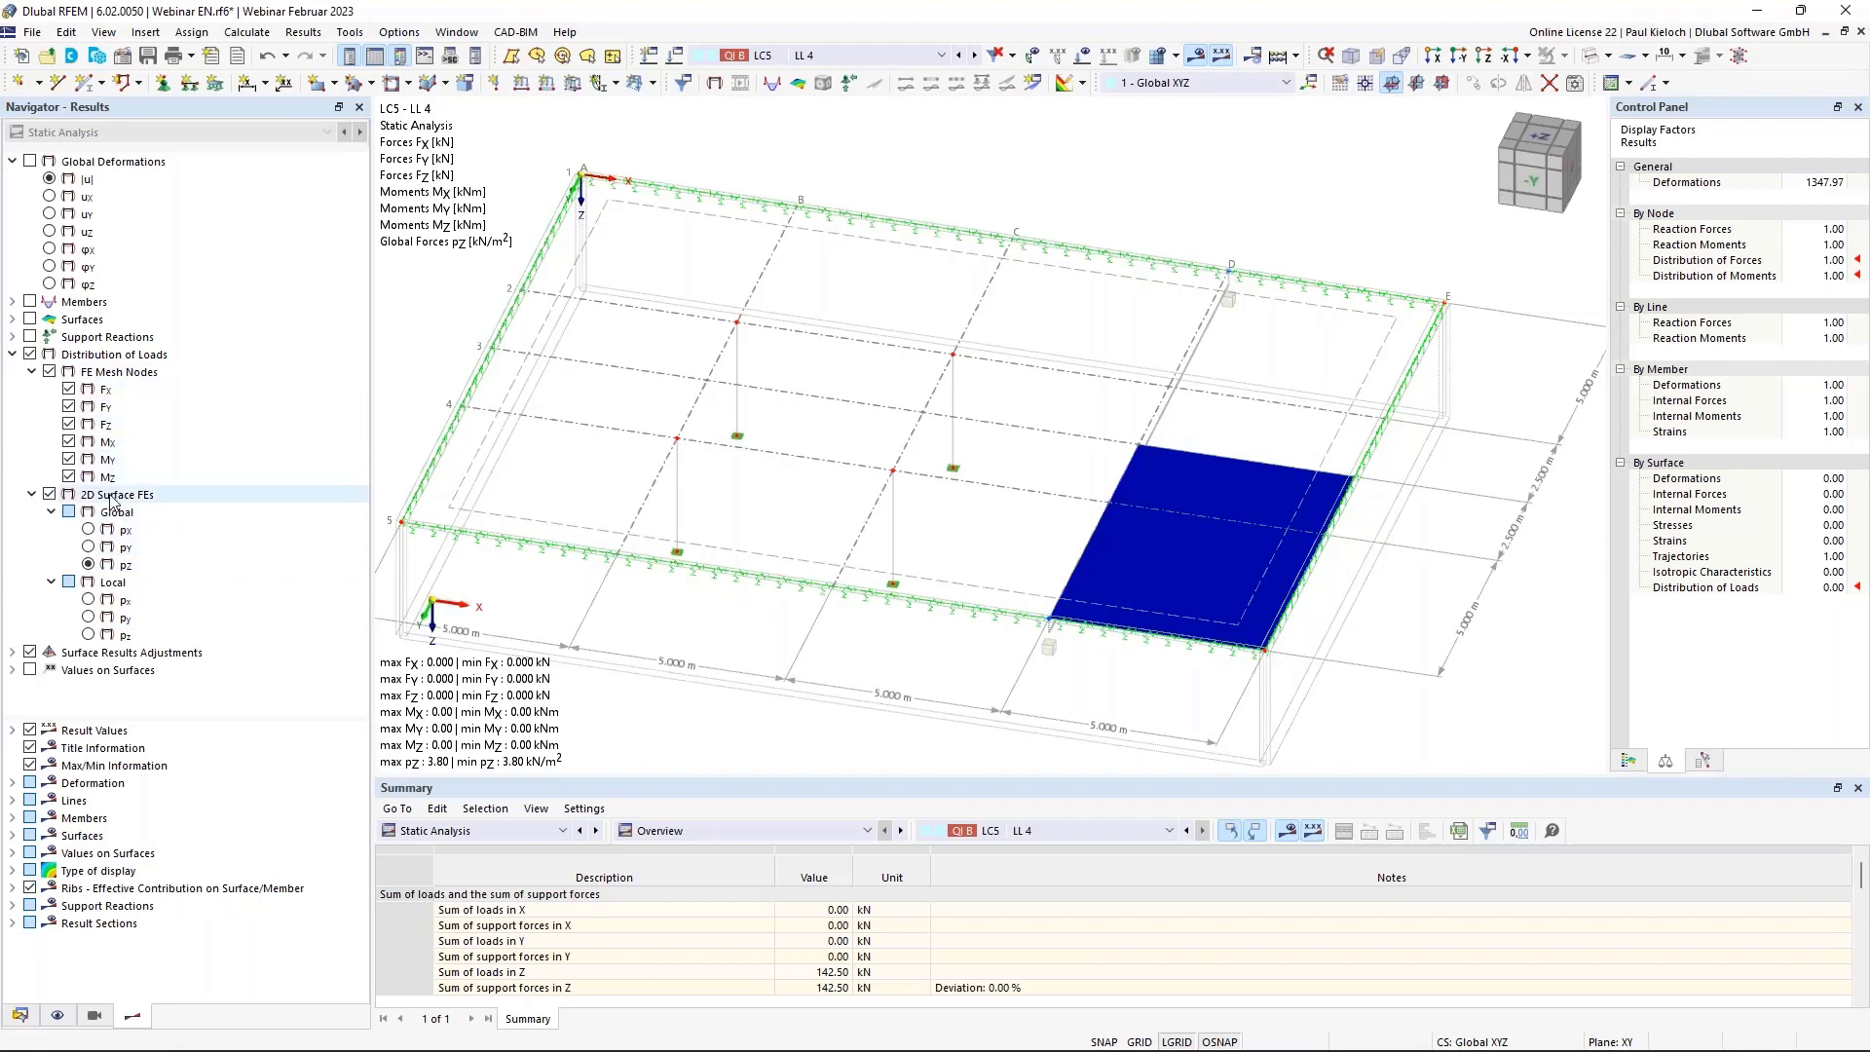
pyautogui.click(49, 373)
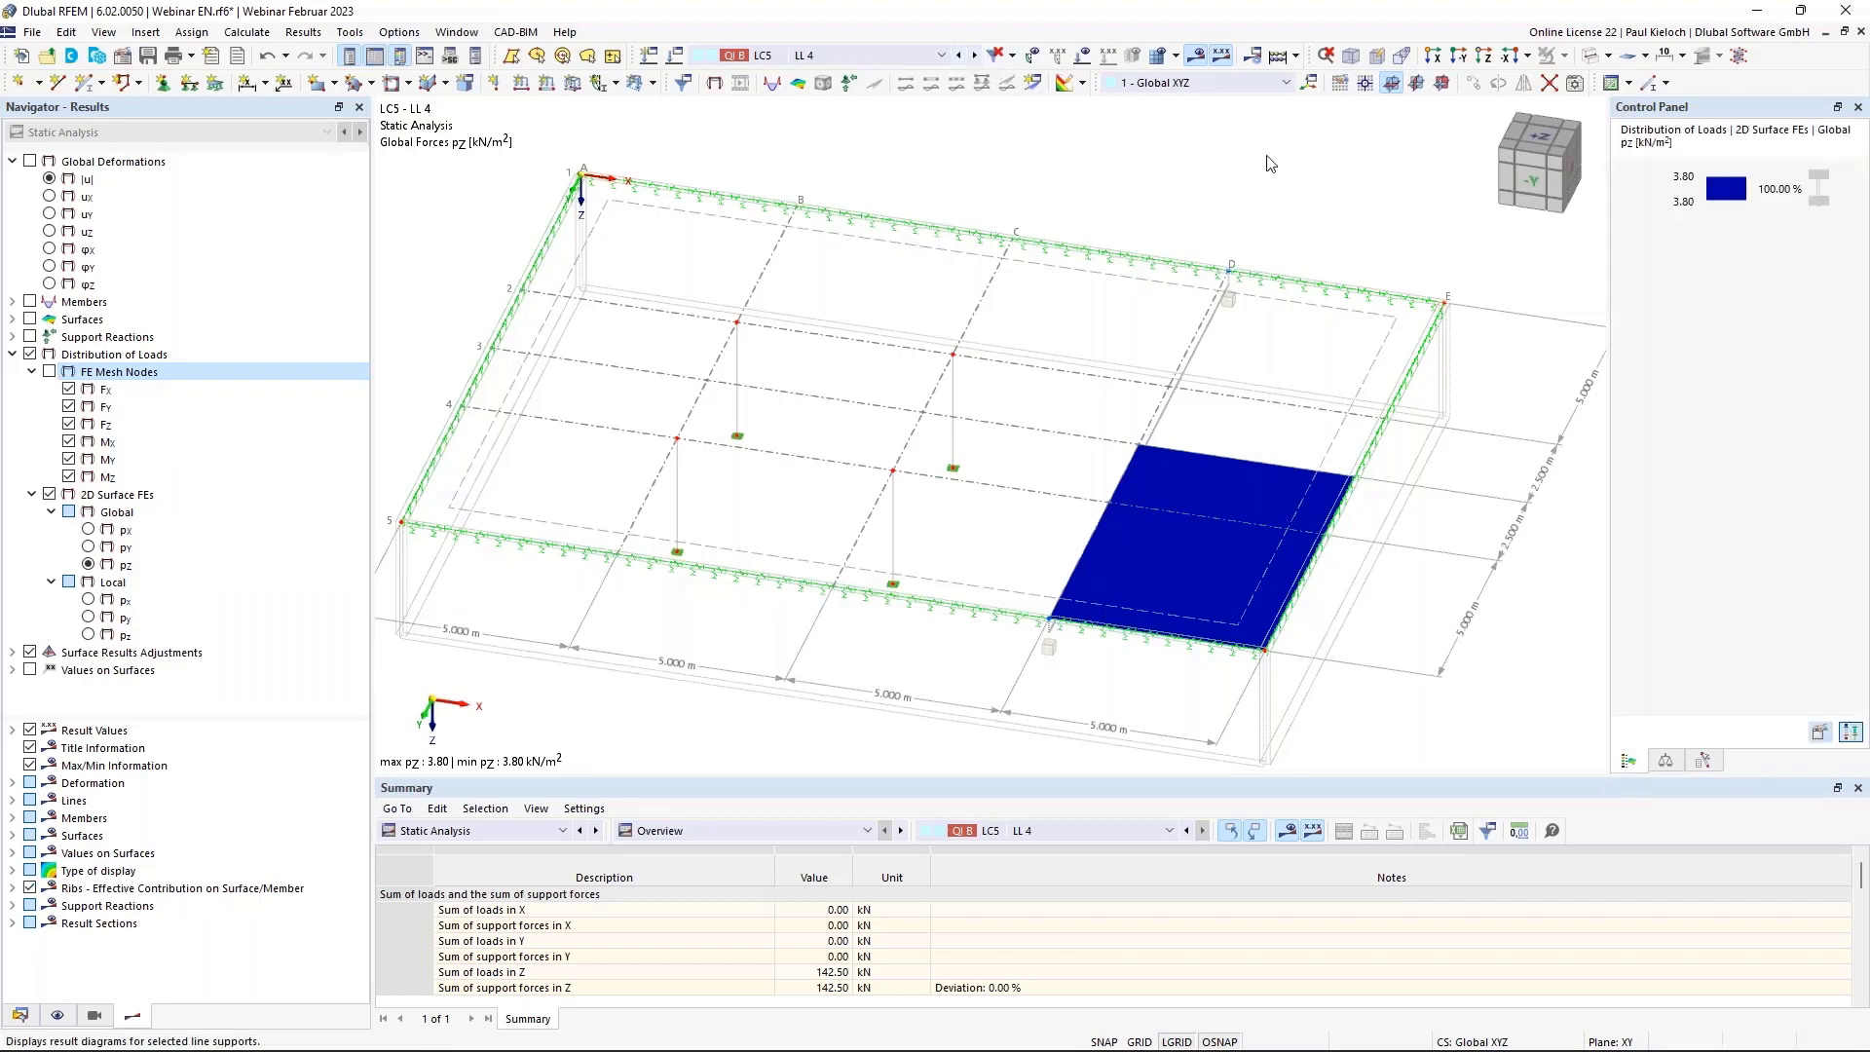
# Step through the load cases to LC4 - LL 3, showing 3.80 kN/m² on the corner bay, and save the model.
pyautogui.click(960, 56)
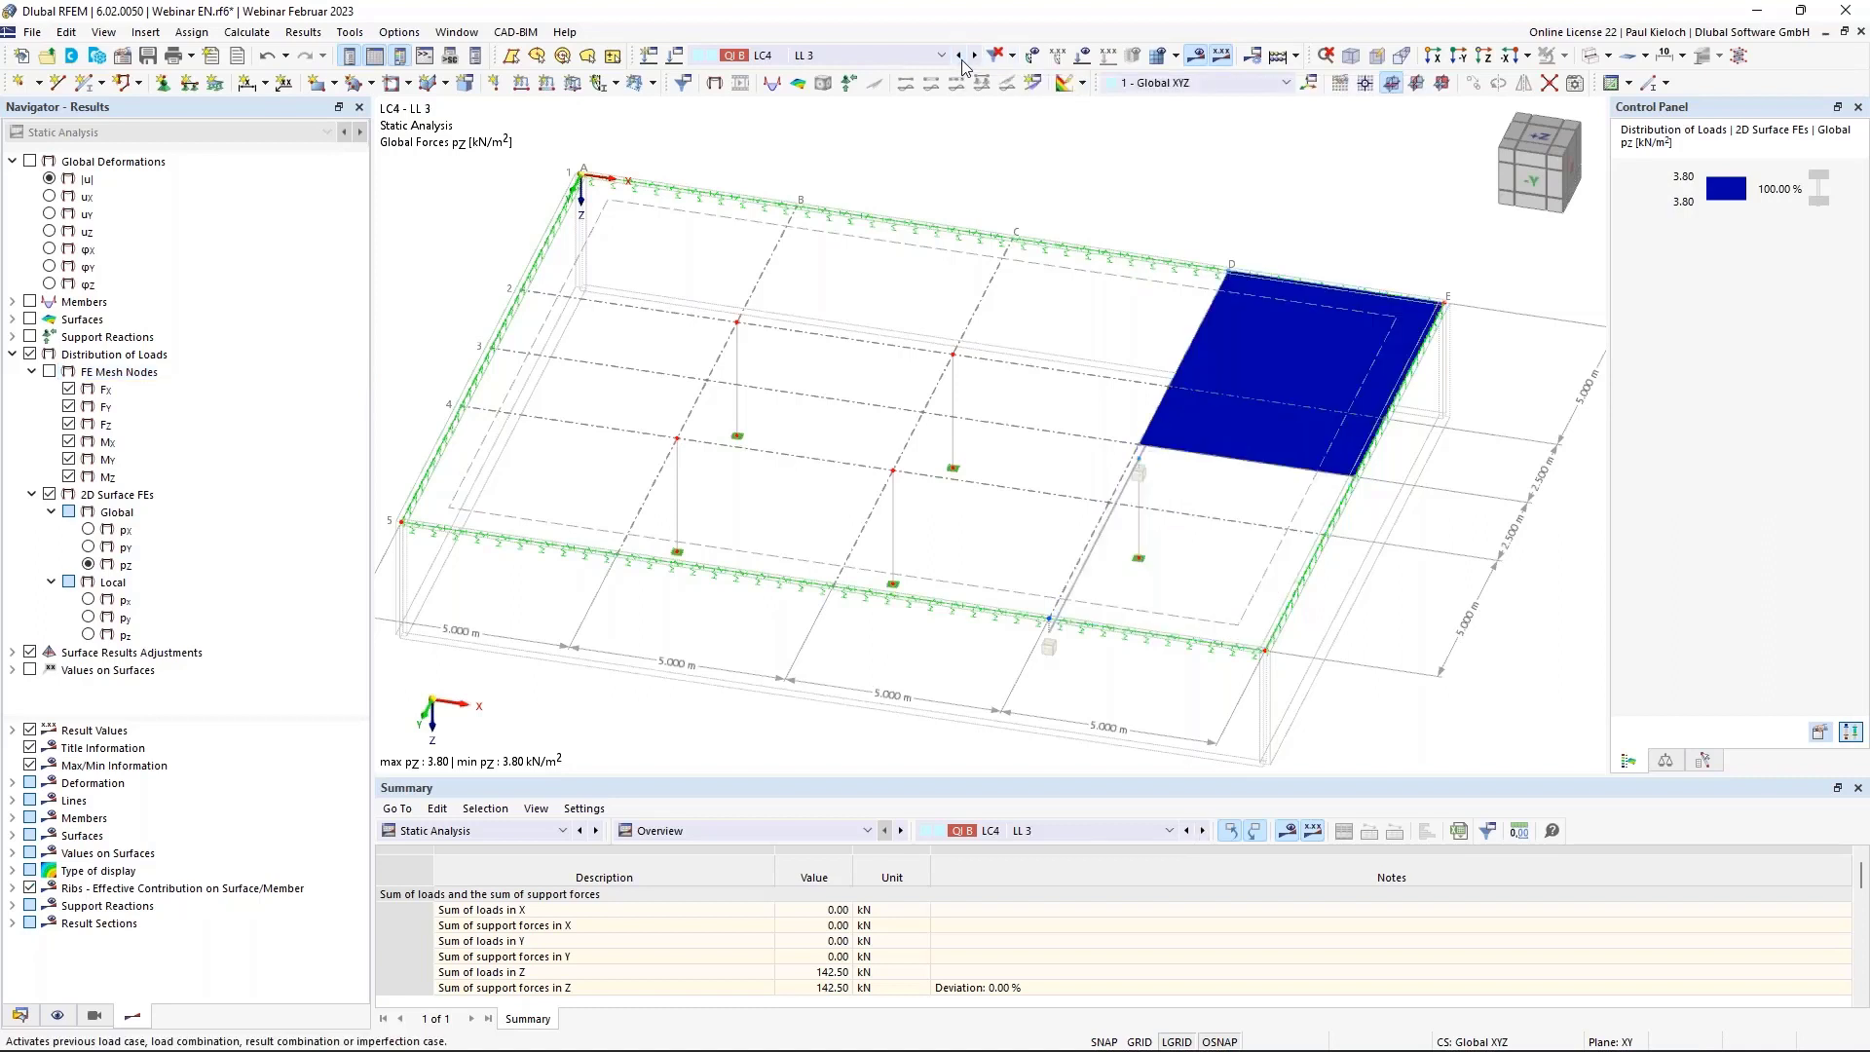
pyautogui.click(961, 56)
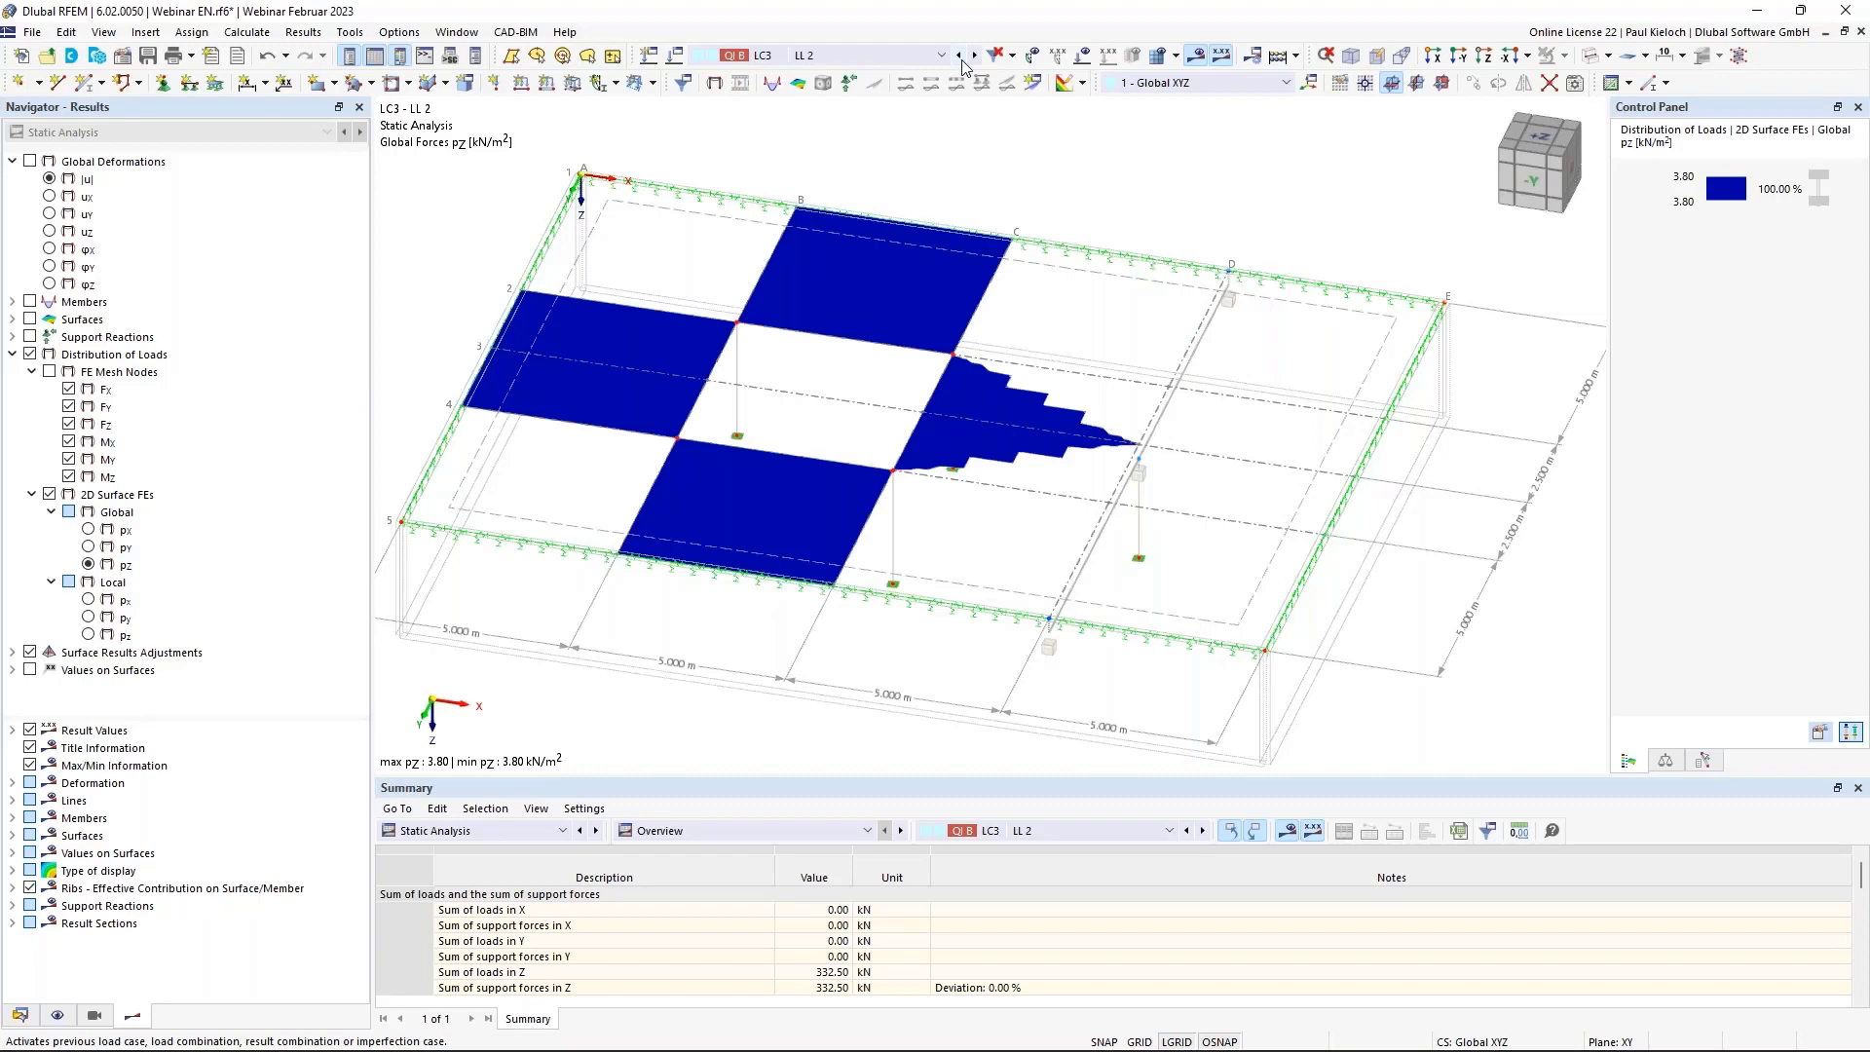
pyautogui.click(960, 57)
pyautogui.click(976, 56)
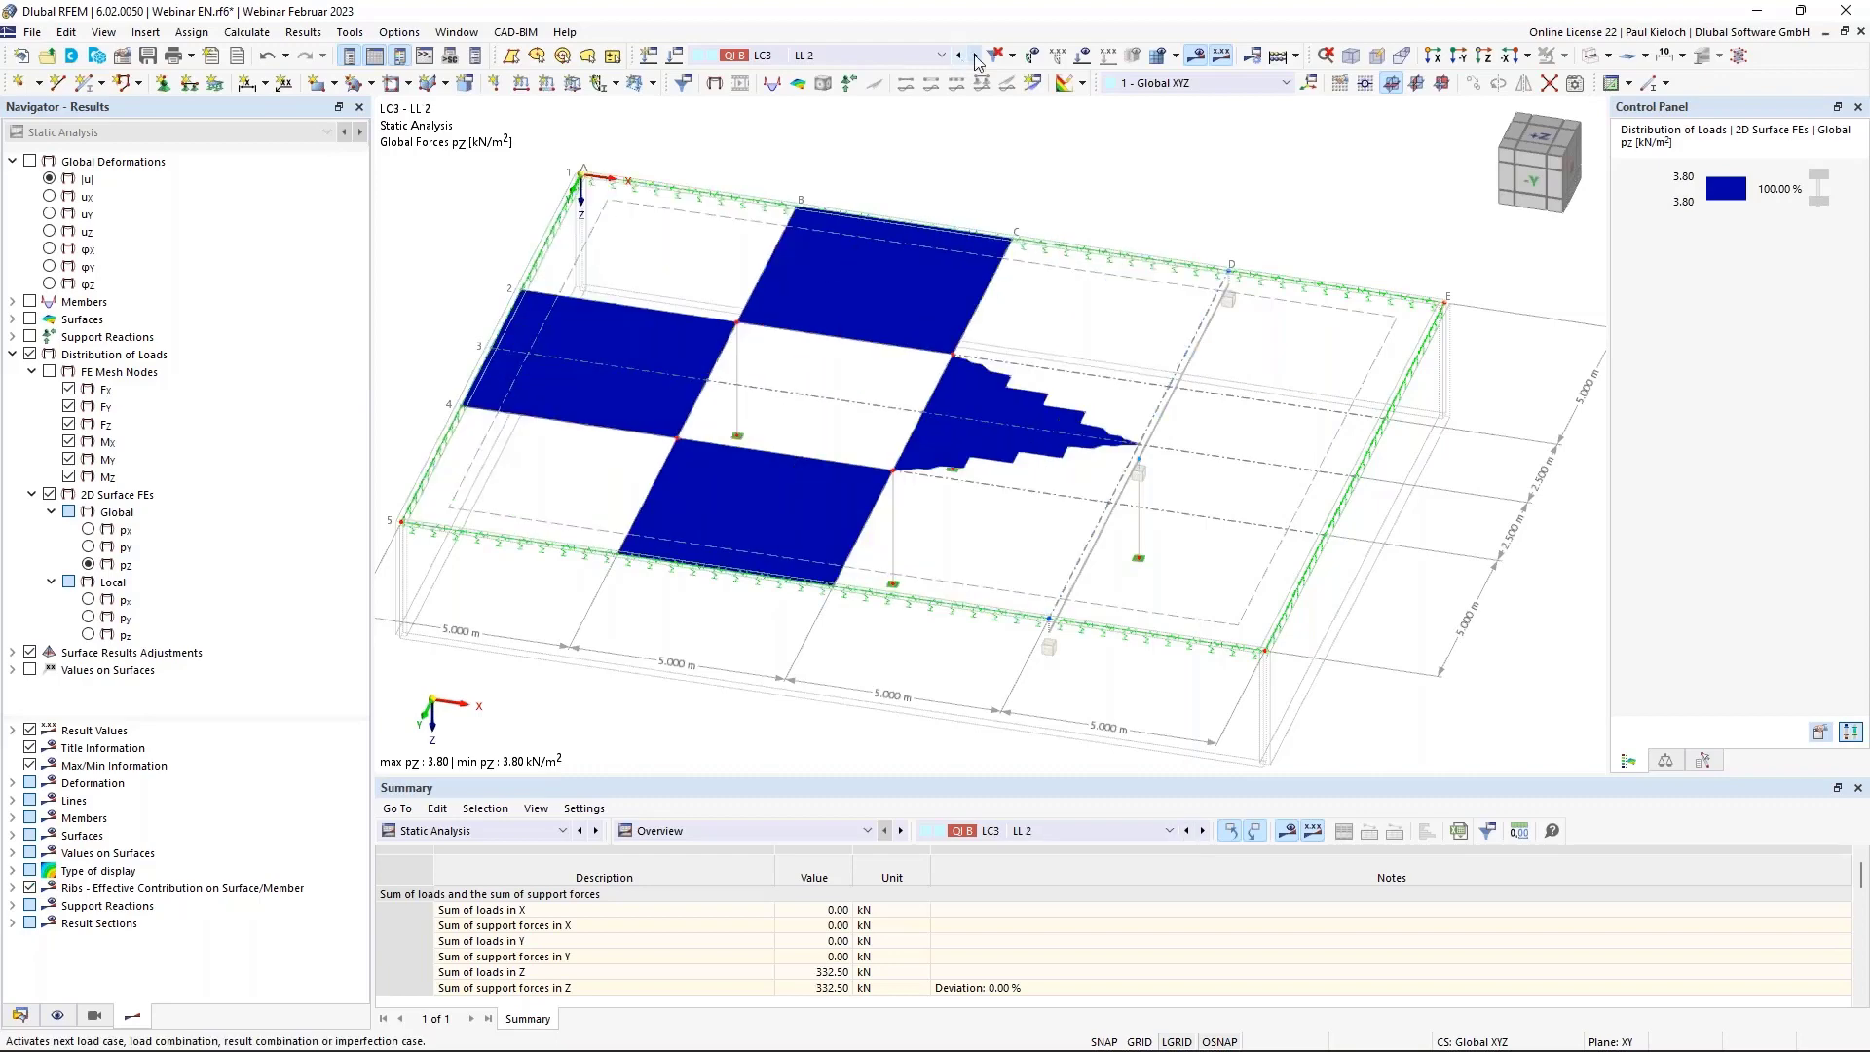
pyautogui.click(976, 56)
pyautogui.click(976, 56)
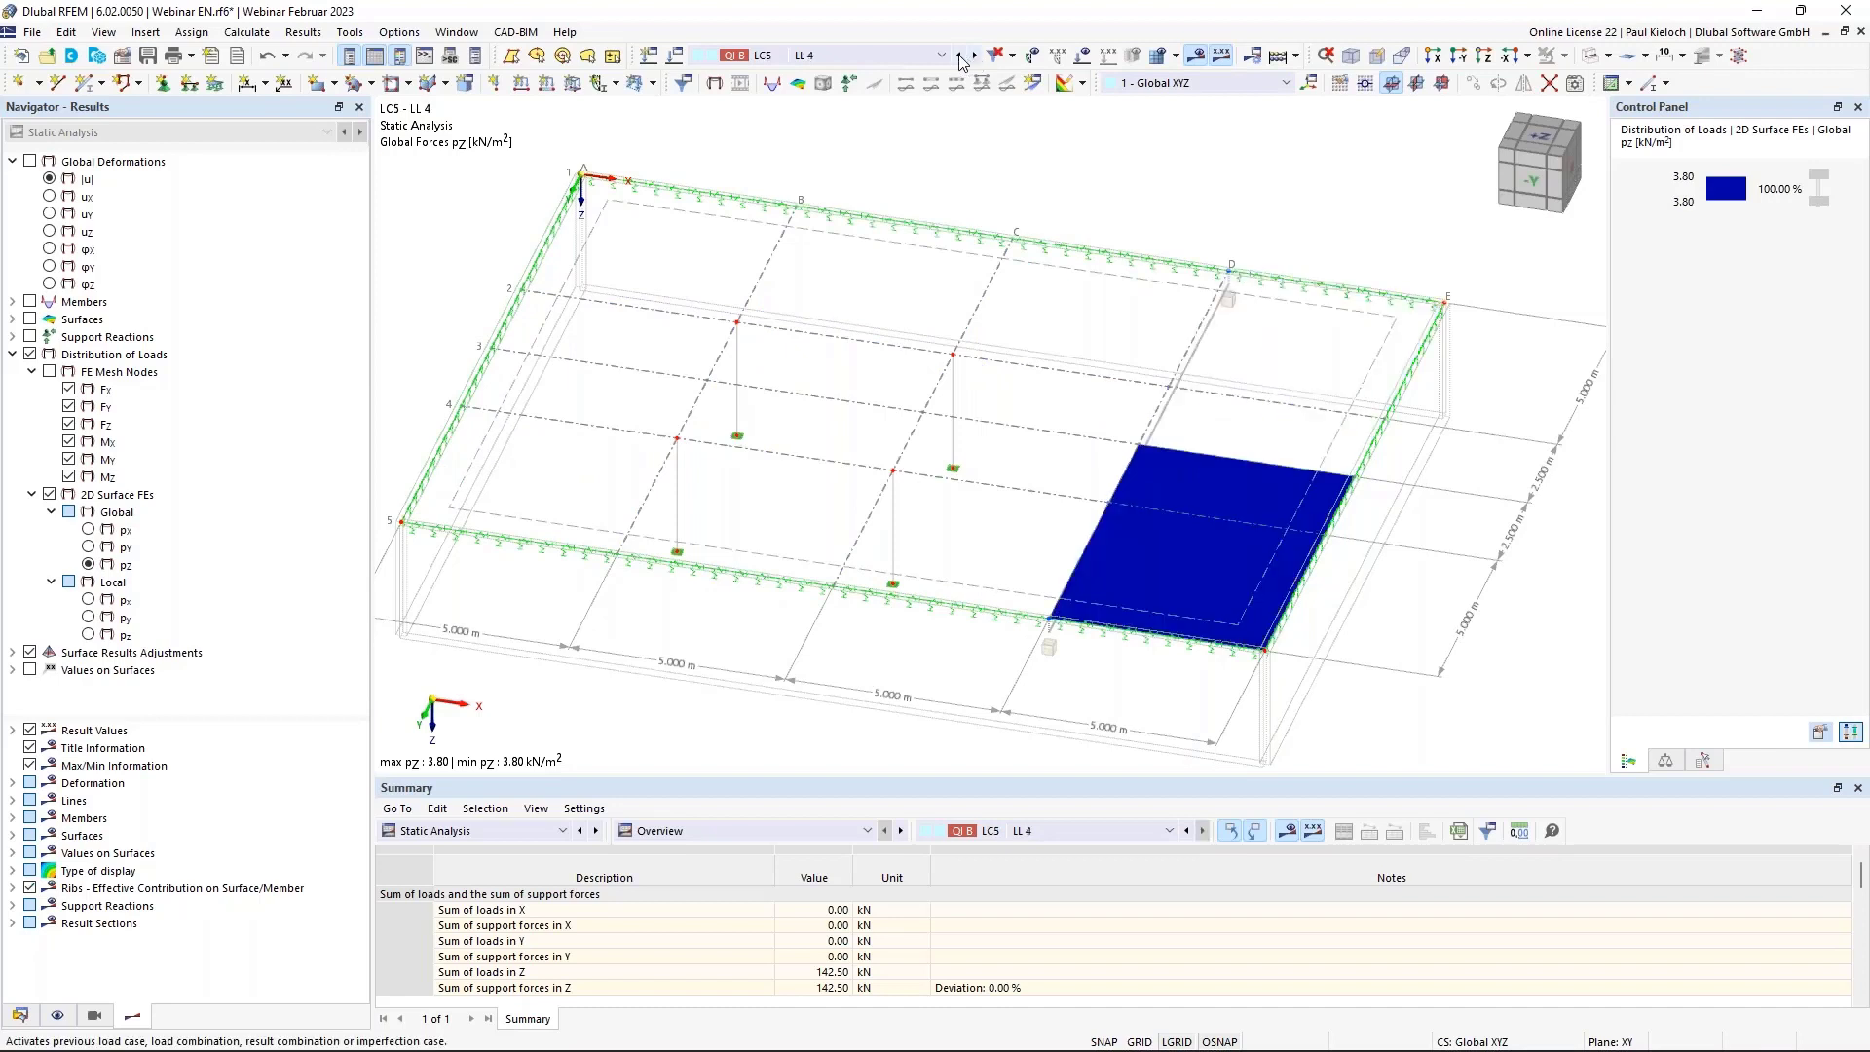
pyautogui.click(960, 57)
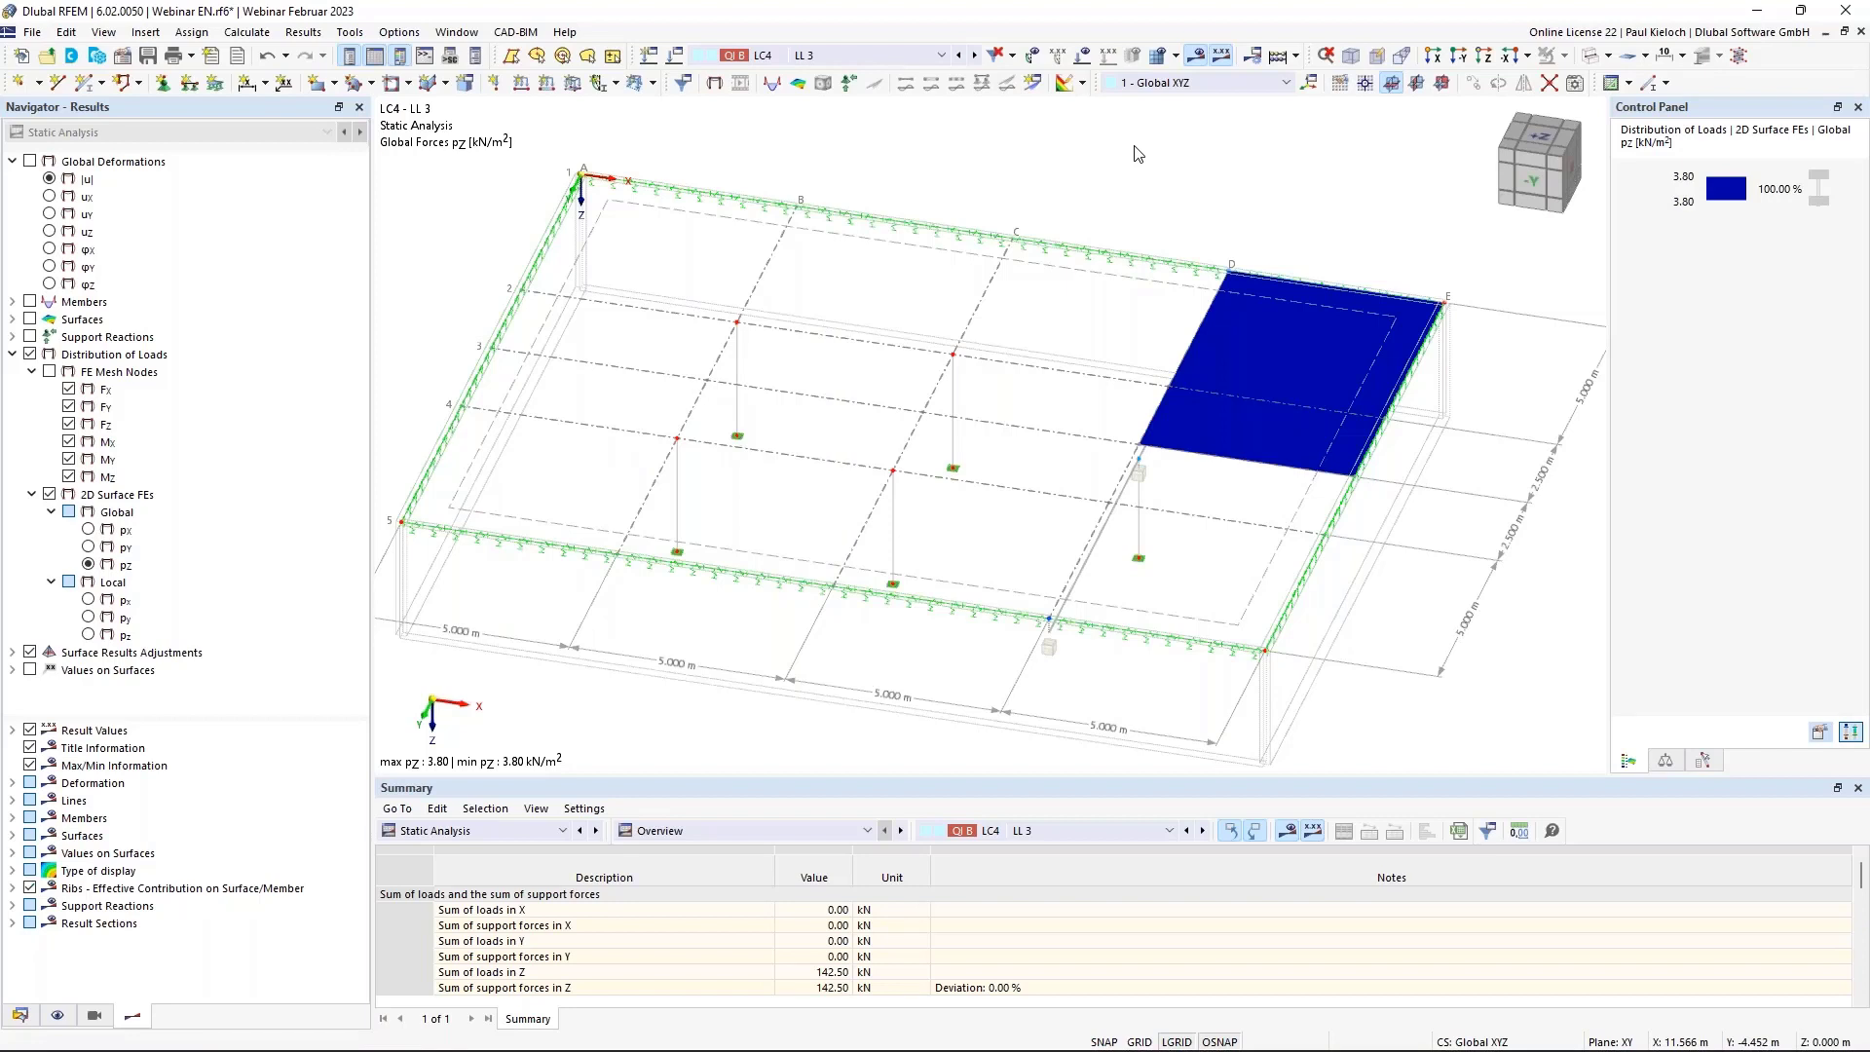
pyautogui.hotkey('ctrl', 's')
# Turn off the results display and bring up the concrete design input tables in an enlarged panel.
pyautogui.click(1203, 54)
pyautogui.moveTo(1344, 413); pyautogui.dragTo(1335, 376, button='middle')
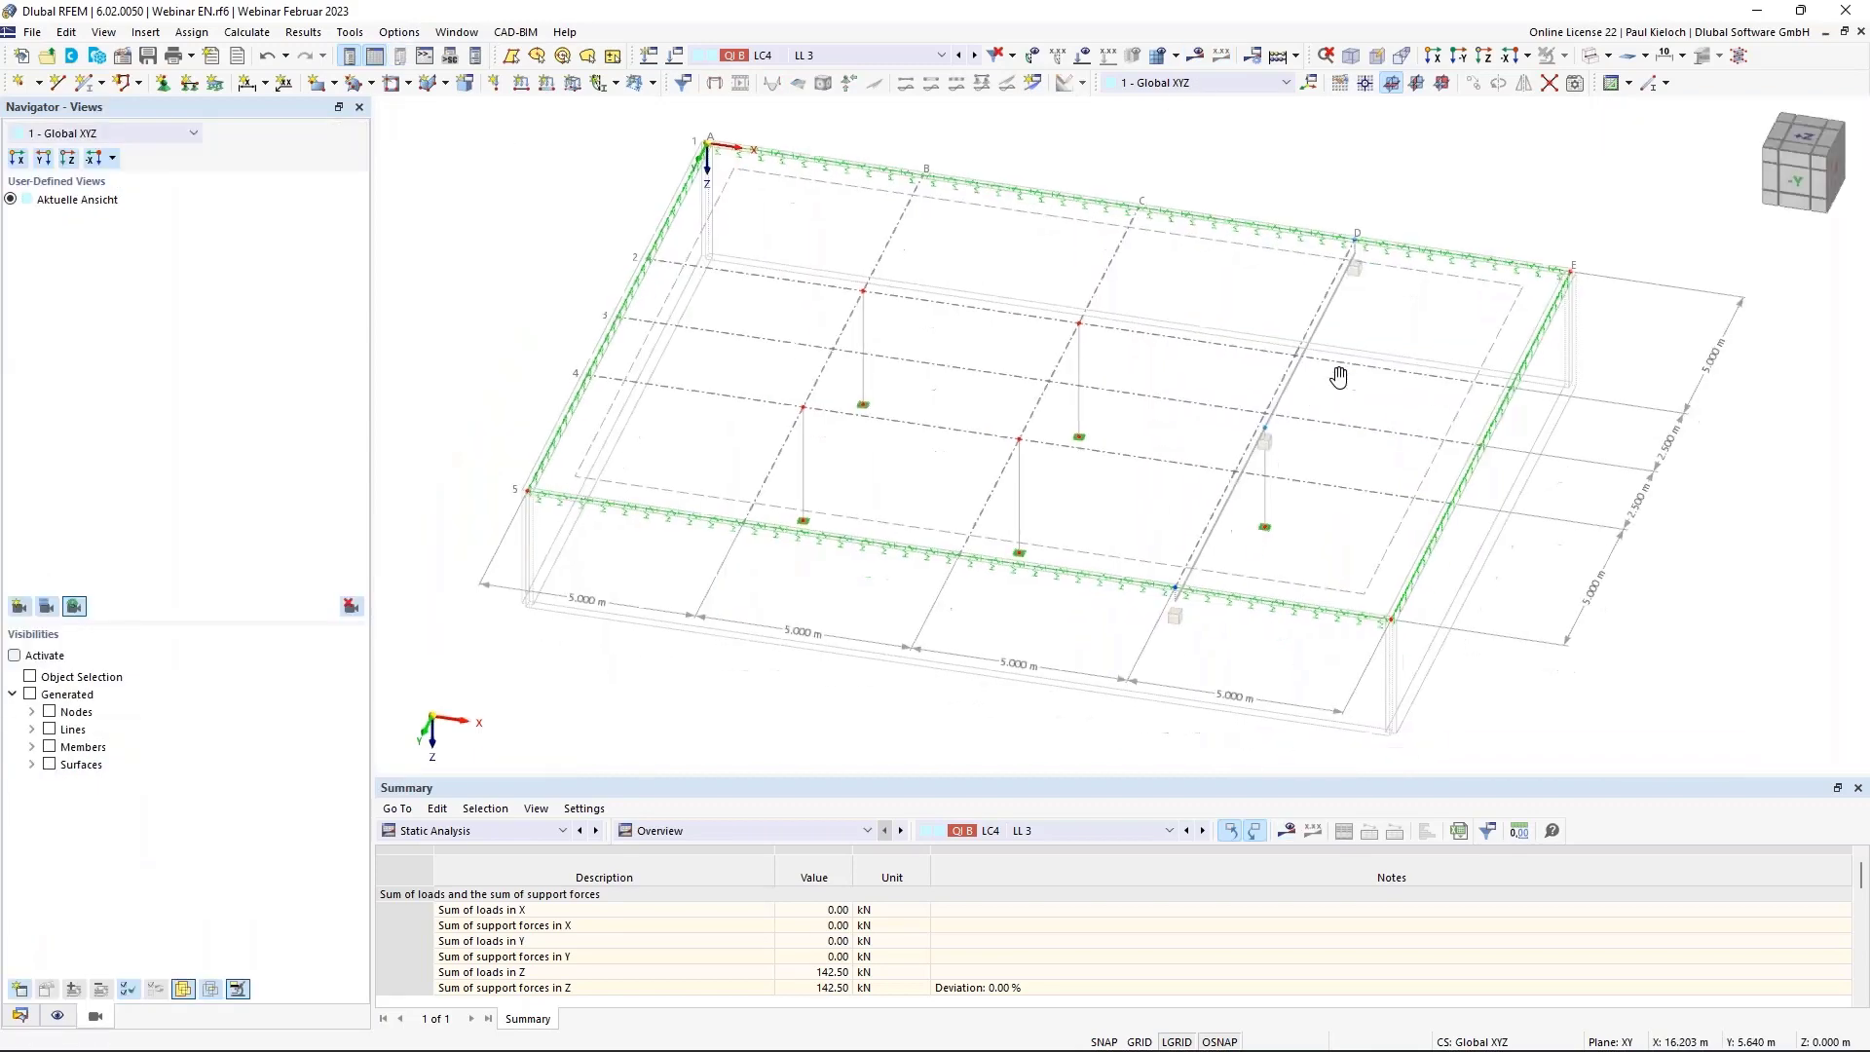
pyautogui.click(507, 833)
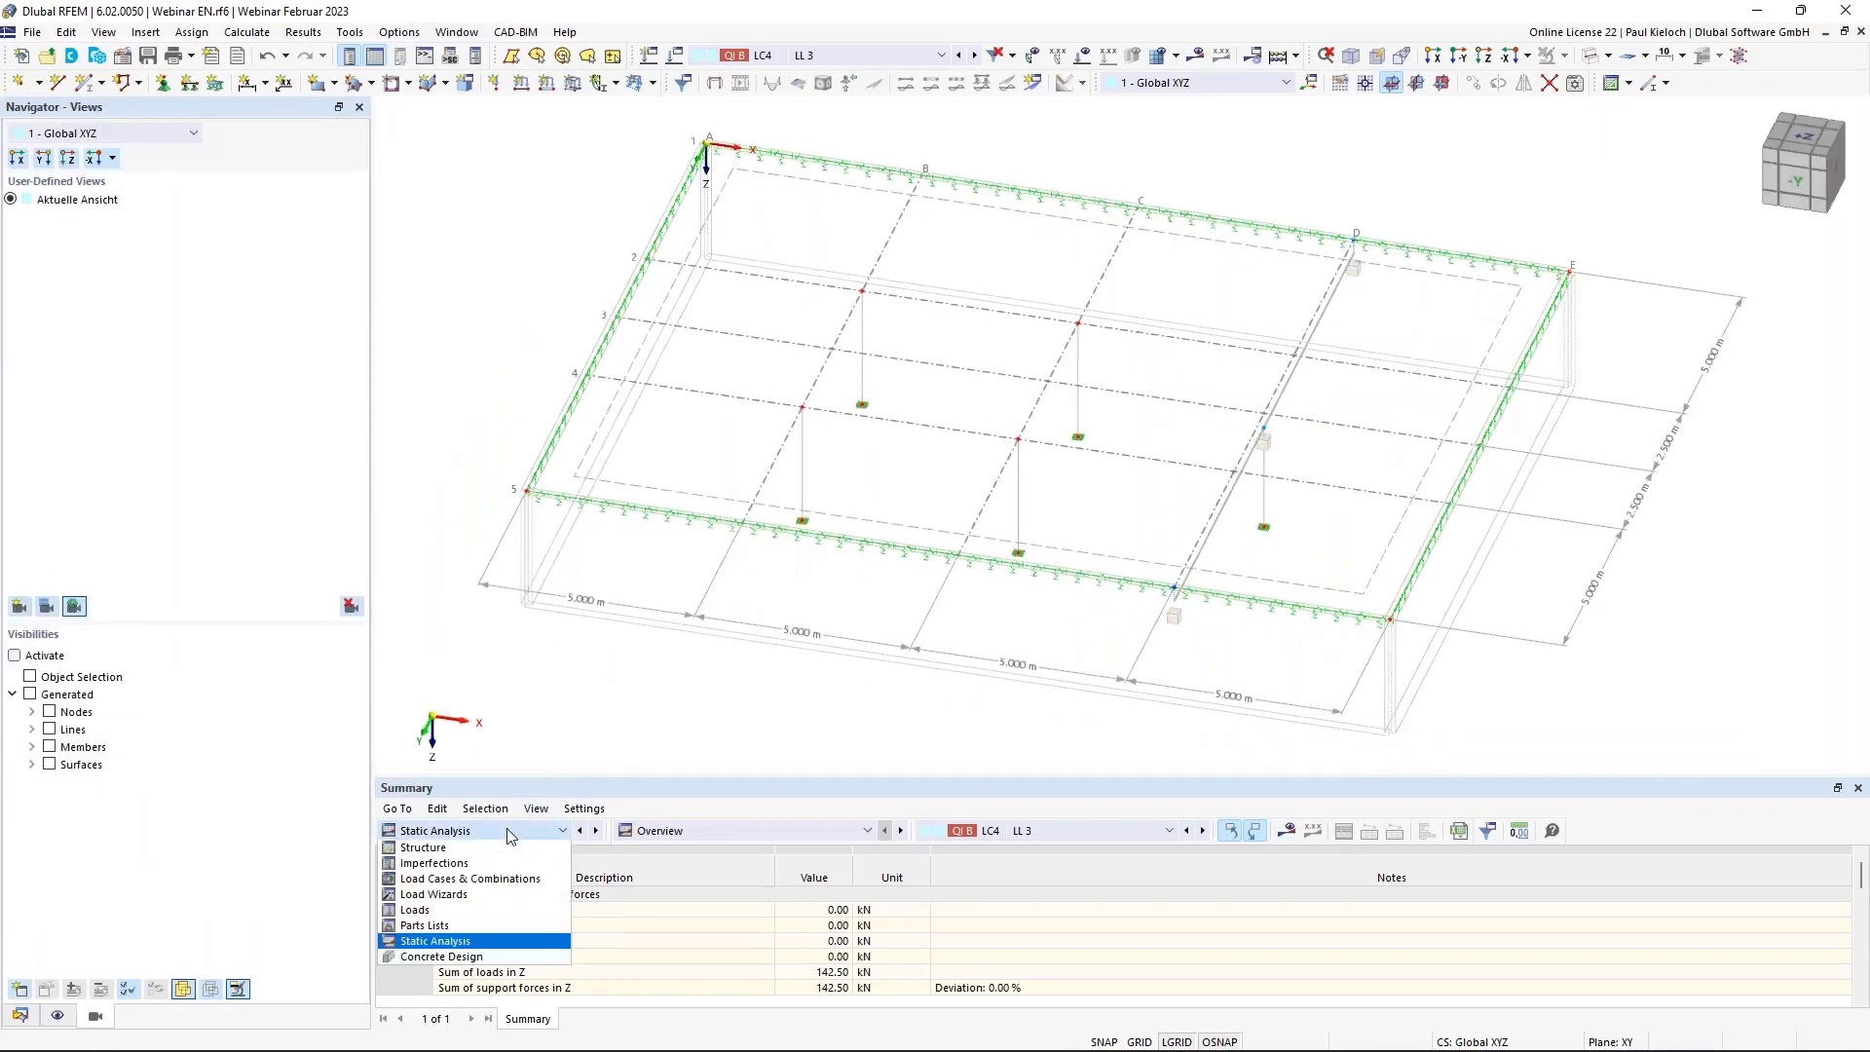
pyautogui.click(489, 957)
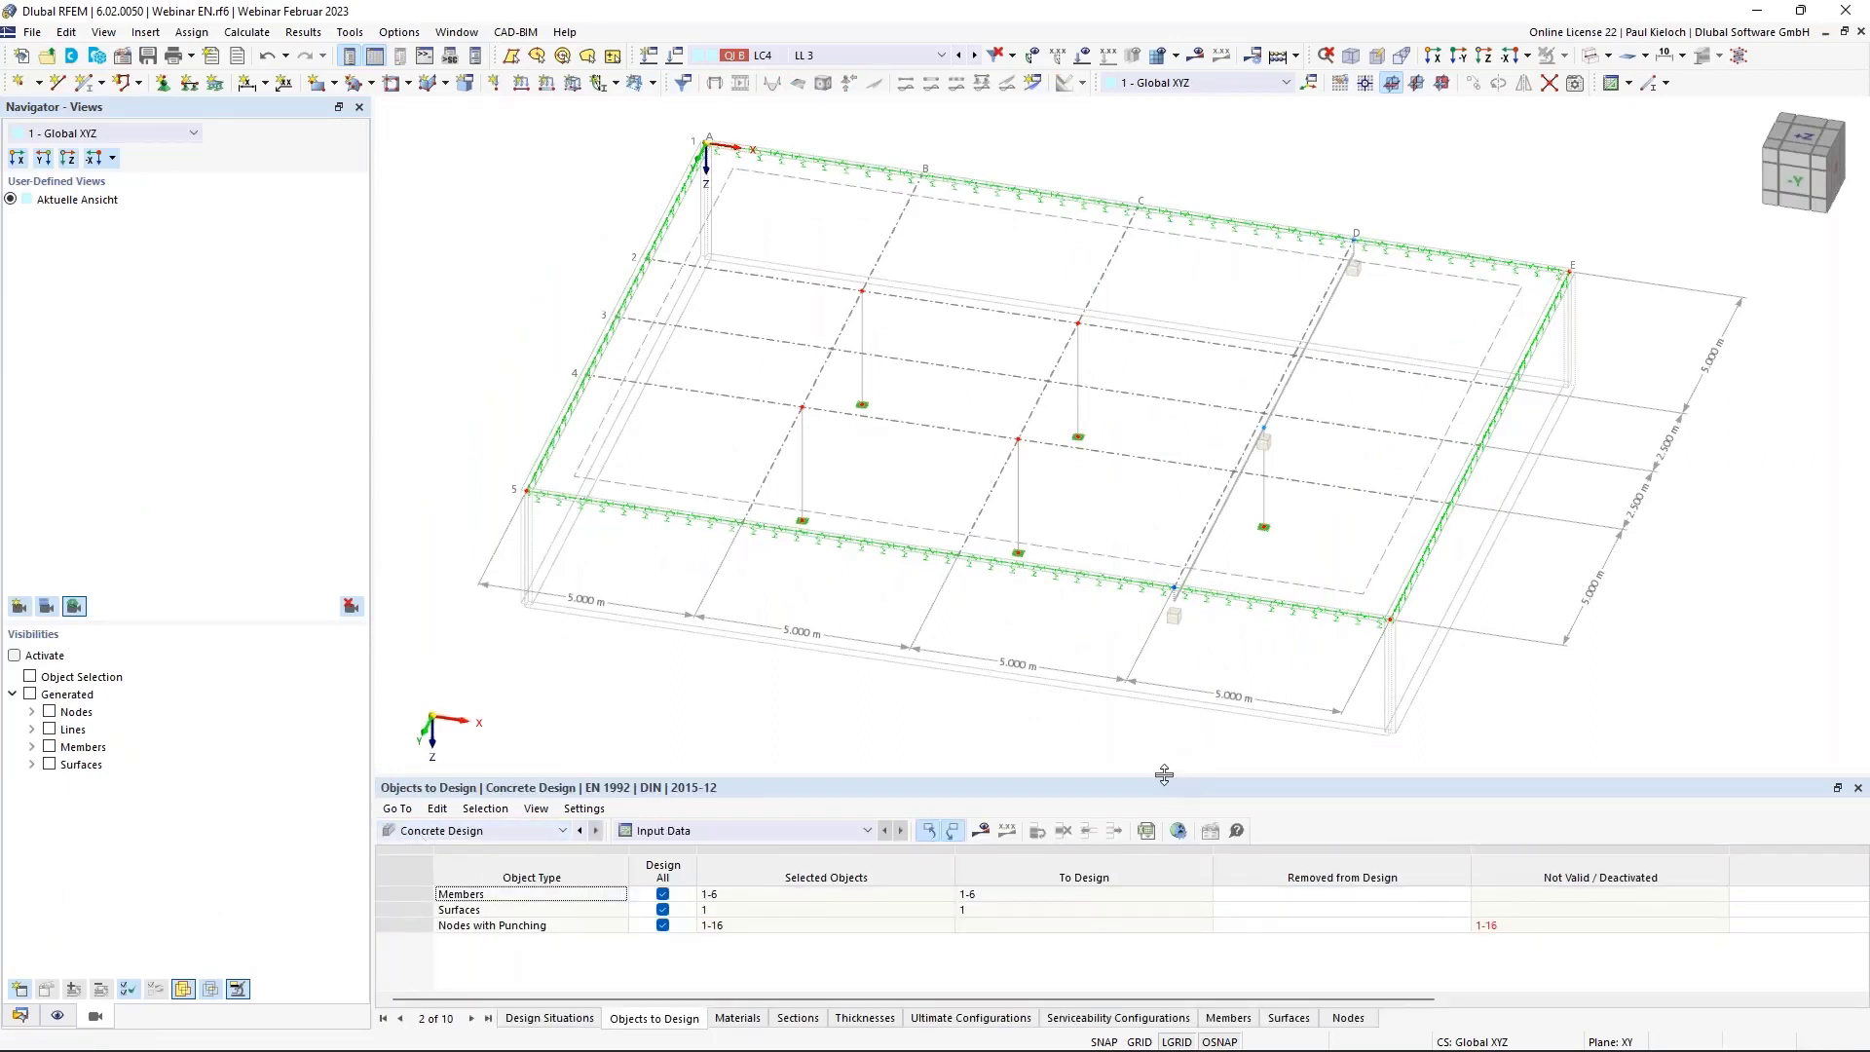
pyautogui.moveTo(1168, 785); pyautogui.dragTo(1091, 678)
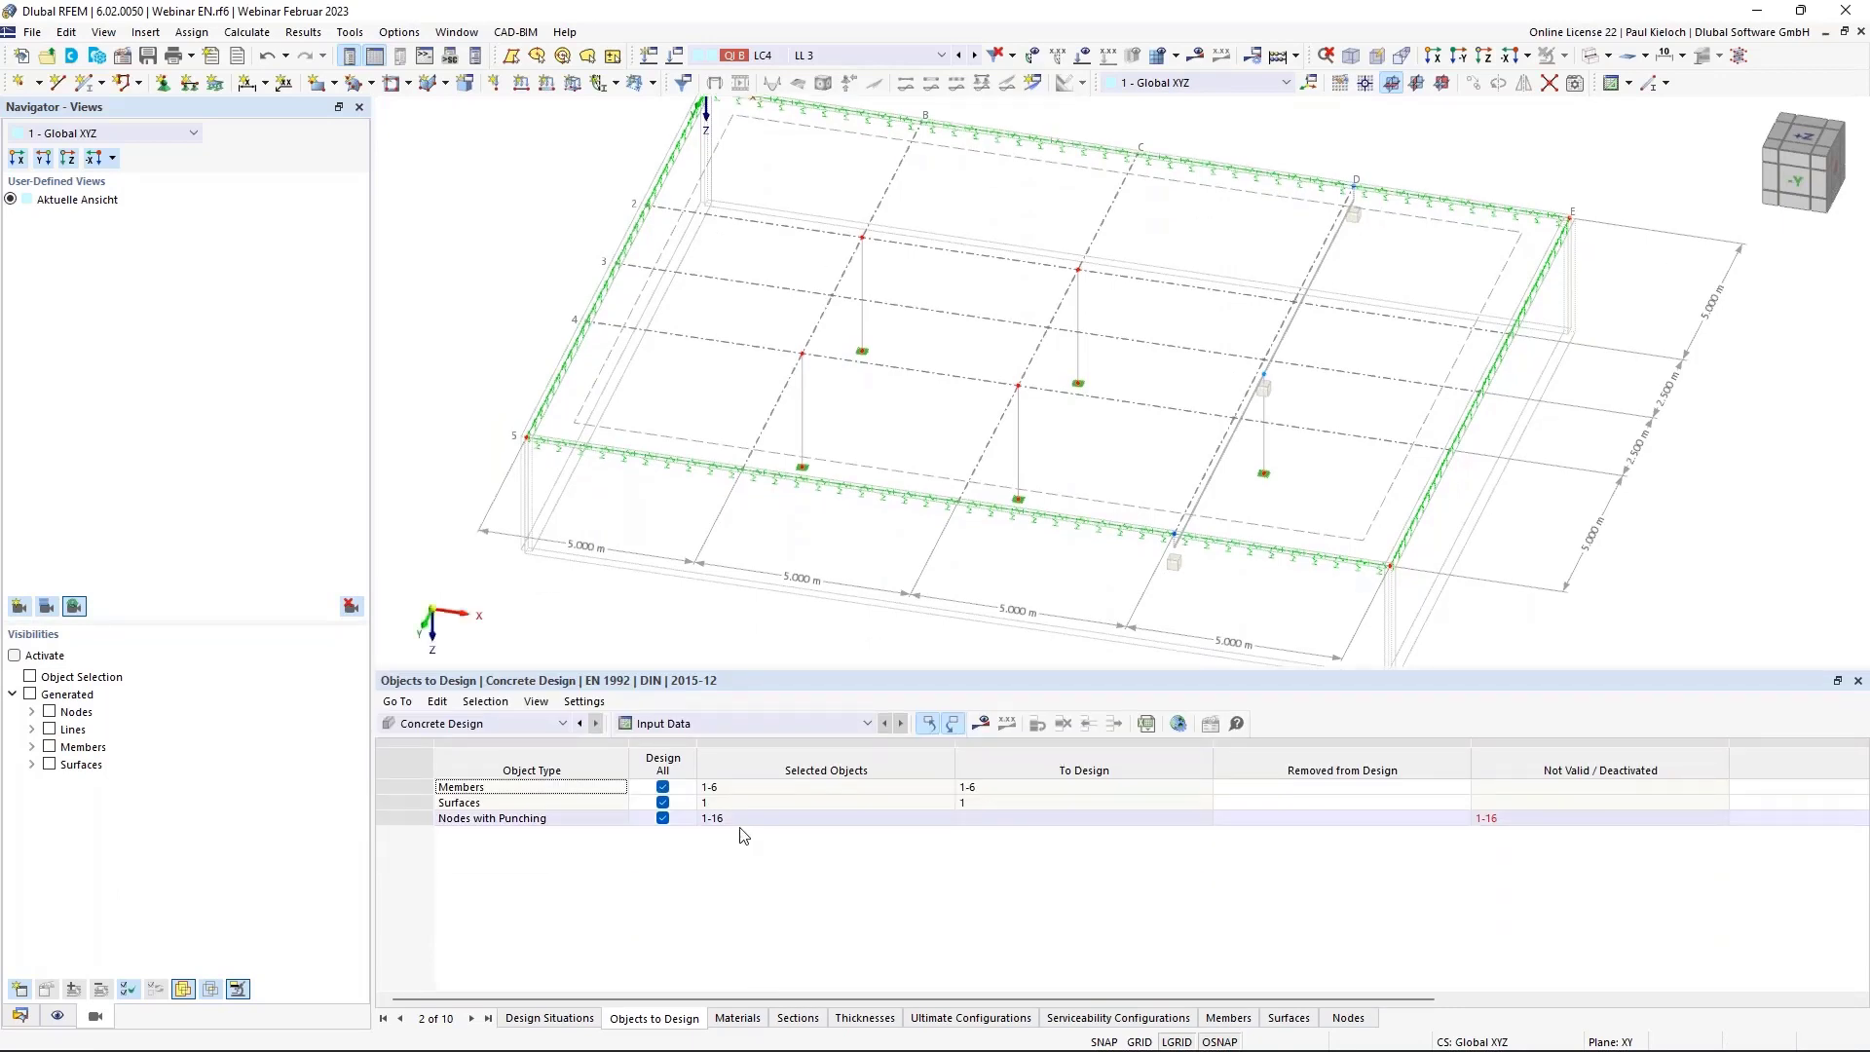
# Exclude punching nodes and members from the design, leaving surface 1, and request the design results.
pyautogui.click(662, 818)
pyautogui.click(662, 787)
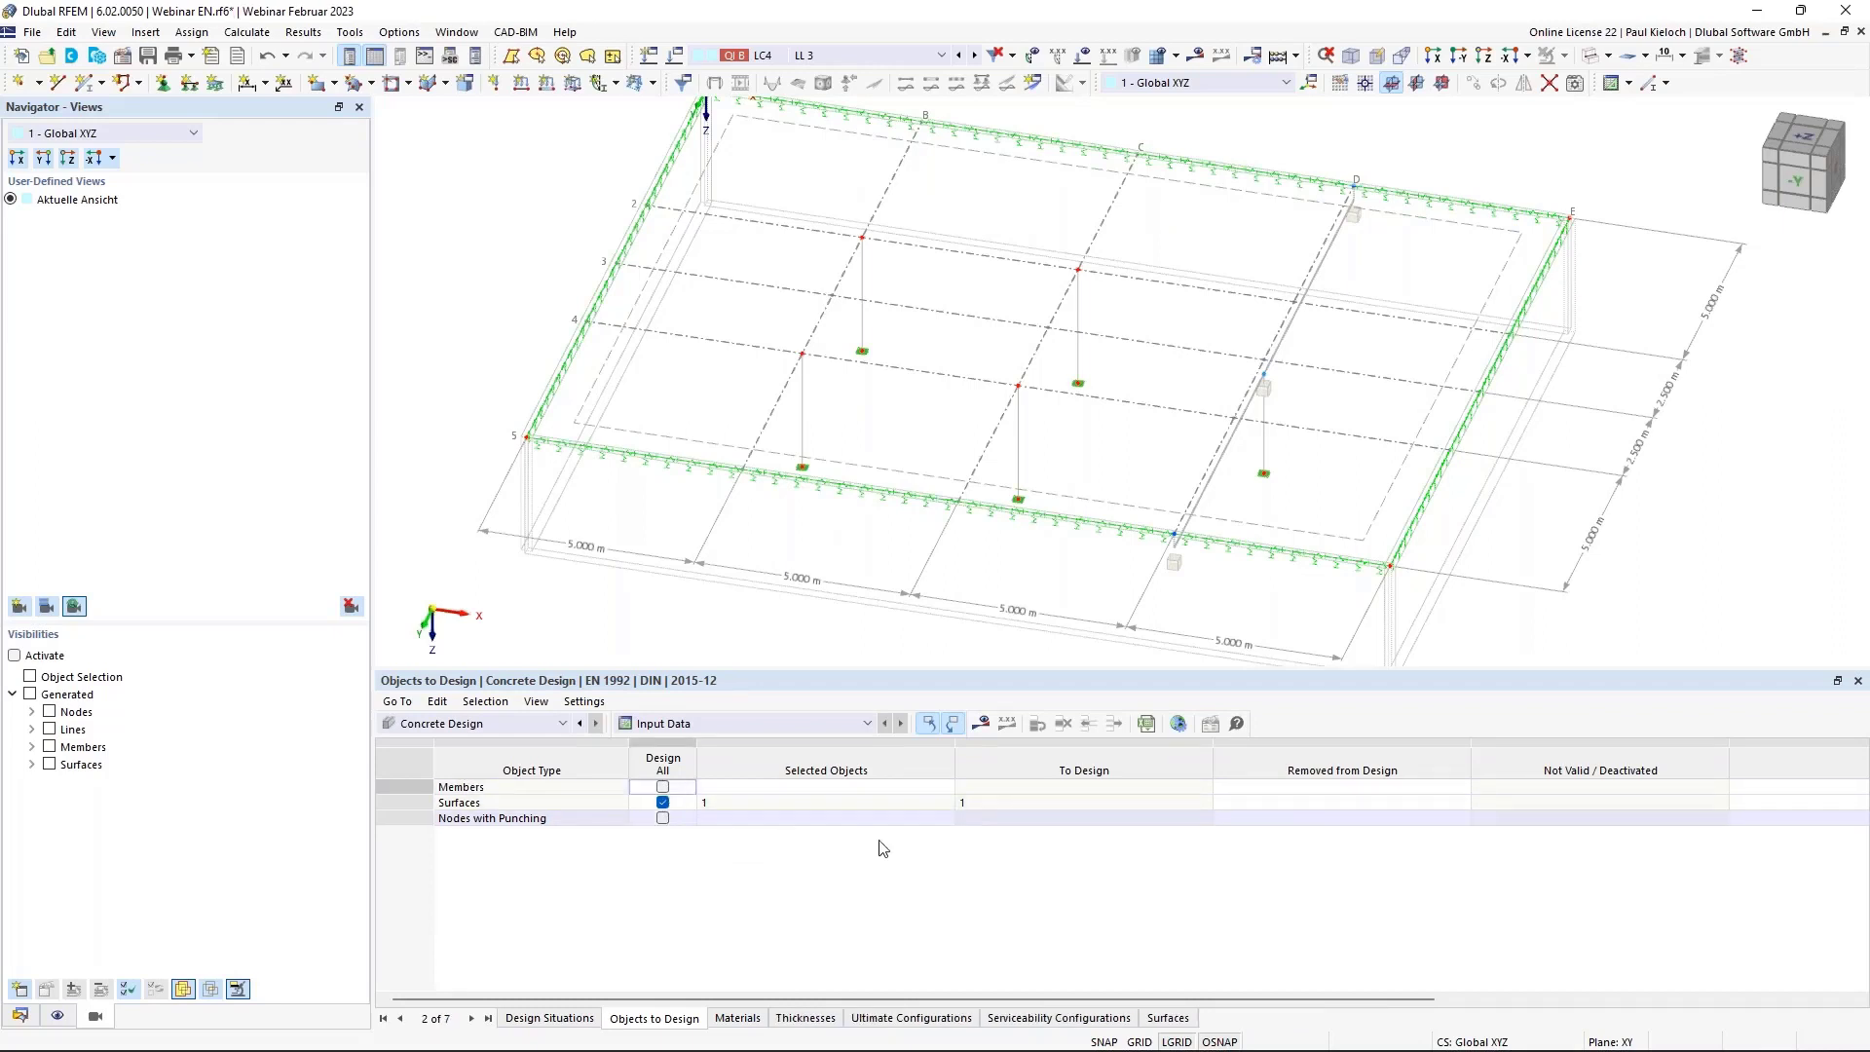
pyautogui.click(984, 727)
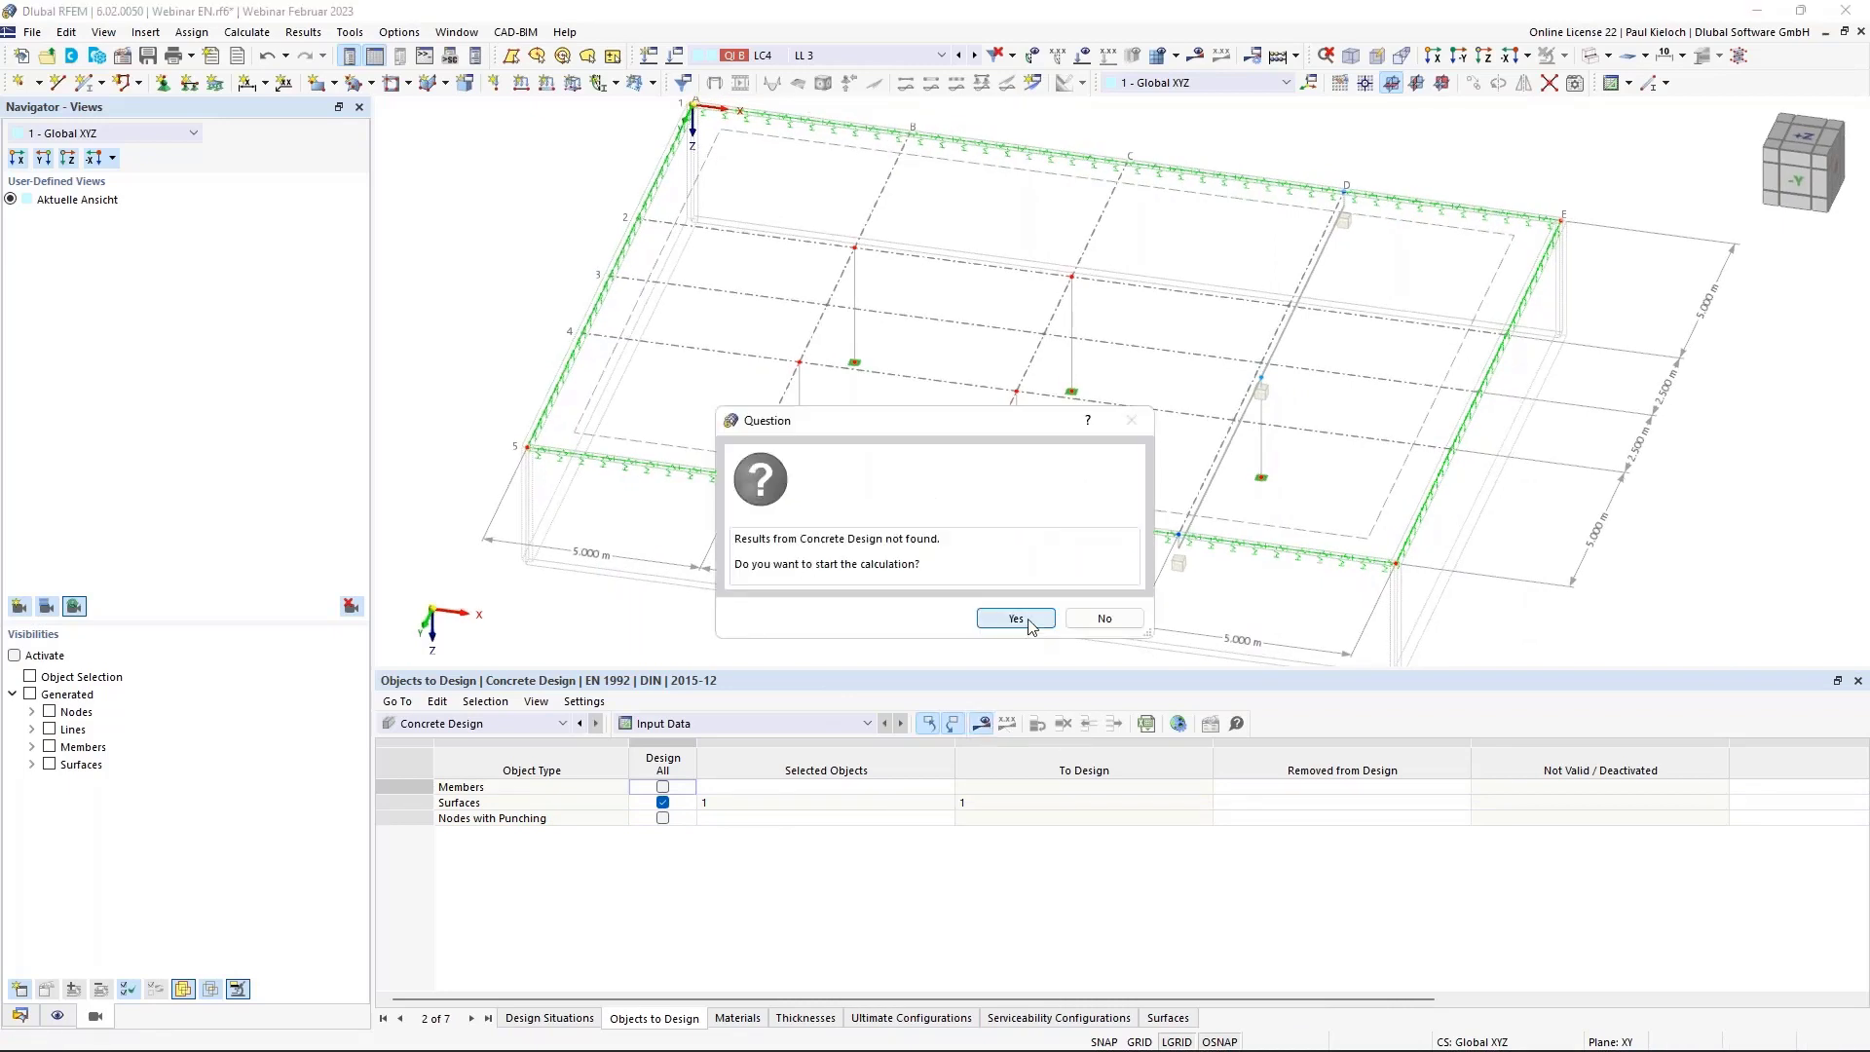
# Confirm starting the concrete design calculation, which yields a highest ratio of 4.227.
pyautogui.click(1033, 621)
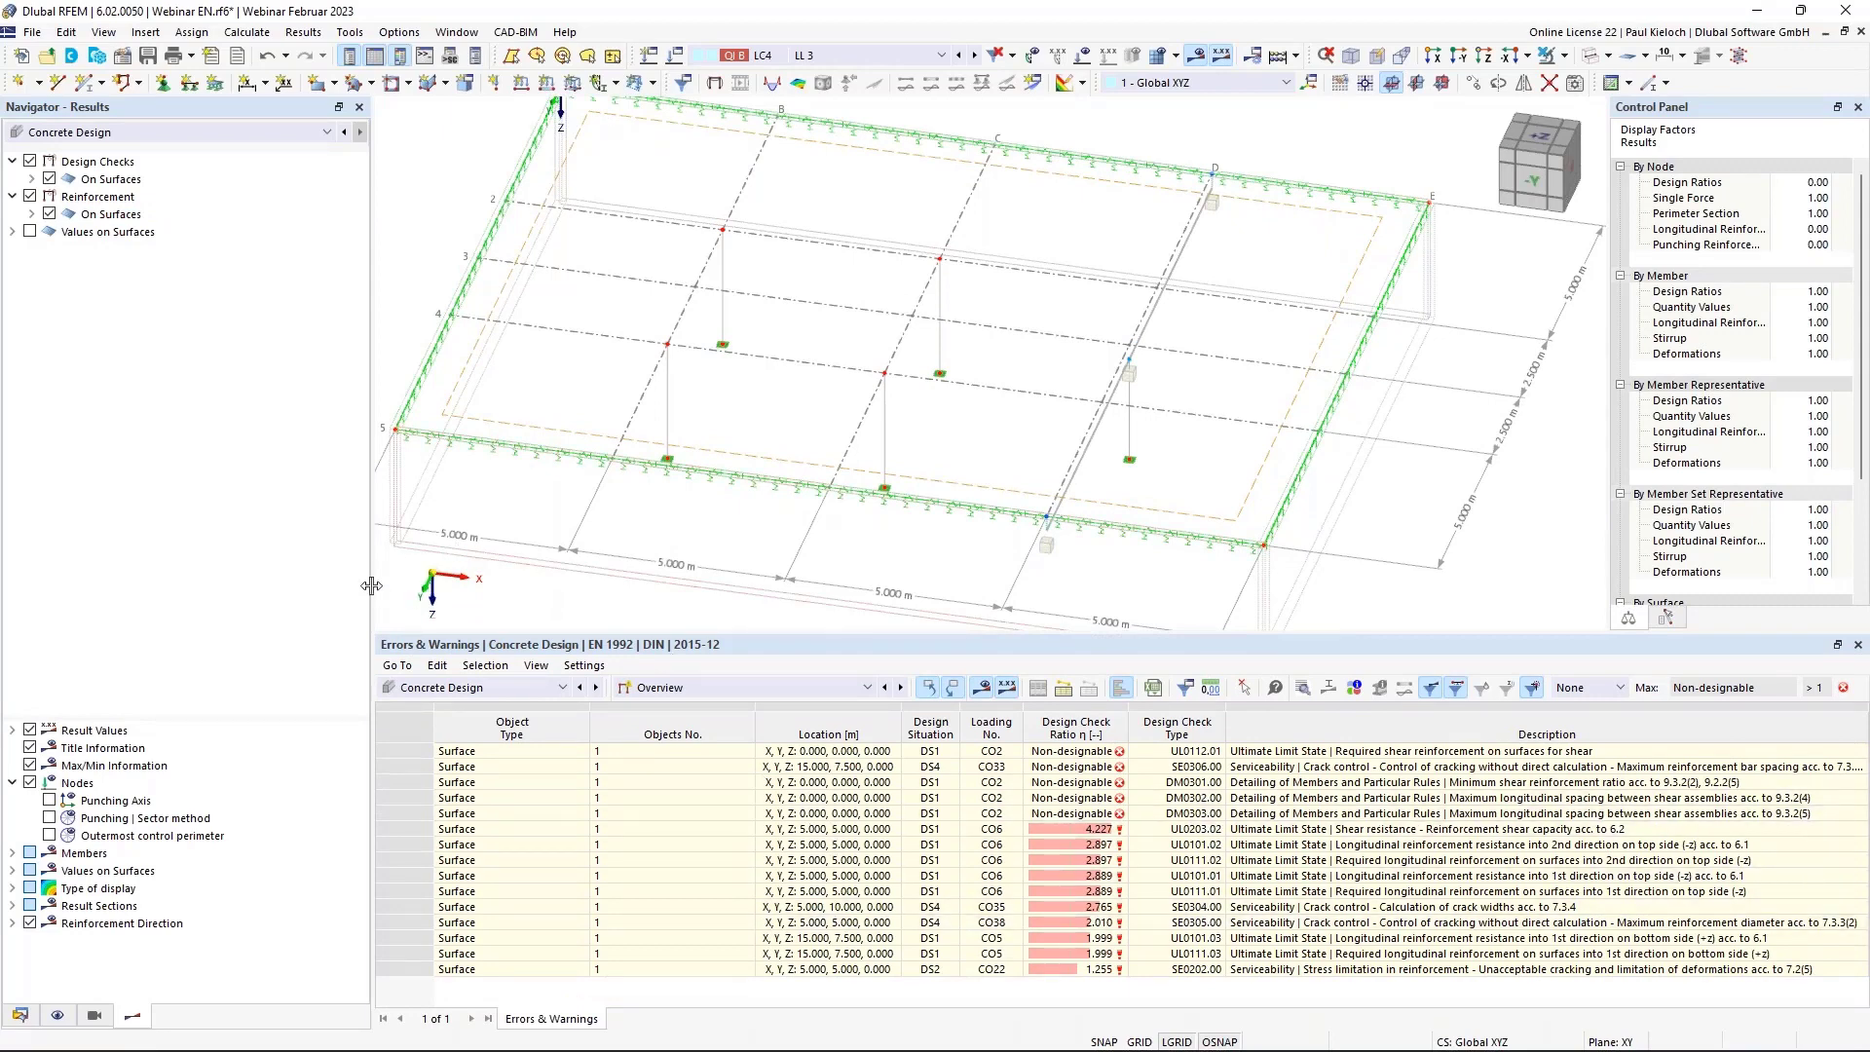
# Hide reinforcement results and display the UL0101.01 surface design check on the slab.
pyautogui.moveTo(372, 585); pyautogui.dragTo(334, 584)
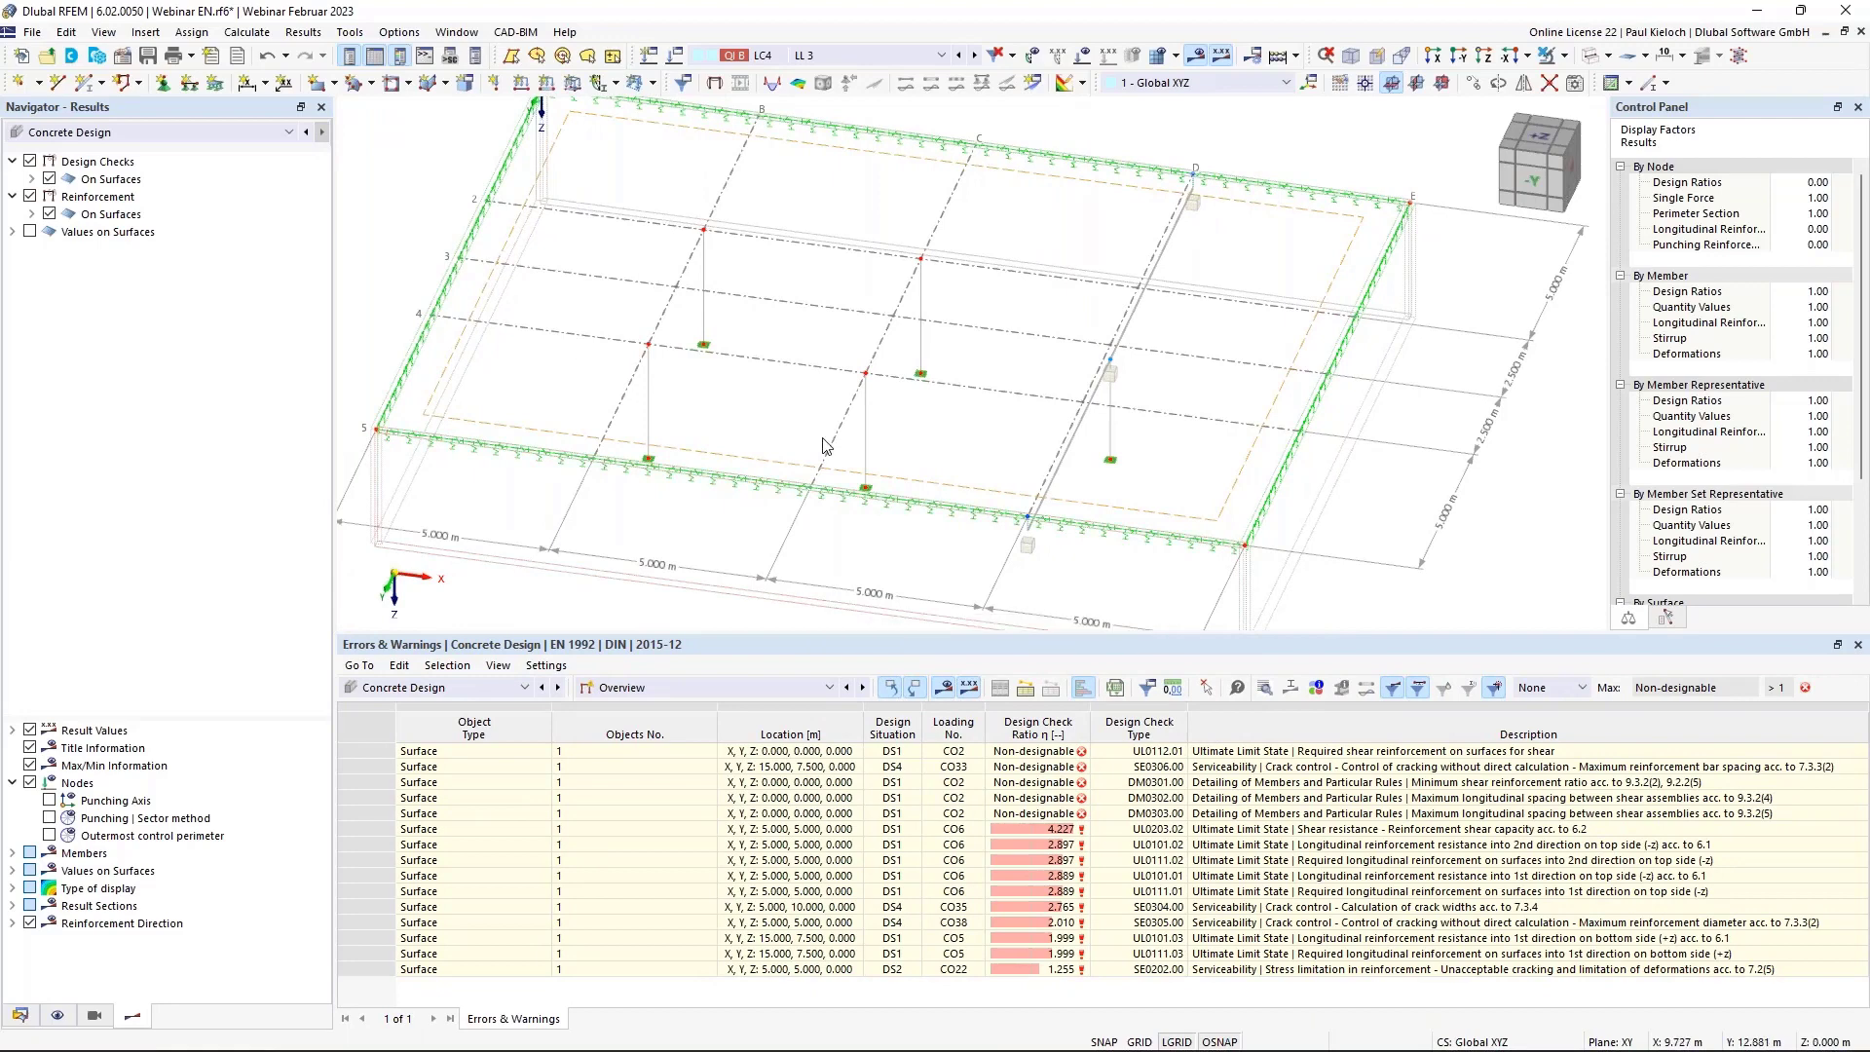
pyautogui.keyDown('ctrl'); pyautogui.moveTo(831, 377); pyautogui.dragTo(872, 360, button='middle'); pyautogui.keyUp('ctrl')
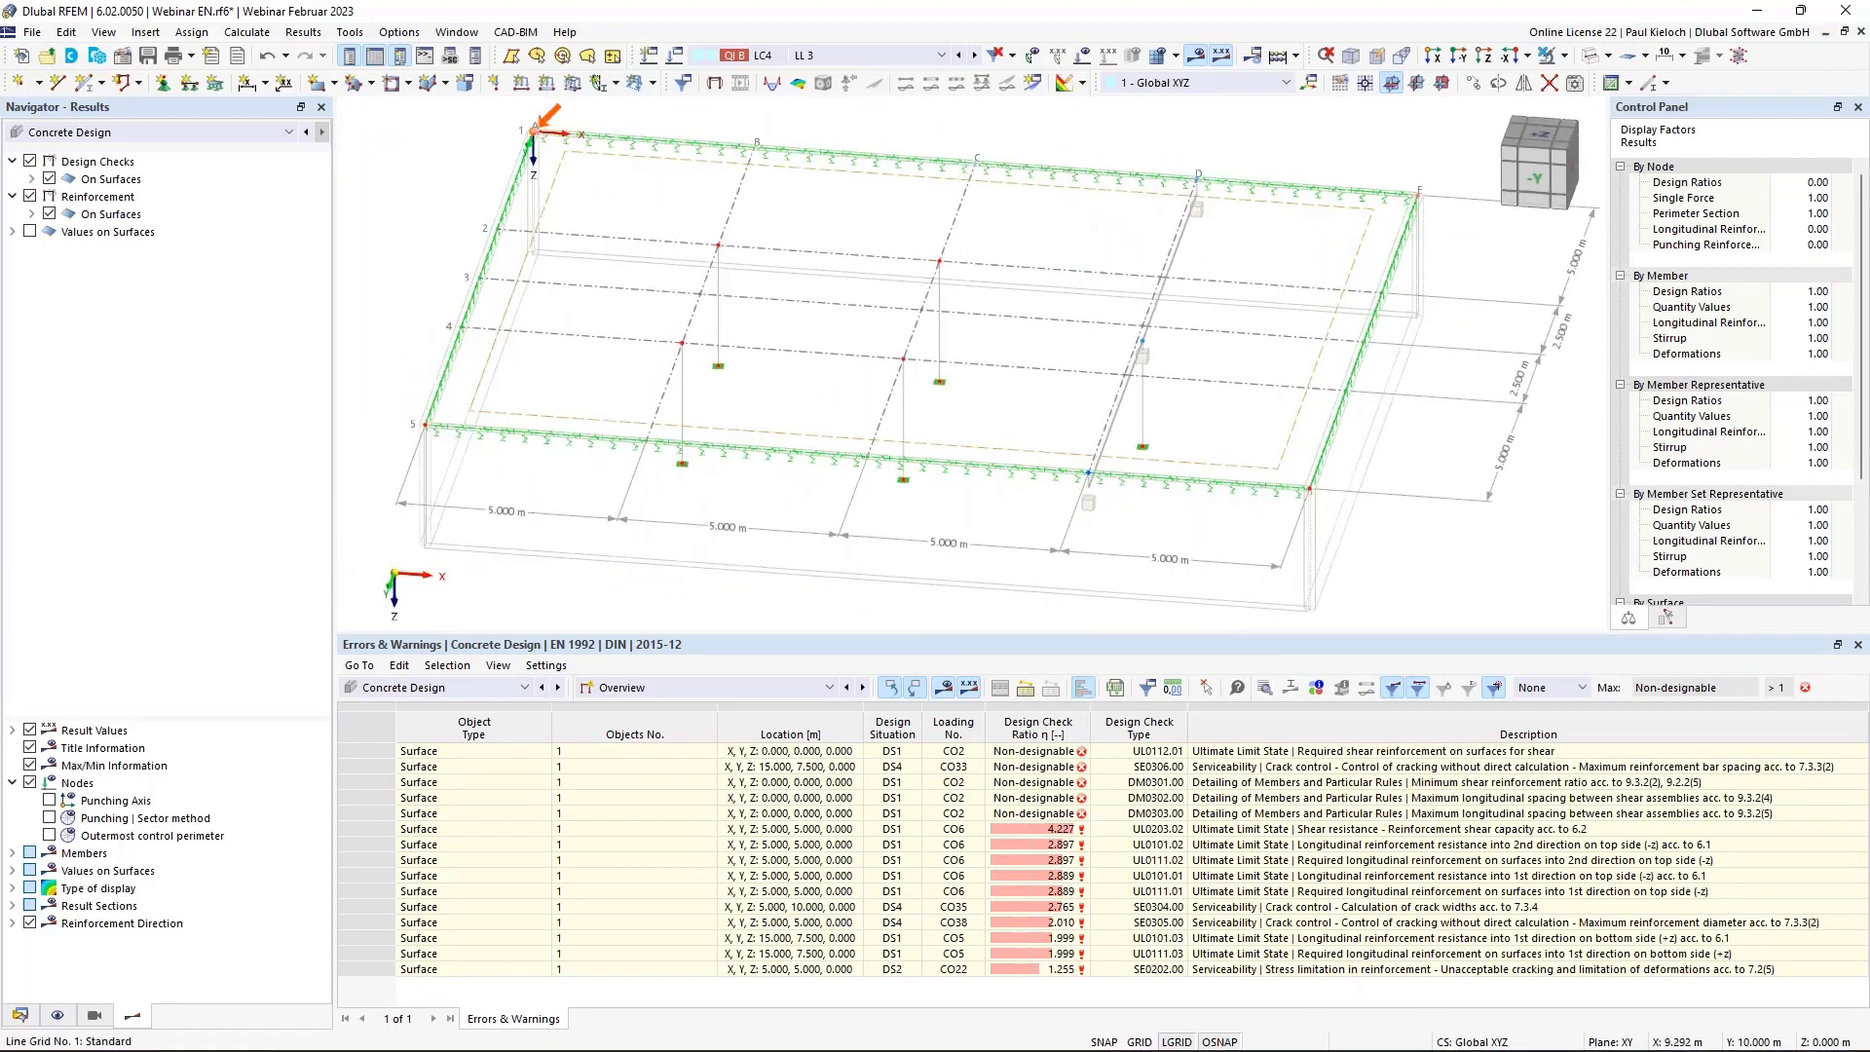
pyautogui.click(29, 198)
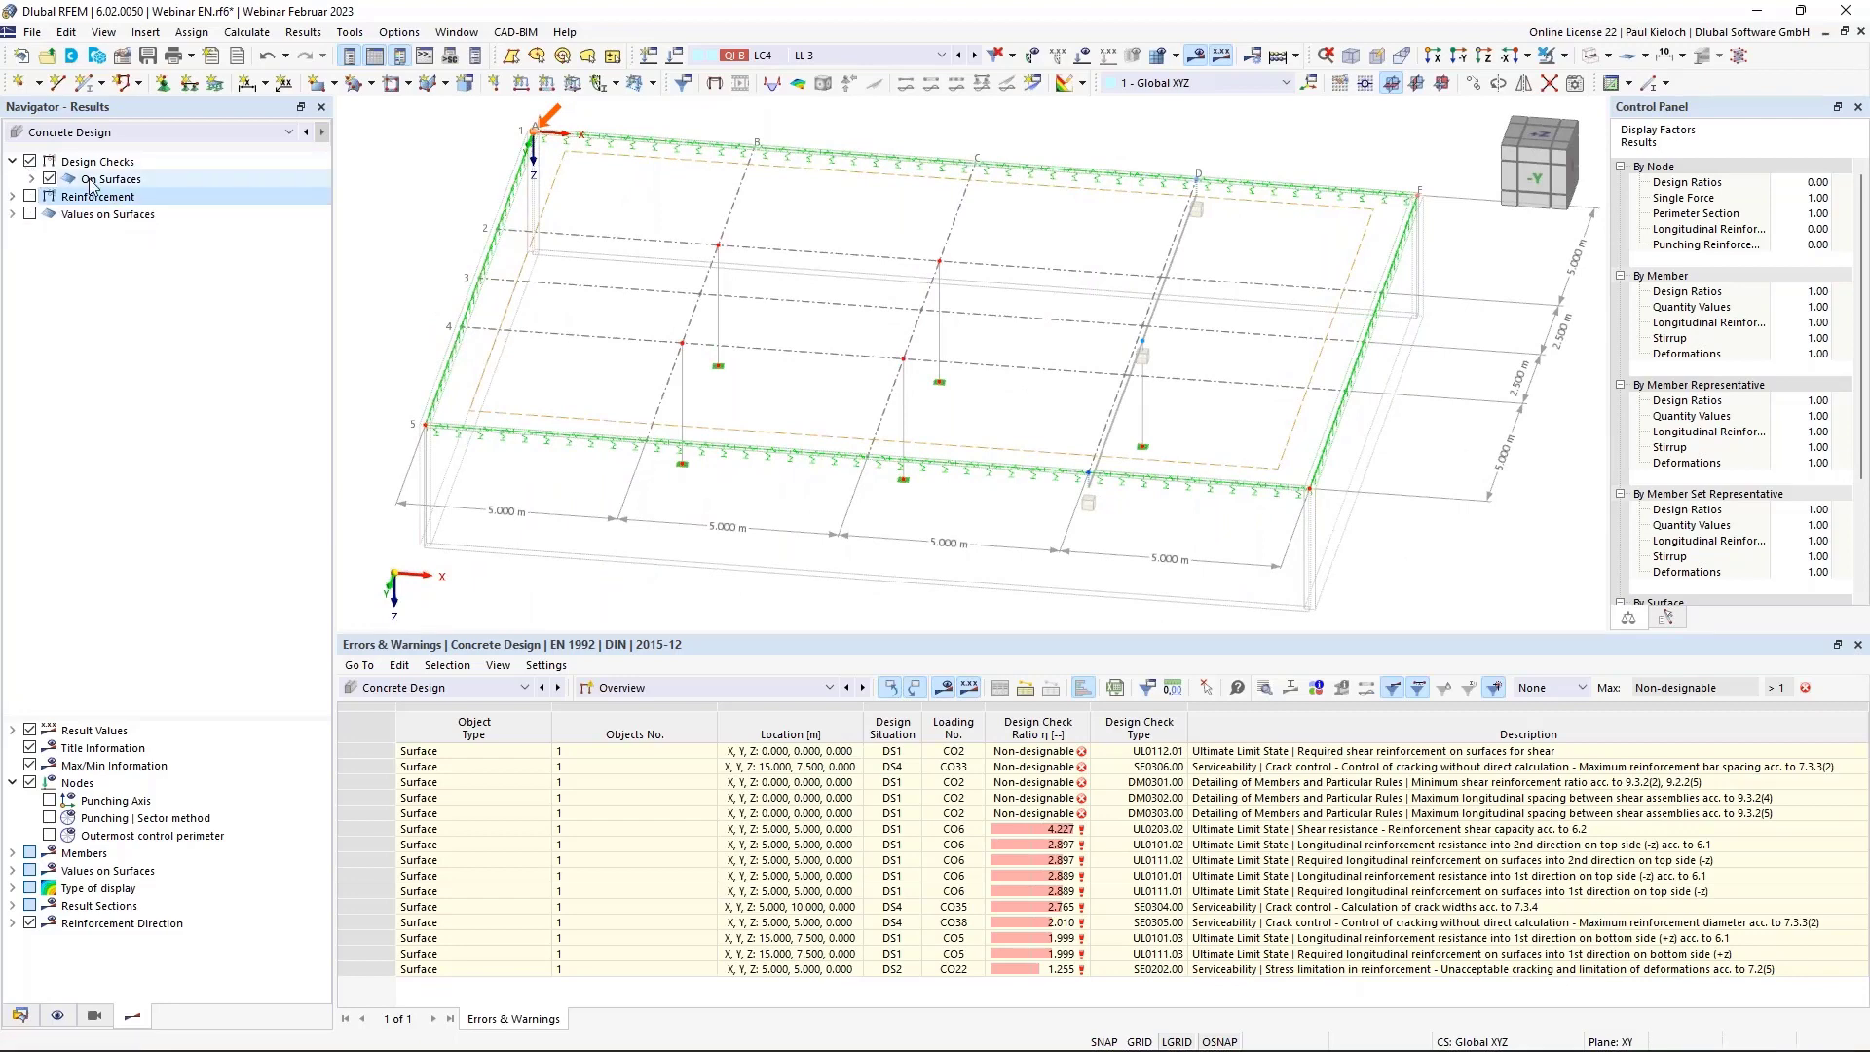
pyautogui.click(31, 180)
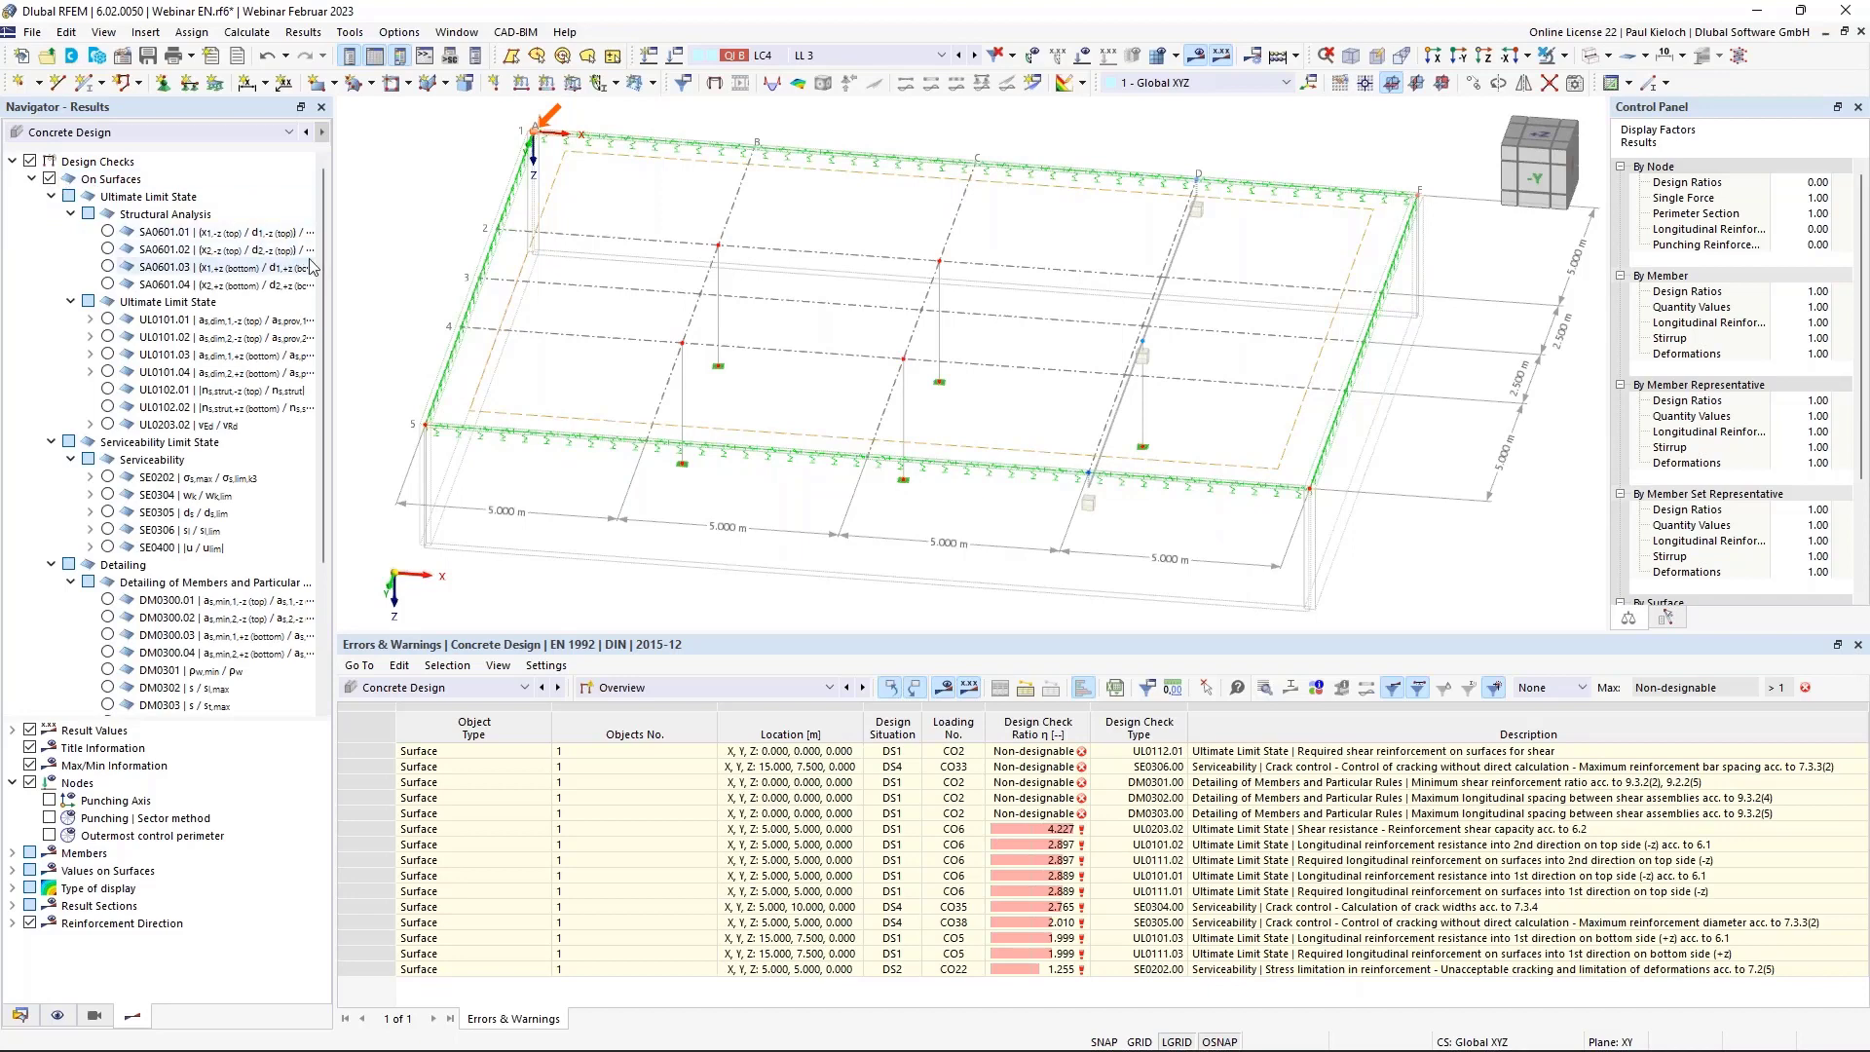
pyautogui.click(107, 320)
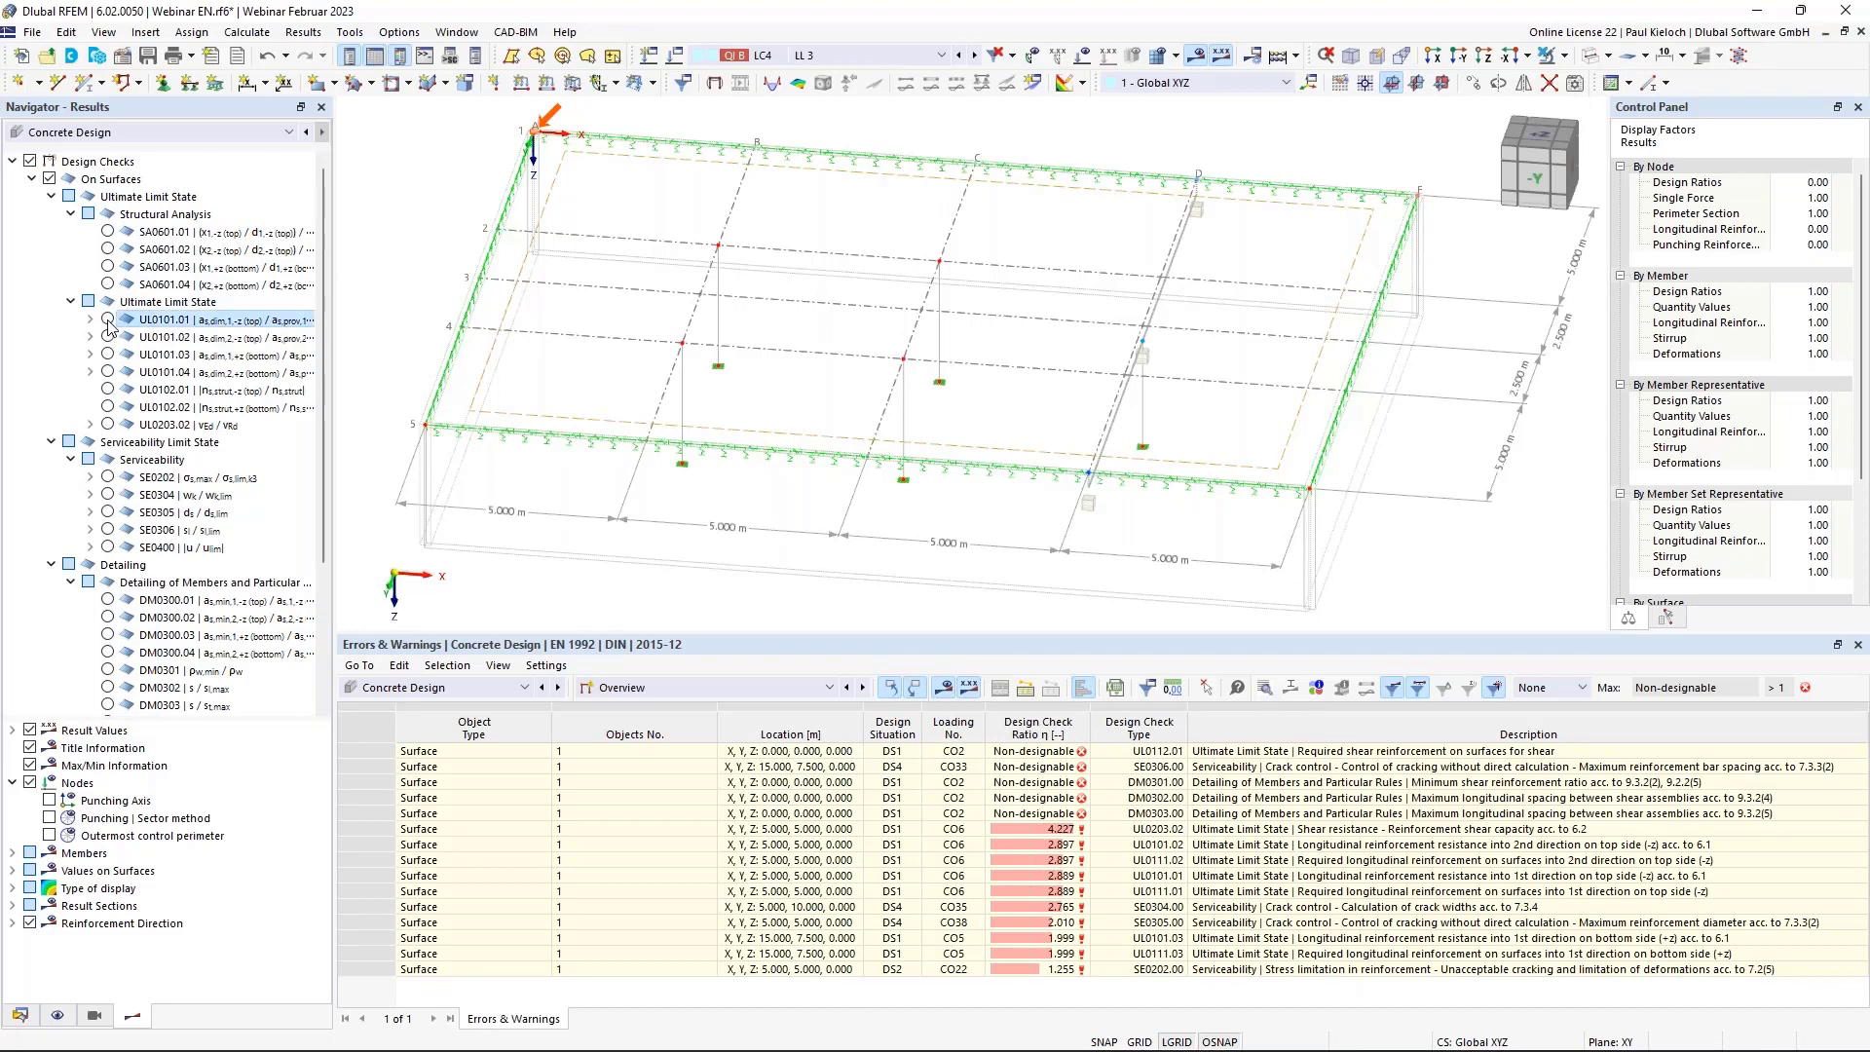
# Show the colour scale and compare the UL0101.01 to UL0101.04 check contours, ending on UL0101.01.
pyautogui.click(1634, 622)
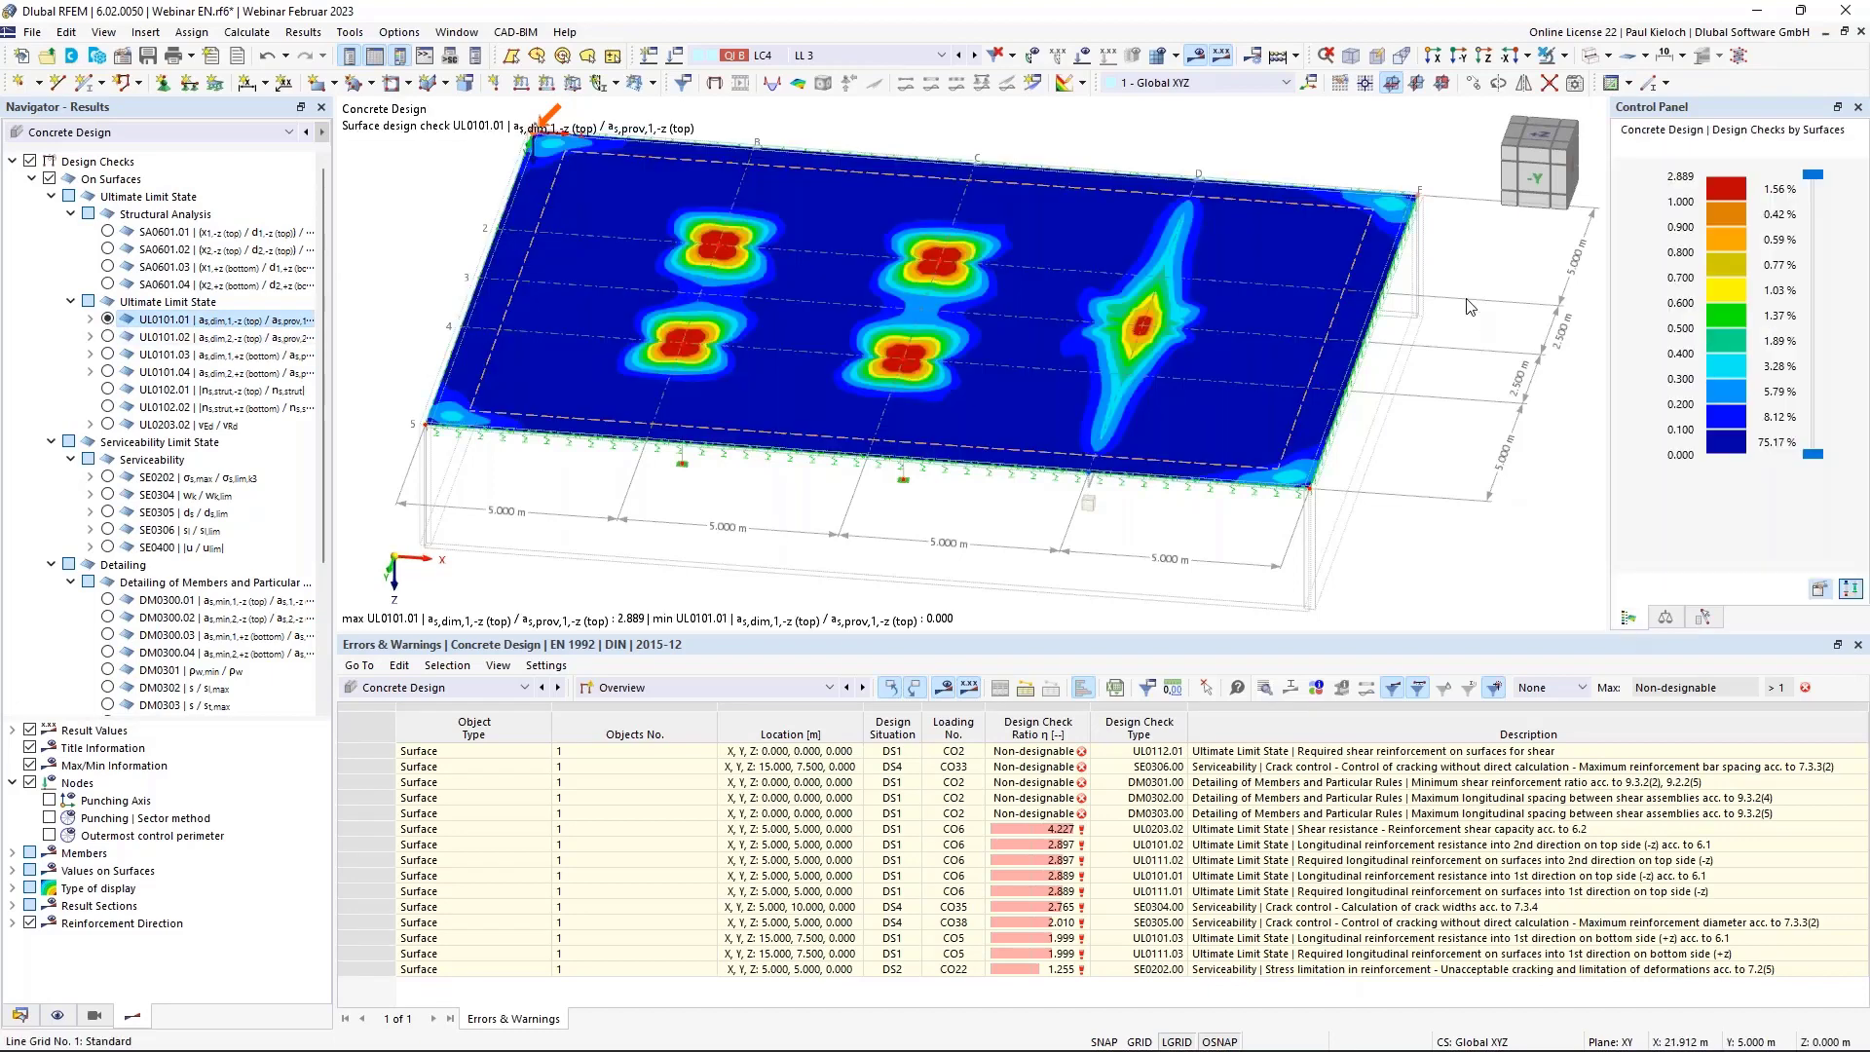
pyautogui.moveTo(1463, 372); pyautogui.dragTo(1459, 460, button='middle')
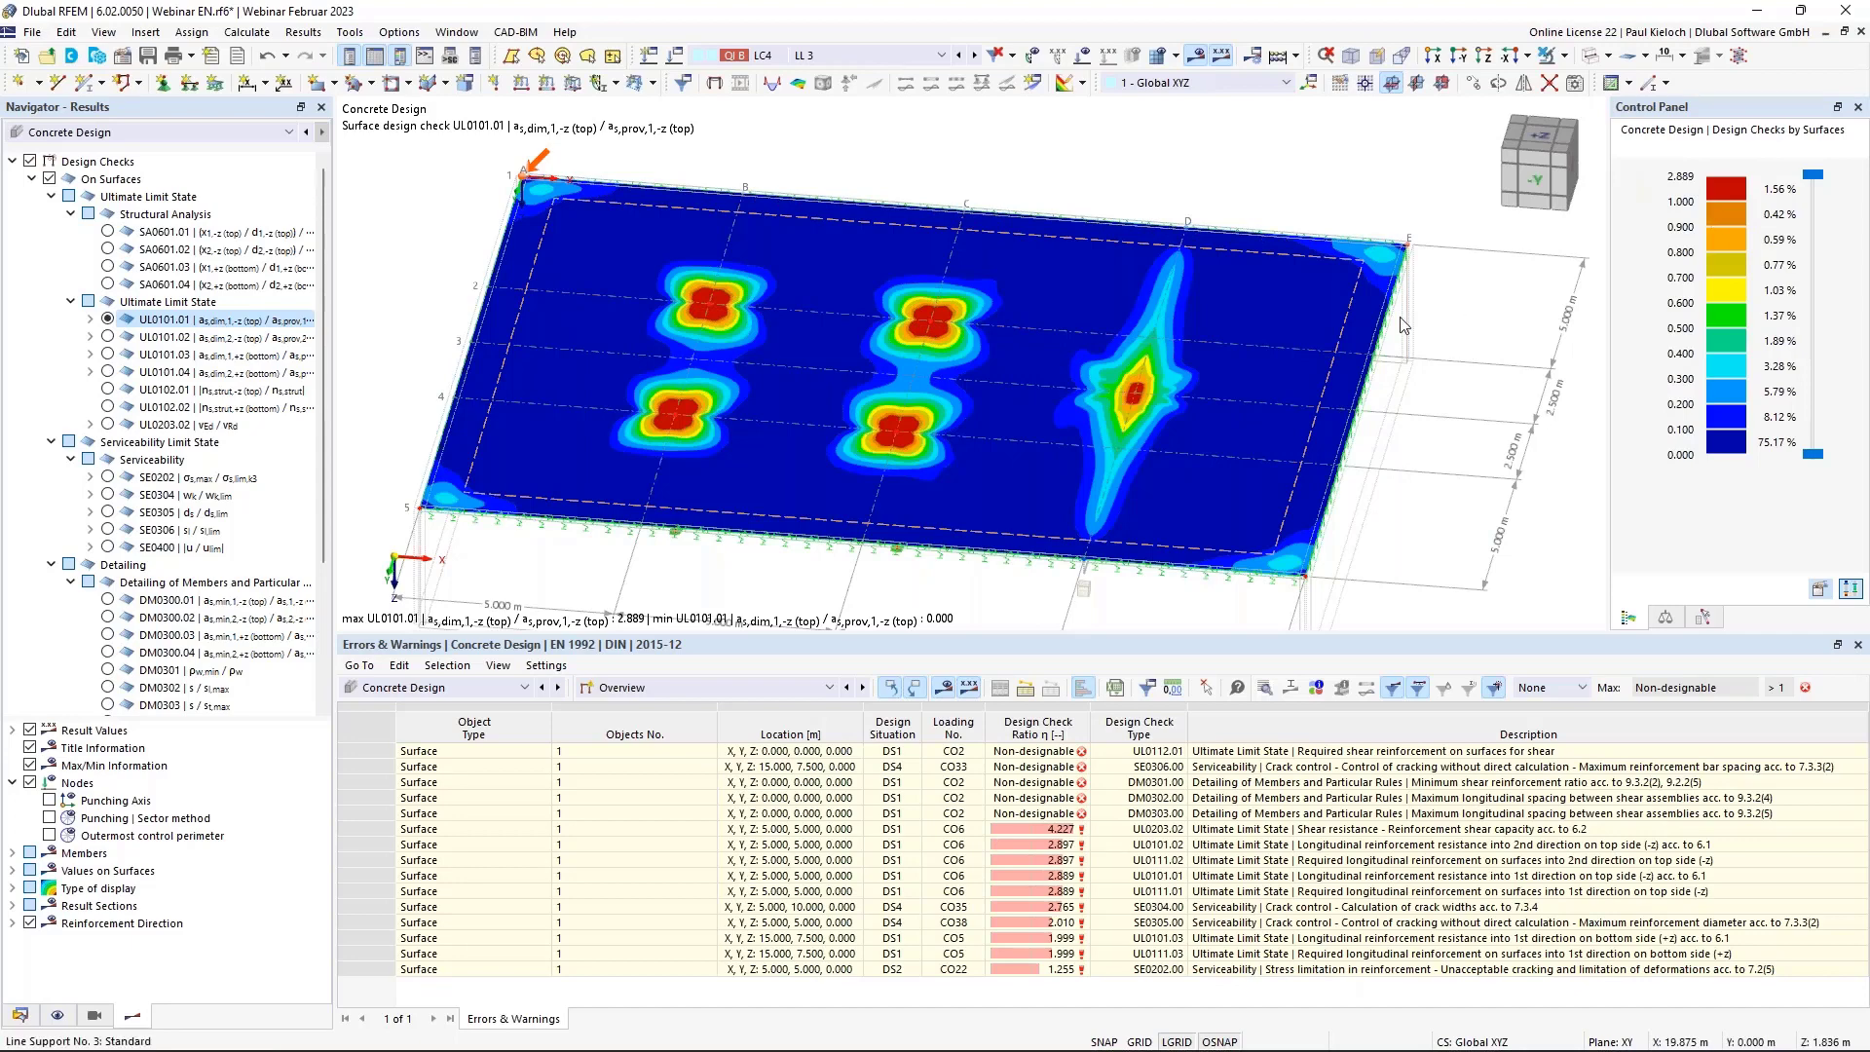
pyautogui.keyDown('ctrl'); pyautogui.moveTo(1379, 192); pyautogui.dragTo(1357, 192, button='middle'); pyautogui.keyUp('ctrl')
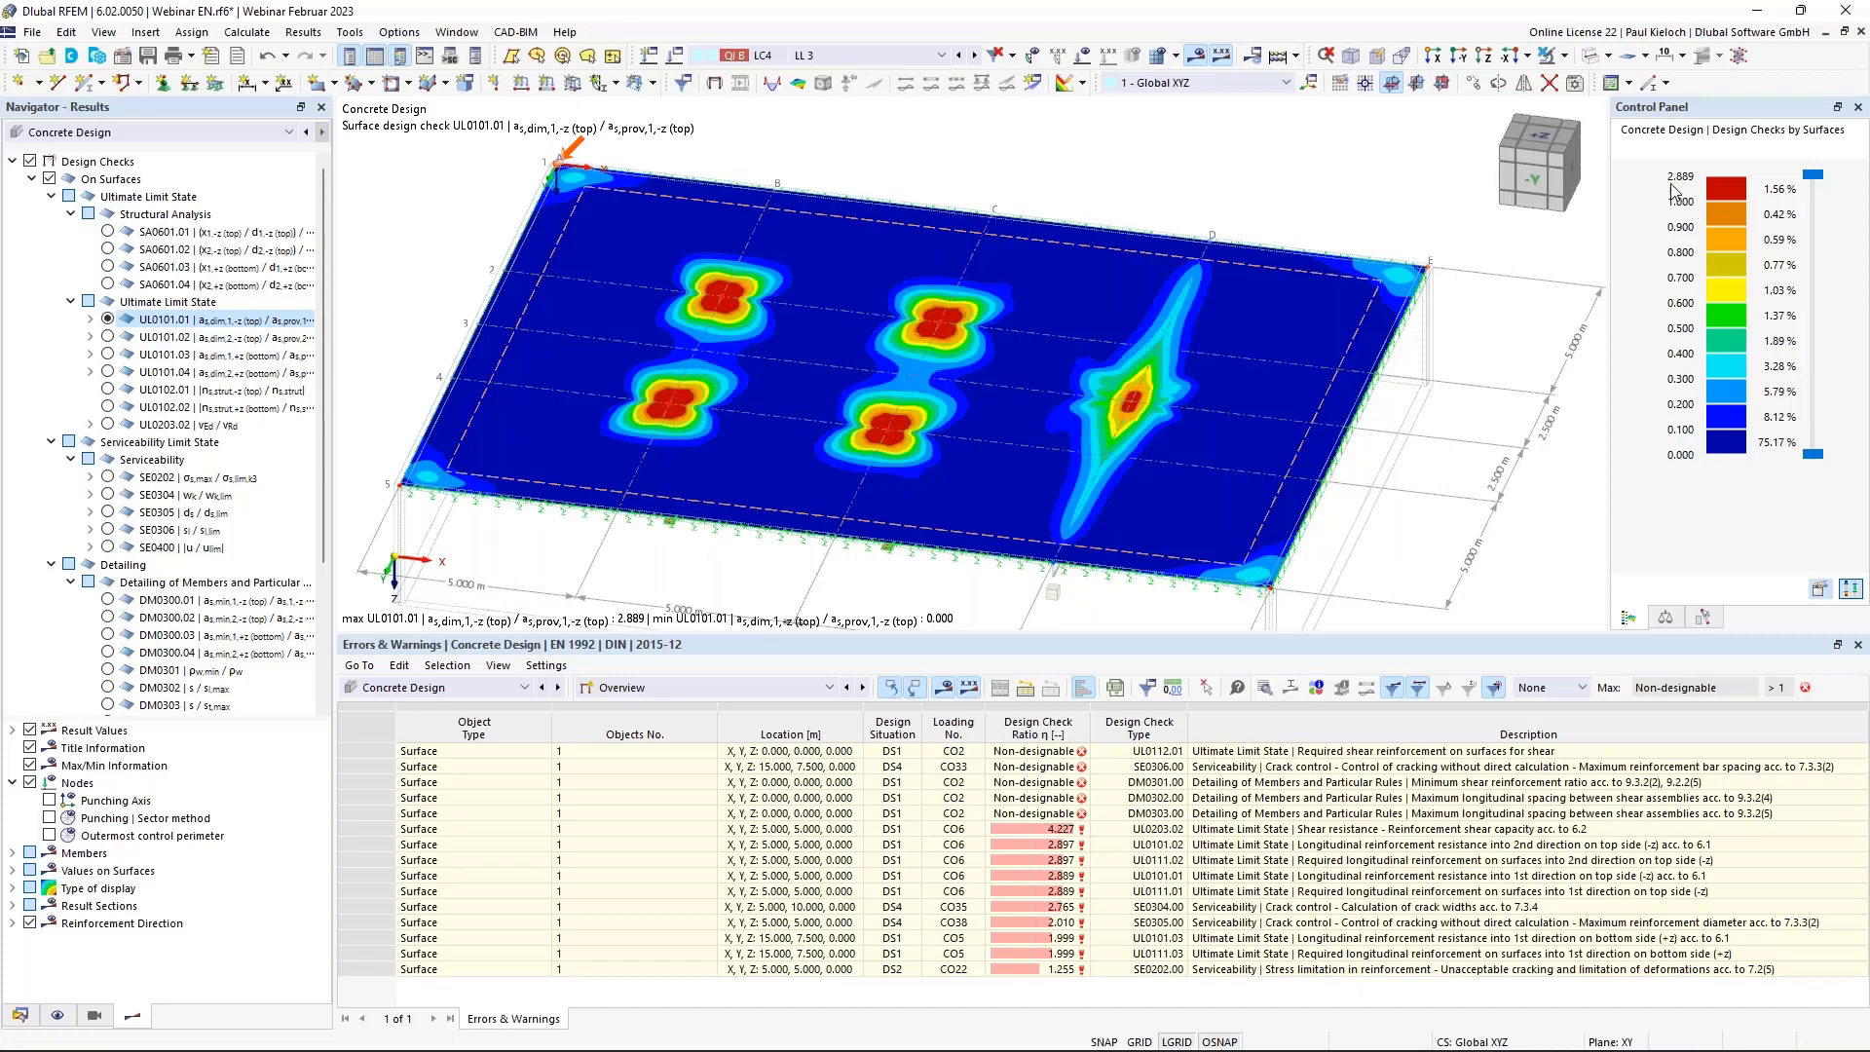
pyautogui.keyDown('ctrl'); pyautogui.moveTo(1138, 176); pyautogui.dragTo(1154, 177, button='middle'); pyautogui.keyUp('ctrl')
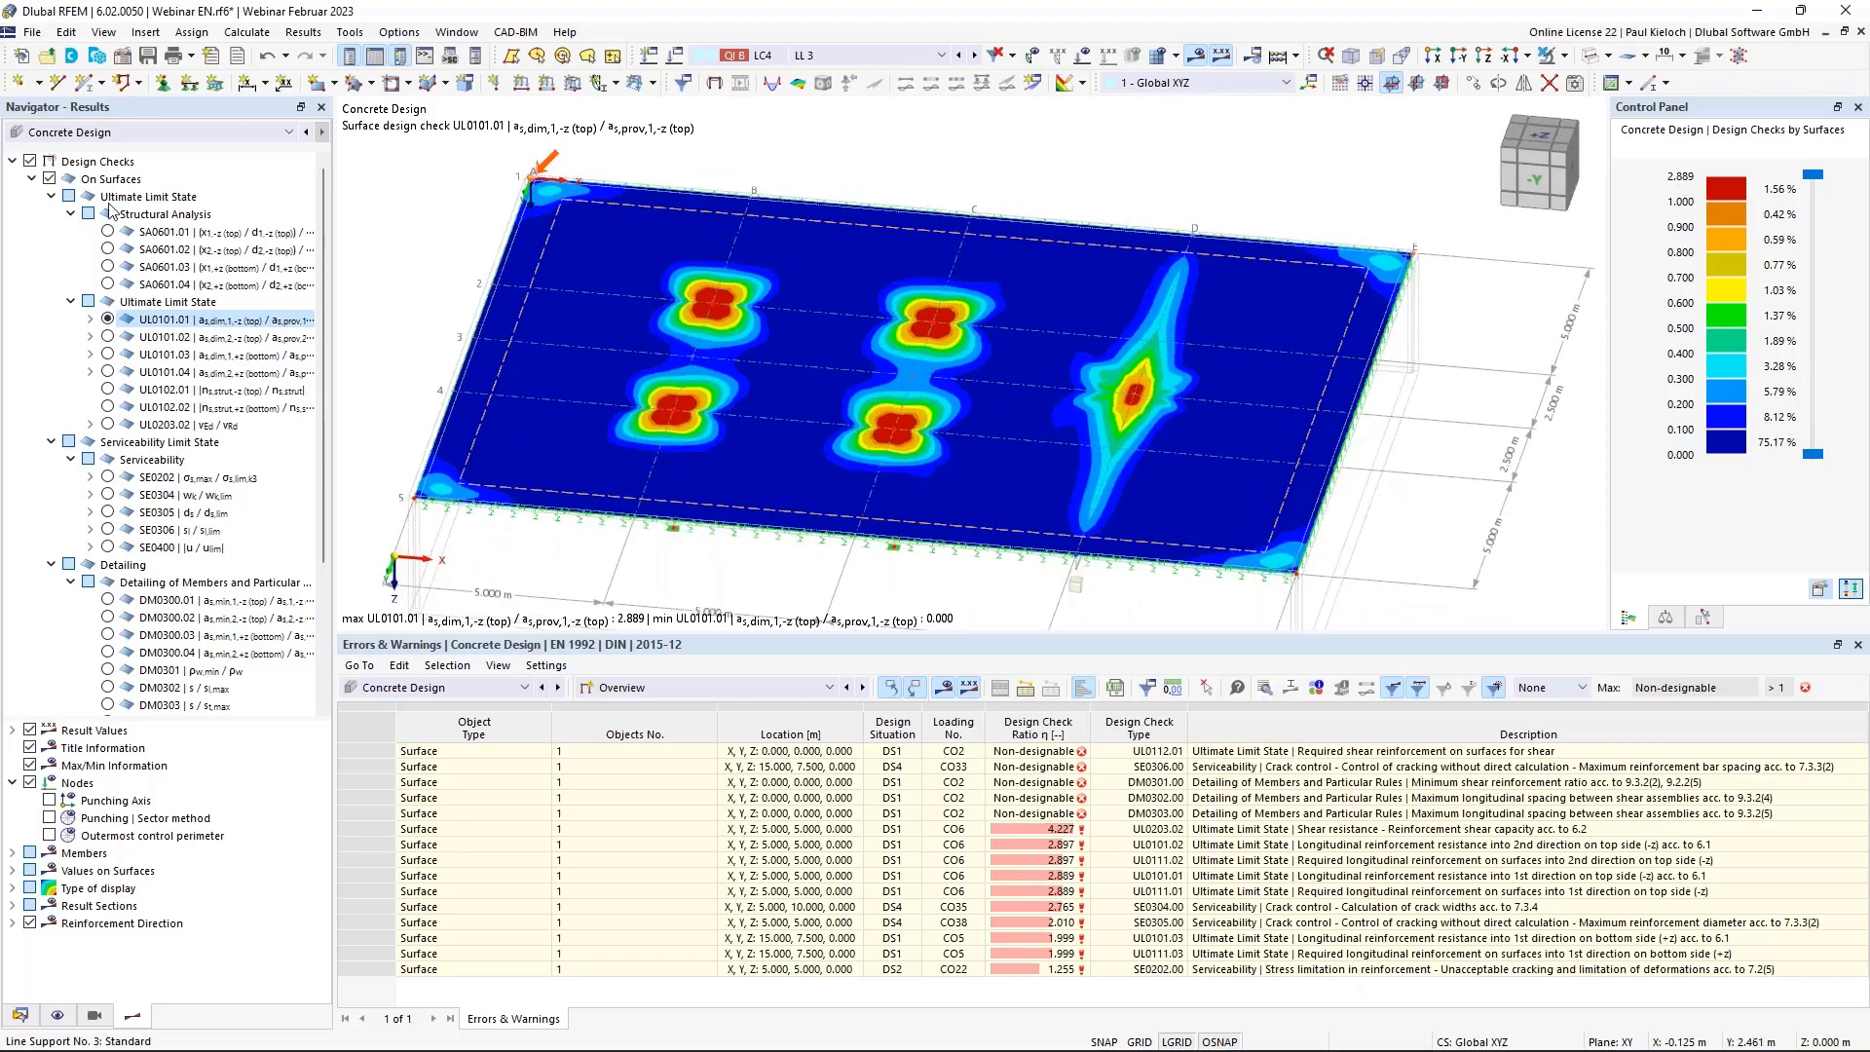
pyautogui.click(107, 337)
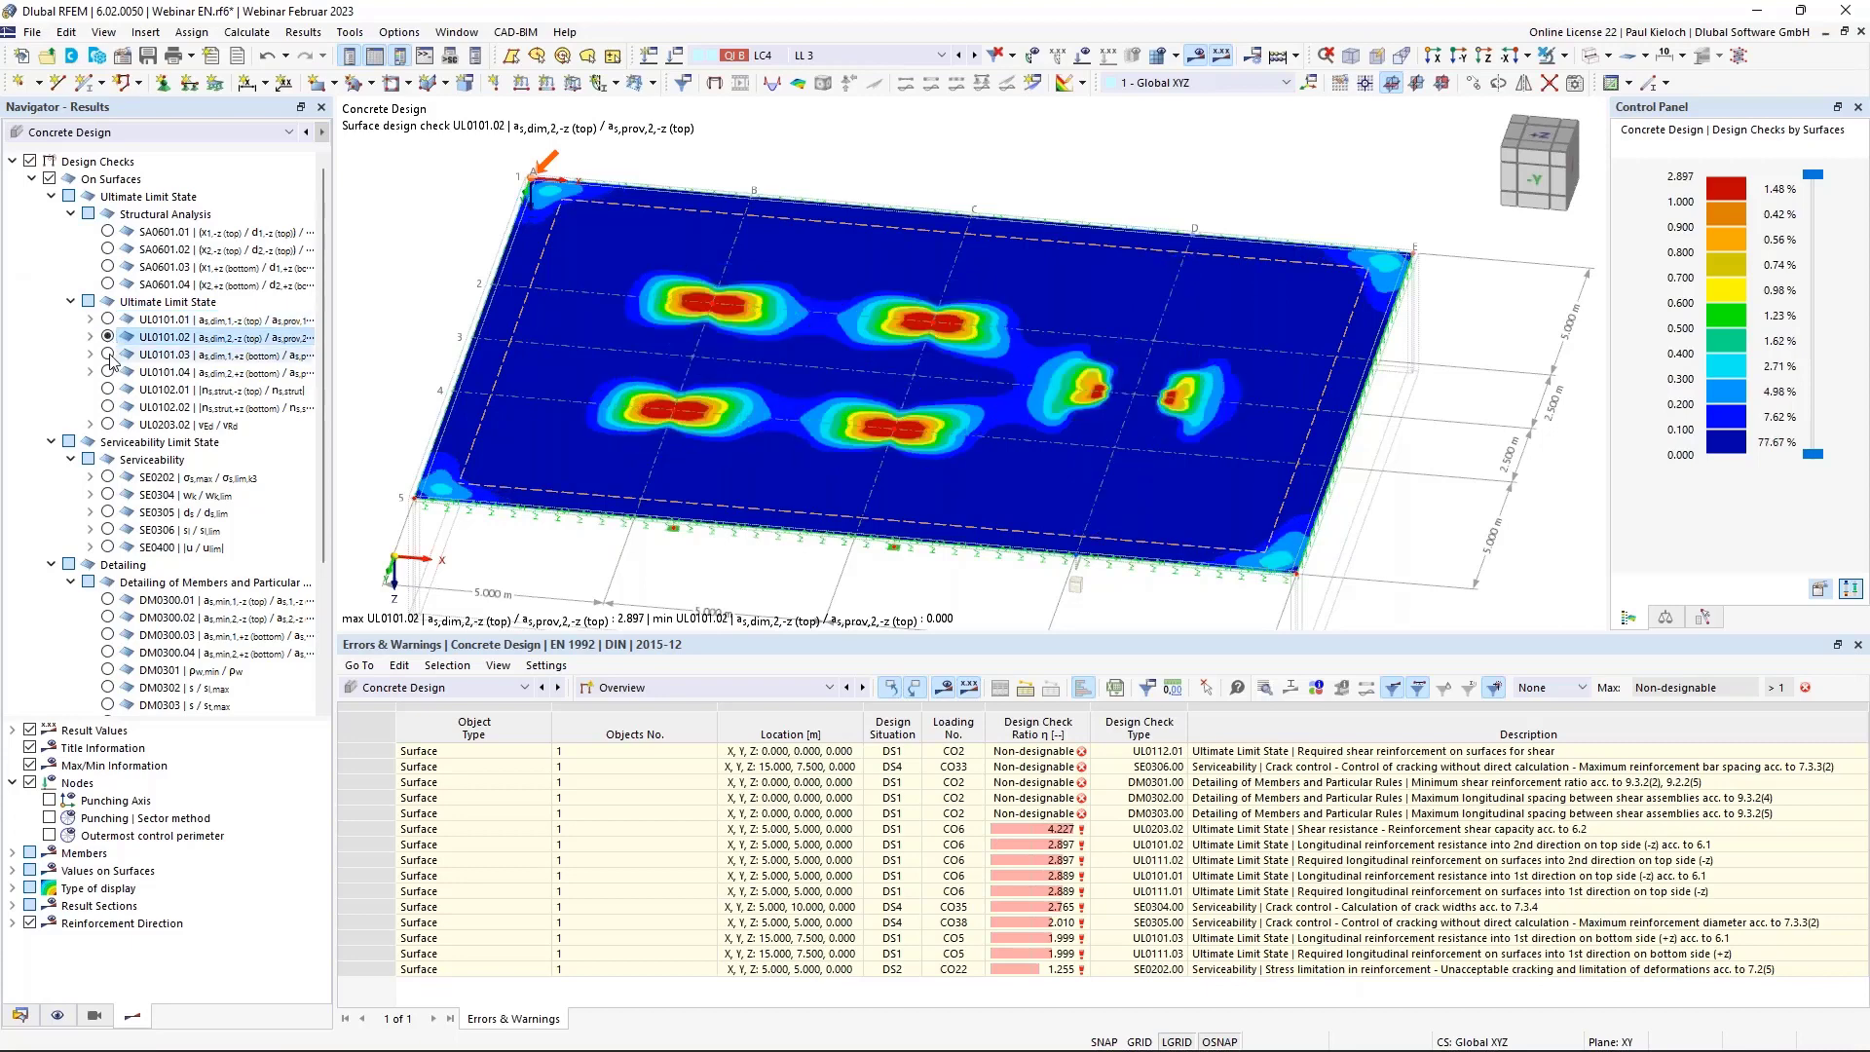
pyautogui.click(108, 355)
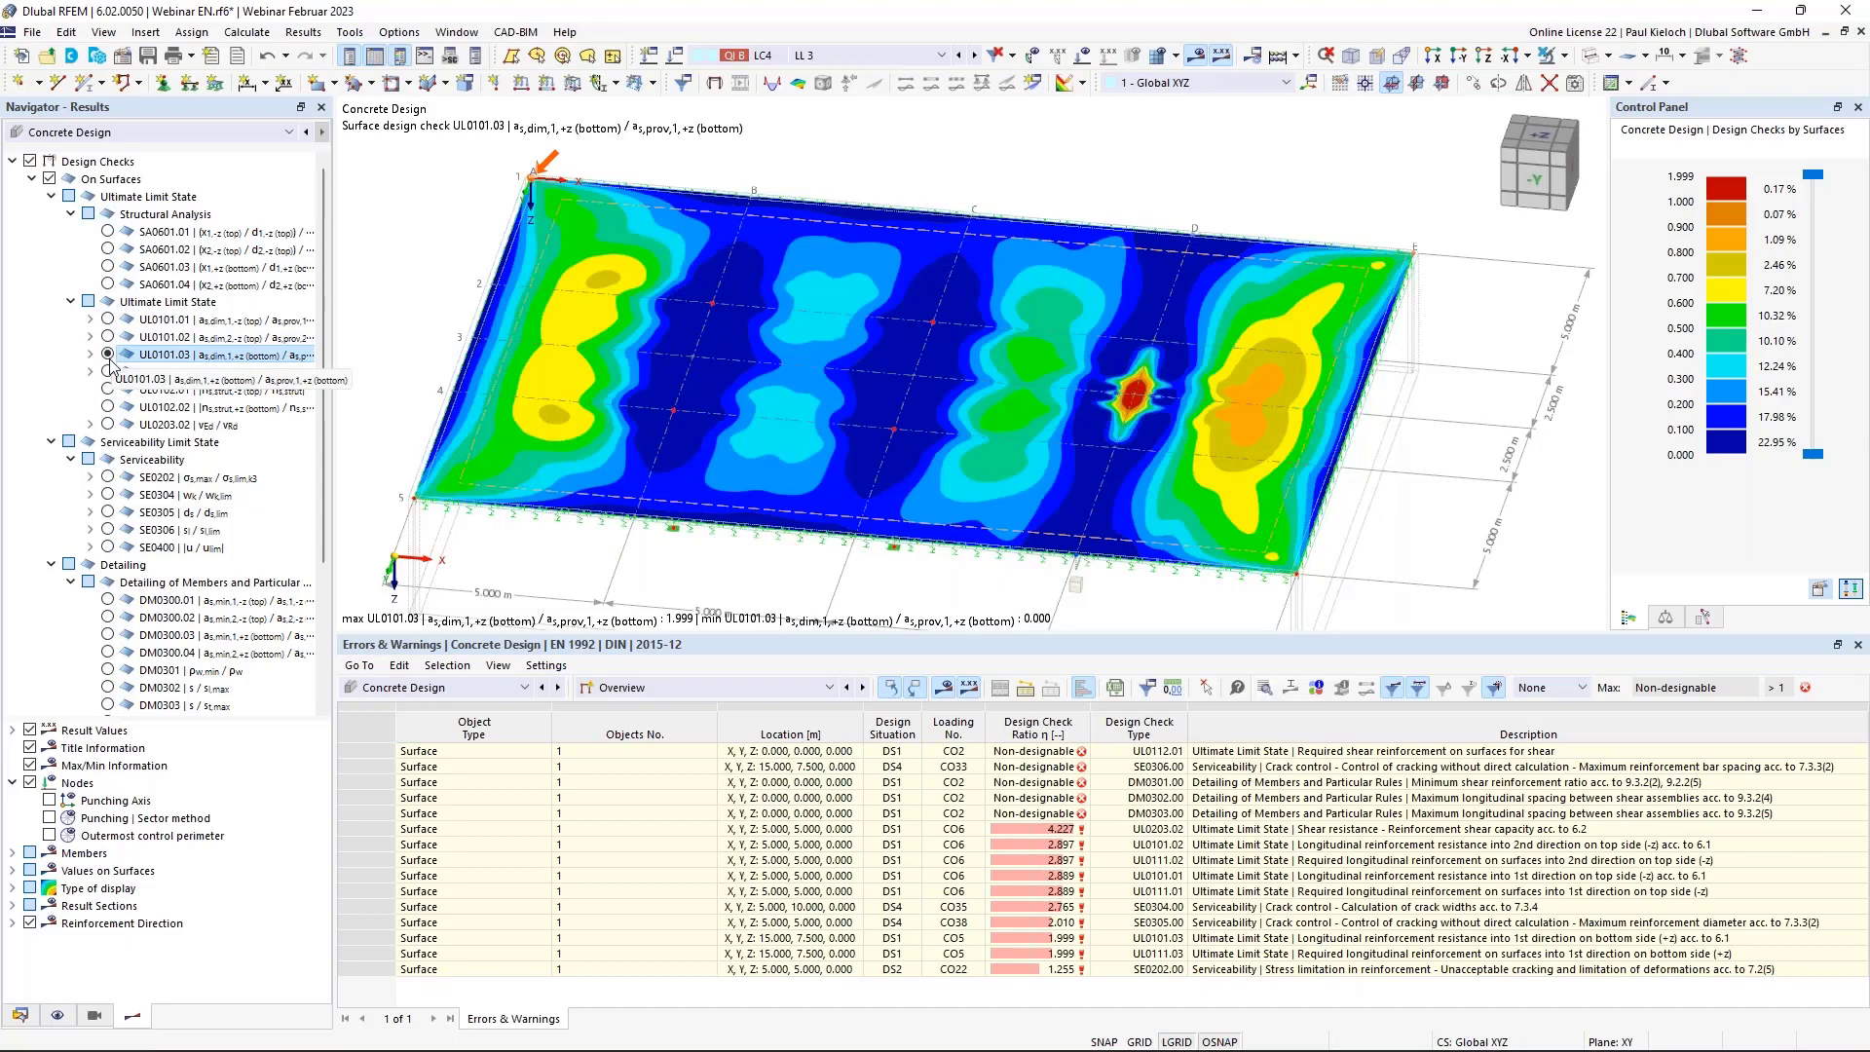
pyautogui.click(108, 370)
pyautogui.click(109, 356)
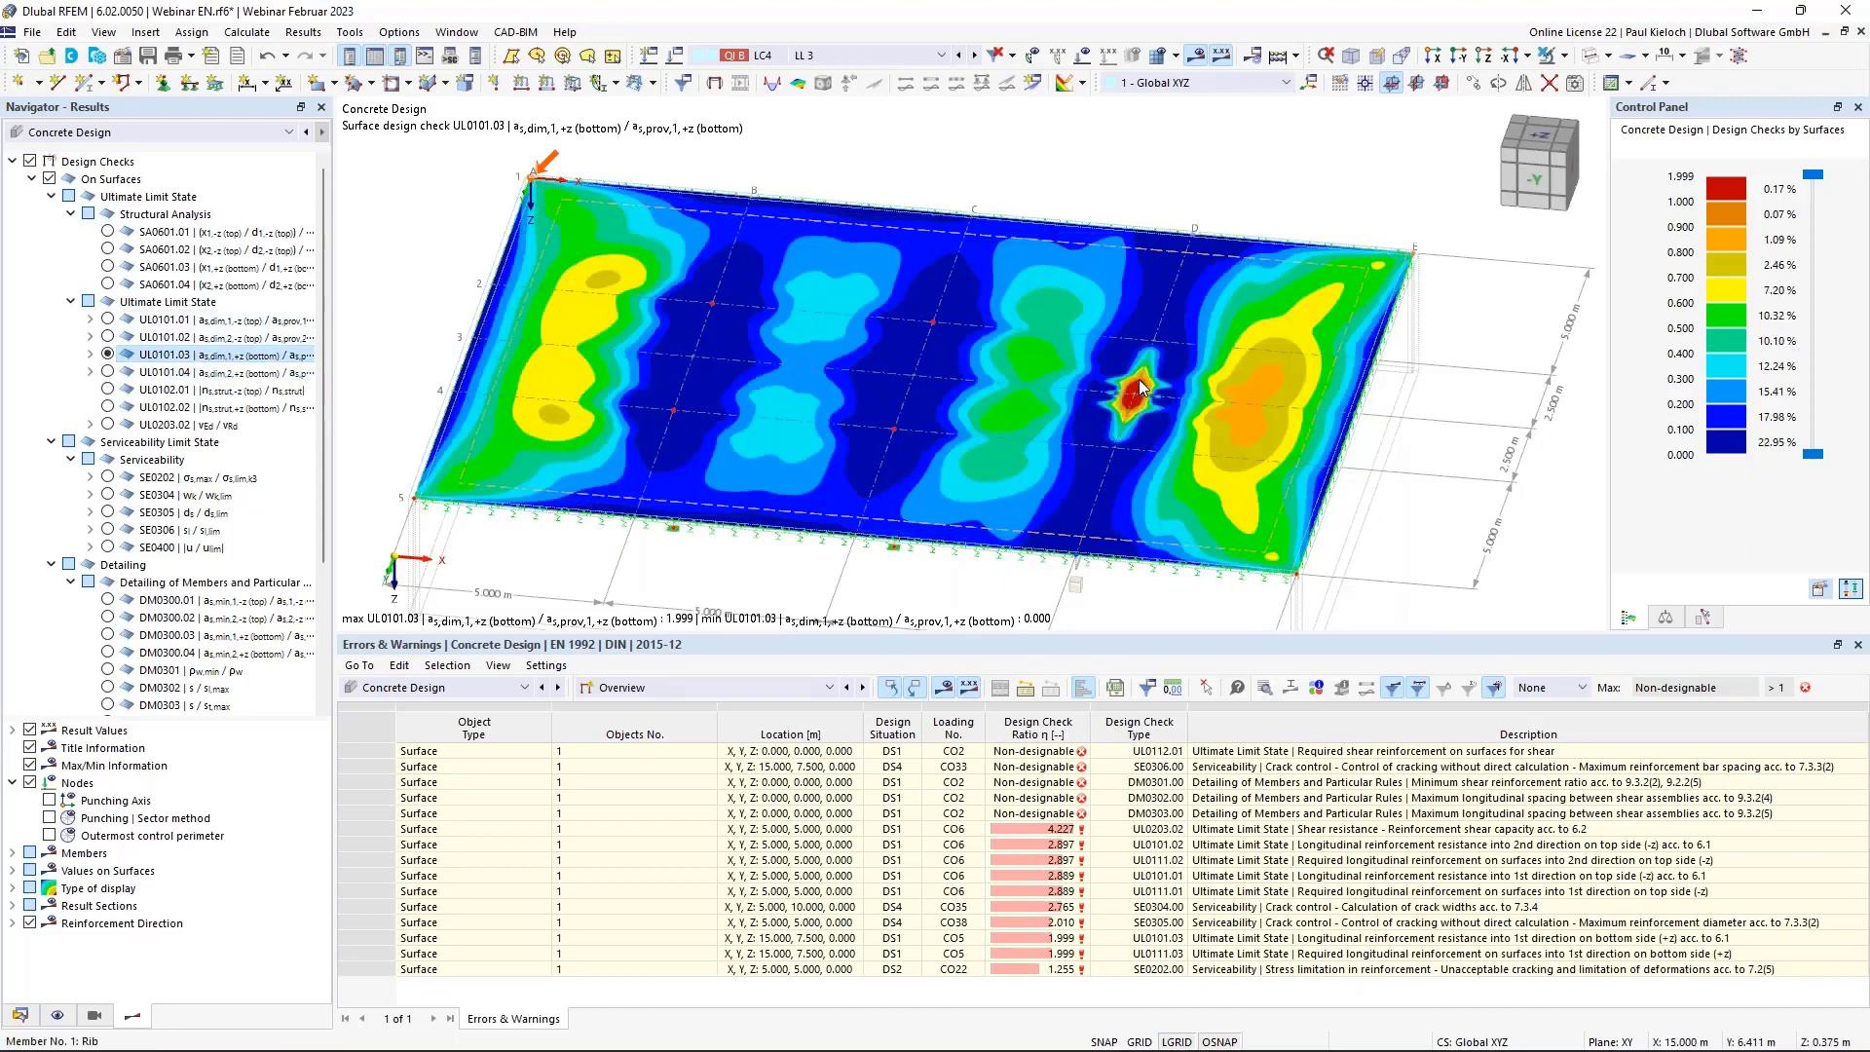
pyautogui.click(109, 320)
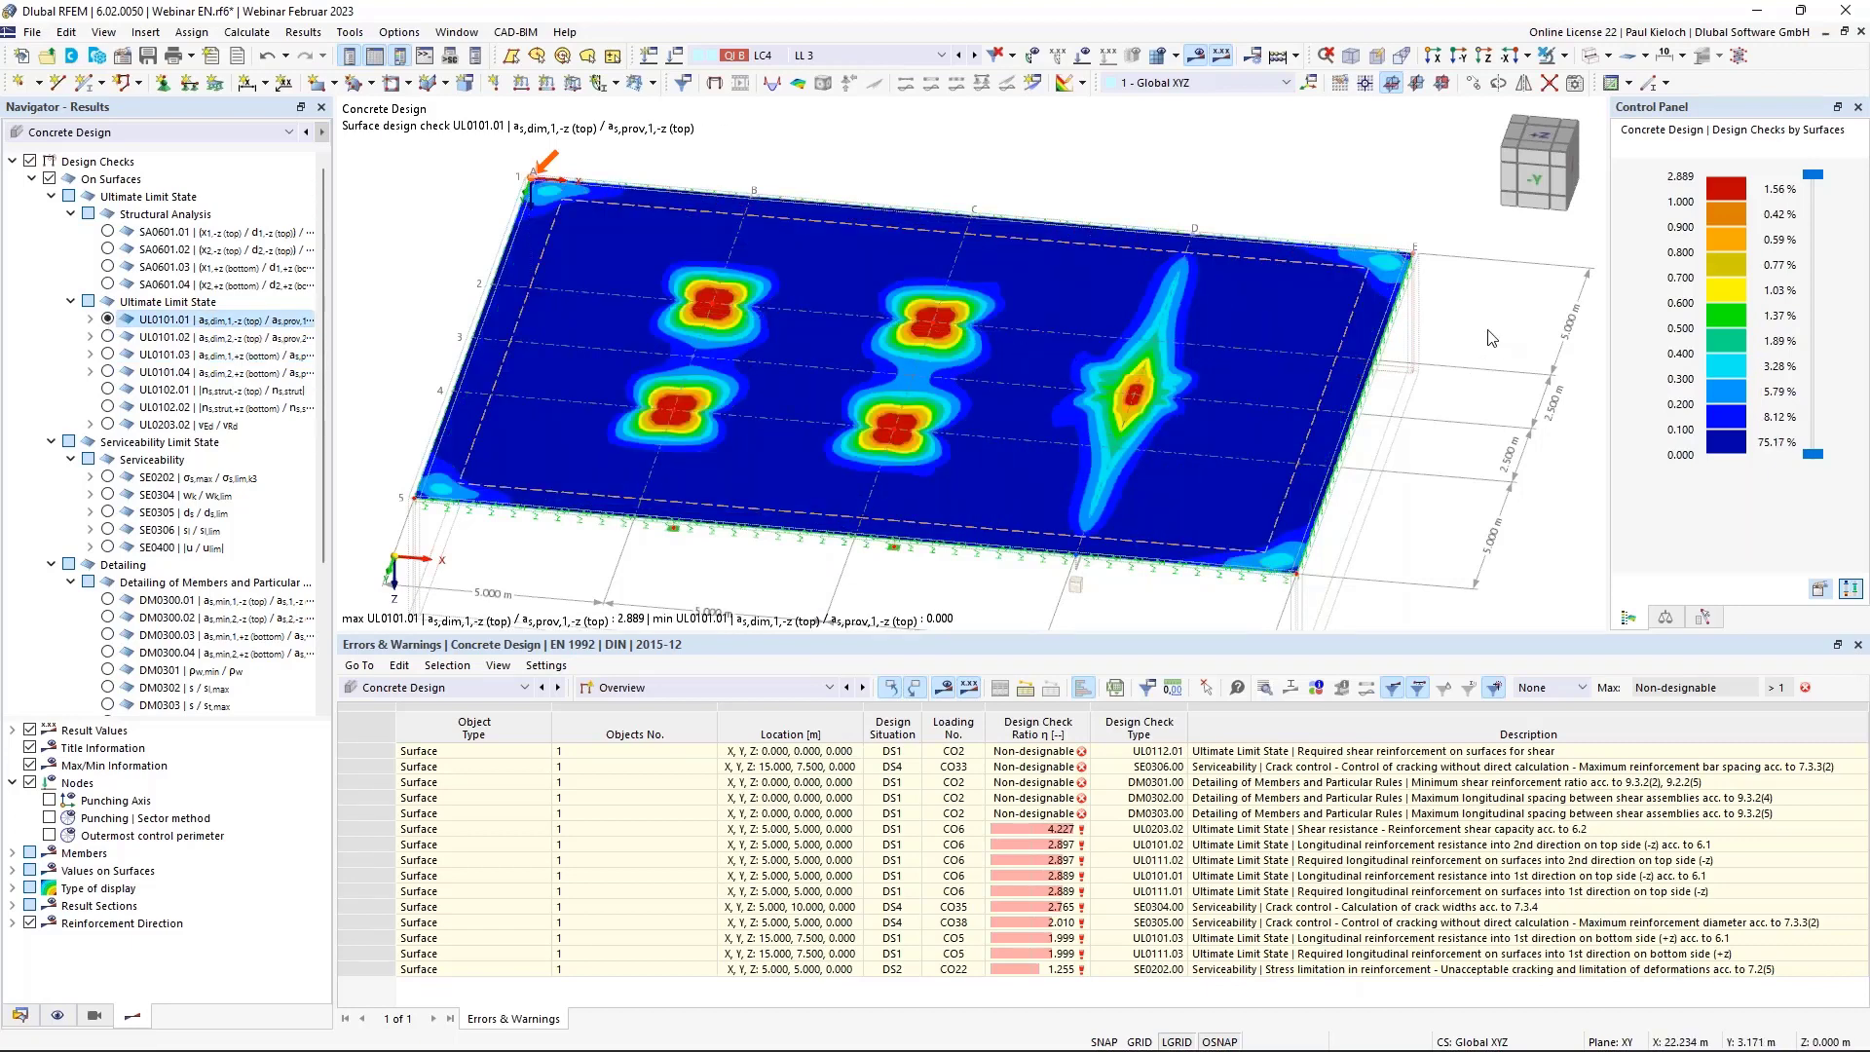
# Switch off and collapse the design check results, leaving the slab uncoloured.
pyautogui.moveTo(1487, 331)
pyautogui.keyDown('ctrl'); pyautogui.mouseDown(button='middle')
pyautogui.moveTo(1594, 309)
pyautogui.moveTo(1482, 311)
pyautogui.moveTo(1516, 323)
pyautogui.mouseUp(button='middle'); pyautogui.keyUp('ctrl')
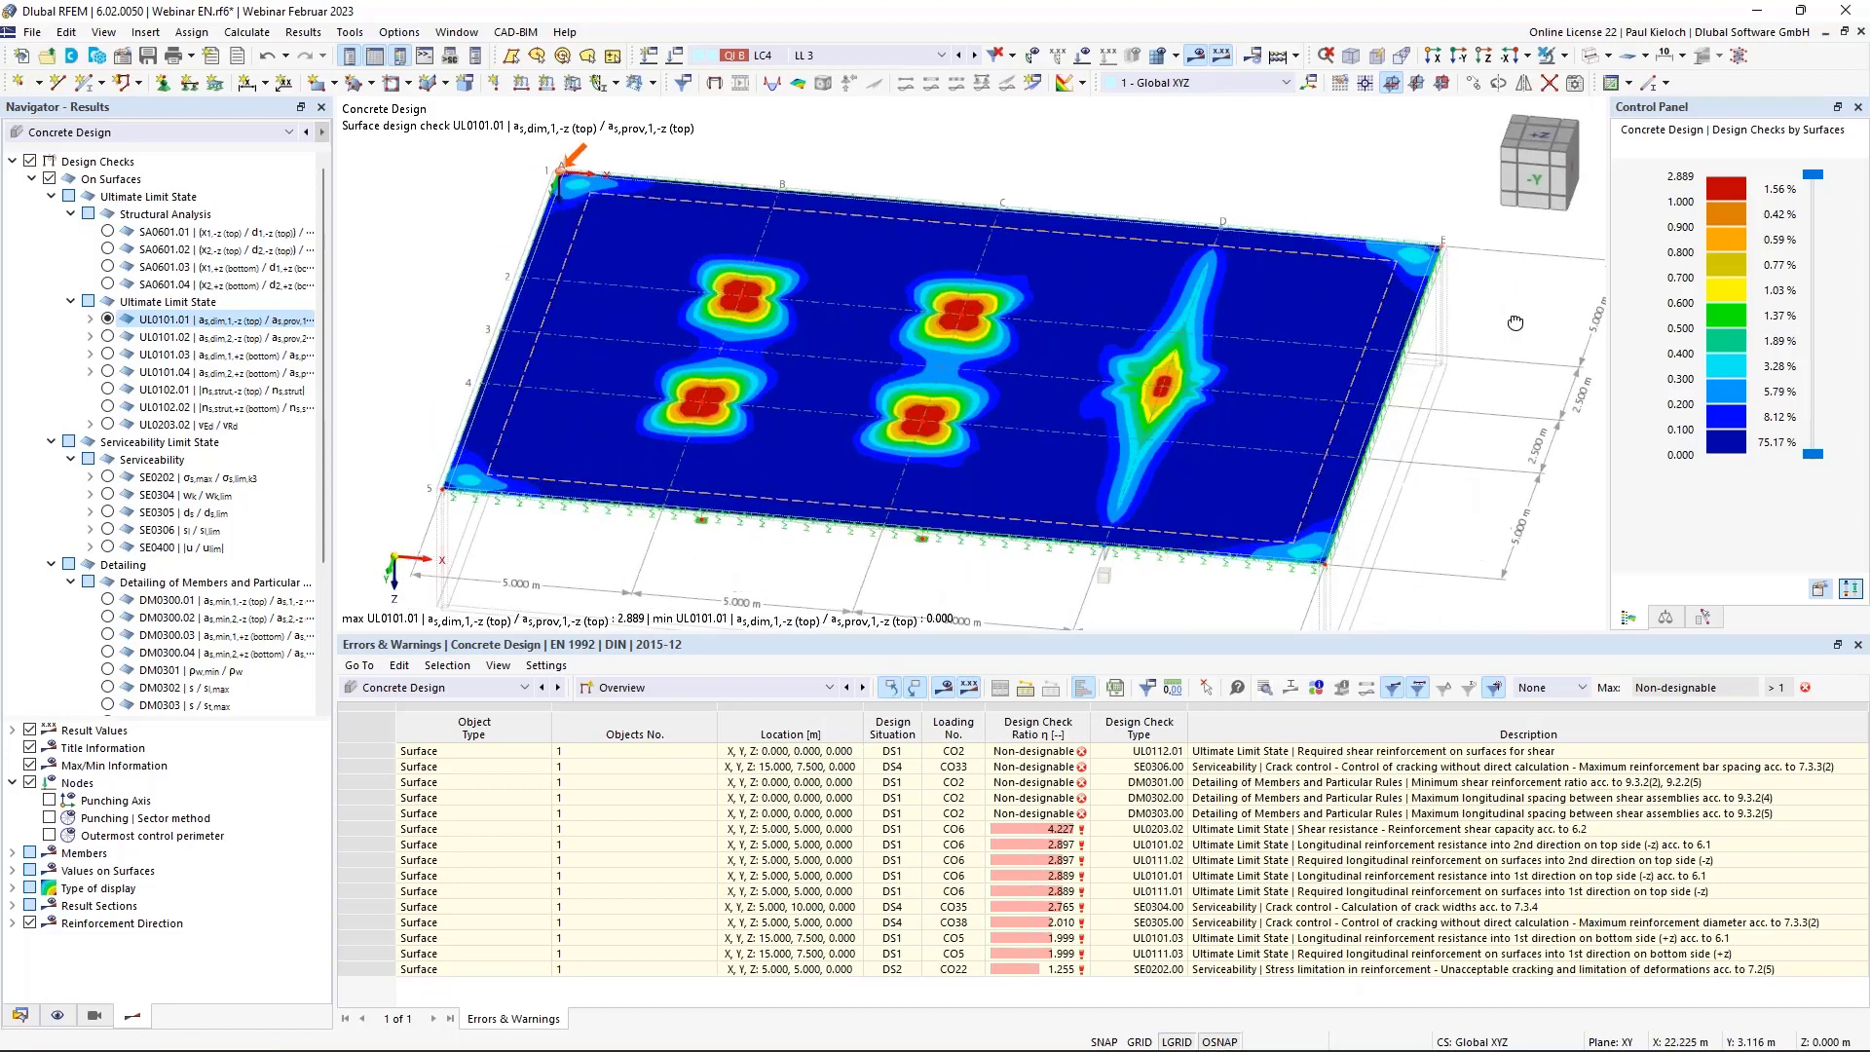
pyautogui.click(30, 161)
pyautogui.click(11, 162)
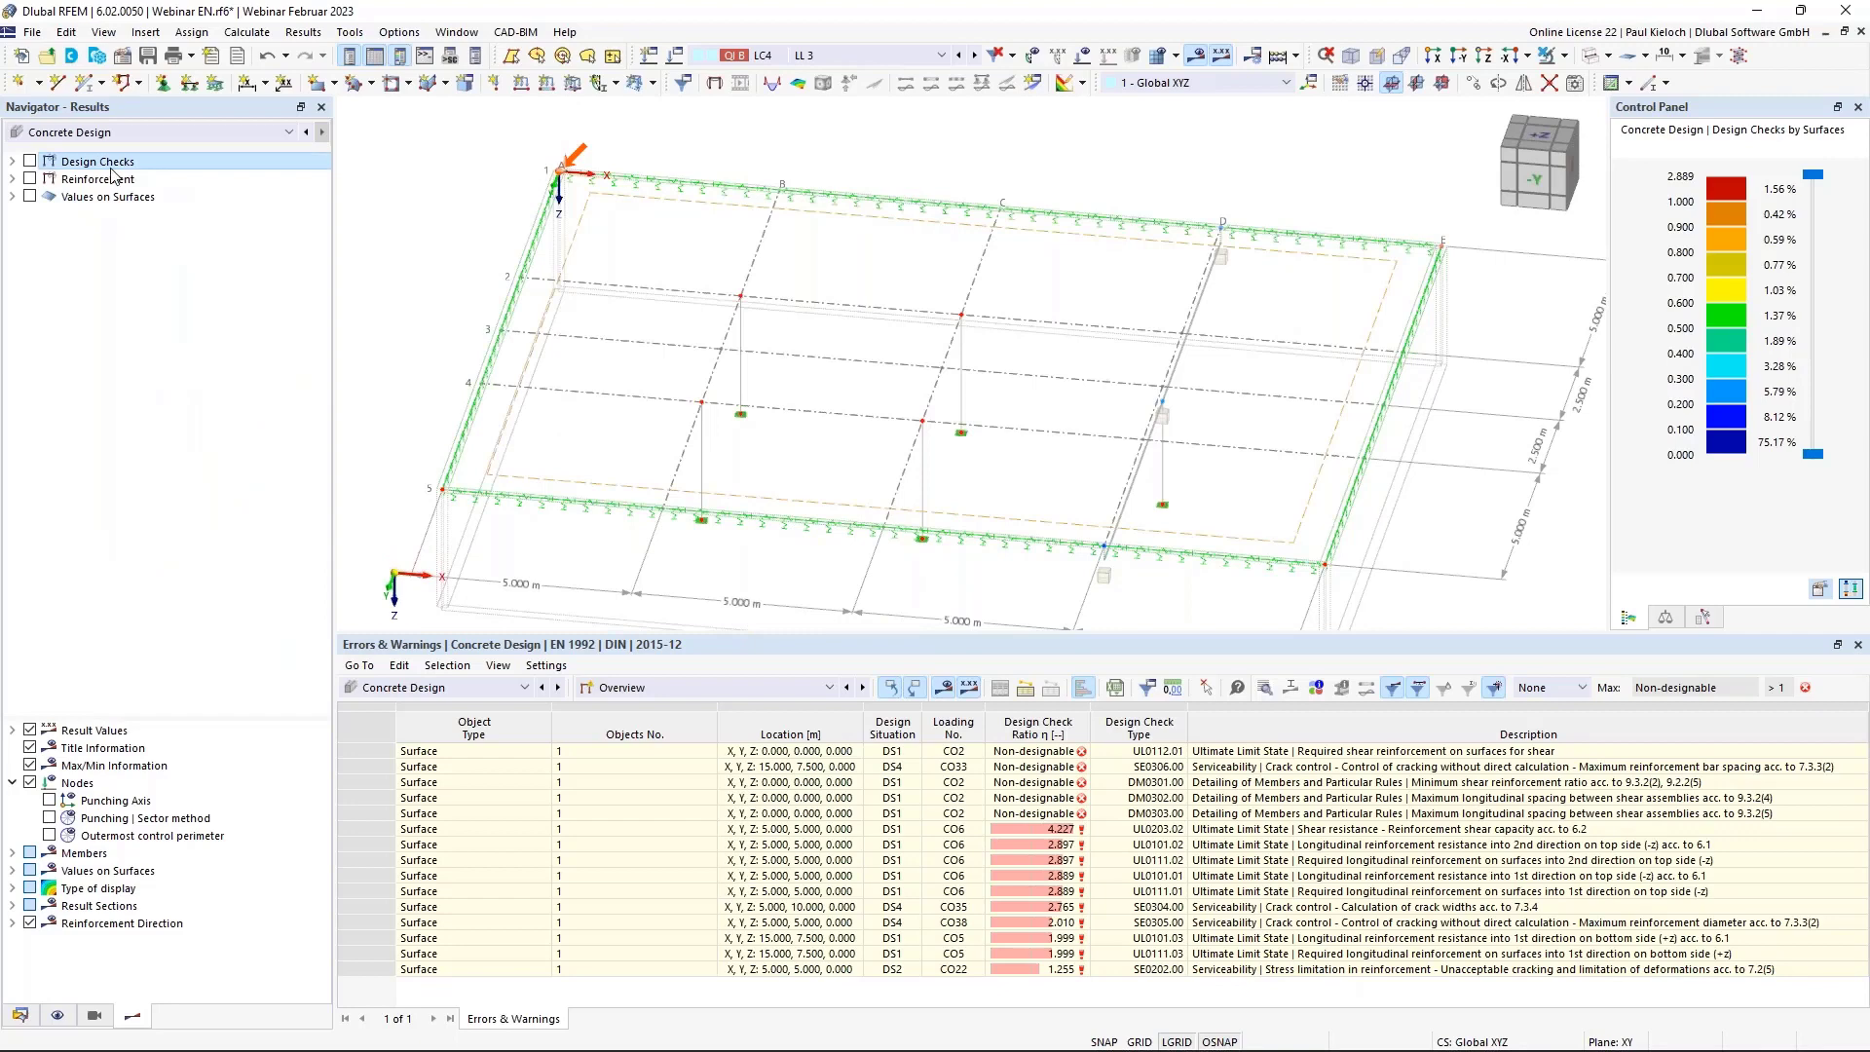
# Display required top reinforcement as,req,1,-z on the slab, briefly comparing it with as,req,2,-z.
pyautogui.click(30, 179)
pyautogui.click(12, 179)
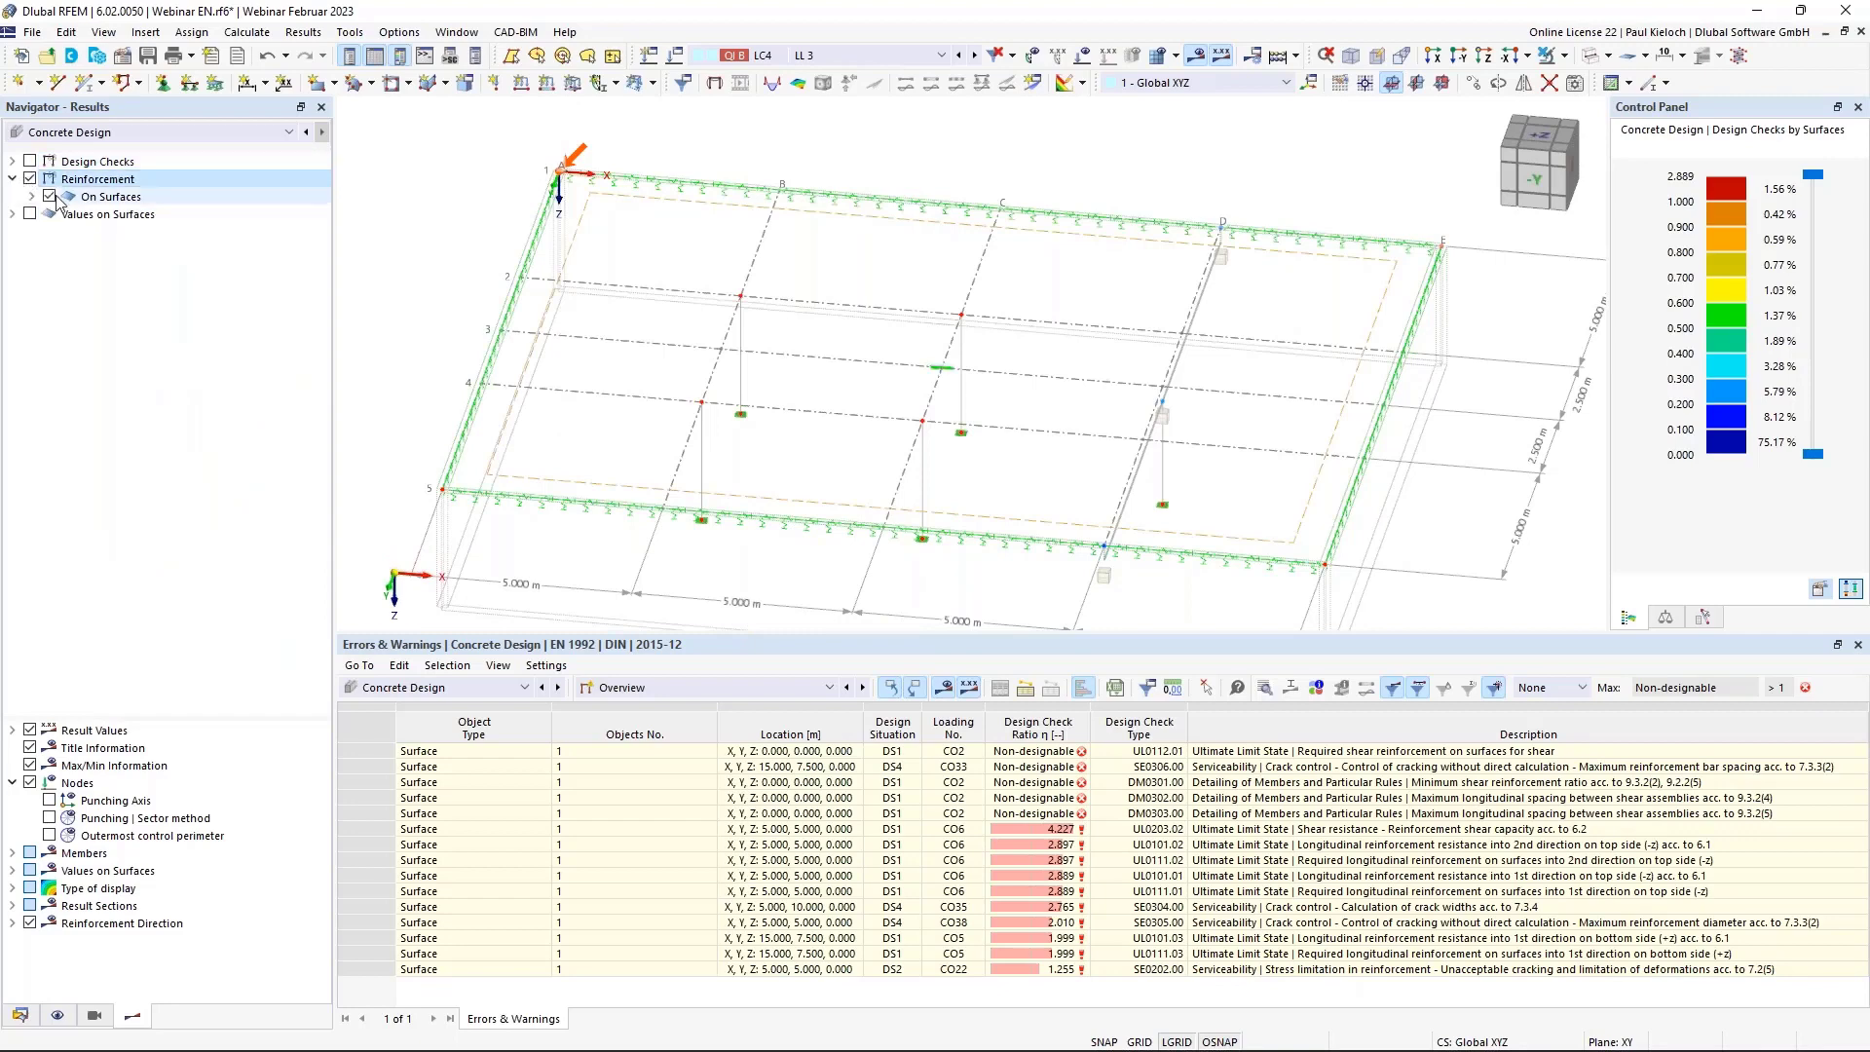
pyautogui.click(31, 197)
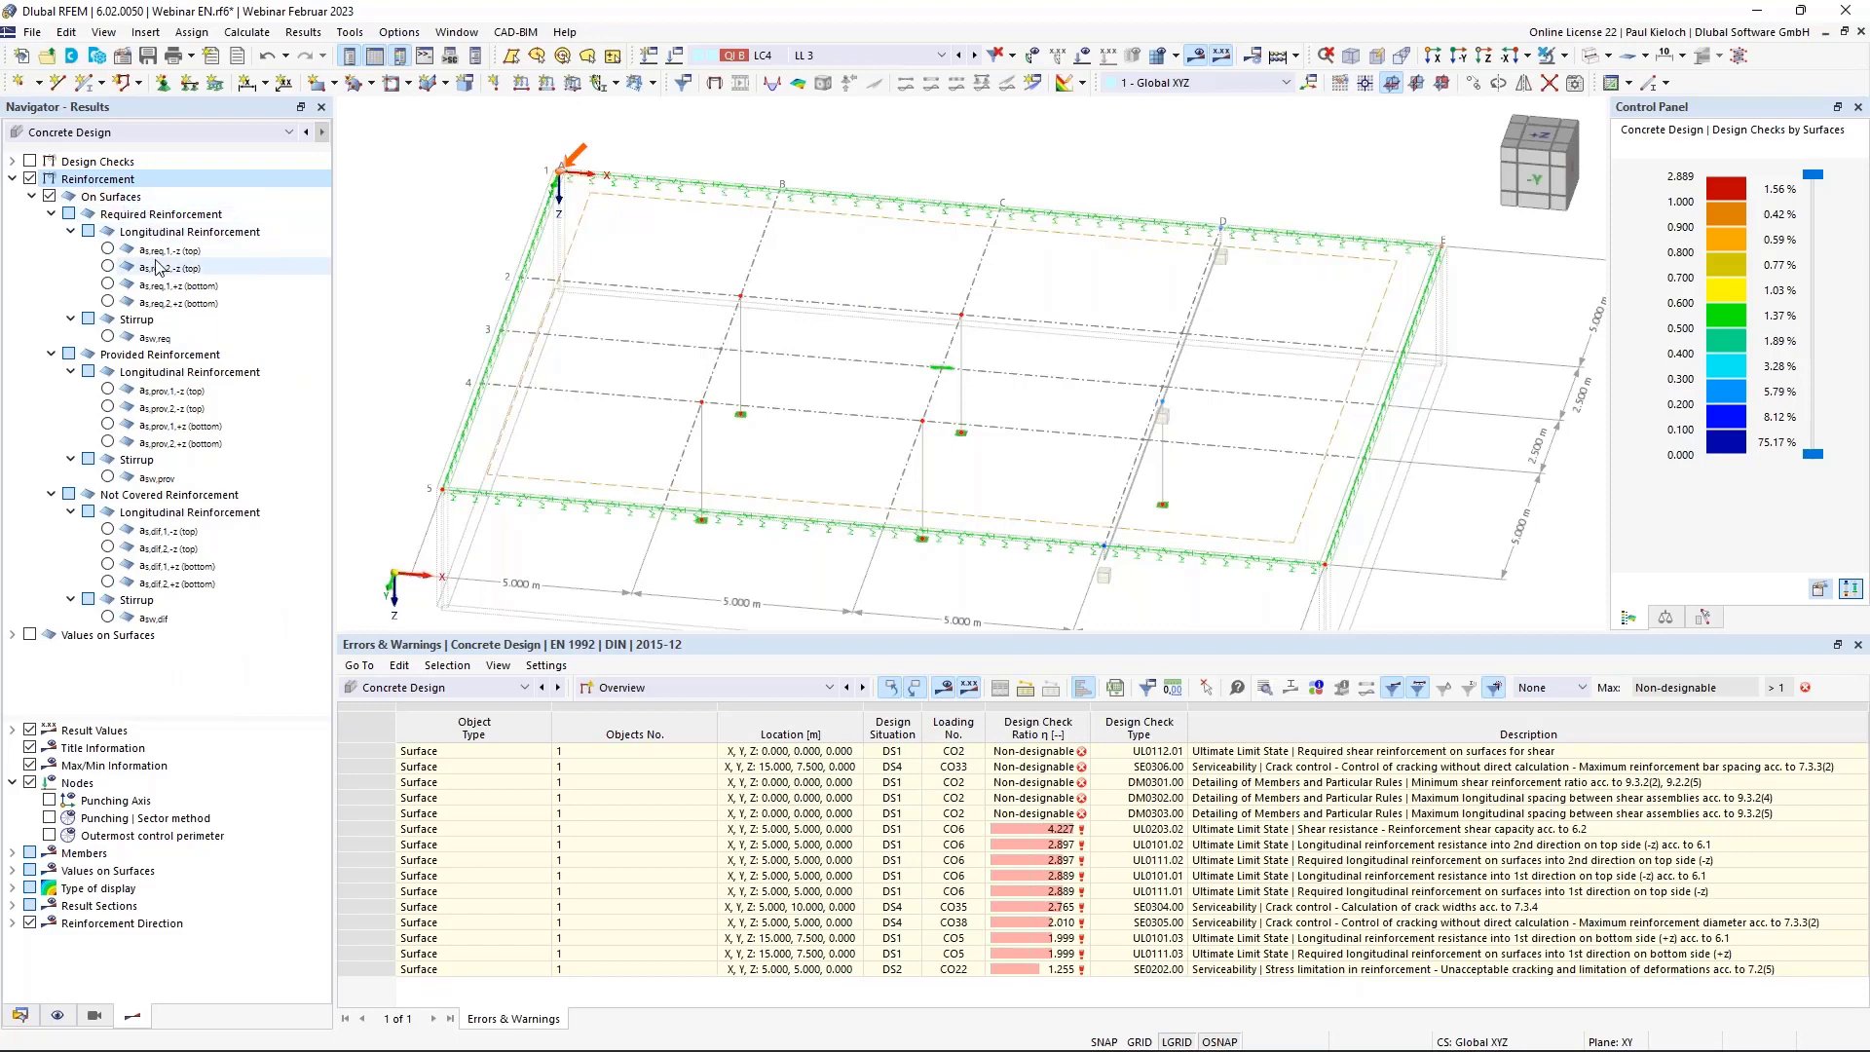
pyautogui.click(107, 250)
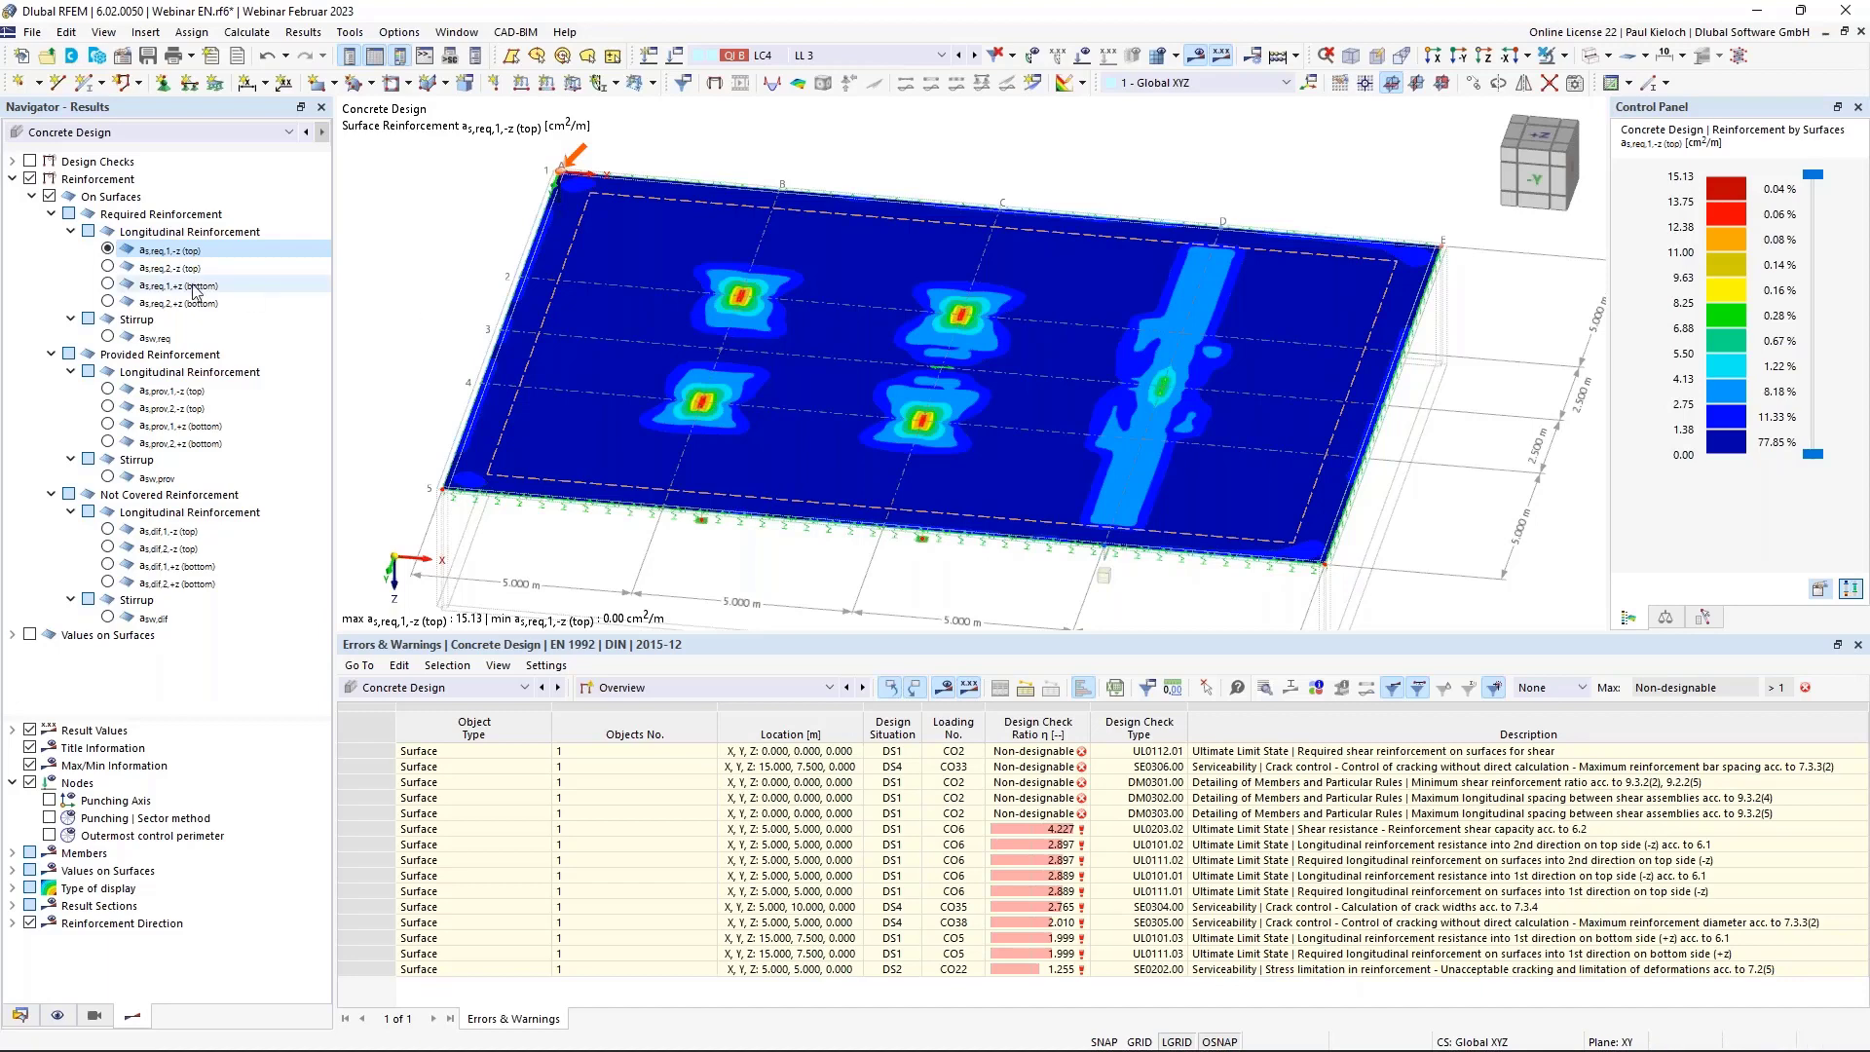
pyautogui.click(108, 265)
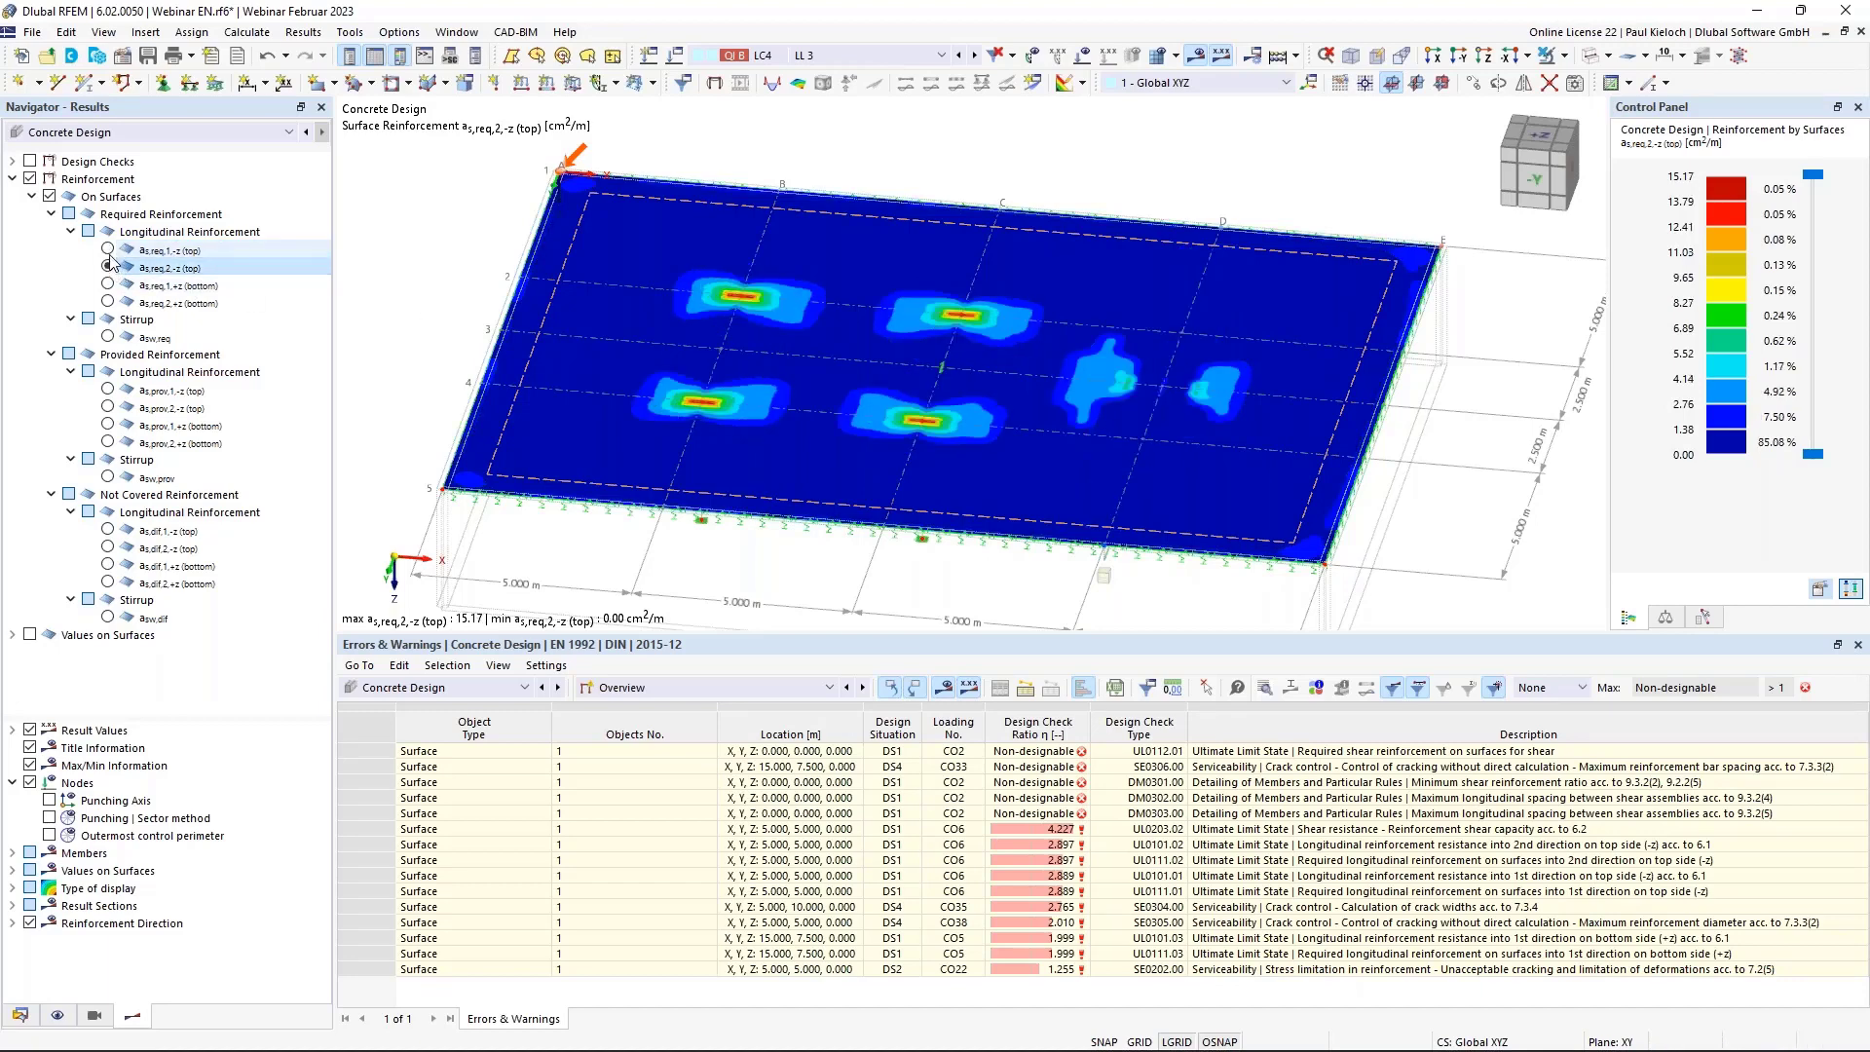
pyautogui.click(108, 249)
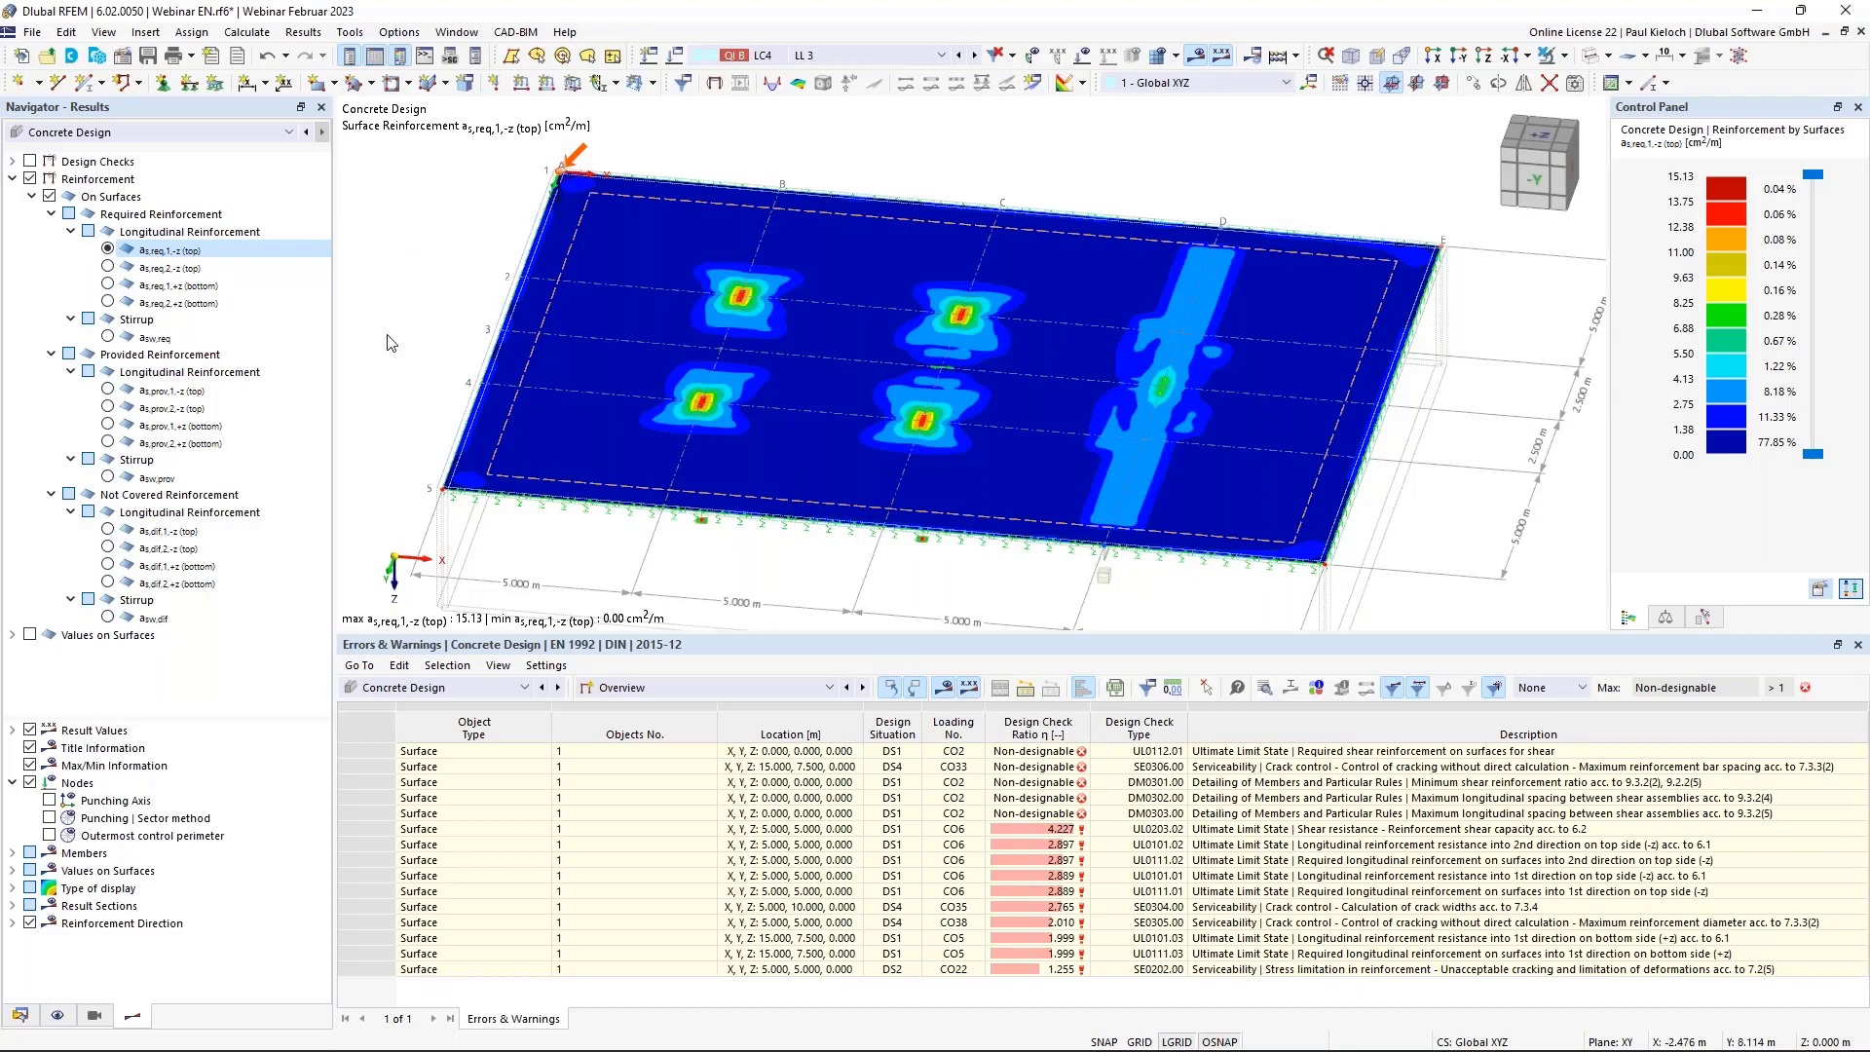
# Show not-covered top reinforcement as,dif,1,-z after comparing as,dif,2,-z, then open the Data tree.
pyautogui.click(124, 495)
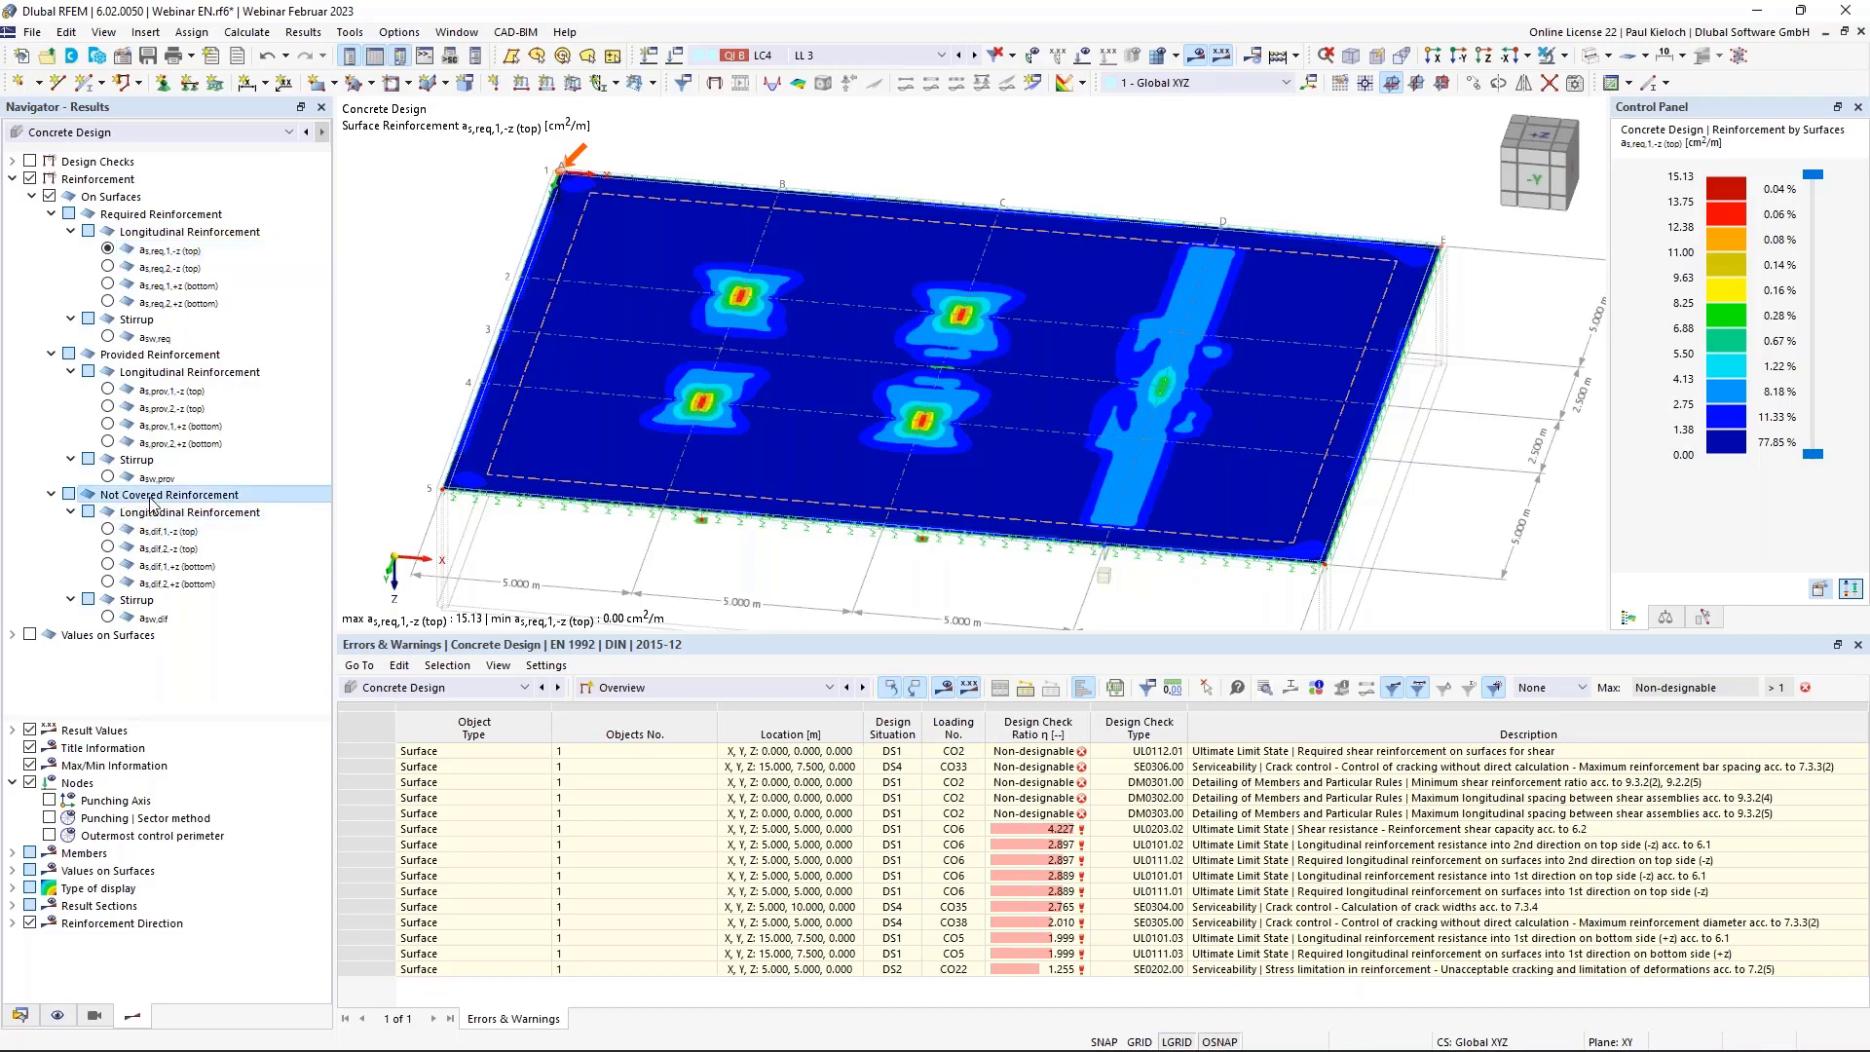
pyautogui.click(108, 530)
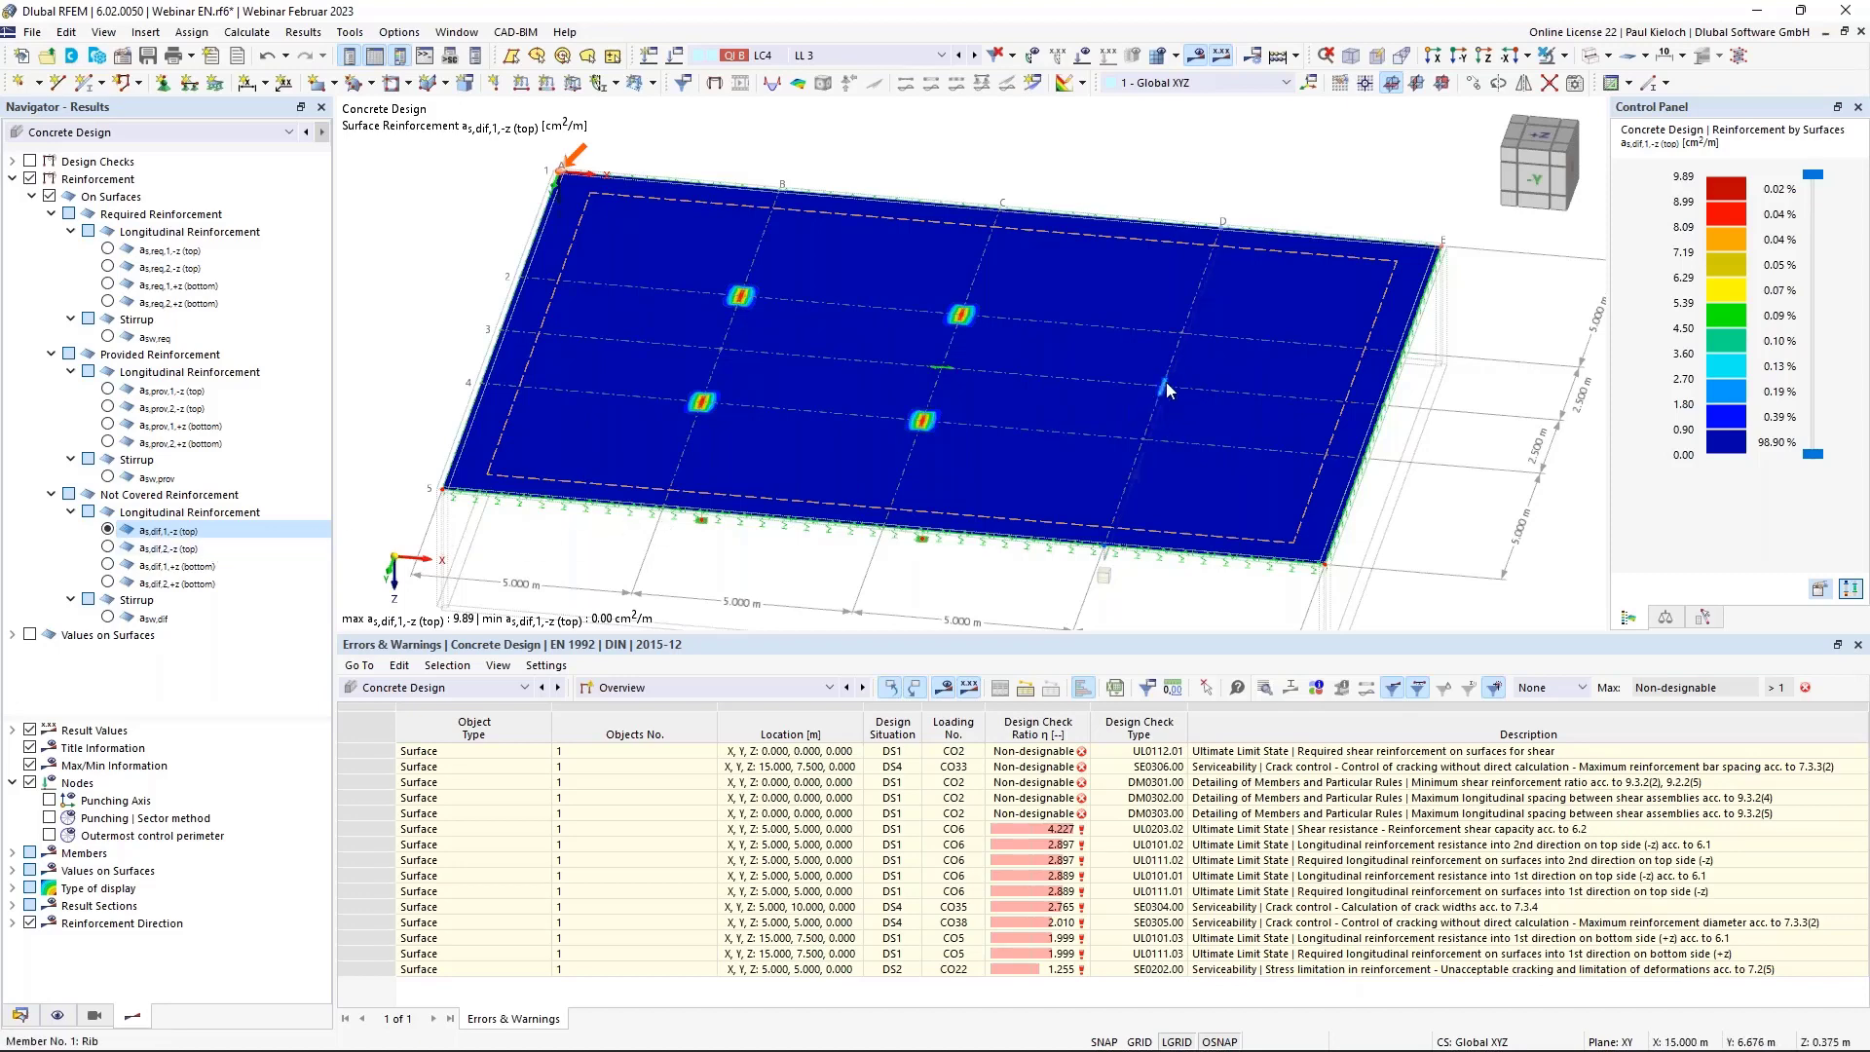
pyautogui.click(108, 547)
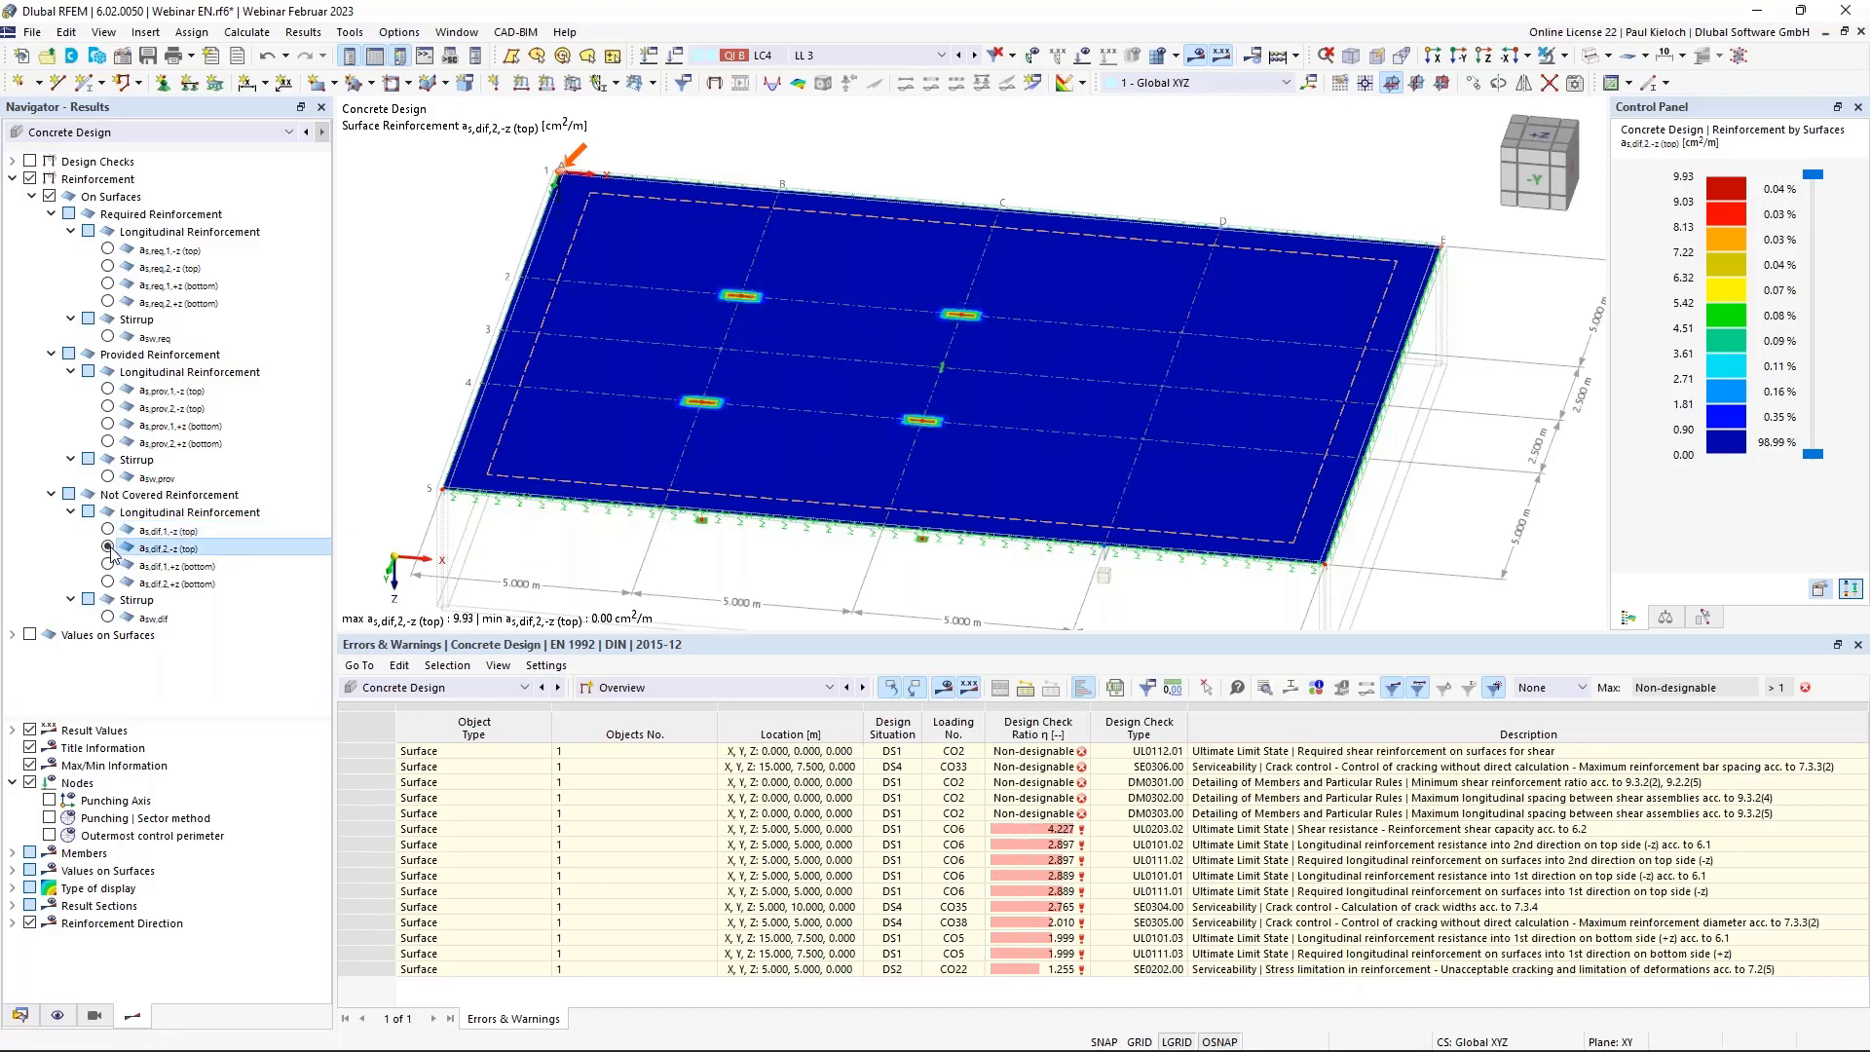
pyautogui.click(109, 530)
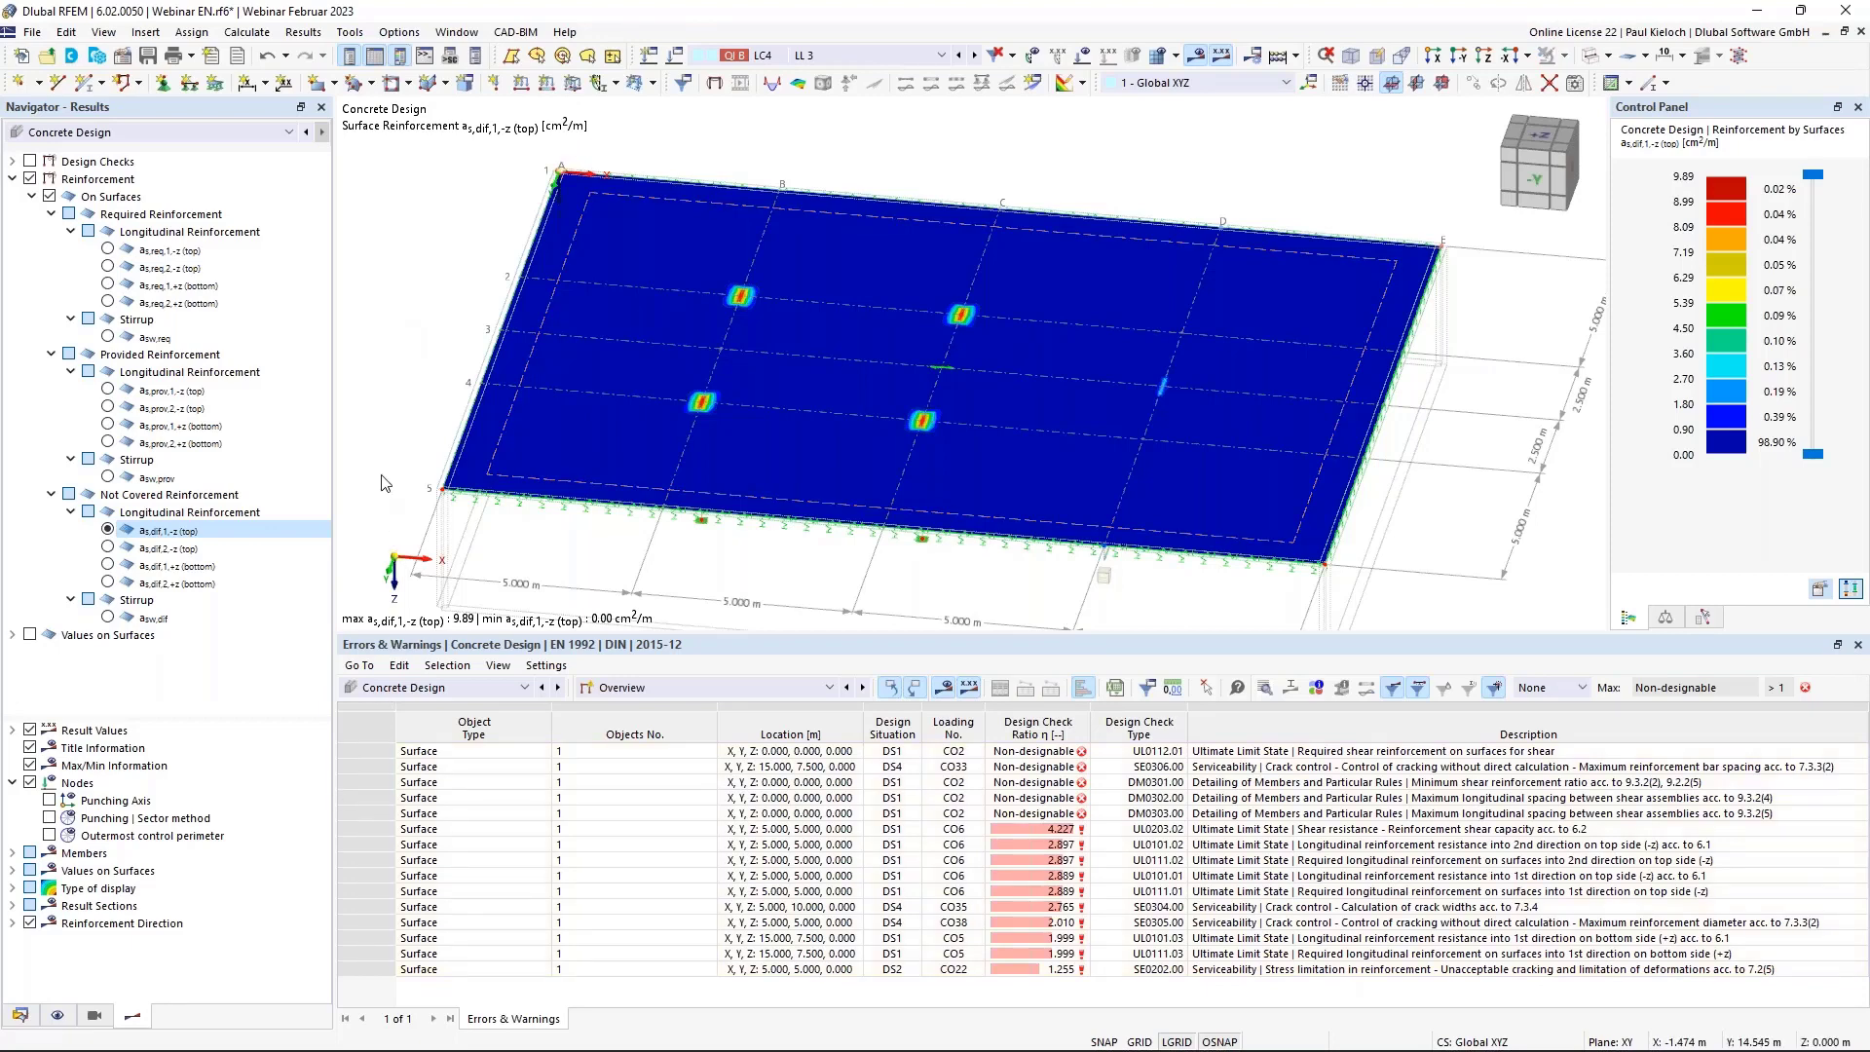
pyautogui.click(20, 1014)
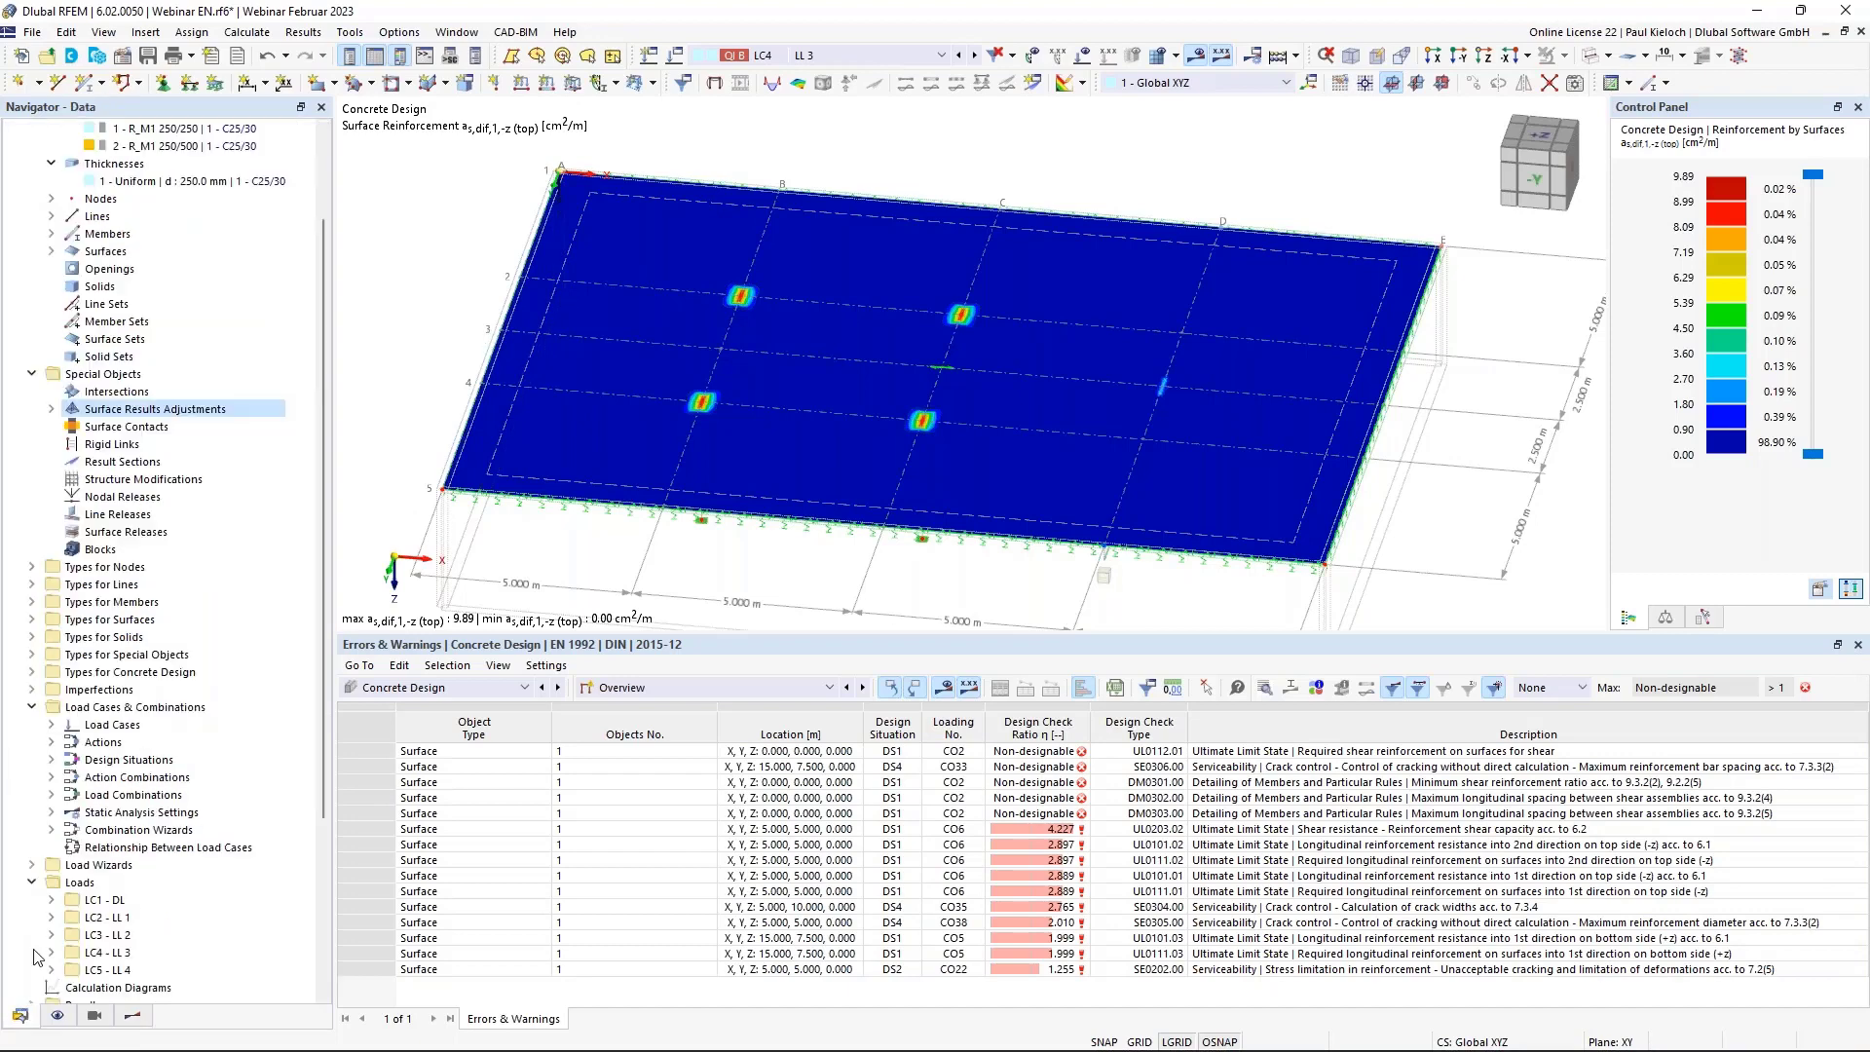
# Start a new surface reinforcement under Types for Concrete Design > Surface Reinforcements.
pyautogui.click(32, 672)
pyautogui.scroll(-3, 44, 643)
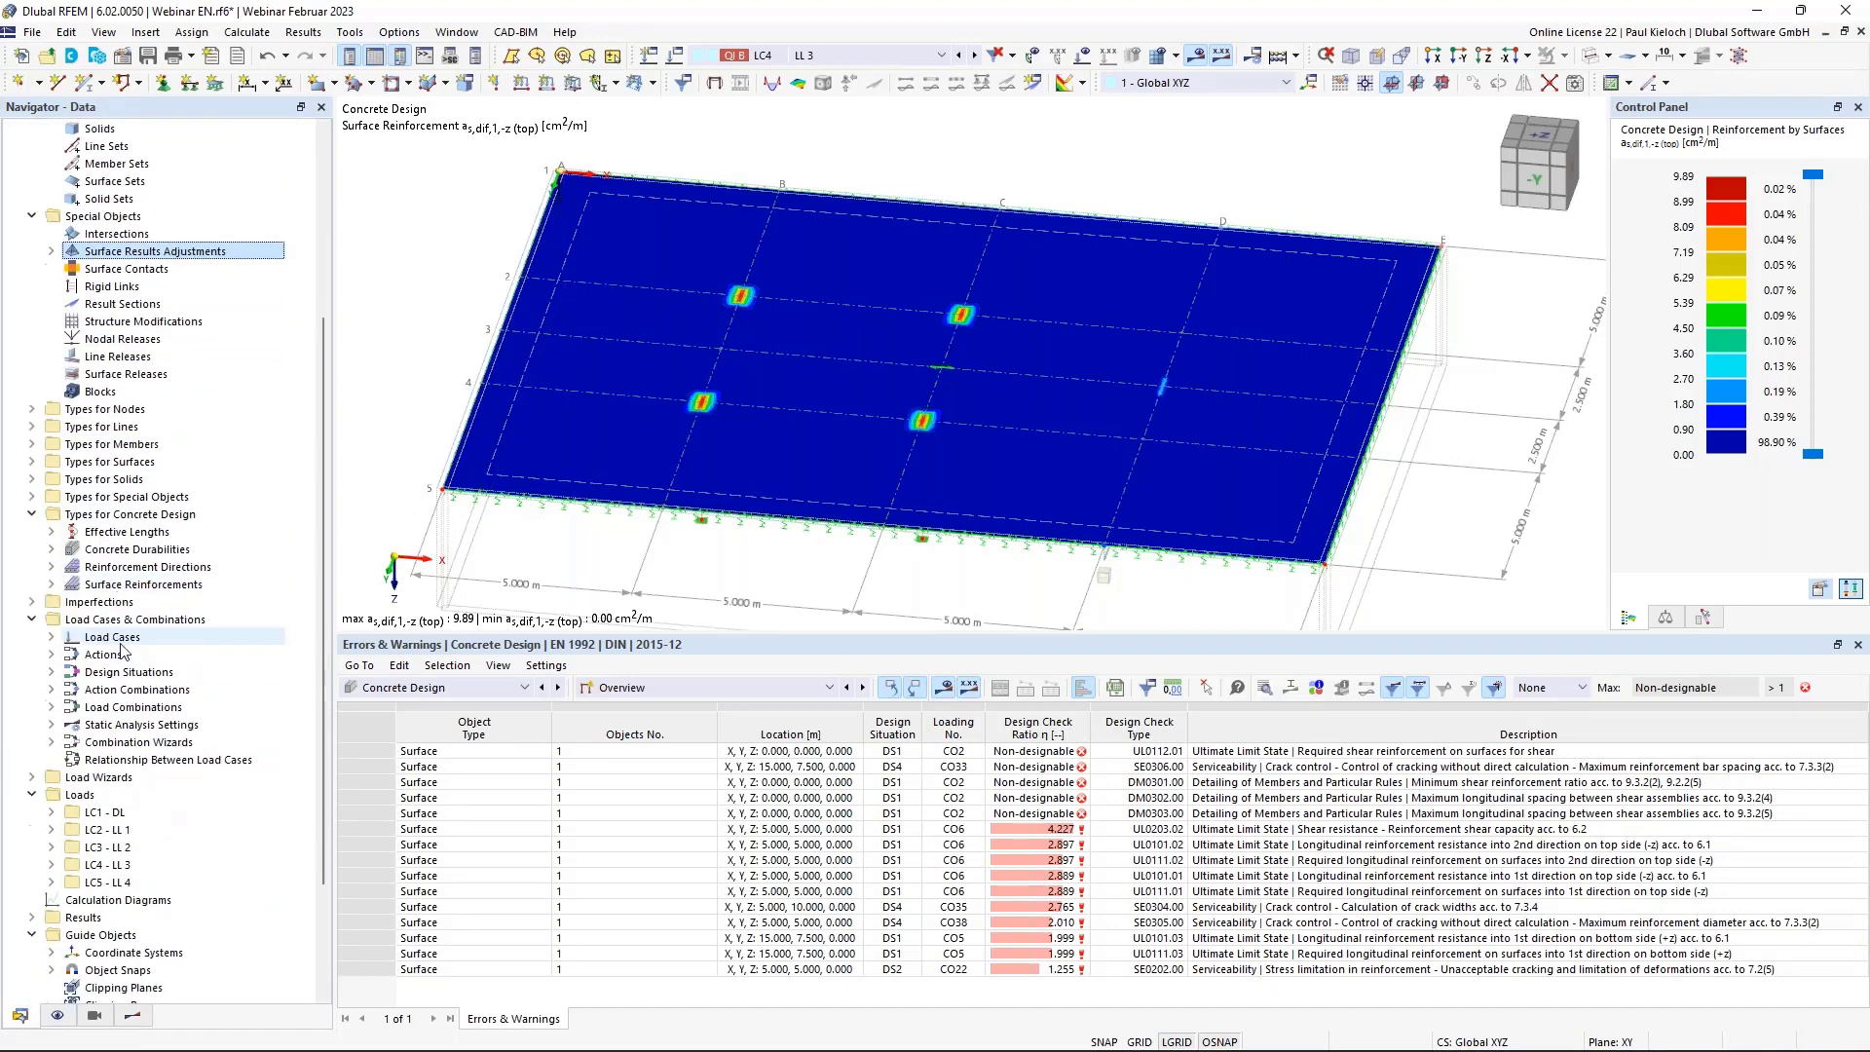
pyautogui.click(52, 584)
pyautogui.click(117, 585)
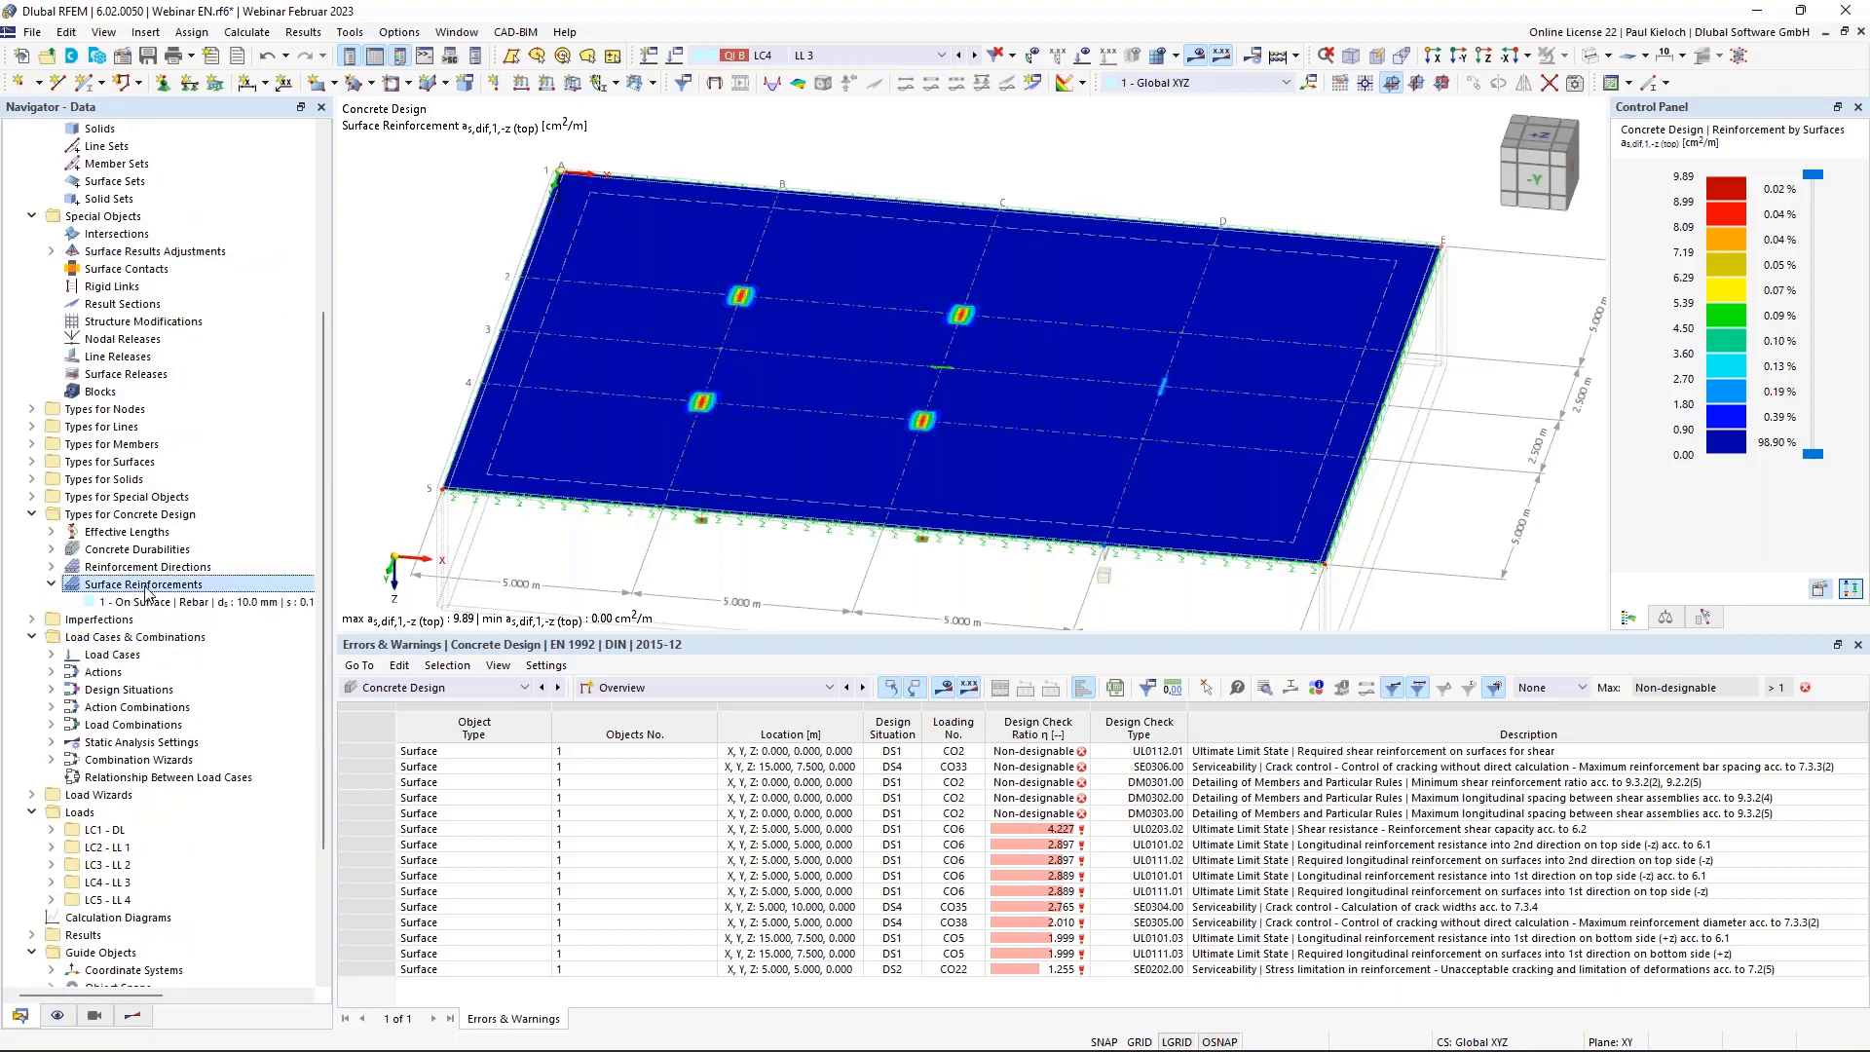
pyautogui.rightClick(151, 589)
pyautogui.click(236, 624)
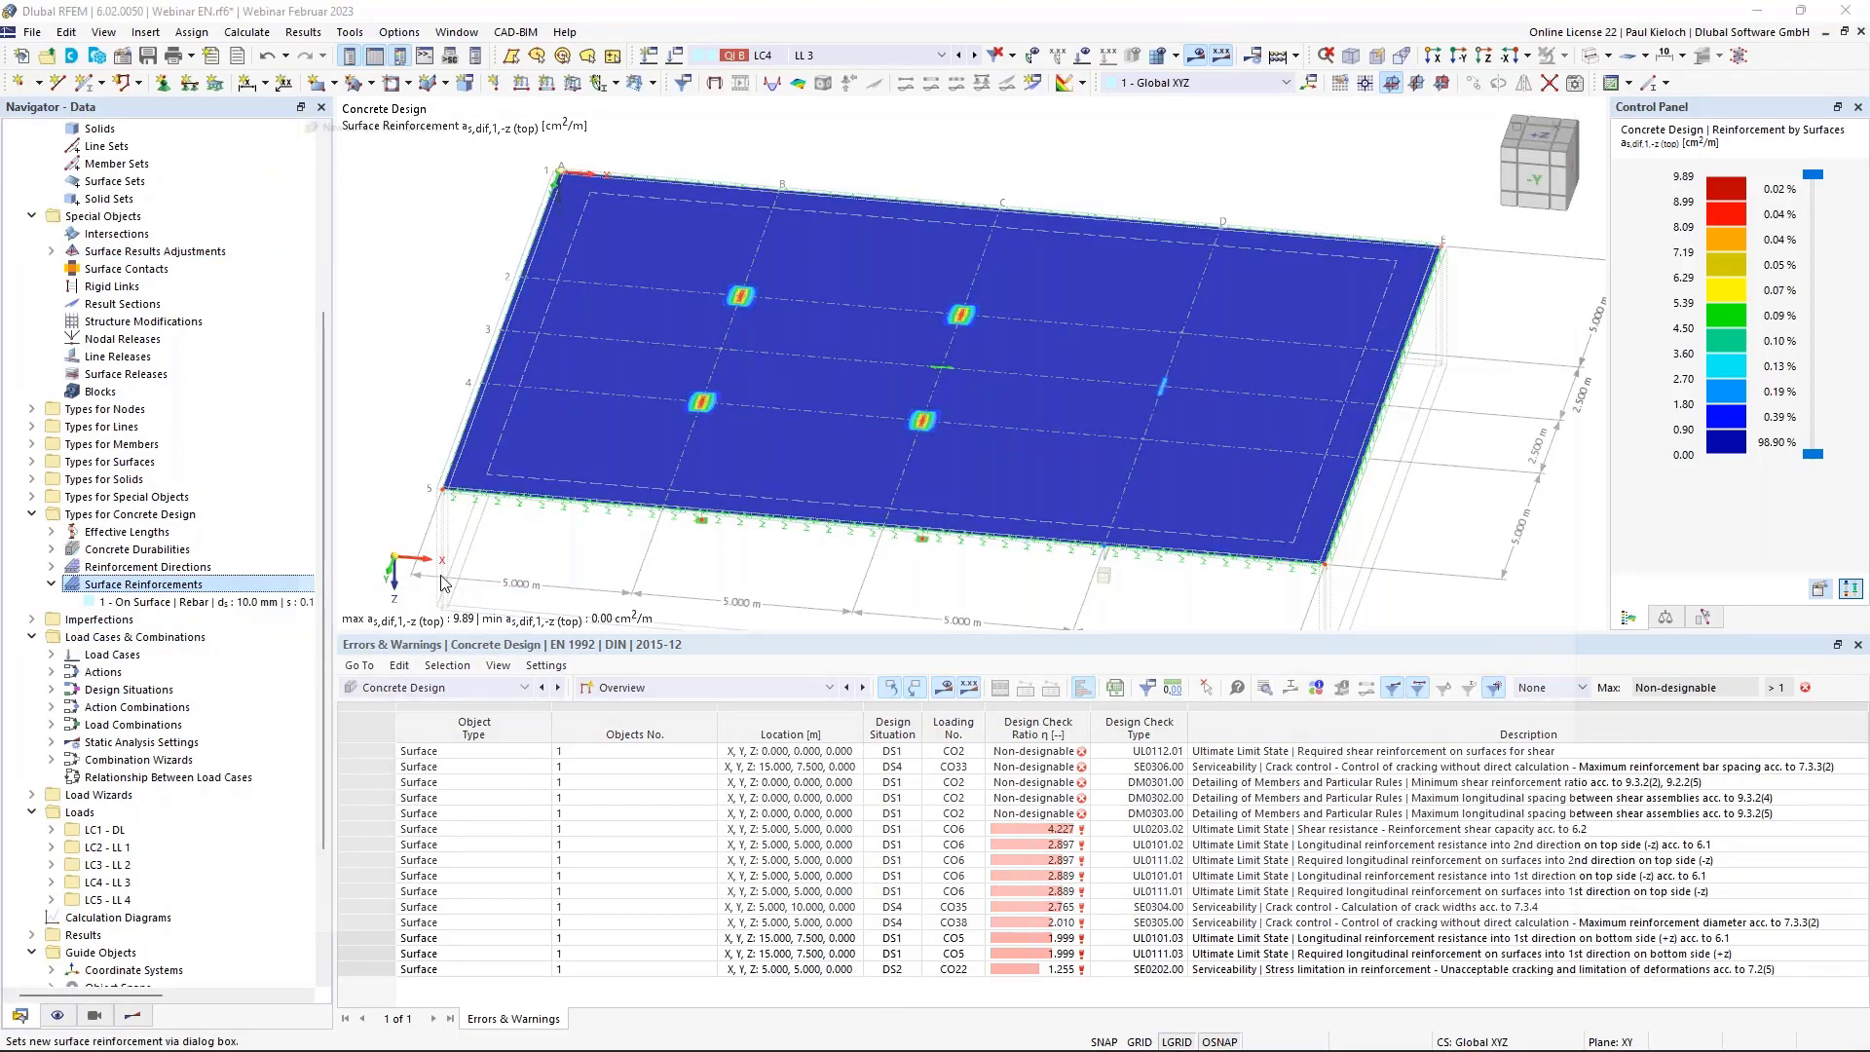
# Set it to surface 1, Free Rectangular, top layer only with 20 mm cover and transverse bars.
pyautogui.moveTo(1658, 295); pyautogui.dragTo(1613, 288)
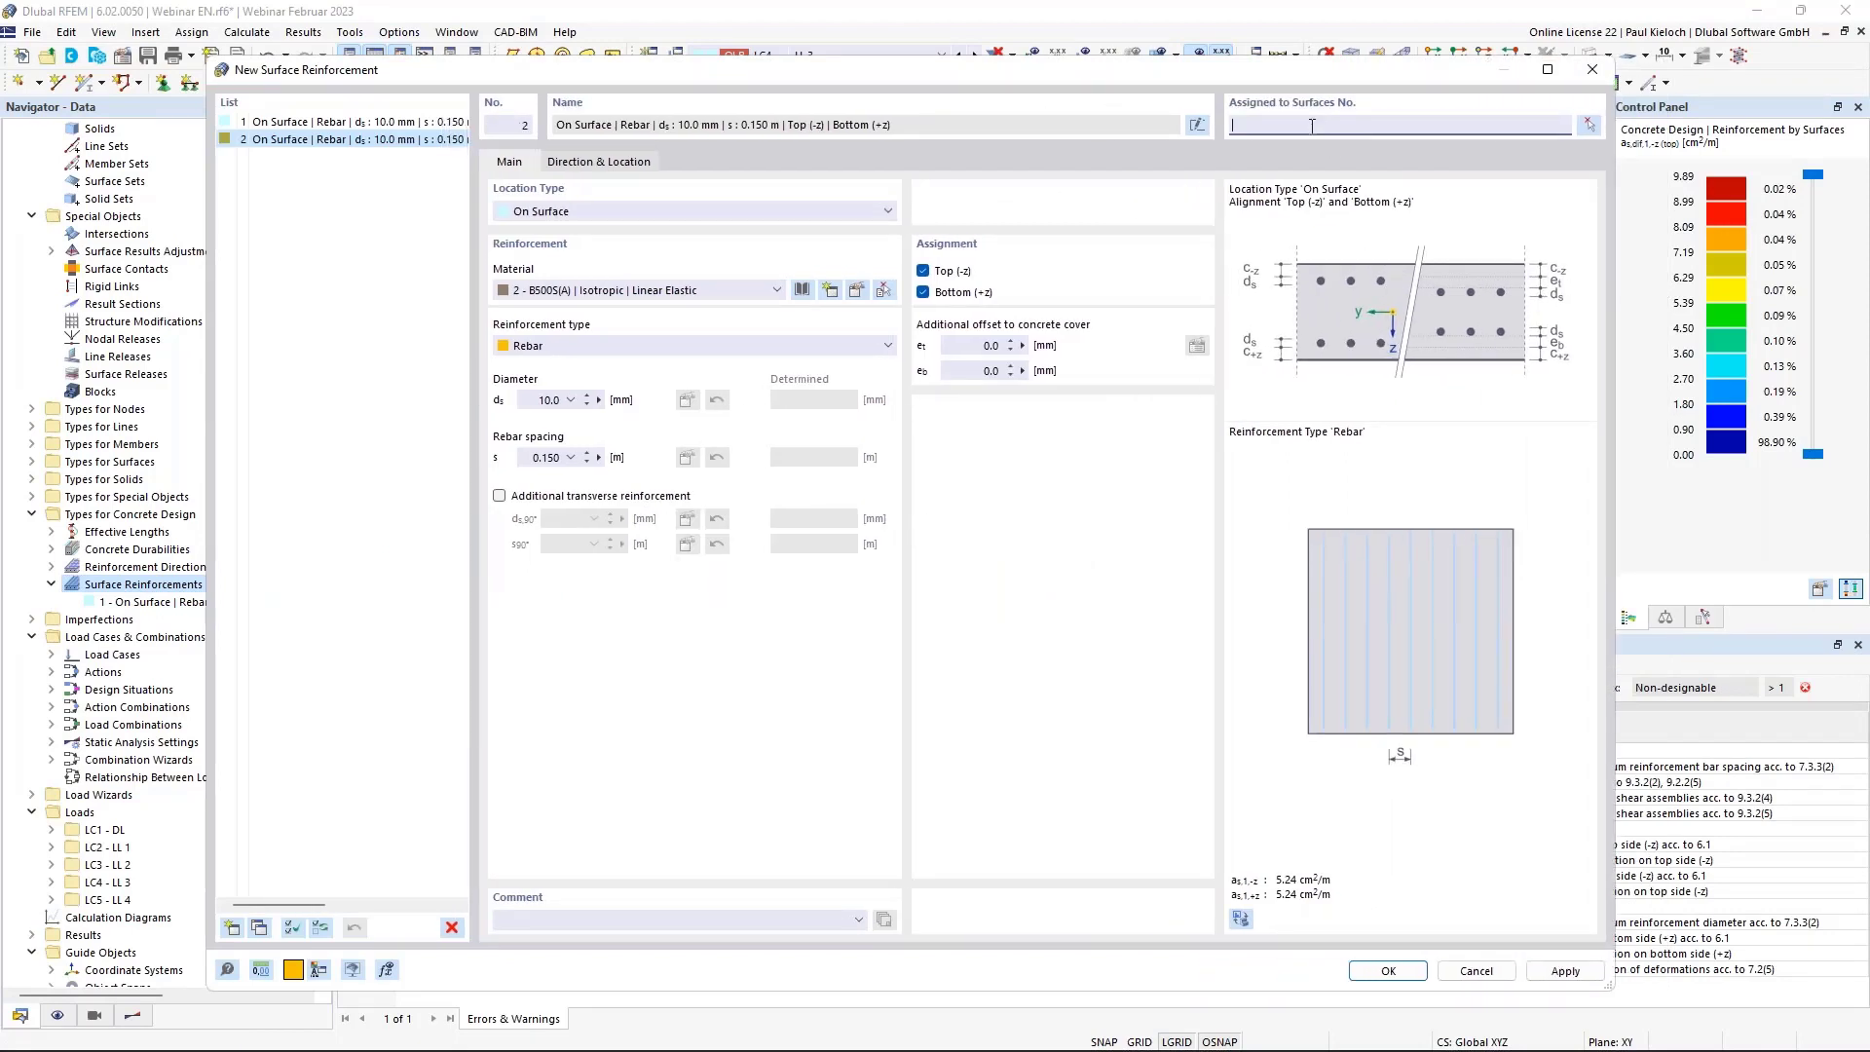
pyautogui.write('1')
pyautogui.click(581, 214)
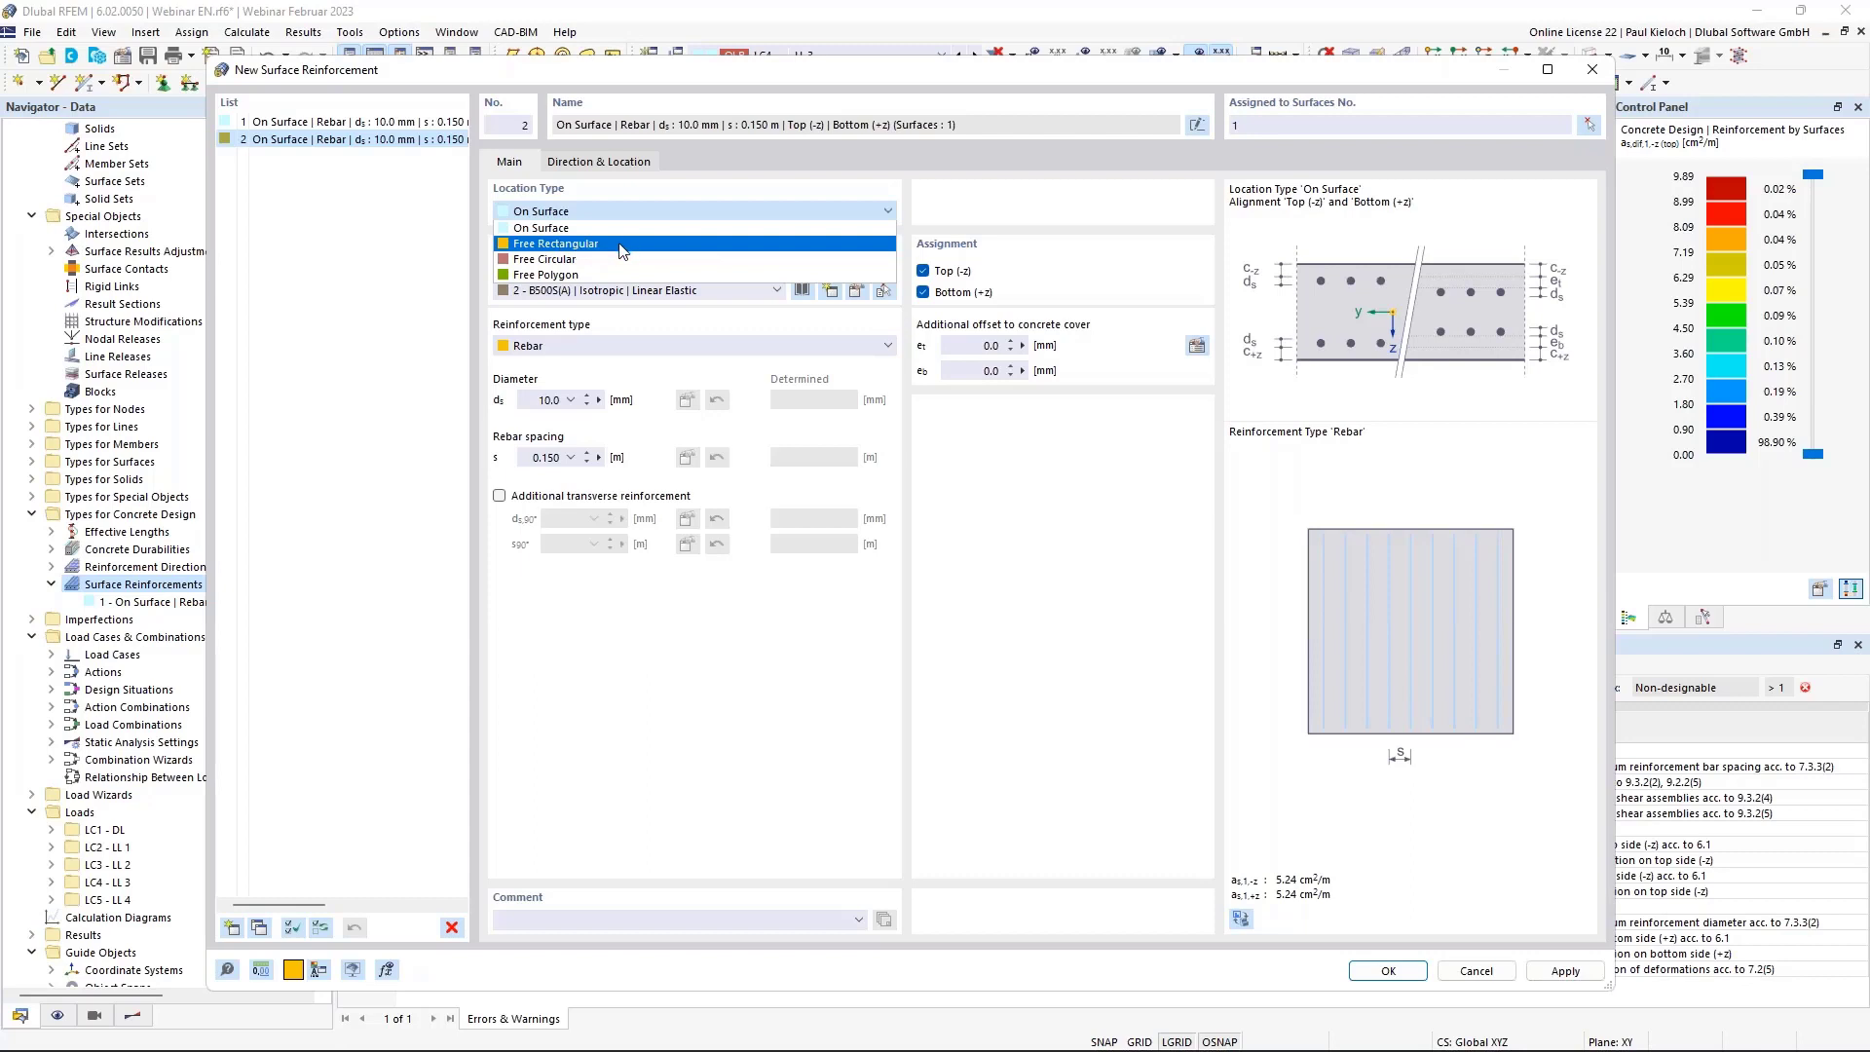
pyautogui.click(569, 241)
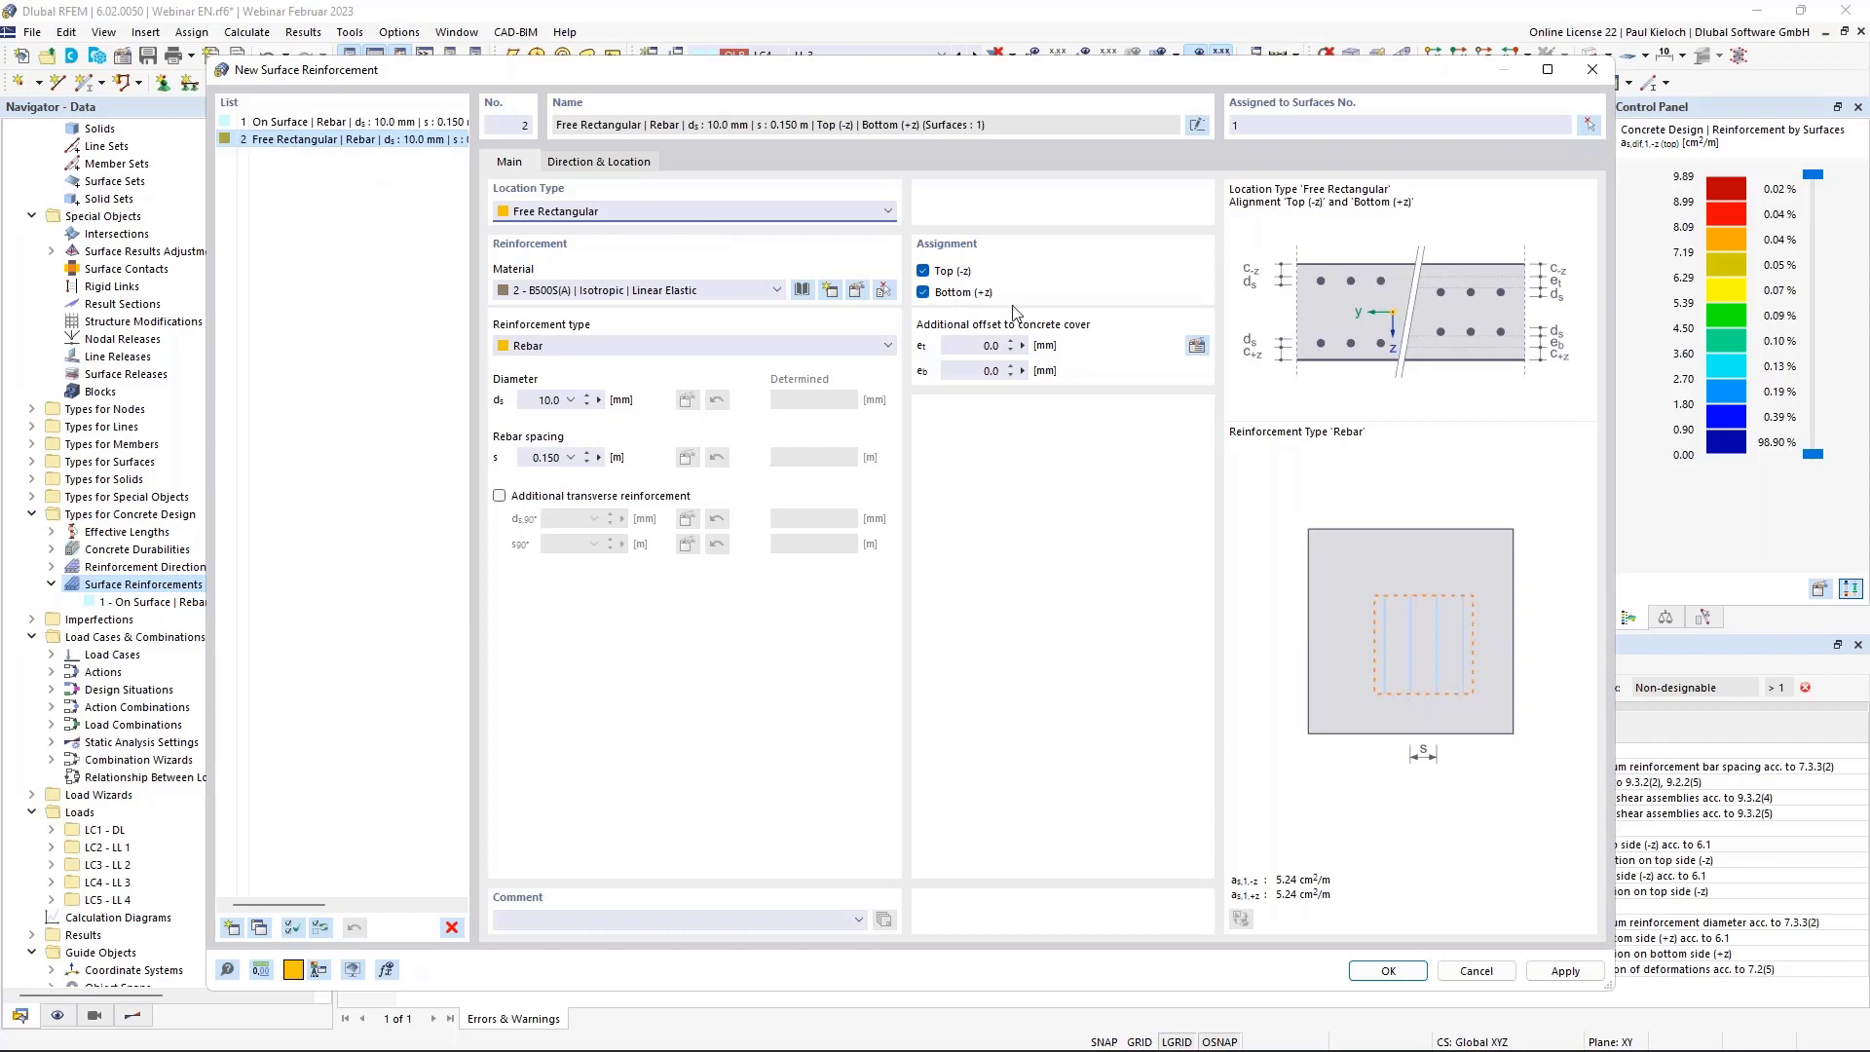
pyautogui.click(961, 293)
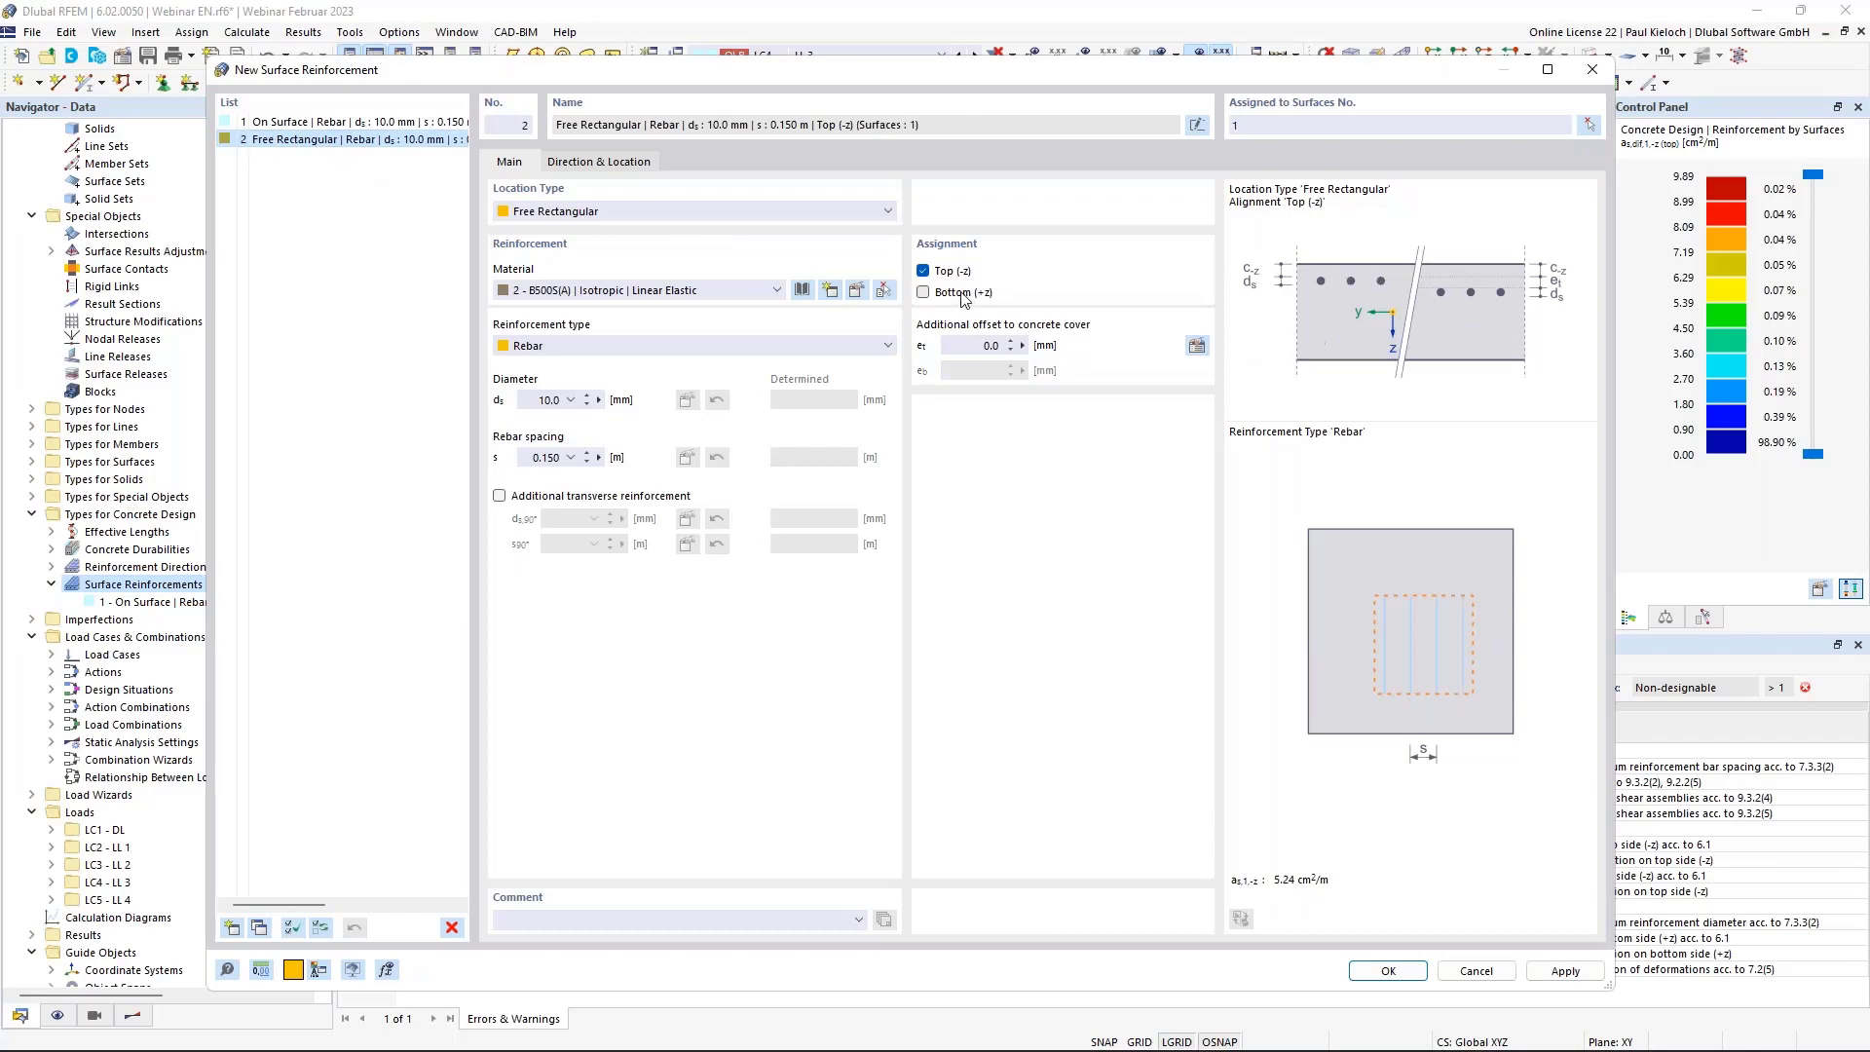
pyautogui.click(993, 346)
pyautogui.press('Tab')
pyautogui.click(660, 501)
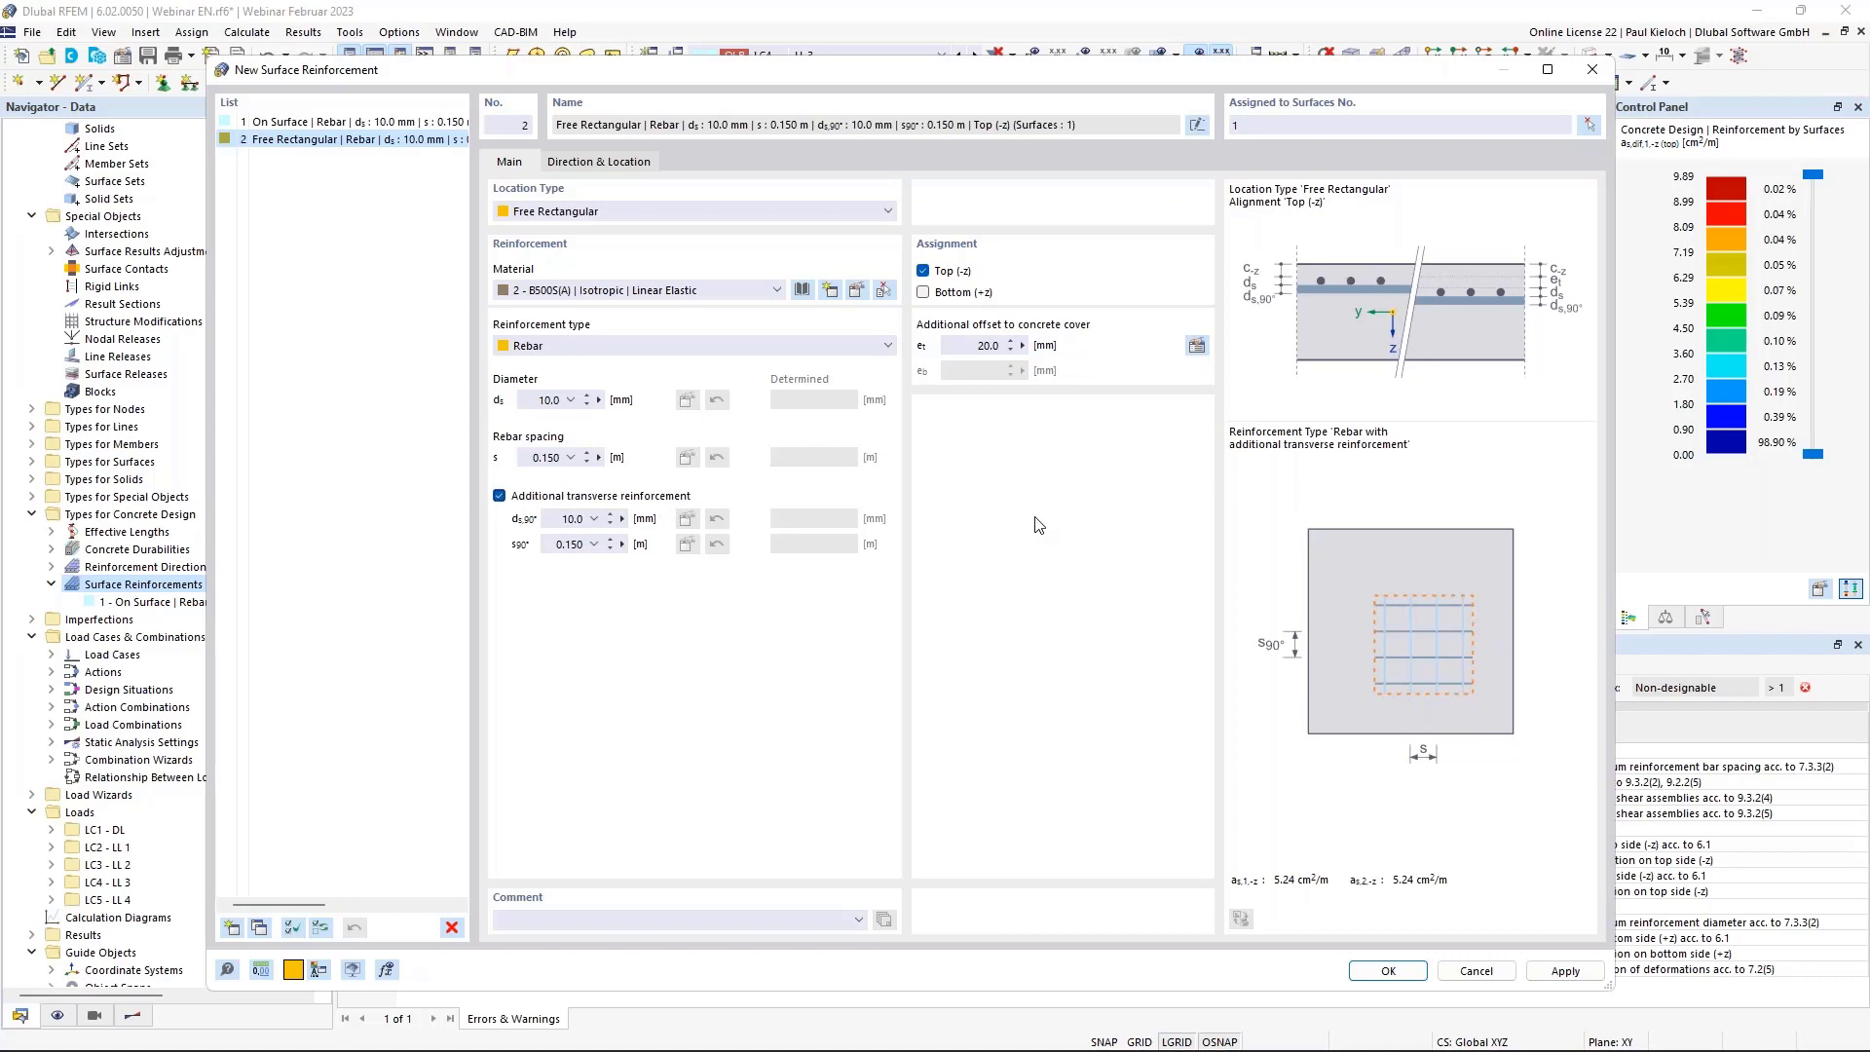
# Centre the rectangle on the column node with sides a = 2 m and b = 2 m.
pyautogui.click(596, 156)
pyautogui.click(1027, 345)
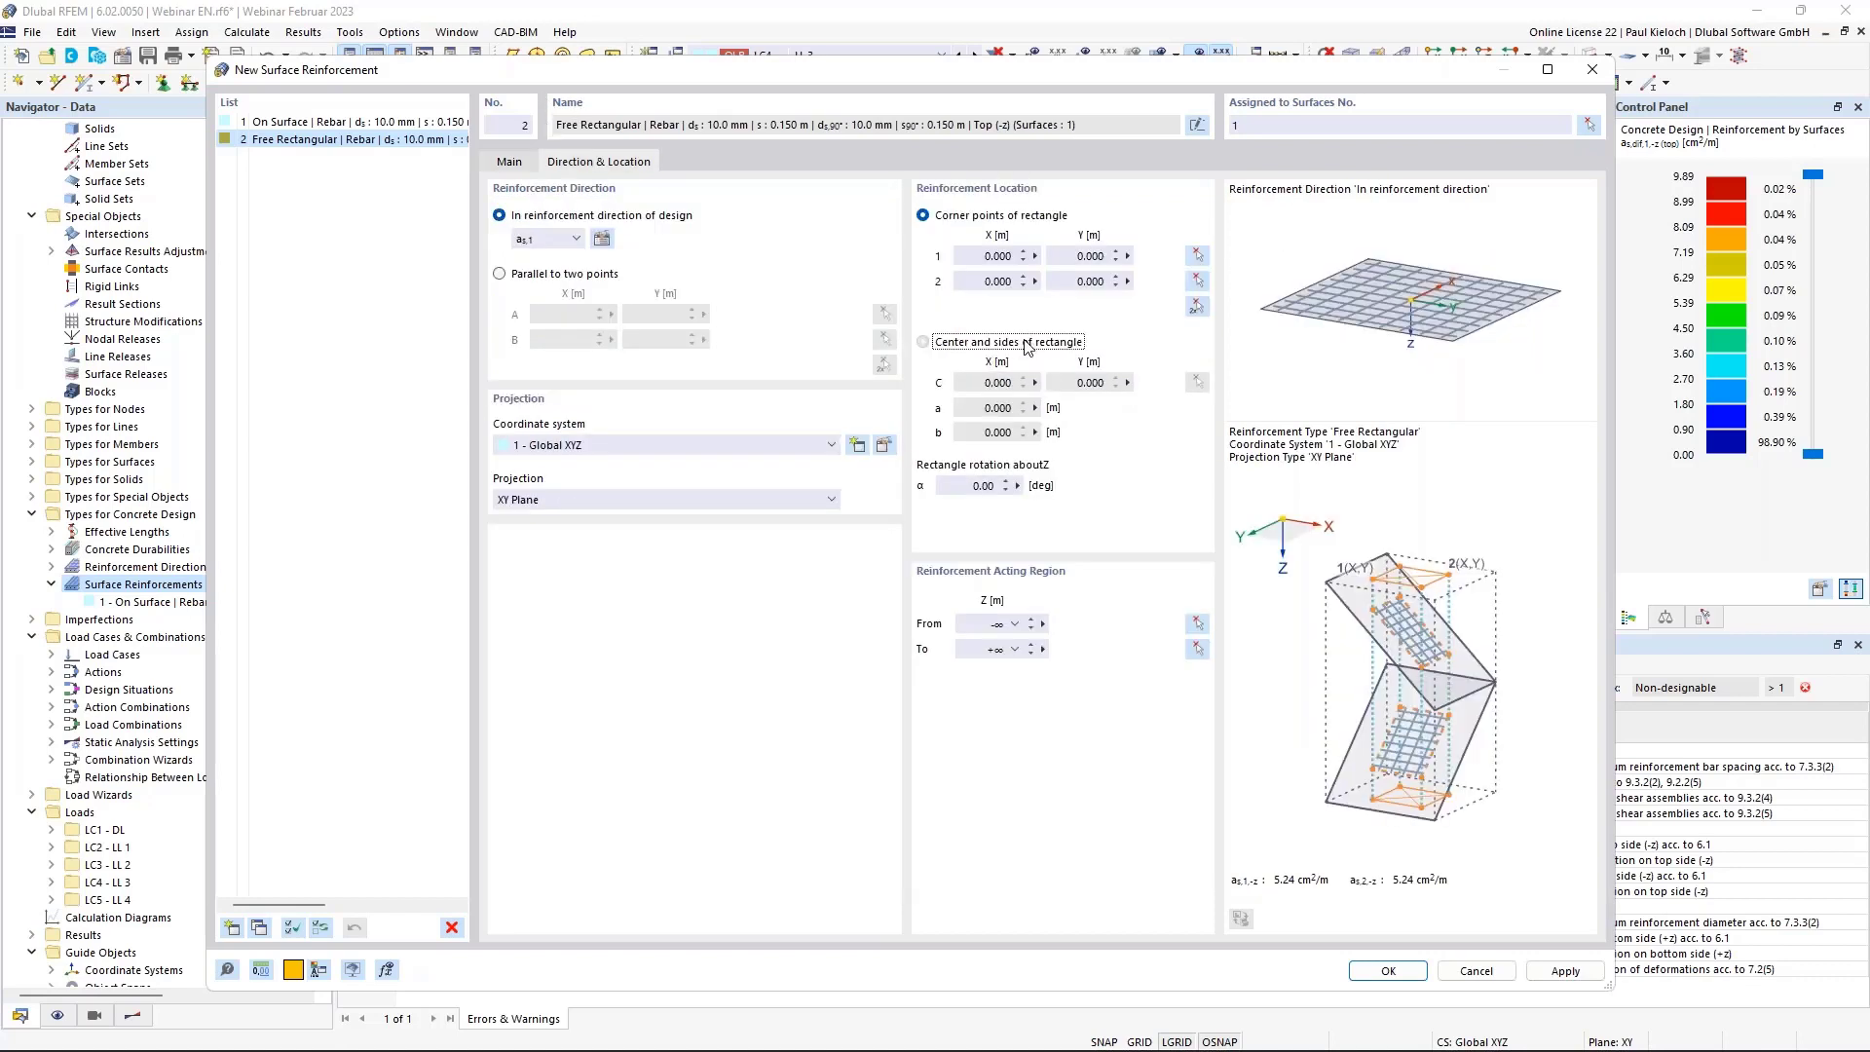
pyautogui.click(1197, 381)
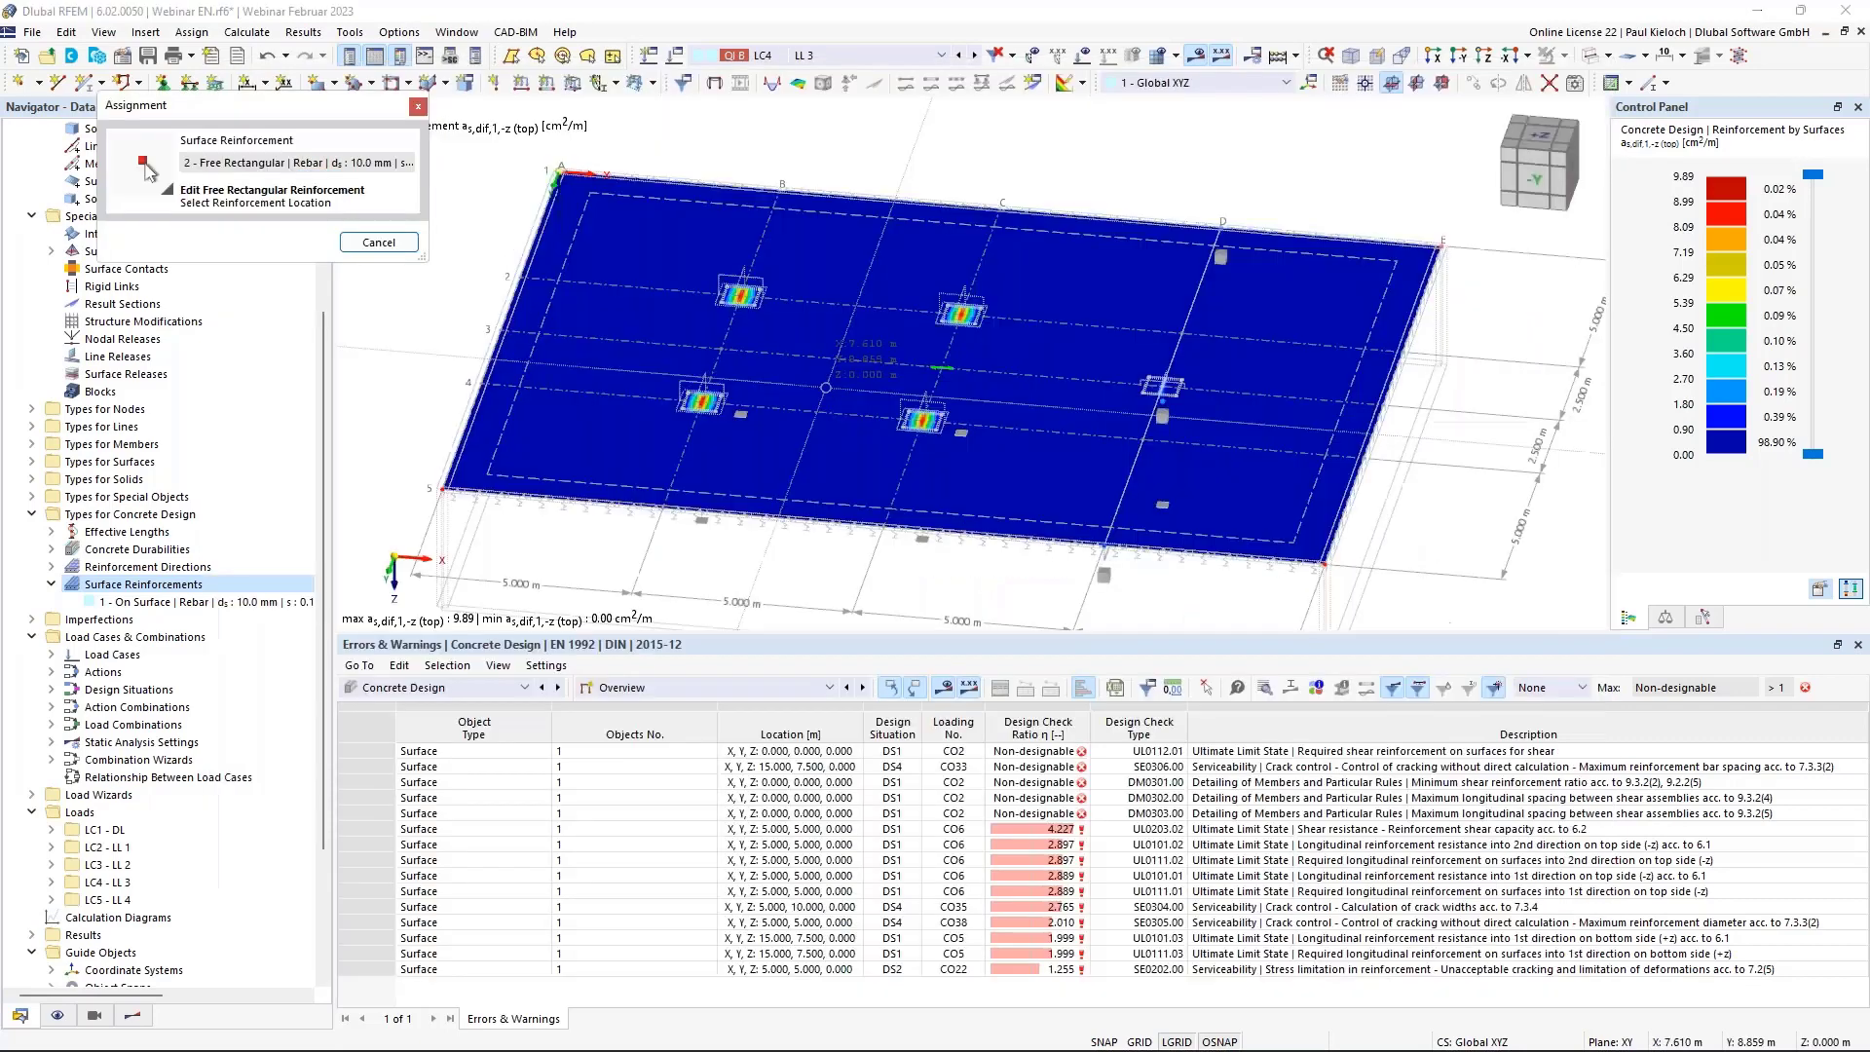
pyautogui.click(702, 402)
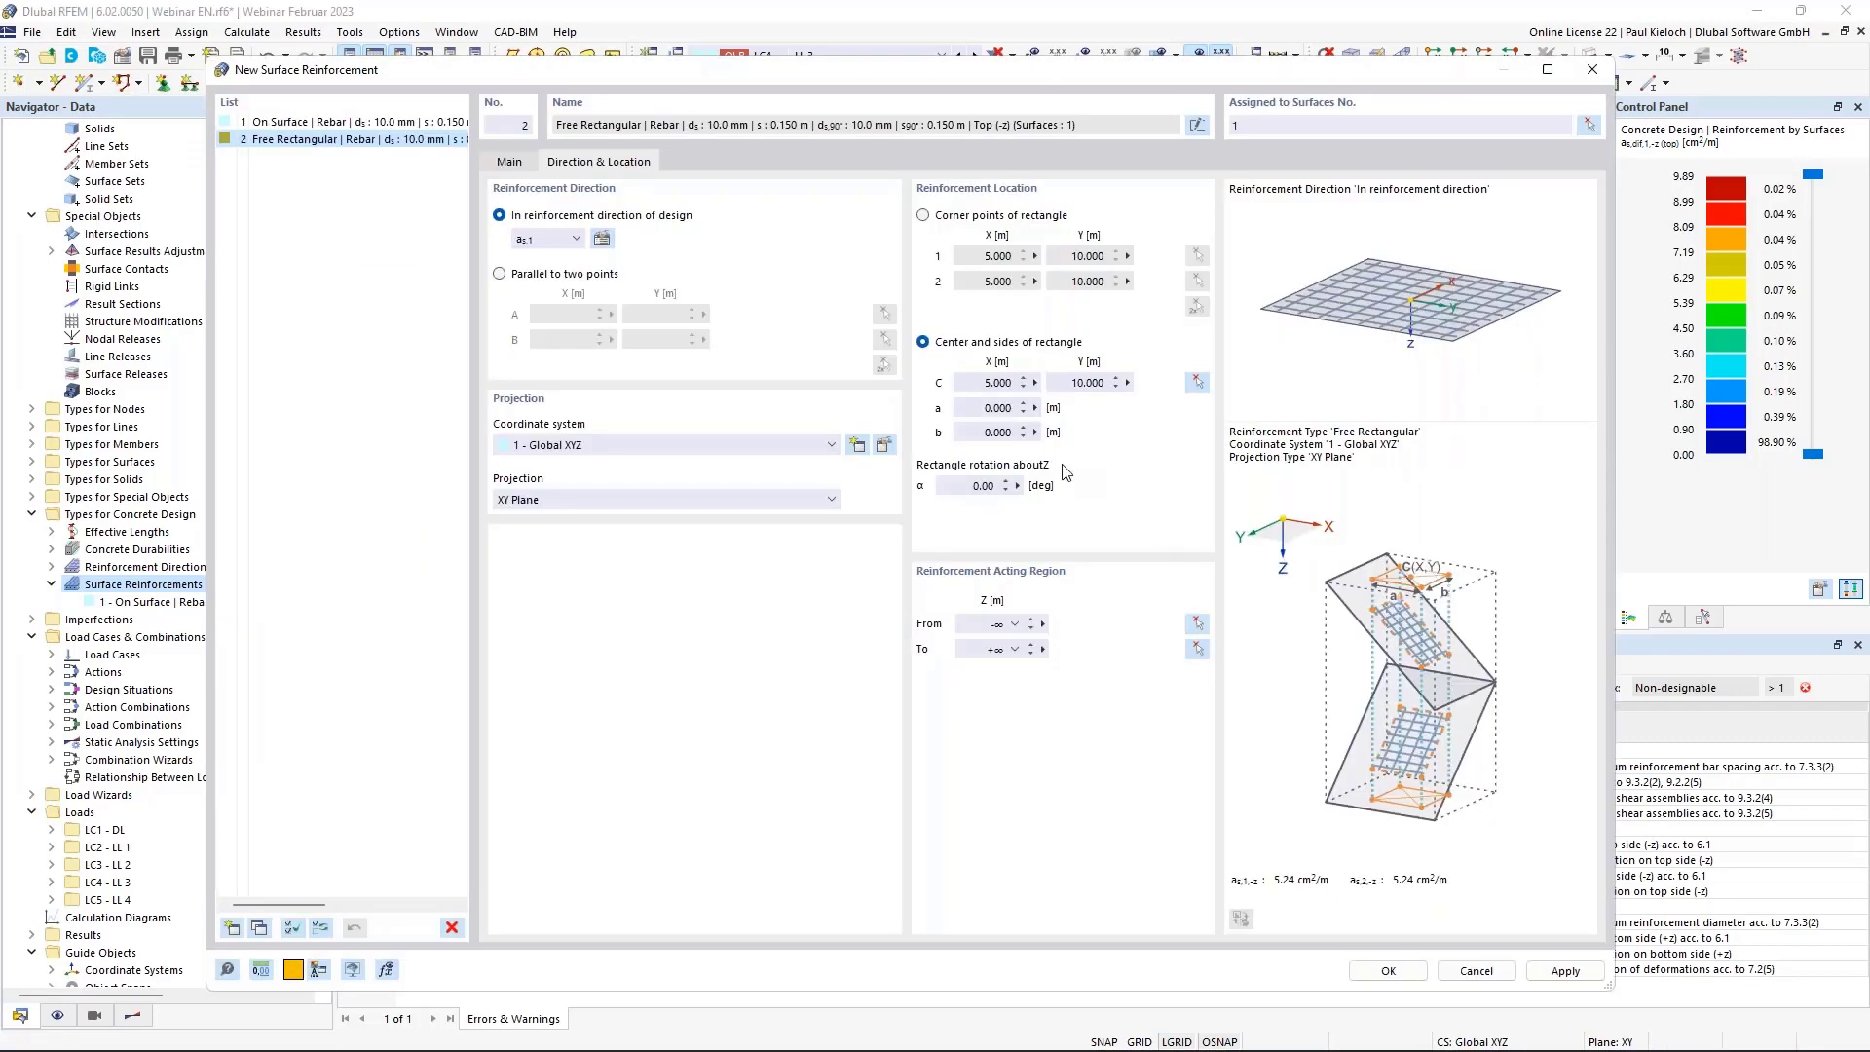
pyautogui.click(984, 412)
pyautogui.write('2')
pyautogui.press('Tab')
pyautogui.write('2')
pyautogui.press('Tab')
# Apply the rectangular reinforcement and decline deleting the concrete design results.
pyautogui.click(509, 162)
pyautogui.click(598, 162)
pyautogui.click(1563, 970)
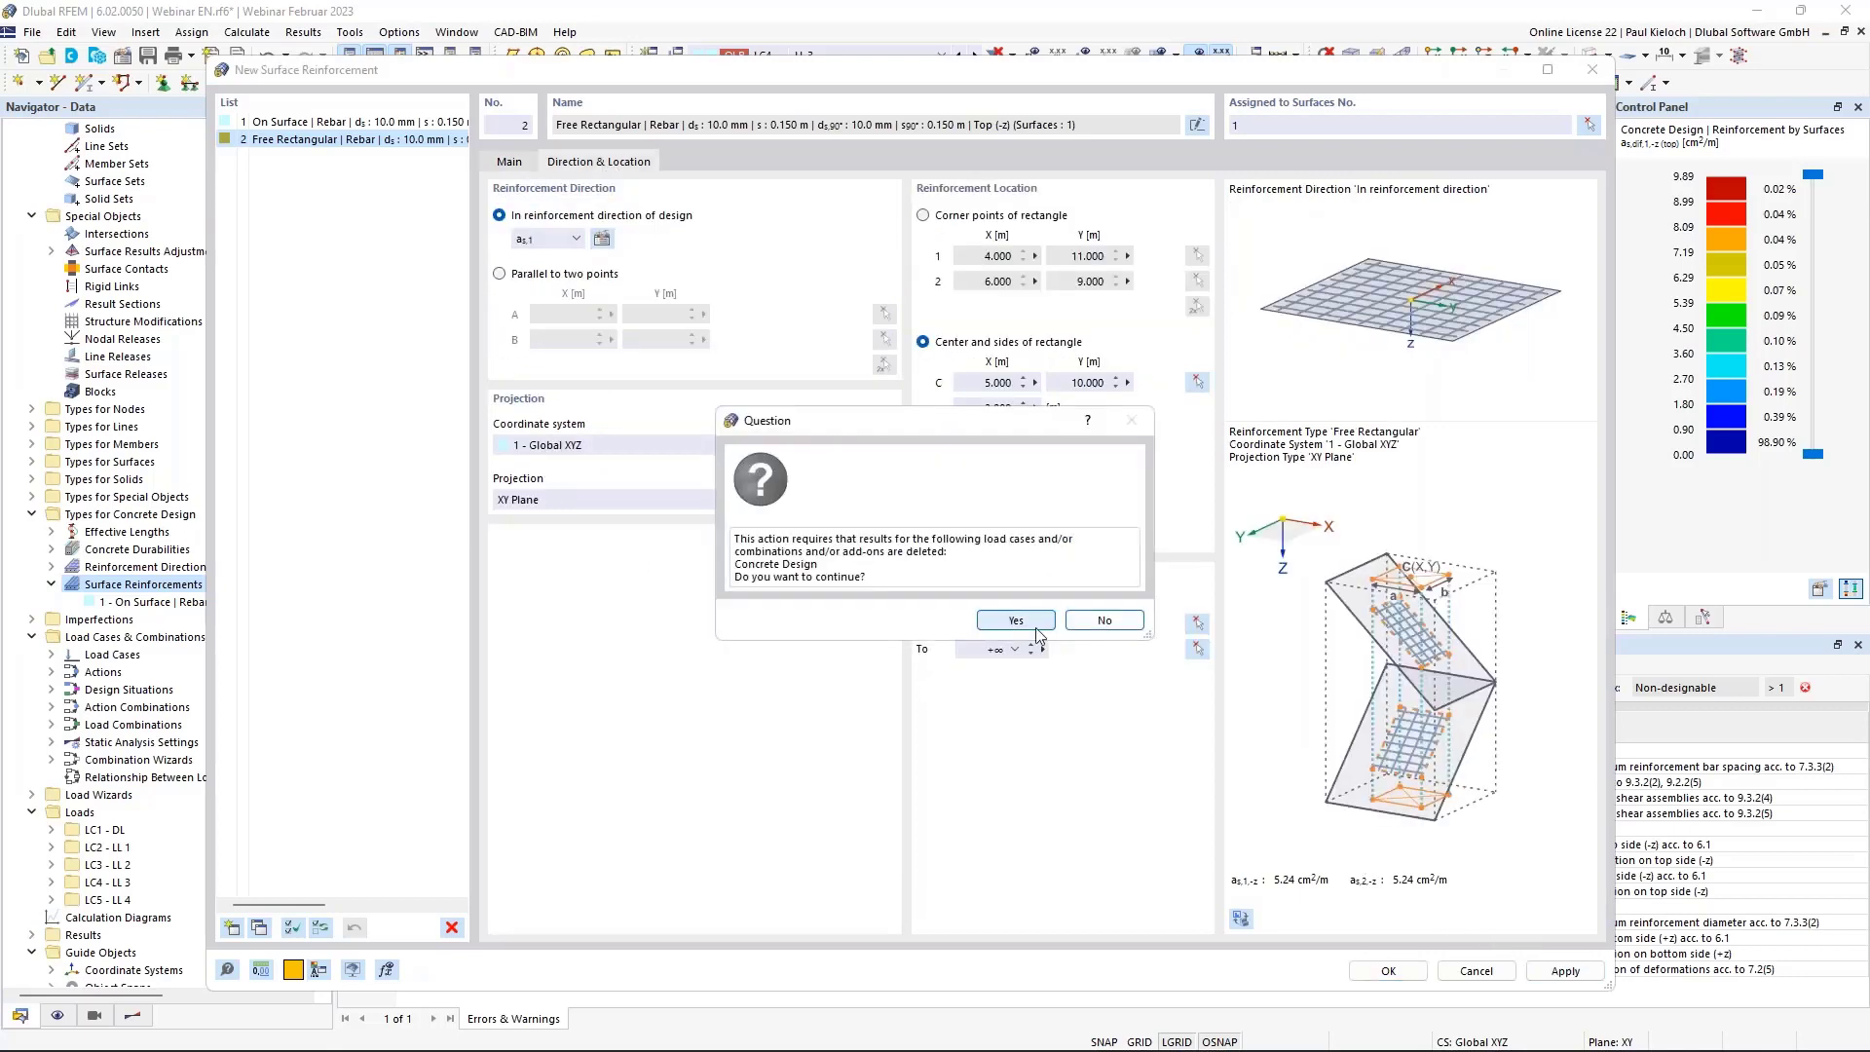
pyautogui.click(1108, 627)
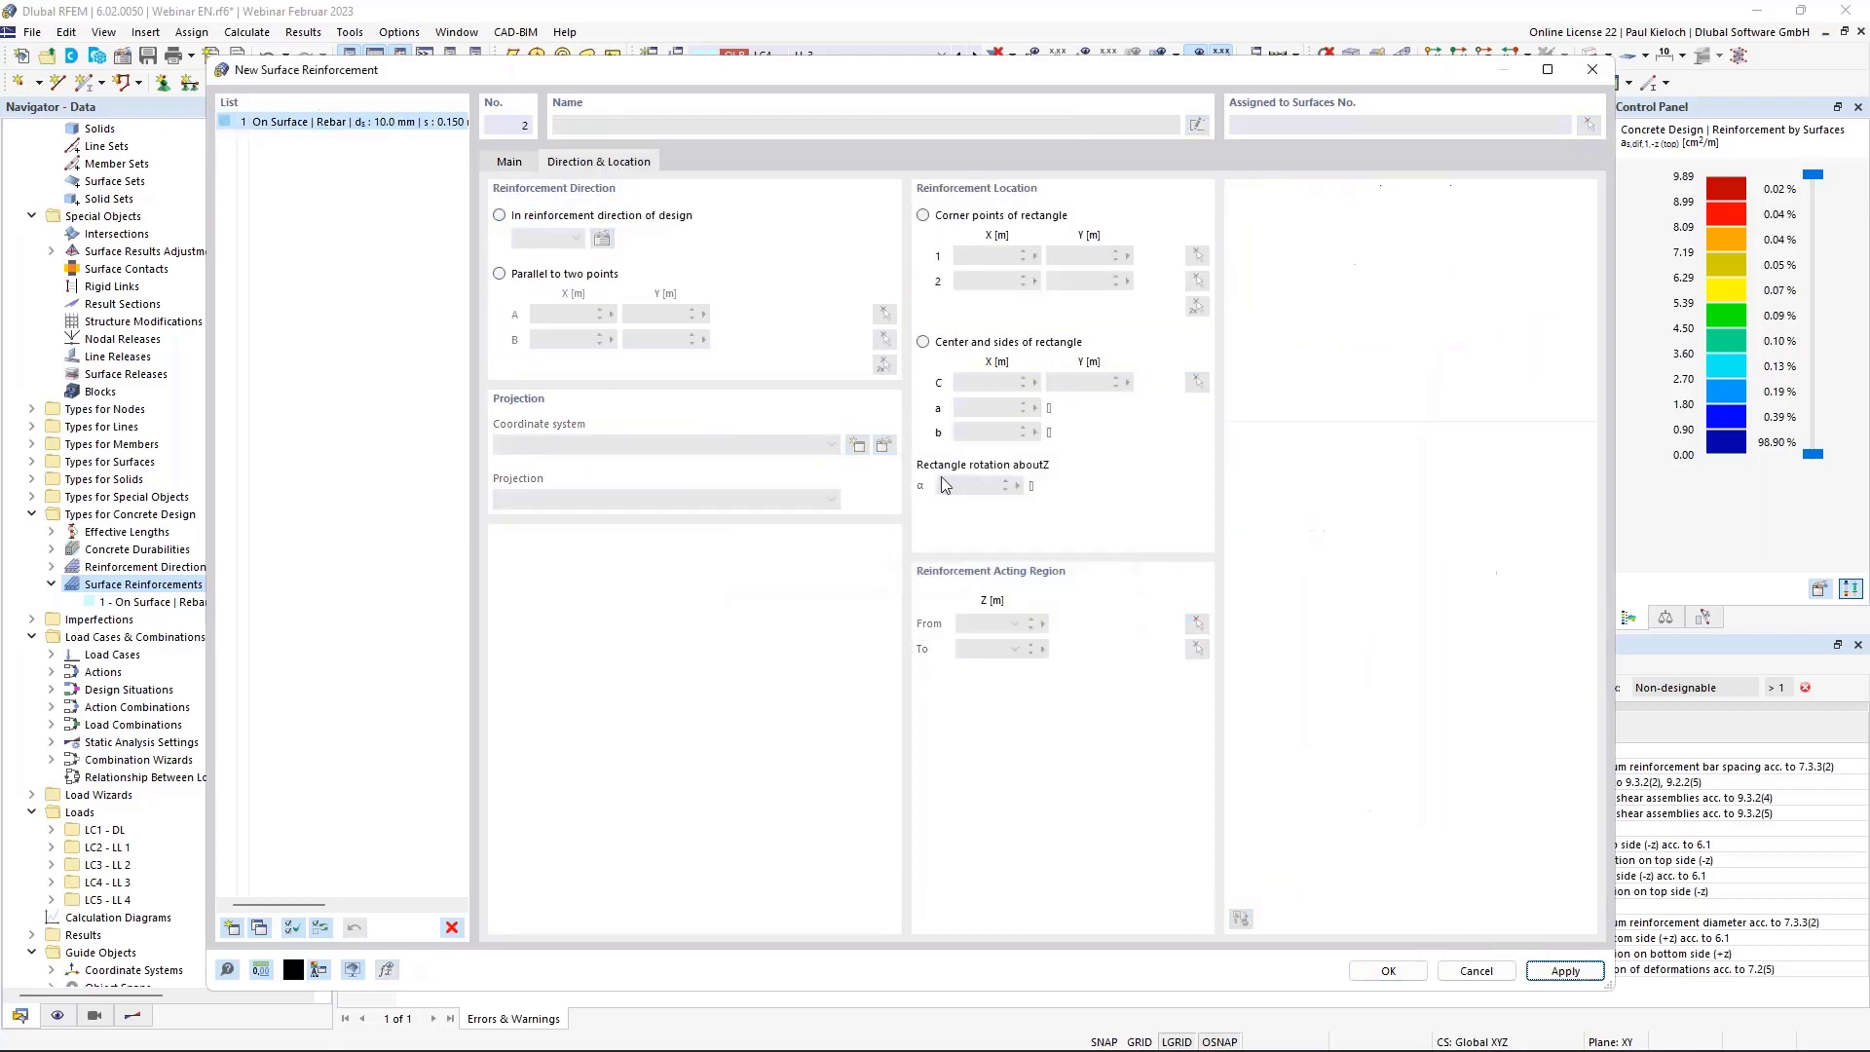
# Close the emptied reinforcement editor and start a fresh surface reinforcement.
pyautogui.click(522, 166)
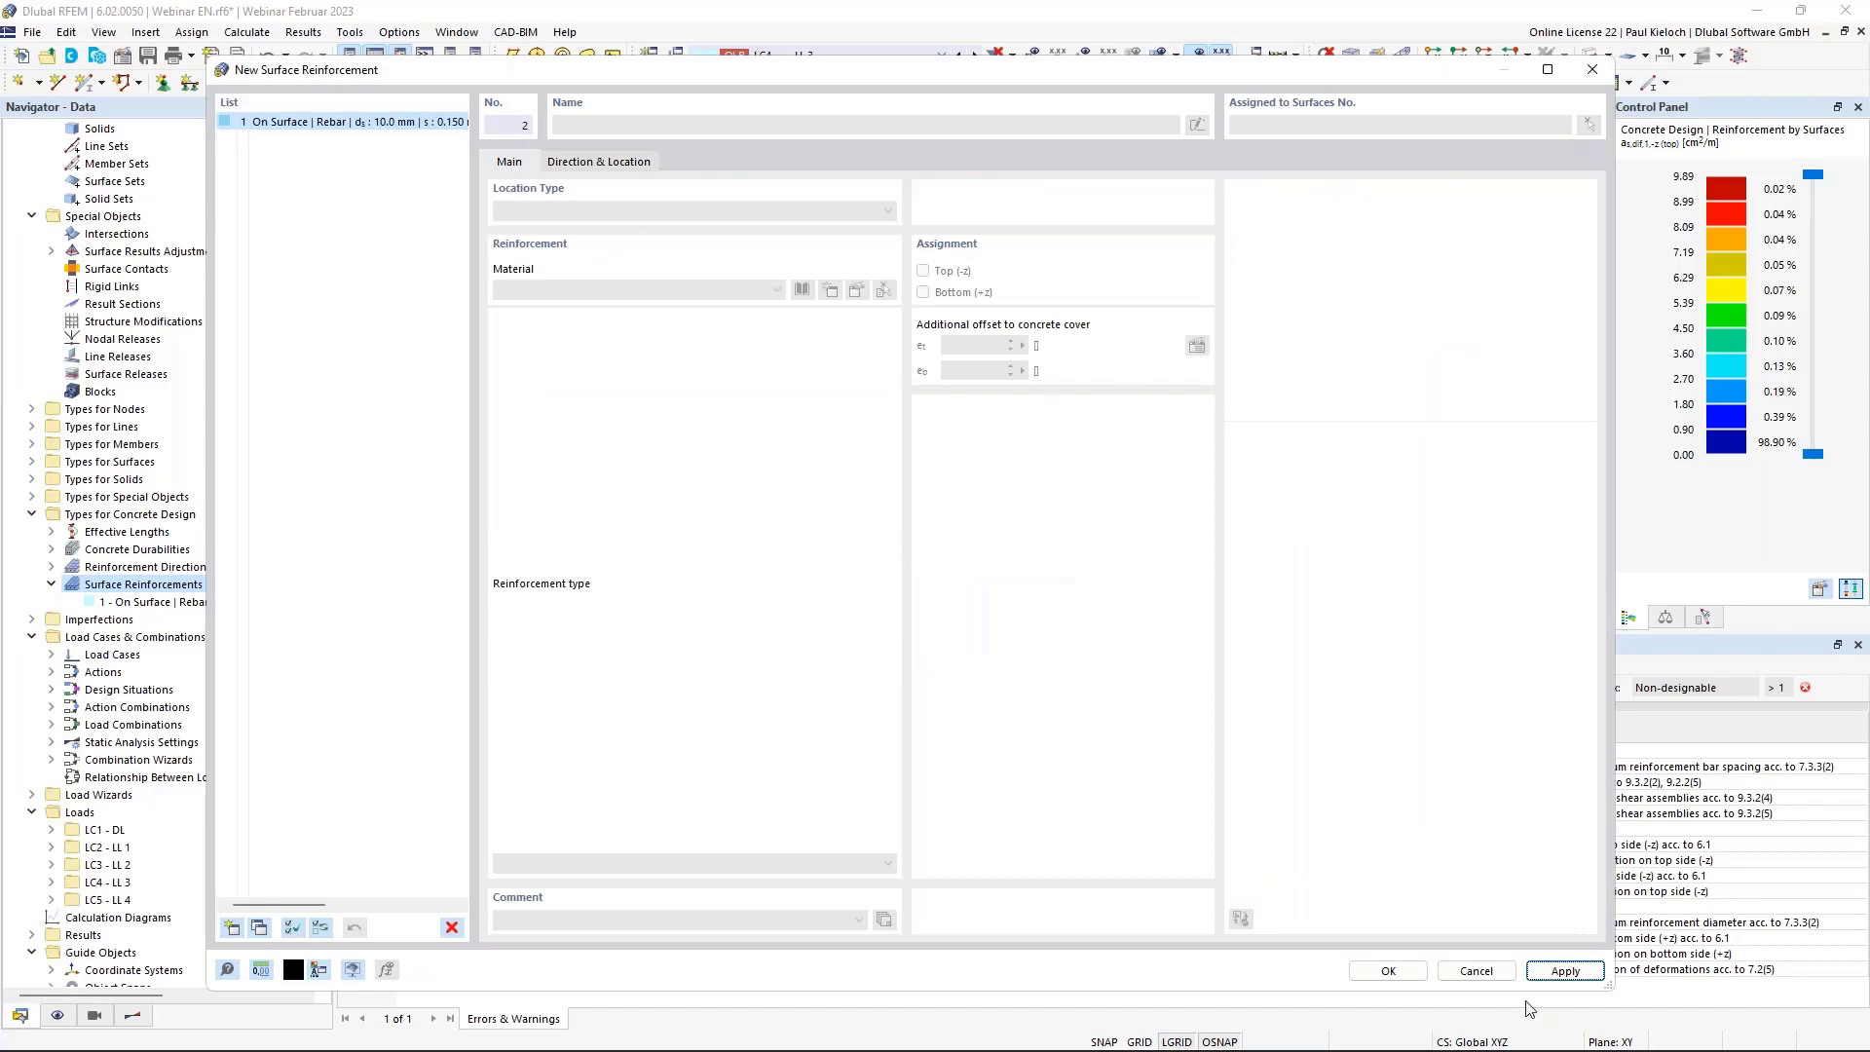
pyautogui.click(1475, 970)
pyautogui.rightClick(175, 585)
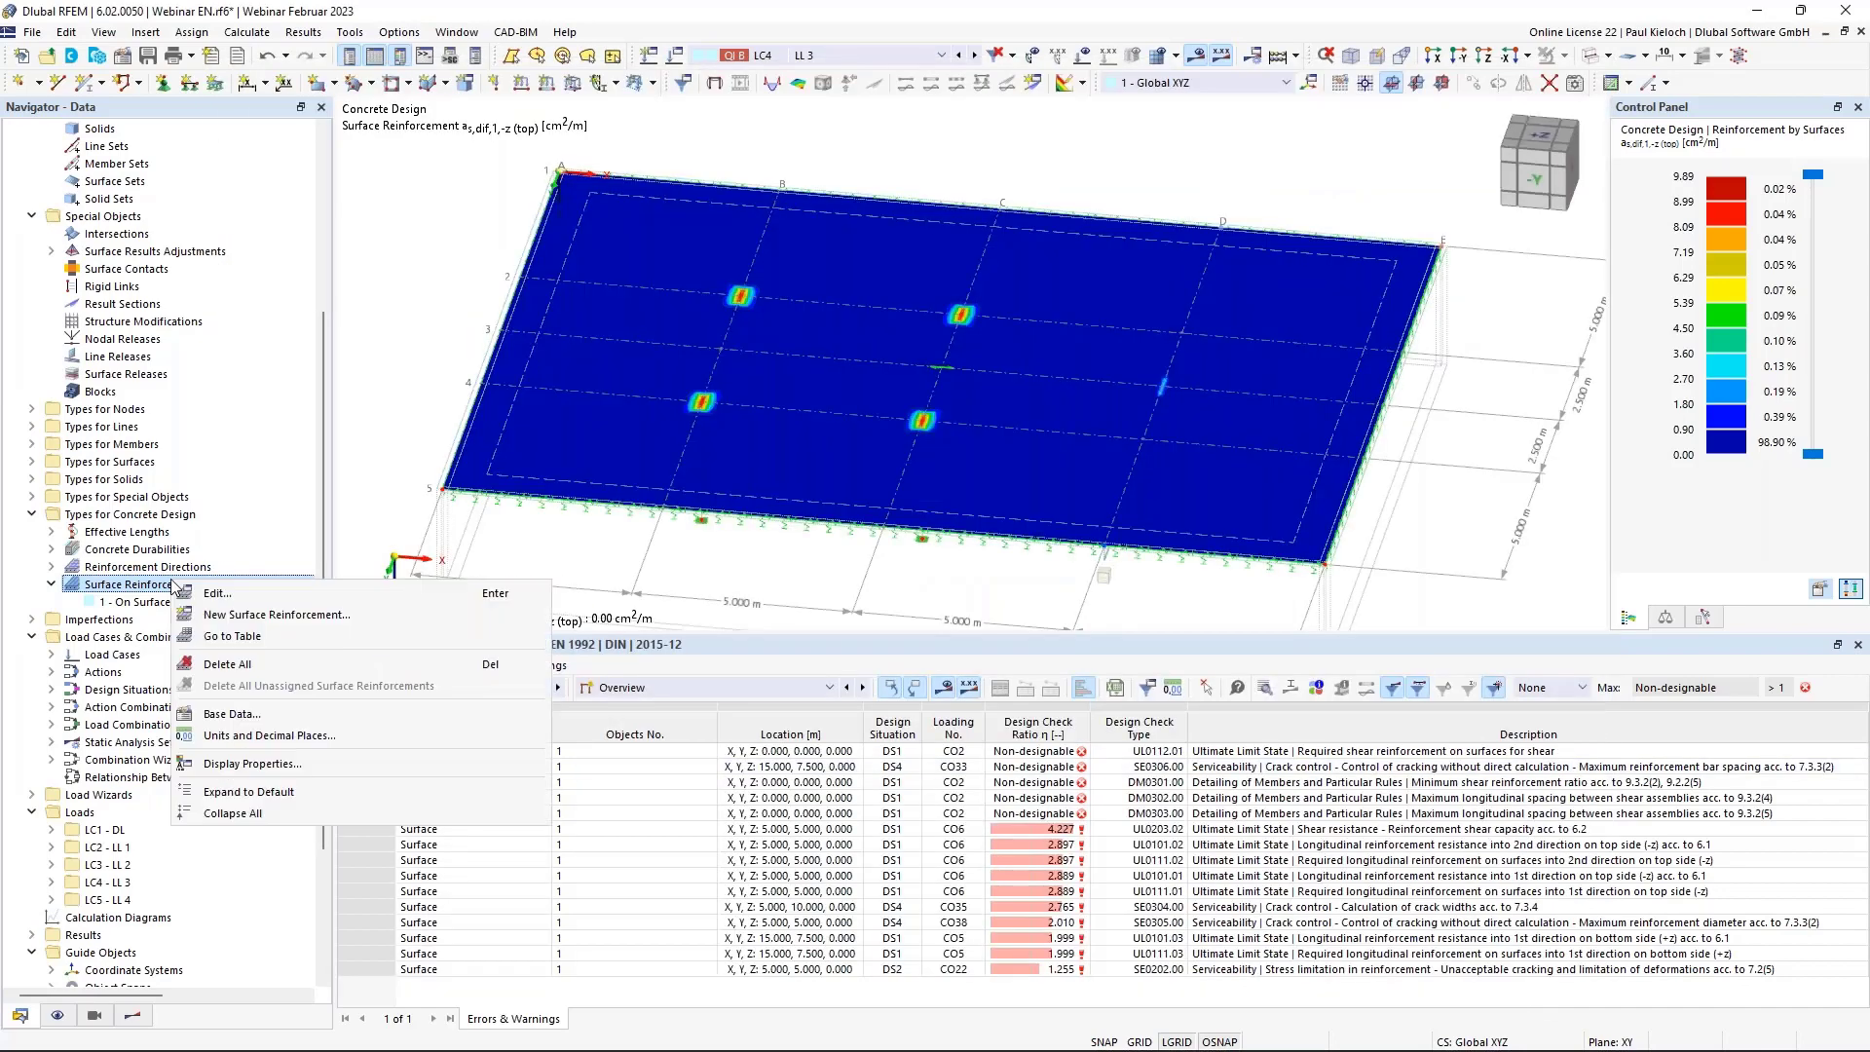
pyautogui.click(261, 615)
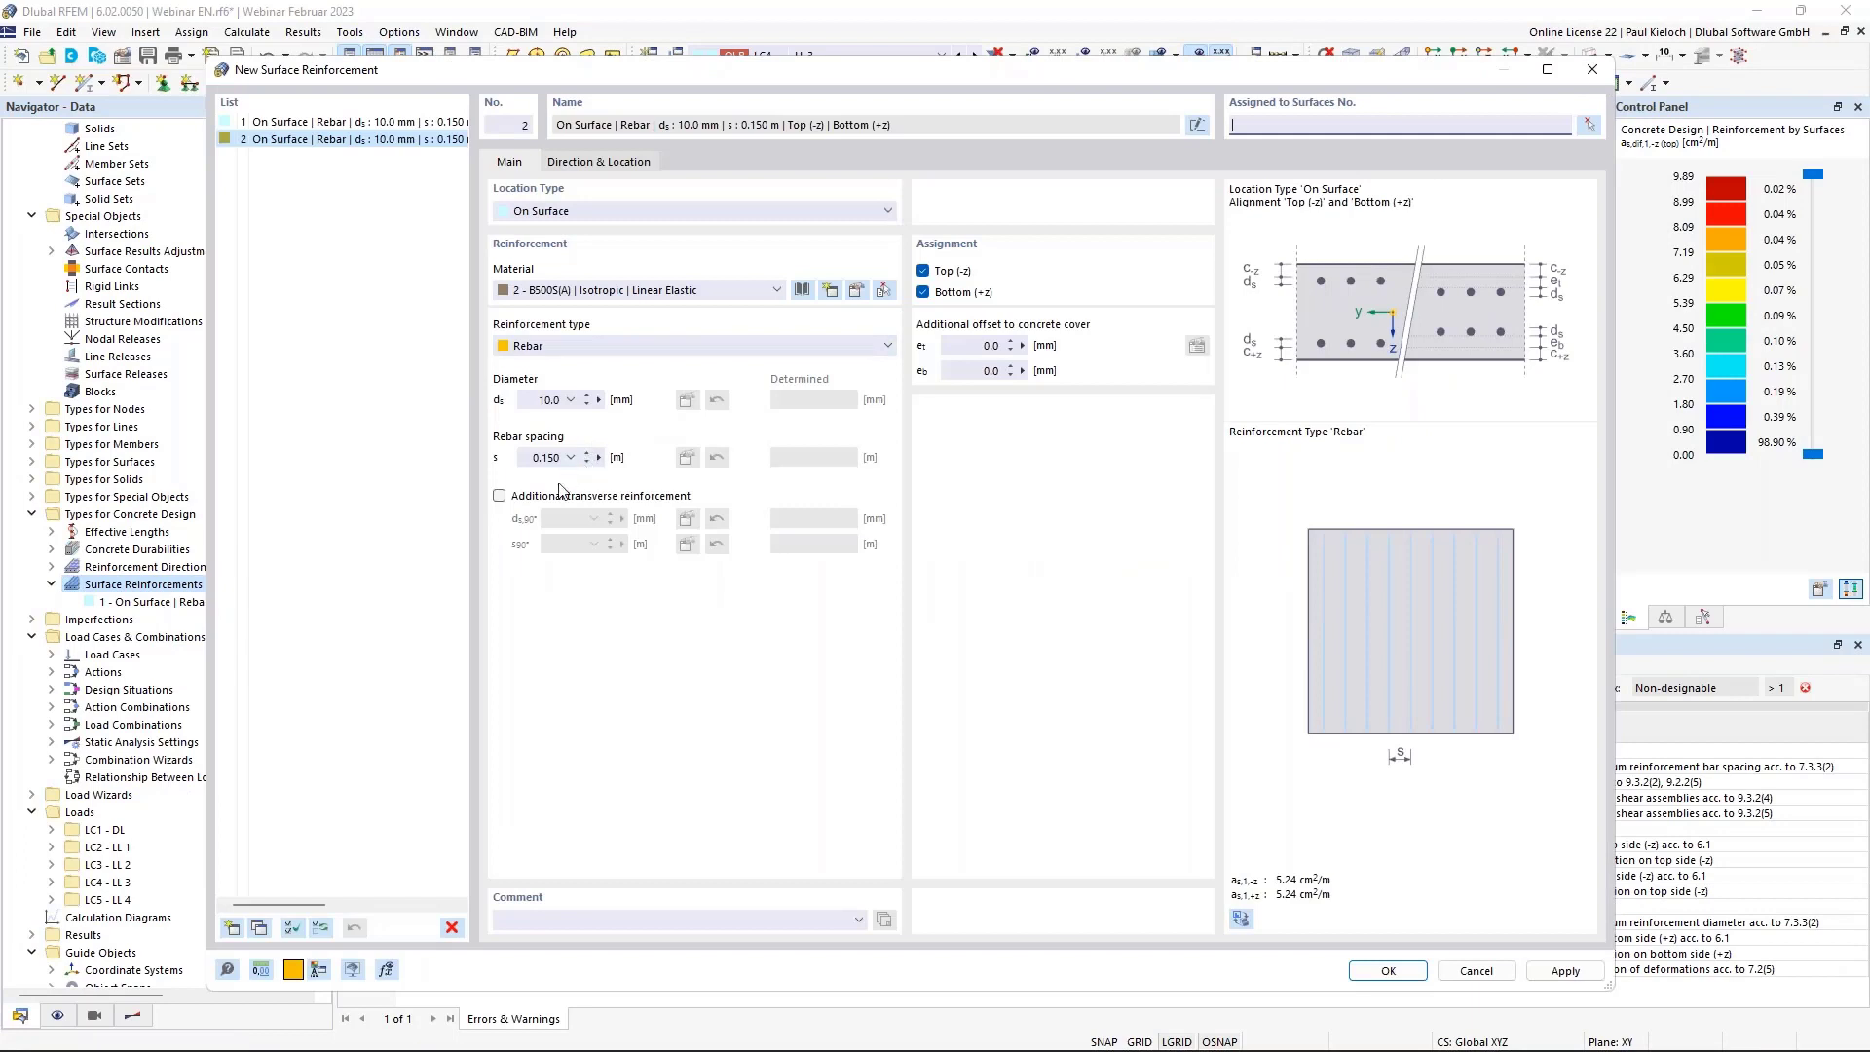
# Give it transverse bars, top layer only with 20 mm cover, and Free Rectangular location.
pyautogui.click(562, 496)
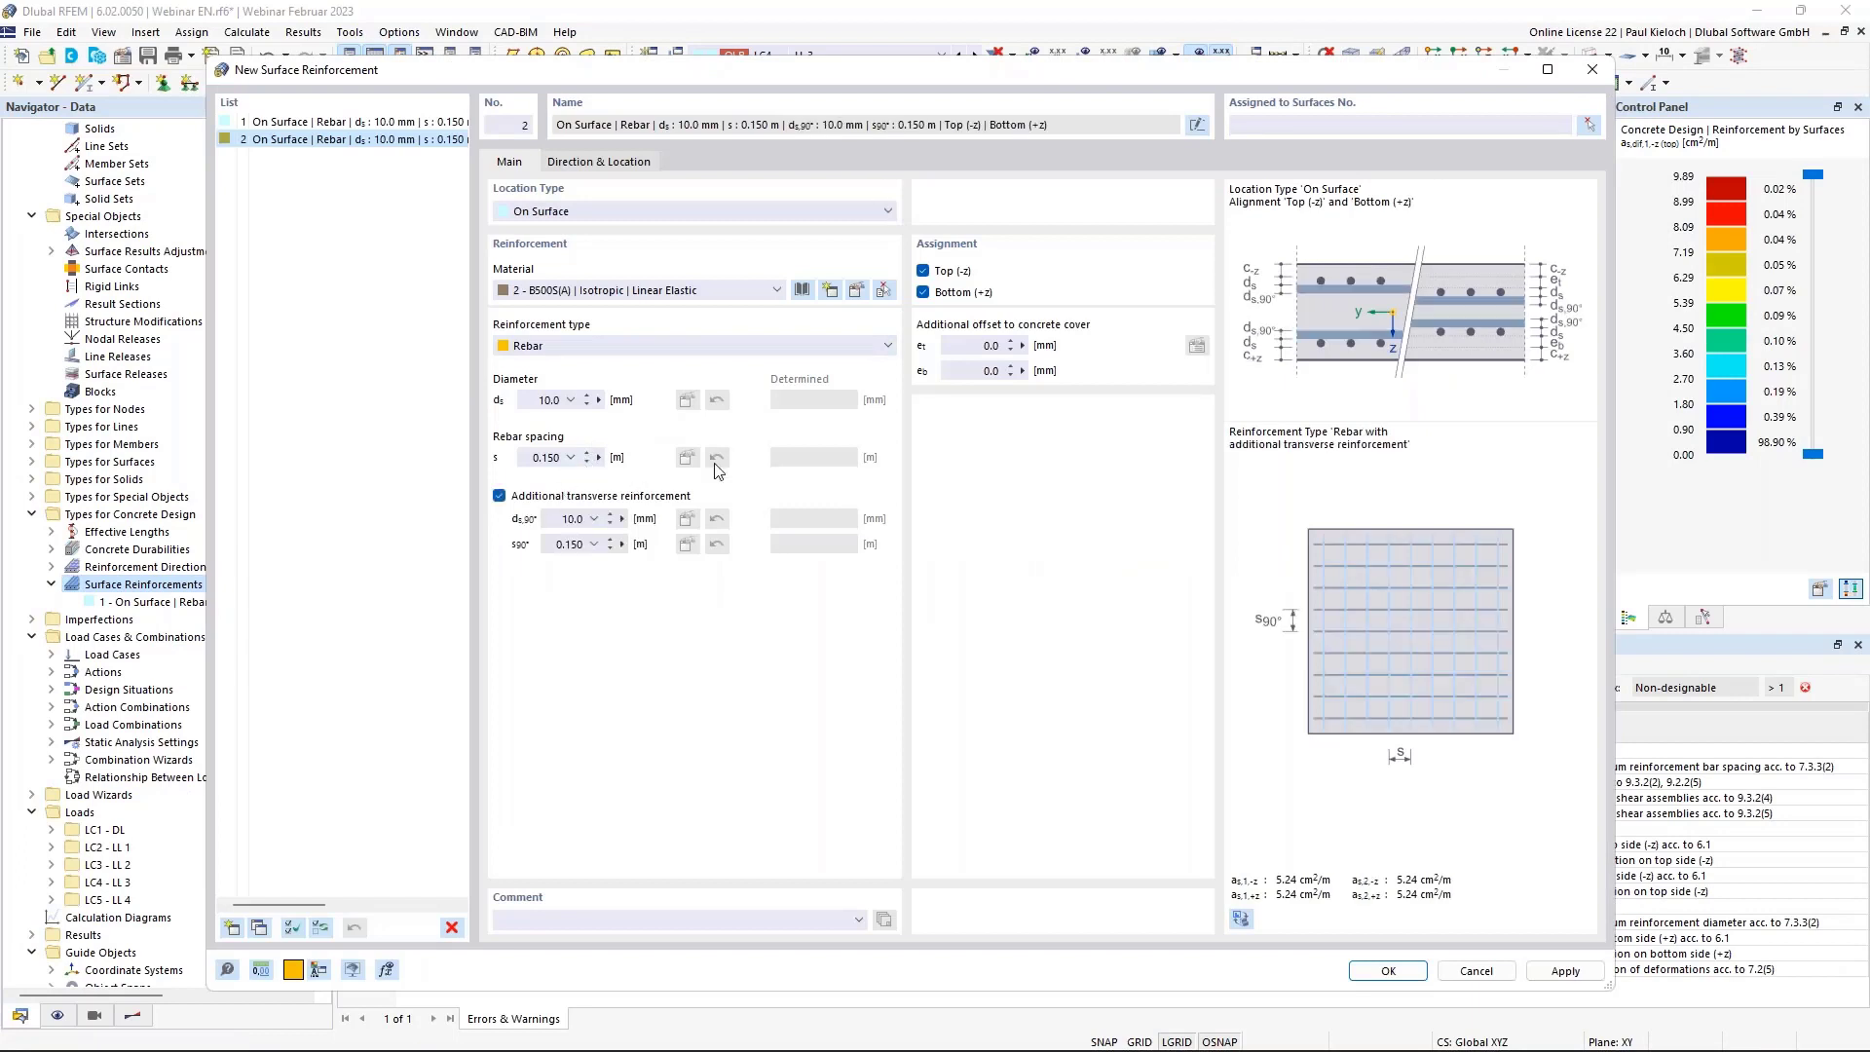
pyautogui.click(942, 292)
pyautogui.moveTo(975, 345); pyautogui.dragTo(1117, 346)
pyautogui.write('2')
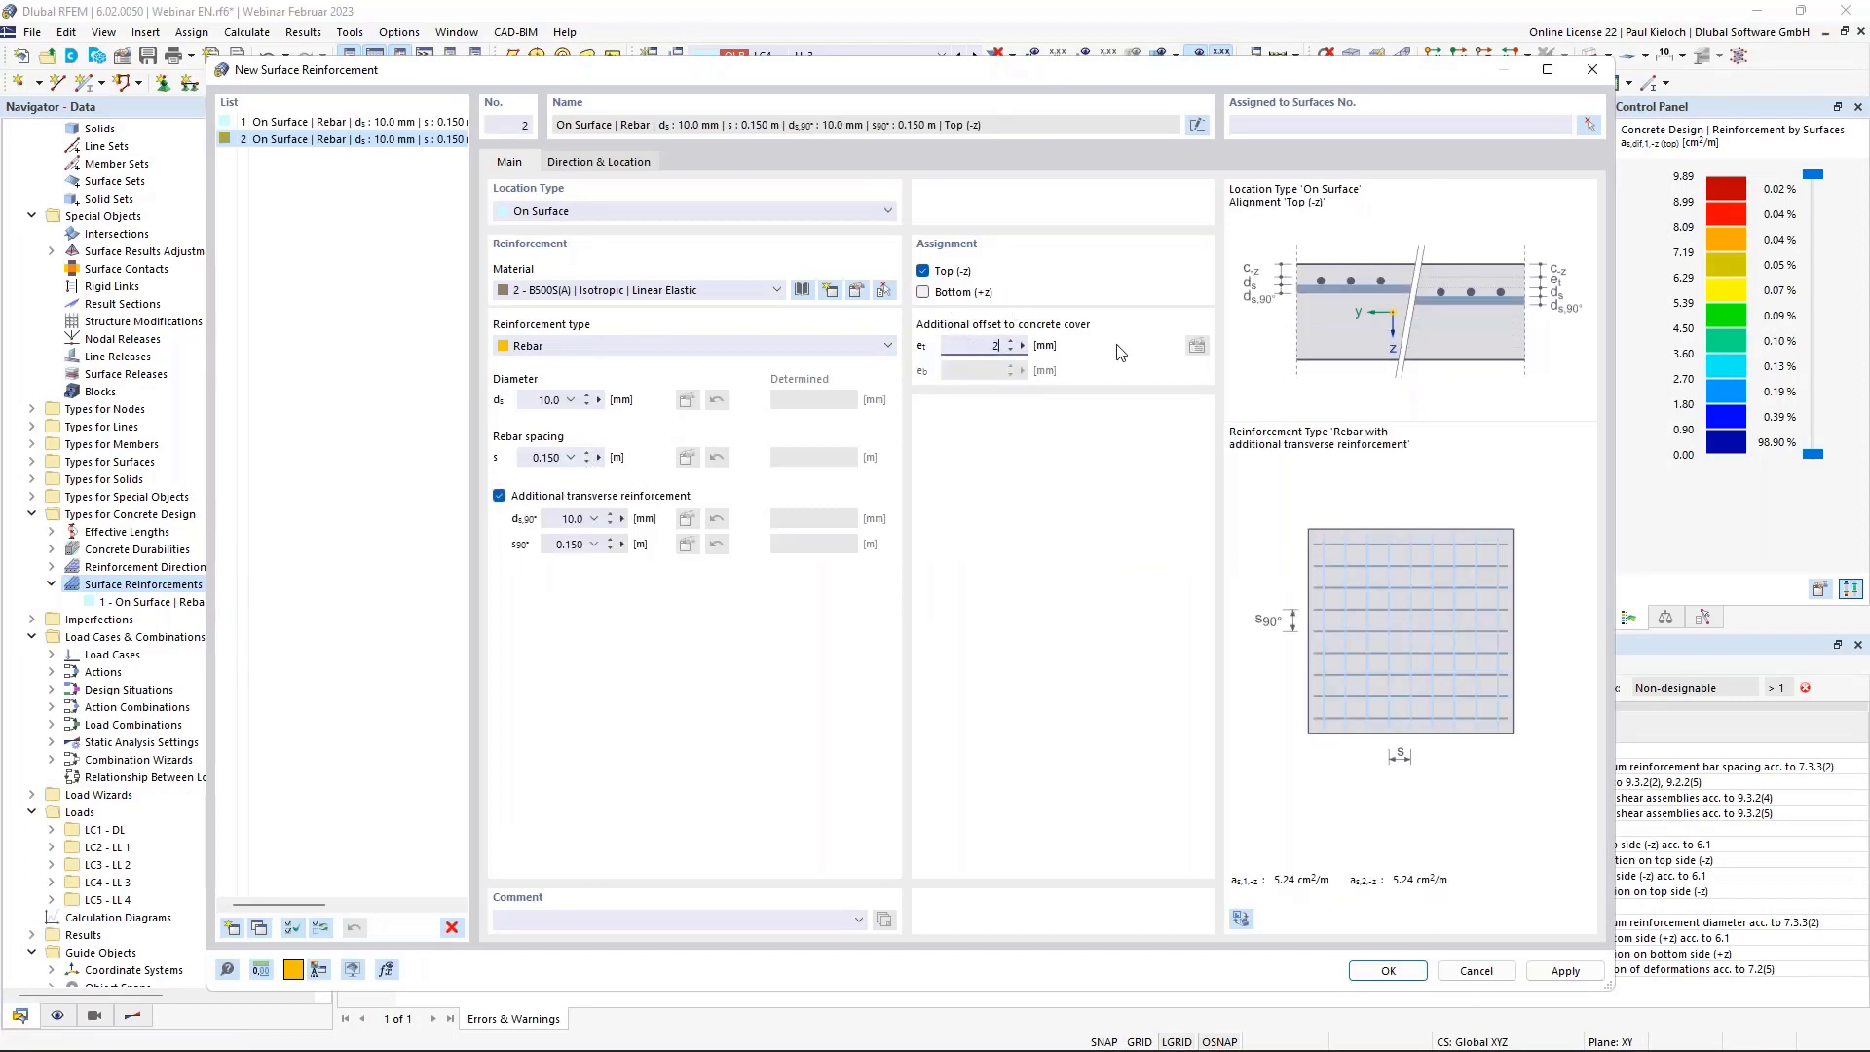
pyautogui.write('0')
pyautogui.click(572, 170)
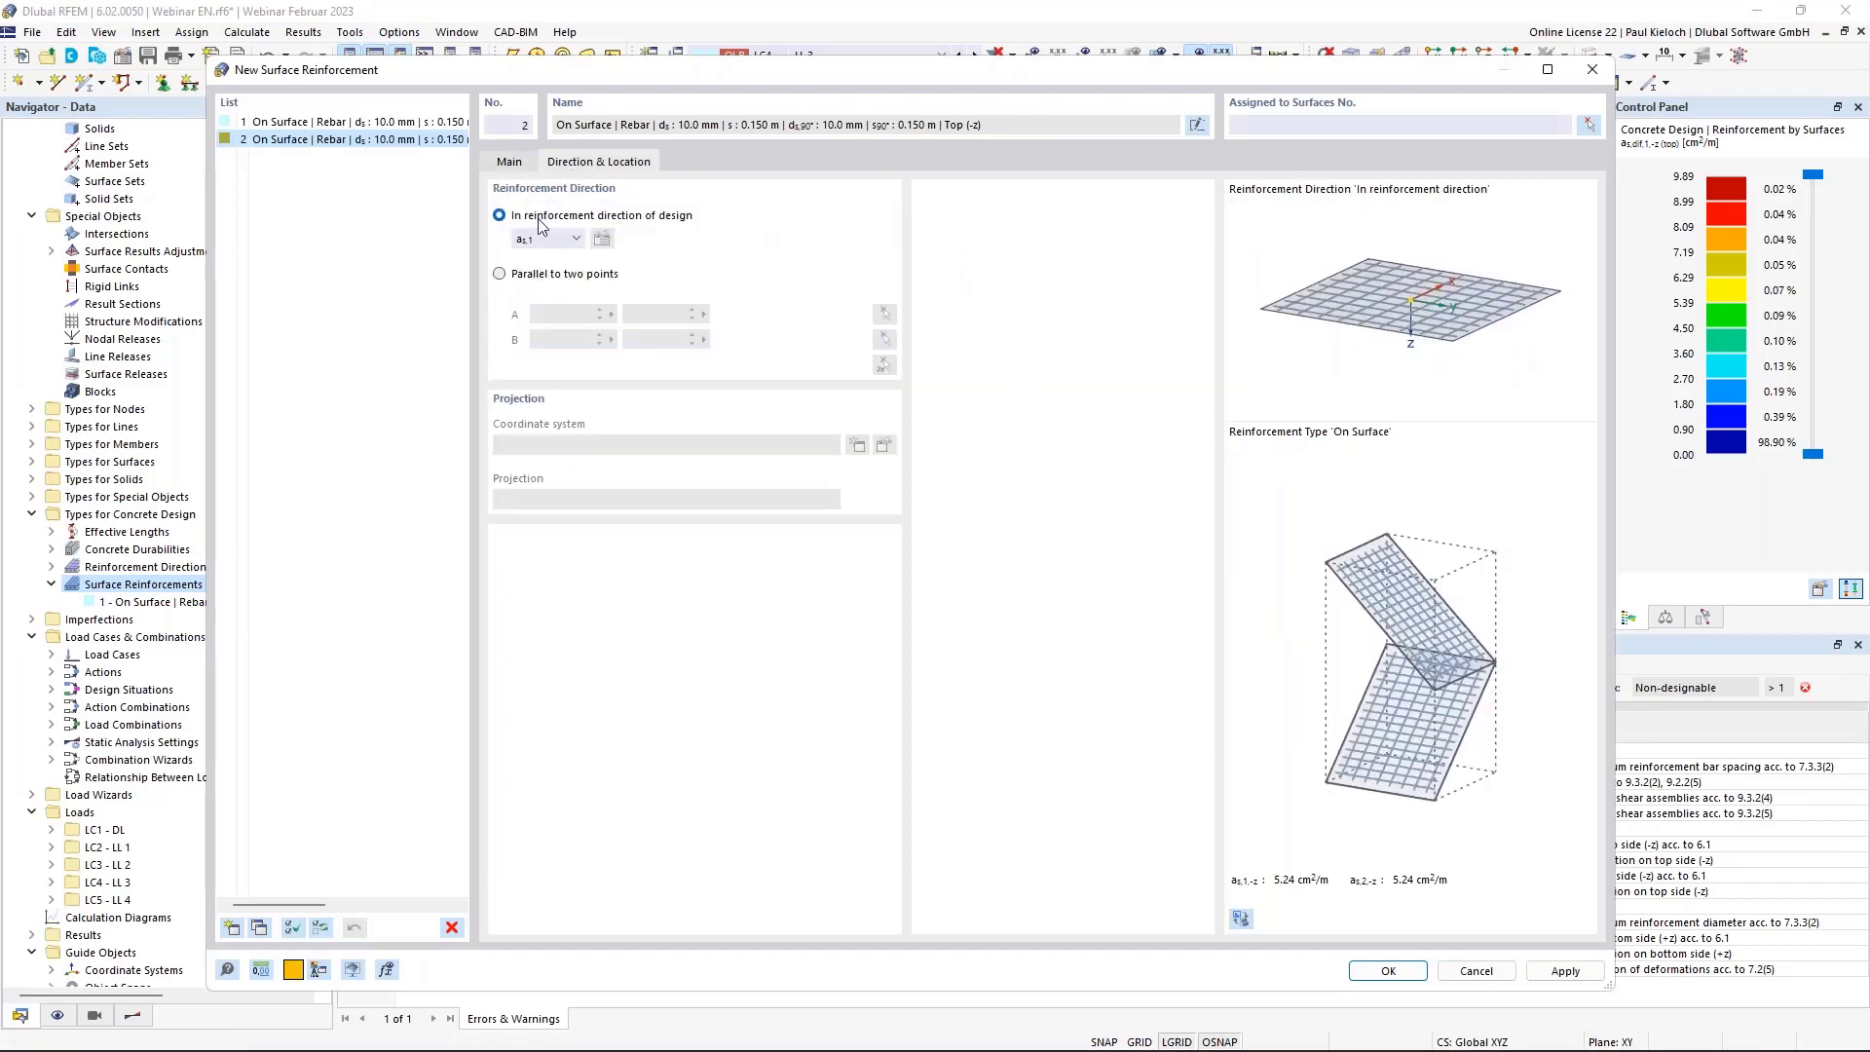
pyautogui.click(514, 161)
pyautogui.click(563, 208)
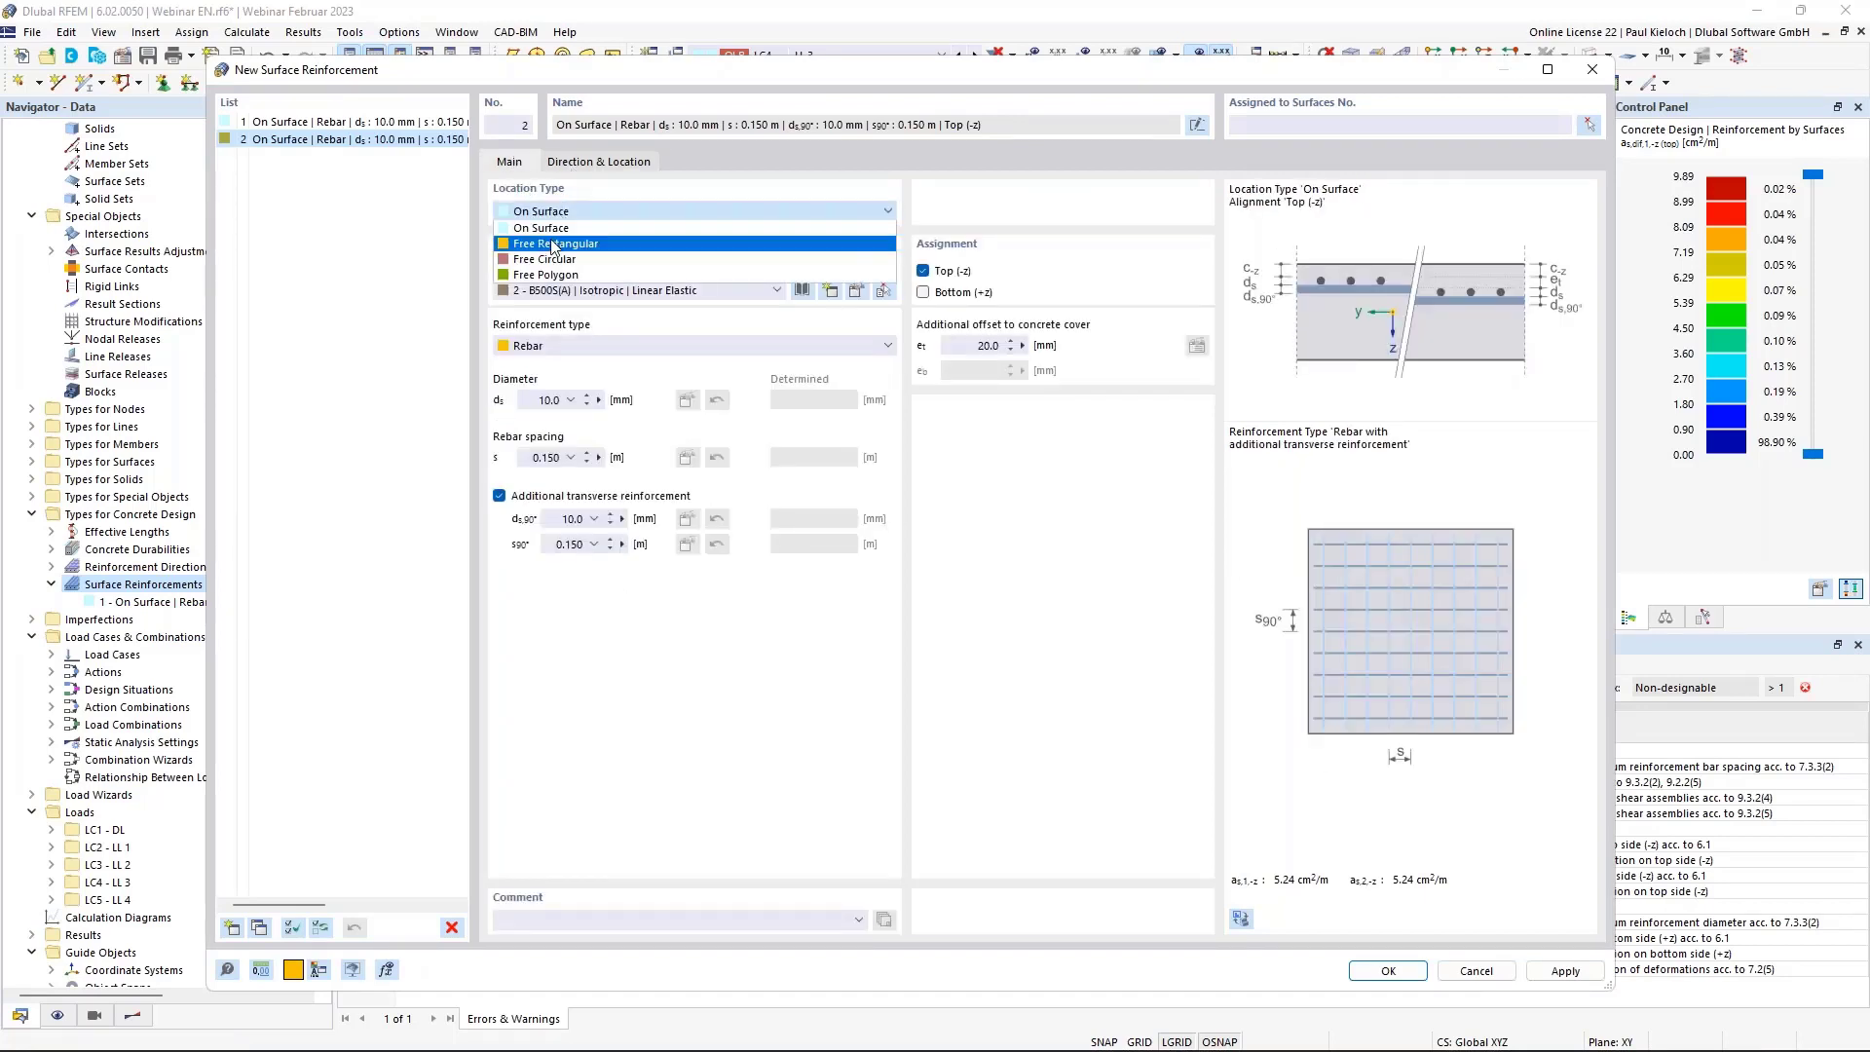
pyautogui.click(550, 242)
# Centre the rectangle at X 5, Y 10 with 2.000 m sides a and b.
pyautogui.click(598, 162)
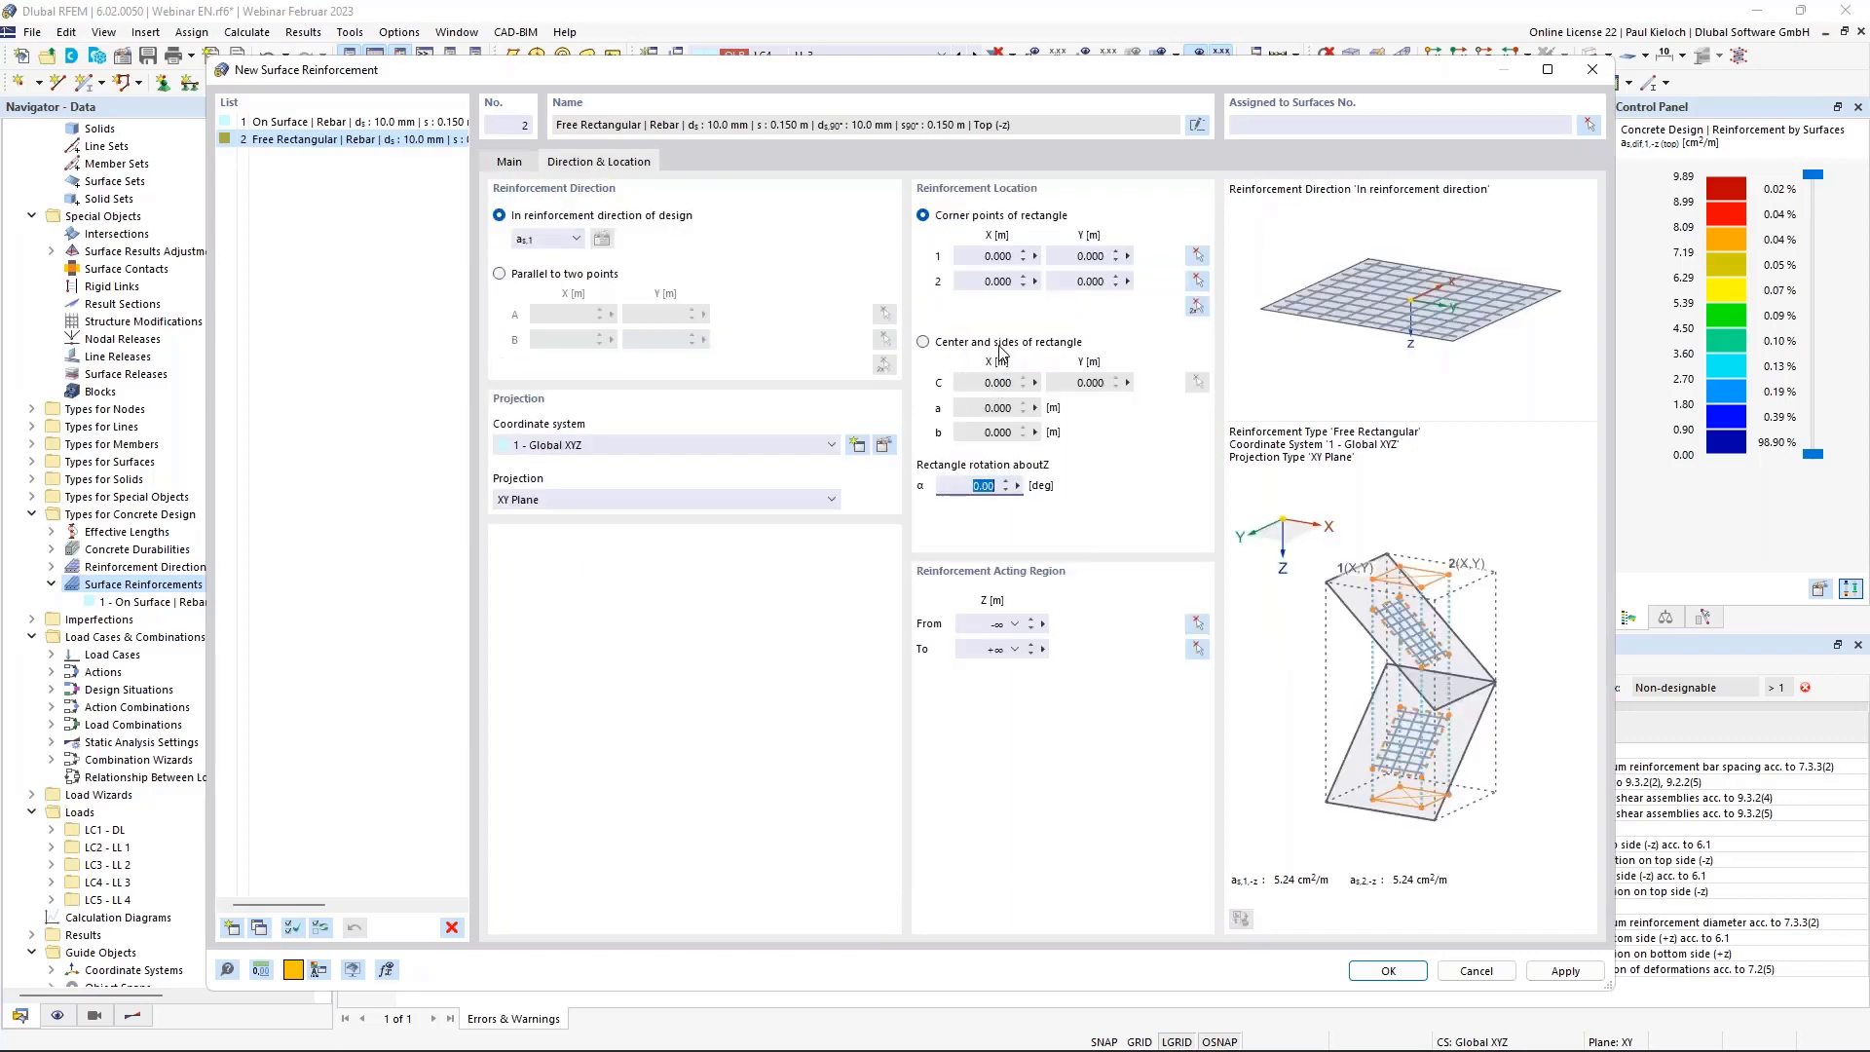
pyautogui.click(1002, 349)
pyautogui.press('Return')
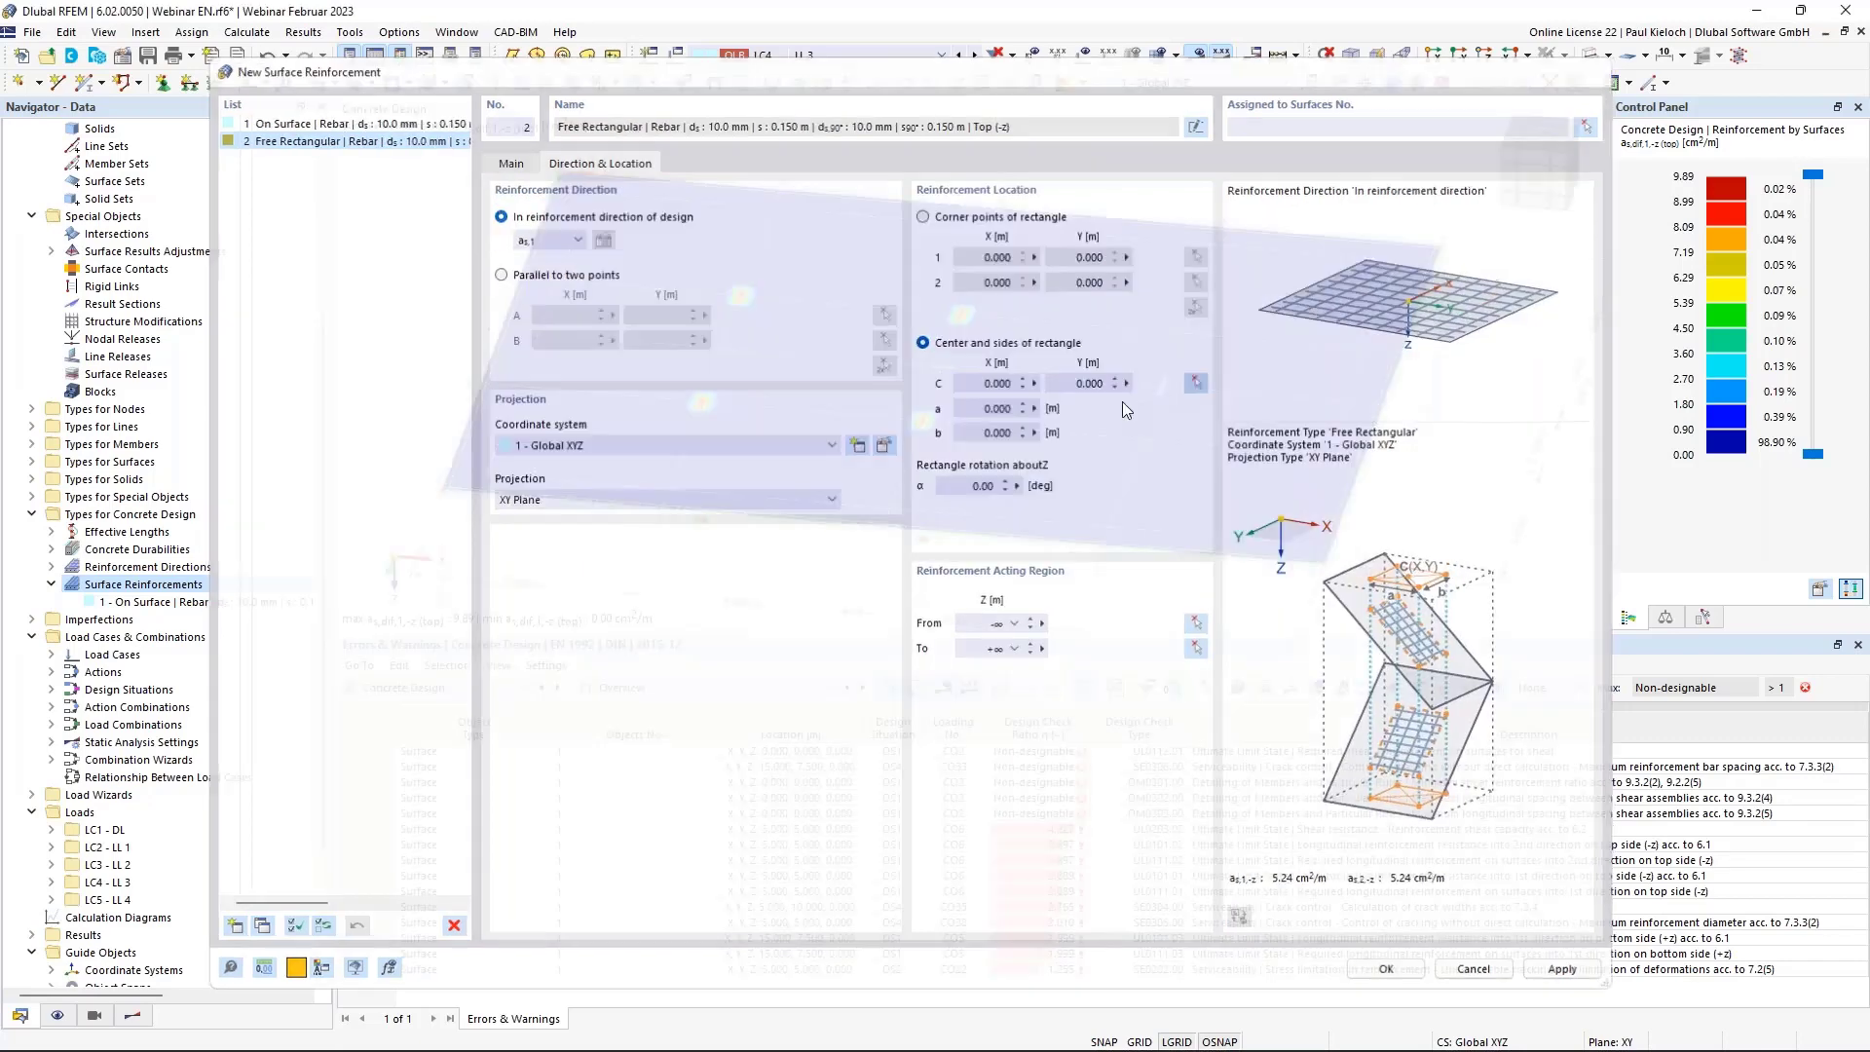
pyautogui.click(701, 400)
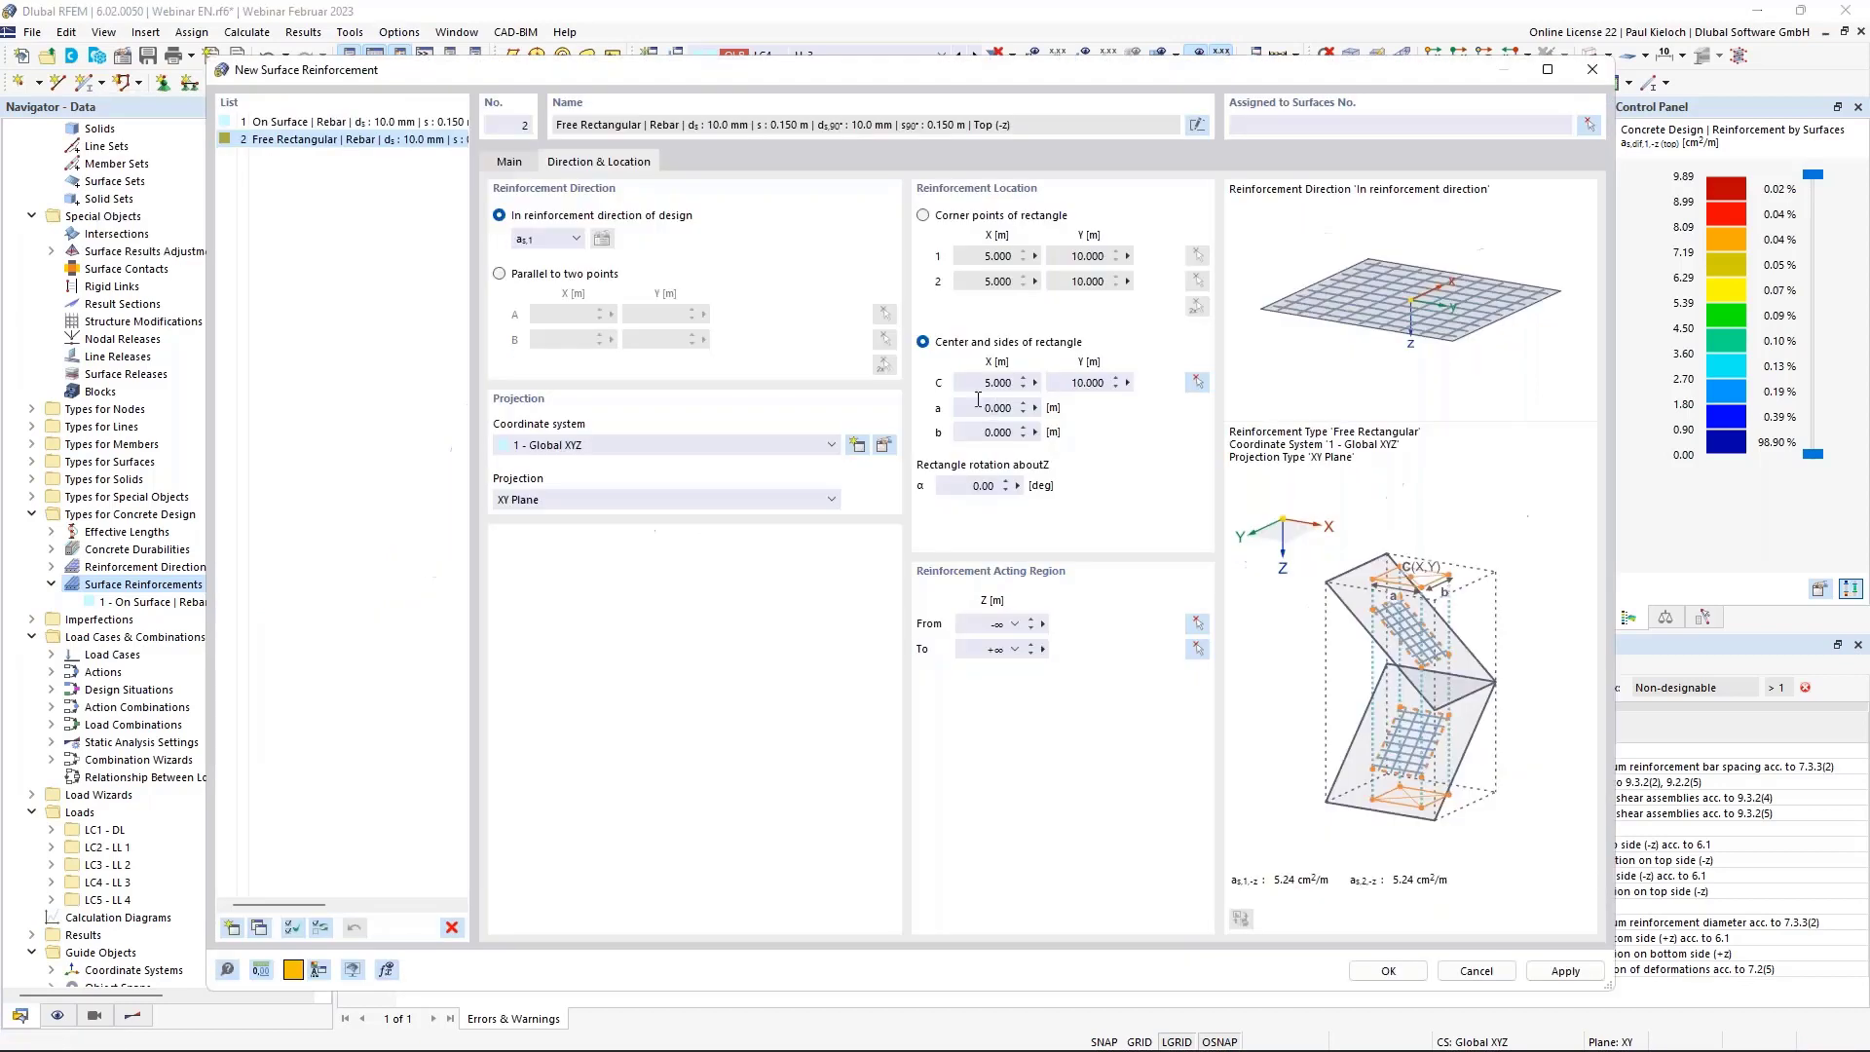
pyautogui.click(978, 401)
pyautogui.write('2')
pyautogui.press('Tab')
pyautogui.write('2')
pyautogui.hotkey('shift', 'Tab')
pyautogui.click(509, 161)
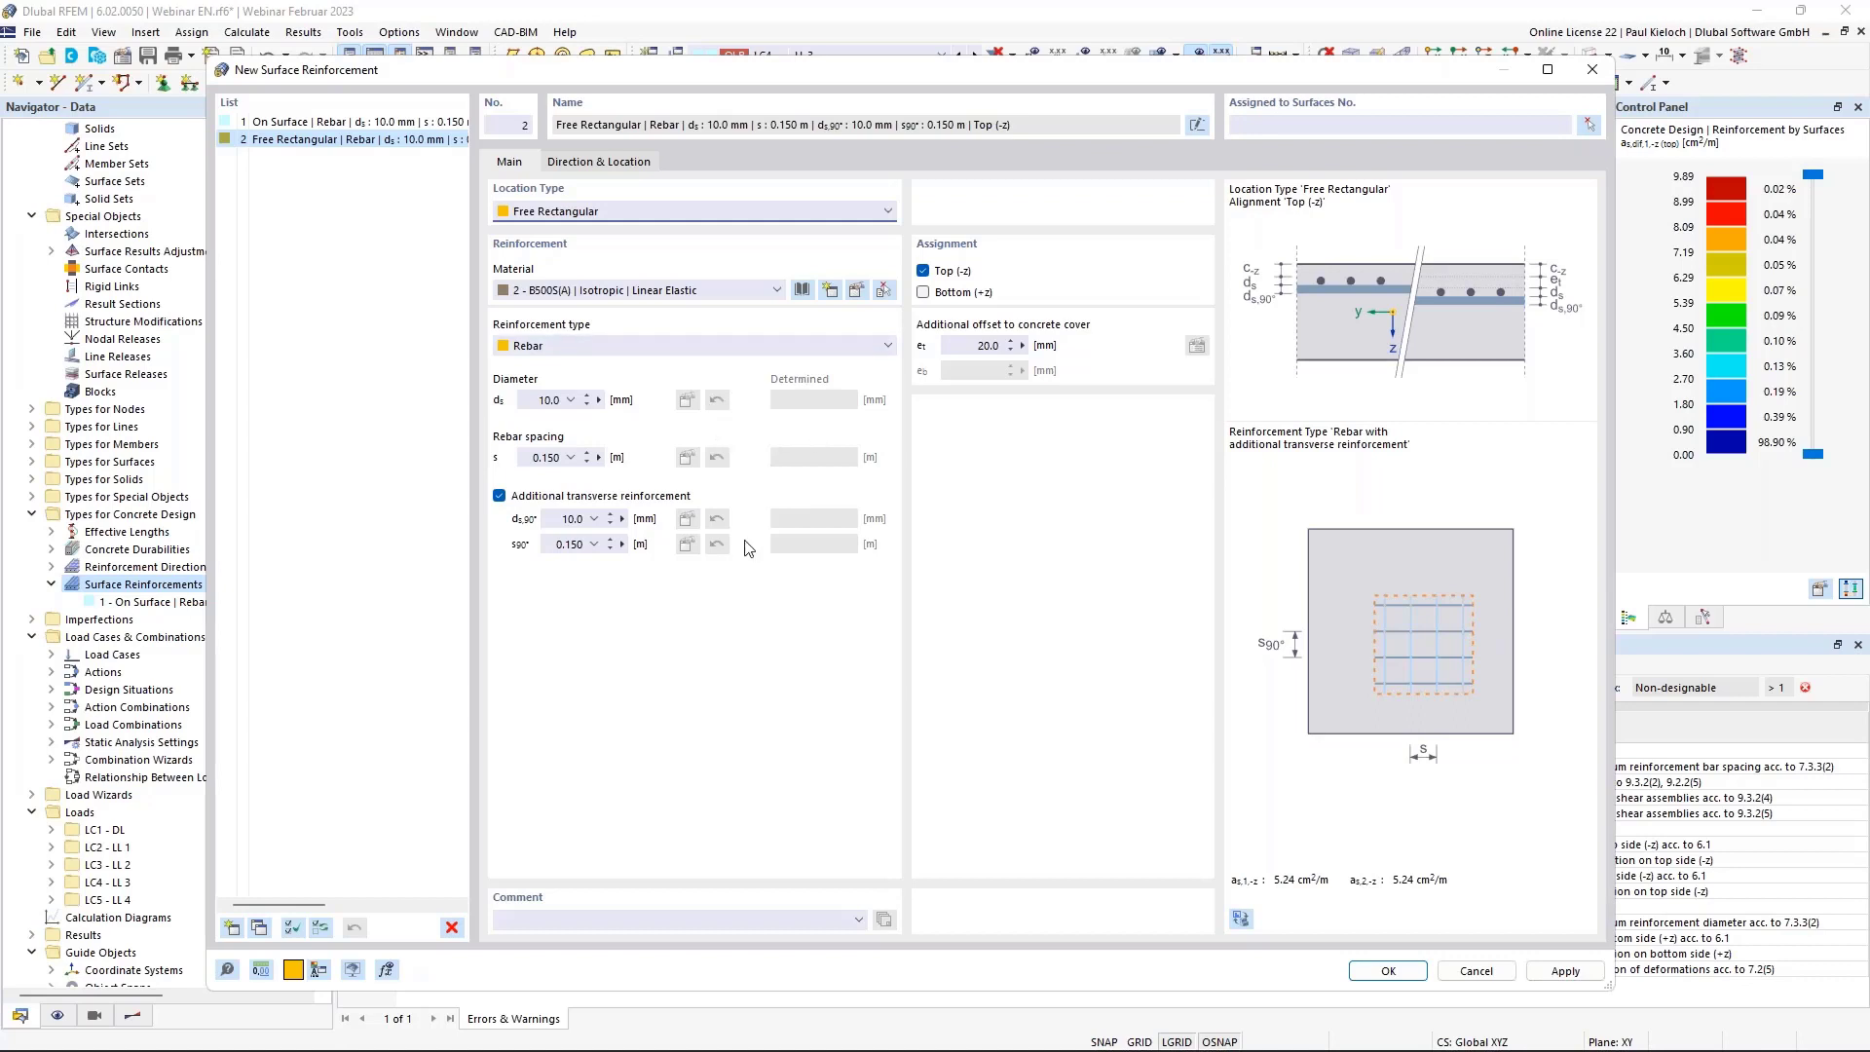
pyautogui.click(570, 400)
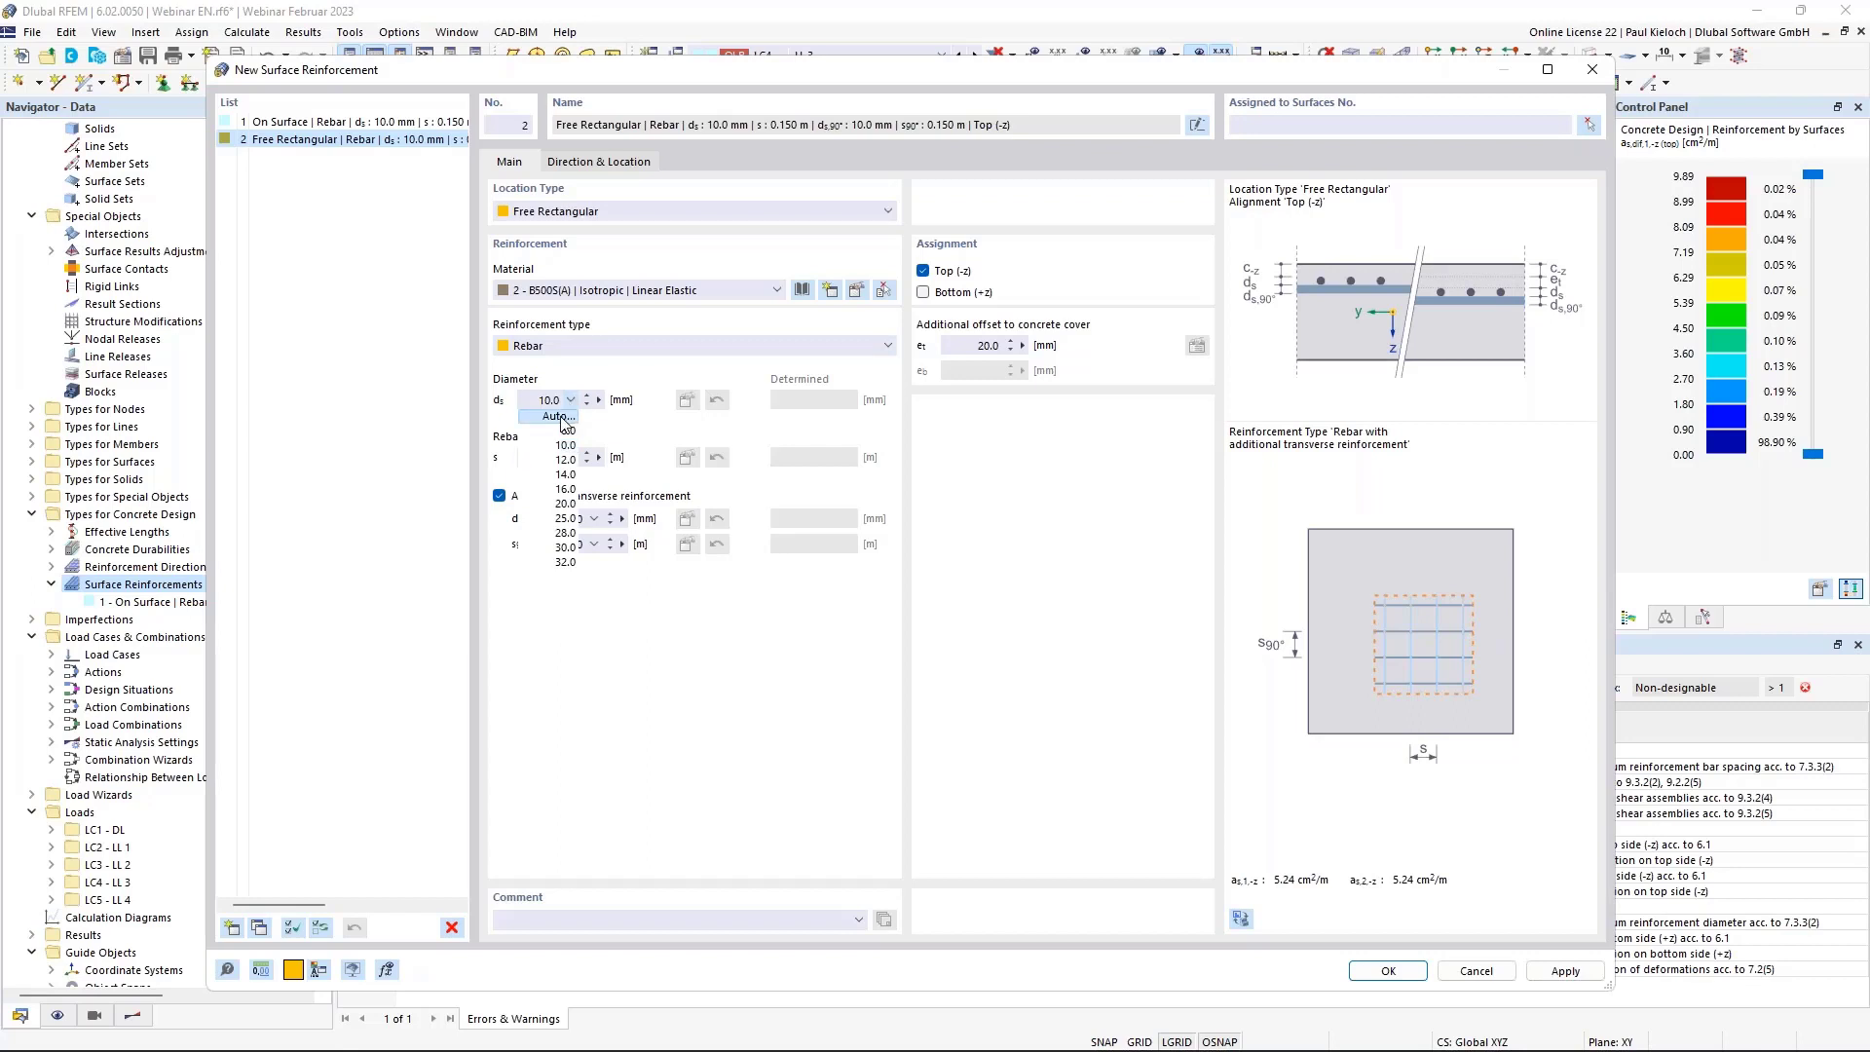
pyautogui.click(596, 368)
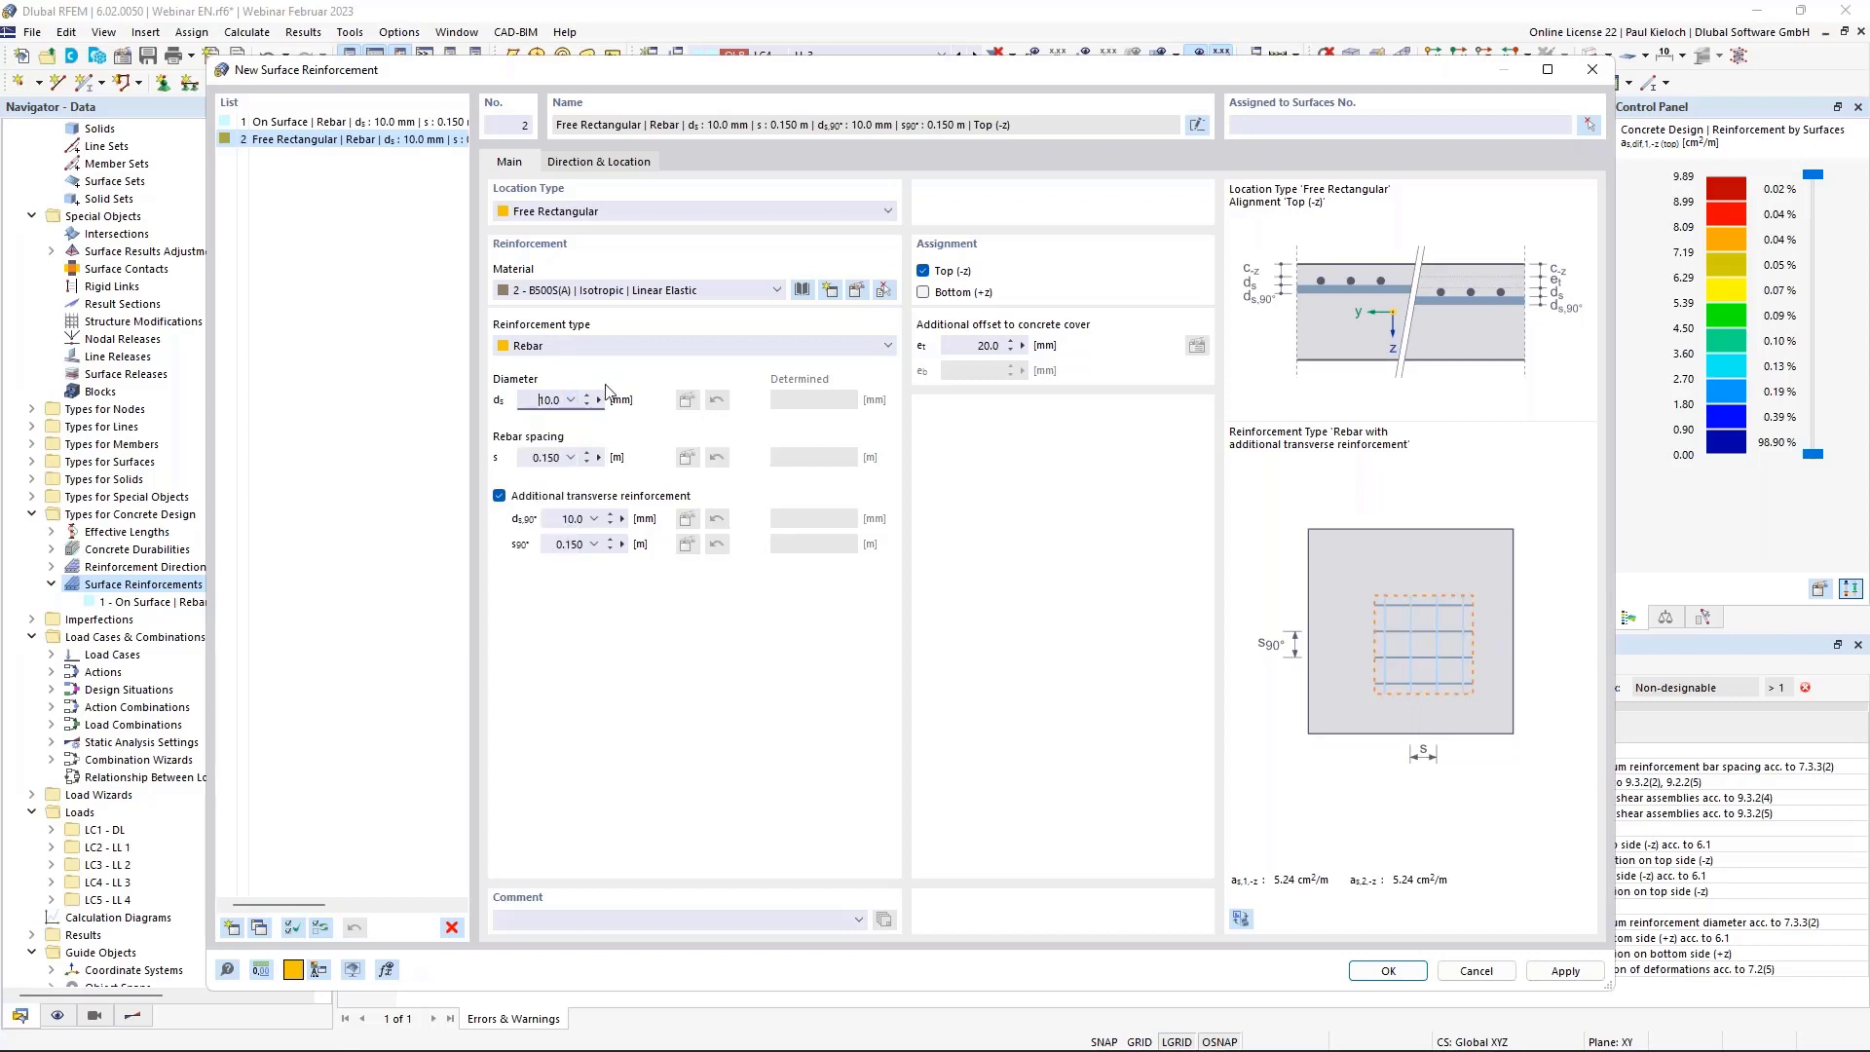
pyautogui.click(573, 458)
pyautogui.click(856, 70)
pyautogui.moveTo(902, 67); pyautogui.dragTo(827, 57)
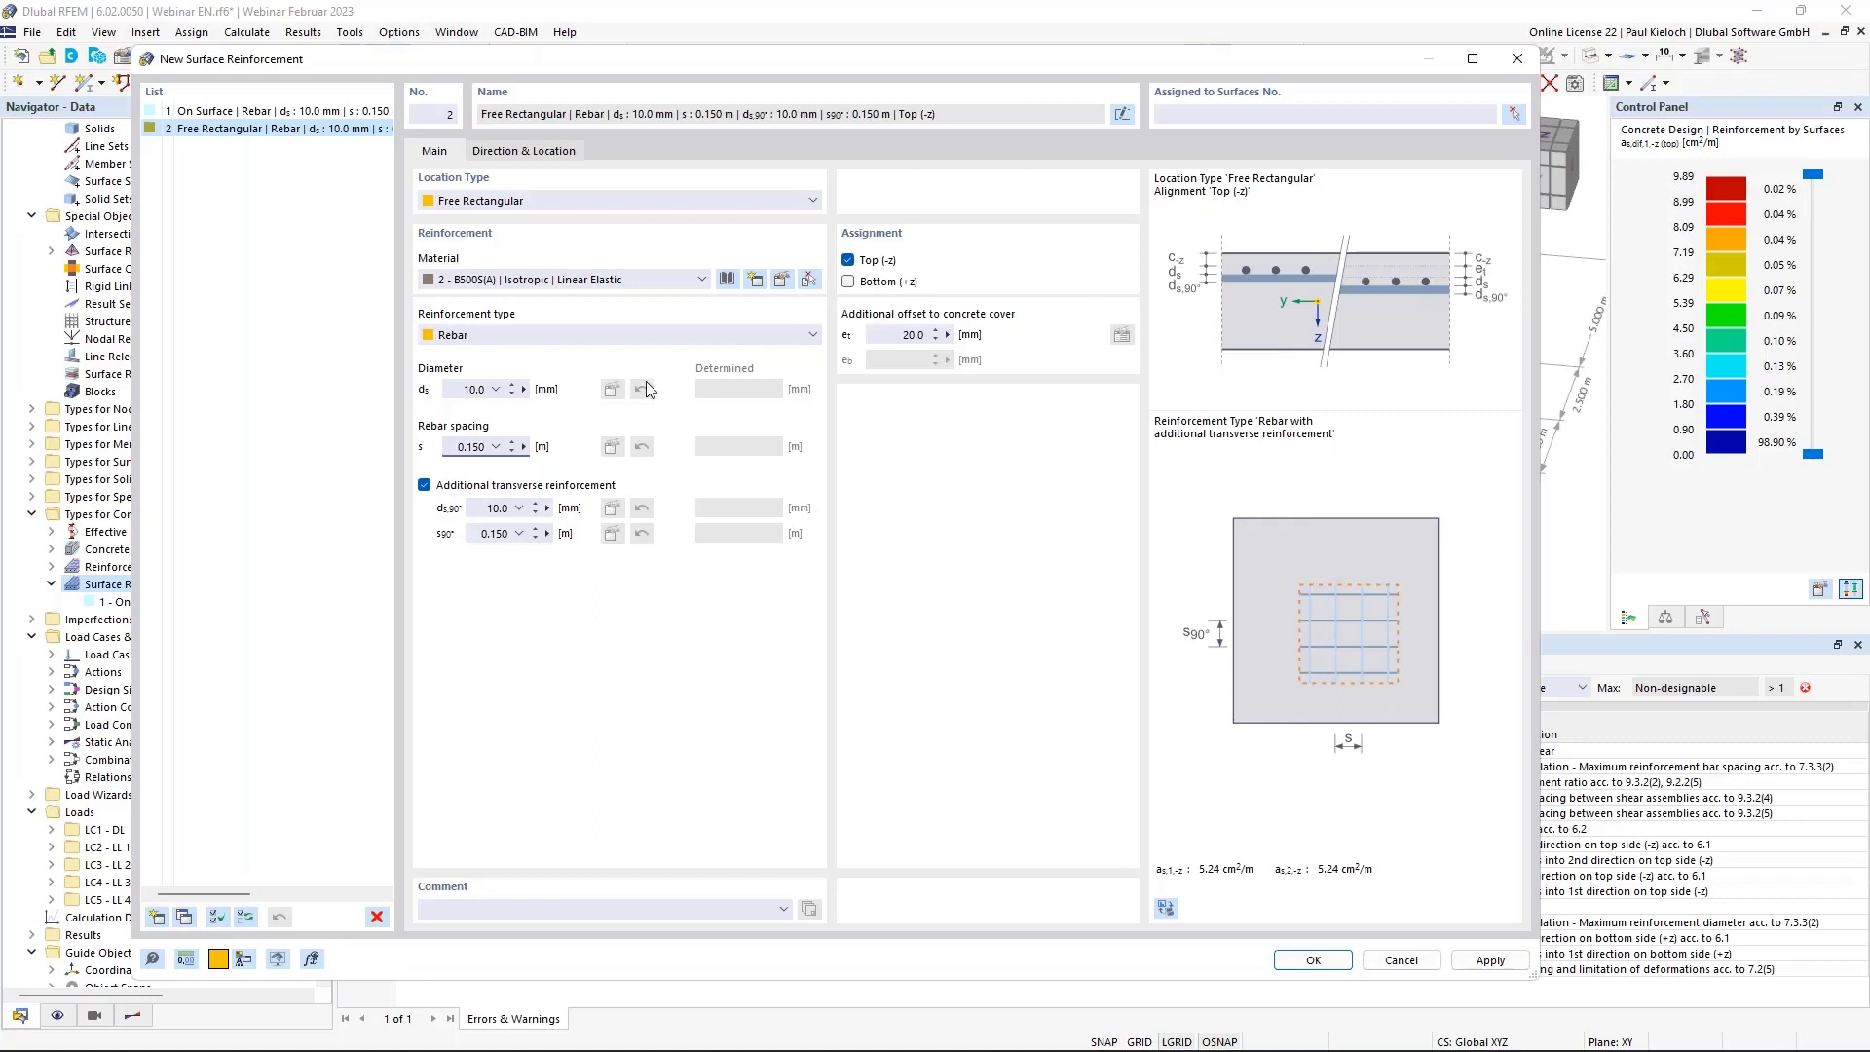
# Set both main and transverse bar diameters of reinforcement 2 to 12.0 mm.
pyautogui.click(496, 389)
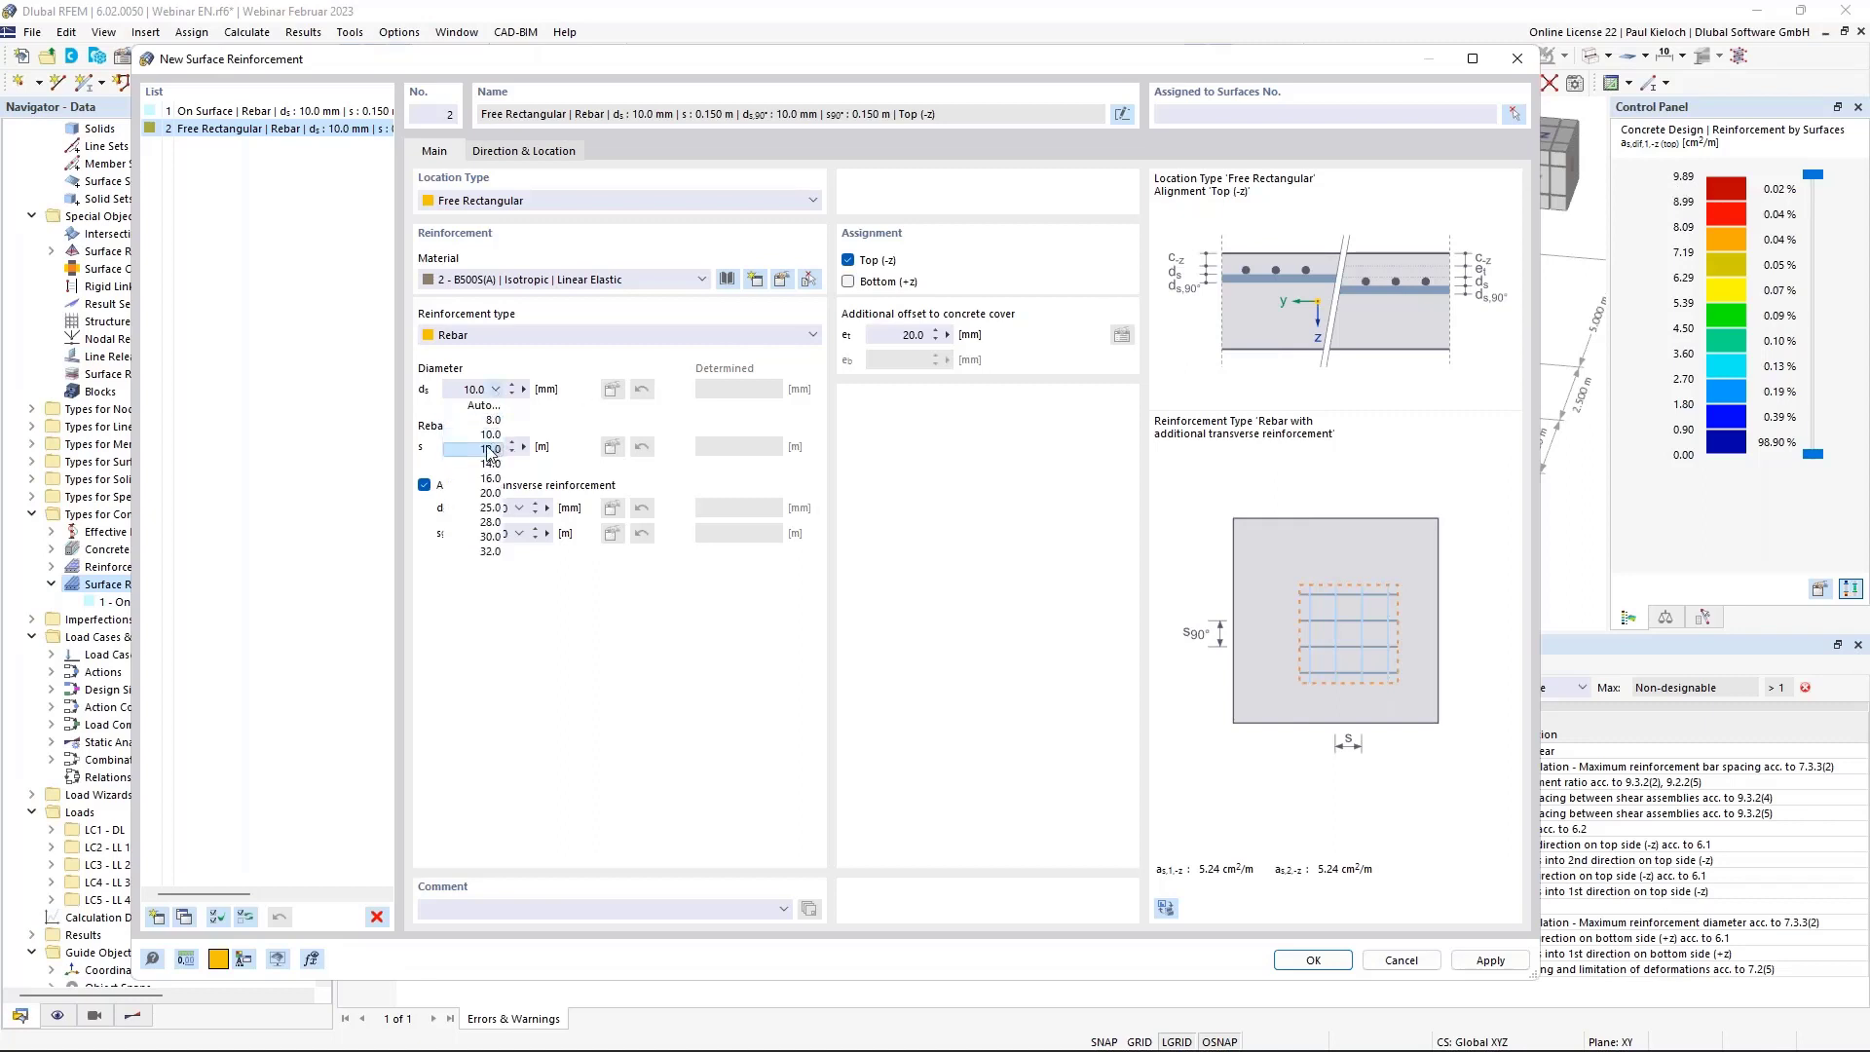
pyautogui.click(490, 449)
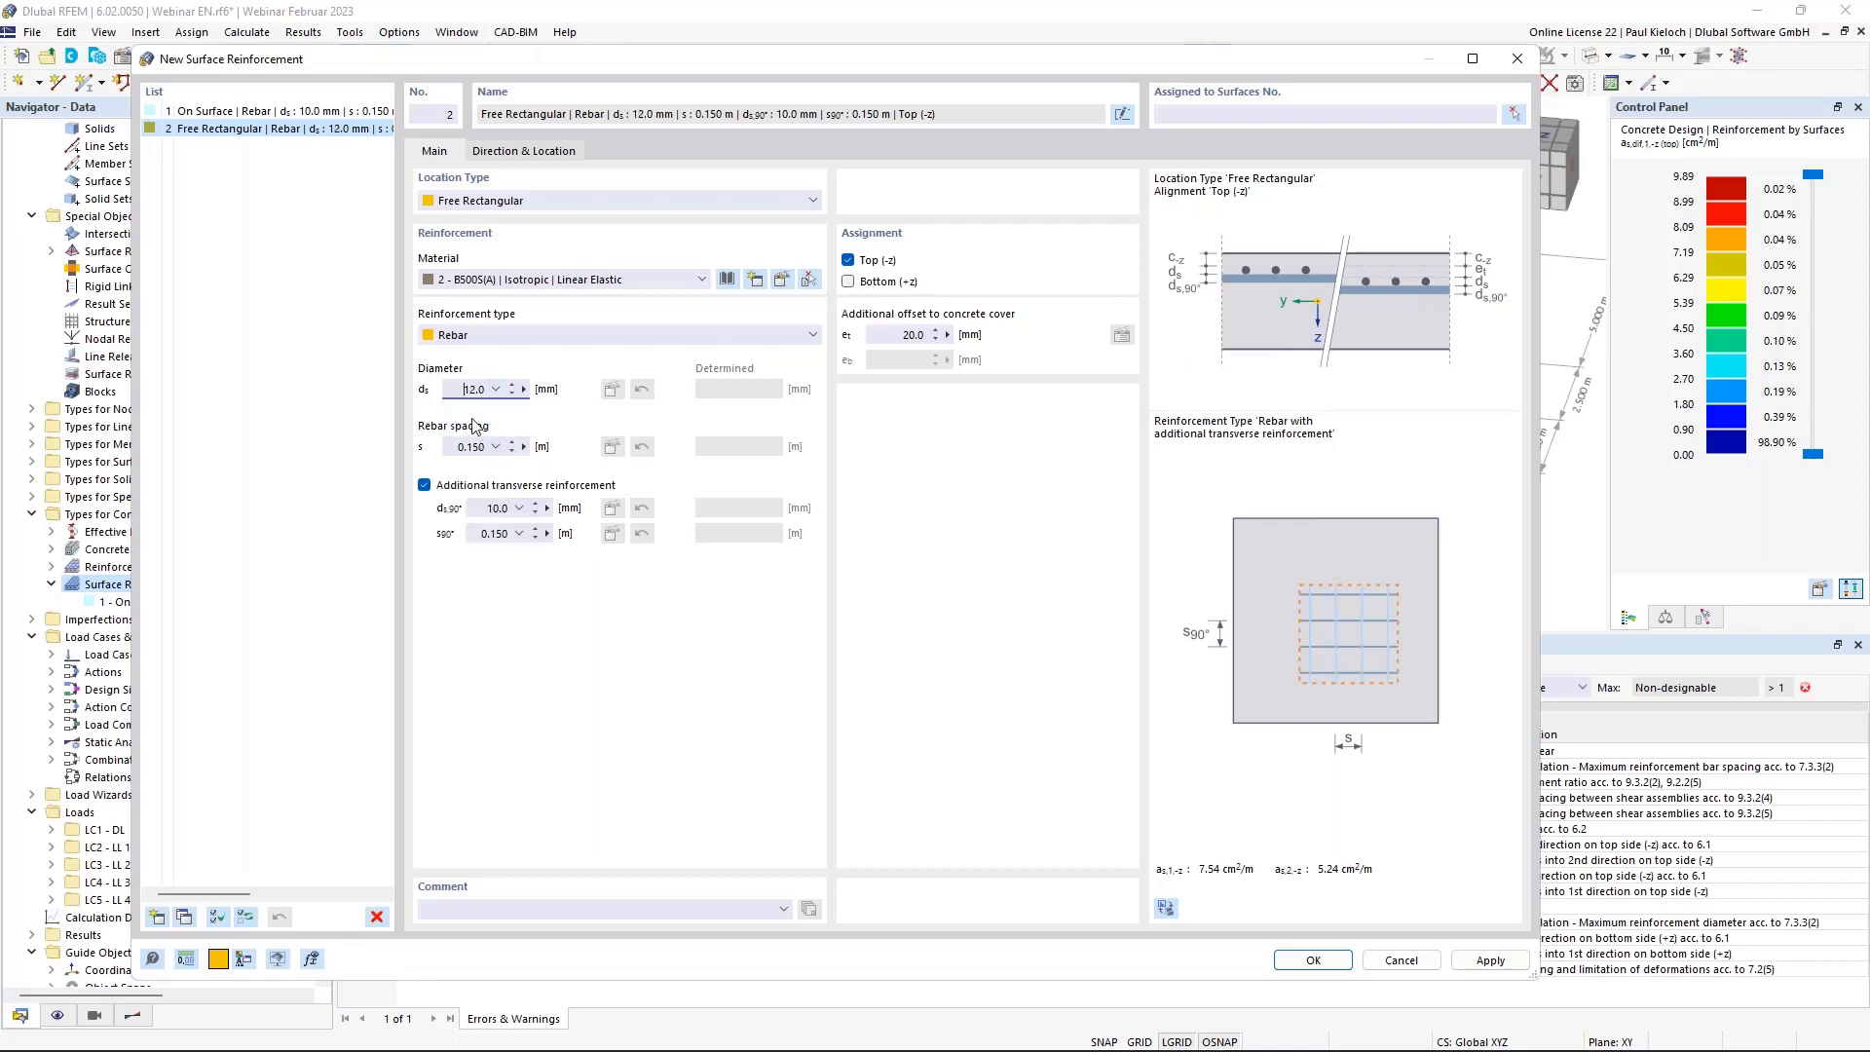
pyautogui.click(519, 507)
pyautogui.click(507, 569)
# Make main and transverse rebar spacing automatic, accepting the default limits.
pyautogui.click(495, 446)
pyautogui.click(482, 463)
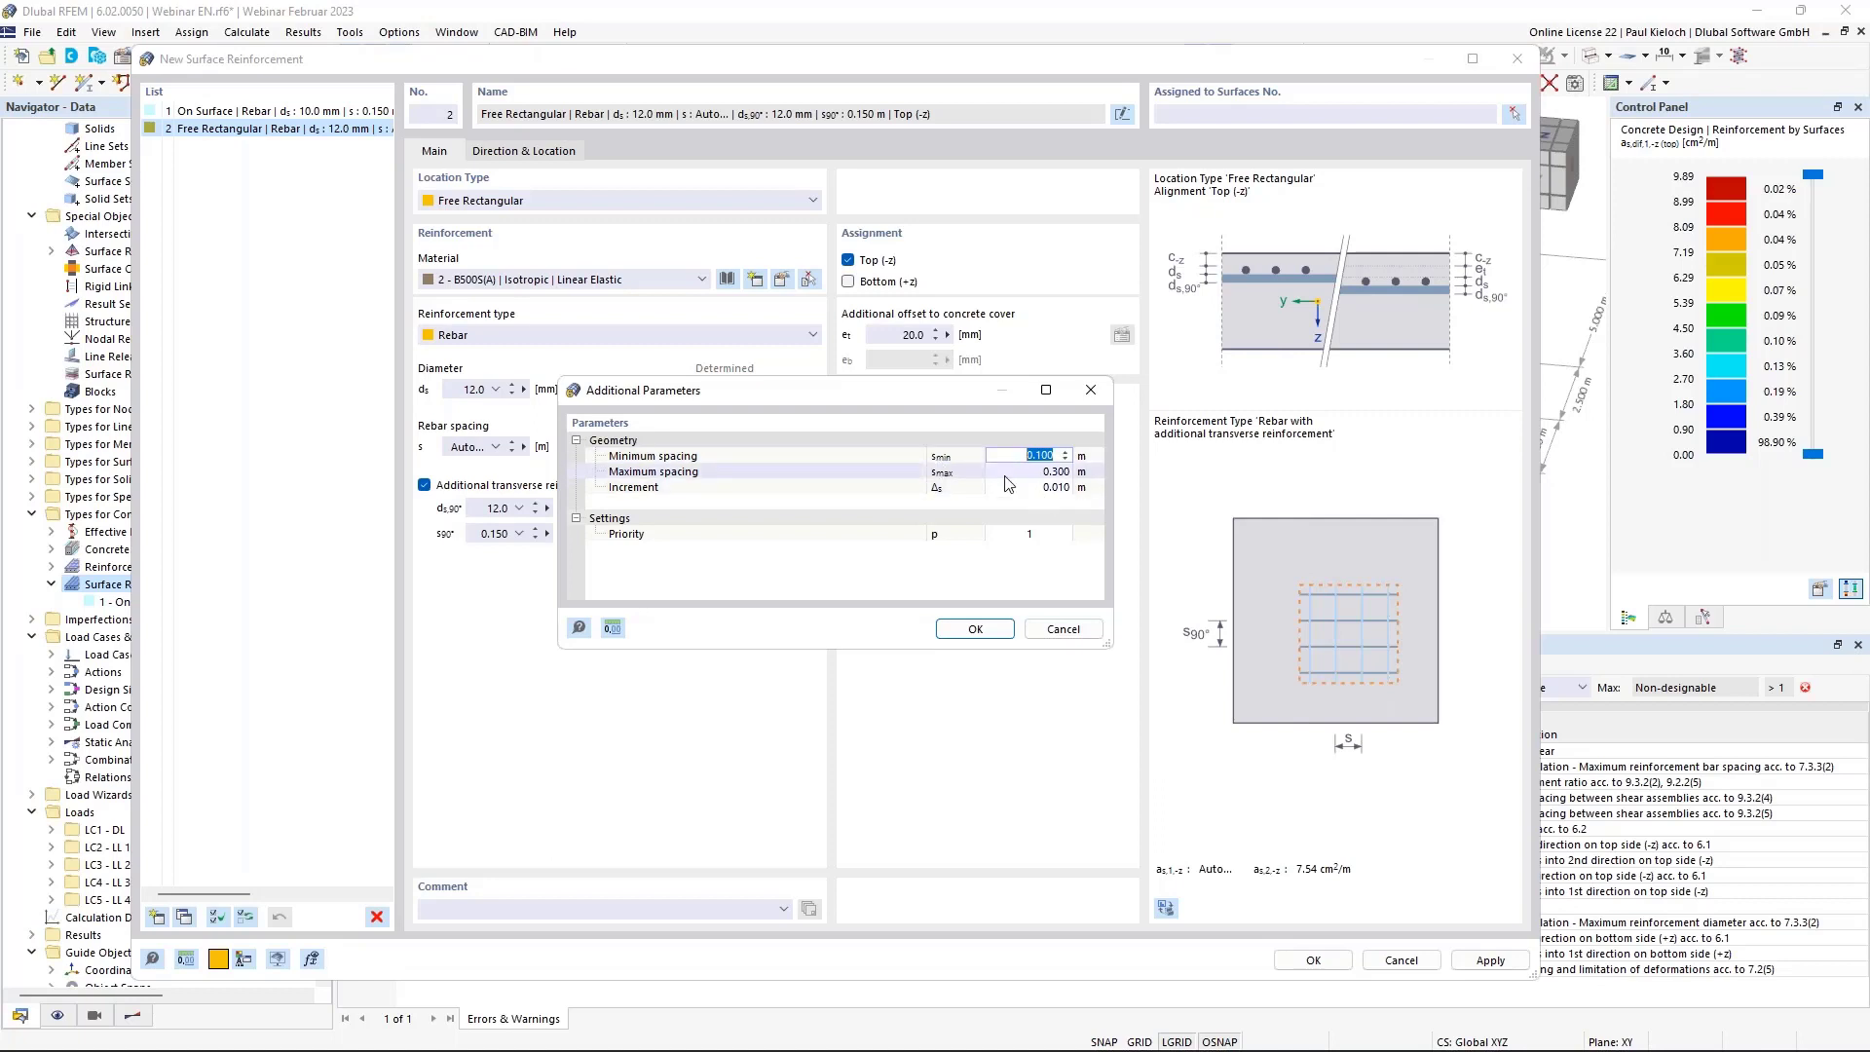
pyautogui.click(975, 628)
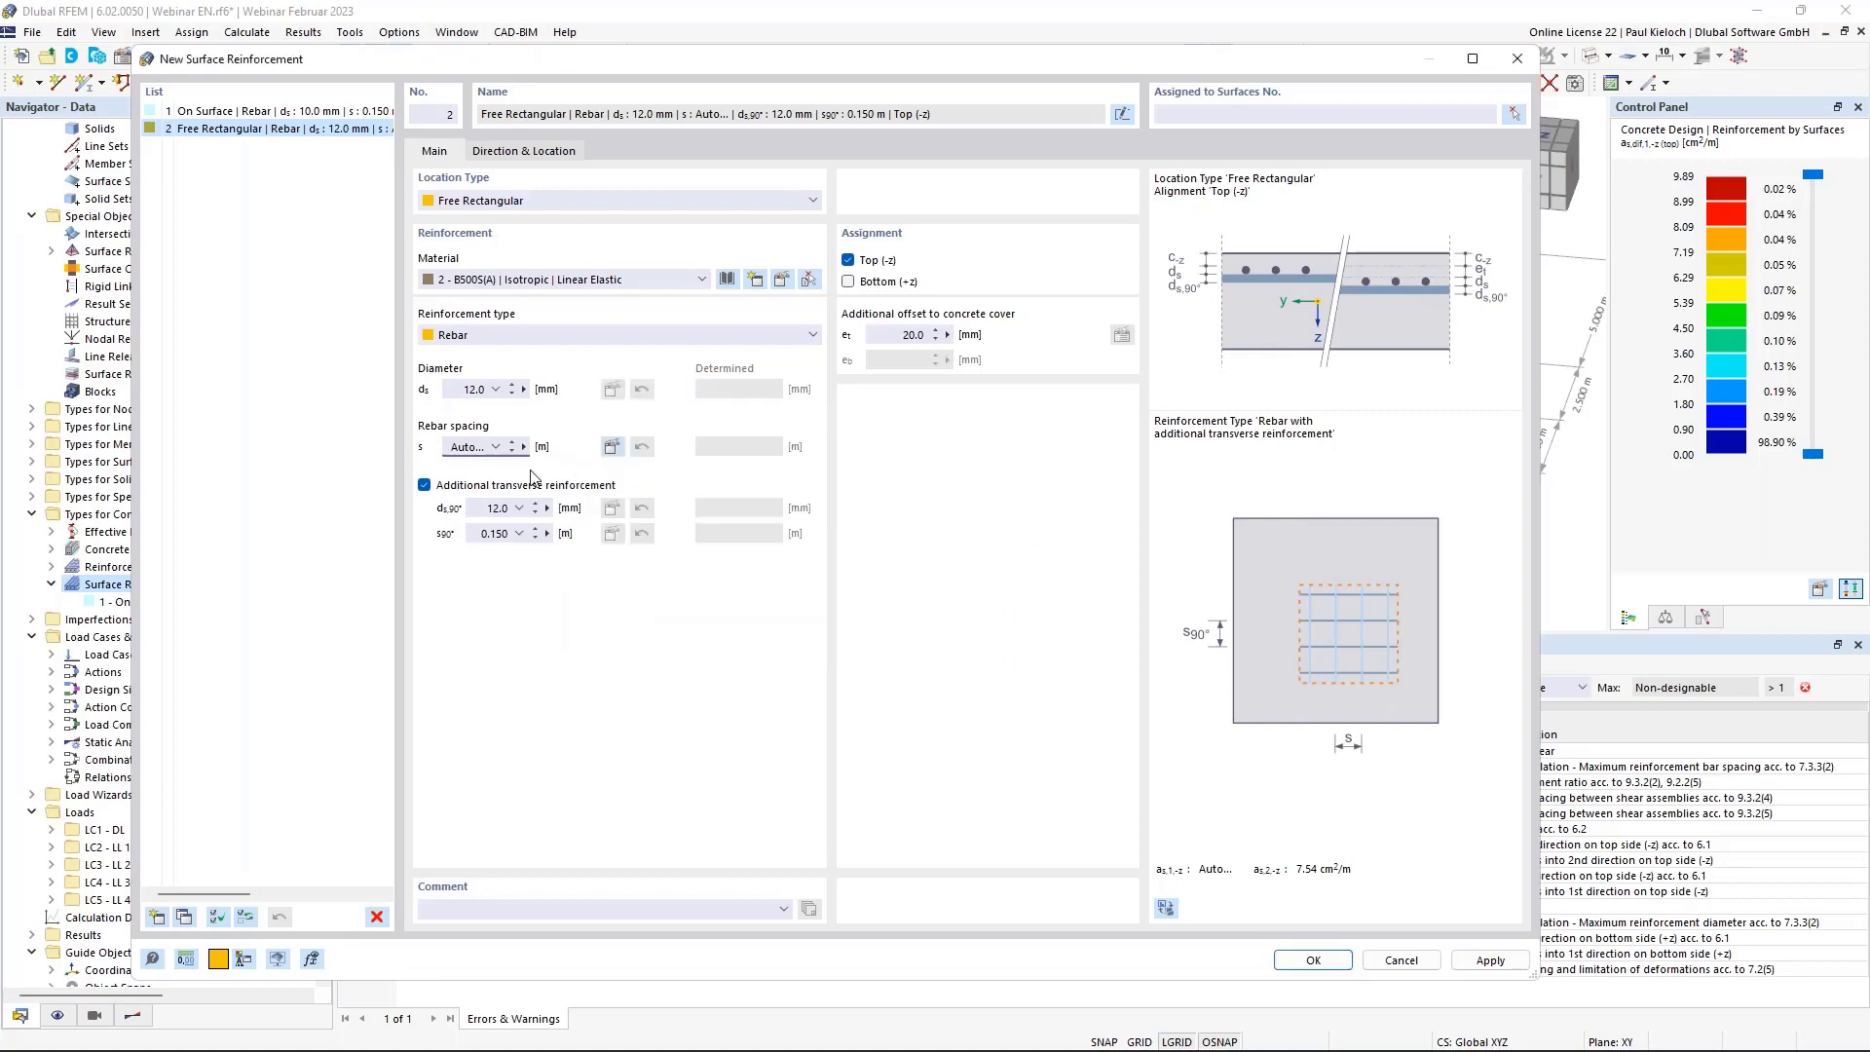
pyautogui.click(519, 533)
pyautogui.click(507, 551)
pyautogui.click(973, 630)
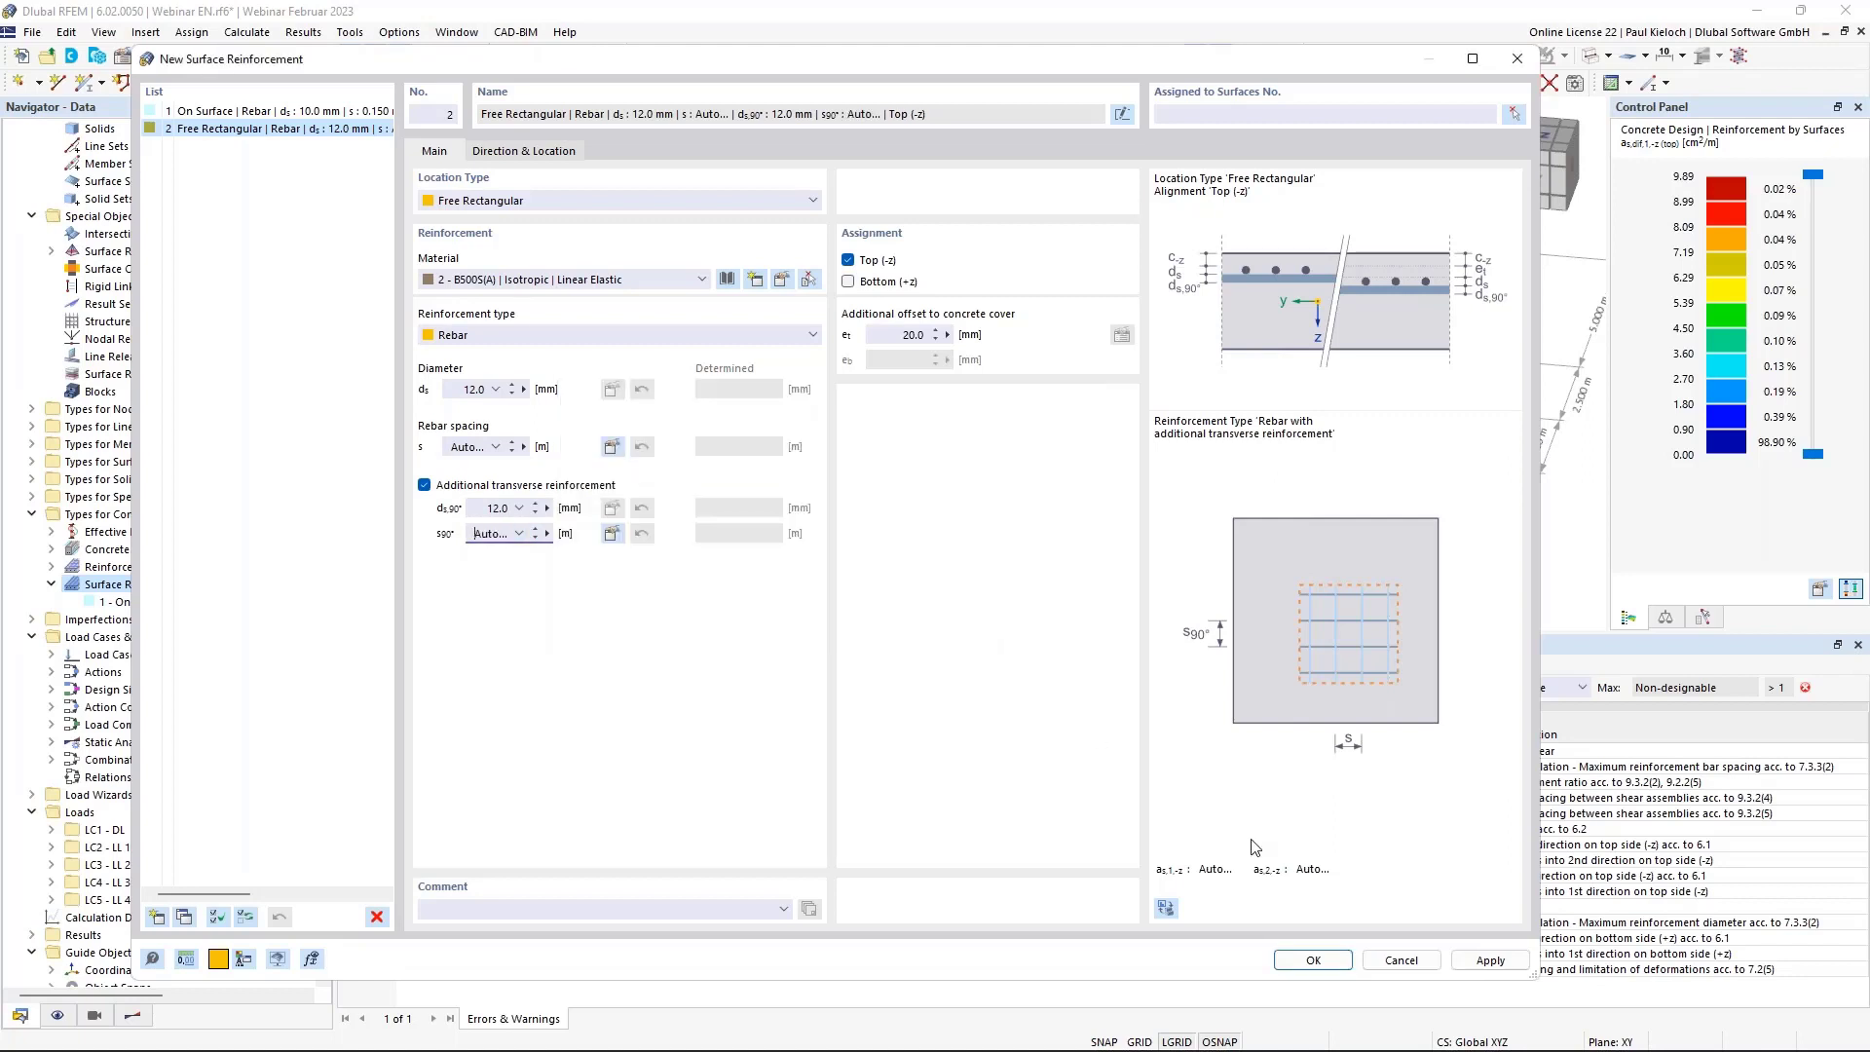
# Apply reinforcement 2 and copy it as entry 3 in the location settings.
pyautogui.click(1490, 961)
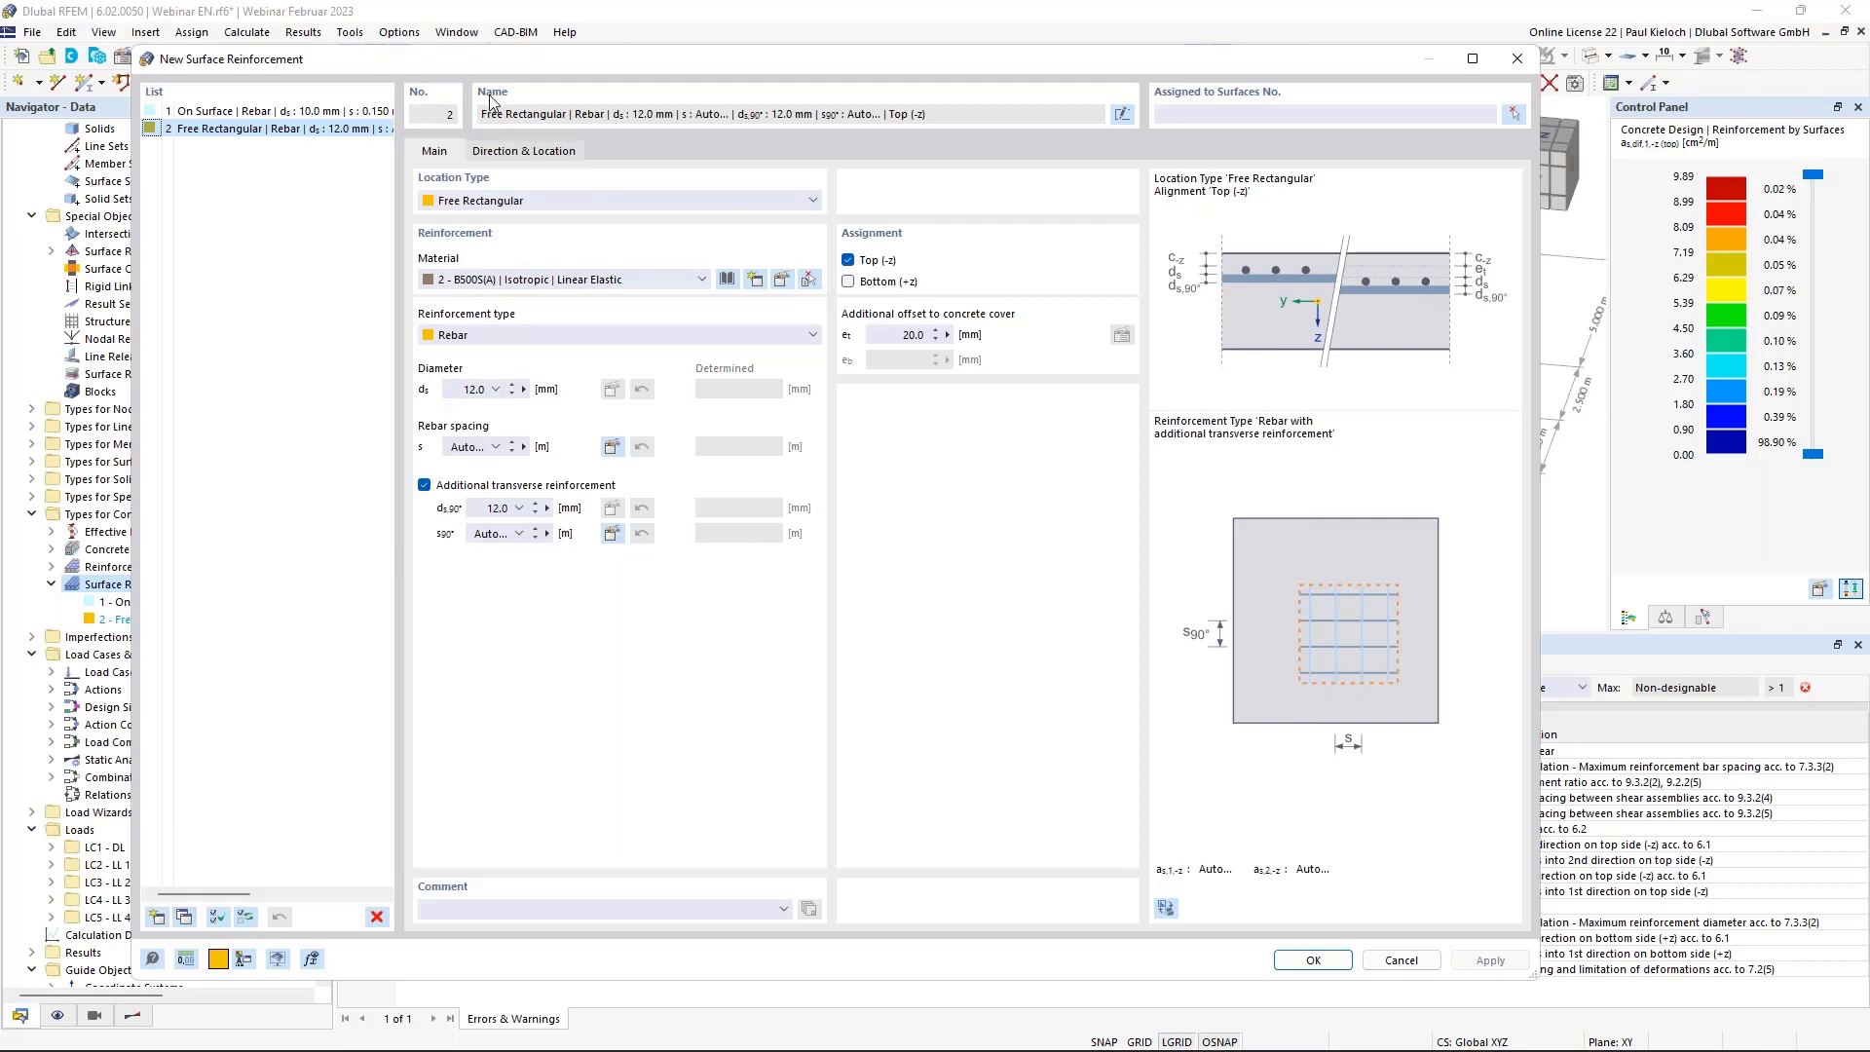
pyautogui.click(541, 153)
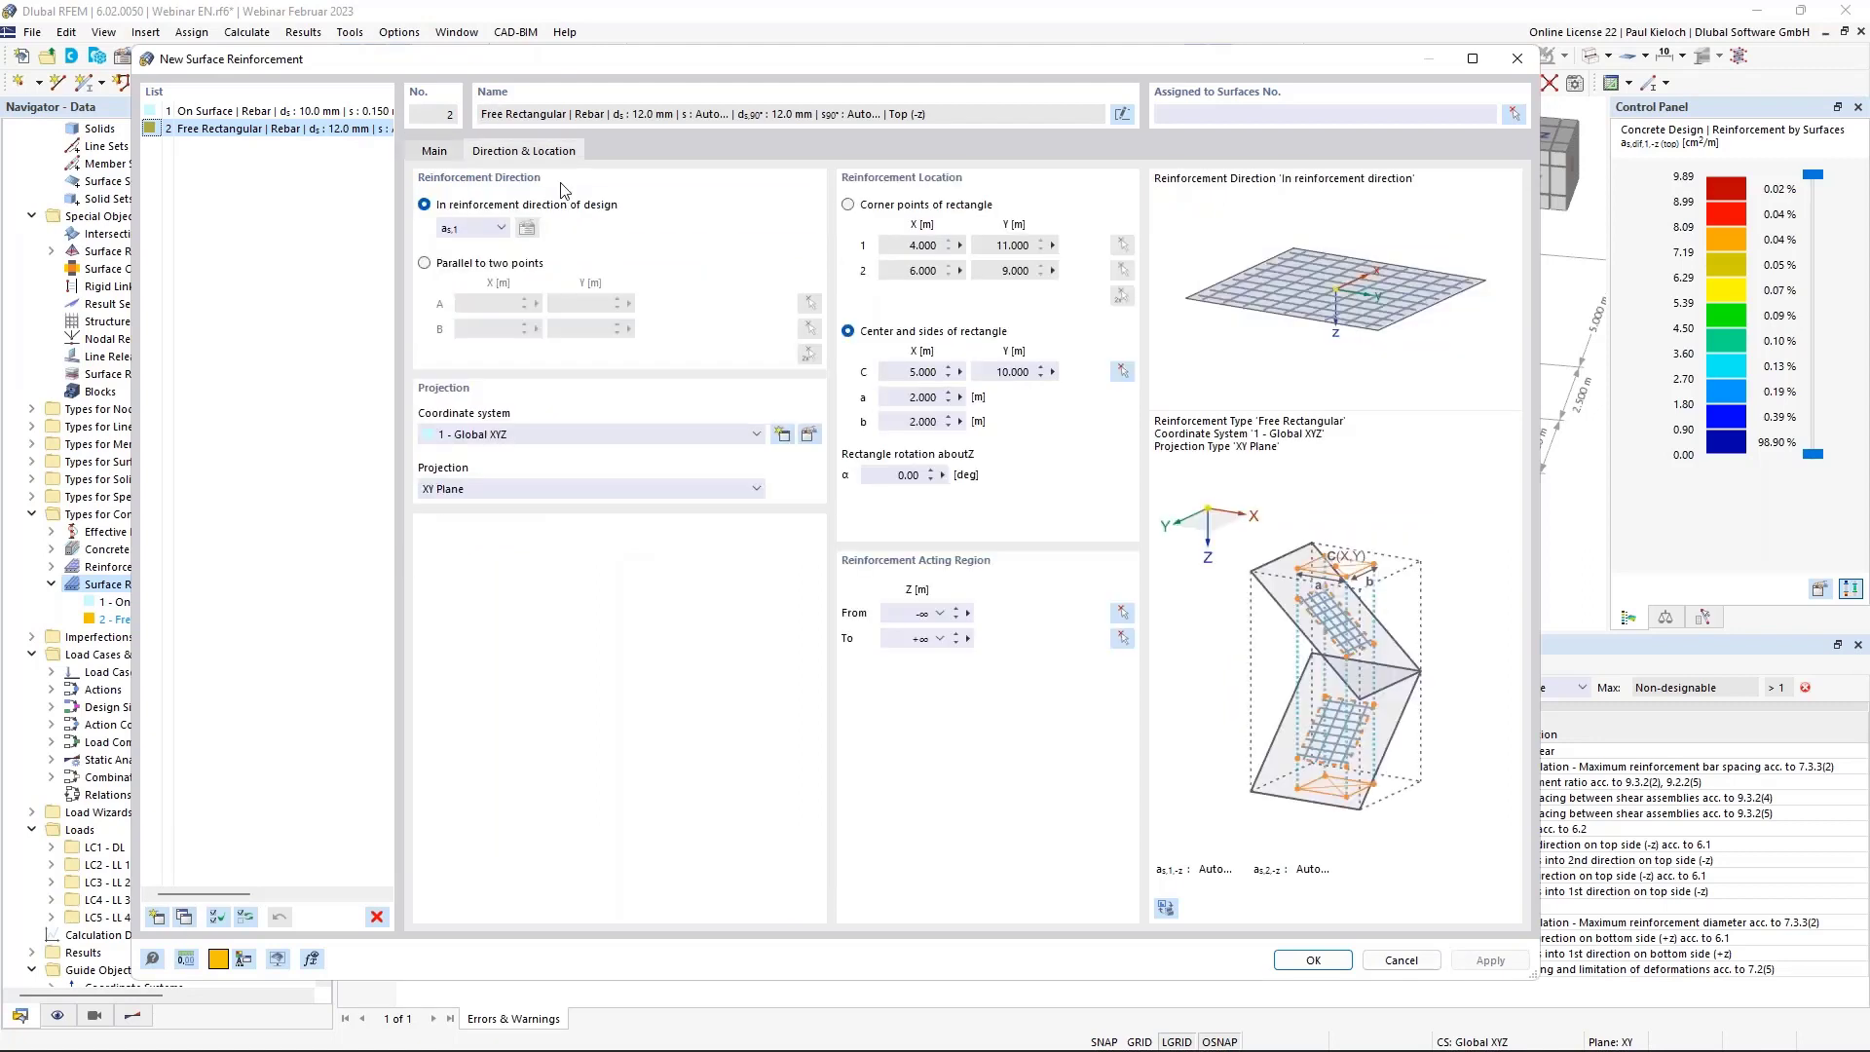
pyautogui.click(188, 917)
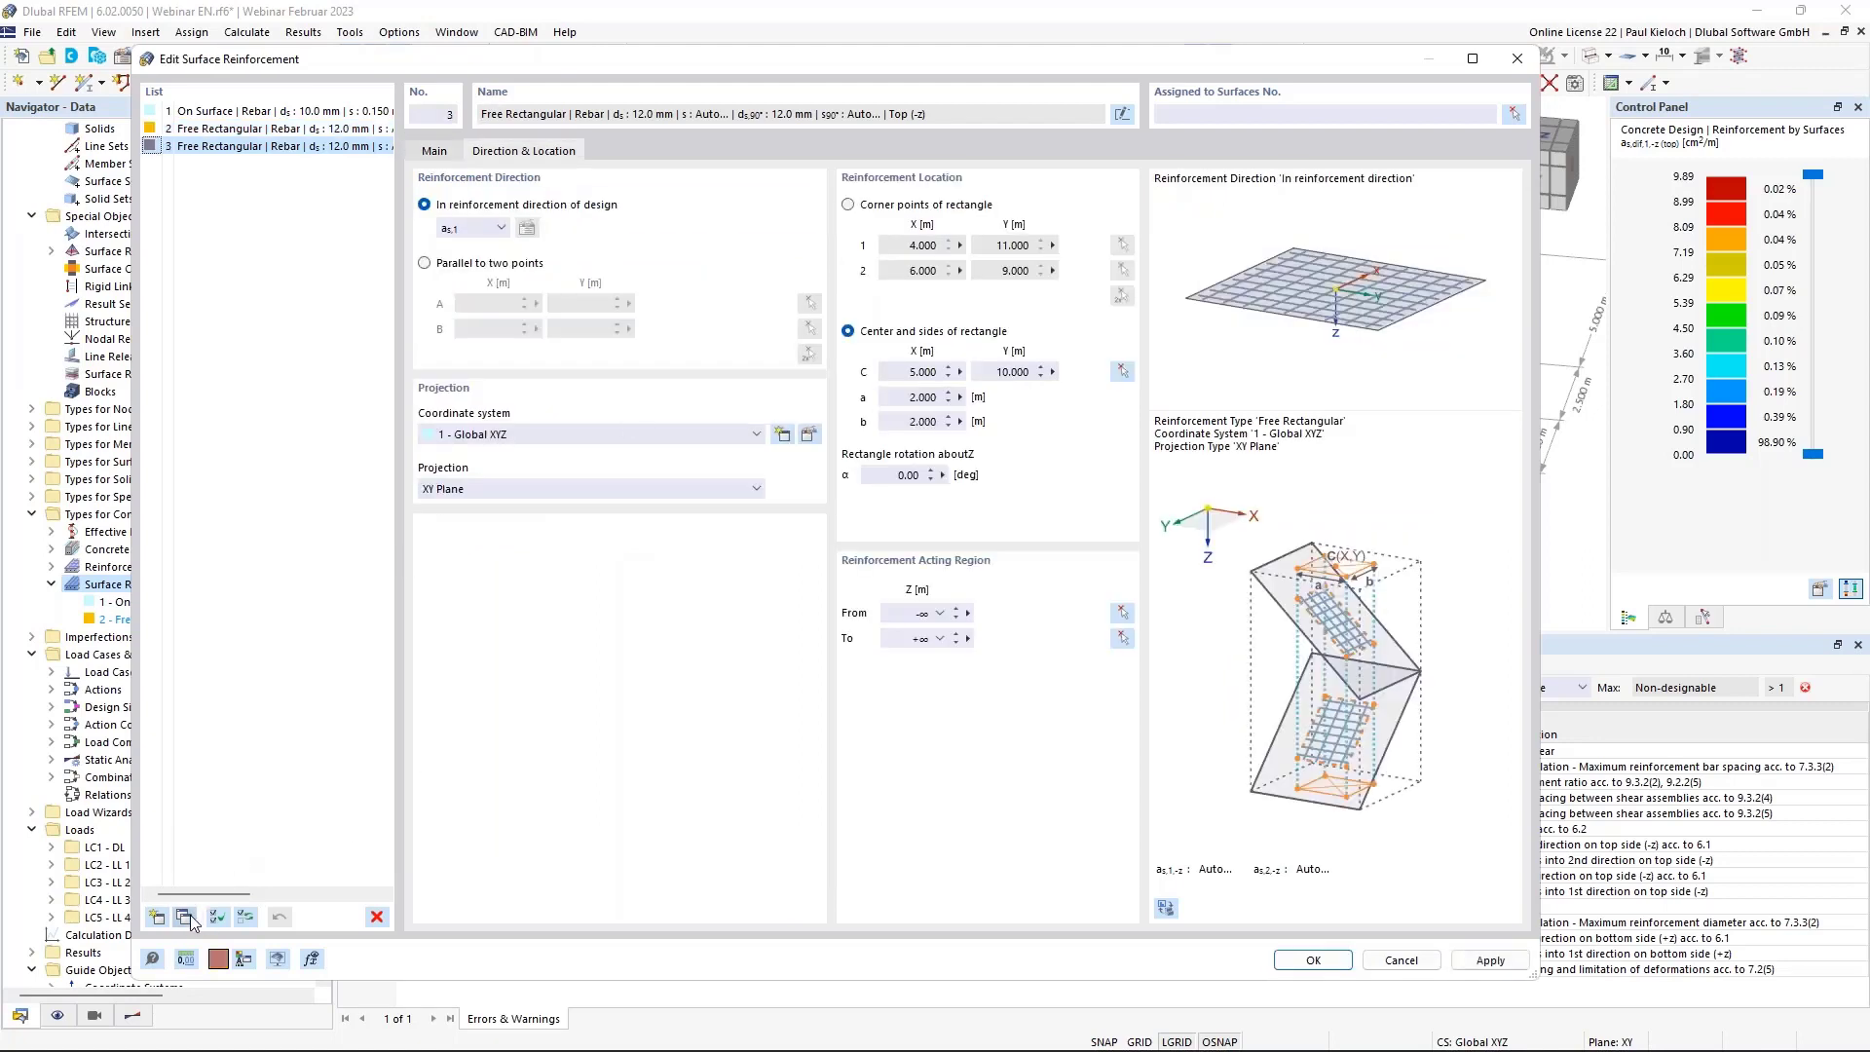
pyautogui.click(1122, 371)
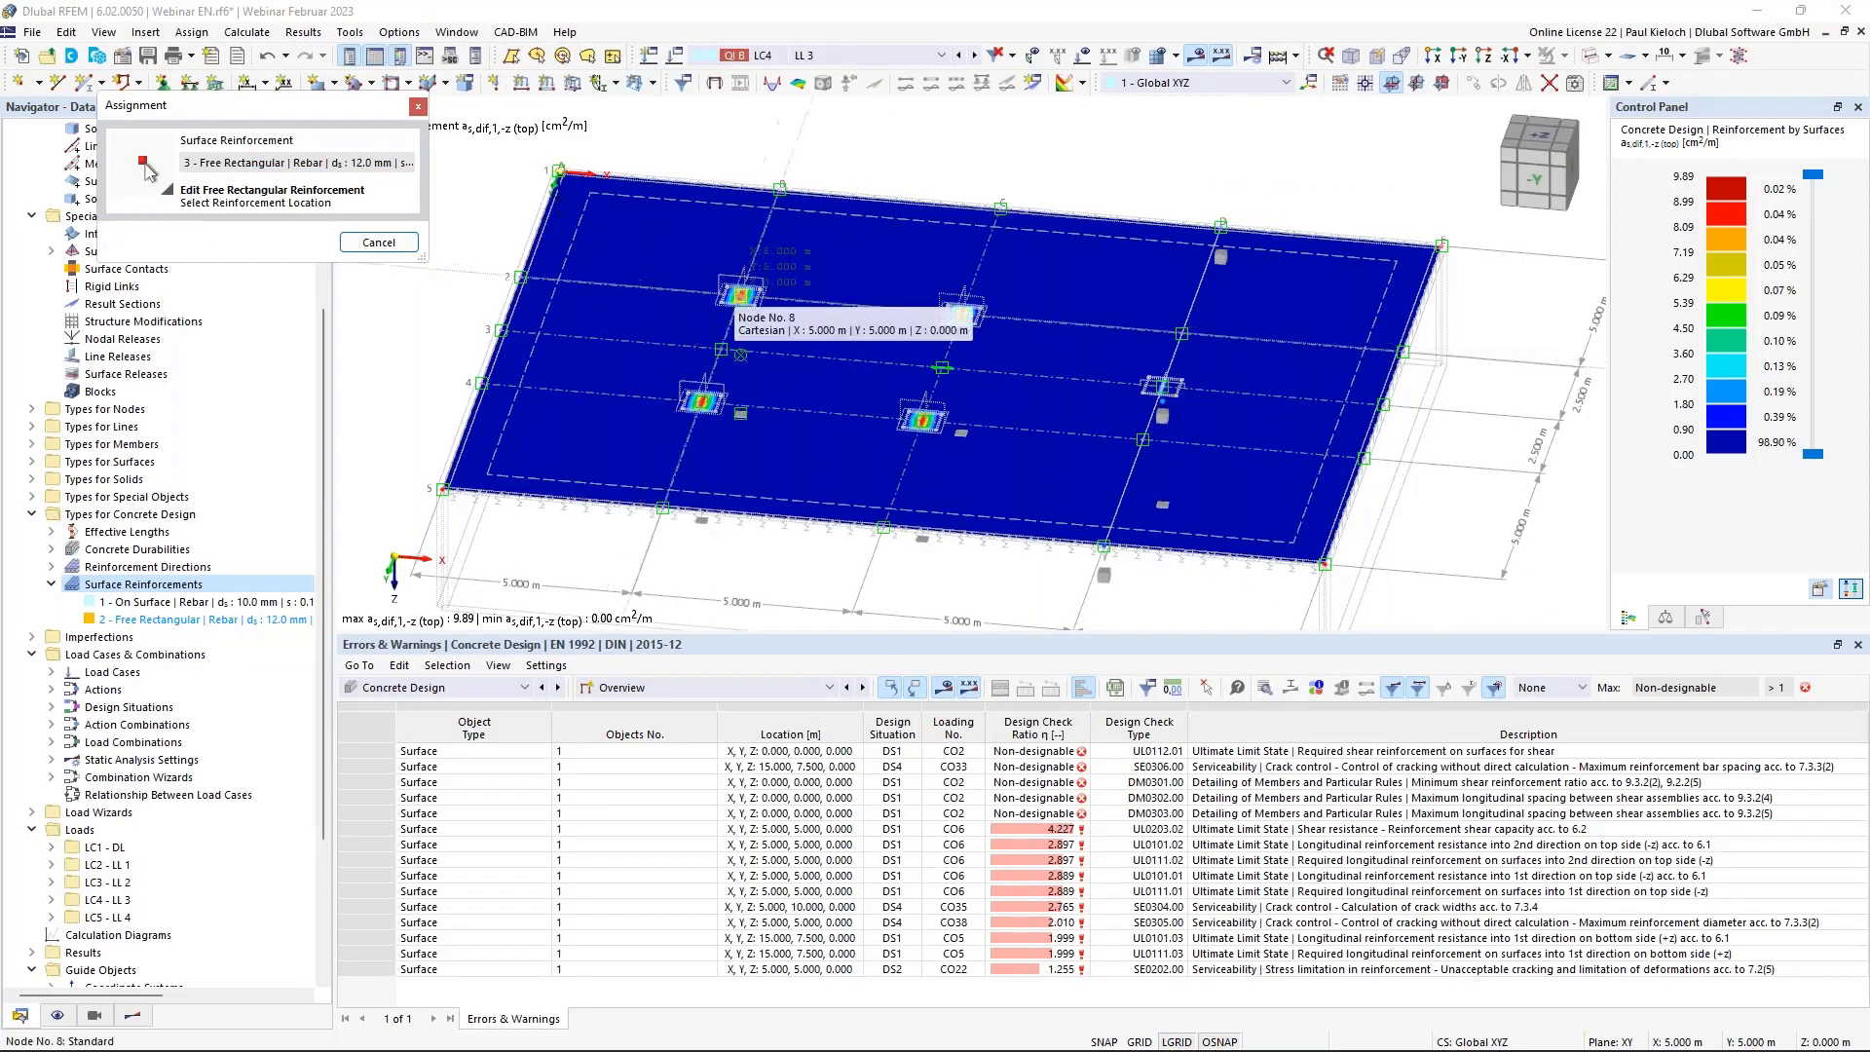
# Re-centre copy 3 at X 5, Y 5 and copy 4 at X 10, Y 10.
pyautogui.click(699, 294)
pyautogui.click(185, 918)
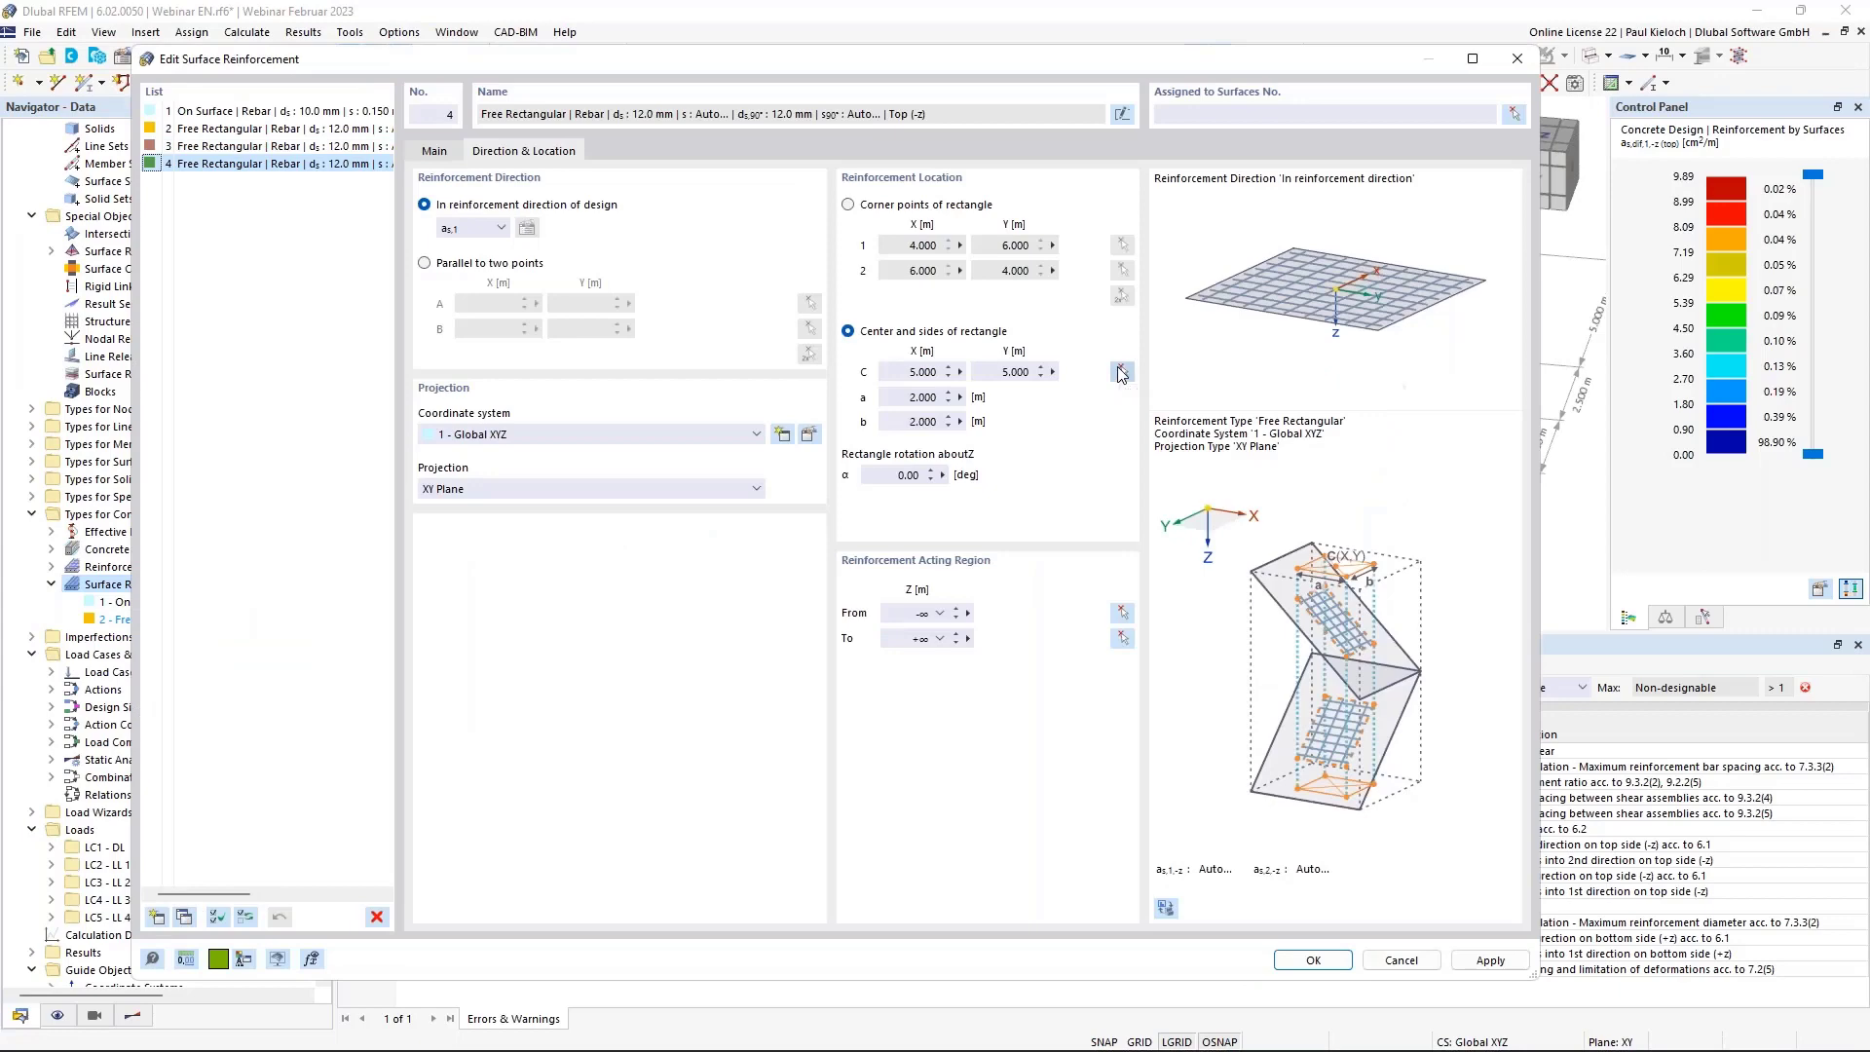
pyautogui.click(1122, 371)
pyautogui.click(940, 367)
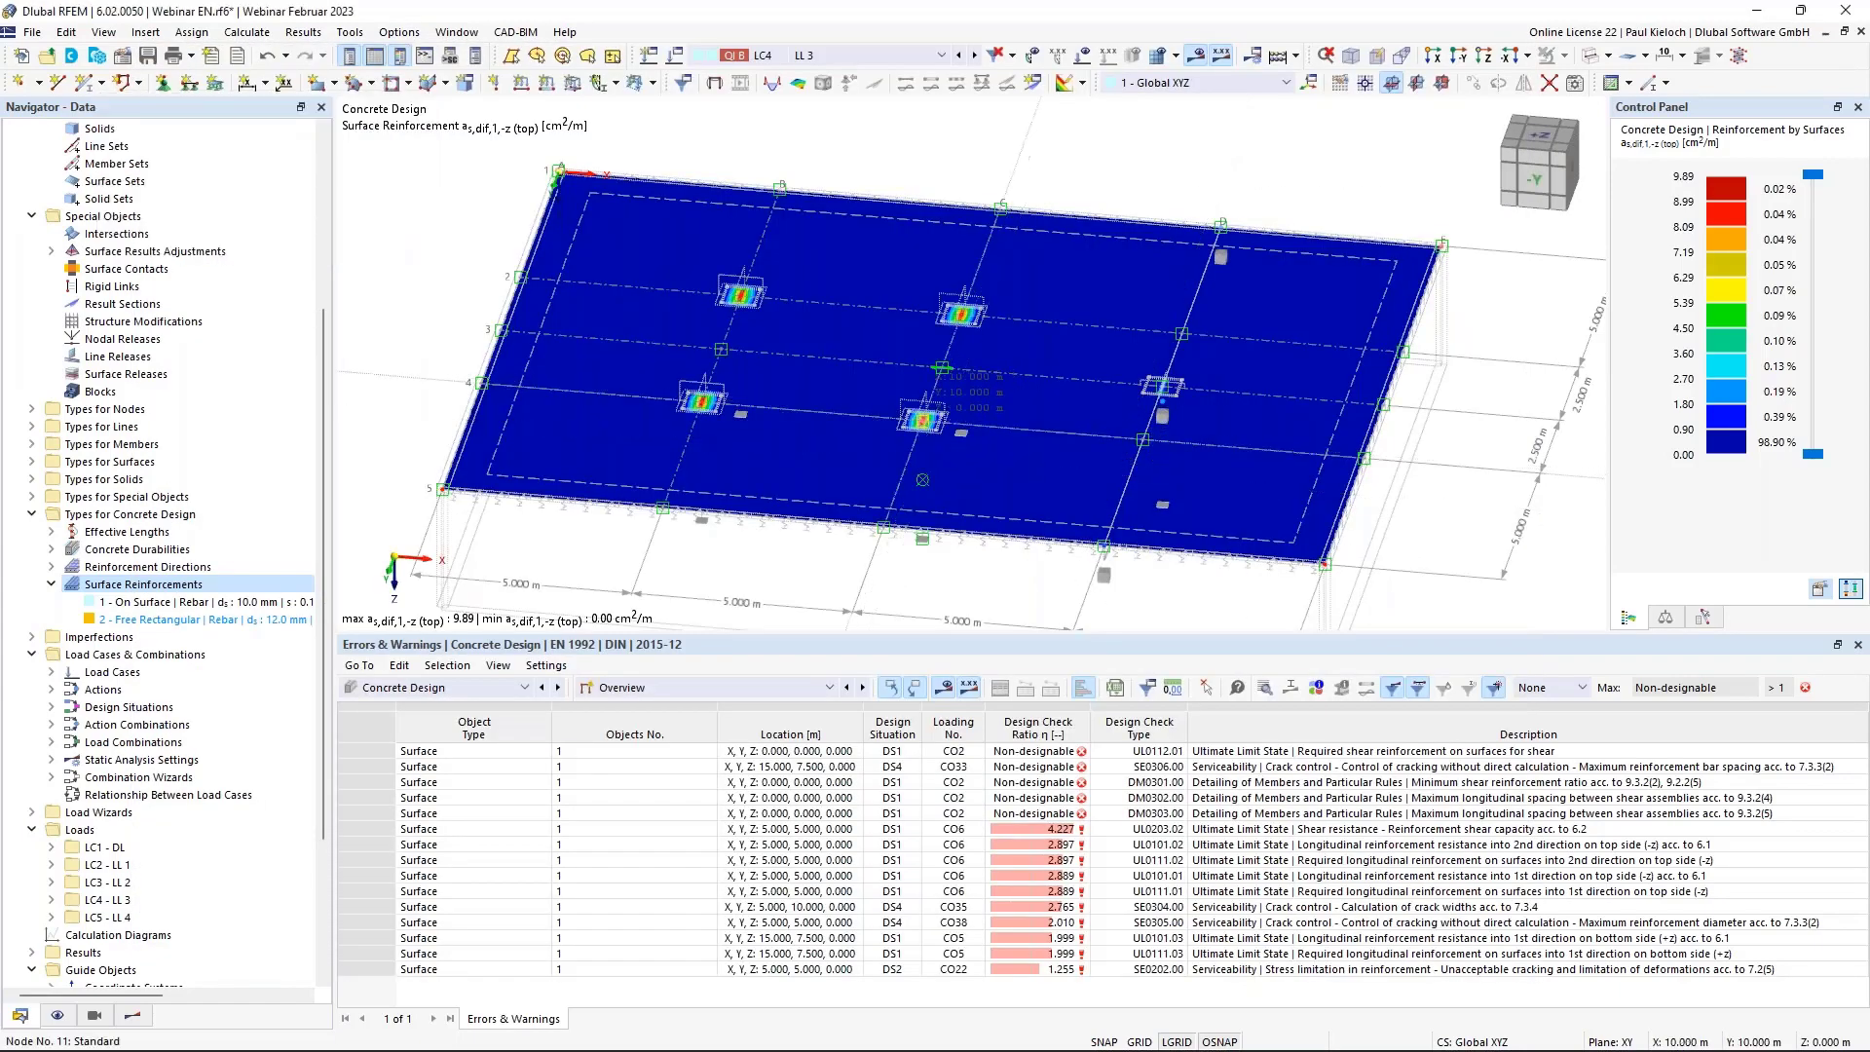
# Re-centre copy 5 at X 10, Y 5 and copy 6 at X 15, Y 7.5.
pyautogui.click(185, 918)
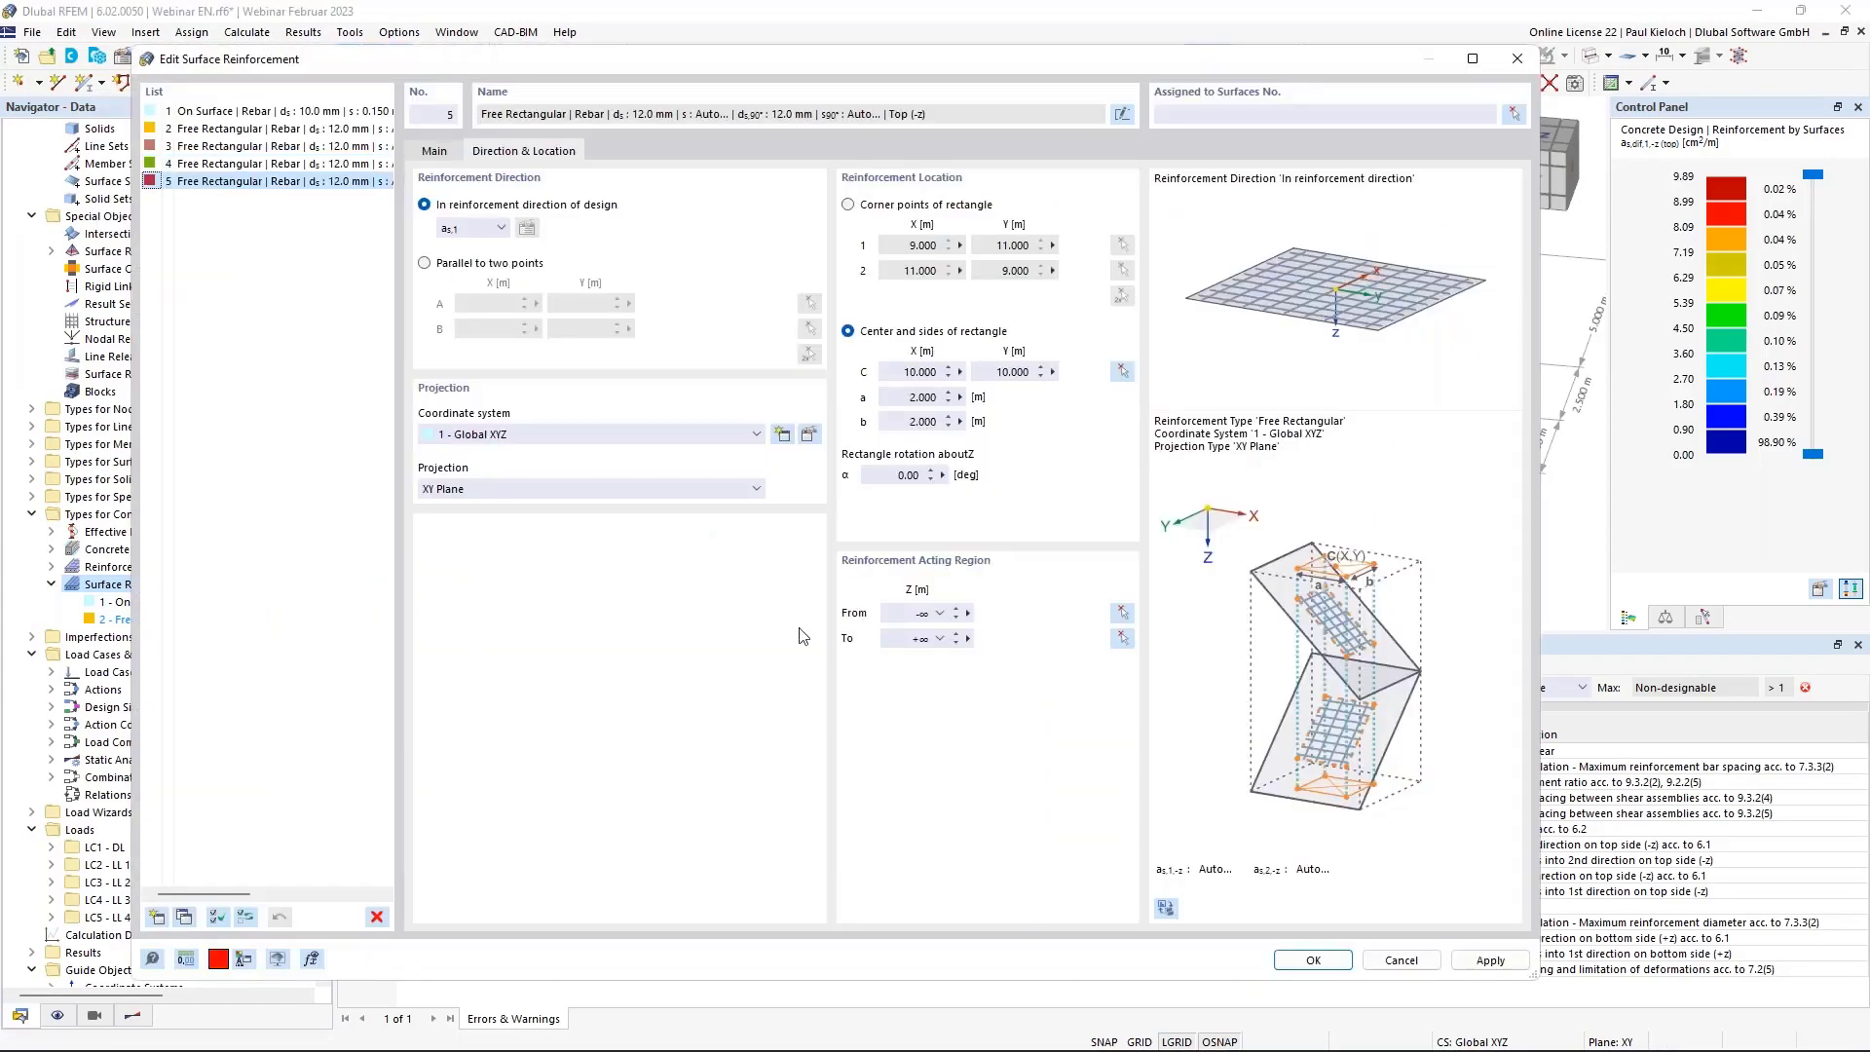
pyautogui.click(1122, 371)
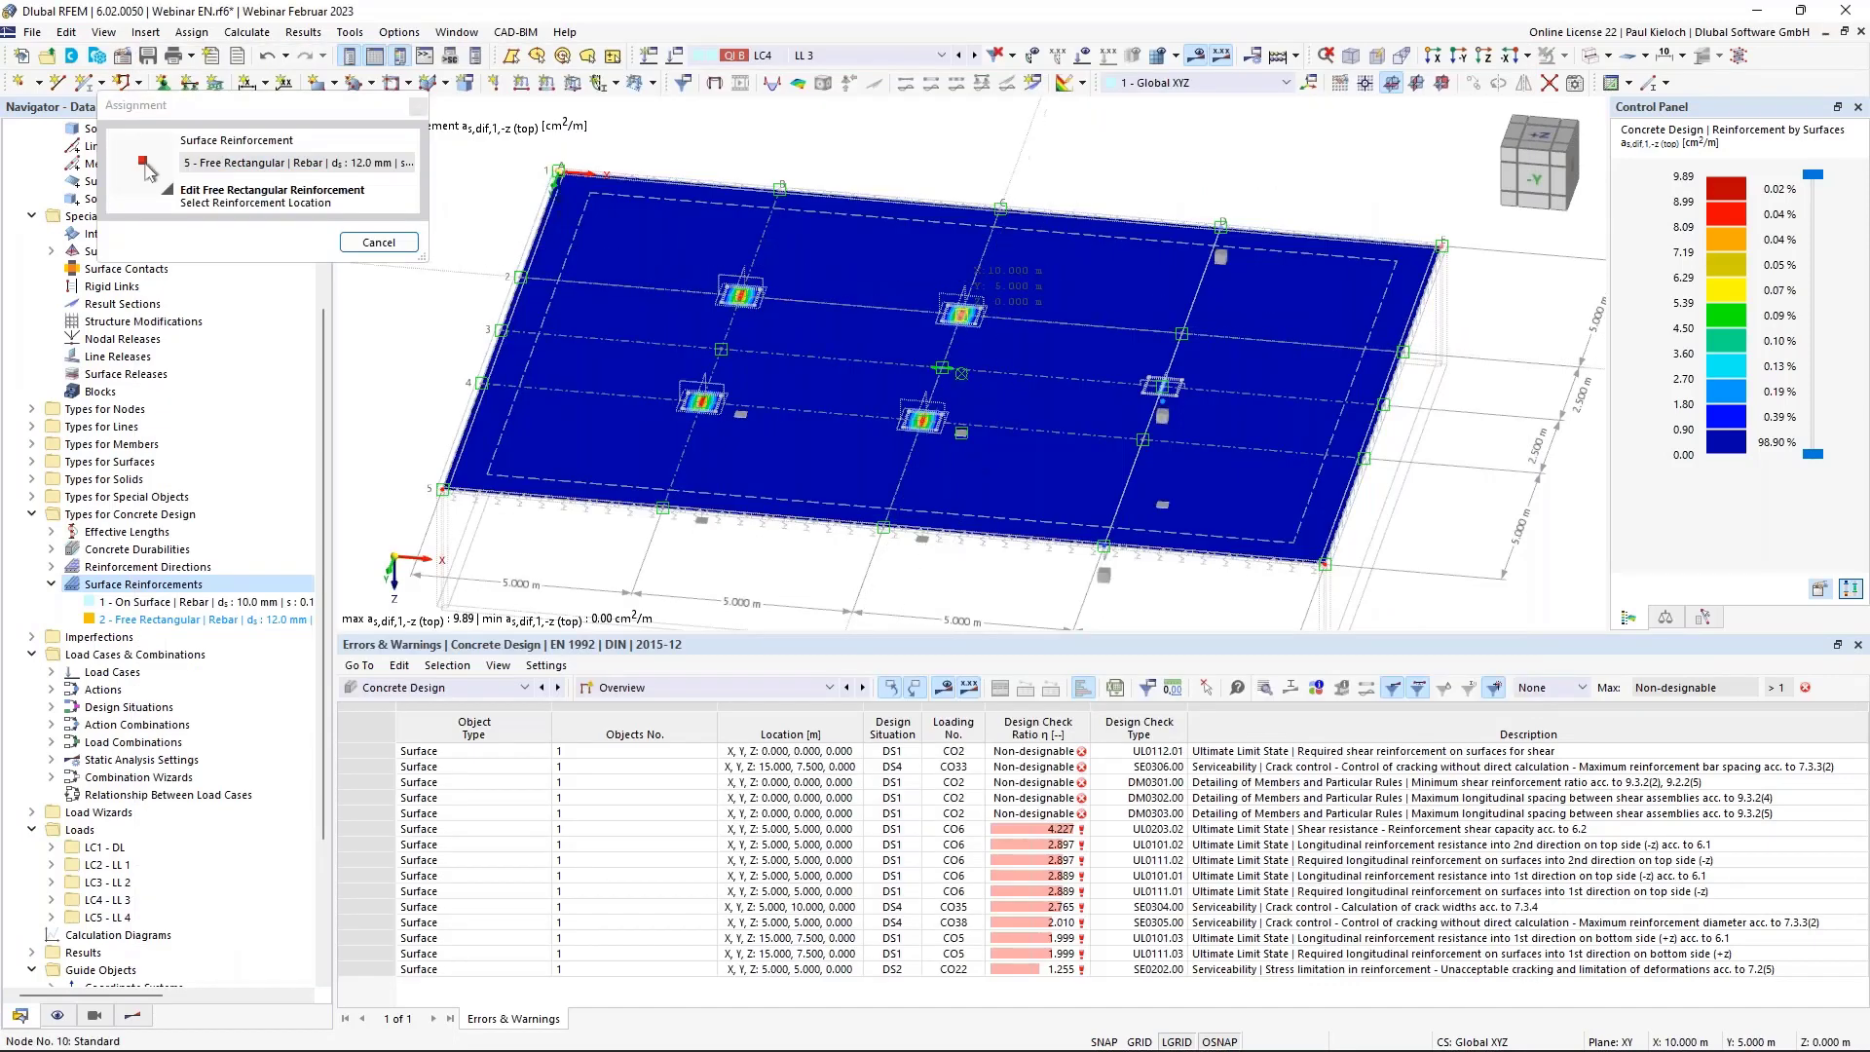
pyautogui.click(961, 313)
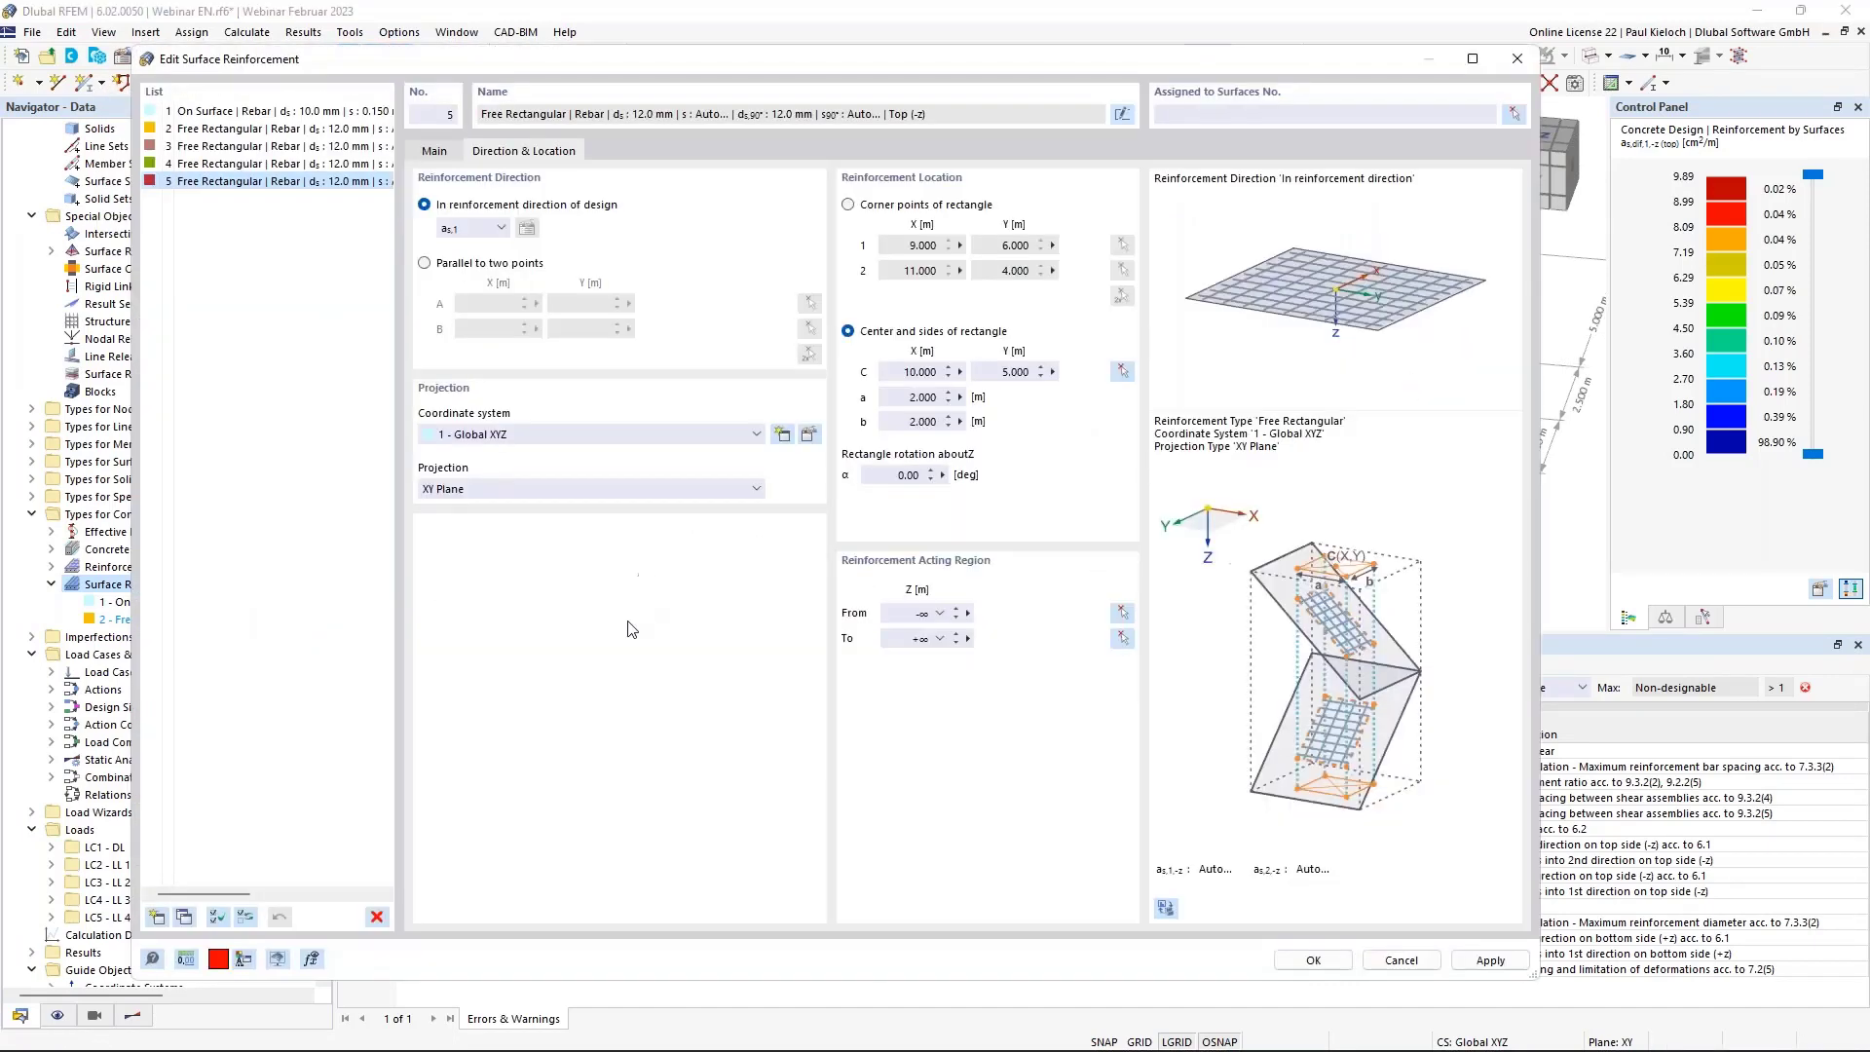
pyautogui.click(349, 165)
pyautogui.click(355, 180)
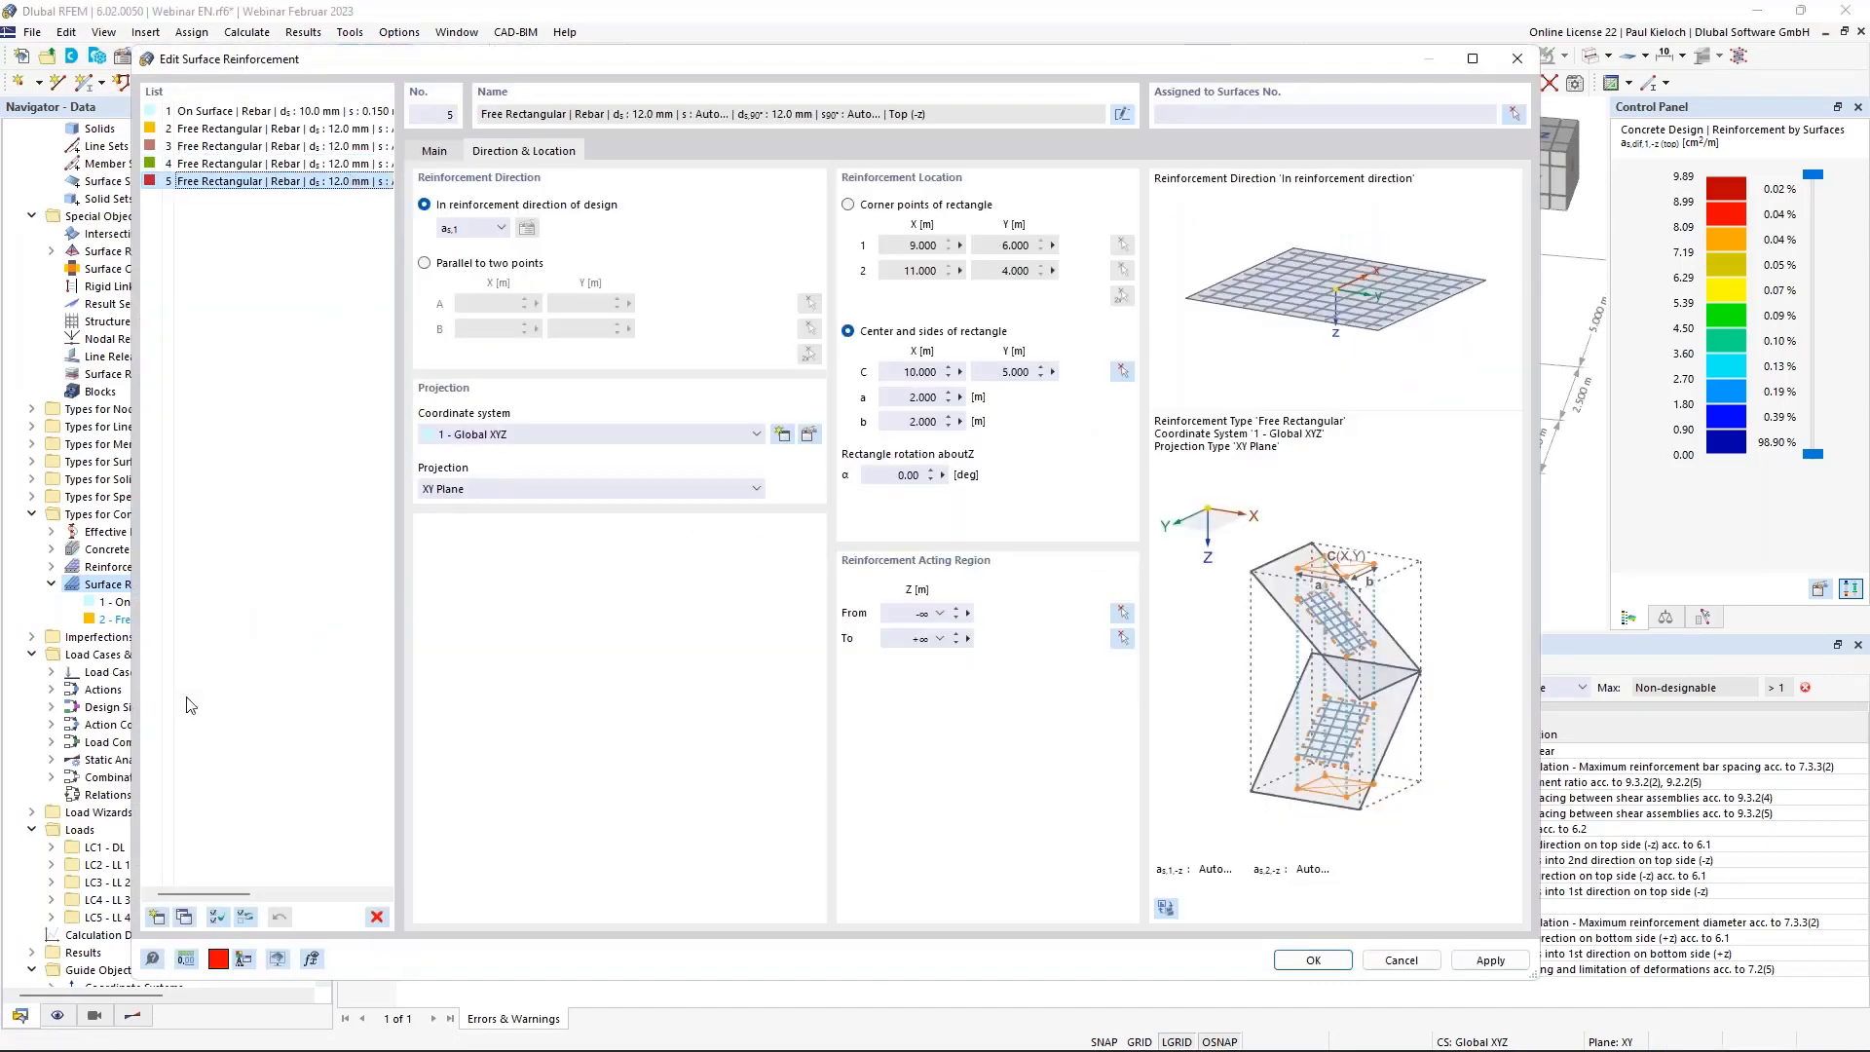
pyautogui.click(184, 918)
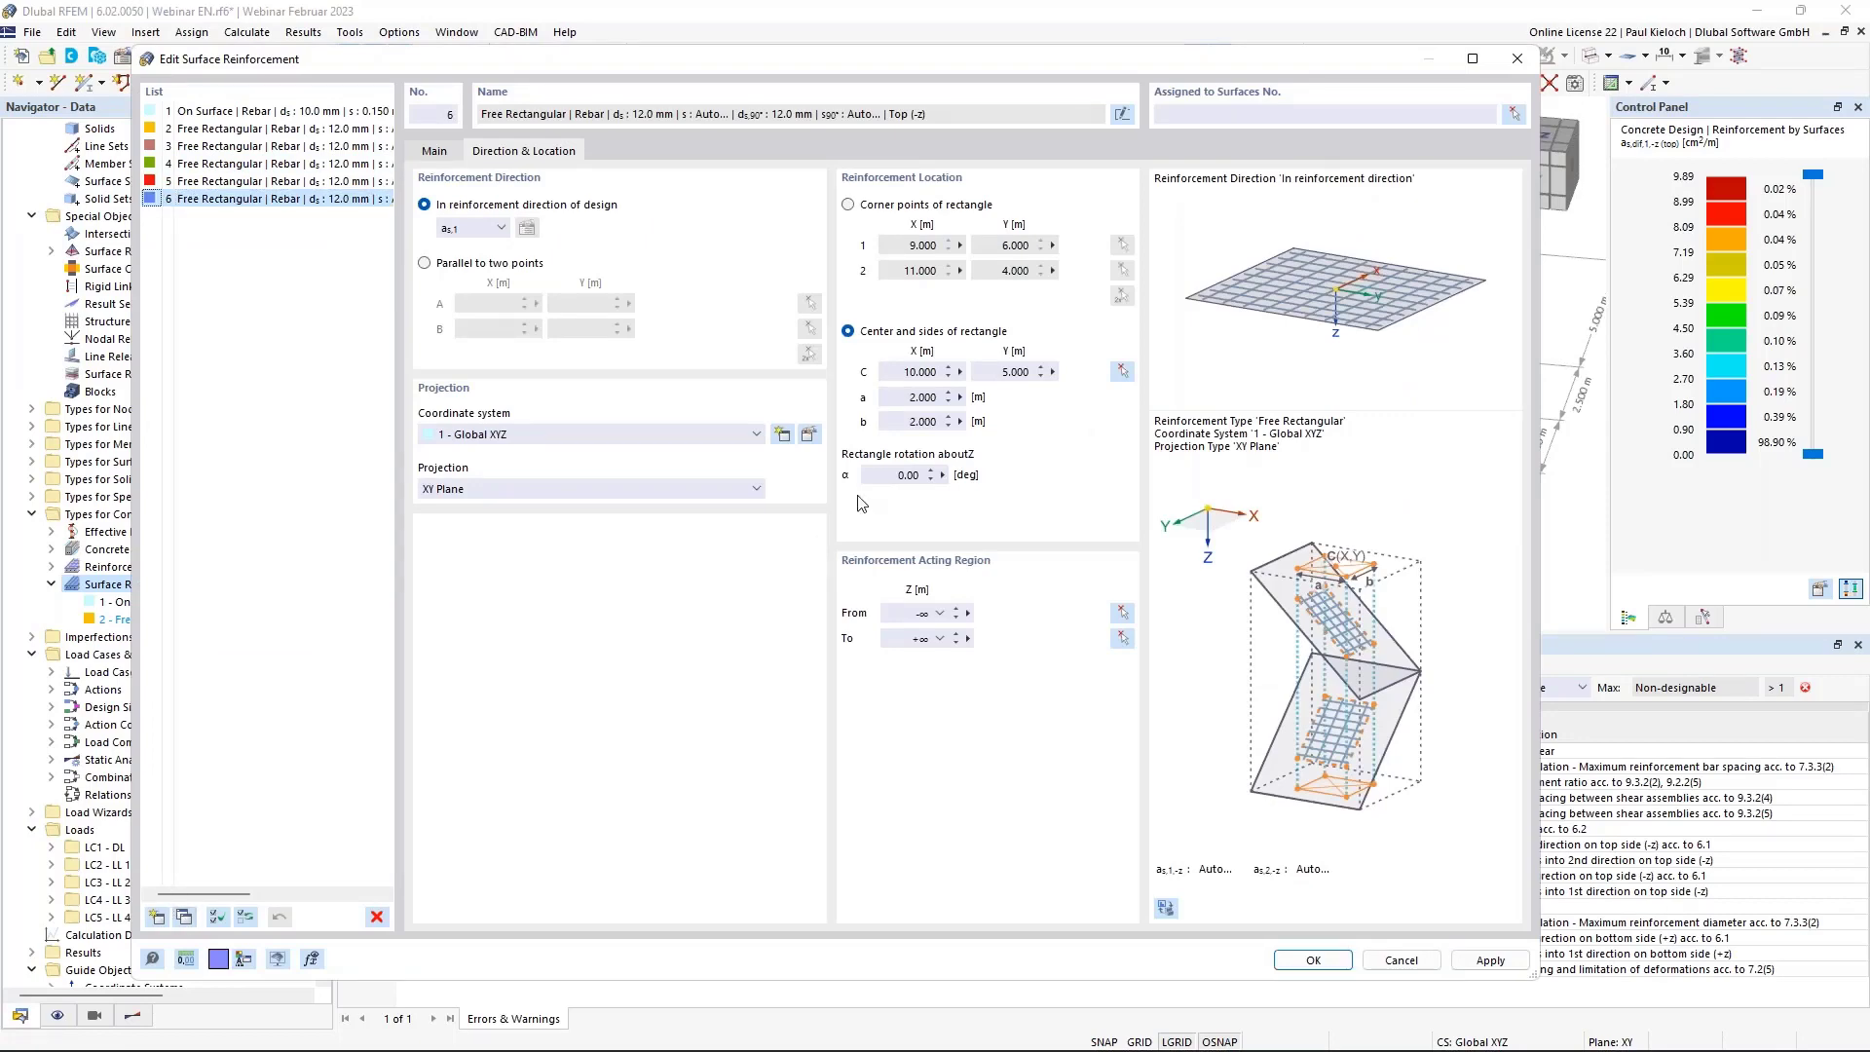
pyautogui.click(1122, 371)
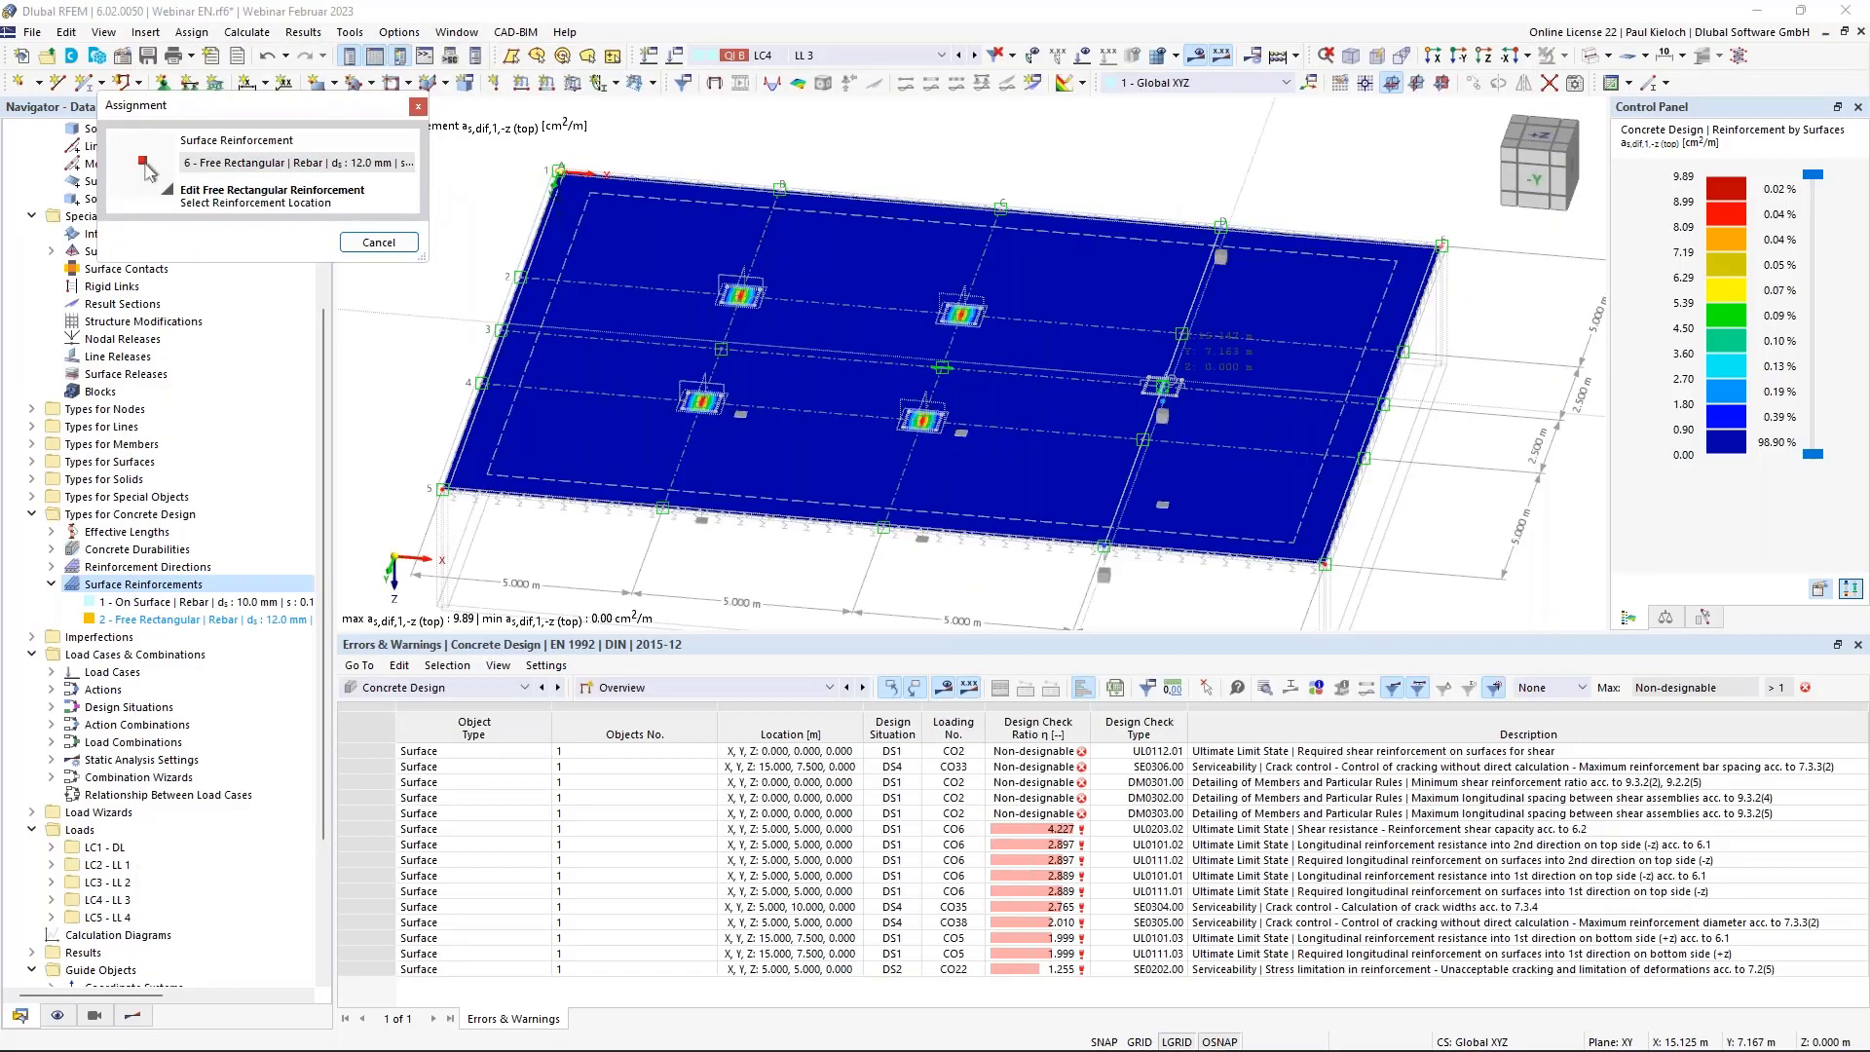
pyautogui.click(1154, 395)
pyautogui.click(448, 152)
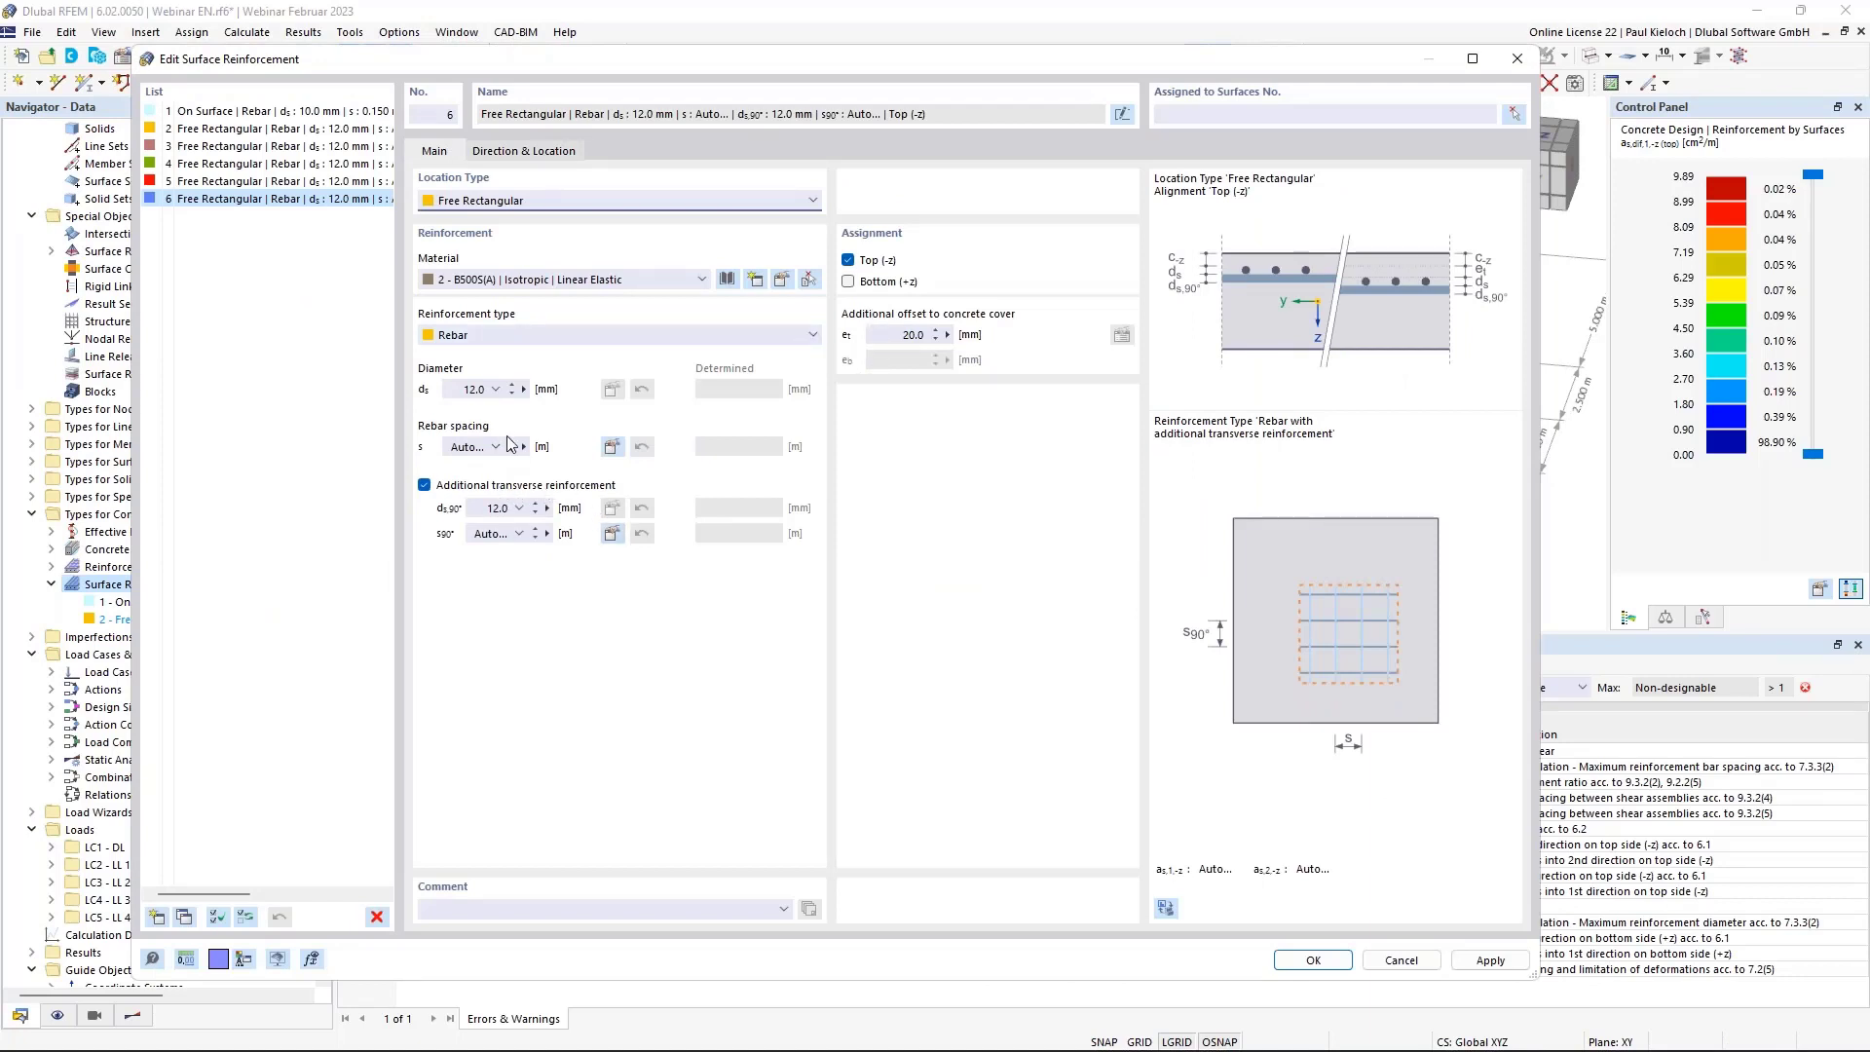
# Make reinforcement 6 10.0 mm bars, no transverse bars, top and bottom with 20 mm cover.
pyautogui.click(499, 485)
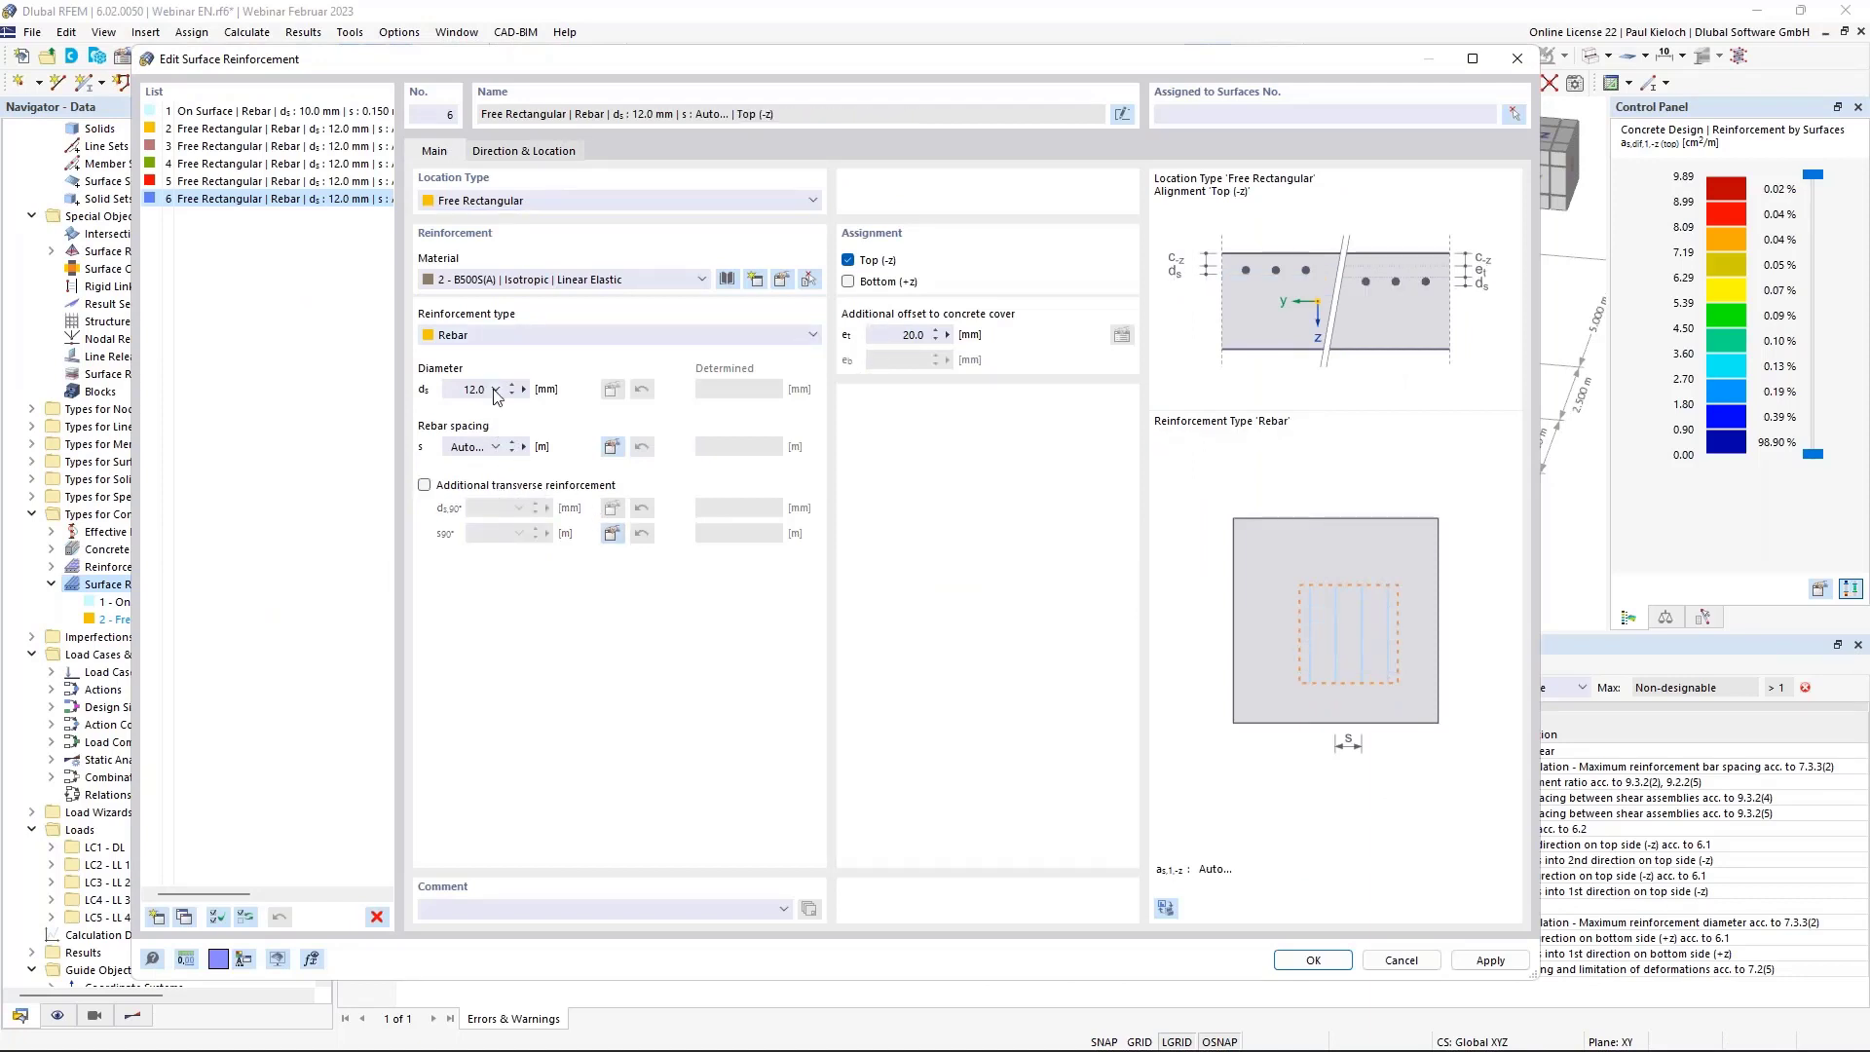
pyautogui.click(495, 389)
pyautogui.click(473, 435)
pyautogui.click(848, 282)
pyautogui.click(916, 359)
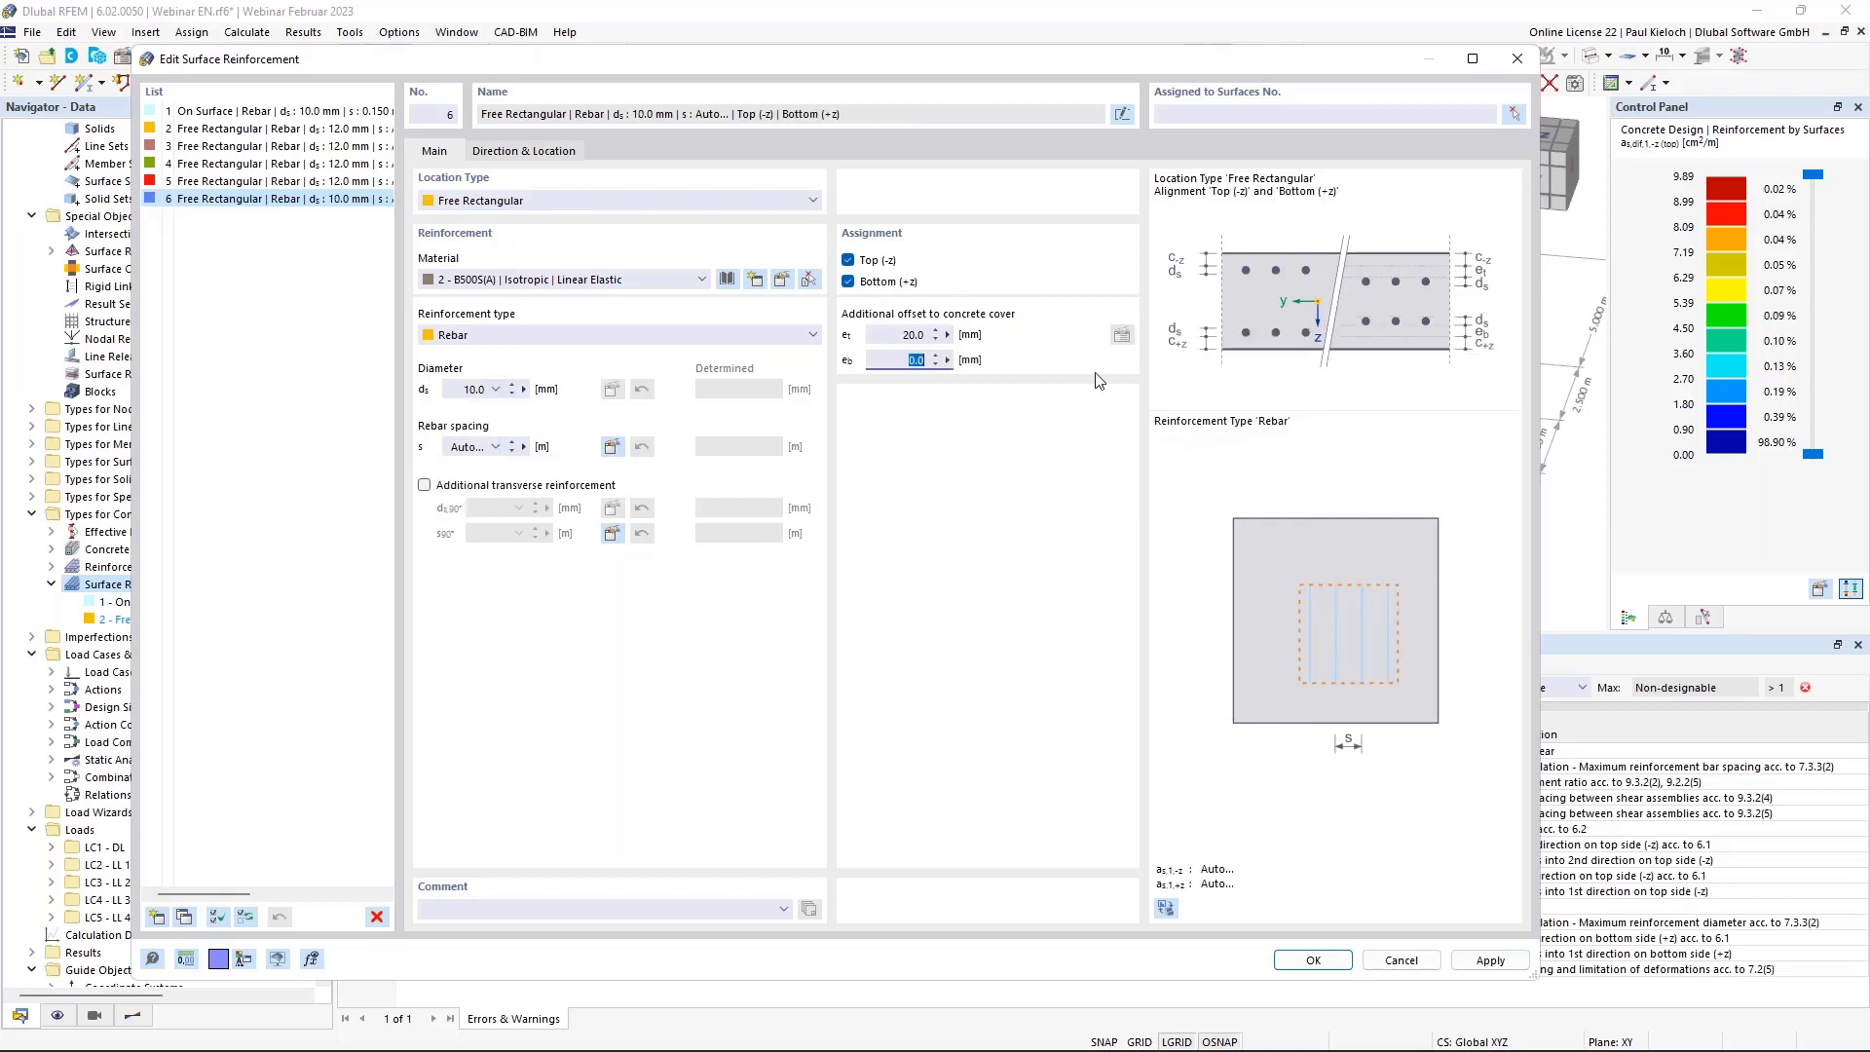
pyautogui.click(905, 335)
pyautogui.click(905, 360)
pyautogui.click(1314, 960)
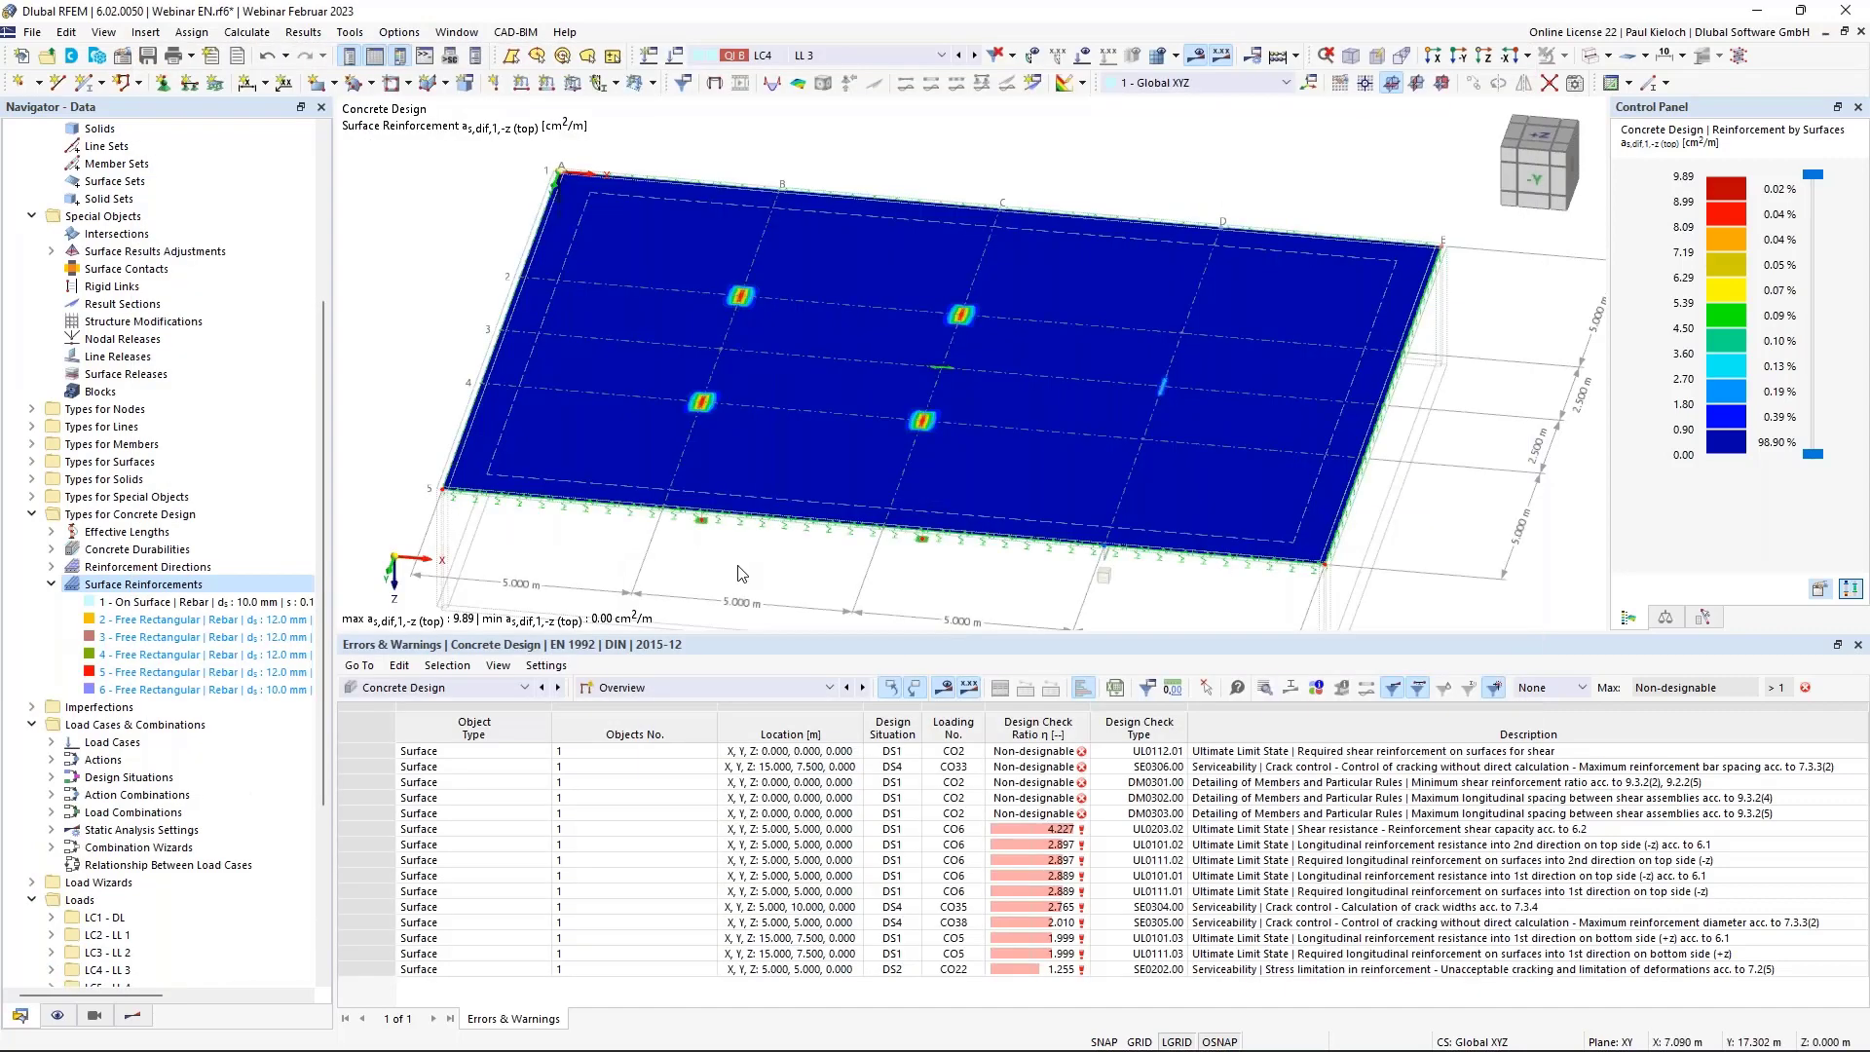
# Open the Concrete Design global settings and close them unchanged.
pyautogui.moveTo(737, 566); pyautogui.dragTo(760, 548, button='middle')
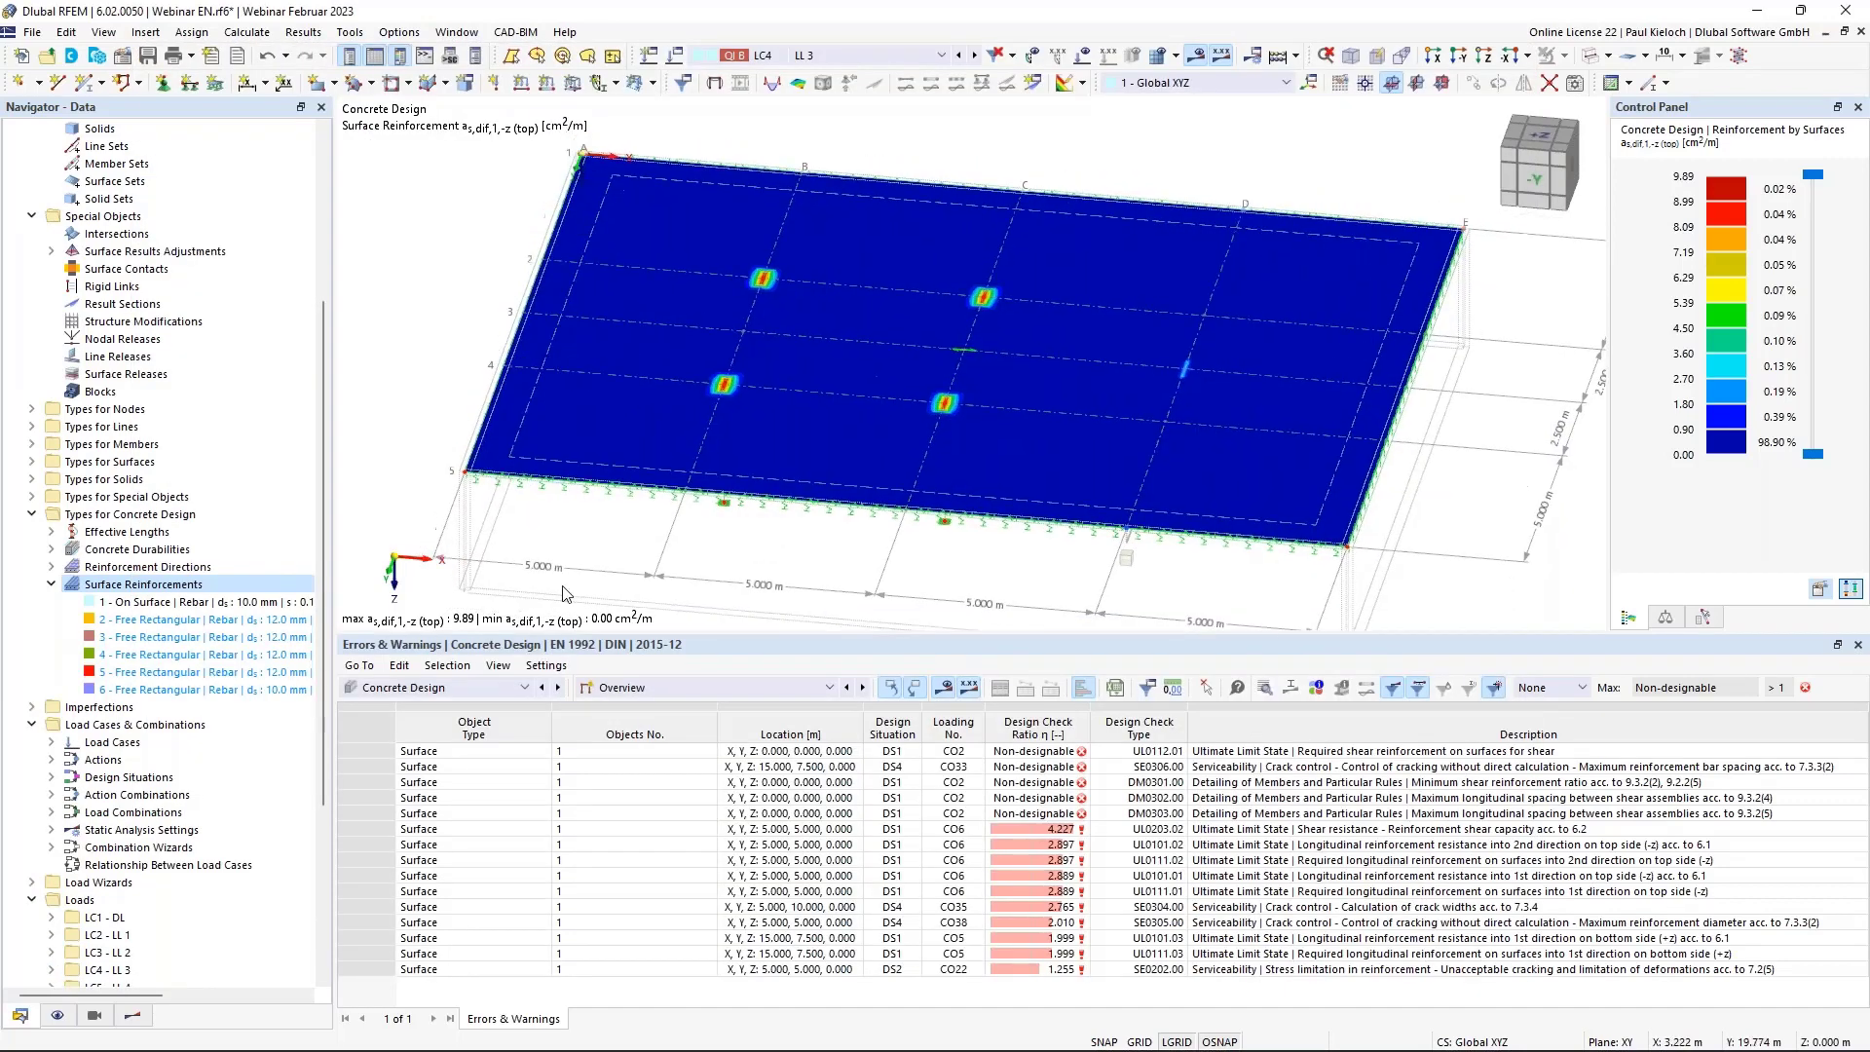
pyautogui.scroll(-5, 146, 799)
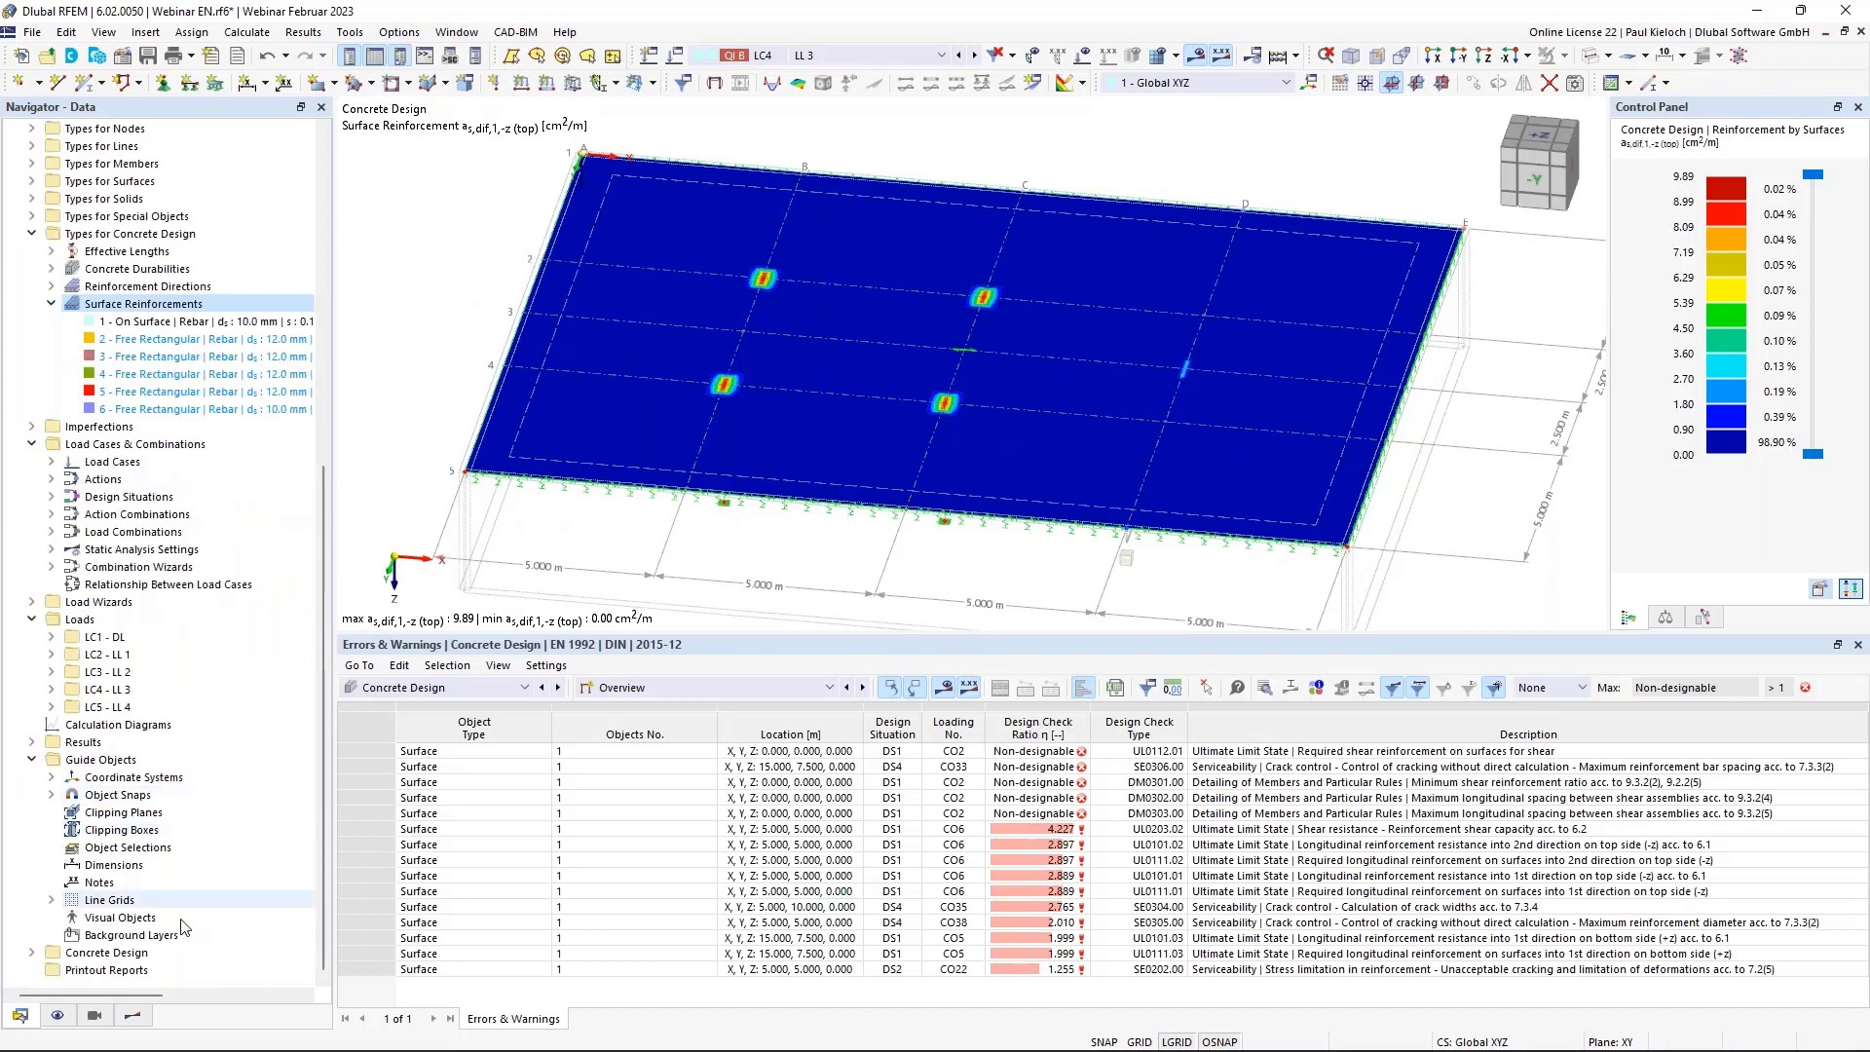
pyautogui.click(32, 953)
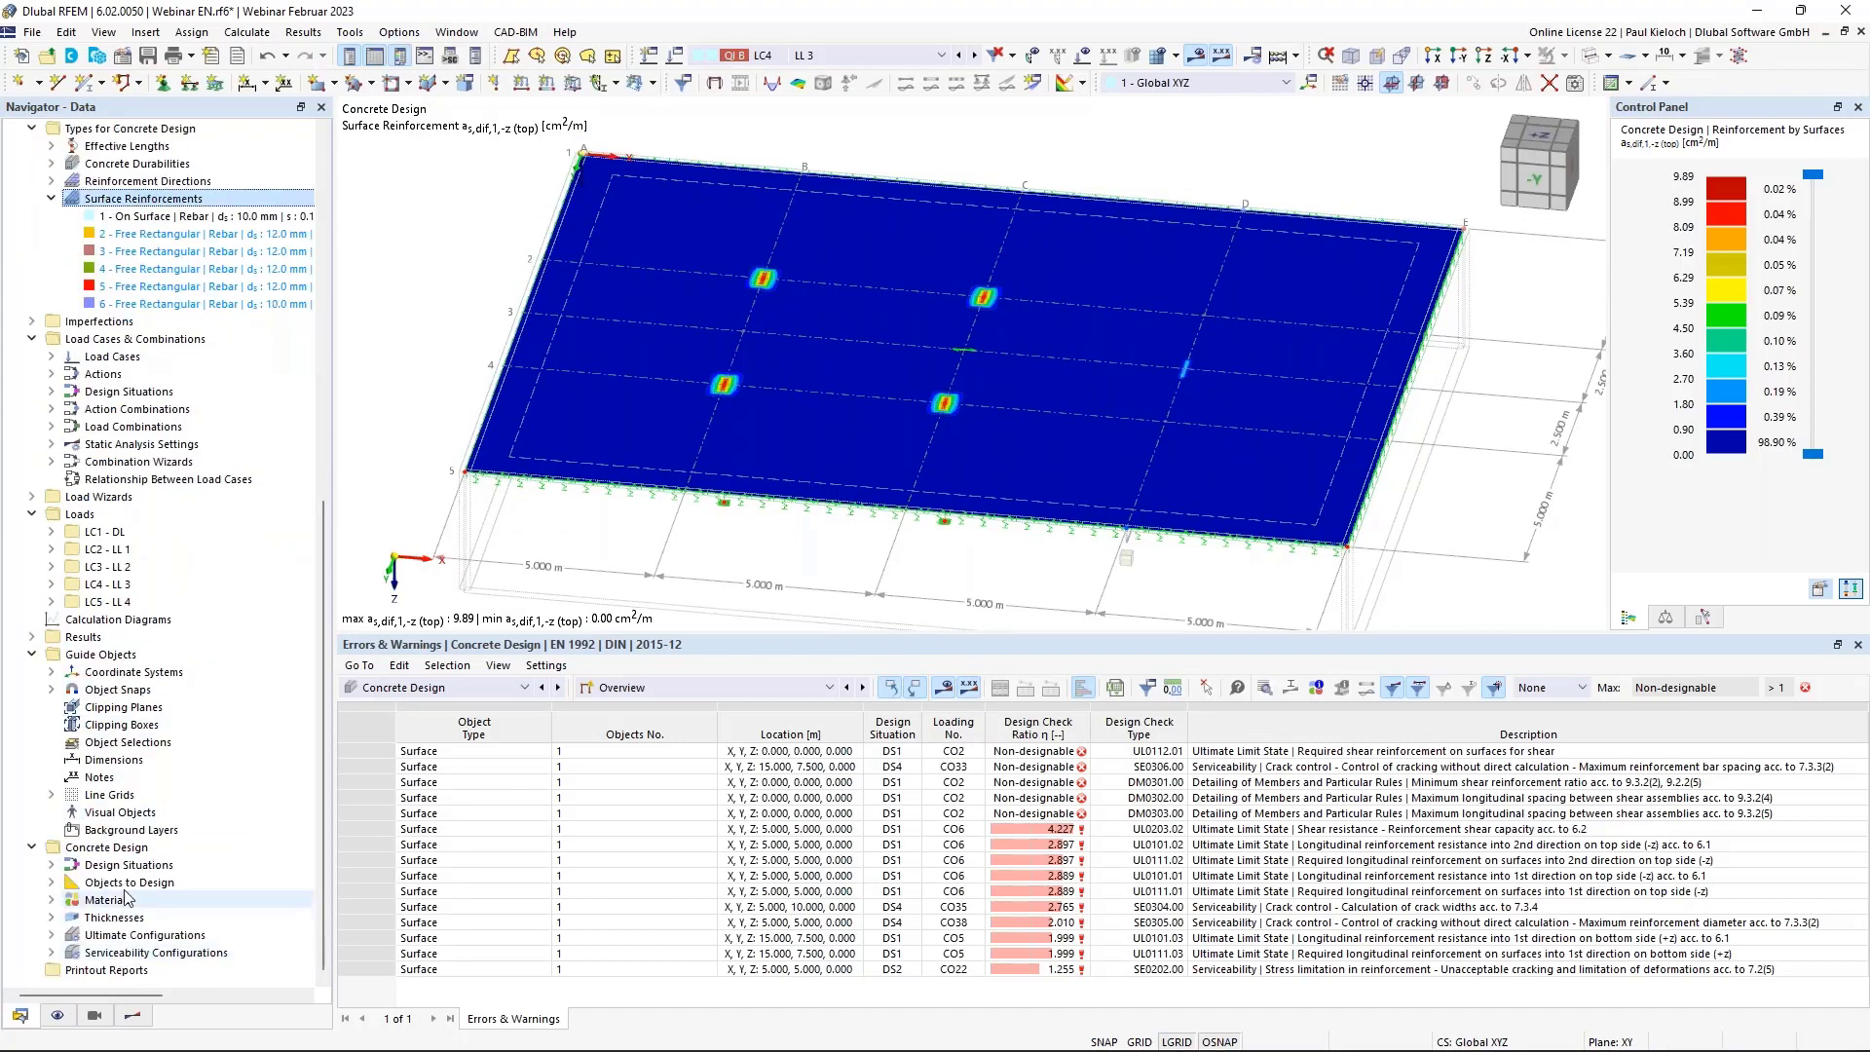
pyautogui.rightClick(144, 855)
pyautogui.click(180, 866)
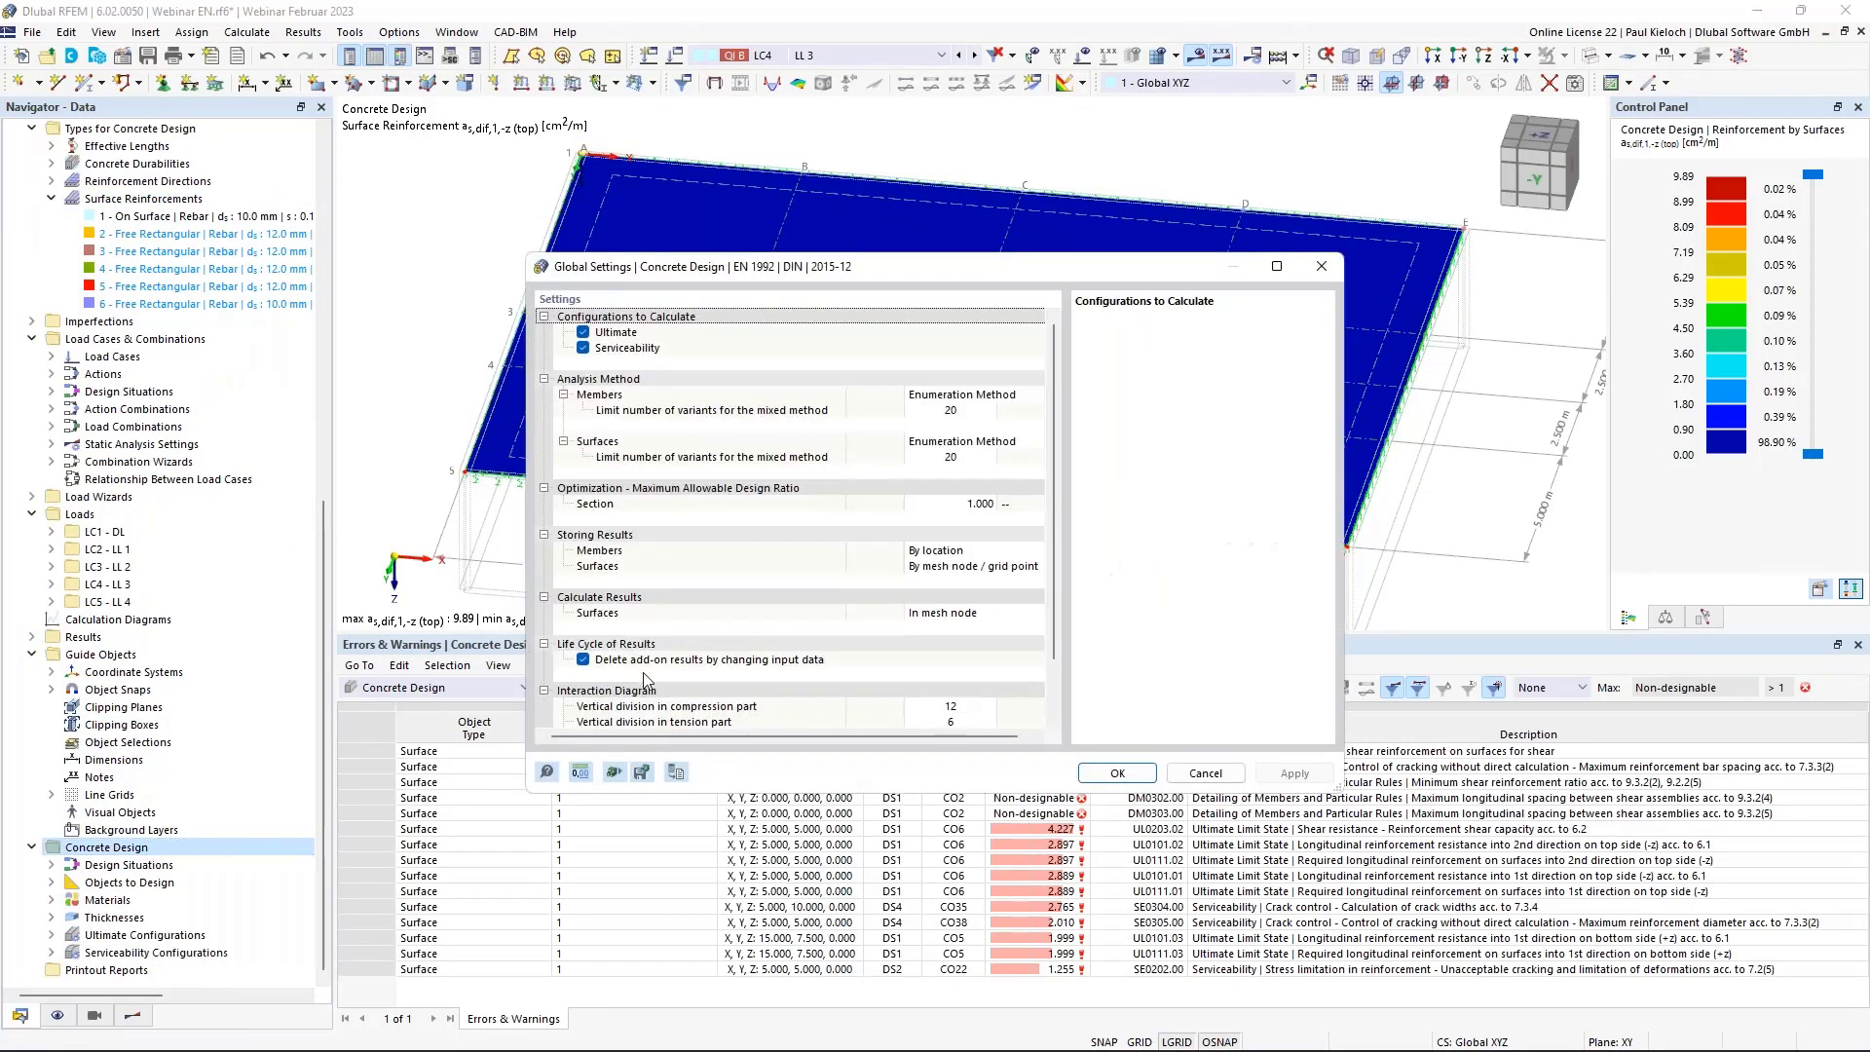
pyautogui.click(1189, 774)
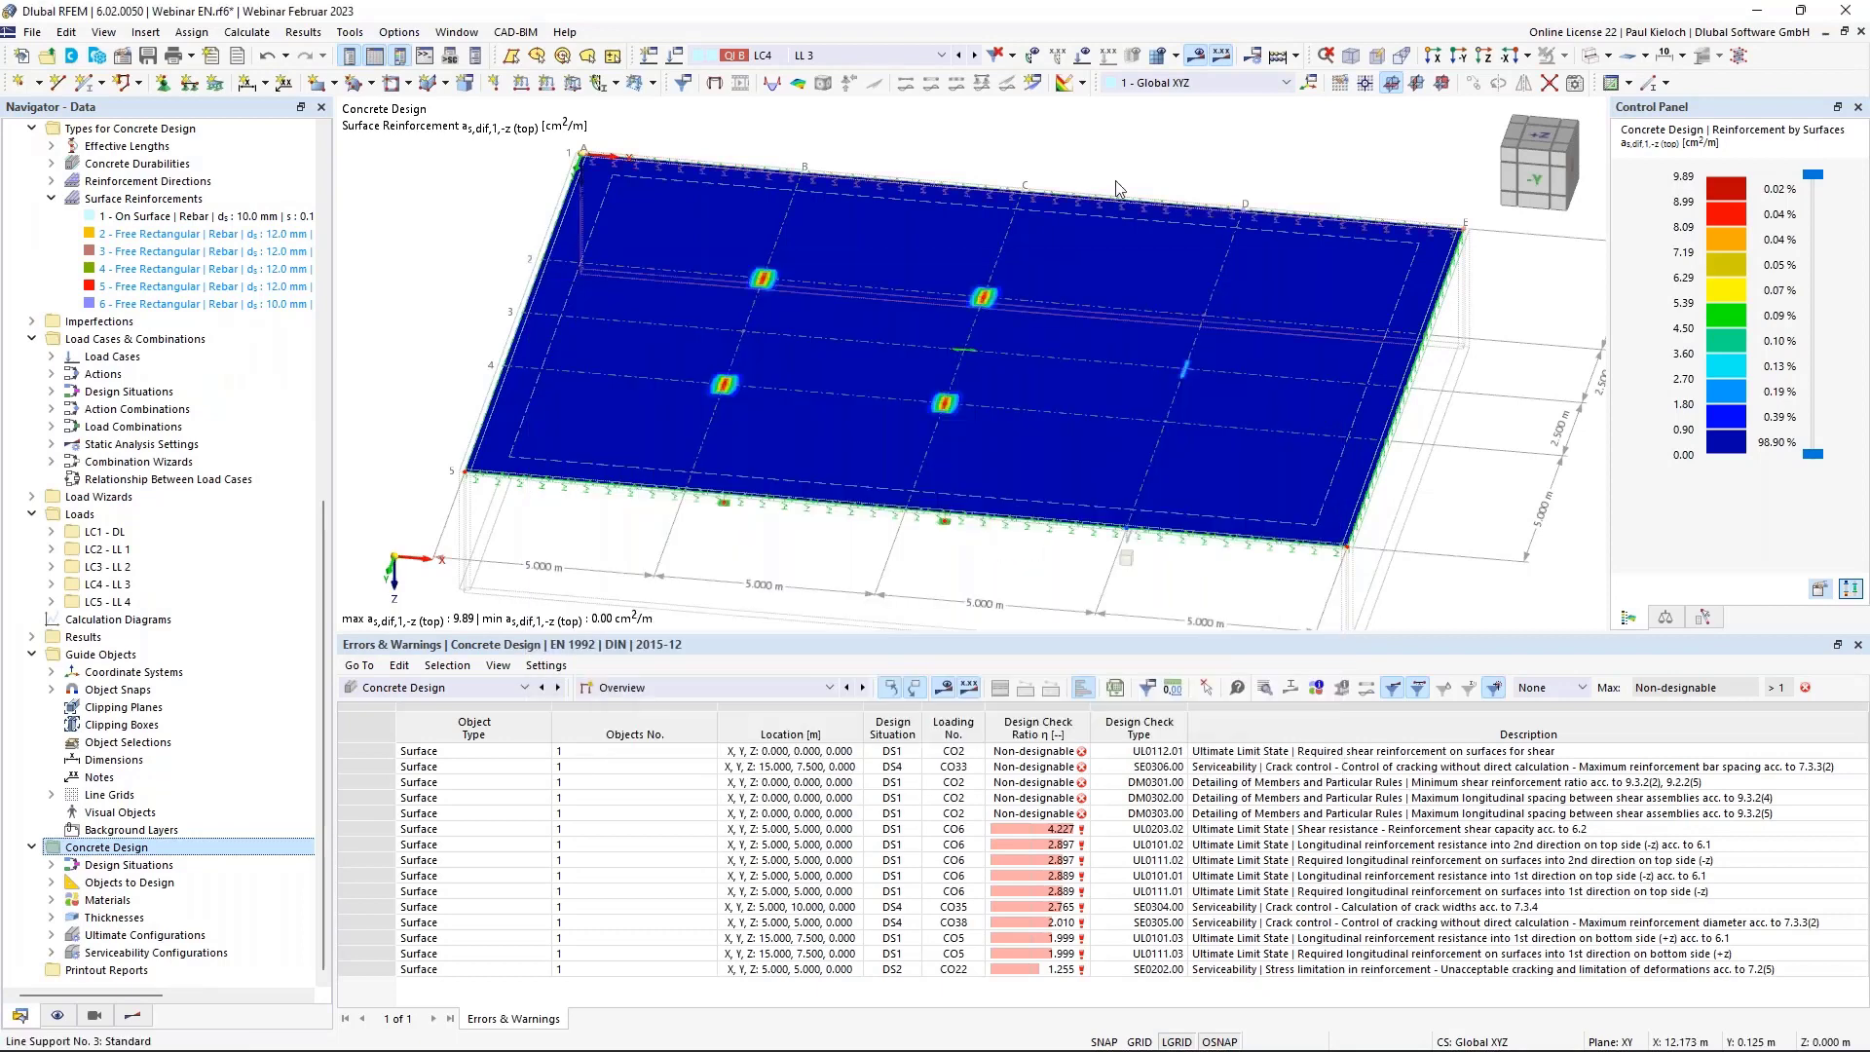
# Delete all existing calculation results from the Results menu.
pyautogui.moveTo(1150, 166); pyautogui.dragTo(1087, 159, button='middle')
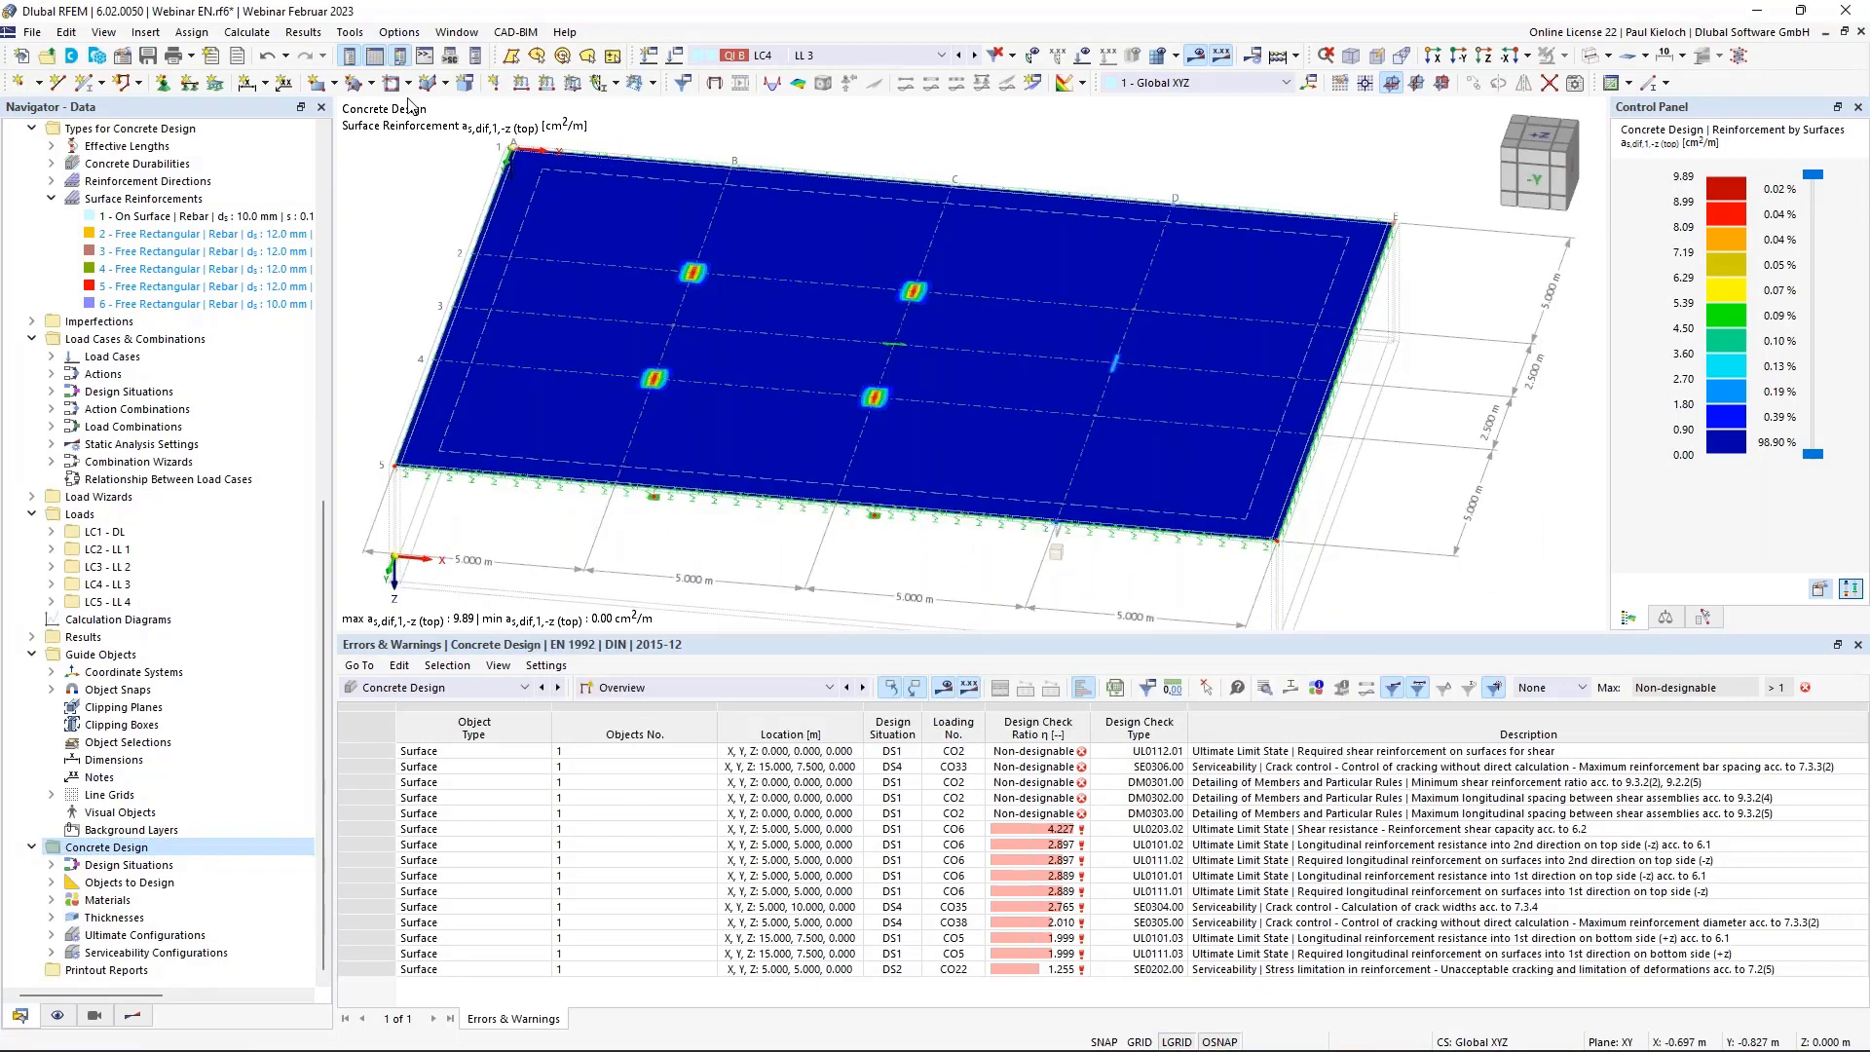
pyautogui.click(303, 32)
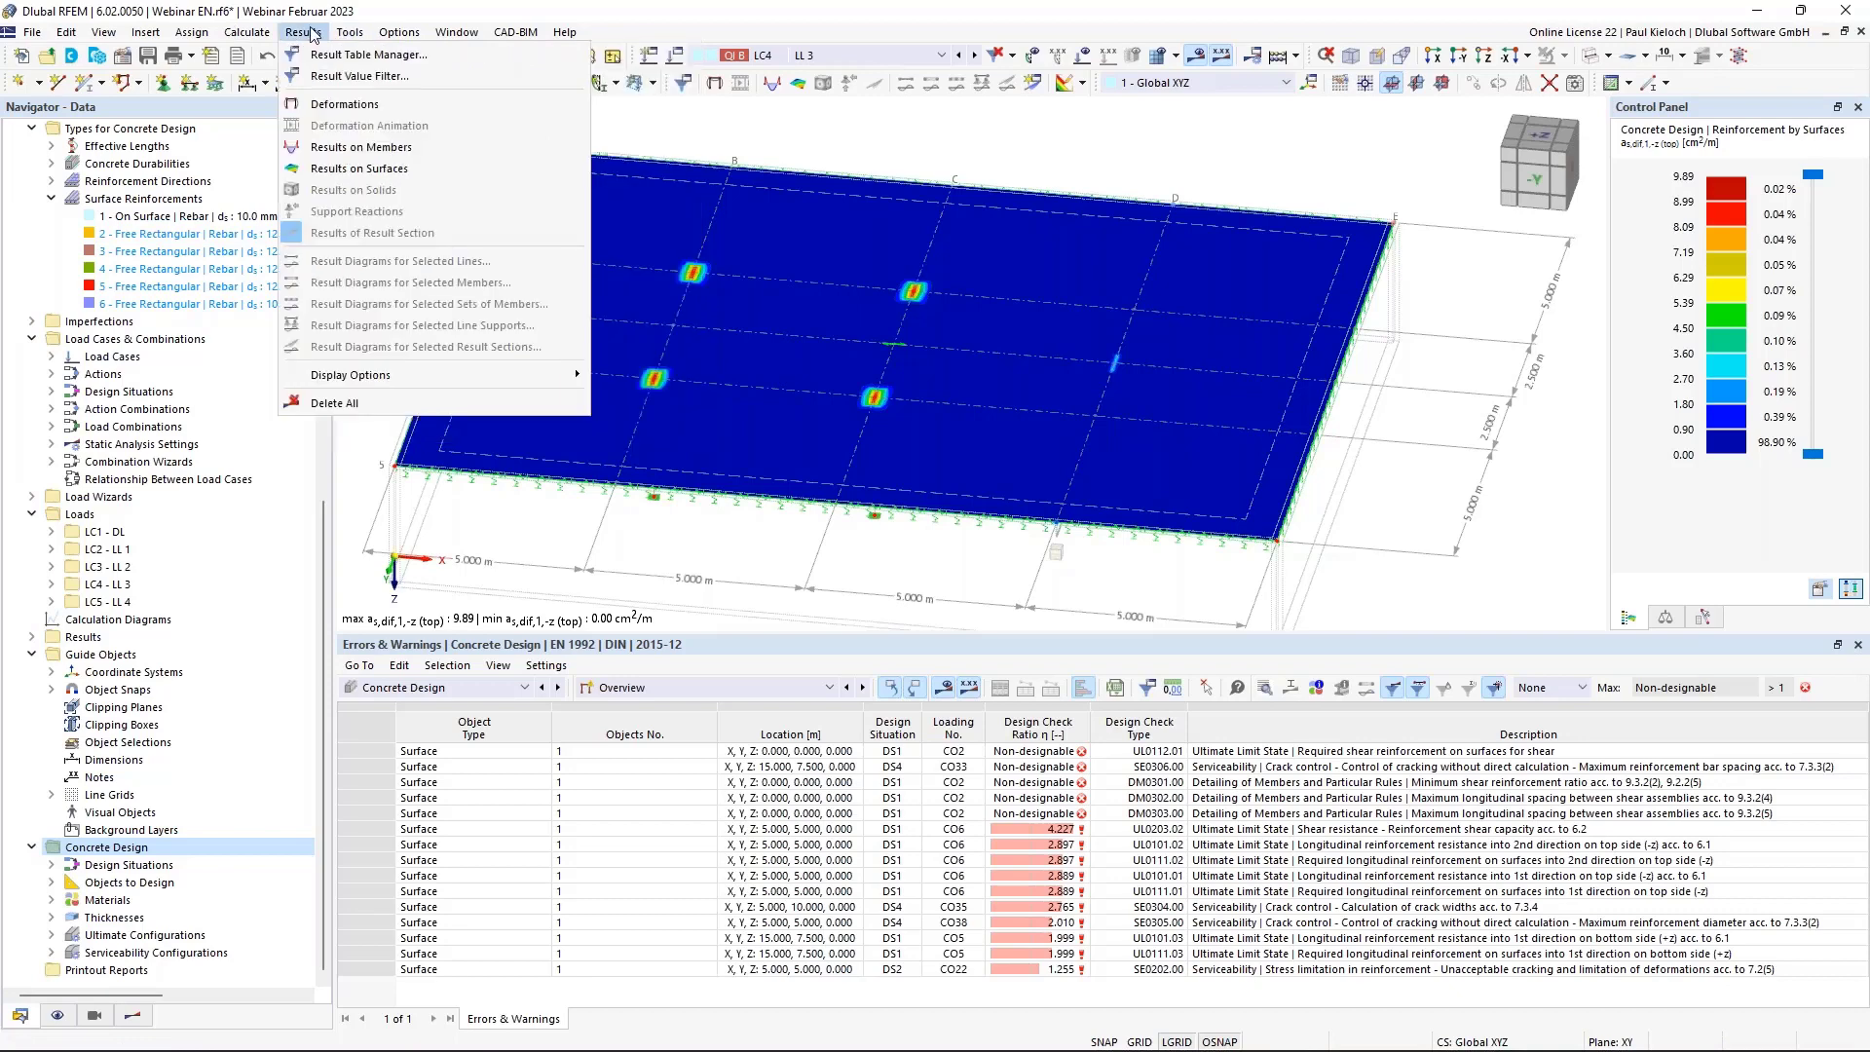
pyautogui.click(334, 402)
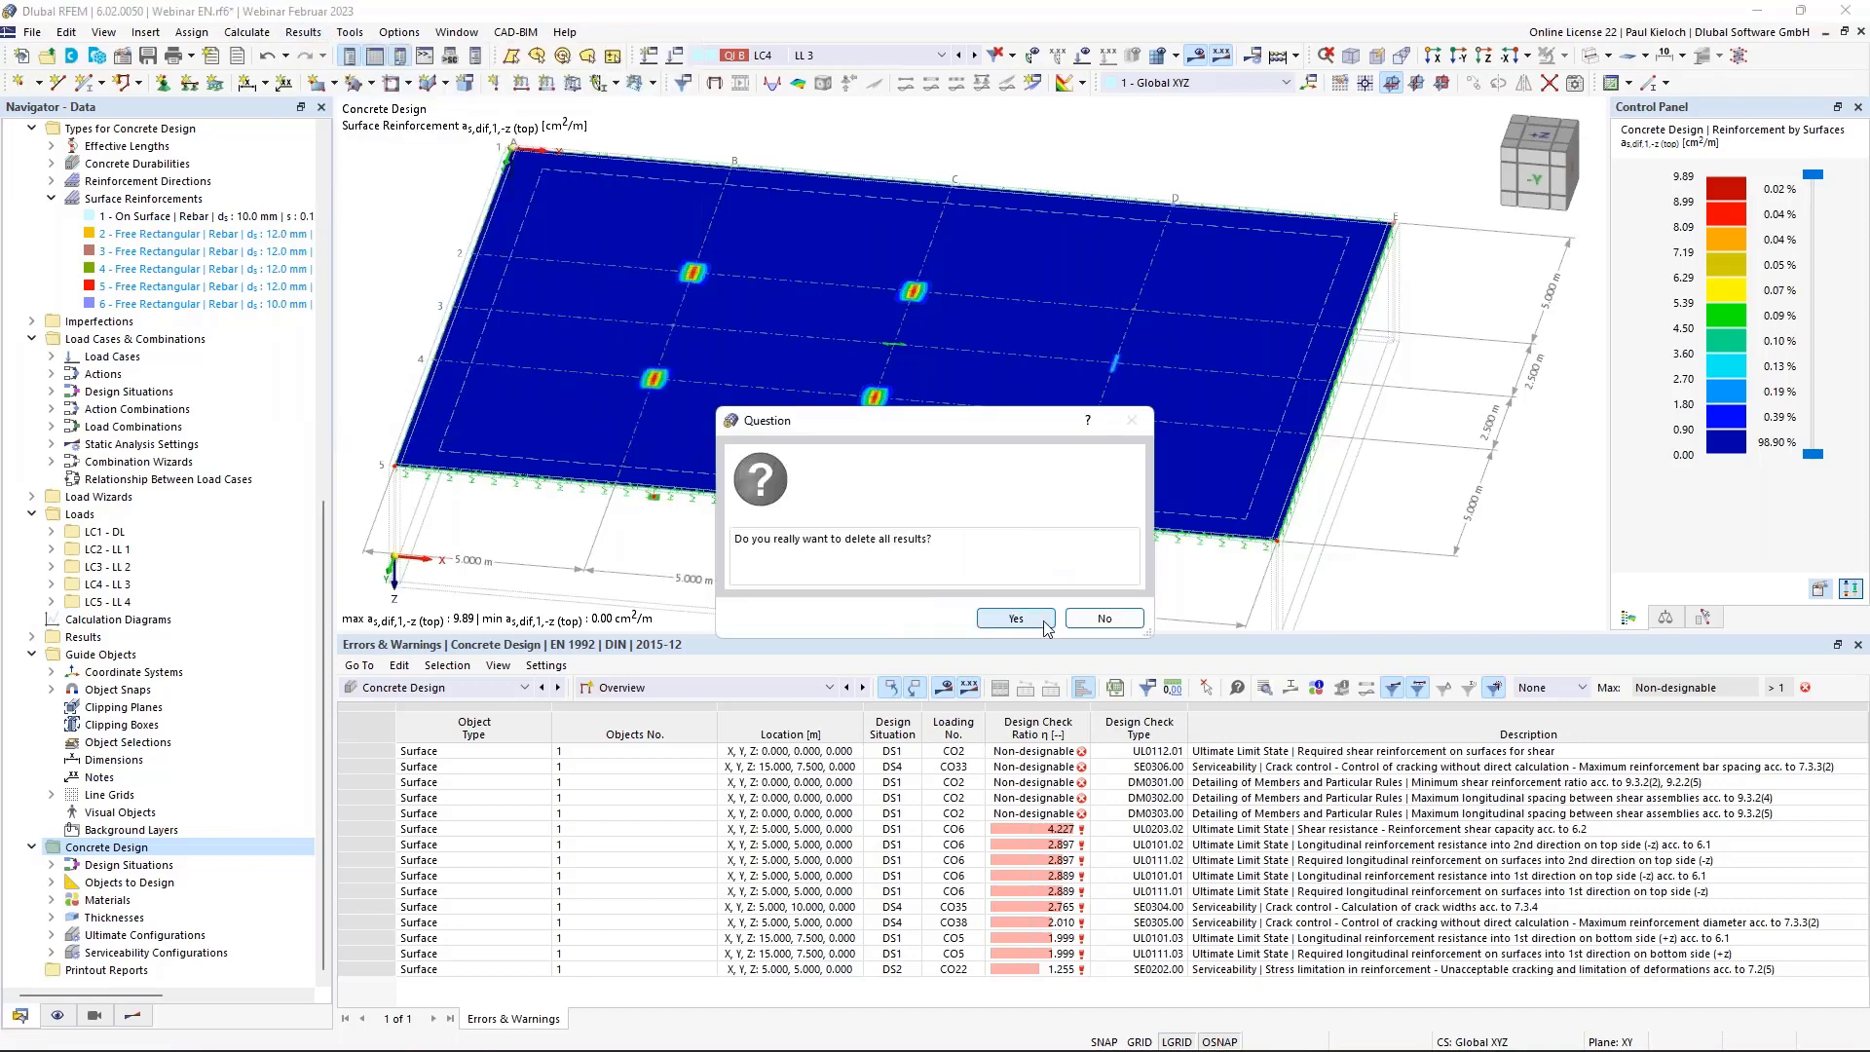
pyautogui.click(1045, 618)
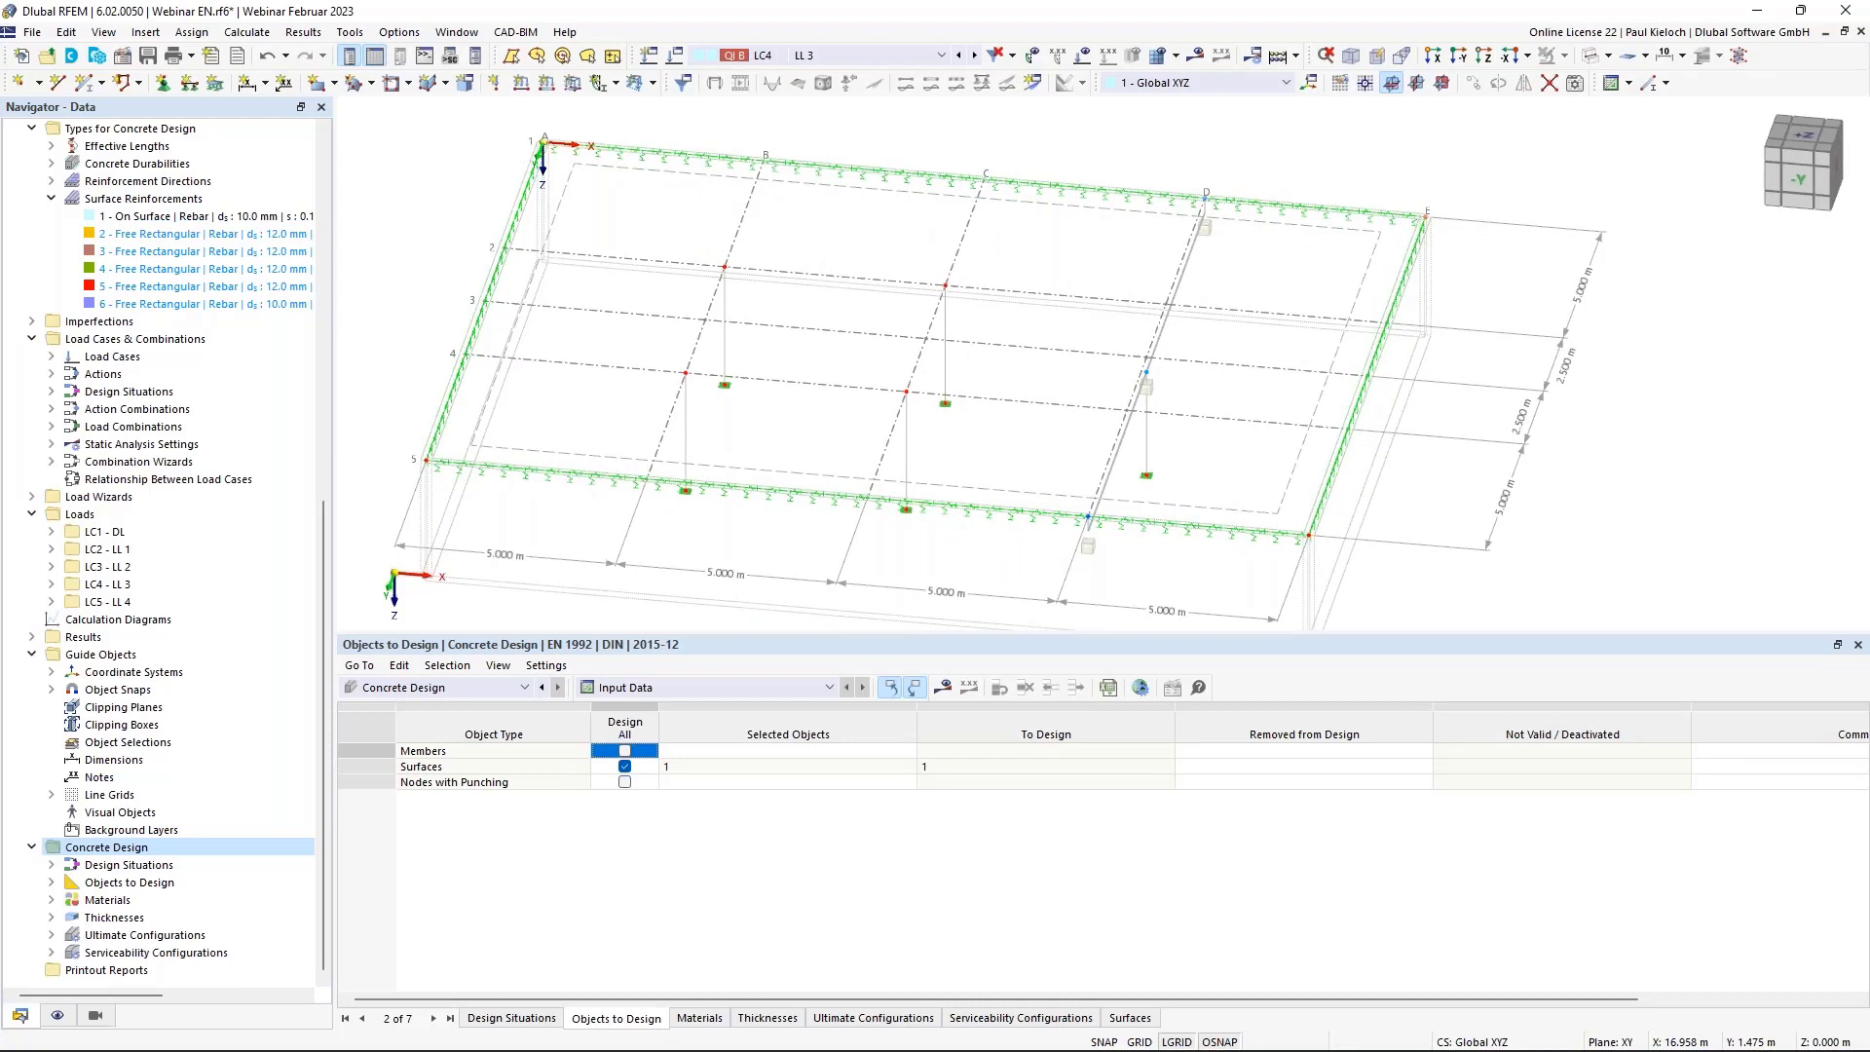
# Assign surface reinforcements 2 to 6 together to surface 1, then open the Display navigator.
pyautogui.click(185, 236)
pyautogui.keyDown('shift'); pyautogui.click(210, 307); pyautogui.keyUp('shift')
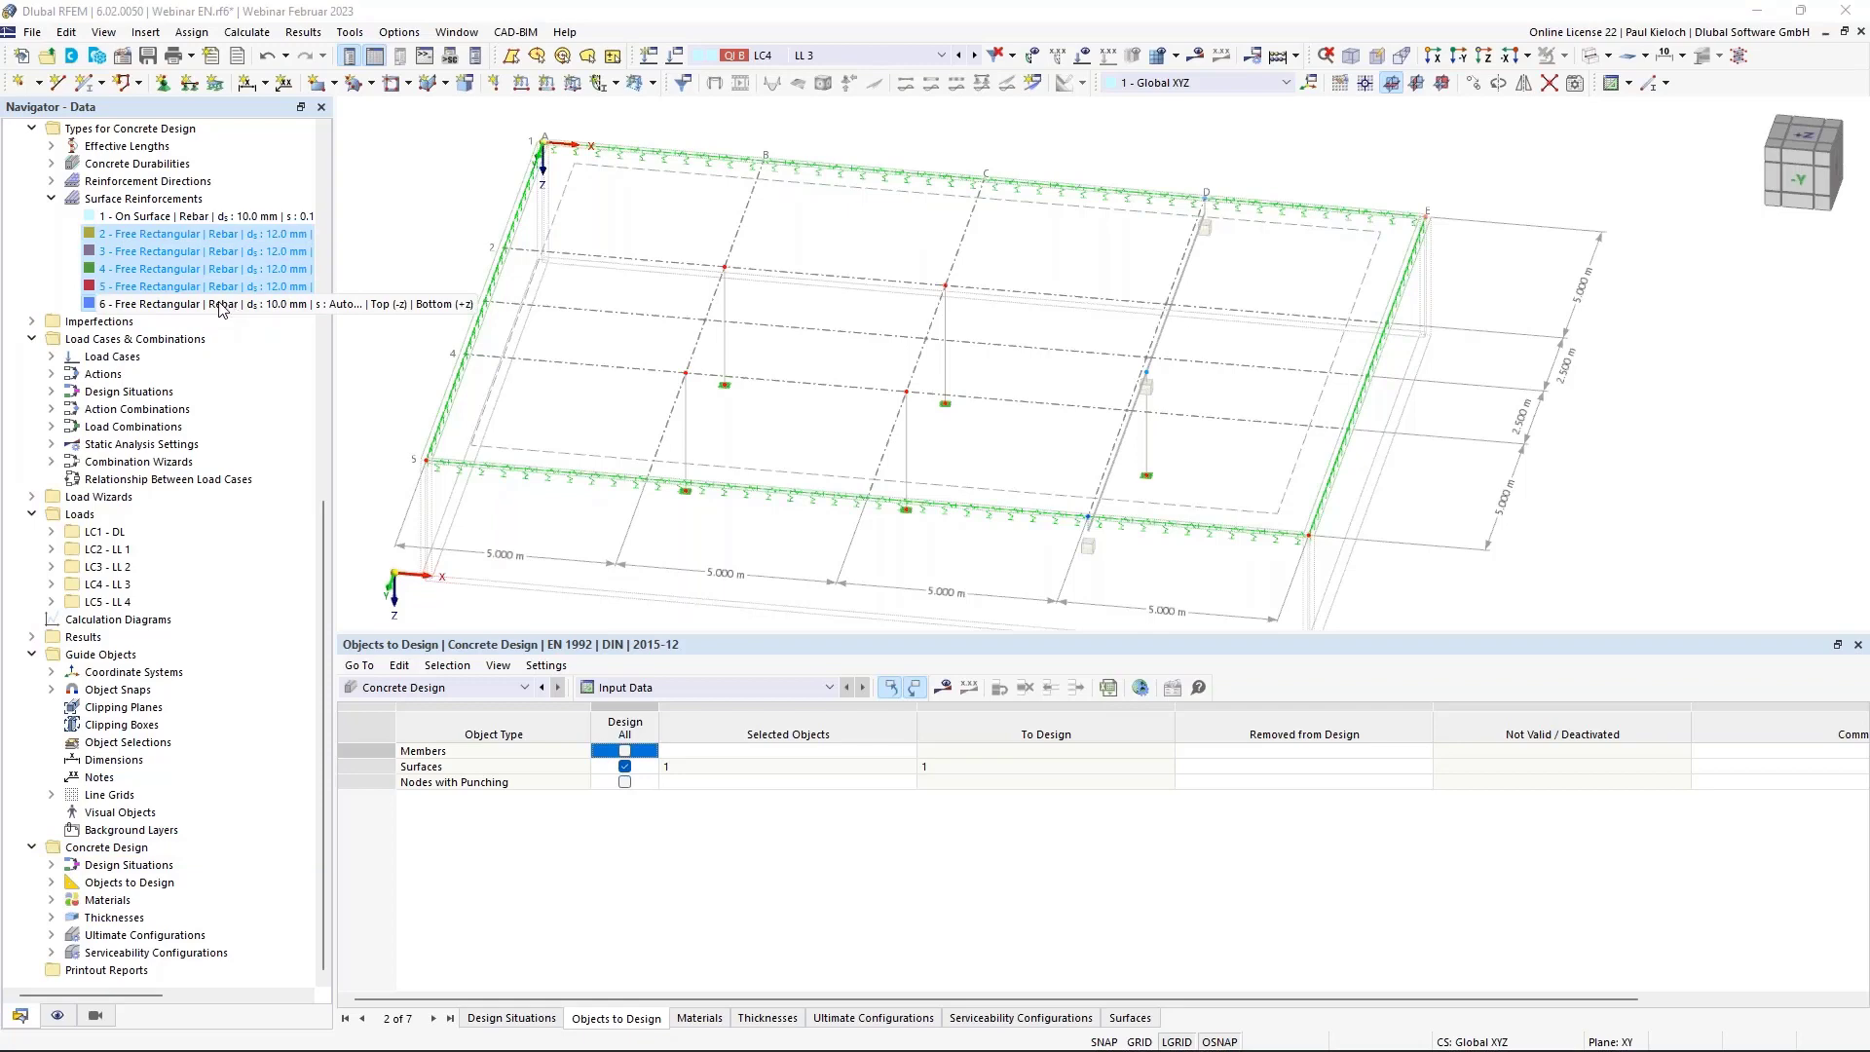
pyautogui.doubleClick(223, 308)
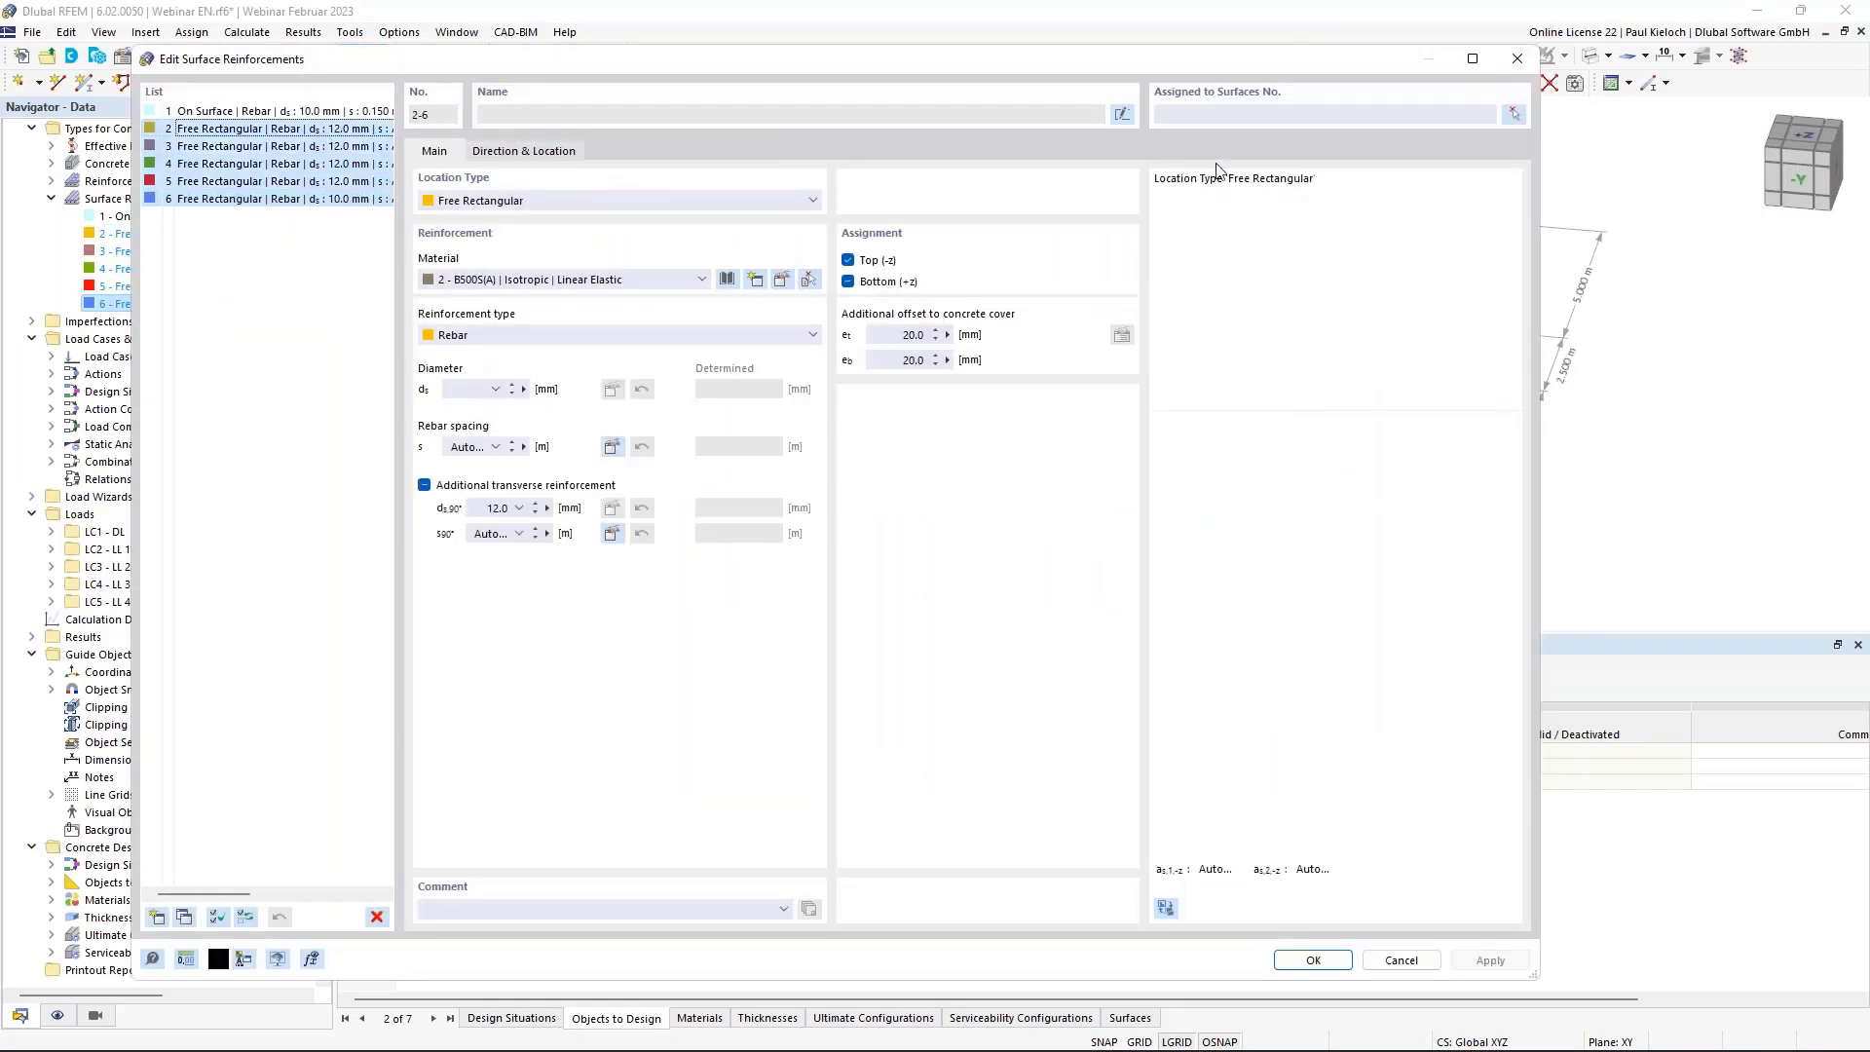
pyautogui.click(1233, 114)
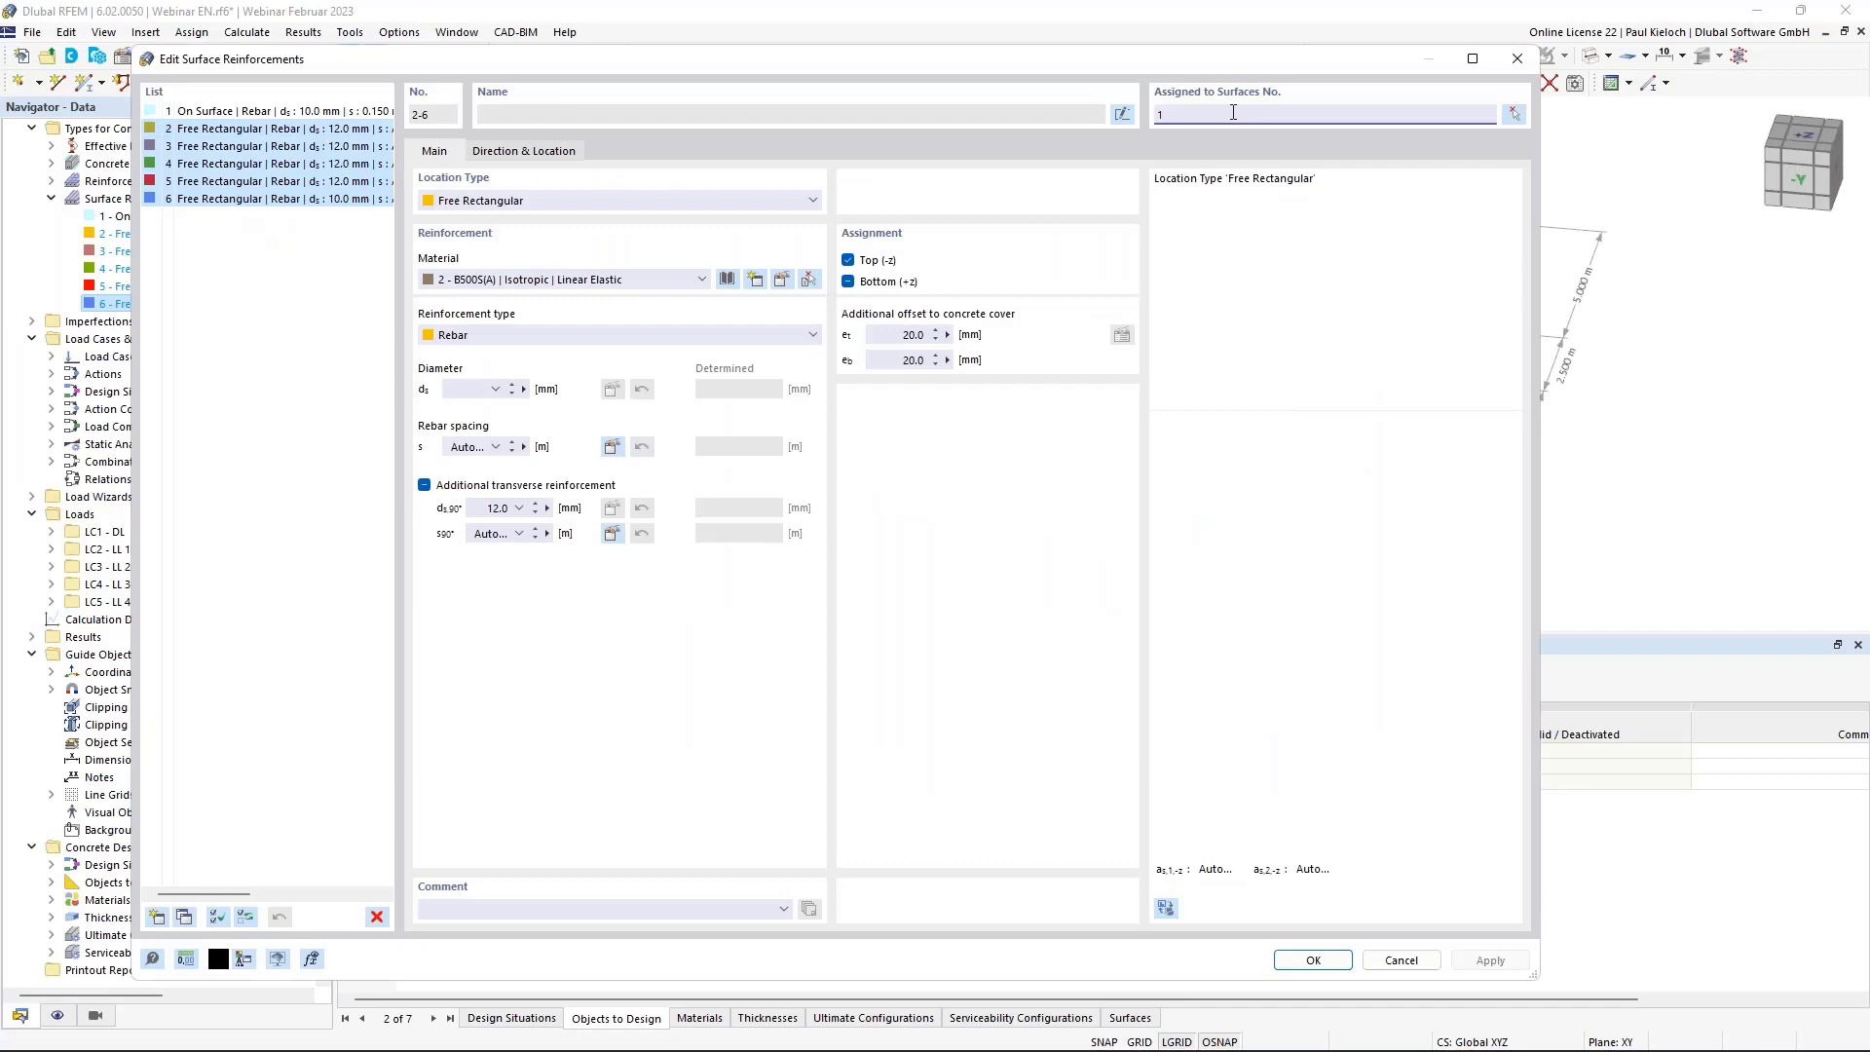
pyautogui.click(1333, 960)
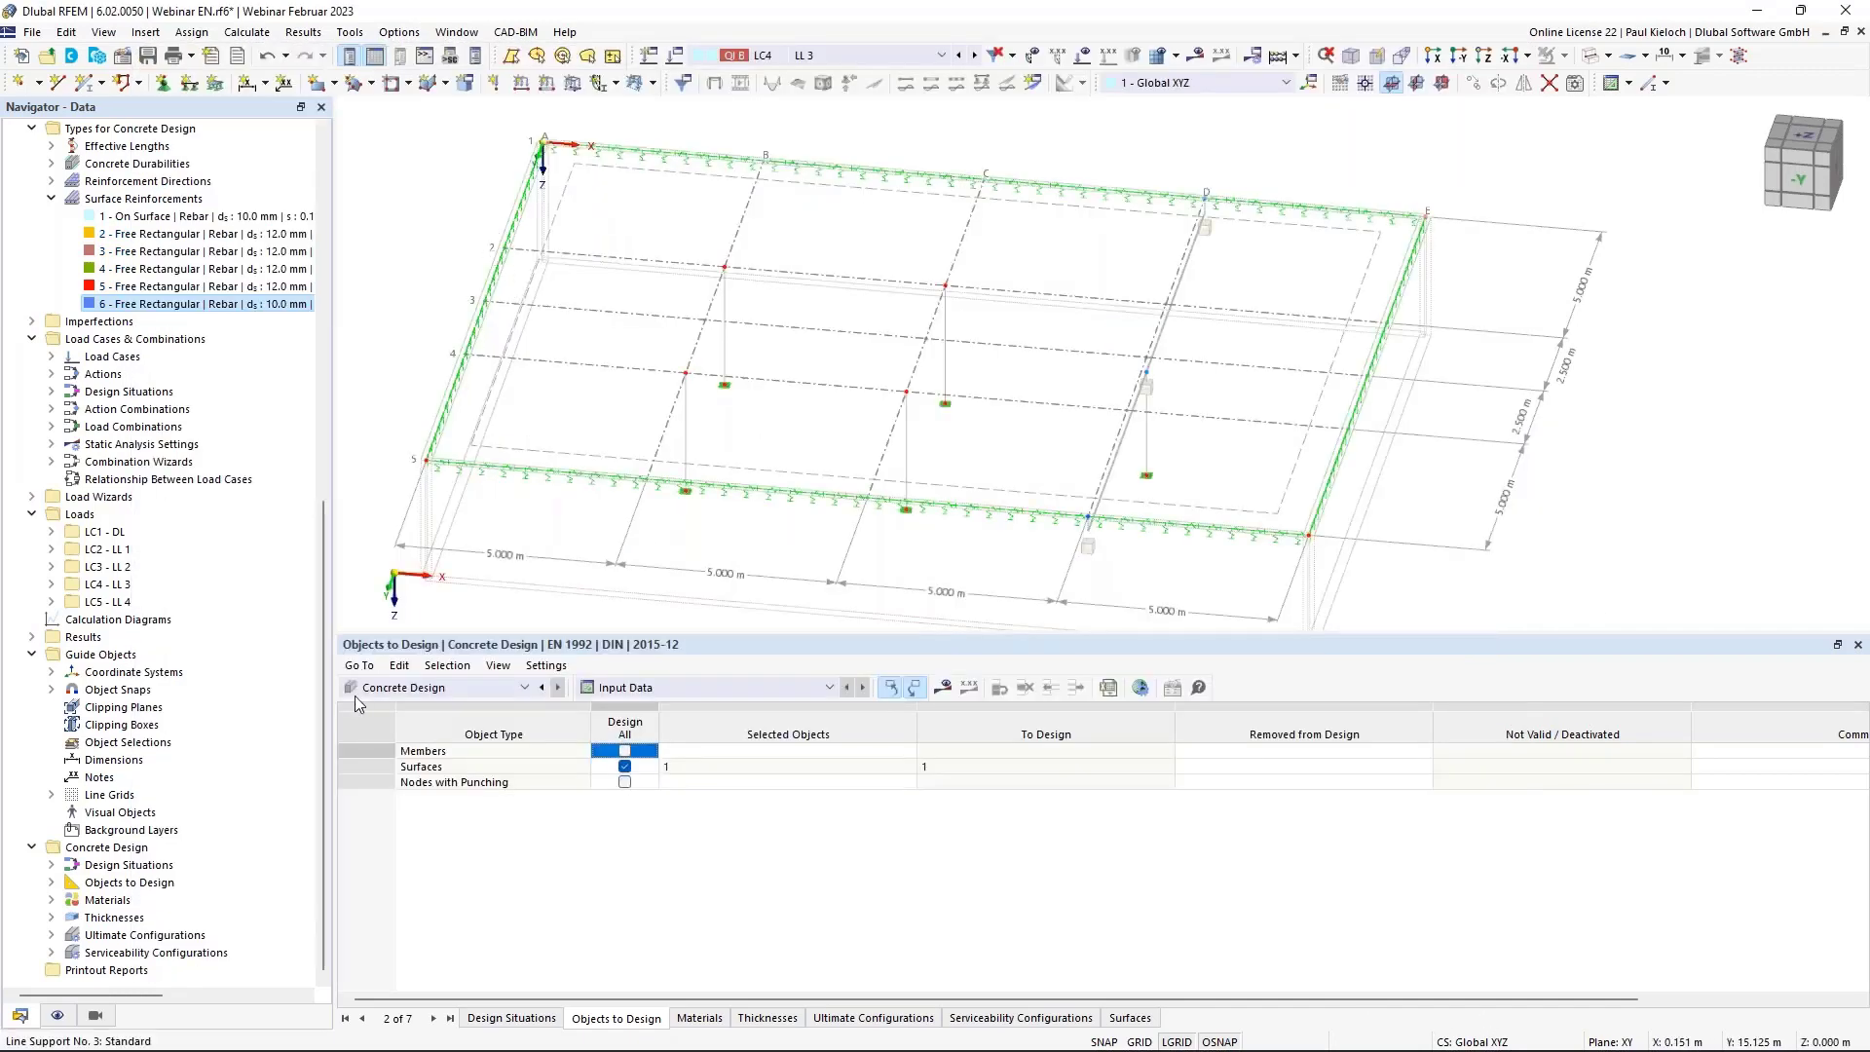
pyautogui.click(57, 1015)
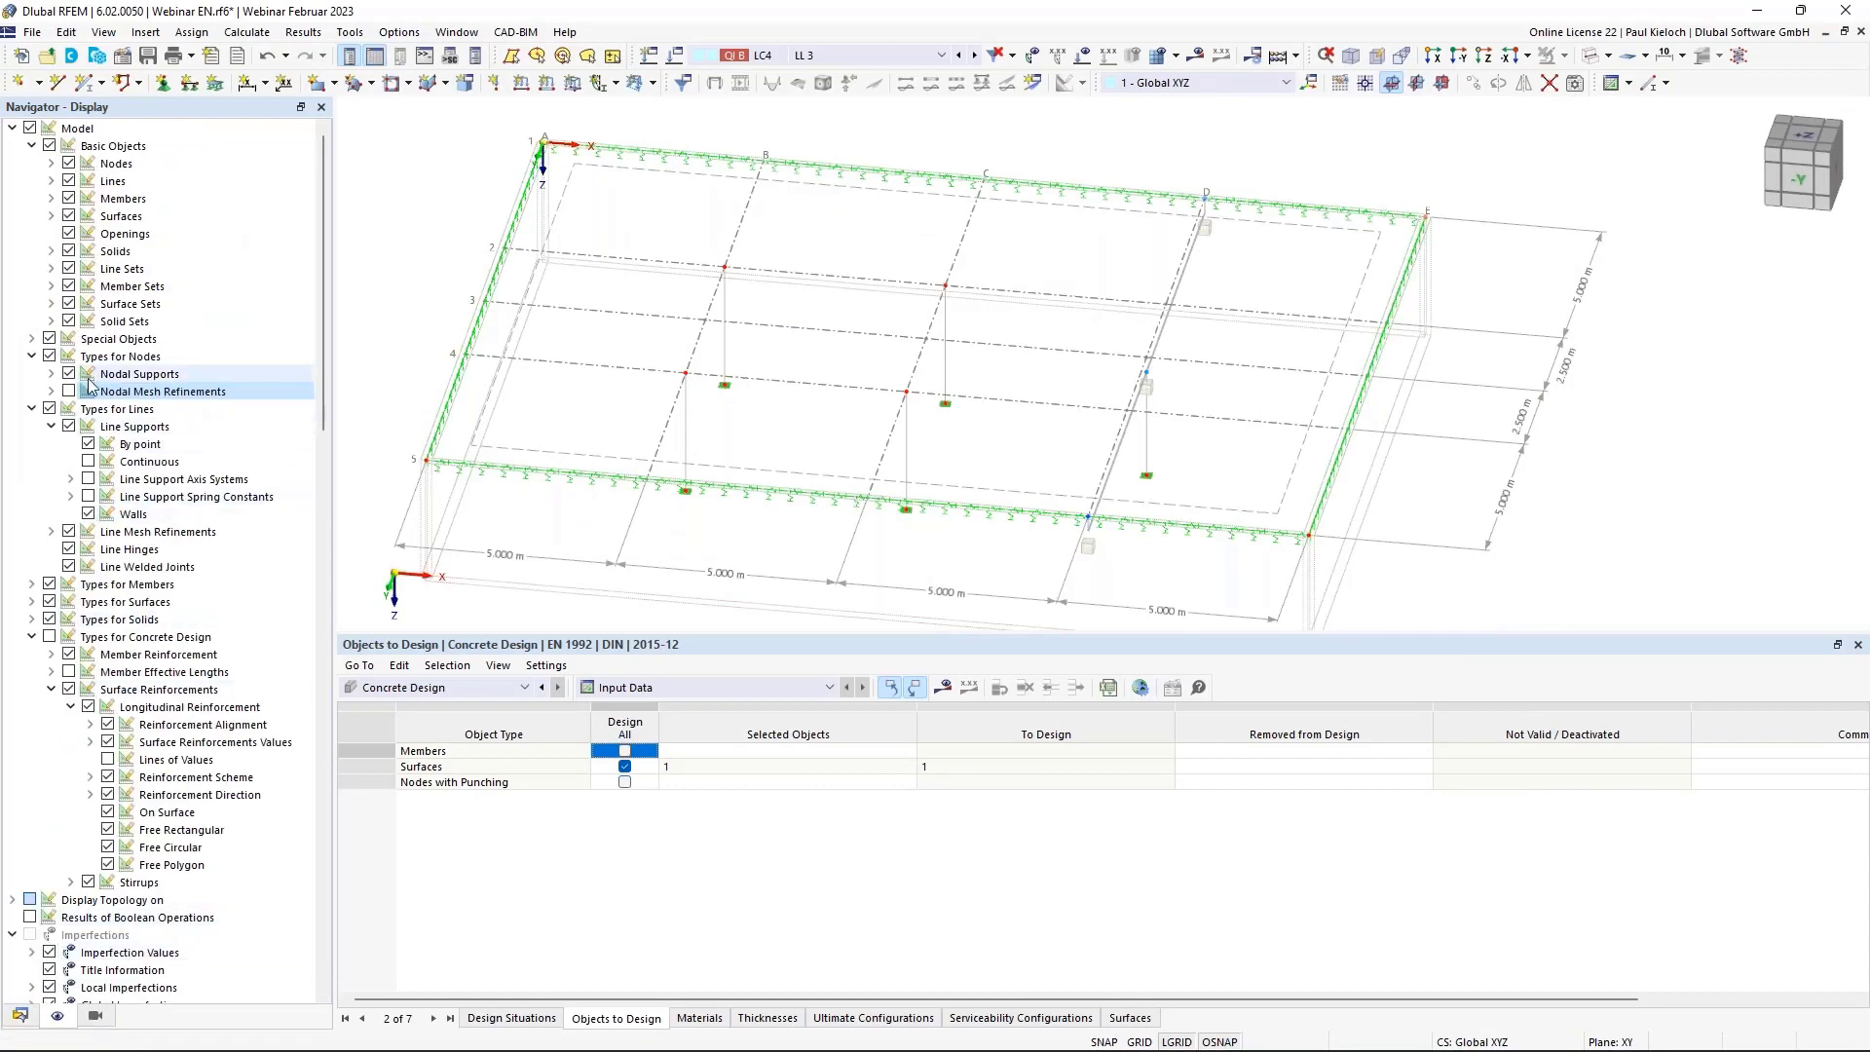
# Display Types for Concrete Design without On Surface, showing the column-head rebar, then request results.
pyautogui.click(48, 636)
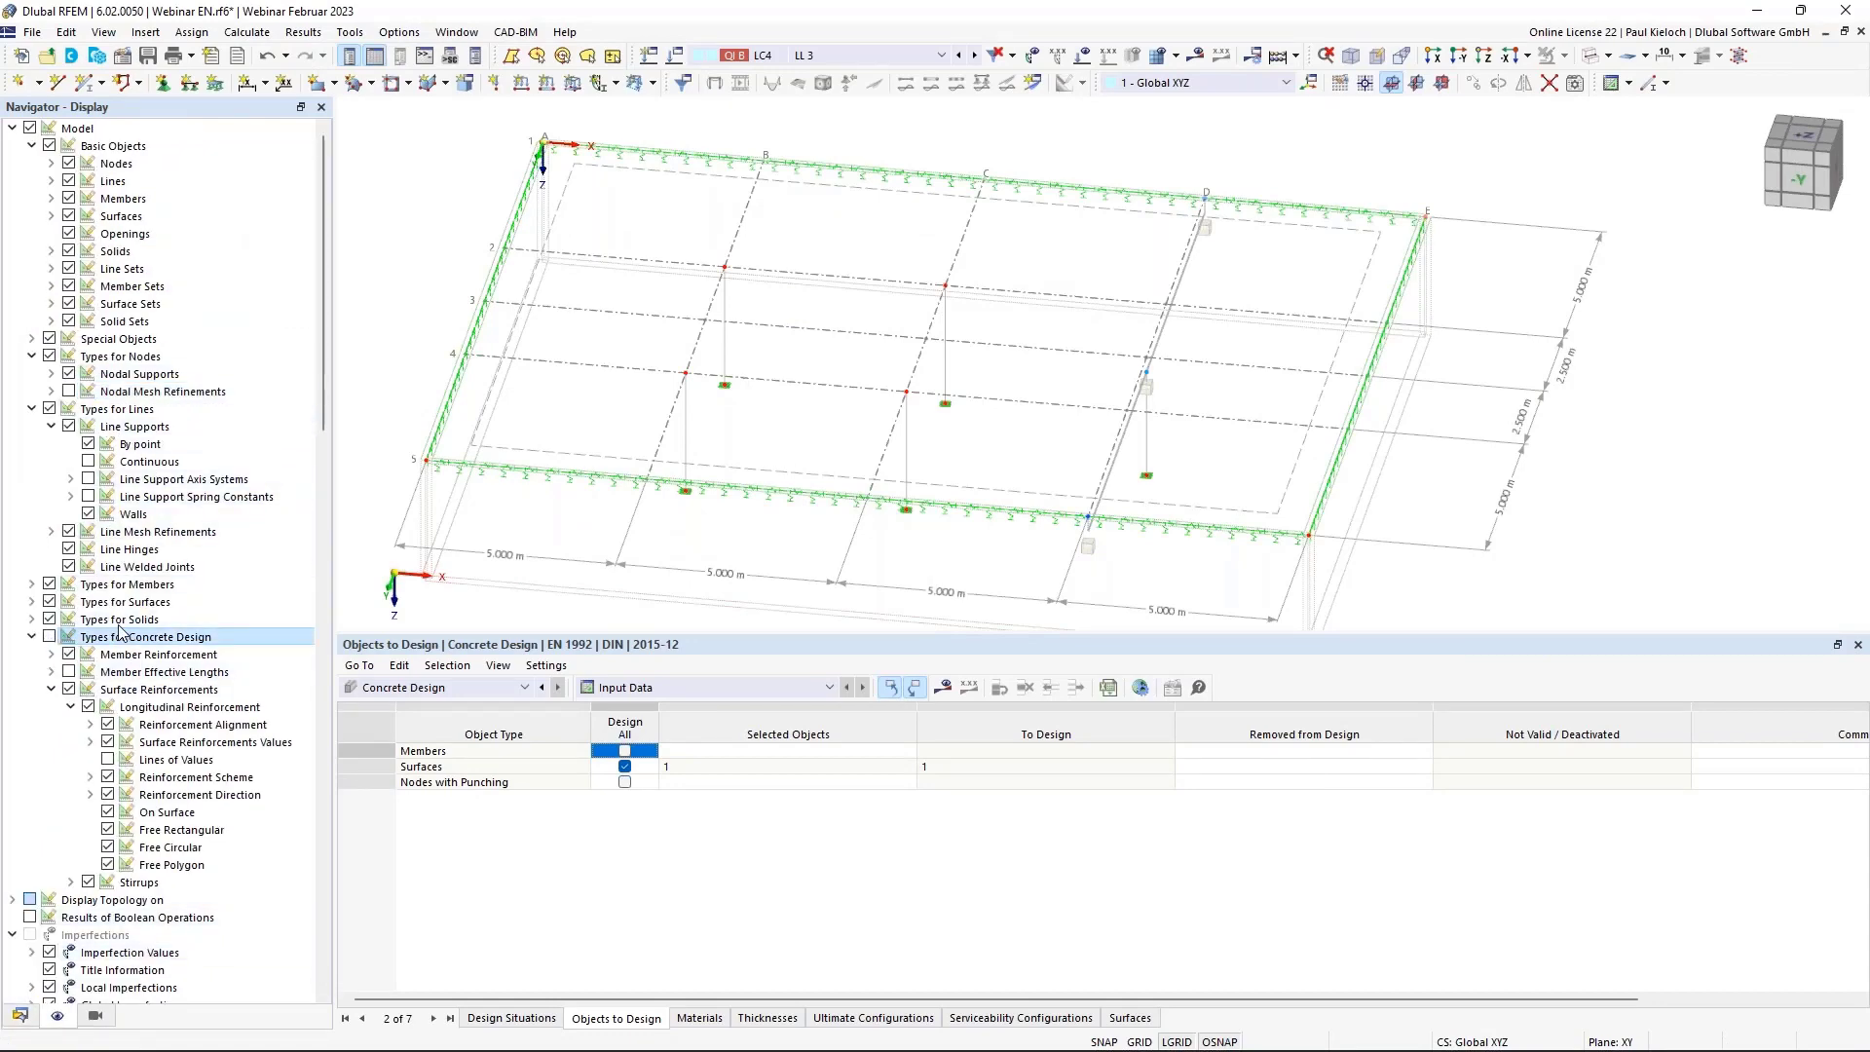
pyautogui.scroll(3, 787, 238)
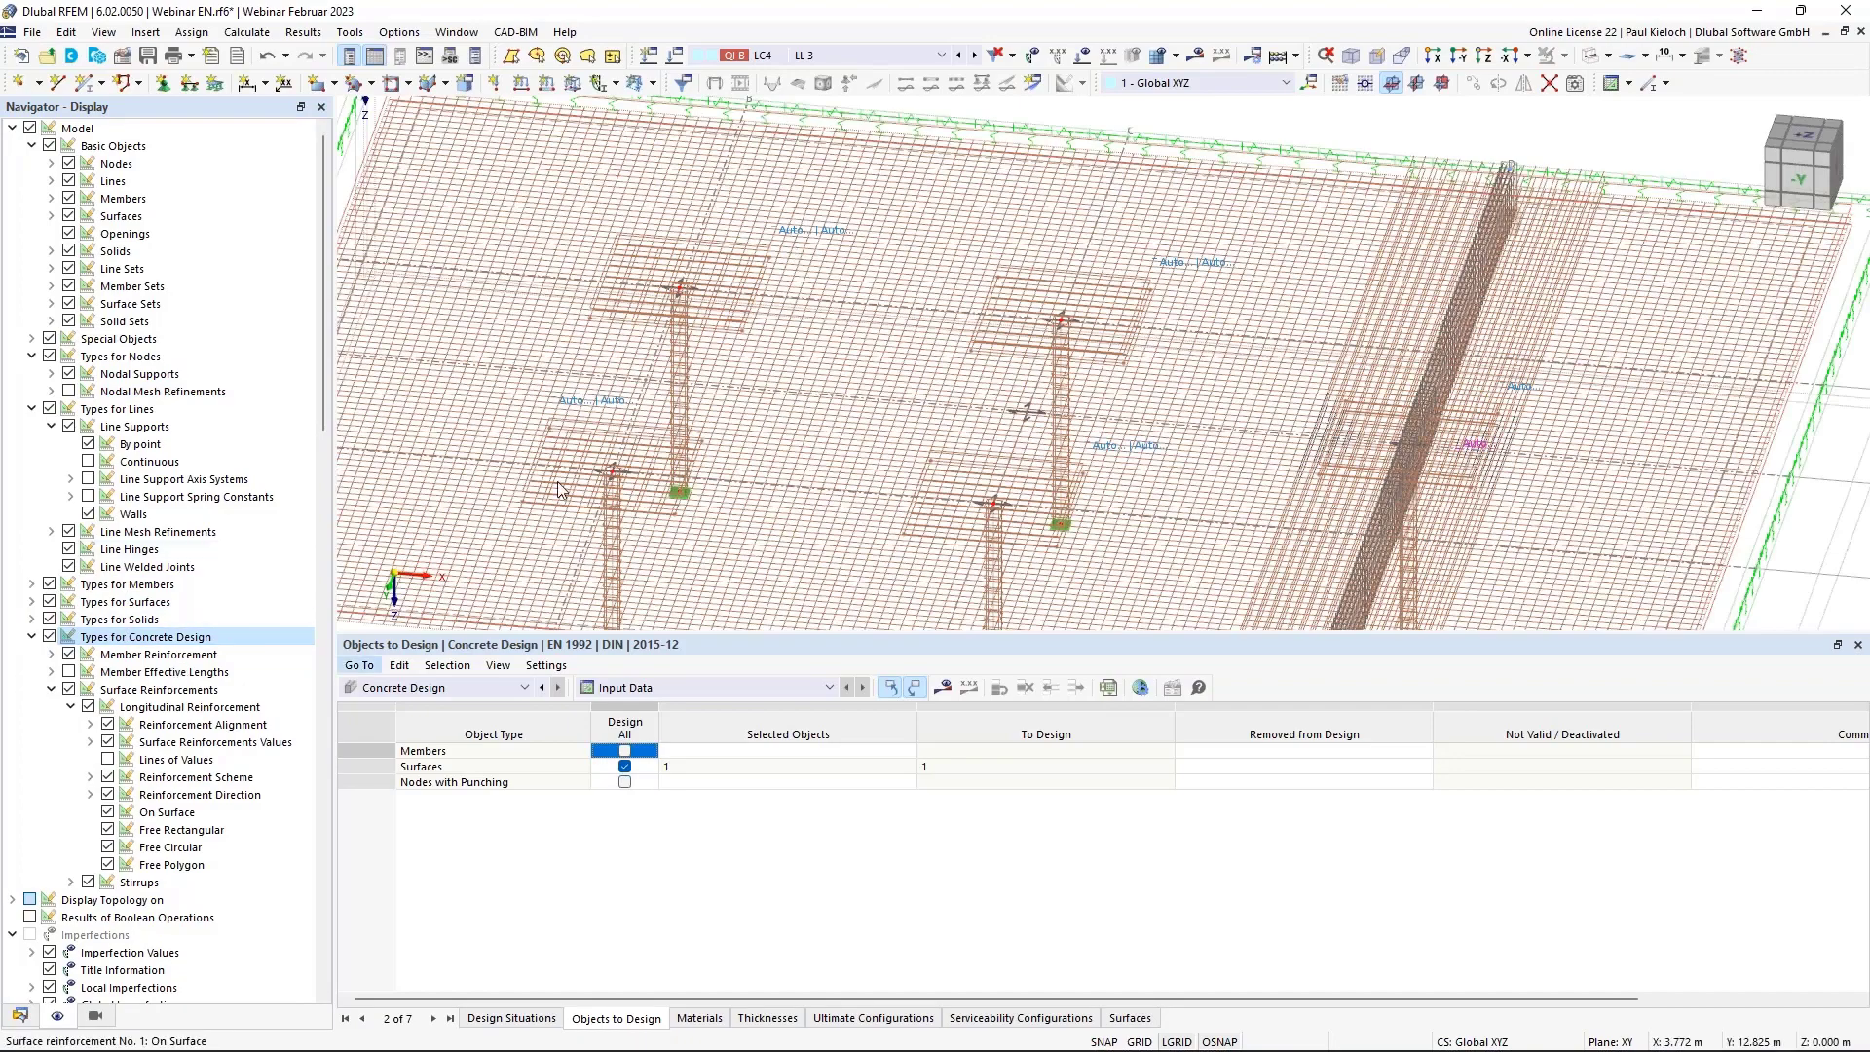
pyautogui.click(107, 812)
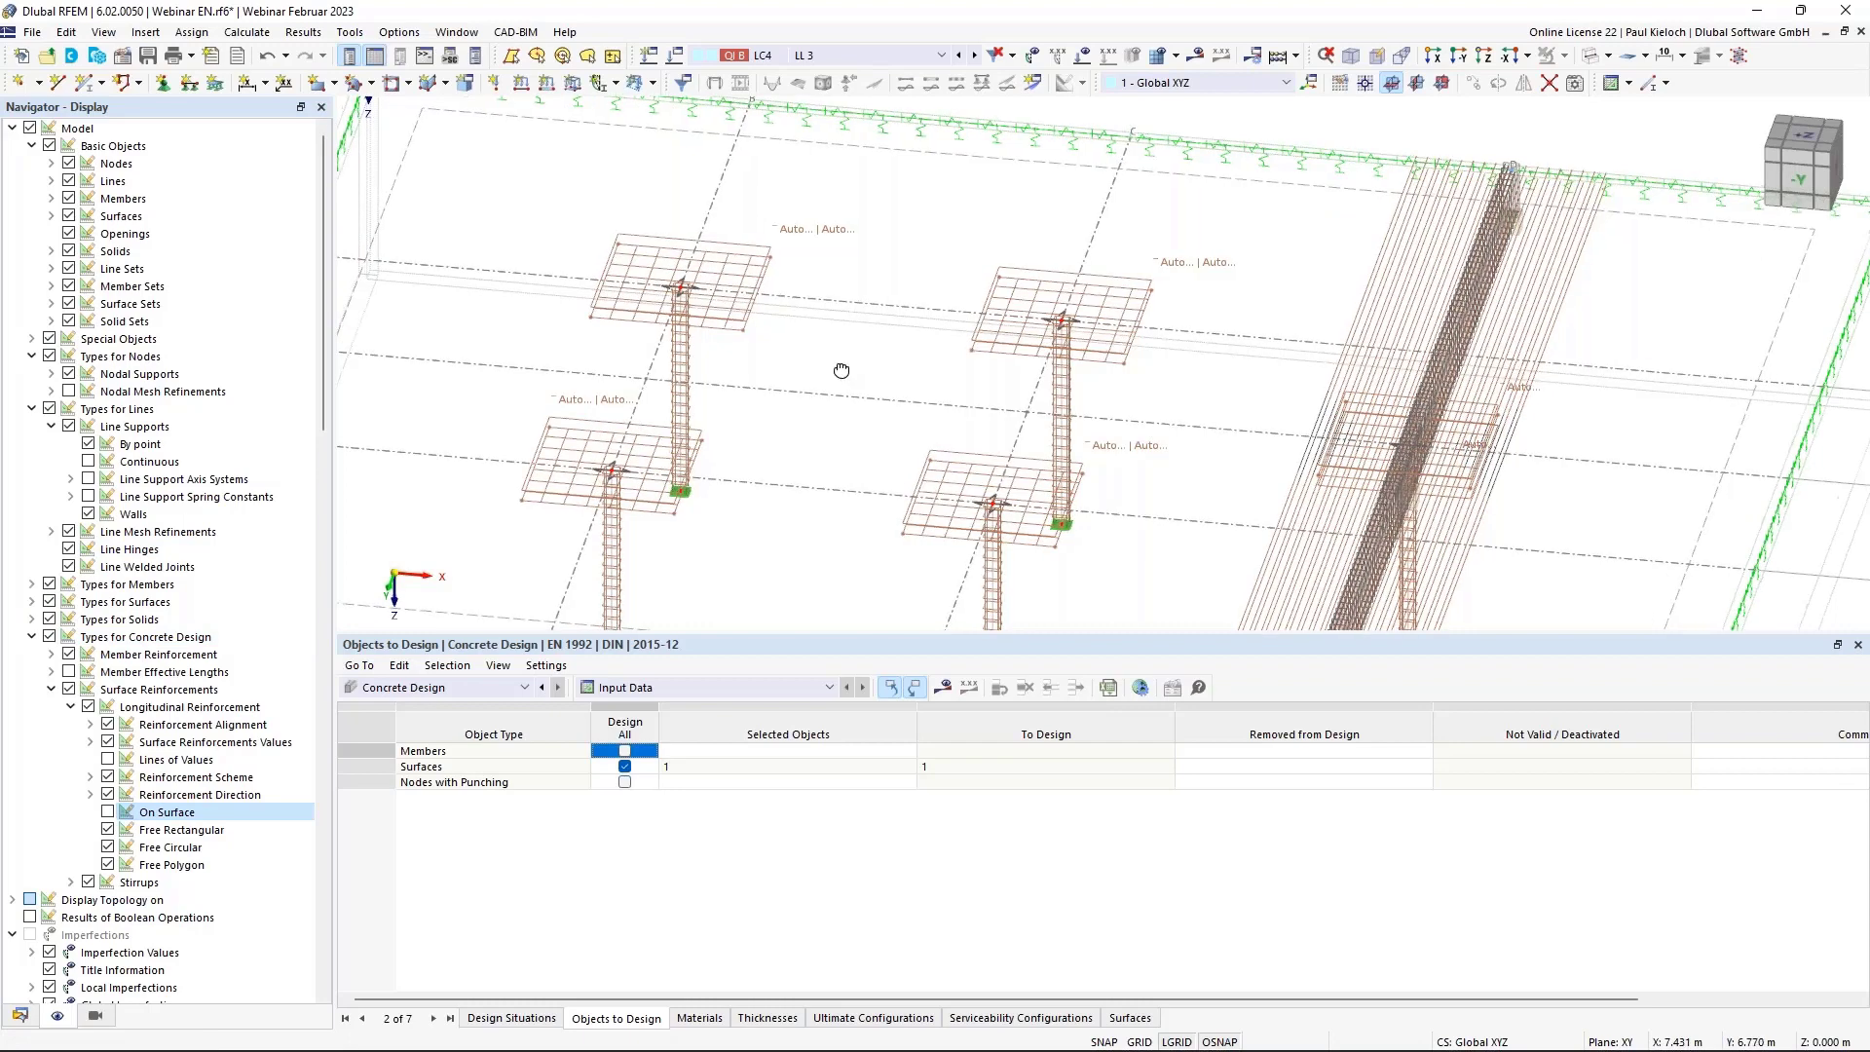
pyautogui.keyDown('ctrl'); pyautogui.moveTo(841, 371); pyautogui.dragTo(825, 337, button='middle'); pyautogui.keyUp('ctrl')
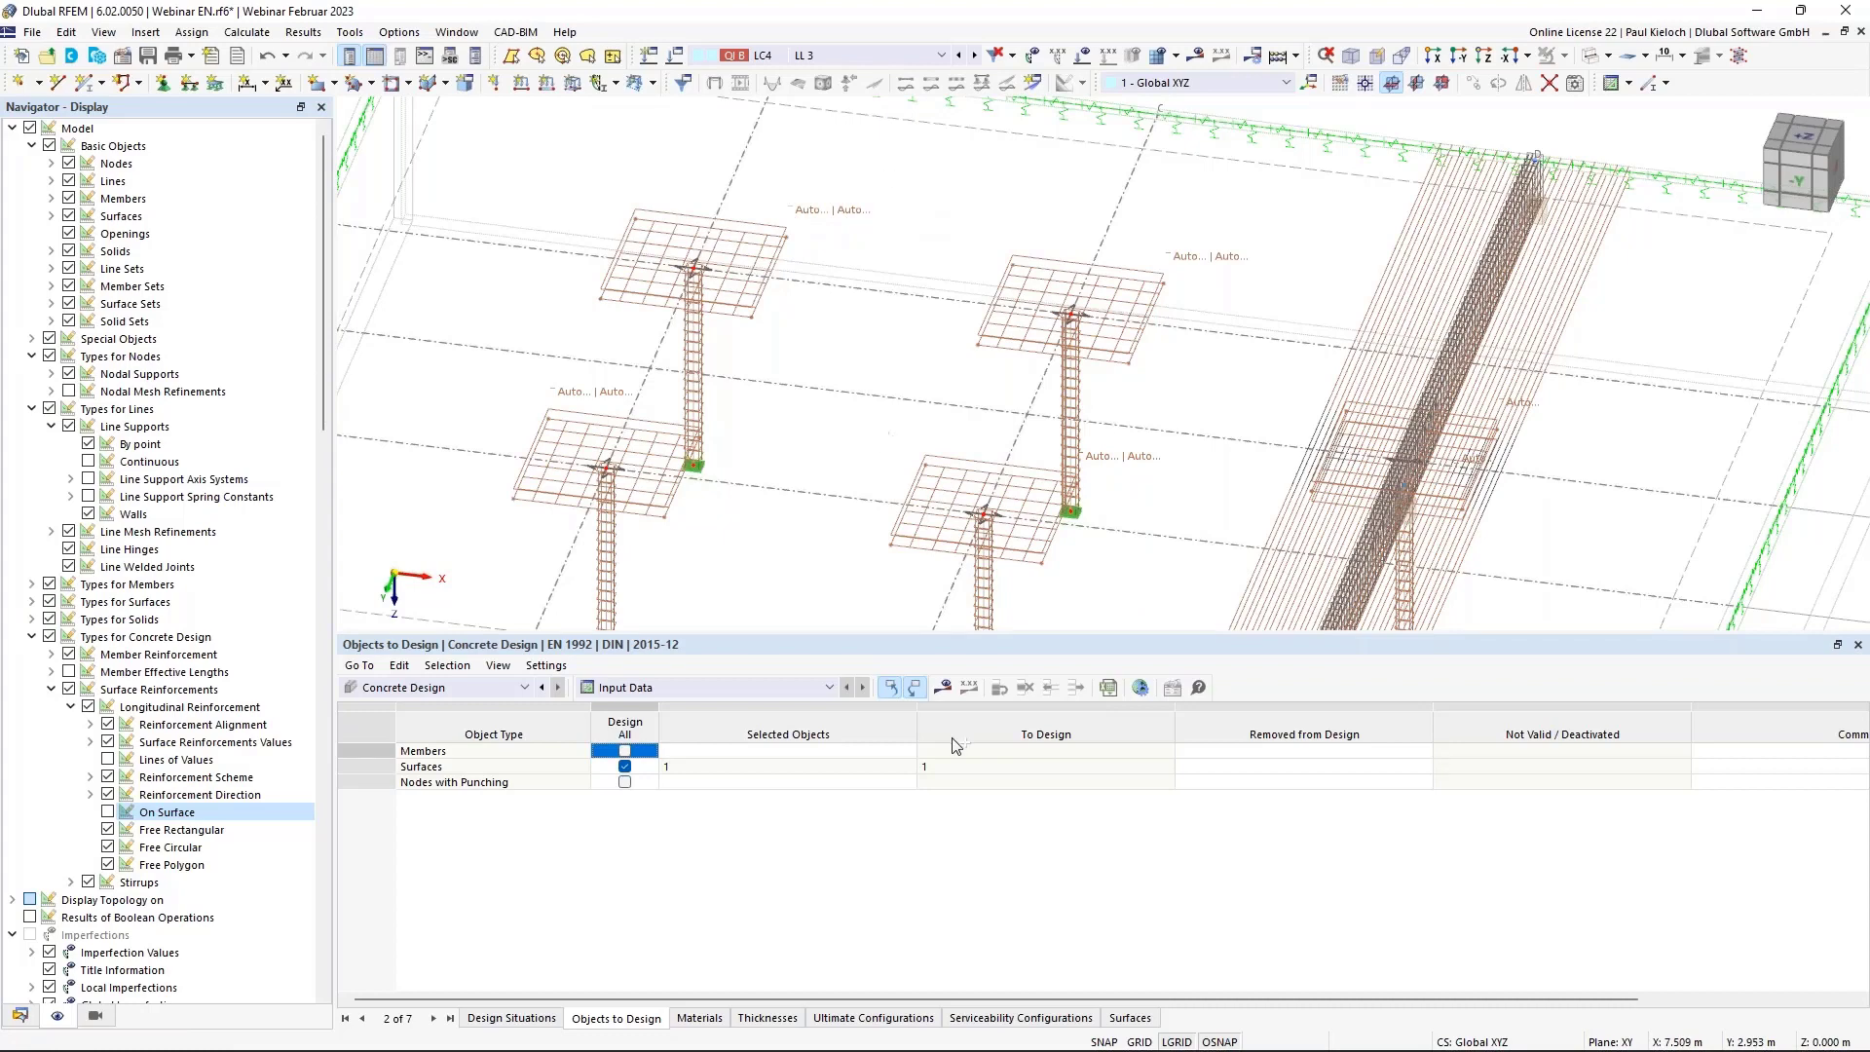
pyautogui.click(943, 688)
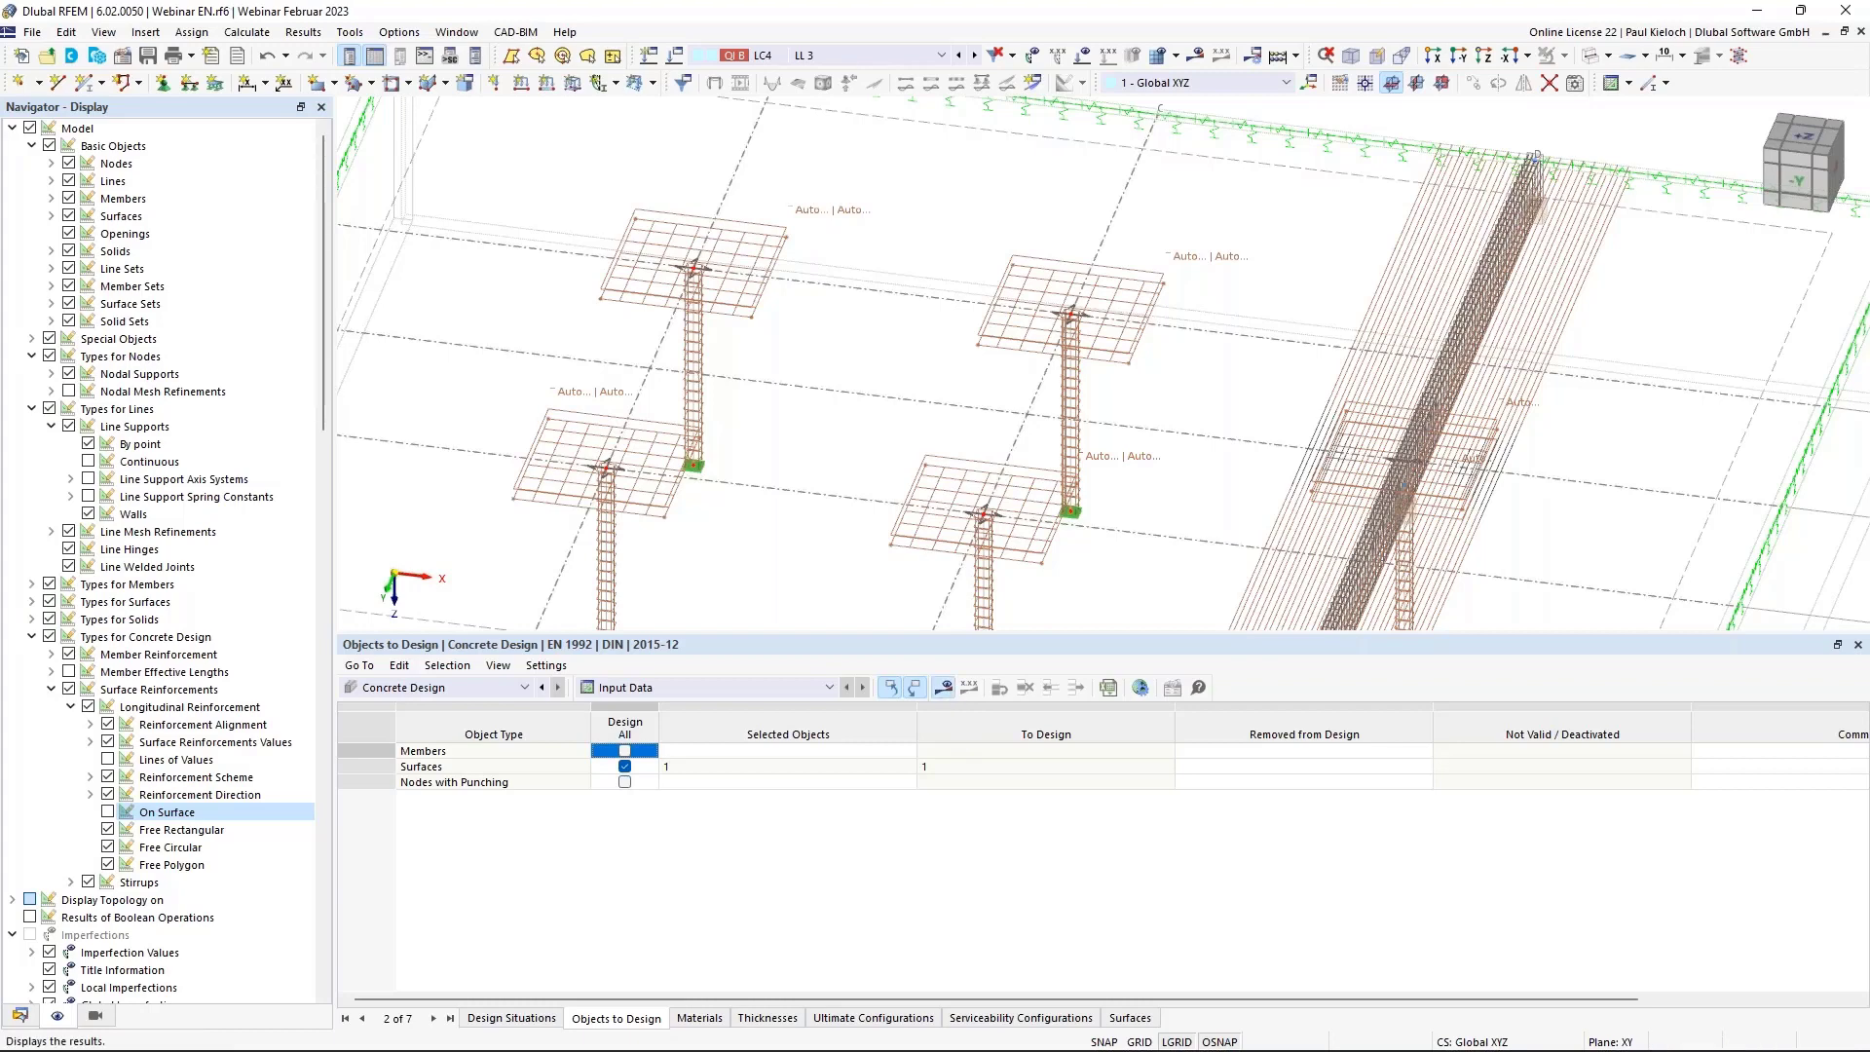
# Run the concrete design calculation and zoom out to see 0.00 cm²/m not-covered reinforcement.
pyautogui.click(1016, 618)
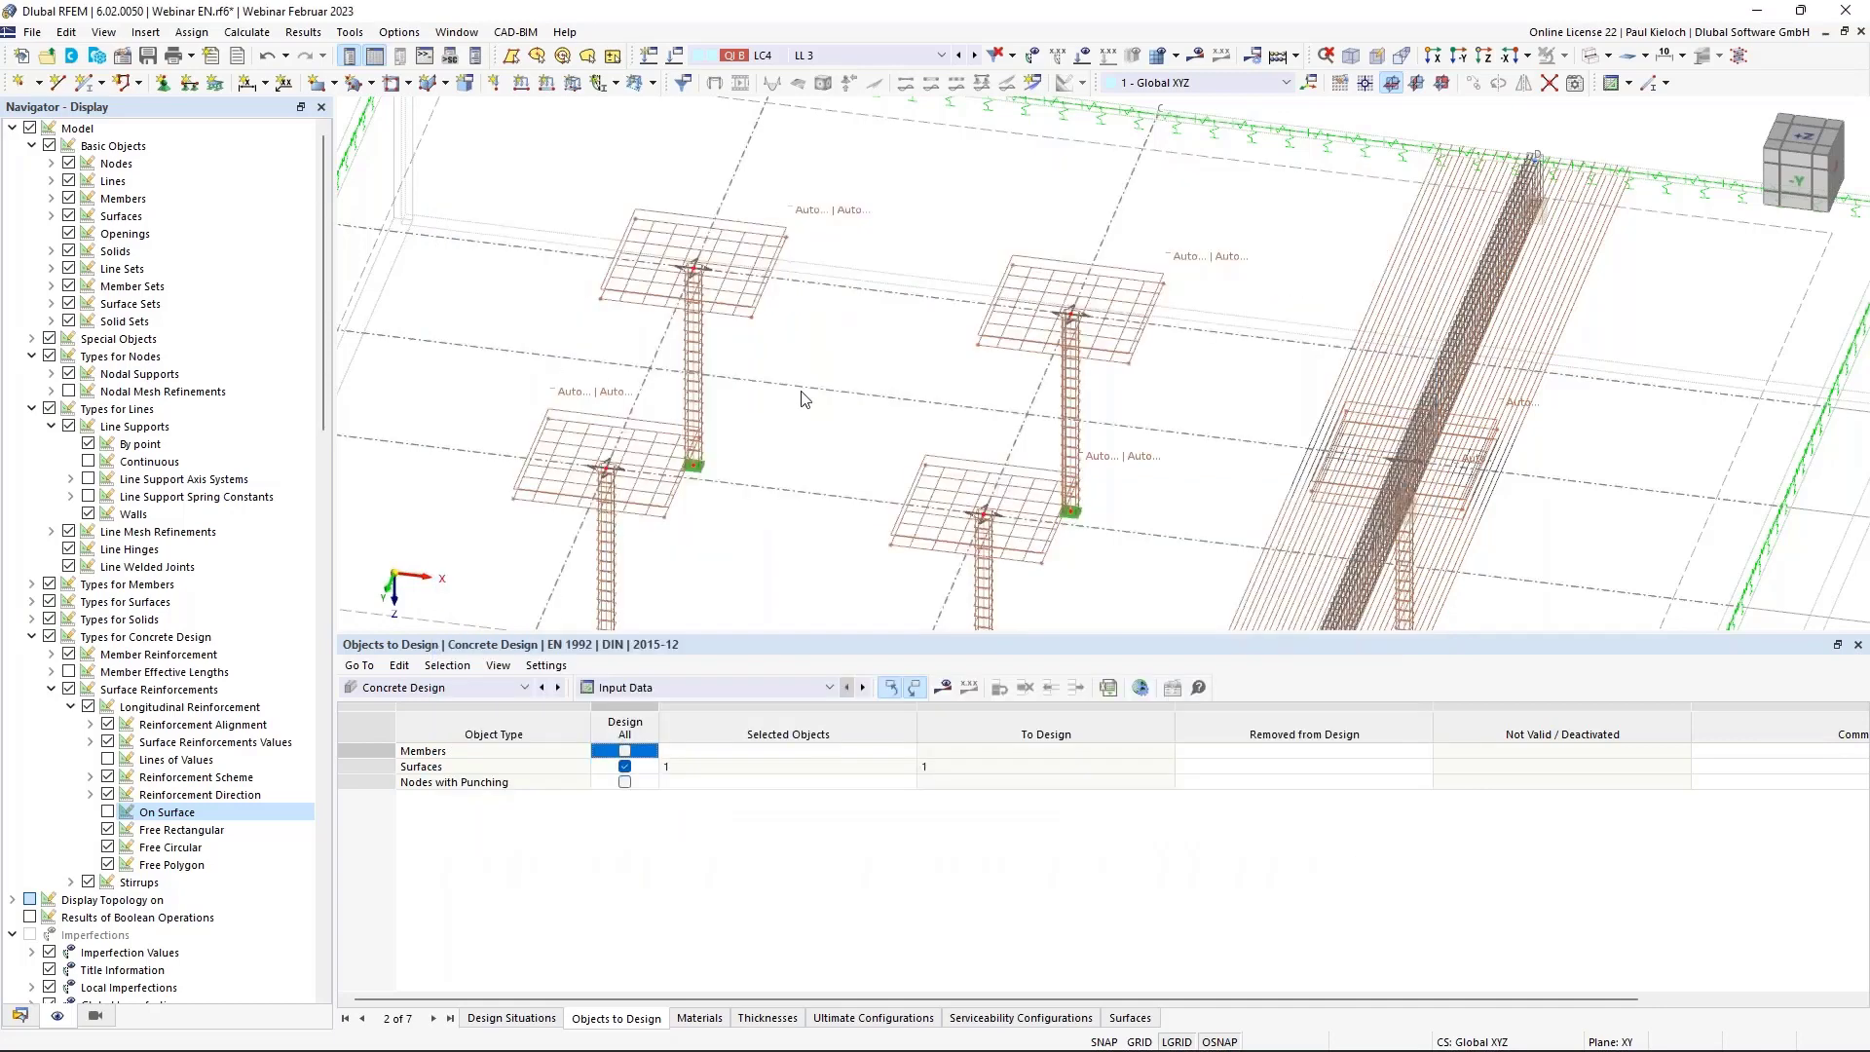
pyautogui.scroll(-4, 857, 429)
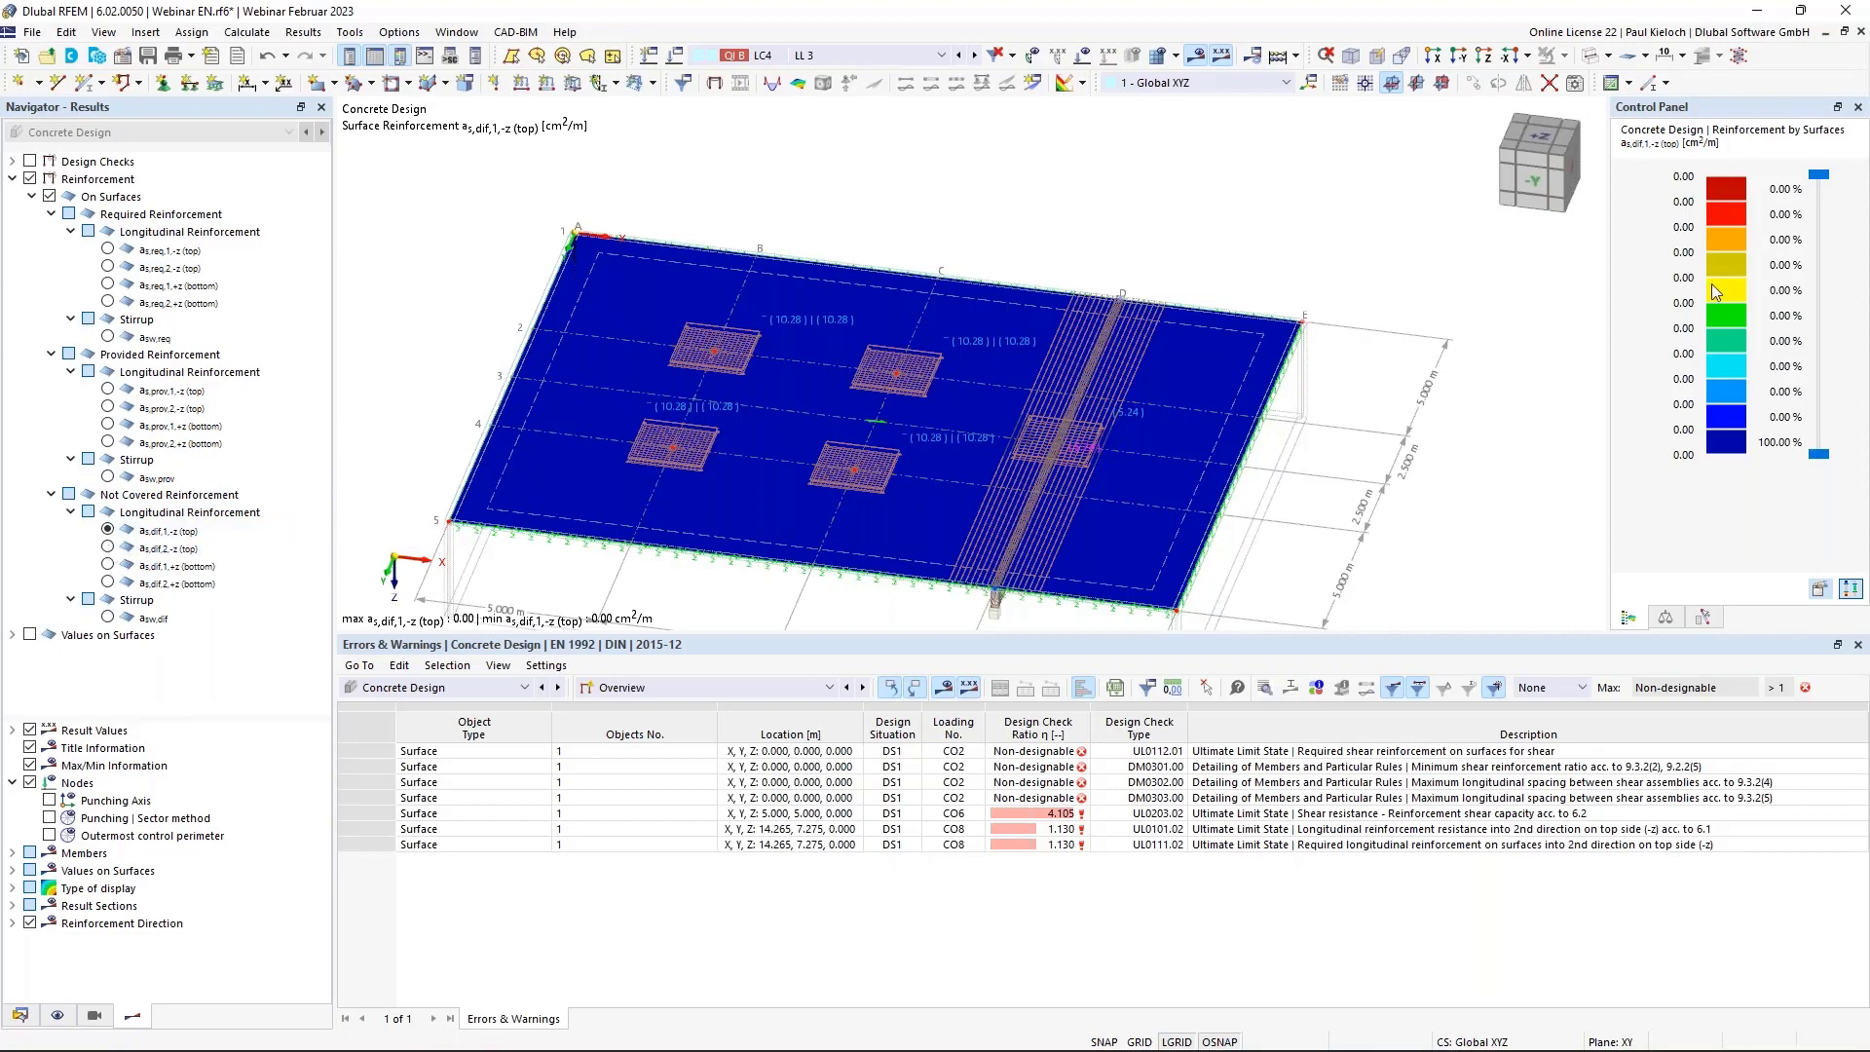
# Compare the slab's uncovered reinforcement as,dif,2,-z (top) and as,dif,1,+z (bottom).
pyautogui.click(103, 550)
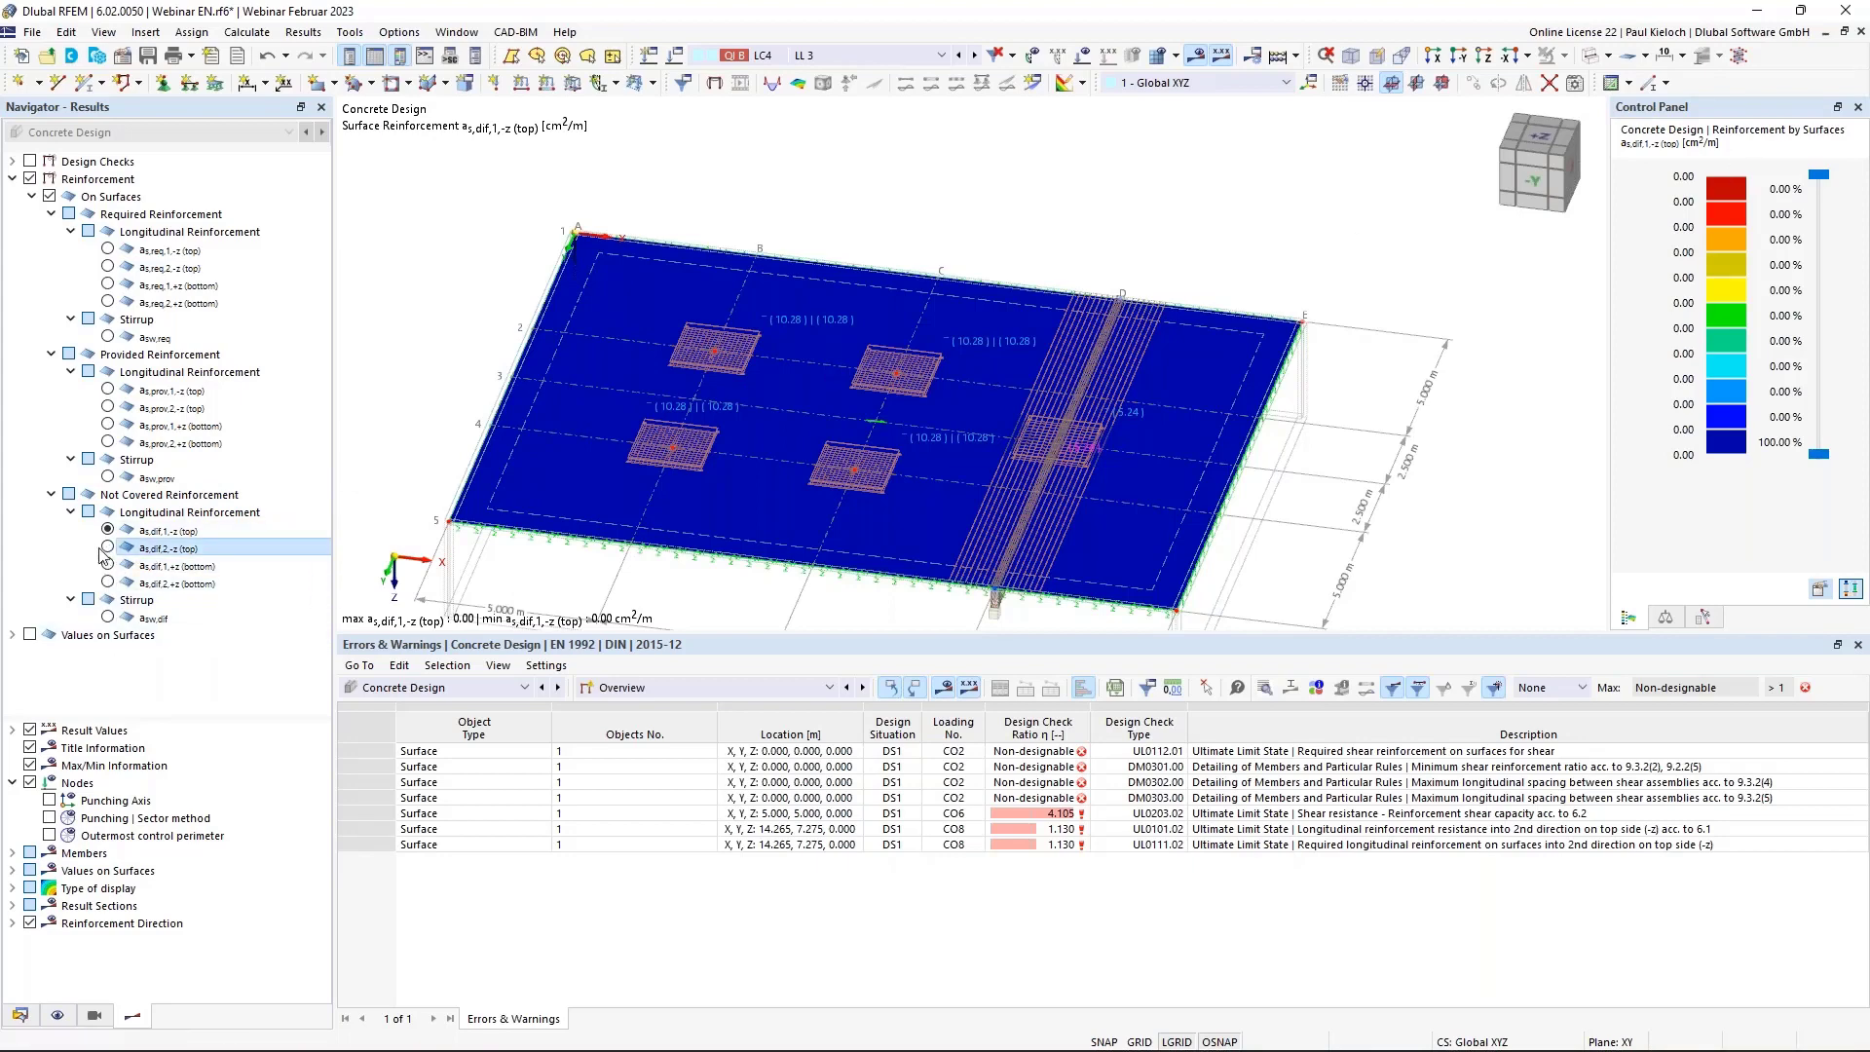
pyautogui.click(107, 549)
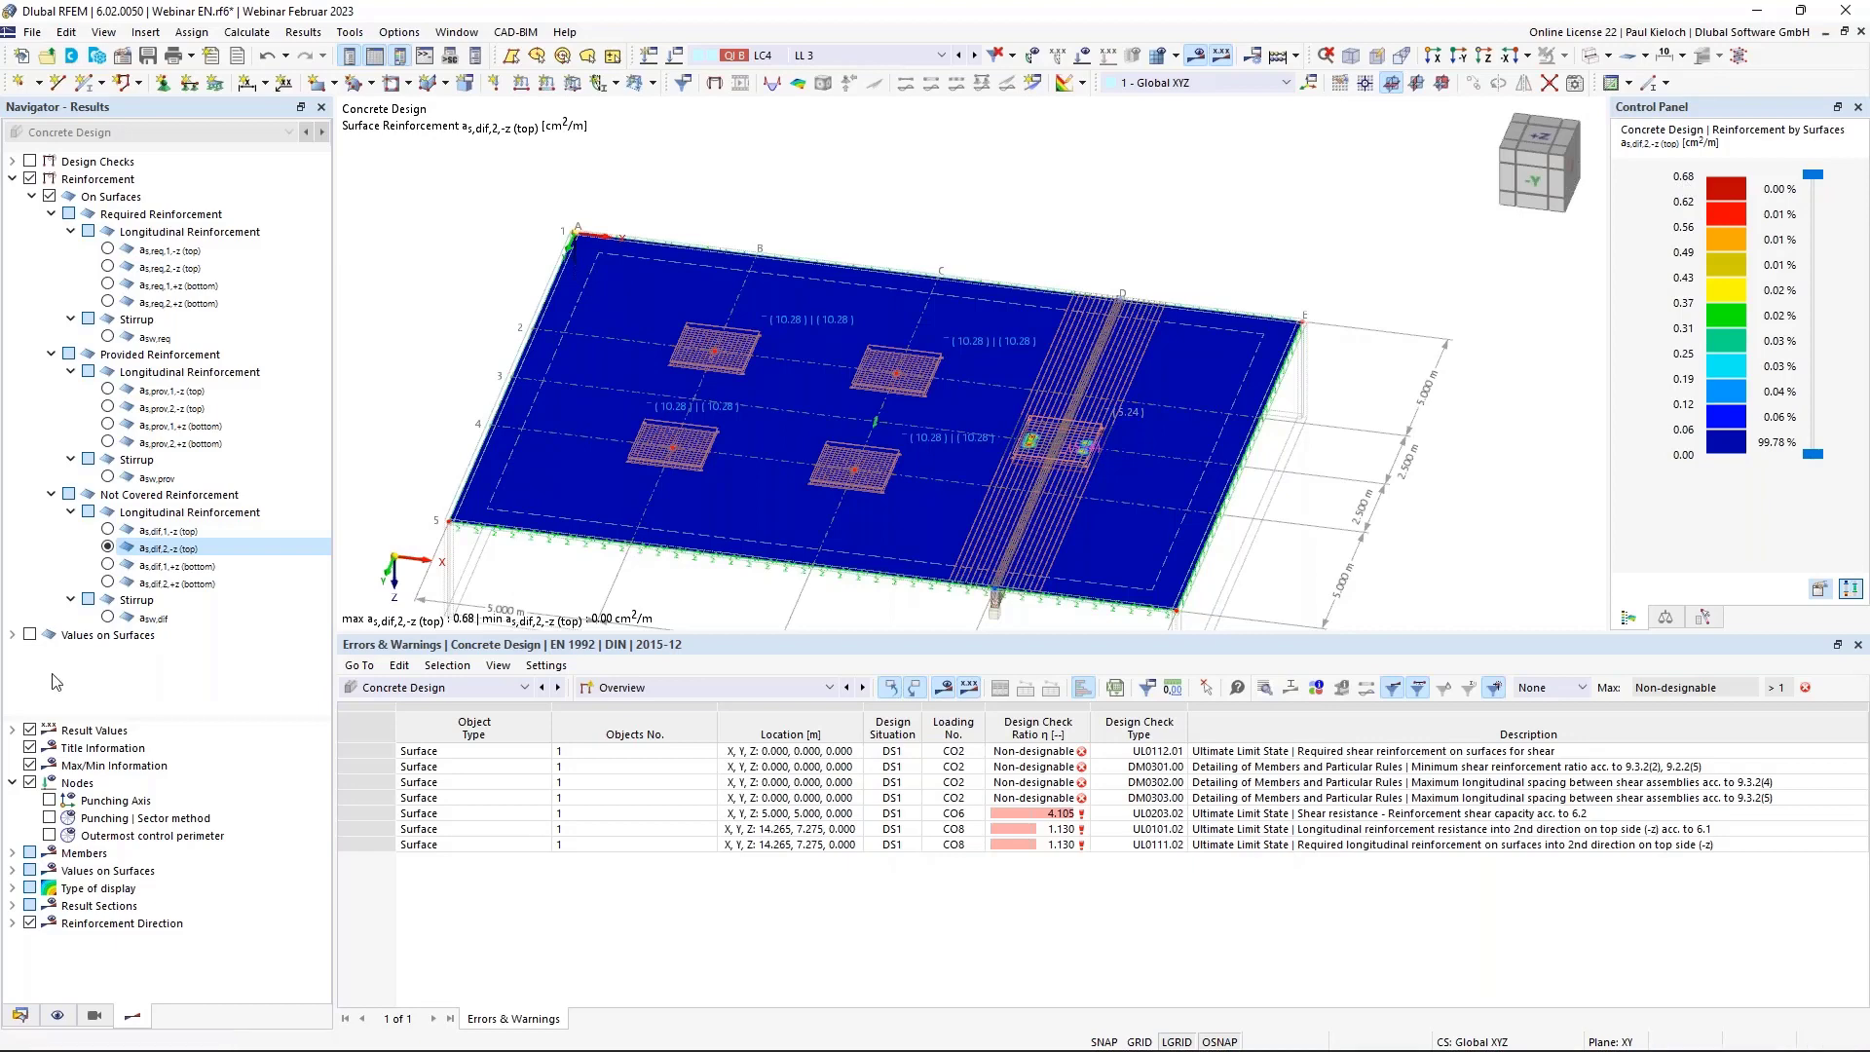
pyautogui.click(108, 566)
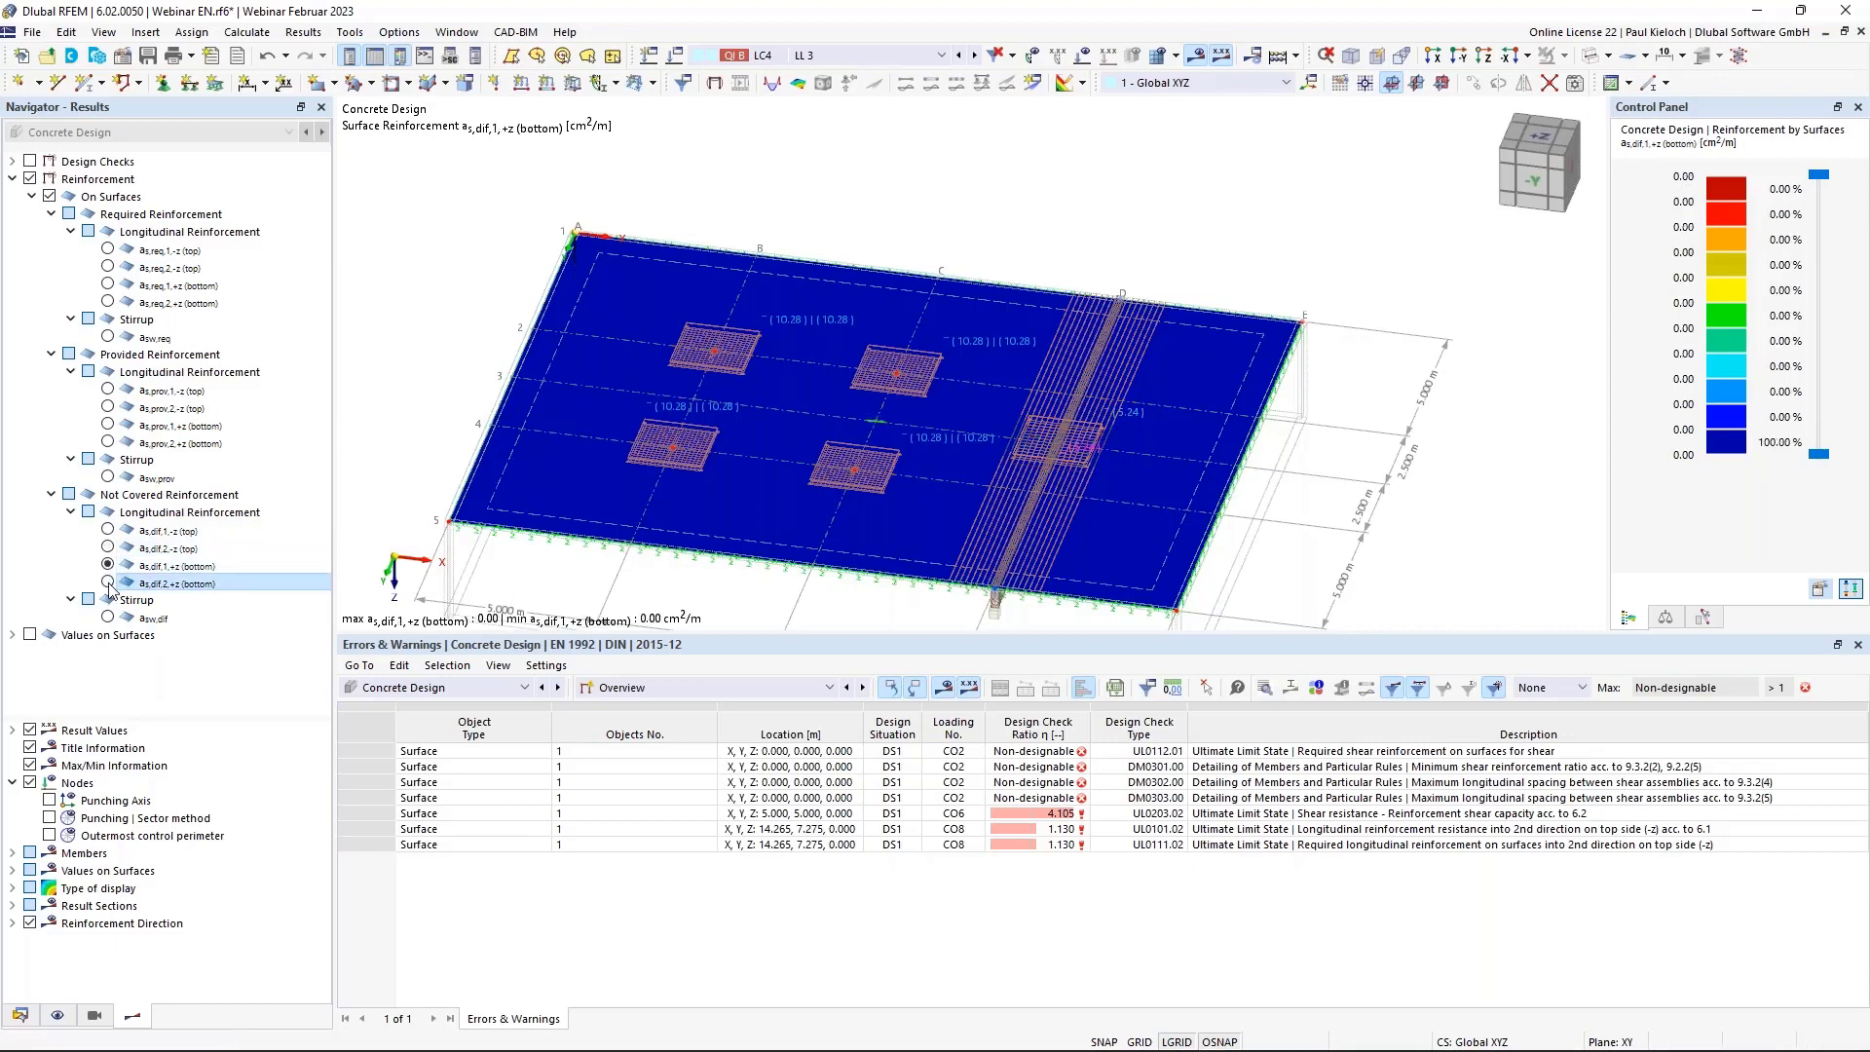
pyautogui.click(108, 531)
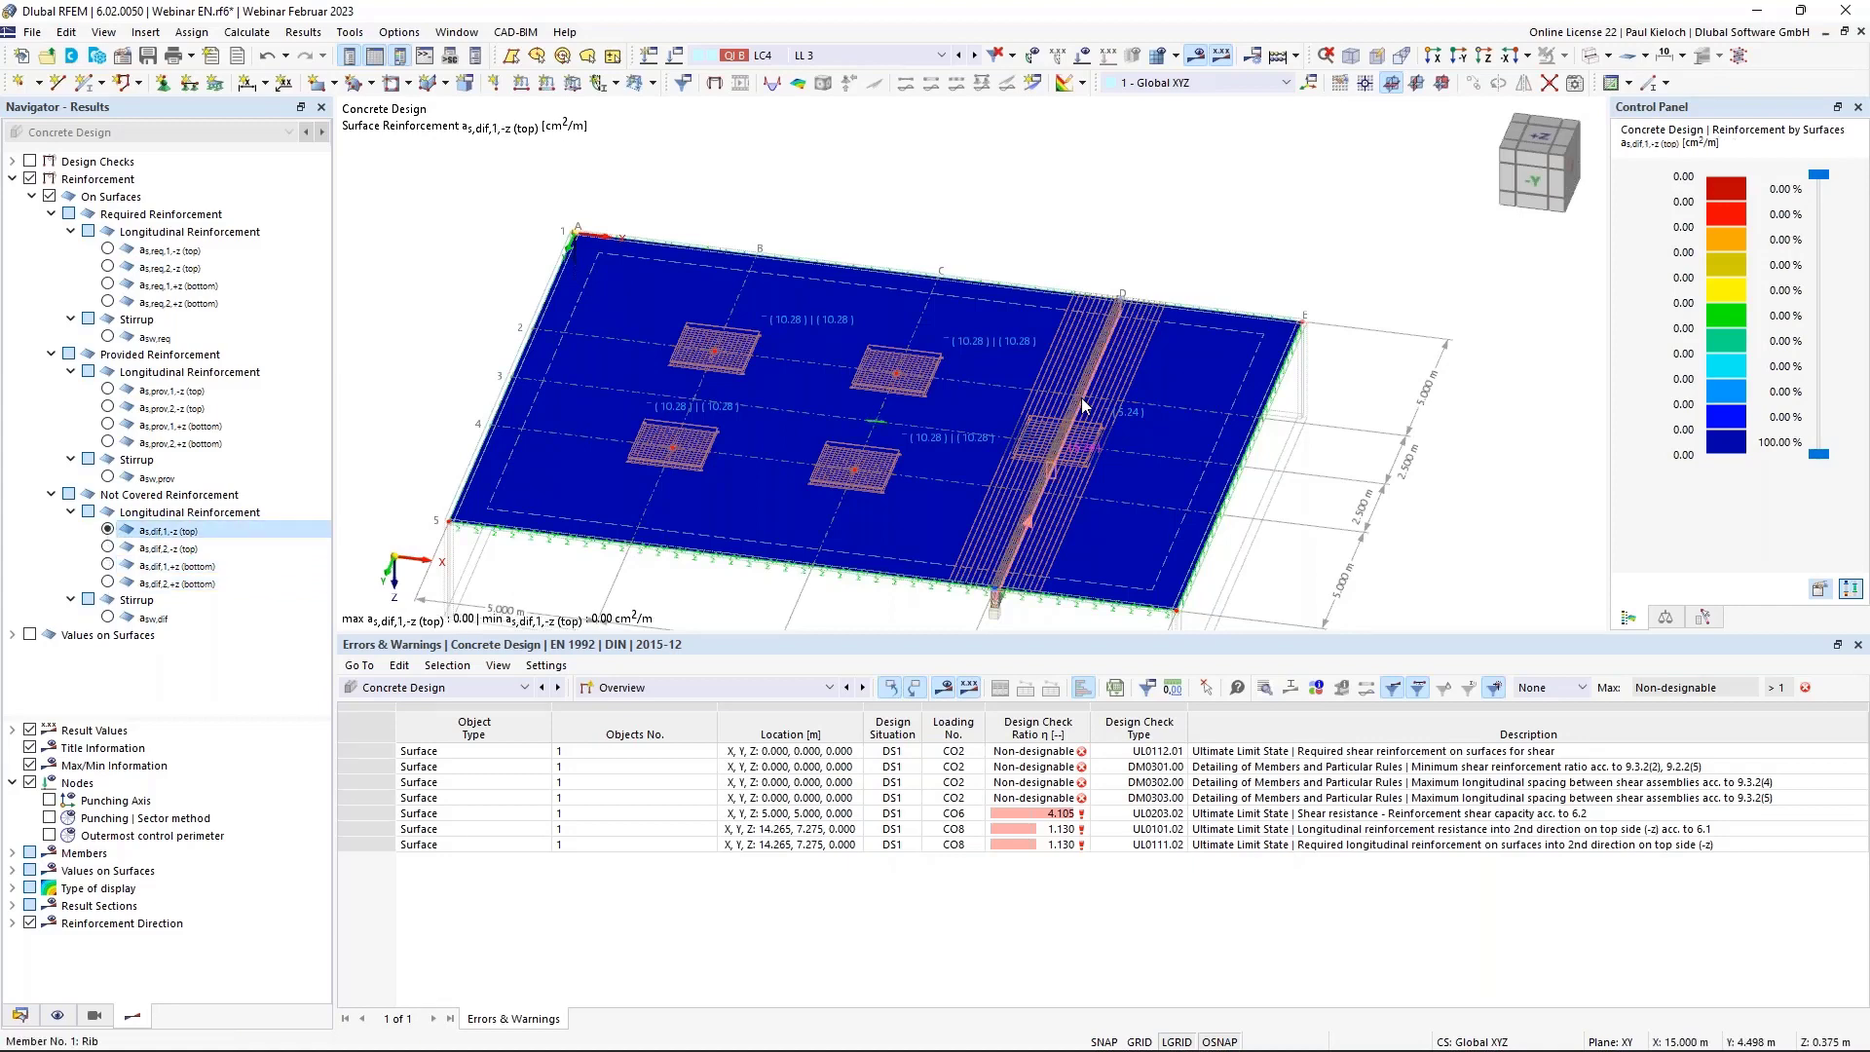
pyautogui.keyDown('ctrl'); pyautogui.moveTo(901, 366); pyautogui.dragTo(834, 362, button='middle'); pyautogui.keyUp('ctrl')
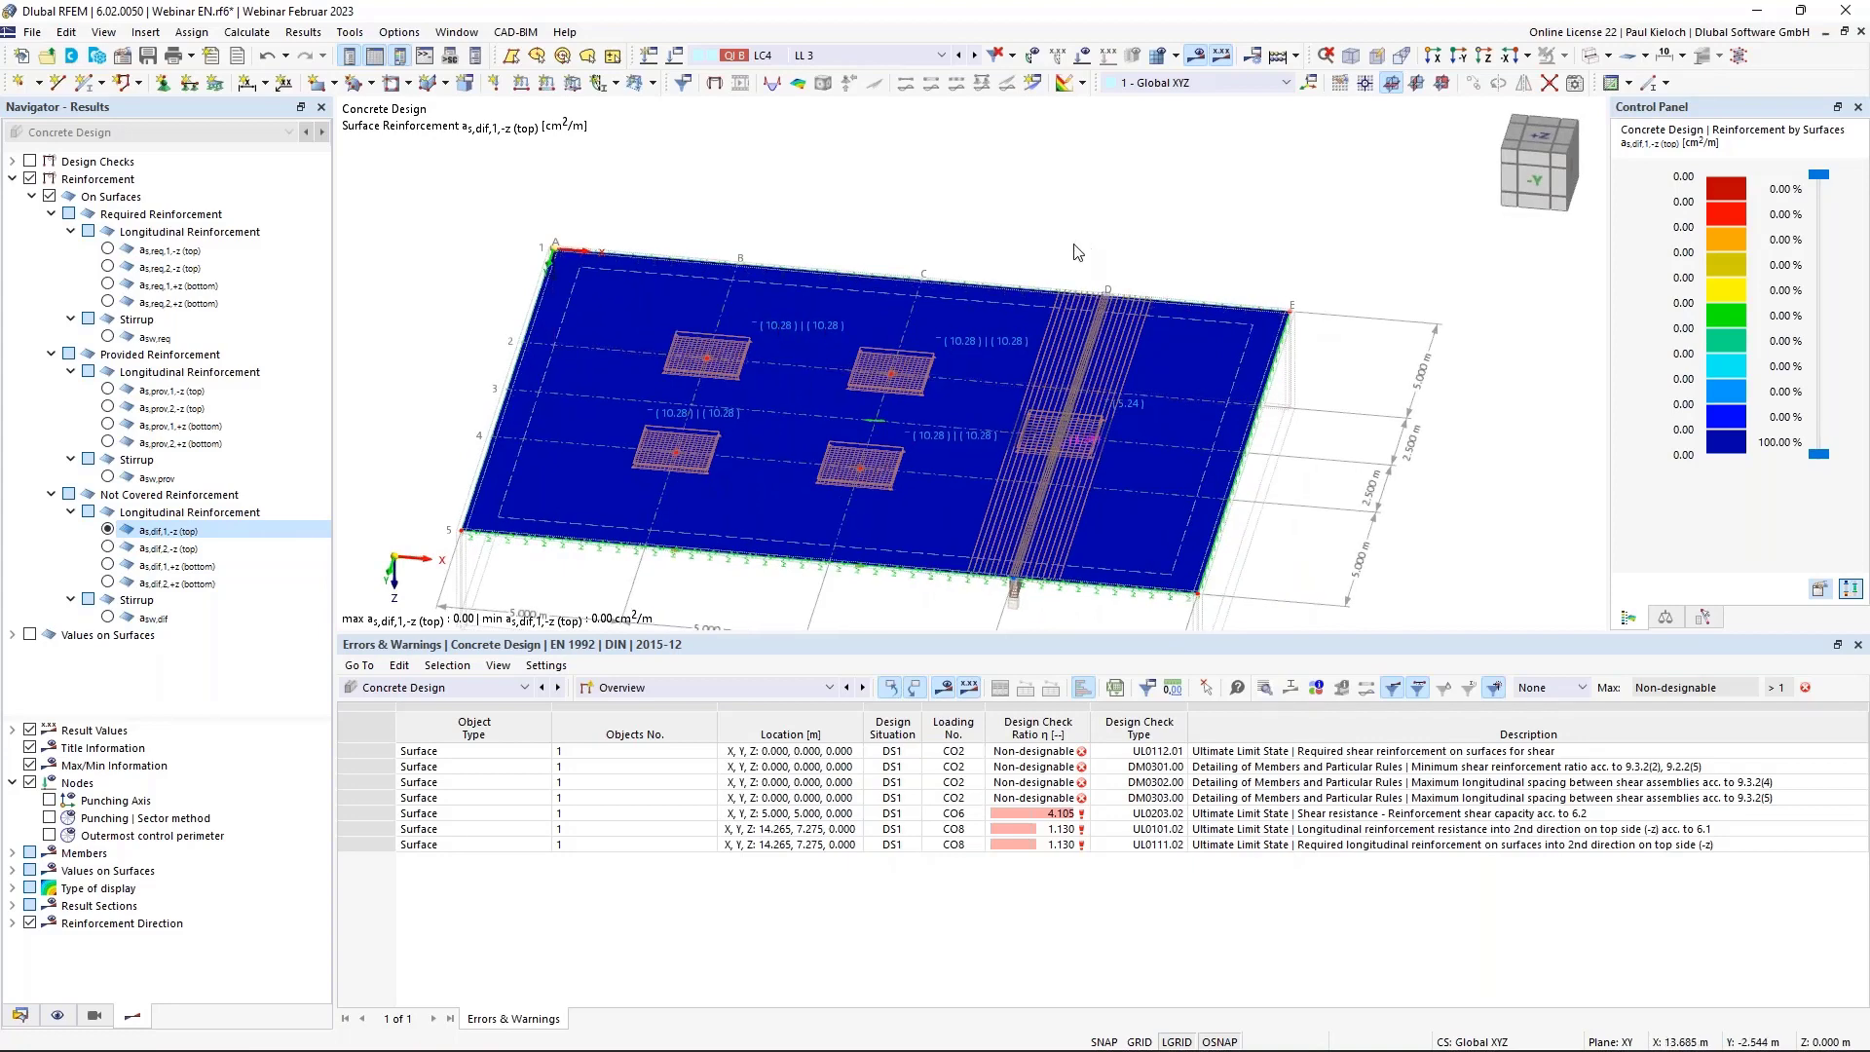
pyautogui.moveTo(1159, 196)
pyautogui.mouseDown(button='middle')
pyautogui.moveTo(1180, 173)
pyautogui.moveTo(1142, 197)
pyautogui.mouseUp(button='middle')
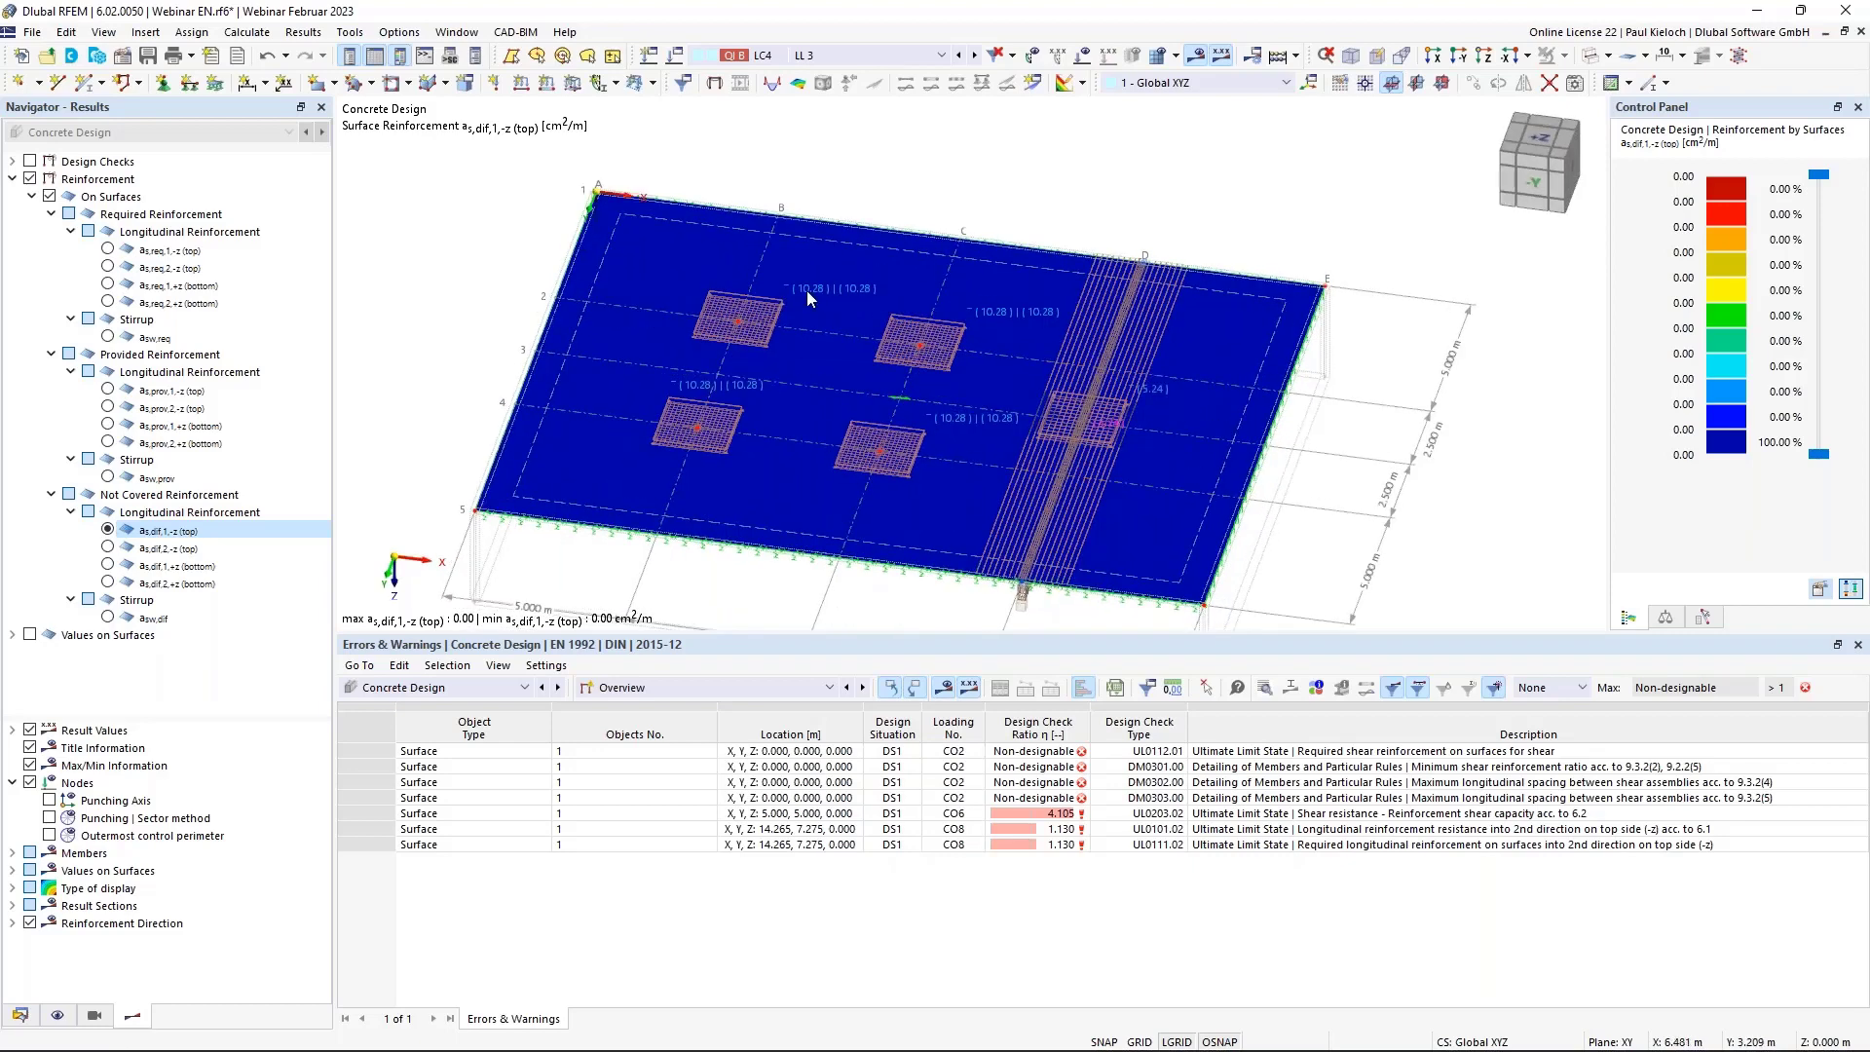
# Check a rectangular reinforcement area in the Reinforcement on Surfaces table, then show the Data navigator.
pyautogui.click(714, 689)
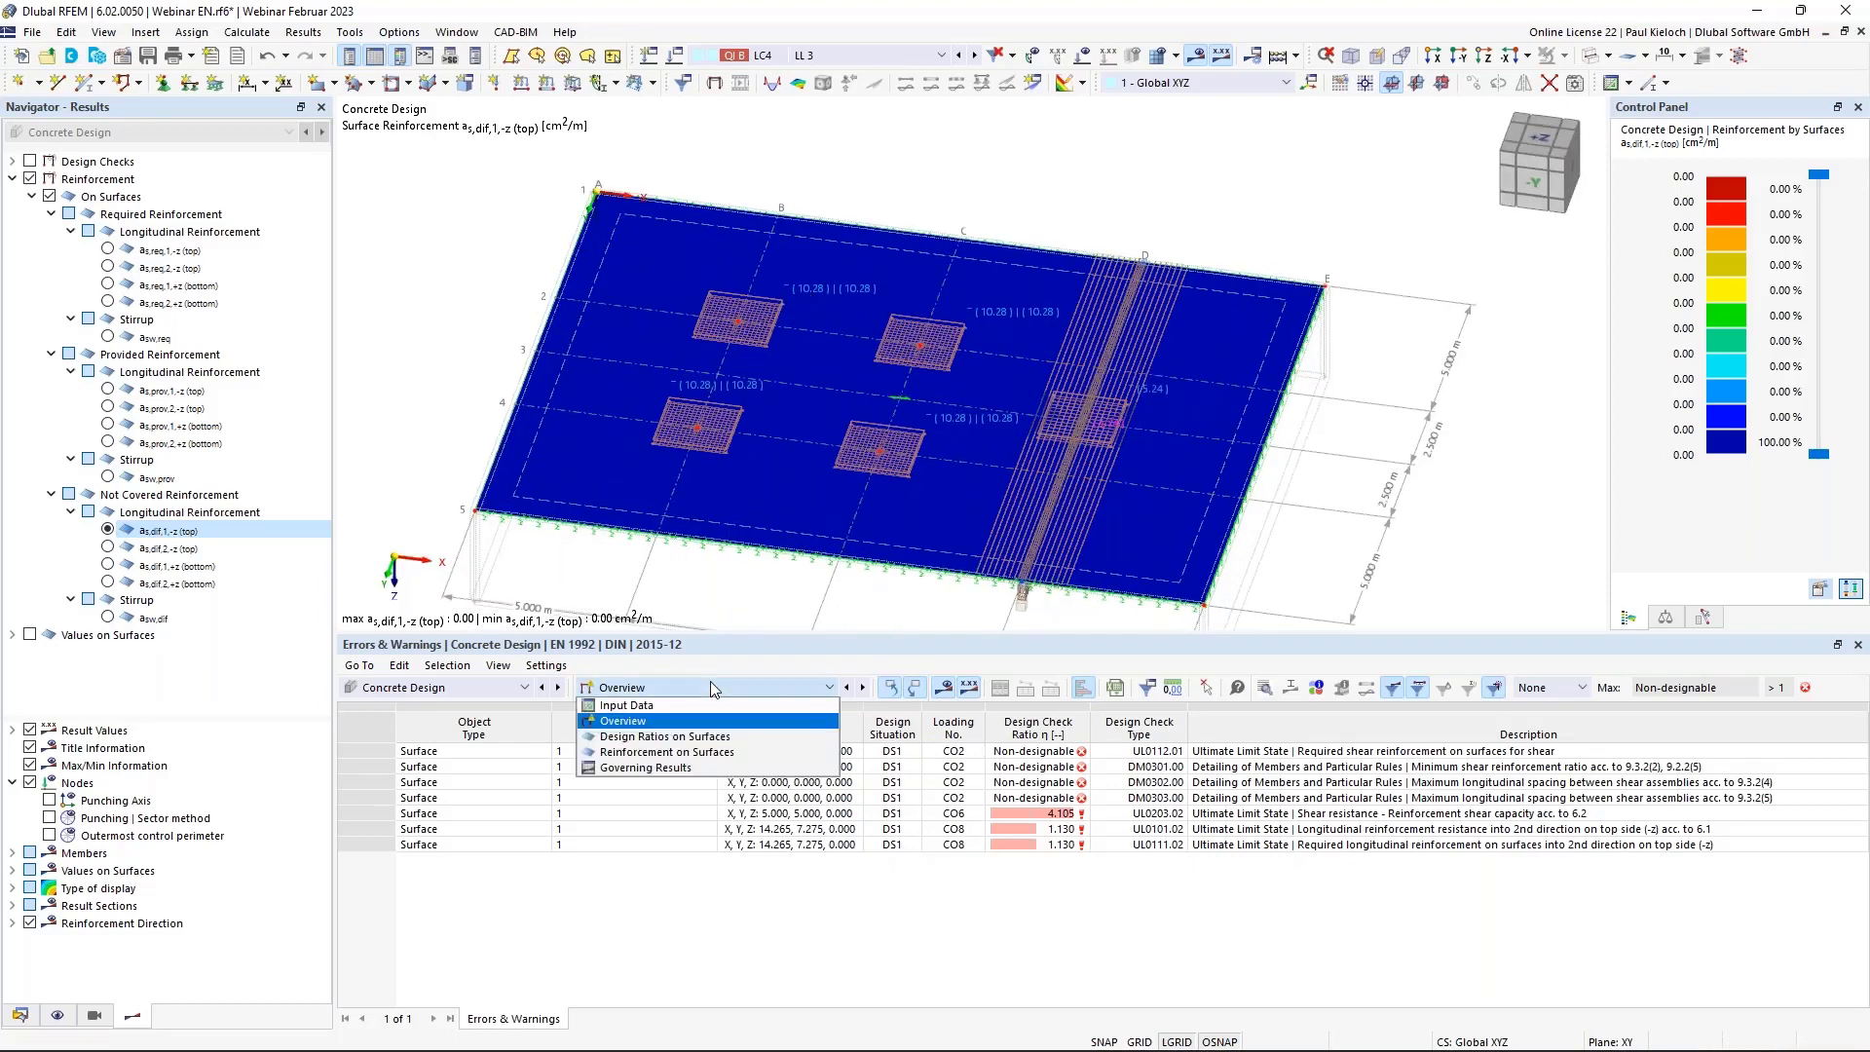
pyautogui.click(659, 758)
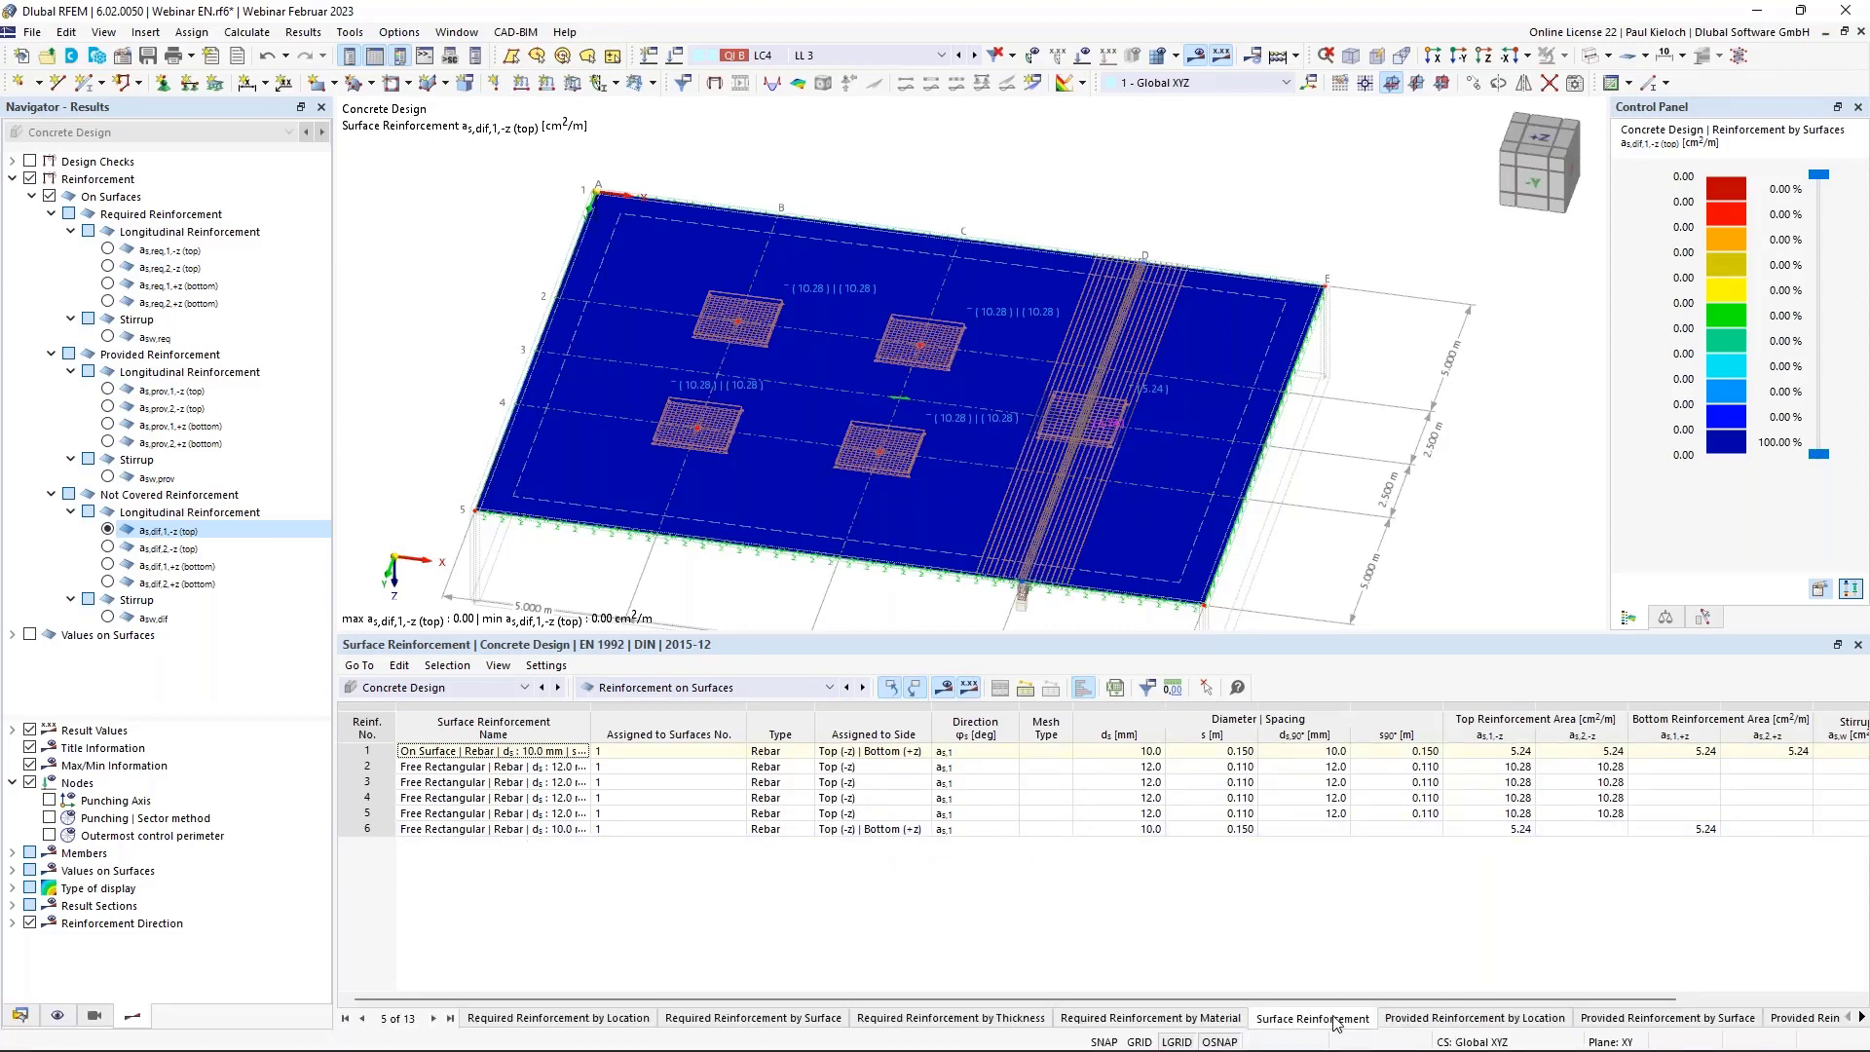
pyautogui.click(720, 448)
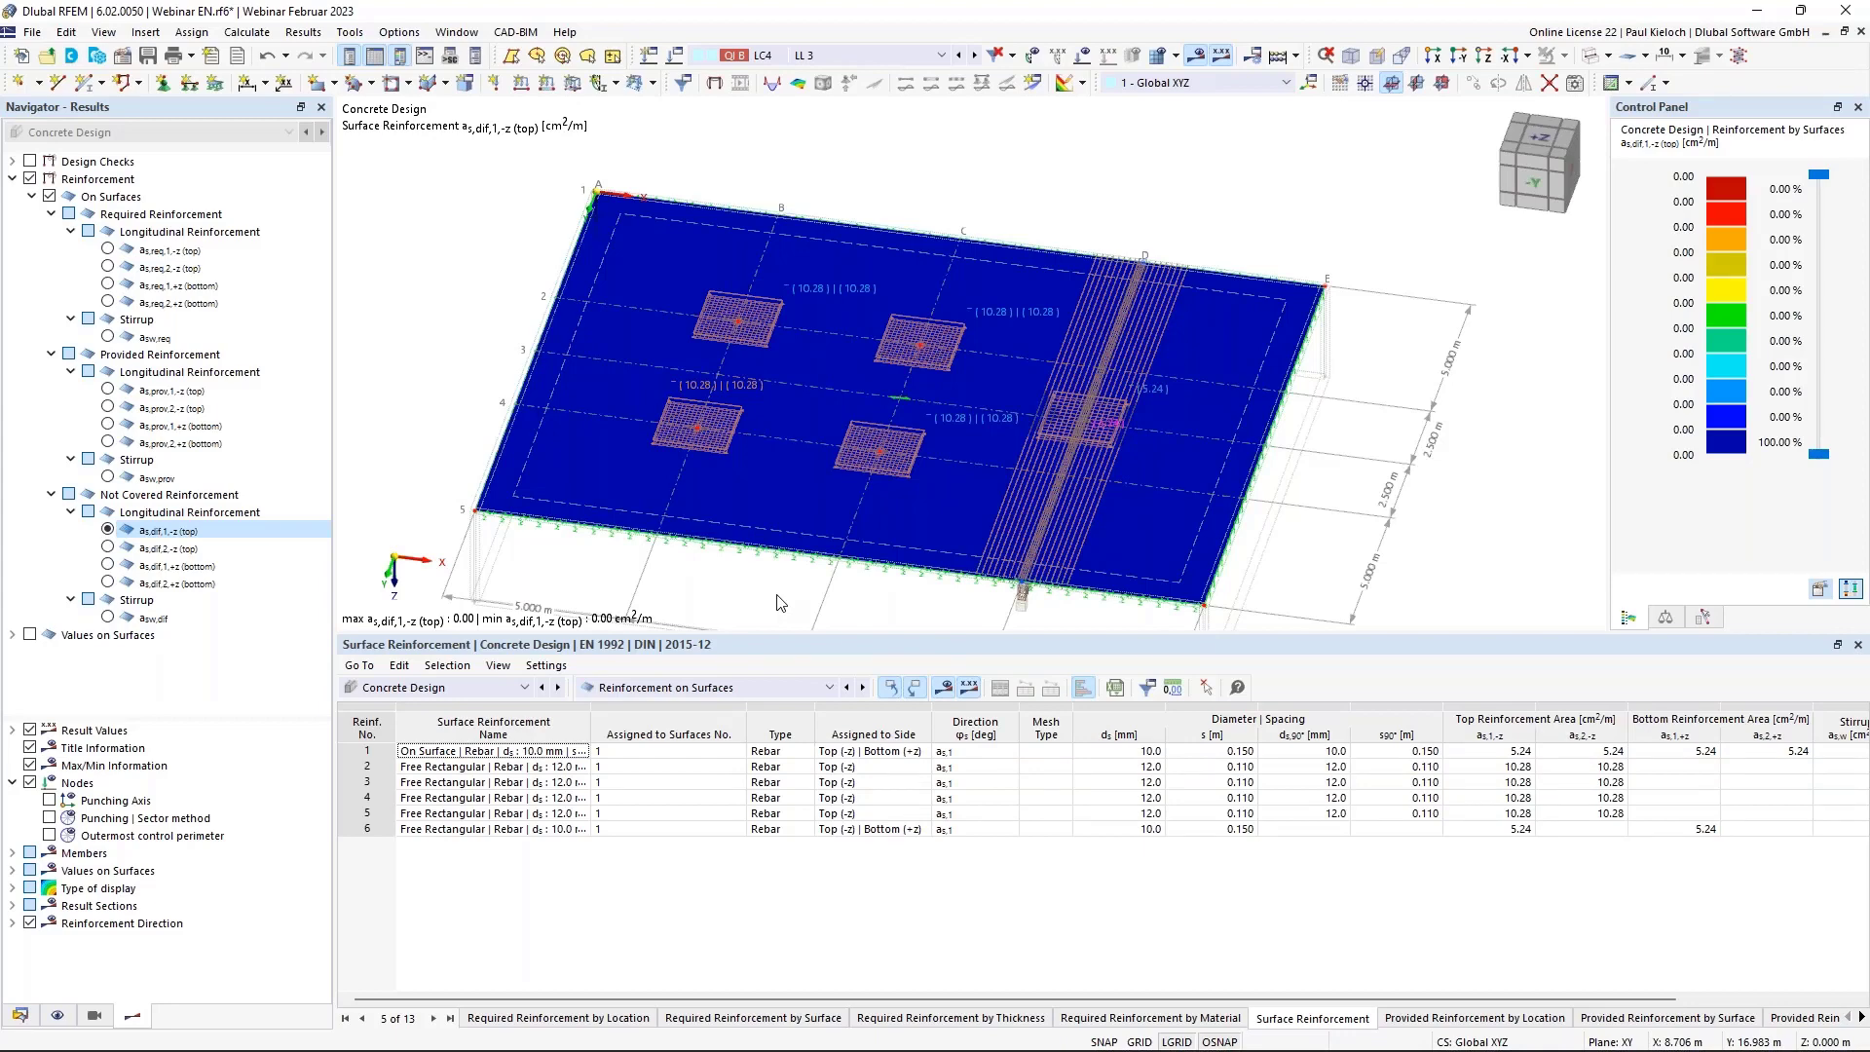
pyautogui.click(20, 1014)
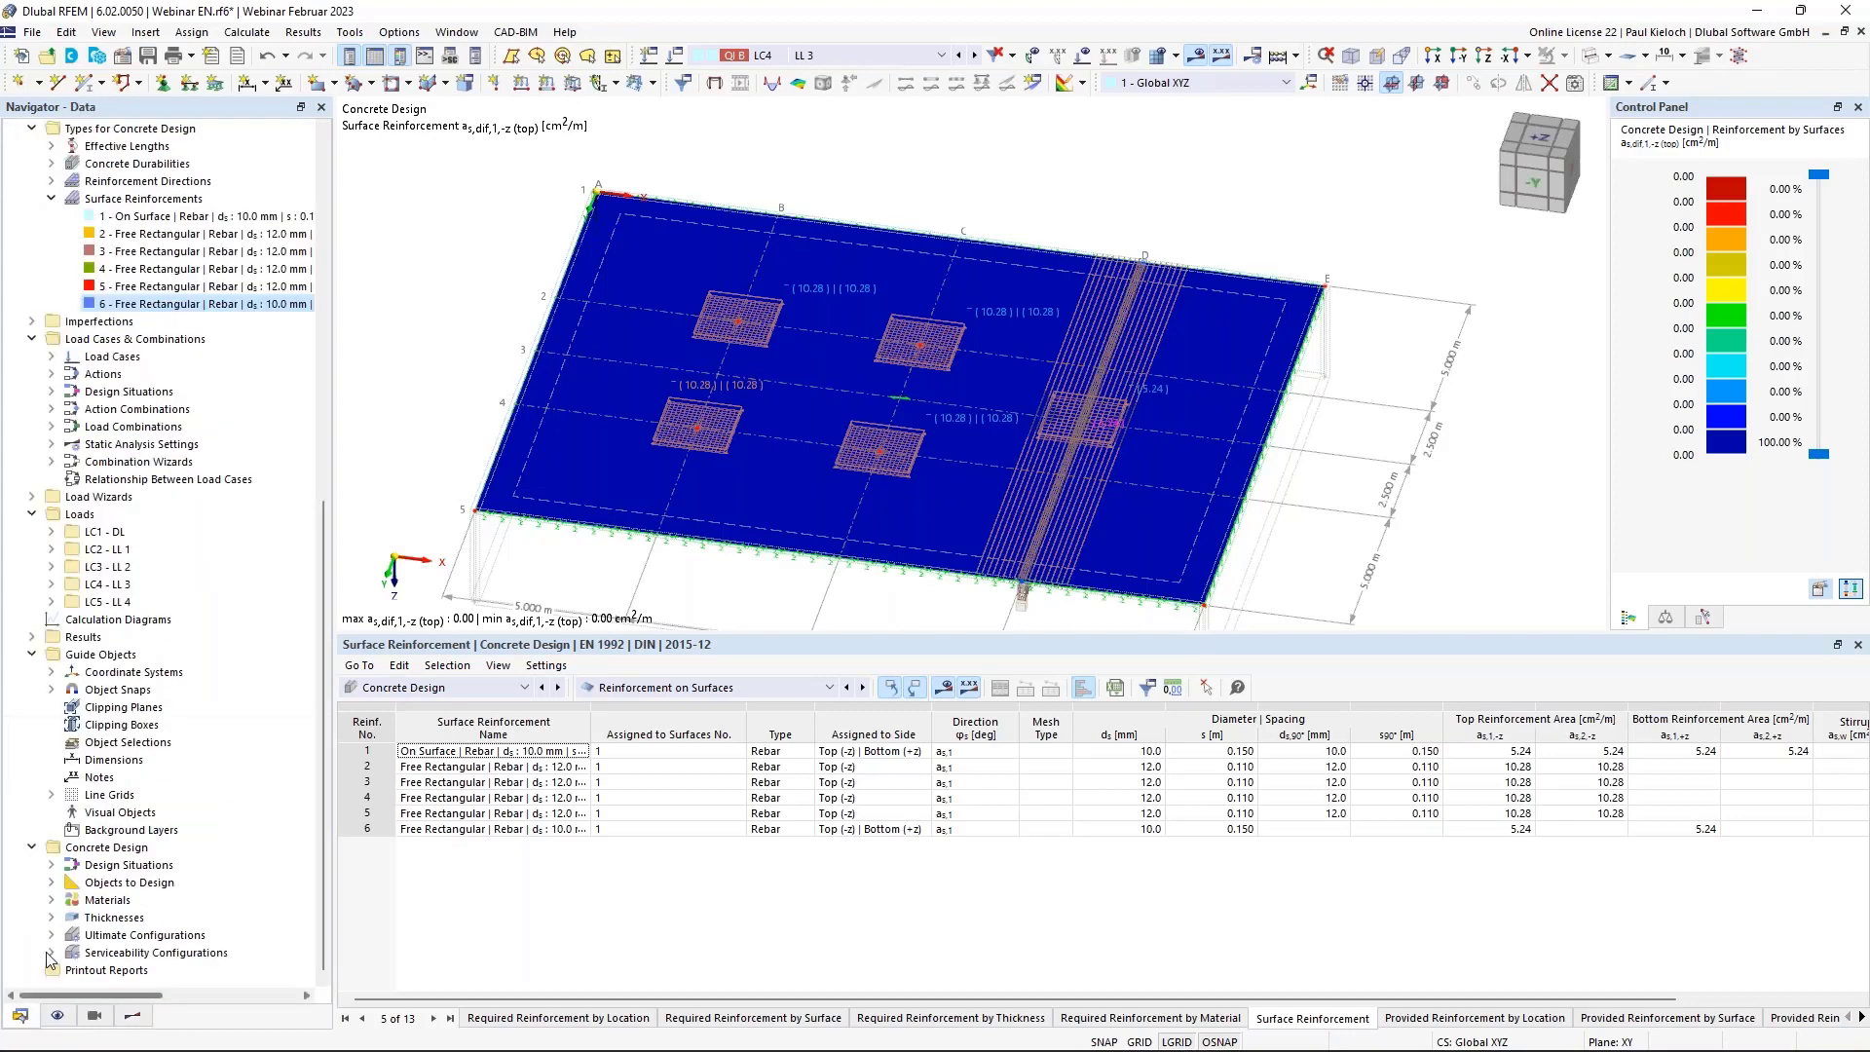
# Fix the auto-calculated spacings of free rectangular reinforcements 2–6 and accept deleting Concrete Design results.
pyautogui.rightClick(178, 202)
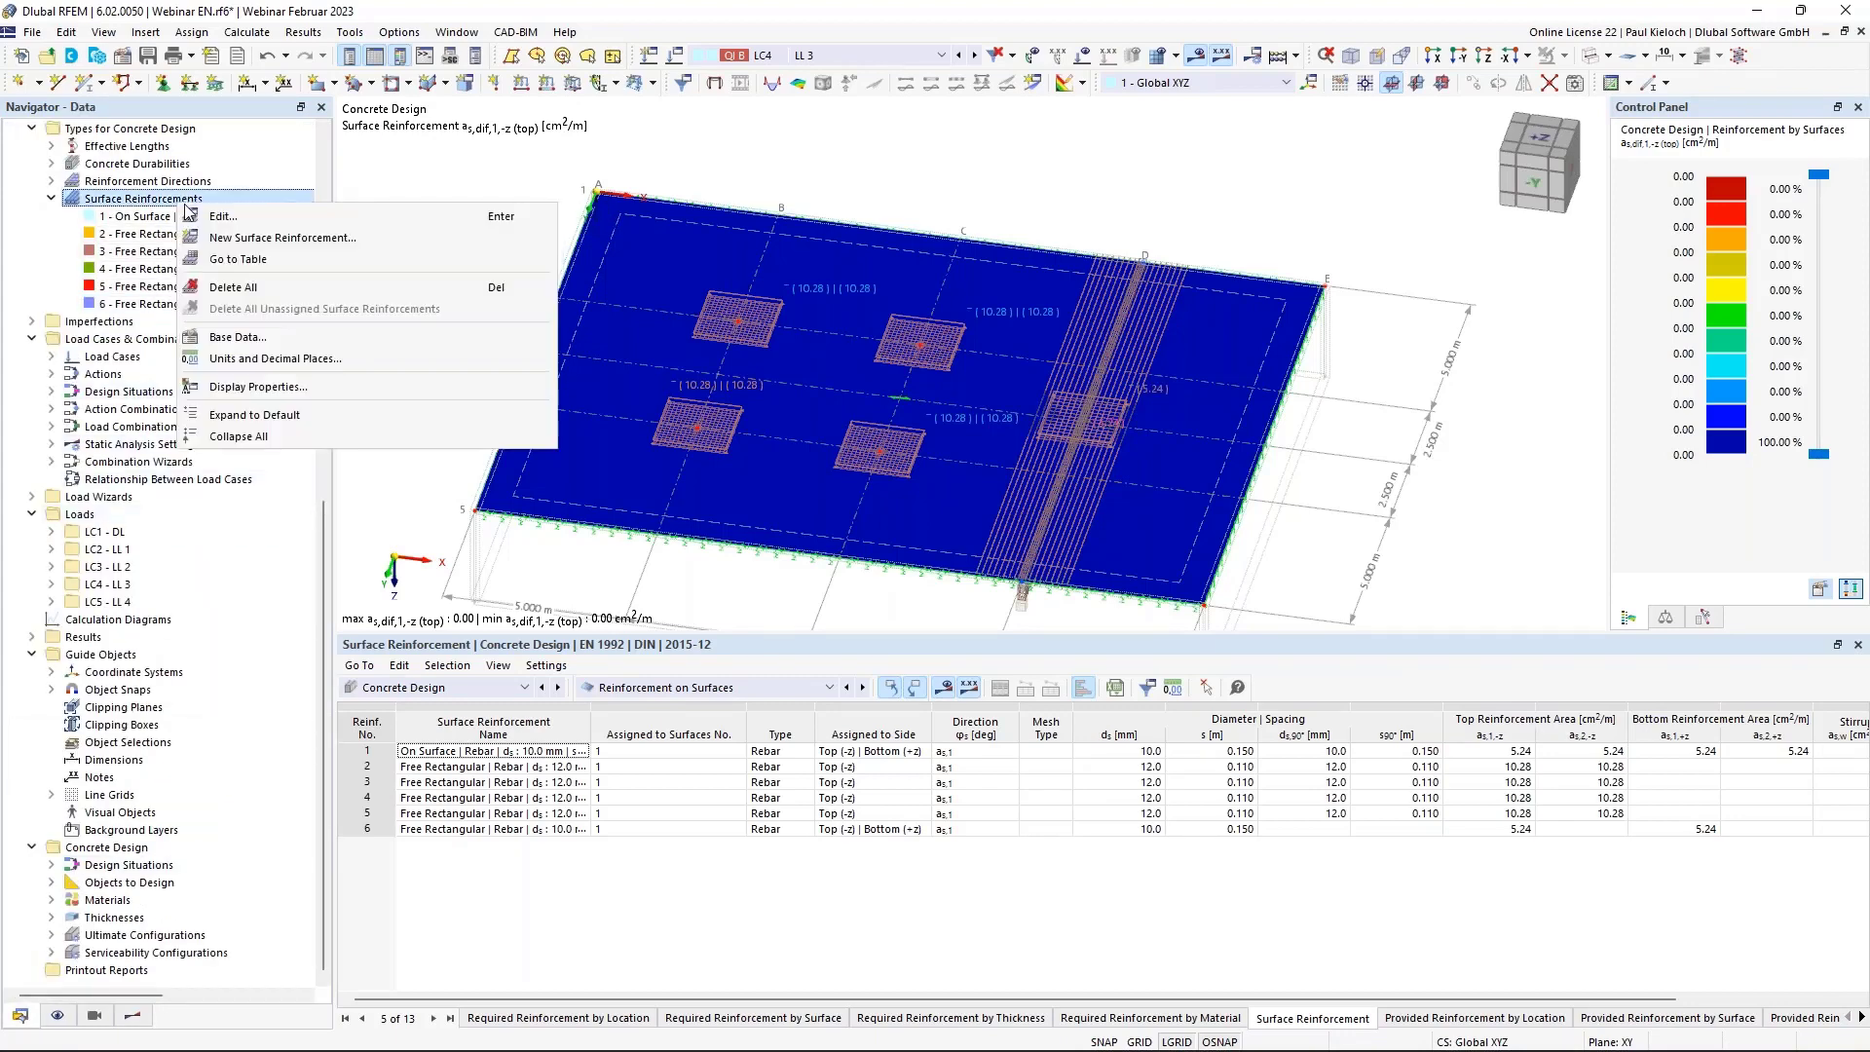
pyautogui.click(254, 214)
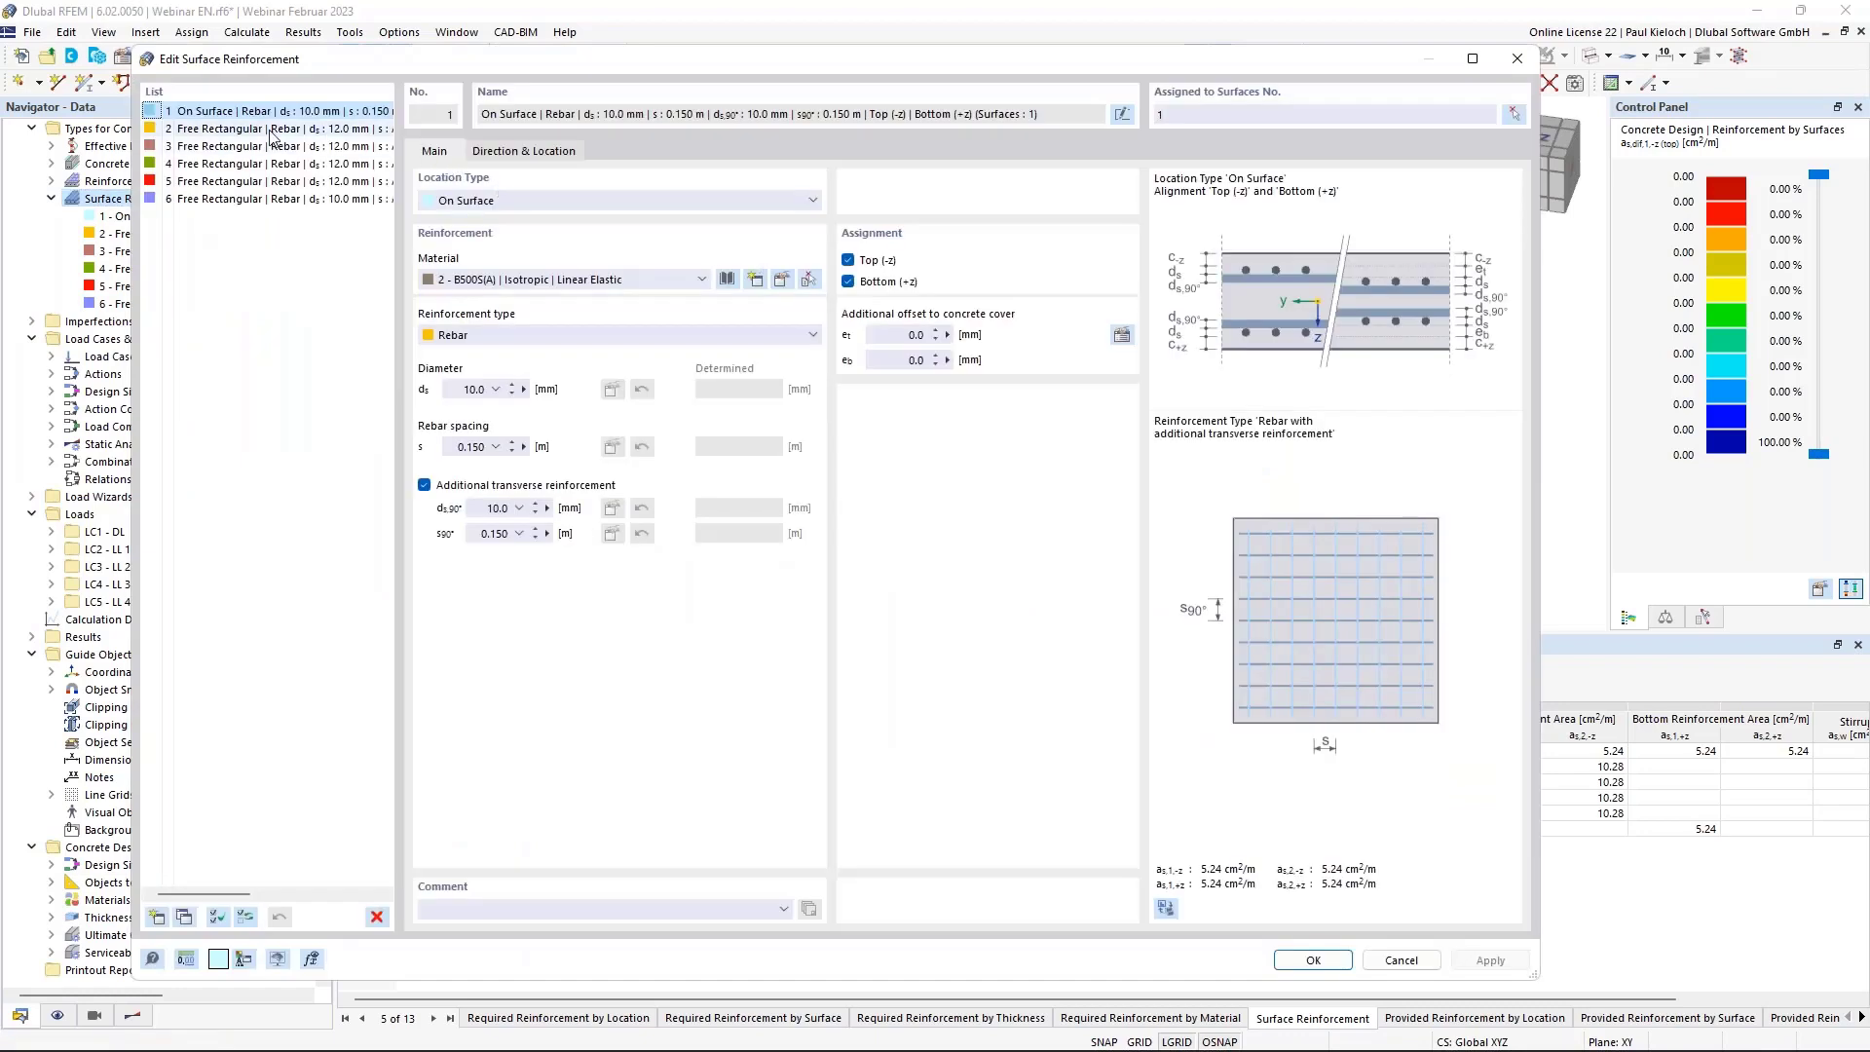
pyautogui.click(250, 130)
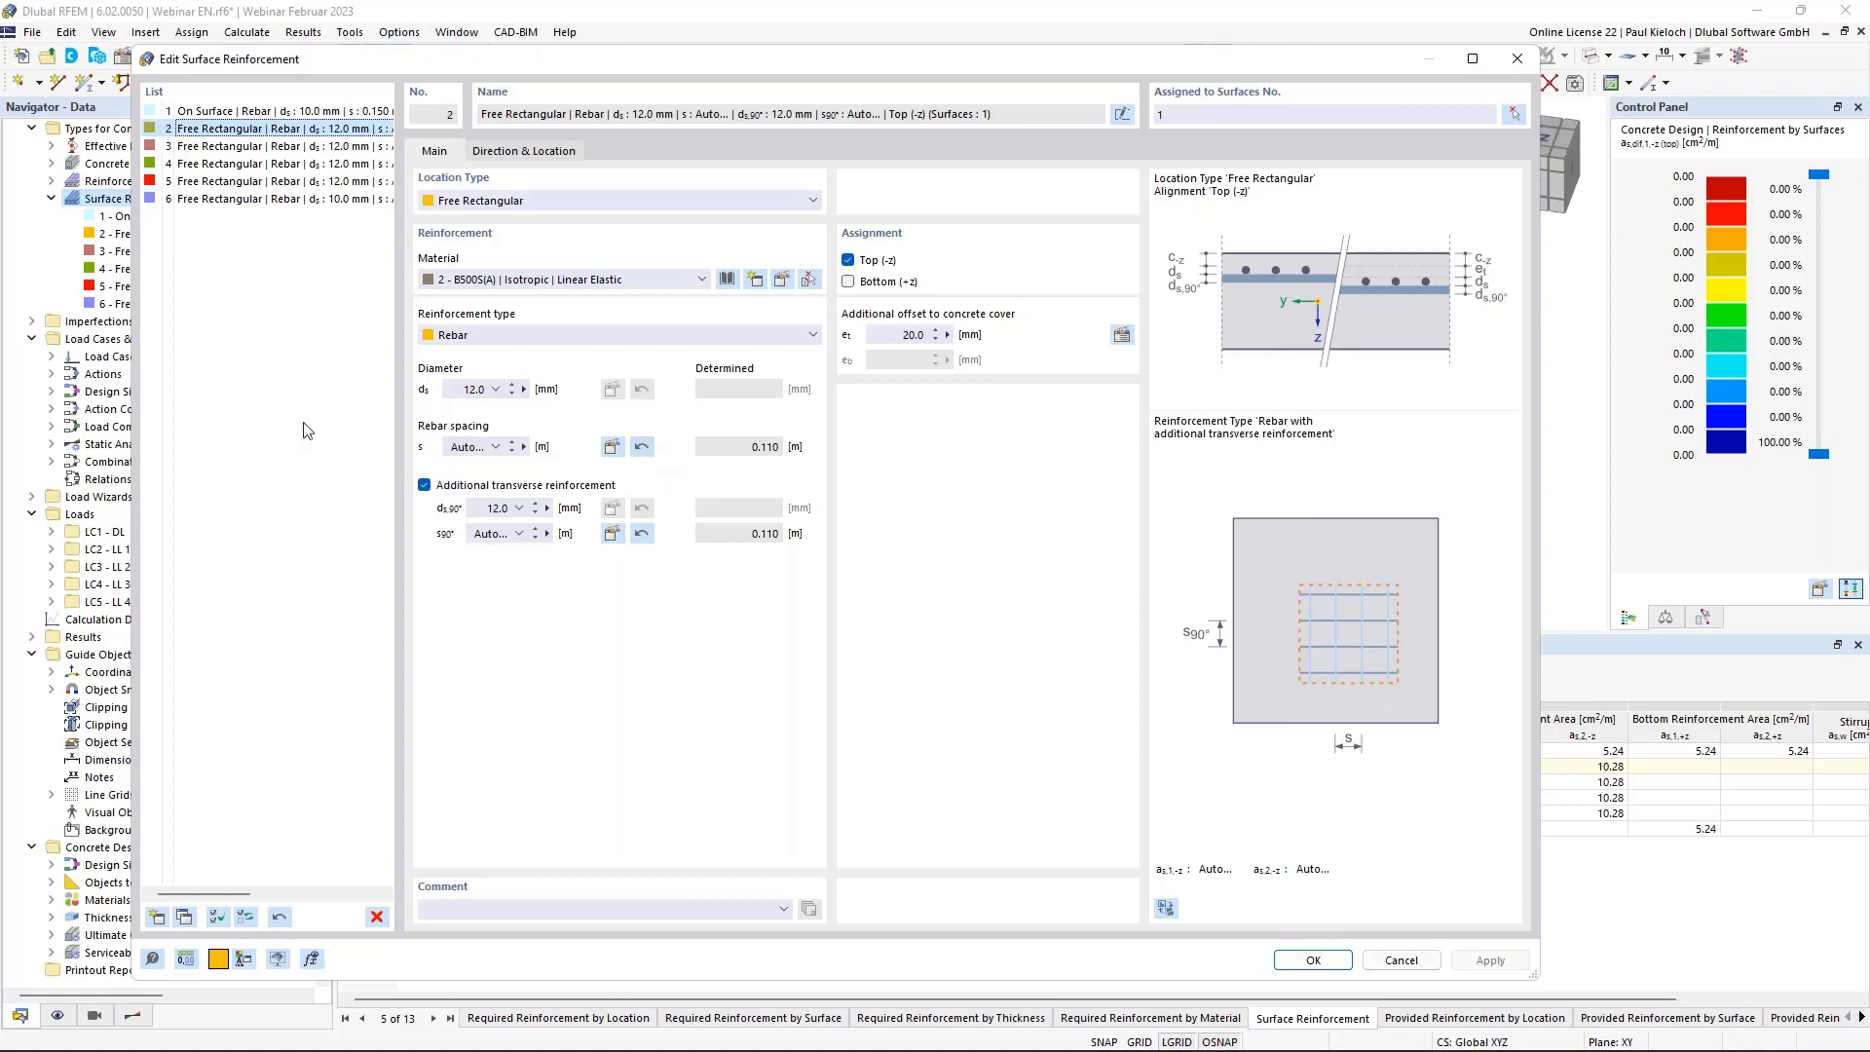
pyautogui.keyDown('shift'); pyautogui.click(226, 200); pyautogui.keyUp('shift')
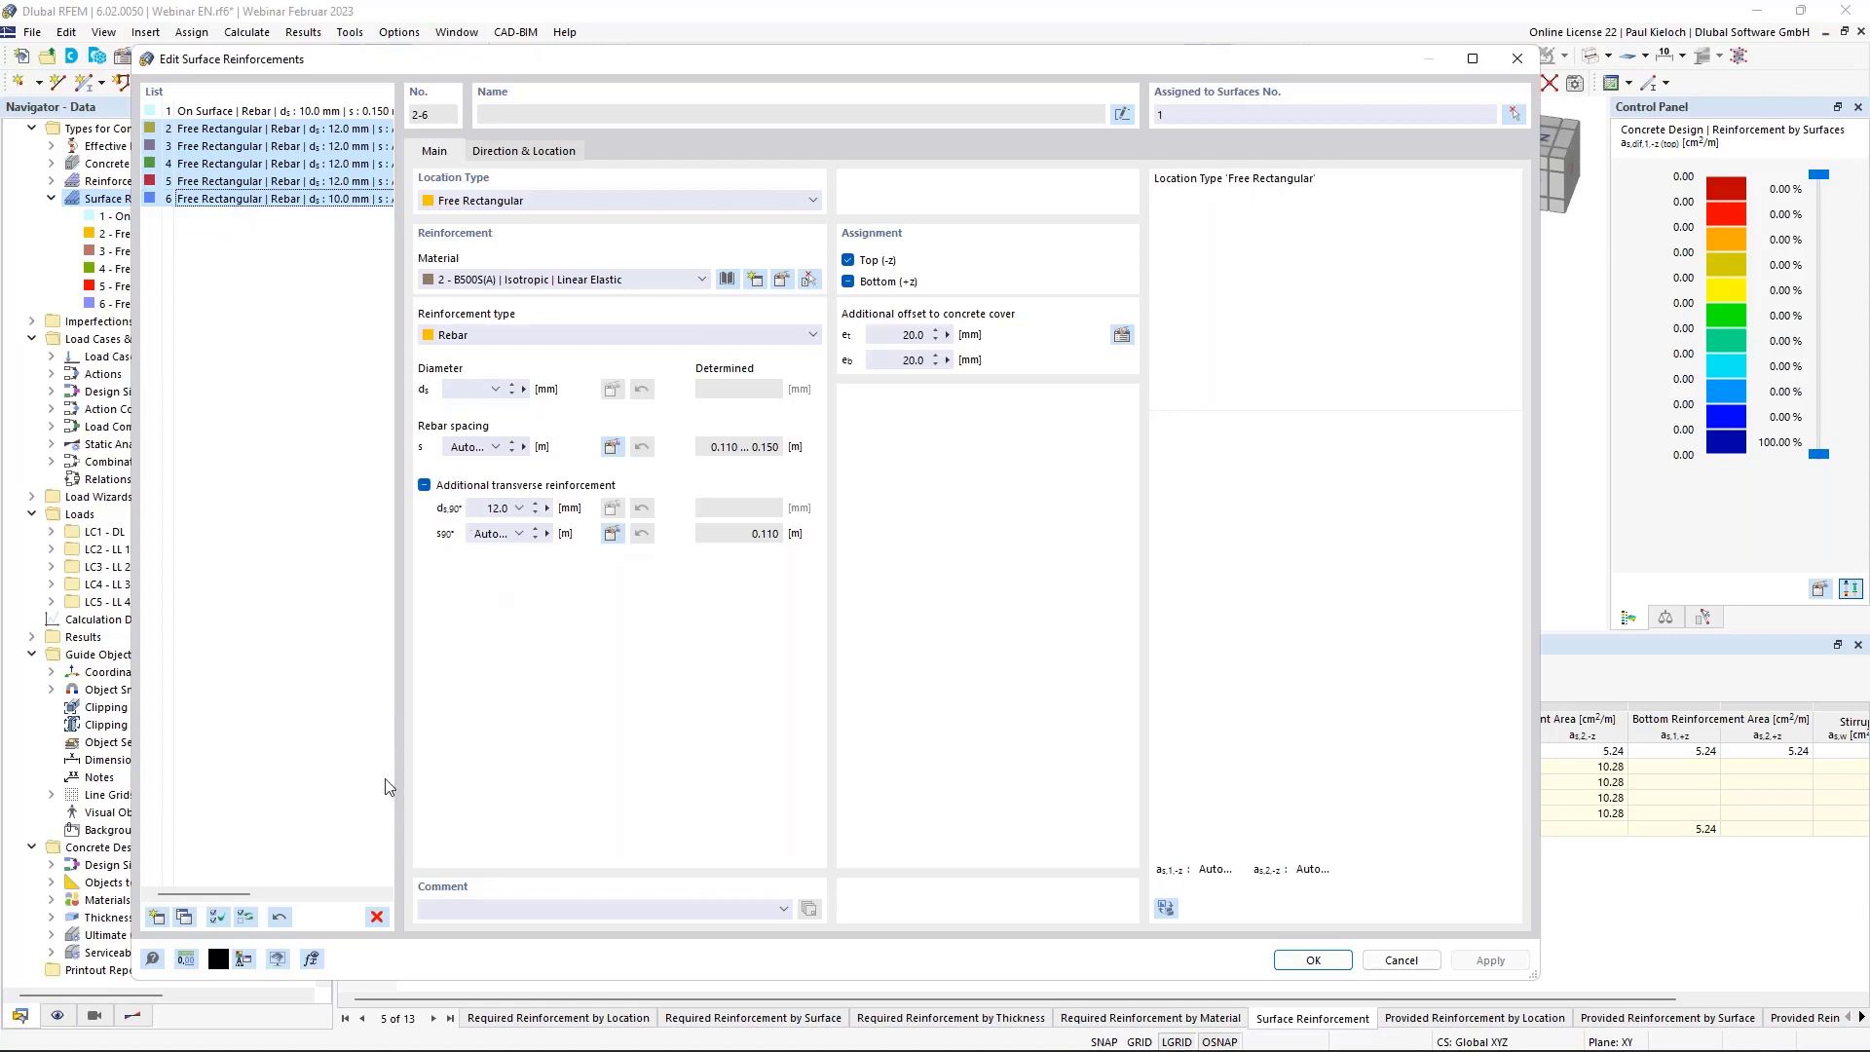
pyautogui.click(281, 918)
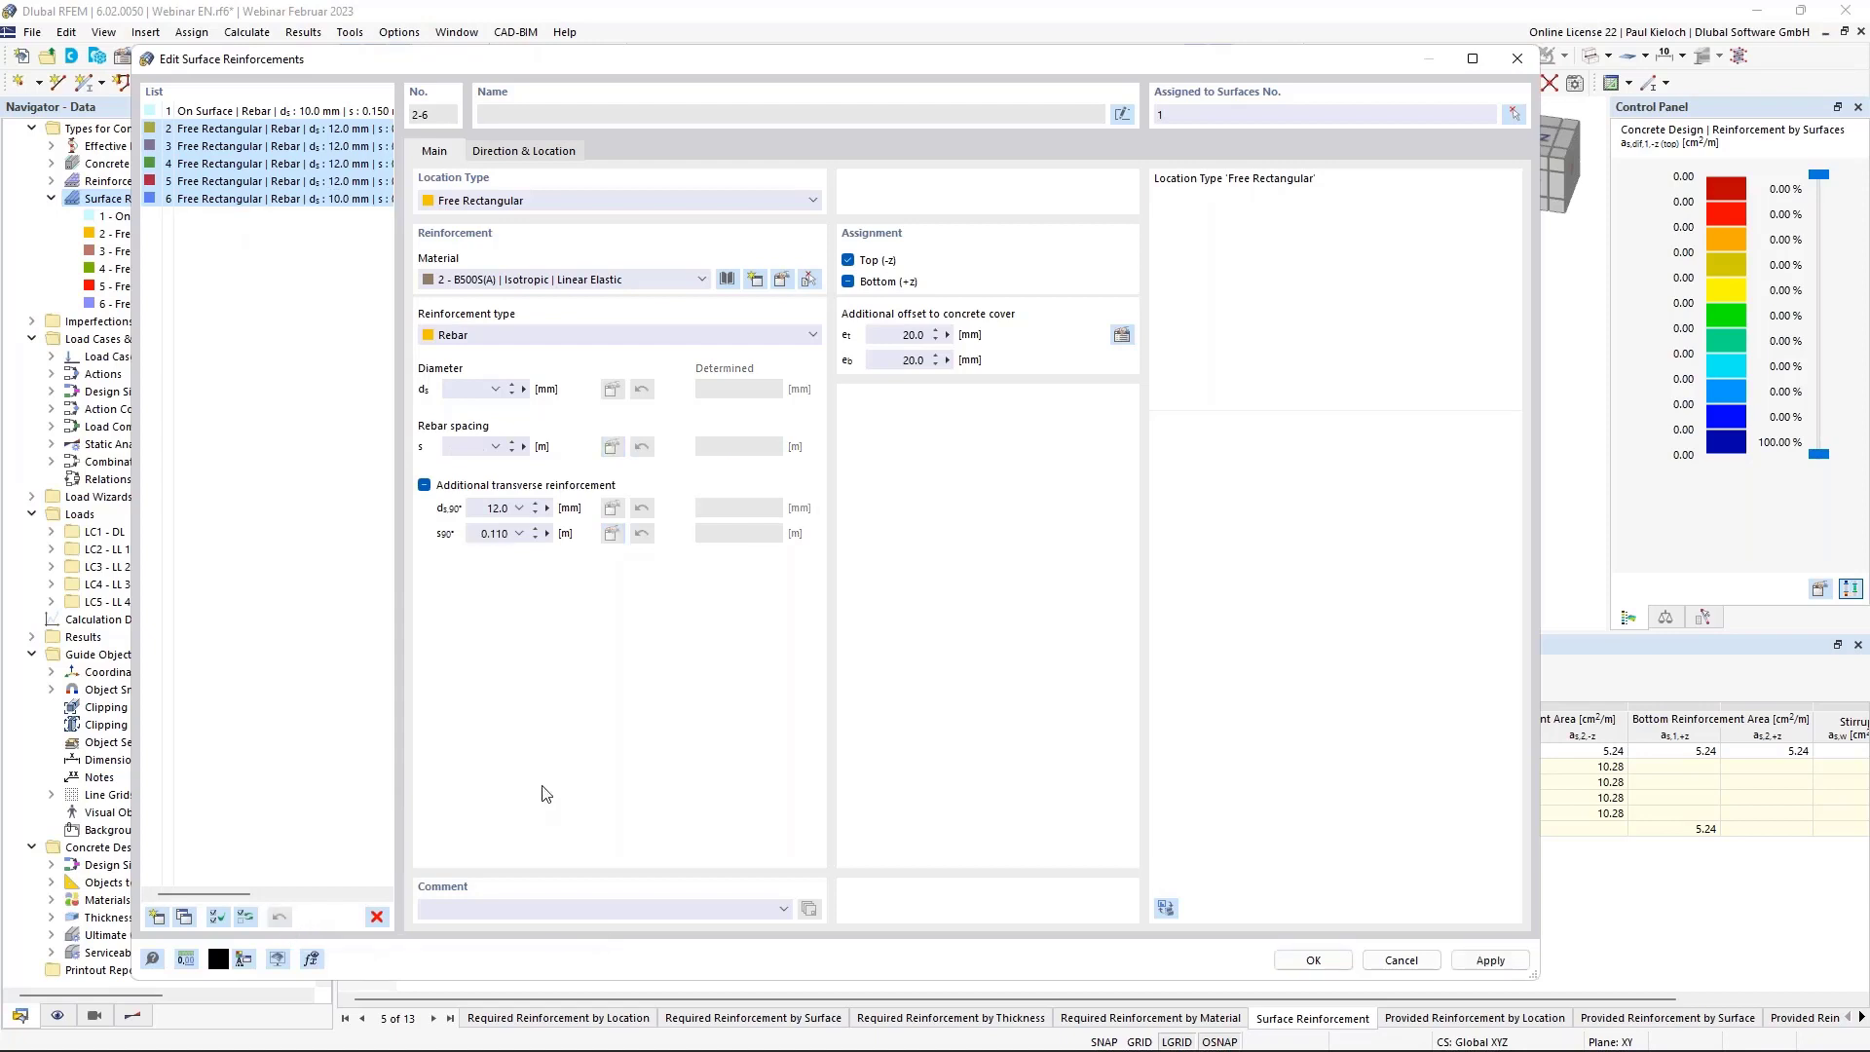
pyautogui.click(324, 199)
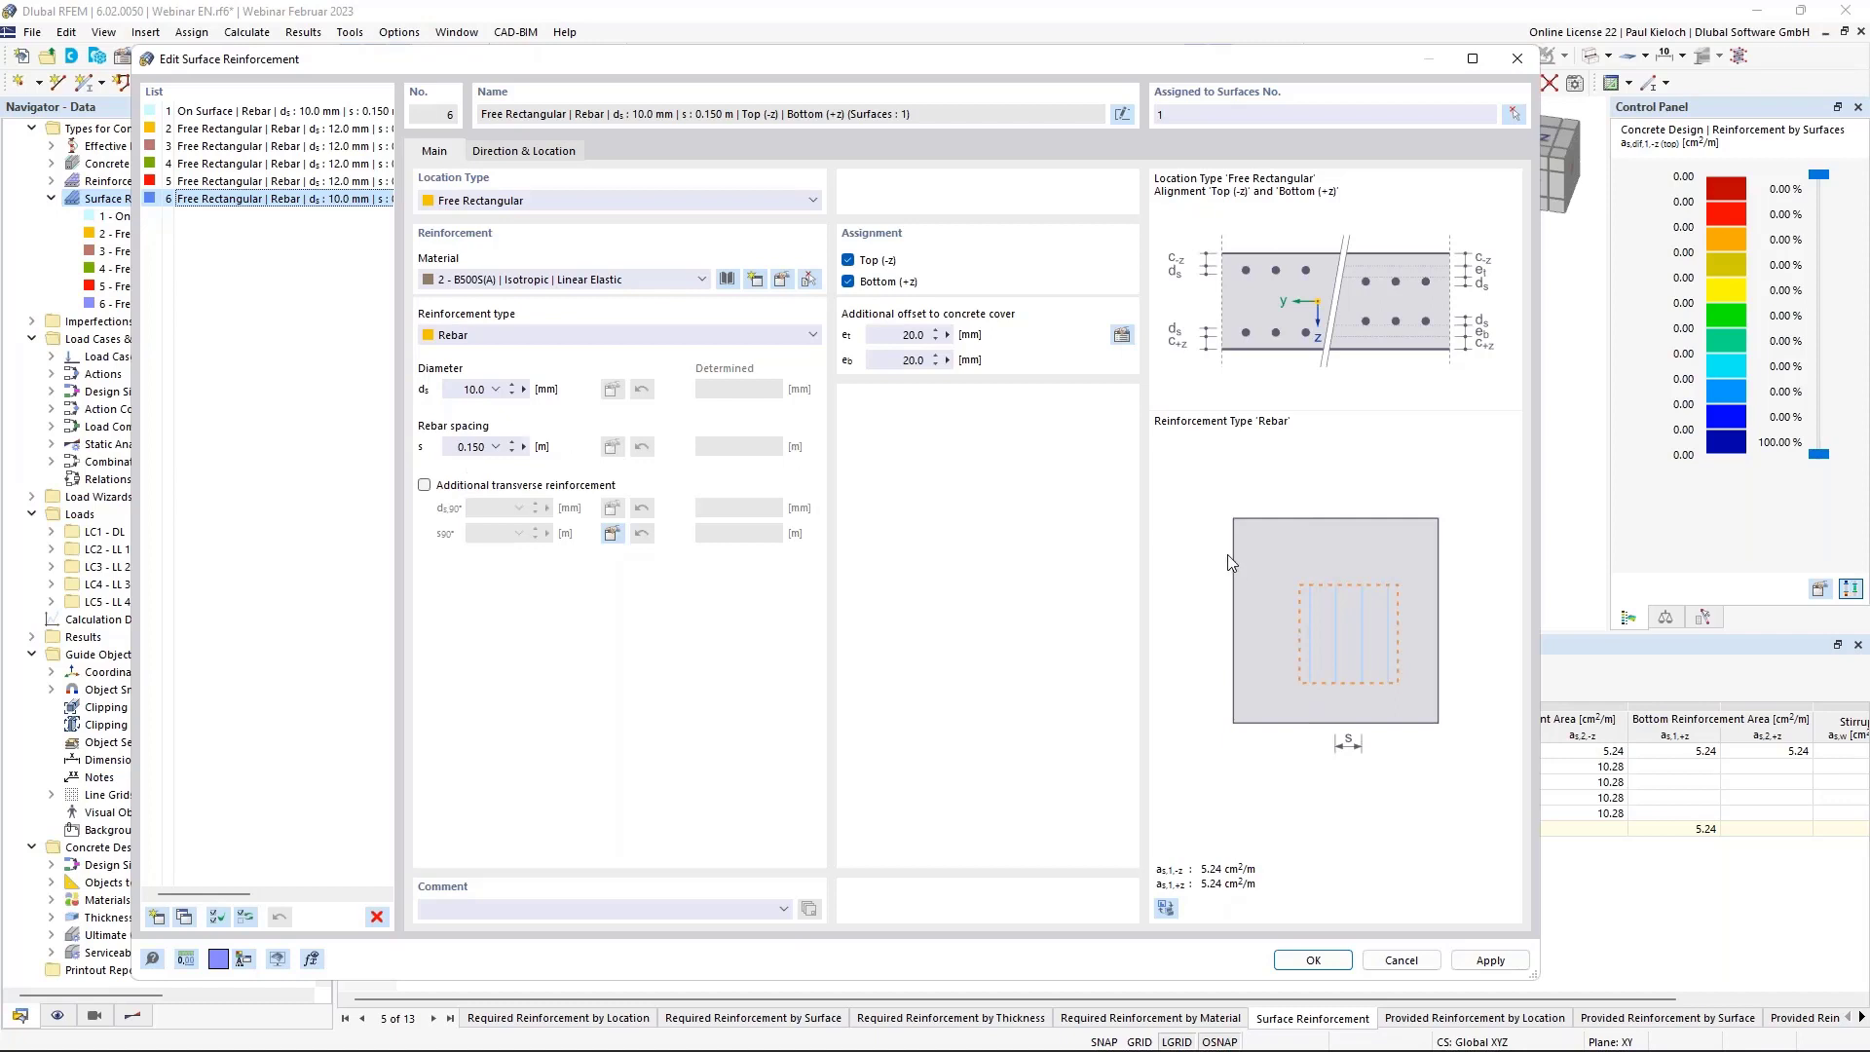
pyautogui.click(1490, 959)
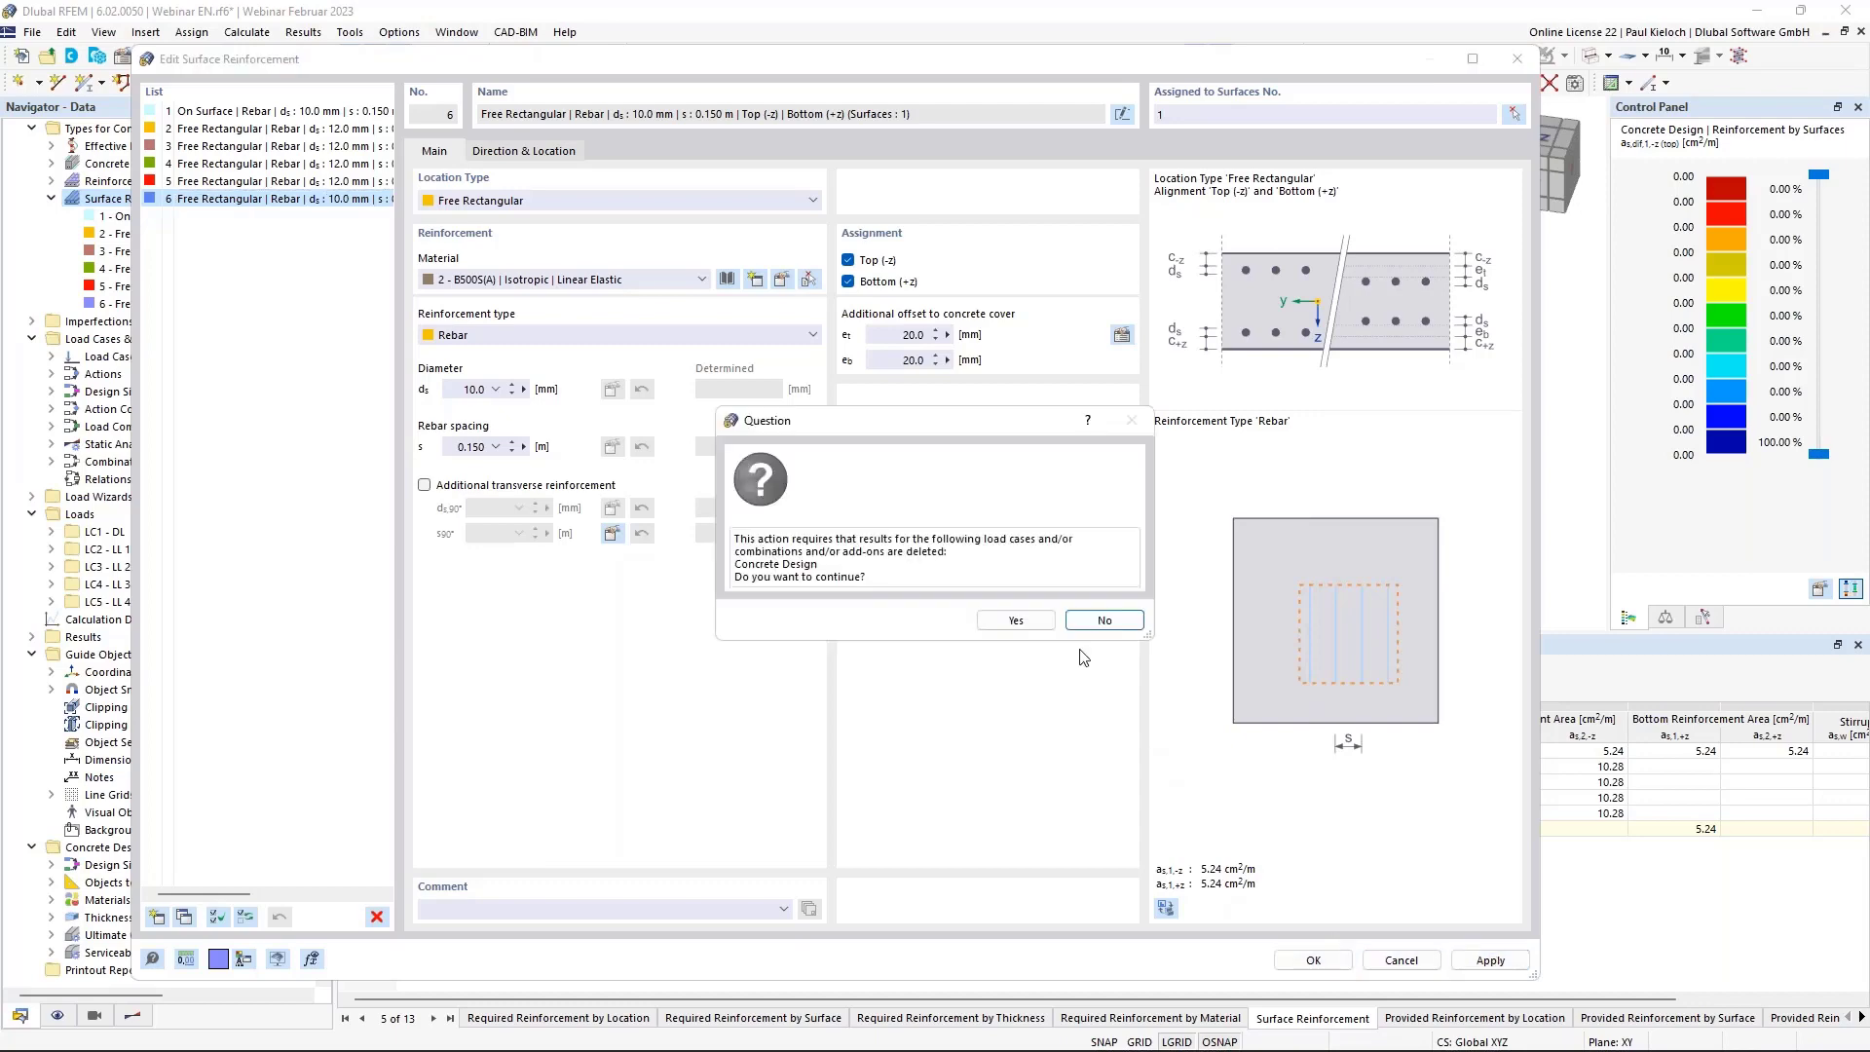
pyautogui.click(1019, 619)
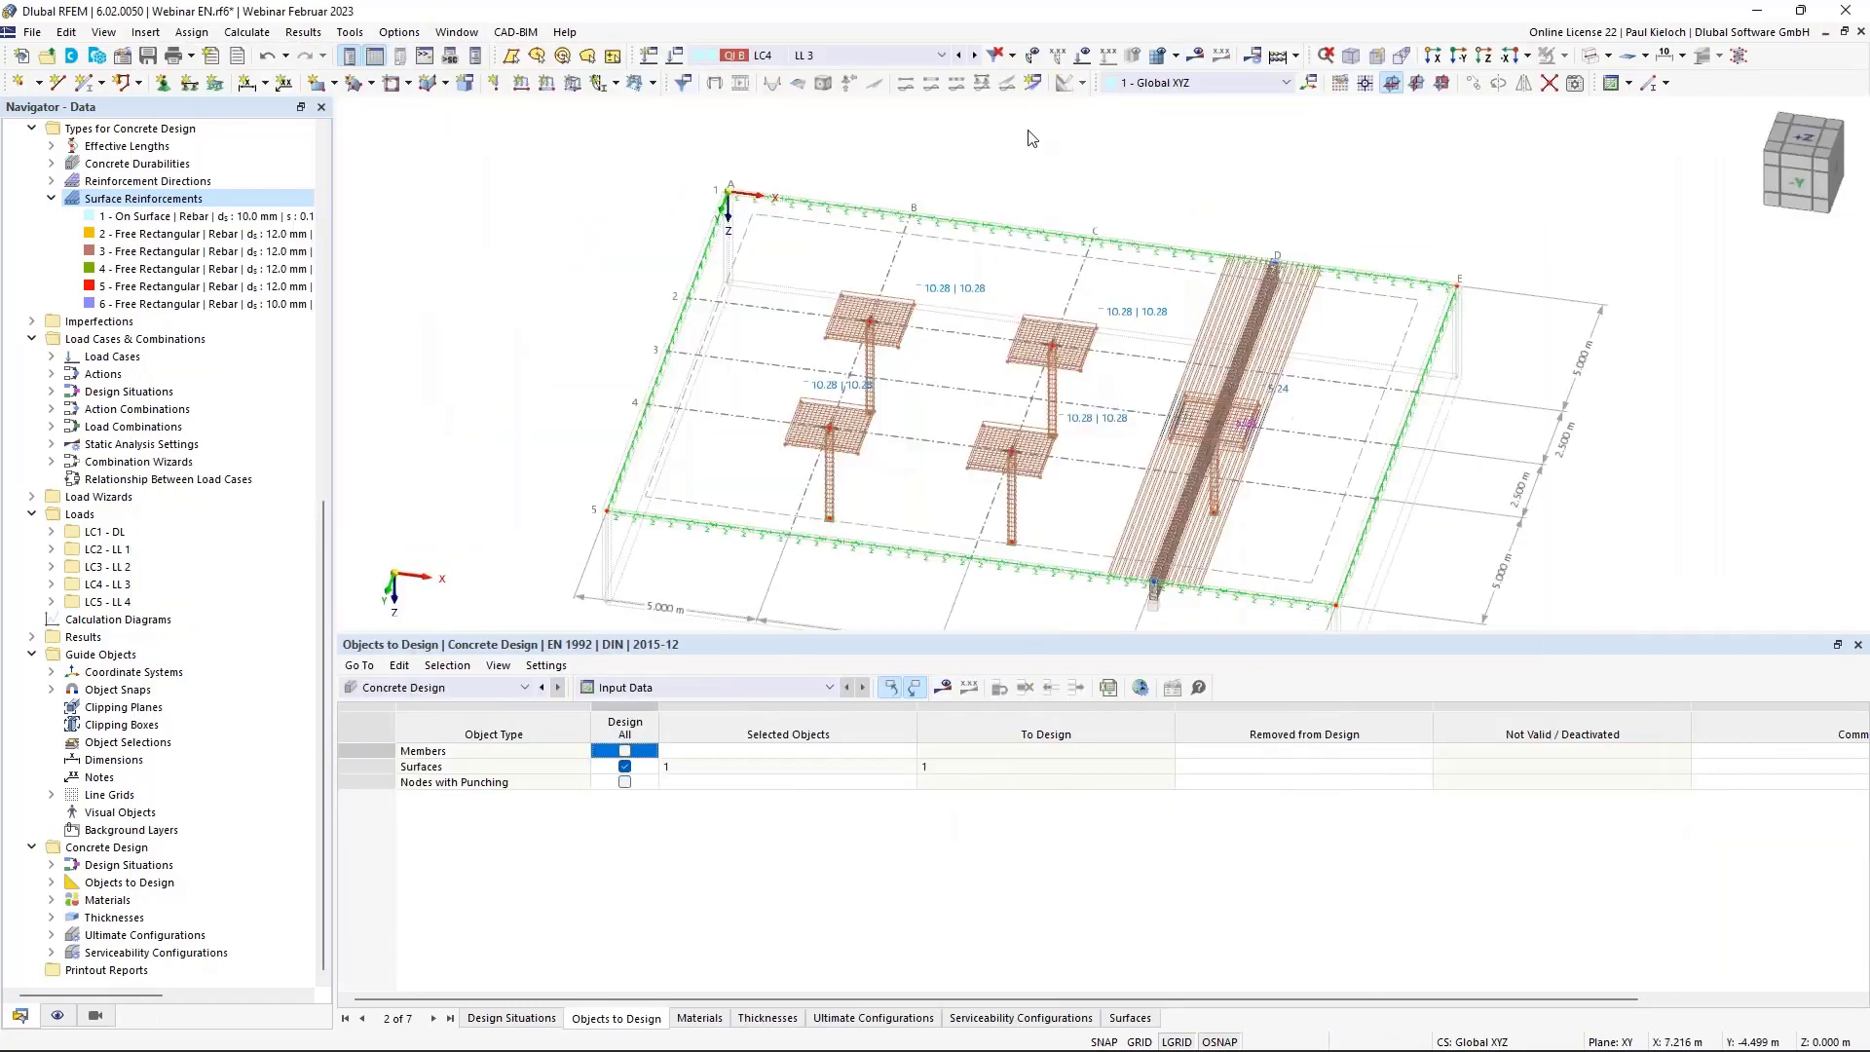
pyautogui.moveTo(1399, 205); pyautogui.dragTo(1336, 184, button='middle')
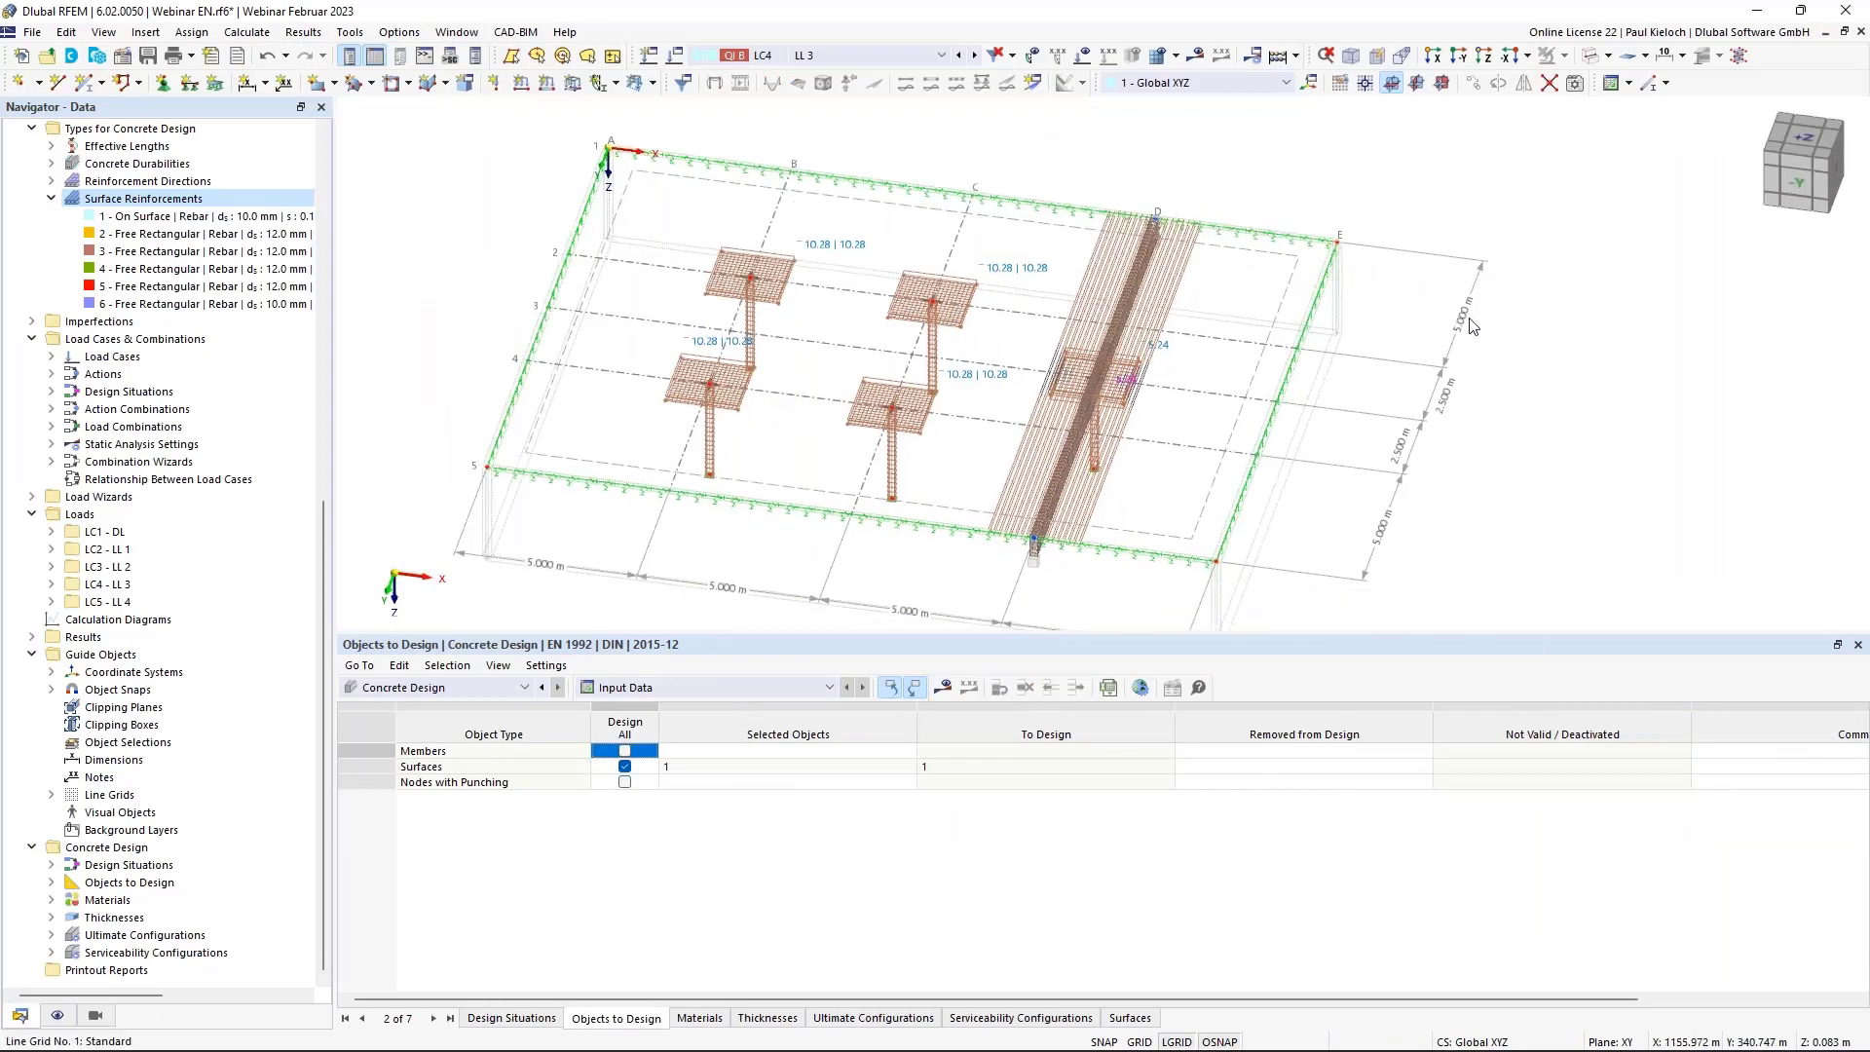
pyautogui.keyDown('ctrl'); pyautogui.moveTo(1529, 438); pyautogui.dragTo(1480, 383, button='middle'); pyautogui.keyUp('ctrl')
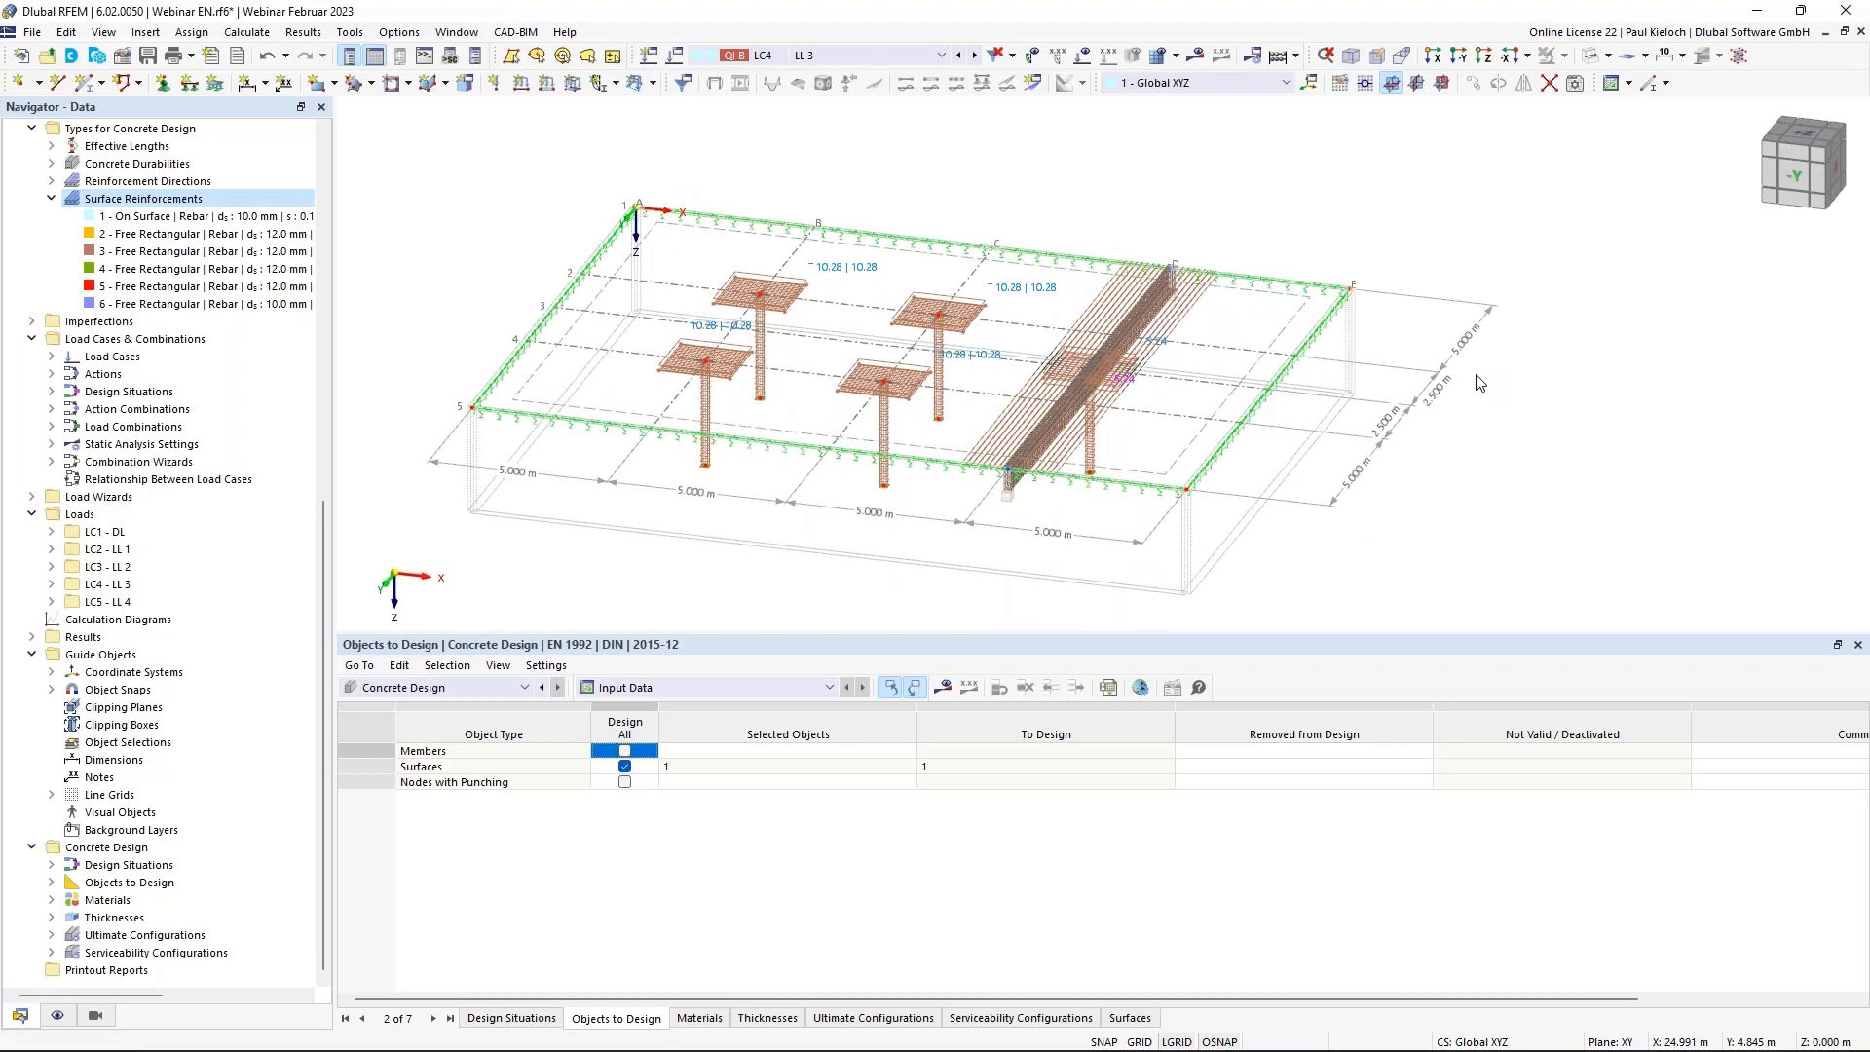
pyautogui.keyDown('ctrl'); pyautogui.moveTo(1414, 465); pyautogui.dragTo(1410, 521, button='middle'); pyautogui.keyUp('ctrl')
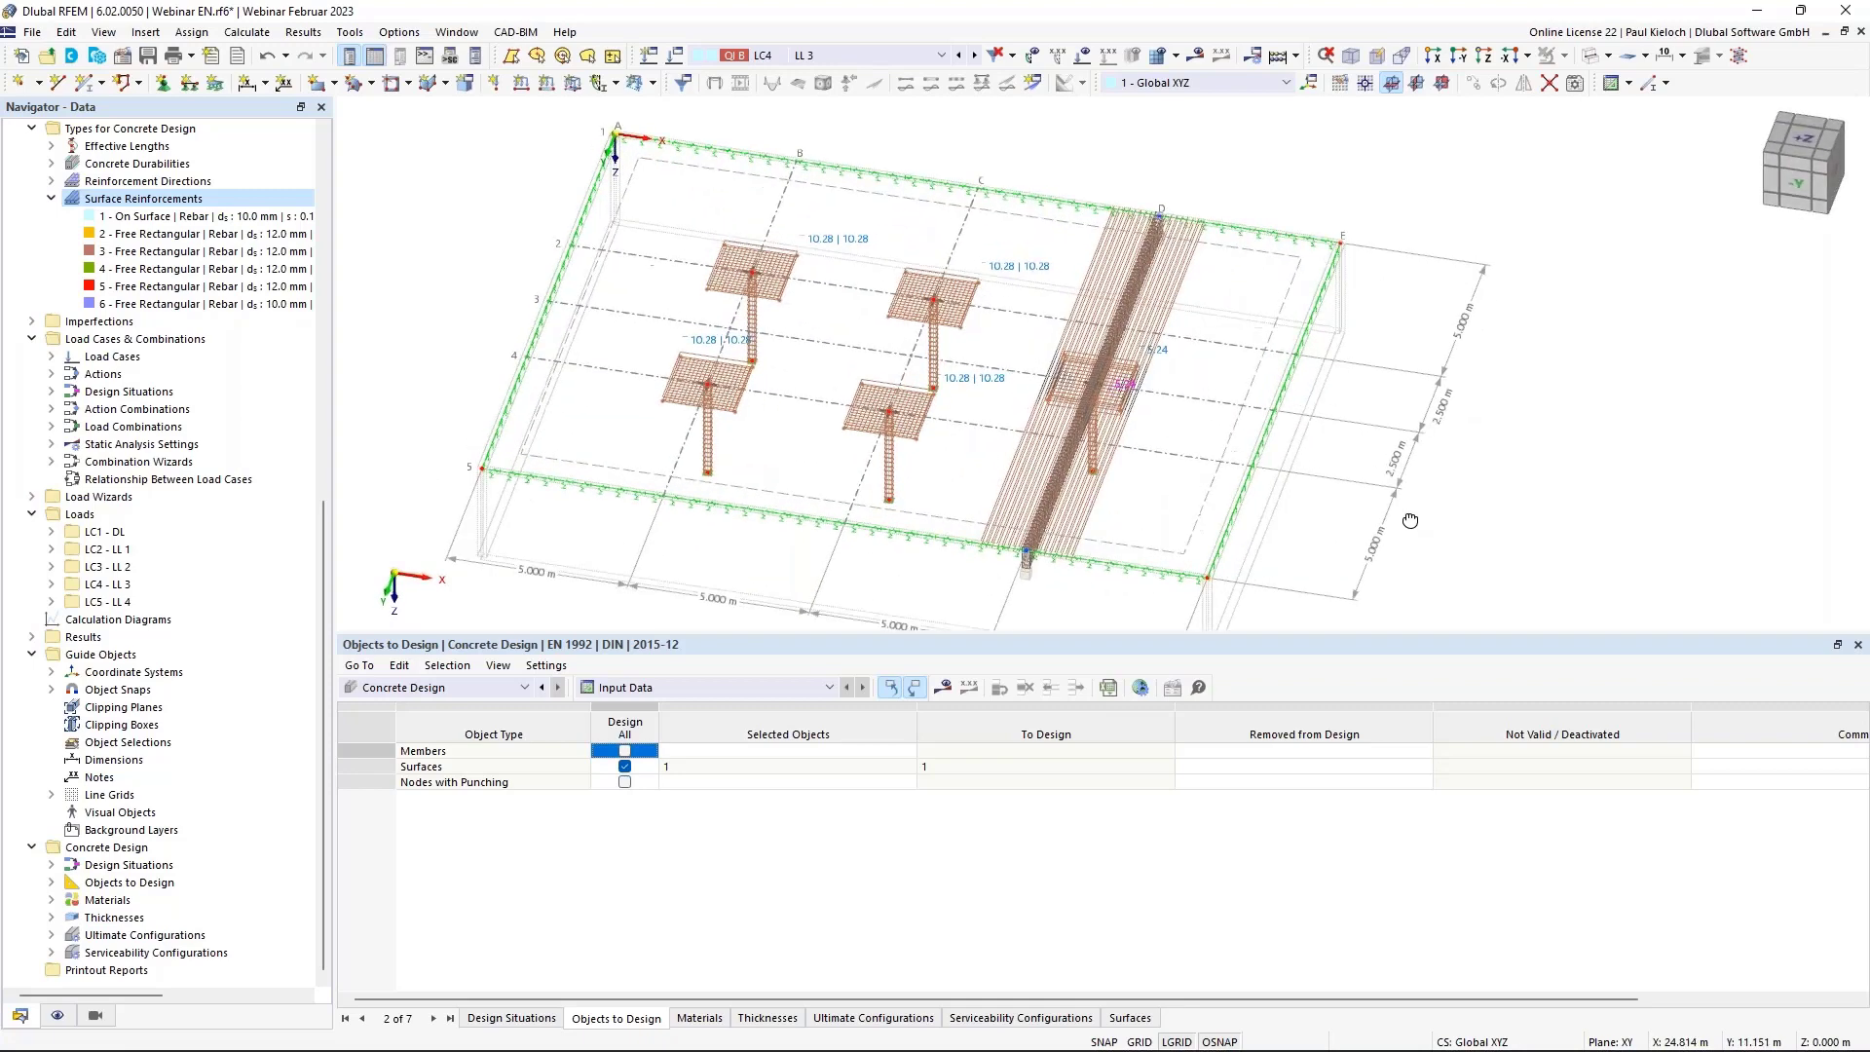
pyautogui.scroll(4, 772, 443)
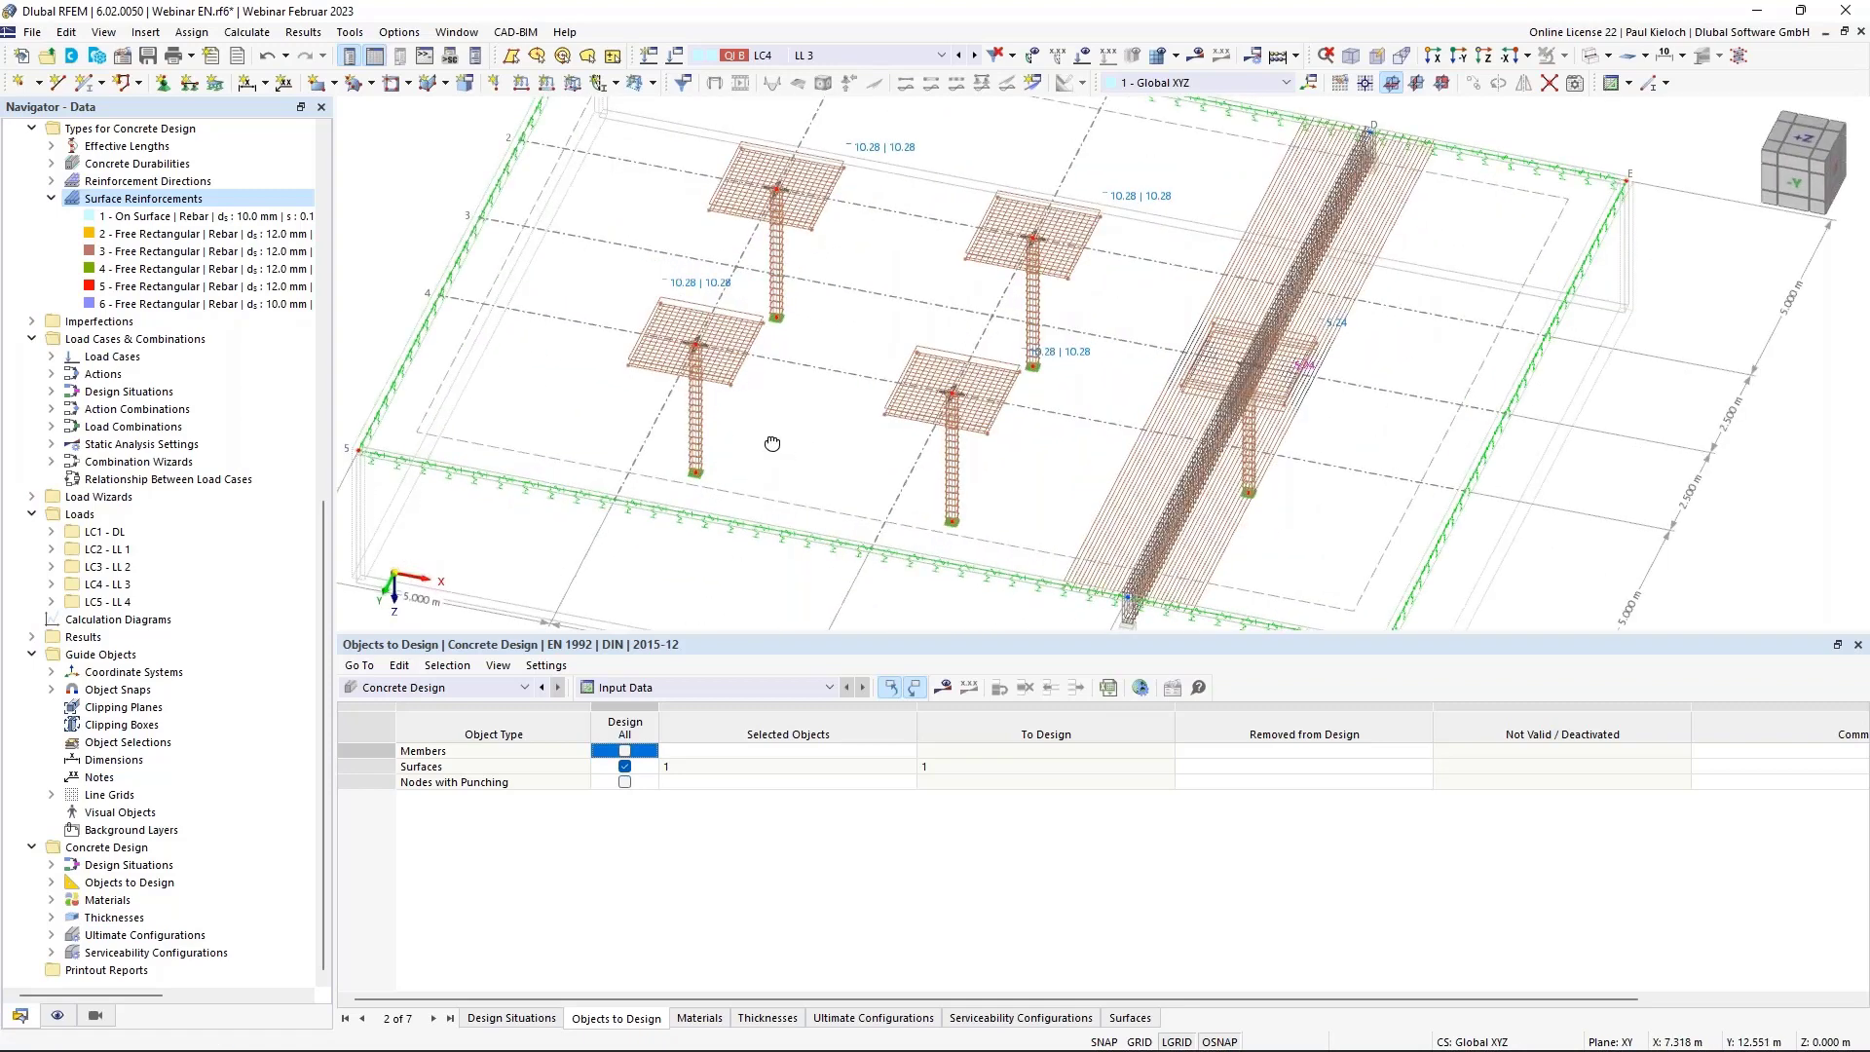
pyautogui.keyDown('ctrl'); pyautogui.moveTo(772, 443); pyautogui.dragTo(768, 438, button='middle'); pyautogui.keyUp('ctrl')
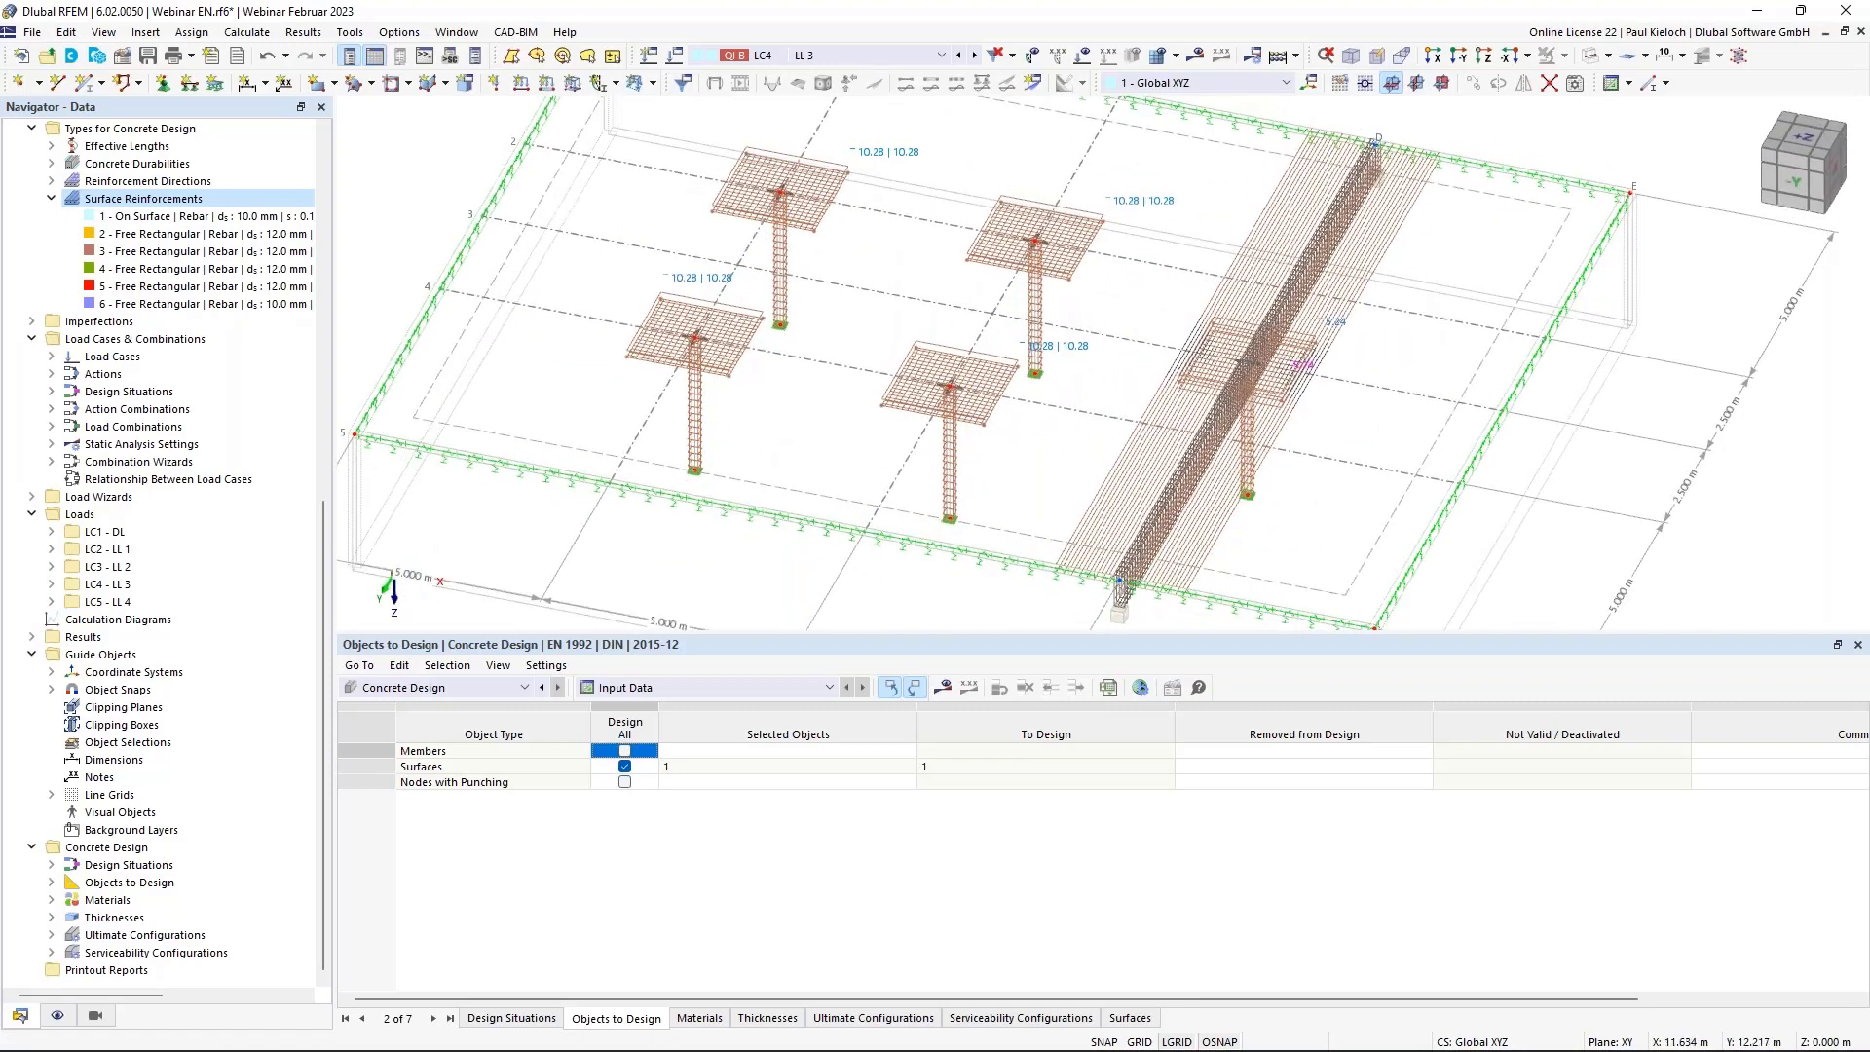
pyautogui.keyDown('ctrl'); pyautogui.moveTo(996, 468); pyautogui.dragTo(966, 465, button='middle'); pyautogui.keyUp('ctrl')
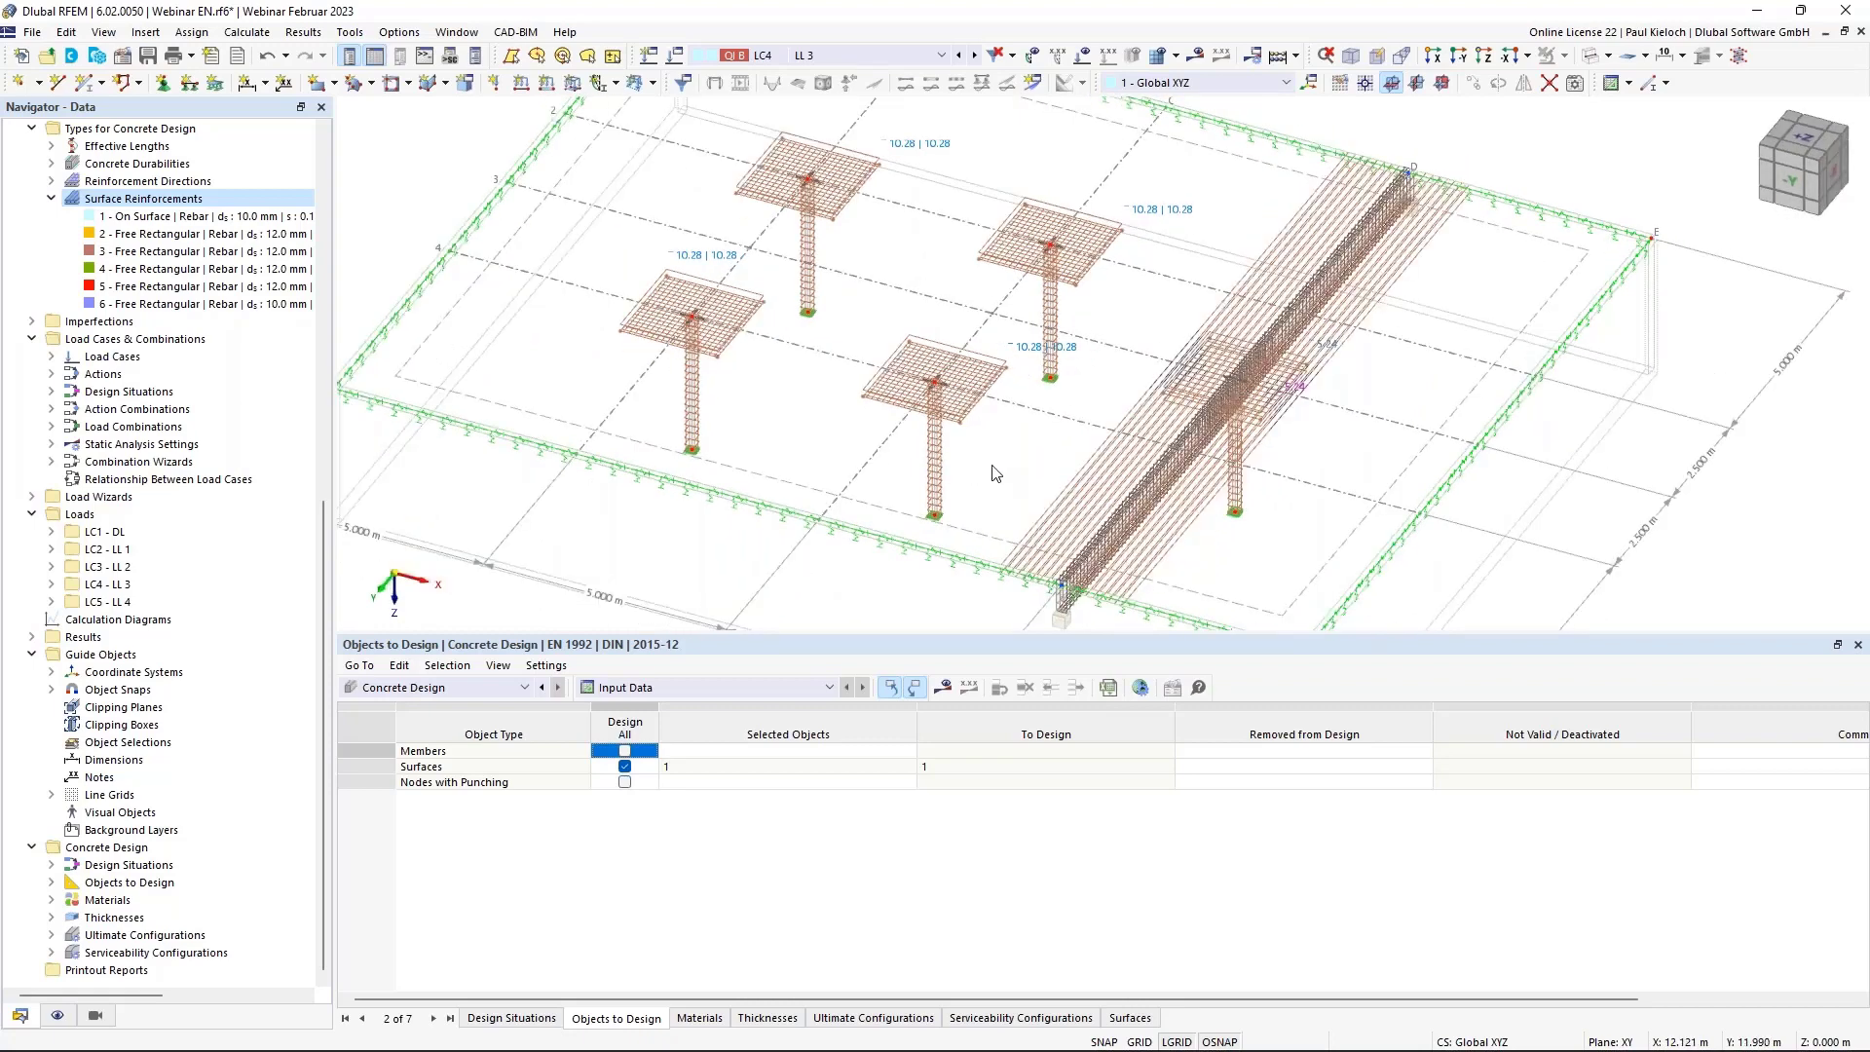
# Give column member 6 longitudinal reinforcement of 8 bars at 12 mm diameter (9.05 cm²).
pyautogui.doubleClick(937, 472)
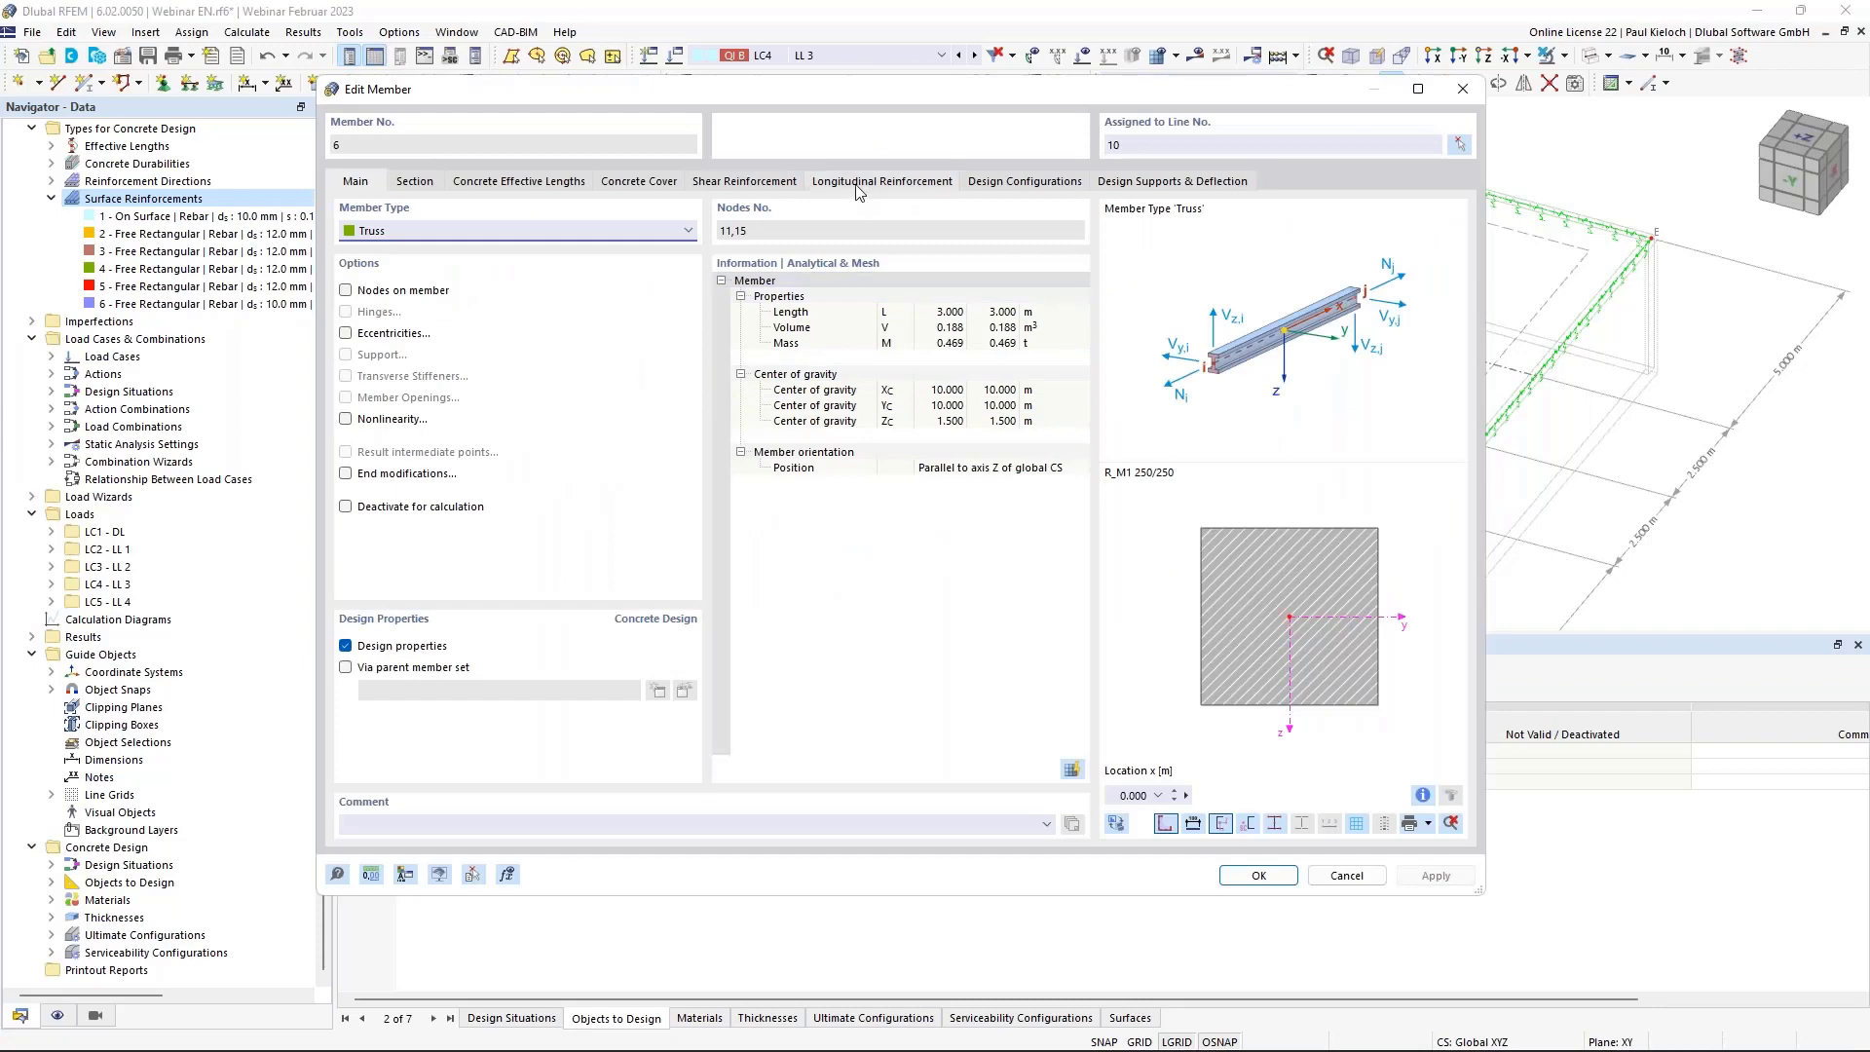
pyautogui.click(855, 185)
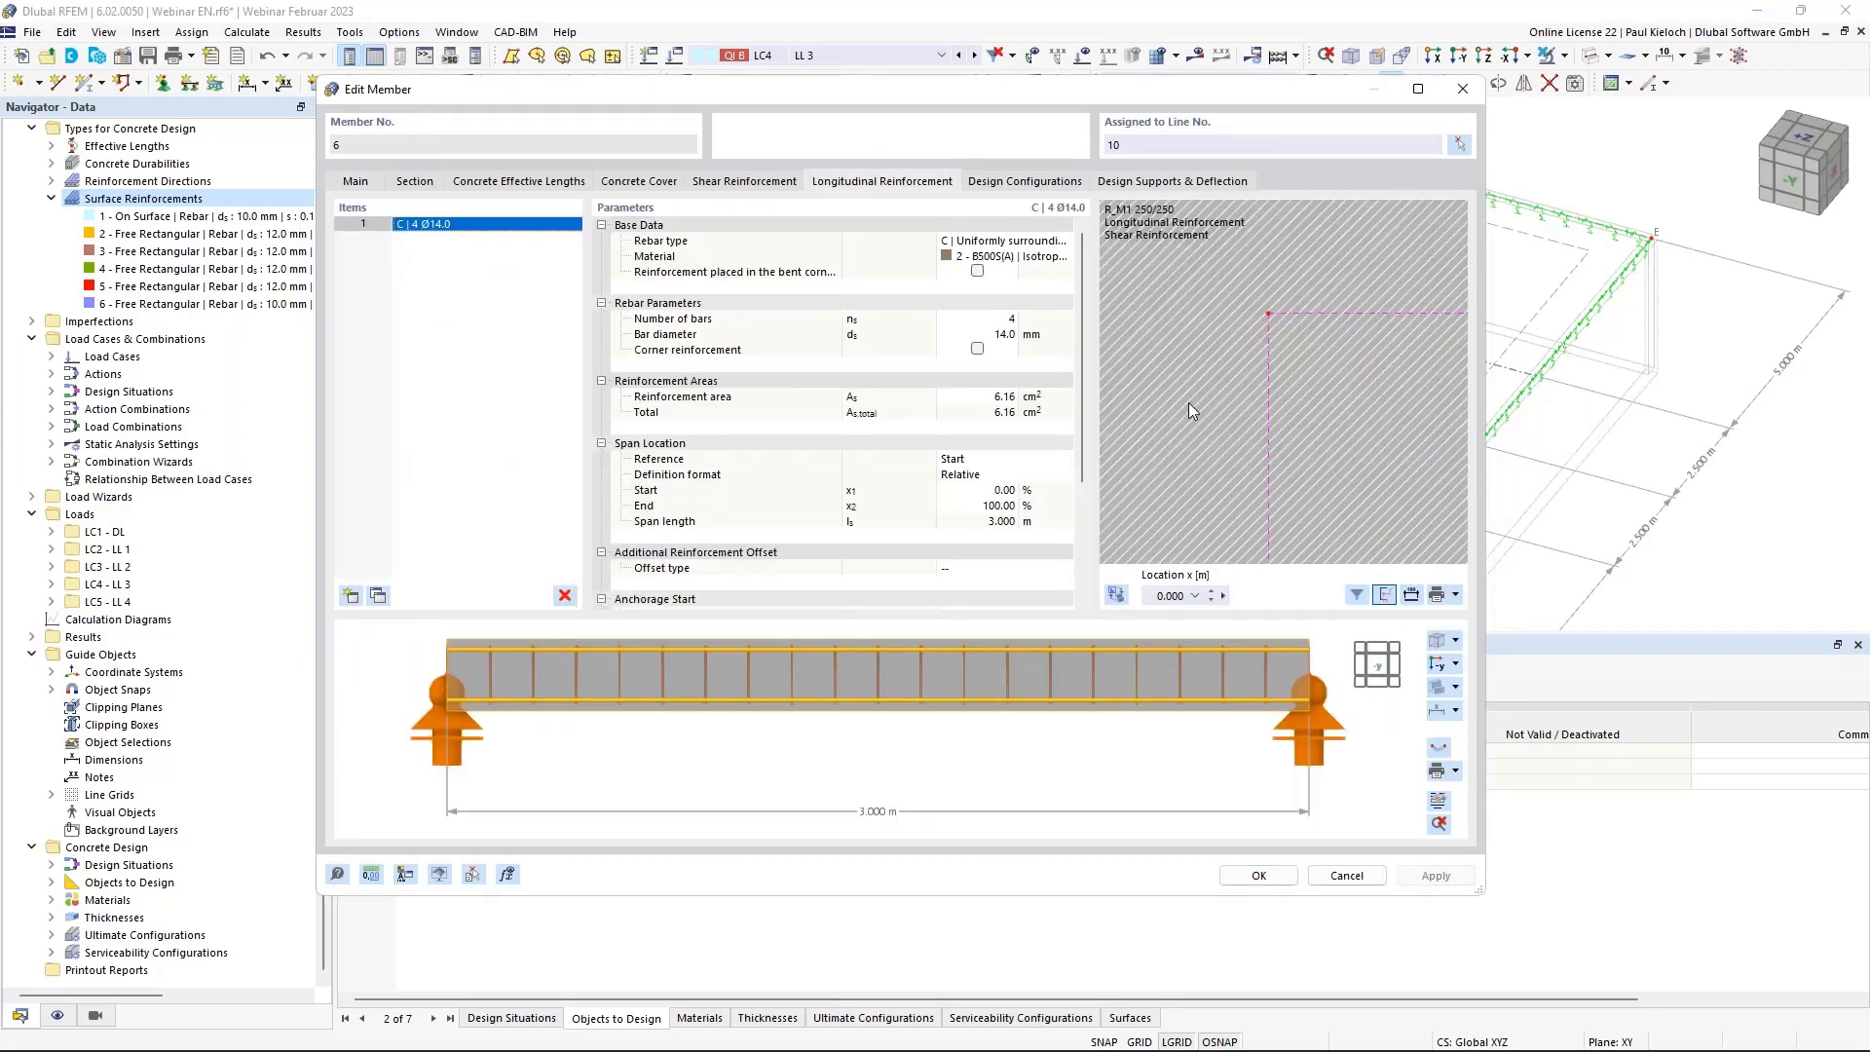
pyautogui.click(972, 322)
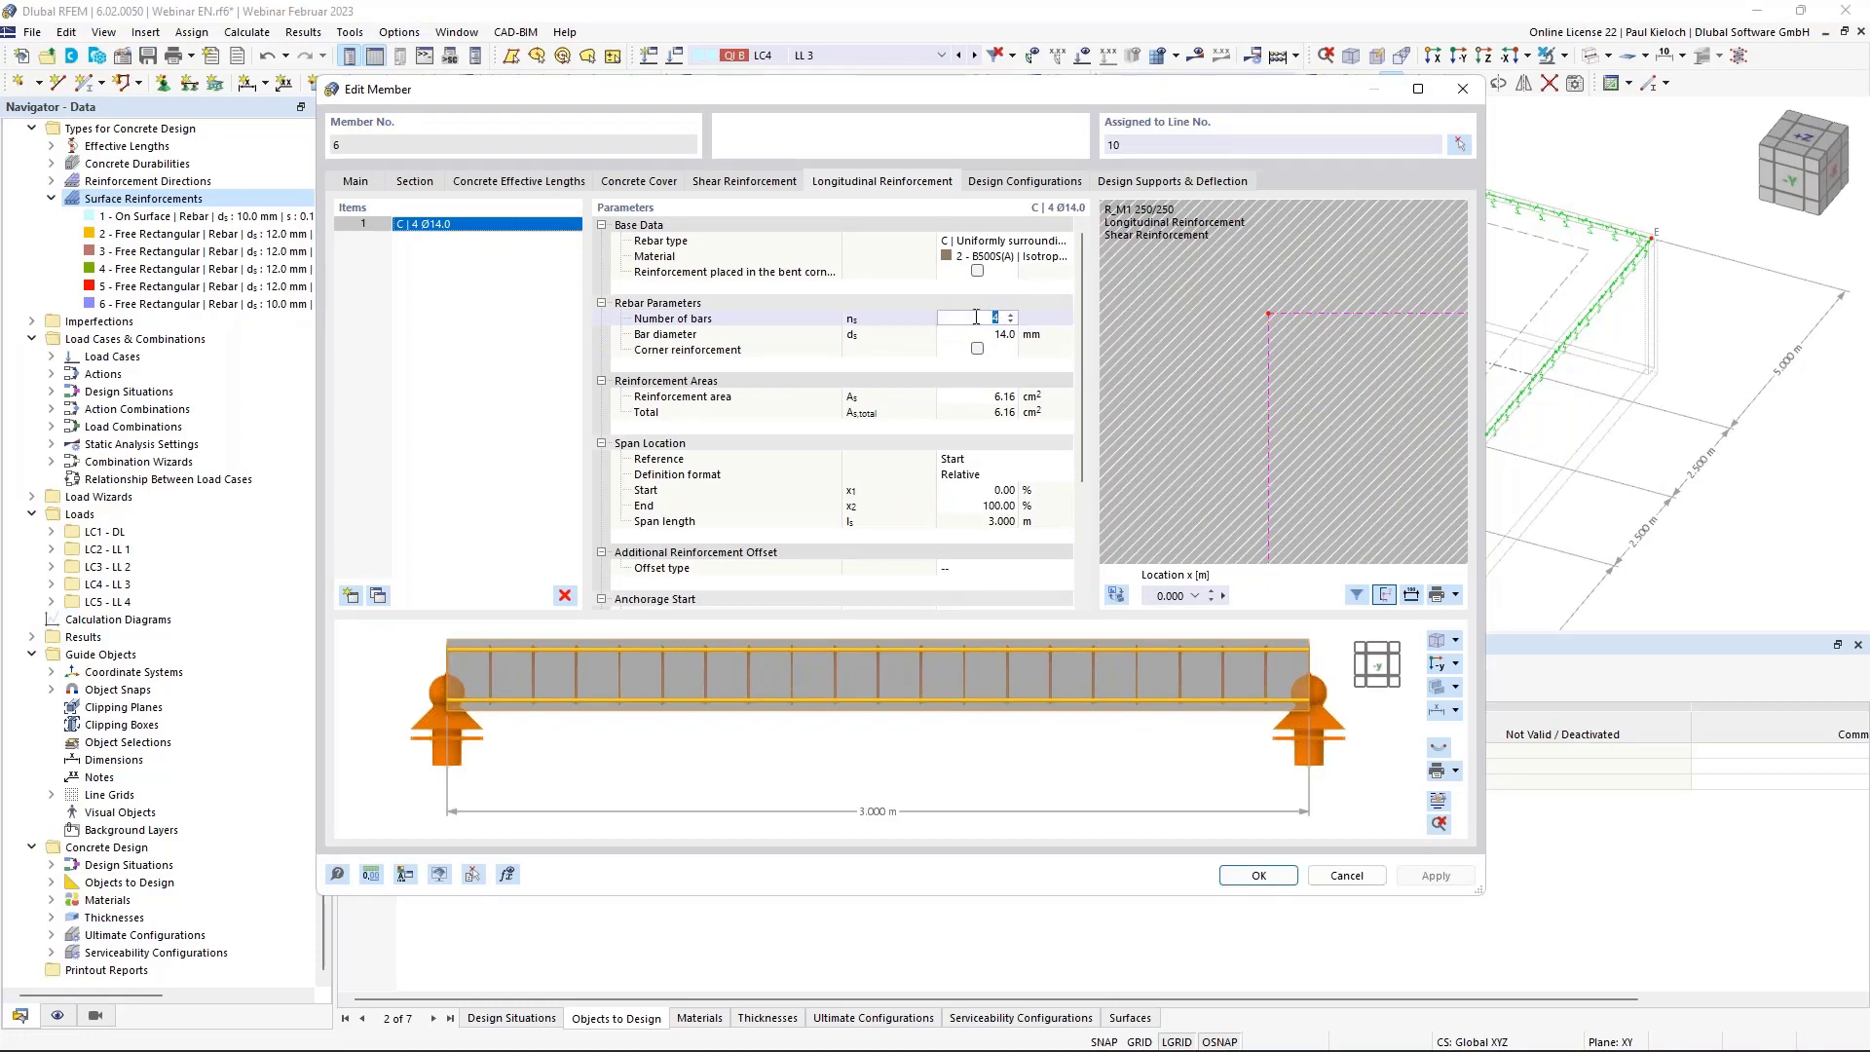
pyautogui.write('8')
pyautogui.press('Tab')
pyautogui.write('12')
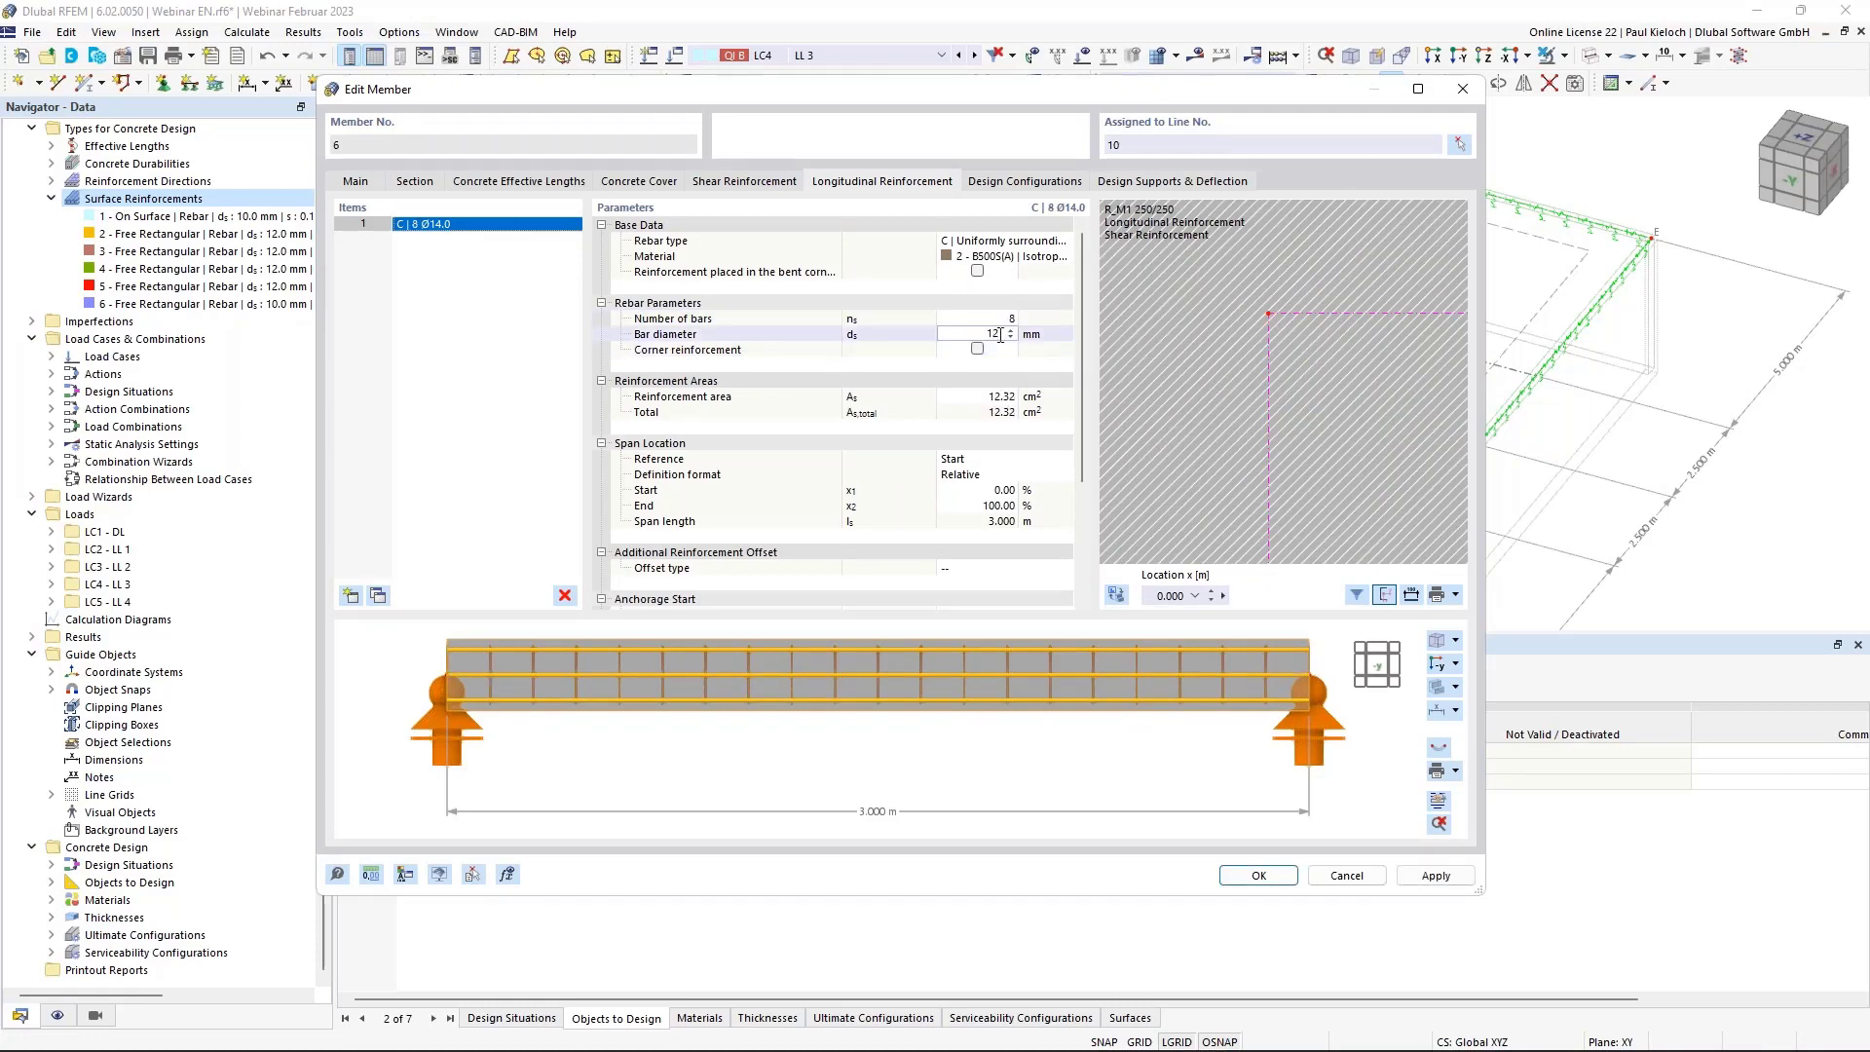
pyautogui.press('Tab')
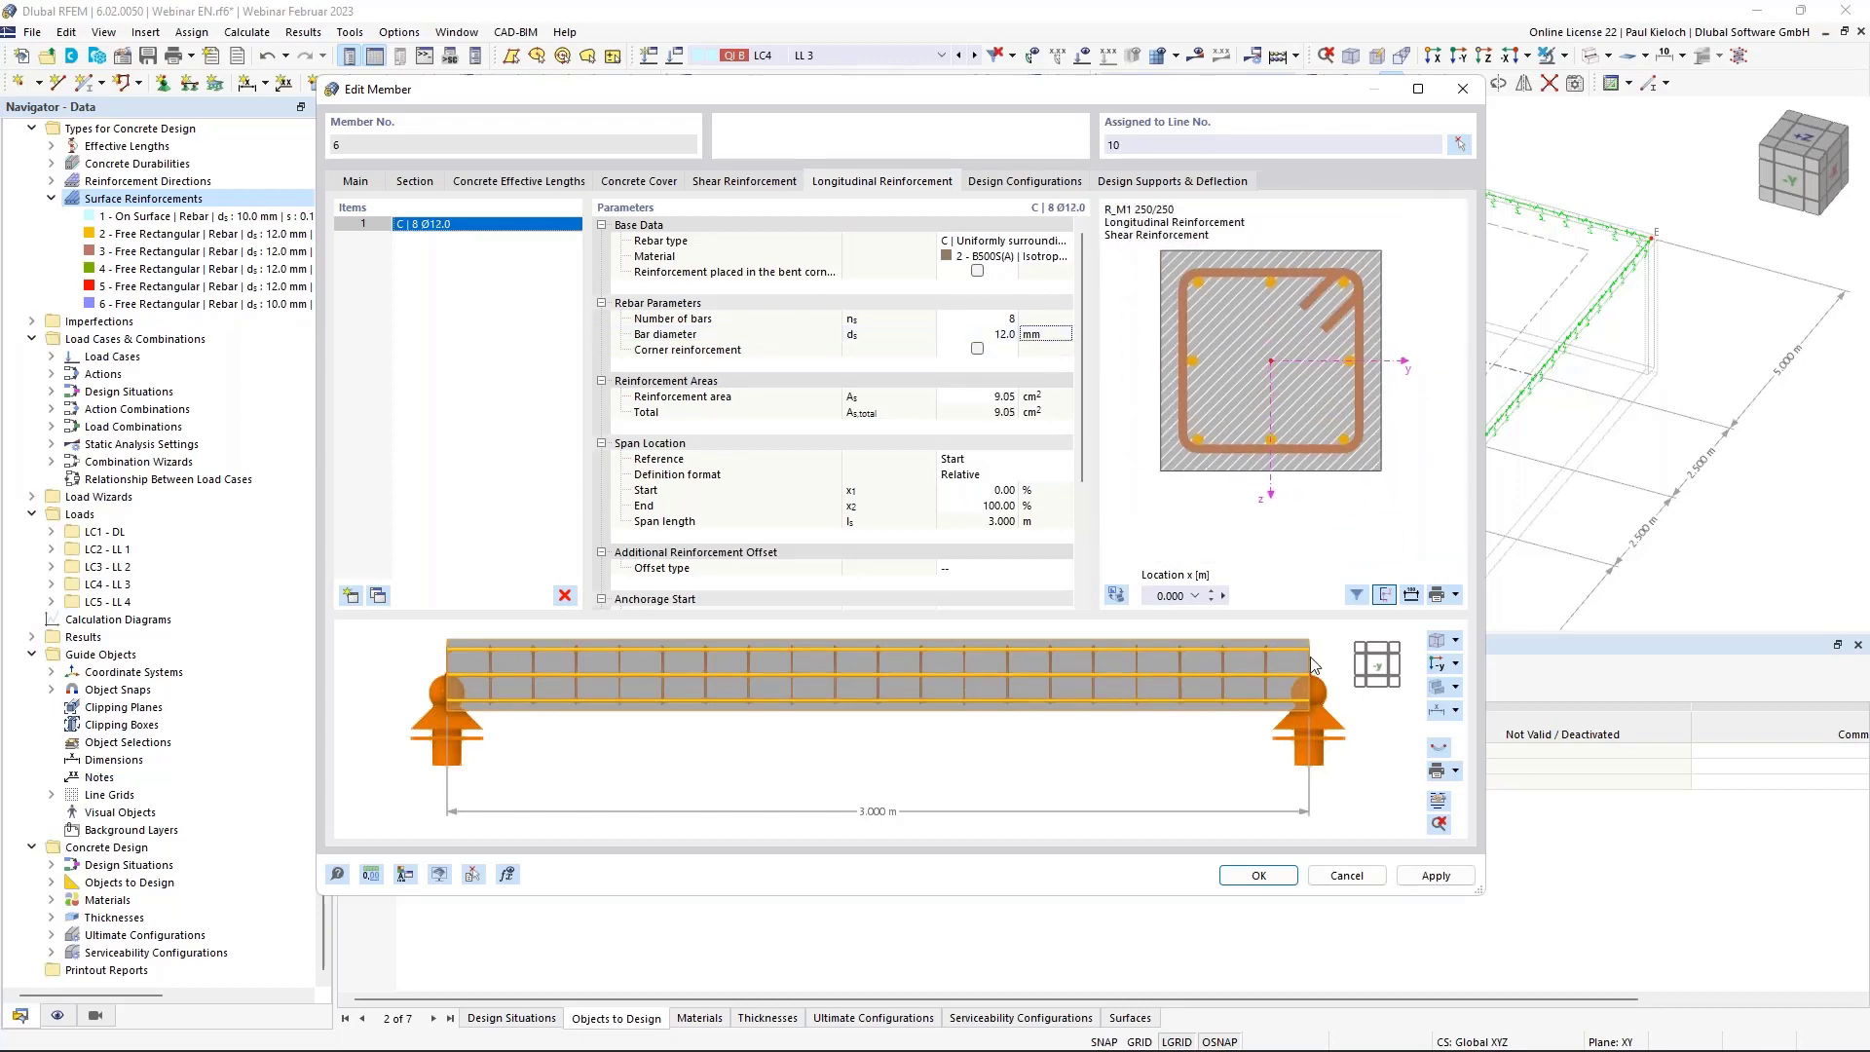
pyautogui.click(1258, 874)
pyautogui.scroll(3, 506, 409)
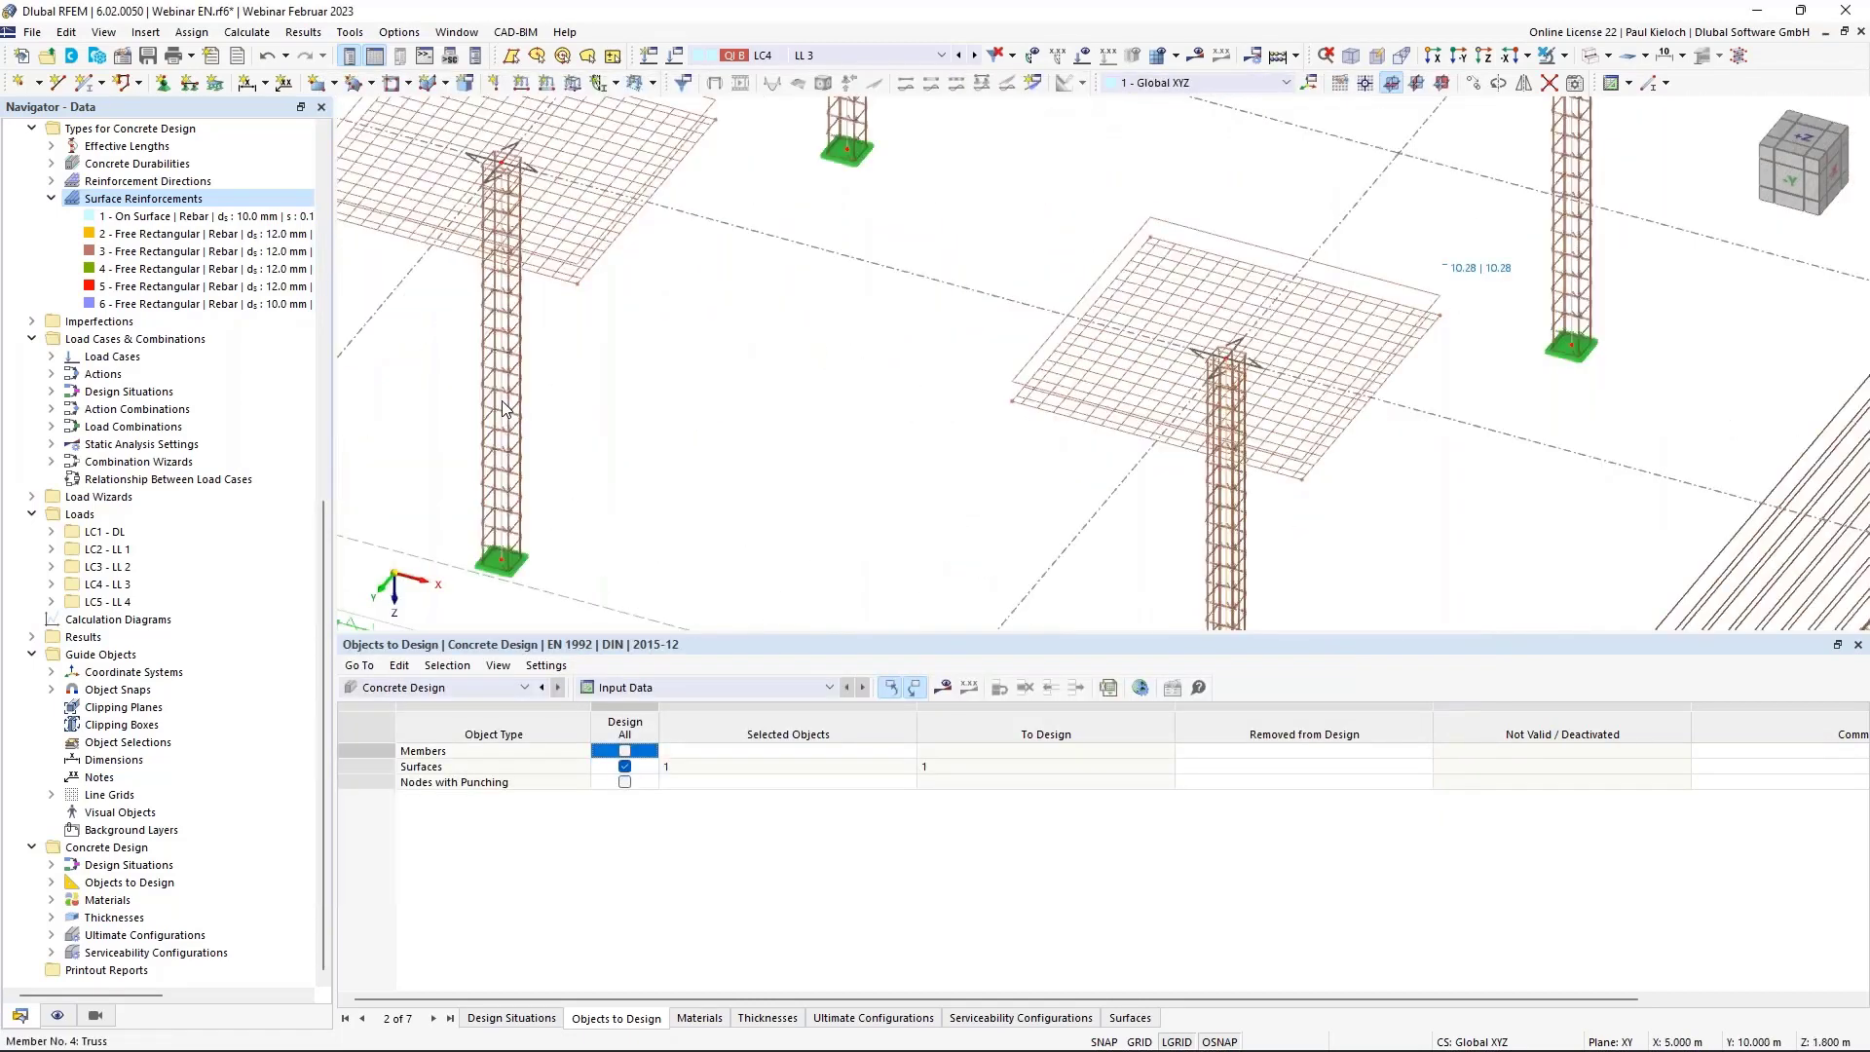
# Open the properties of column members 4 and 6 together.
pyautogui.moveTo(1264, 585); pyautogui.dragTo(1323, 557, button='middle')
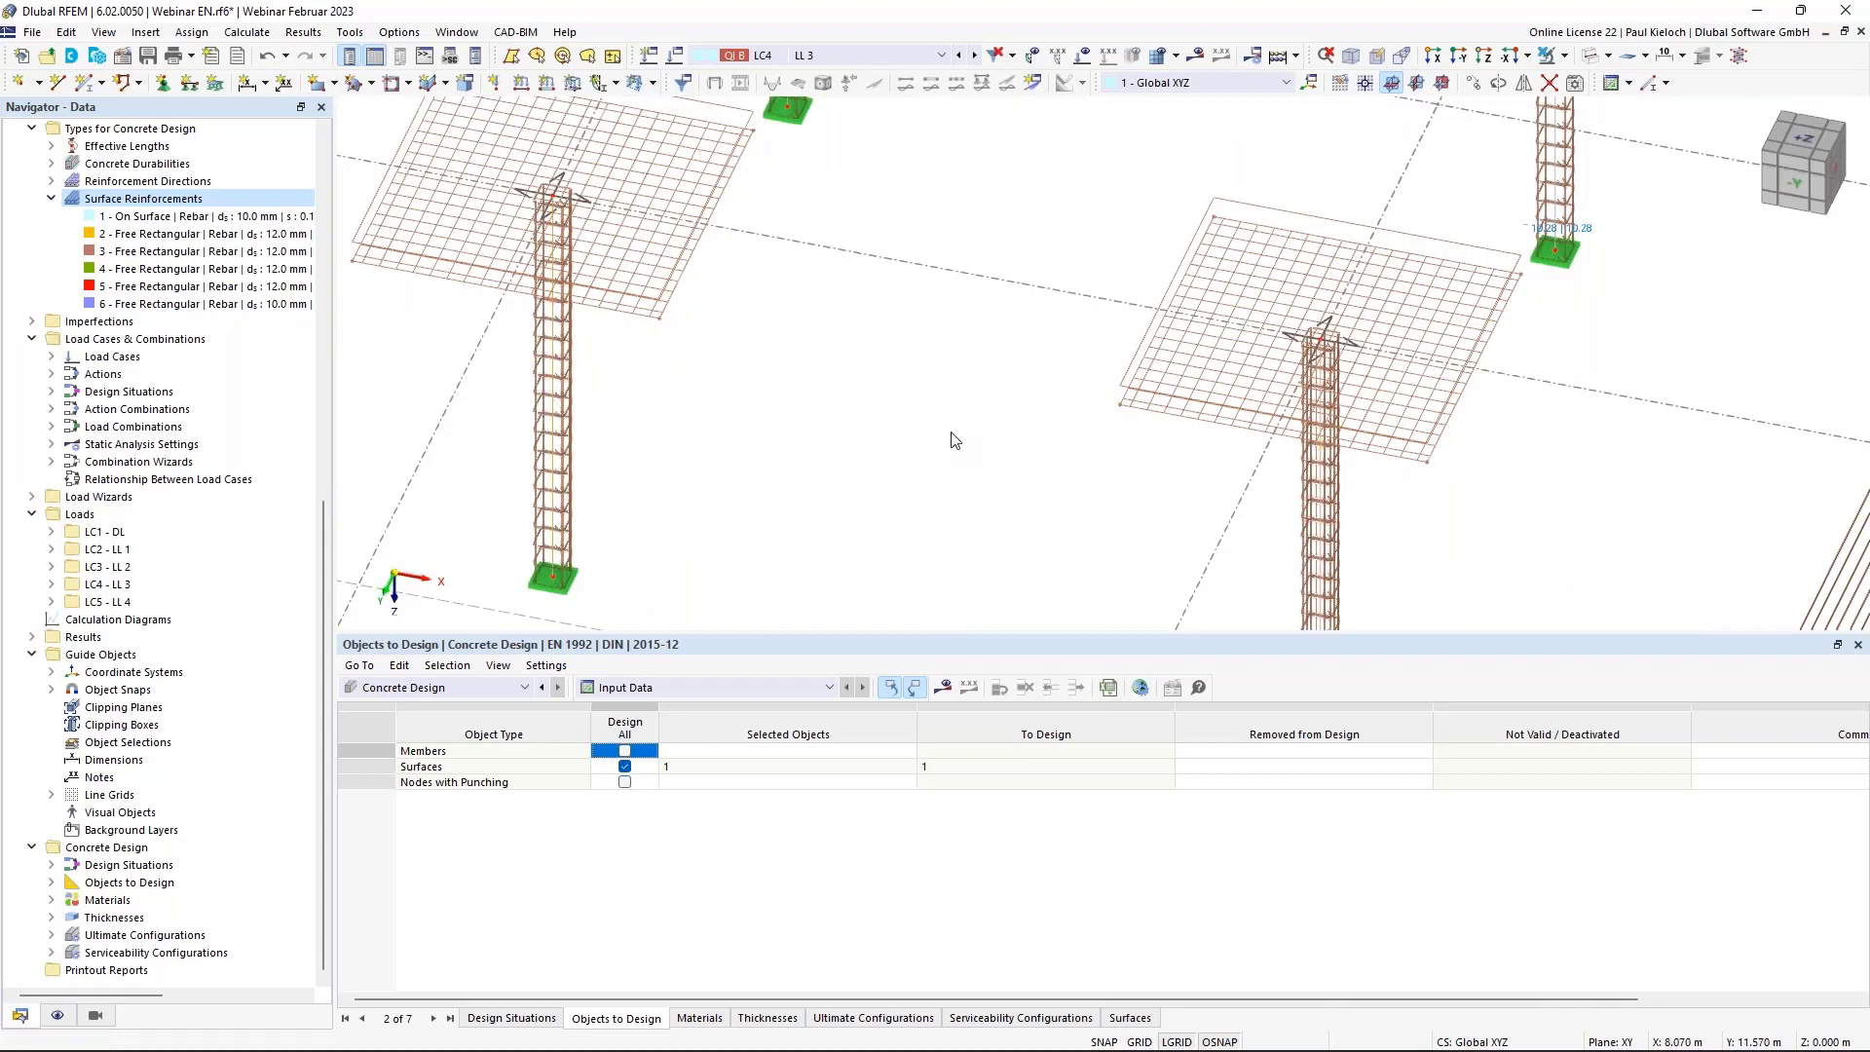
pyautogui.doubleClick(852, 407)
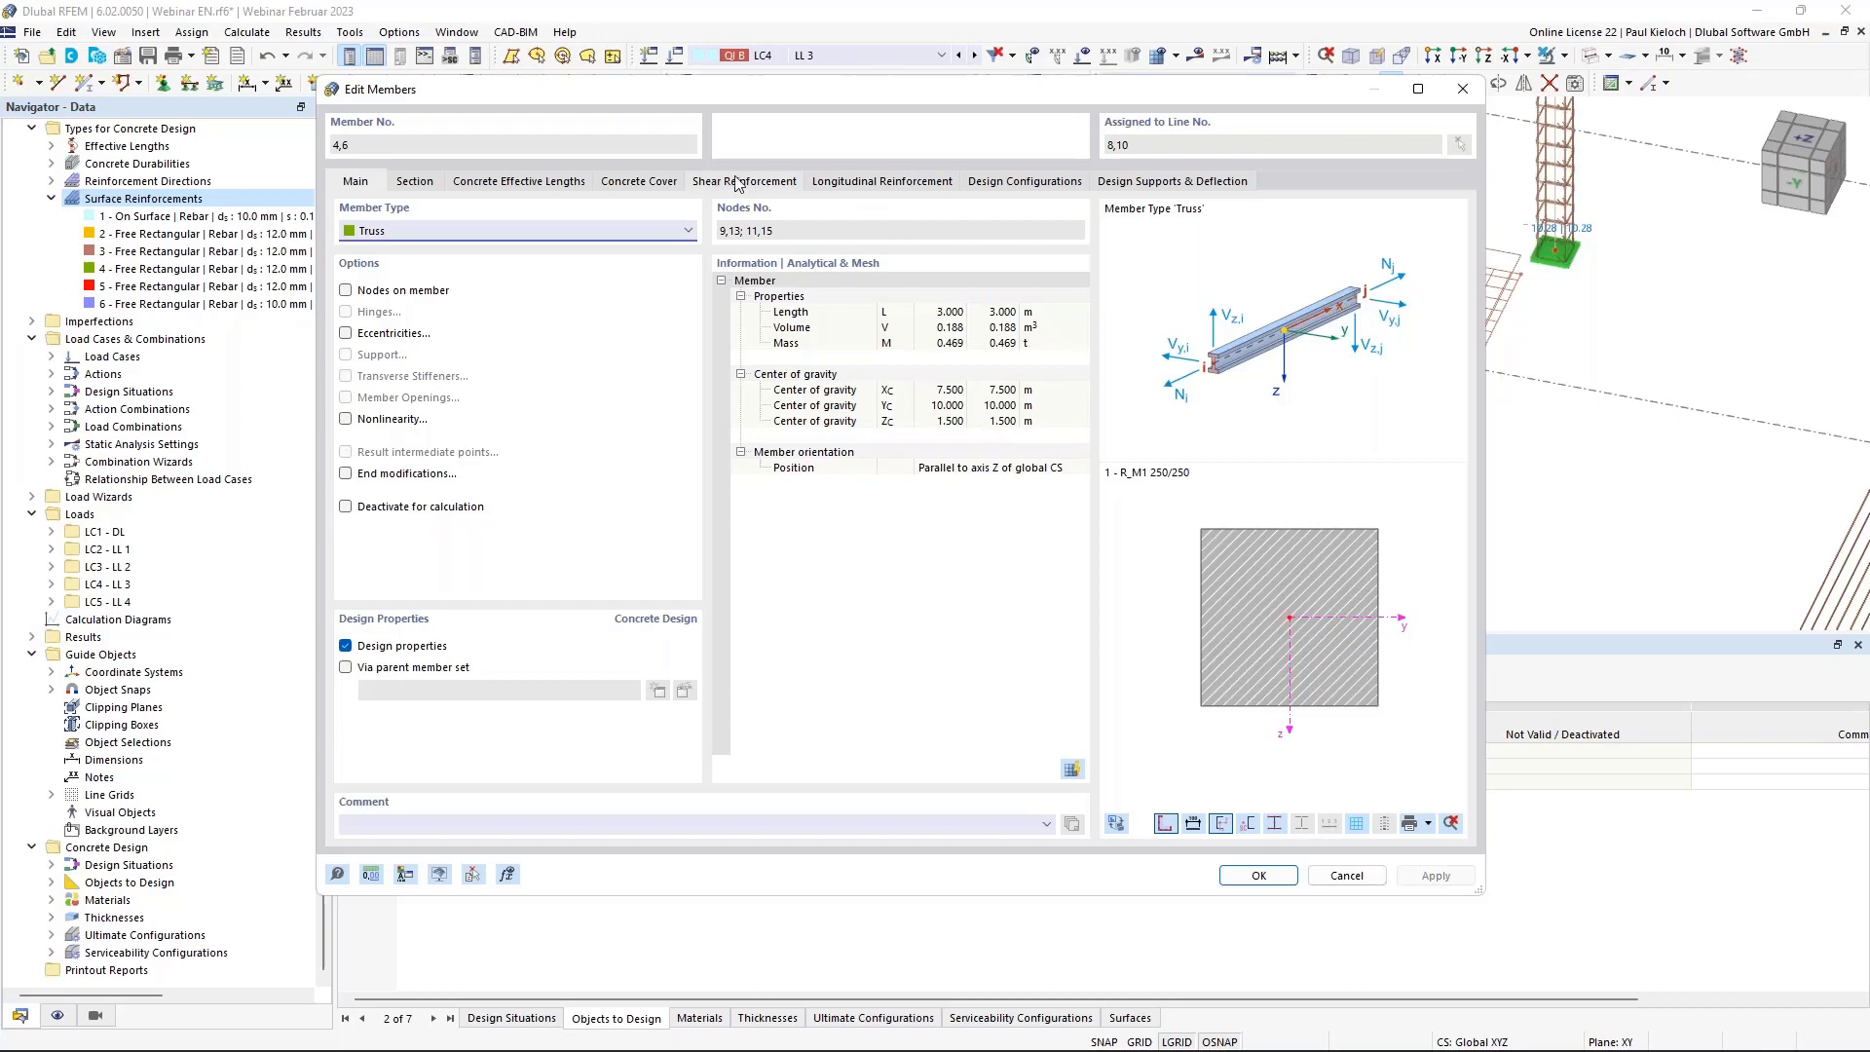
# Show the longitudinal reinforcement of members 4 and 6 and preview member 4.
pyautogui.click(876, 185)
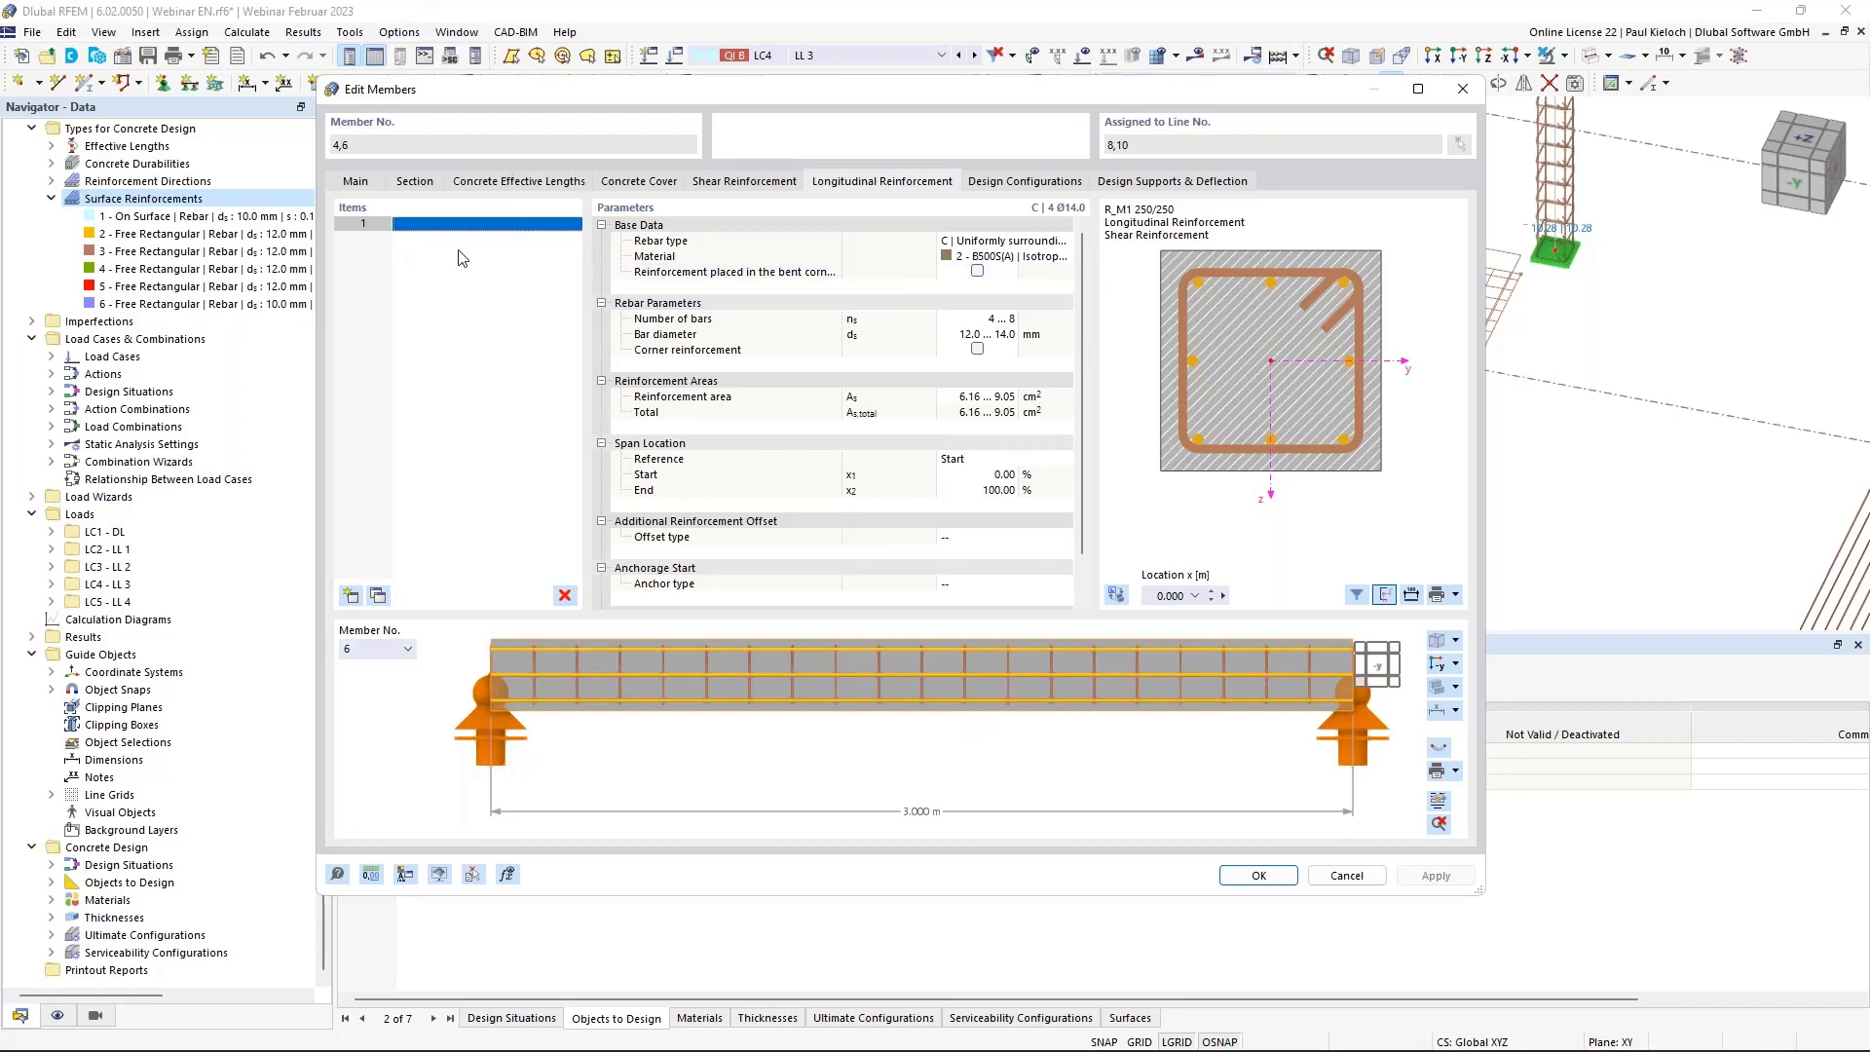
pyautogui.click(388, 652)
pyautogui.click(379, 669)
pyautogui.click(385, 650)
pyautogui.click(380, 682)
pyautogui.click(378, 648)
pyautogui.click(375, 668)
pyautogui.click(380, 648)
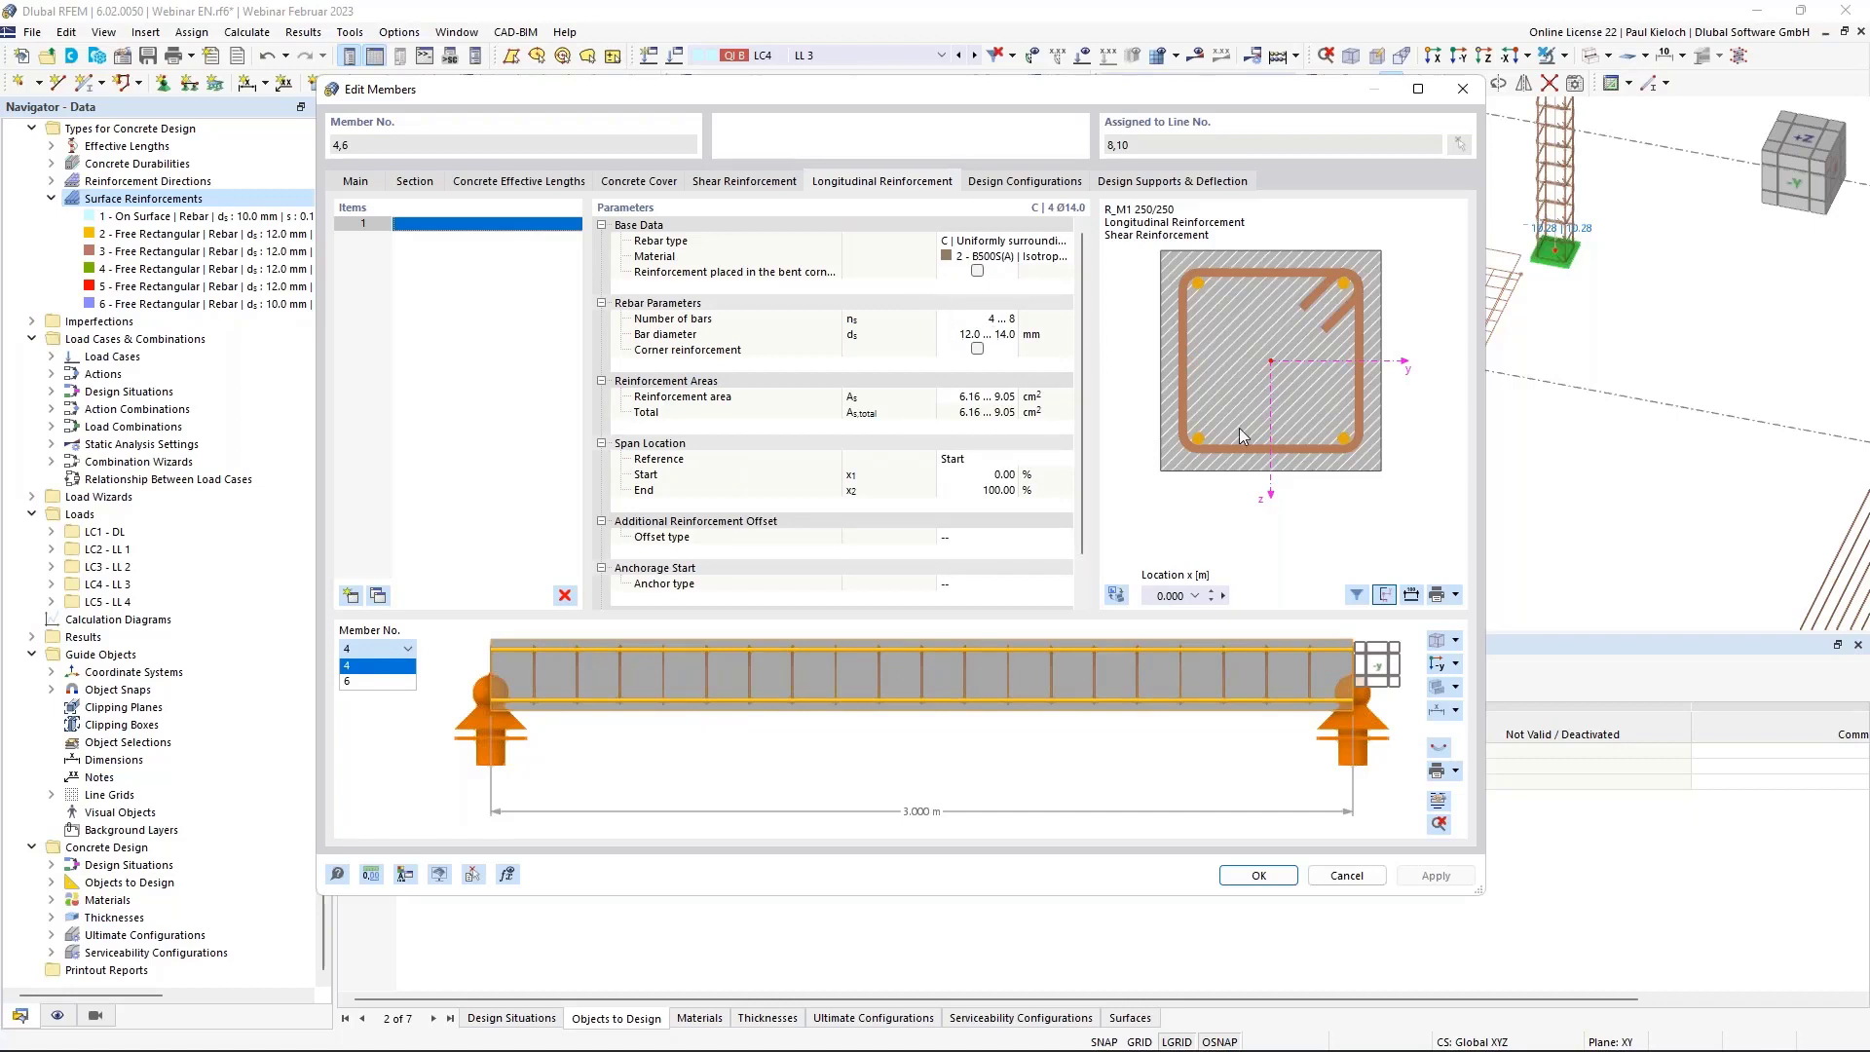
pyautogui.click(1034, 325)
pyautogui.click(1034, 323)
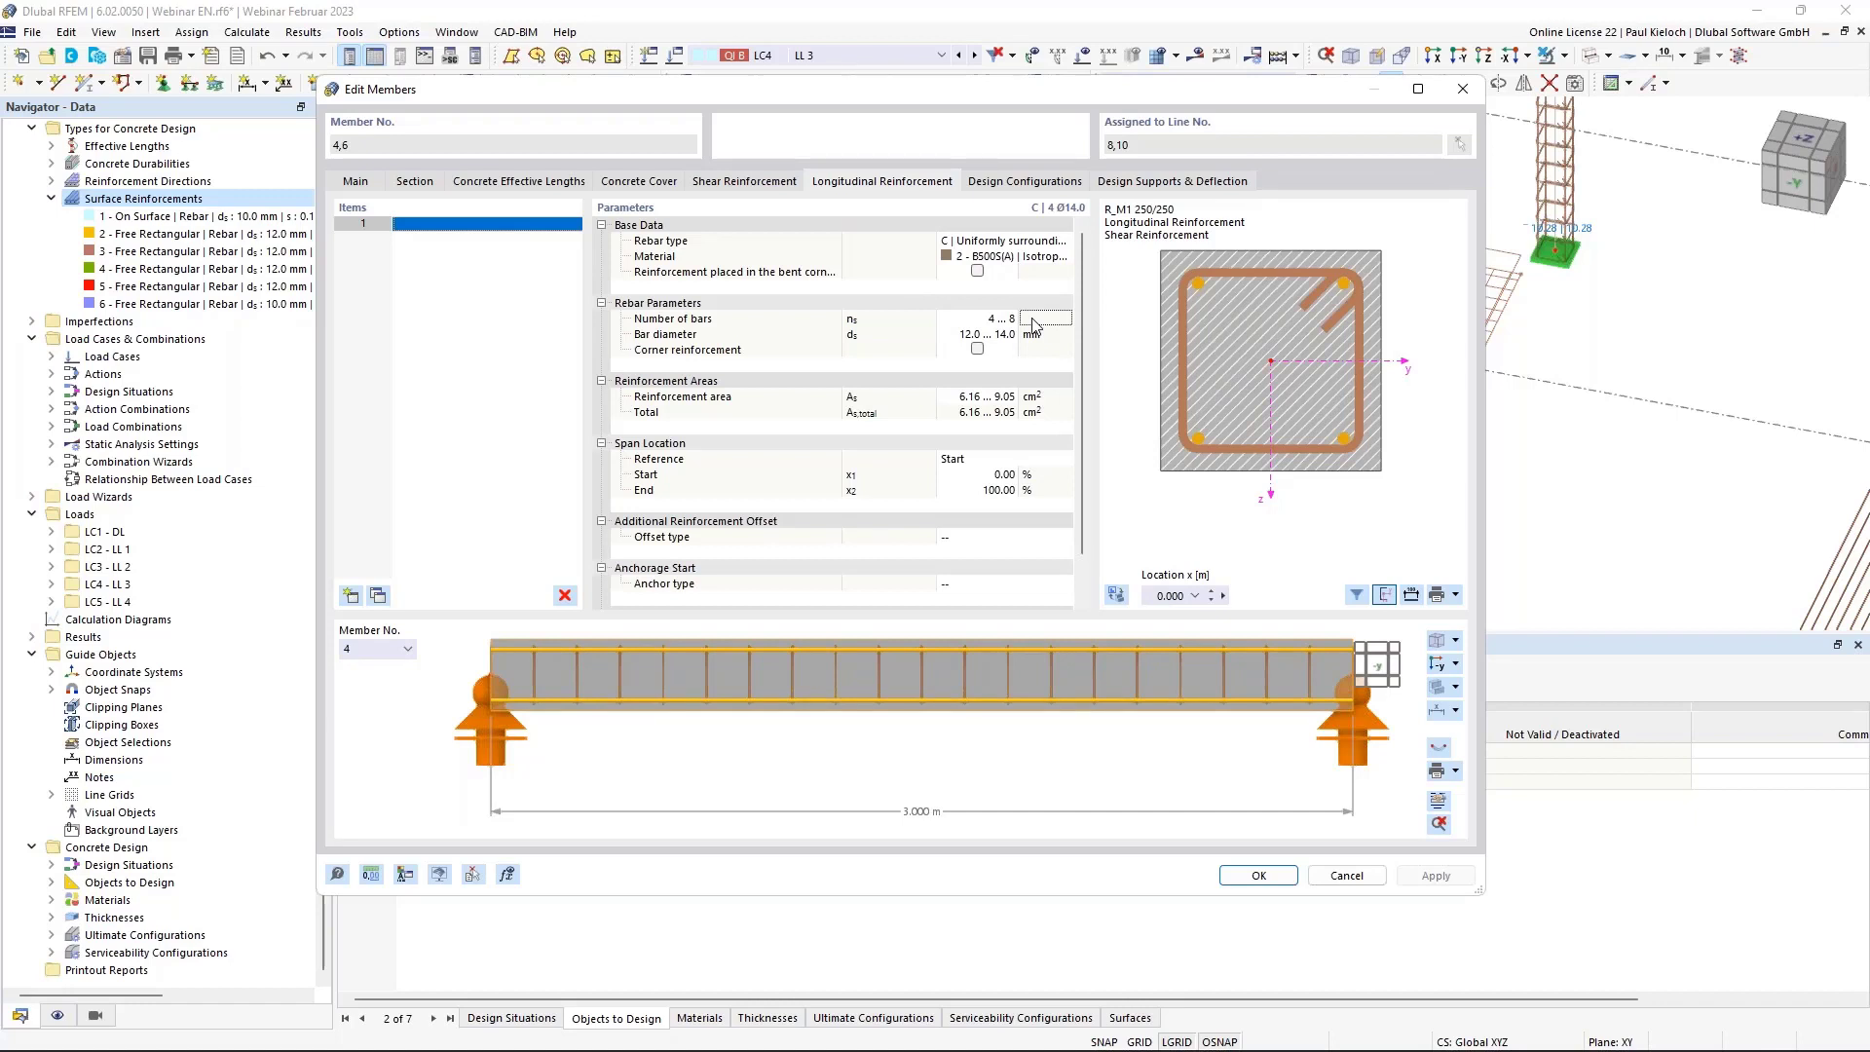
# Set 4 bars of 14 mm diameter for both members and confirm.
pyautogui.click(962, 307)
pyautogui.click(970, 317)
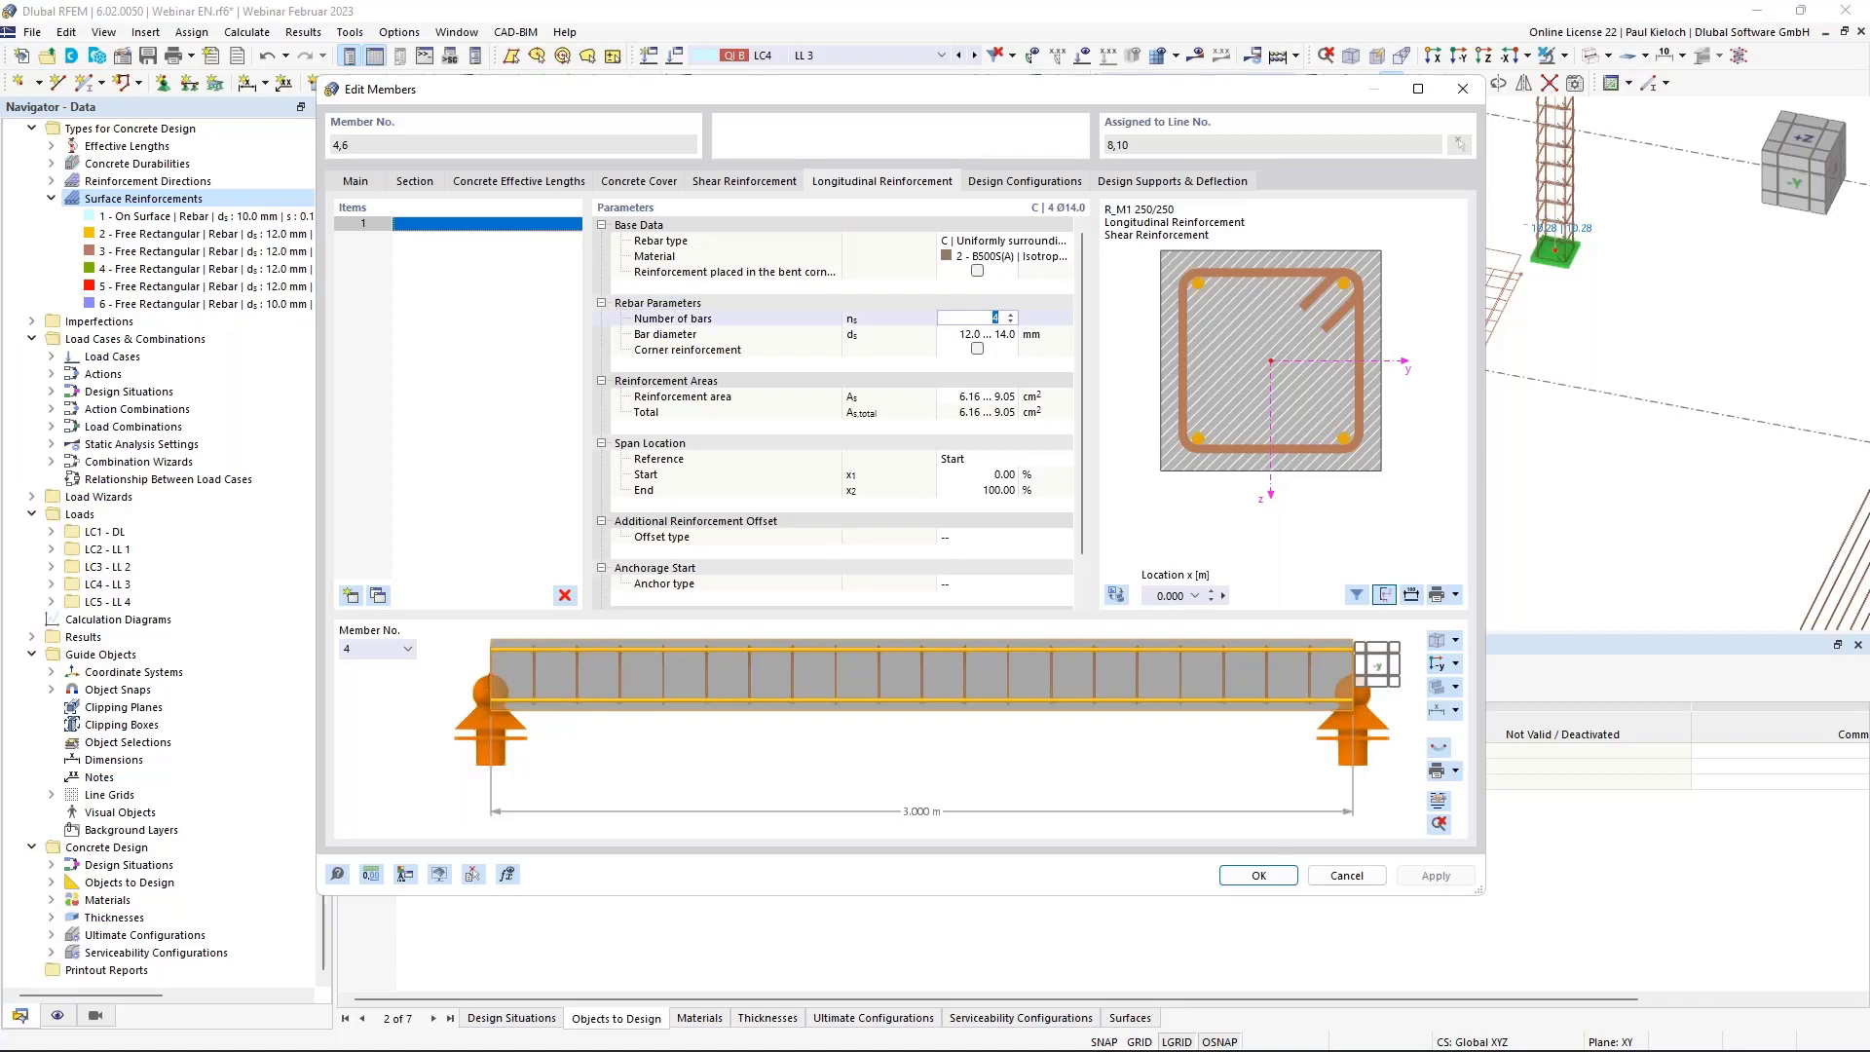
pyautogui.write('4')
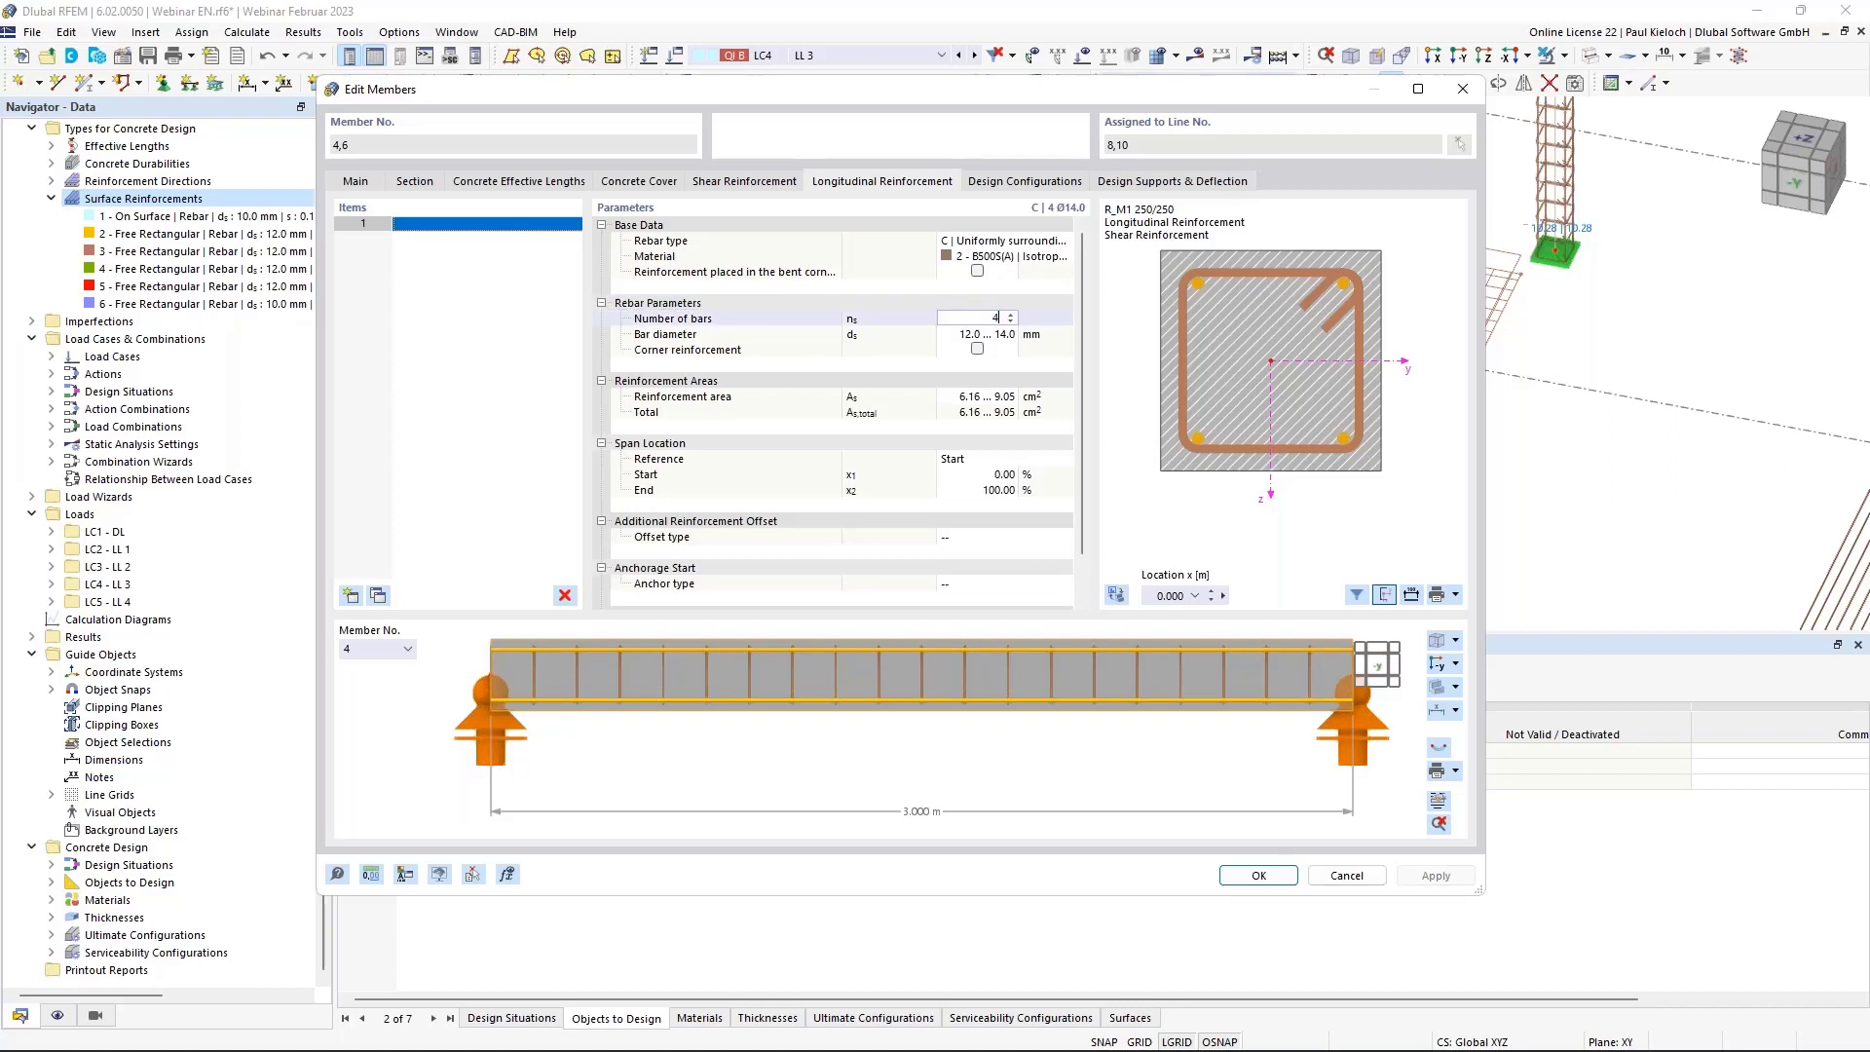
pyautogui.click(970, 335)
pyautogui.write('1')
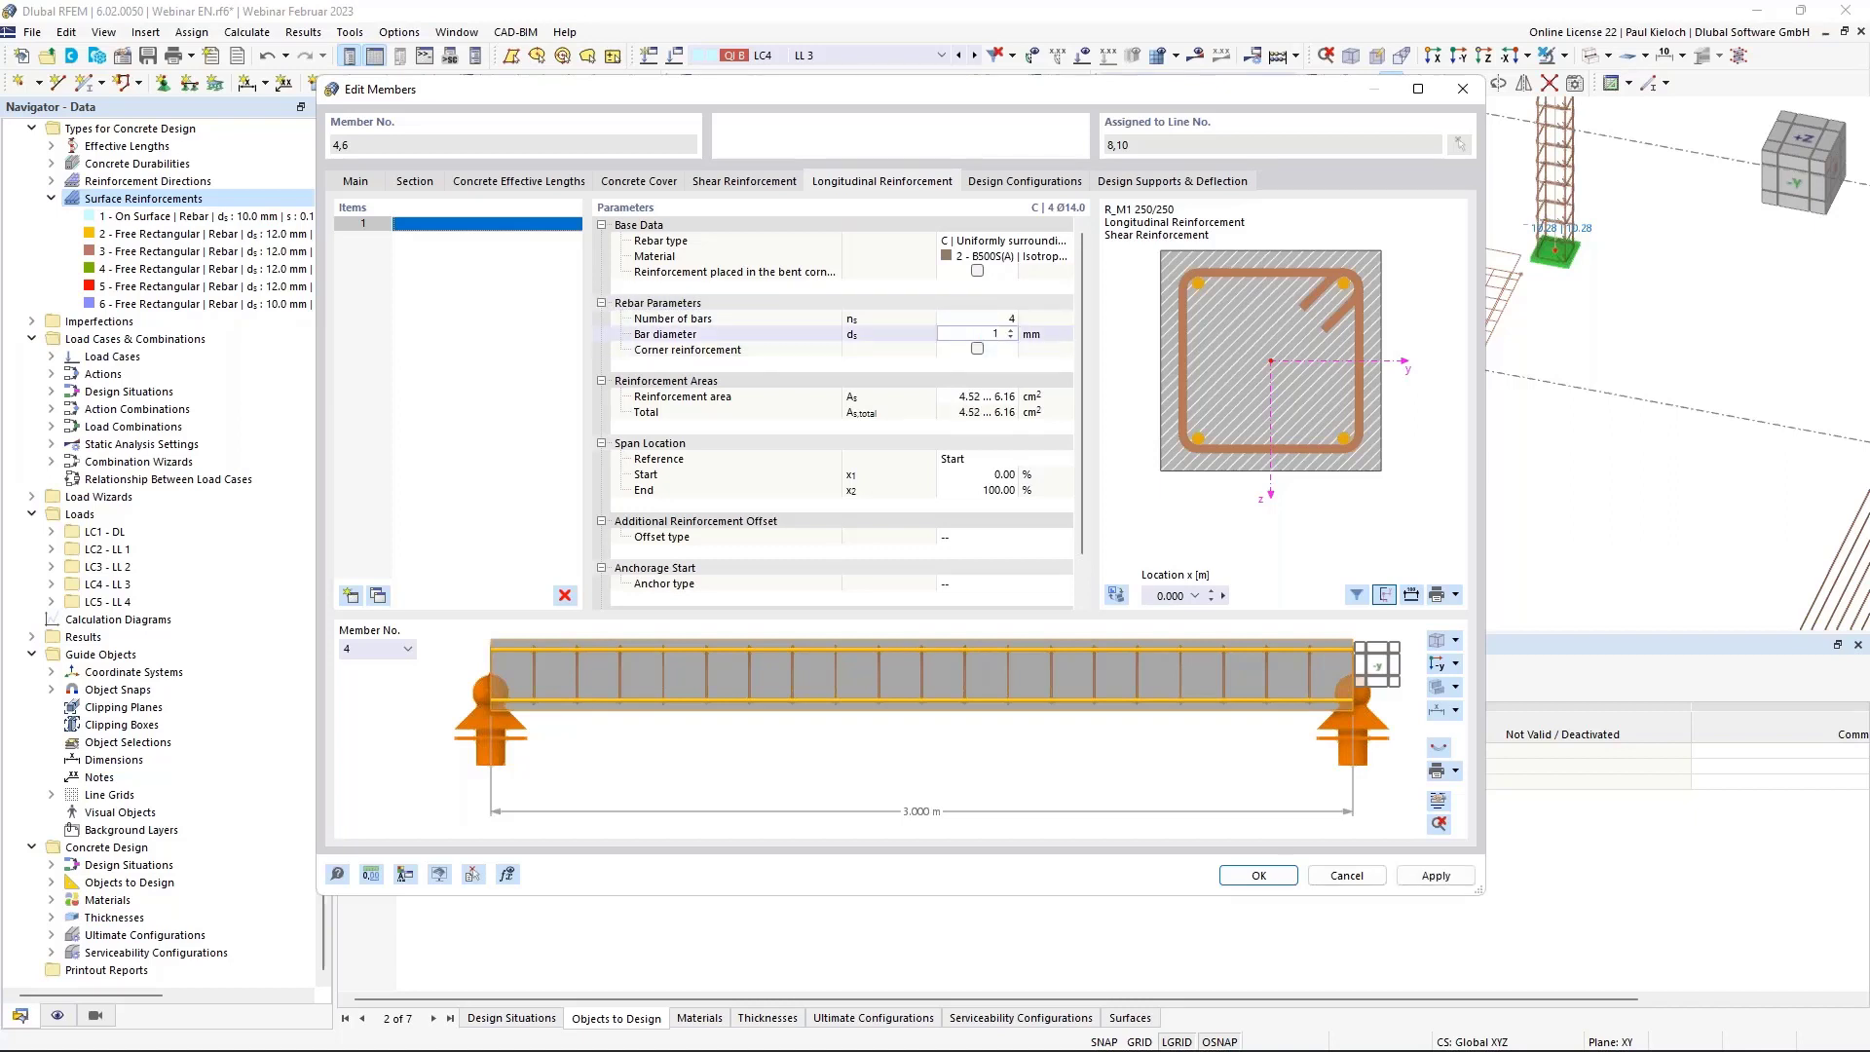
pyautogui.write('4')
pyautogui.click(1060, 332)
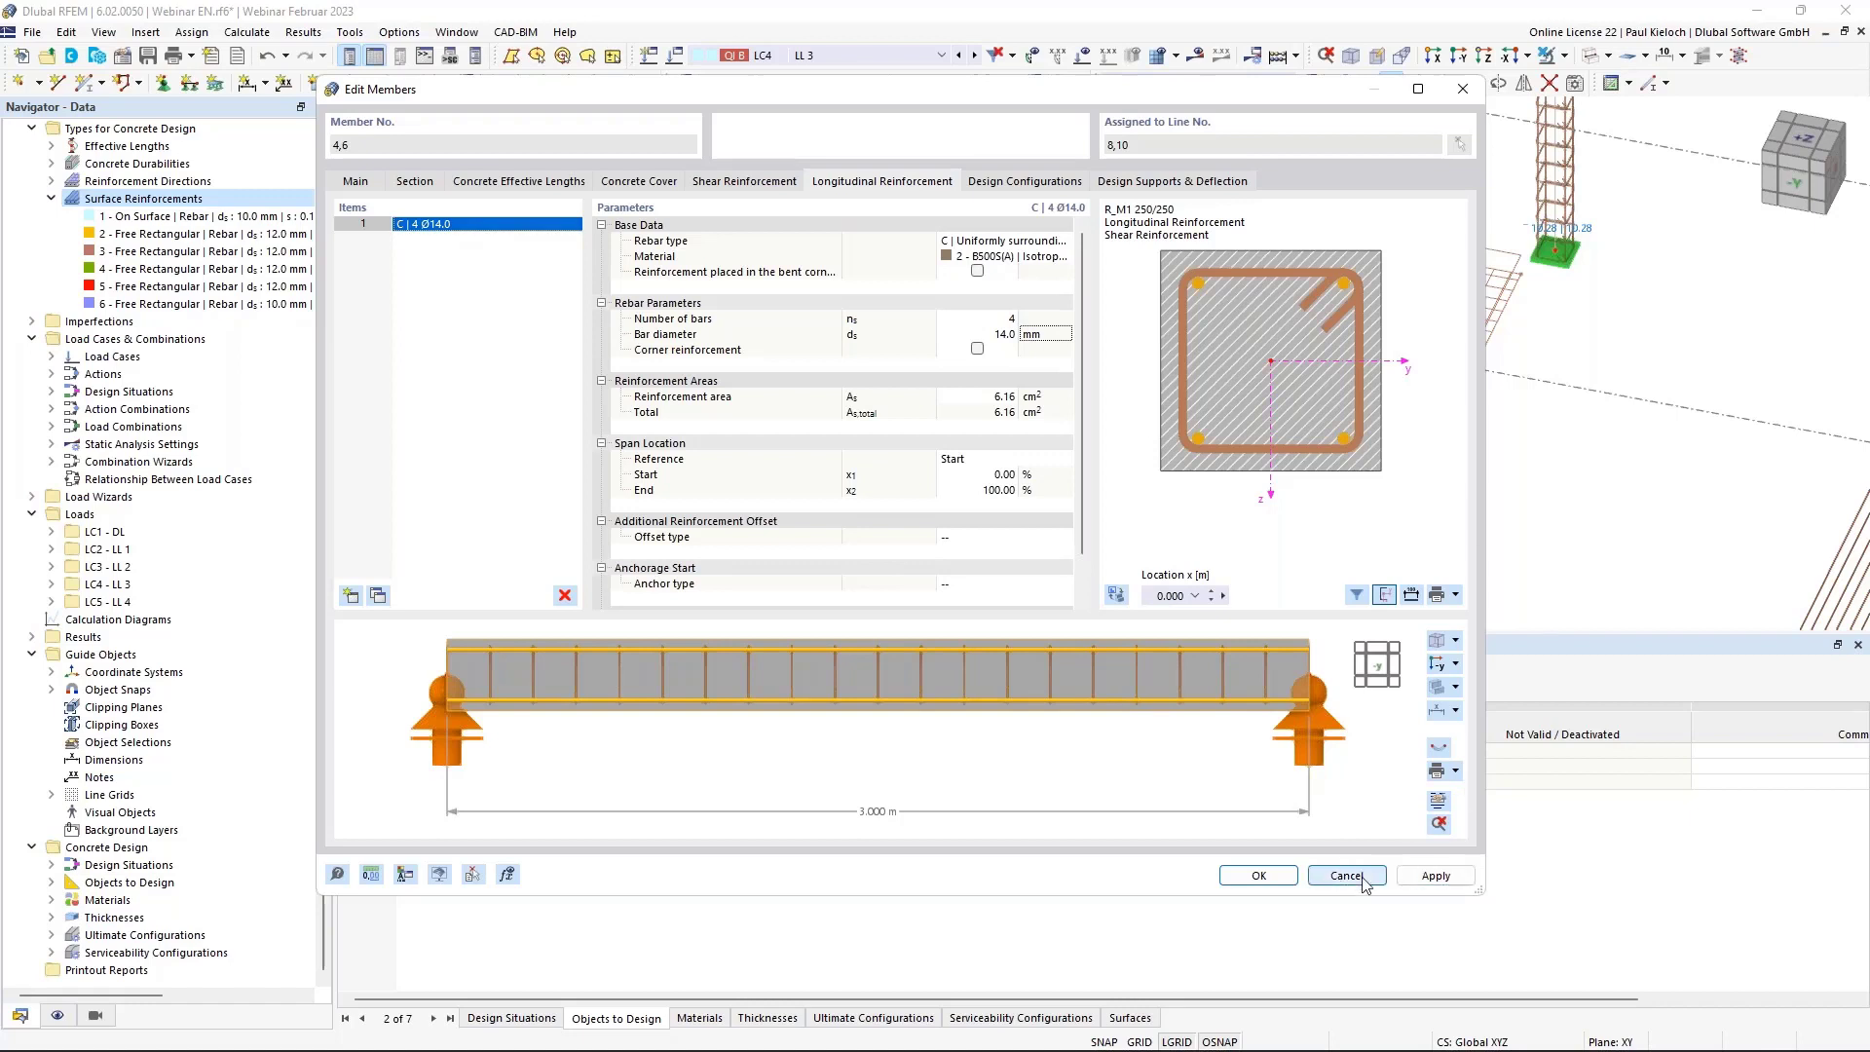
pyautogui.click(1293, 882)
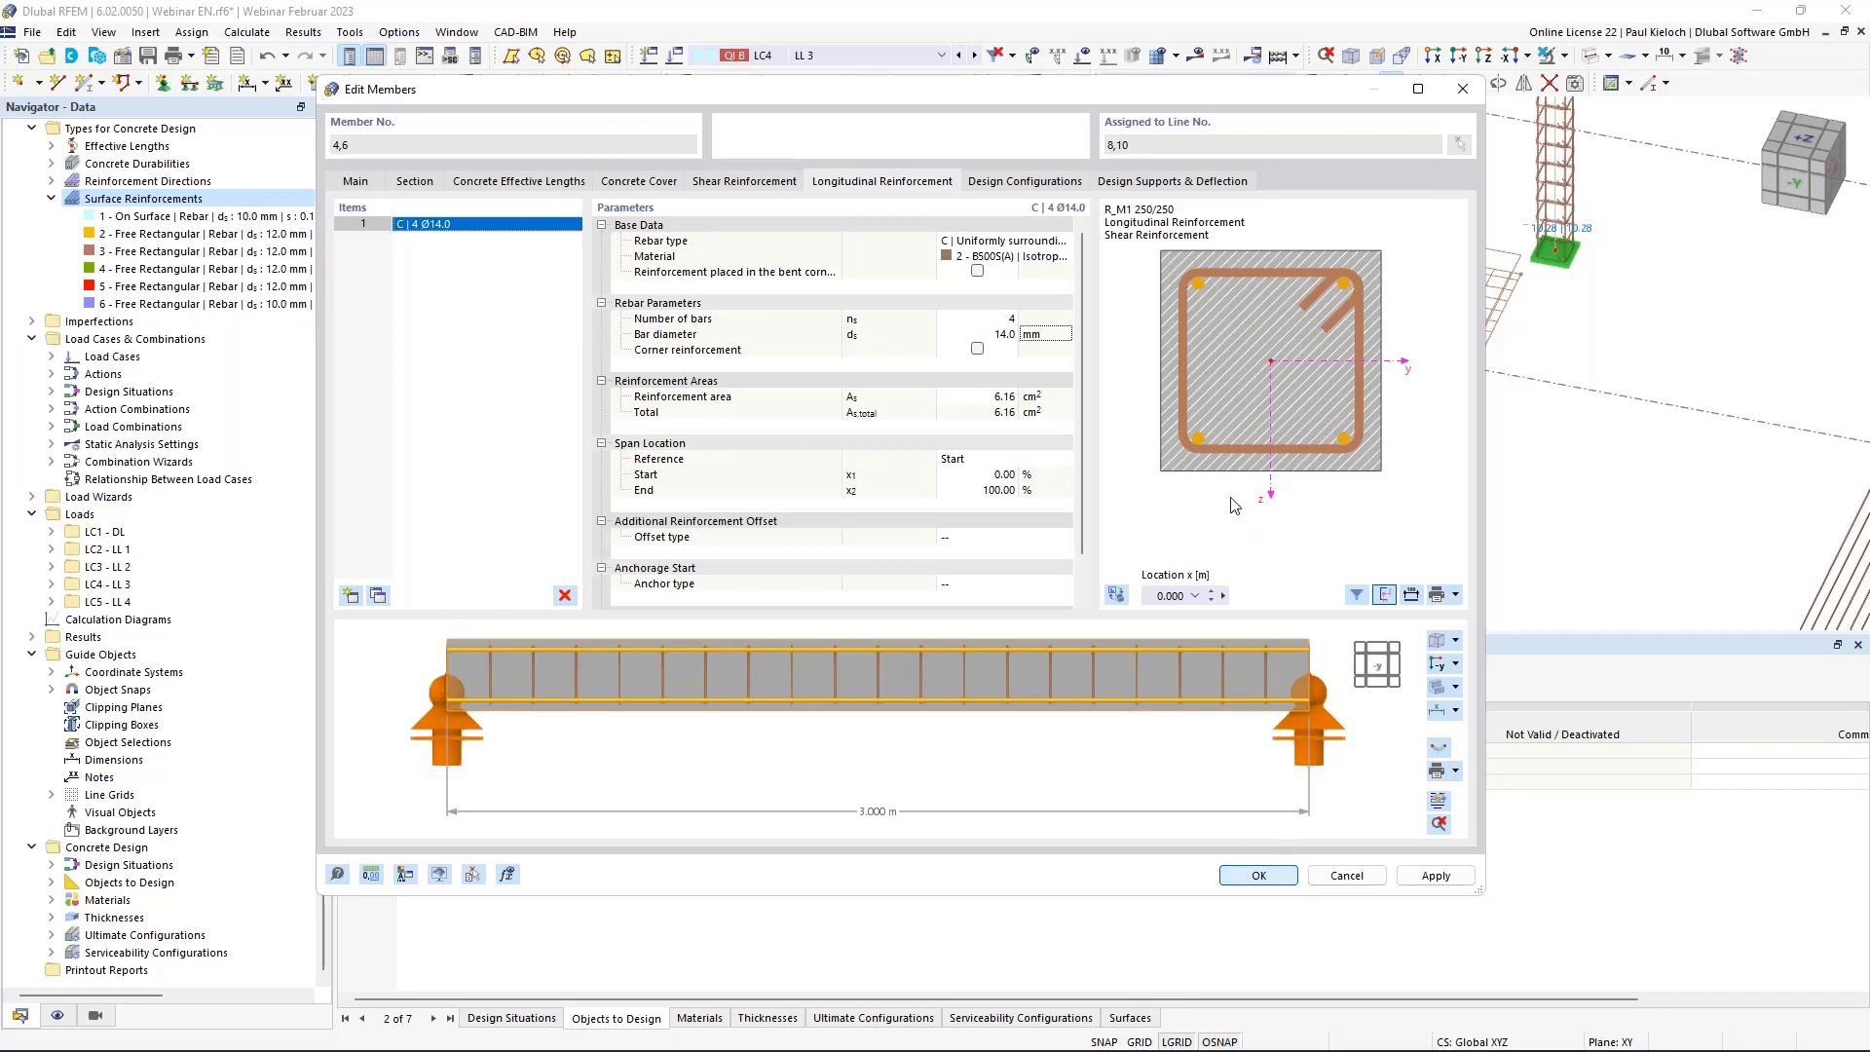
pyautogui.scroll(-2, 977, 396)
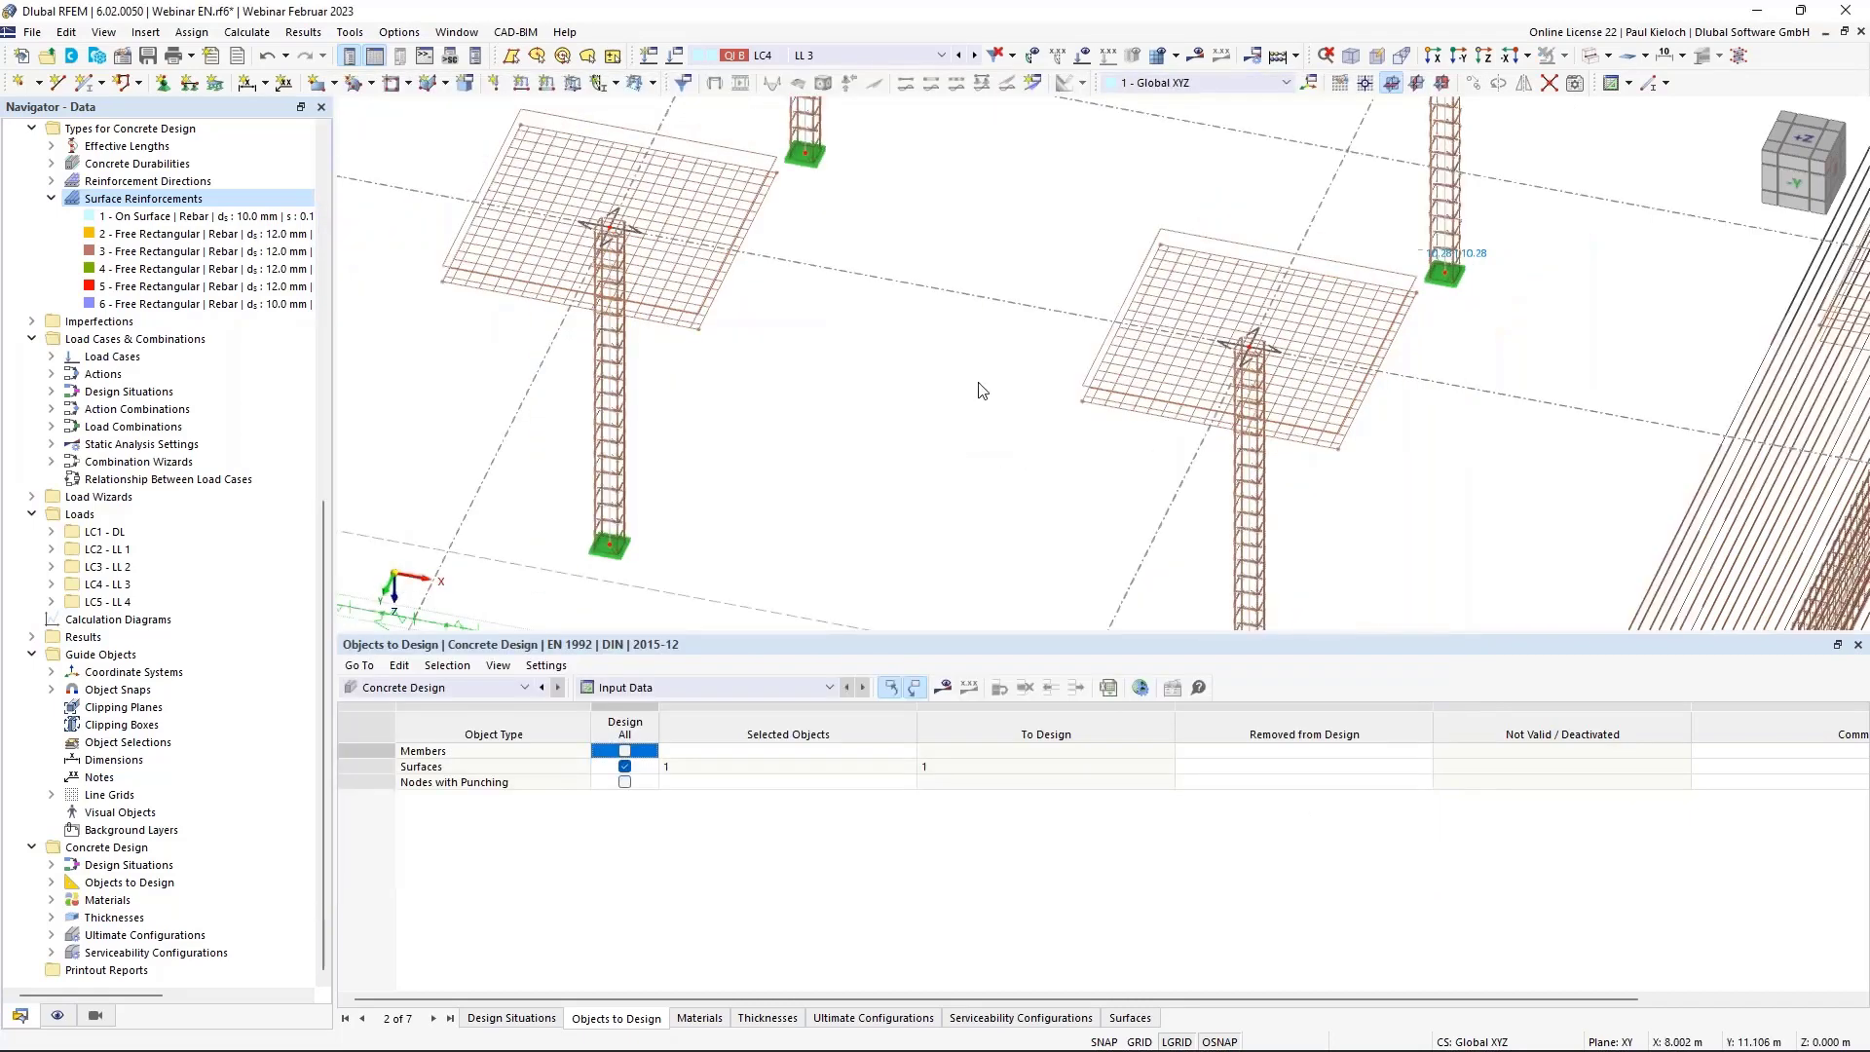
pyautogui.moveTo(977, 397); pyautogui.dragTo(914, 288, button='middle')
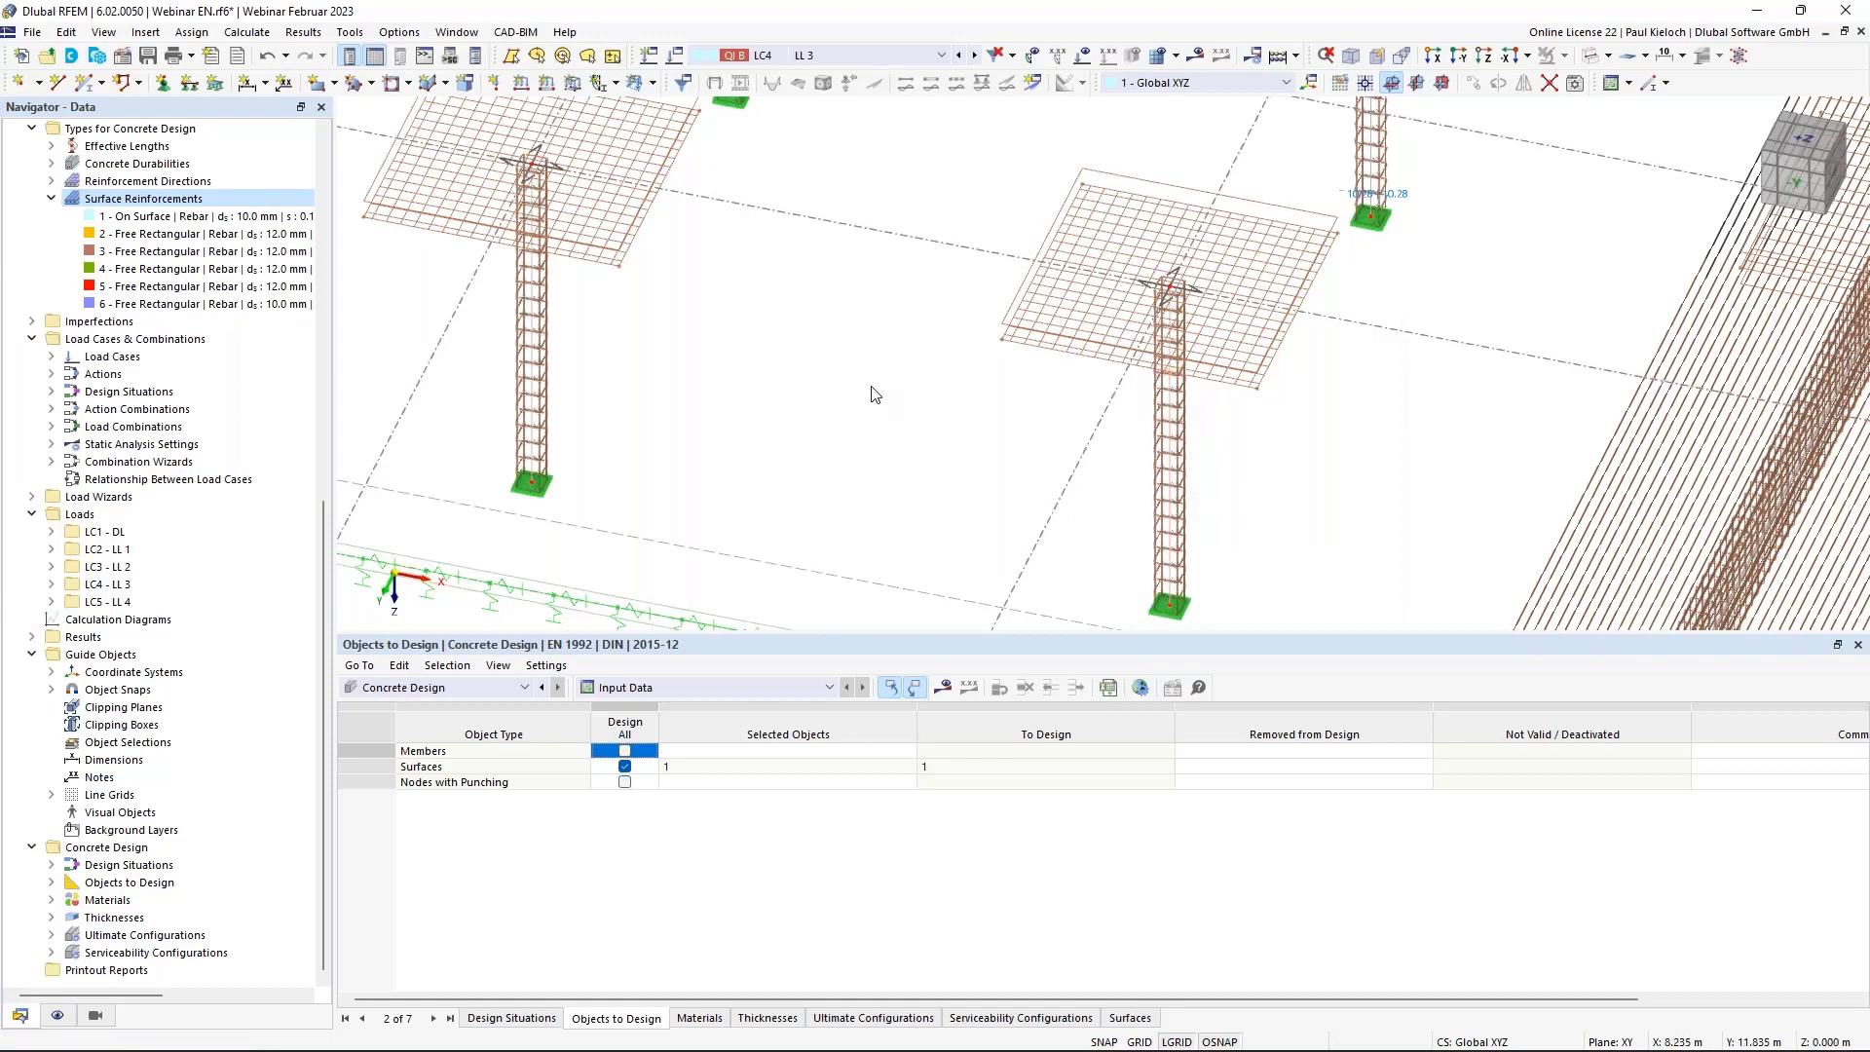
pyautogui.scroll(-3, 868, 388)
pyautogui.moveTo(859, 417); pyautogui.dragTo(881, 317, button='middle')
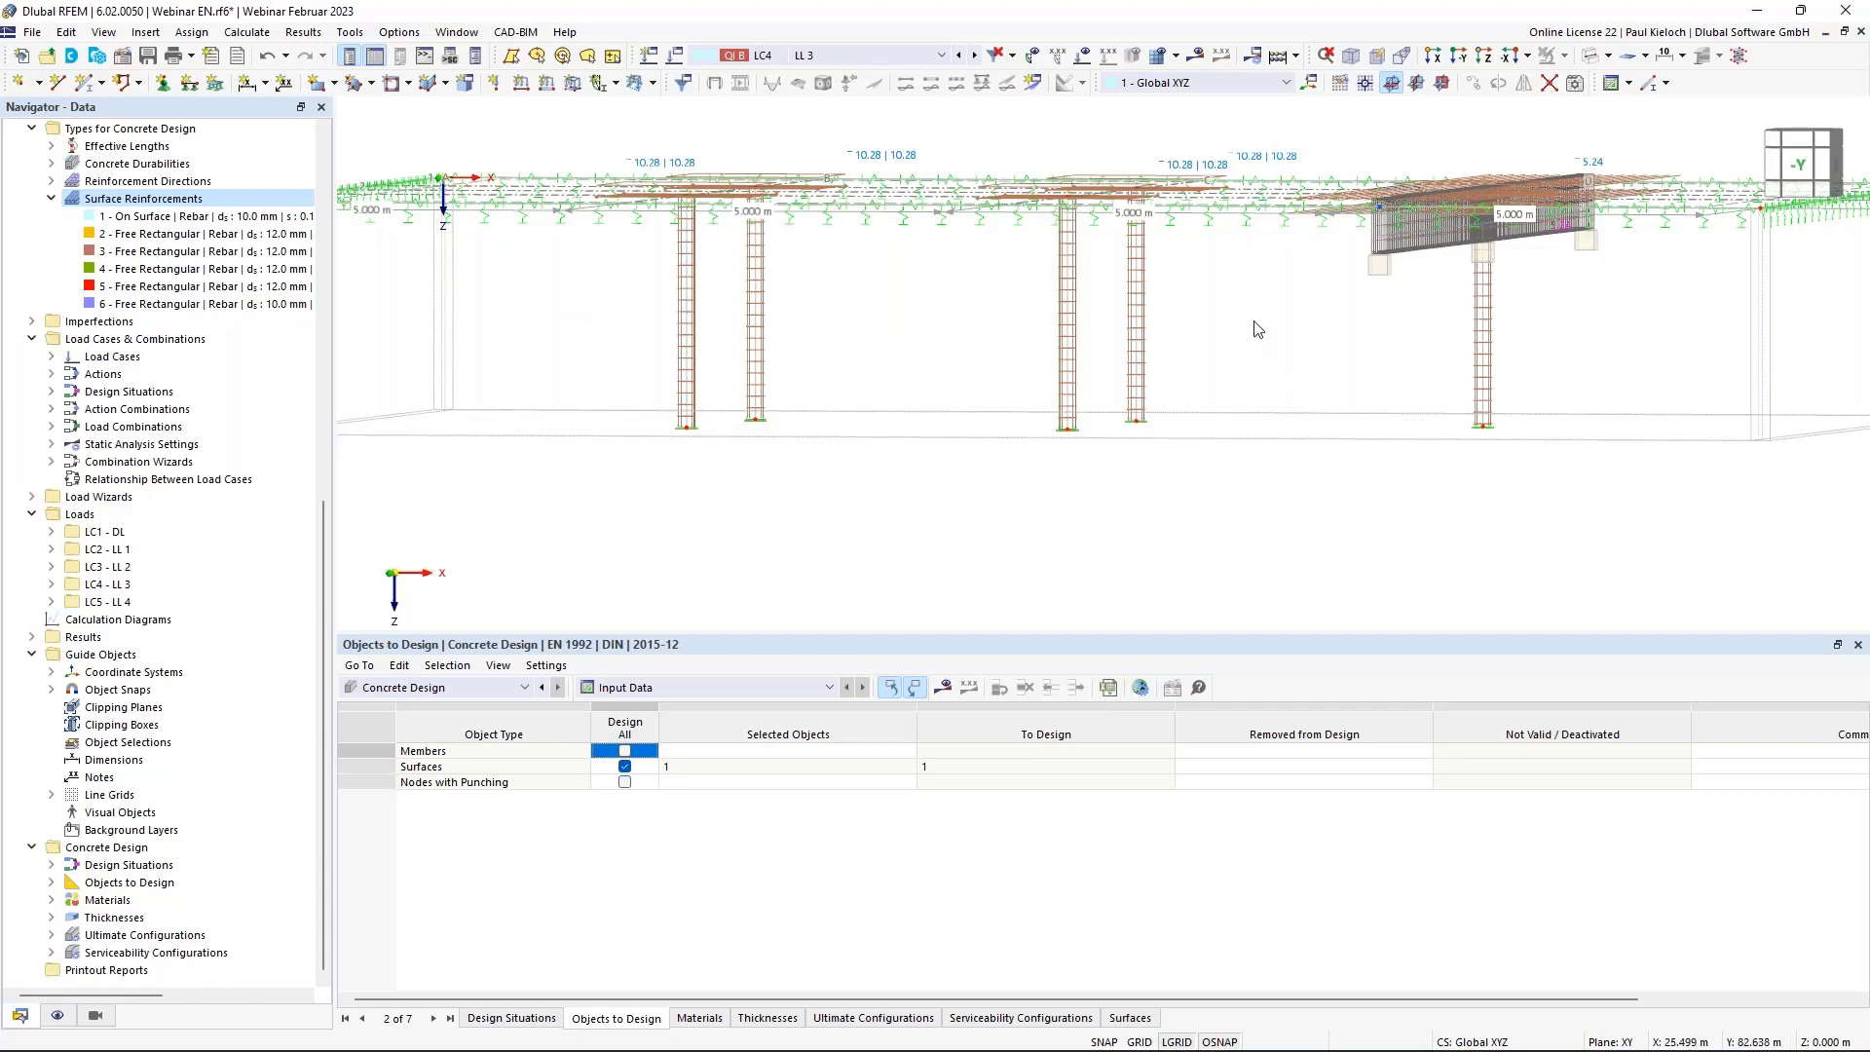
pyautogui.keyDown('ctrl'); pyautogui.moveTo(1254, 324); pyautogui.dragTo(1297, 324, button='middle'); pyautogui.keyUp('ctrl')
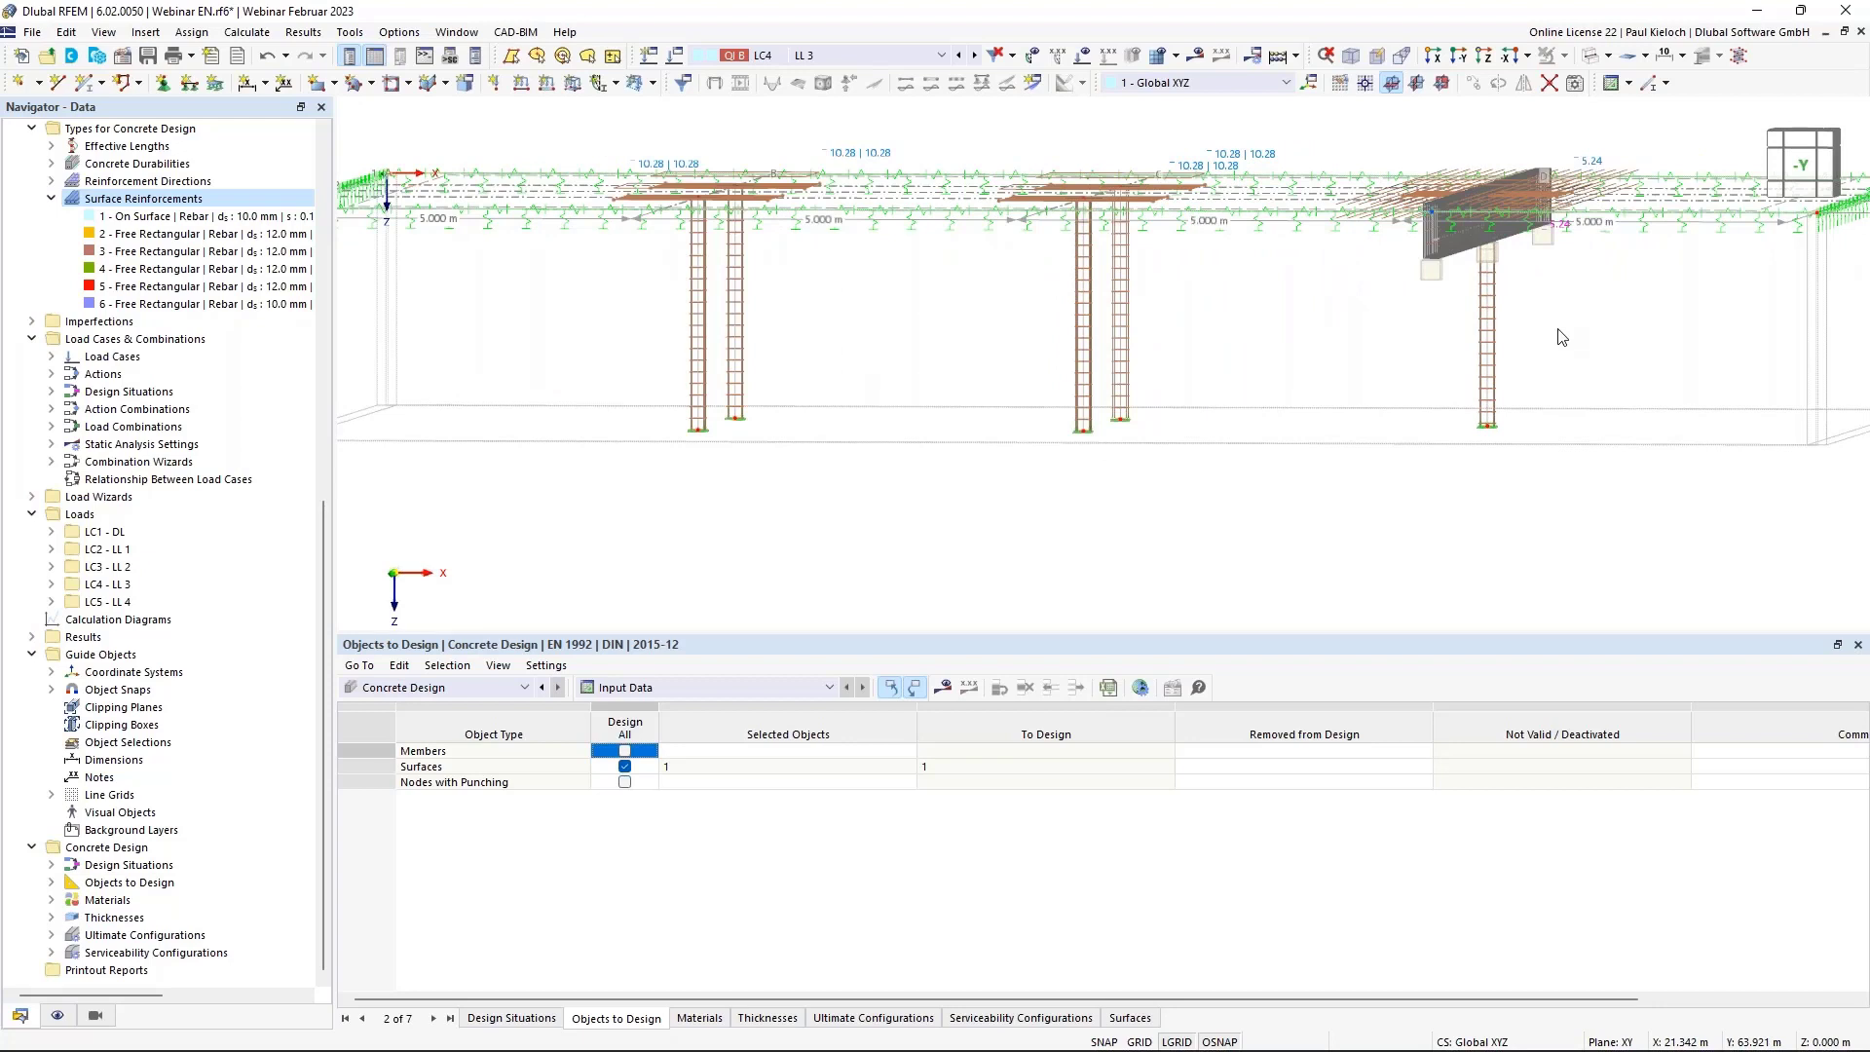
pyautogui.keyDown('ctrl'); pyautogui.moveTo(1578, 325); pyautogui.dragTo(1550, 334, button='middle'); pyautogui.keyUp('ctrl')
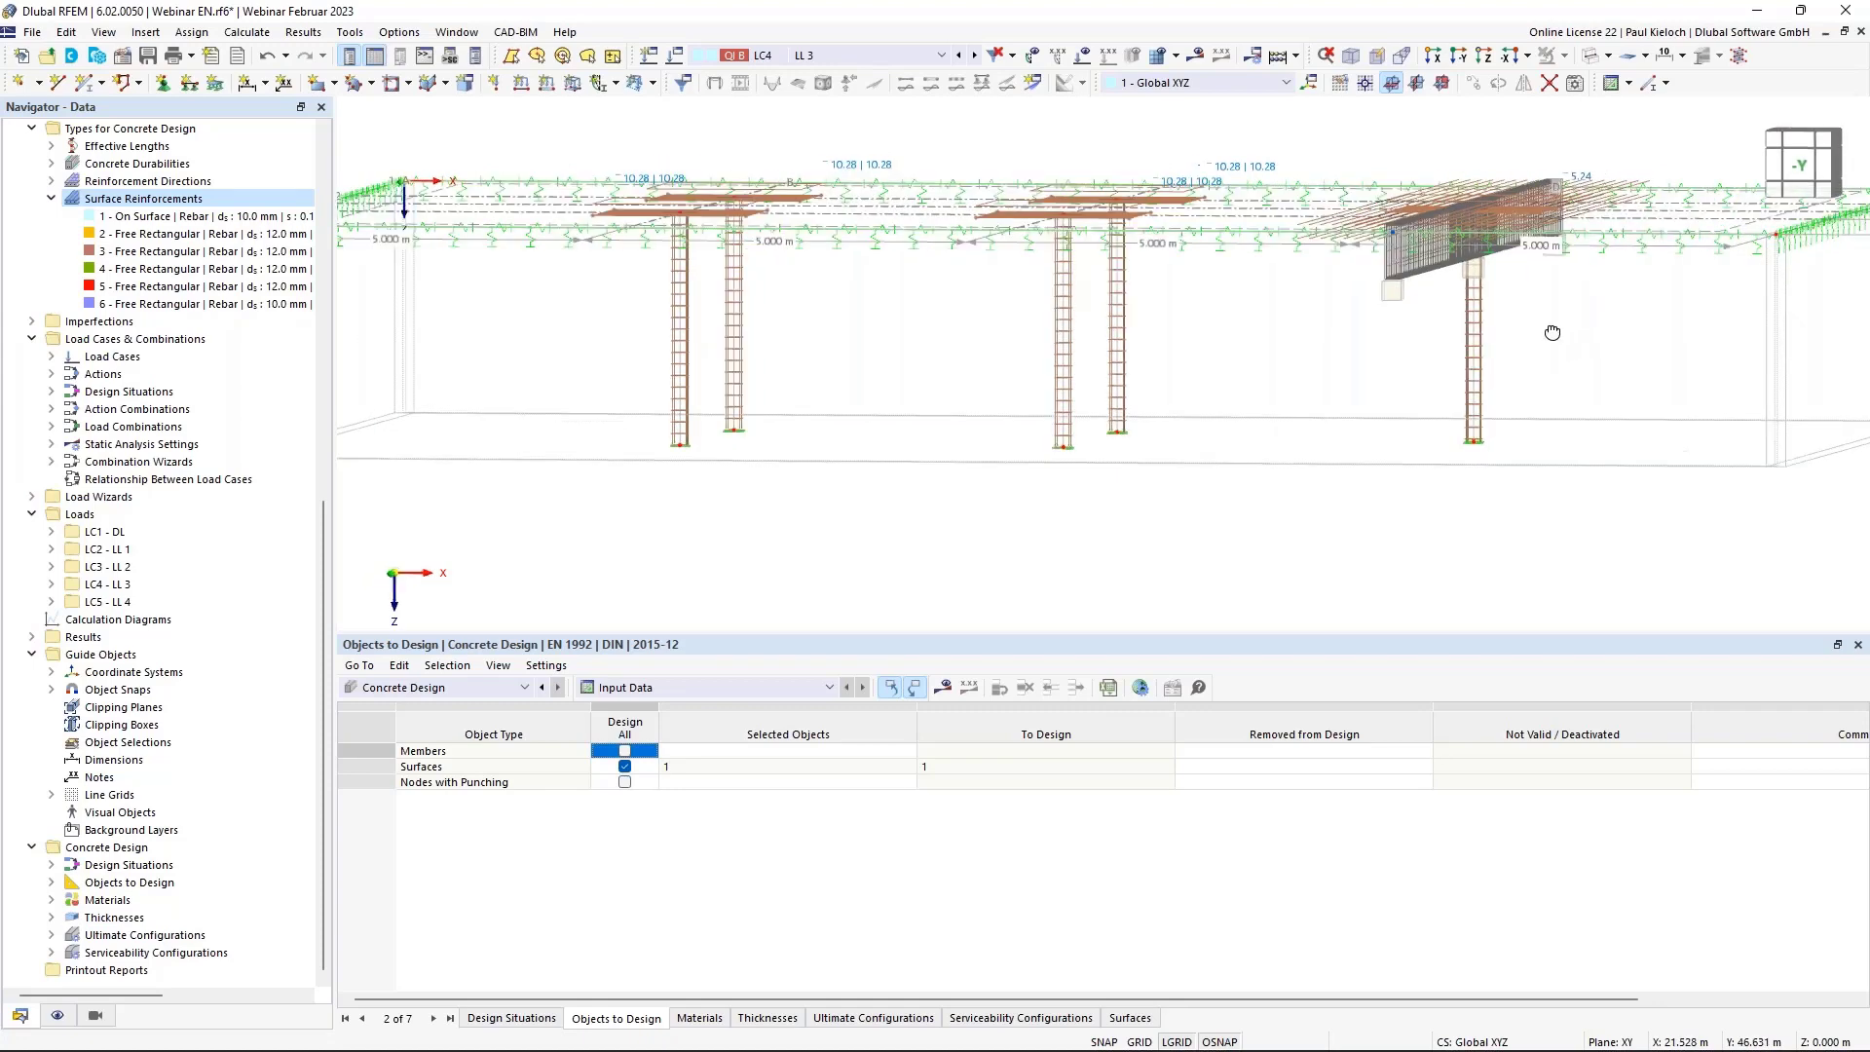
pyautogui.moveTo(1515, 362); pyautogui.dragTo(1360, 329)
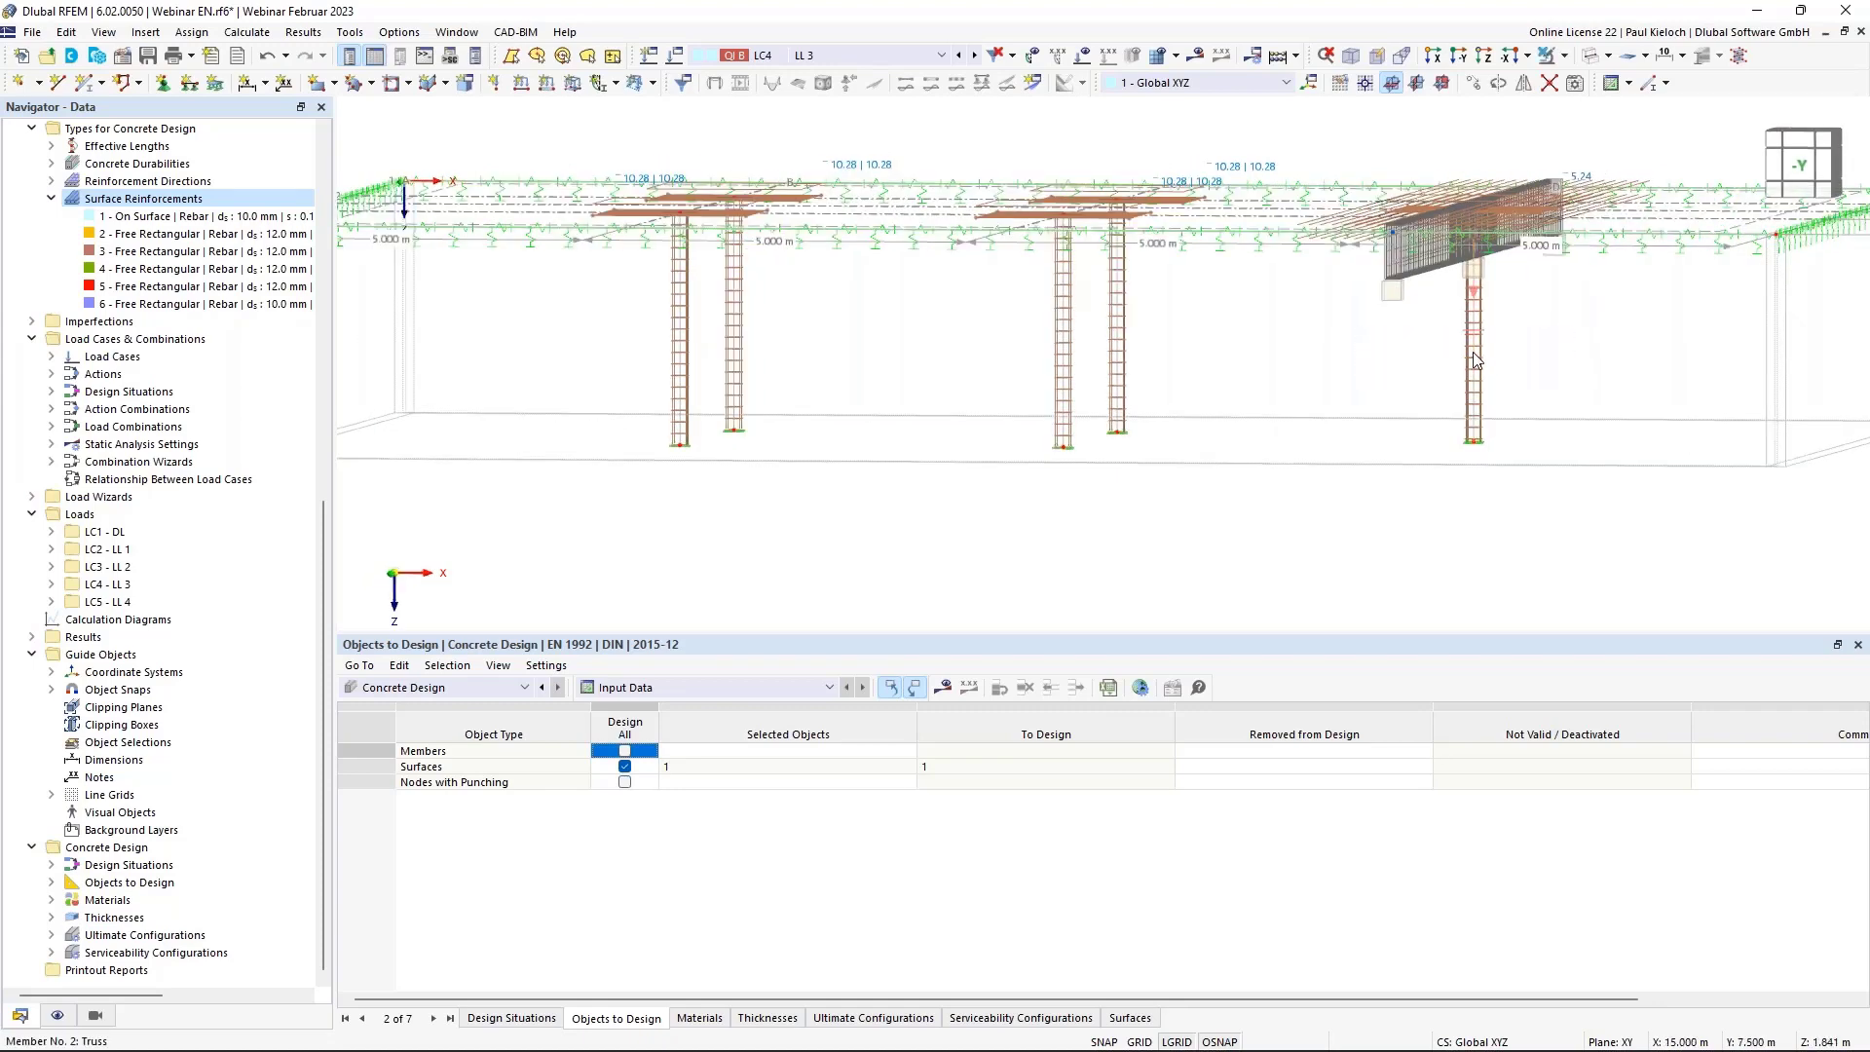
# Give member 2 the comment 'Type 1'.
pyautogui.doubleClick(1474, 356)
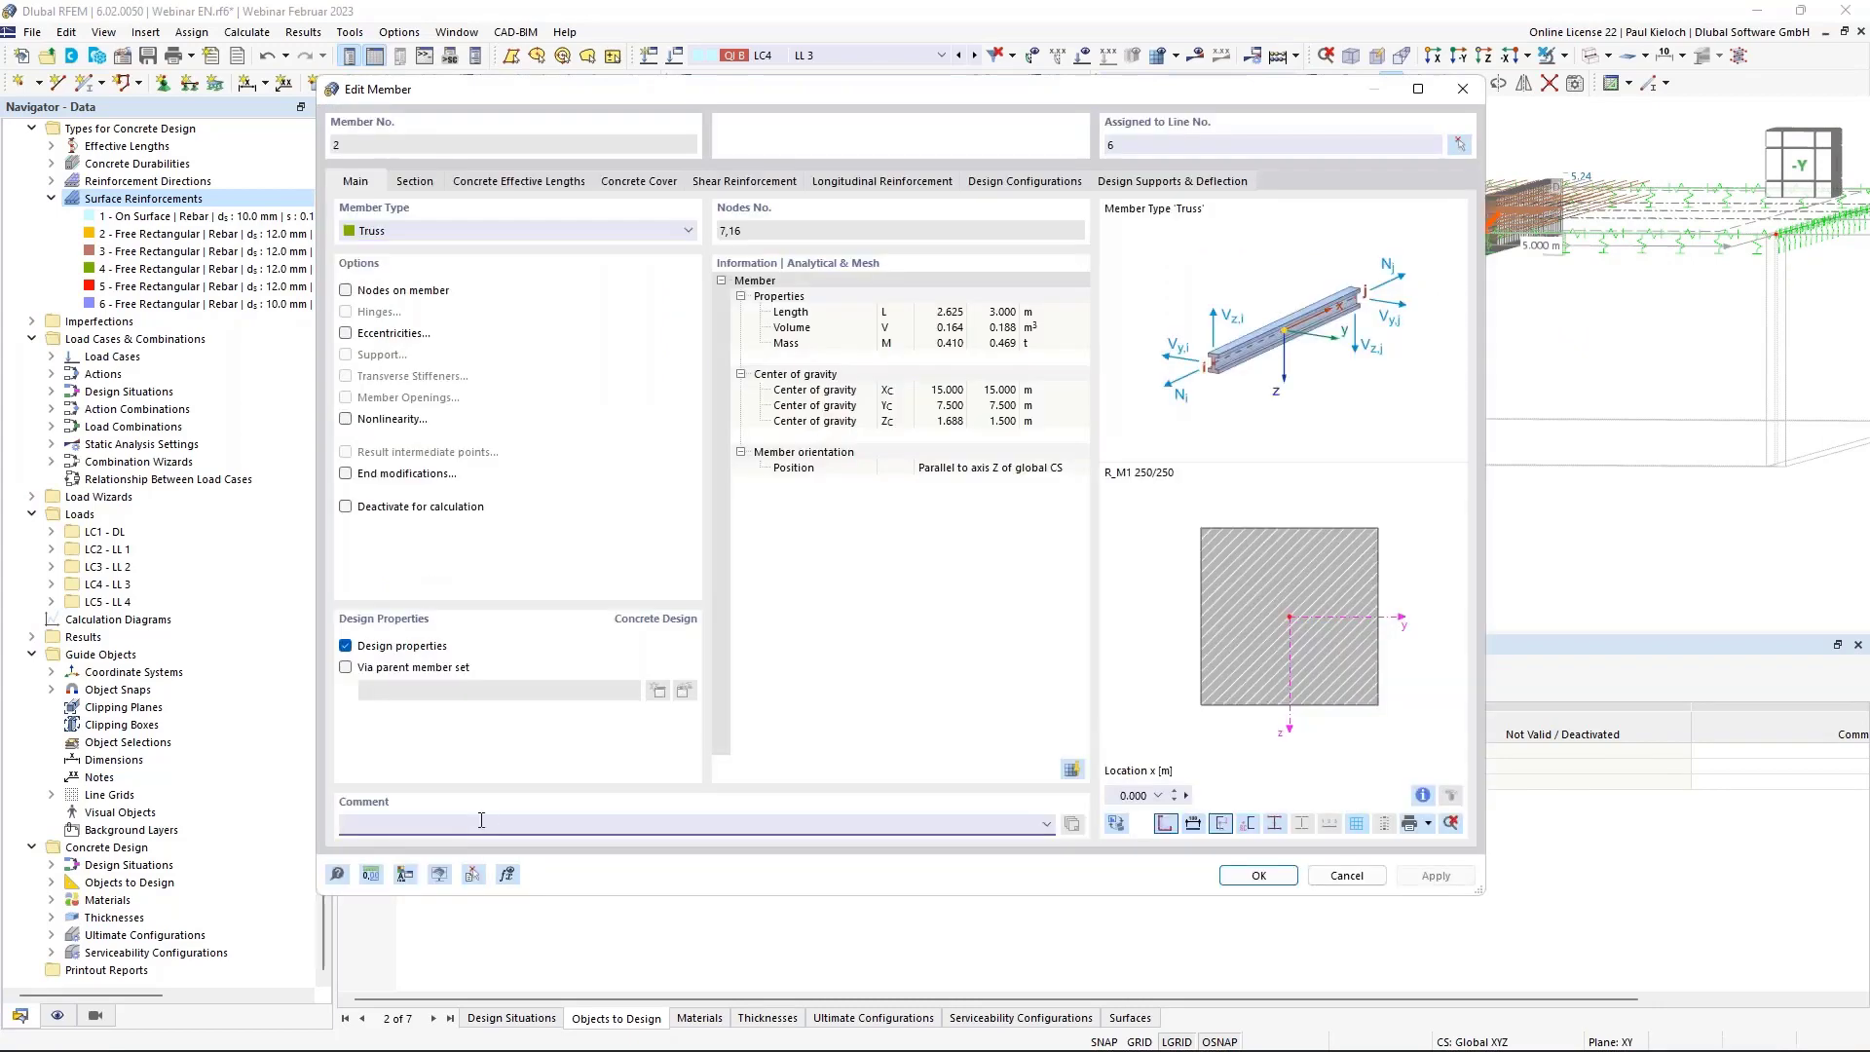
pyautogui.click(481, 820)
pyautogui.write('Typ 1')
pyautogui.click(358, 824)
pyautogui.write('e 1')
pyautogui.click(1262, 878)
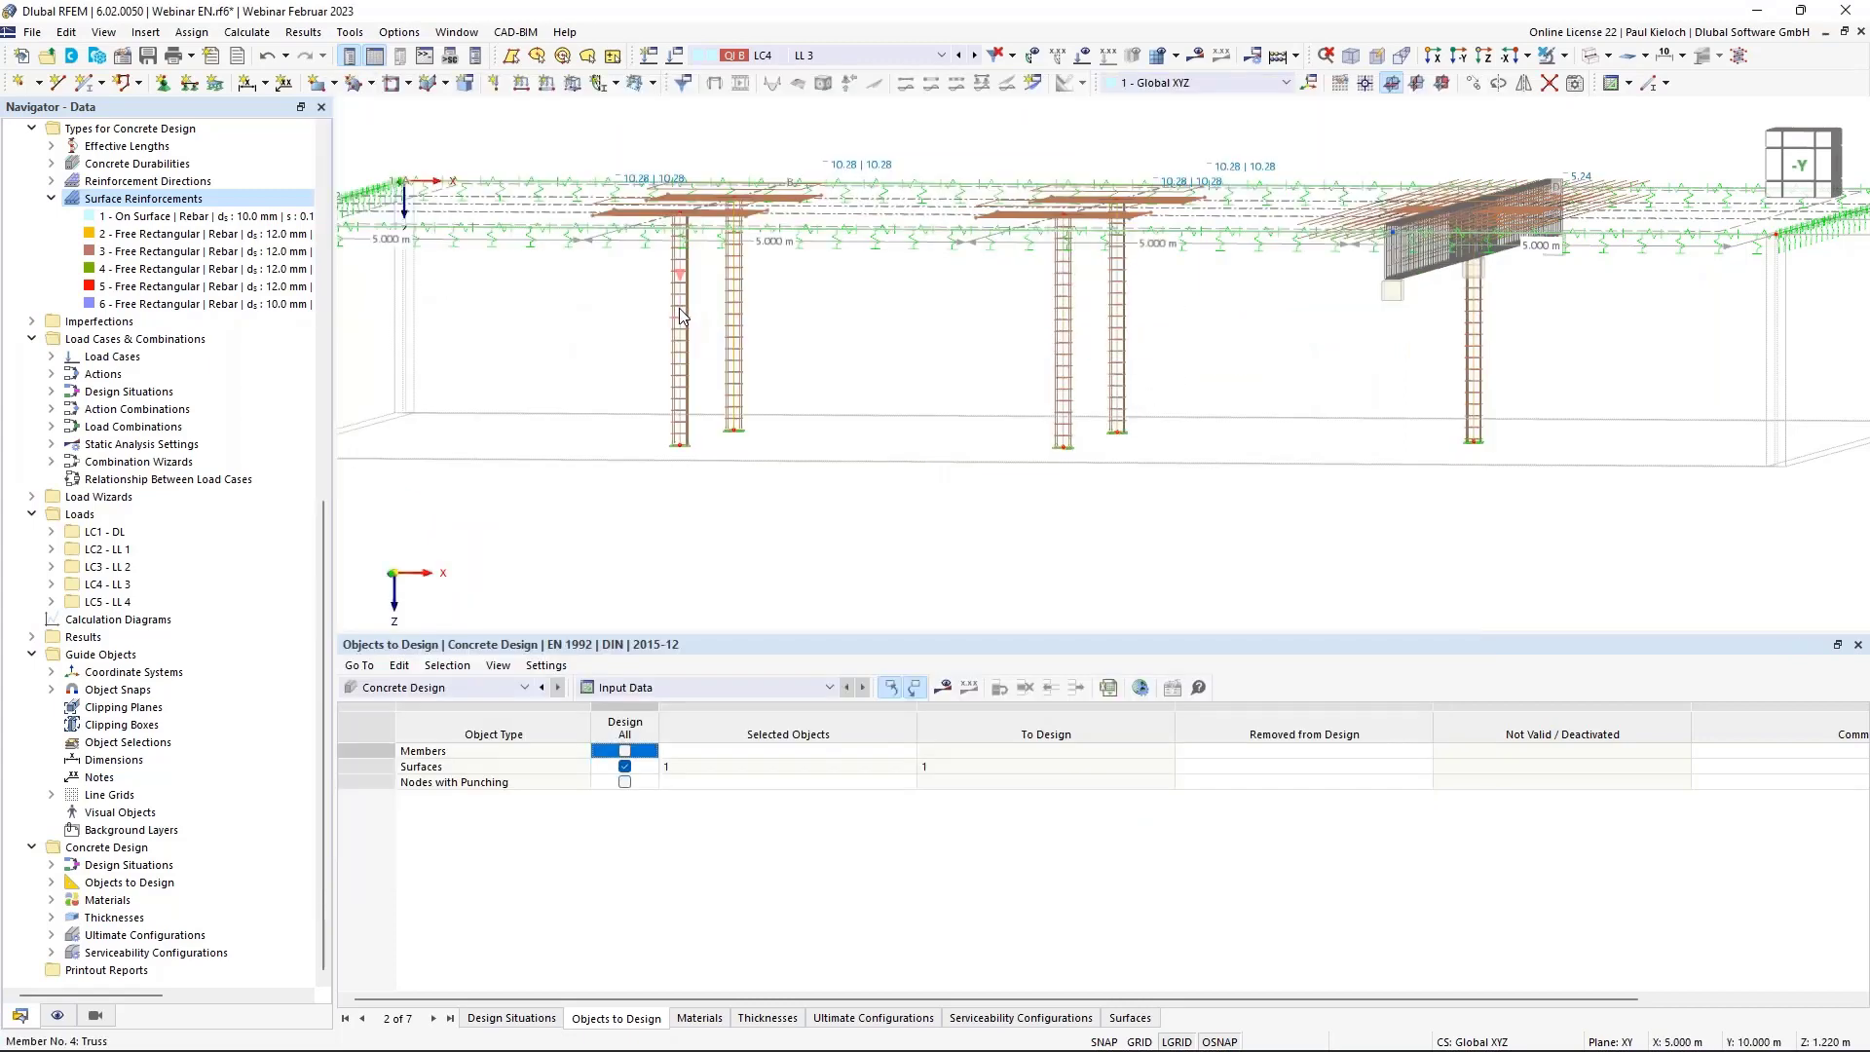
# Give members 3–6 the comment 'Type 2'.
pyautogui.doubleClick(680, 308)
pyautogui.click(506, 821)
pyautogui.write('T')
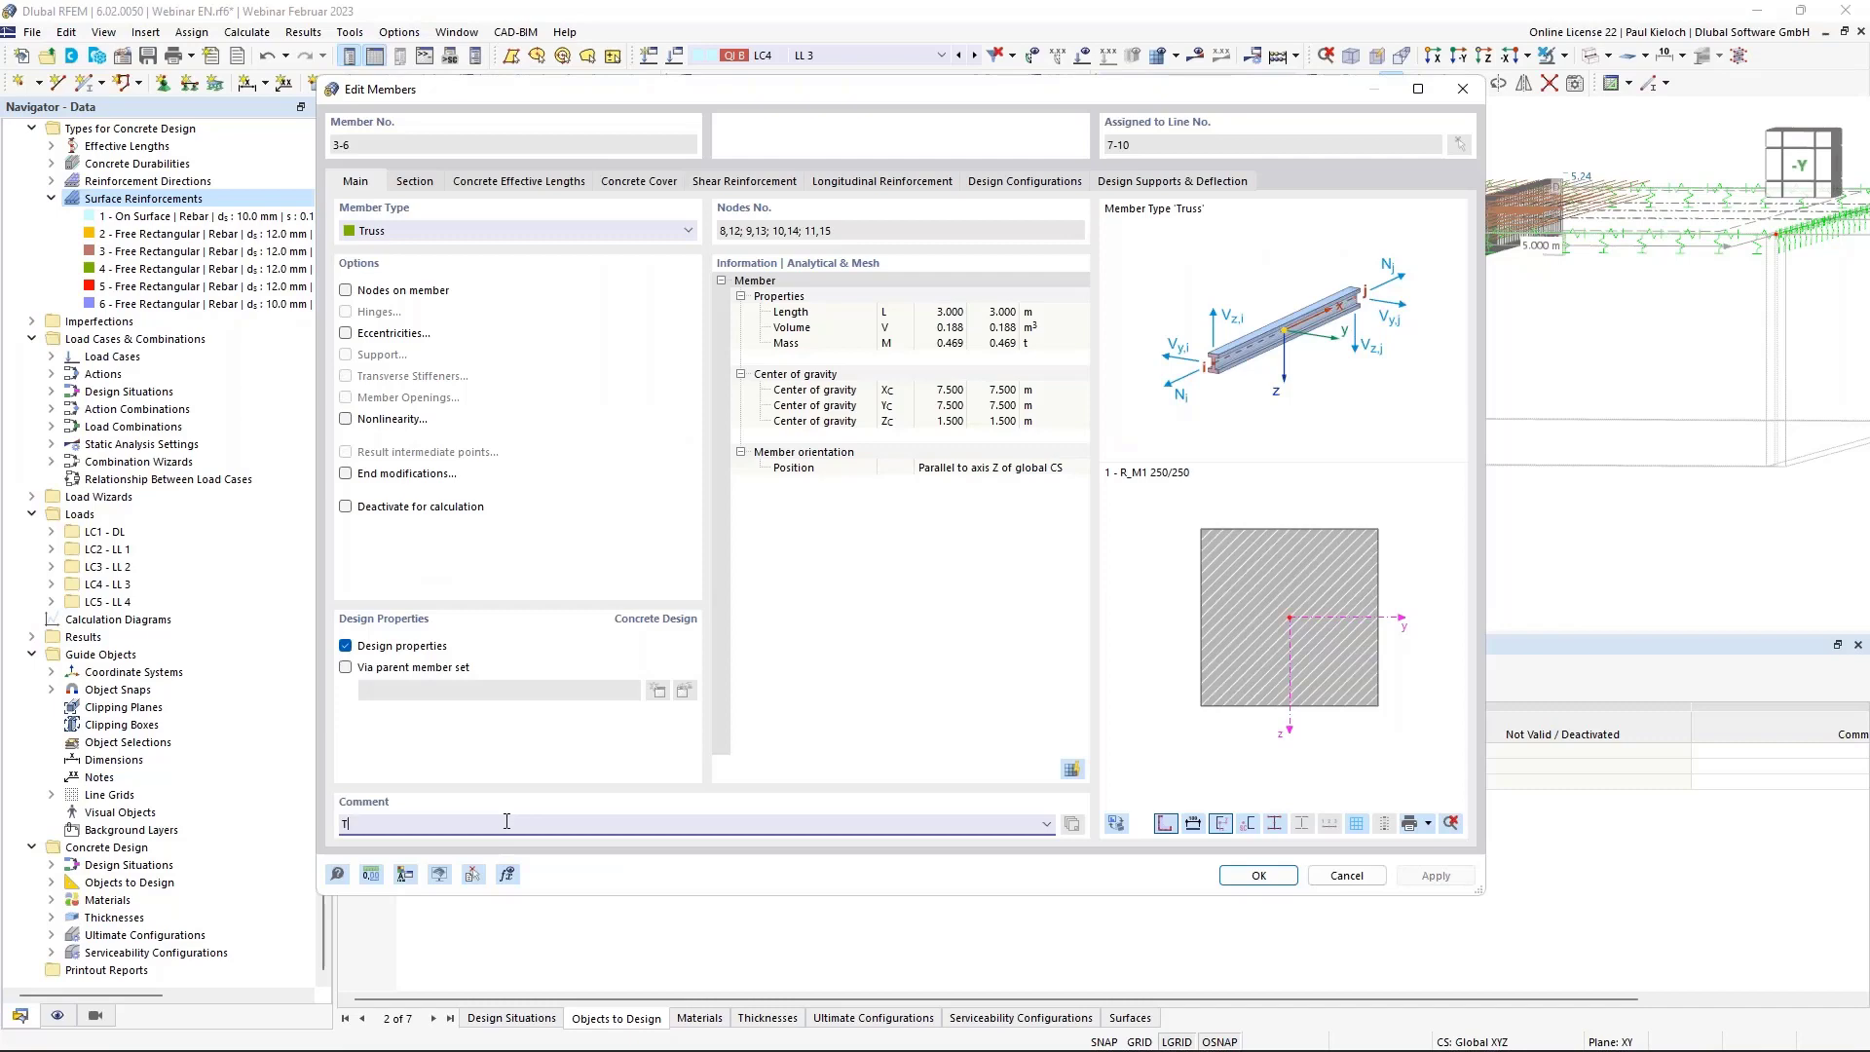
pyautogui.write('ype 2')
pyautogui.click(1260, 873)
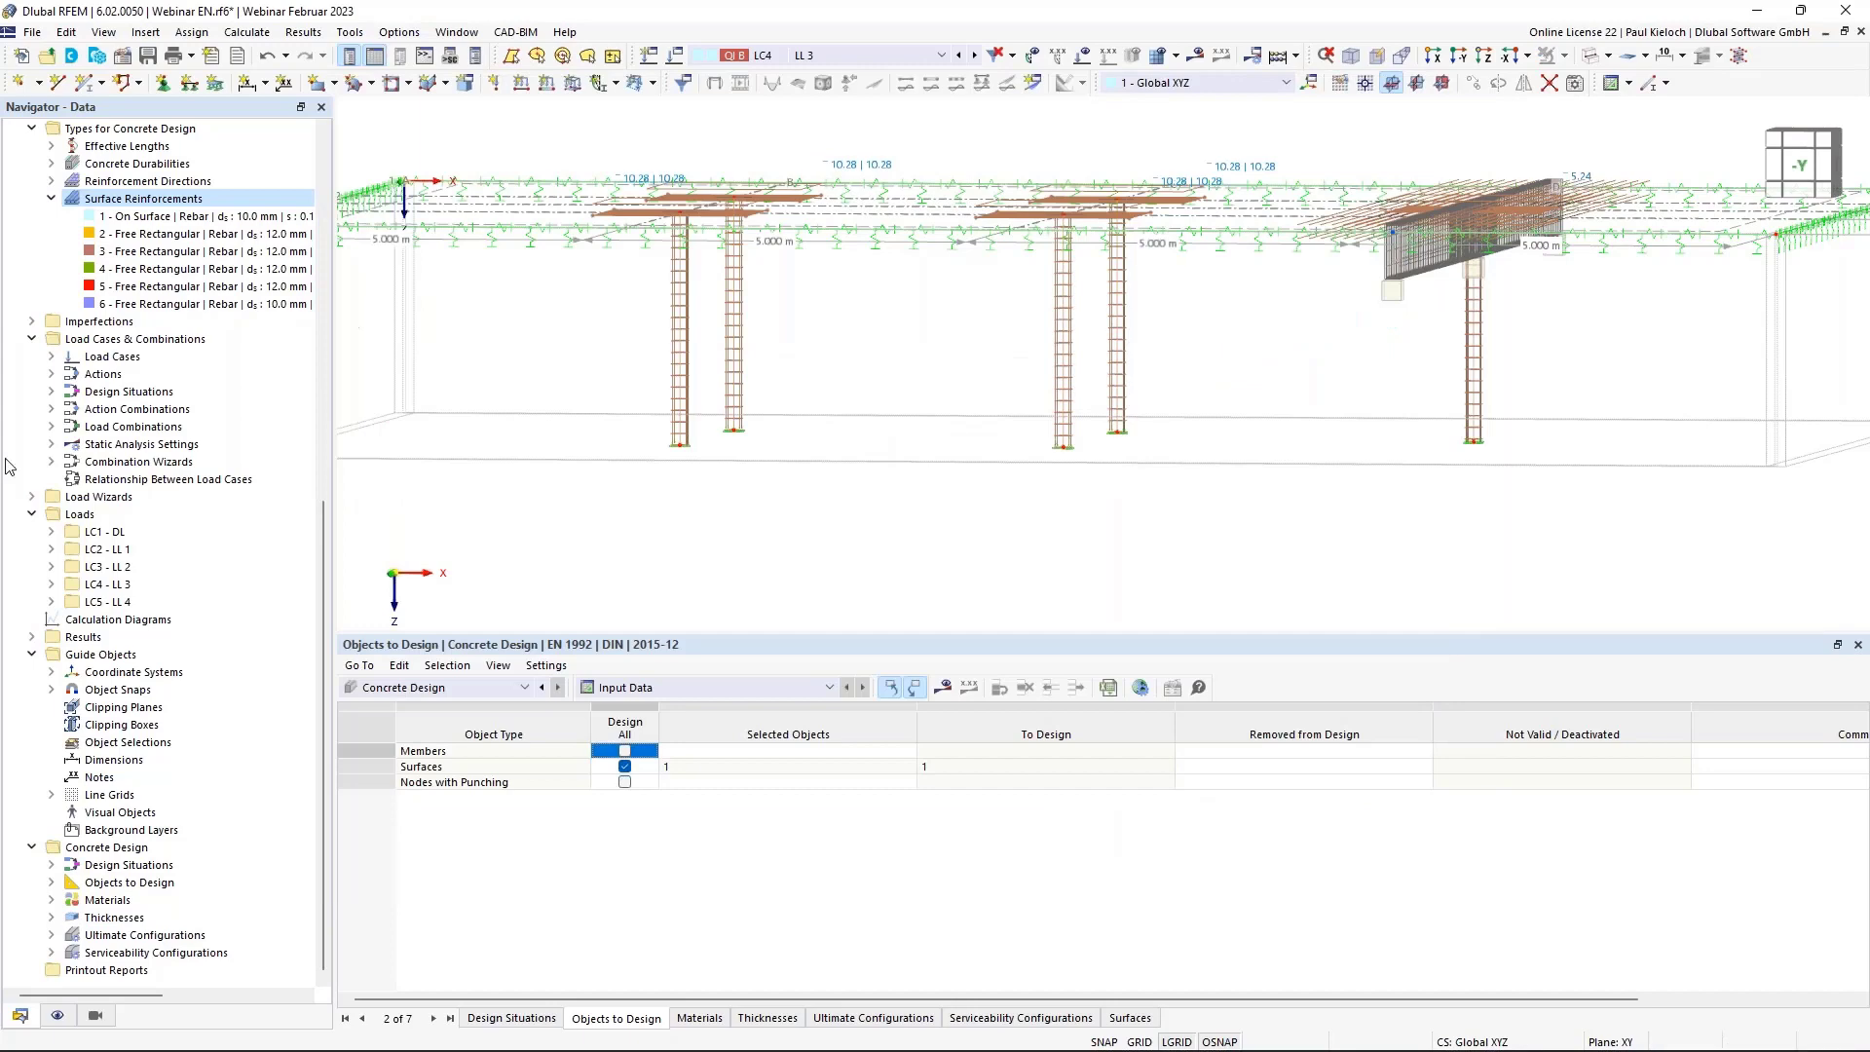
pyautogui.scroll(13, 214, 545)
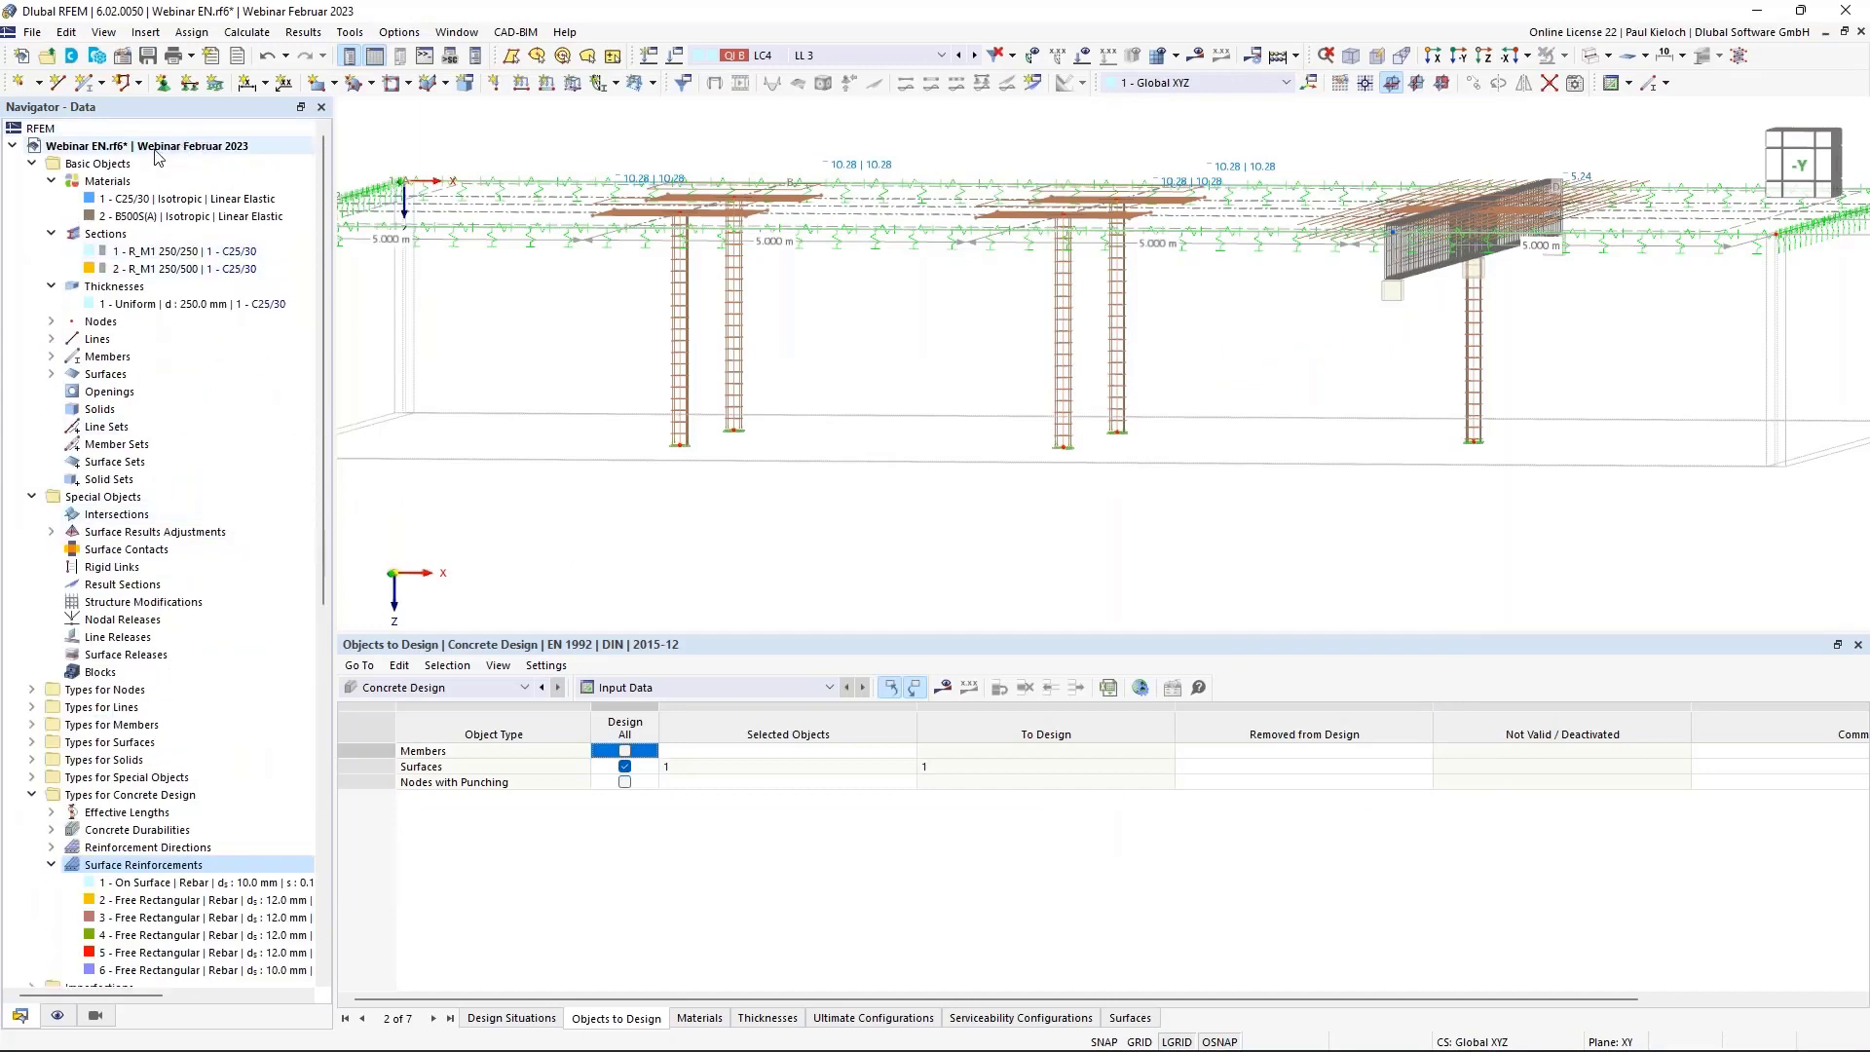
# Enable member representatives in the model's Settings & Options, grouping them by member comments.
pyautogui.rightClick(157, 150)
pyautogui.click(246, 168)
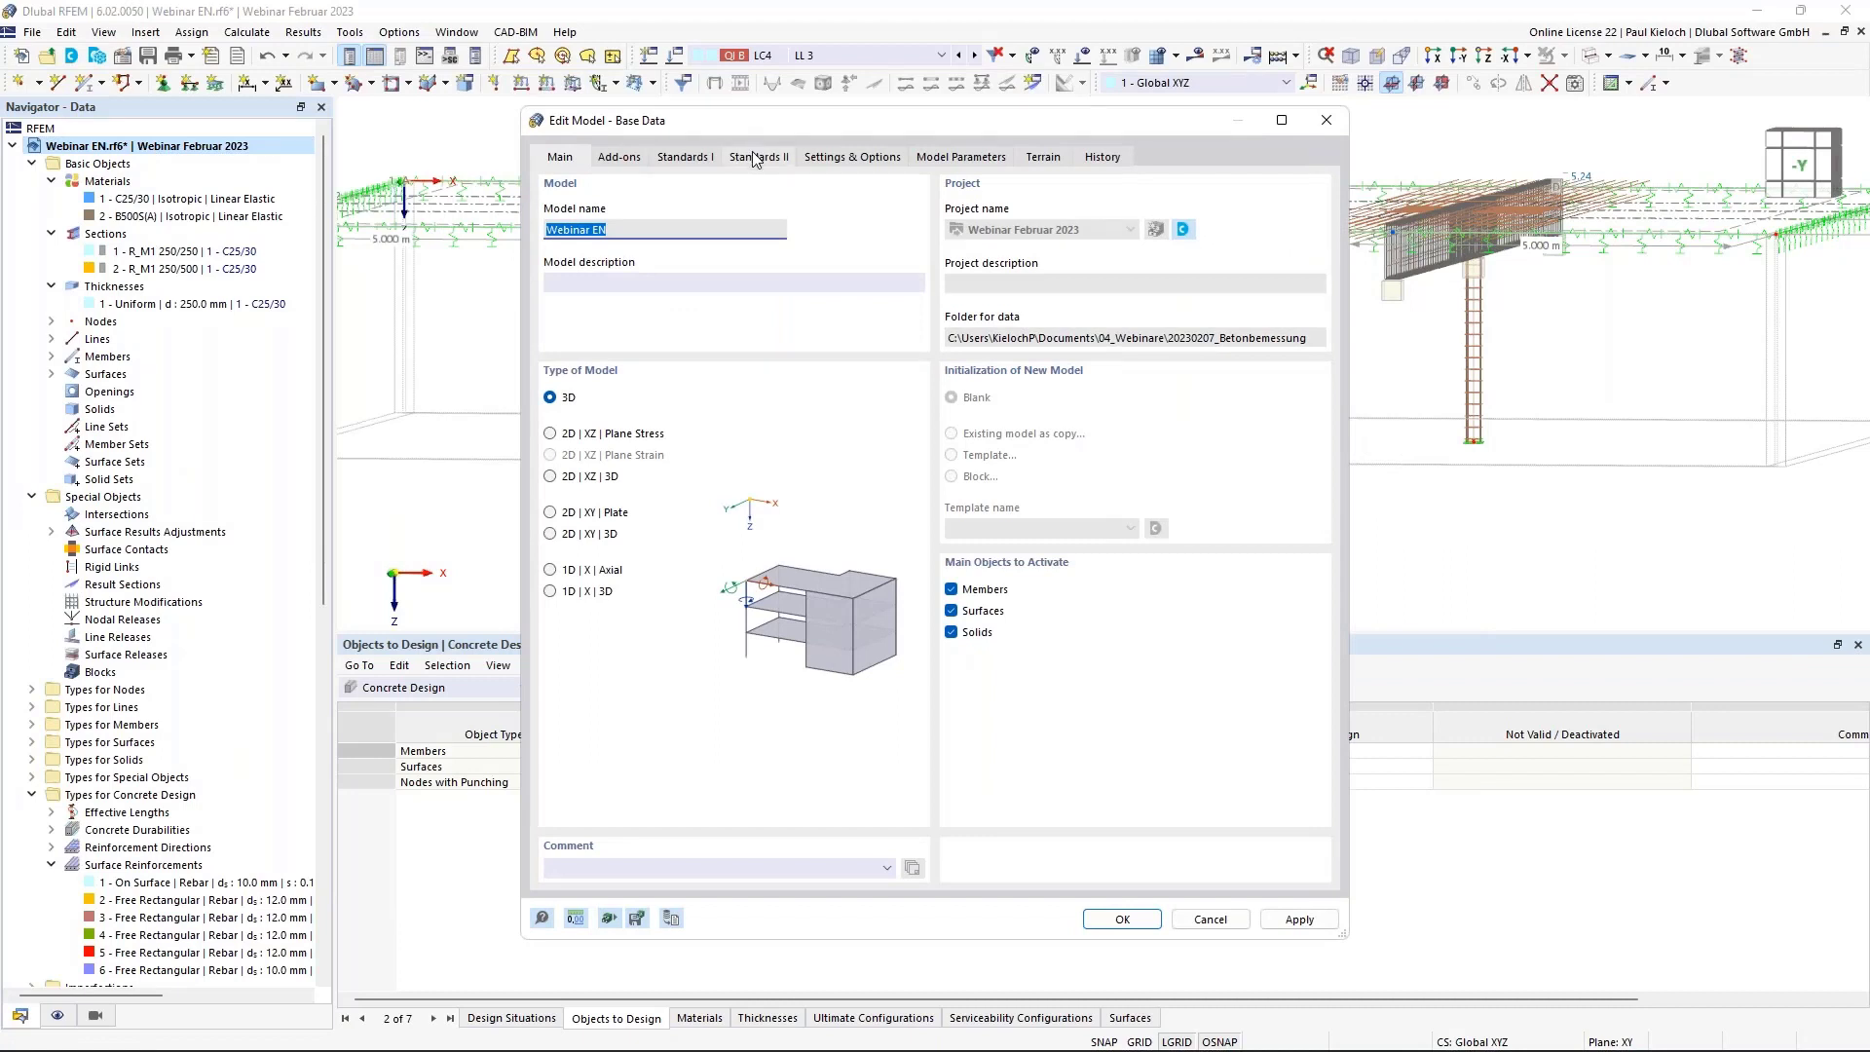
pyautogui.click(862, 157)
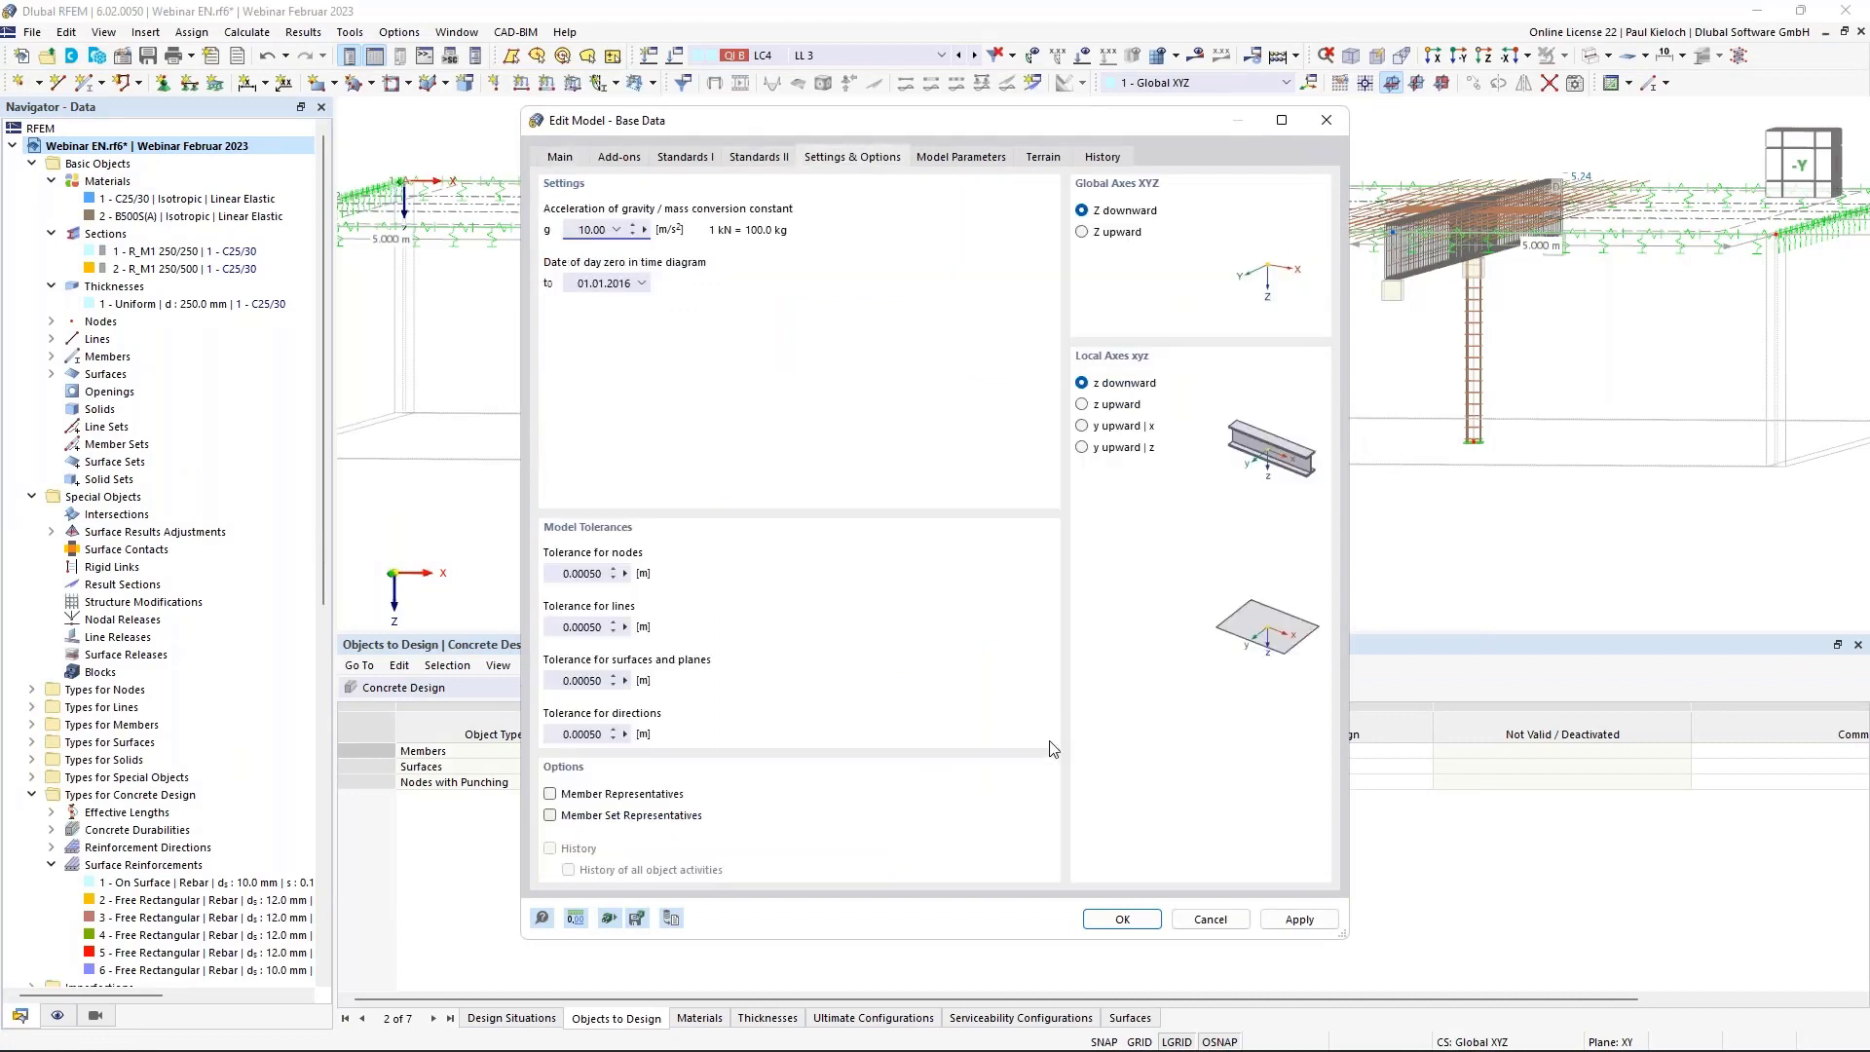
pyautogui.click(584, 802)
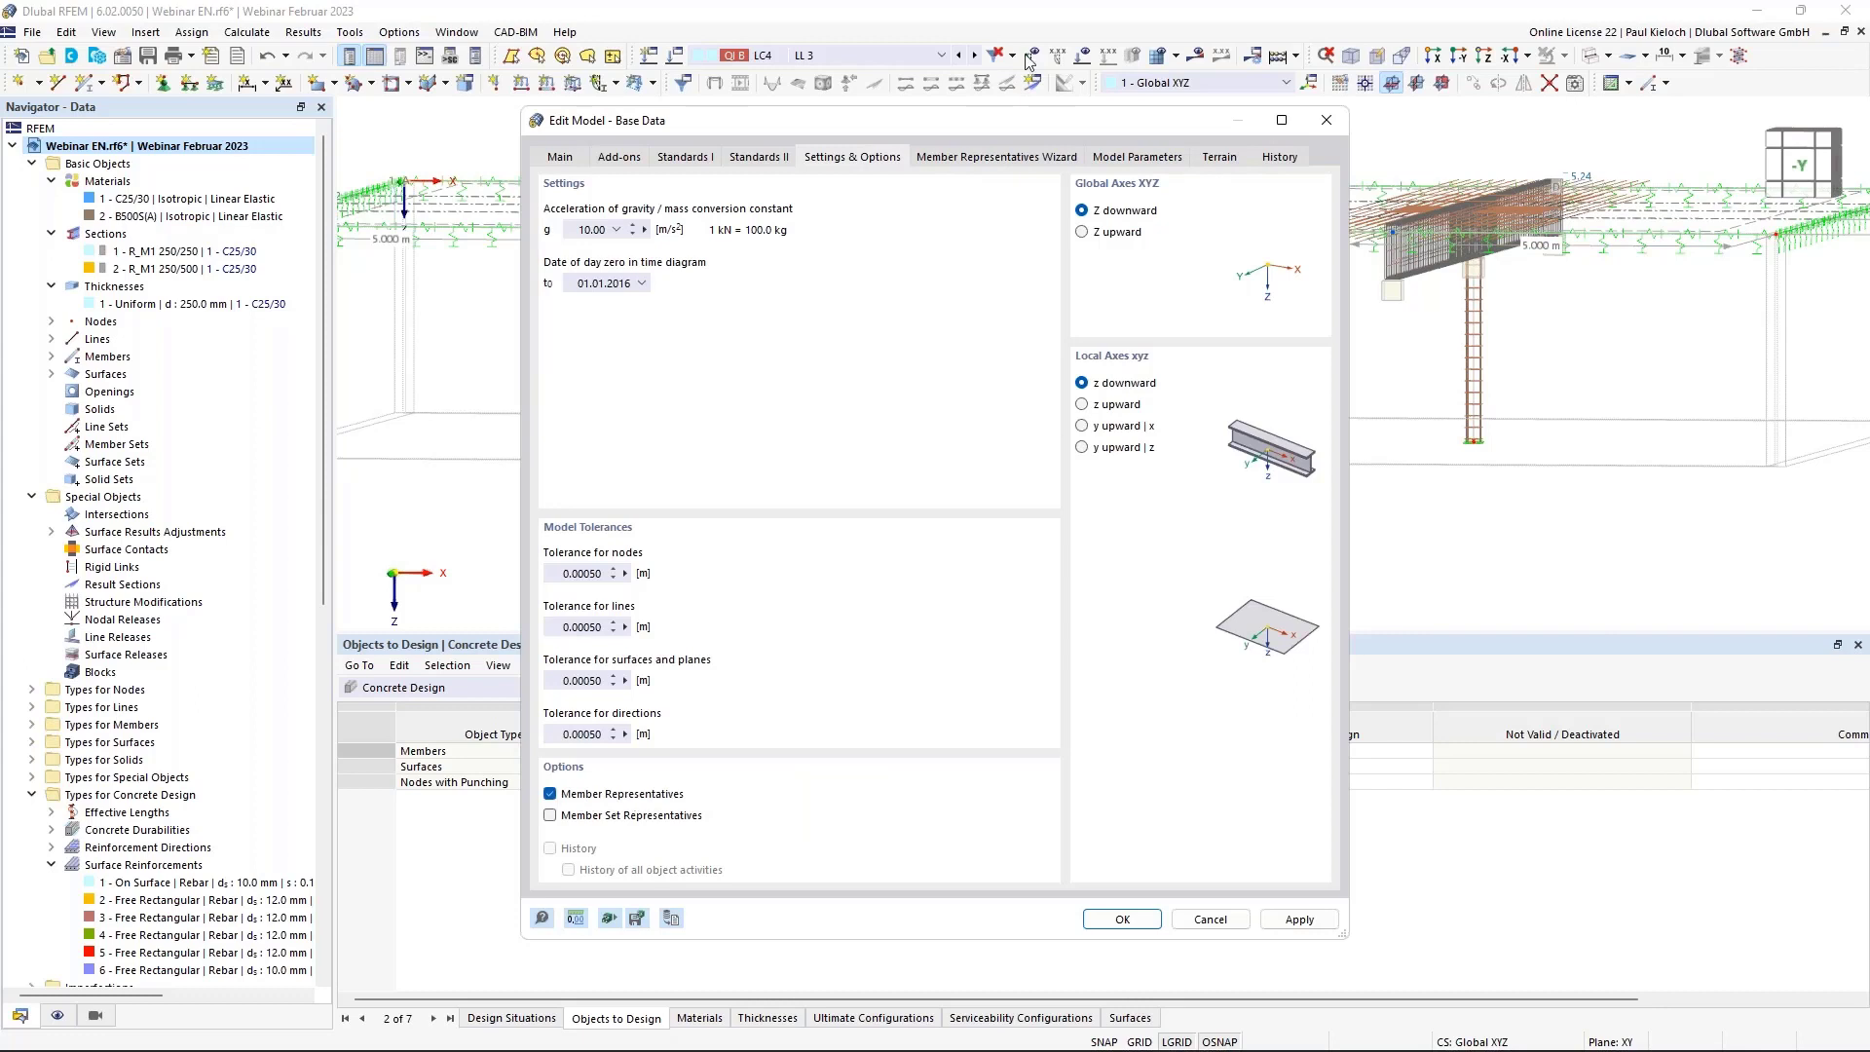
pyautogui.click(983, 162)
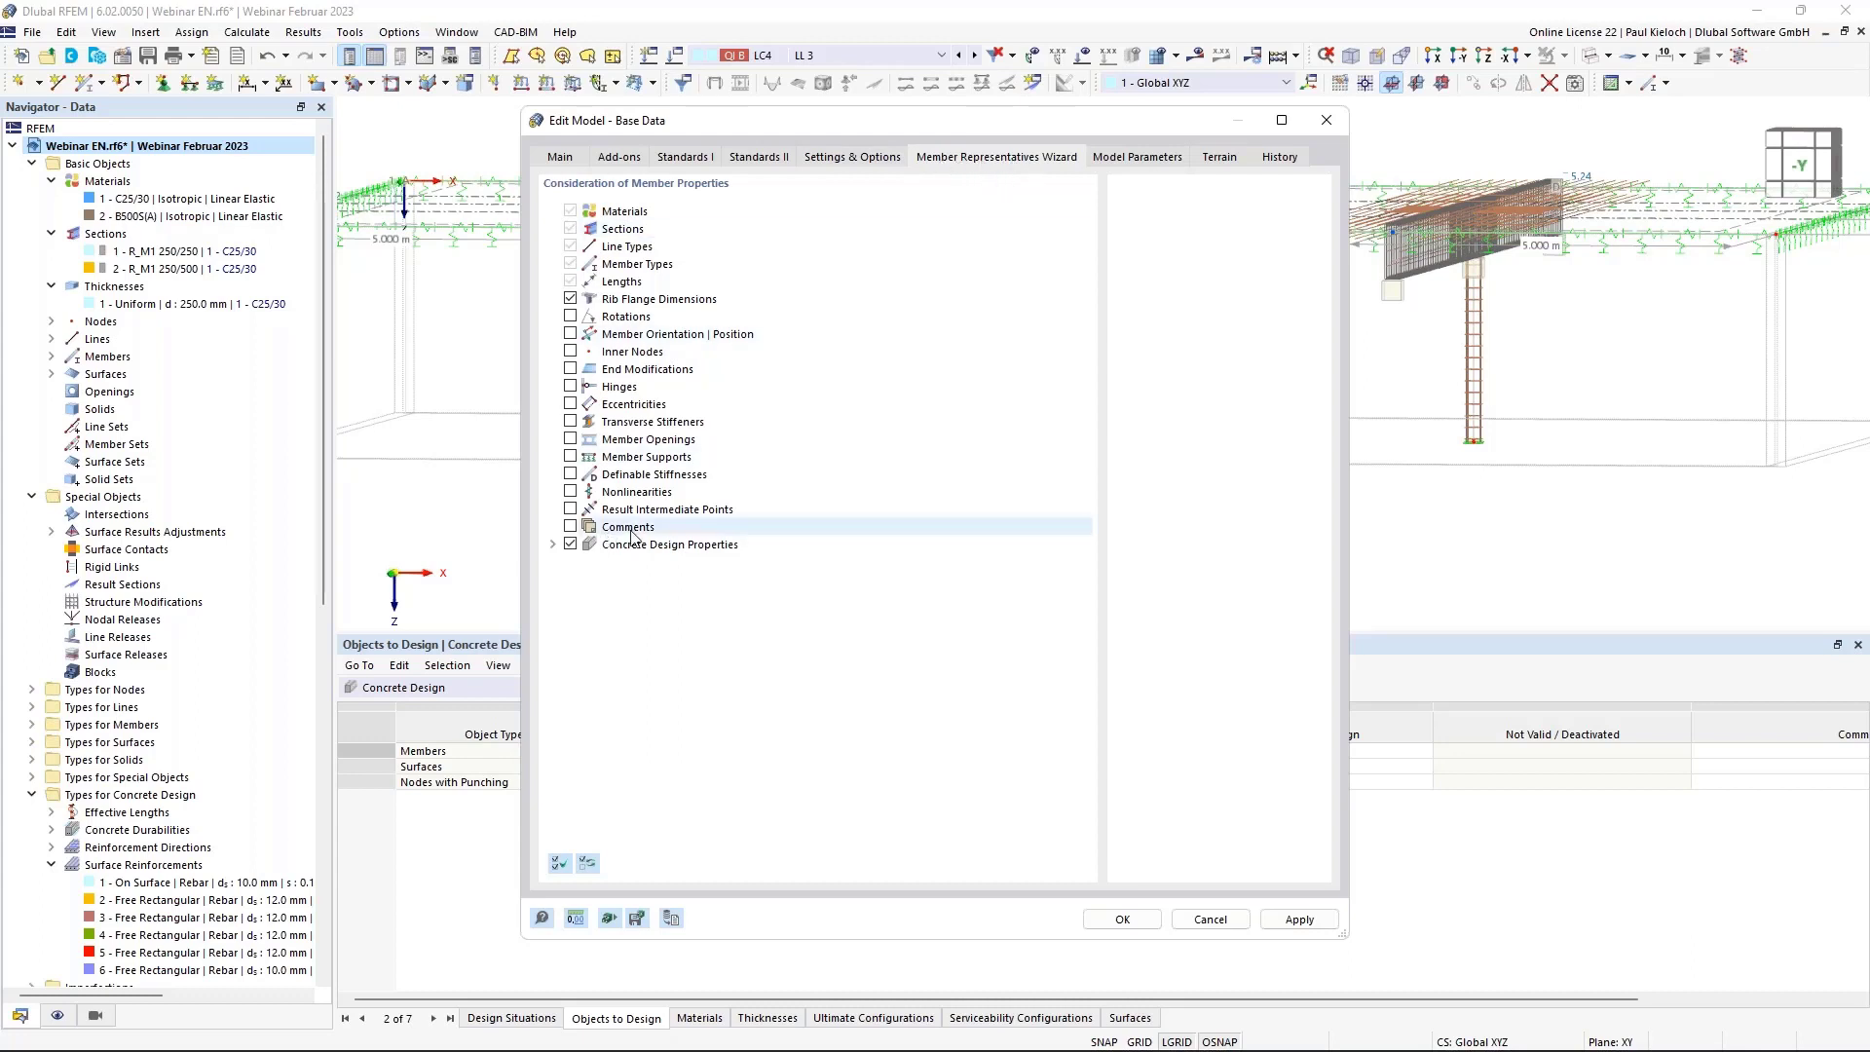
pyautogui.click(571, 527)
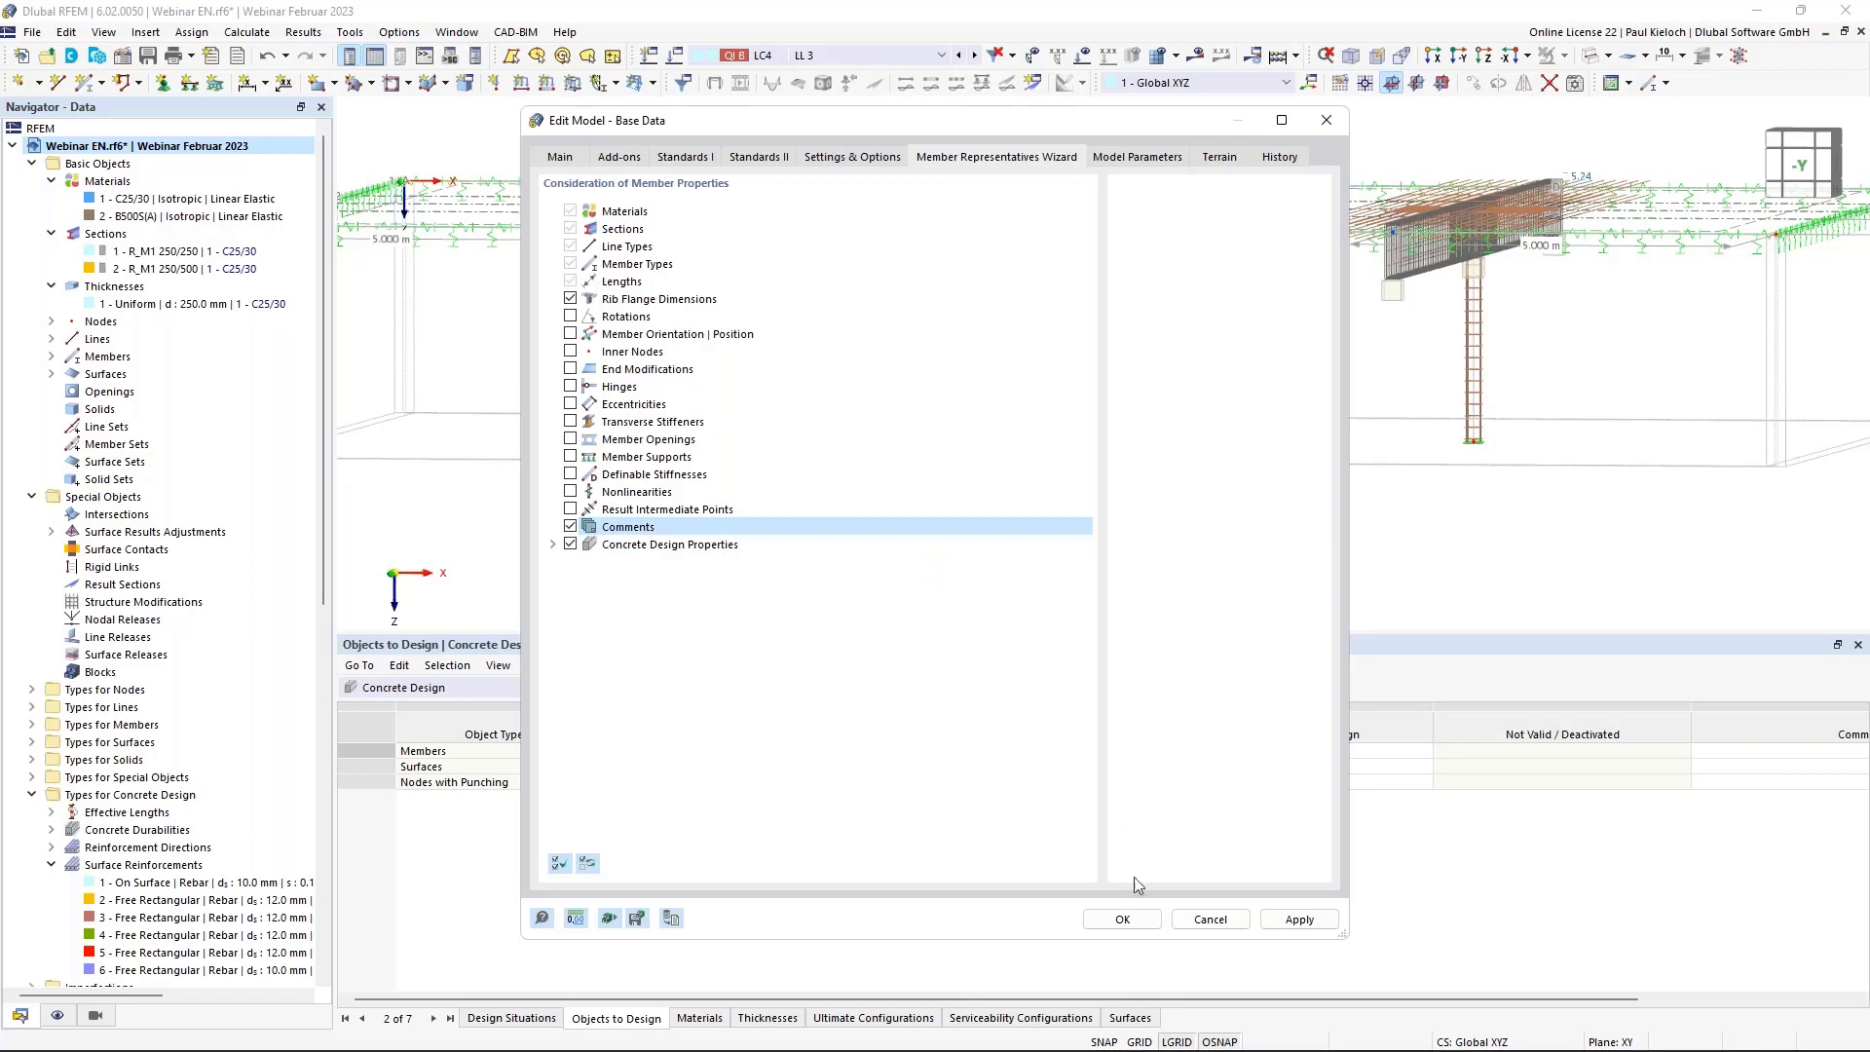
pyautogui.click(1122, 918)
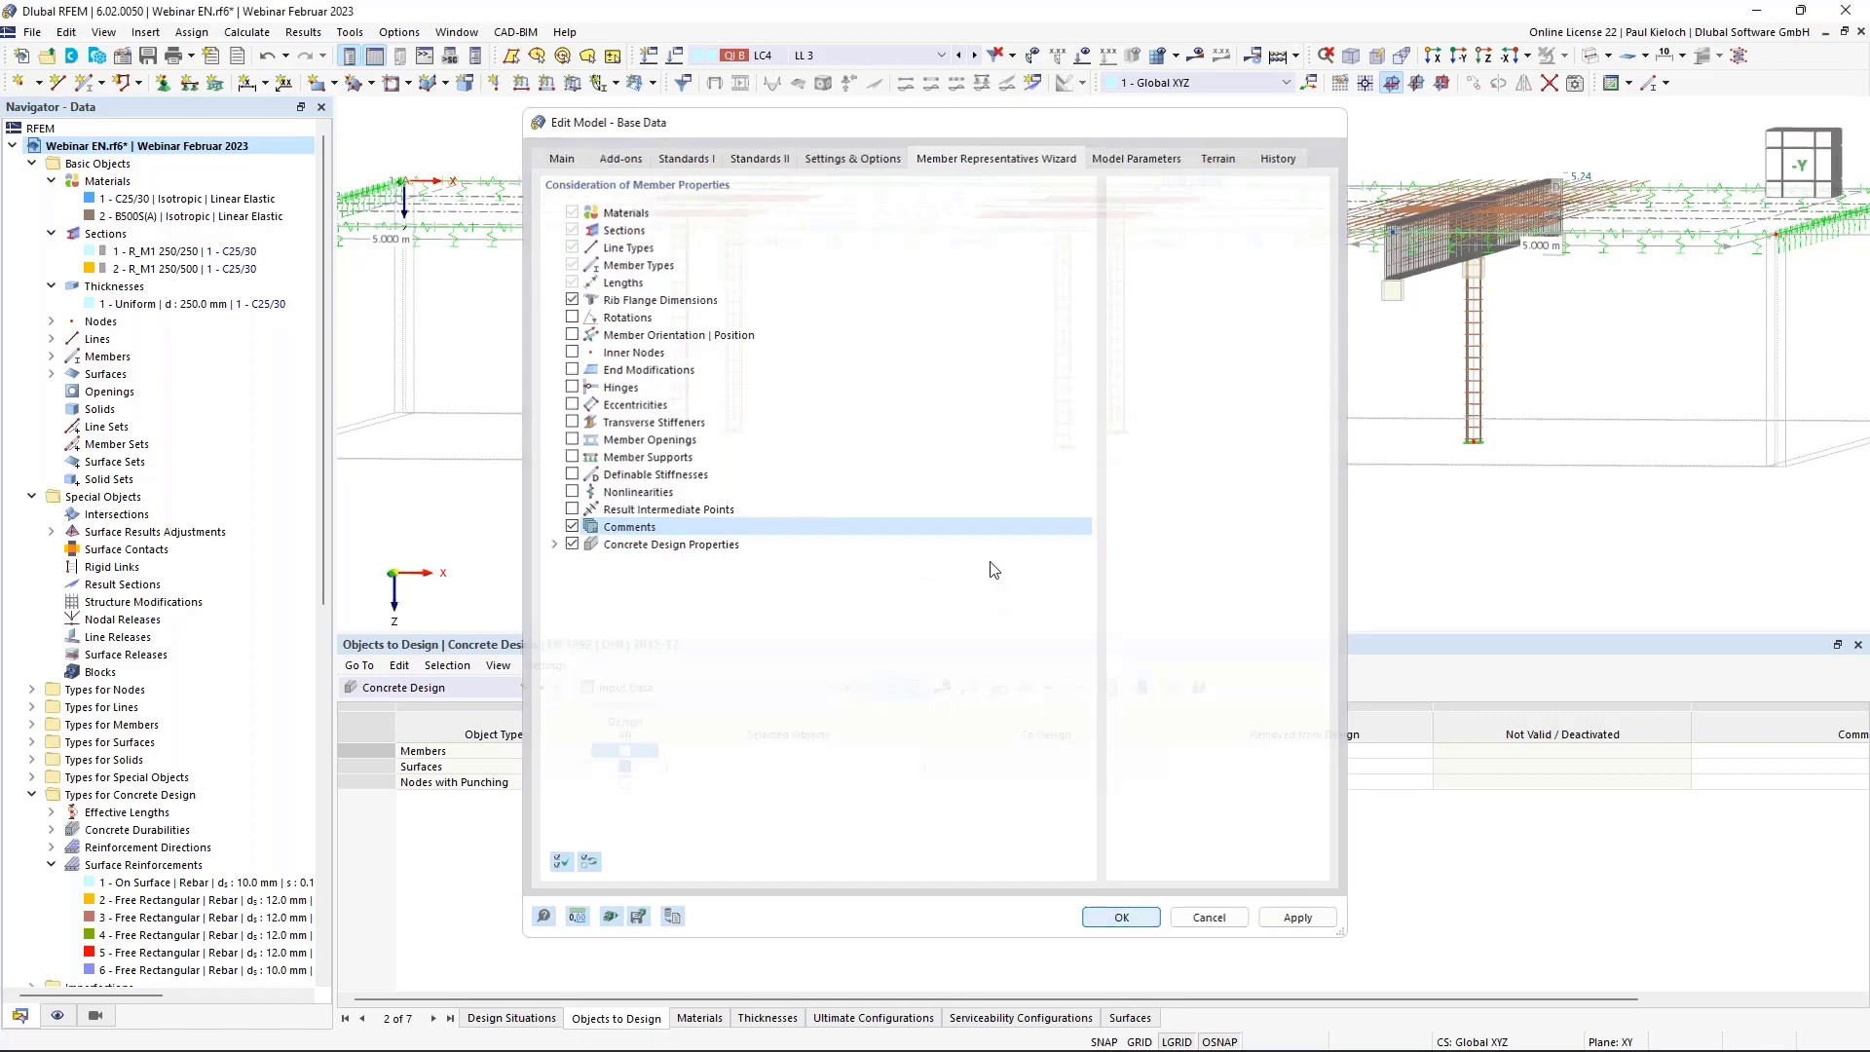
pyautogui.keyDown('ctrl'); pyautogui.moveTo(1261, 375); pyautogui.dragTo(1184, 441, button='middle'); pyautogui.keyUp('ctrl')
pyautogui.click(53, 375)
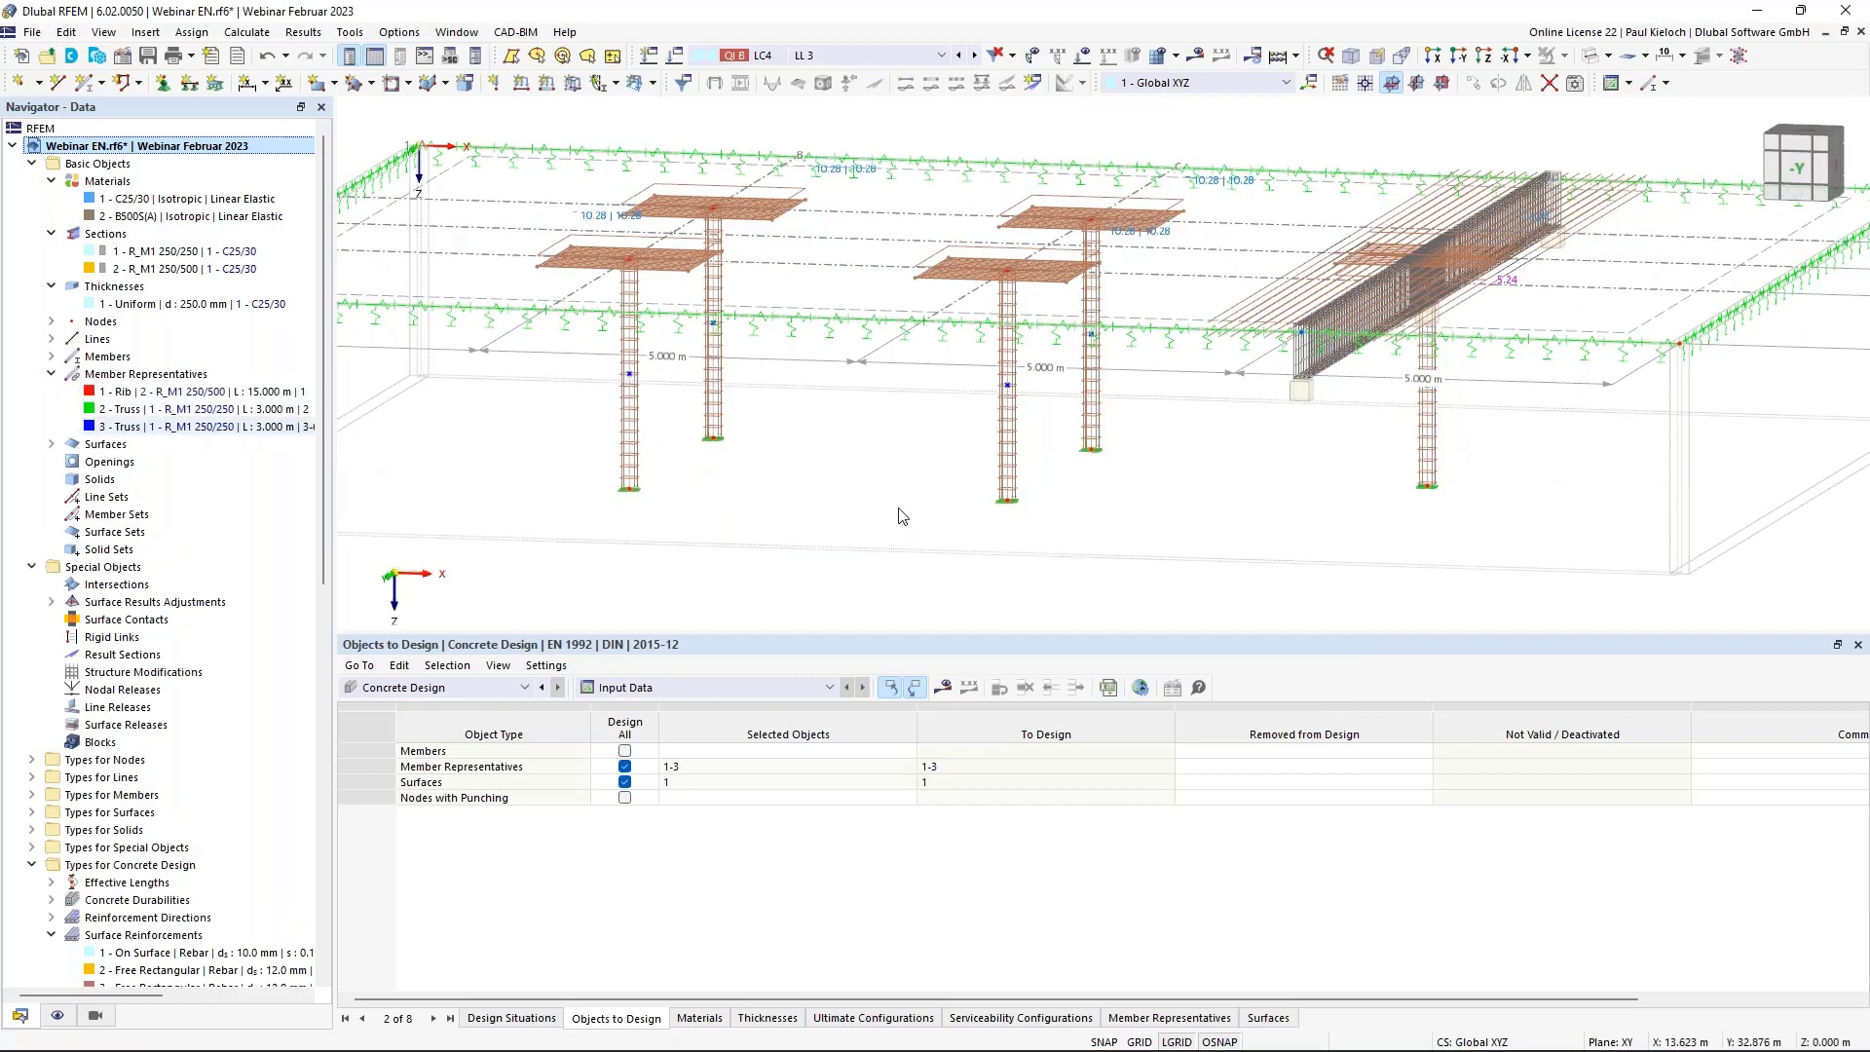
# Use user-defined names to call member representatives 2 and 3 'Type 1' and 'Type 2'.
pyautogui.keyDown('ctrl'); pyautogui.moveTo(897, 509); pyautogui.dragTo(1087, 431, button='middle'); pyautogui.keyUp('ctrl')
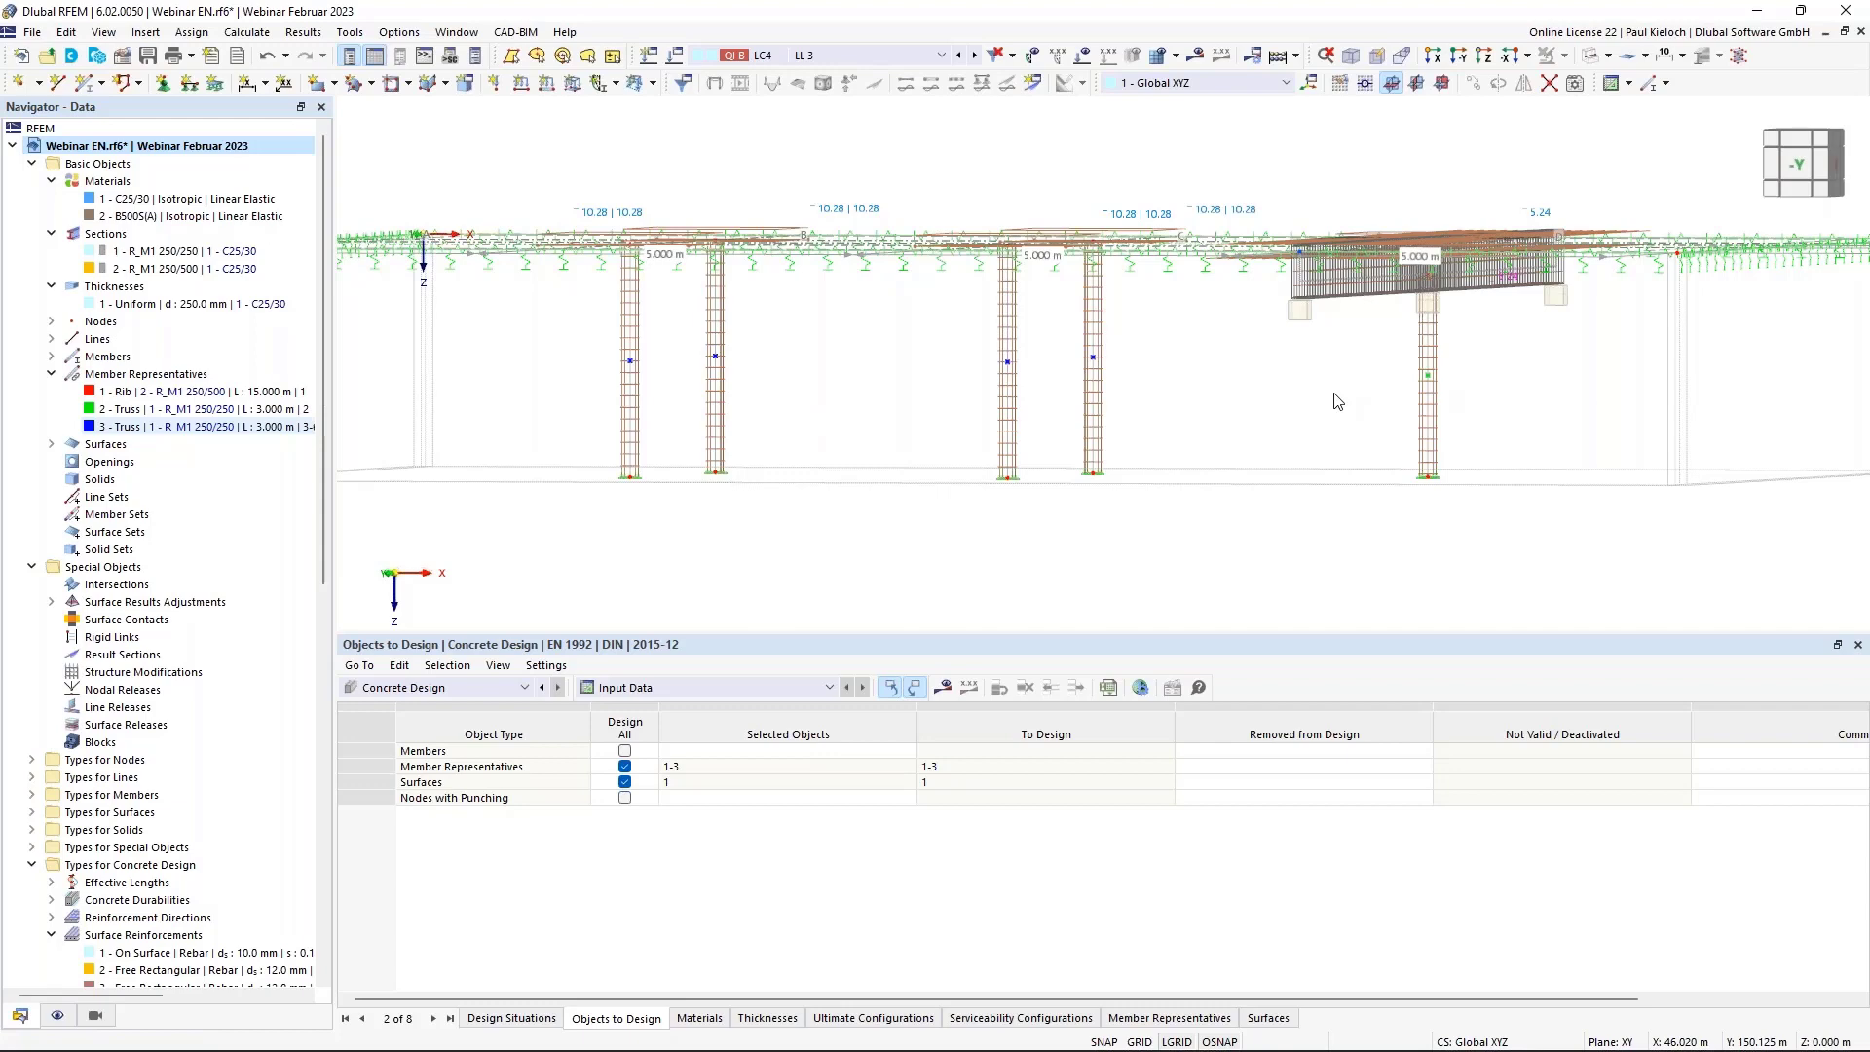
pyautogui.doubleClick(1428, 382)
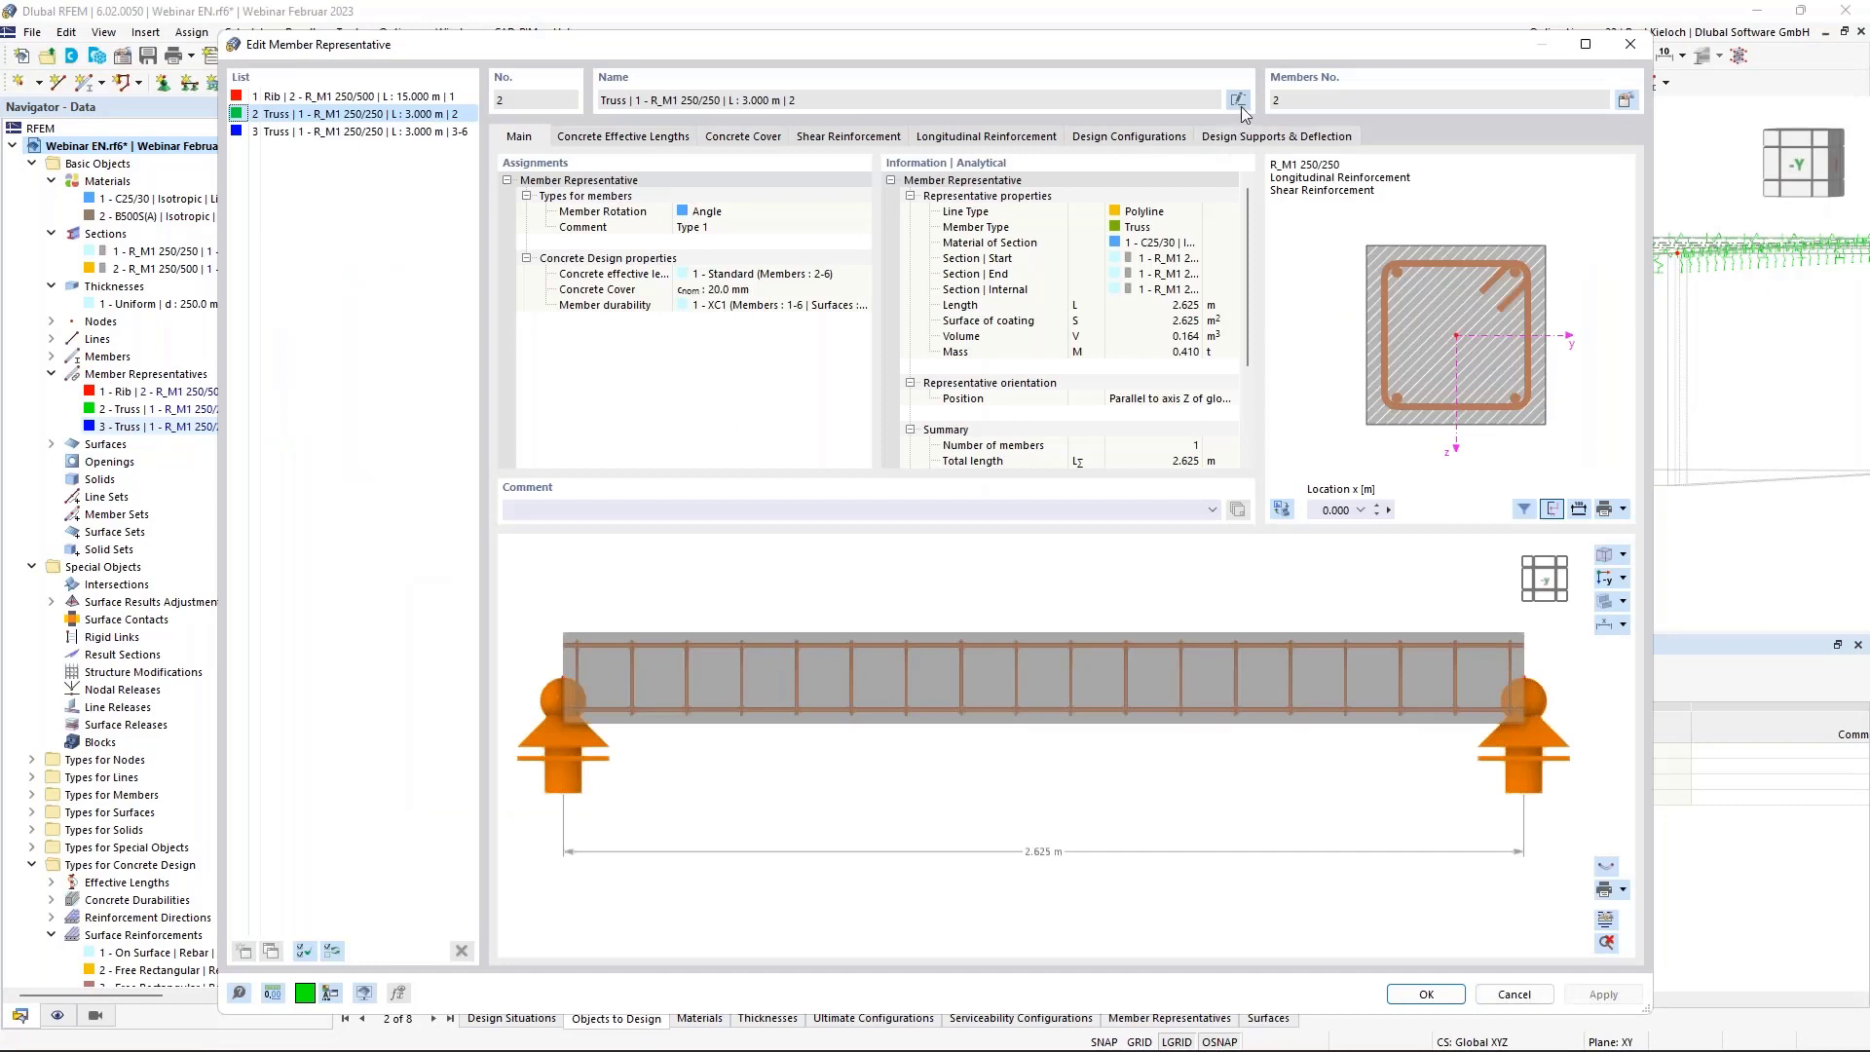
pyautogui.click(1238, 99)
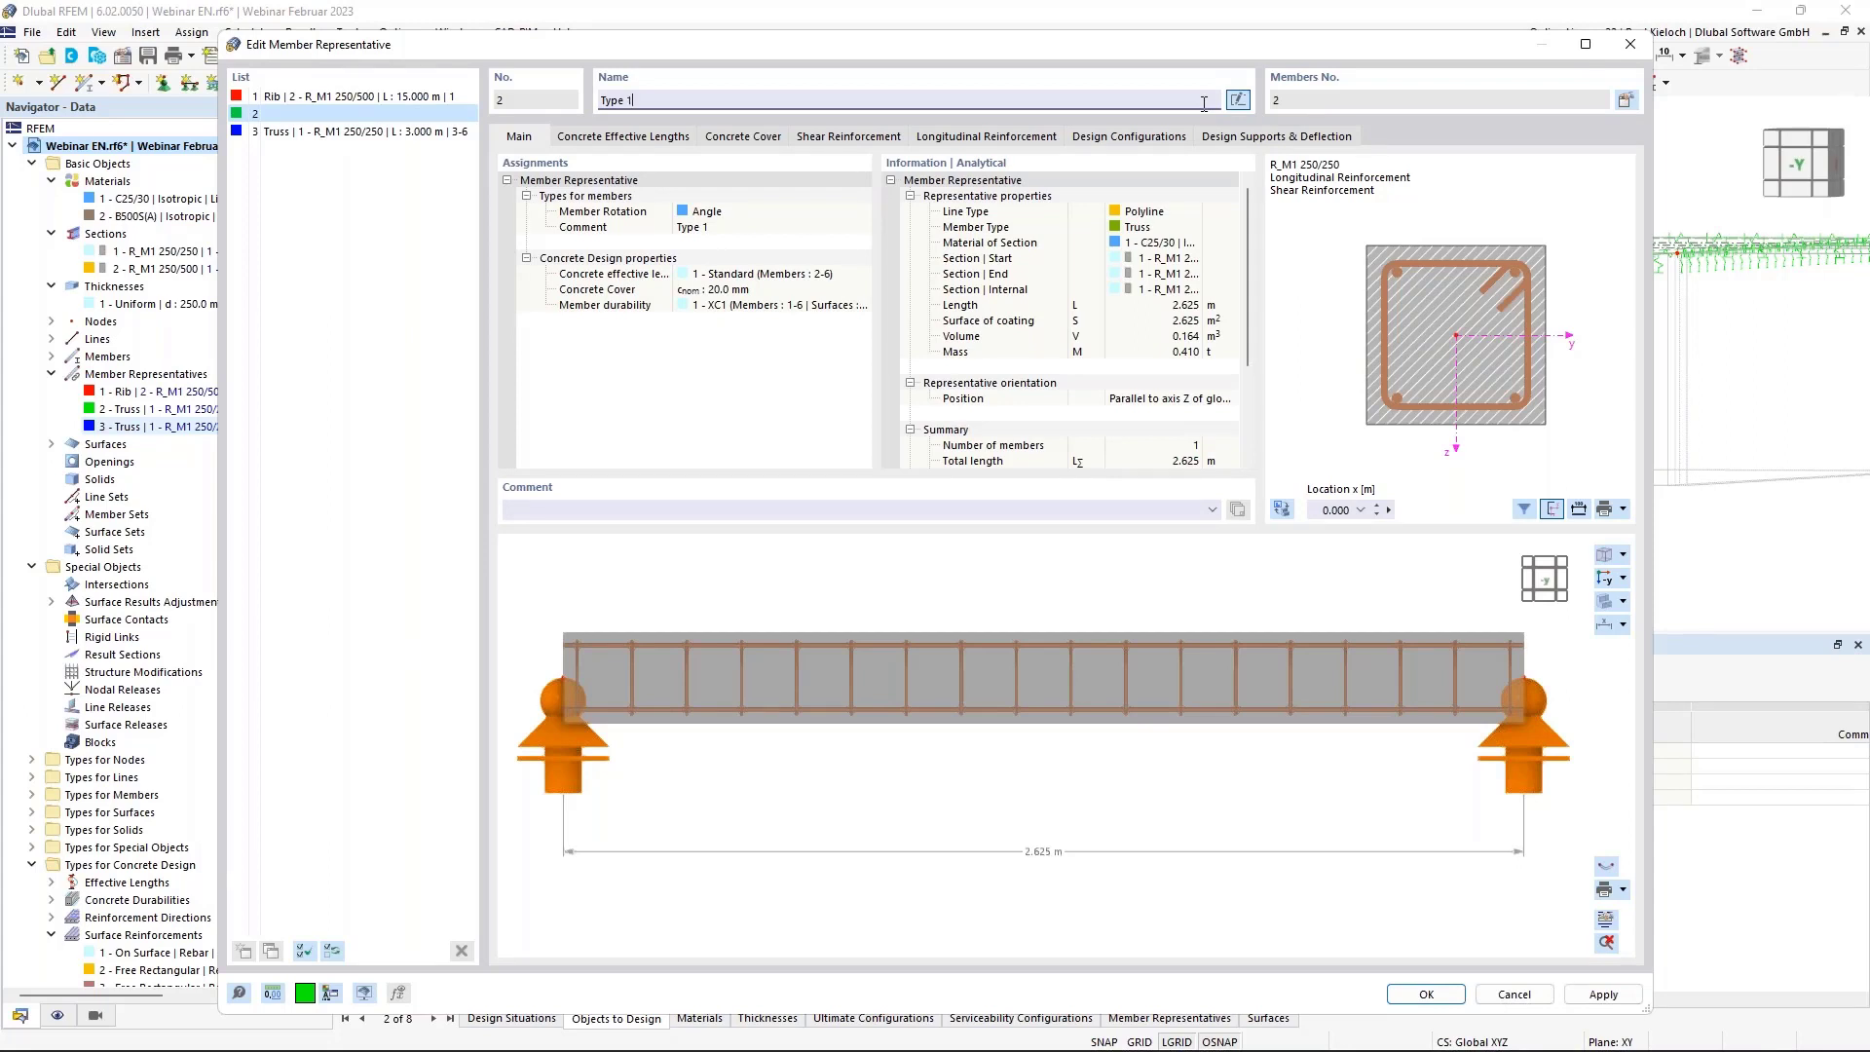
pyautogui.click(1603, 993)
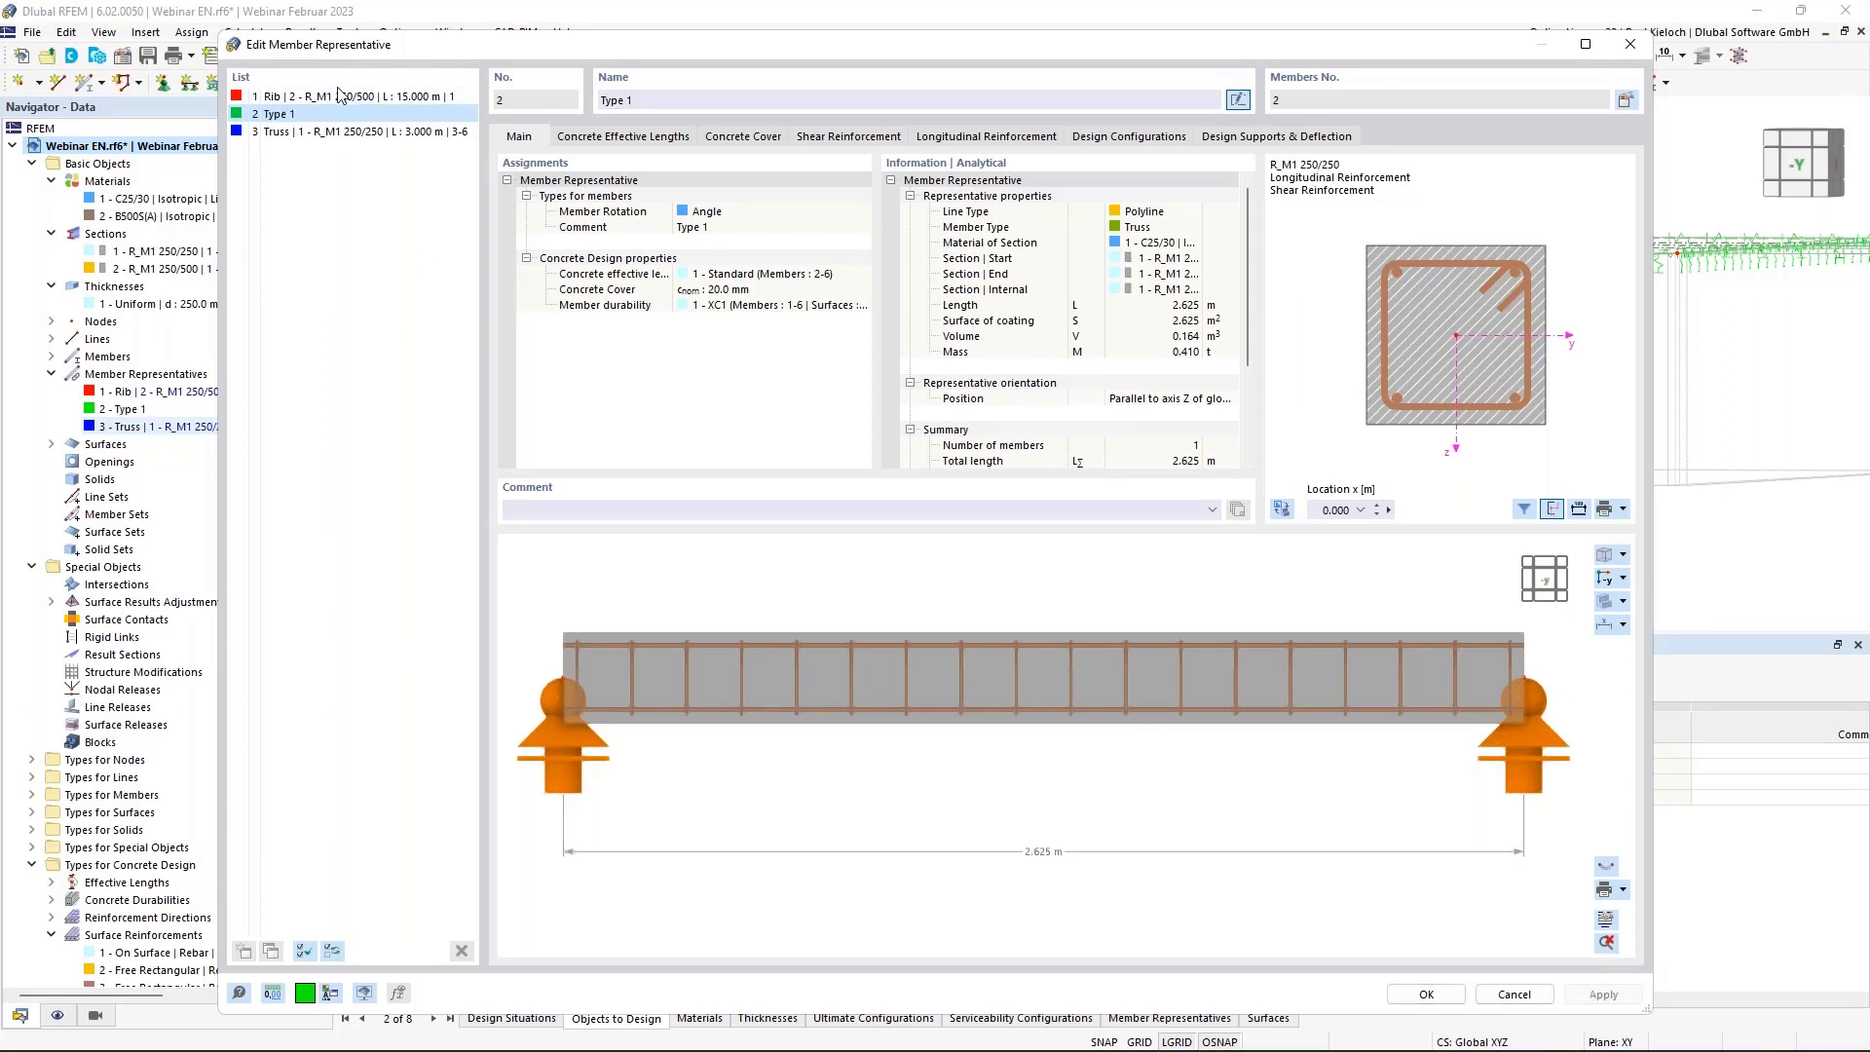
pyautogui.click(345, 136)
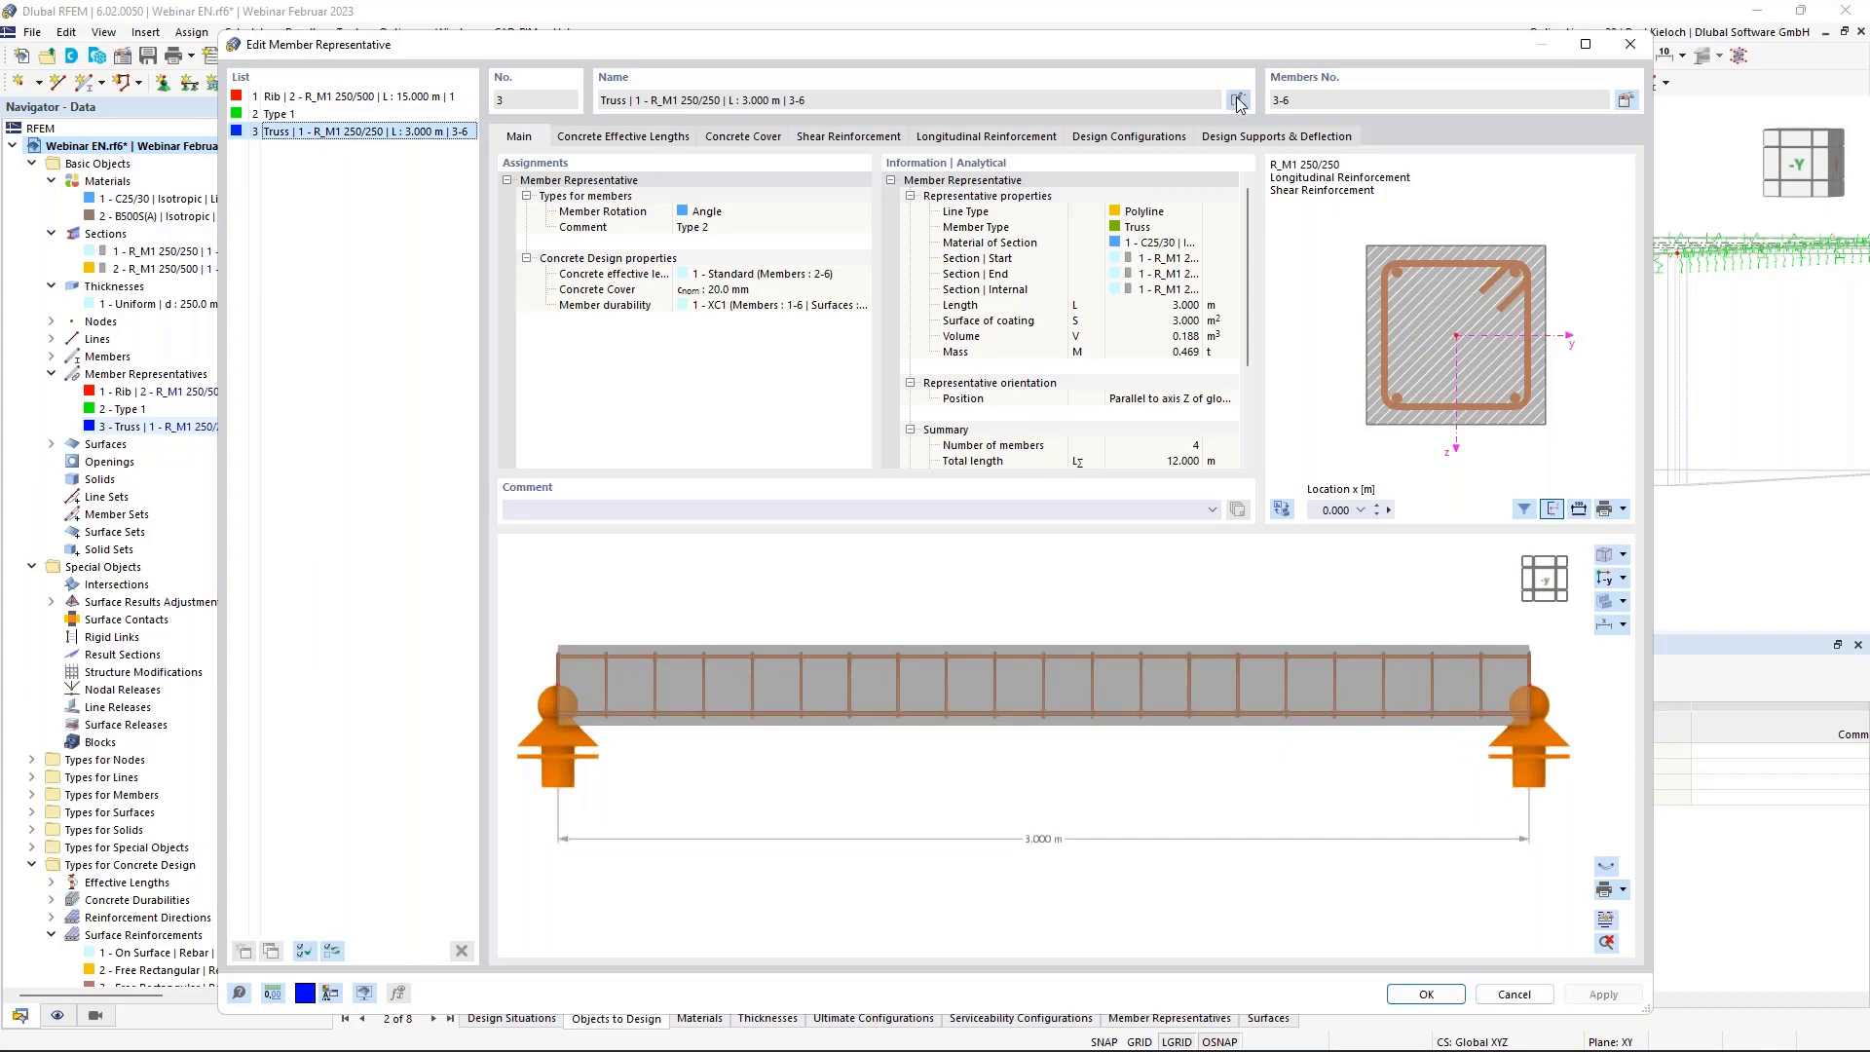
pyautogui.tripleClick(1119, 104)
pyautogui.press('BackSpace')
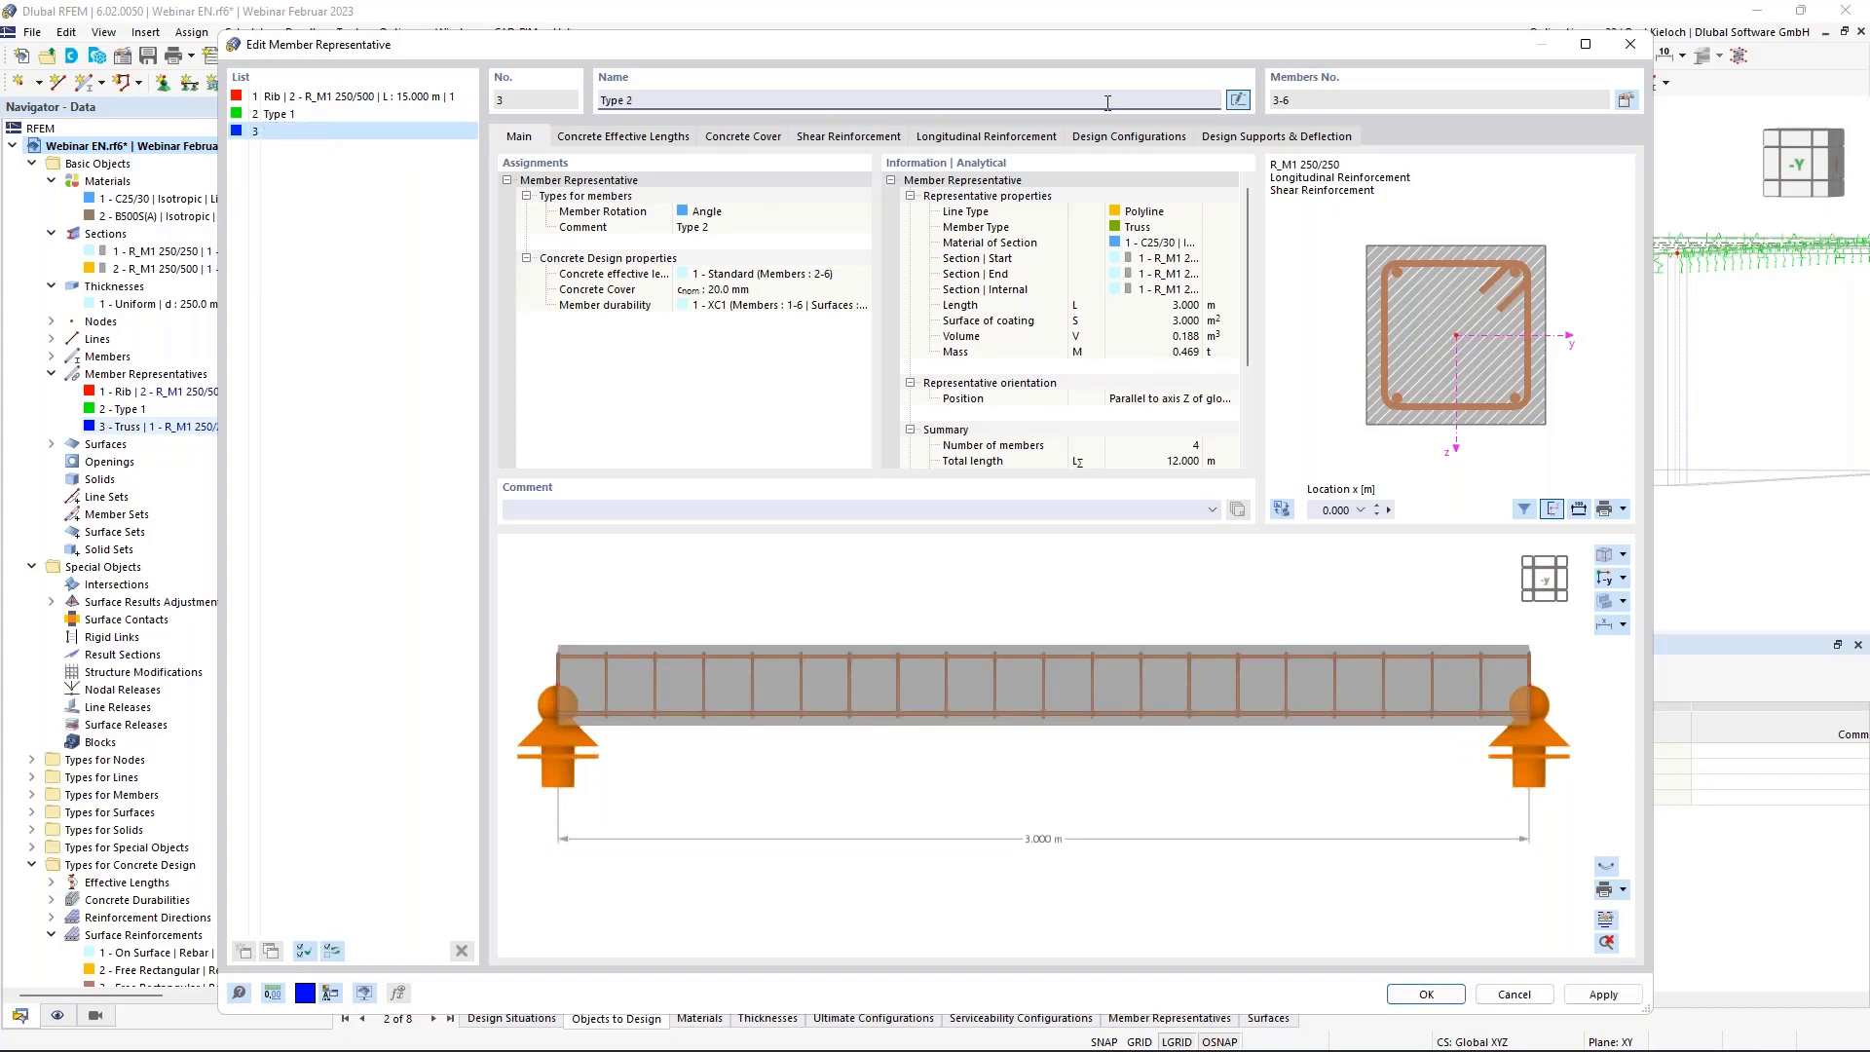
pyautogui.click(321, 113)
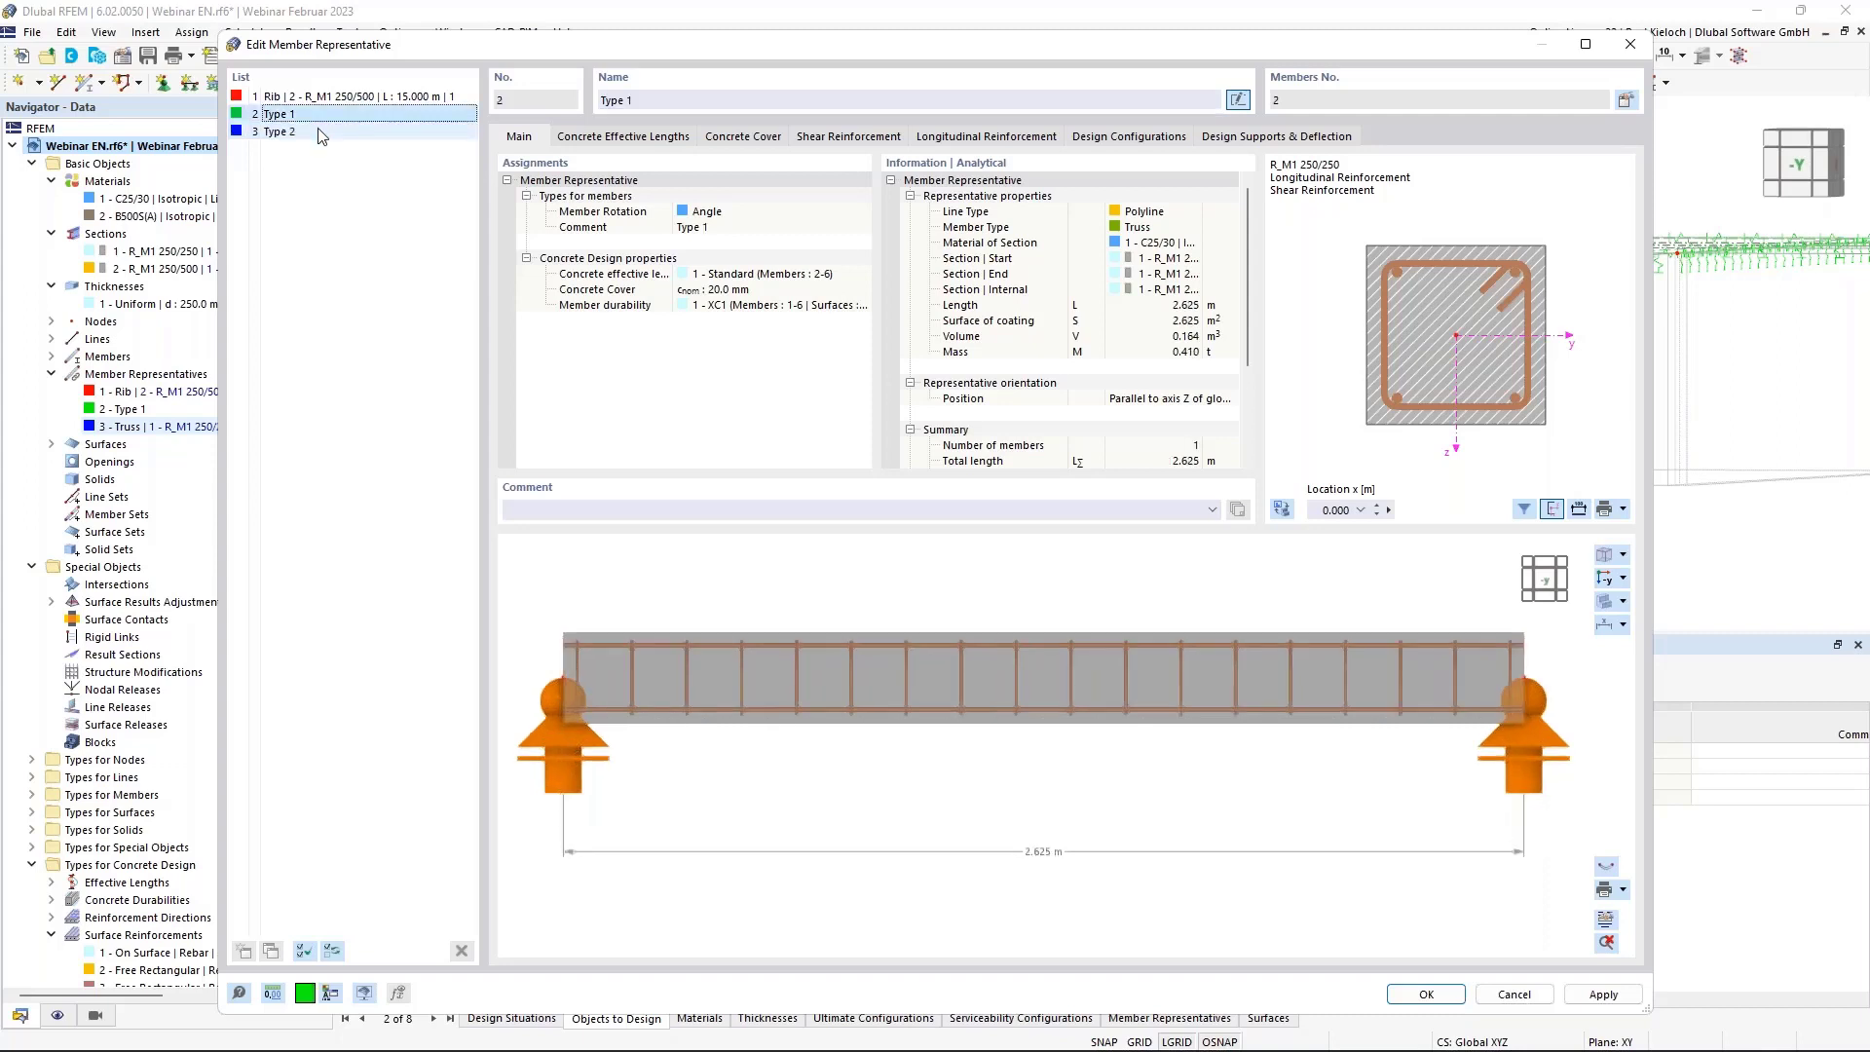
pyautogui.click(319, 129)
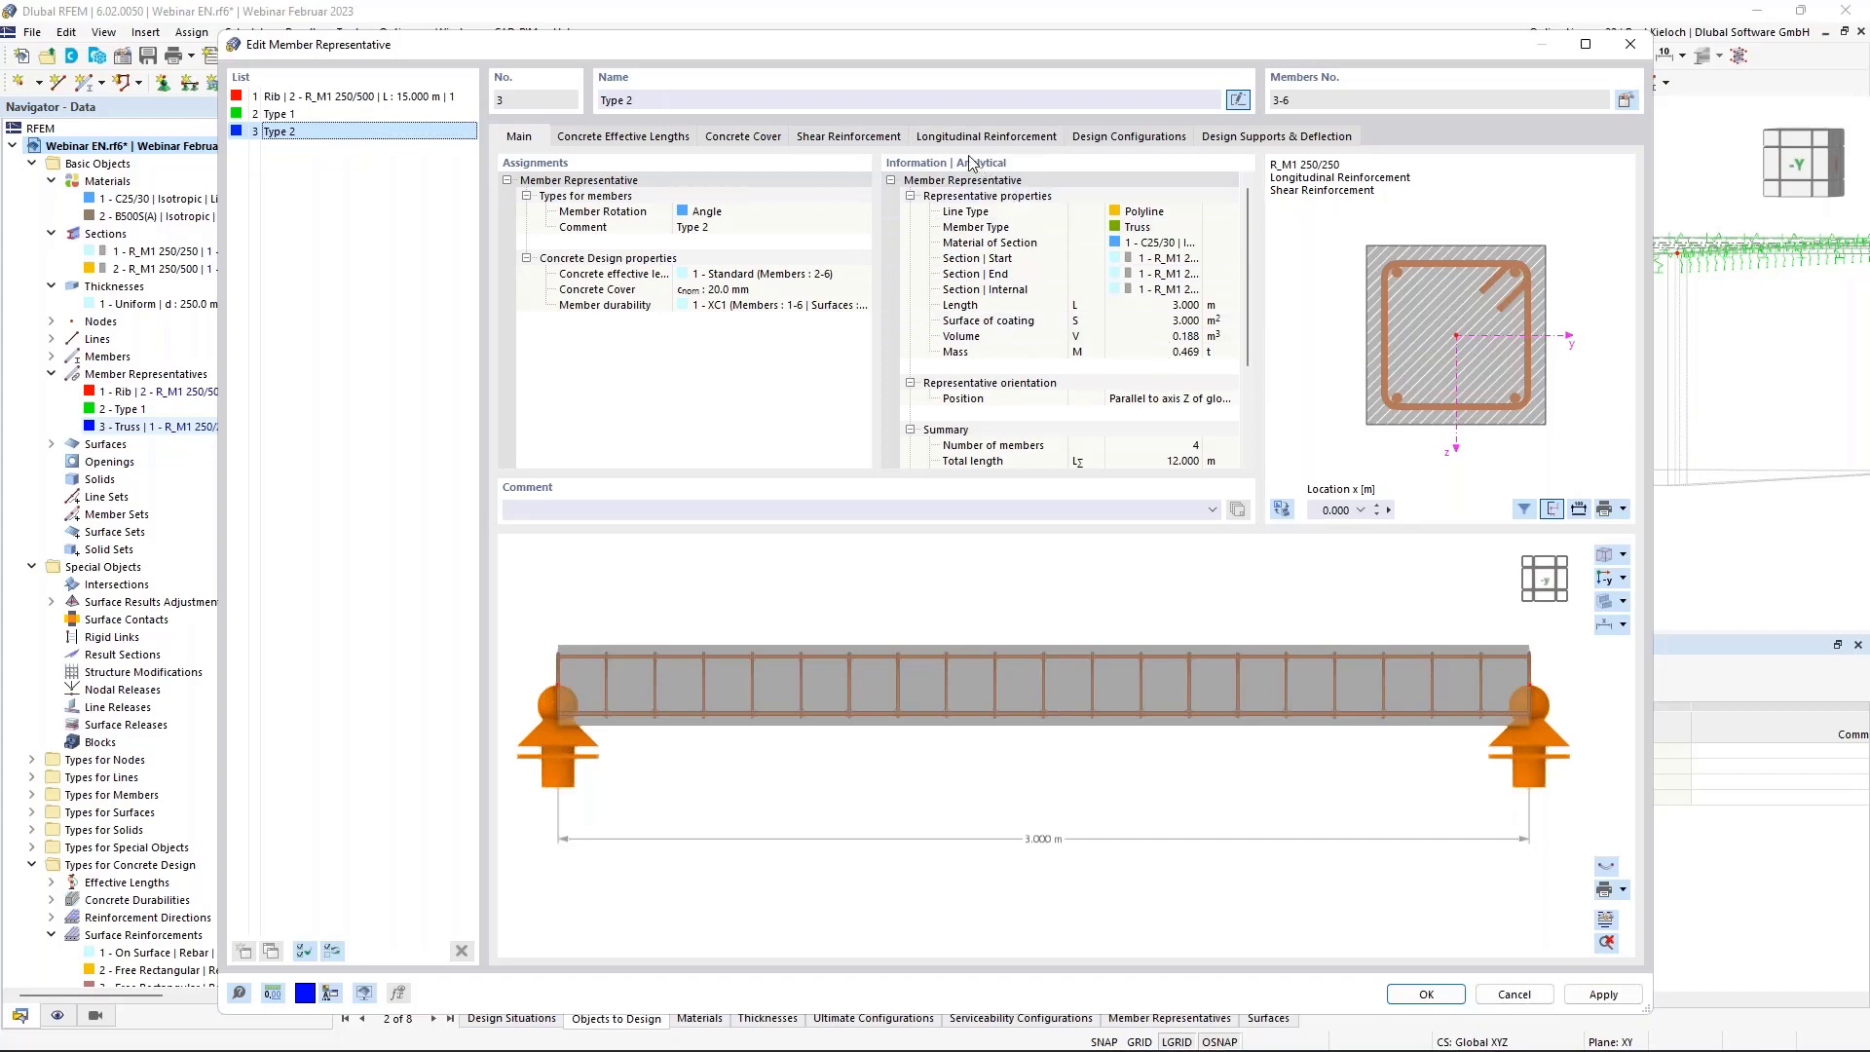
pyautogui.click(1426, 994)
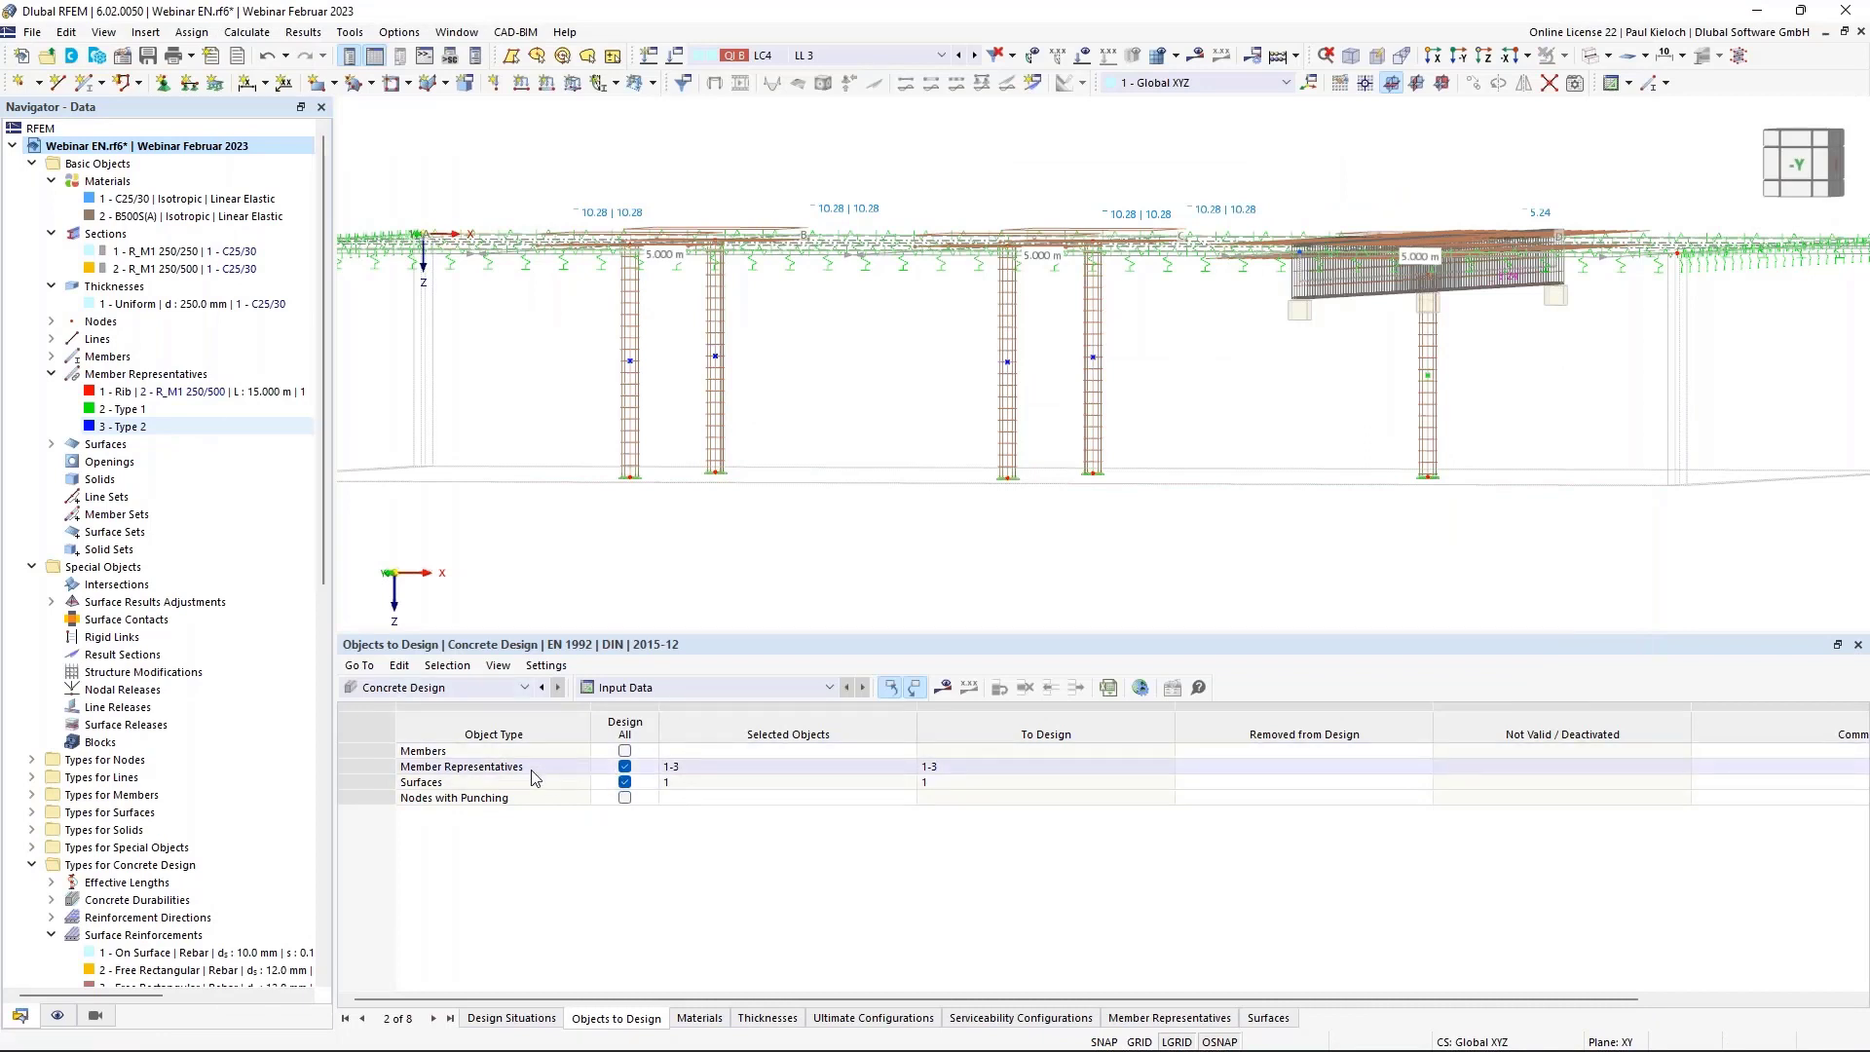
# Pick member representatives 2 and 3 in the model as objects to design.
pyautogui.click(624, 766)
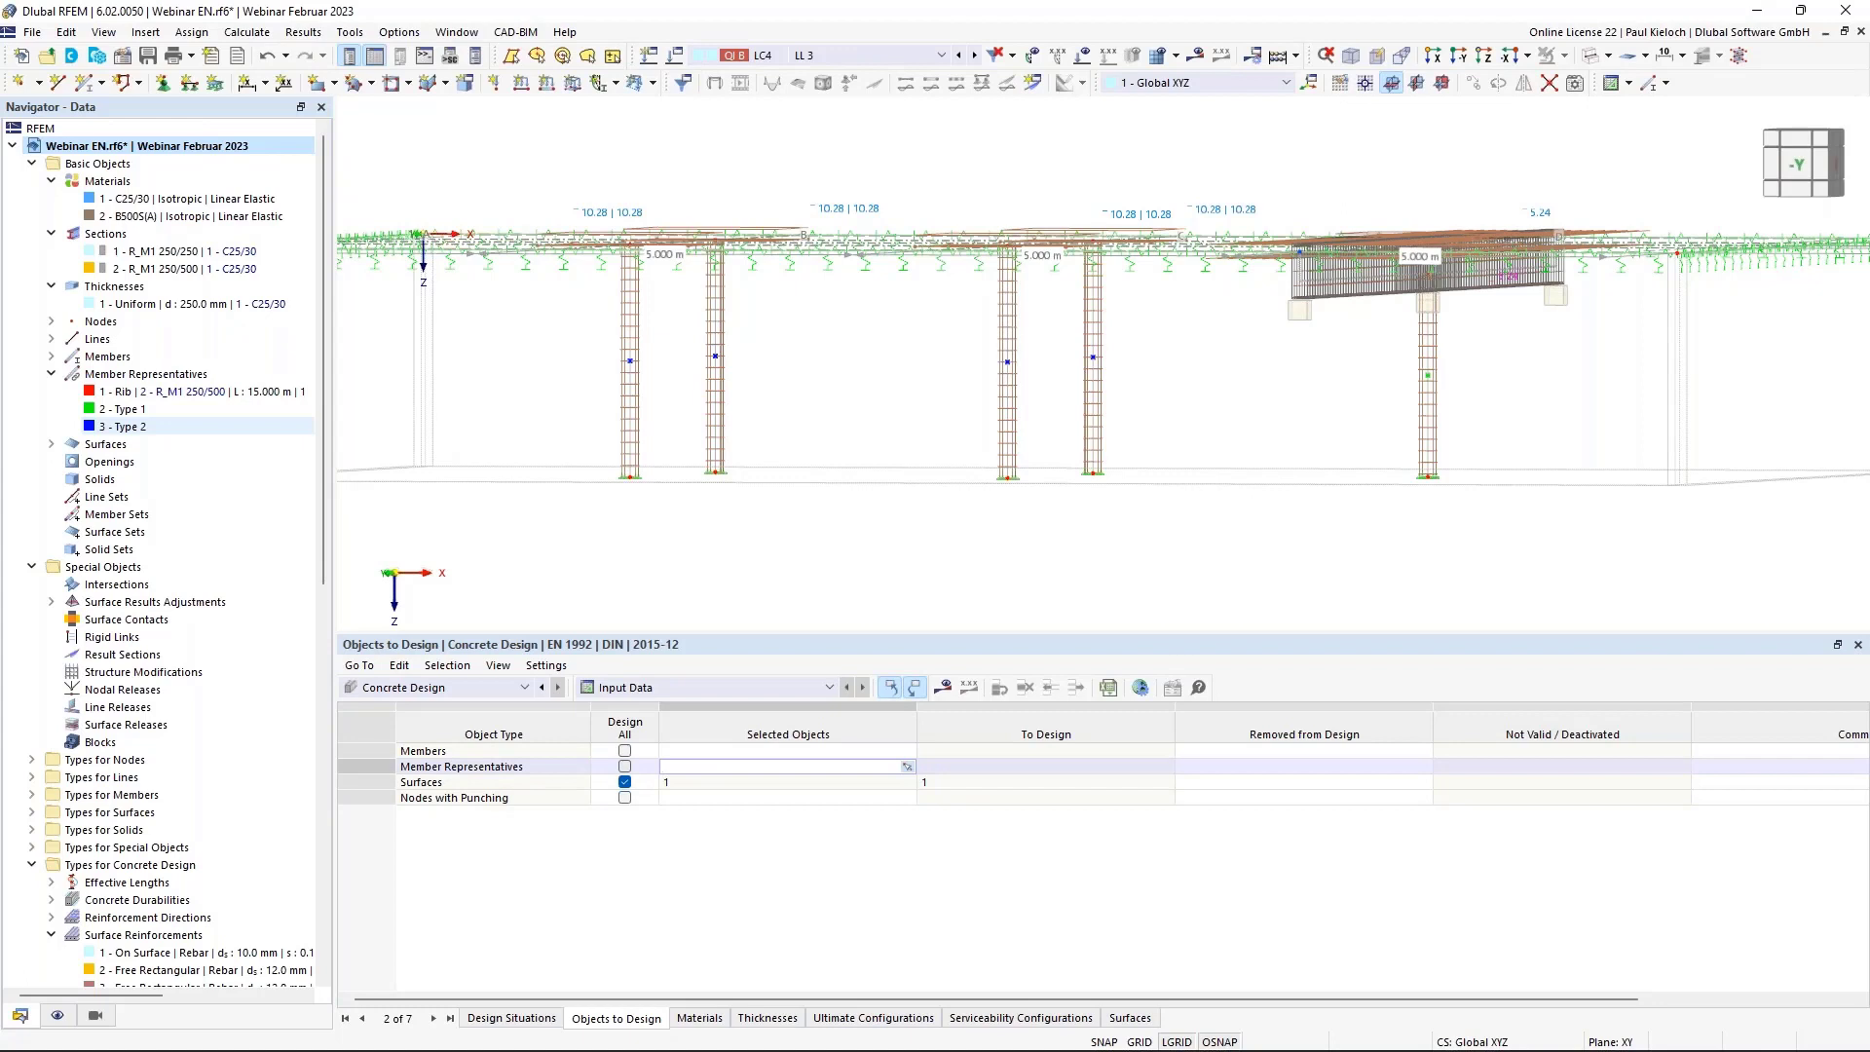
pyautogui.click(906, 769)
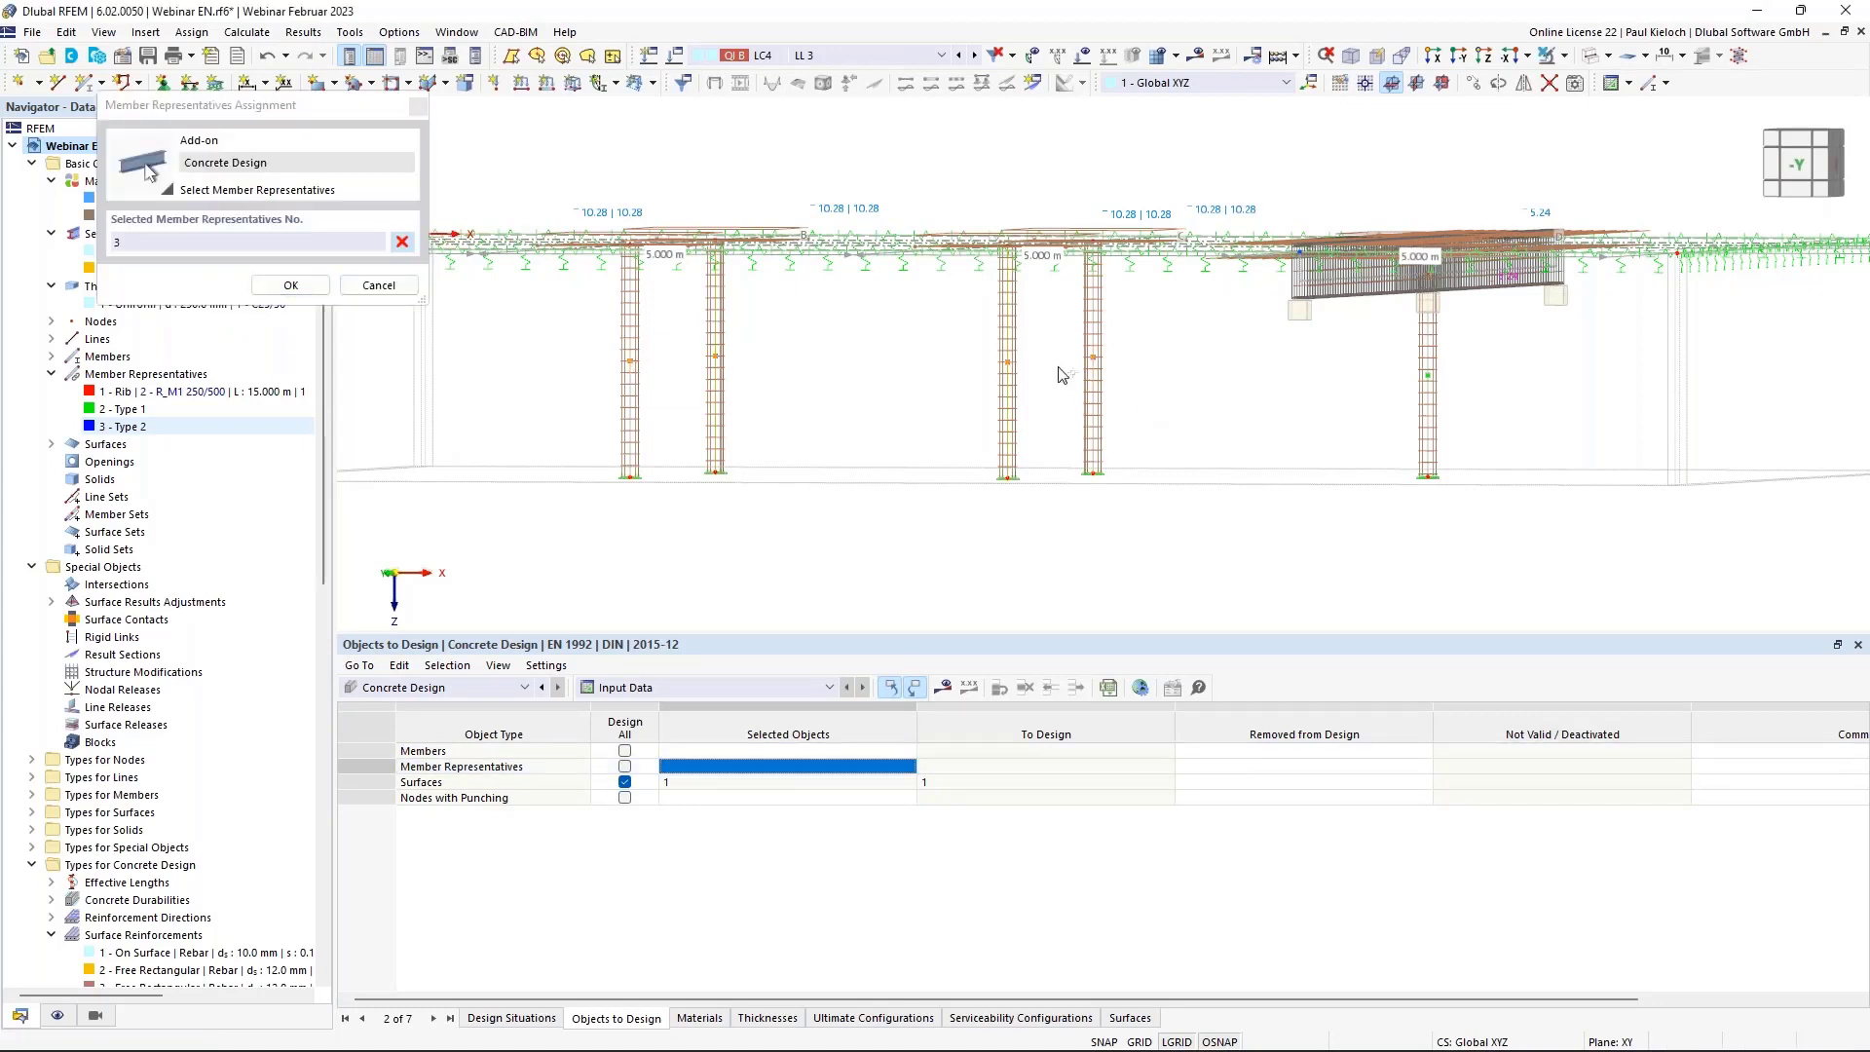
pyautogui.click(1093, 373)
pyautogui.click(1429, 373)
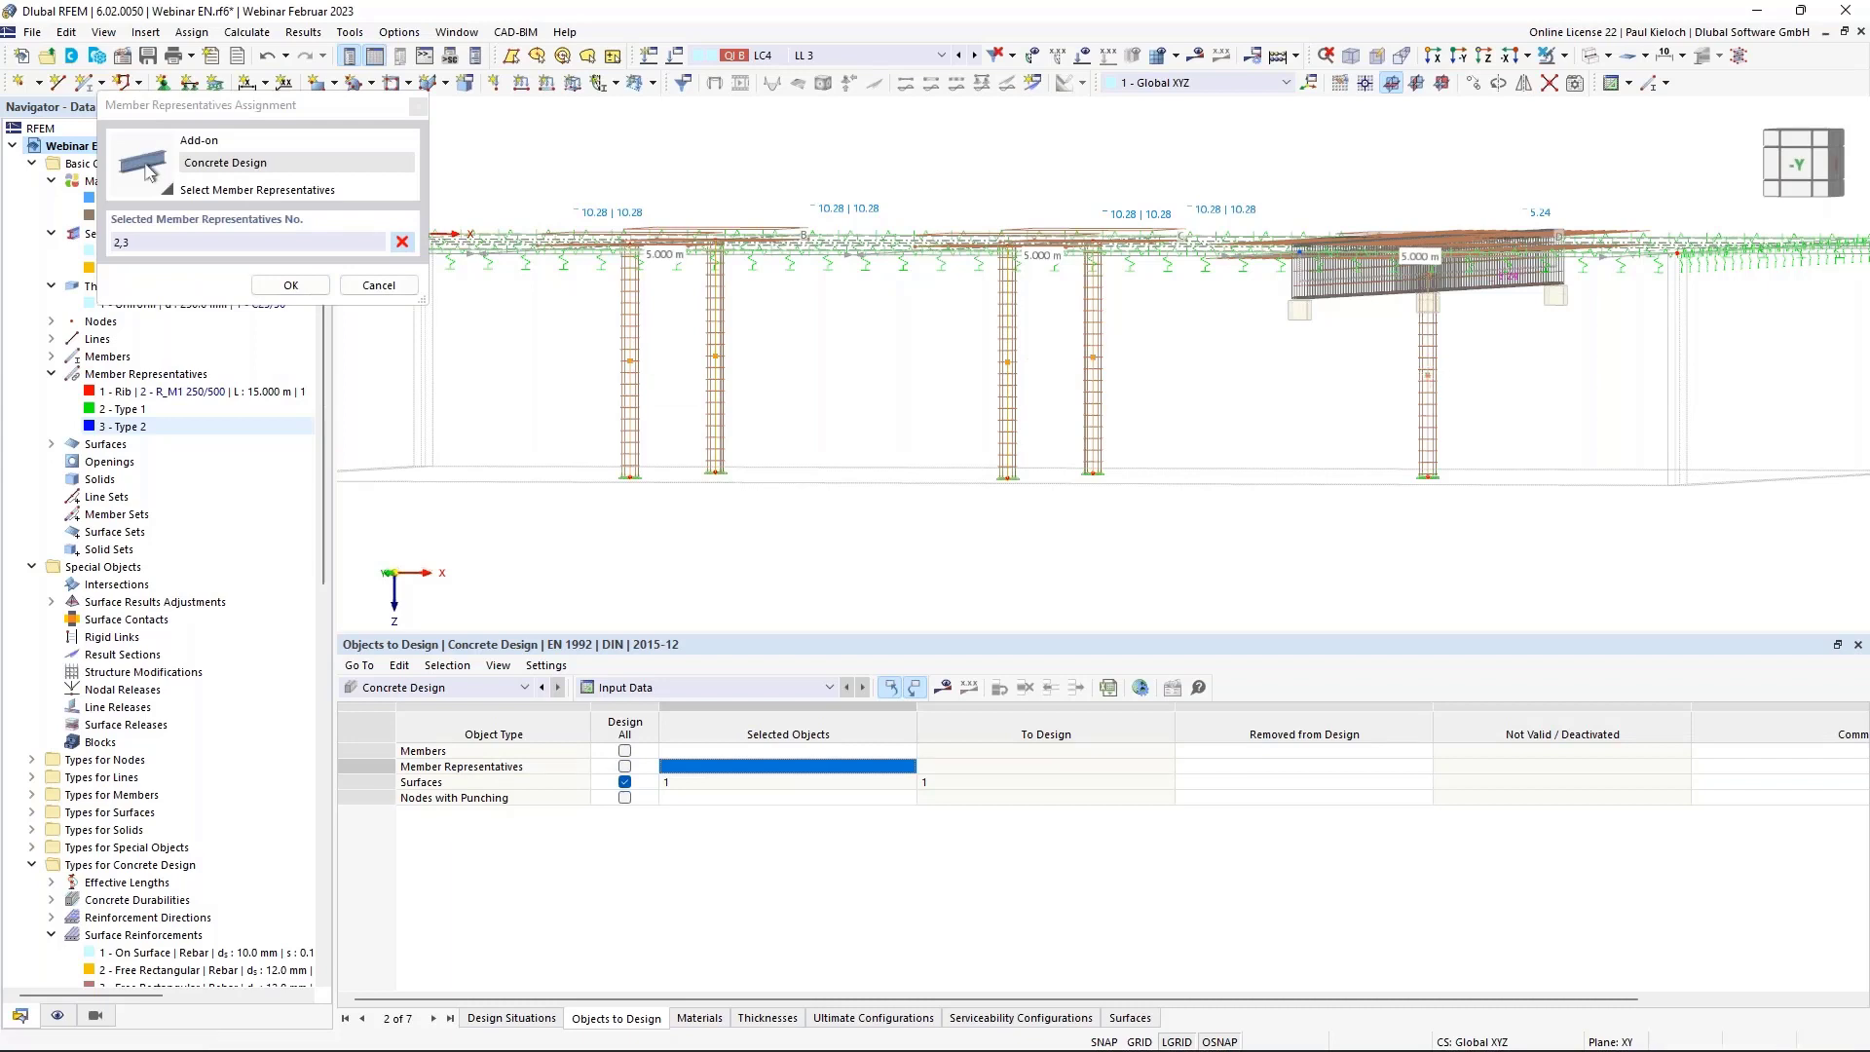
pyautogui.click(291, 285)
# Add long beam member 1 to the design and include all nodes for punching.
pyautogui.click(805, 750)
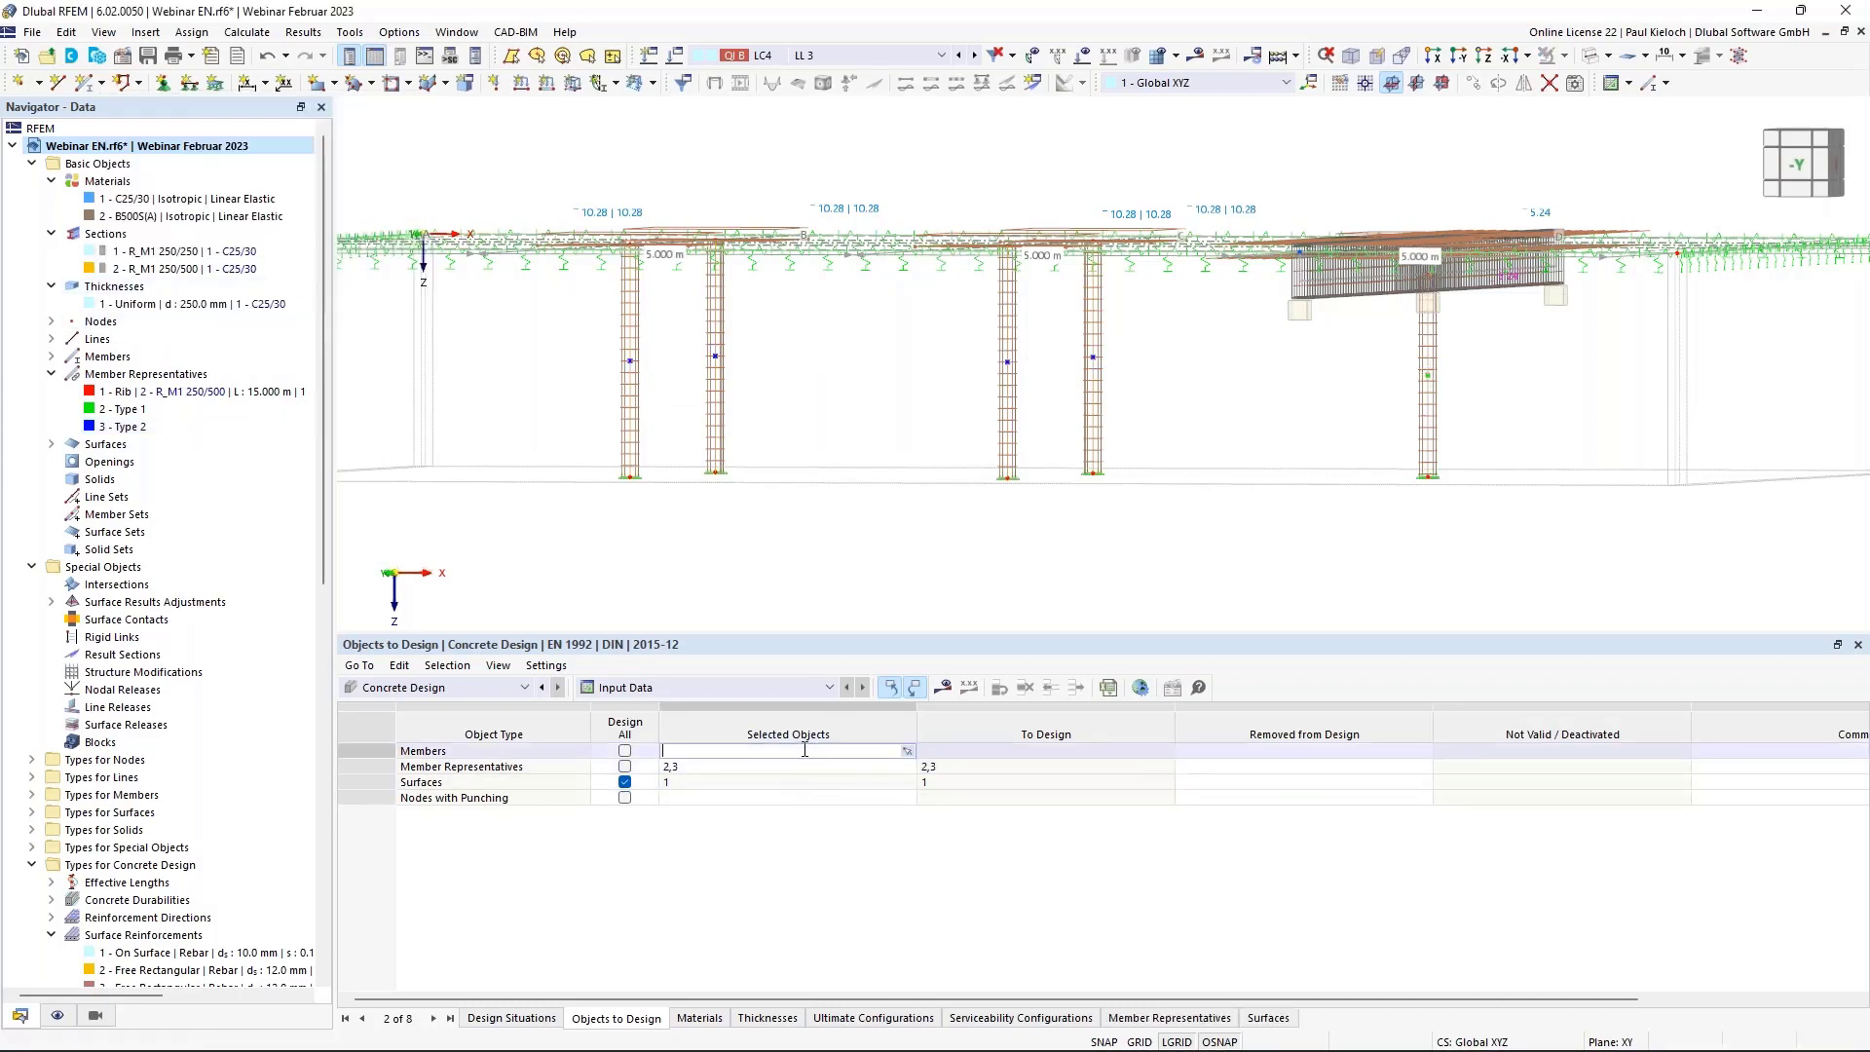
pyautogui.click(911, 753)
pyautogui.keyDown('ctrl'); pyautogui.moveTo(1302, 367); pyautogui.dragTo(1271, 449, button='middle'); pyautogui.keyUp('ctrl')
pyautogui.click(1312, 435)
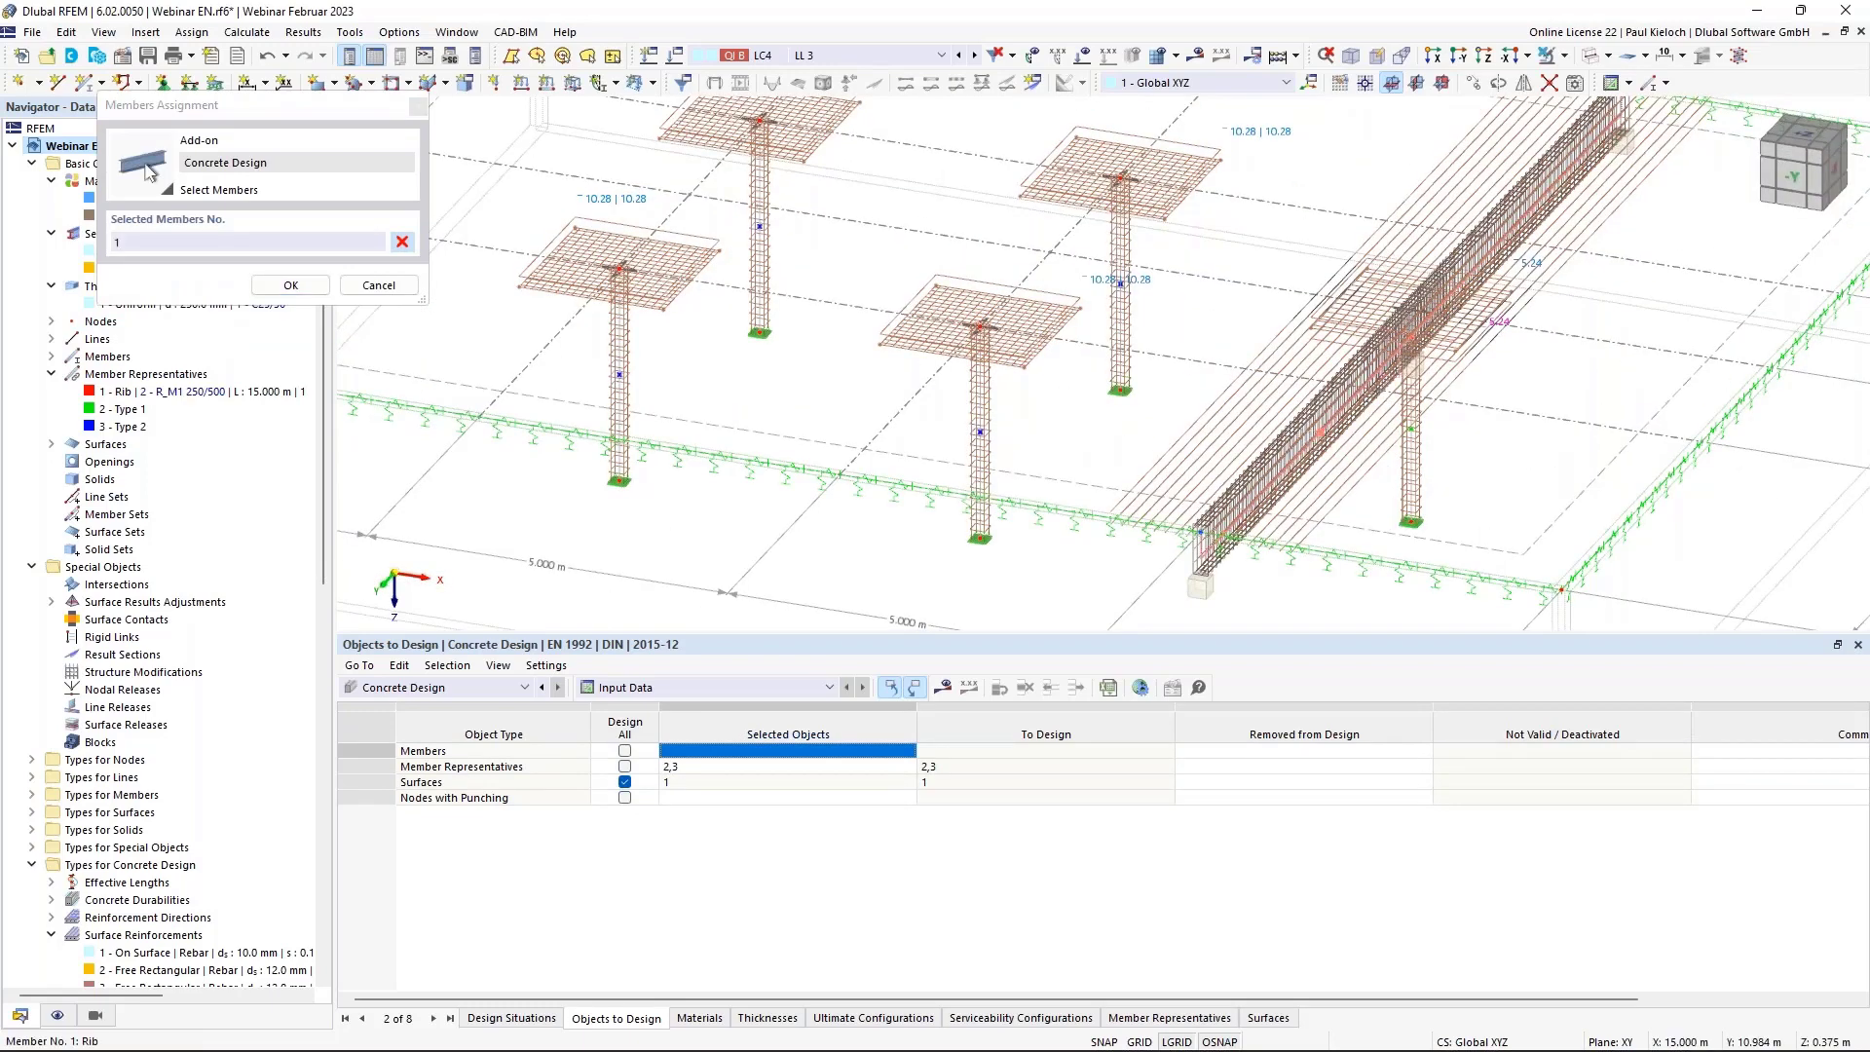
pyautogui.click(291, 284)
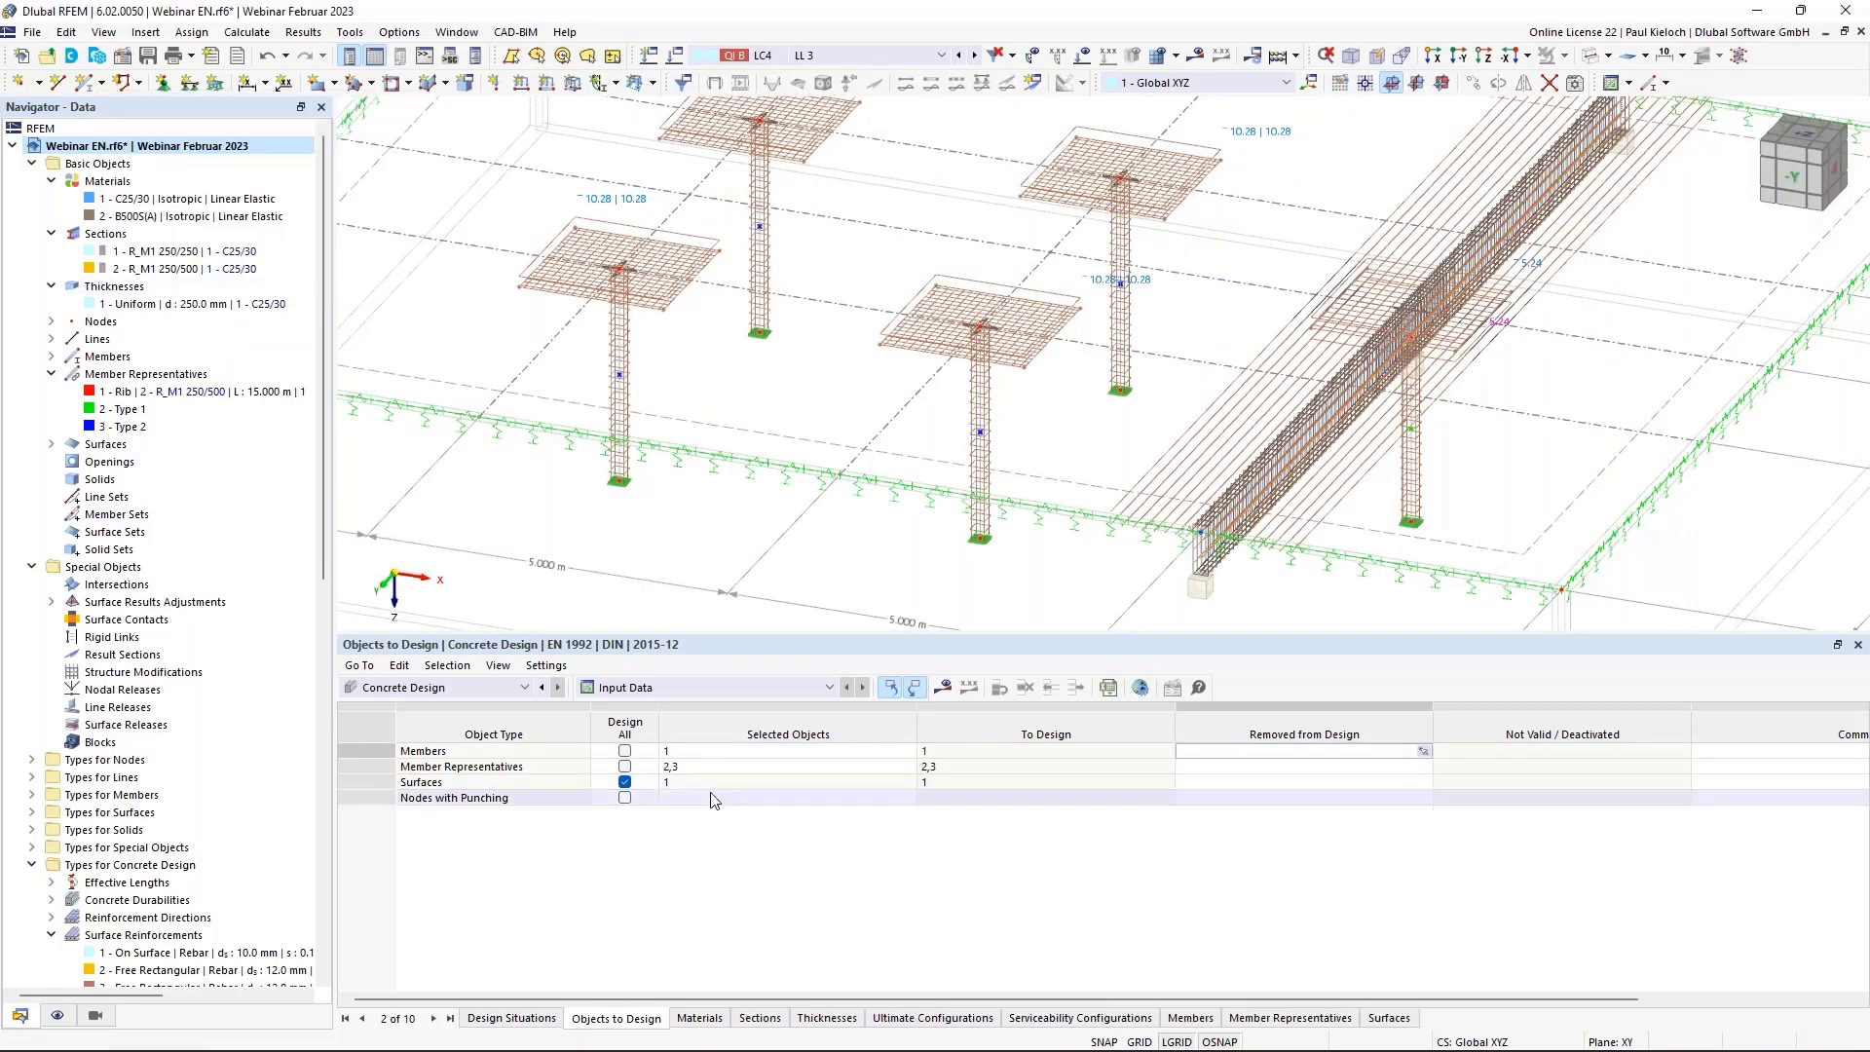
pyautogui.click(625, 797)
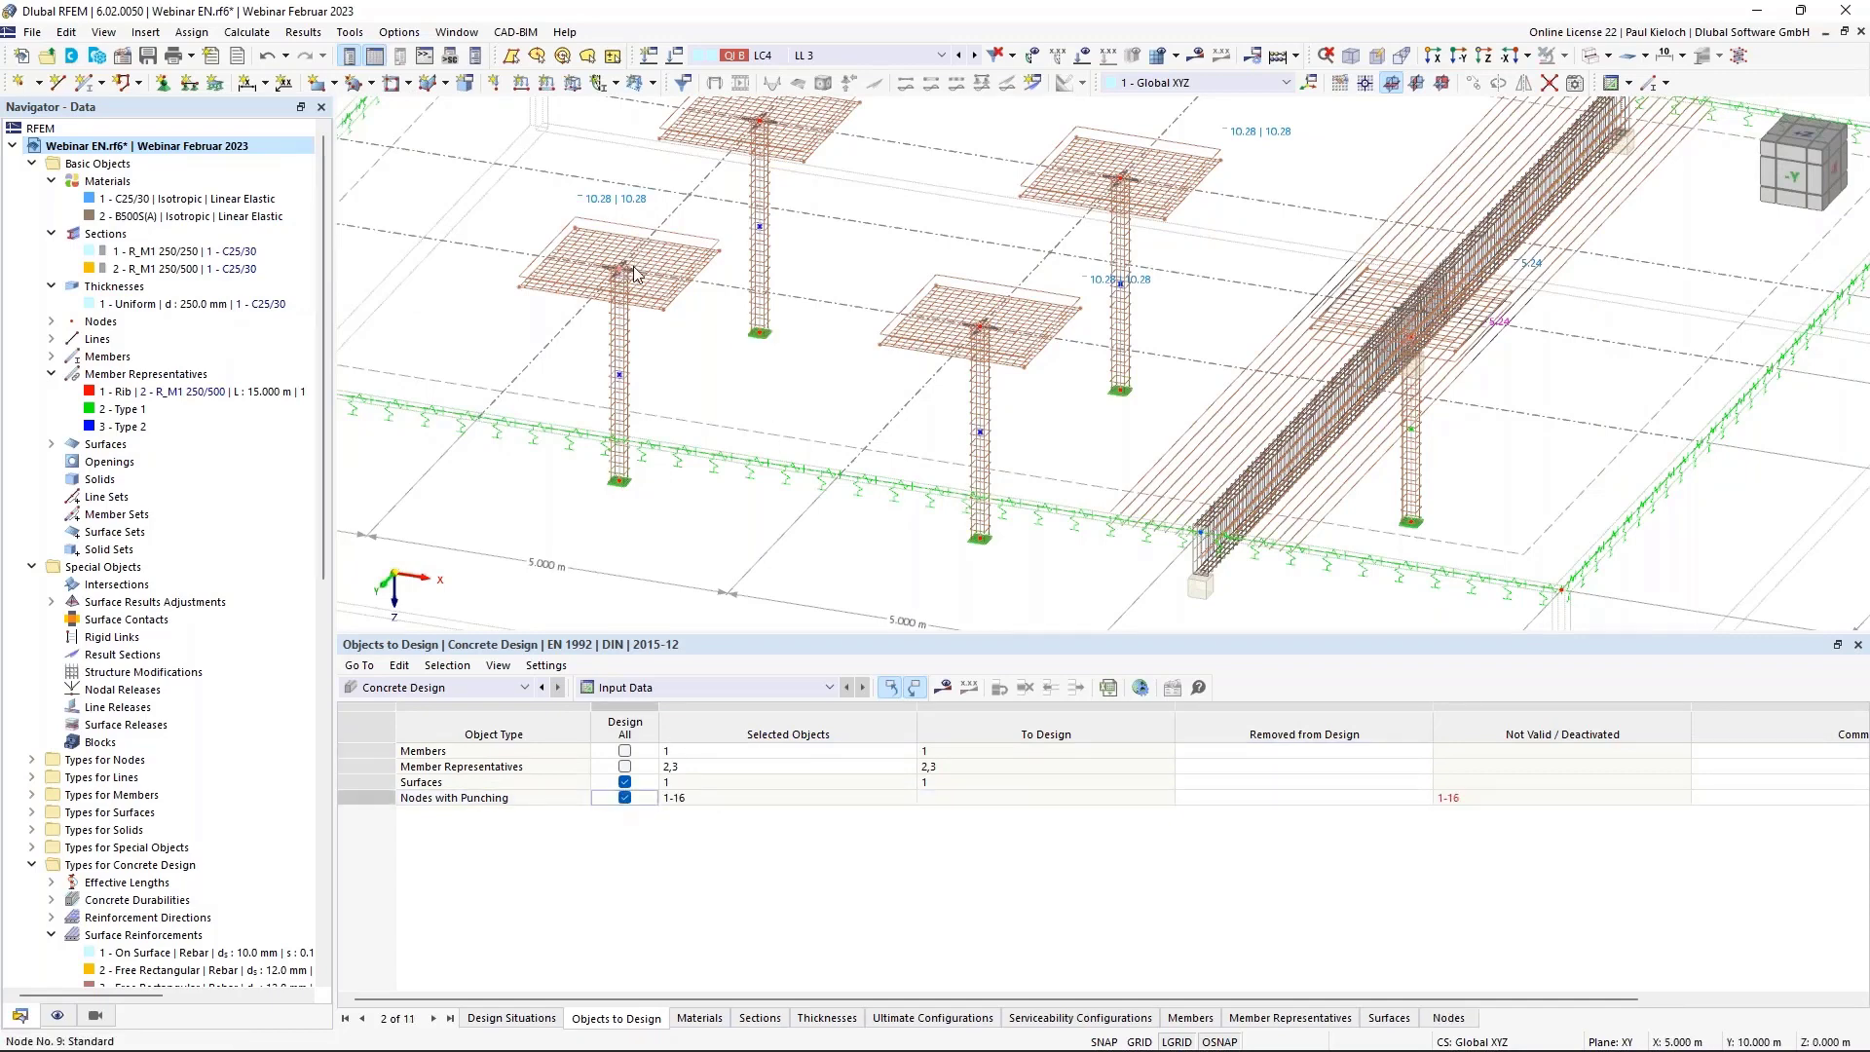
pyautogui.moveTo(869, 179); pyautogui.dragTo(849, 216, button='middle')
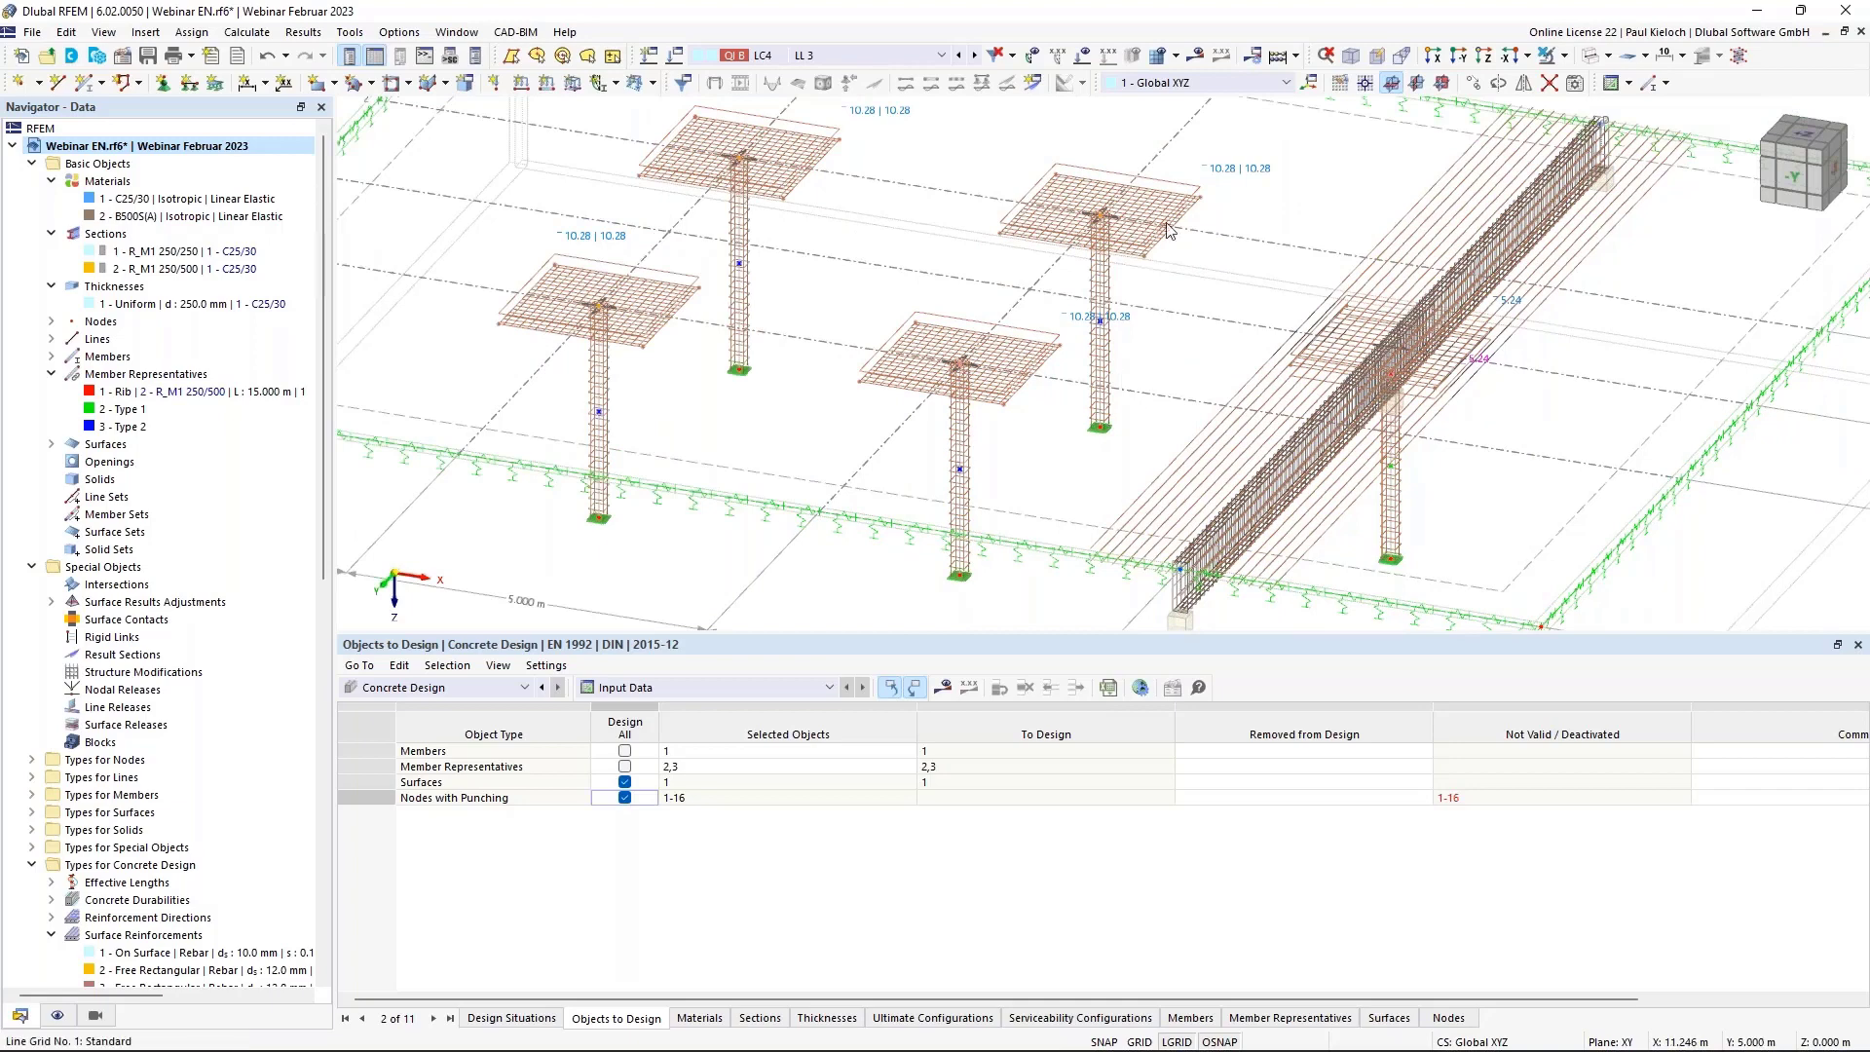
# Enable punching design on nodes 8-11, with the Standard configuration using provided longitudinal reinforcement.
pyautogui.doubleClick(1103, 220)
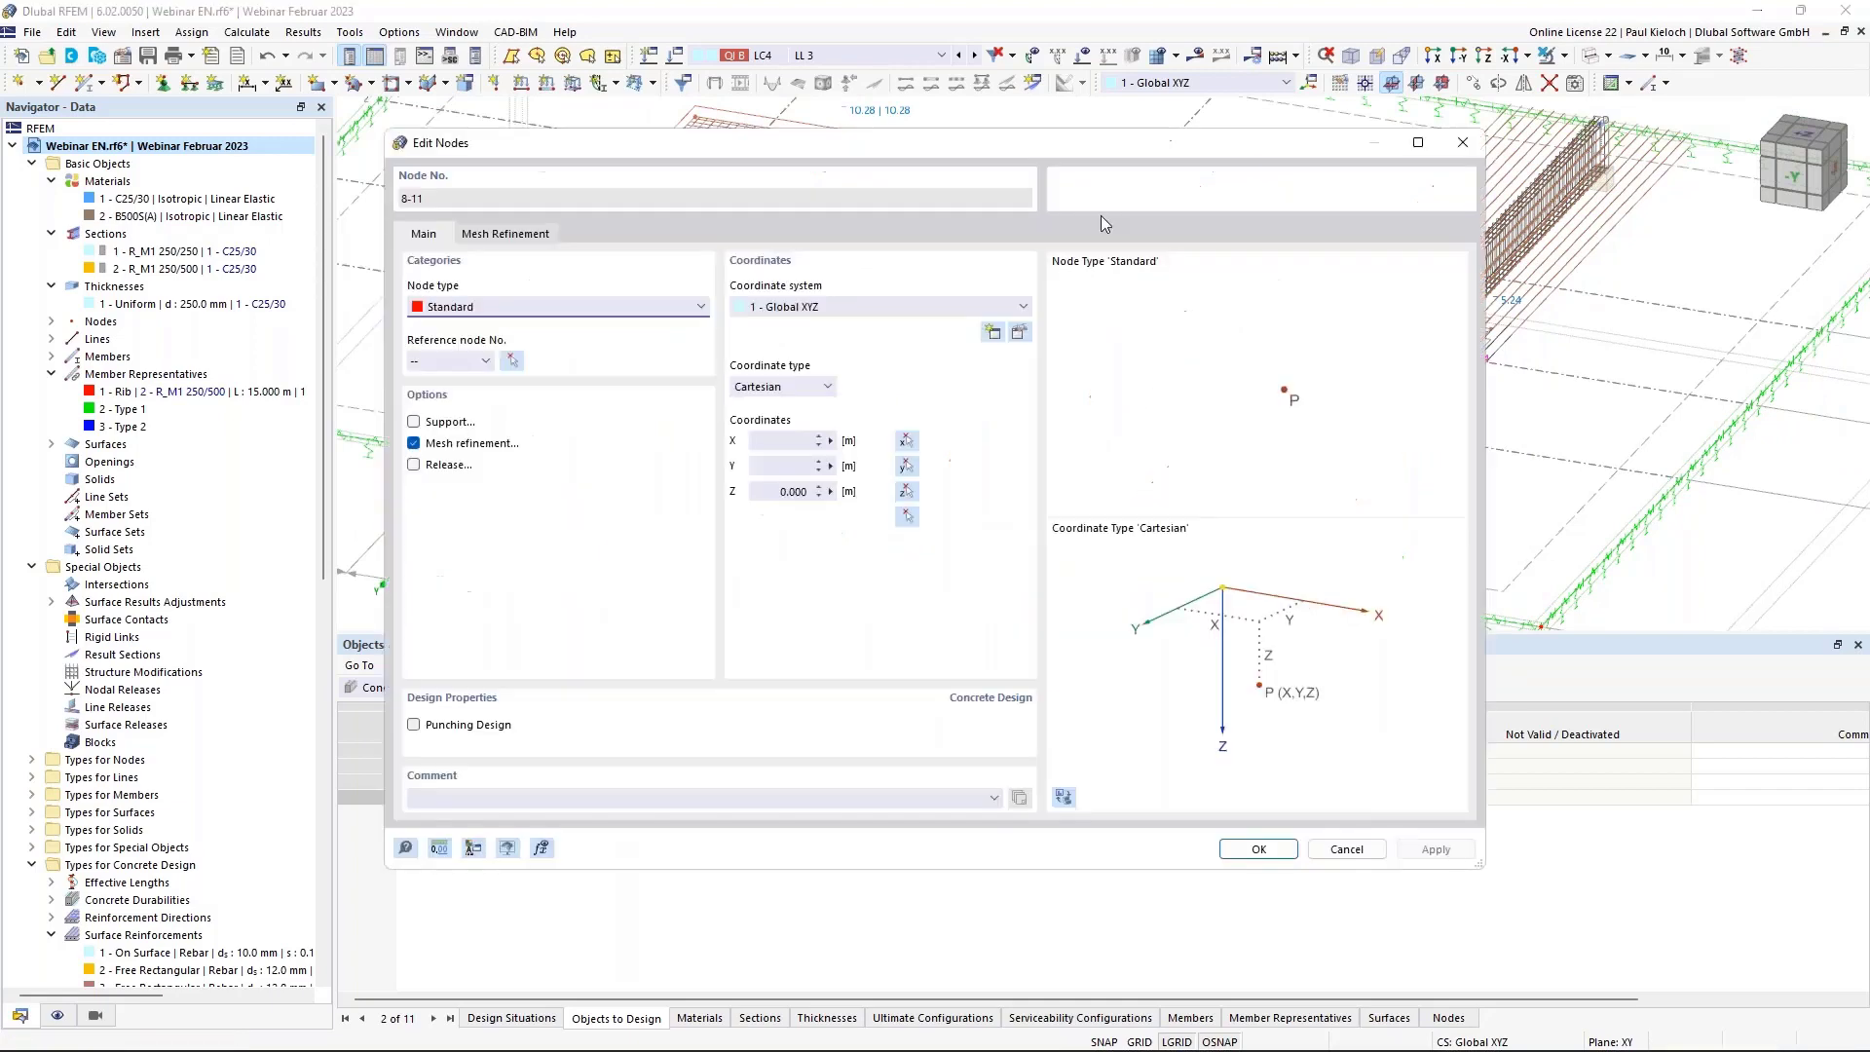
pyautogui.click(450, 725)
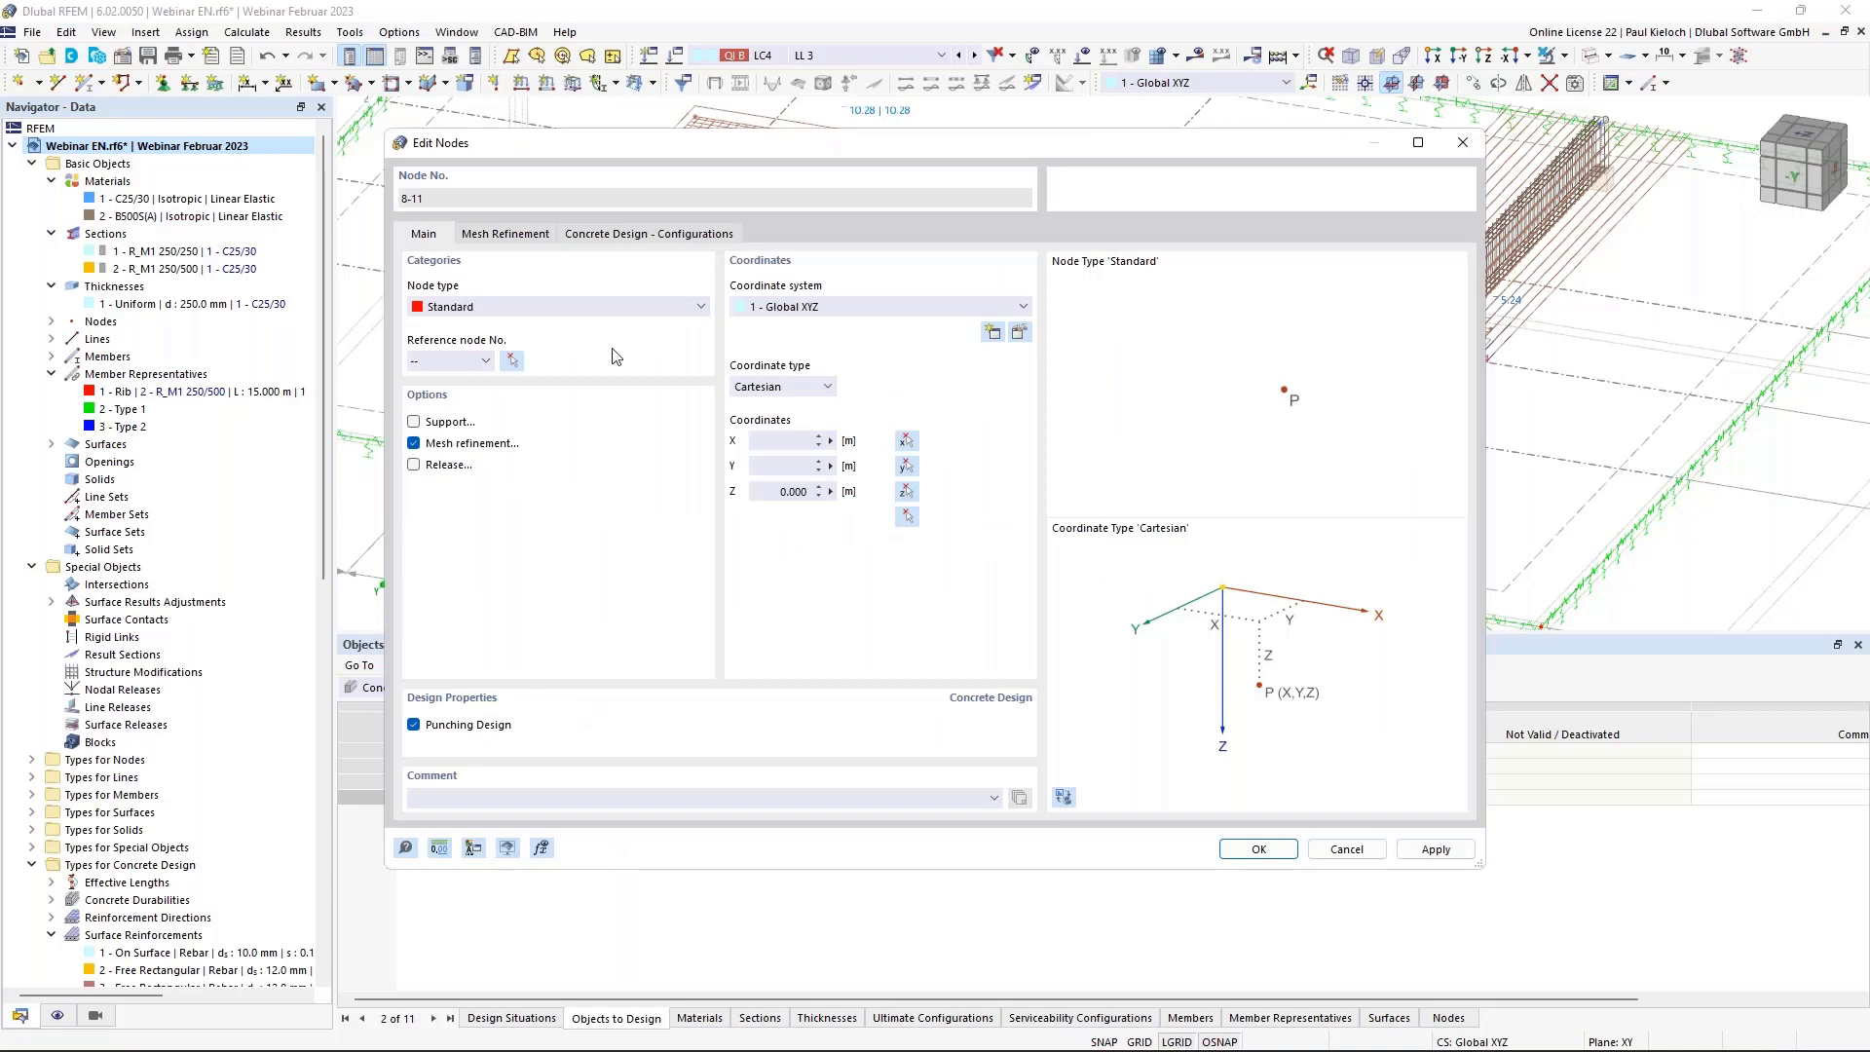
pyautogui.click(674, 233)
pyautogui.click(990, 308)
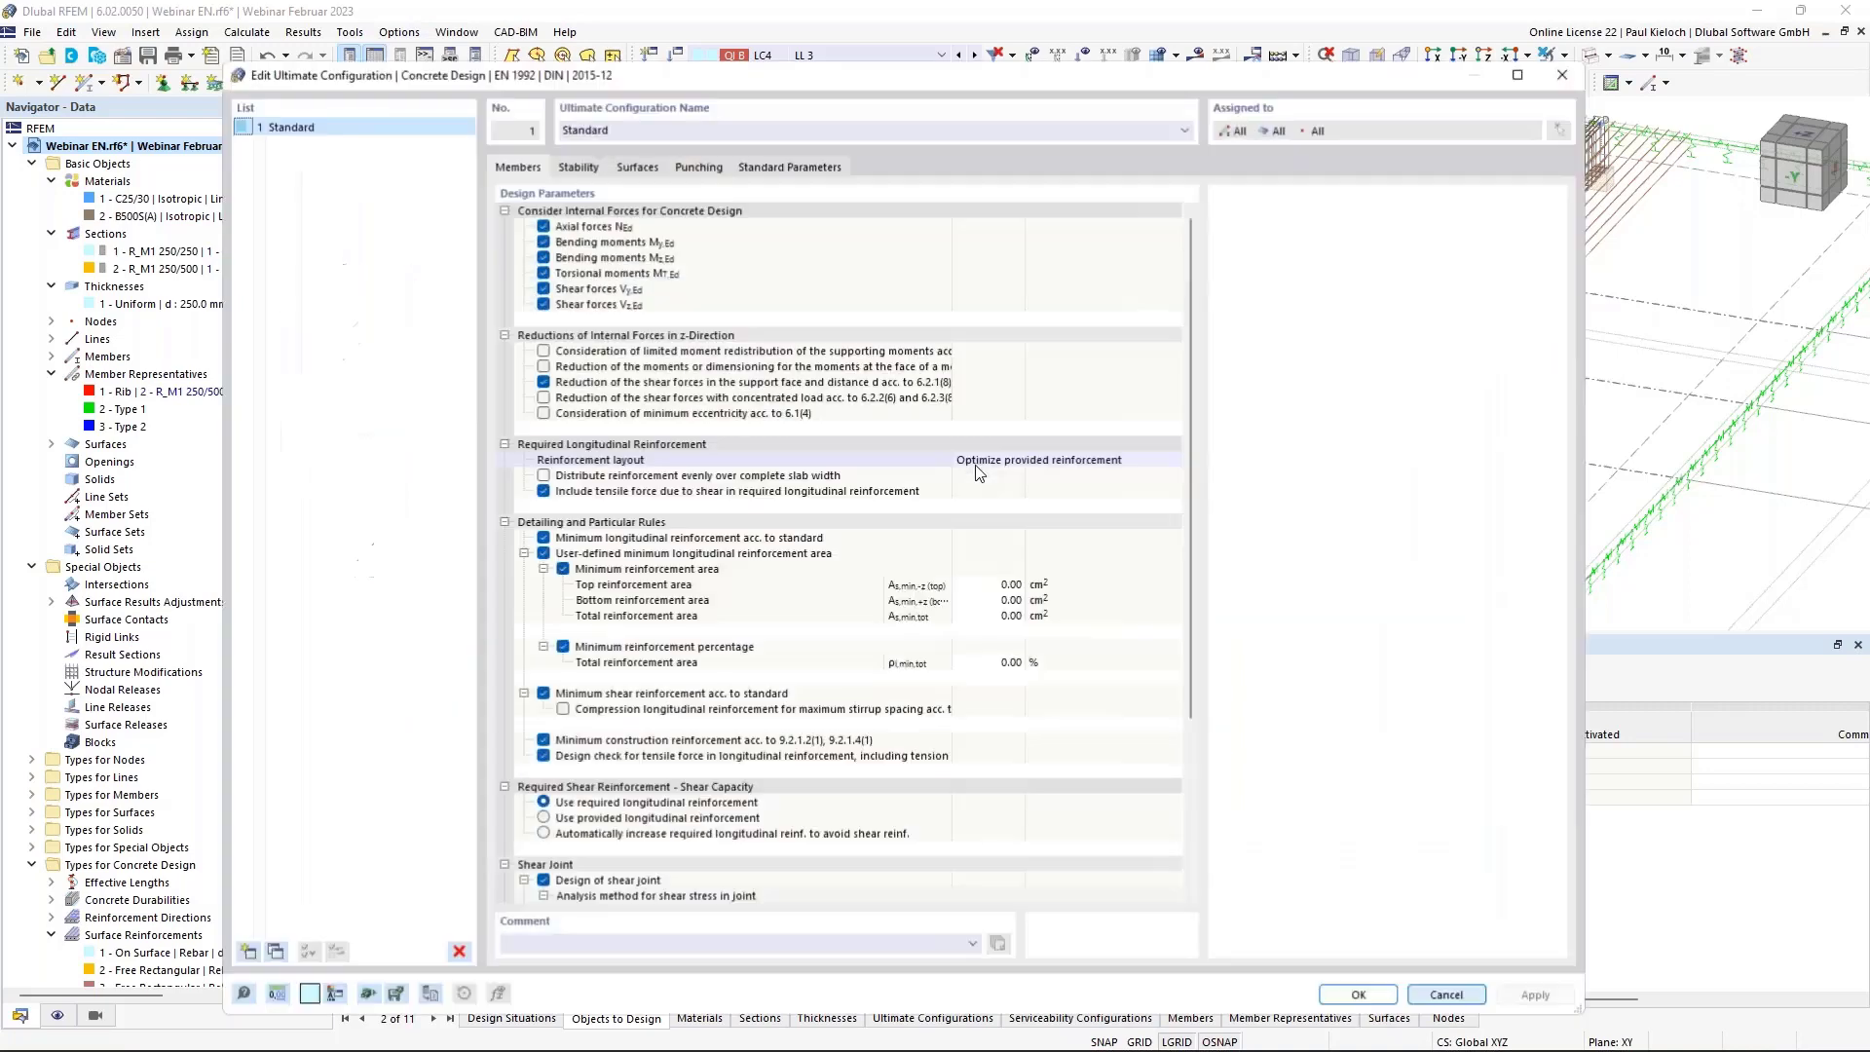
pyautogui.click(698, 166)
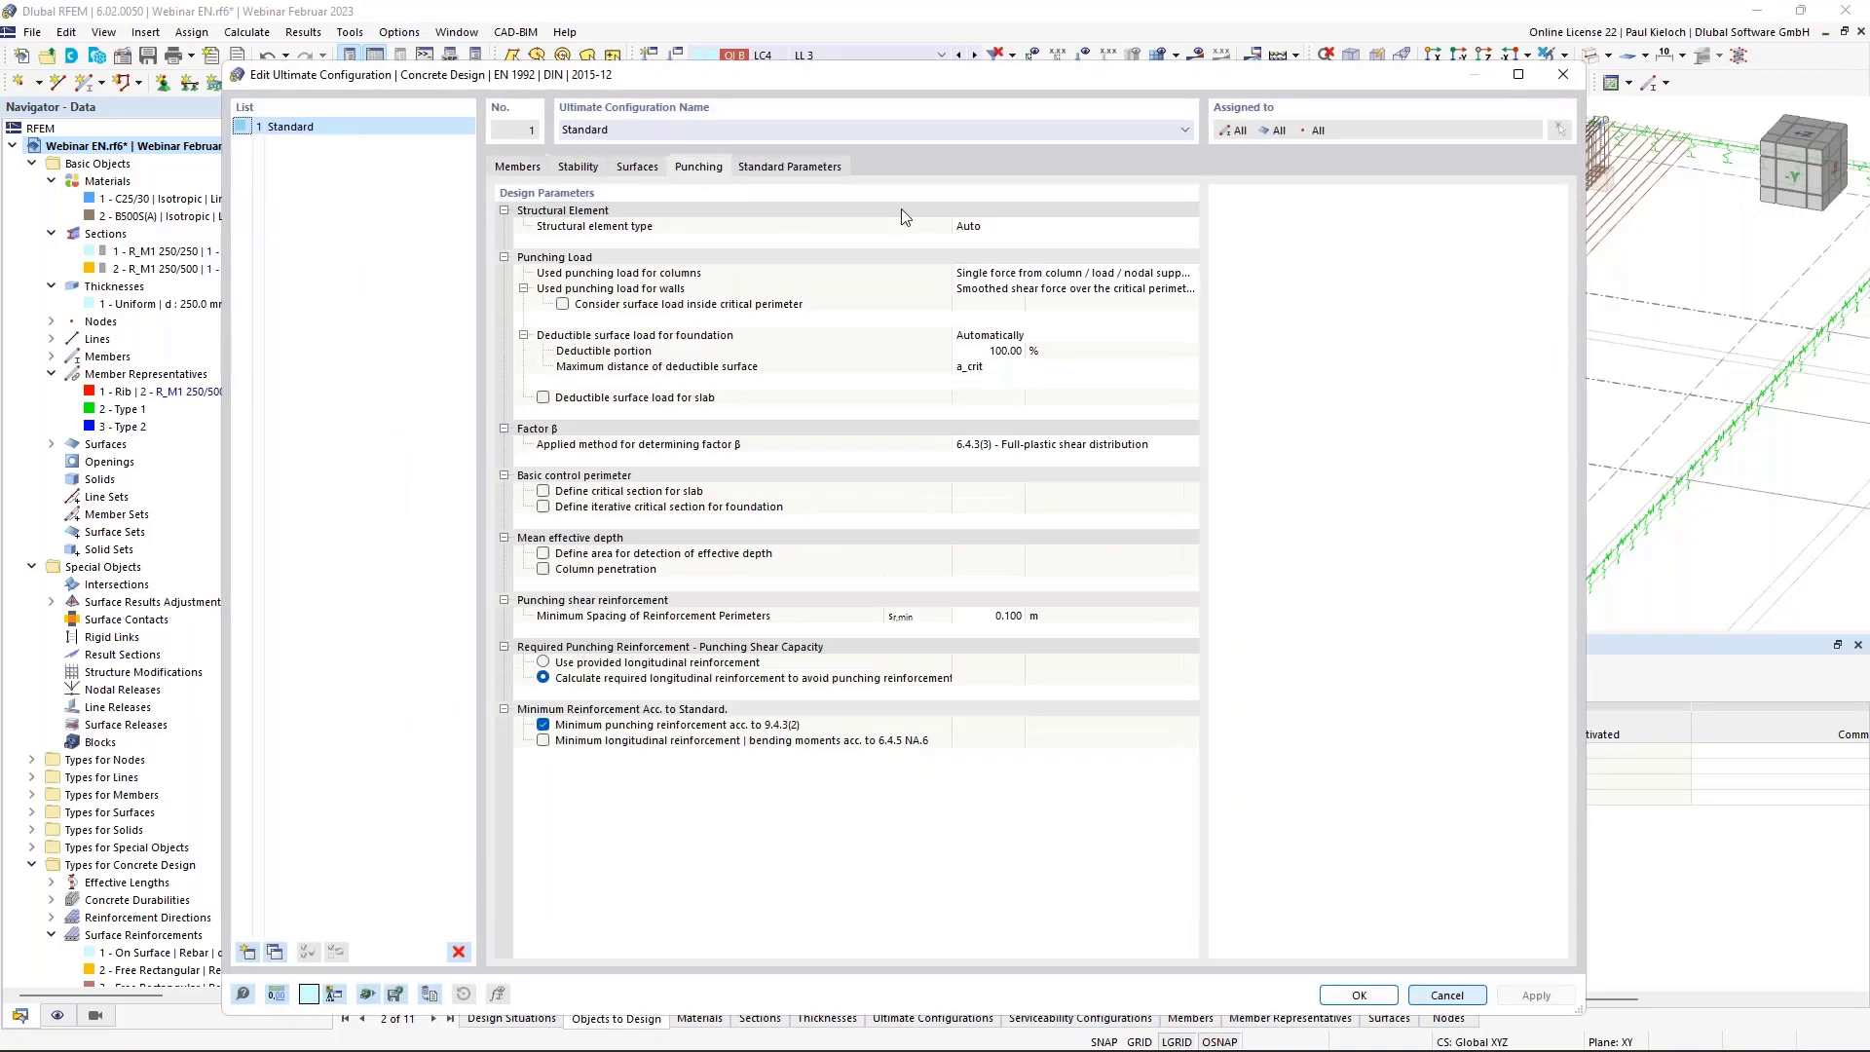
pyautogui.click(544, 664)
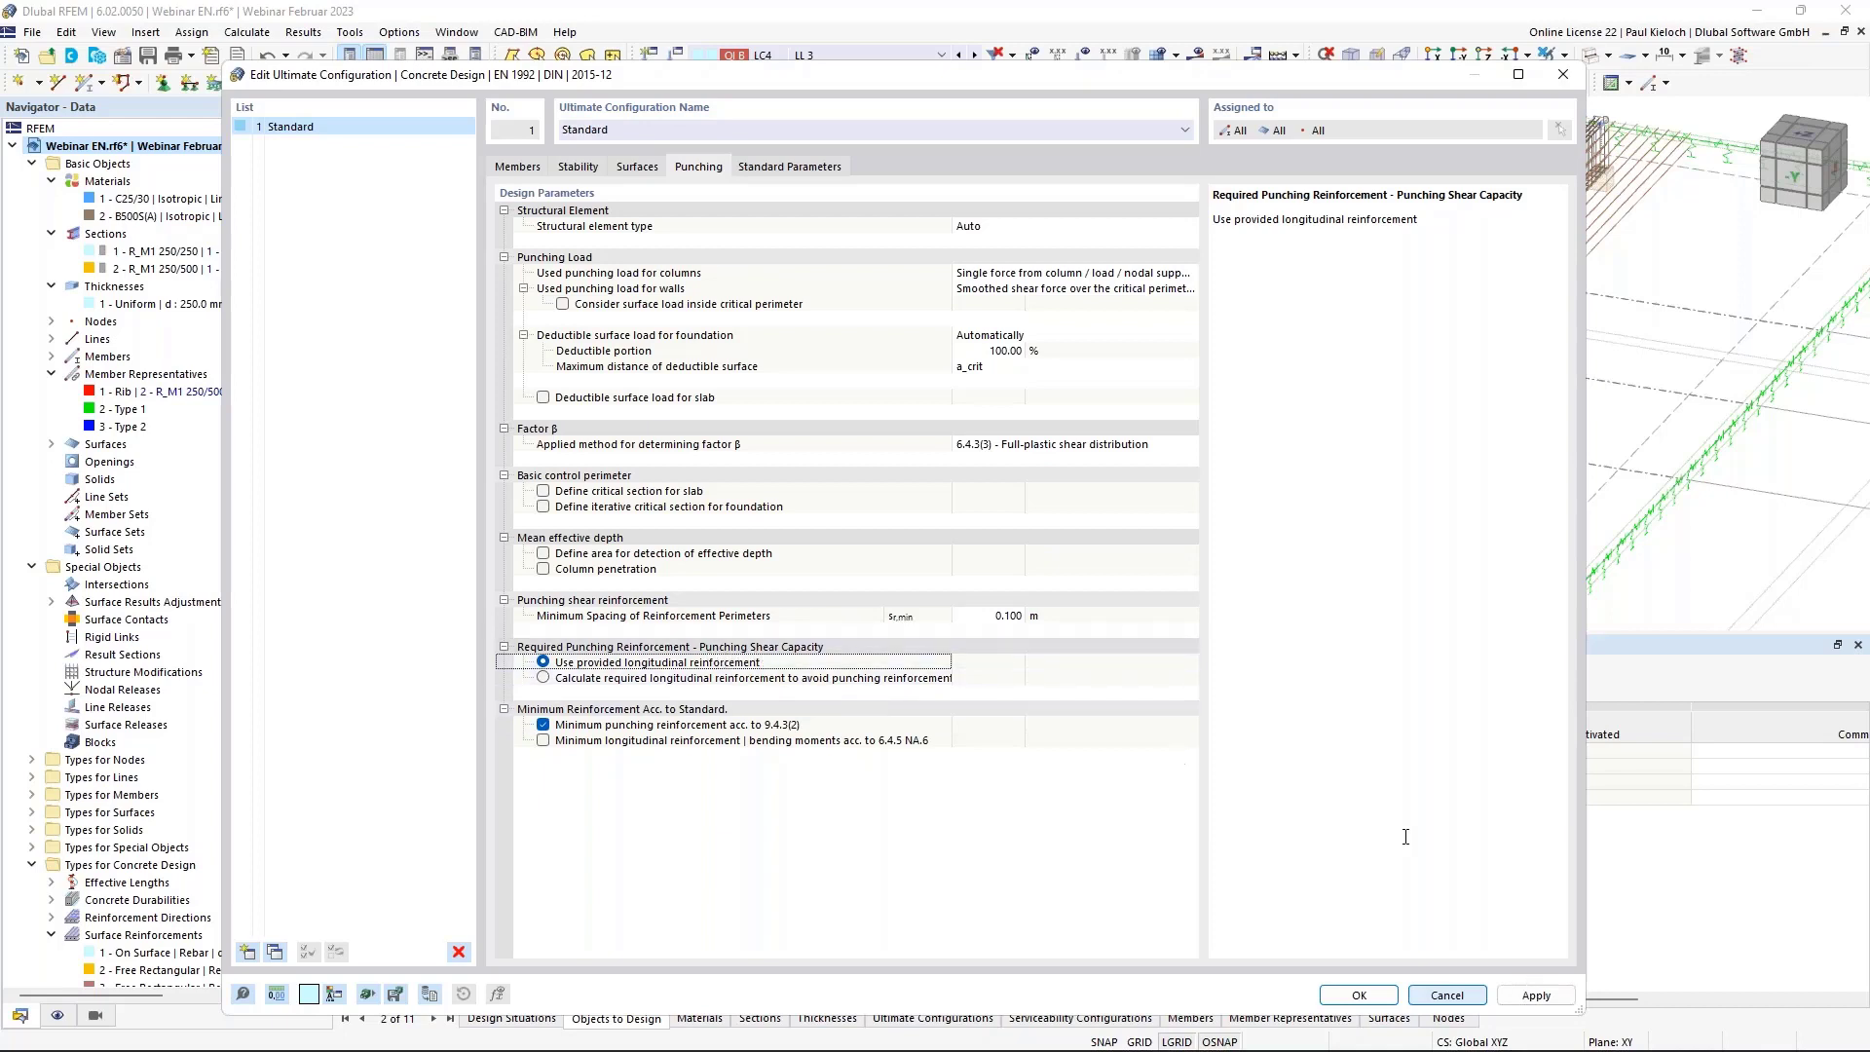
pyautogui.click(1375, 997)
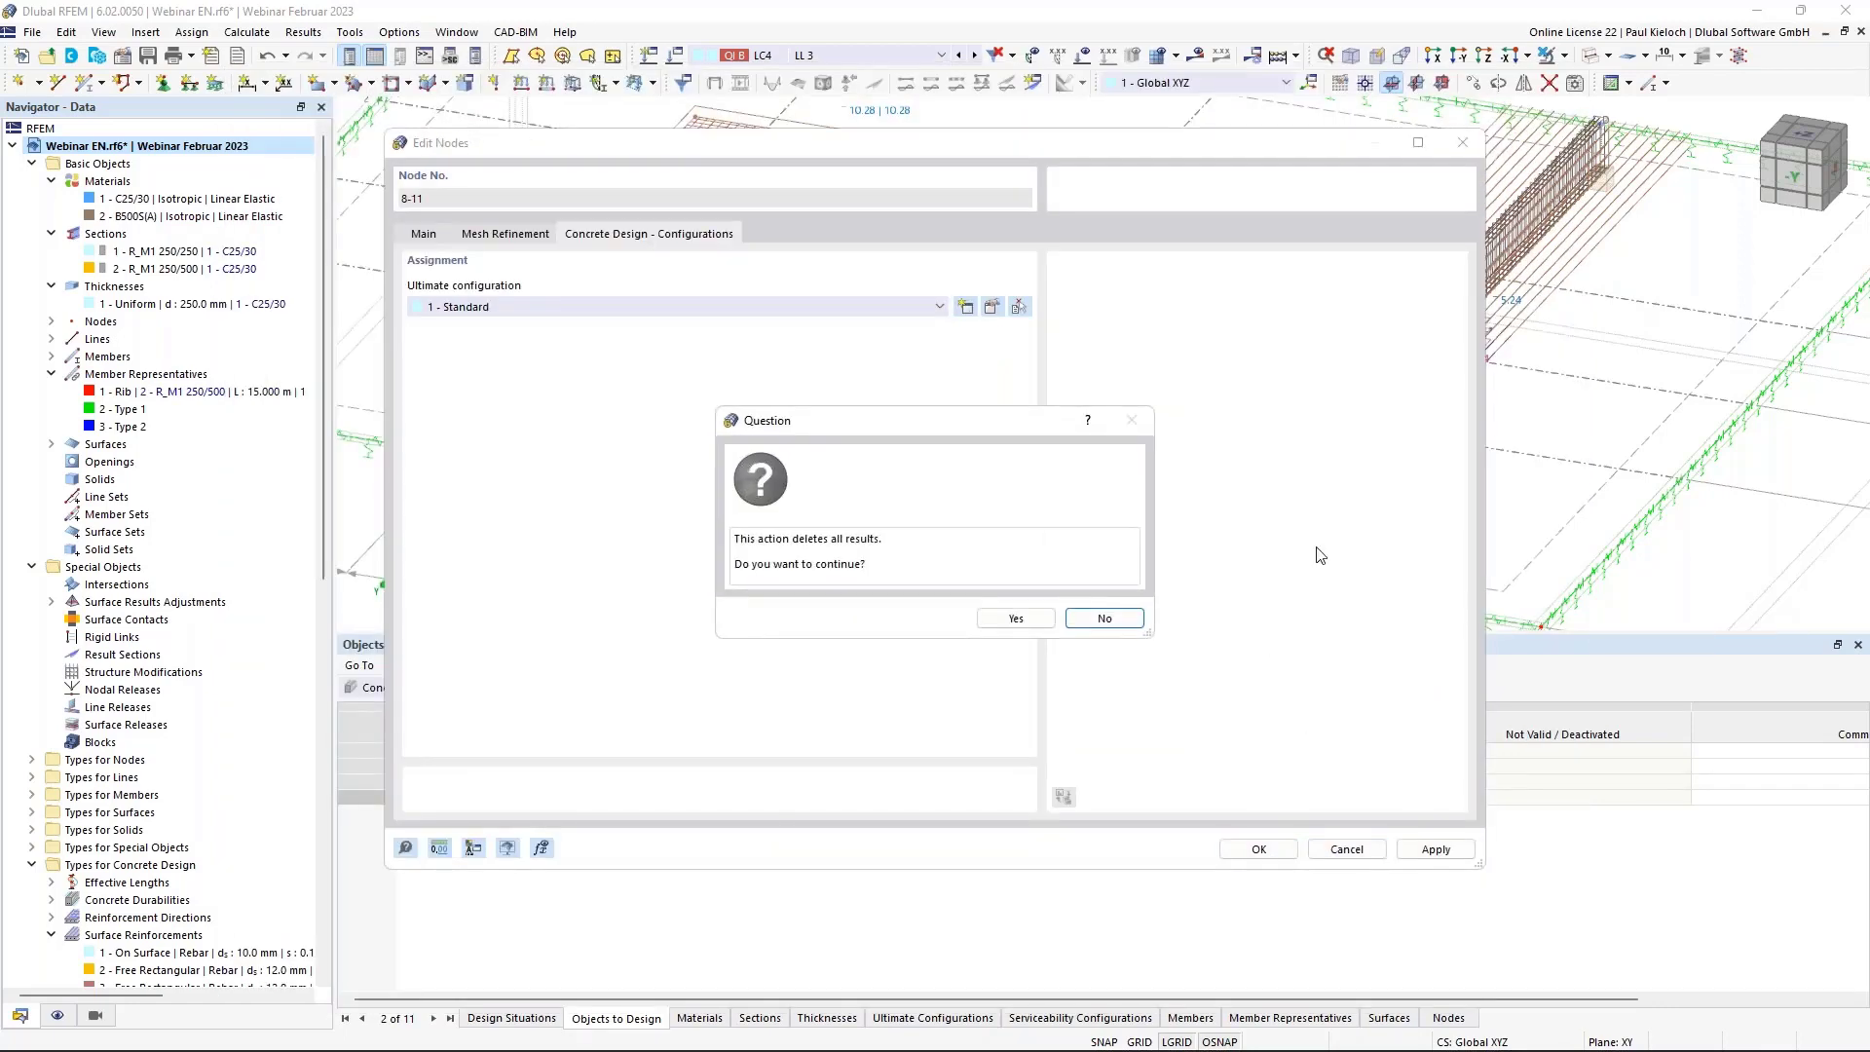
pyautogui.click(1016, 617)
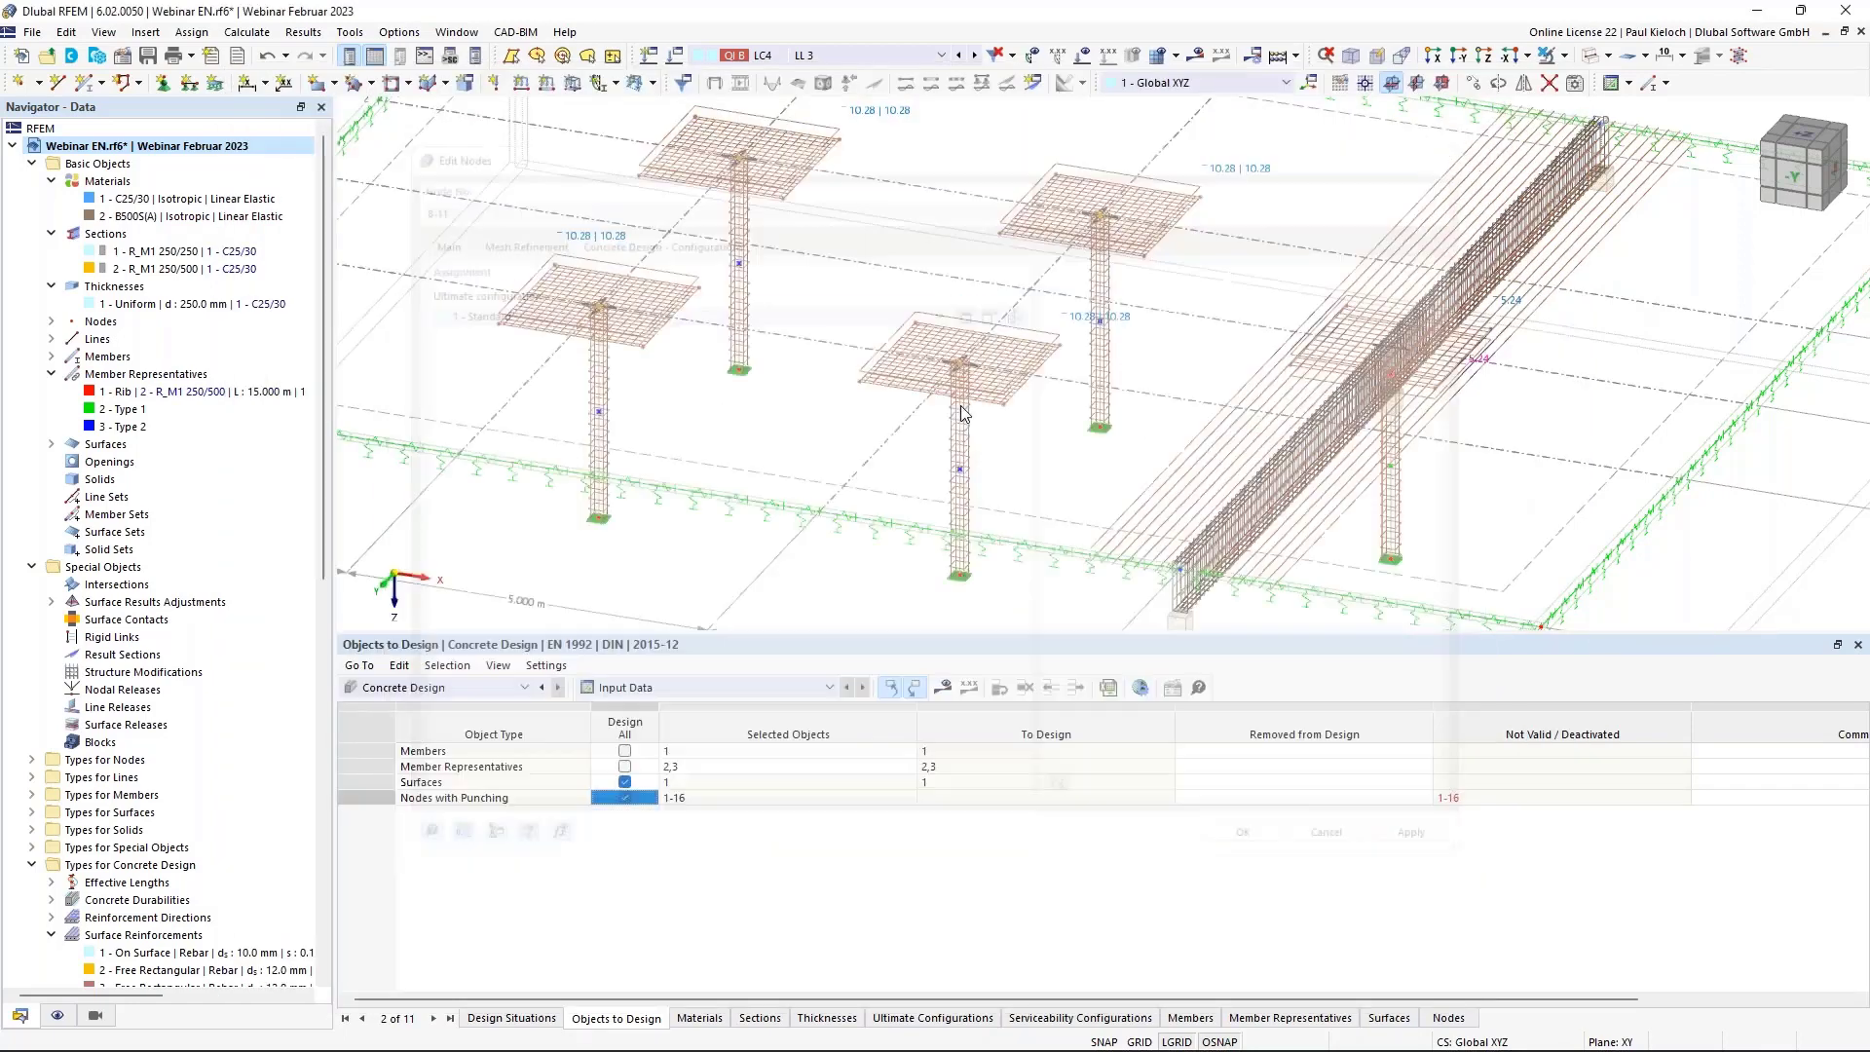
# Save the flat slab project with Ctrl+S.
pyautogui.scroll(-3, 794, 426)
pyautogui.keyDown('ctrl'); pyautogui.moveTo(750, 418); pyautogui.dragTo(803, 427, button='middle'); pyautogui.keyUp('ctrl')
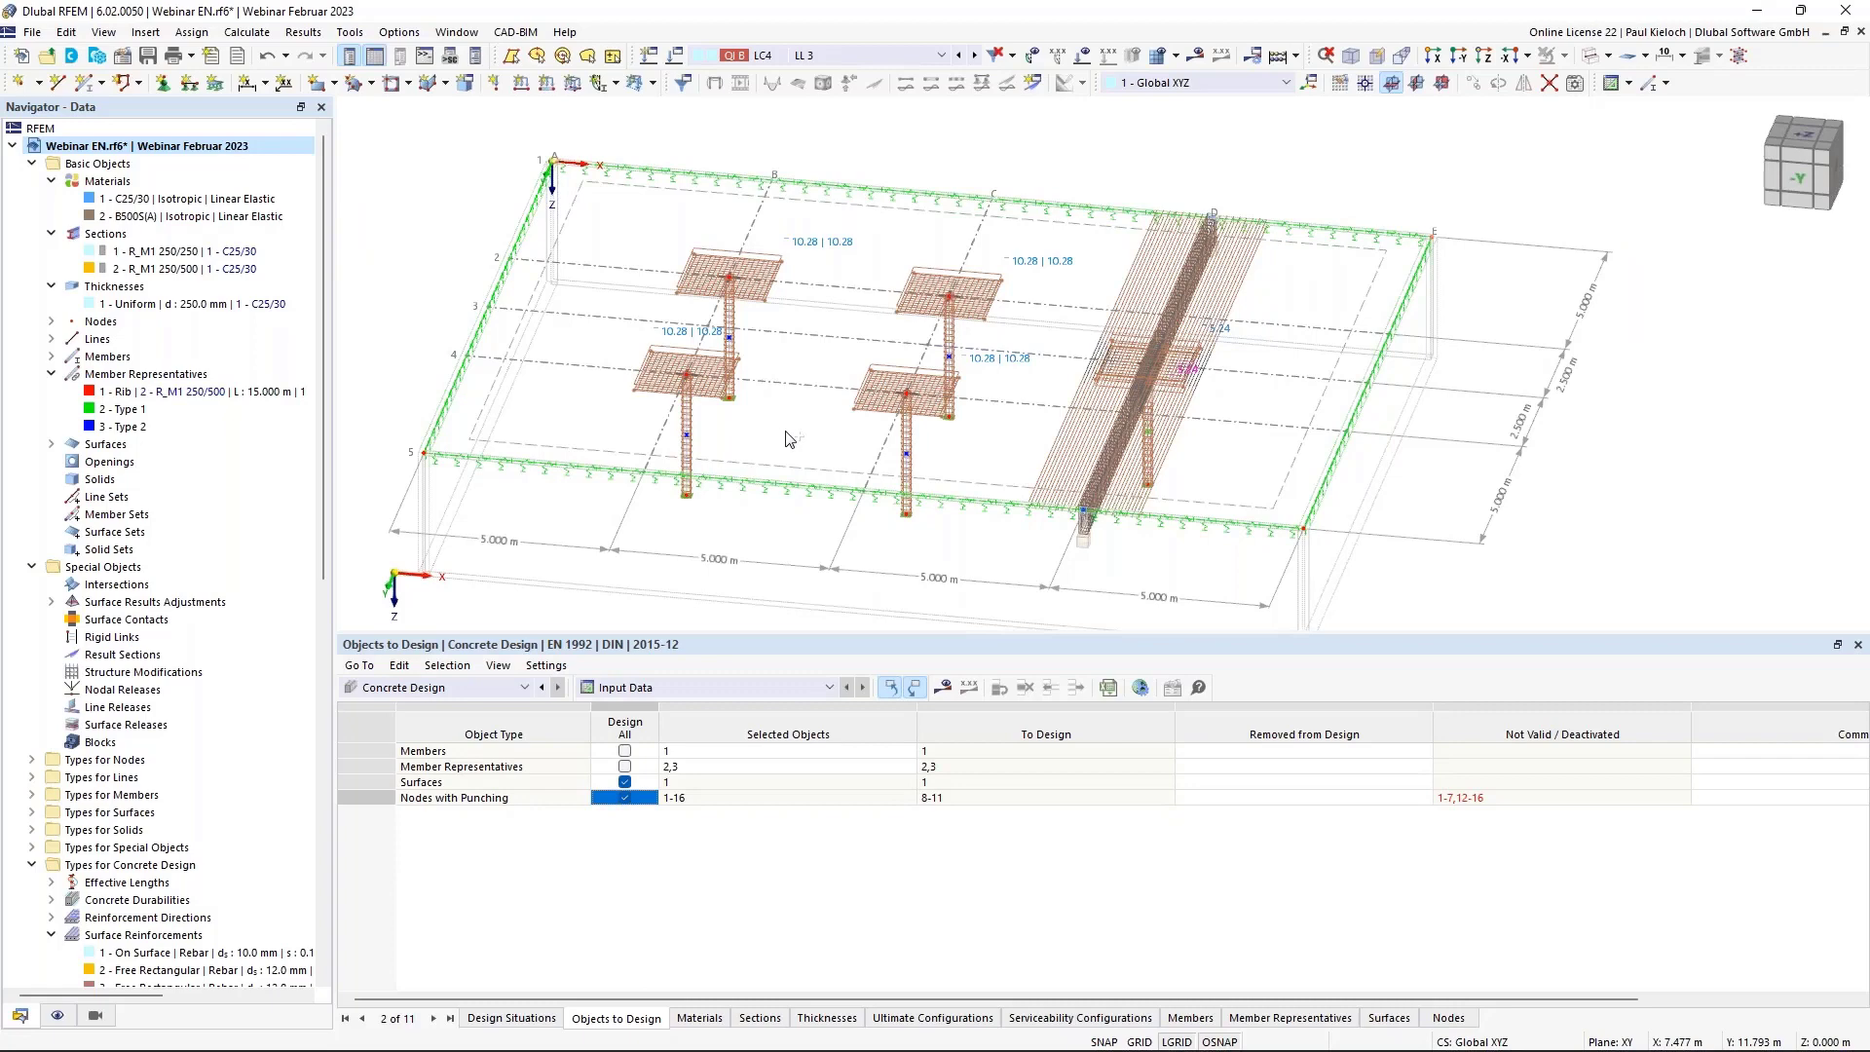
pyautogui.hotkey('ctrl', 's')
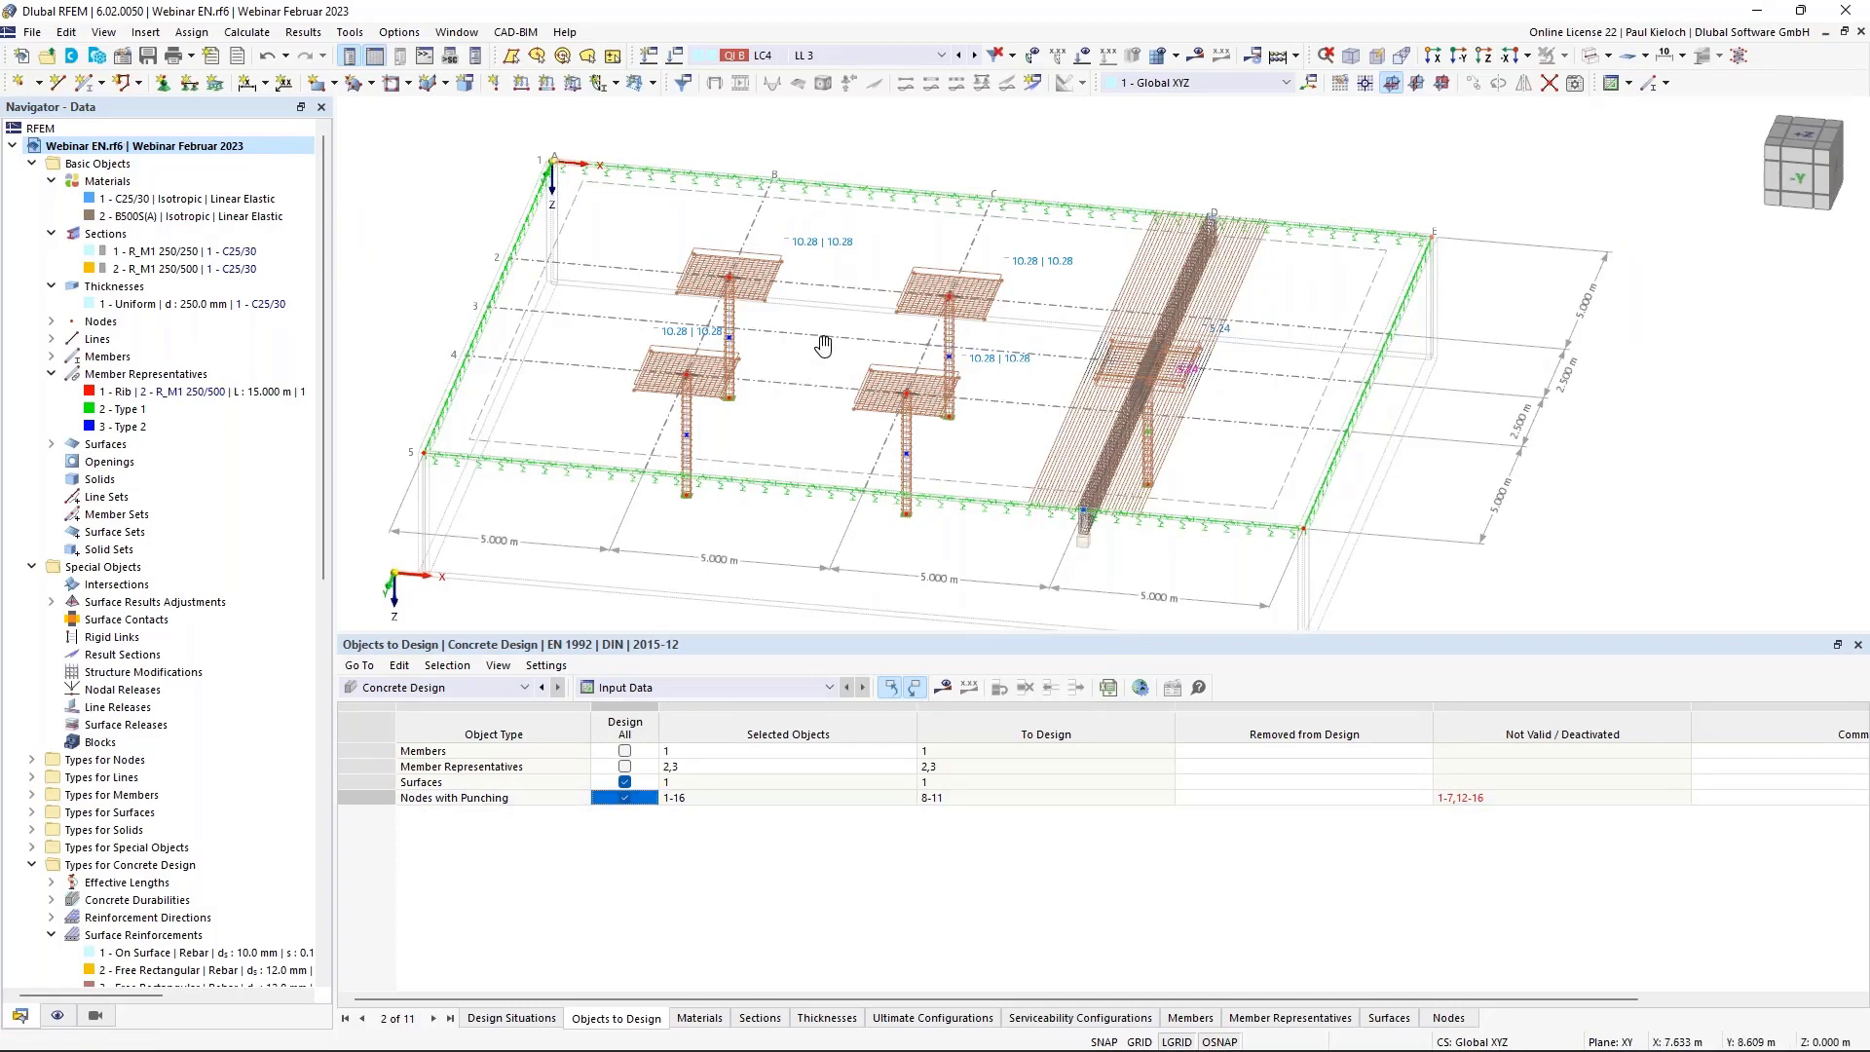
pyautogui.keyDown('ctrl'); pyautogui.moveTo(822, 346); pyautogui.dragTo(842, 317, button='middle'); pyautogui.keyUp('ctrl')
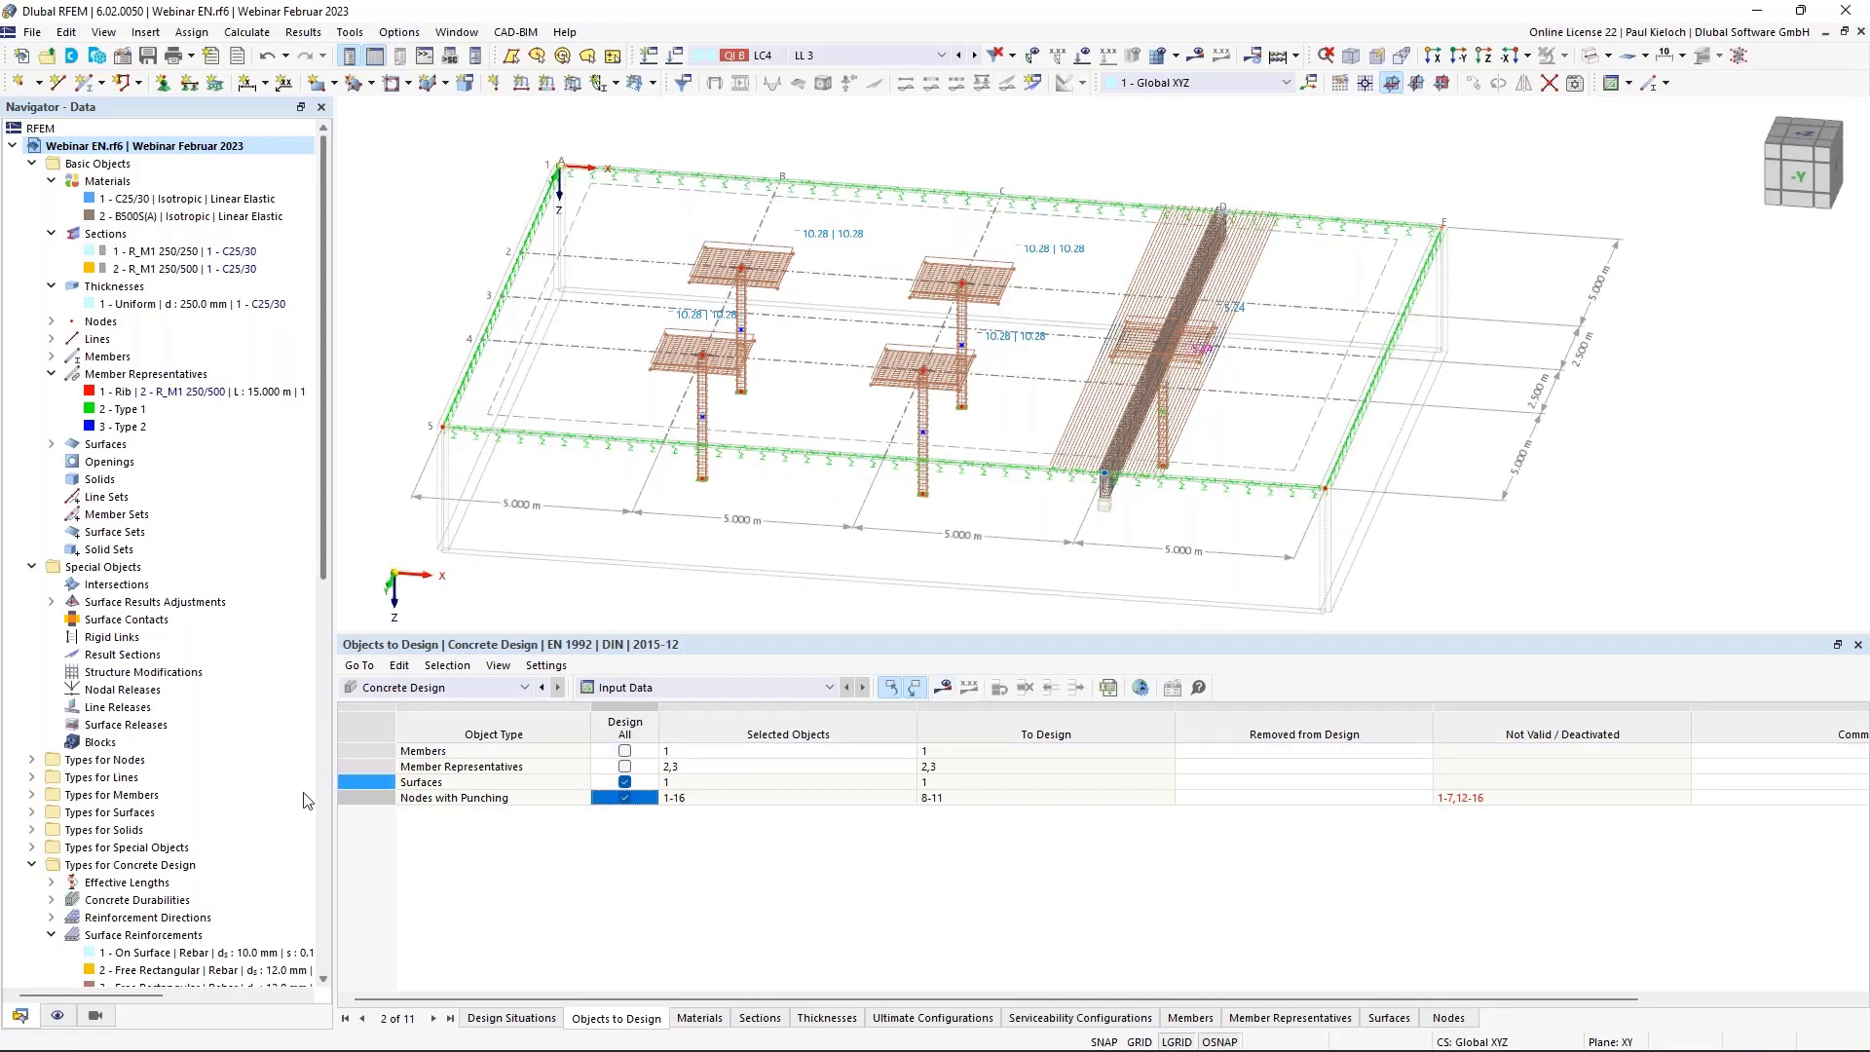
# Hide the Types for Concrete Design reinforcement display in the Navigator - Display tree.
pyautogui.click(58, 1016)
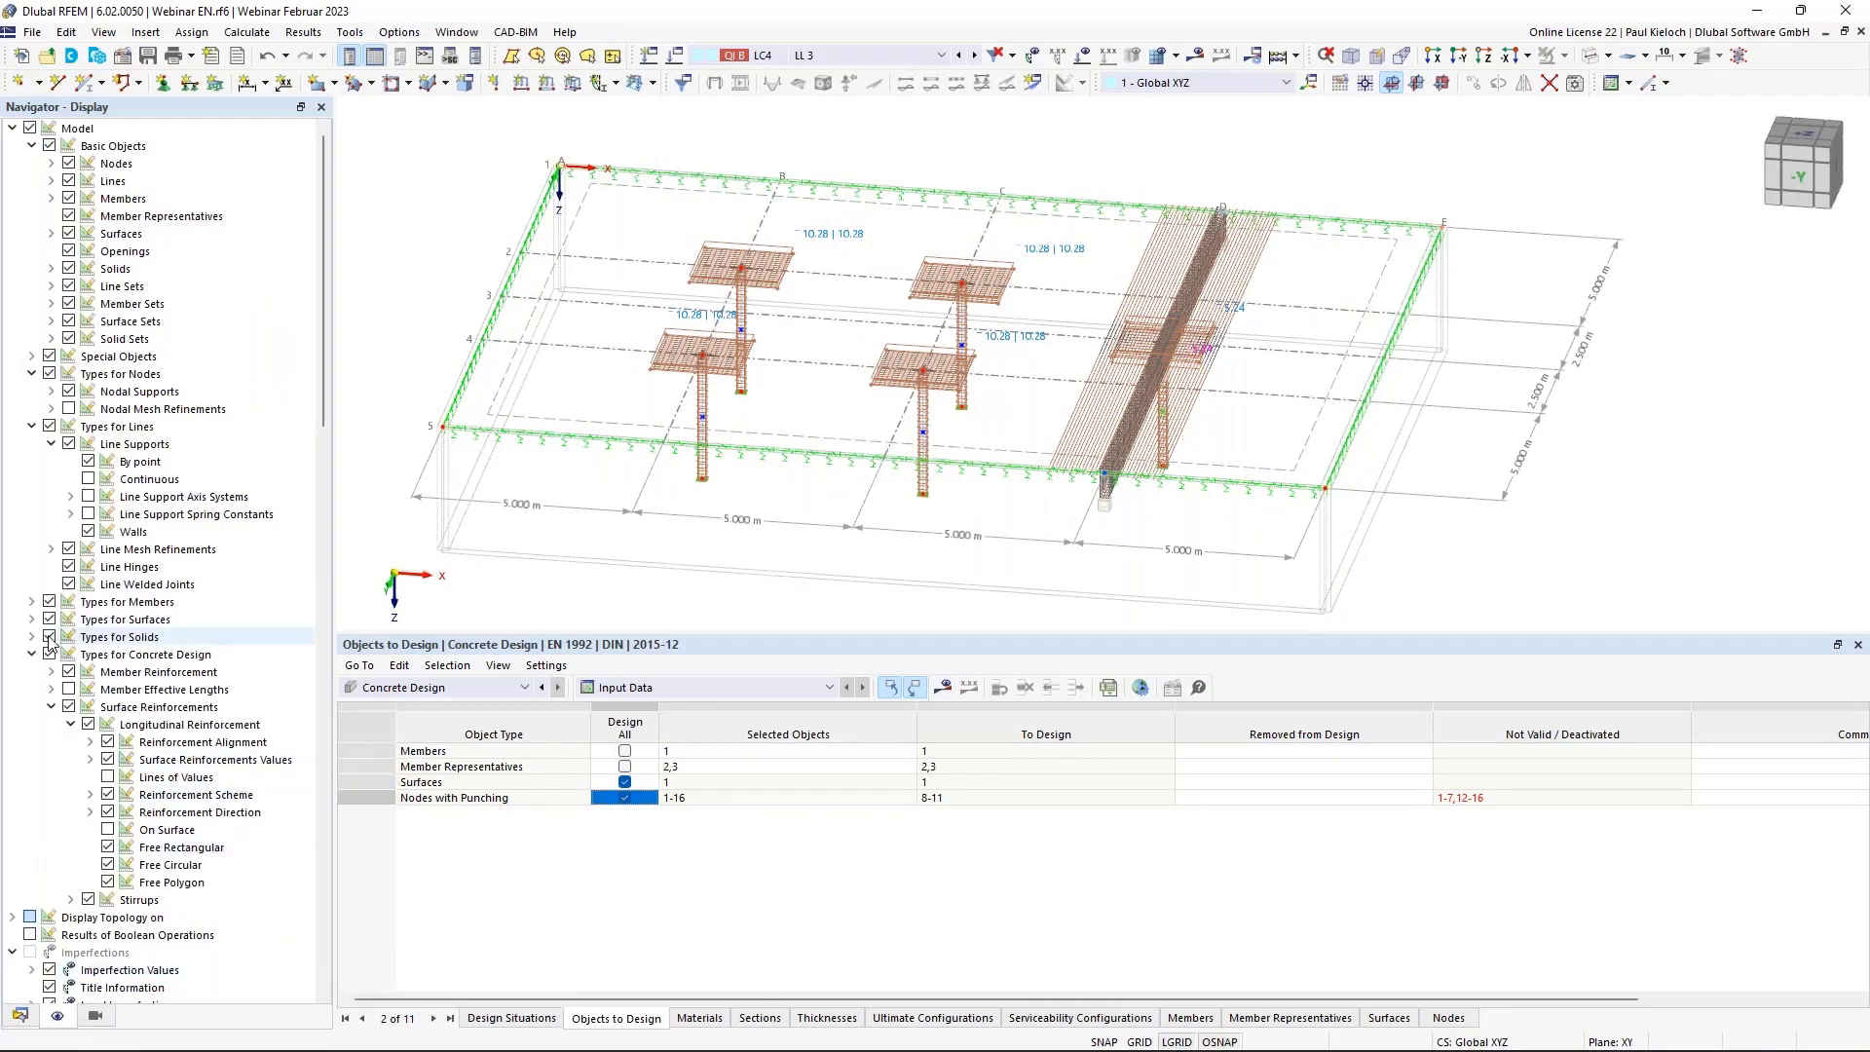
pyautogui.scroll(-5, 156, 397)
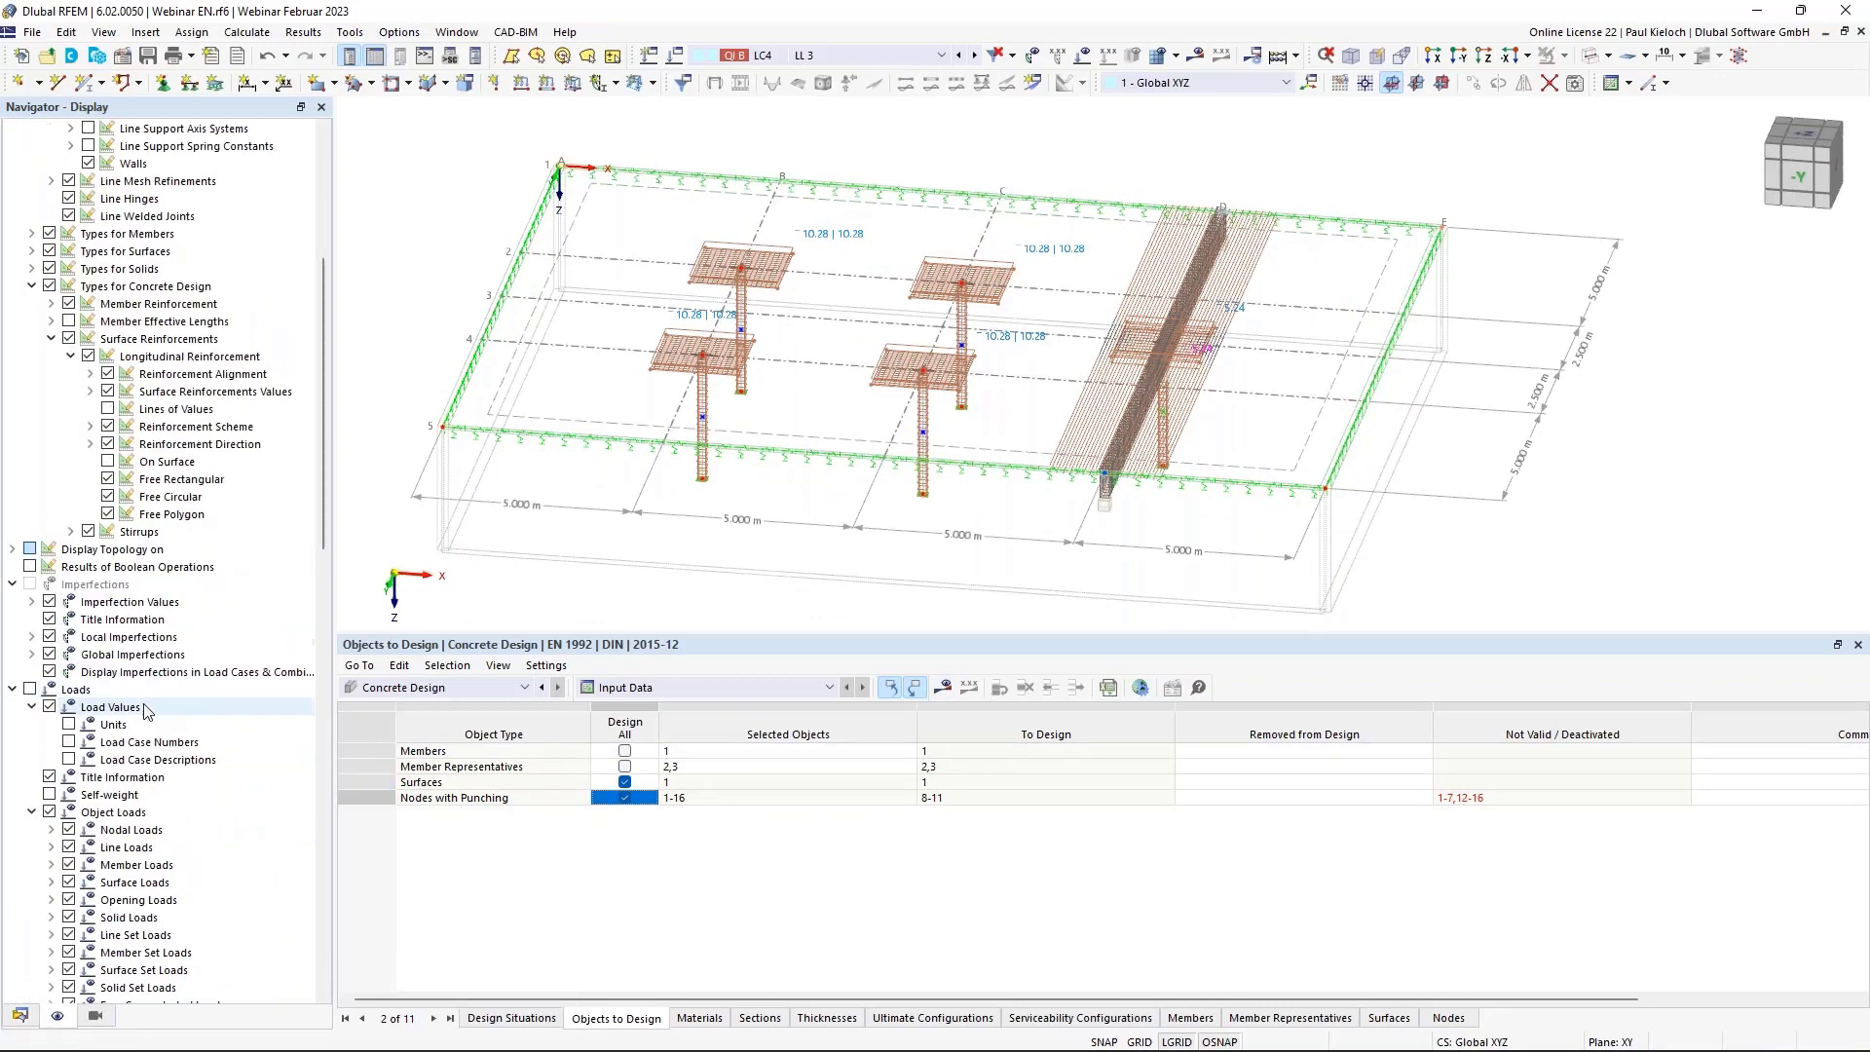
pyautogui.click(49, 286)
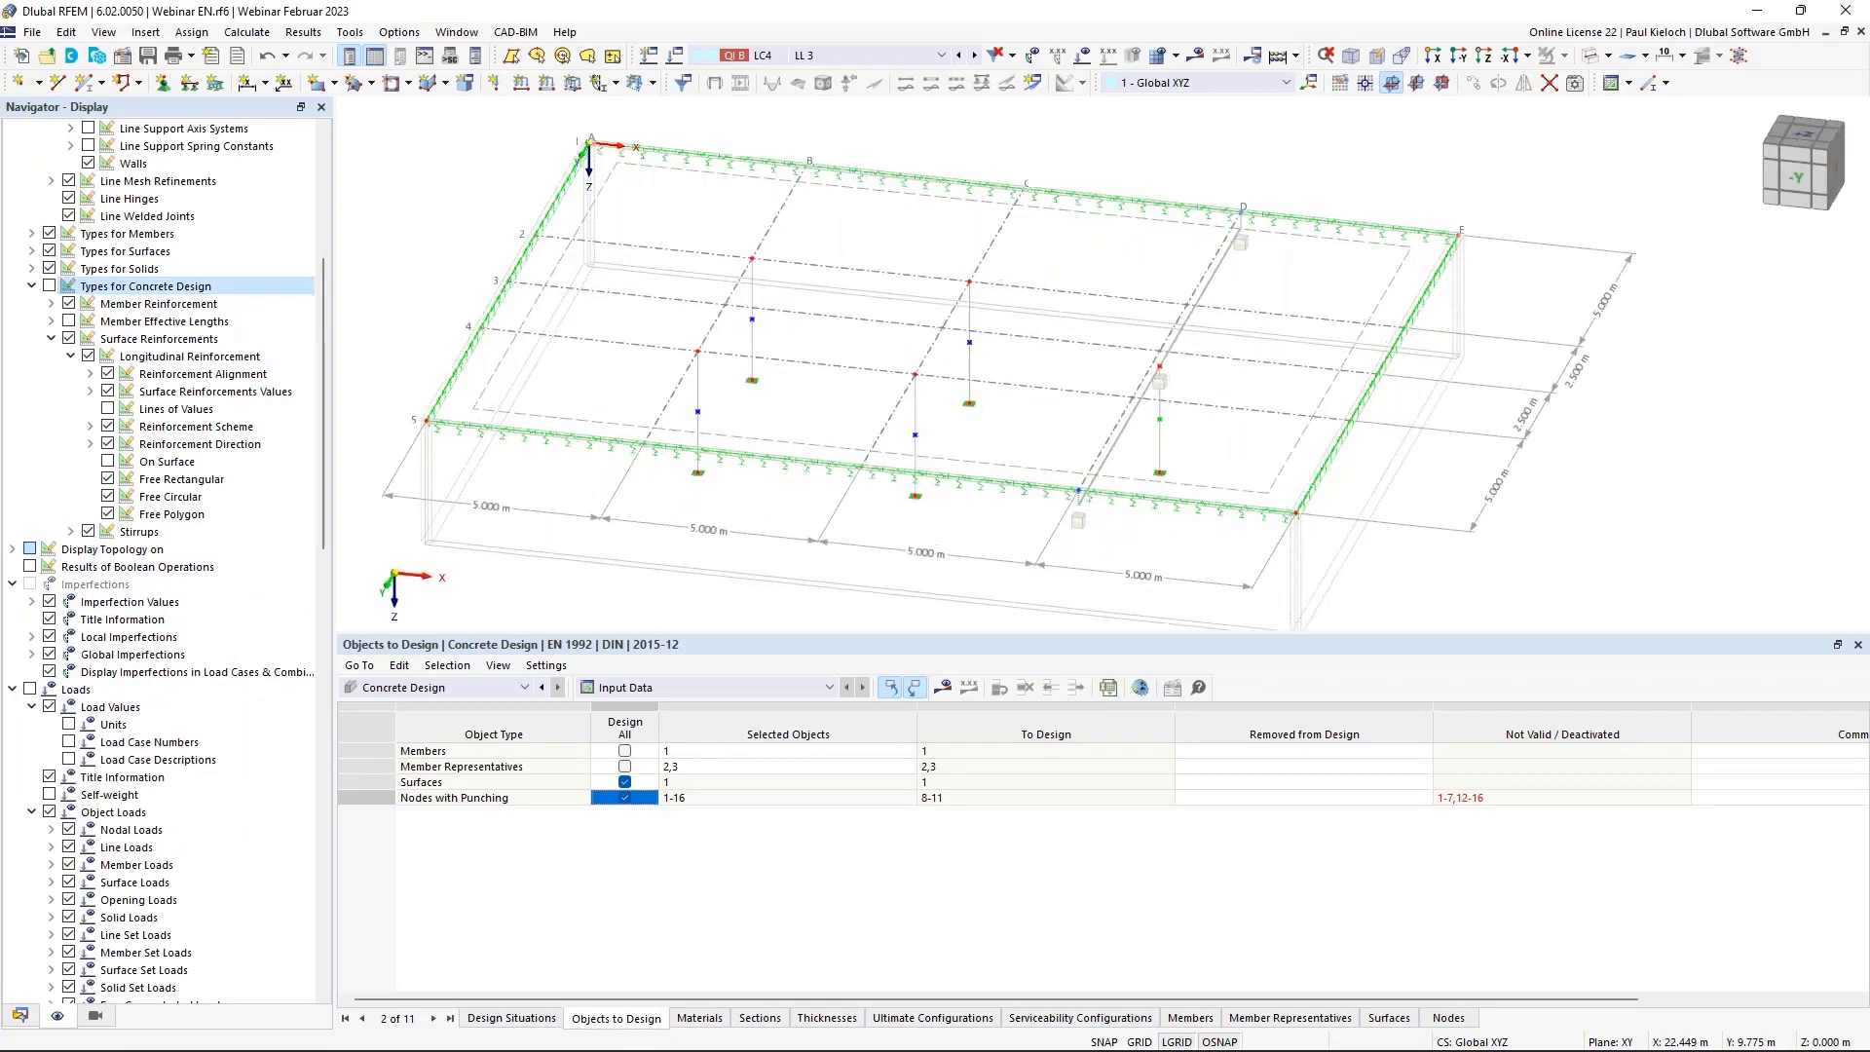
# Confirm Show Results to start the concrete design calculation, then bring up the window switcher.
pyautogui.click(943, 689)
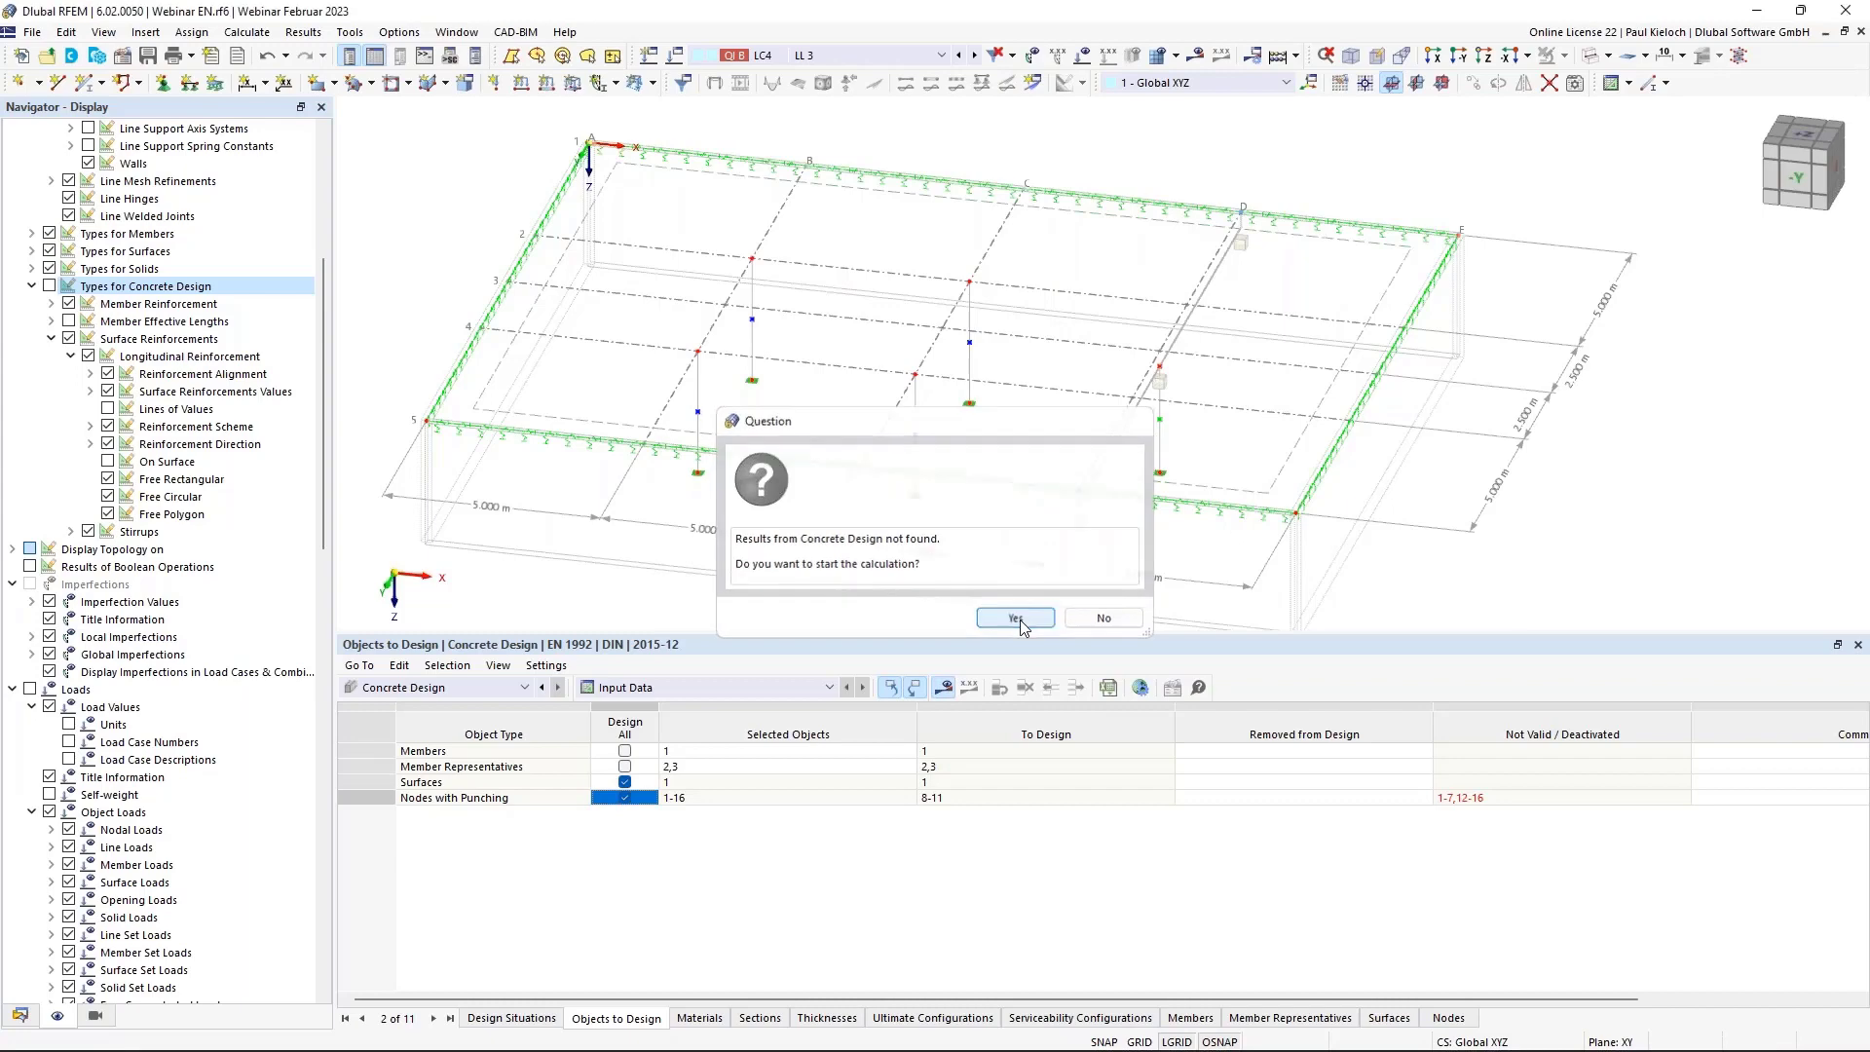
pyautogui.click(1016, 619)
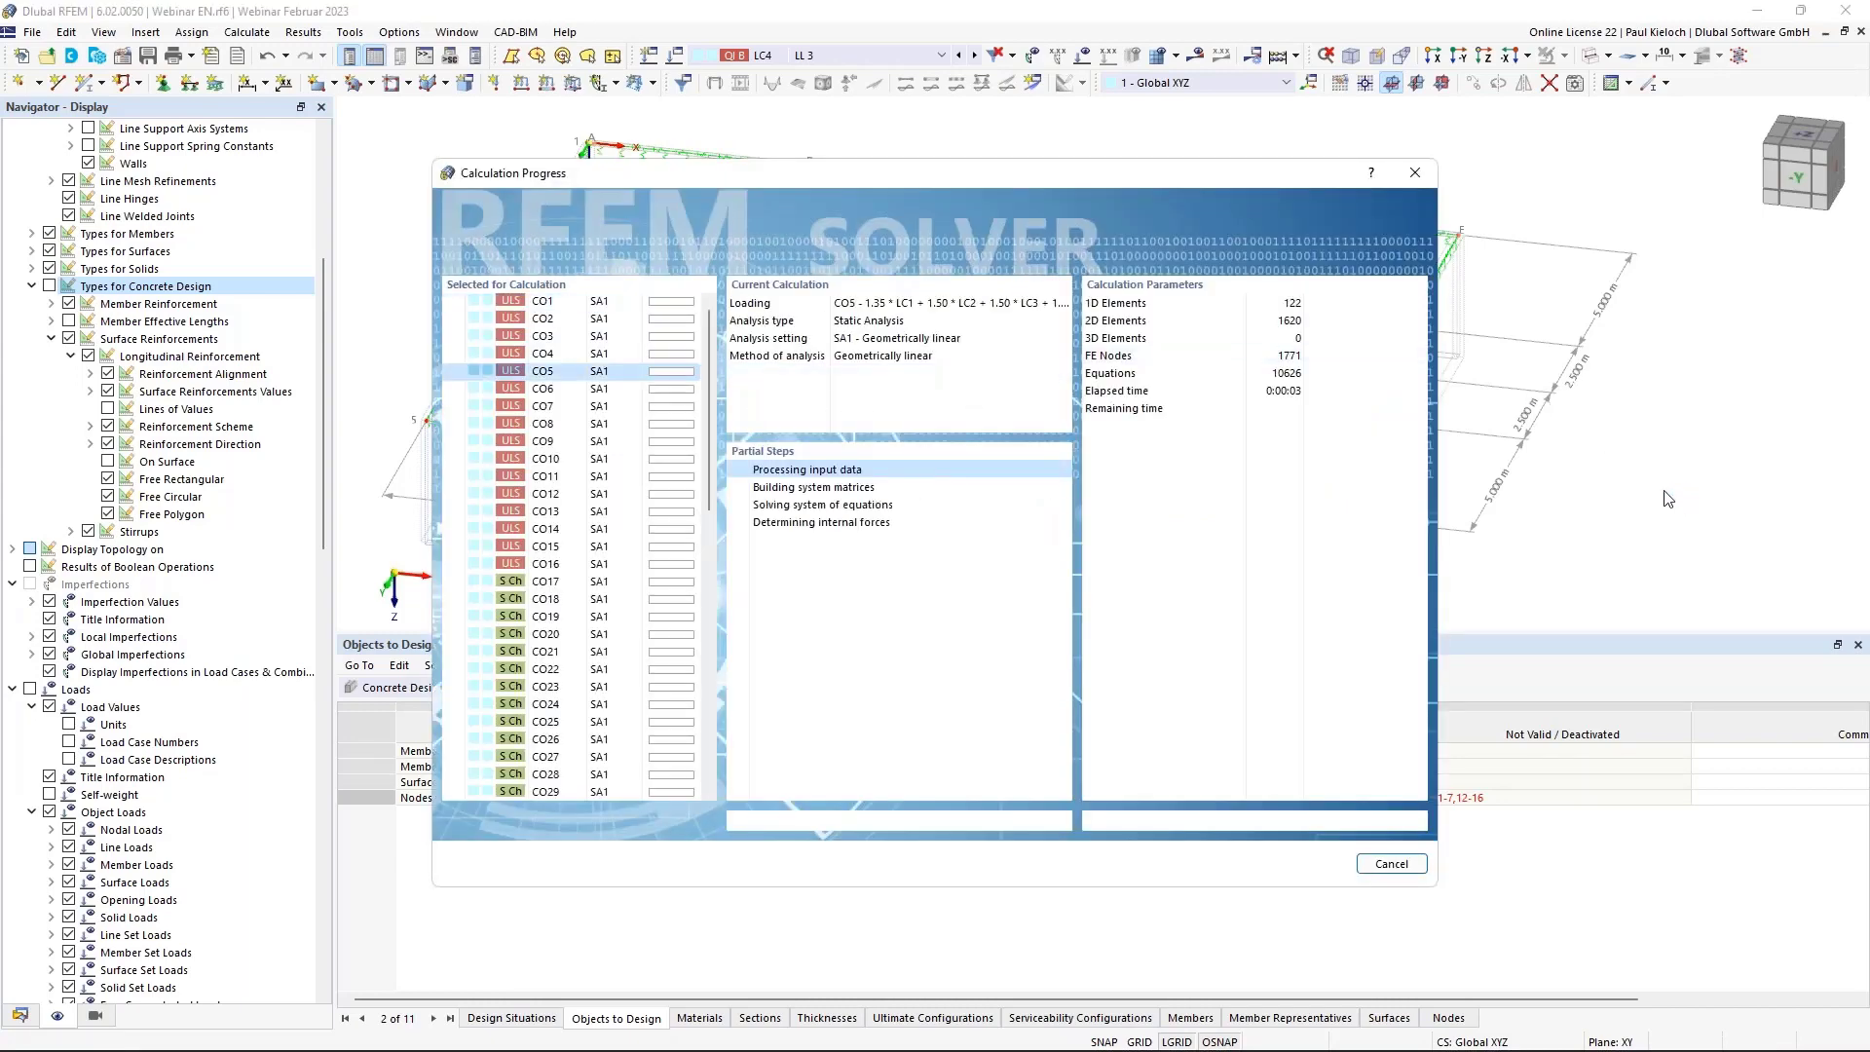
pyautogui.hotkey('alt', 'Tab')
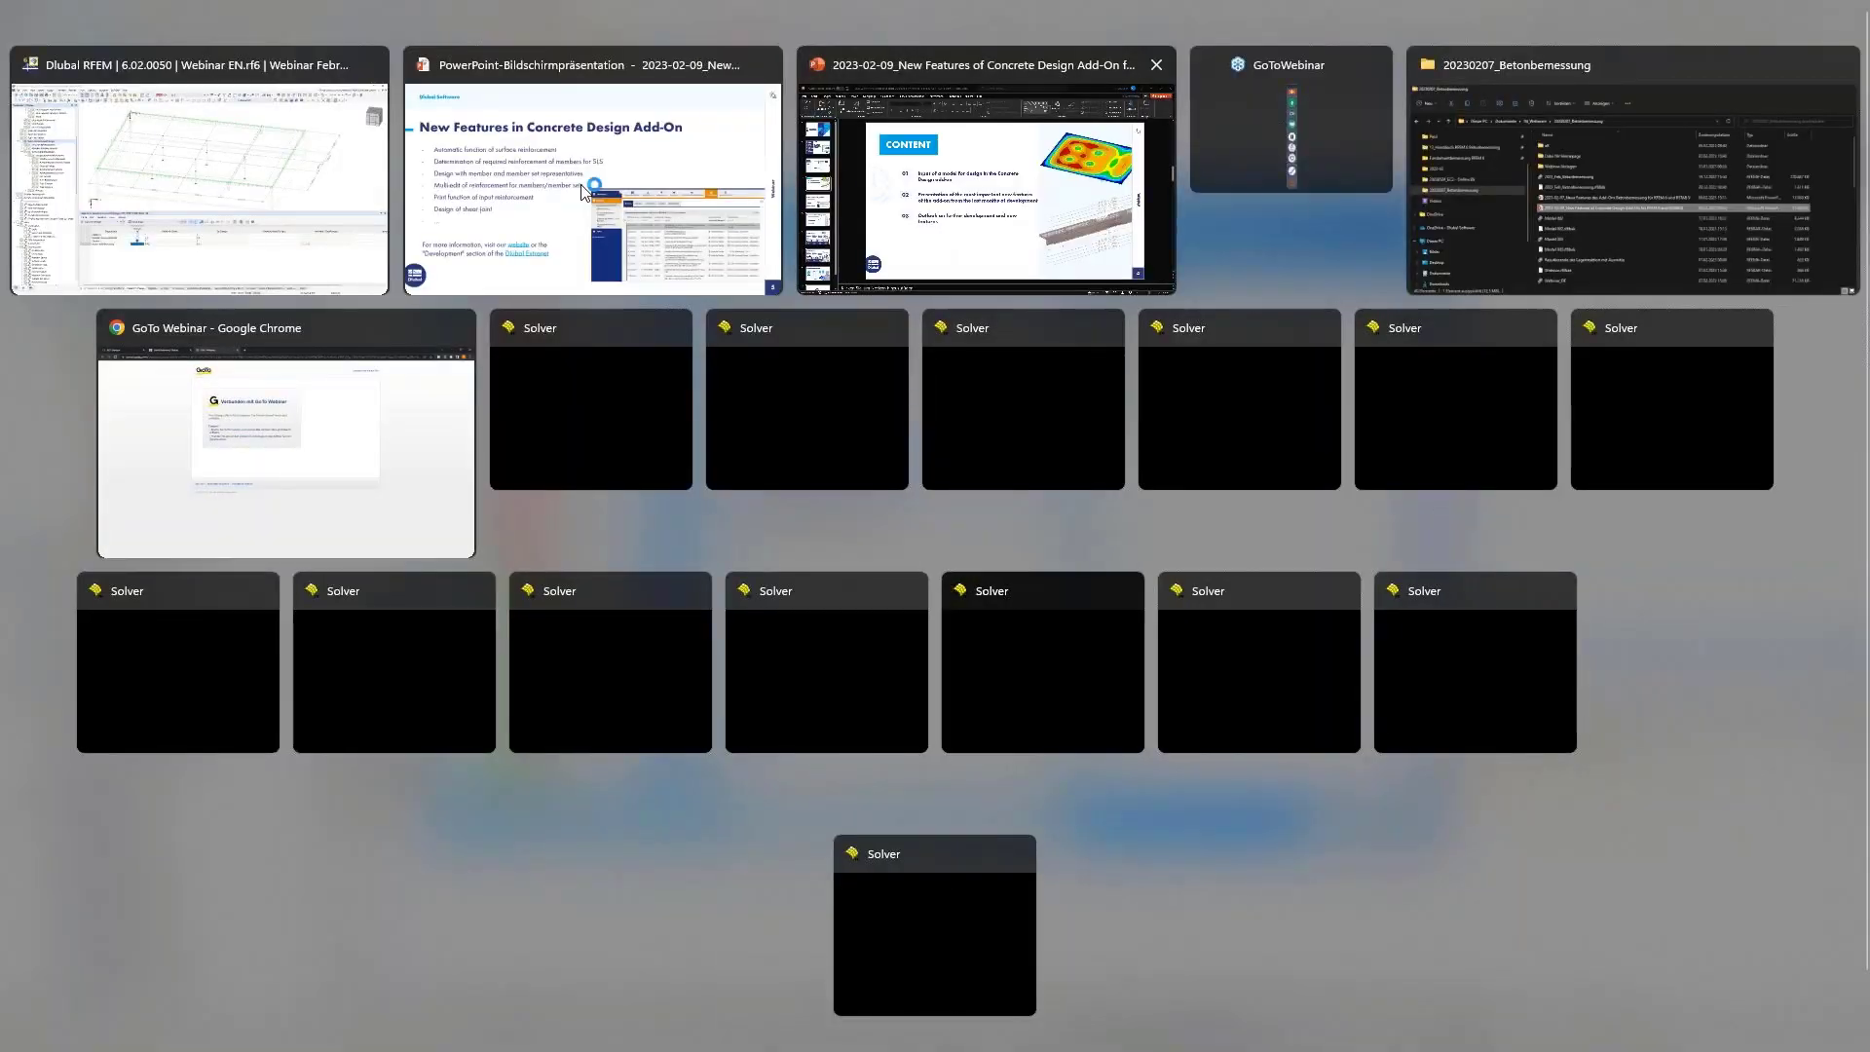
pyautogui.press('Escape')
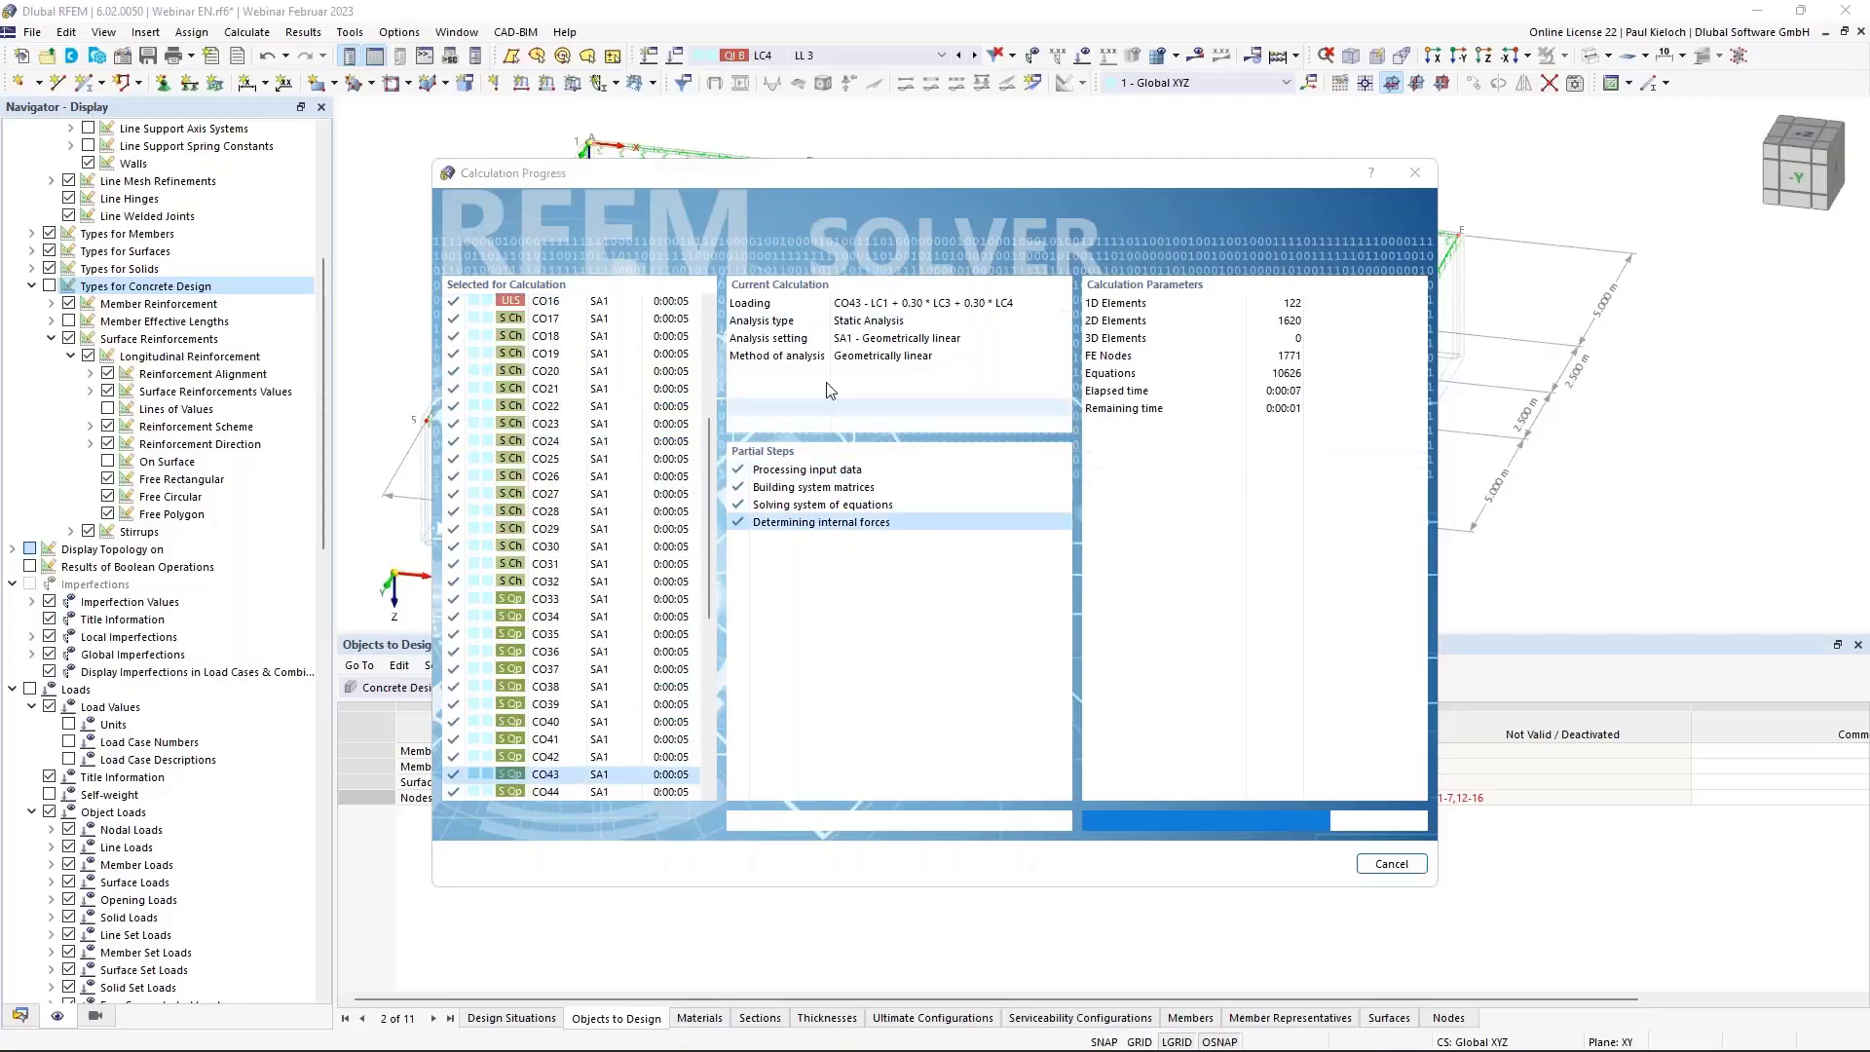
pyautogui.hotkey('alt', 'Tab')
# In the PowerPoint slideshow, advance to slide 6, 'Upcoming Features in Concrete Design Add-On'.
pyautogui.click(910, 408)
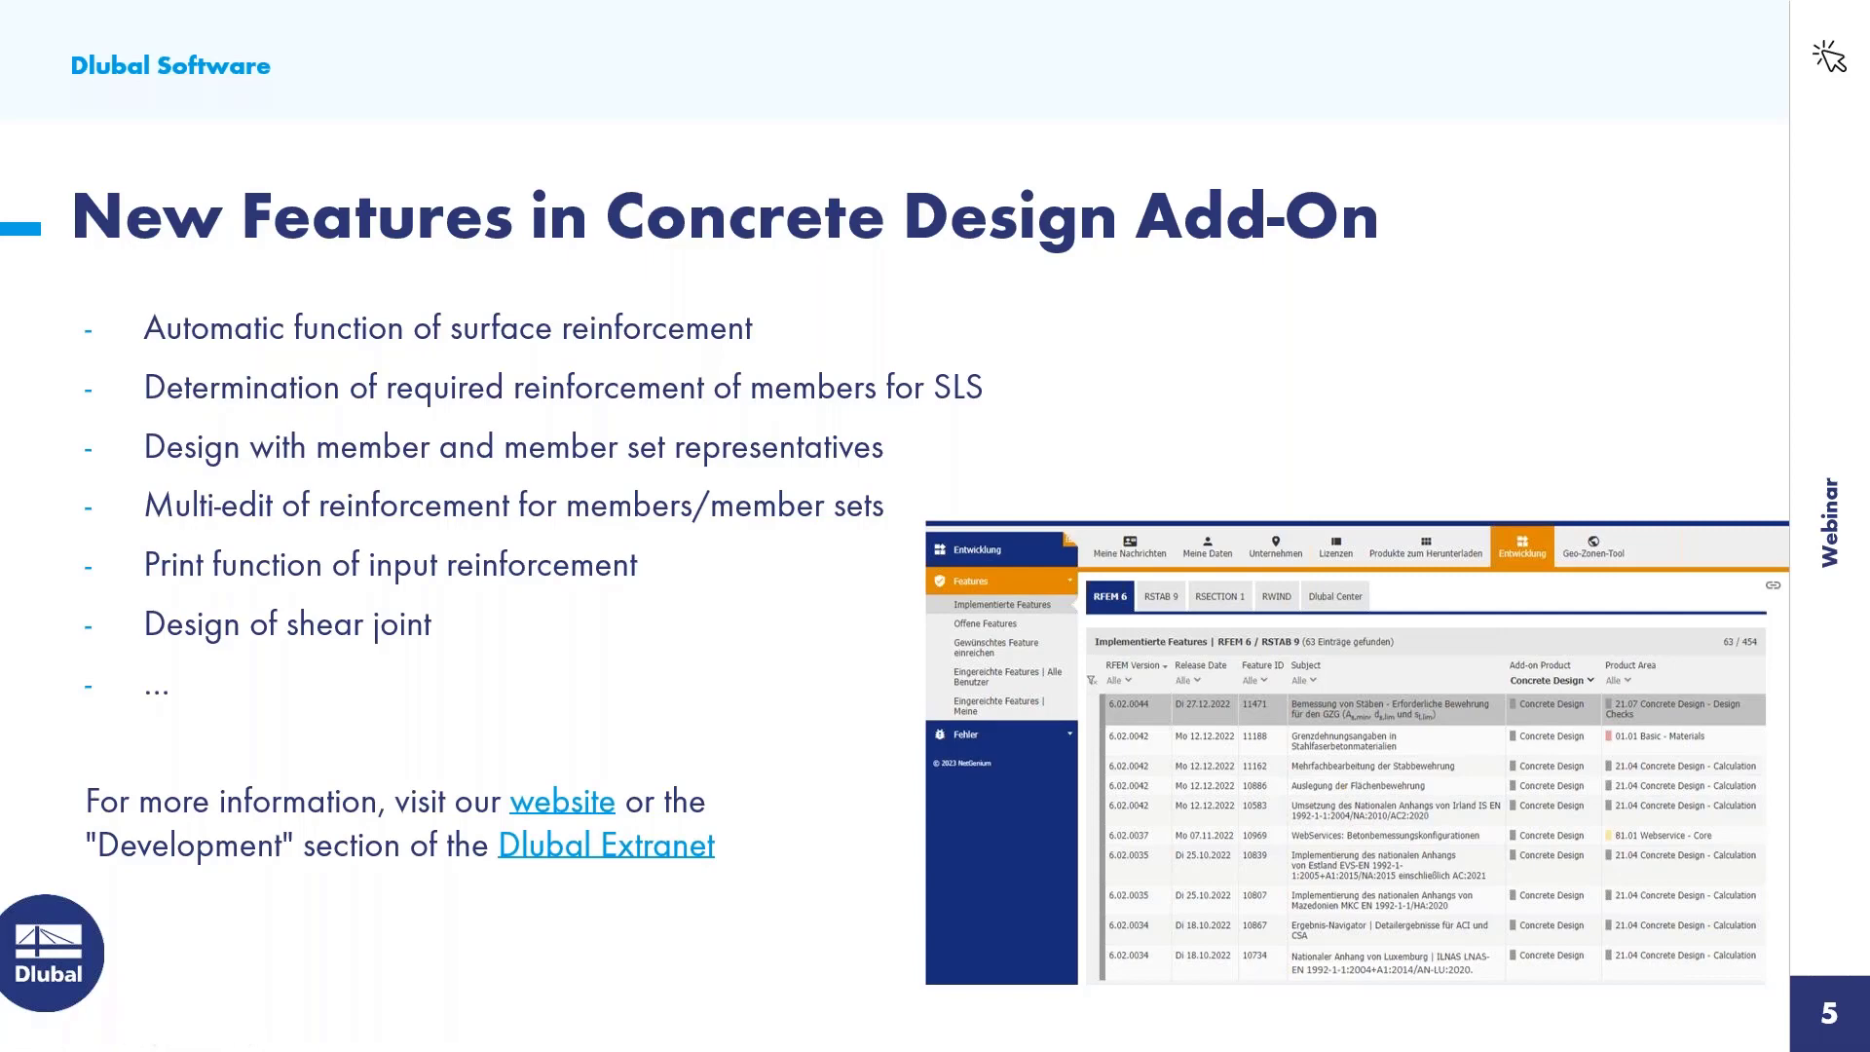
pyautogui.press('Right')
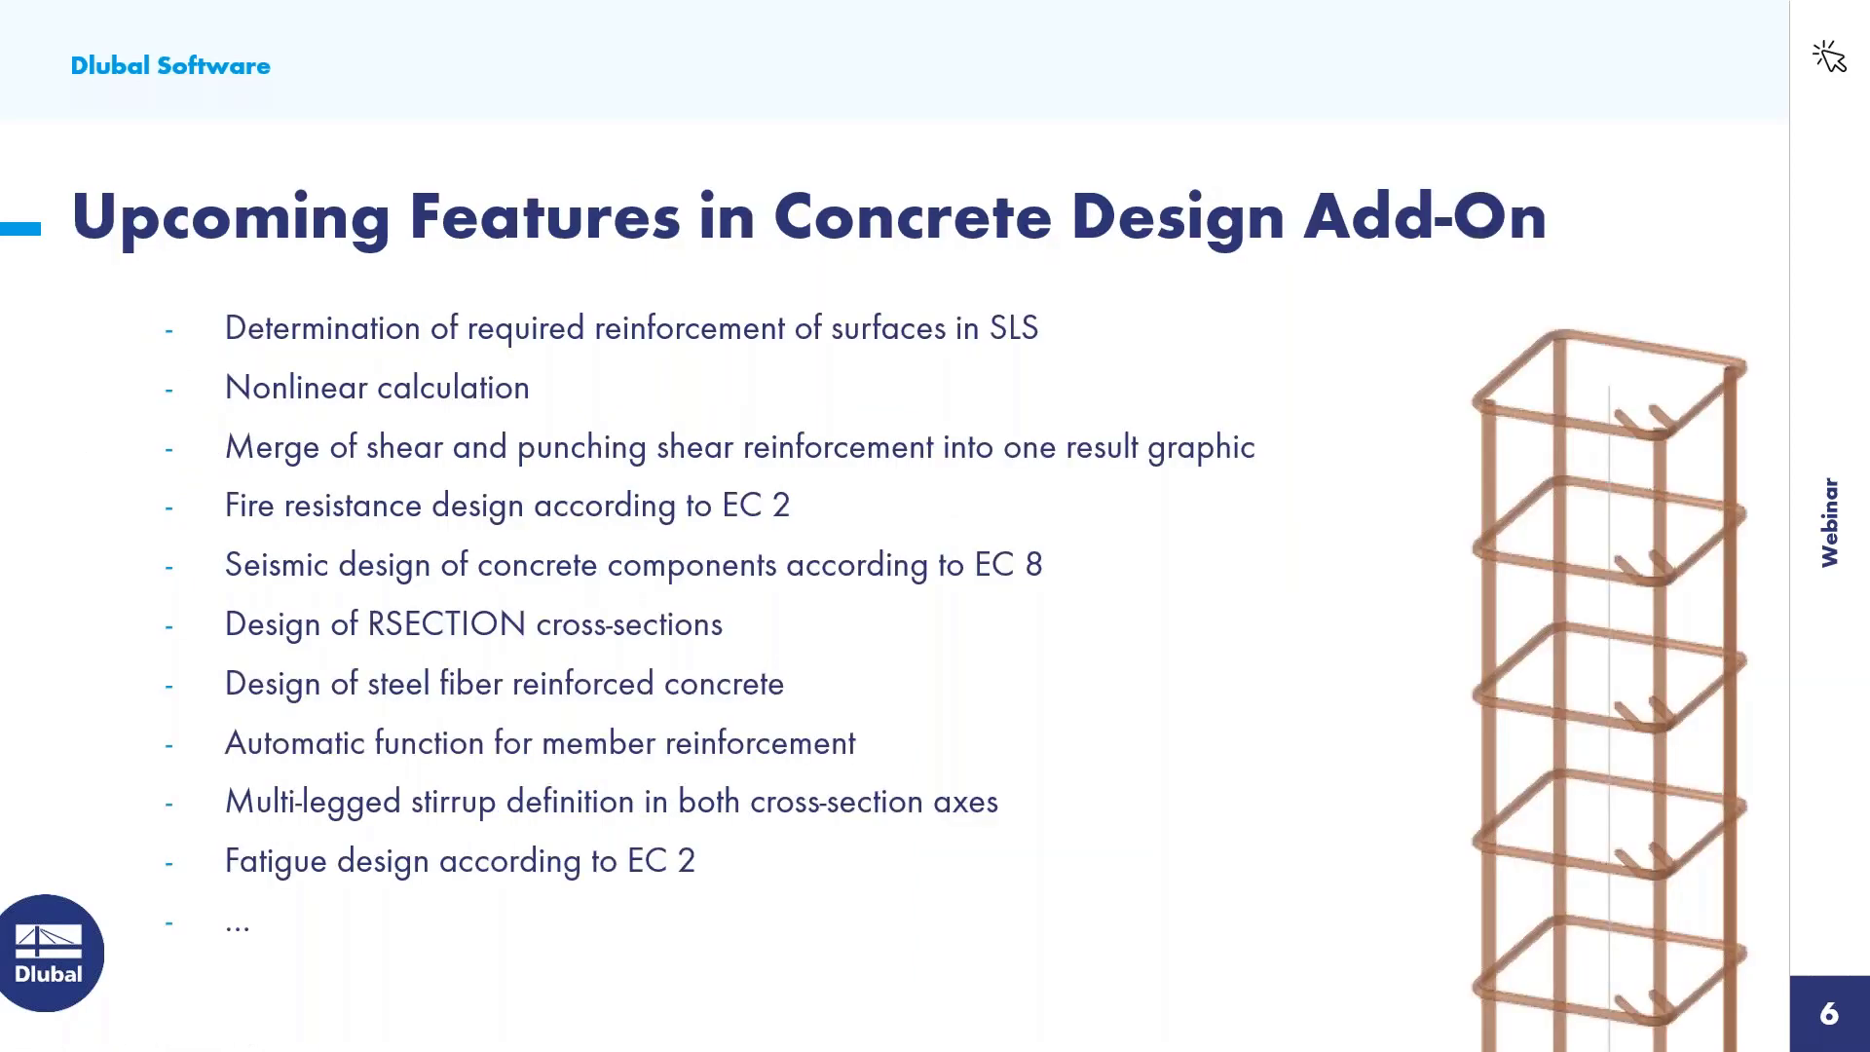
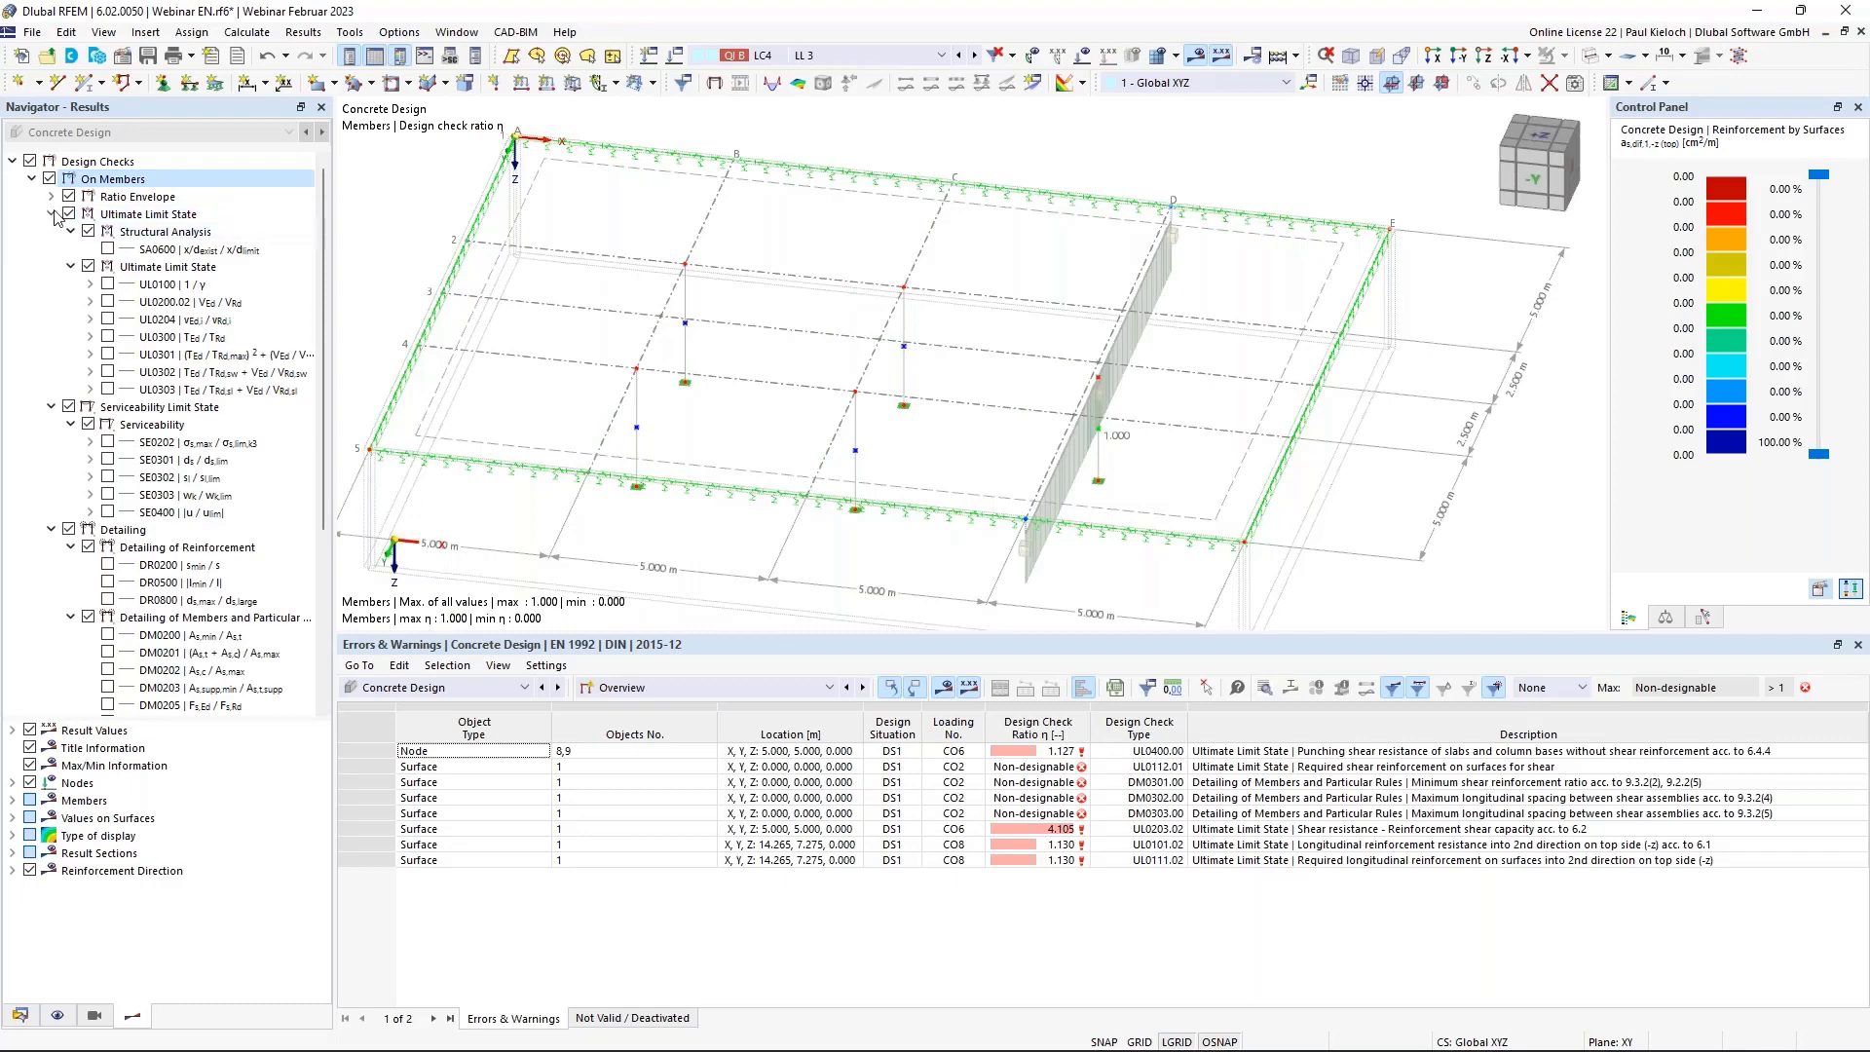
# Rotate the rib into view and replace the ratio envelope with the UL0200.02 shear check ratios.
pyautogui.keyDown('ctrl'); pyautogui.moveTo(1251, 441); pyautogui.dragTo(1130, 427, button='middle'); pyautogui.keyUp('ctrl')
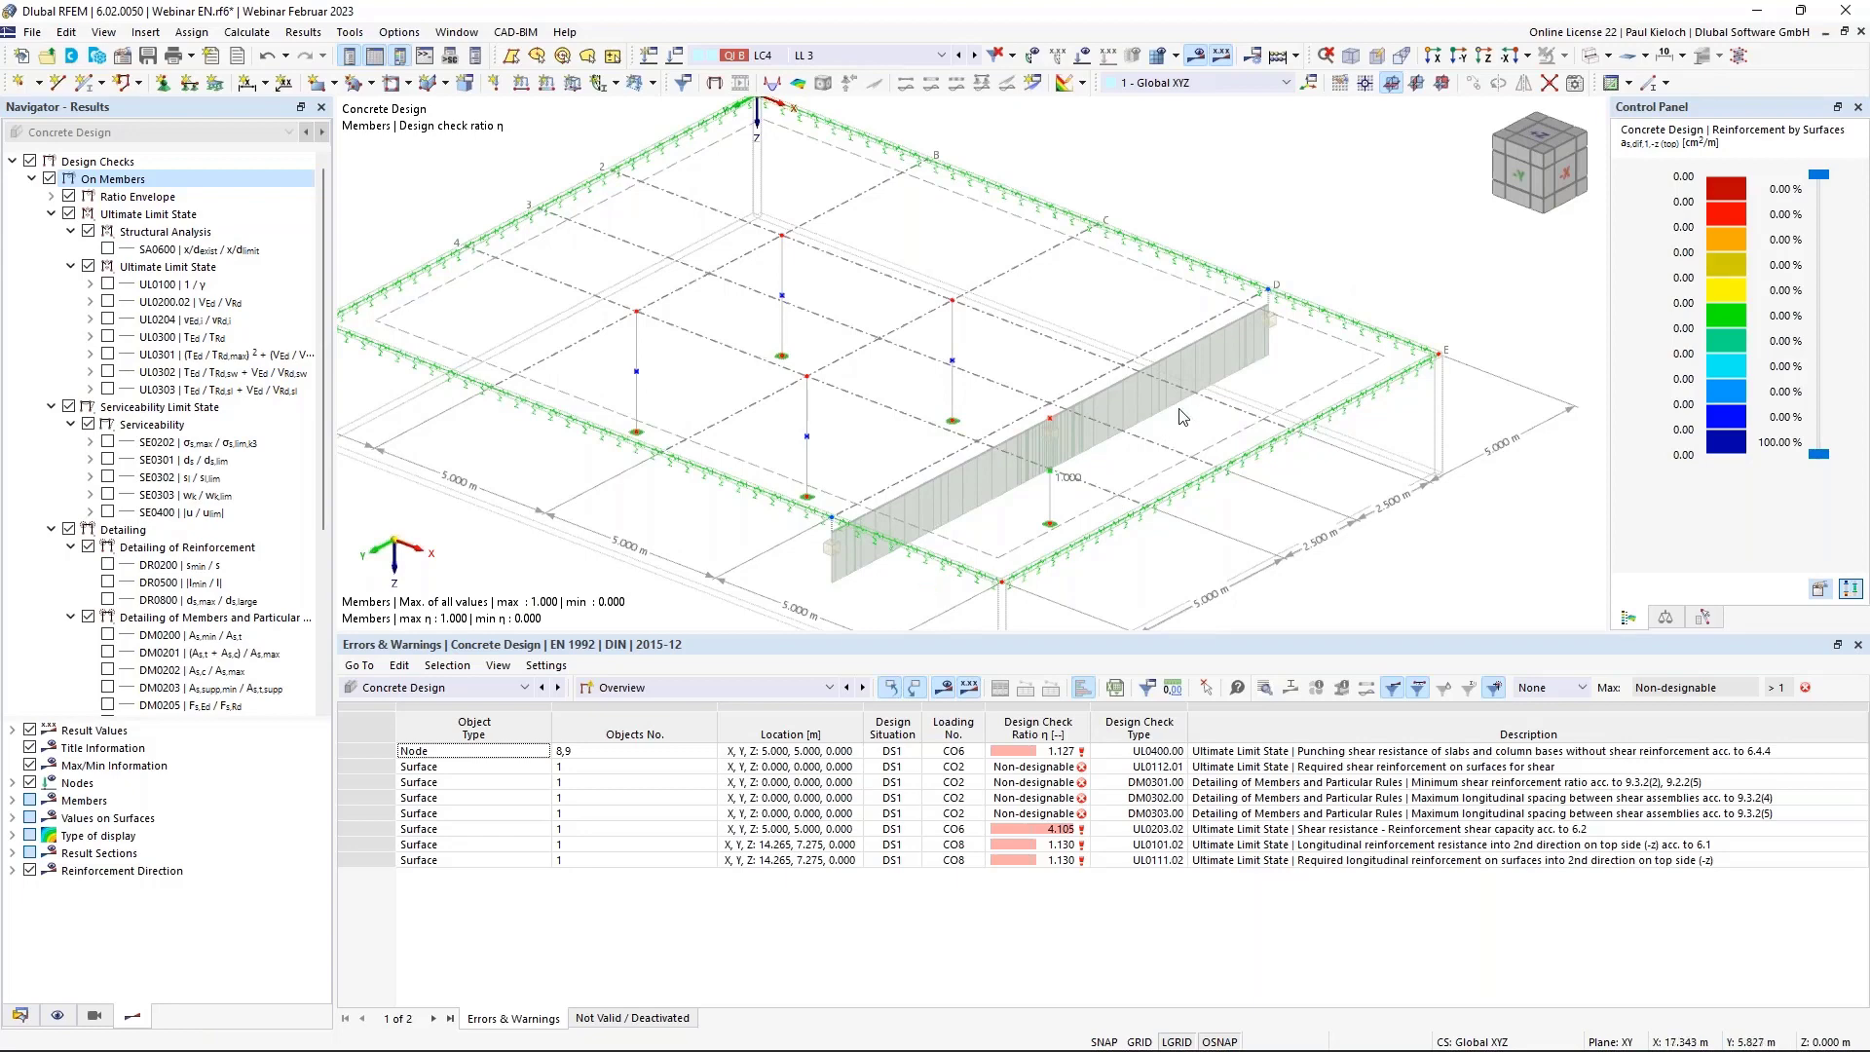
pyautogui.scroll(5, 1098, 271)
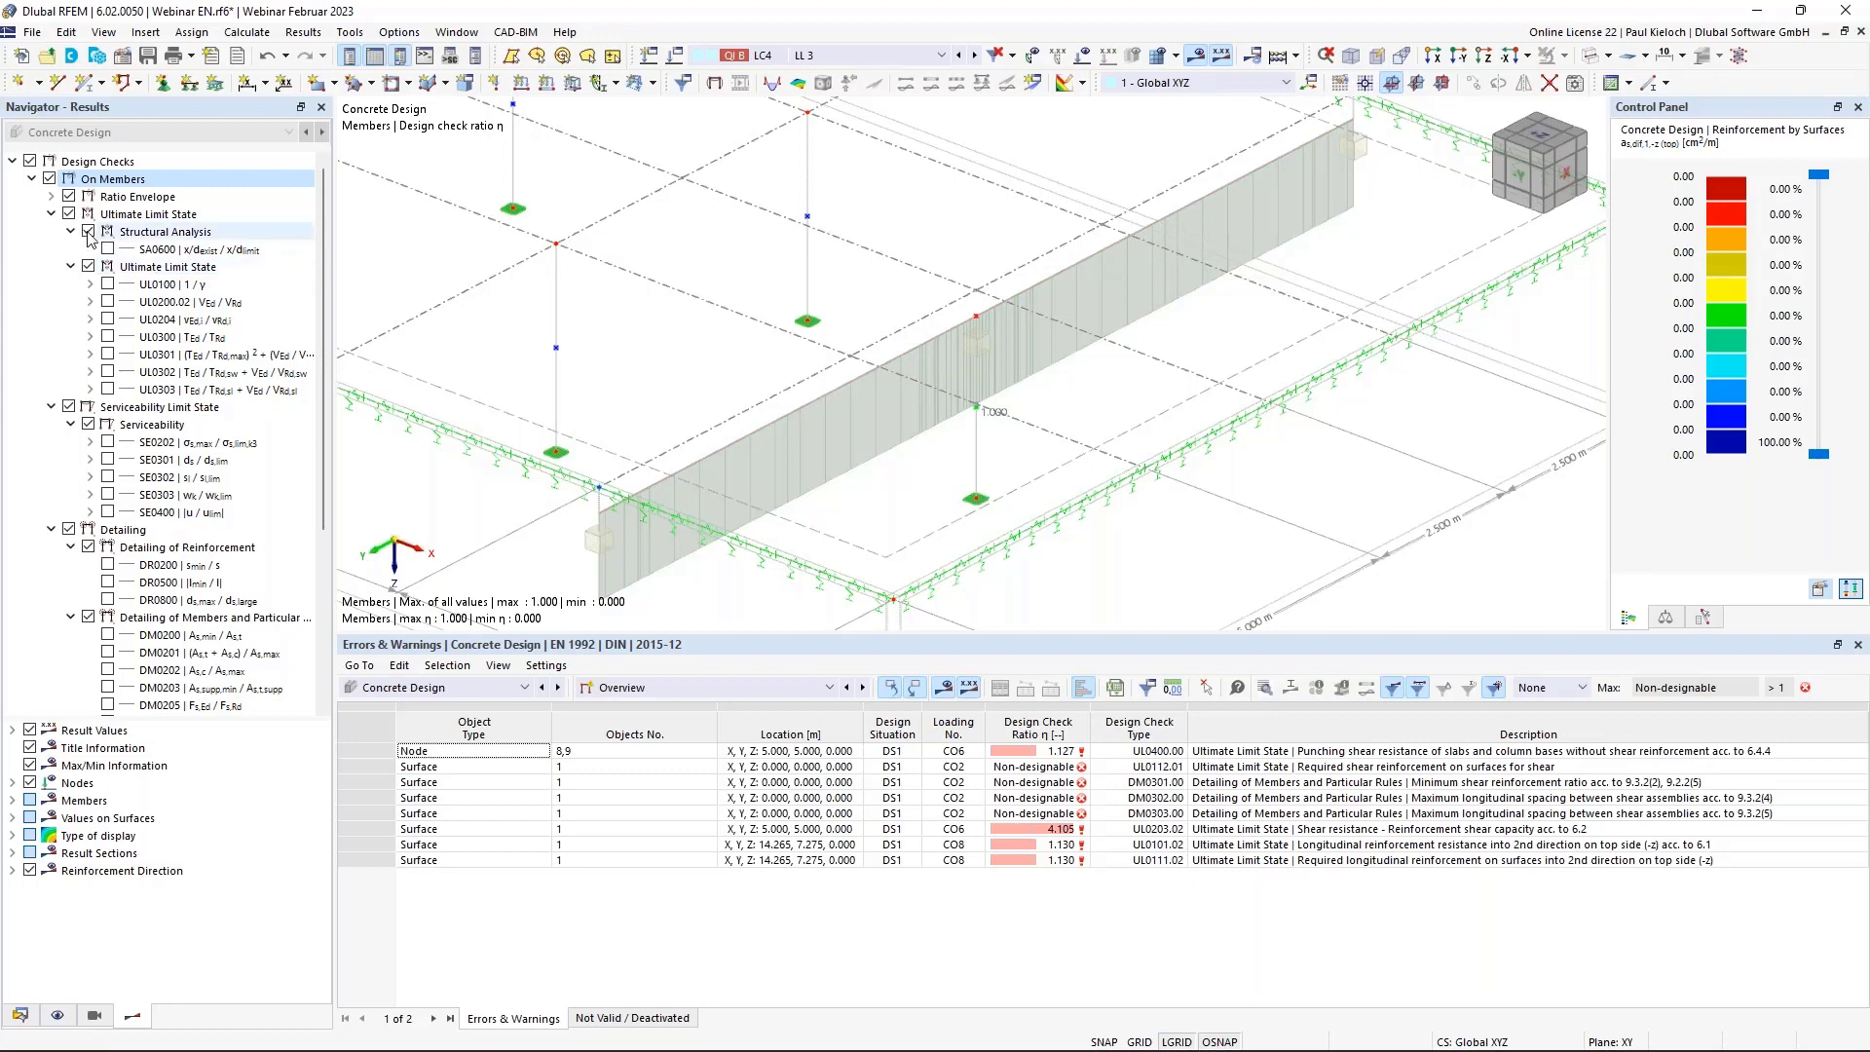
pyautogui.click(68, 198)
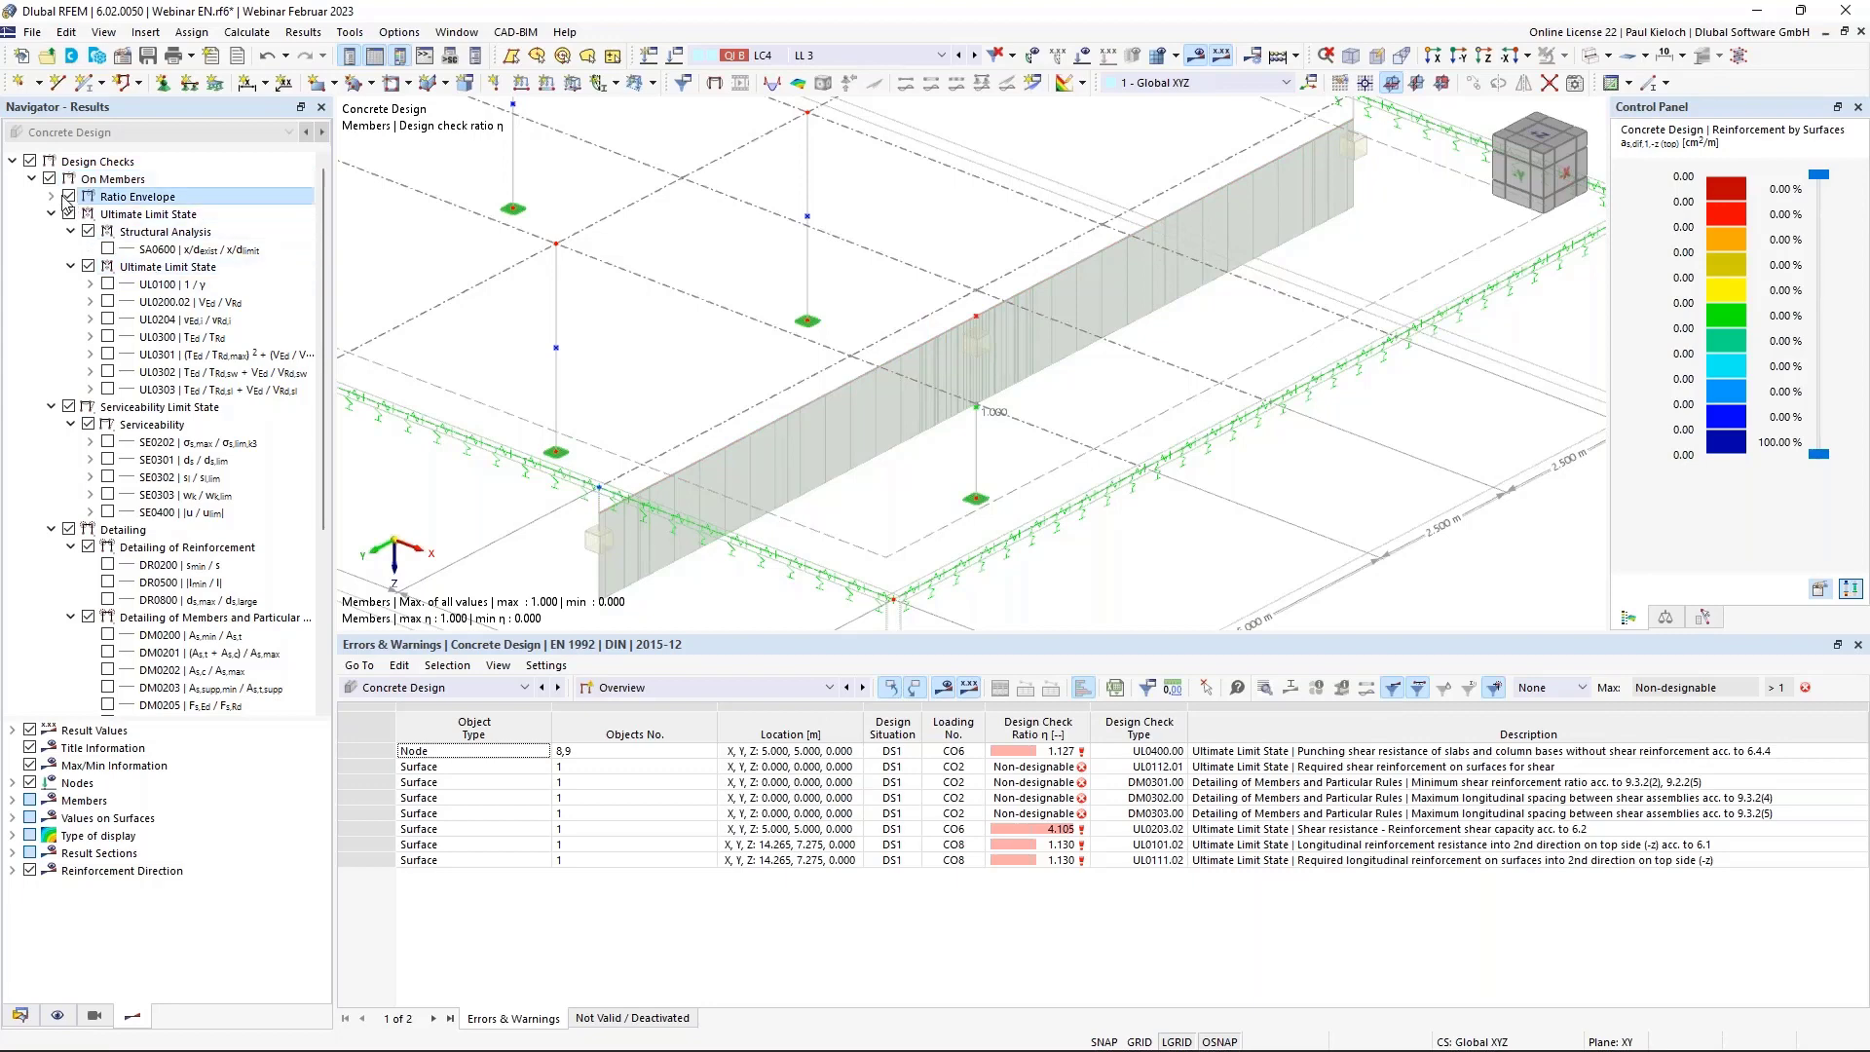
pyautogui.click(107, 302)
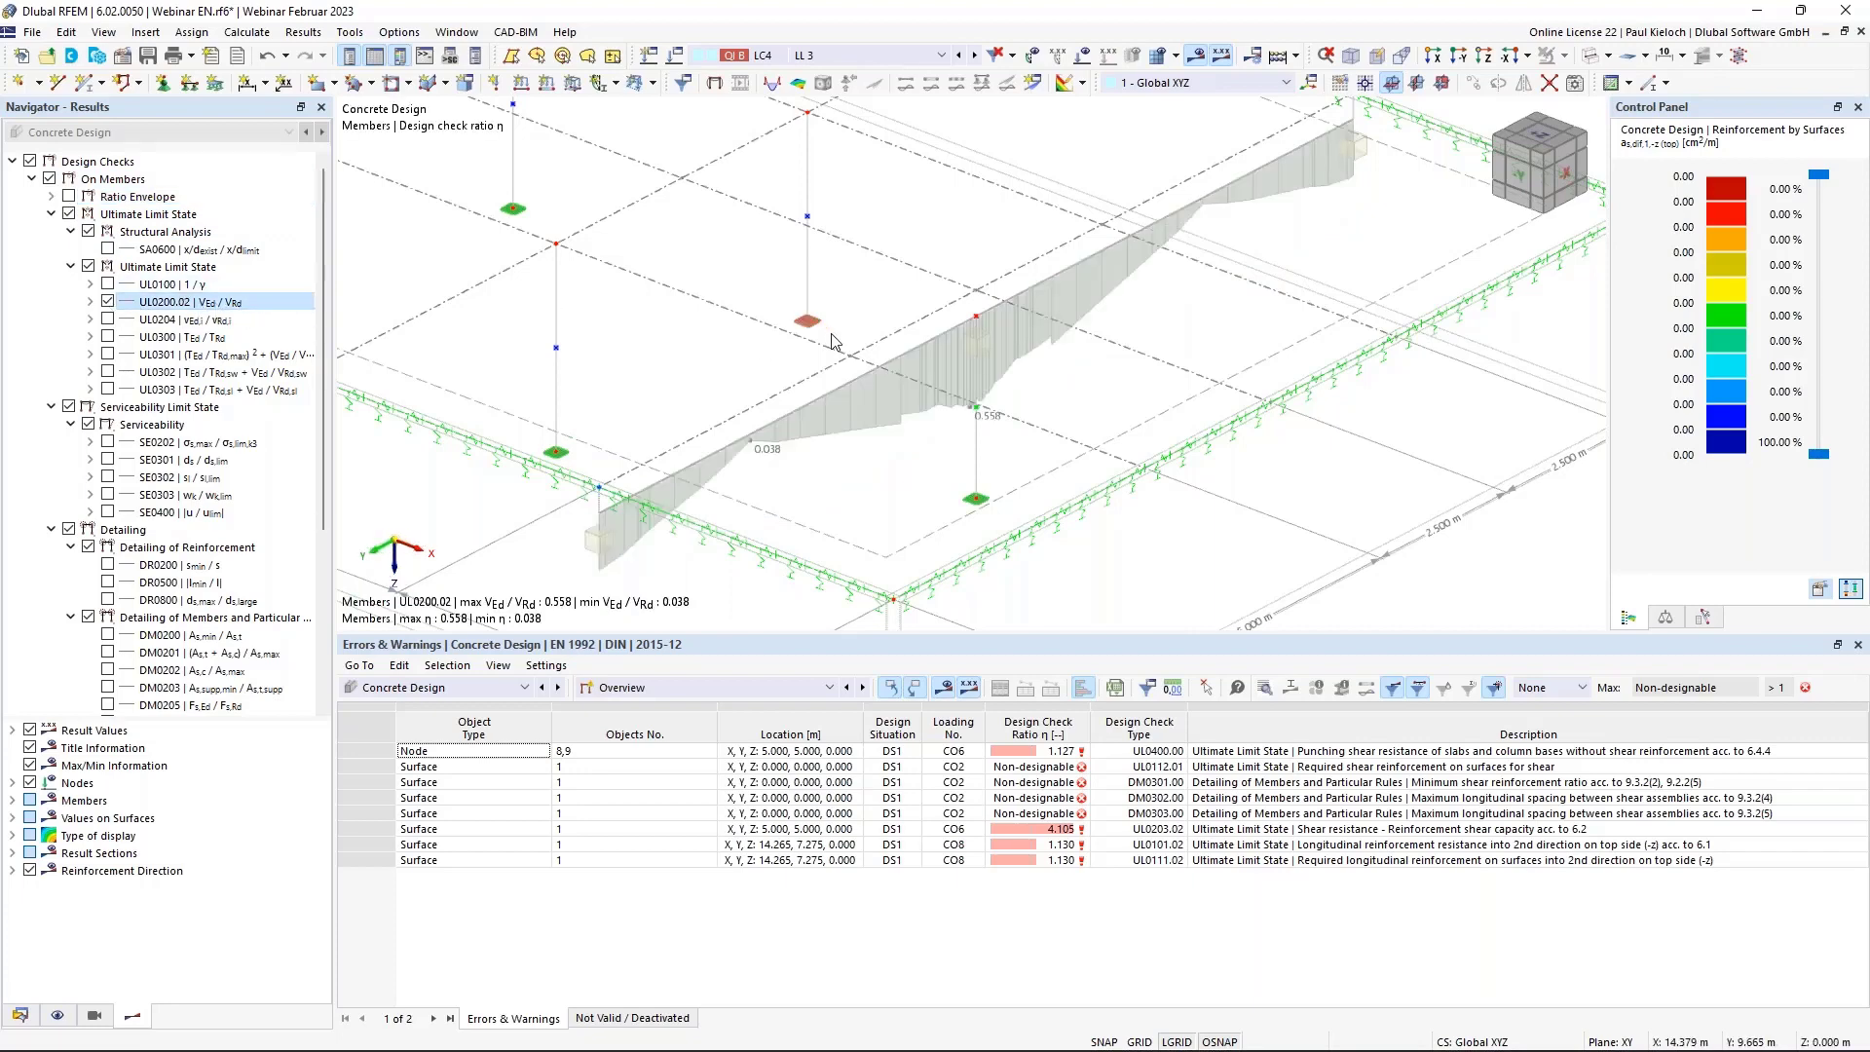
pyautogui.click(89, 302)
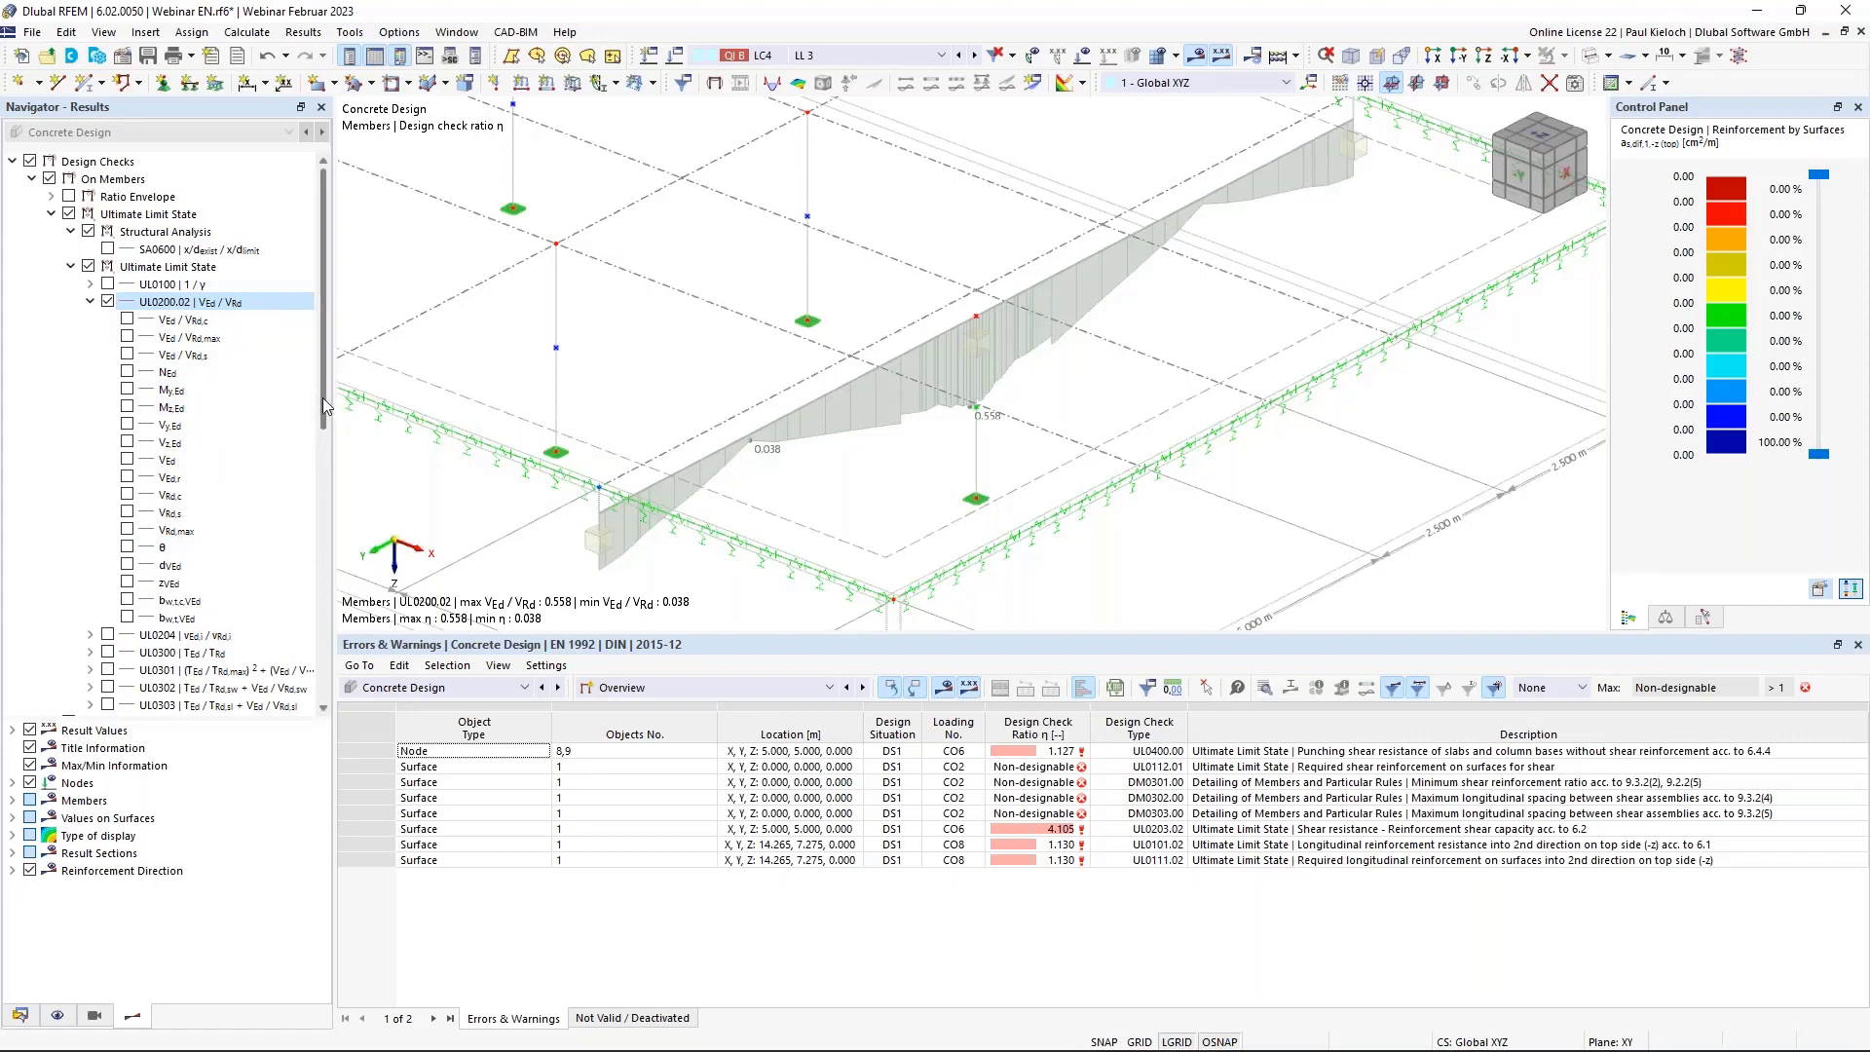
# Browse the UL0200.02 sub-results and the UL0204 check, then collapse the On Members branch.
pyautogui.scroll(-1, 322, 405)
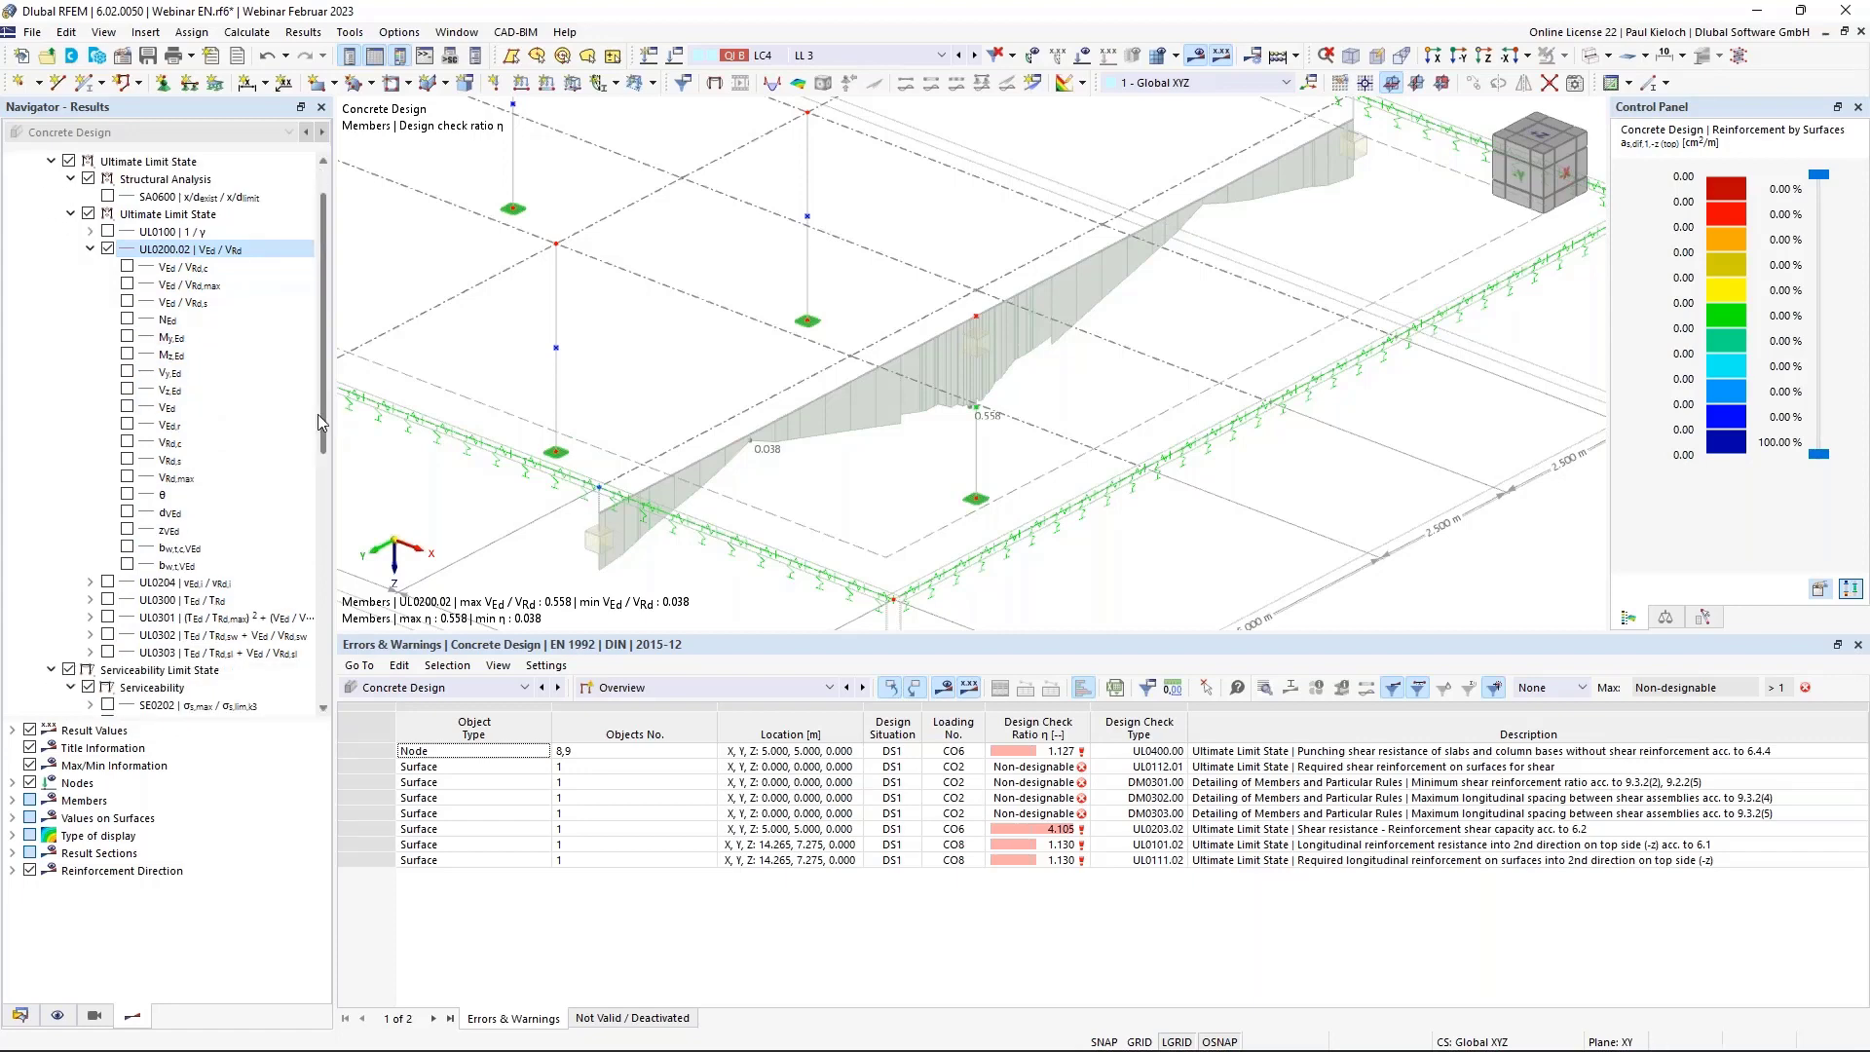
pyautogui.click(93, 252)
pyautogui.click(93, 251)
pyautogui.click(91, 250)
pyautogui.click(91, 250)
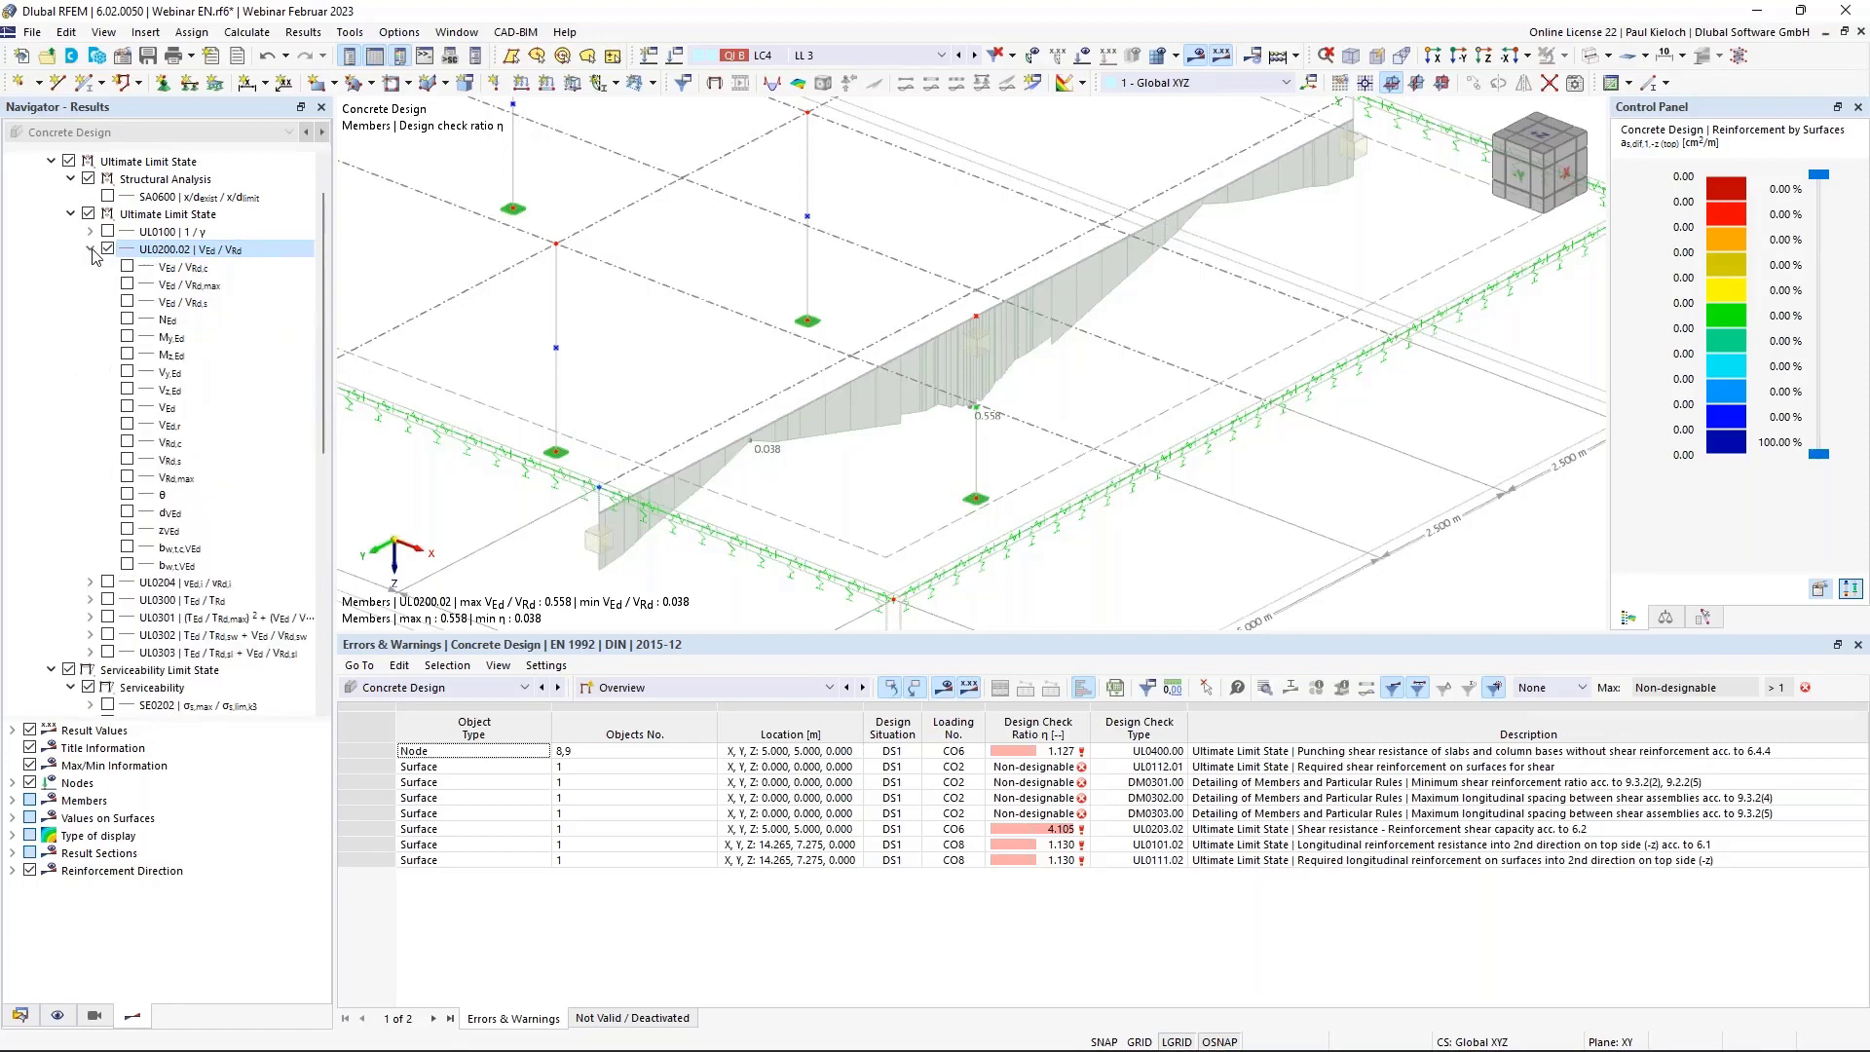
pyautogui.click(92, 250)
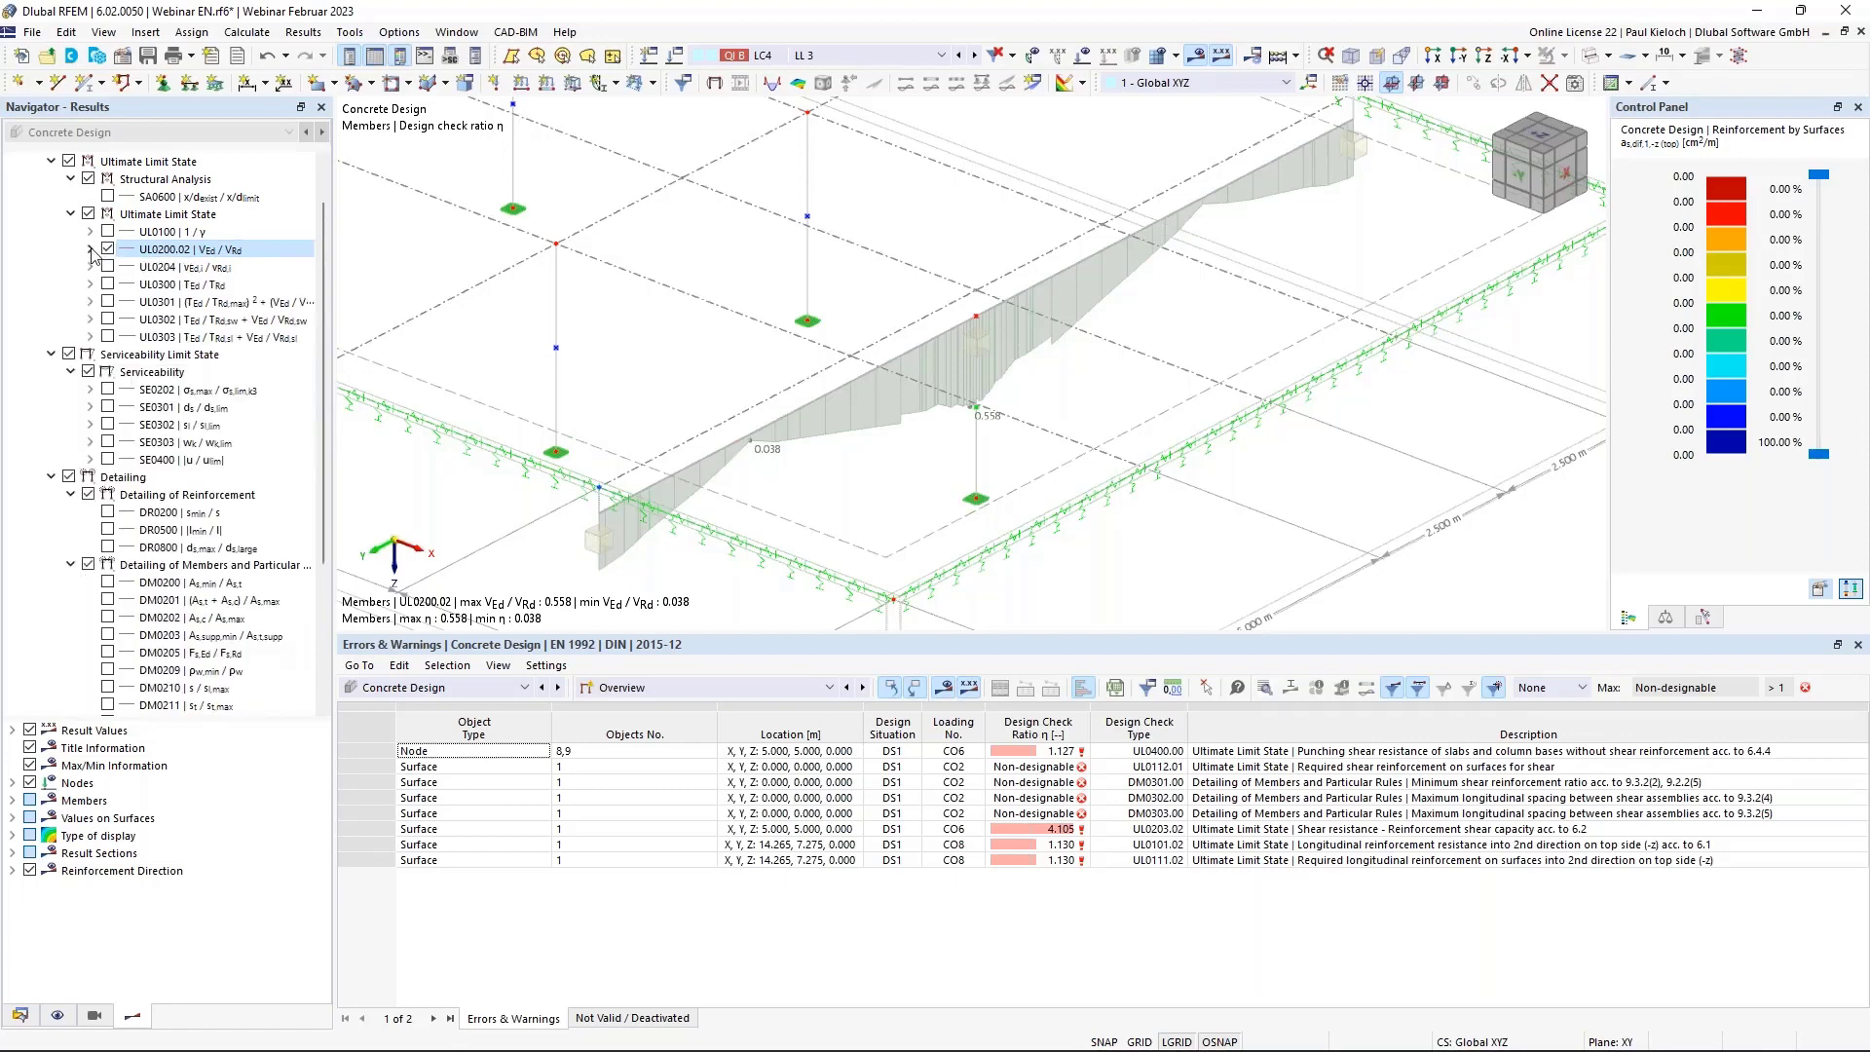
pyautogui.click(204, 271)
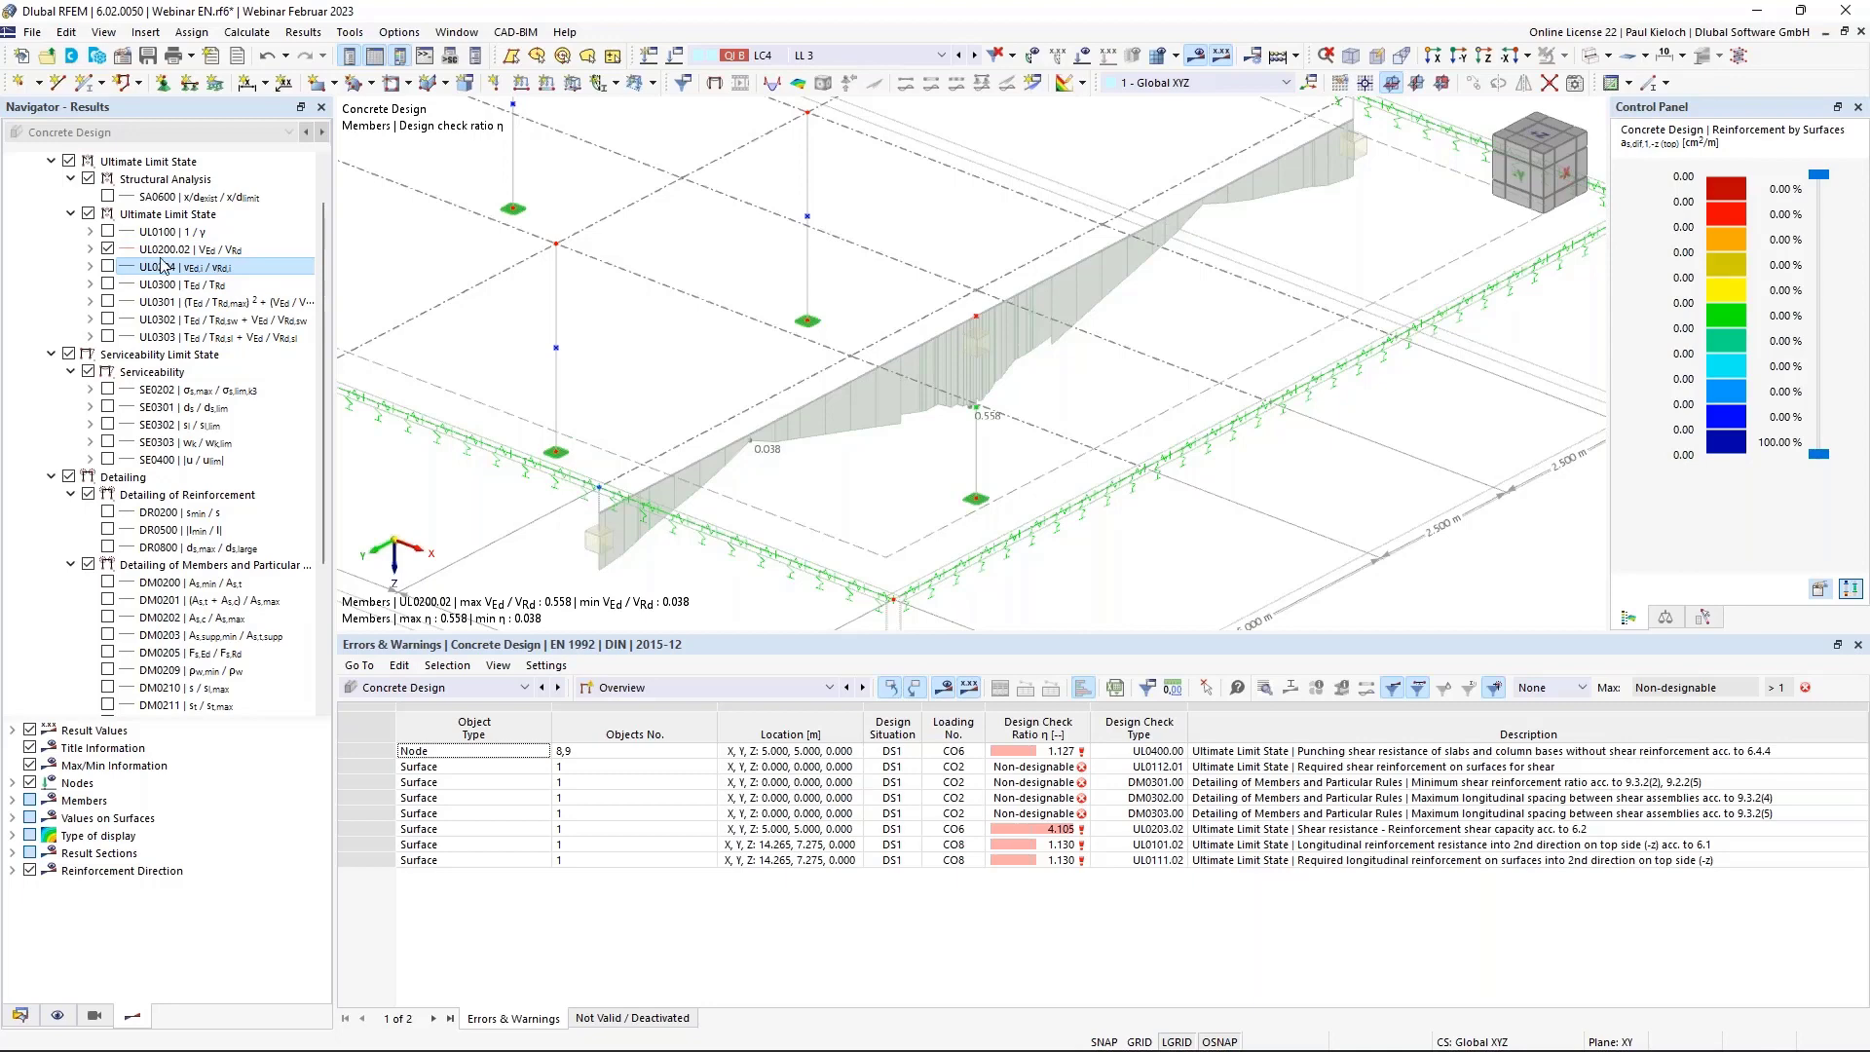
pyautogui.scroll(1, 249, 312)
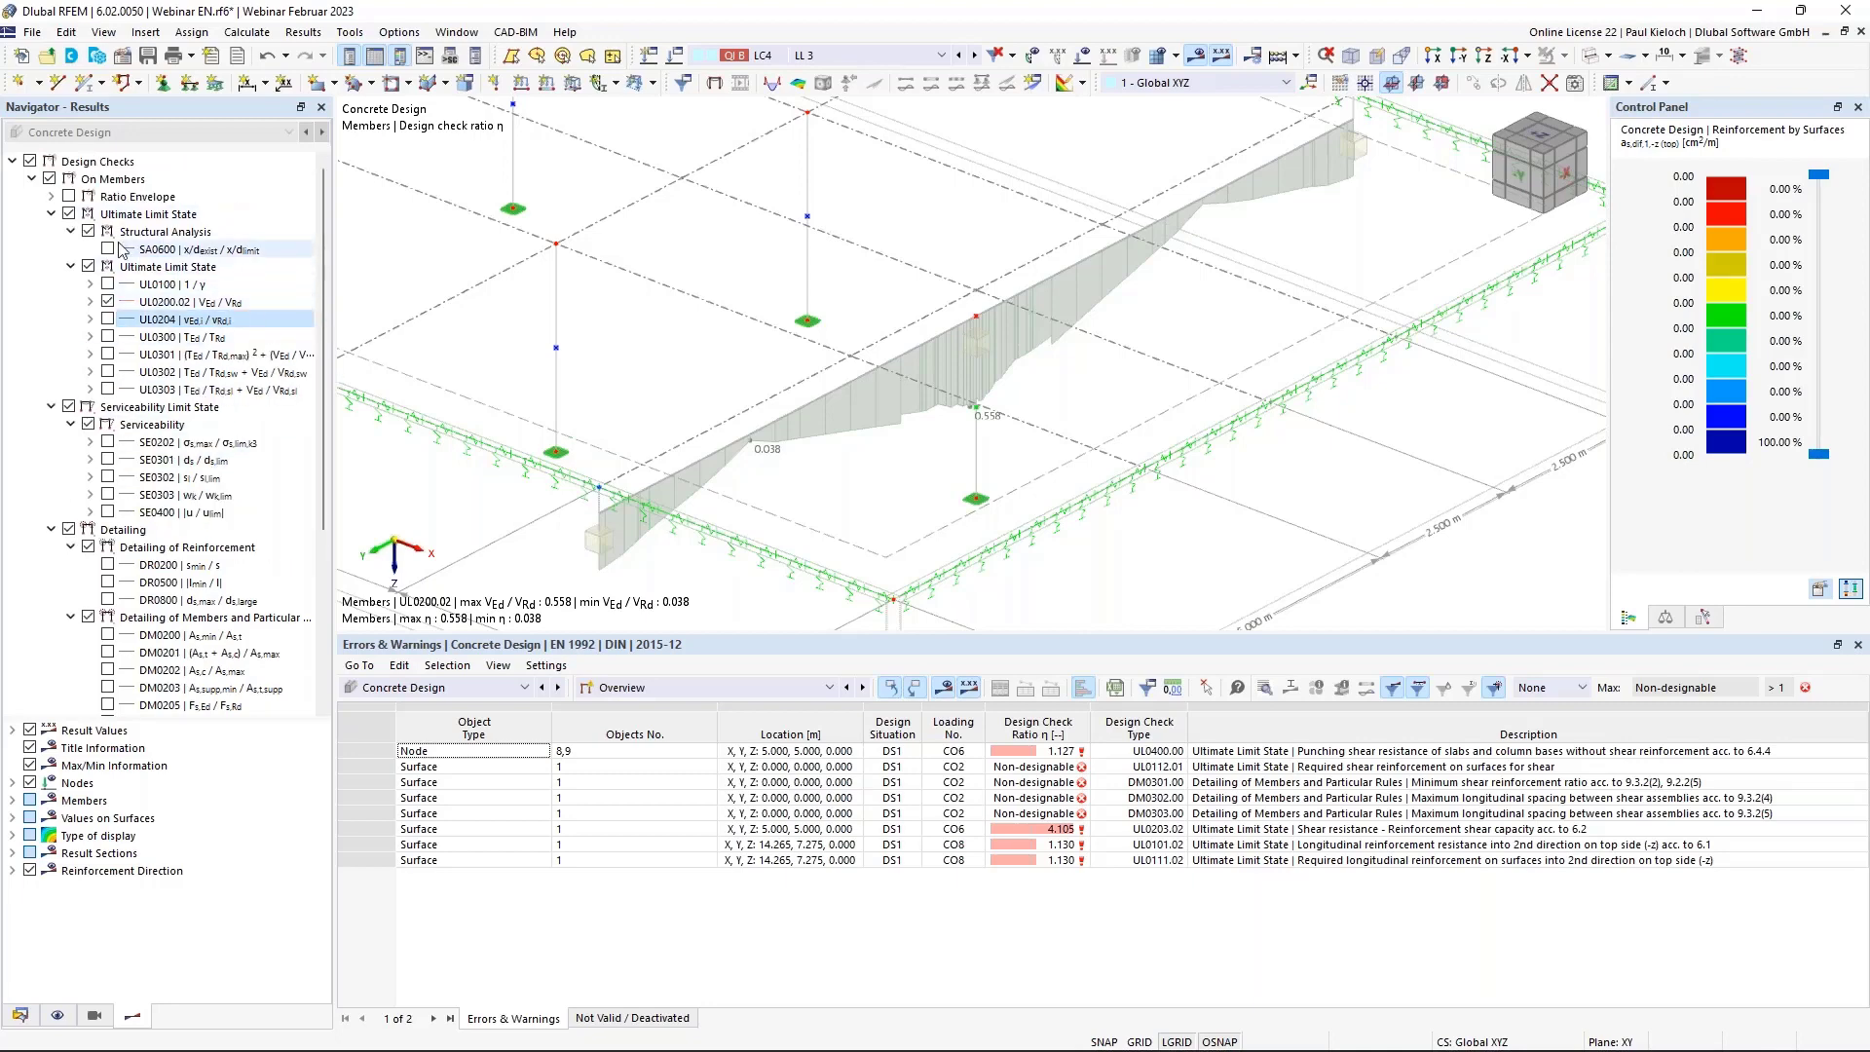
pyautogui.click(32, 179)
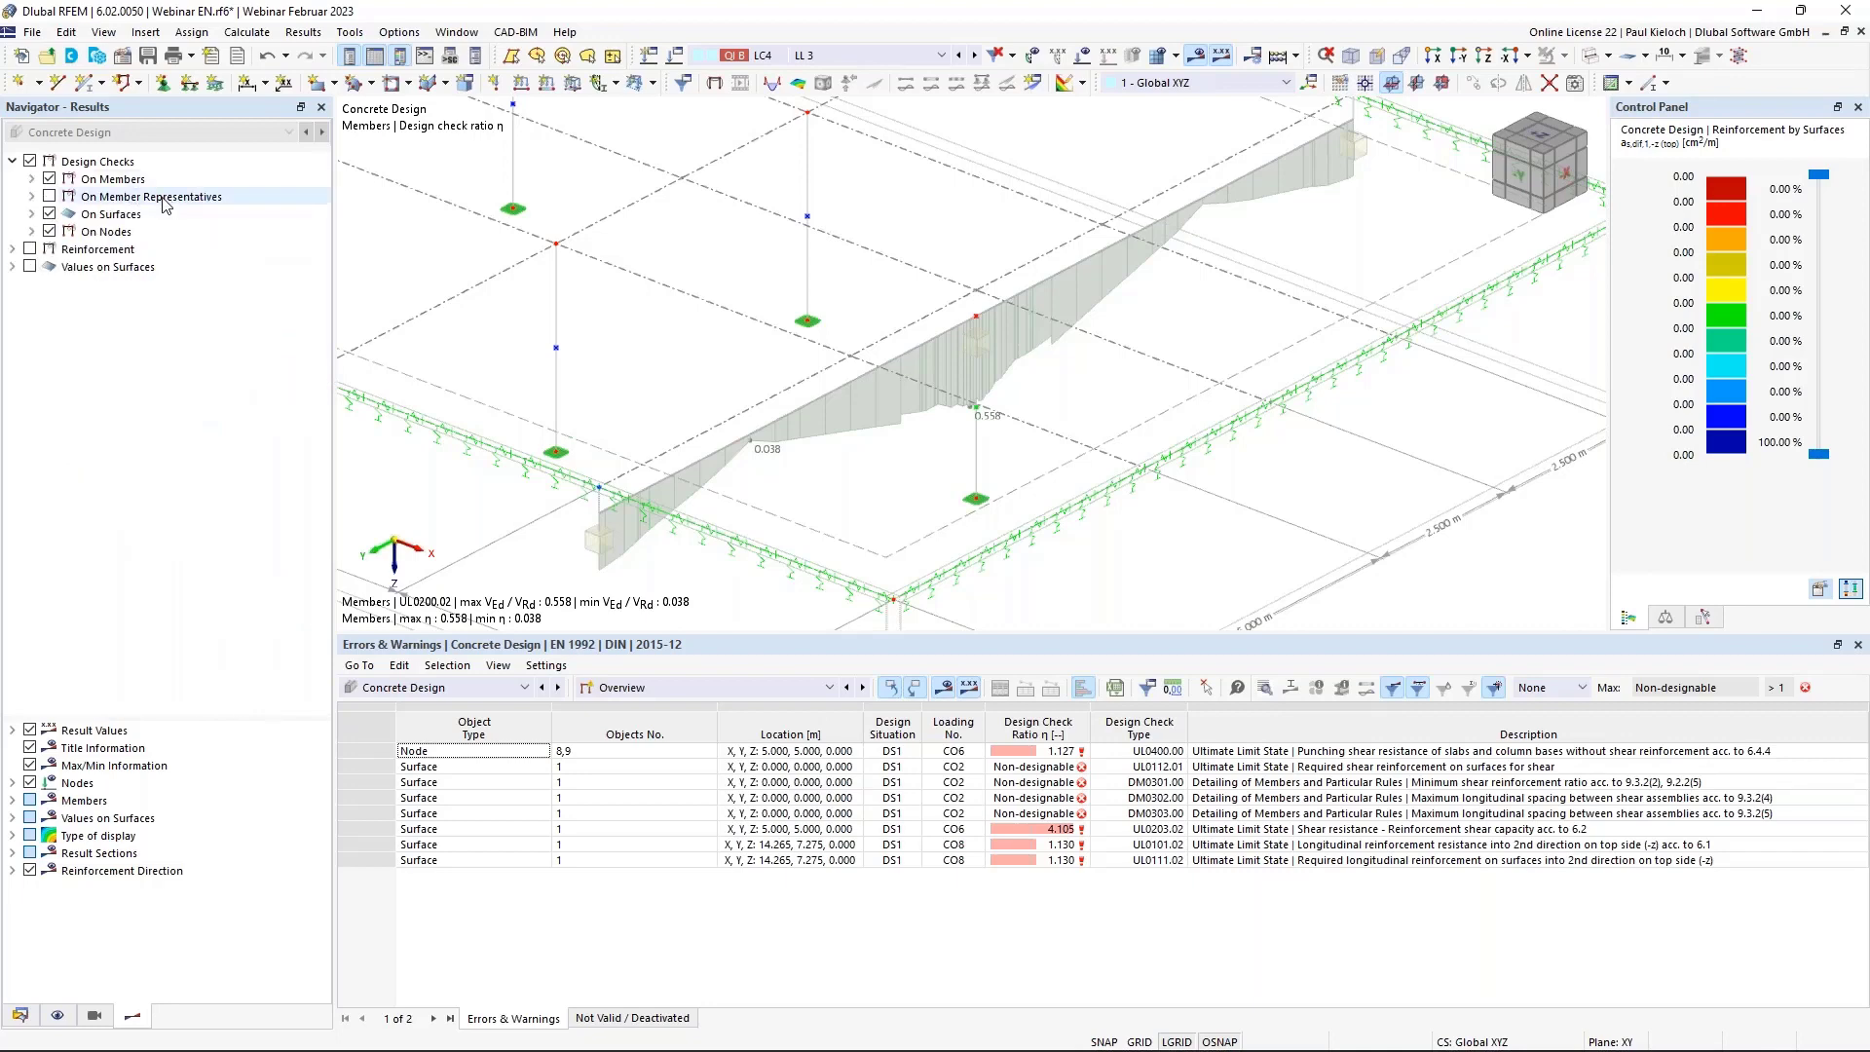
# Turn off the member design-check results and enable design ratios on Member Representatives.
pyautogui.click(48, 179)
pyautogui.click(49, 196)
pyautogui.click(49, 214)
pyautogui.click(48, 232)
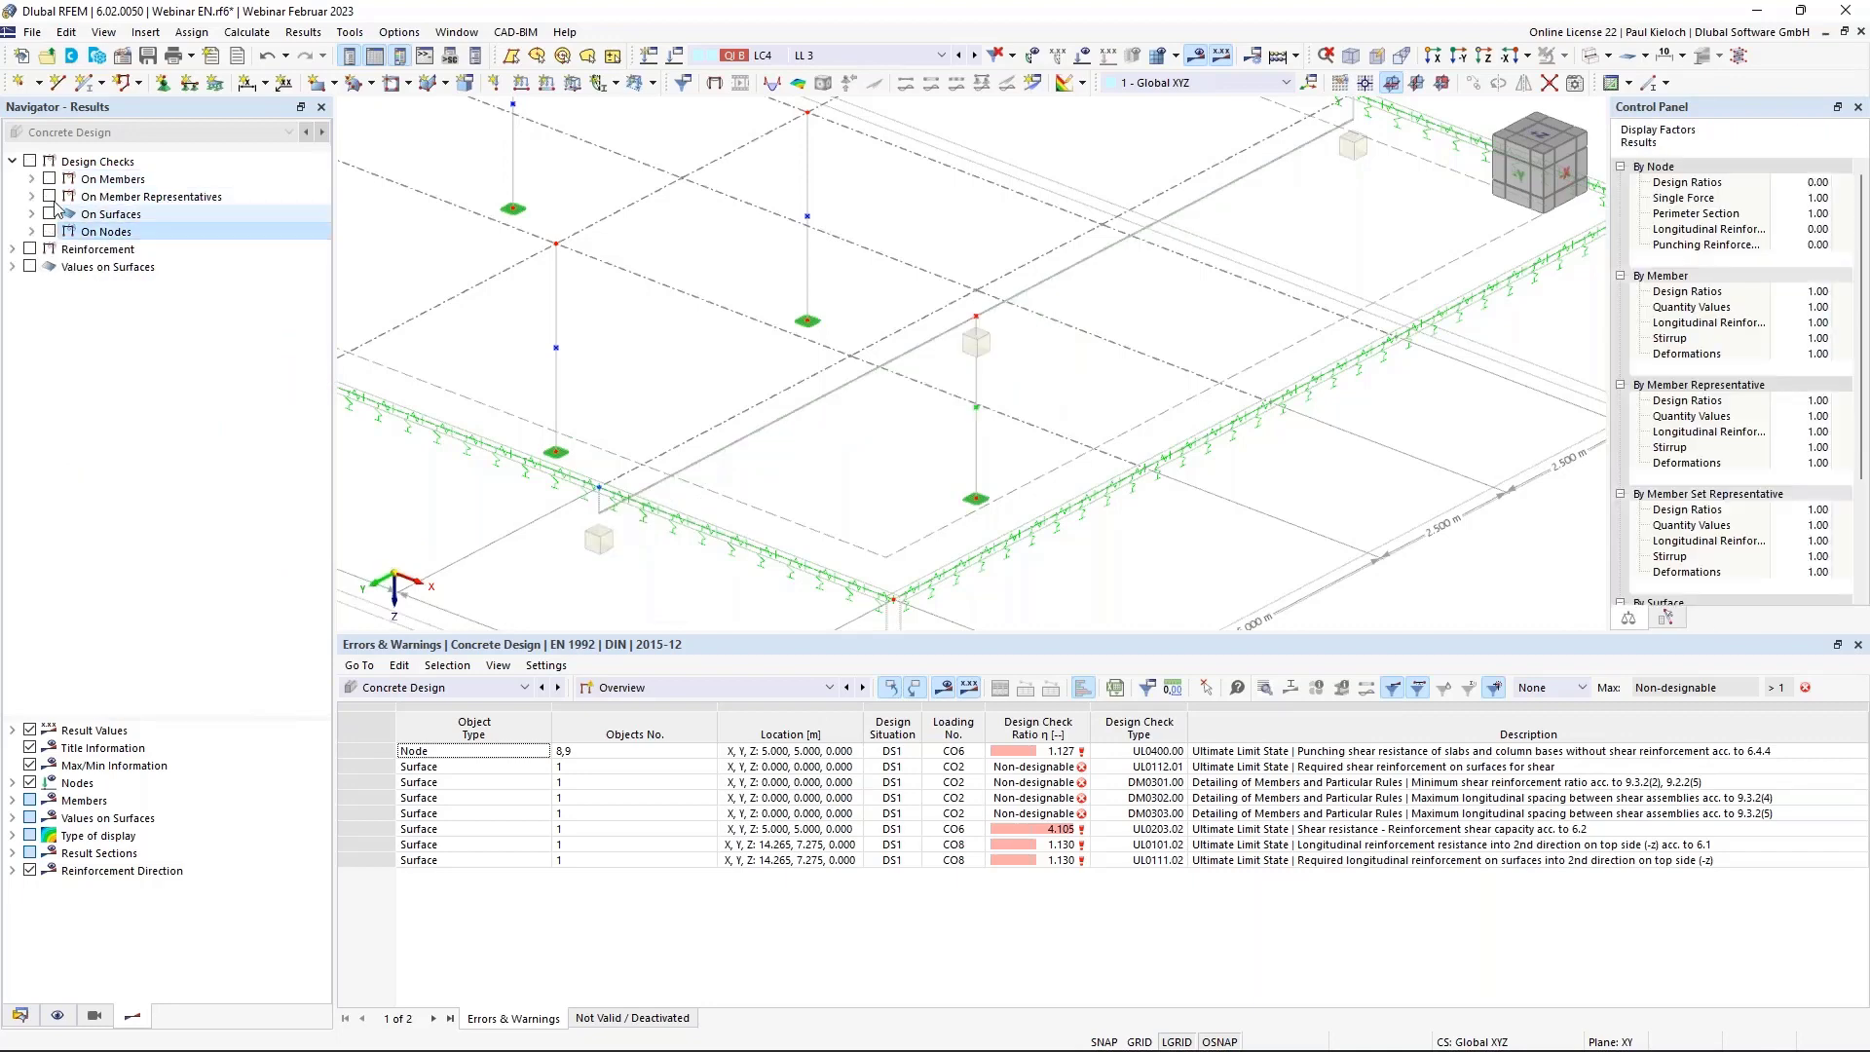
pyautogui.click(49, 197)
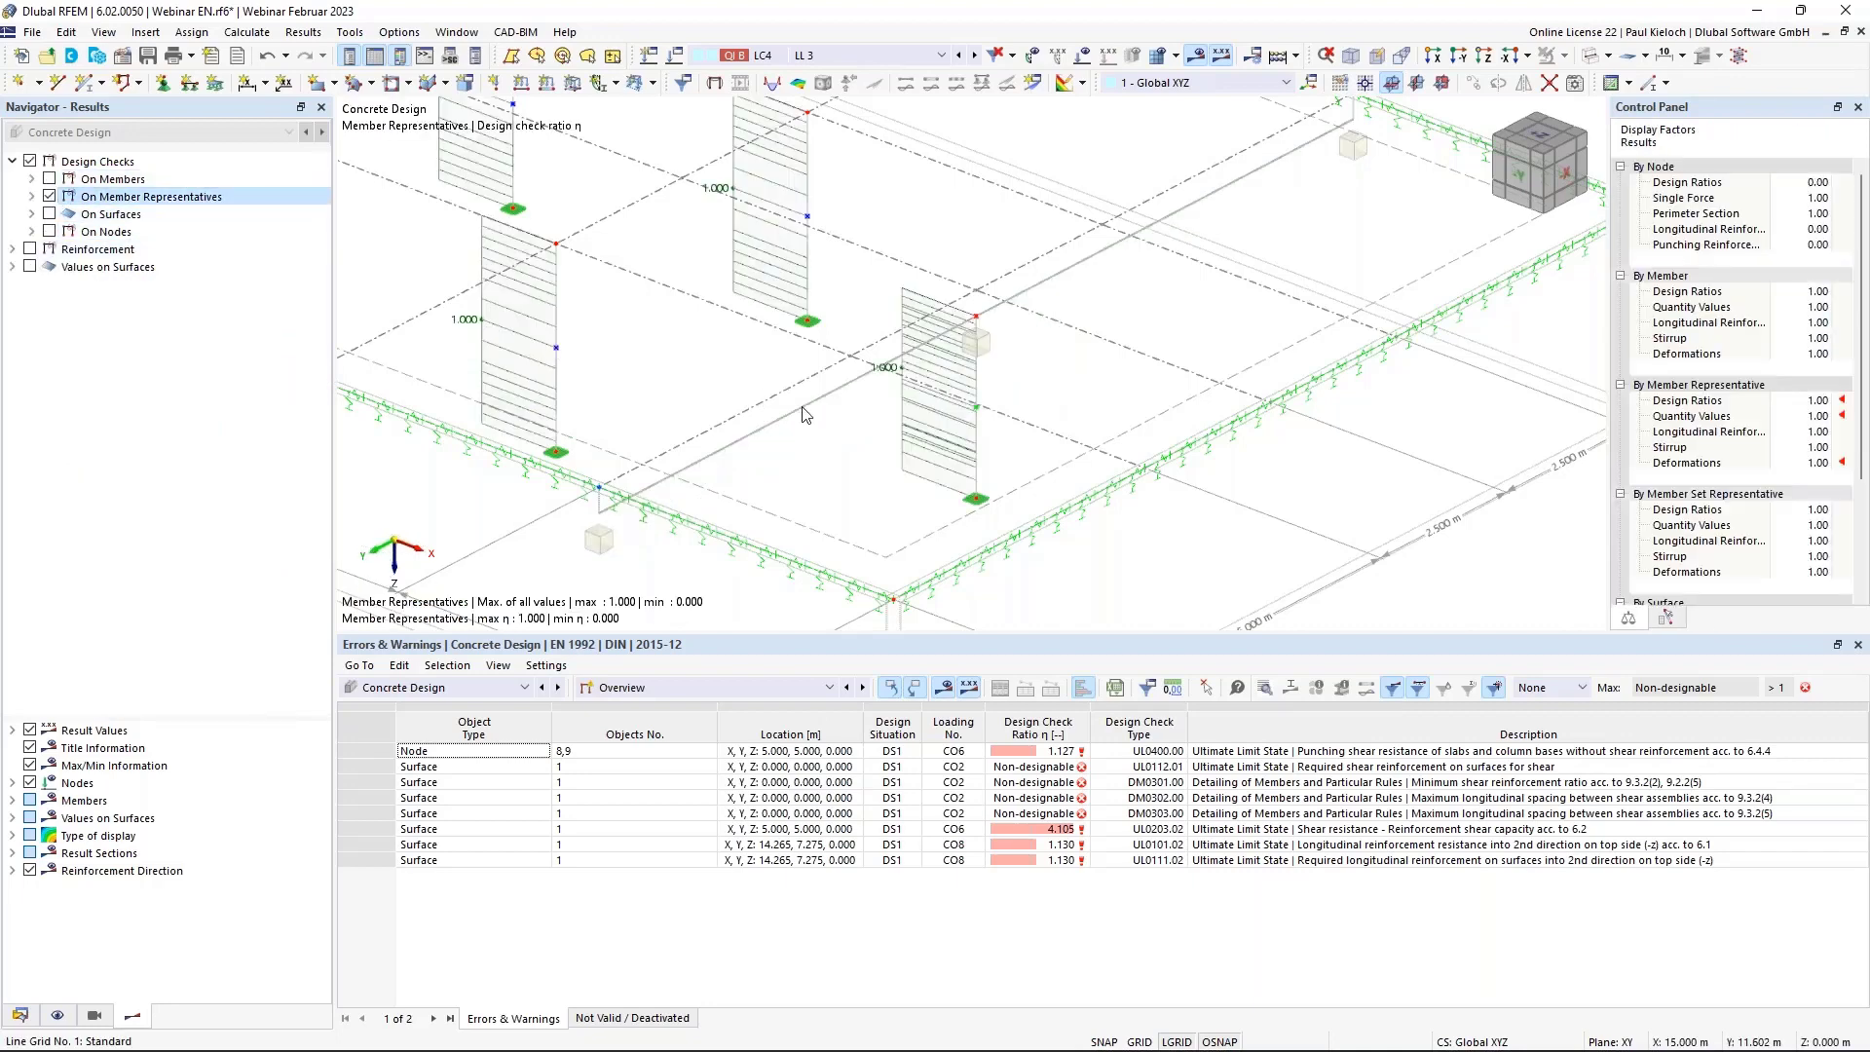
pyautogui.scroll(-2, 705, 341)
pyautogui.moveTo(705, 341); pyautogui.dragTo(794, 367, button='middle')
# Show the UL0100 check ratios on the columns (0.600 to 0.951), then collapse the tree.
pyautogui.click(32, 197)
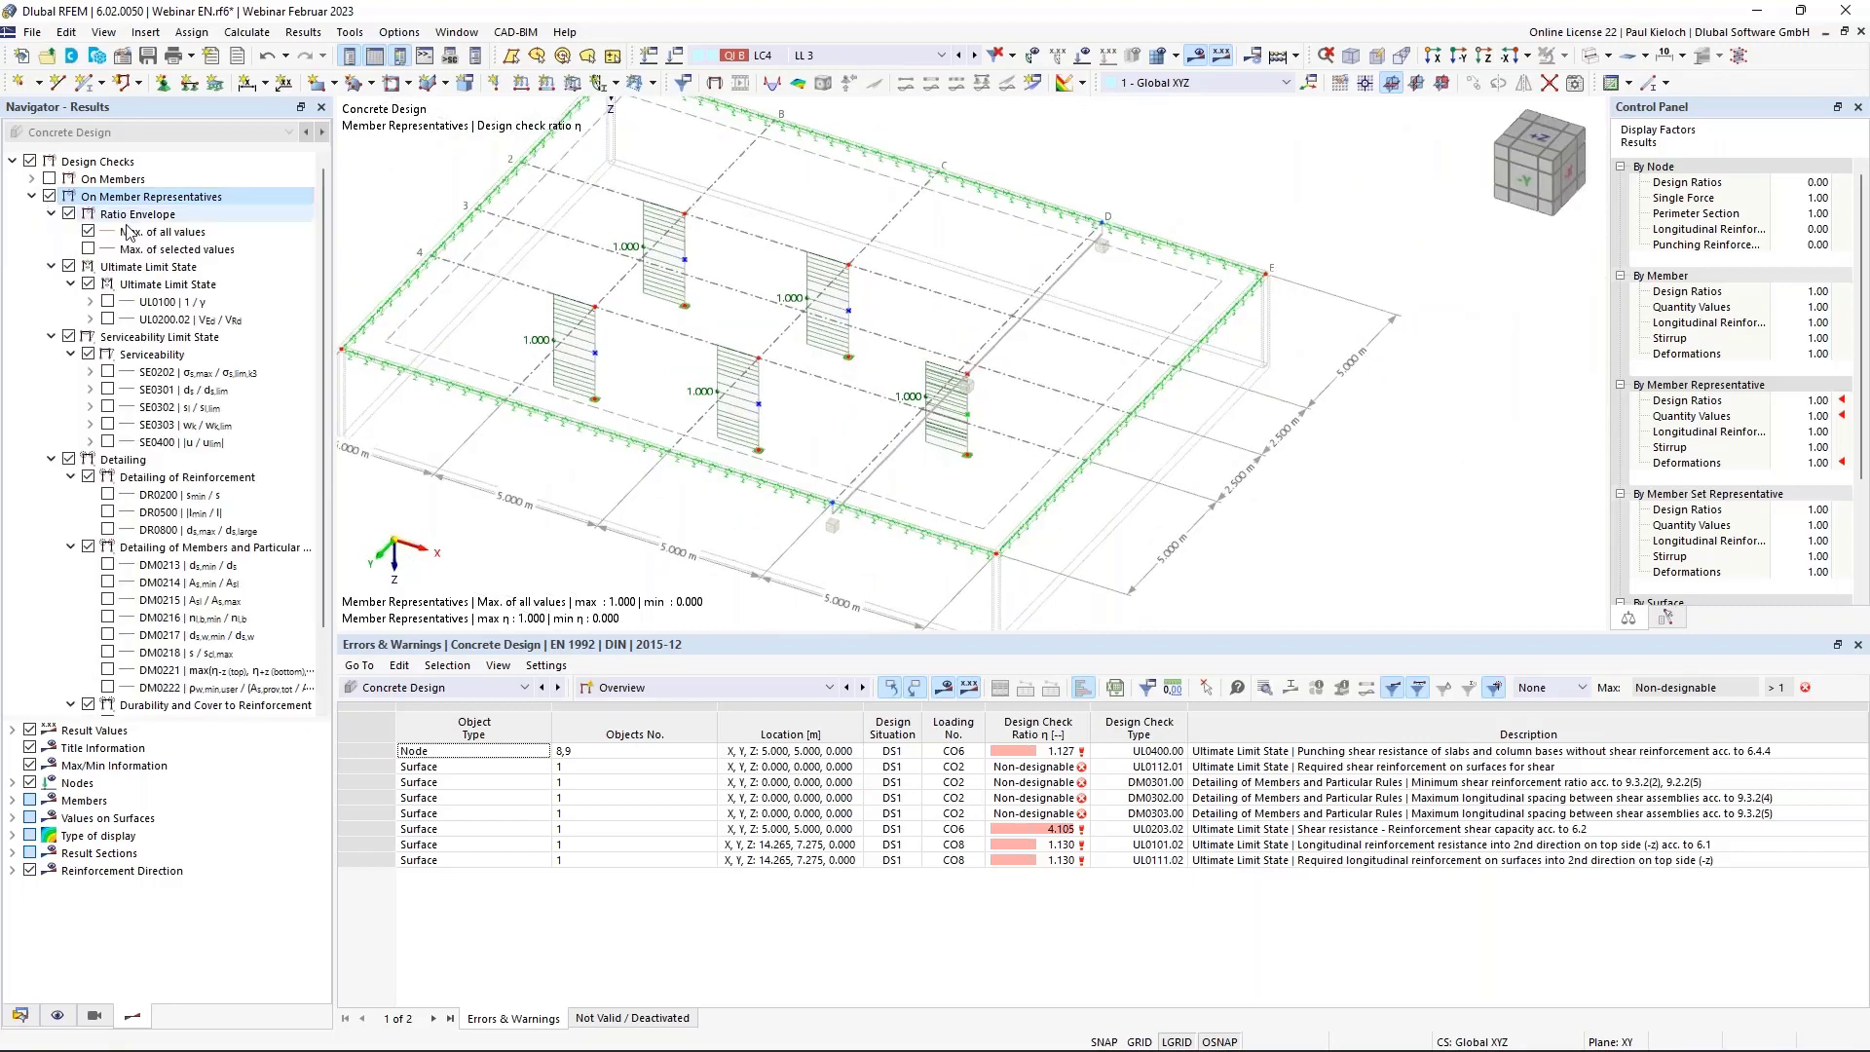
pyautogui.click(107, 302)
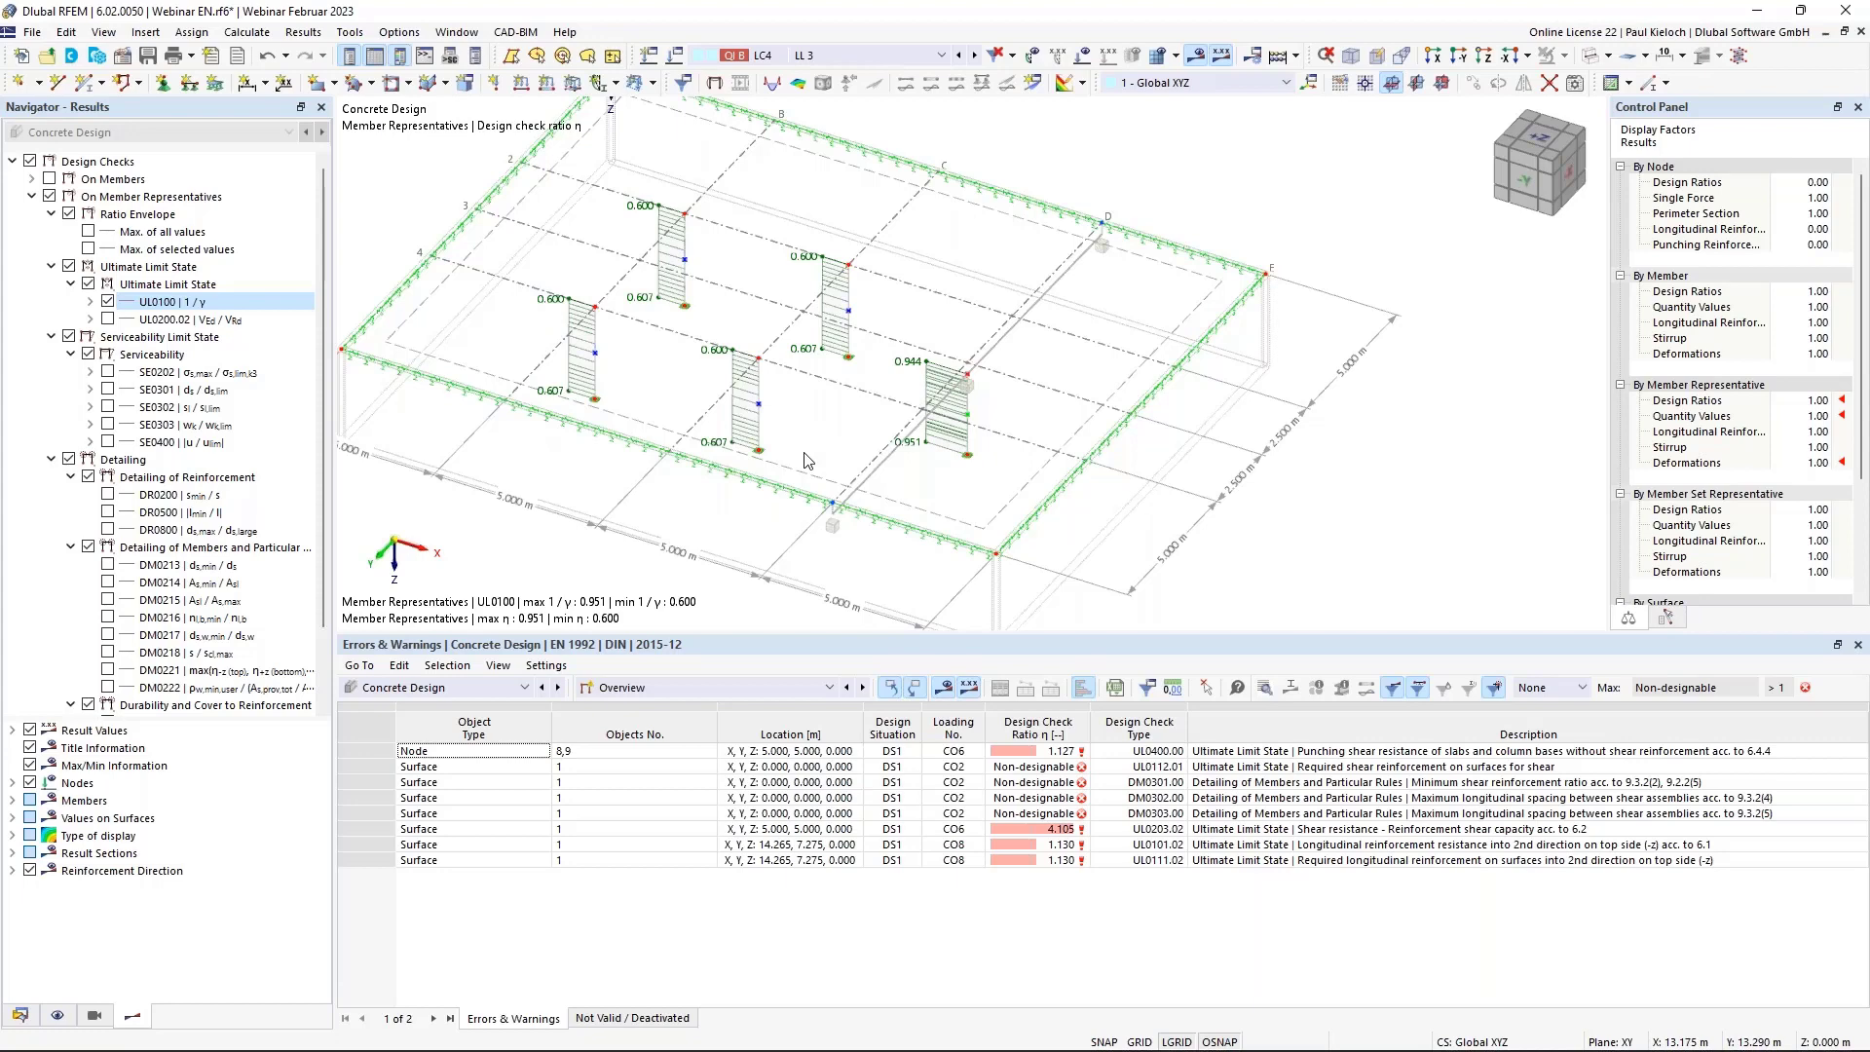
pyautogui.moveTo(793, 423)
pyautogui.keyDown('ctrl'); pyautogui.mouseDown(button='middle')
pyautogui.moveTo(843, 426)
pyautogui.moveTo(826, 431)
pyautogui.mouseUp(button='middle'); pyautogui.keyUp('ctrl')
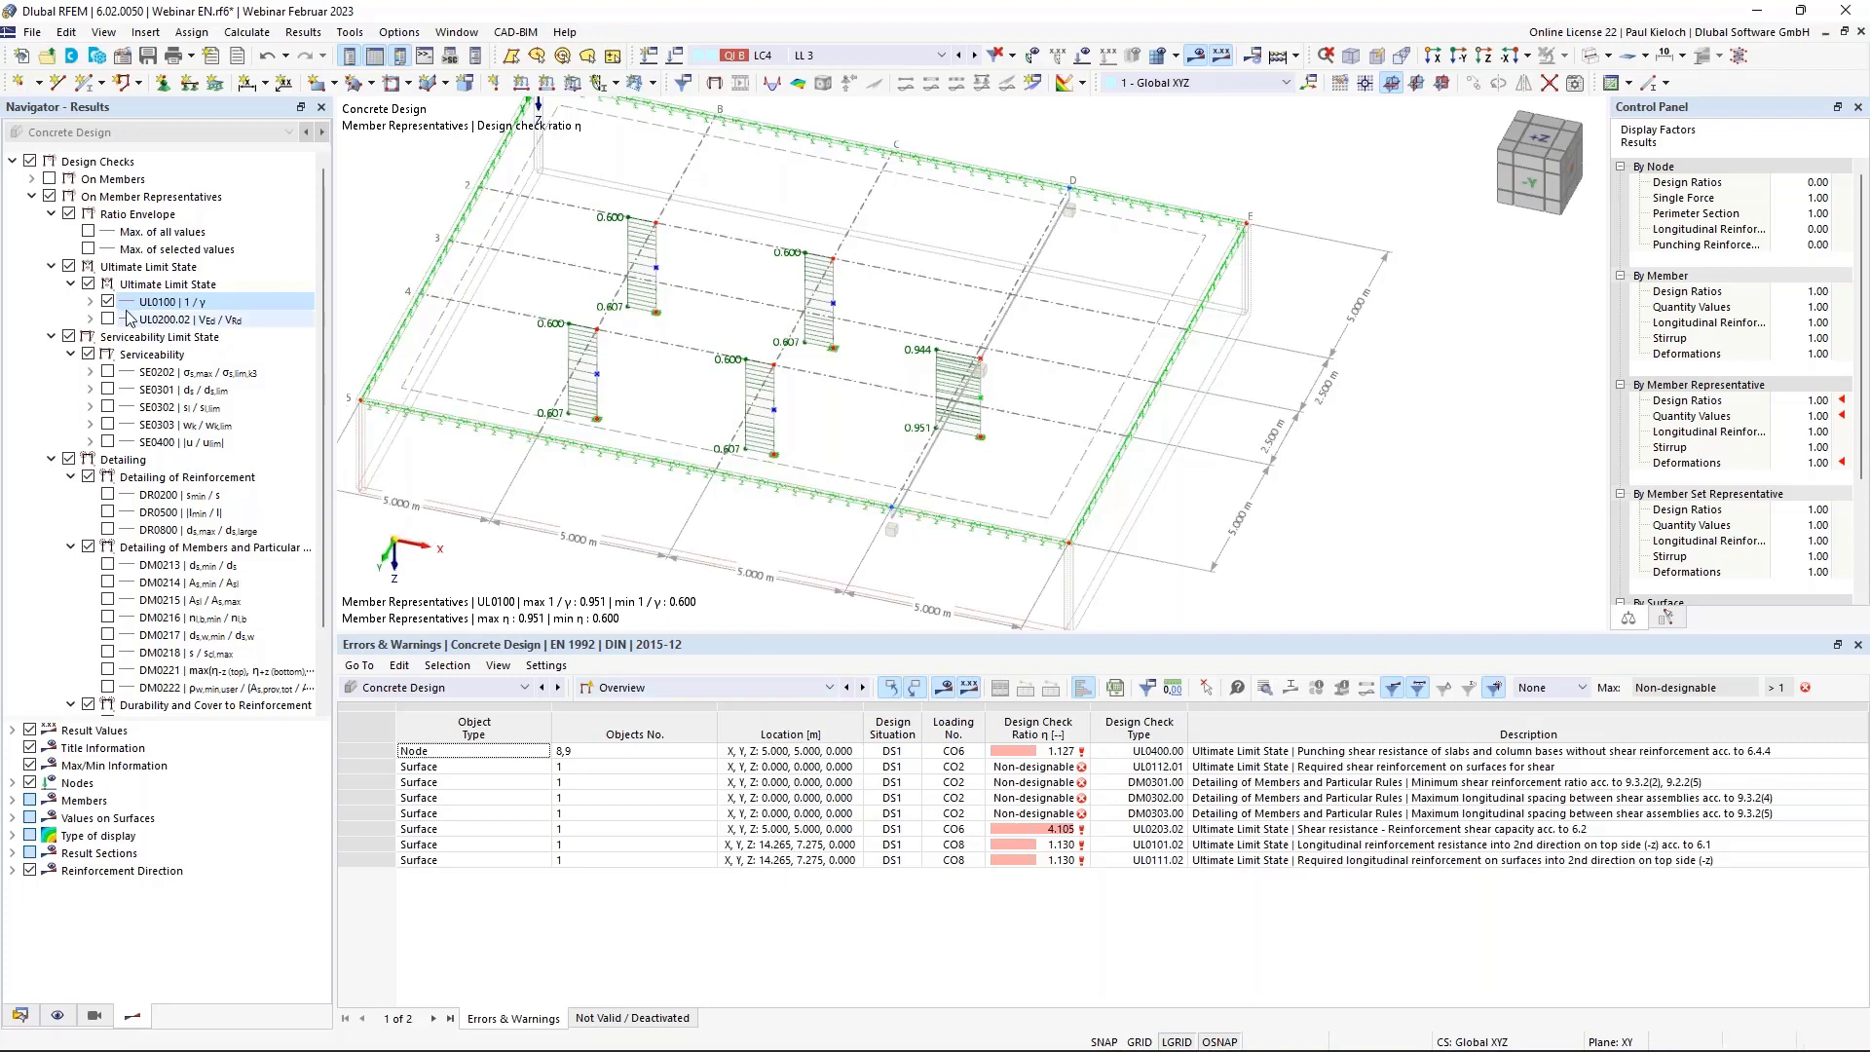
pyautogui.click(51, 266)
pyautogui.click(52, 214)
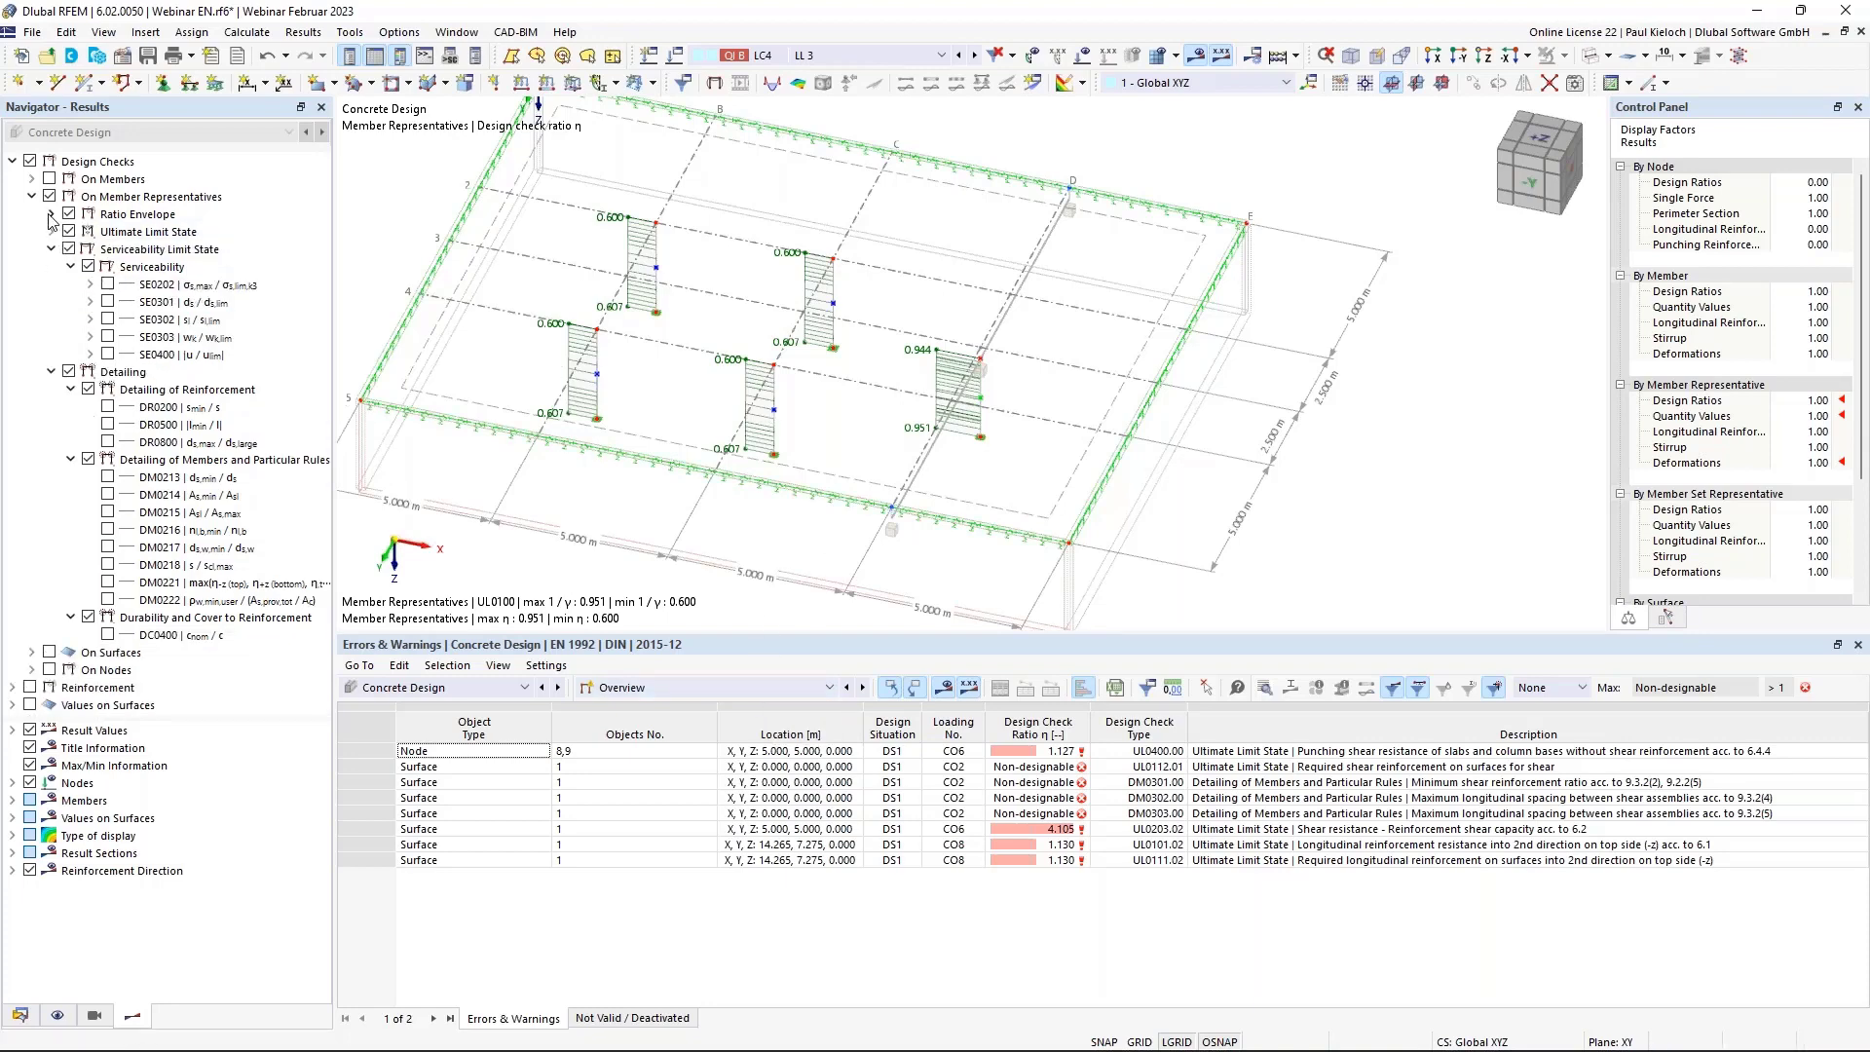
pyautogui.click(32, 196)
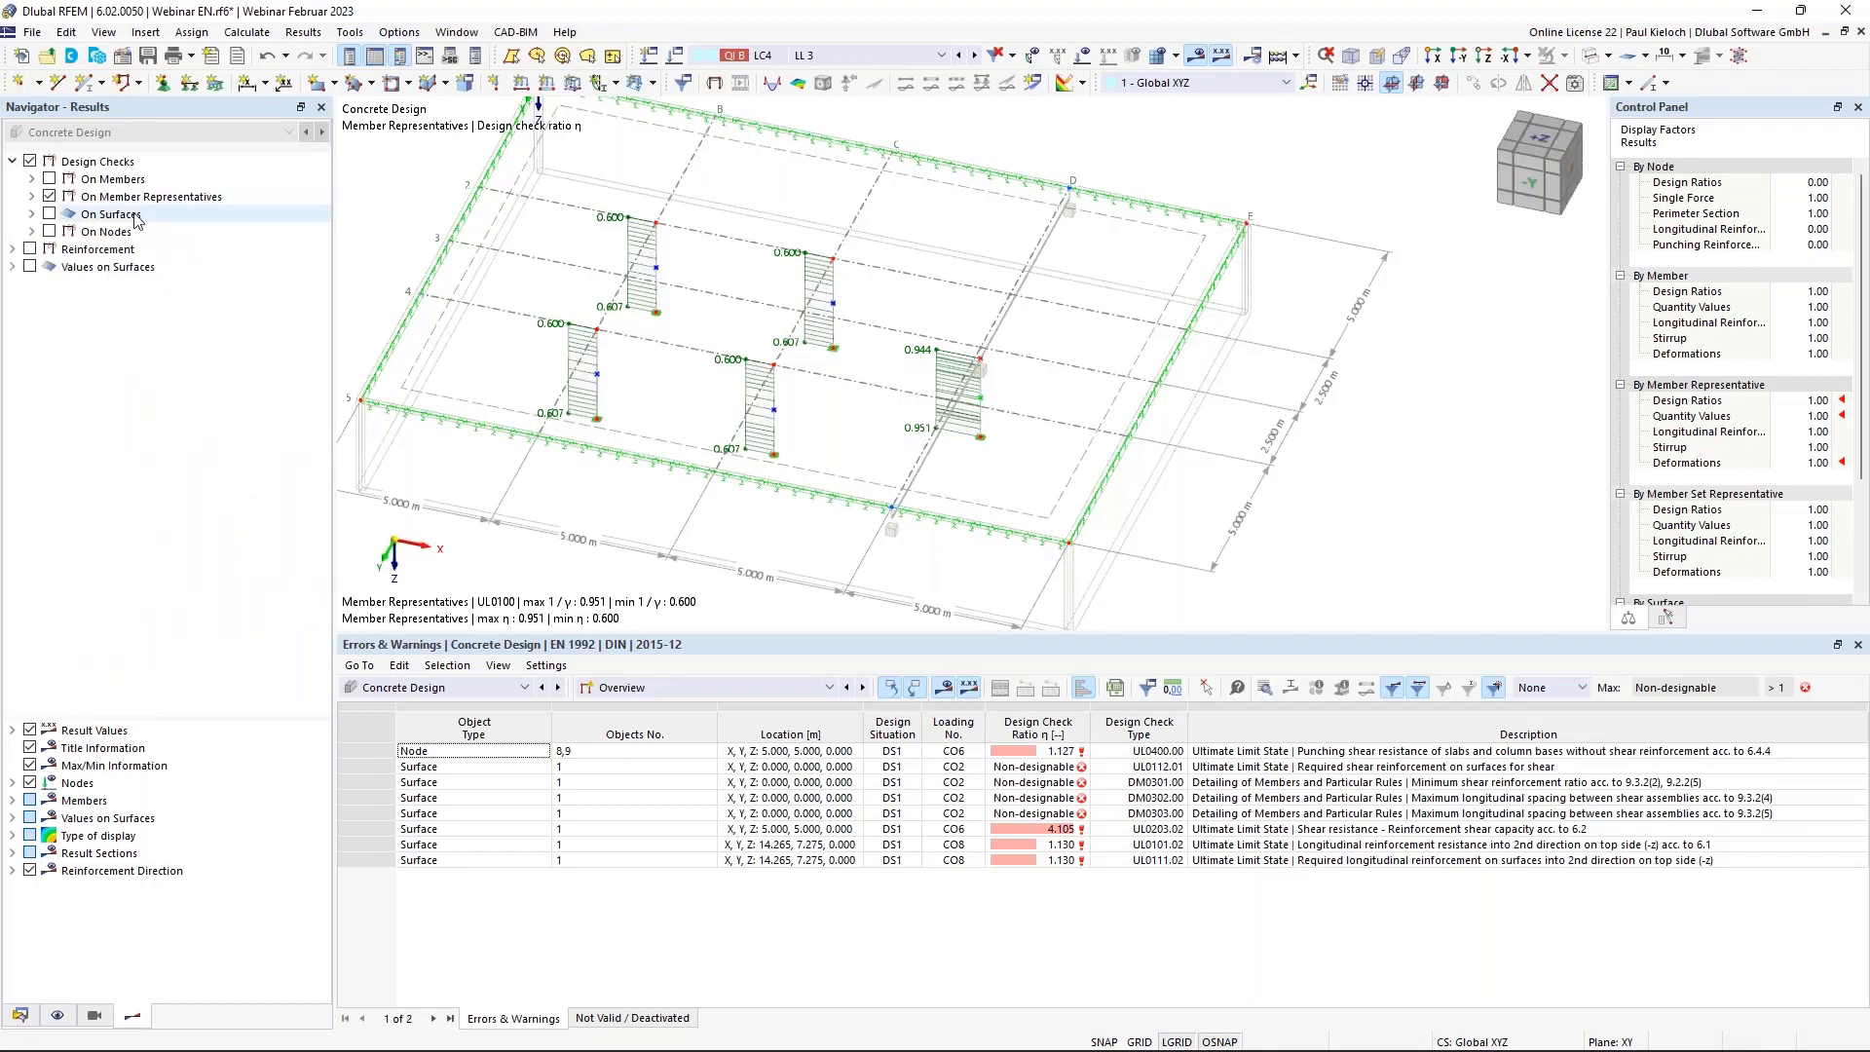
# Switch to node design checks and display the UL0400 punching shear β factor at columns.
pyautogui.click(49, 196)
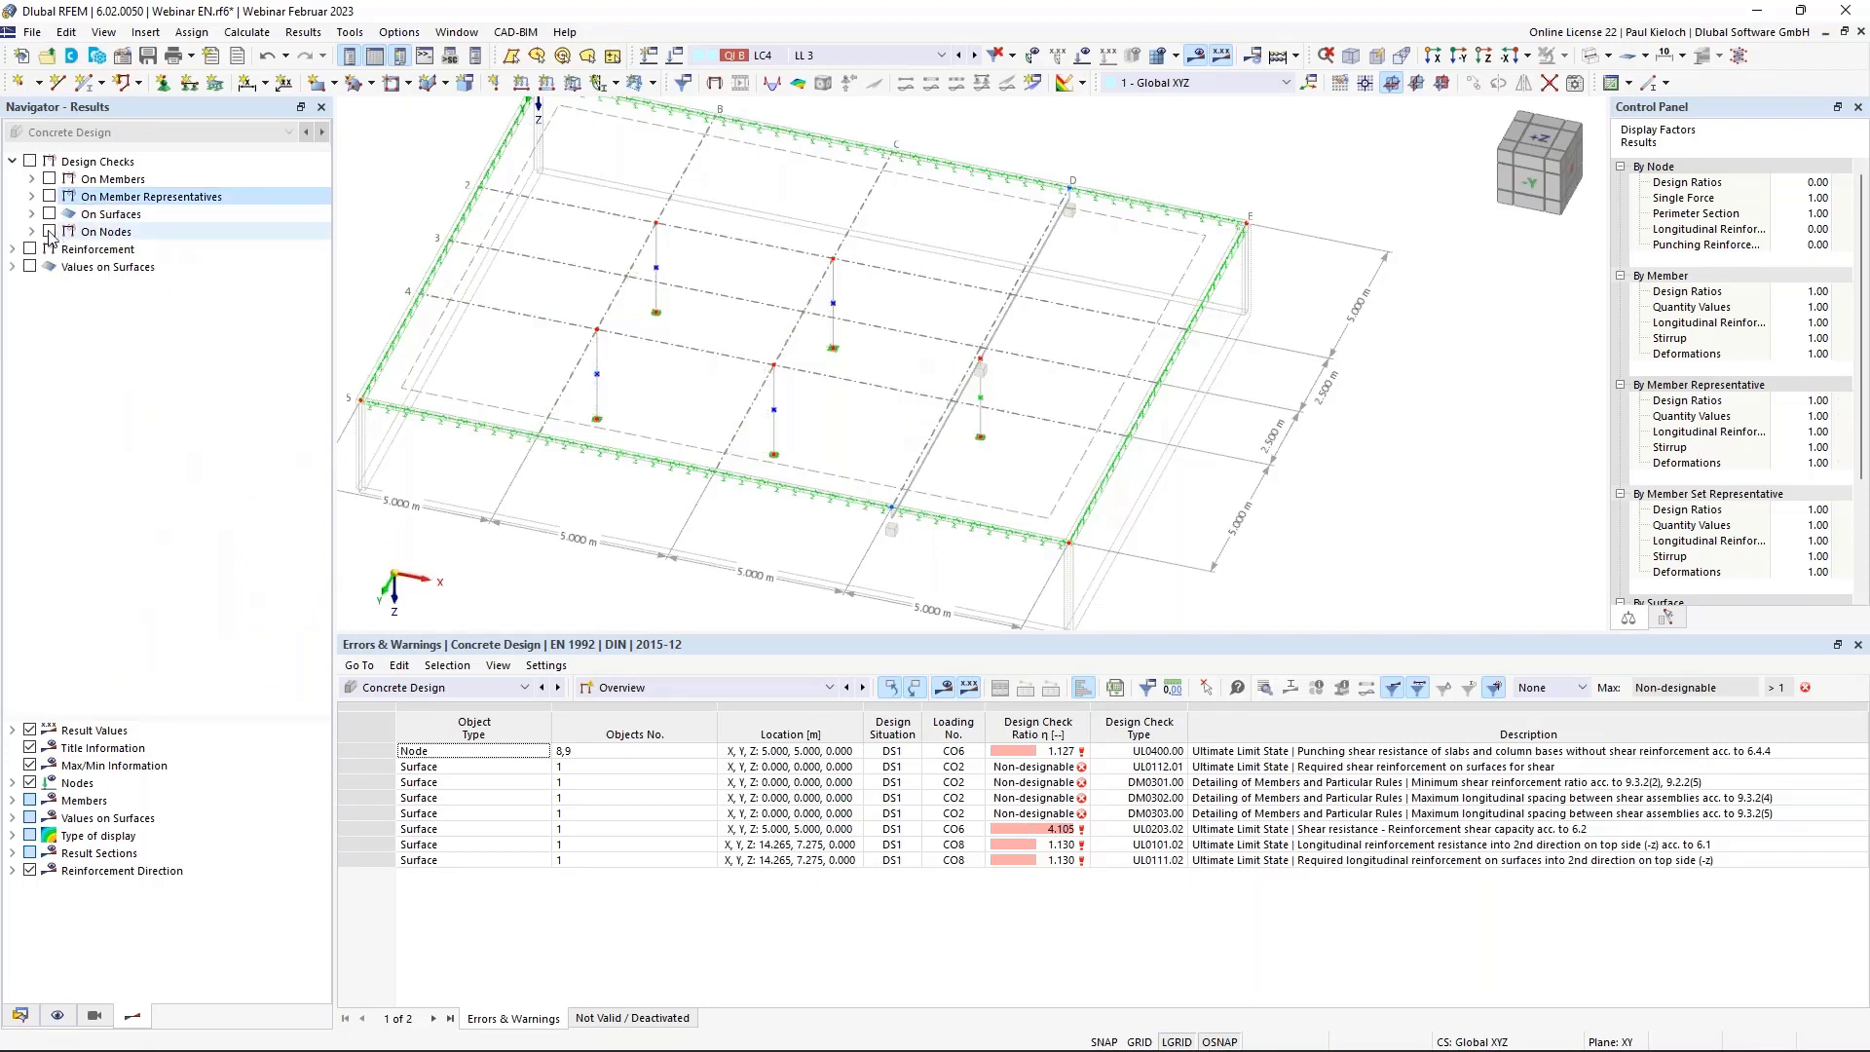
pyautogui.click(49, 232)
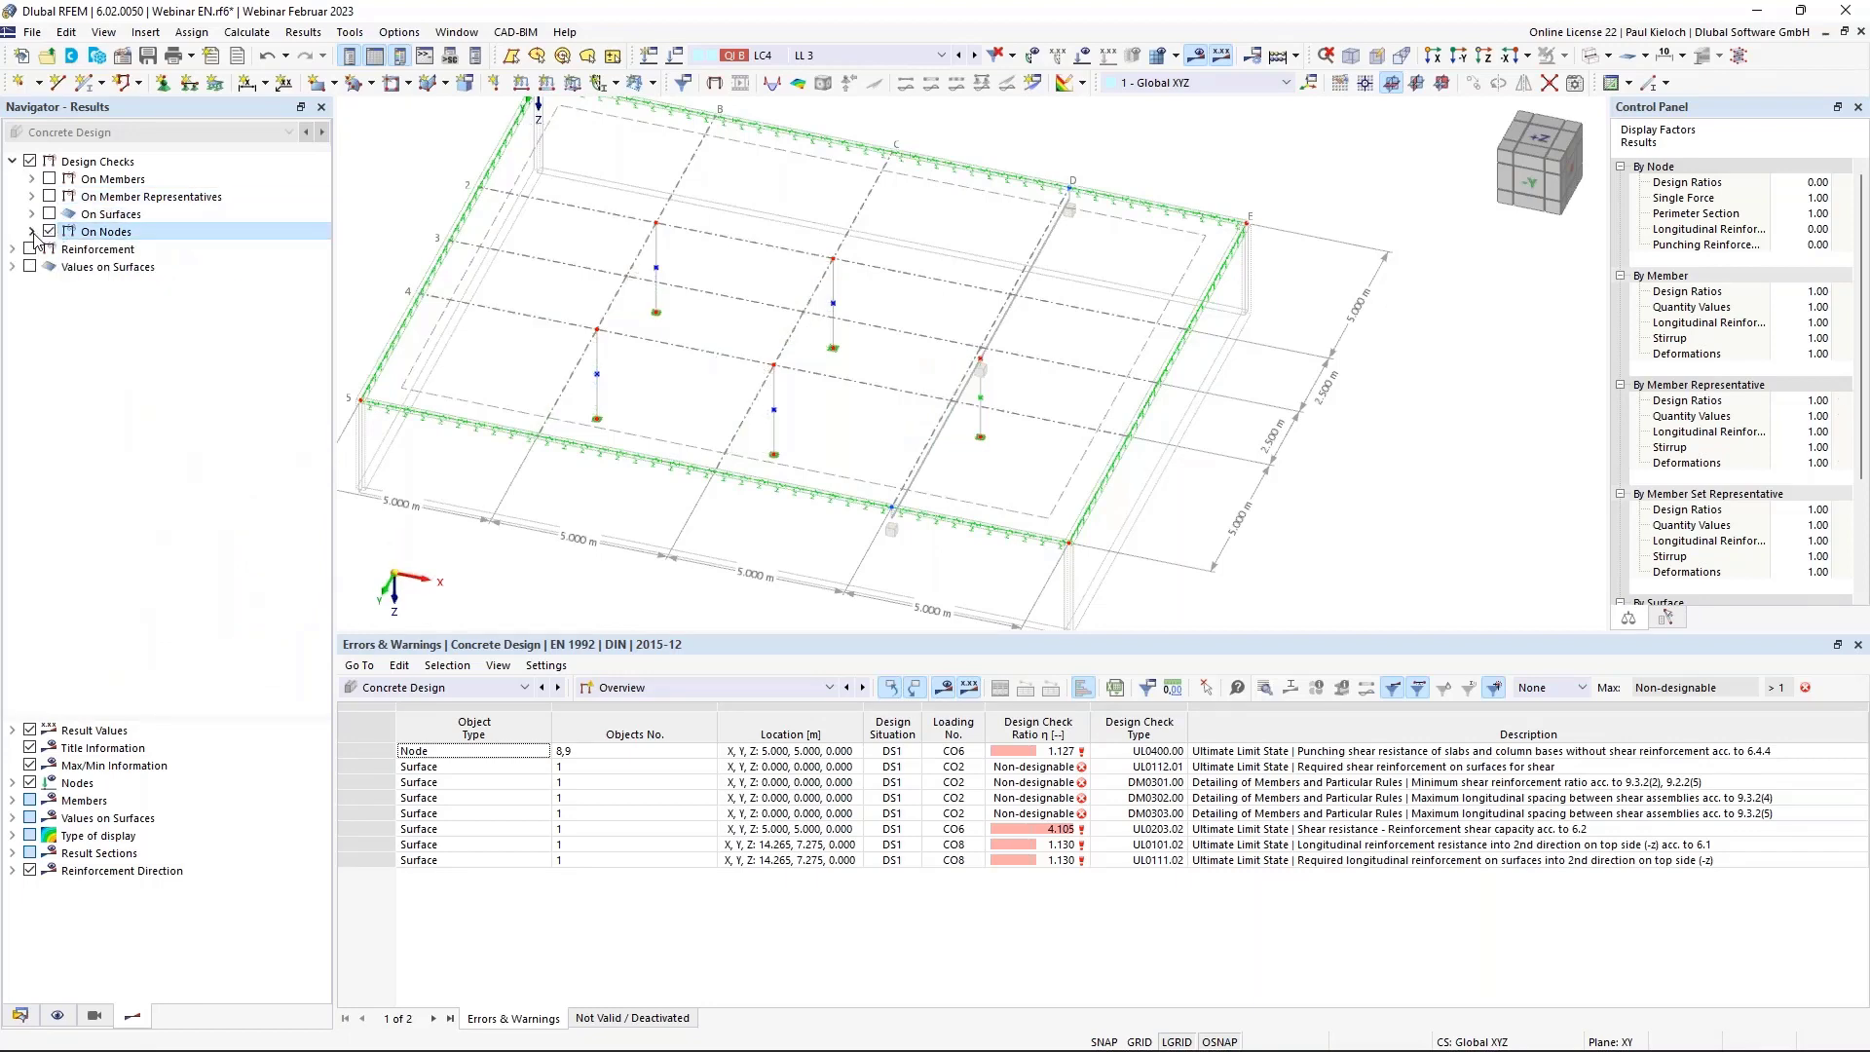
pyautogui.click(32, 232)
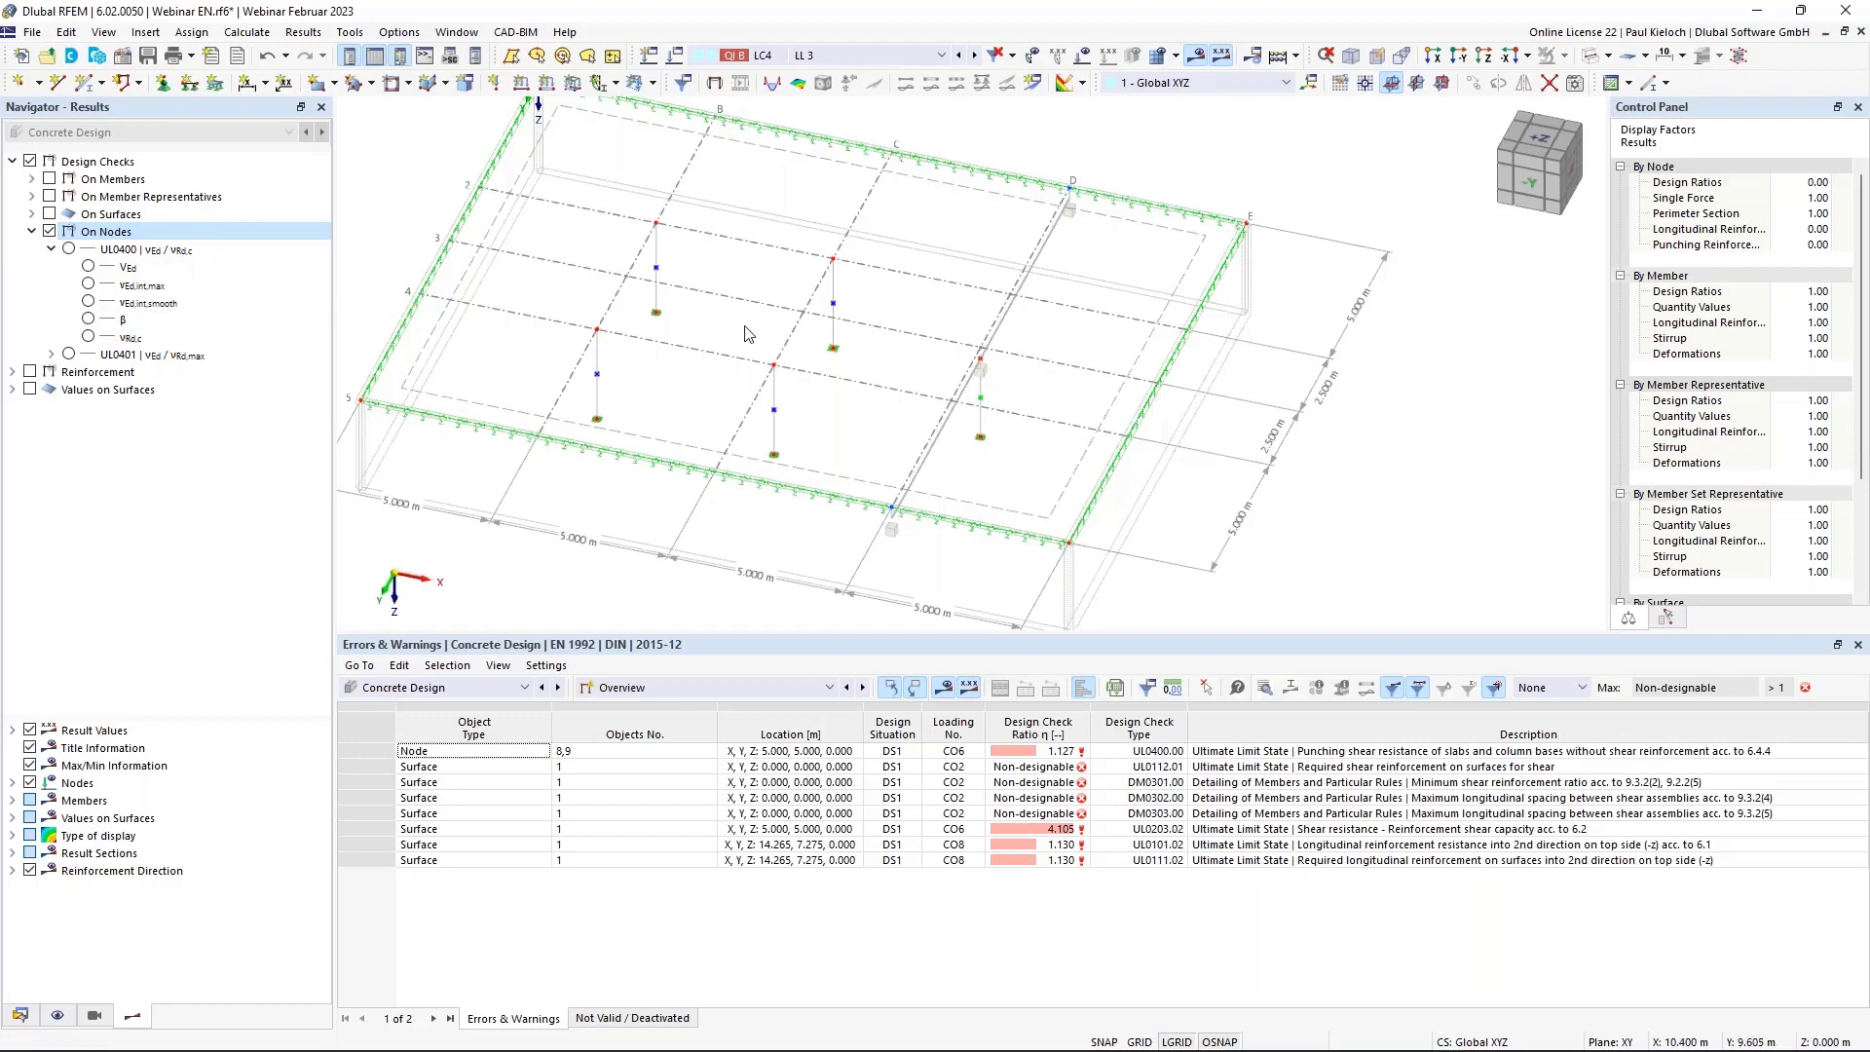
pyautogui.click(87, 321)
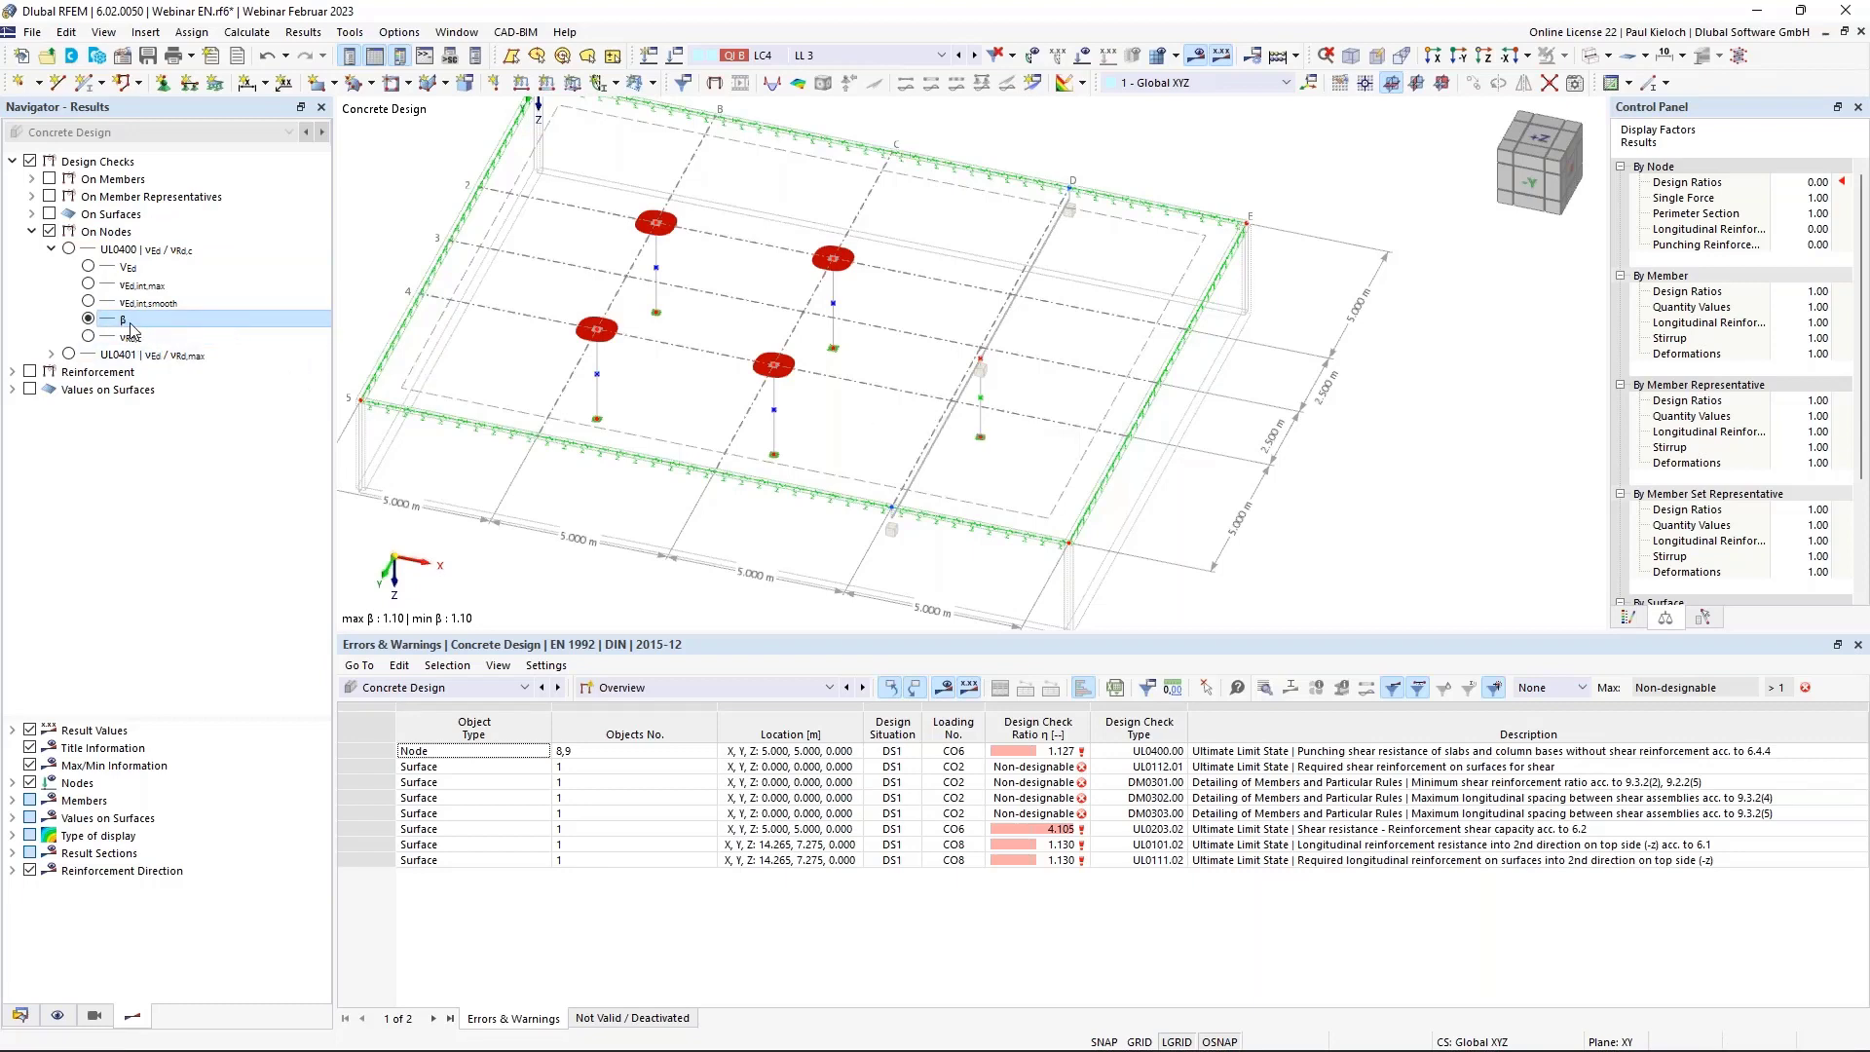
pyautogui.click(51, 249)
pyautogui.click(51, 250)
pyautogui.click(51, 248)
pyautogui.click(33, 231)
# Hide the node punching results and enable Reinforcement results, excluding surface reinforcement.
pyautogui.click(50, 233)
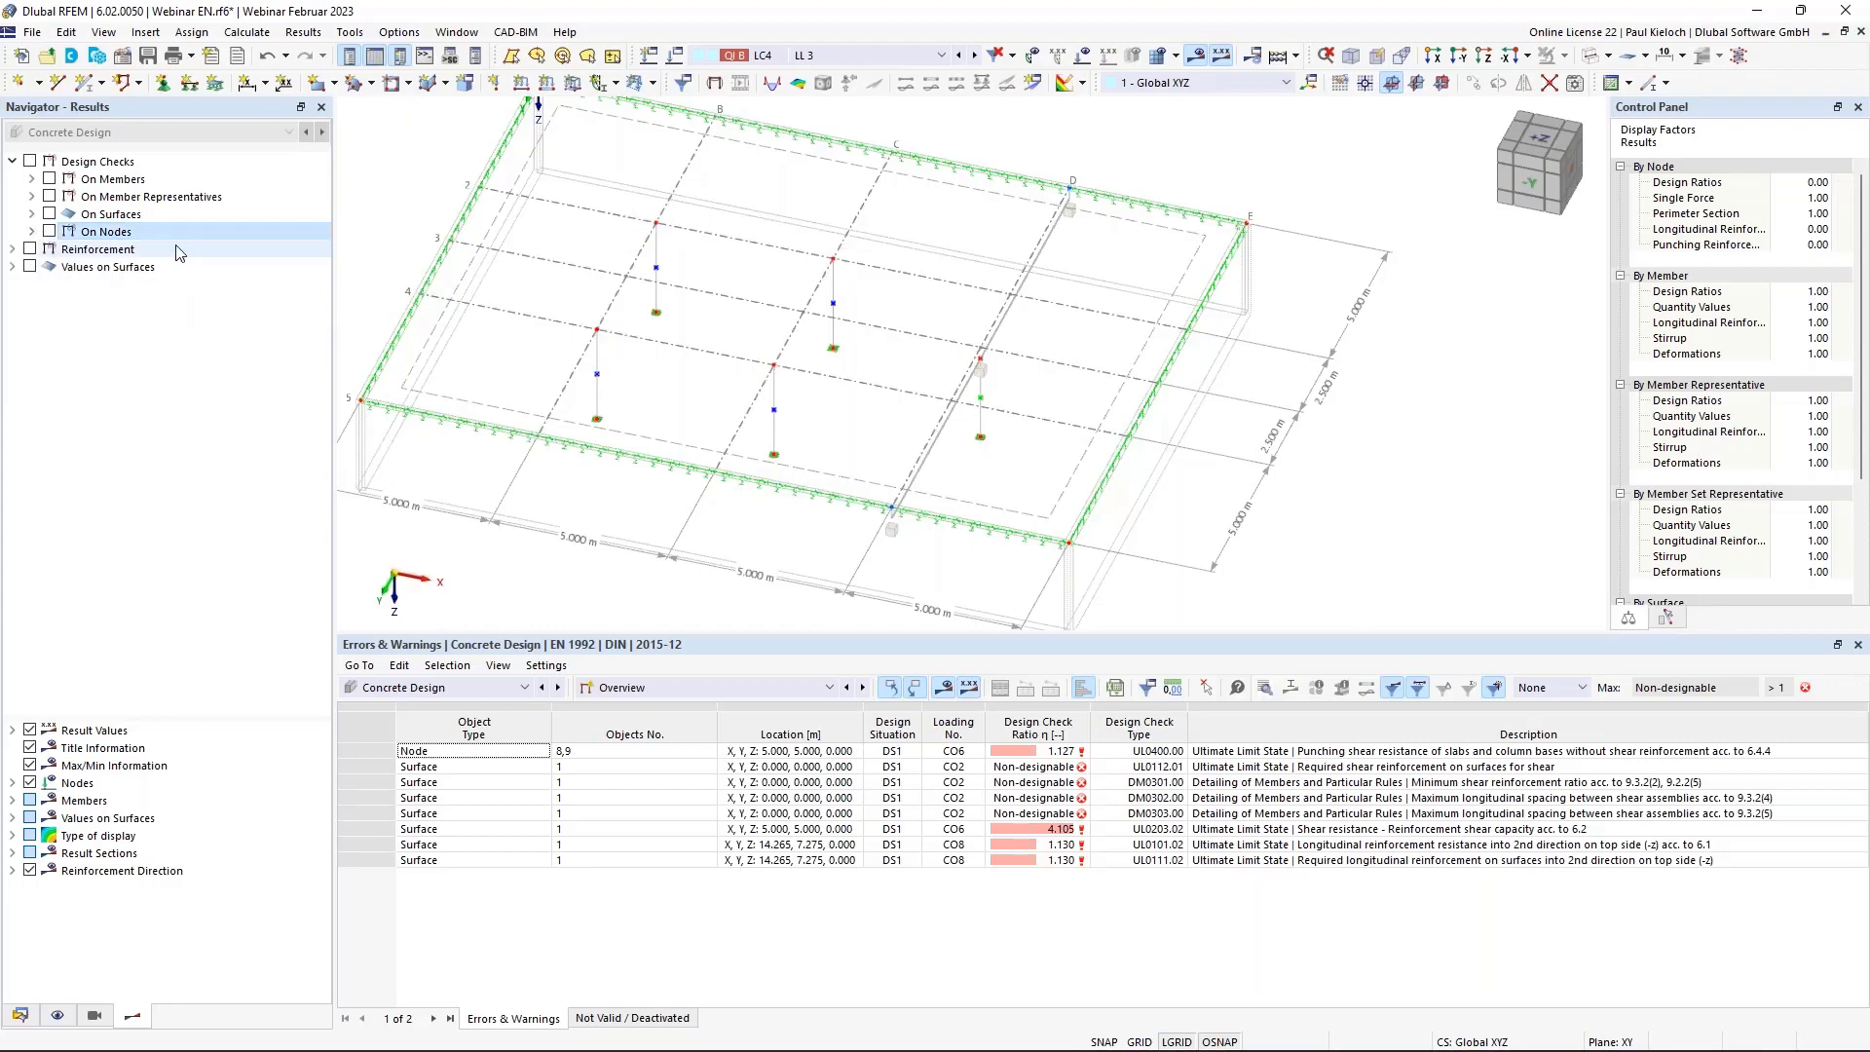
pyautogui.click(30, 249)
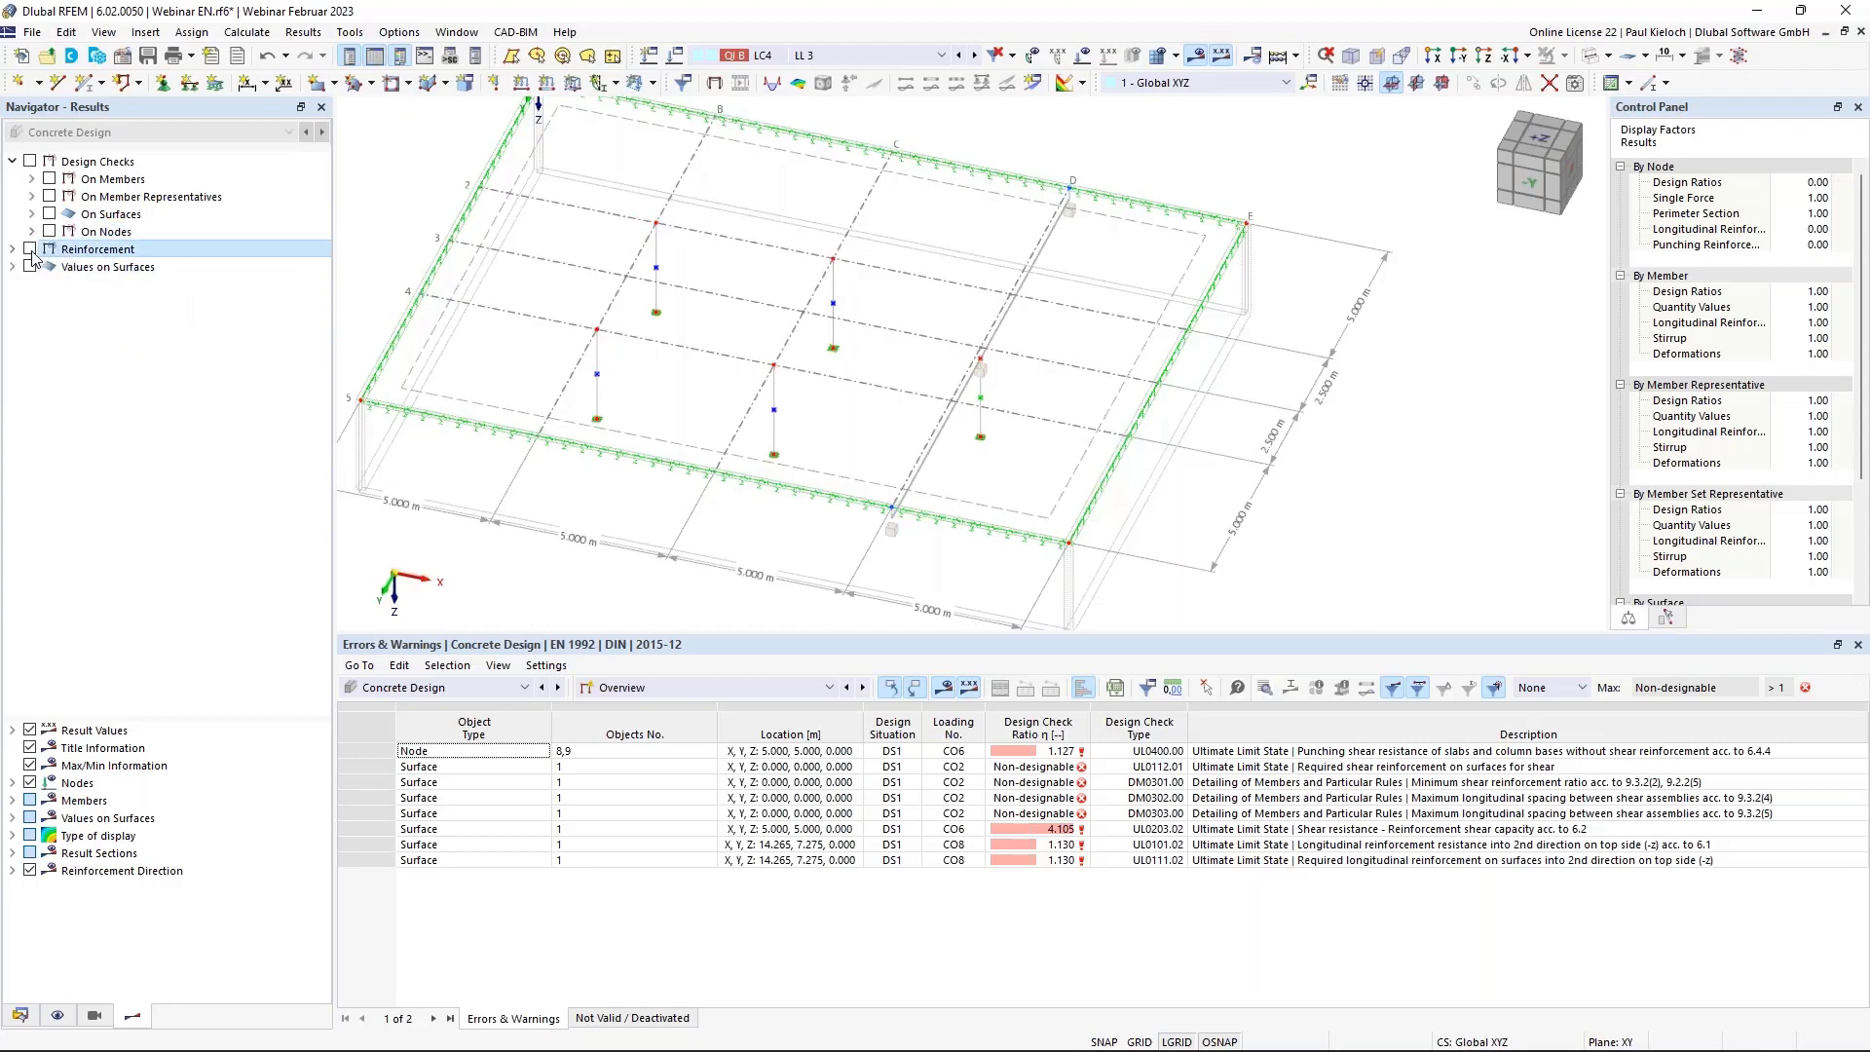
pyautogui.click(12, 251)
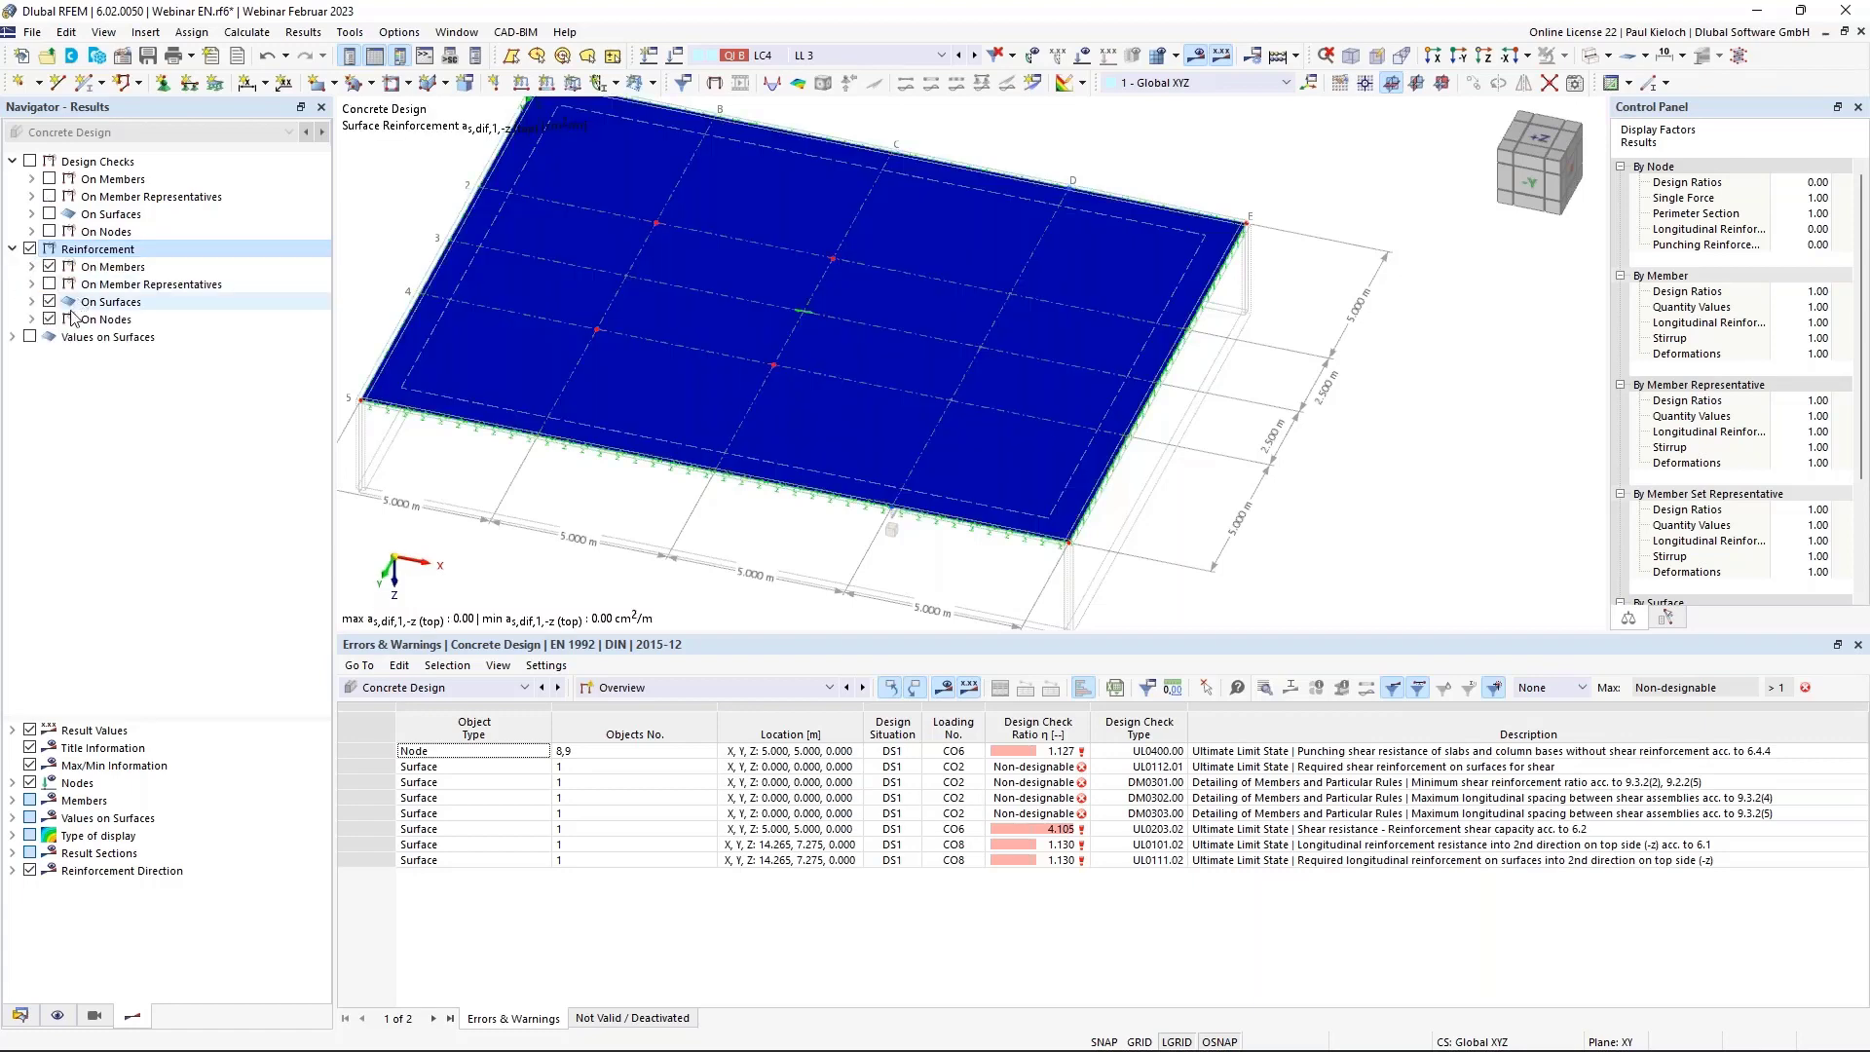
pyautogui.click(50, 303)
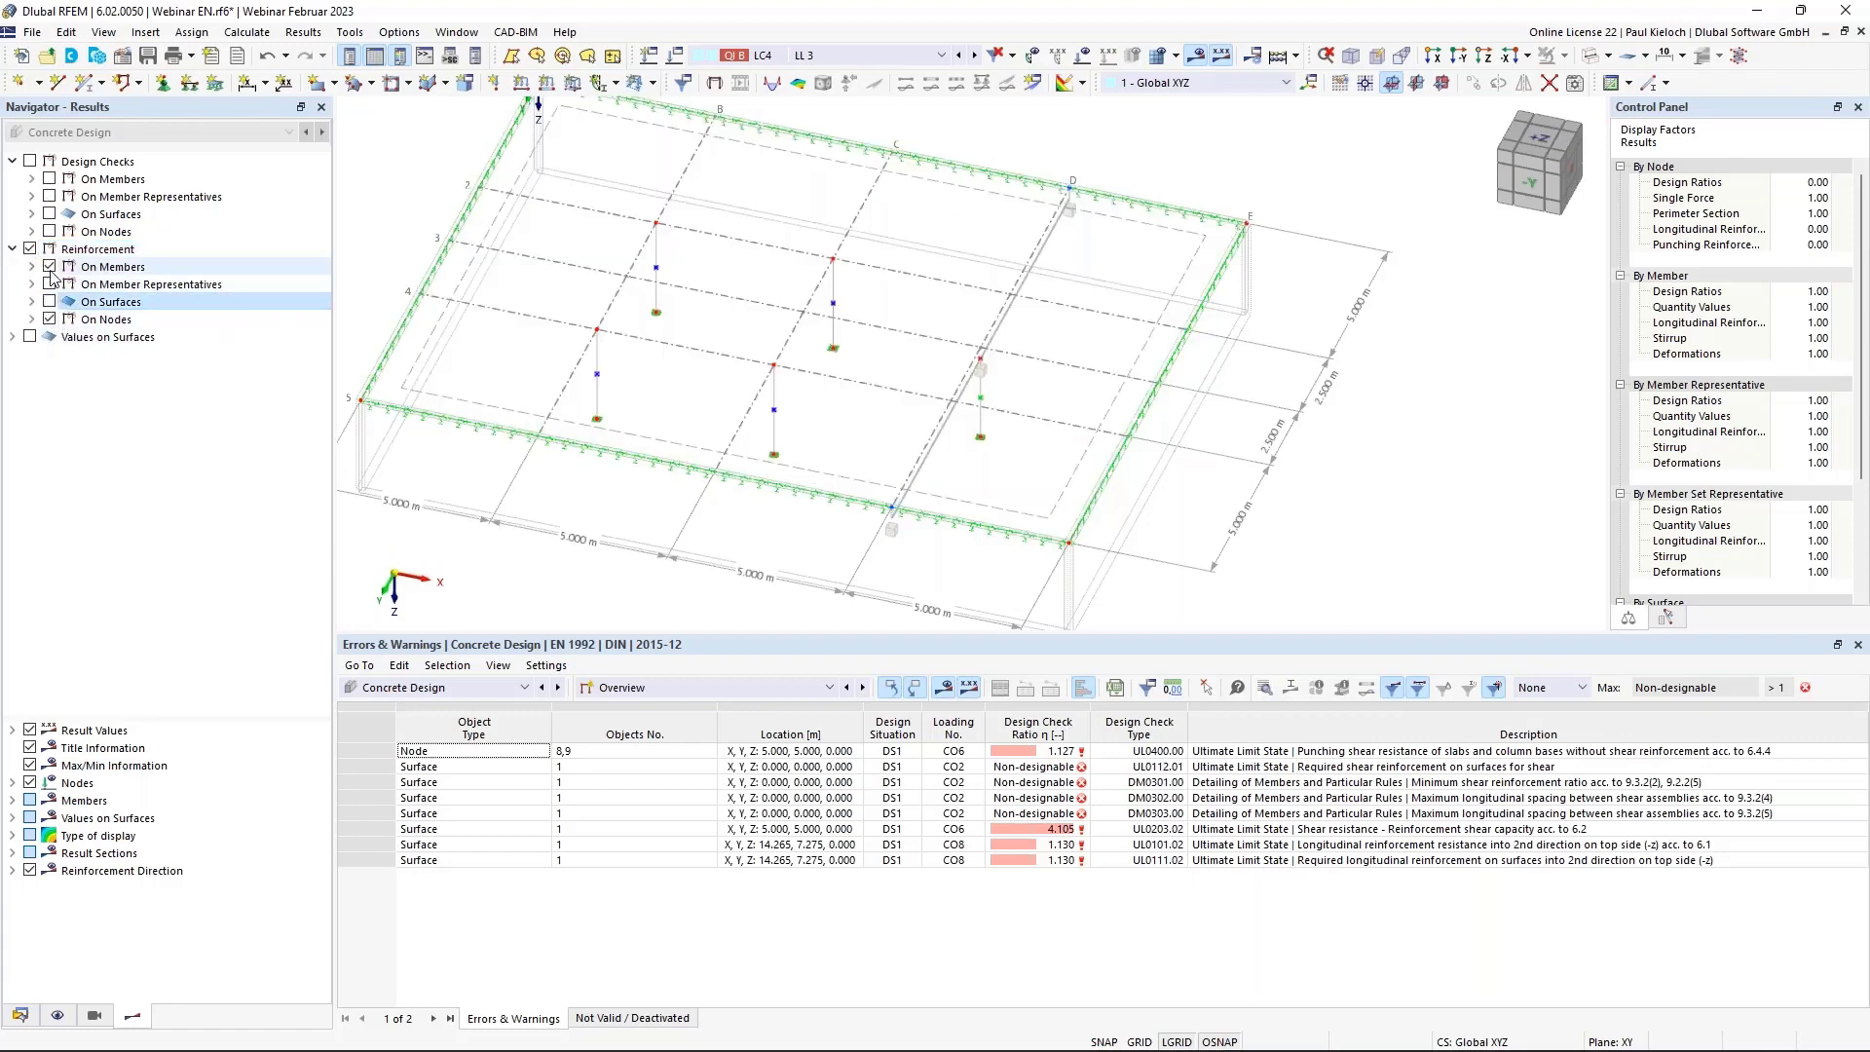
# Show required punching reinforcement Asw,req at the columns as isolines.
pyautogui.click(33, 319)
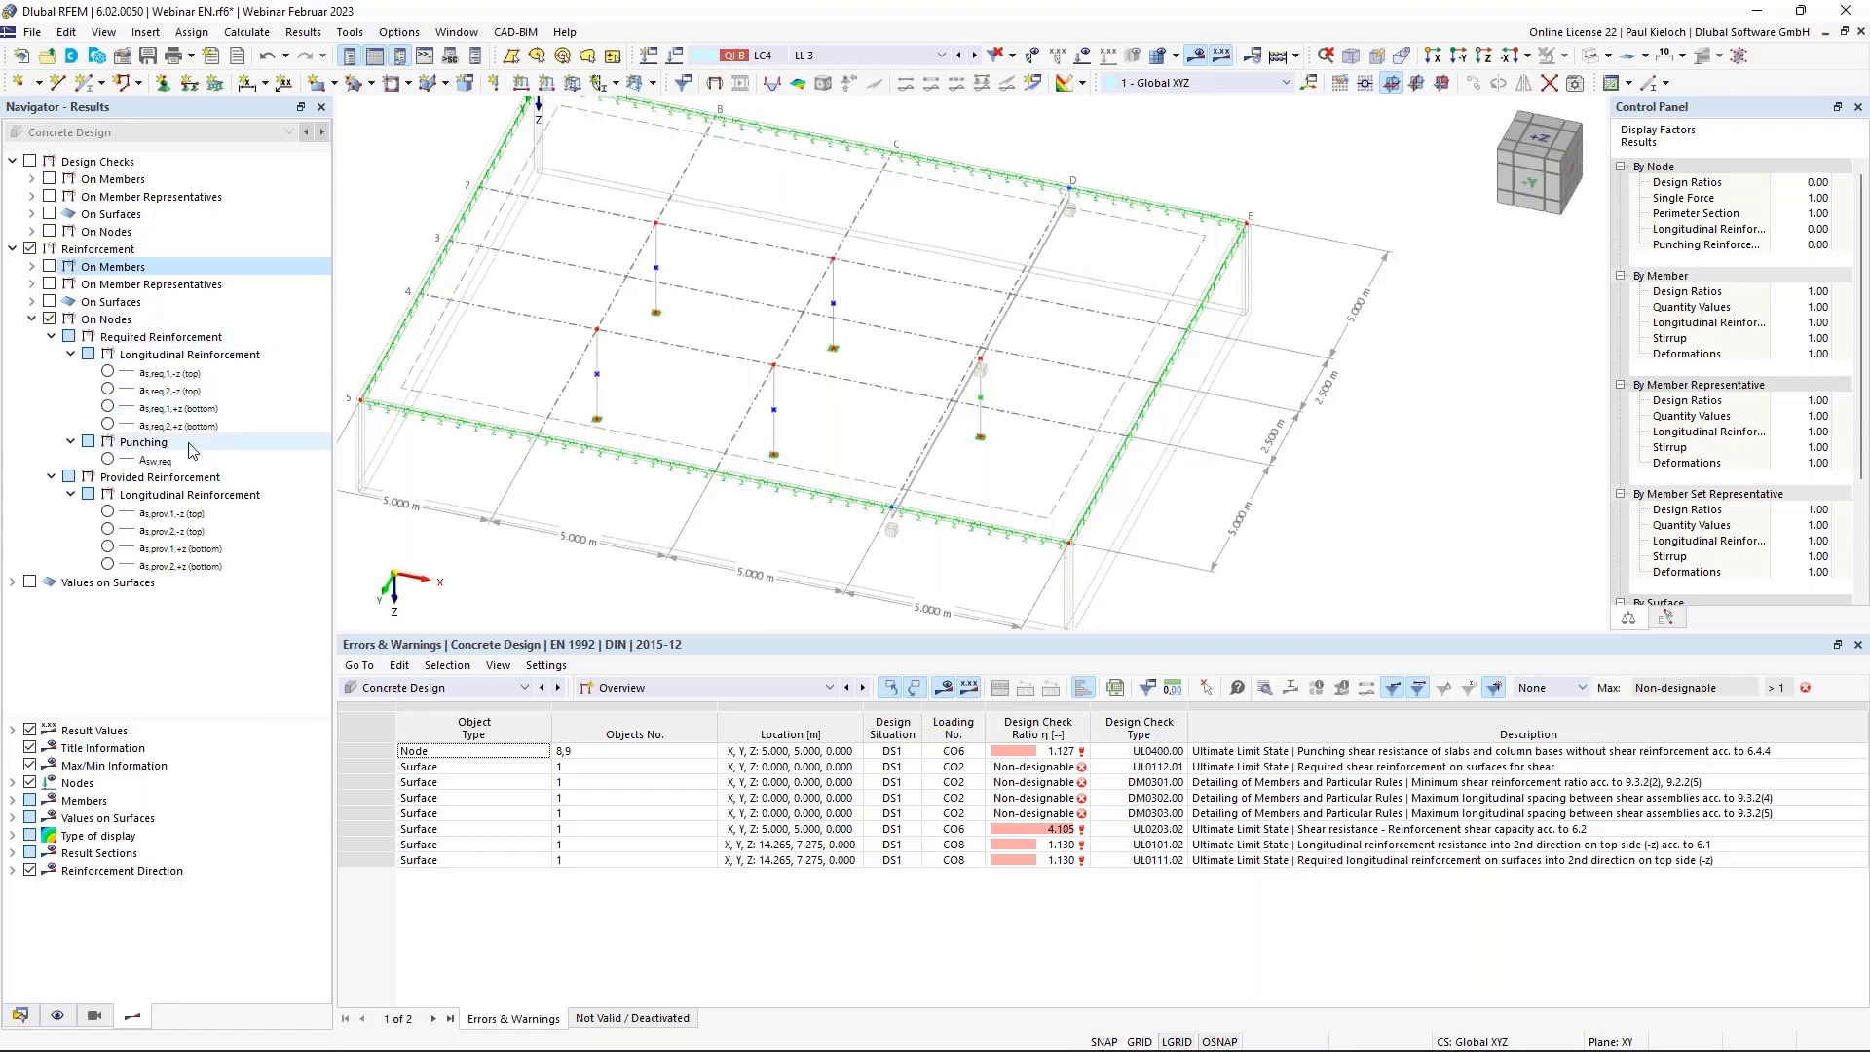
pyautogui.click(108, 460)
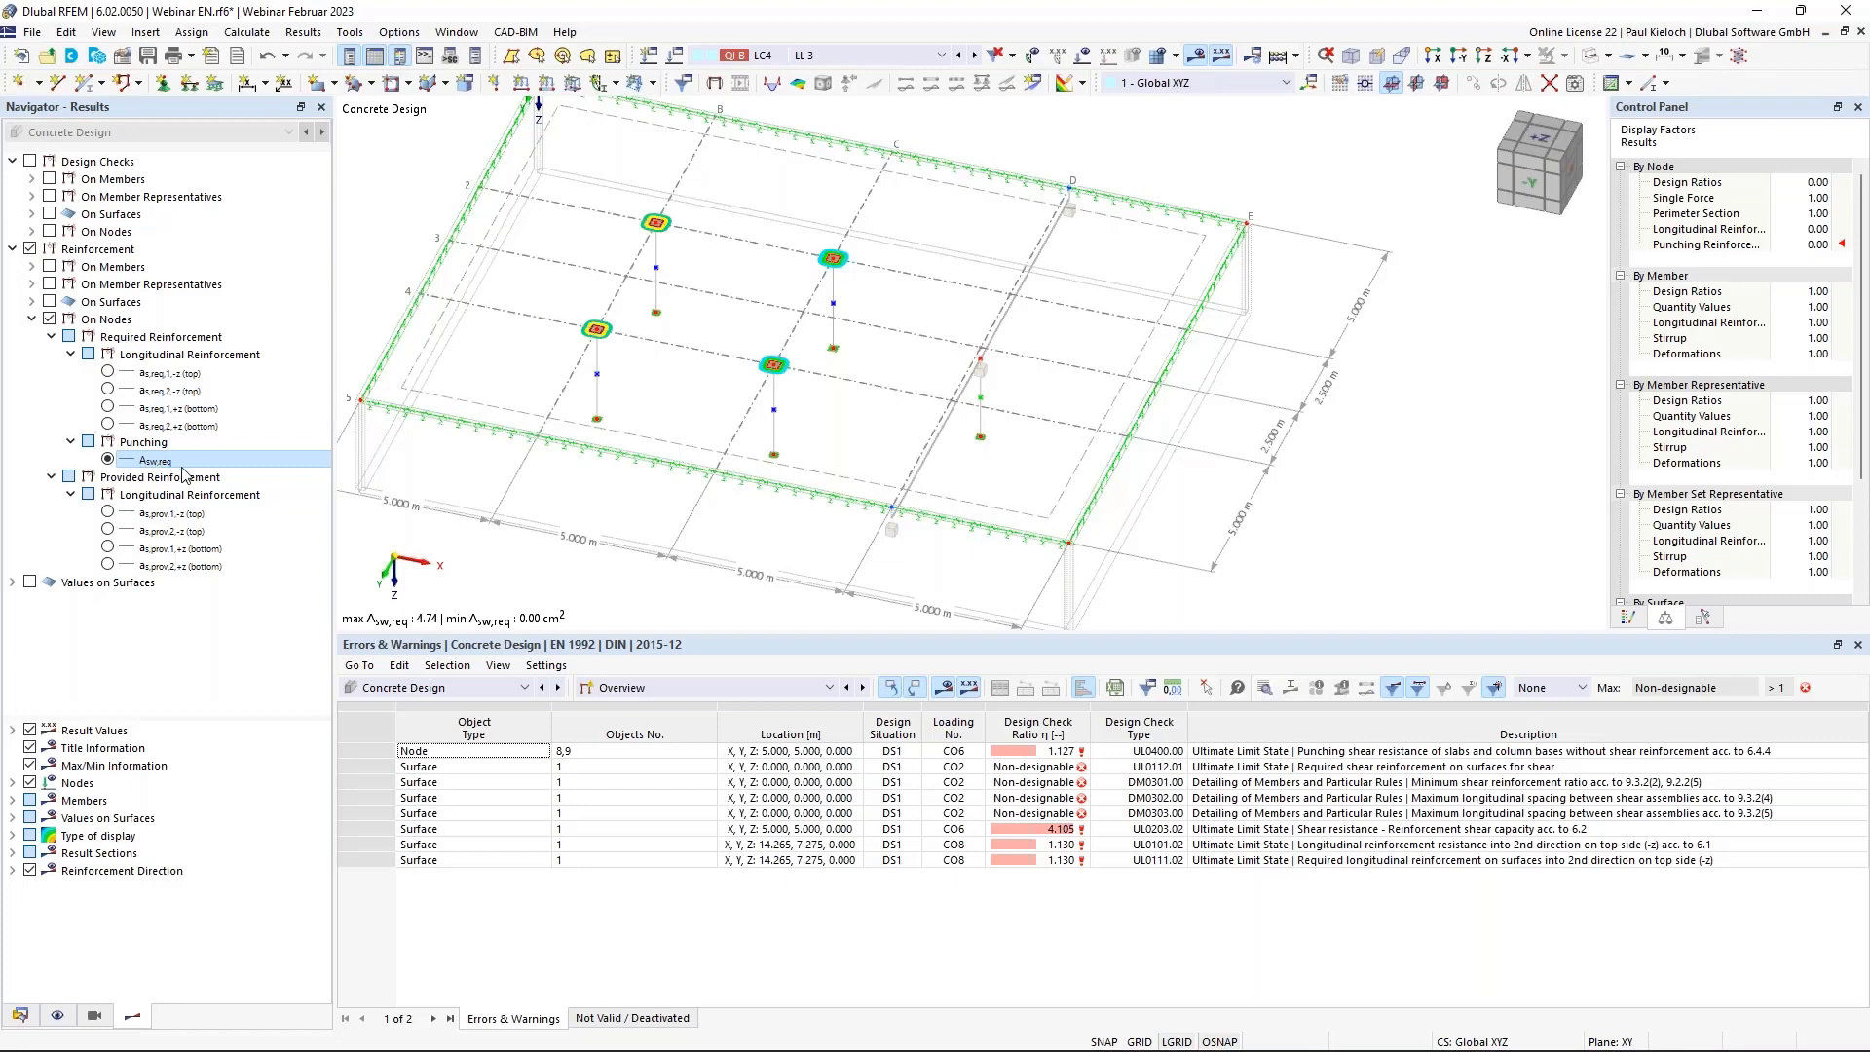
pyautogui.click(1083, 84)
pyautogui.click(1101, 131)
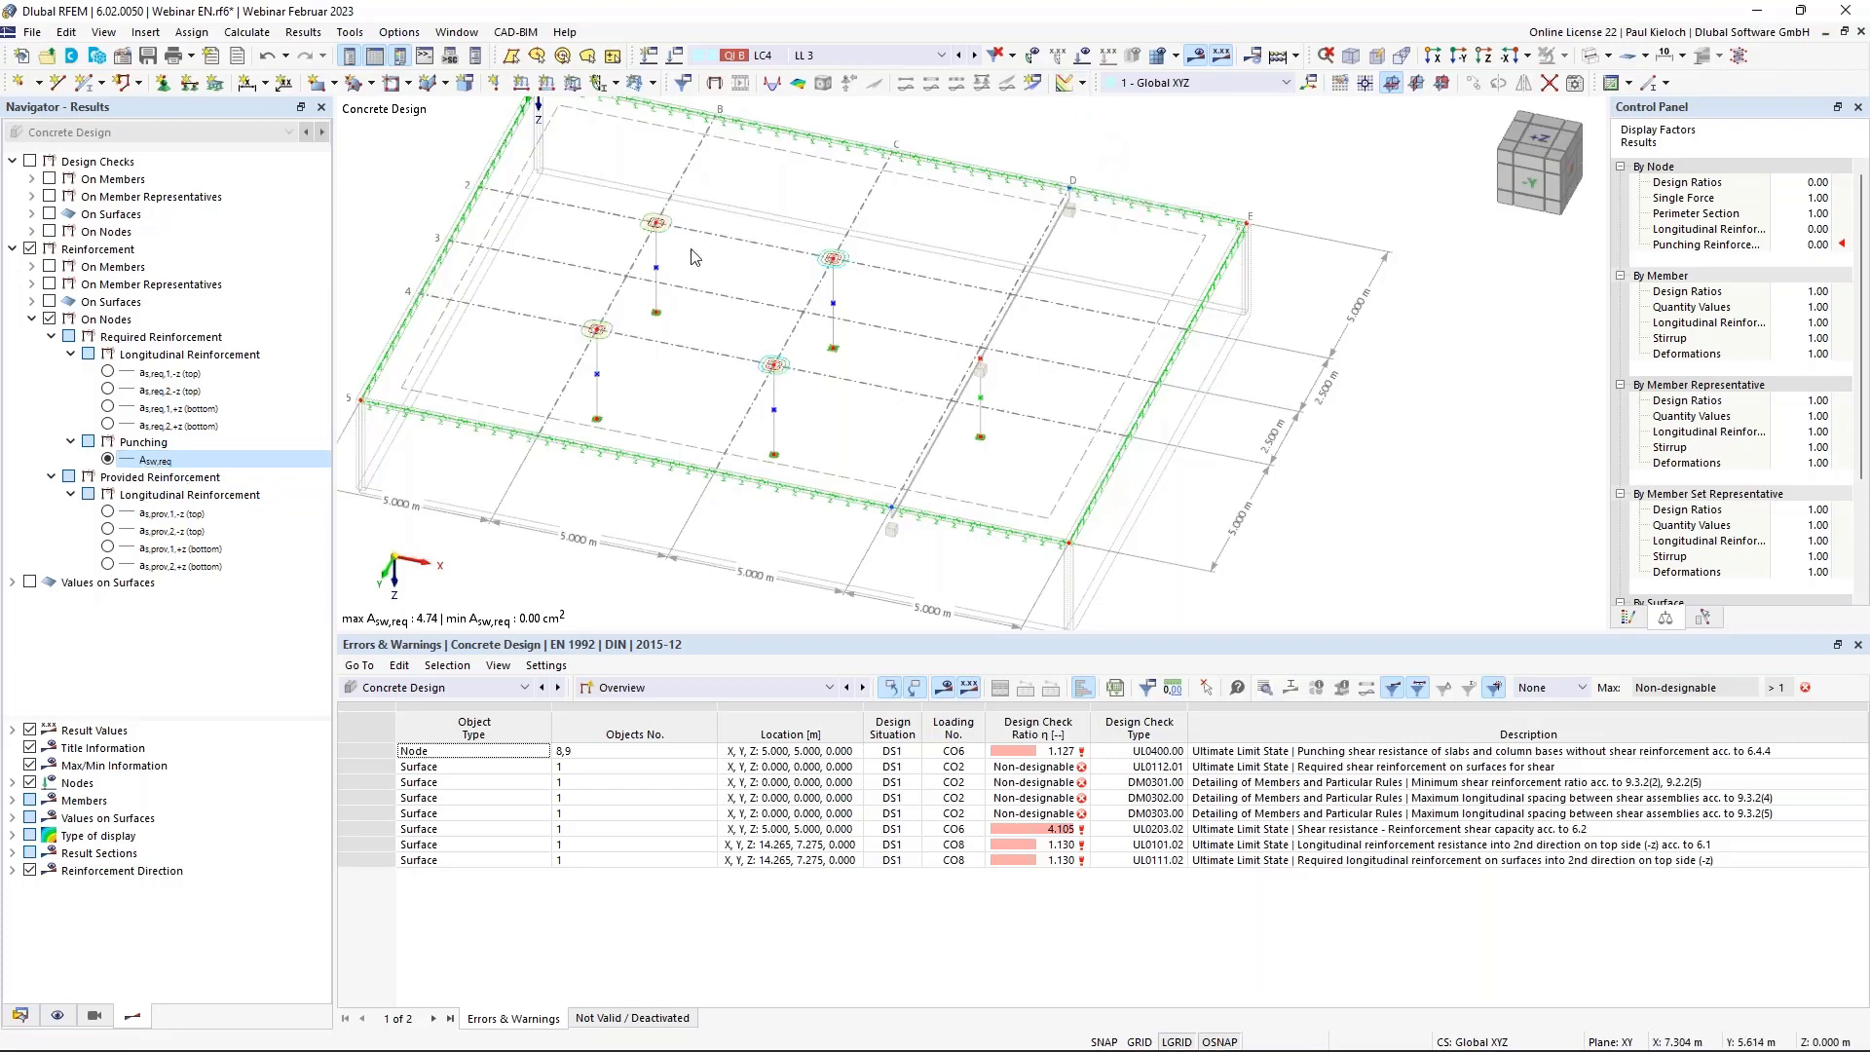
# Label the isolines with values and draw the outermost control perimeter at the nodes.
pyautogui.scroll(3, 567, 244)
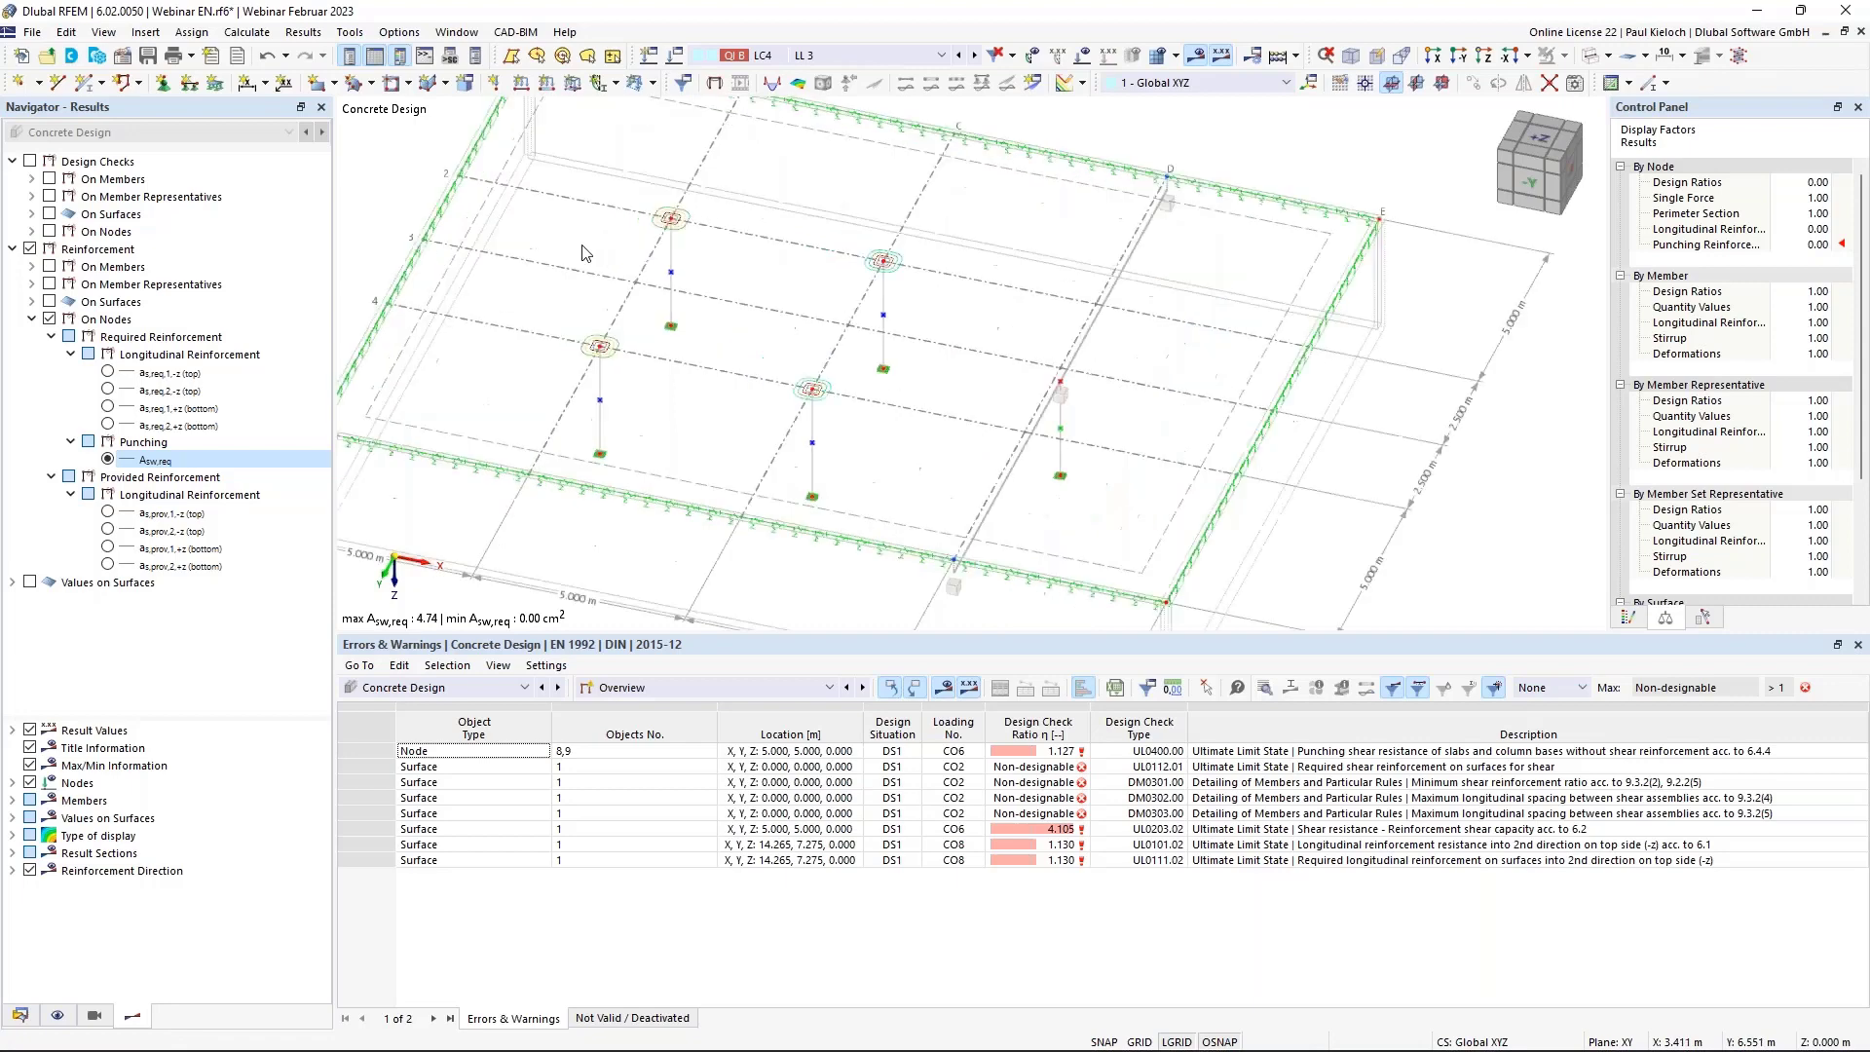
pyautogui.click(31, 583)
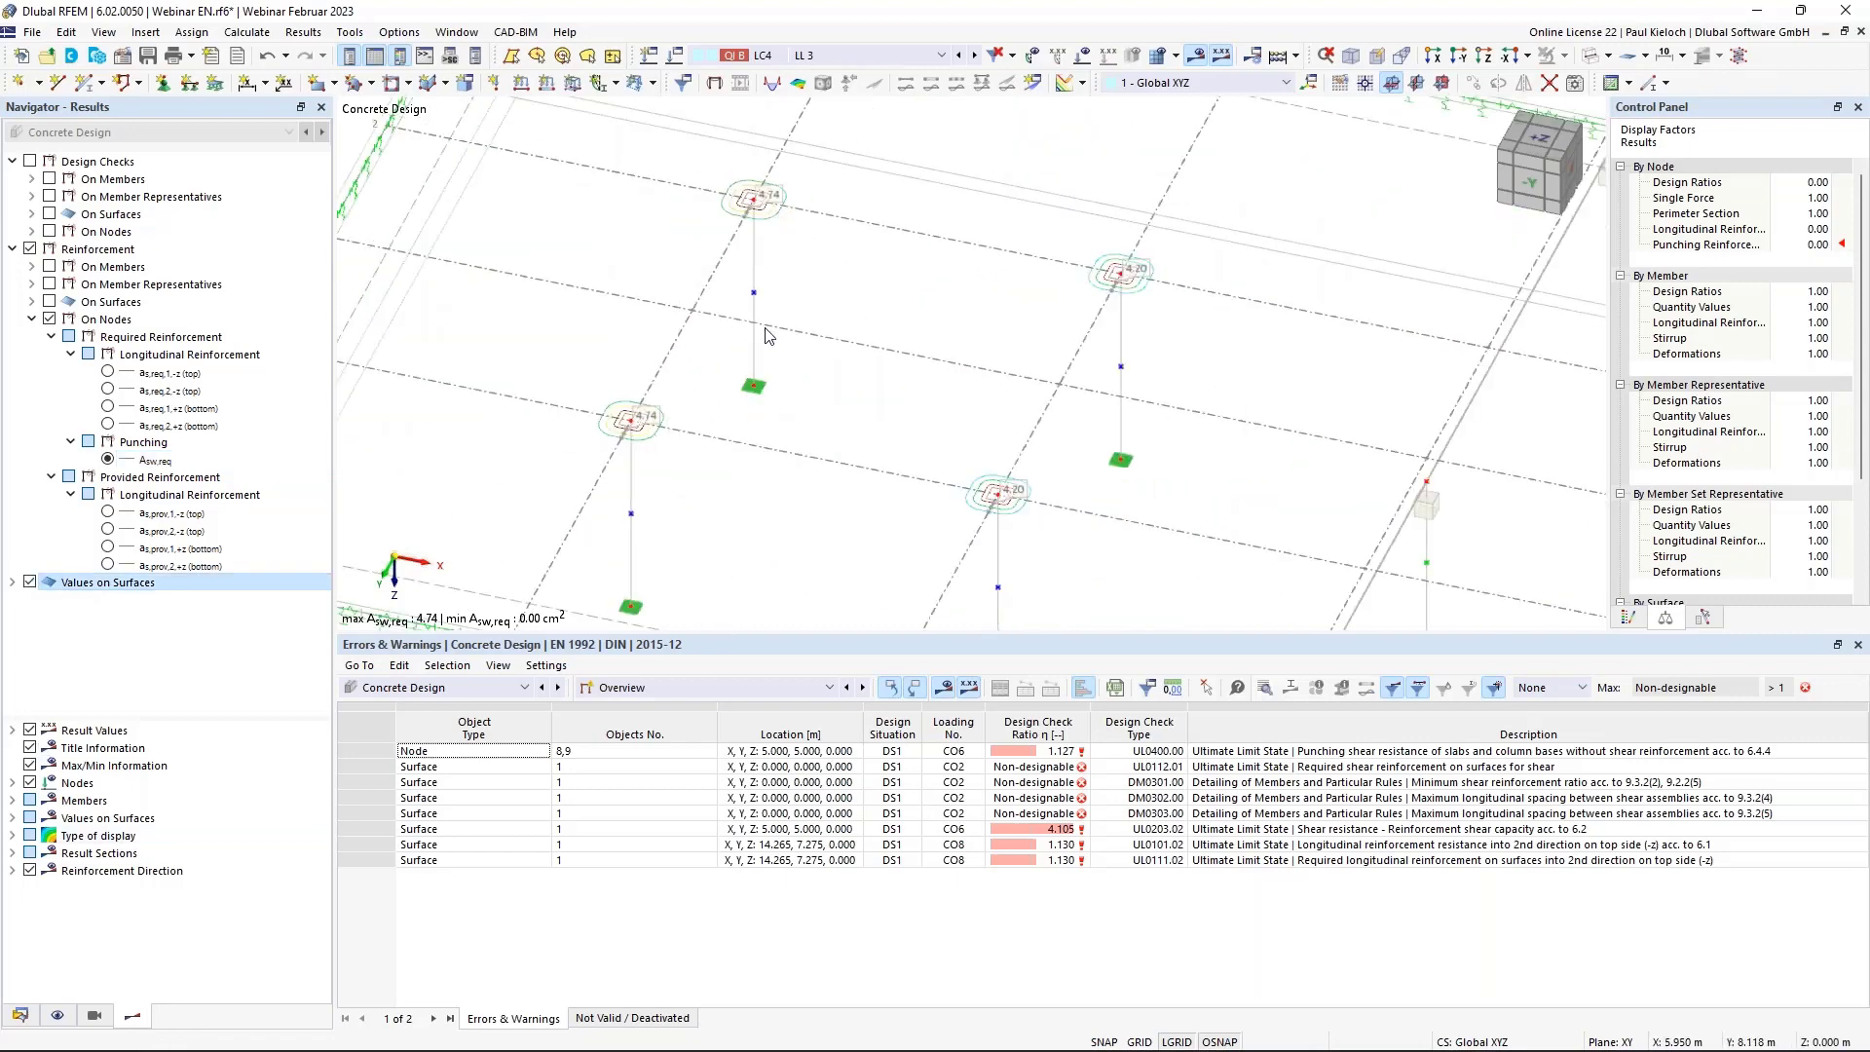
pyautogui.scroll(6, 770, 185)
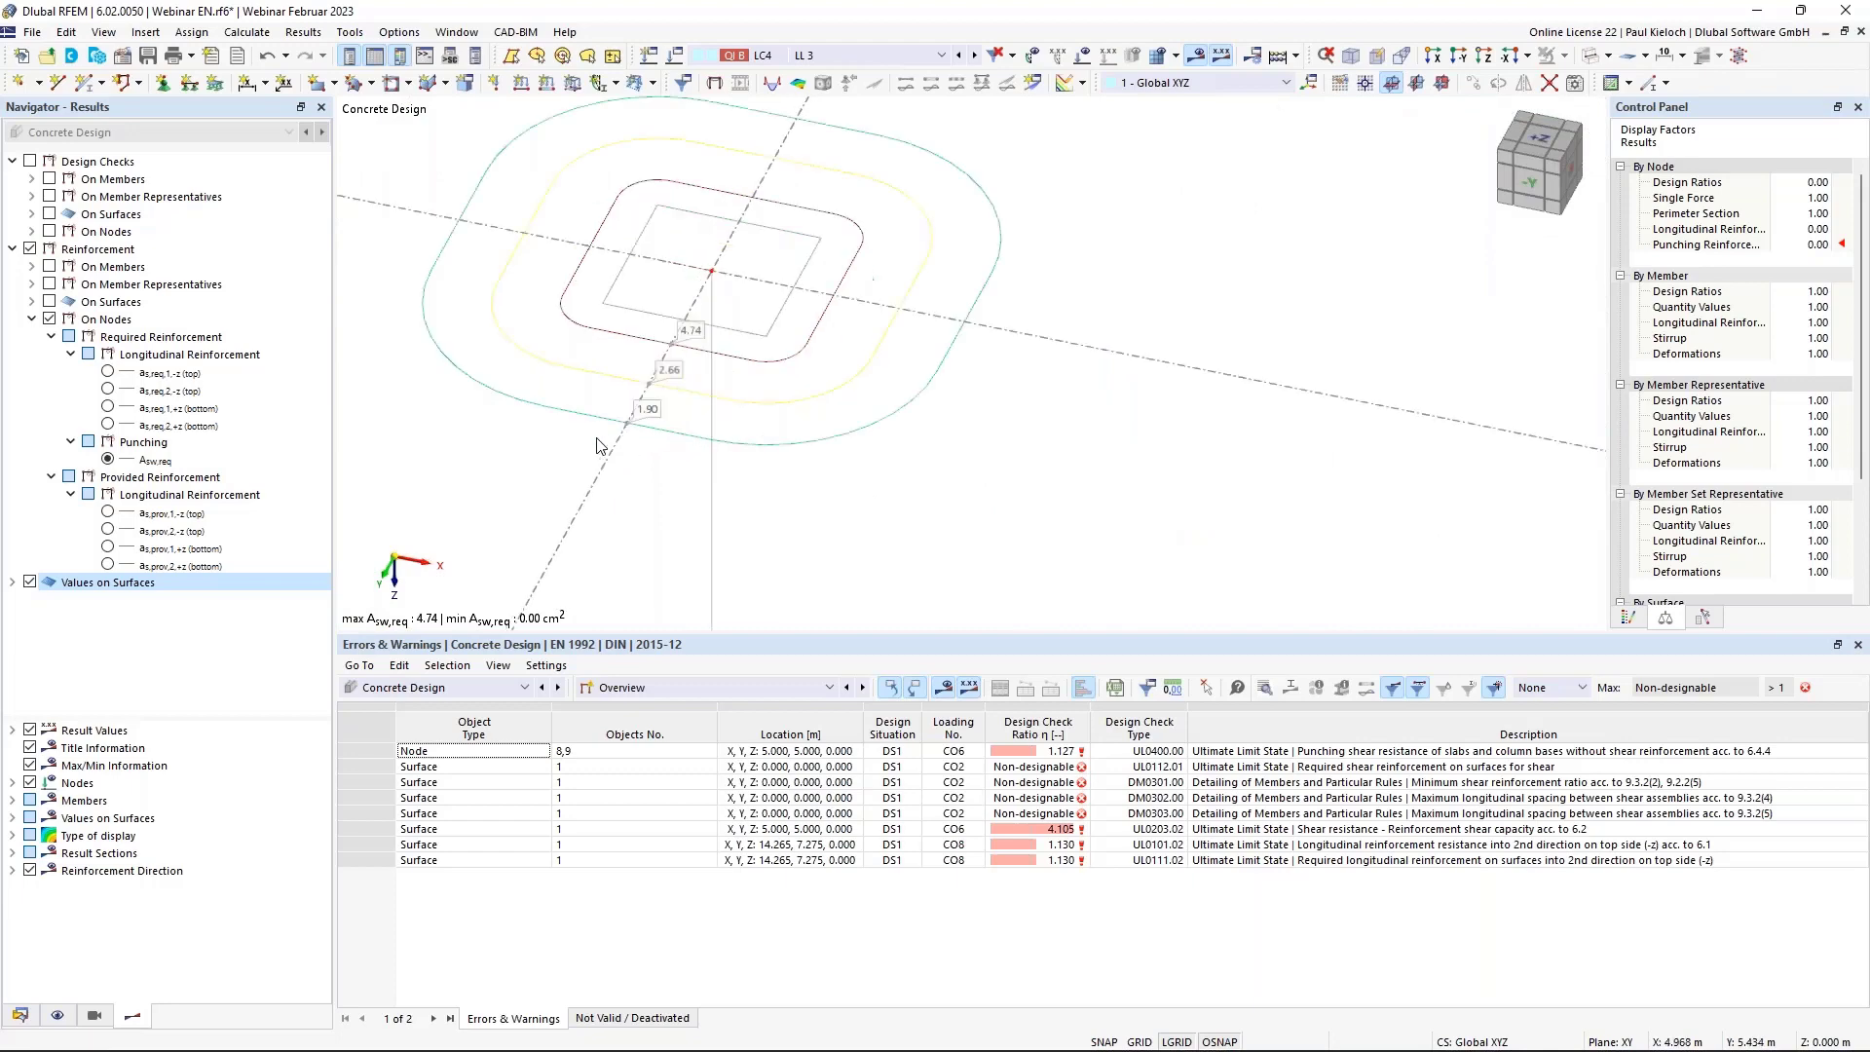
pyautogui.moveTo(738, 359); pyautogui.dragTo(768, 440, button='middle')
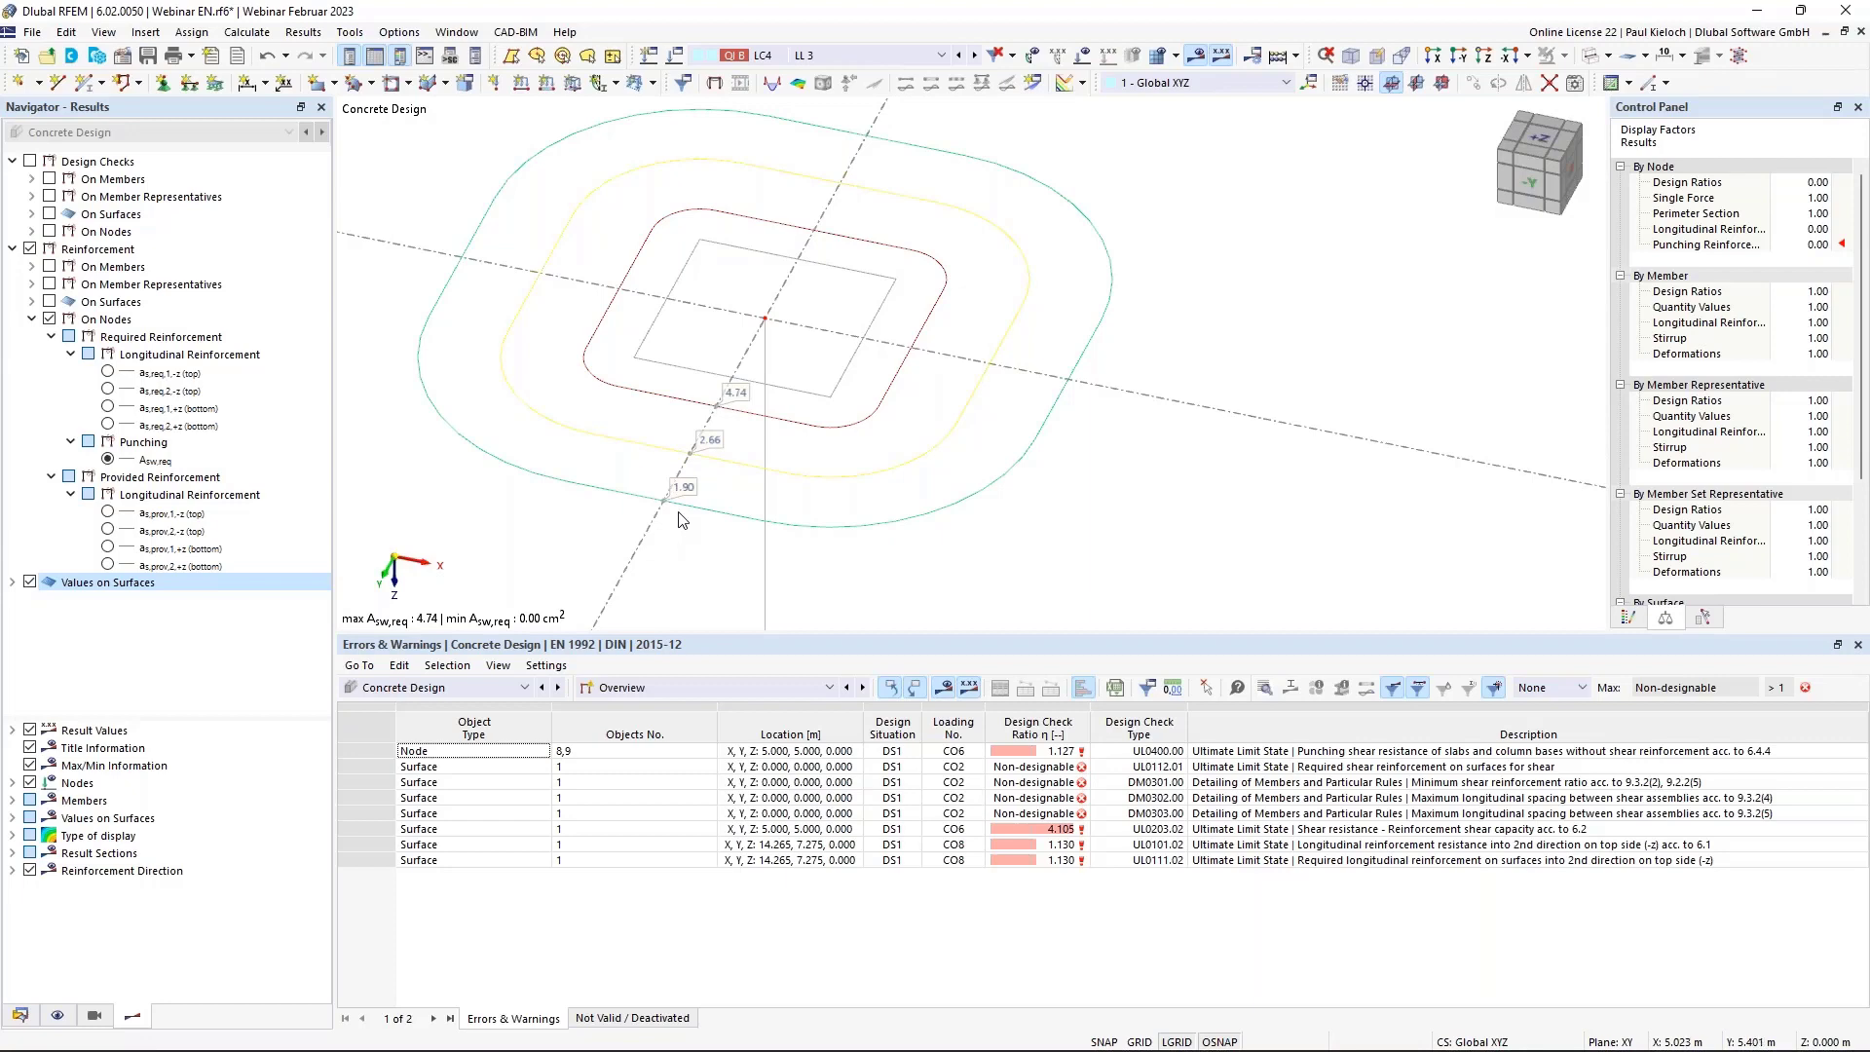
pyautogui.scroll(-5, 695, 513)
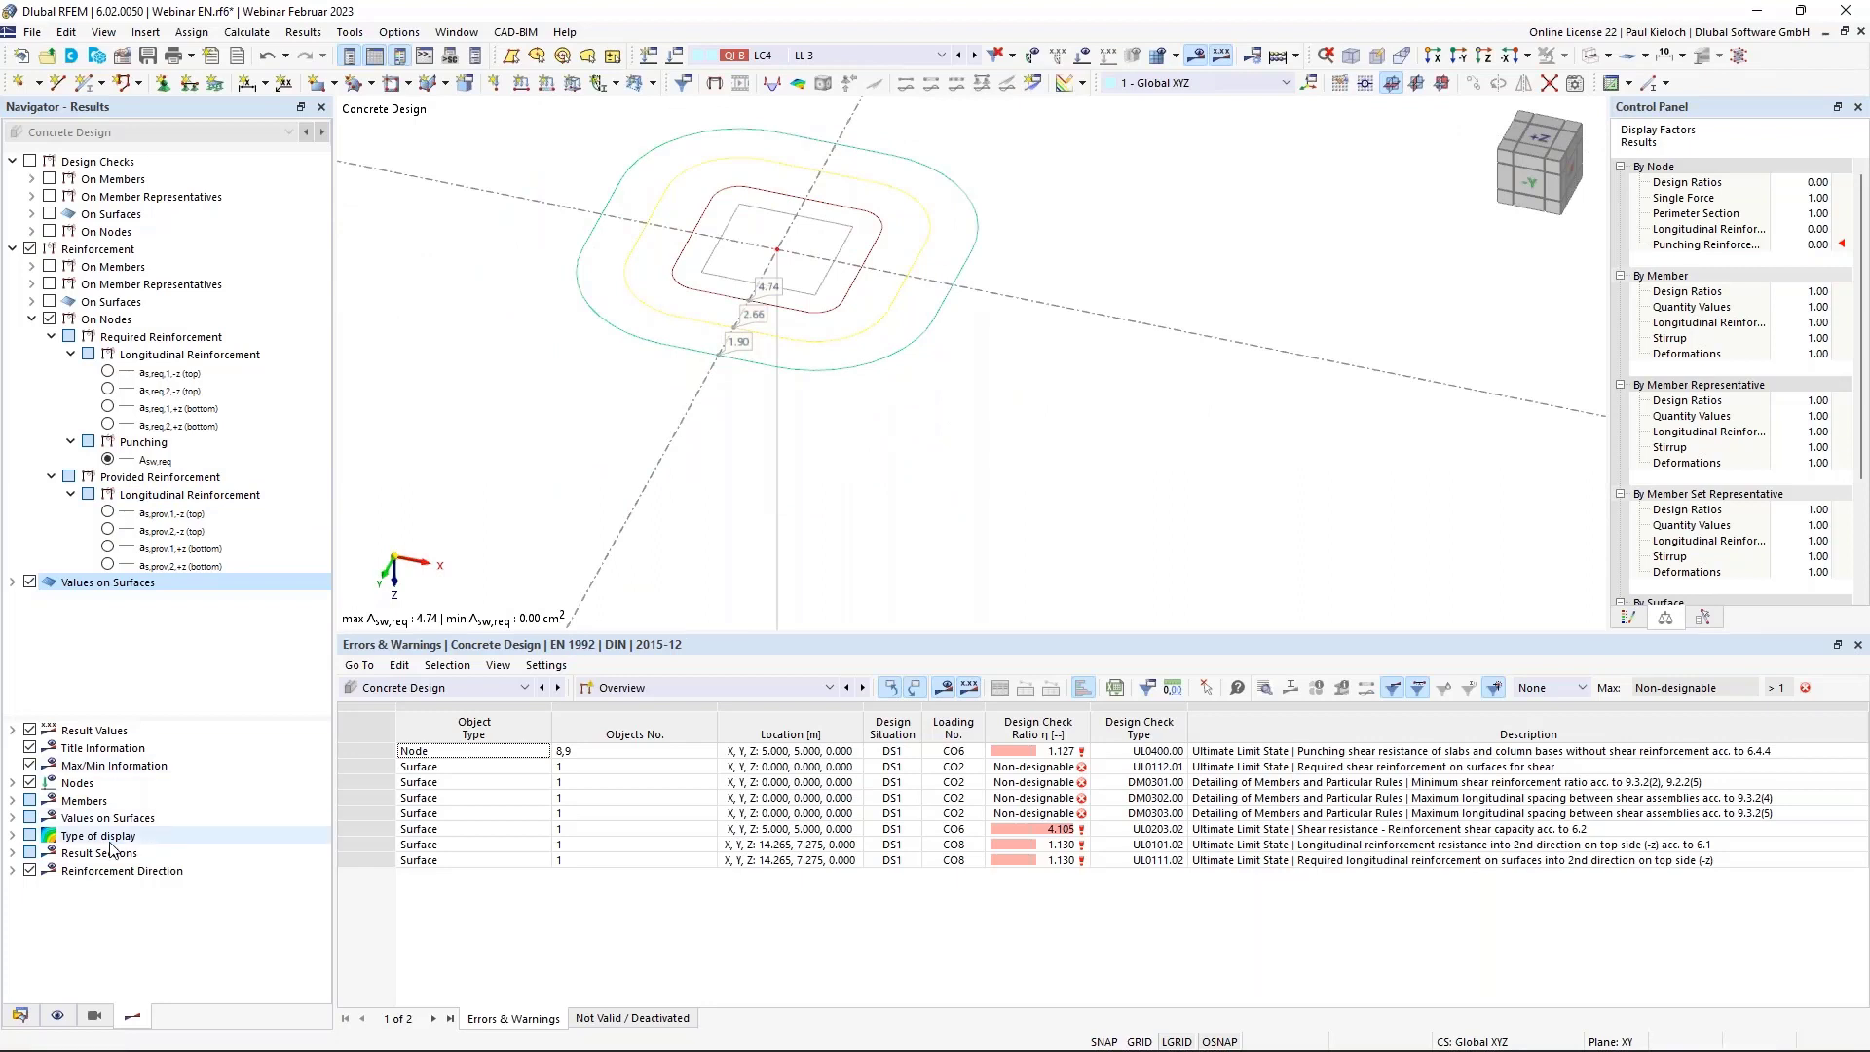
pyautogui.click(13, 783)
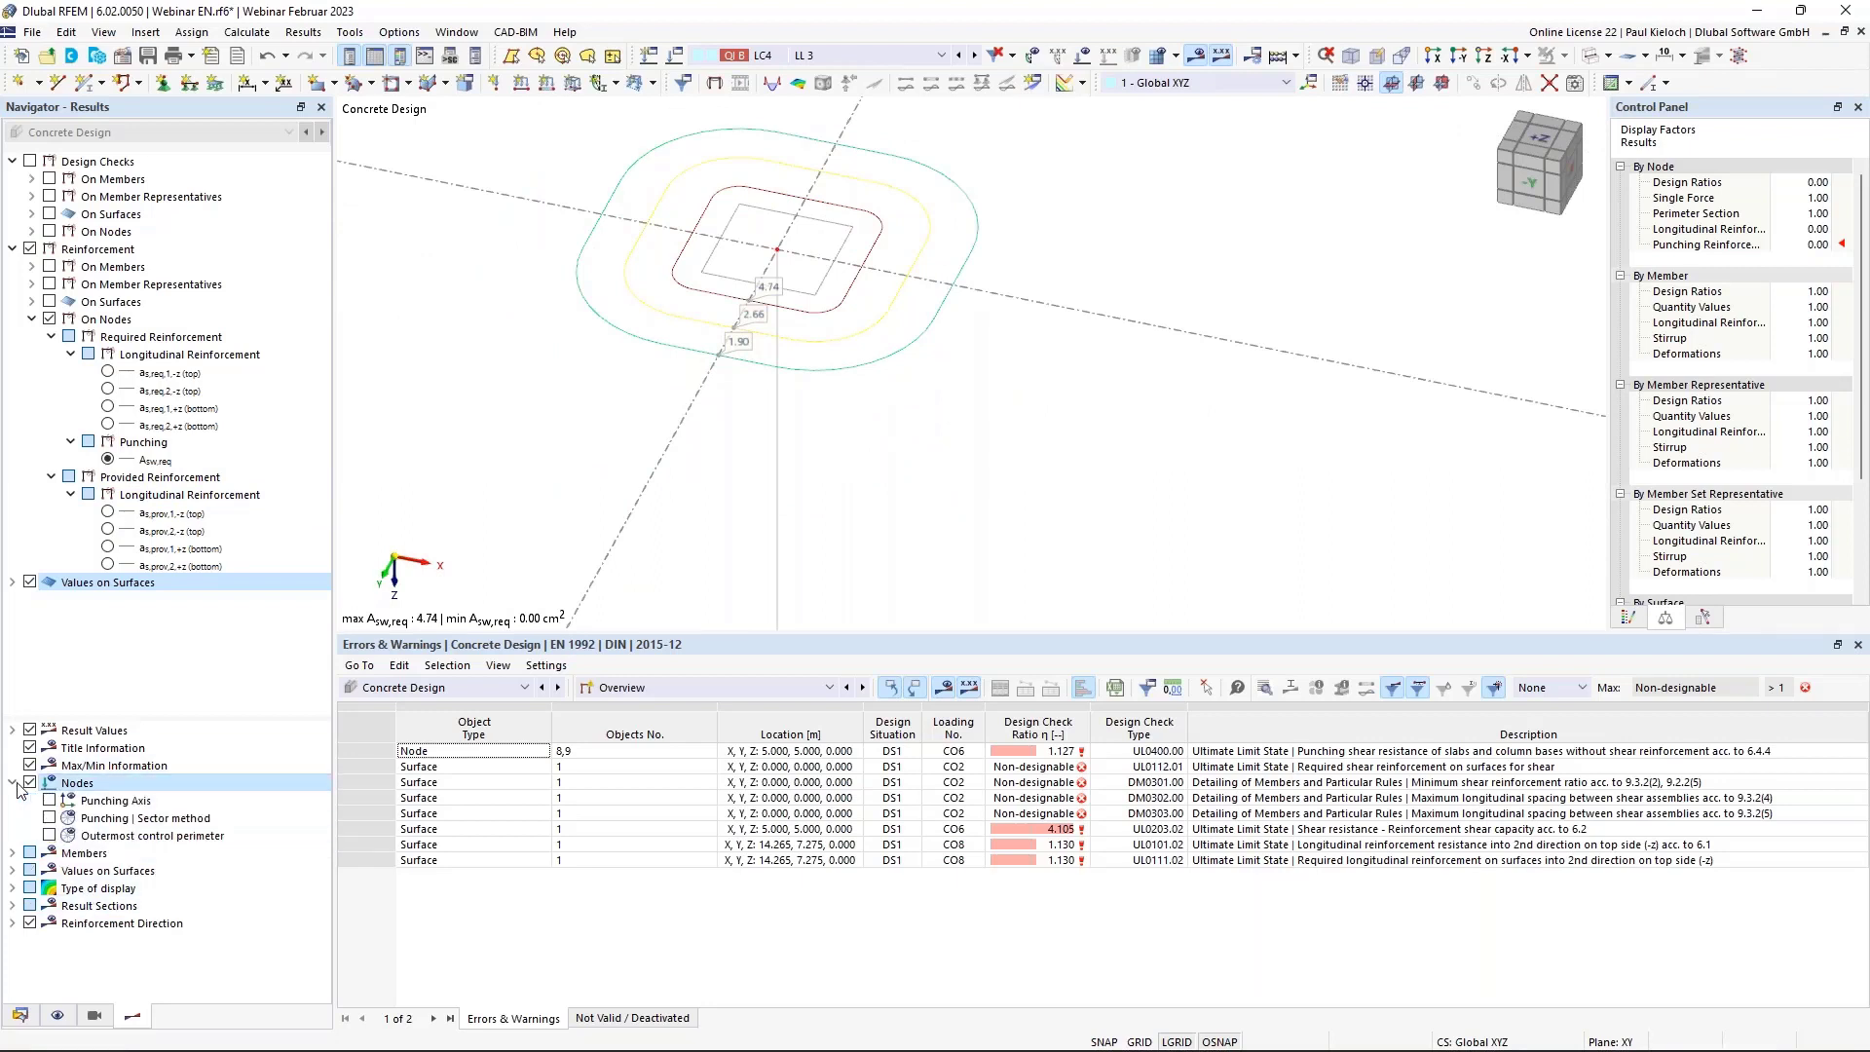
pyautogui.click(50, 836)
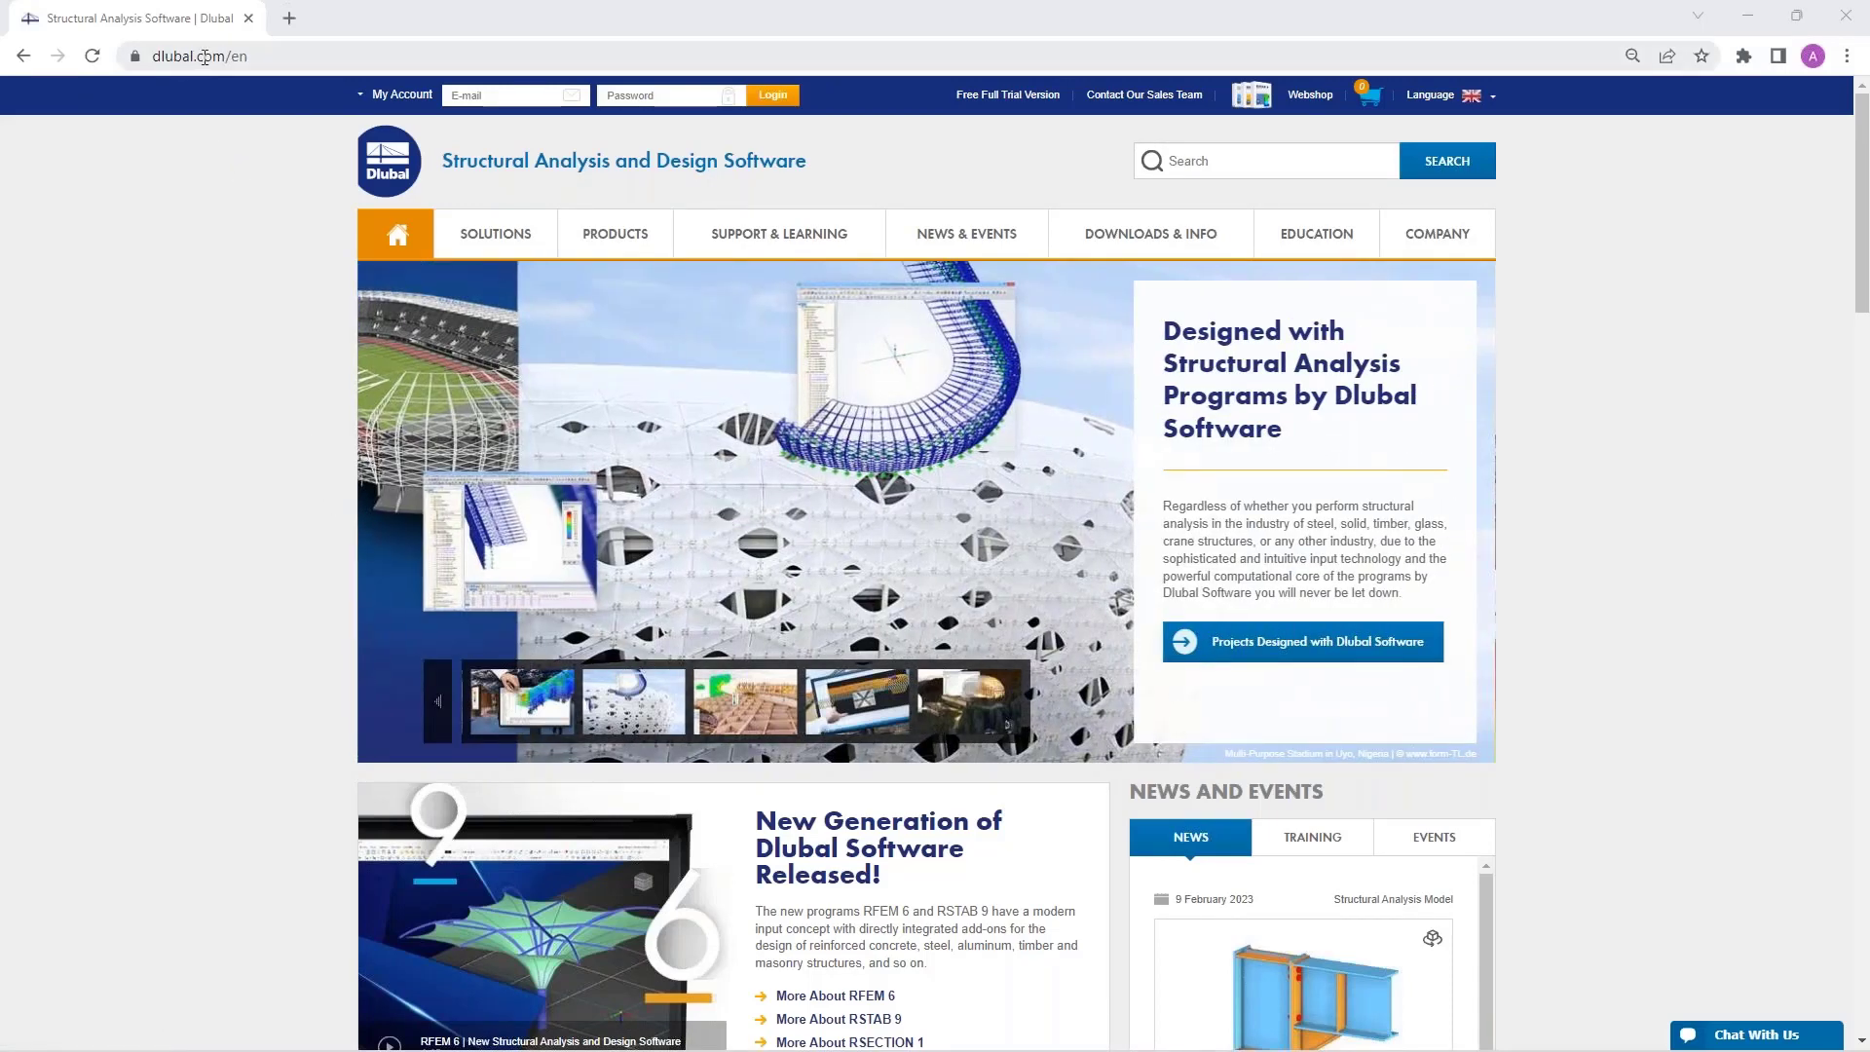
# Go to the Webinars page under NEWS & EVENTS and scroll through the upcoming sessions.
pyautogui.moveTo(1021, 237)
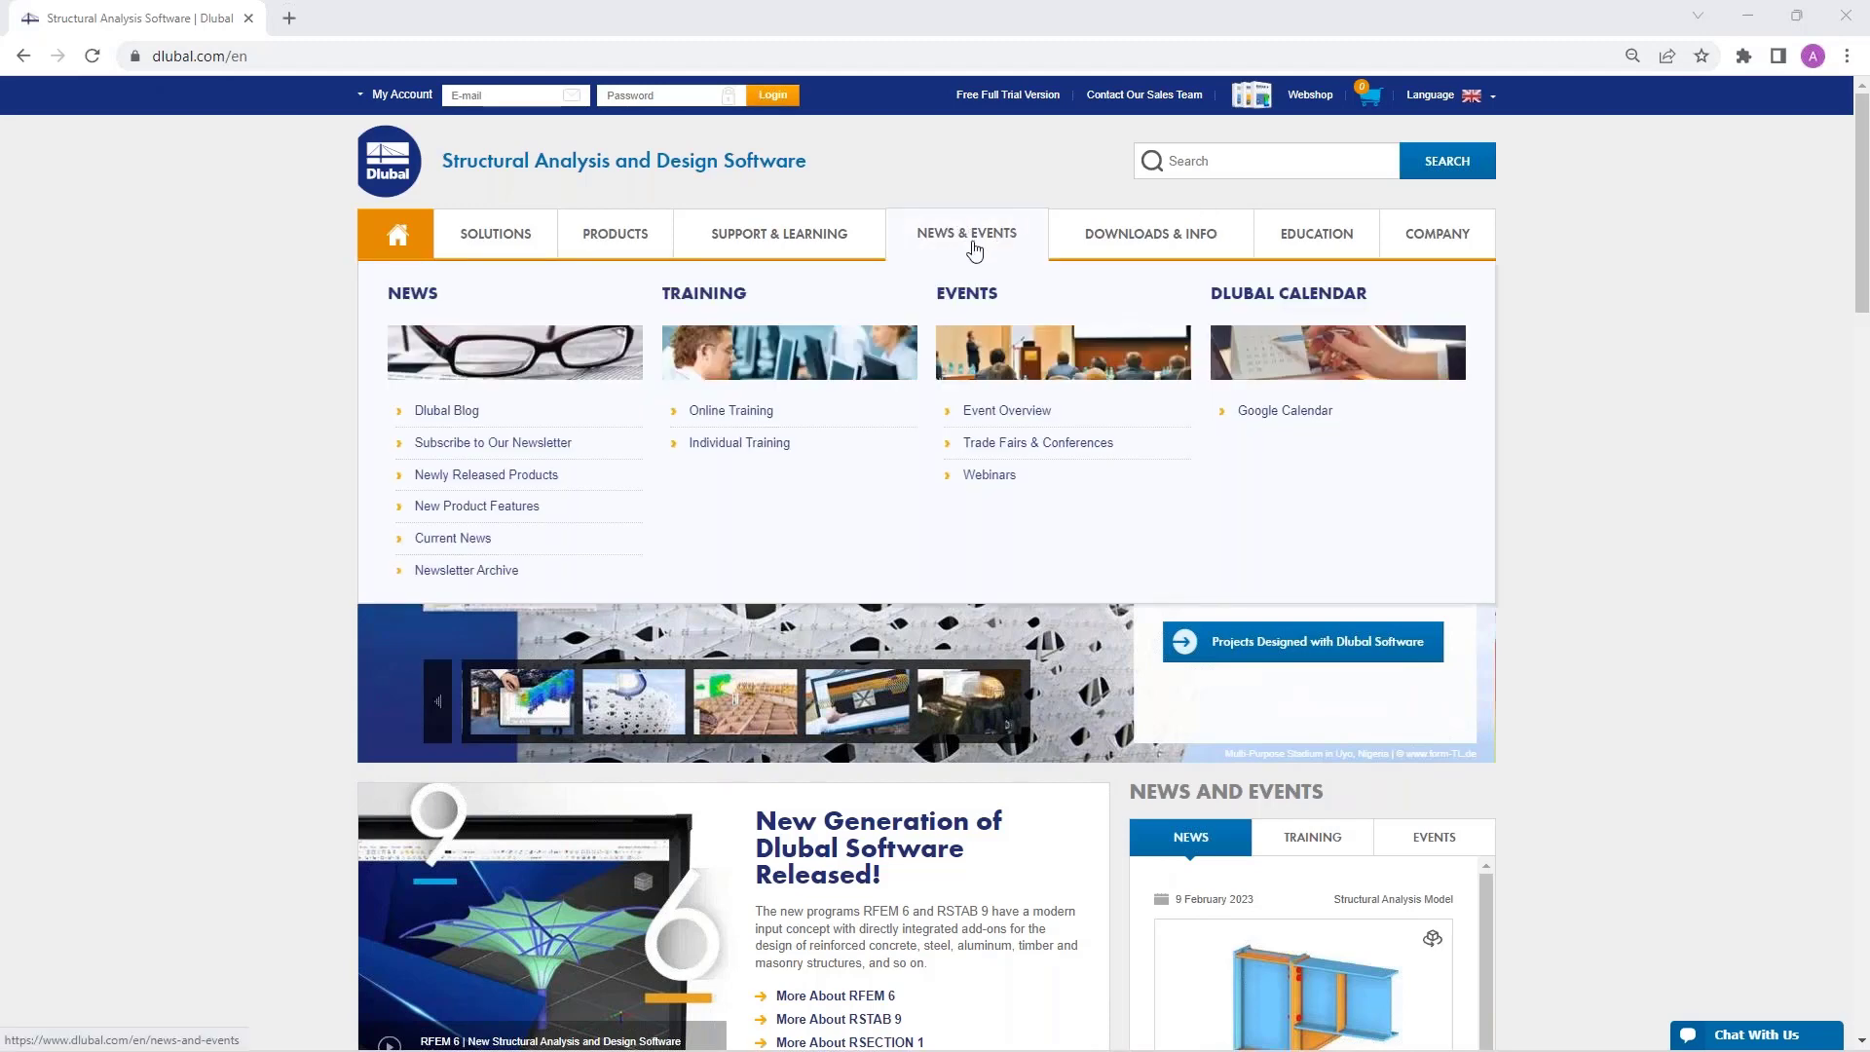
pyautogui.click(989, 476)
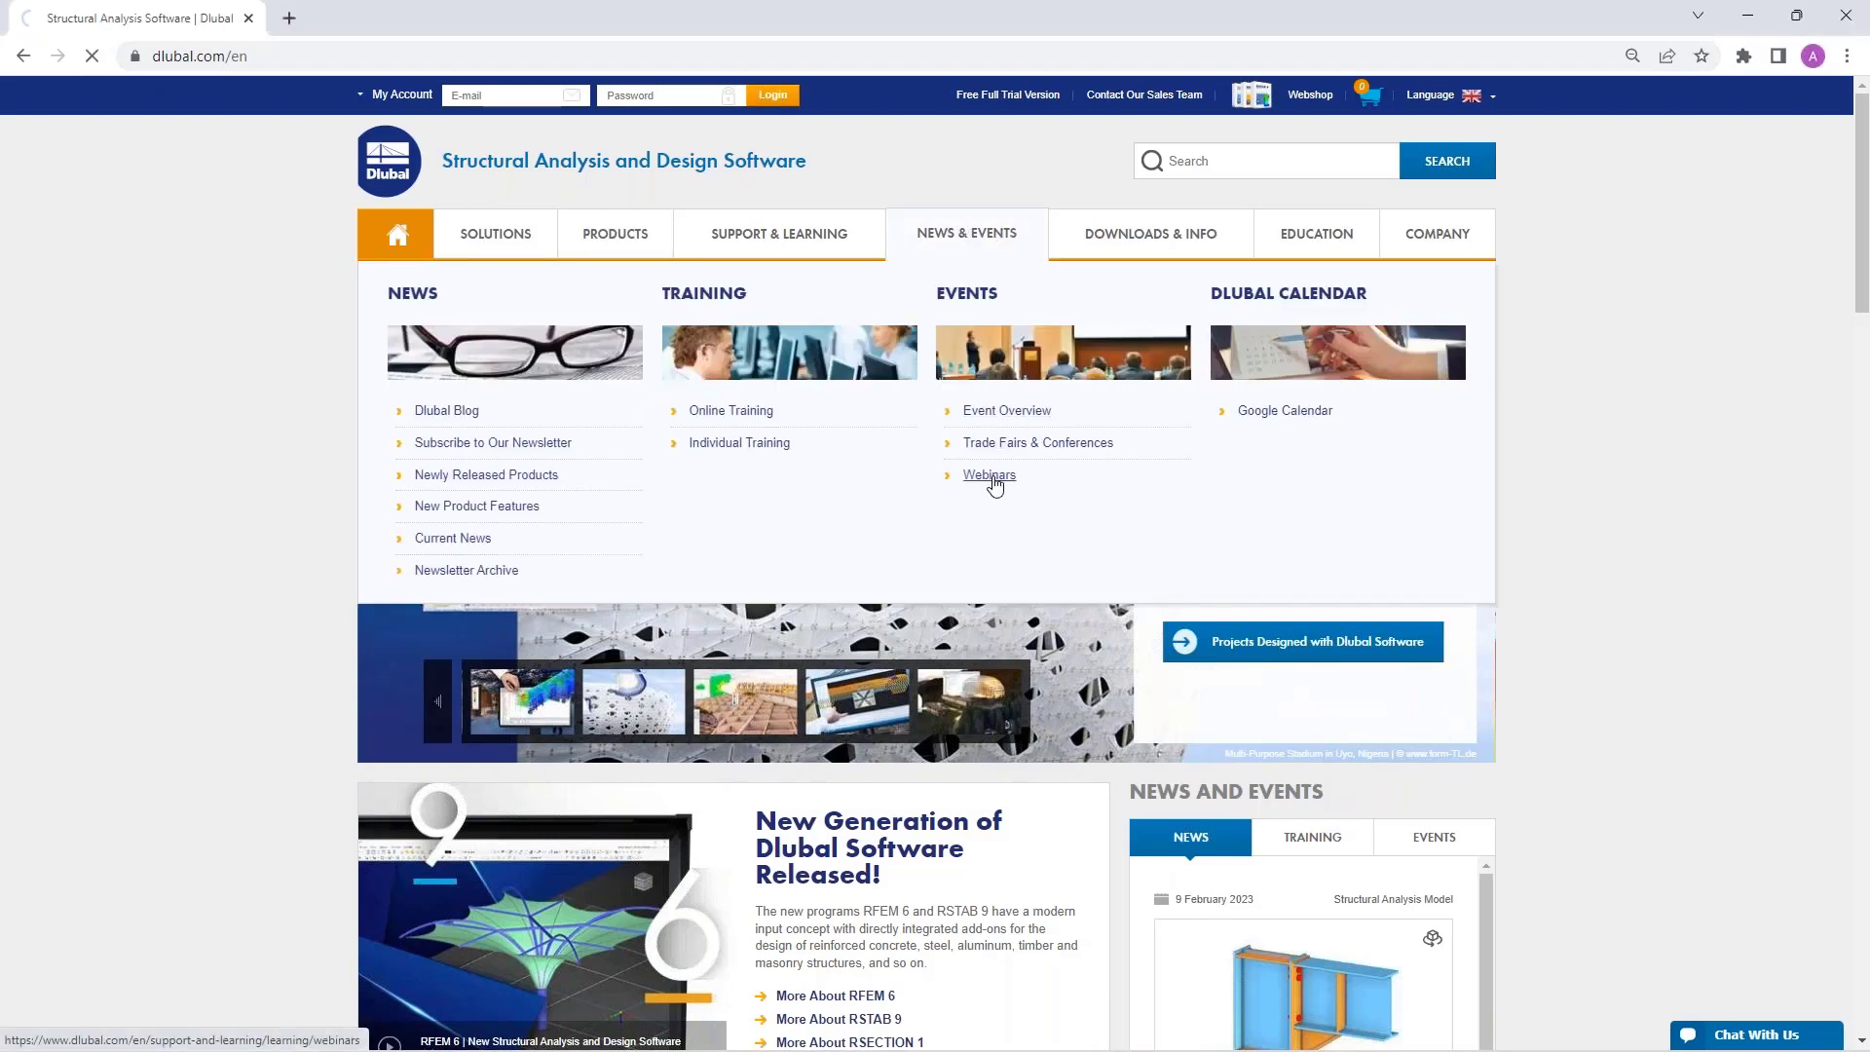
pyautogui.scroll(-4, 789, 443)
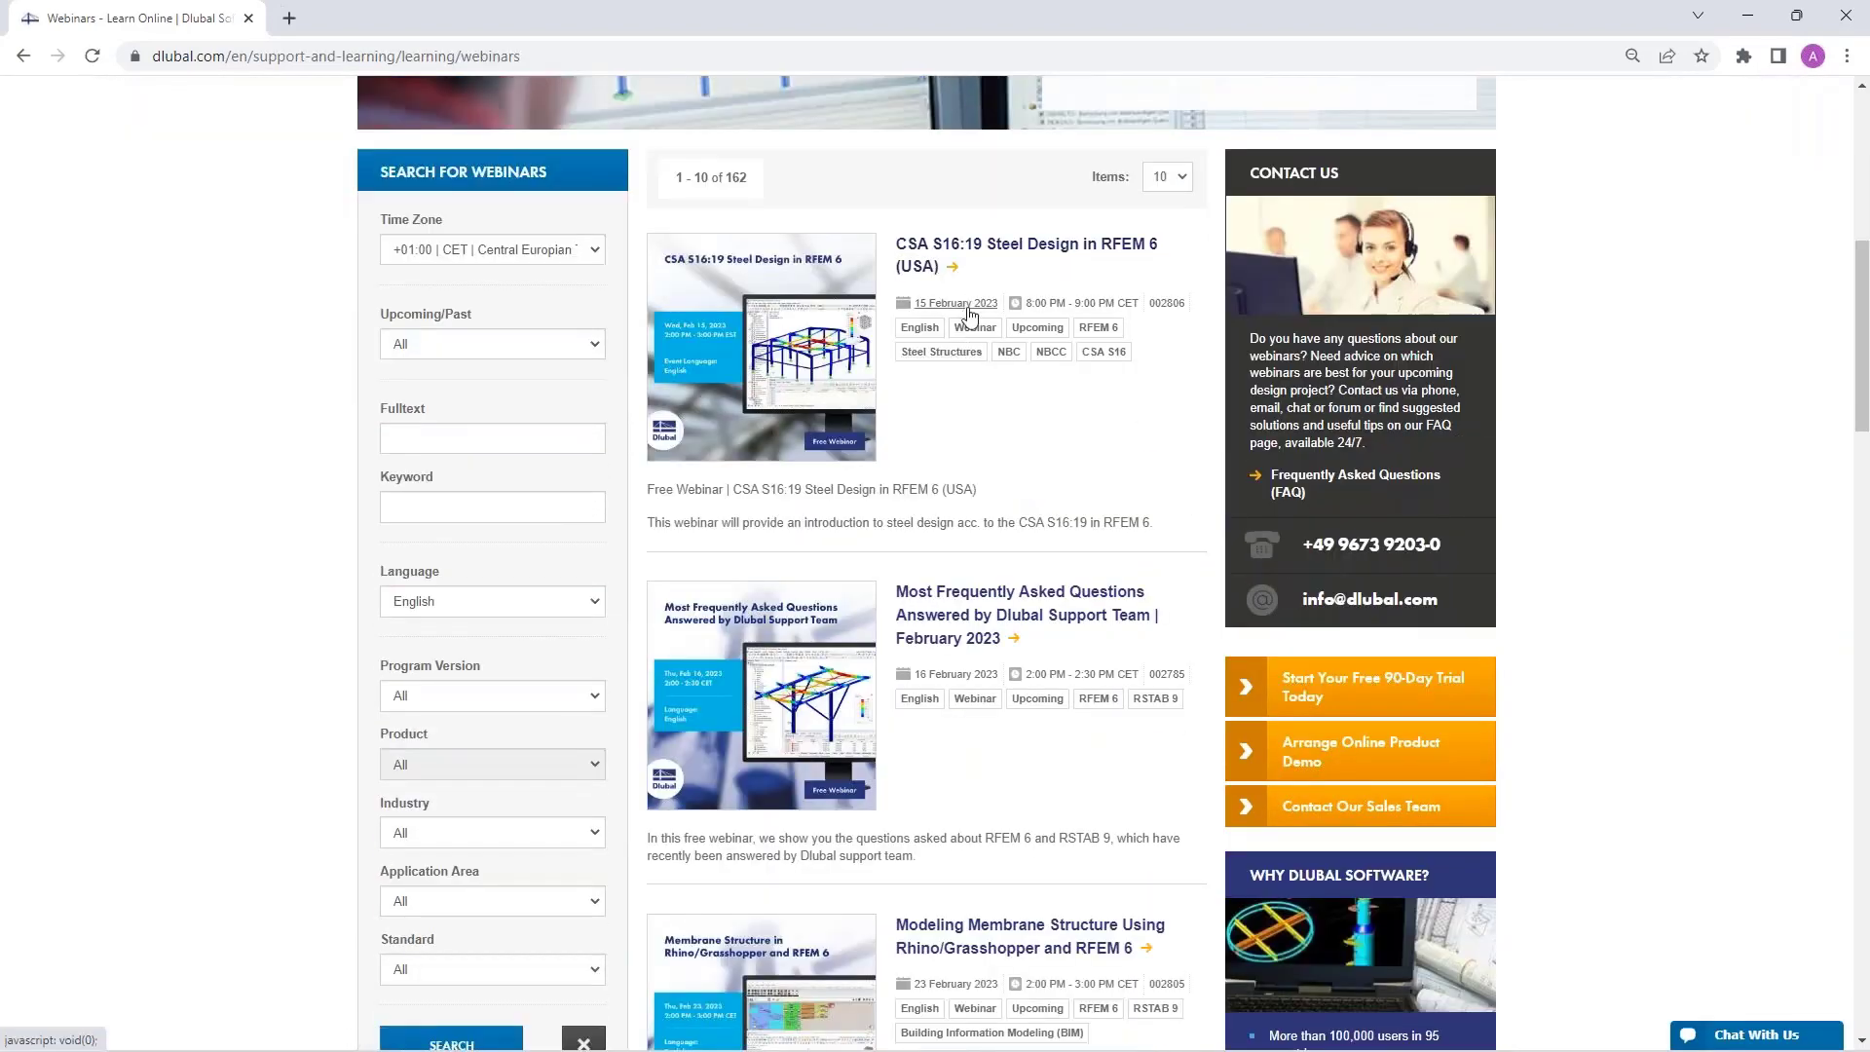
pyautogui.scroll(-8, 969, 314)
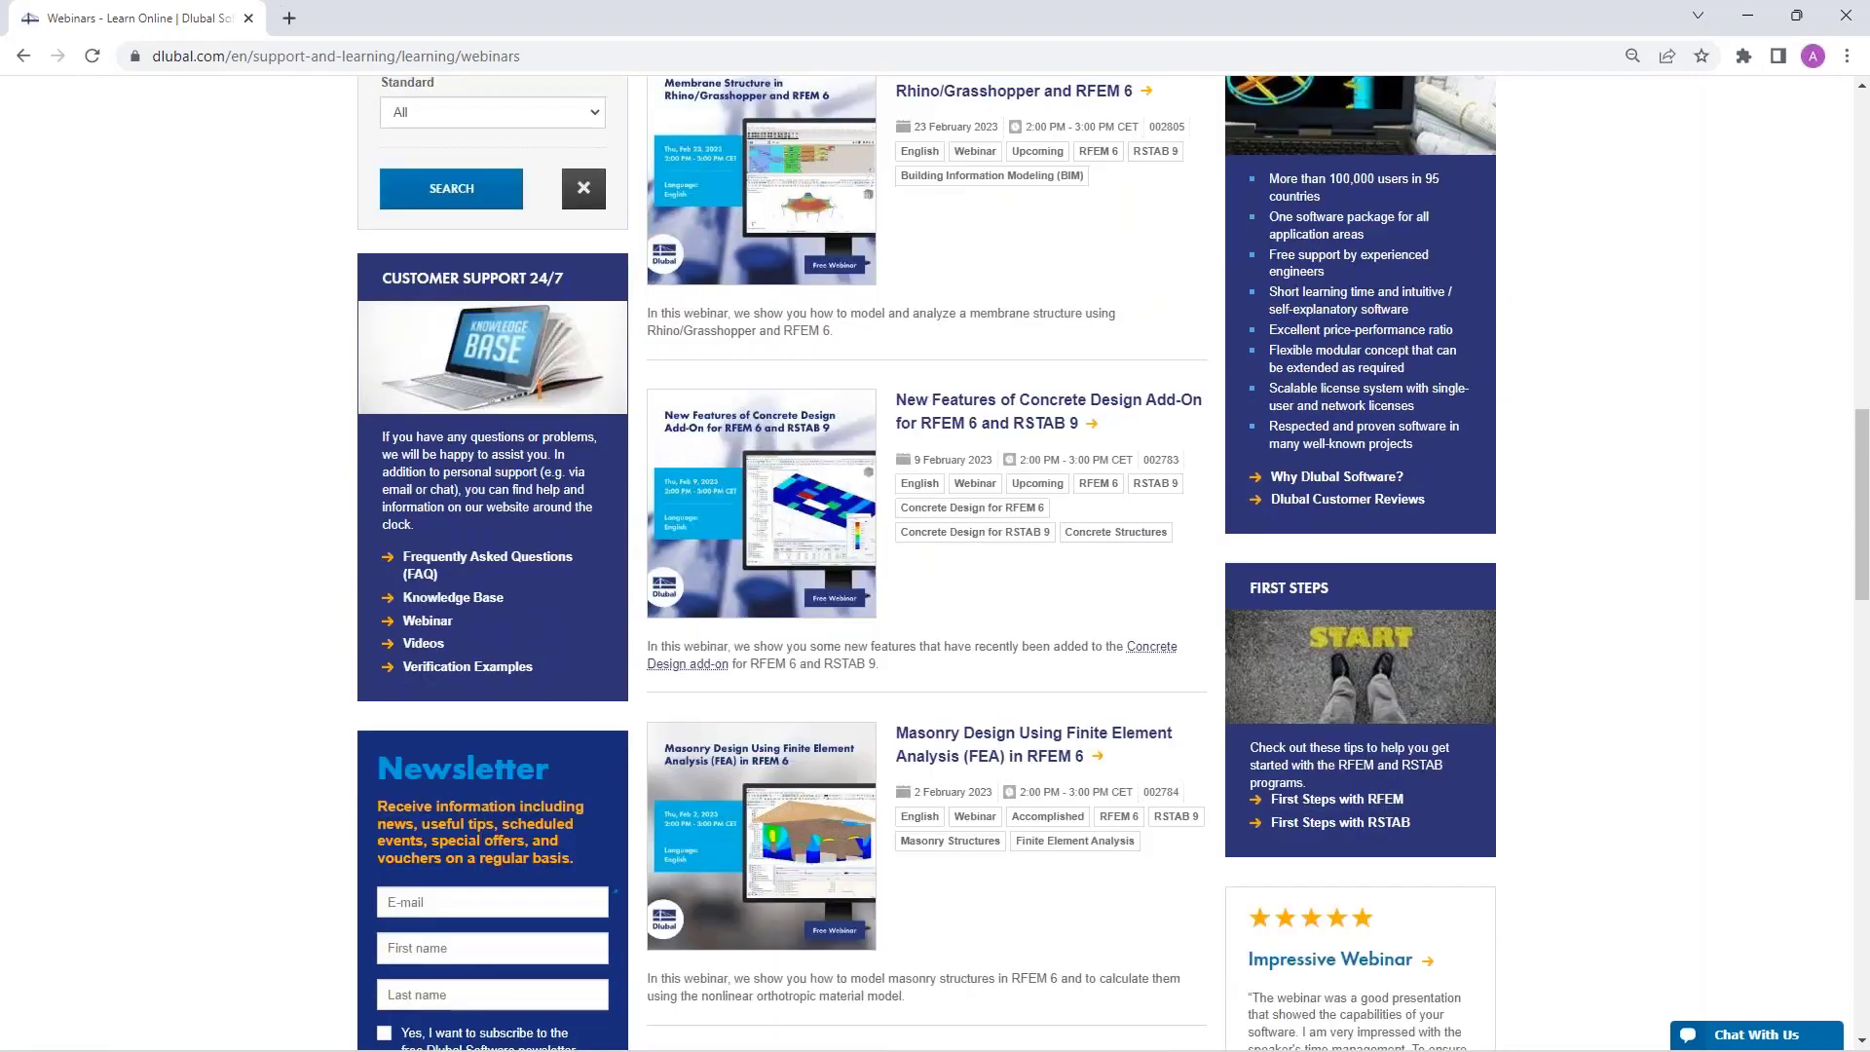
# Open the New Features of Concrete Design Add-On webinar and read through its details.
pyautogui.click(986, 412)
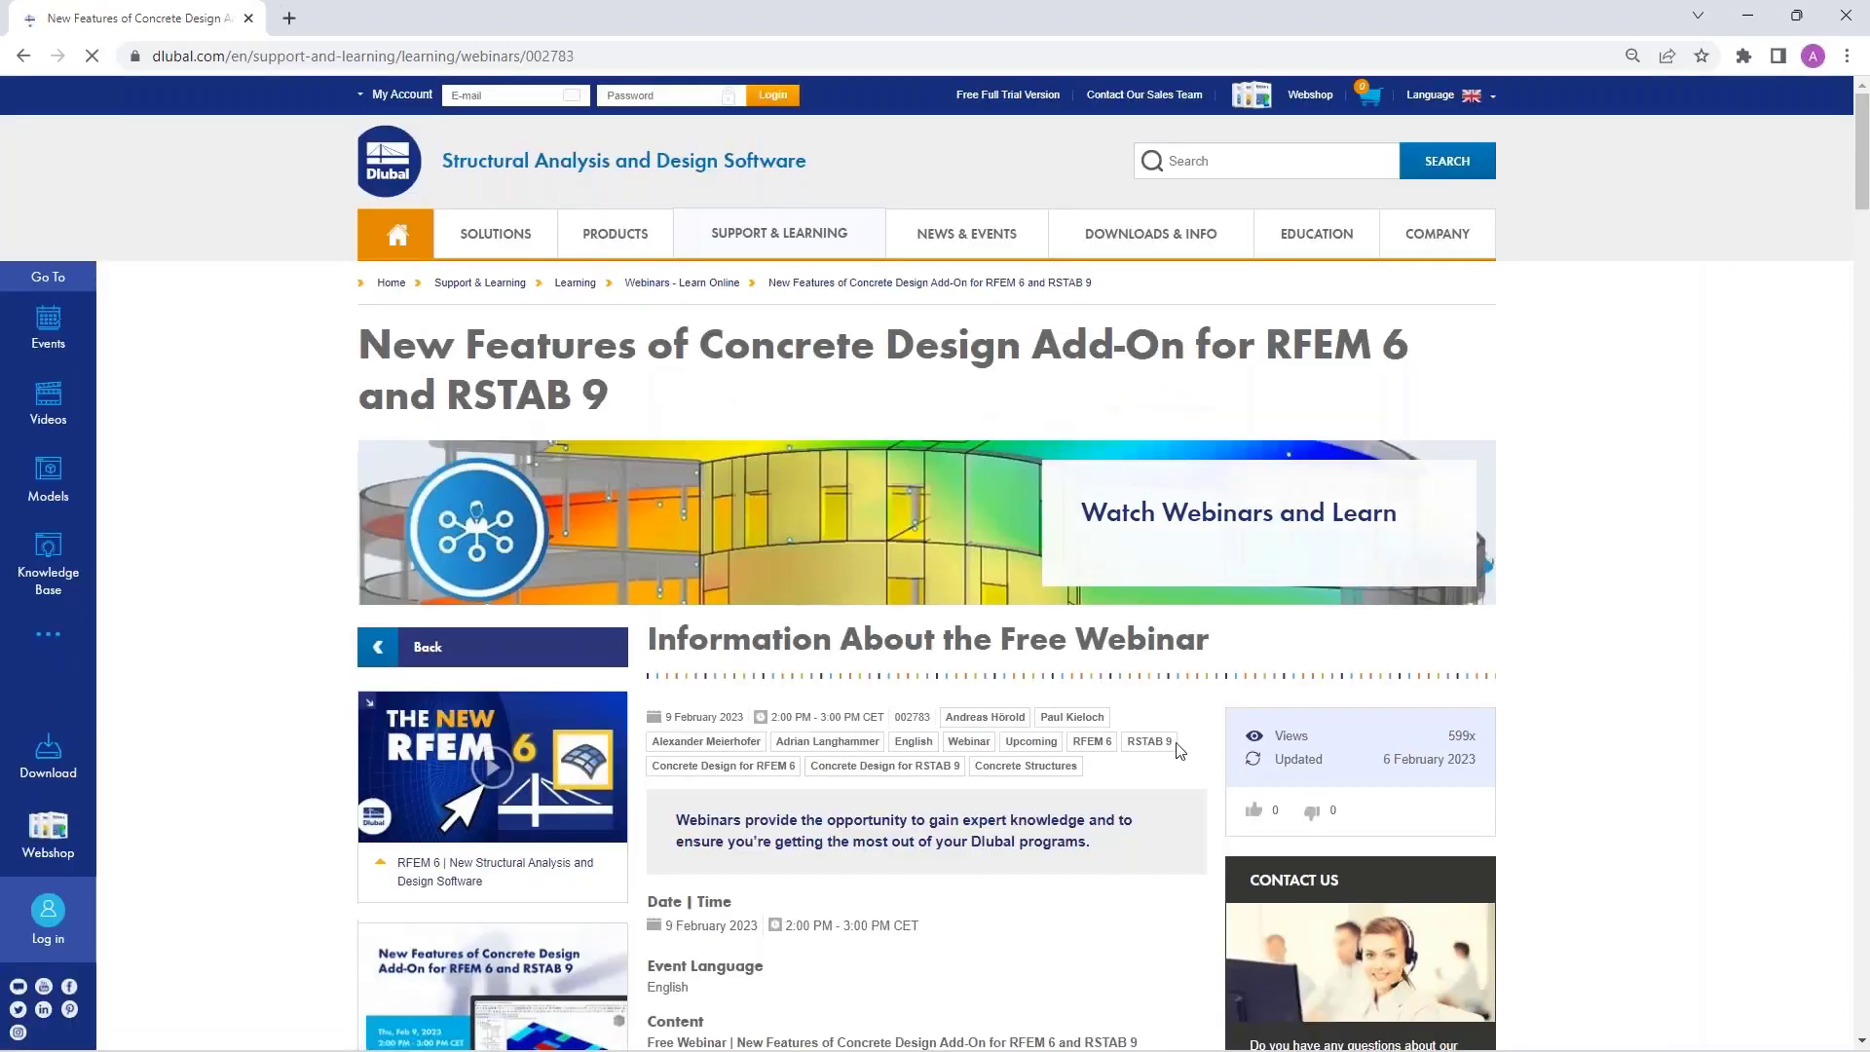
pyautogui.scroll(-1, 1230, 576)
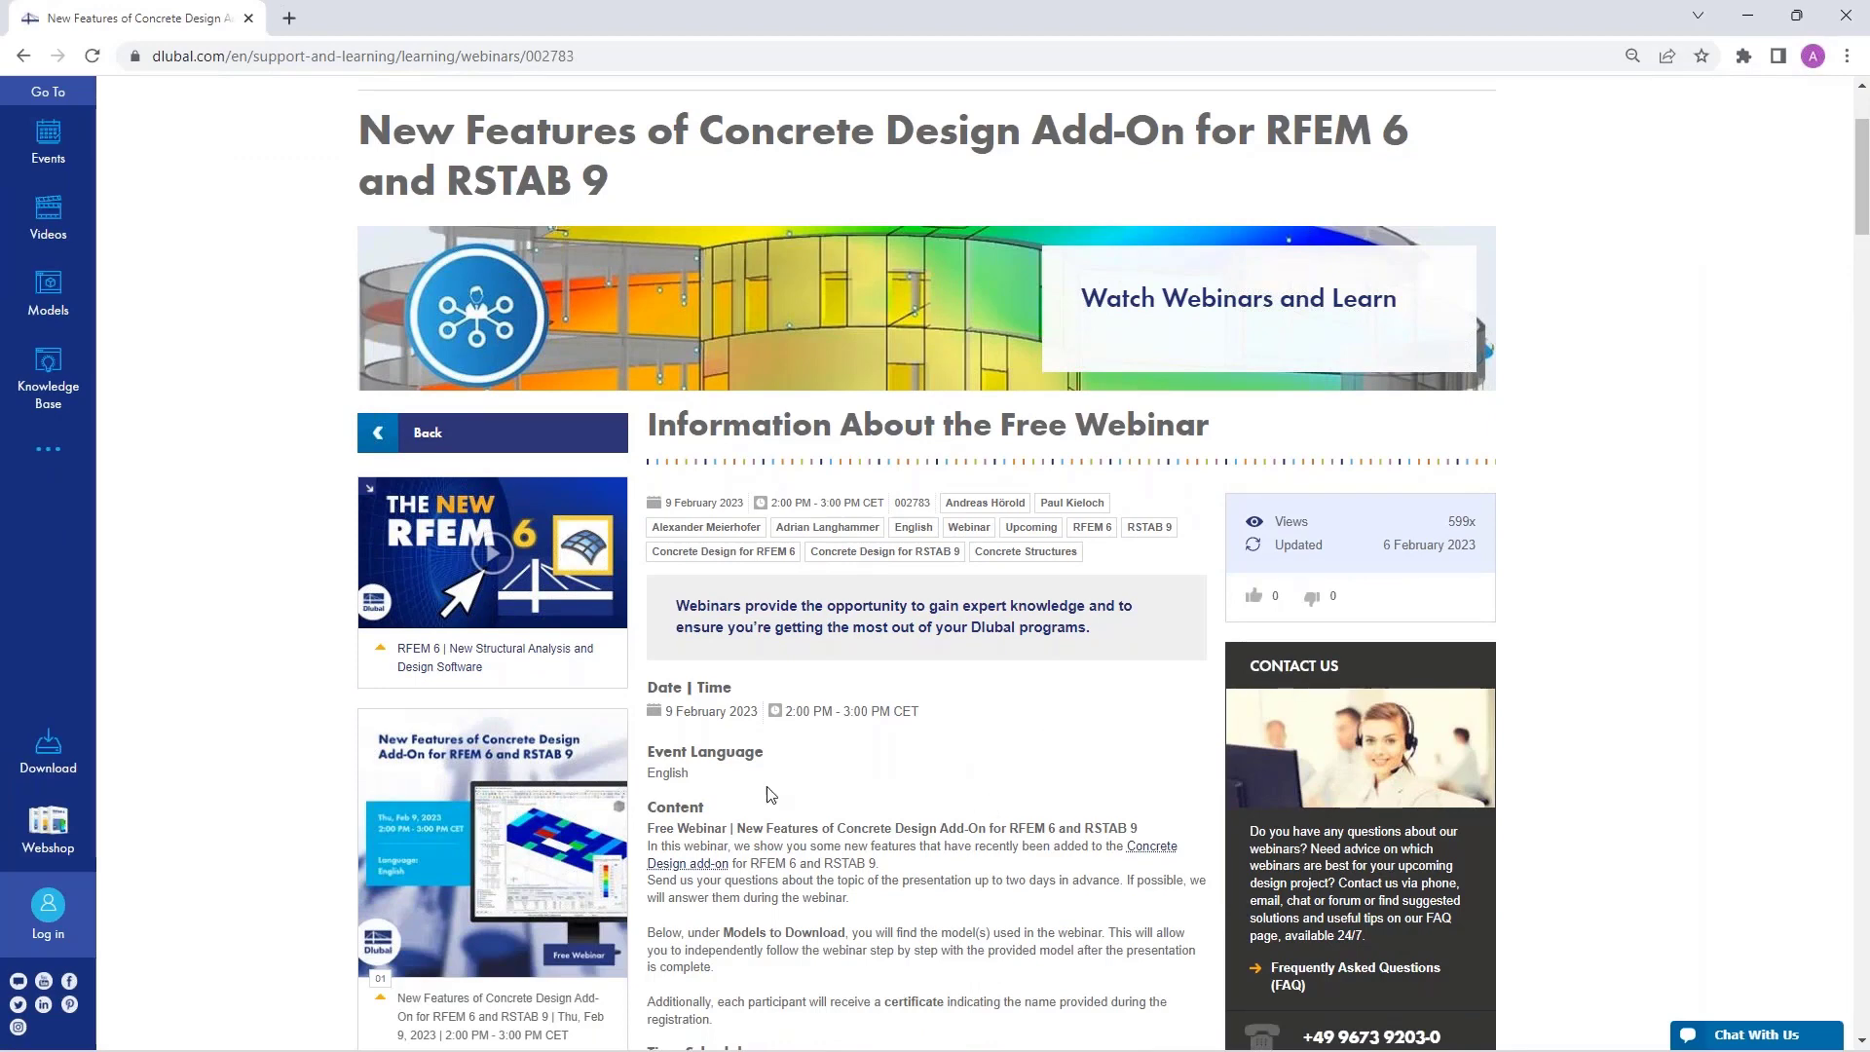
pyautogui.scroll(-2, 818, 687)
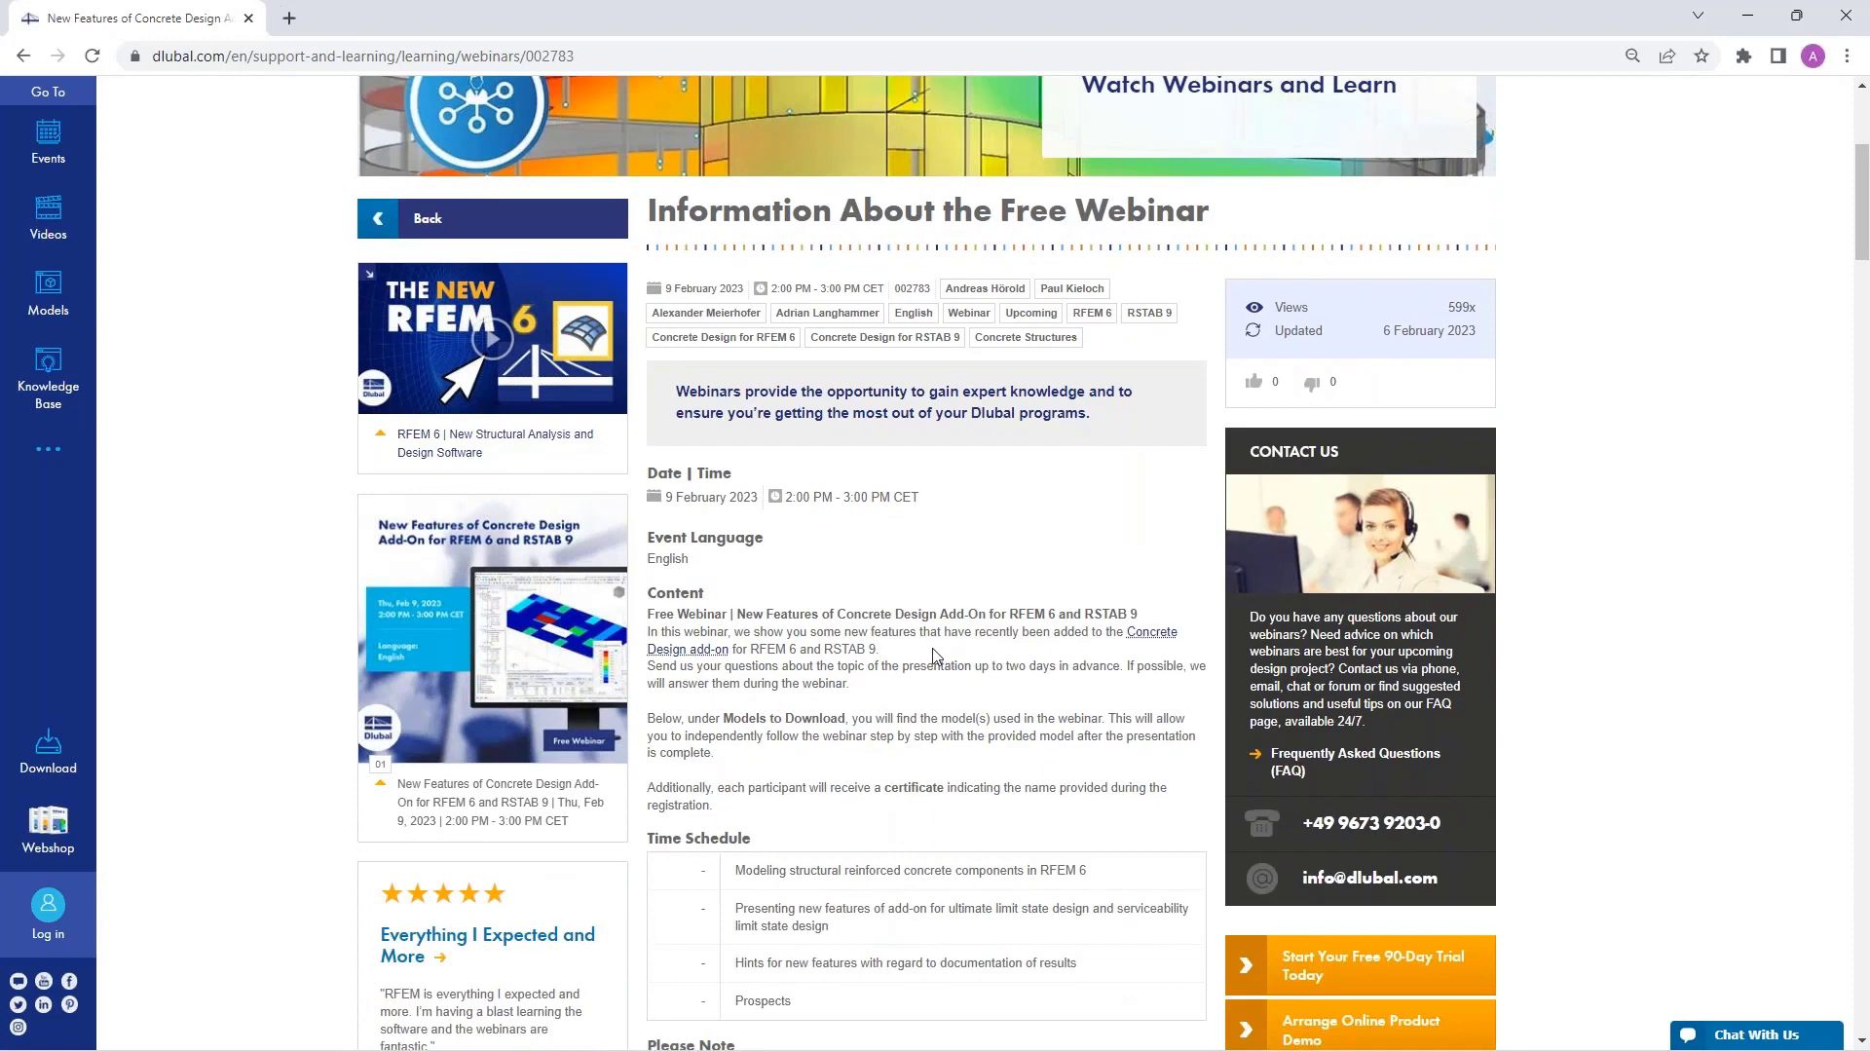
pyautogui.scroll(-1, 928, 611)
pyautogui.scroll(-10, 928, 612)
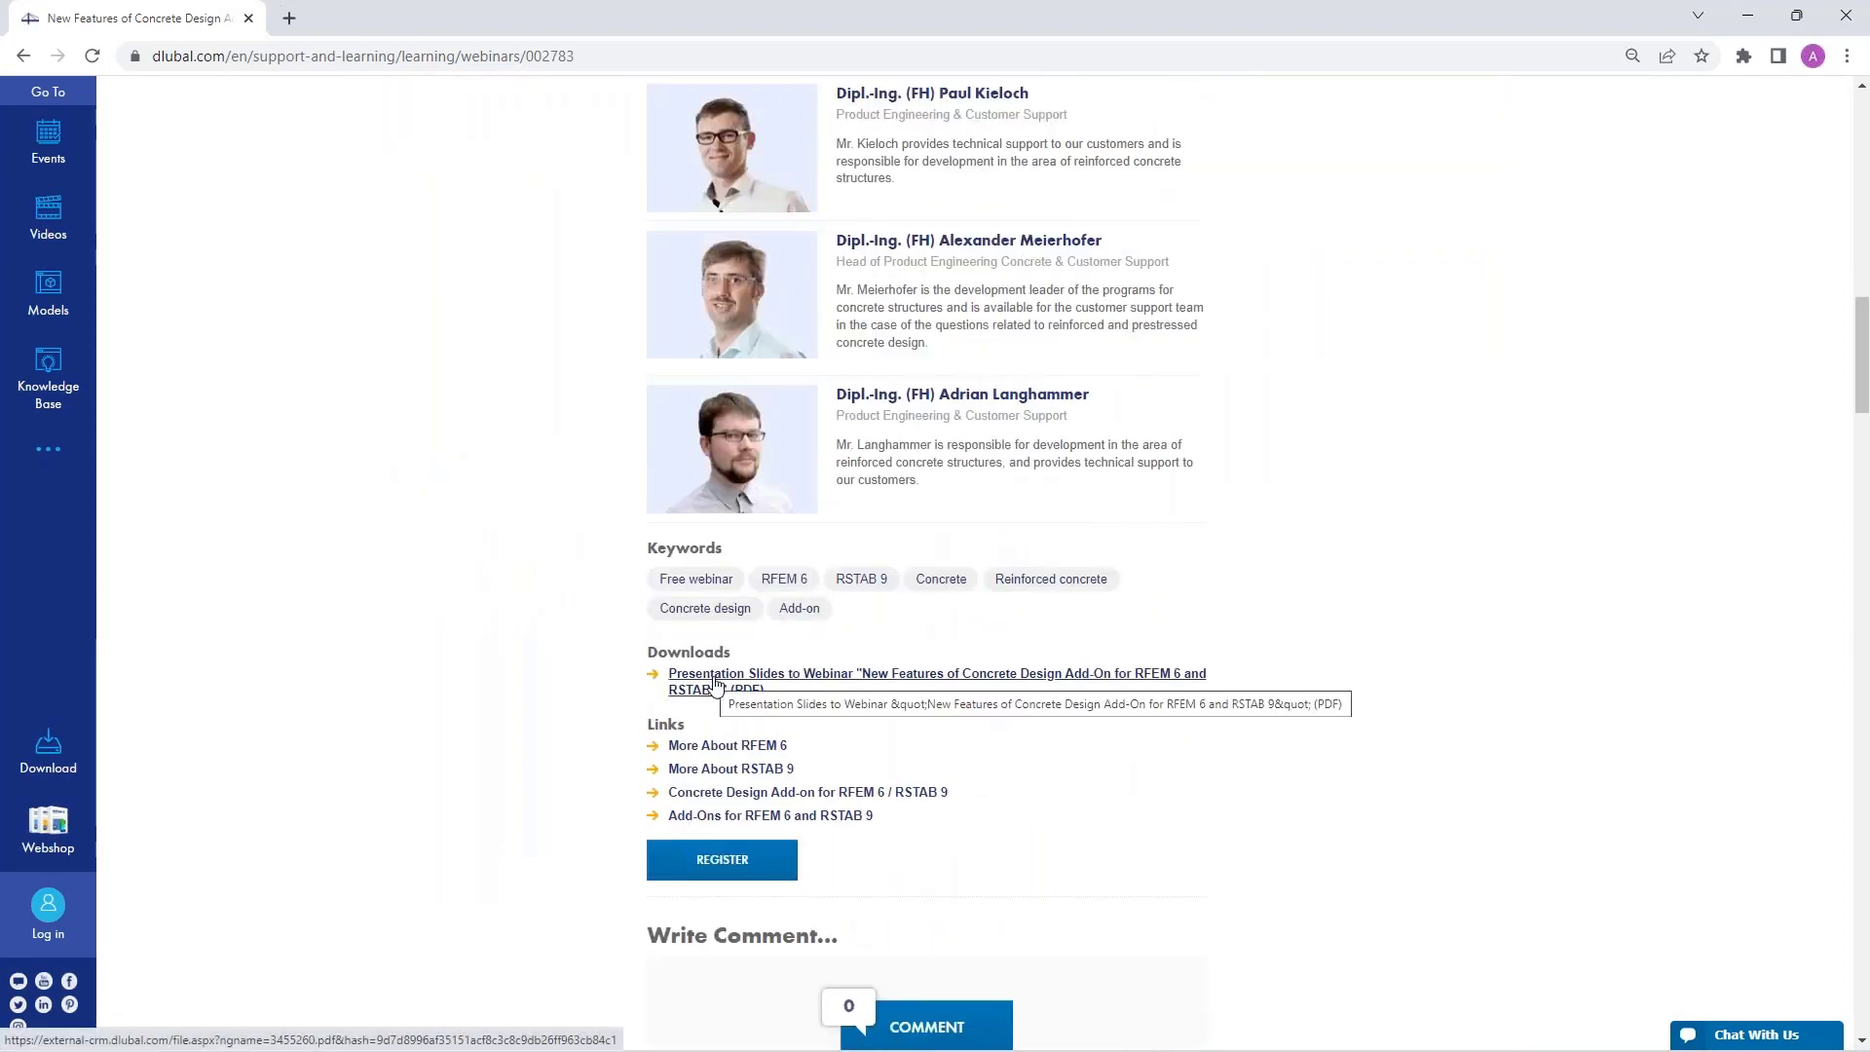
pyautogui.scroll(-2, 714, 684)
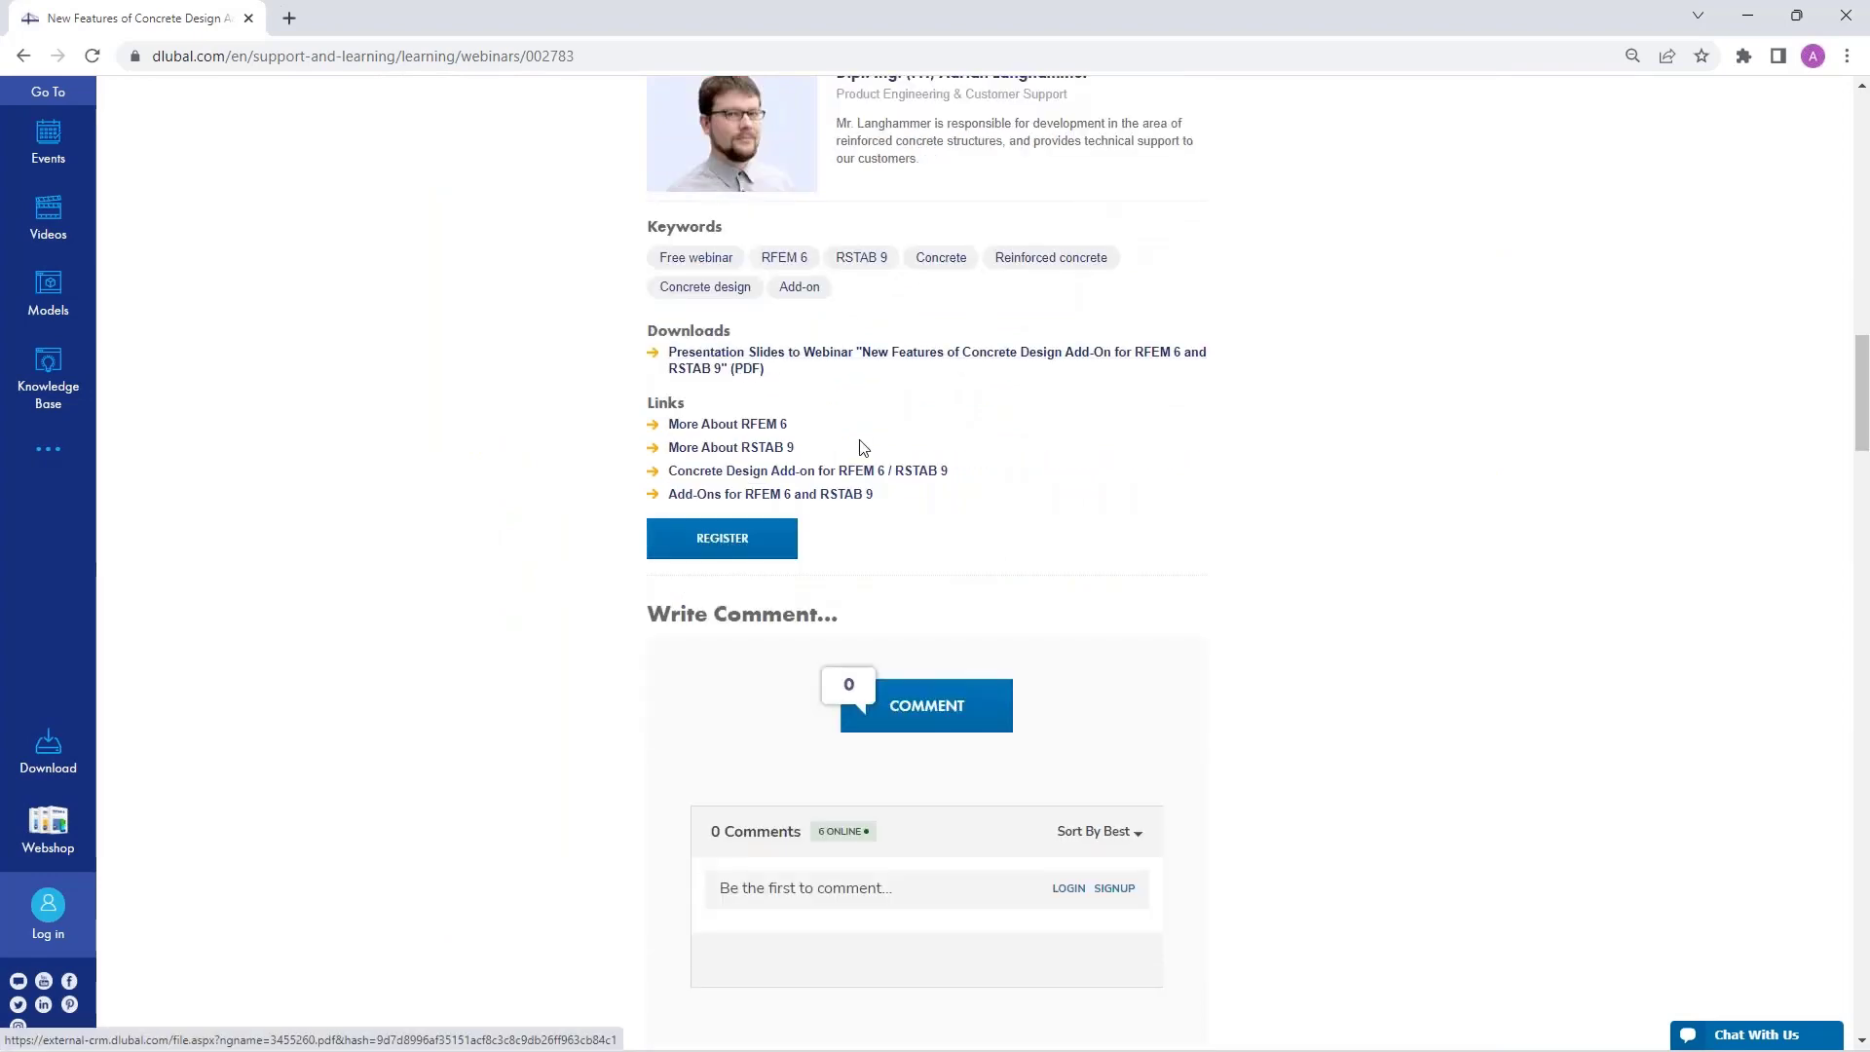
pyautogui.scroll(-7, 866, 438)
pyautogui.scroll(-10, 874, 469)
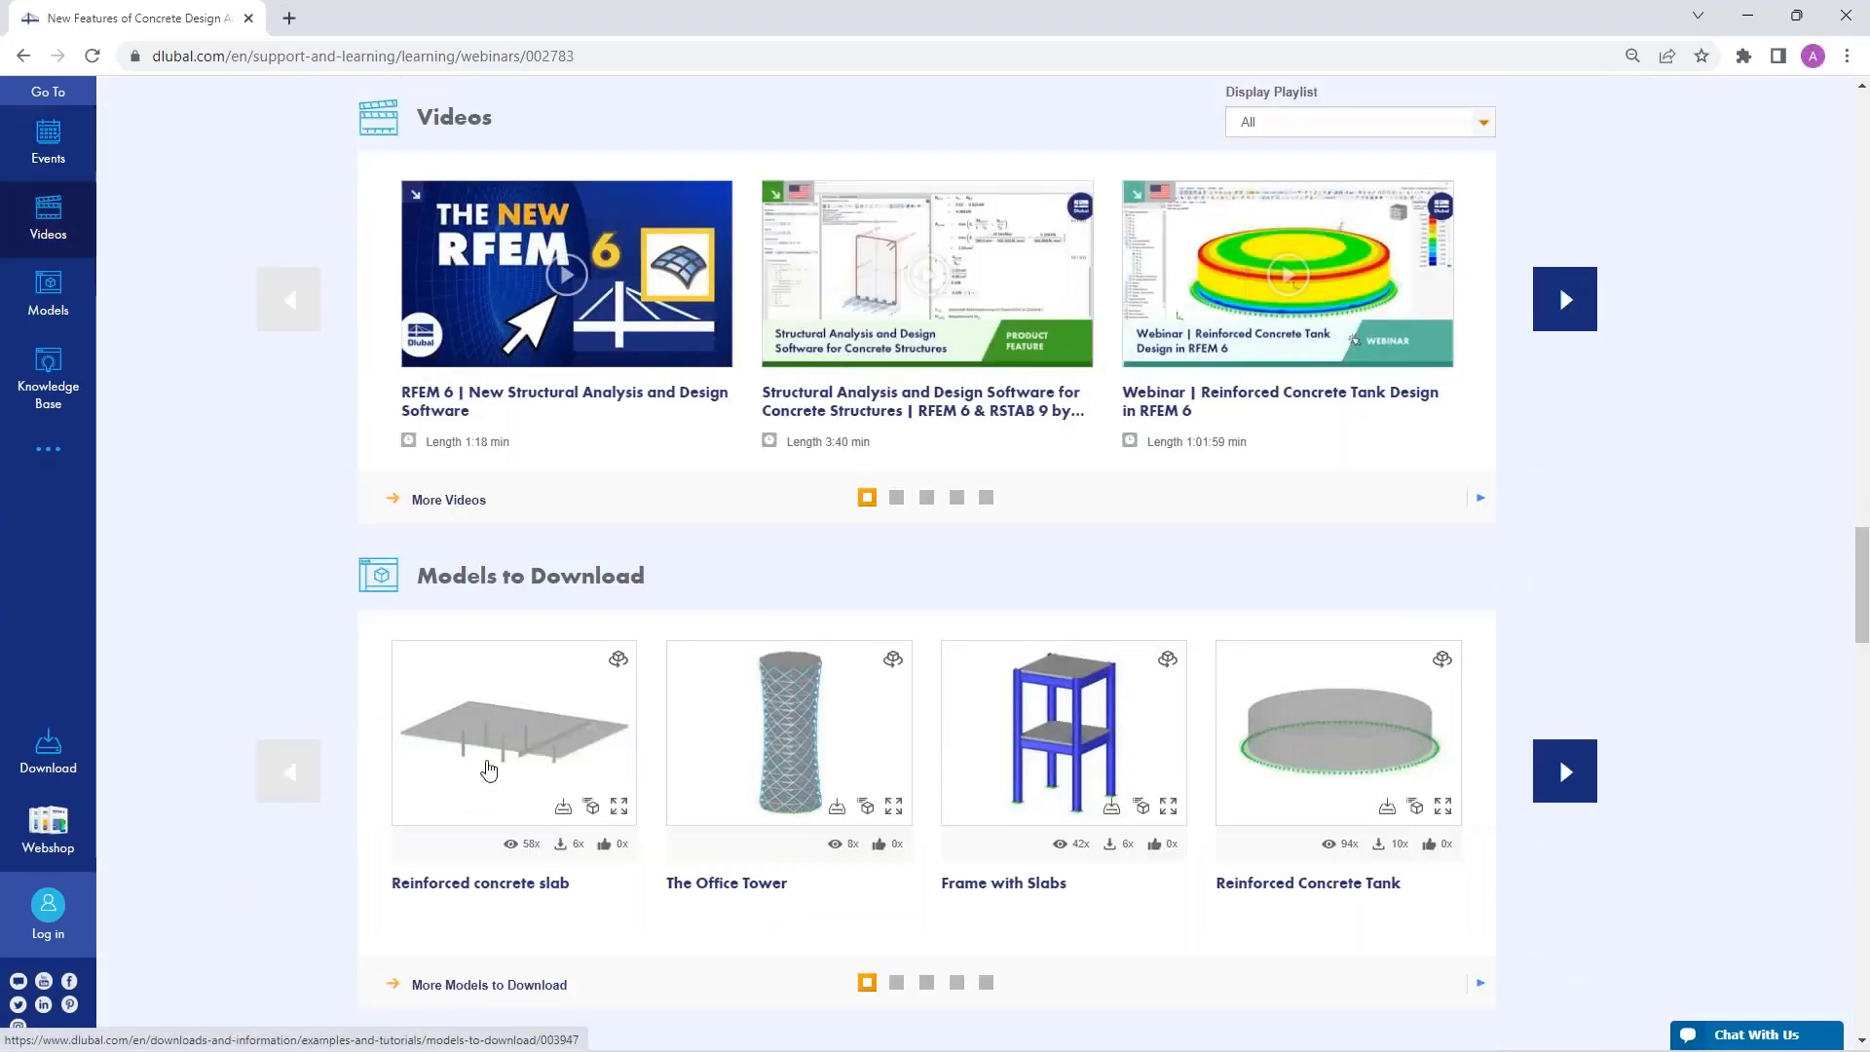
# Go to the Free Full Trial Version page offering RFEM 6 and RSTAB 9 downloads.
pyautogui.moveTo(517, 750)
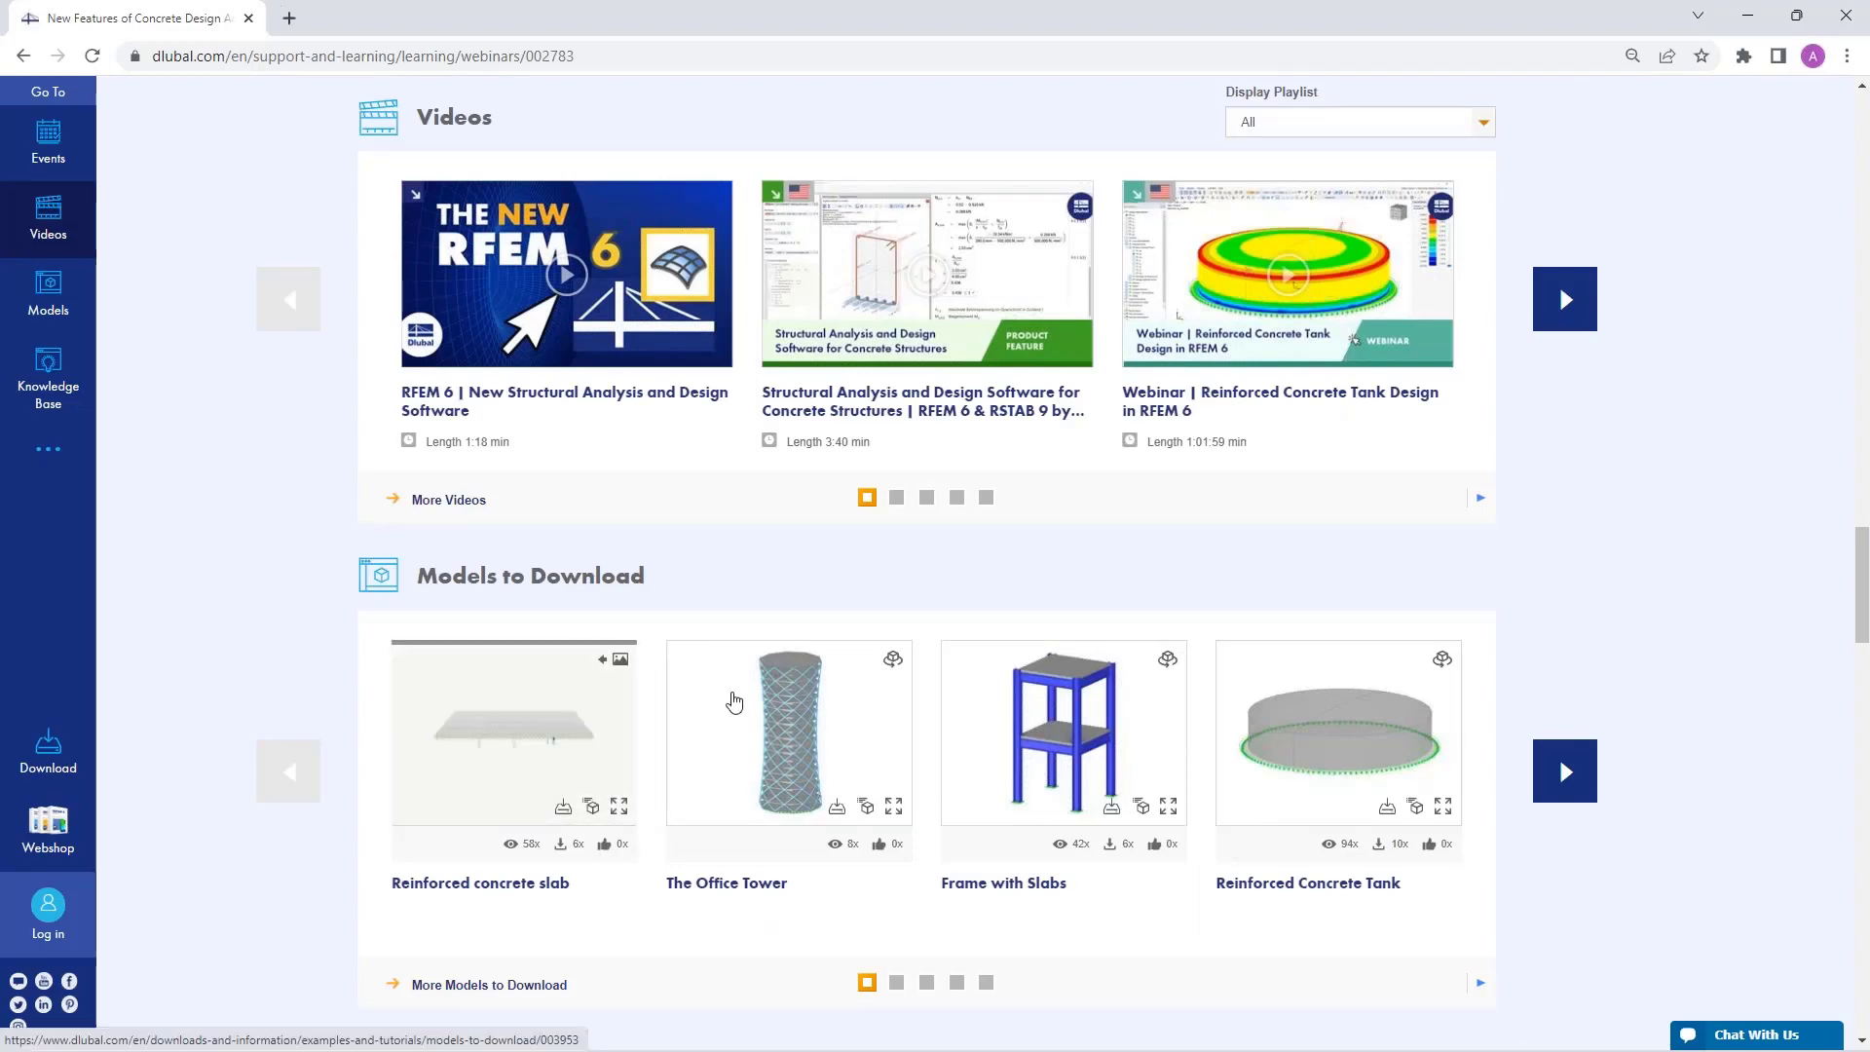
pyautogui.scroll(20, 718, 674)
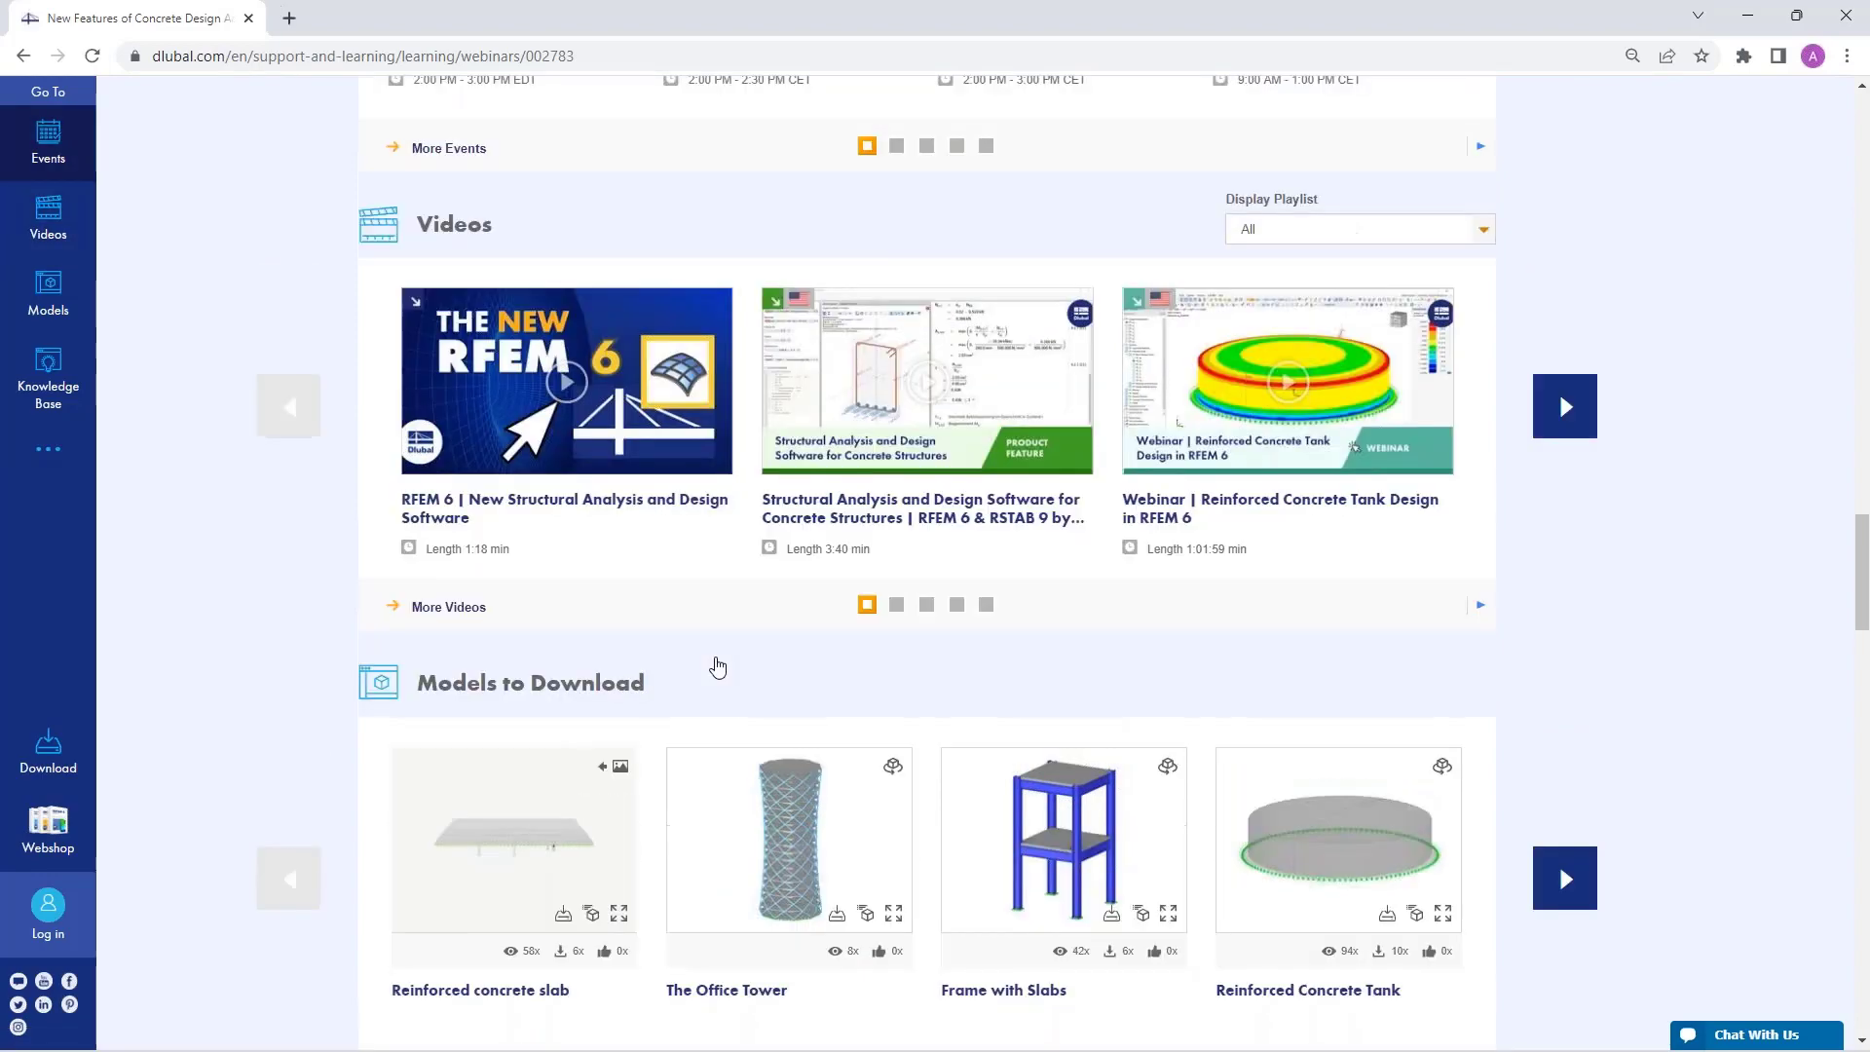
pyautogui.scroll(10, 1085, 356)
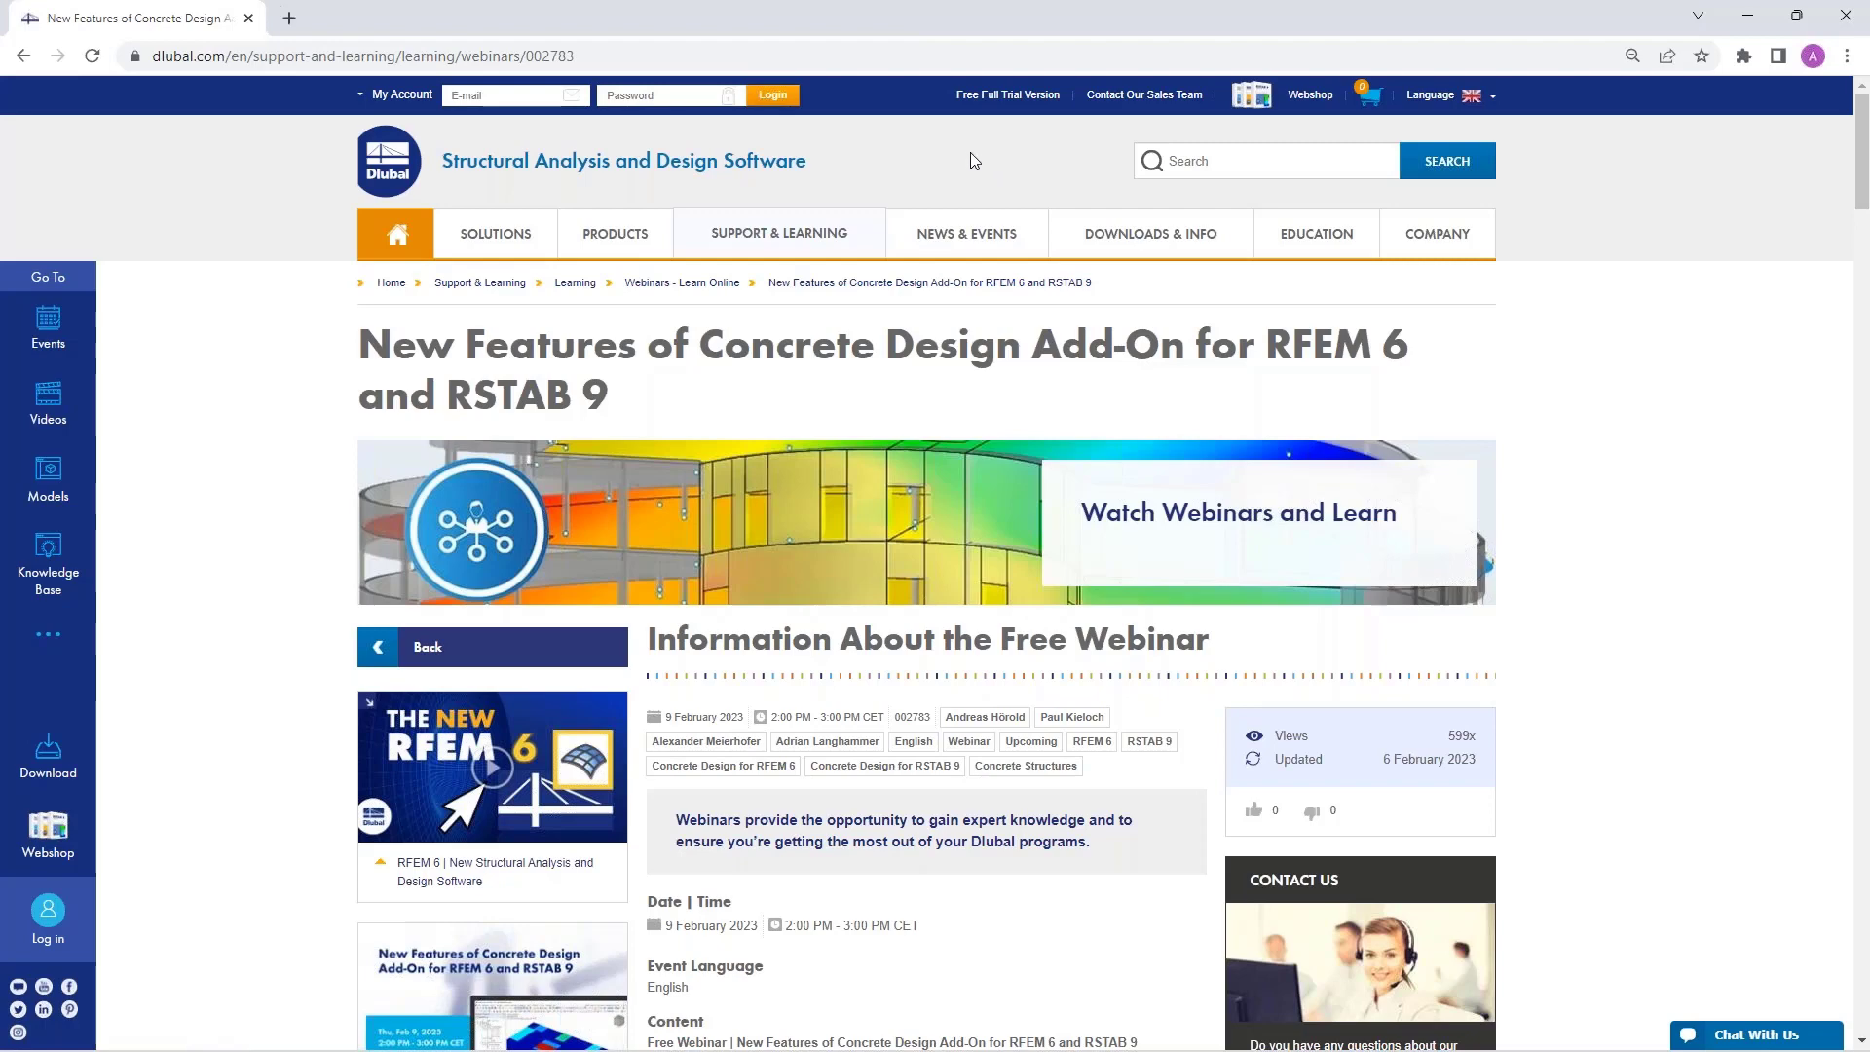
pyautogui.click(998, 101)
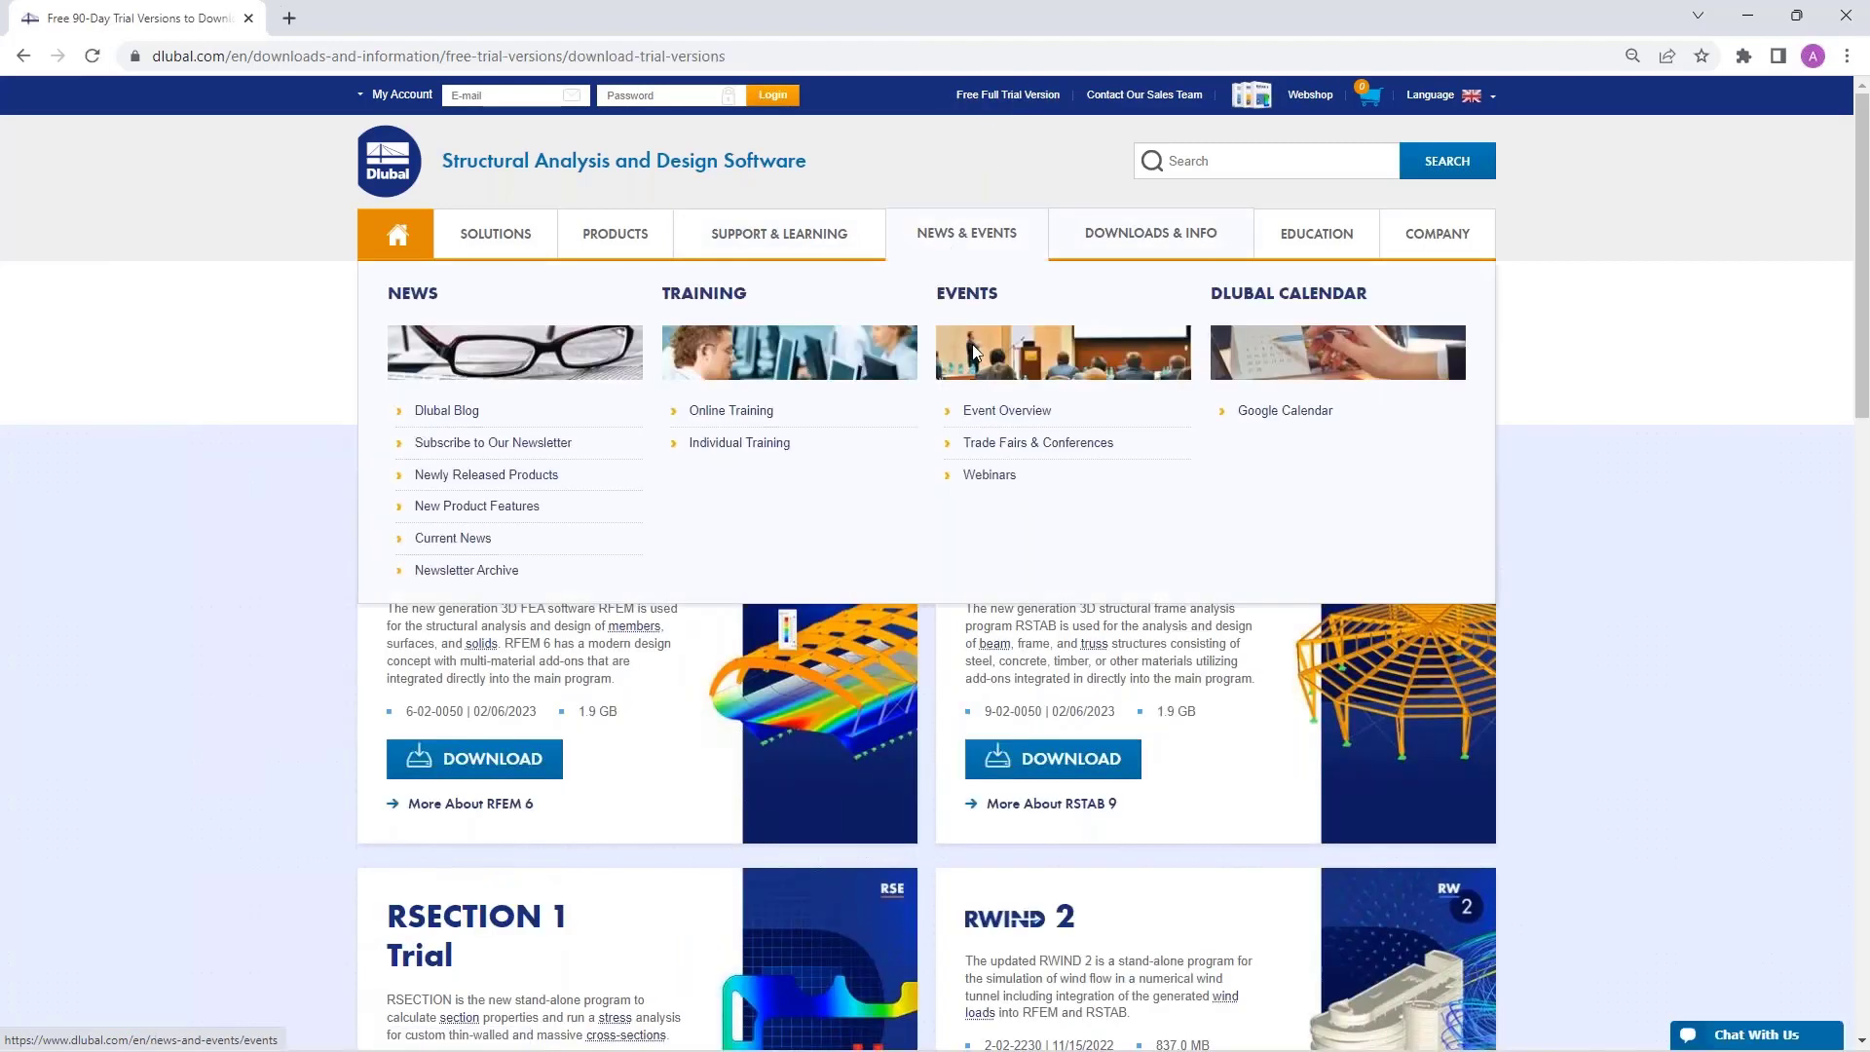